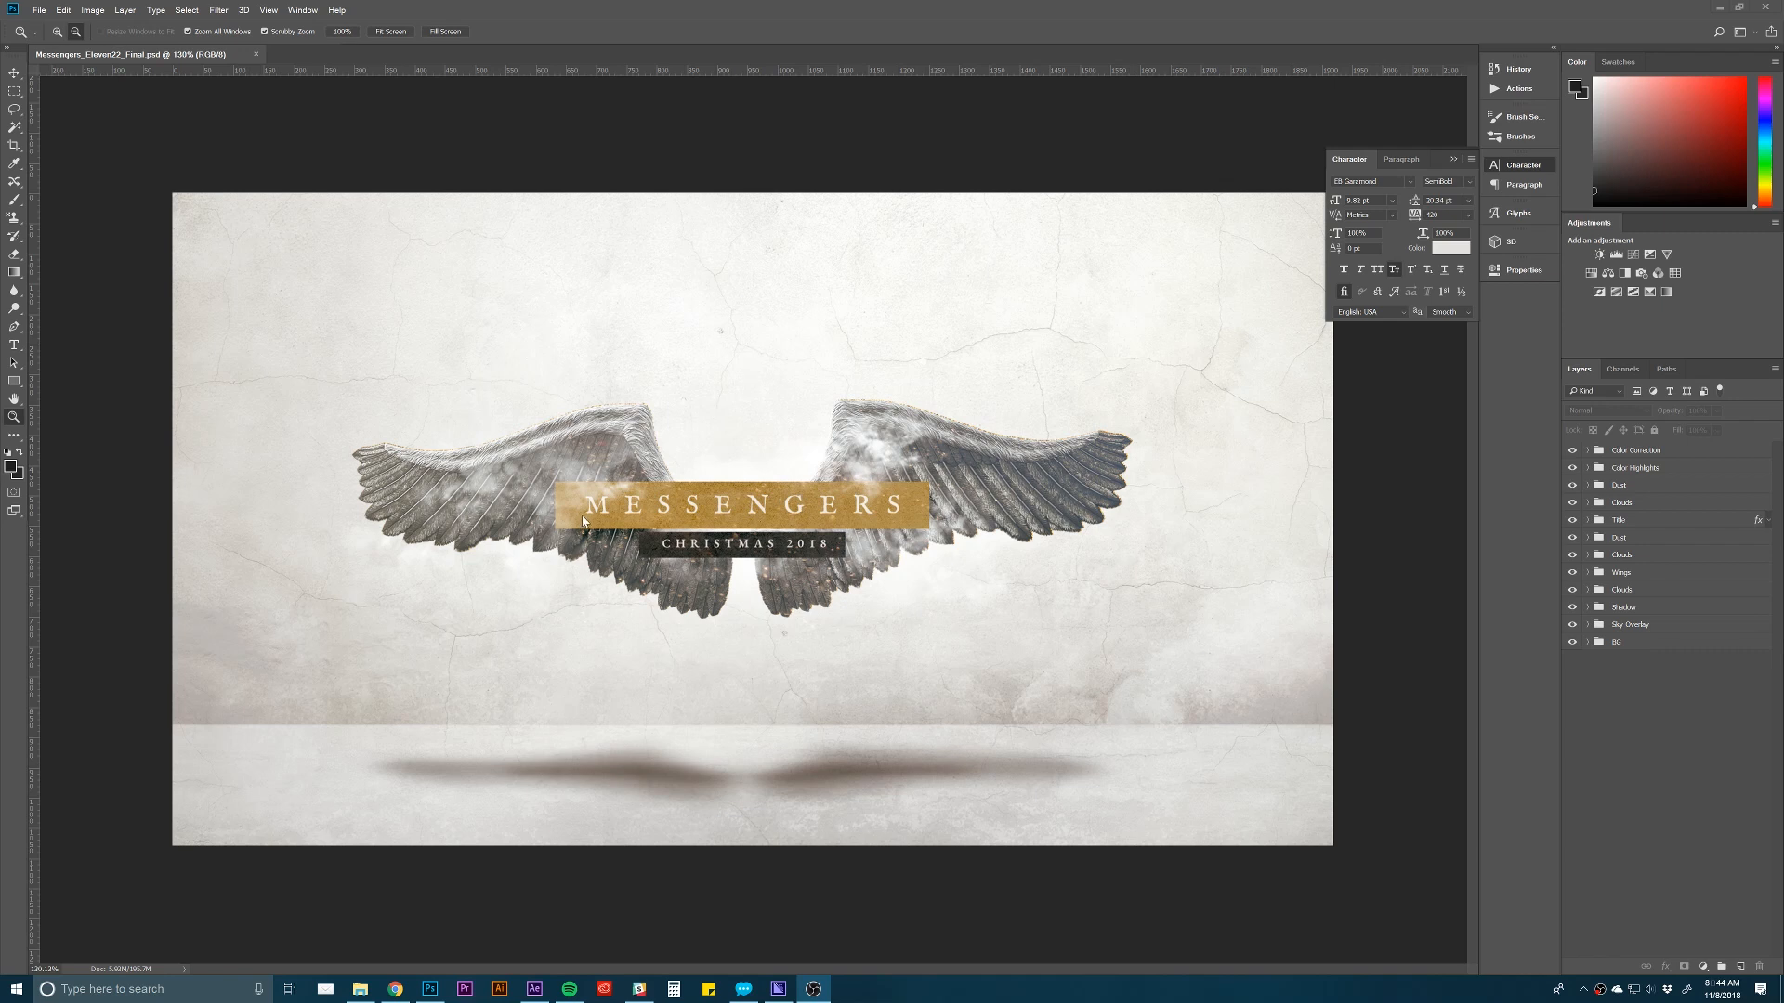
Examine the Color Correction, Color Highlights and upper Dust groups, including the layers inside Color Highlights.
{"action": "left_click", "coordinate": [1640, 452]}
{"action": "left_click", "coordinate": [1628, 655]}
{"action": "left_click", "coordinate": [1630, 454]}
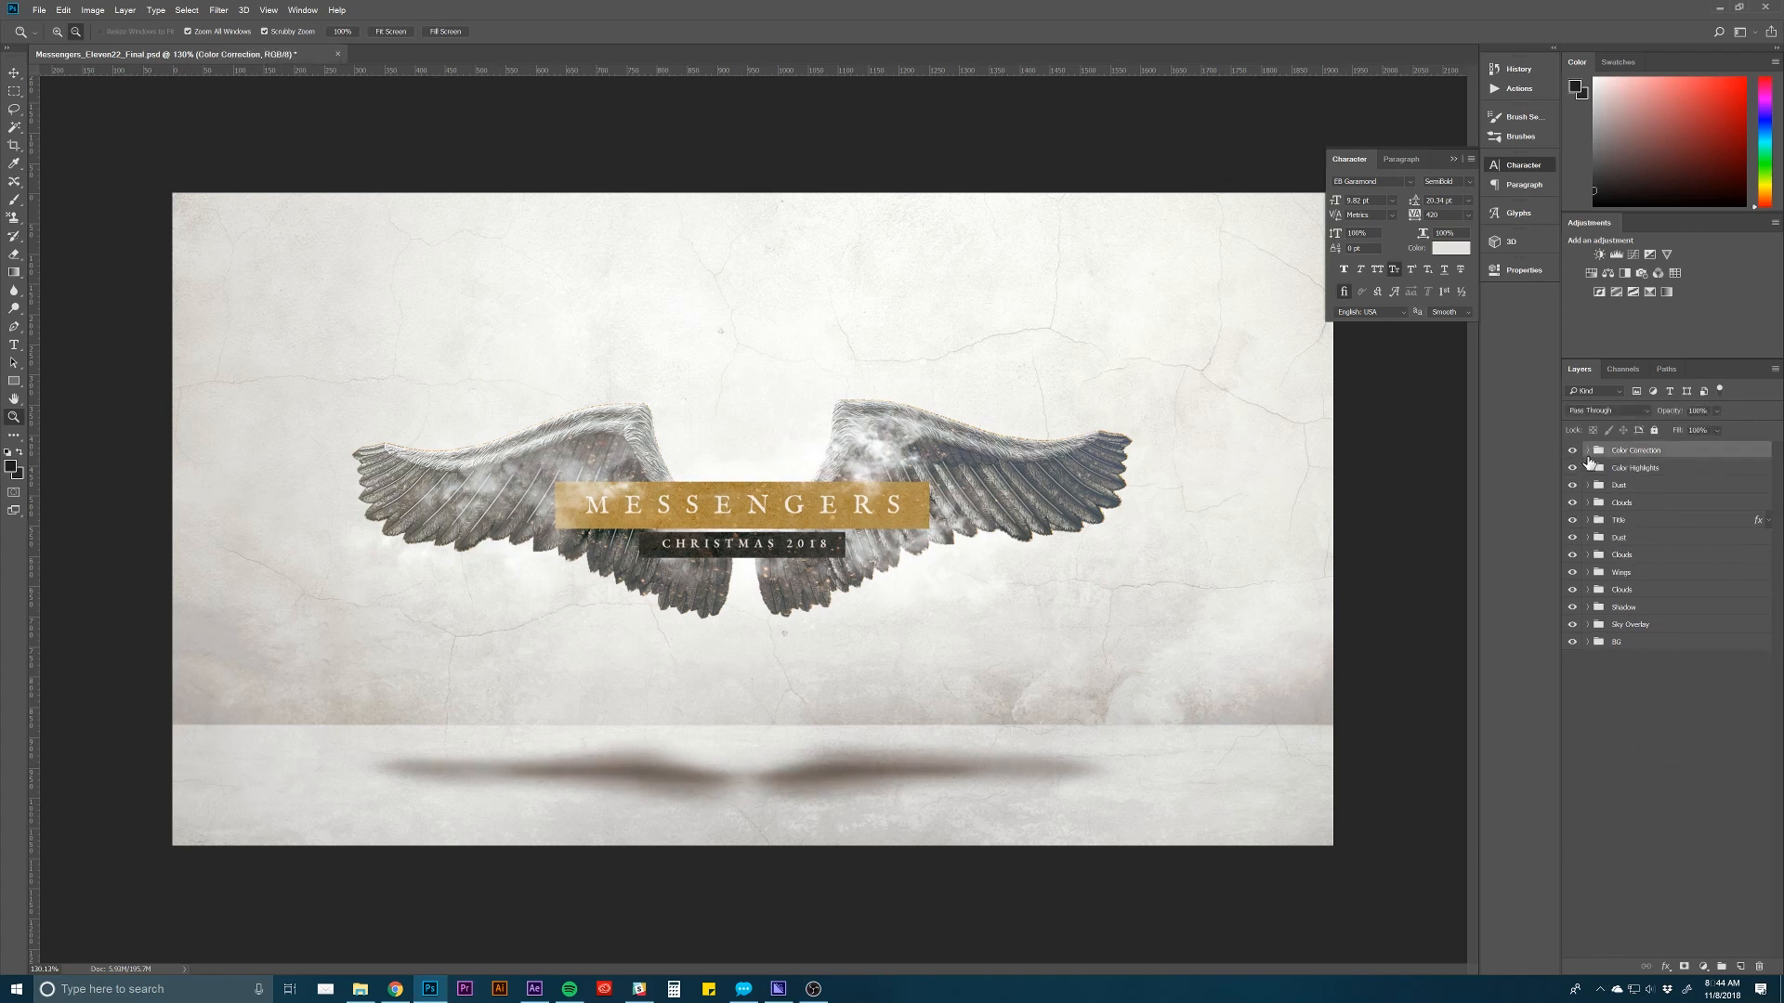
{"action": "left_click", "coordinate": [1588, 469]}
{"action": "left_click", "coordinate": [1586, 486]}
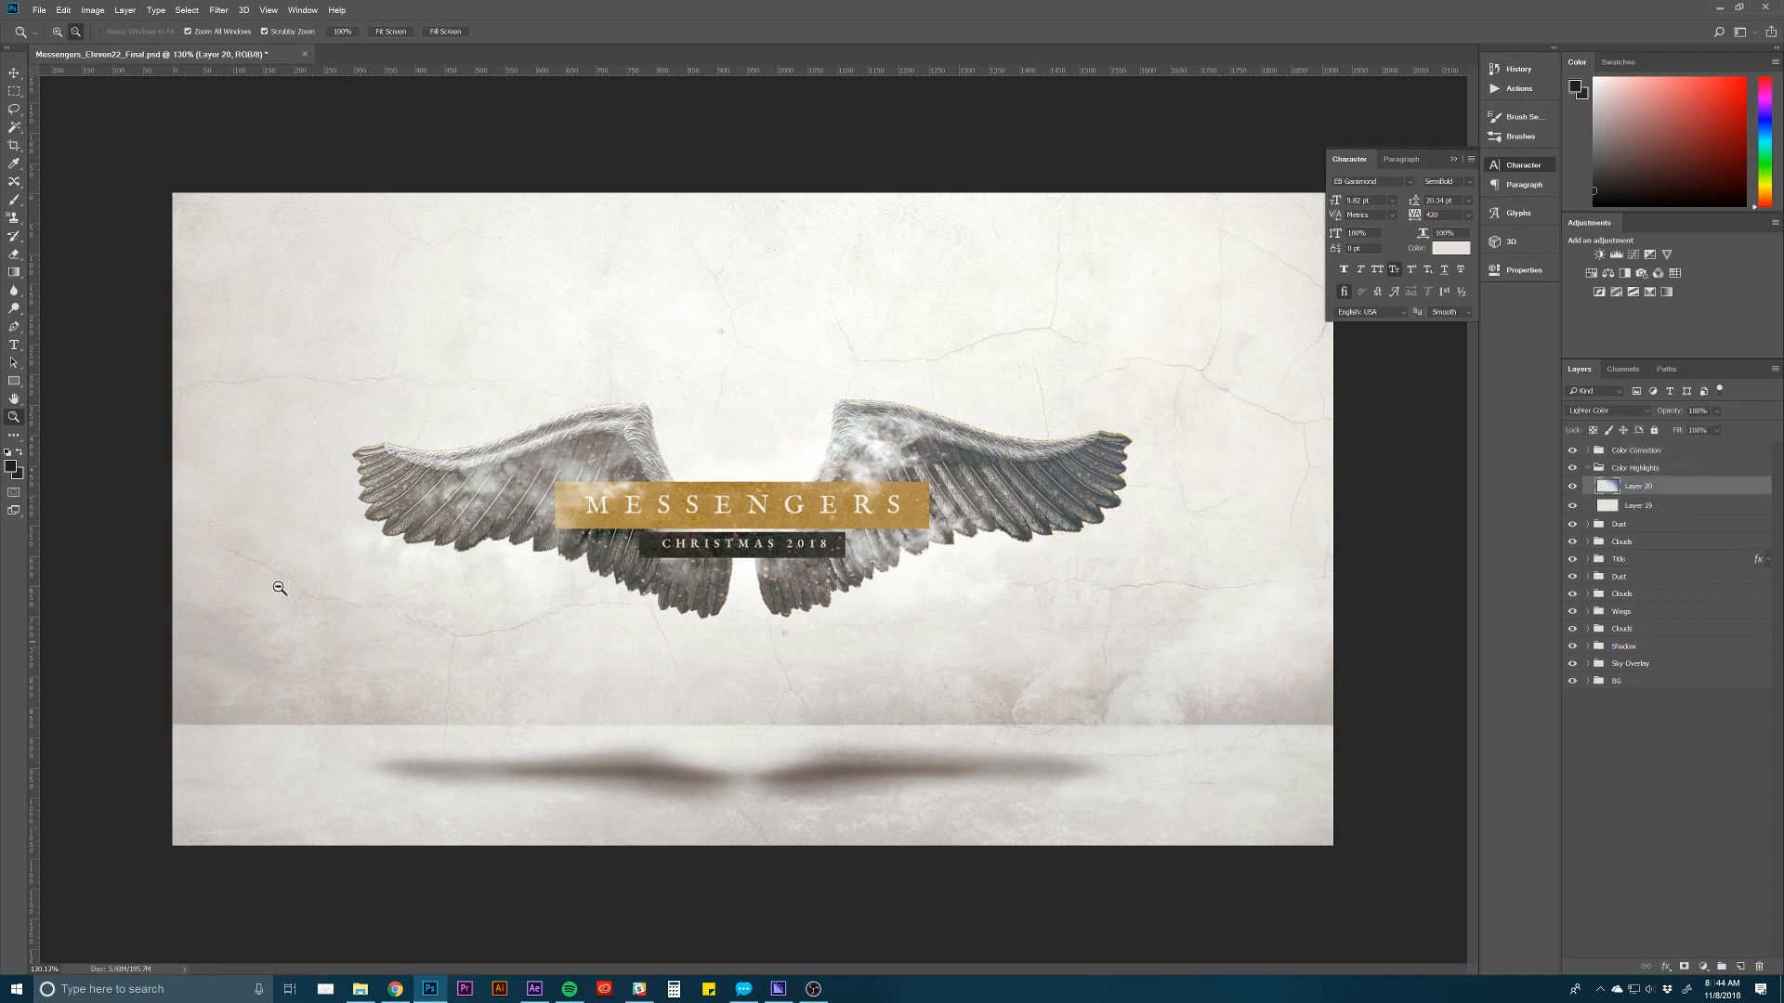
{"action": "left_click", "coordinate": [1586, 472]}
{"action": "left_click", "coordinate": [1586, 468]}
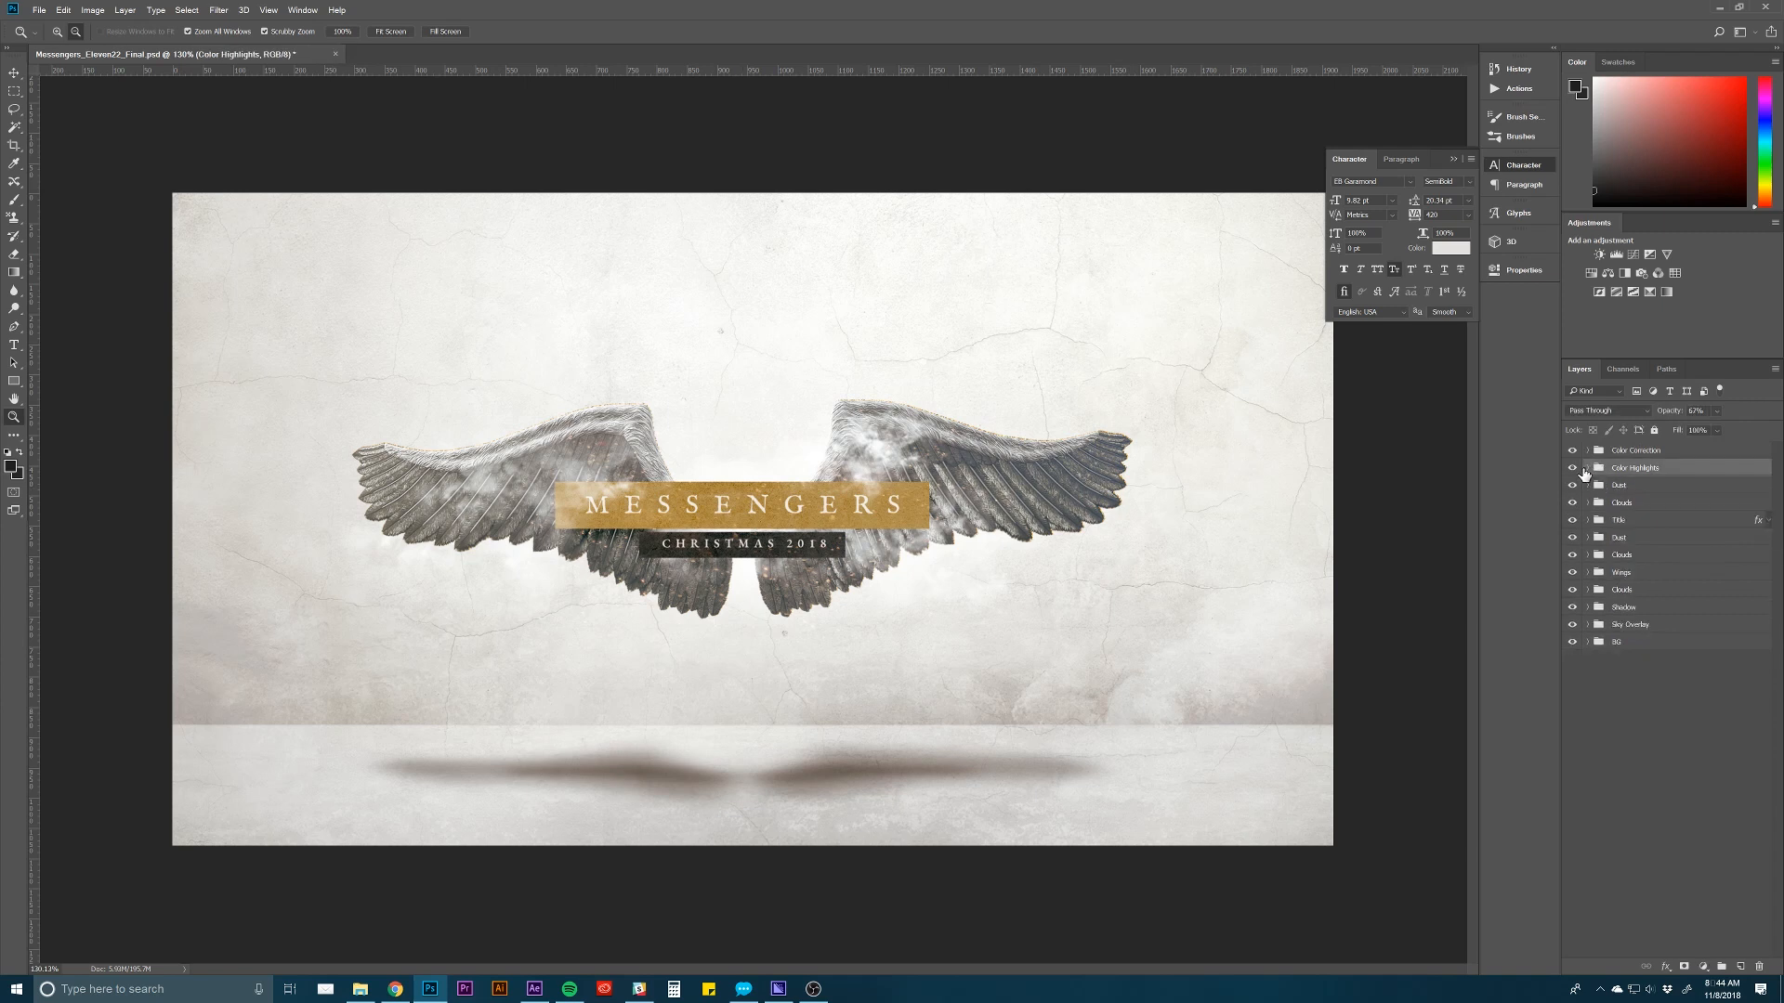
{"action": "left_click", "coordinate": [1593, 489]}
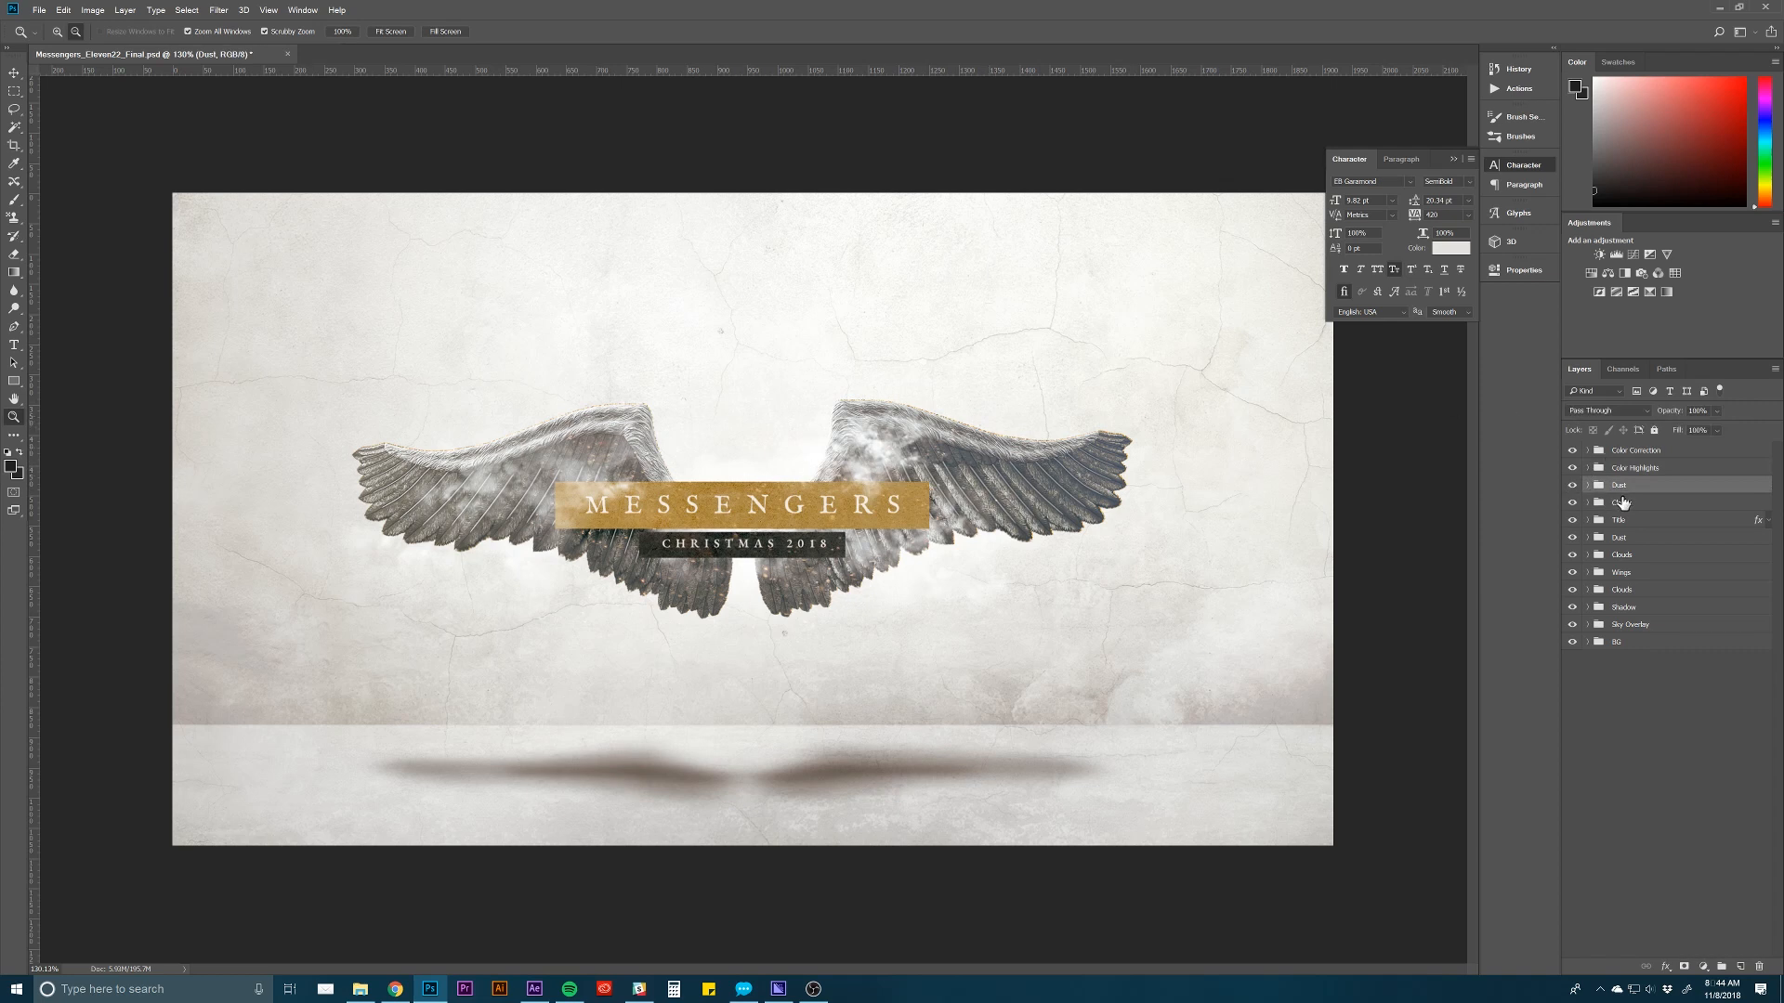
Compare the artwork with and without the upper Clouds group and the Title group.
{"action": "left_click", "coordinate": [1572, 503]}
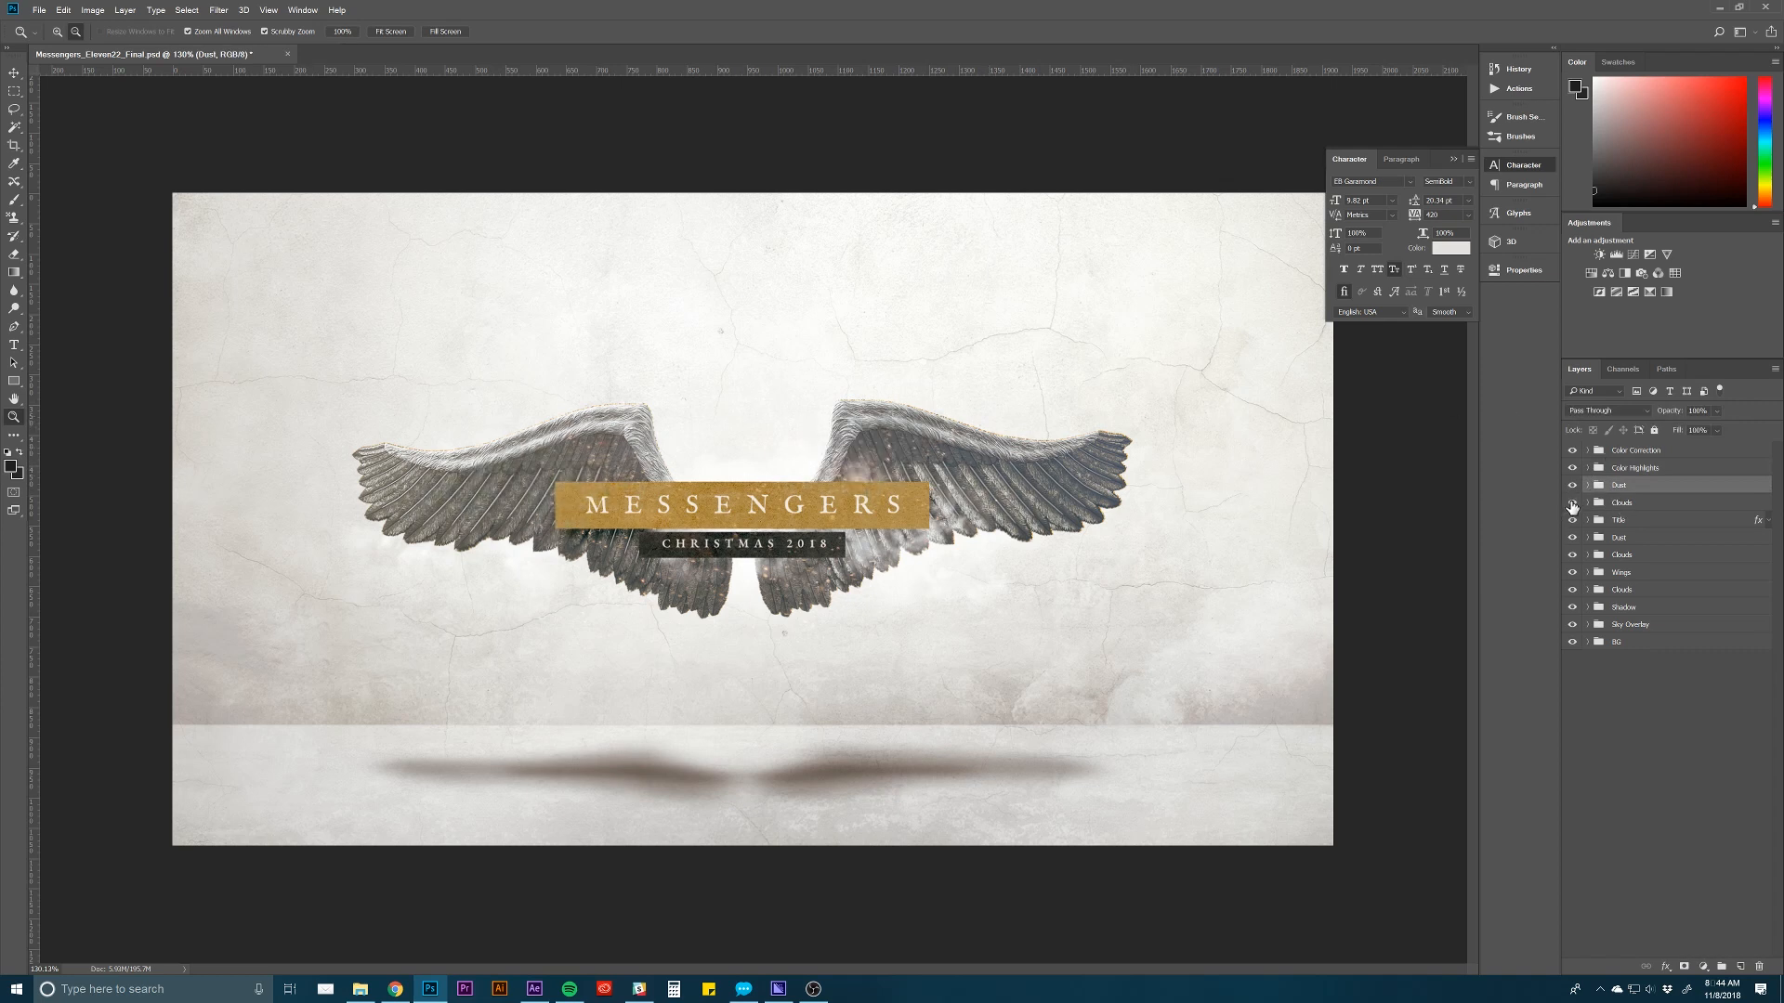
{"action": "left_click", "coordinate": [1572, 503]}
{"action": "left_click", "coordinate": [1623, 505]}
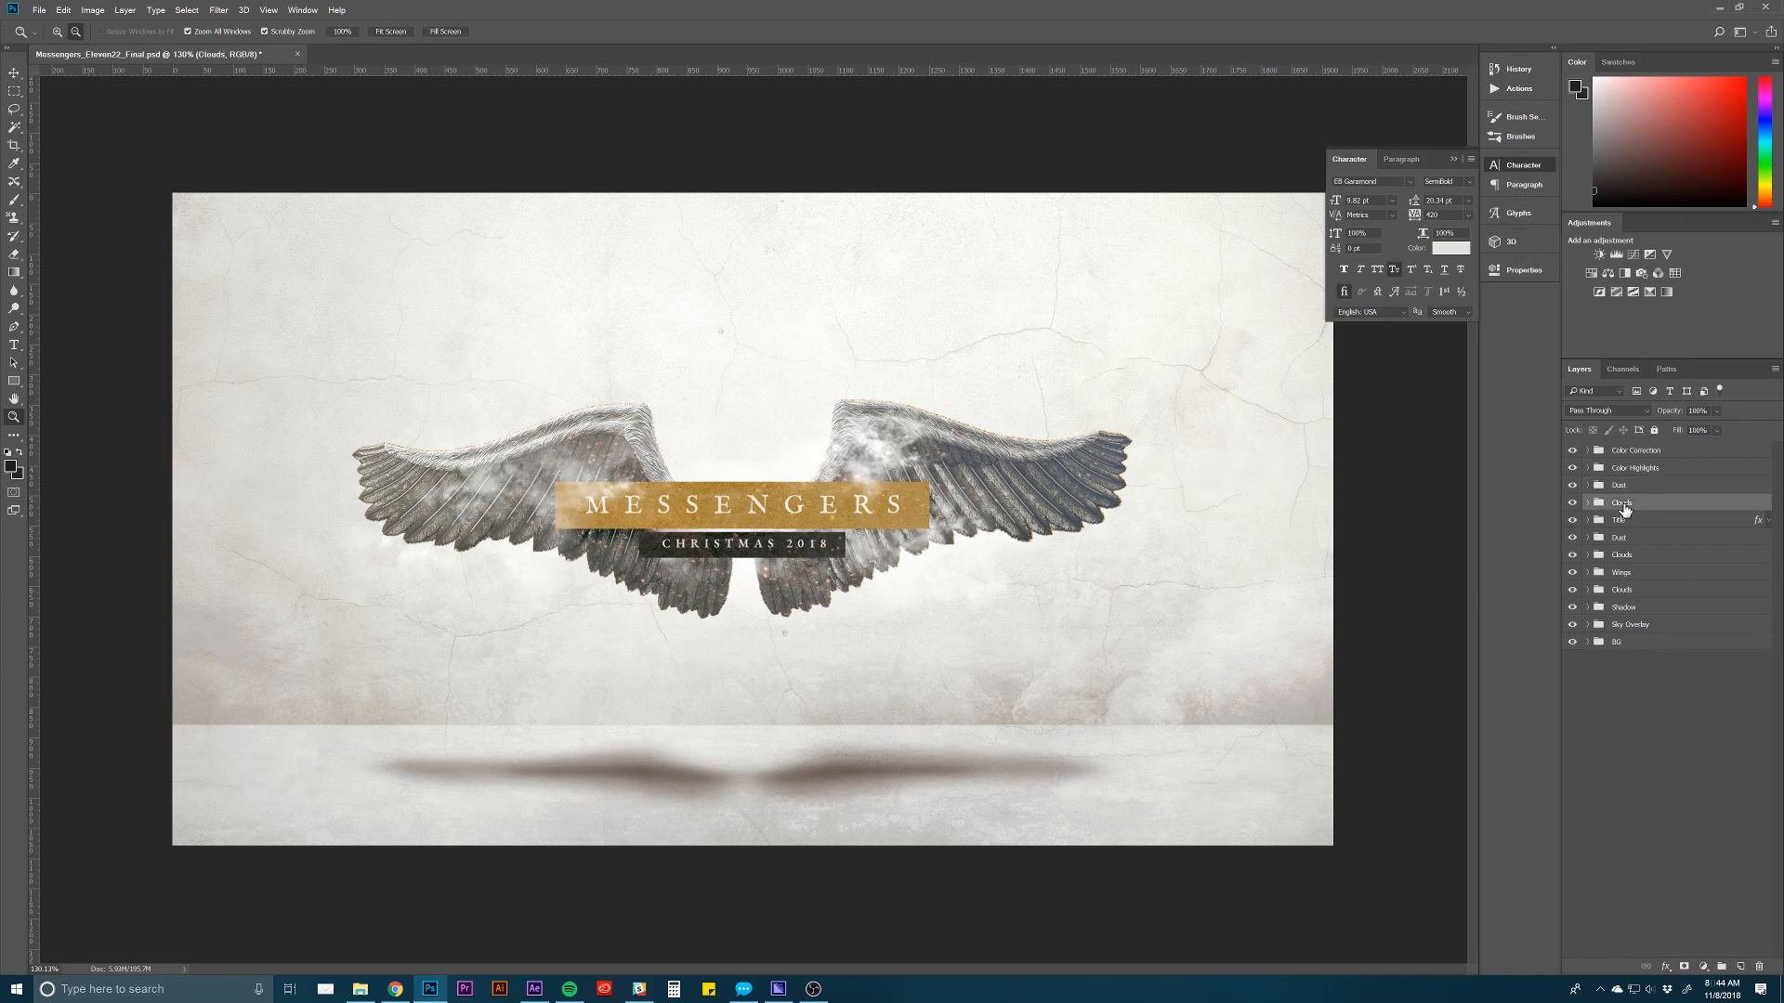
{"action": "left_click", "coordinate": [1621, 520]}
{"action": "left_click", "coordinate": [1572, 521]}
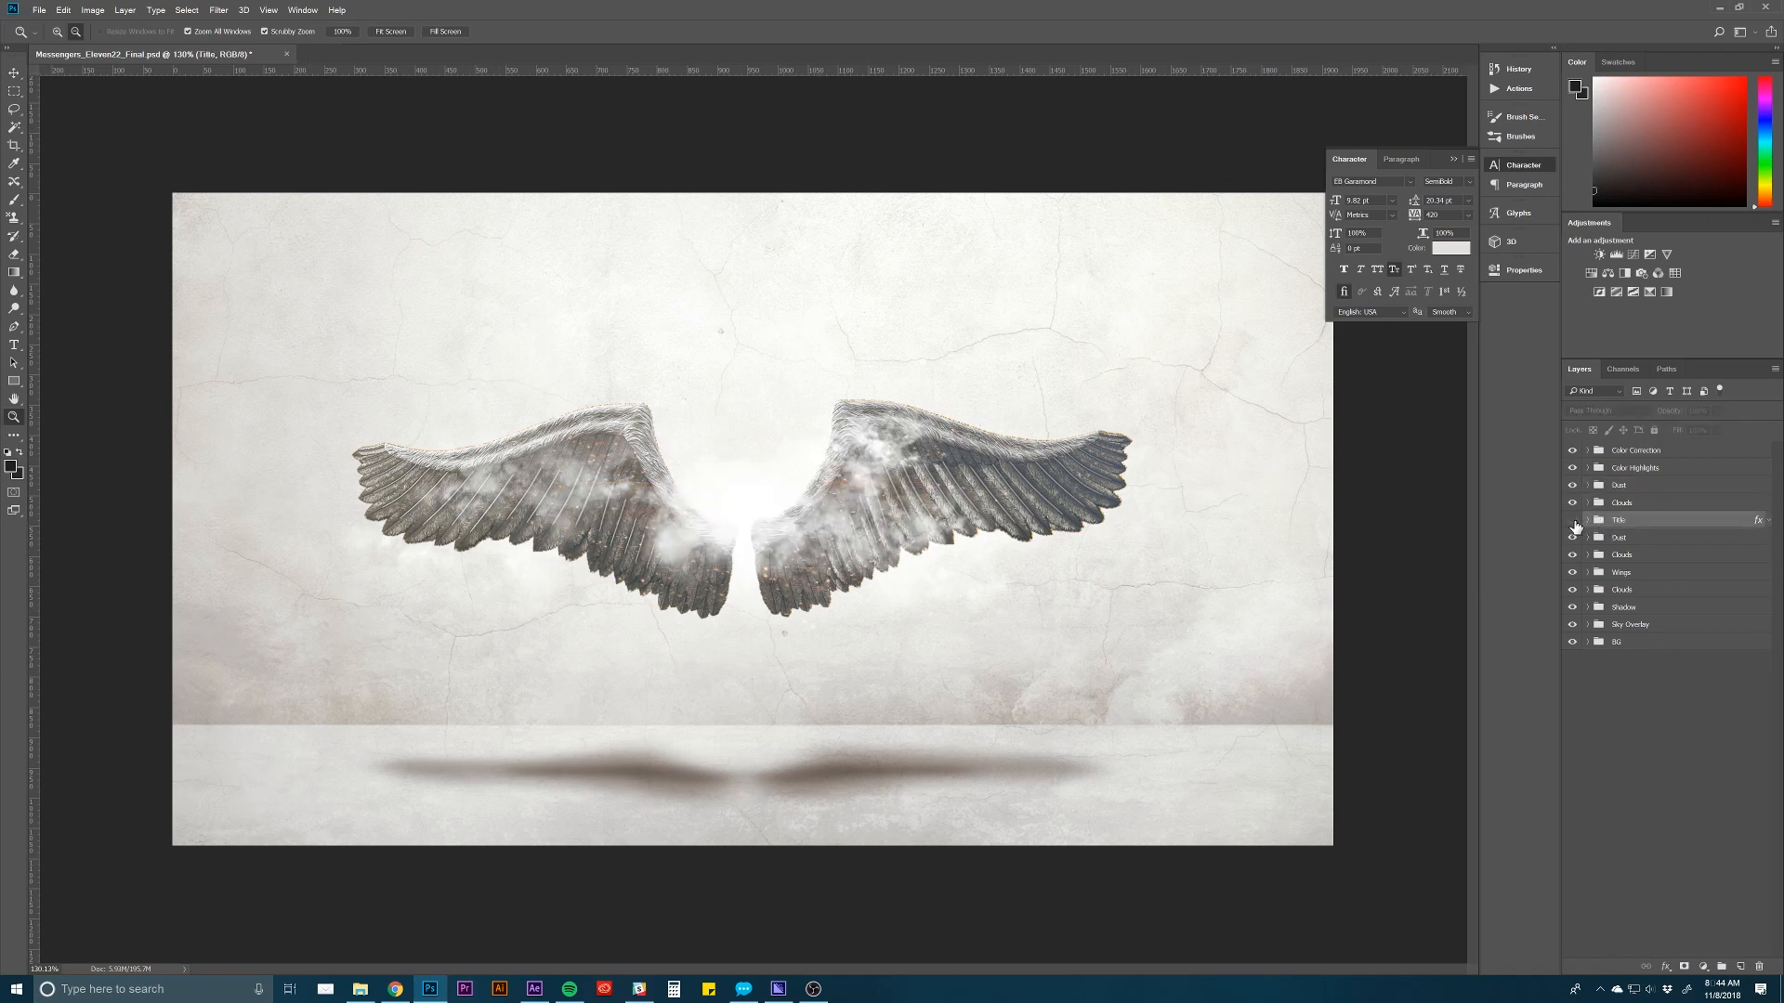
{"action": "left_click", "coordinate": [1572, 521]}
Look through the Title group's text and paper layers, including the contents of Paper copy 3.
{"action": "left_click", "coordinate": [1588, 520]}
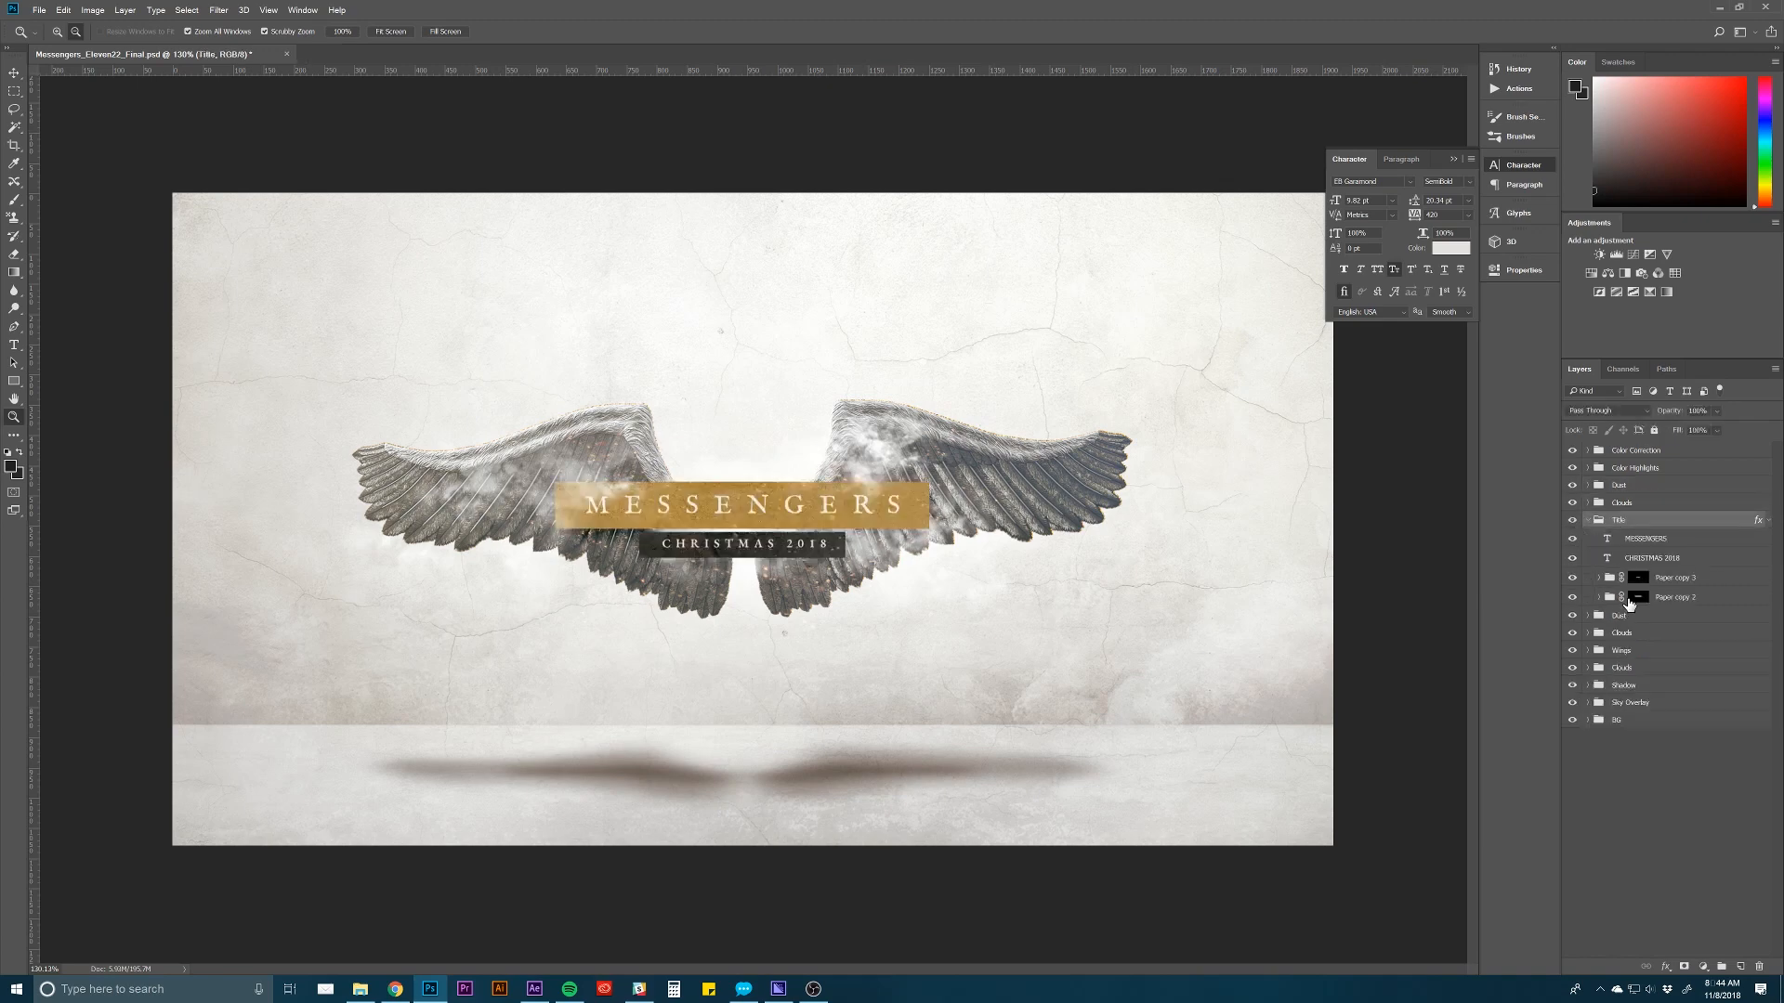
{"action": "left_click", "coordinate": [1672, 578]}
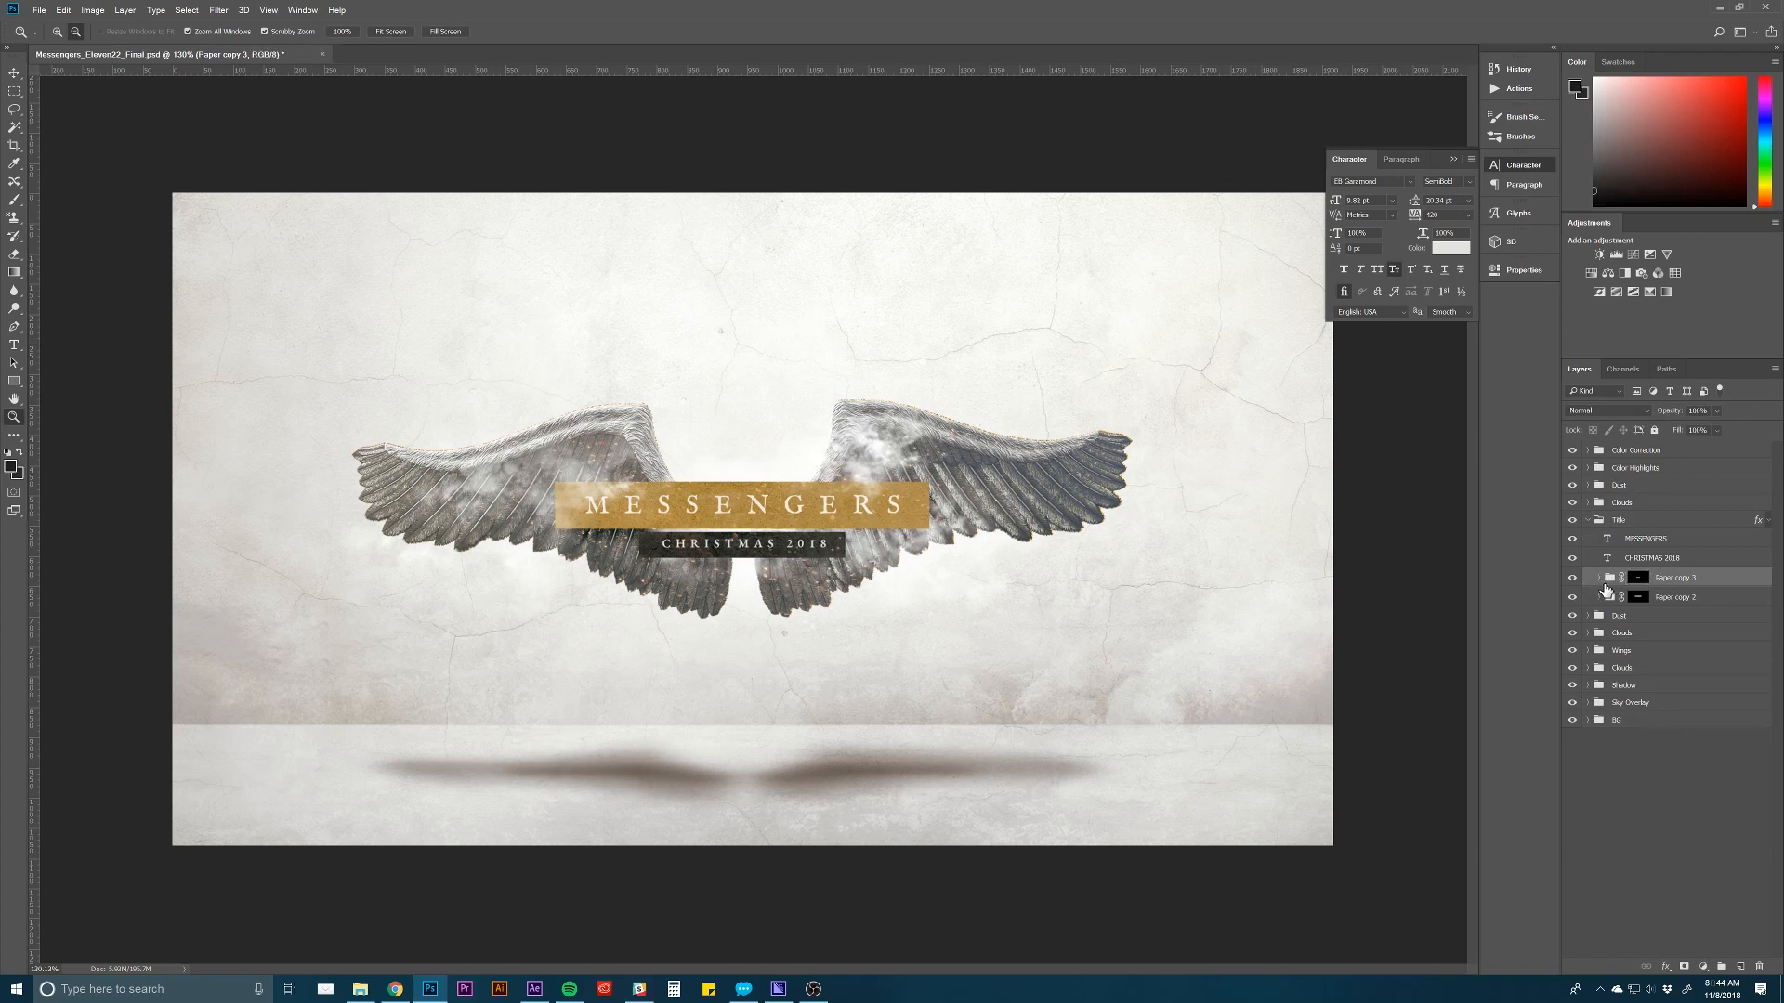
{"action": "left_click", "coordinate": [1598, 578]}
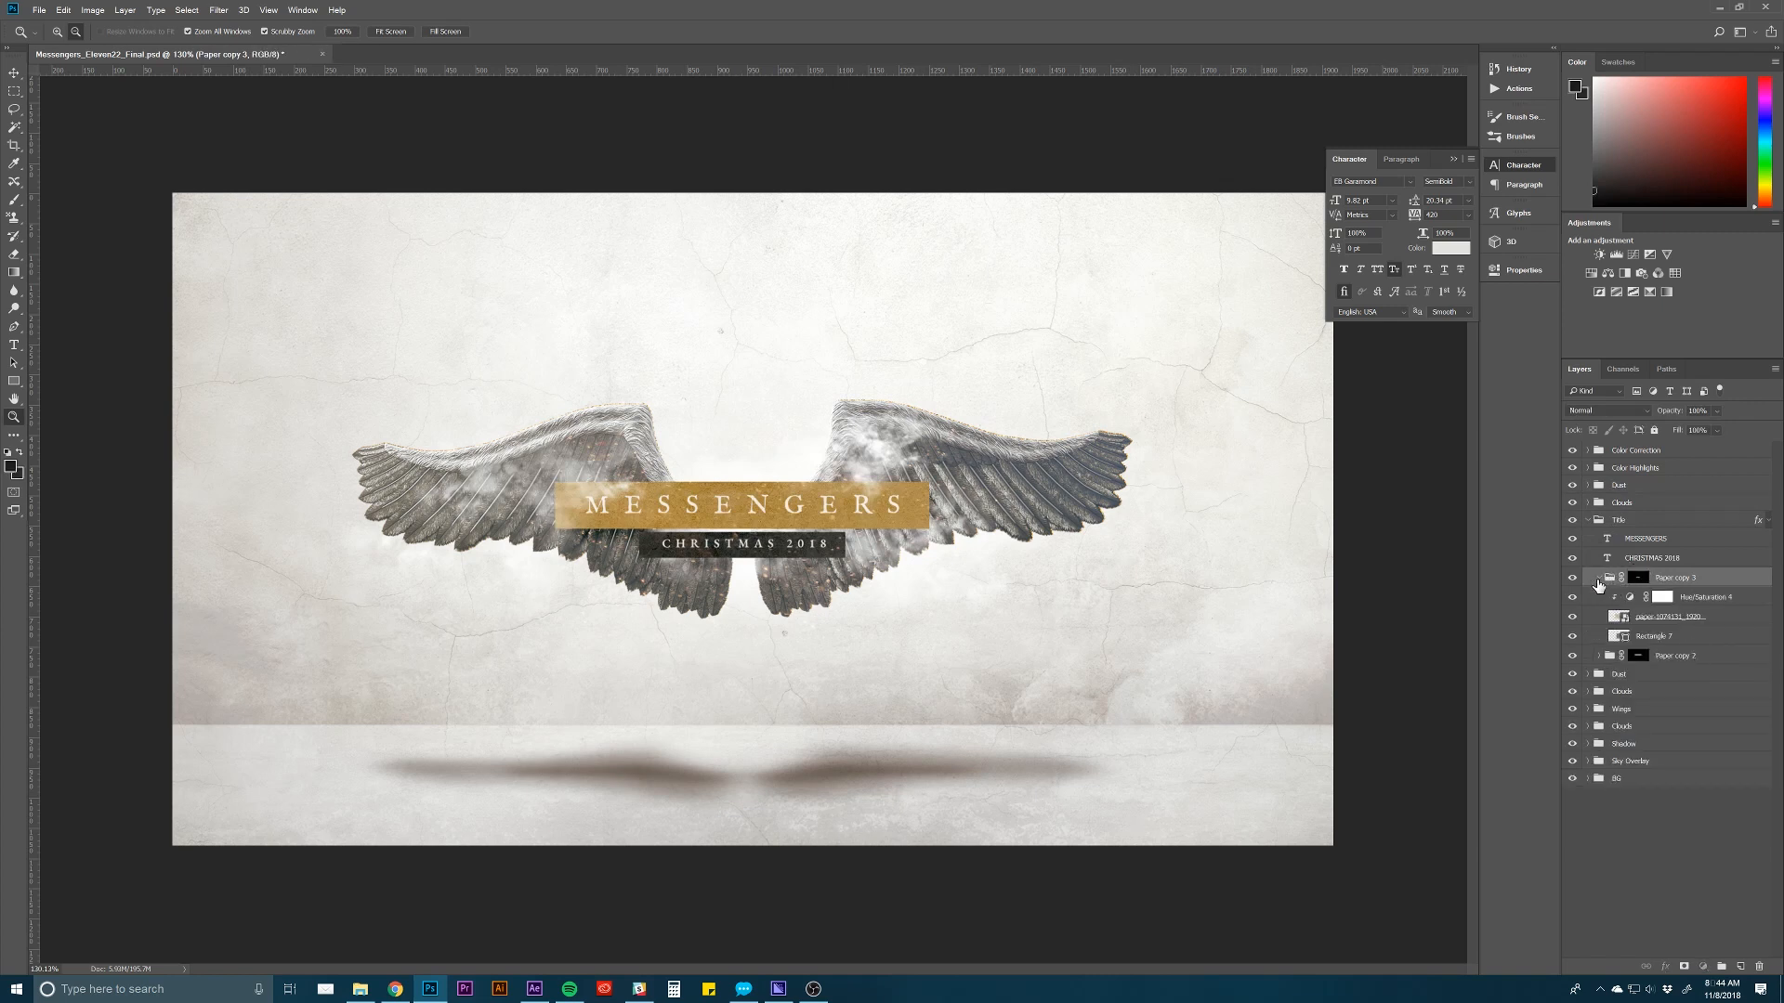
{"action": "left_click", "coordinate": [1599, 578]}
{"action": "left_click", "coordinate": [1587, 520]}
Examine the Dust, Clouds and Wings groups beneath the Title group, comparing the artwork with and without the wings.
{"action": "left_click", "coordinate": [1594, 537]}
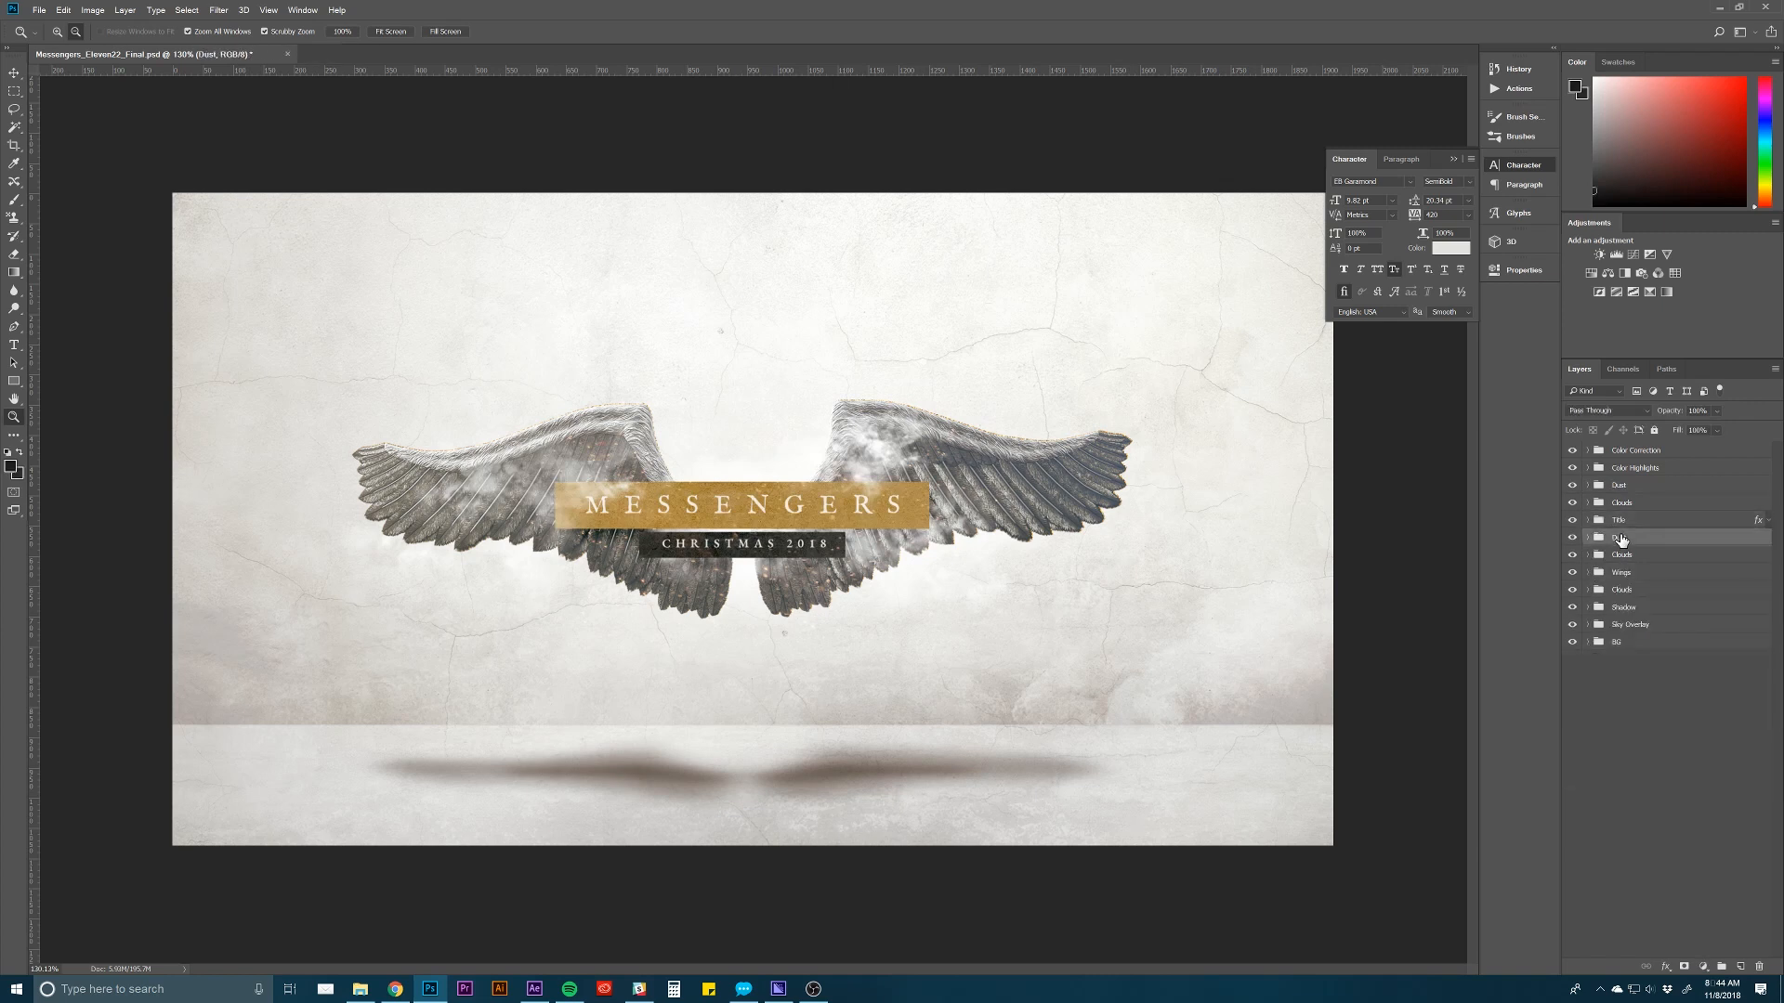
{"action": "left_click", "coordinate": [1573, 538]}
{"action": "left_click", "coordinate": [1630, 555]}
{"action": "left_click", "coordinate": [1634, 573]}
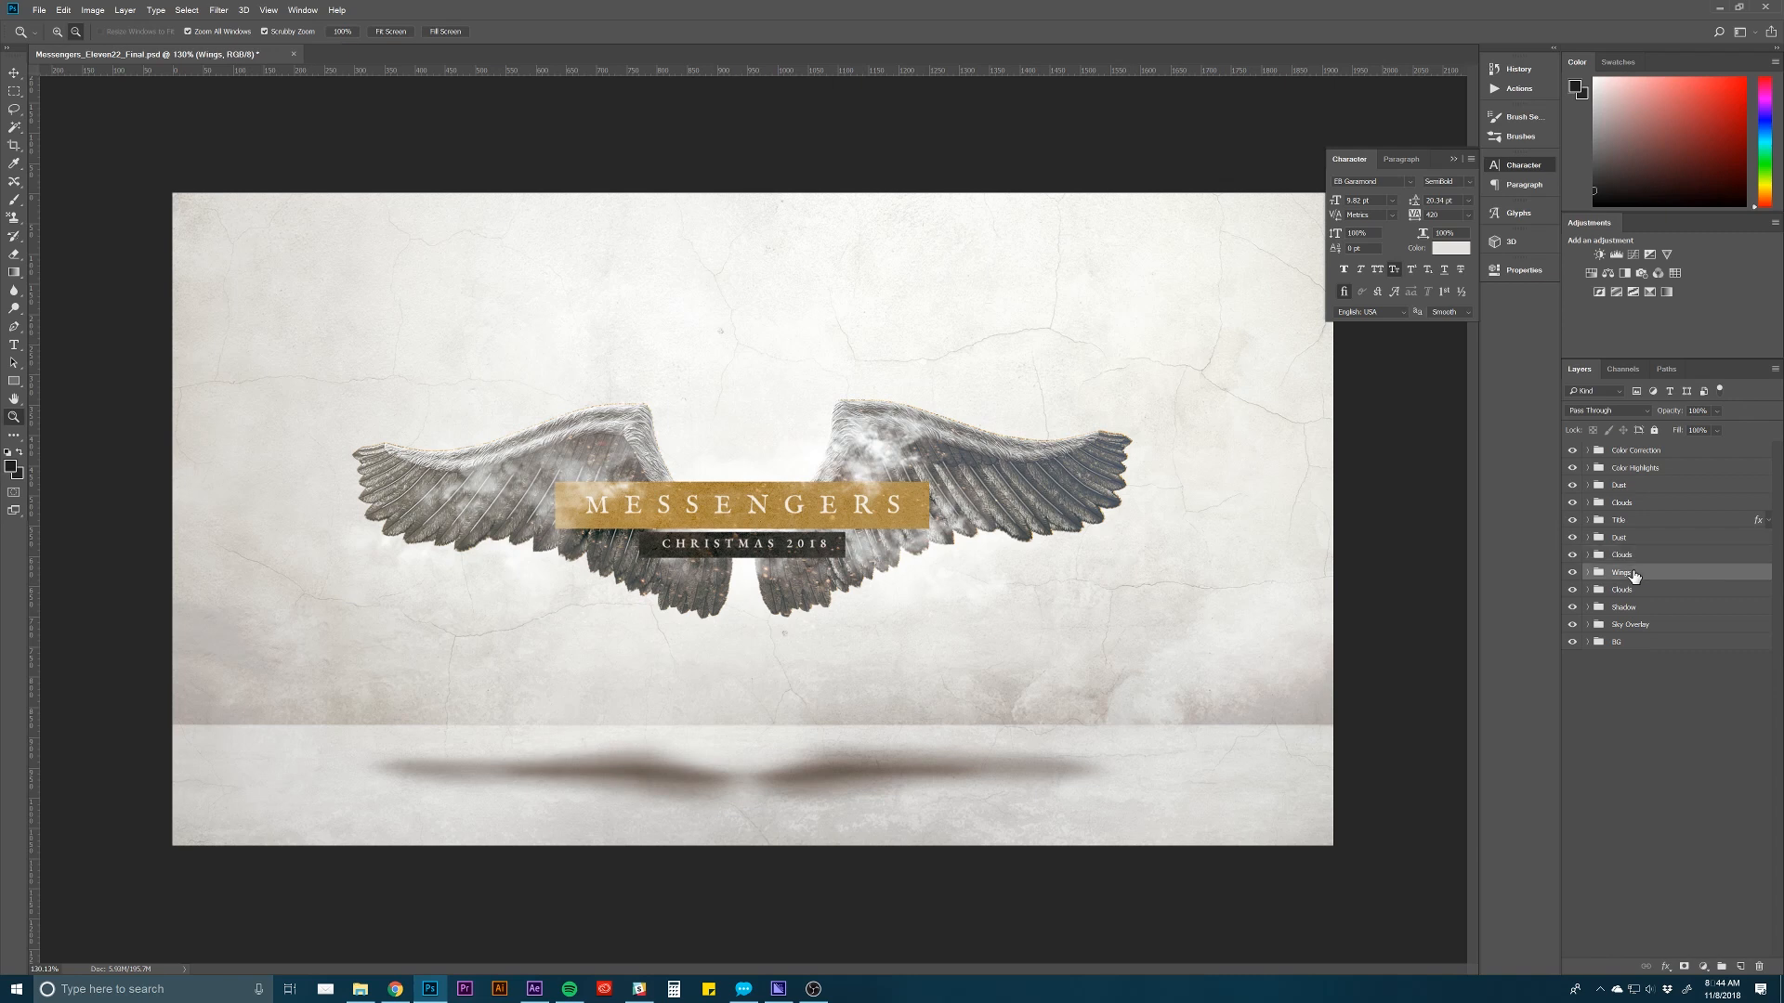
{"action": "left_click", "coordinate": [1570, 574]}
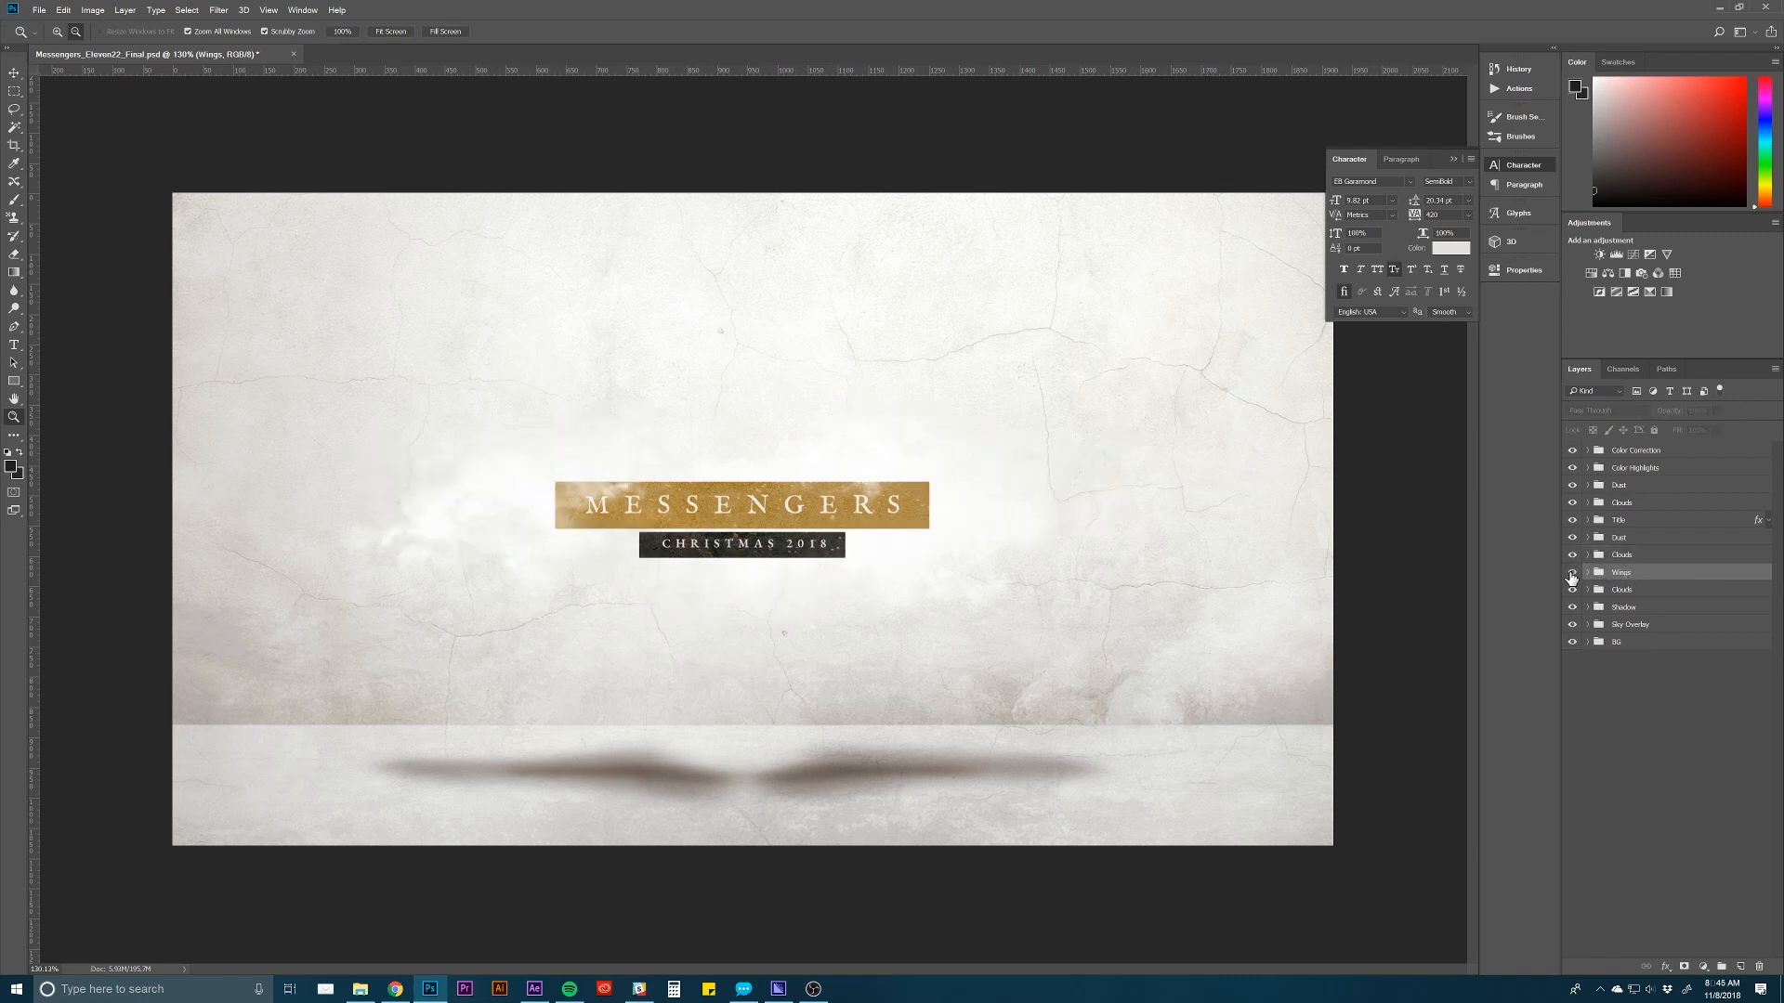
{"action": "left_click", "coordinate": [1570, 576]}
Compare the artwork with and without the lowest Clouds group, the Shadow group and the Sky Overlay group.
{"action": "left_click", "coordinate": [1625, 590]}
{"action": "left_click", "coordinate": [1570, 591]}
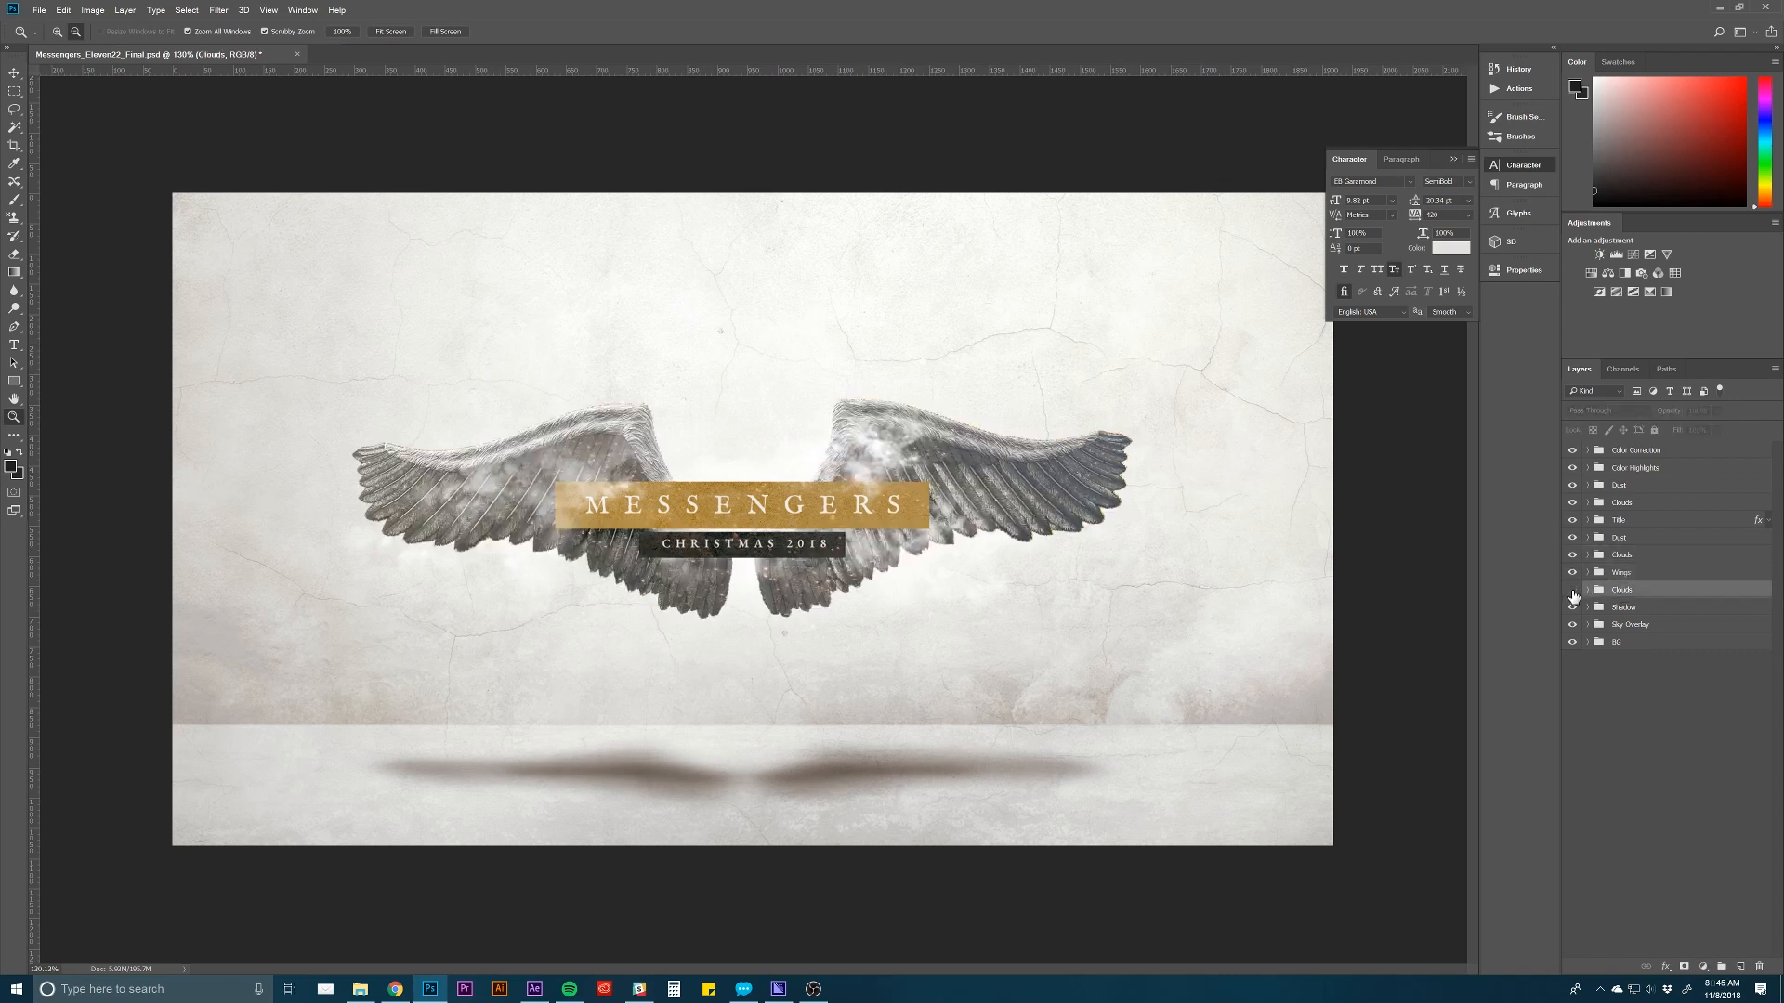
{"action": "left_click", "coordinate": [1570, 591]}
{"action": "left_click", "coordinate": [1624, 608]}
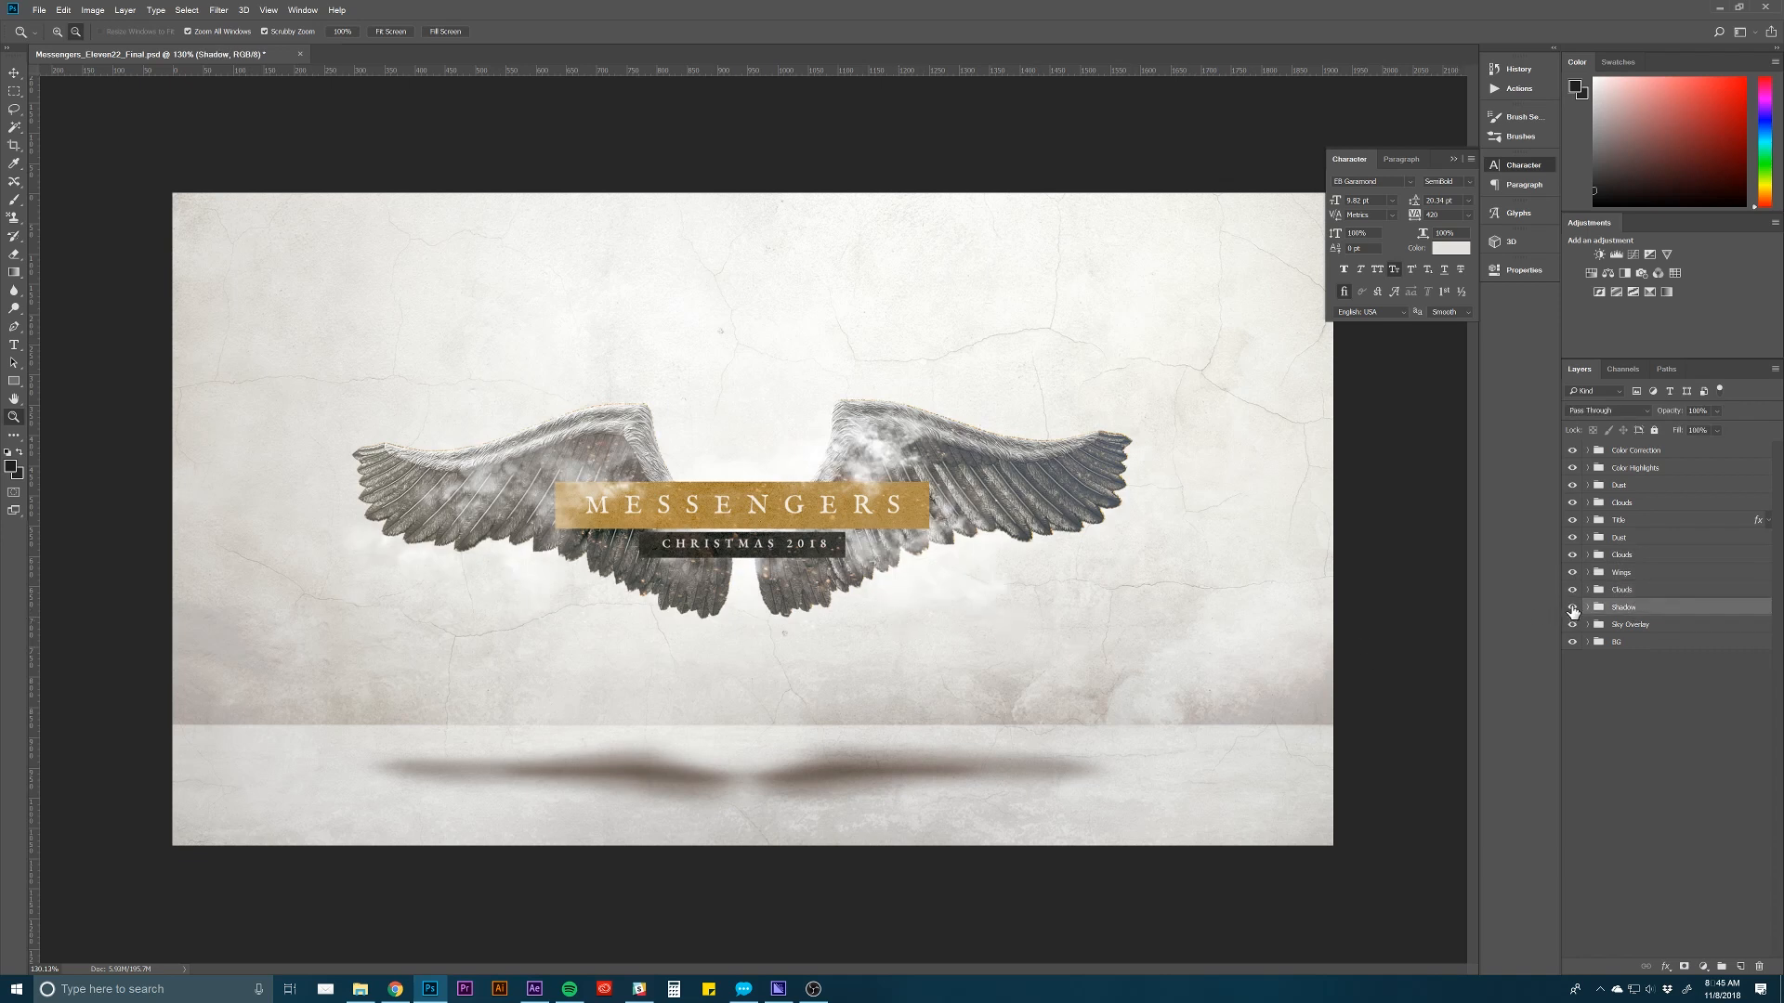
{"action": "left_click", "coordinate": [1572, 607]}
{"action": "left_click", "coordinate": [1572, 607]}
{"action": "left_click", "coordinate": [1635, 625]}
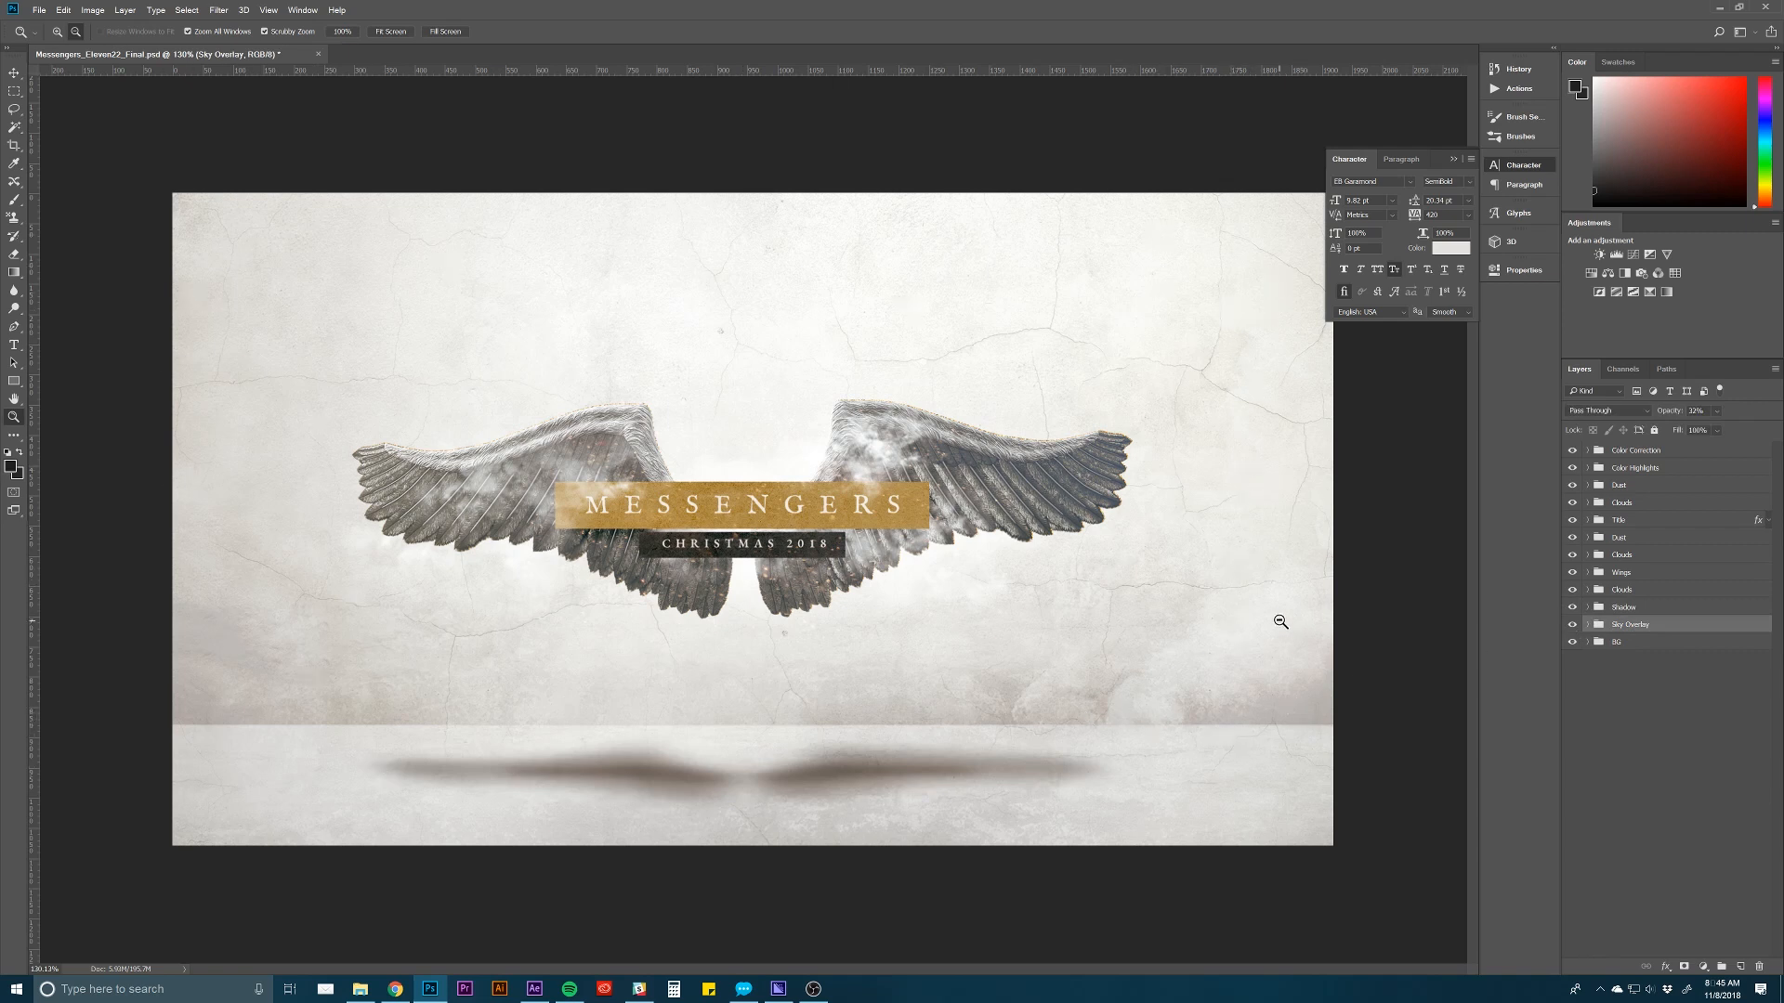
{"action": "left_click", "coordinate": [1572, 625]}
{"action": "left_click", "coordinate": [1572, 625]}
Check the BG group's effect on the artwork and examine its nested layers, including BG Texture.
{"action": "left_click", "coordinate": [1682, 703]}
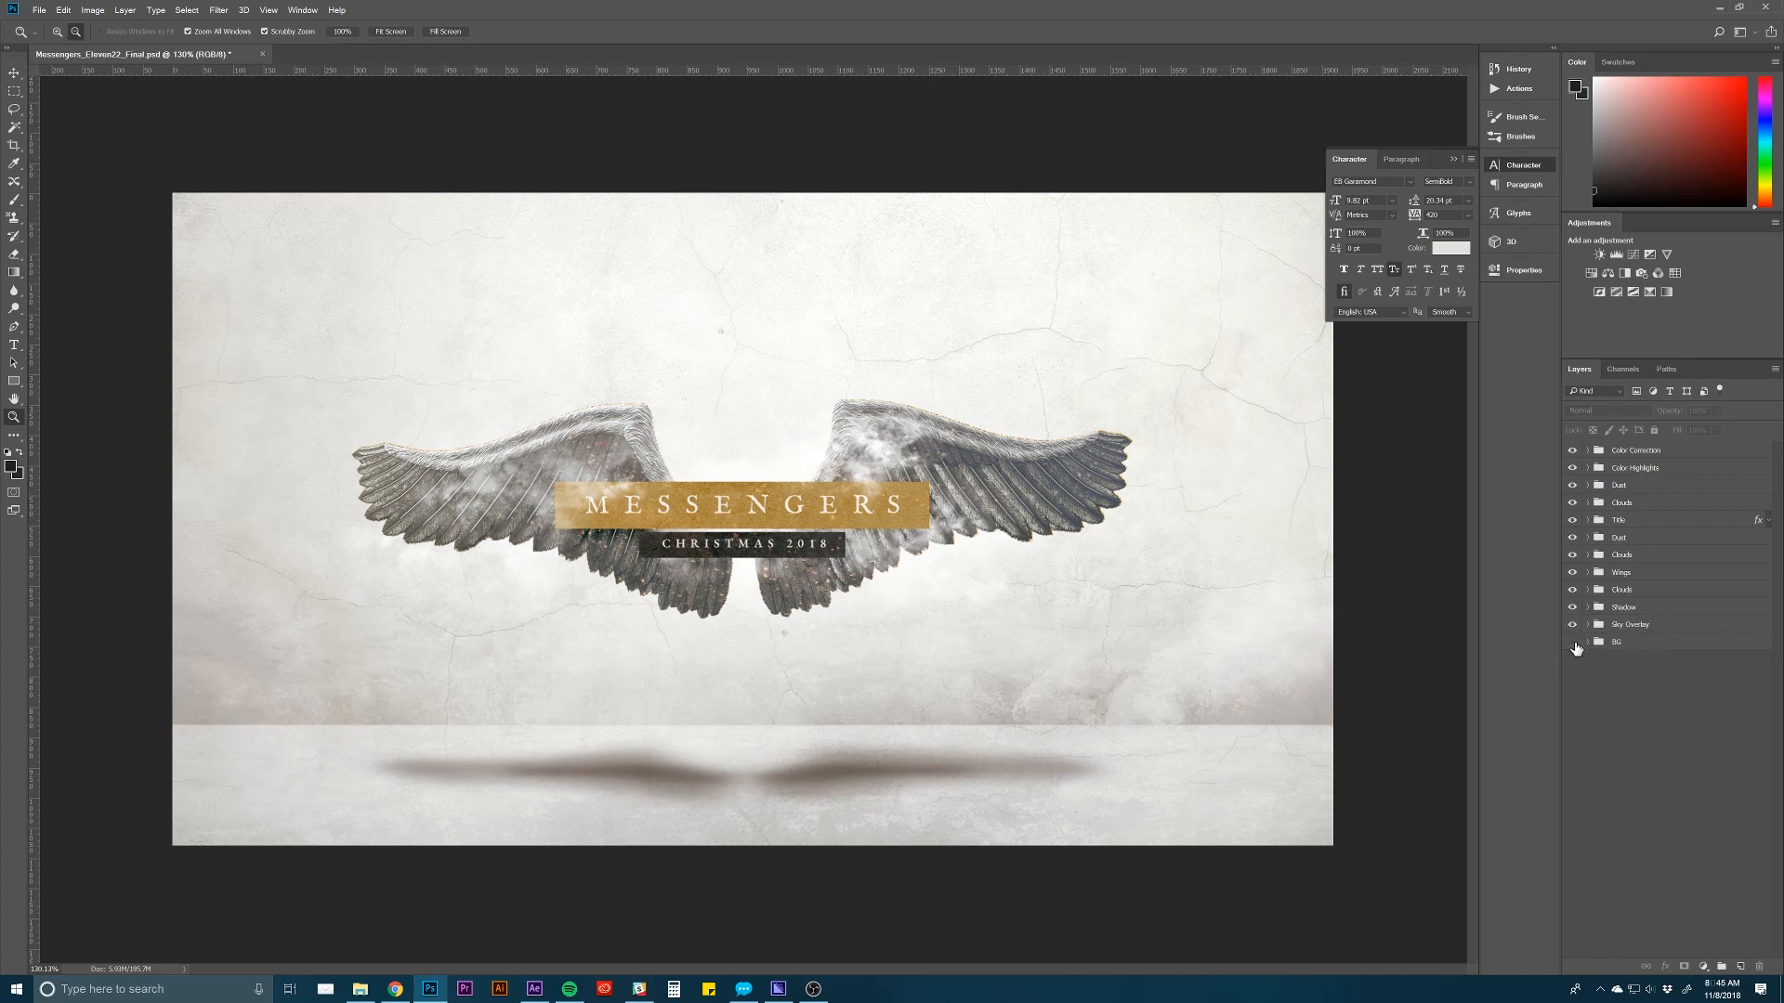
{"action": "left_click", "coordinate": [1572, 642]}
{"action": "left_click", "coordinate": [1572, 642]}
{"action": "left_click", "coordinate": [1590, 643]}
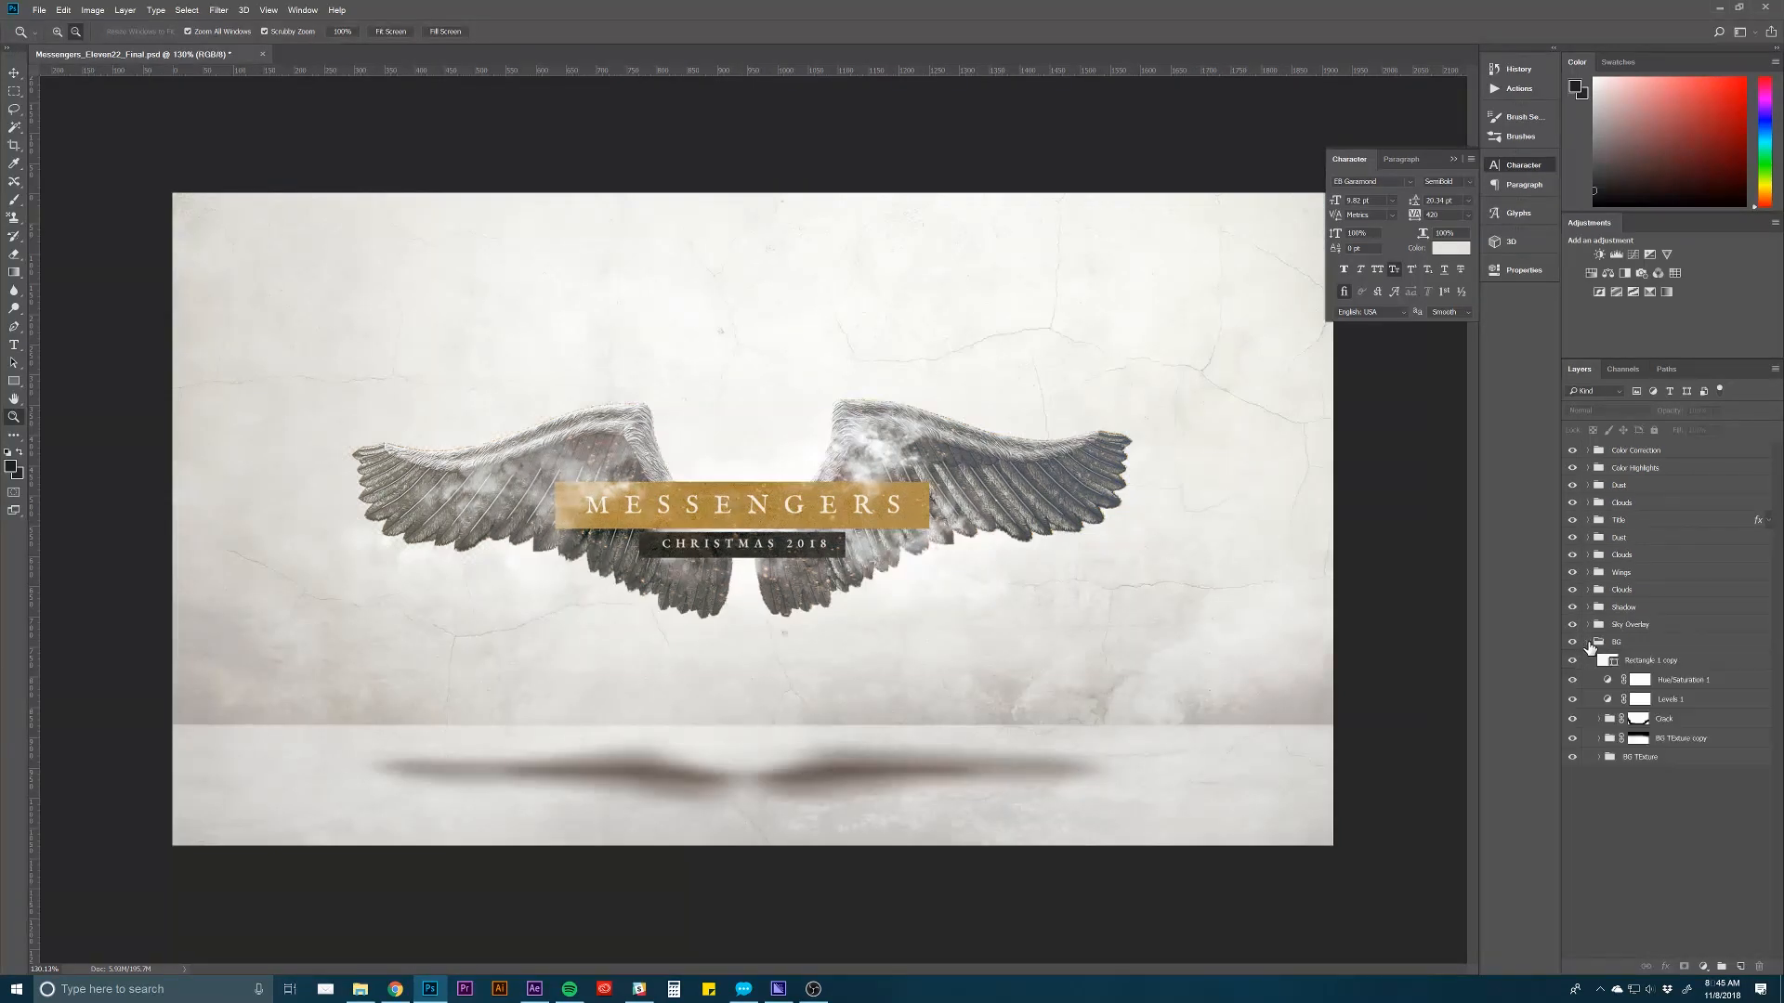
{"action": "left_click", "coordinate": [1654, 758]}
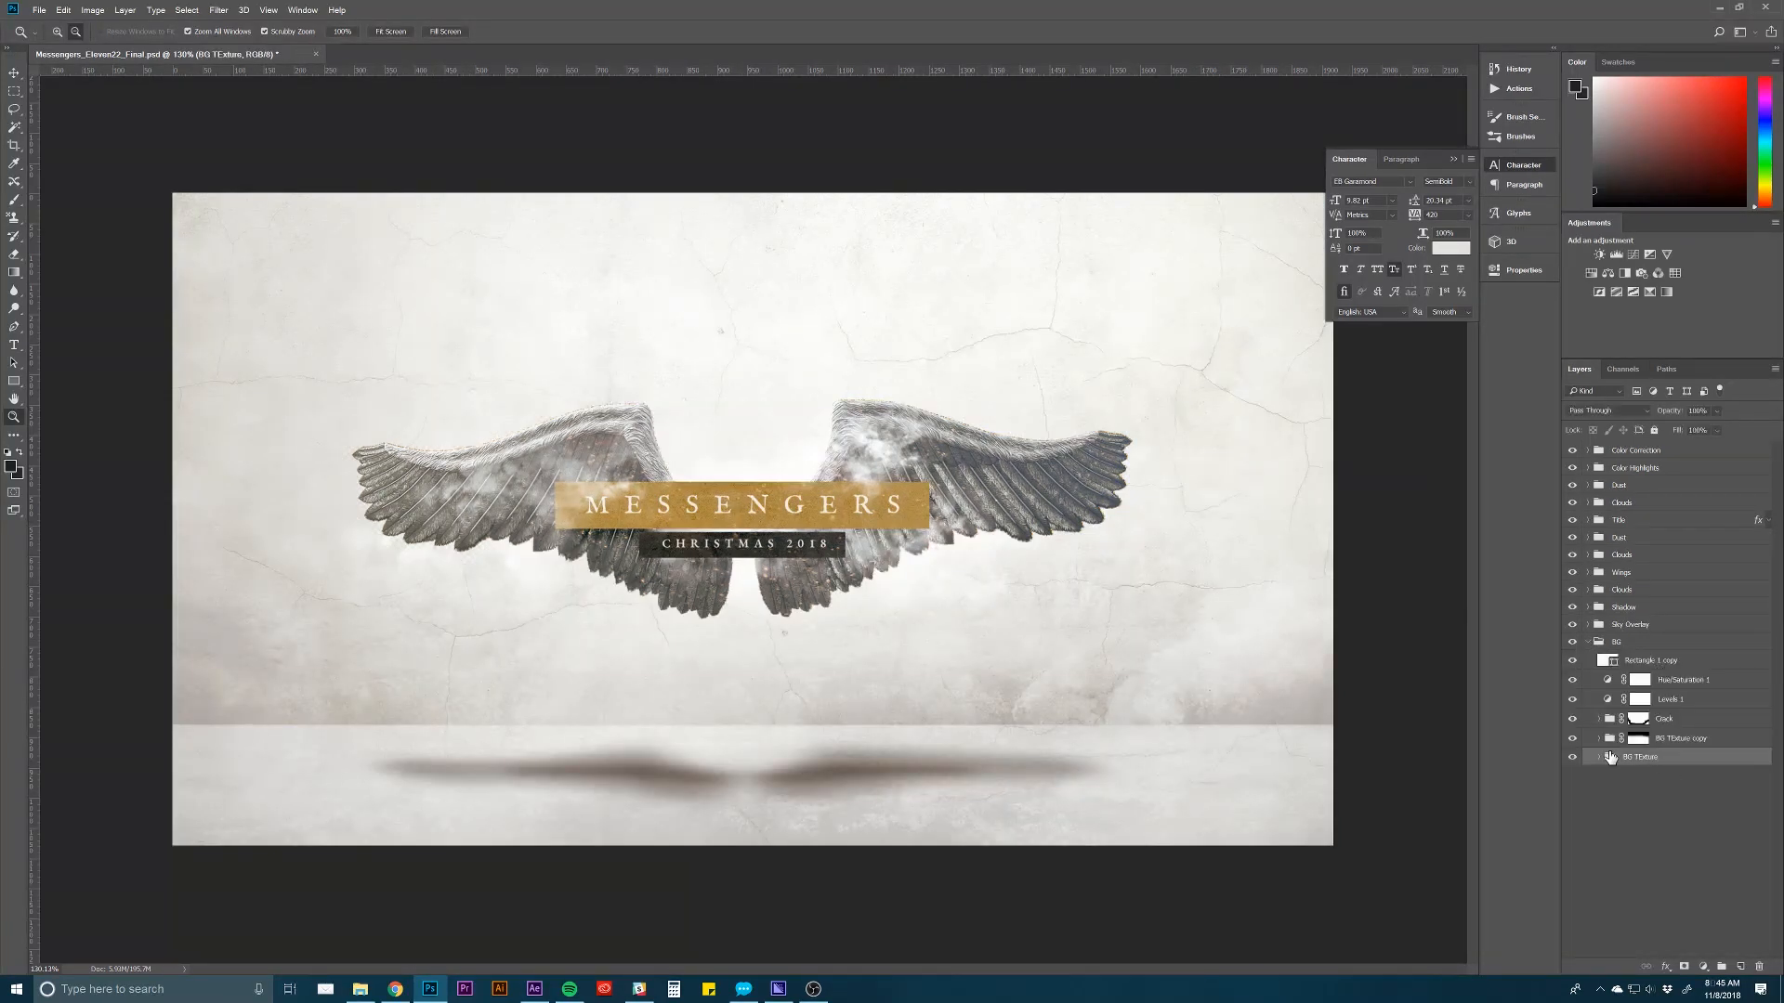
{"action": "left_click", "coordinate": [1599, 759]}
{"action": "left_click", "coordinate": [1588, 645]}
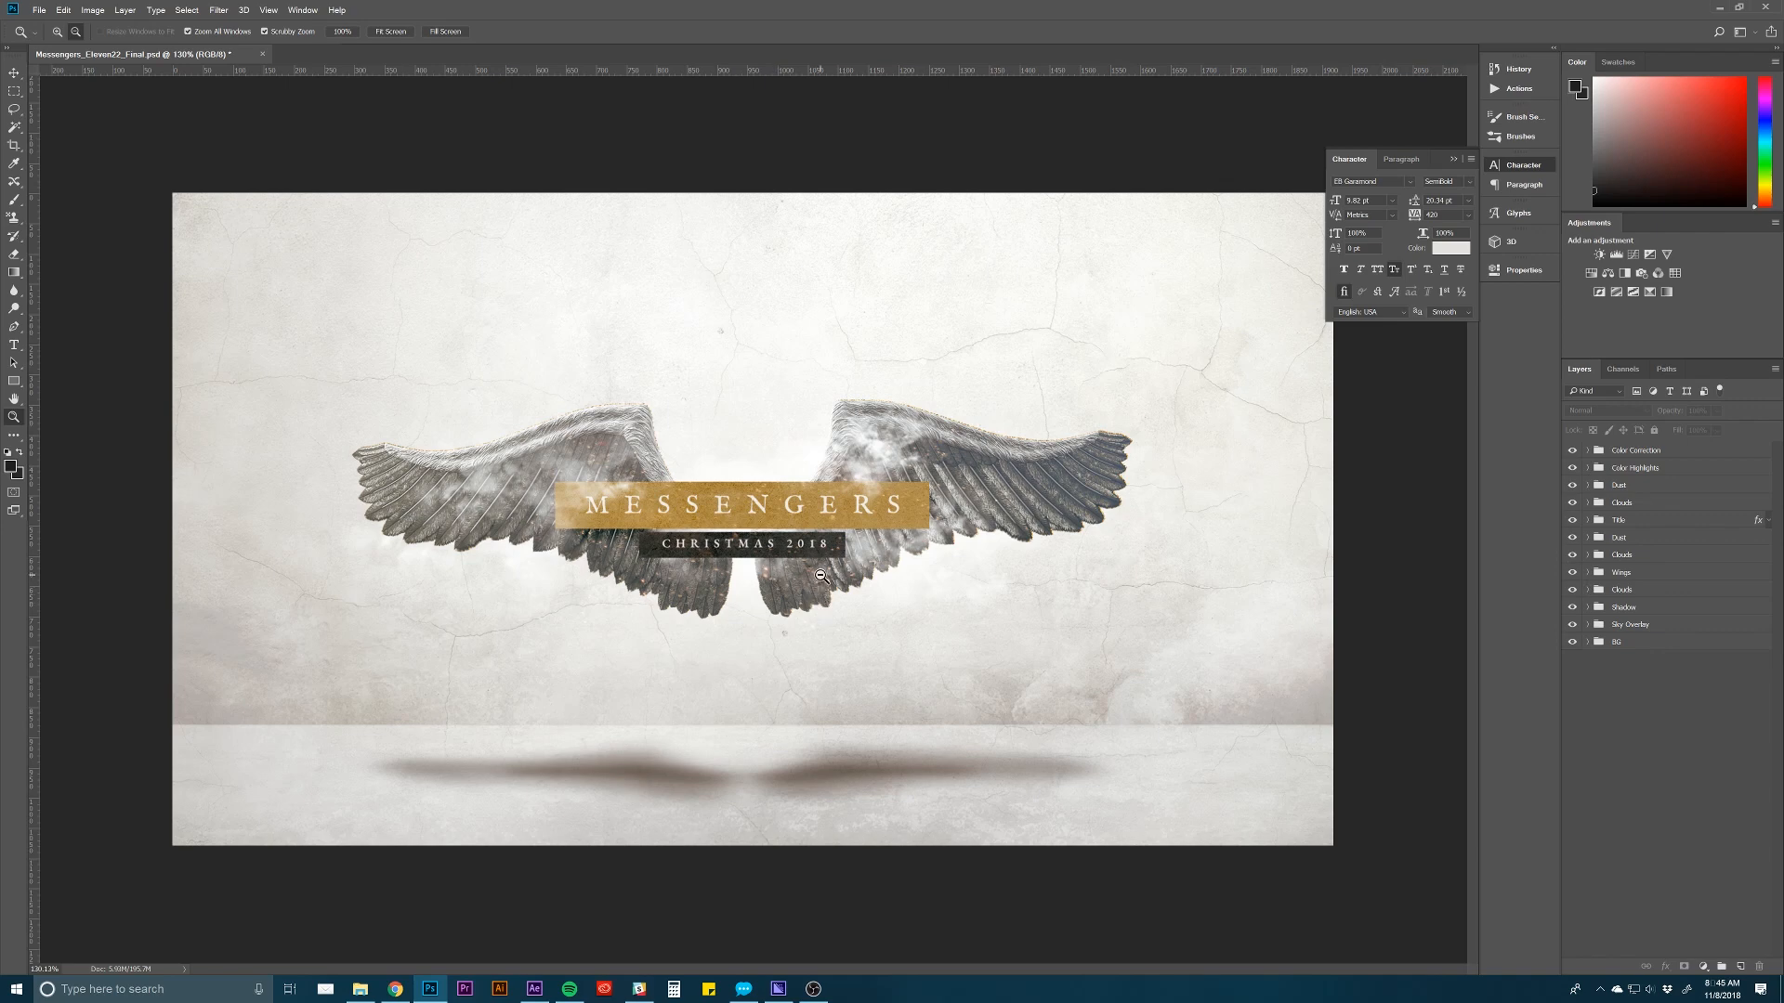
Switch to After Effects and create an HDTV 1080 24 composition with a duration of 0:00:18:12.
{"action": "left_click", "coordinate": [534, 988]}
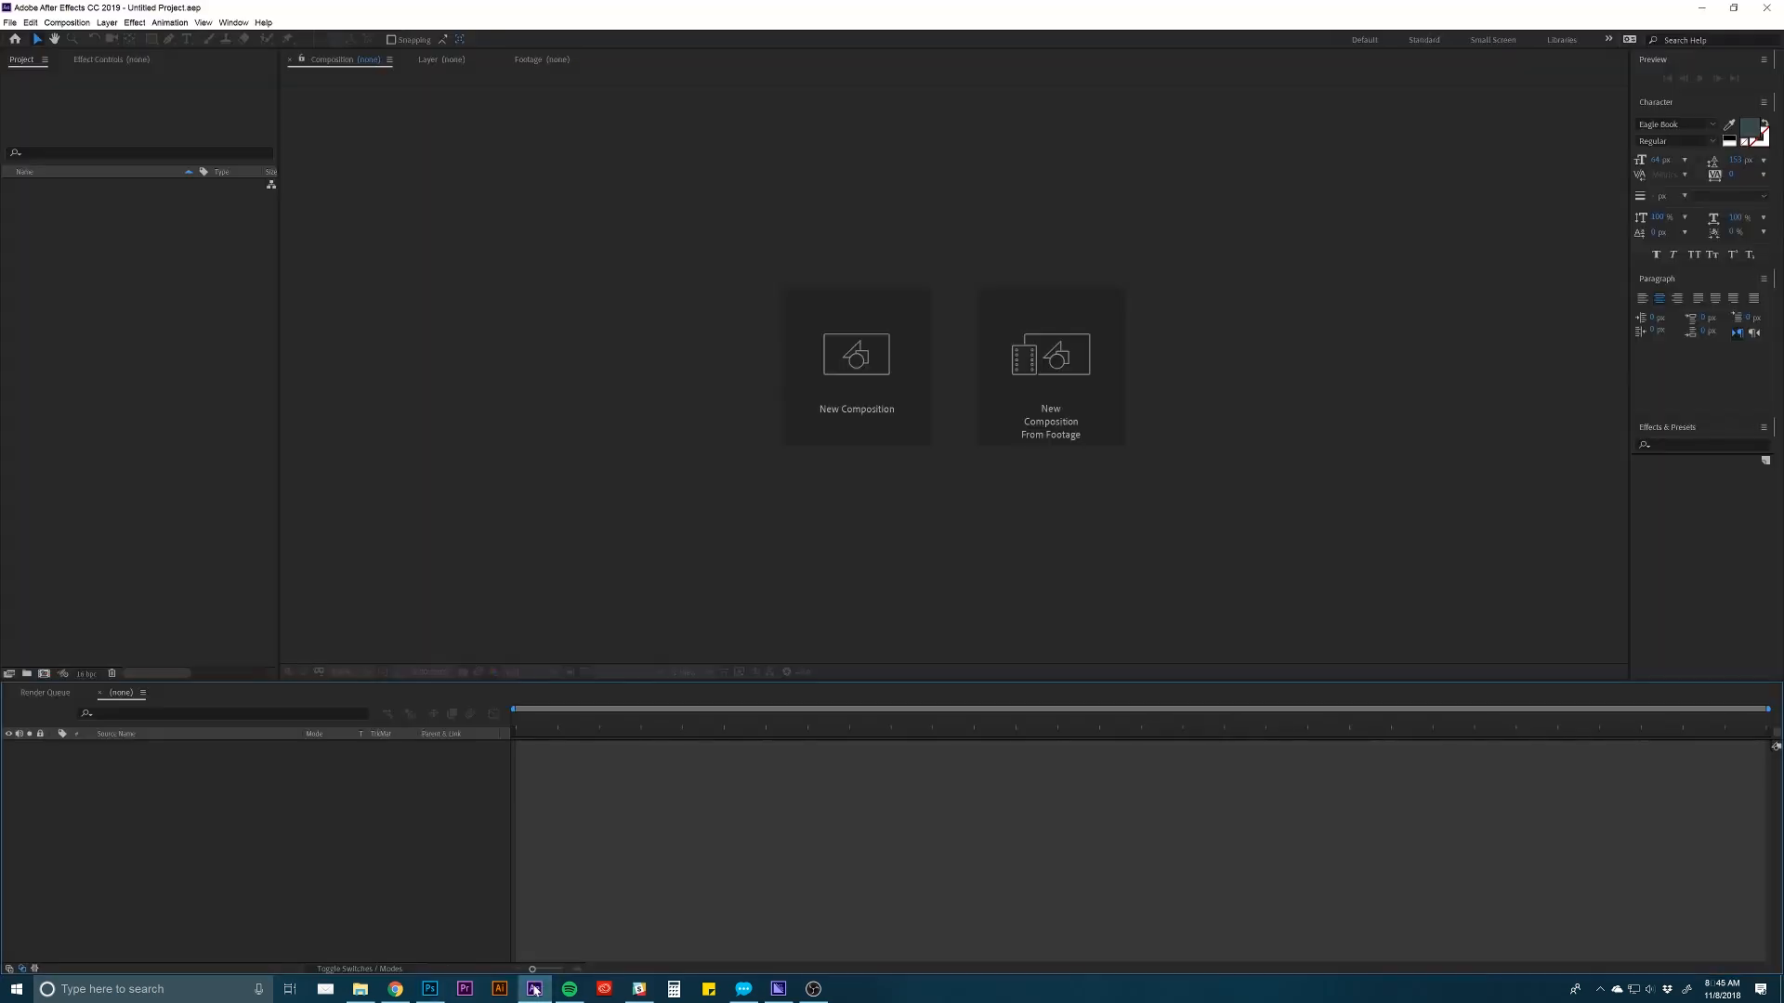
{"action": "left_click", "coordinate": [812, 354]}
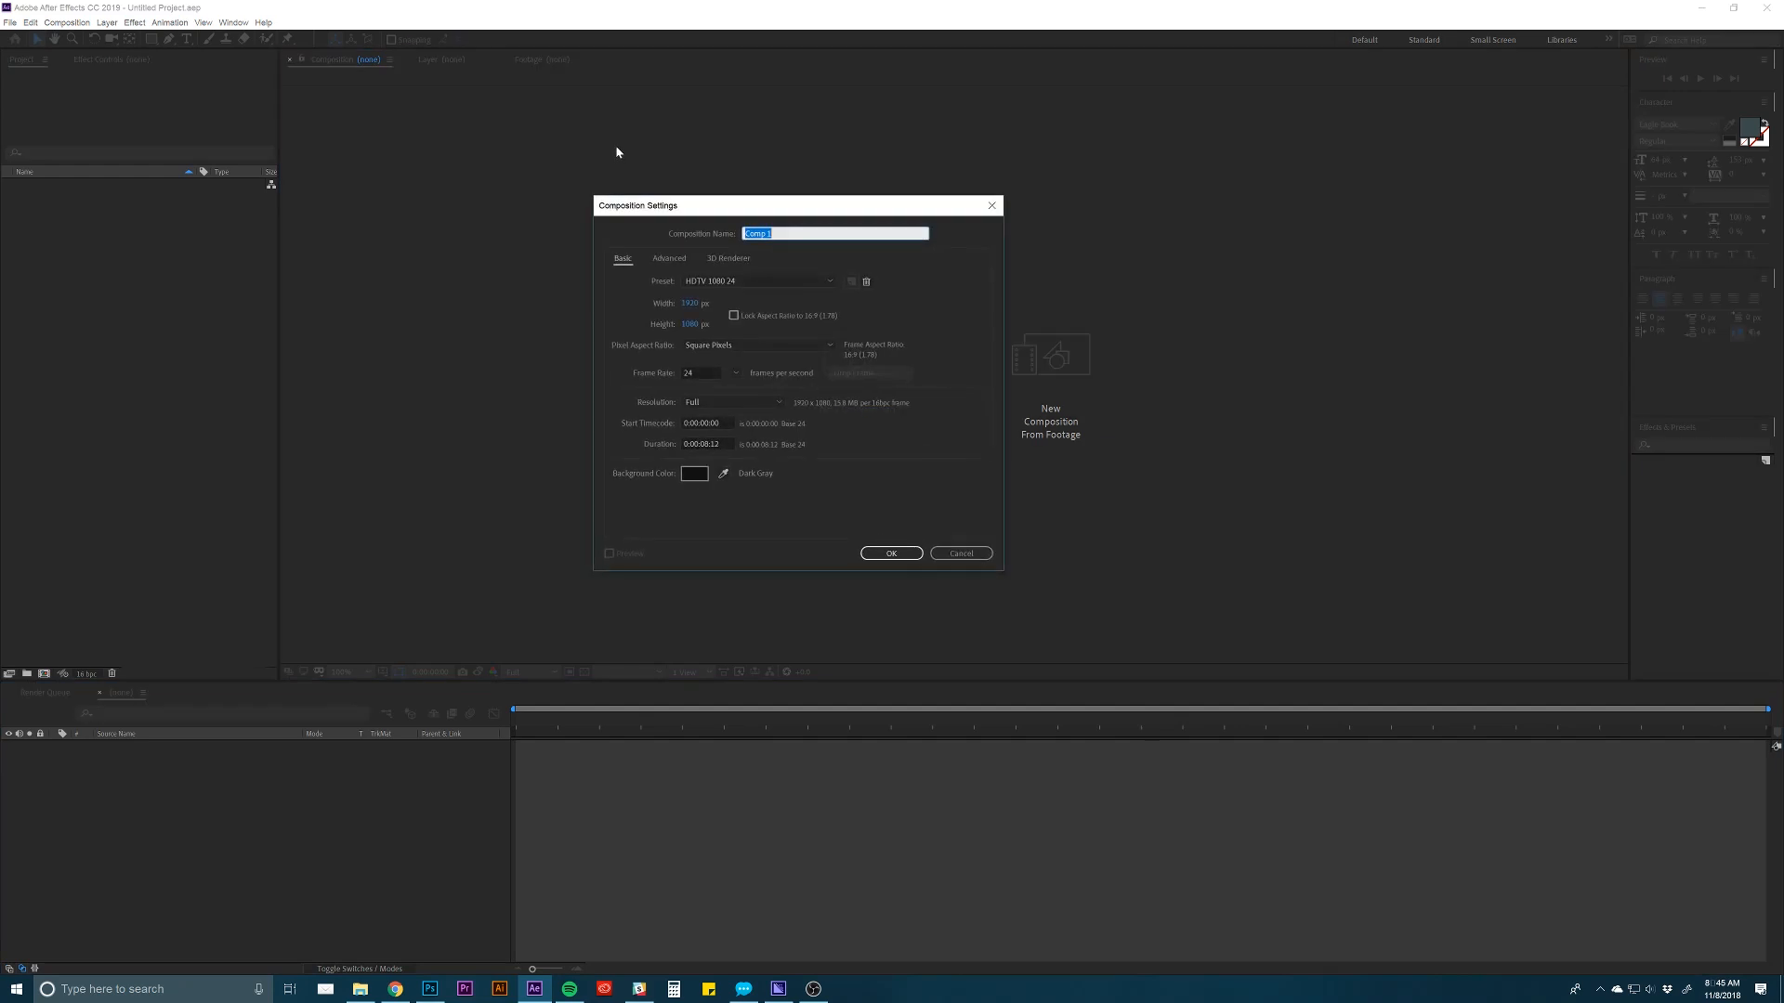
{"action": "left_click", "coordinate": [707, 443]}
{"action": "type", "text": "1"}
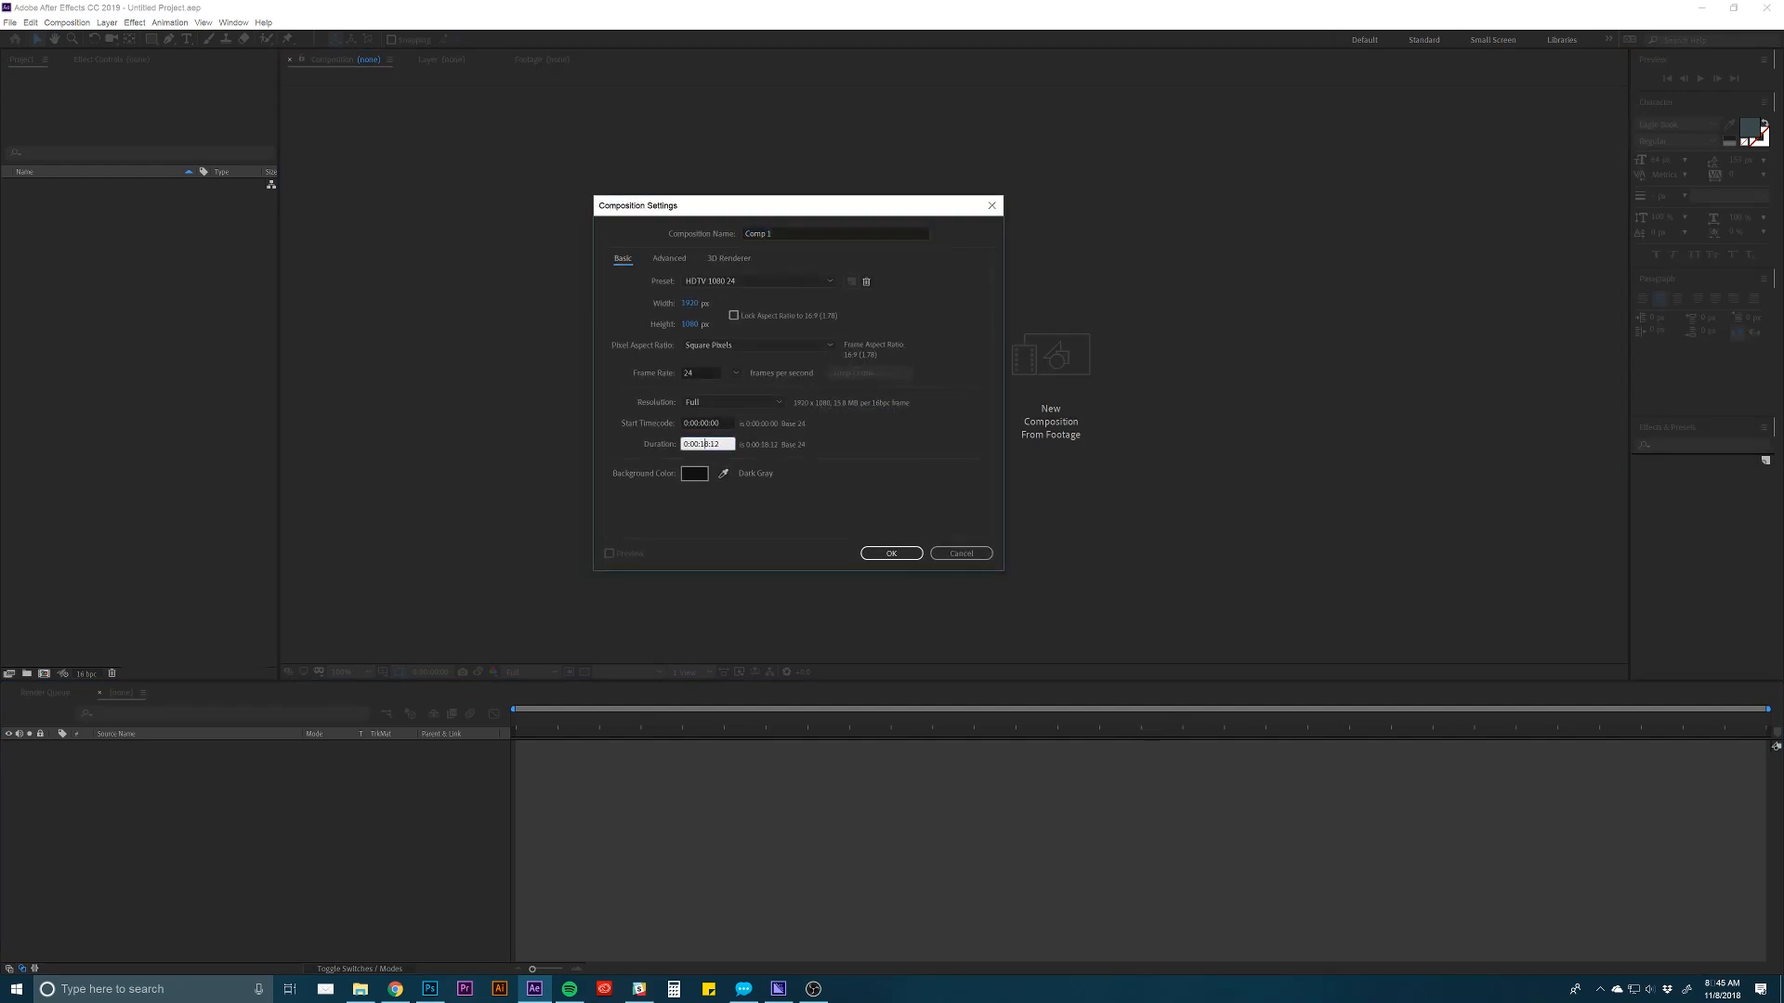
{"action": "key", "text": "Return"}
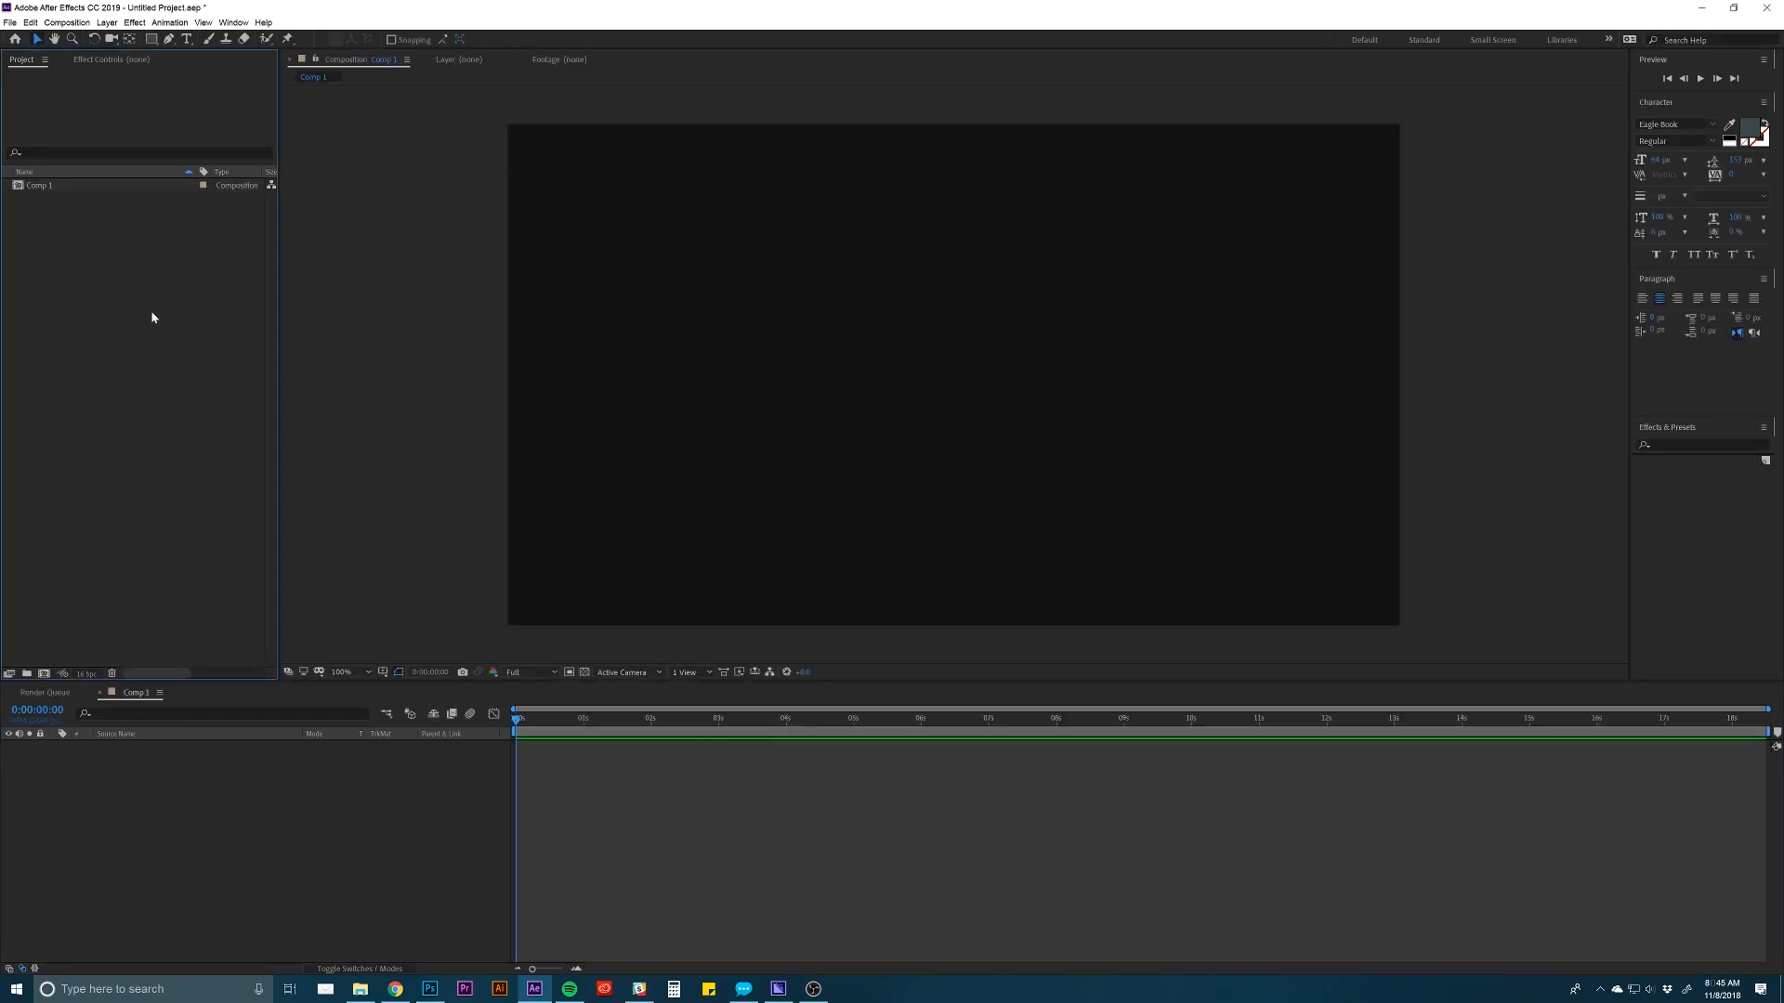
Import the Messengers_Eleven22_Final Photoshop file as Composition - Retain Layer Sizes with editable layer styles.
{"action": "double_click", "coordinate": [89, 281]}
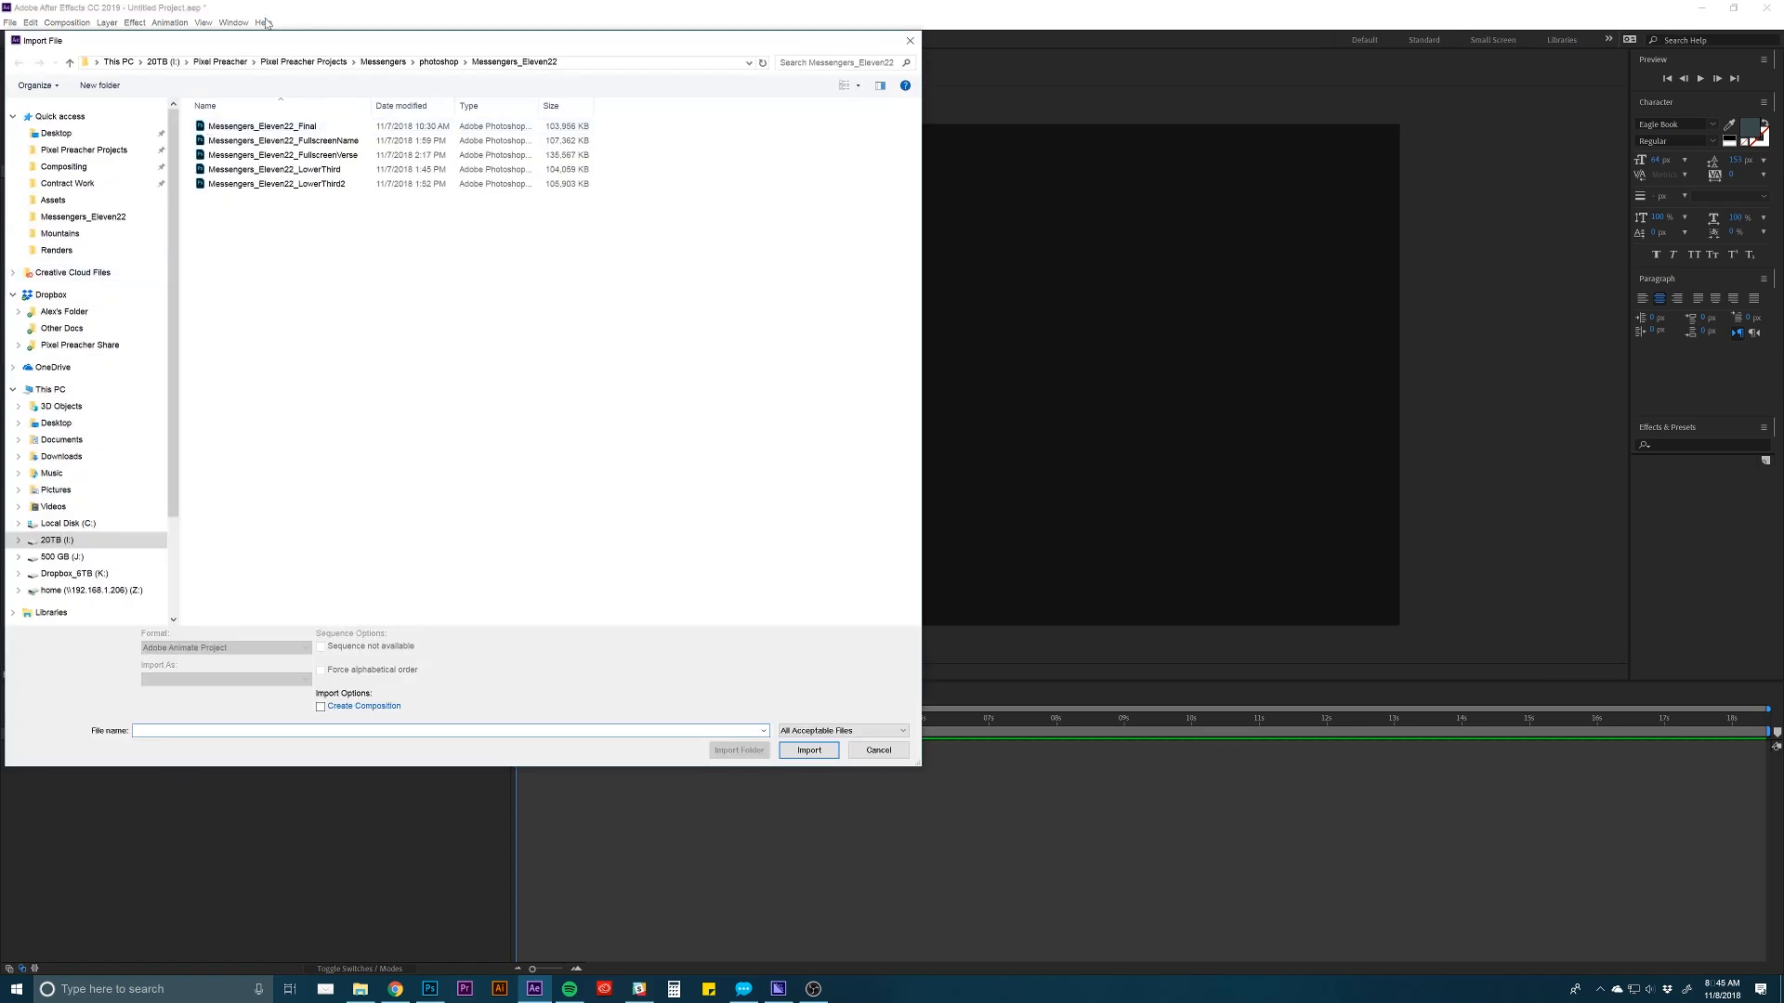
{"action": "left_click_drag", "start_coordinate": [267, 44], "coordinate": [701, 86]}
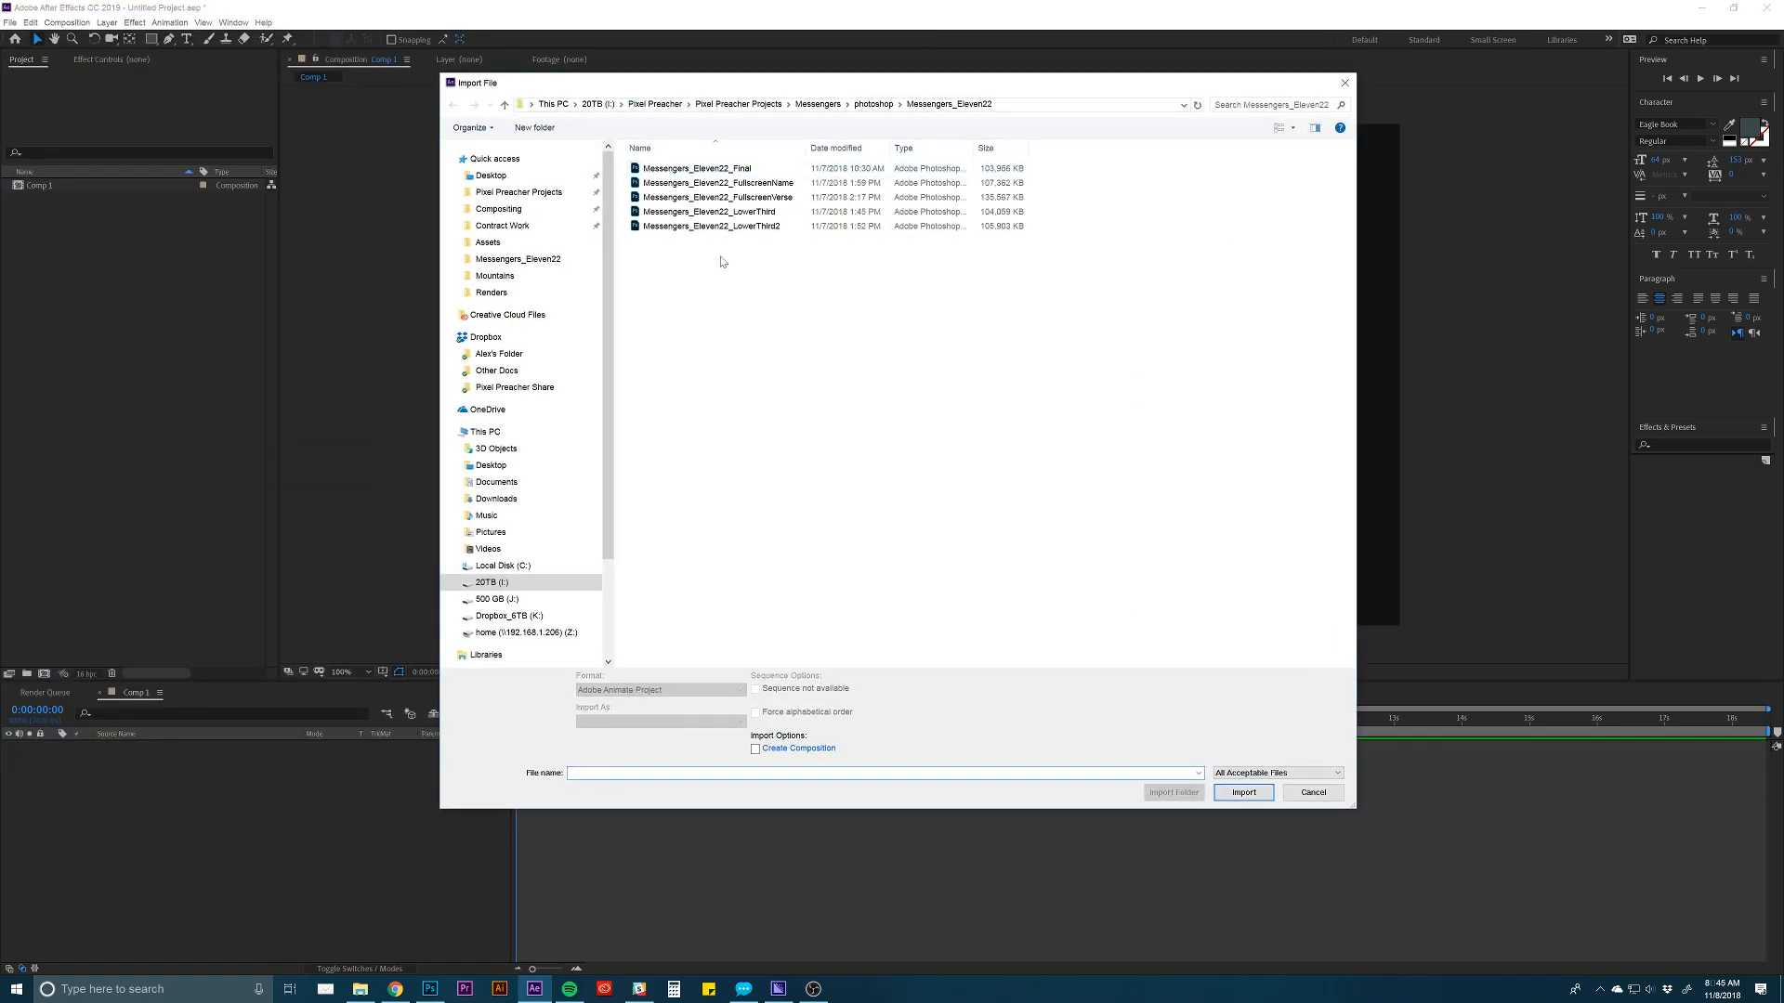
{"action": "double_click", "coordinate": [678, 170]}
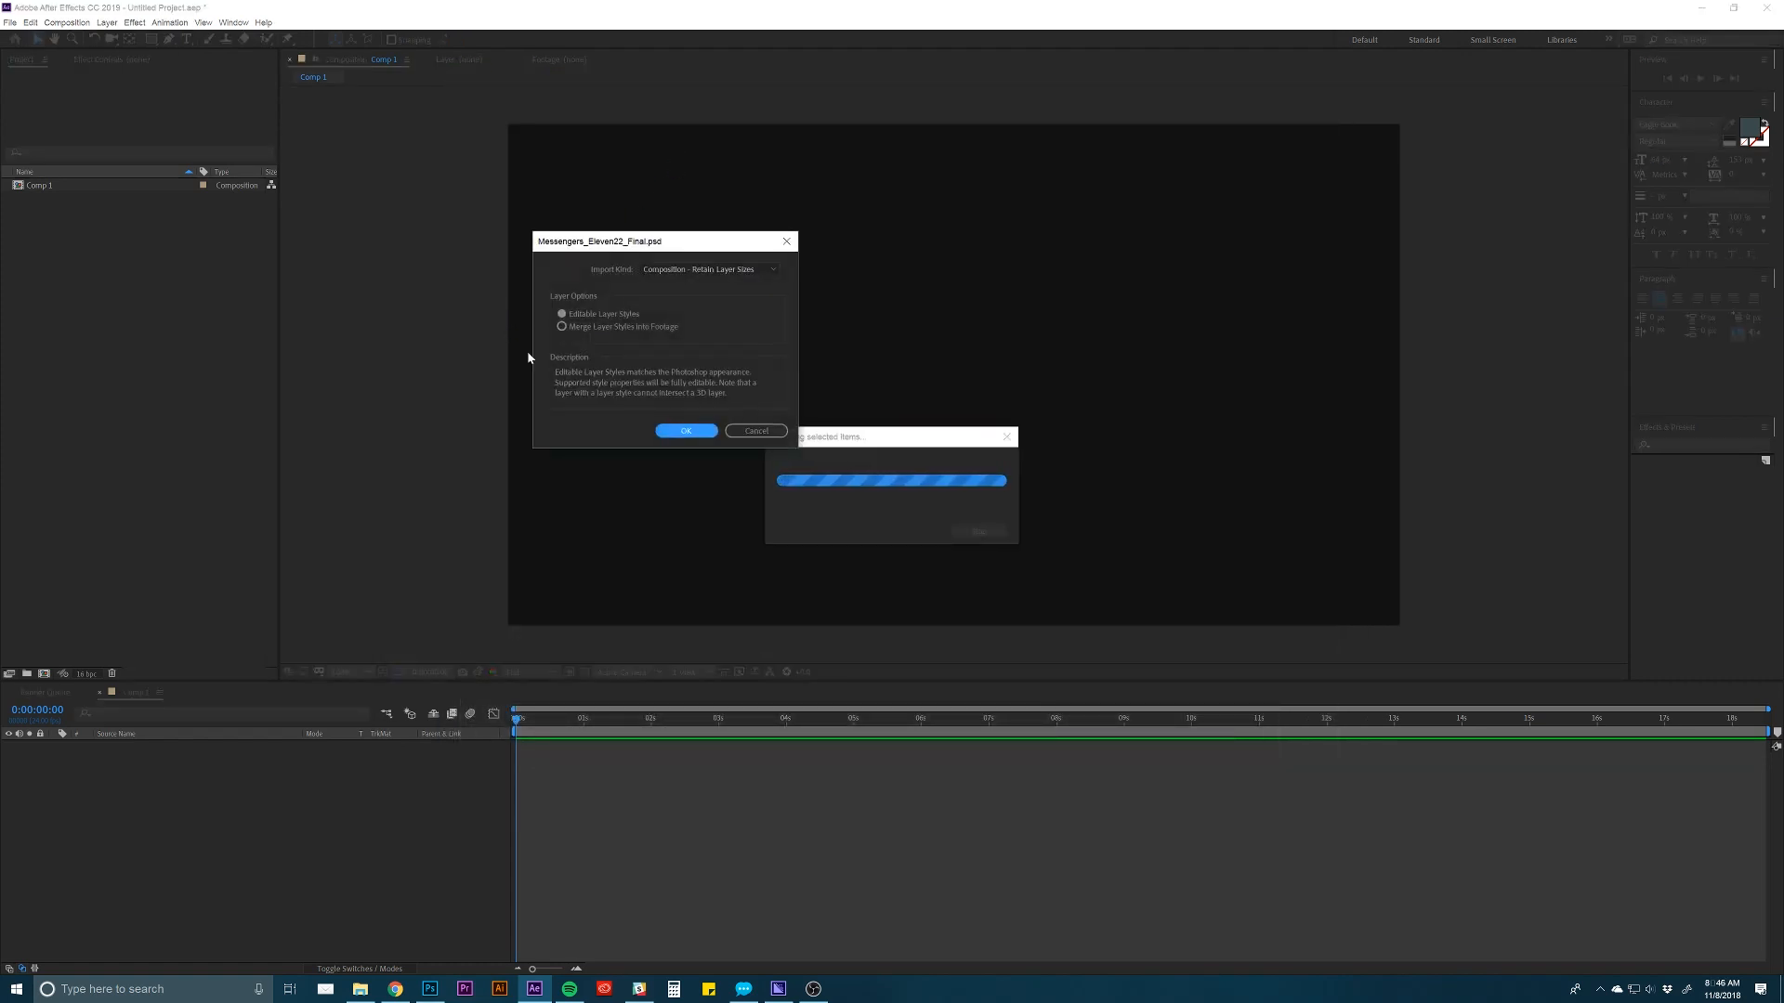
{"action": "left_click_drag", "start_coordinate": [672, 252], "coordinate": [895, 285]}
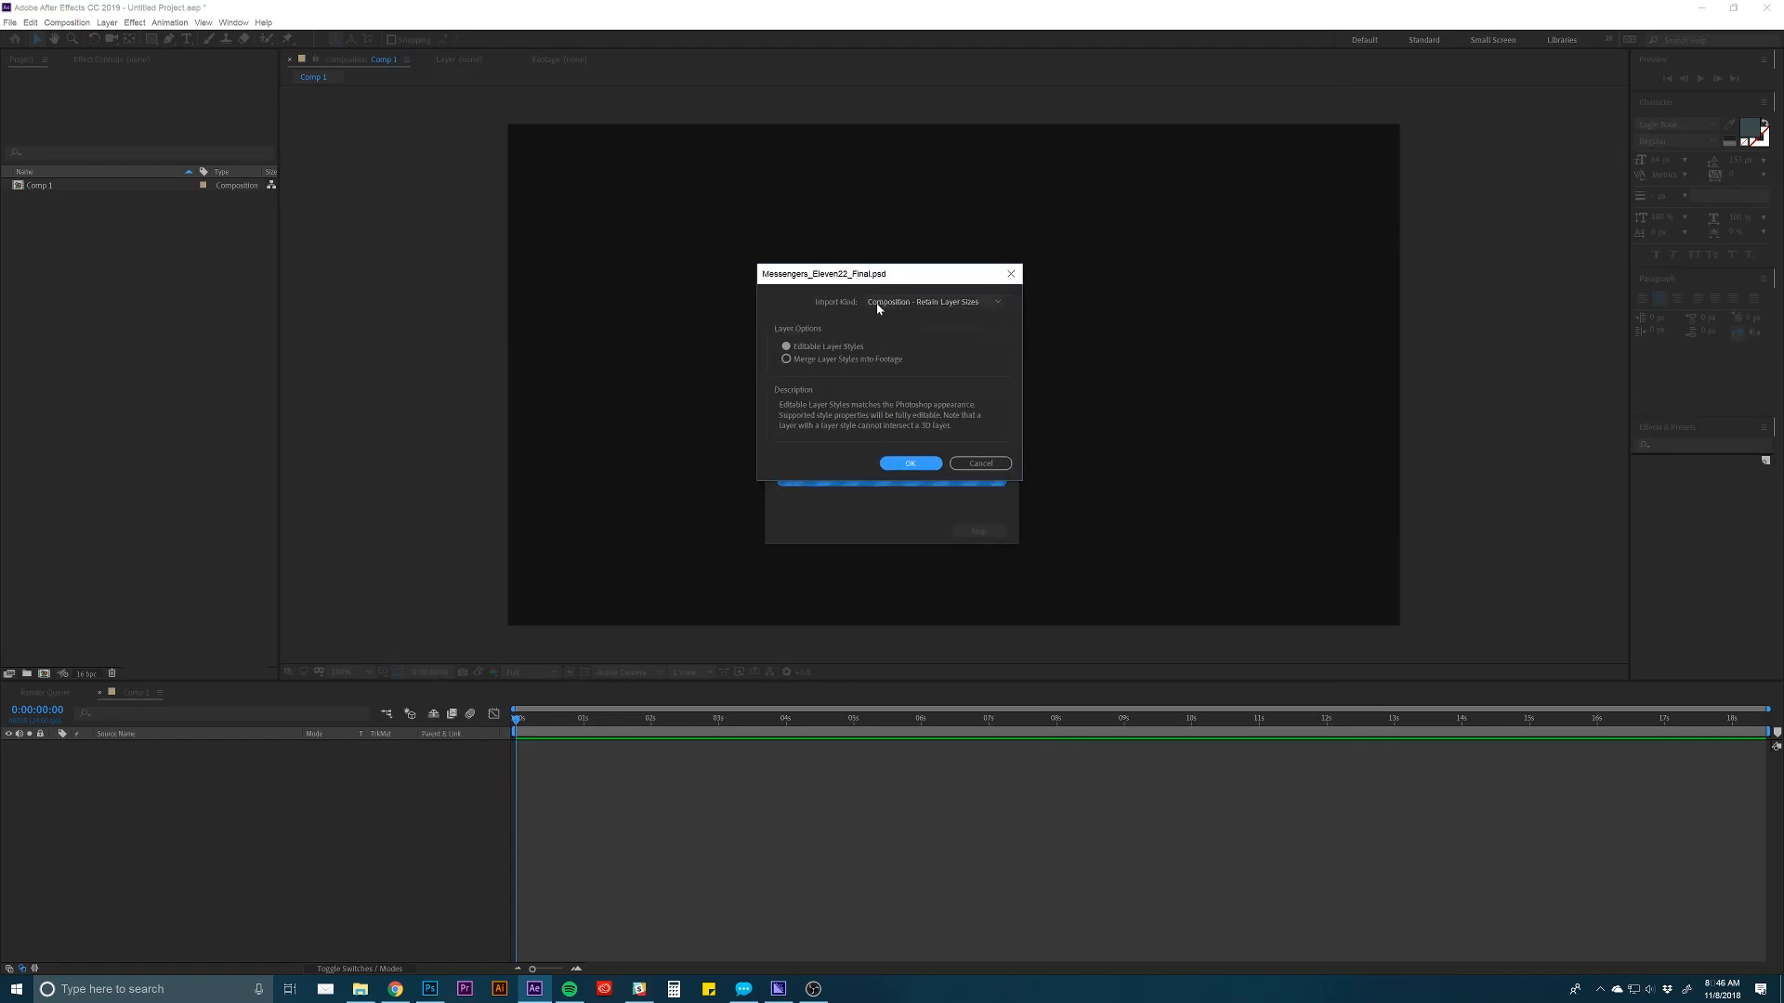
{"action": "left_click", "coordinate": [878, 304]}
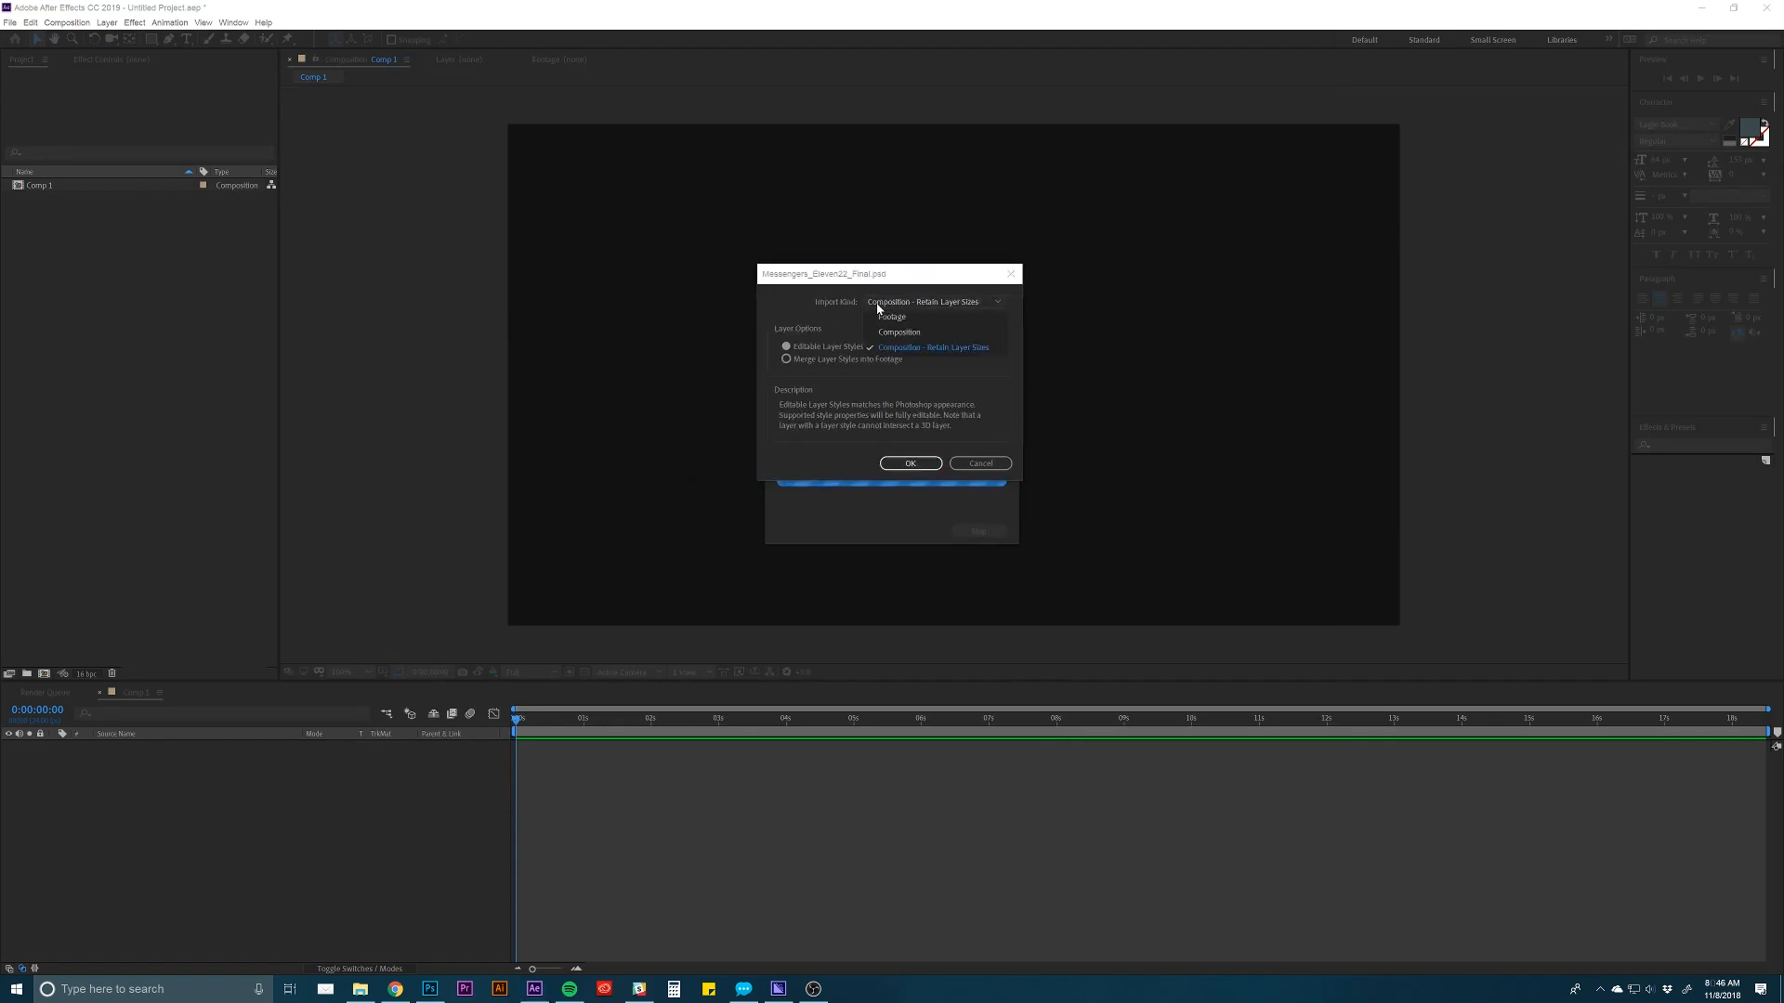
{"action": "left_click", "coordinate": [887, 351]}
{"action": "left_click", "coordinate": [911, 463]}
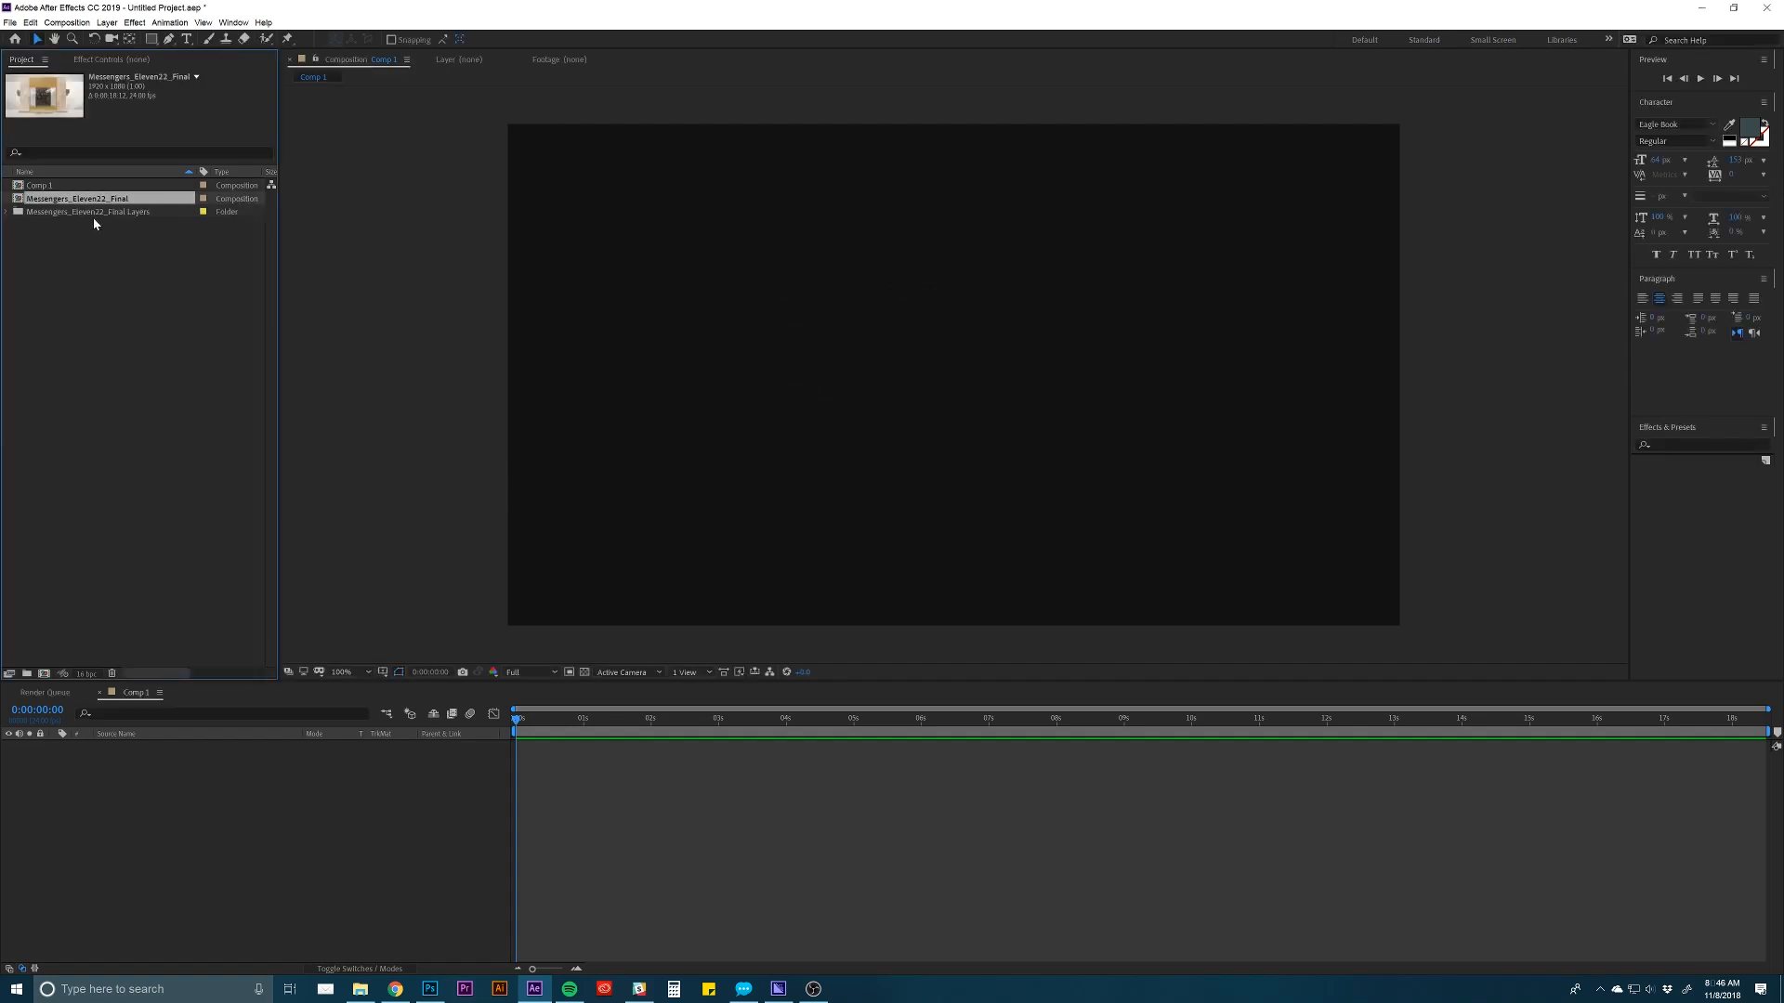
Look through the contents of the imported Messengers_Eleven22_Final Layers folder.
{"action": "left_click", "coordinate": [21, 209]}
{"action": "left_click", "coordinate": [7, 212]}
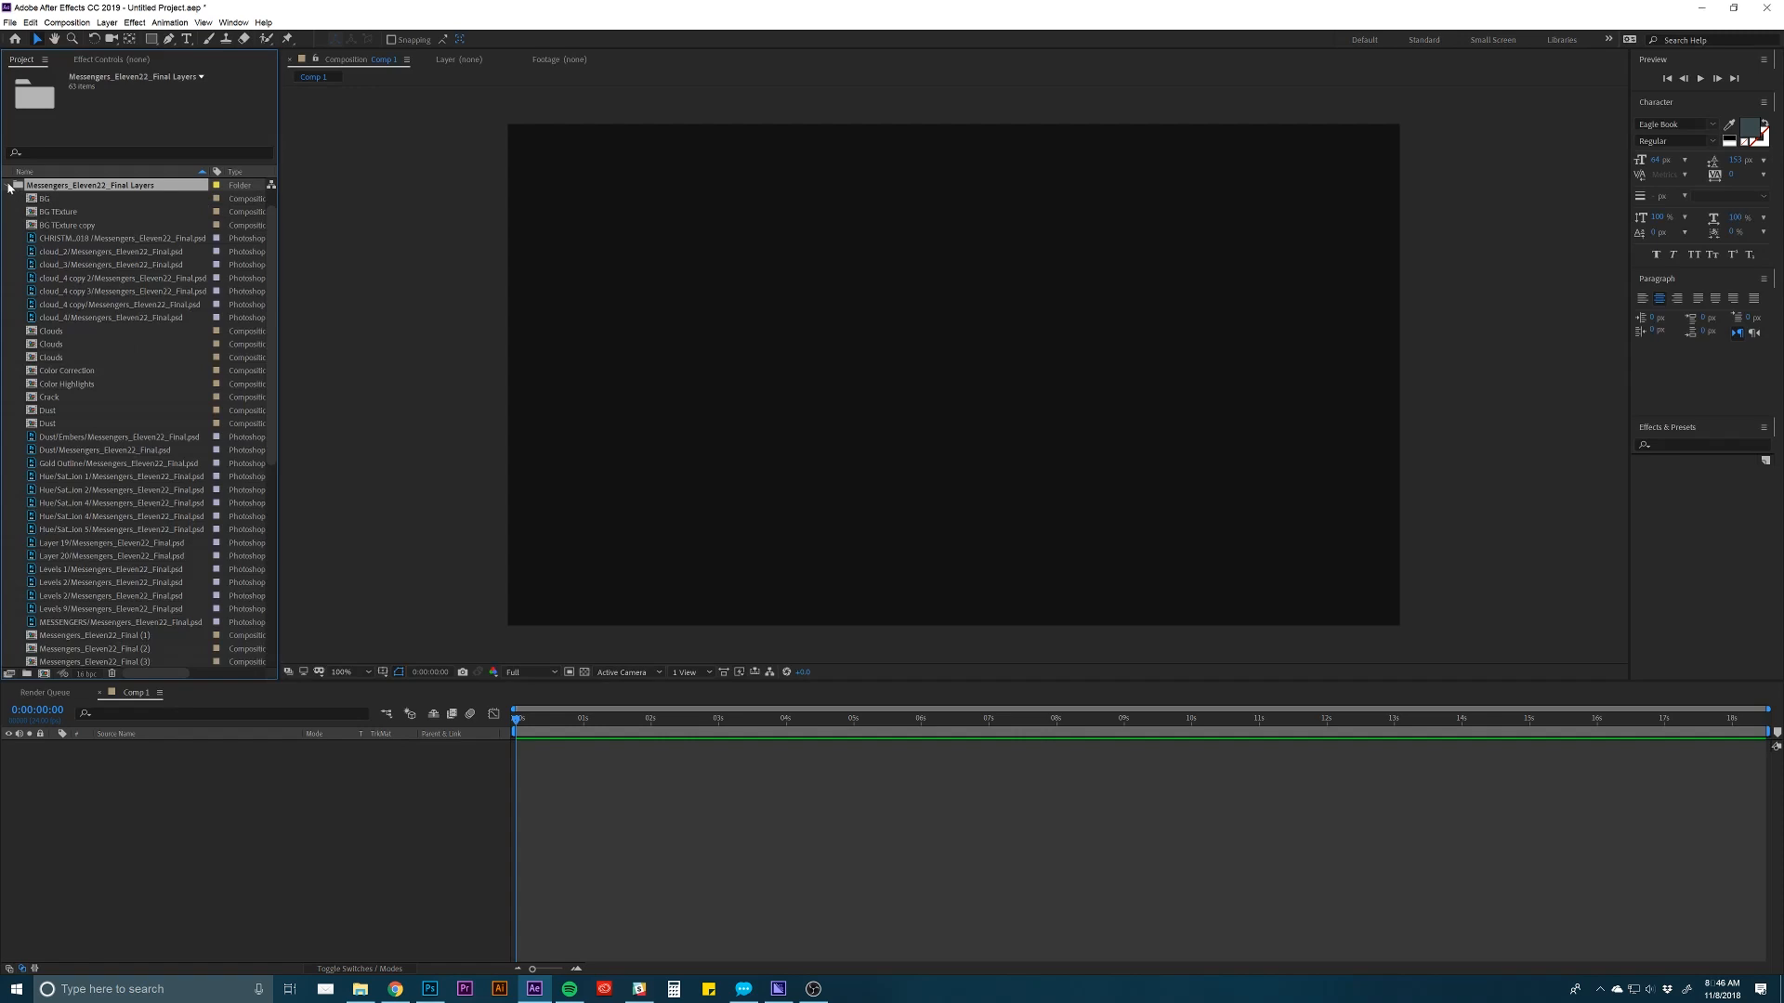
{"action": "left_click", "coordinate": [8, 186]}
{"action": "left_click", "coordinate": [37, 199]}
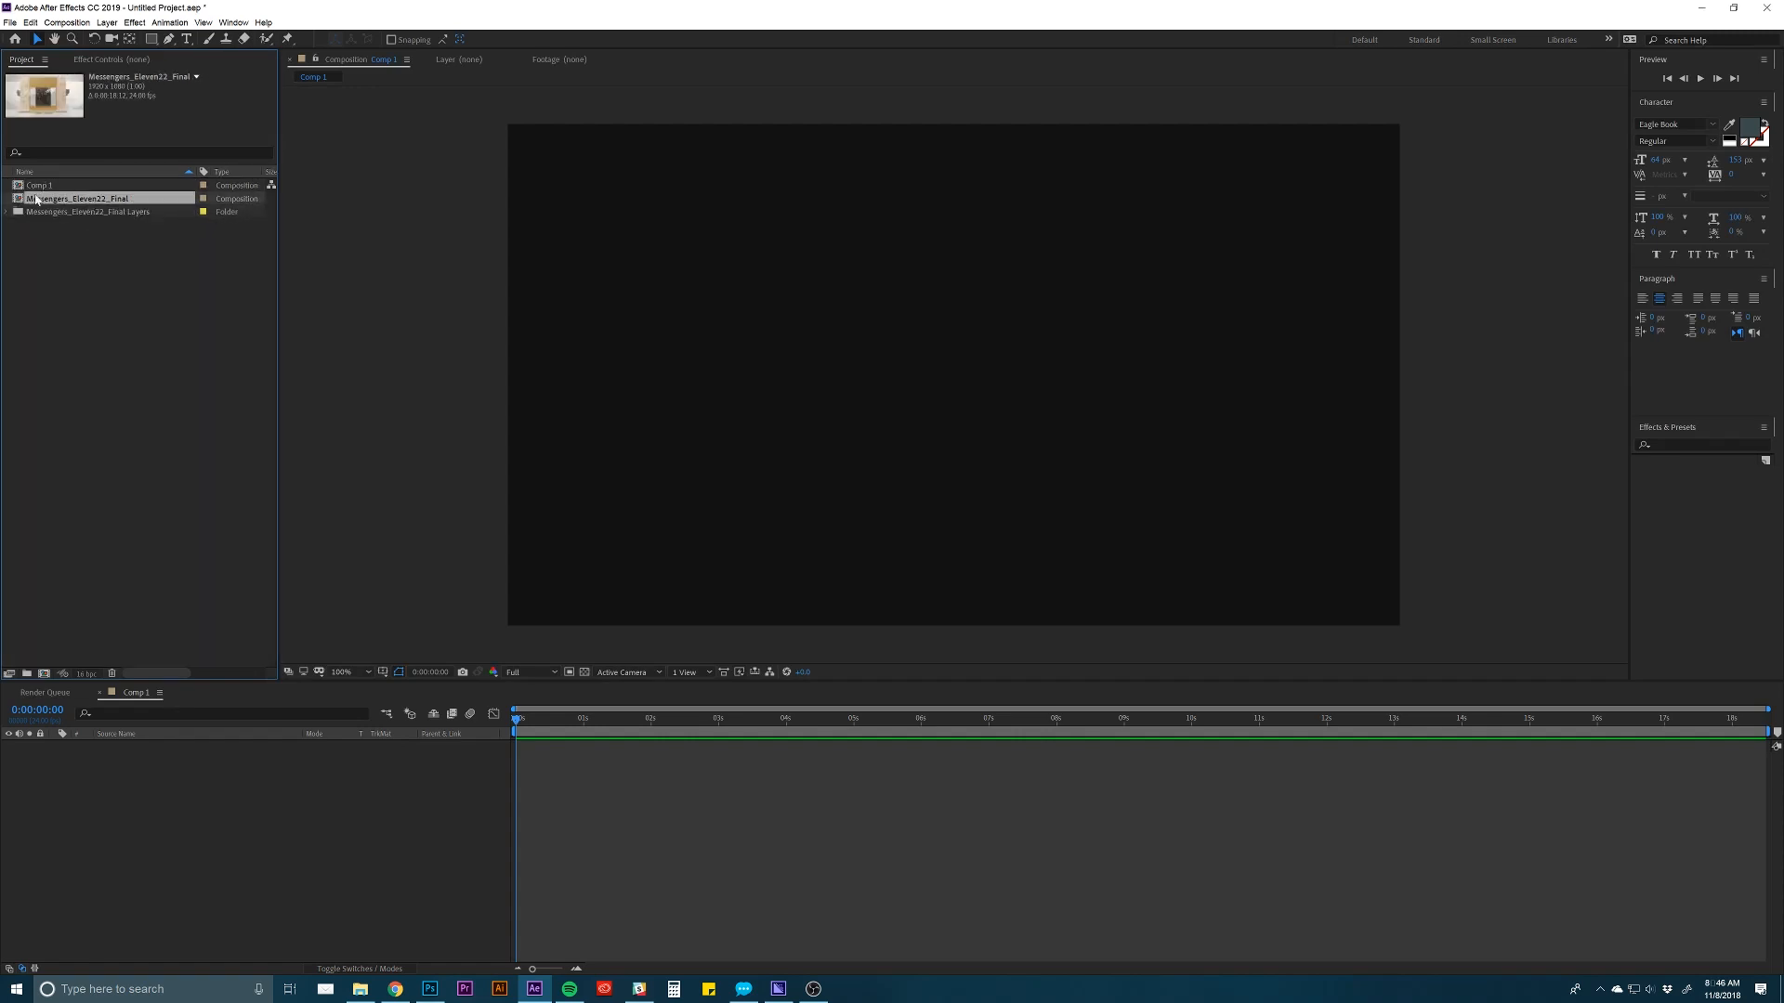
Open the Messengers_Eleven22_Final composition and its nested Title composition, selecting the CHRISTMAS 2018 layer.
{"action": "double_click", "coordinate": [74, 200]}
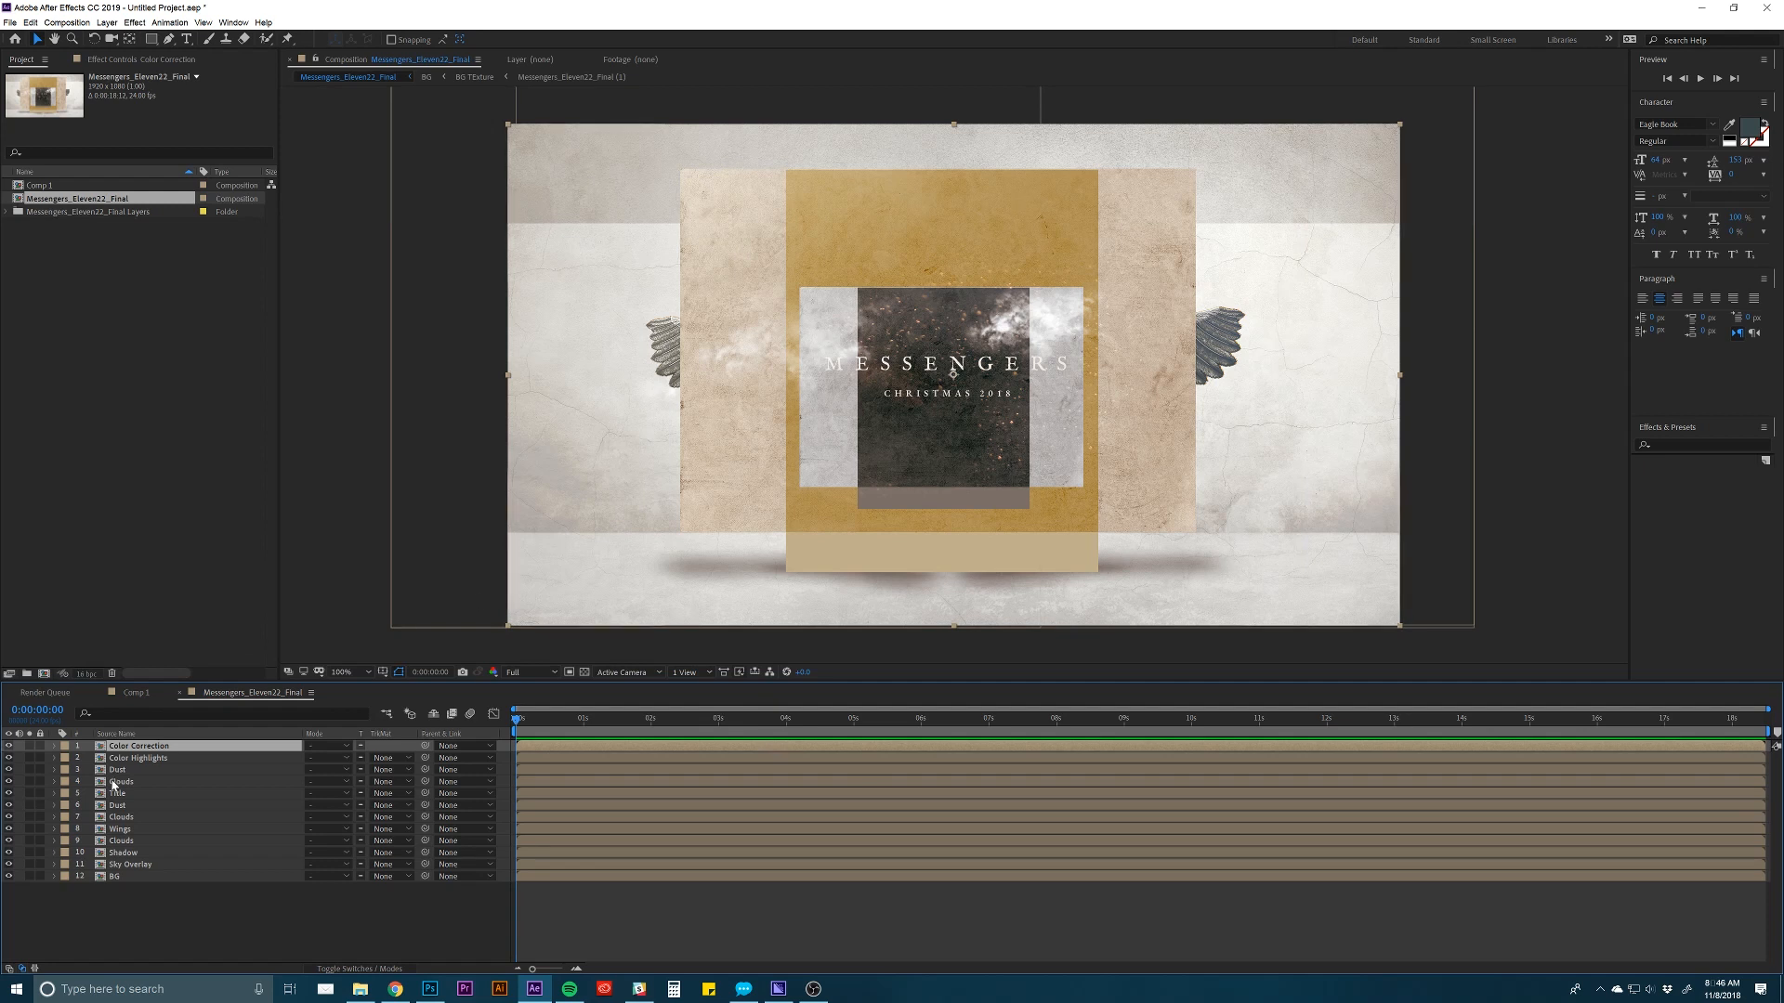
{"action": "left_click", "coordinate": [119, 793]}
{"action": "double_click", "coordinate": [119, 794]}
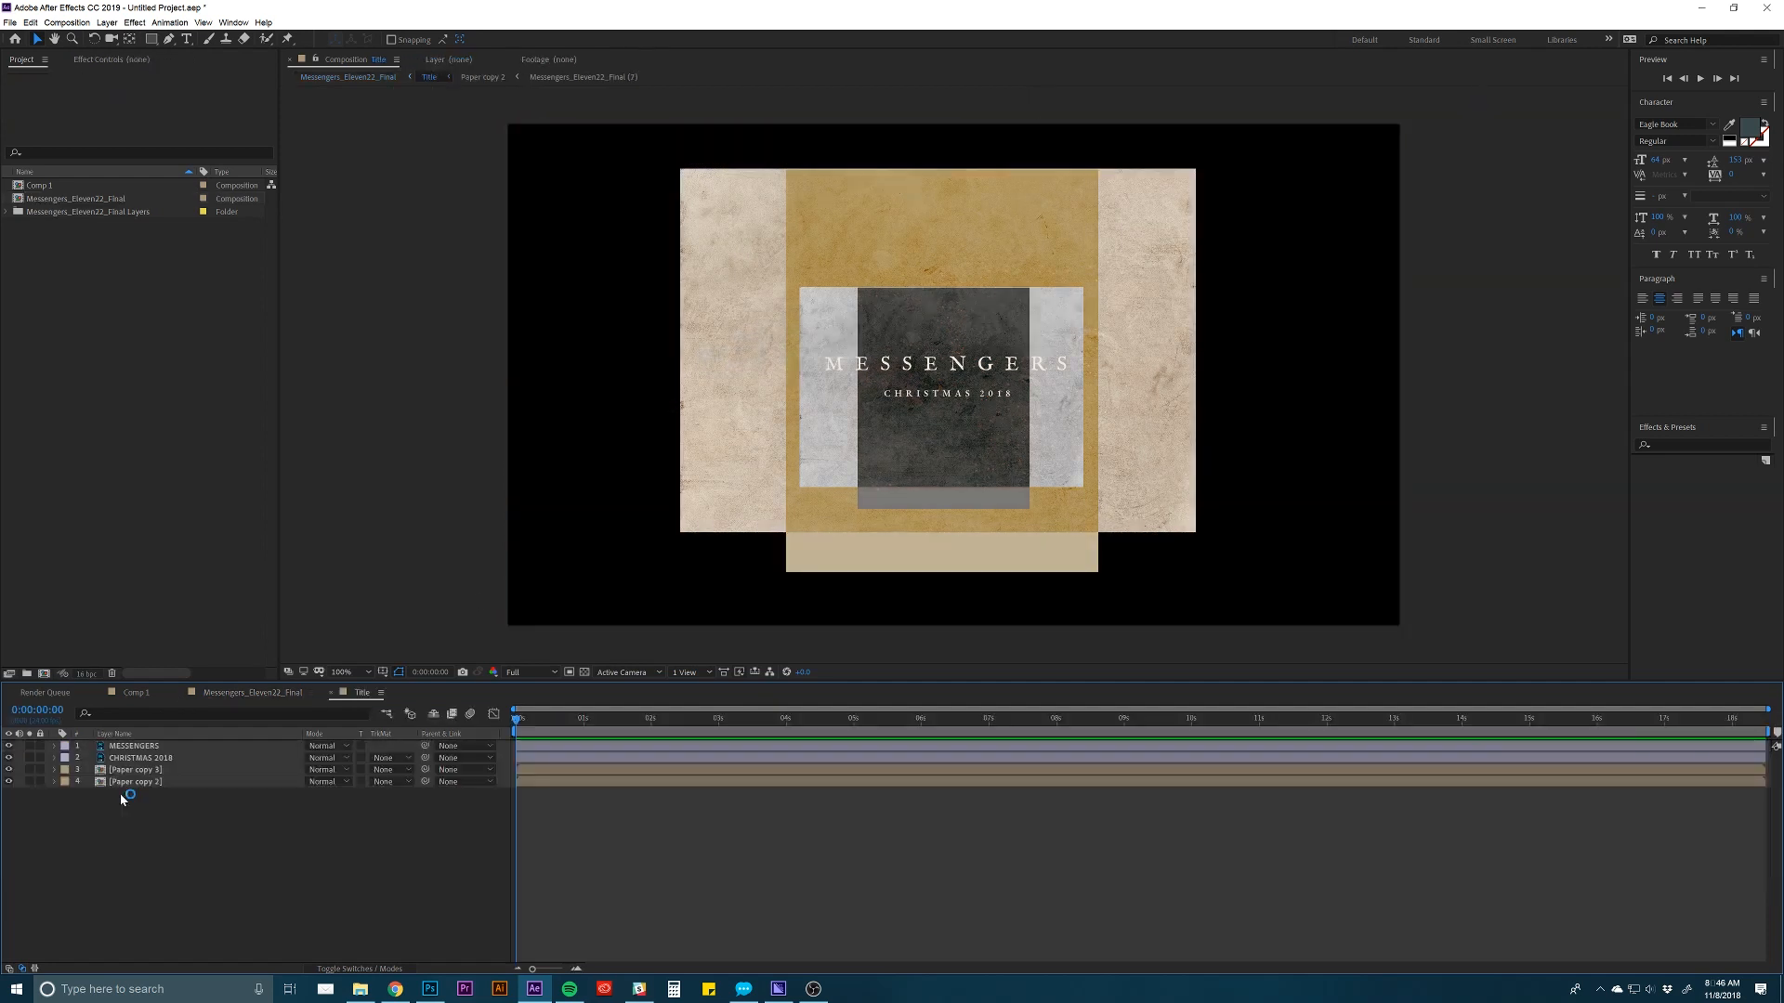
{"action": "left_click", "coordinate": [173, 758]}
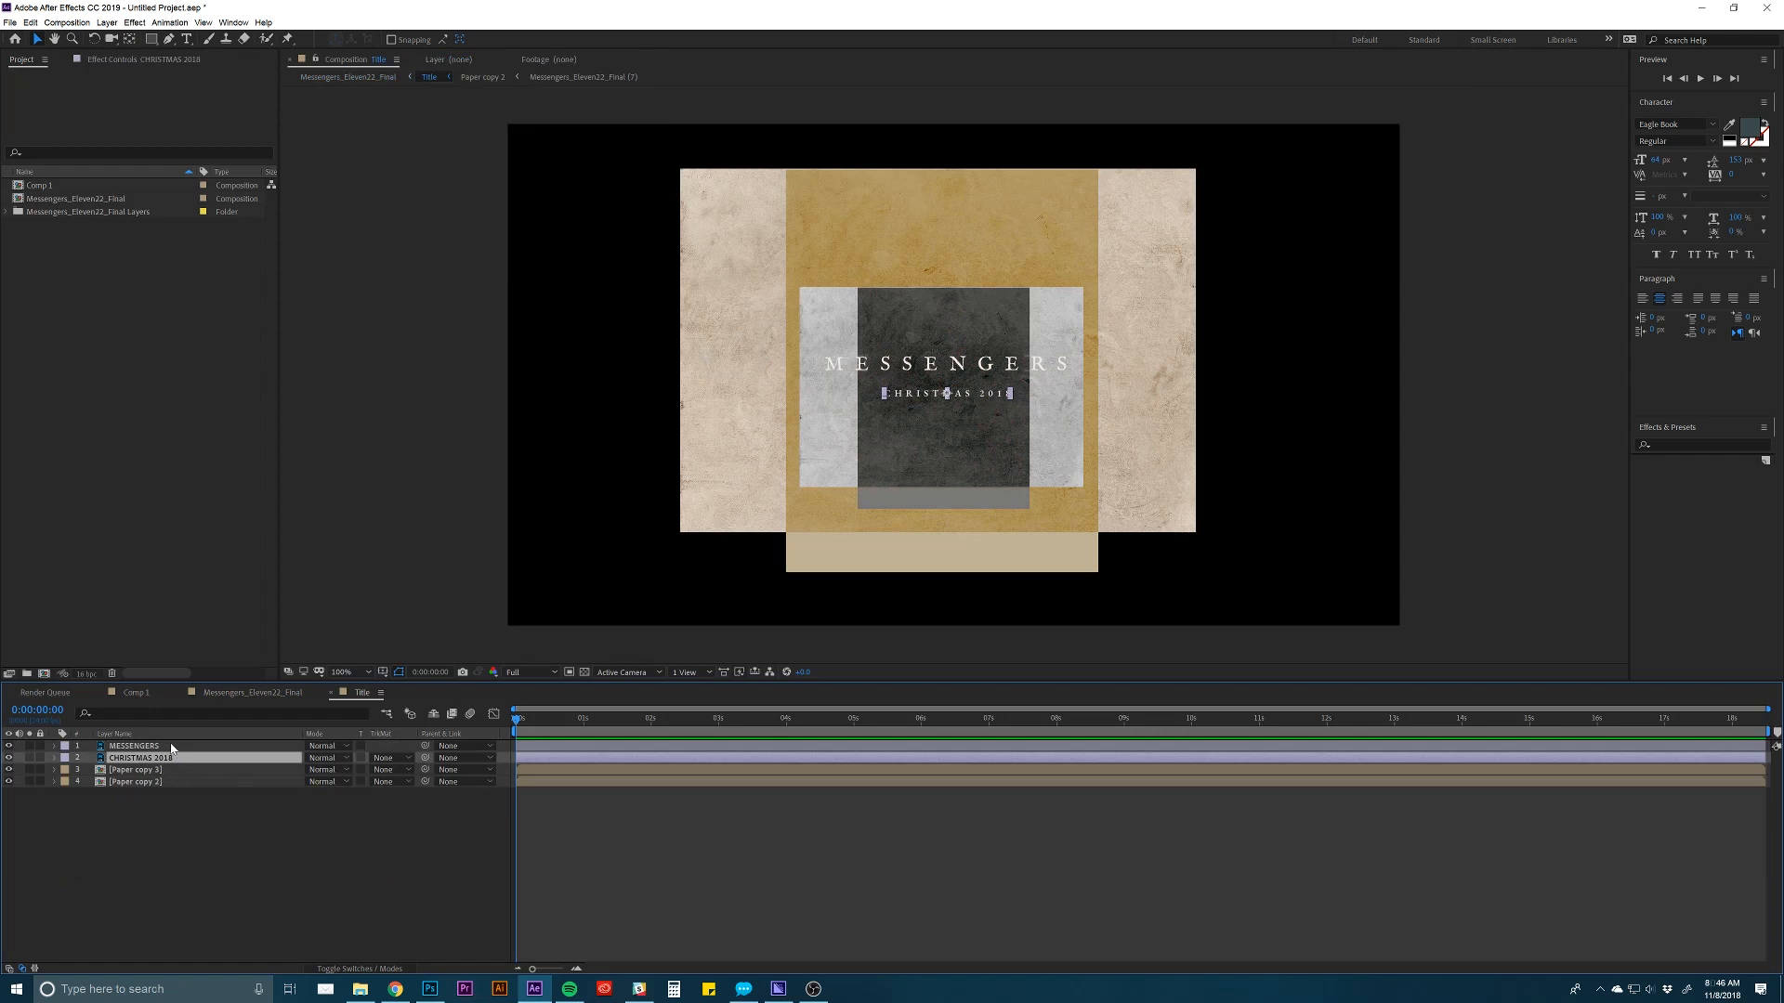
Mask the Paper copy 3 layer with a rectangle surrounding the CHRISTMAS 2018 text.
{"action": "left_click", "coordinate": [171, 746]}
{"action": "left_click", "coordinate": [165, 758]}
{"action": "left_click", "coordinate": [158, 771]}
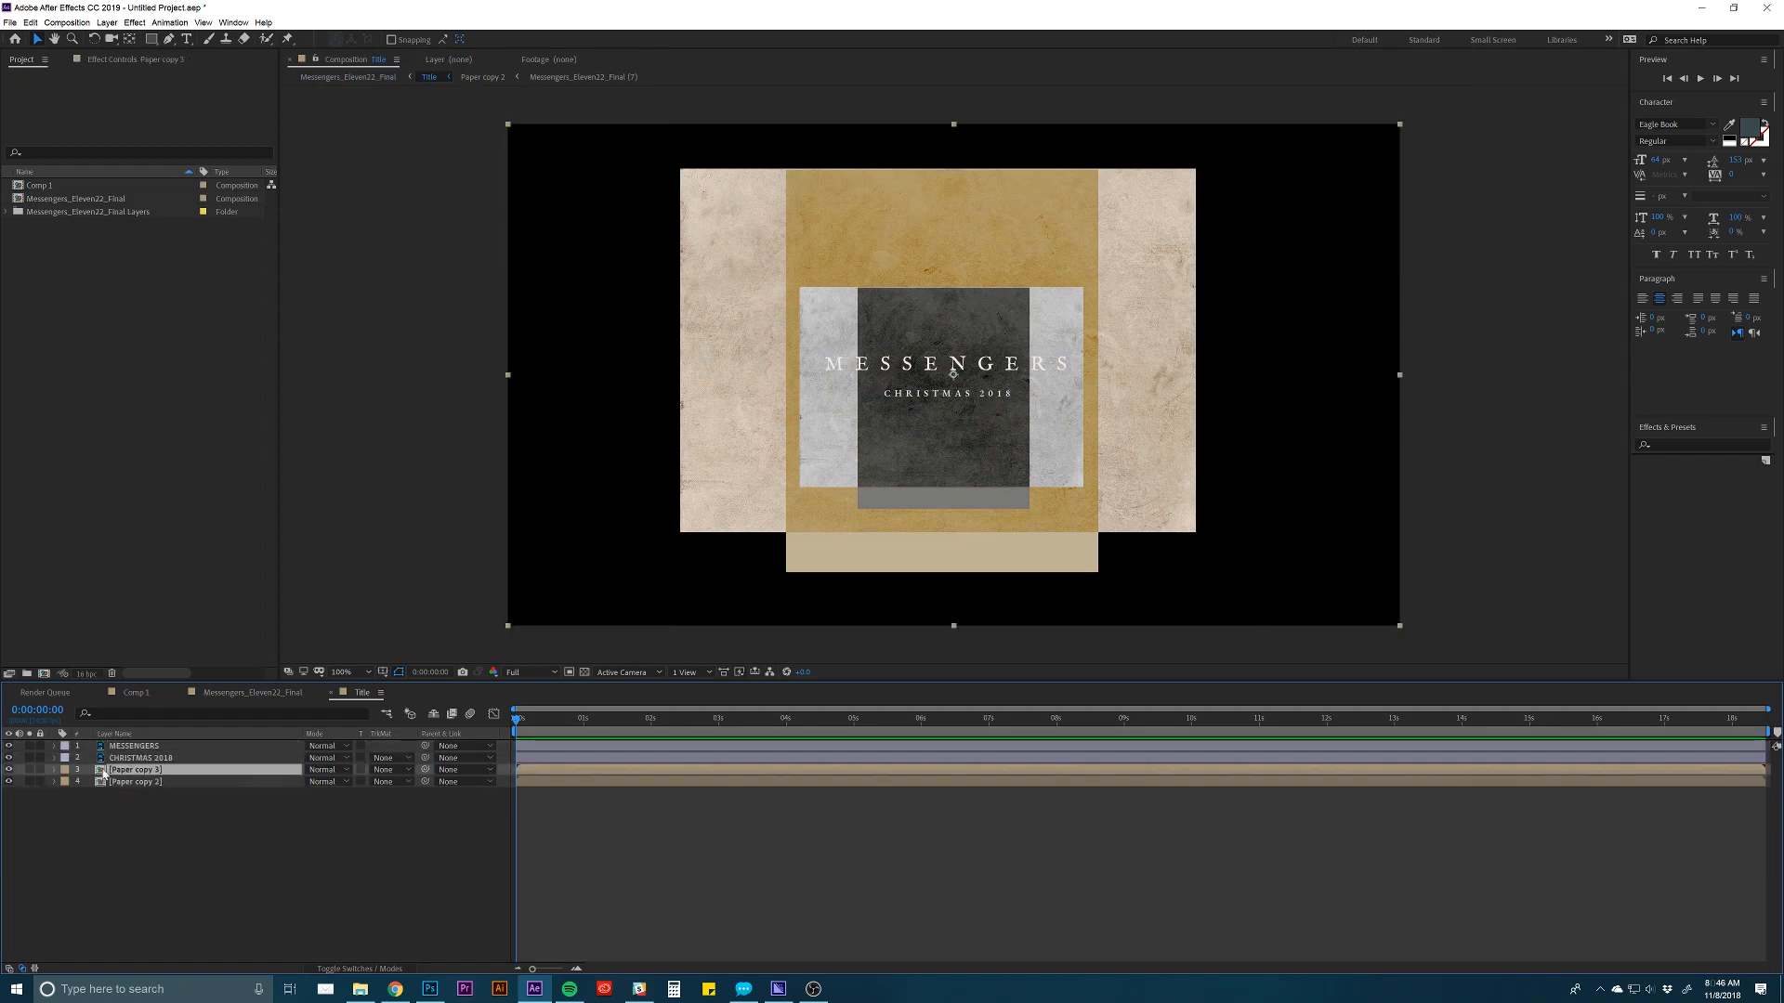
{"action": "left_click", "coordinate": [9, 770]}
{"action": "left_click", "coordinate": [9, 770]}
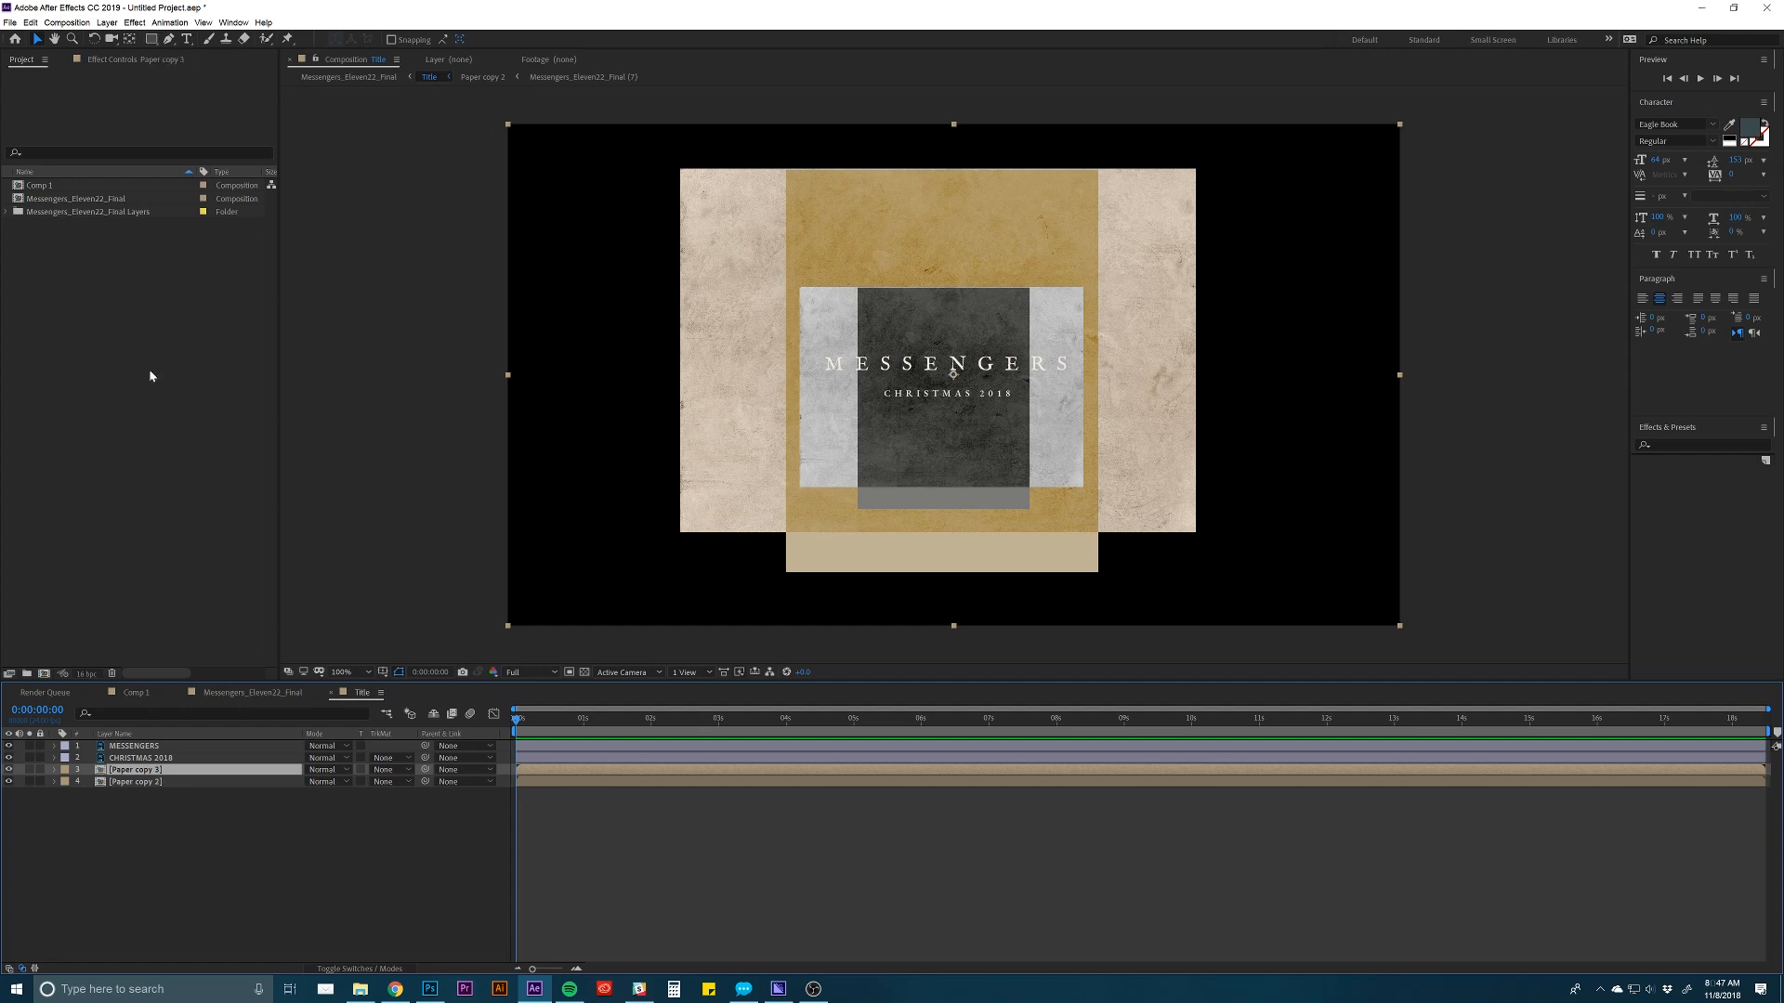
{"action": "left_click", "coordinate": [149, 40]}
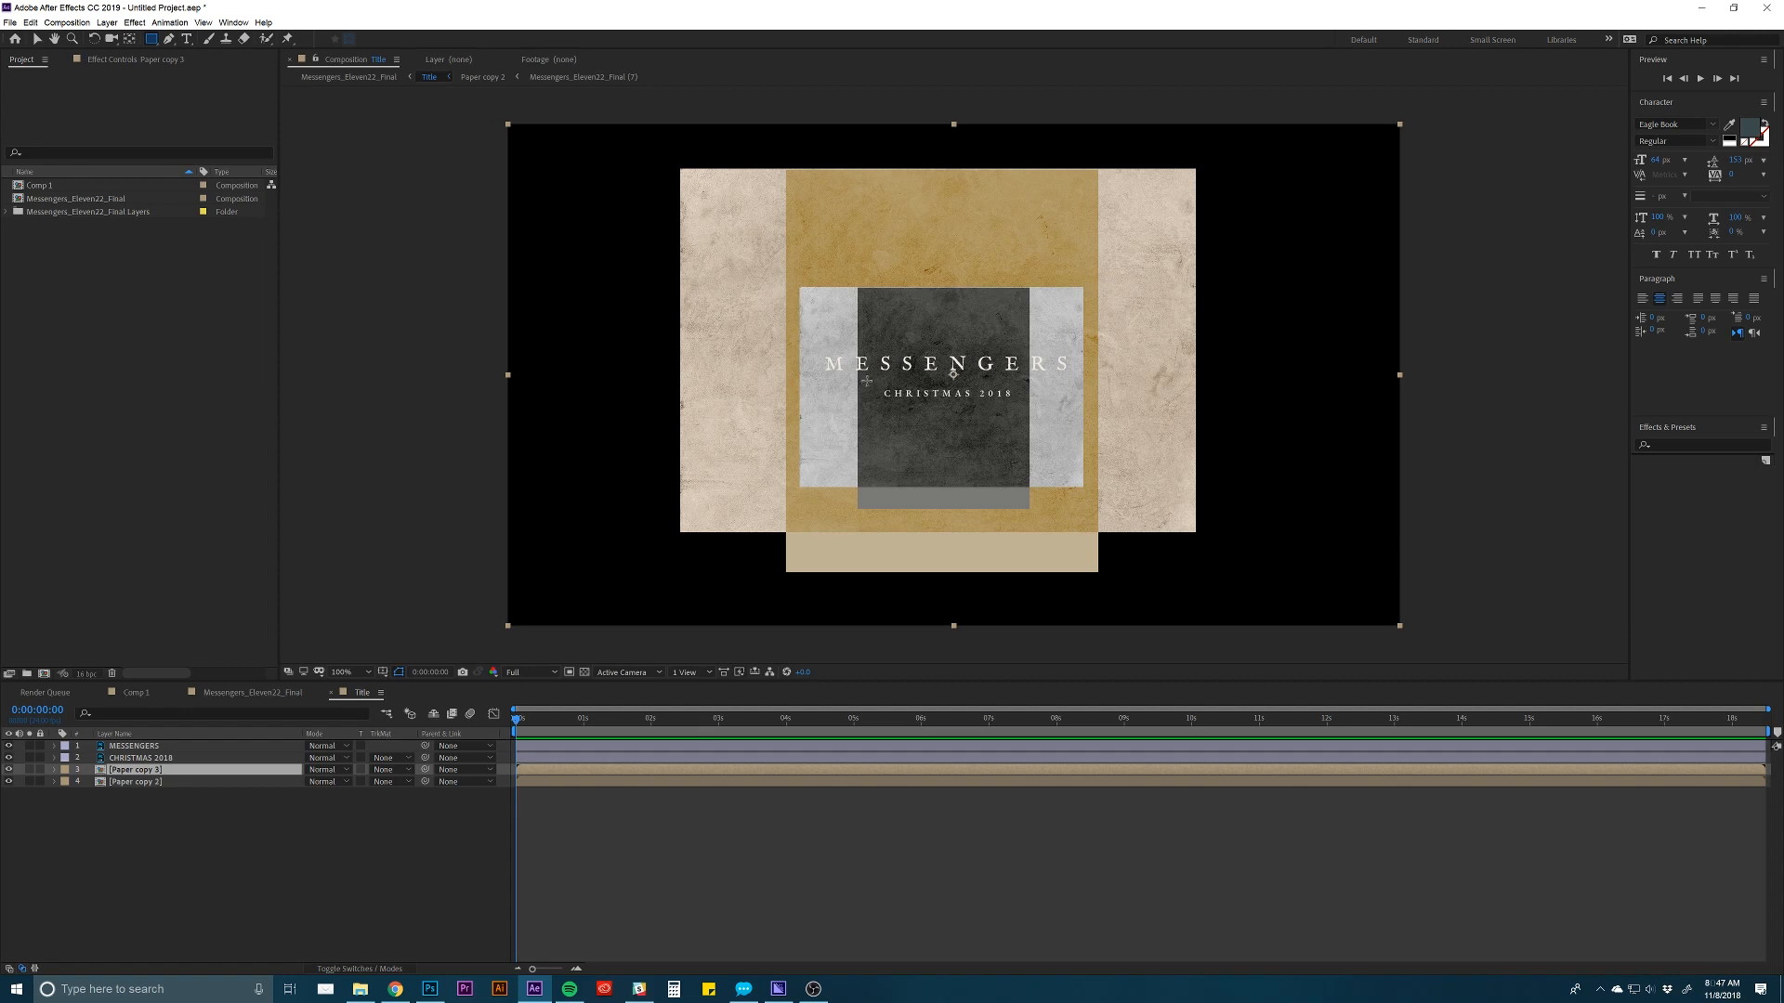
{"action": "left_click_drag", "start_coordinate": [866, 381], "coordinate": [1032, 406]}
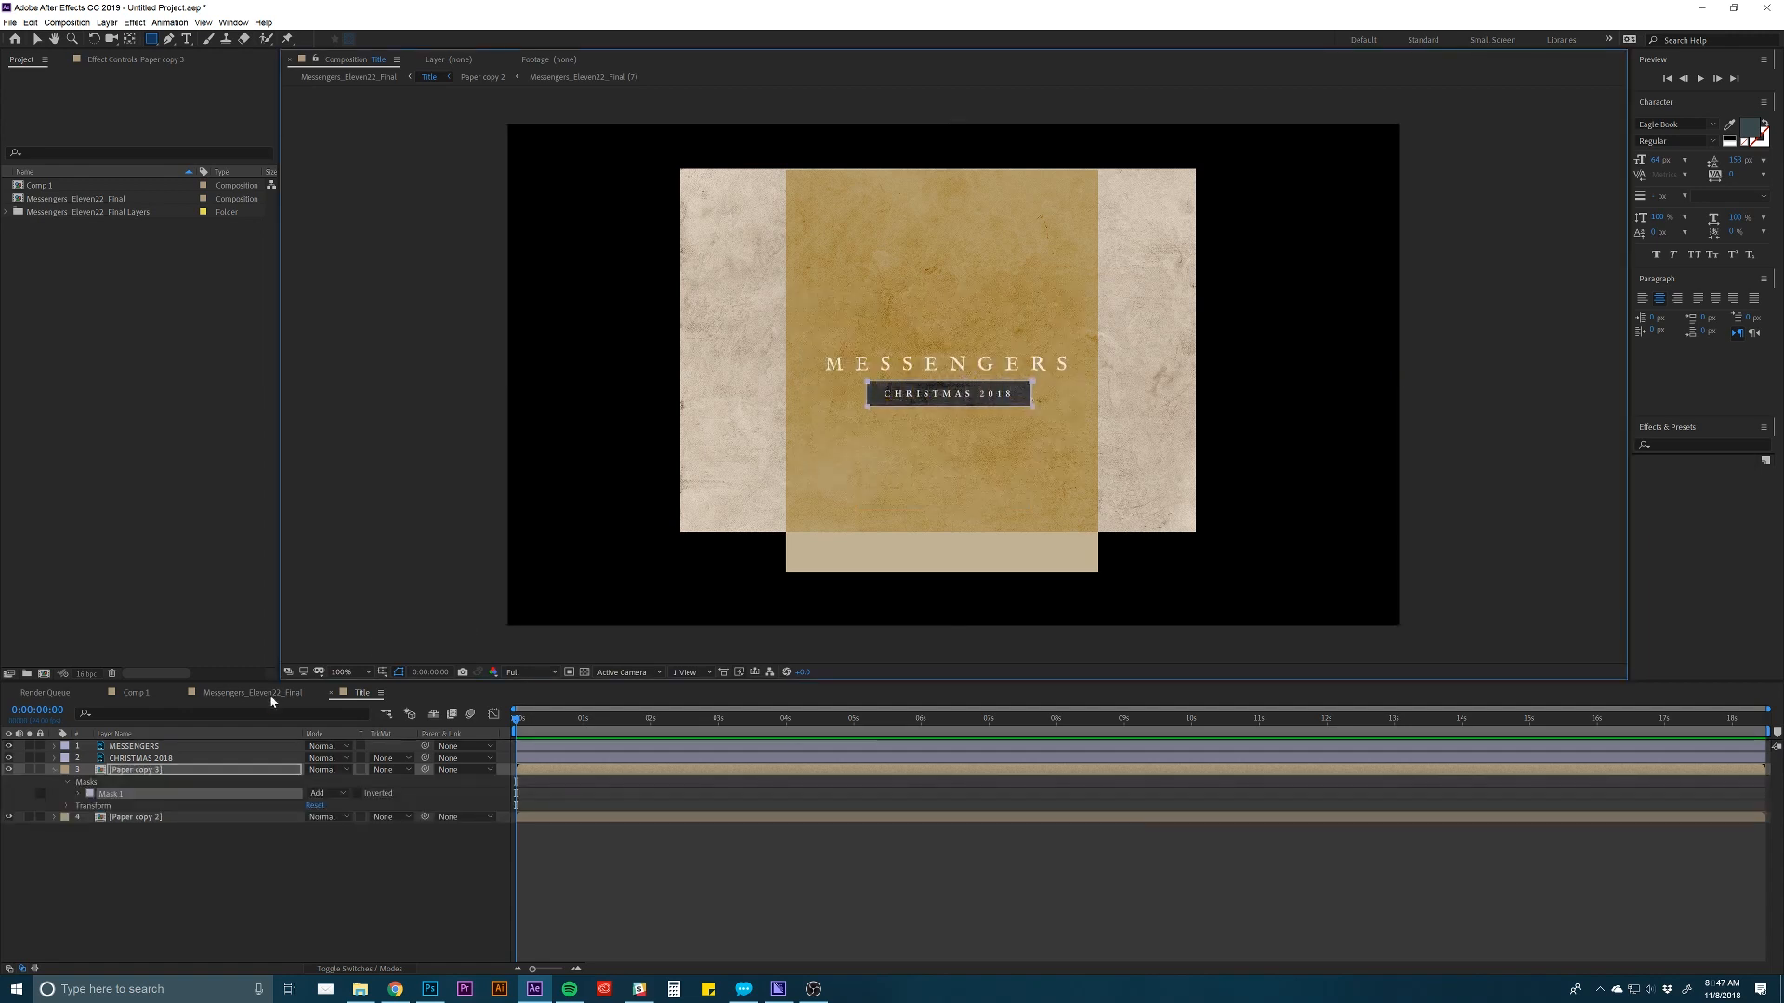
Mask the Paper copy 2 layer with a rectangle surrounding the MESSENGERS text.
{"action": "left_click", "coordinate": [133, 771]}
{"action": "left_click", "coordinate": [134, 818]}
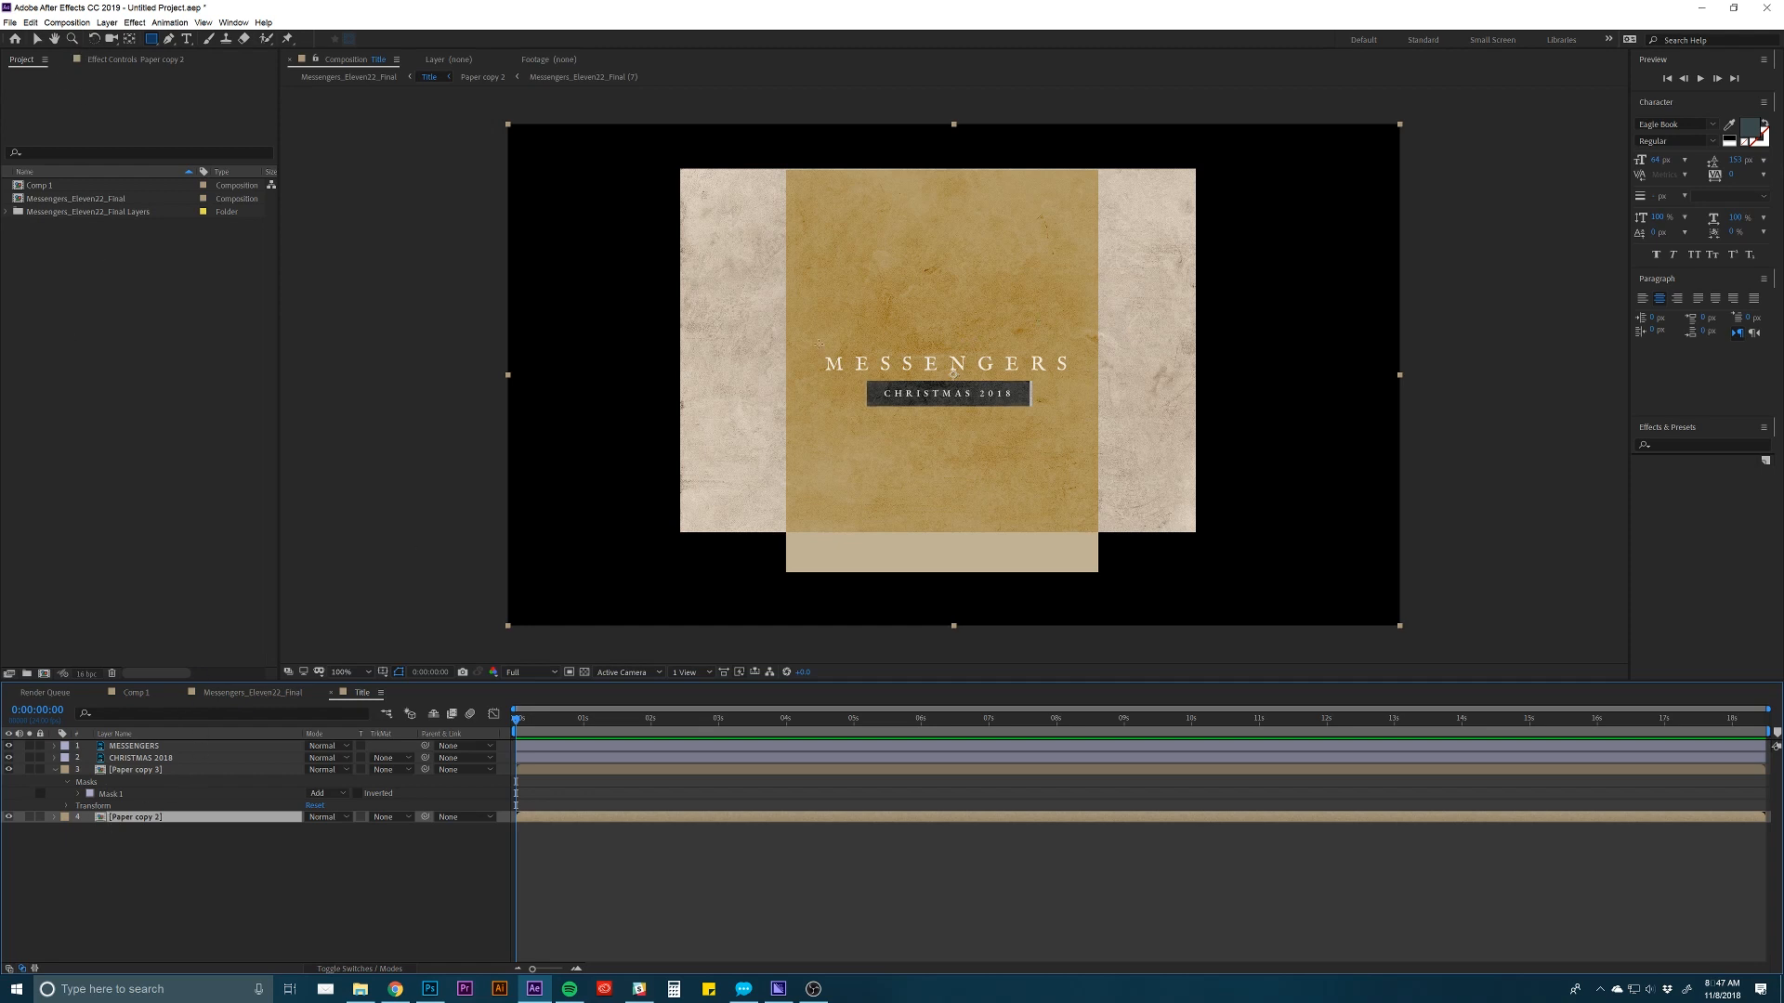
{"action": "left_click_drag", "start_coordinate": [804, 342], "coordinate": [1088, 383]}
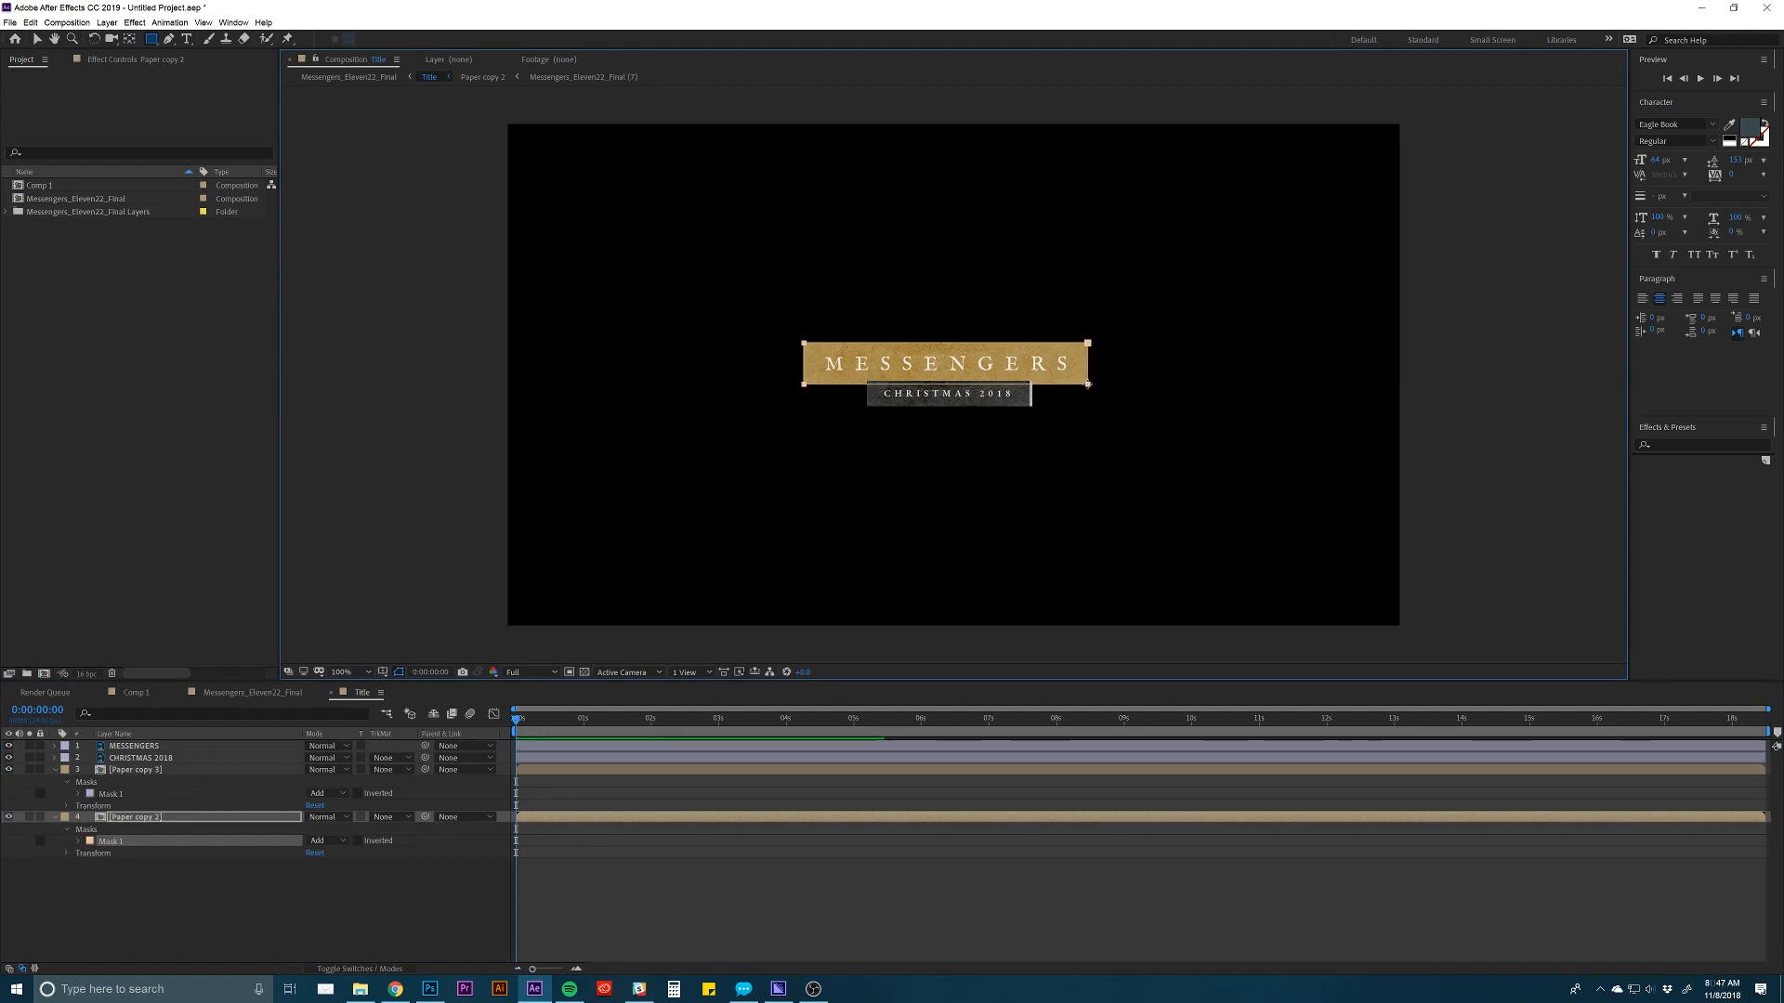
Trim both side edges of the CHRISTMAS 2018 paper mask inward to remove the light strip and even out its margins.
{"action": "left_click", "coordinate": [153, 771]}
{"action": "key", "text": "period"}
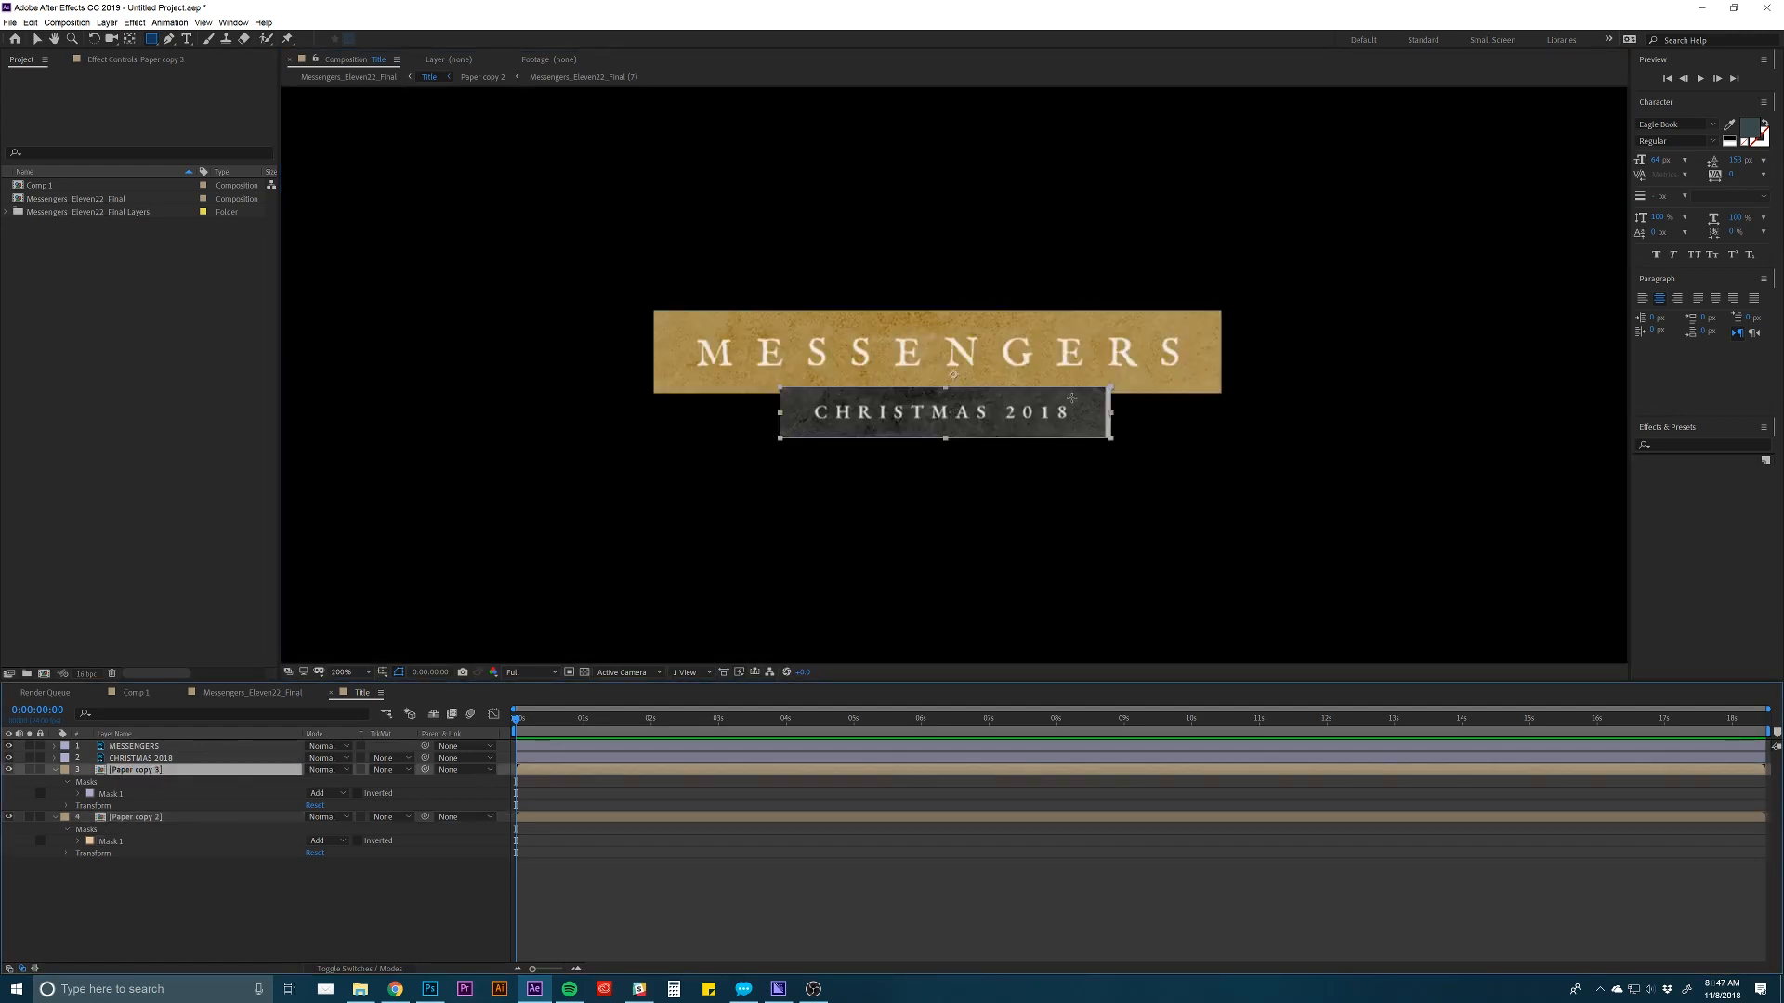
{"action": "key", "text": "v"}
{"action": "left_click_drag", "start_coordinate": [1112, 412], "coordinate": [1106, 412]}
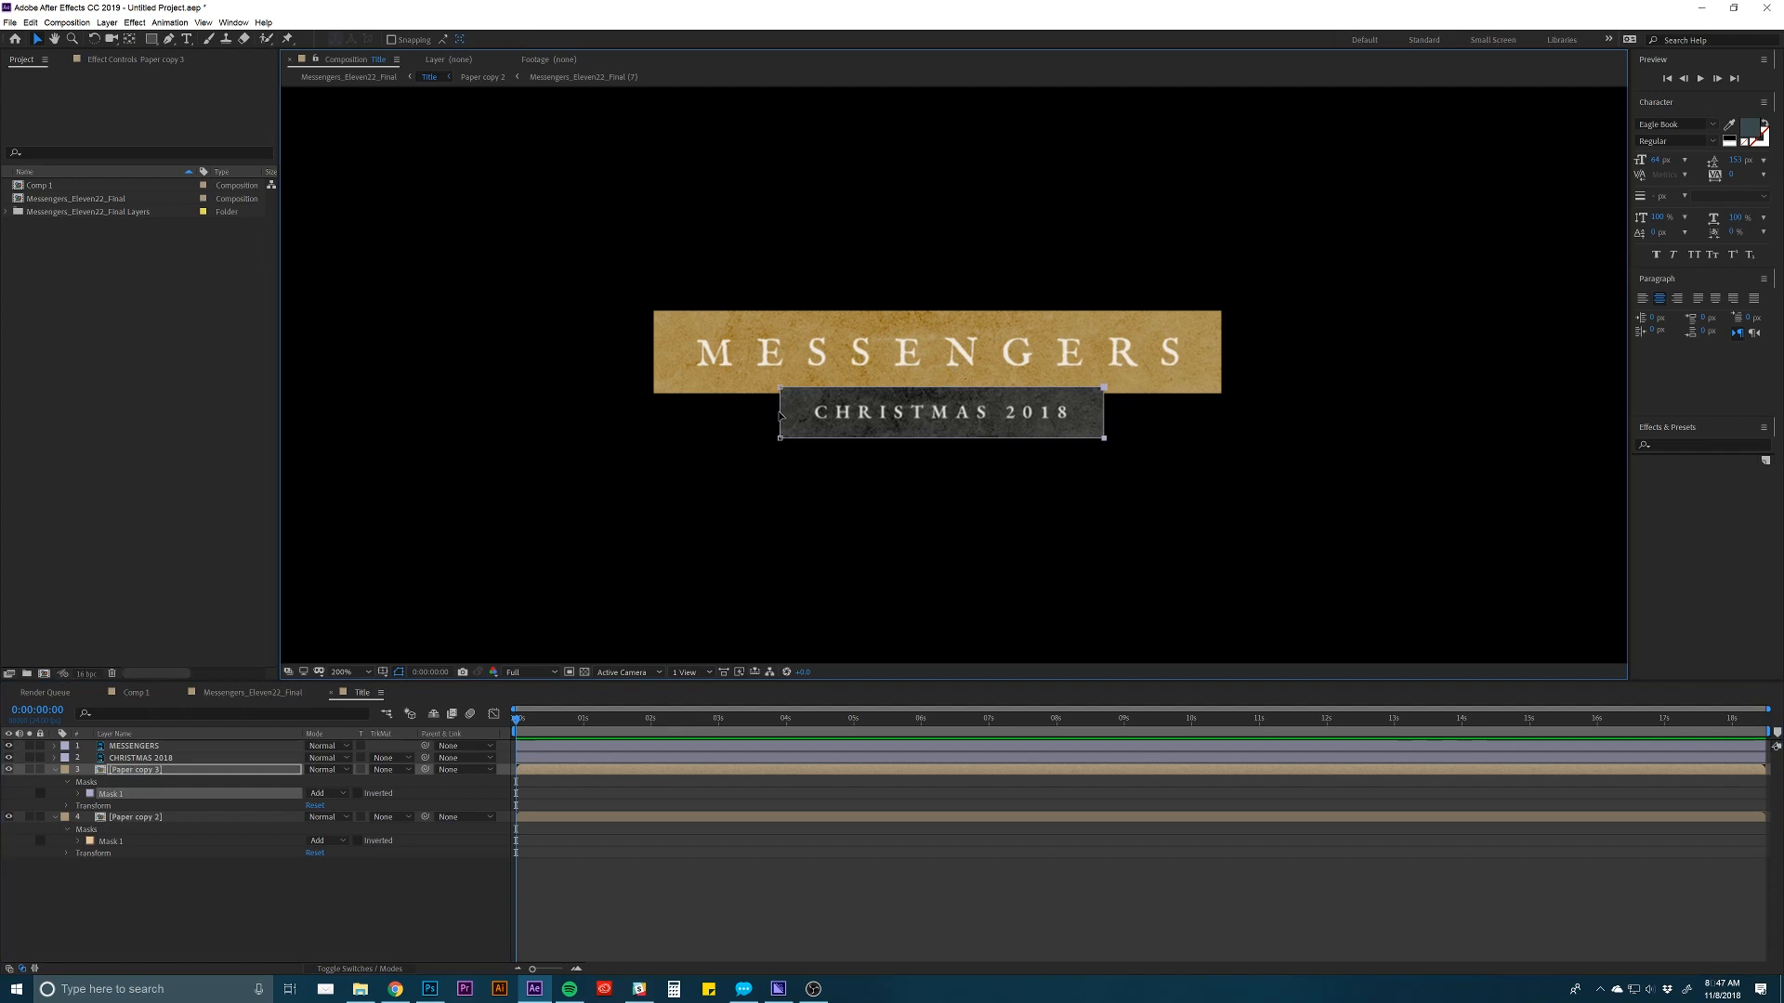
{"action": "left_click_drag", "start_coordinate": [780, 416], "coordinate": [785, 417]}
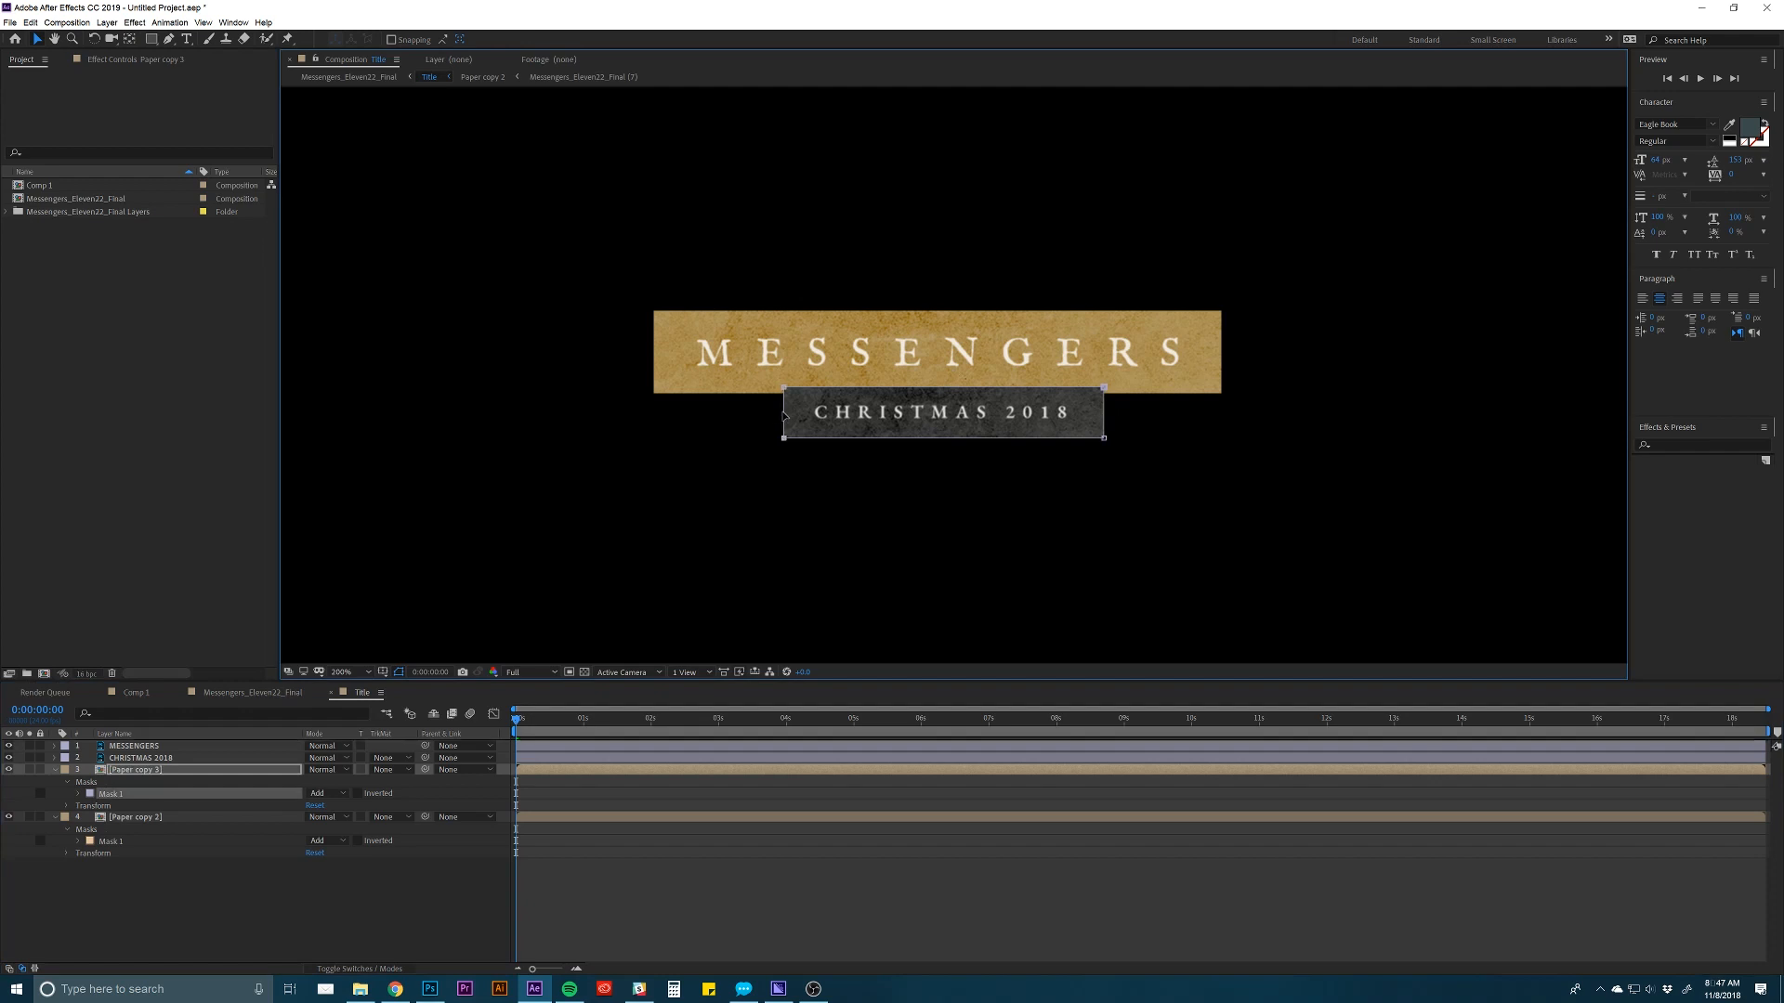
{"action": "left_click", "coordinate": [767, 873]}
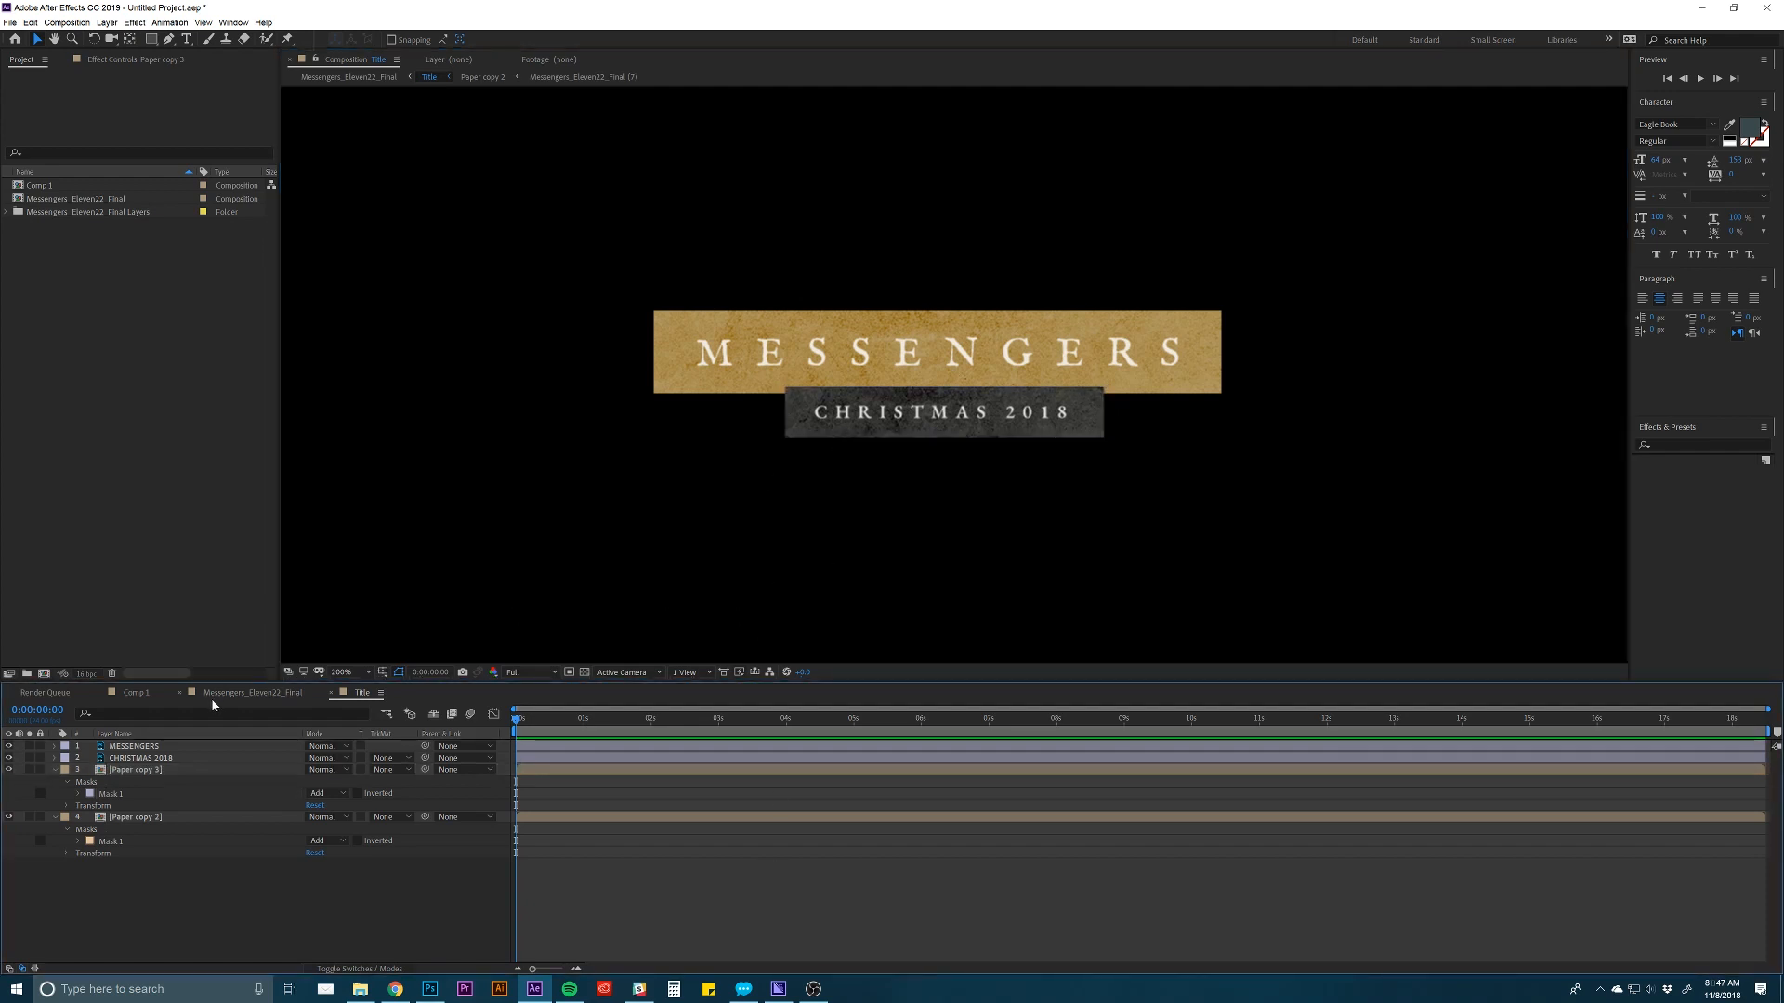
Return to the Messengers_Eleven22_Final composition and open its nested BG composition.
{"action": "left_click", "coordinate": [136, 693]}
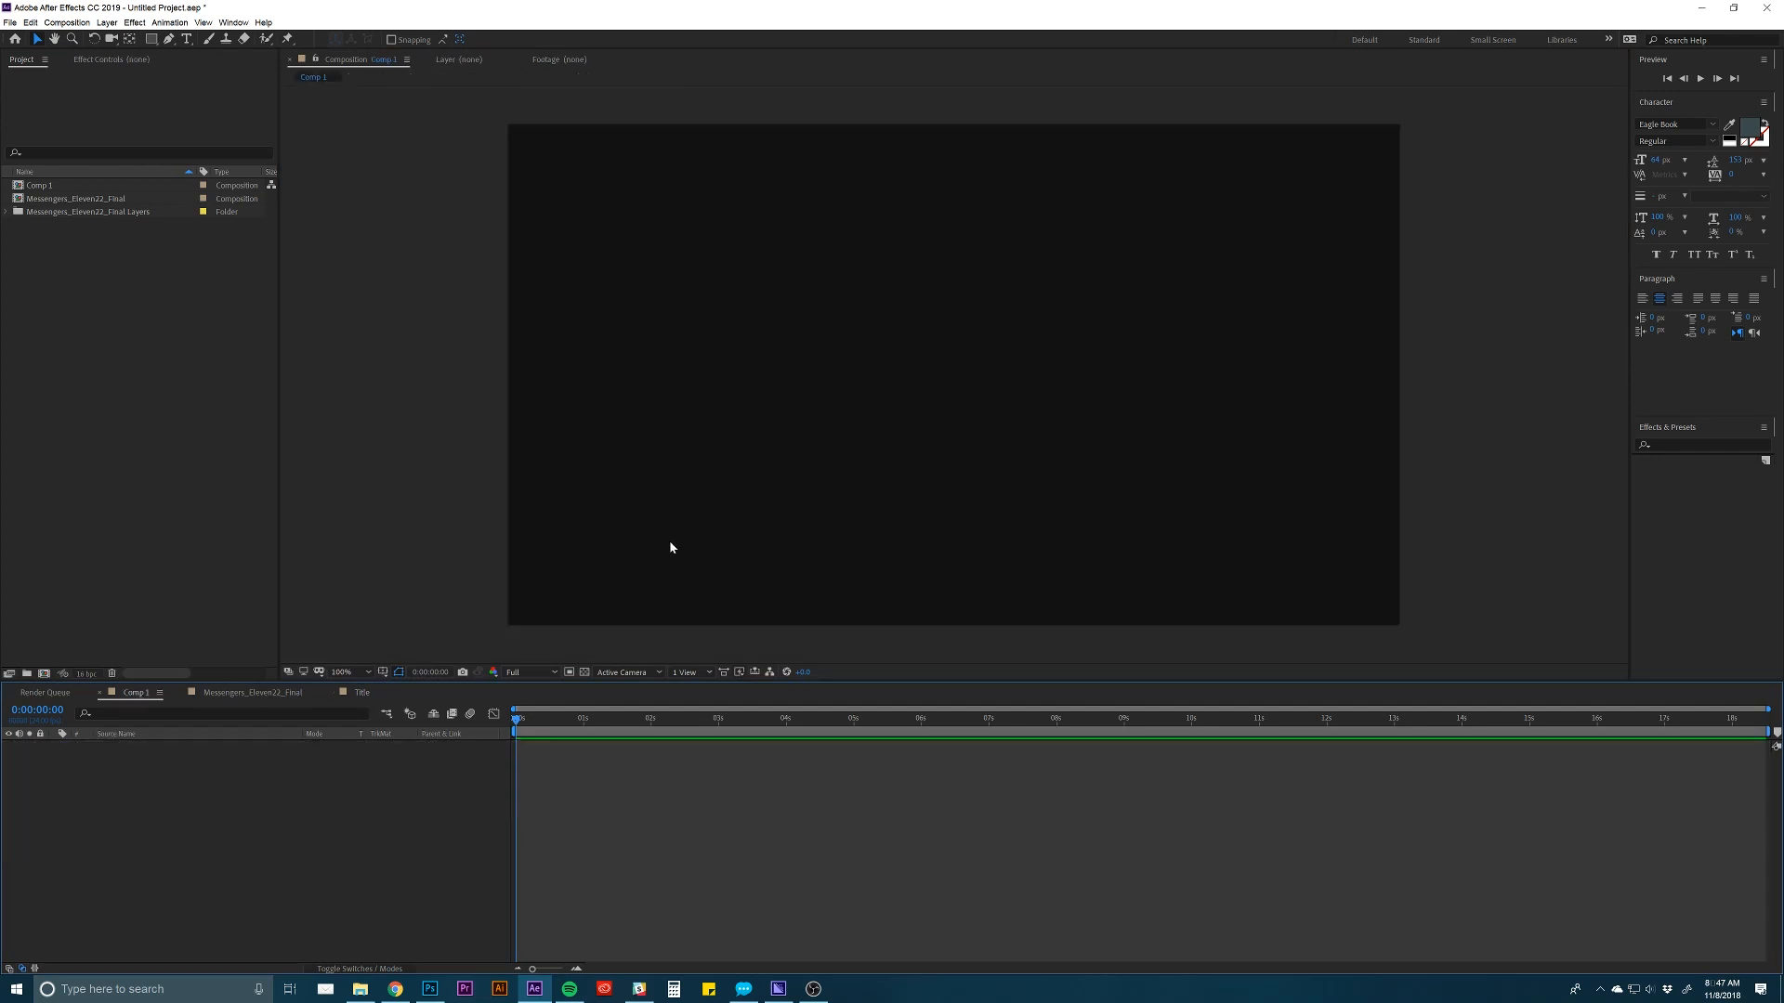
{"action": "left_click", "coordinate": [265, 692]}
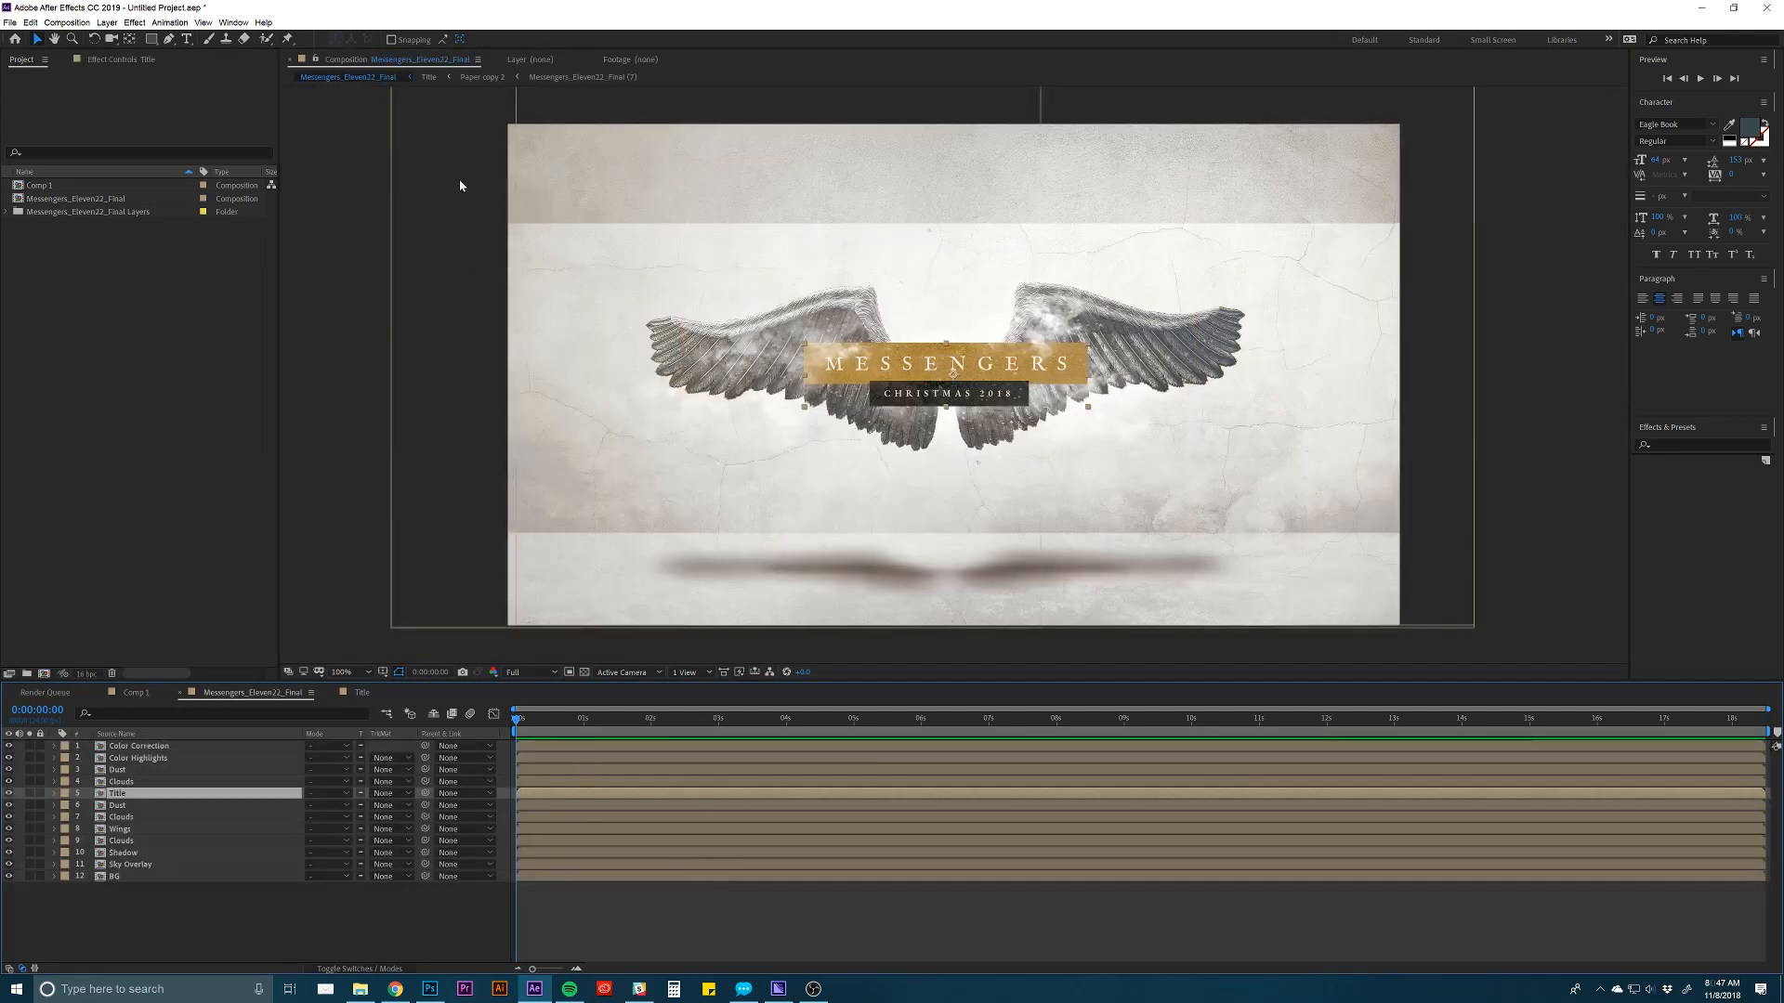
{"action": "left_click", "coordinate": [116, 734]}
{"action": "left_click", "coordinate": [139, 746]}
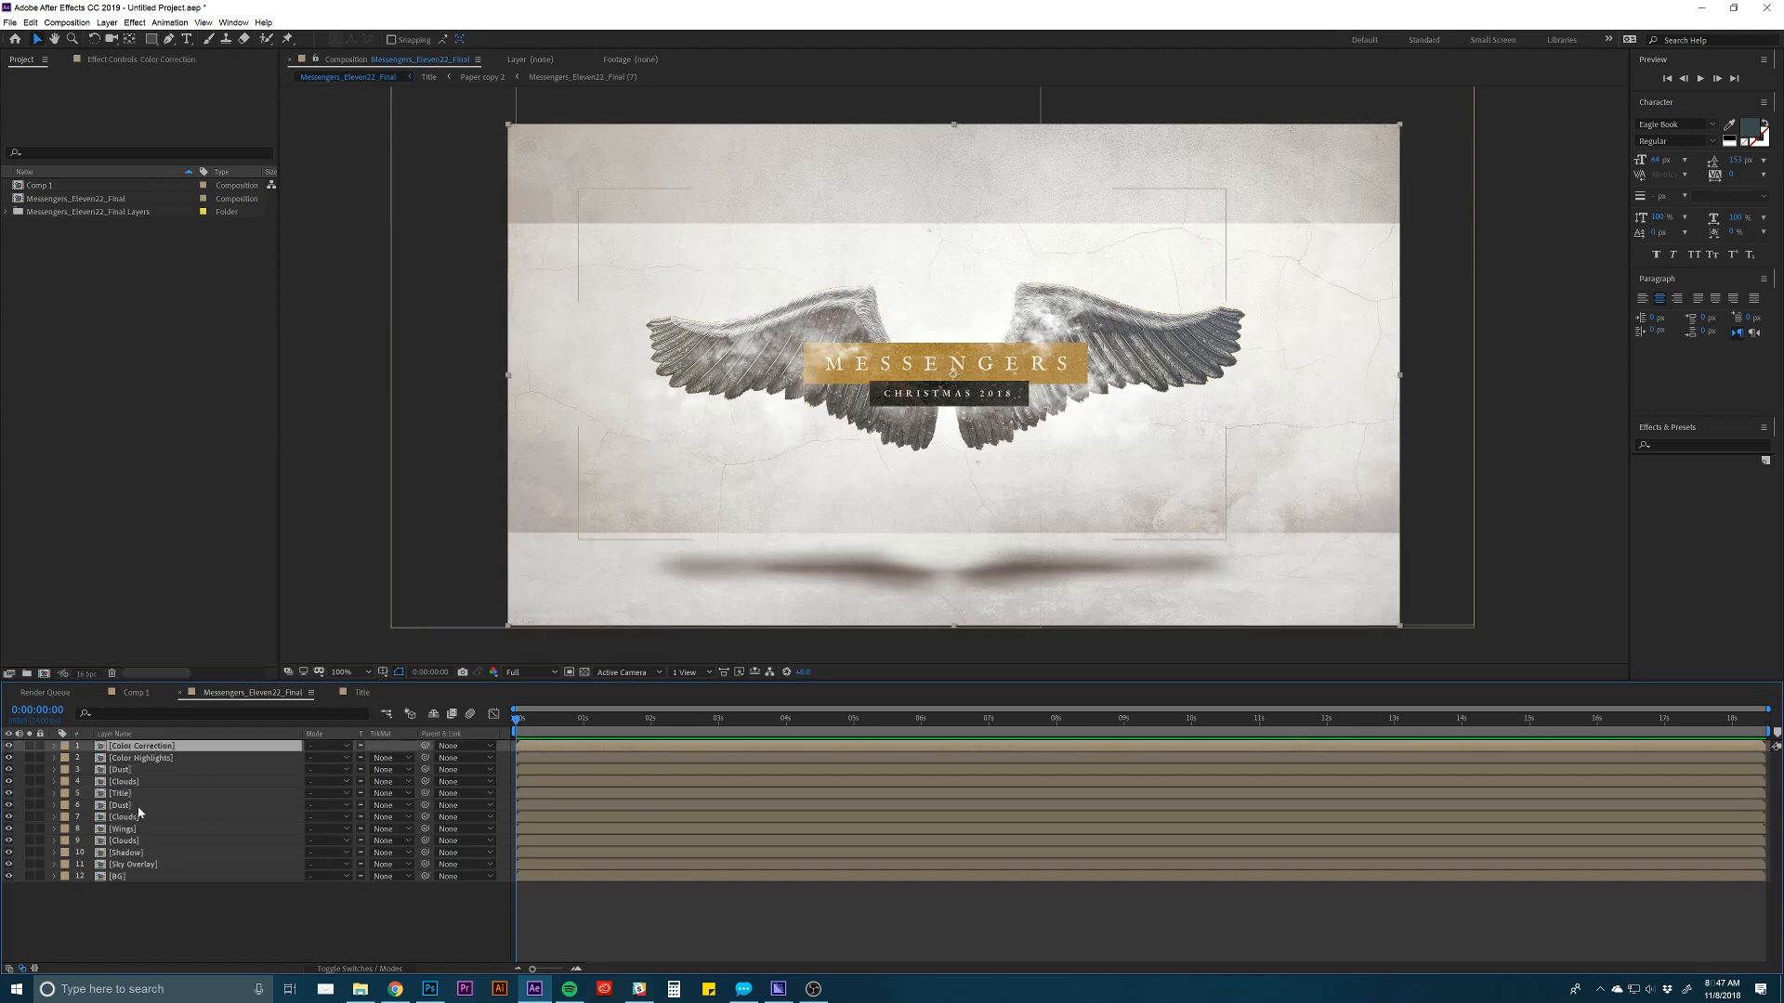
{"action": "left_click", "coordinate": [119, 876]}
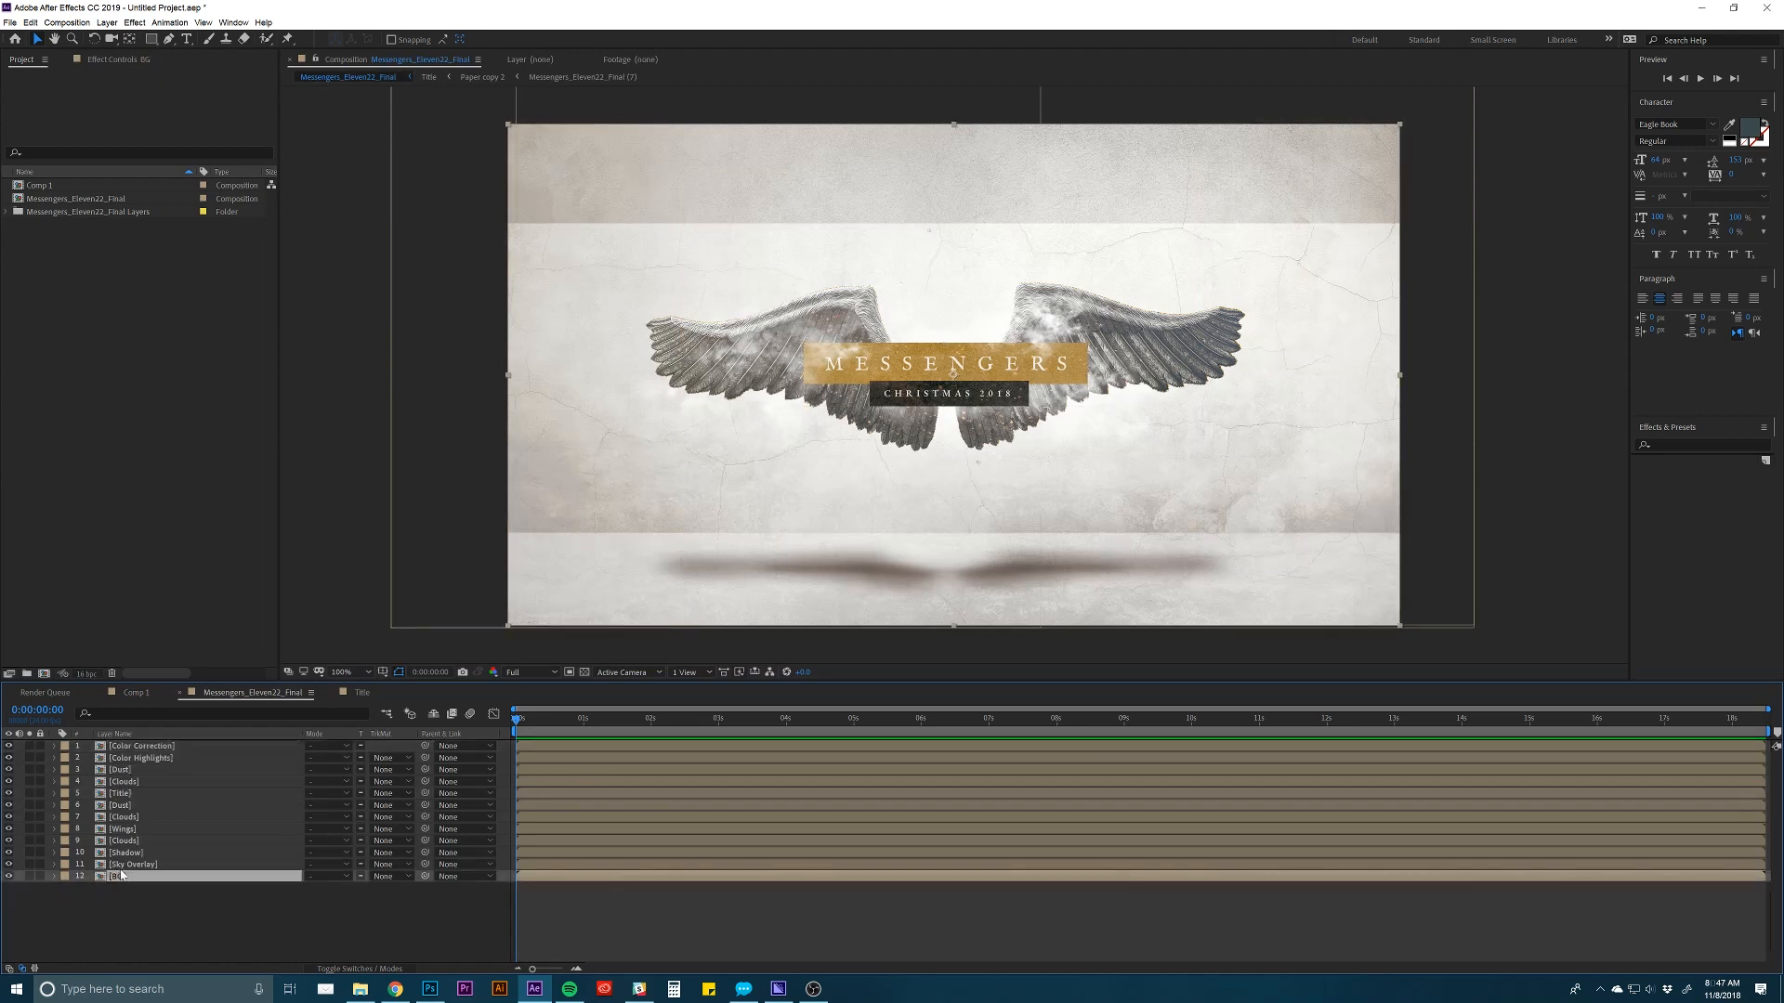
{"action": "left_click", "coordinate": [8, 876]}
{"action": "left_click", "coordinate": [8, 876]}
{"action": "double_click", "coordinate": [109, 878]}
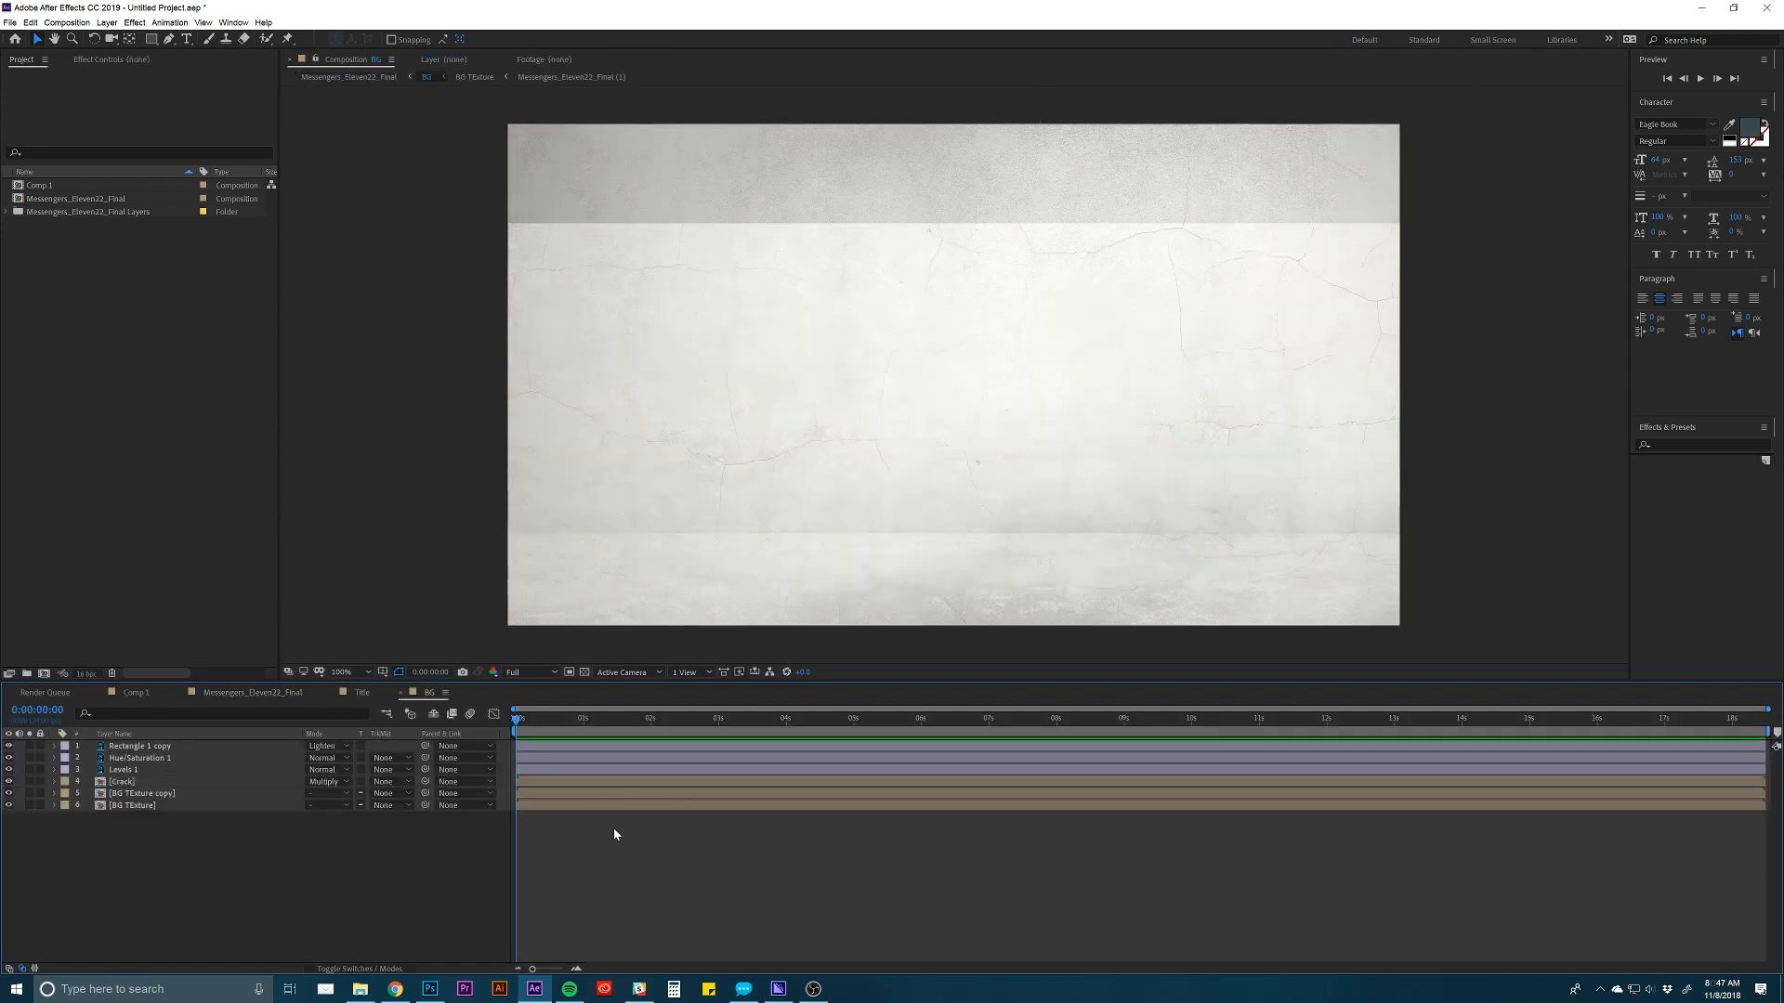
Find the source of the grey upper band by toggling both BG TExture layers and test-moving BG TExture copy upward.
{"action": "left_click", "coordinate": [125, 806]}
{"action": "left_click", "coordinate": [8, 806]}
{"action": "left_click", "coordinate": [9, 805]}
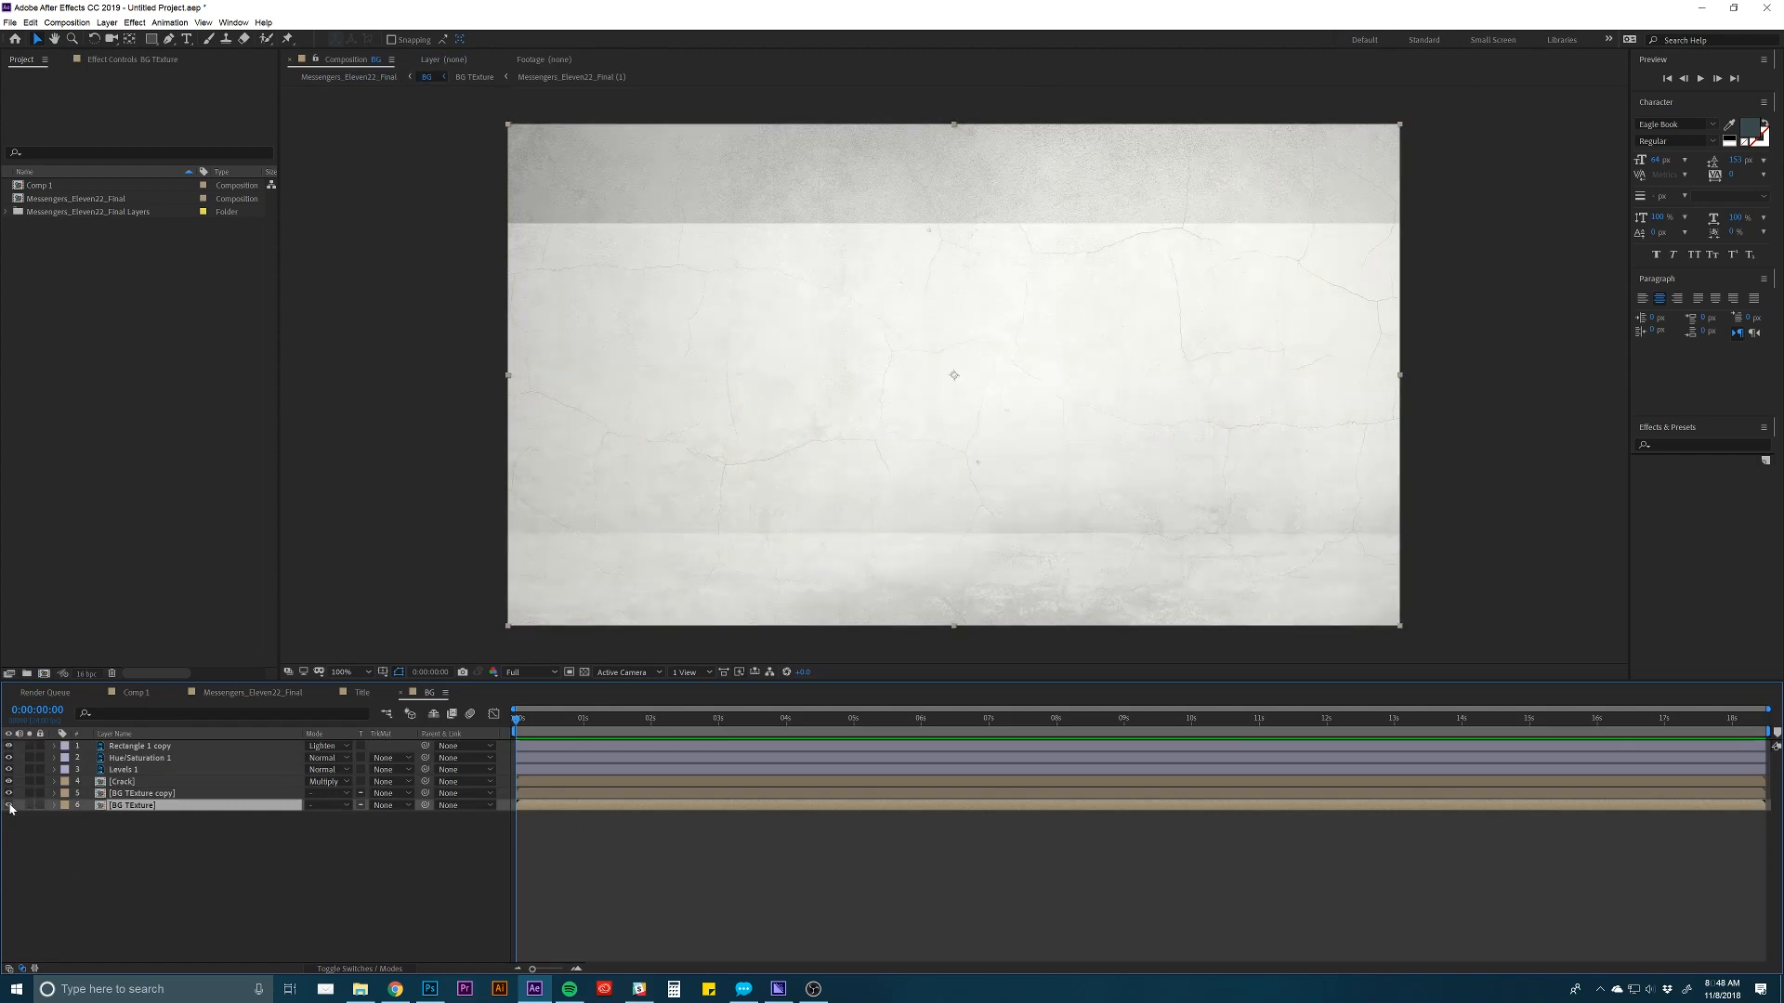
{"action": "left_click", "coordinate": [8, 794]}
{"action": "left_click", "coordinate": [9, 794]}
{"action": "left_click", "coordinate": [9, 794]}
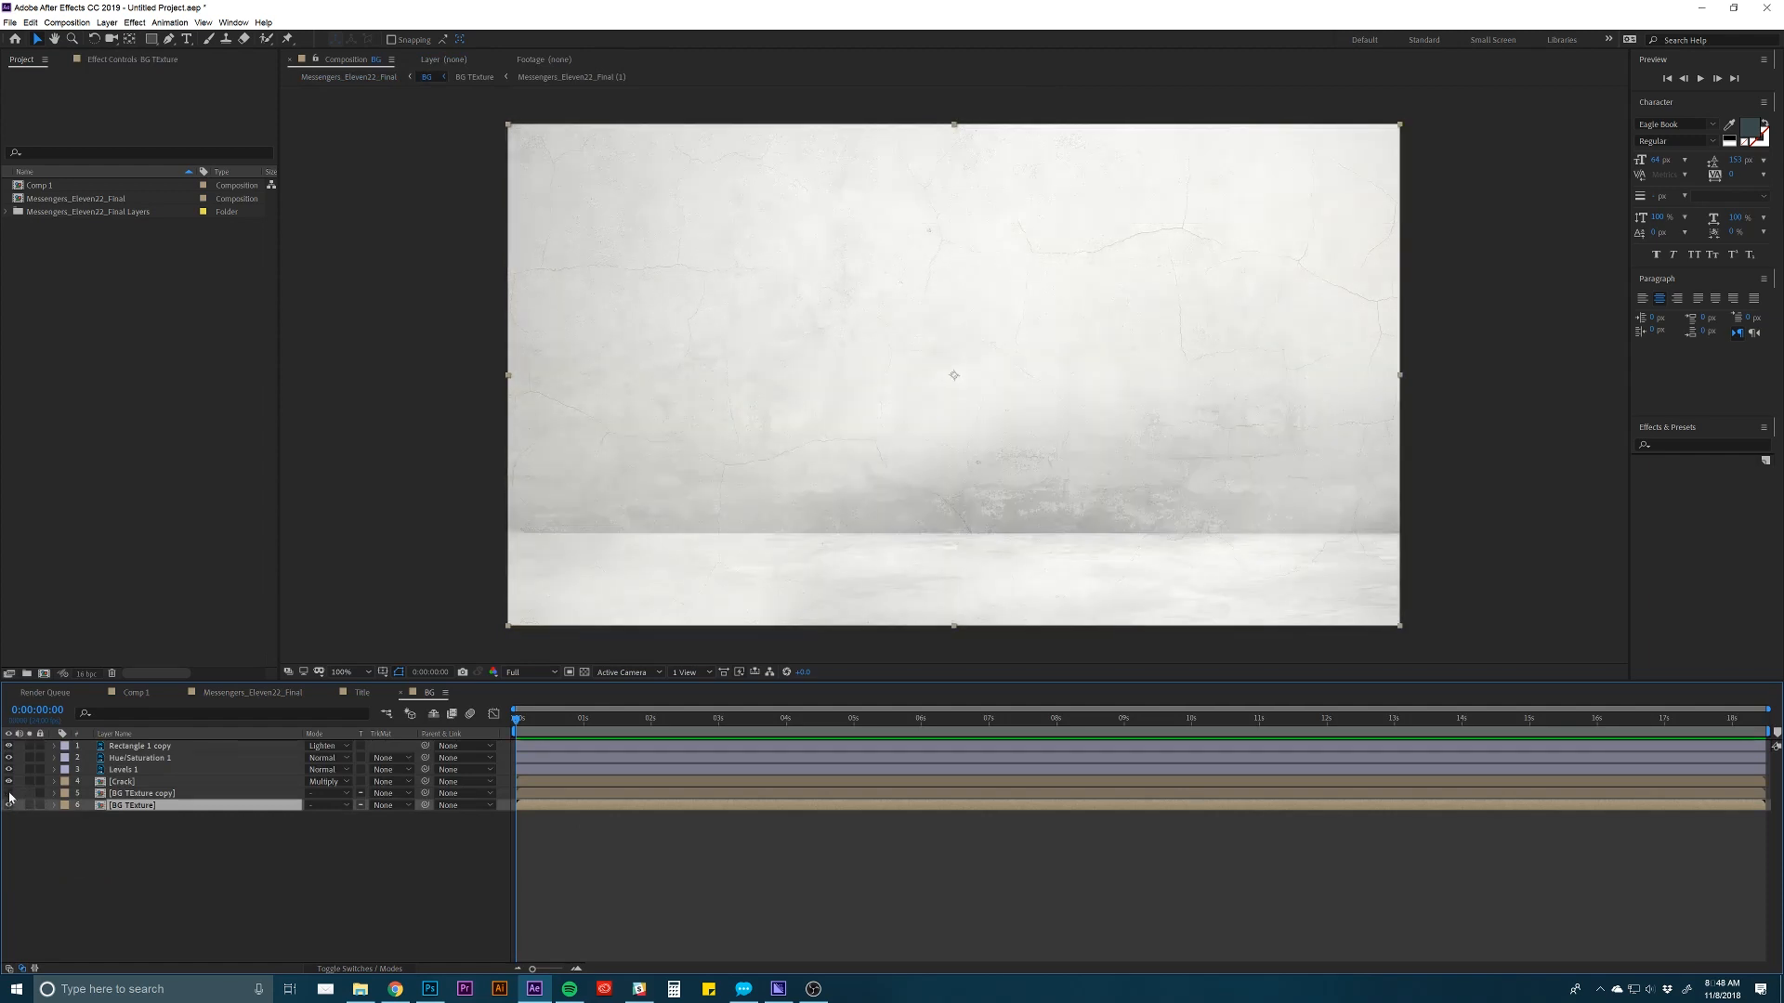
{"action": "left_click", "coordinate": [9, 794]}
{"action": "left_click", "coordinate": [149, 796]}
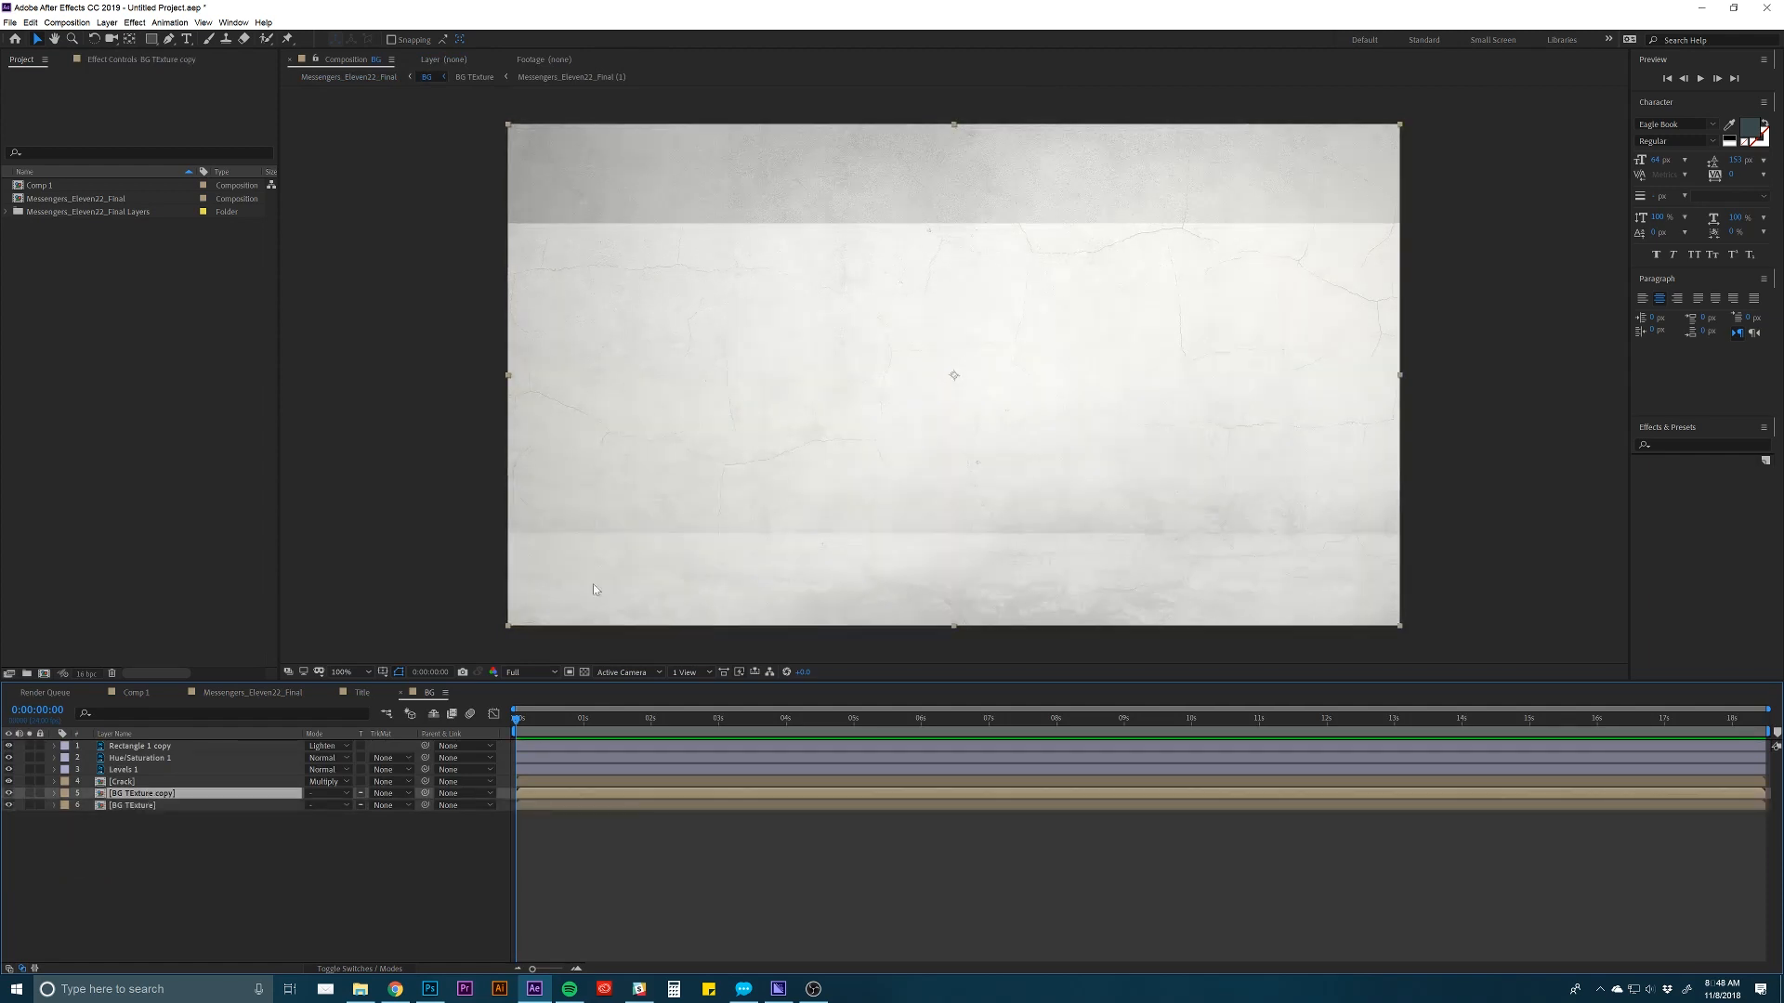
{"action": "left_click_drag", "start_coordinate": [903, 523], "coordinate": [907, 466]}
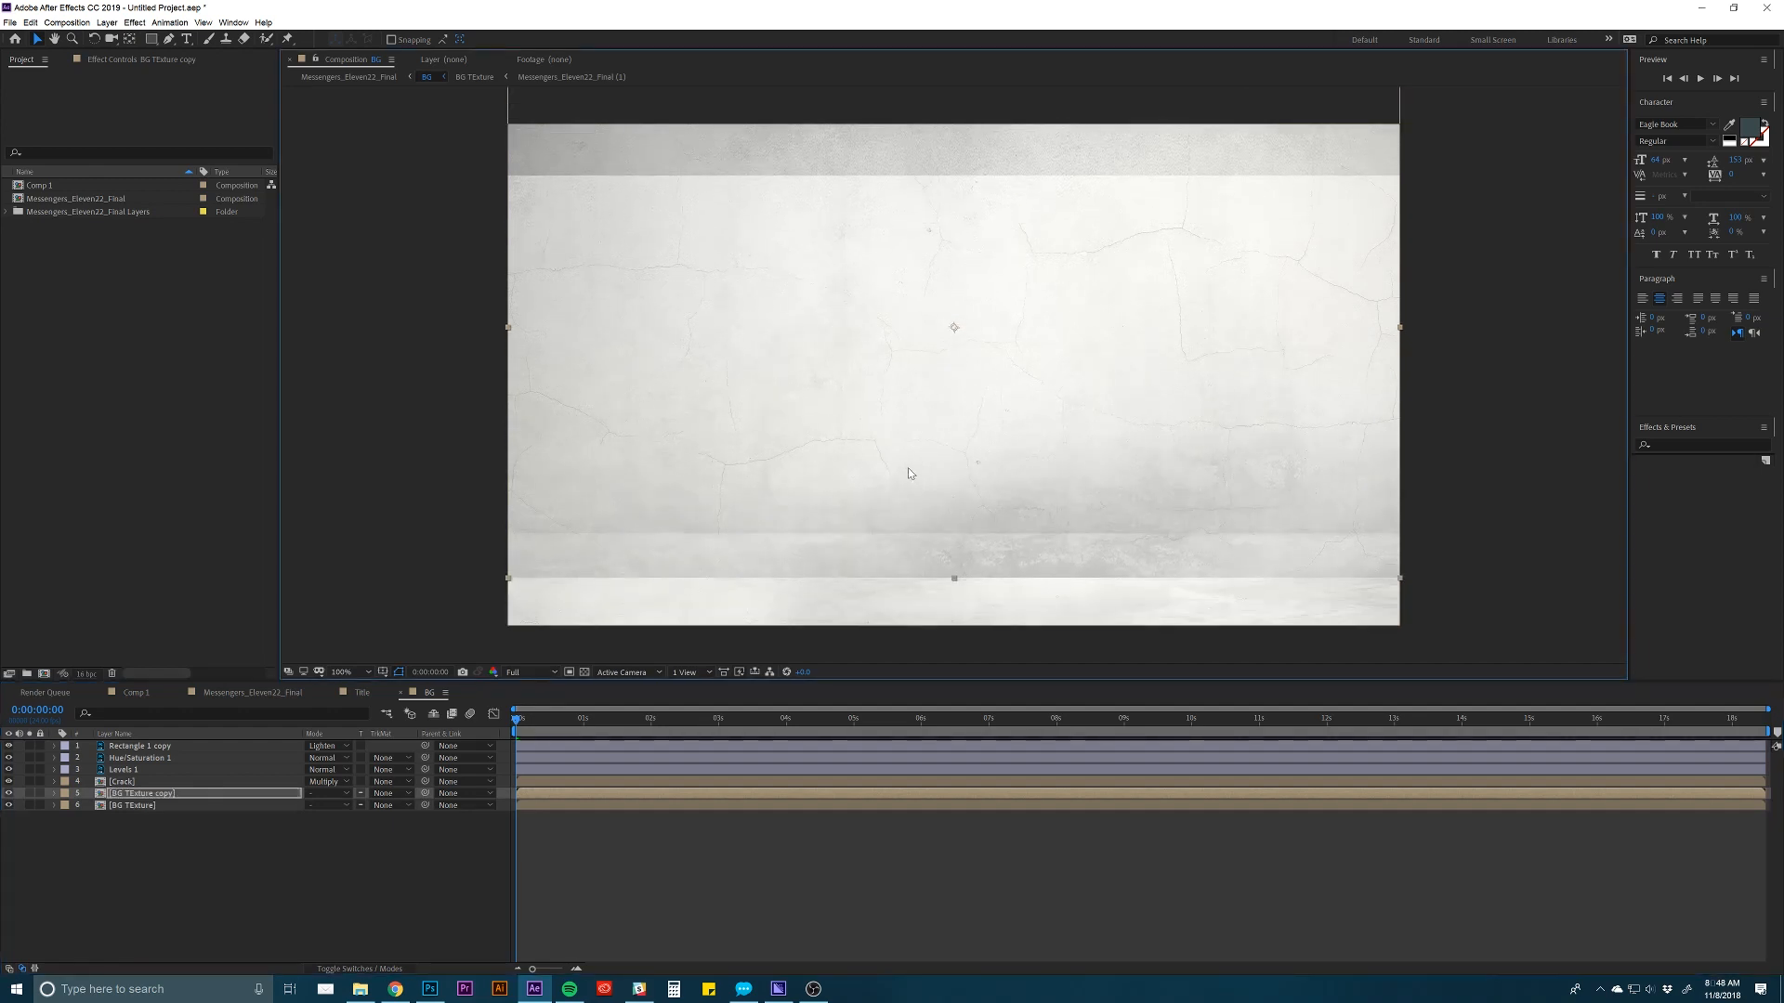
Open BG TExture copy and its nested rawpixel texture composition containing the Levels 2 layer.
{"action": "double_click", "coordinate": [178, 792]}
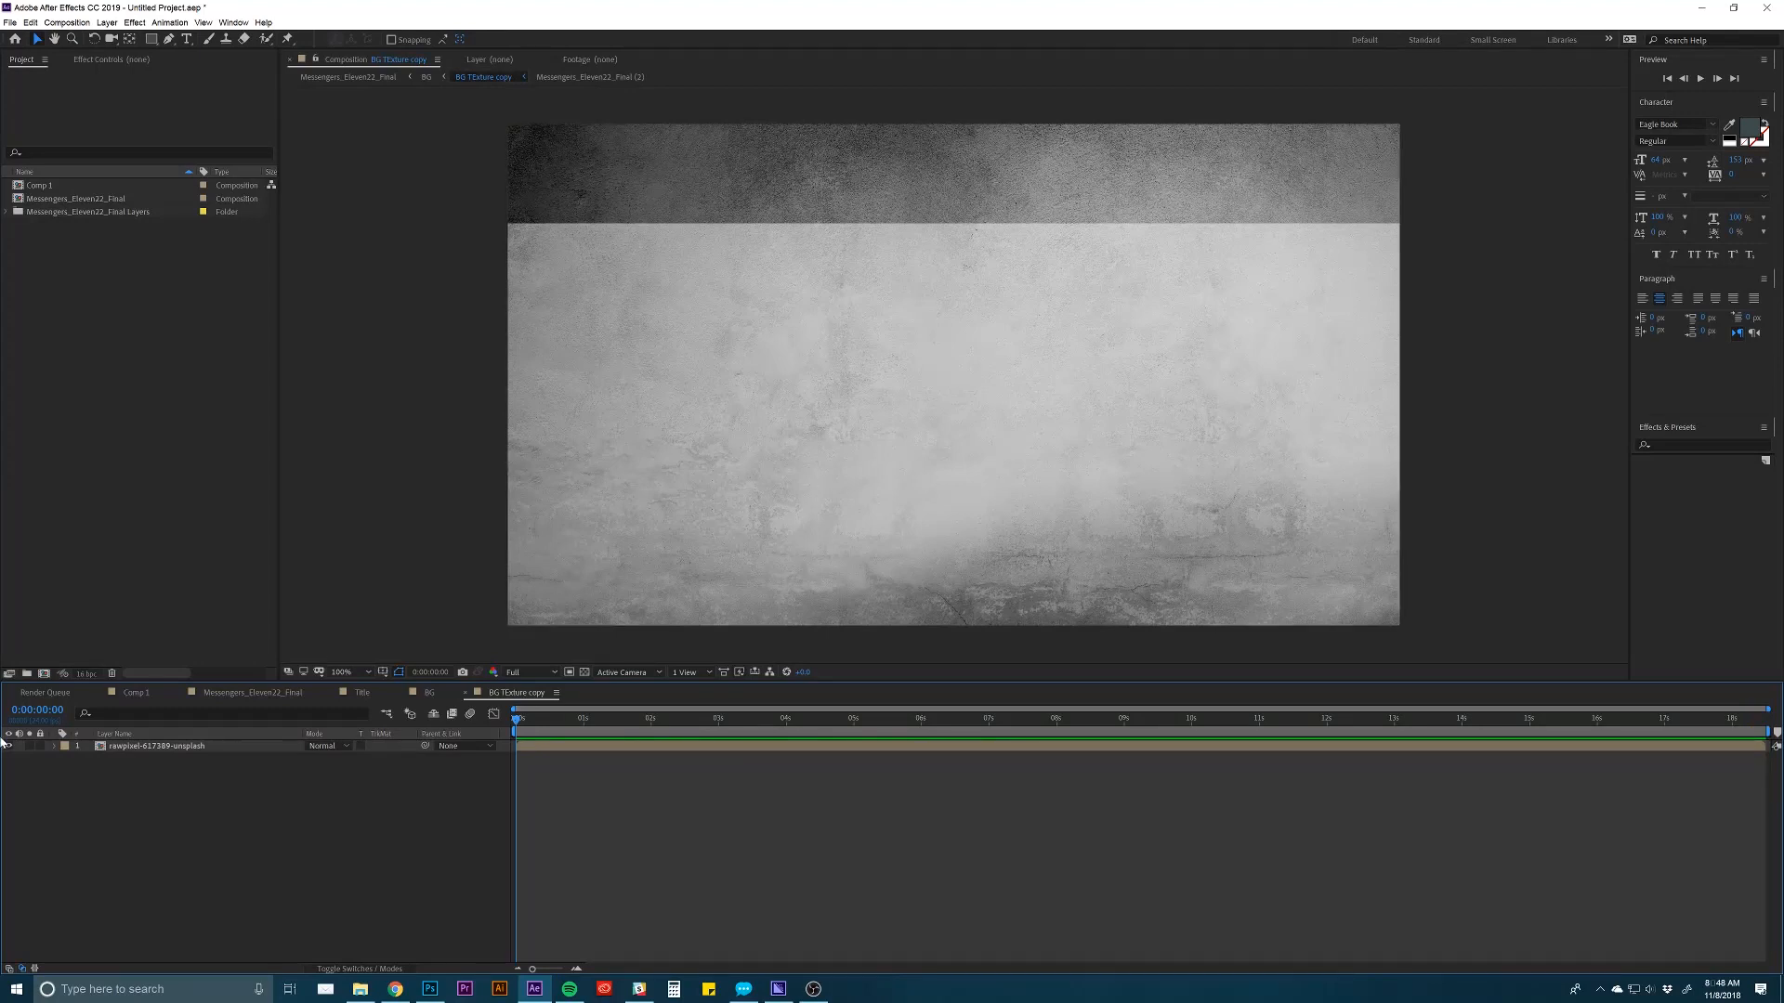
{"action": "left_click", "coordinate": [137, 747]}
{"action": "double_click", "coordinate": [136, 747]}
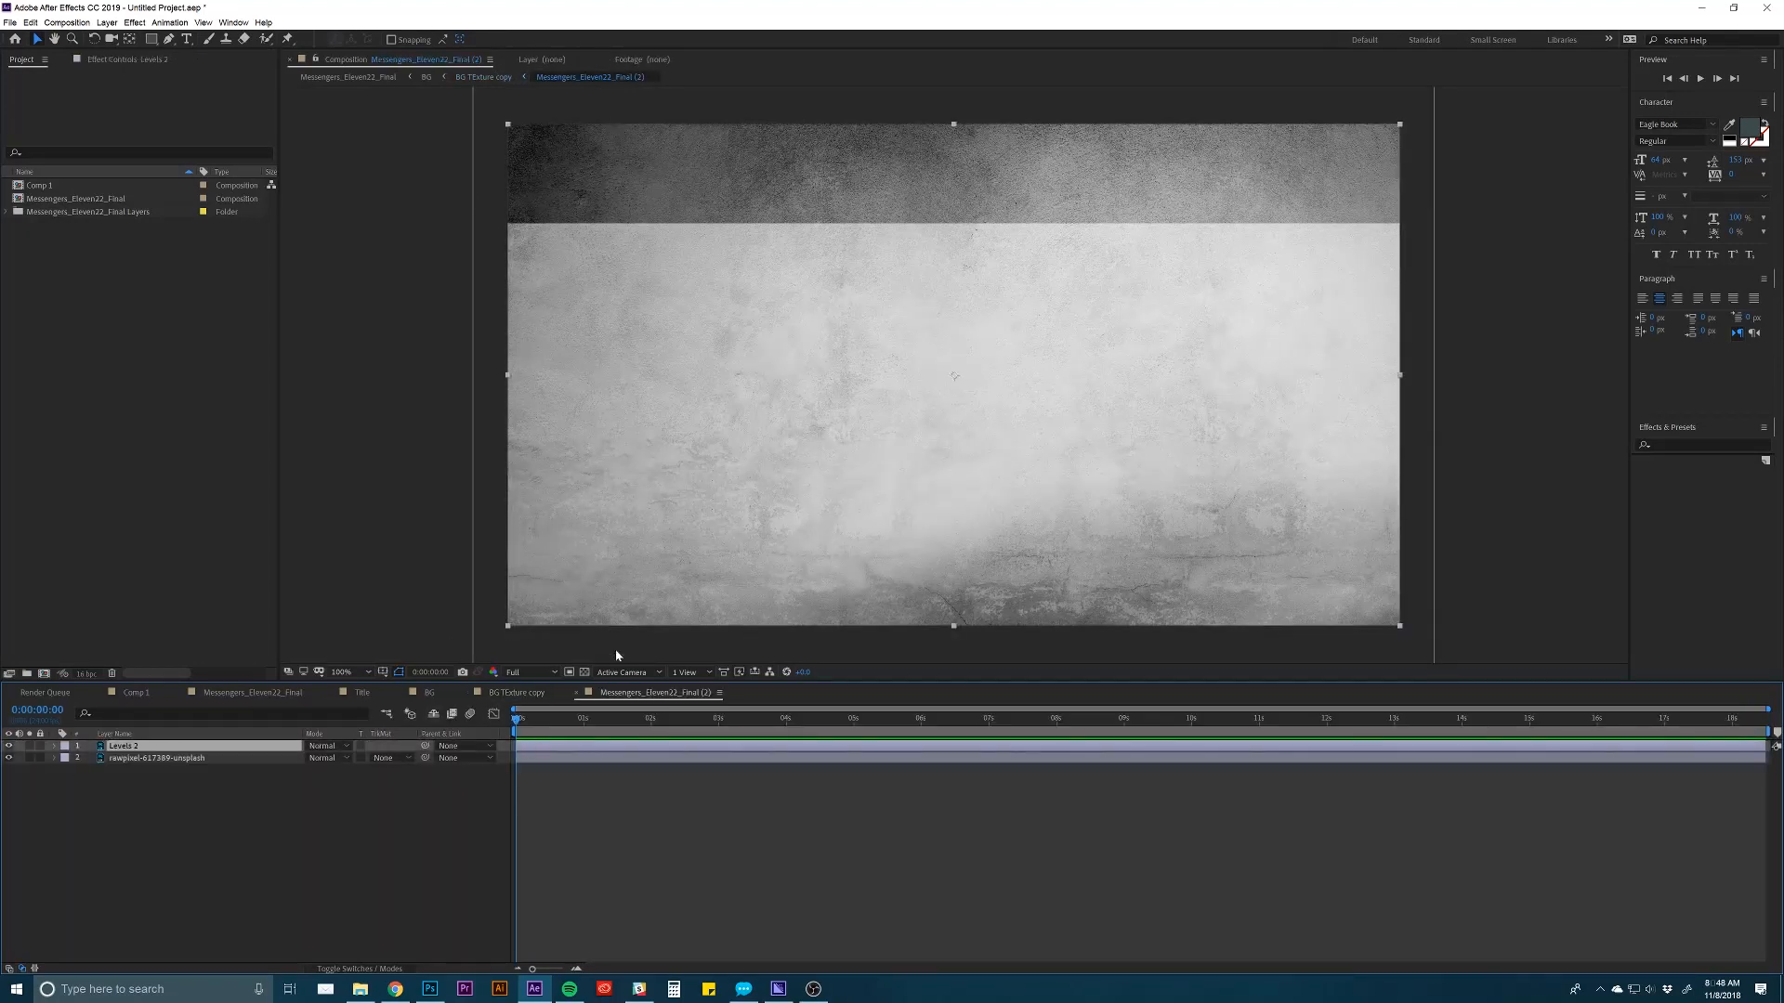
Try moving the rawpixel texture layer and the Levels 2 layer upward, undoing each move.
{"action": "left_click", "coordinate": [558, 758]}
{"action": "left_click_drag", "start_coordinate": [661, 520], "coordinate": [661, 474]}
{"action": "key", "text": "ctrl+z"}
{"action": "left_click", "coordinate": [561, 745]}
{"action": "left_click_drag", "start_coordinate": [637, 569], "coordinate": [654, 489]}
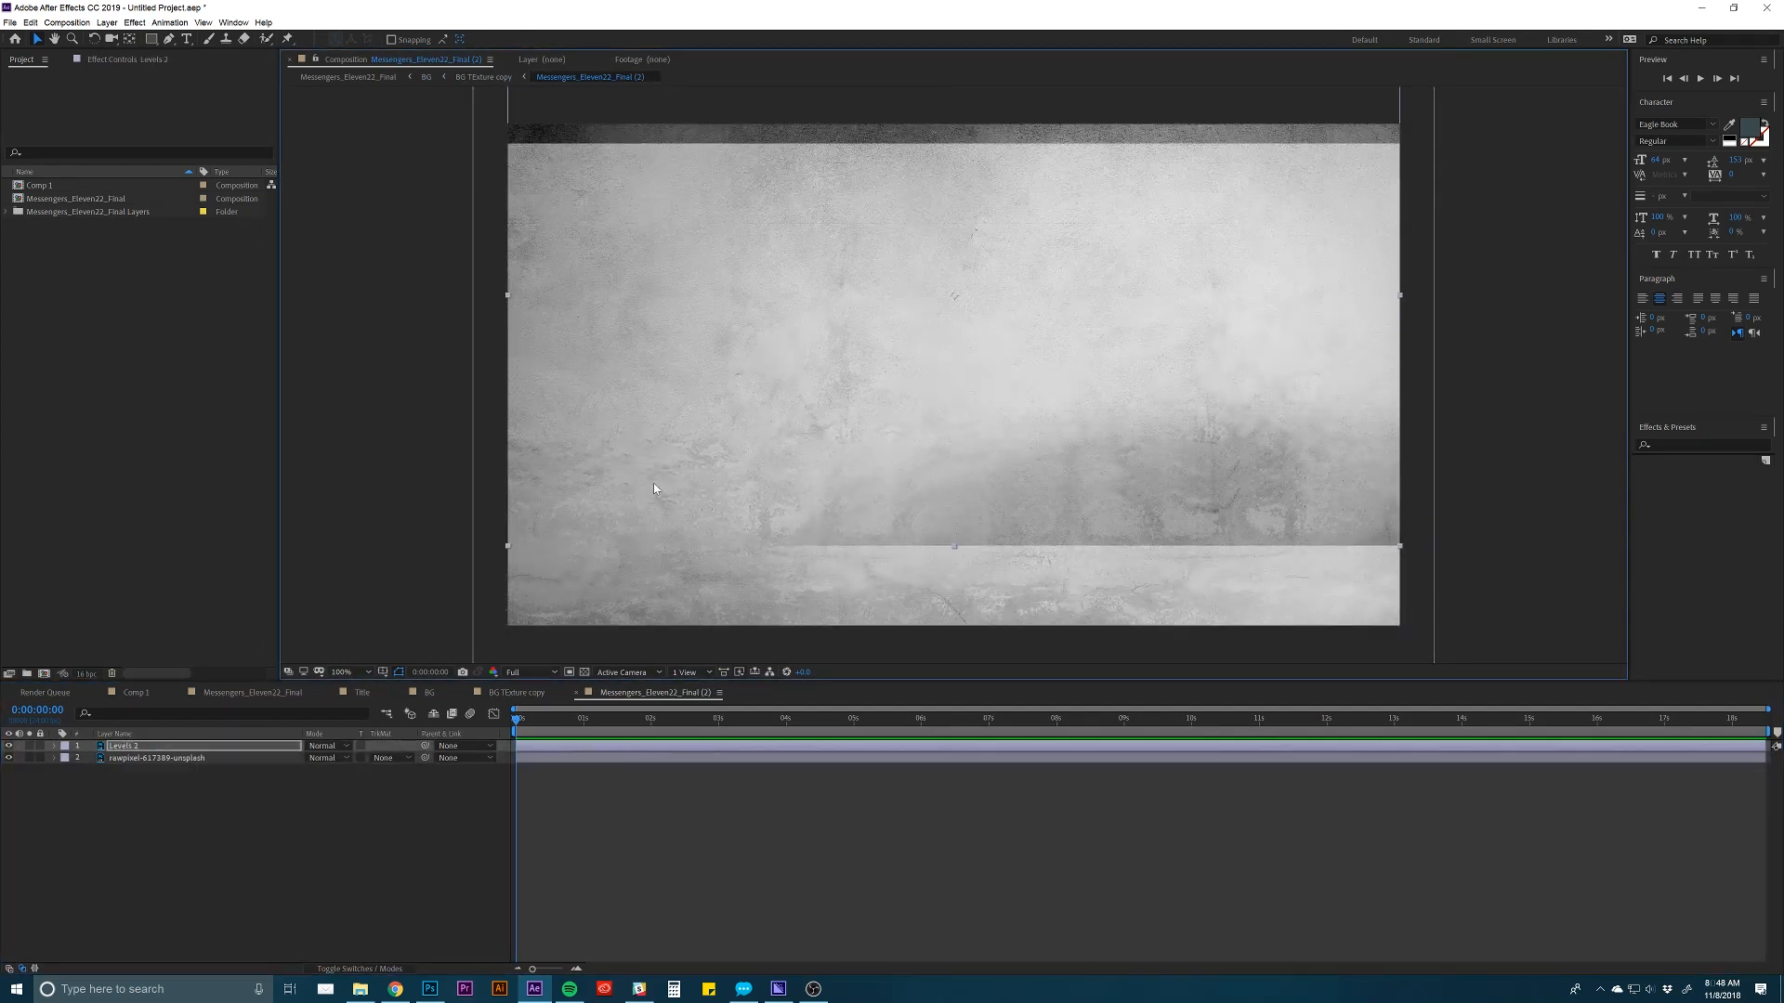
{"action": "key", "text": "ctrl+z"}
Scale the Levels 2 layer to about 138% and shift it upward to cover the frame, then return to the Messengers_Eleven22_Final composition.
{"action": "key", "text": "s"}
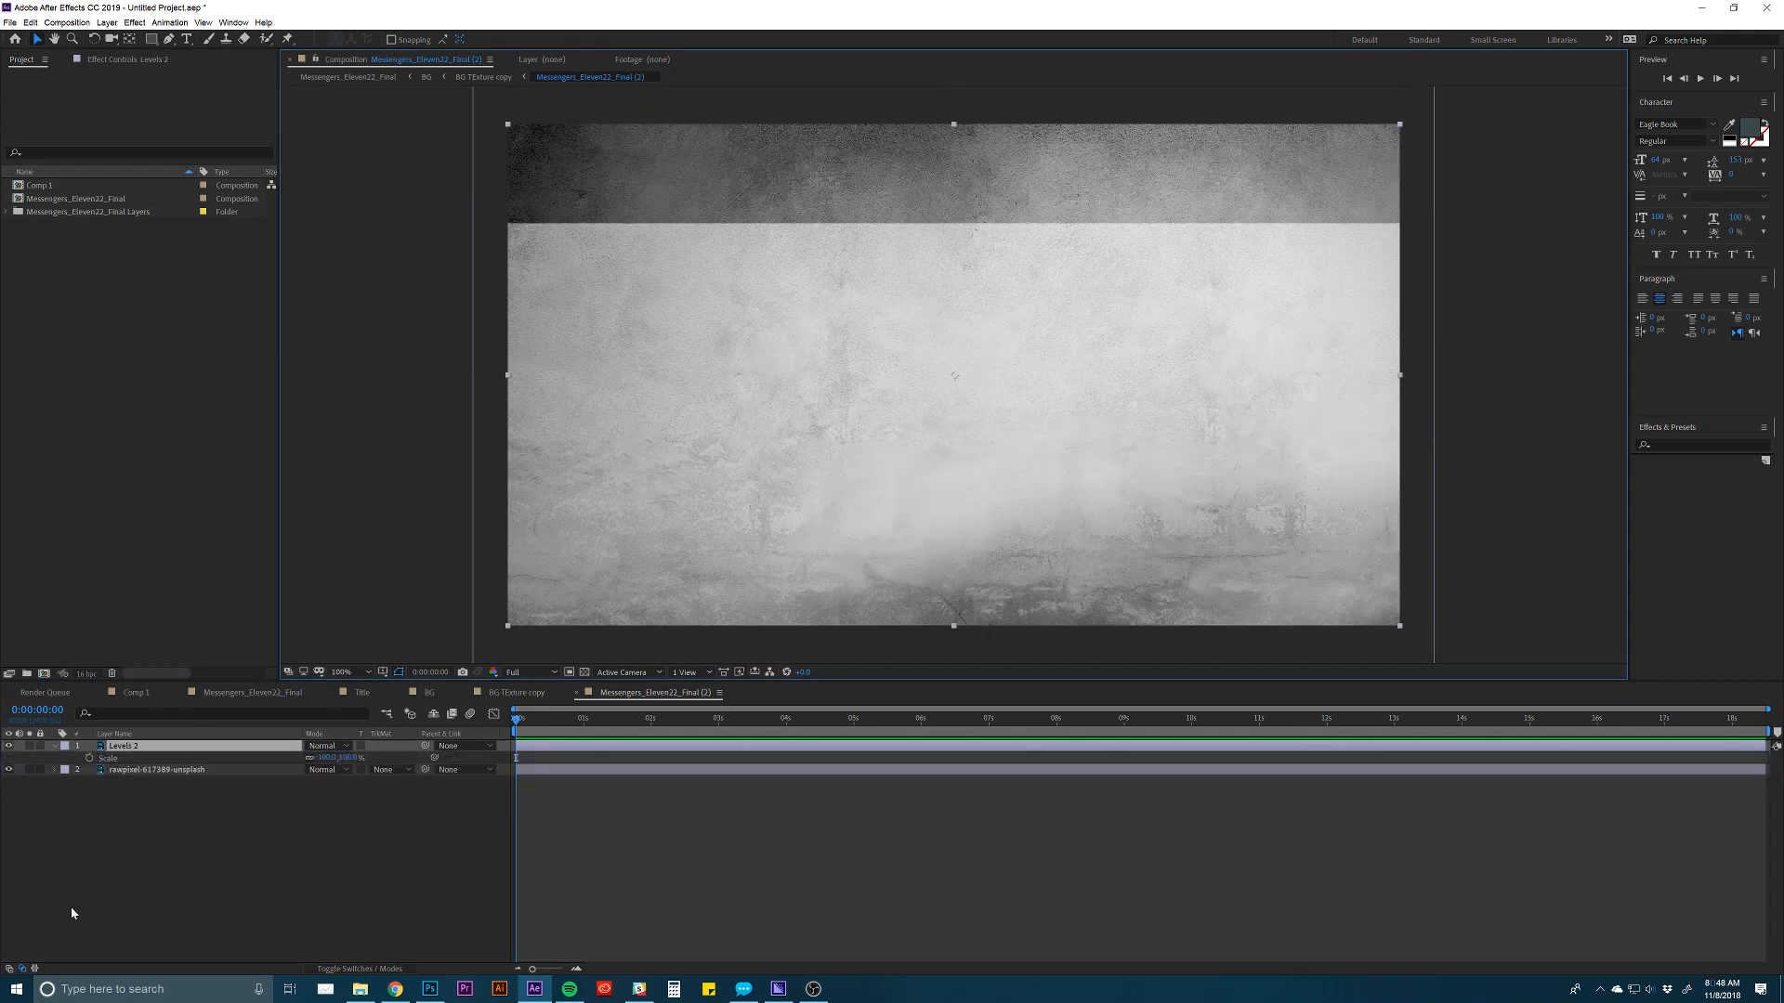
{"action": "left_click_drag", "start_coordinate": [325, 757], "coordinate": [367, 769]}
{"action": "left_click_drag", "start_coordinate": [882, 530], "coordinate": [882, 490]}
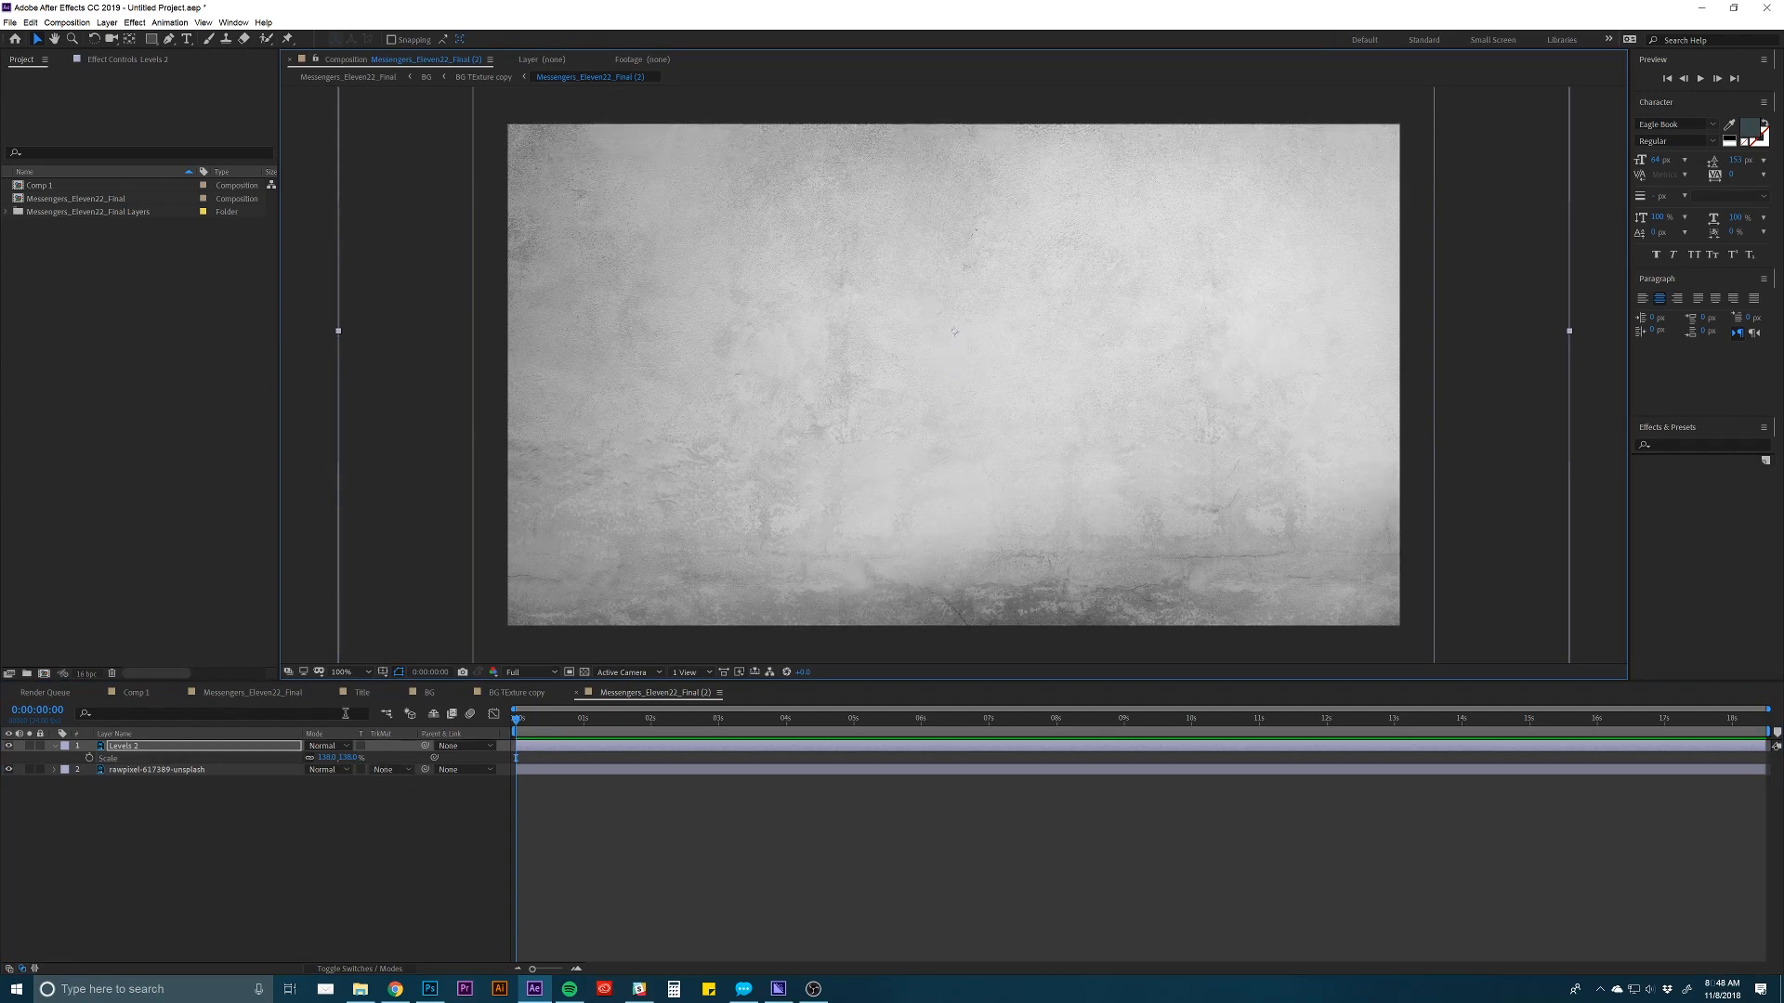
{"action": "left_click", "coordinate": [247, 693]}
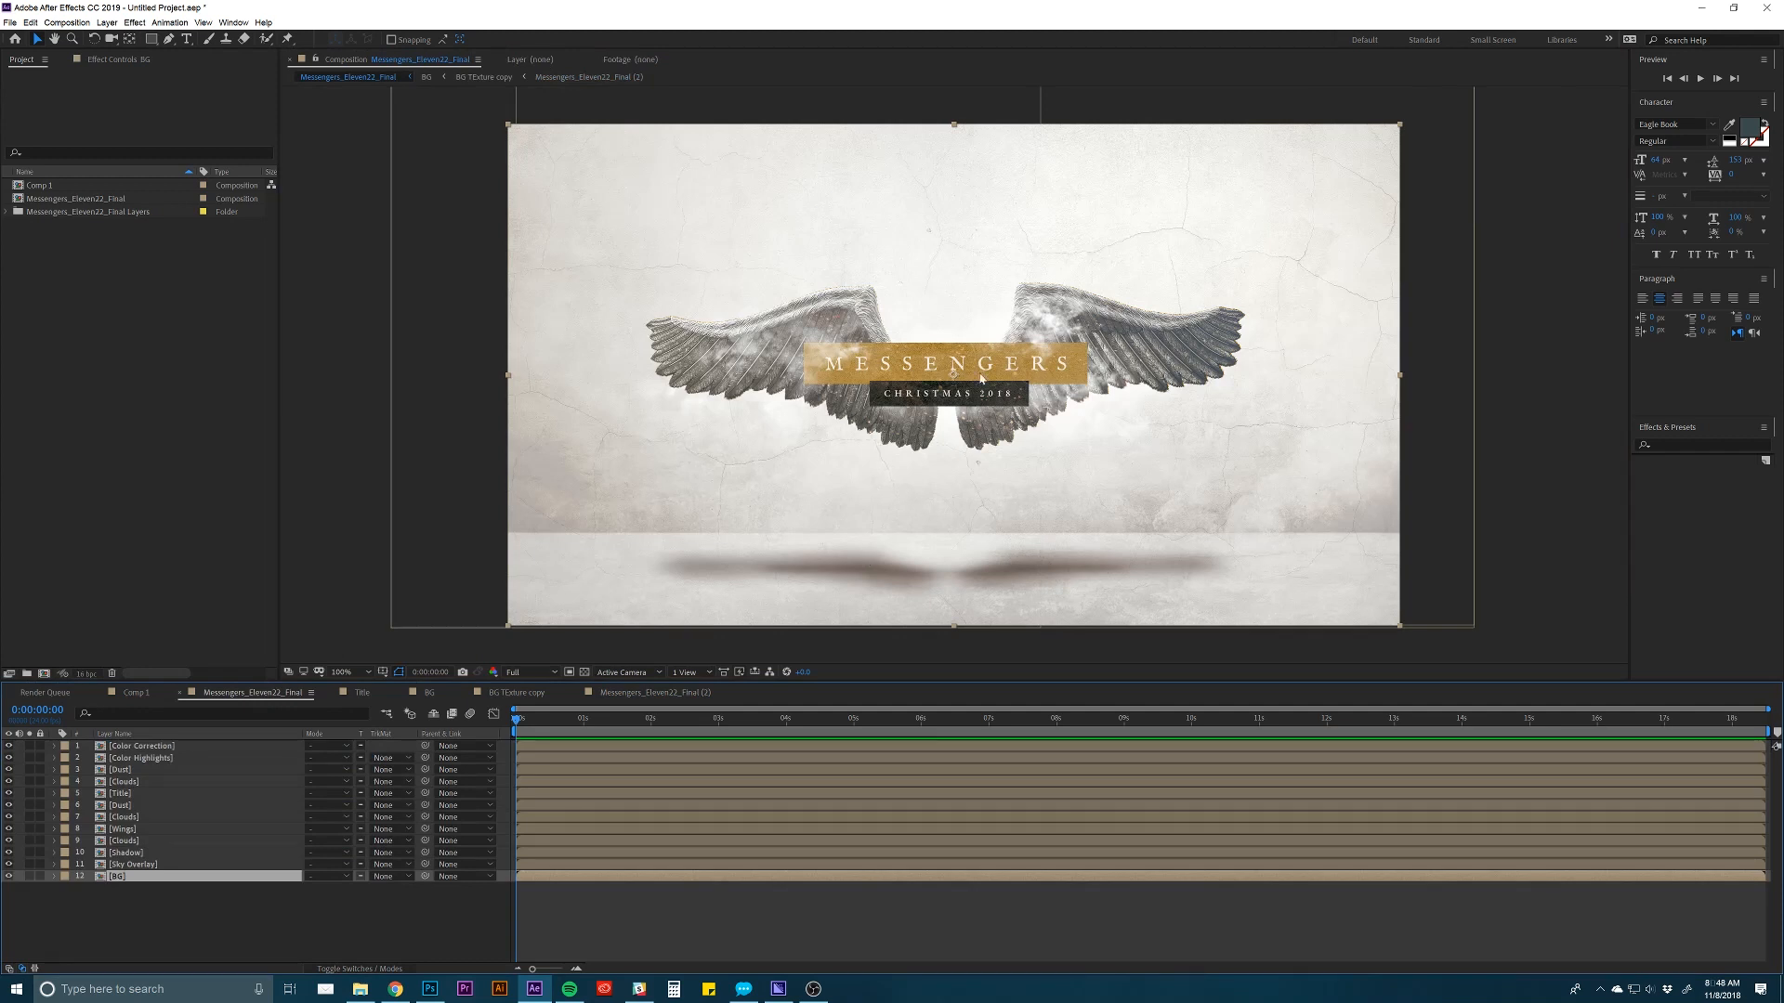
{"action": "left_click", "coordinate": [701, 938]}
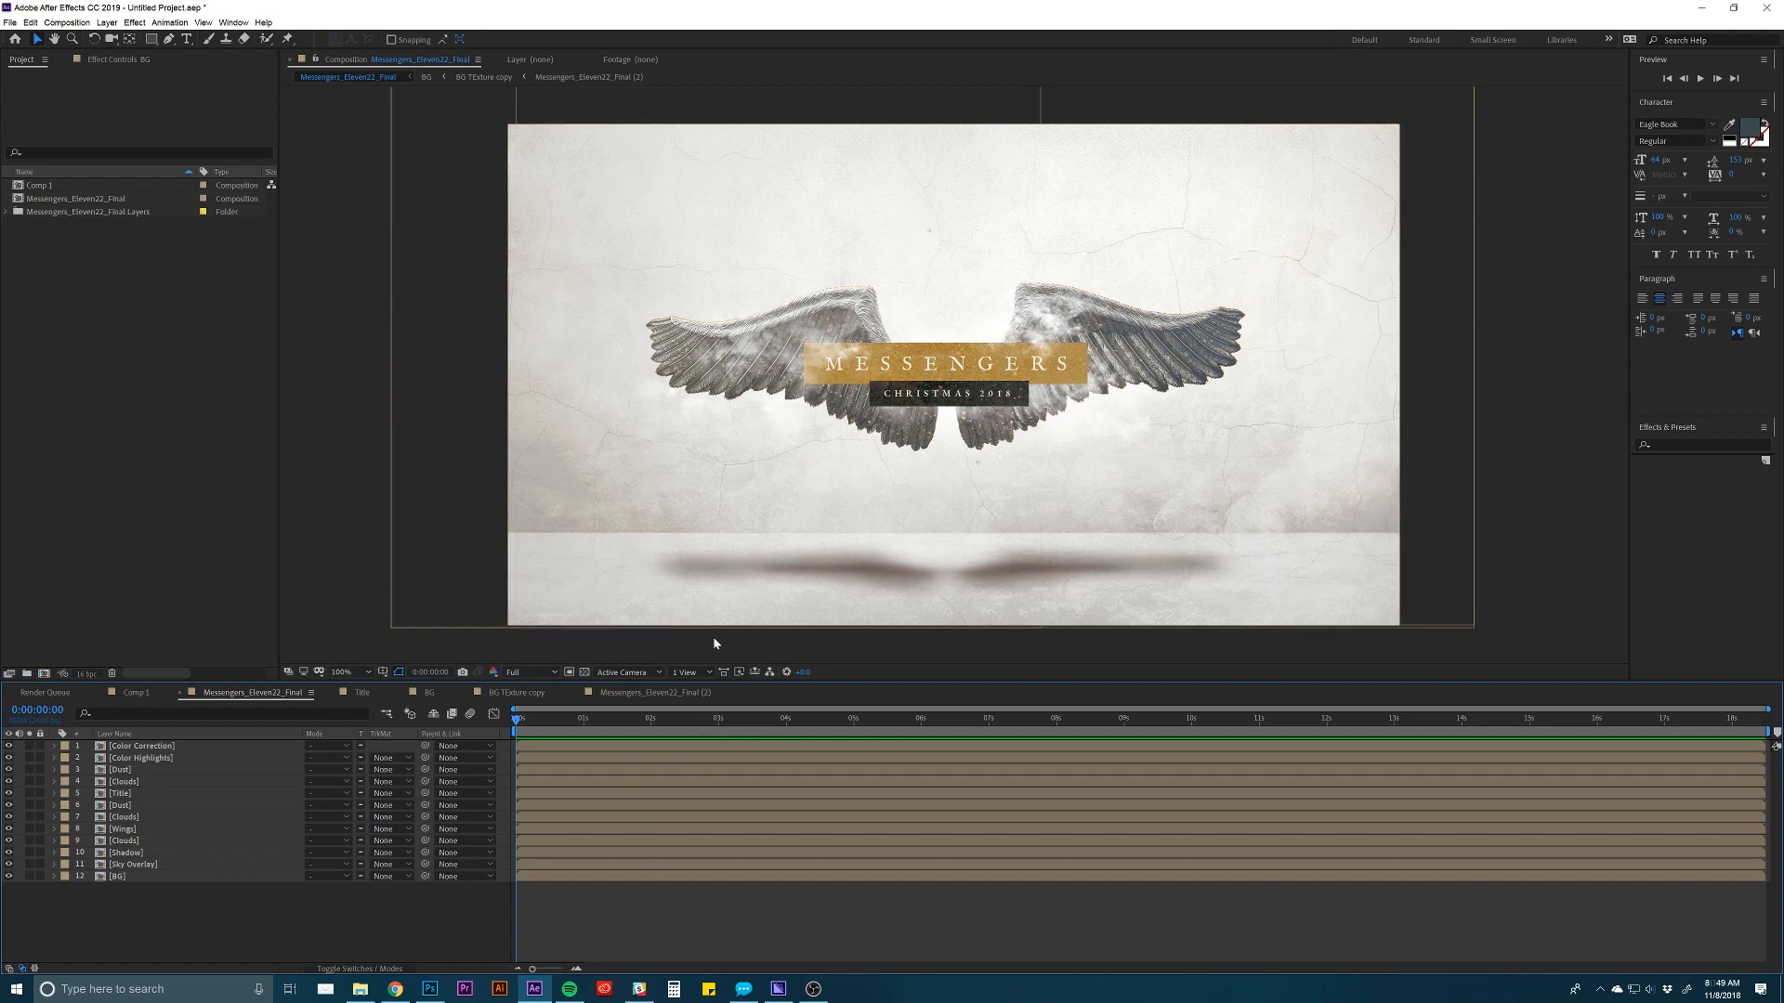
Display the layer switches in the timeline and enlarge the timeline area, selecting the Color Highlights layer.
{"action": "left_click", "coordinate": [347, 968]}
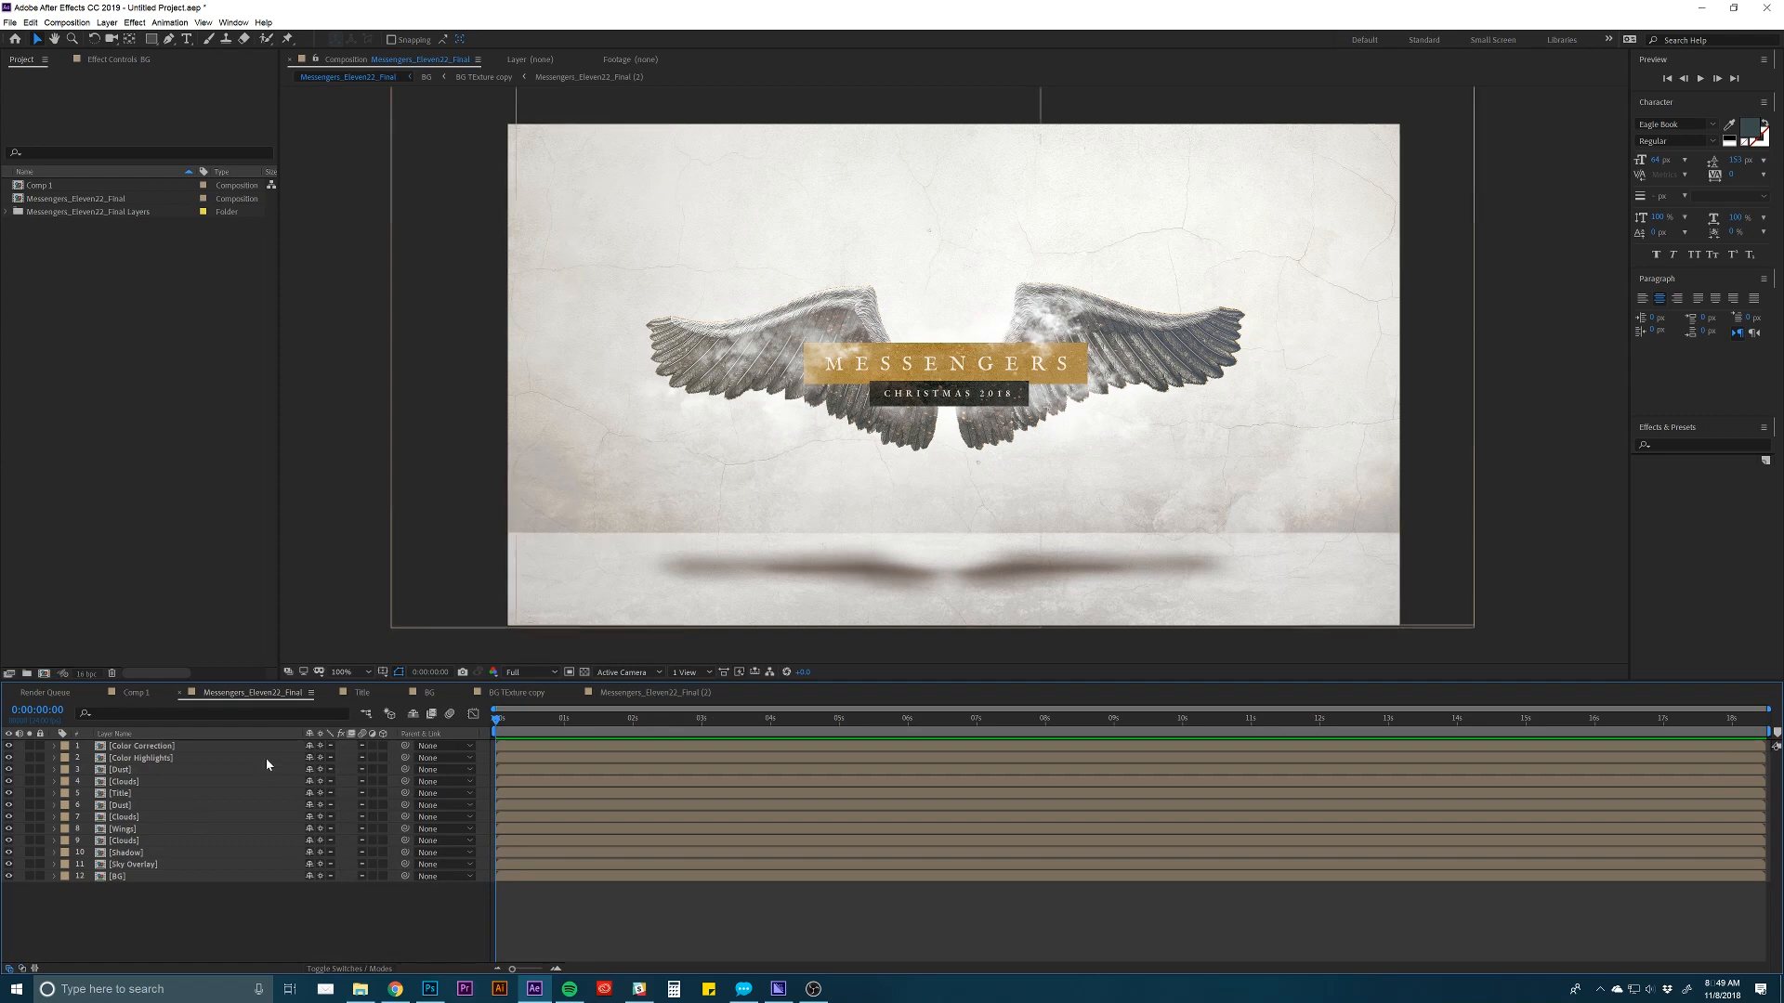
{"action": "left_click_drag", "start_coordinate": [284, 684], "coordinate": [286, 656]}
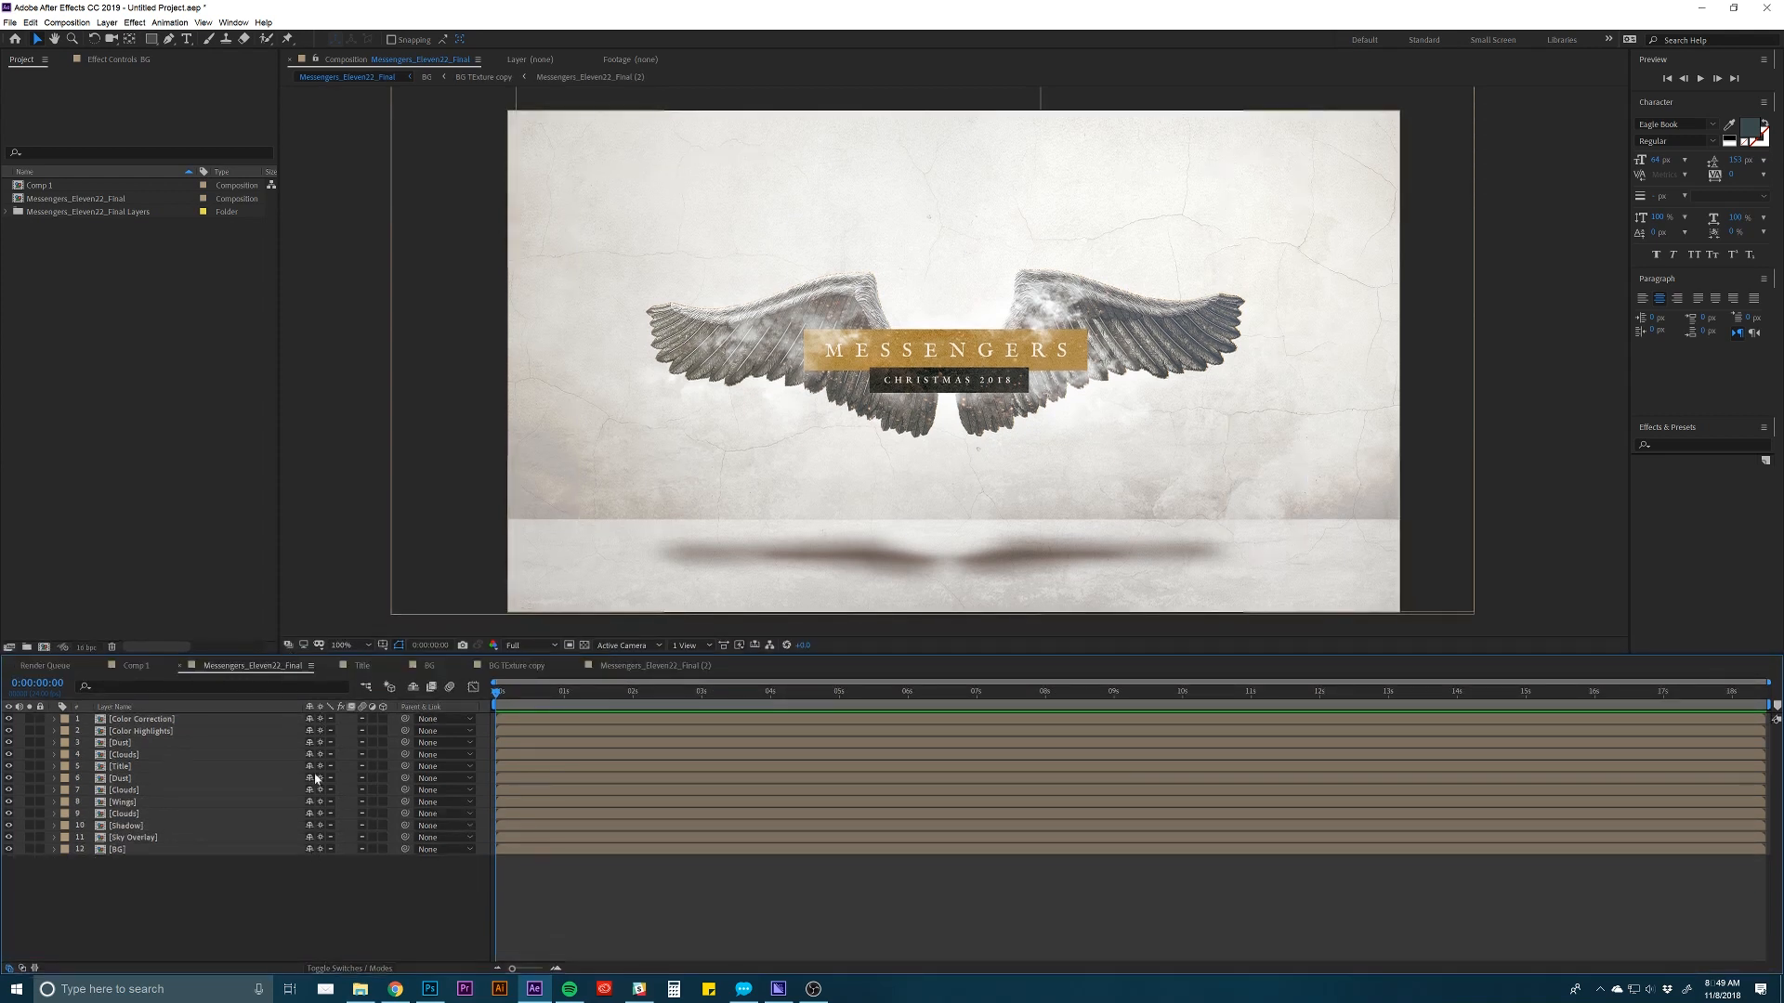
{"action": "left_click", "coordinate": [308, 722]}
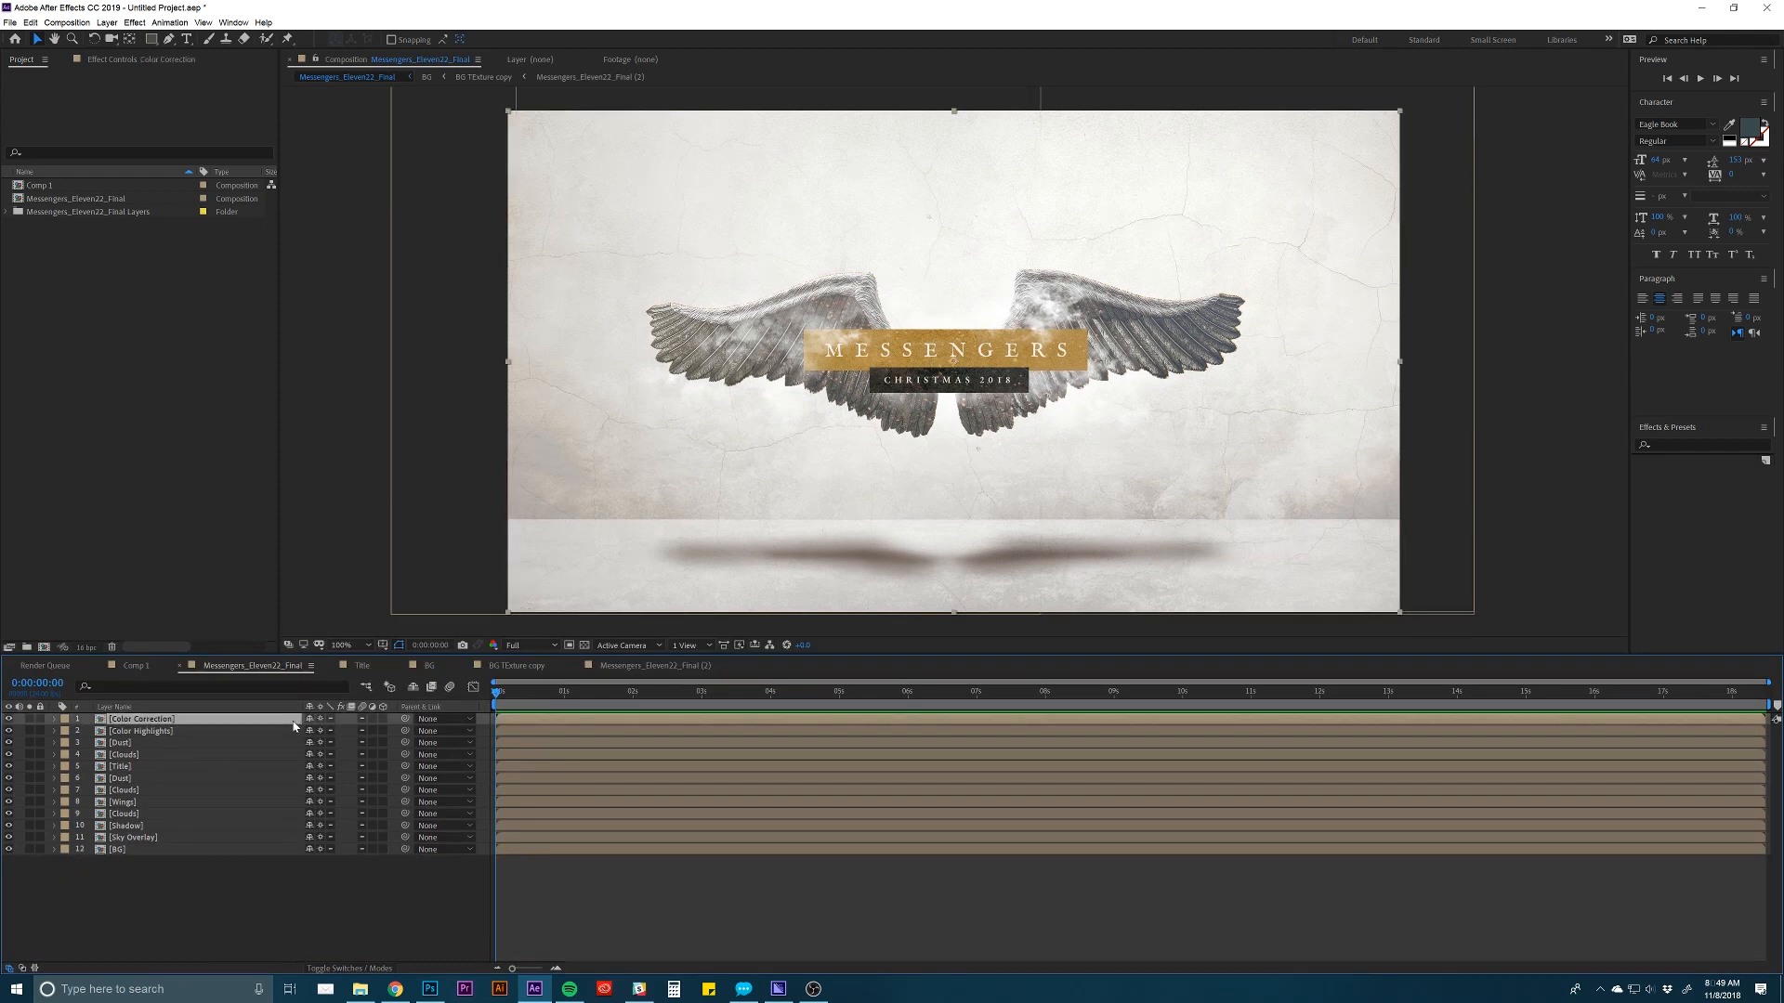
{"action": "left_click", "coordinate": [296, 731]}
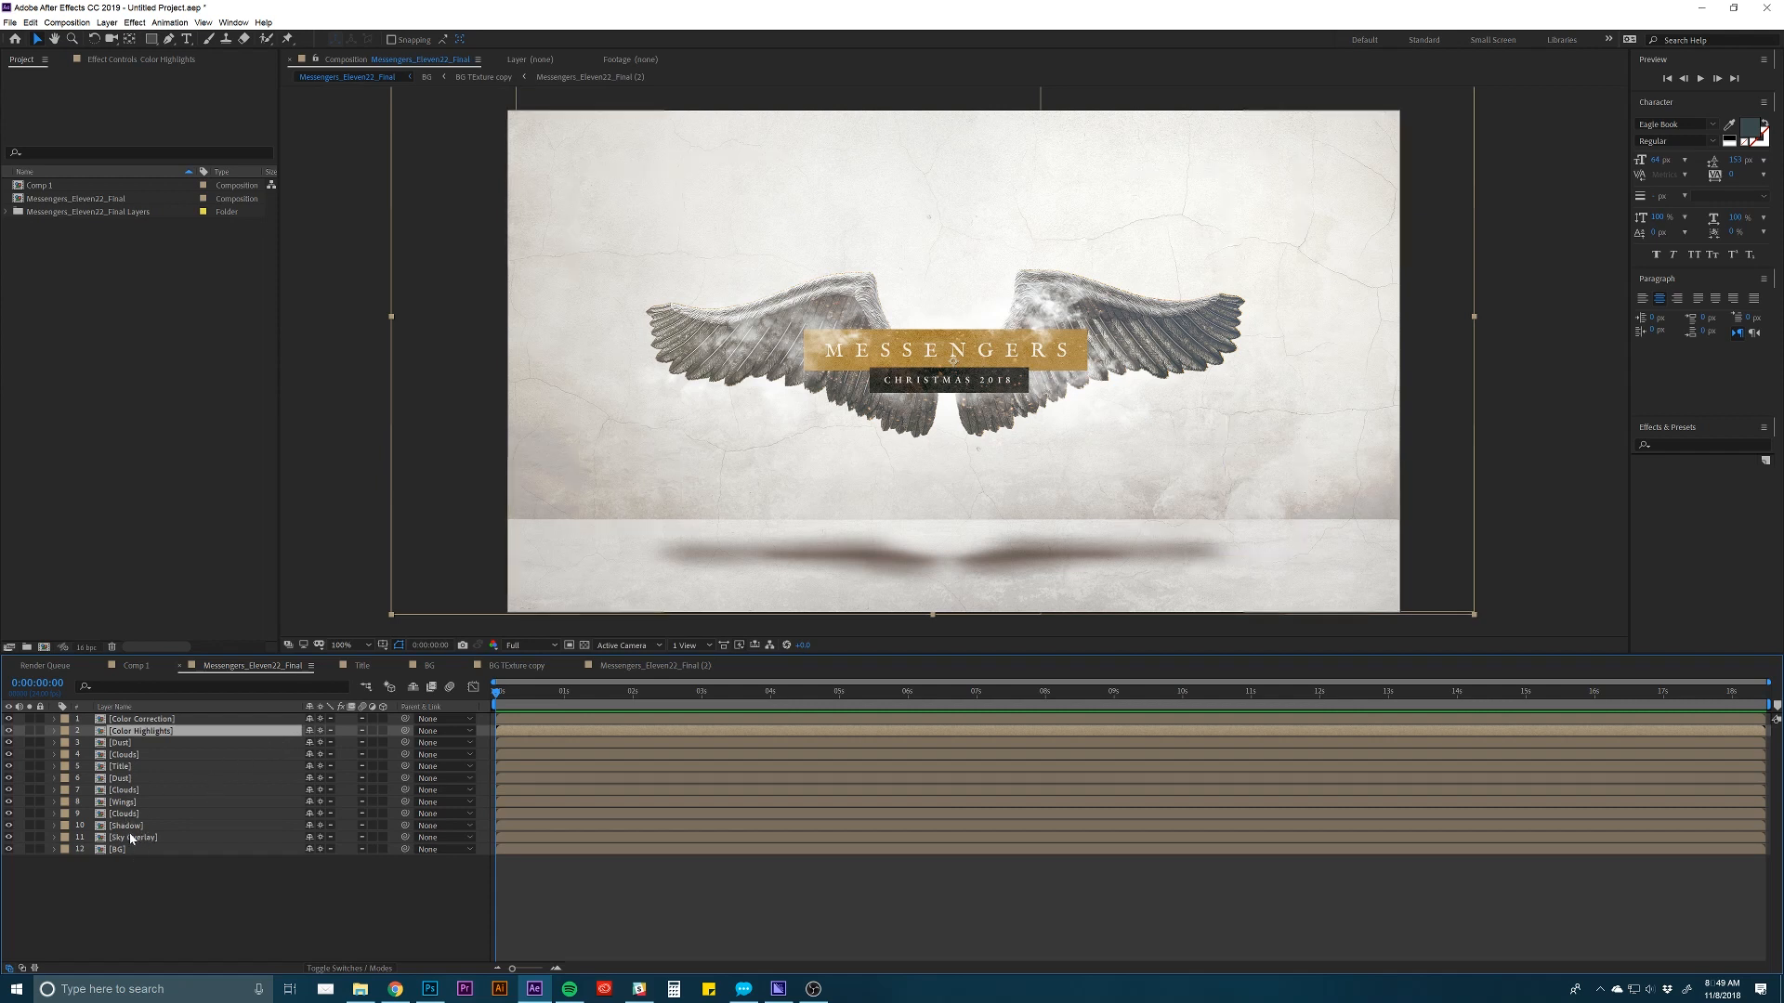
Make the Title layer 3D and test rotating it around its vertical axis, then undo the rotation and turn 3D off.
{"action": "left_click", "coordinate": [193, 767]}
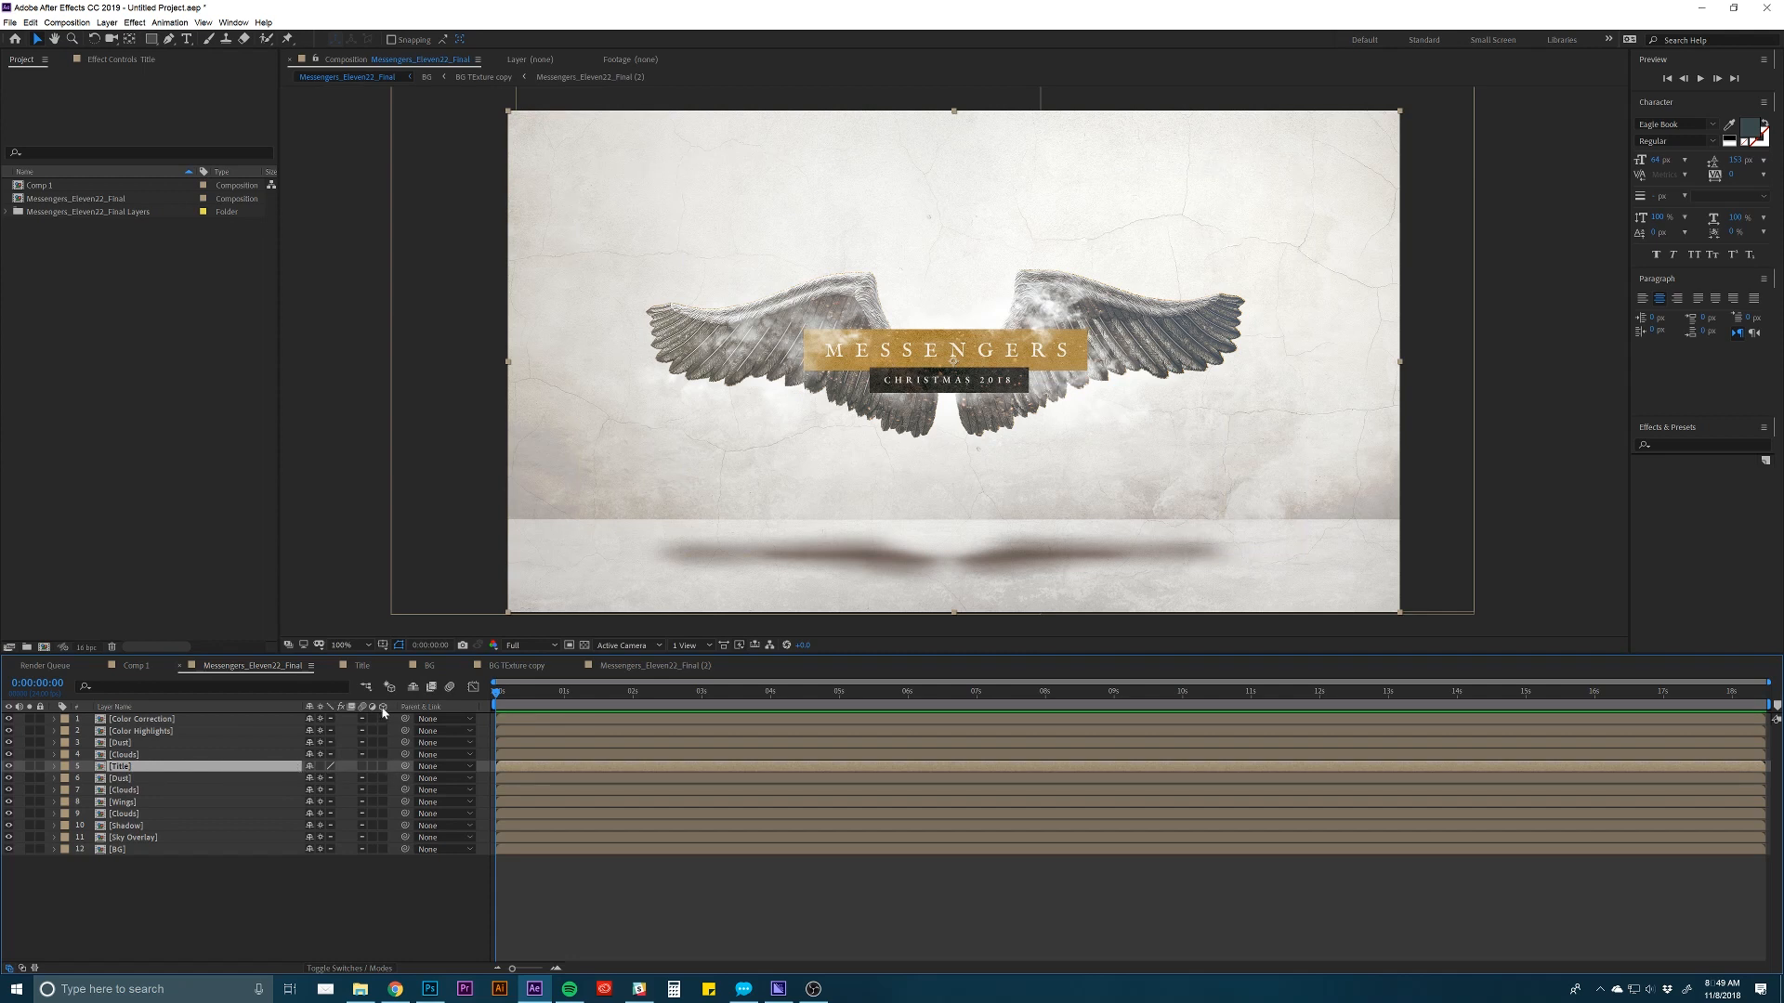
{"action": "left_click", "coordinate": [382, 765]}
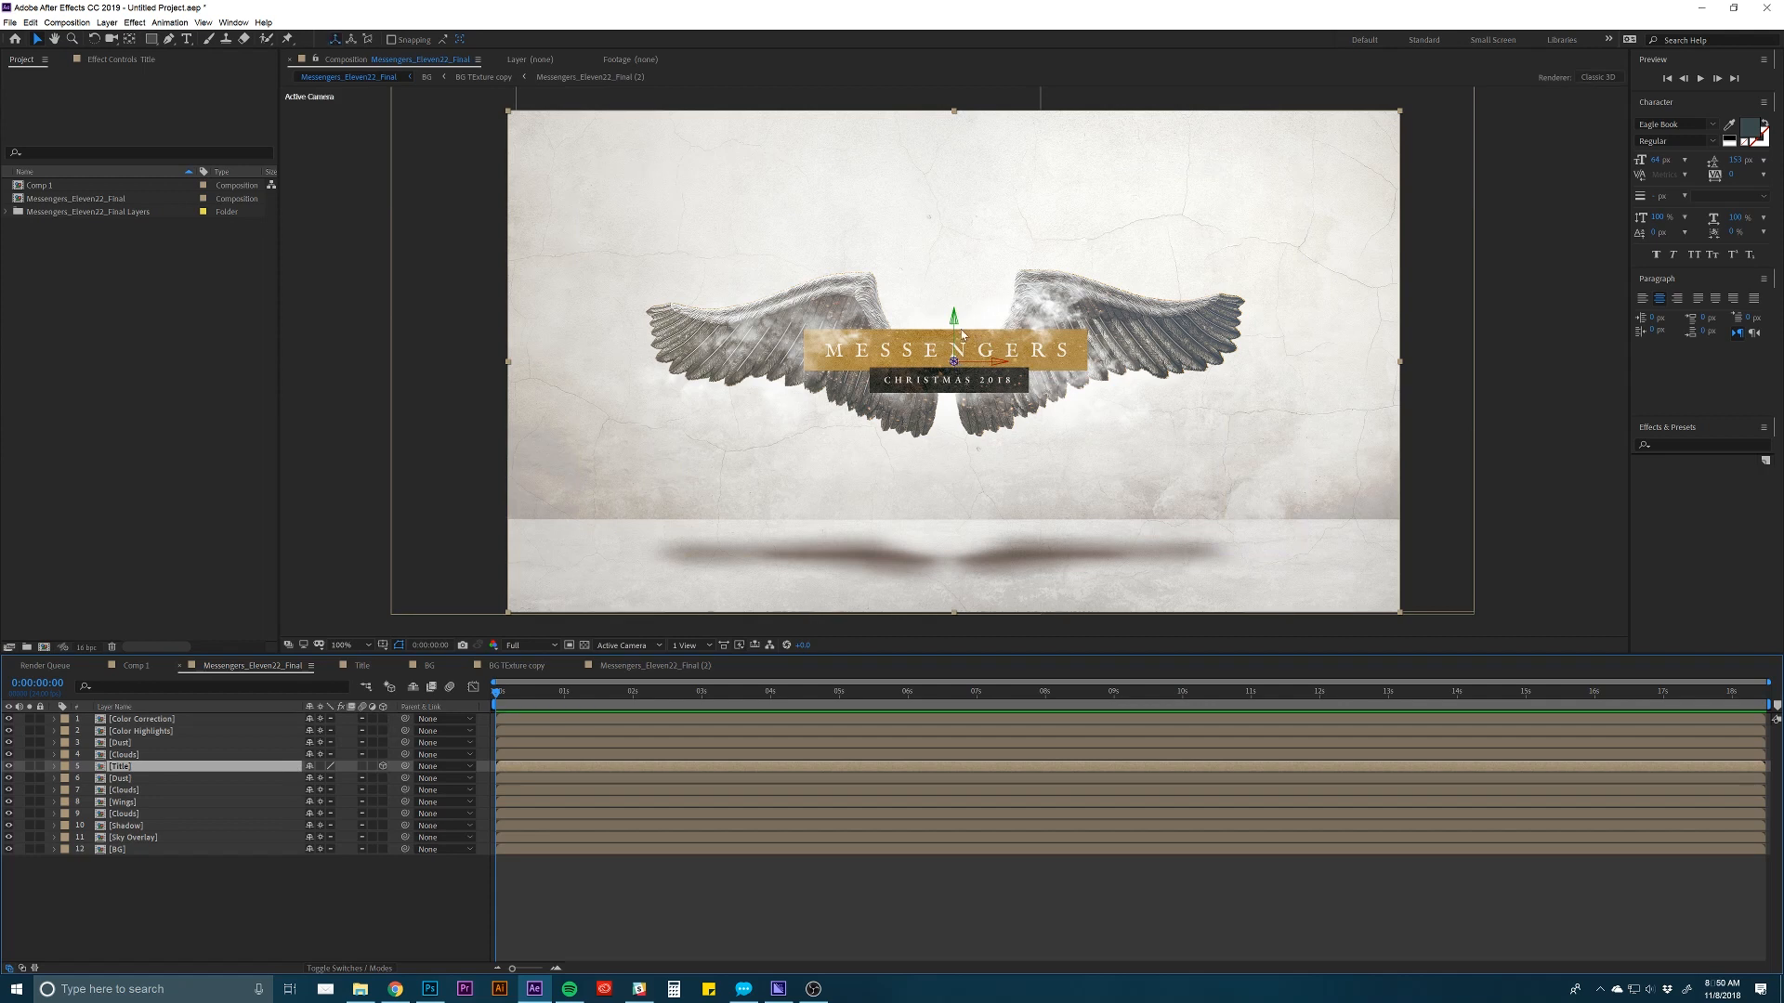
{"action": "key", "text": "w"}
{"action": "left_click_drag", "start_coordinate": [954, 349], "coordinate": [994, 352]}
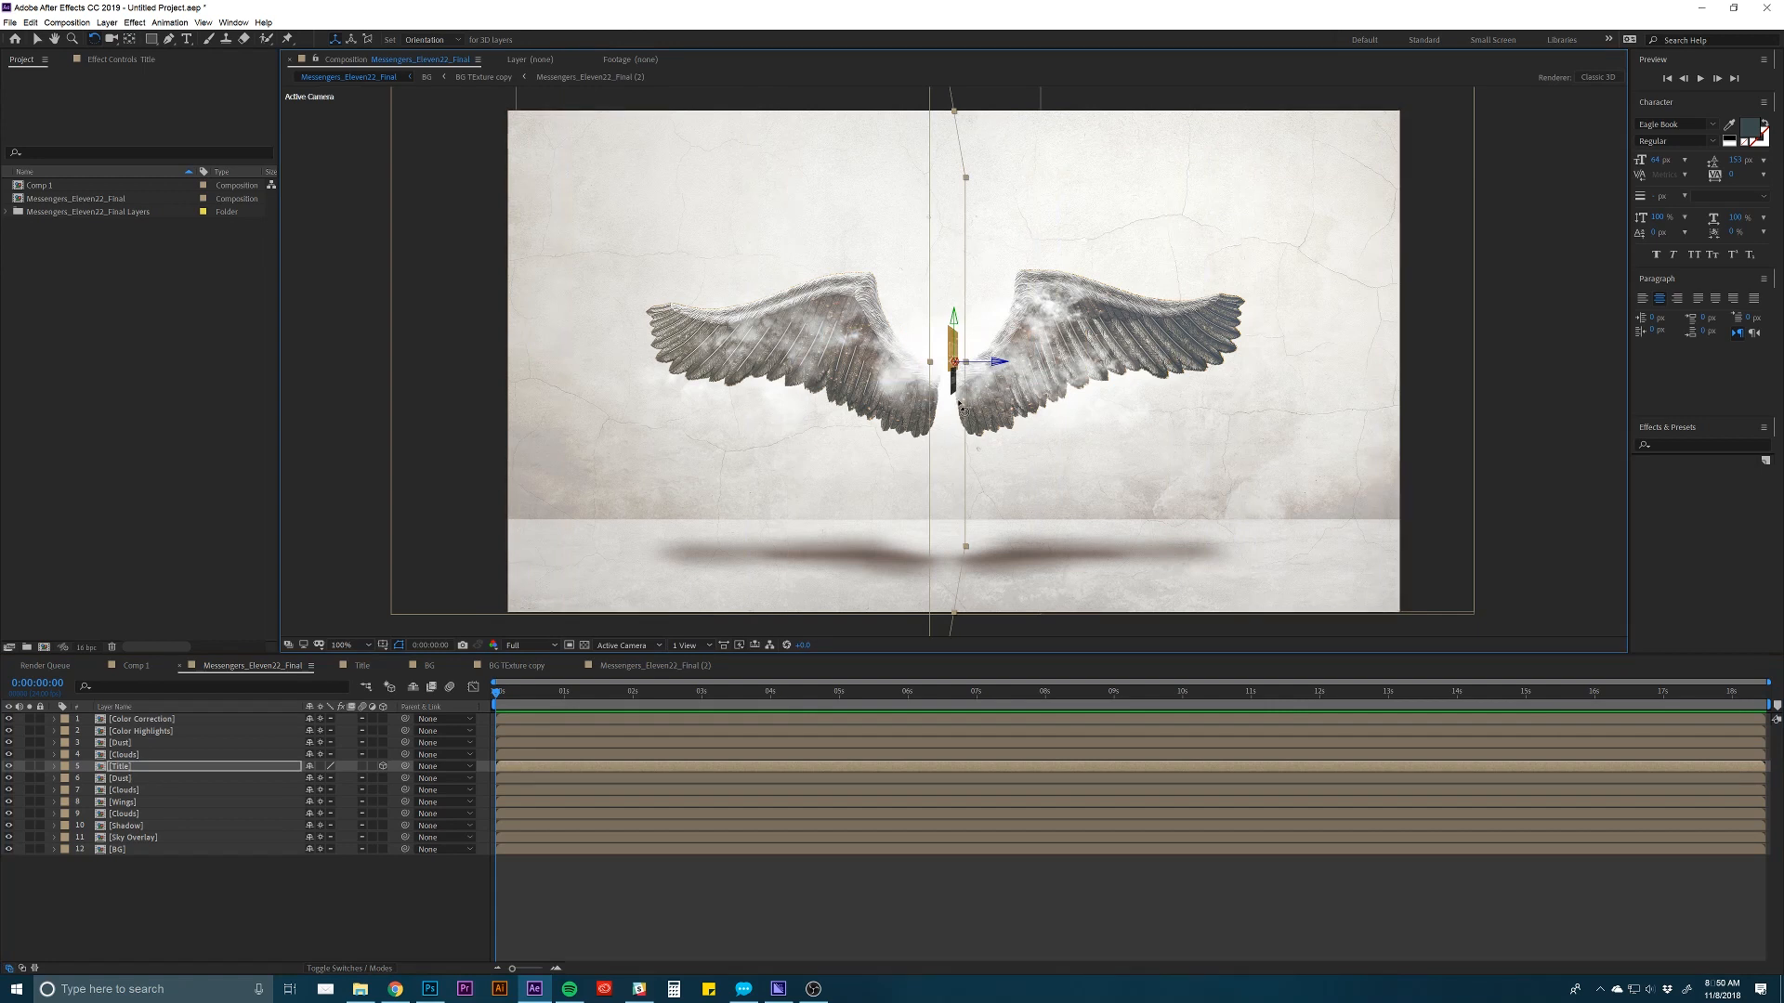
{"action": "key", "text": "ctrl+z"}
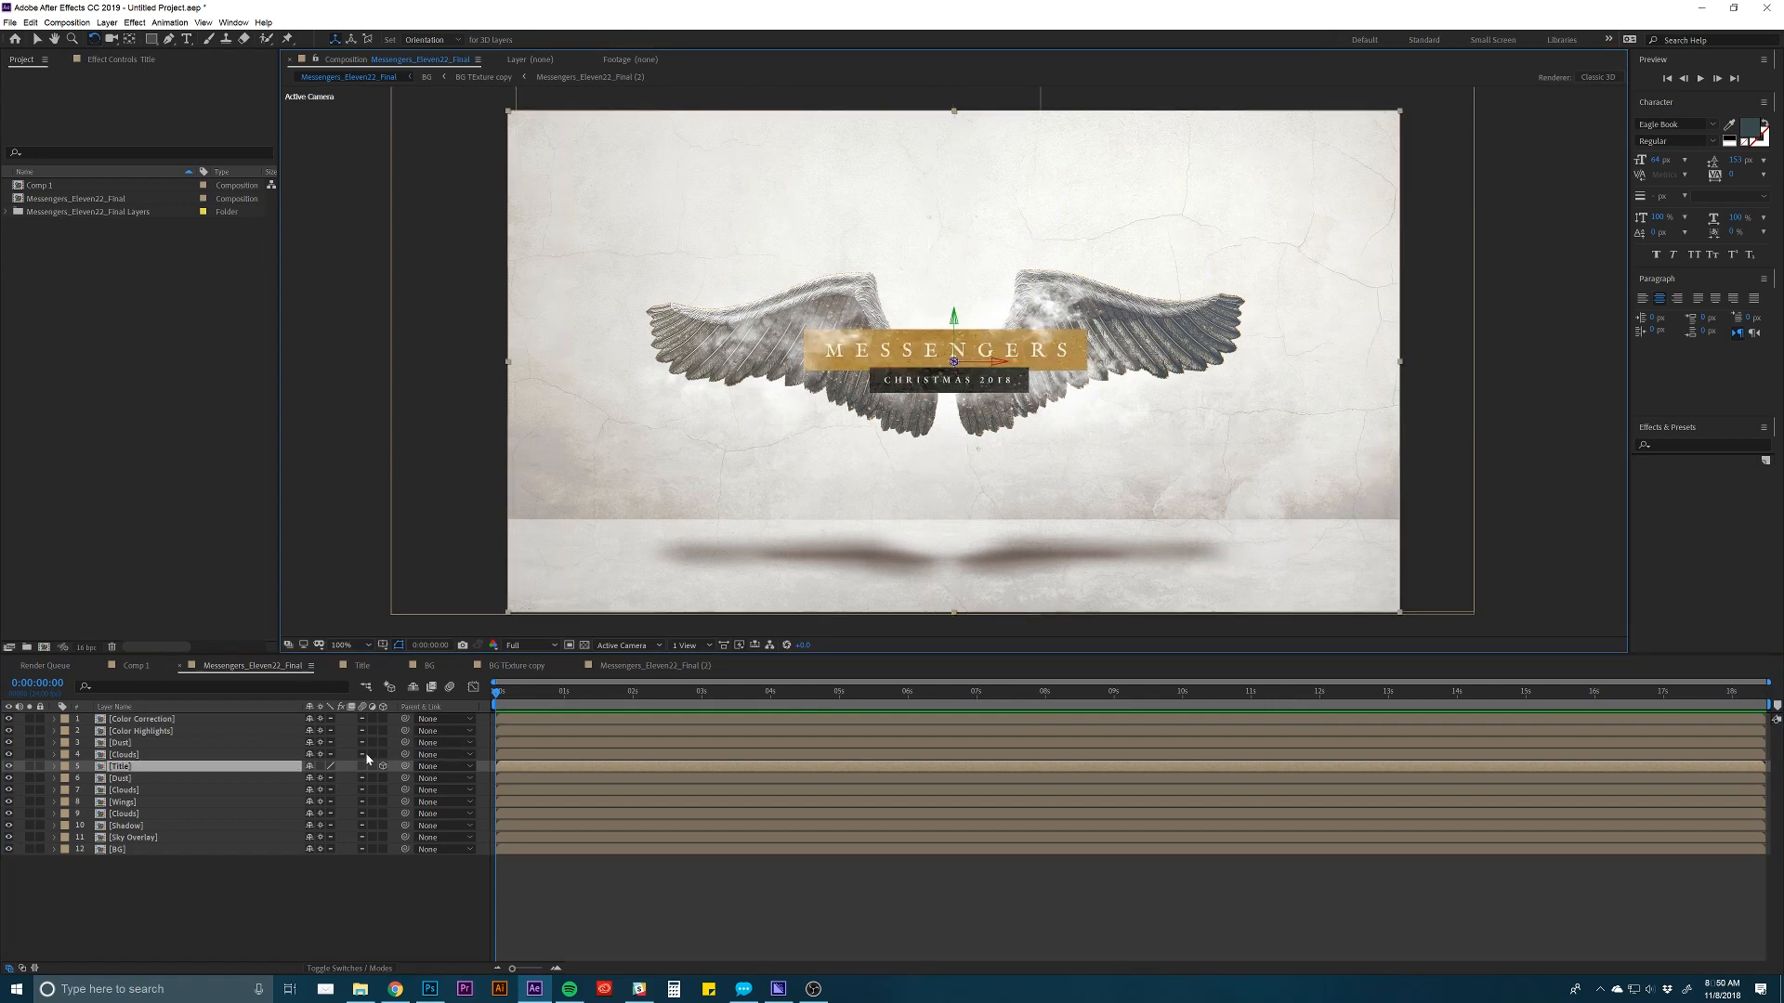
{"action": "left_click", "coordinate": [383, 766]}
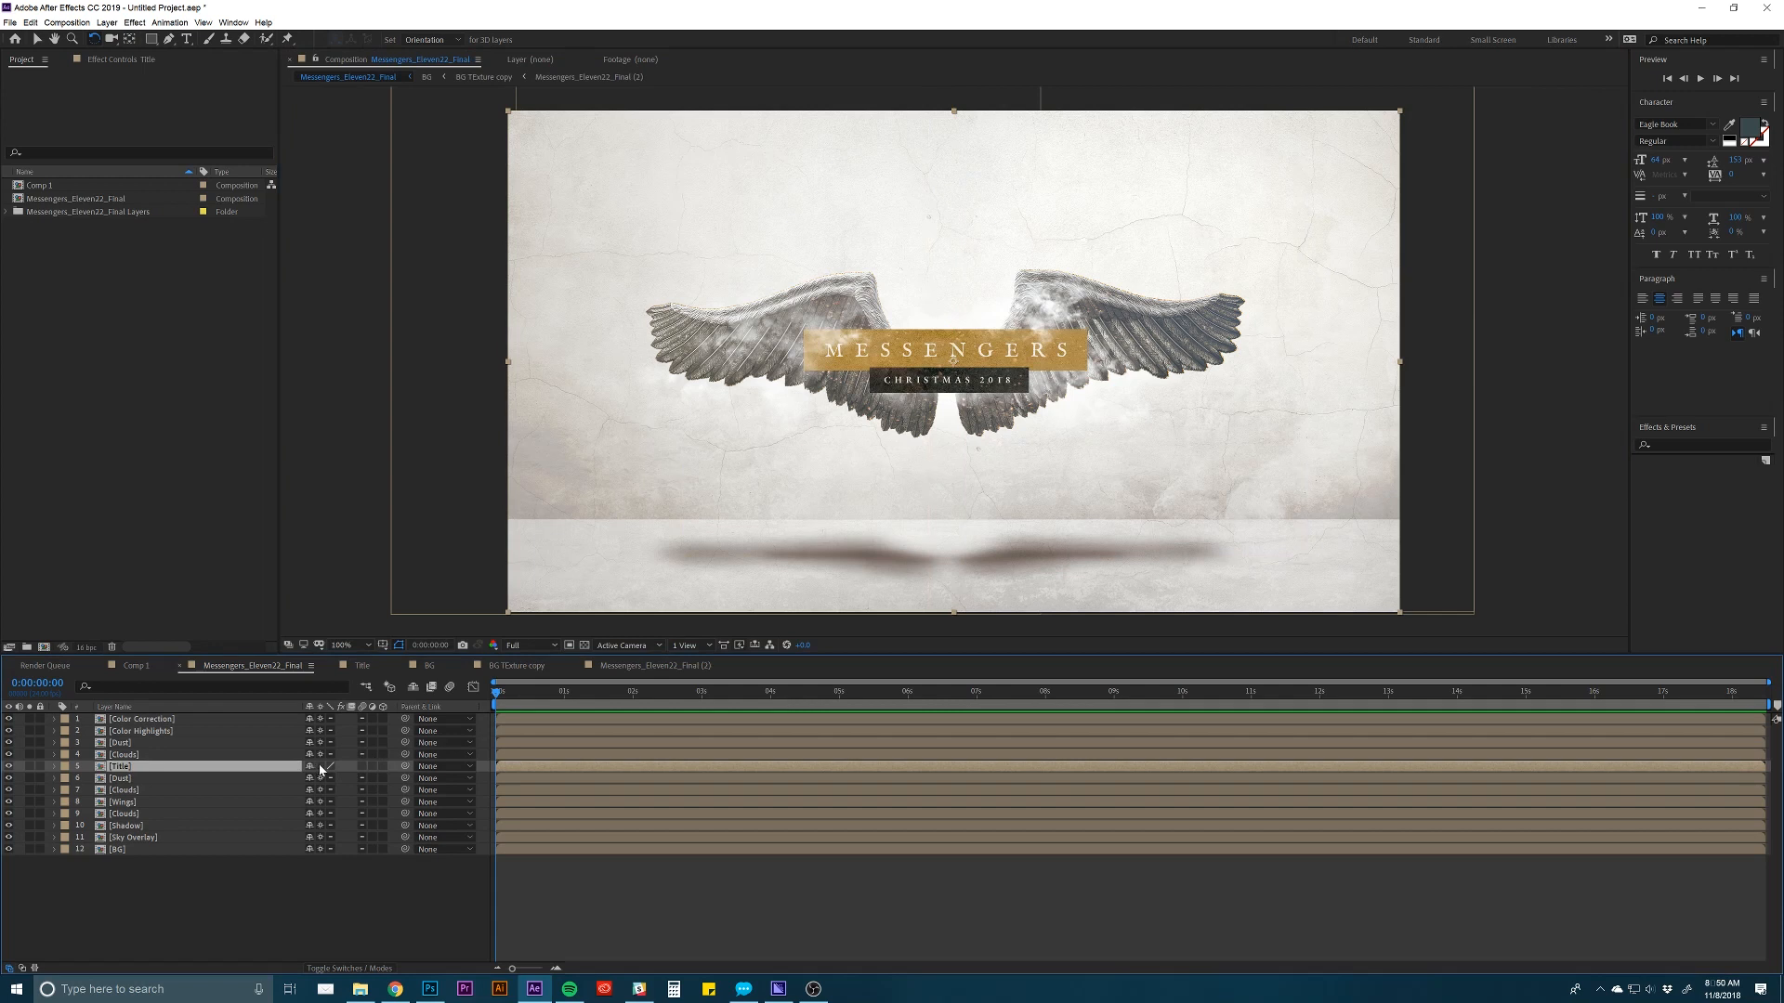
Open the Title composition and collapse the expanded mask and transform properties of its layers.
{"action": "double_click", "coordinate": [158, 769]}
{"action": "left_click", "coordinate": [162, 746]}
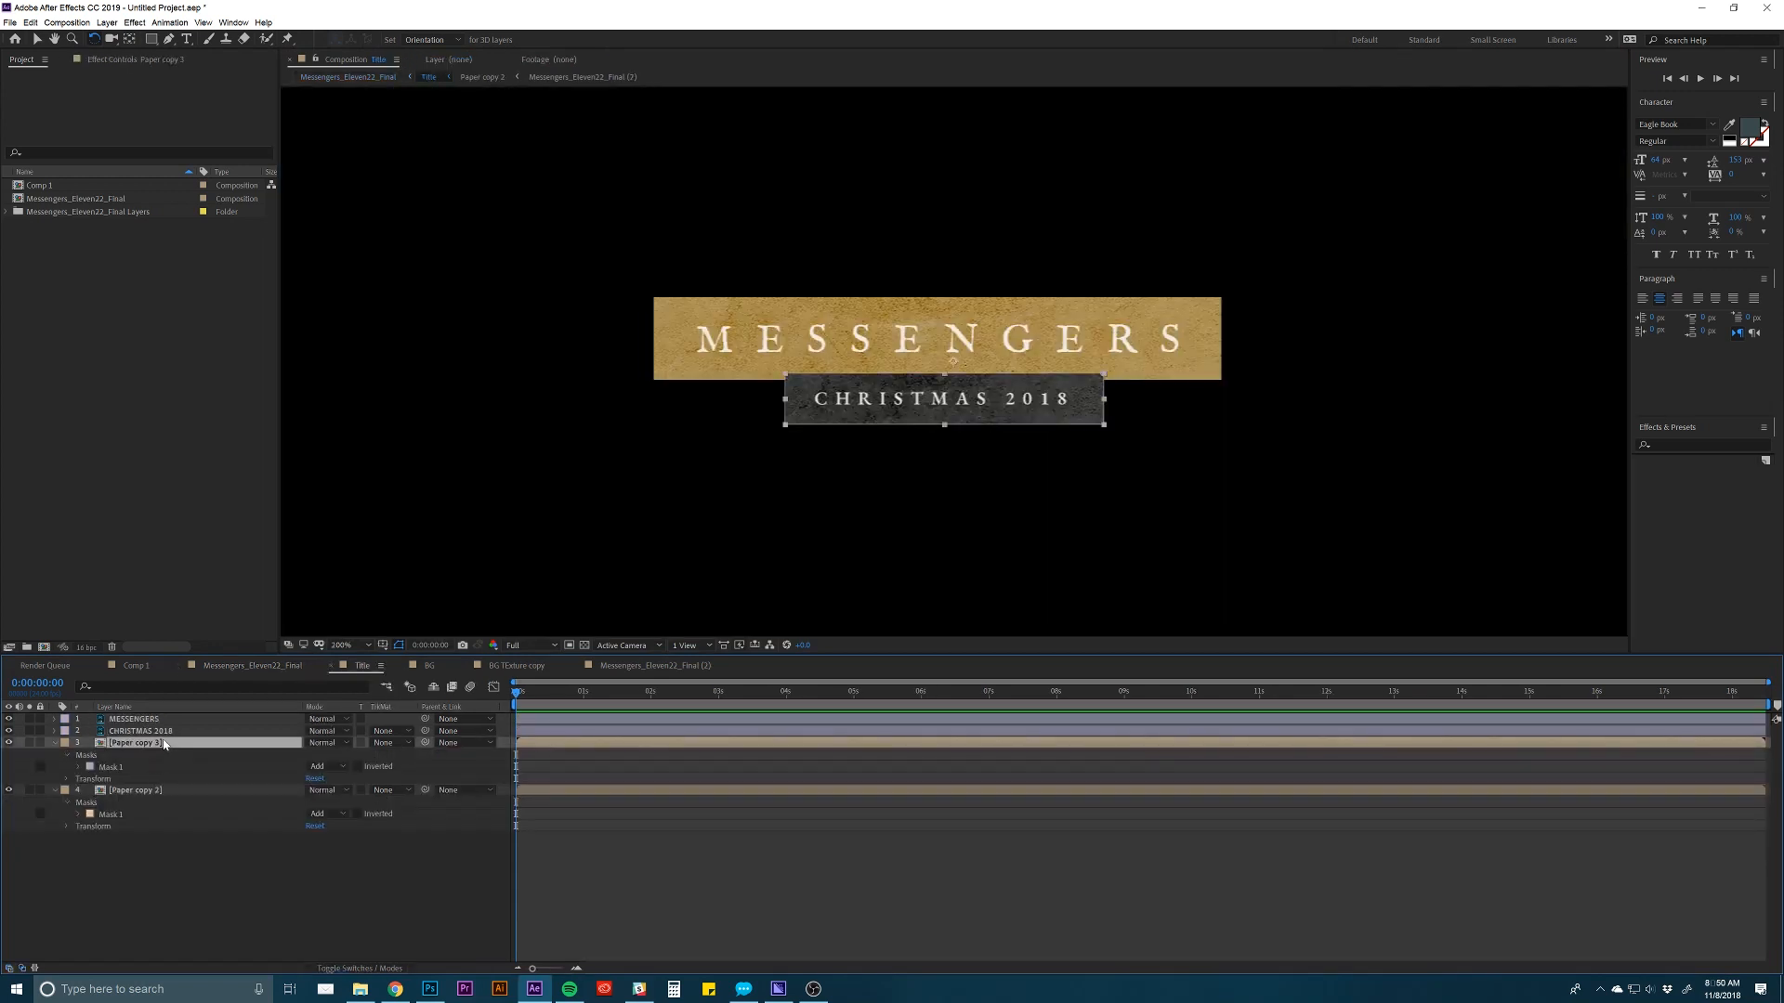
{"action": "key", "text": "ctrl+a"}
{"action": "key", "text": "u"}
{"action": "left_click", "coordinate": [180, 771]}
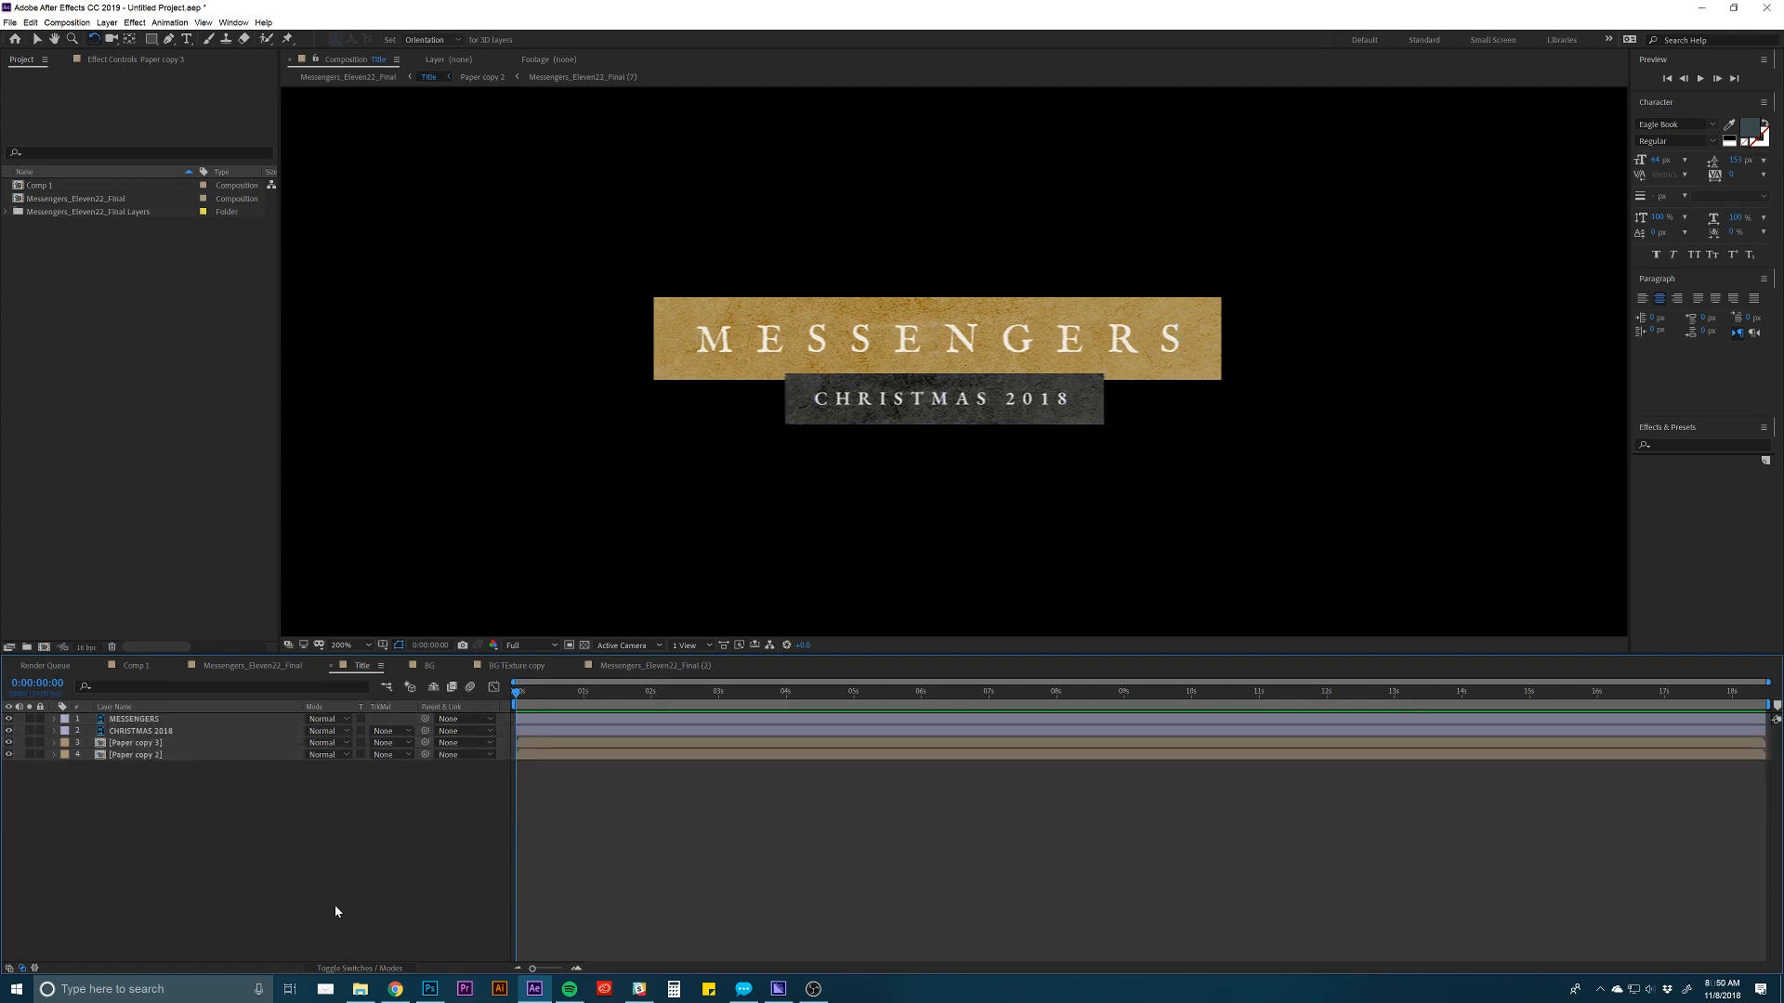
Display the layer switches and make all four layers of the Title composition 3D, checking which paper layer backs each text.
{"action": "left_click", "coordinate": [356, 968]}
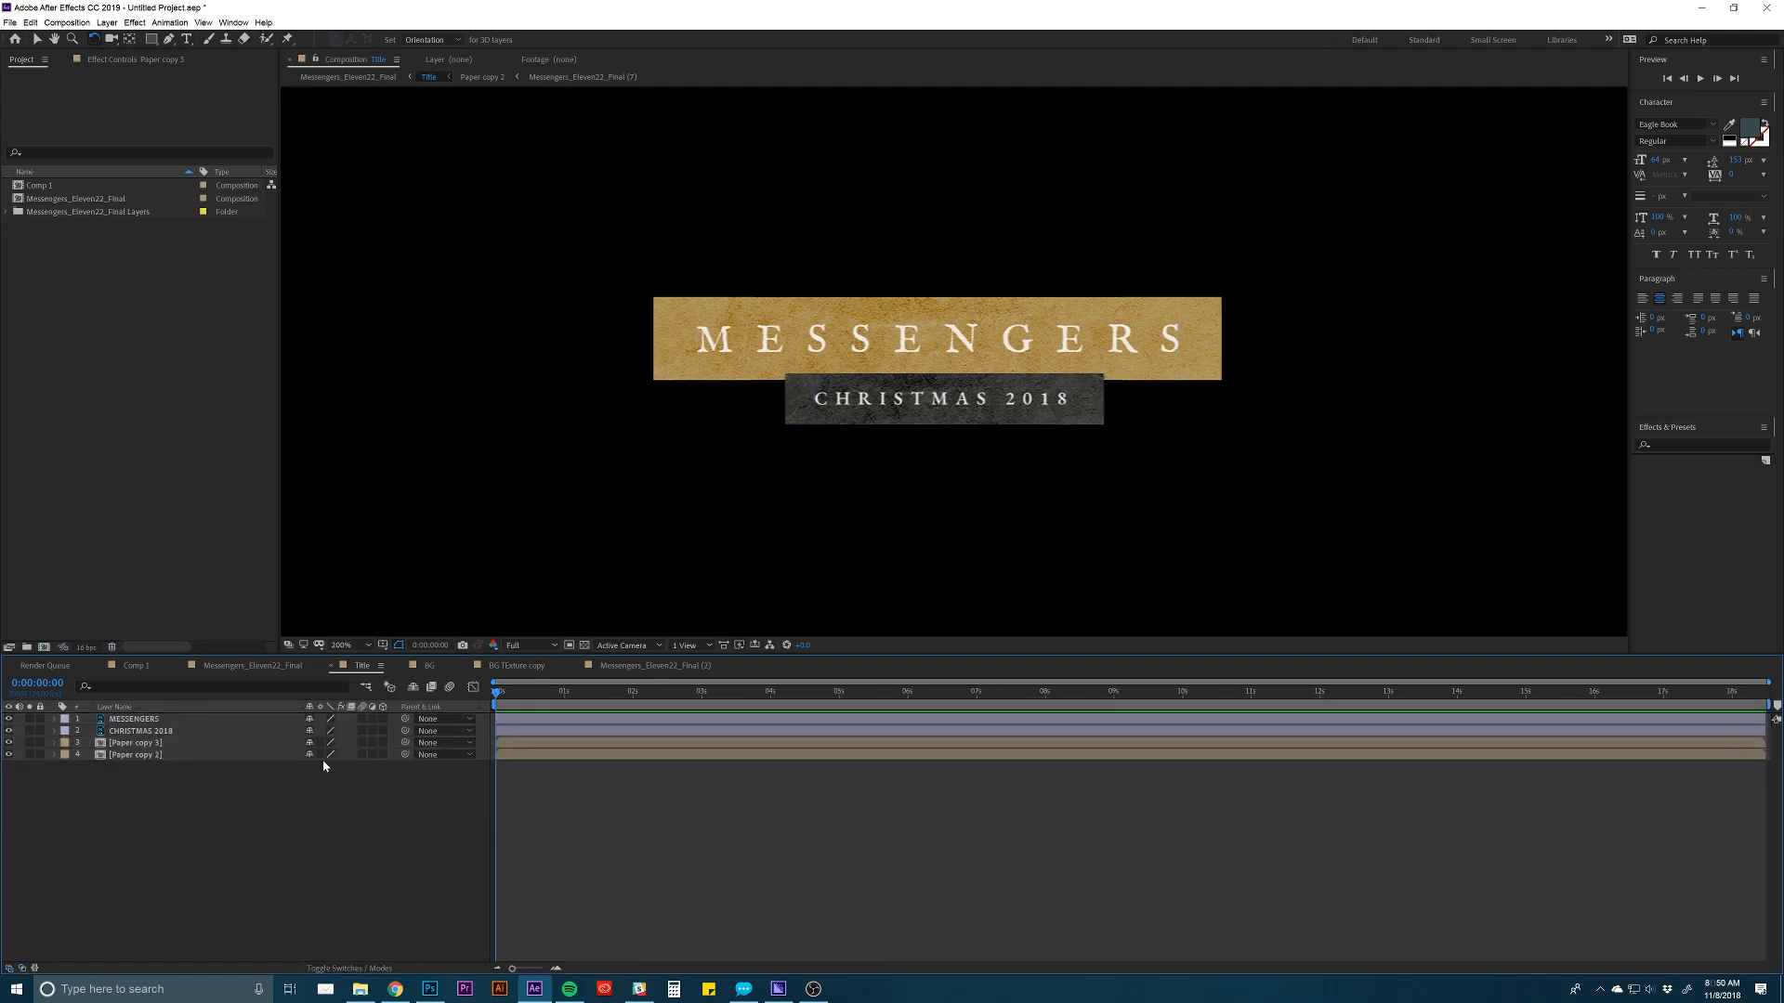
{"action": "left_click_drag", "start_coordinate": [384, 755], "coordinate": [383, 719]}
{"action": "left_click", "coordinate": [191, 741]}
{"action": "left_click", "coordinate": [189, 754]}
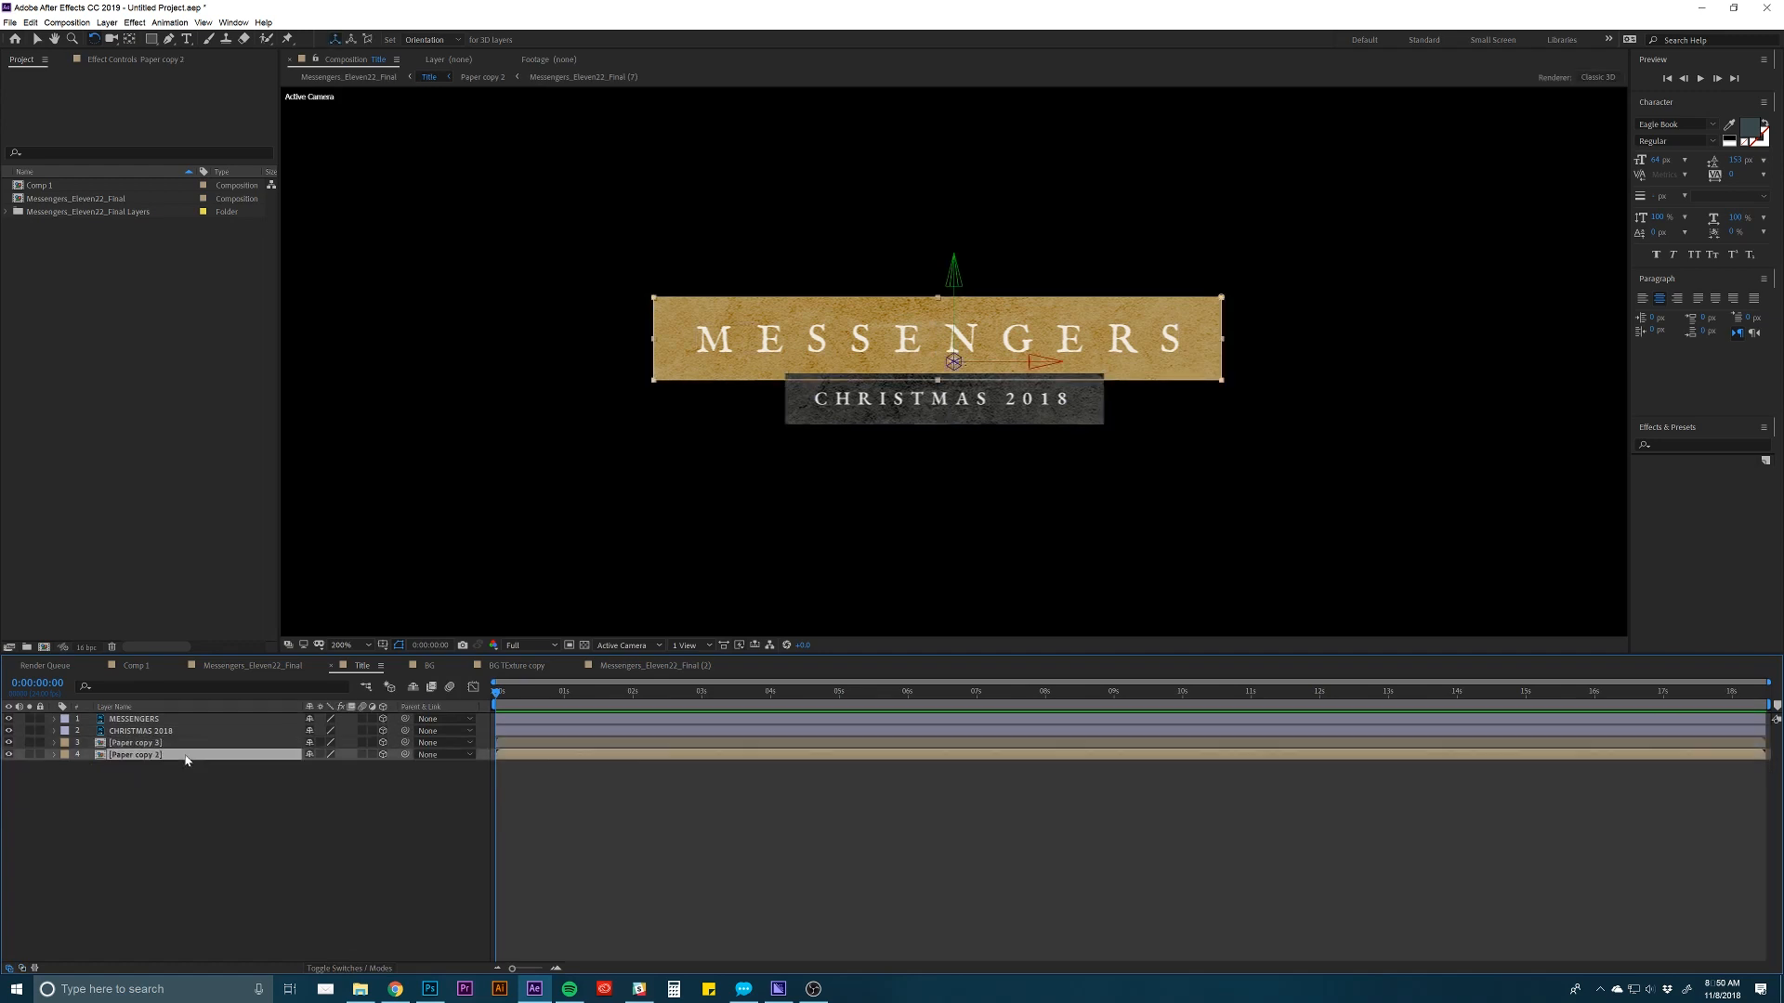
{"action": "left_click", "coordinate": [191, 742]}
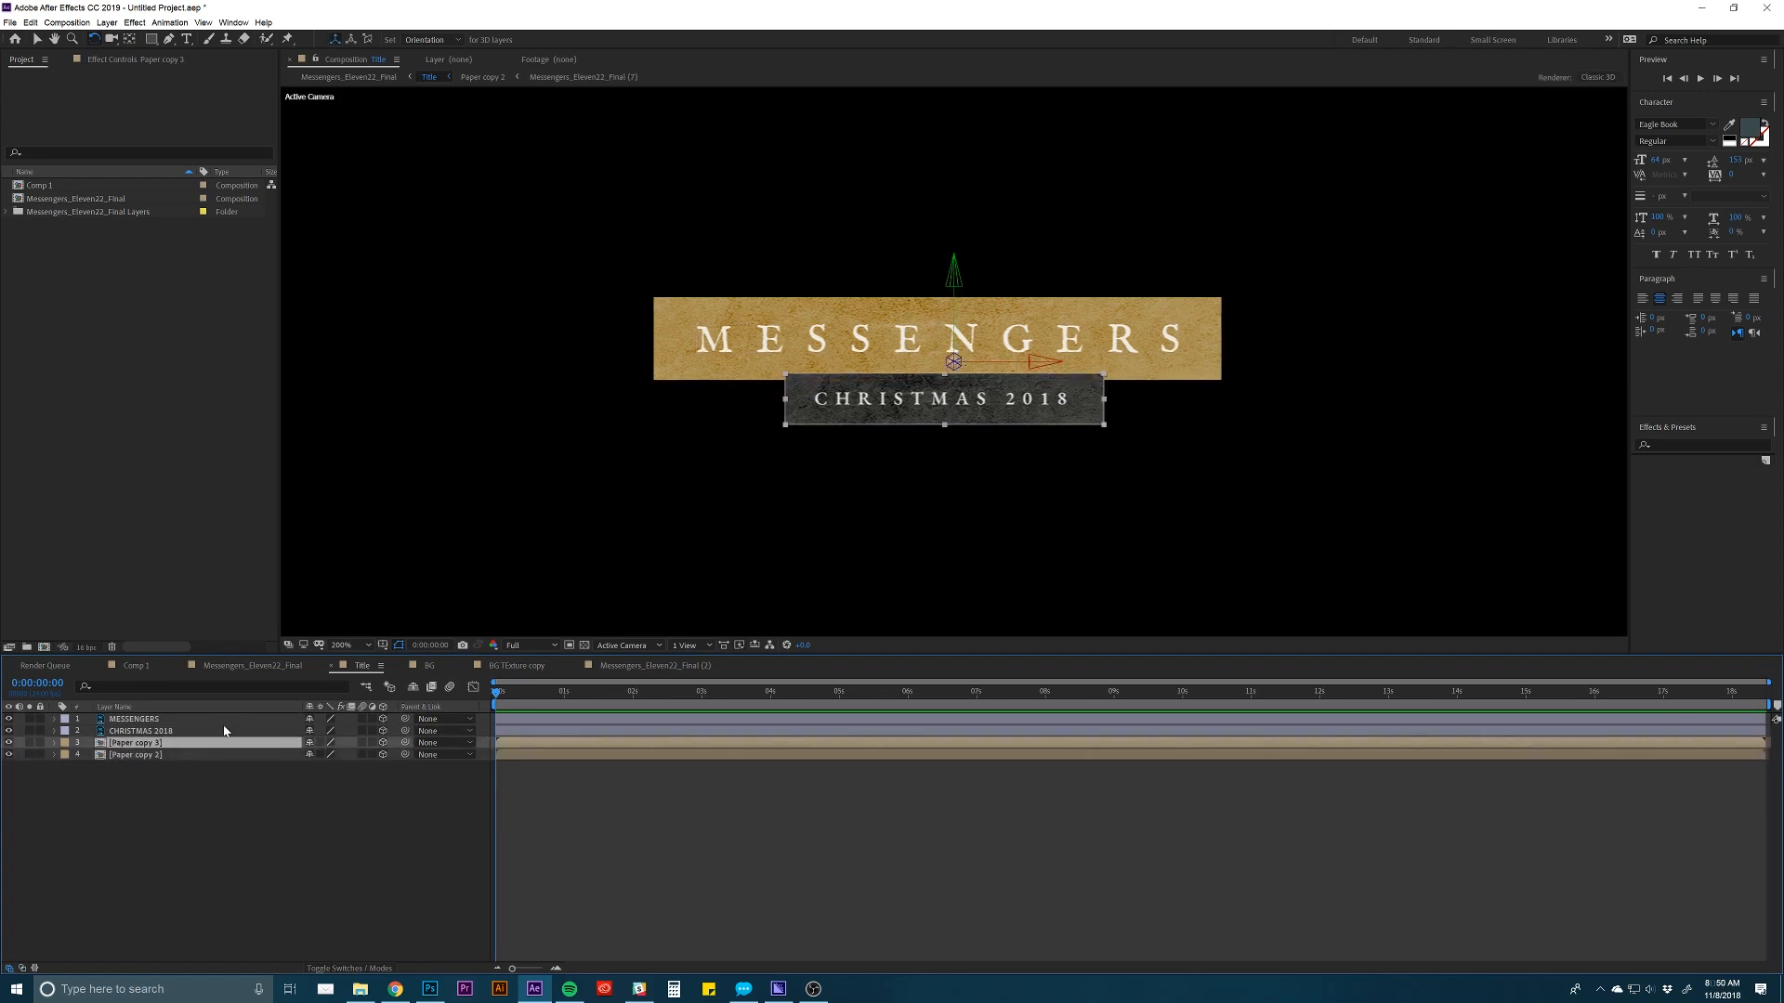
Parent the CHRISTMAS 2018 text layer to the dark paper layer directly behind it.
{"action": "left_click", "coordinate": [141, 731]}
{"action": "left_click", "coordinate": [133, 742]}
{"action": "left_click", "coordinate": [167, 732]}
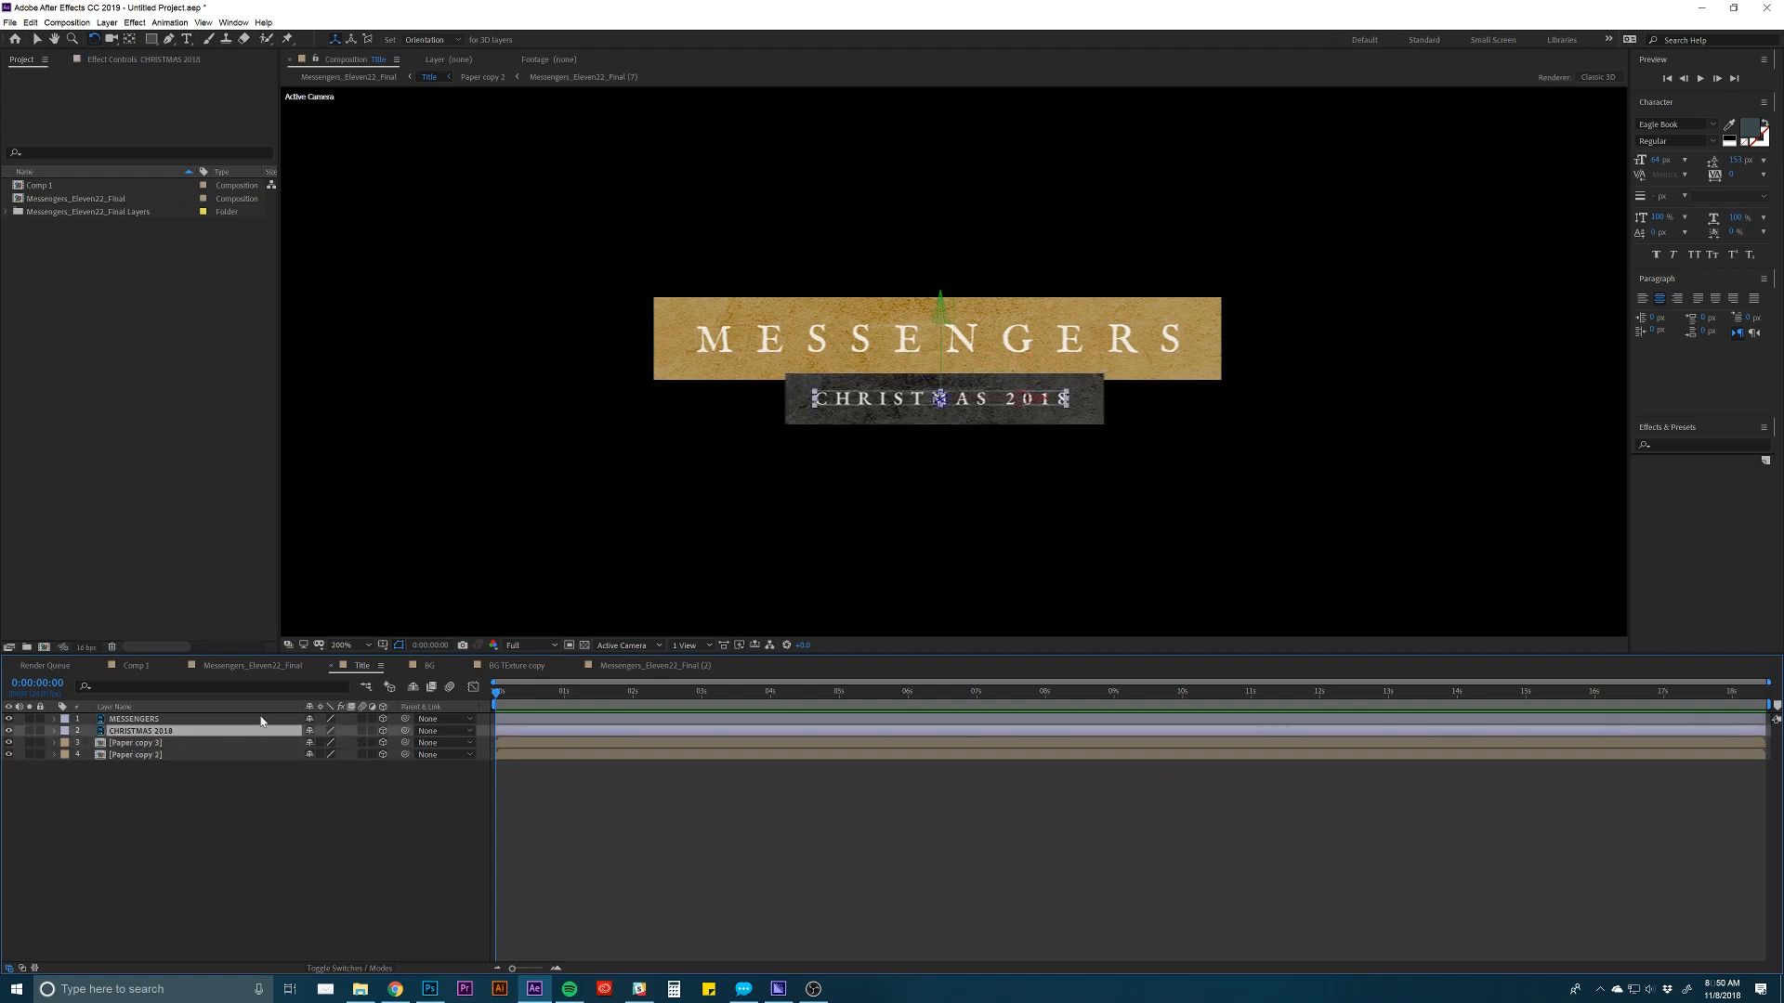
{"action": "left_click_drag", "start_coordinate": [405, 734], "coordinate": [147, 747]}
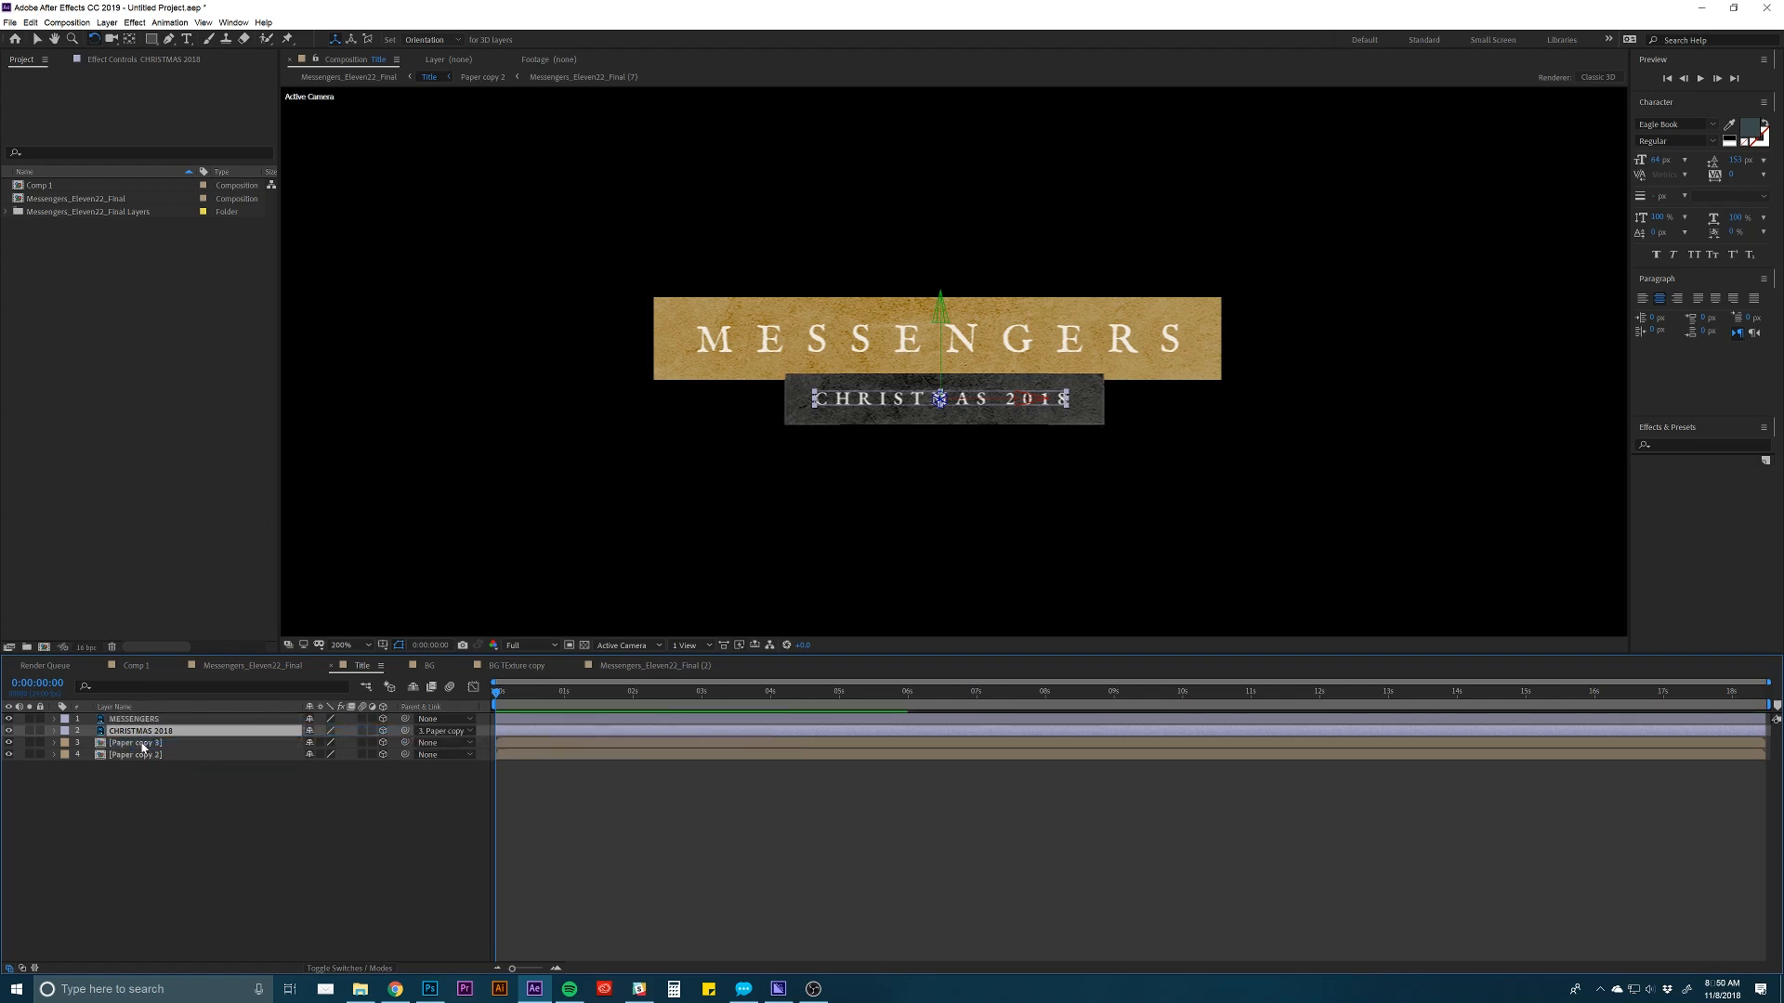
Bring the dark paper layer forward along its Z axis, in front of the MESSENGERS banner, fine-tuning the depth in Custom View 1.
{"action": "left_click", "coordinate": [148, 747]}
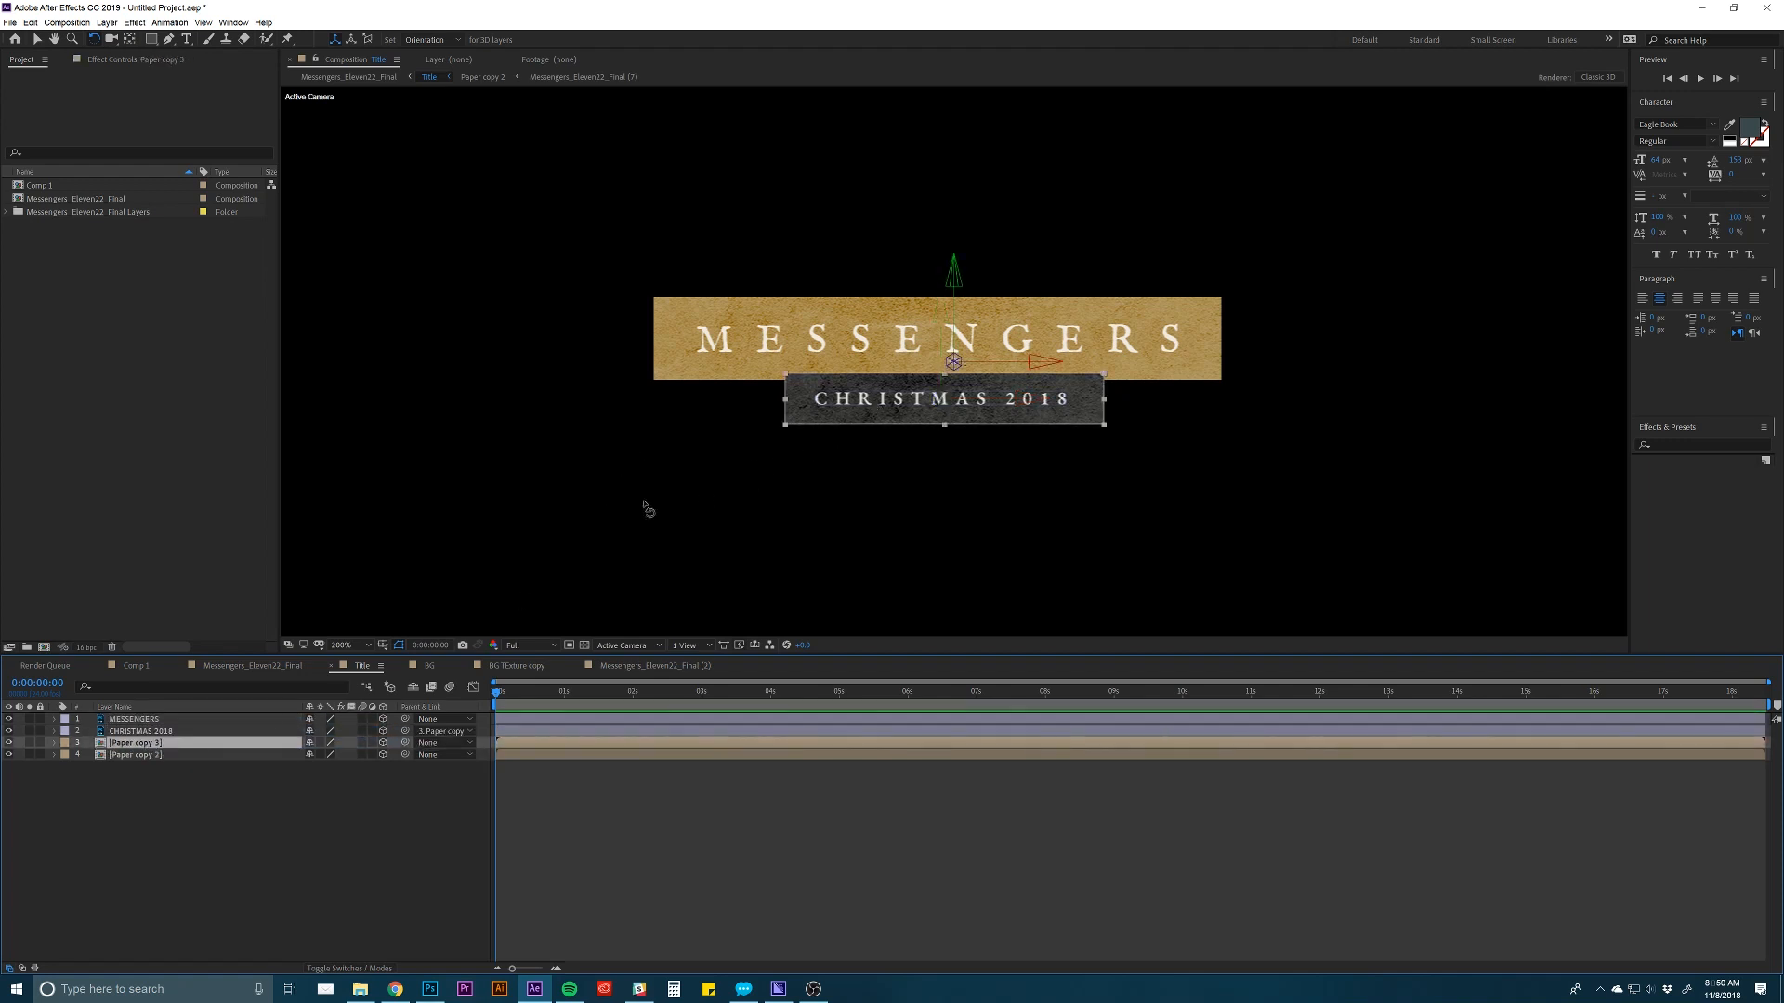
{"action": "key", "text": "v"}
{"action": "left_click_drag", "start_coordinate": [955, 362], "coordinate": [1023, 340]}
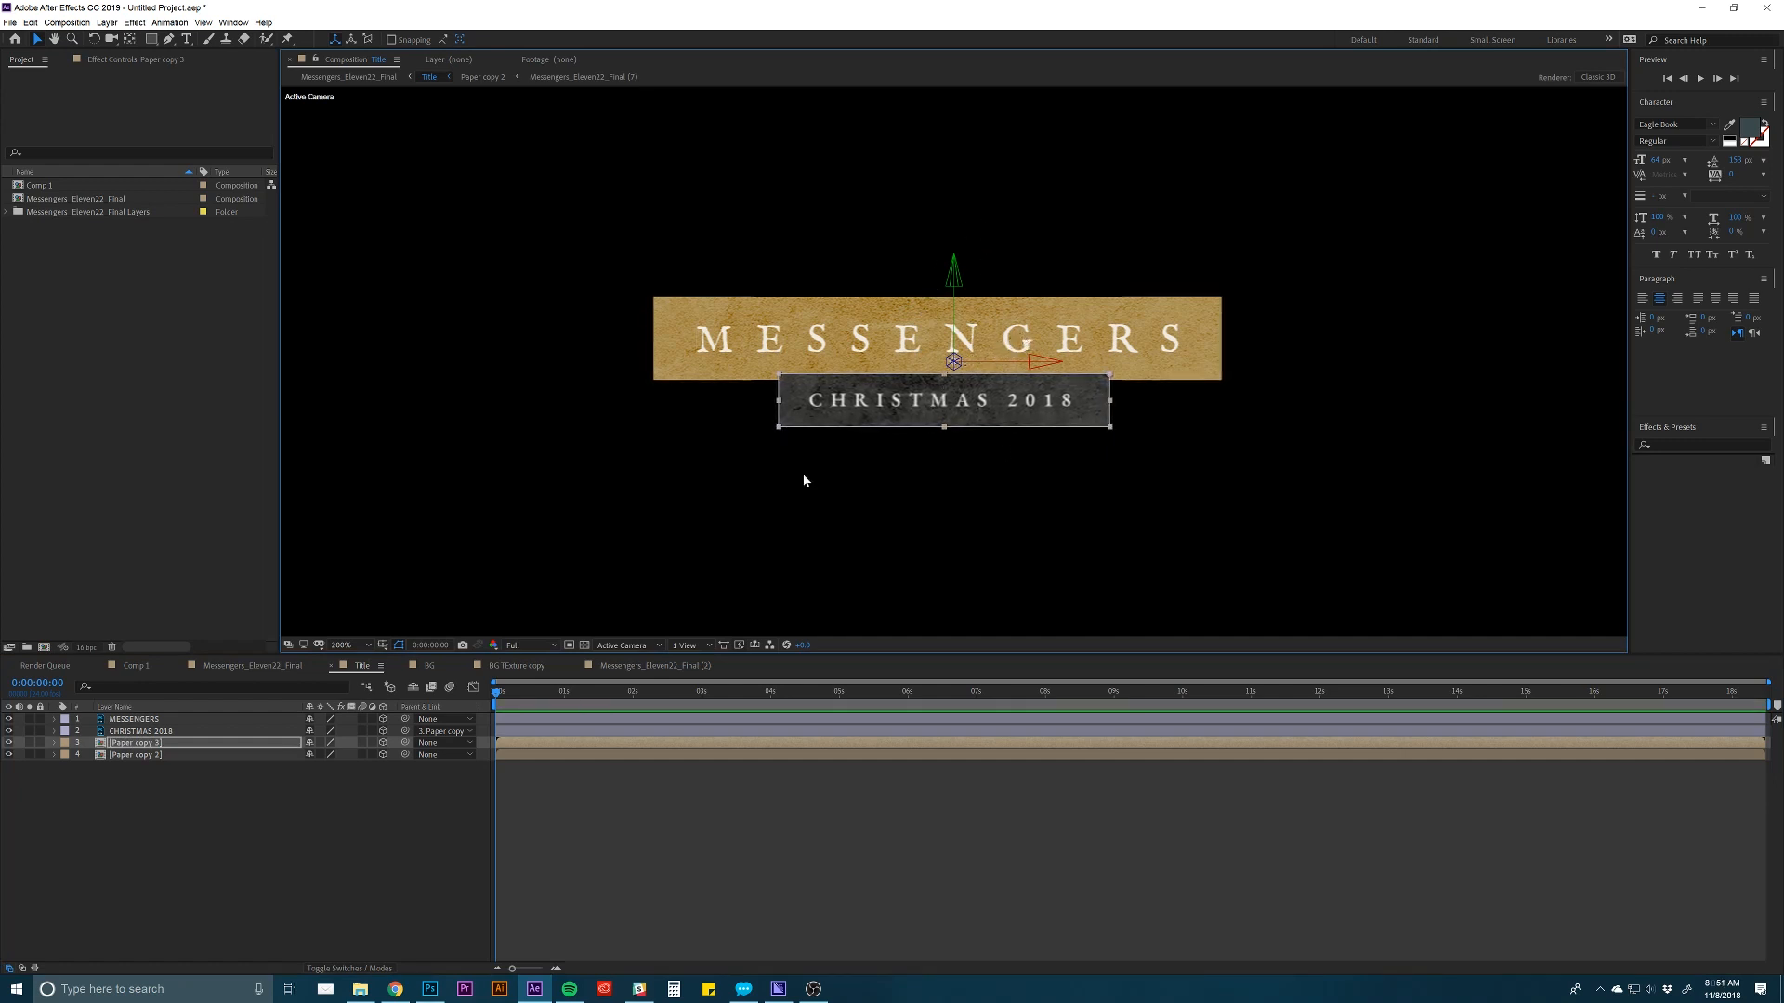
{"action": "left_click", "coordinate": [621, 646]}
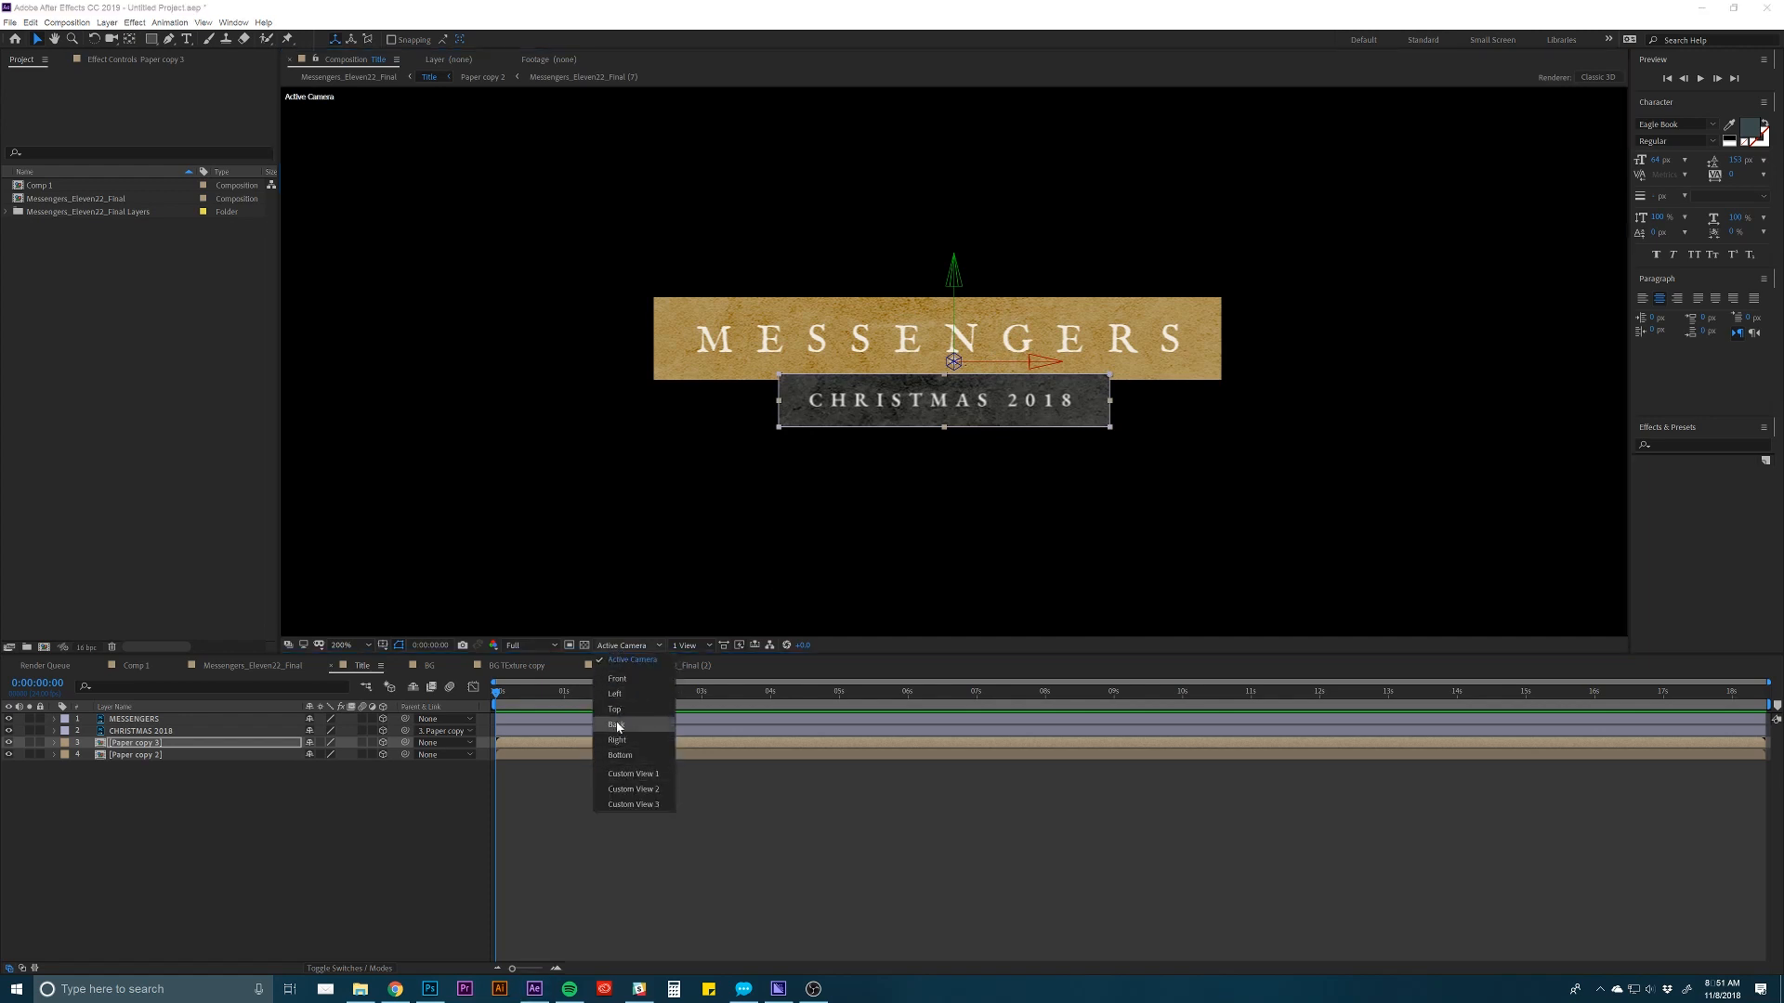
{"action": "left_click", "coordinate": [633, 773]}
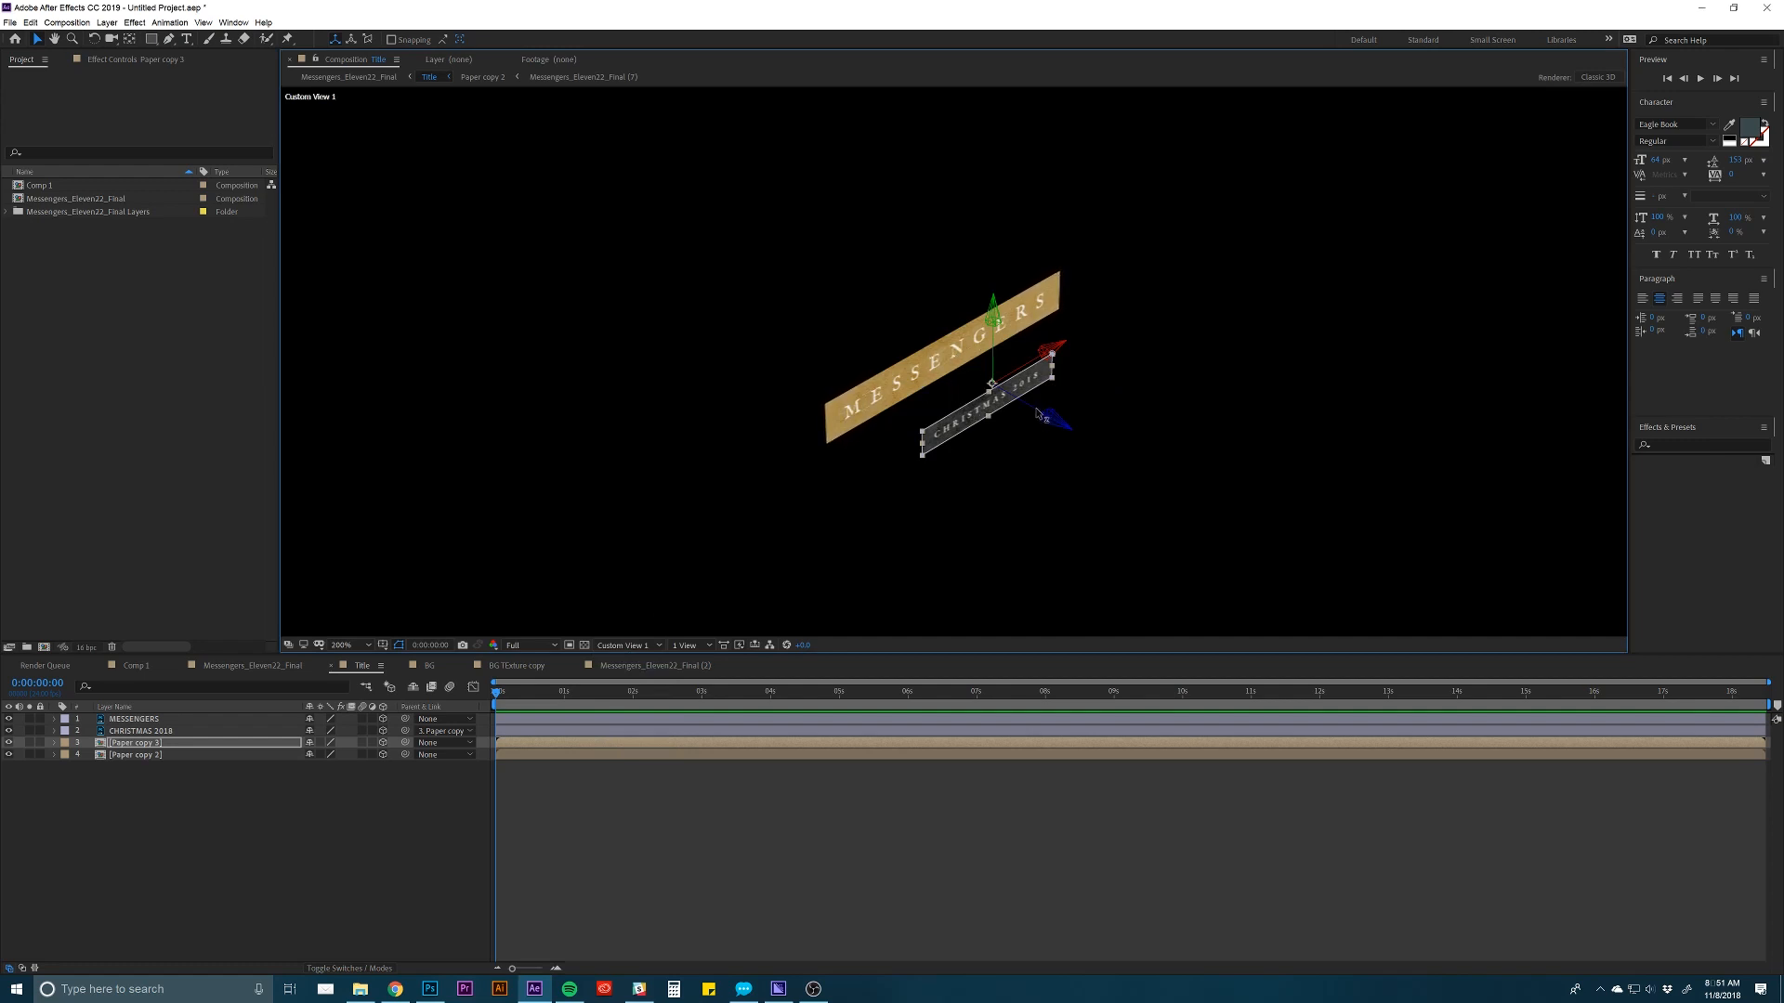
{"action": "left_click_drag", "start_coordinate": [1039, 415], "coordinate": [1014, 429]}
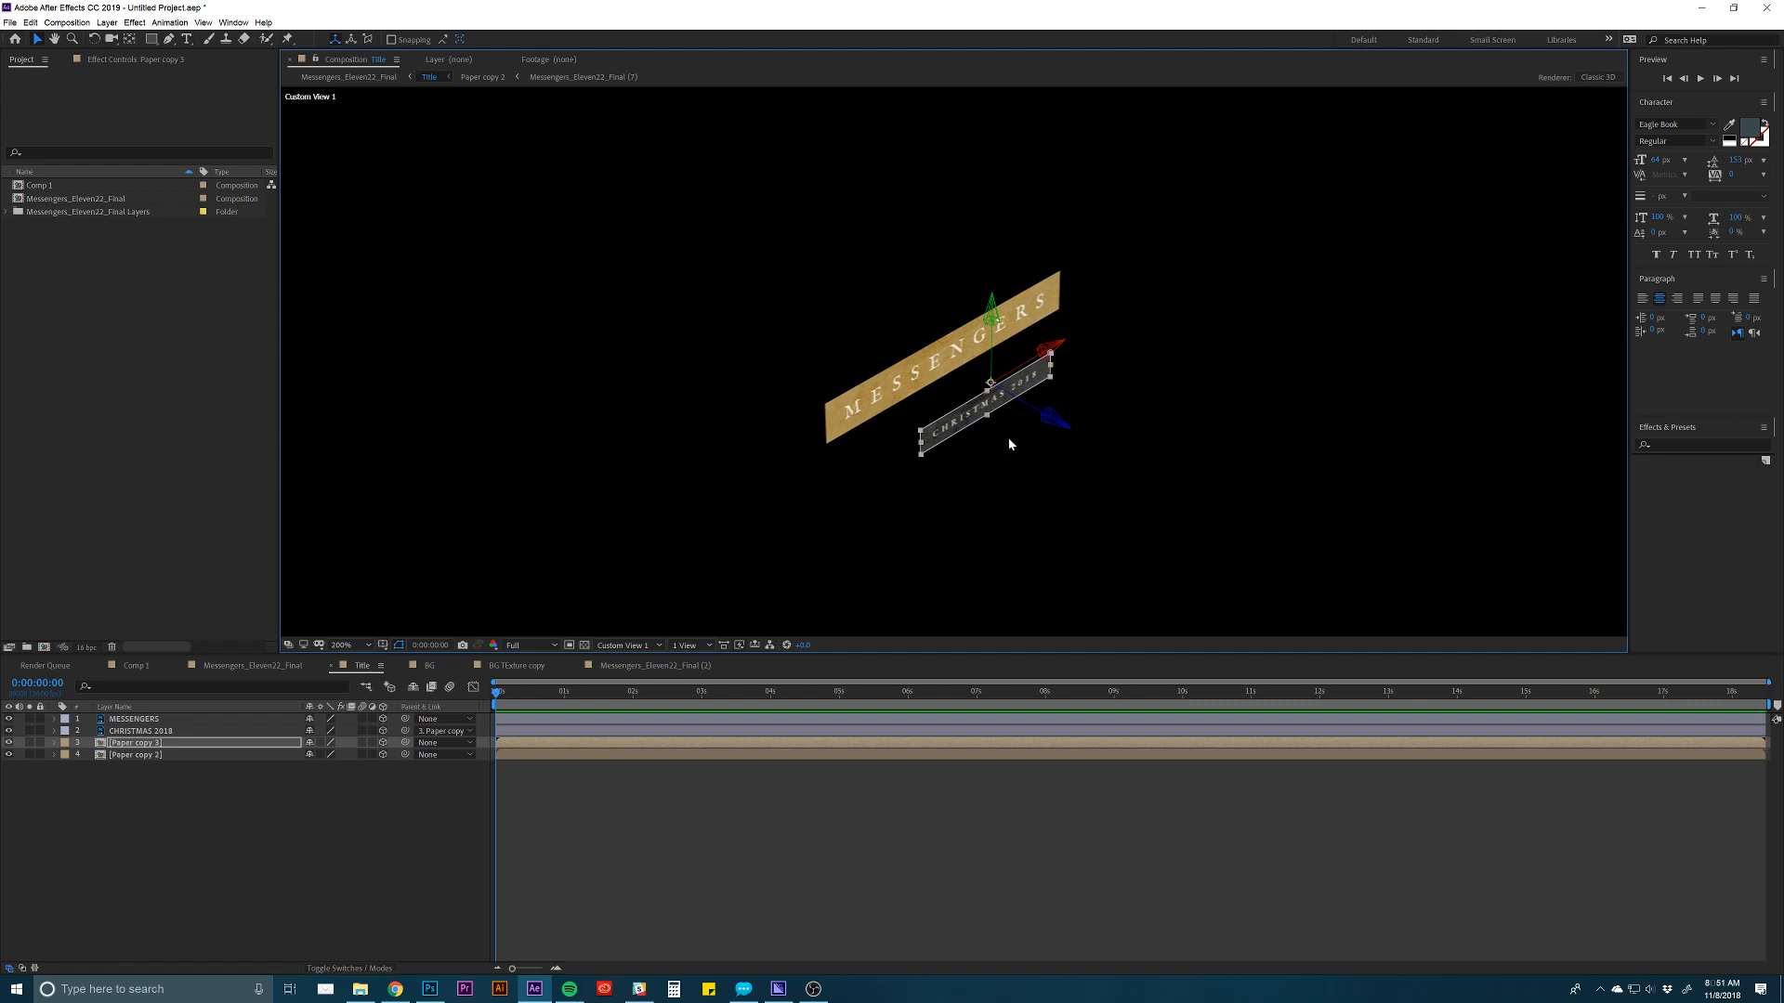
{"action": "left_click", "coordinate": [156, 781]}
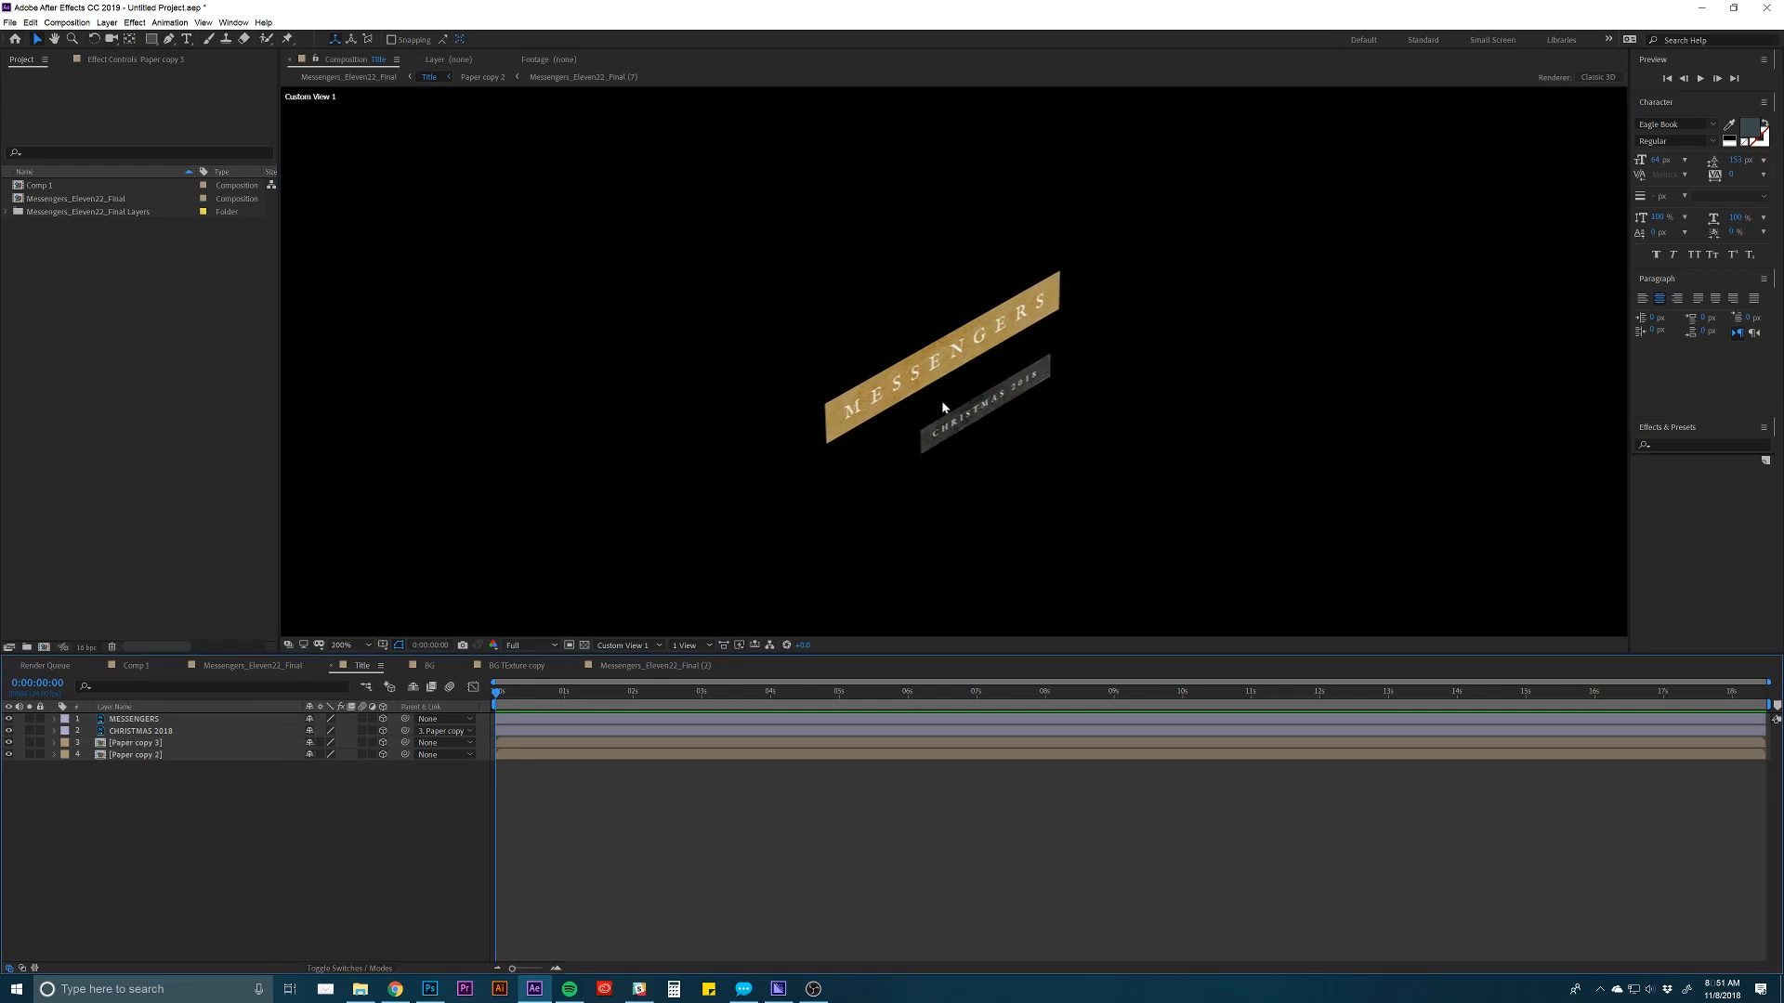
Return to the Messengers_Eleven22_Final composition and make the Title layer 3D.
{"action": "left_click", "coordinate": [260, 666]}
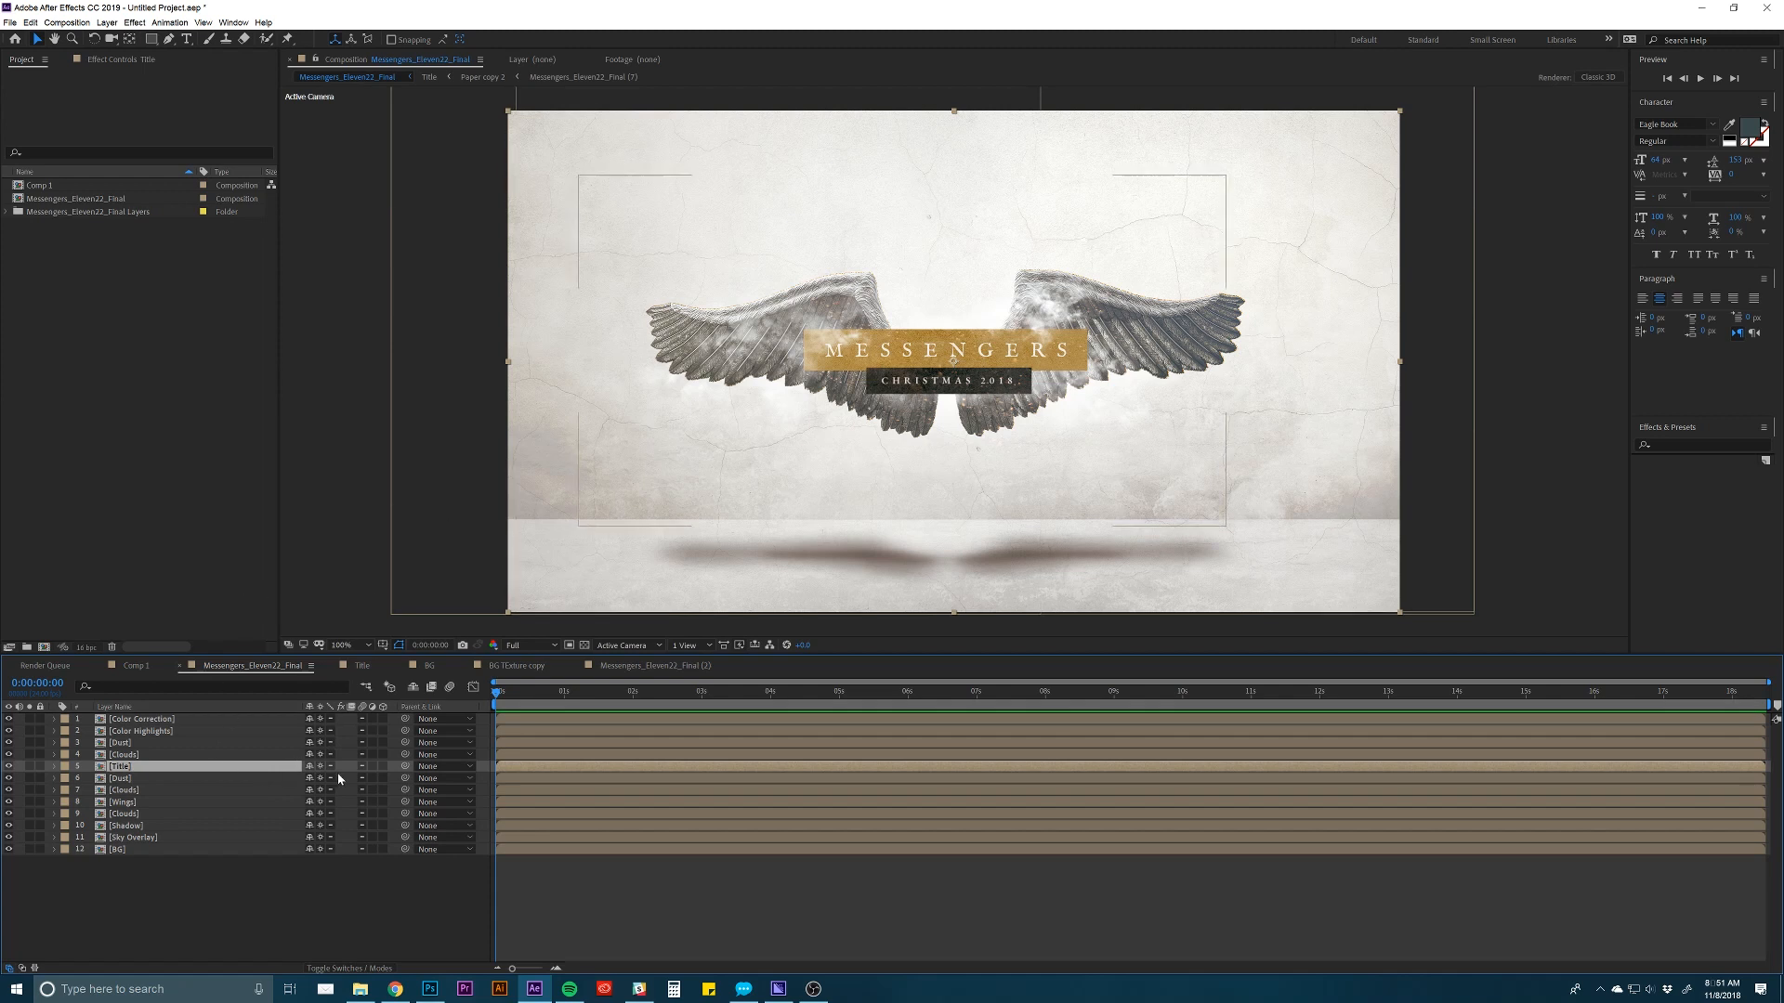
{"action": "left_click", "coordinate": [383, 767]}
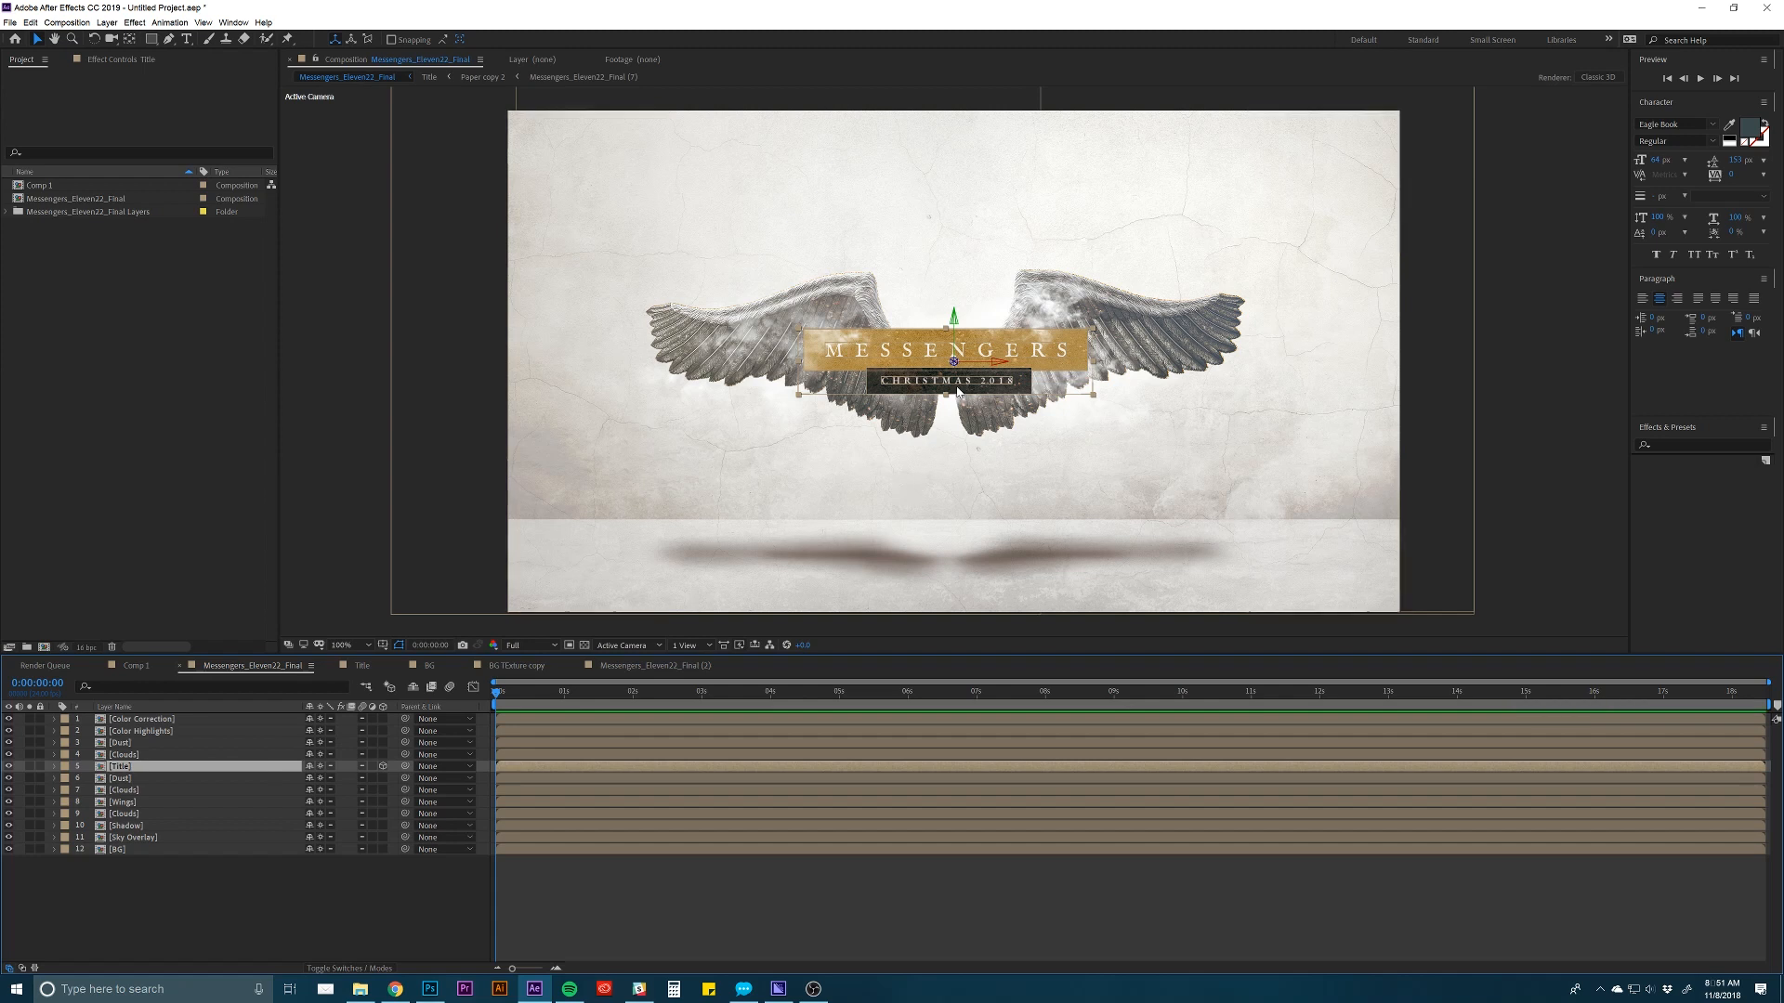
Try rotating the Title layer around its vertical axis to check its depth, then undo the rotation and deselect the layer.
{"action": "key", "text": "w"}
{"action": "mouse_move", "coordinate": [954, 342]}
{"action": "left_mouse_down"}
{"action": "mouse_move", "coordinate": [1001, 349]}
{"action": "mouse_move", "coordinate": [957, 345]}
{"action": "mouse_move", "coordinate": [986, 347]}
{"action": "left_mouse_up"}
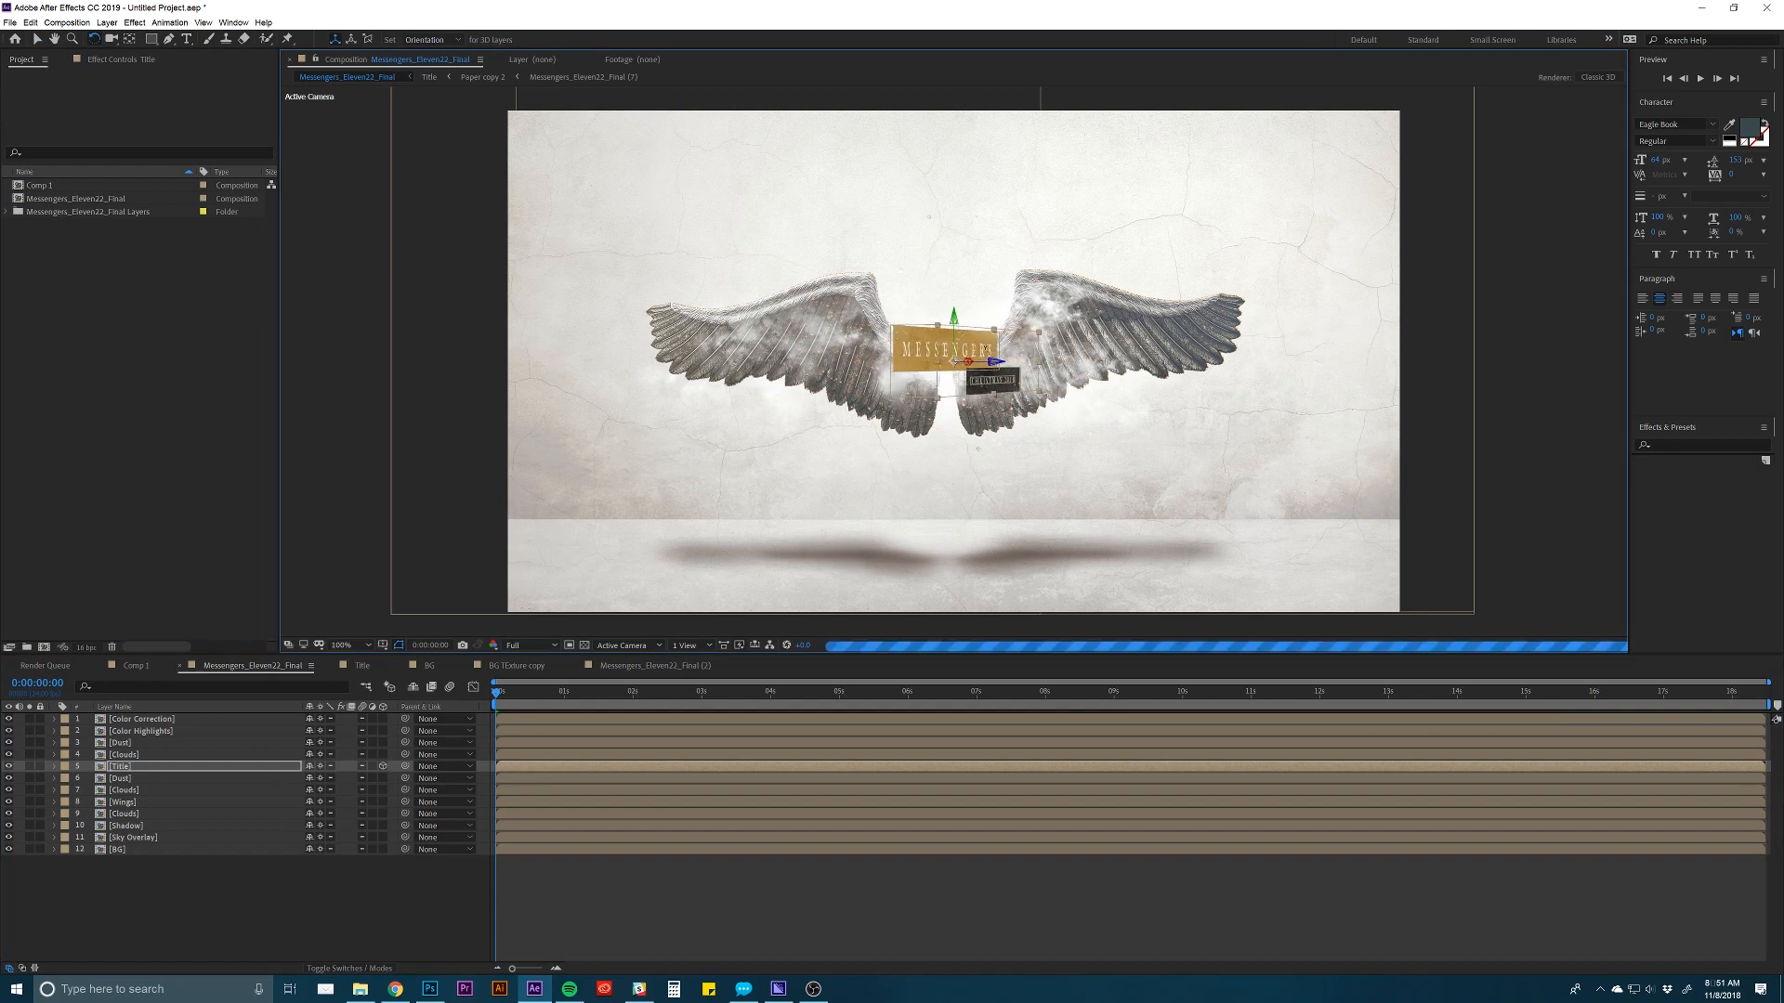
{"action": "key", "text": "ctrl+z"}
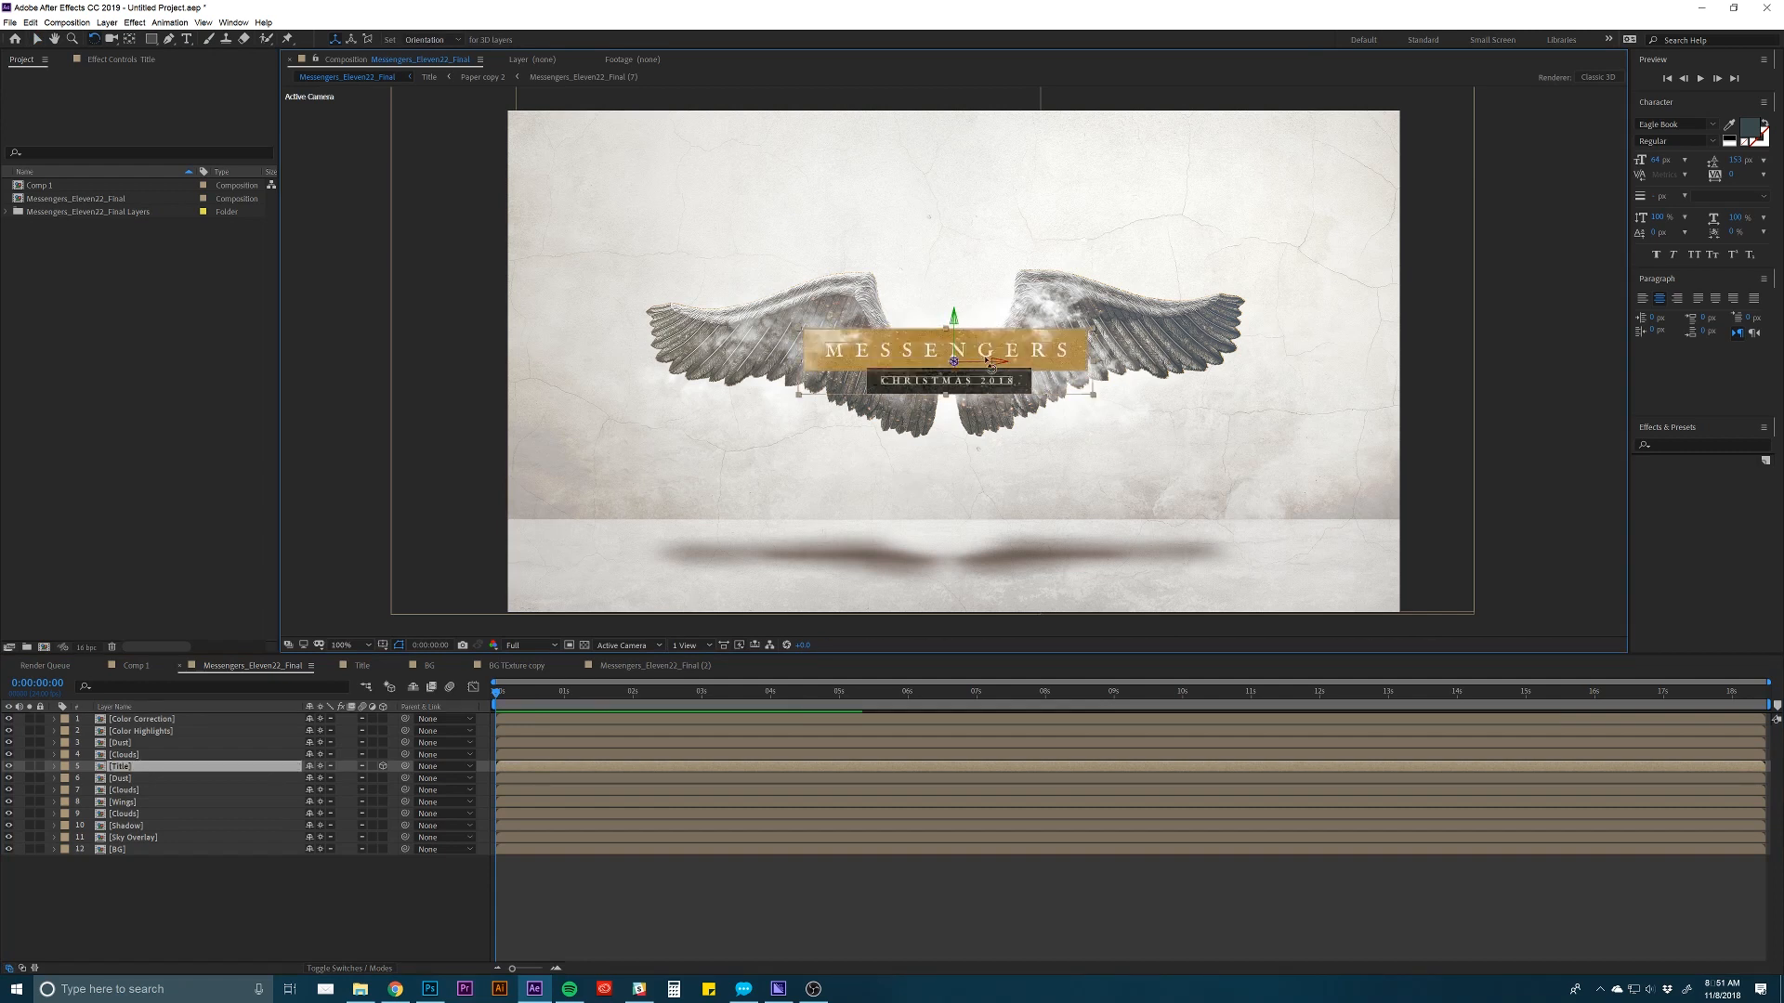
{"action": "left_click", "coordinate": [669, 883]}
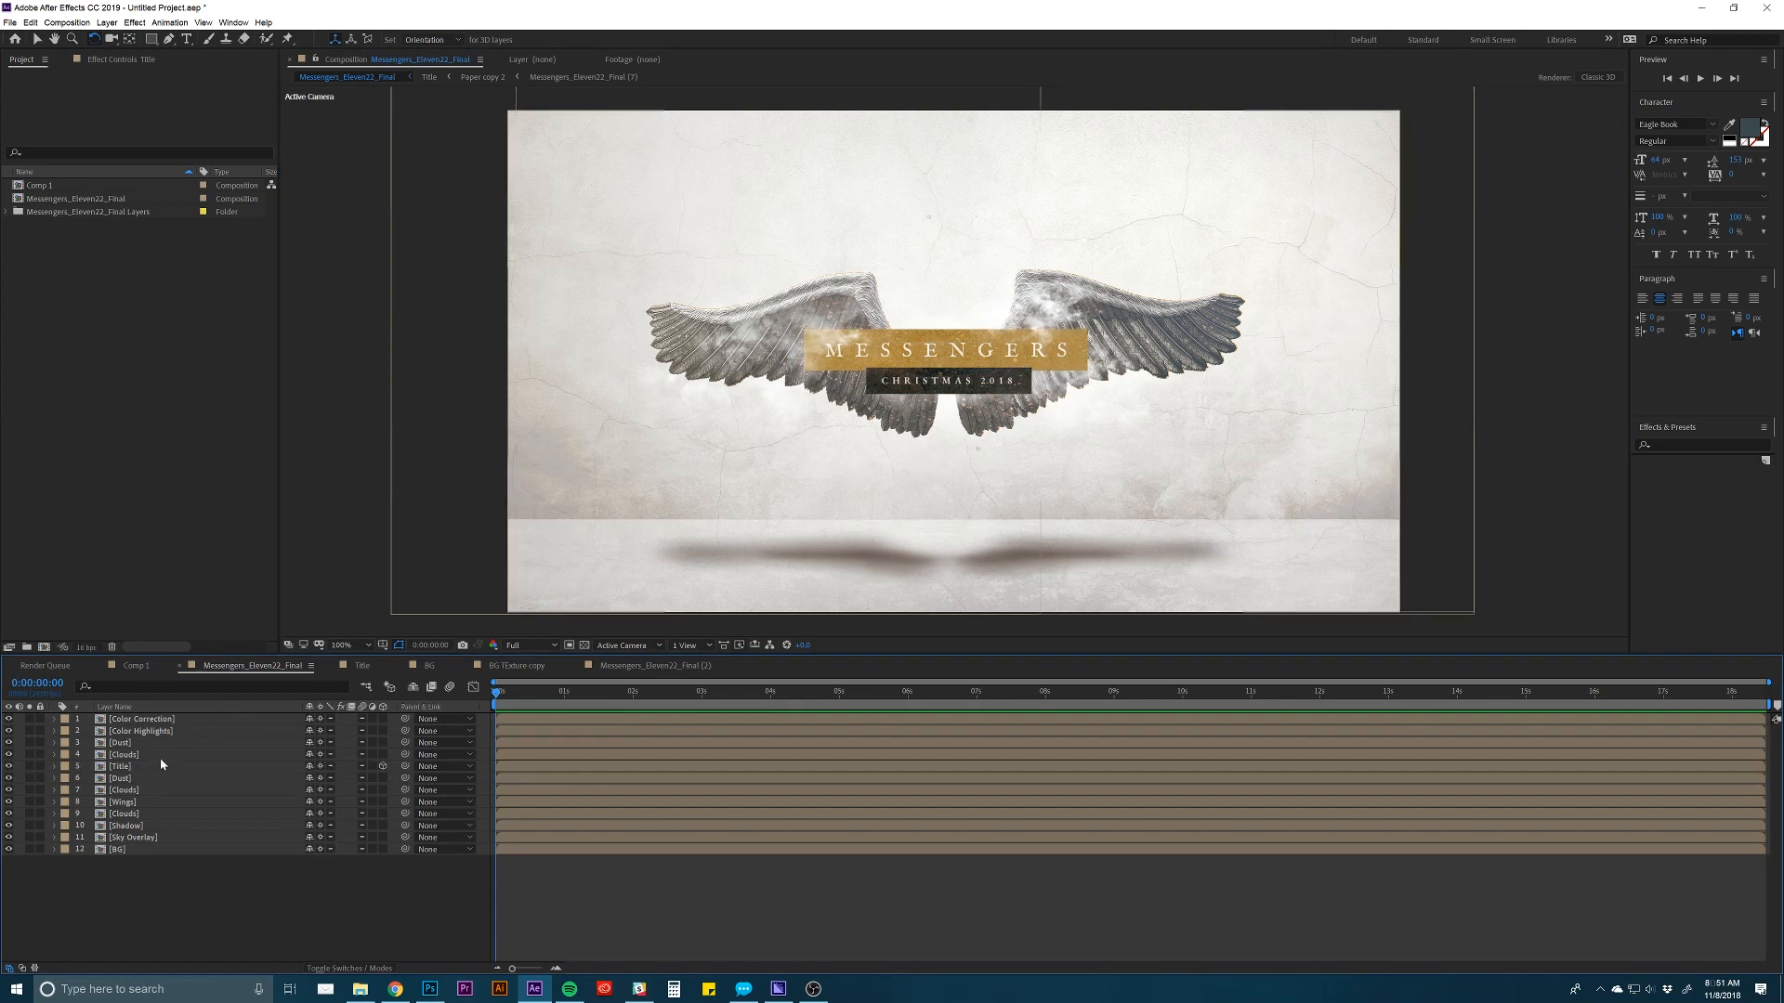
Switch the Messengers_Eleven22_Final composition to Custom View 1 and make the BG and Sky Overlay layers 3D.
{"action": "left_click", "coordinate": [125, 771]}
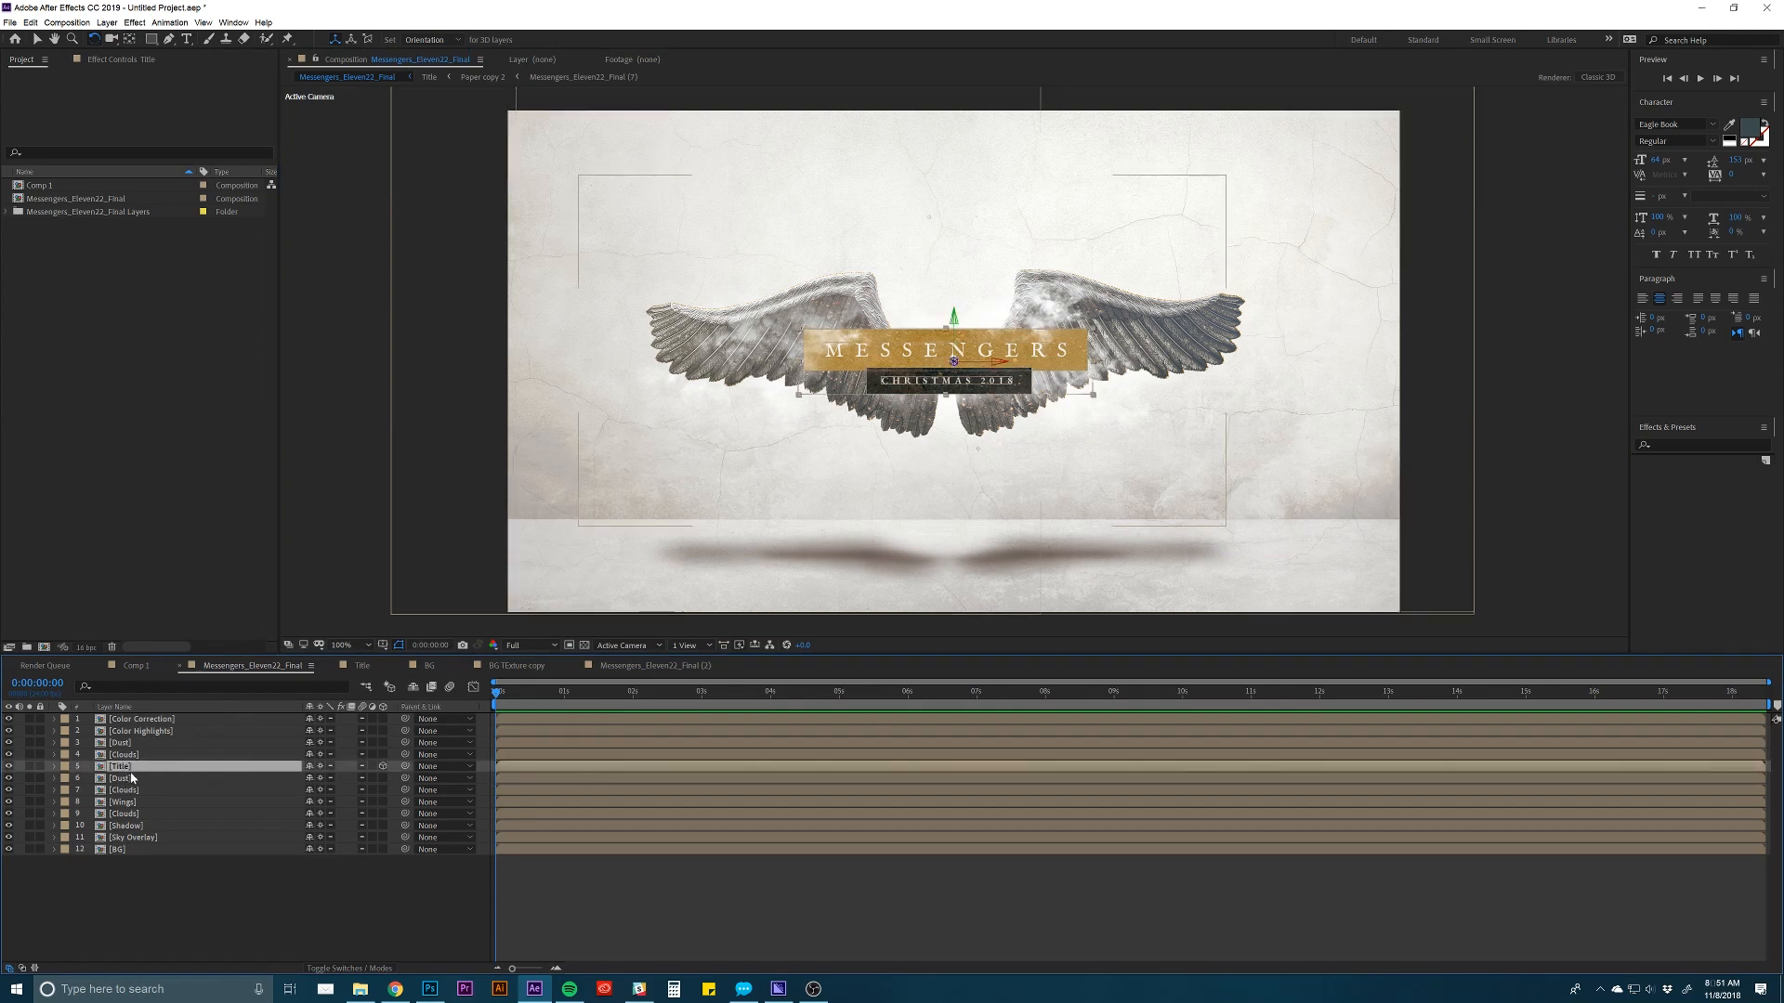
{"action": "left_click", "coordinate": [131, 779]}
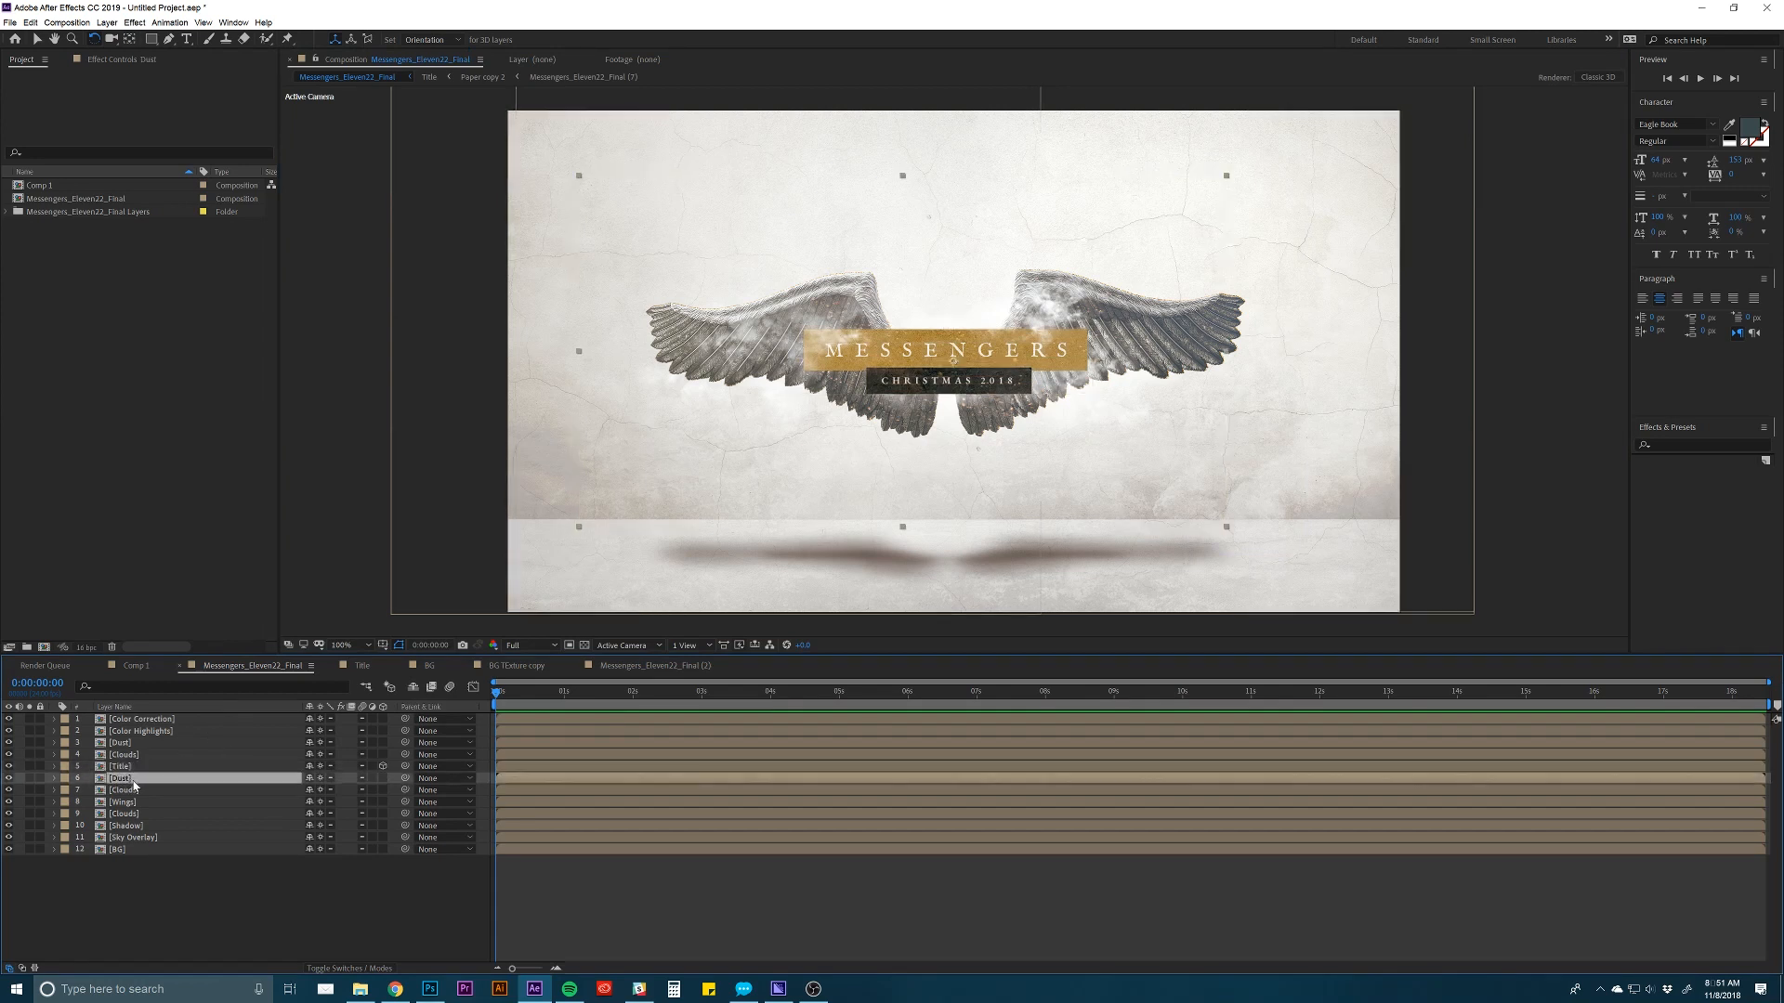
{"action": "left_click", "coordinate": [137, 840]}
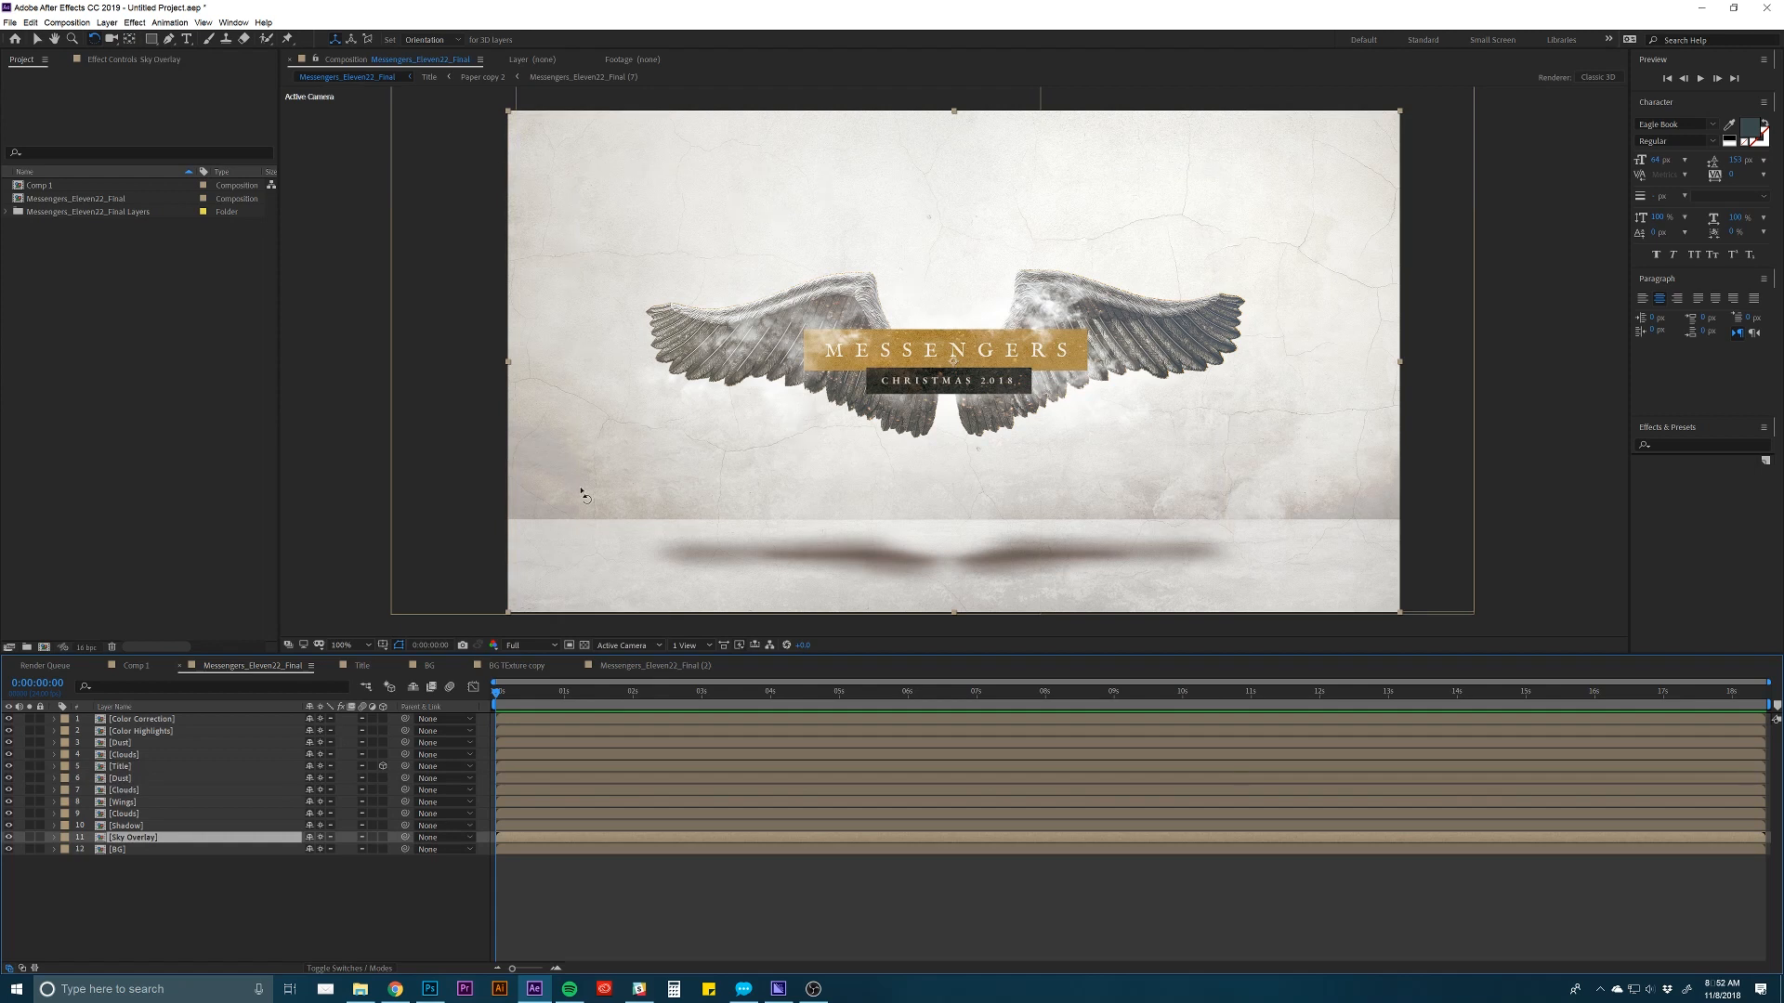
{"action": "left_click", "coordinate": [120, 849]}
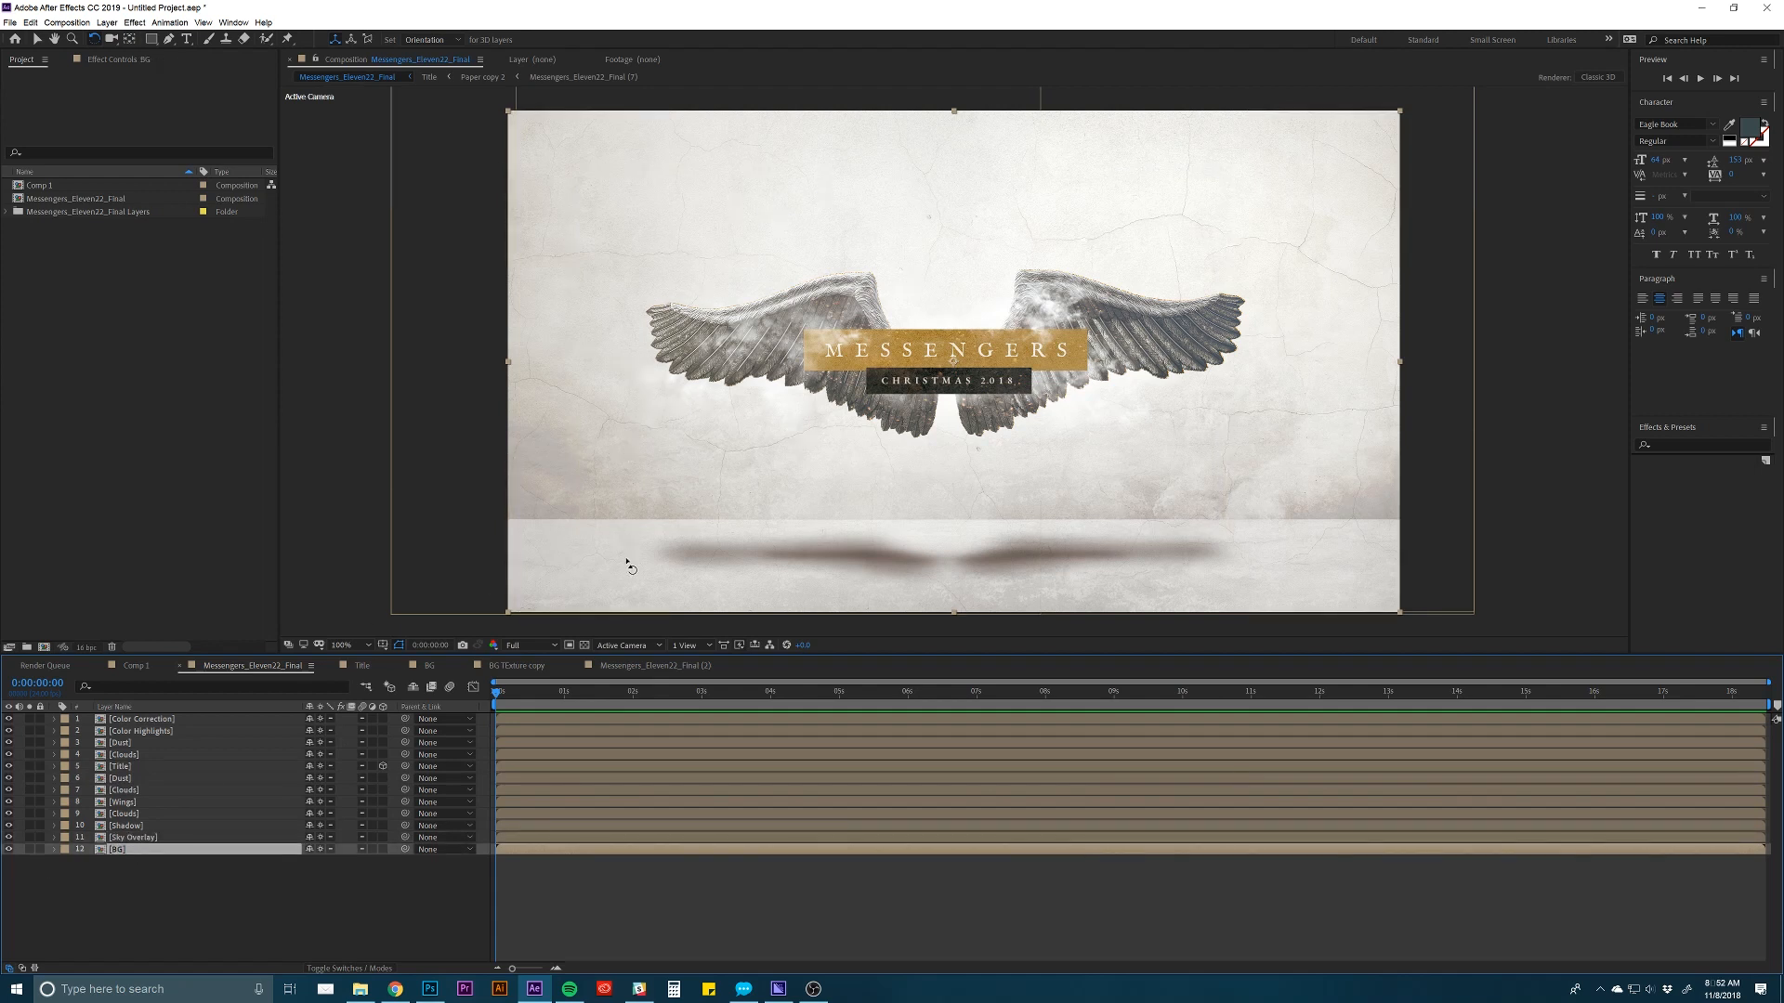
{"action": "key", "text": "v"}
{"action": "left_click", "coordinate": [628, 645]}
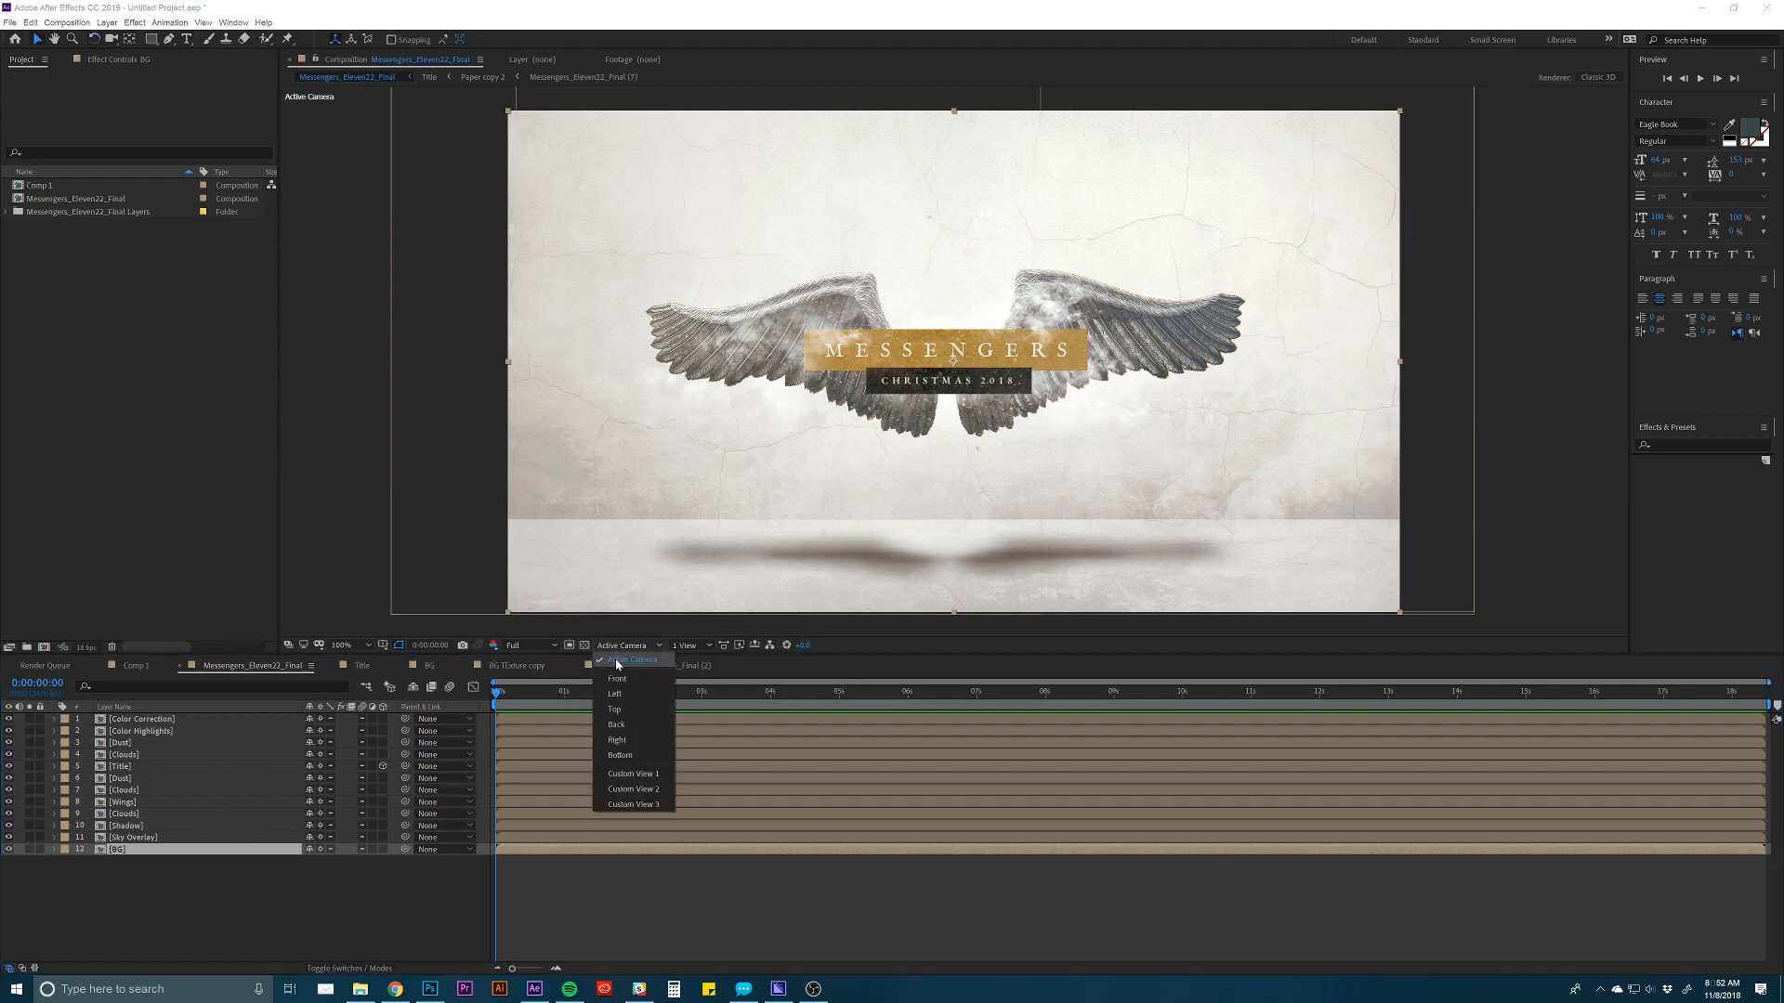
{"action": "left_click", "coordinate": [610, 774]}
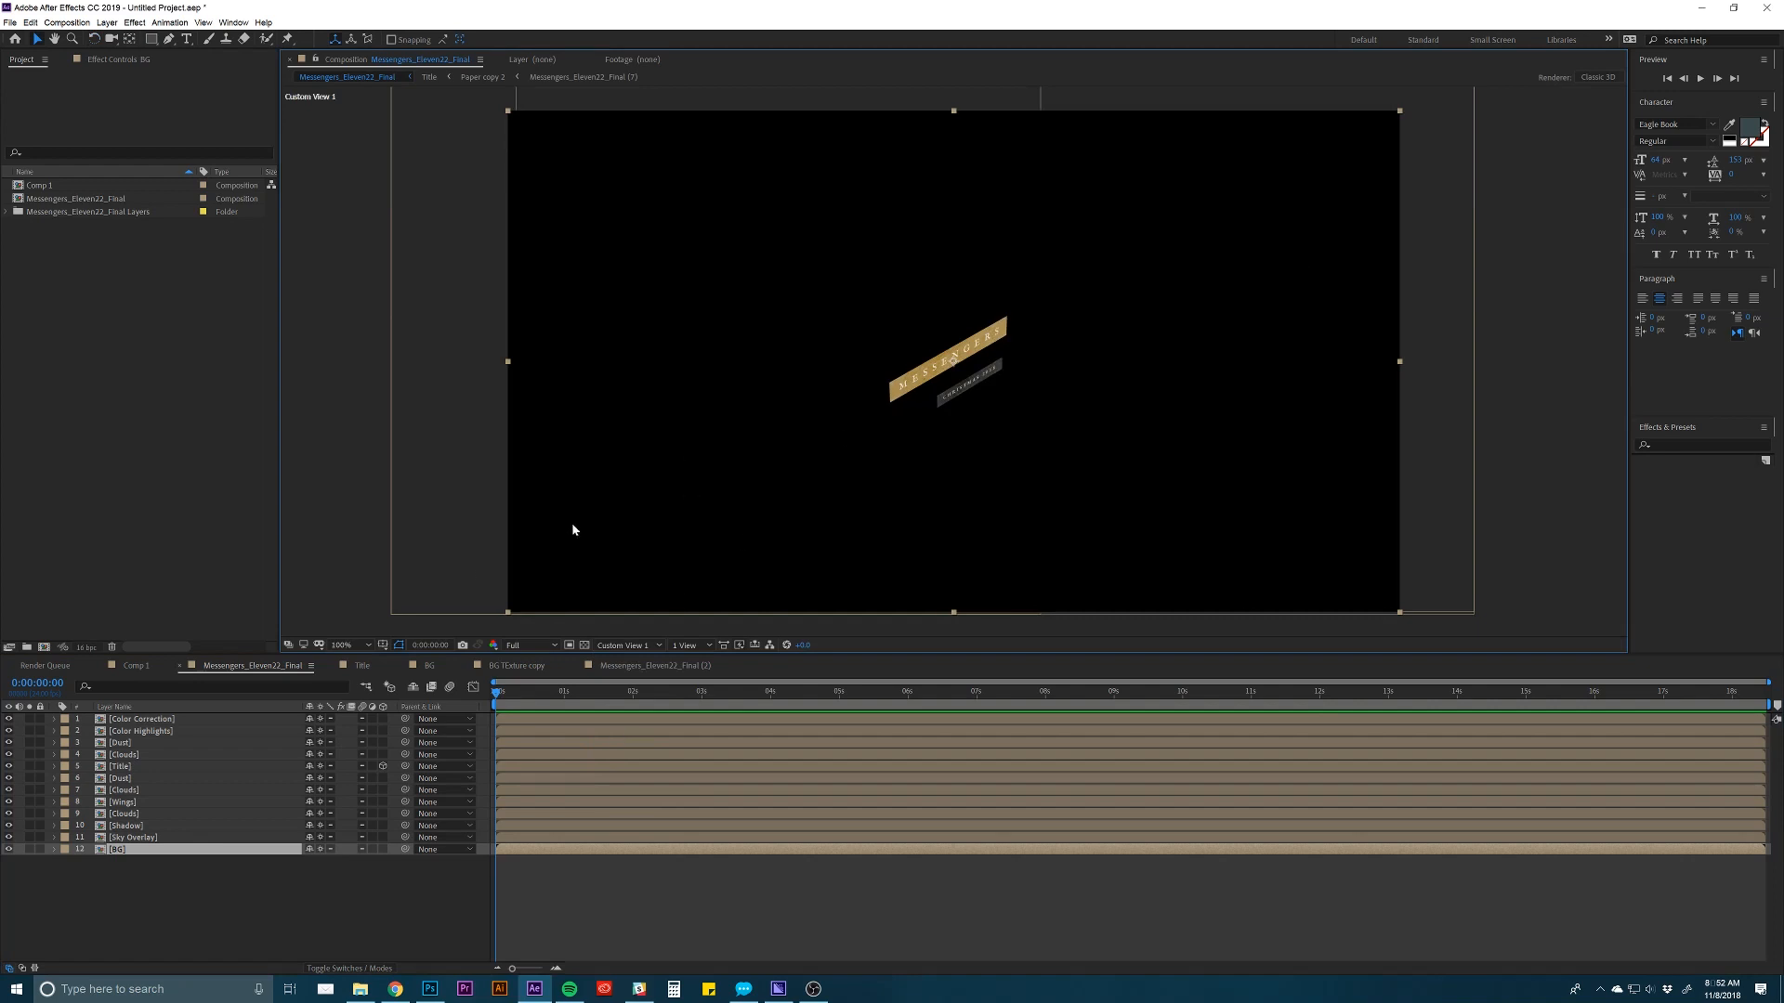
{"action": "left_click", "coordinate": [381, 849]}
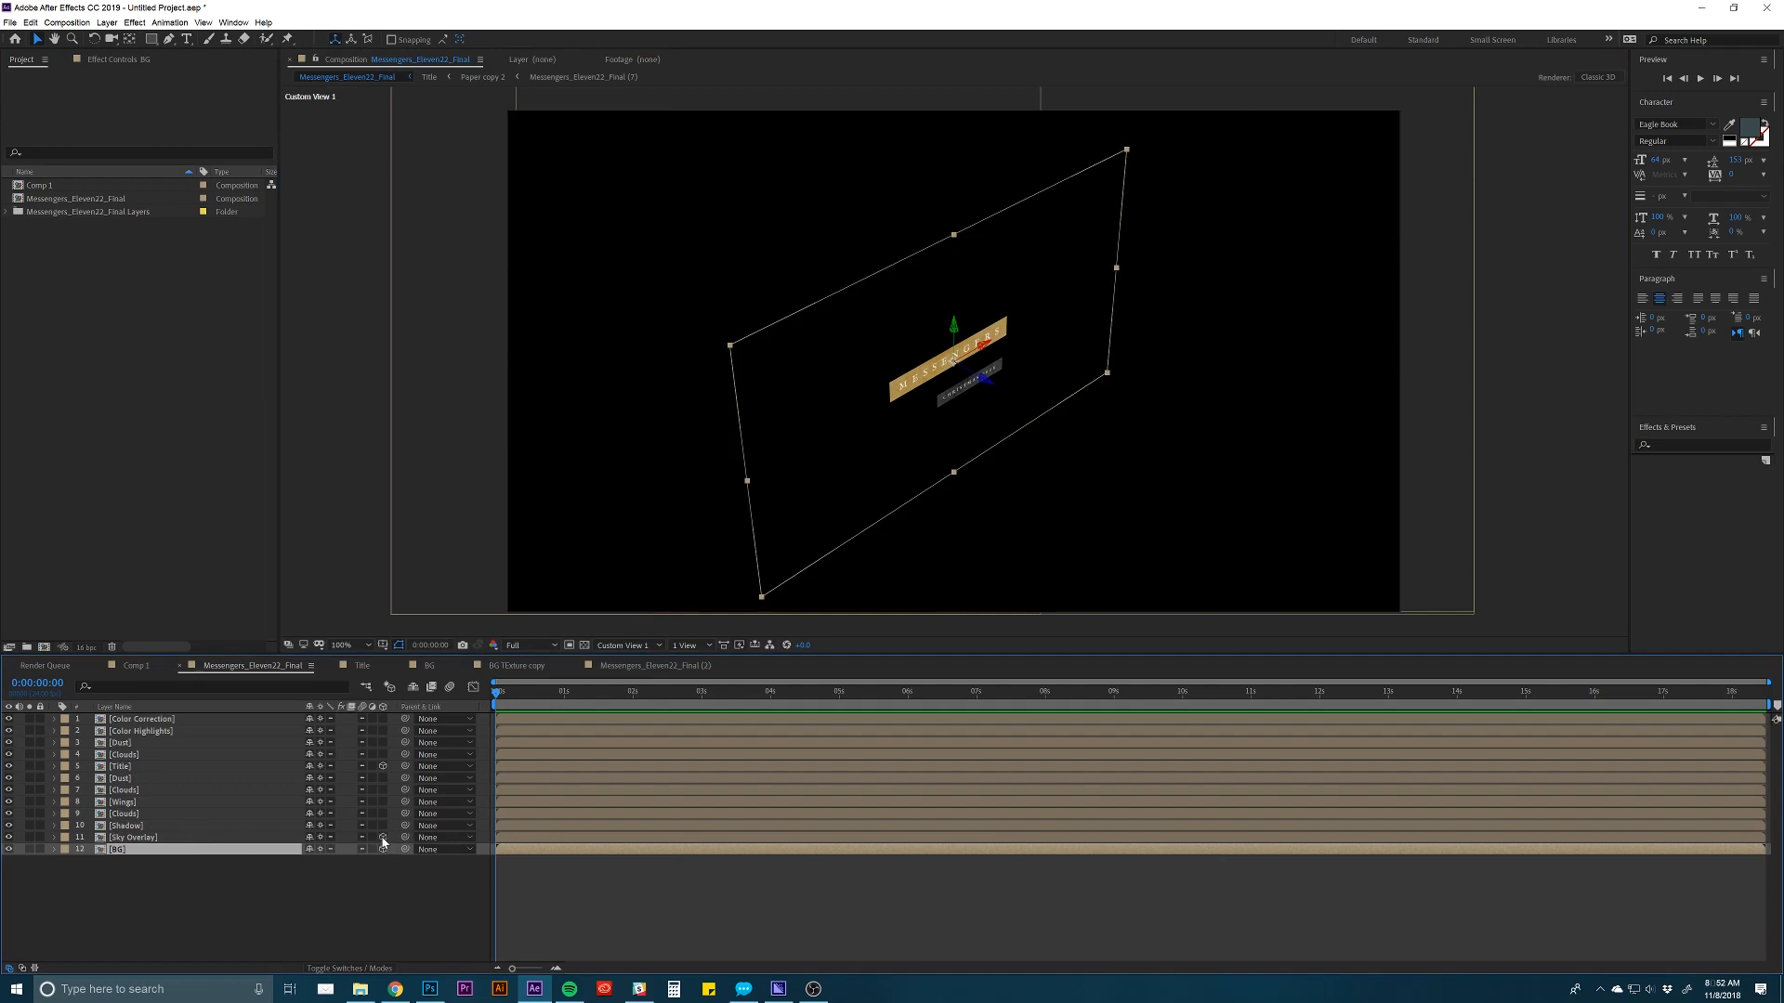
{"action": "left_click", "coordinate": [382, 837]}
{"action": "left_click", "coordinate": [254, 877]}
Open the BG composition, display its layer switches and make the Crack layer and both BG texture layers 3D.
{"action": "left_click", "coordinate": [175, 848]}
{"action": "double_click", "coordinate": [174, 848]}
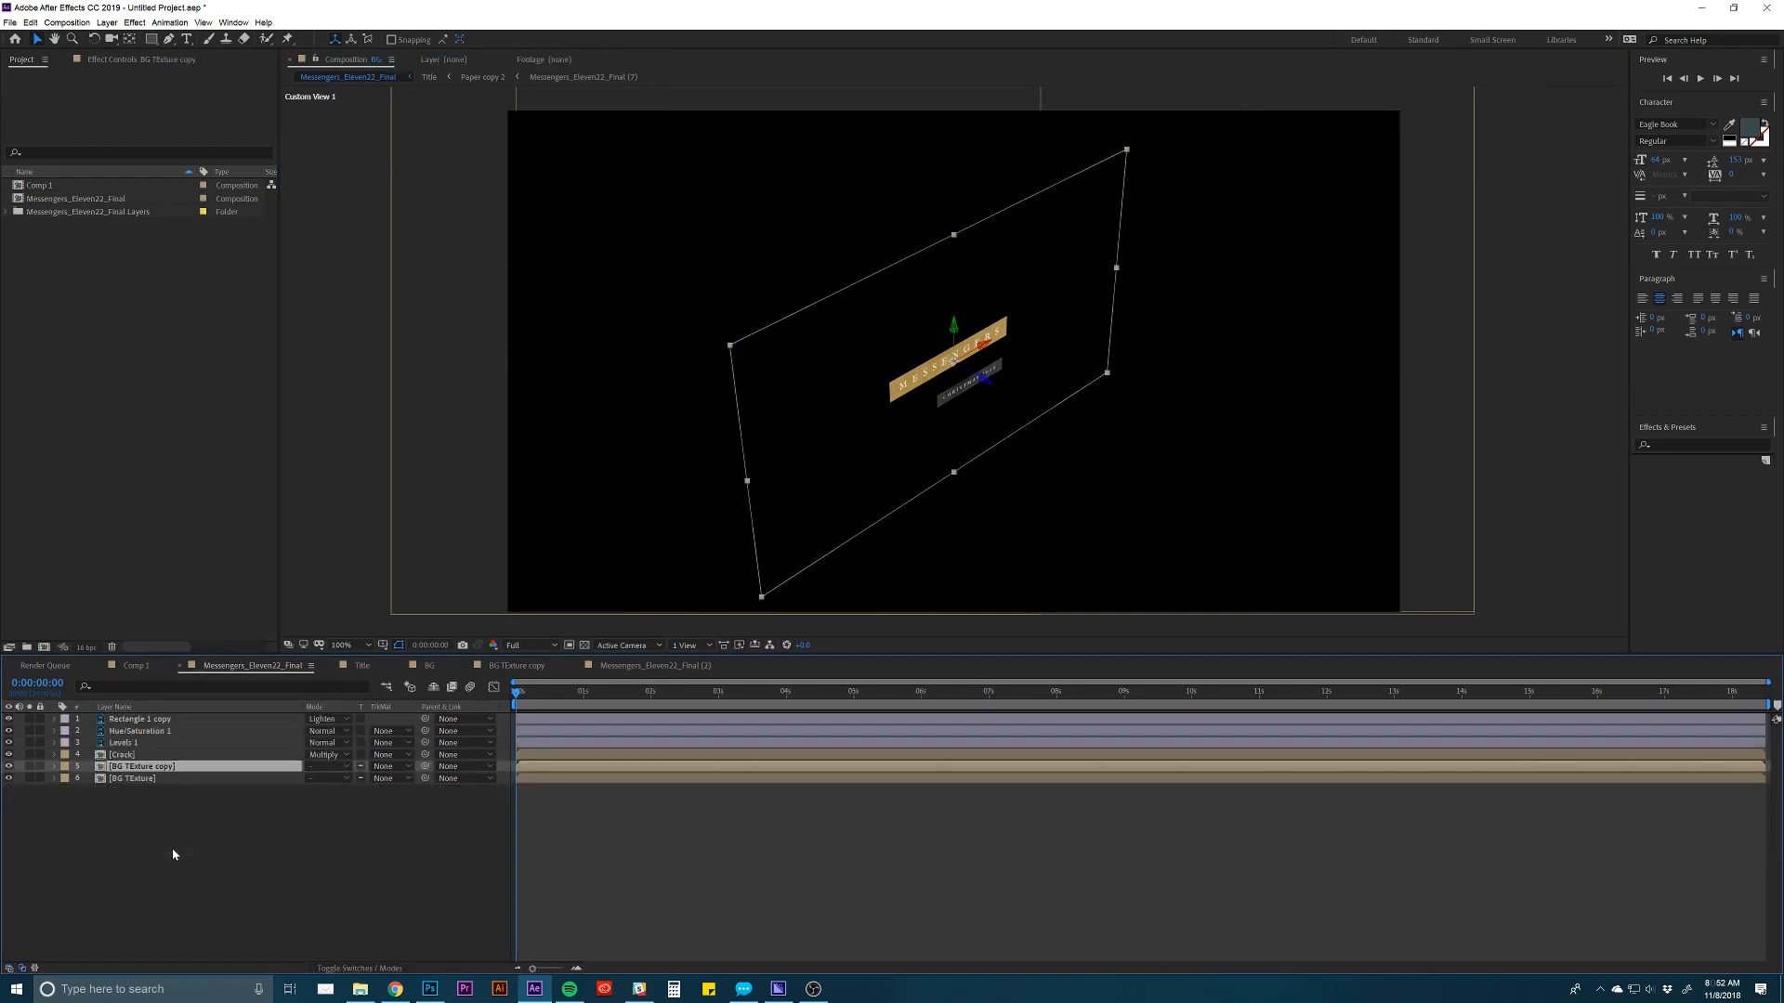
{"action": "left_click", "coordinate": [188, 779]}
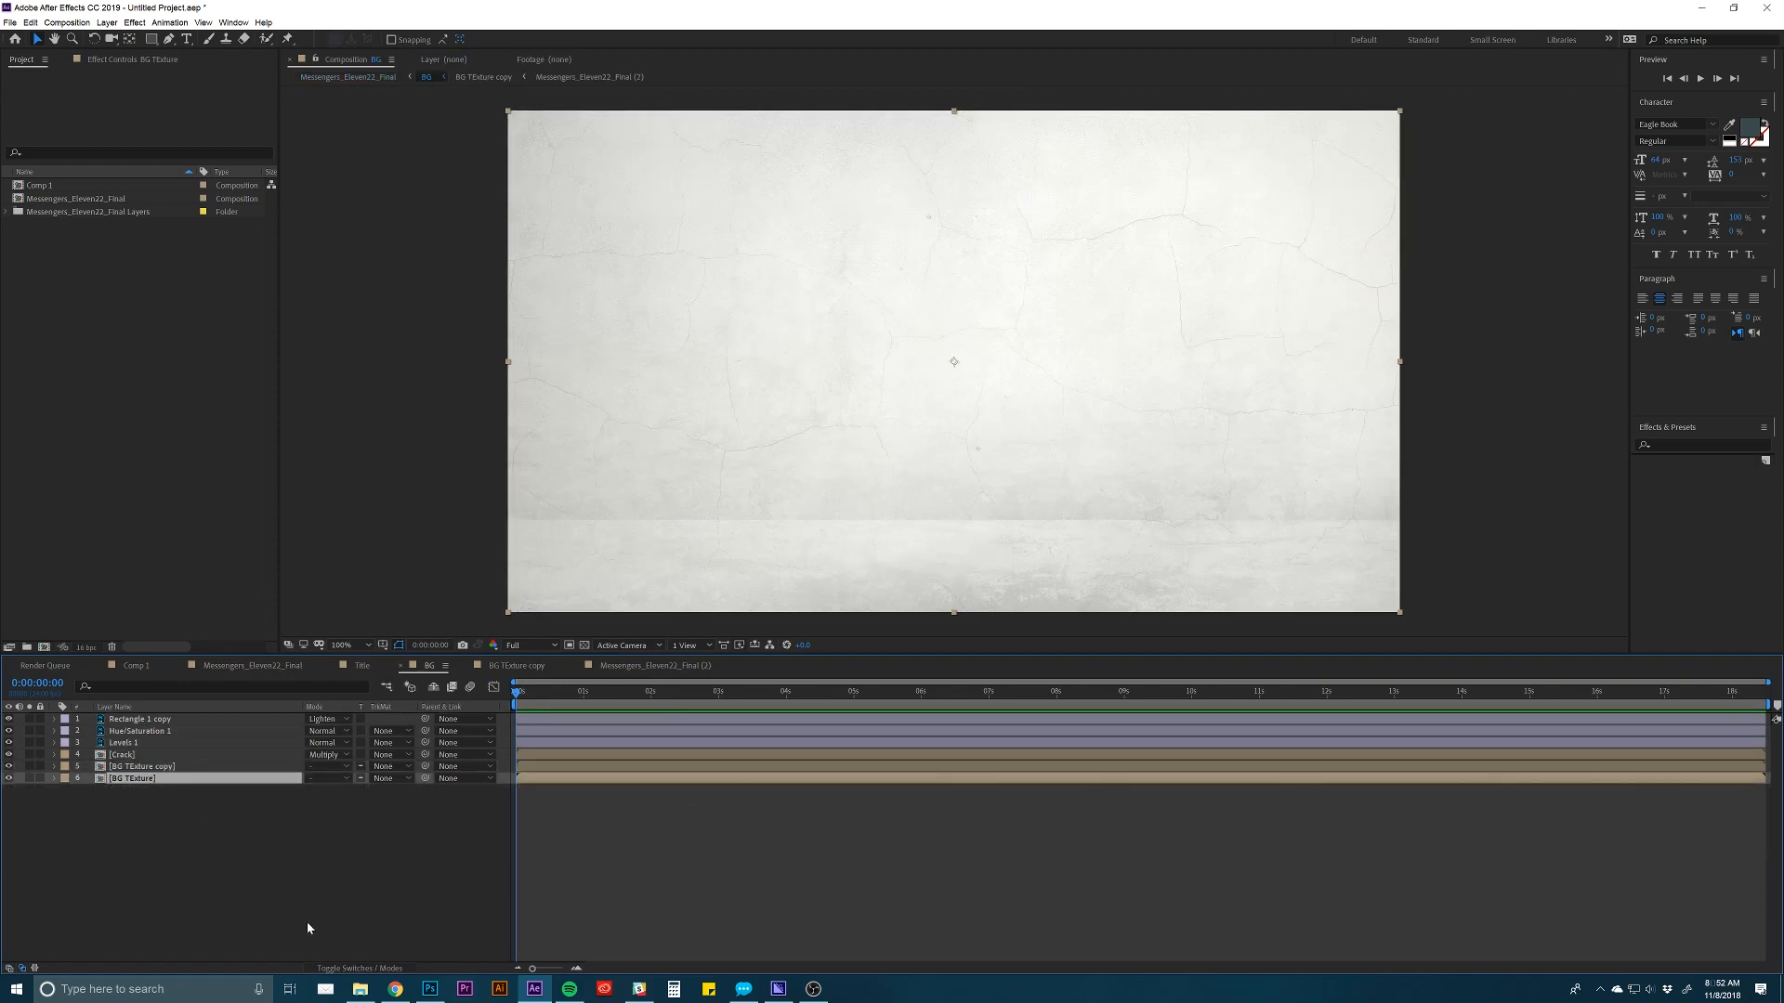
{"action": "left_click", "coordinate": [327, 969]}
{"action": "left_click", "coordinate": [144, 721]}
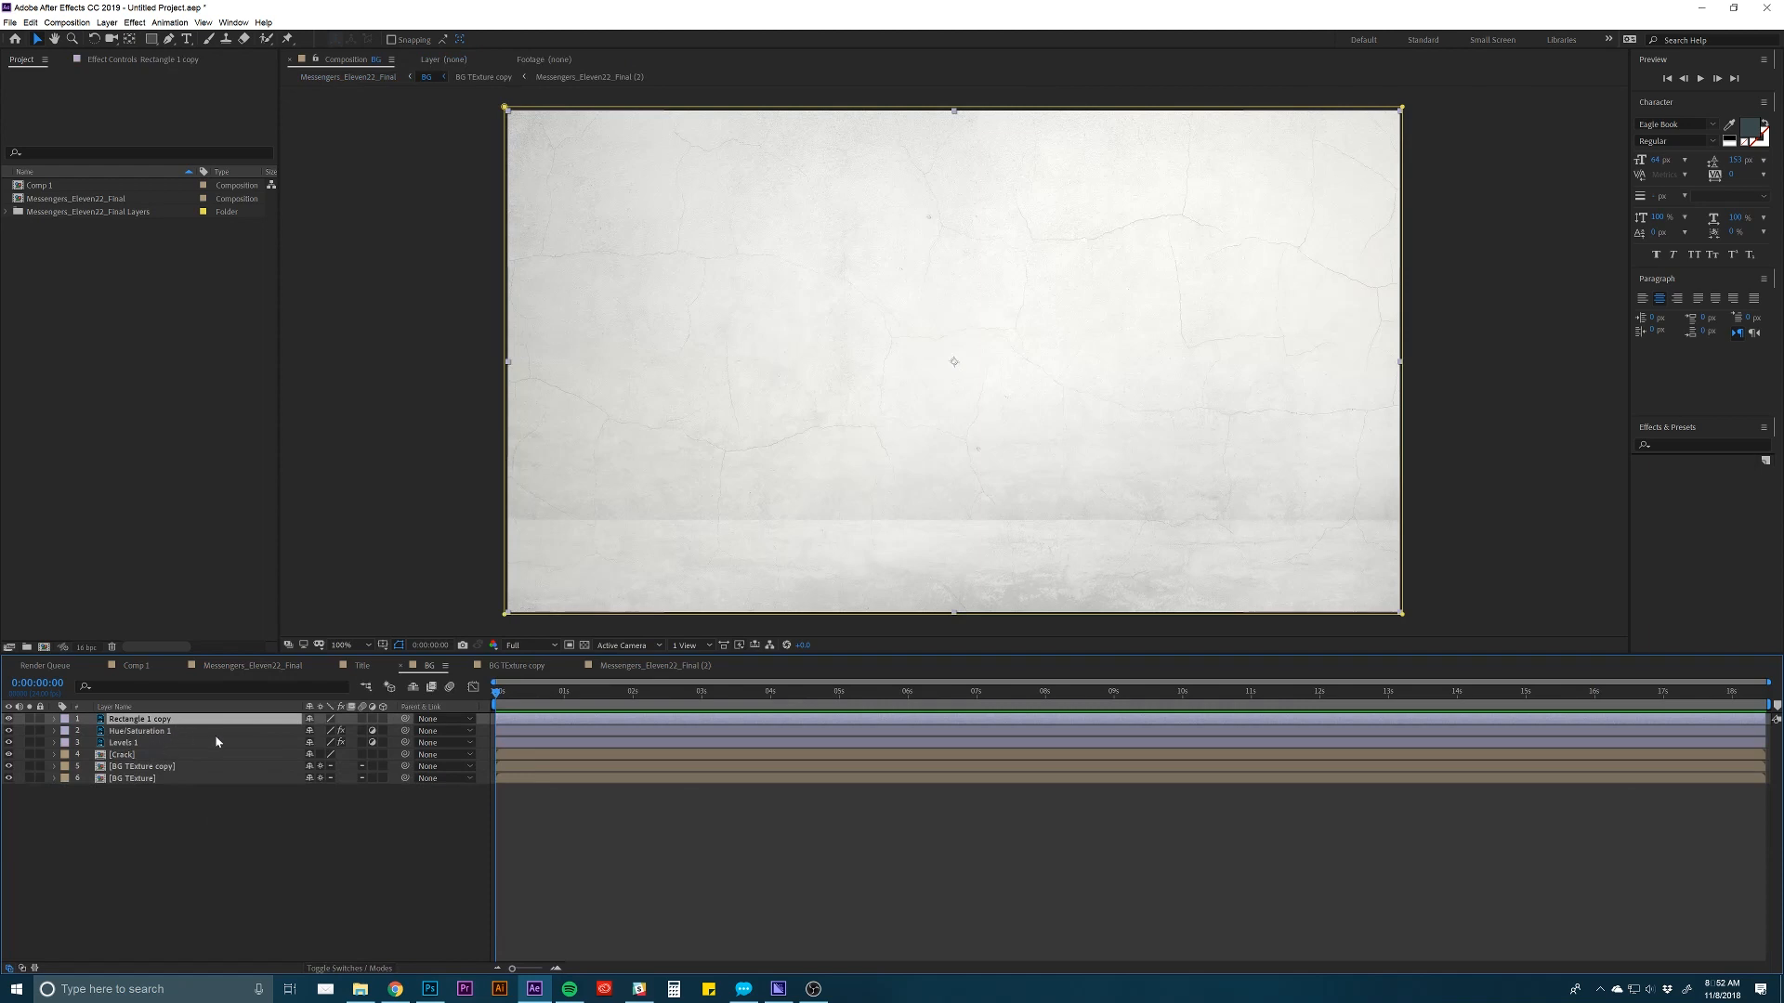
{"action": "left_click", "coordinate": [164, 766]}
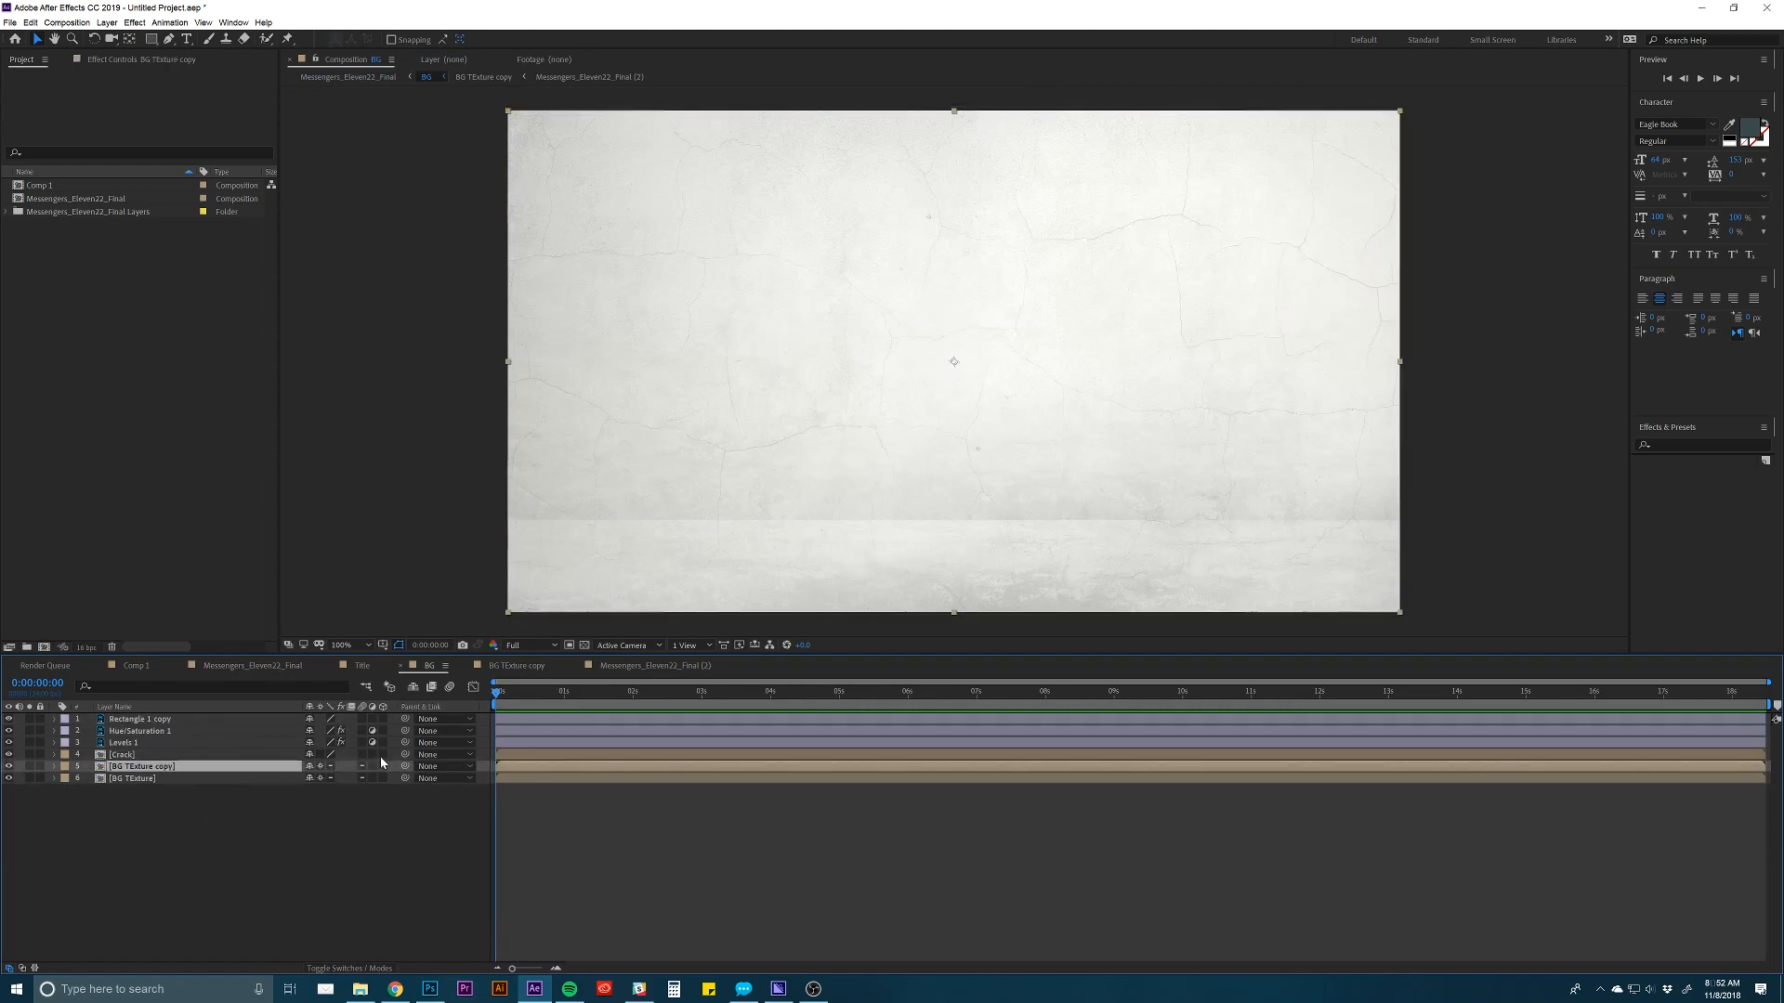
{"action": "left_click_drag", "start_coordinate": [382, 756], "coordinate": [386, 780]}
Return to the Messengers_Eleven22_Final composition and set the view back to Active Camera, zoomed out to 50%.
{"action": "left_click", "coordinate": [229, 667]}
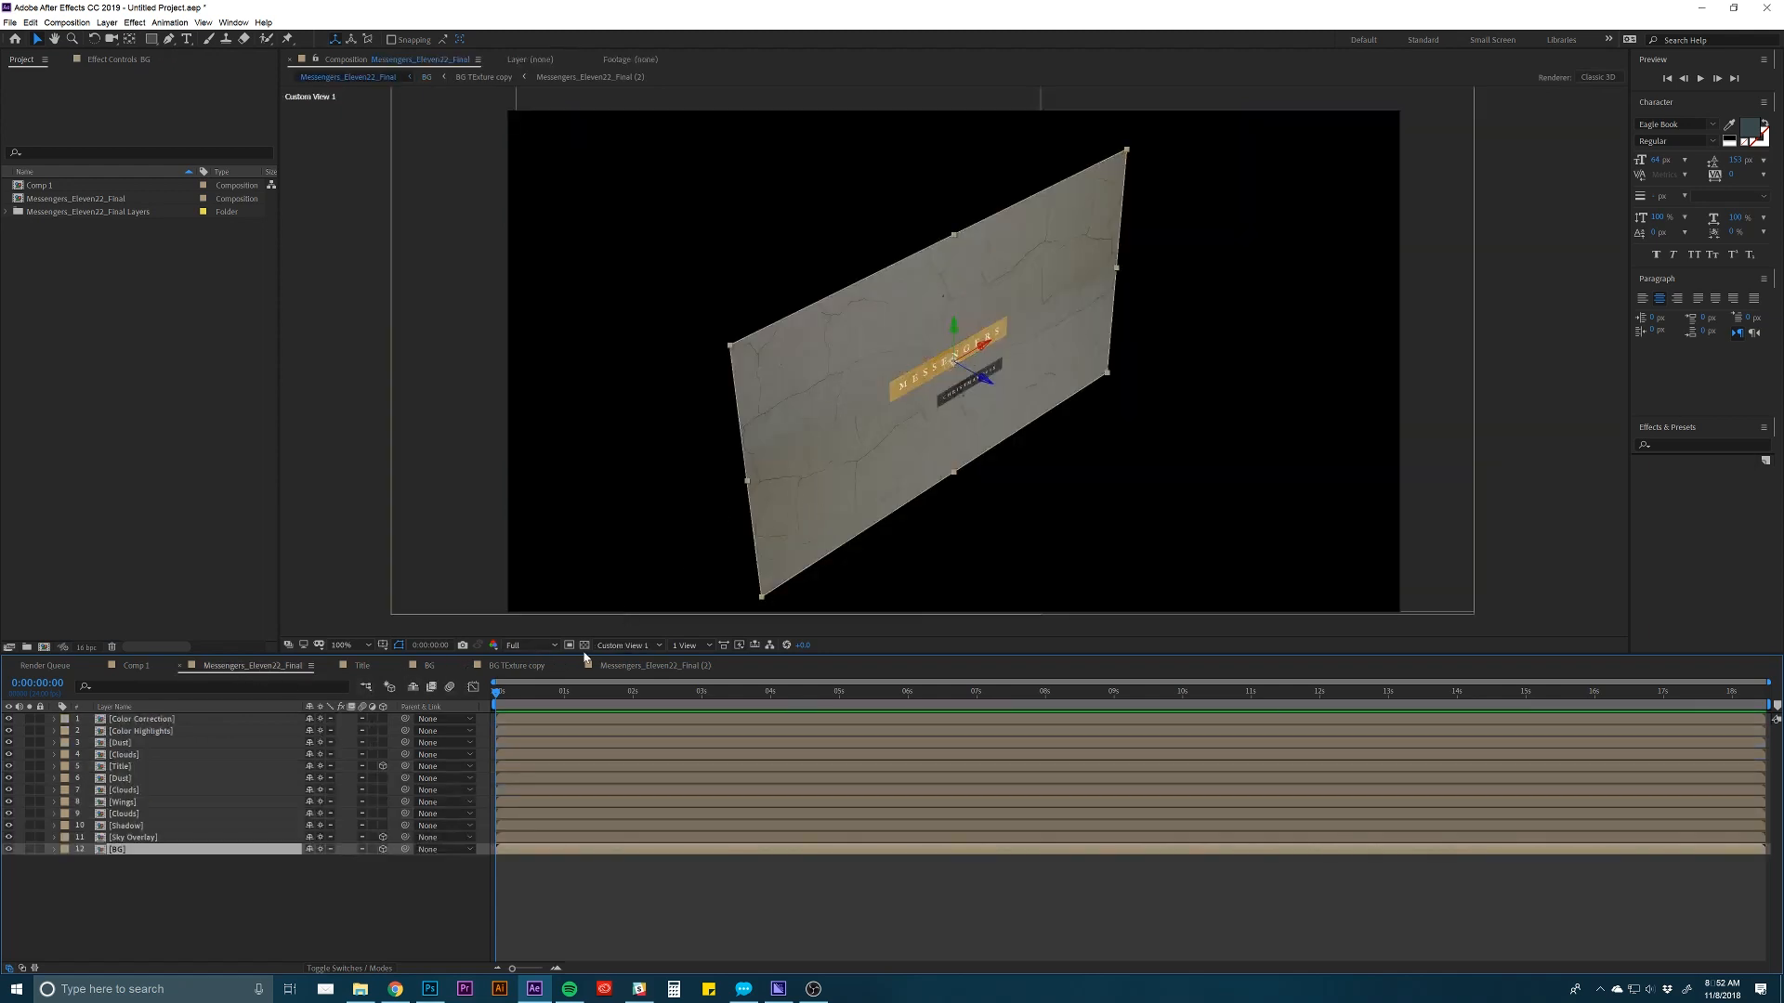
{"action": "left_click", "coordinate": [624, 645]}
{"action": "left_click", "coordinate": [635, 658]}
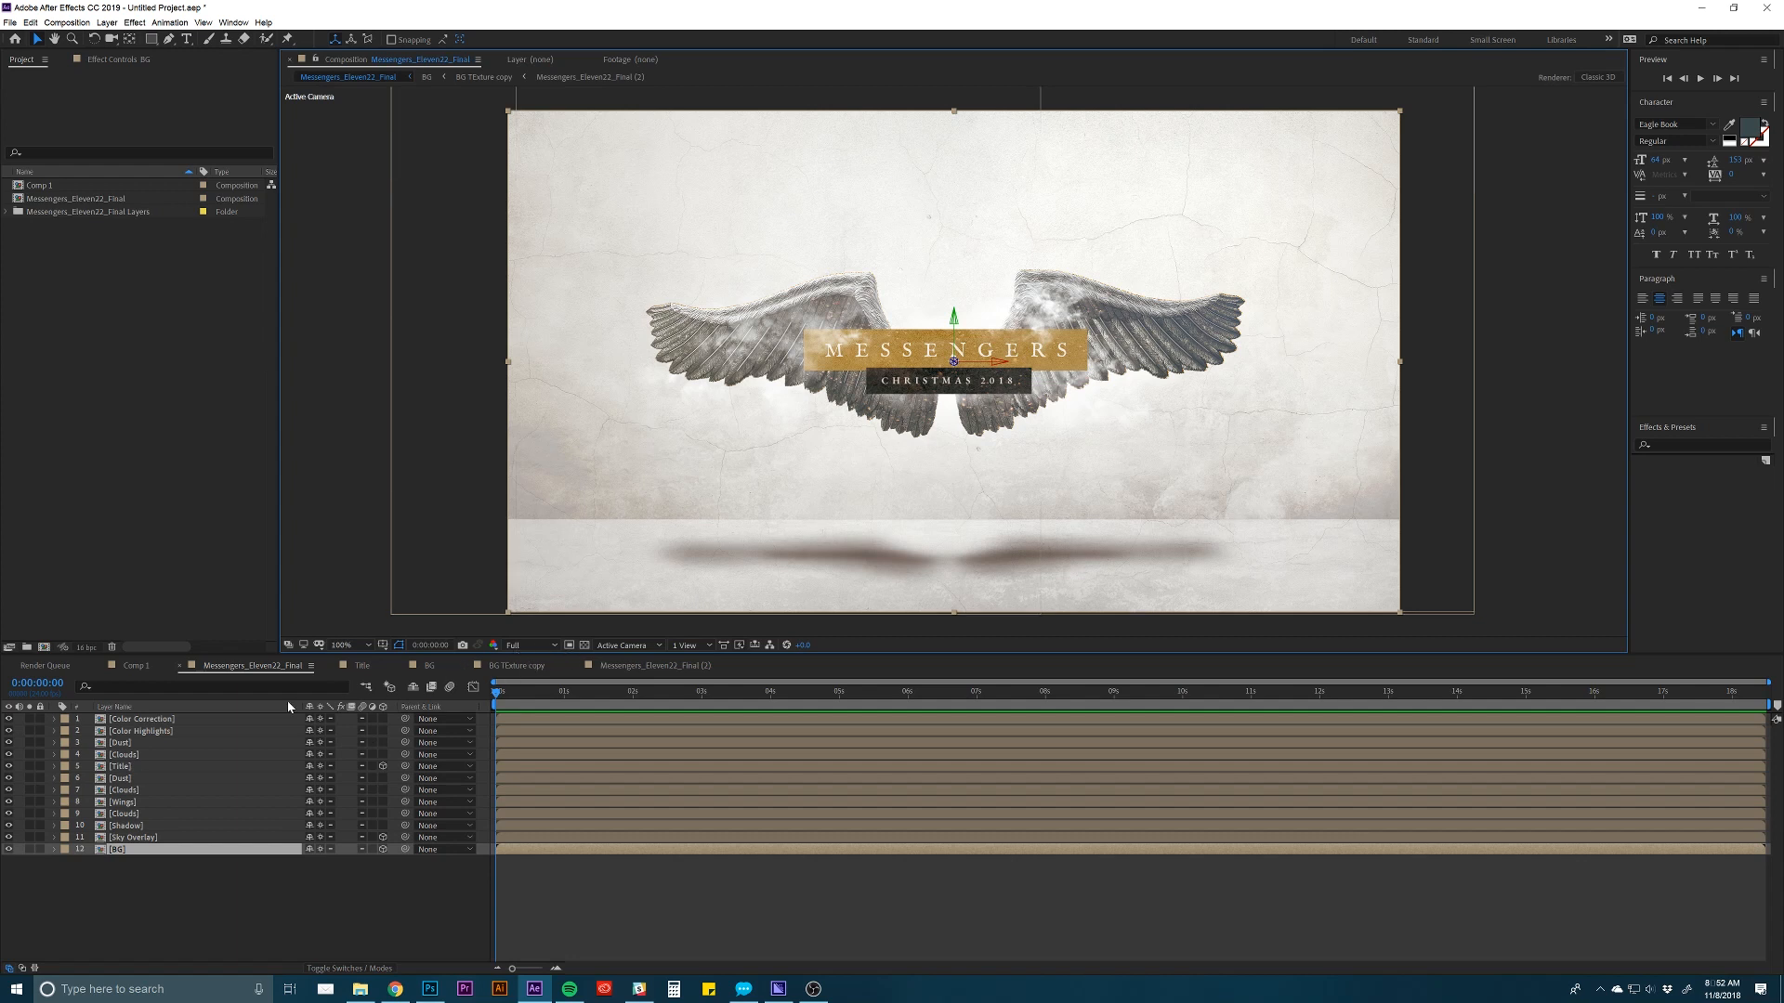
{"action": "left_click", "coordinate": [130, 848]}
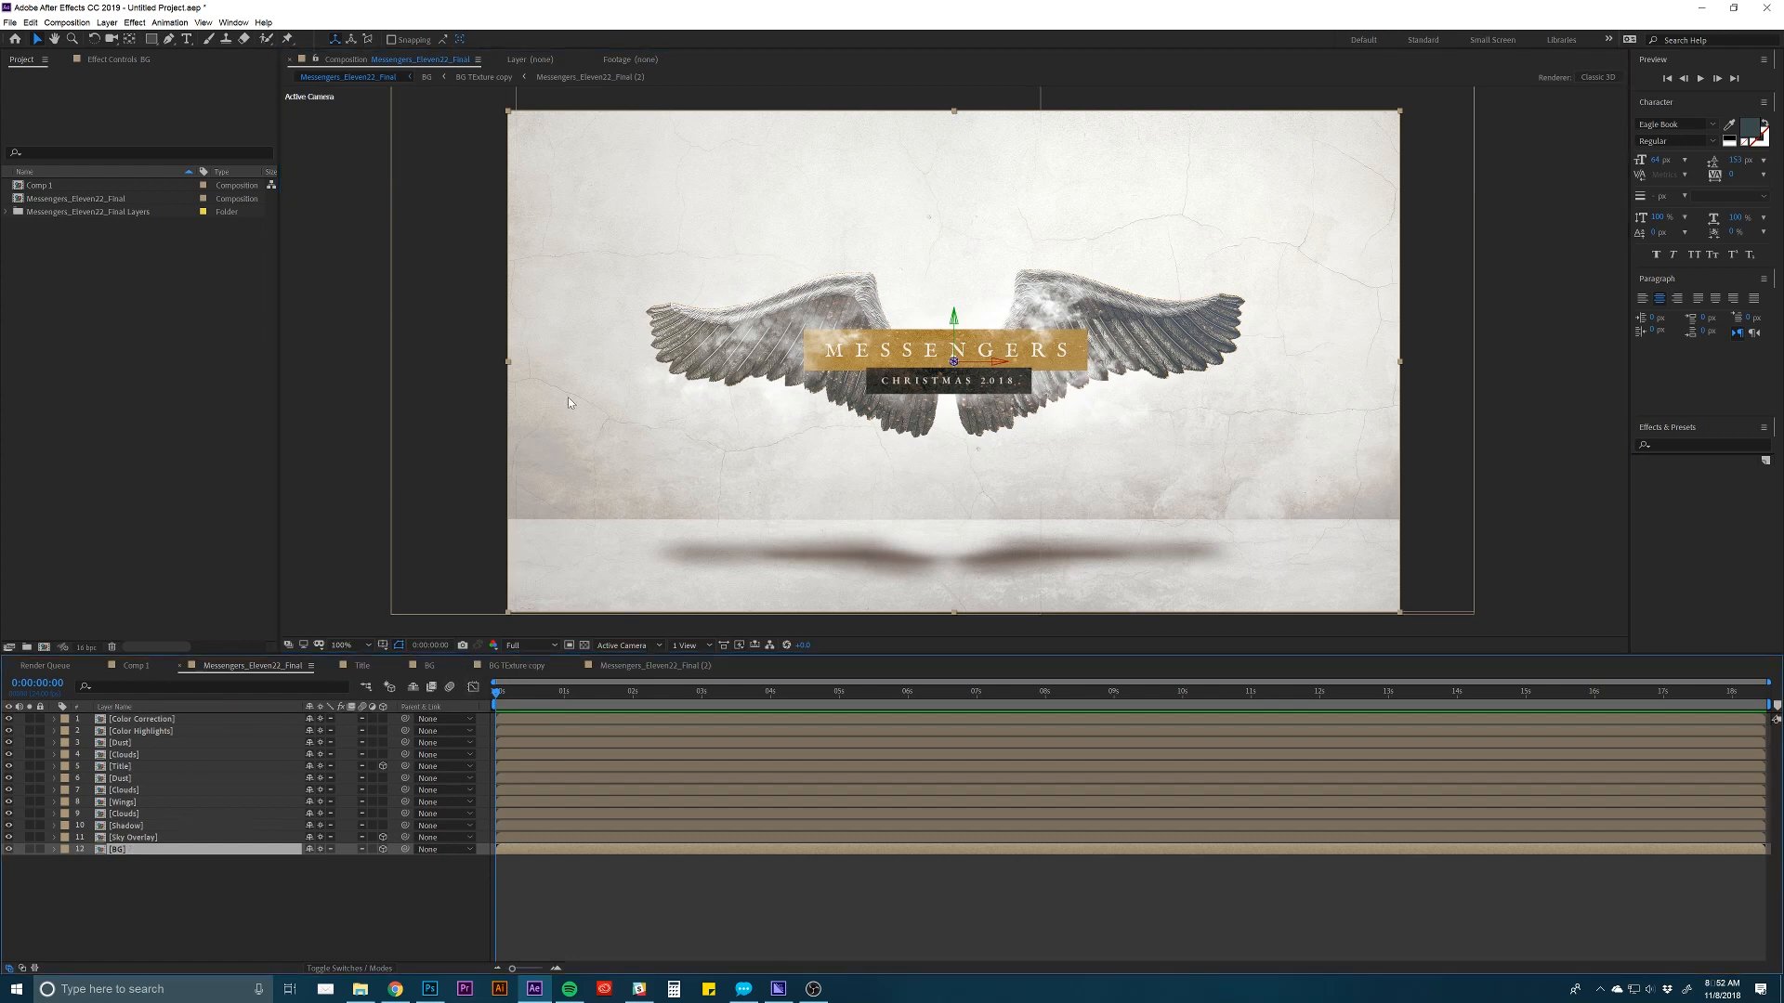
{"action": "scroll", "coordinate": [683, 394], "scroll_direction": "down", "scroll_amount": 1}
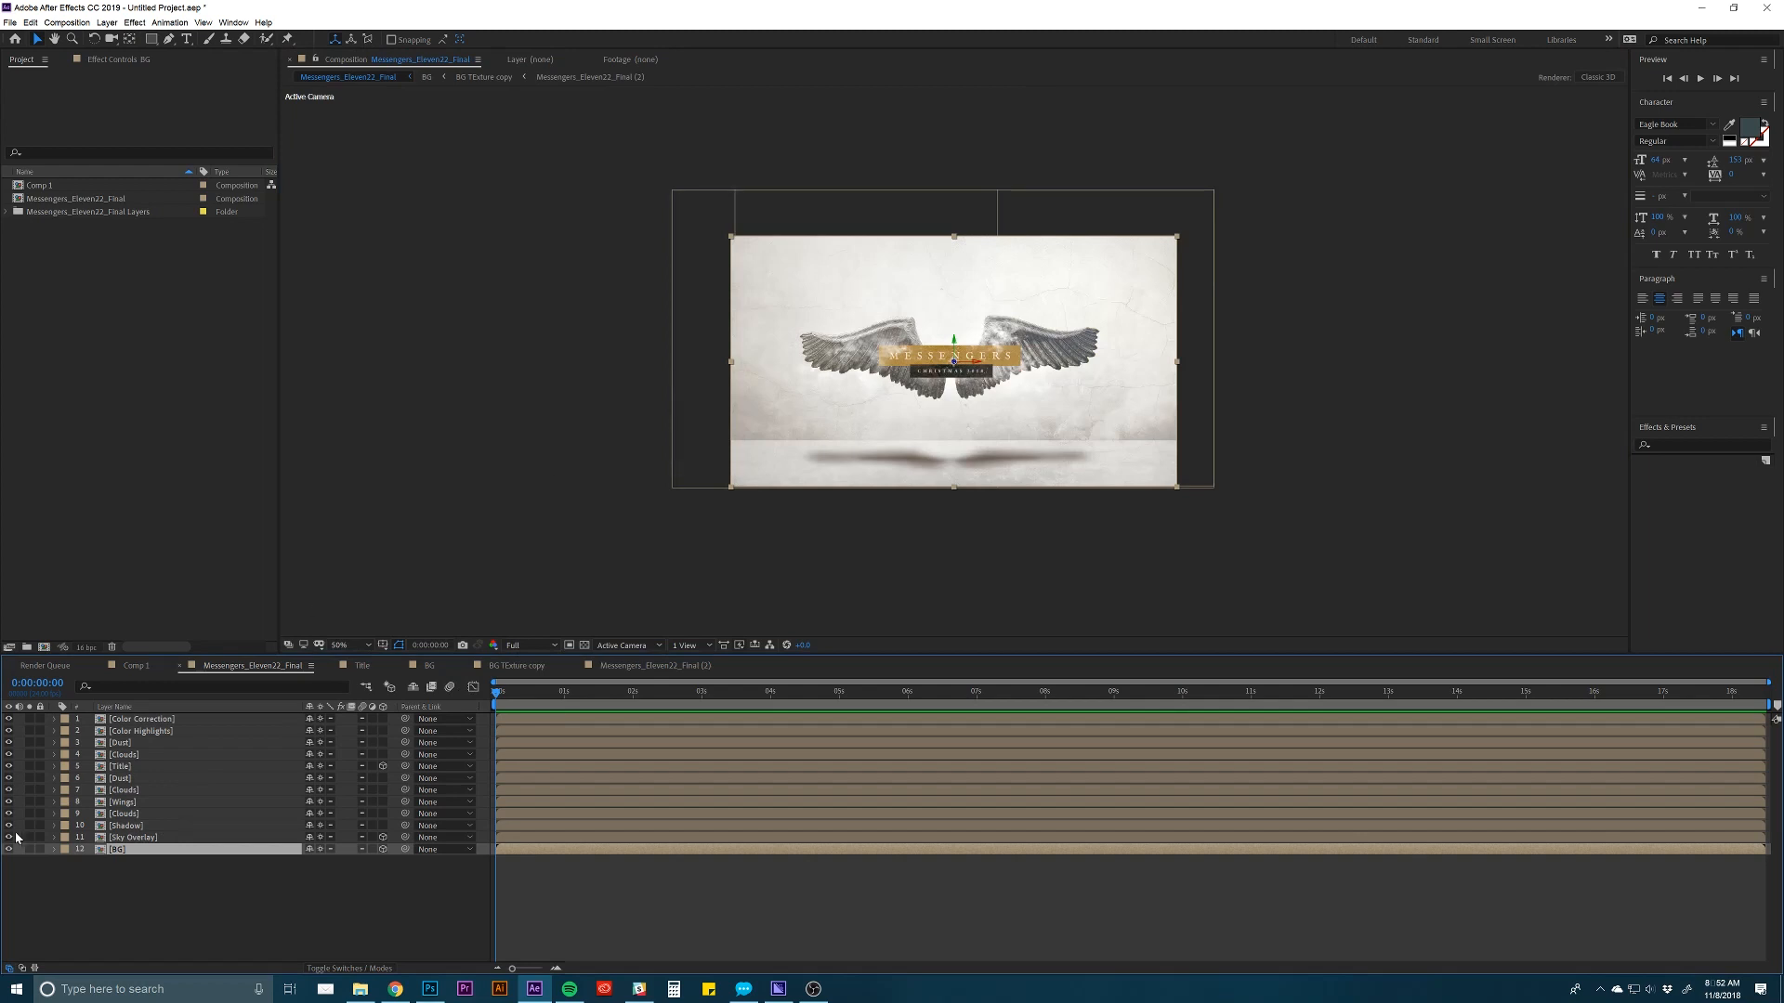
Toggle the Sky Overlay layer's visibility off and on to check its effect on the background.
{"action": "left_click", "coordinate": [128, 837]}
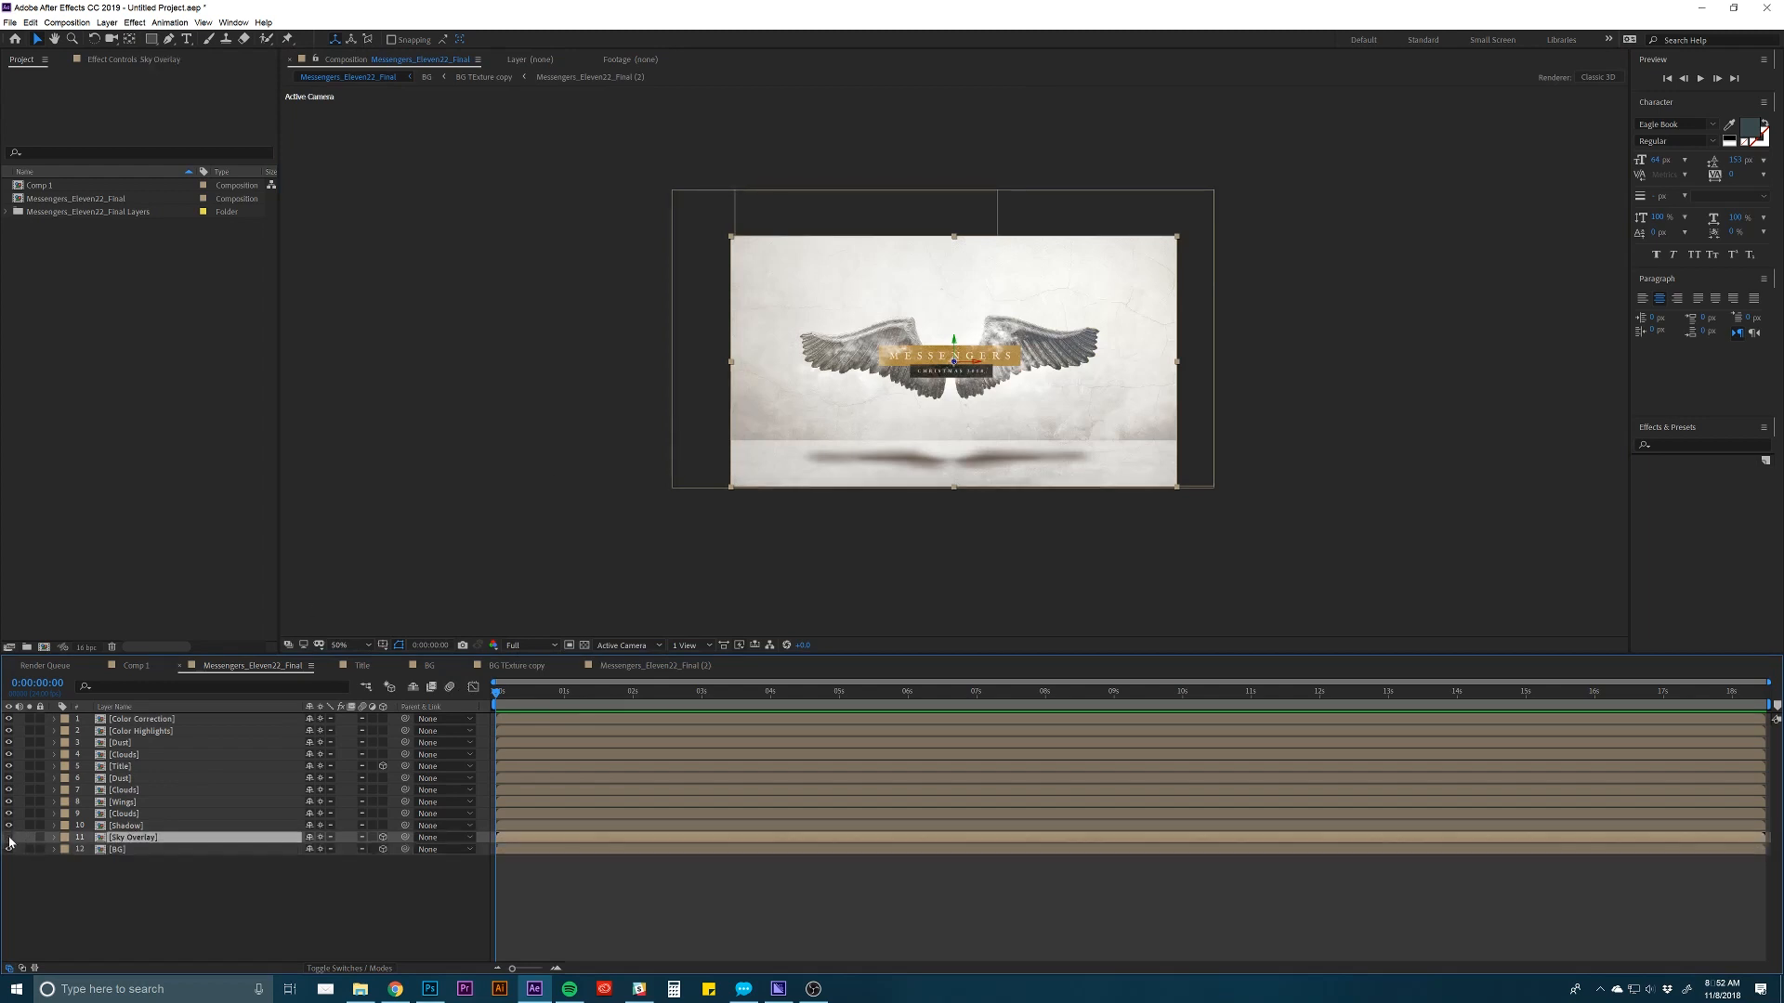
{"action": "left_click", "coordinate": [10, 839]}
{"action": "left_click", "coordinate": [9, 838]}
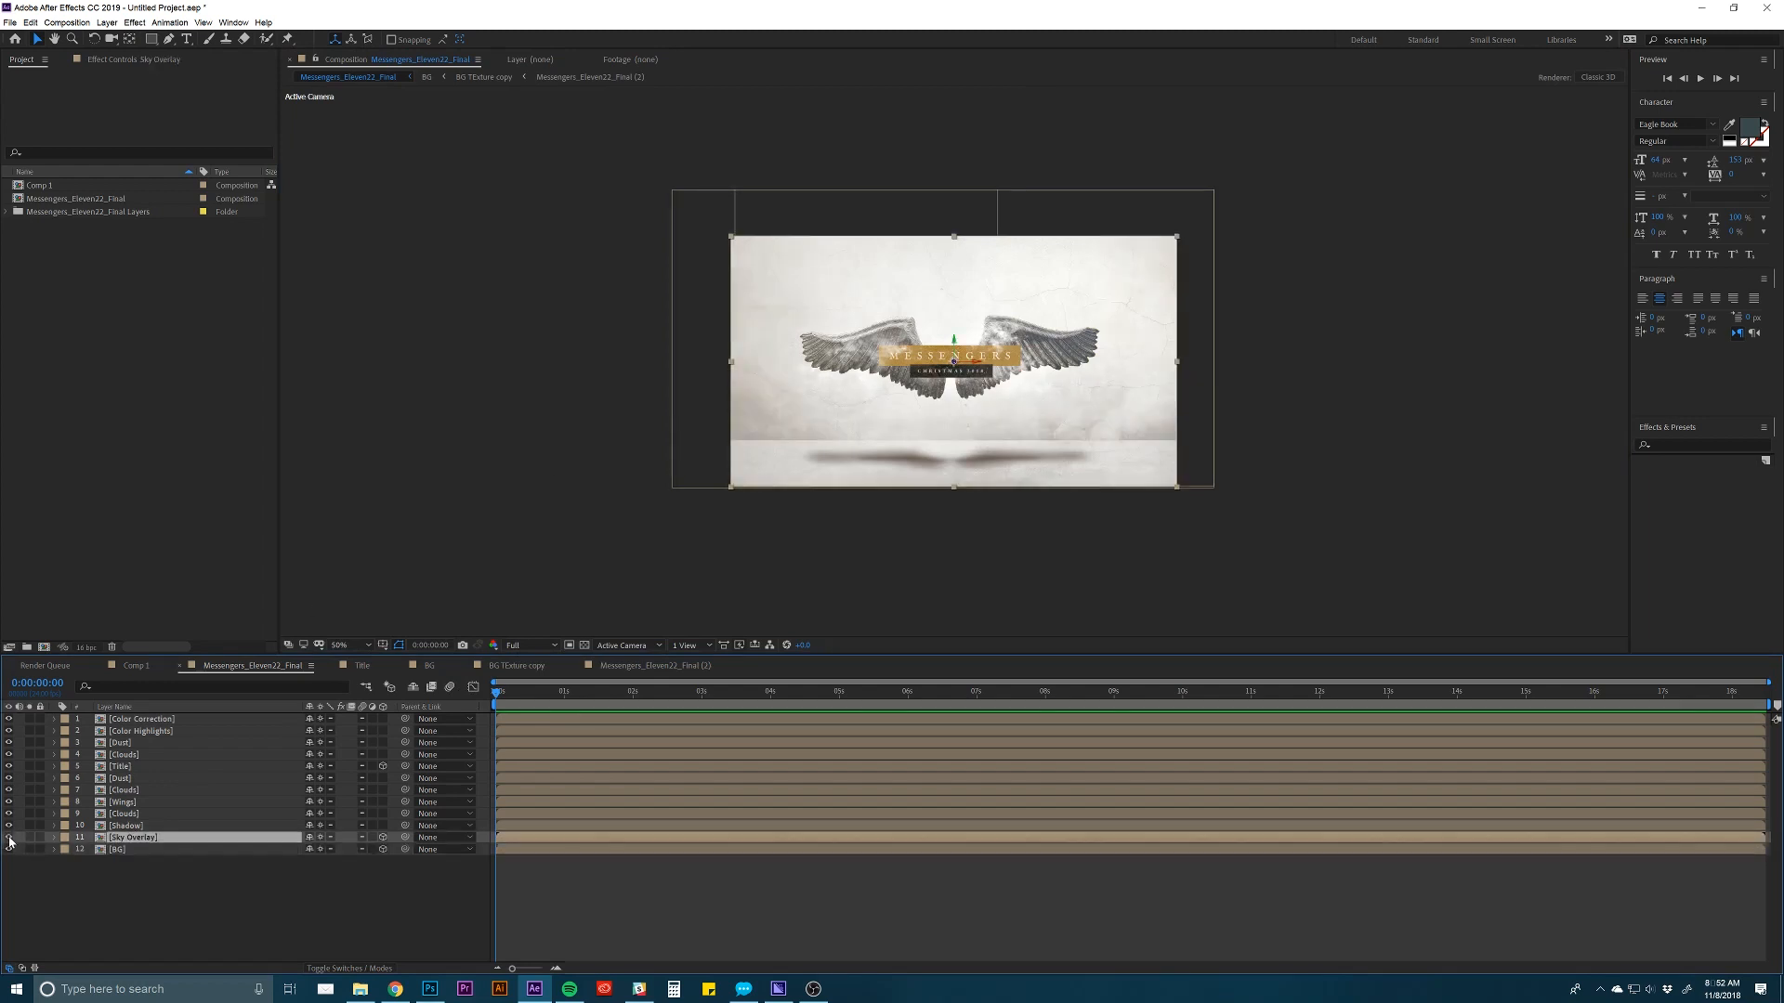
Open the BG composition, toggle the BG TExture copy layer's visibility and inspect that layer's contents before returning to BG.
{"action": "left_click", "coordinate": [101, 849]}
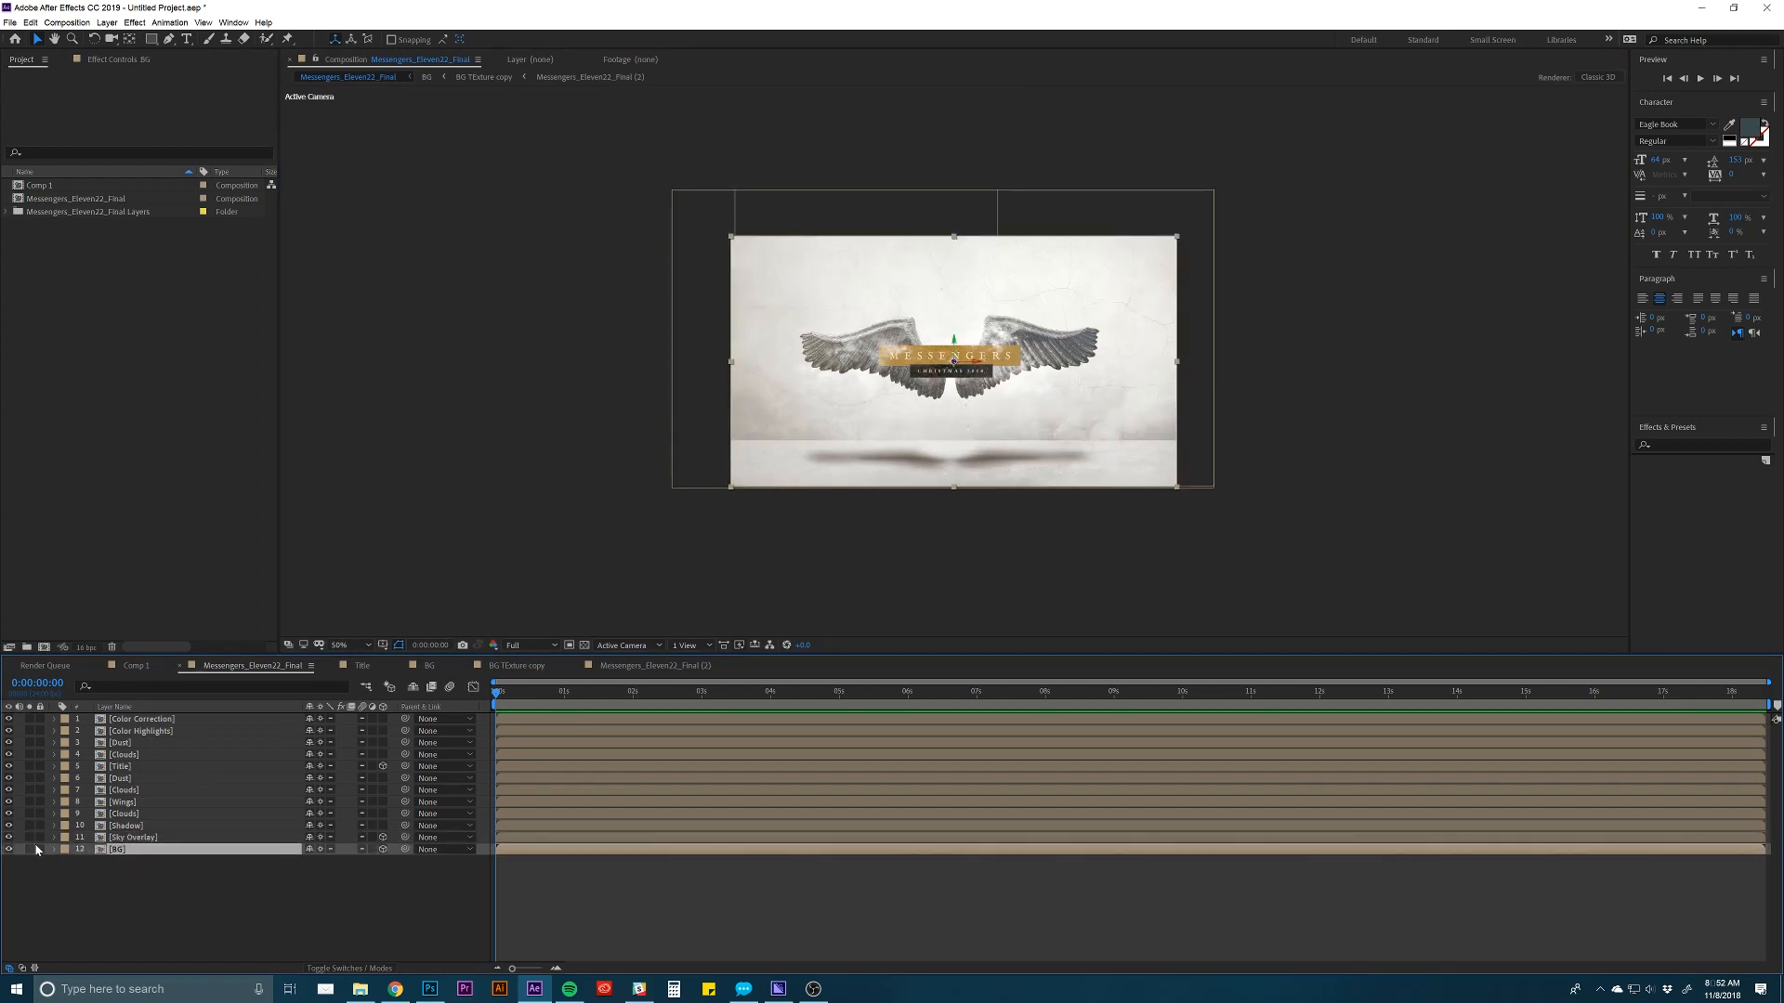
{"action": "double_click", "coordinate": [139, 850]}
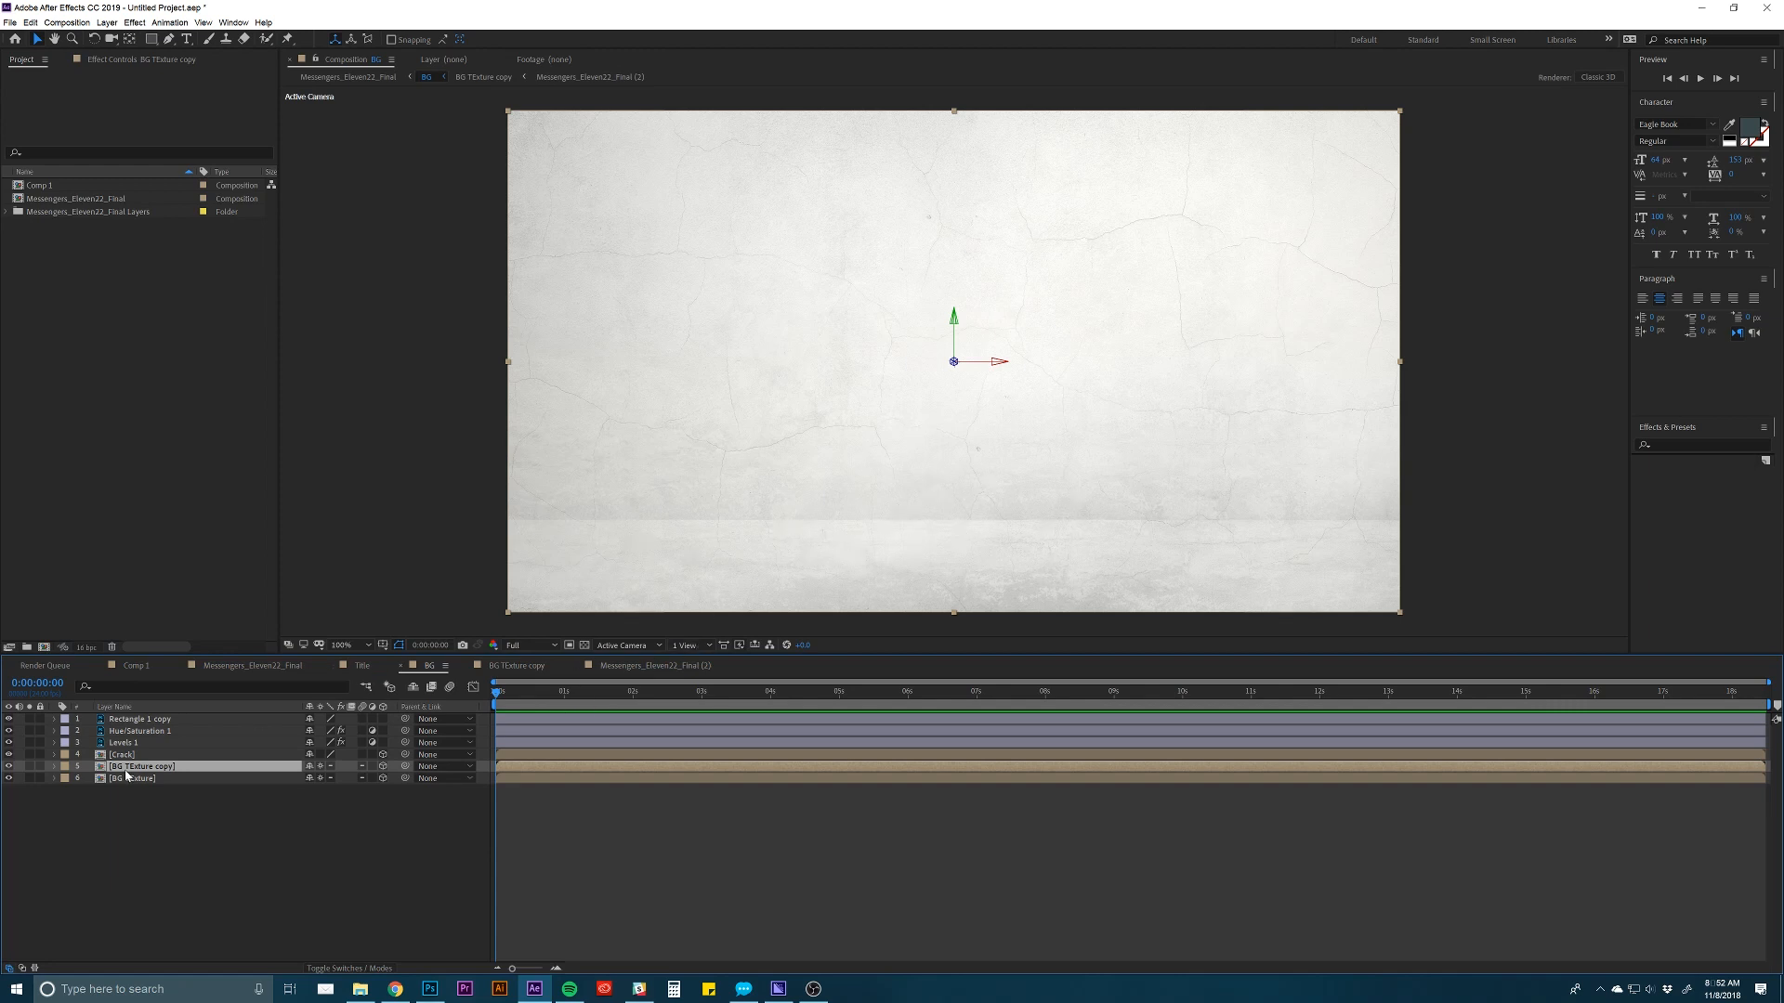
{"action": "left_click", "coordinate": [9, 767]}
{"action": "left_click", "coordinate": [8, 767]}
{"action": "key", "text": "comma"}
{"action": "key", "text": "comma"}
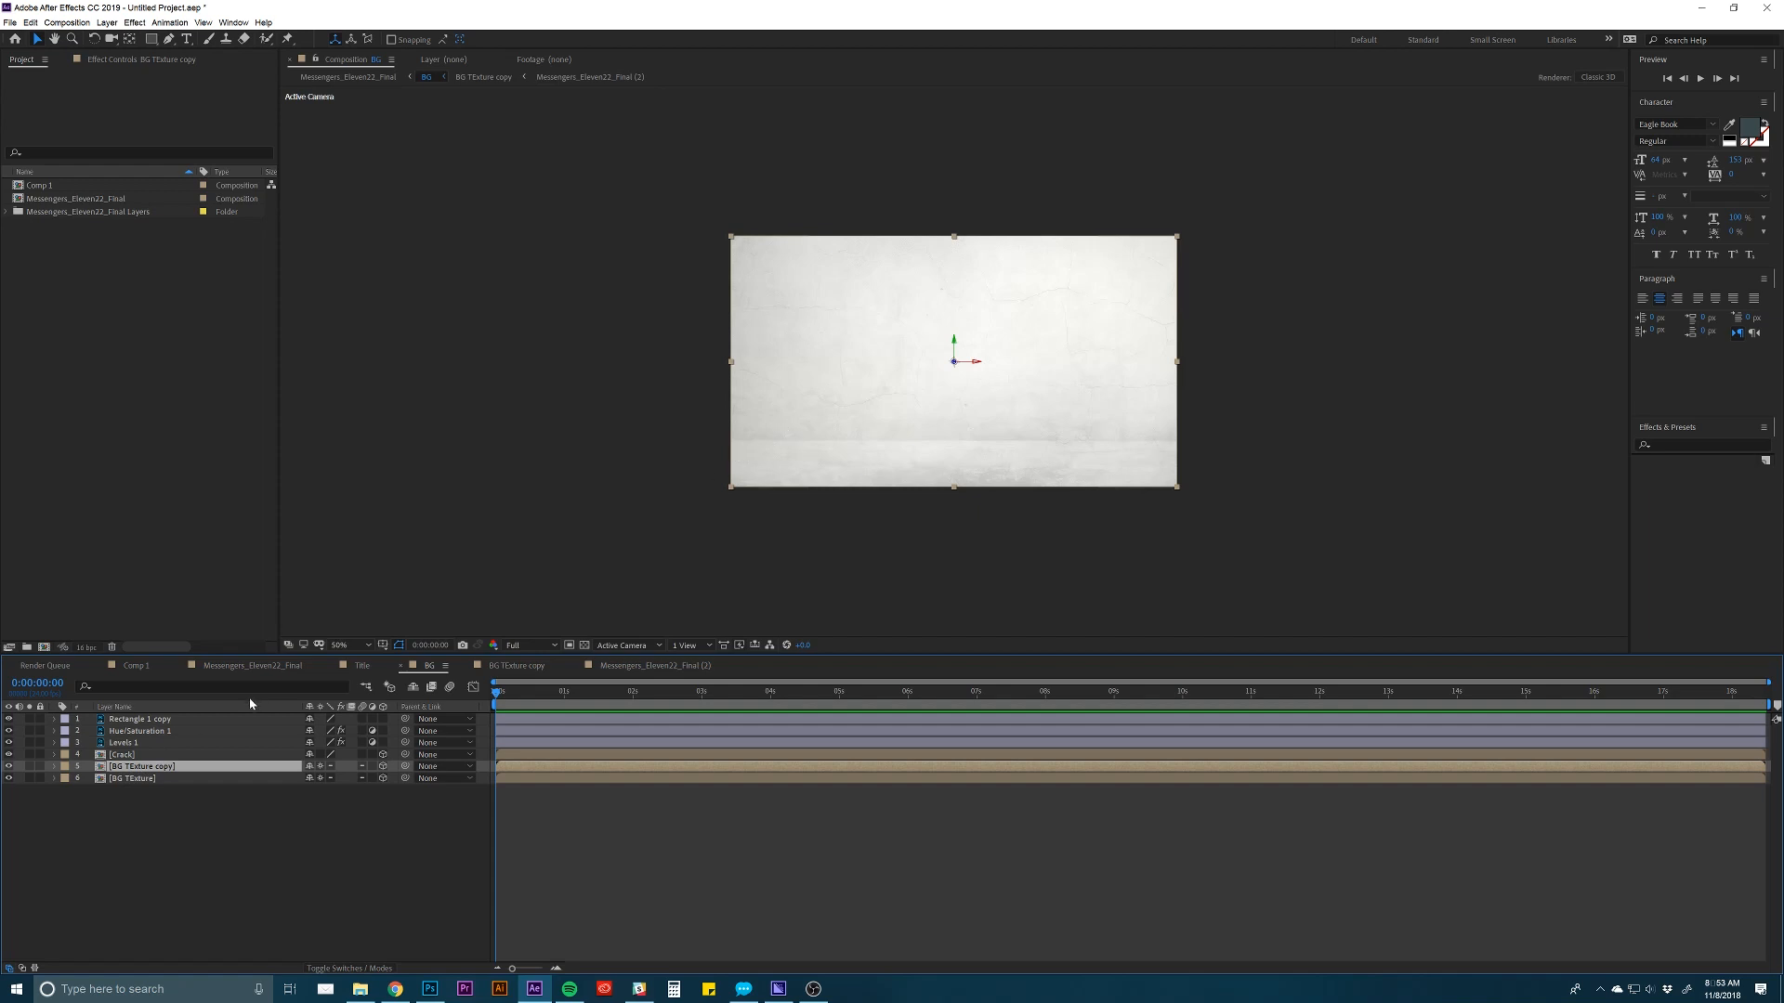
{"action": "double_click", "coordinate": [158, 767]}
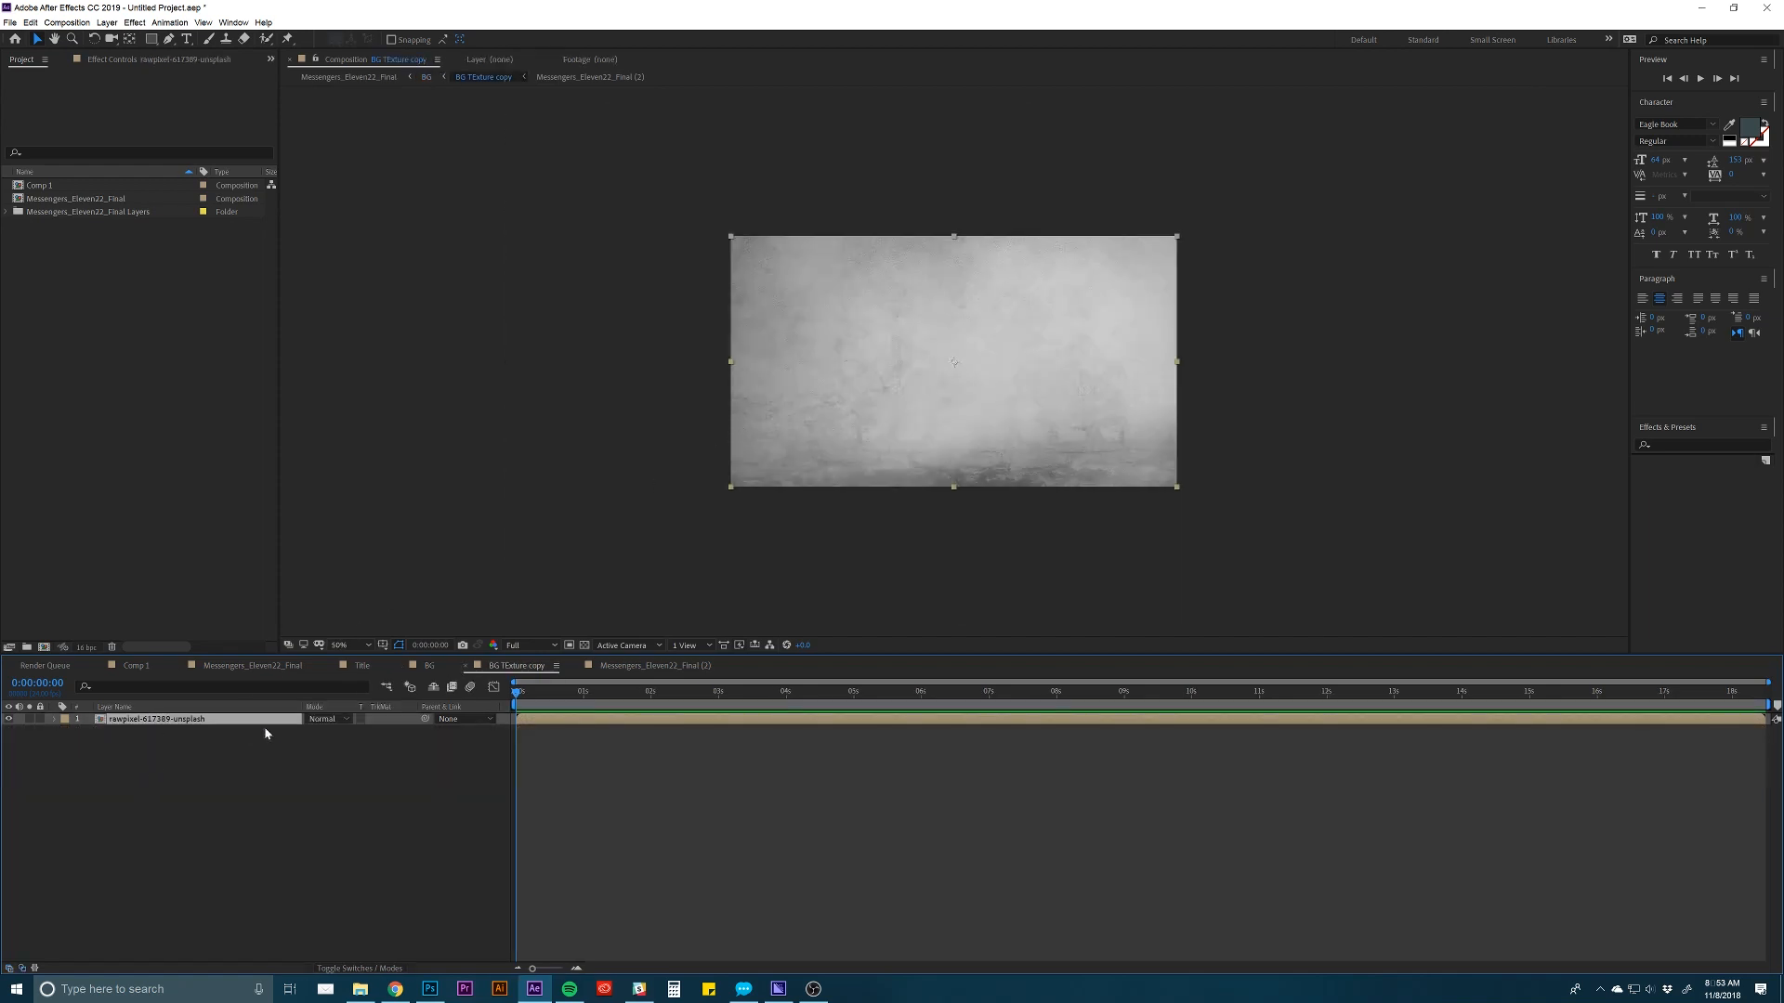
{"action": "left_click", "coordinate": [428, 668]}
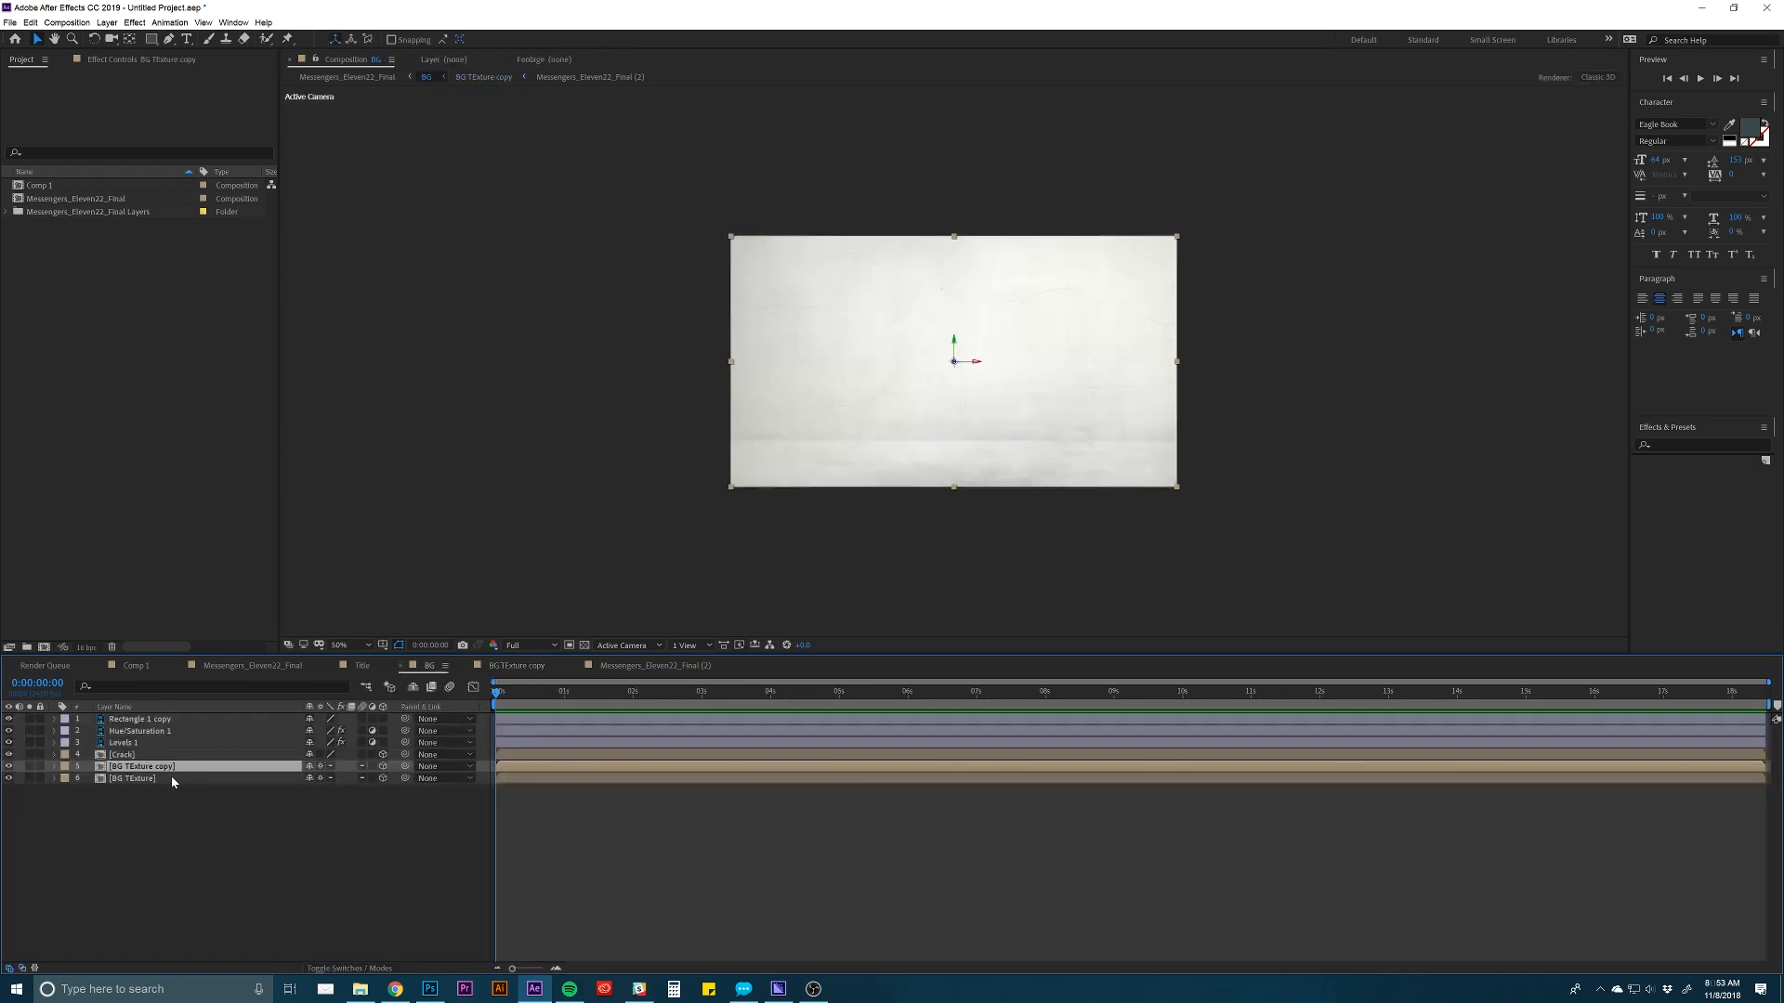
In the BG TExture composition, scale the rawpixel image layer to 125% and shift it down to move its floor edge out of frame.
{"action": "left_click", "coordinate": [168, 778]}
{"action": "double_click", "coordinate": [165, 778]}
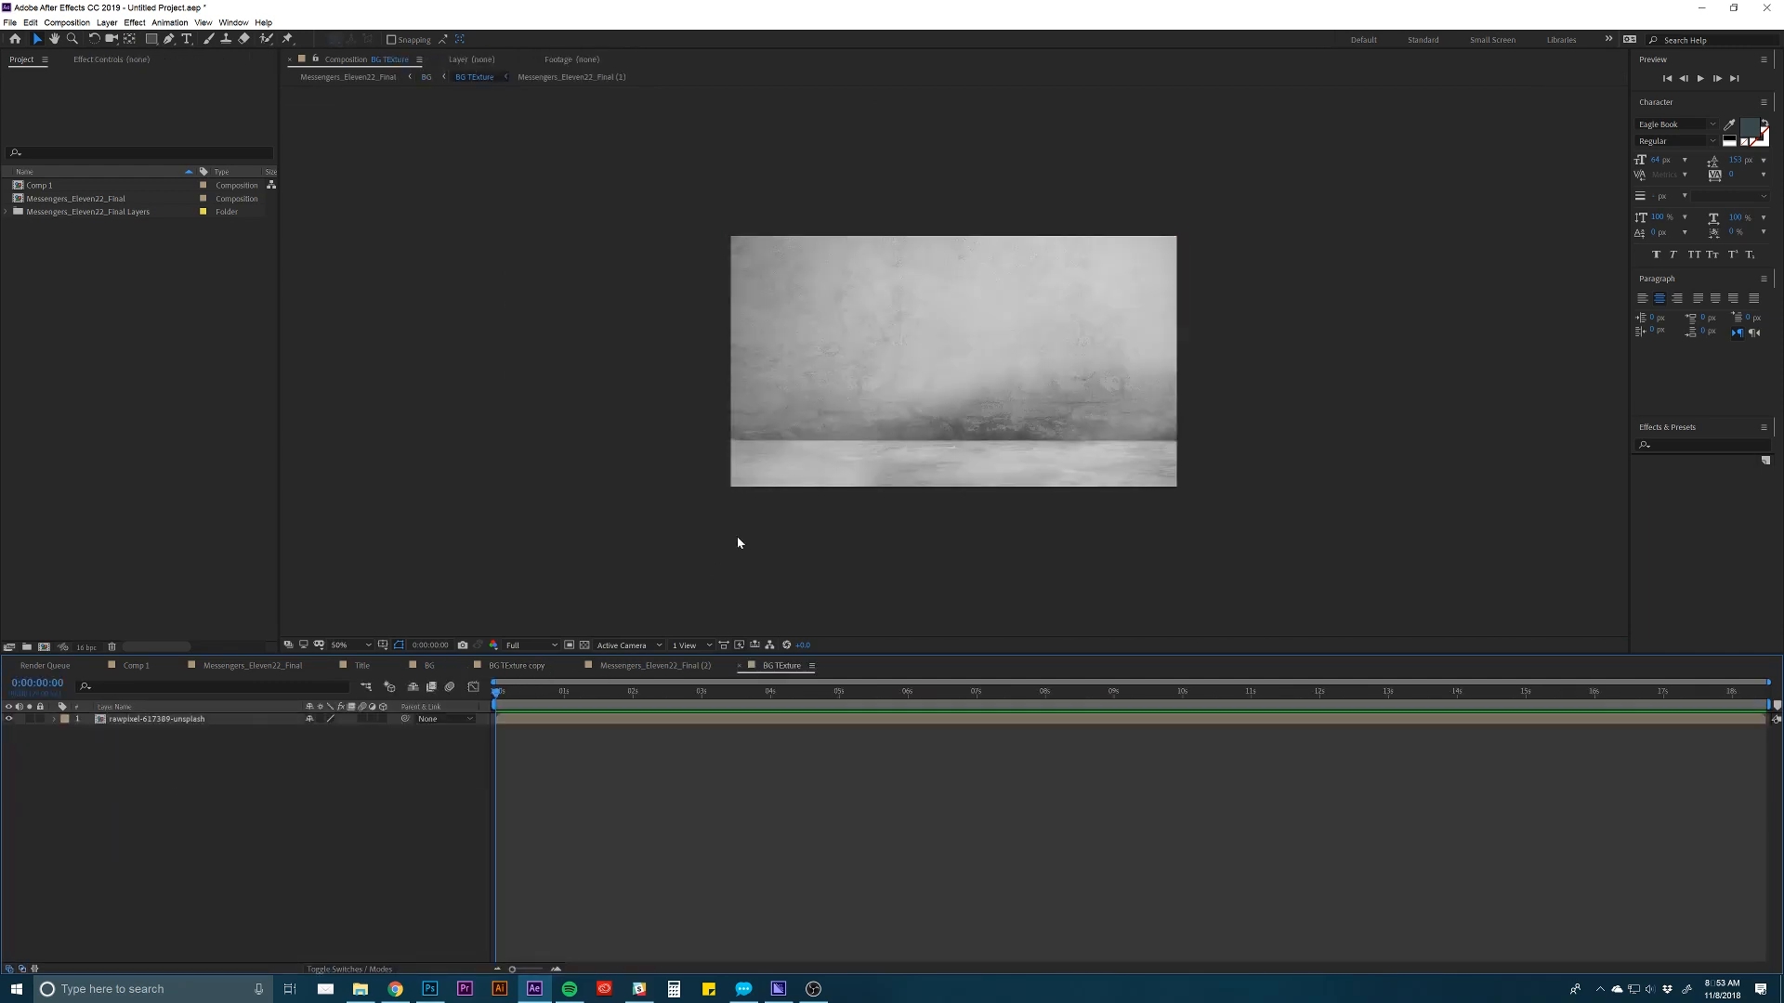
{"action": "left_click", "coordinate": [513, 722]}
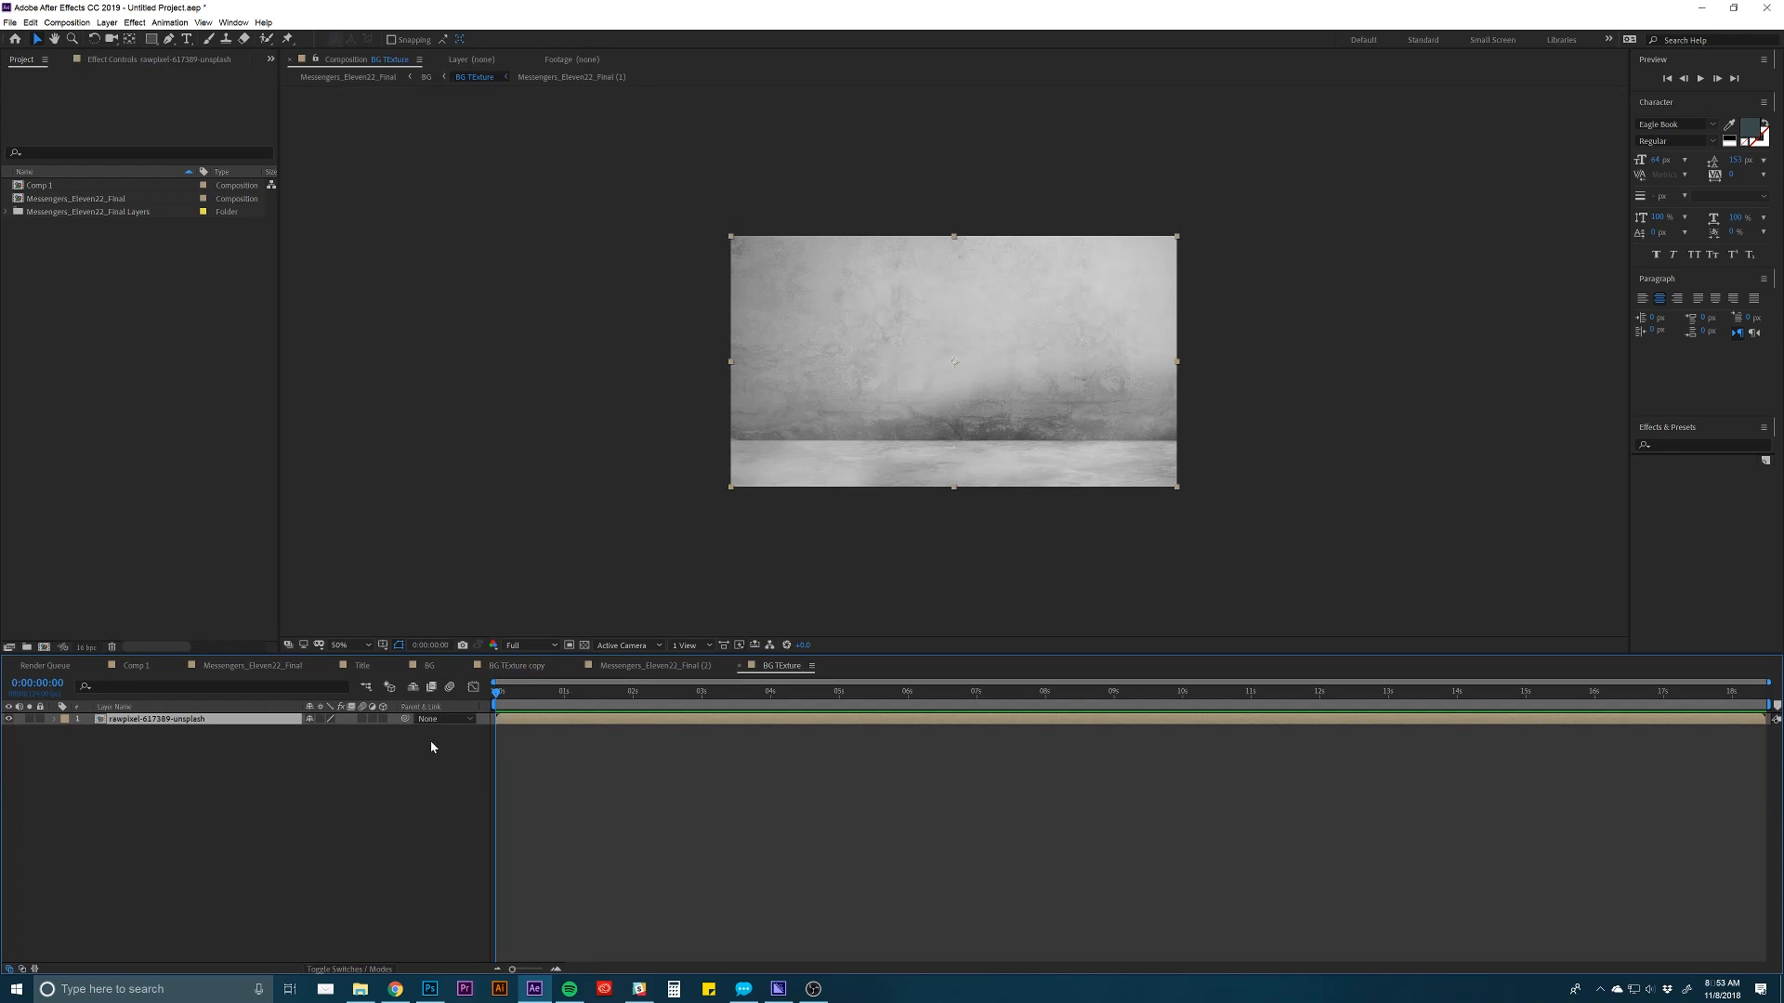
{"action": "key", "text": "s"}
{"action": "left_click_drag", "start_coordinate": [342, 731], "coordinate": [352, 733]}
{"action": "left_click_drag", "start_coordinate": [767, 469], "coordinate": [780, 504]}
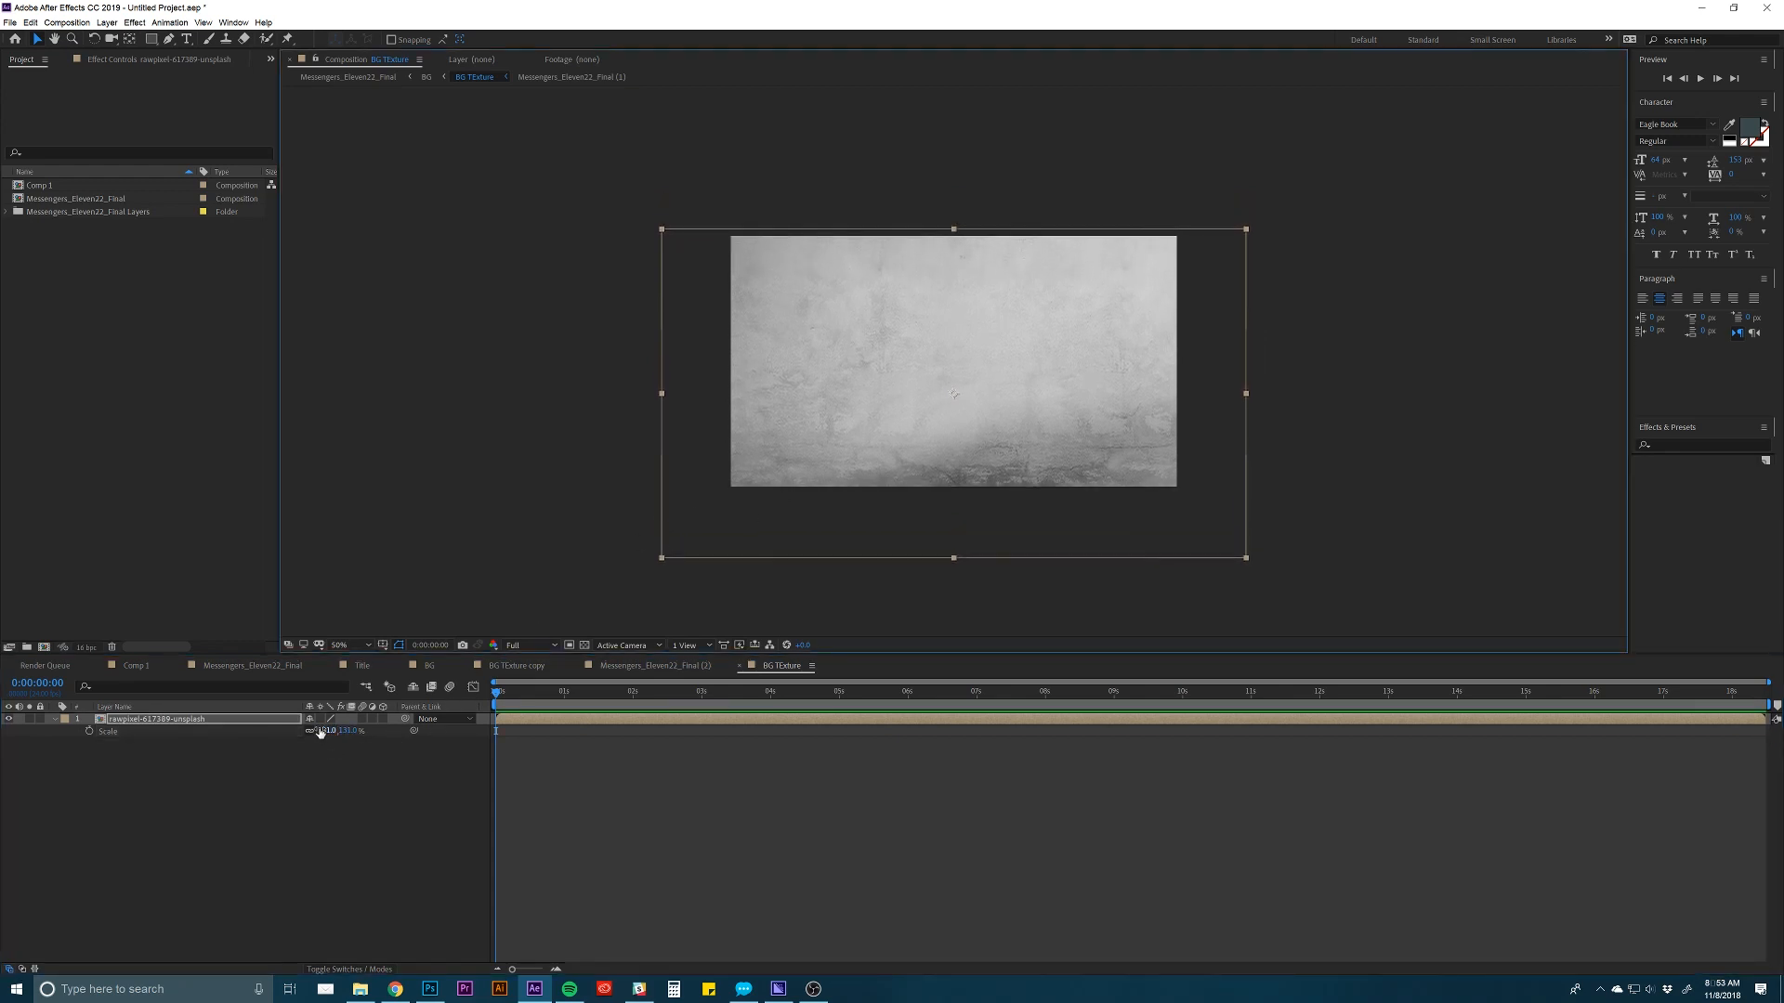
{"action": "left_click_drag", "start_coordinate": [320, 733], "coordinate": [310, 732]}
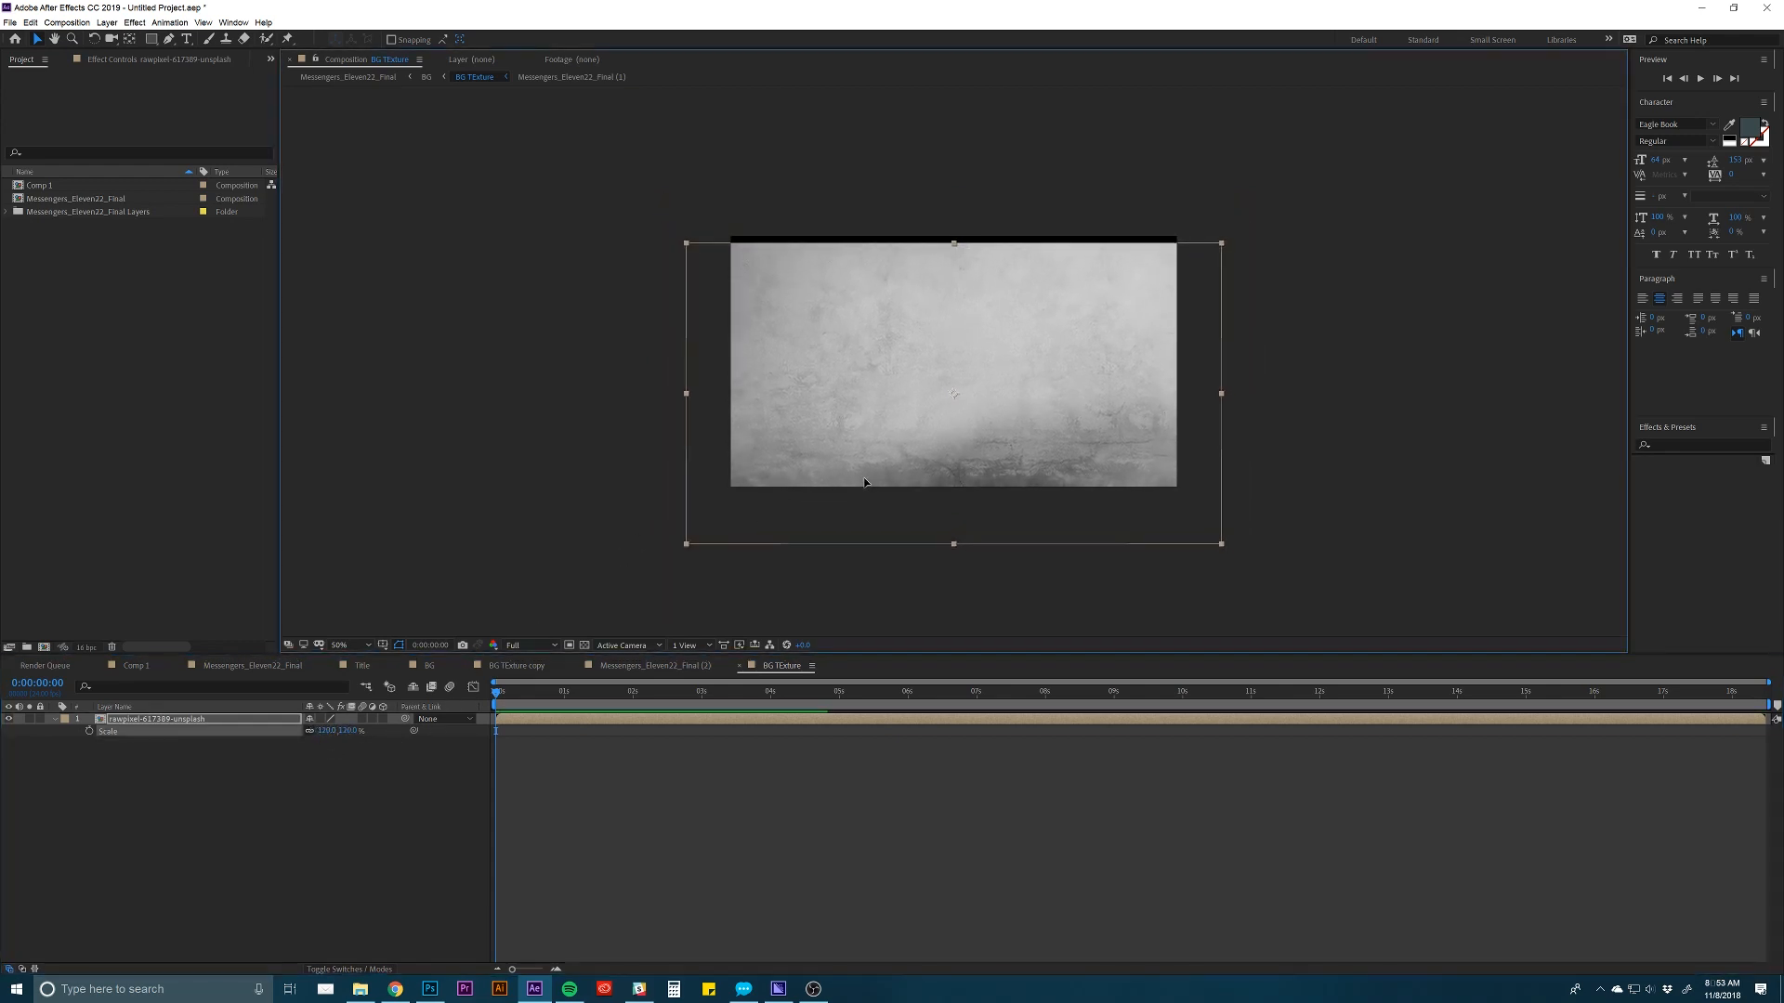
{"action": "left_click_drag", "start_coordinate": [864, 482], "coordinate": [864, 477]}
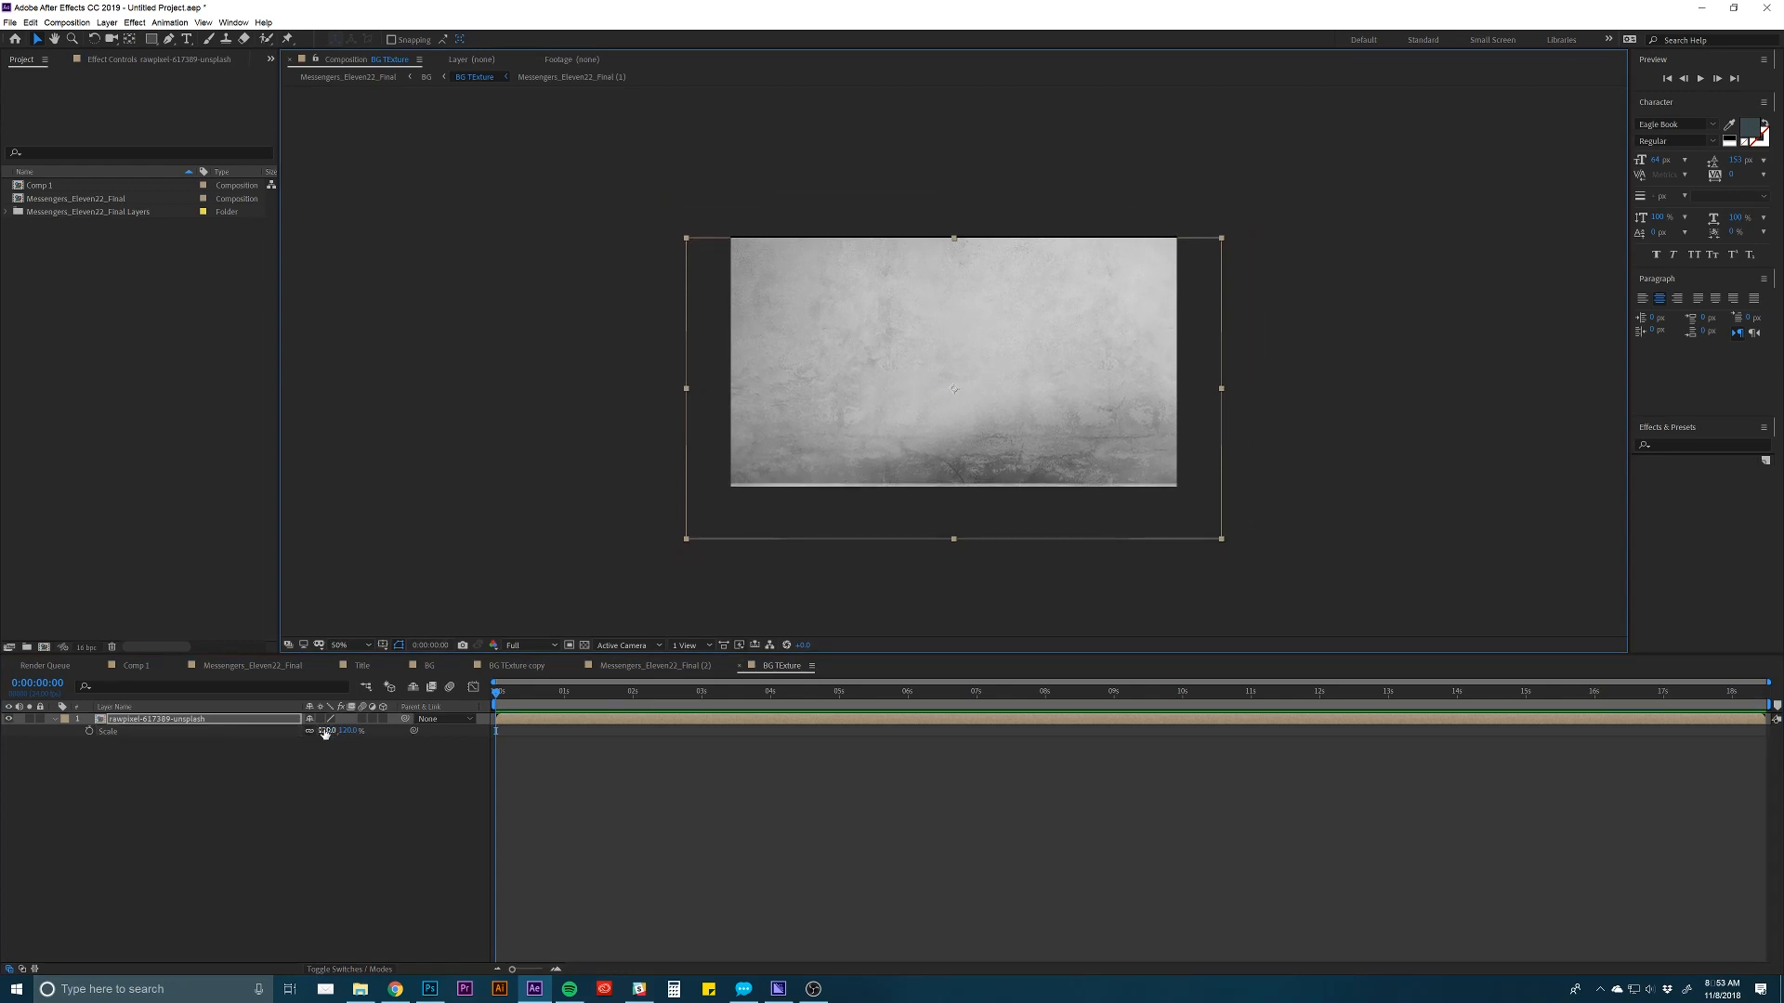
{"action": "left_click_drag", "start_coordinate": [325, 733], "coordinate": [329, 733]}
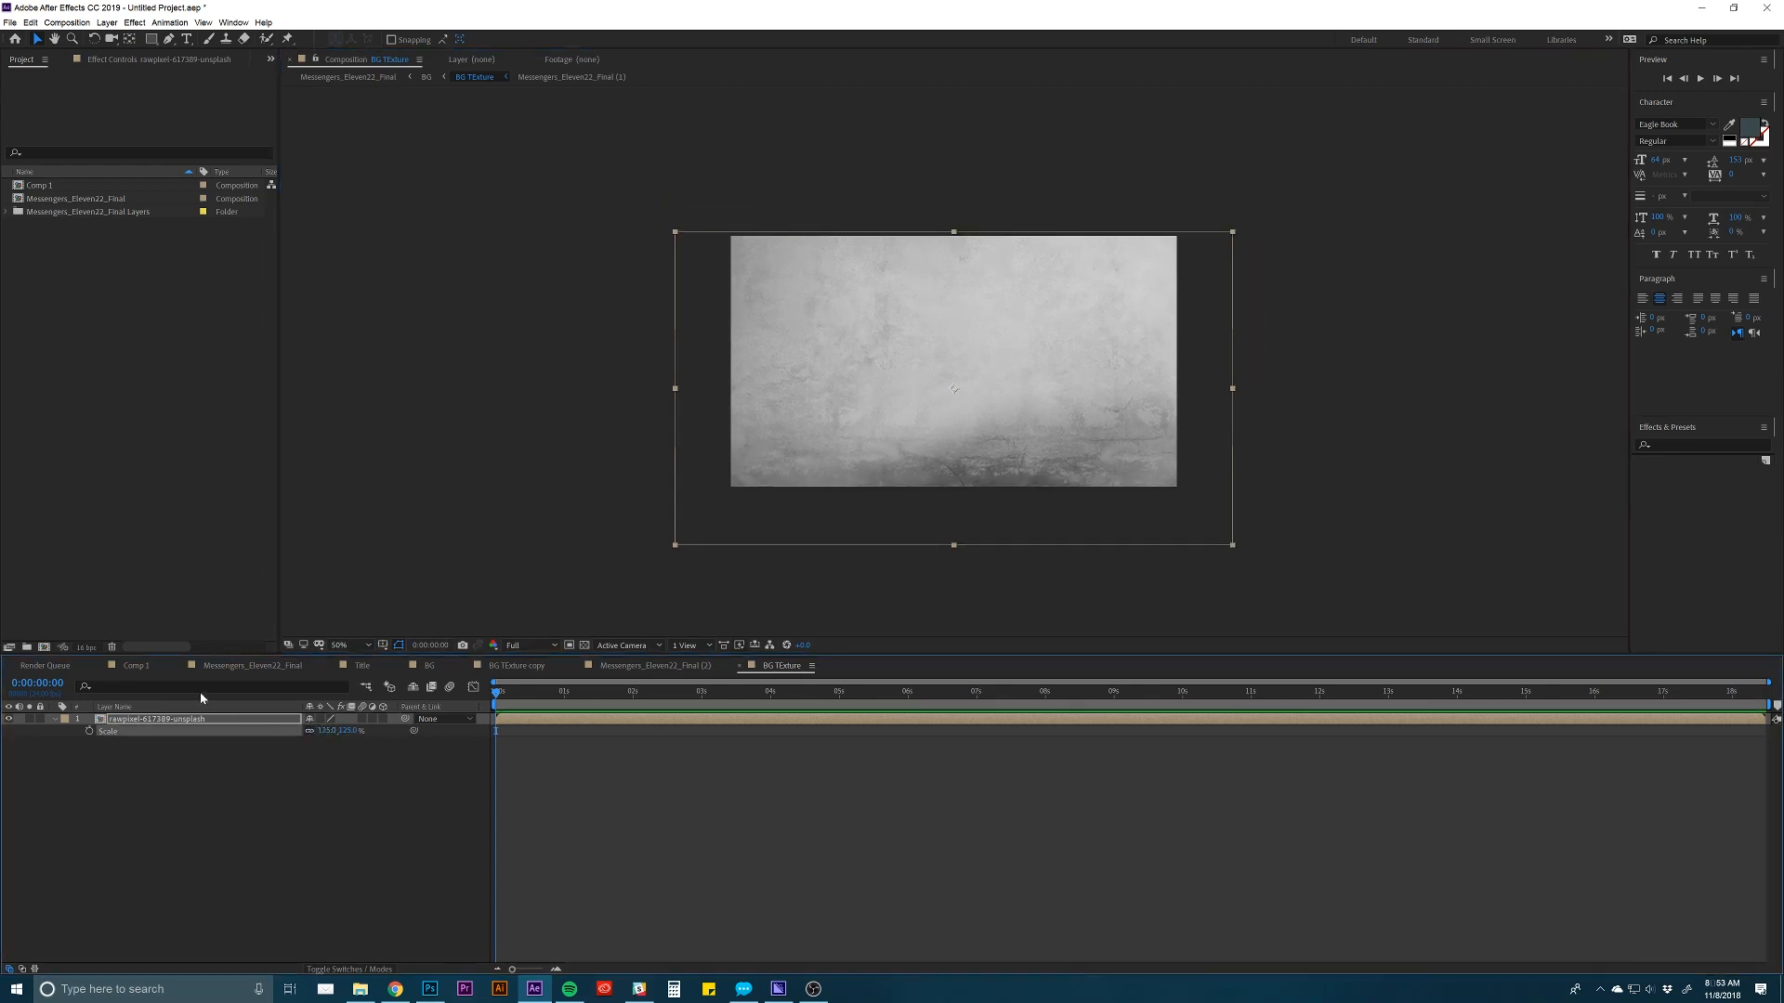
Return to the Messengers_Eleven22_Final composition and hide the Sky Overlay layer.
{"action": "left_click", "coordinate": [246, 666]}
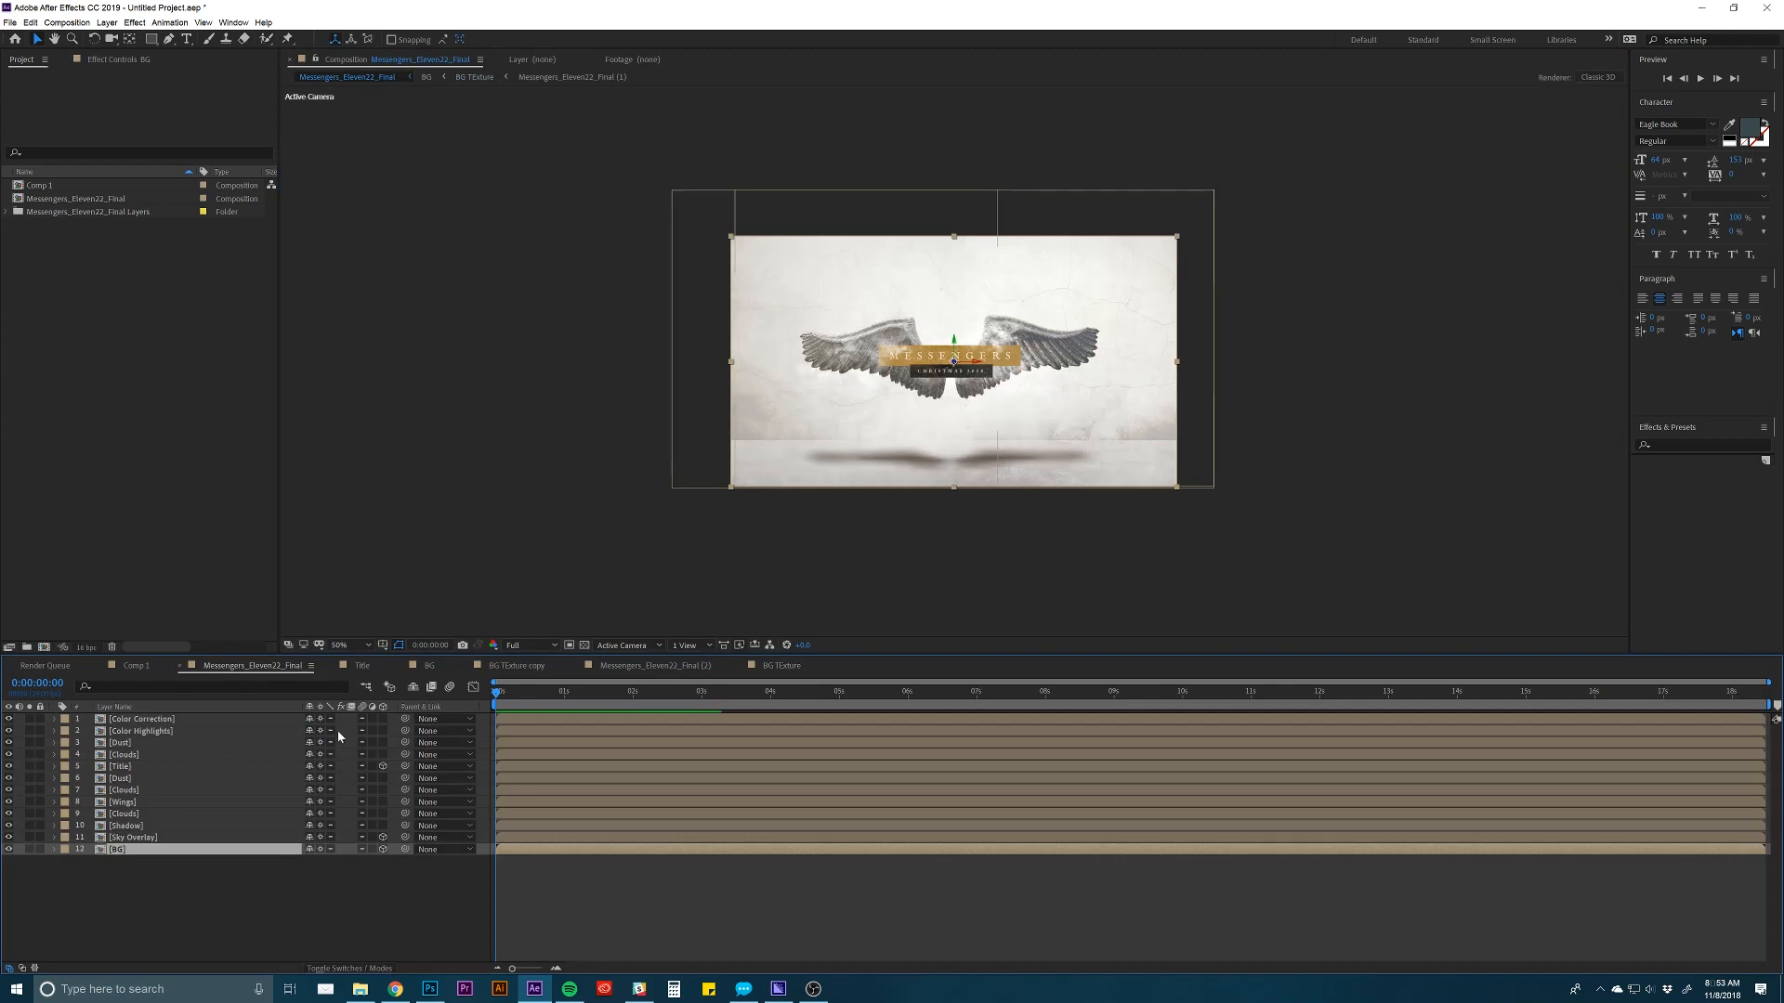
{"action": "left_click", "coordinate": [131, 838]}
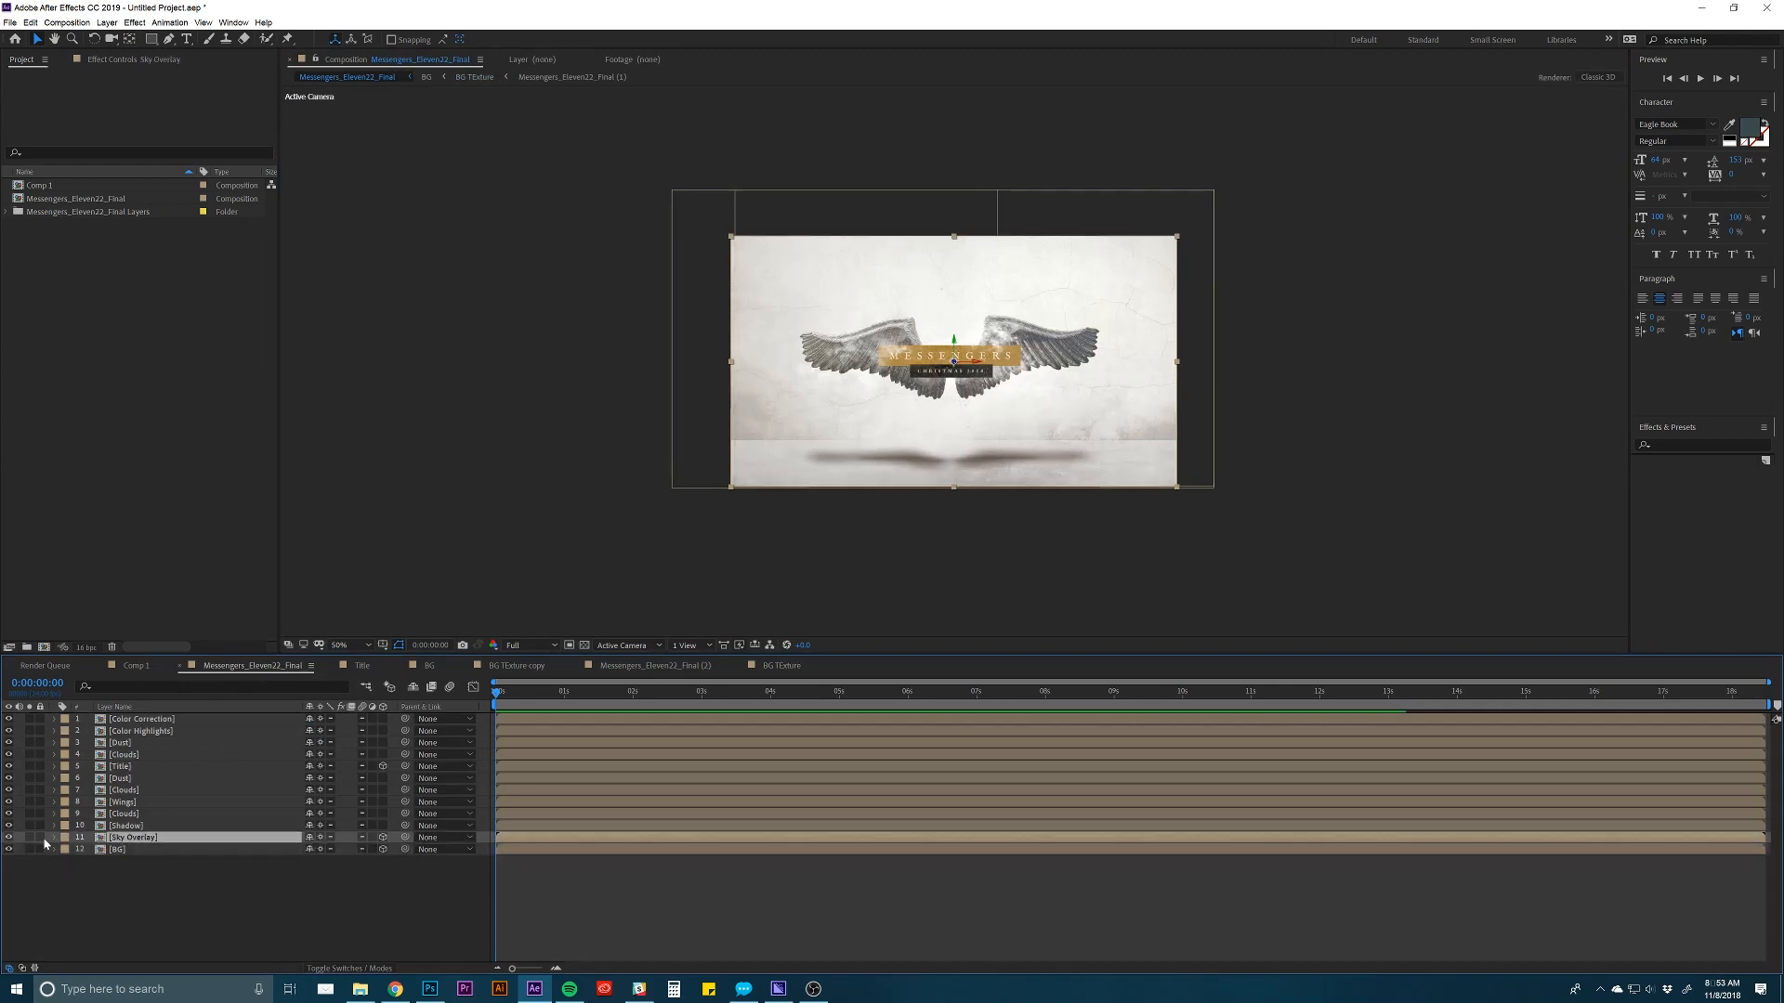
{"action": "left_click", "coordinate": [8, 838]}
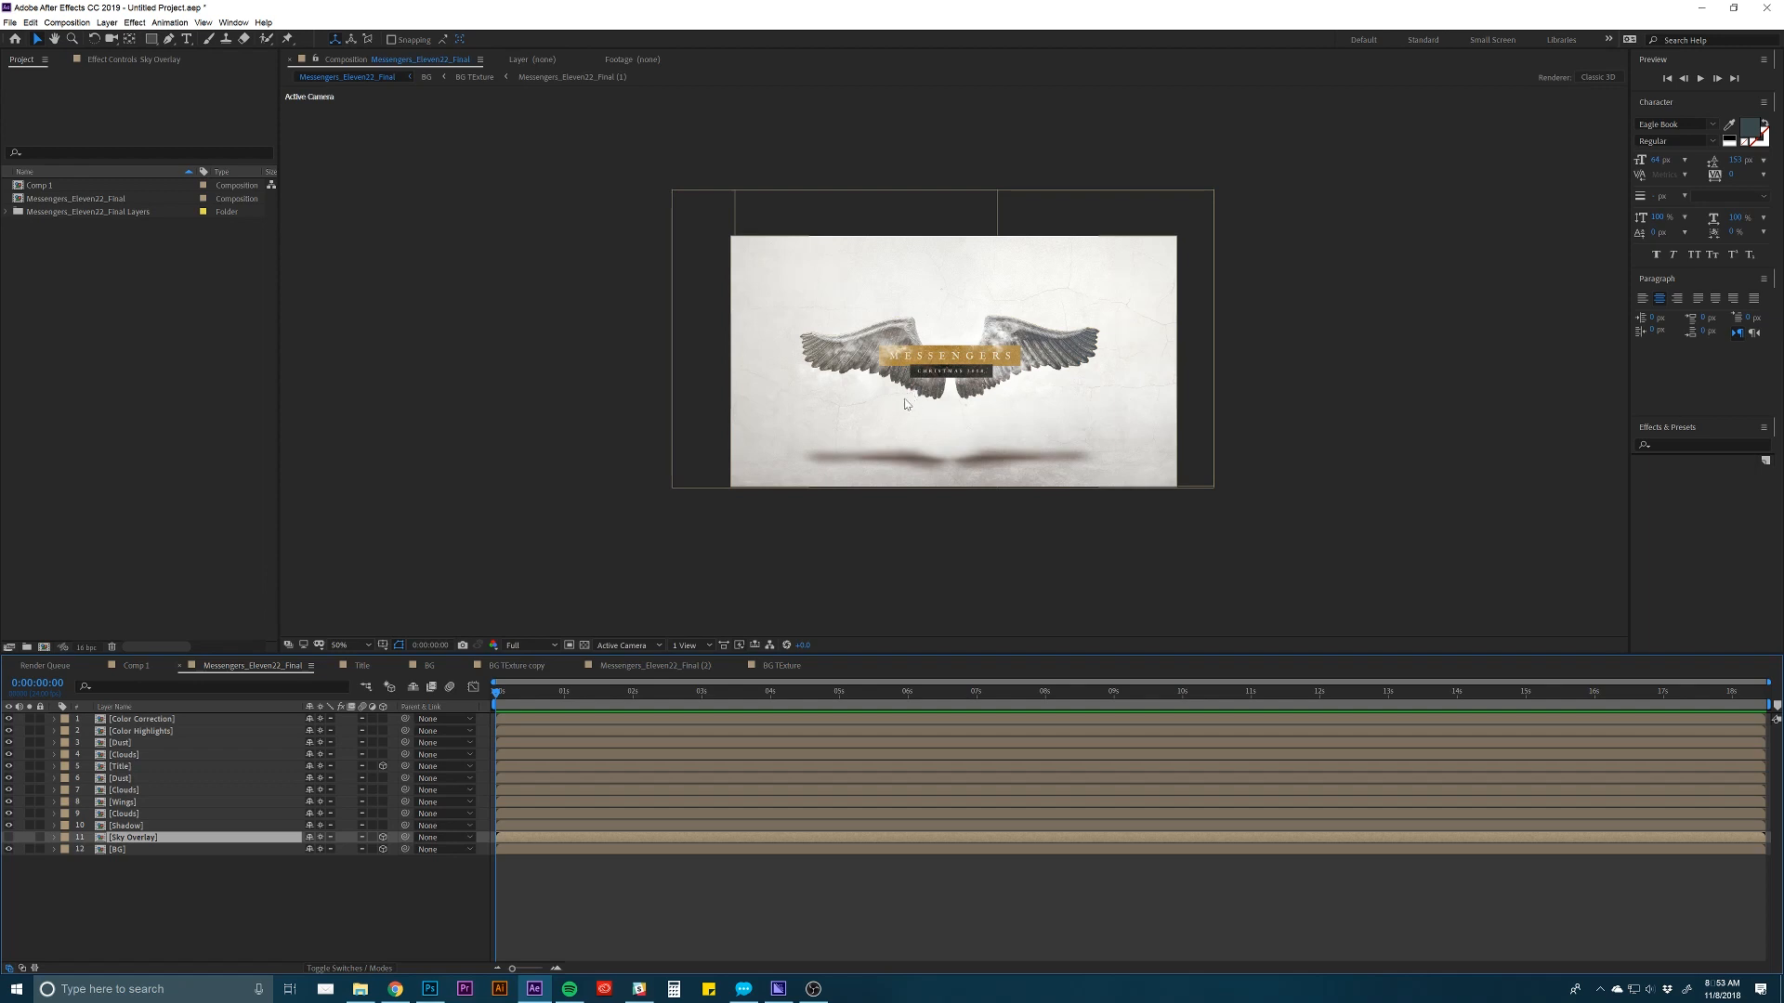
Duplicate the BG layer and rotate the copy about its X axis until it lies flat like a floor.
{"action": "left_click", "coordinate": [119, 849]}
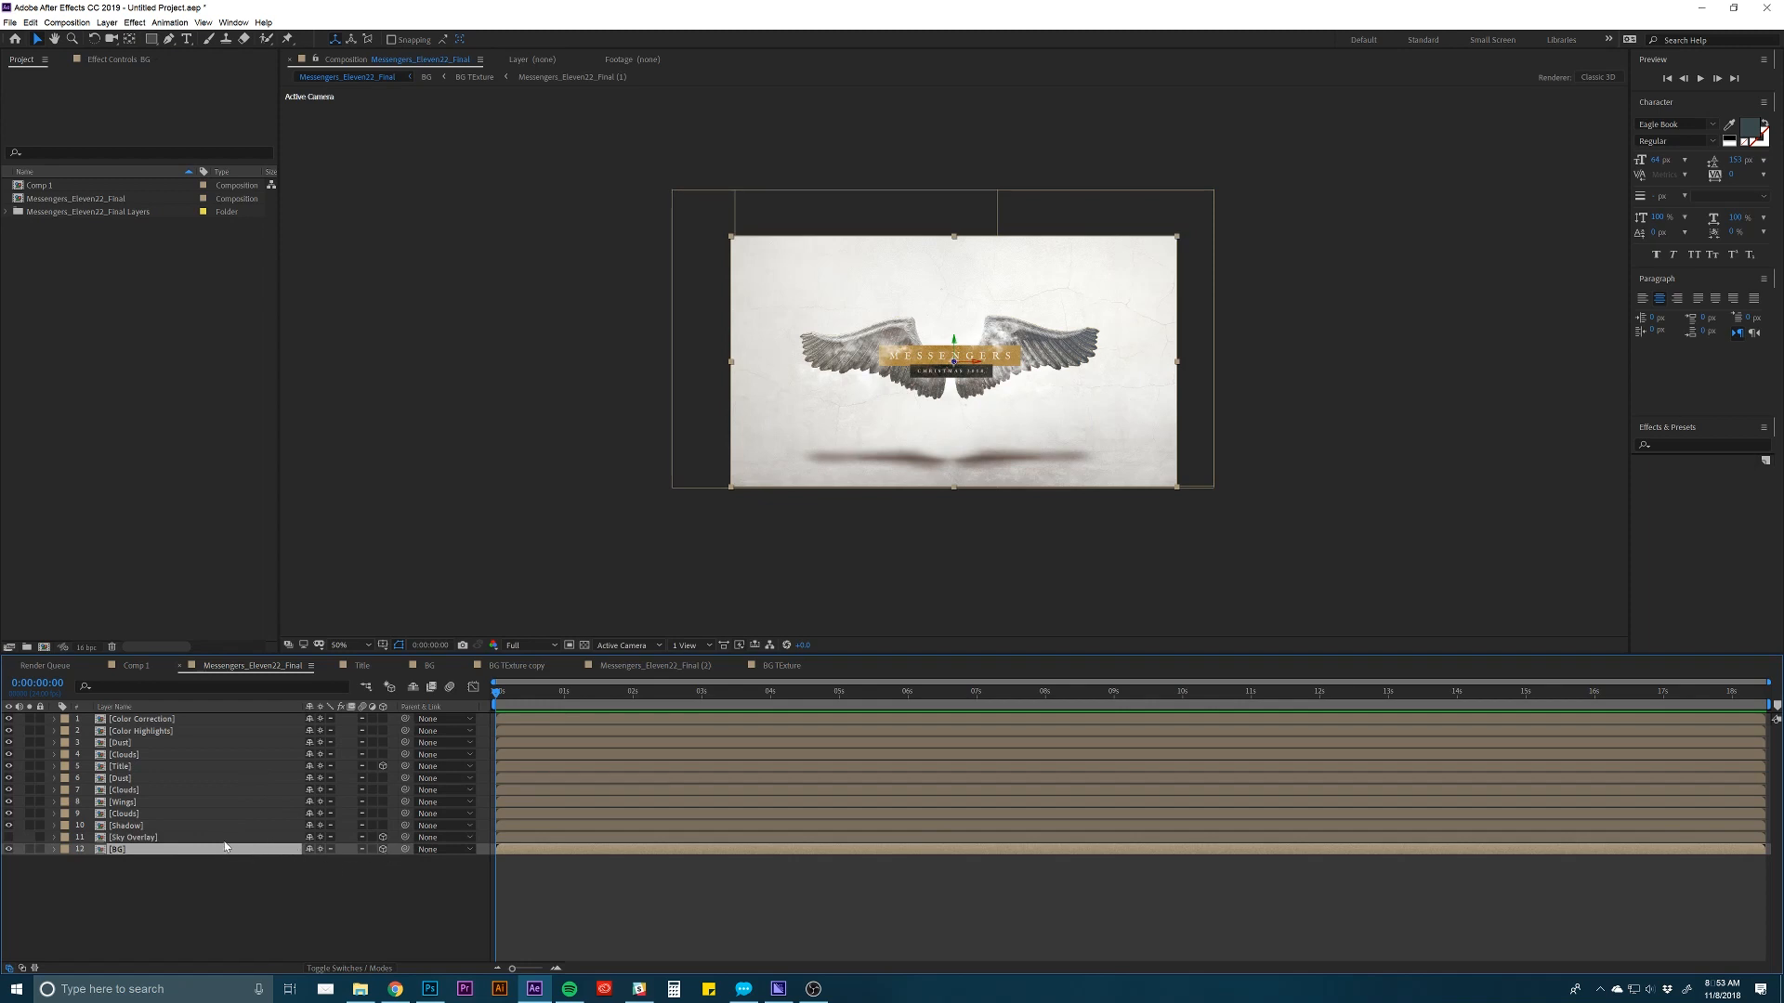
{"action": "key", "text": "ctrl+d"}
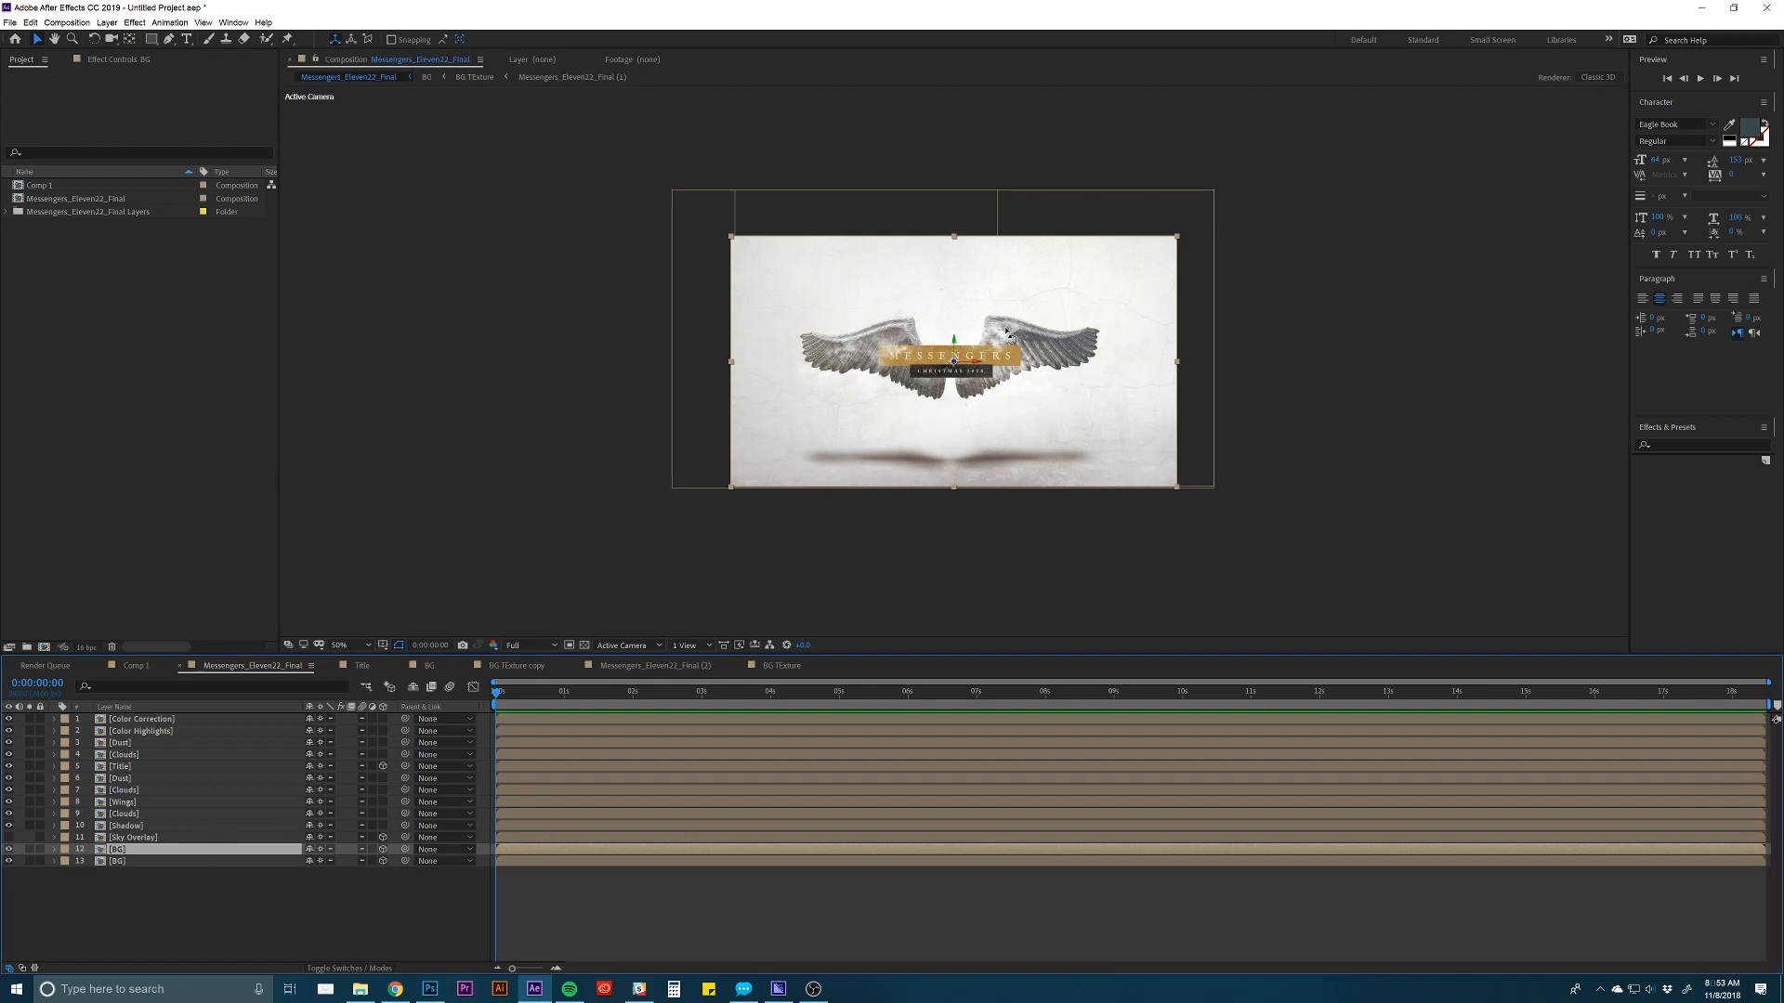
{"action": "key", "text": "w"}
{"action": "key", "text": "period"}
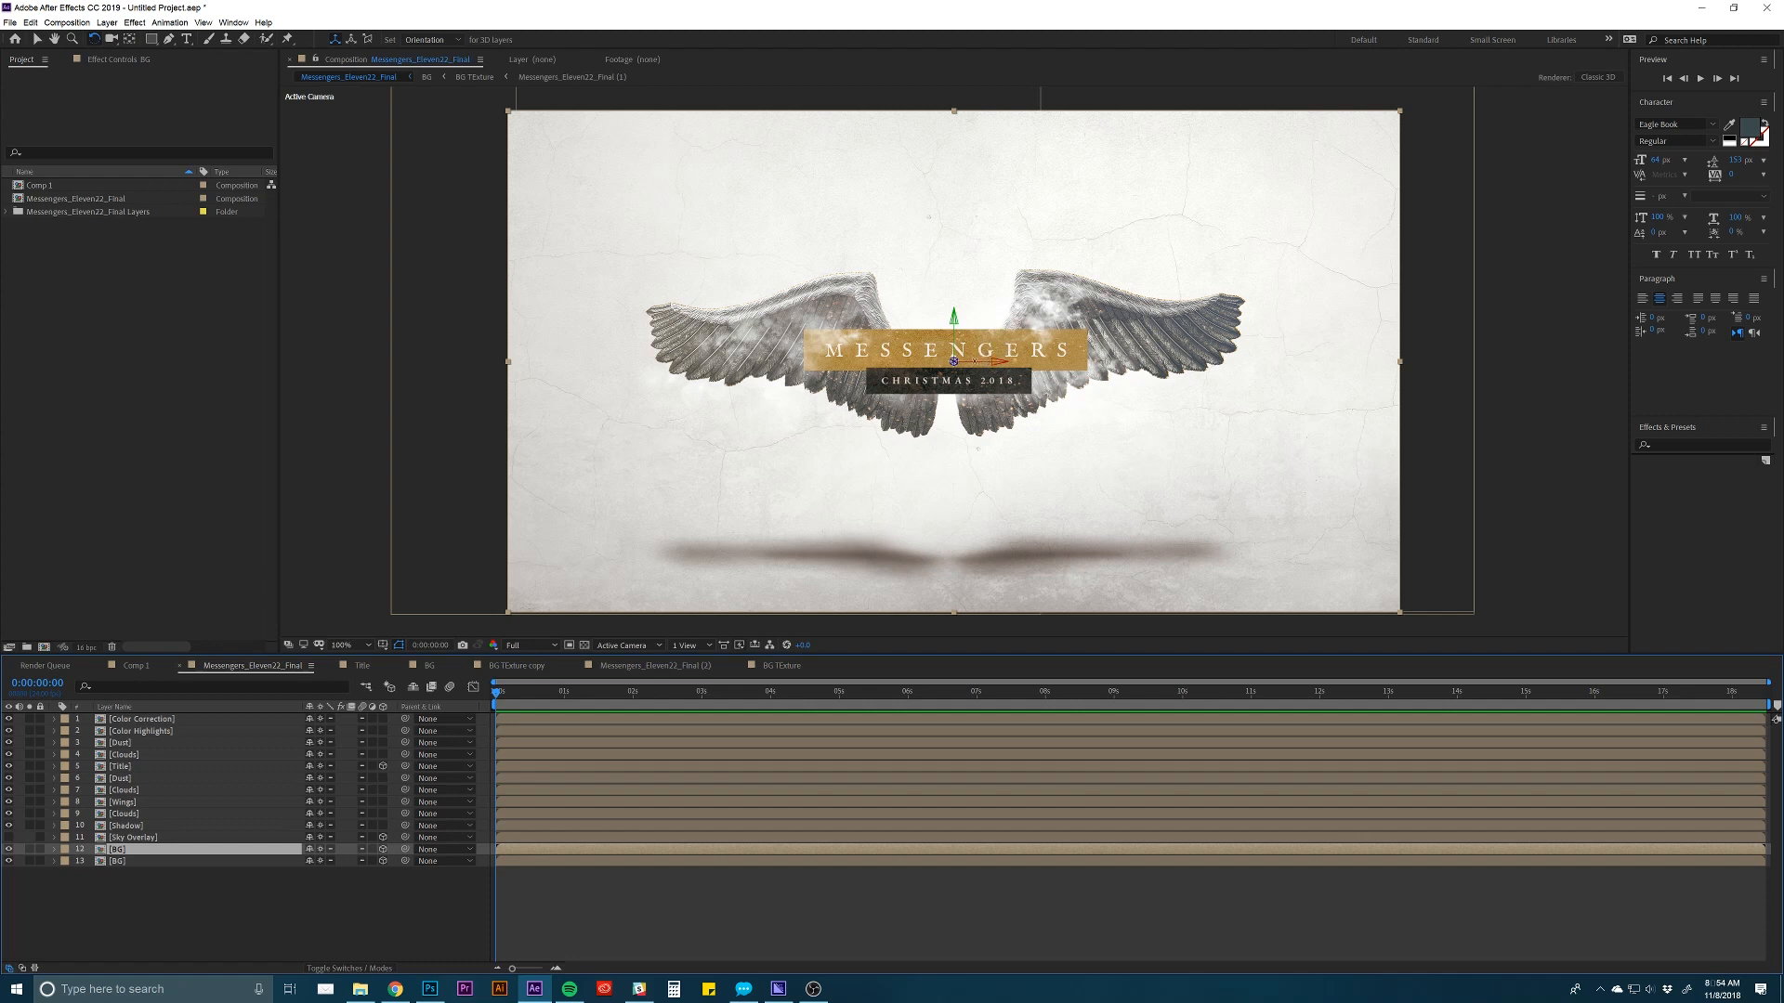
{"action": "left_click_drag", "start_coordinate": [973, 360], "coordinate": [978, 326]}
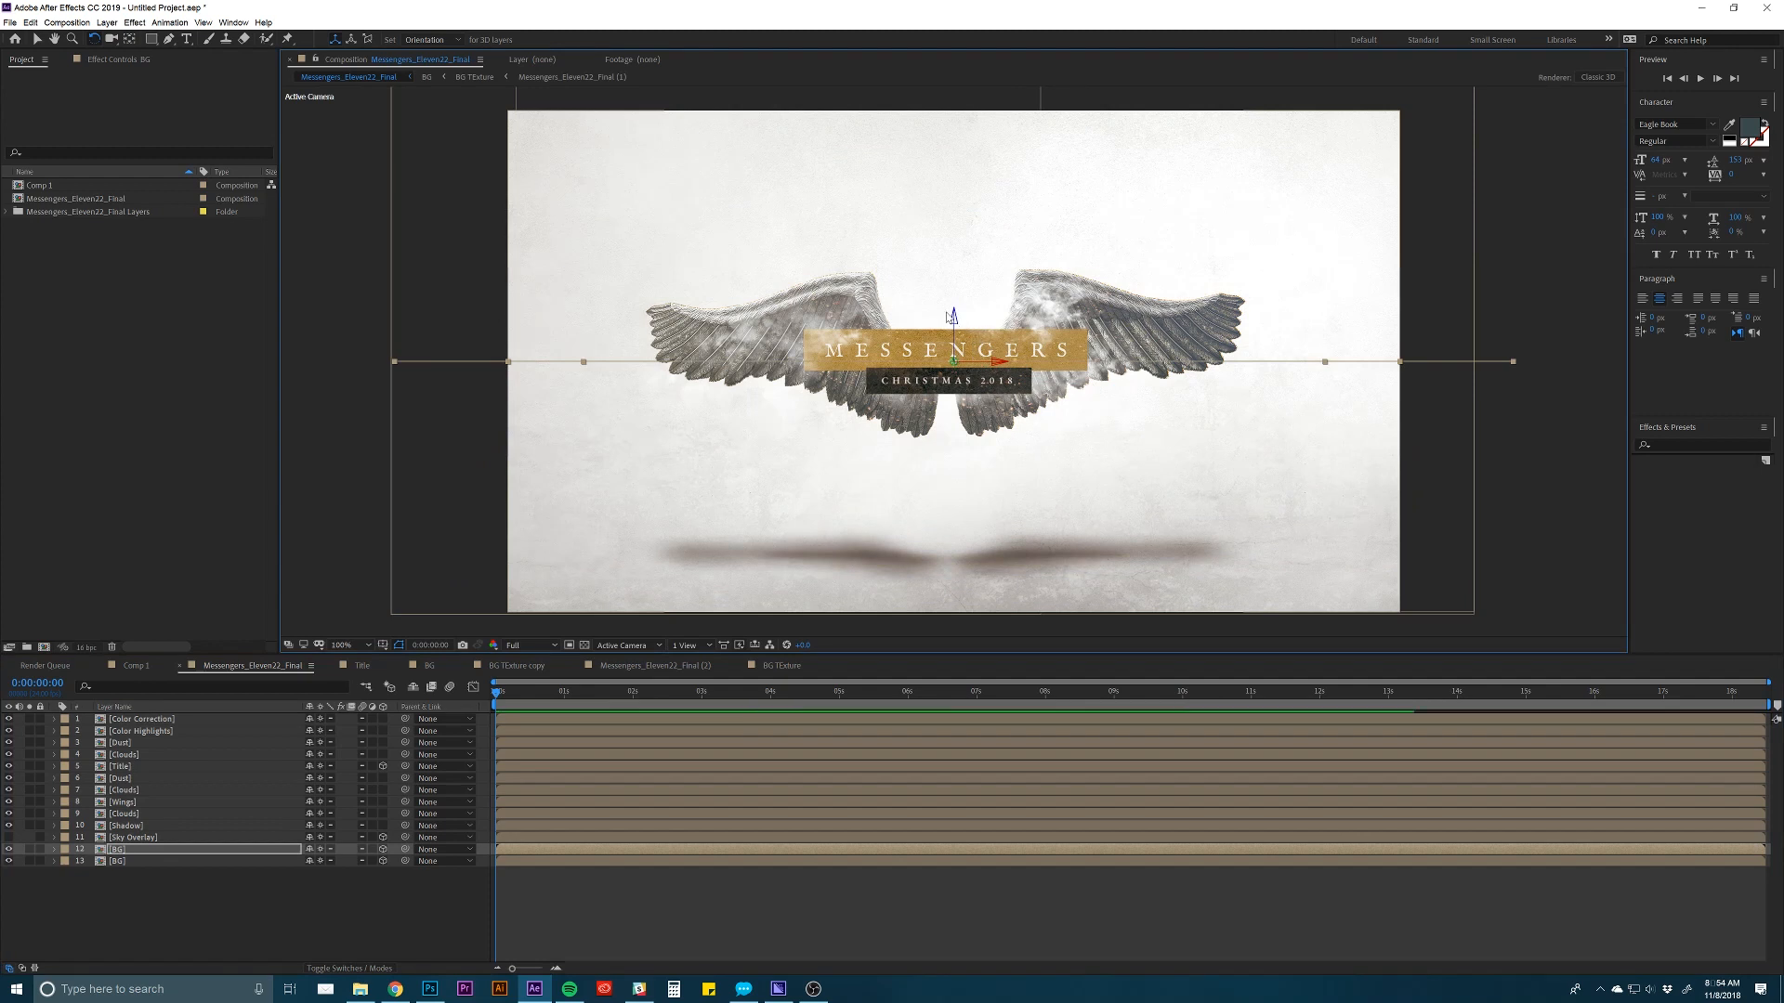
Move the flat BG copy down to the bottom of the frame and scale it to 128%.
{"action": "key", "text": "v"}
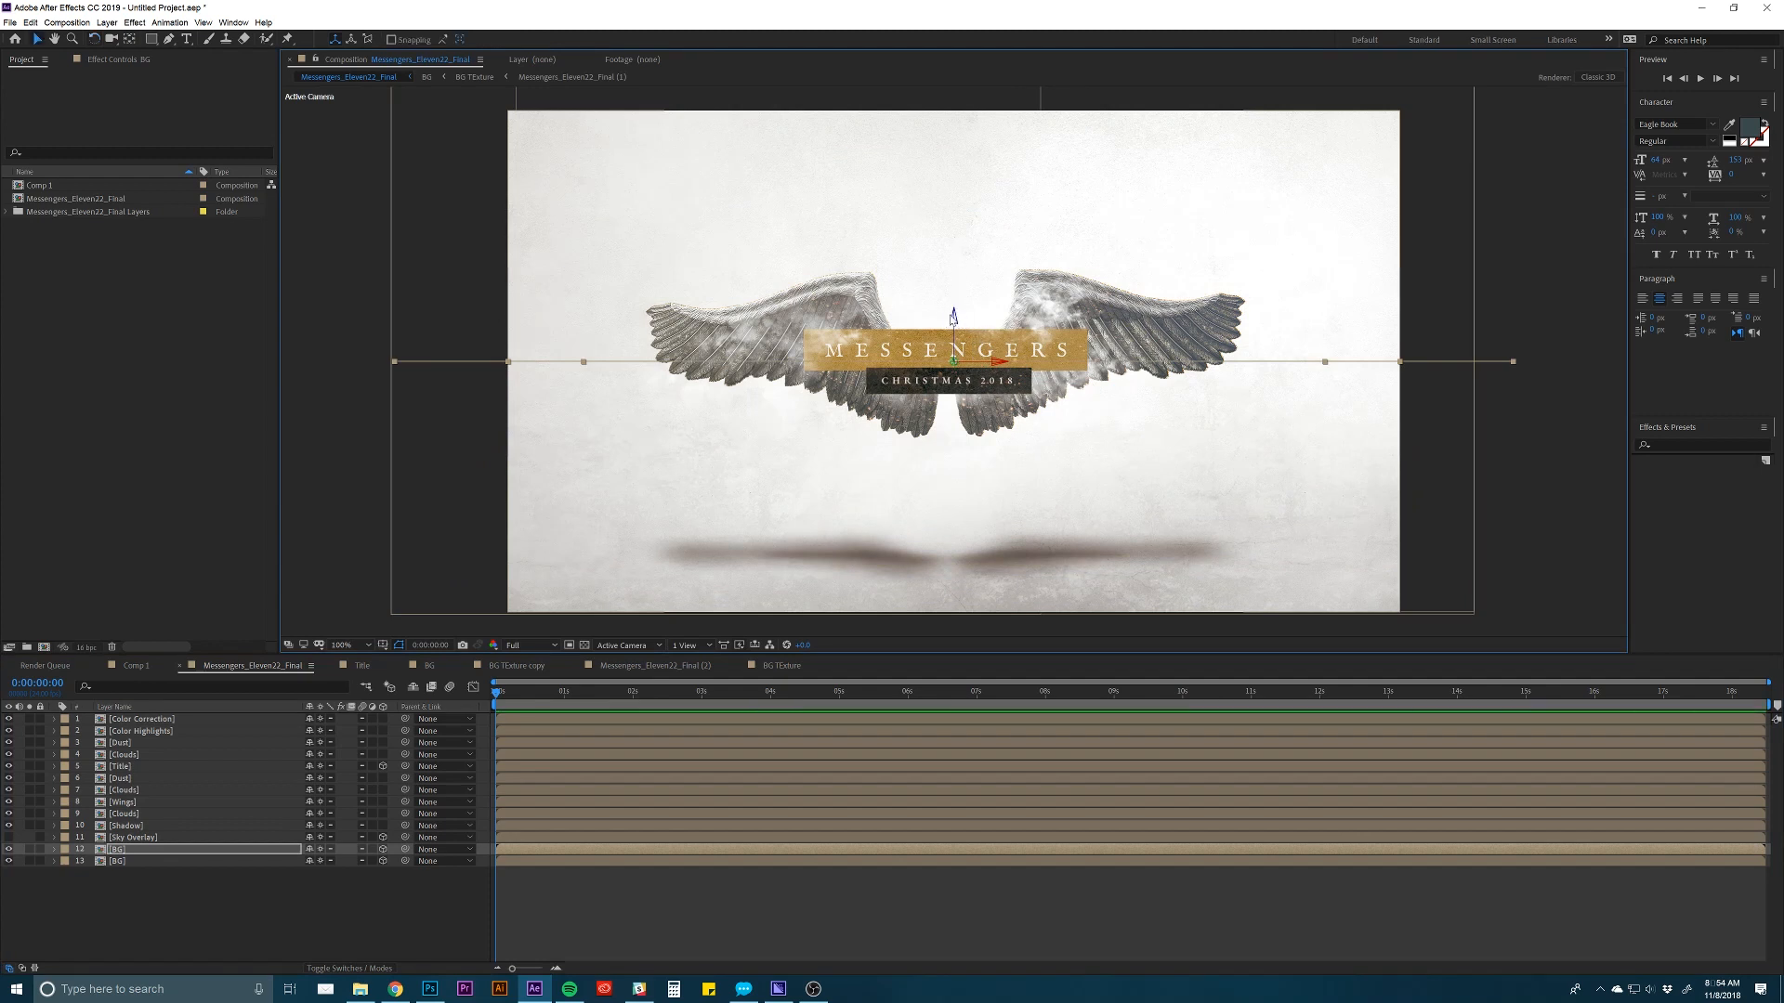
{"action": "left_click_drag", "start_coordinate": [953, 320], "coordinate": [959, 524]}
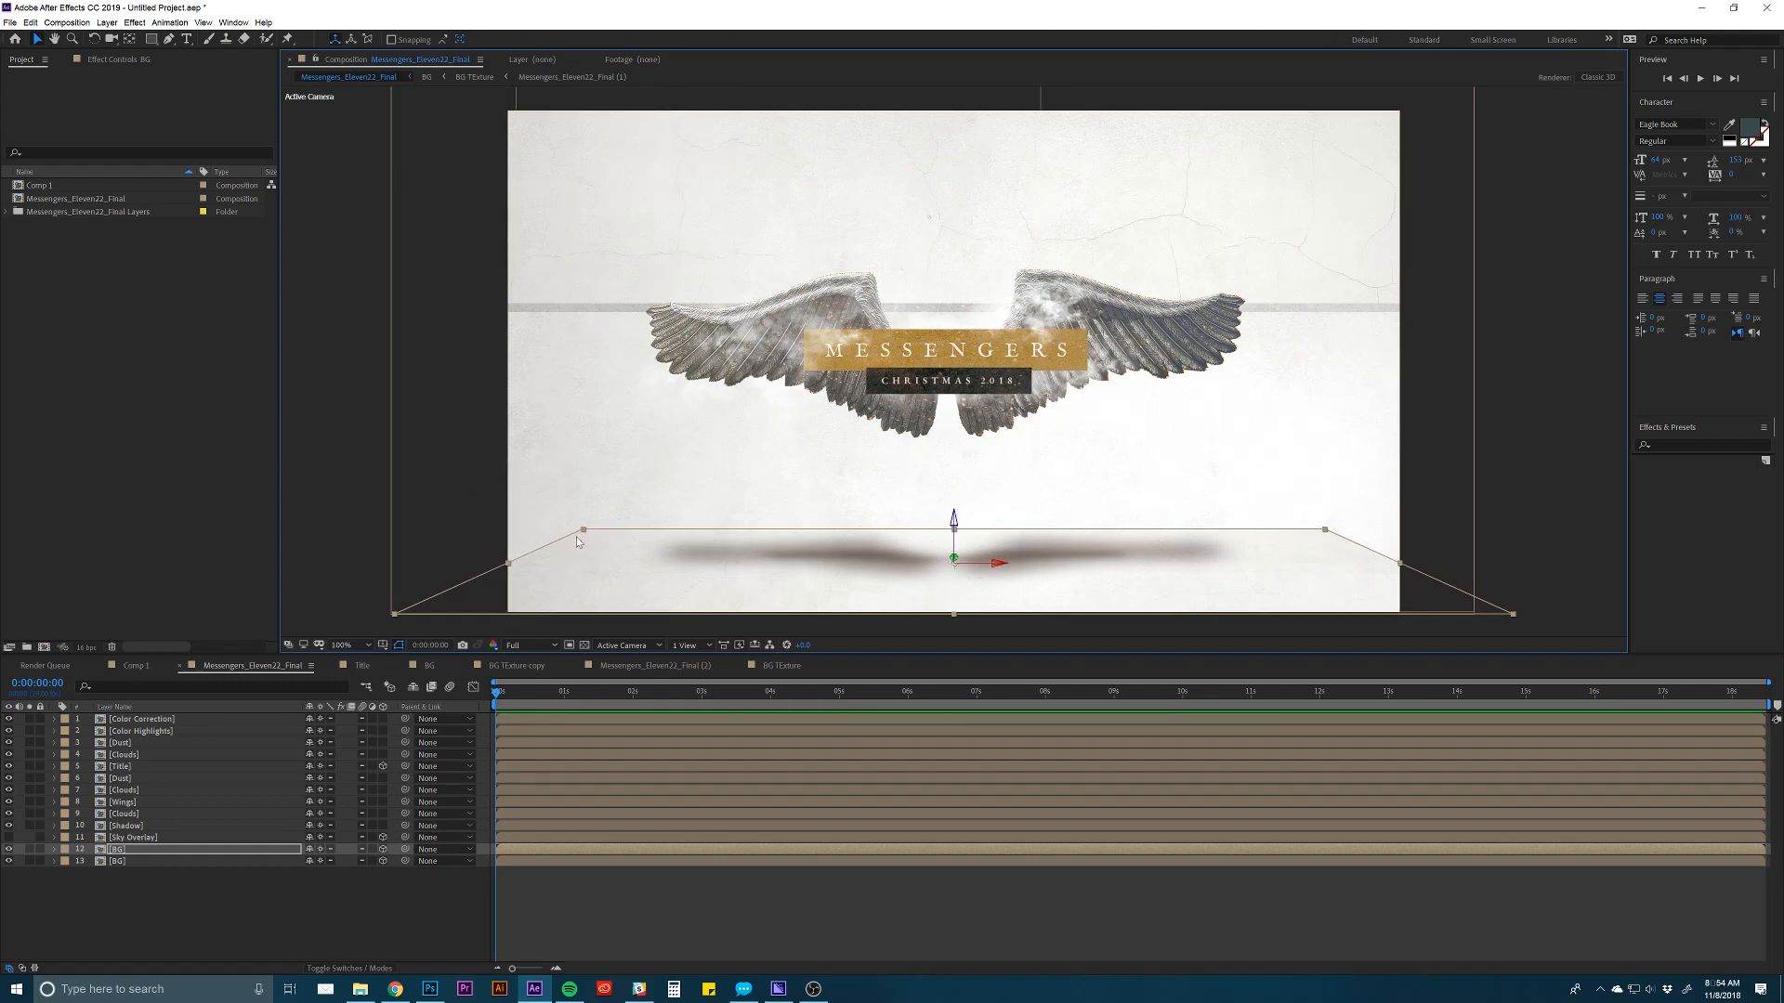
{"action": "key", "text": "s"}
{"action": "mouse_move", "coordinate": [328, 858]}
{"action": "left_mouse_down"}
{"action": "mouse_move", "coordinate": [391, 860]}
{"action": "mouse_move", "coordinate": [349, 860]}
{"action": "left_mouse_up"}
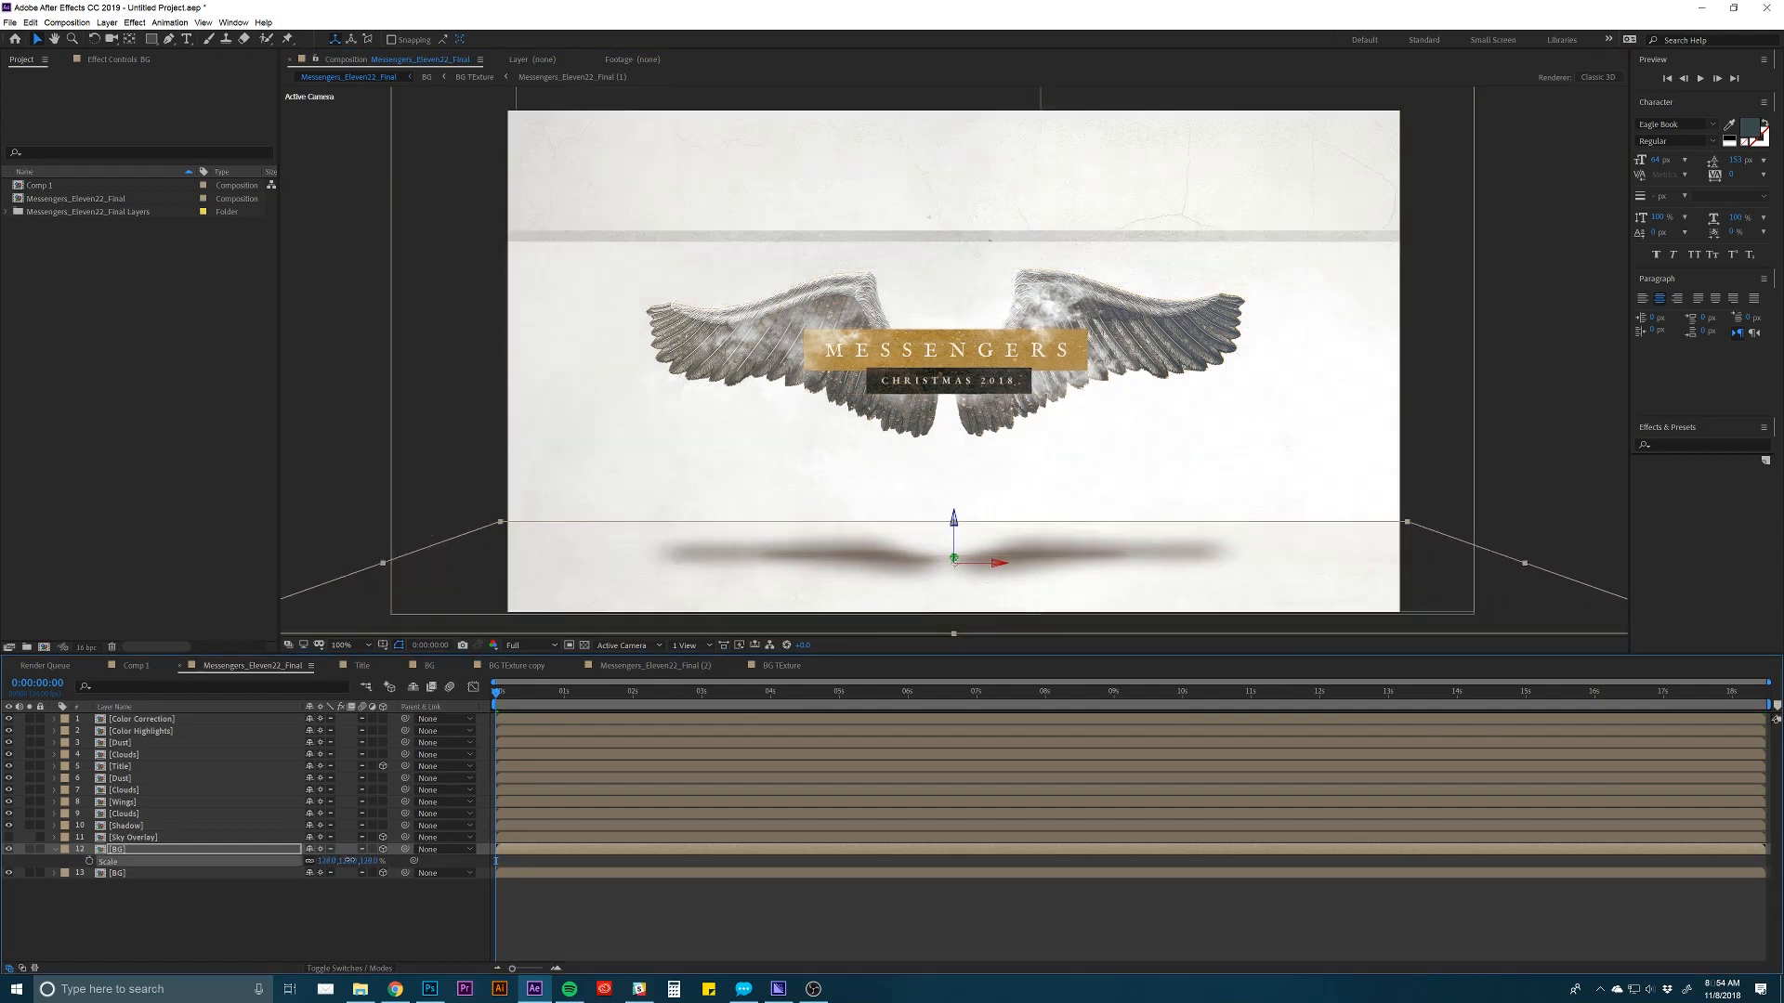
Inspect the flat BG copy's source composition and return to Messengers_Eleven22_Final.
{"action": "key", "text": "space"}
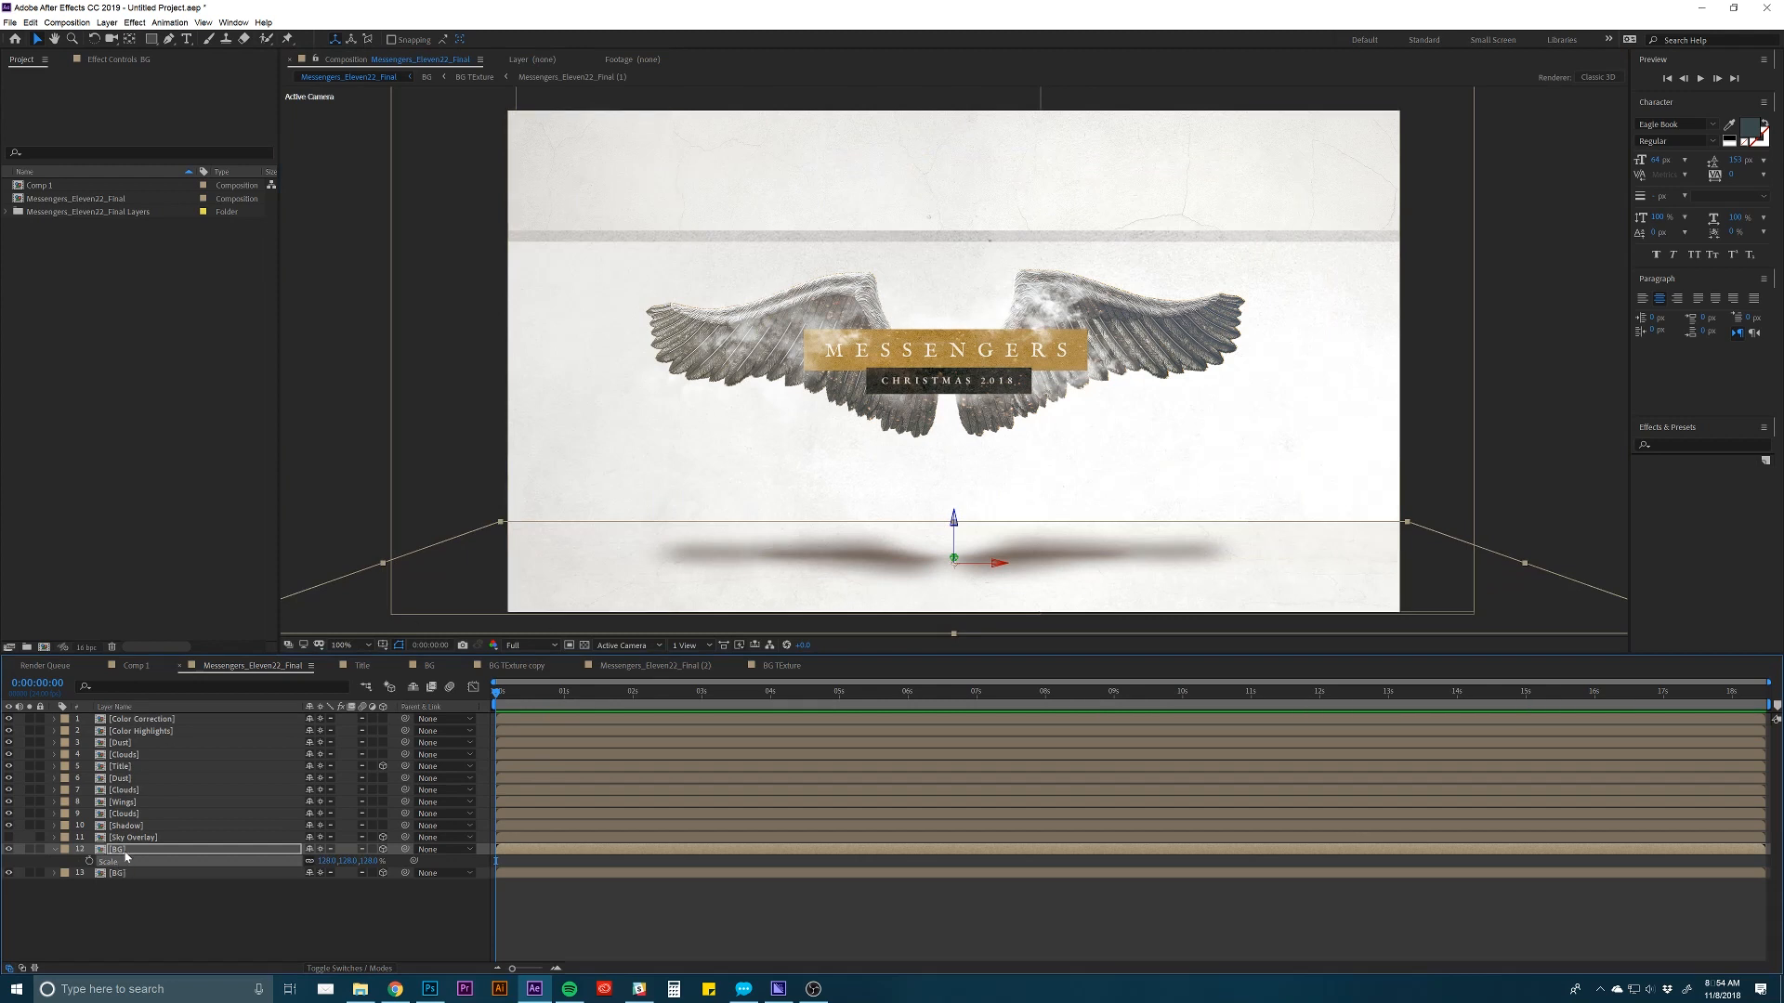
{"action": "left_click", "coordinate": [229, 854]}
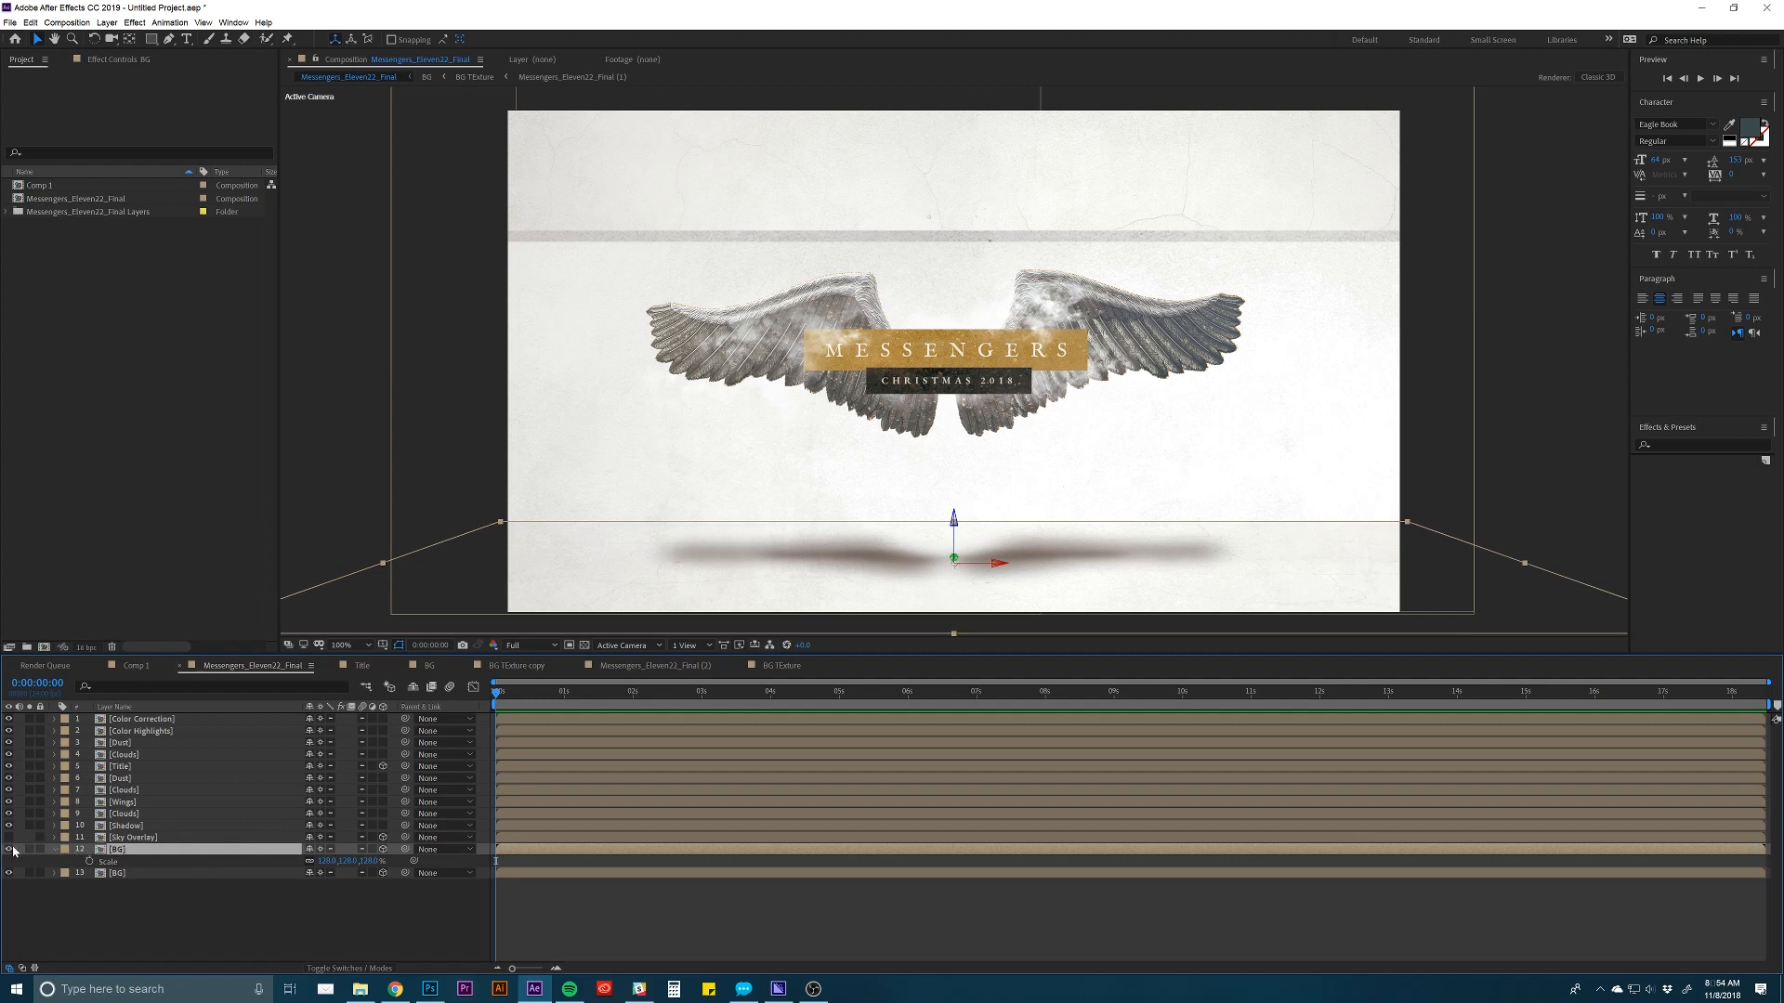
{"action": "double_click", "coordinate": [112, 851]}
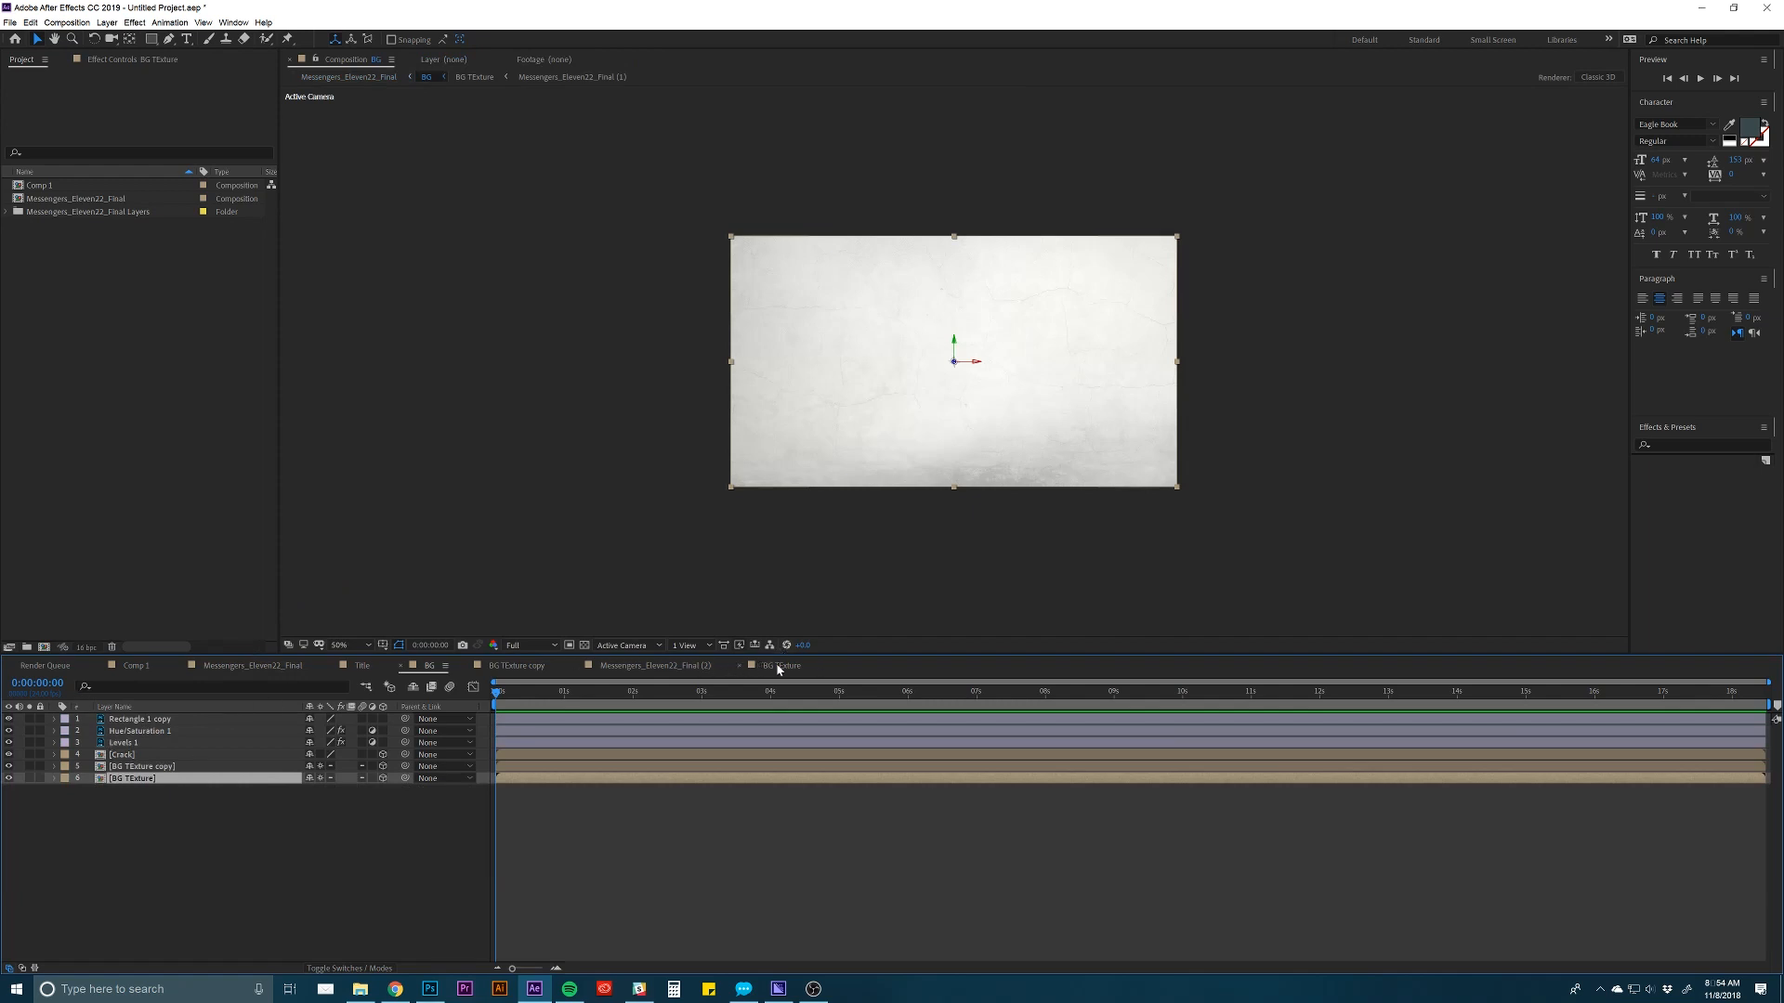
{"action": "left_click", "coordinate": [256, 666]}
{"action": "key", "text": "comma"}
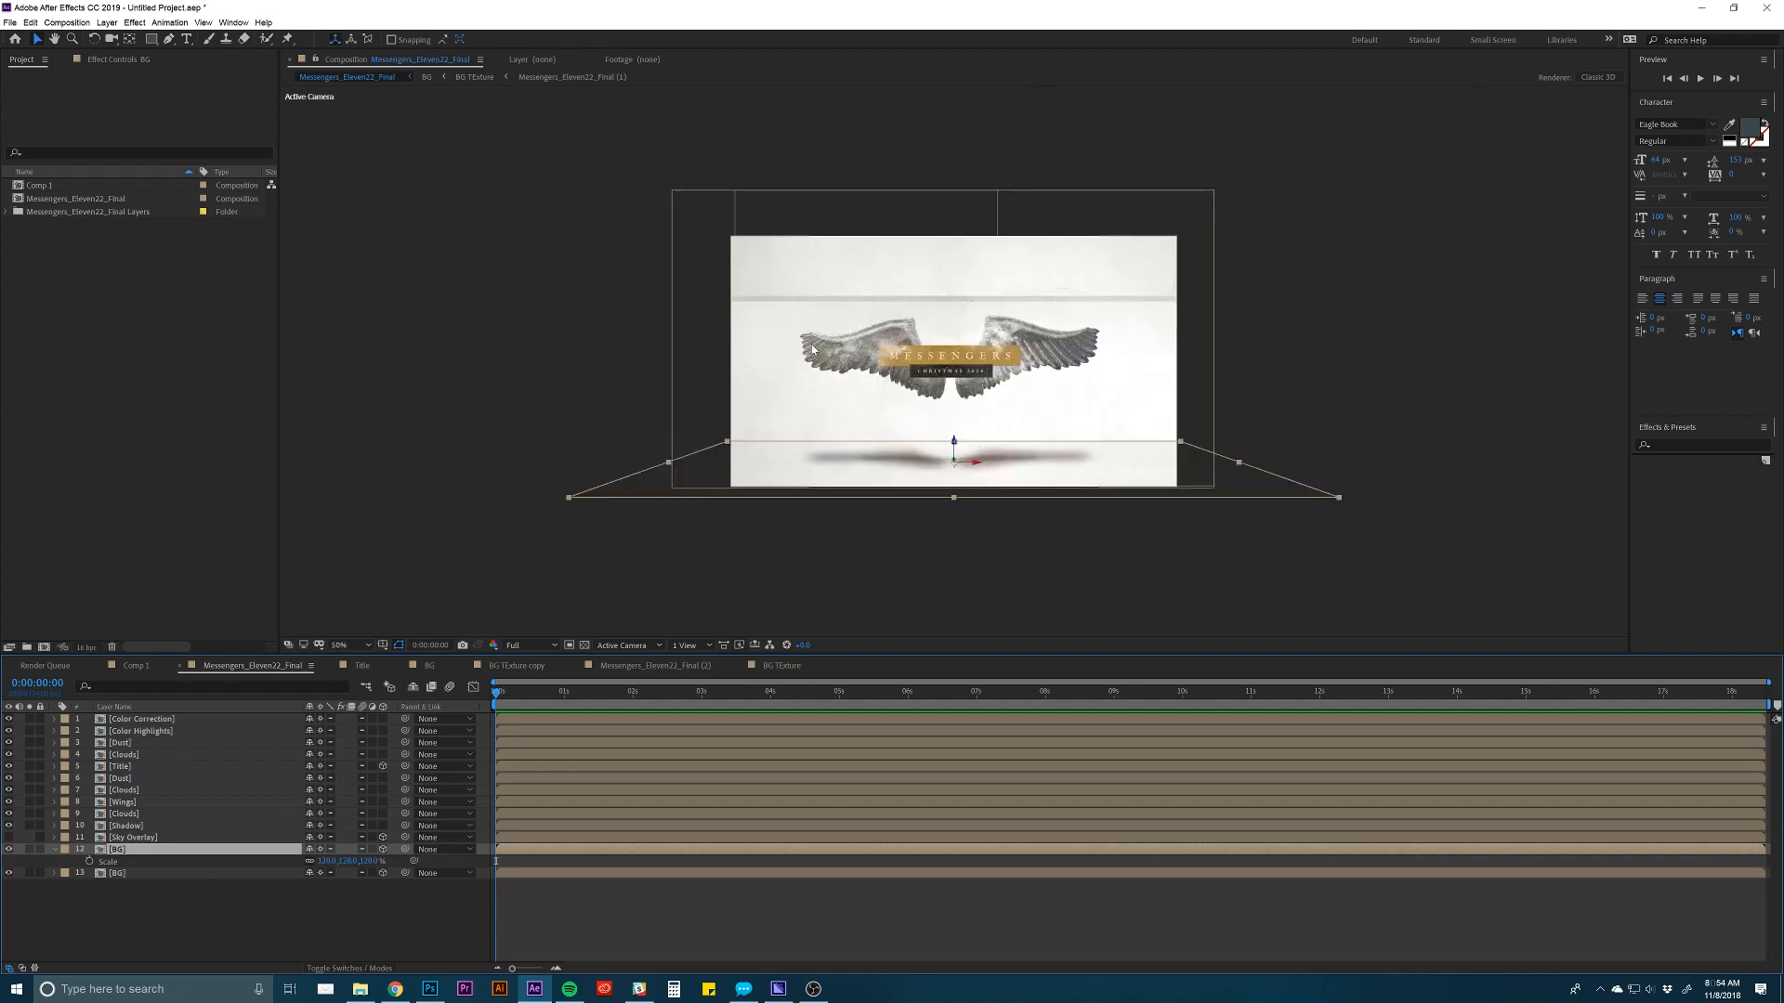
Switch to Custom View 1 to check how the floor and upright background sit in 3D space.
{"action": "left_click", "coordinate": [652, 914]}
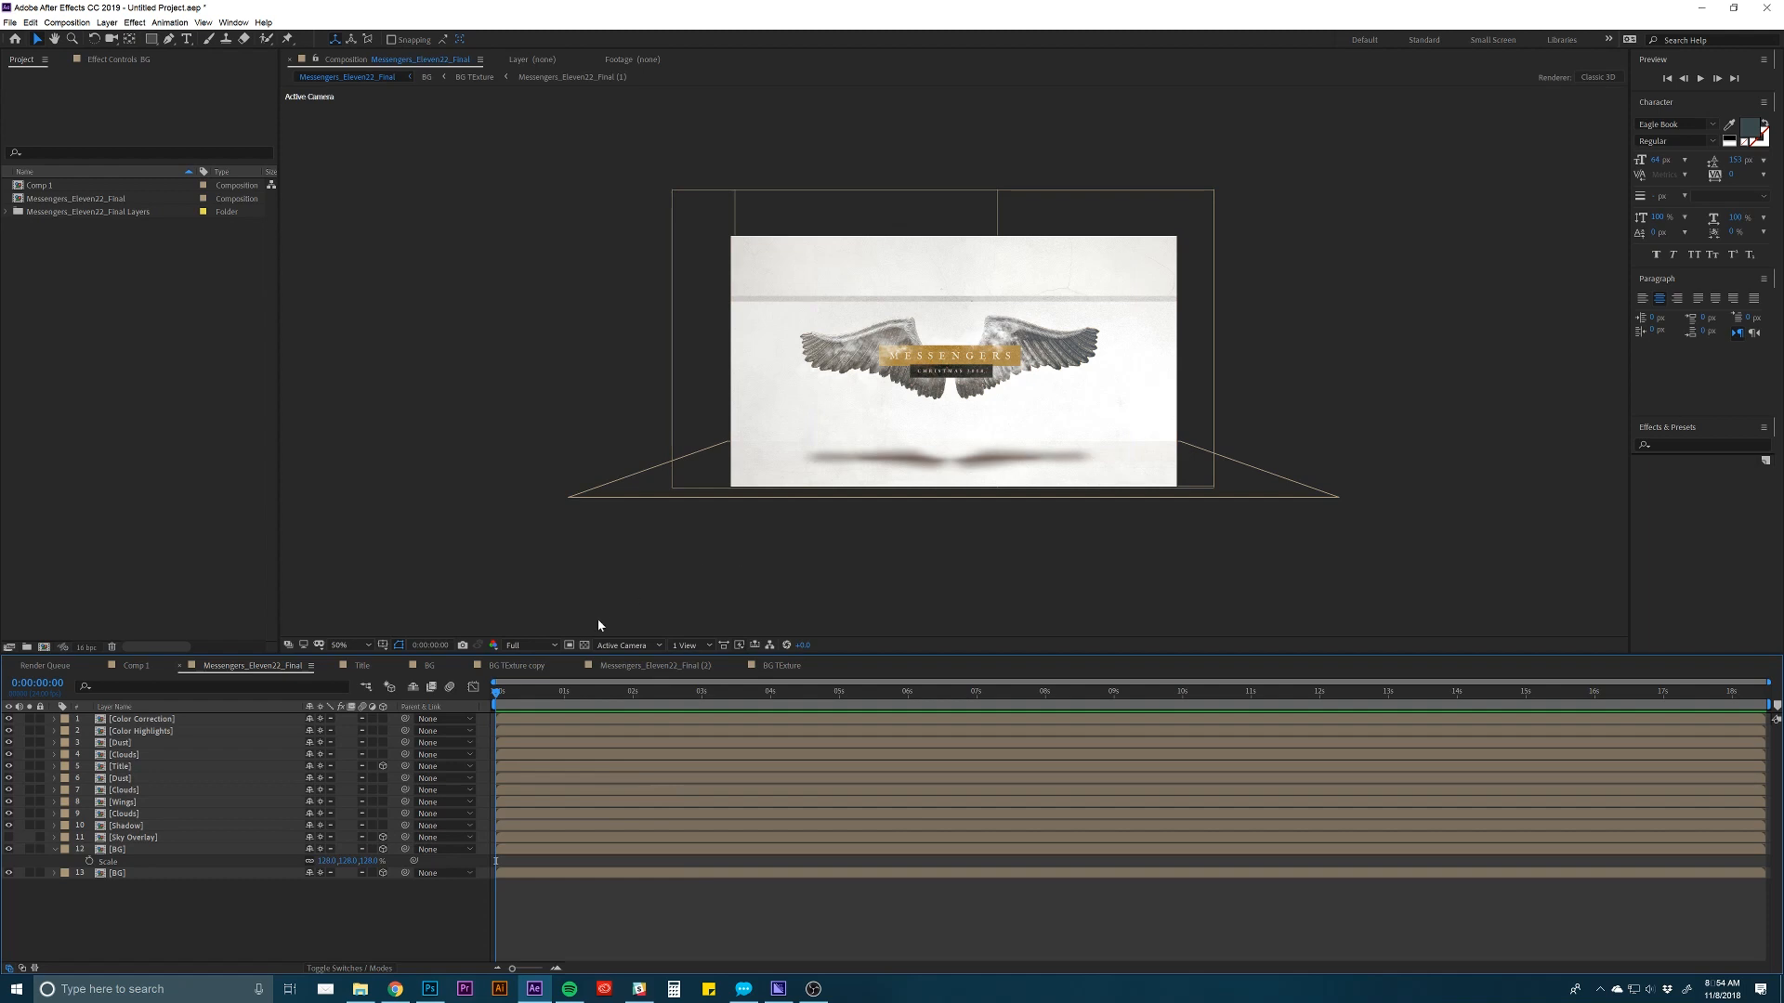
{"action": "left_click", "coordinate": [620, 646]}
{"action": "left_click", "coordinate": [620, 771]}
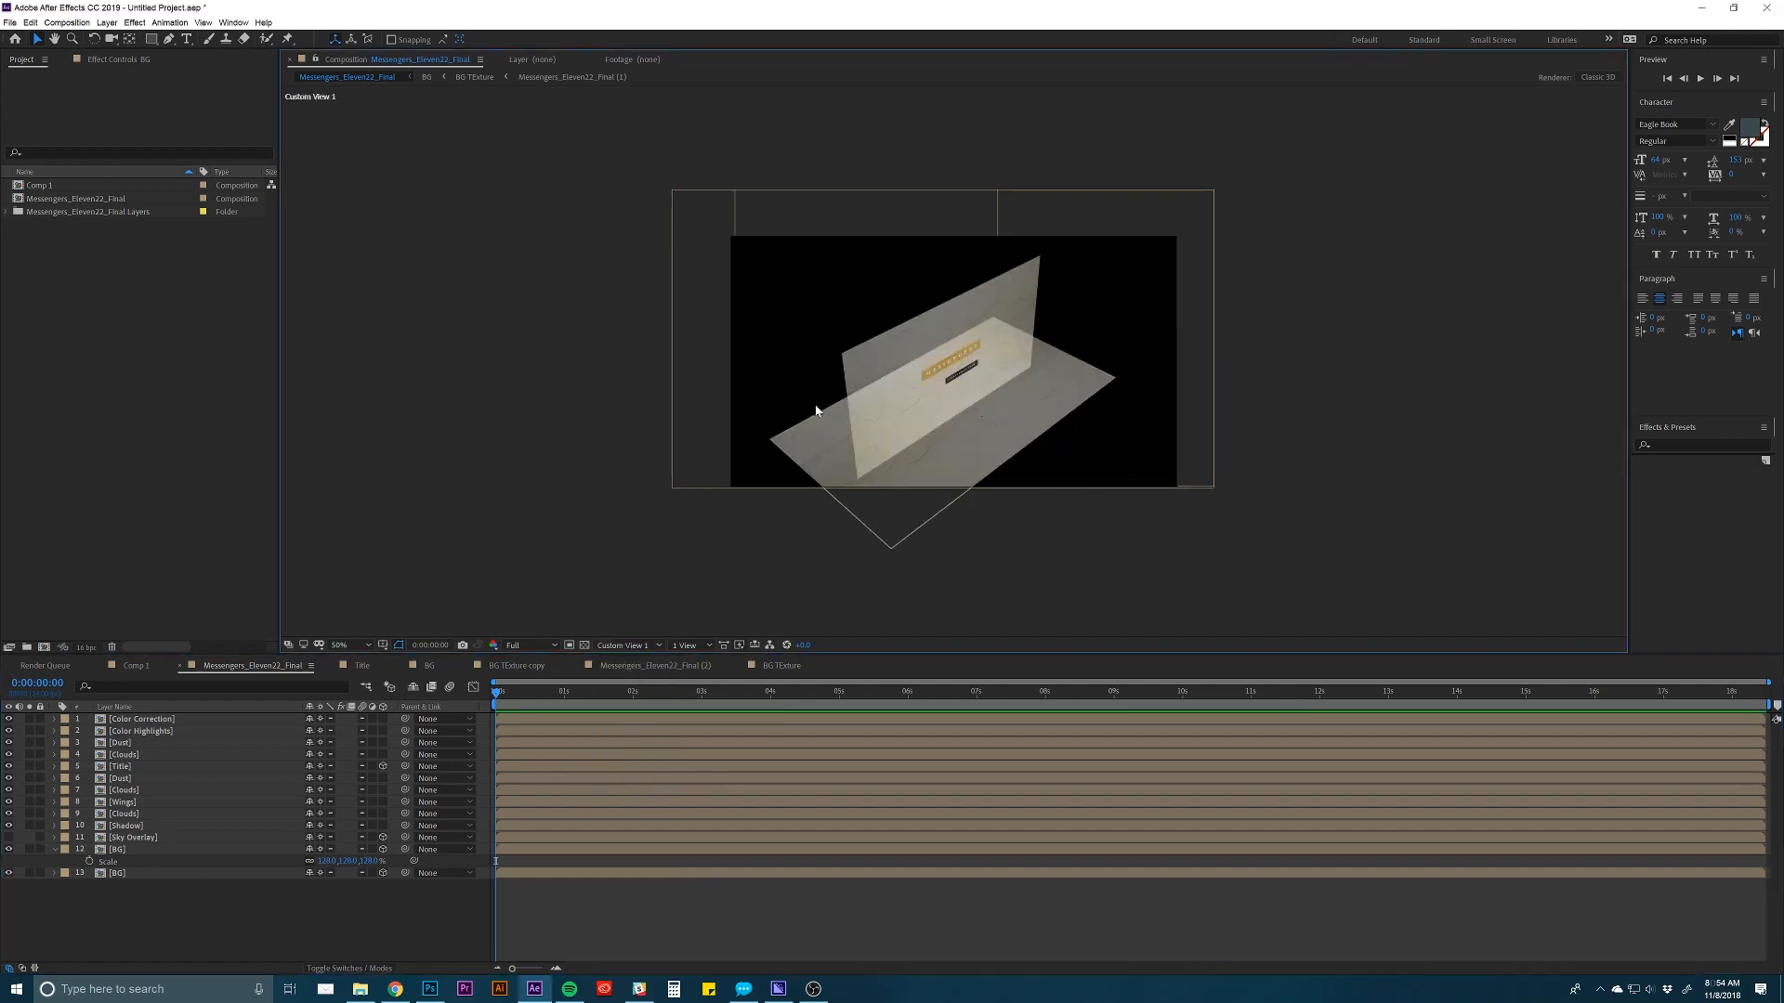
Return to Active Camera and push the upright BG layer back along its Z axis.
{"action": "left_click", "coordinate": [135, 874]}
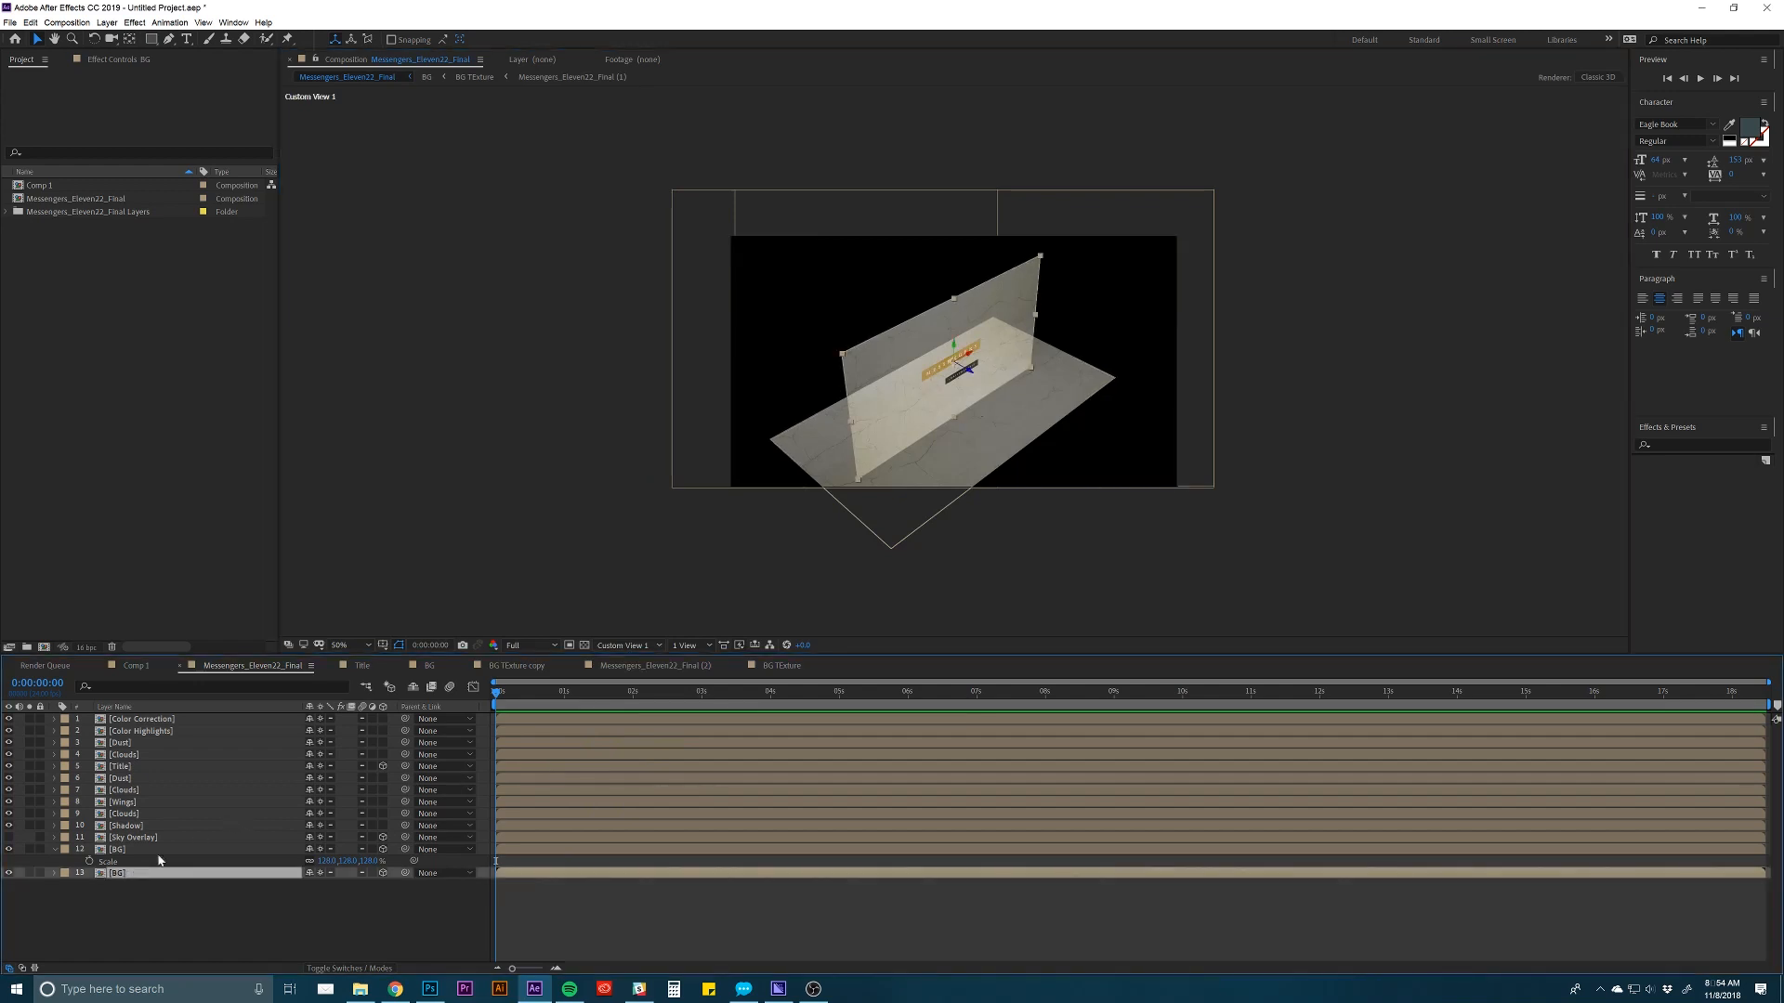
{"action": "left_click", "coordinate": [615, 644]}
{"action": "left_click", "coordinate": [611, 661]}
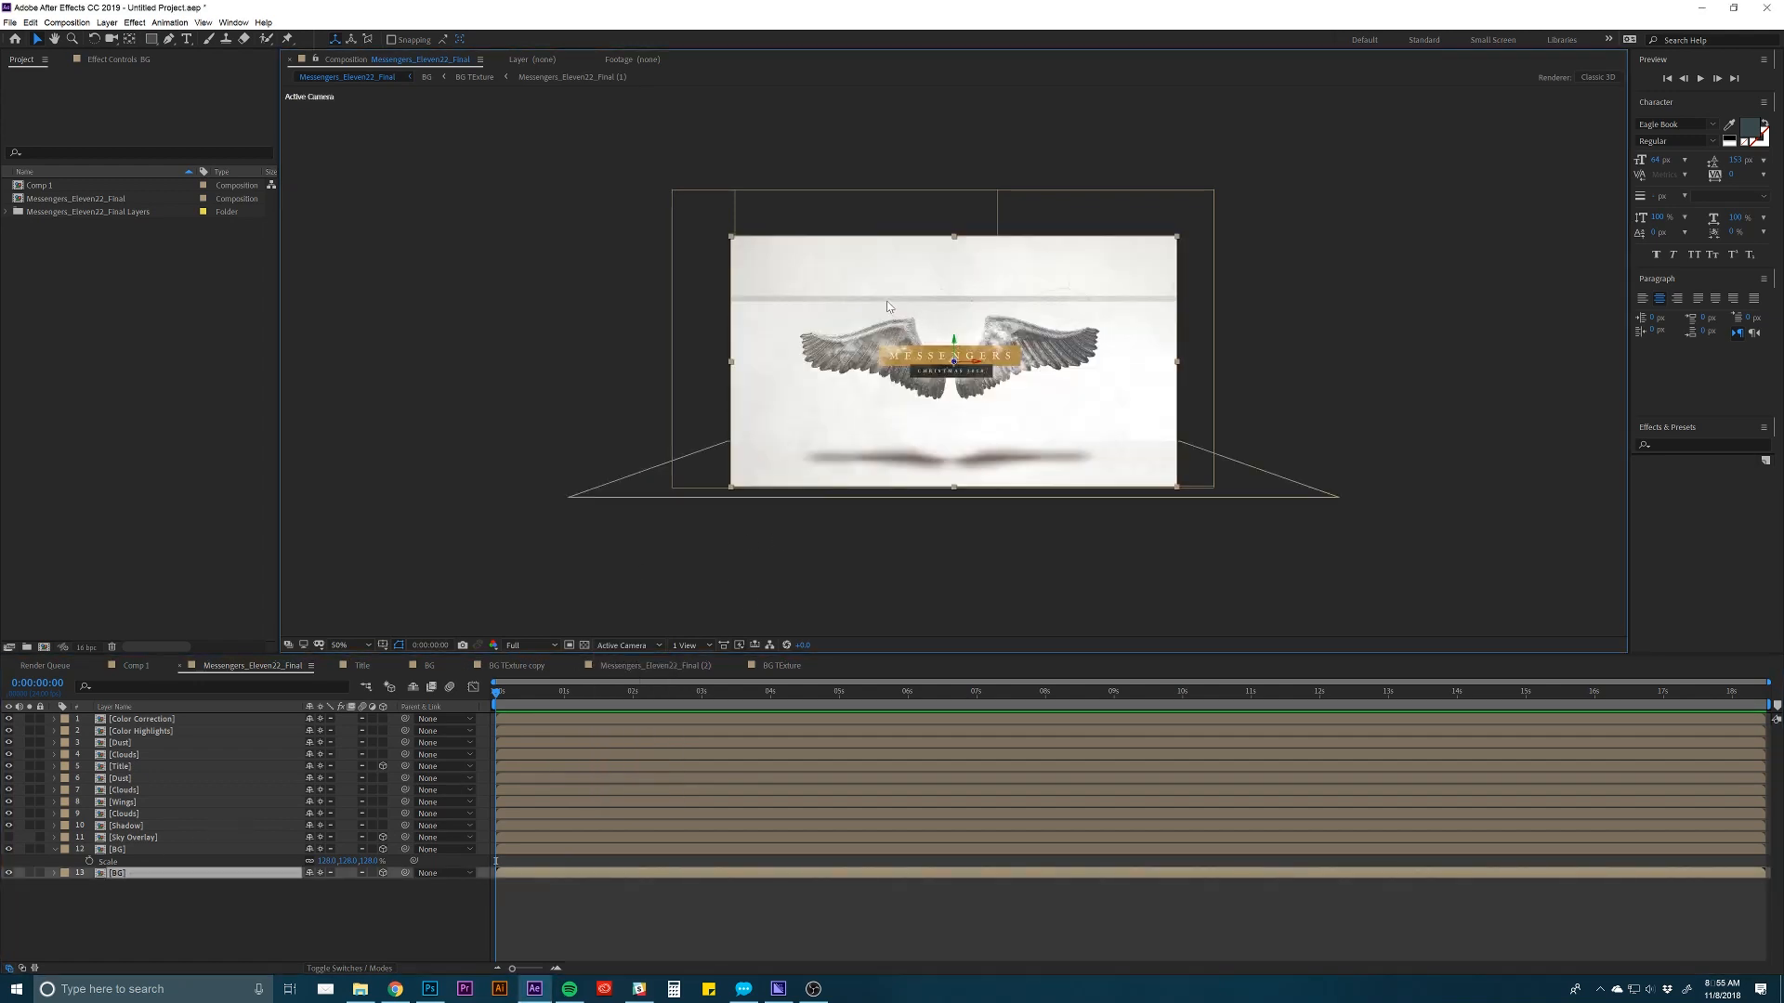
{"action": "left_click_drag", "start_coordinate": [953, 364], "coordinate": [842, 390]}
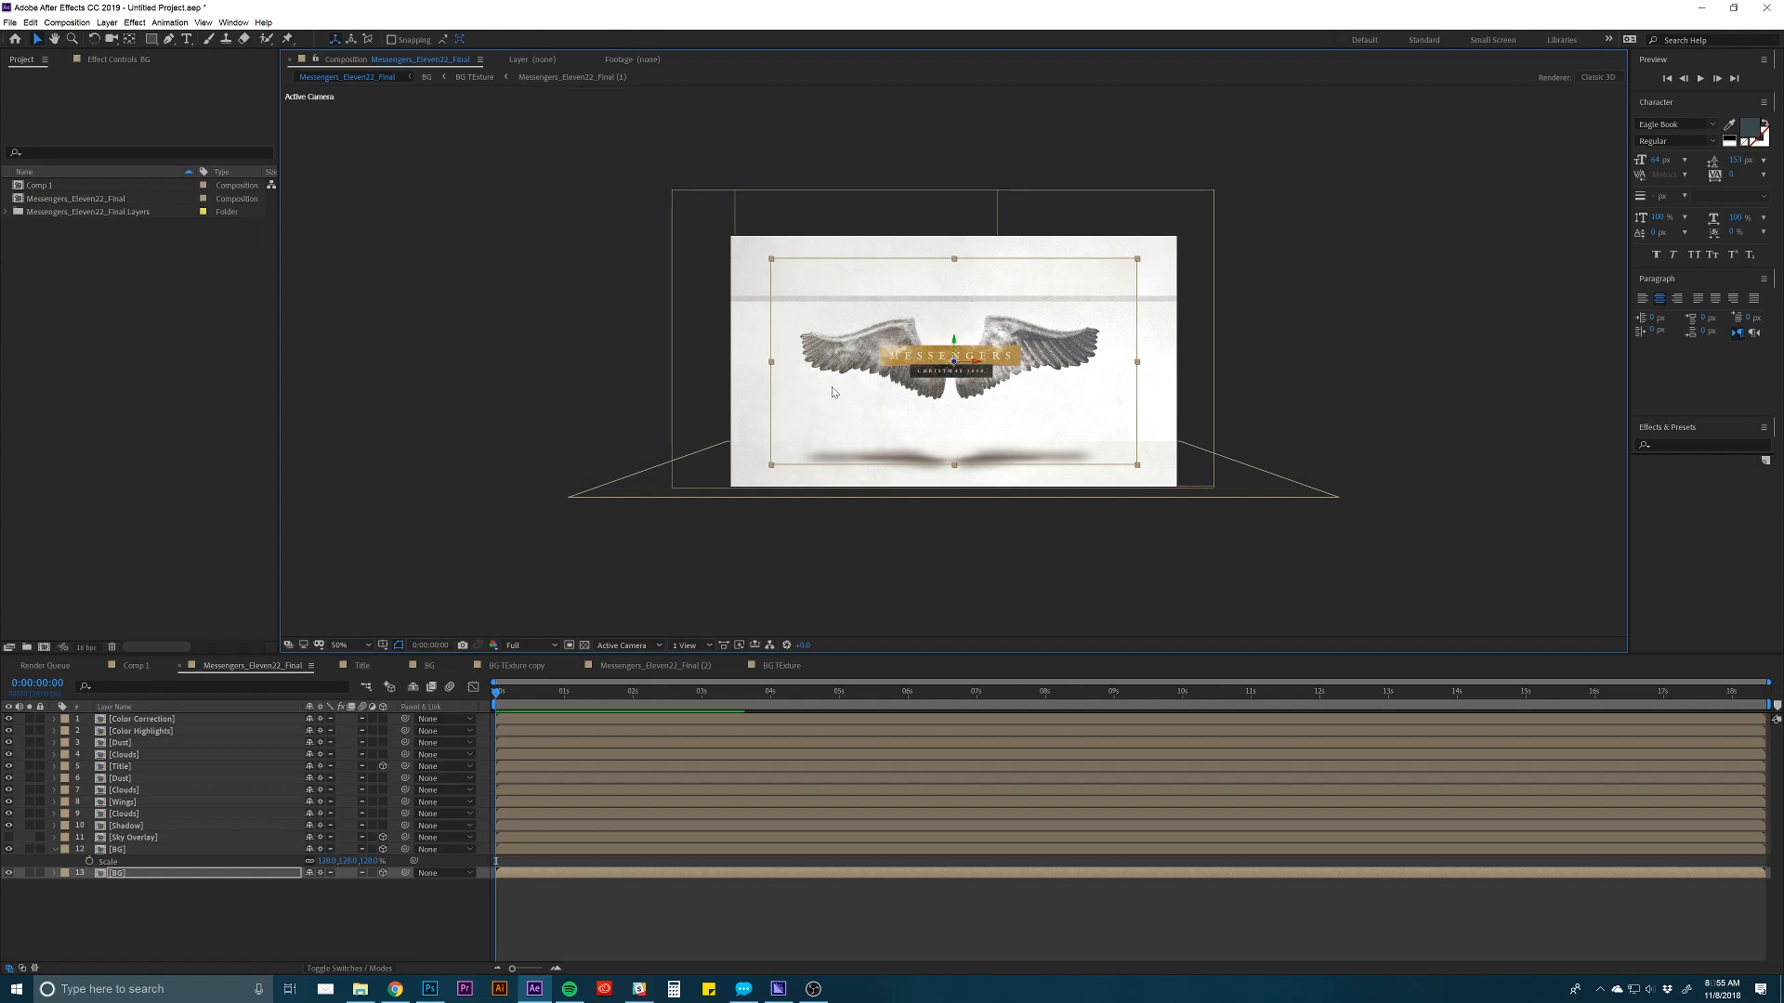
Toggle the flat BG copy's visibility to identify it and rename the layer Floor.
{"action": "left_click", "coordinate": [124, 840]}
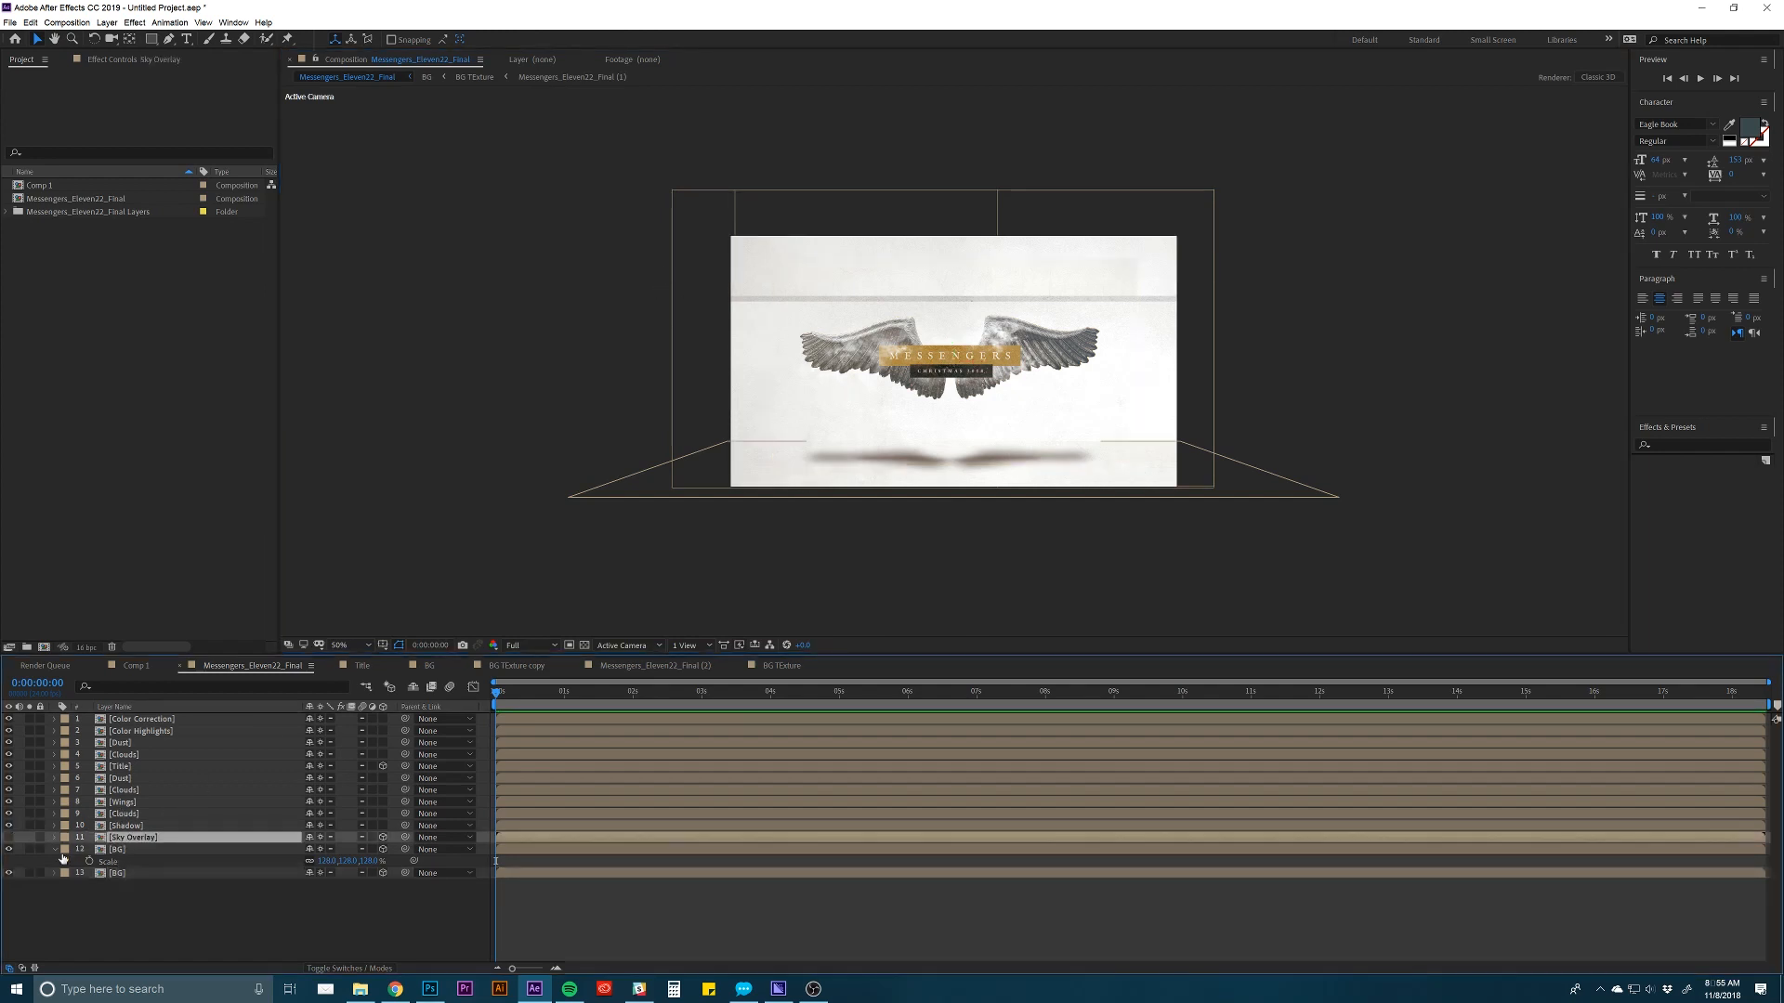
{"action": "left_click", "coordinate": [9, 850]}
{"action": "left_click", "coordinate": [7, 850]}
{"action": "left_click", "coordinate": [119, 849]}
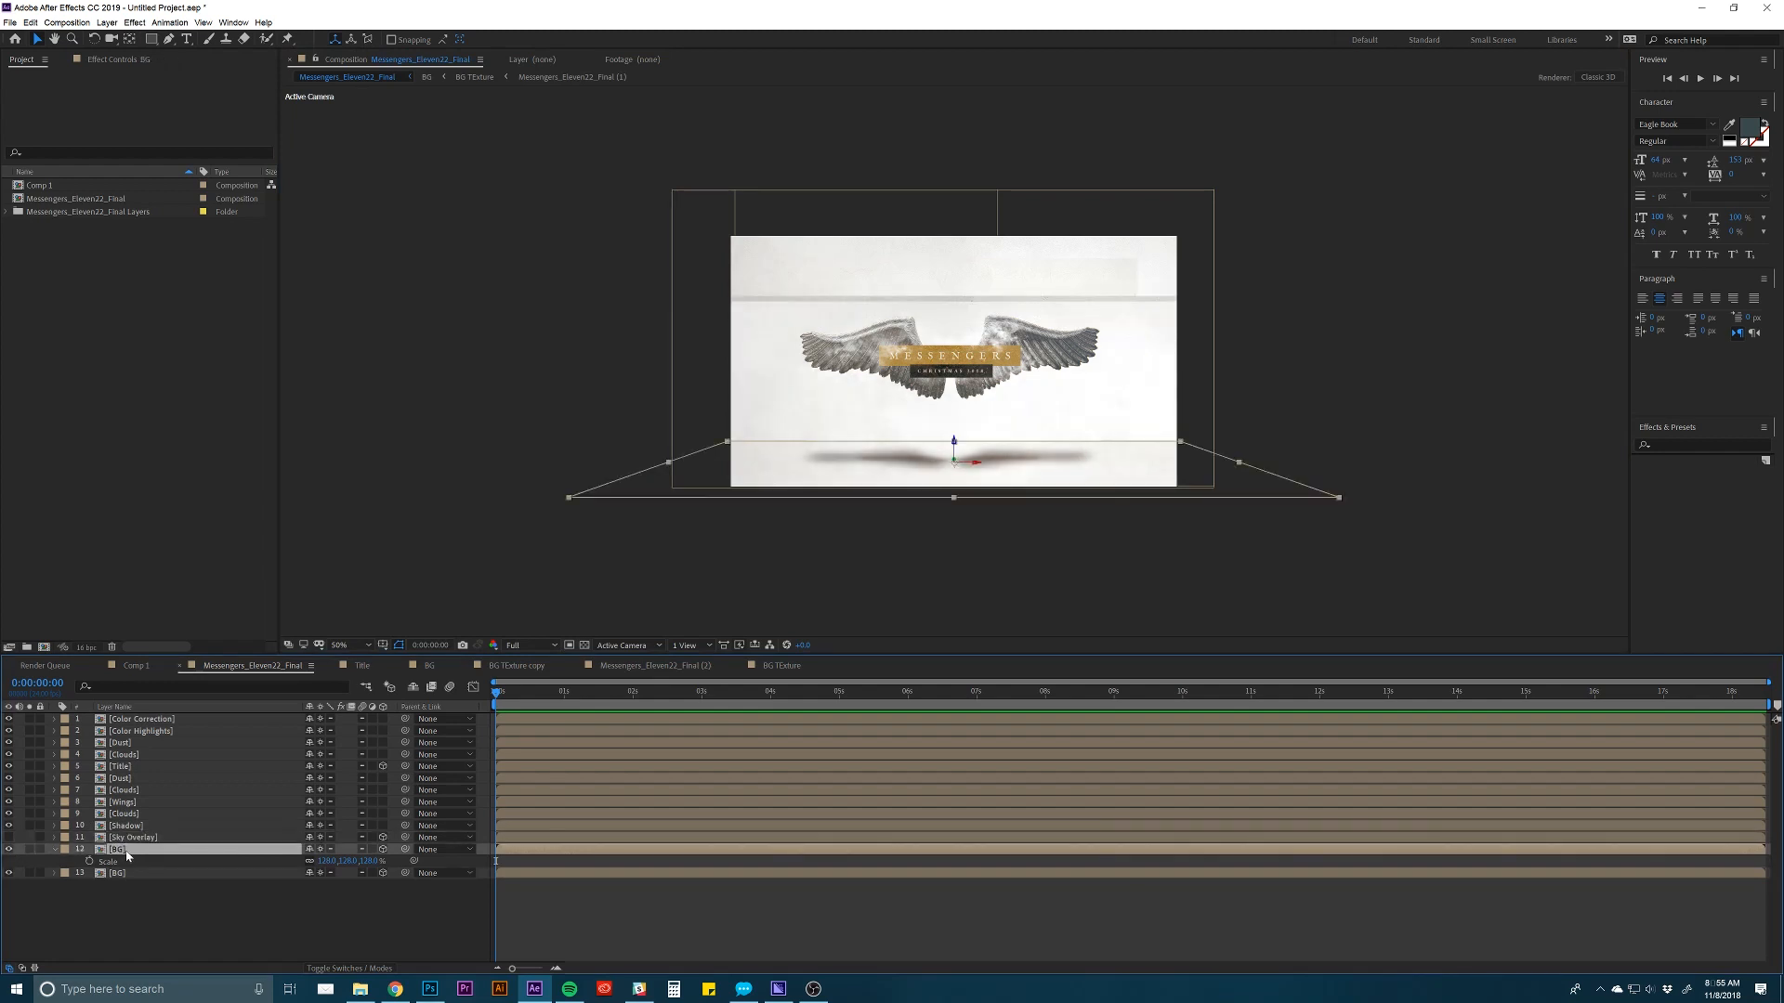
{"action": "key", "text": "Return"}
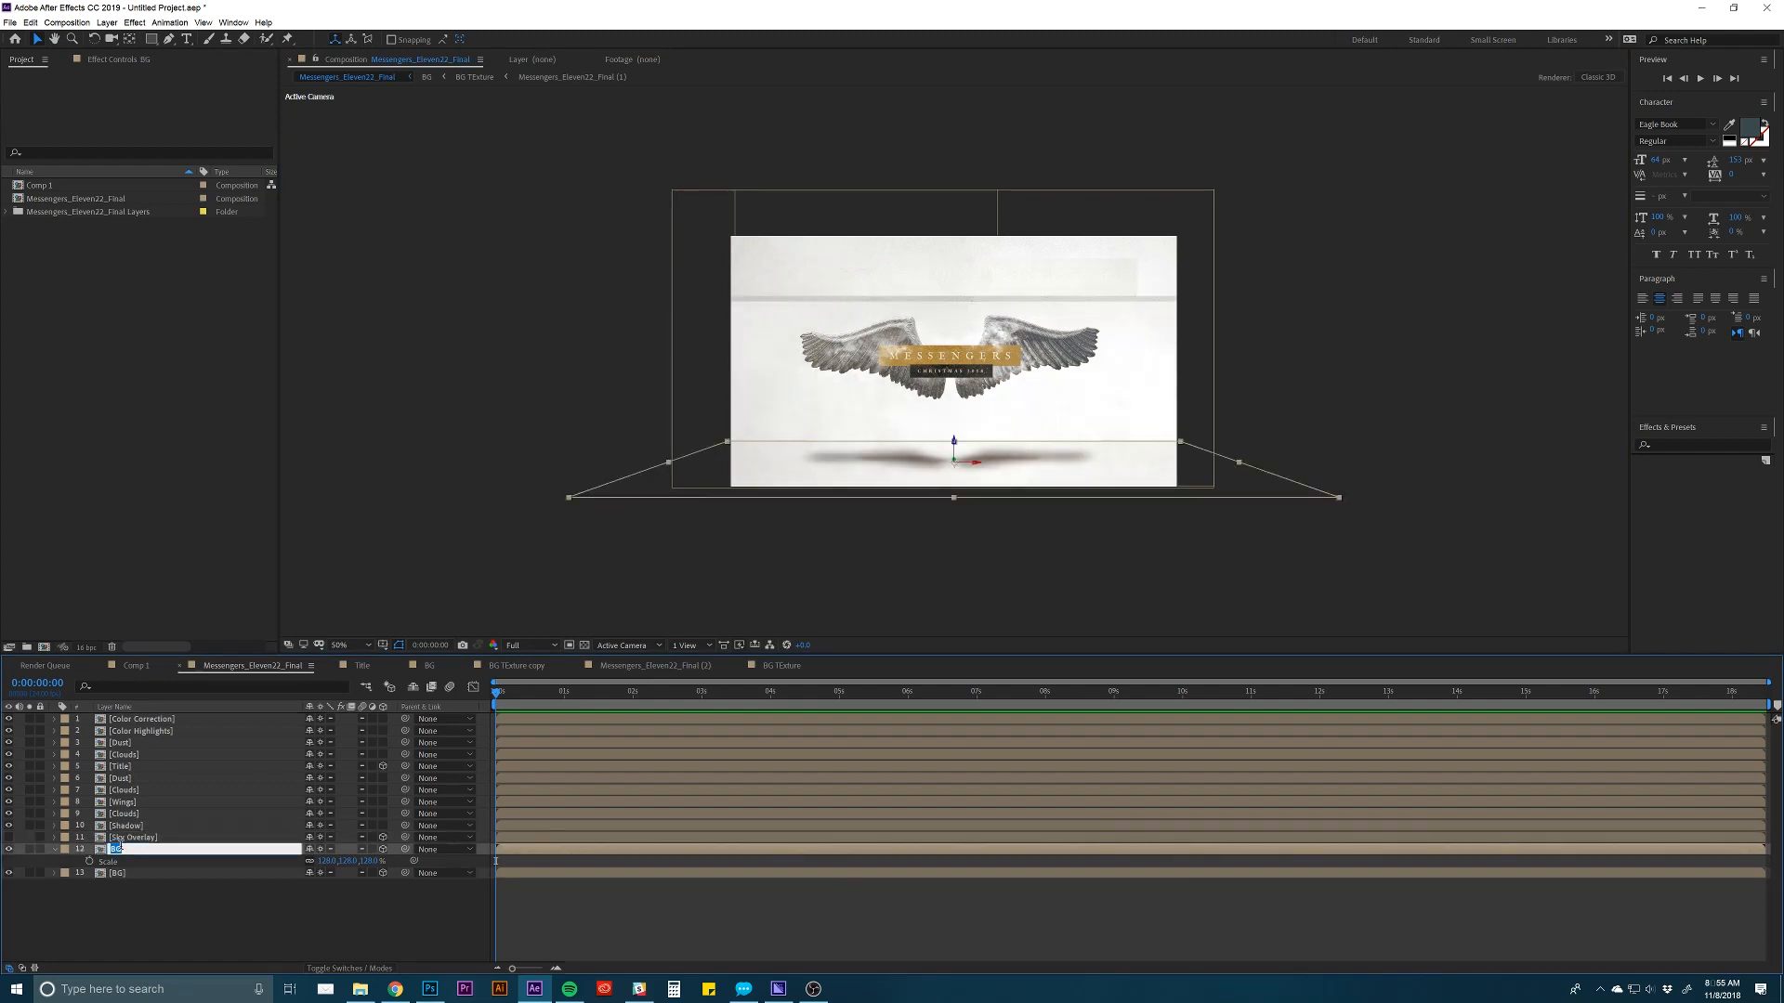
{"action": "key", "text": "Return"}
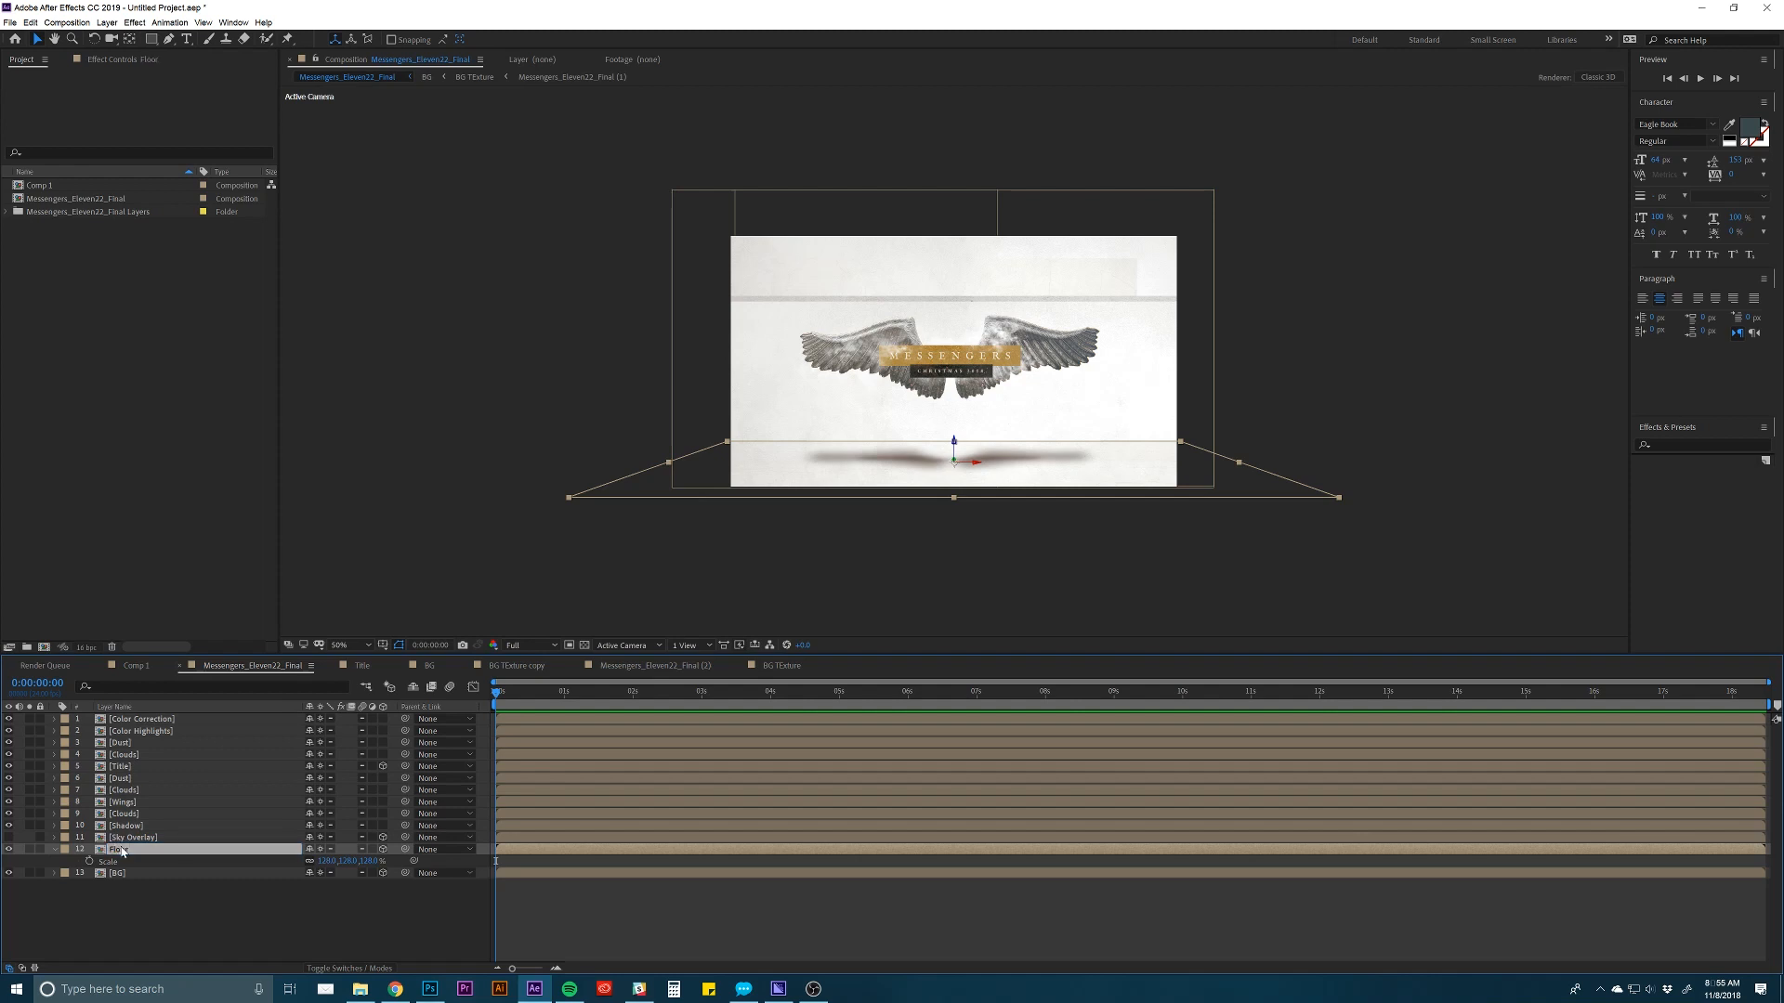
In the BG composition, make Rectangle 1 copy, Hue/Saturation 1 and Levels 1 3D layers, and return to Messengers_Eleven22_Final.
{"action": "left_click", "coordinate": [118, 874]}
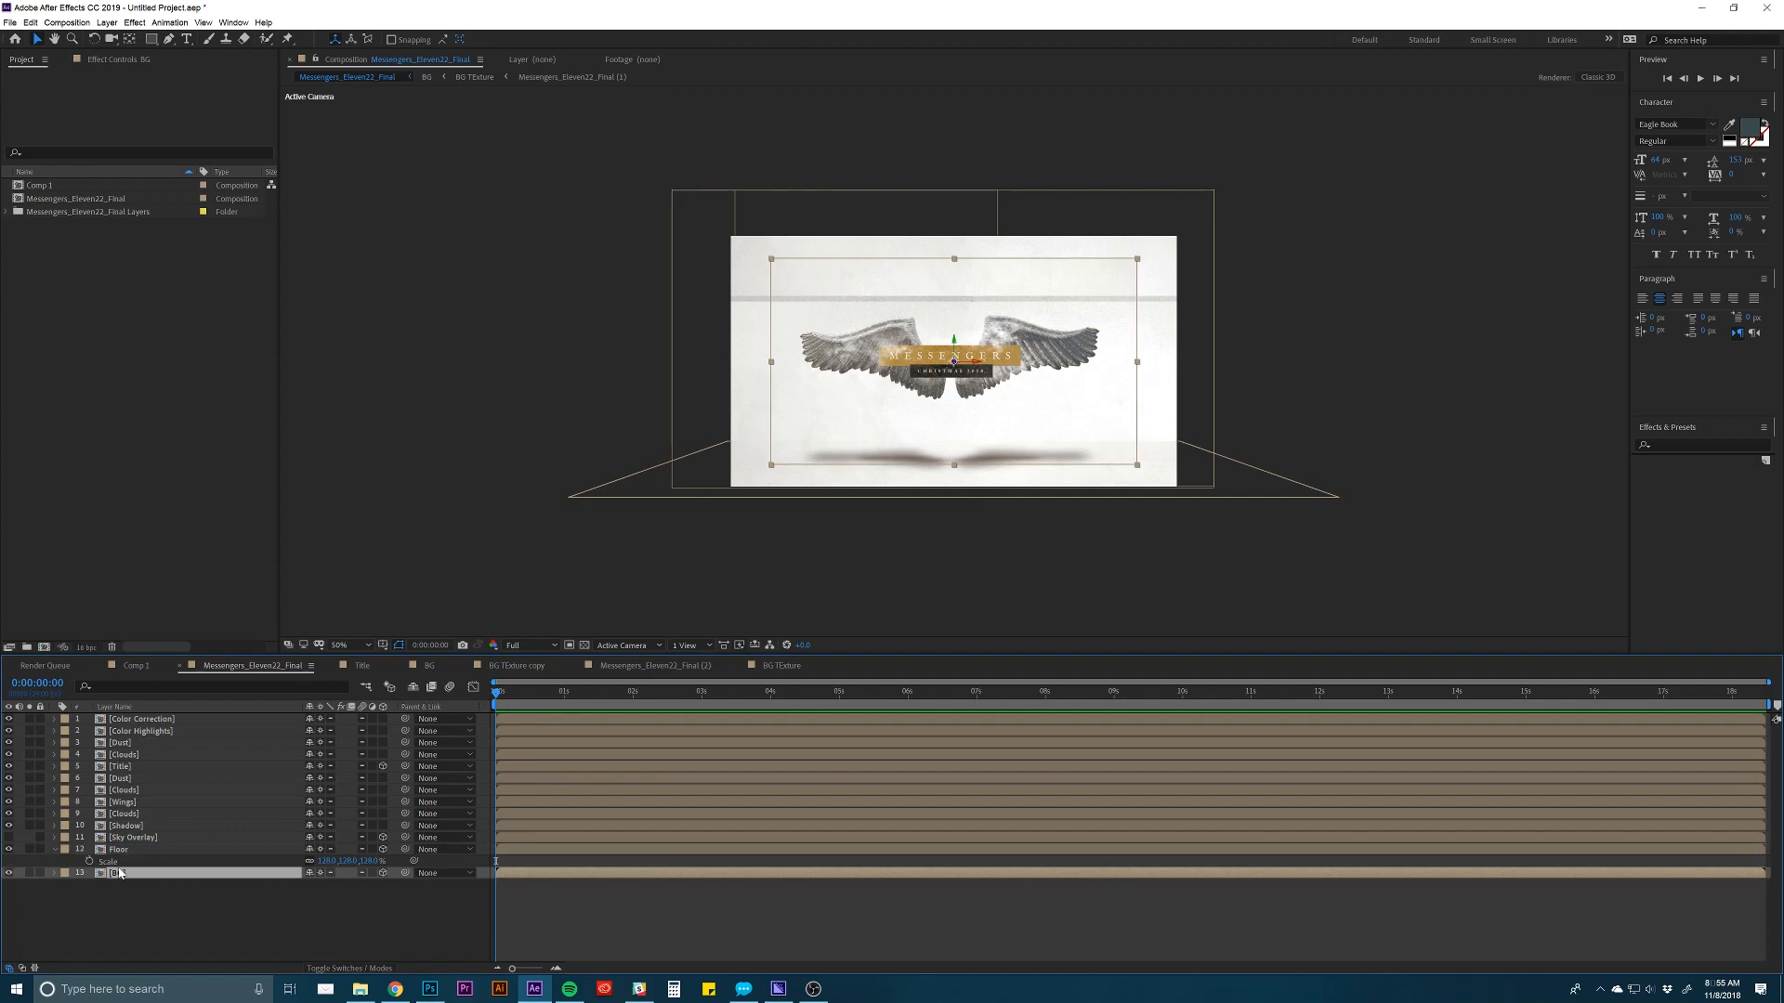
{"action": "double_click", "coordinate": [119, 874]}
{"action": "left_click_drag", "start_coordinate": [382, 719], "coordinate": [385, 746]}
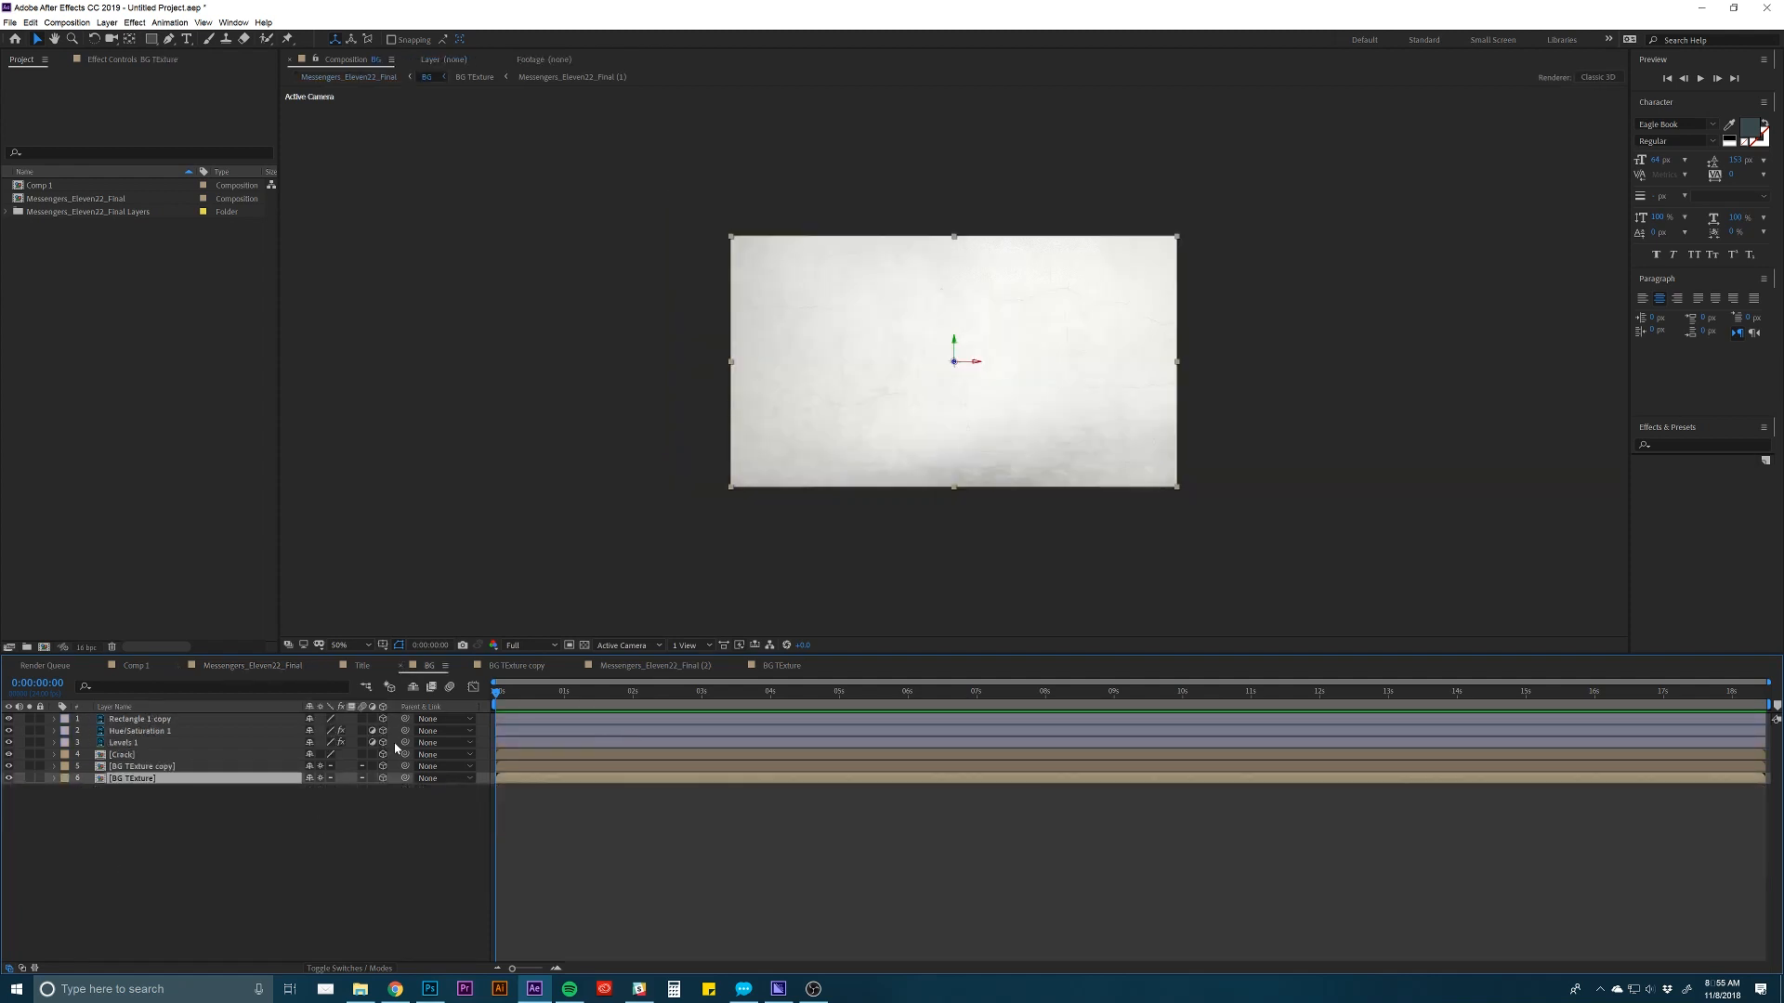
{"action": "left_click", "coordinate": [232, 666]}
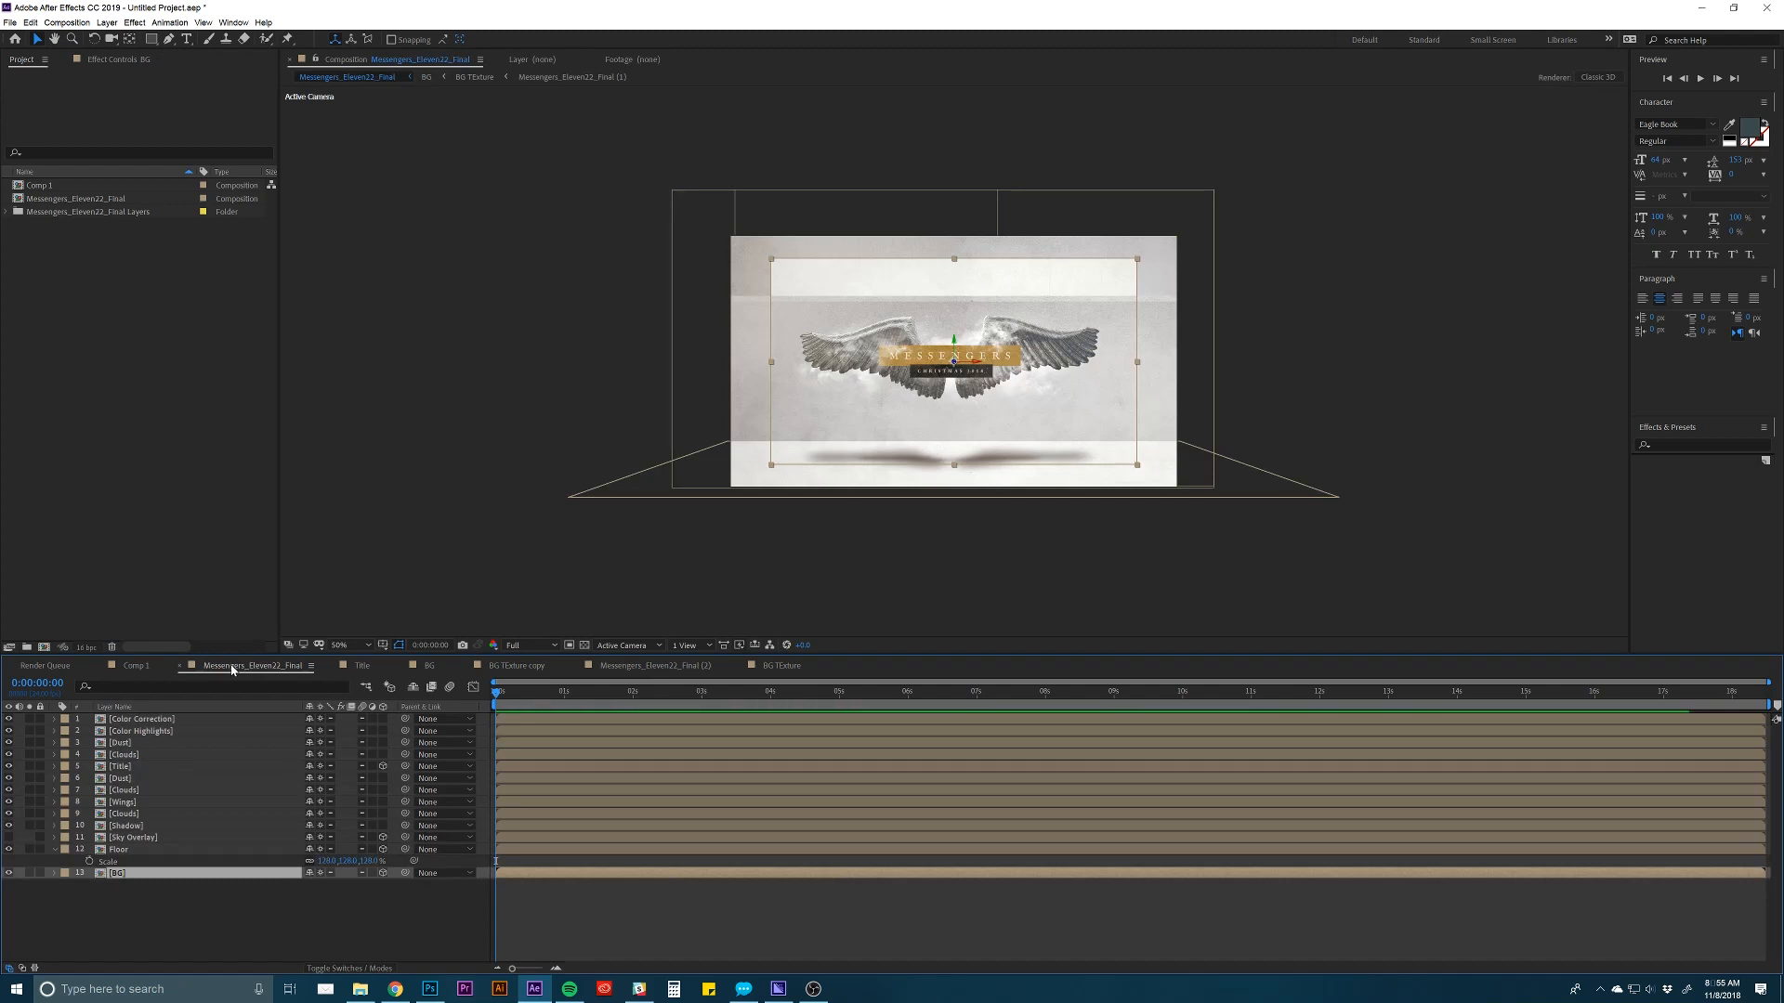
Scale the BG layer to about 130% and raise it so its lower edge sits near the Floor's far edge.
{"action": "left_click", "coordinate": [124, 850]}
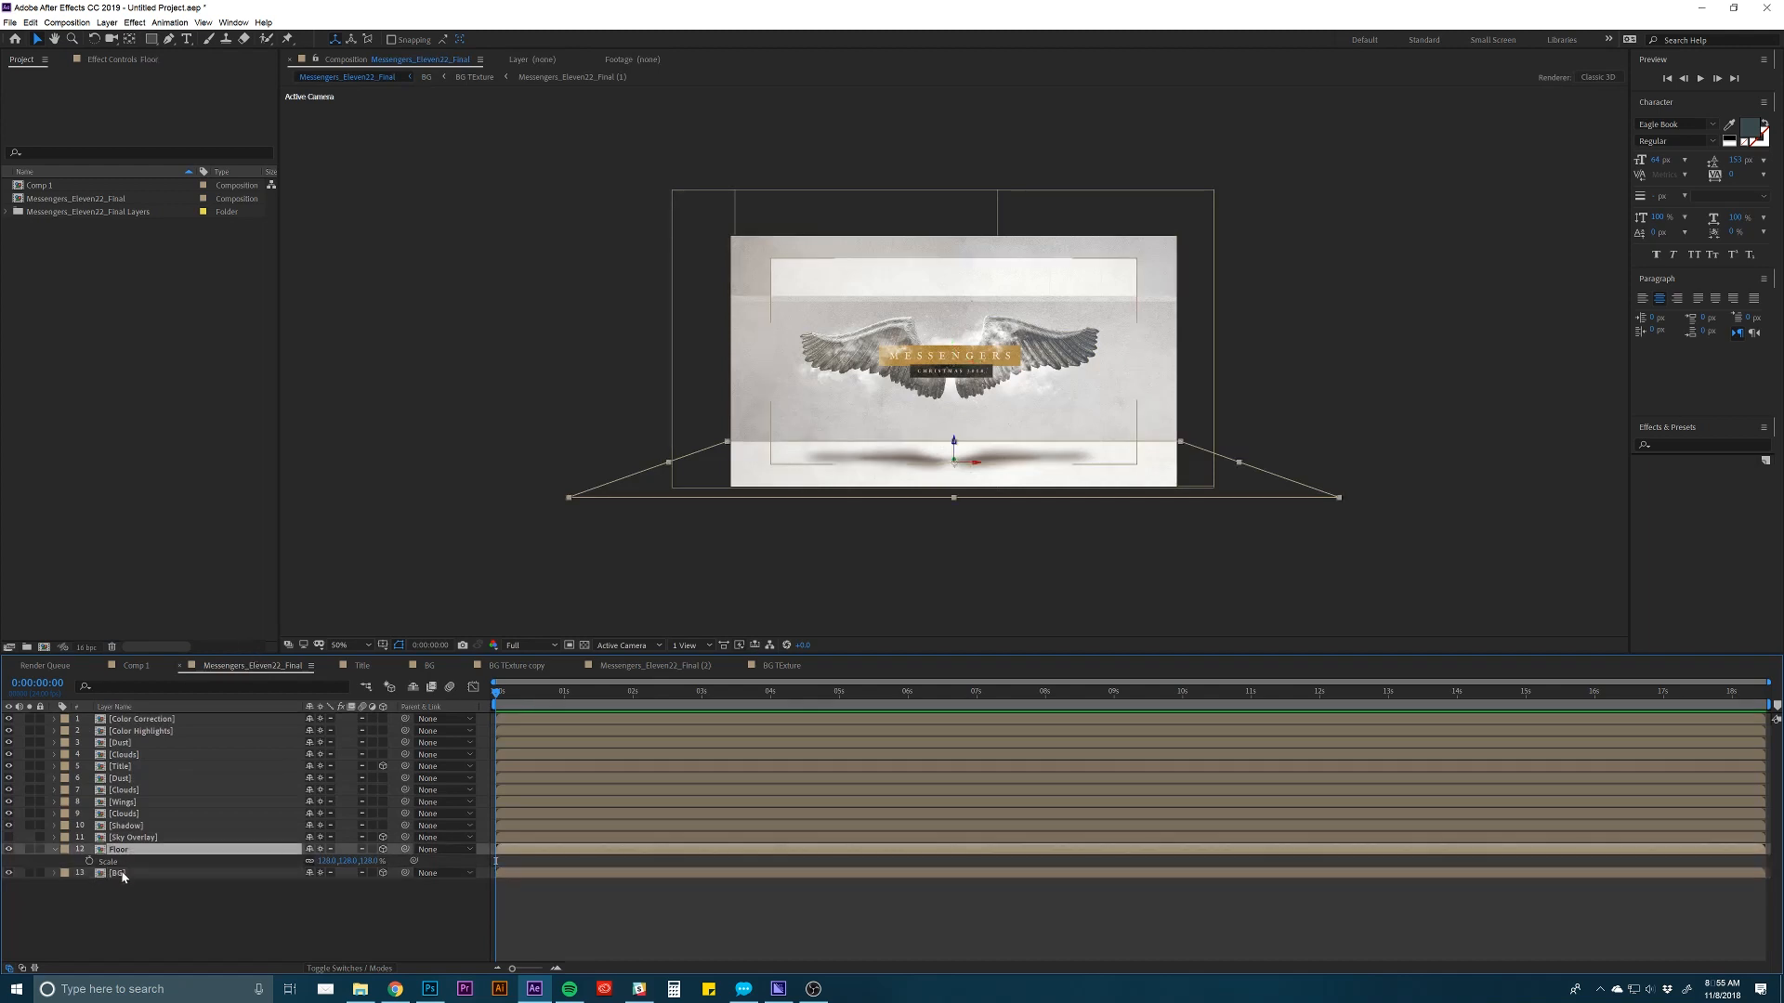
{"action": "left_click", "coordinate": [115, 872]}
{"action": "key", "text": "s"}
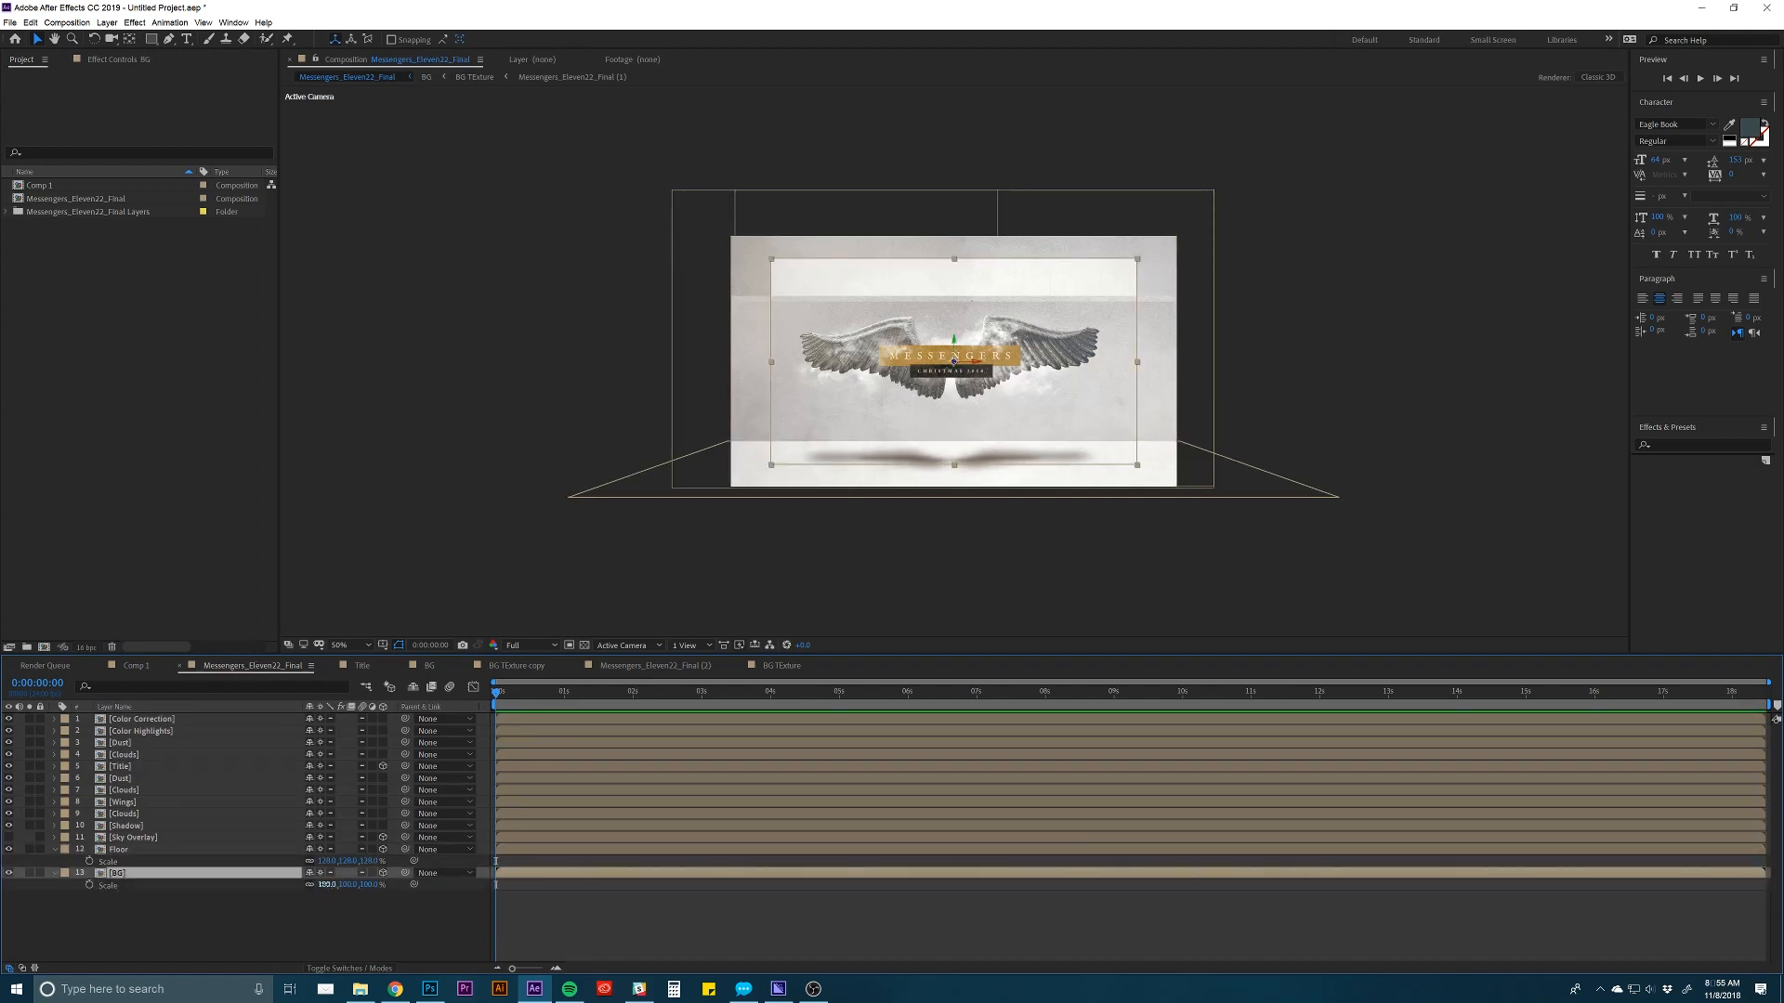
{"action": "left_click_drag", "start_coordinate": [340, 884], "coordinate": [347, 885]}
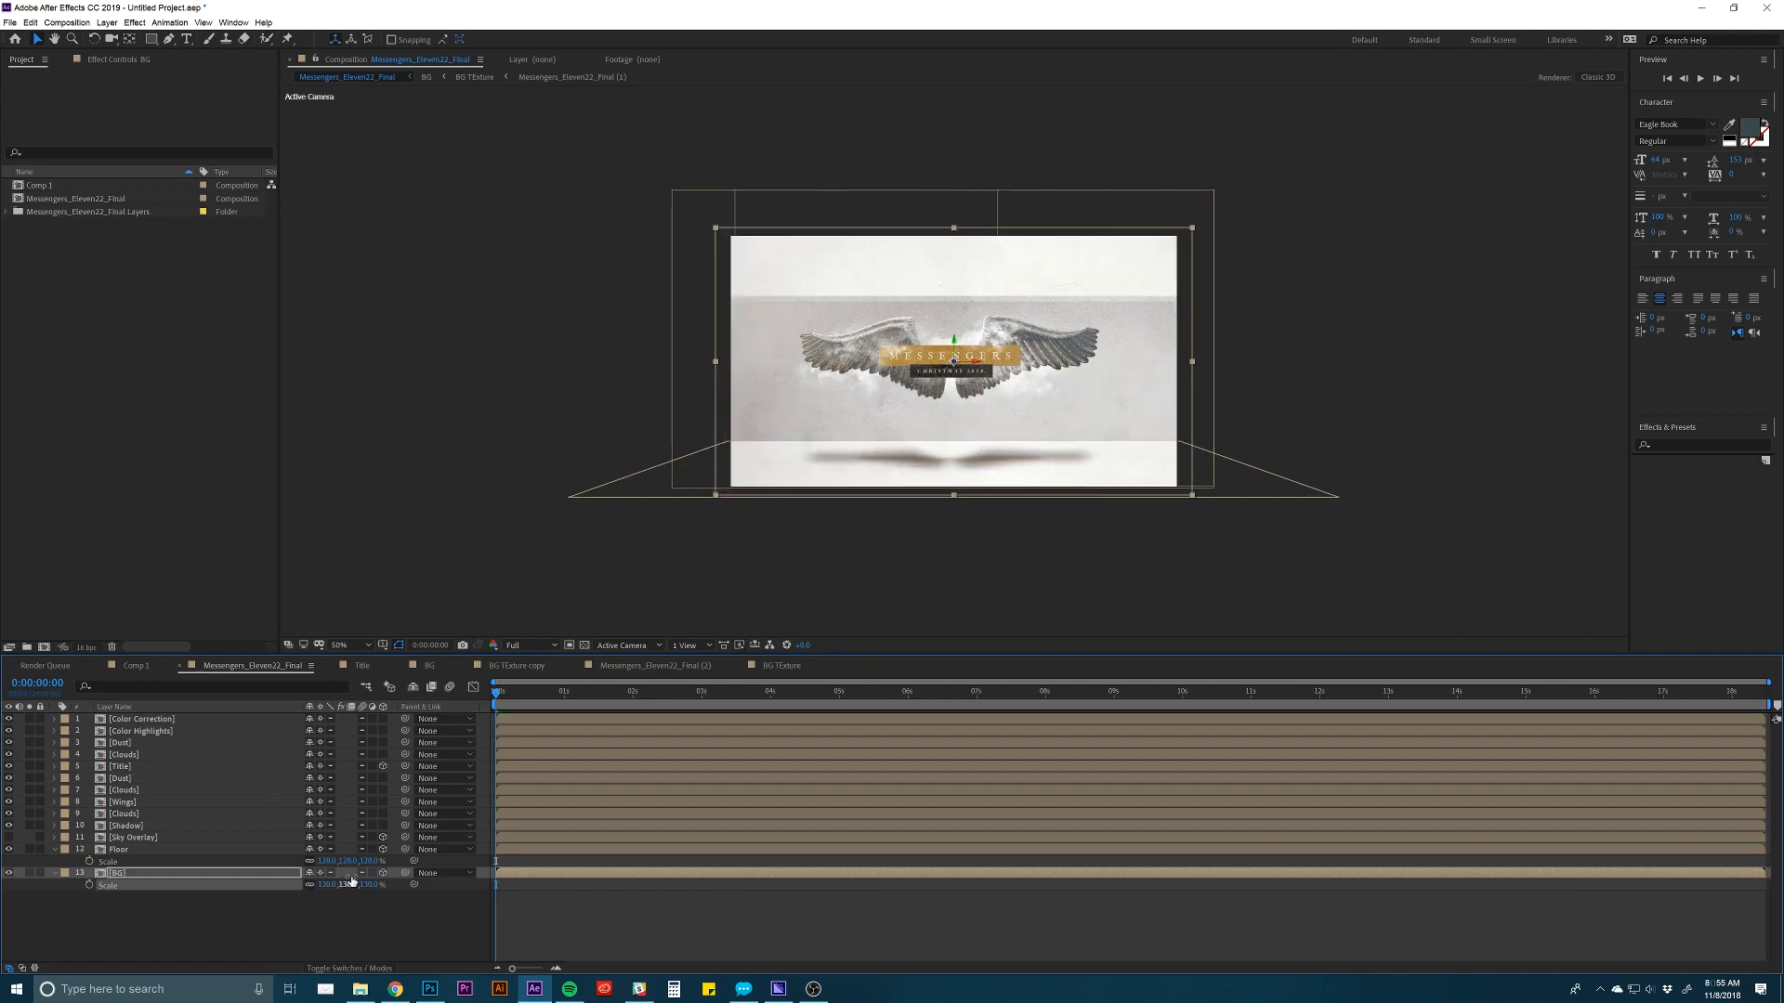
{"action": "left_click_drag", "start_coordinate": [862, 404], "coordinate": [864, 358]}
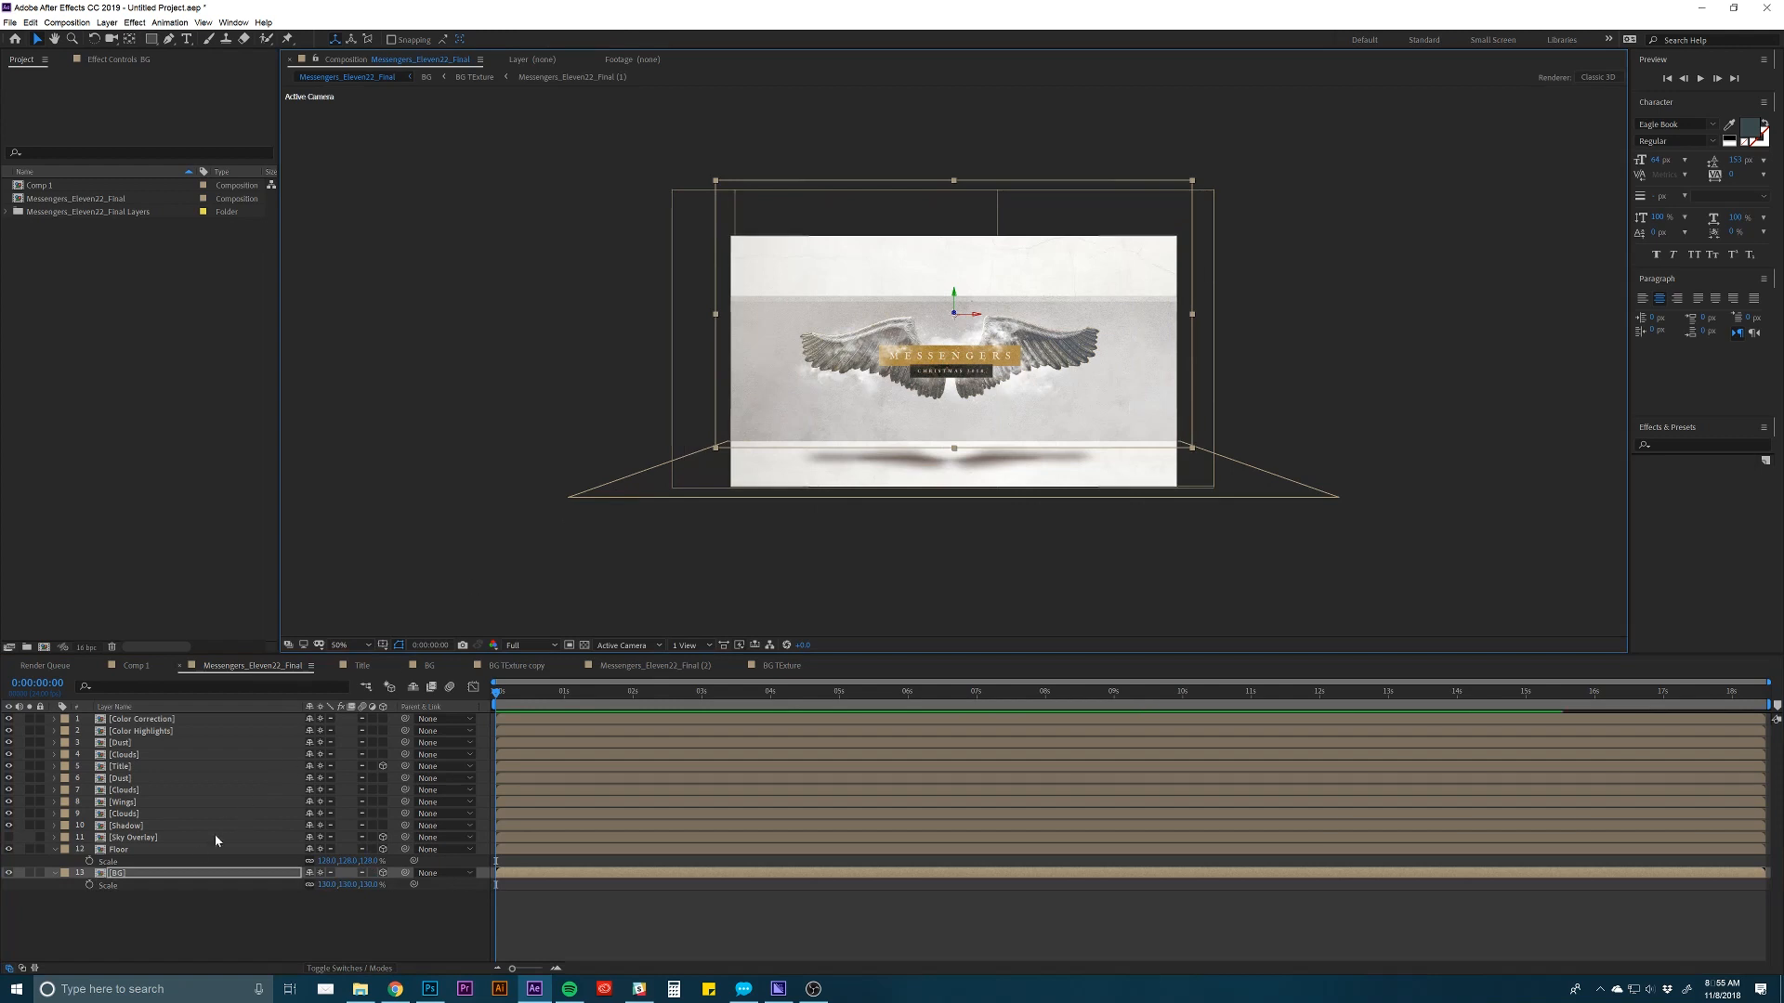
Make the rawpixel-617389-unsplash layer 3D inside BG's nested BG TExture copy composition and return to Messengers_Eleven22_Final.
{"action": "left_click", "coordinate": [122, 874]}
{"action": "double_click", "coordinate": [122, 874]}
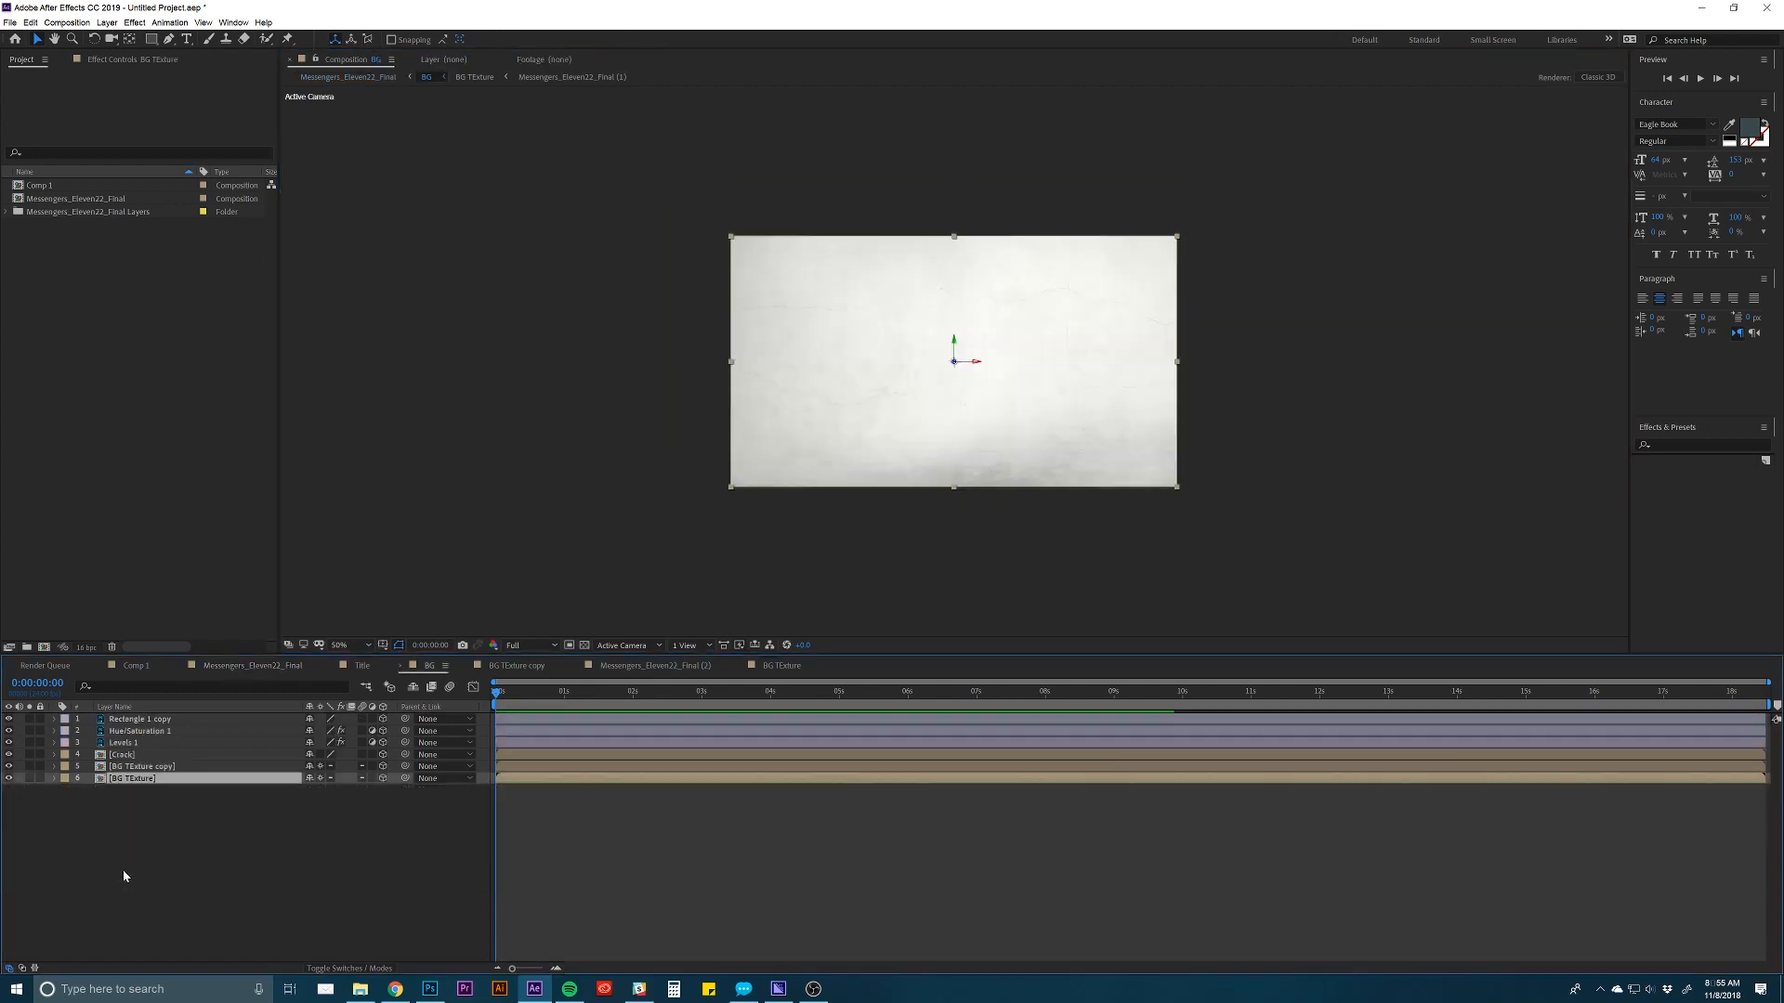
{"action": "left_click", "coordinate": [141, 768]}
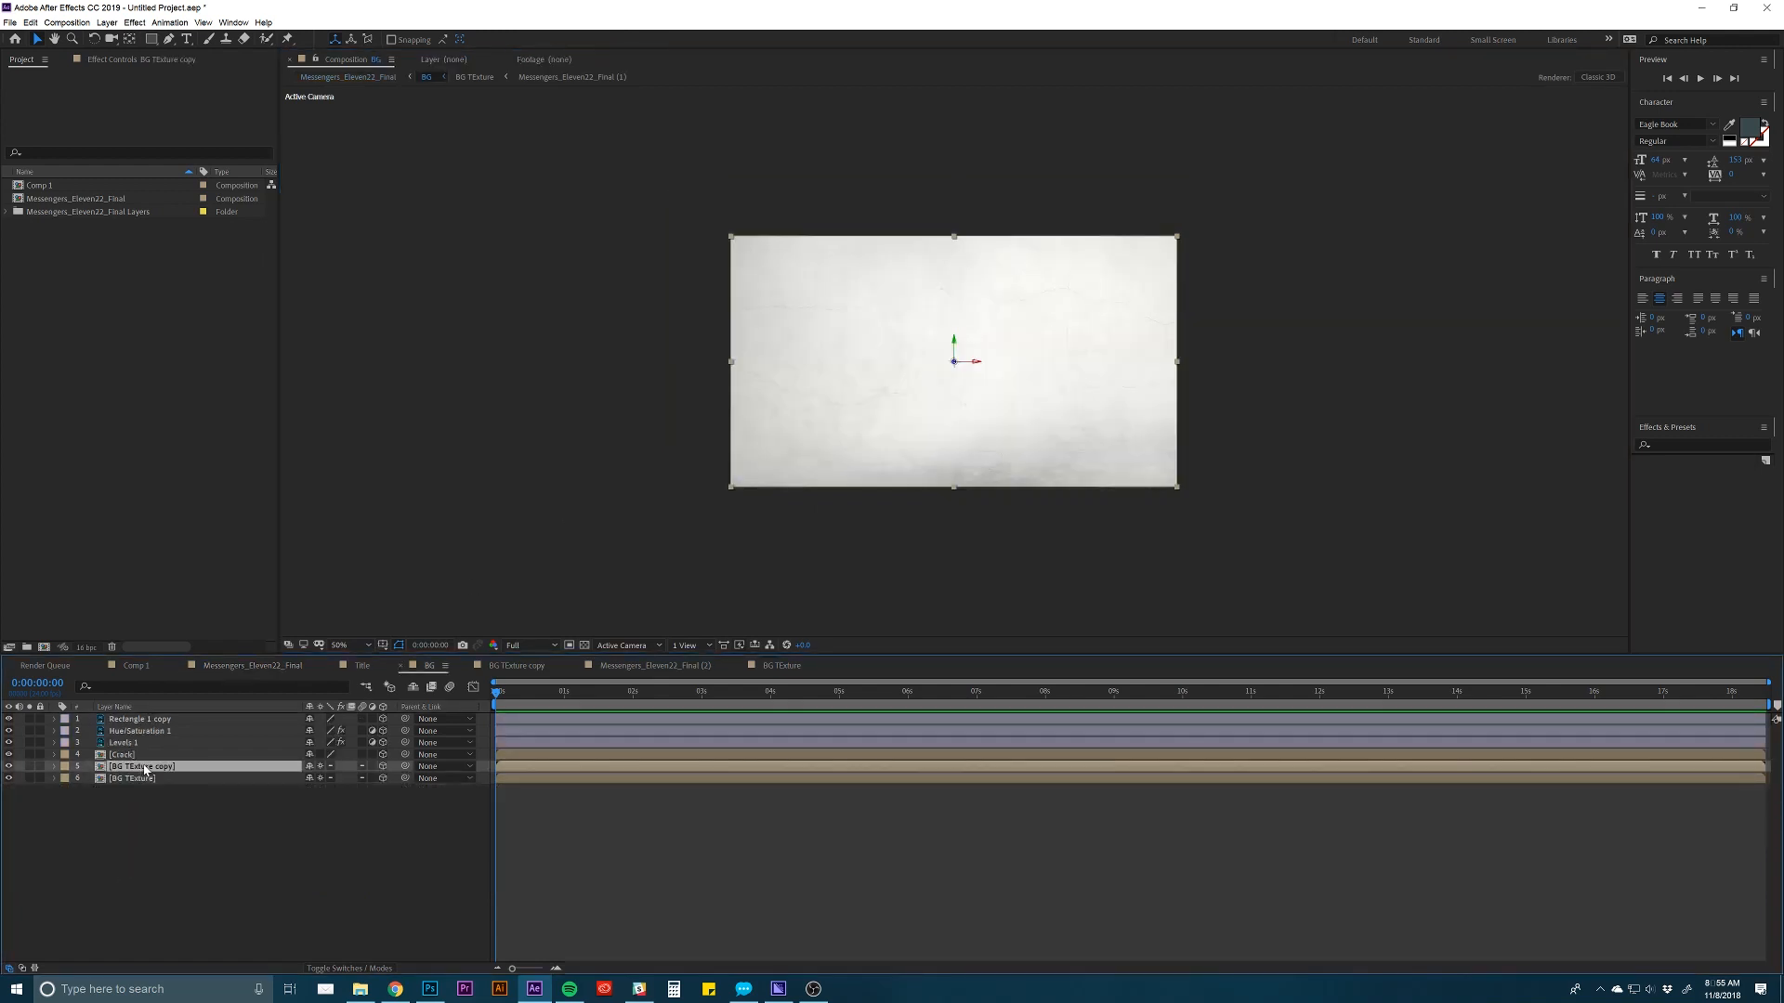
{"action": "double_click", "coordinate": [144, 767]}
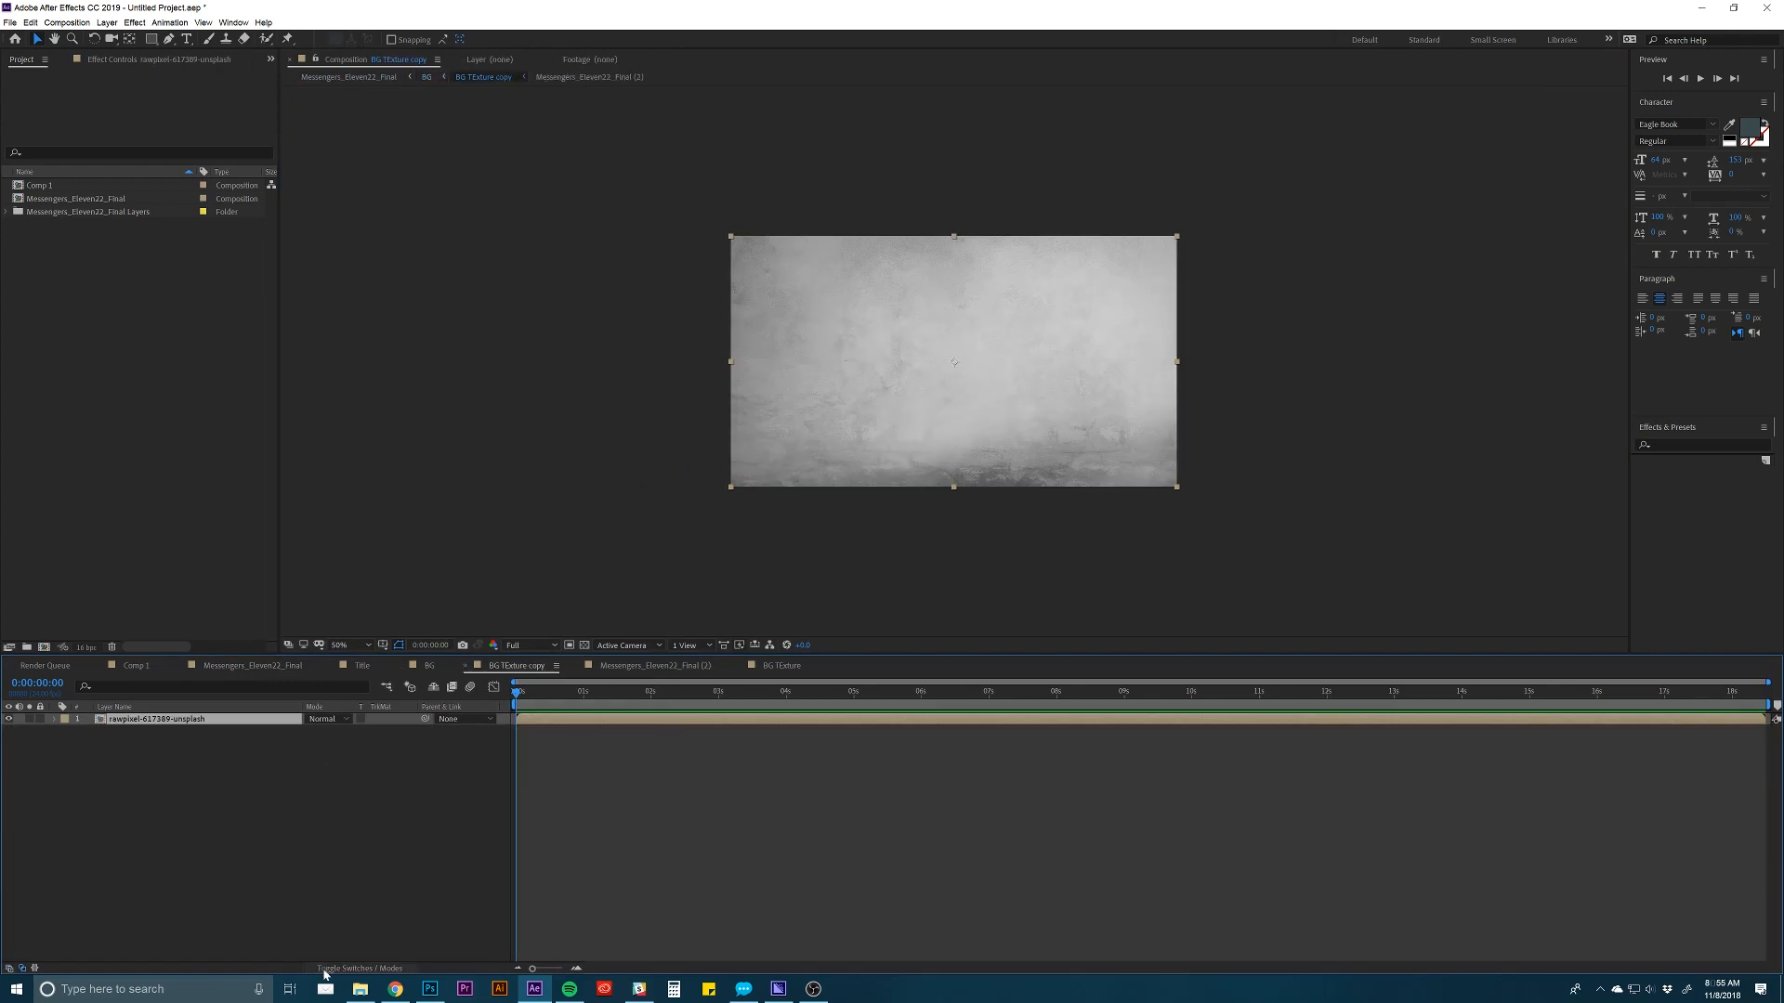
{"action": "left_click", "coordinate": [382, 719]}
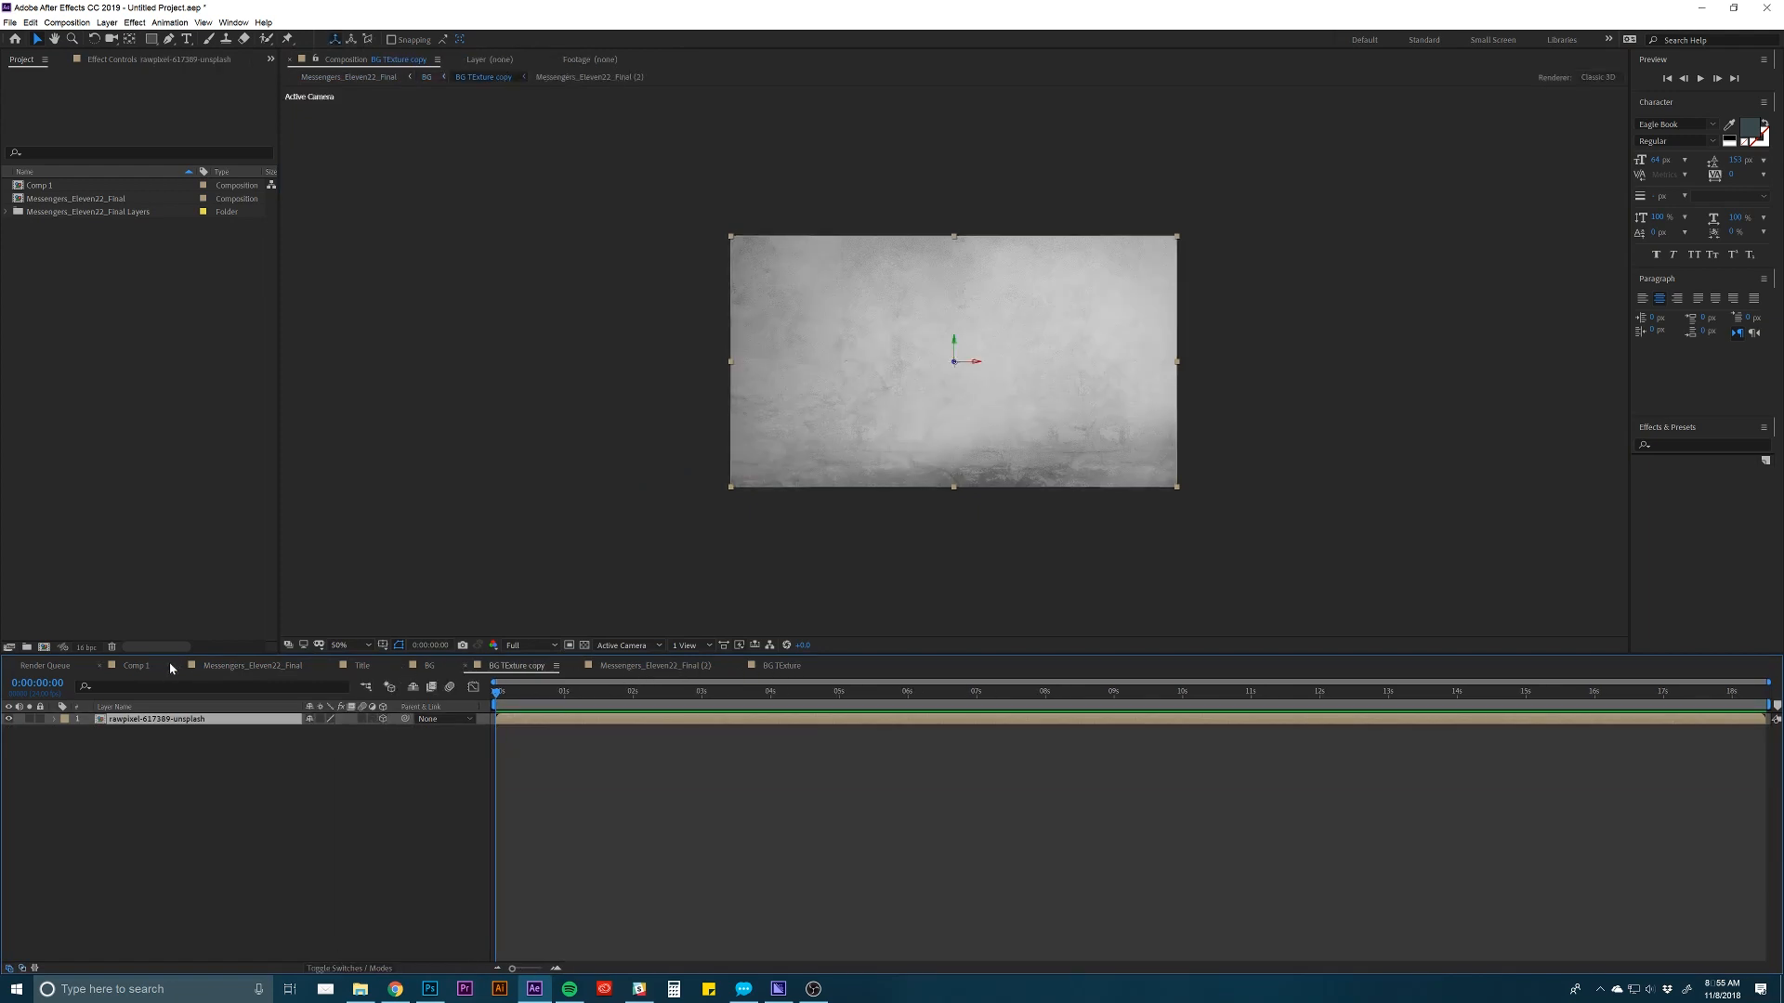
{"action": "left_click", "coordinate": [213, 665]}
Make the Levels 2 and rawpixel-617389-unsplash layers 3D in the composition nested within BG TExture and return to Messengers_Eleven22_Final.
{"action": "left_click", "coordinate": [148, 873]}
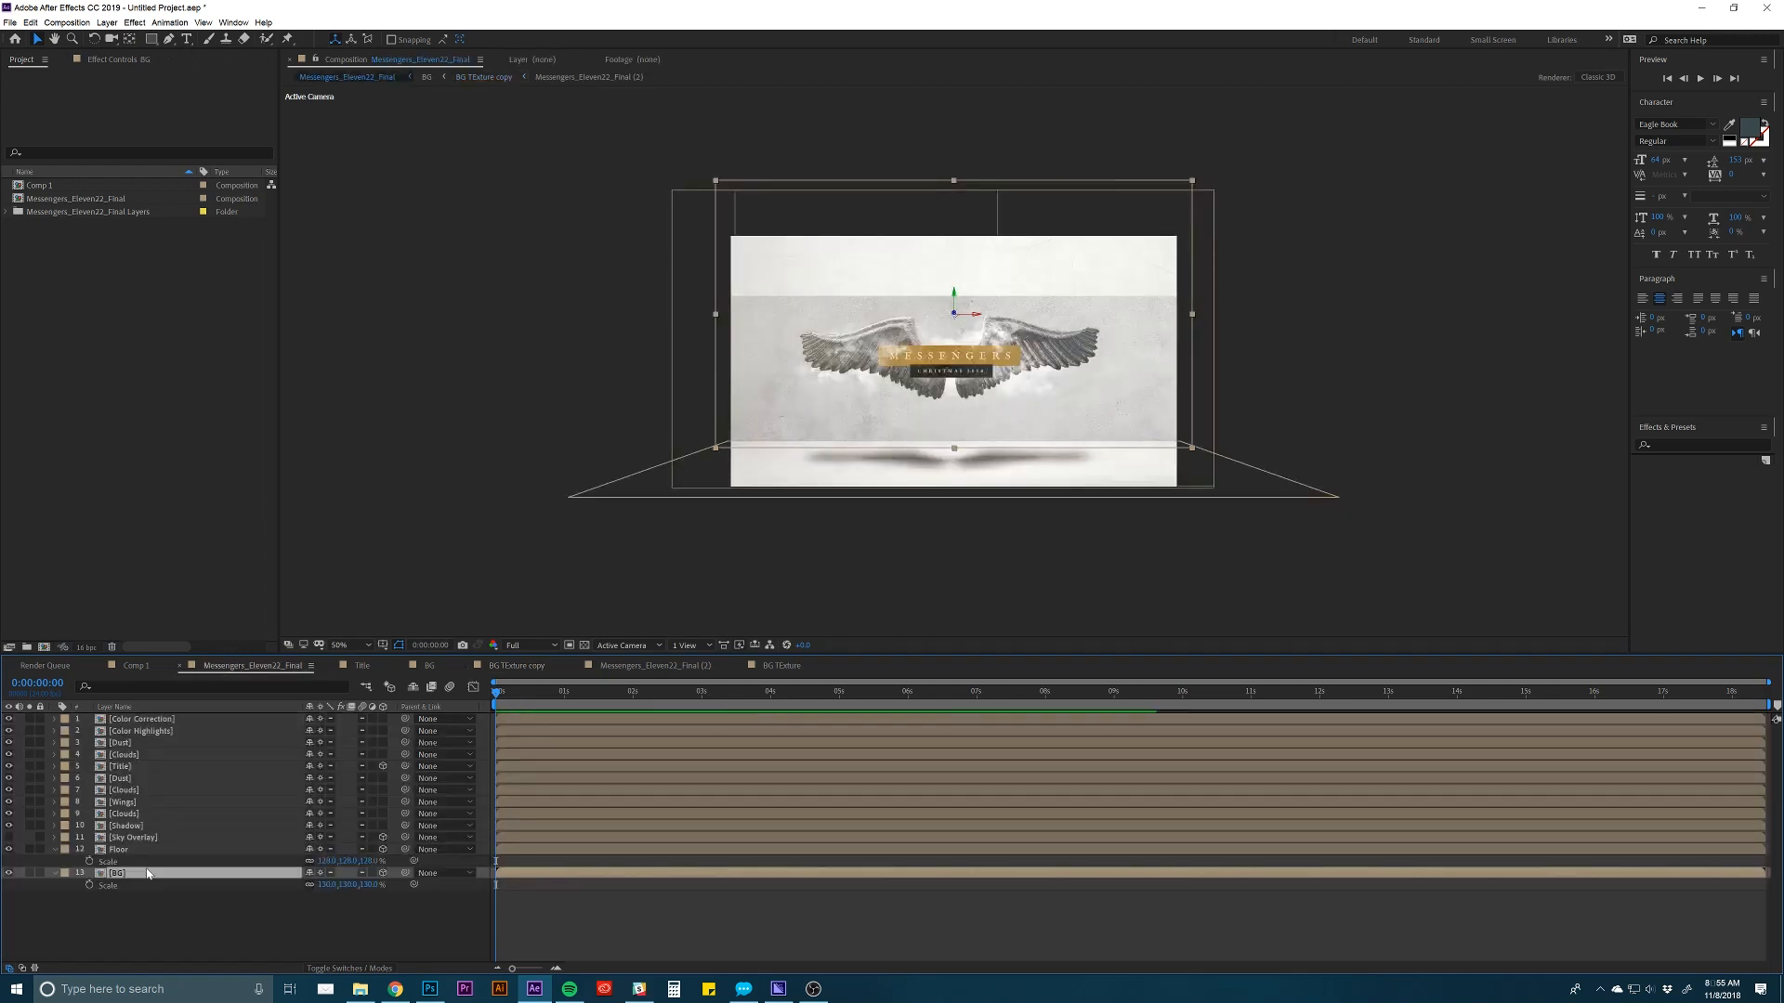
{"action": "double_click", "coordinate": [148, 873]}
{"action": "double_click", "coordinate": [167, 781]}
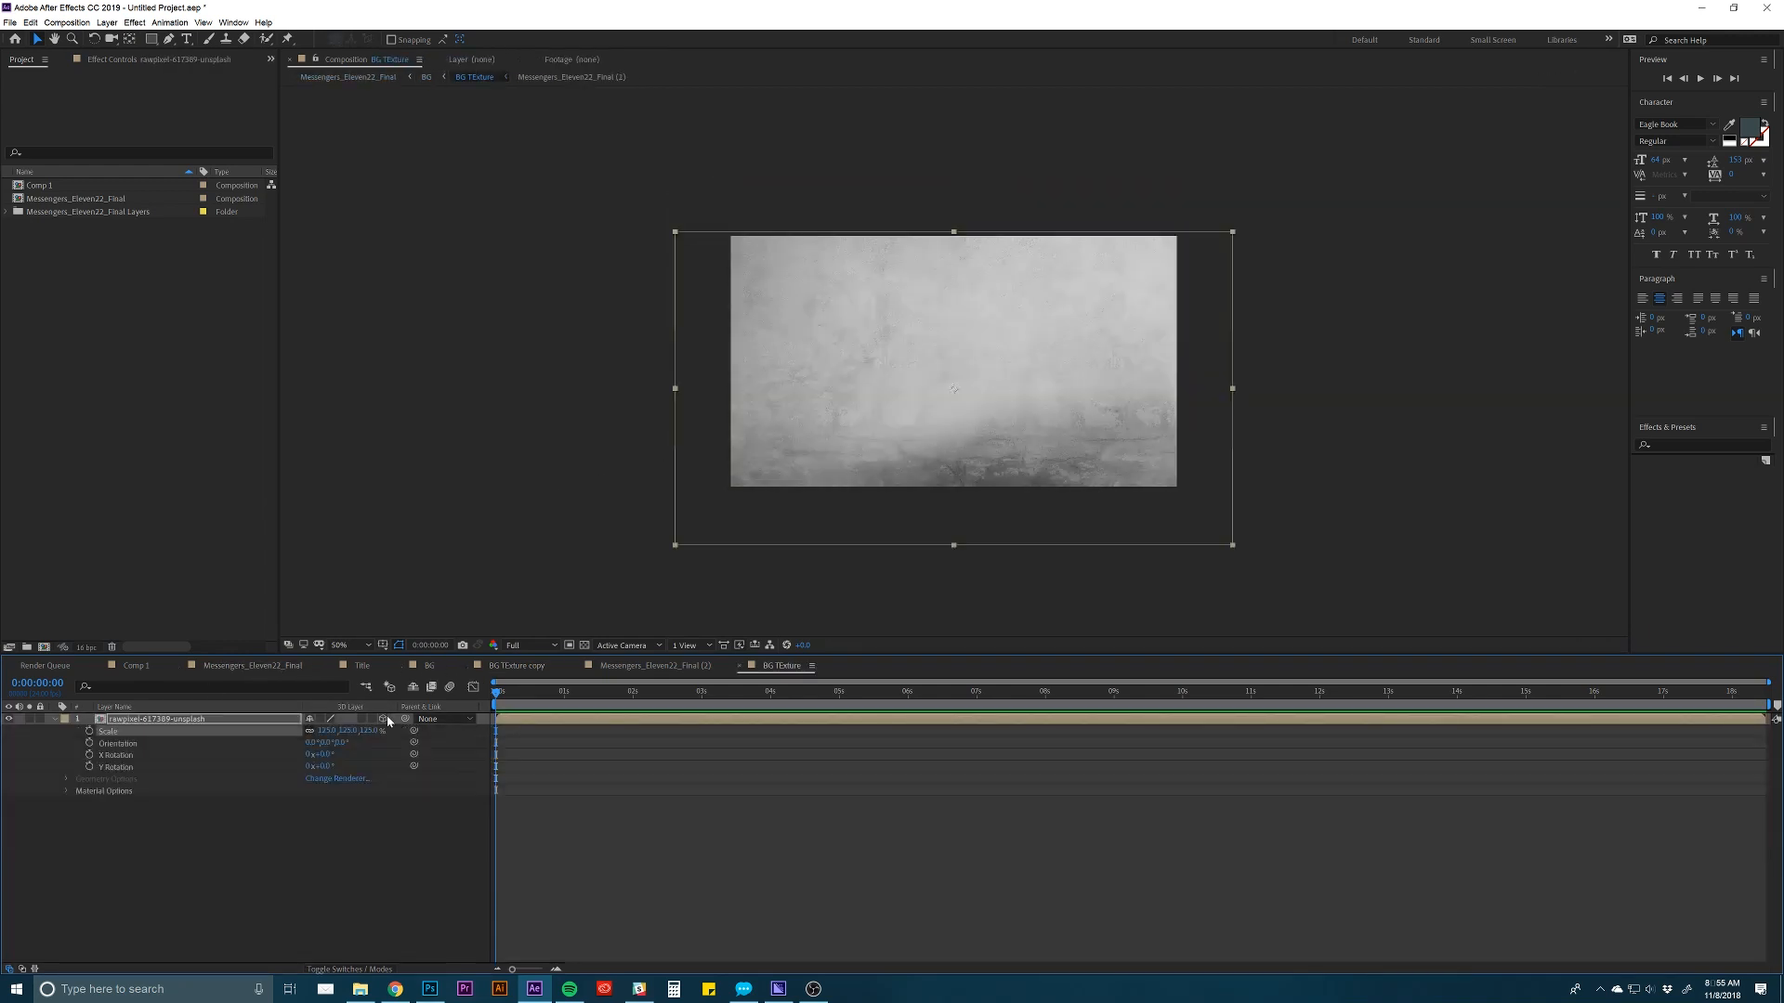
{"action": "double_click", "coordinate": [166, 721]}
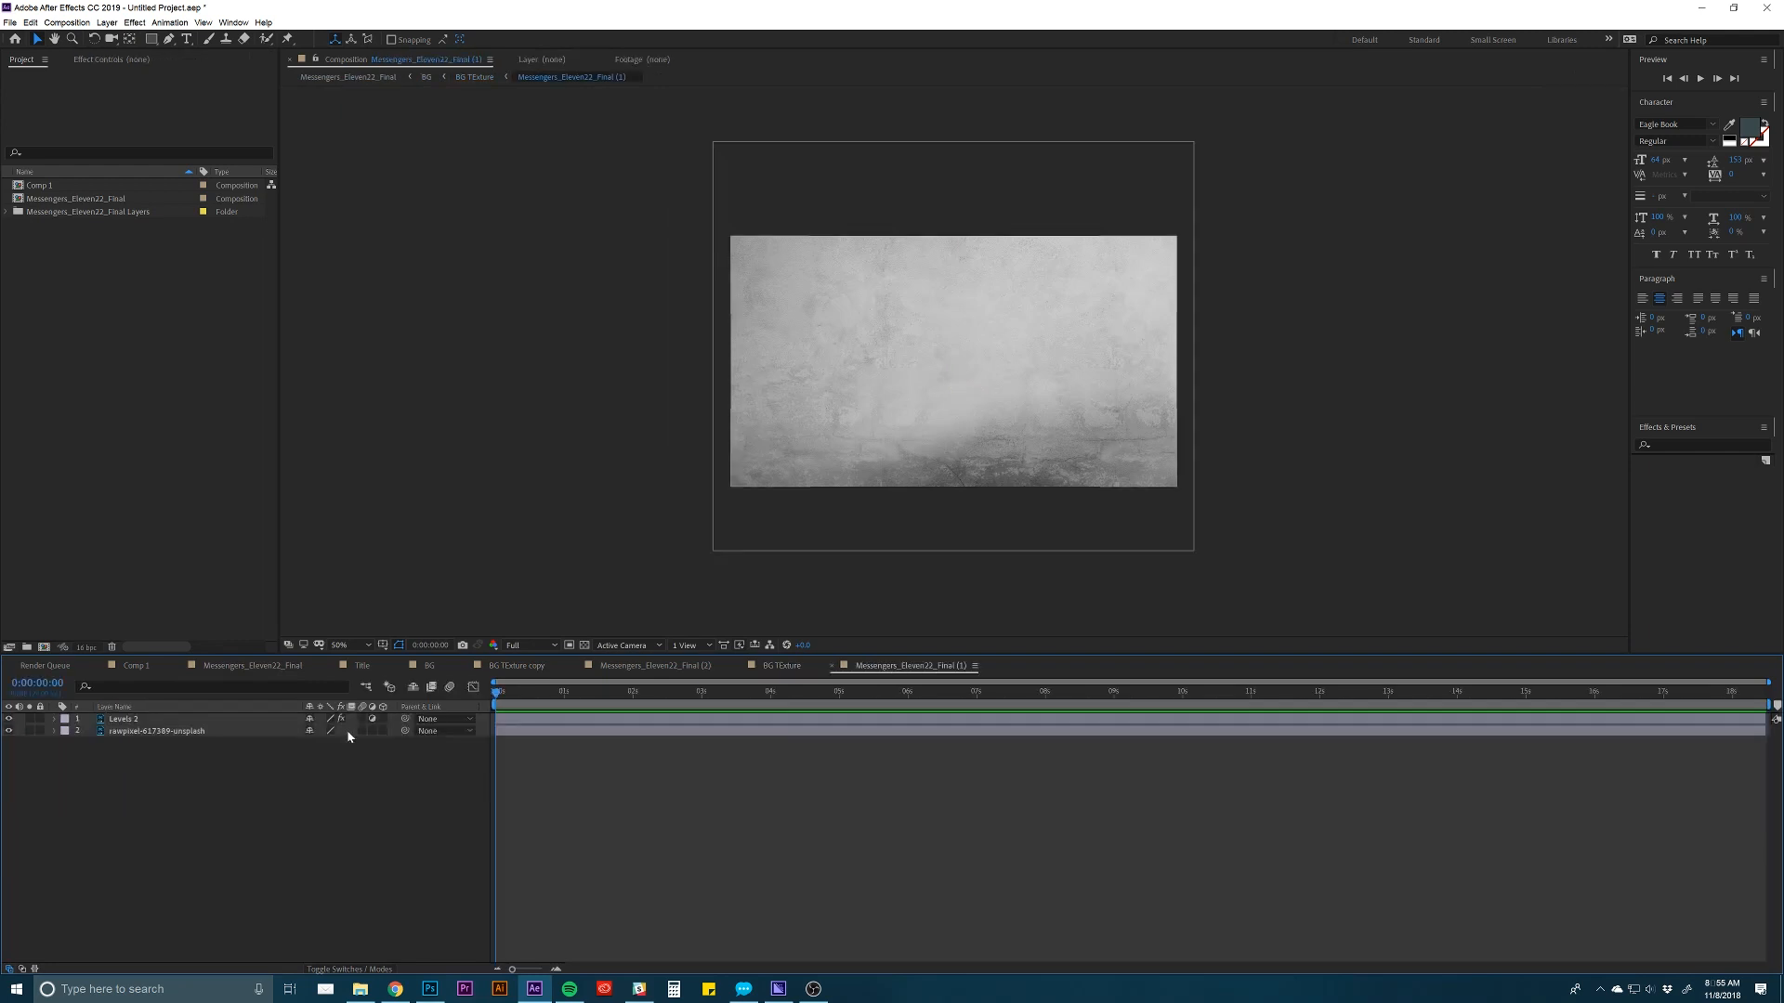
{"action": "left_click", "coordinate": [383, 719]}
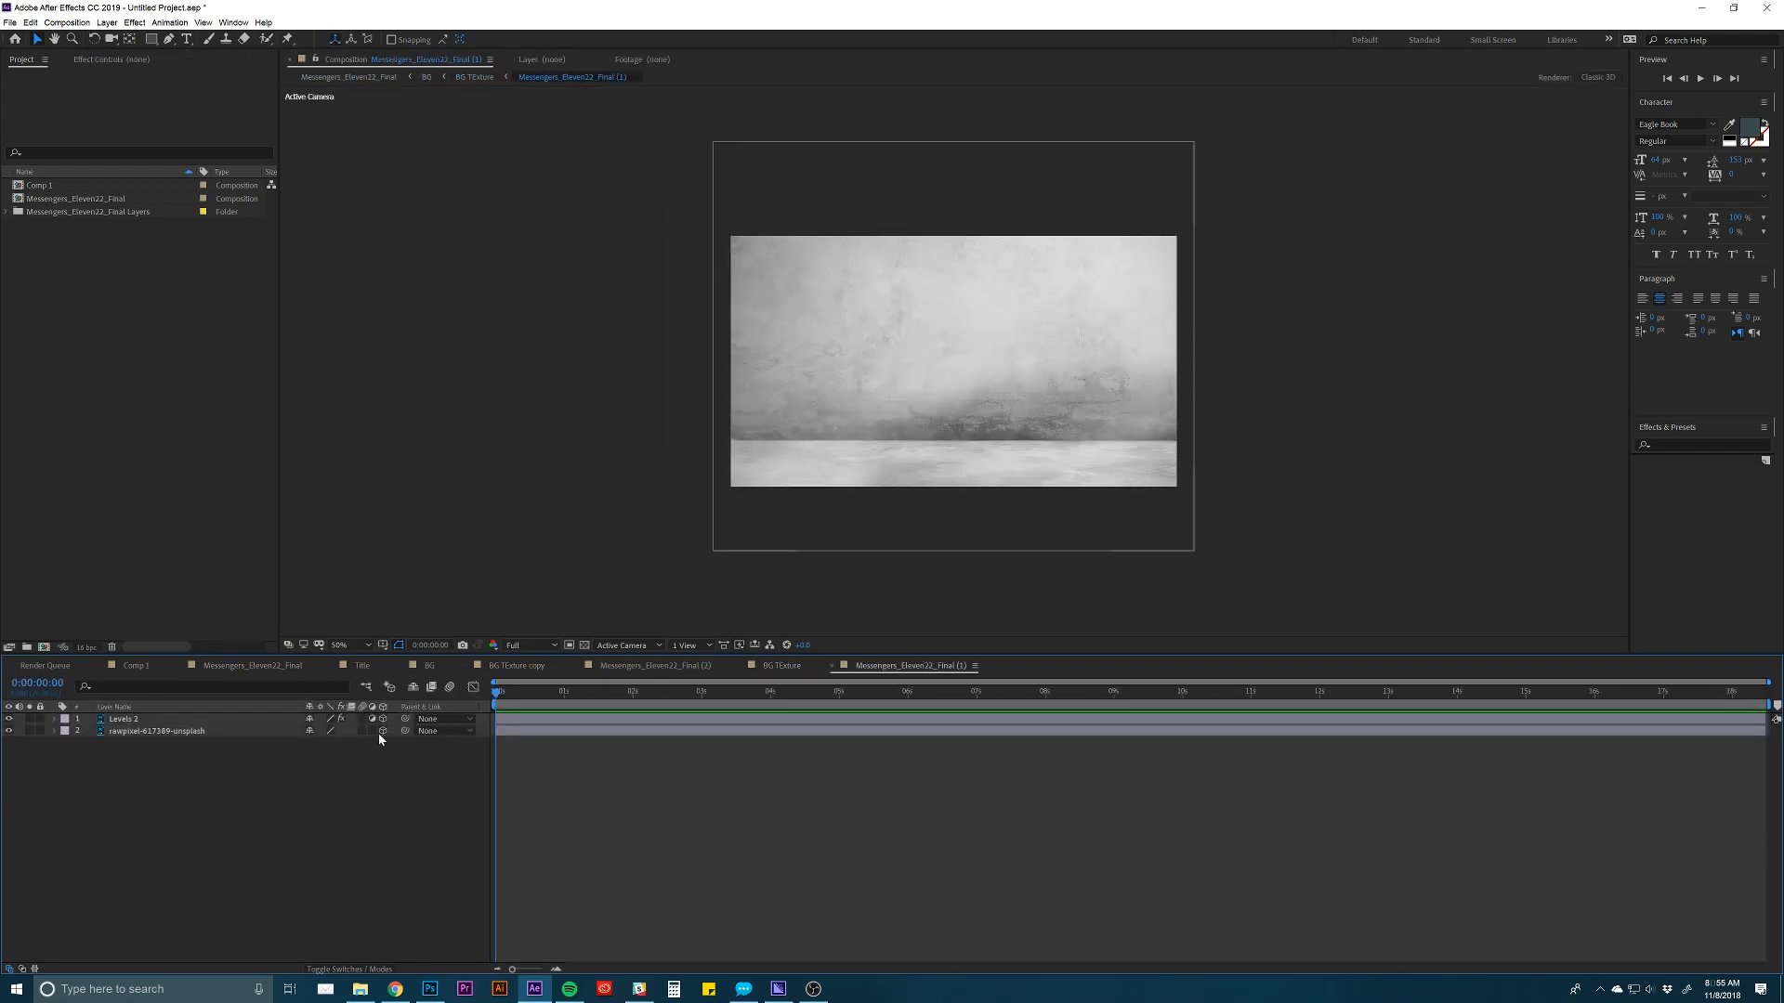
{"action": "left_click", "coordinate": [237, 666]}
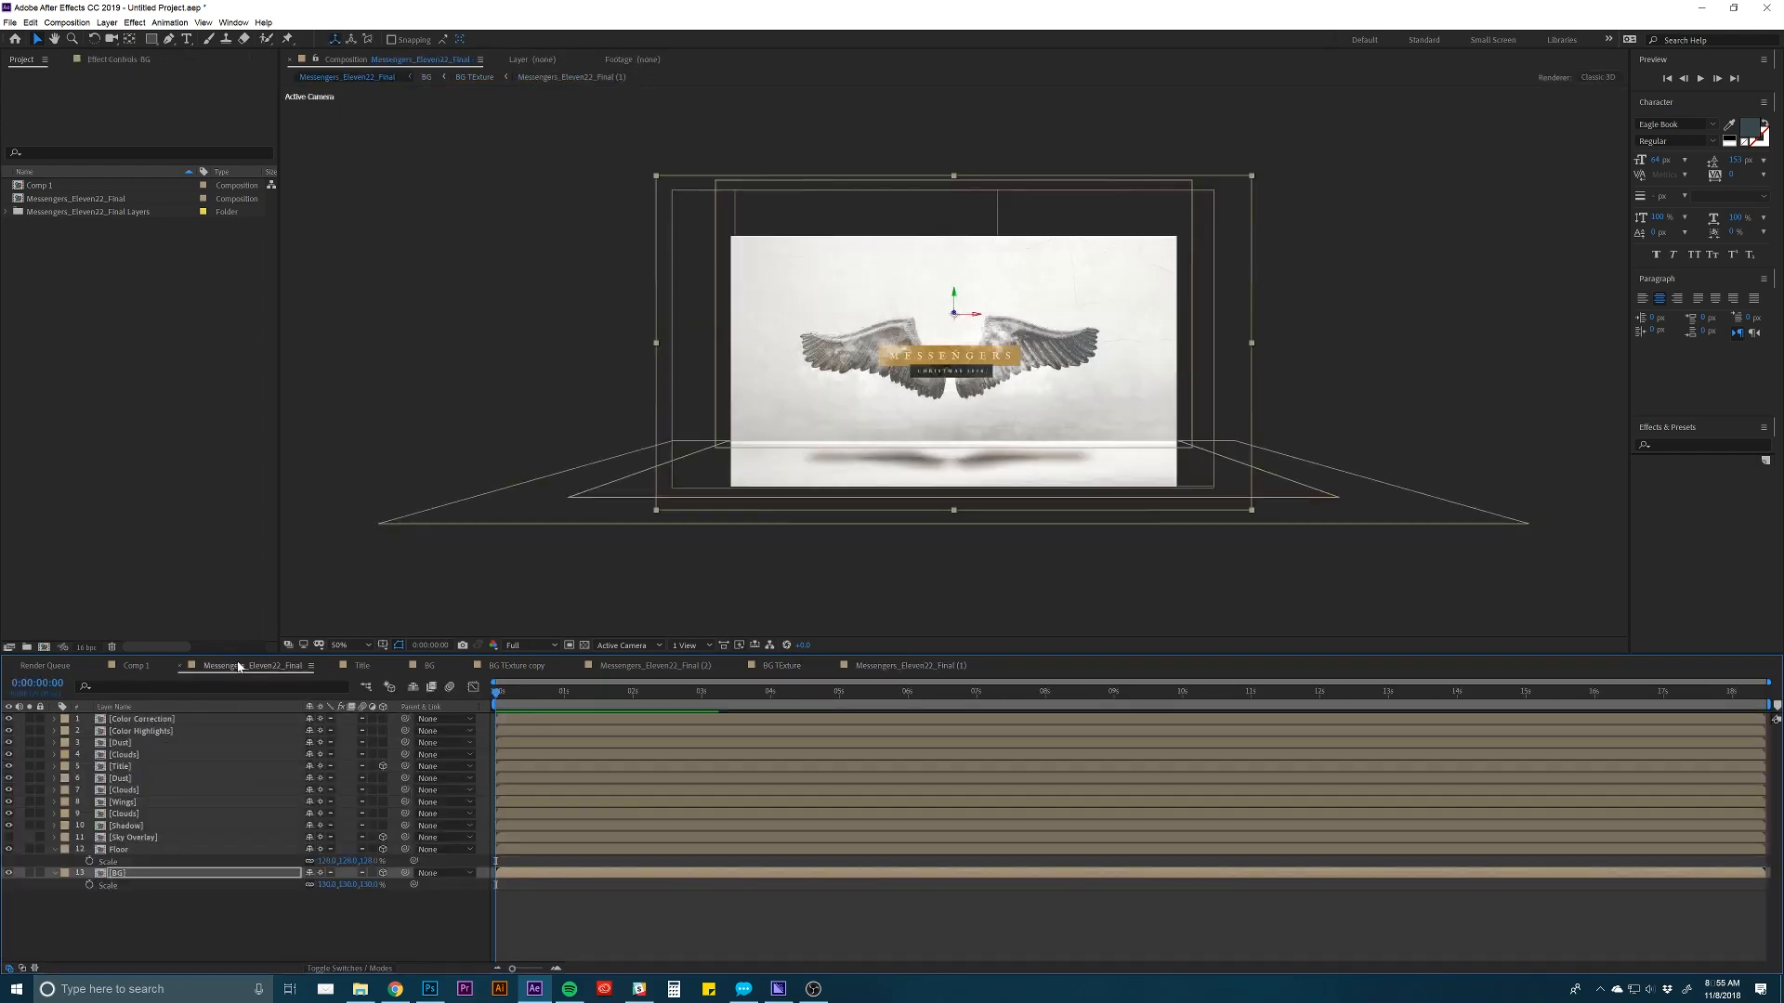
Make both steinar-engeland image layers 3D inside BG's nested Crack composition and return to Messengers_Eleven22_Final.
{"action": "left_click", "coordinate": [164, 906]}
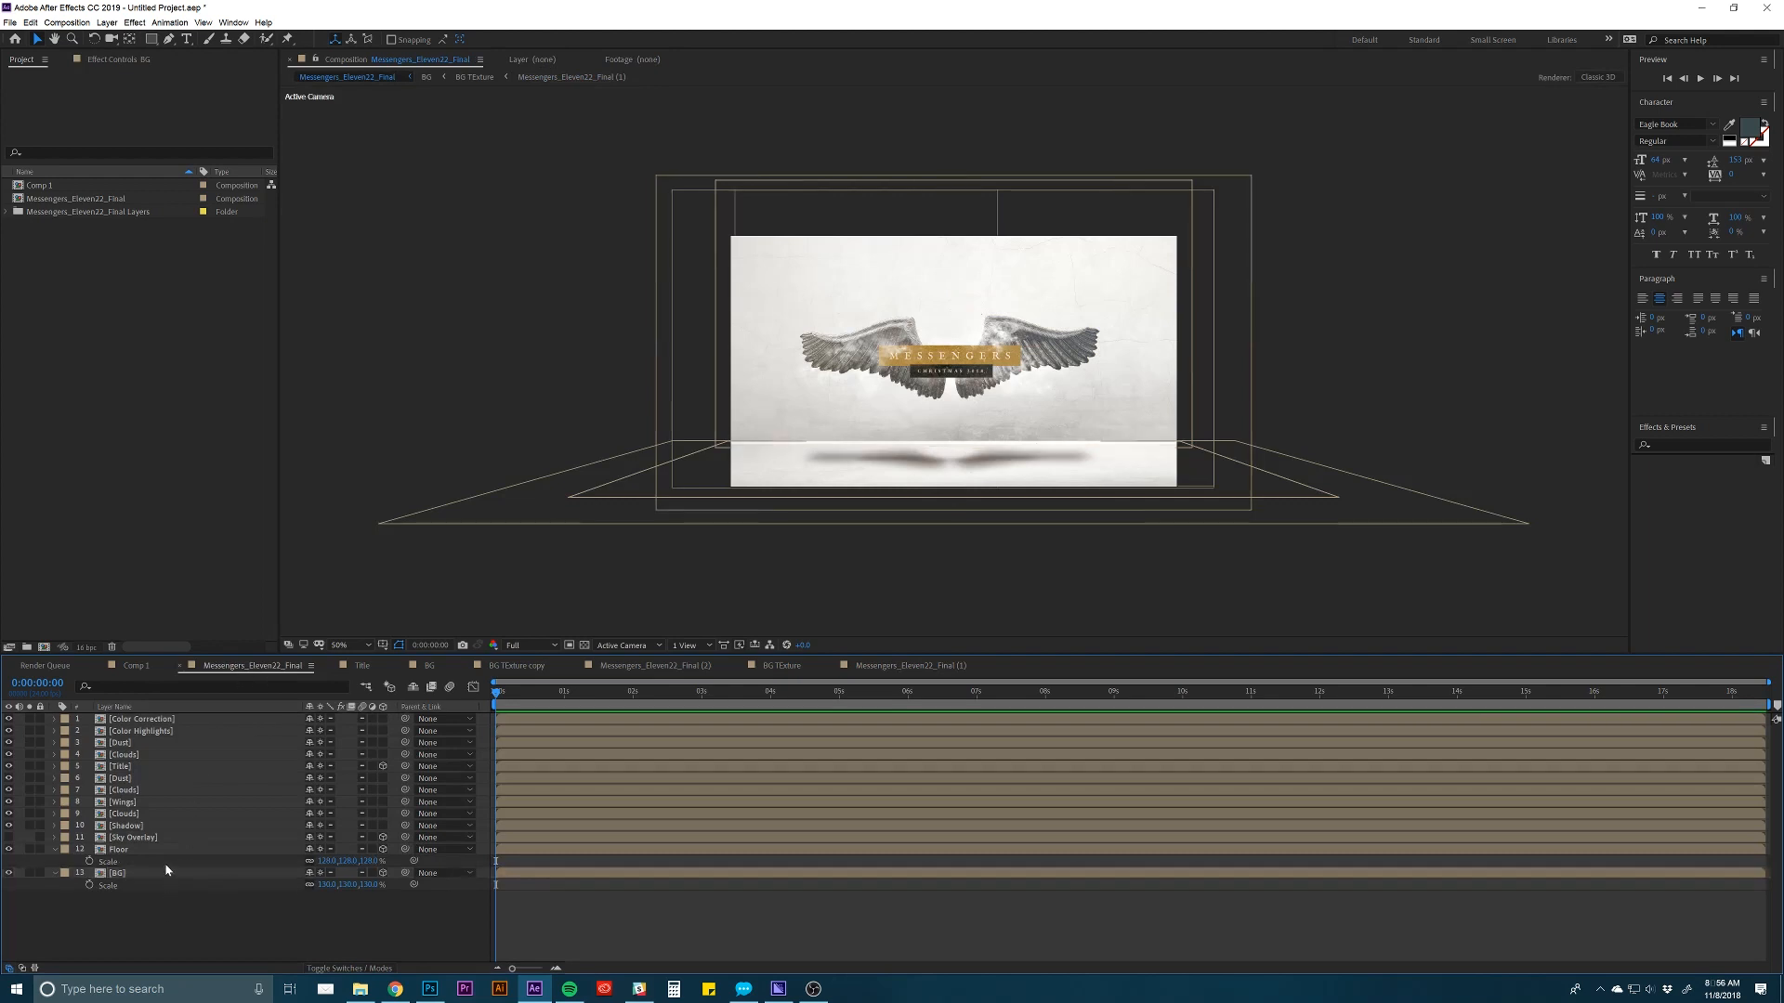
{"action": "left_click", "coordinate": [165, 872]}
{"action": "double_click", "coordinate": [165, 873]}
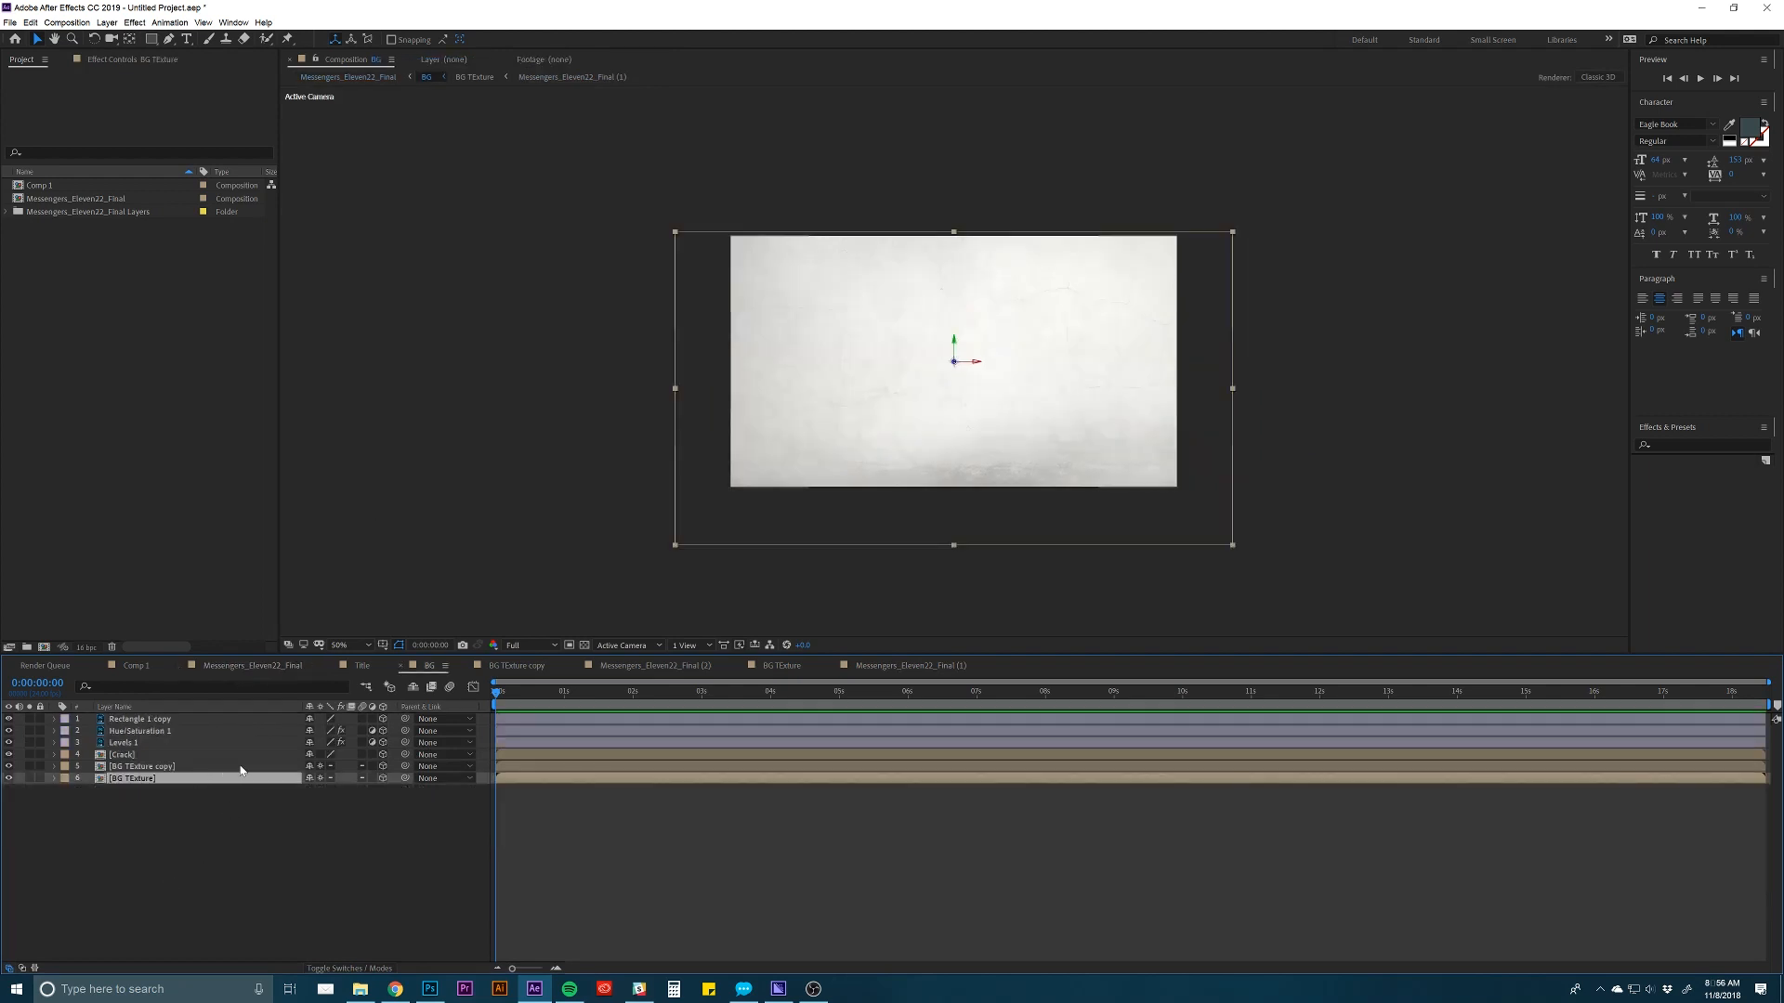
{"action": "left_click", "coordinate": [186, 767]}
{"action": "double_click", "coordinate": [176, 755]}
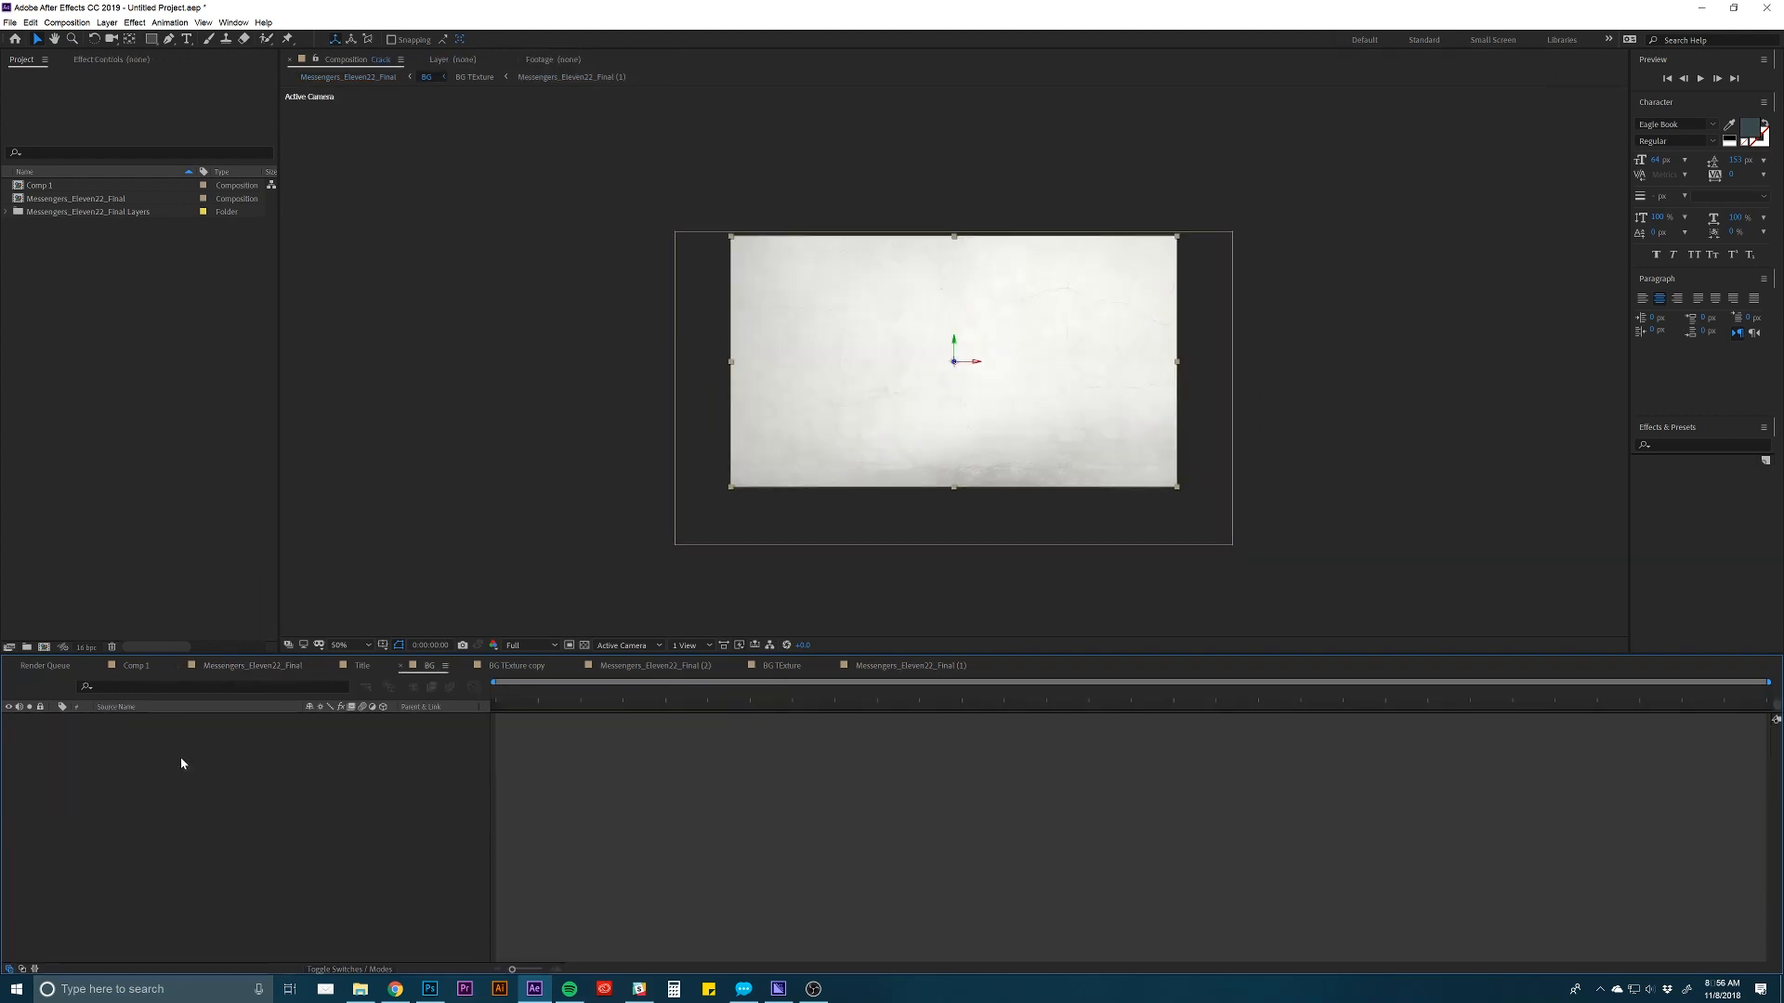
{"action": "left_click_drag", "start_coordinate": [381, 722], "coordinate": [381, 738]}
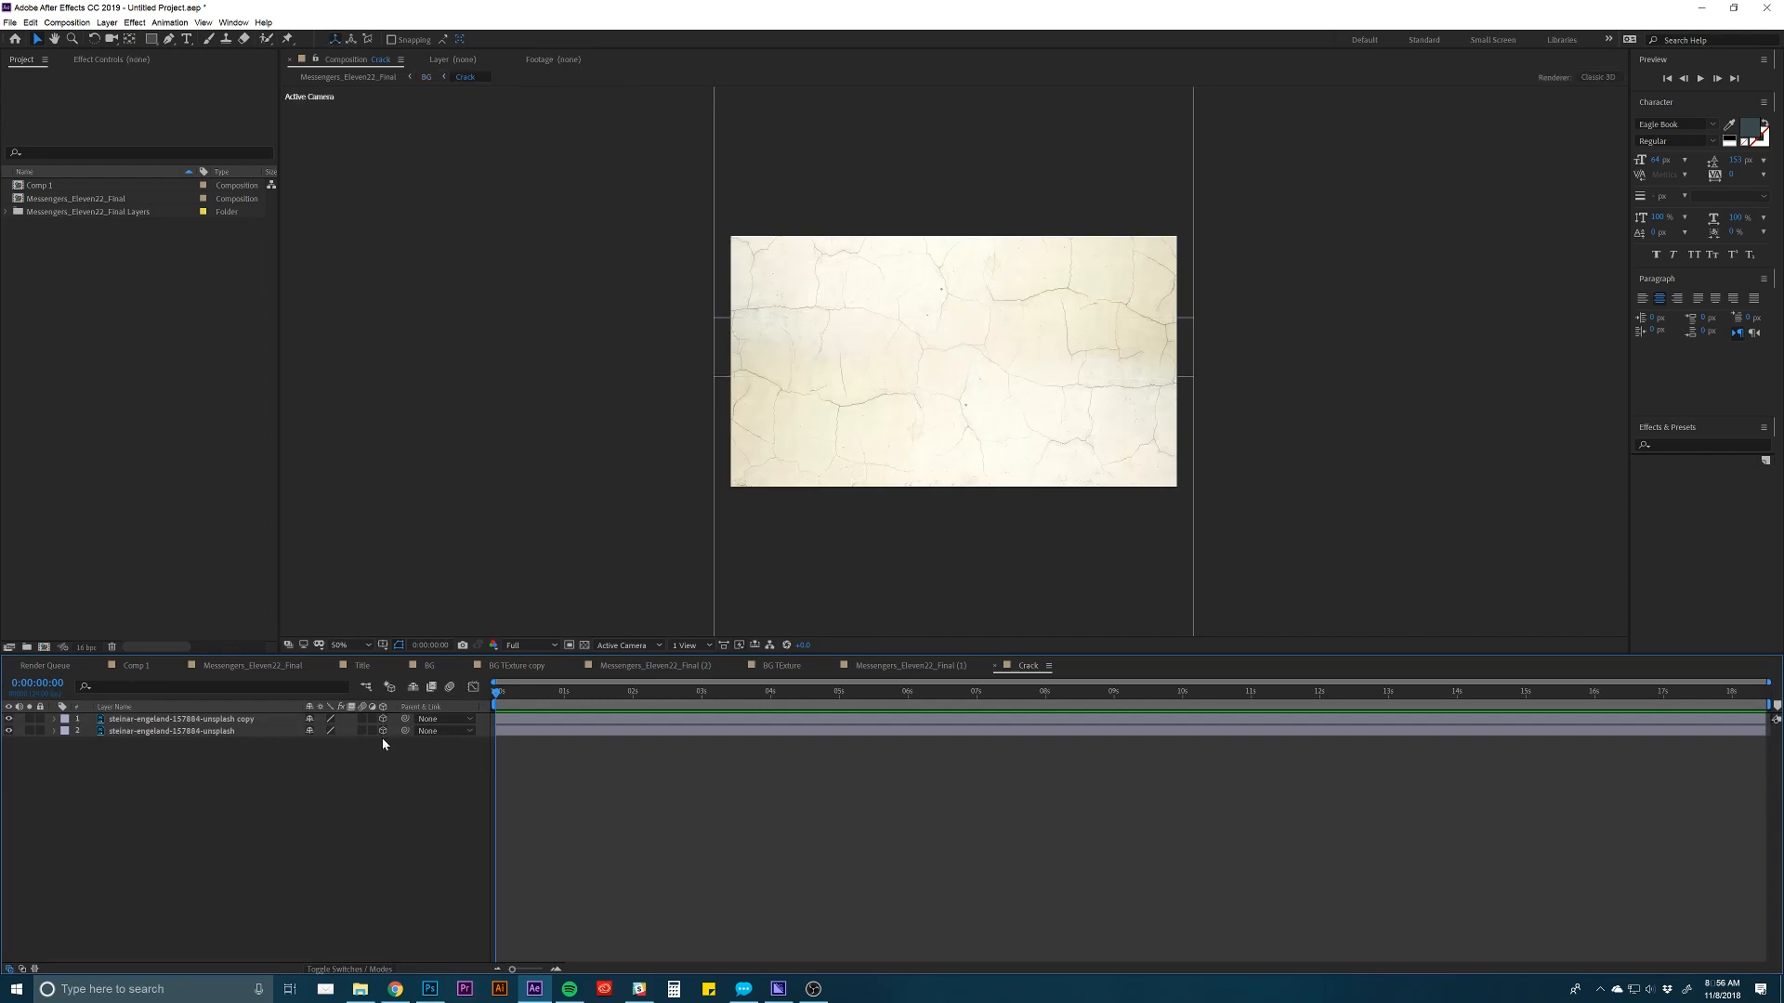
{"action": "left_click", "coordinate": [223, 669]}
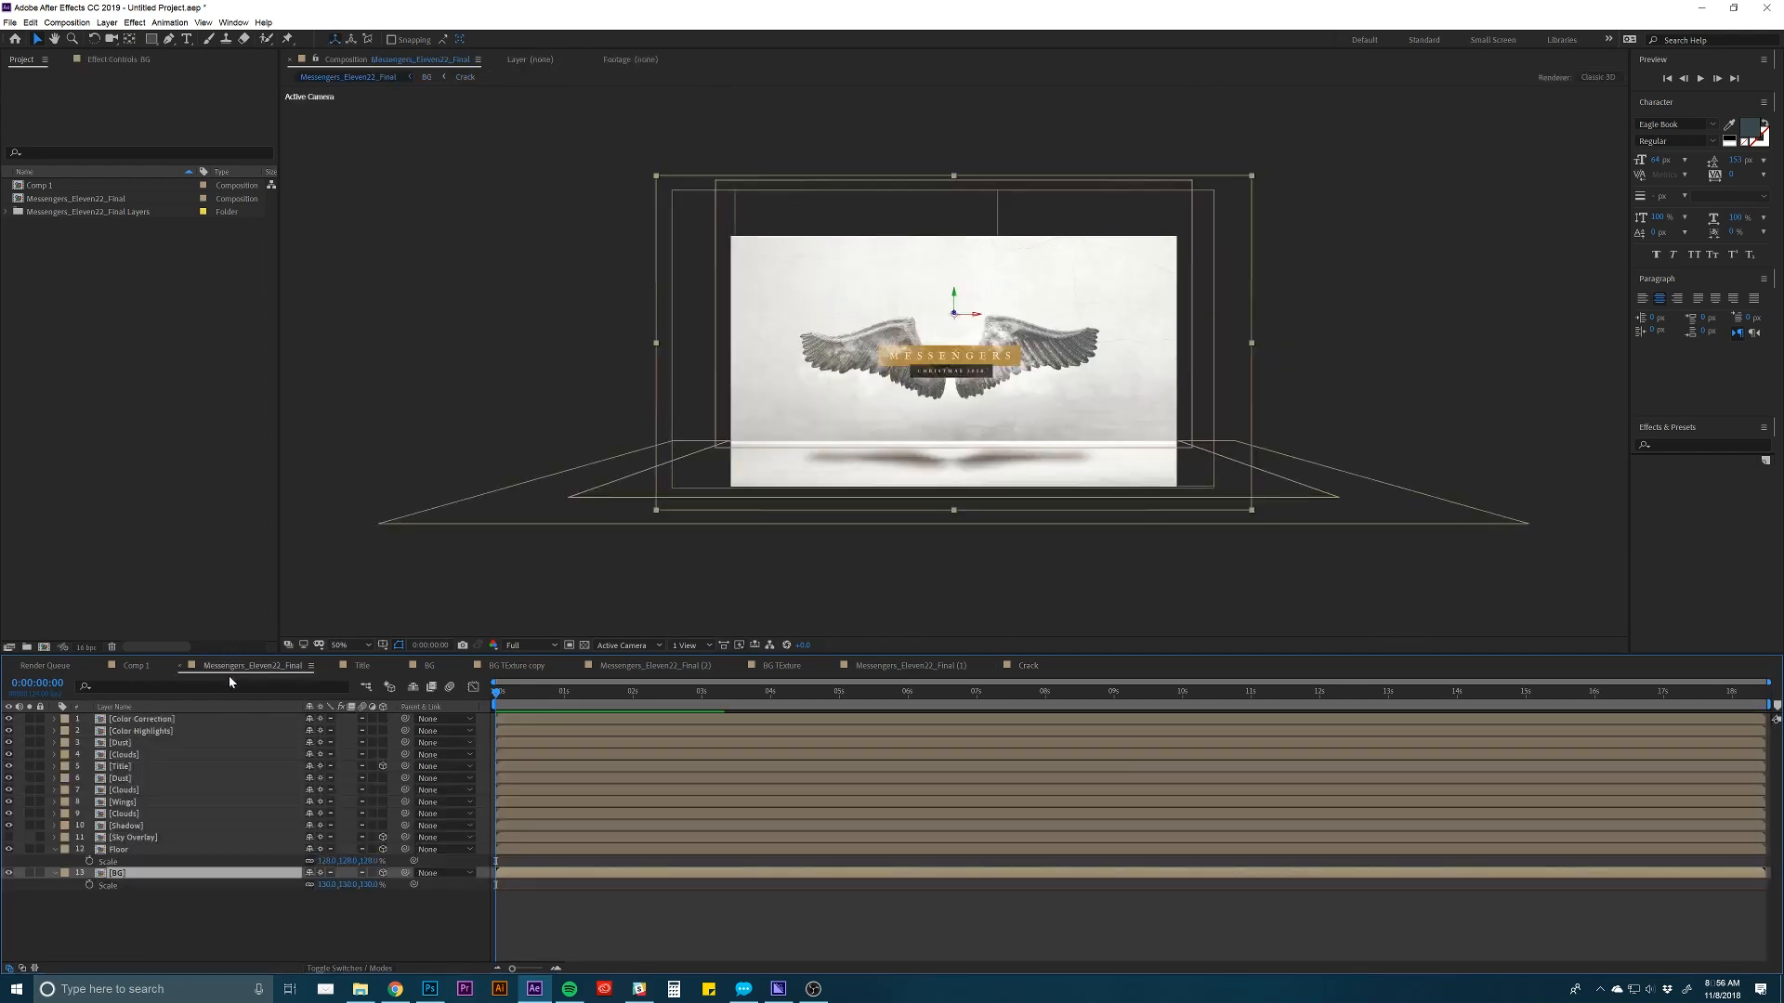
Try to reposition the Floor layer against the back wall and undo the moves.
{"action": "key", "text": "slash"}
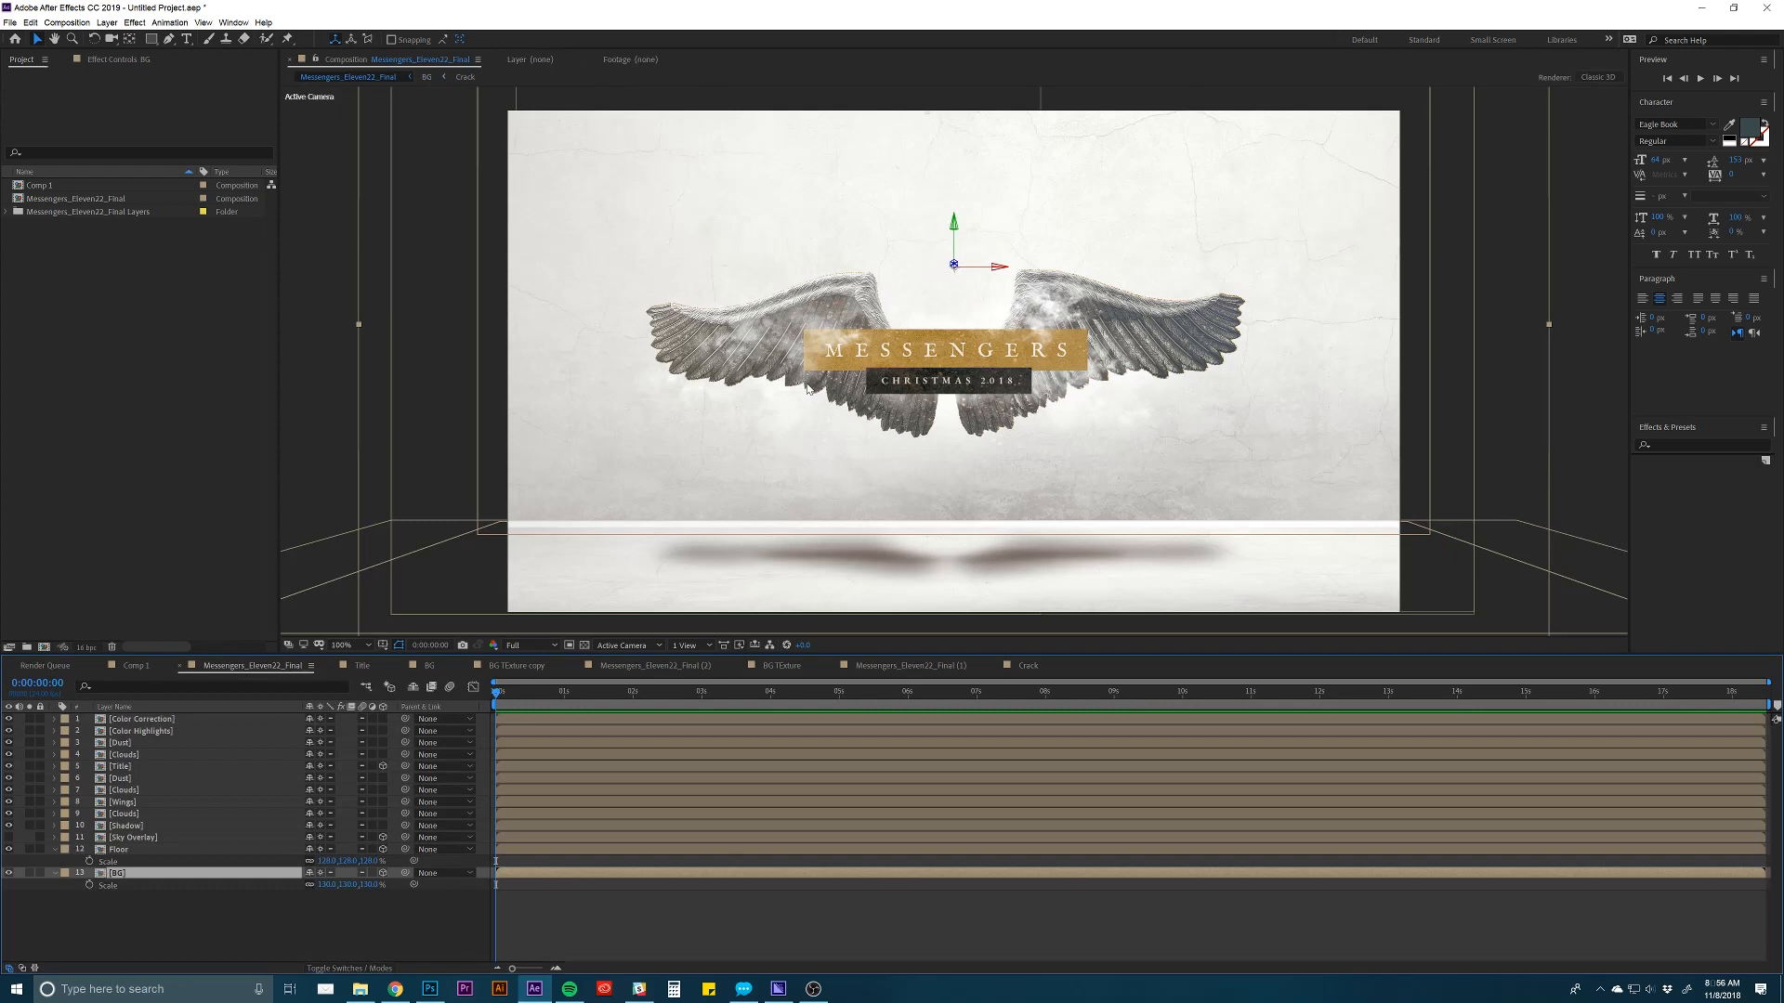
{"action": "key", "text": "comma"}
{"action": "key", "text": "comma"}
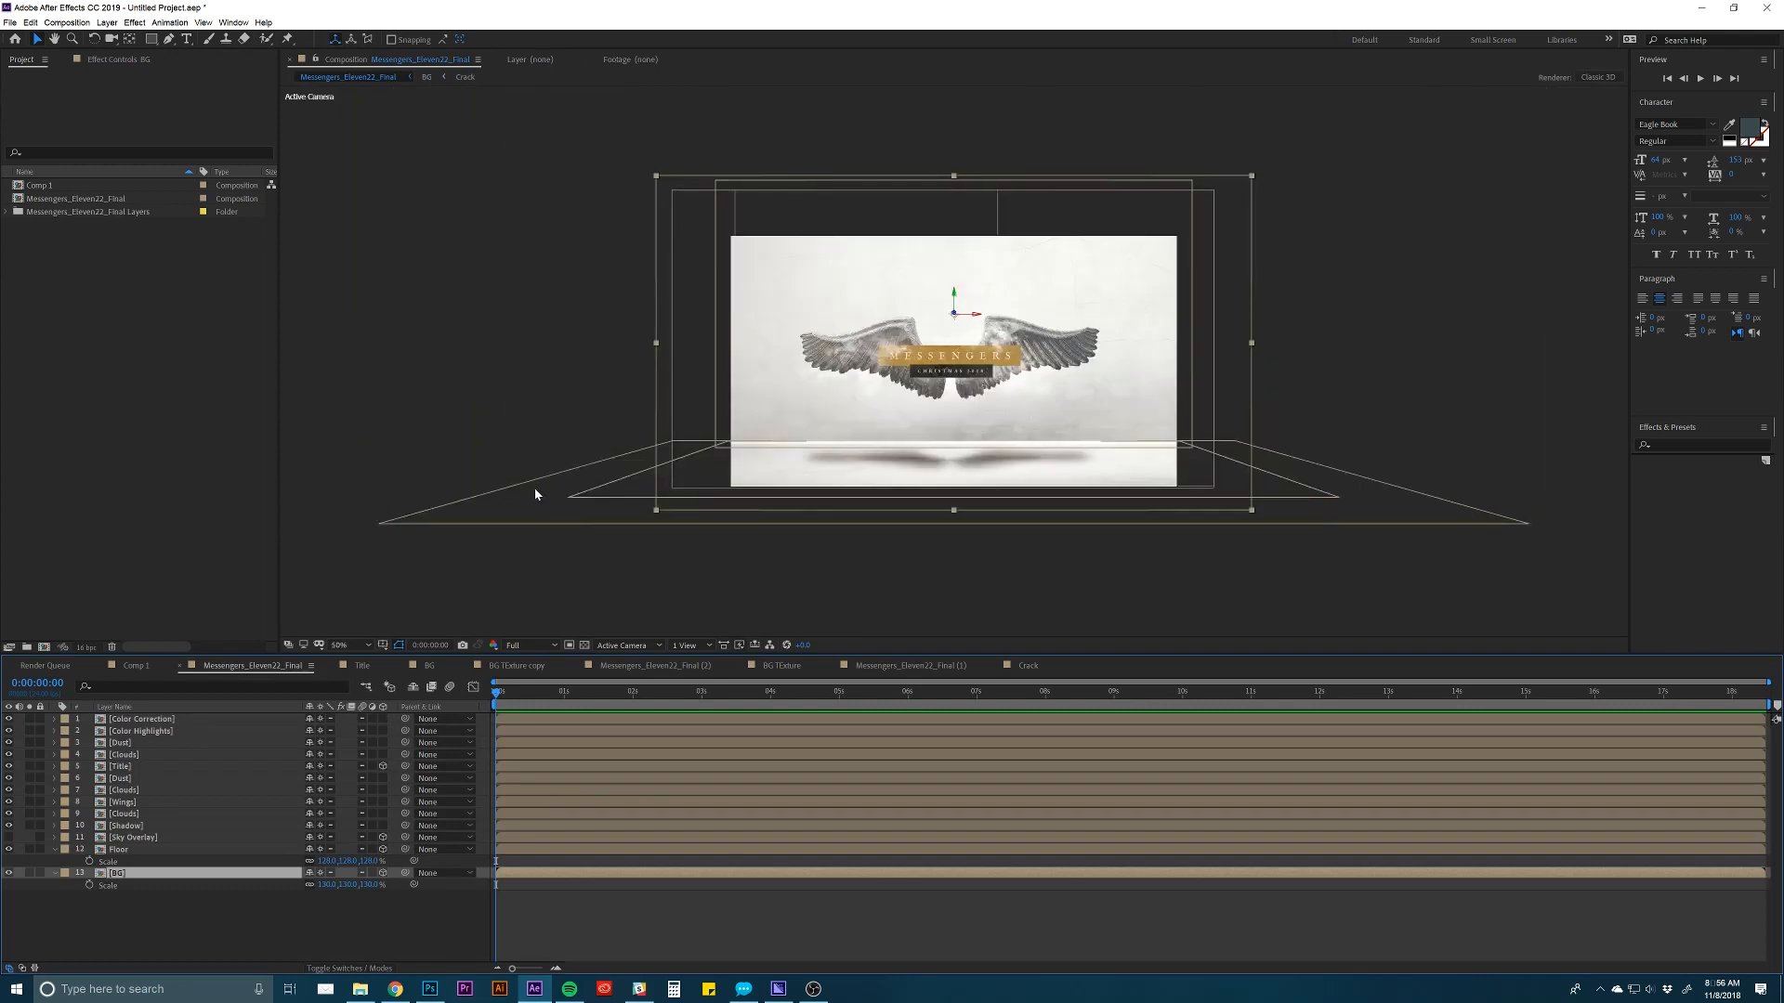
{"action": "left_click", "coordinate": [139, 848]}
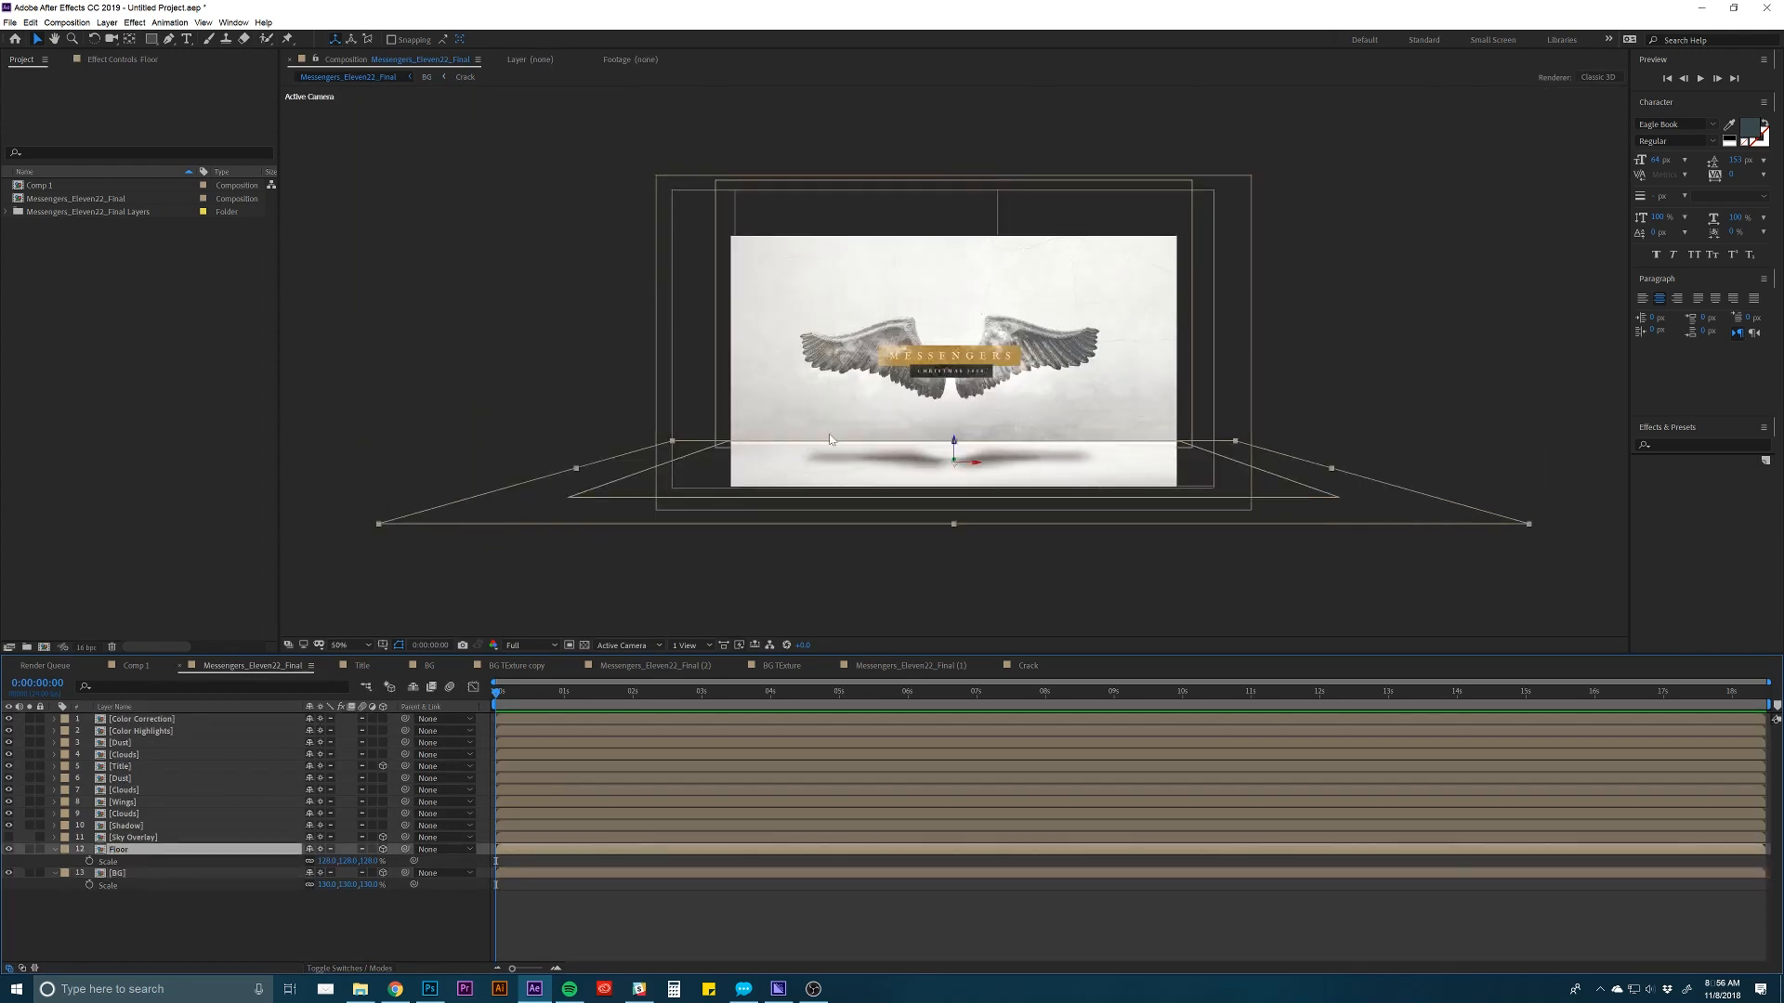
{"action": "key", "text": "slash"}
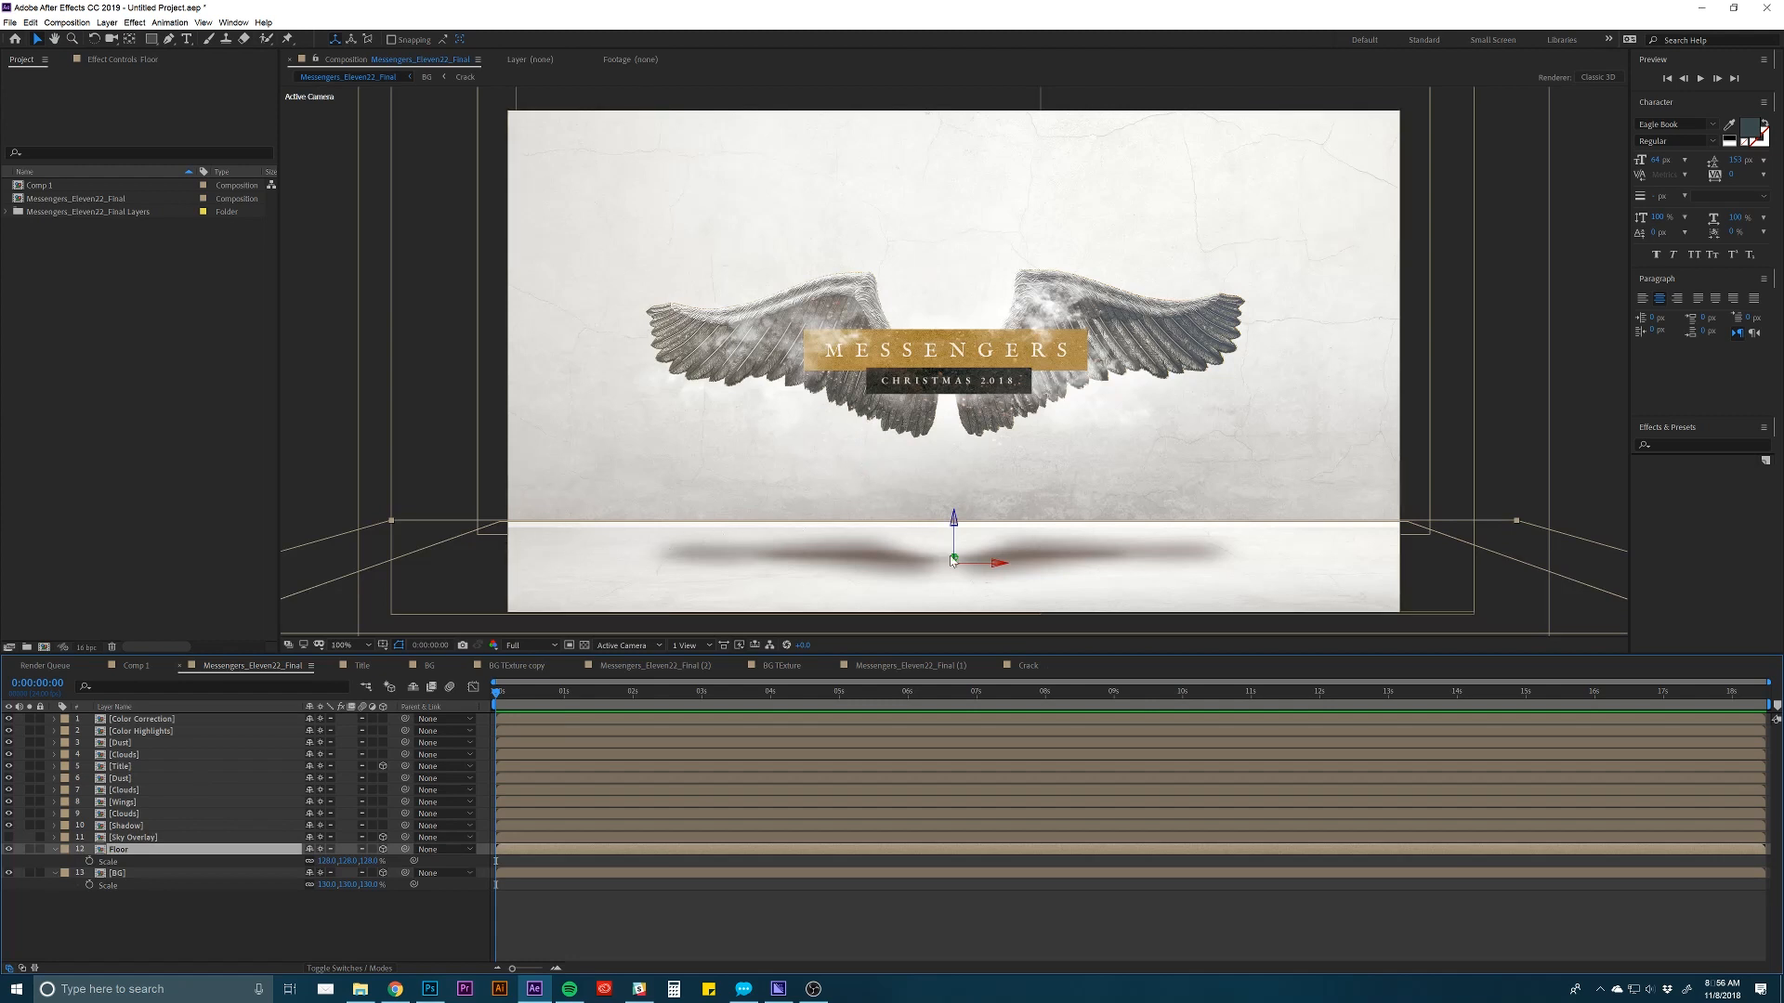
{"action": "left_click_drag", "start_coordinate": [951, 560], "coordinate": [918, 518]}
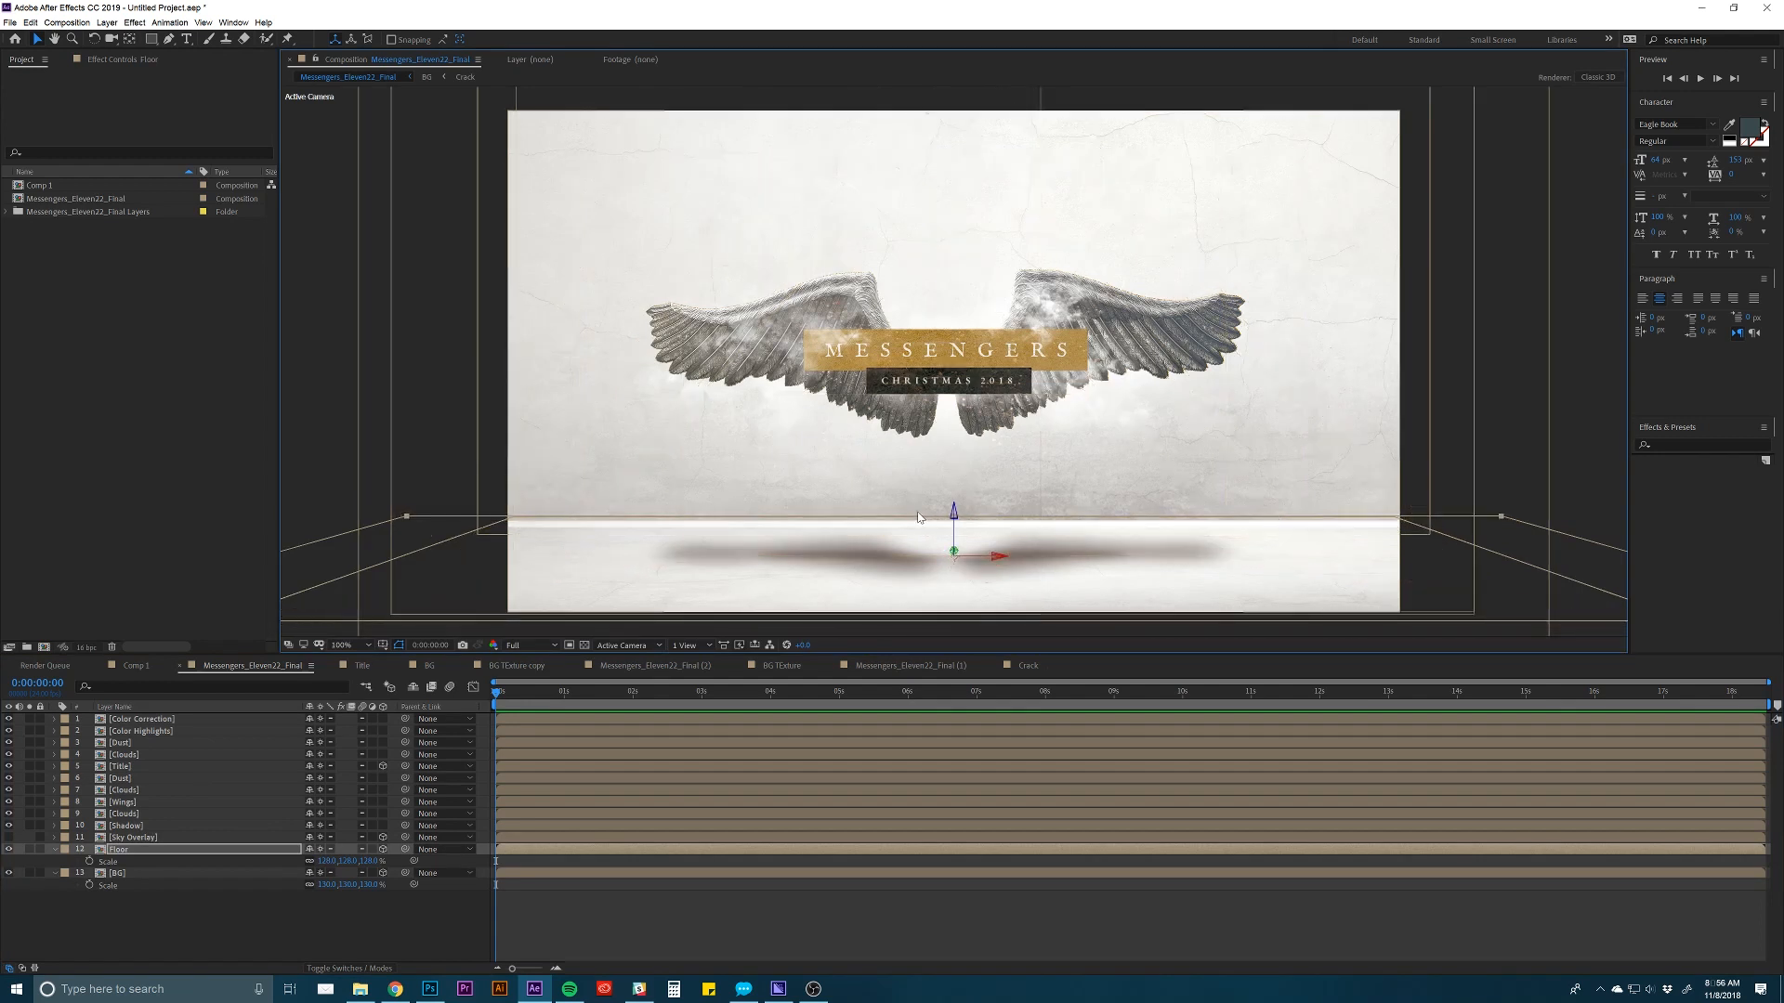
{"action": "key", "text": "ctrl+z"}
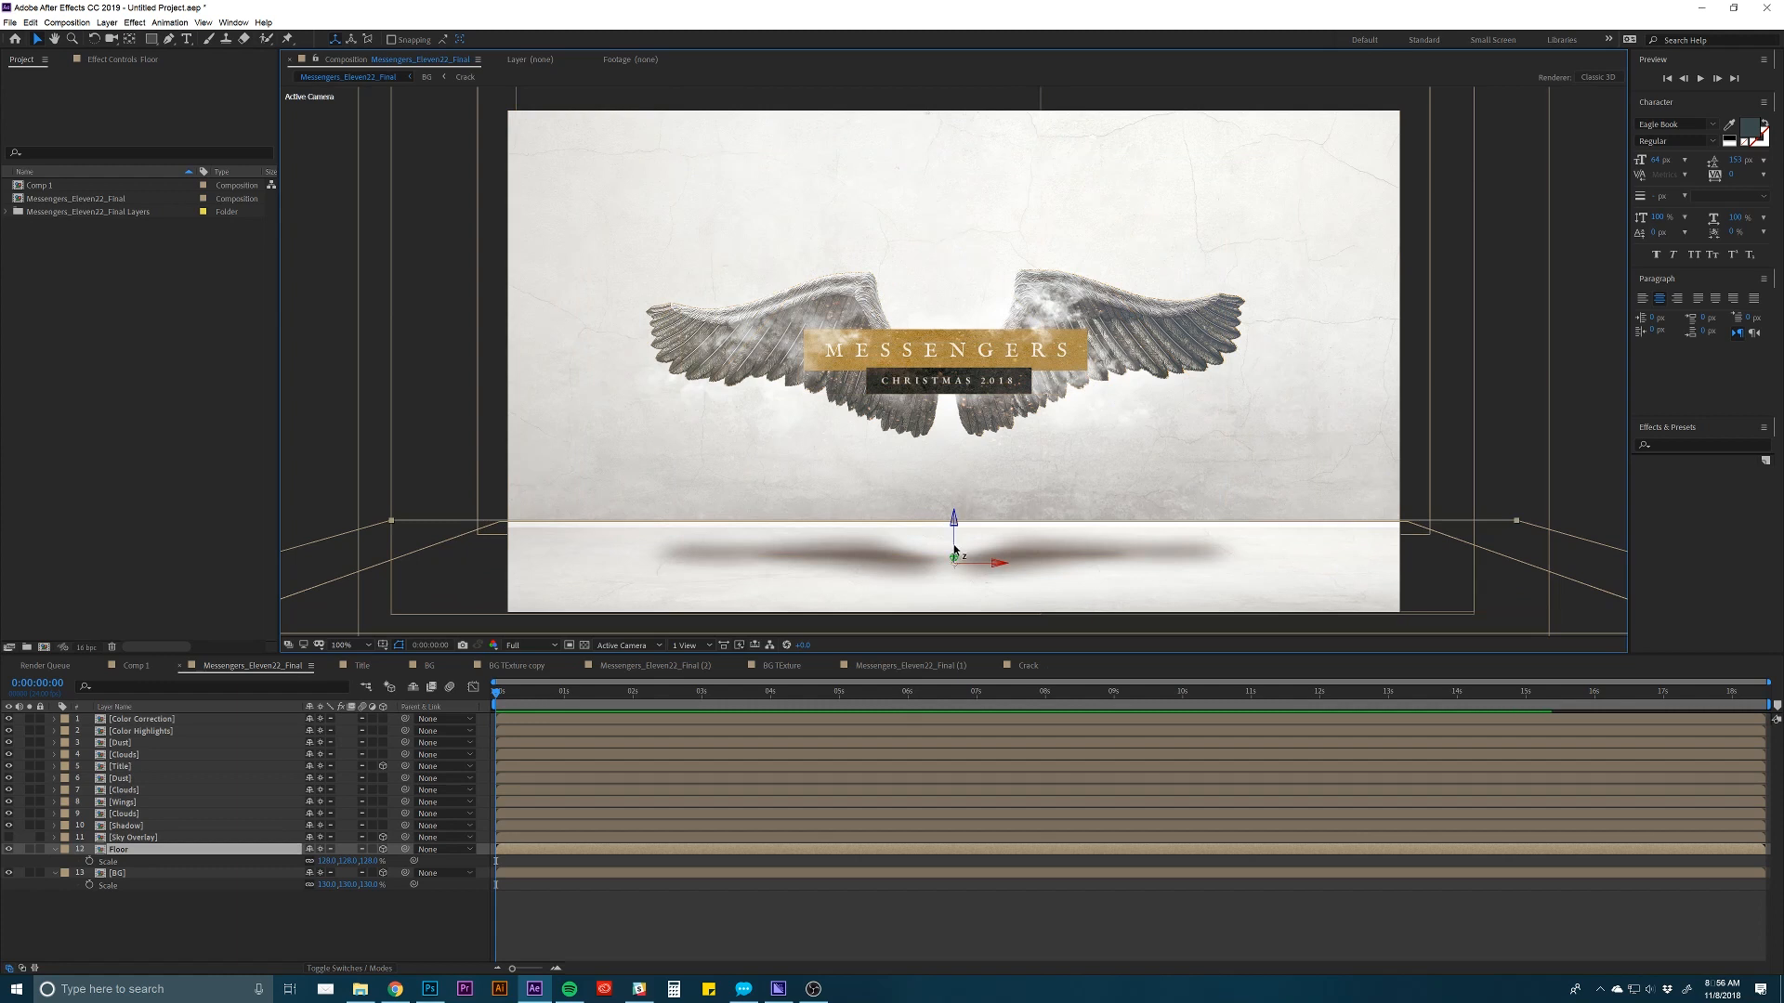
{"action": "left_click_drag", "start_coordinate": [953, 544], "coordinate": [954, 548]}
{"action": "key", "text": "ctrl+z"}
{"action": "left_click", "coordinate": [599, 388]}
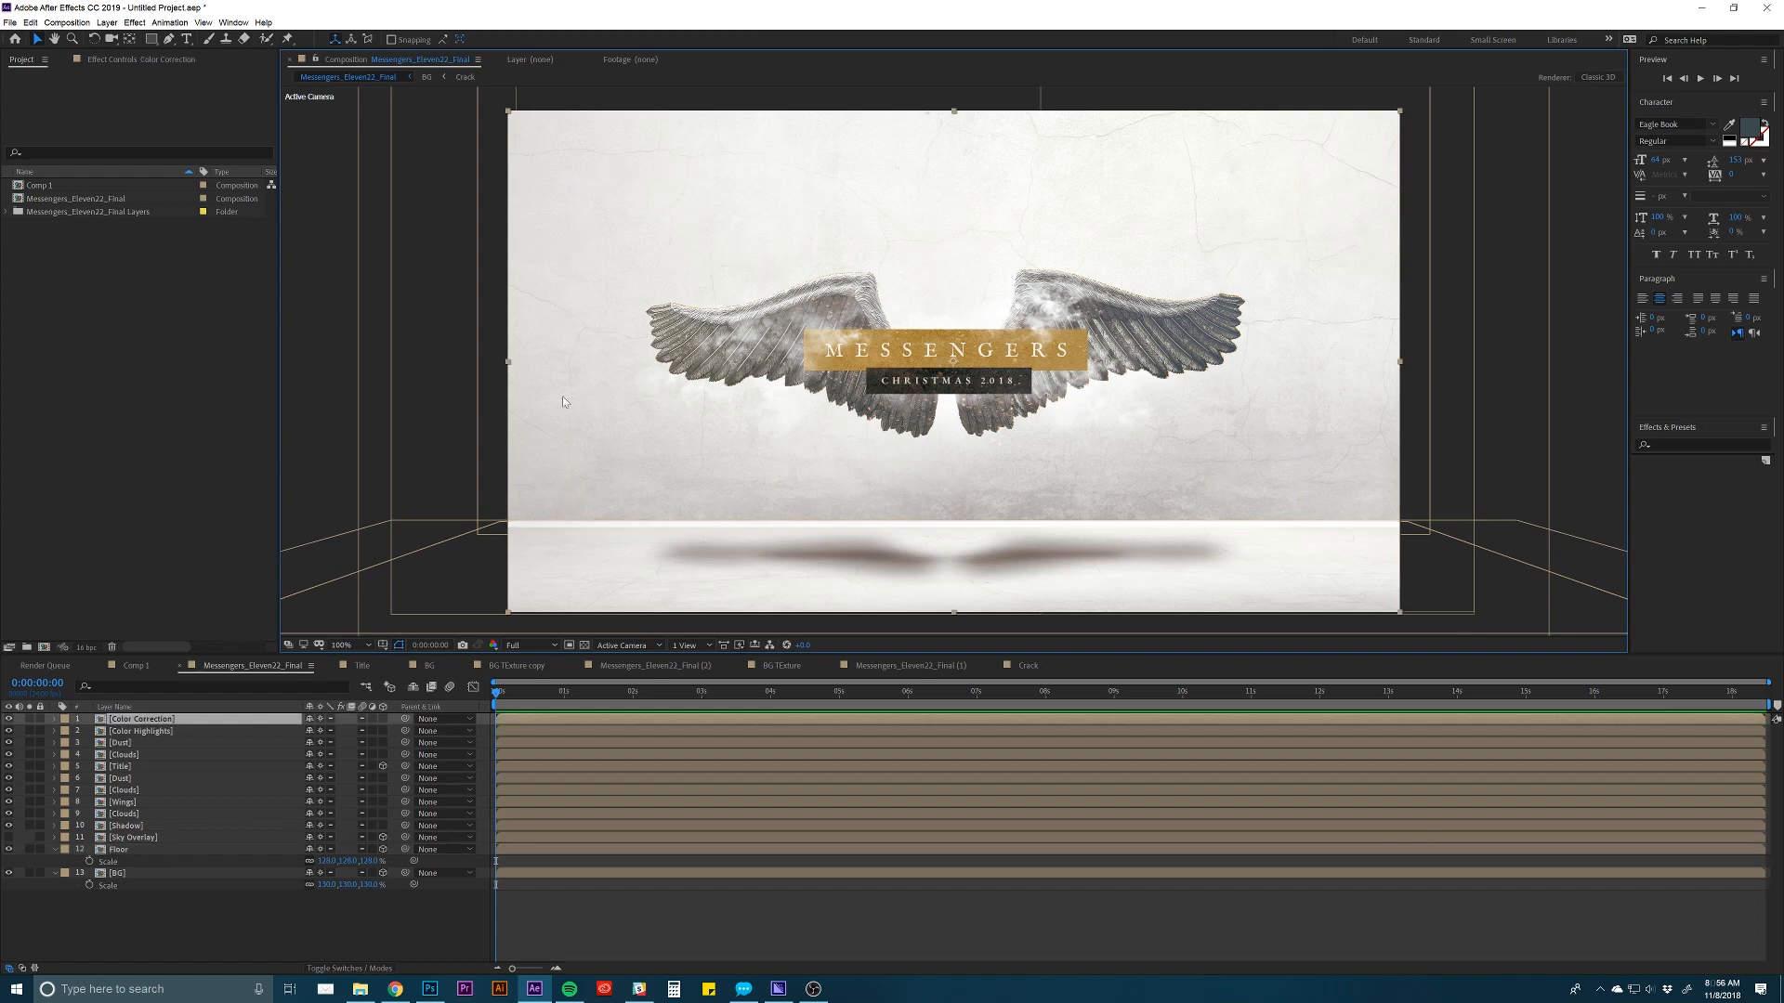
{"action": "left_click", "coordinate": [497, 420]}
Move the BG layer slightly up to close the bright seam between the back wall and the floor.
{"action": "left_click", "coordinate": [154, 846]}
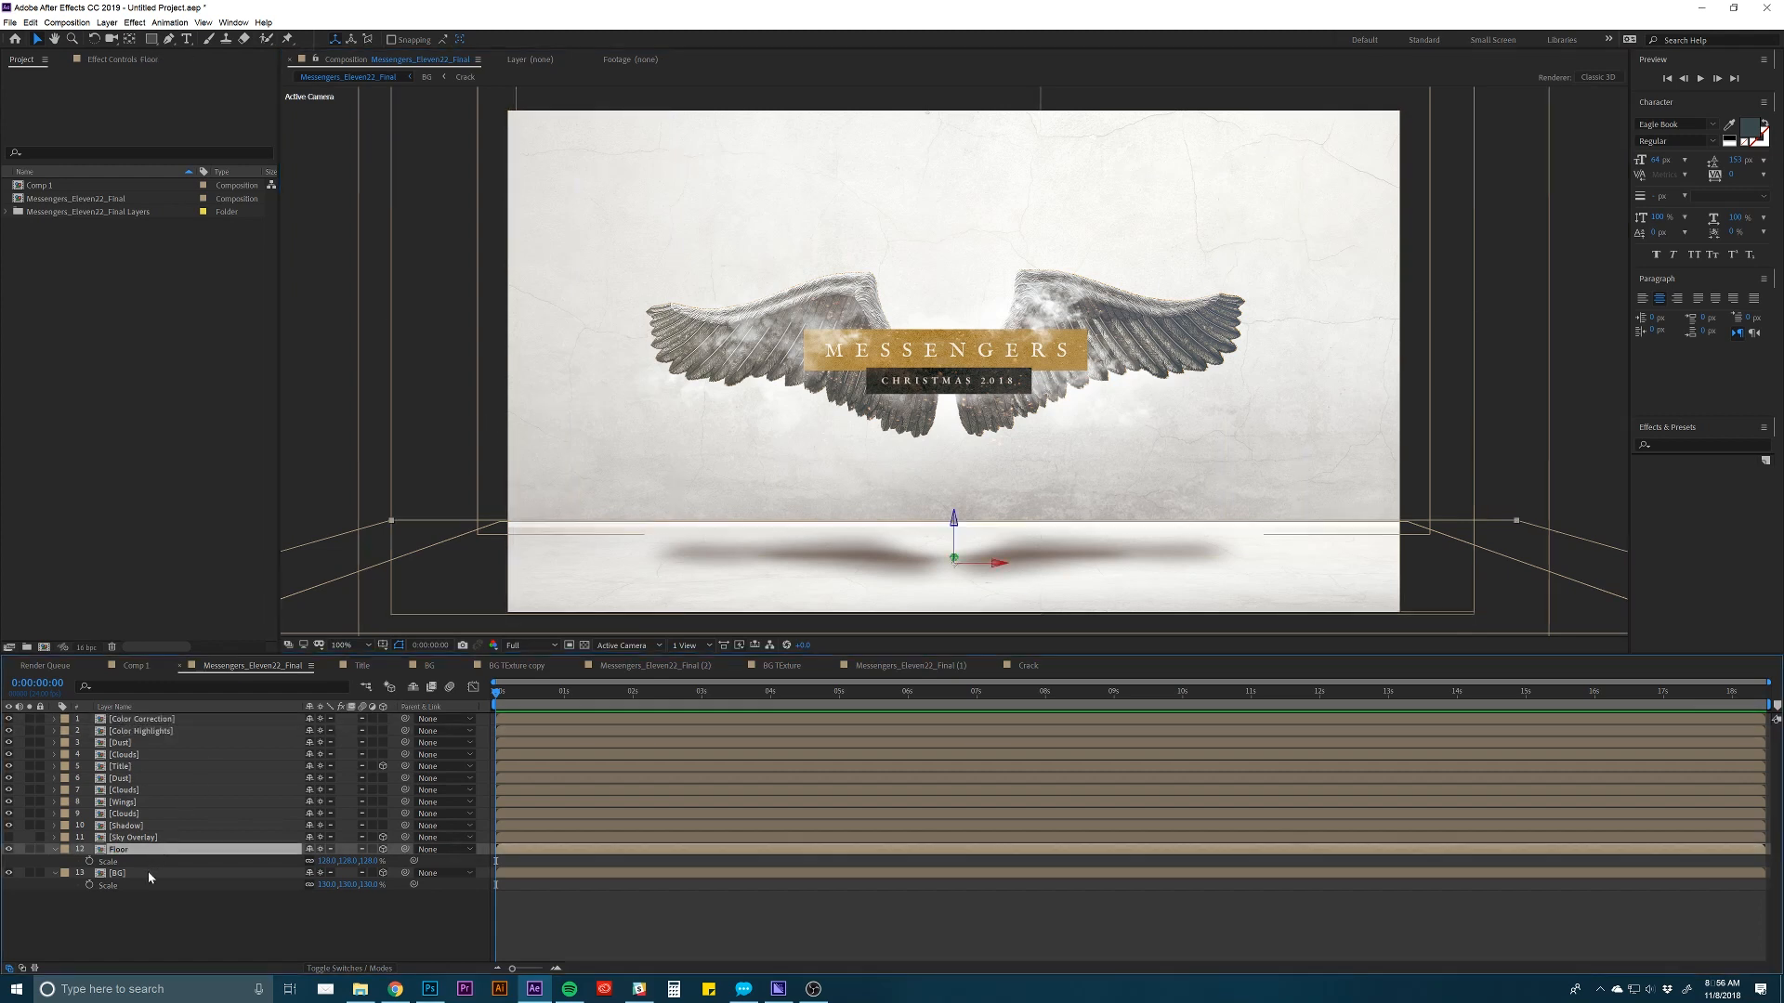
{"action": "left_click", "coordinate": [148, 872]}
{"action": "left_click_drag", "start_coordinate": [714, 482], "coordinate": [713, 468]}
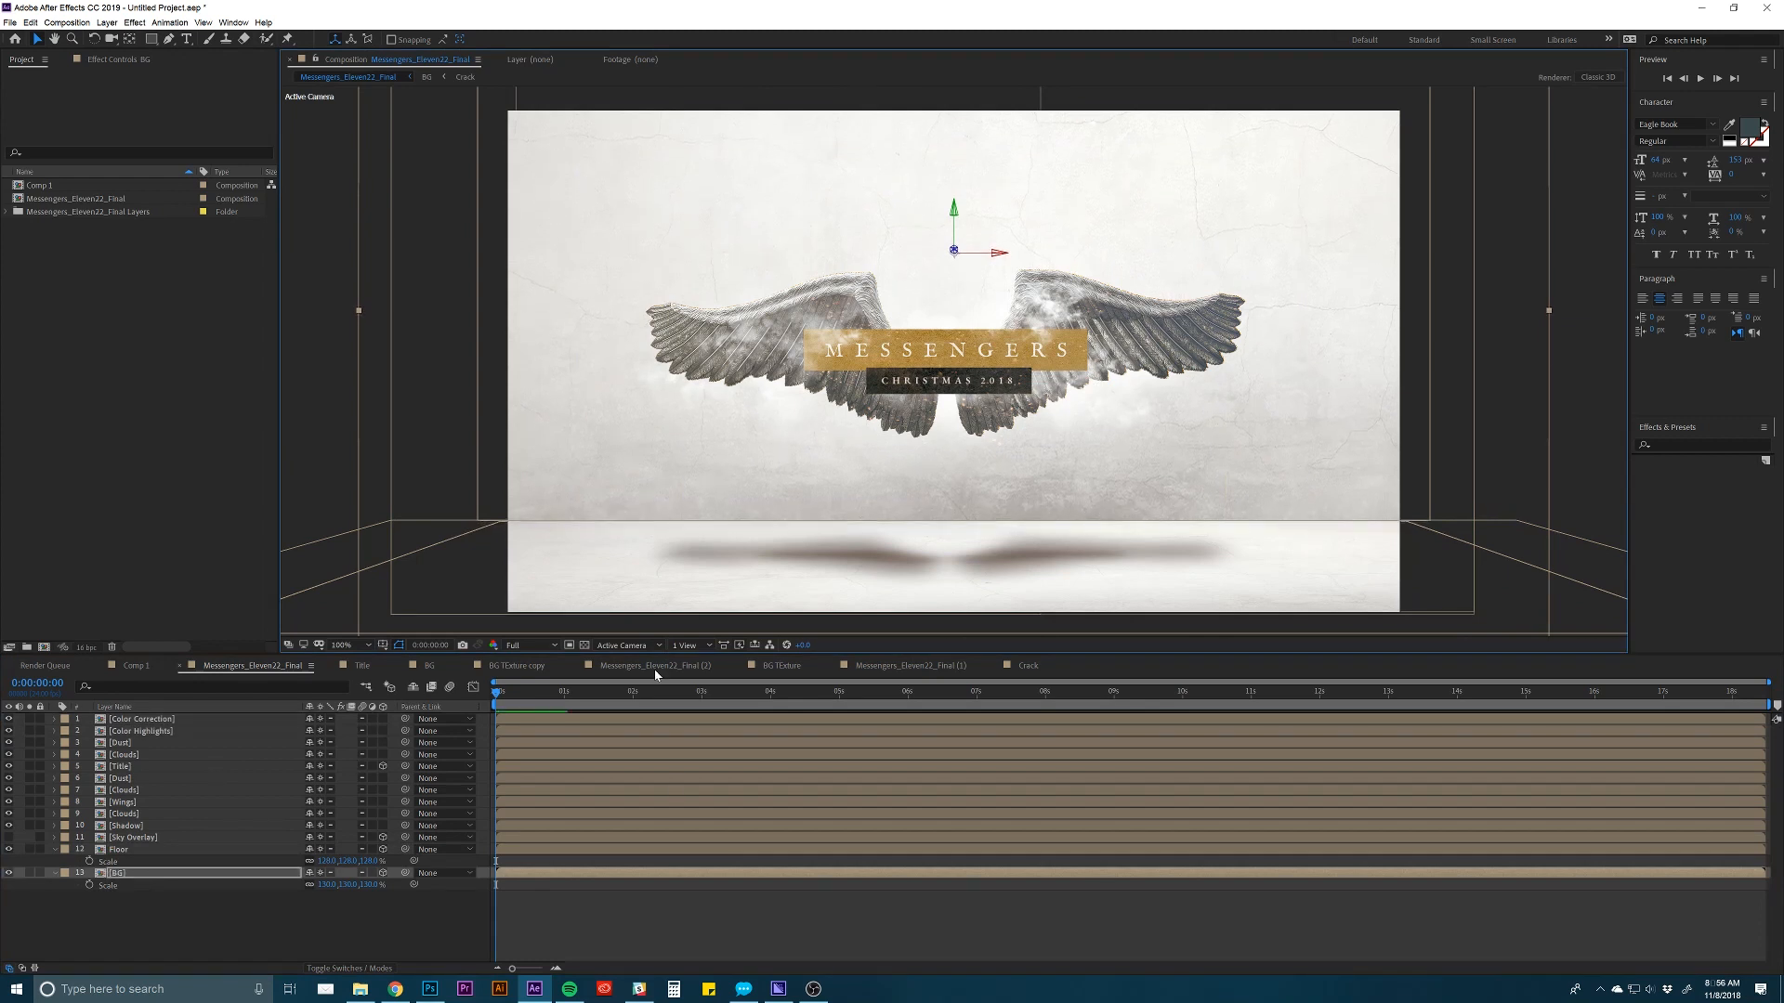
{"action": "left_click", "coordinate": [660, 905]}
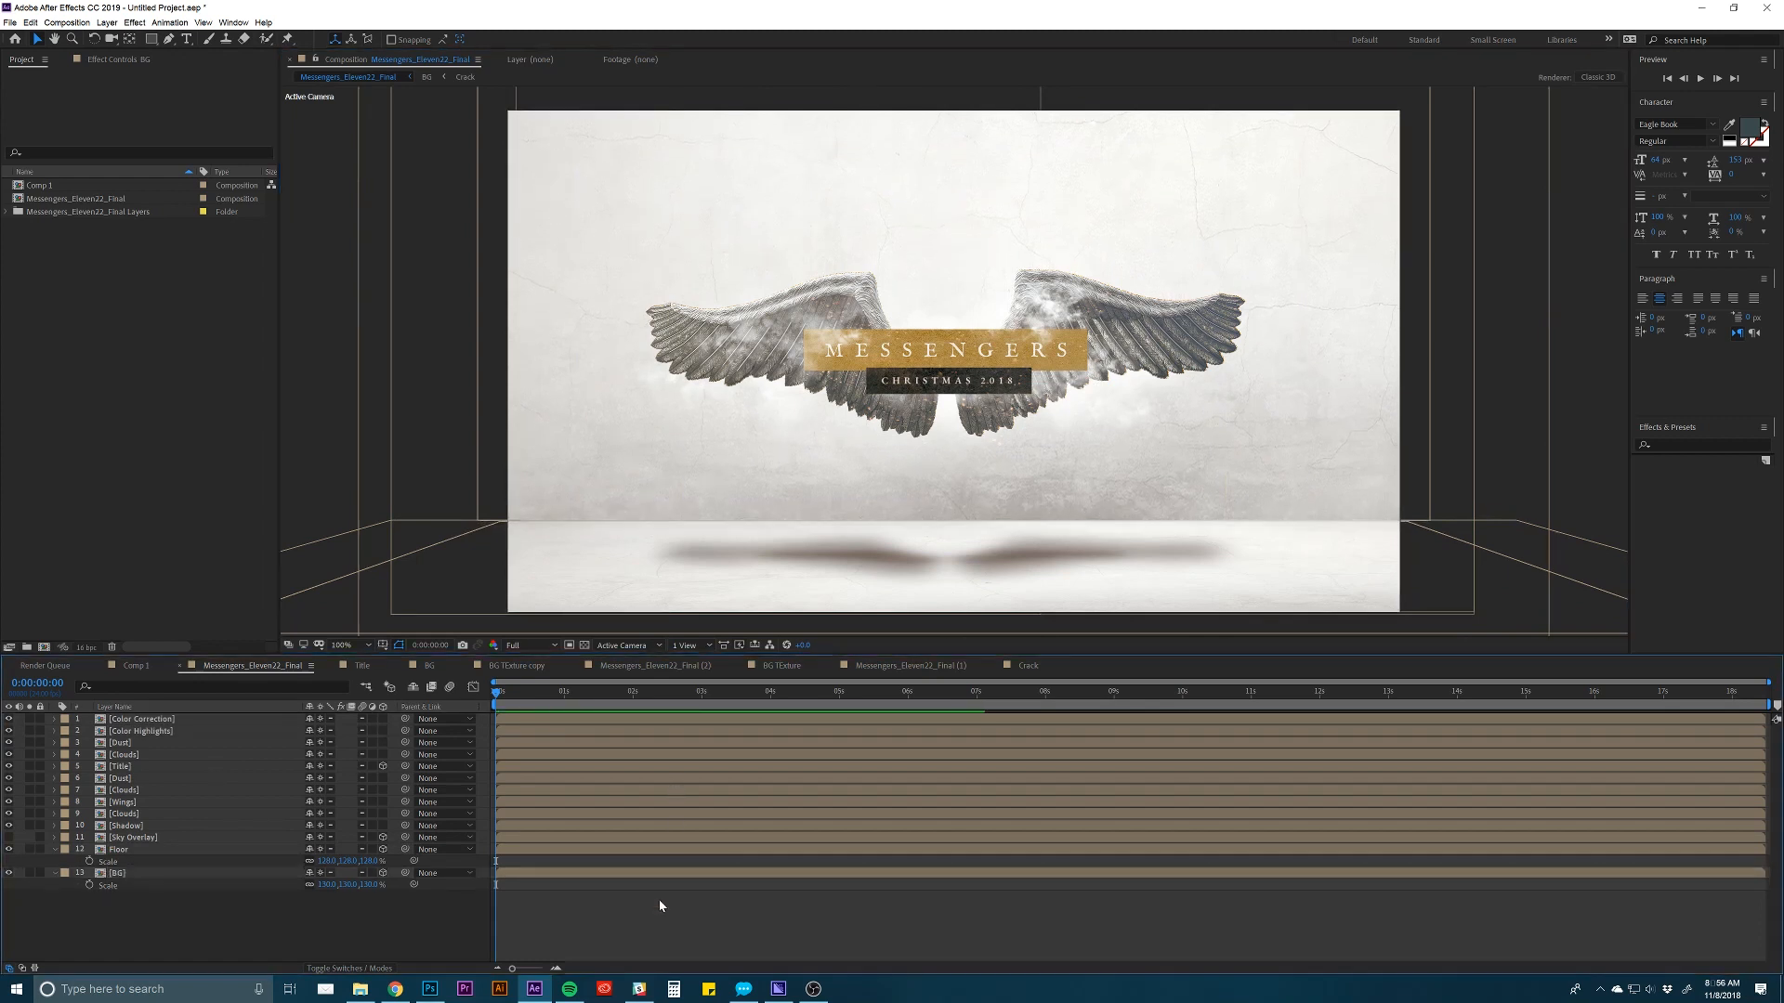
Check how the wall and floor meet from Custom View 1 and return to Active Camera.
{"action": "left_click", "coordinate": [627, 645]}
{"action": "left_click", "coordinate": [627, 773]}
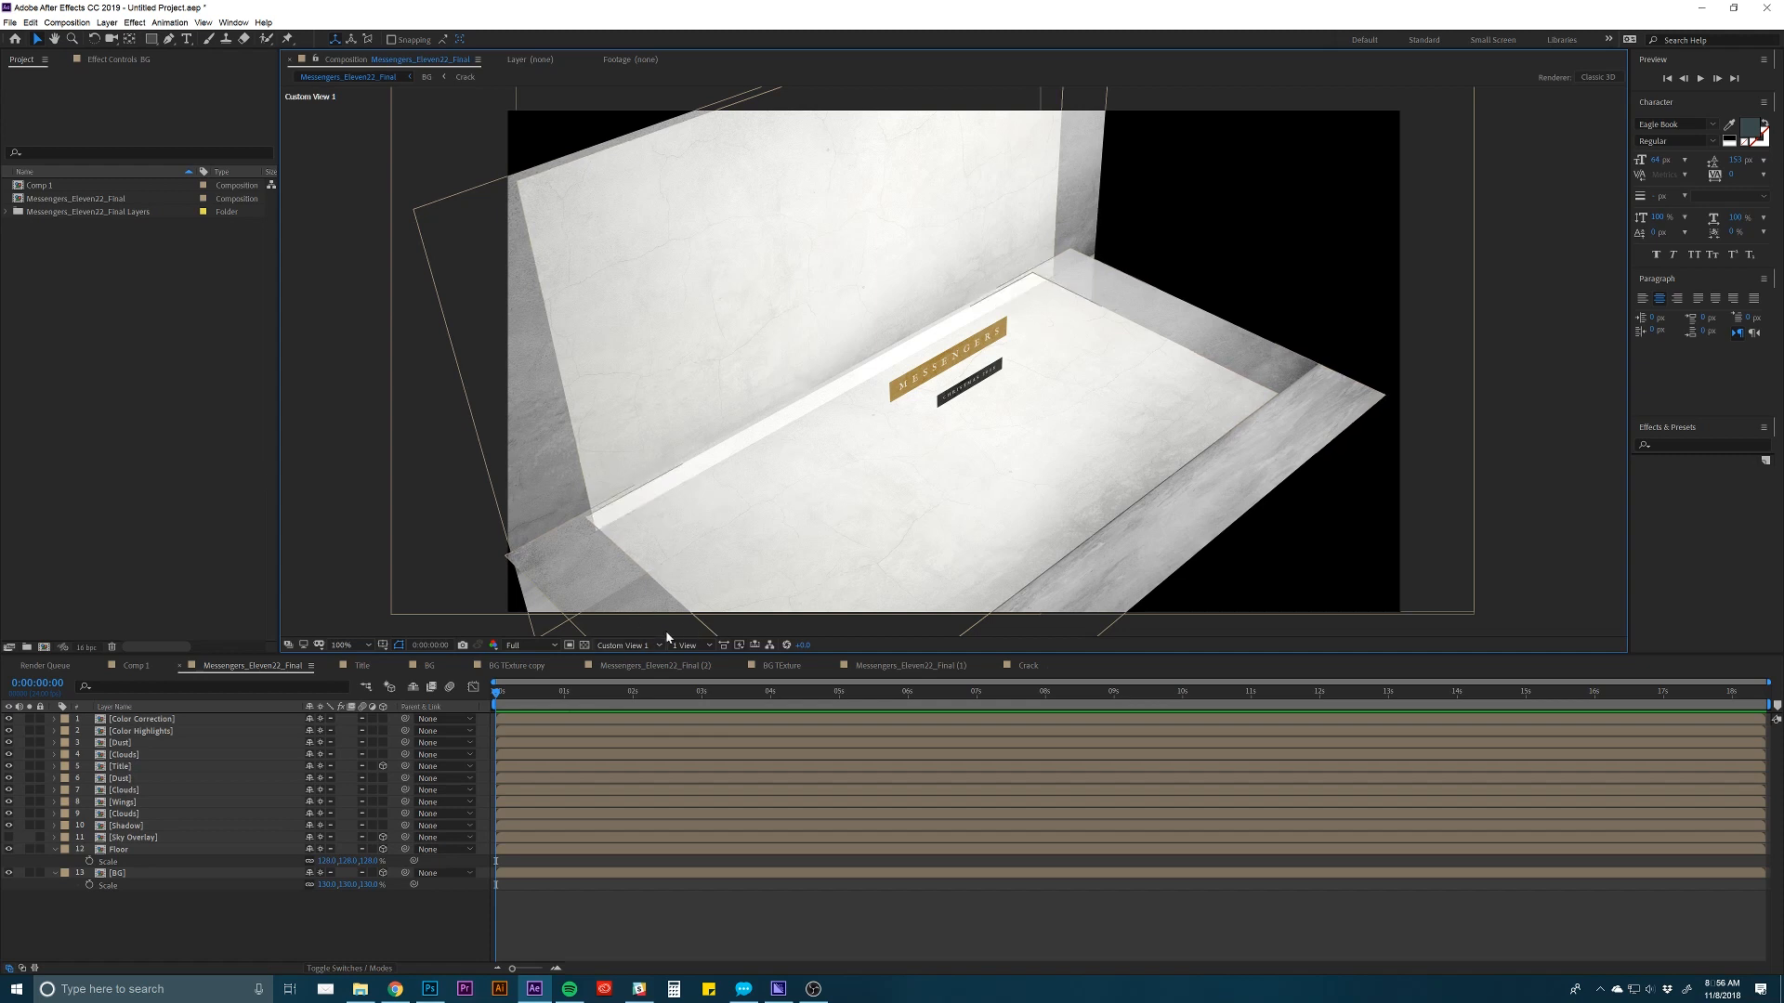
{"action": "left_click", "coordinate": [624, 645]}
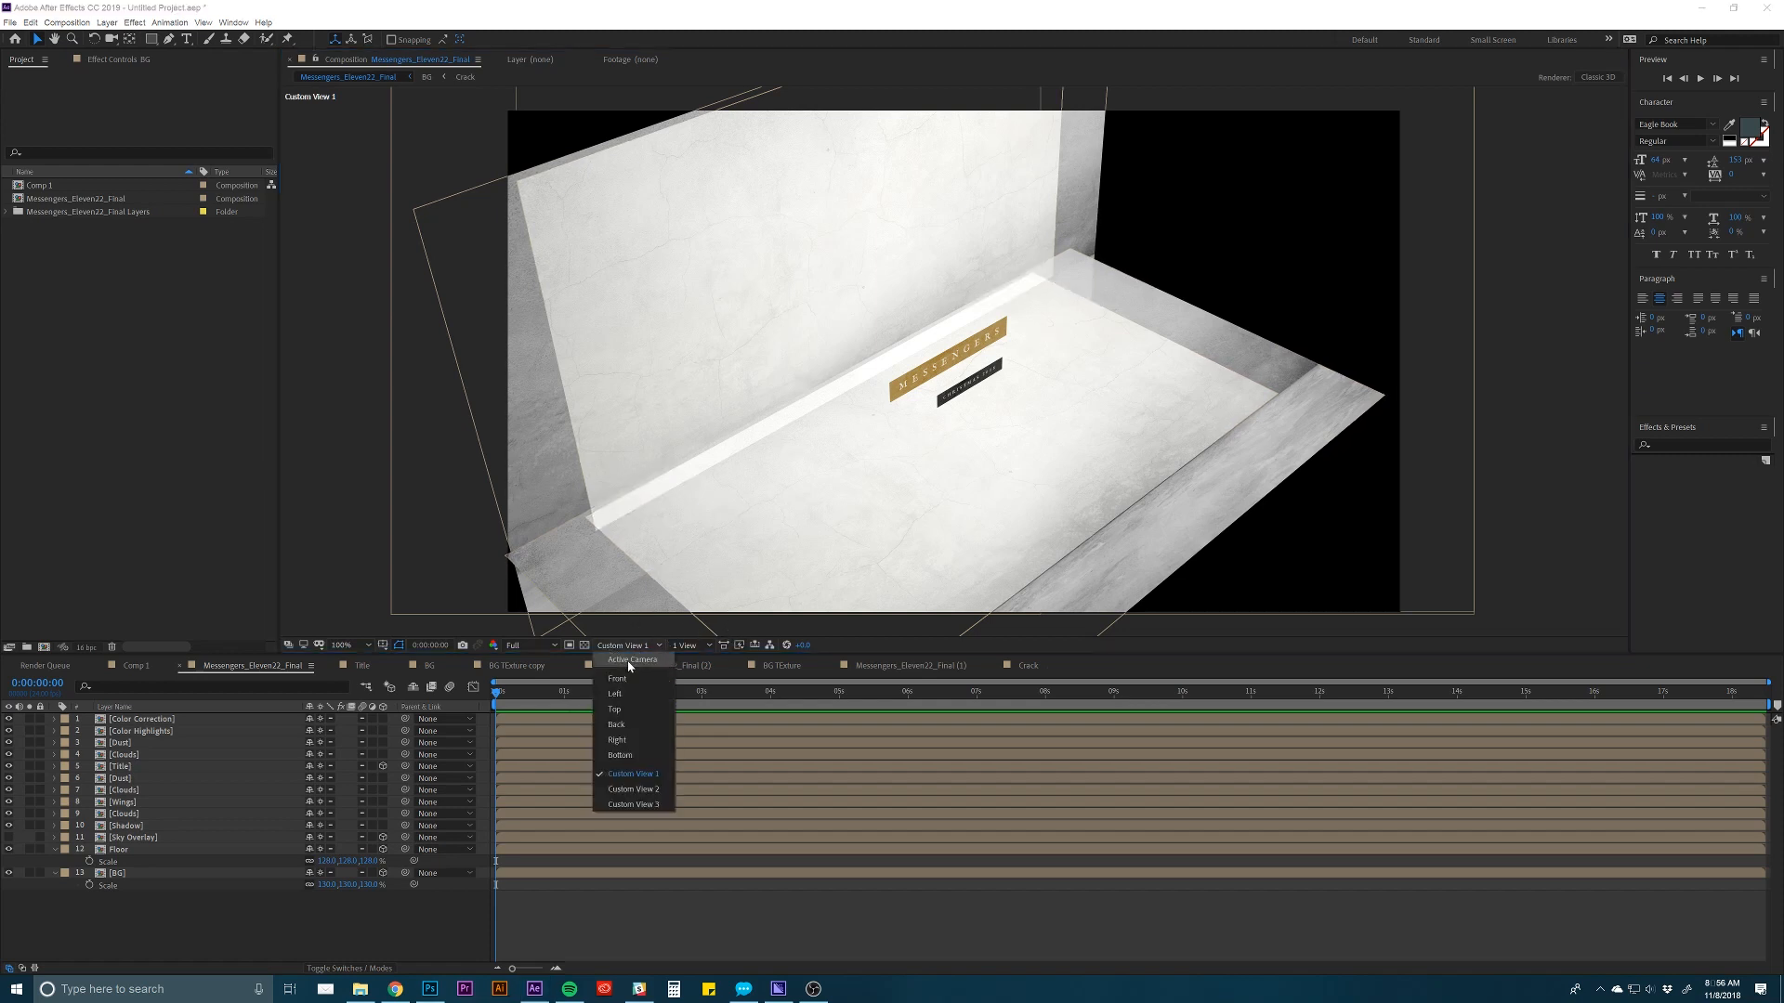
{"action": "left_click", "coordinate": [623, 697]}
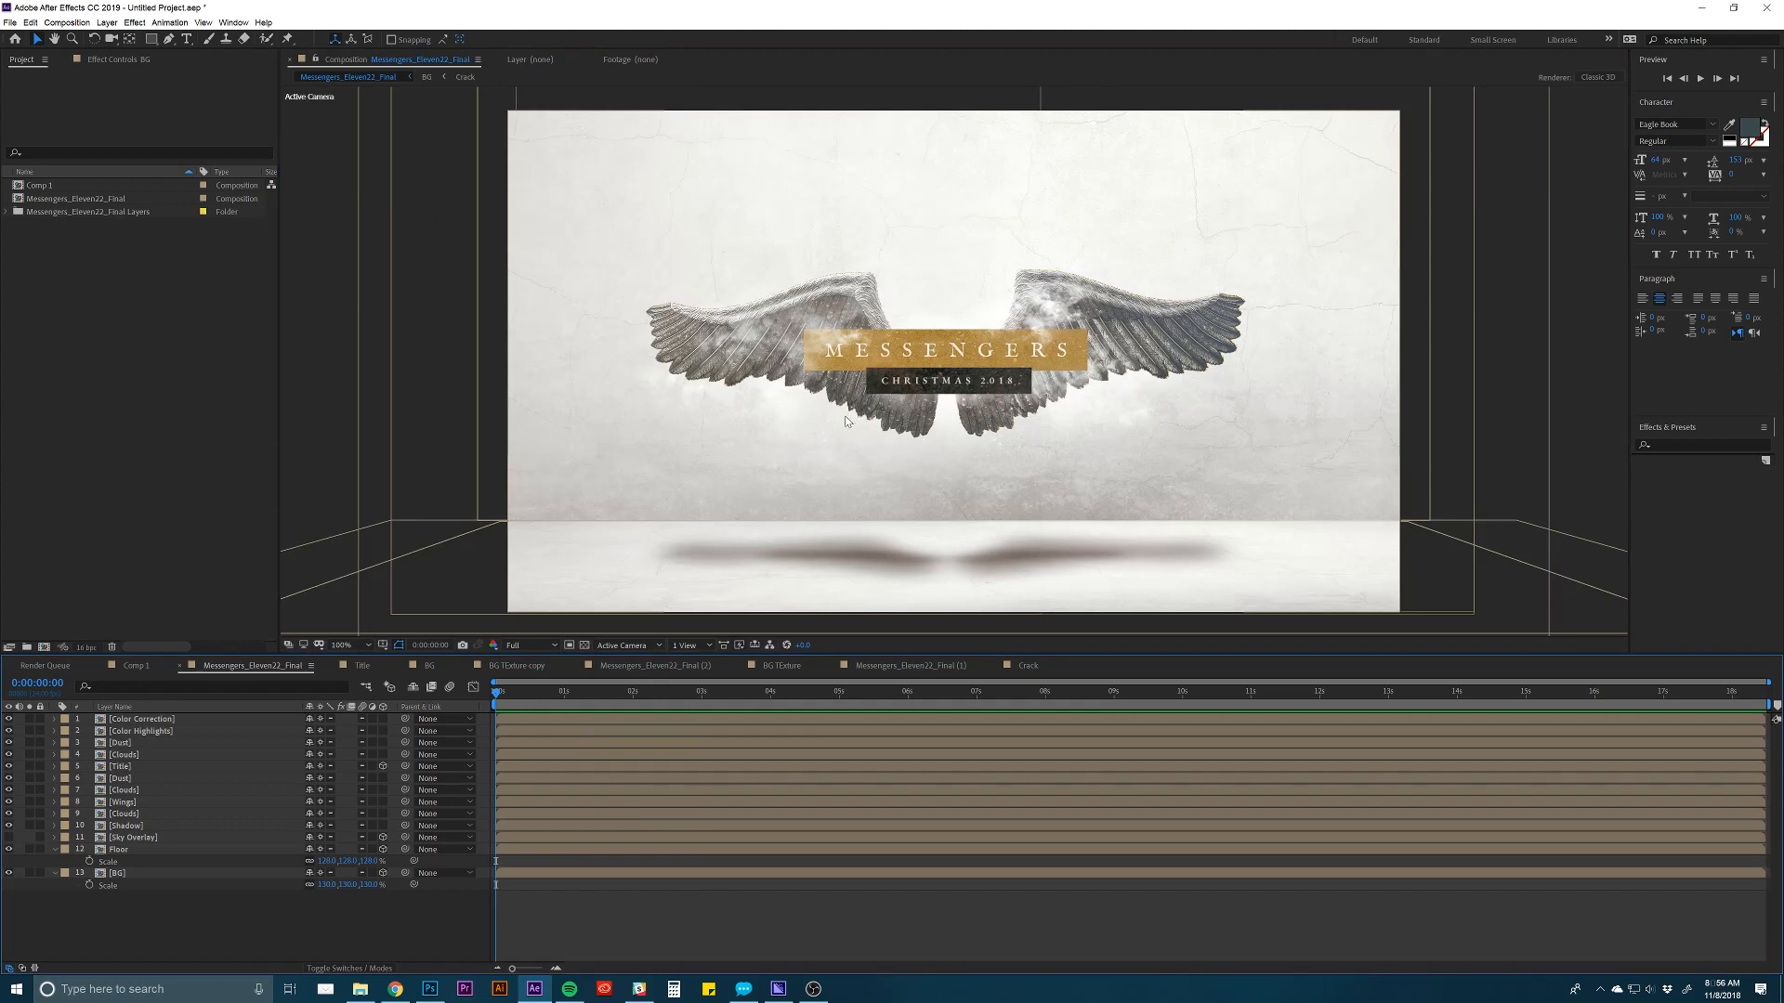
Show the Sky Overlay layer, make the layers inside its nested compositions 3D and return to Messengers_Eleven22_Final.
{"action": "left_click", "coordinate": [133, 838]}
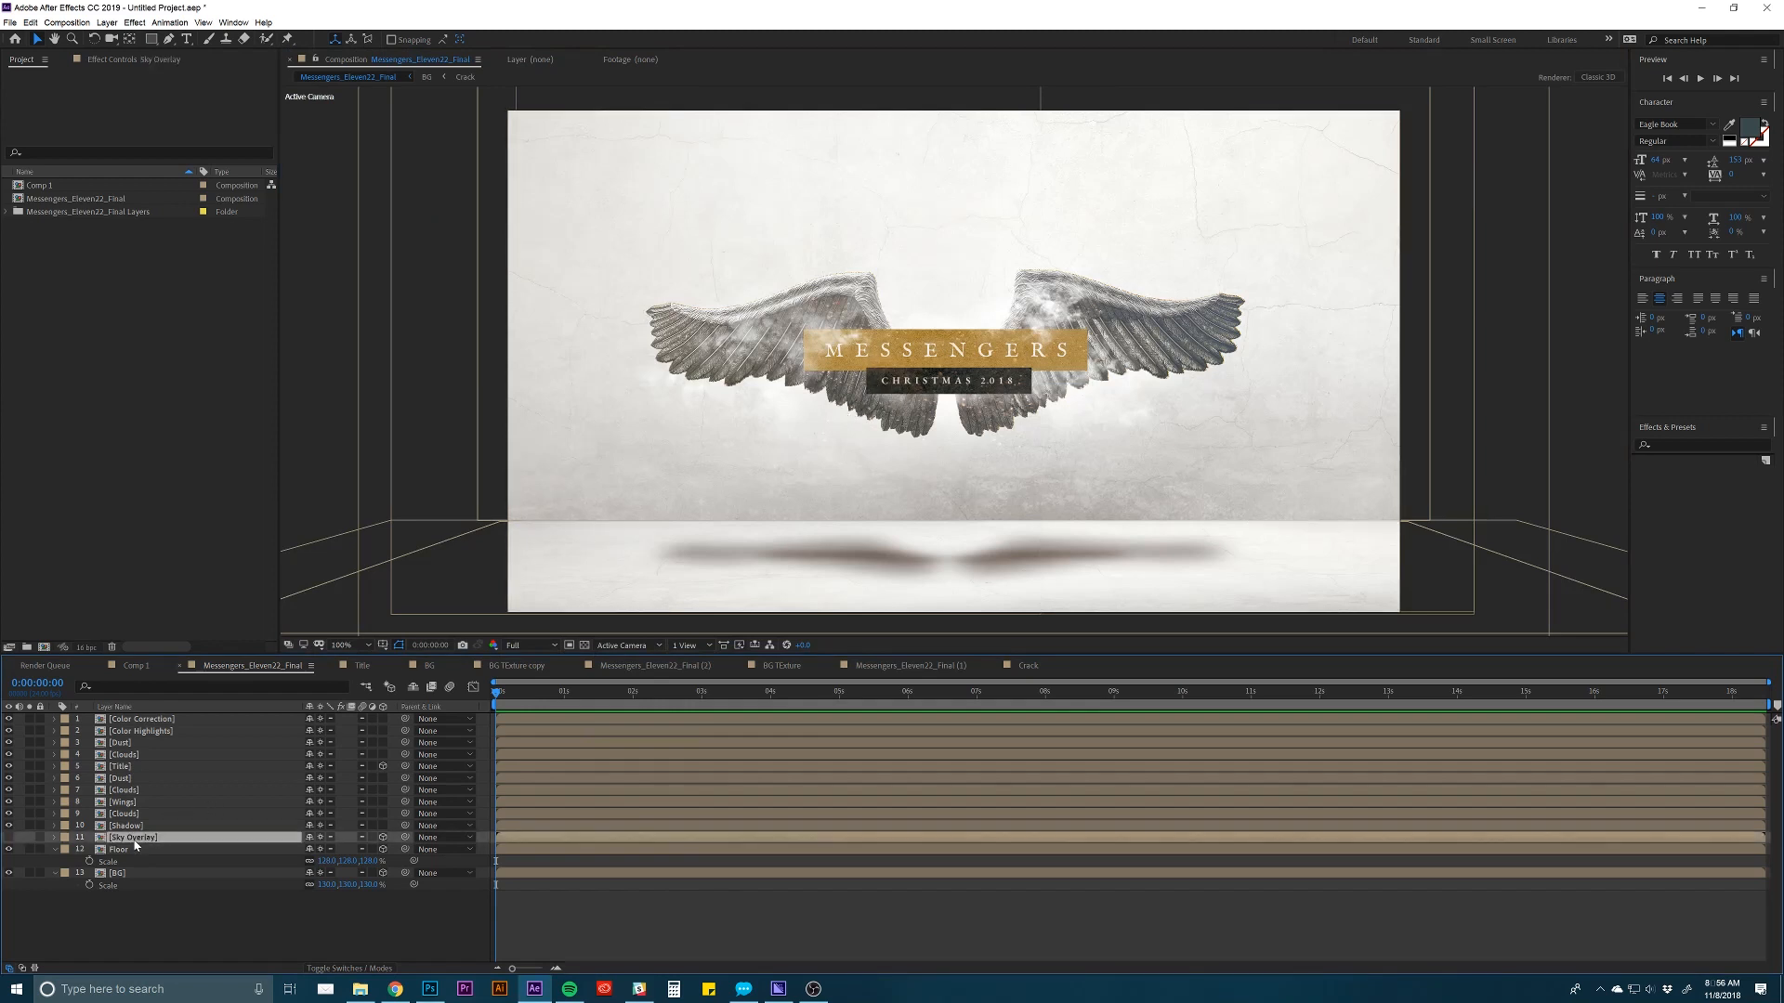
{"action": "left_click", "coordinate": [10, 838]}
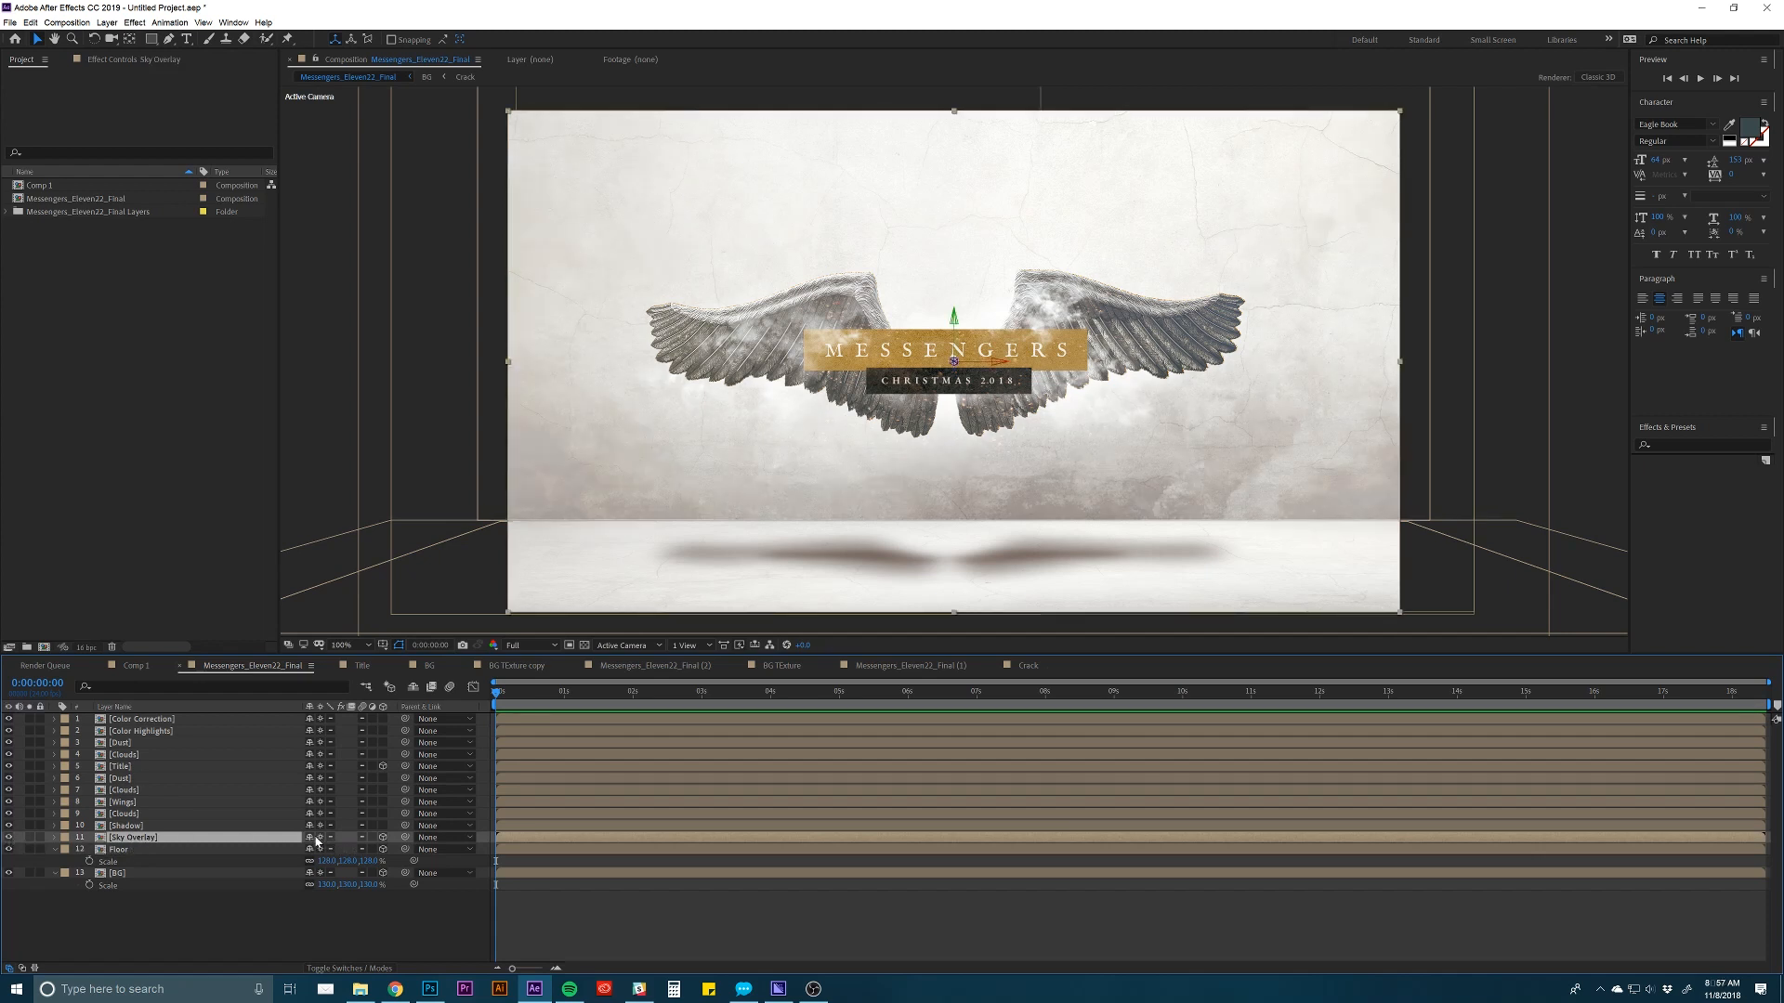
{"action": "double_click", "coordinate": [194, 839]}
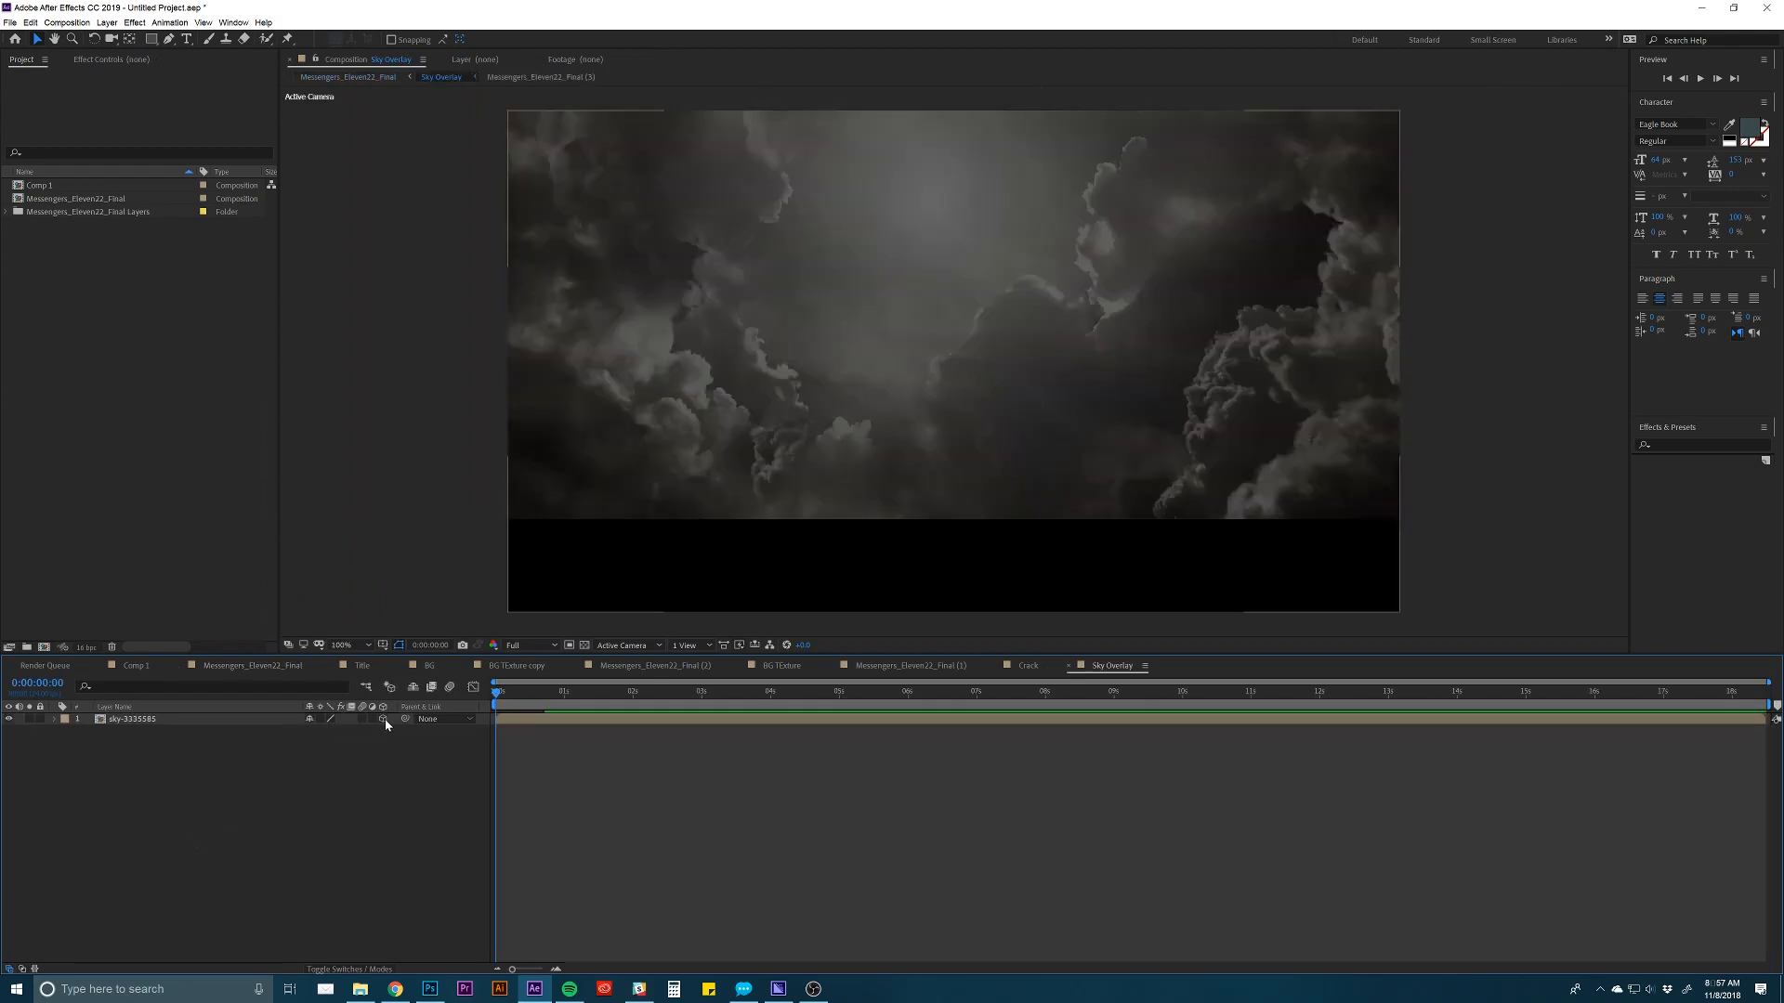
{"action": "double_click", "coordinate": [279, 721]}
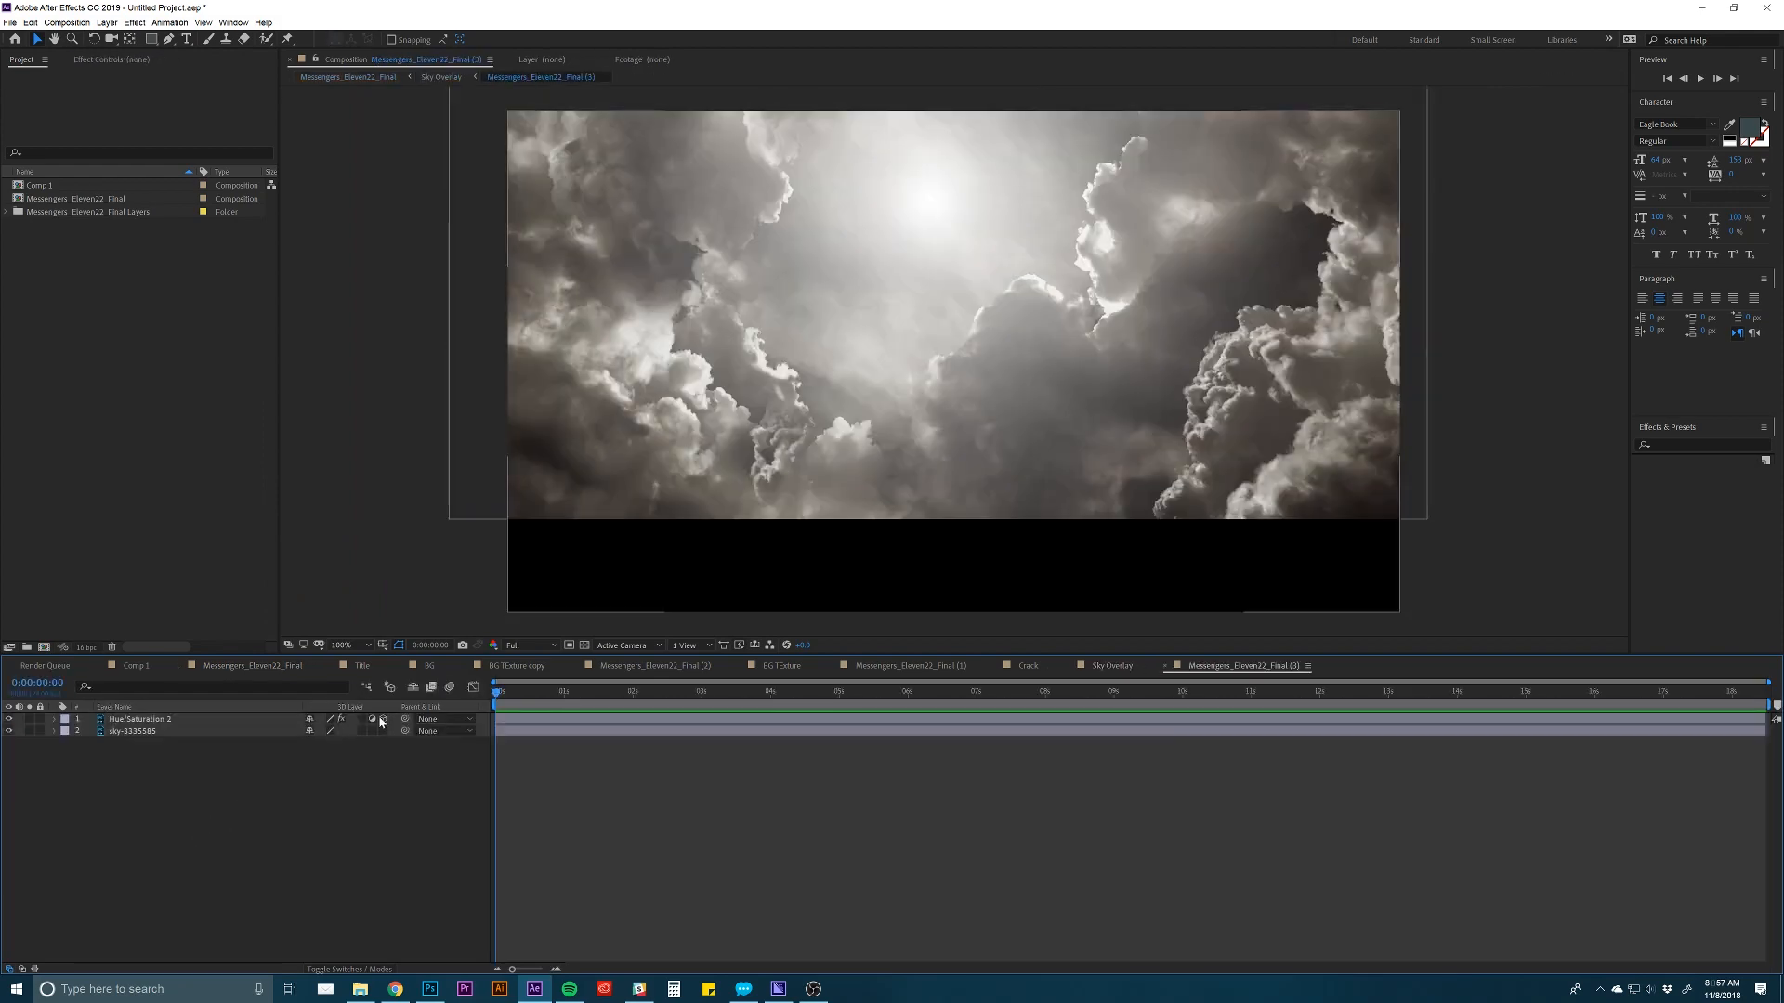
{"action": "left_click", "coordinate": [383, 732]}
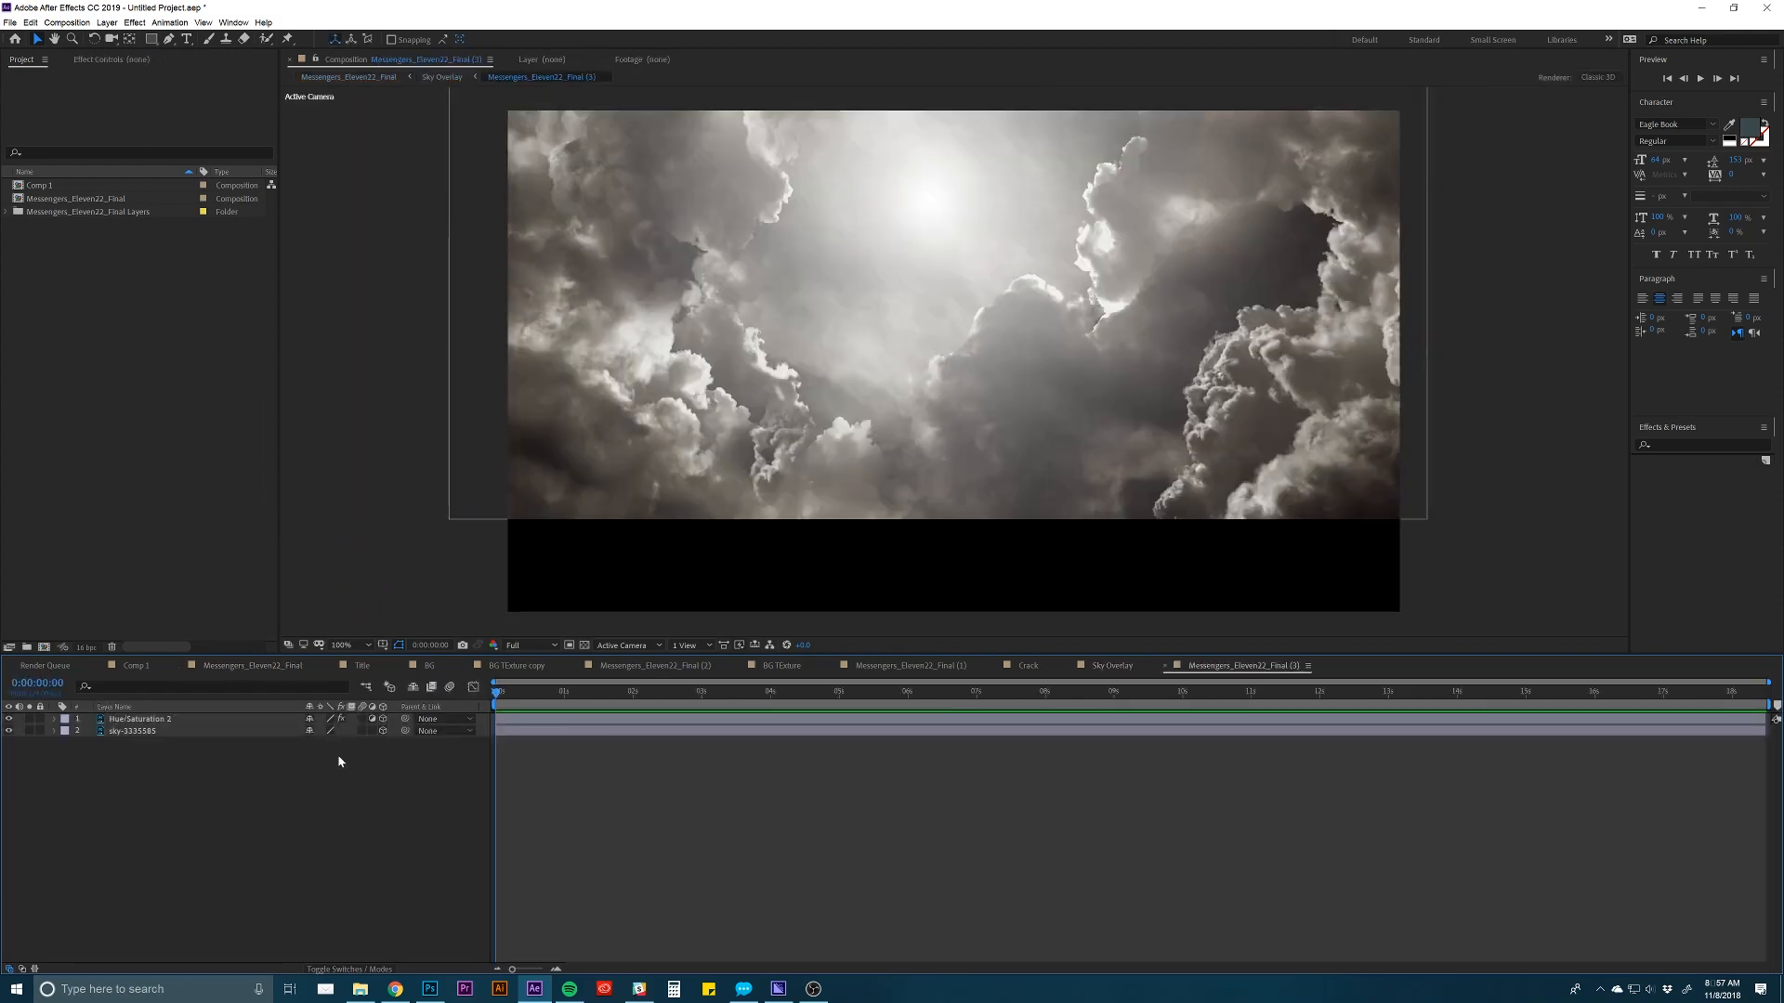
{"action": "left_click", "coordinate": [251, 667]}
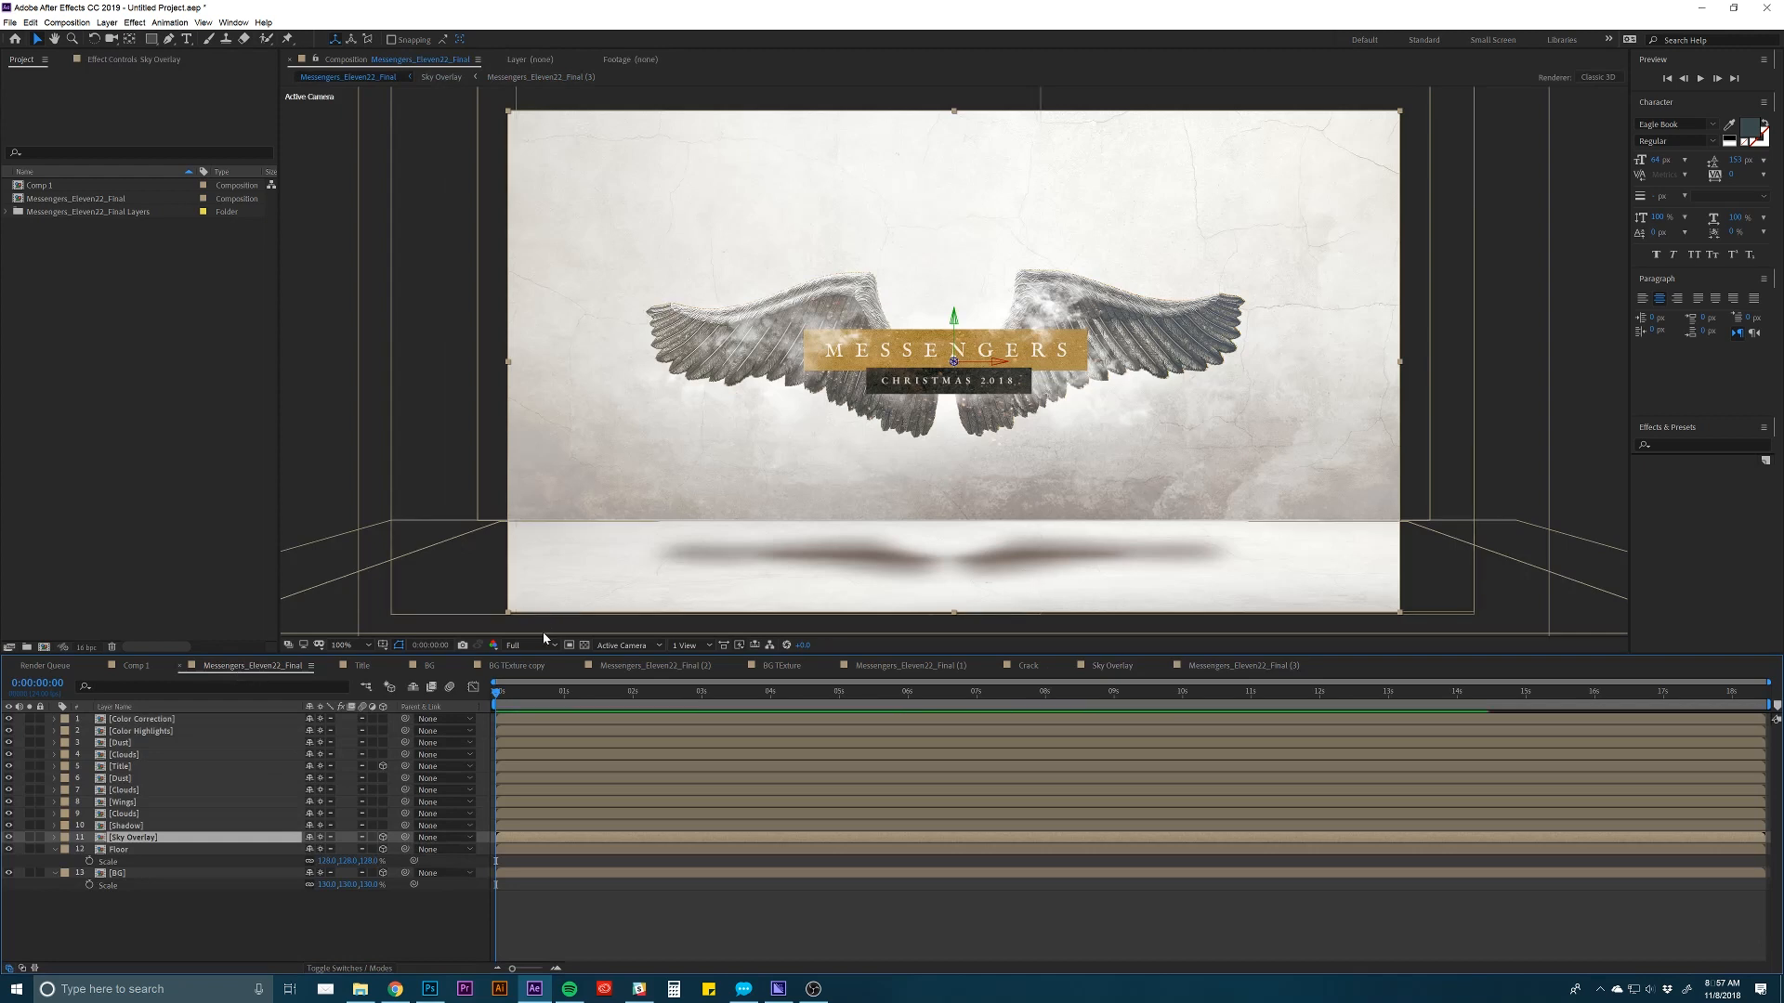
Push the Sky Overlay layer back in depth until it sits just in front of the back wall, using Custom View 1 and Left view.
{"action": "left_click", "coordinate": [656, 645]}
{"action": "left_click", "coordinate": [623, 774]}
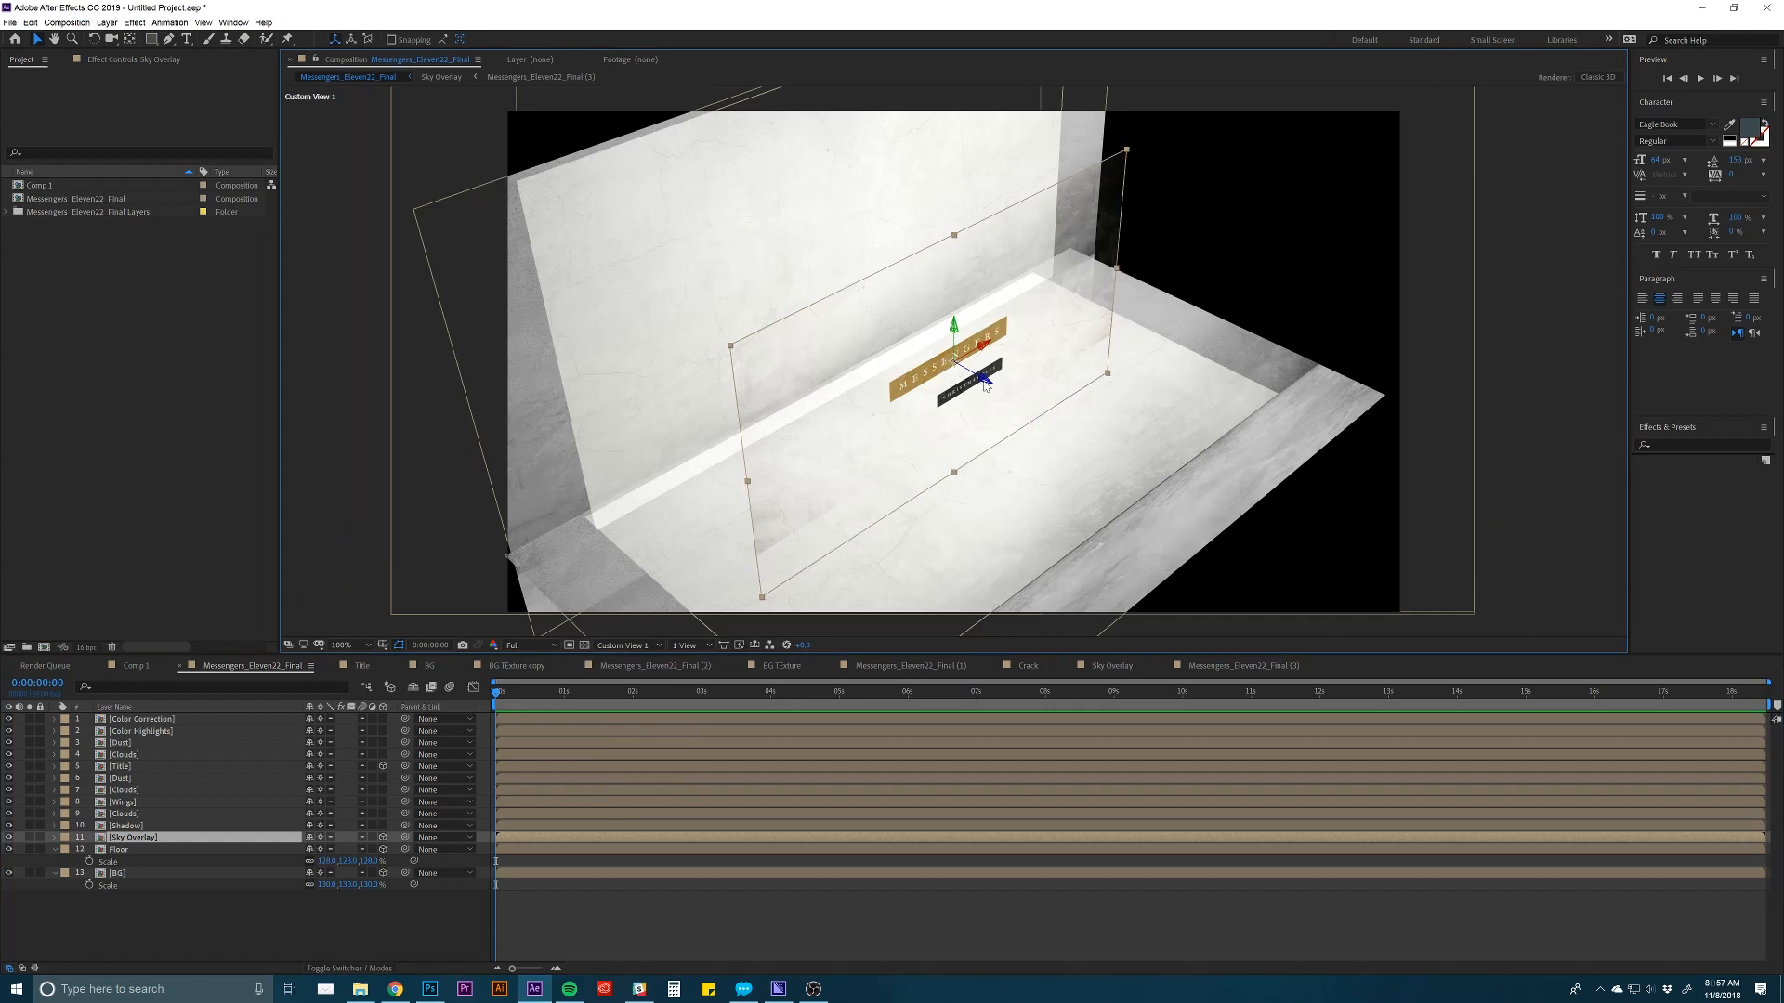
{"action": "left_click_drag", "start_coordinate": [987, 382], "coordinate": [778, 340]}
{"action": "left_click", "coordinate": [628, 645]}
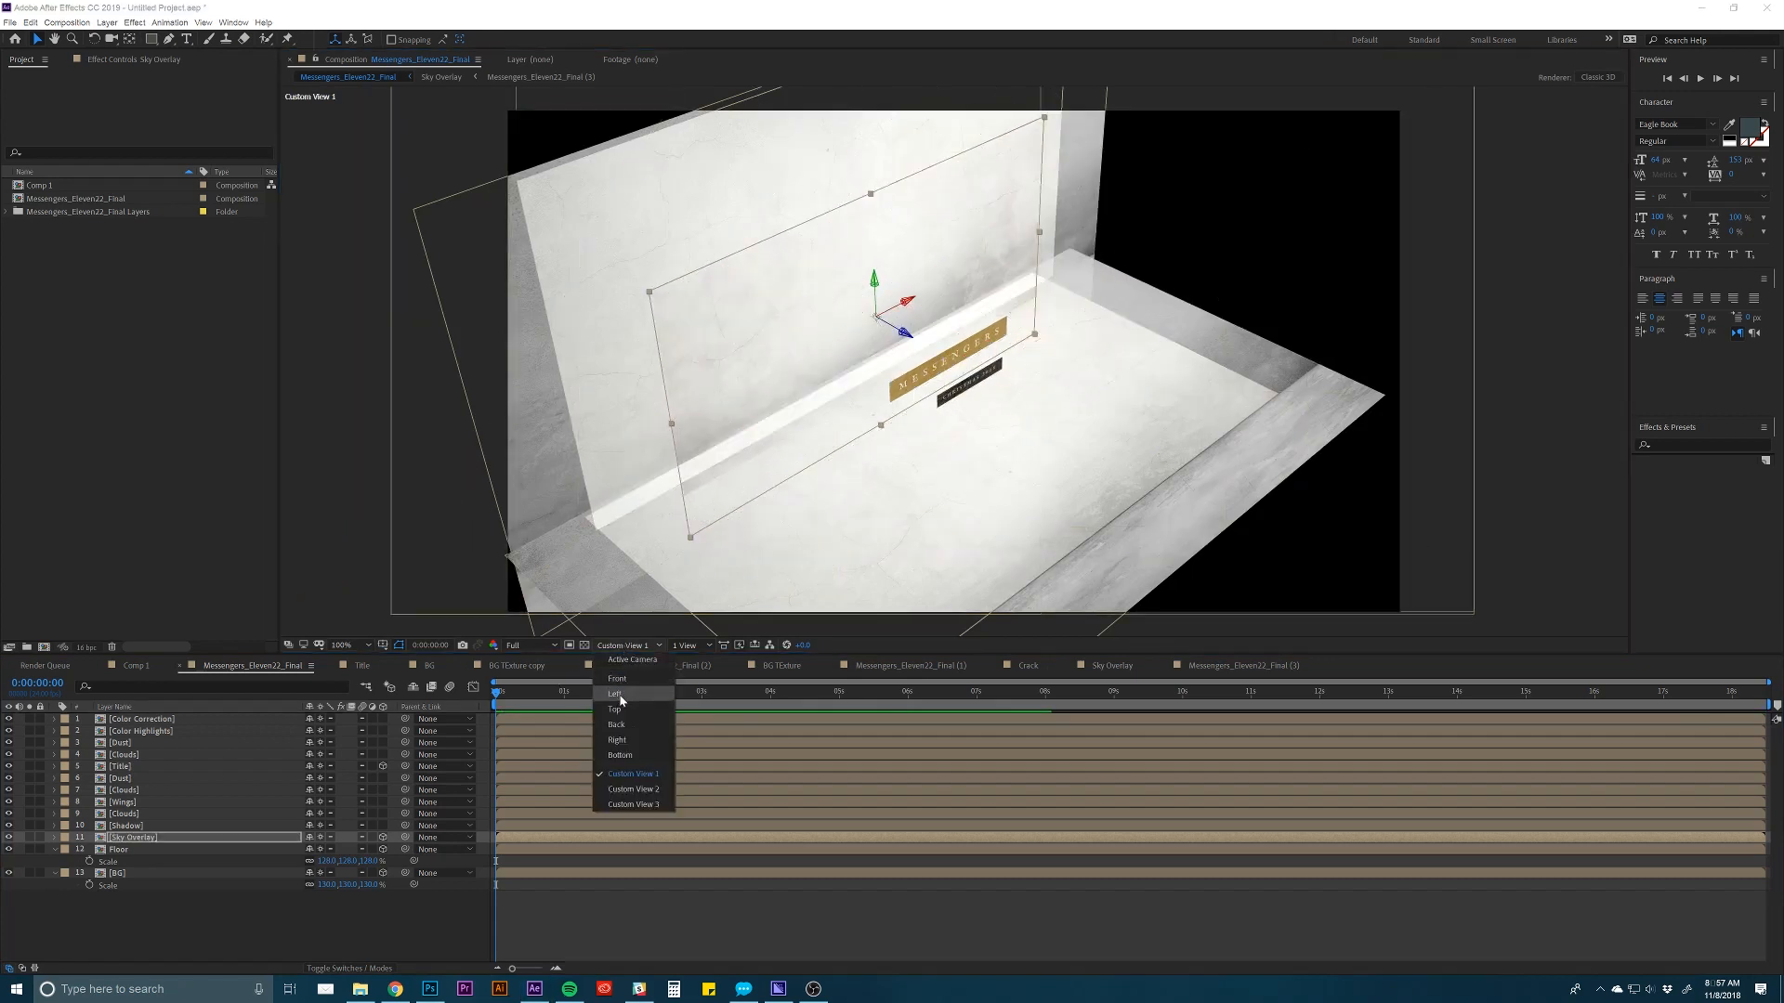
{"action": "left_click", "coordinate": [618, 714]}
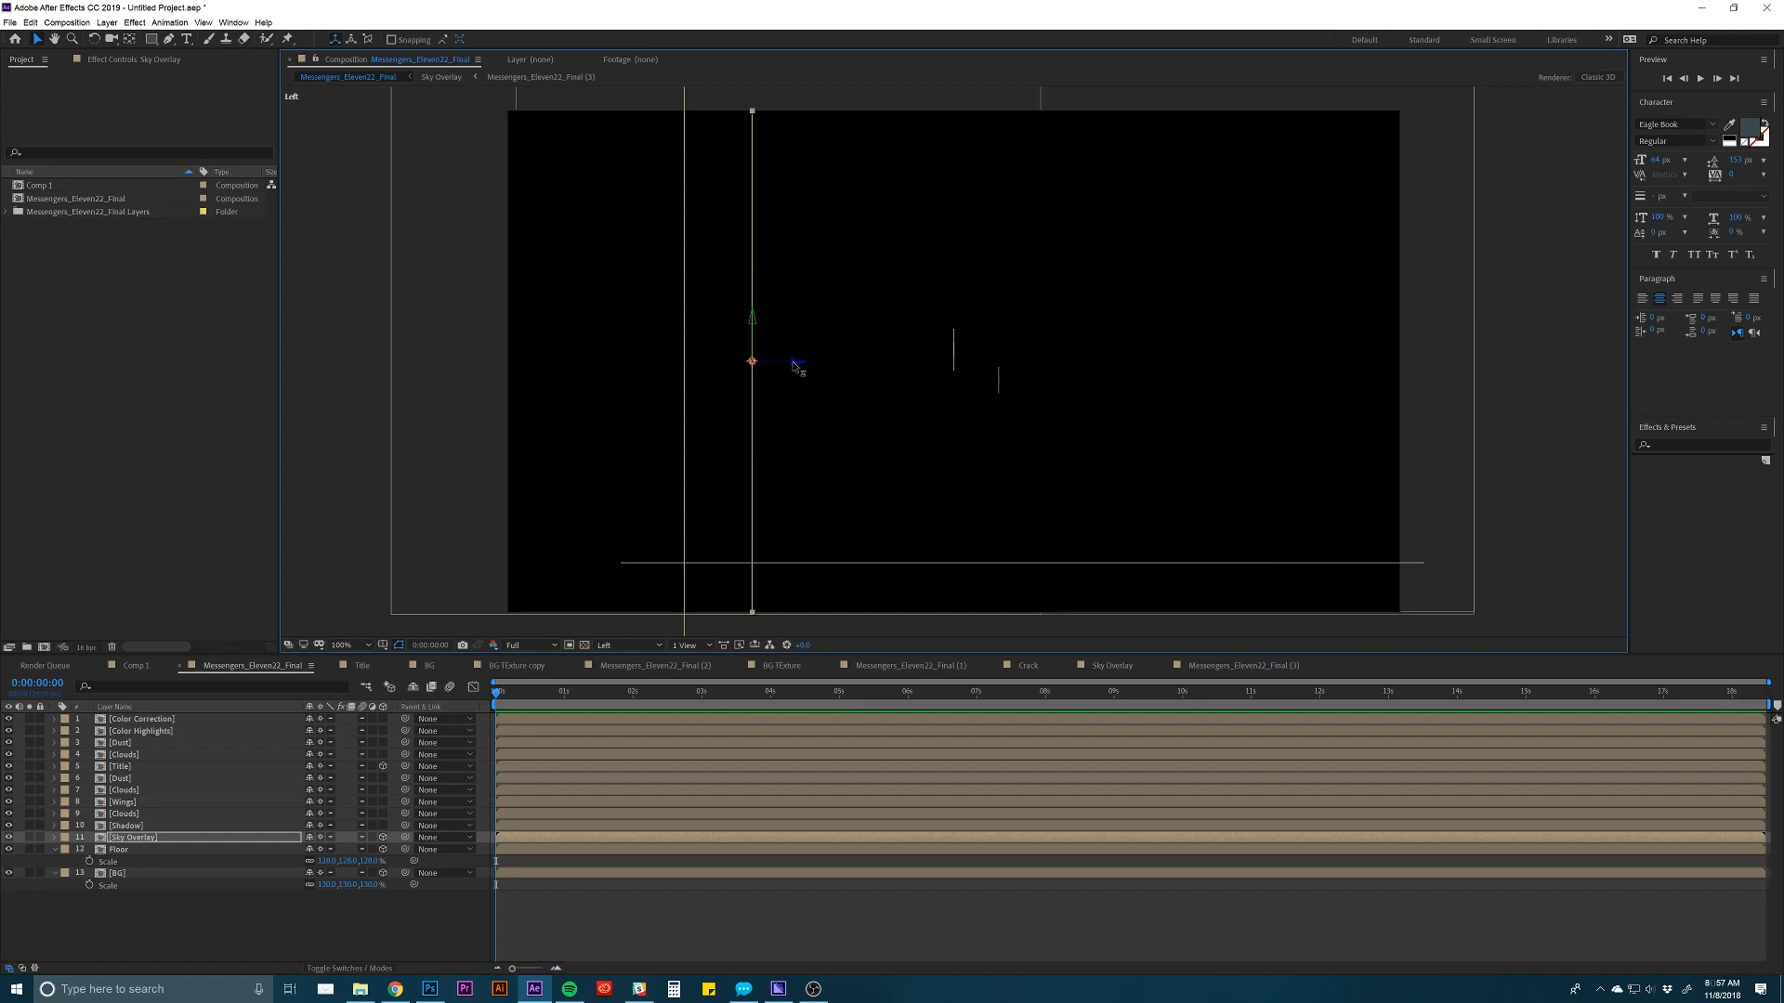
{"action": "left_click_drag", "start_coordinate": [783, 367], "coordinate": [732, 372]}
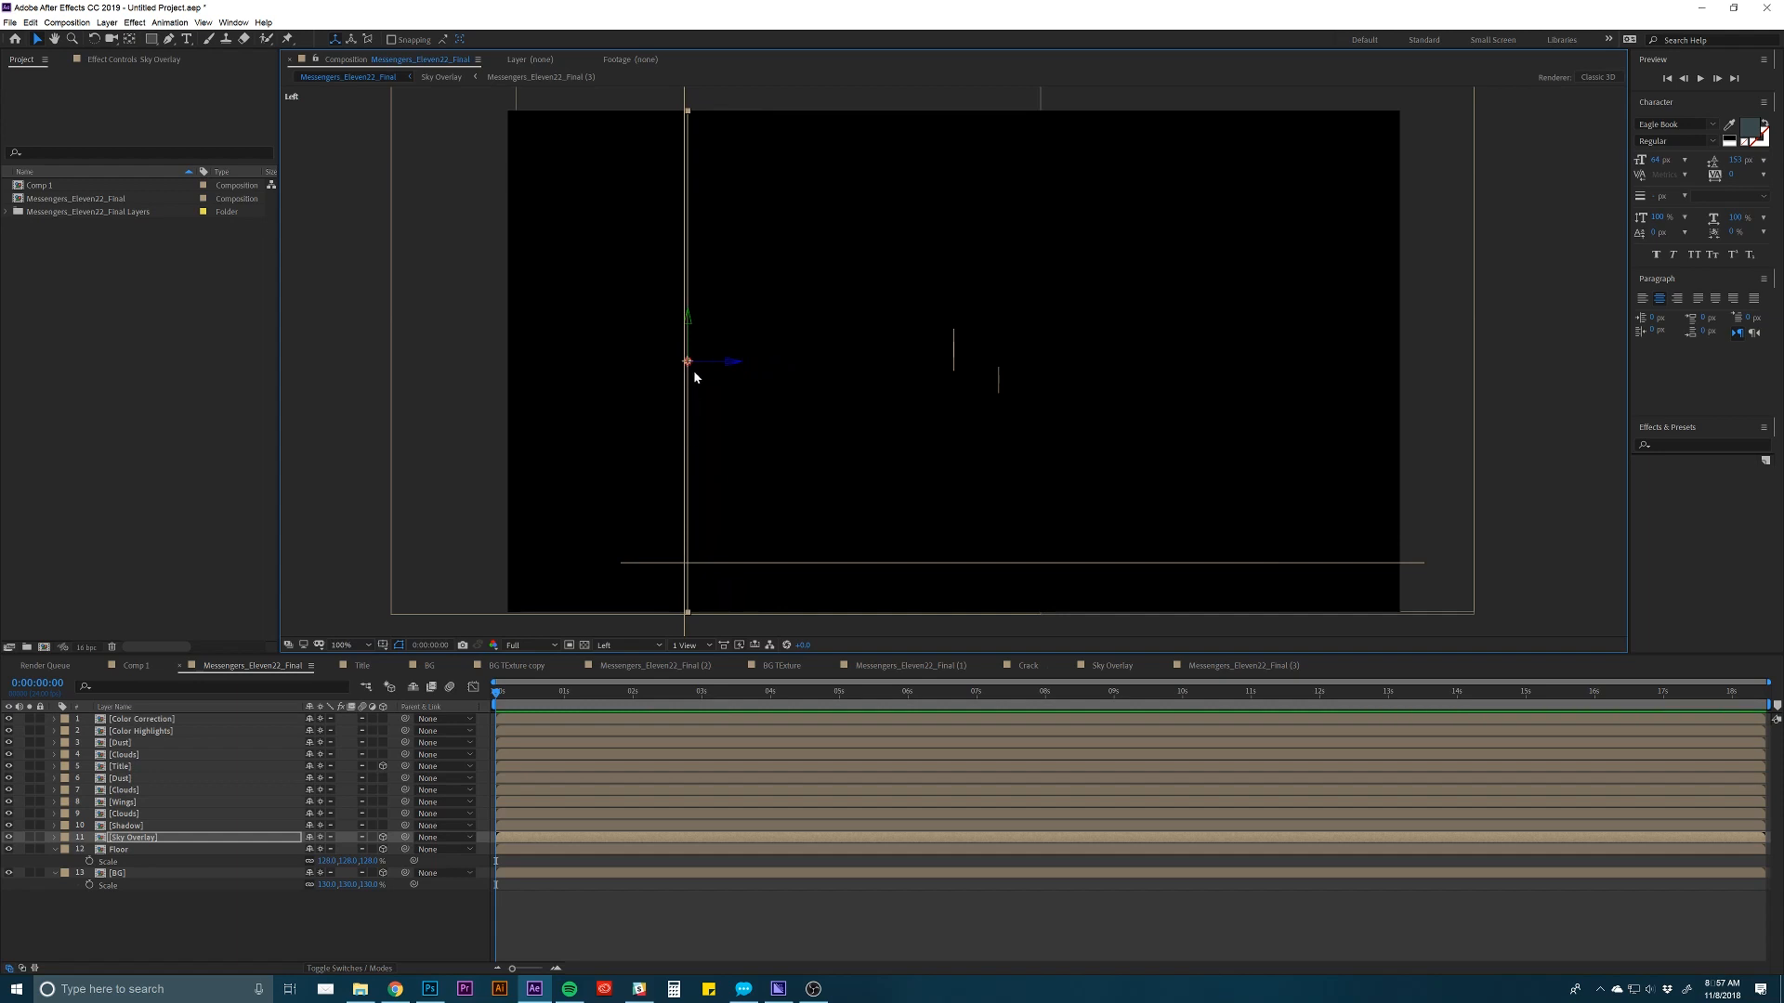
Scale the Sky Overlay layer to about 124% in Active Camera view so it covers the whole frame.
{"action": "left_click", "coordinate": [617, 647]}
{"action": "left_click", "coordinate": [619, 665]}
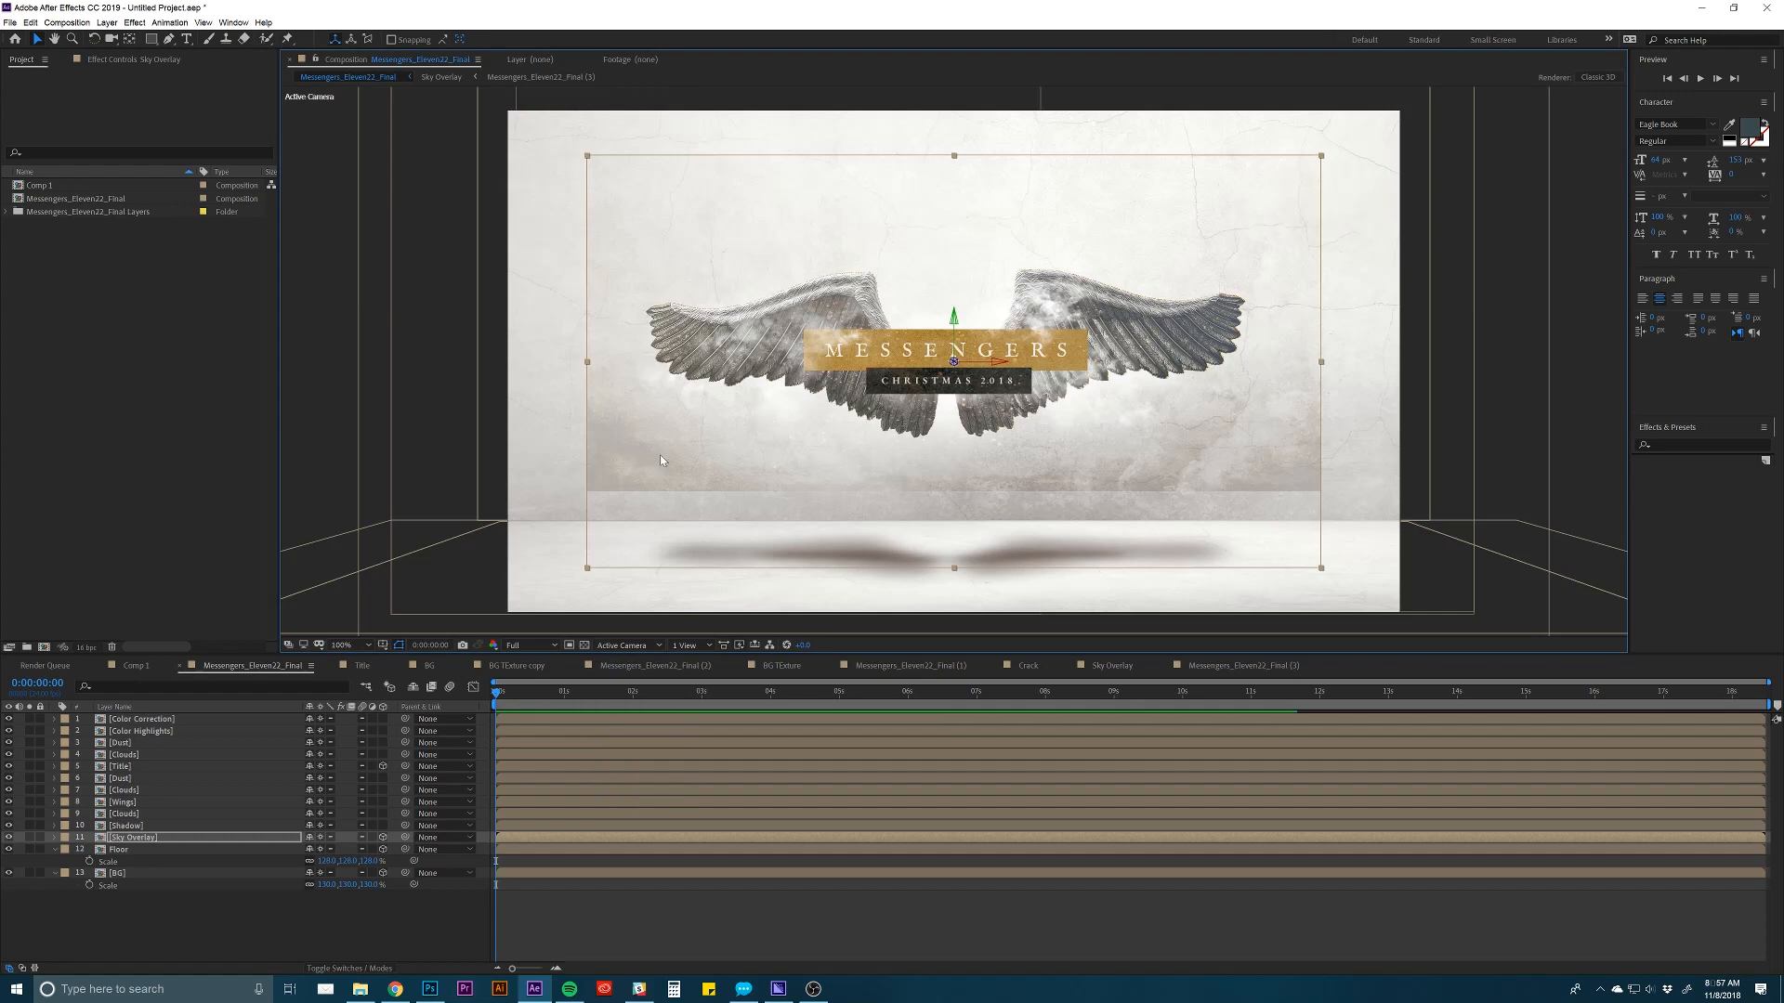
{"action": "key", "text": "s"}
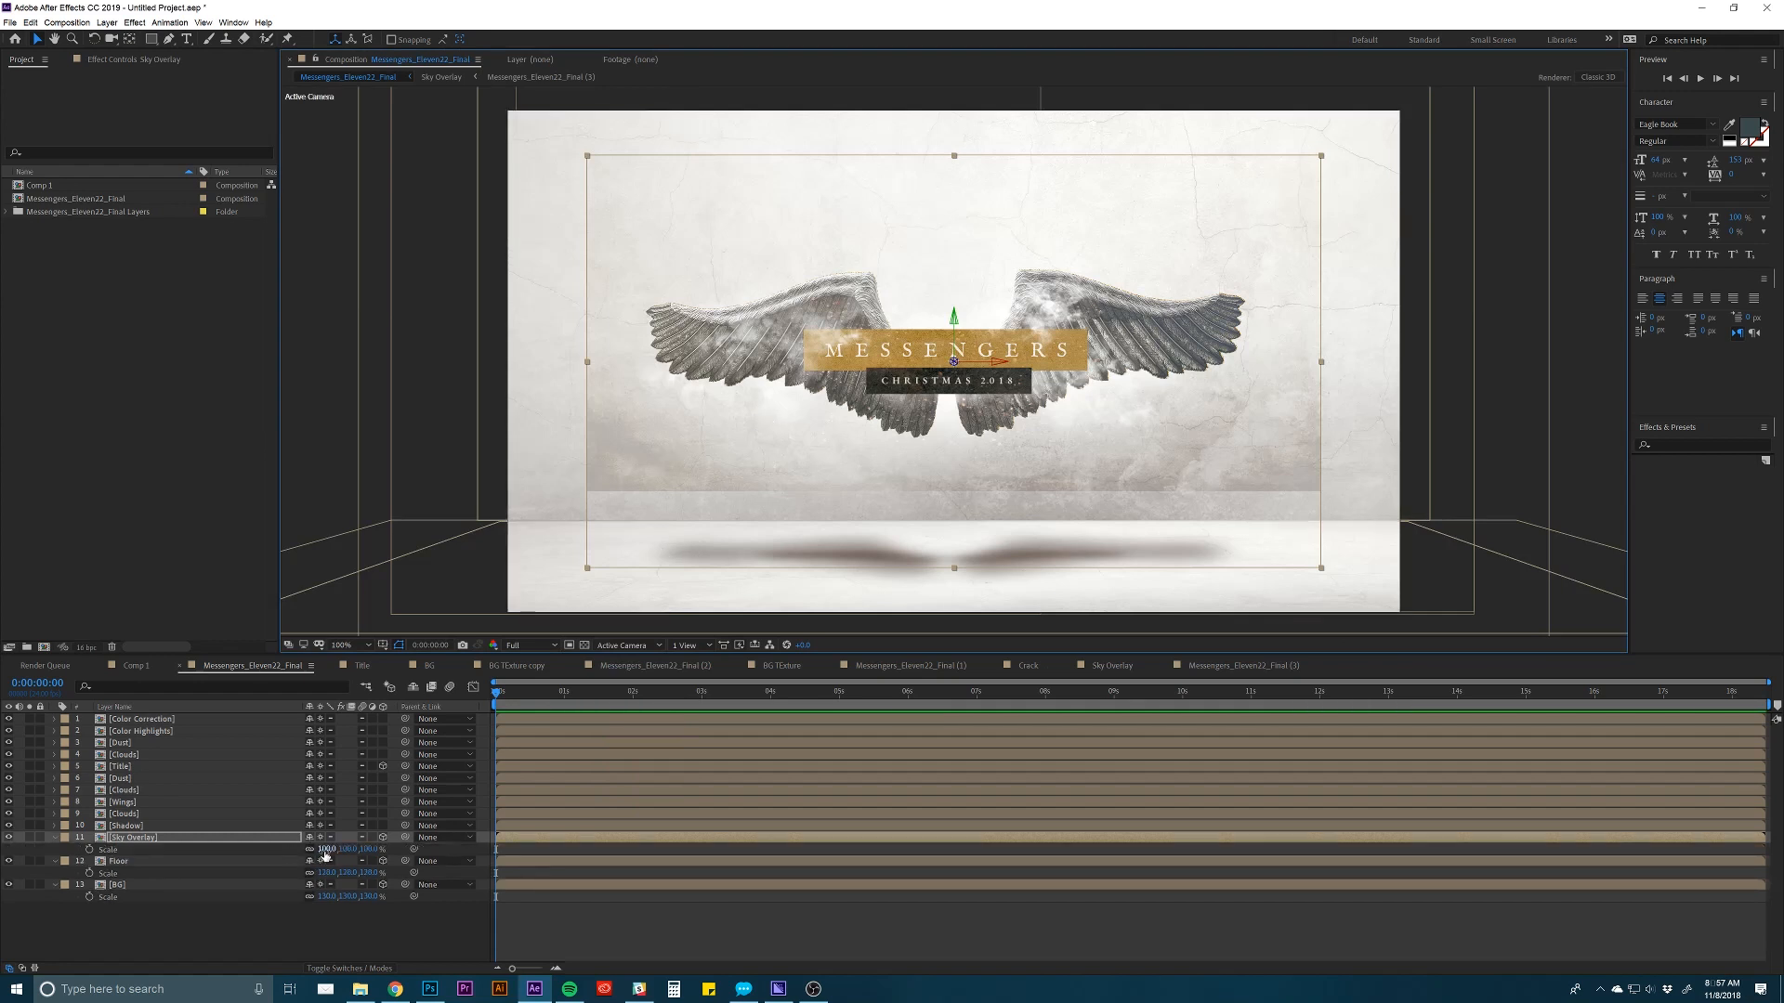
{"action": "left_click_drag", "start_coordinate": [322, 849], "coordinate": [346, 849]}
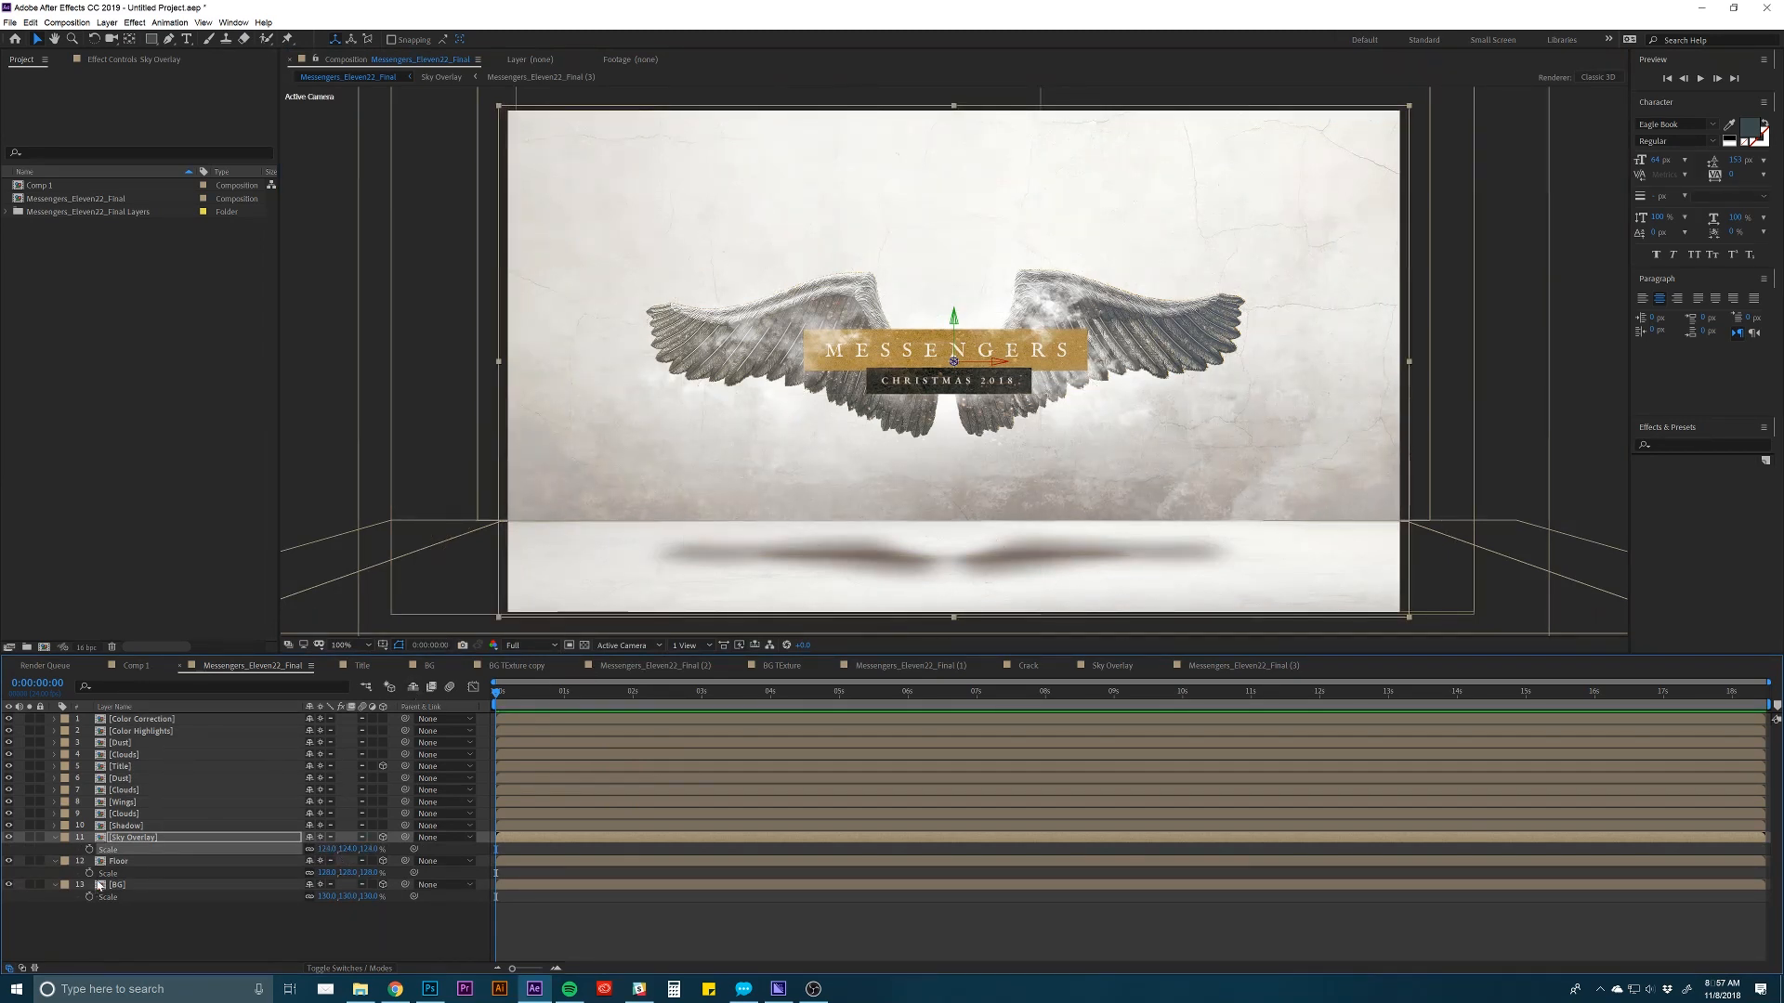
Lower the Sky Overlay layer's opacity to 9%.
{"action": "left_click", "coordinate": [146, 838]}
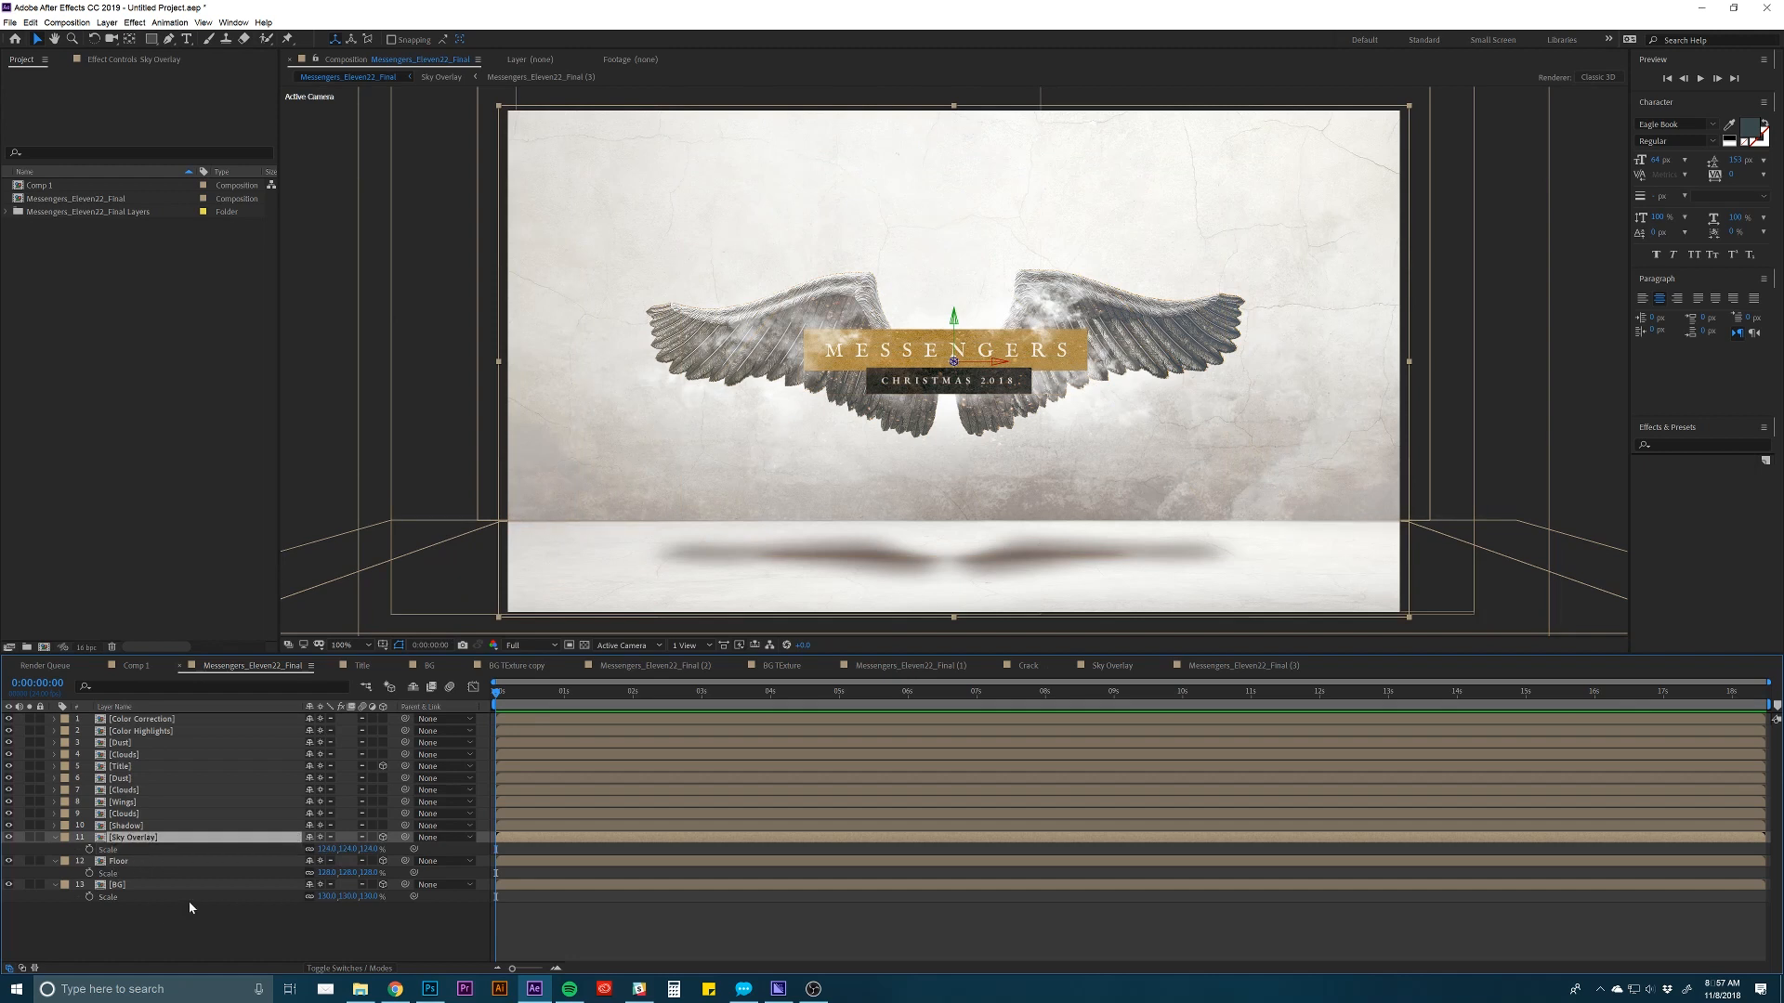
{"action": "key", "text": "t"}
{"action": "left_click_drag", "start_coordinate": [313, 849], "coordinate": [294, 849]}
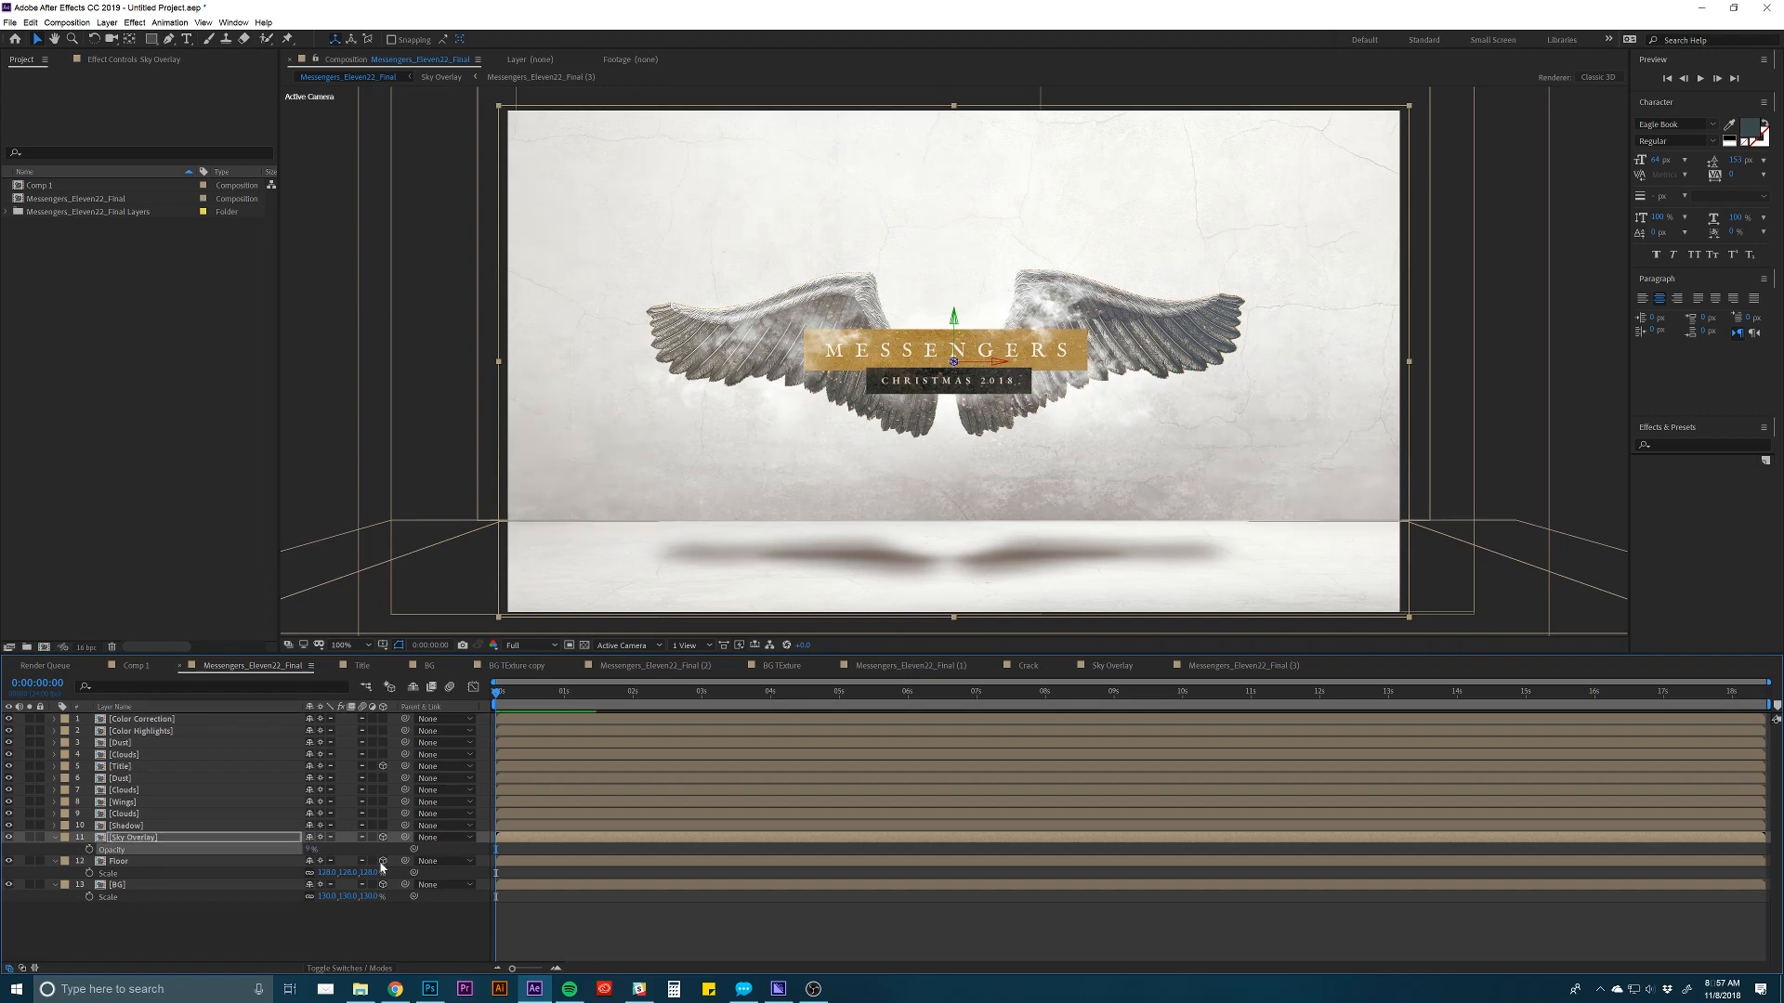
Try to darken the Floor layer slightly with a Hue/Saturation effect and delete the effect.
{"action": "left_click", "coordinate": [154, 863]}
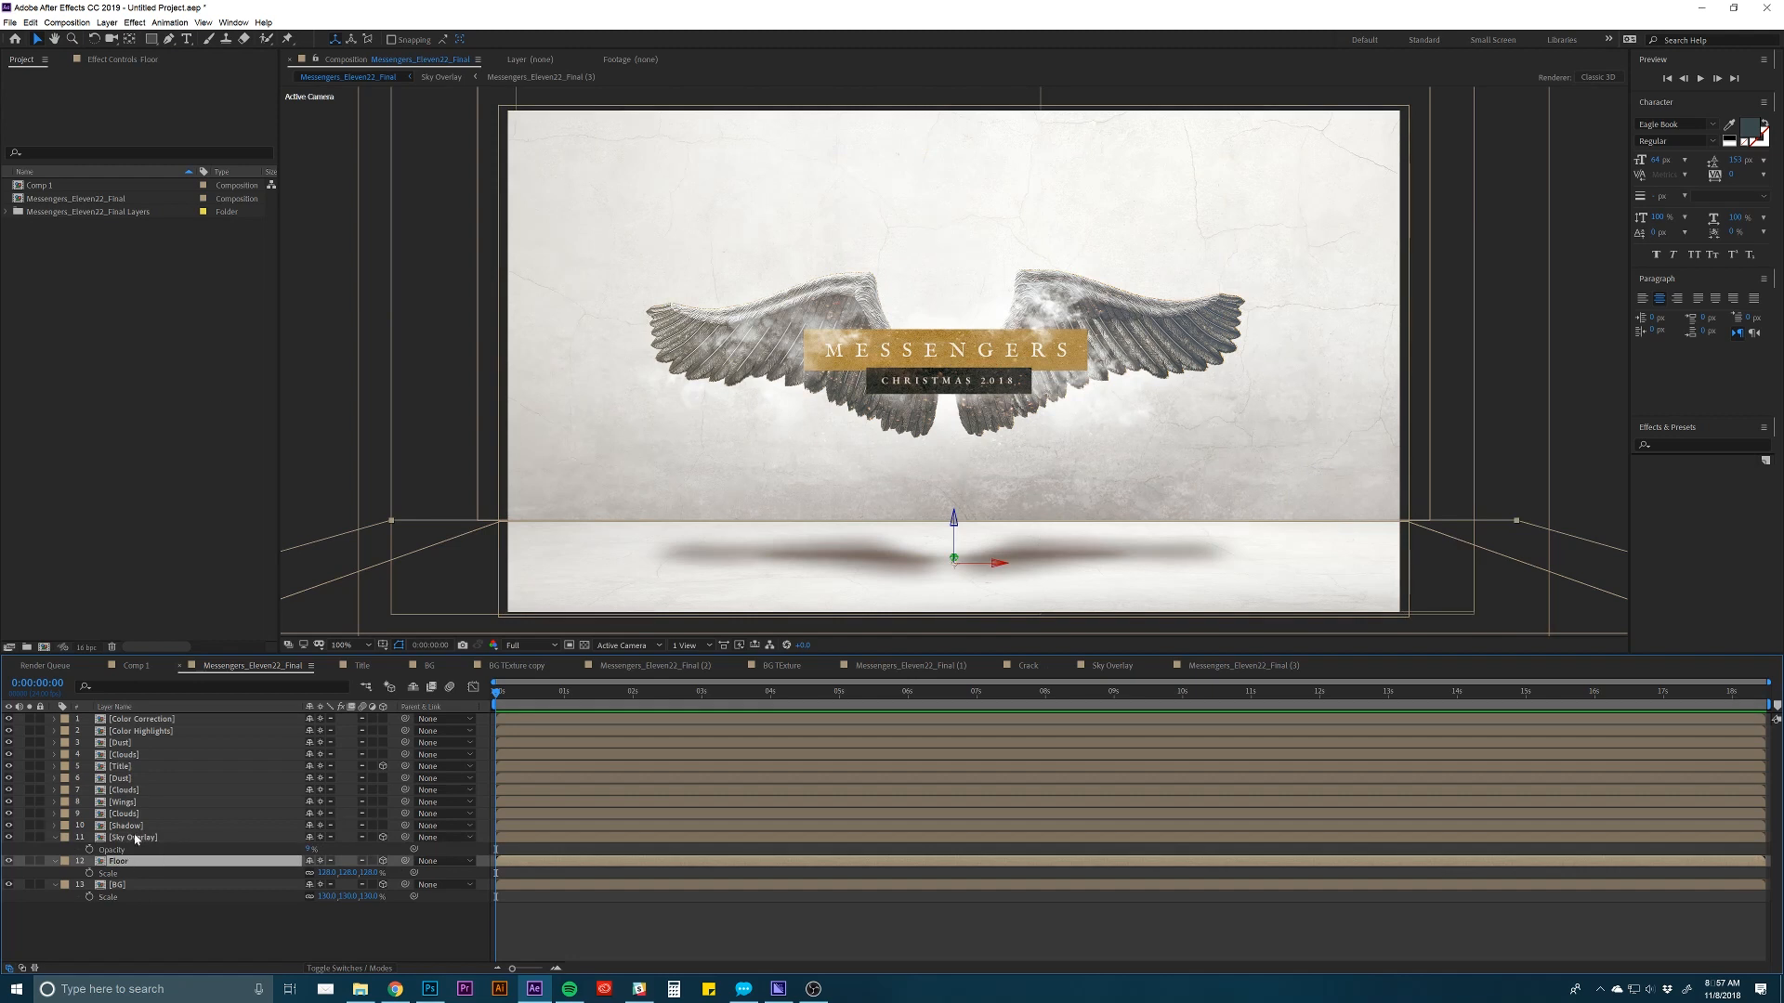
{"action": "left_click", "coordinate": [145, 28]}
{"action": "left_click", "coordinate": [169, 22]}
{"action": "left_click", "coordinate": [137, 24]}
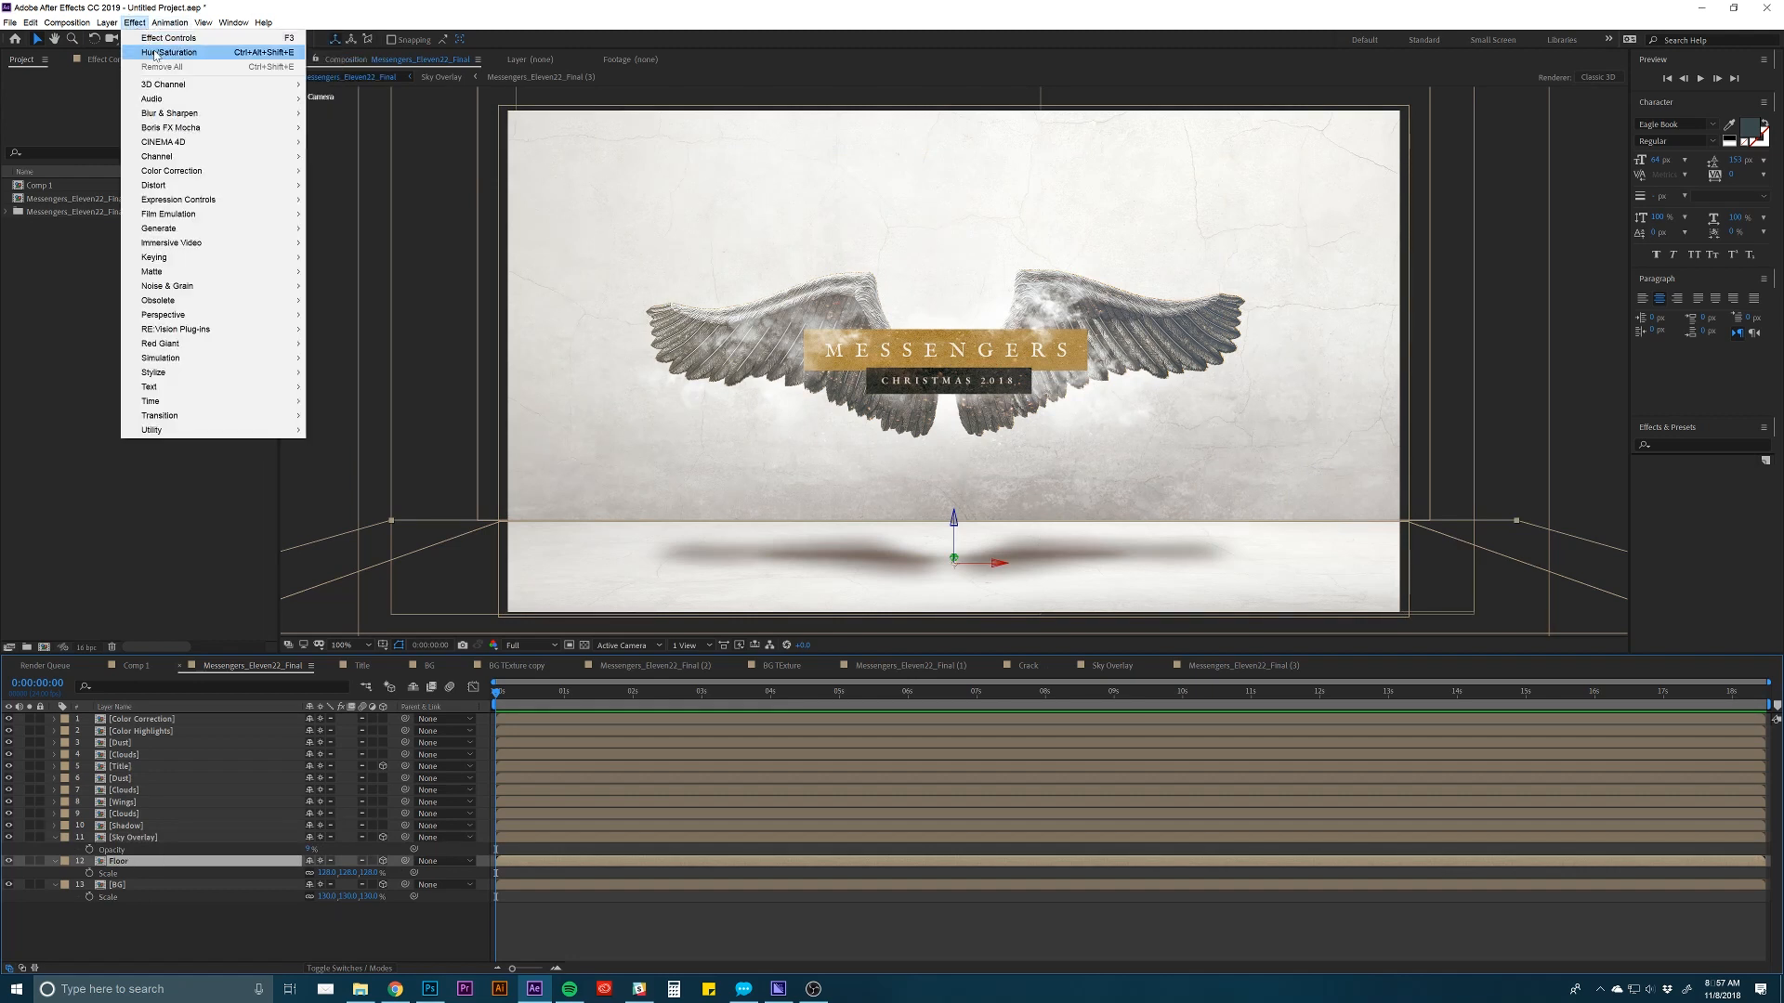
{"action": "left_click", "coordinate": [156, 53]}
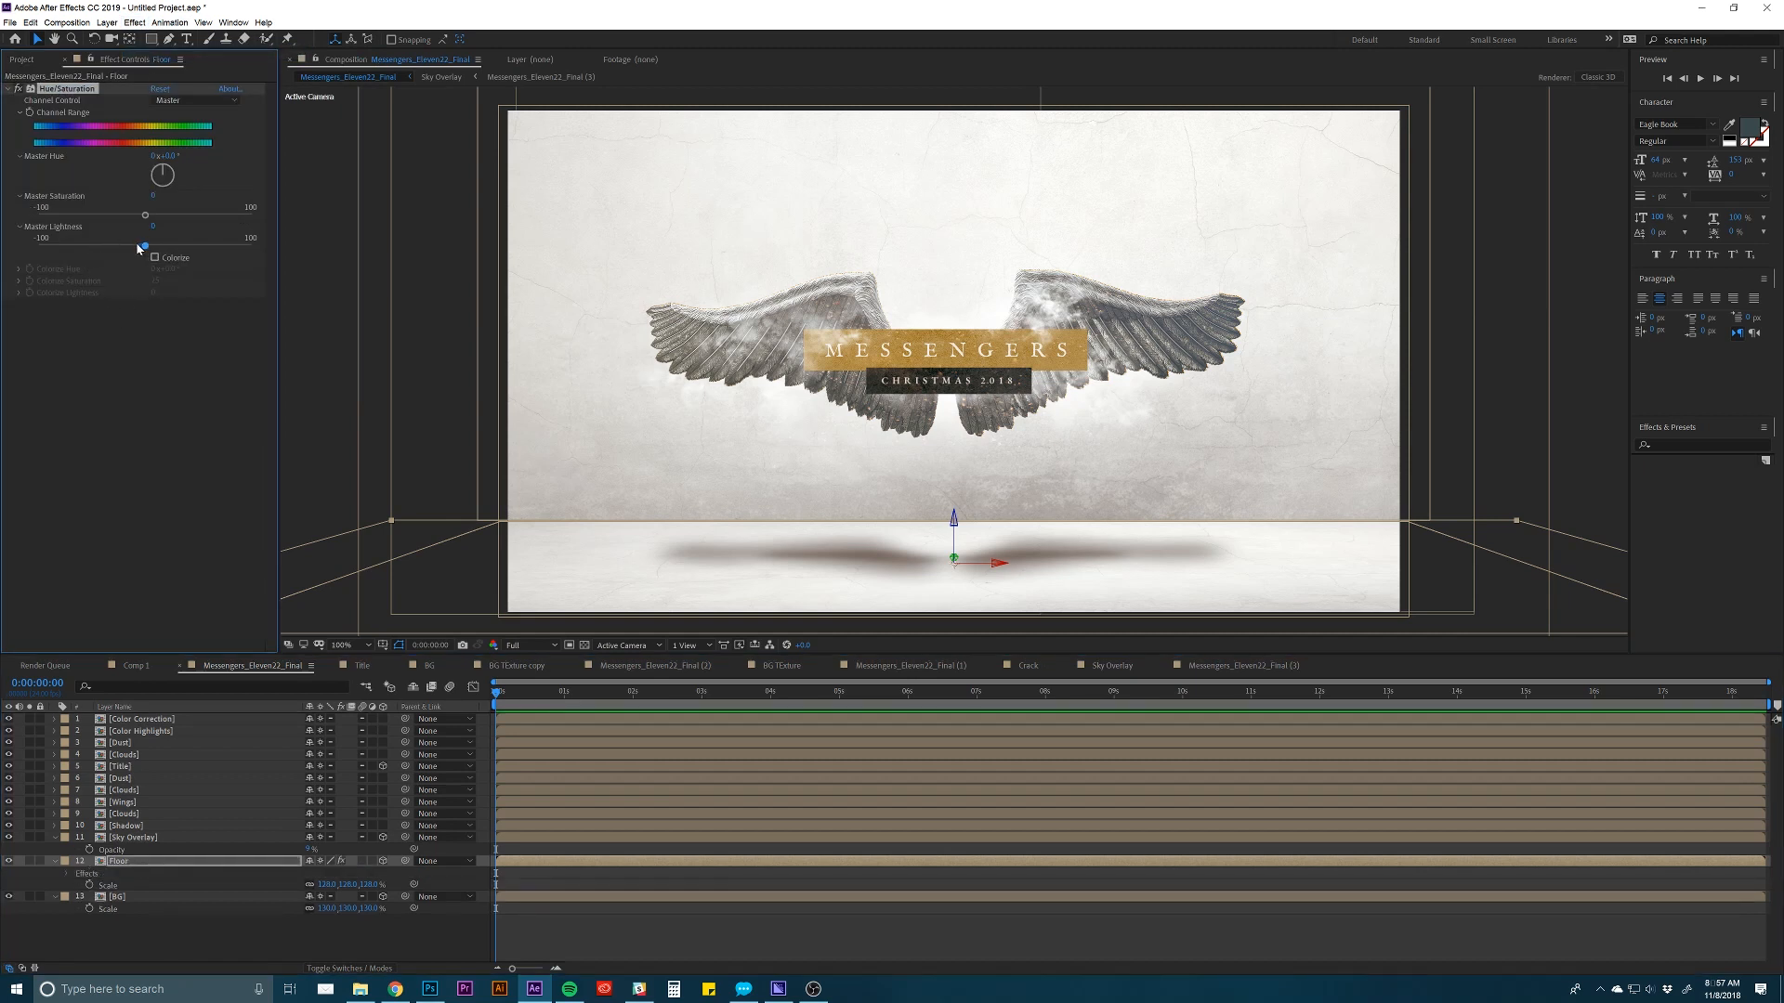
{"action": "left_click_drag", "start_coordinate": [137, 248], "coordinate": [133, 247]}
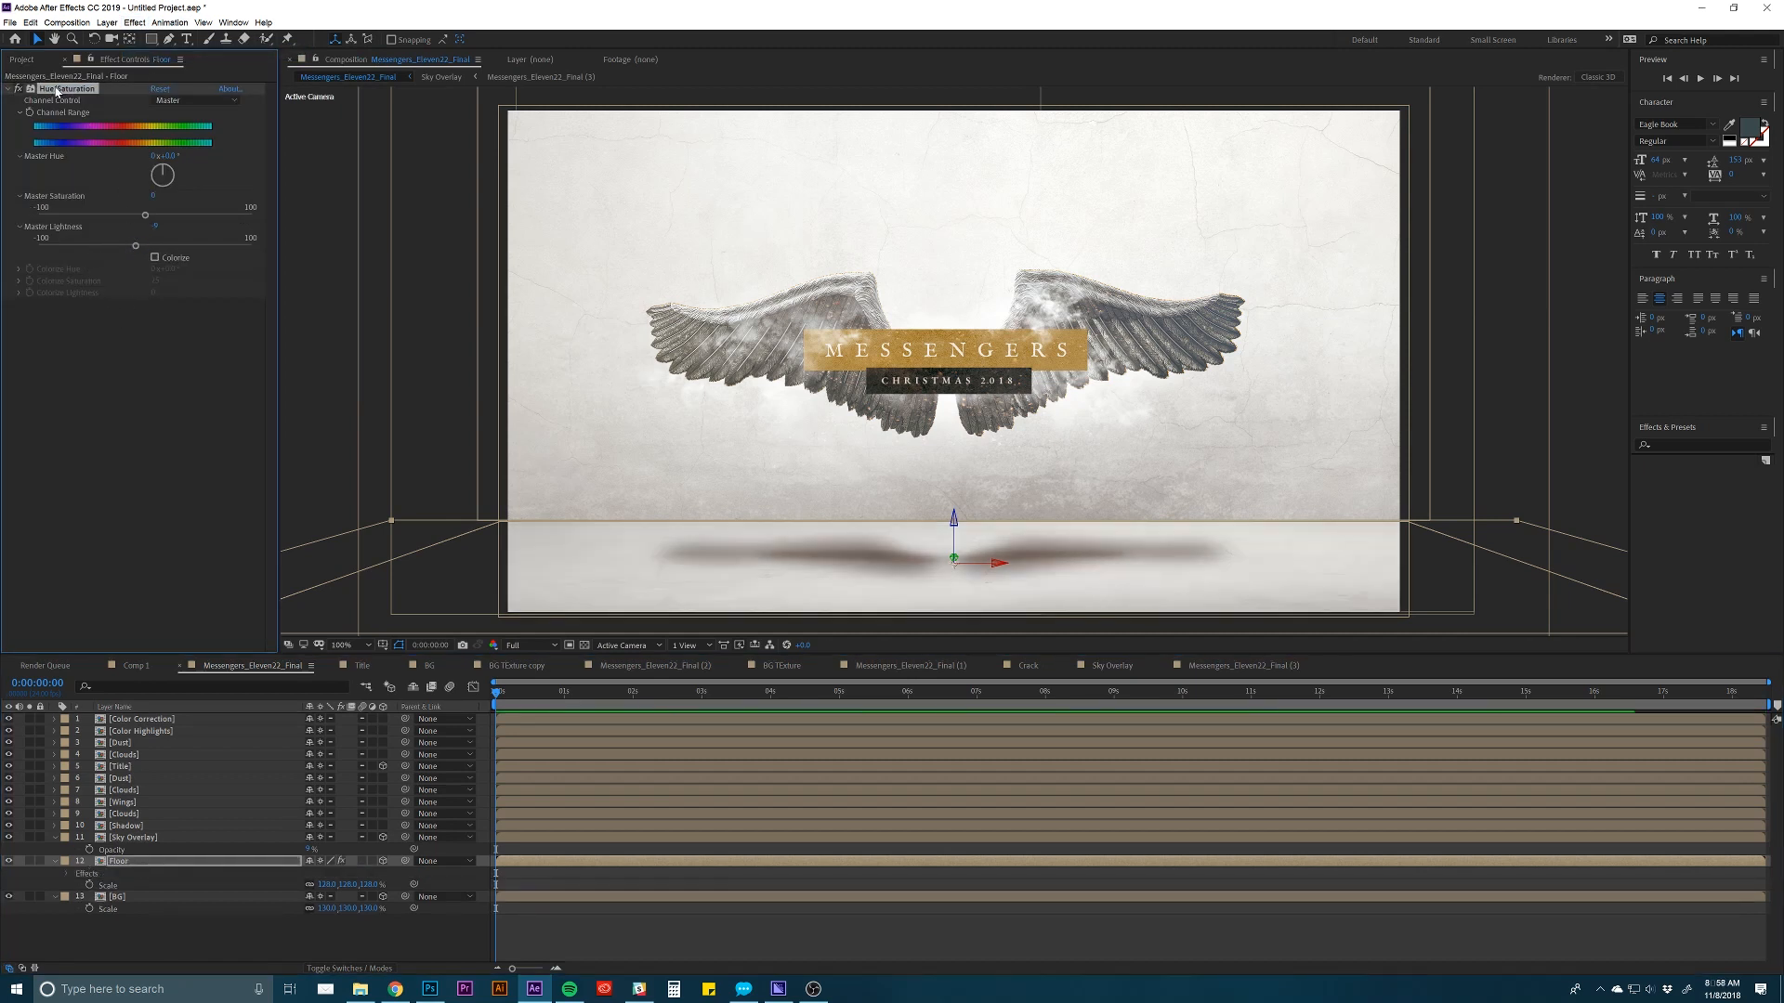
{"action": "key", "text": "Delete"}
Apply a Levels effect to the Floor layer and raise Input Black to about 10280 to darken it.
{"action": "left_click", "coordinate": [133, 22]}
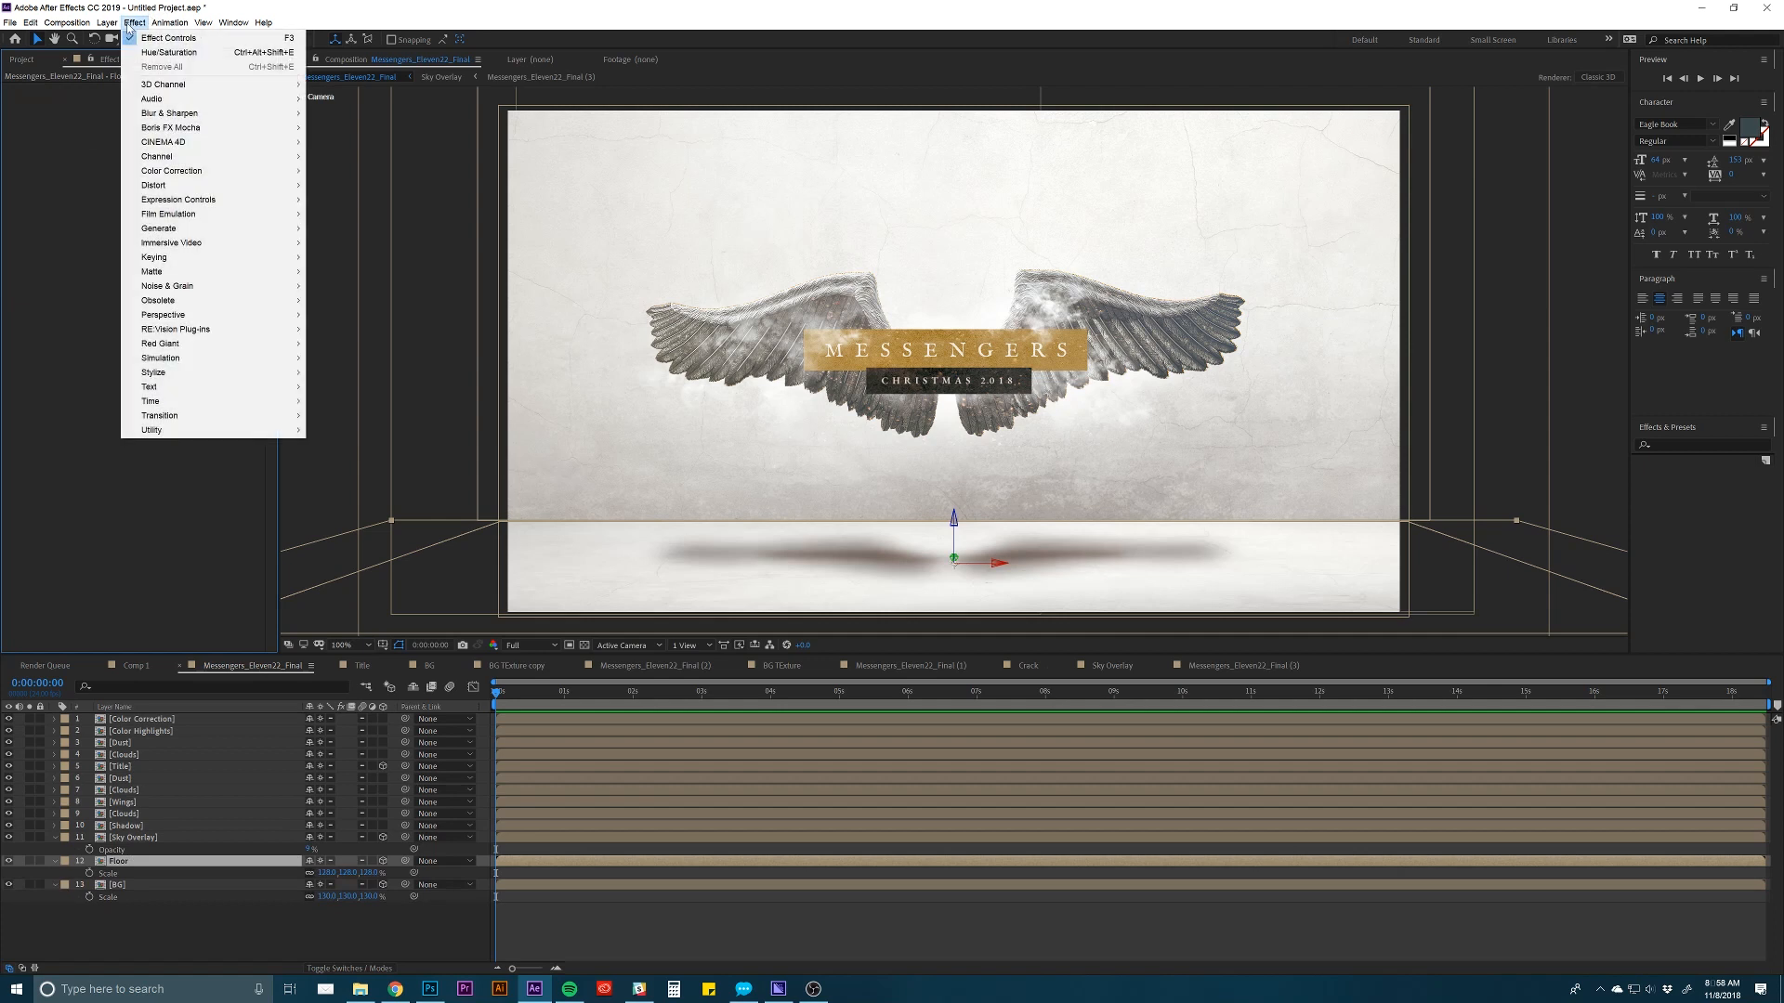
{"action": "mouse_move", "coordinate": [174, 157]}
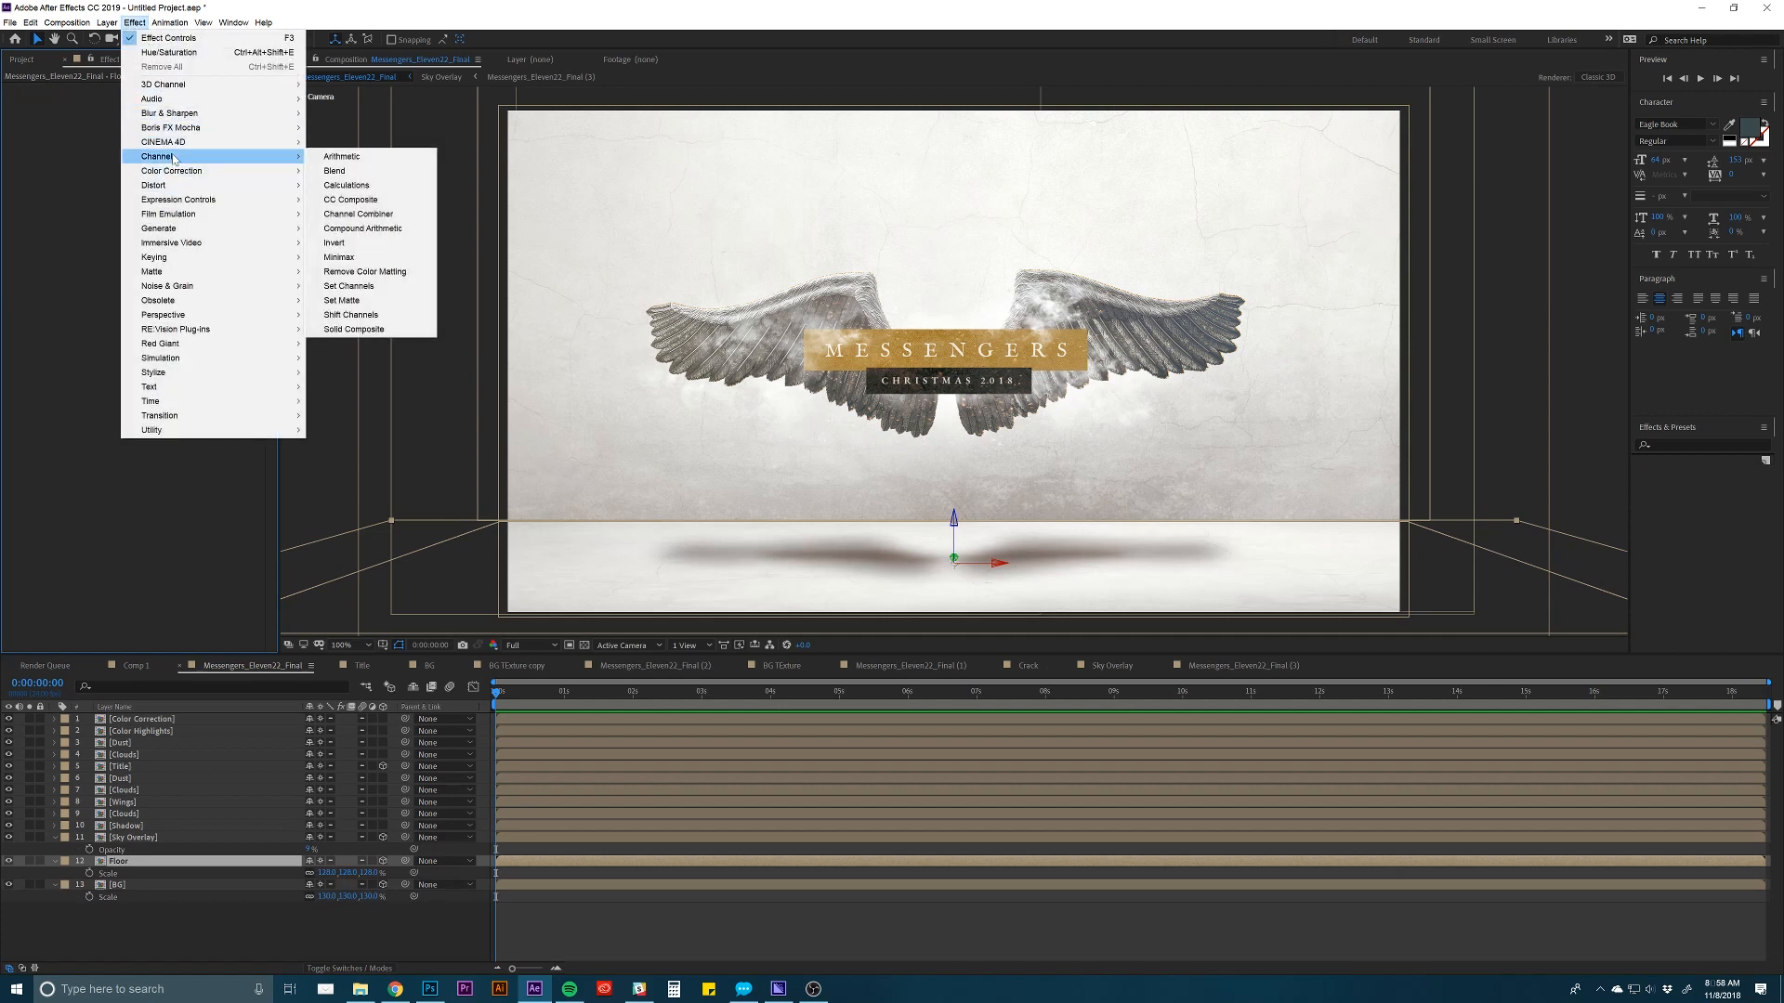
{"action": "mouse_move", "coordinate": [260, 174]}
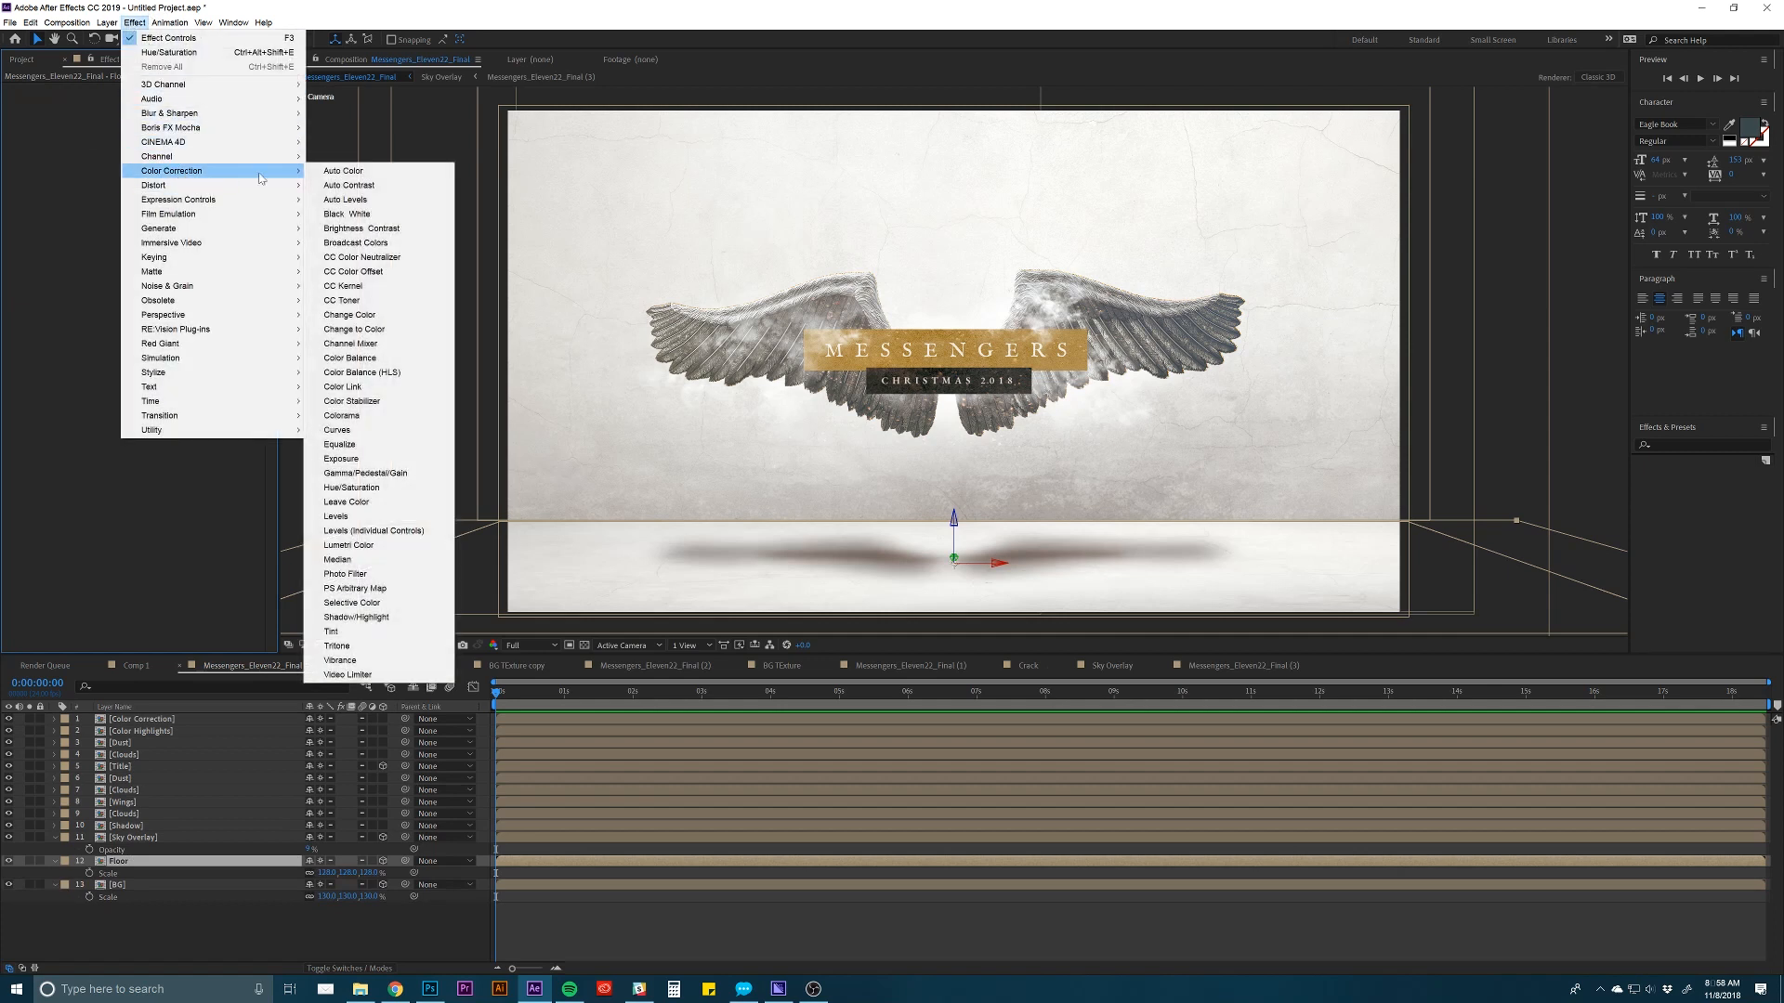
{"action": "left_click", "coordinate": [354, 518]}
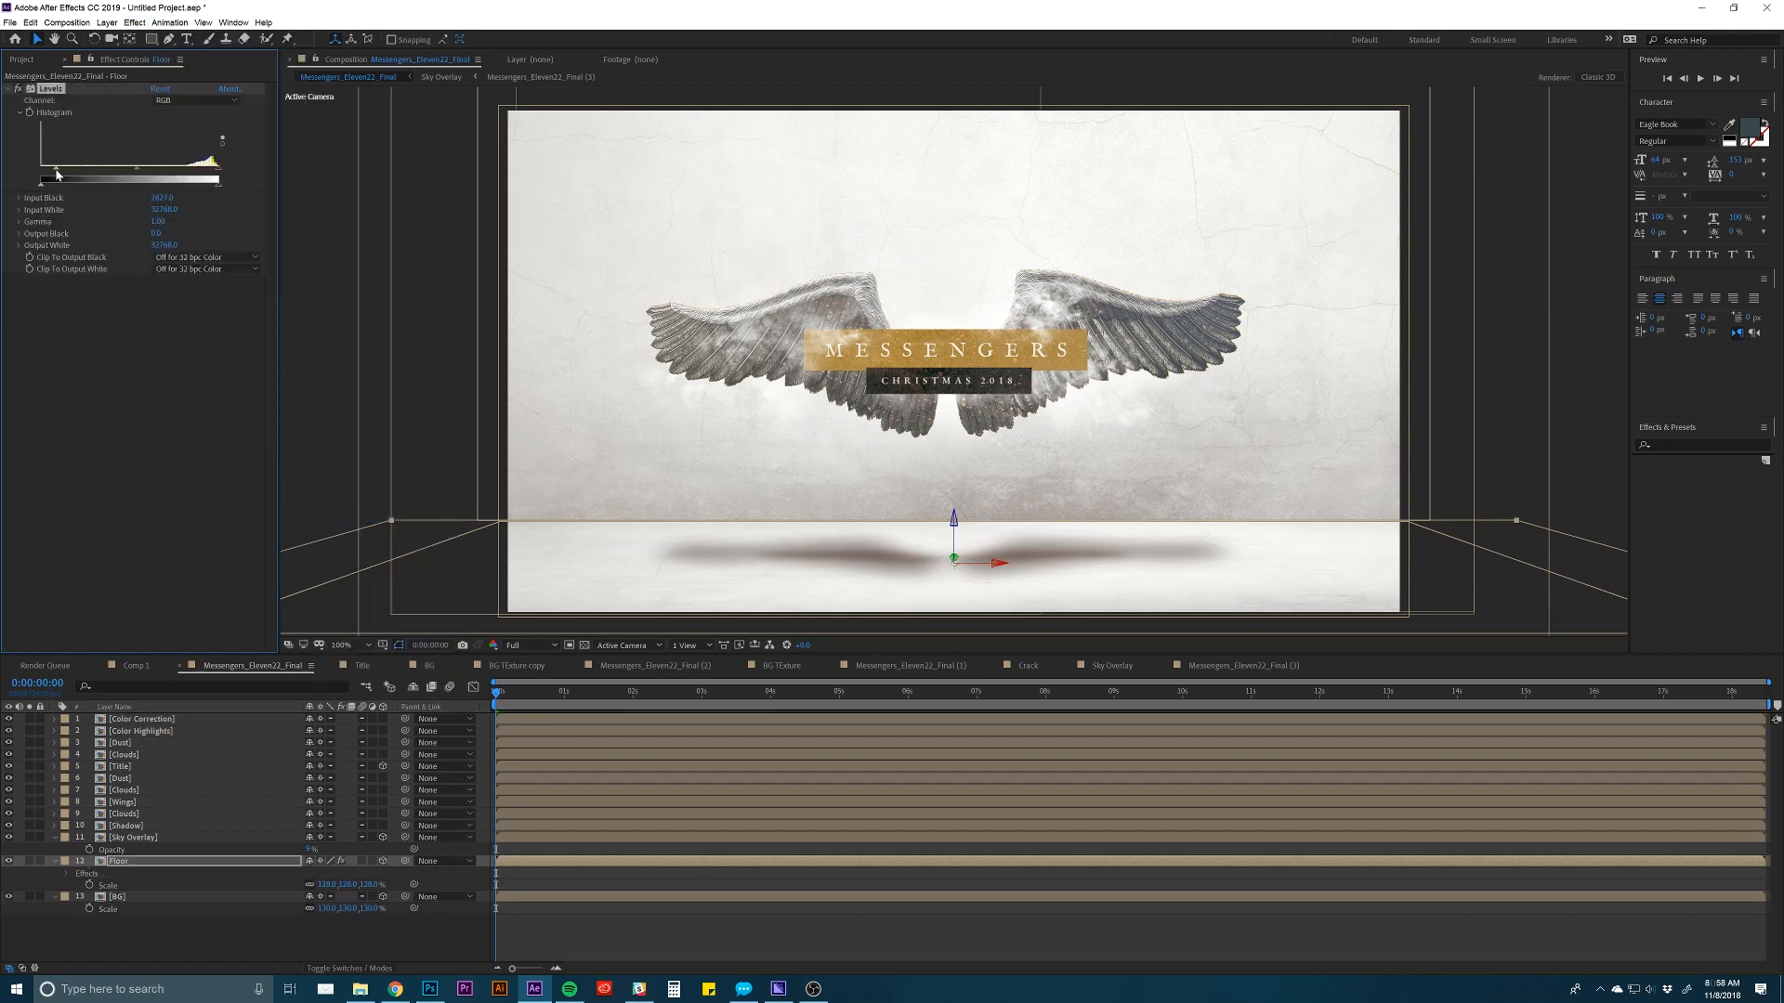
{"action": "left_click_drag", "start_coordinate": [41, 173], "coordinate": [97, 182]}
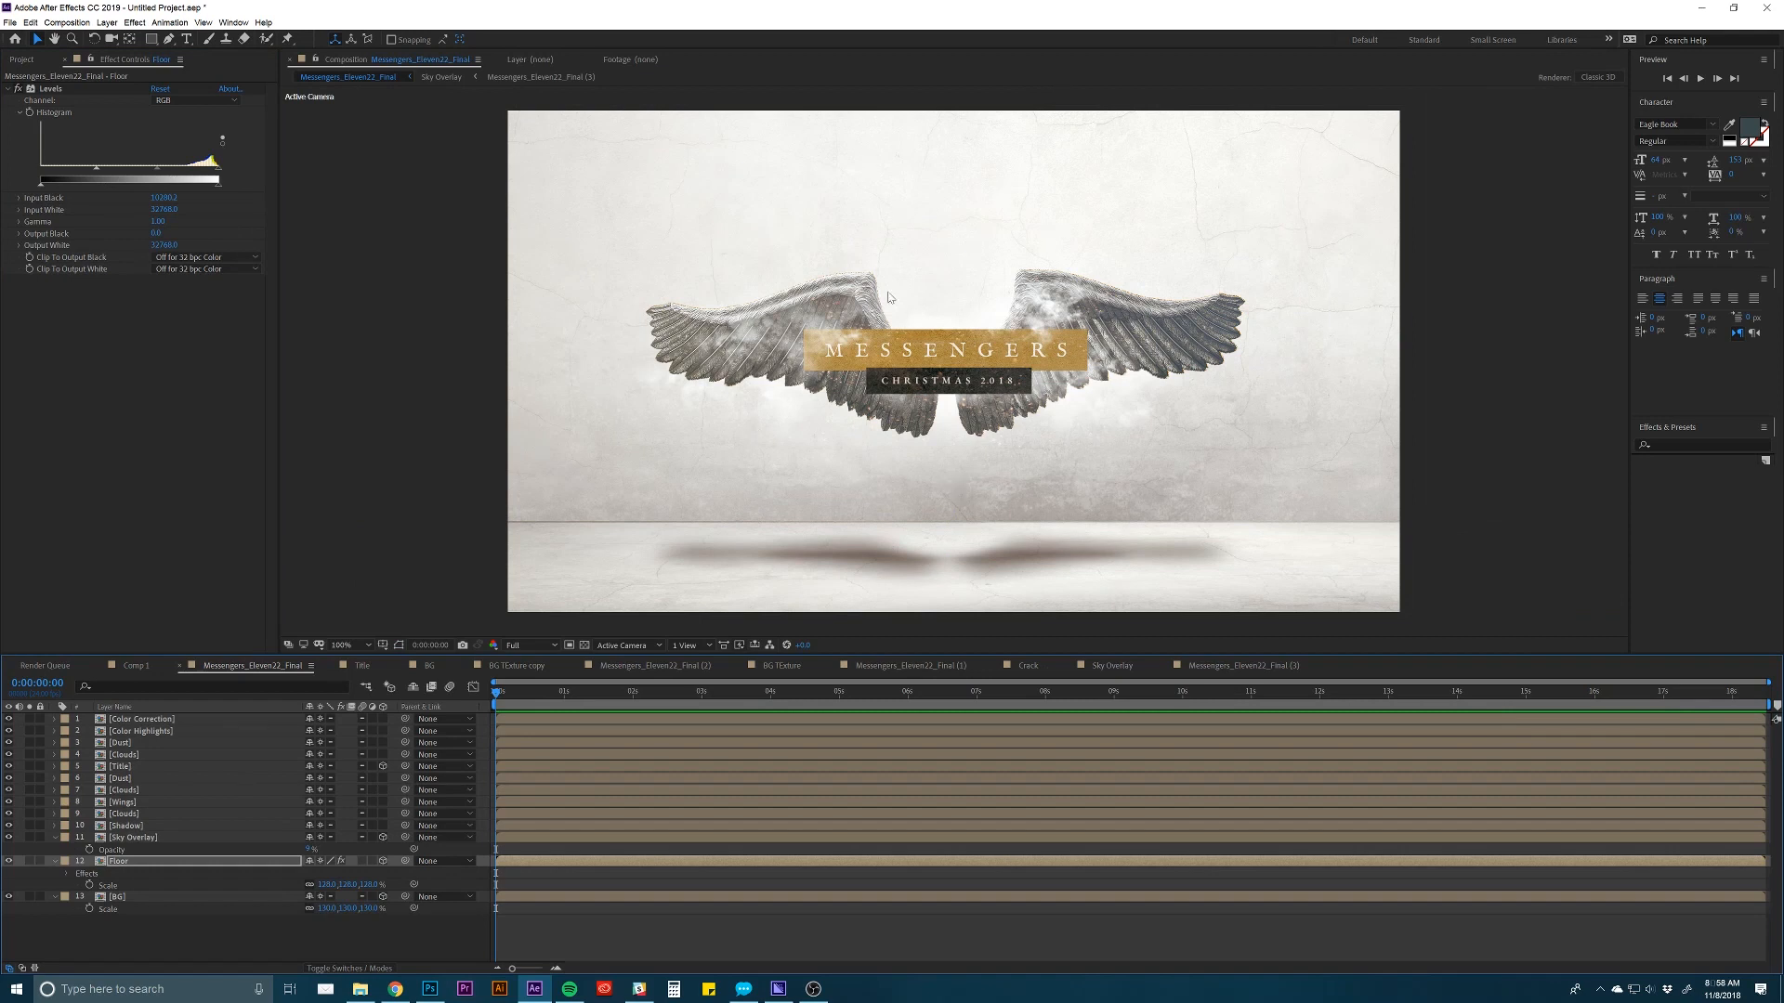
{"action": "left_click", "coordinate": [668, 943]}
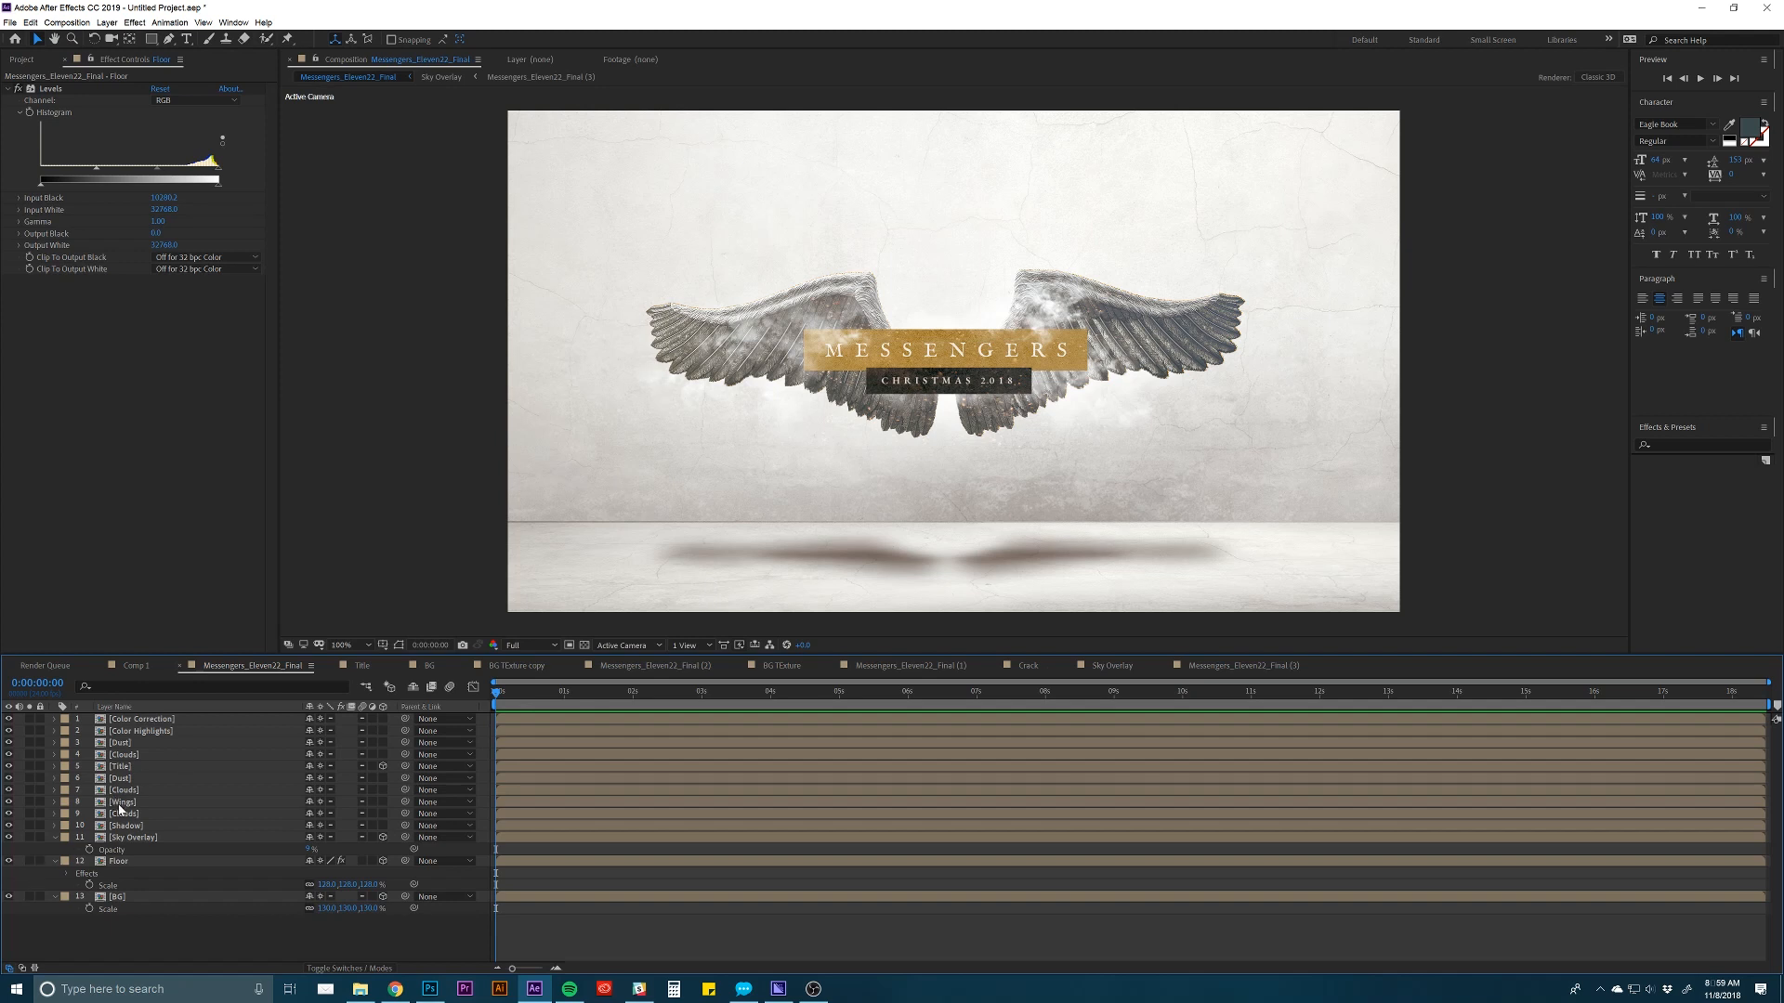
Make the Wings layer and its nested wing image and Gold Outline layers 3D, and return to Messengers_Eleven22_Final.
{"action": "left_click", "coordinate": [146, 805]}
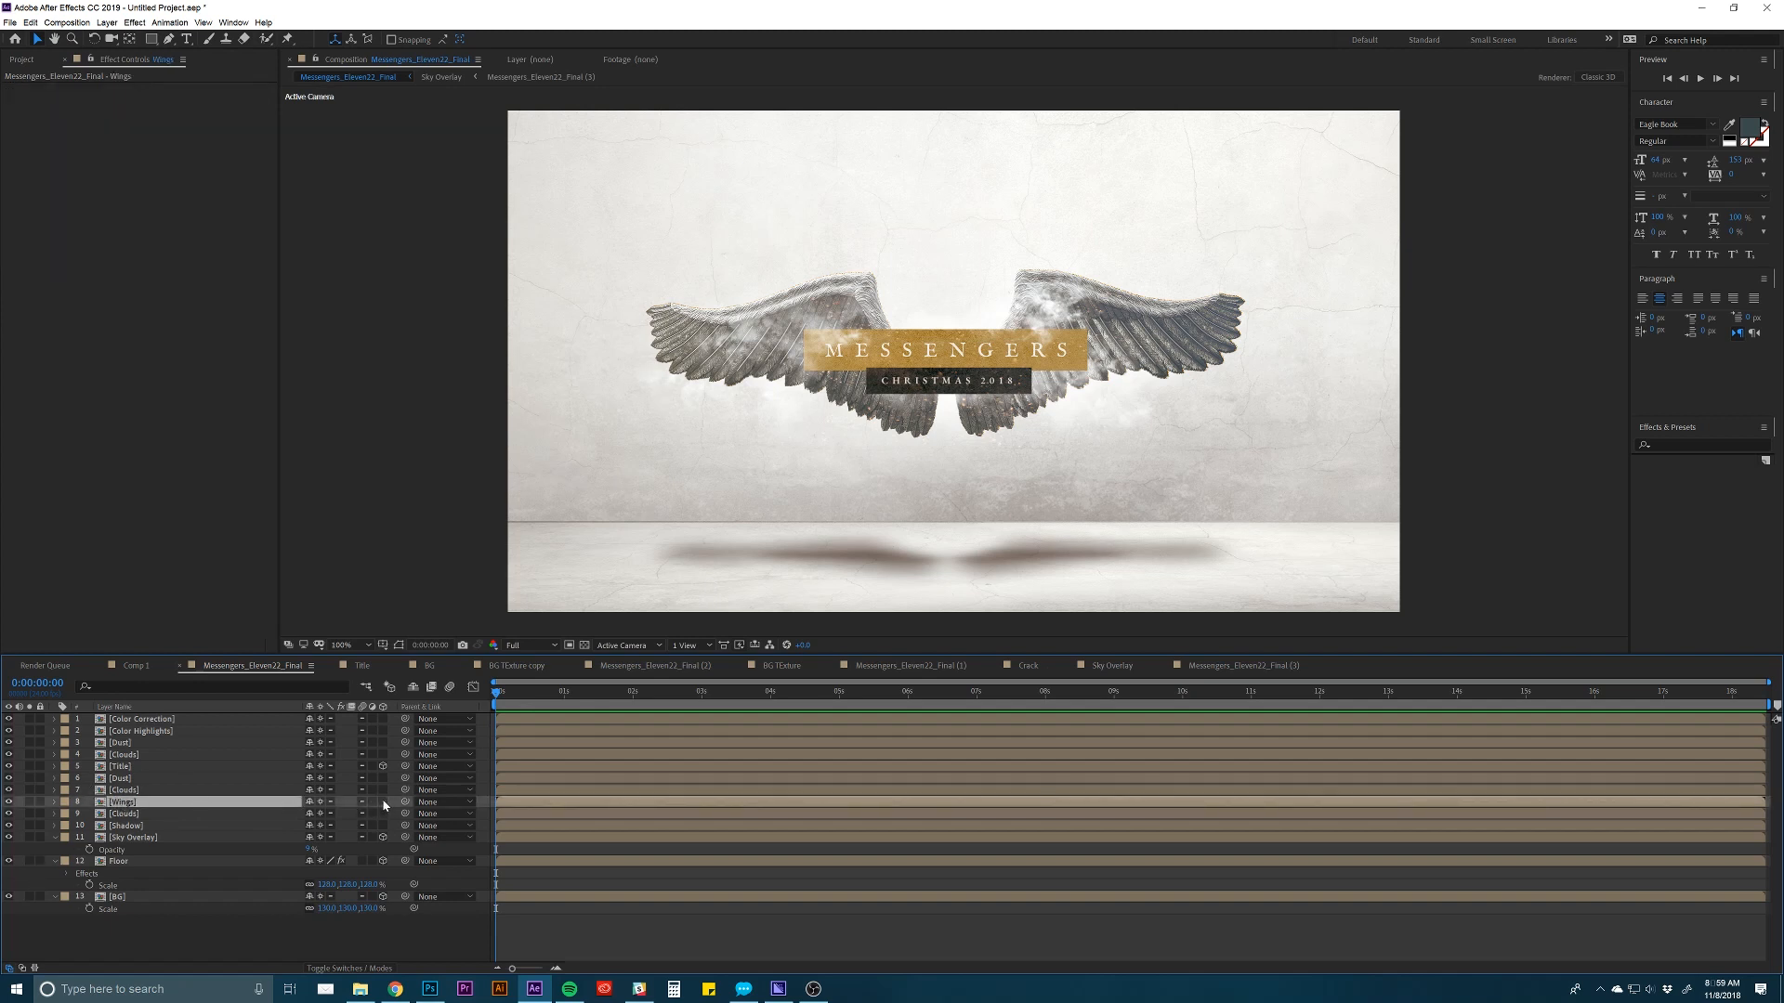
{"action": "left_click", "coordinate": [382, 803]}
{"action": "left_click", "coordinate": [127, 790]}
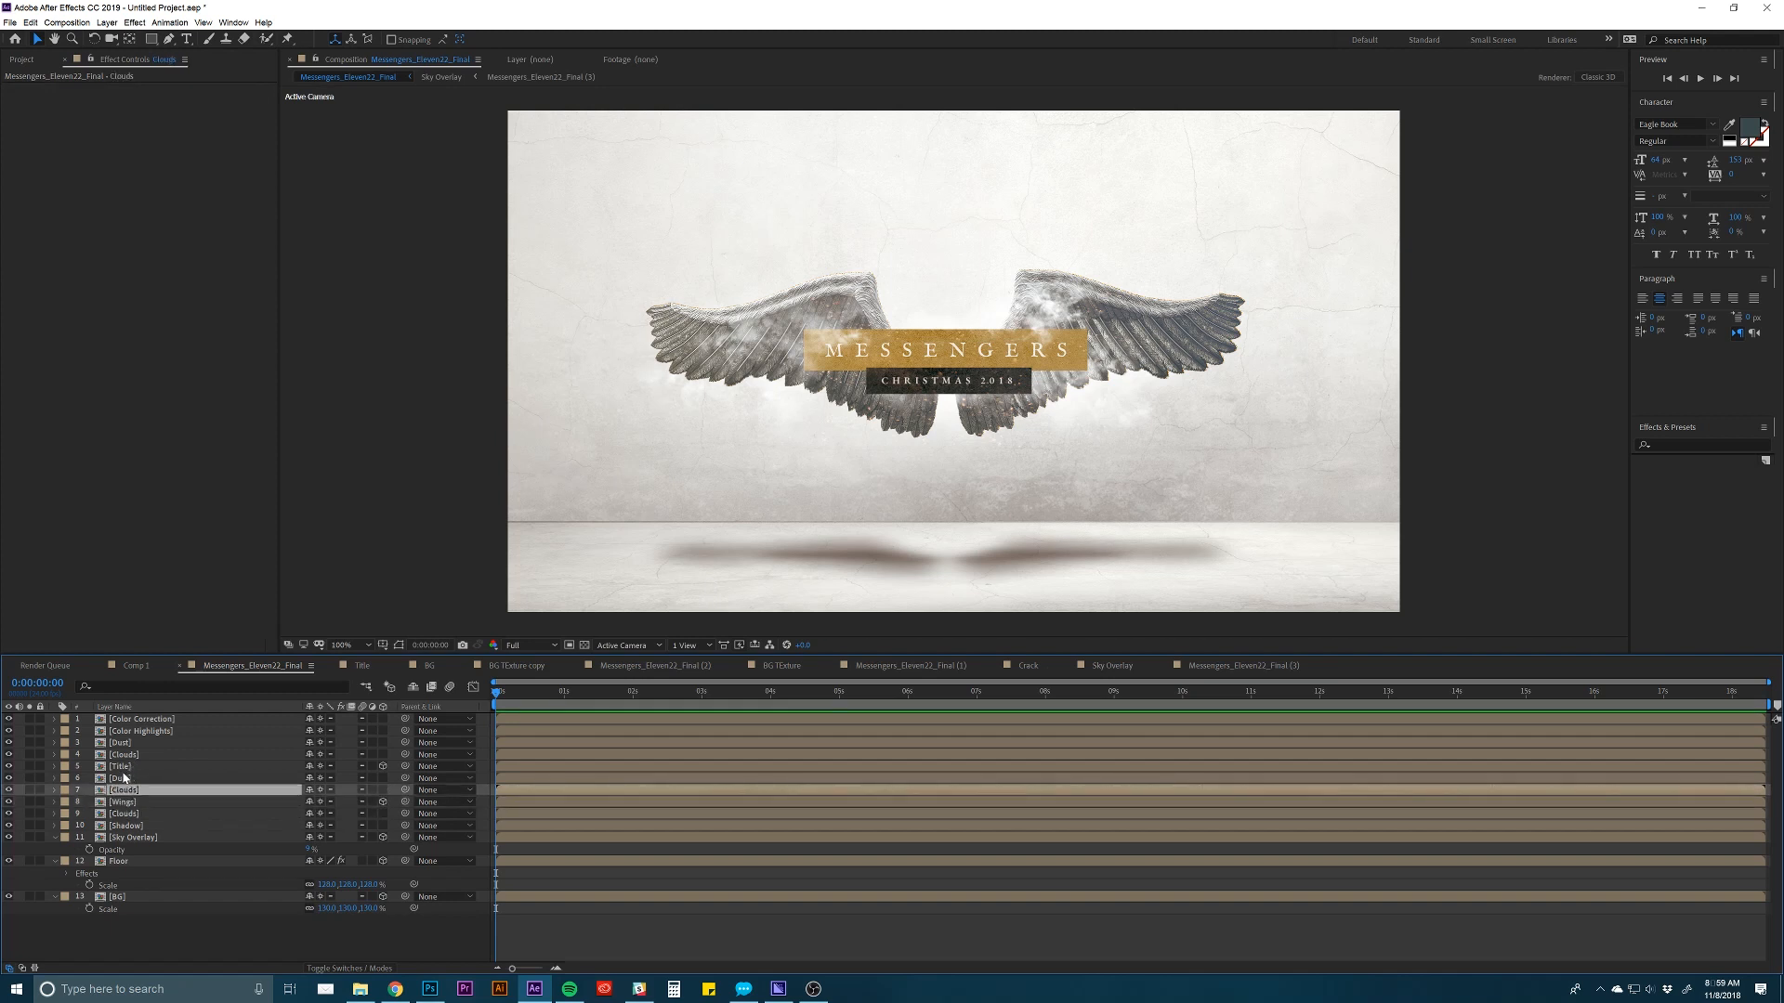
{"action": "left_click", "coordinate": [127, 802]}
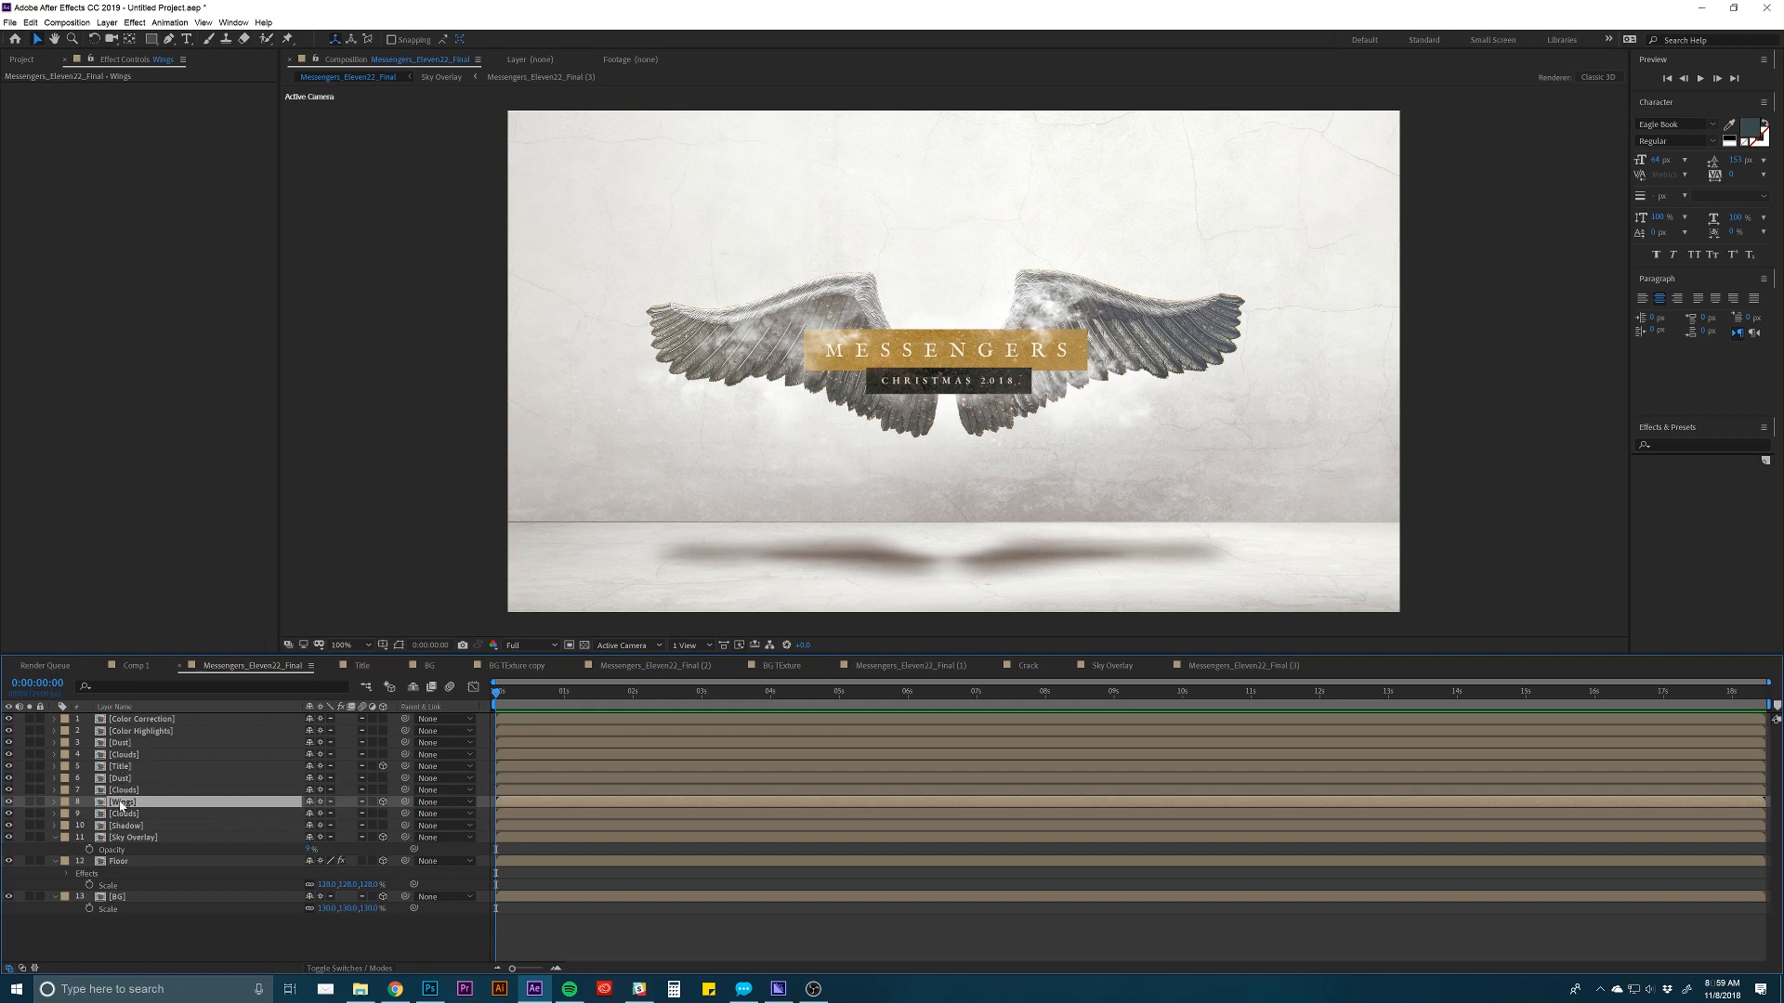
{"action": "double_click", "coordinate": [121, 803]}
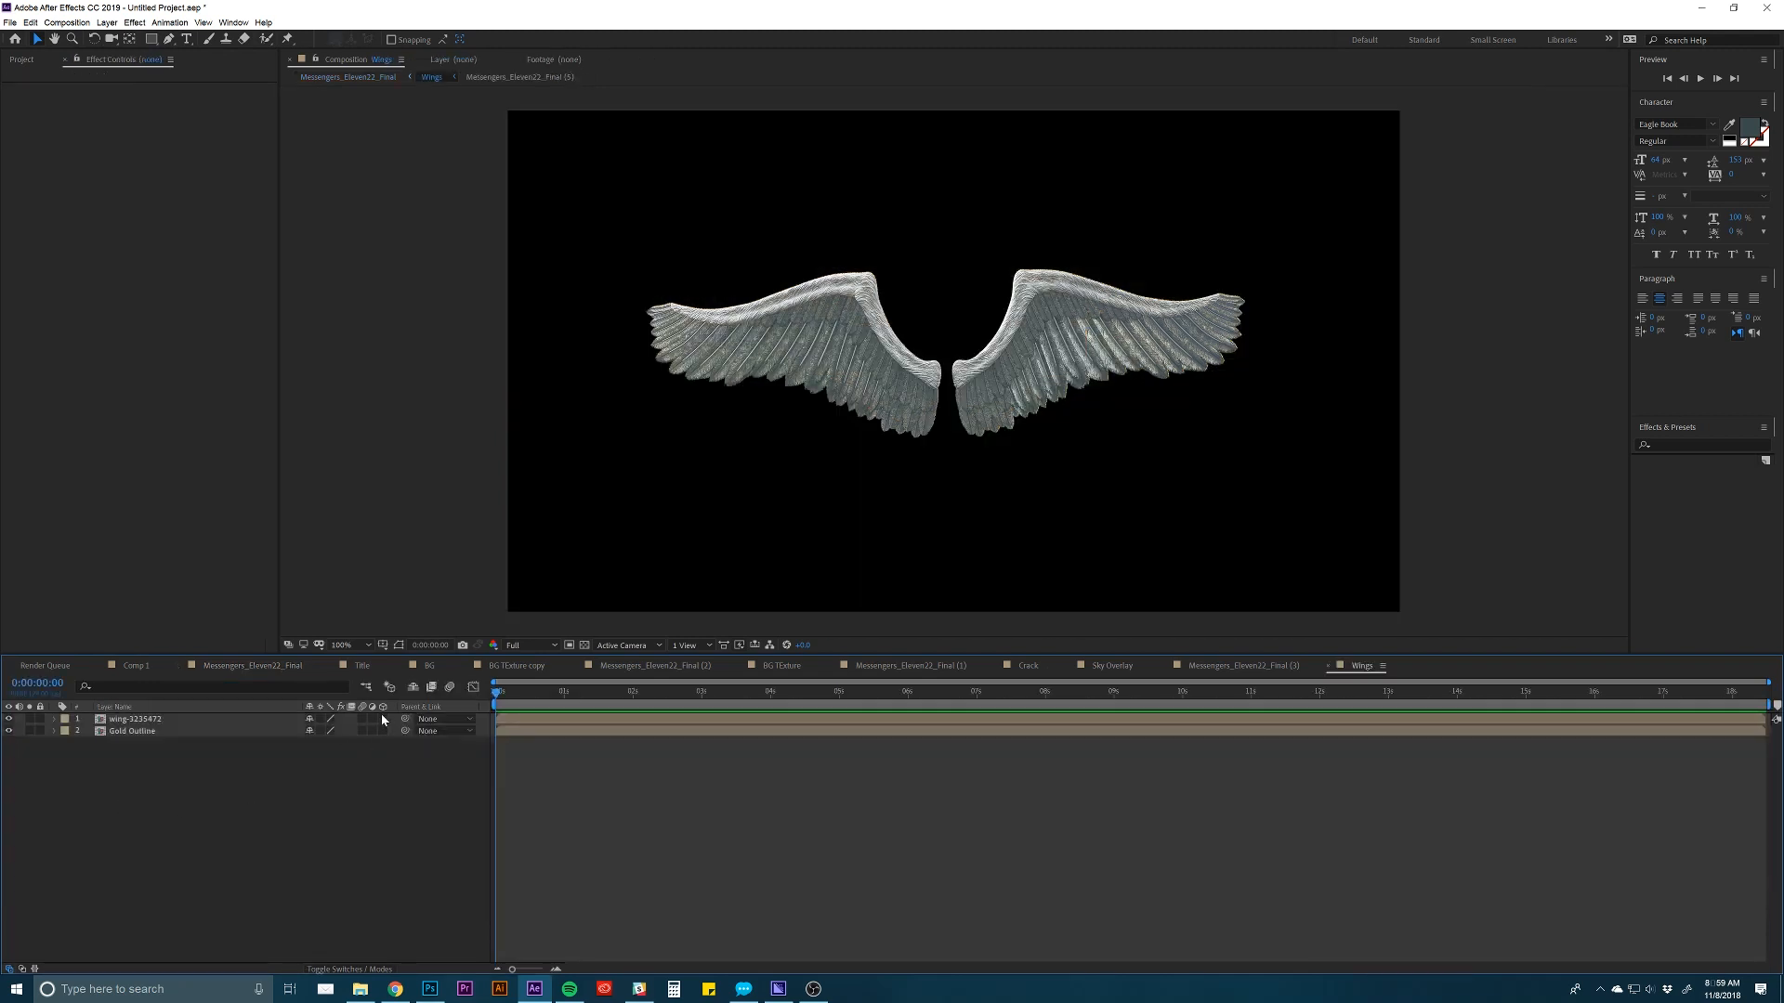
{"action": "left_click_drag", "start_coordinate": [381, 717], "coordinate": [379, 730]}
{"action": "left_click", "coordinate": [232, 731]}
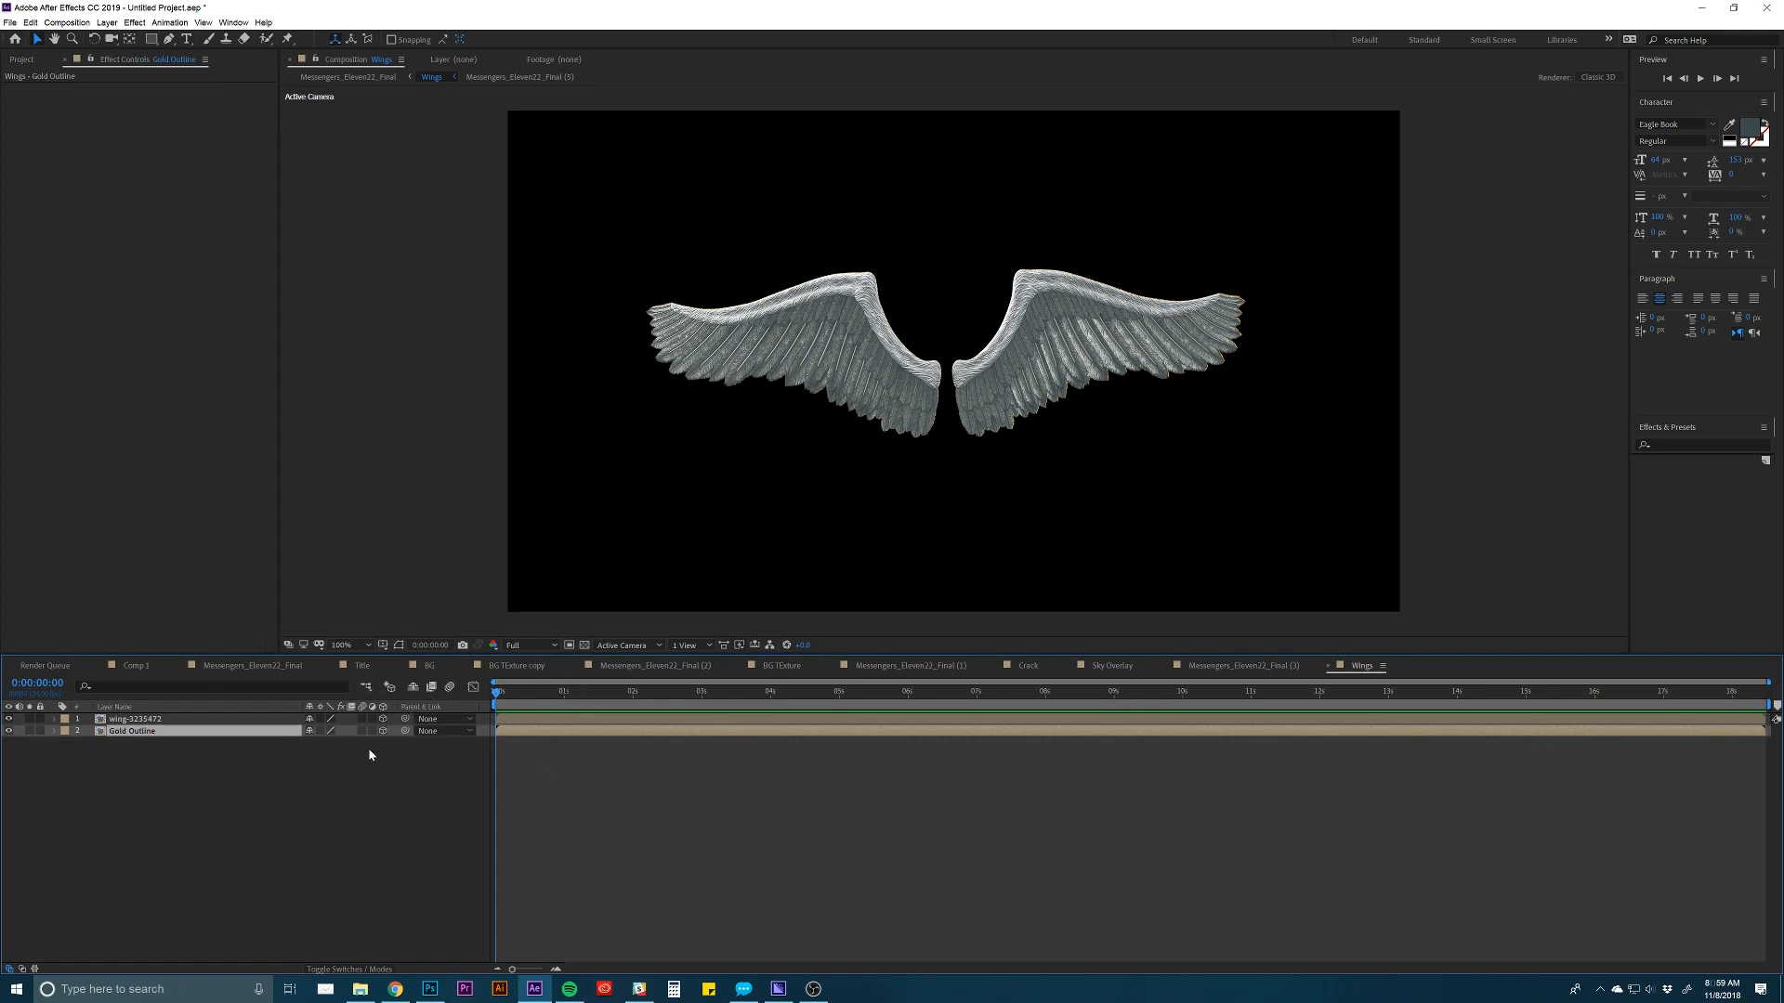
{"action": "left_click", "coordinate": [247, 666]}
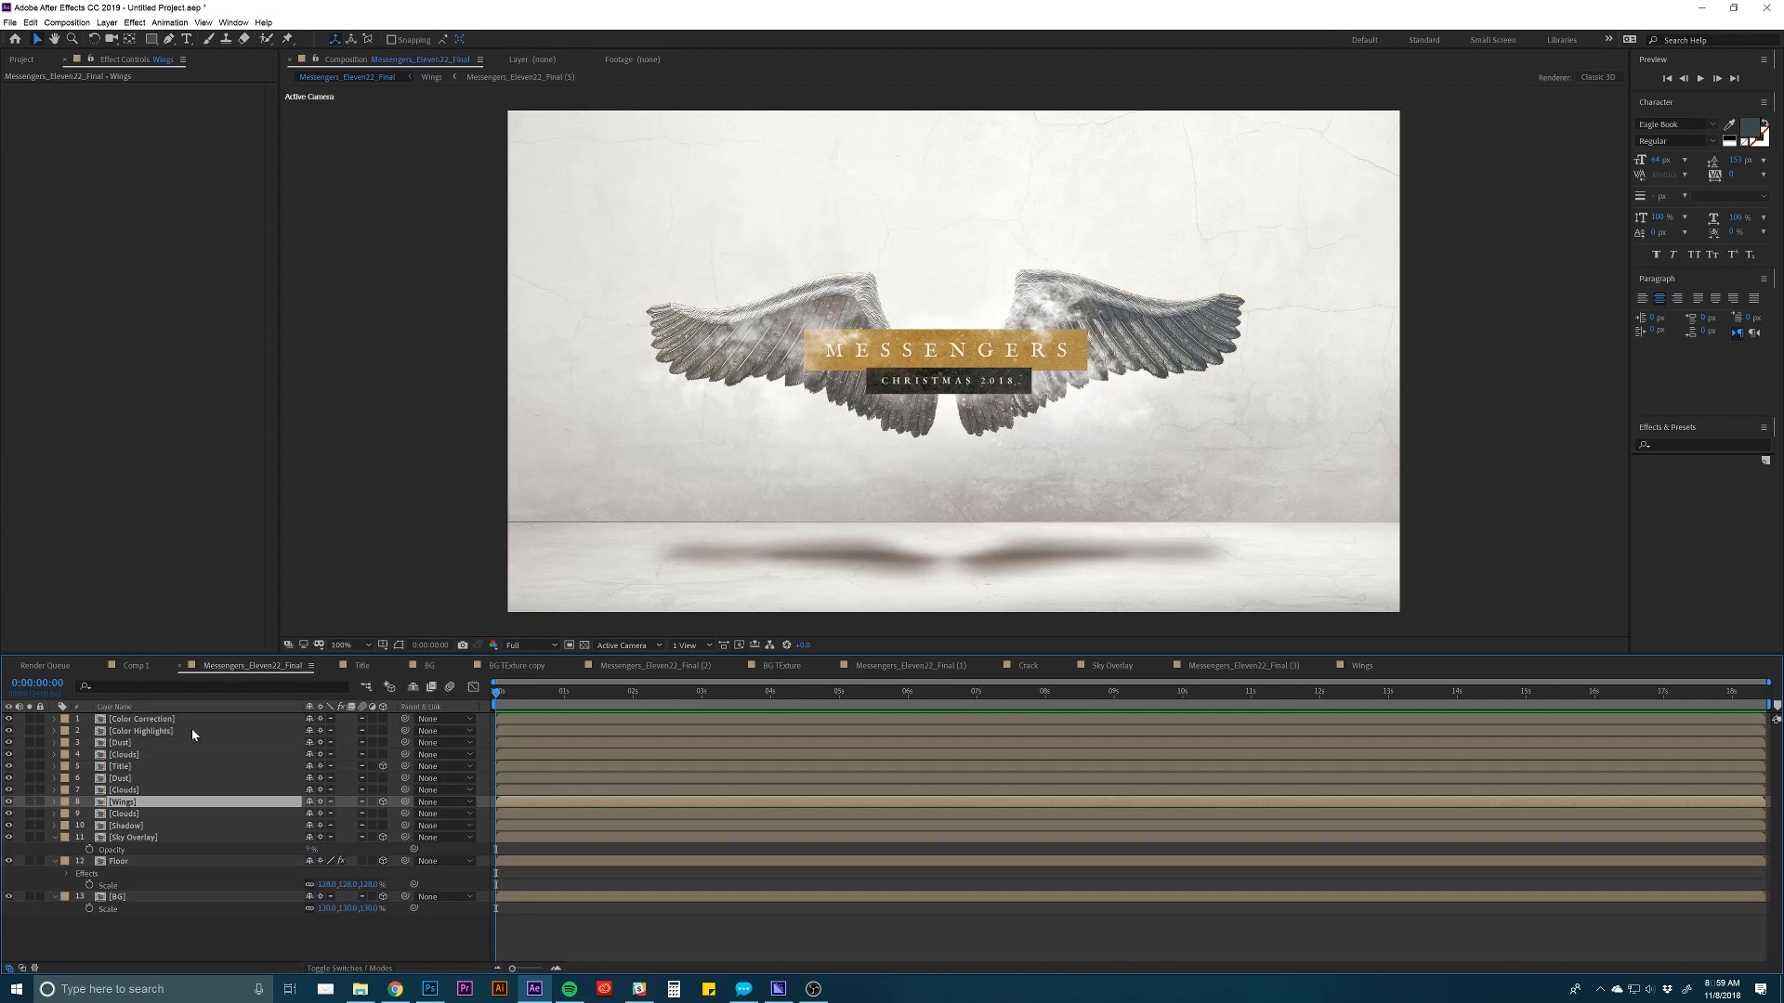
Turn off Collapse Transformations on the Wings layer and duplicate the layer.
{"action": "left_click", "coordinate": [321, 801]}
{"action": "key", "text": "ctrl+d"}
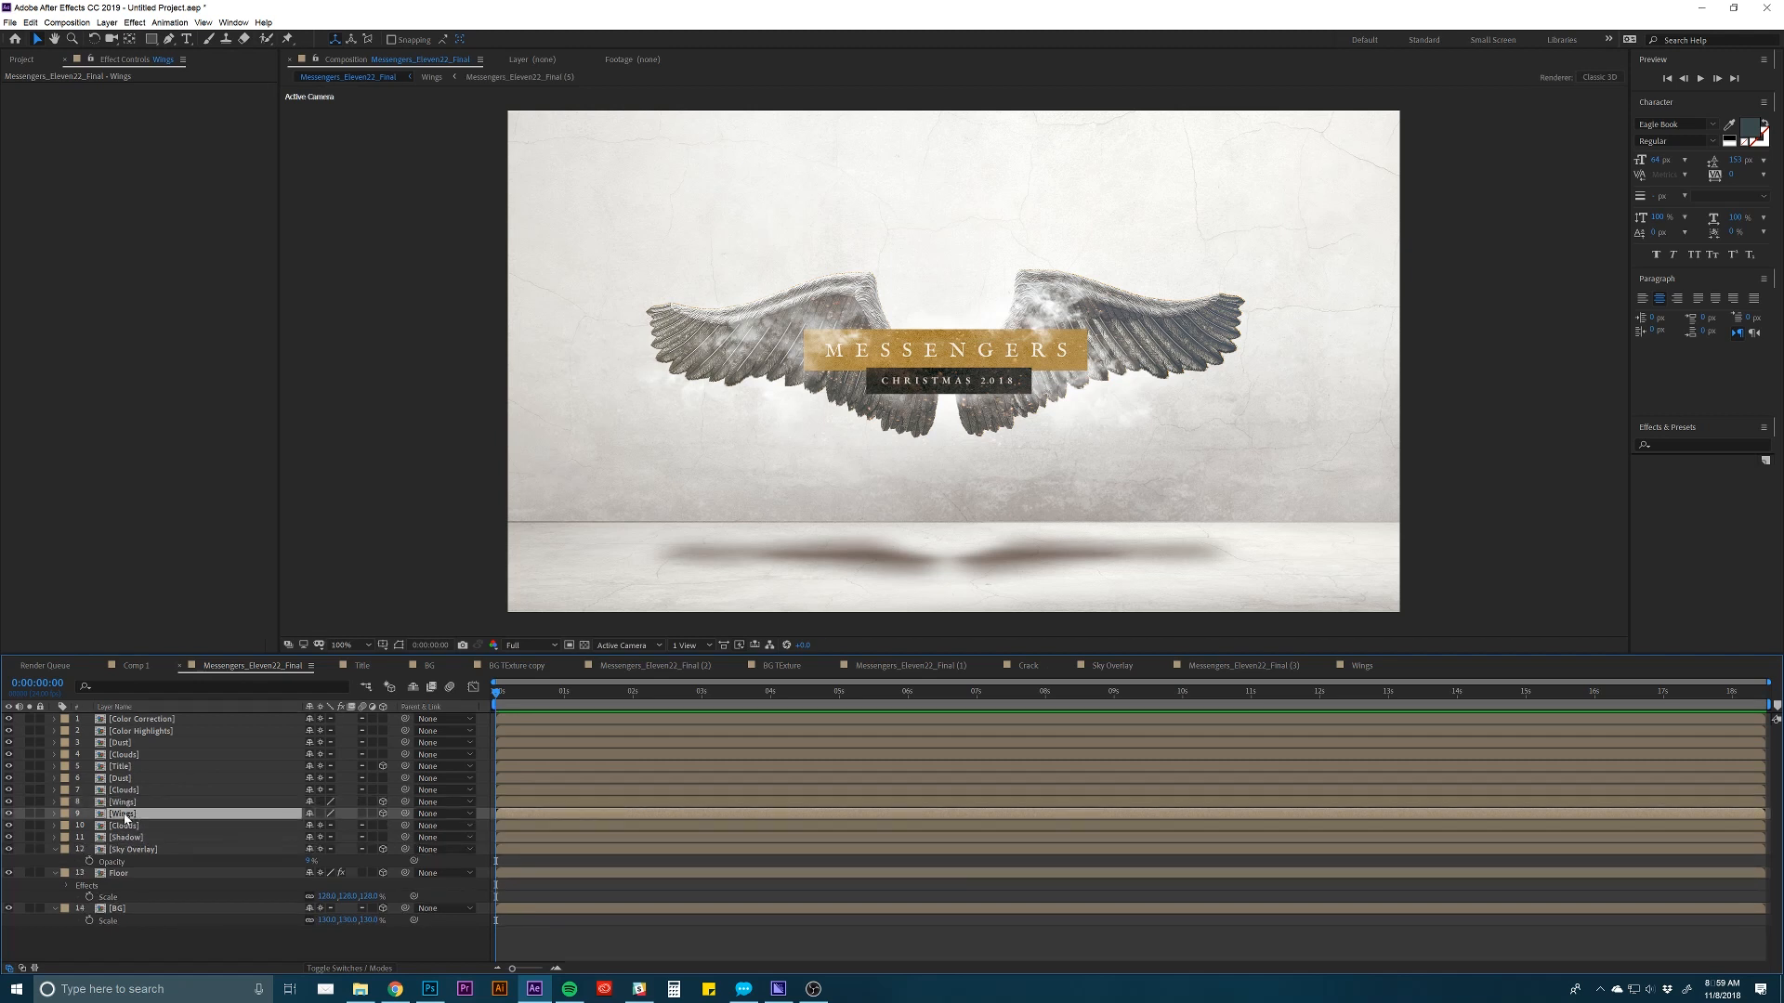
Rename the lower Wings layer as L_Wing and the upper Wings layer as R_Wing.
{"action": "key", "text": "Return"}
{"action": "type", "text": "L_Wing"}
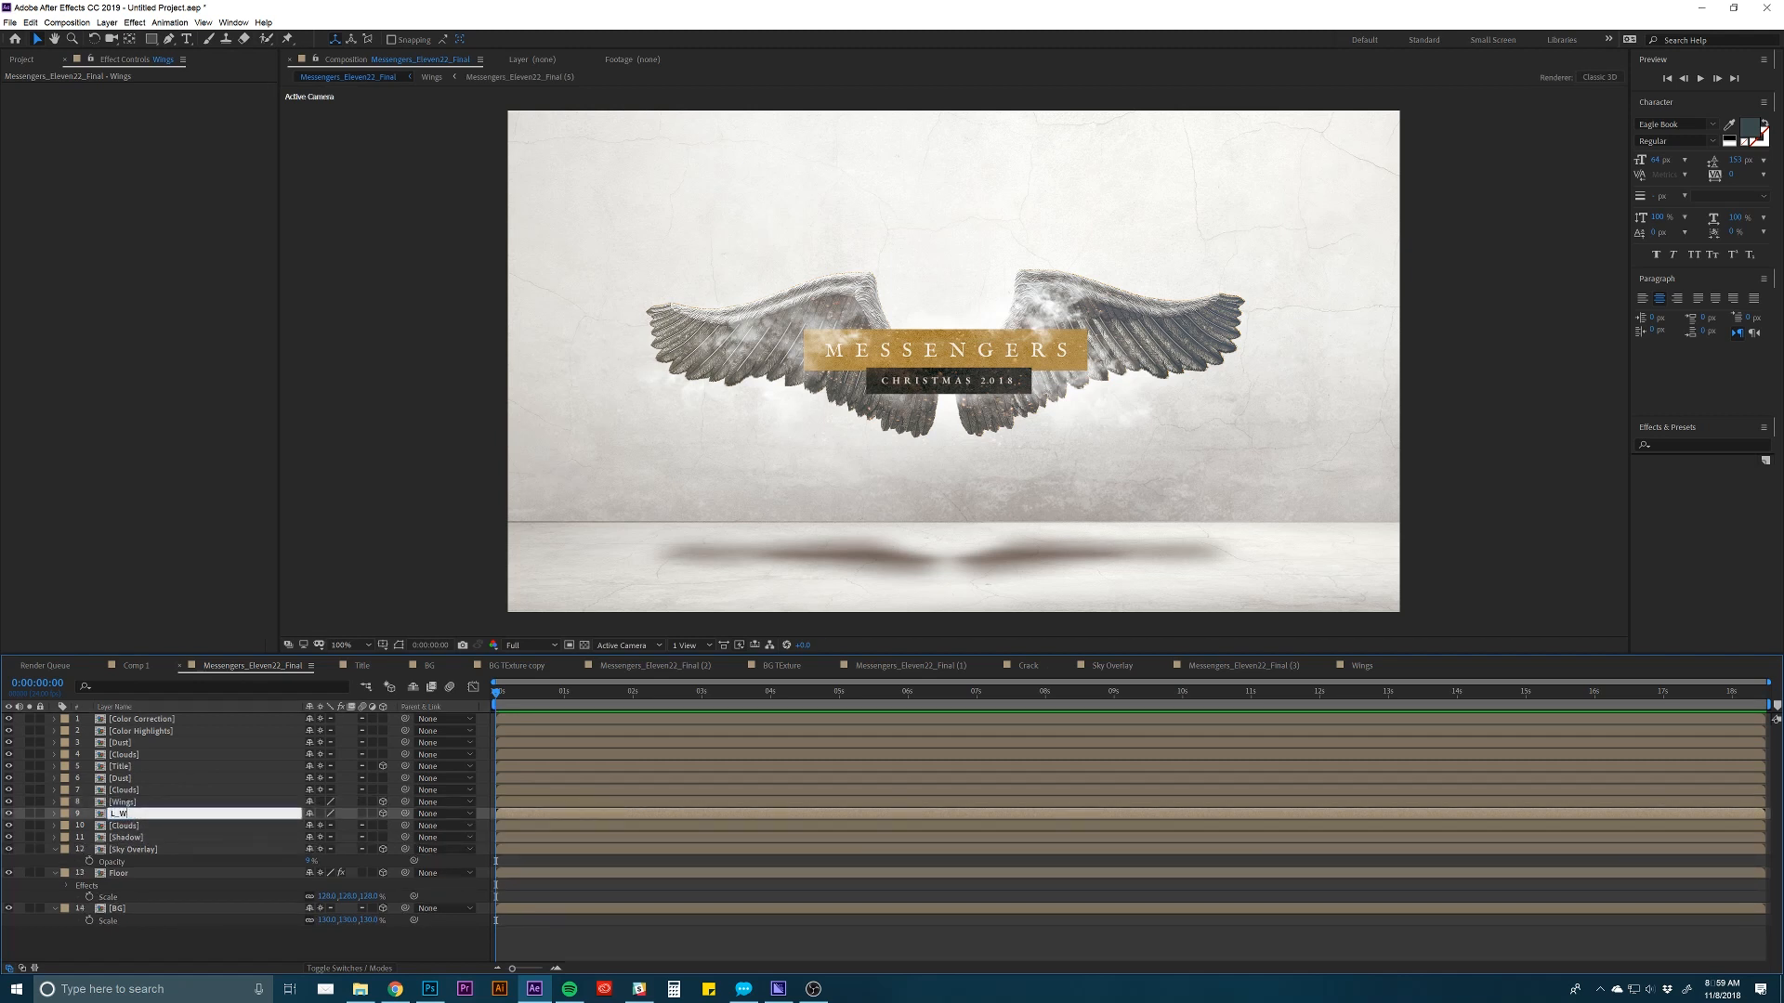
{"action": "key", "text": "Return"}
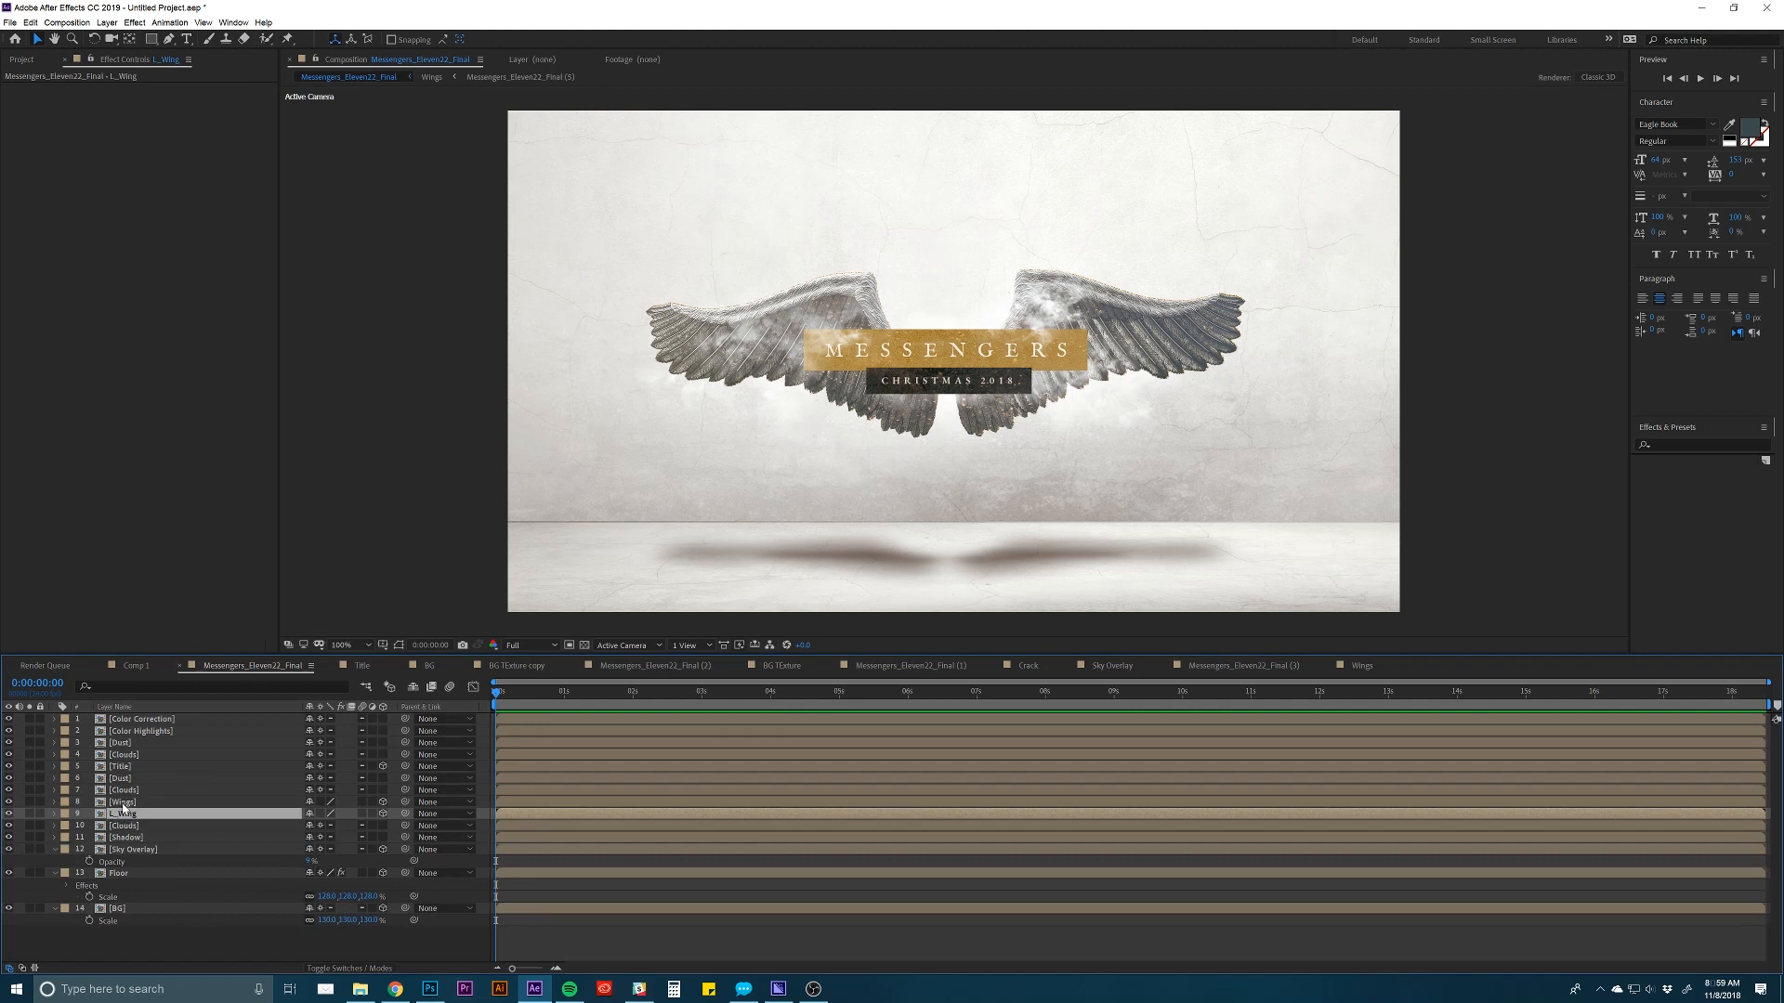
{"action": "left_click", "coordinate": [123, 804]}
{"action": "key", "text": "Return"}
{"action": "type", "text": "R_"}
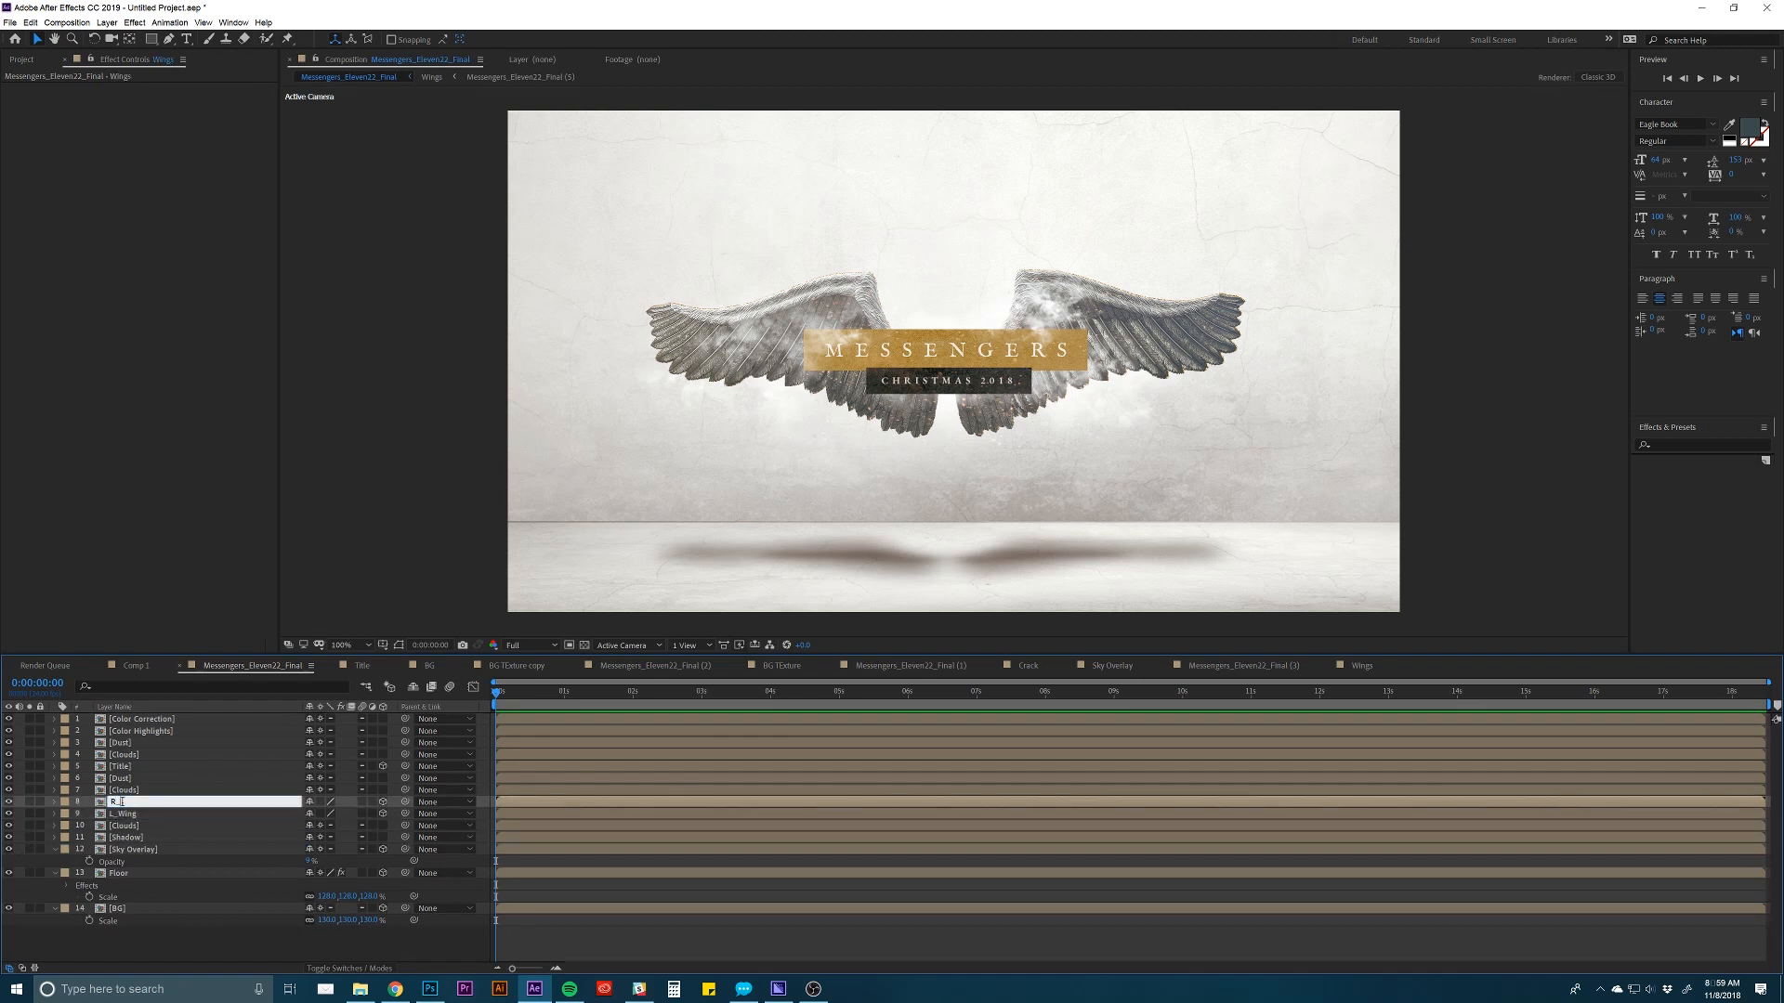
{"action": "type", "text": "Wing"}
{"action": "key", "text": "Return"}
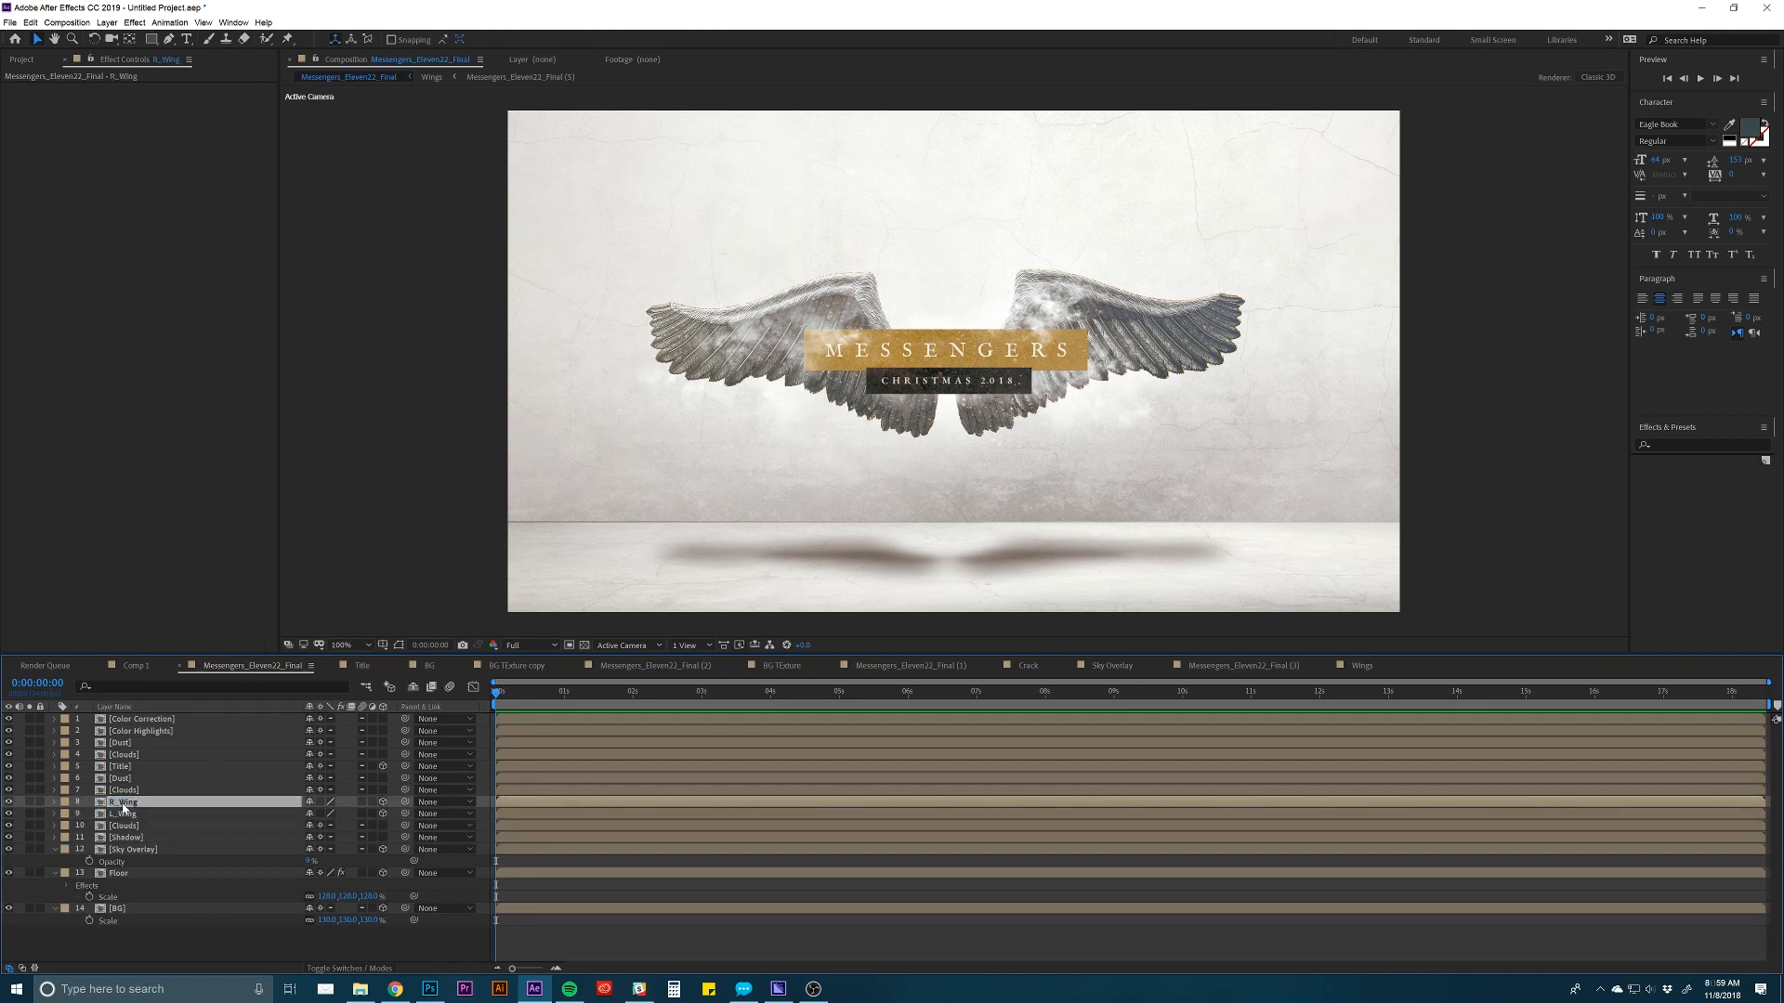
Hide the R_Wing layer and draw a rectangular mask on L_Wing around the left wing only, ending at the composition's centre.
{"action": "left_click", "coordinate": [123, 814]}
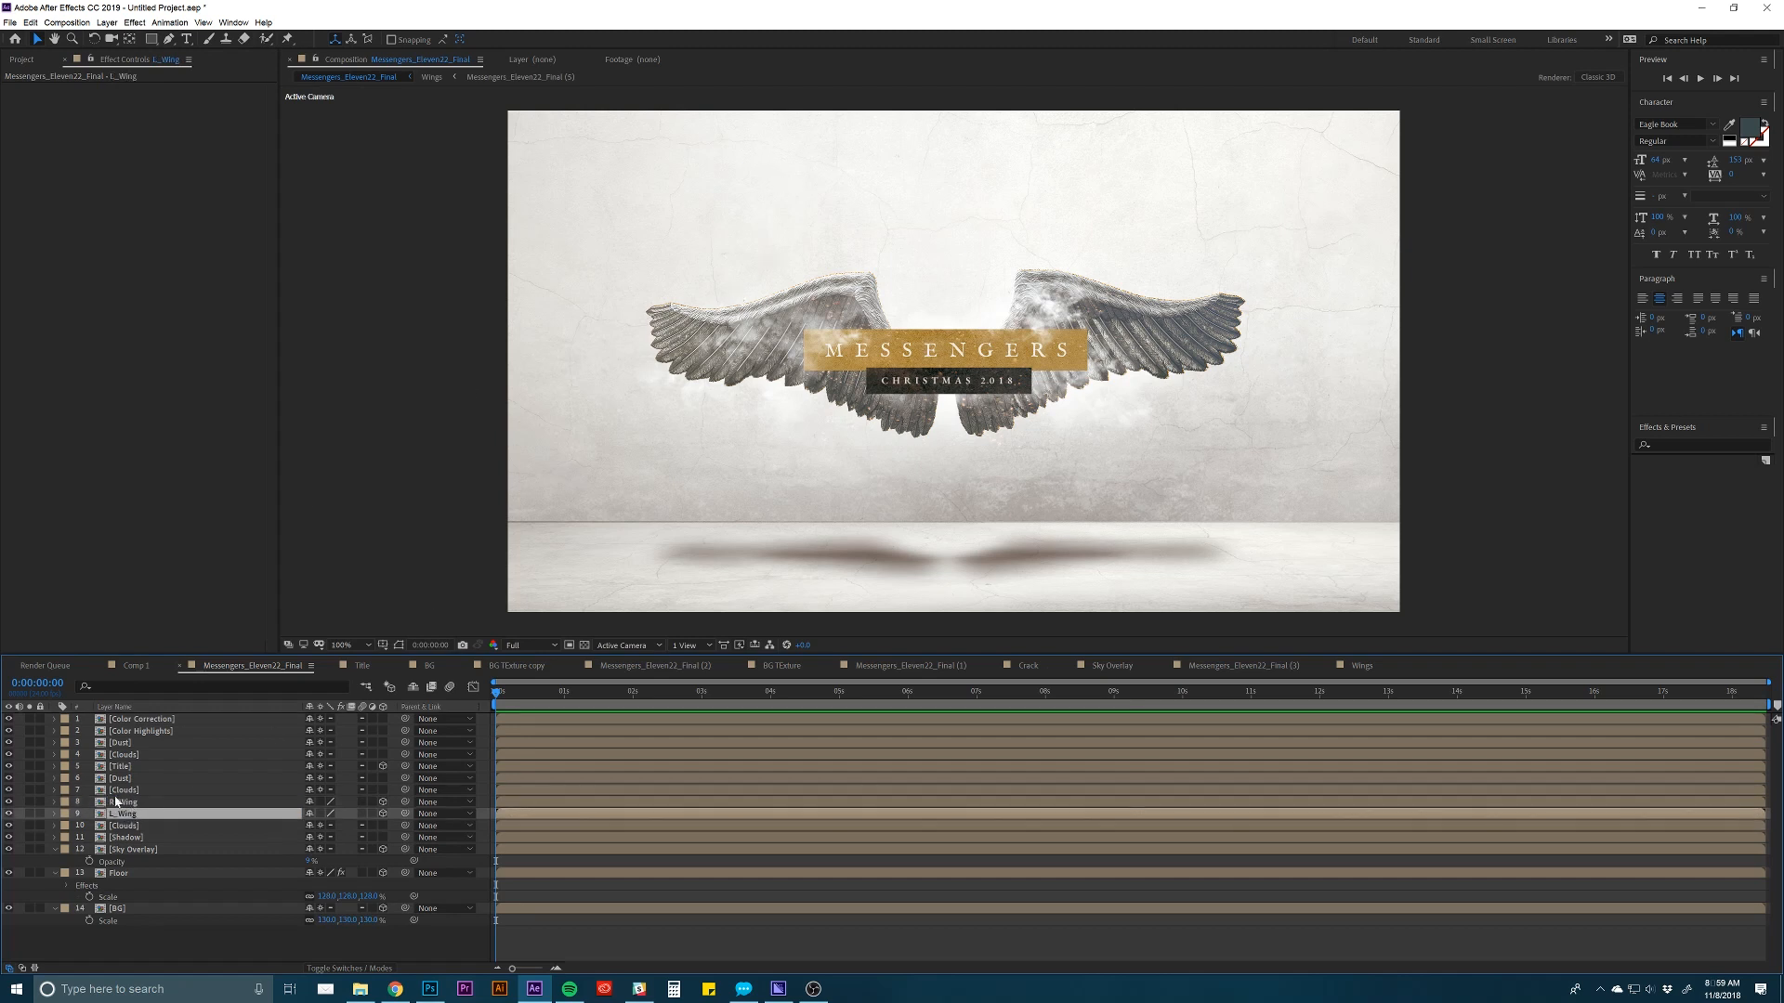
{"action": "left_click", "coordinate": [119, 803]}
{"action": "left_click", "coordinate": [9, 802]}
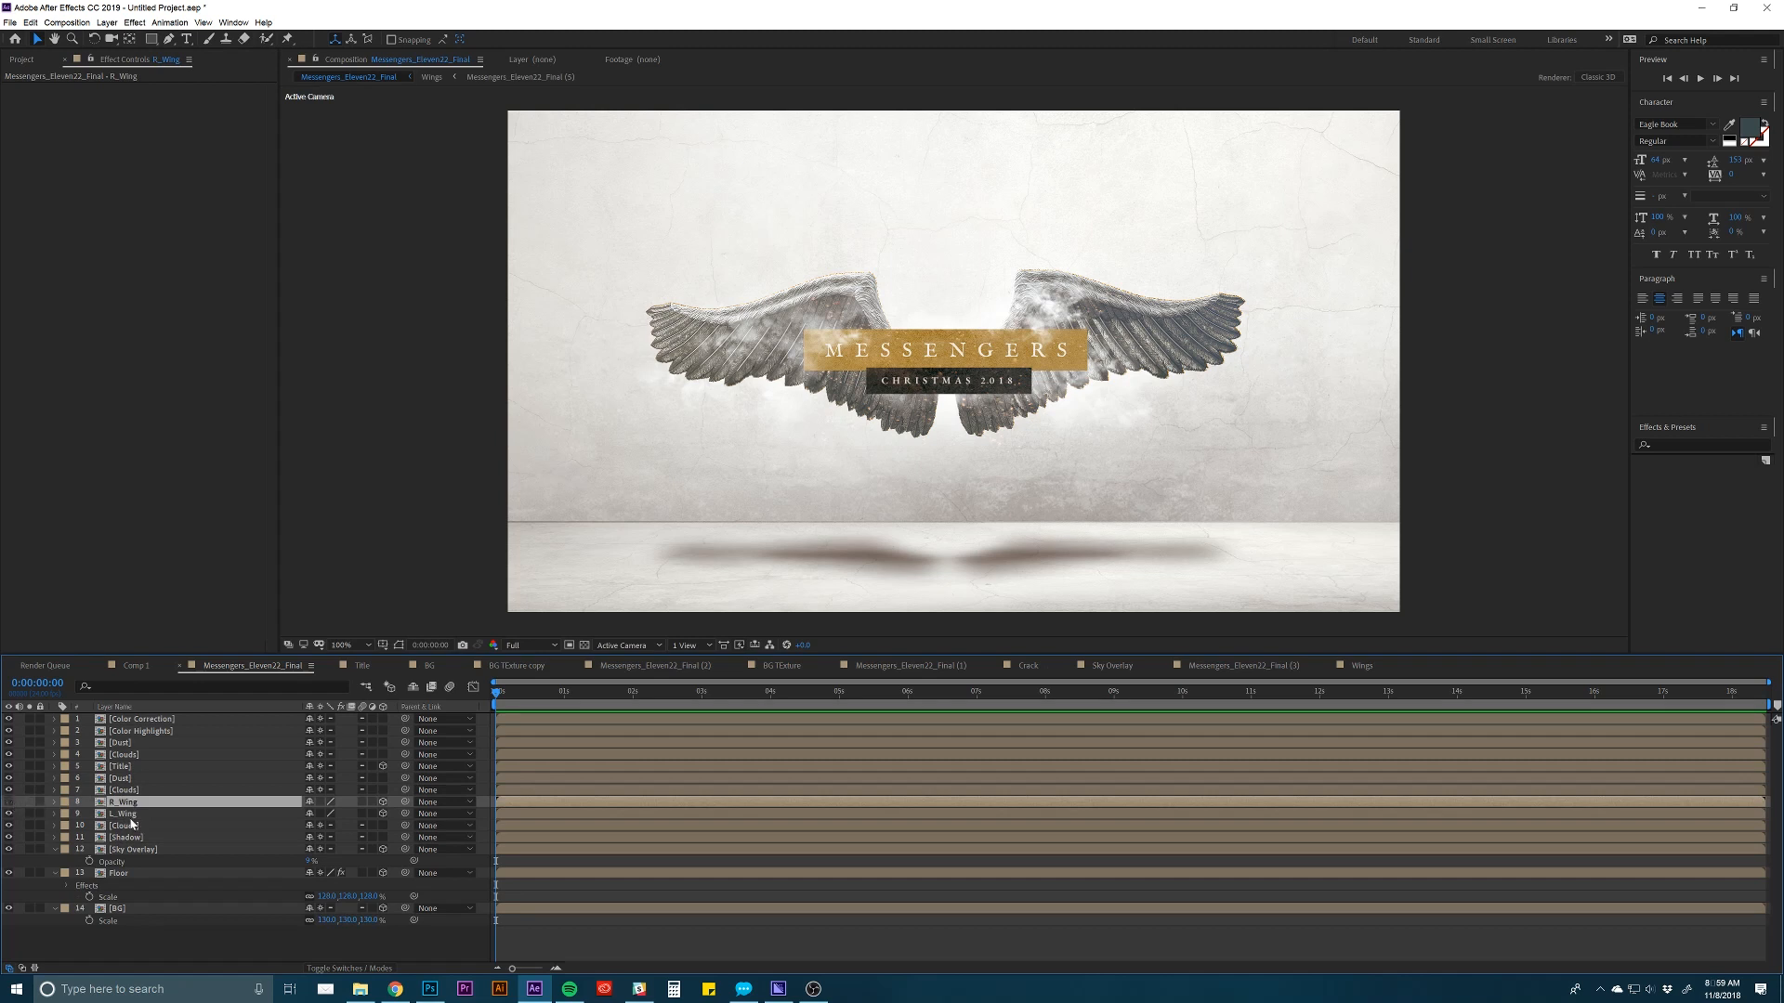
{"action": "left_click", "coordinate": [134, 815]}
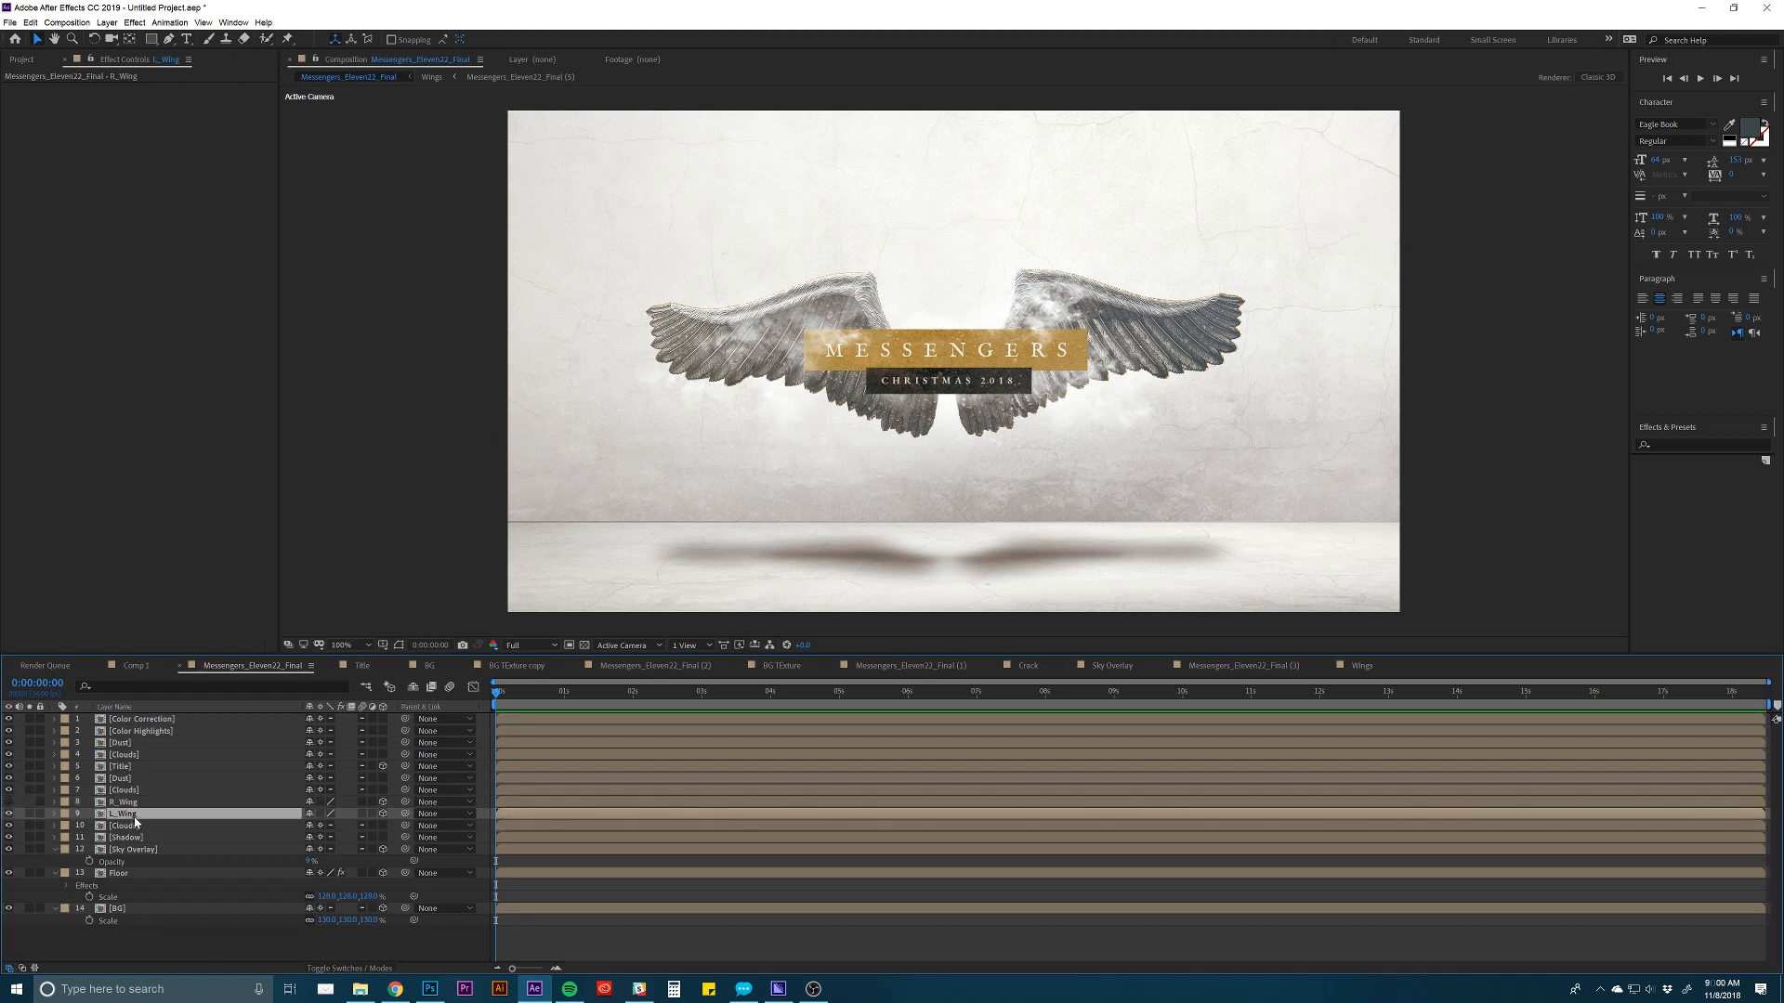
{"action": "left_click", "coordinate": [154, 41]}
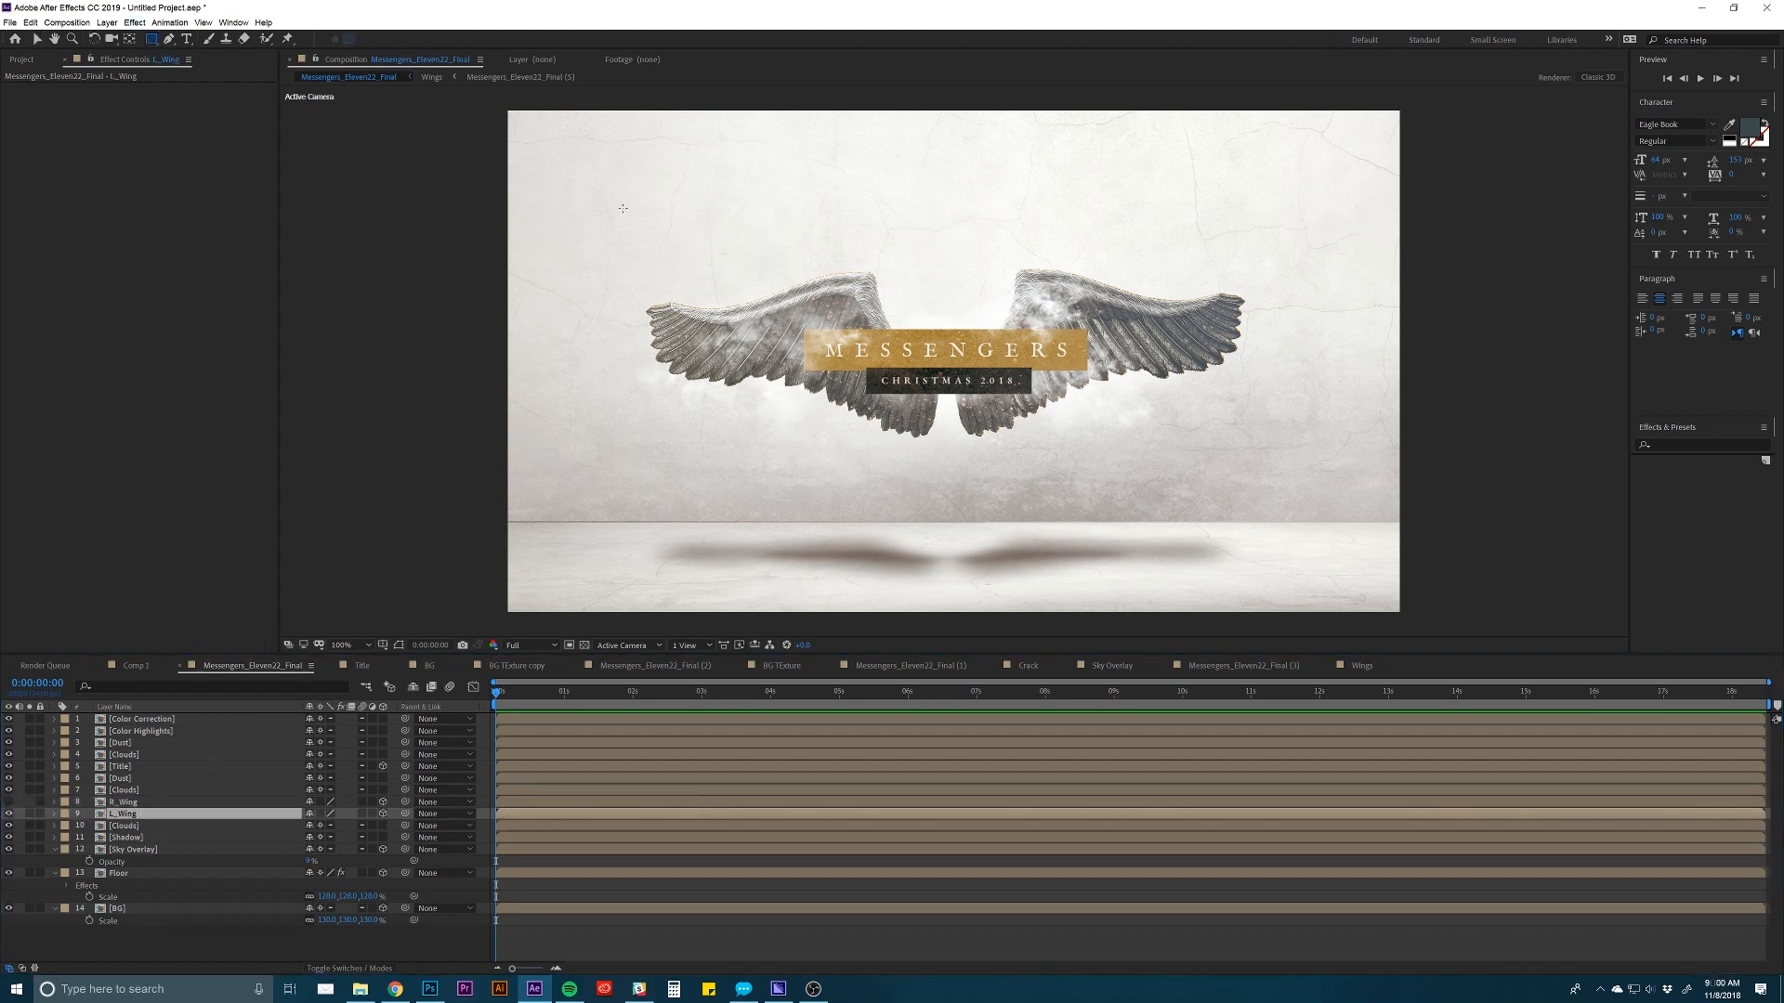
{"action": "left_click_drag", "start_coordinate": [580, 220], "coordinate": [954, 462]}
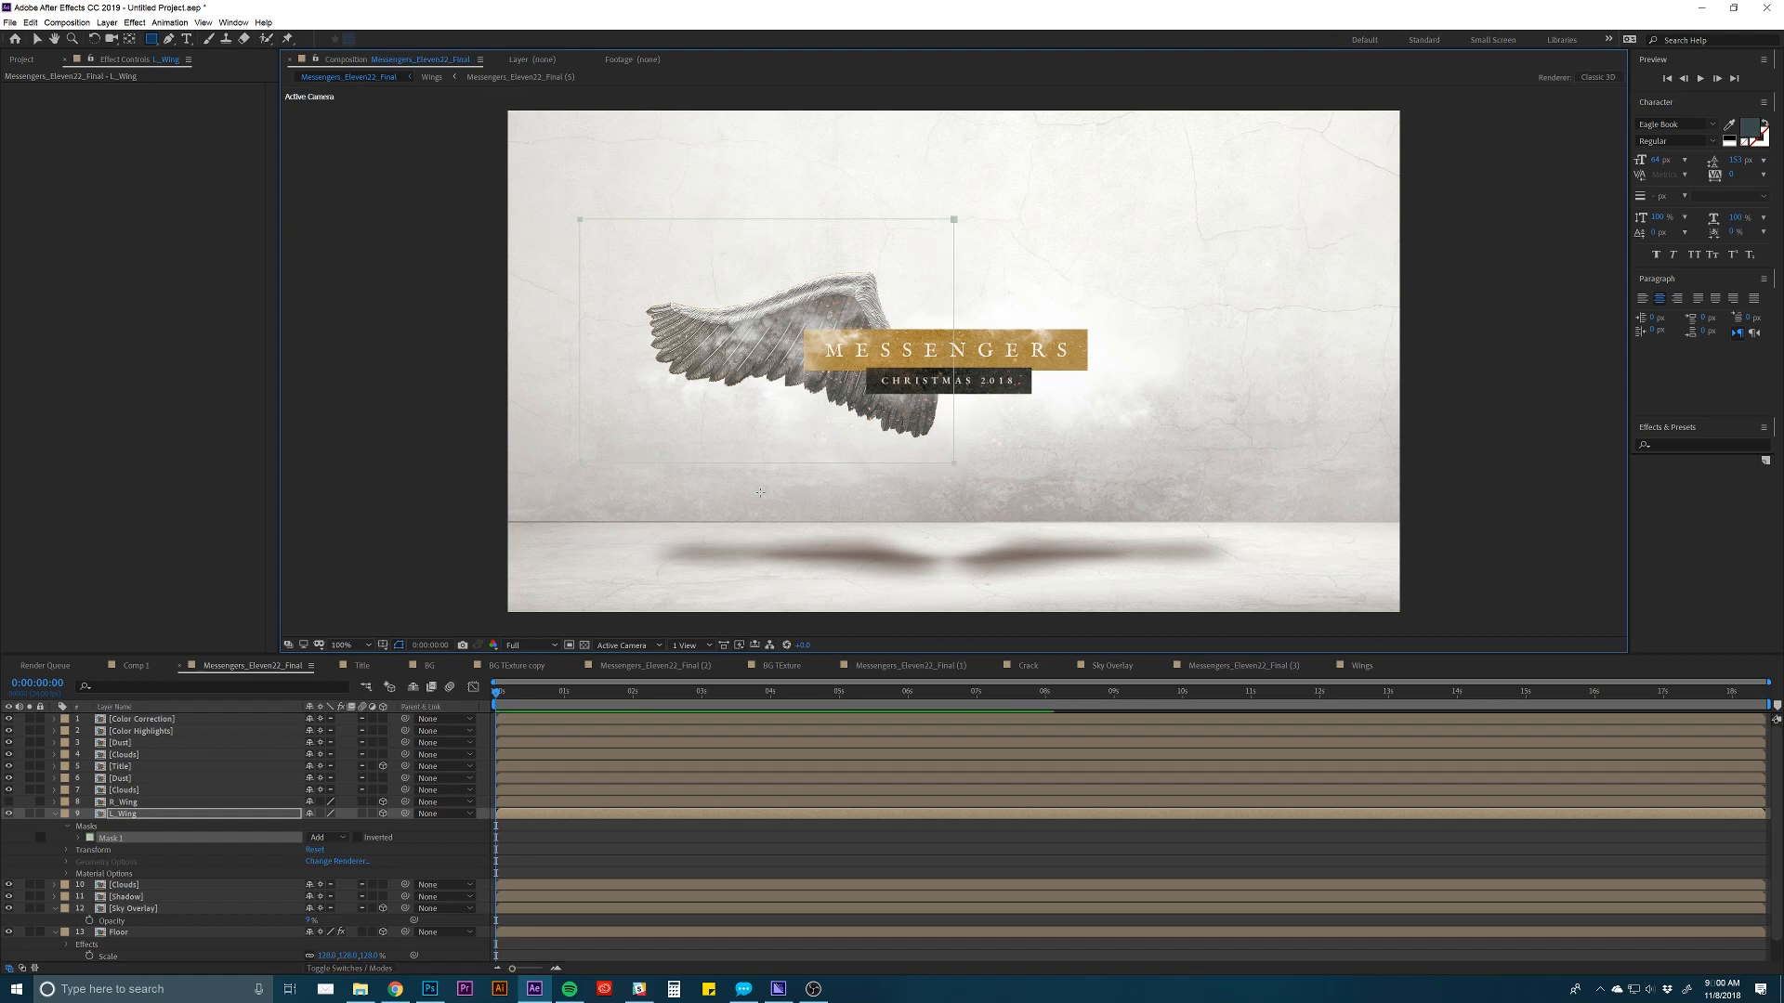
Collapse the expanded properties of all layers in the timeline.
{"action": "left_click", "coordinate": [122, 814]}
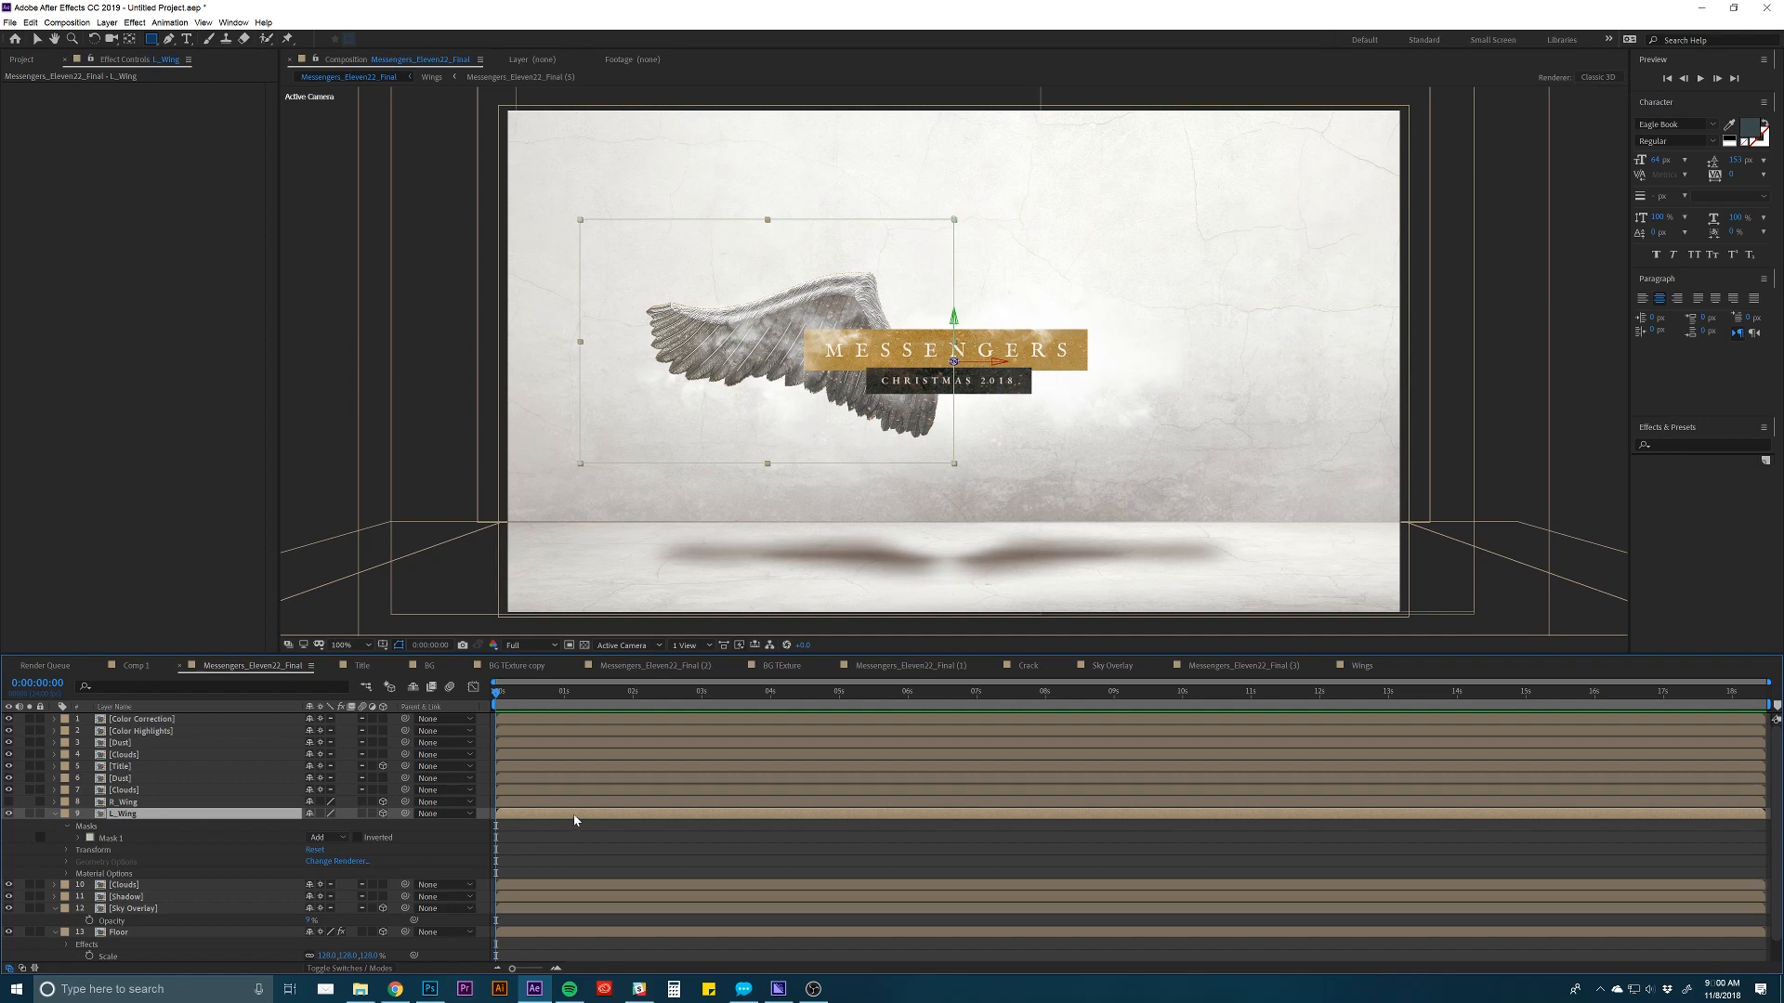
{"action": "key", "text": "u"}
{"action": "left_click", "coordinate": [544, 851]}
{"action": "key", "text": "ctrl+a"}
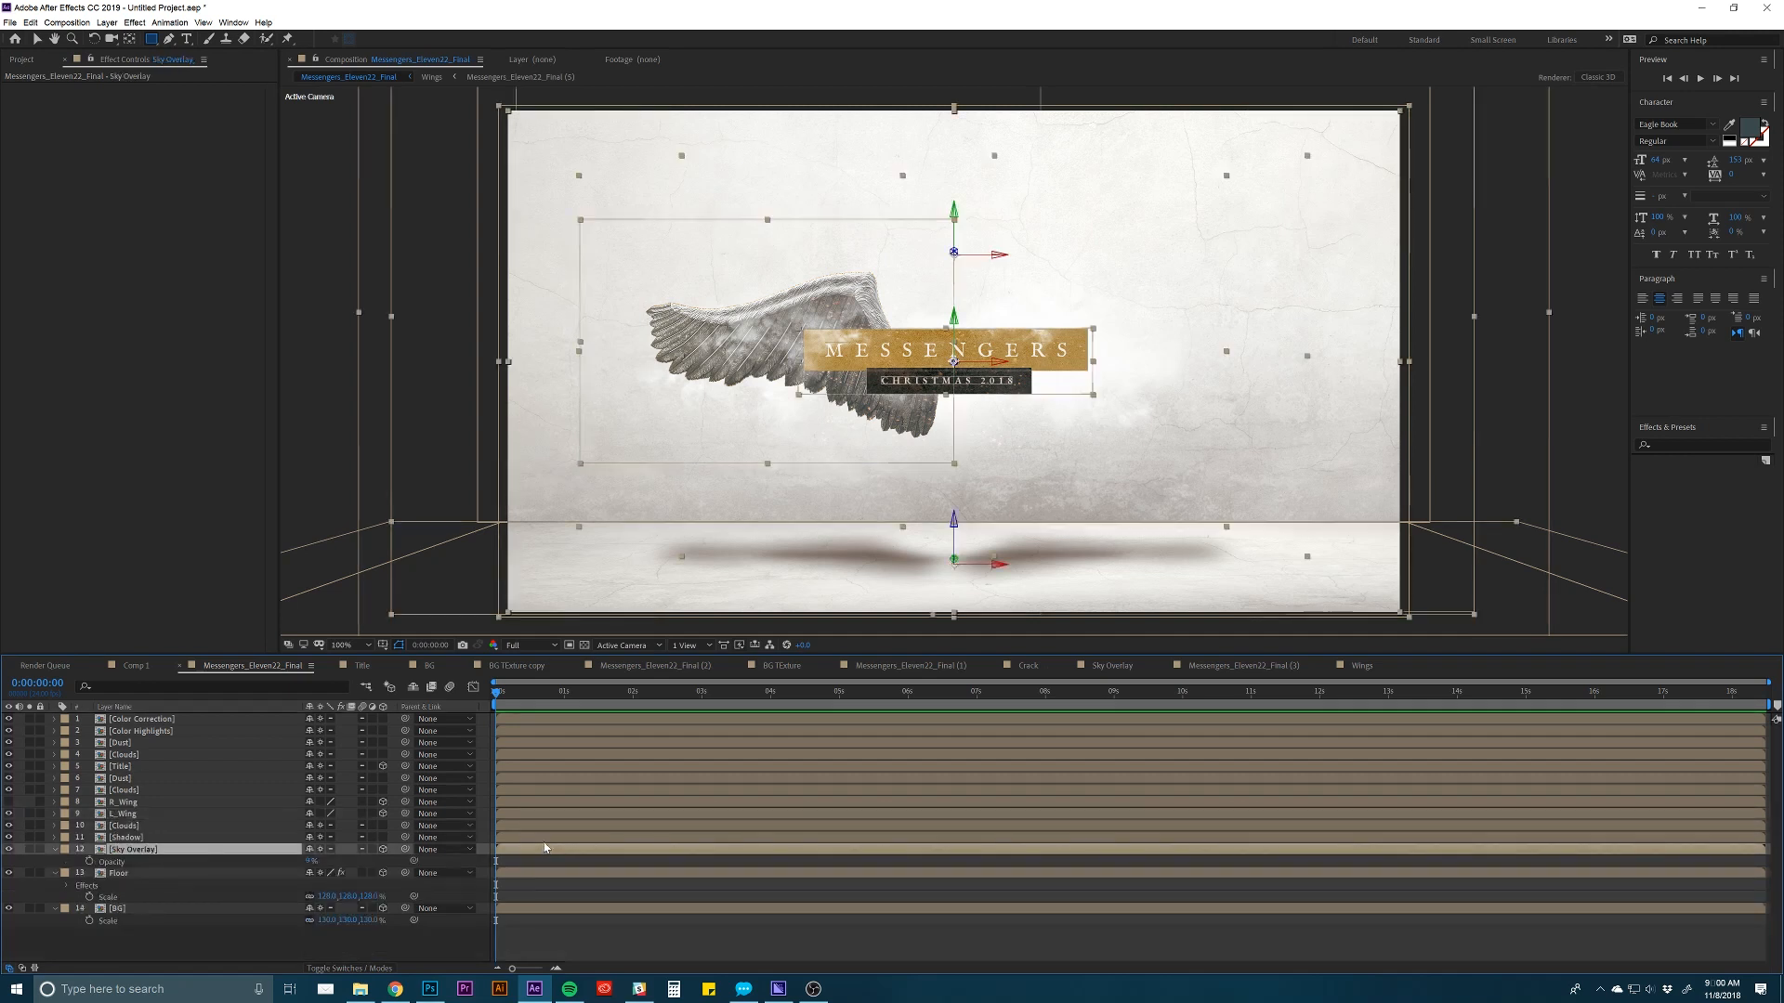
{"action": "key", "text": "u"}
{"action": "left_click", "coordinate": [543, 899]}
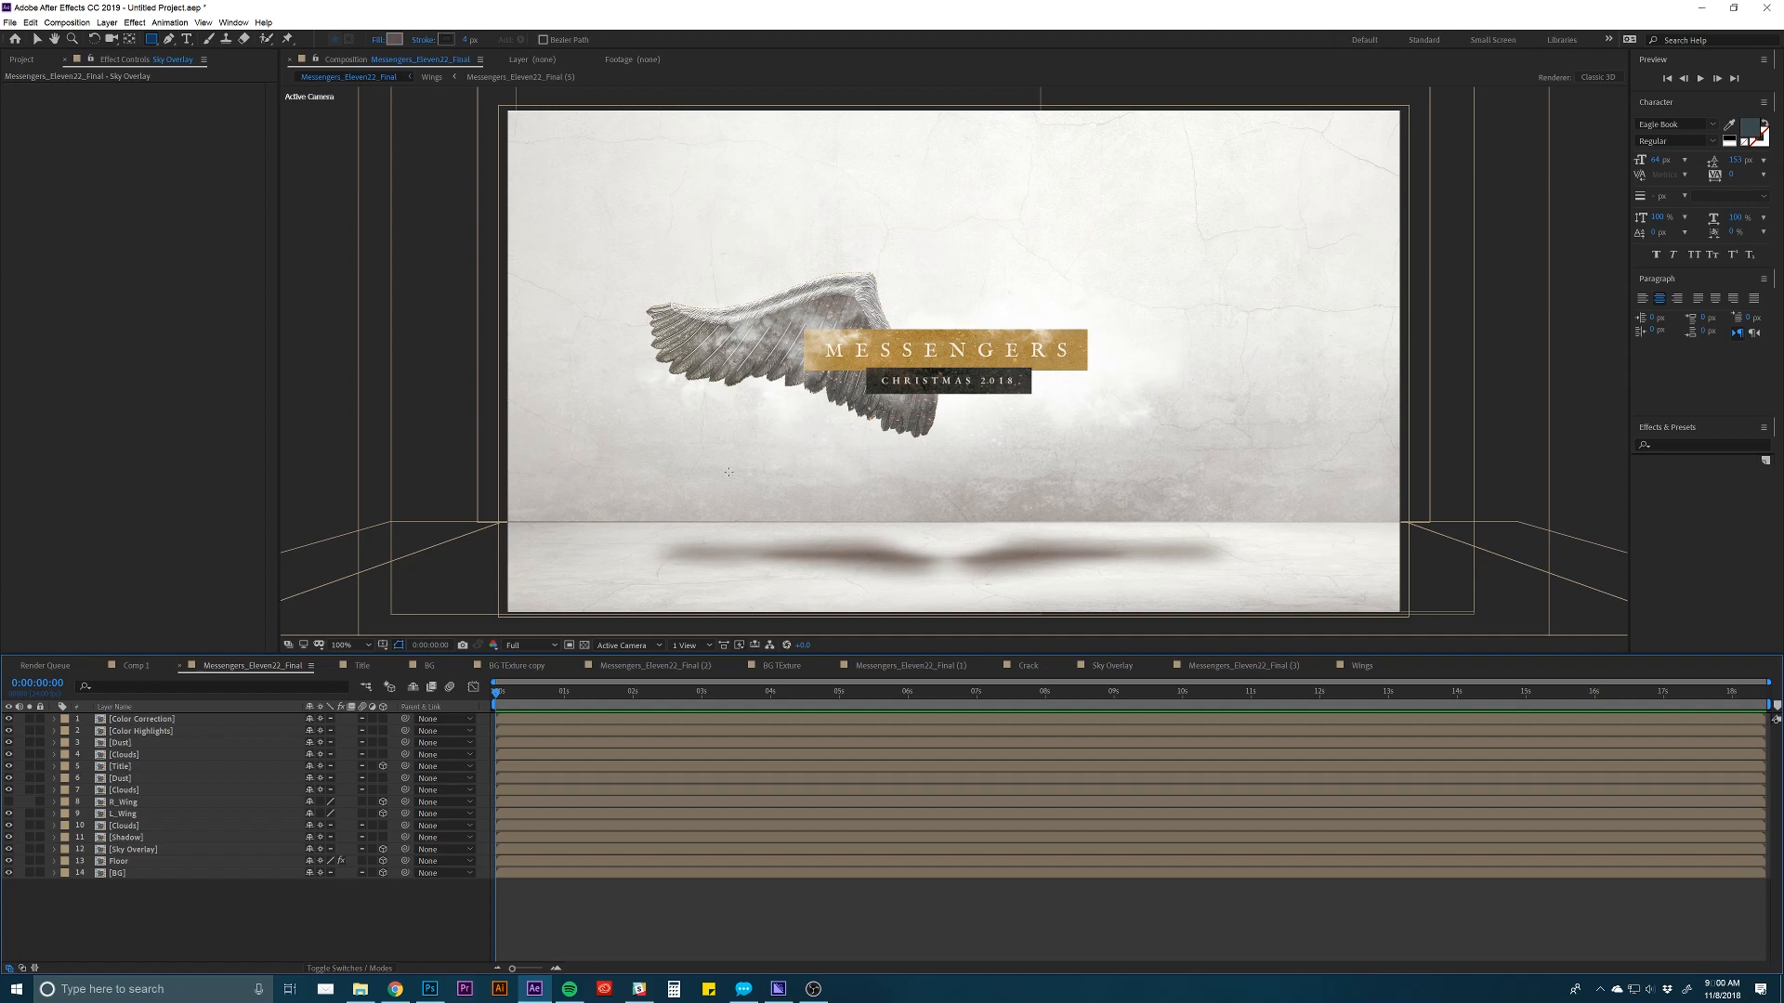
{"action": "left_click", "coordinate": [140, 814]}
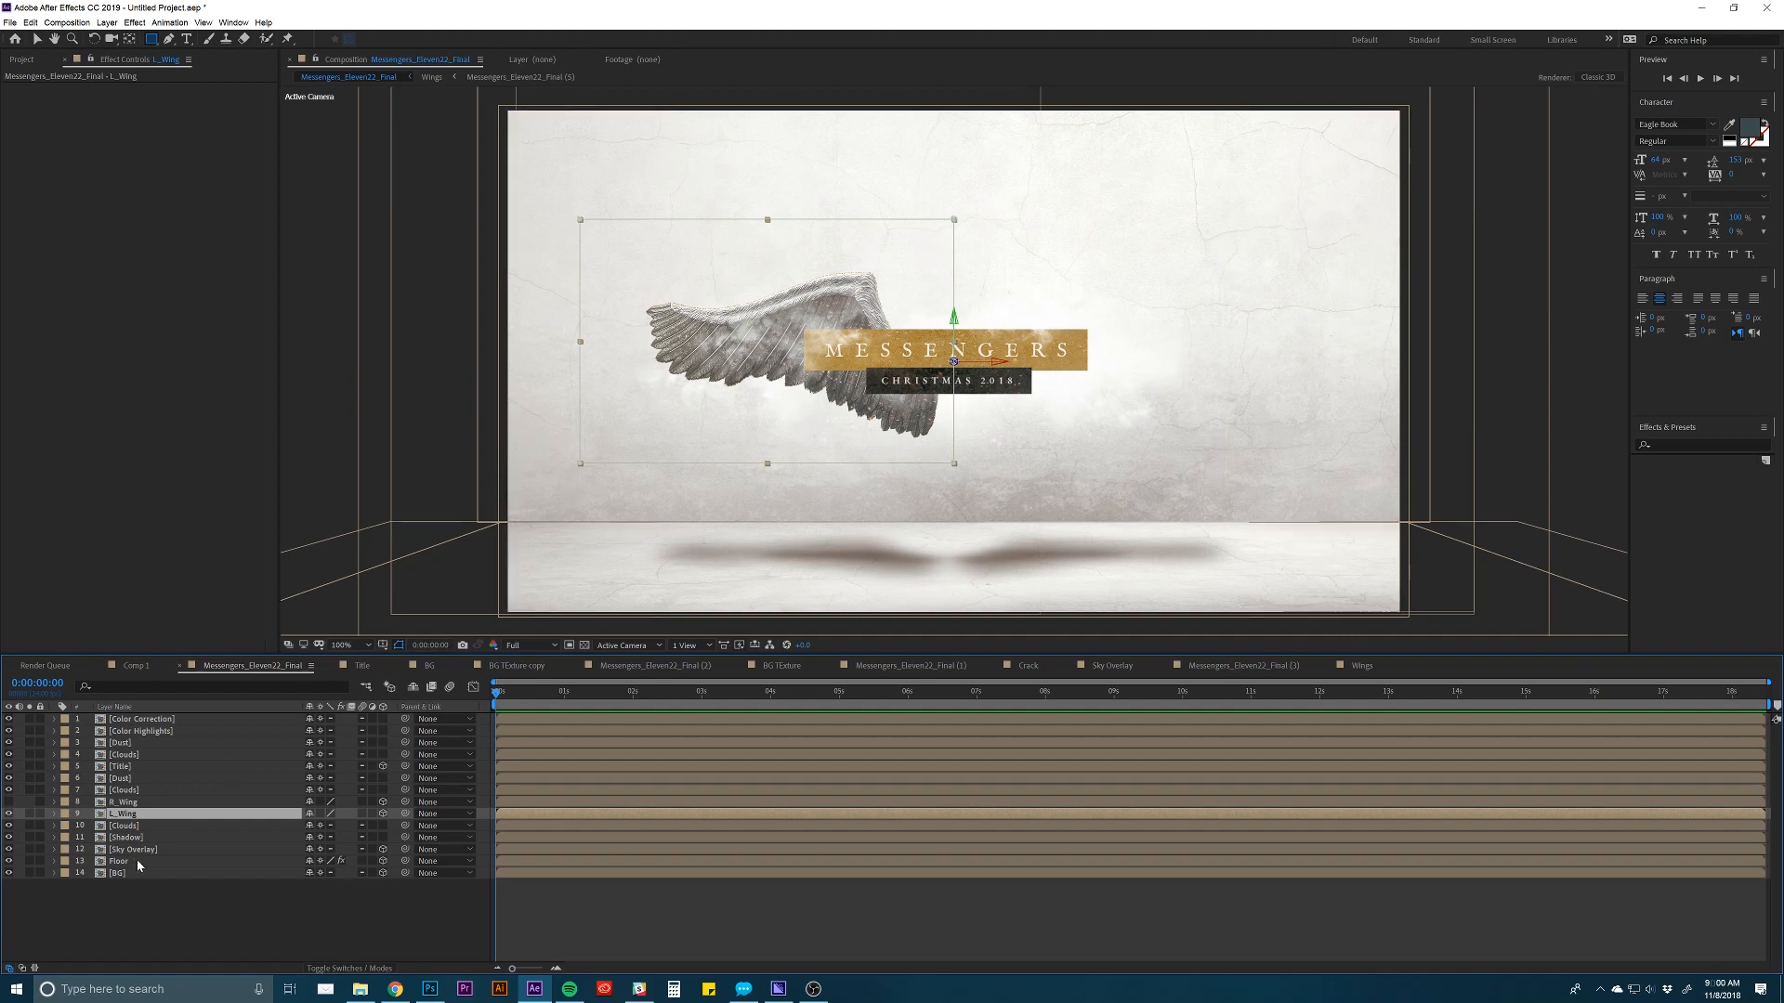
{"action": "left_click", "coordinate": [517, 884]}
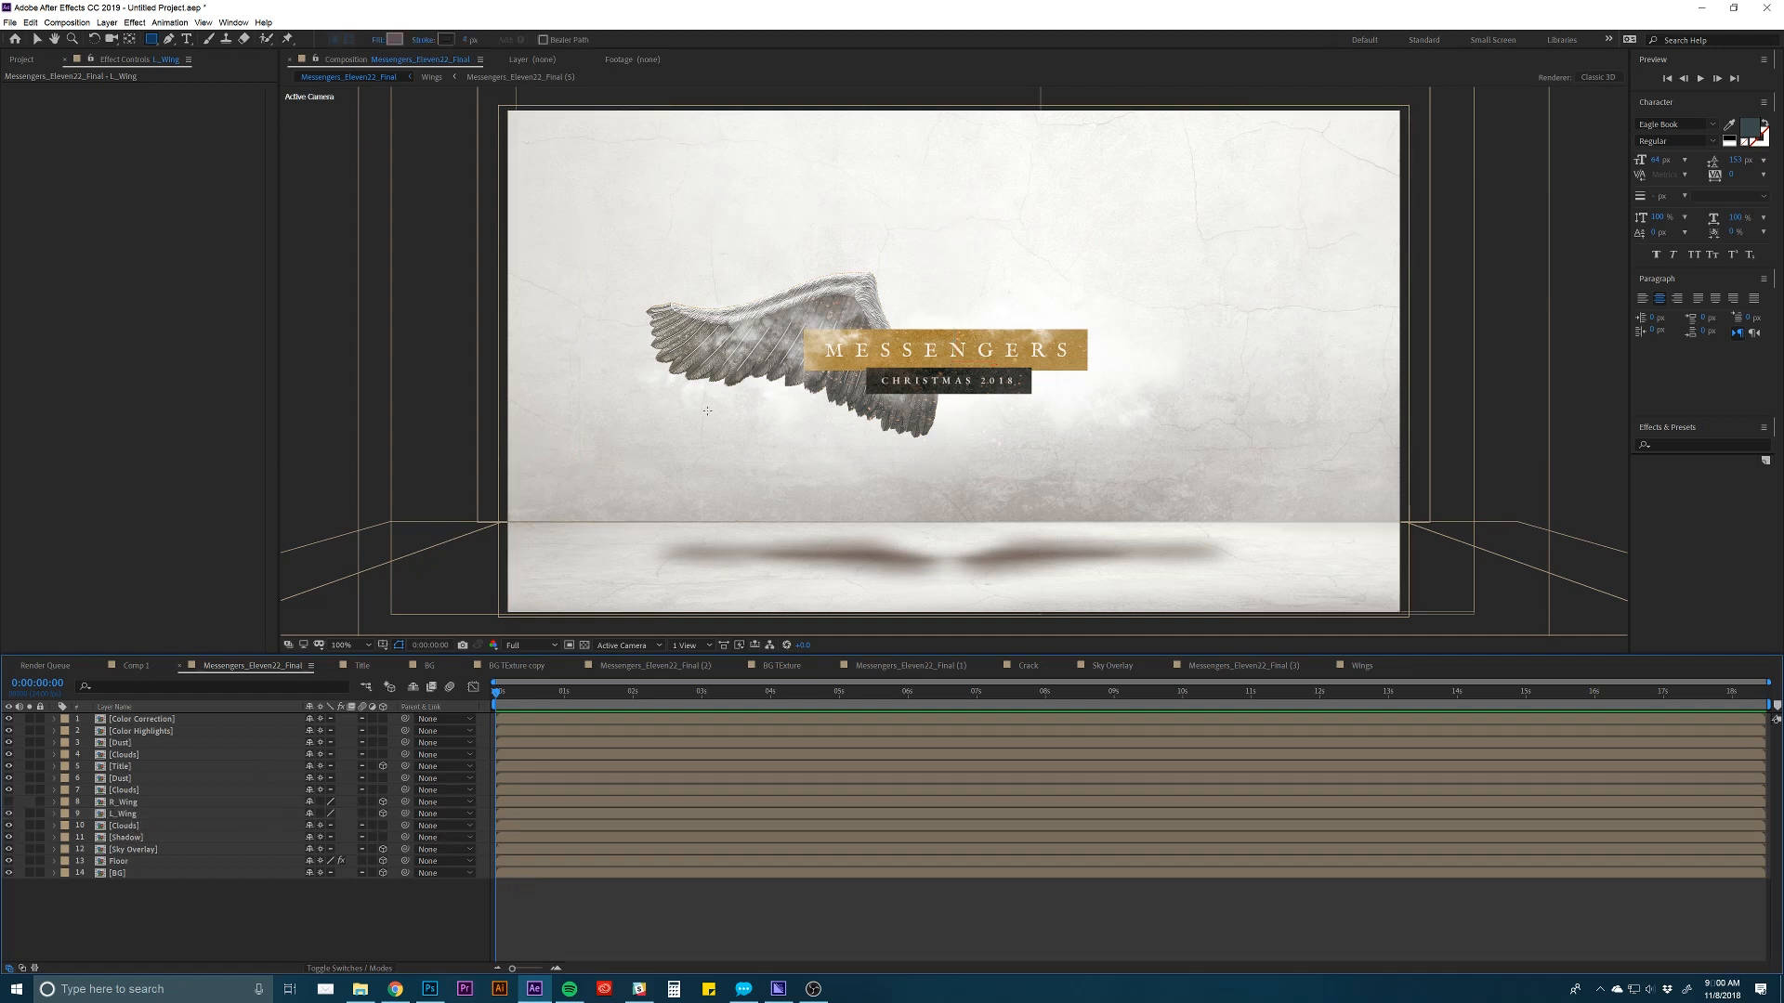
Move the L_Wing layer's anchor point from the composition's centre to the inner base of the left wing.
{"action": "left_click", "coordinate": [177, 814]}
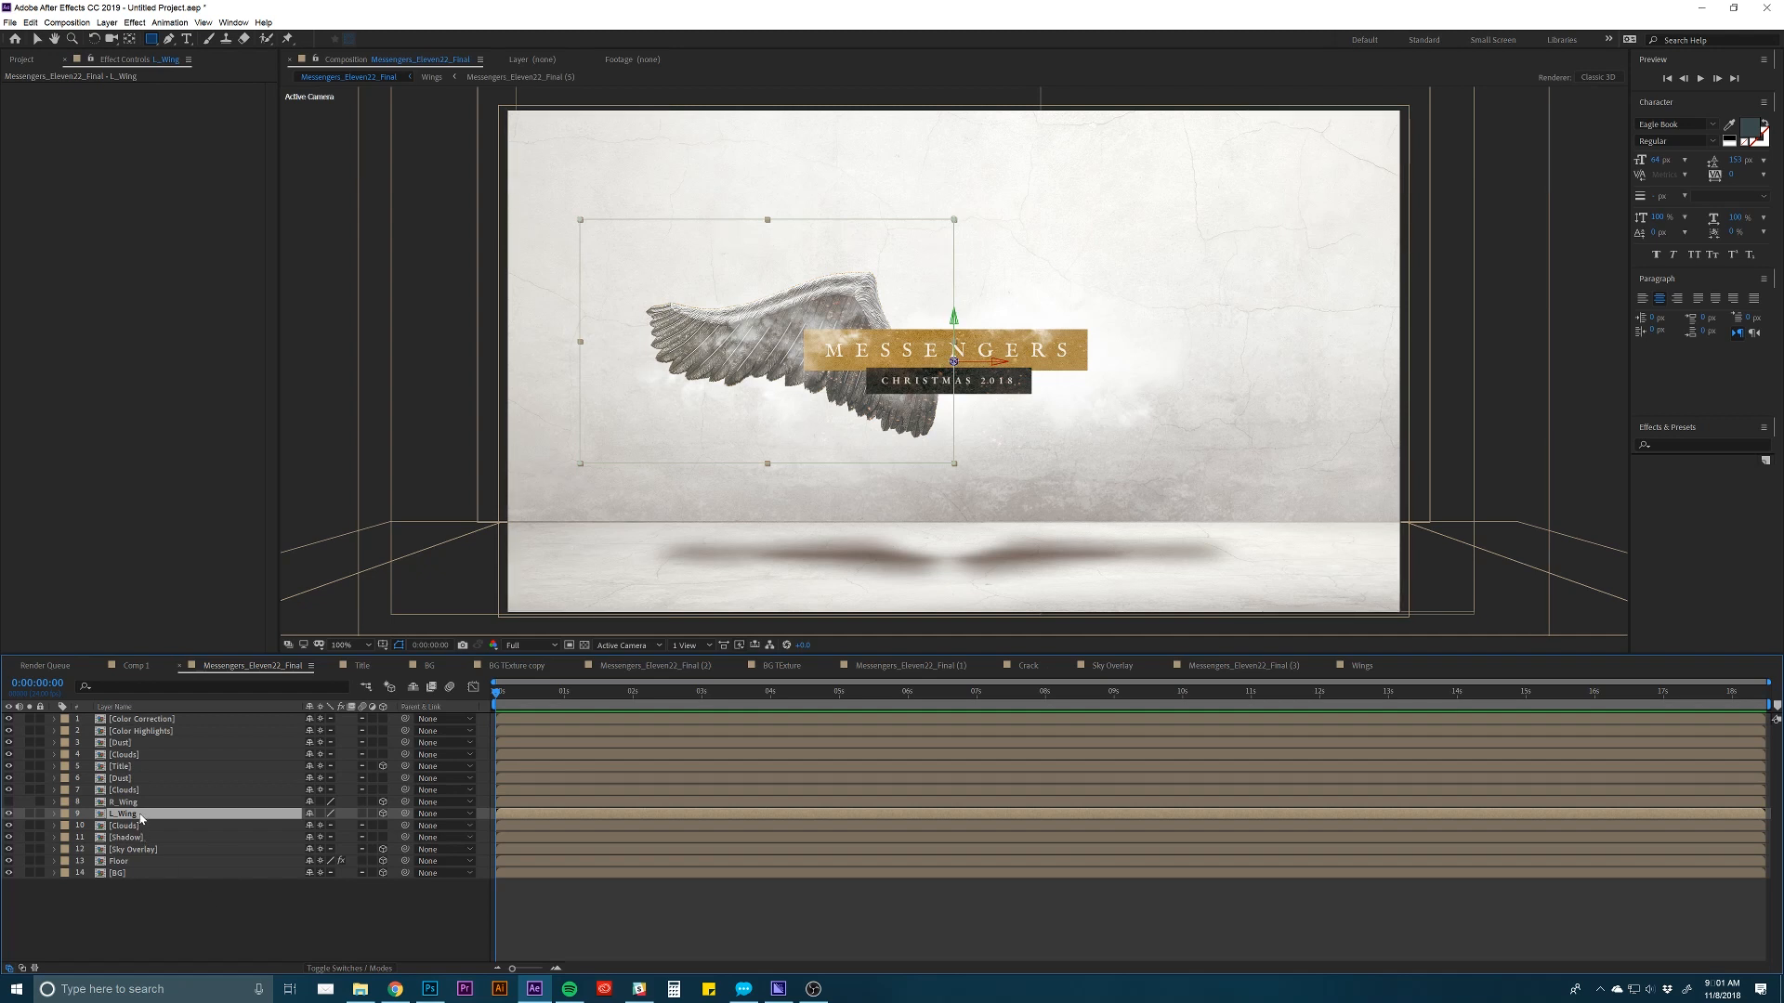
{"action": "key", "text": "m"}
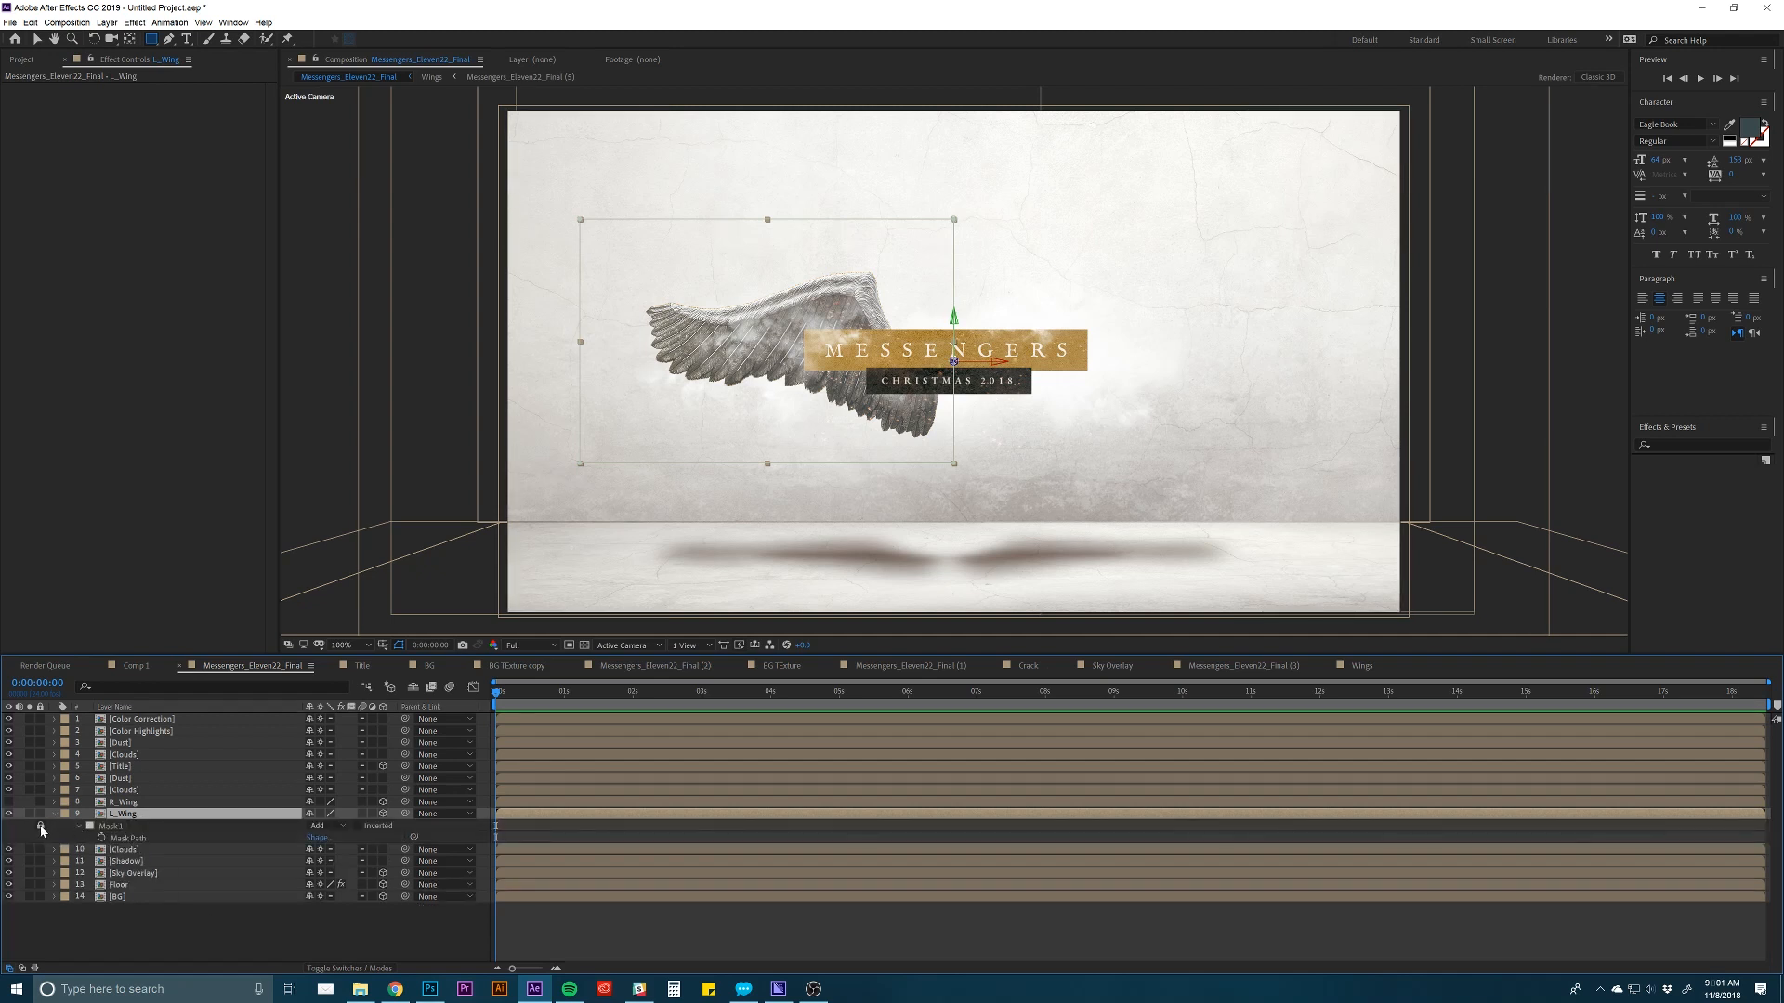
{"action": "key", "text": "m"}
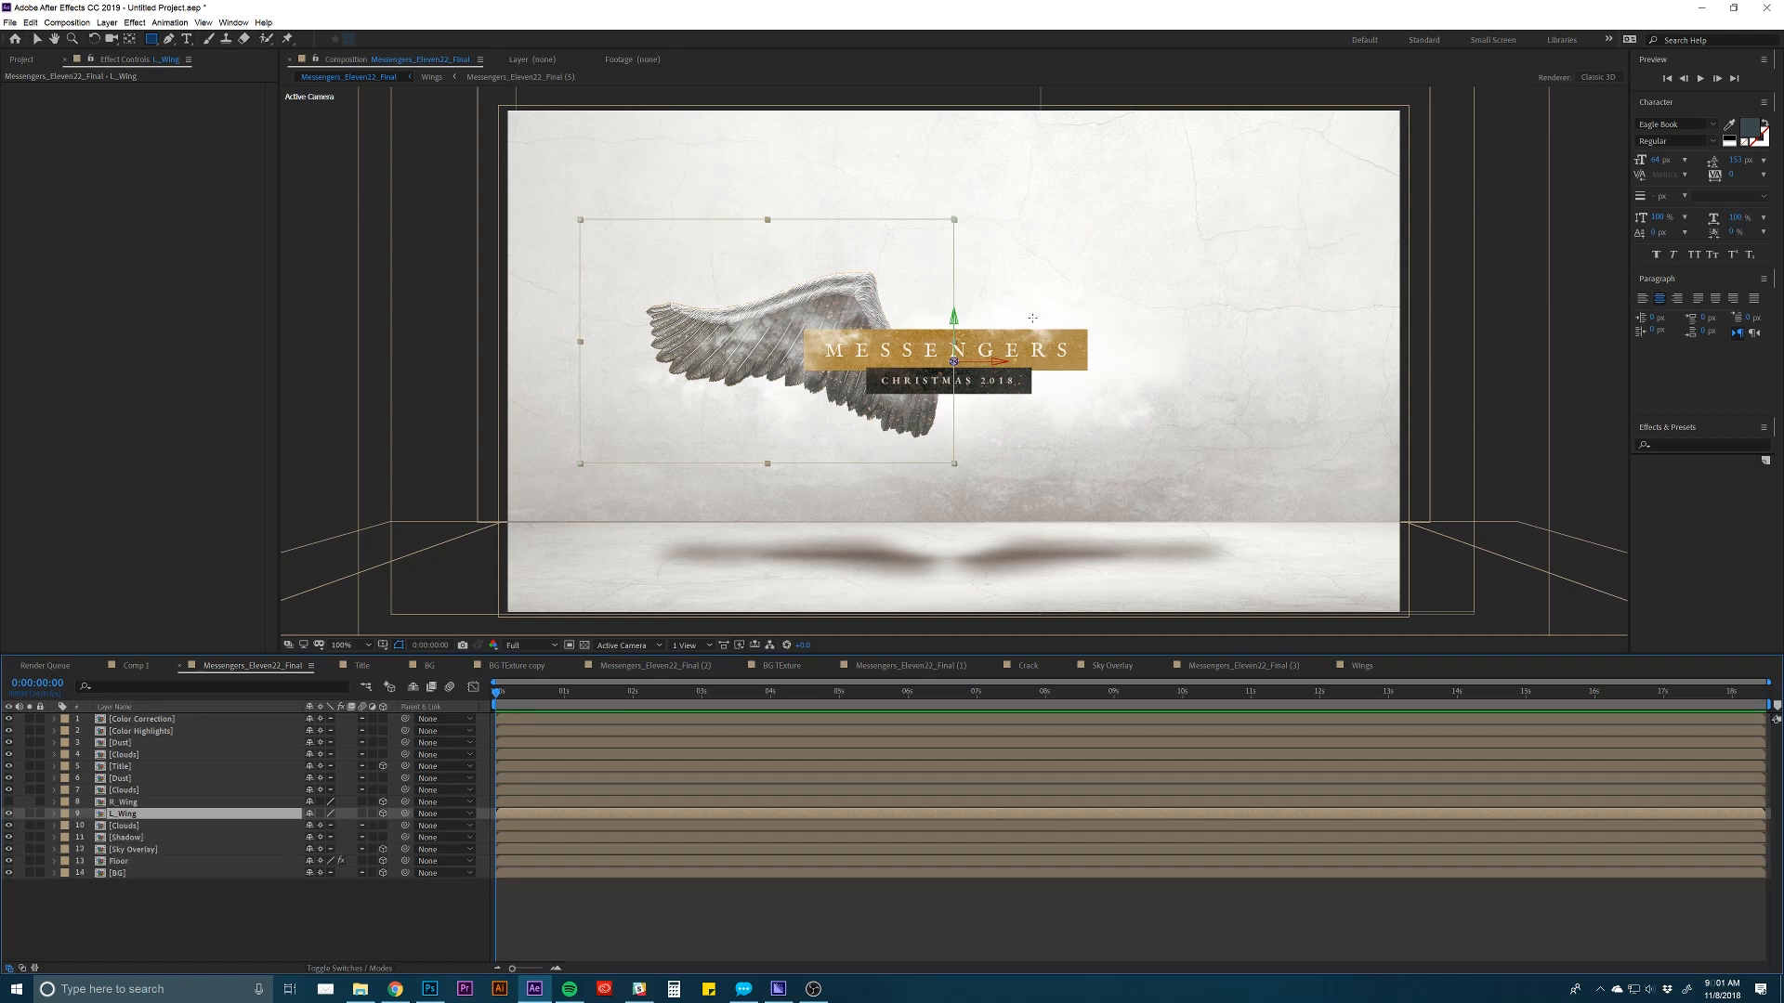
{"action": "key", "text": "y"}
{"action": "left_click_drag", "start_coordinate": [954, 361], "coordinate": [920, 379]}
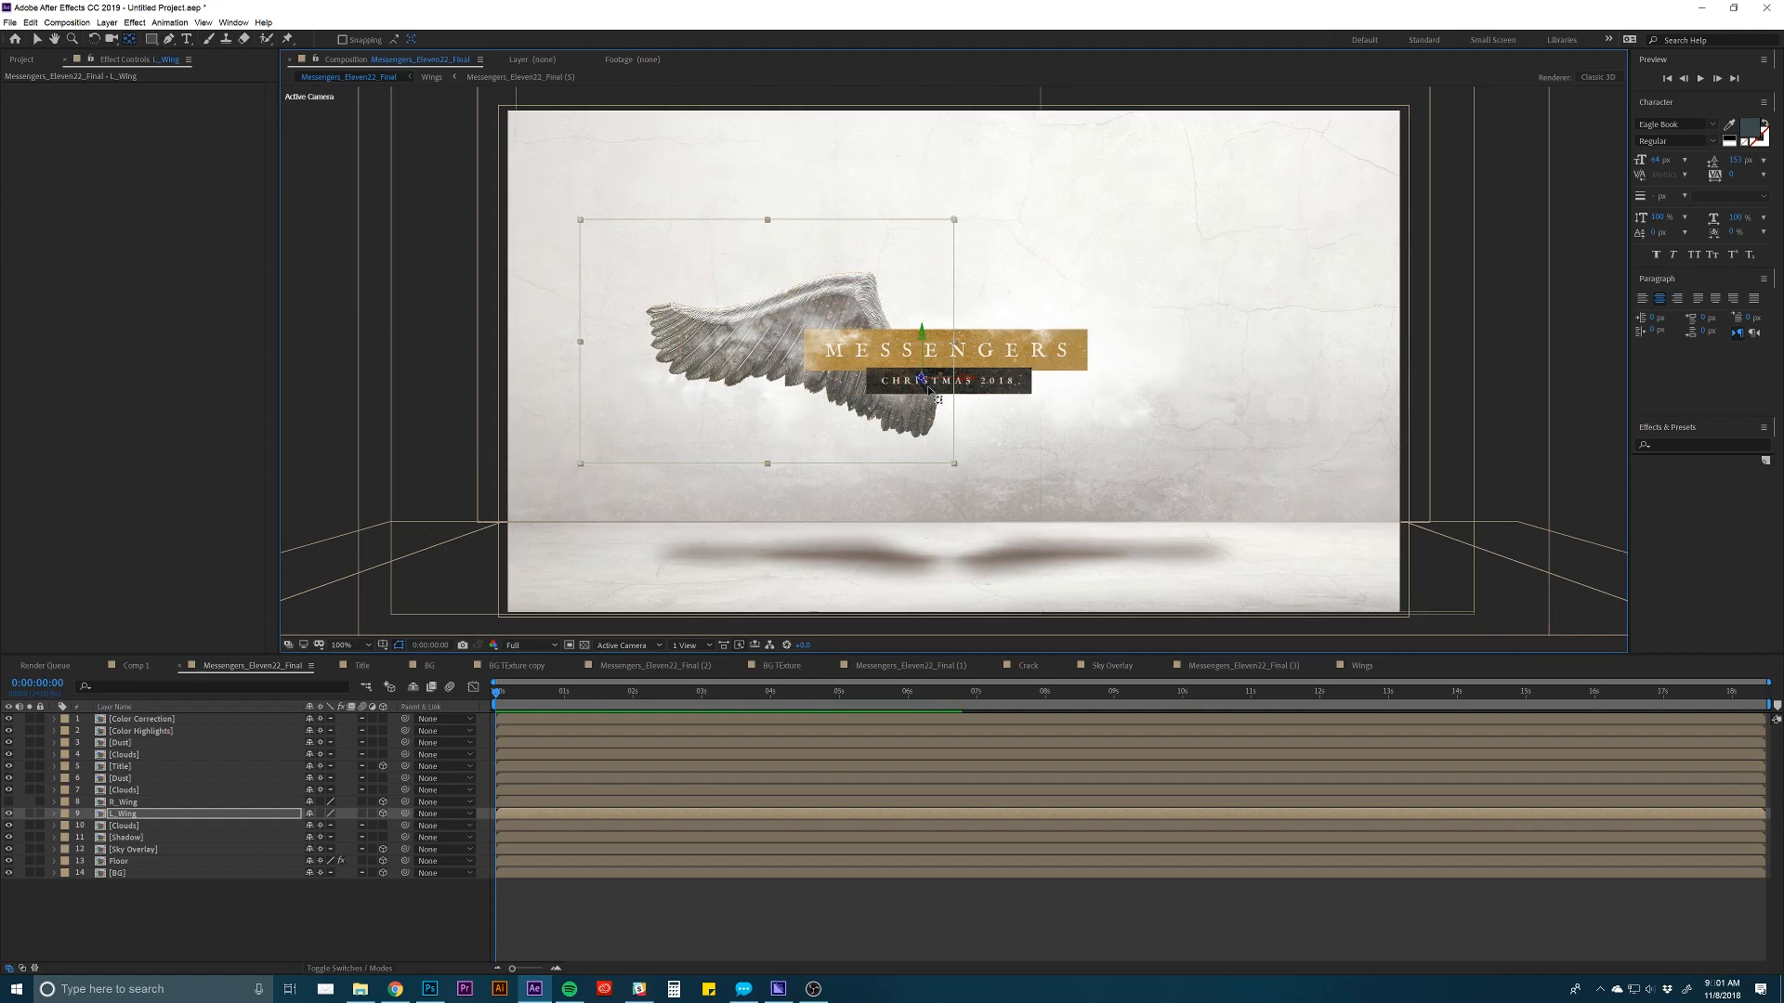
{"action": "key", "text": "v"}
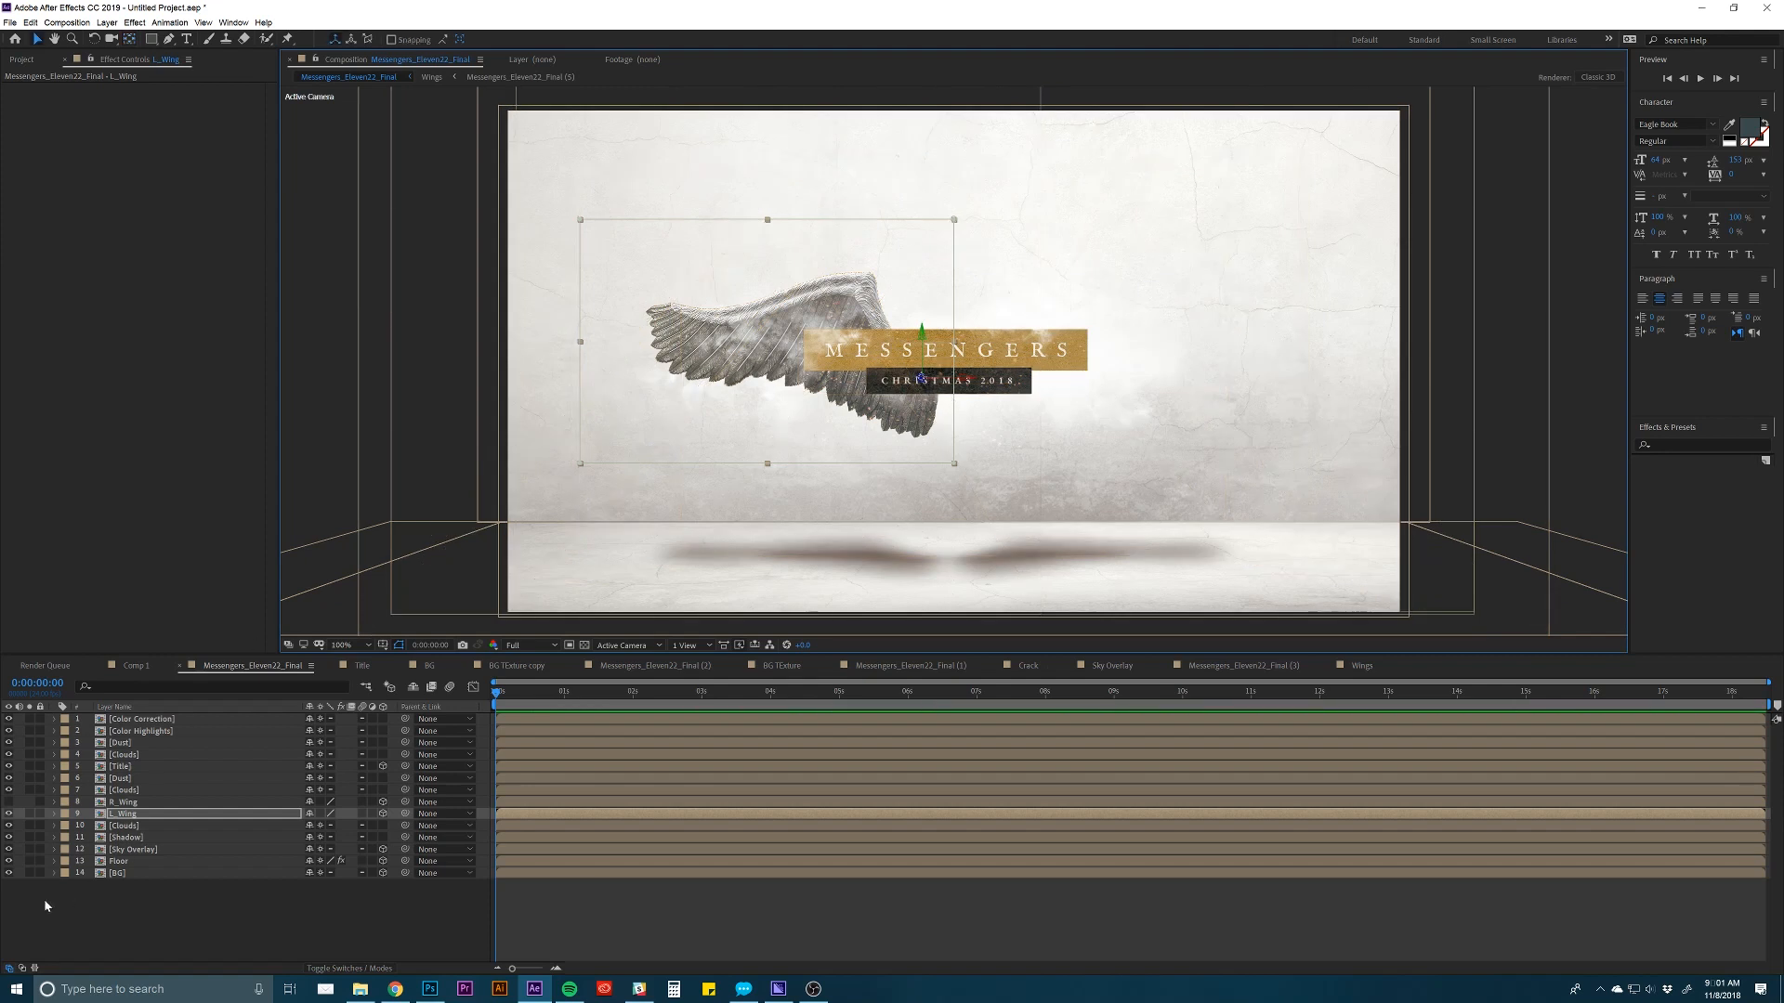
Hide the Title layer and the Dust and Clouds layers stacked above the wing layers.
{"action": "left_click", "coordinate": [119, 767]}
{"action": "left_click", "coordinate": [9, 767]}
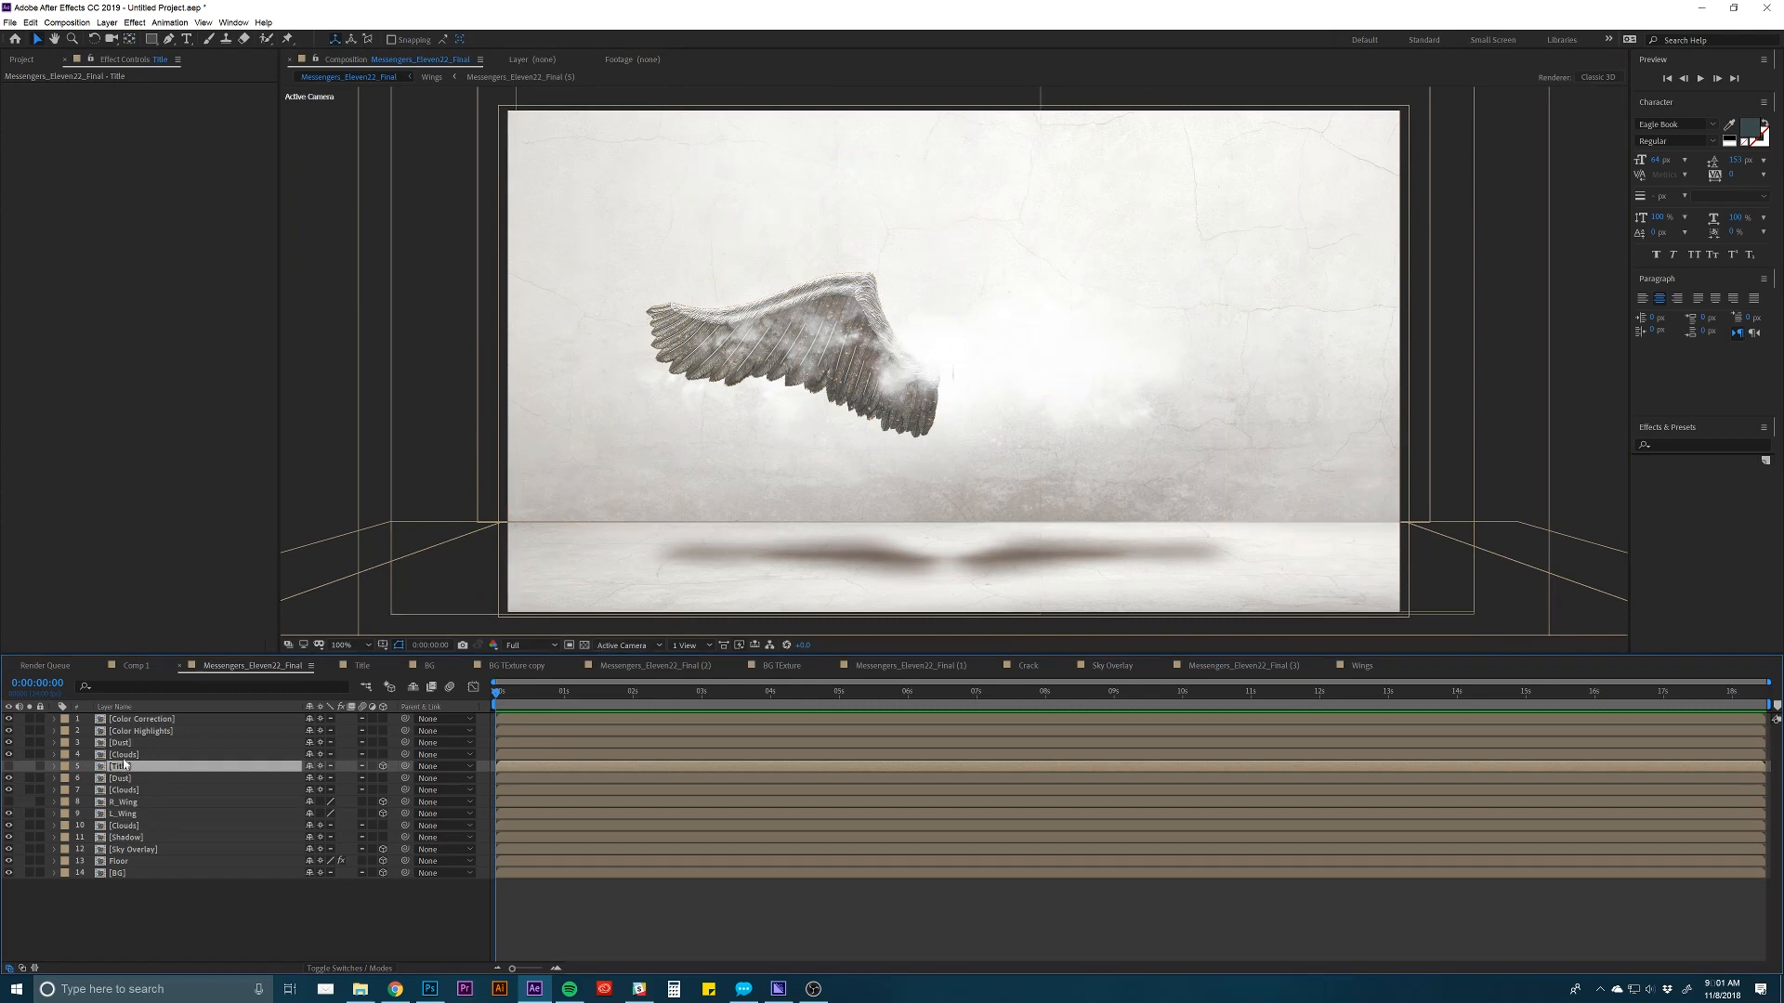
{"action": "left_click", "coordinate": [70, 756]}
{"action": "left_click_drag", "start_coordinate": [8, 754], "coordinate": [9, 790]}
{"action": "left_click", "coordinate": [121, 779]}
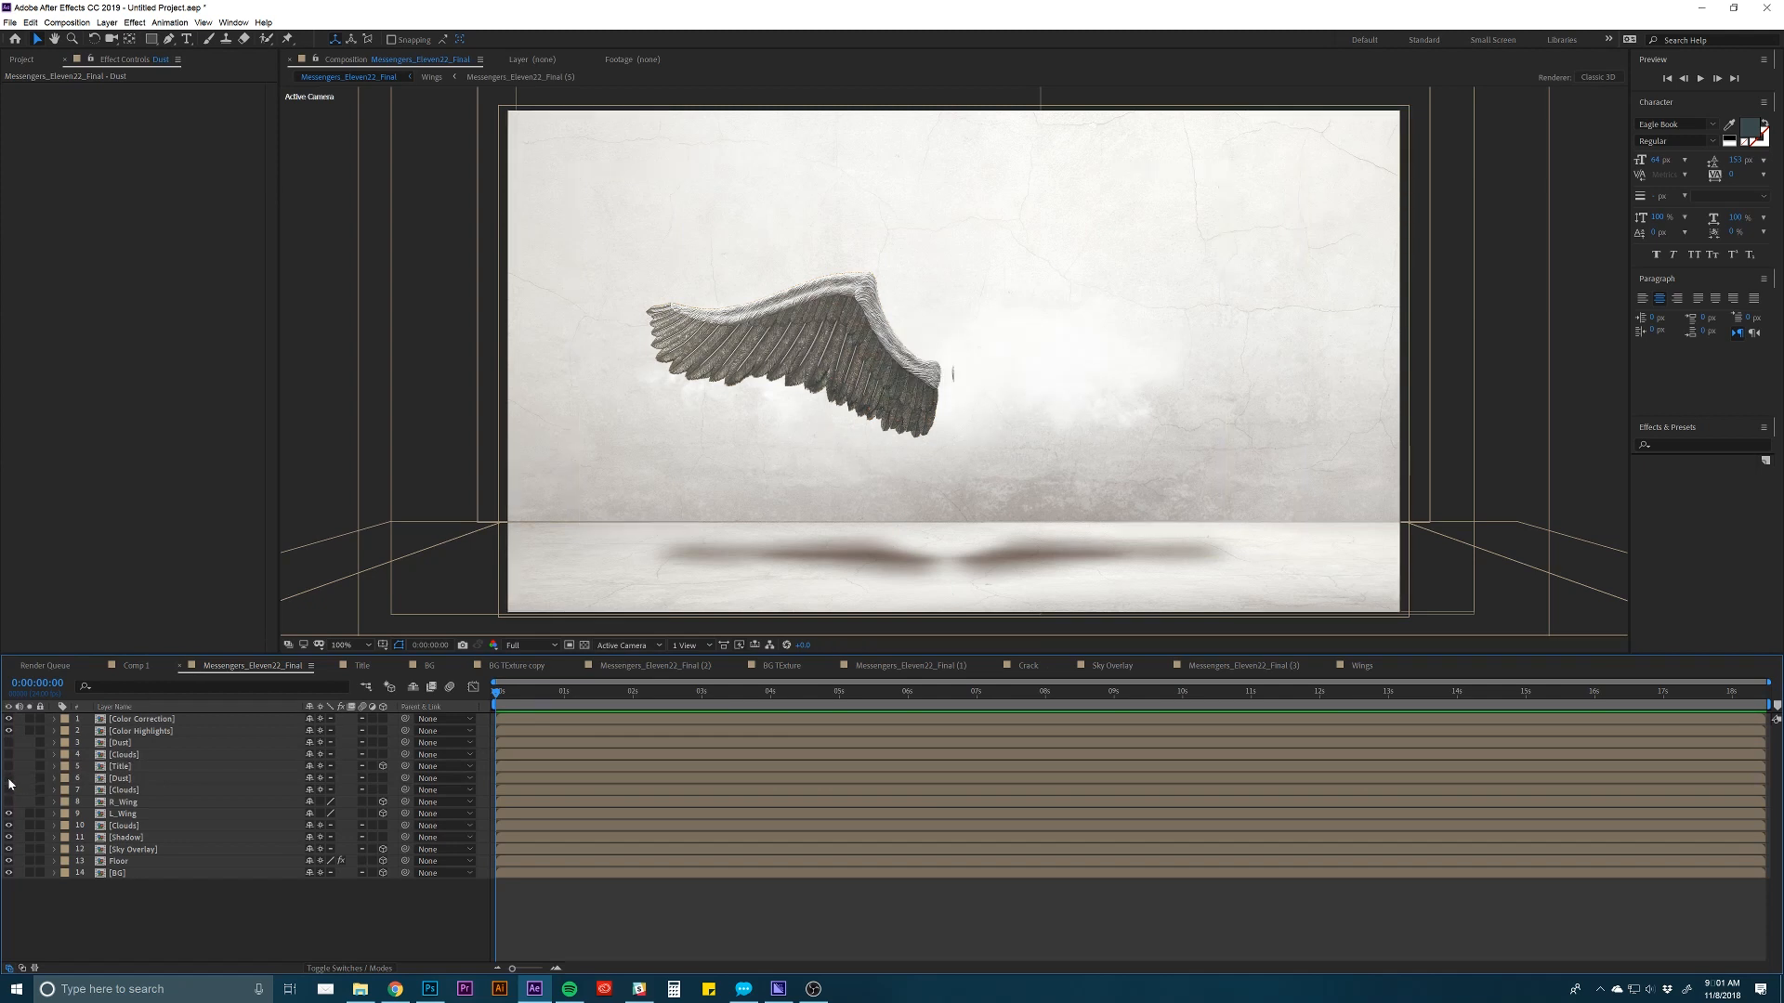
Shift Mask 1 on L_Wing slightly left to cut off the stray fragment beside the wing, and lock the mask.
{"action": "left_click", "coordinate": [118, 816]}
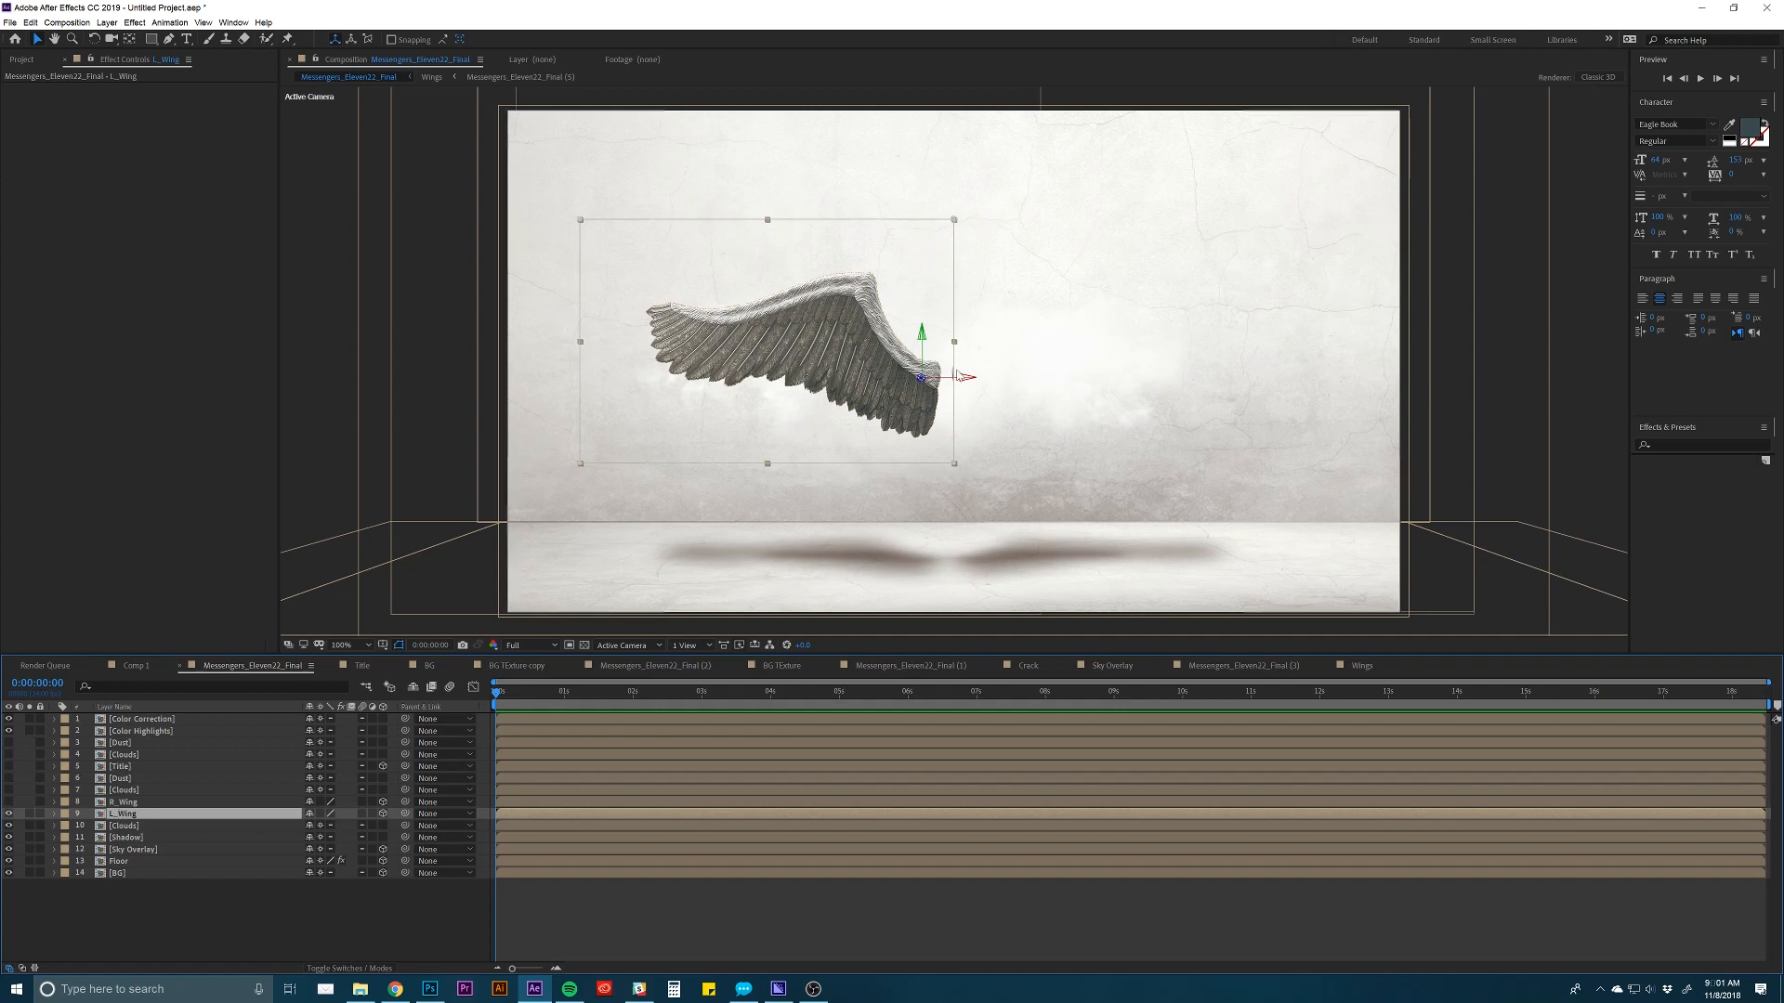
{"action": "left_click", "coordinate": [10, 814]}
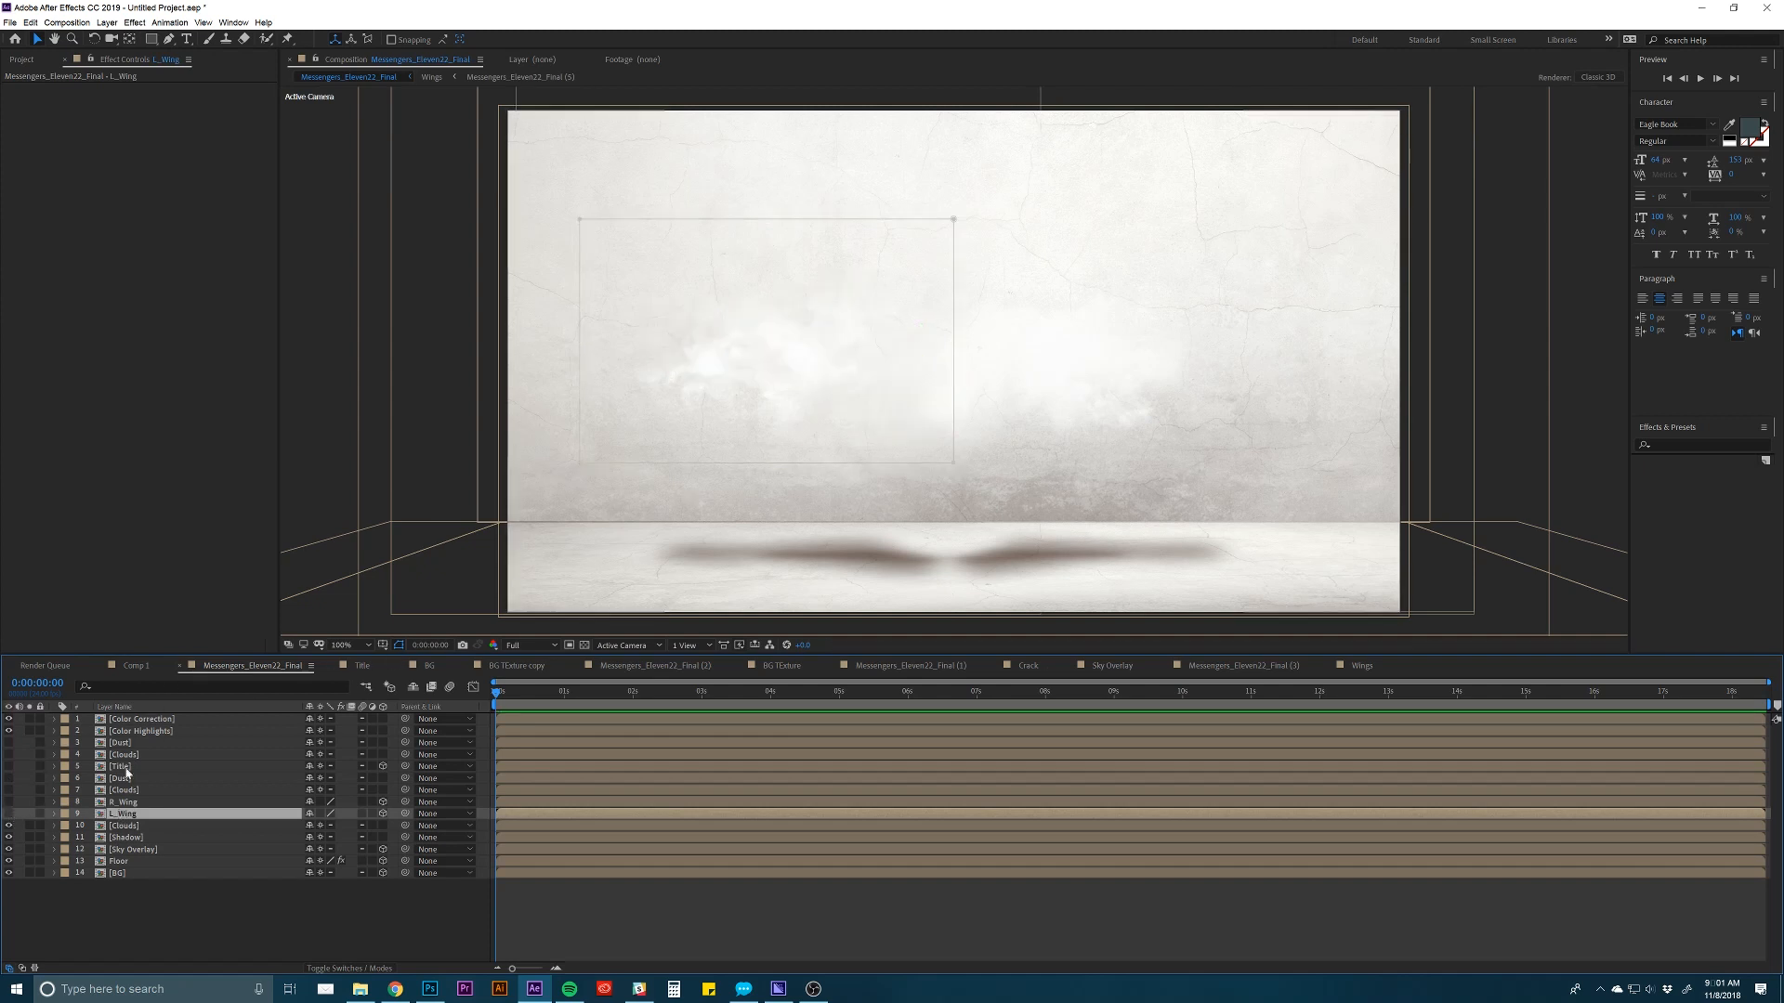
{"action": "left_click", "coordinate": [9, 813]}
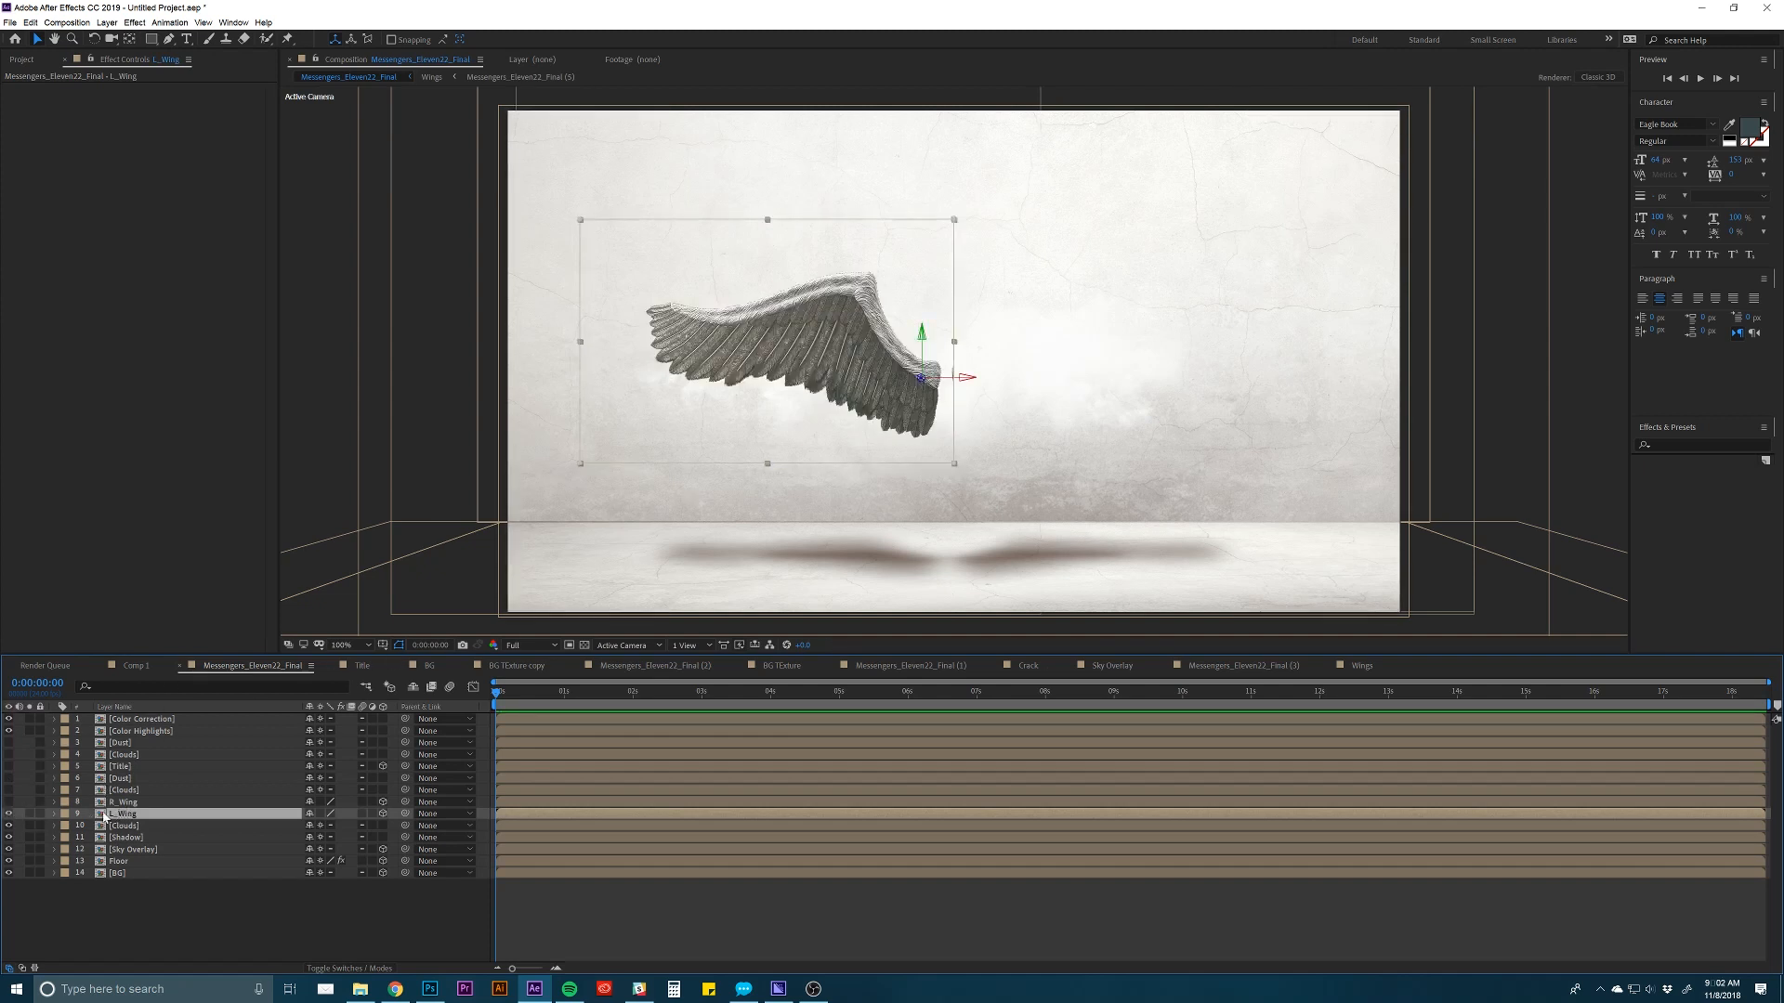
{"action": "key", "text": "m"}
{"action": "left_click", "coordinate": [107, 826]}
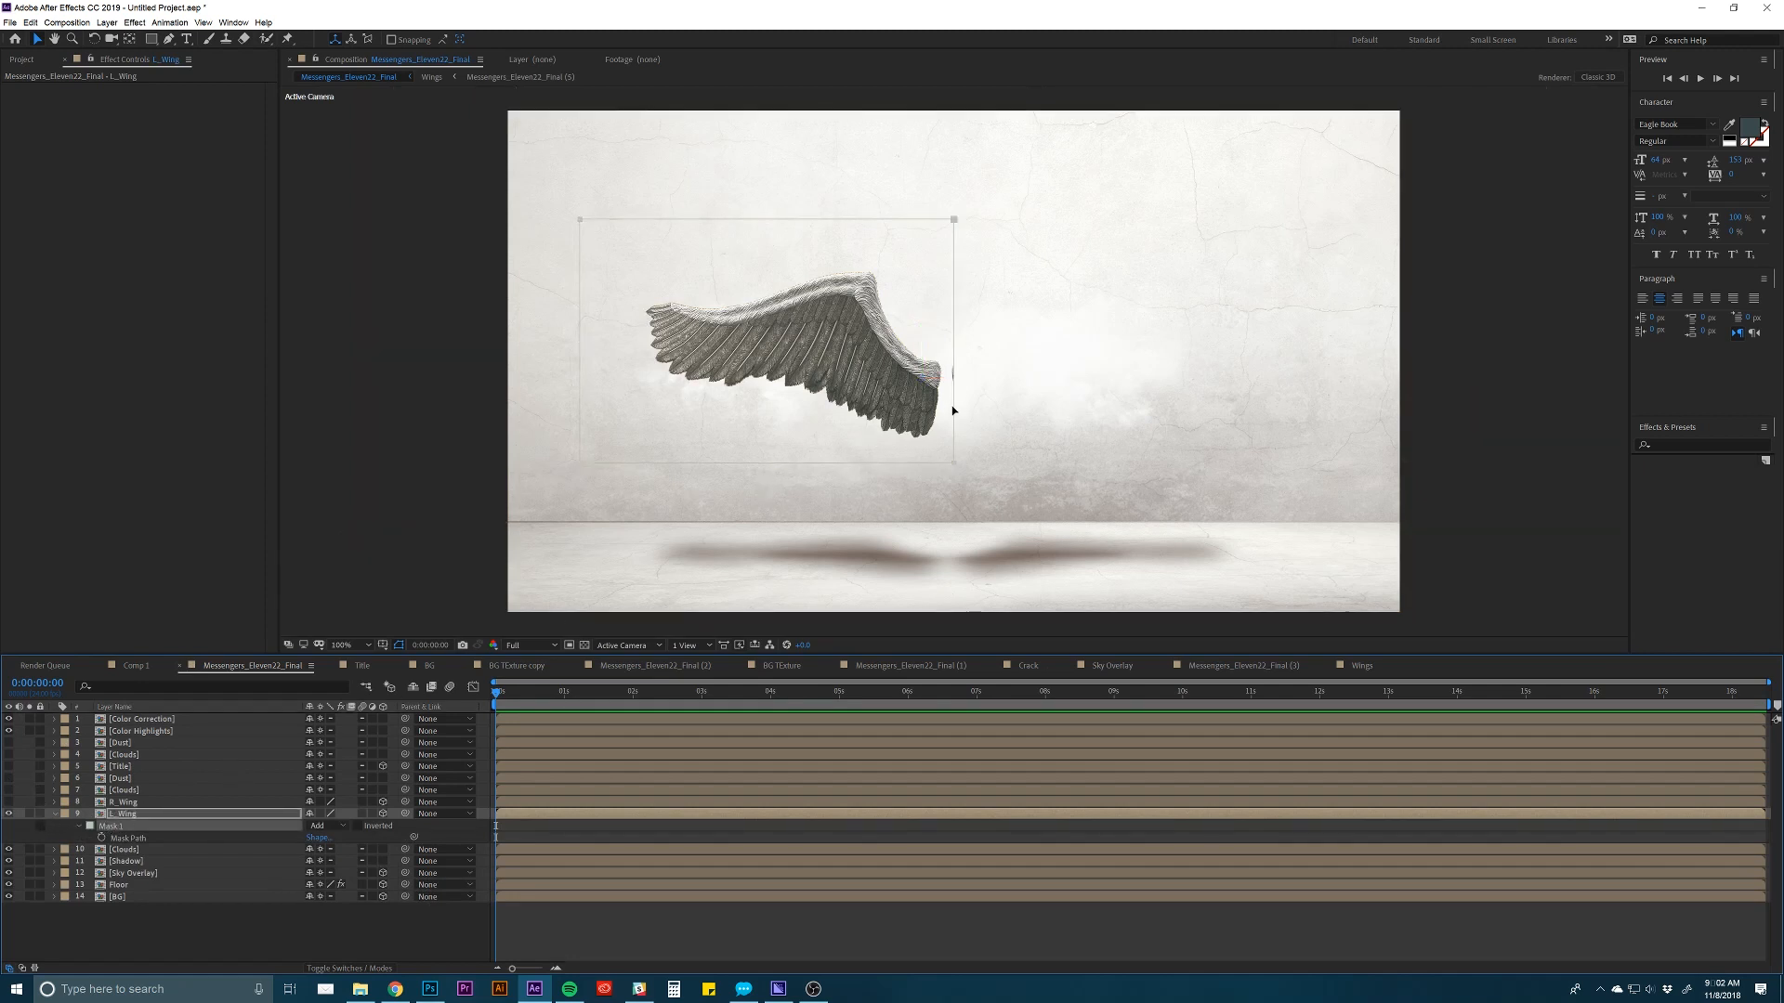
{"action": "left_click_drag", "start_coordinate": [952, 405], "coordinate": [944, 409]}
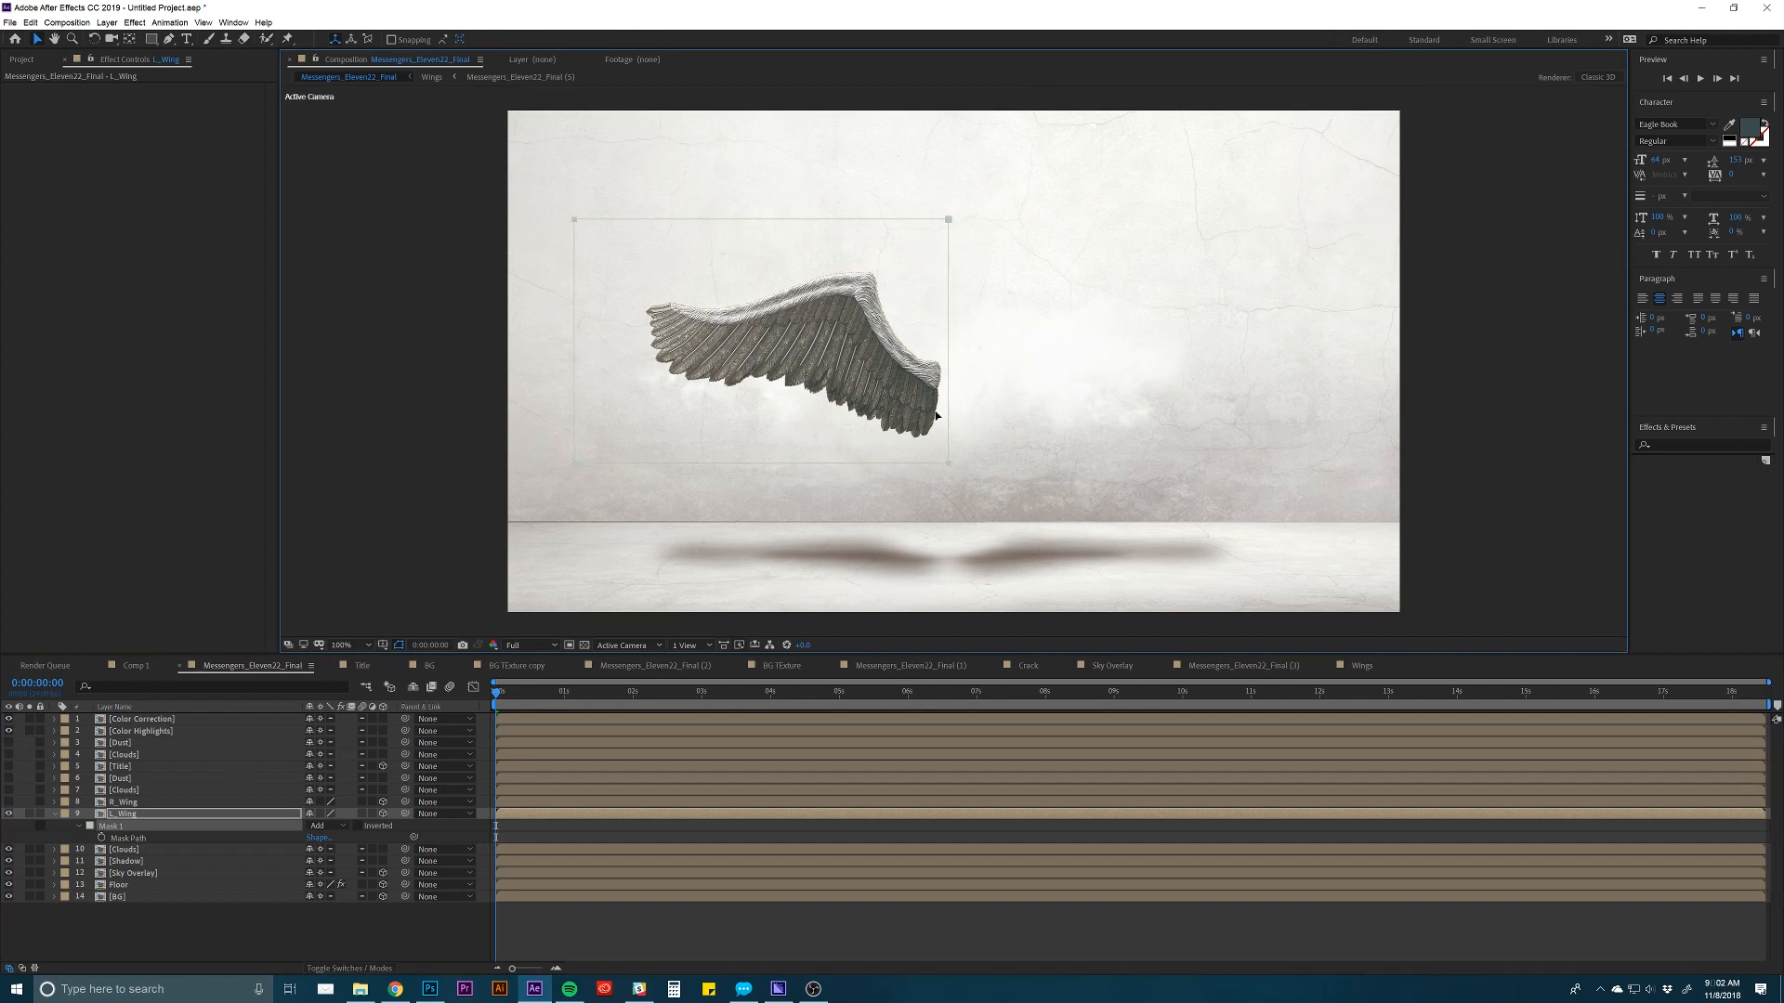
{"action": "left_click", "coordinate": [40, 825]}
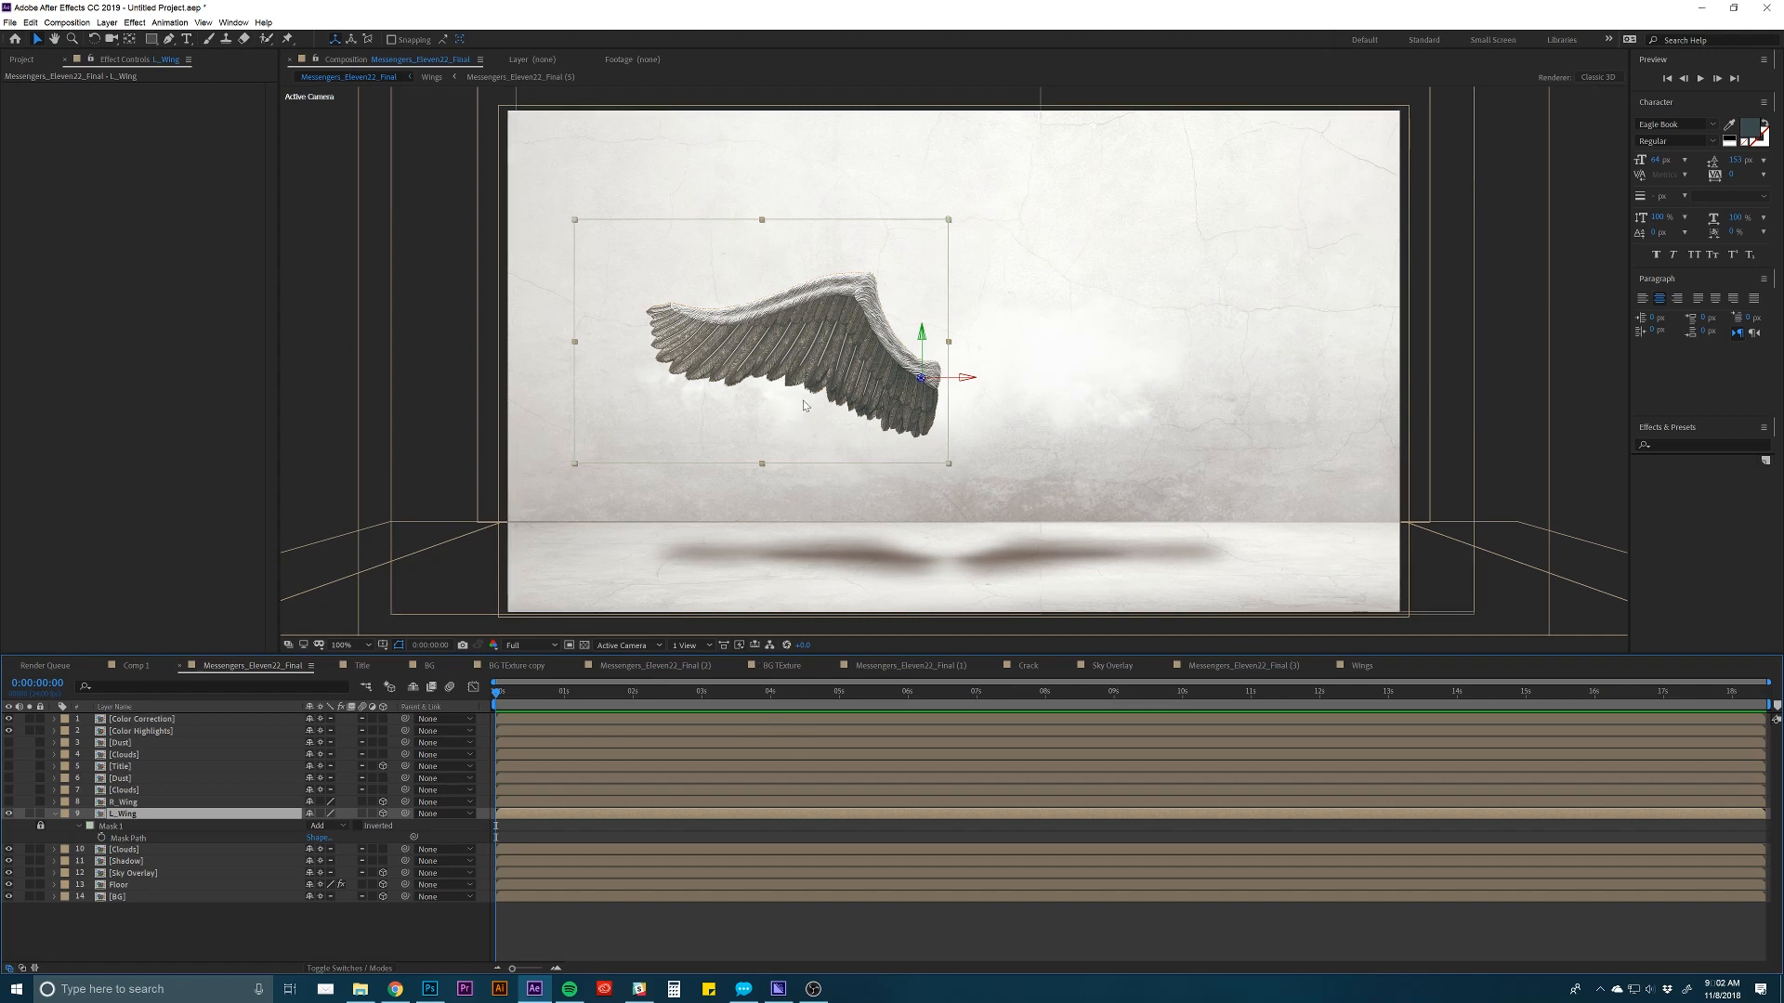
Reveal L_Wing's rotation properties and set an Orientation keyframe at 6 seconds.
{"action": "key", "text": "r"}
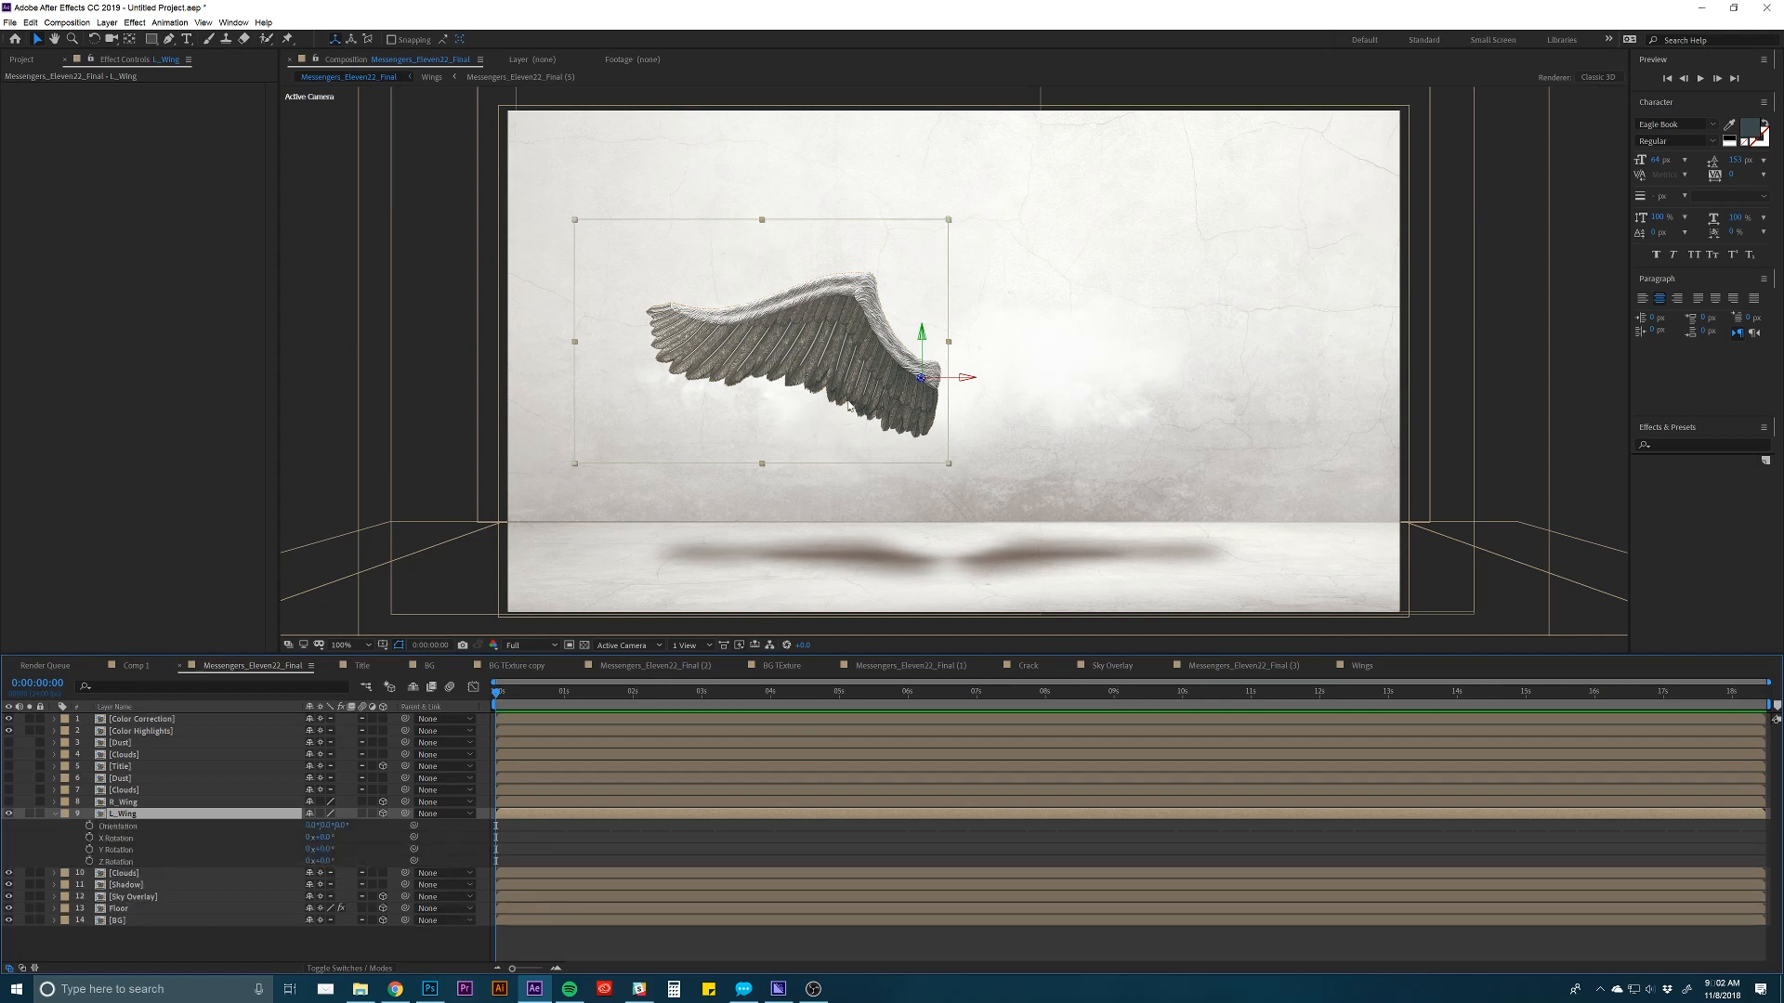
{"action": "left_click", "coordinate": [112, 826]}
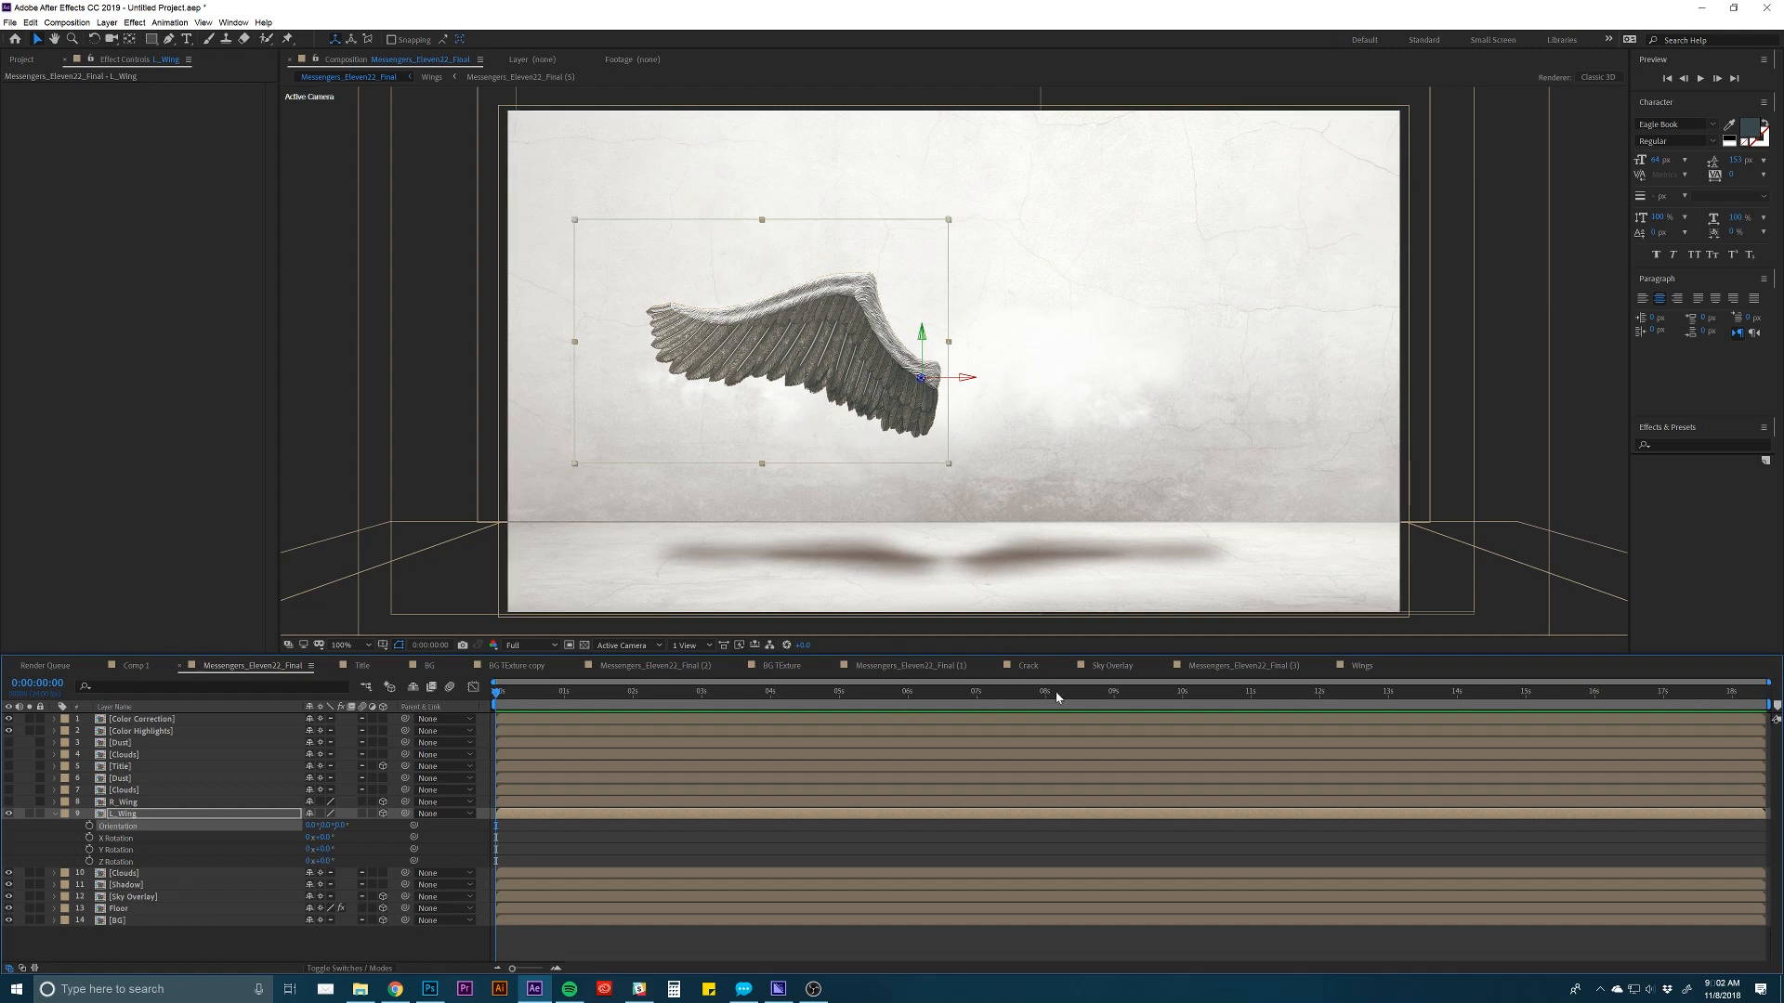
{"action": "left_click", "coordinate": [838, 695]}
{"action": "left_click", "coordinate": [908, 695]}
{"action": "left_click", "coordinate": [89, 825]}
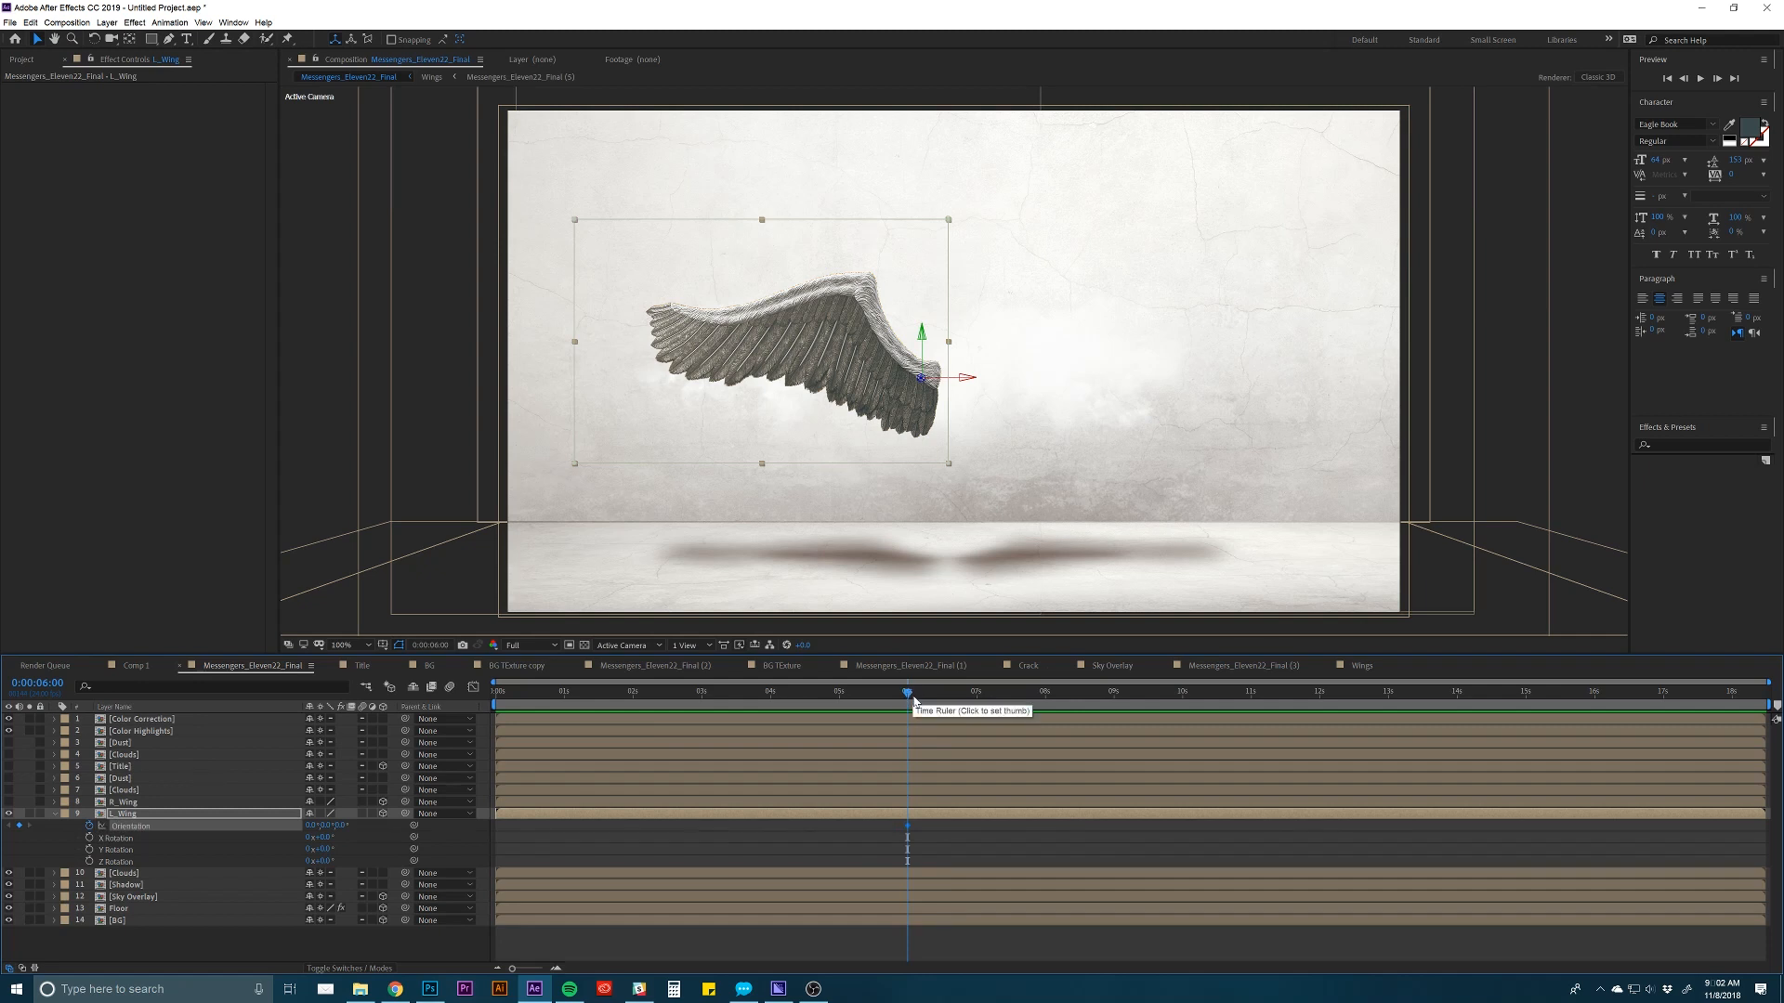
At 0:00:04:21, keyframe L_Wing's Orientation by rotating the wing tip upward and tilting the wing in 3D around its base.
{"action": "left_click_drag", "start_coordinate": [909, 695], "coordinate": [830, 703]}
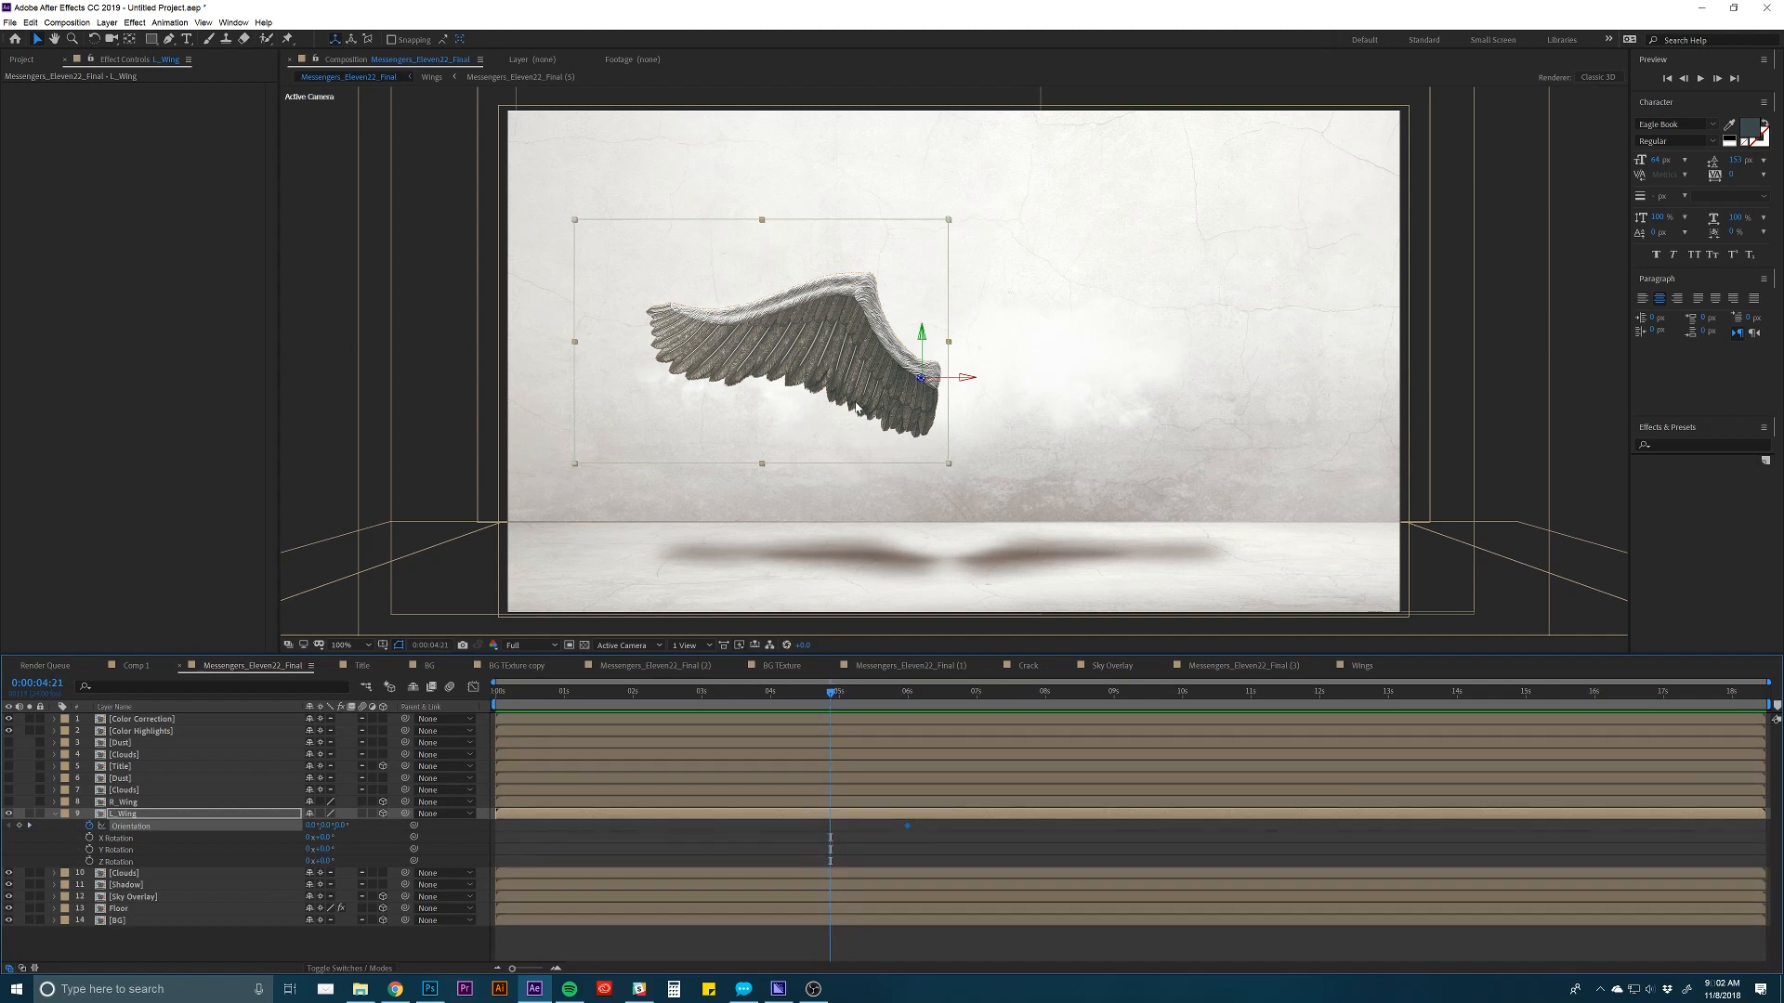
{"action": "key", "text": "w"}
{"action": "mouse_move", "coordinate": [920, 378]}
{"action": "left_mouse_down"}
{"action": "mouse_move", "coordinate": [937, 370]}
{"action": "mouse_move", "coordinate": [919, 380]}
{"action": "mouse_move", "coordinate": [940, 390]}
{"action": "mouse_move", "coordinate": [915, 401]}
{"action": "left_mouse_up"}
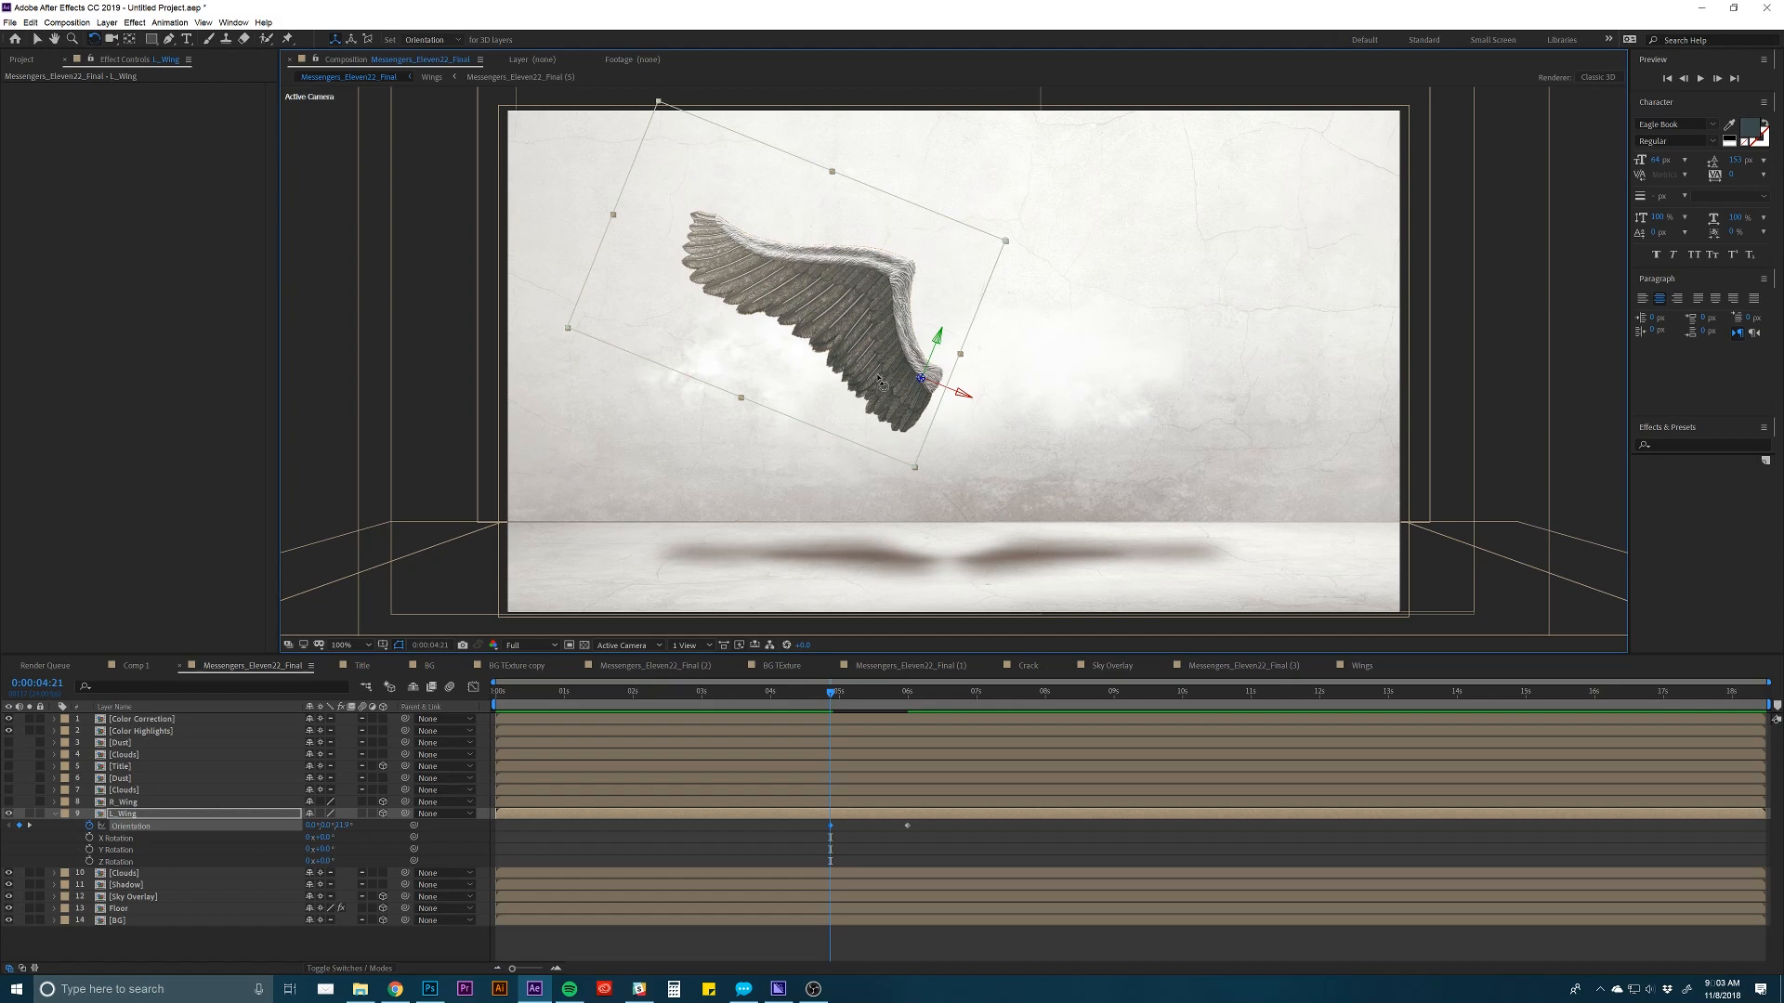
{"action": "mouse_move", "coordinate": [940, 382]}
{"action": "left_mouse_down"}
{"action": "mouse_move", "coordinate": [948, 355]}
{"action": "mouse_move", "coordinate": [943, 376]}
{"action": "left_mouse_up"}
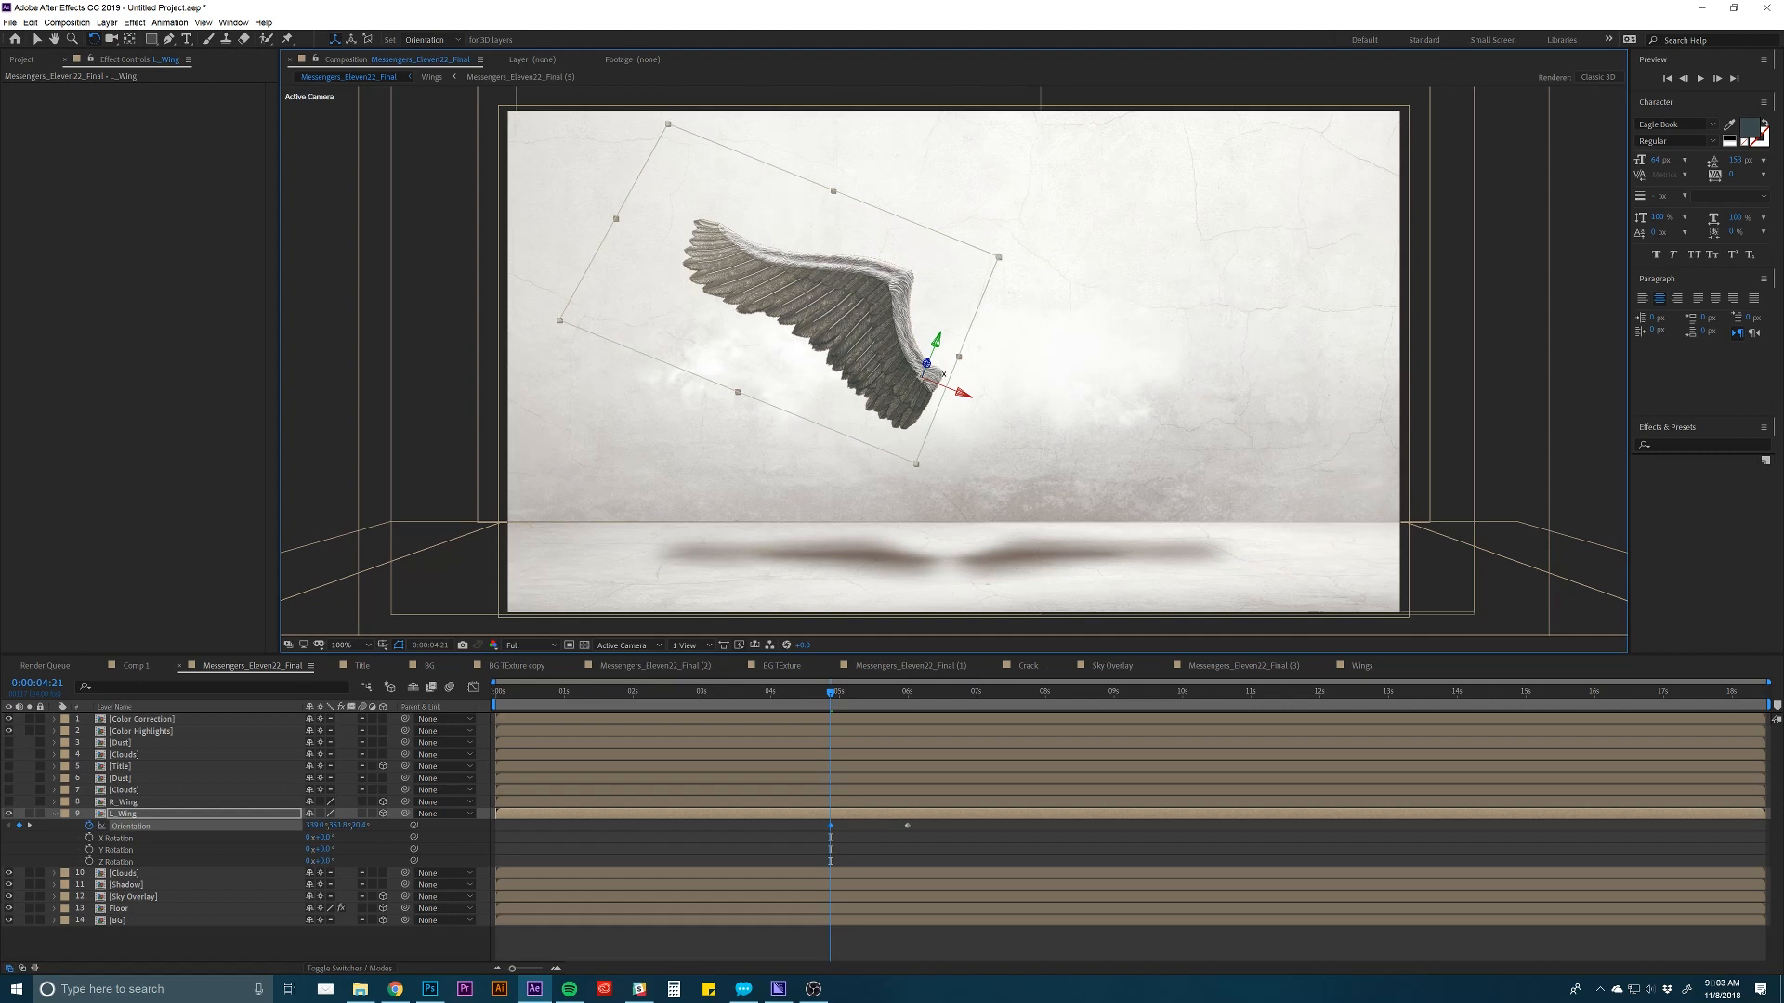
{"action": "left_click_drag", "start_coordinate": [943, 376], "coordinate": [942, 377]}
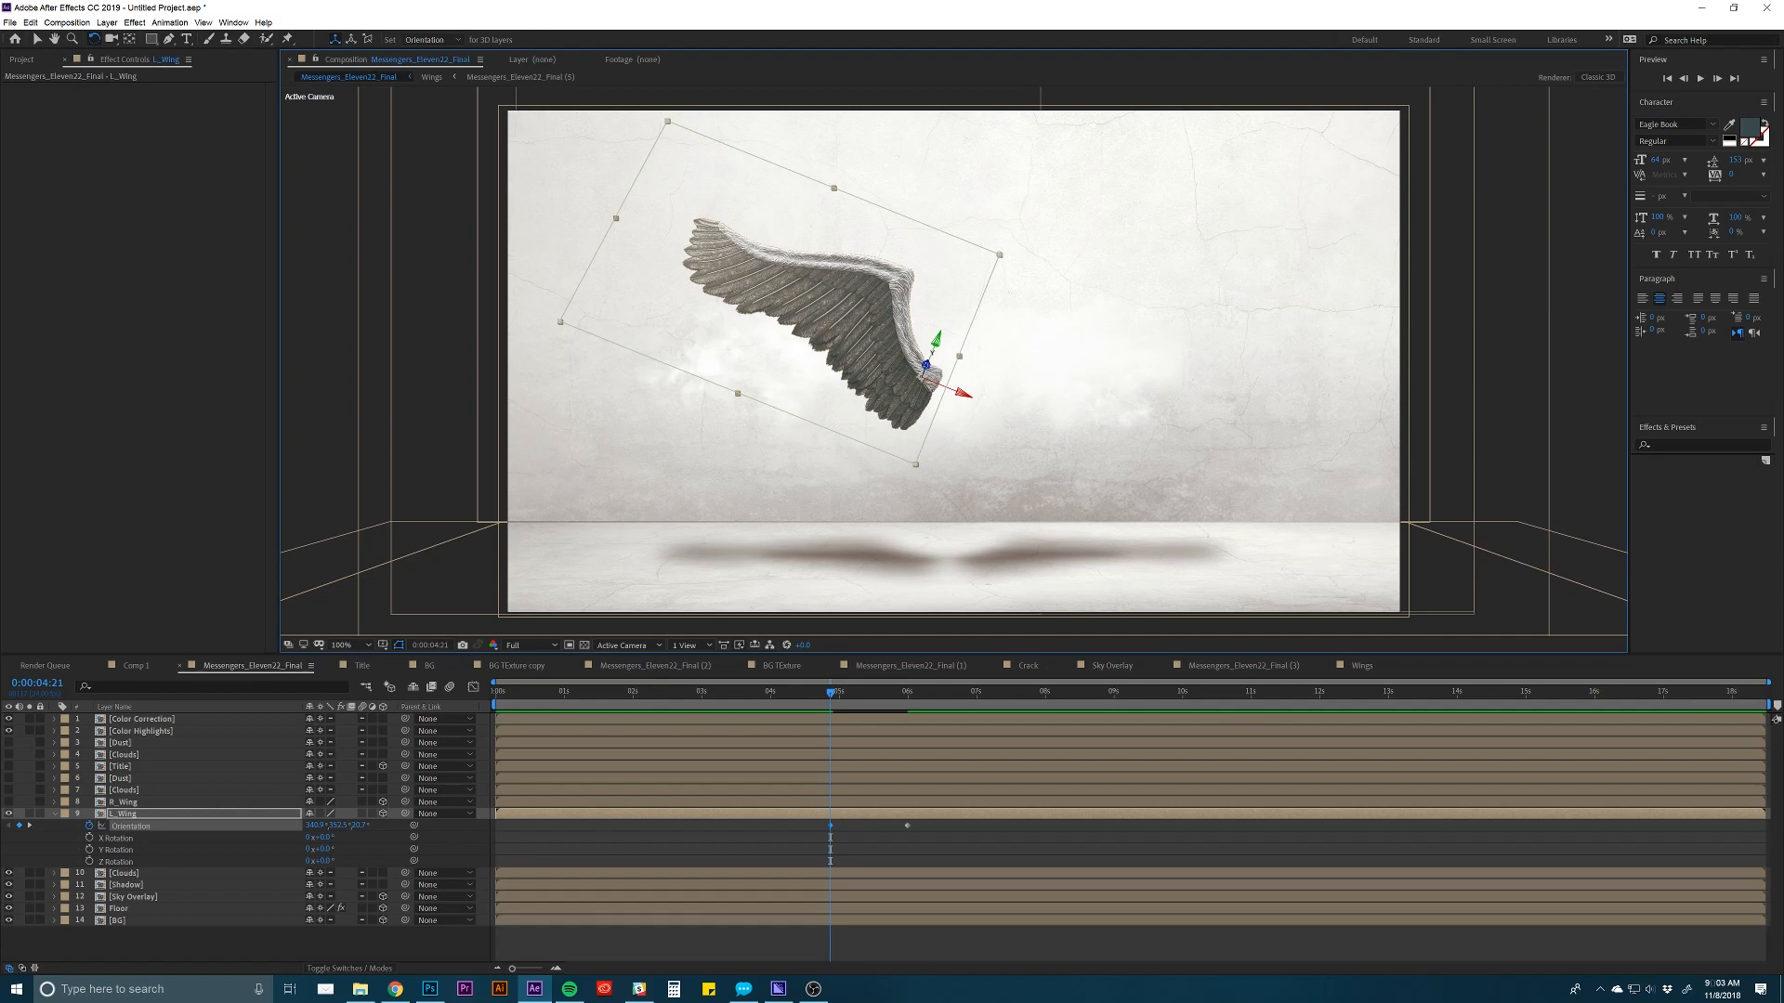
{"action": "left_click_drag", "start_coordinate": [943, 377], "coordinate": [928, 351]}
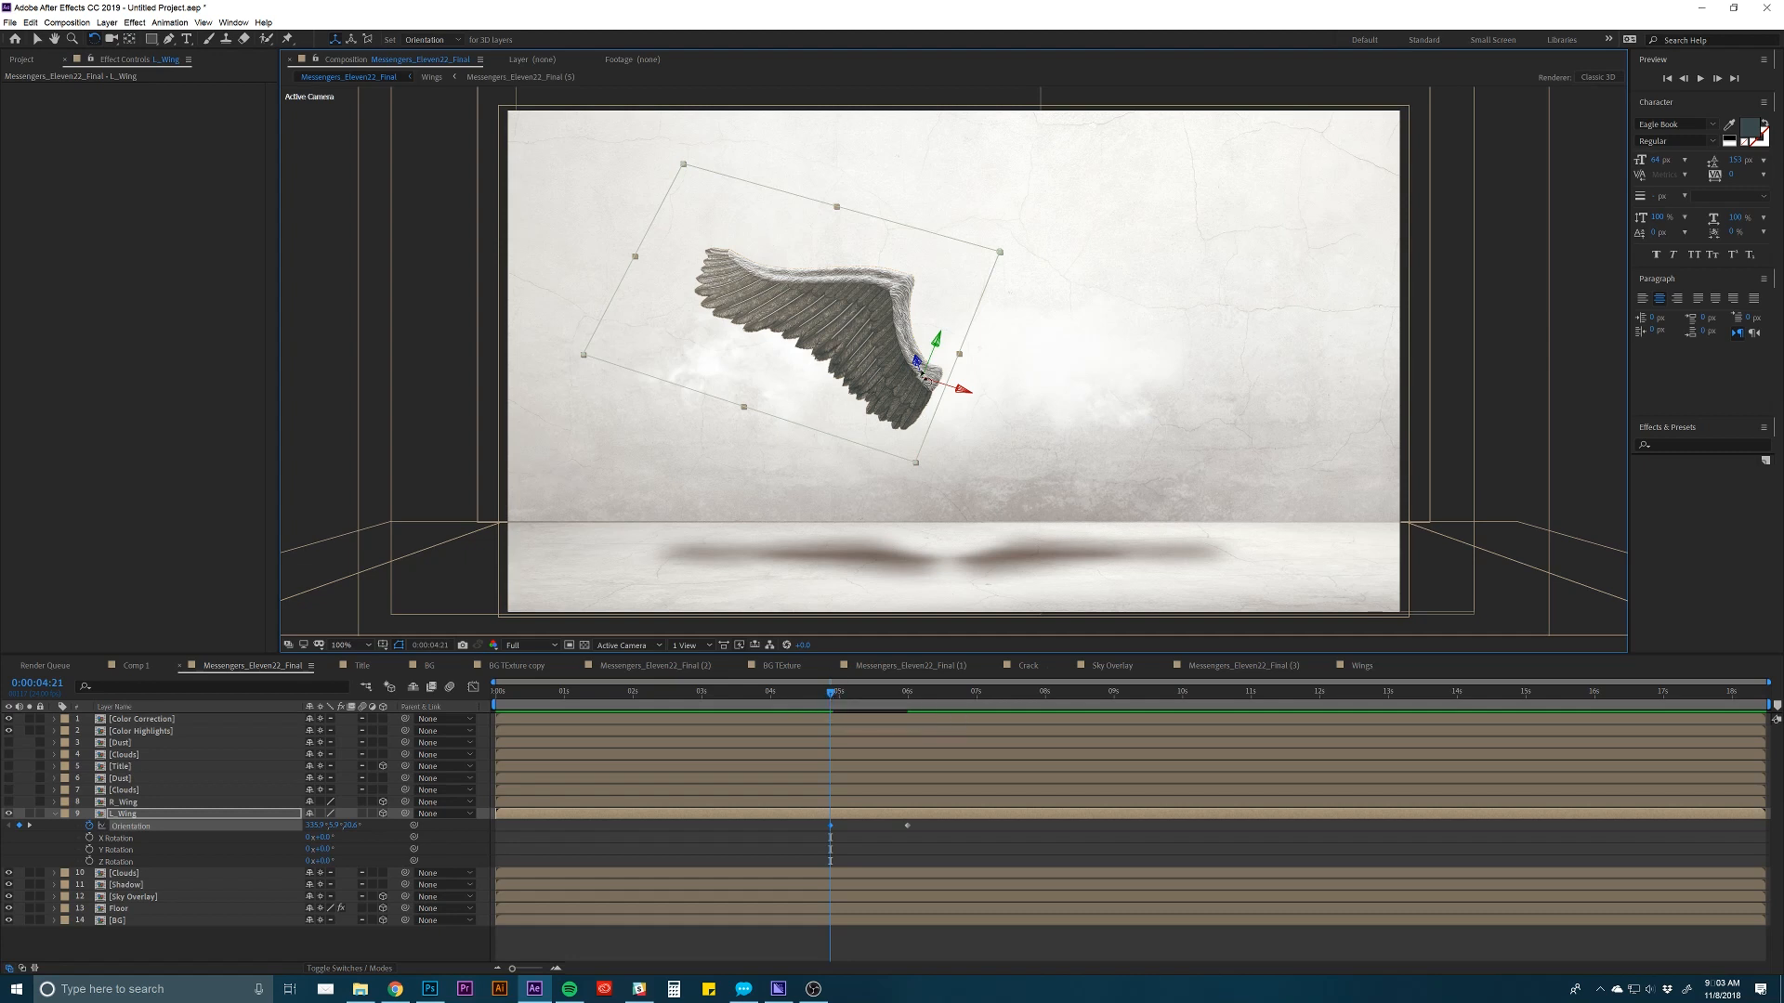
Tilt L_Wing higher at 0:00:04:21 and keyframe its Orientation with the wing swung downward at 0:00:03:19.
{"action": "left_click_drag", "start_coordinate": [918, 364], "coordinate": [917, 370]}
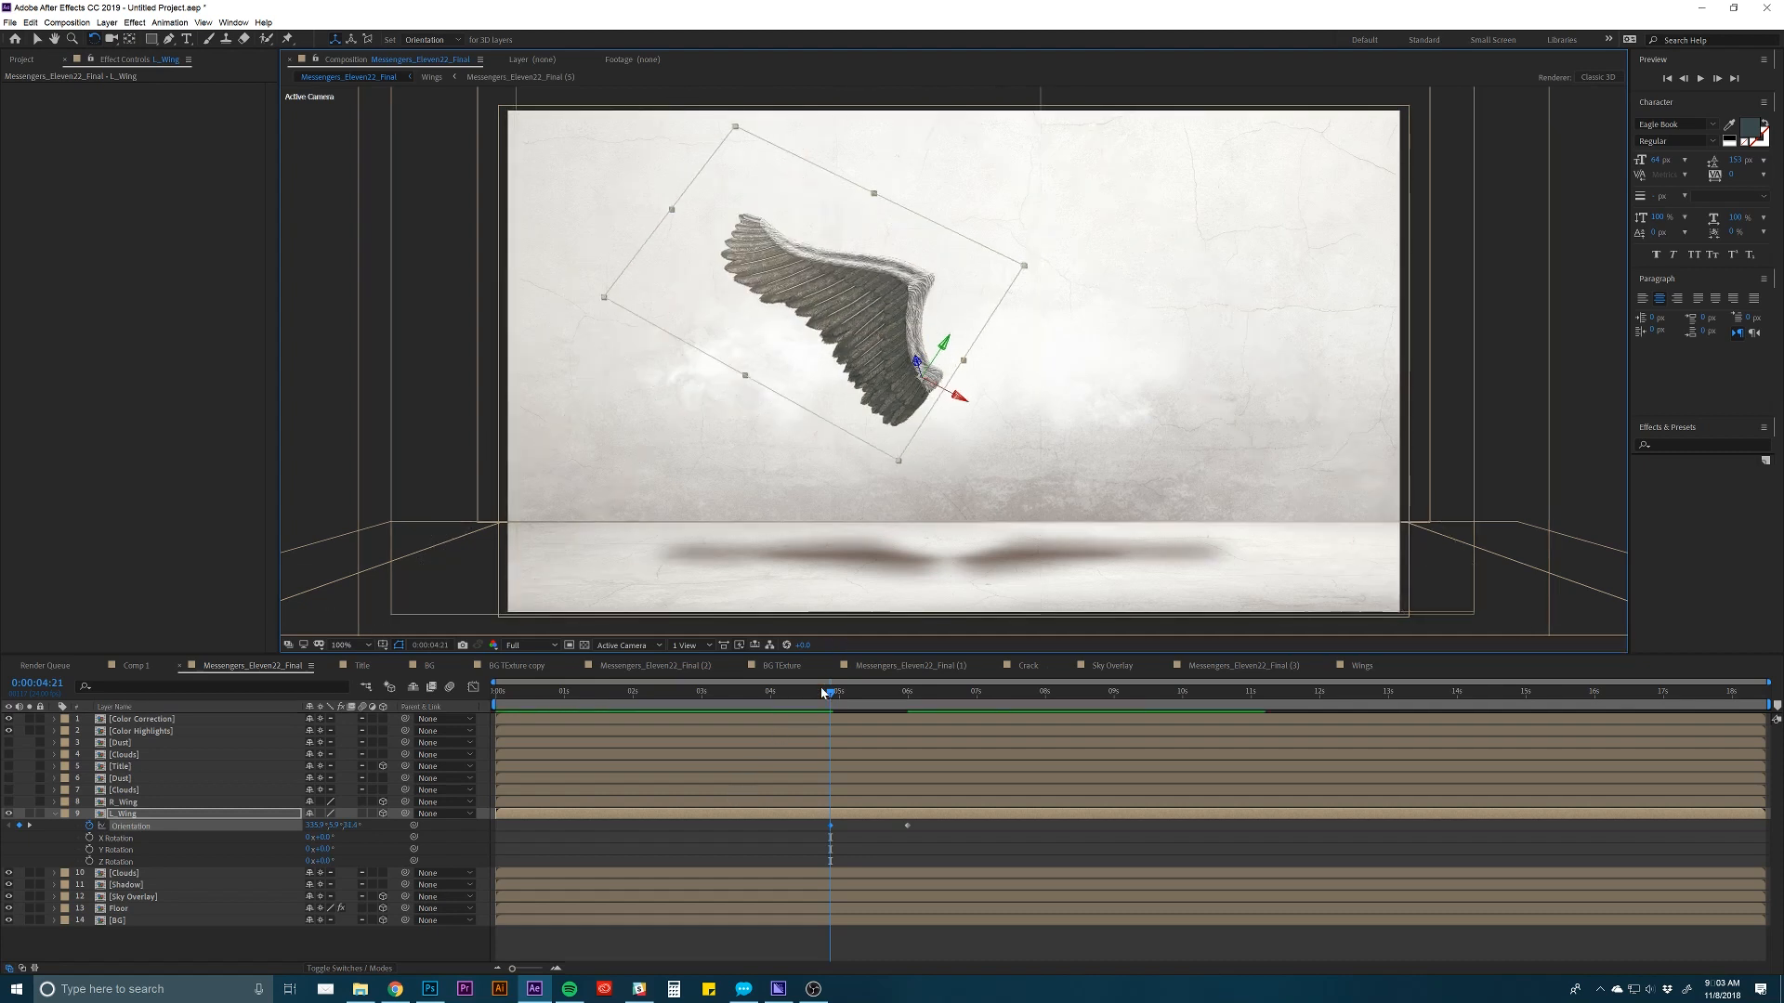
{"action": "left_click_drag", "start_coordinate": [828, 693], "coordinate": [758, 693]}
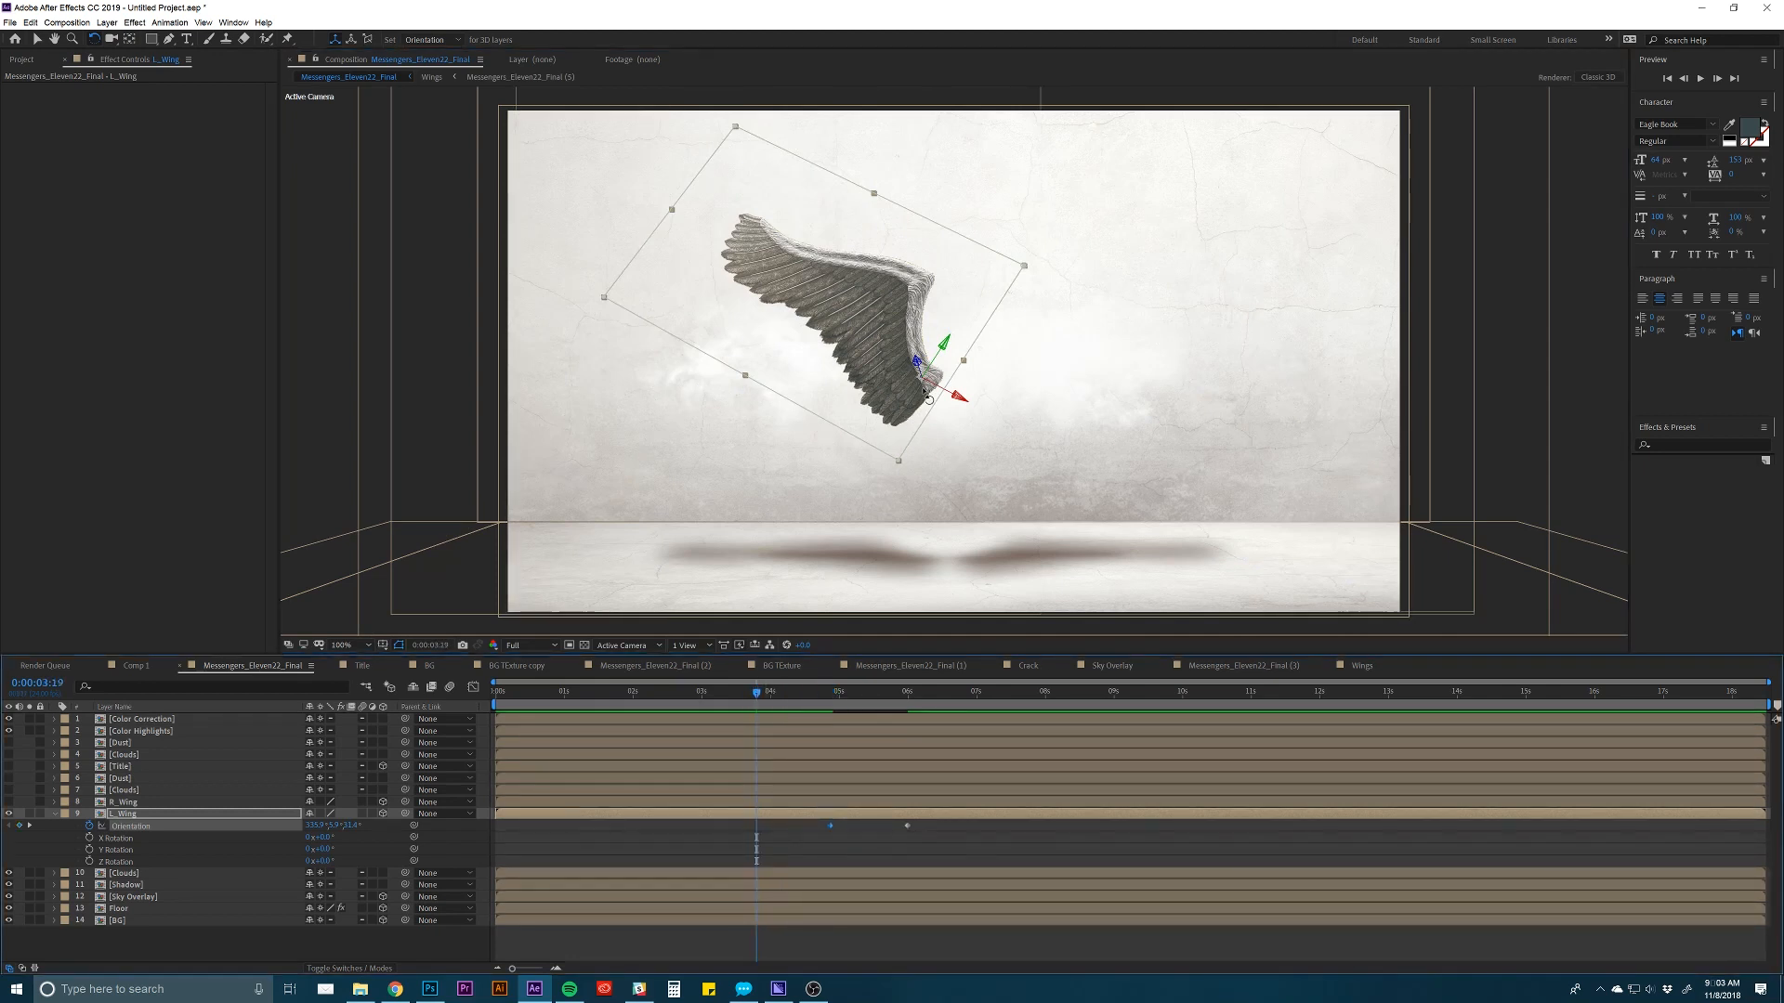
{"action": "mouse_move", "coordinate": [917, 365]}
{"action": "left_mouse_down"}
{"action": "mouse_move", "coordinate": [924, 344]}
{"action": "mouse_move", "coordinate": [929, 368]}
{"action": "left_mouse_up"}
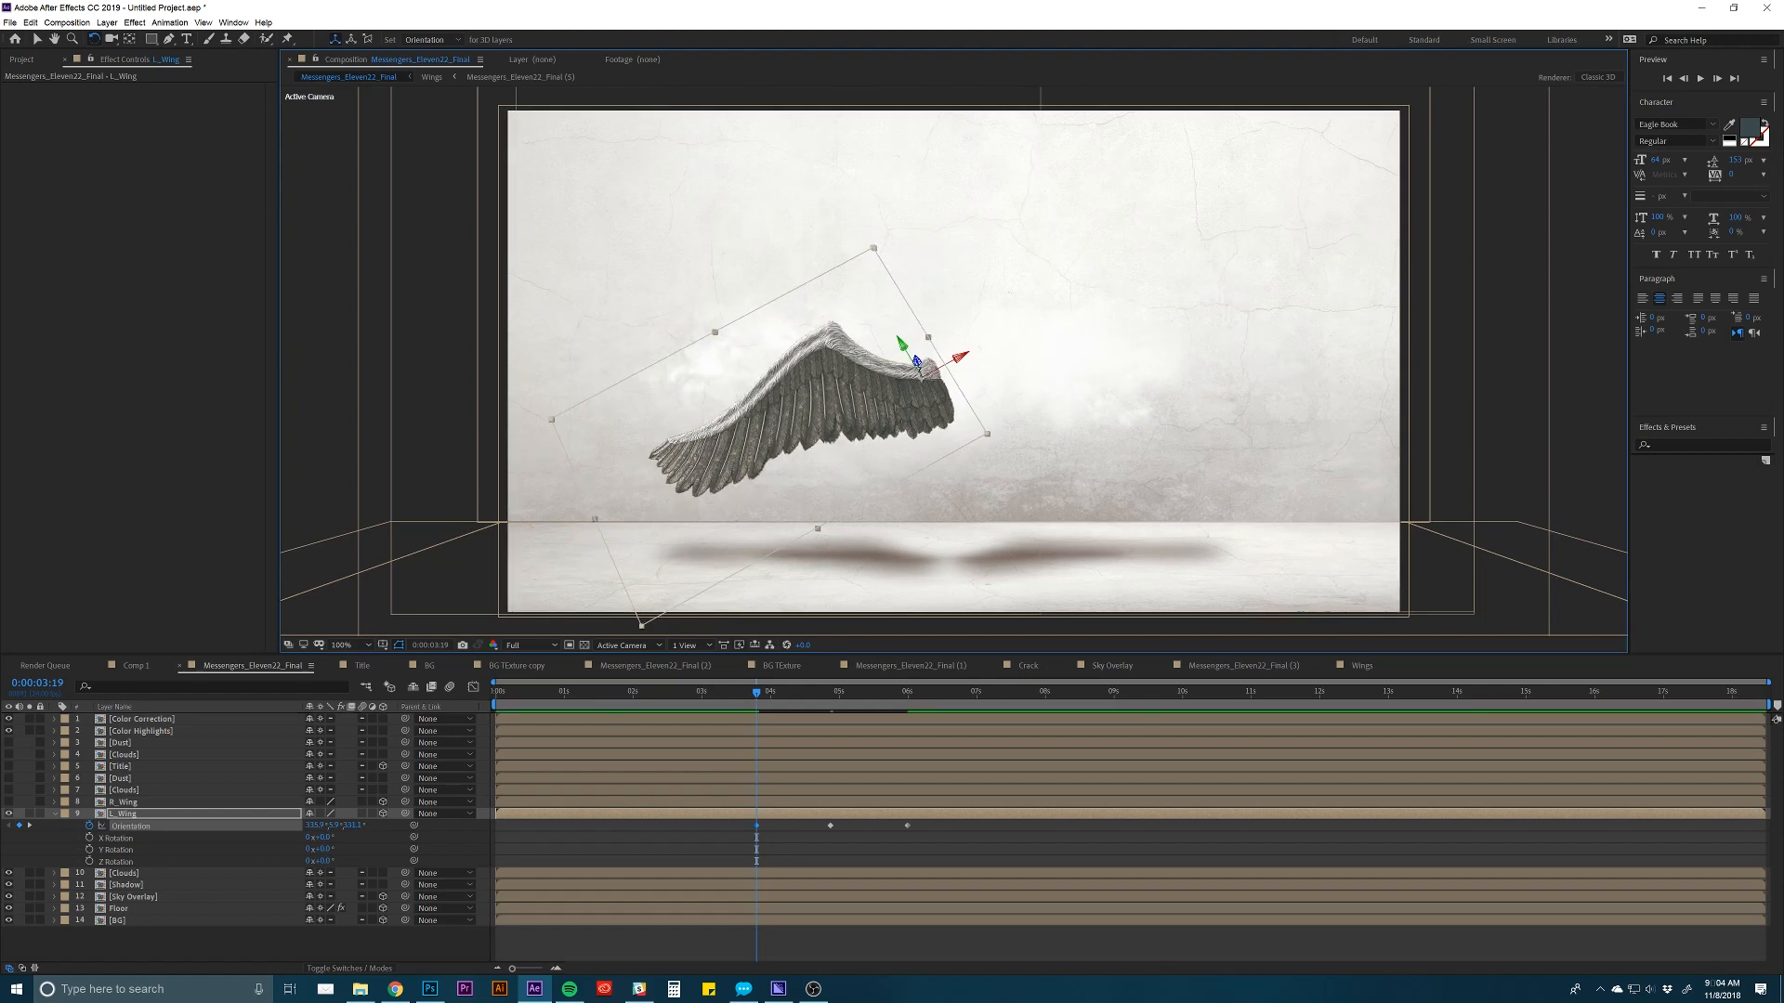
{"action": "mouse_move", "coordinate": [920, 369]}
{"action": "left_mouse_down"}
{"action": "mouse_move", "coordinate": [945, 390]}
{"action": "mouse_move", "coordinate": [919, 369]}
{"action": "left_mouse_up"}
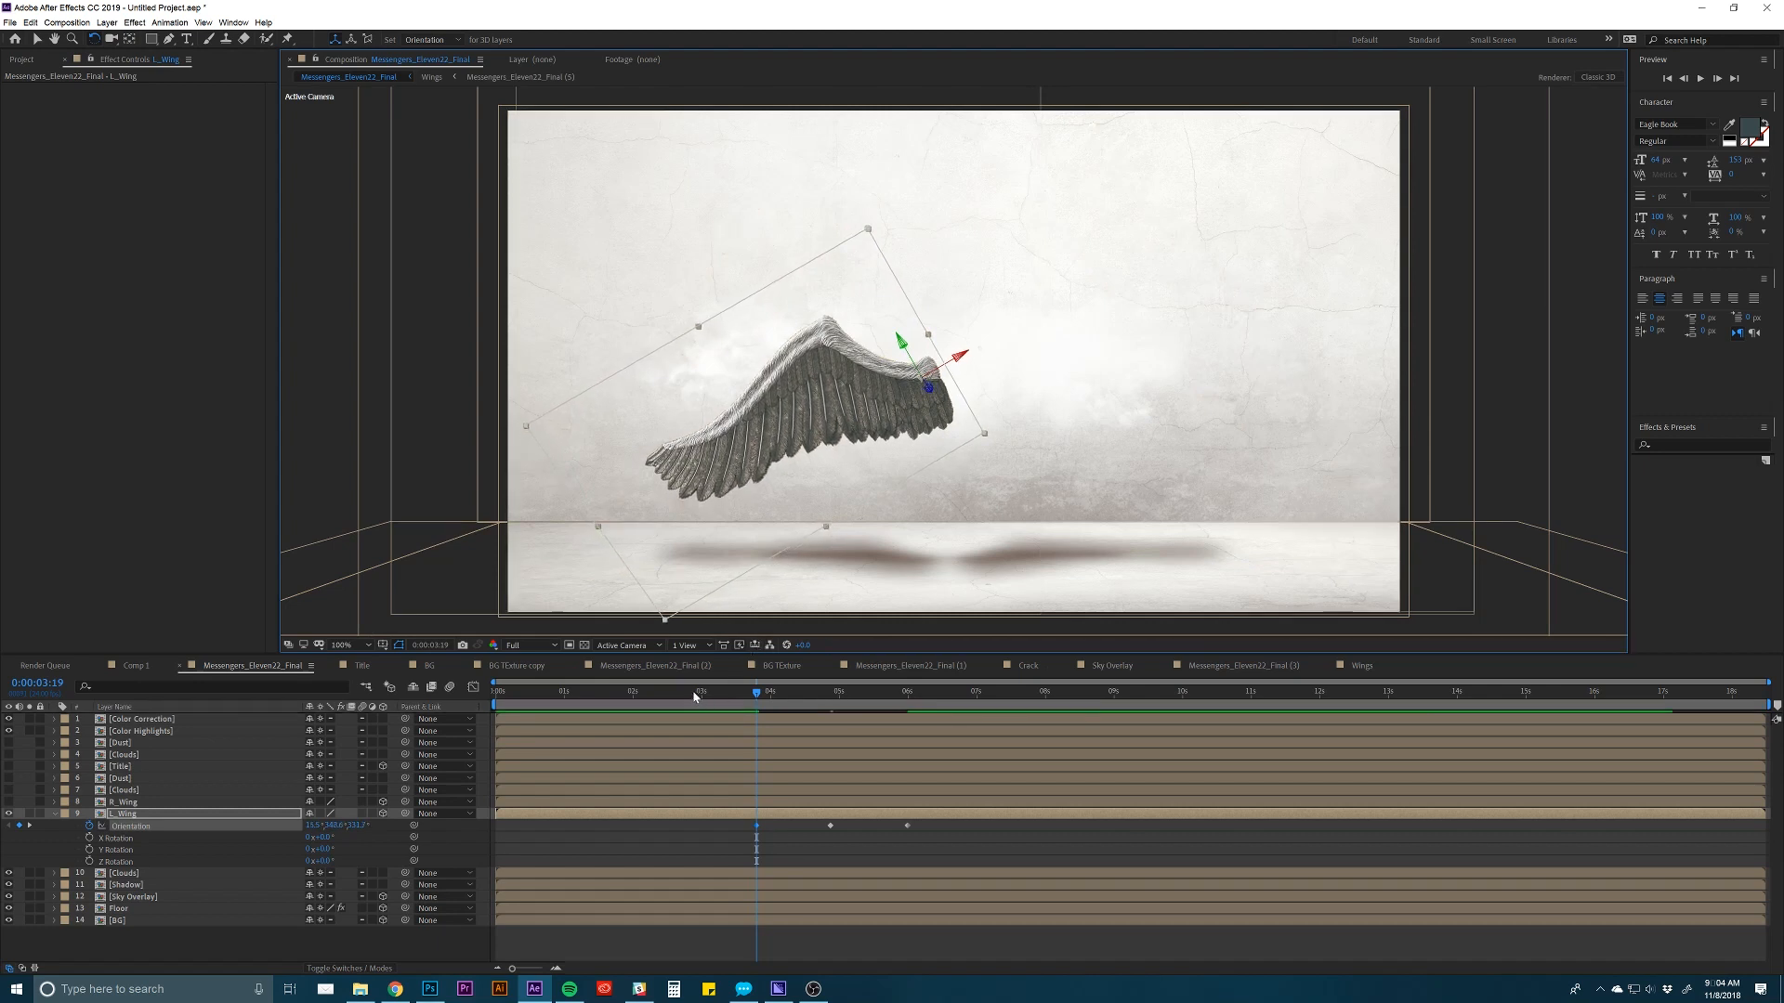
Copy L_Wing's raised Orientation keyframe from 0:00:04:21 to 0:00:02:18 and rotate the wing tip slightly higher there.
{"action": "left_click_drag", "start_coordinate": [695, 697], "coordinate": [685, 697]}
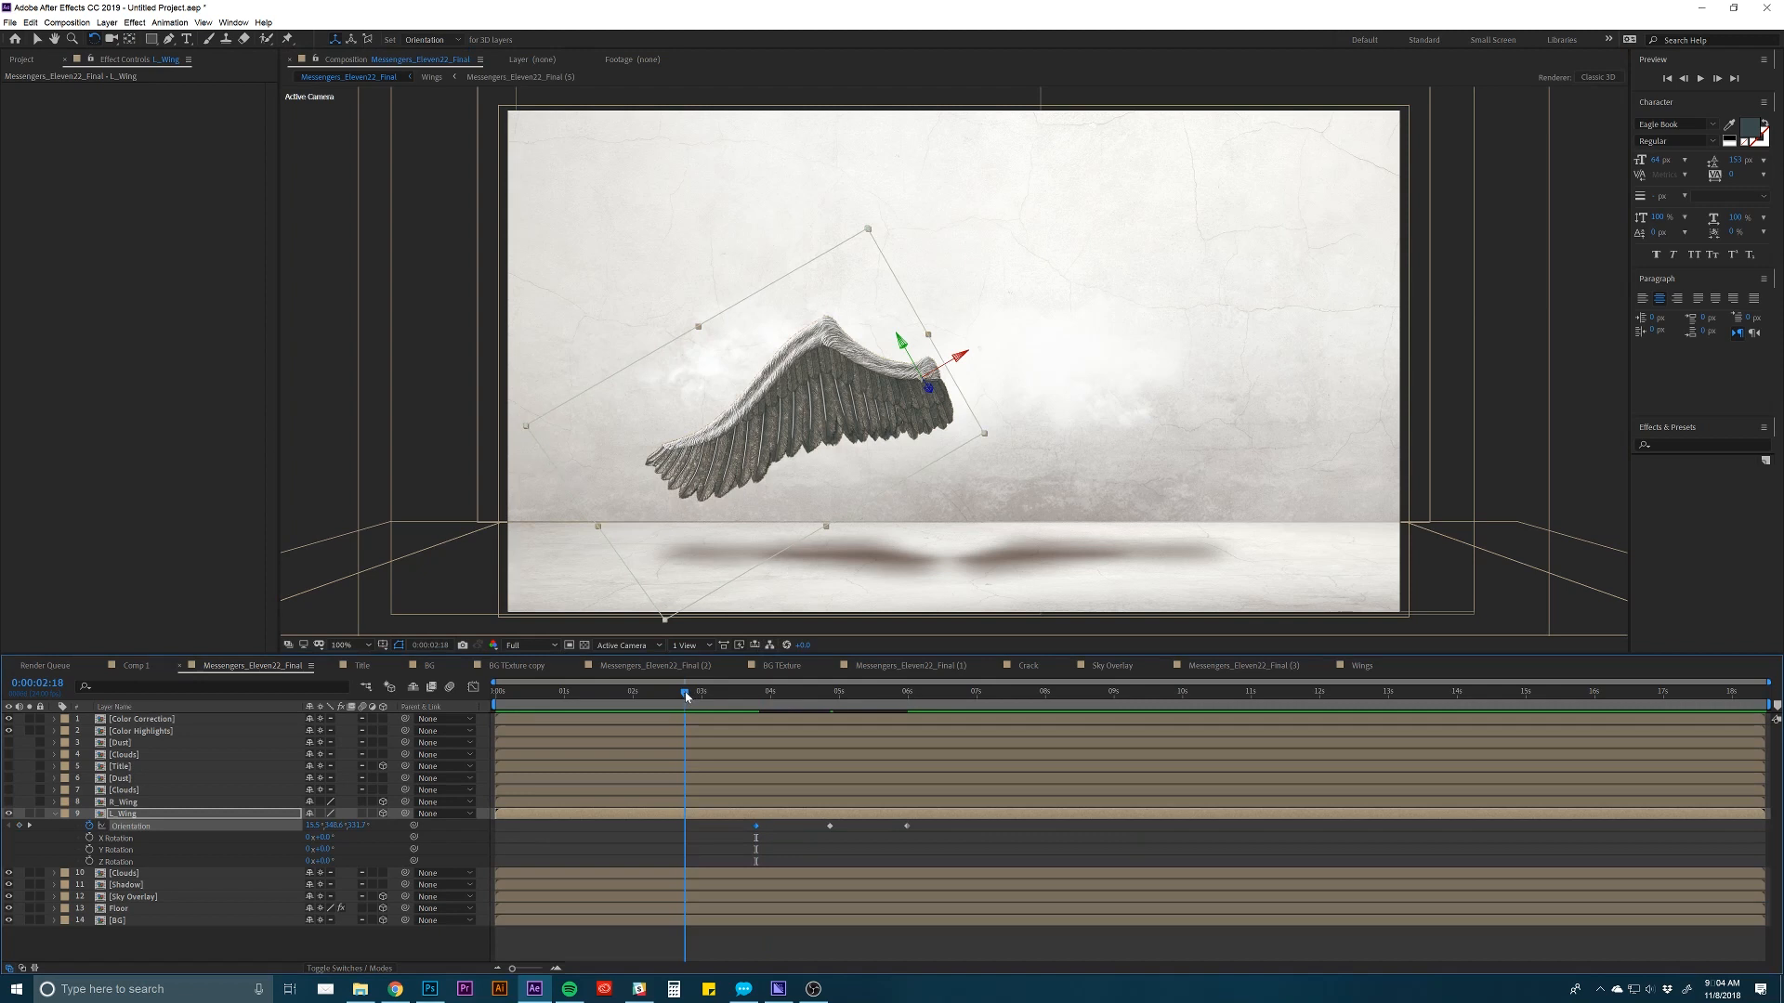
{"action": "left_click", "coordinate": [809, 820]}
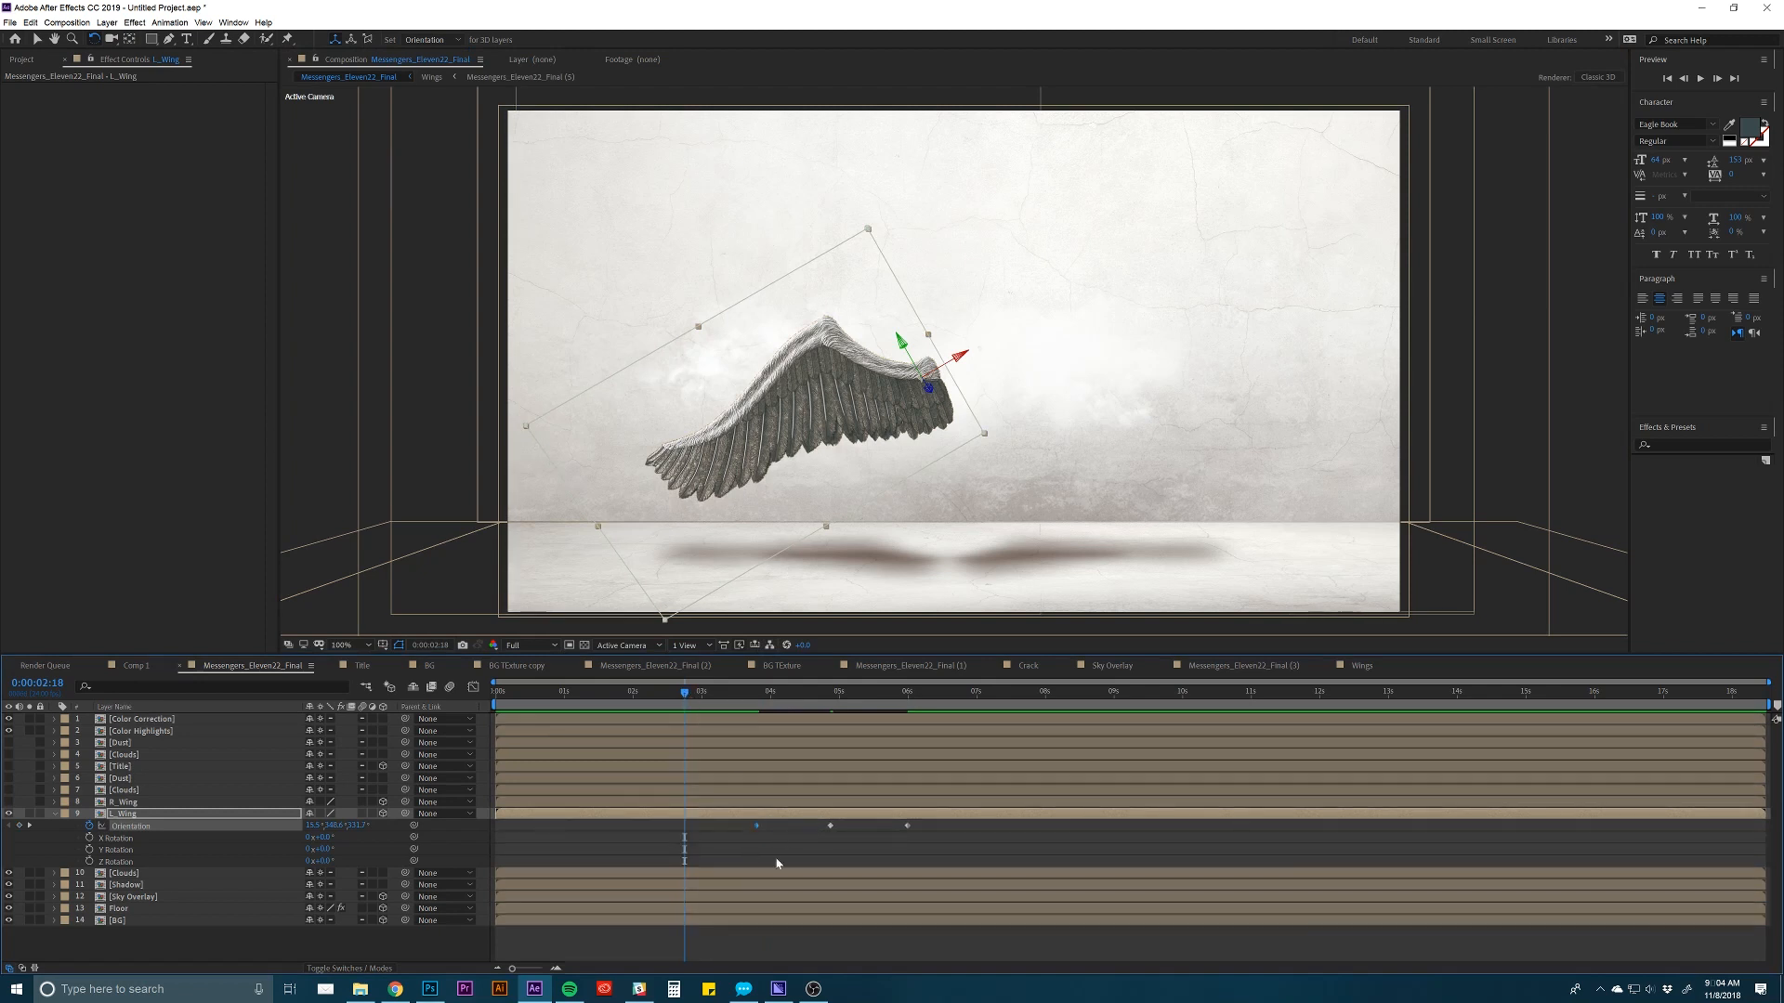
{"action": "left_click", "coordinate": [816, 824]}
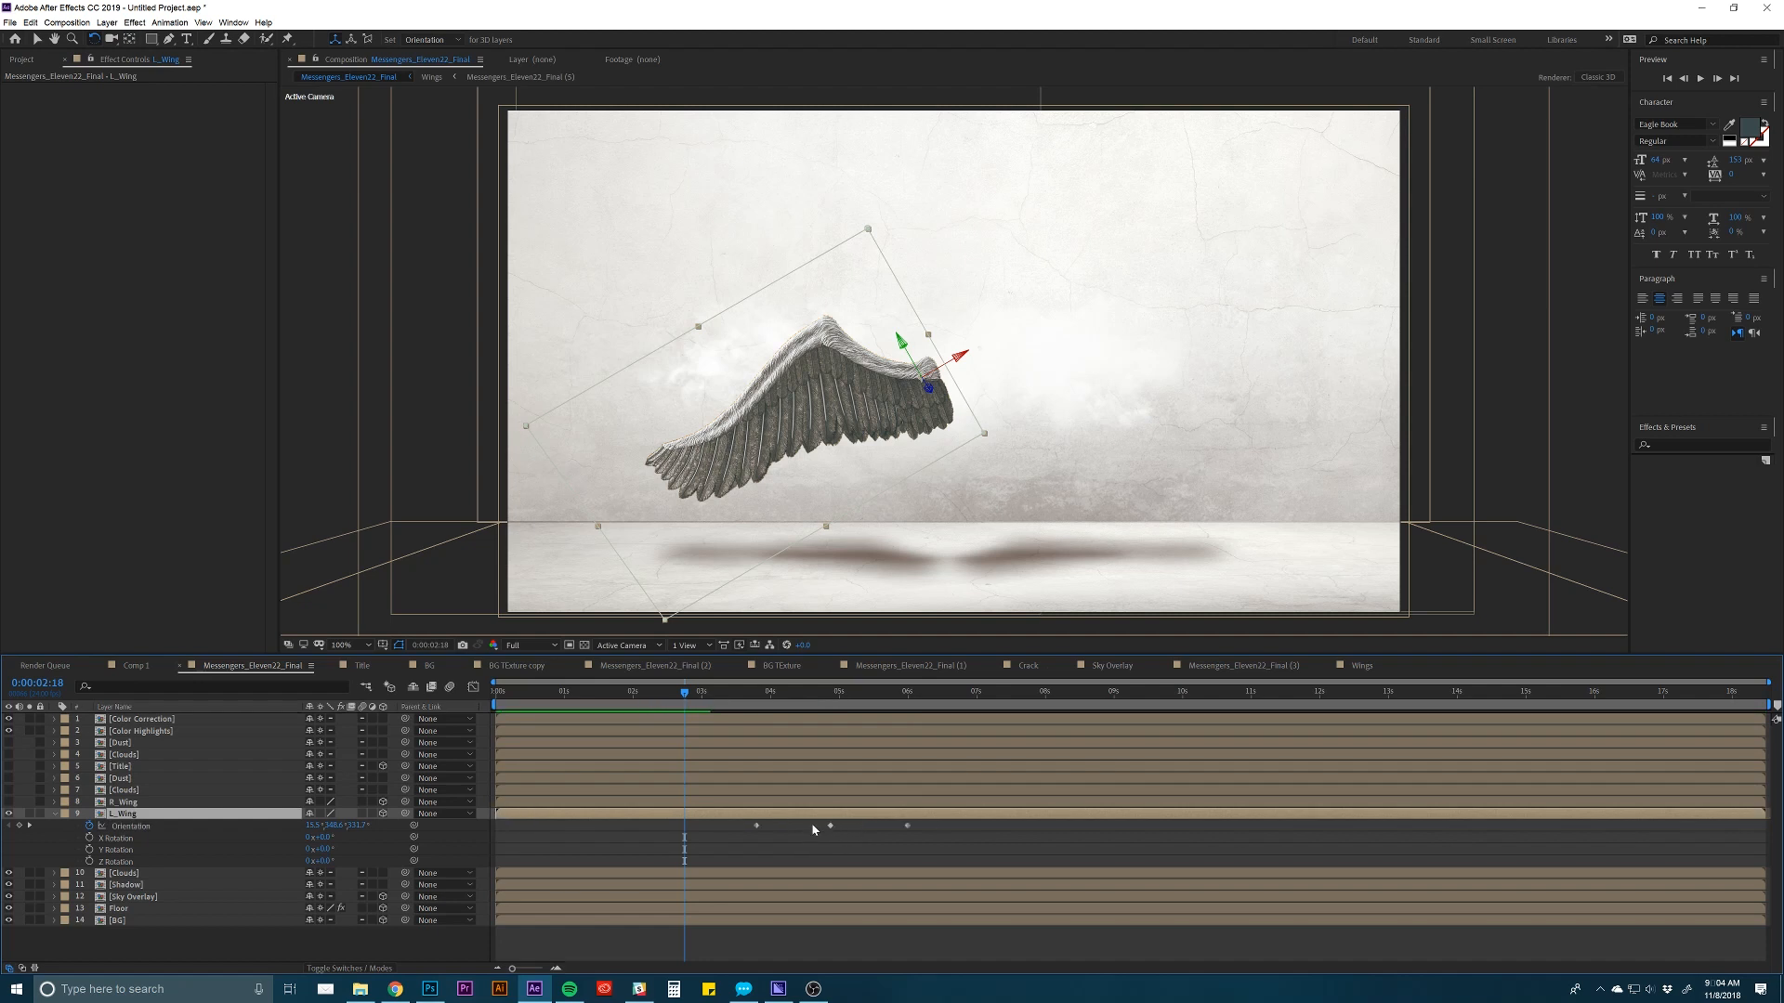
{"action": "left_click", "coordinate": [827, 826]}
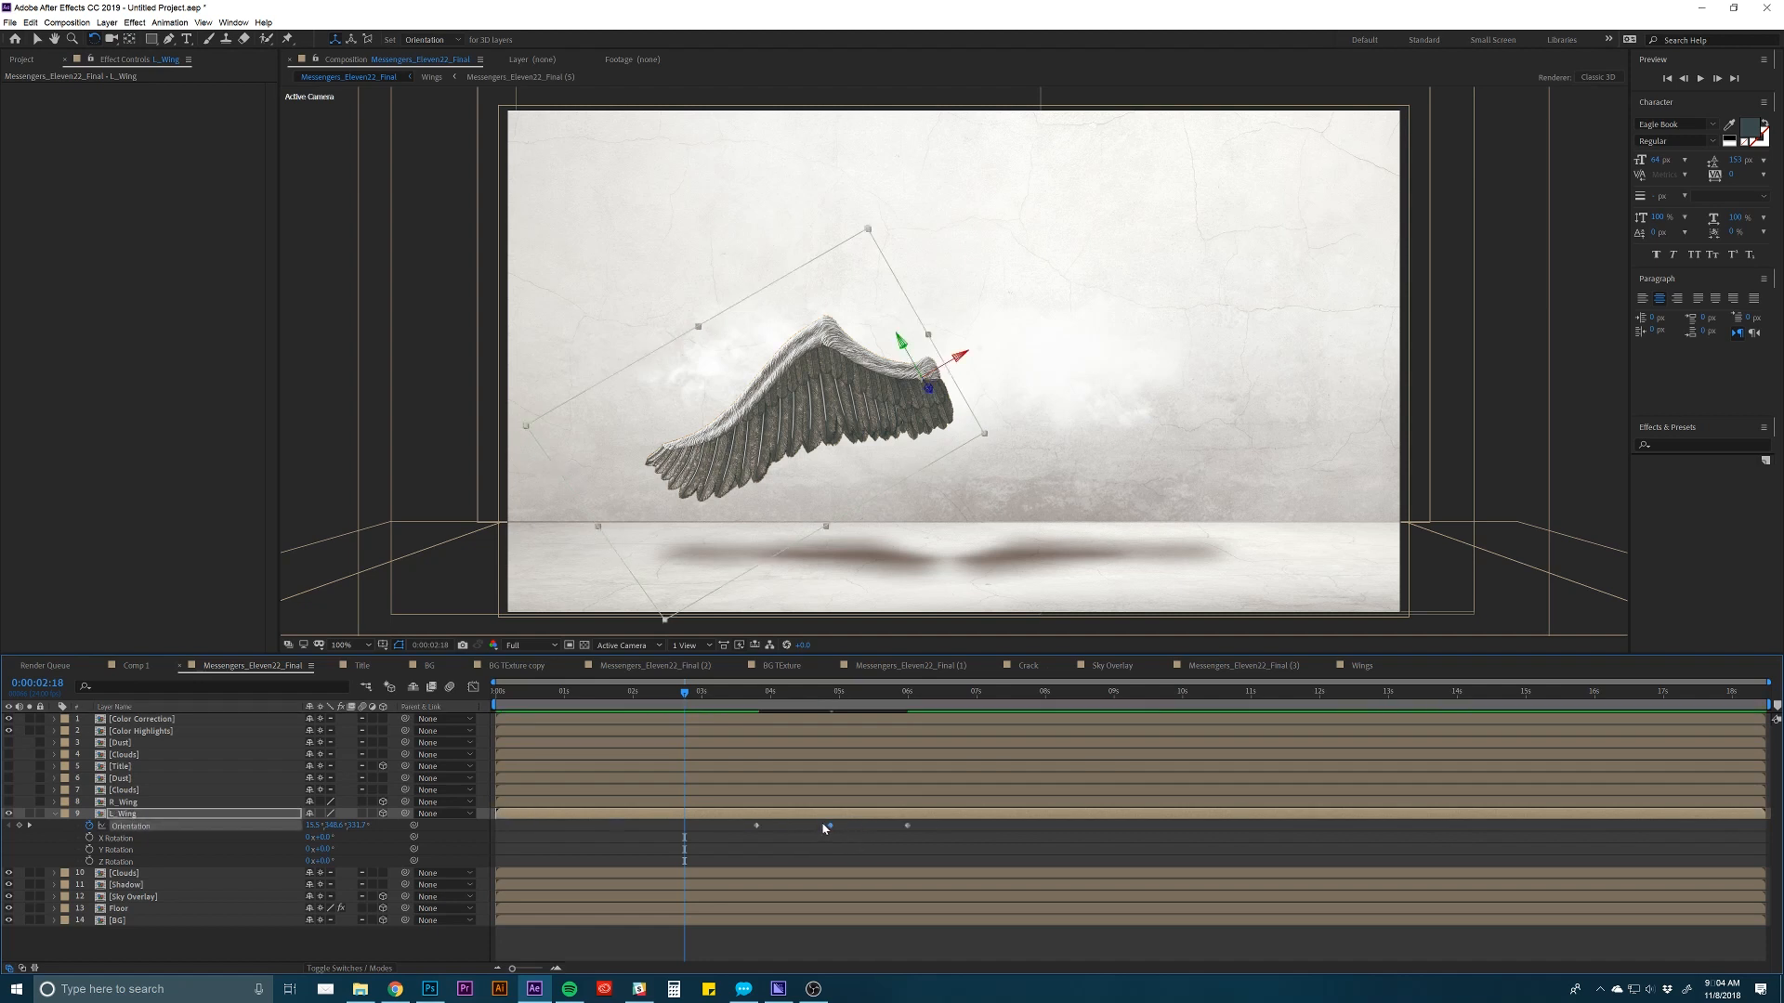
{"action": "key", "text": "ctrl+v"}
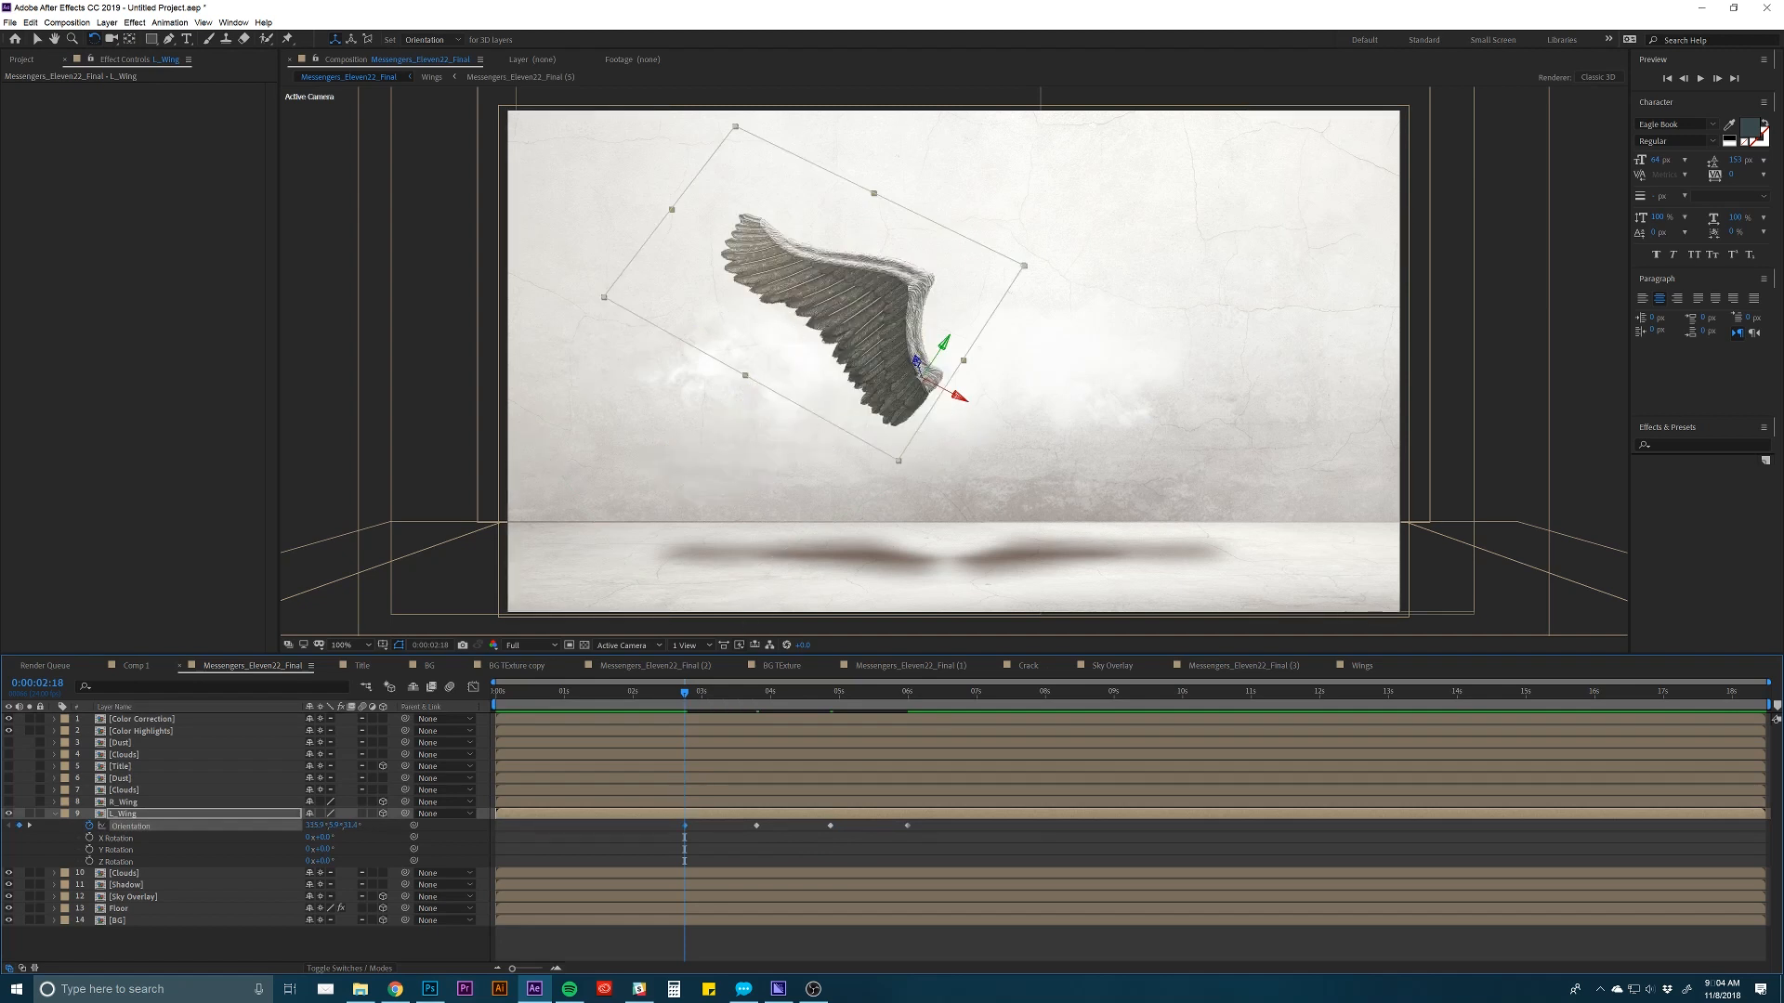
{"action": "left_click_drag", "start_coordinate": [916, 362], "coordinate": [928, 381]}
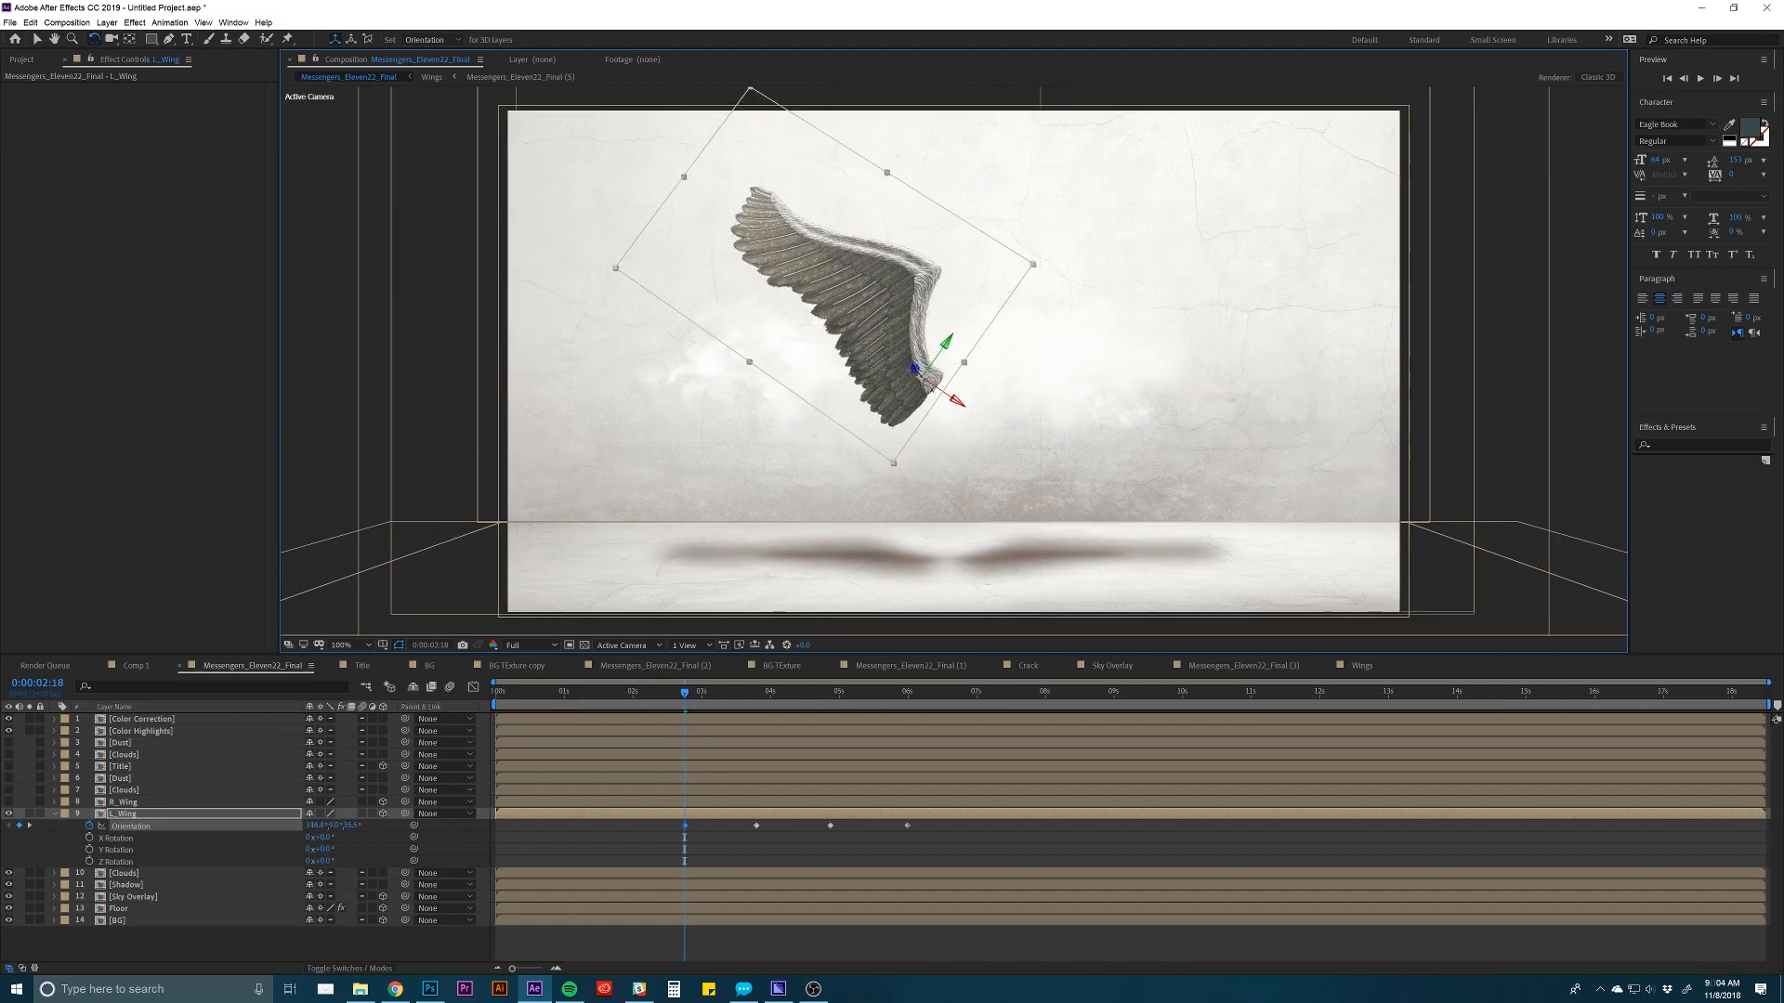
Copy L_Wing's lowered Orientation keyframe from 0:00:03:19 to 0:00:01:18 and vary the wing's tilt slightly.
{"action": "left_click", "coordinate": [615, 694]}
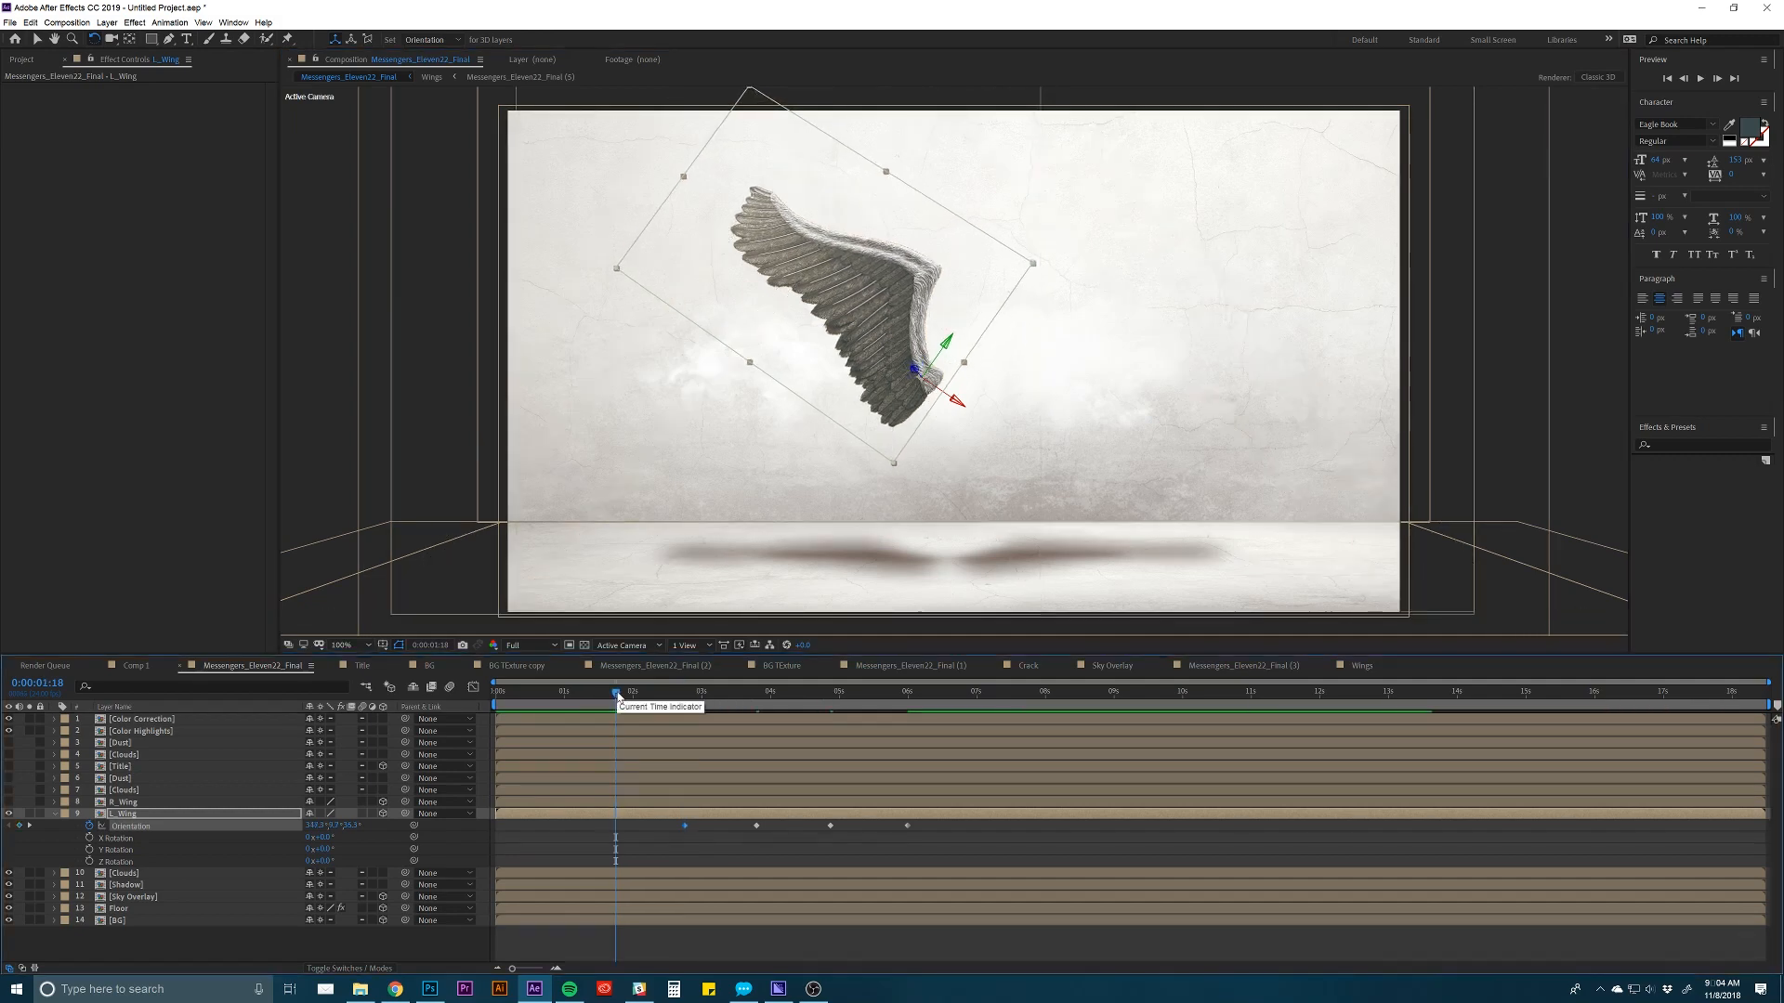
{"action": "left_click_drag", "start_coordinate": [769, 838], "coordinate": [767, 838]}
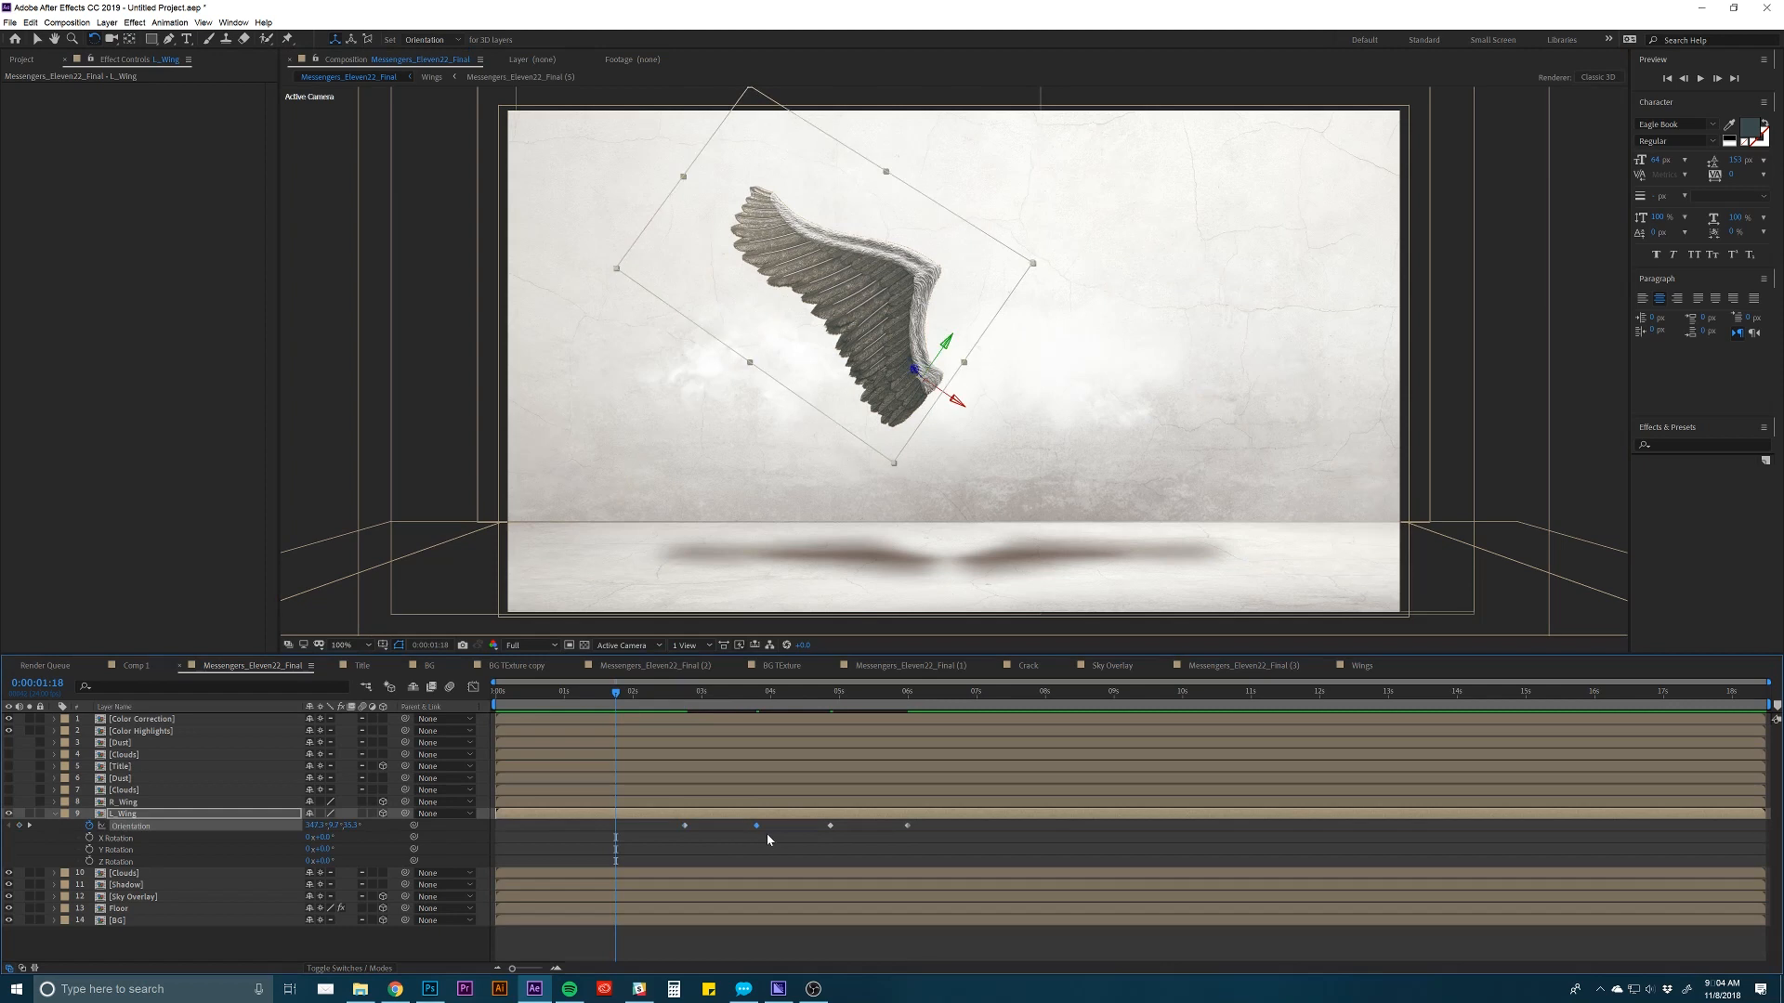
{"action": "key", "text": "ctrl+v"}
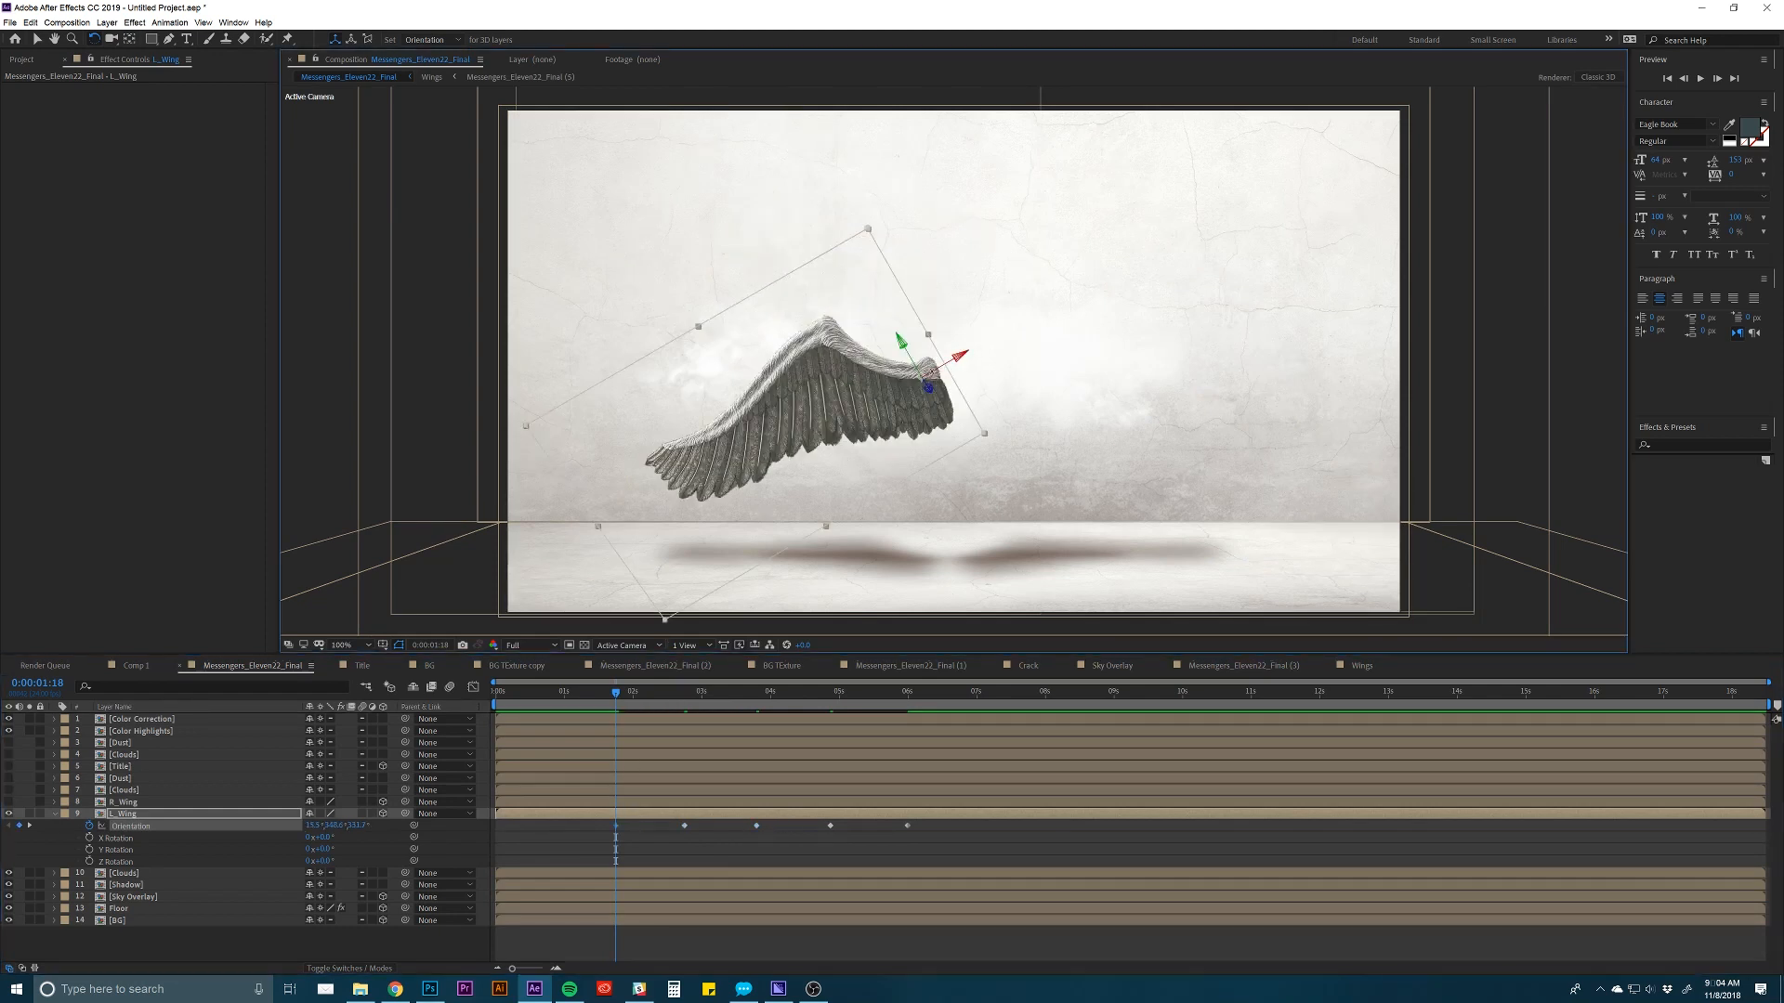
{"action": "mouse_move", "coordinate": [929, 385]}
{"action": "left_mouse_down"}
{"action": "mouse_move", "coordinate": [917, 373]}
{"action": "mouse_move", "coordinate": [925, 387]}
{"action": "left_mouse_up"}
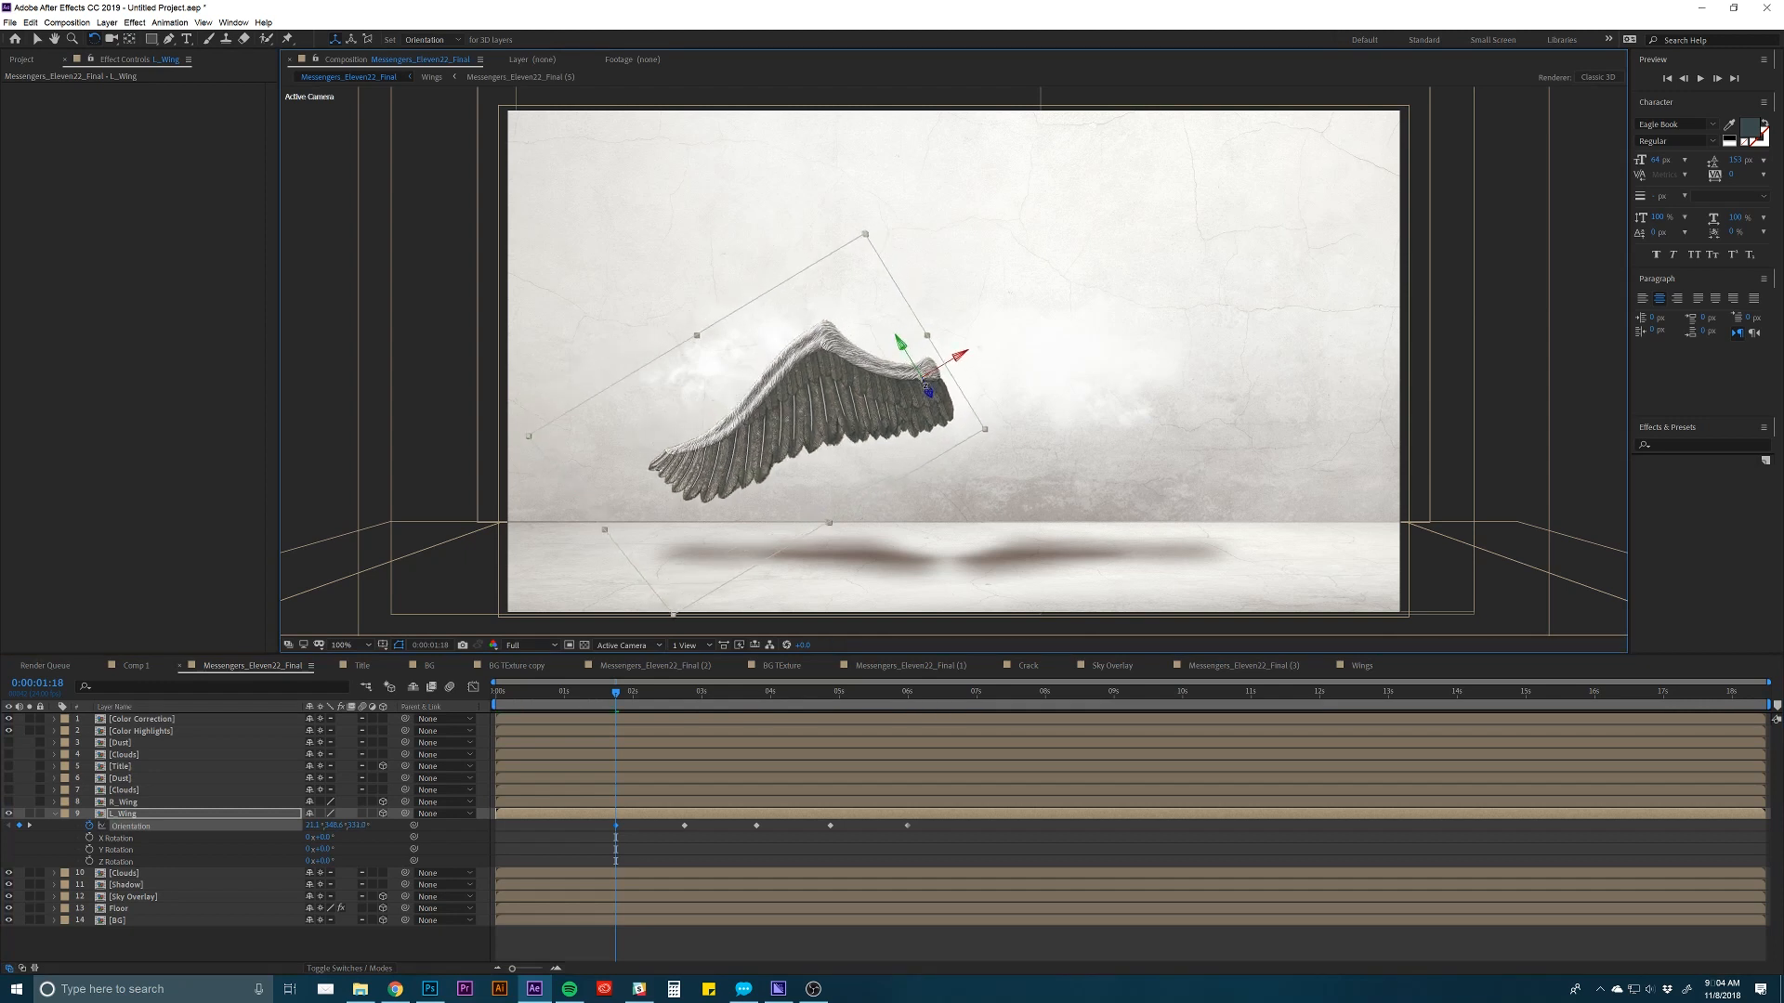
Copy L_Wing's raised Orientation keyframe from 0:00:04:21 to 0:00:00:20 and vary the wing's 3D tilt slightly.
{"action": "left_click", "coordinate": [554, 692]}
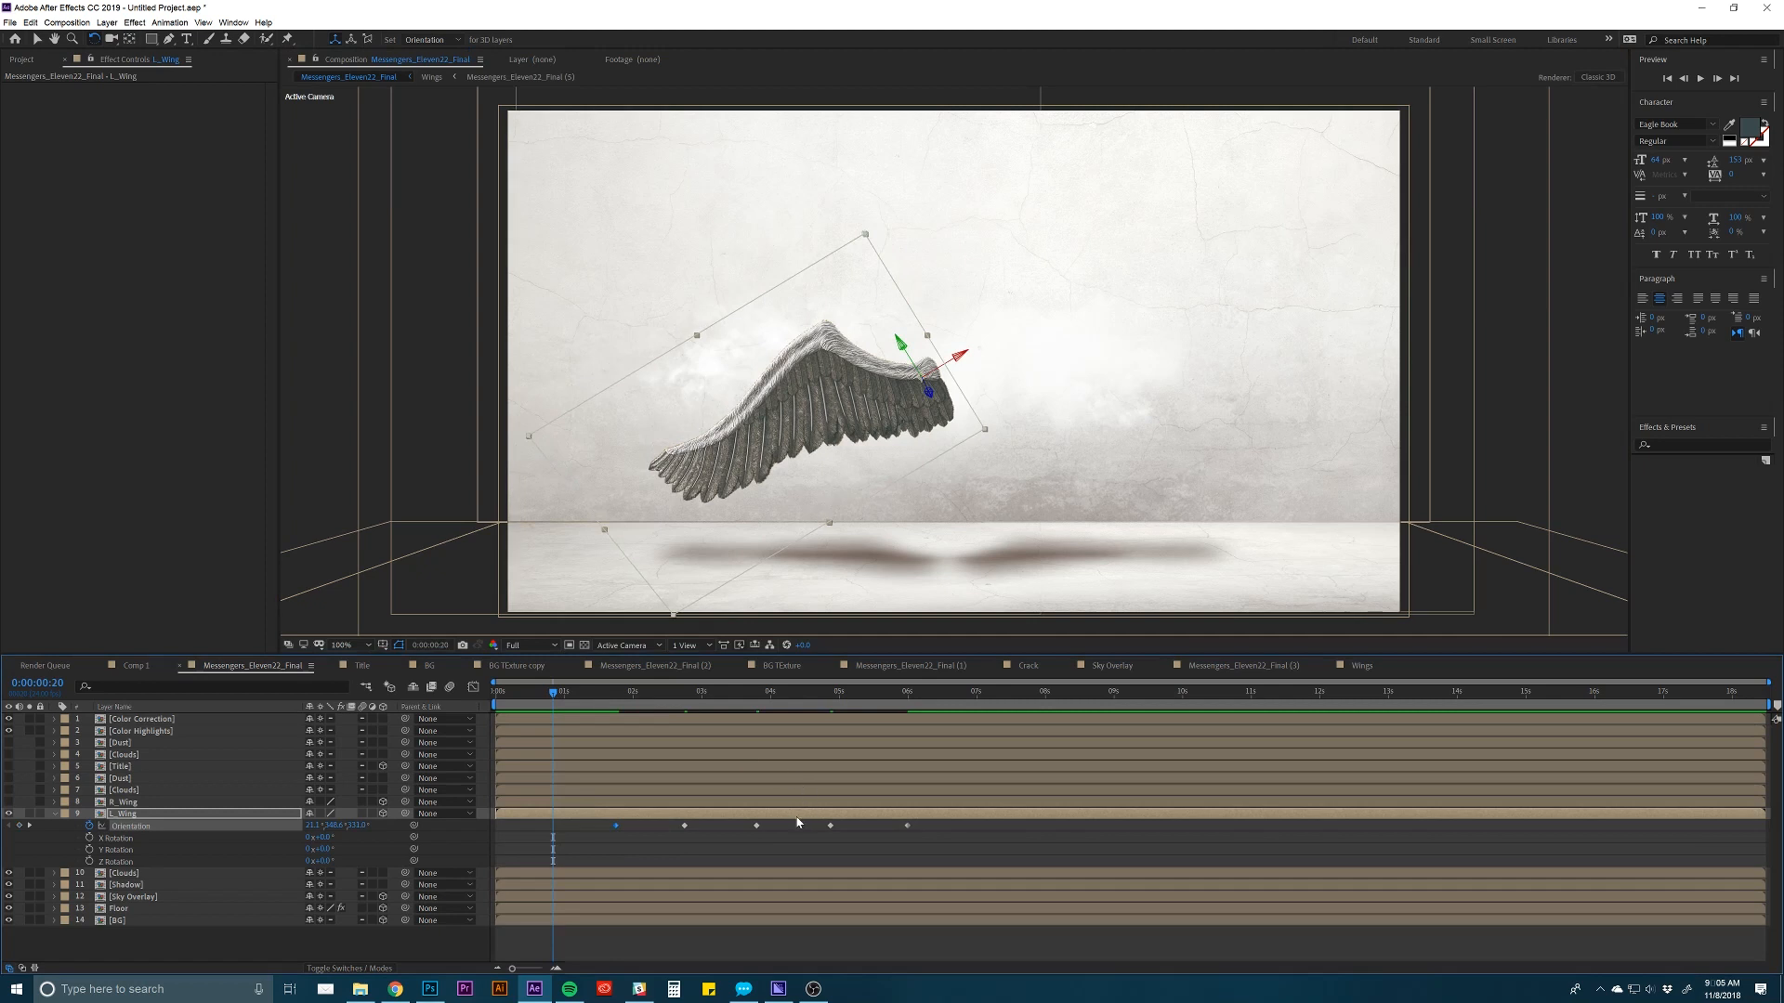
{"action": "left_click", "coordinate": [830, 826]}
{"action": "key", "text": "ctrl+c"}
{"action": "key", "text": "ctrl+v"}
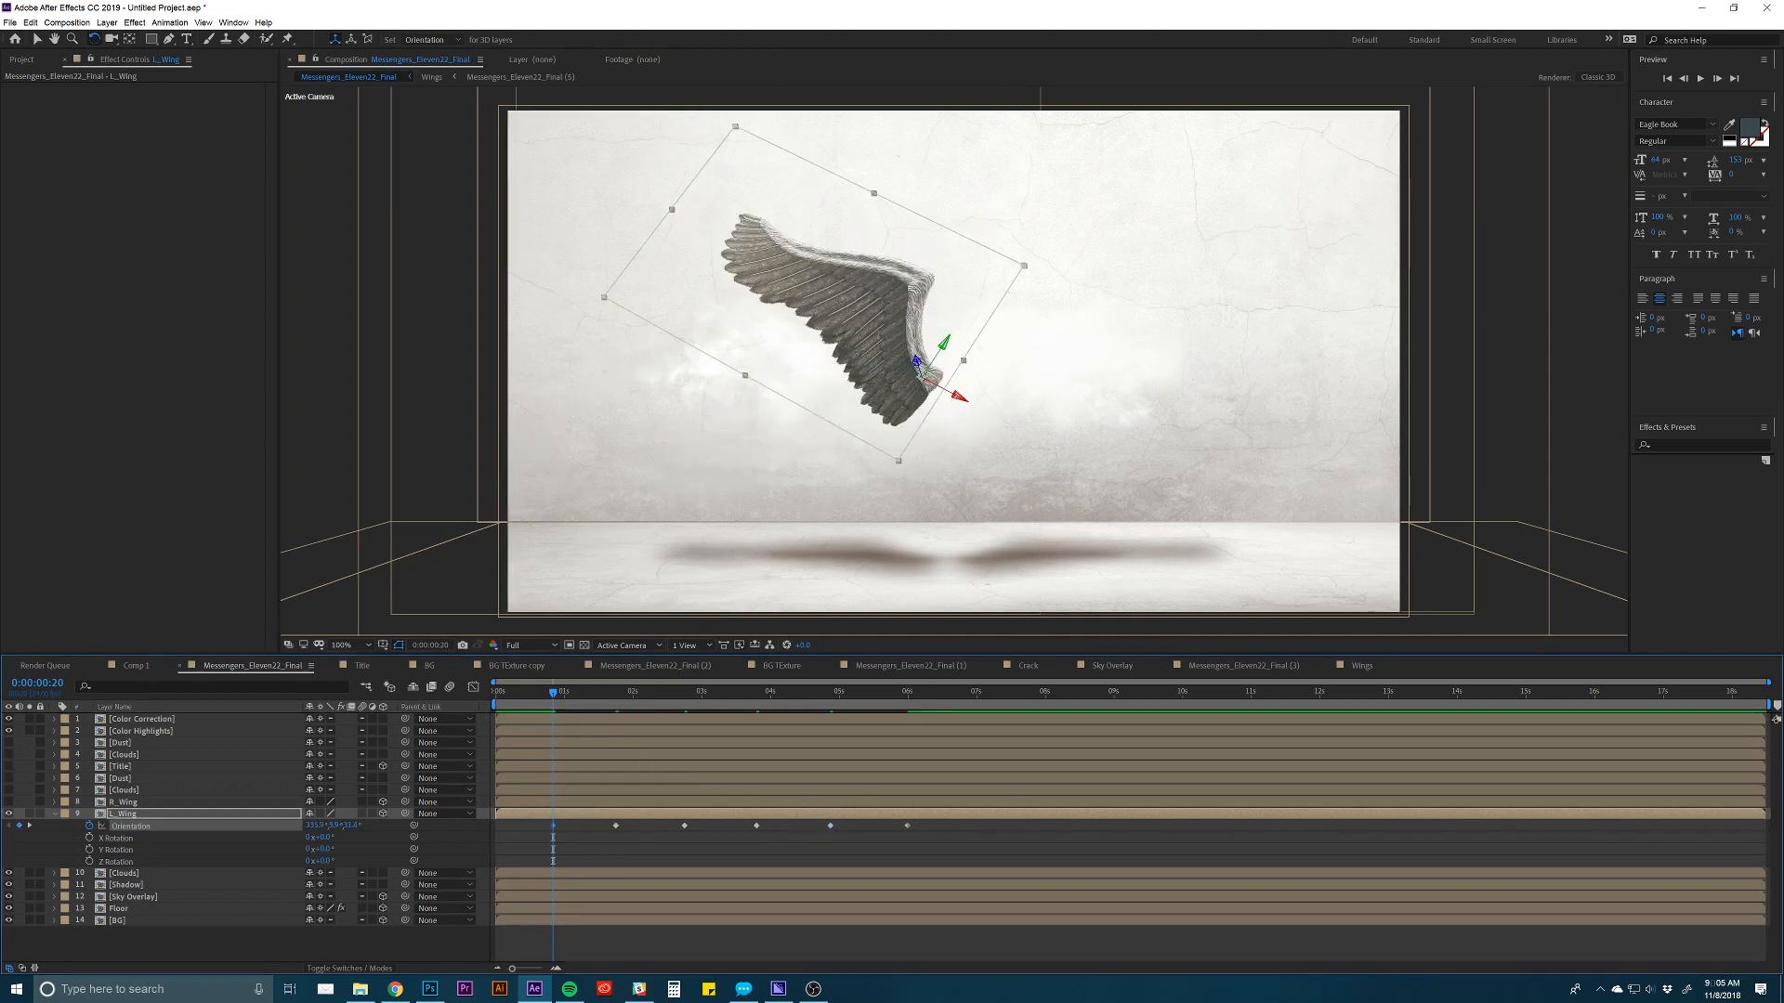
{"action": "left_click_drag", "start_coordinate": [927, 385], "coordinate": [923, 378]}
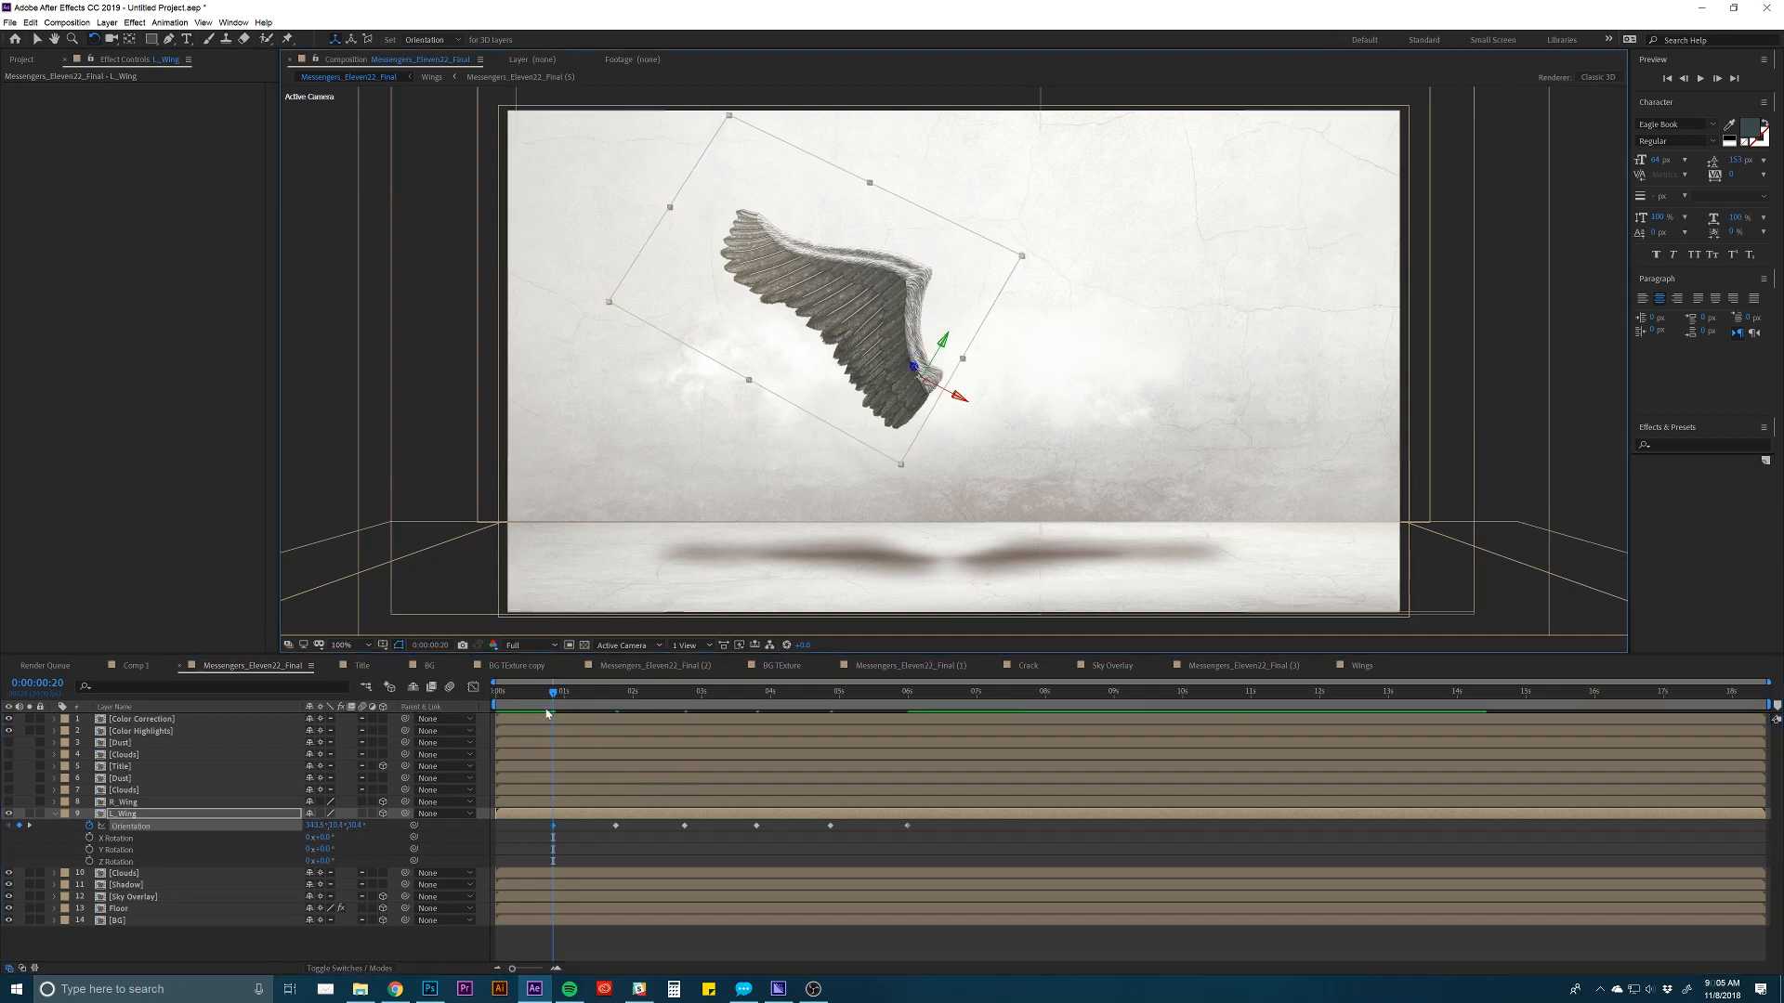
Copy L_Wing's lowered Orientation keyframe from 0:00:03:19 to the start of the composition and adjust the wing's tilt slightly.
{"action": "left_click", "coordinate": [500, 699]}
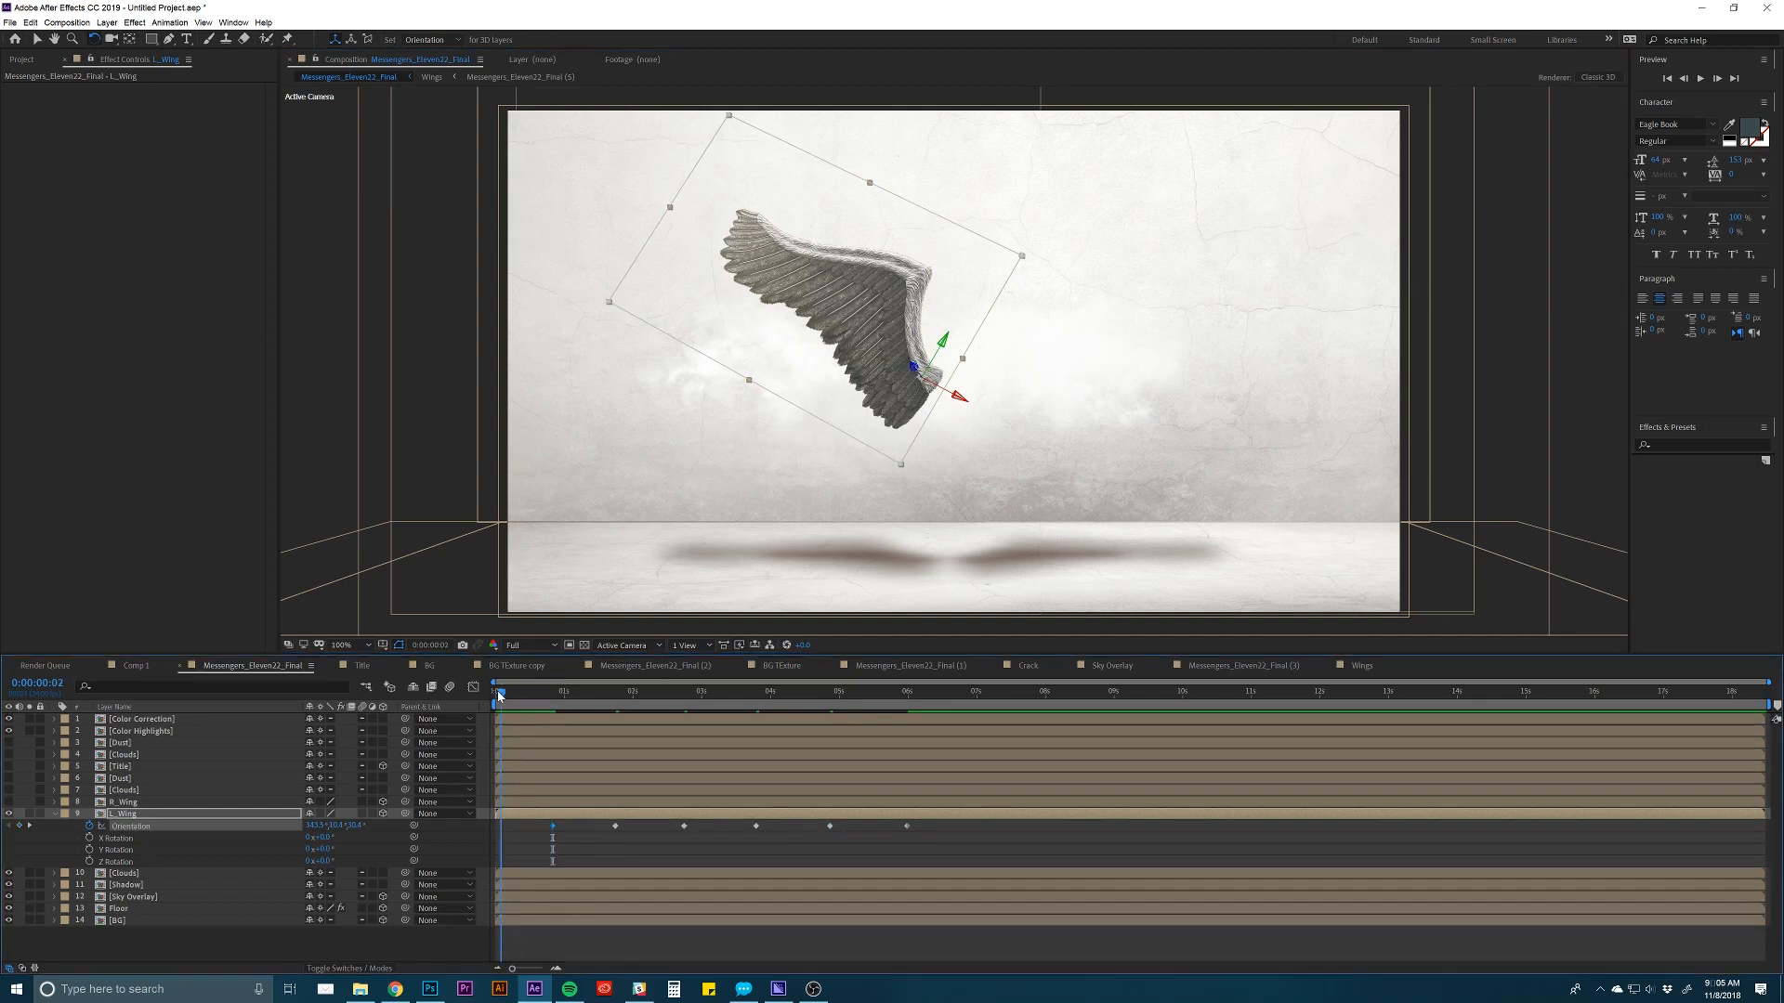
{"action": "left_click", "coordinate": [756, 826]}
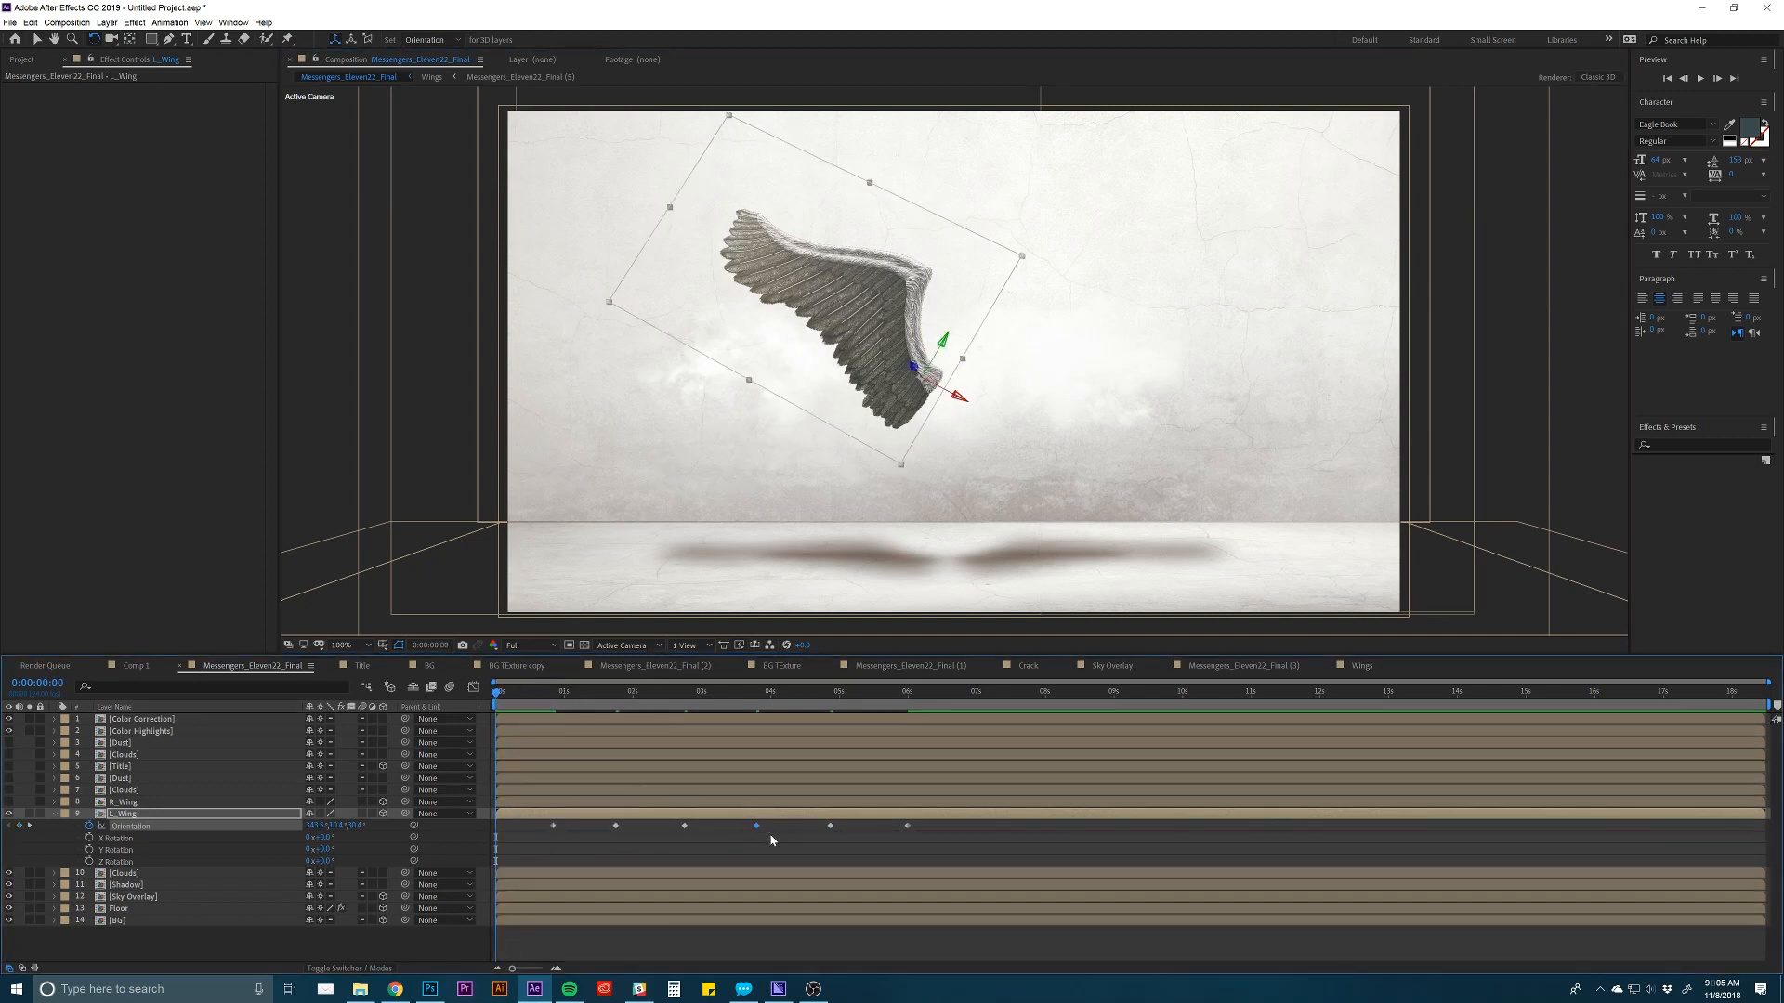
{"action": "key", "text": "ctrl+c"}
{"action": "key", "text": "ctrl+v"}
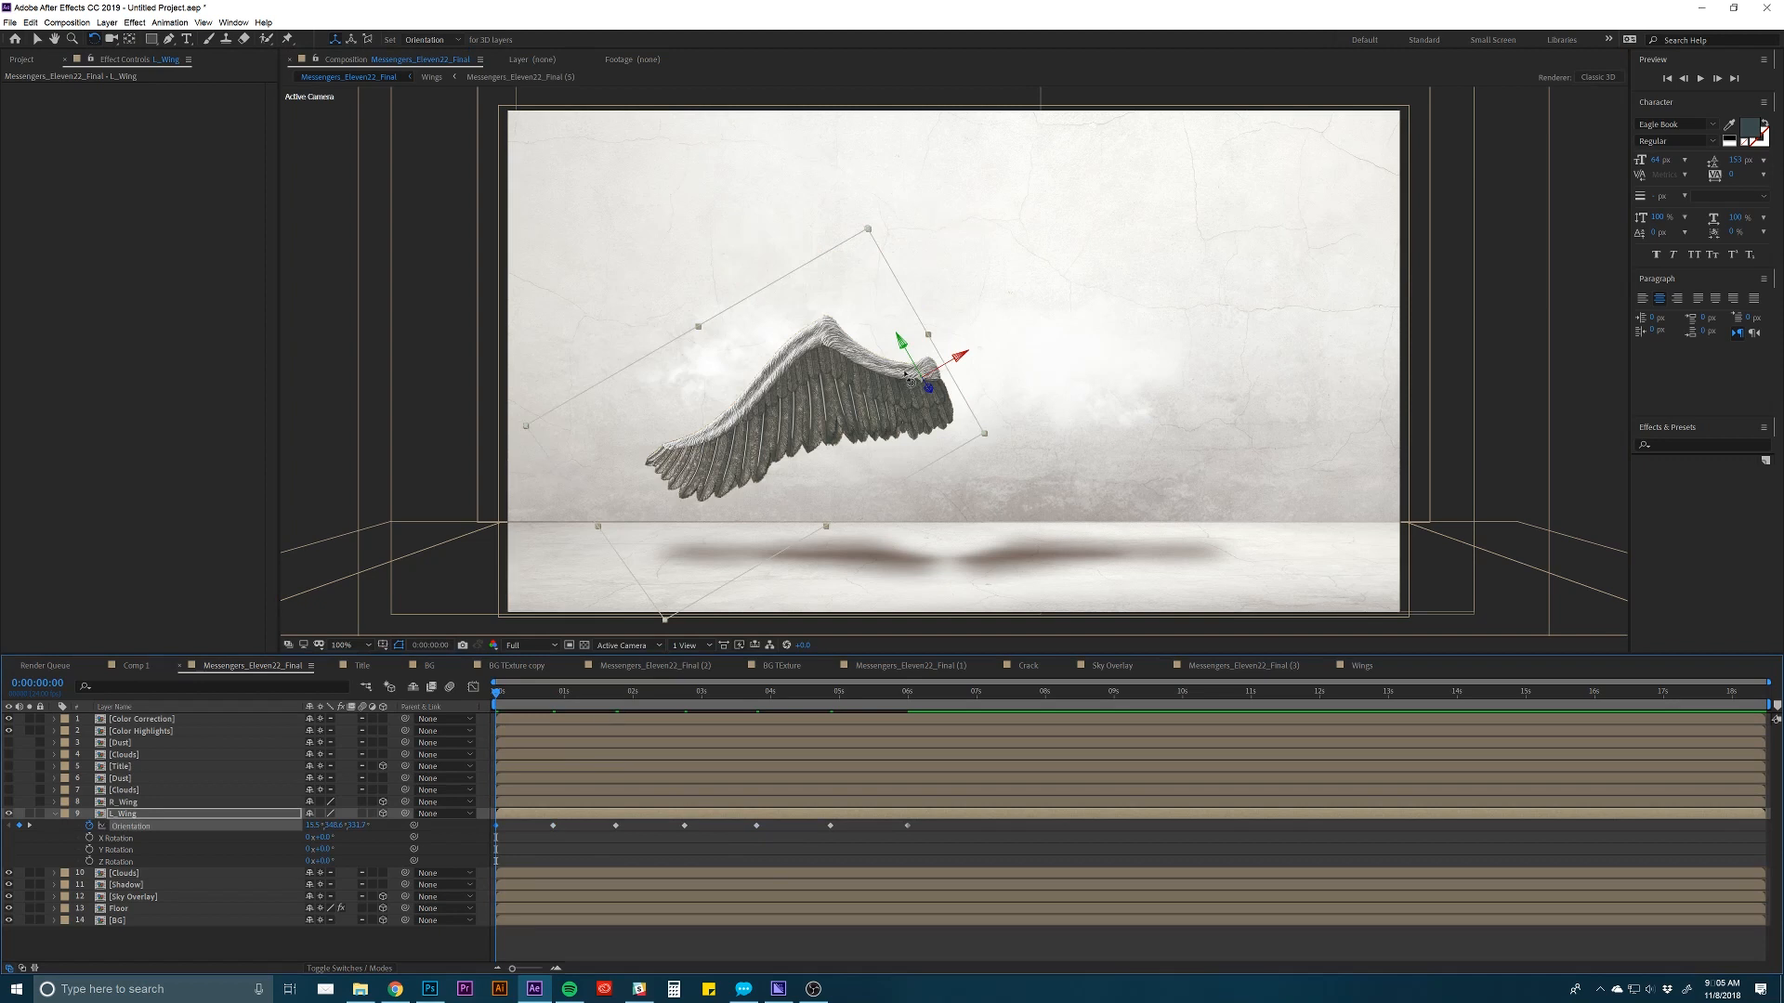
{"action": "left_click_drag", "start_coordinate": [928, 386], "coordinate": [930, 378]}
End the work area at 0:00:06:11, set the preview resolution to Third, and play back the wing flaps.
{"action": "left_click_drag", "start_coordinate": [923, 697], "coordinate": [939, 696]}
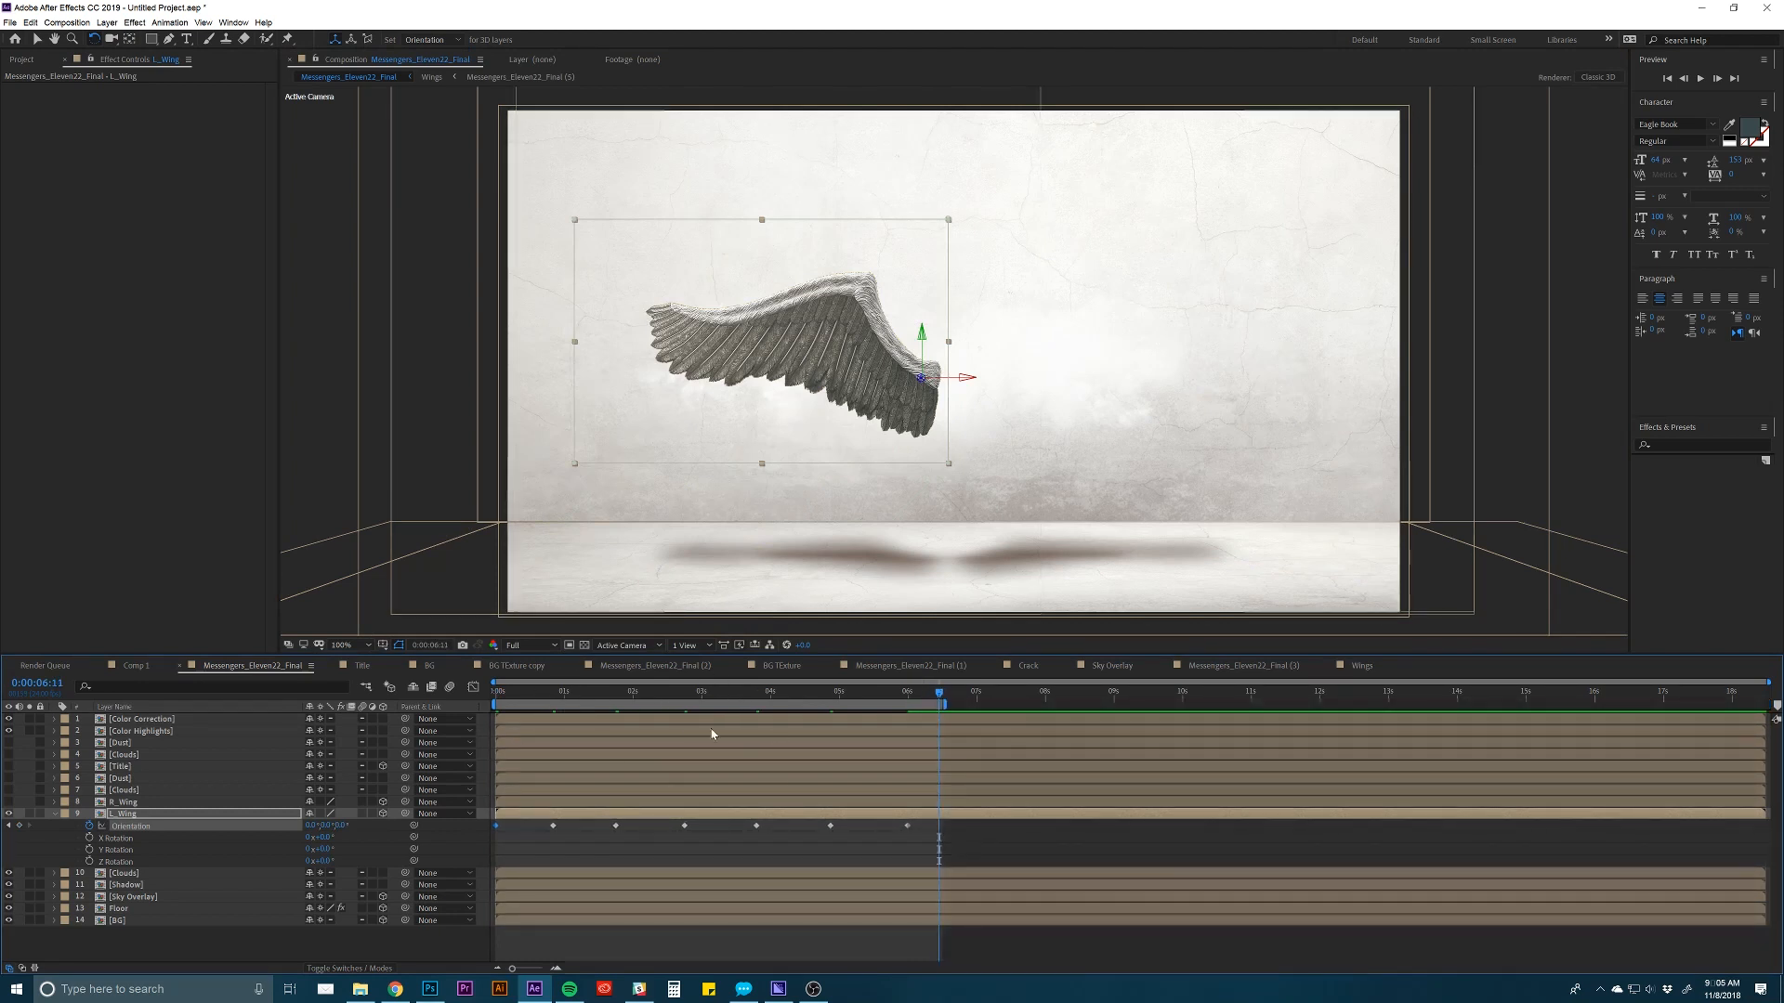
{"action": "left_click", "coordinate": [548, 645]}
{"action": "left_click", "coordinate": [524, 734]}
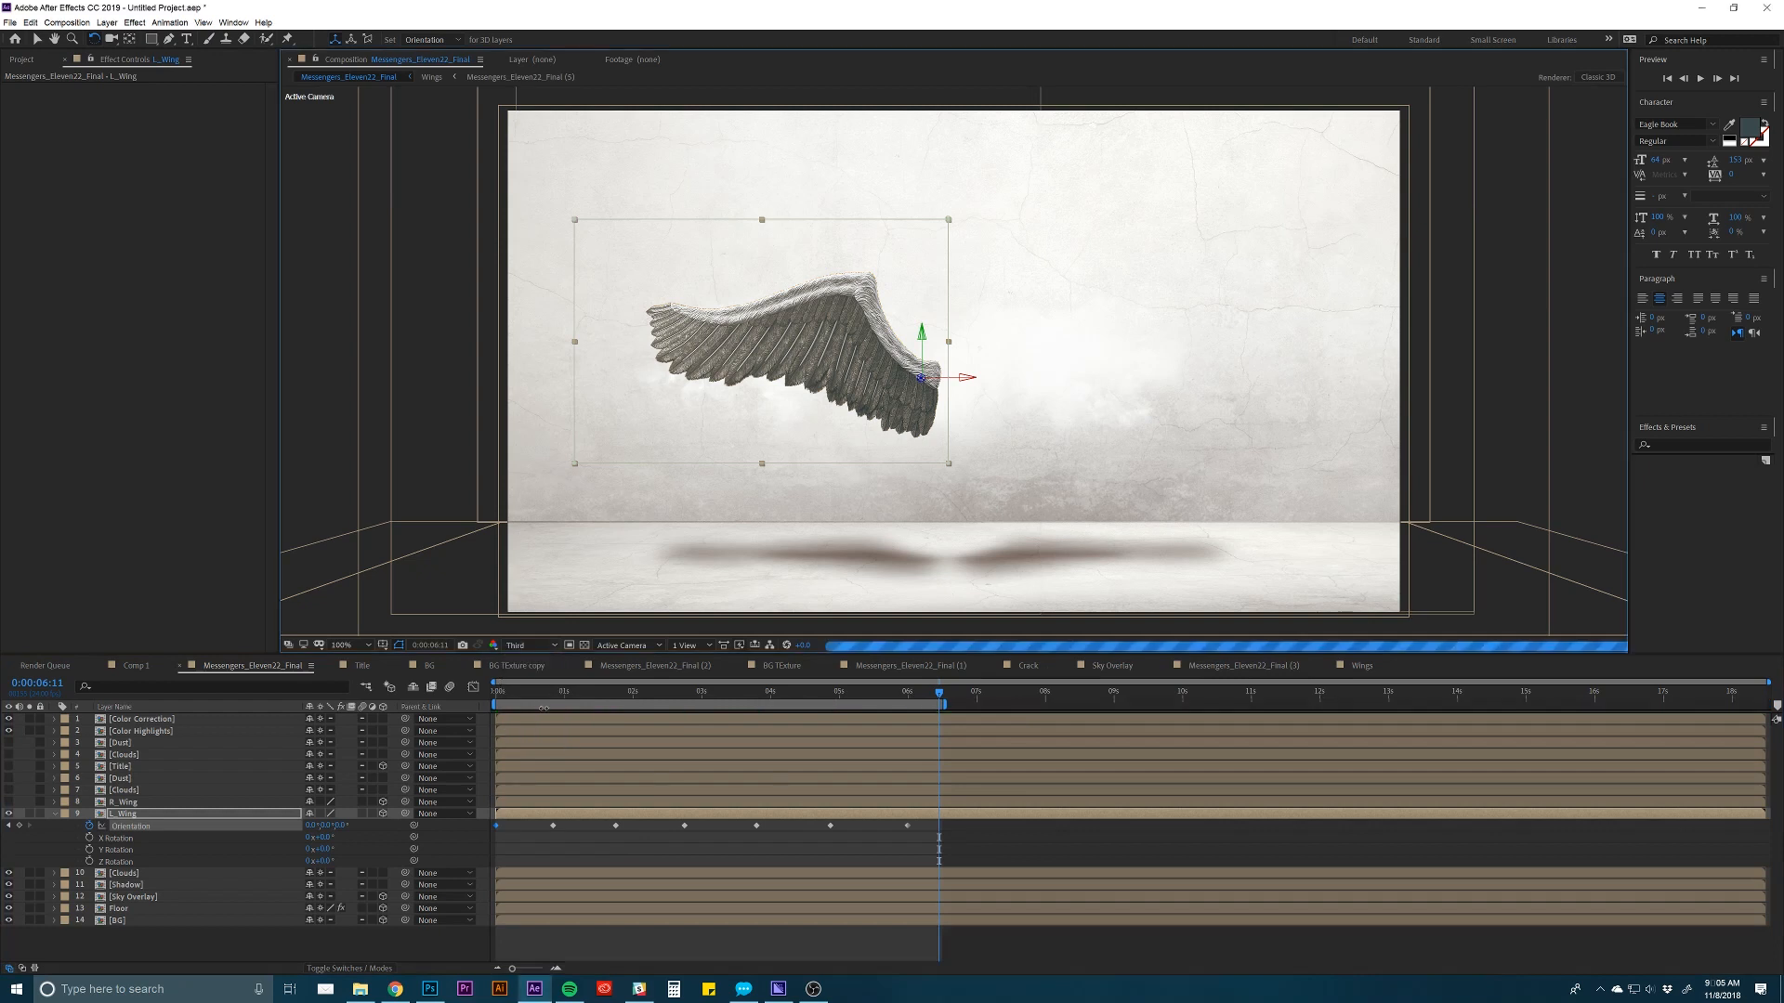
{"action": "key", "text": "space"}
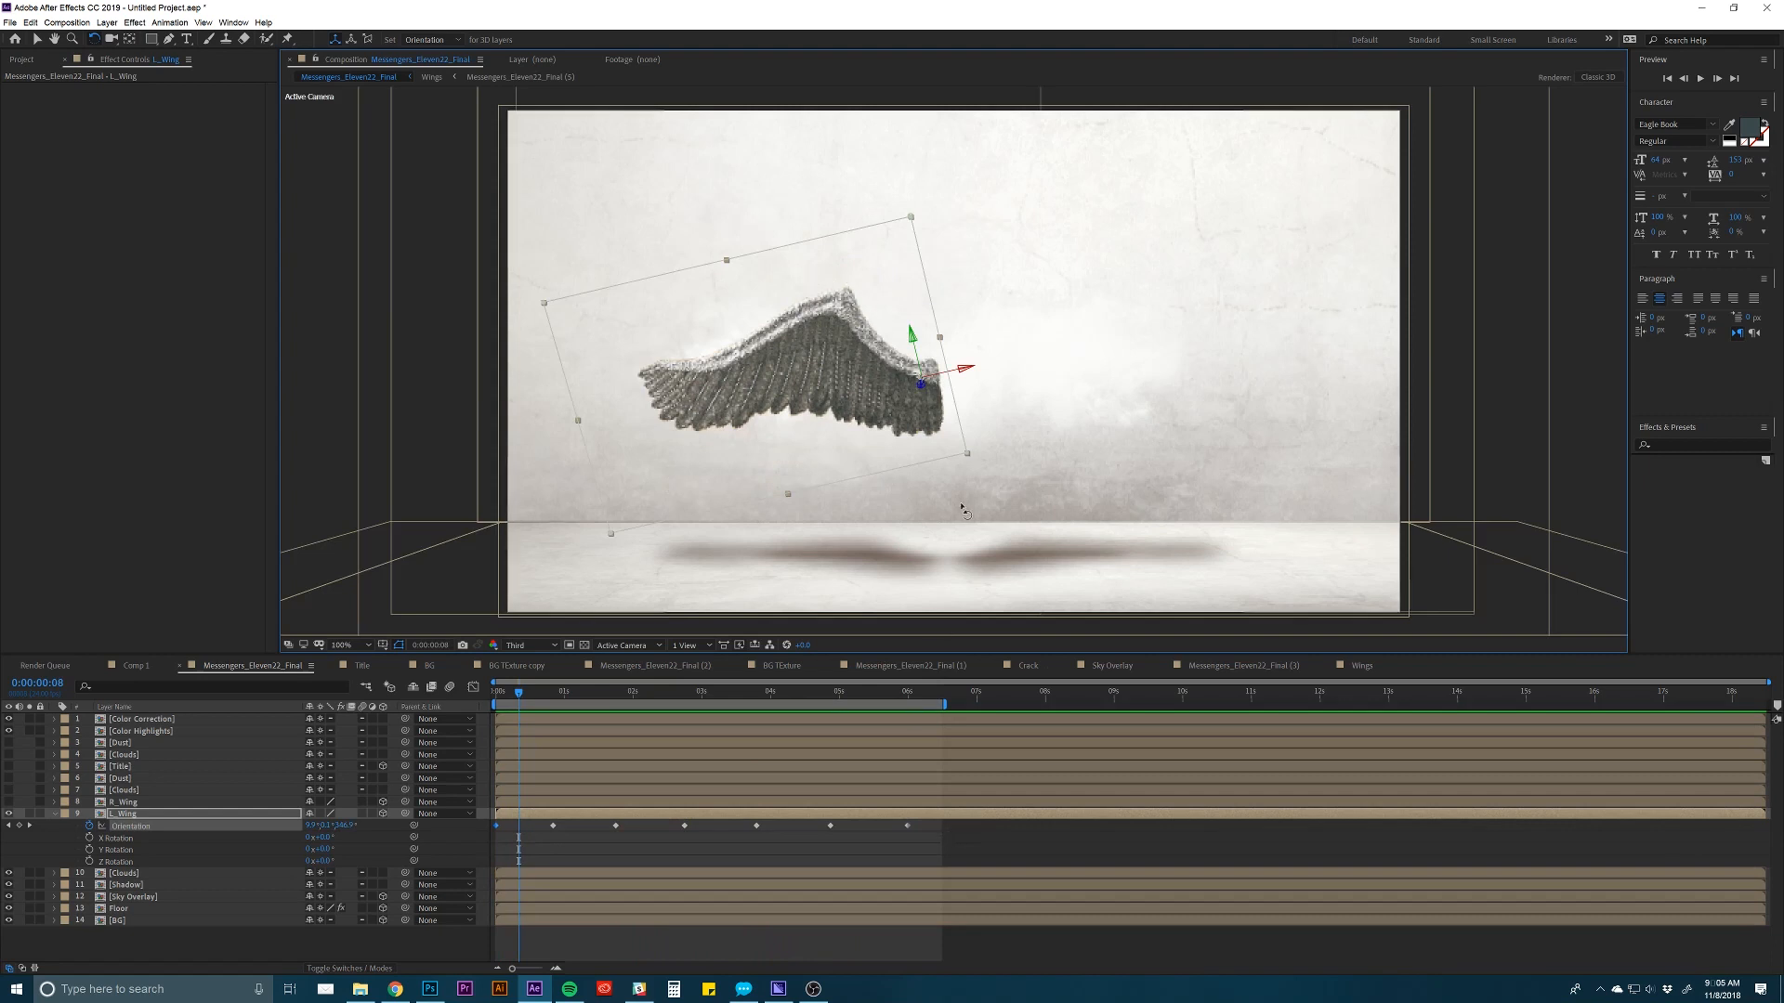
Apply Easy Ease to all of L_Wing's Orientation keyframes.
{"action": "left_click_drag", "start_coordinate": [942, 825], "coordinate": [495, 850]}
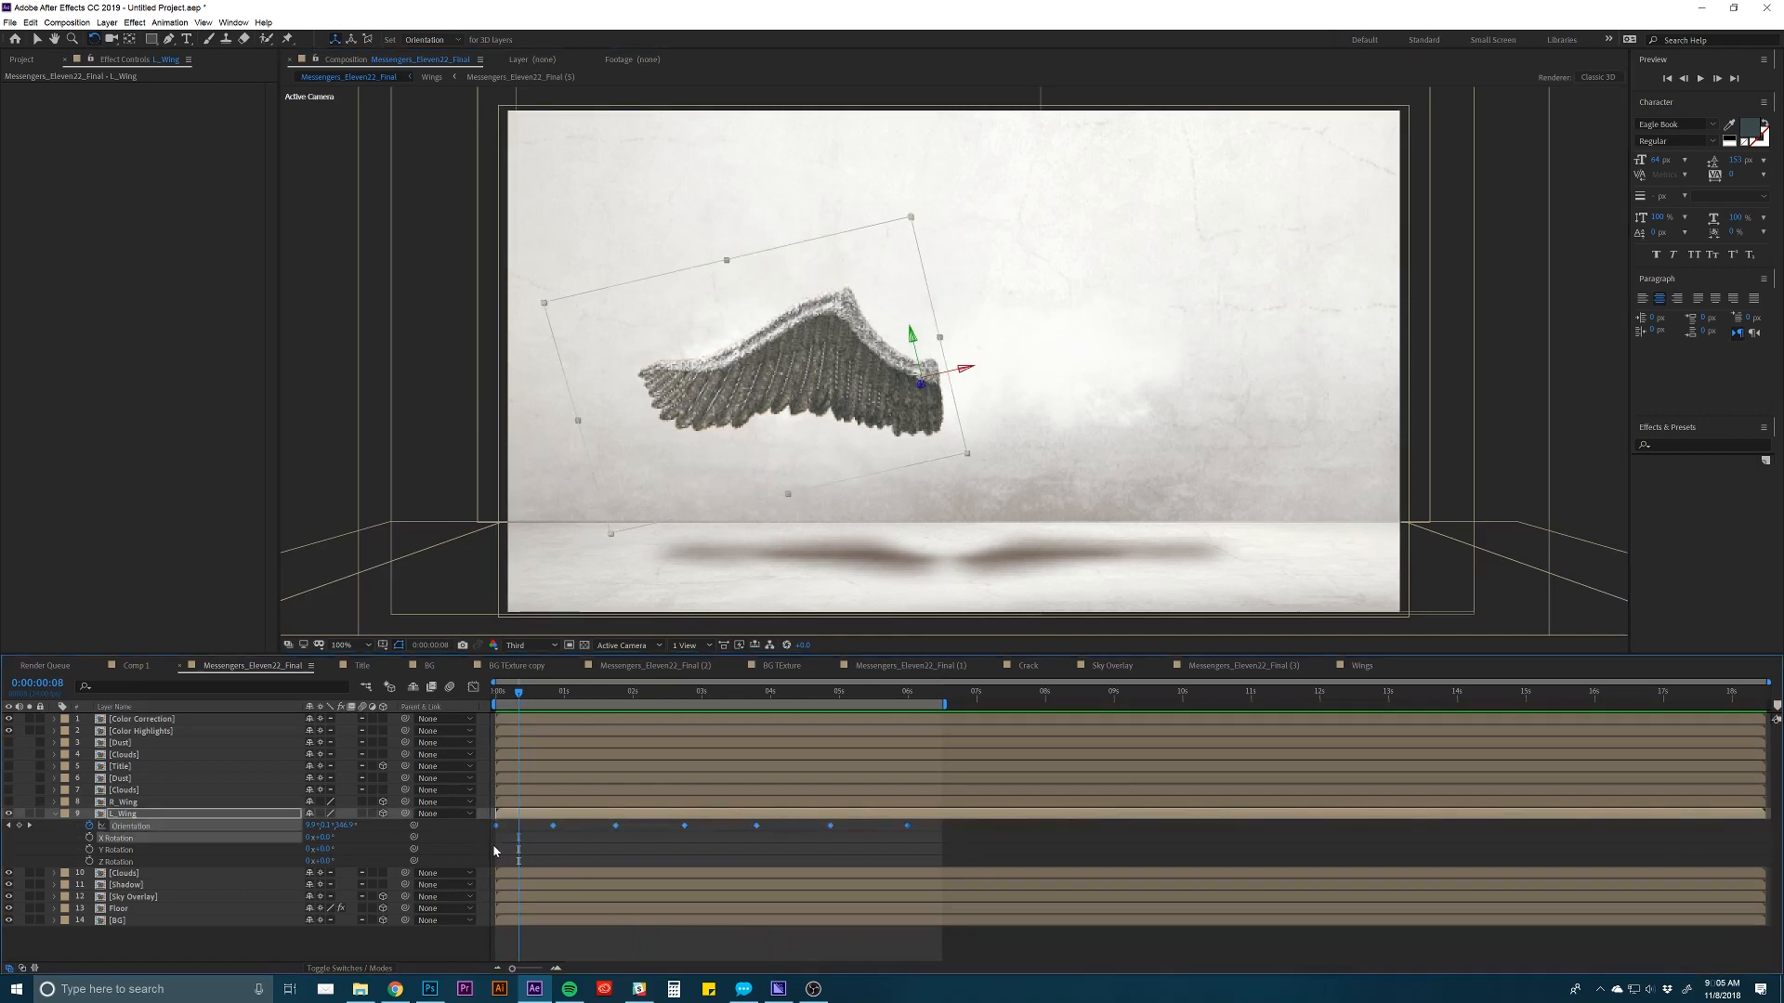
{"action": "right_click", "coordinate": [554, 827]}
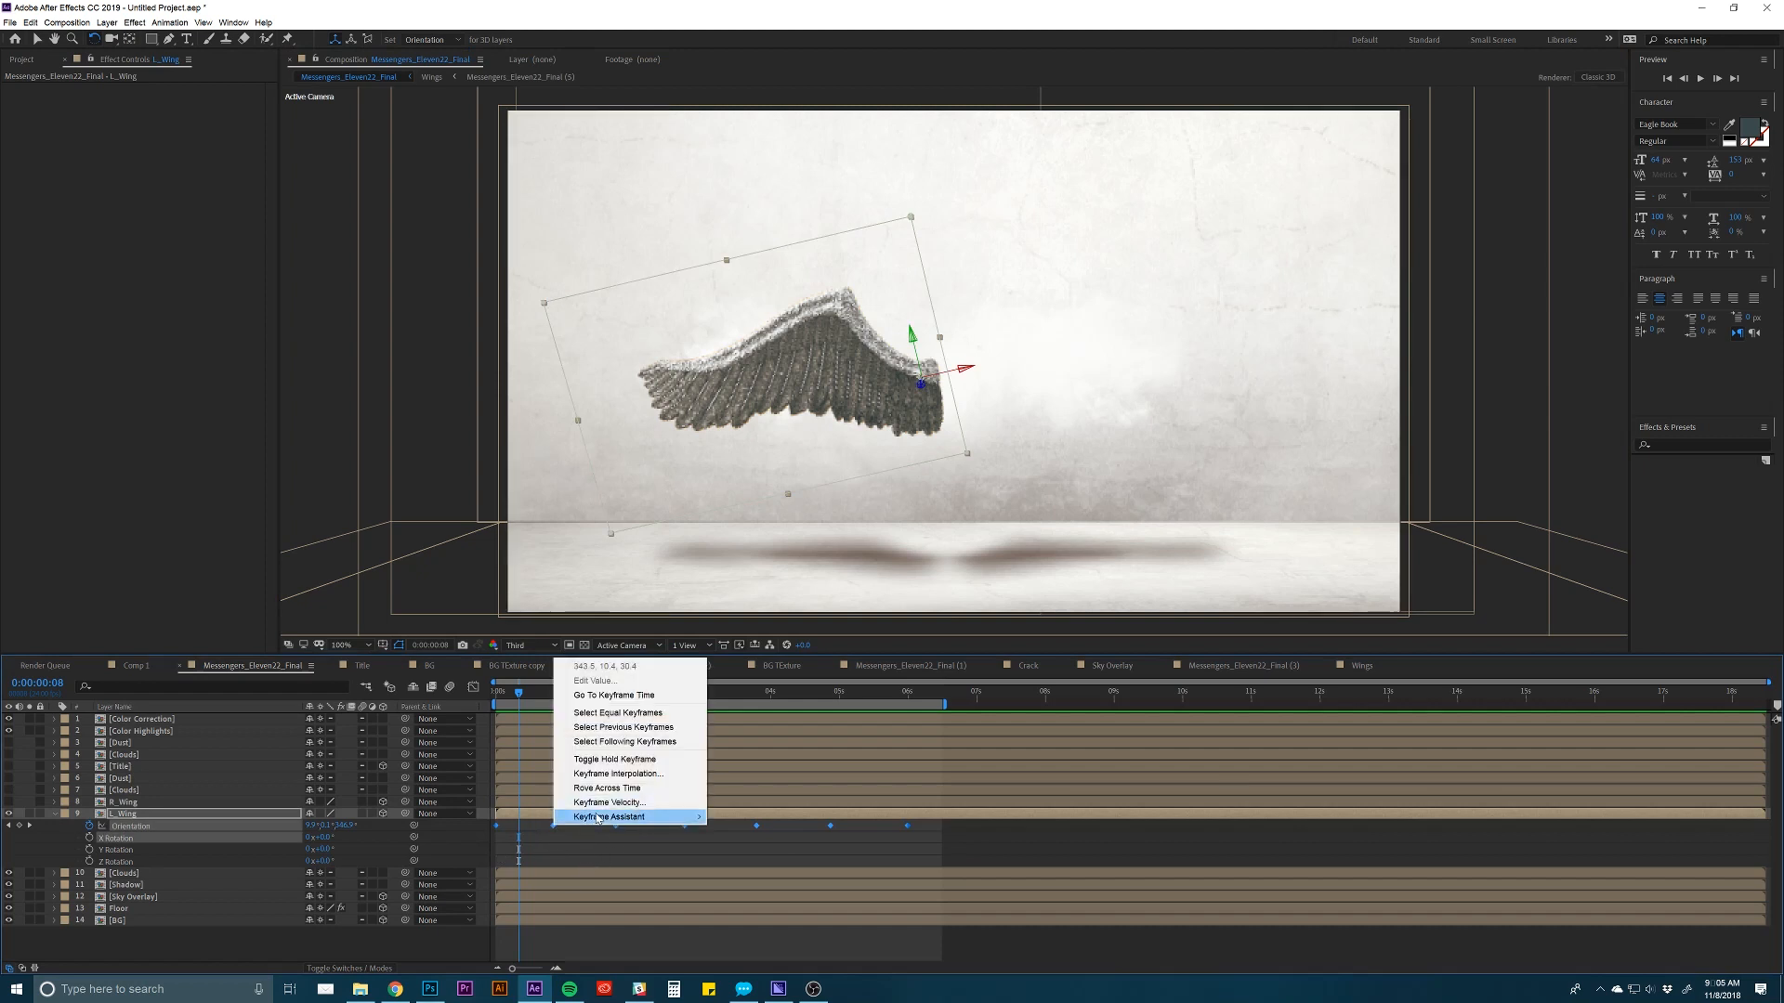
{"action": "mouse_move", "coordinate": [641, 817]}
{"action": "left_click", "coordinate": [754, 860]}
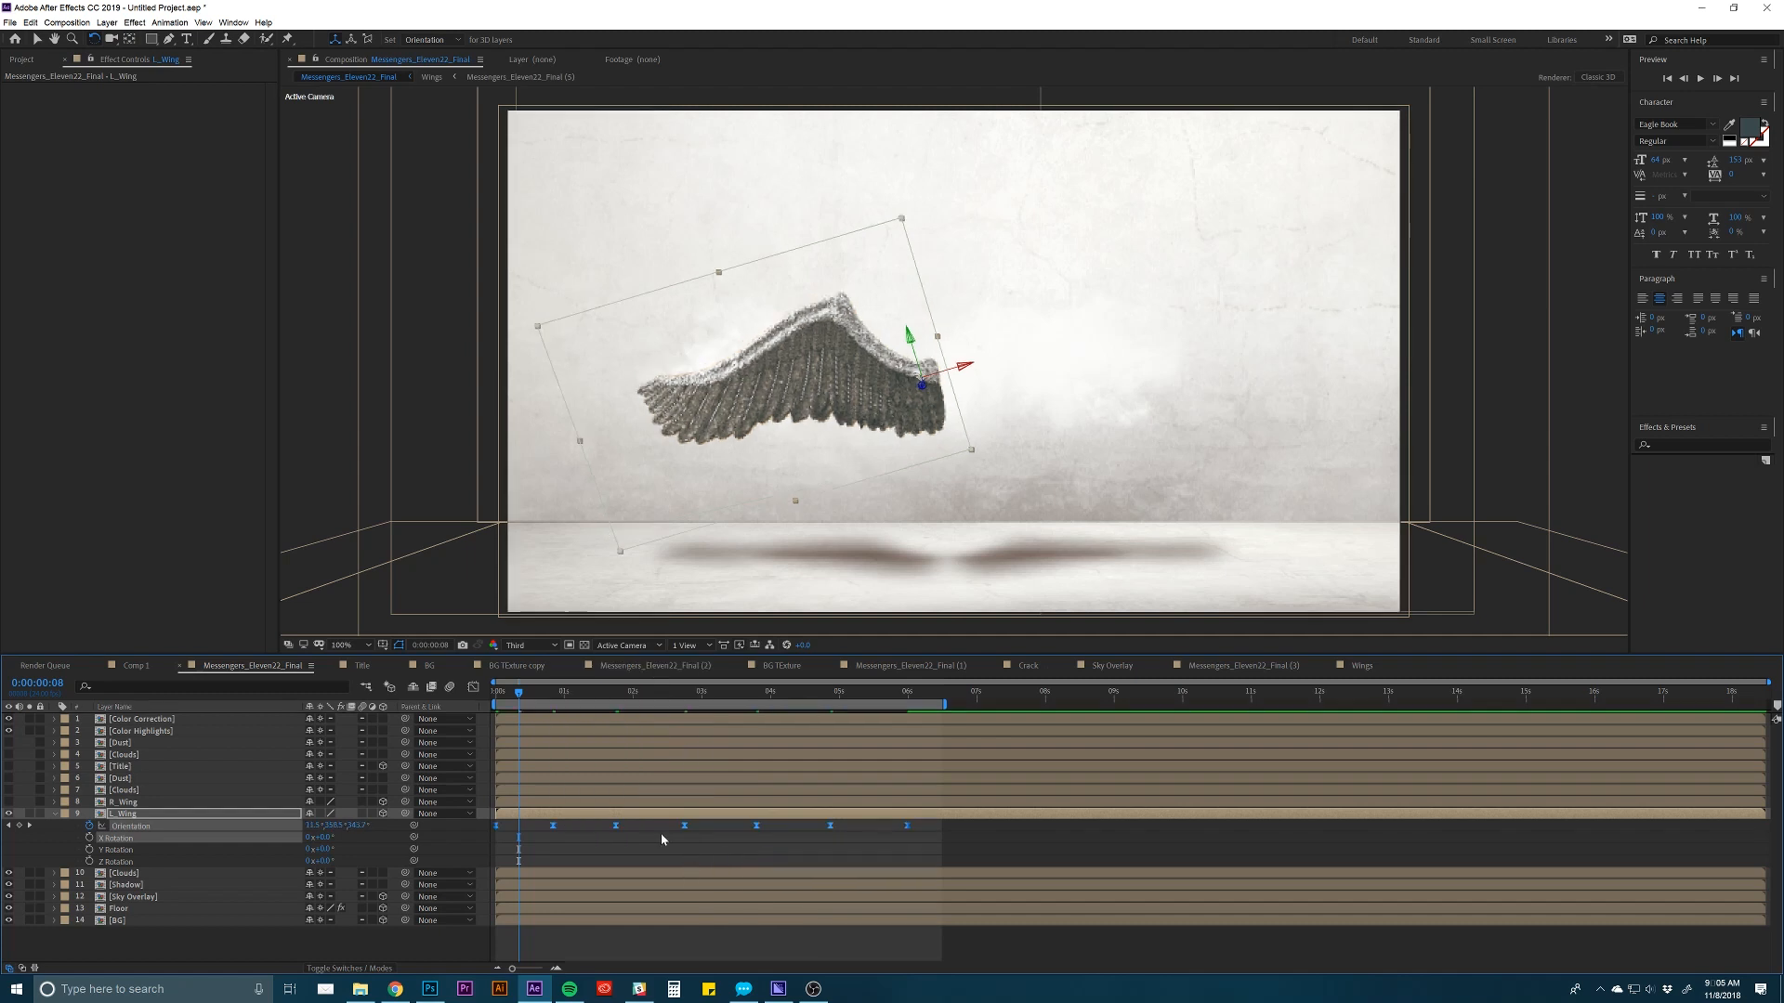
Reshape L_Wing's Orientation speed graph into sharp peaks by lengthening the ease handles at its keyframes, preview the flapping, and return to the keyframe view.
{"action": "left_click", "coordinate": [474, 687]}
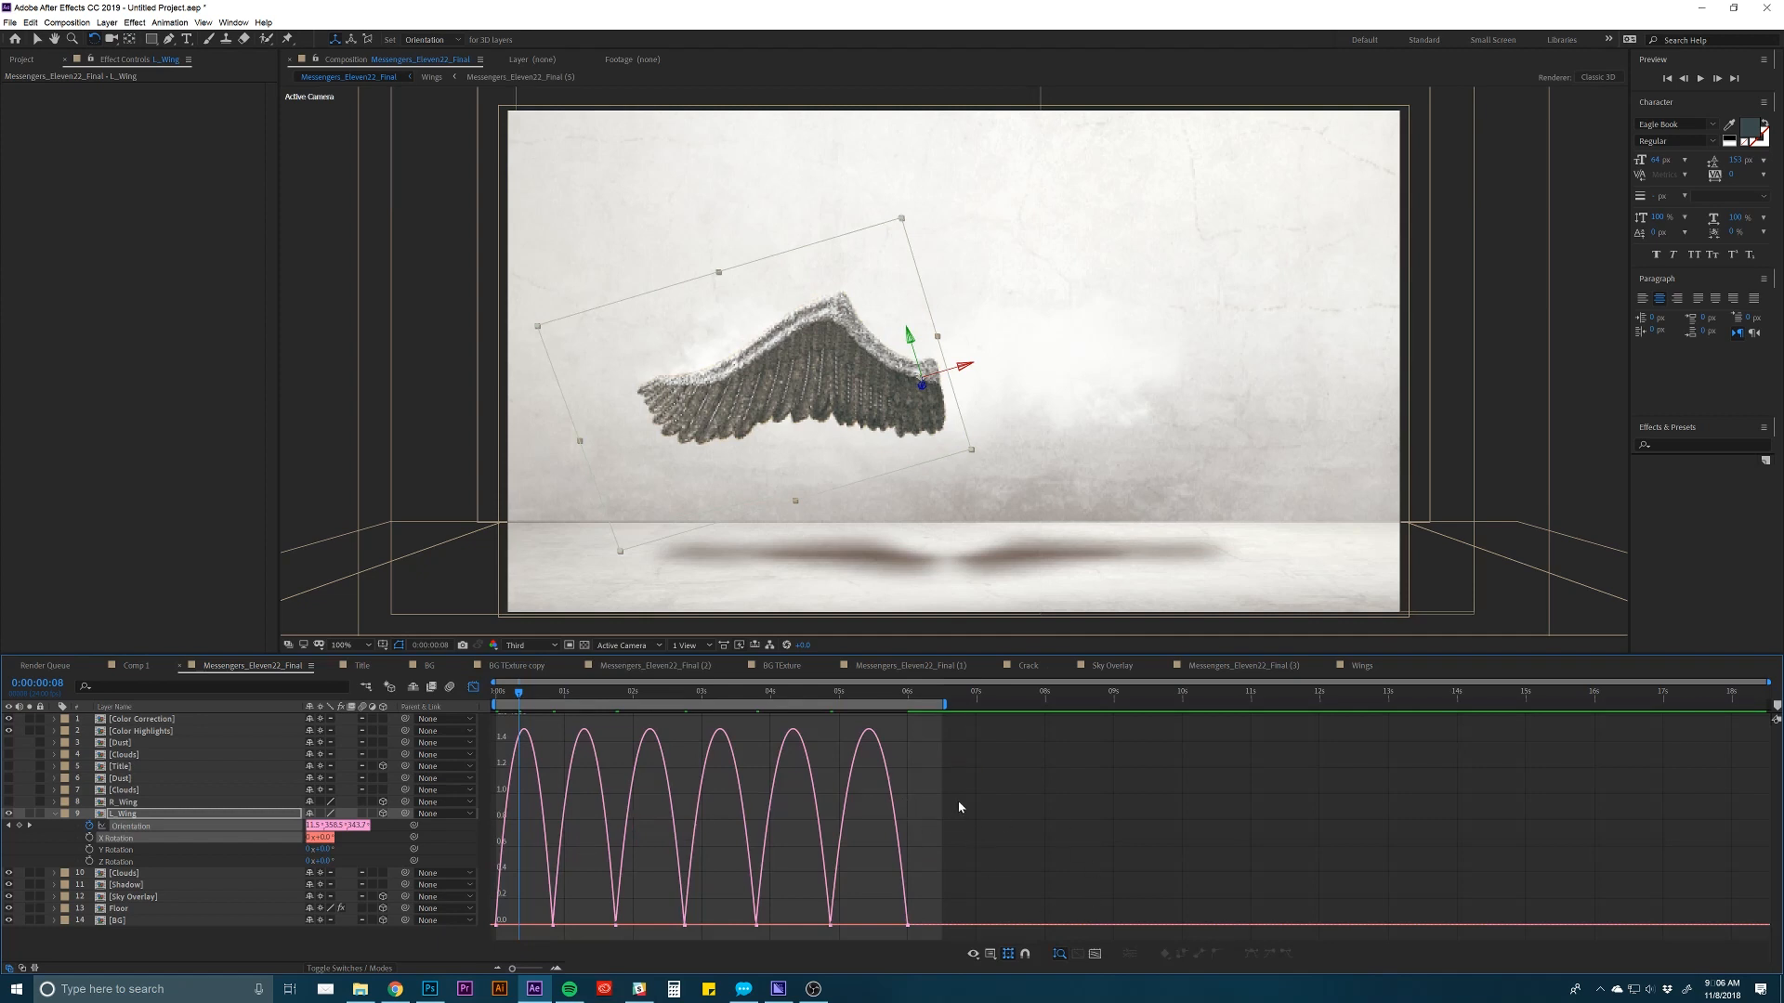
{"action": "scroll", "coordinate": [958, 807], "scroll_direction": "up", "scroll_amount": 5}
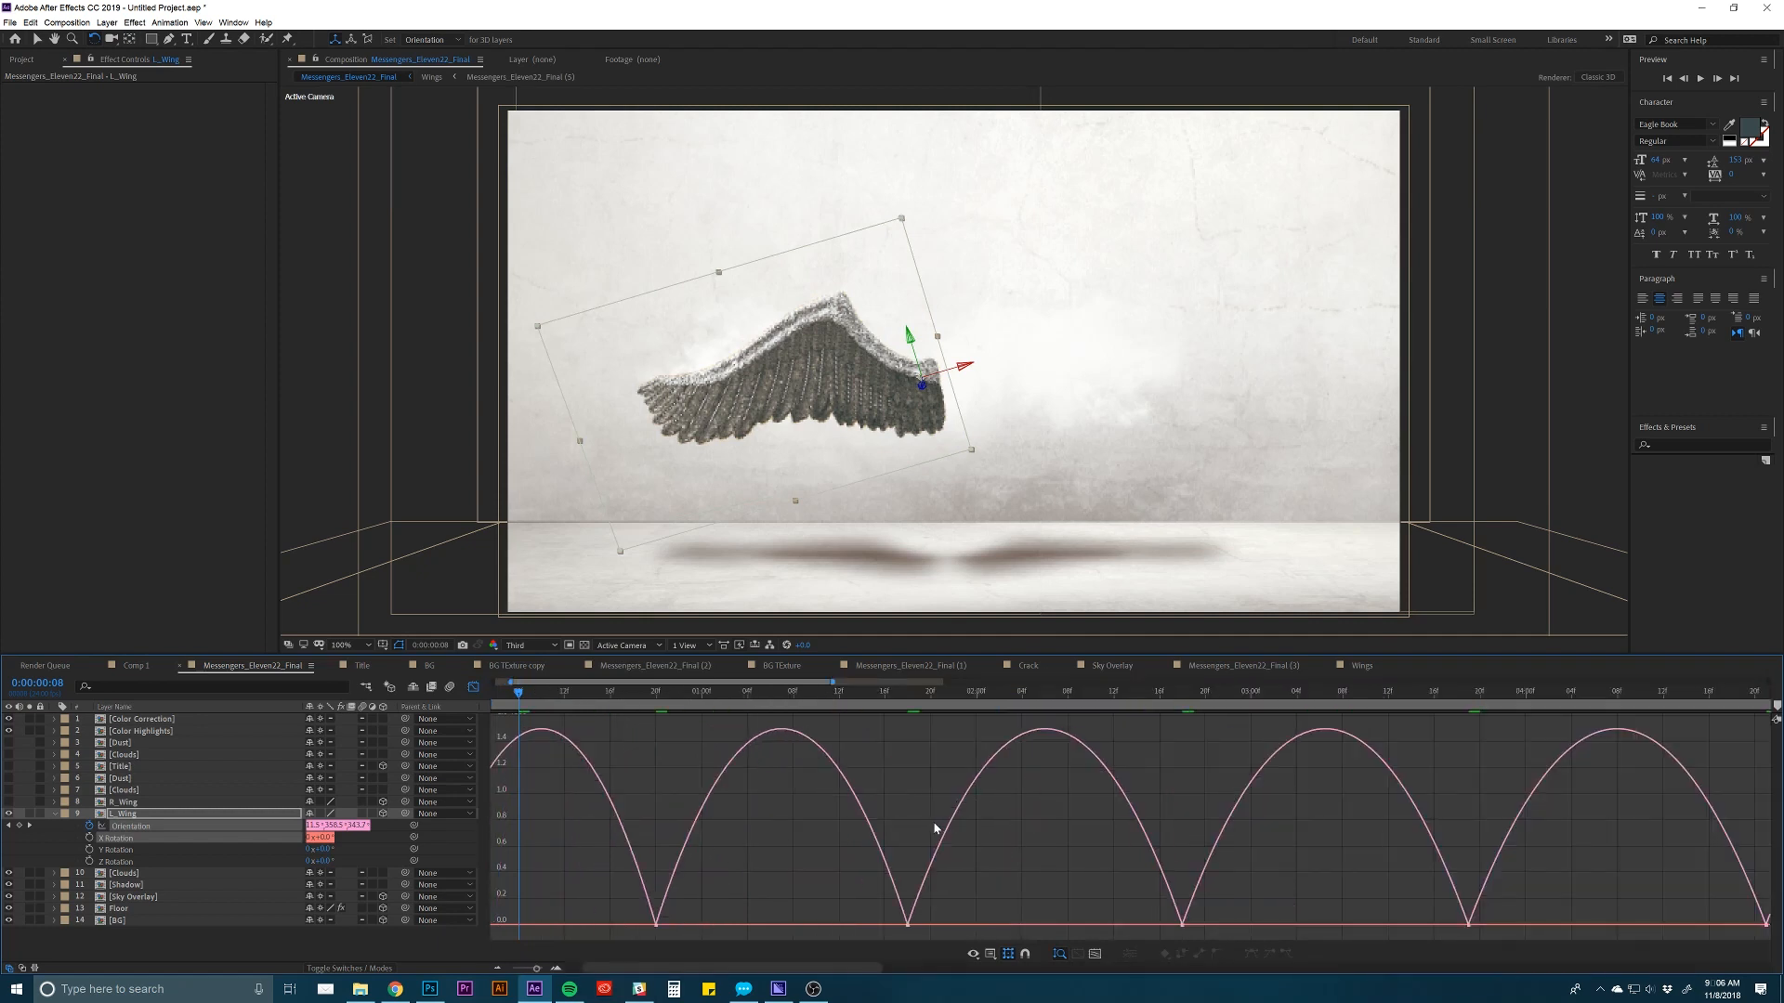
{"action": "scroll", "coordinate": [723, 866], "scroll_direction": "down", "scroll_amount": 5}
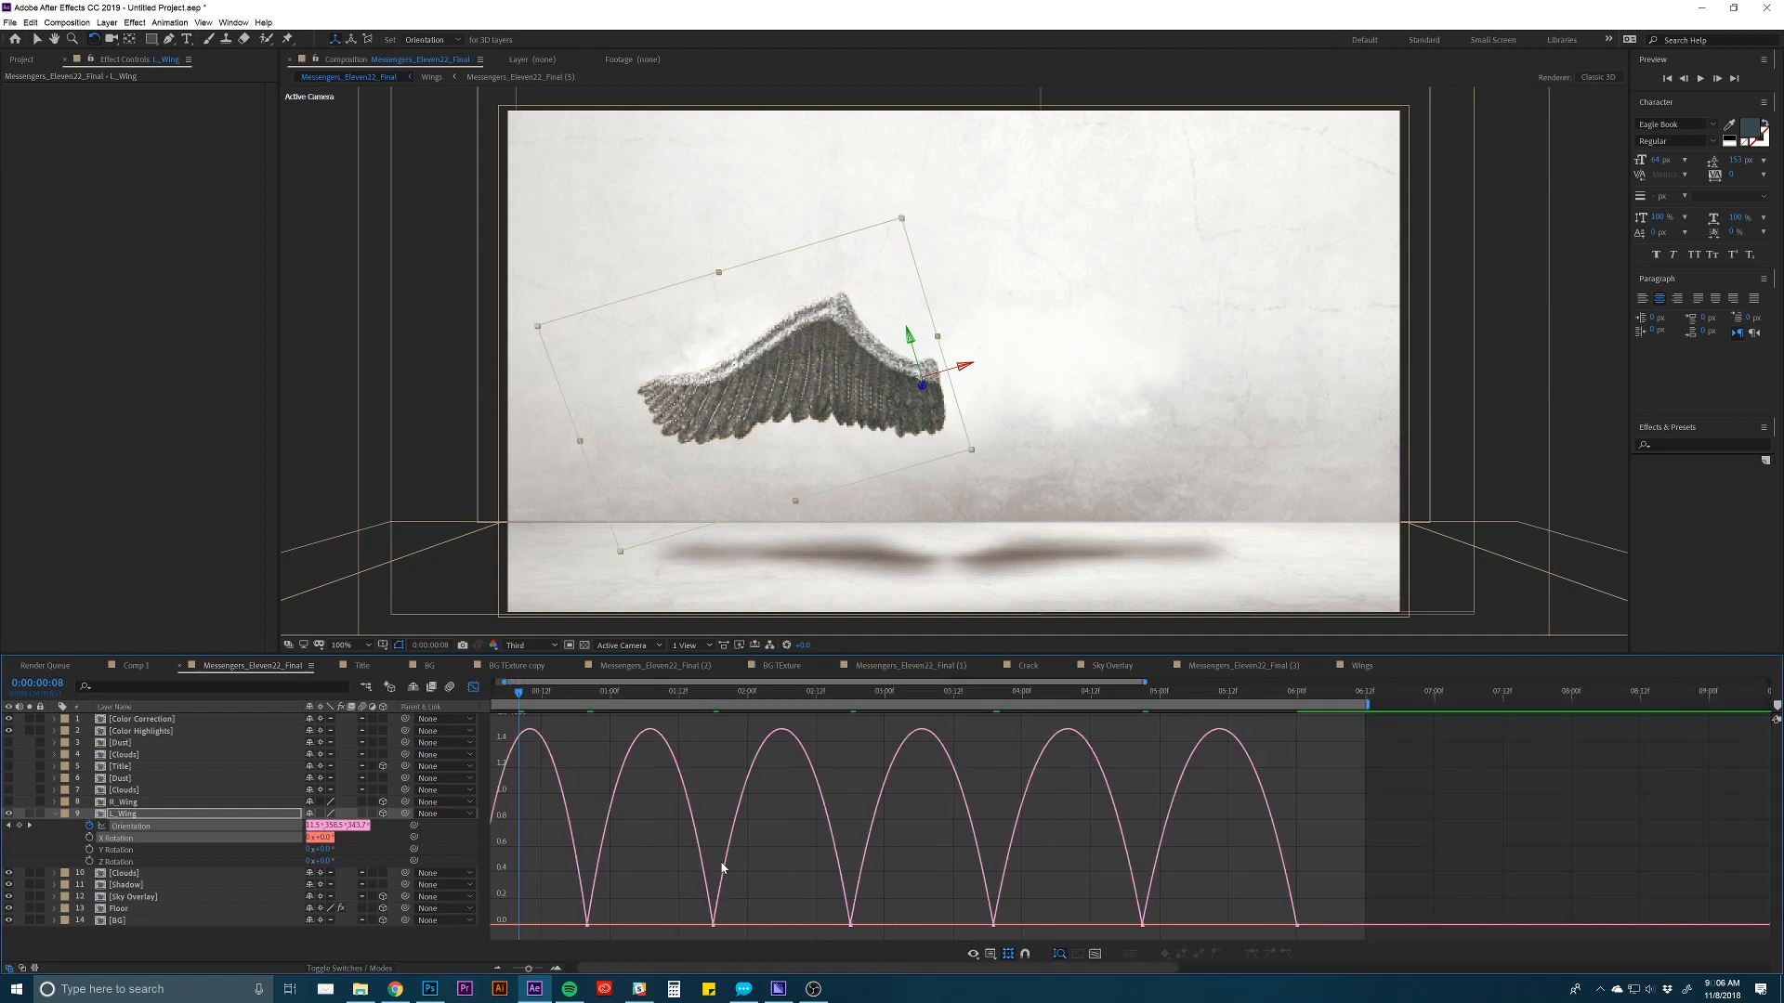
{"action": "key", "text": "space"}
{"action": "left_click_drag", "start_coordinate": [726, 877], "coordinate": [748, 878]}
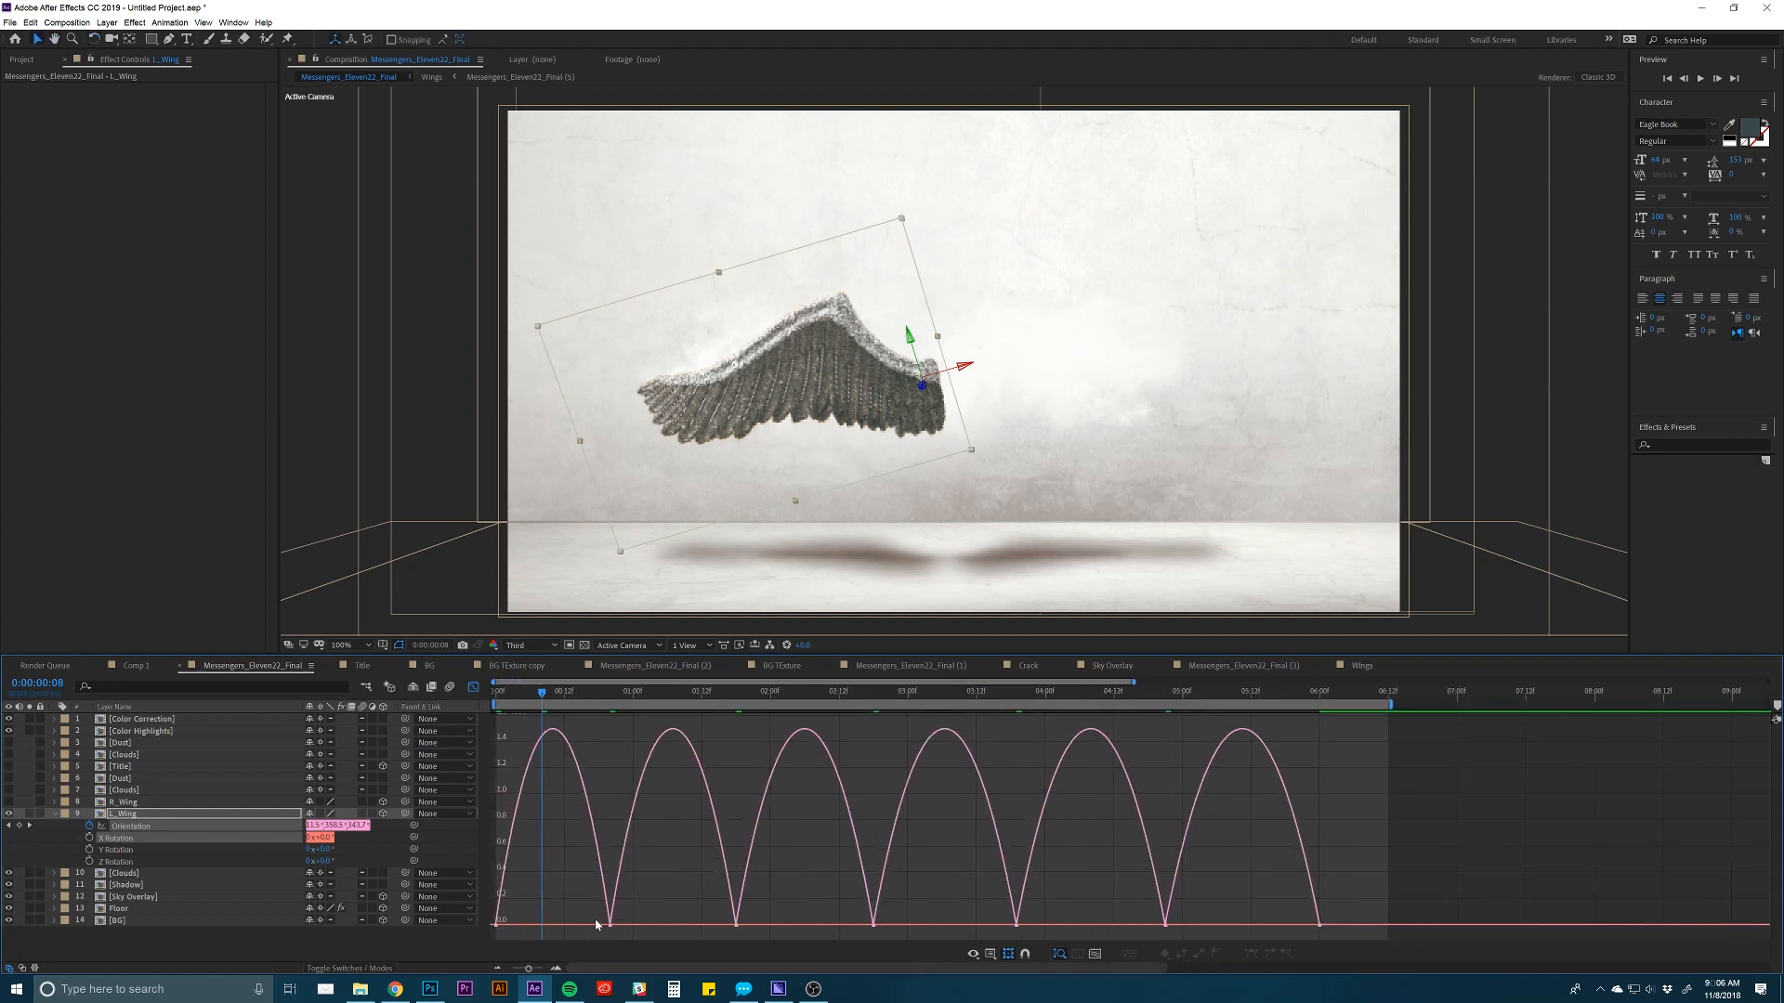
{"action": "left_click_drag", "start_coordinate": [591, 918], "coordinate": [1276, 927]}
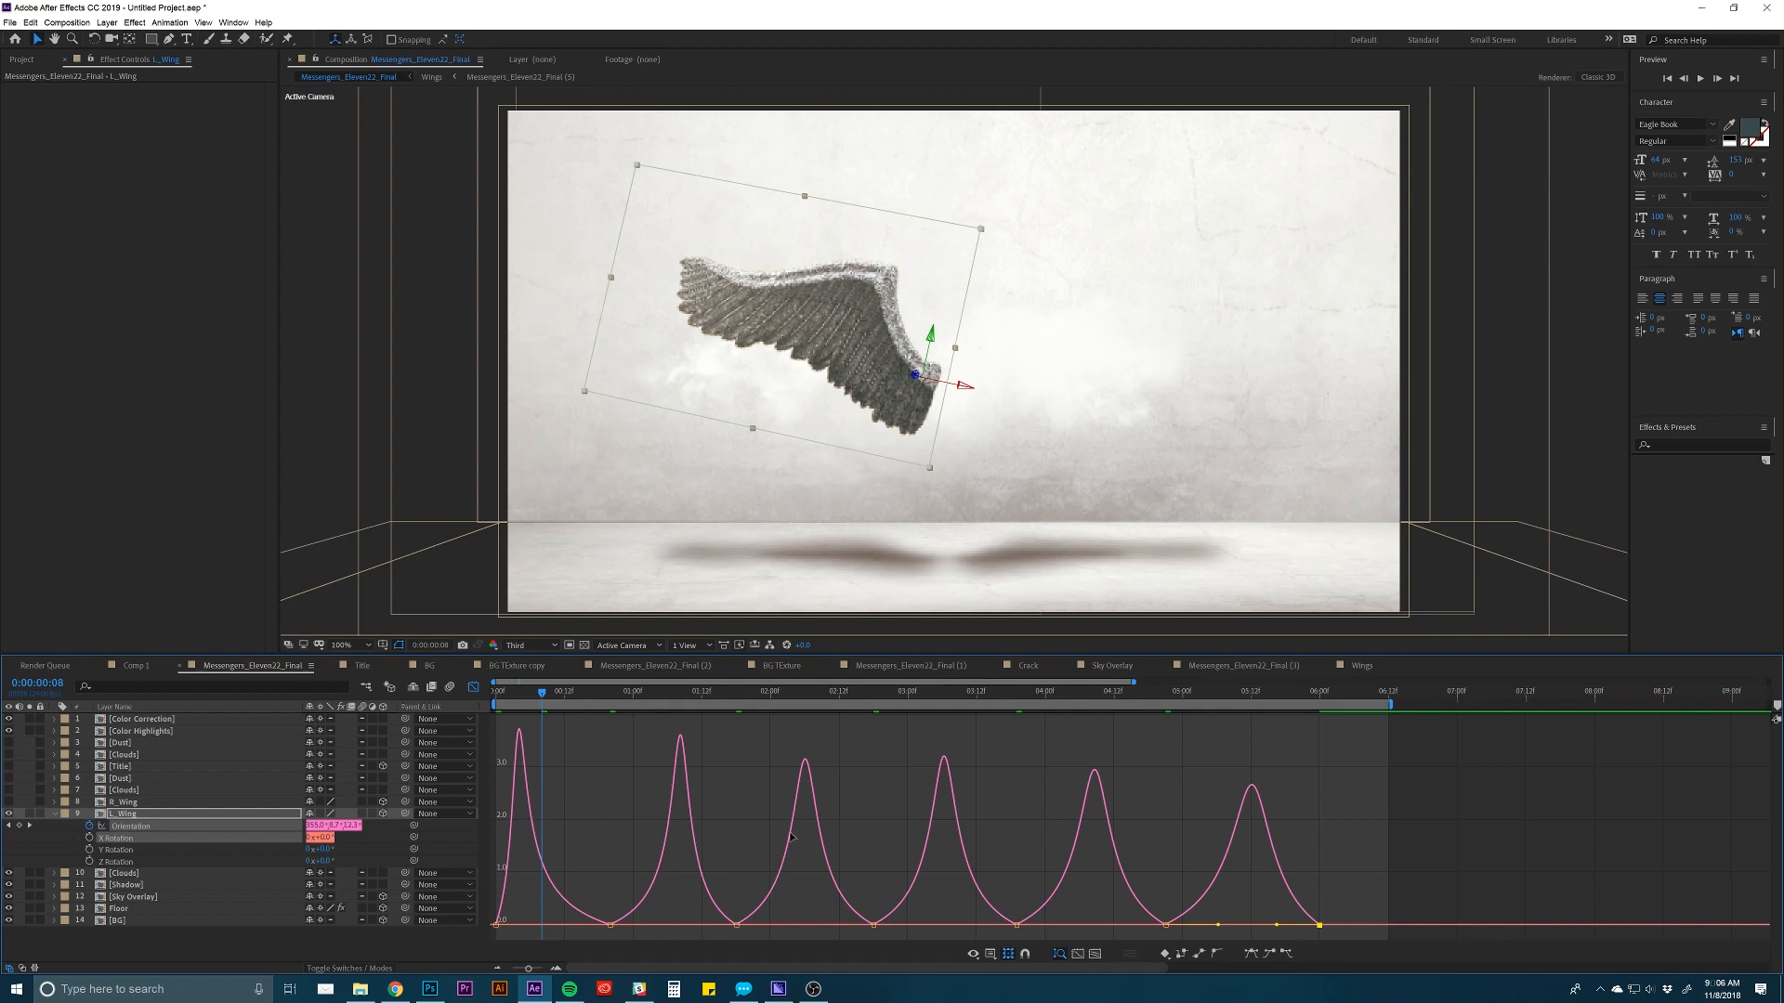
{"action": "key", "text": "space"}
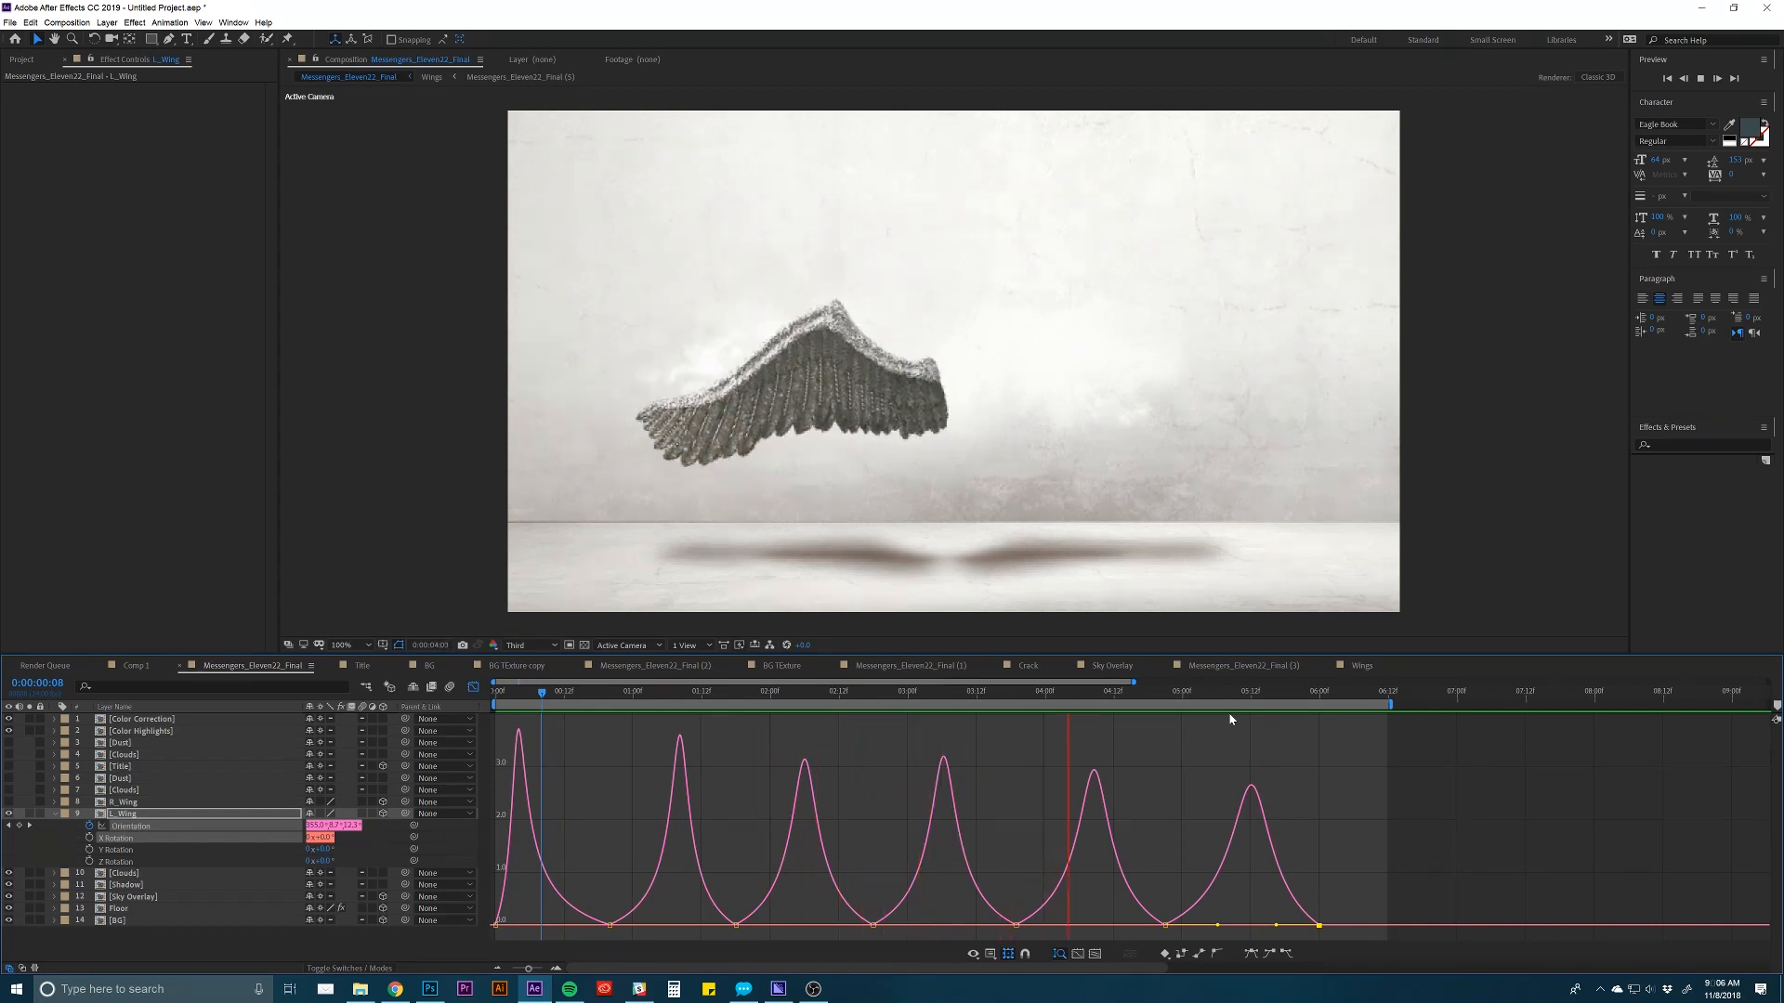
{"action": "key", "text": "space"}
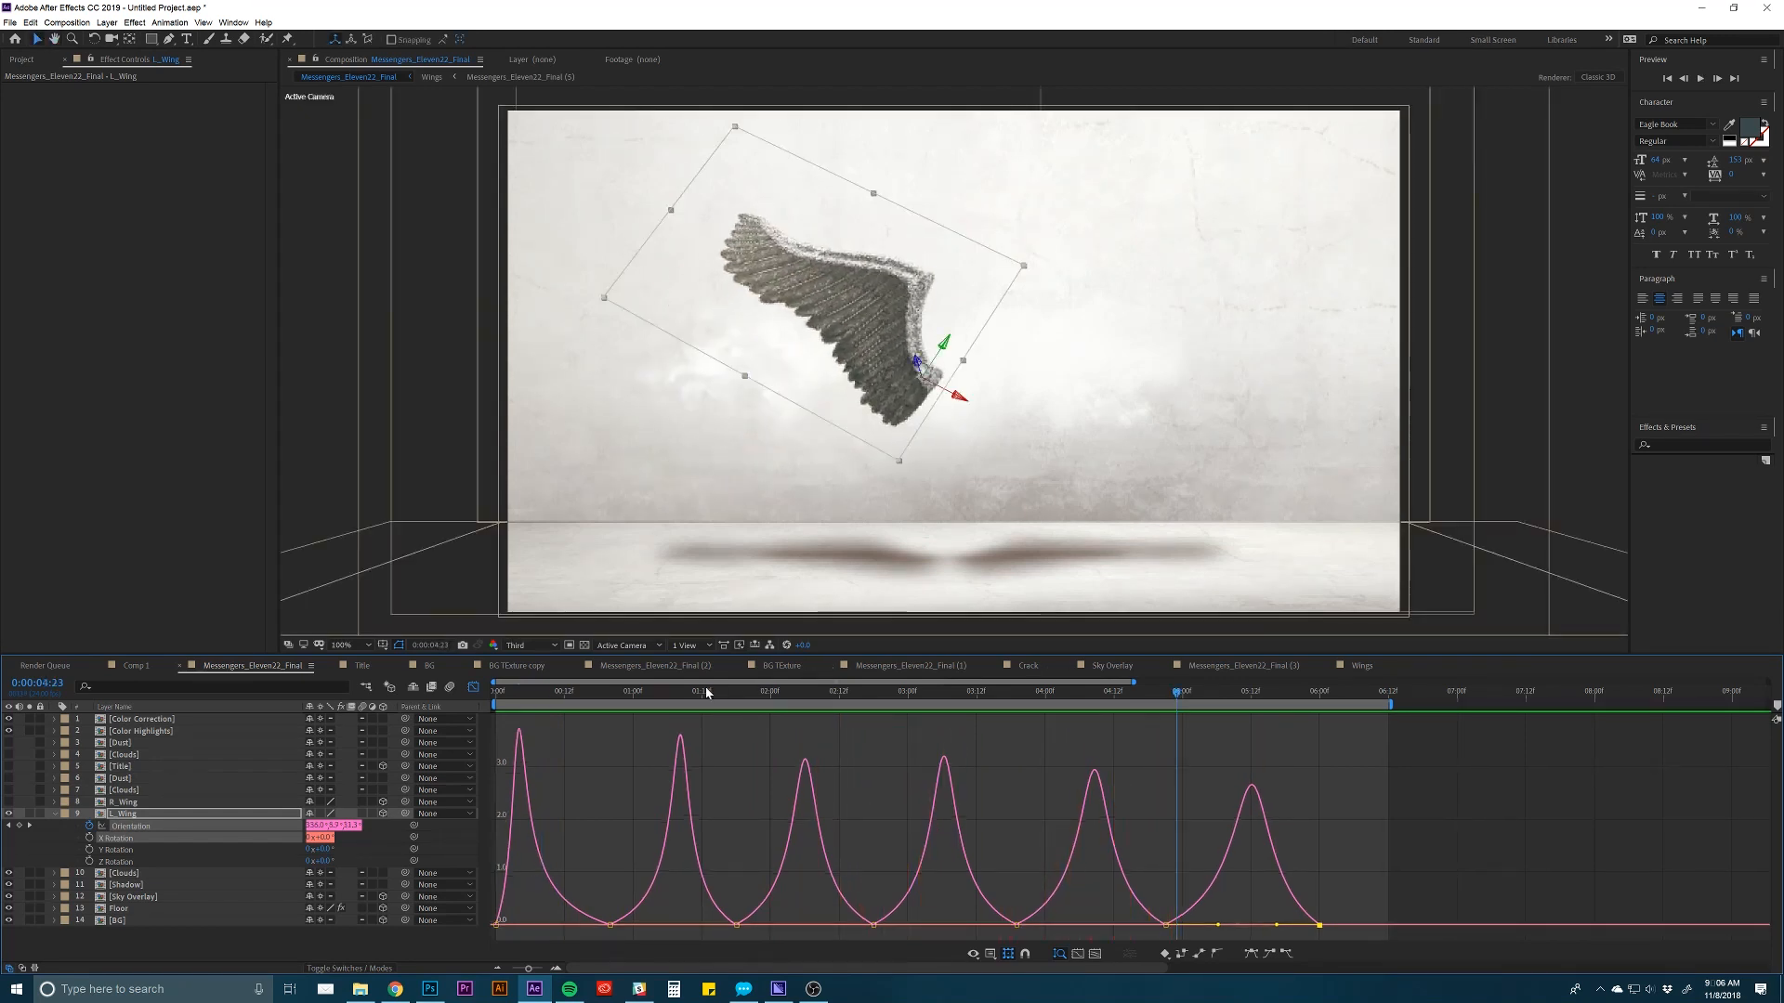
{"action": "left_click", "coordinate": [474, 687]}
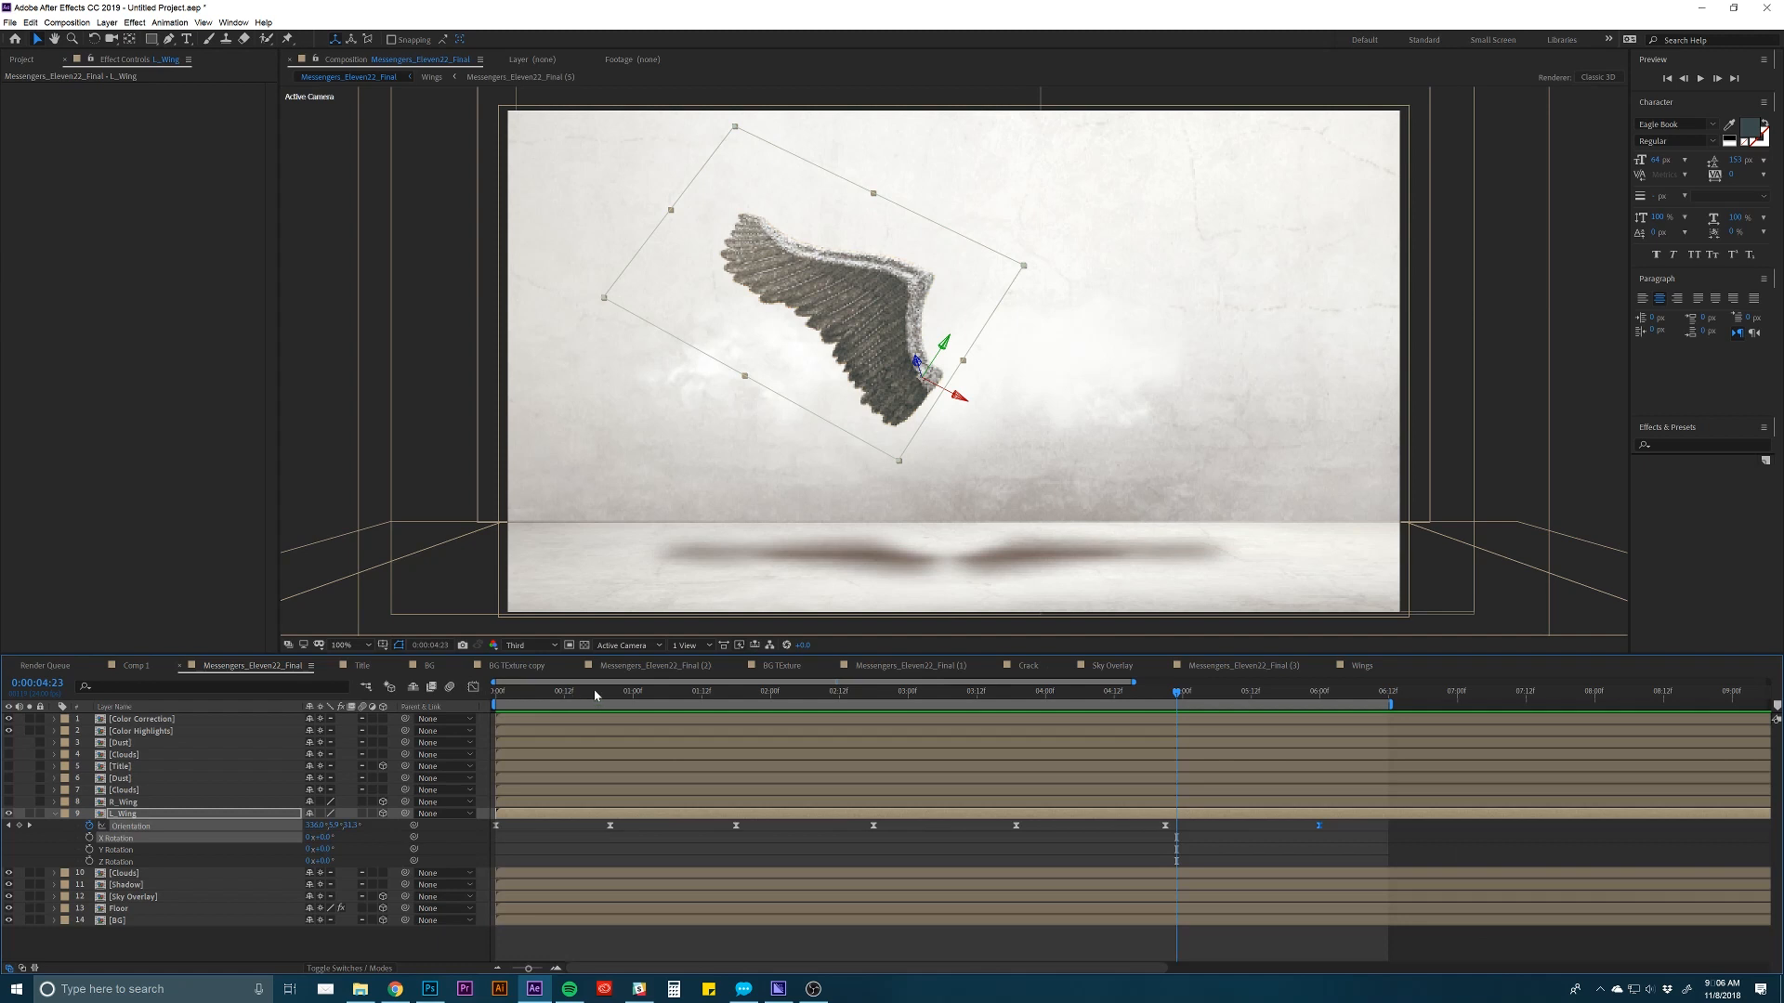
Vary L_Wing's rotation slightly at the Orientation keyframes at 0:00:01:18, 0:00:03:19 and 0:00:04:21, and preview the motion.
{"action": "left_click_drag", "start_coordinate": [594, 695], "coordinate": [738, 797]}
{"action": "left_click", "coordinate": [744, 816]}
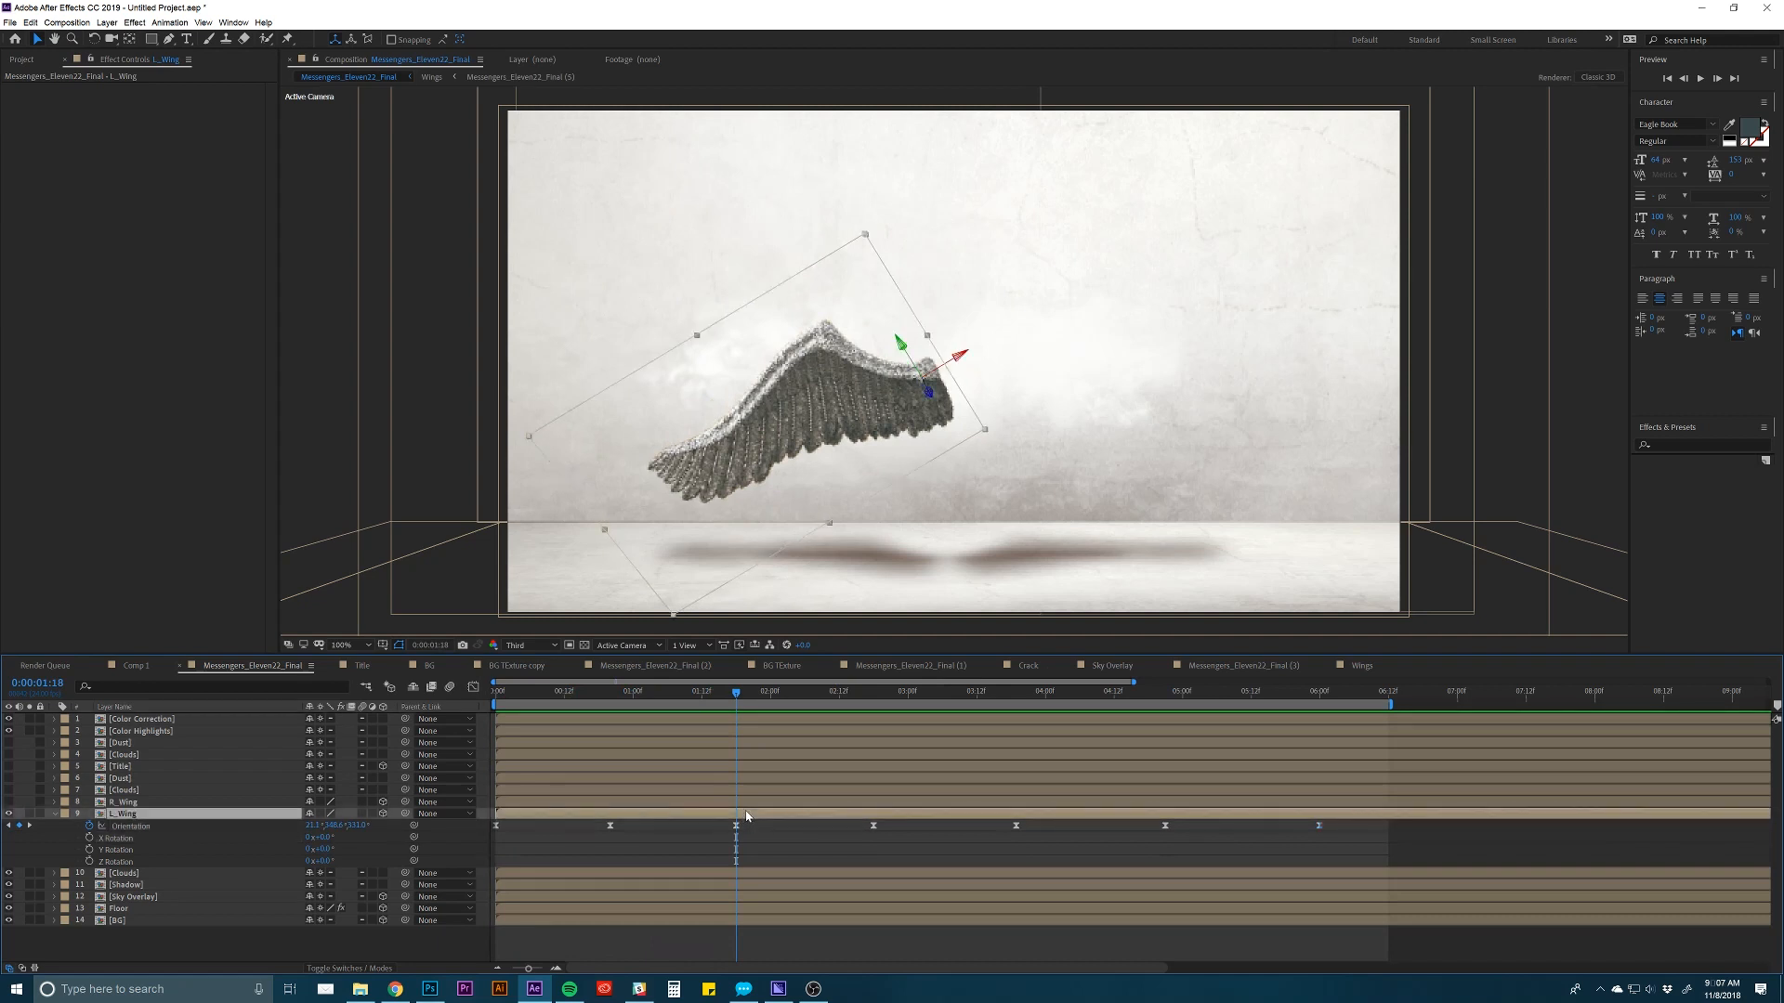
{"action": "key", "text": "w"}
{"action": "left_click_drag", "start_coordinate": [929, 364], "coordinate": [930, 370]}
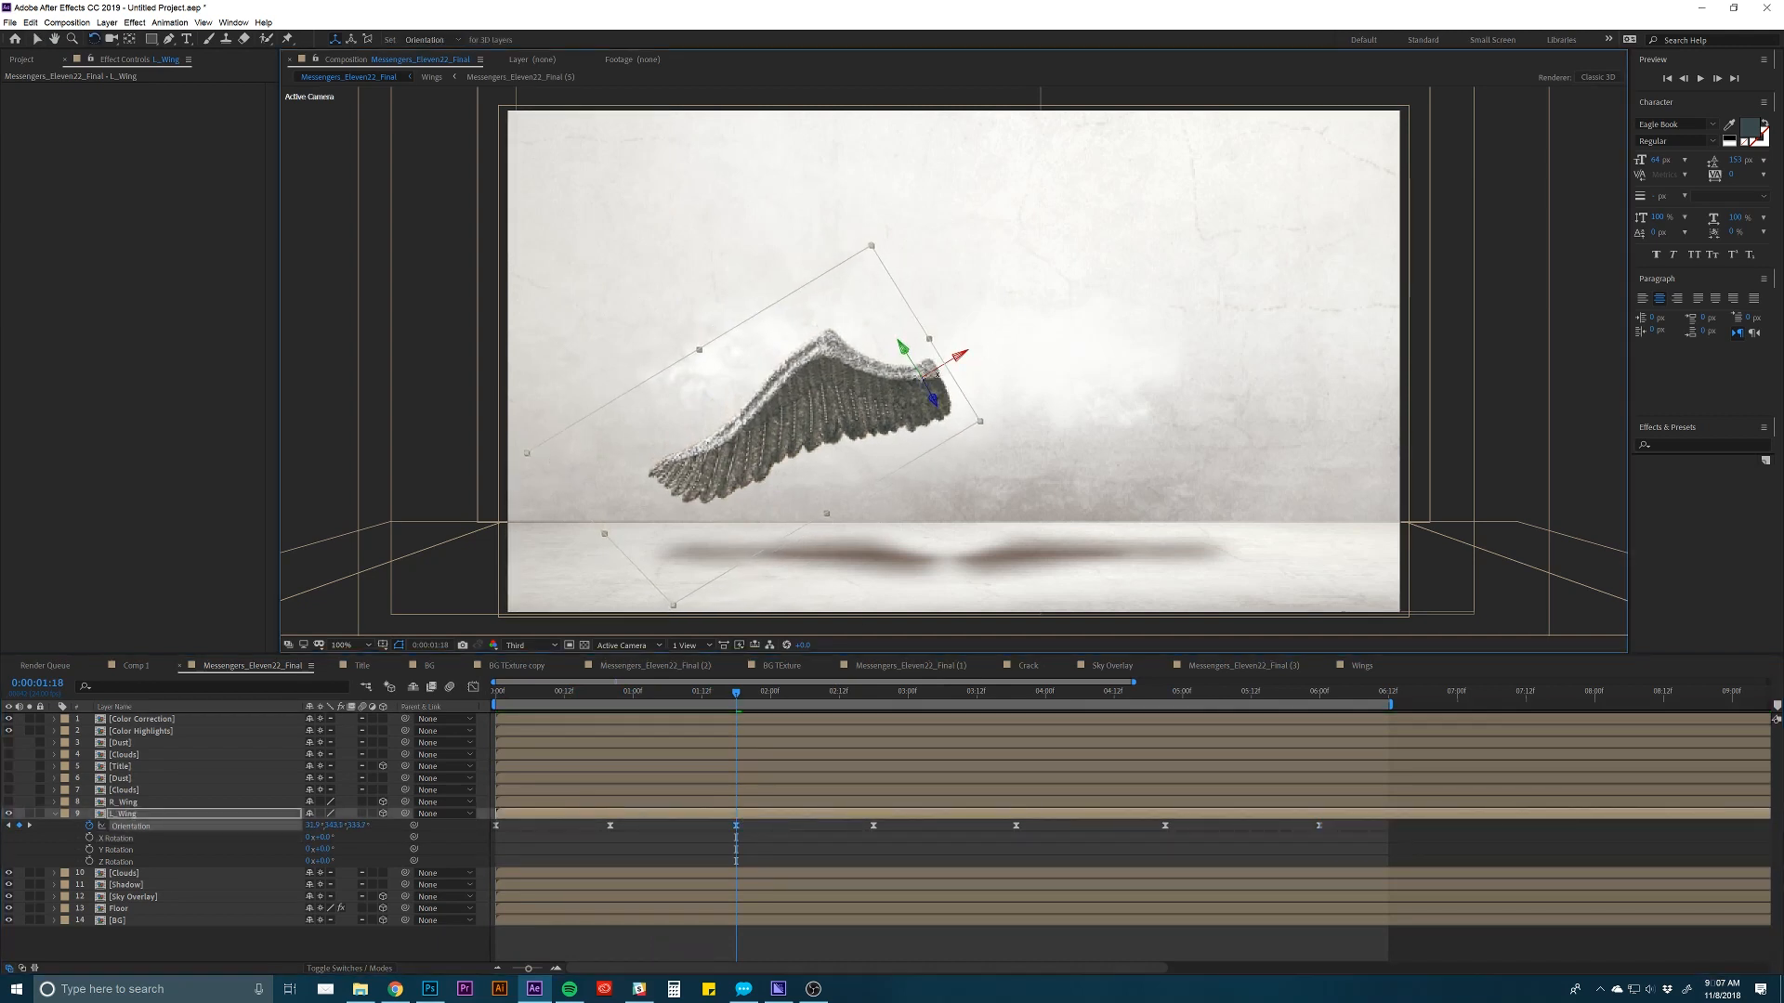
{"action": "left_click_drag", "start_coordinate": [741, 693], "coordinate": [1006, 692]}
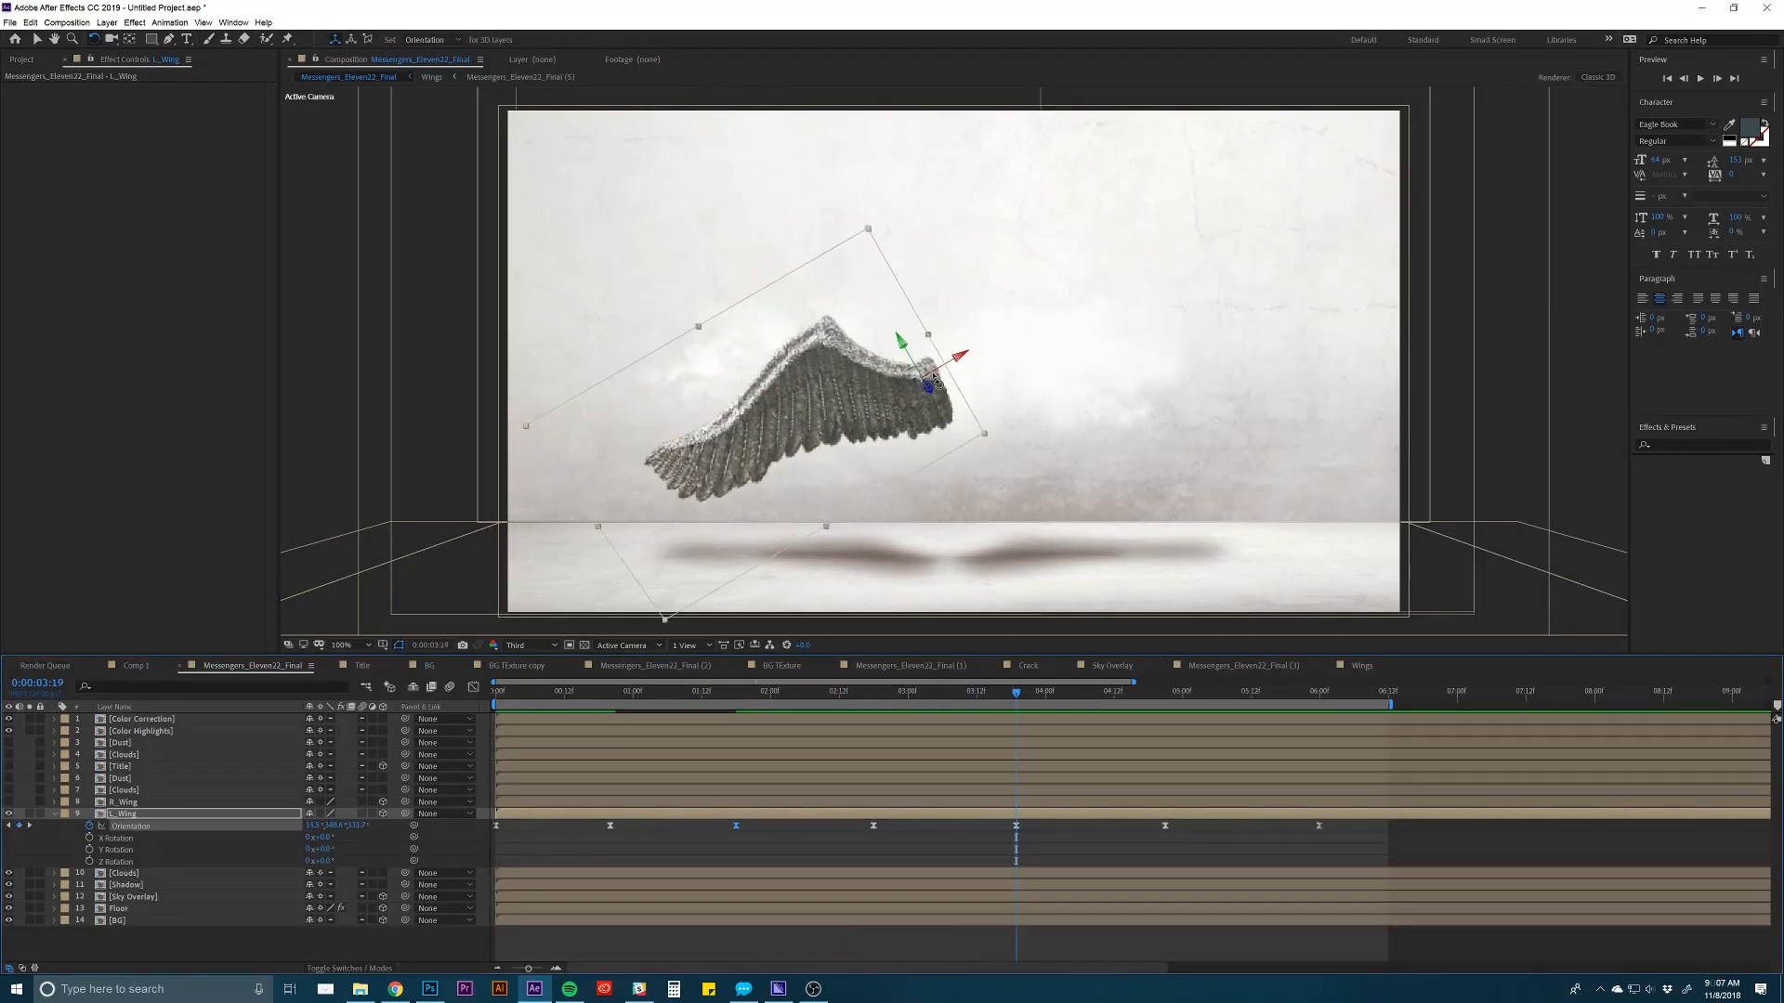
{"action": "left_click_drag", "start_coordinate": [926, 368], "coordinate": [917, 366]}
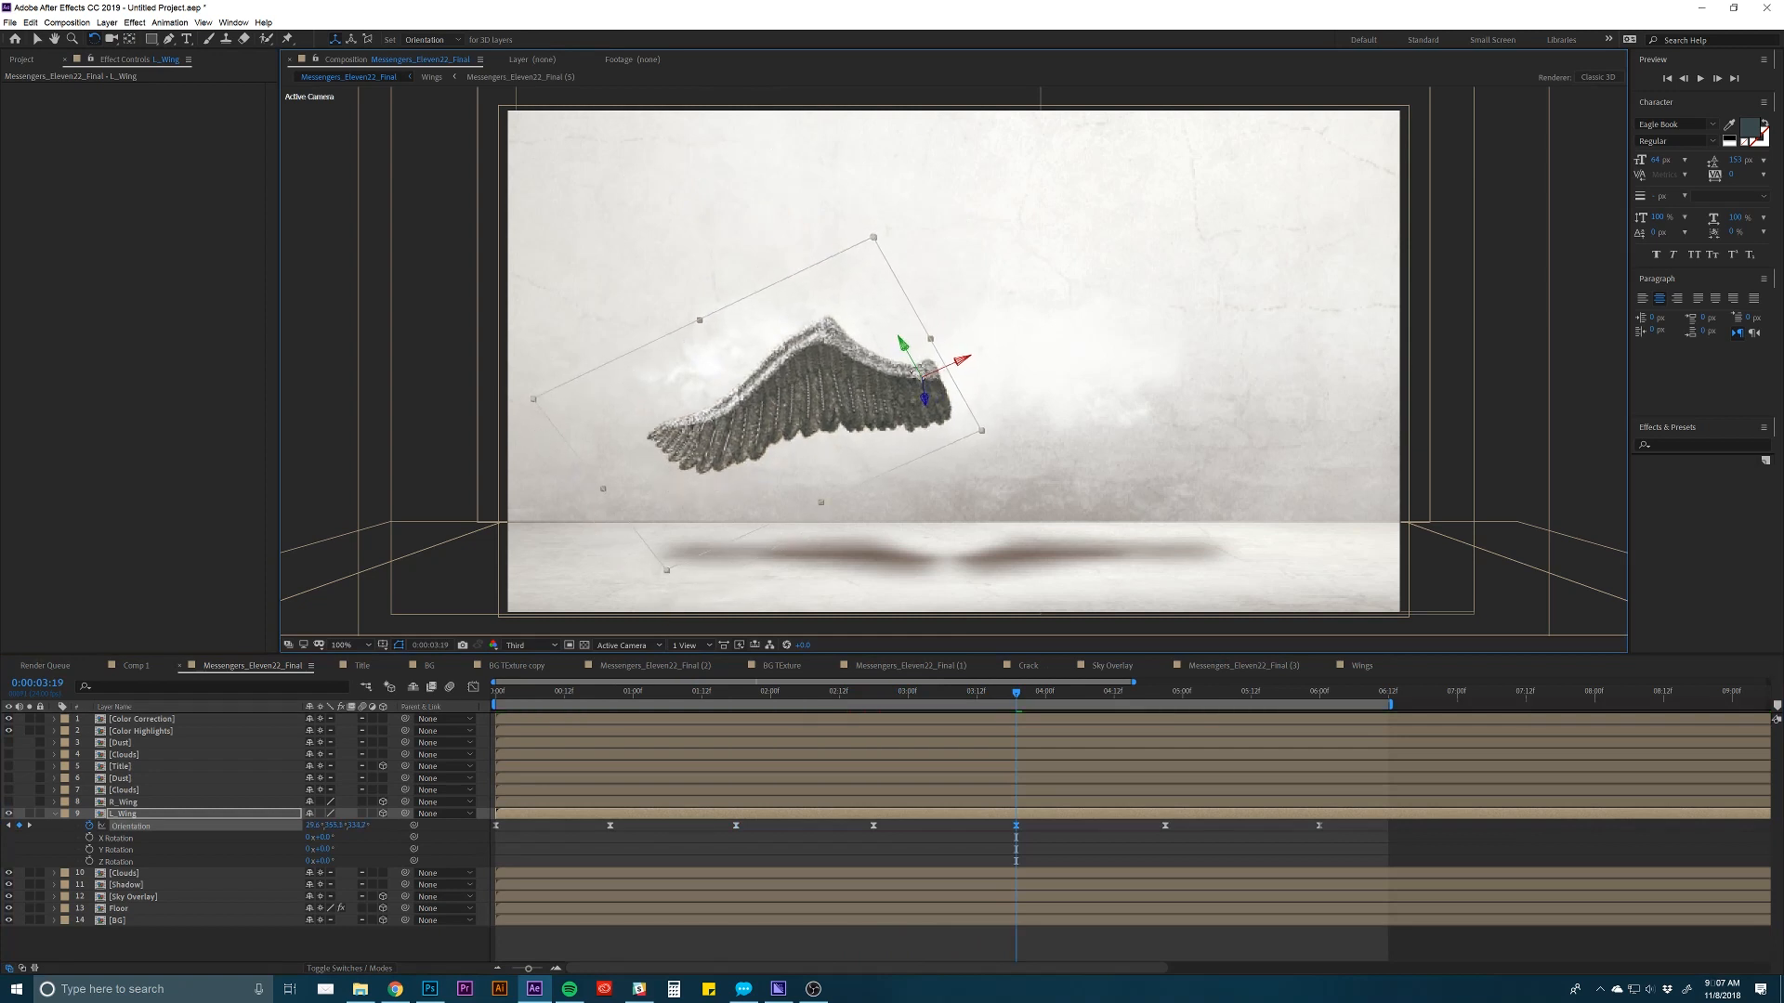
{"action": "left_click_drag", "start_coordinate": [1017, 695], "coordinate": [1174, 670]}
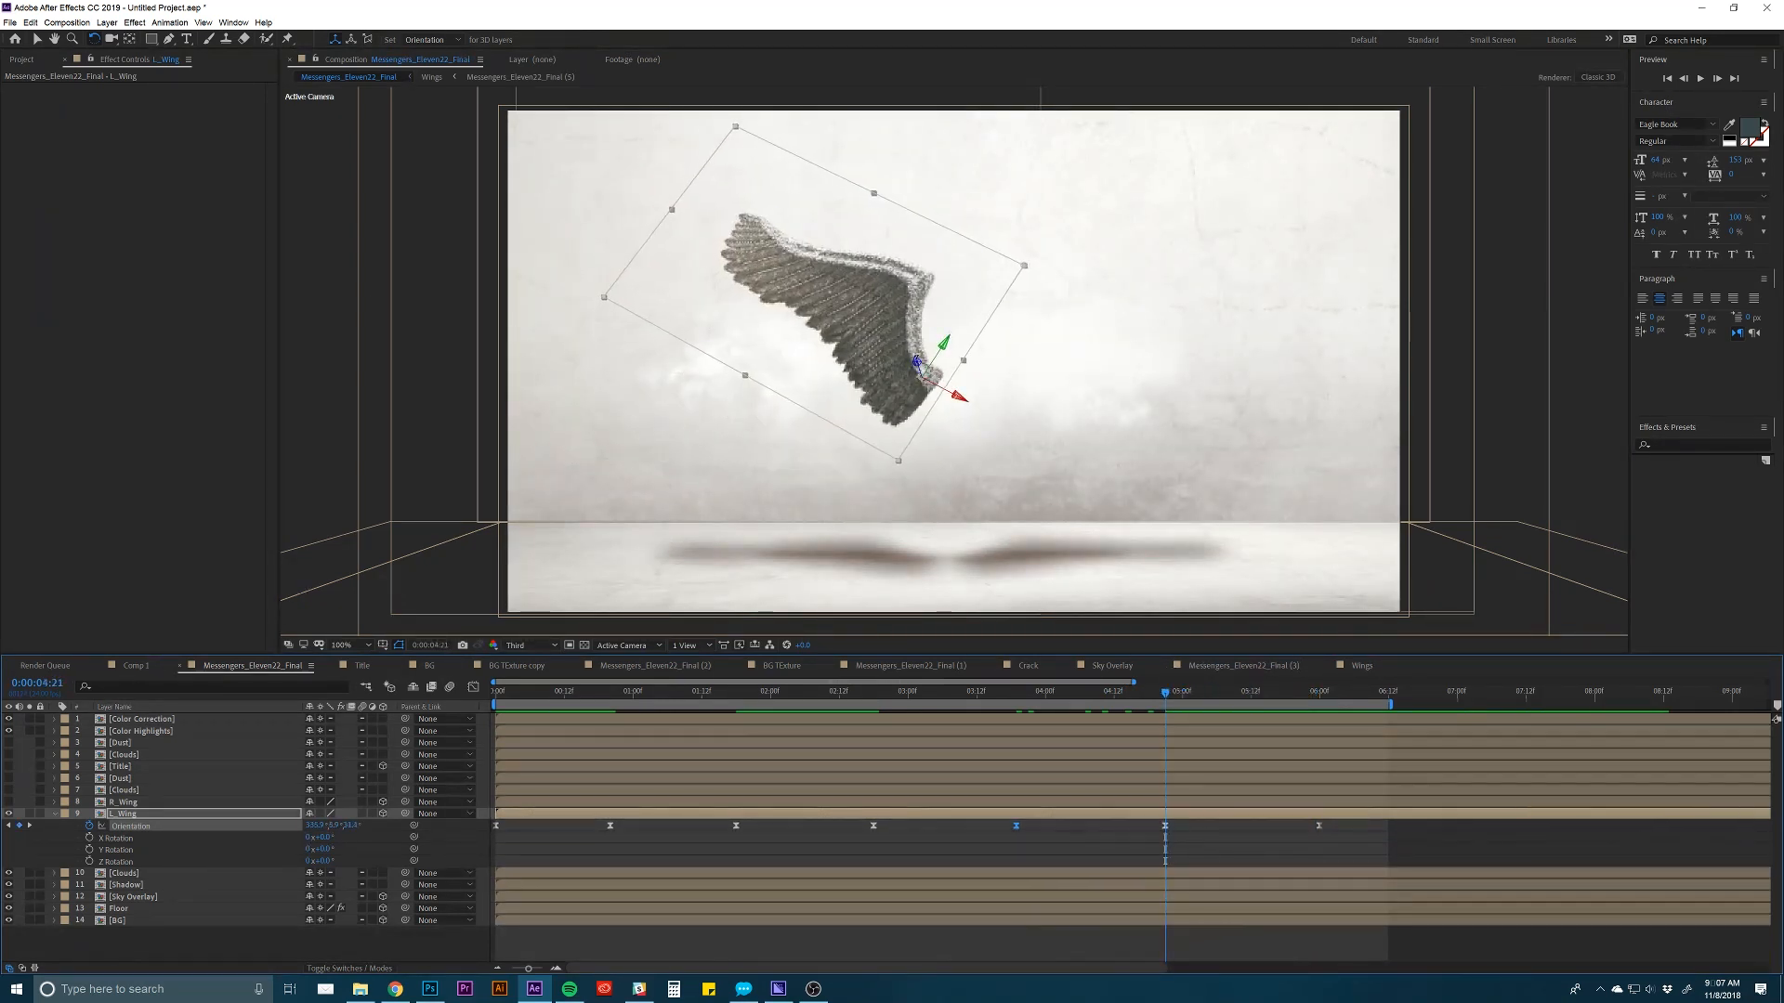
{"action": "left_click_drag", "start_coordinate": [929, 377], "coordinate": [931, 390]}
{"action": "key", "text": "space"}
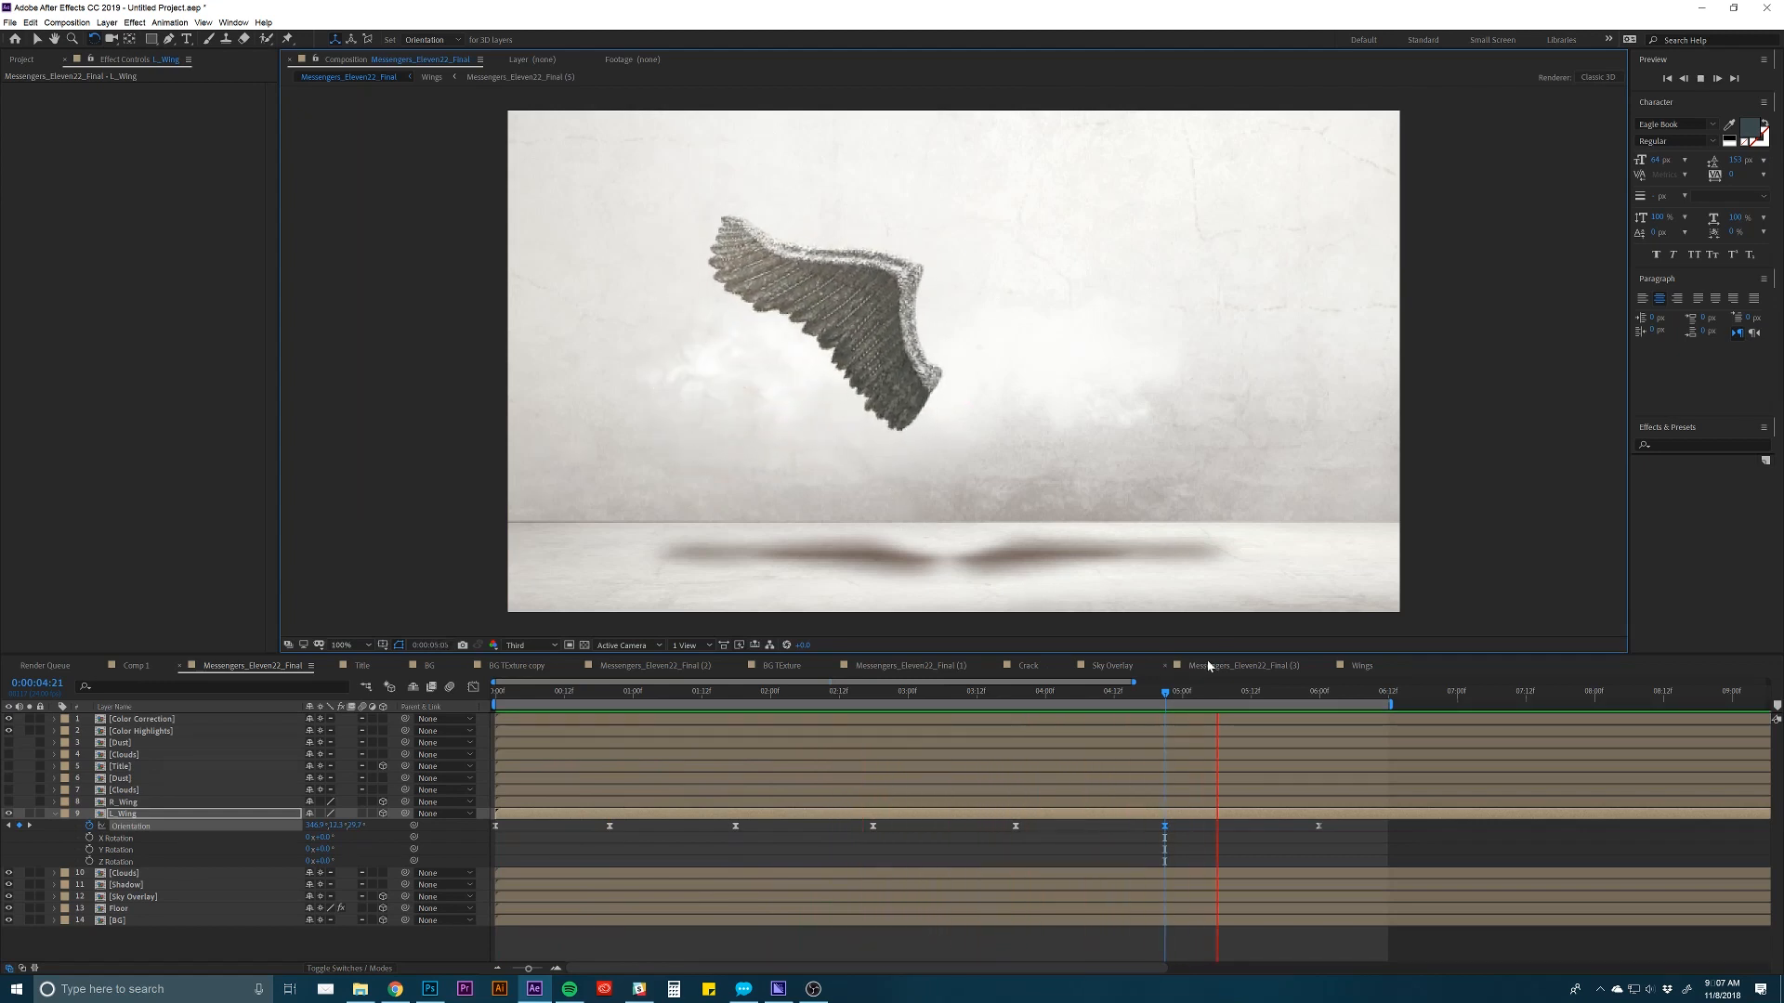
{"action": "key", "text": "space"}
Compress all of L_Wing's Orientation keyframes proportionally so the last one falls at 0:00:05:00, and preview the faster flapping.
{"action": "left_click_drag", "start_coordinate": [1344, 825], "coordinate": [497, 856]}
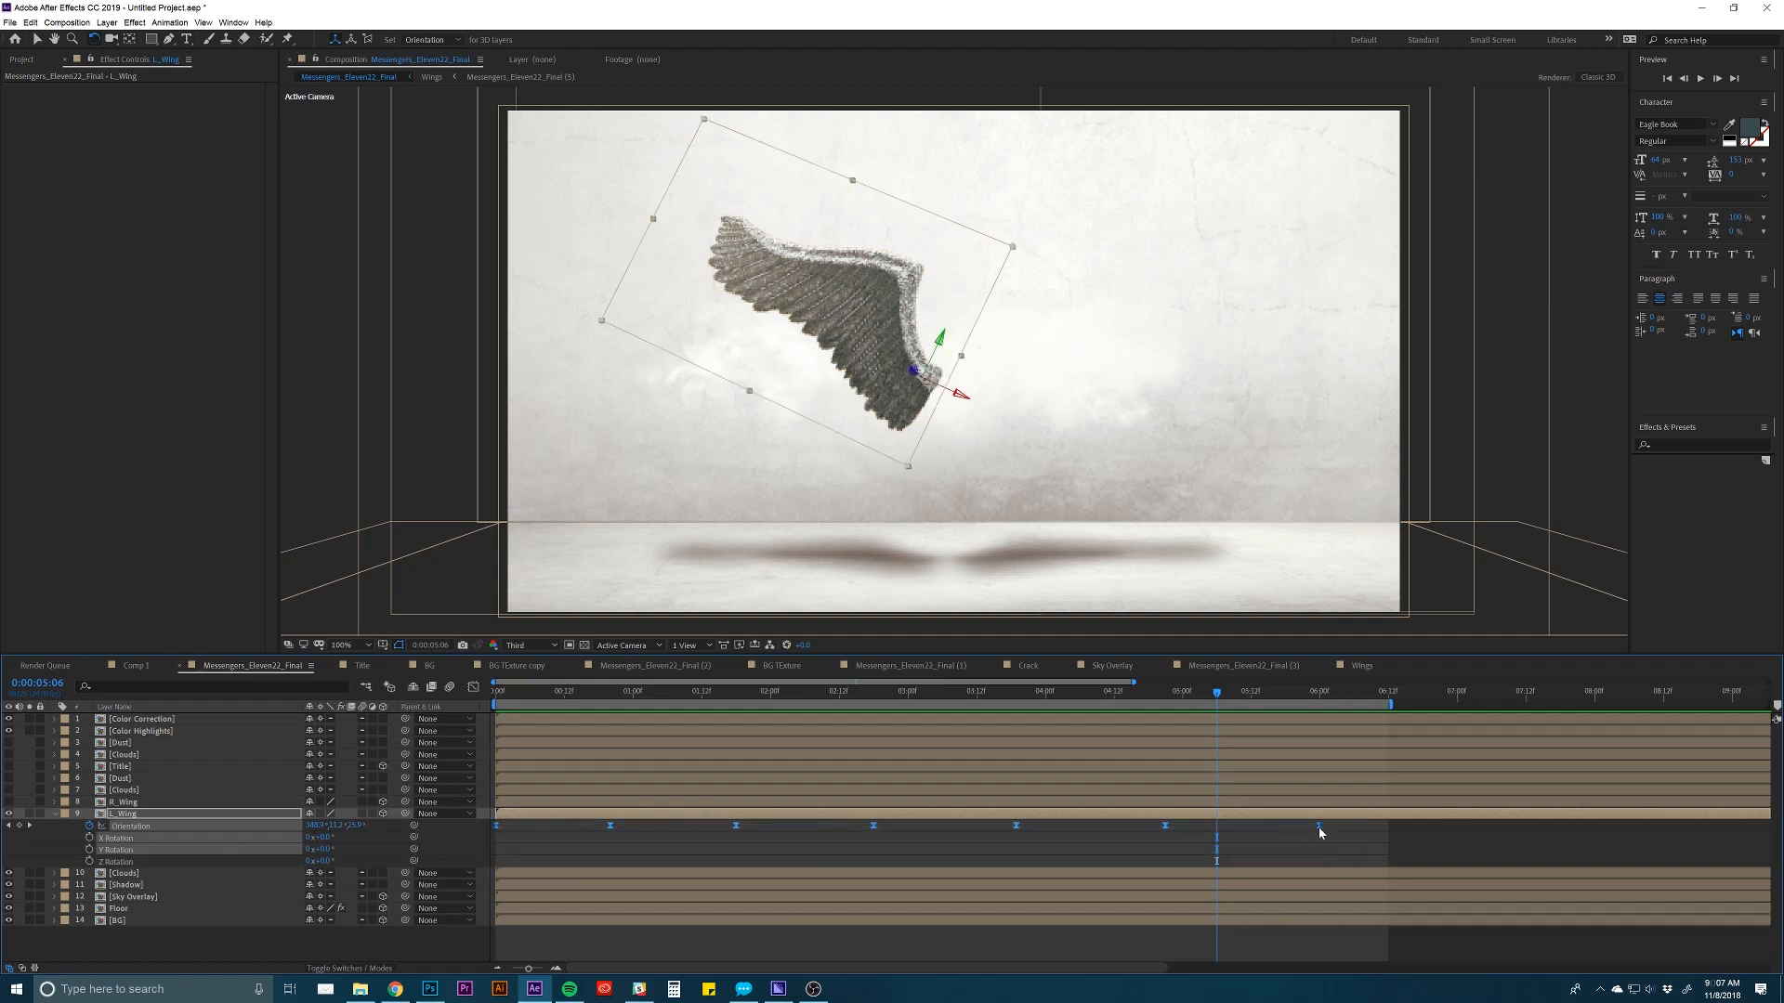
{"action": "left_click_drag", "start_coordinate": [1318, 827], "coordinate": [1179, 828]}
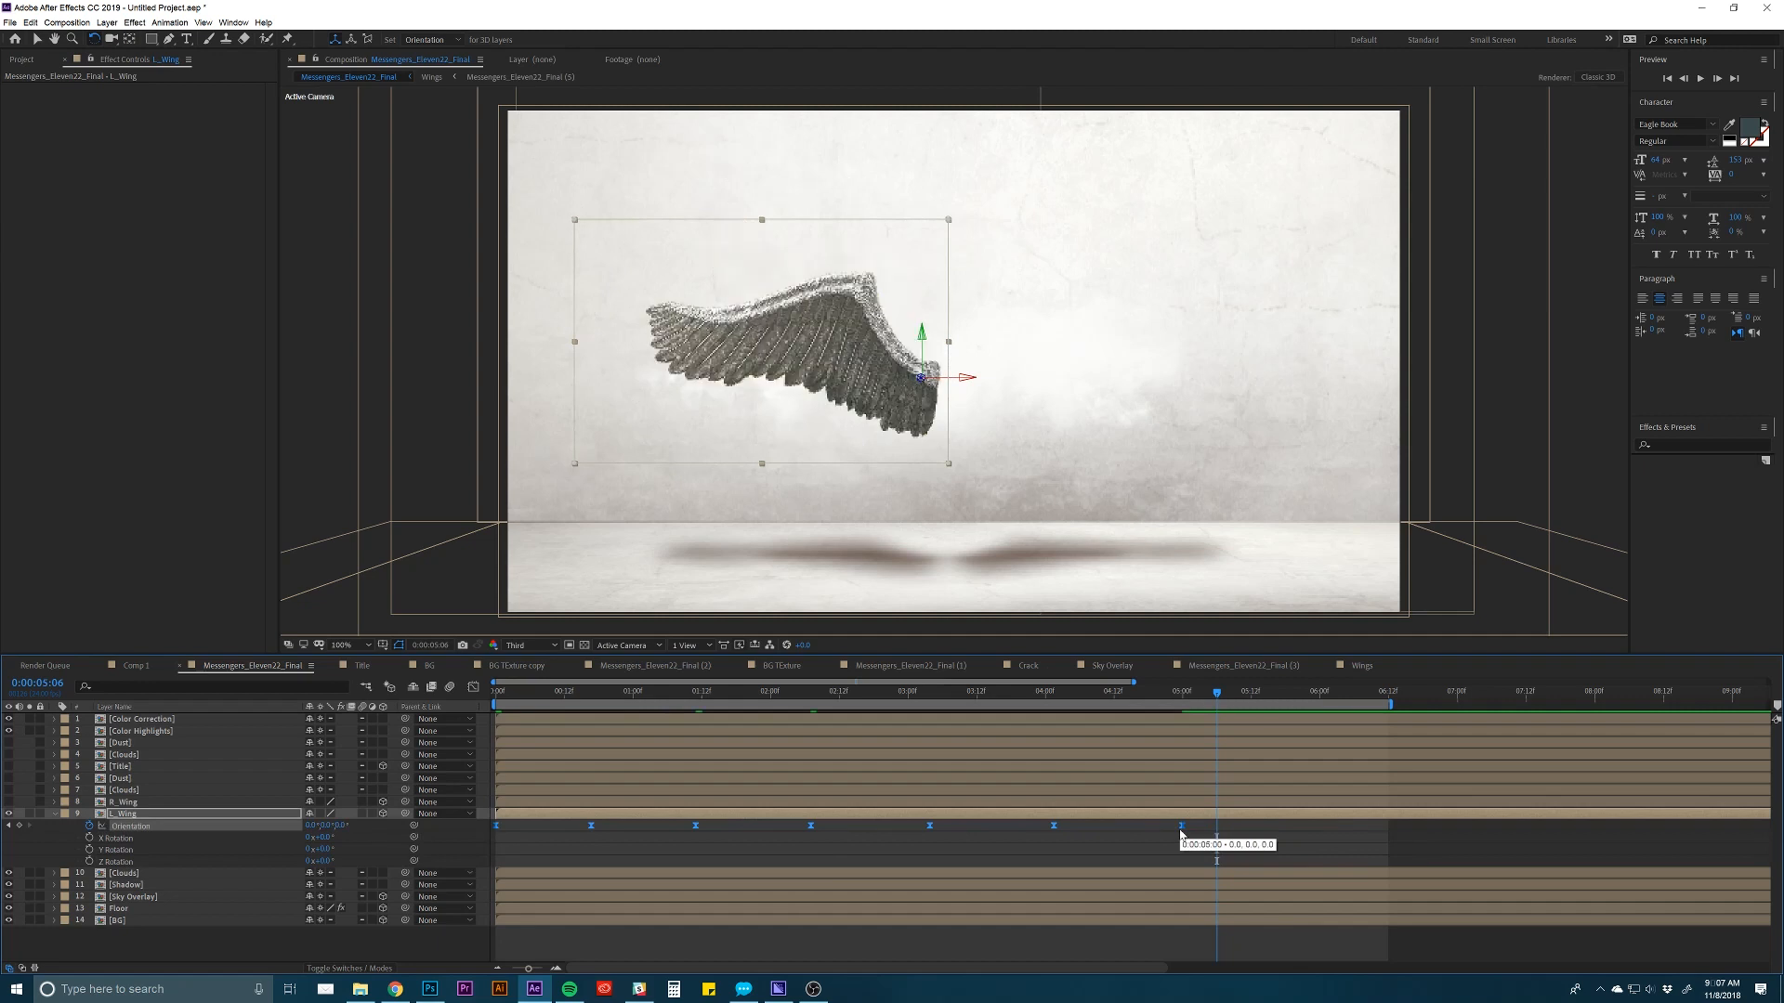
{"action": "key", "text": "space"}
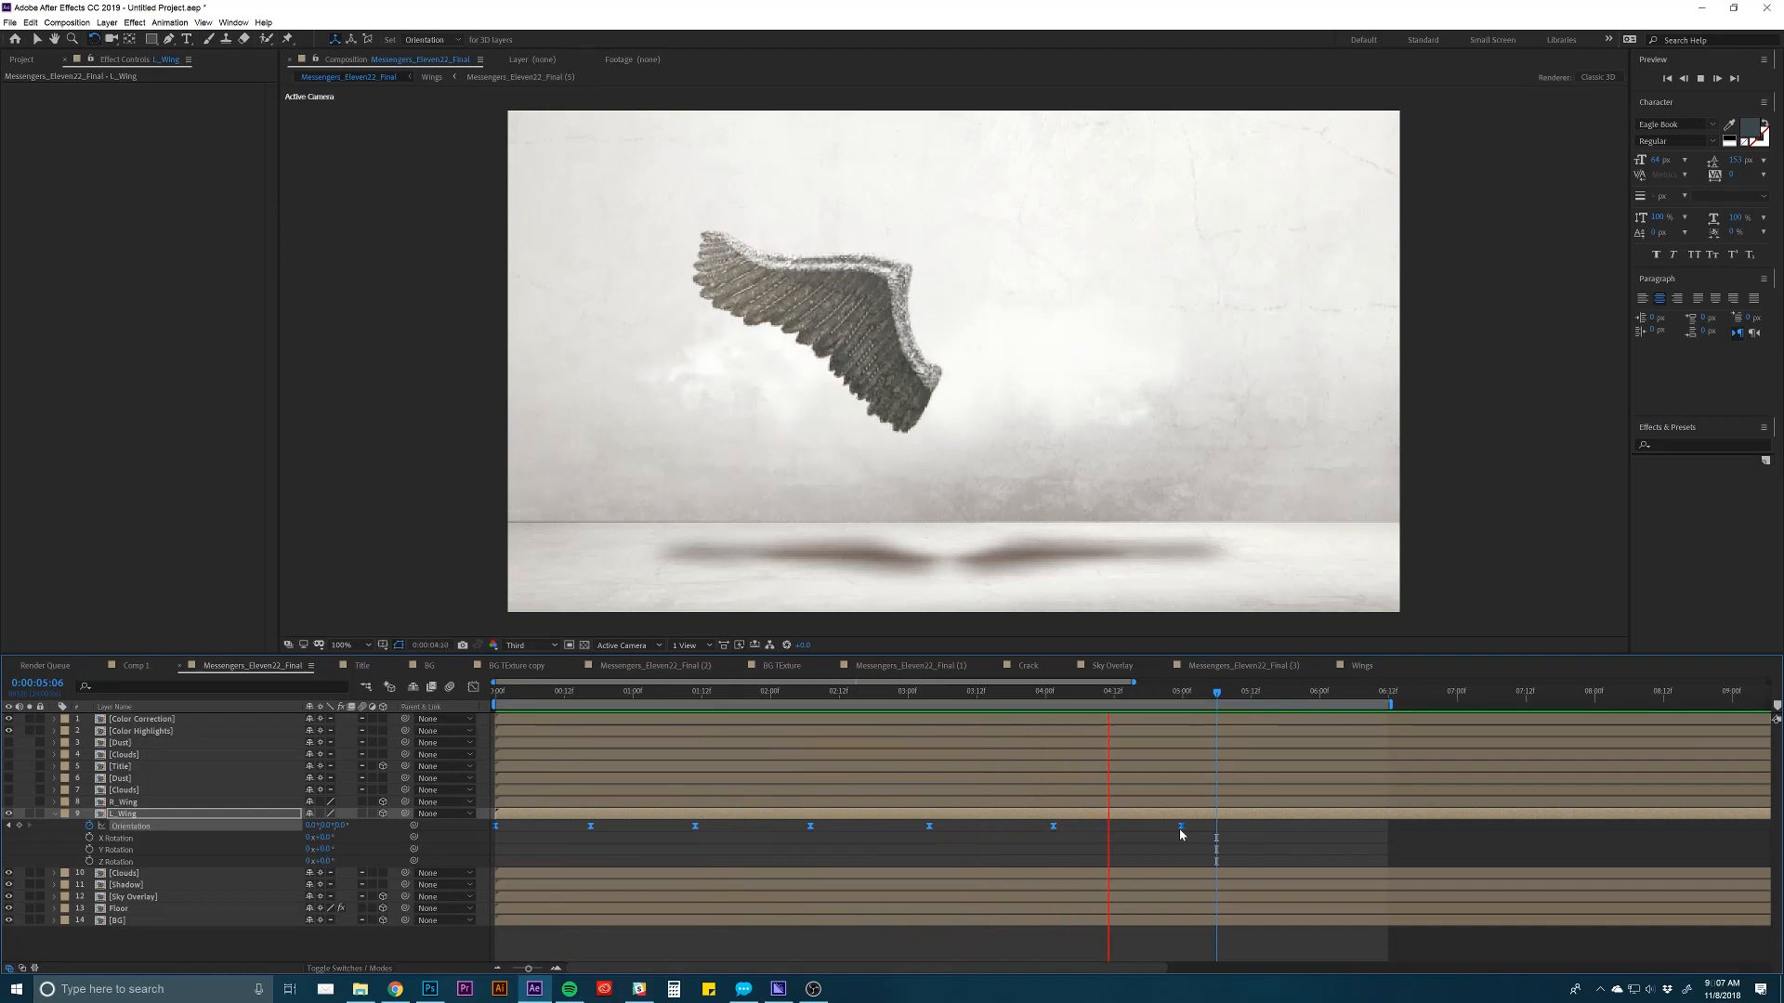
{"action": "key", "text": "space"}
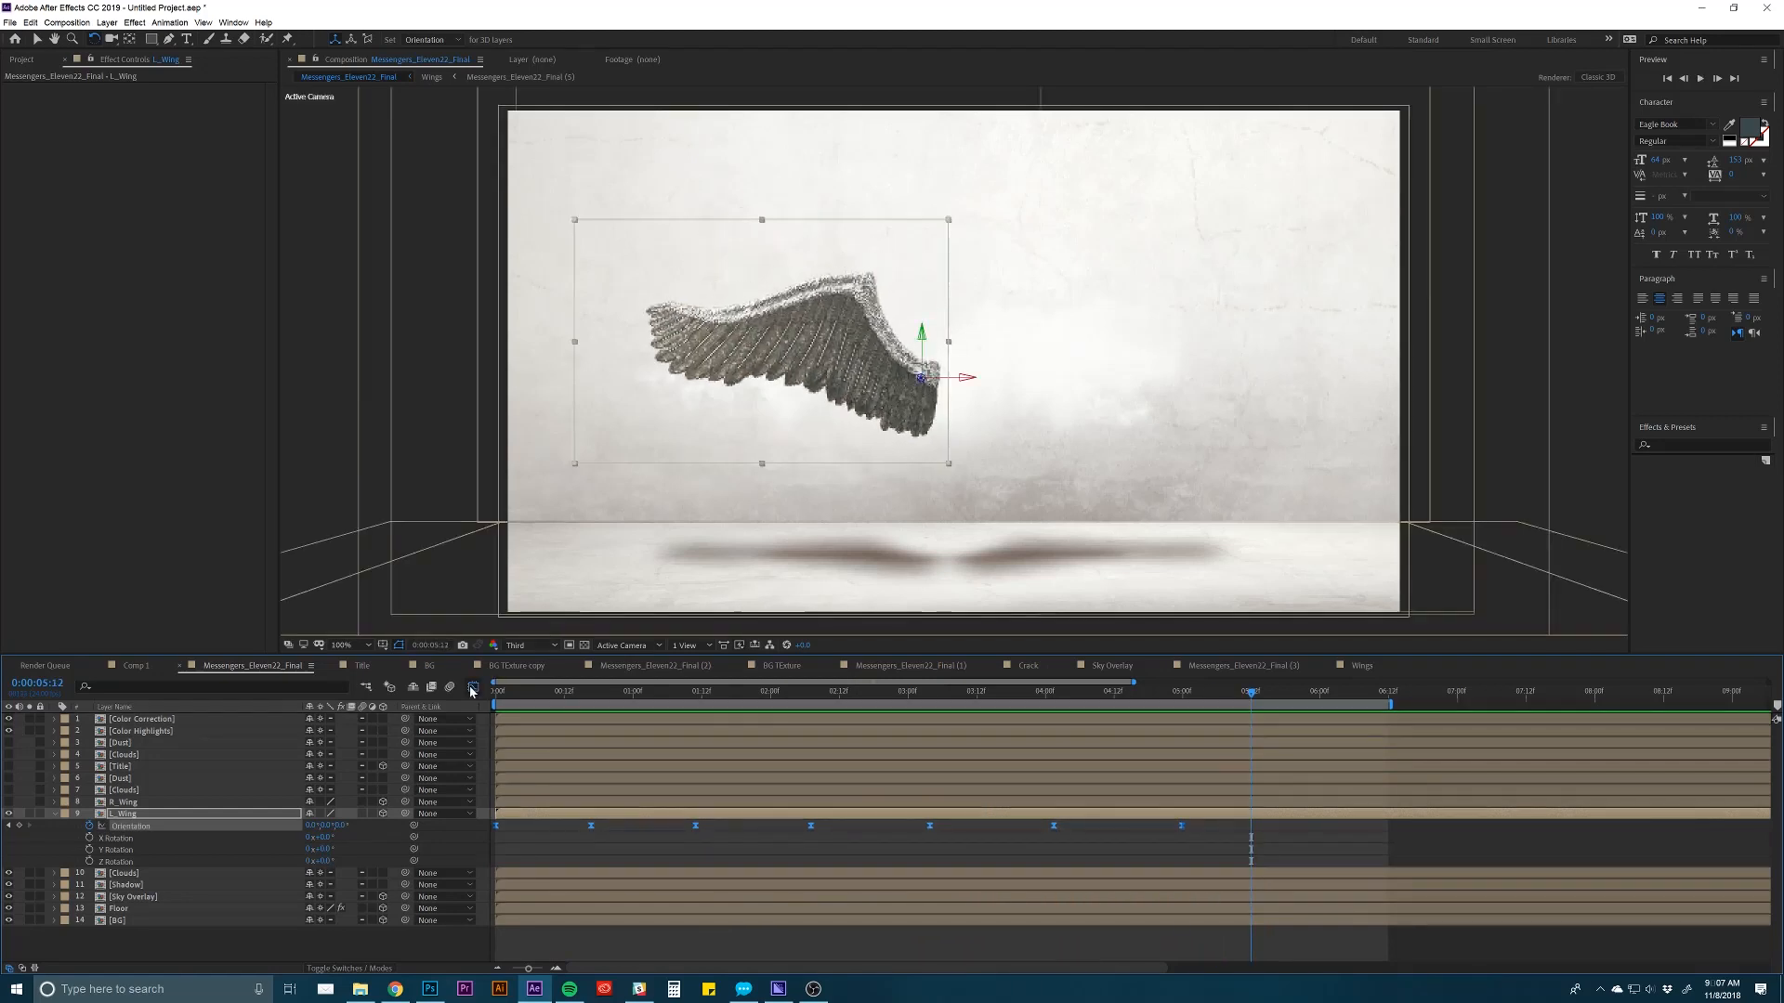
Even out the peaks of L_Wing's Orientation speed graph by shortening the middle keyframes' ease handles, preview it, and return to the keyframe view.
{"action": "left_click", "coordinate": [473, 687]}
{"action": "left_click", "coordinate": [591, 925]}
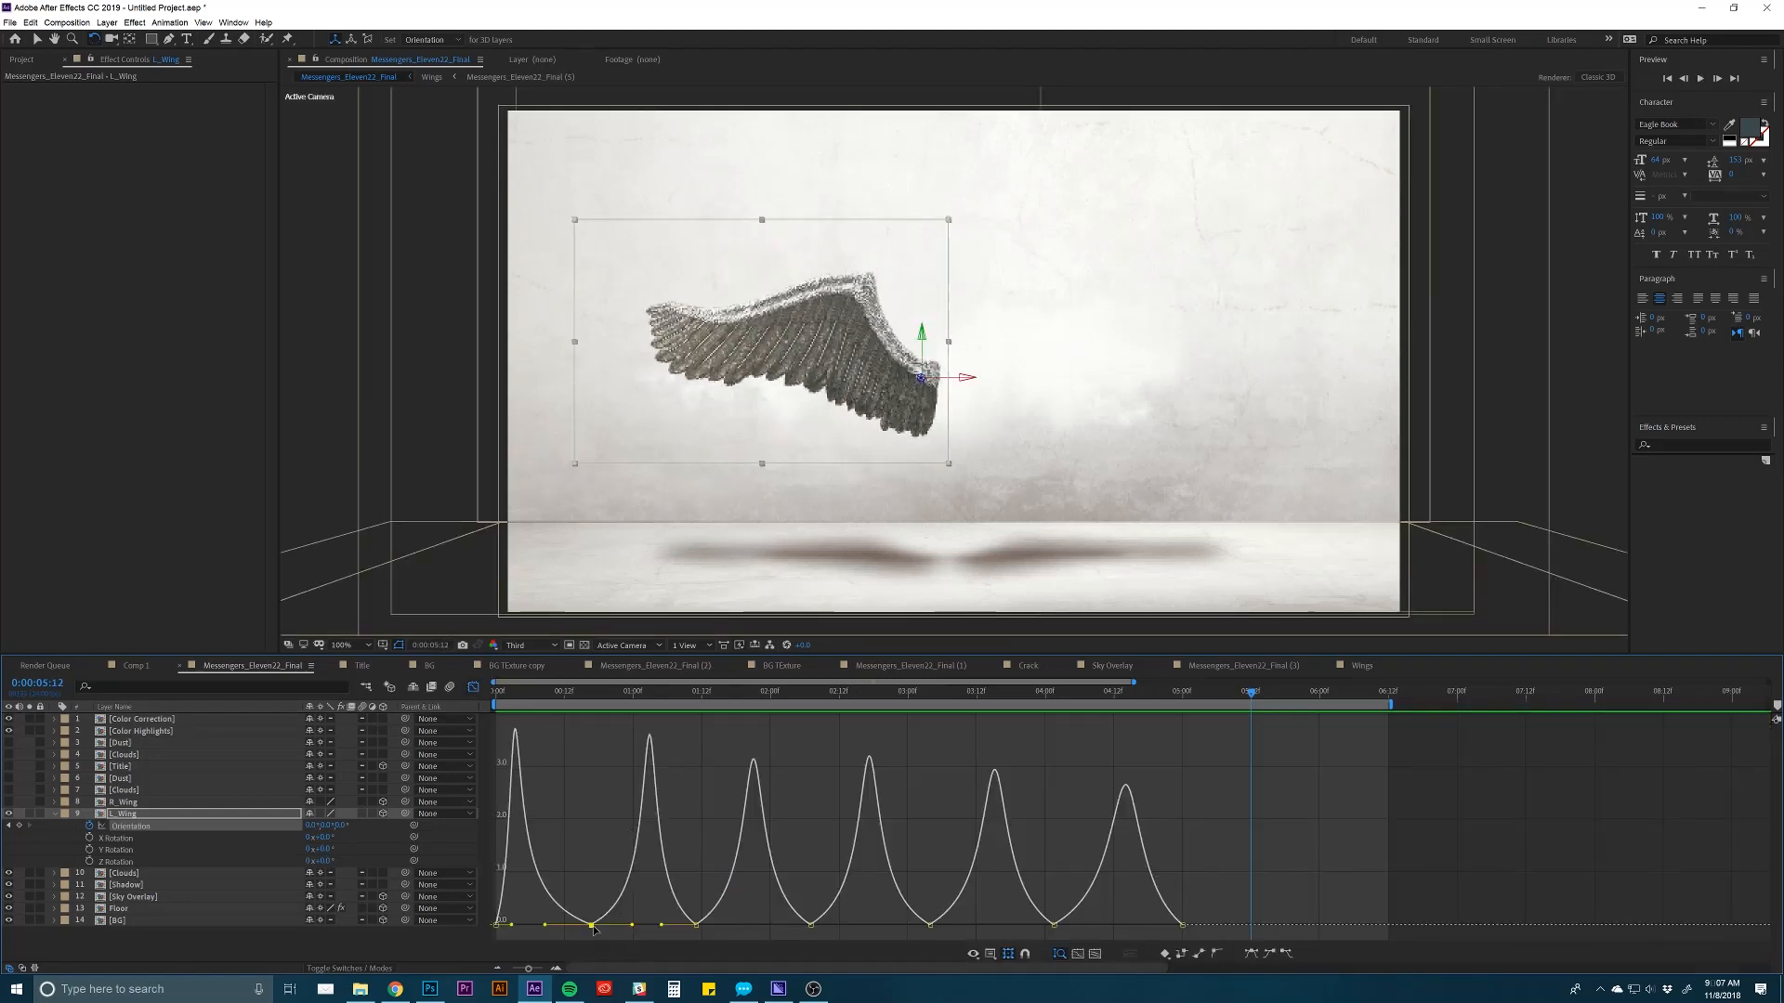
{"action": "left_click_drag", "start_coordinate": [630, 926], "coordinate": [623, 925]}
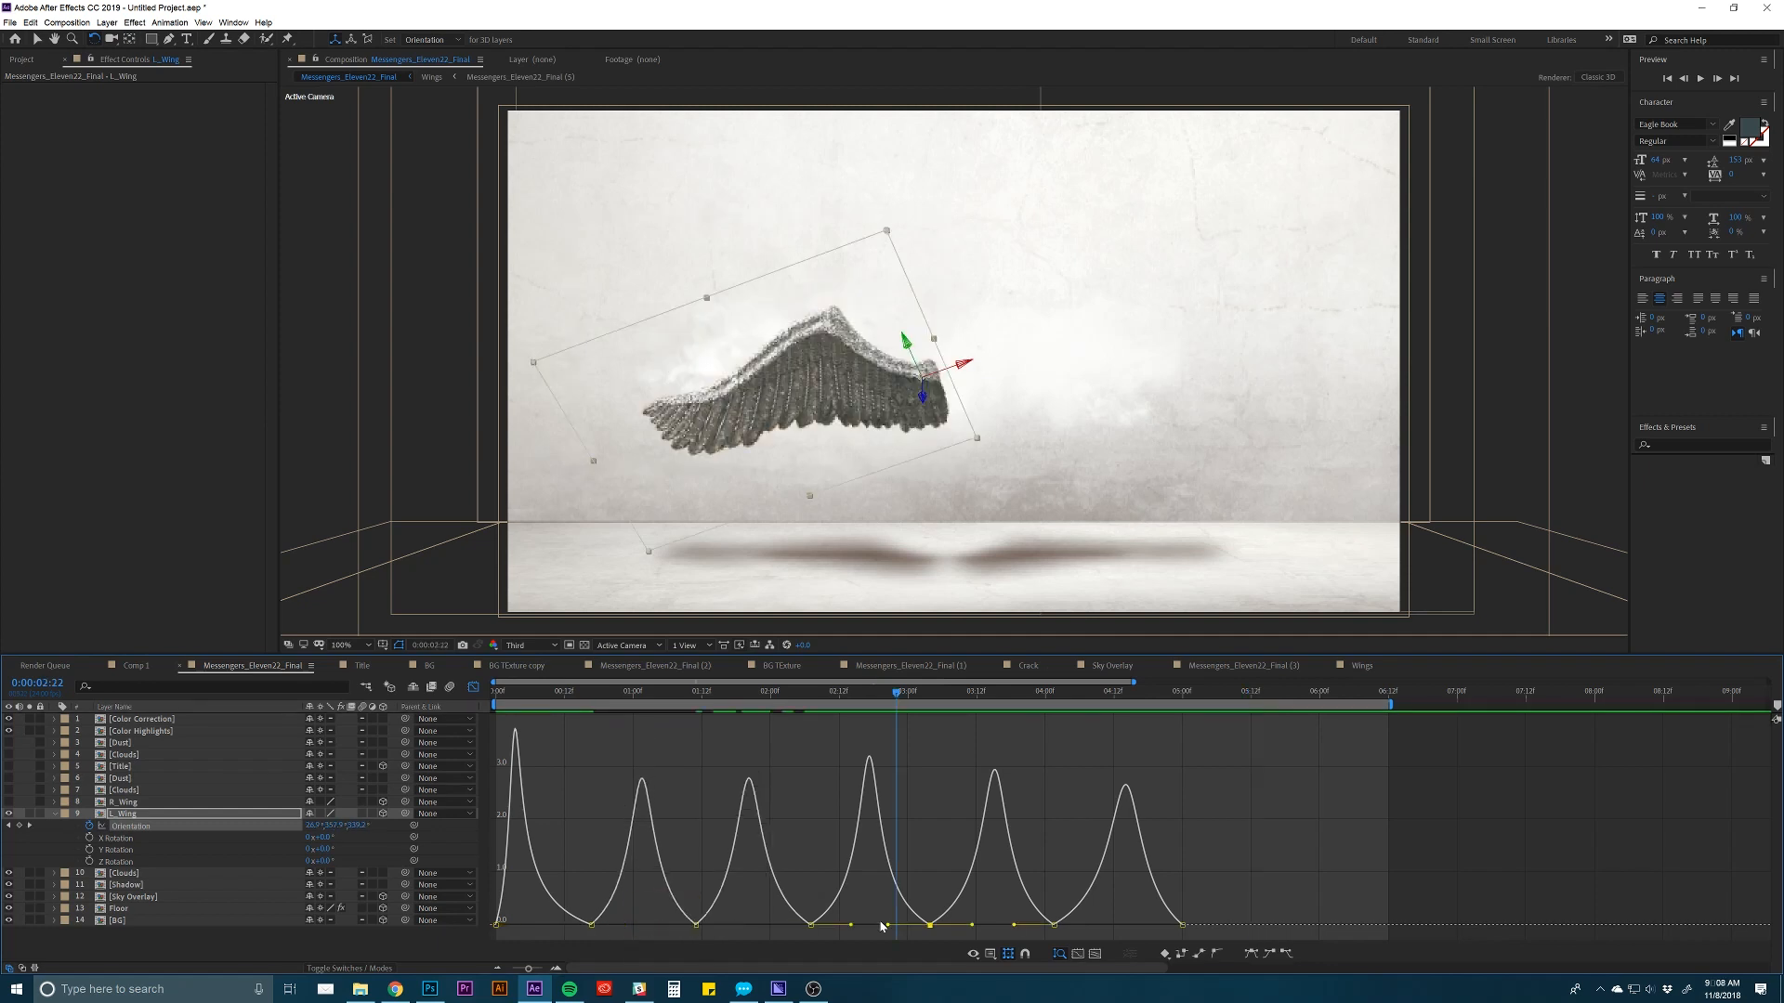
{"action": "left_click_drag", "start_coordinate": [889, 926], "coordinate": [848, 927]}
{"action": "left_click", "coordinate": [930, 926]}
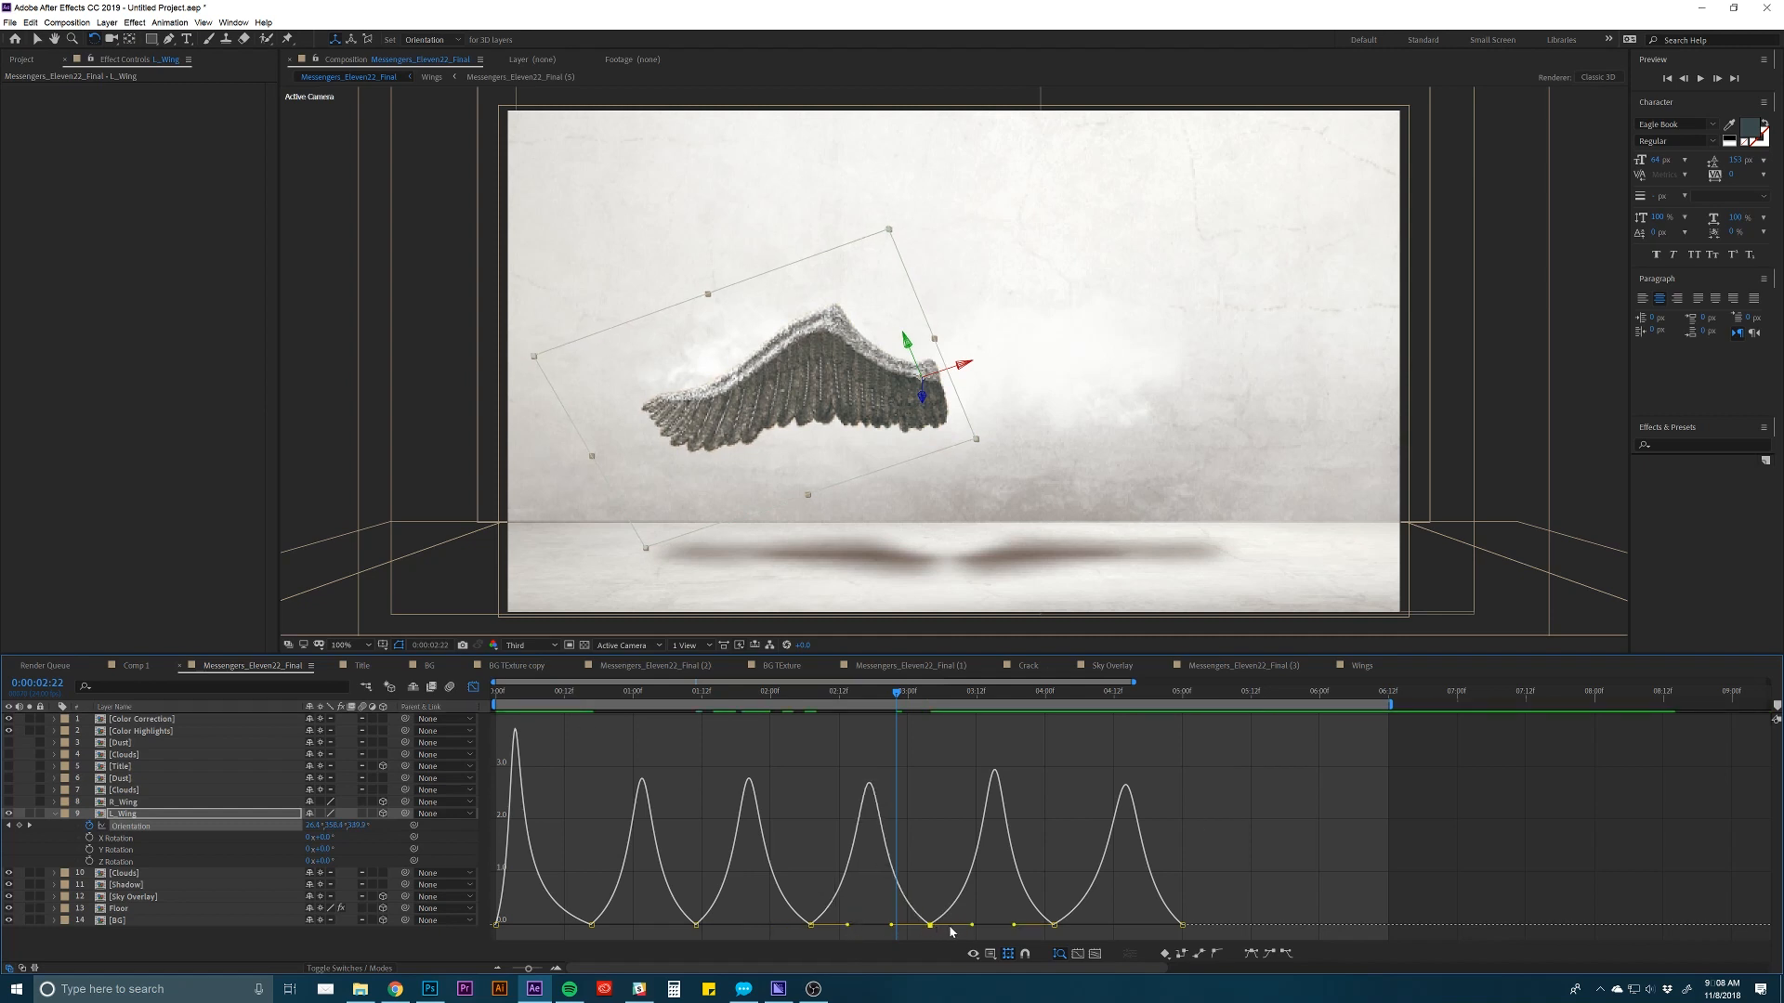
{"action": "left_click_drag", "start_coordinate": [973, 926], "coordinate": [967, 926]}
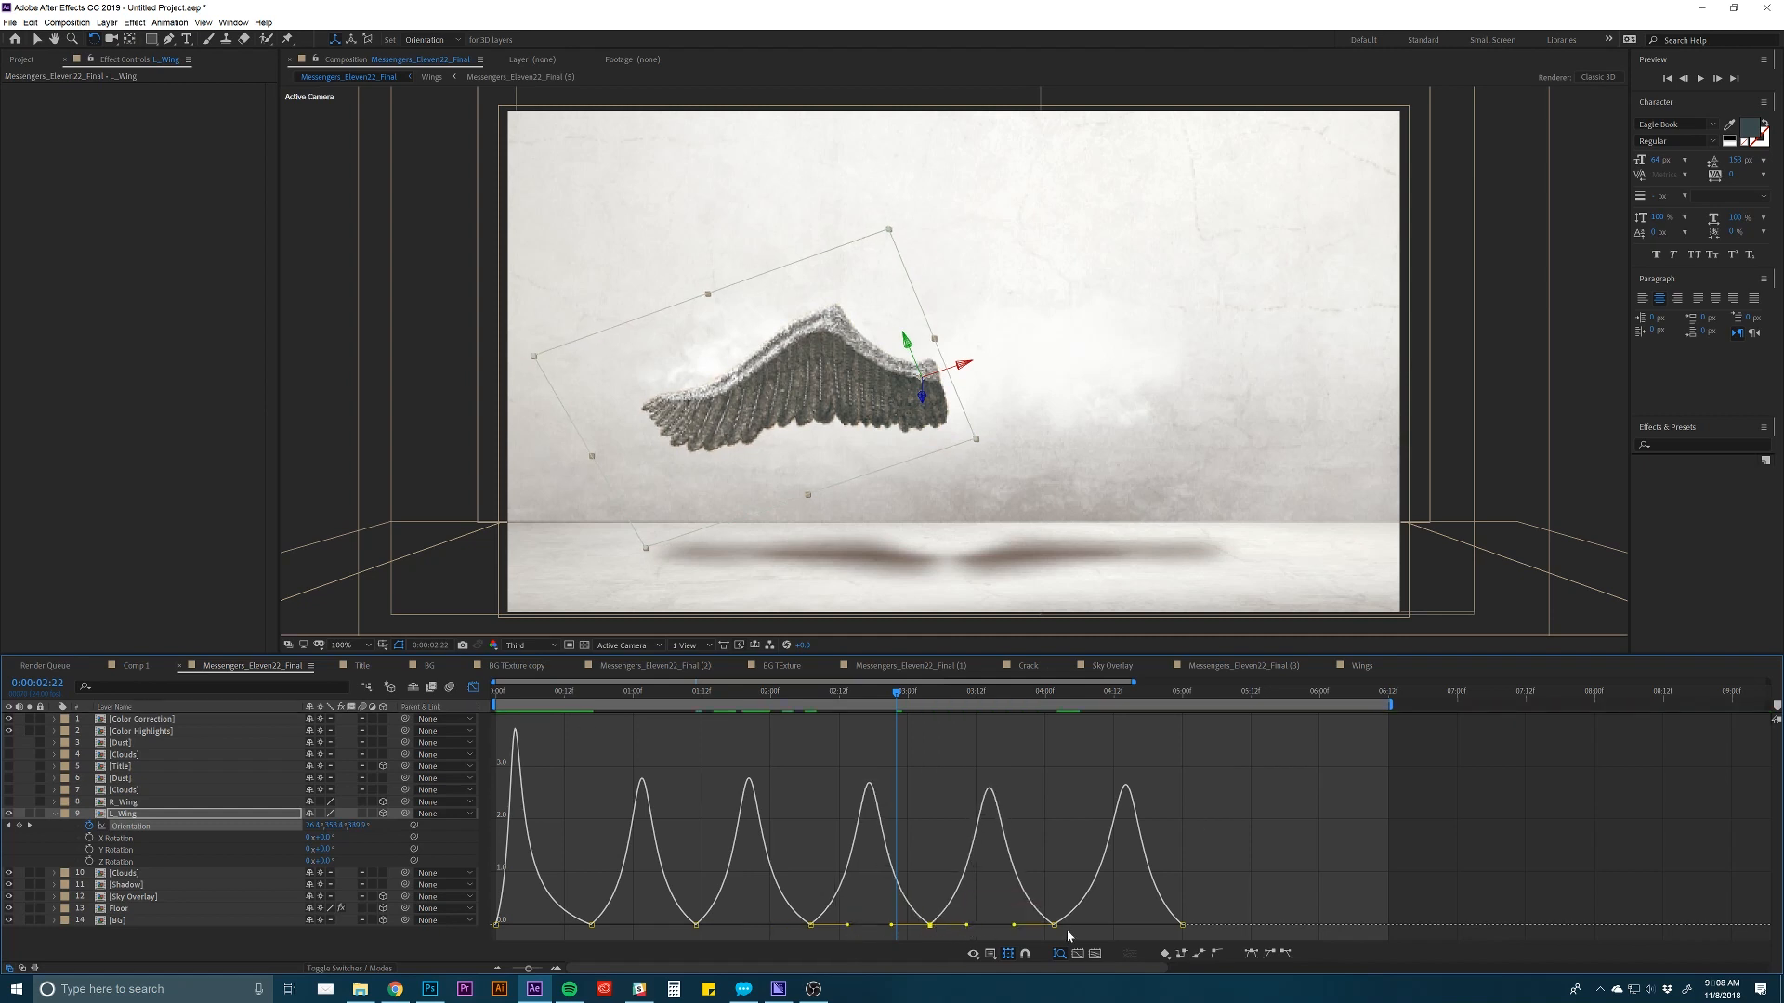
{"action": "key", "text": "space"}
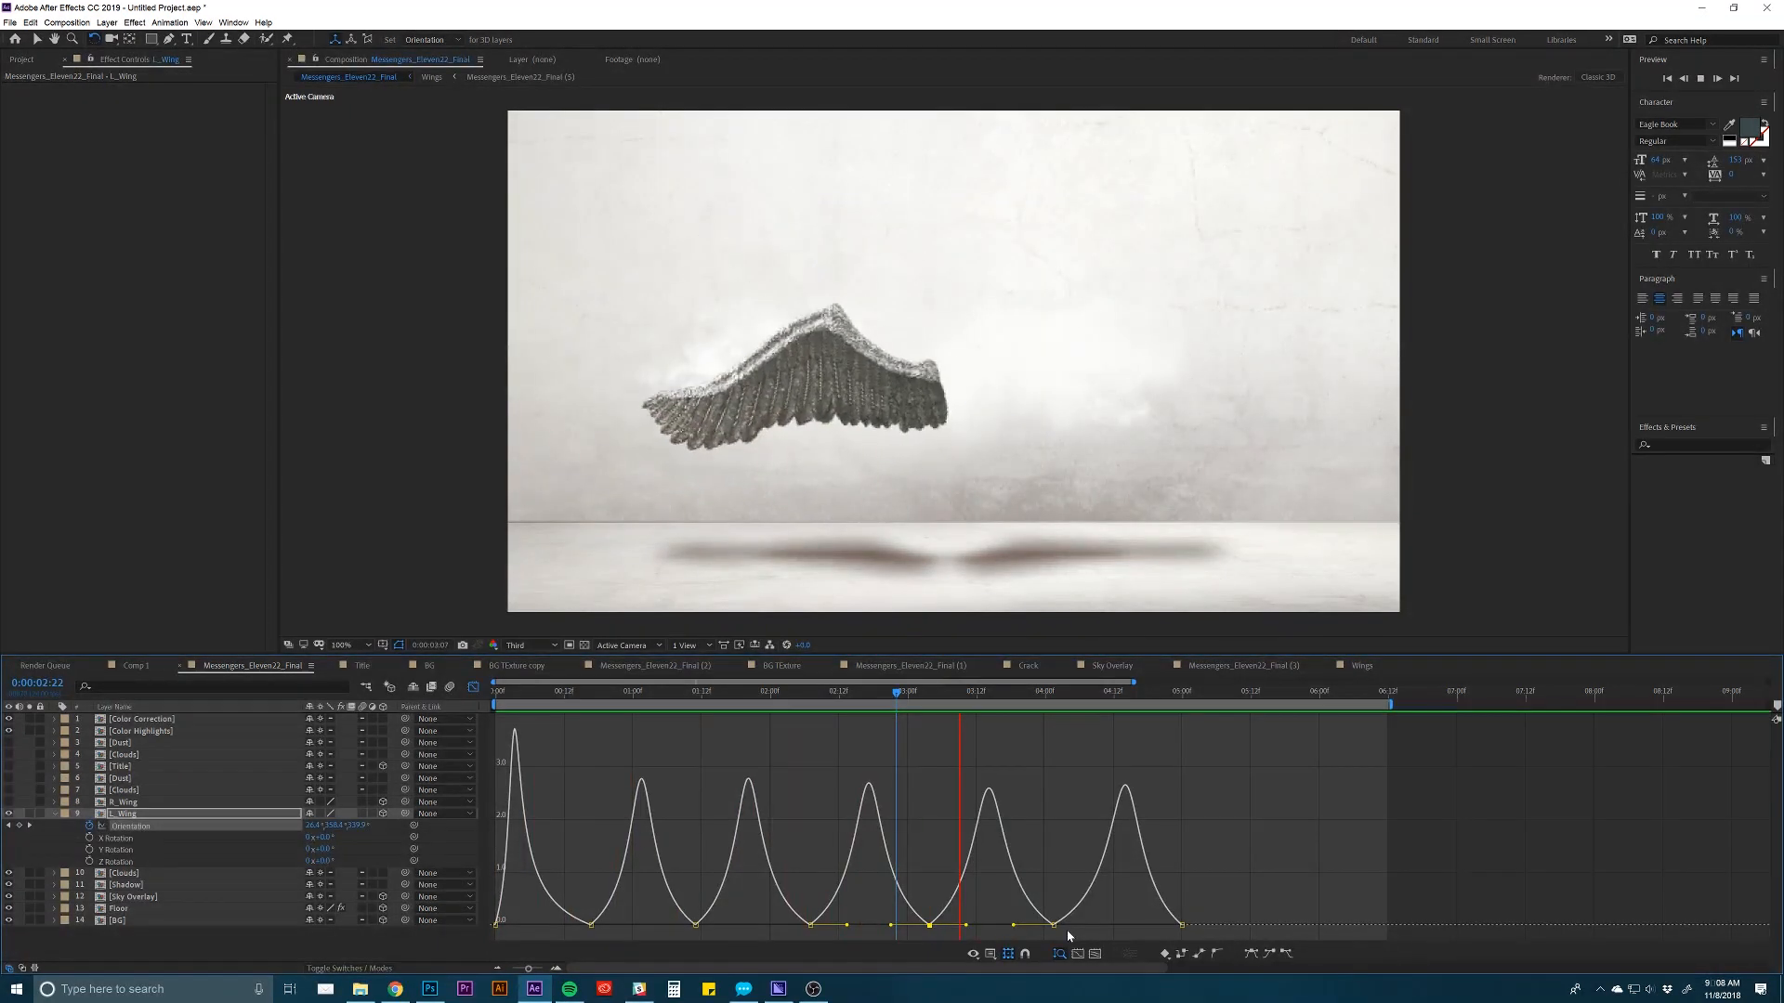
{"action": "key", "text": "space"}
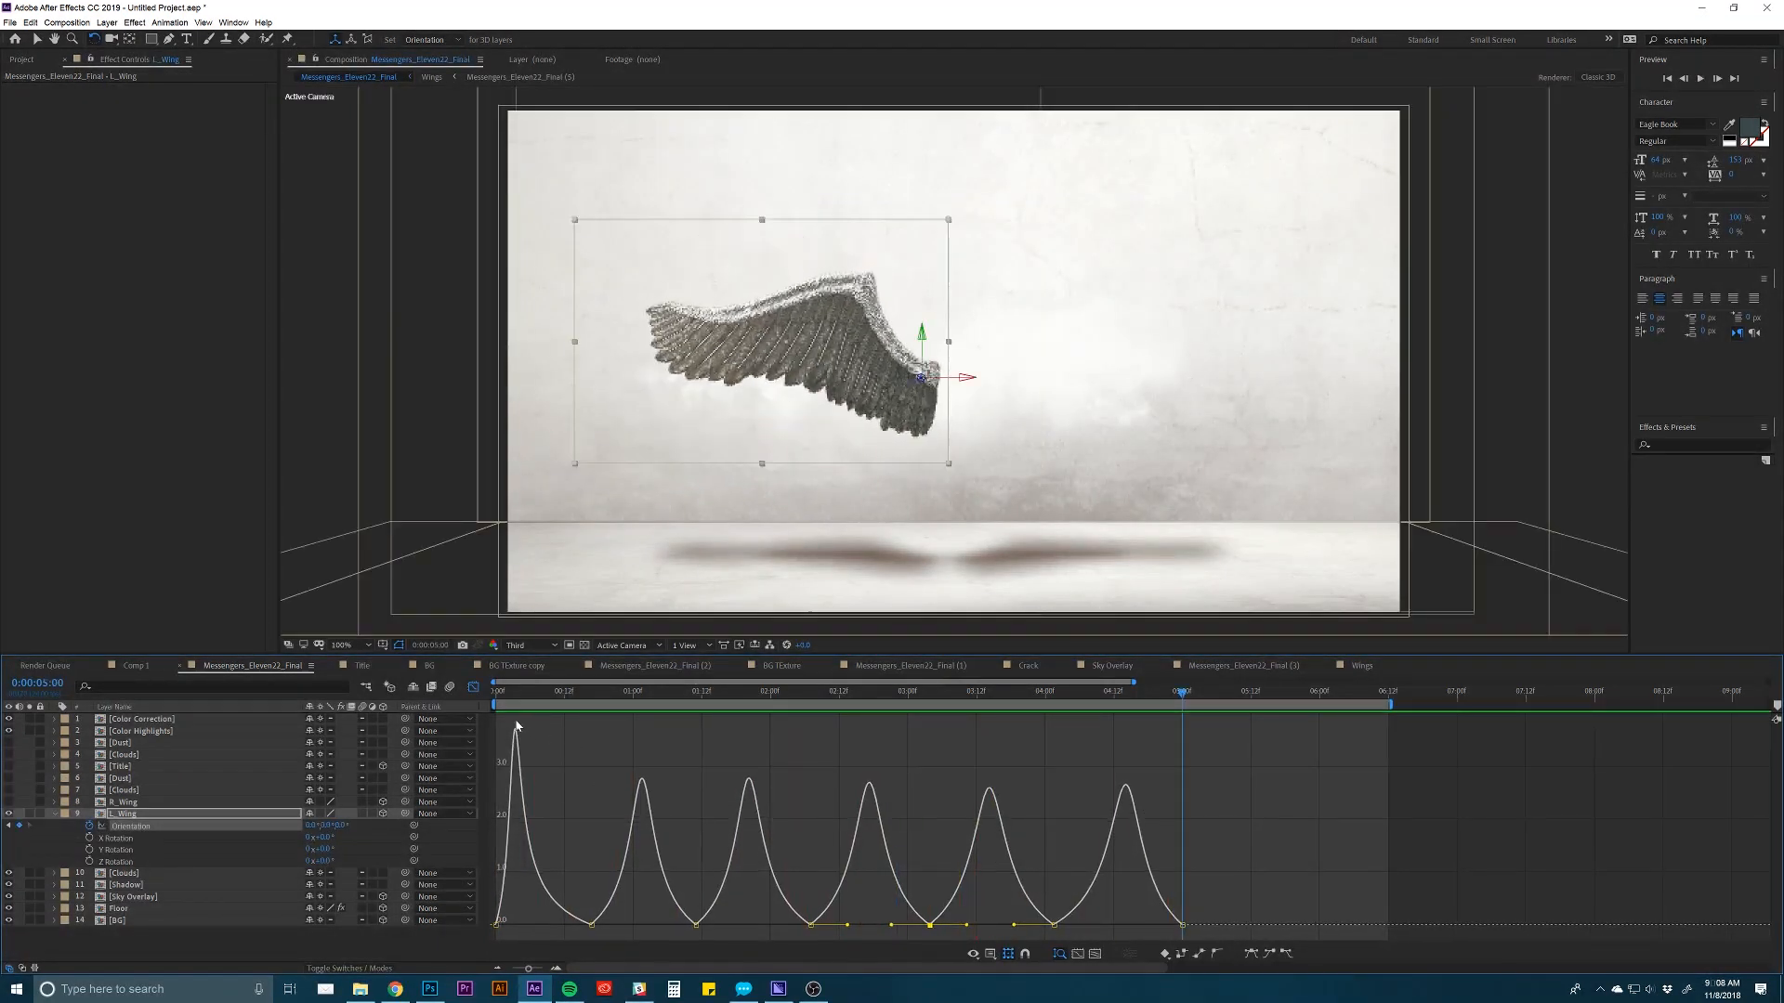
{"action": "left_click", "coordinate": [473, 688]}
{"action": "left_click", "coordinate": [722, 857]}
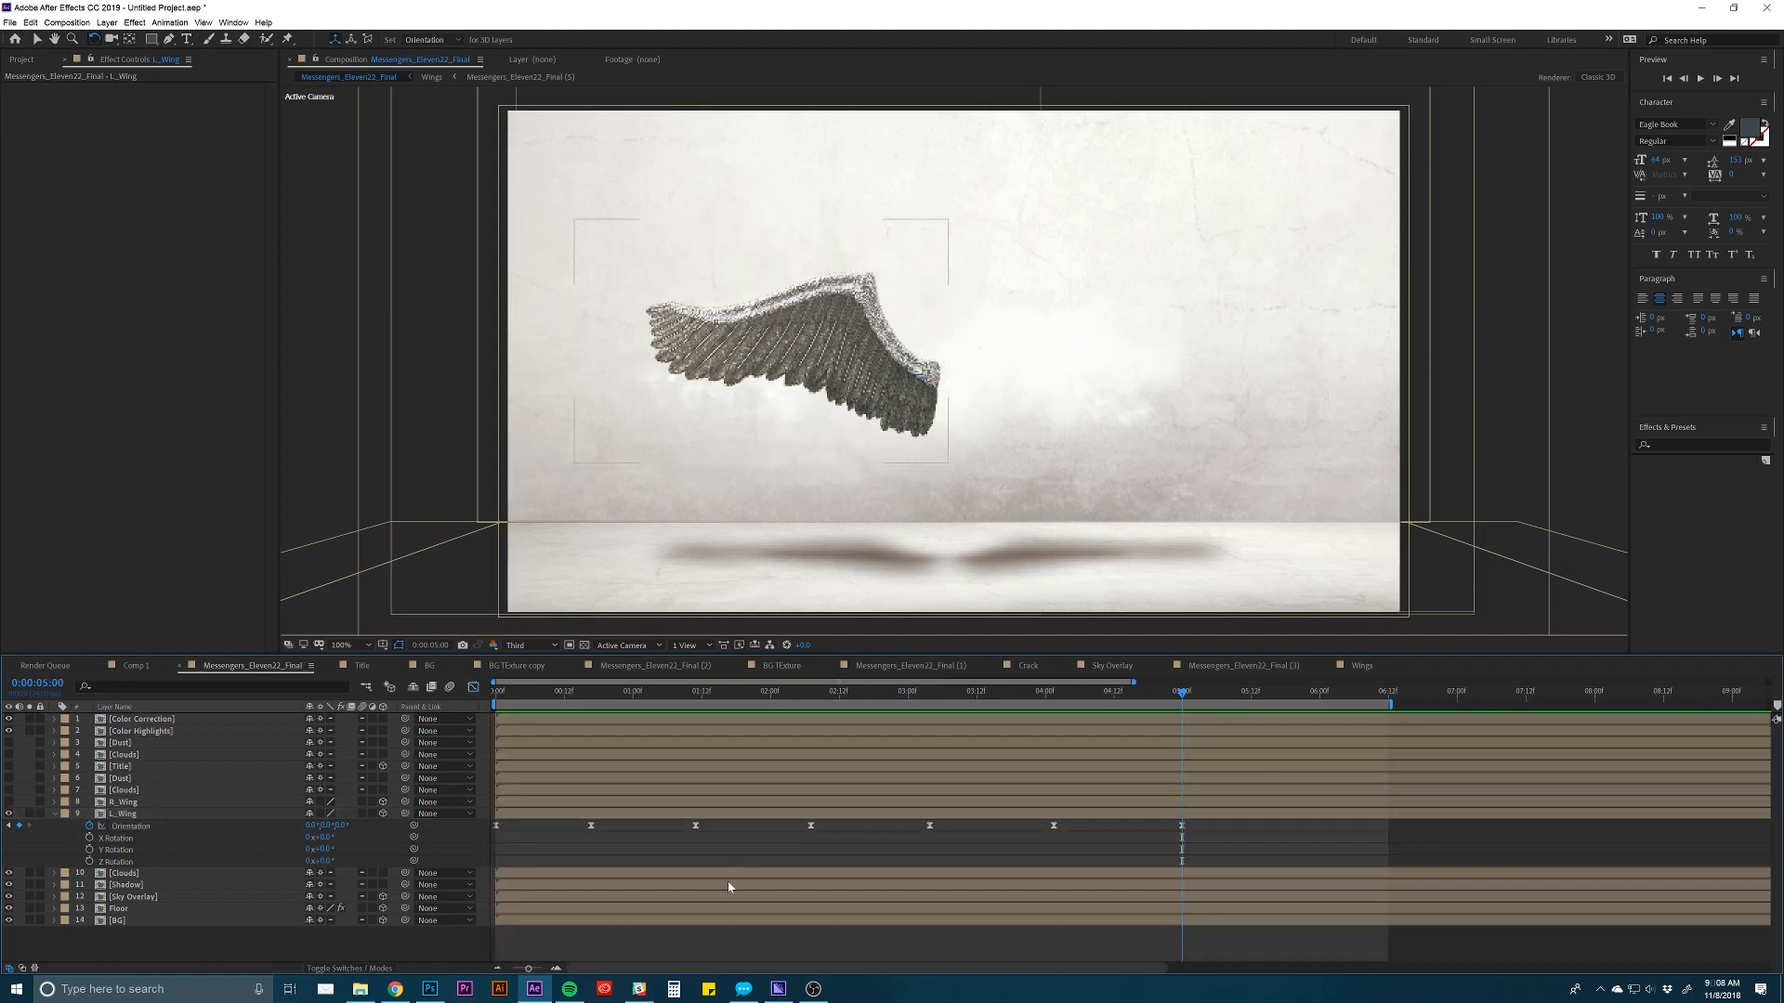
Move the playhead to 0:00:05:01 and apply the Mesh Warp effect to the L_Wing layer.
{"action": "left_click_drag", "start_coordinate": [789, 694], "coordinate": [1178, 732]}
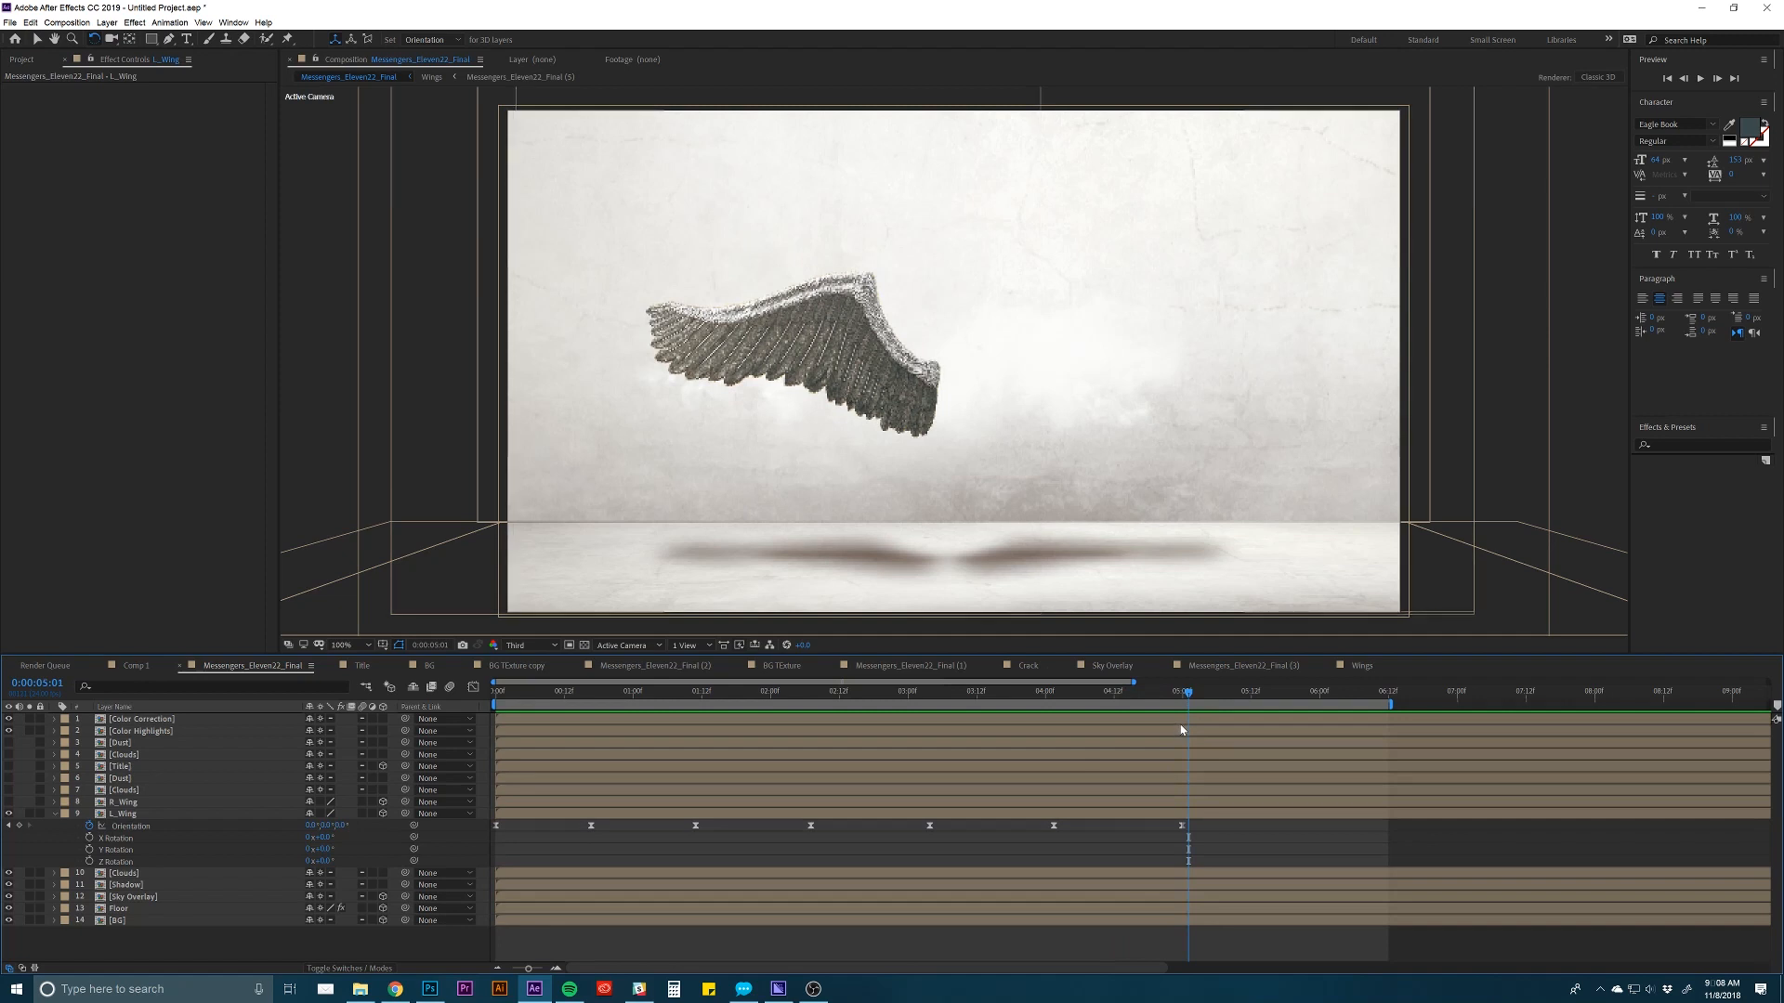
{"action": "left_click", "coordinate": [1169, 816]}
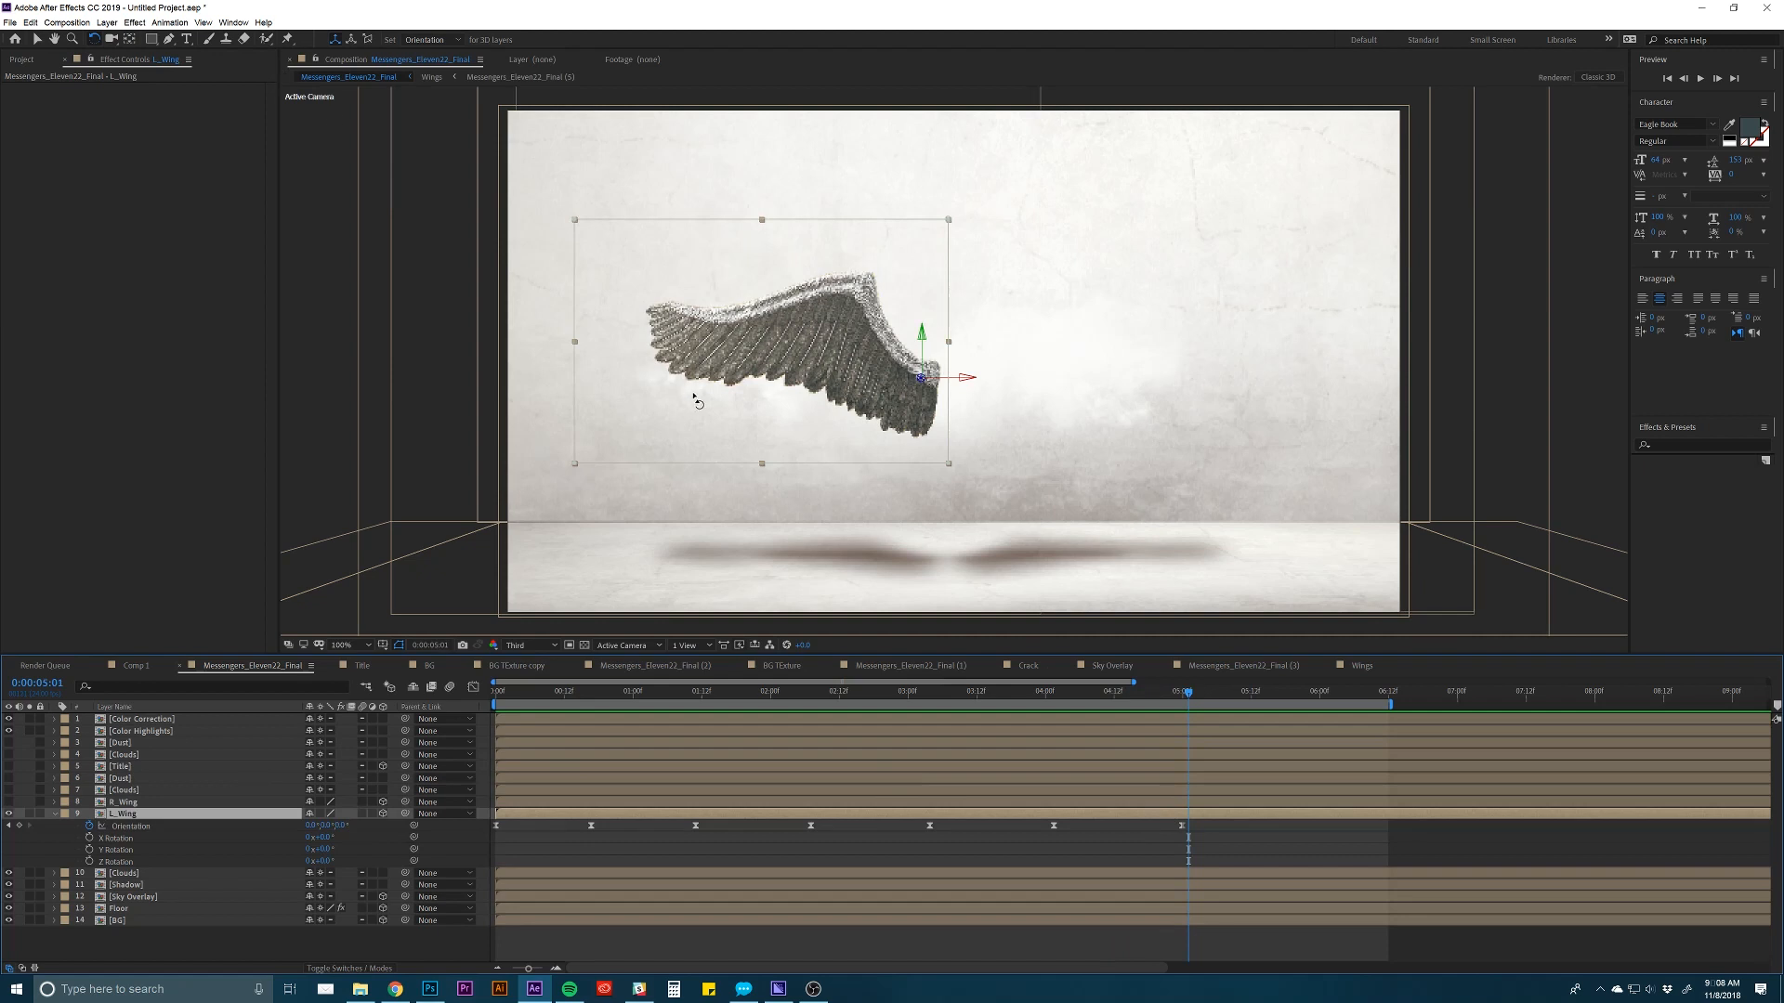
{"action": "left_click", "coordinate": [784, 823]}
{"action": "left_click", "coordinate": [782, 815]}
{"action": "key", "text": "v"}
{"action": "left_click", "coordinate": [135, 23]}
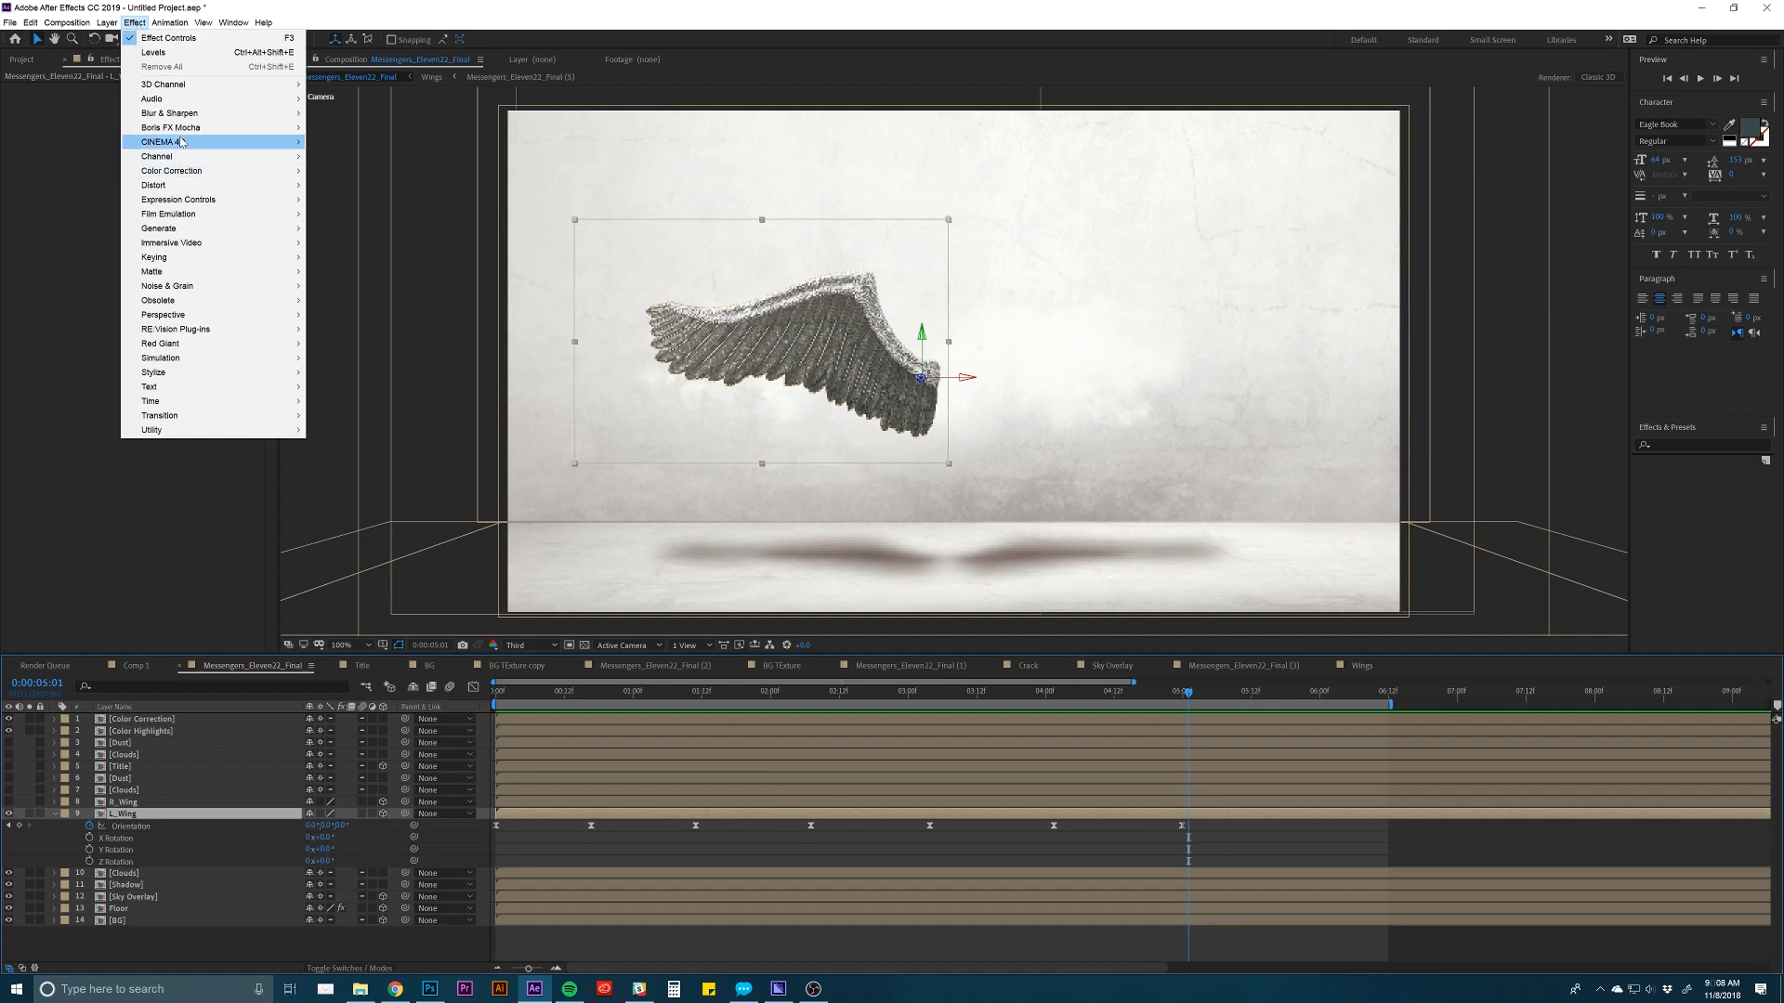
{"action": "mouse_move", "coordinate": [186, 115]}
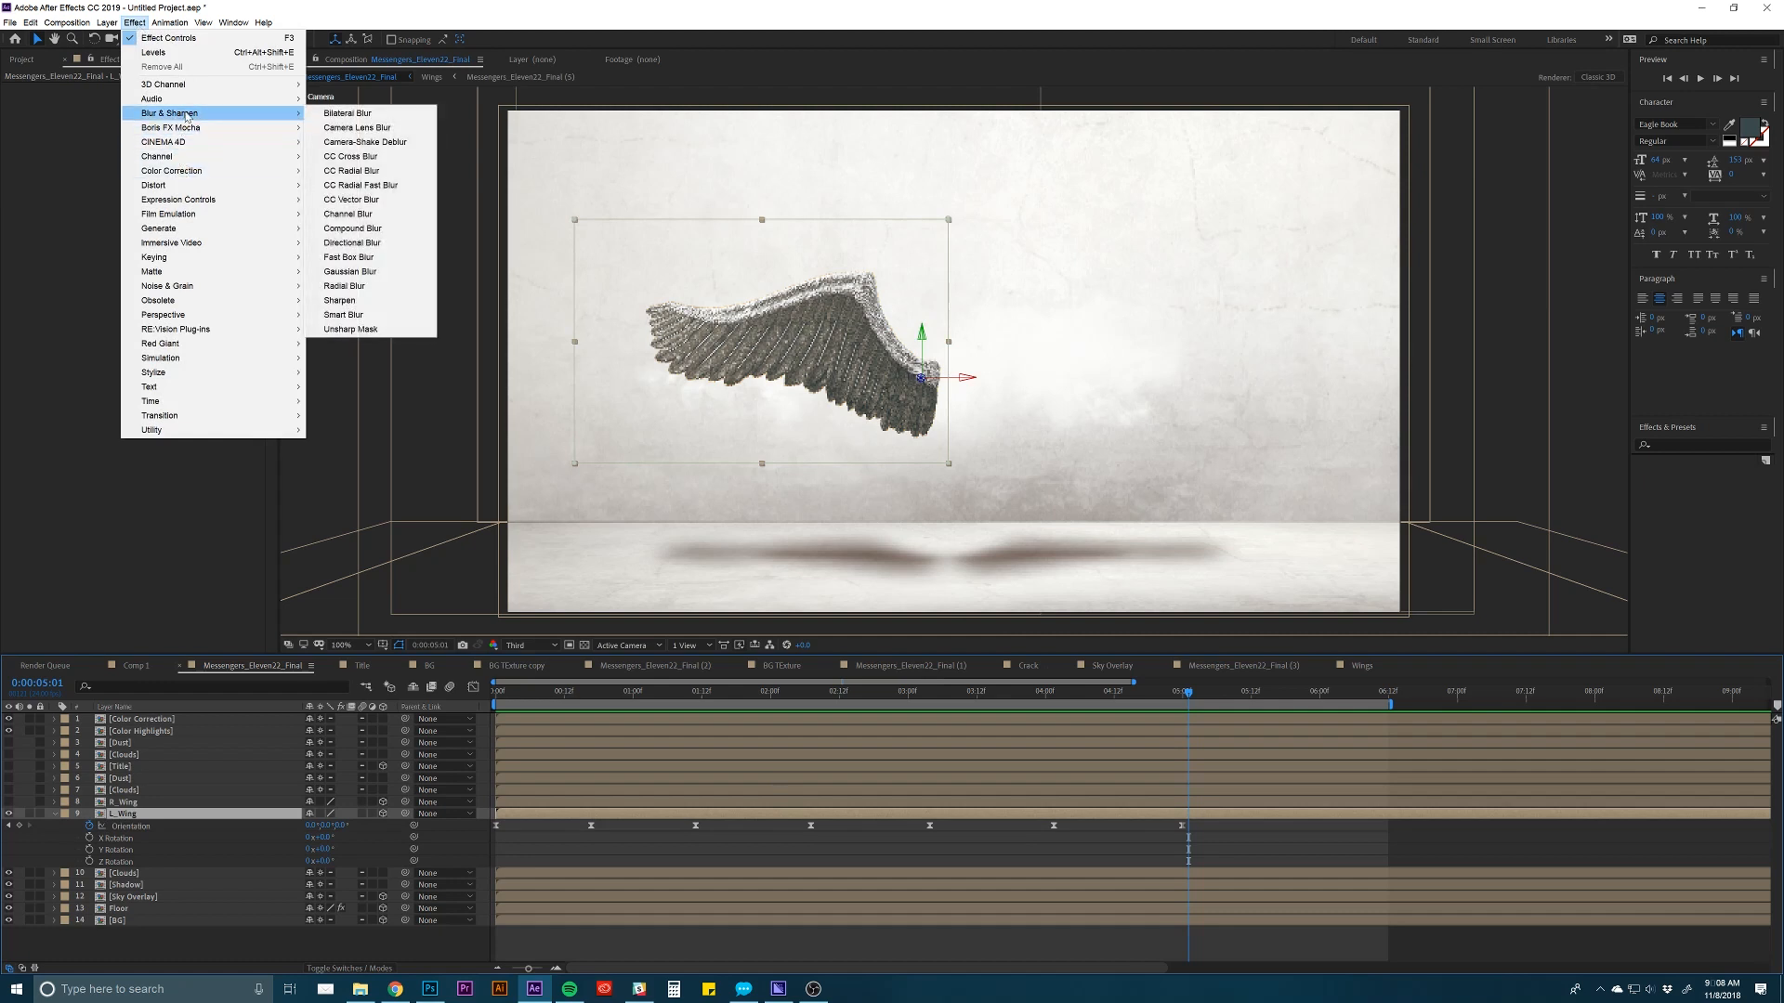
{"action": "mouse_move", "coordinate": [172, 190]}
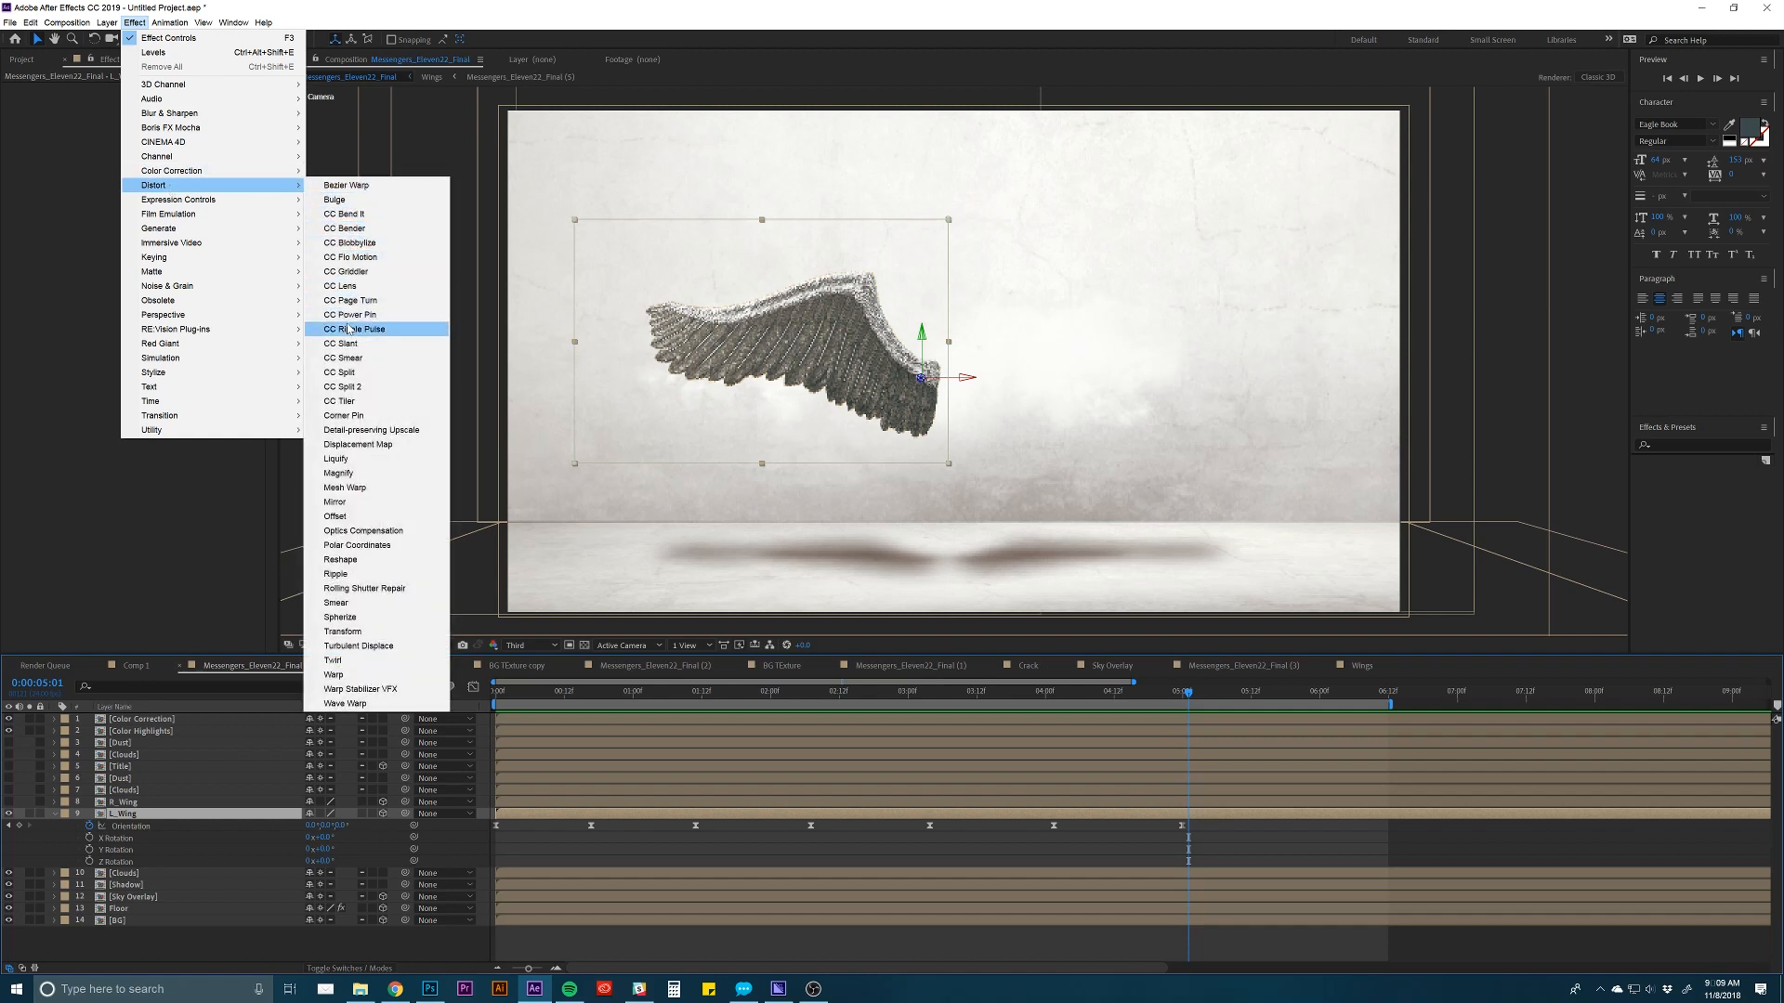
{"action": "left_click", "coordinate": [346, 488]}
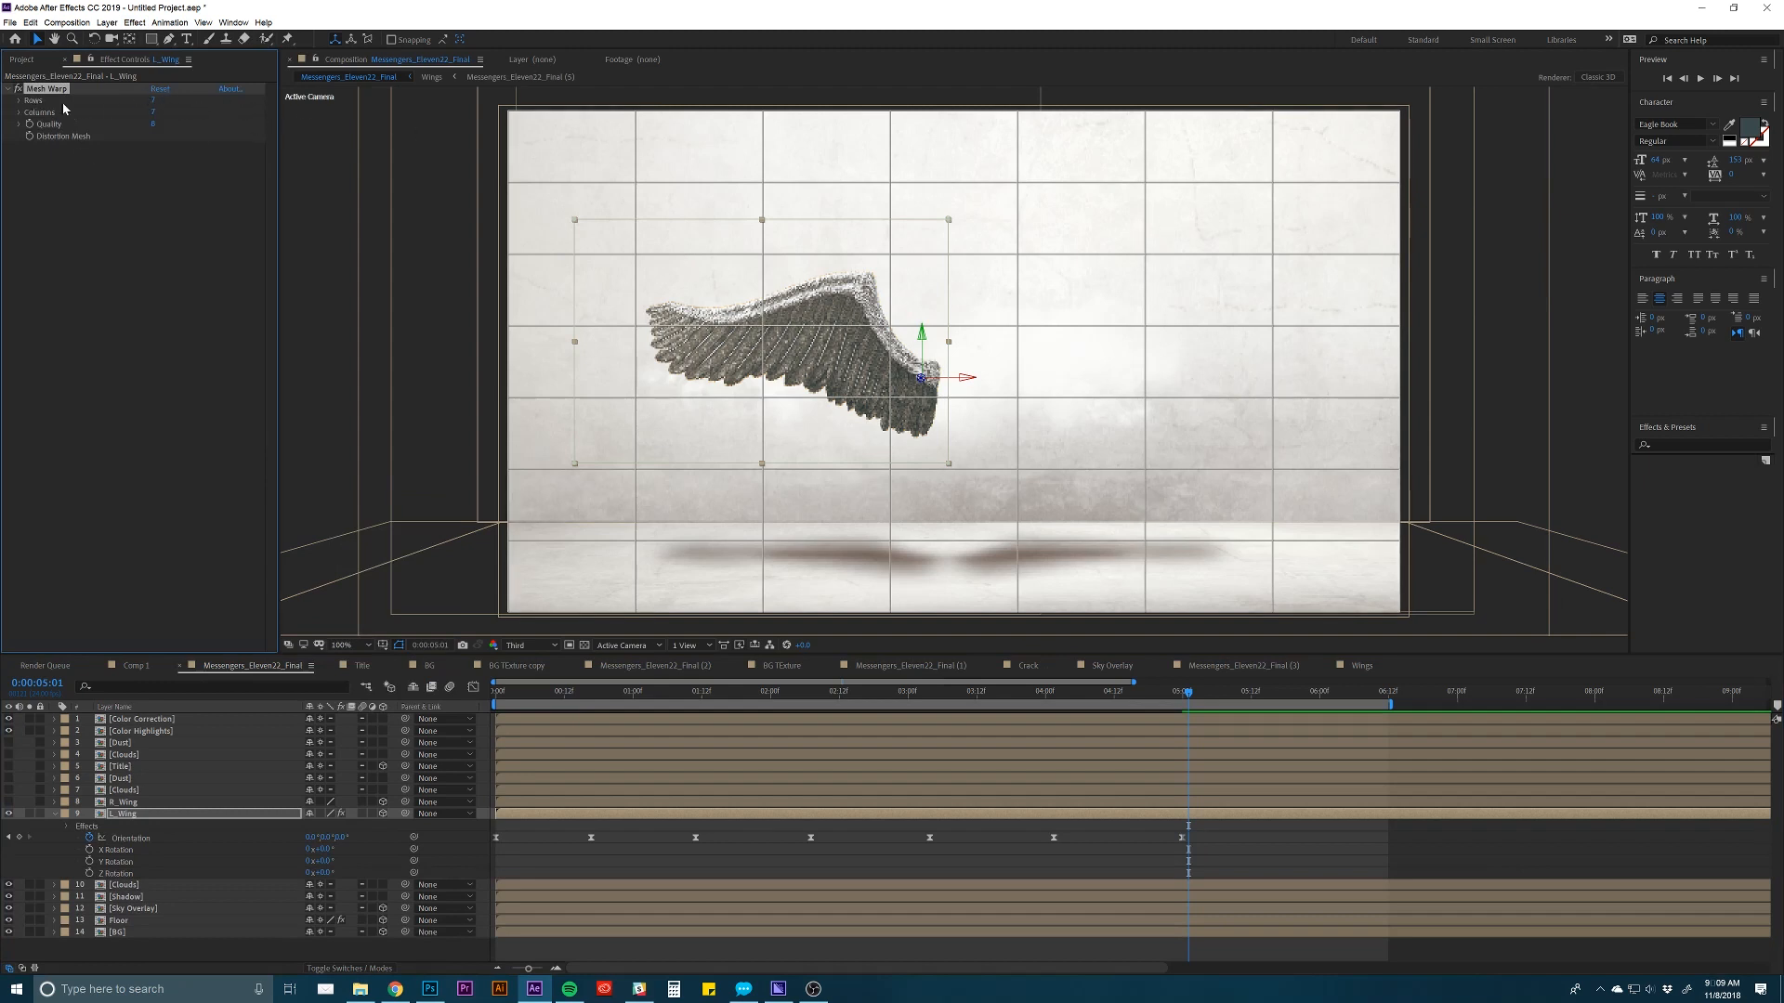
Set the Mesh Warp grid on L_Wing to 4 rows and 5 columns.
{"action": "left_click", "coordinate": [153, 100]}
{"action": "type", "text": "4"}
{"action": "left_click", "coordinate": [152, 112]}
{"action": "type", "text": "4"}
{"action": "key", "text": "Tab"}
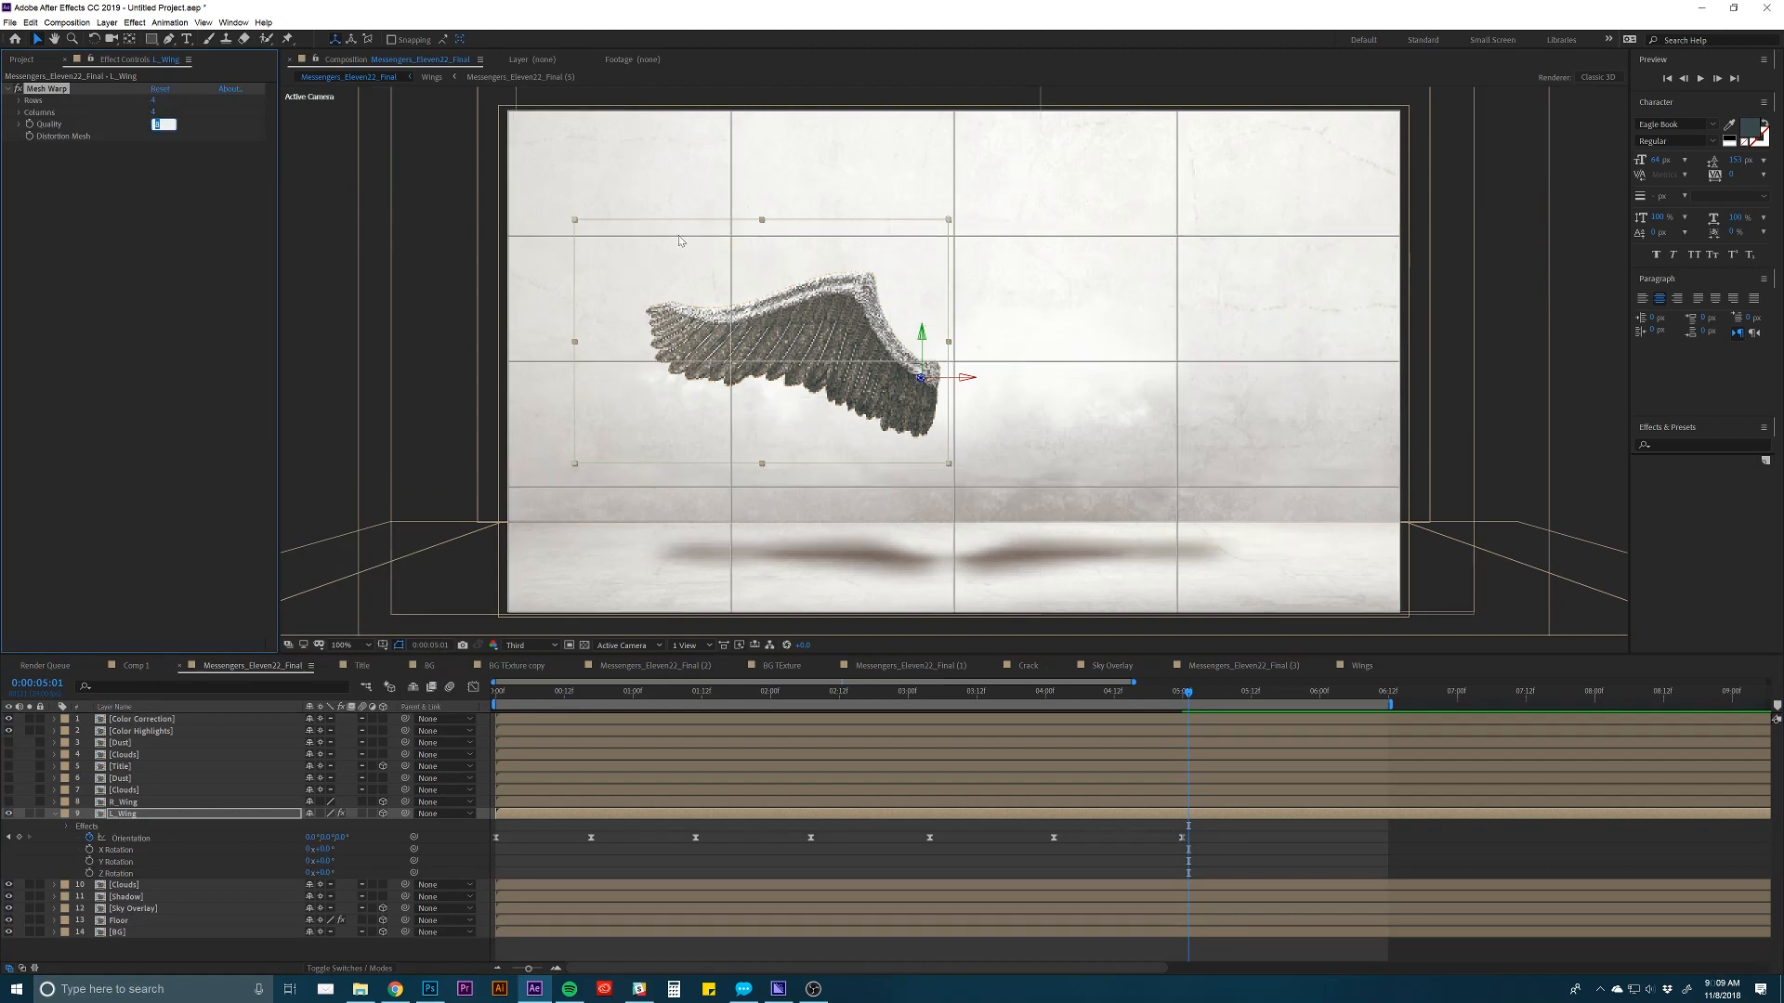
{"action": "left_click", "coordinate": [154, 101]}
{"action": "left_click", "coordinate": [154, 113]}
{"action": "type", "text": "5"}
{"action": "key", "text": "Tab"}
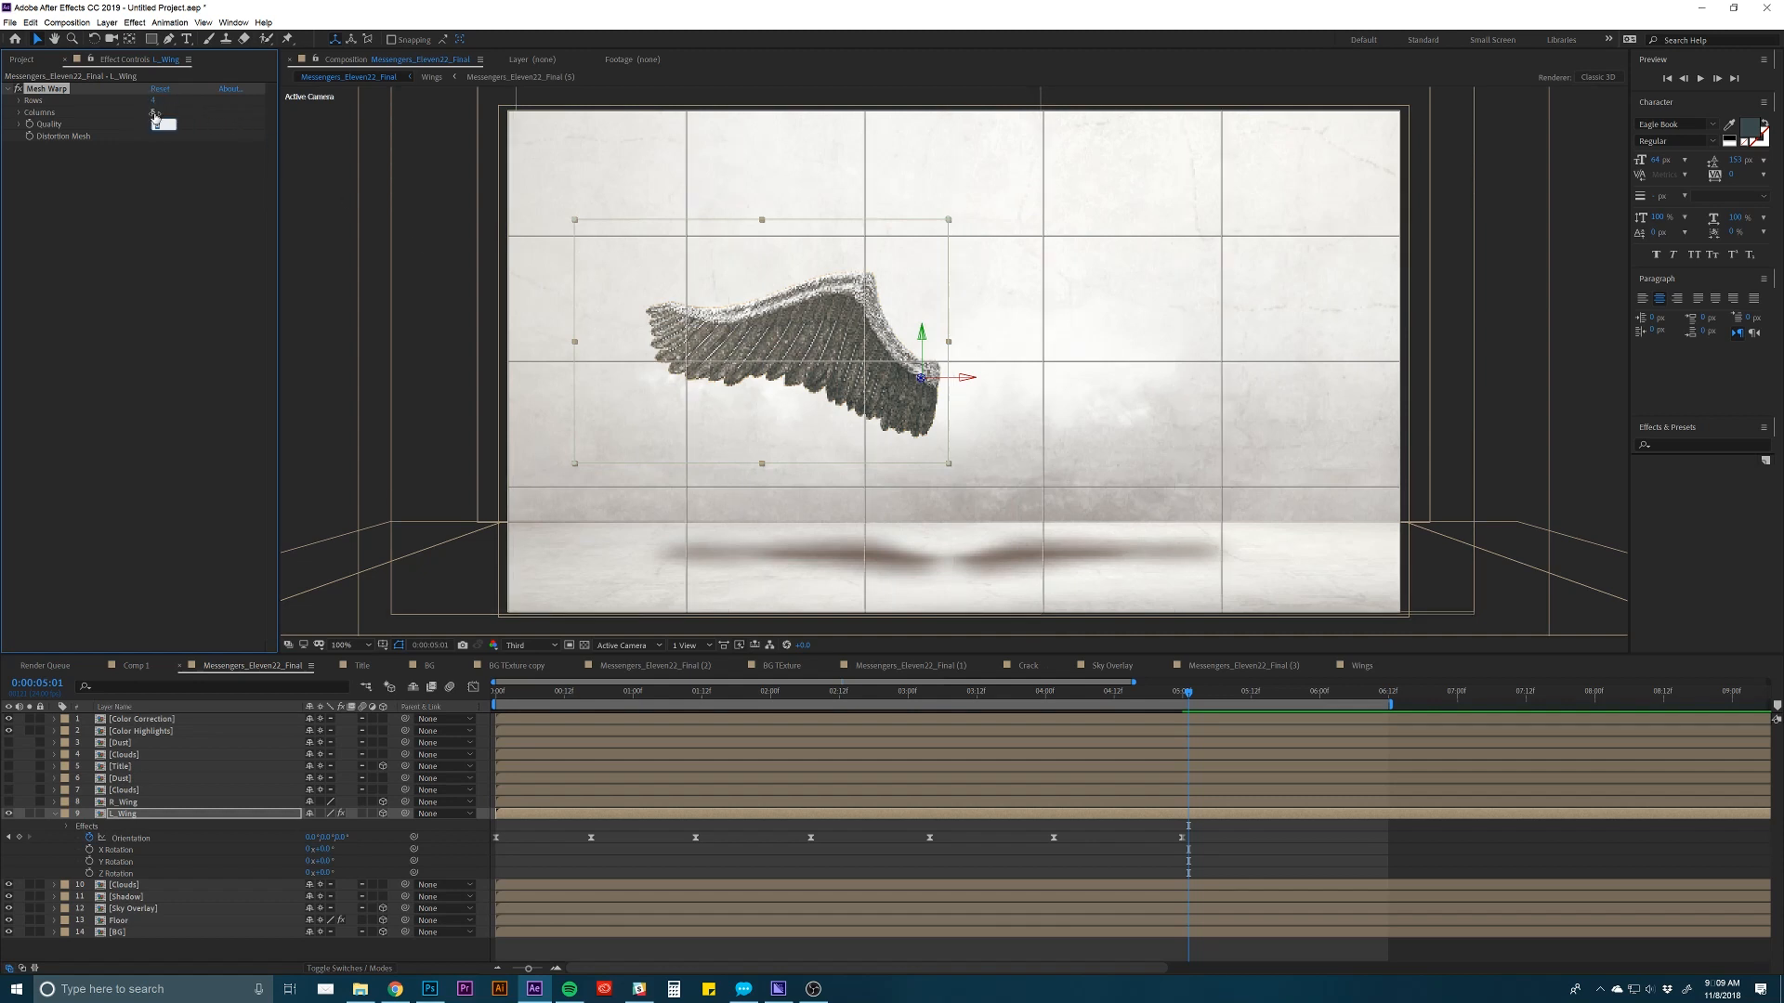
{"action": "left_click", "coordinate": [157, 151]}
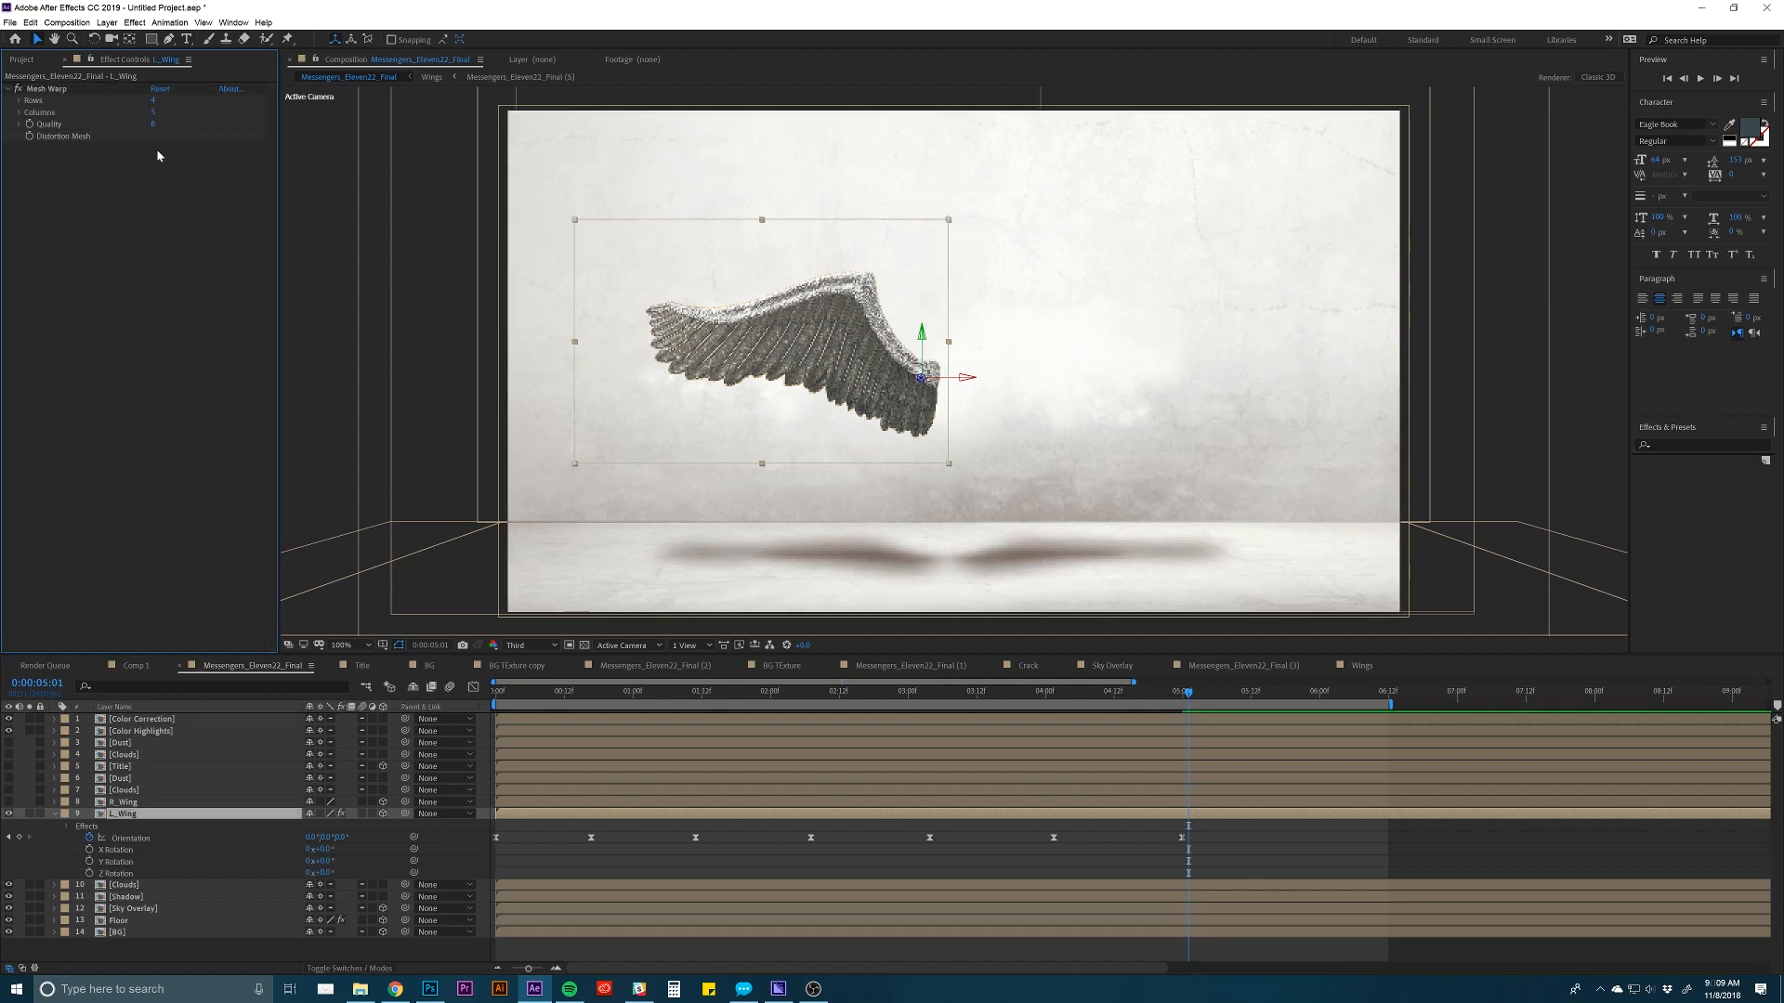
Increase the Mesh Warp rows on L_Wing to 5.
{"action": "left_click", "coordinate": [62, 91]}
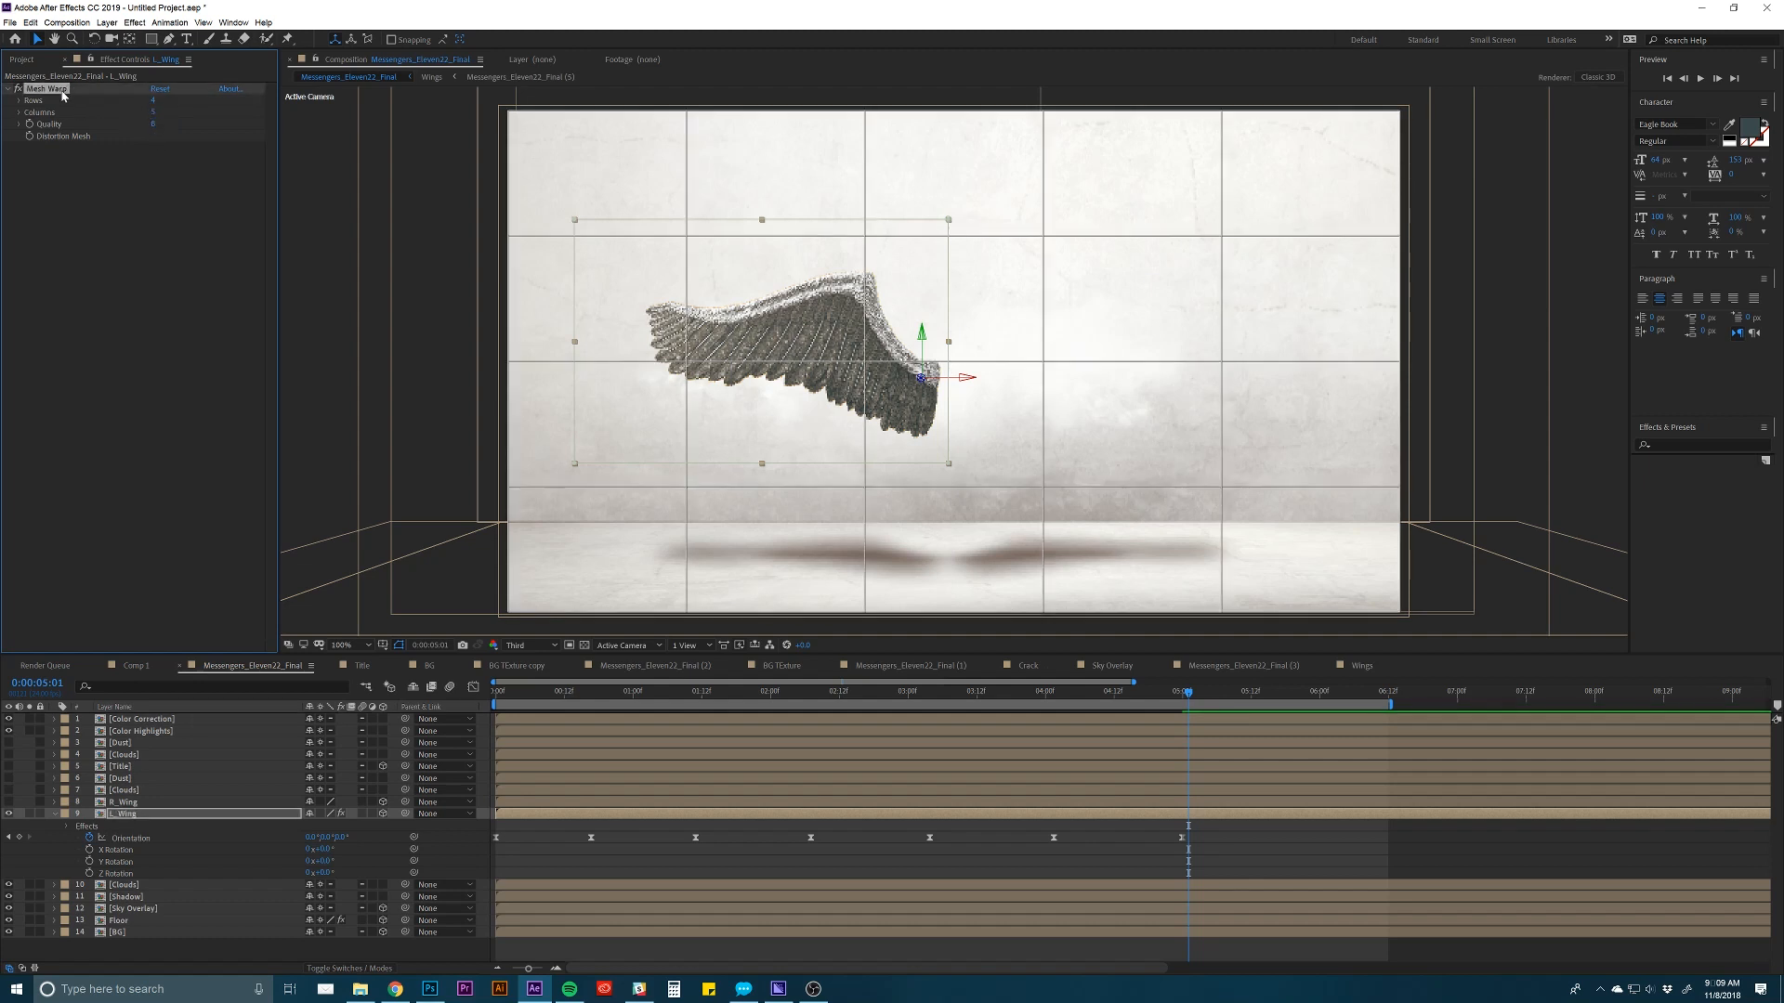
{"action": "left_click", "coordinate": [152, 101]}
{"action": "type", "text": "5"}
{"action": "key", "text": "Tab"}
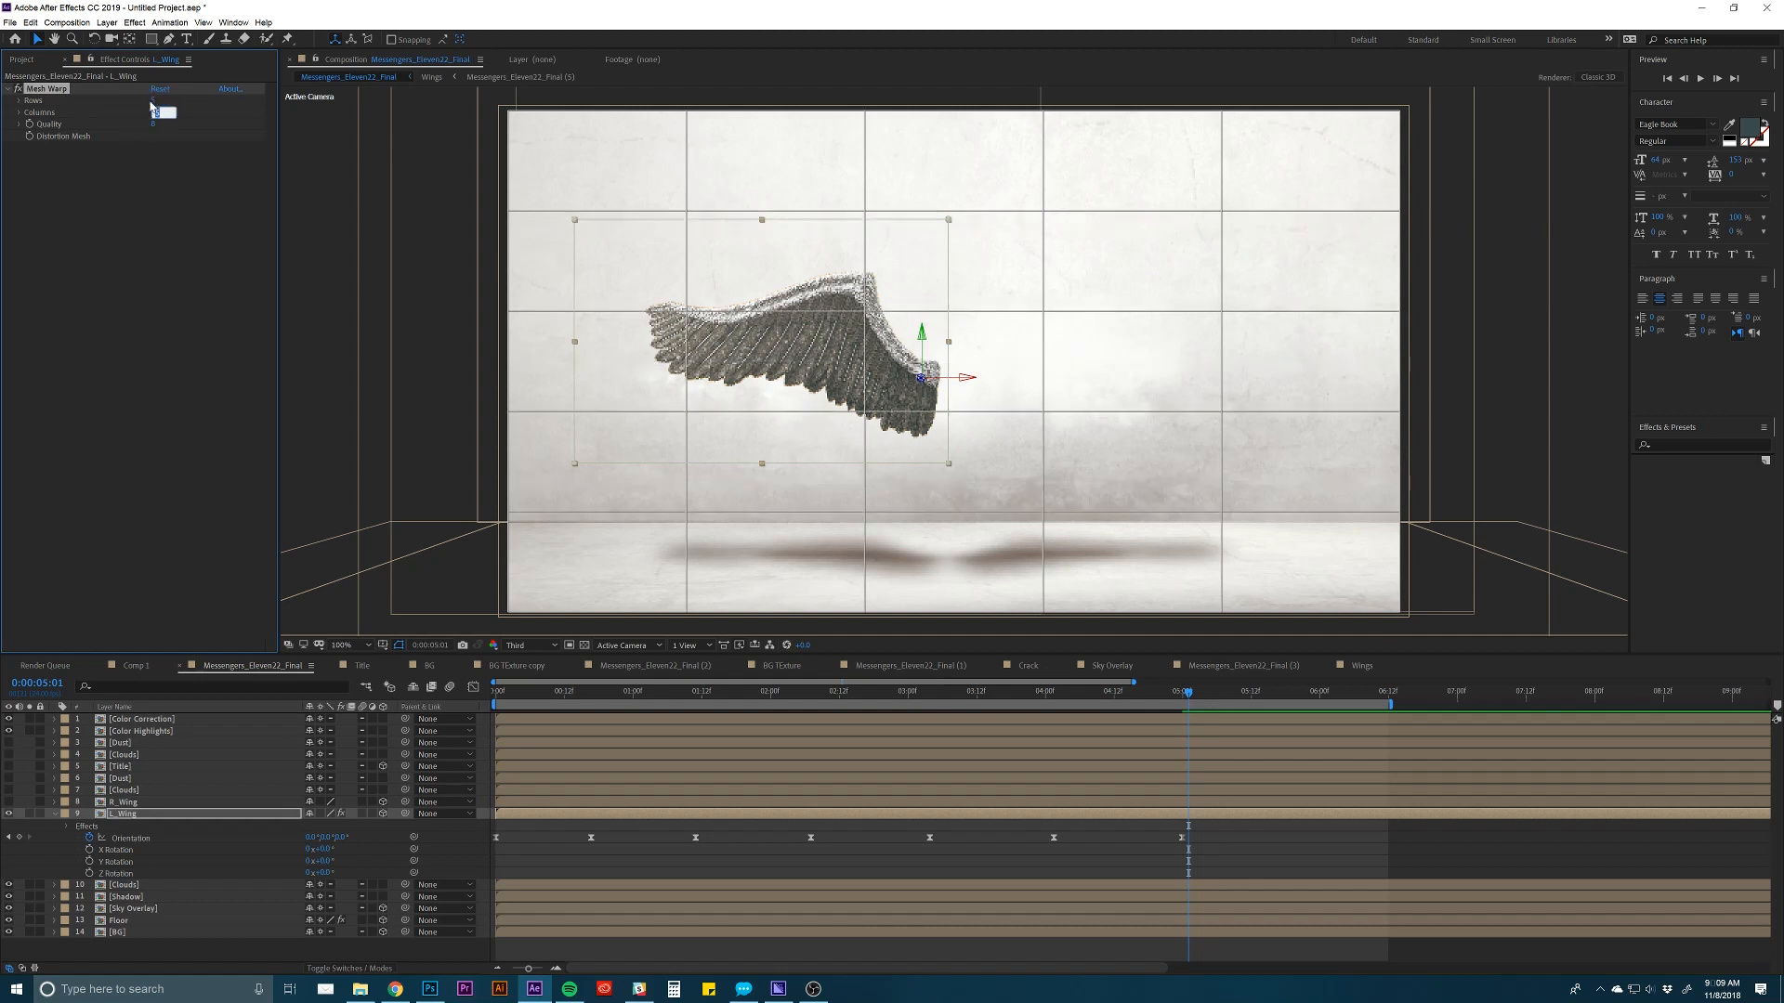
{"action": "left_click", "coordinate": [167, 216]}
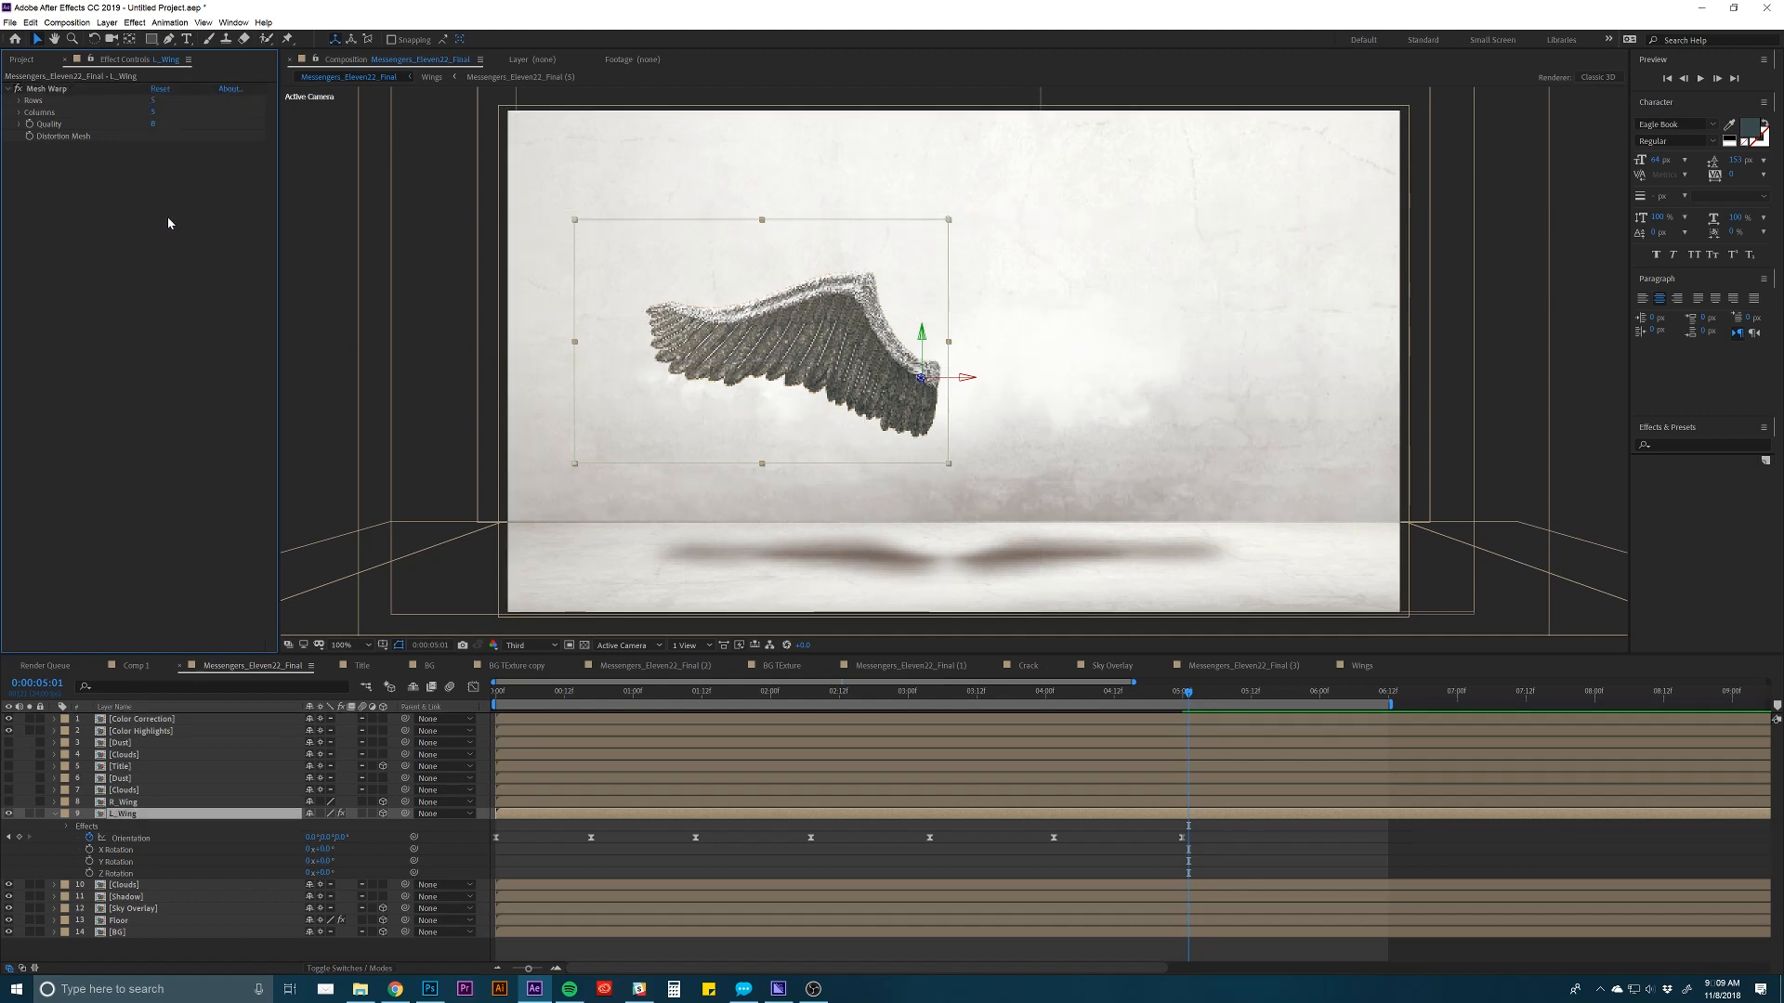
Show the Mesh Warp grid, try pulling the mesh points near the wing tip, and undo both distortions.
{"action": "left_click", "coordinate": [65, 90]}
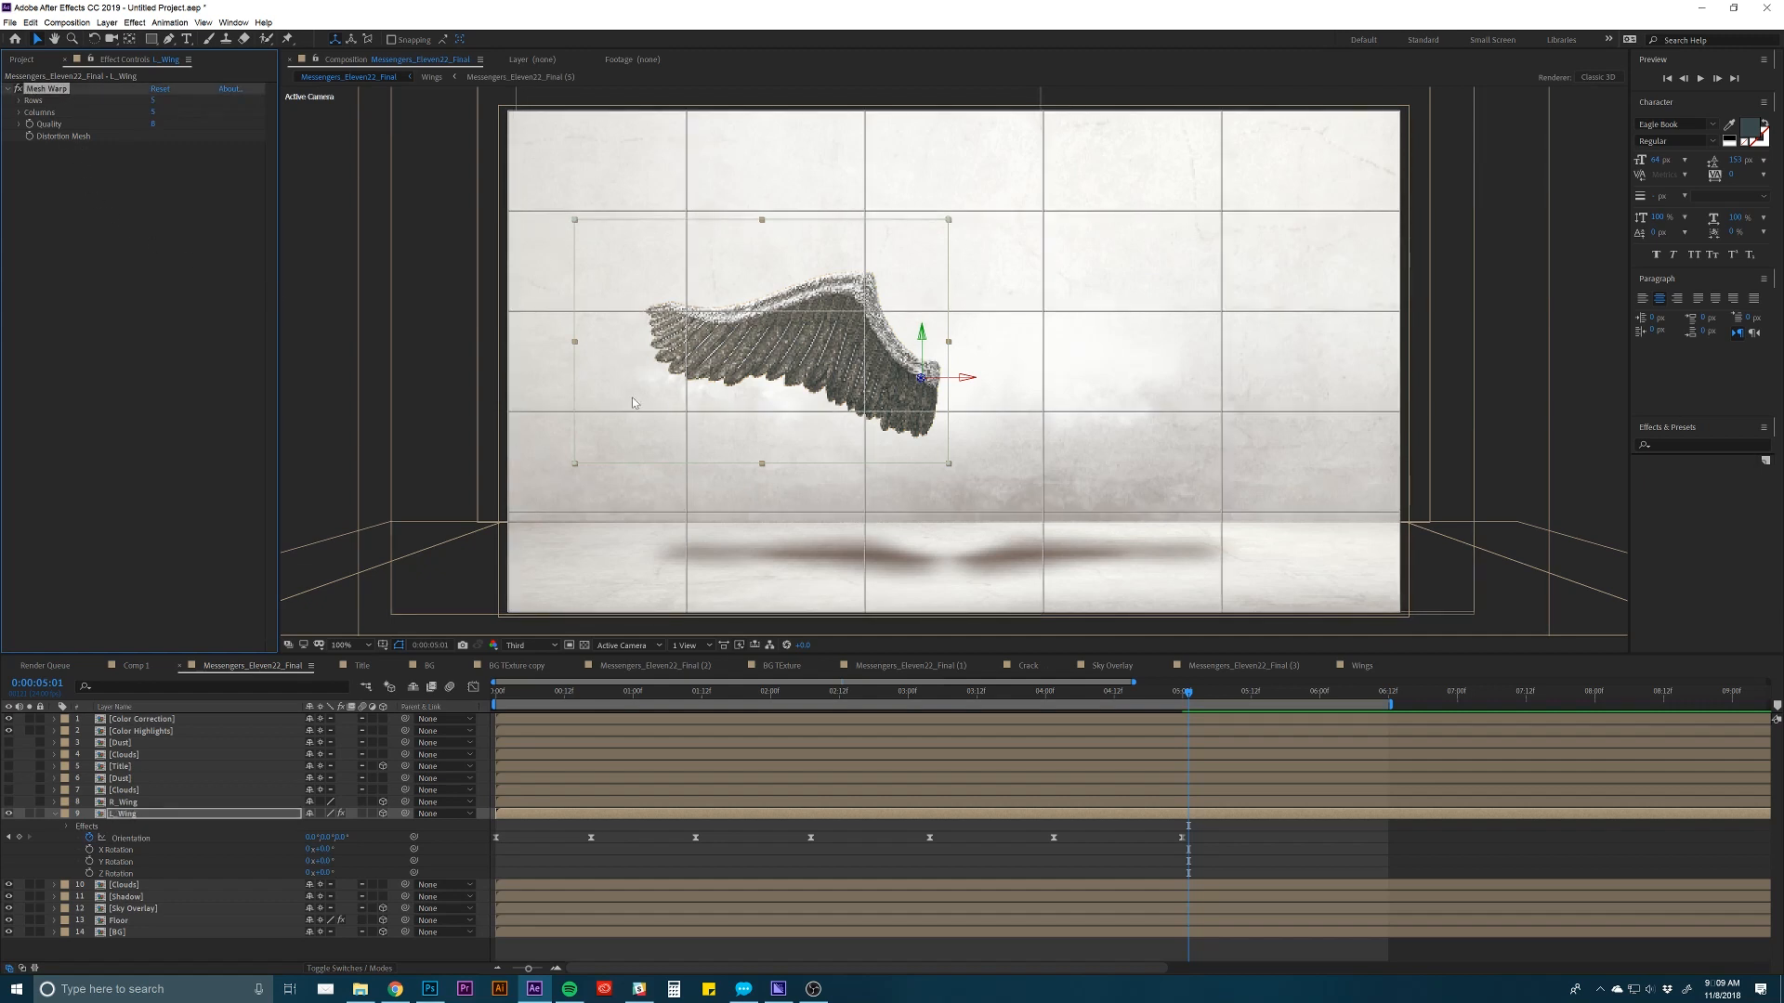
{"action": "left_click", "coordinate": [641, 814]}
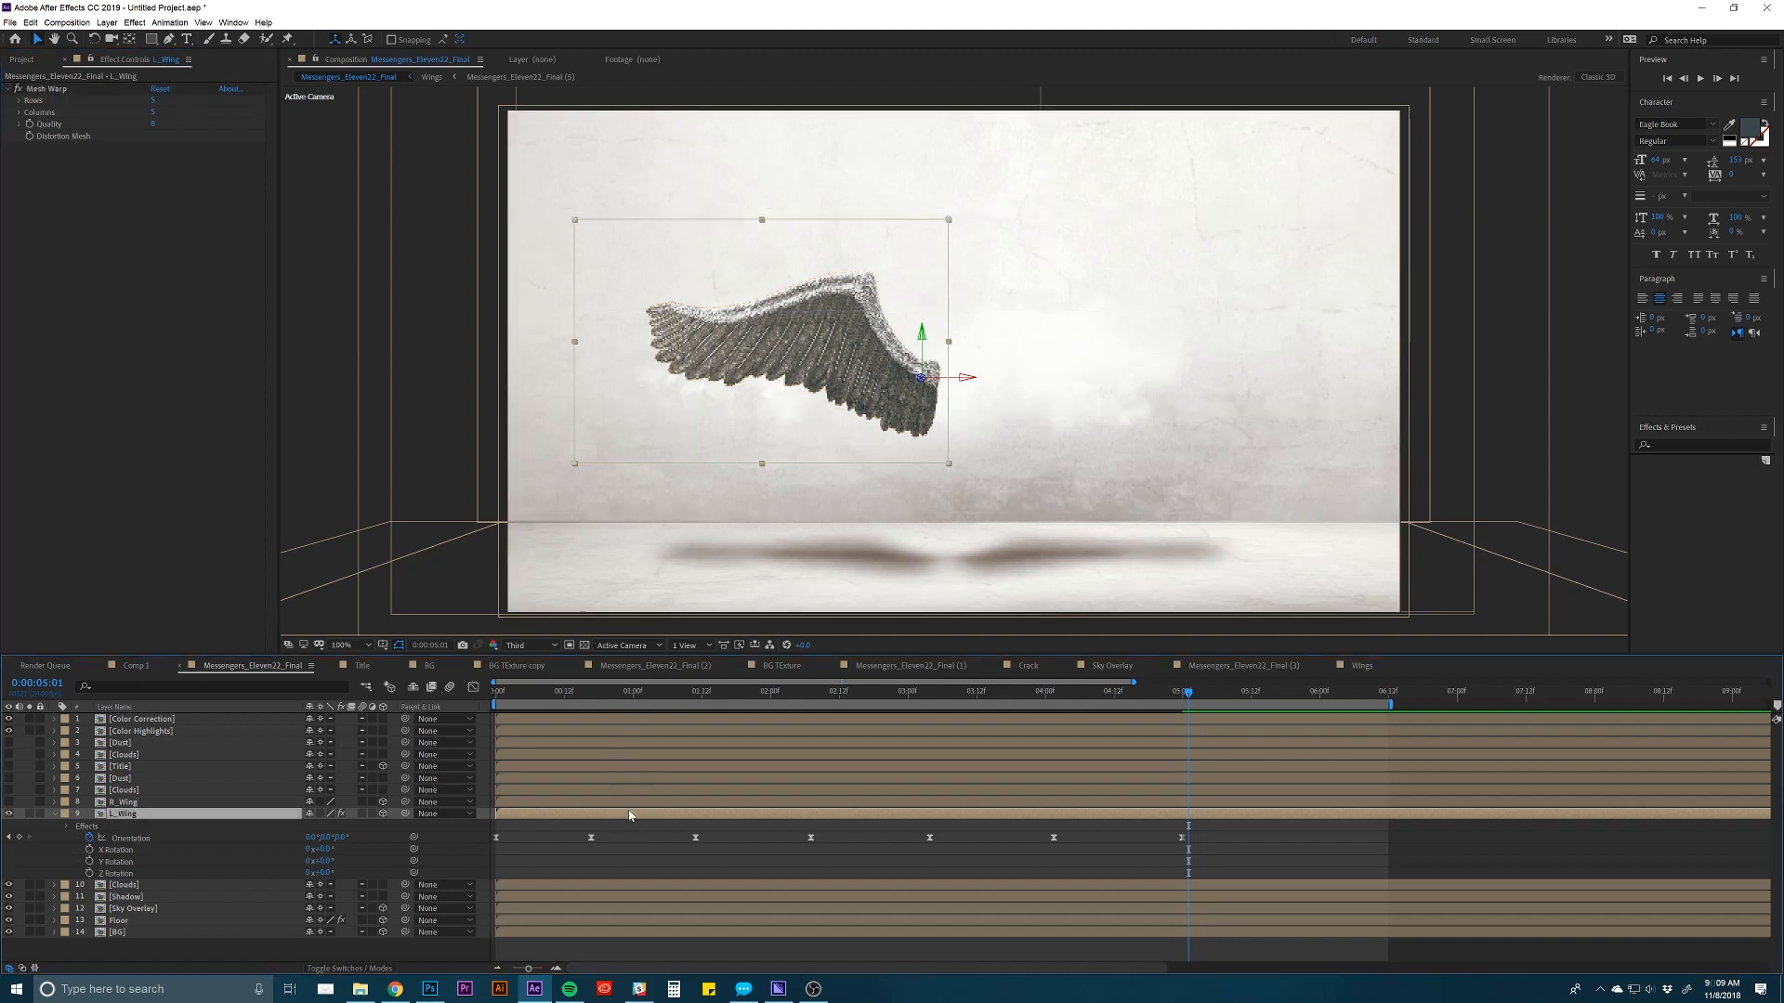
{"action": "left_click", "coordinate": [46, 89]}
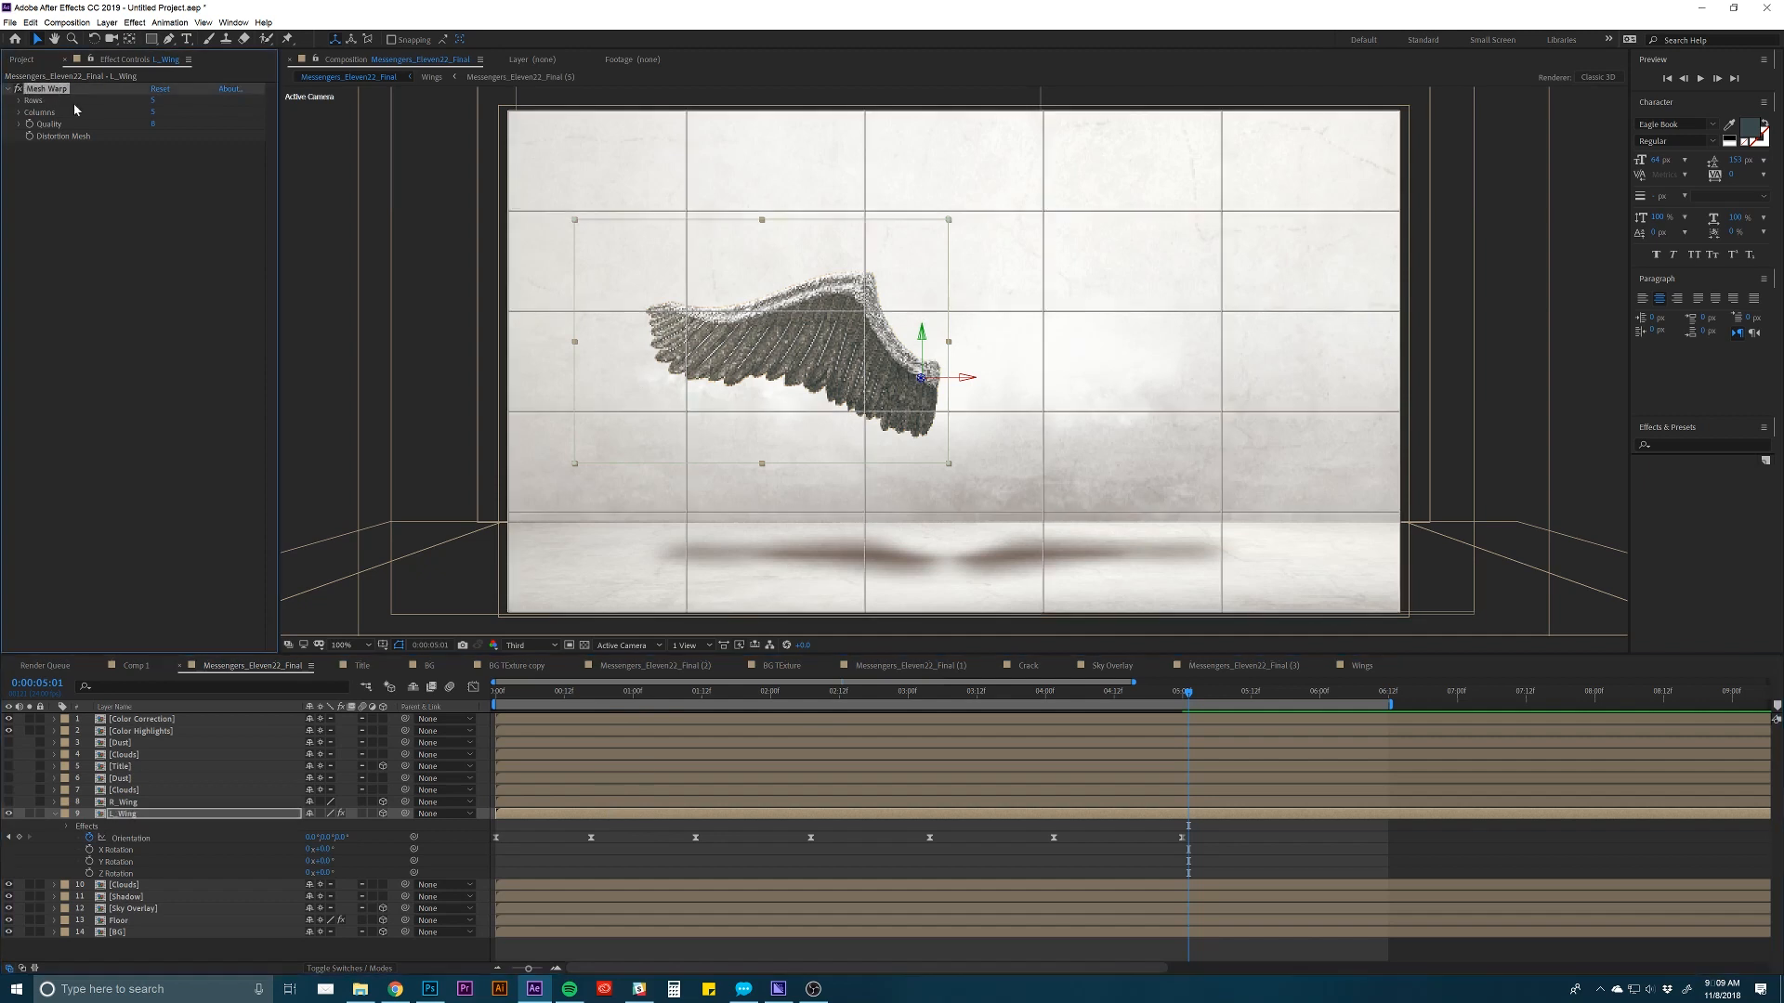
{"action": "left_click_drag", "start_coordinate": [686, 211], "coordinate": [678, 319]}
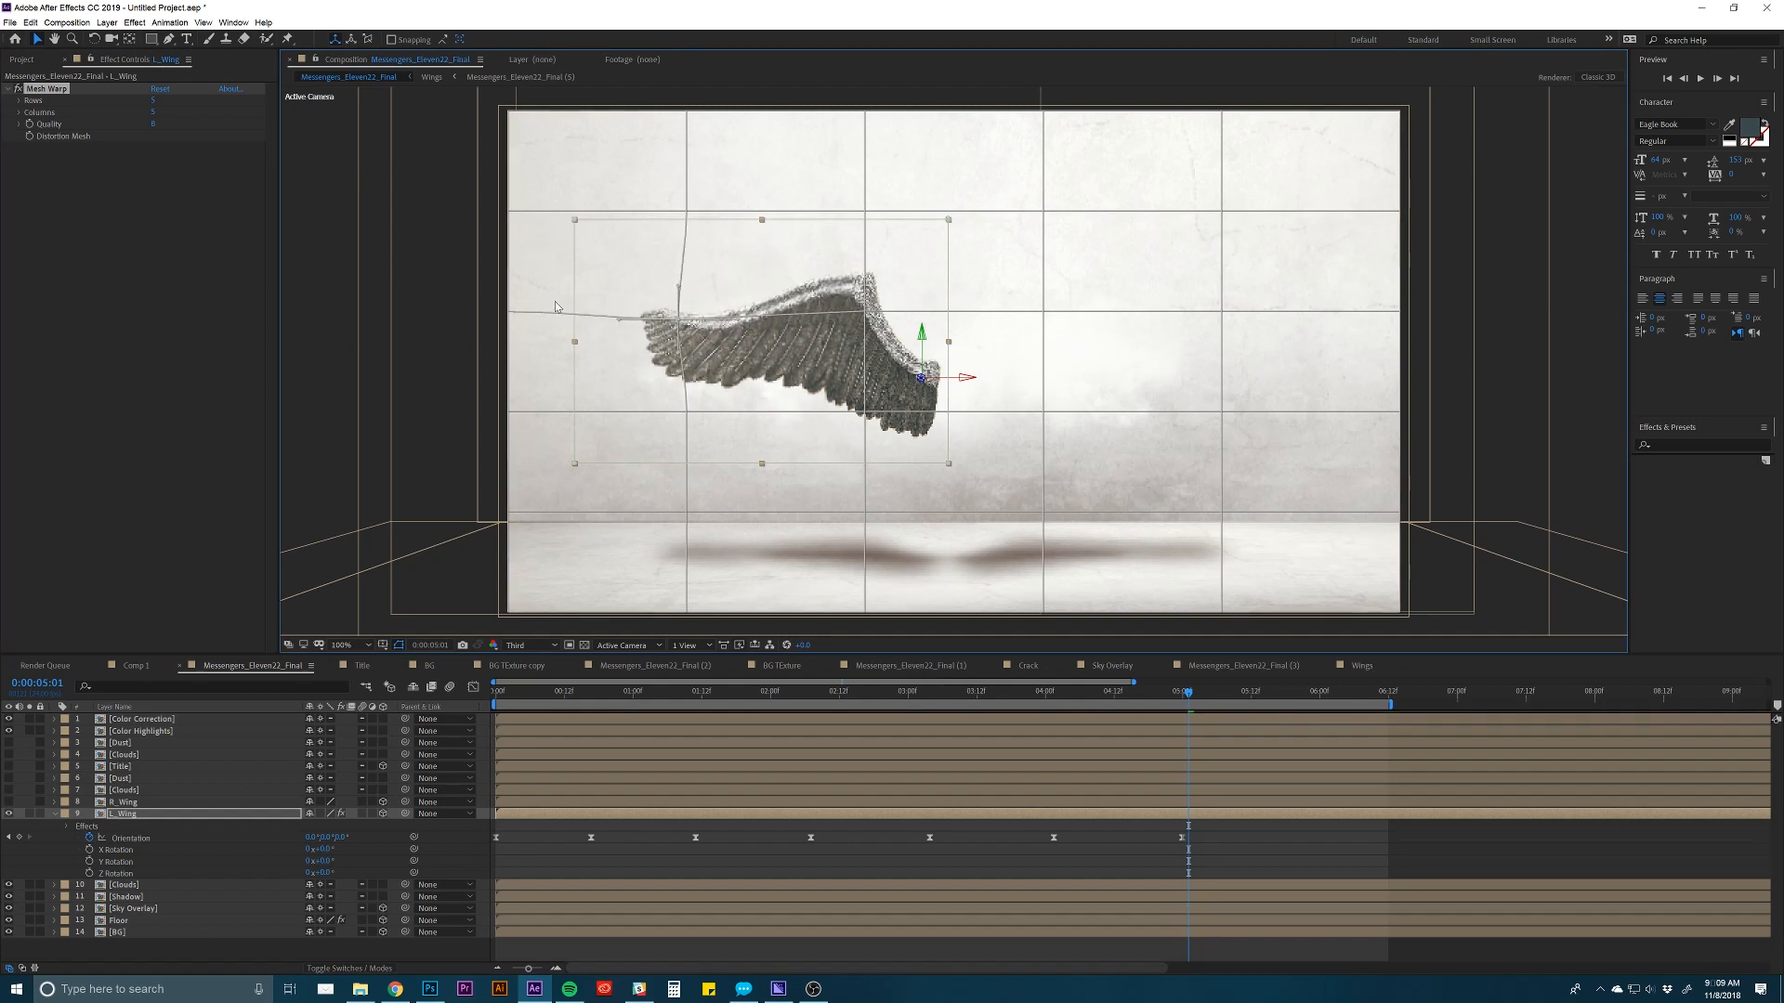
{"action": "left_click_drag", "start_coordinate": [513, 314], "coordinate": [522, 365]}
{"action": "key", "text": "ctrl+z"}
{"action": "key", "text": "ctrl+z"}
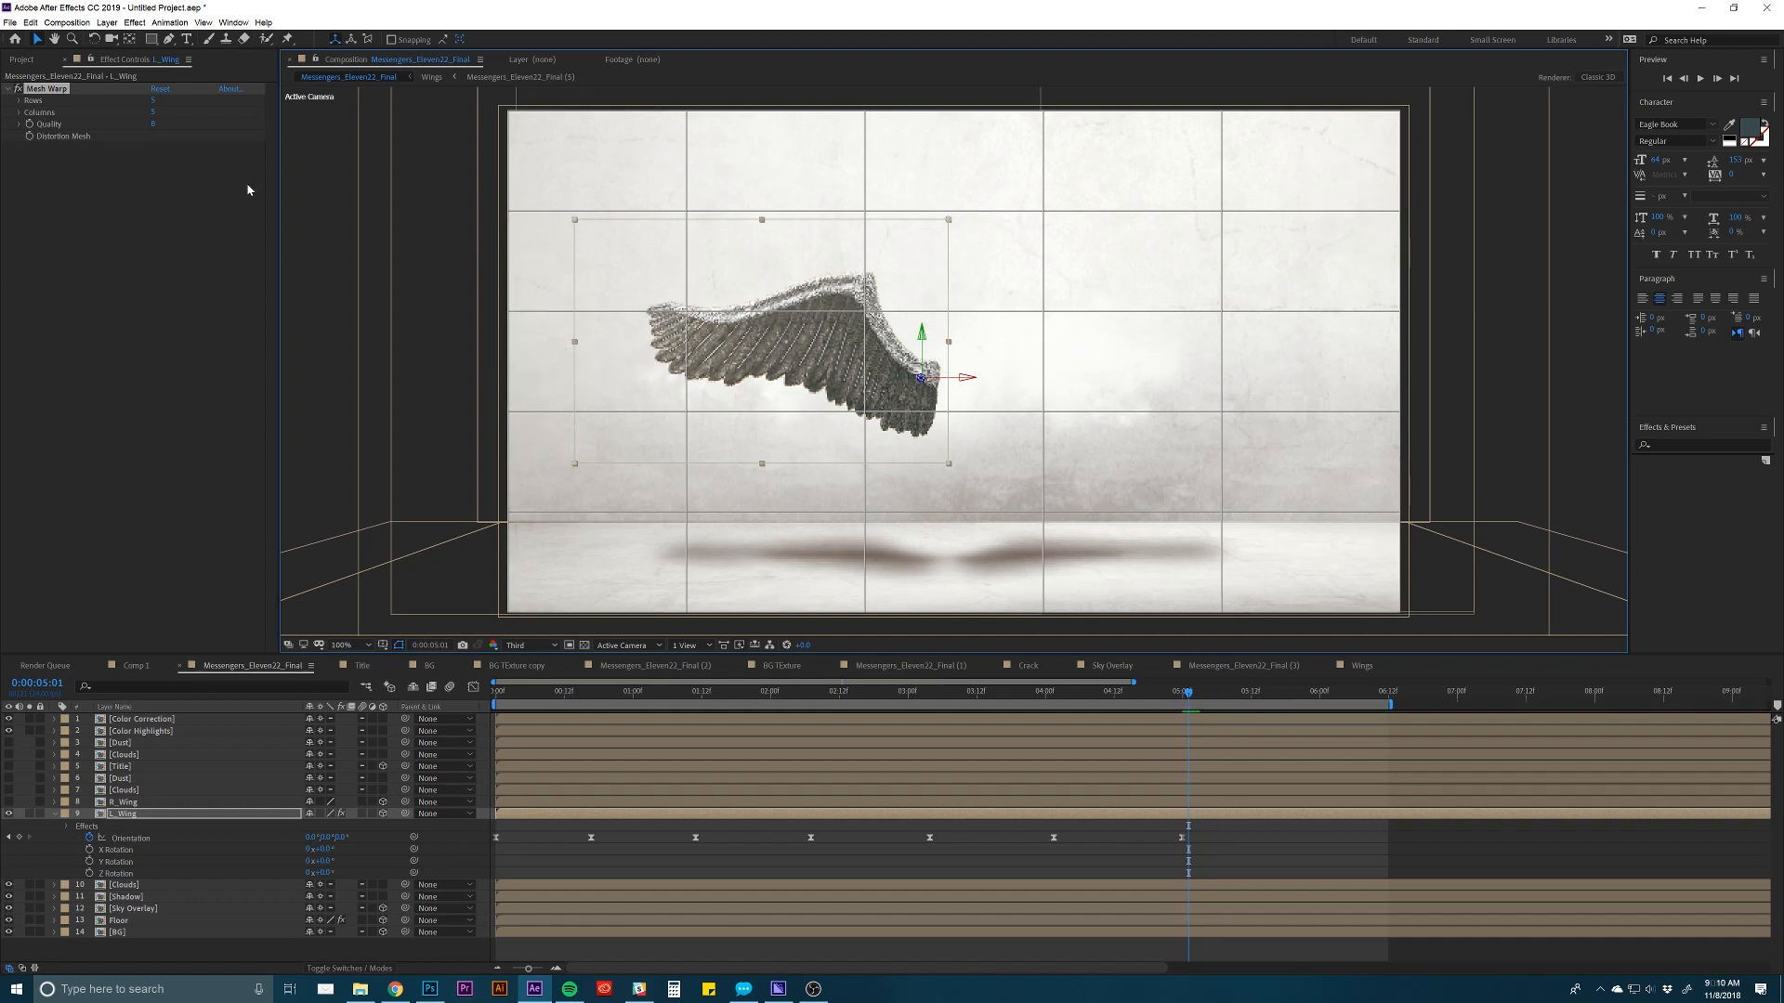
Set the Mesh Warp grid on L_Wing to 4 rows and 4 columns.
{"action": "left_click", "coordinate": [152, 101]}
{"action": "type", "text": "4"}
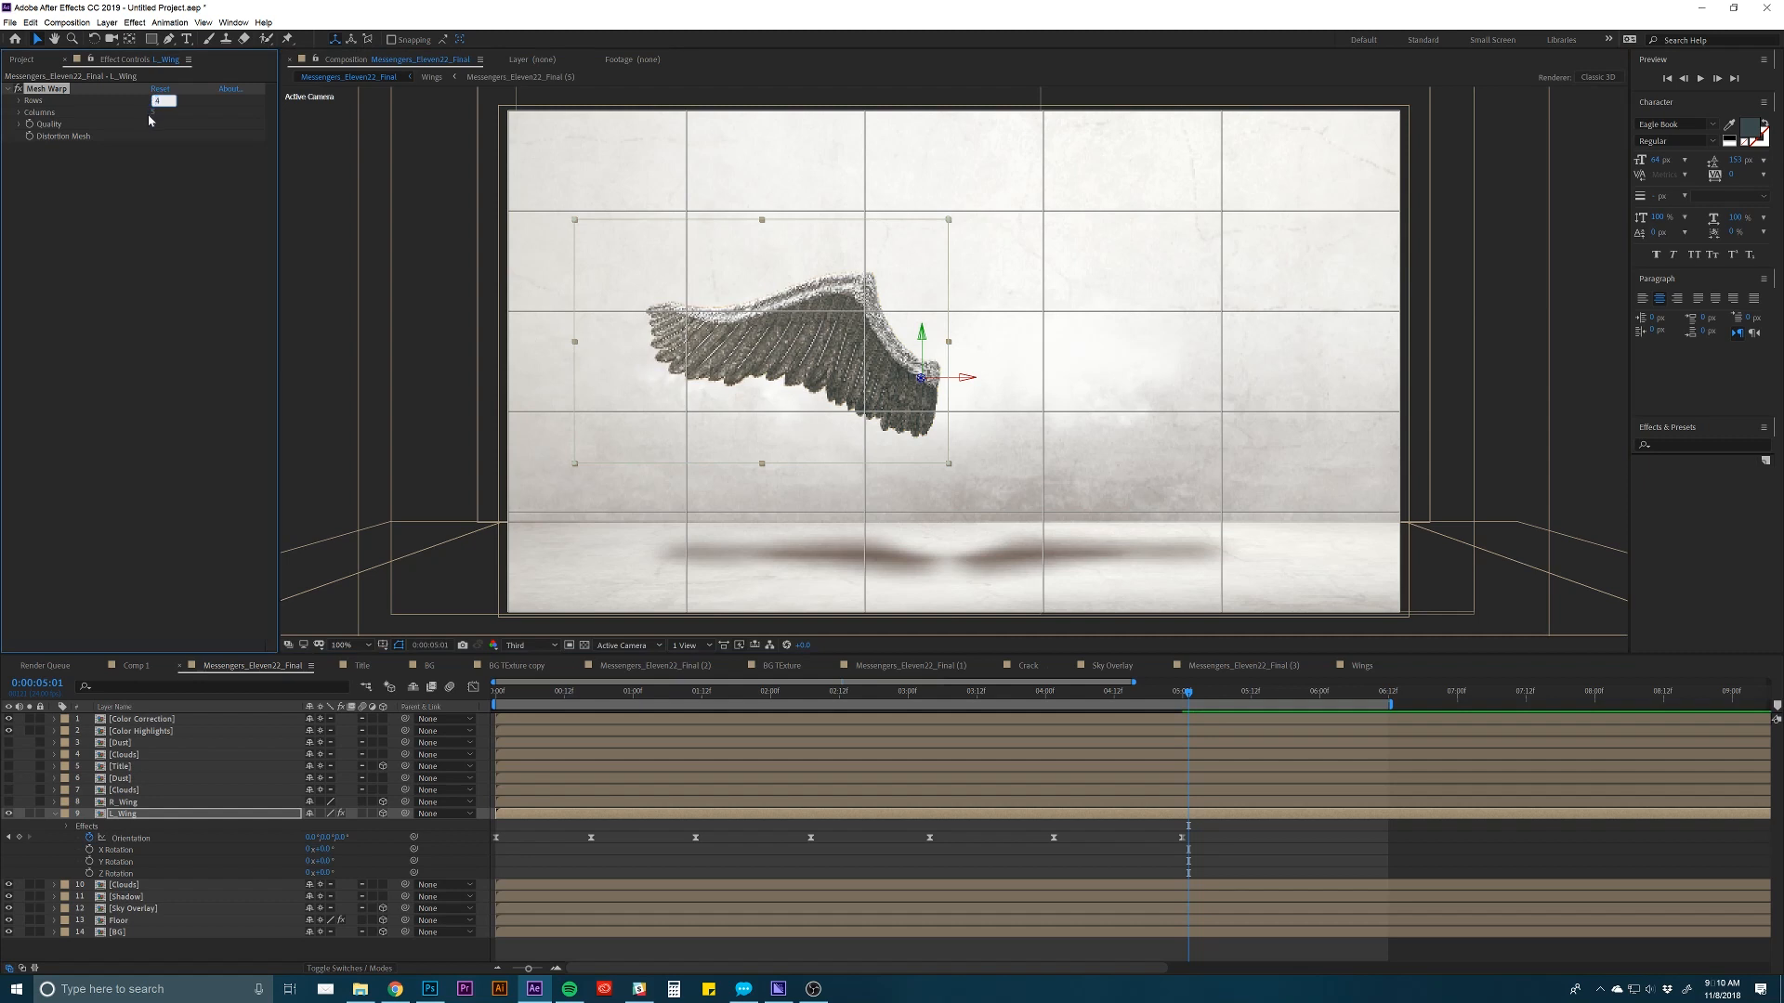
{"action": "key", "text": "Return"}
{"action": "left_click", "coordinate": [153, 112]}
{"action": "type", "text": "4"}
{"action": "key", "text": "Tab"}
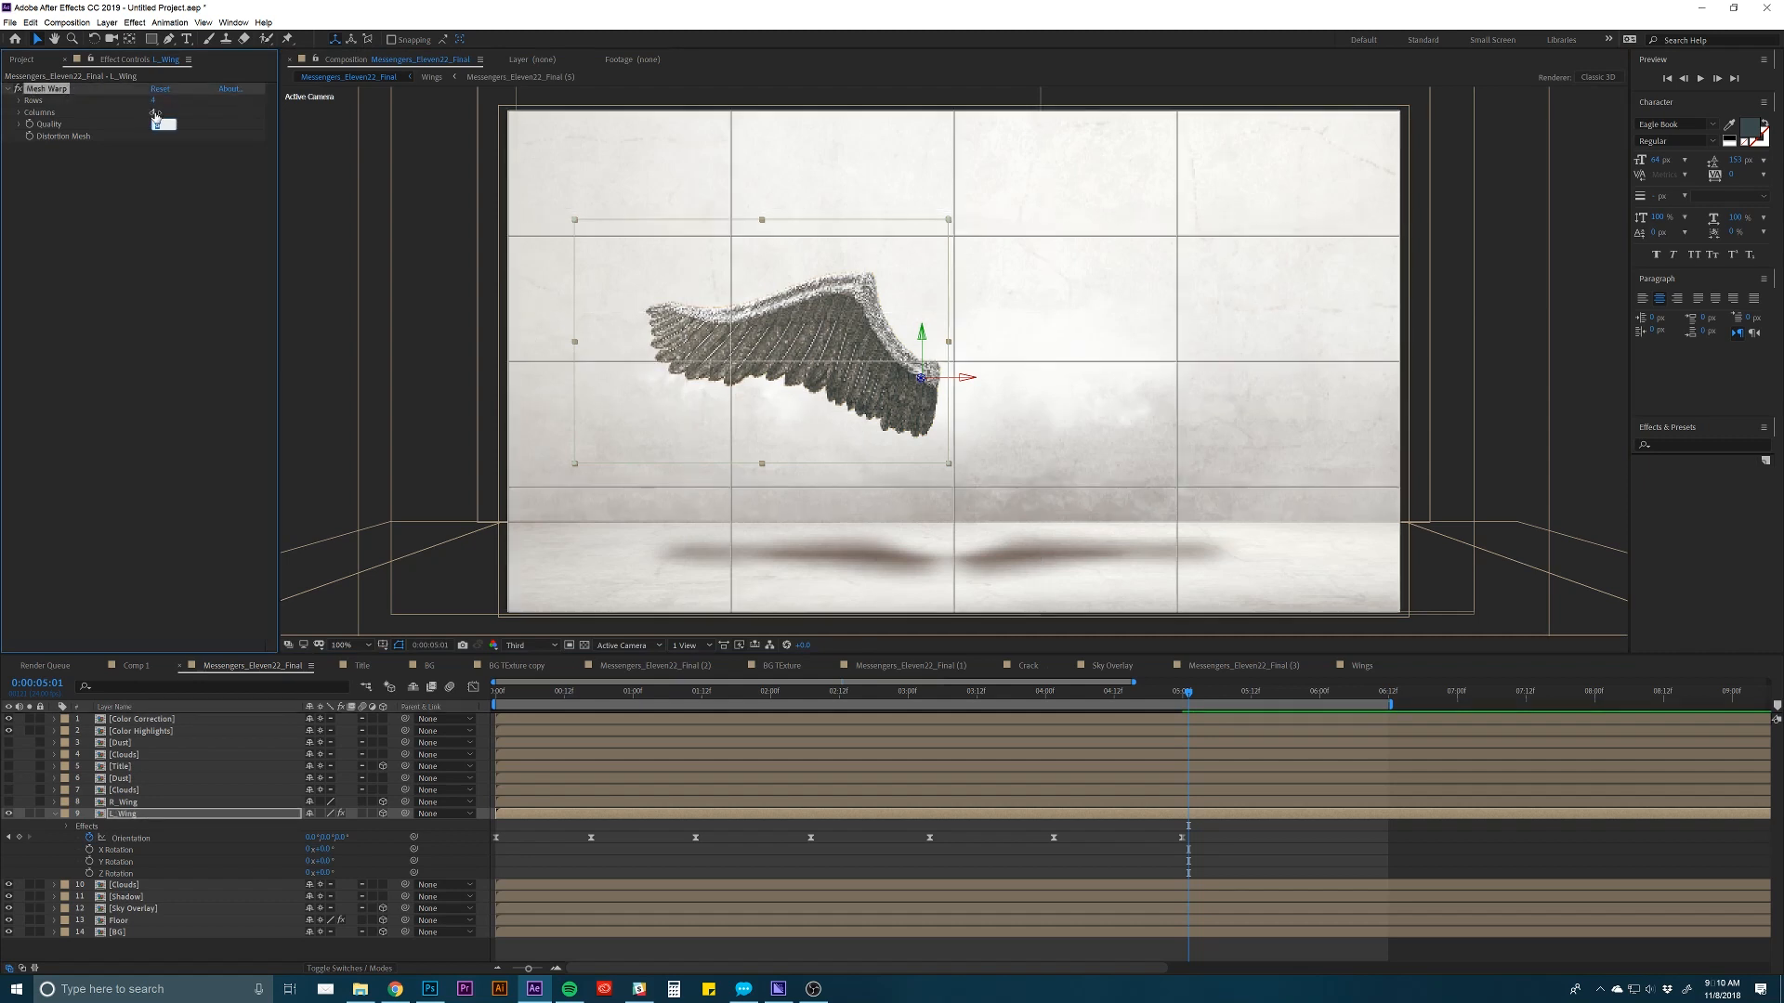
{"action": "key", "text": "Return"}
Try pulling individual points of the 4 by 4 mesh around the wing, undoing the distortions.
{"action": "left_click_drag", "start_coordinate": [733, 364], "coordinate": [726, 350]}
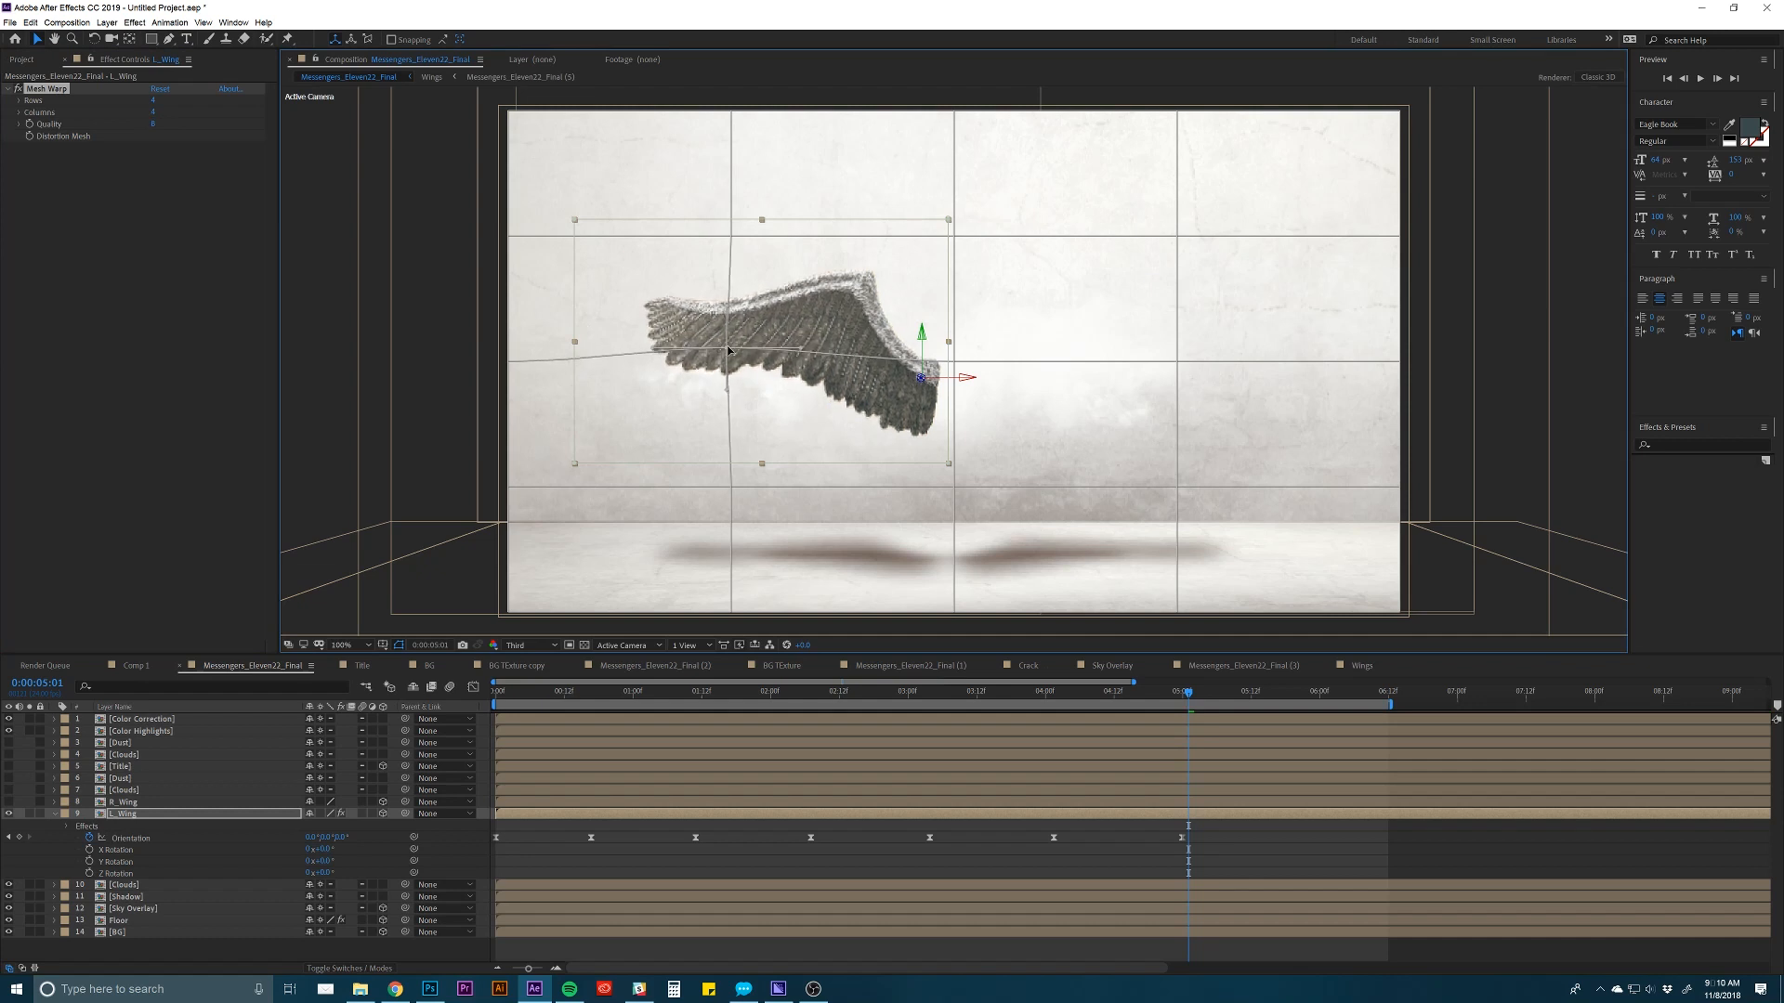
{"action": "key", "text": "ctrl+z"}
{"action": "mouse_move", "coordinate": [732, 483]}
{"action": "left_mouse_down"}
{"action": "mouse_move", "coordinate": [733, 433]}
{"action": "mouse_move", "coordinate": [733, 462]}
{"action": "left_mouse_up"}
{"action": "key", "text": "ctrl+z"}
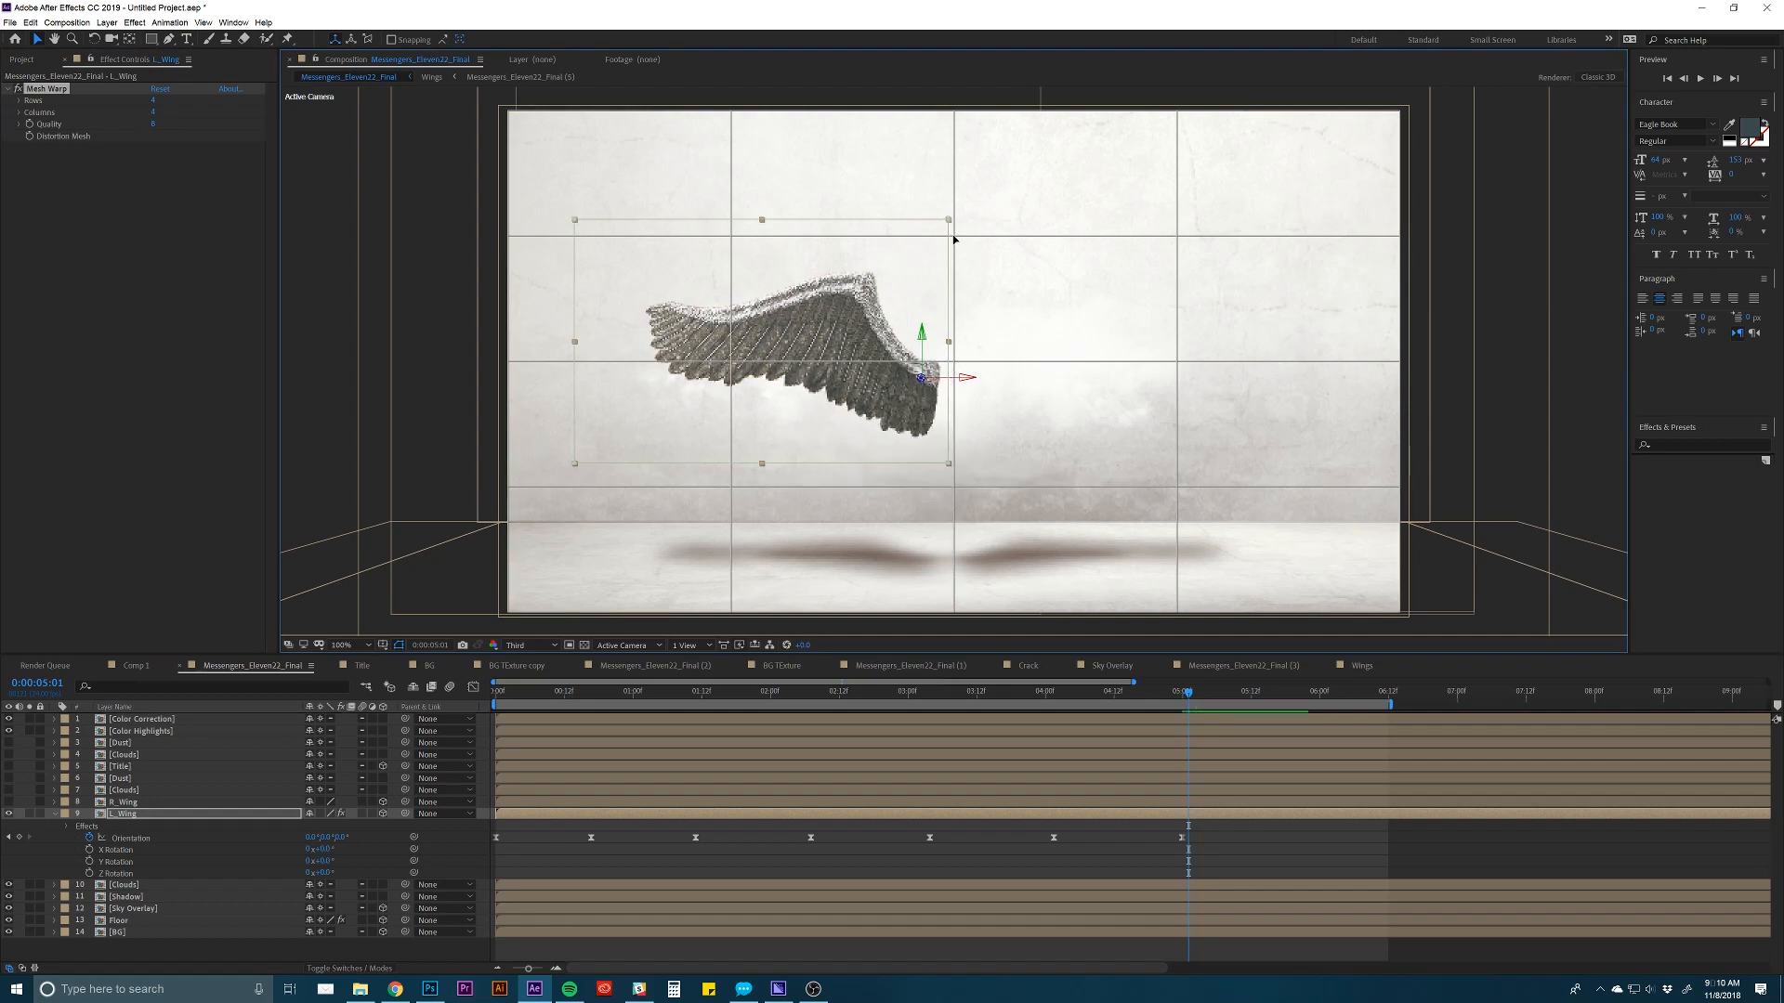
{"action": "left_click_drag", "start_coordinate": [954, 240], "coordinate": [937, 276]}
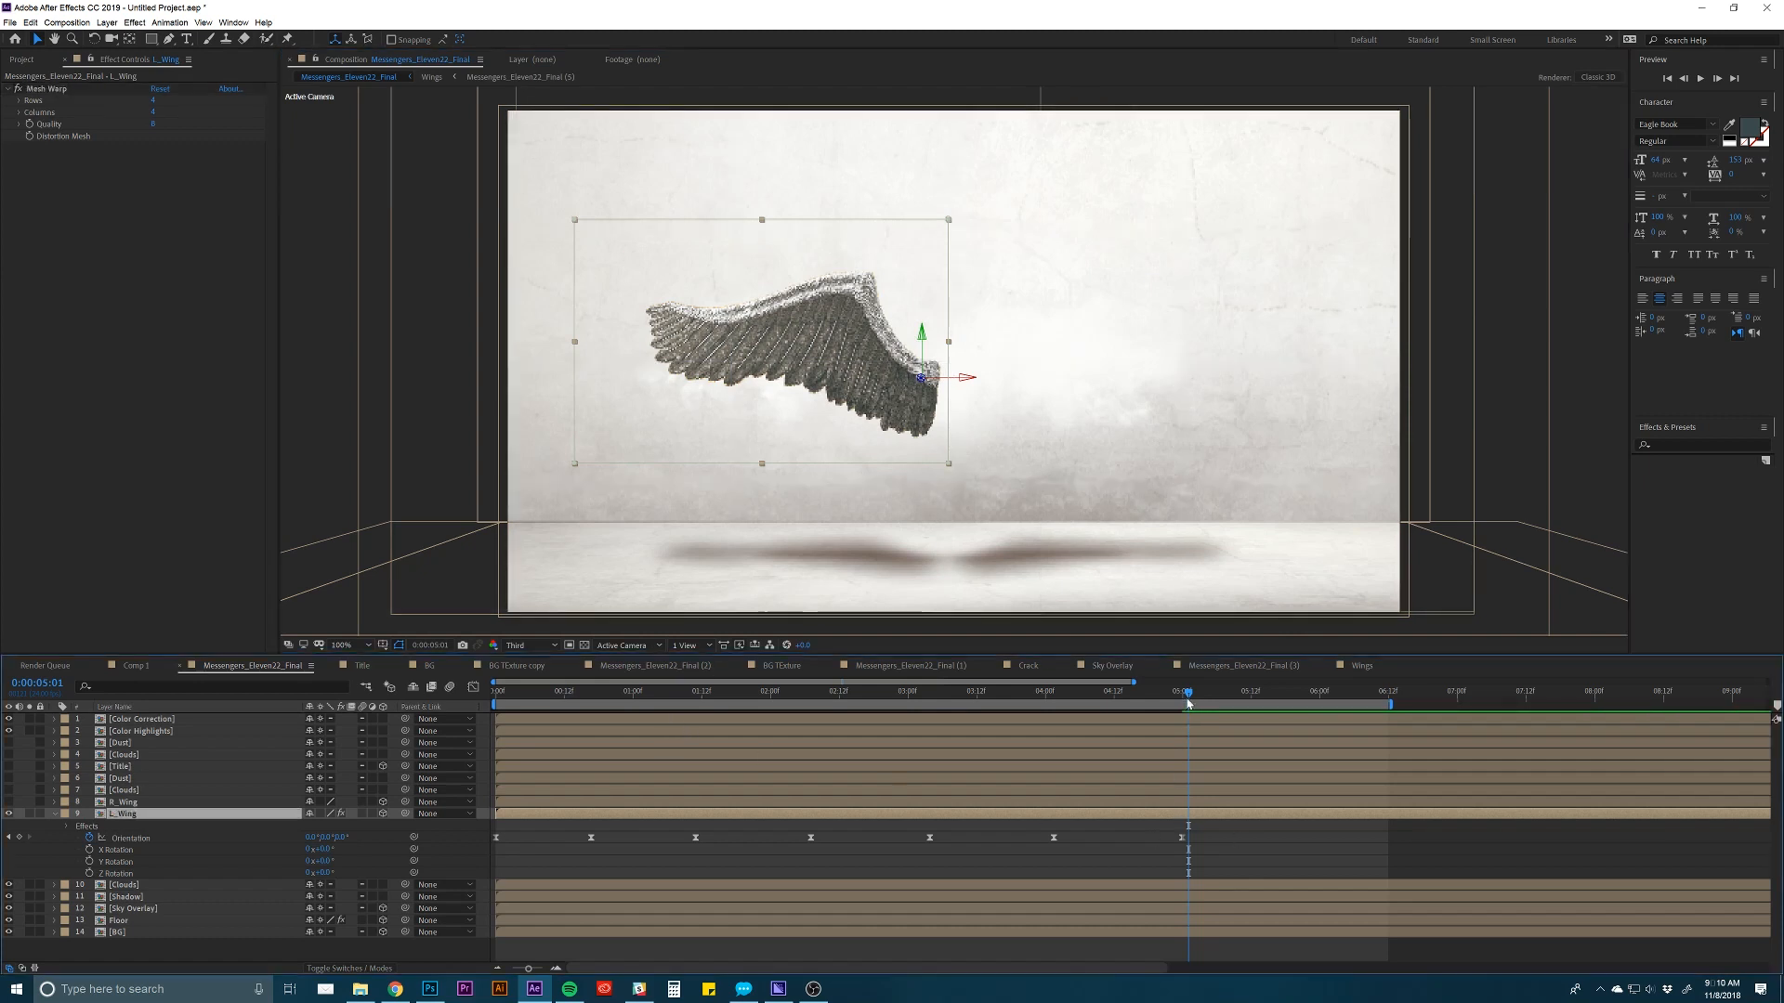
Move the playhead to 0:00:00:23 and show the Mesh Warp grid on the L_Wing layer.
{"action": "left_click_drag", "start_coordinate": [1187, 695], "coordinate": [615, 697]}
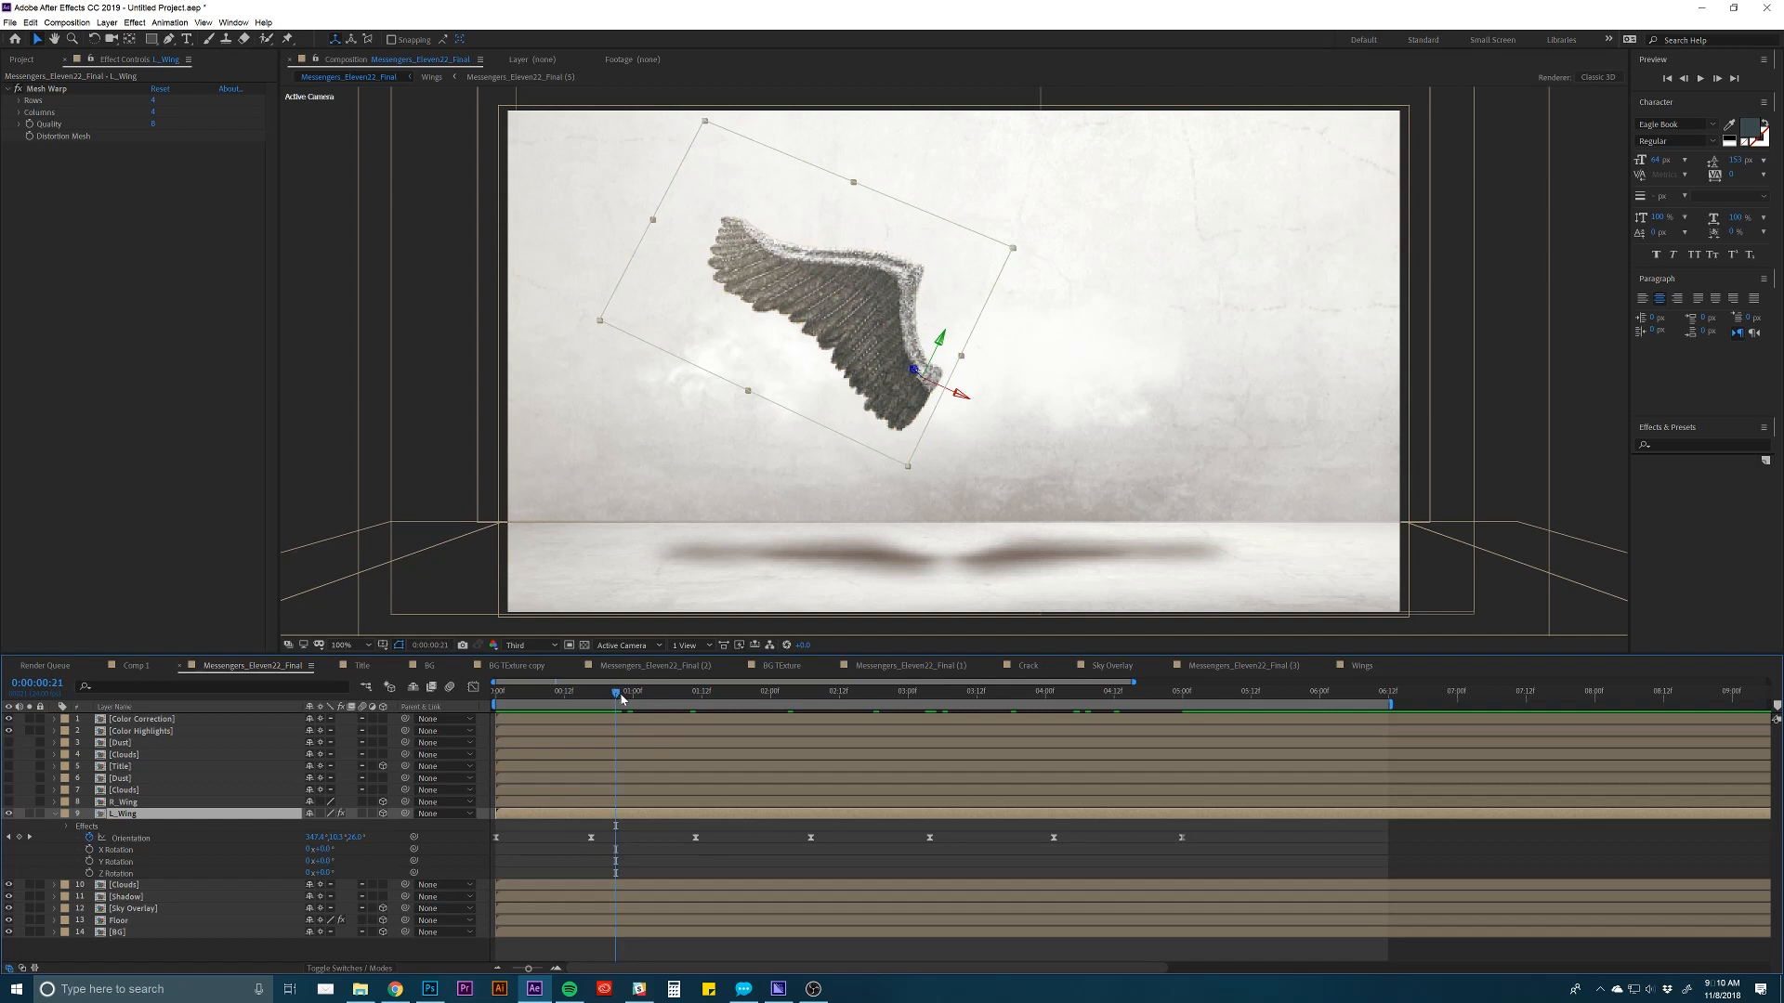
{"action": "left_click_drag", "start_coordinate": [615, 692], "coordinate": [593, 693]}
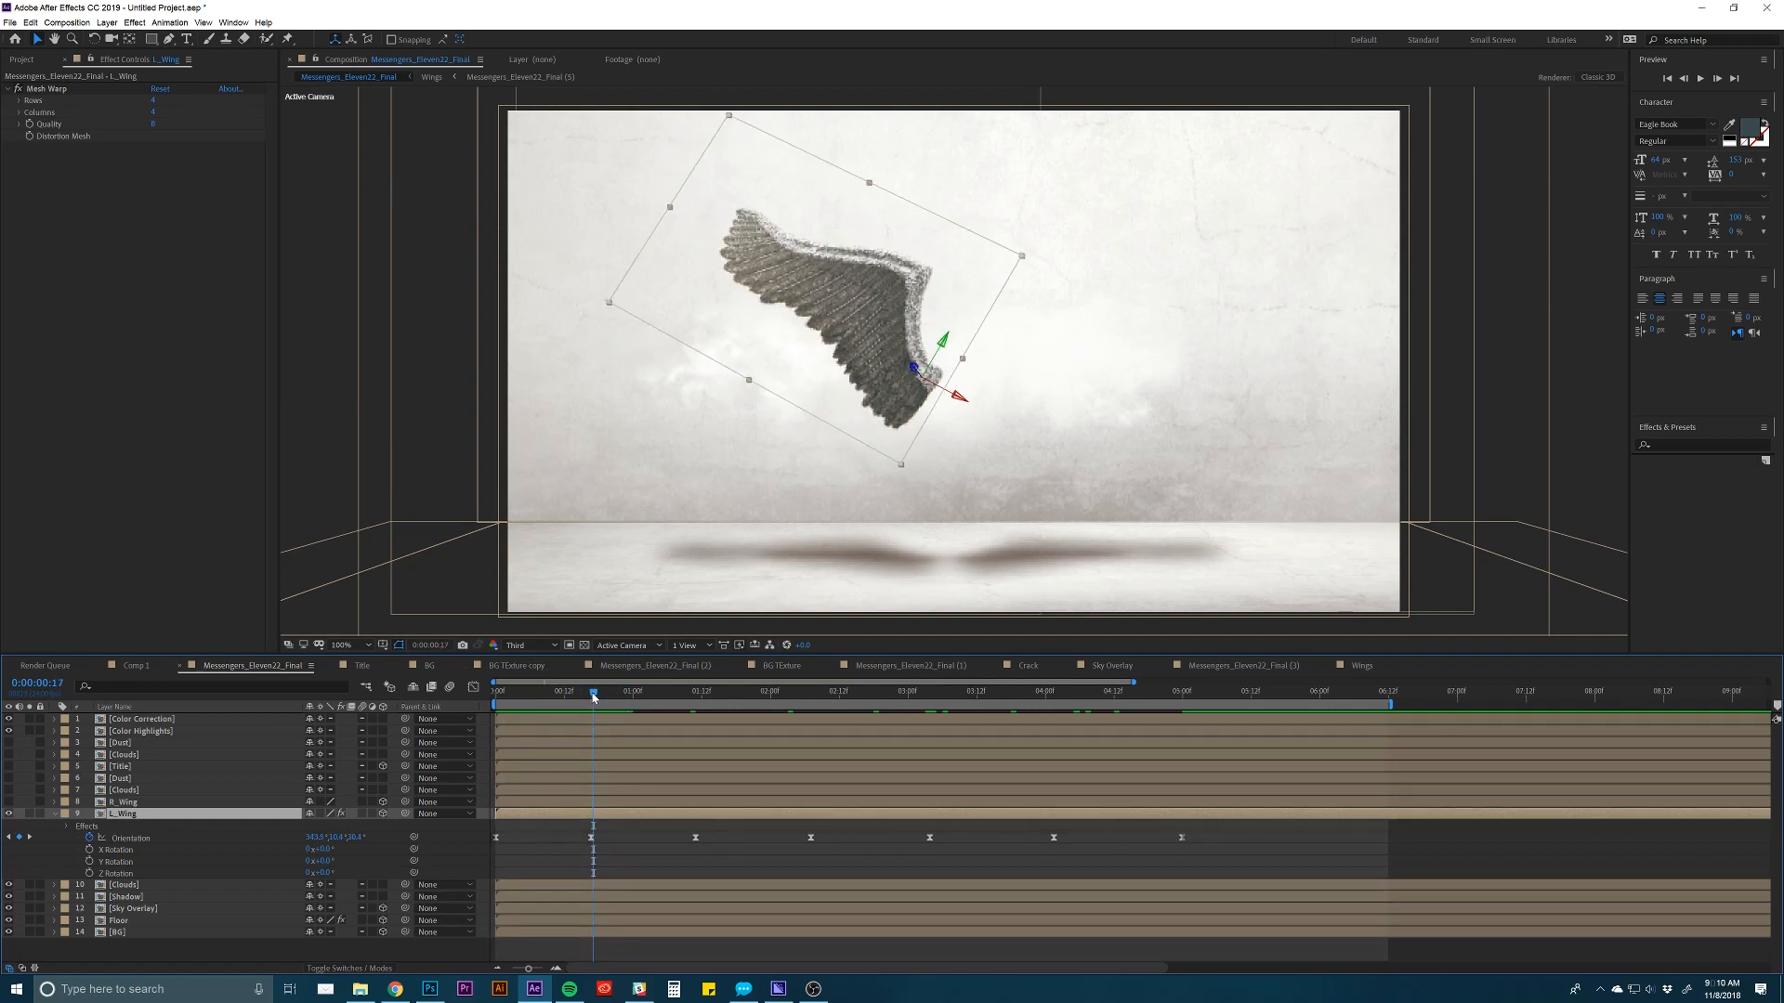
{"action": "left_click_drag", "start_coordinate": [593, 697], "coordinate": [625, 696]}
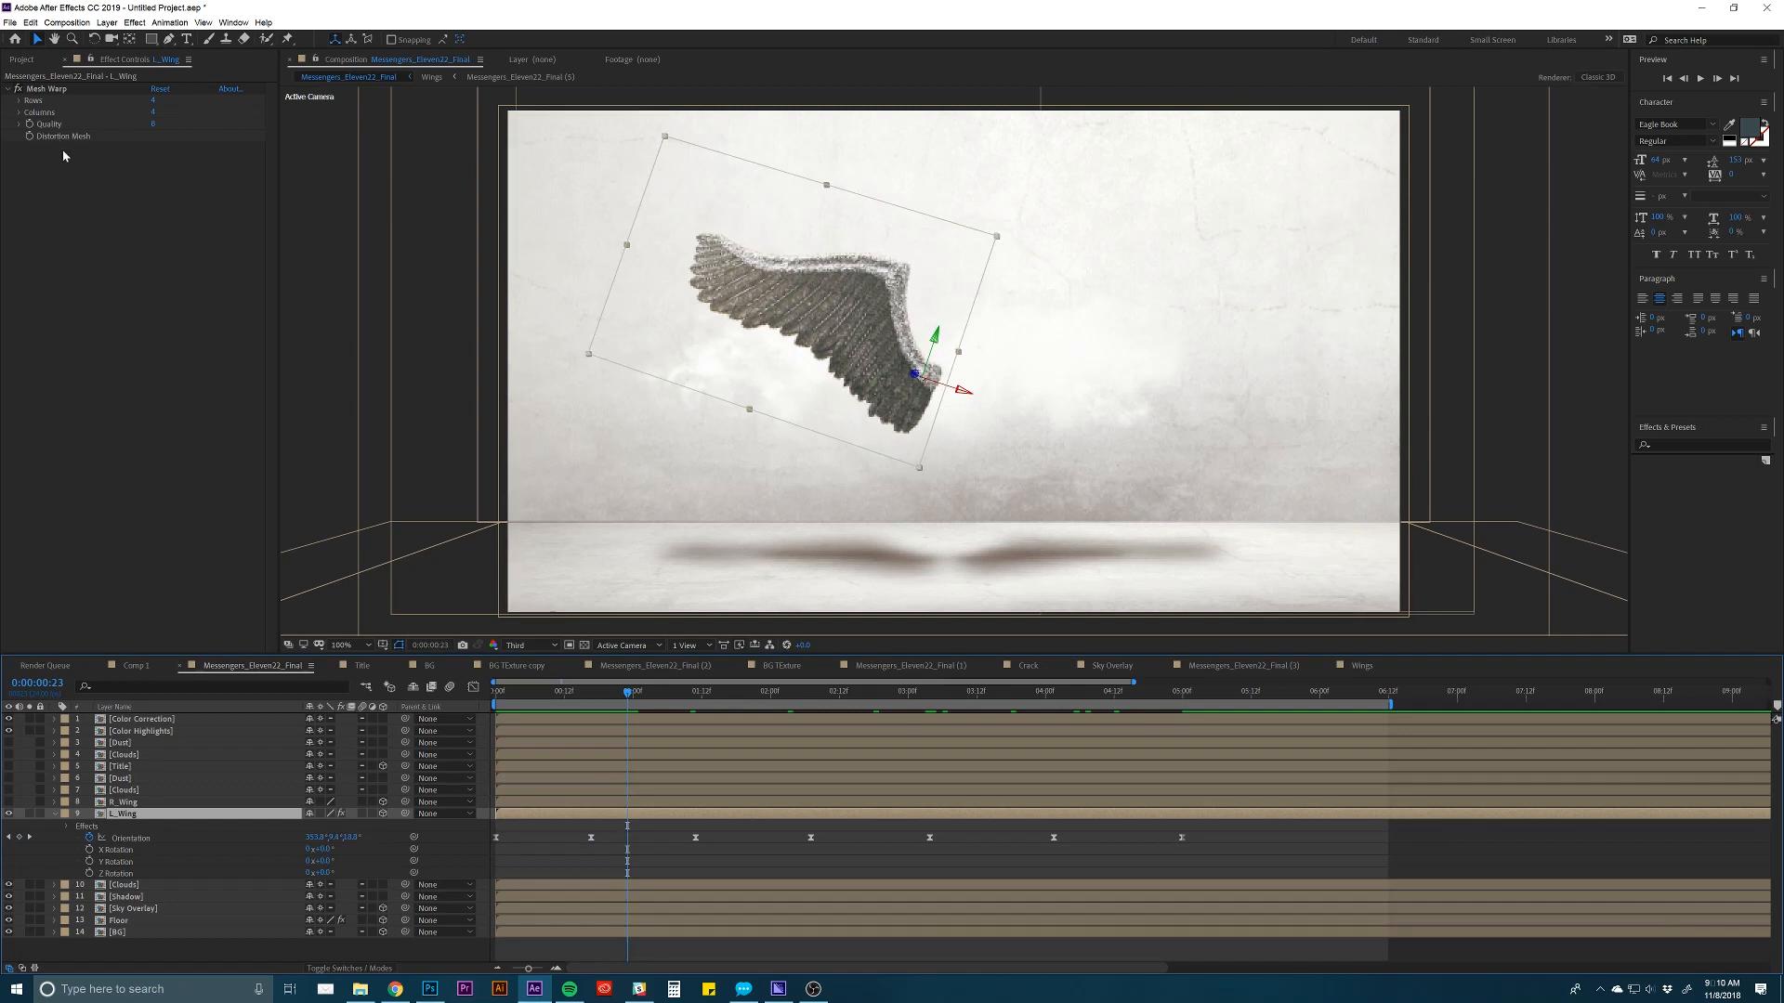
{"action": "left_click", "coordinate": [47, 89]}
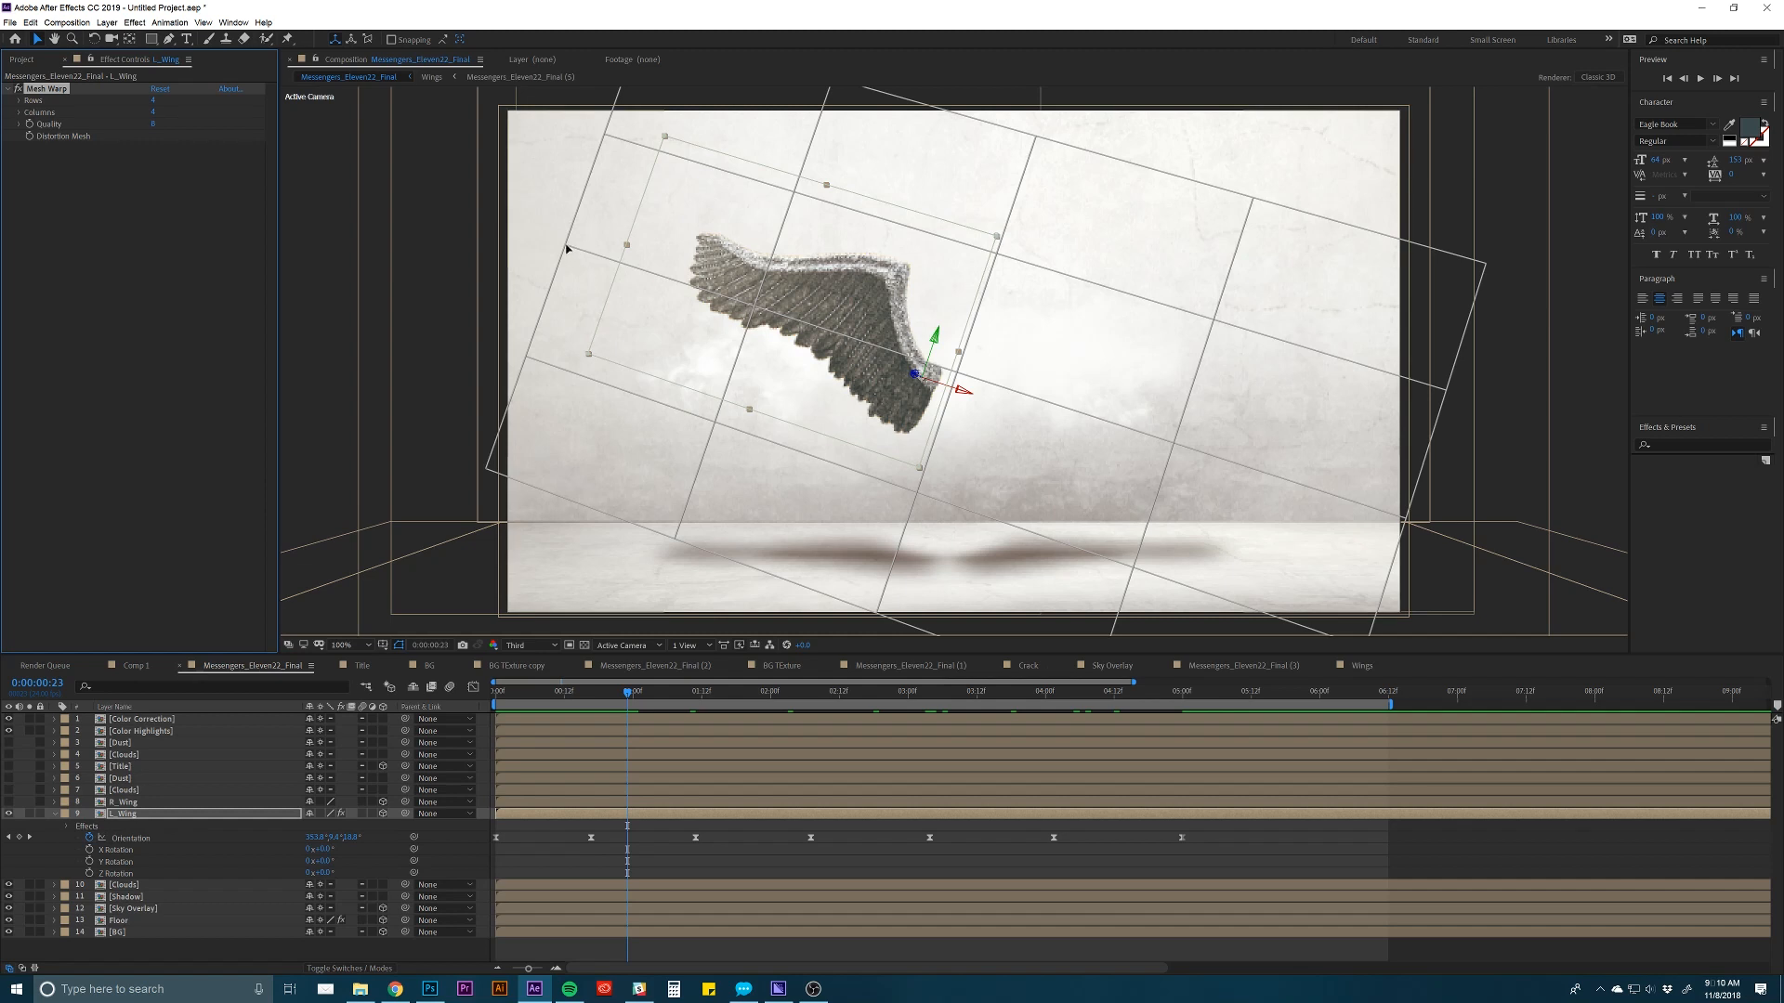
Bend the wing tip upward by raising the mesh points at the grid's outer edge and within the wing.
{"action": "left_click_drag", "start_coordinate": [566, 249], "coordinate": [762, 287]}
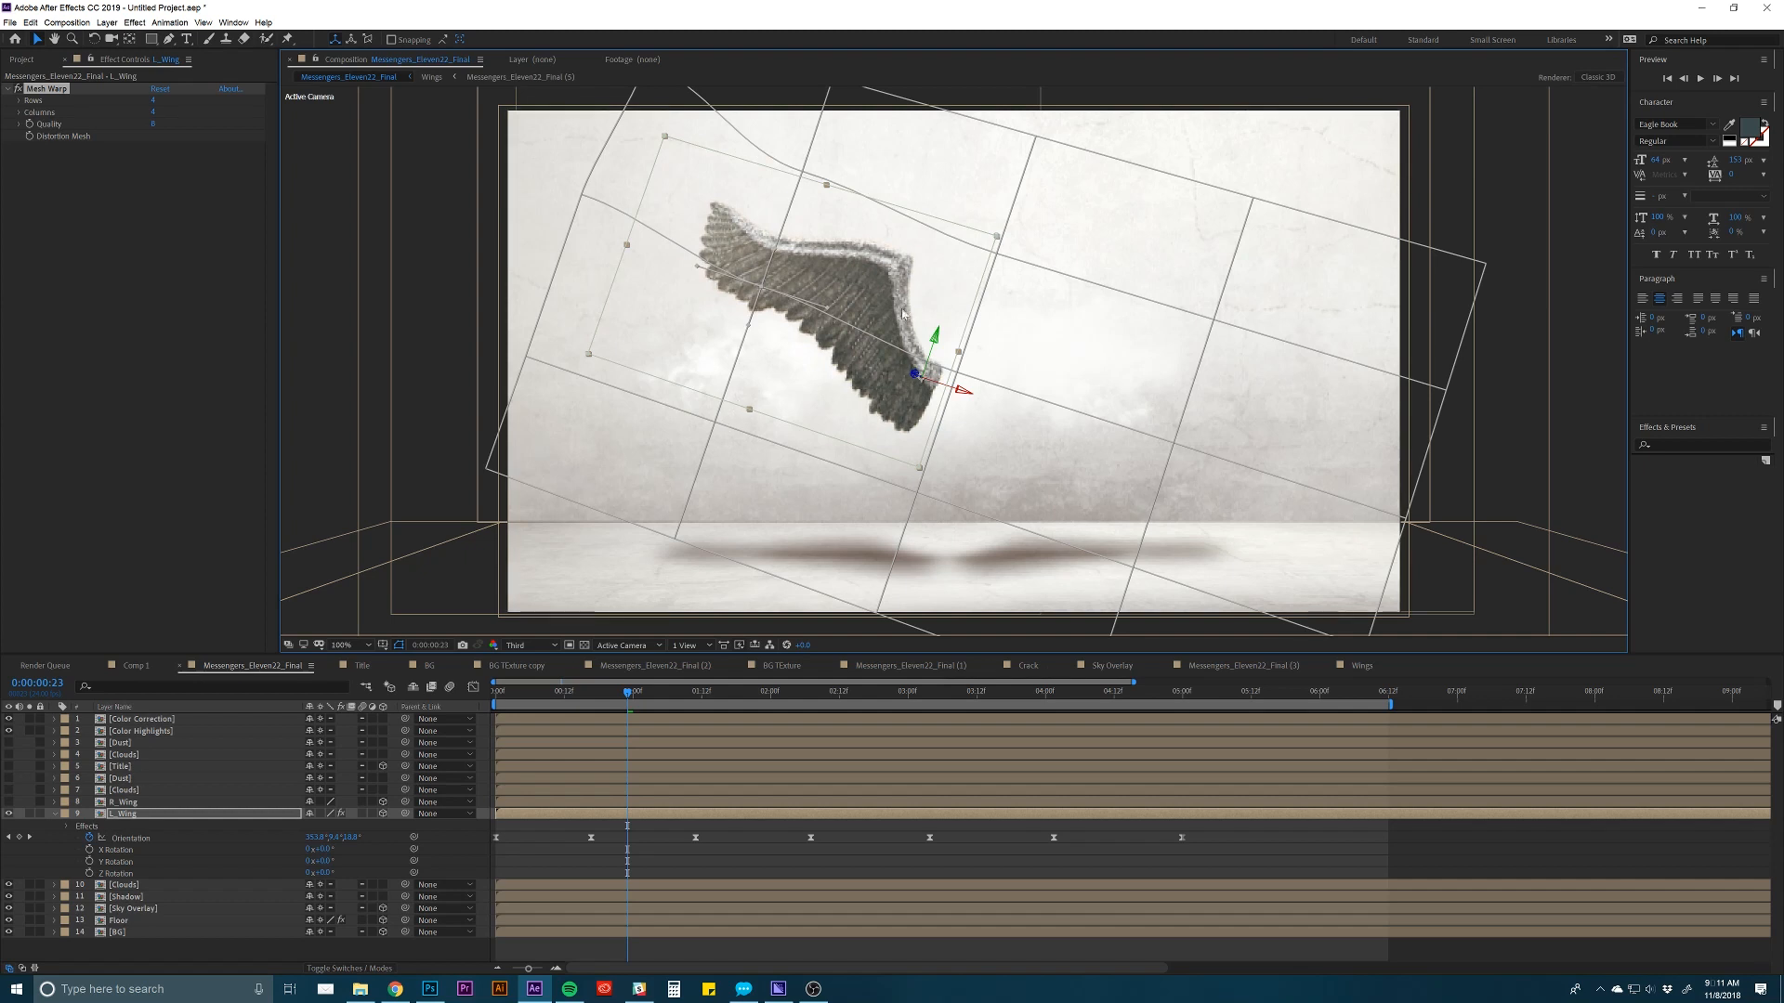
{"action": "left_click_drag", "start_coordinate": [996, 254], "coordinate": [987, 265]}
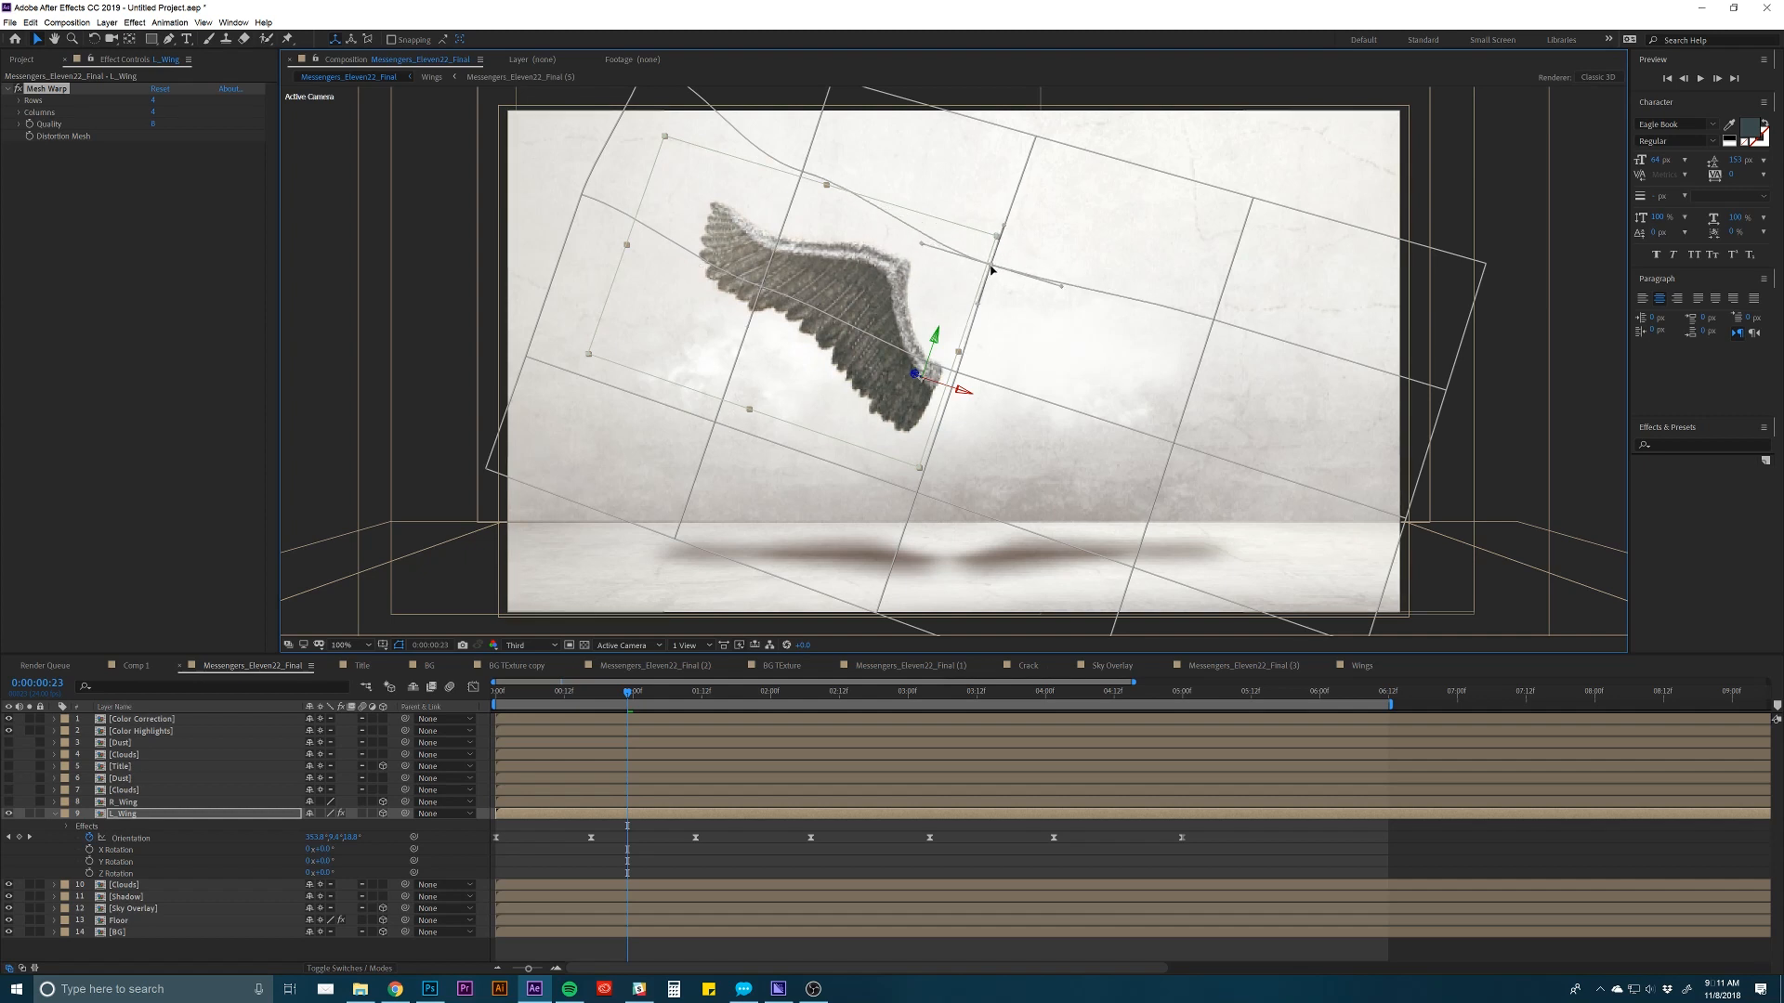
{"action": "left_click_drag", "start_coordinate": [585, 197], "coordinate": [589, 178]}
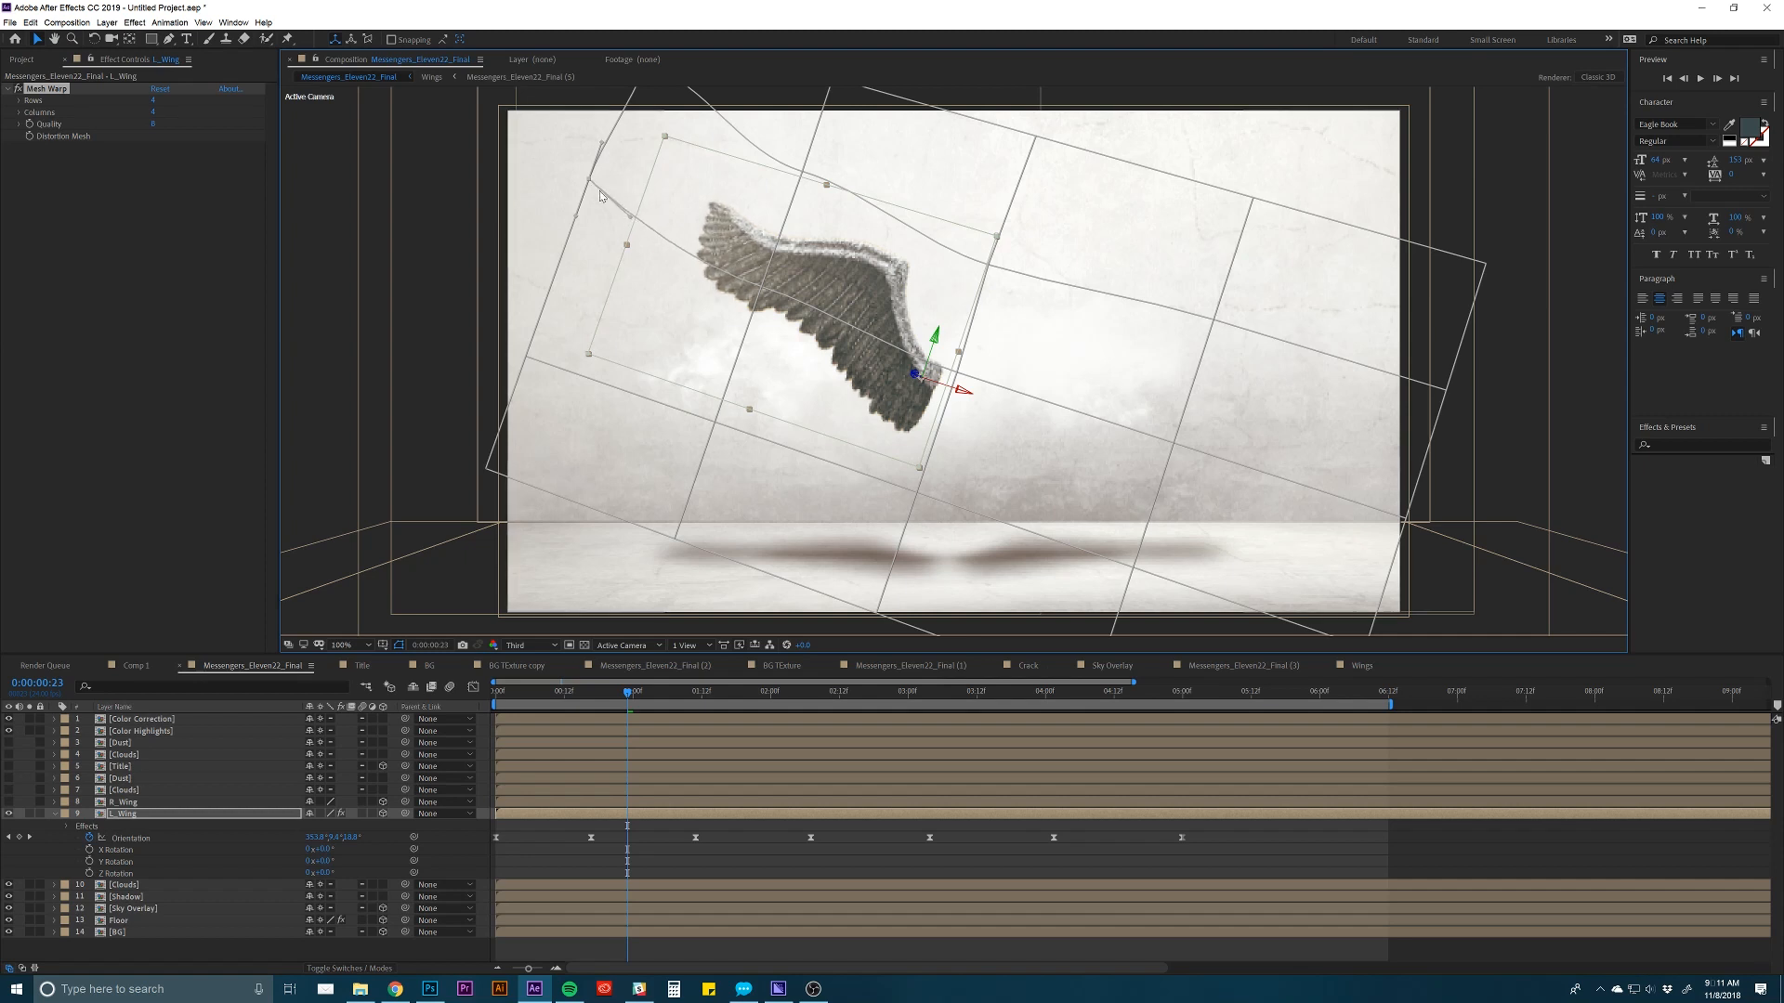
{"action": "left_click_drag", "start_coordinate": [589, 179], "coordinate": [570, 130]}
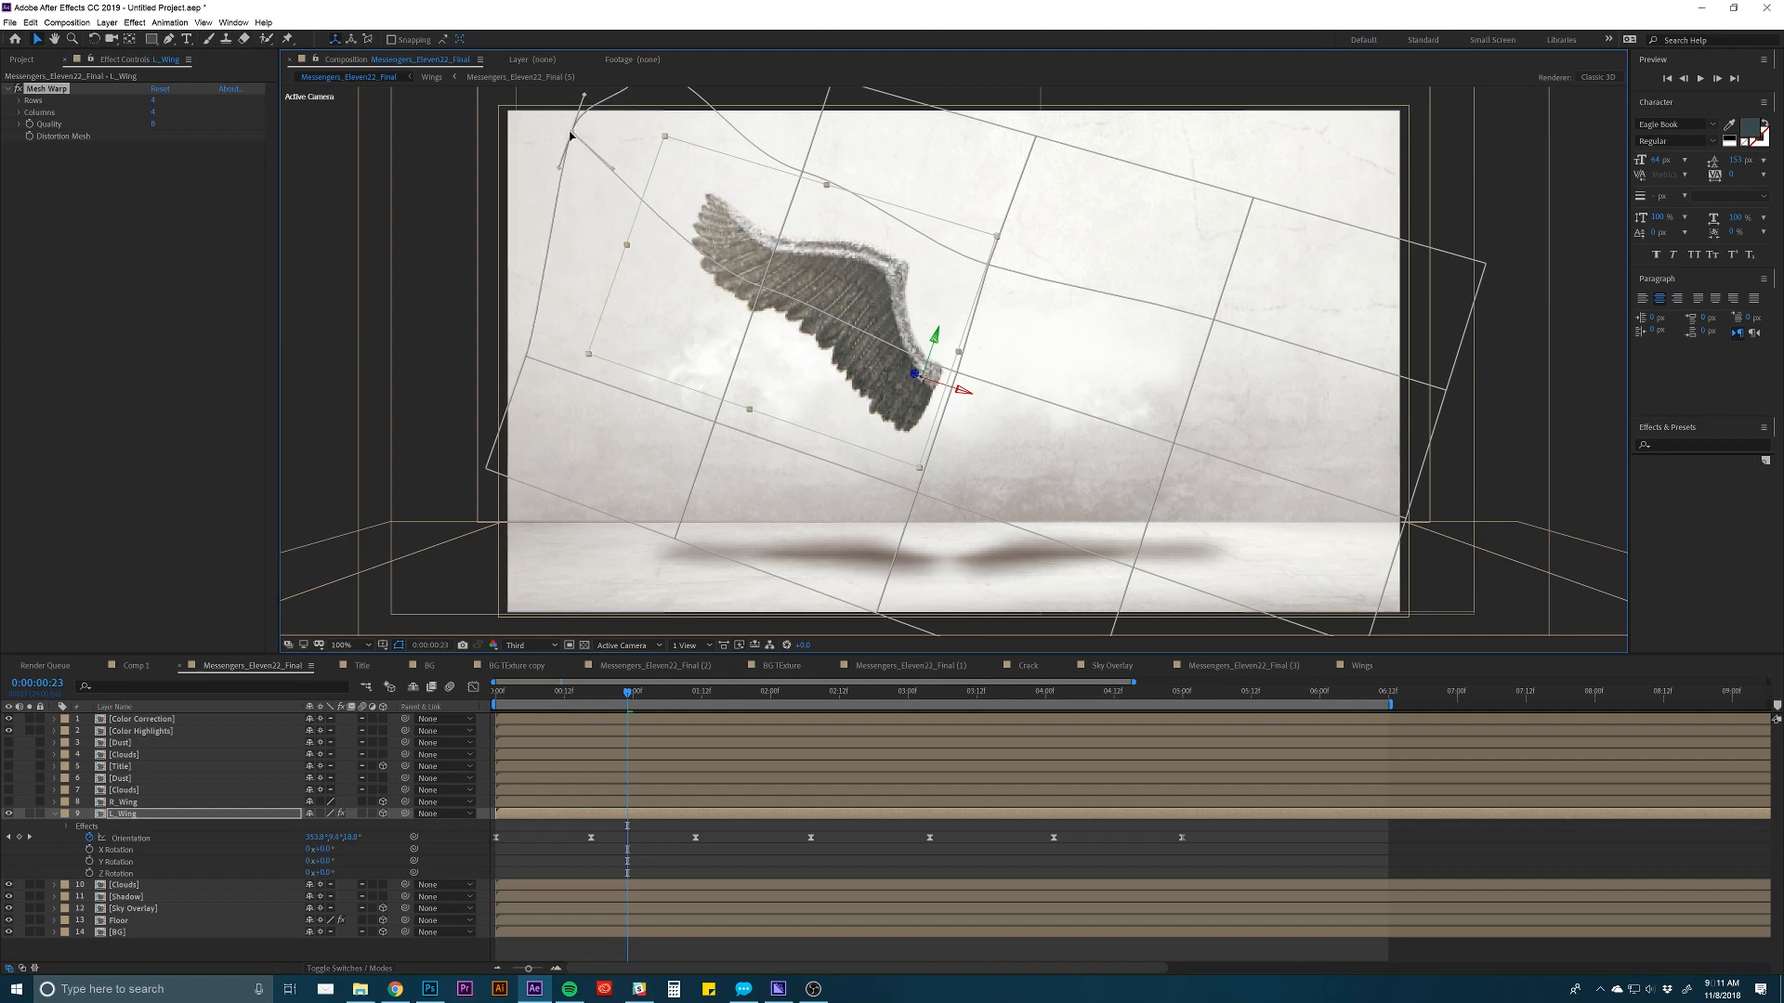
Refine the mesh points and tangent handles near the wing tip, then enable Distortion Mesh keyframing at 0:00:00:23.
{"action": "left_click", "coordinate": [762, 289]}
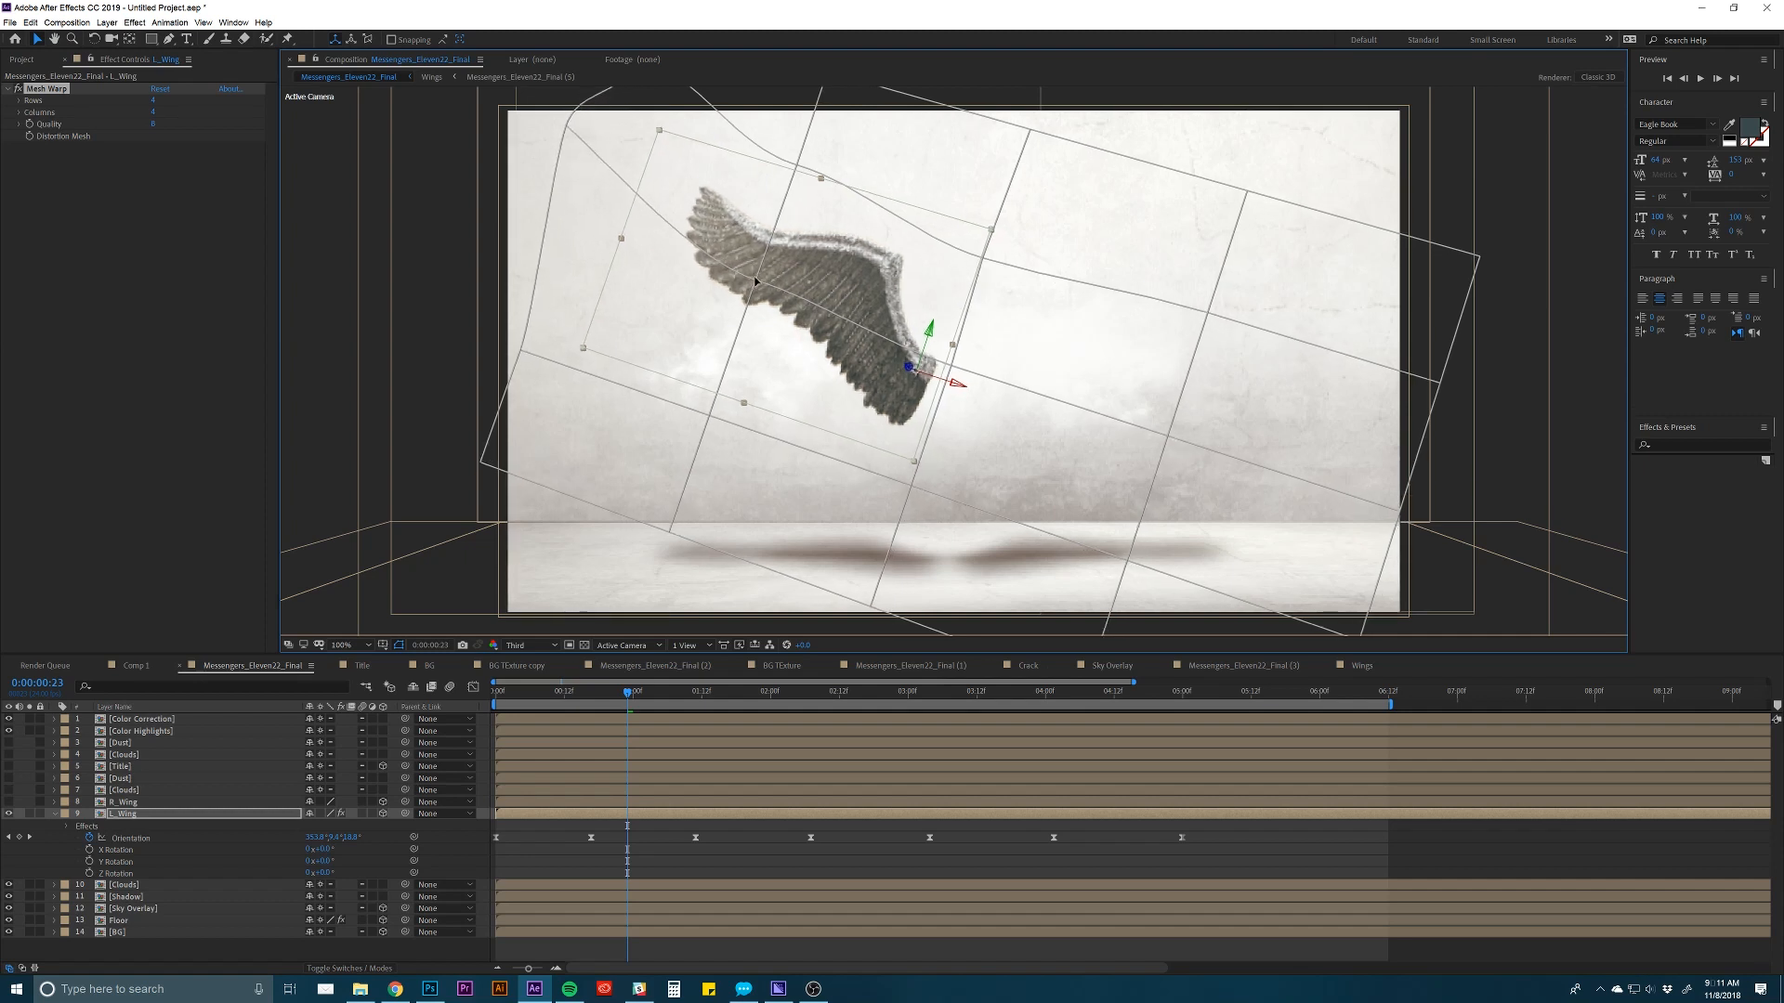
{"action": "left_click_drag", "start_coordinate": [762, 293], "coordinate": [694, 253]}
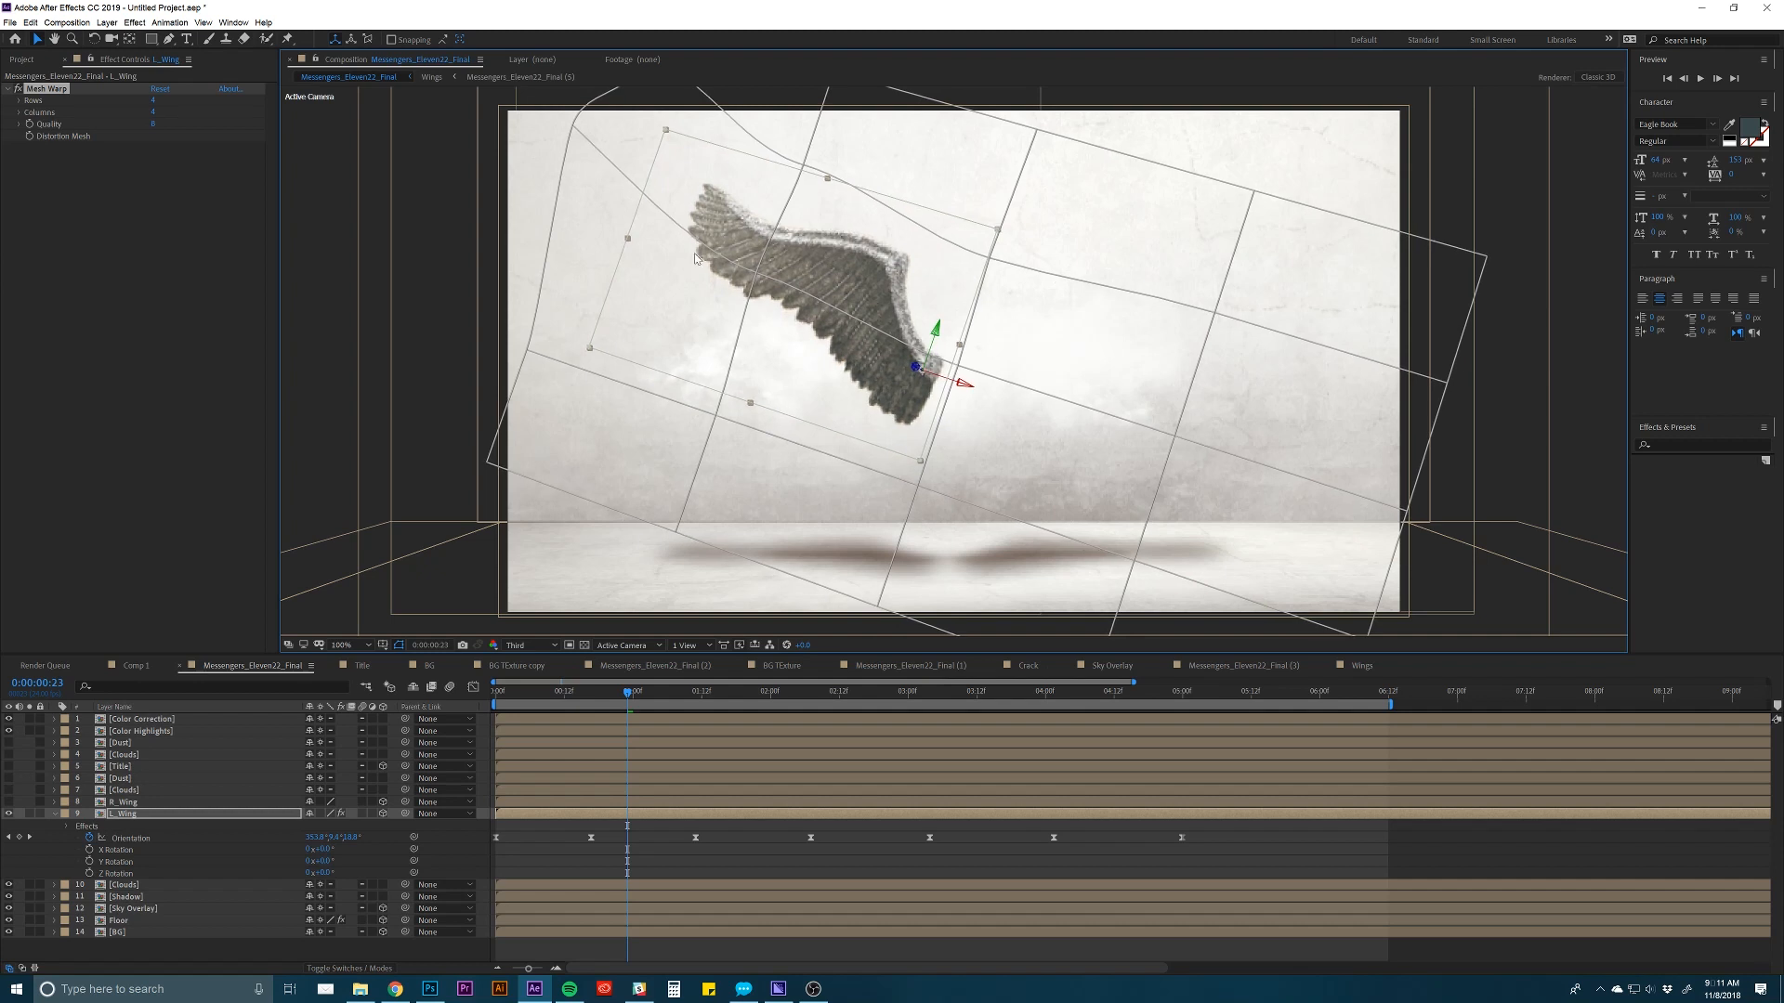
{"action": "left_click", "coordinate": [703, 262]}
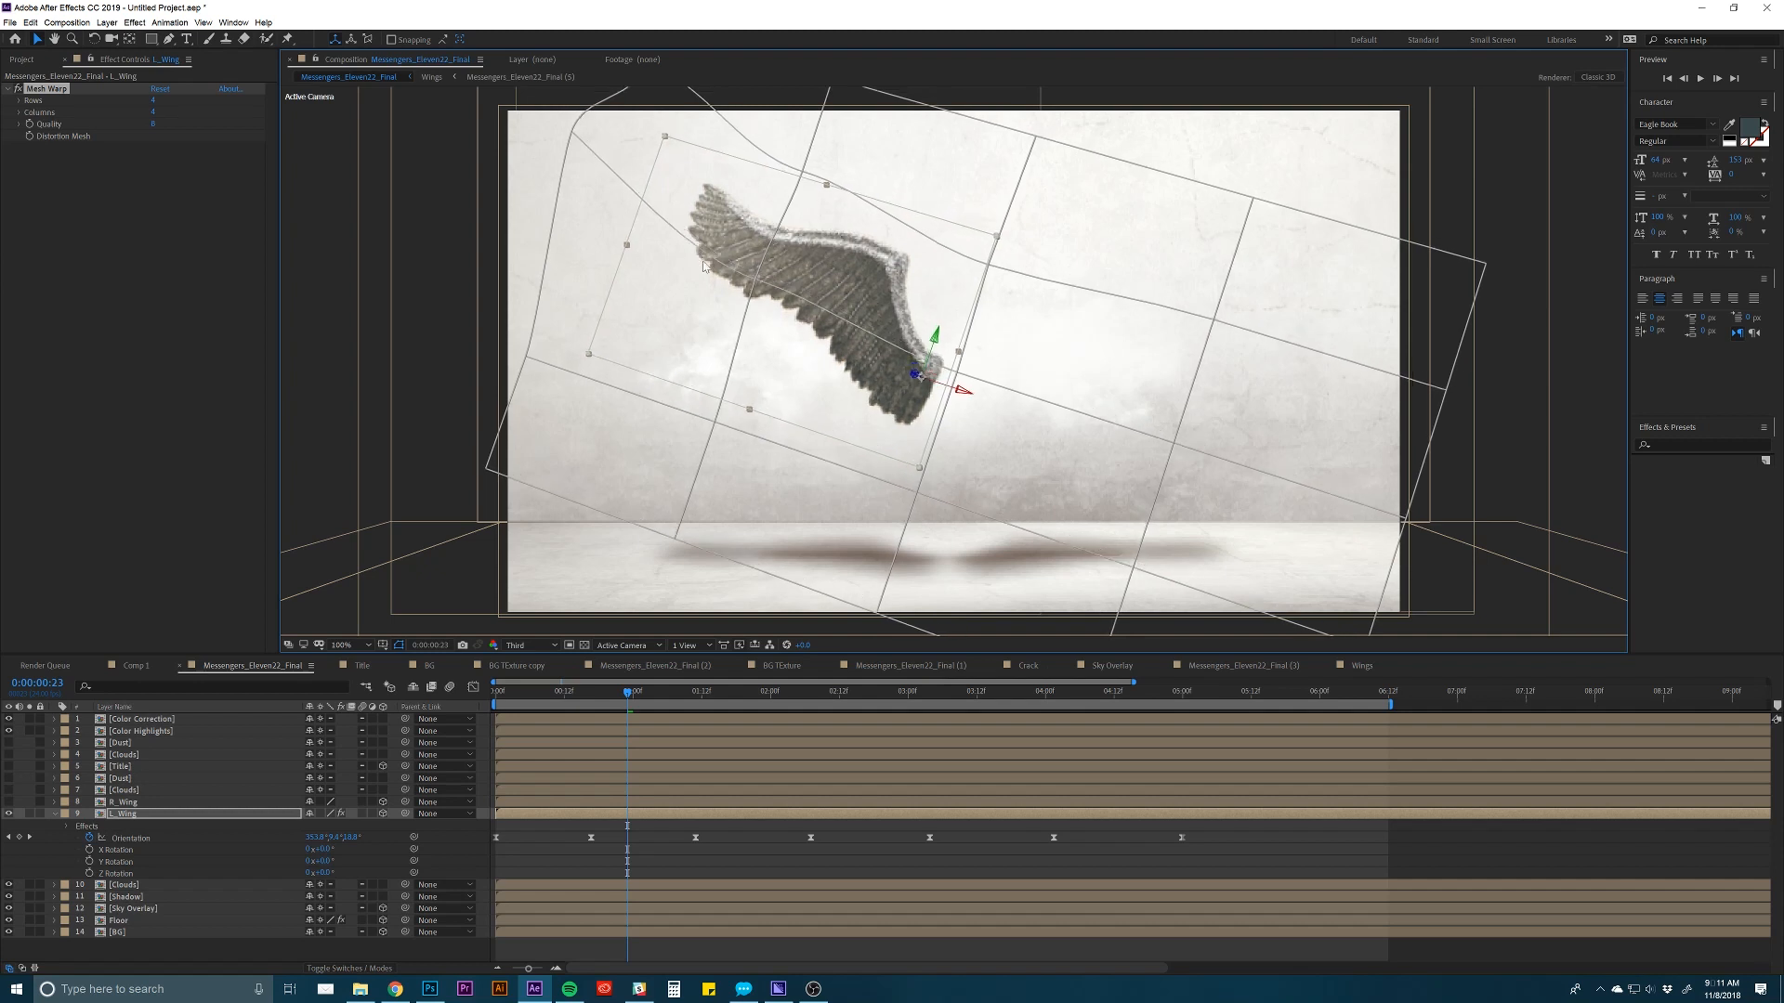
{"action": "left_click", "coordinate": [756, 282]}
{"action": "left_click_drag", "start_coordinate": [695, 260], "coordinate": [695, 253]}
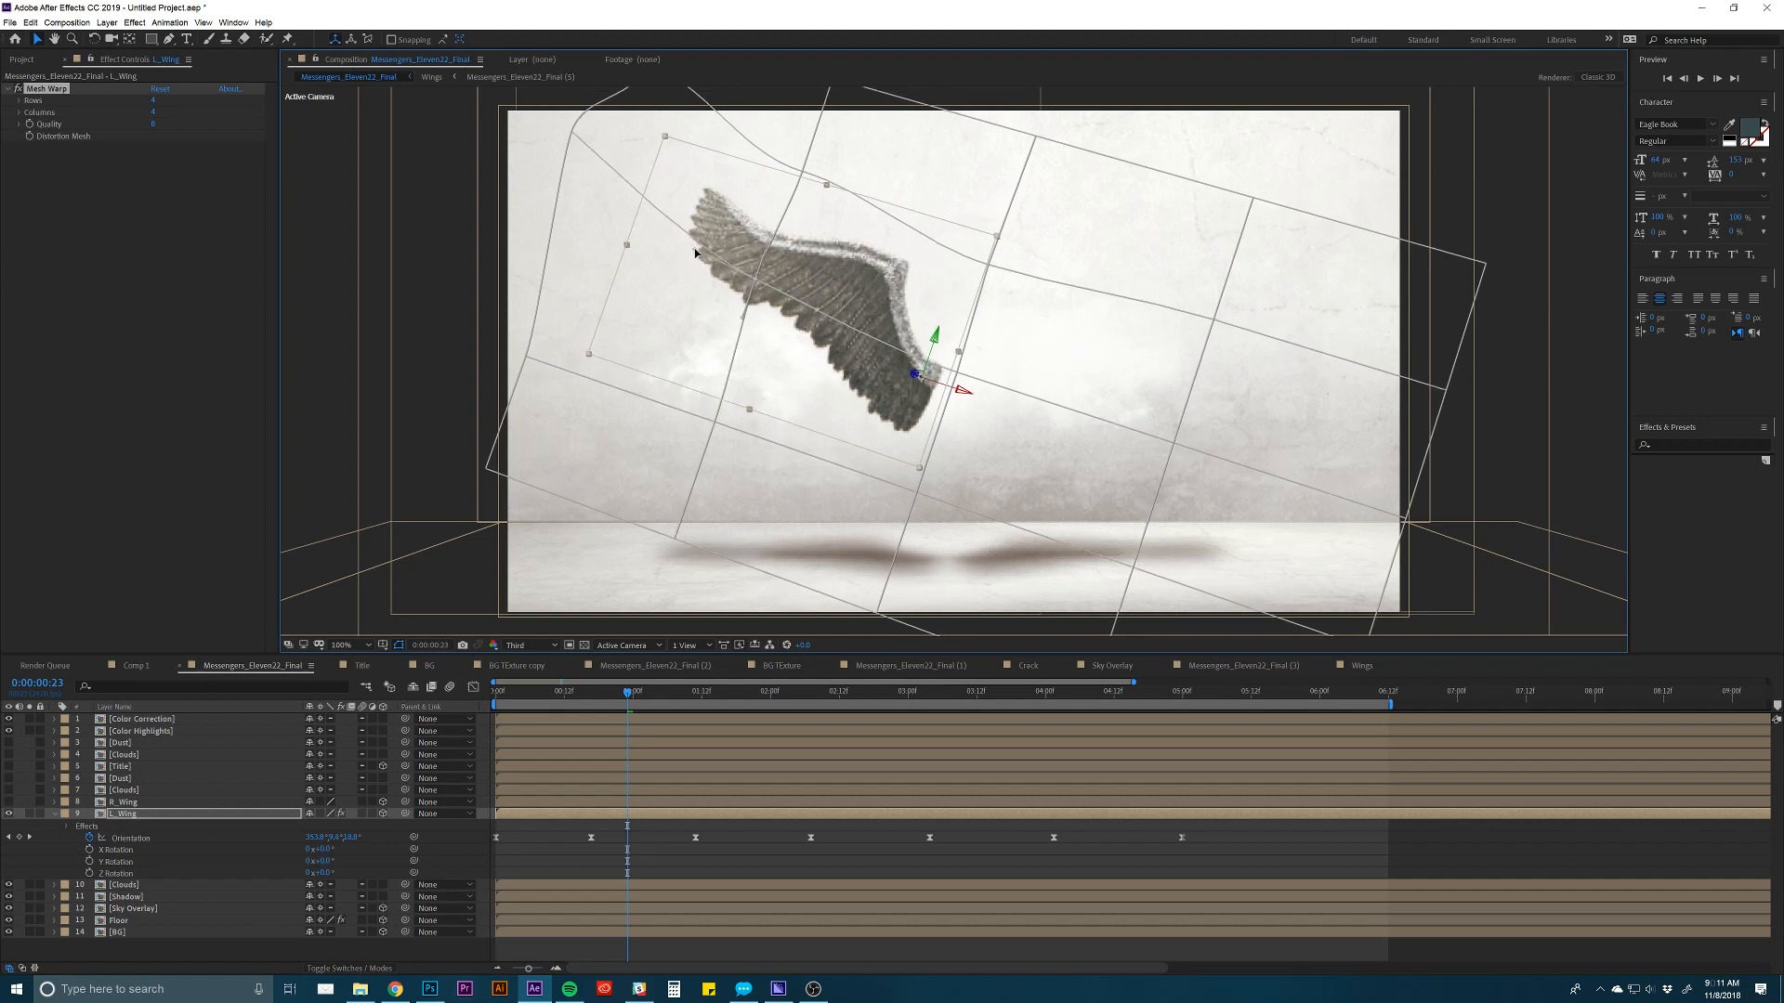
{"action": "left_click", "coordinate": [803, 172]}
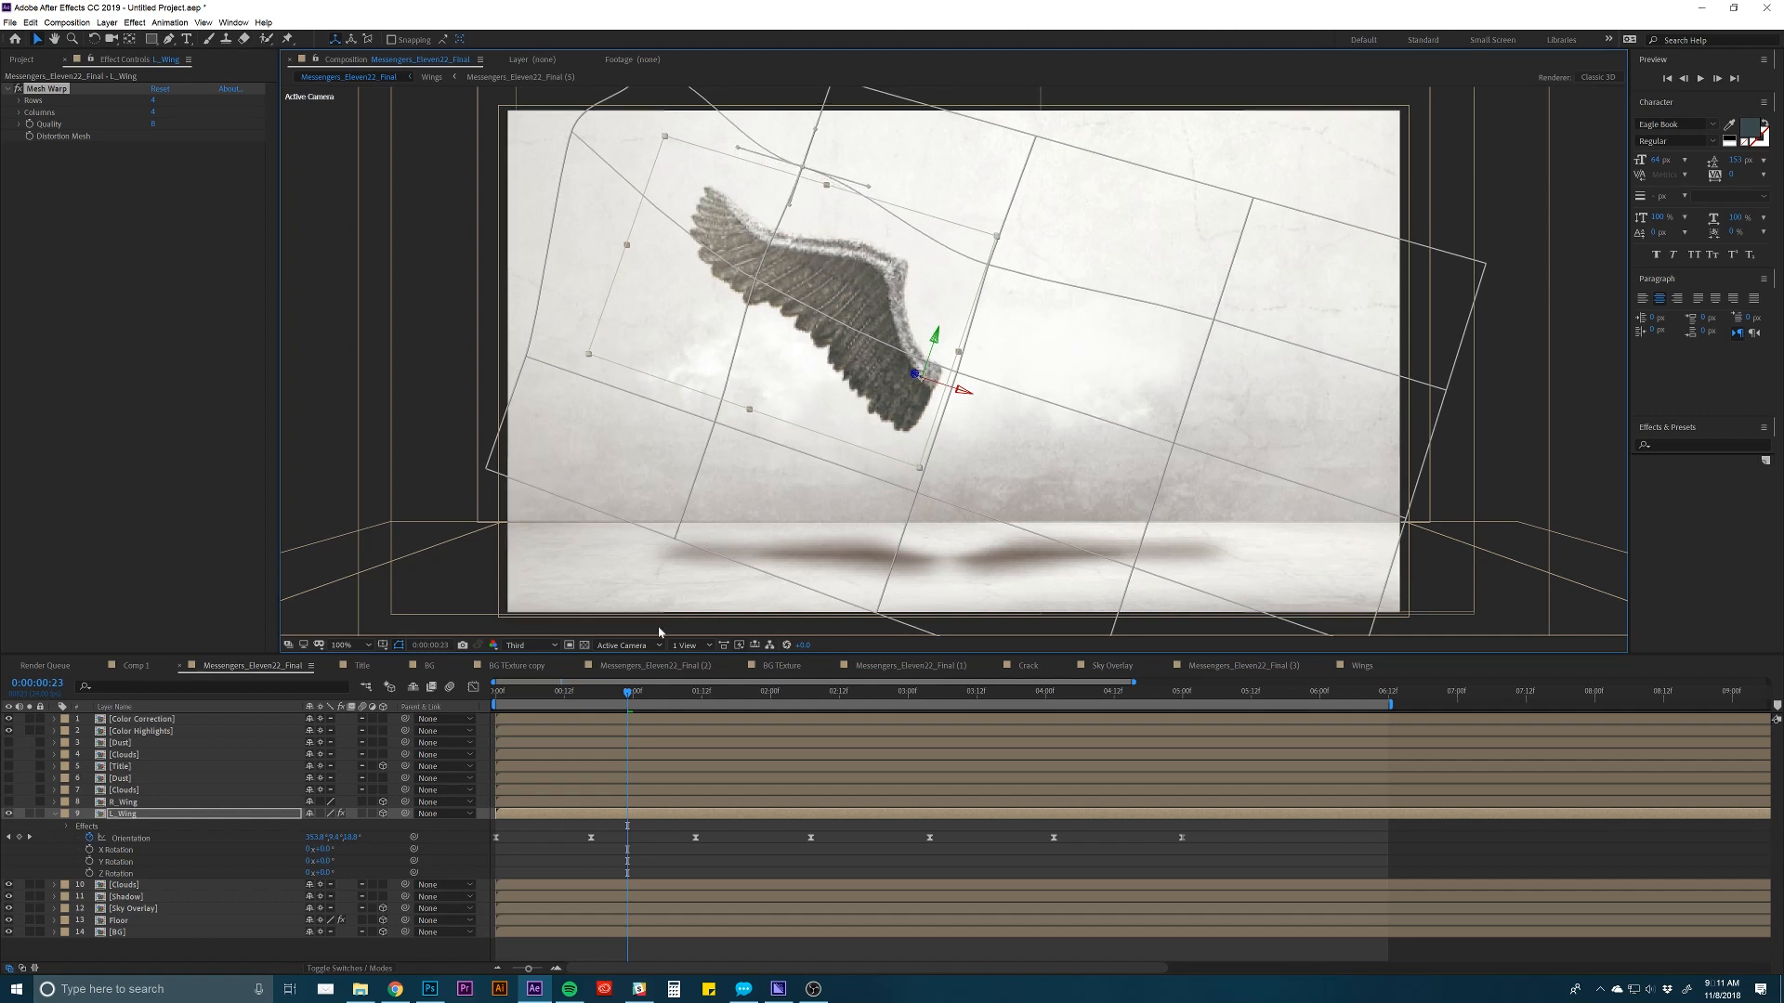
{"action": "left_click", "coordinate": [31, 136]}
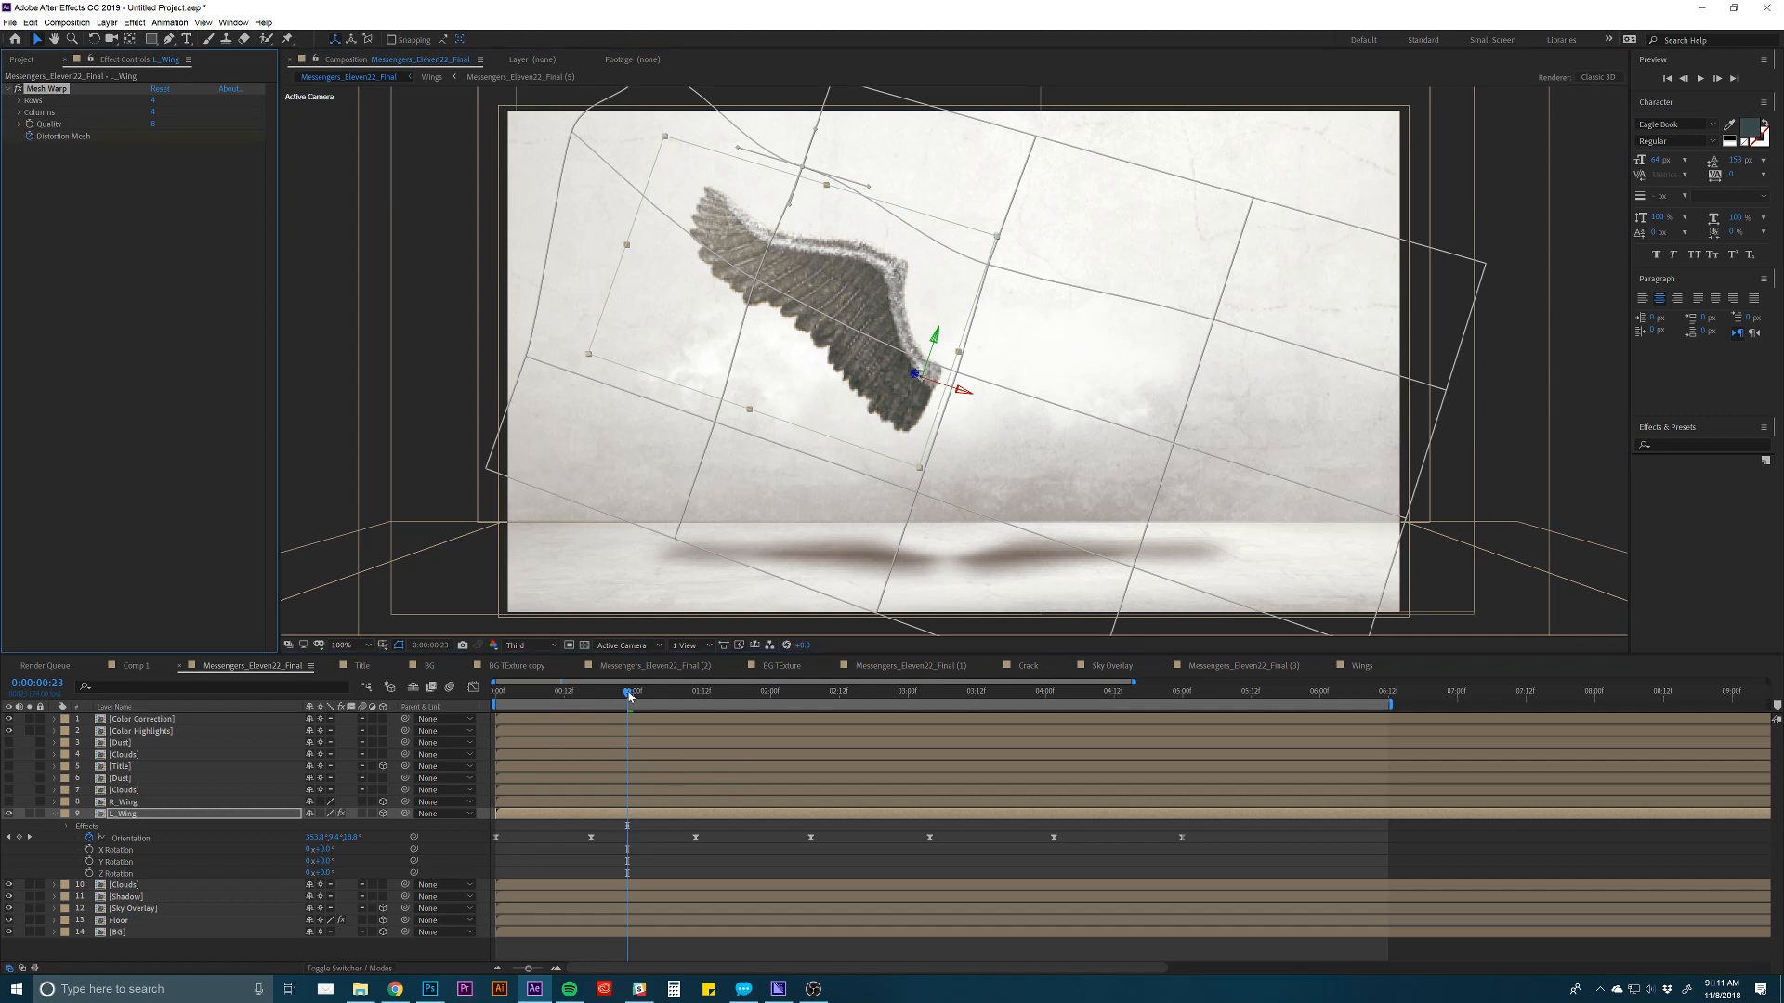
At 0:00:00:03, bend the wing tip downward by lowering the mesh points inside the outer wing and along the grid's outer edge.
{"action": "left_click_drag", "start_coordinate": [629, 695], "coordinate": [513, 711]}
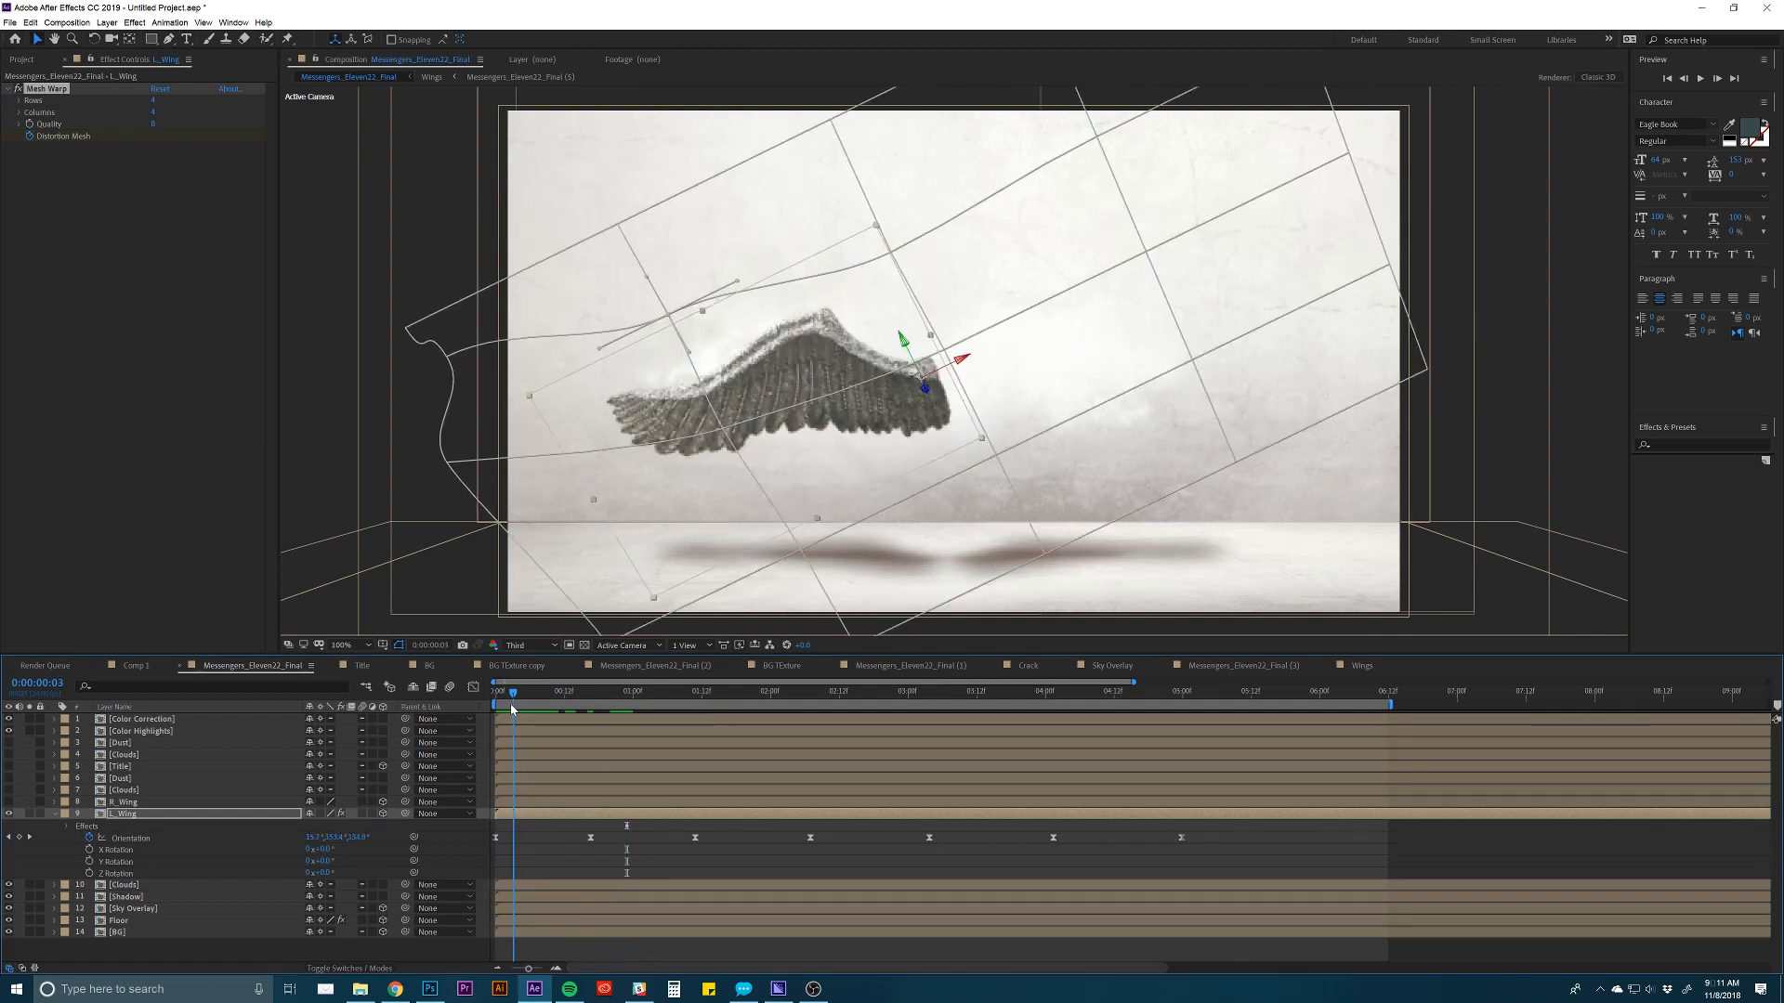
{"action": "left_click_drag", "start_coordinate": [721, 433], "coordinate": [605, 471]}
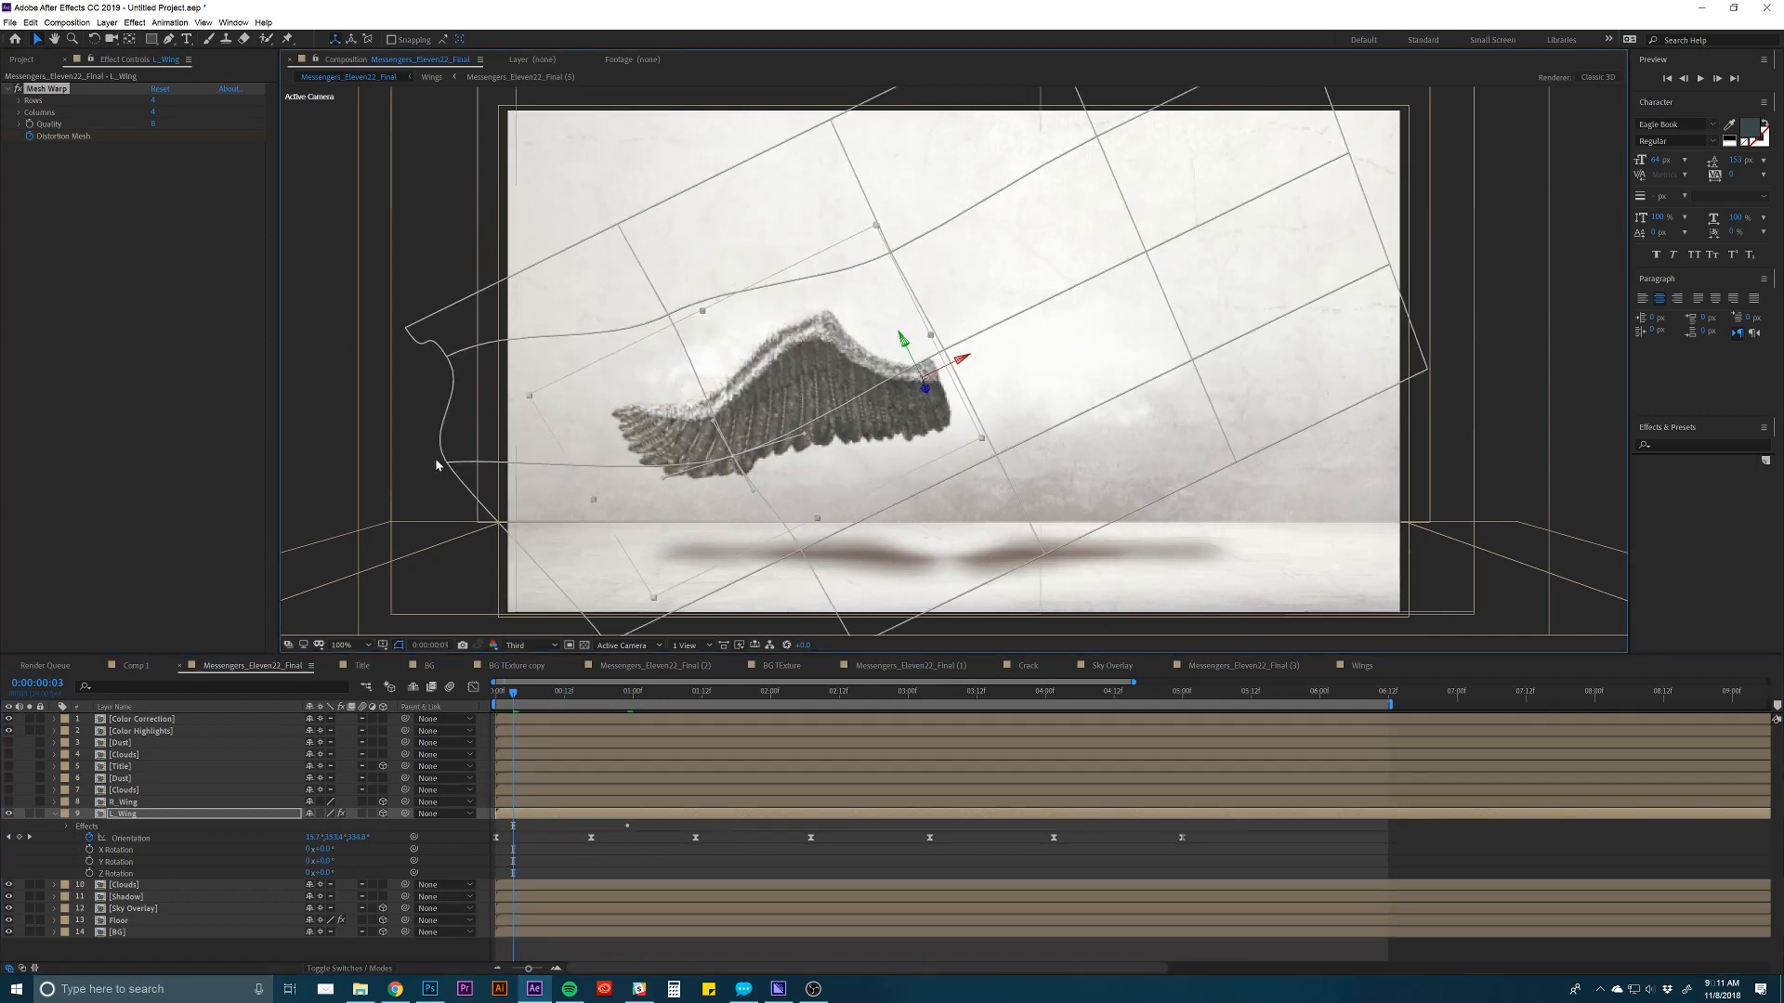
{"action": "left_click_drag", "start_coordinate": [445, 465], "coordinate": [516, 621]}
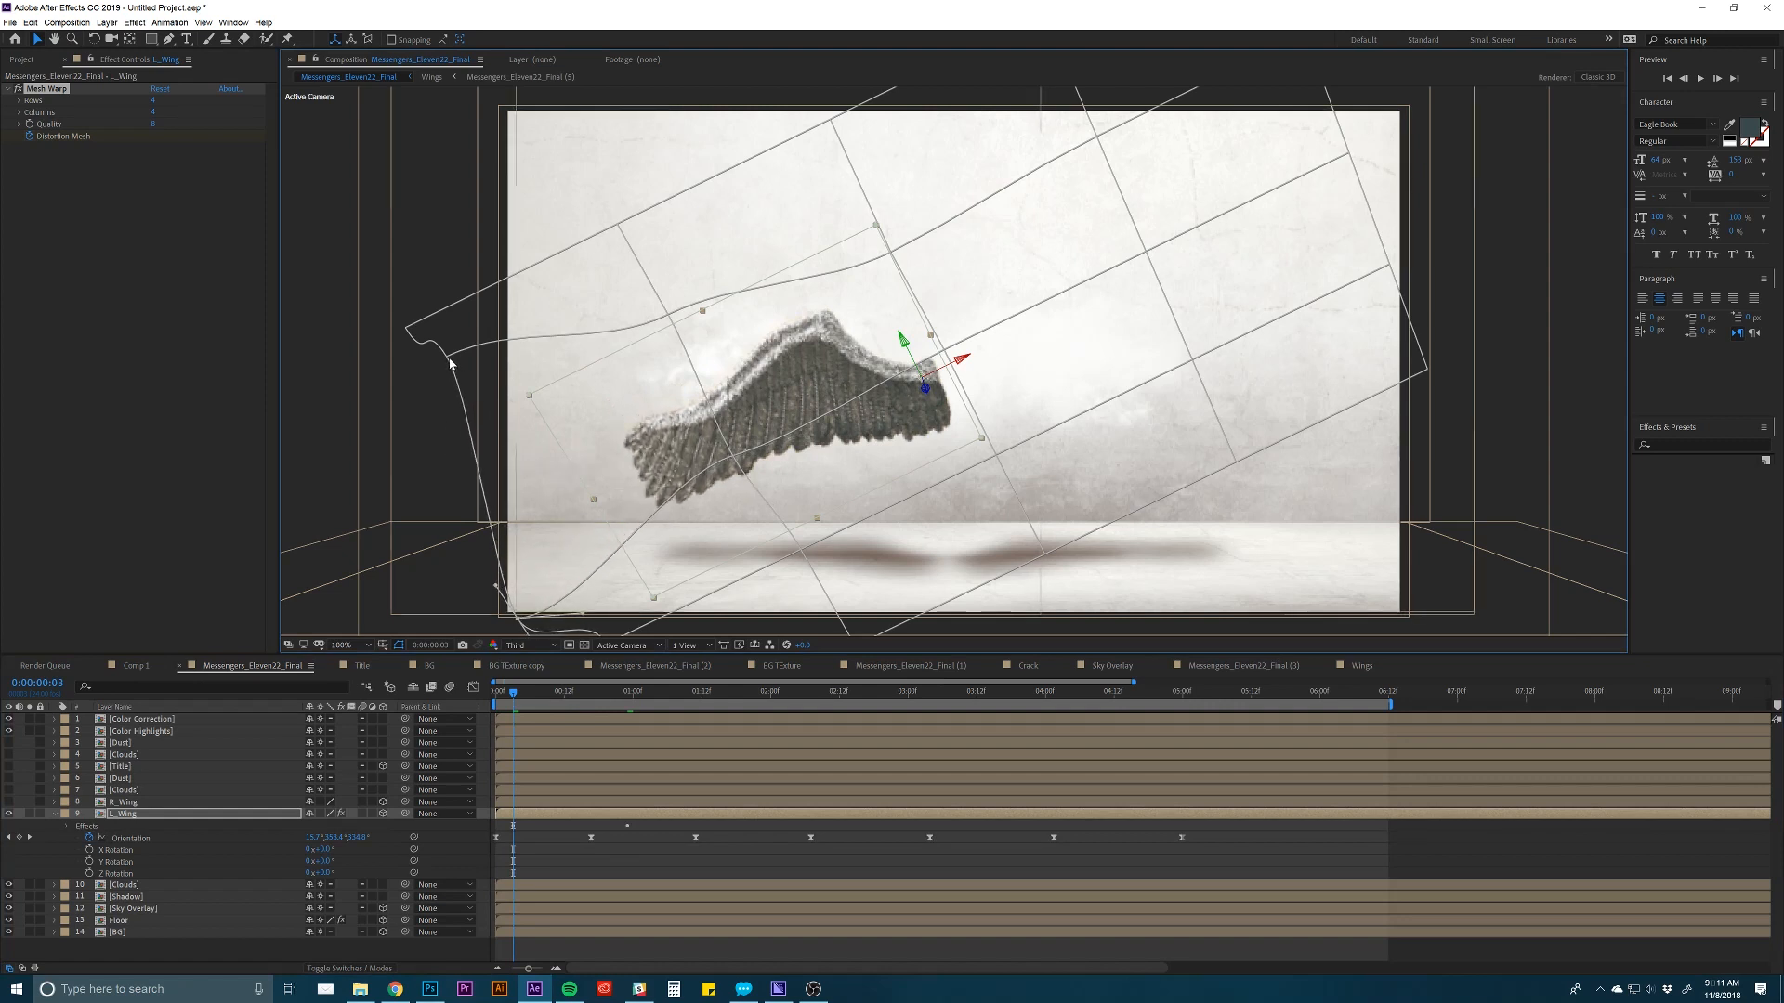
{"action": "left_click_drag", "start_coordinate": [449, 363], "coordinate": [470, 477]}
{"action": "left_click_drag", "start_coordinate": [450, 538], "coordinate": [392, 568]}
Adjust the mesh points below and above the outer wing to curve the feathers downward, undoing an unwanted adjustment.
{"action": "left_click_drag", "start_coordinate": [731, 459], "coordinate": [666, 483]}
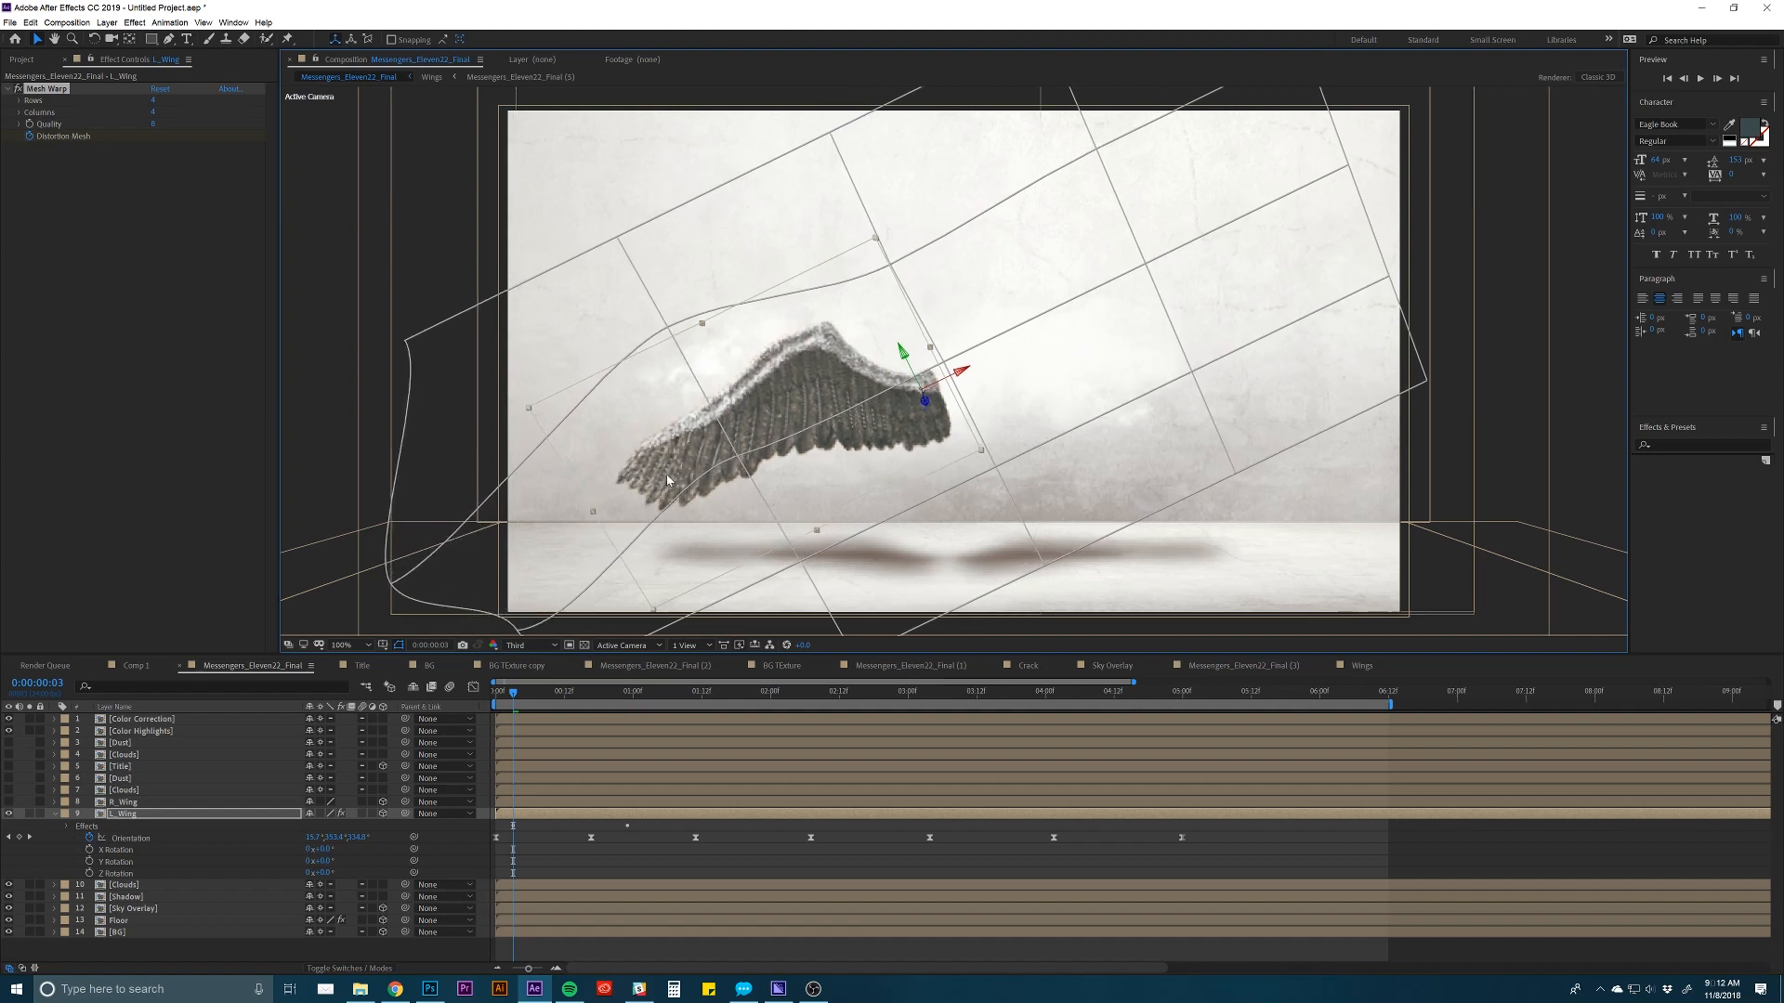
{"action": "key", "text": "ctrl+z"}
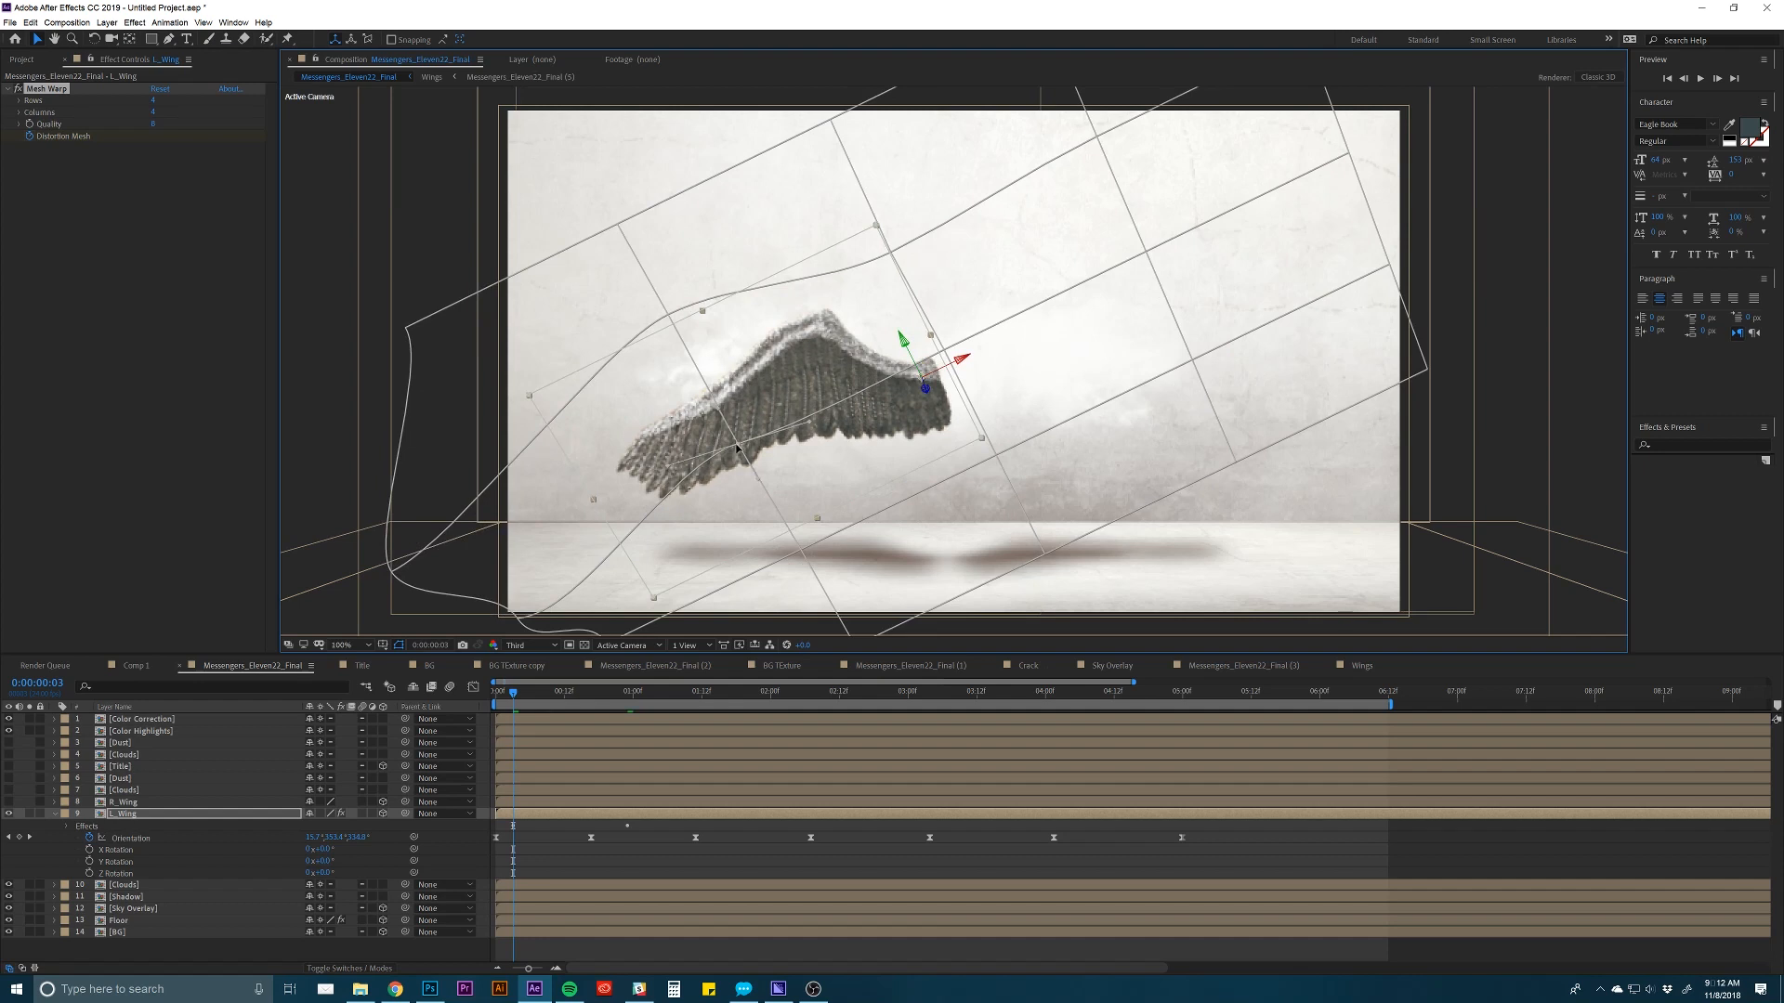
{"action": "left_click_drag", "start_coordinate": [670, 469], "coordinate": [739, 465]}
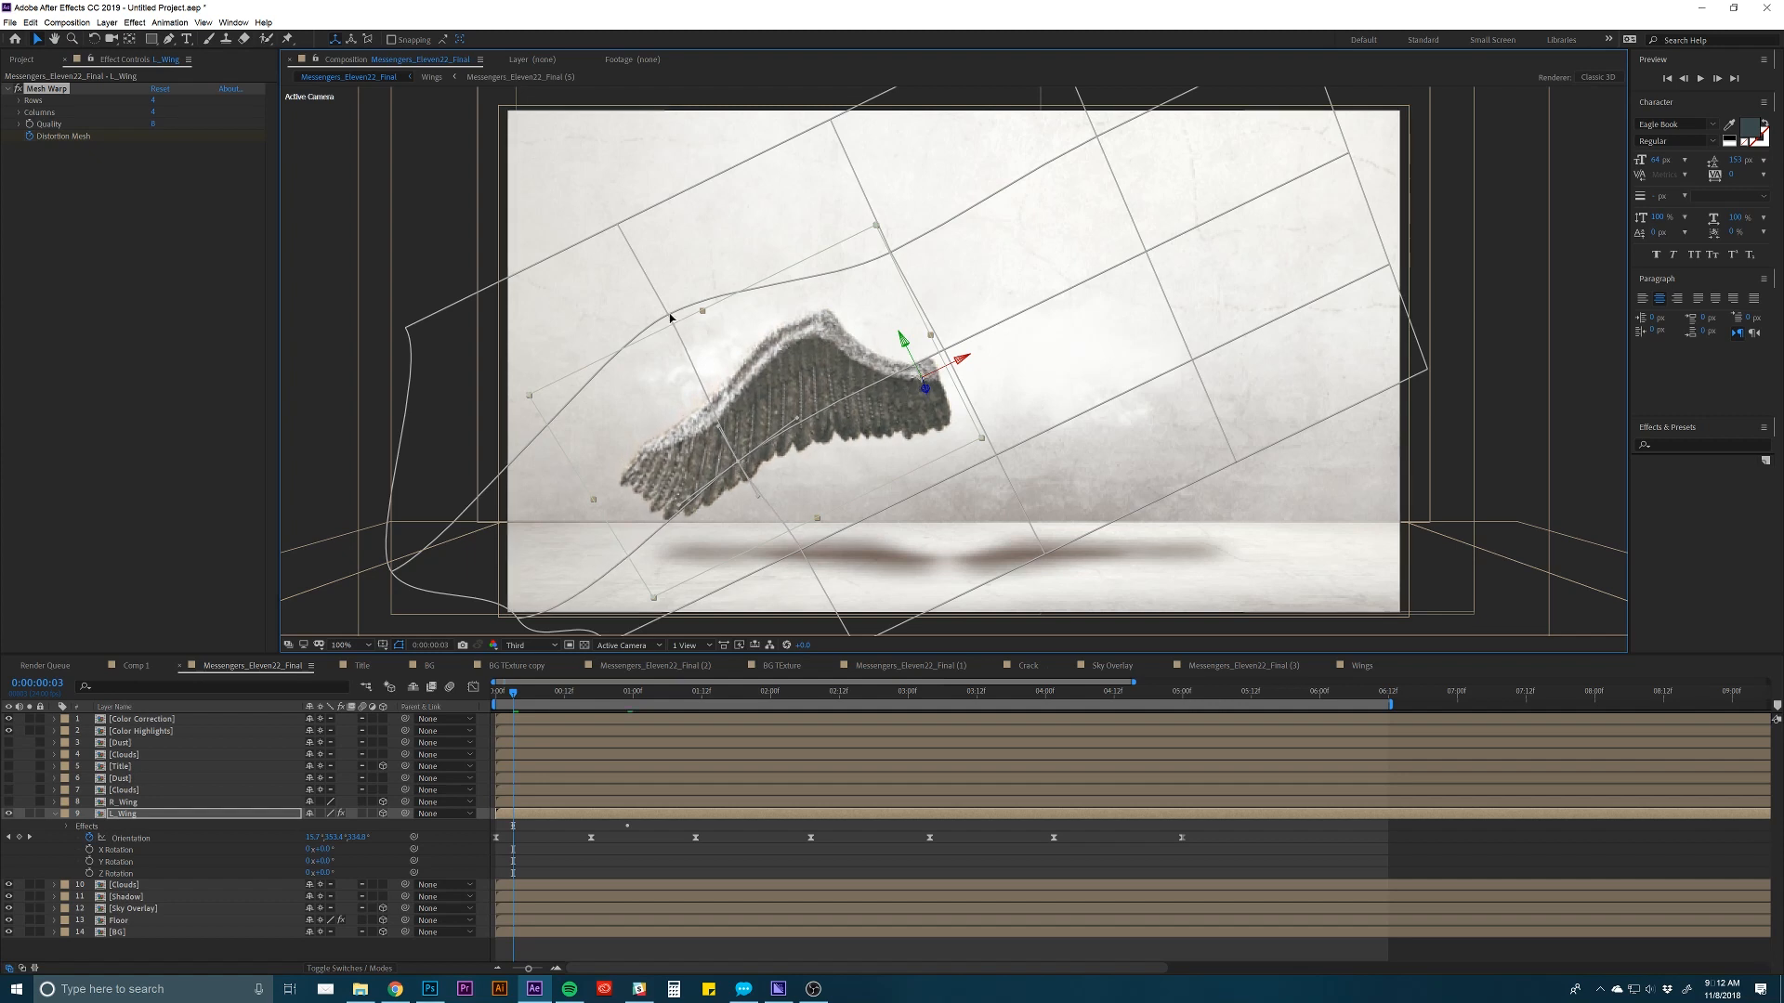
{"action": "left_click_drag", "start_coordinate": [670, 316], "coordinate": [718, 335]}
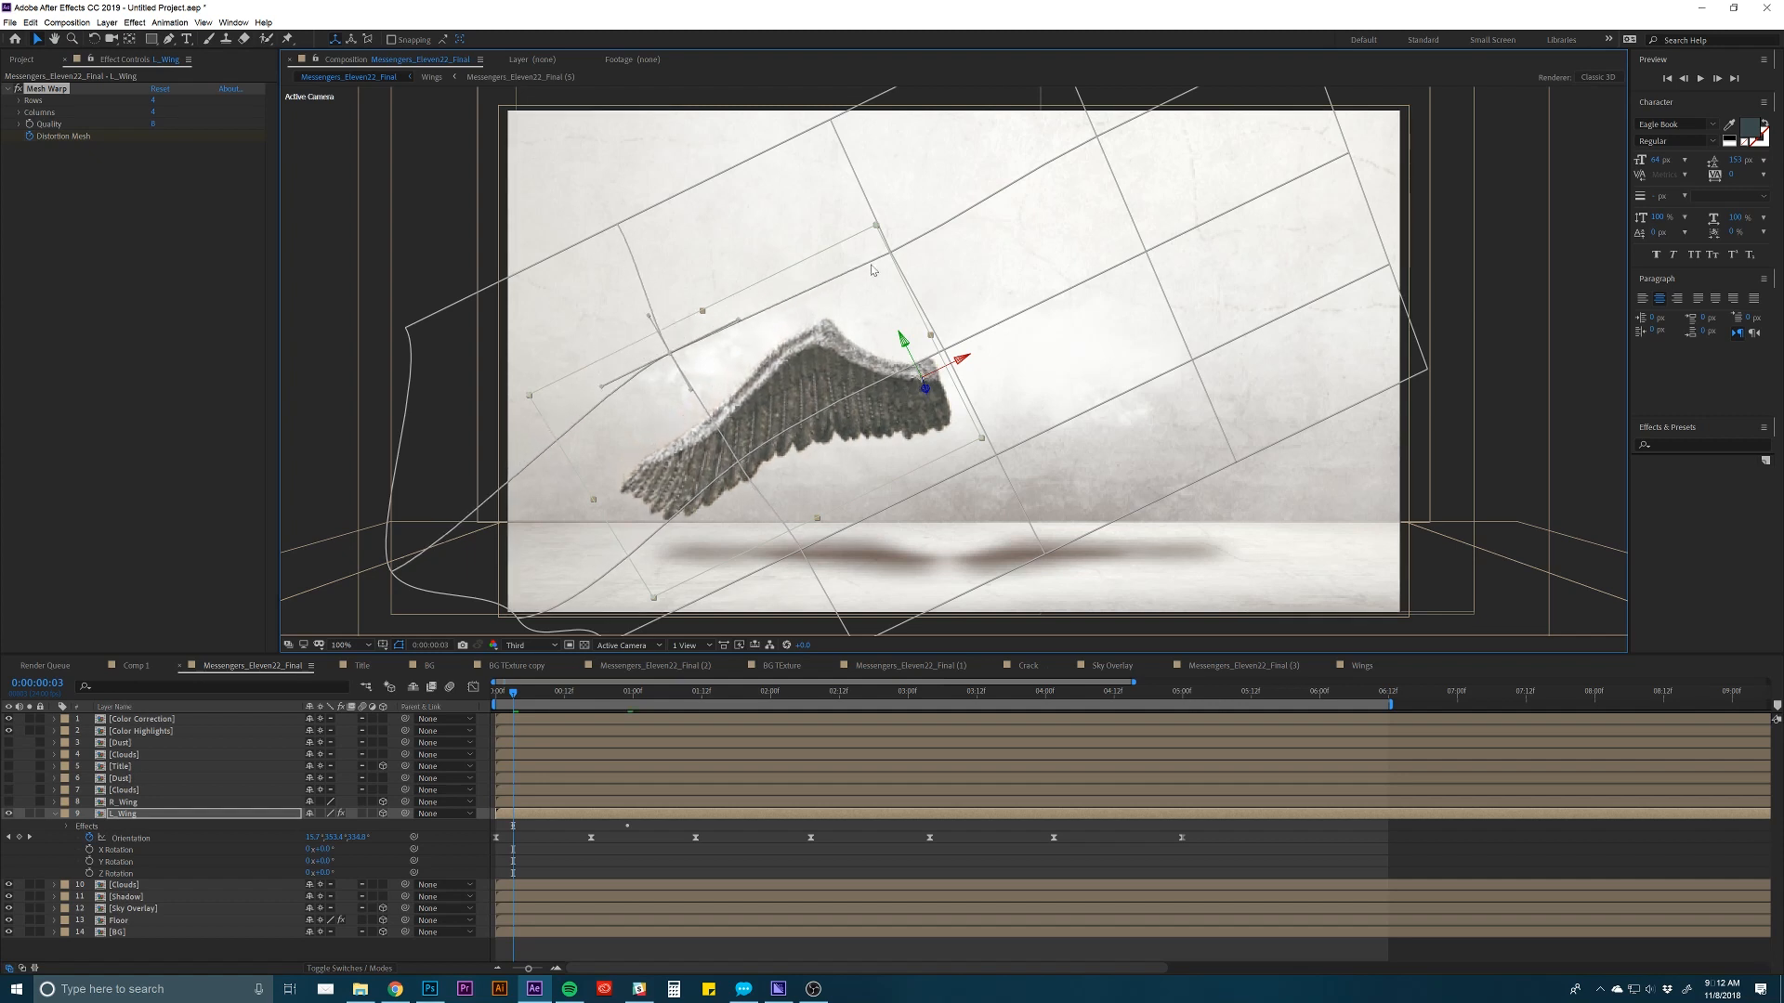
Smooth the wing's arch by adjusting the mesh points and tangent handles above and below its middle.
{"action": "left_click_drag", "start_coordinate": [890, 251], "coordinate": [943, 353]}
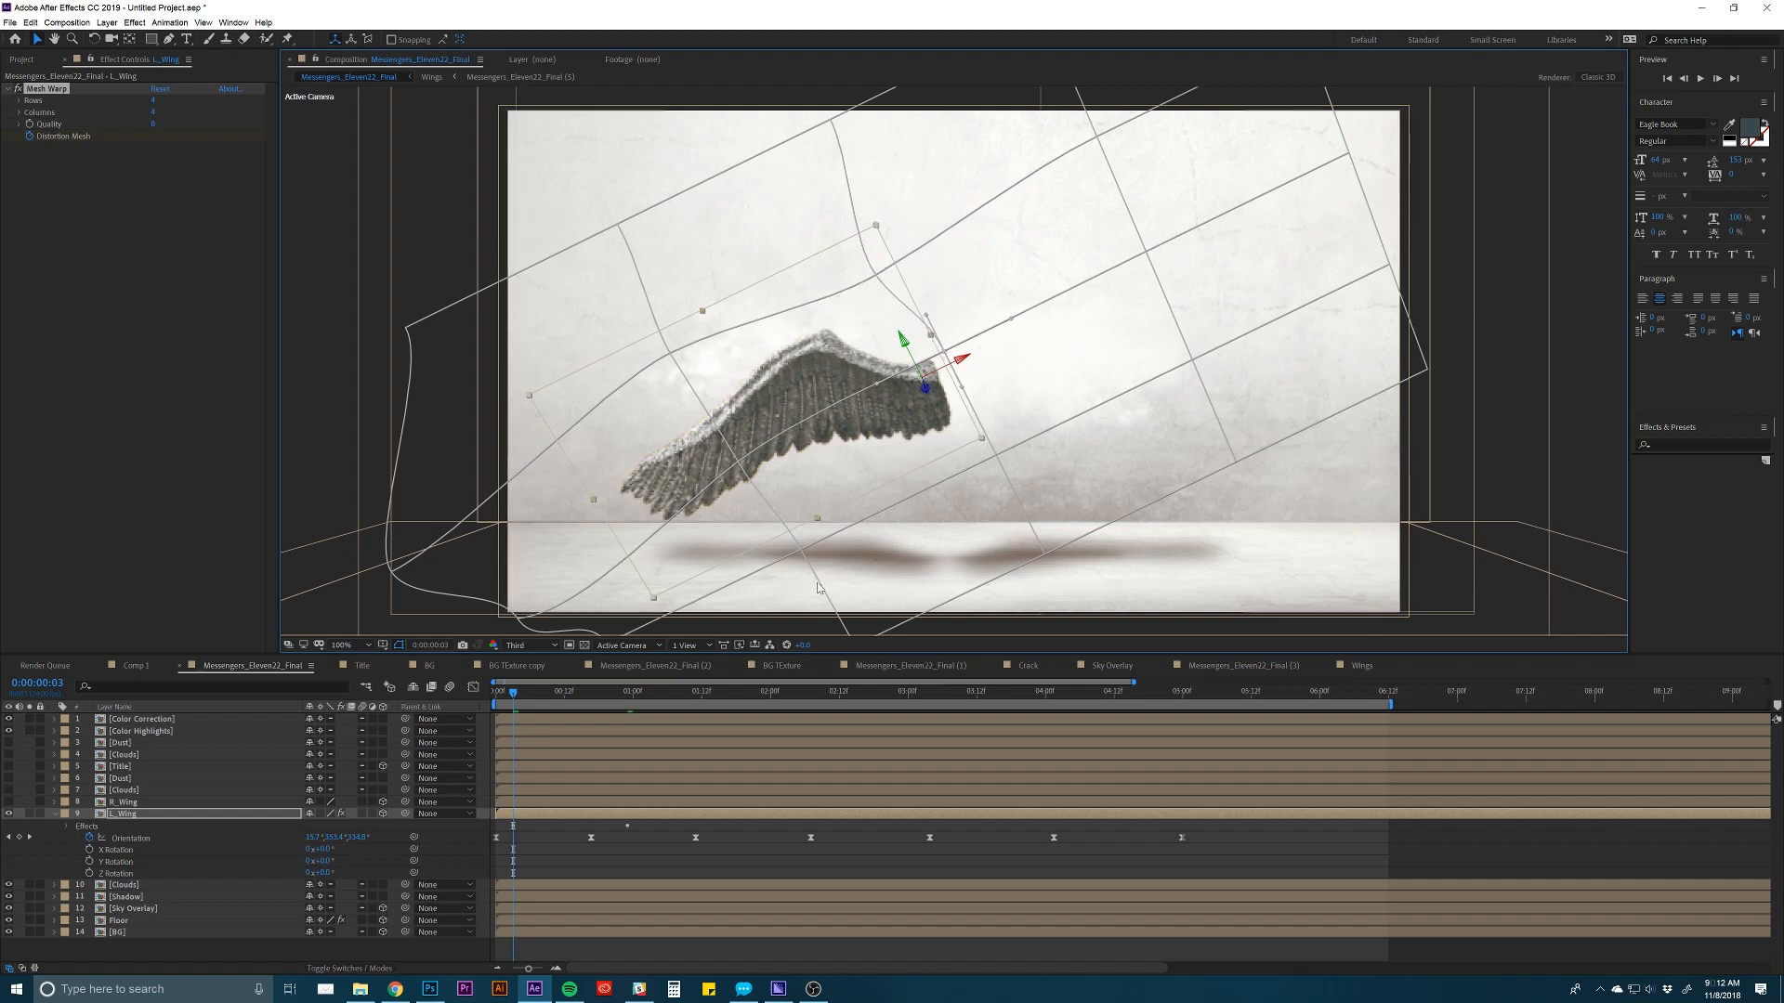
{"action": "left_click", "coordinate": [804, 549]}
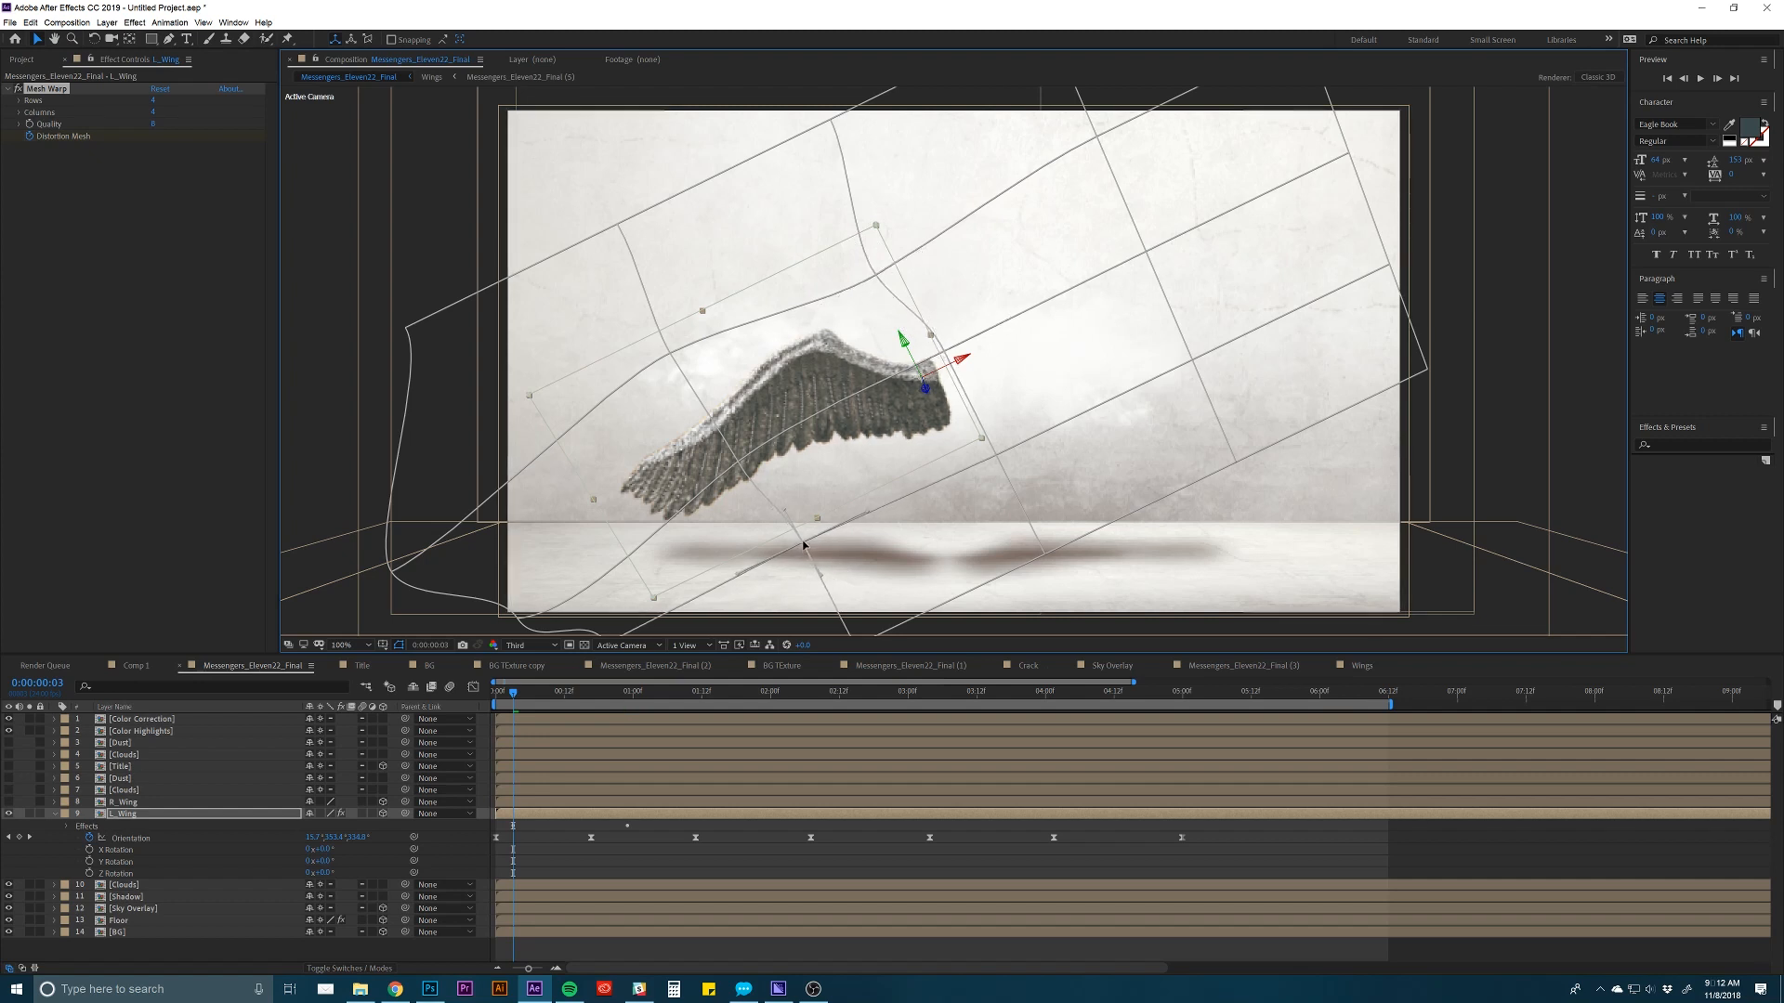
{"action": "left_click_drag", "start_coordinate": [805, 546], "coordinate": [741, 580]}
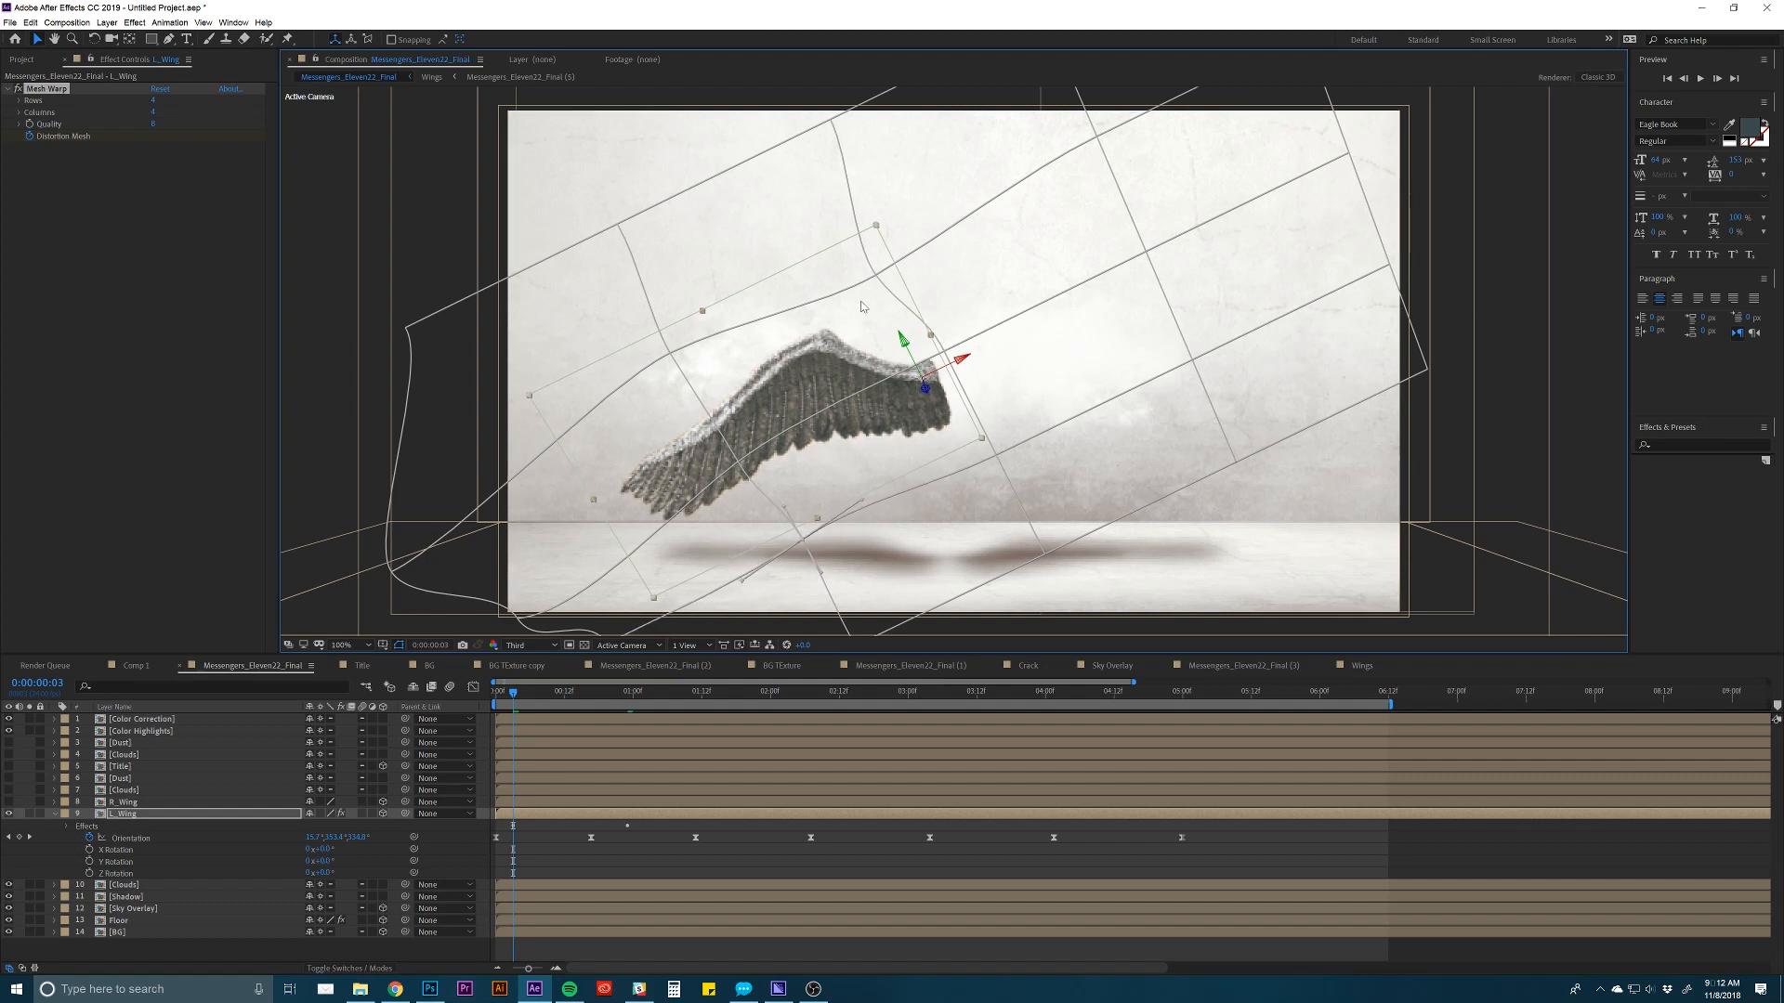
{"action": "left_click_drag", "start_coordinate": [876, 280], "coordinate": [818, 301]}
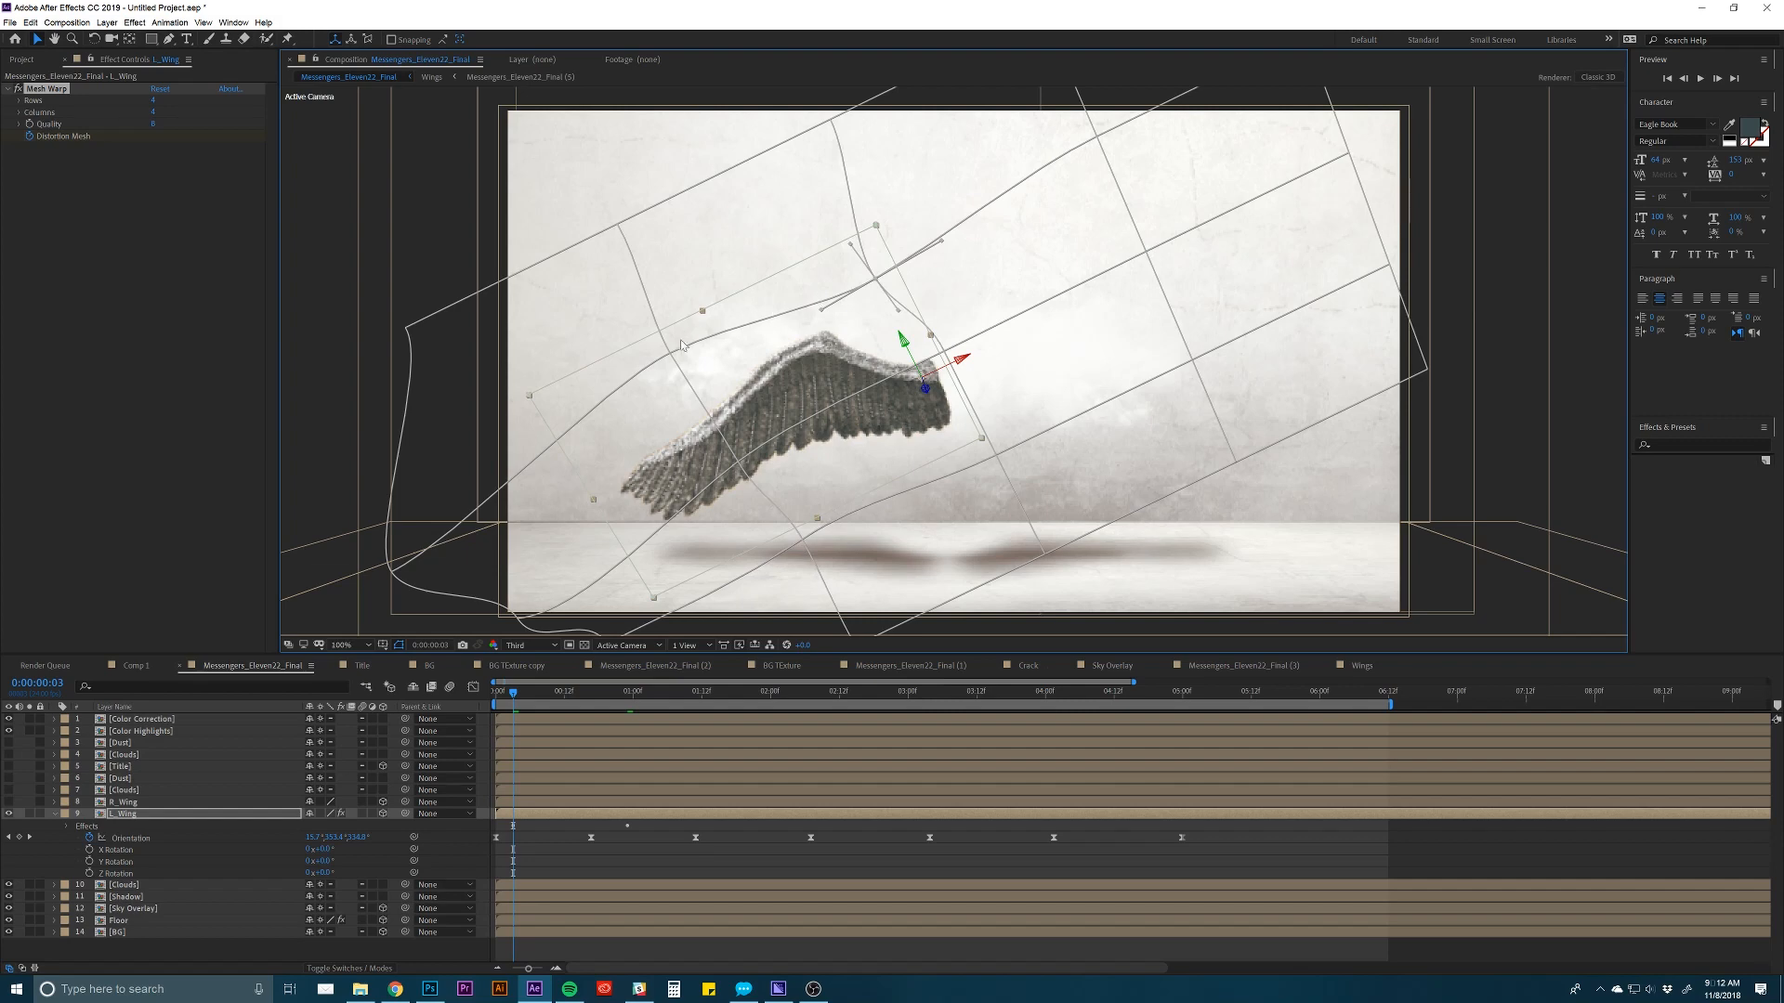
{"action": "left_click_drag", "start_coordinate": [669, 355], "coordinate": [672, 361]}
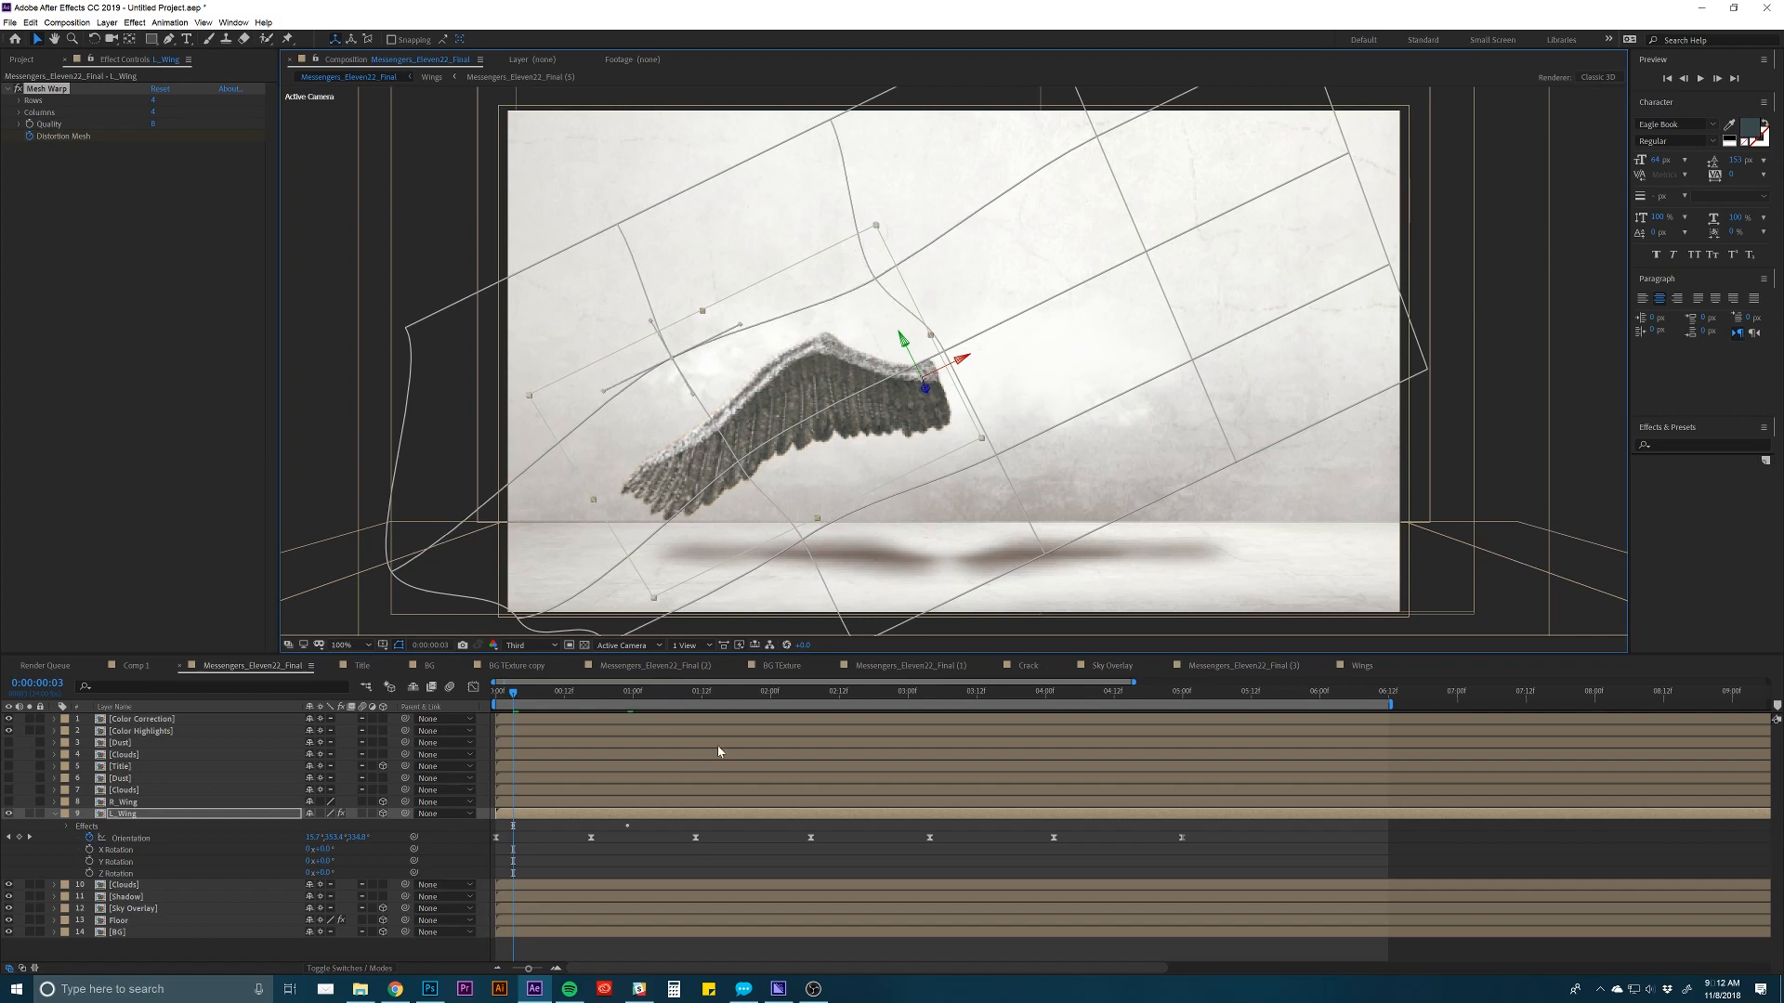
Return the playhead to 0:00:00:23 and reveal the keyframed properties of the L_Wing layer.
{"action": "left_click_drag", "start_coordinate": [517, 686], "coordinate": [628, 687]}
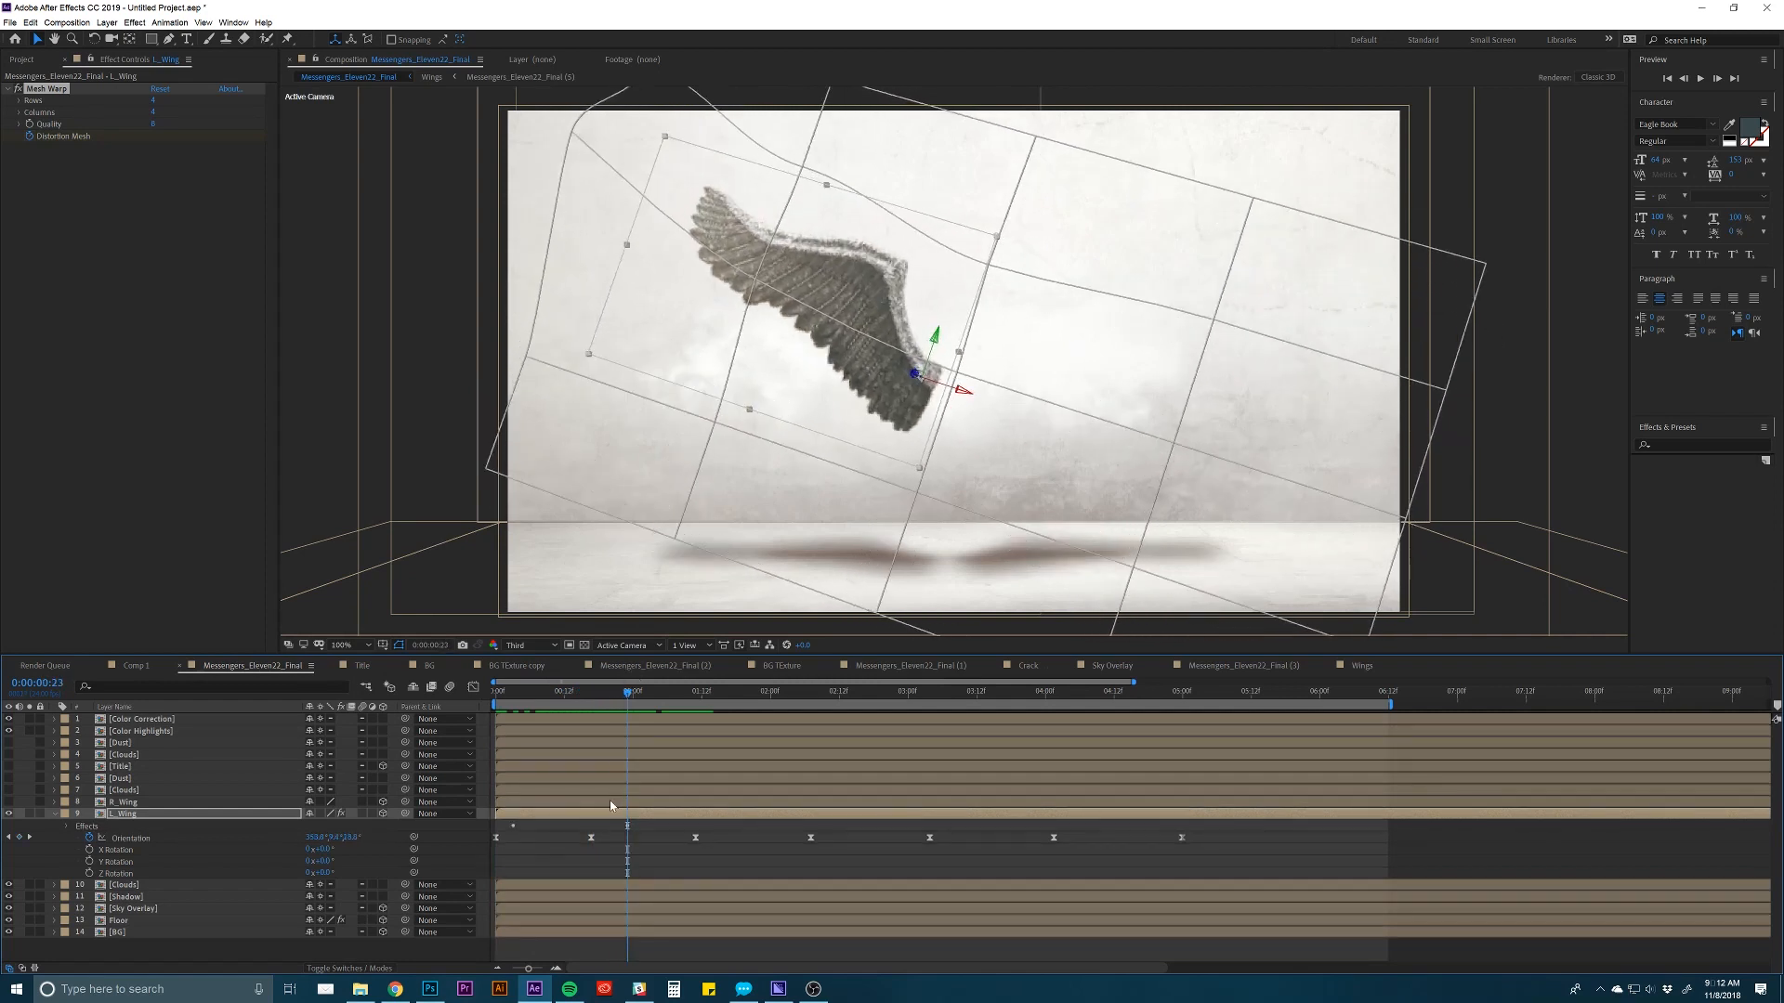
{"action": "key", "text": "u"}
{"action": "left_click", "coordinate": [620, 824]}
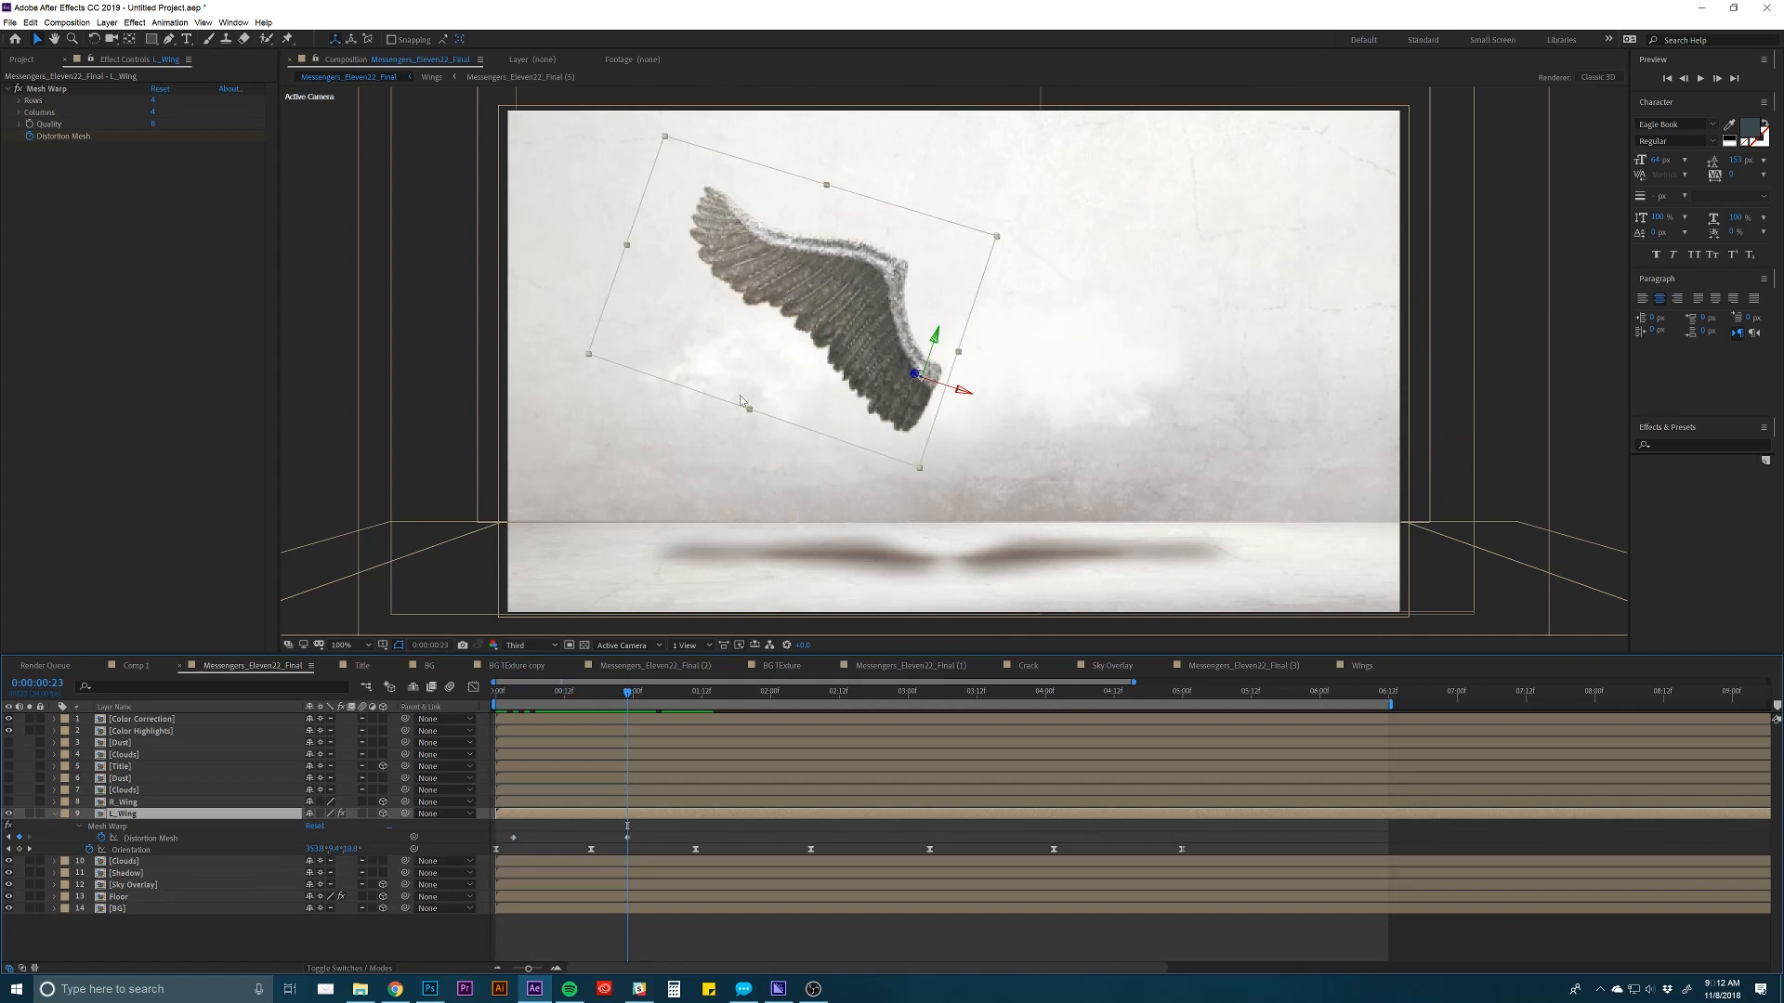
Show the Mesh Warp grid and raise the mesh points within and below the outer wing at 0:00:00:23.
{"action": "left_click", "coordinate": [51, 89]}
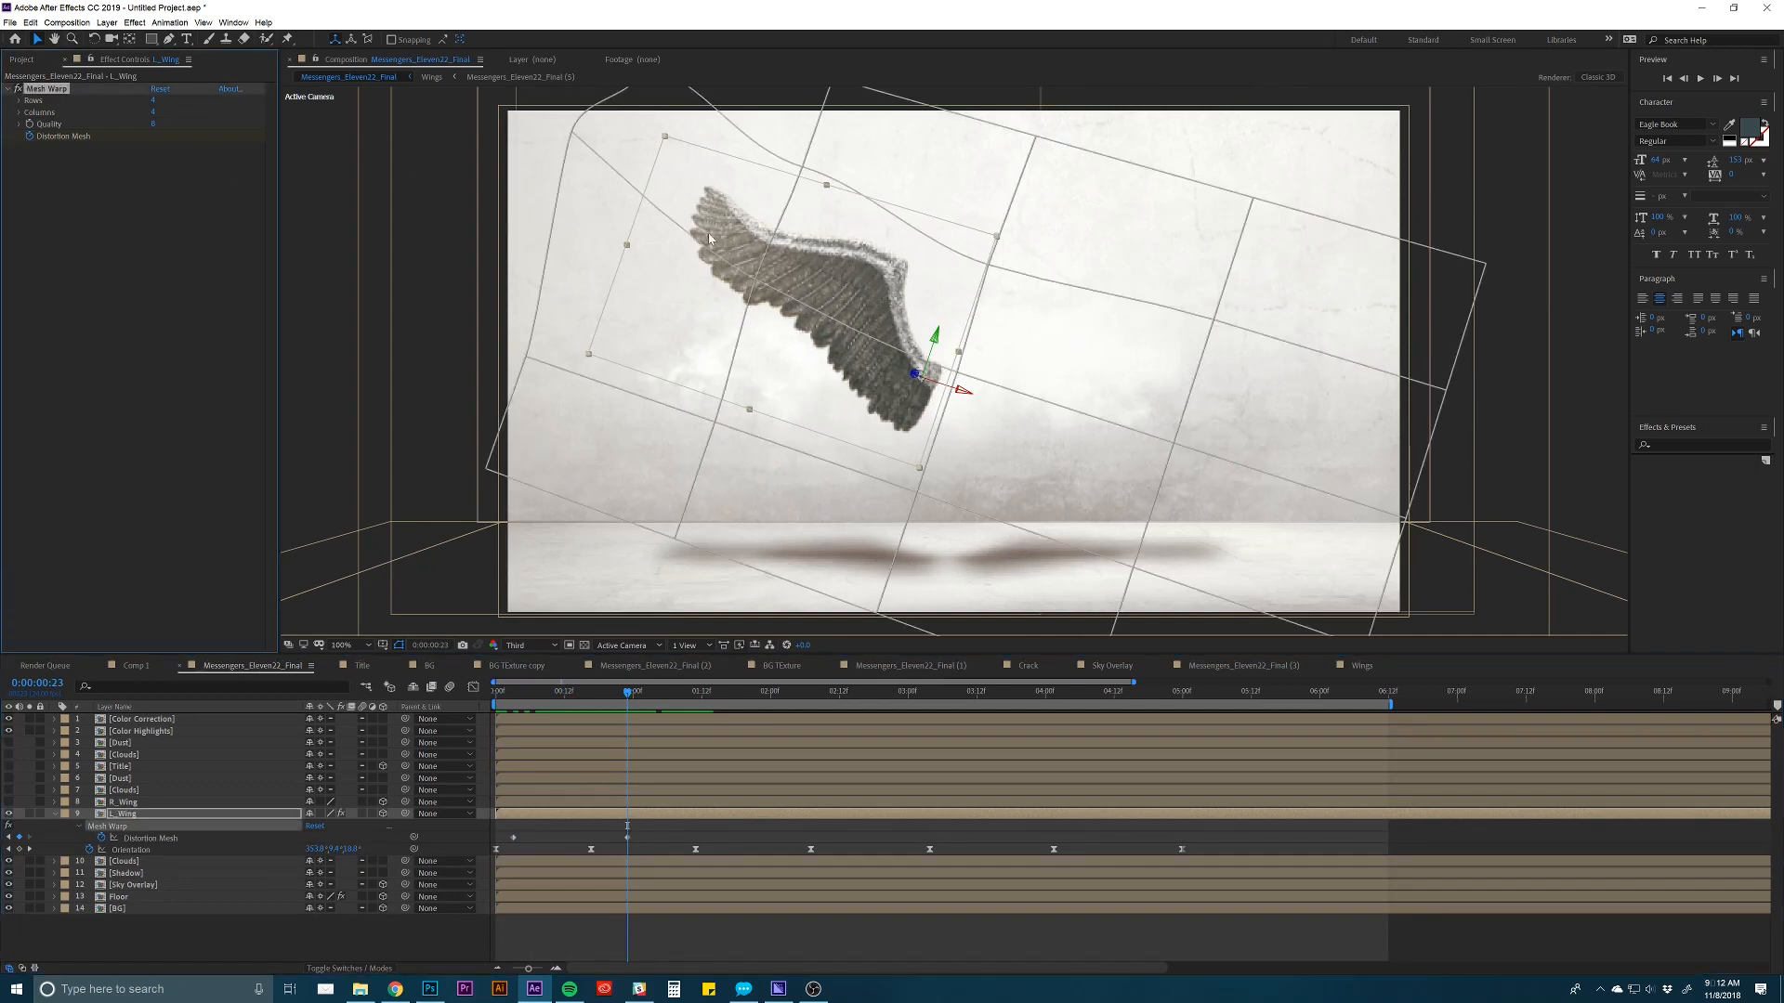
{"action": "left_click_drag", "start_coordinate": [753, 279], "coordinate": [758, 266]}
{"action": "left_click_drag", "start_coordinate": [713, 422], "coordinate": [717, 400]}
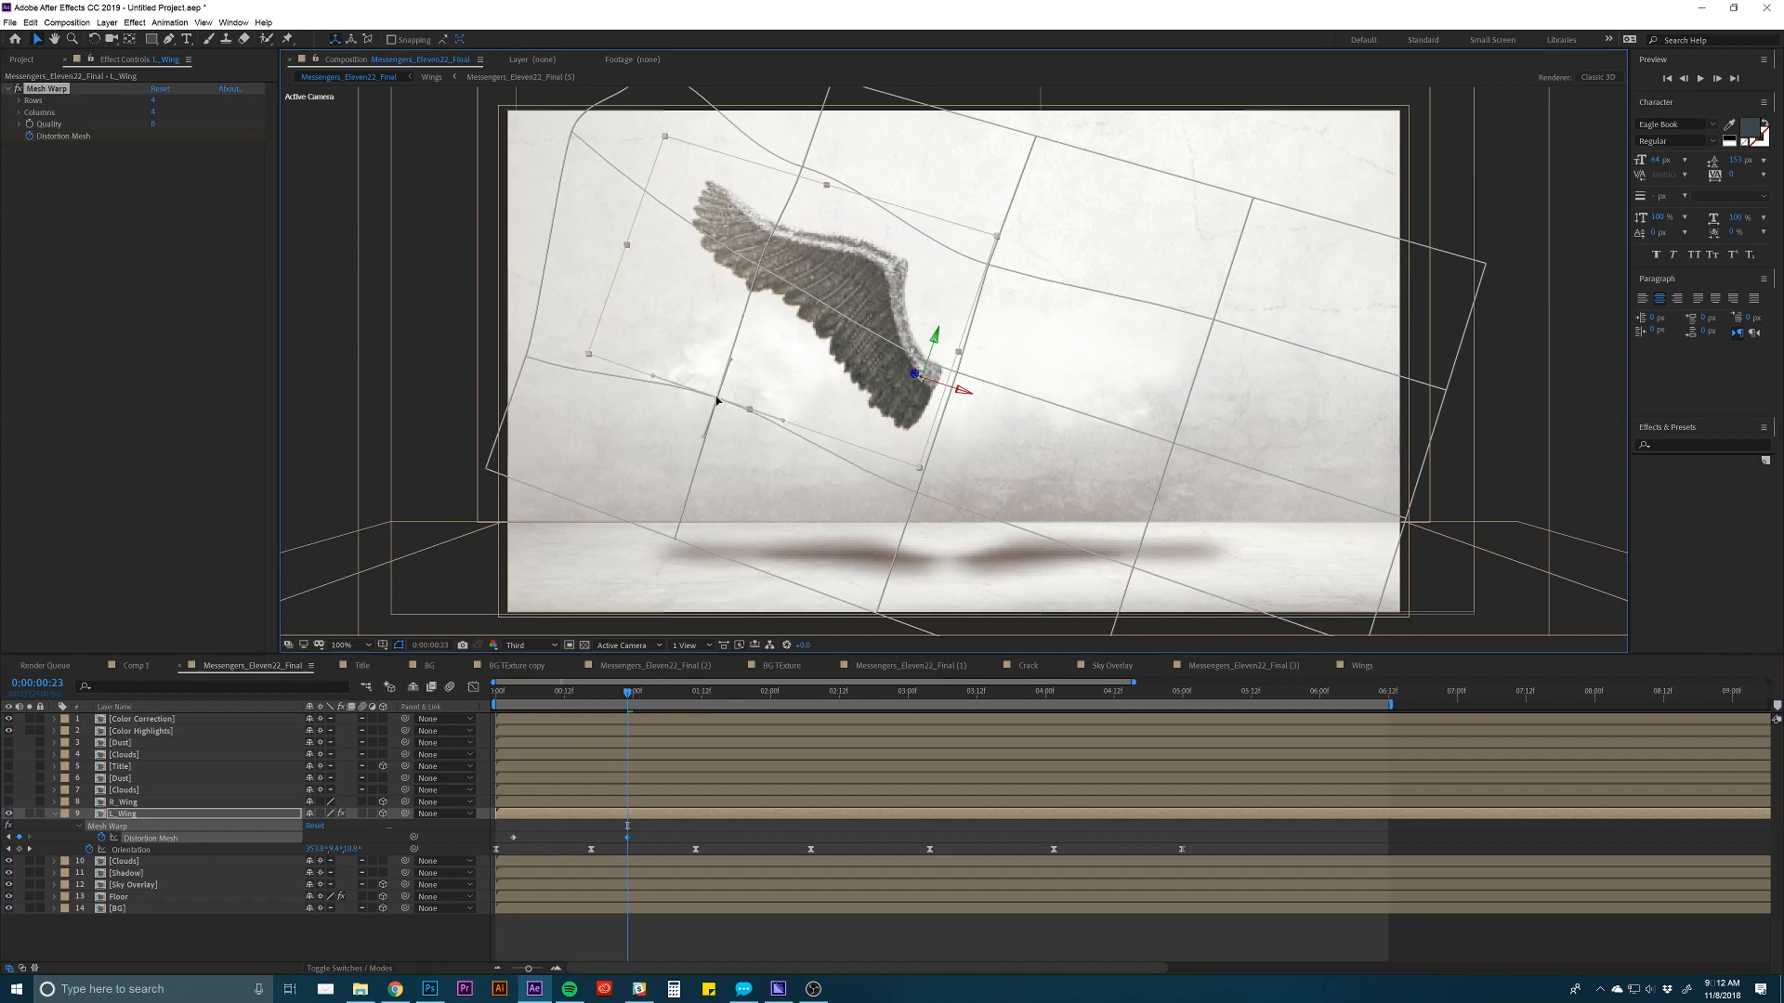
Reselect the L_Wing layer's Mesh Warp effect, then raise the mesh point above the outer wing and pull the grid's upper outer corner upward and inward.
{"action": "left_click", "coordinate": [803, 168]}
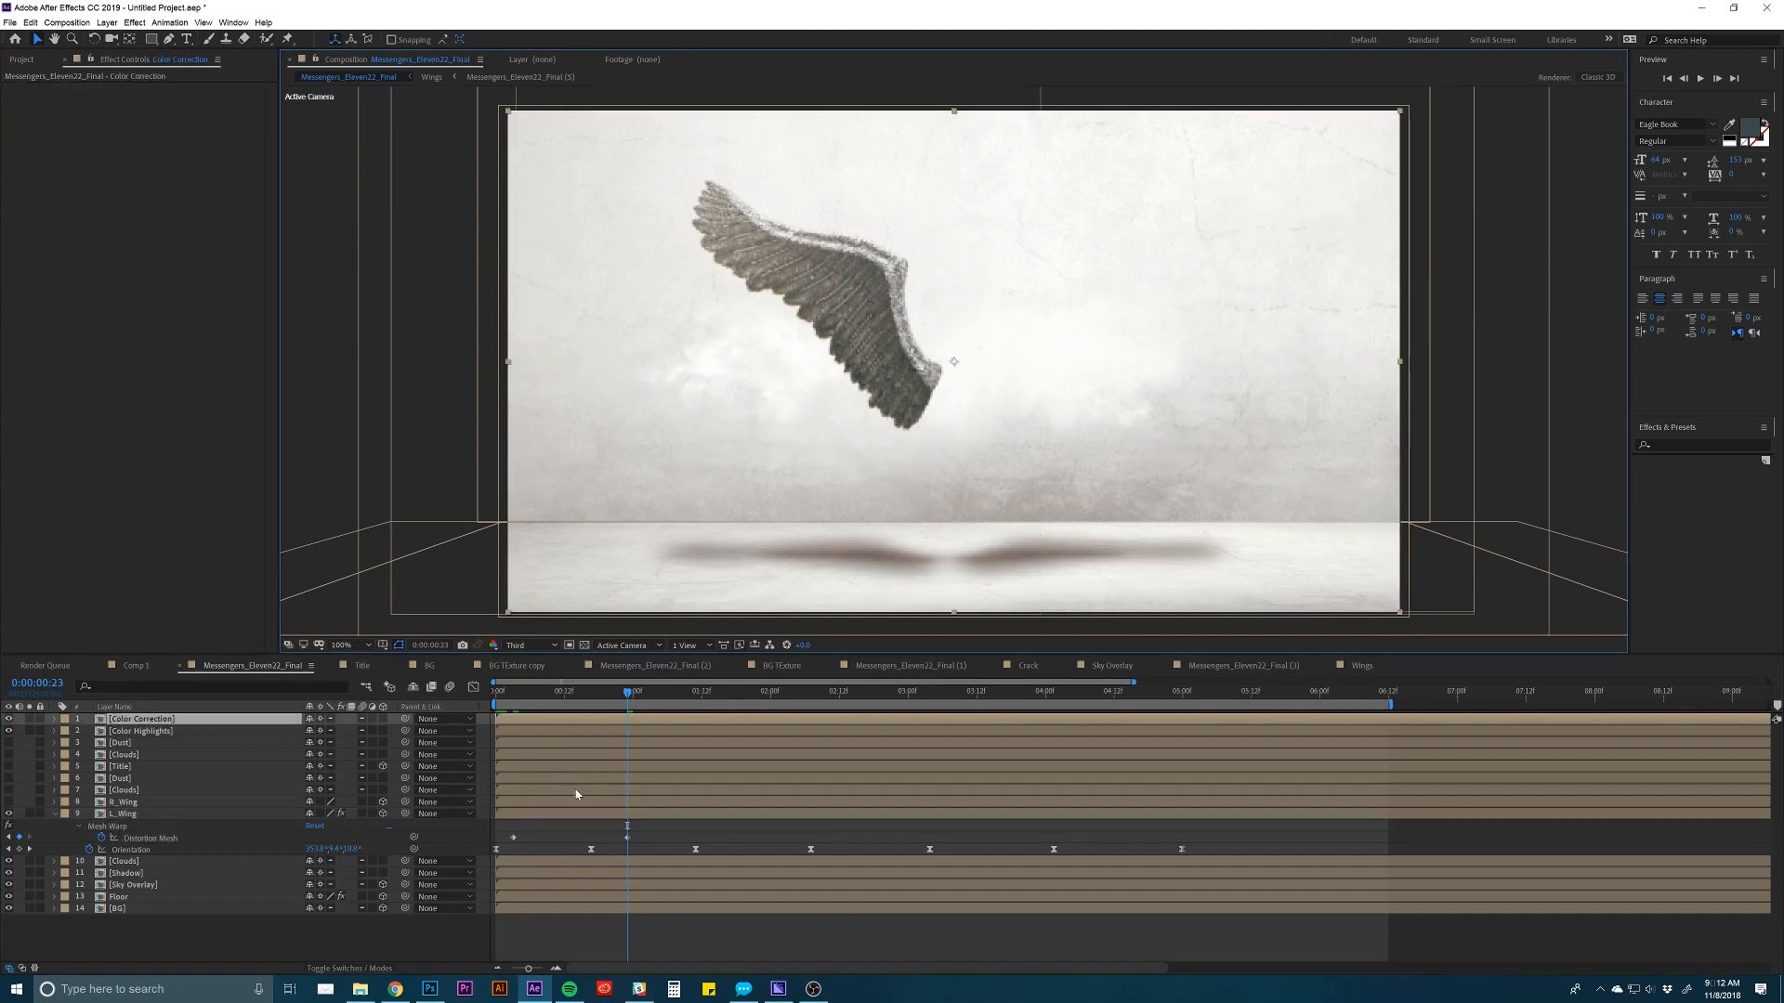
{"action": "left_click", "coordinate": [575, 814]}
{"action": "left_click", "coordinate": [46, 89]}
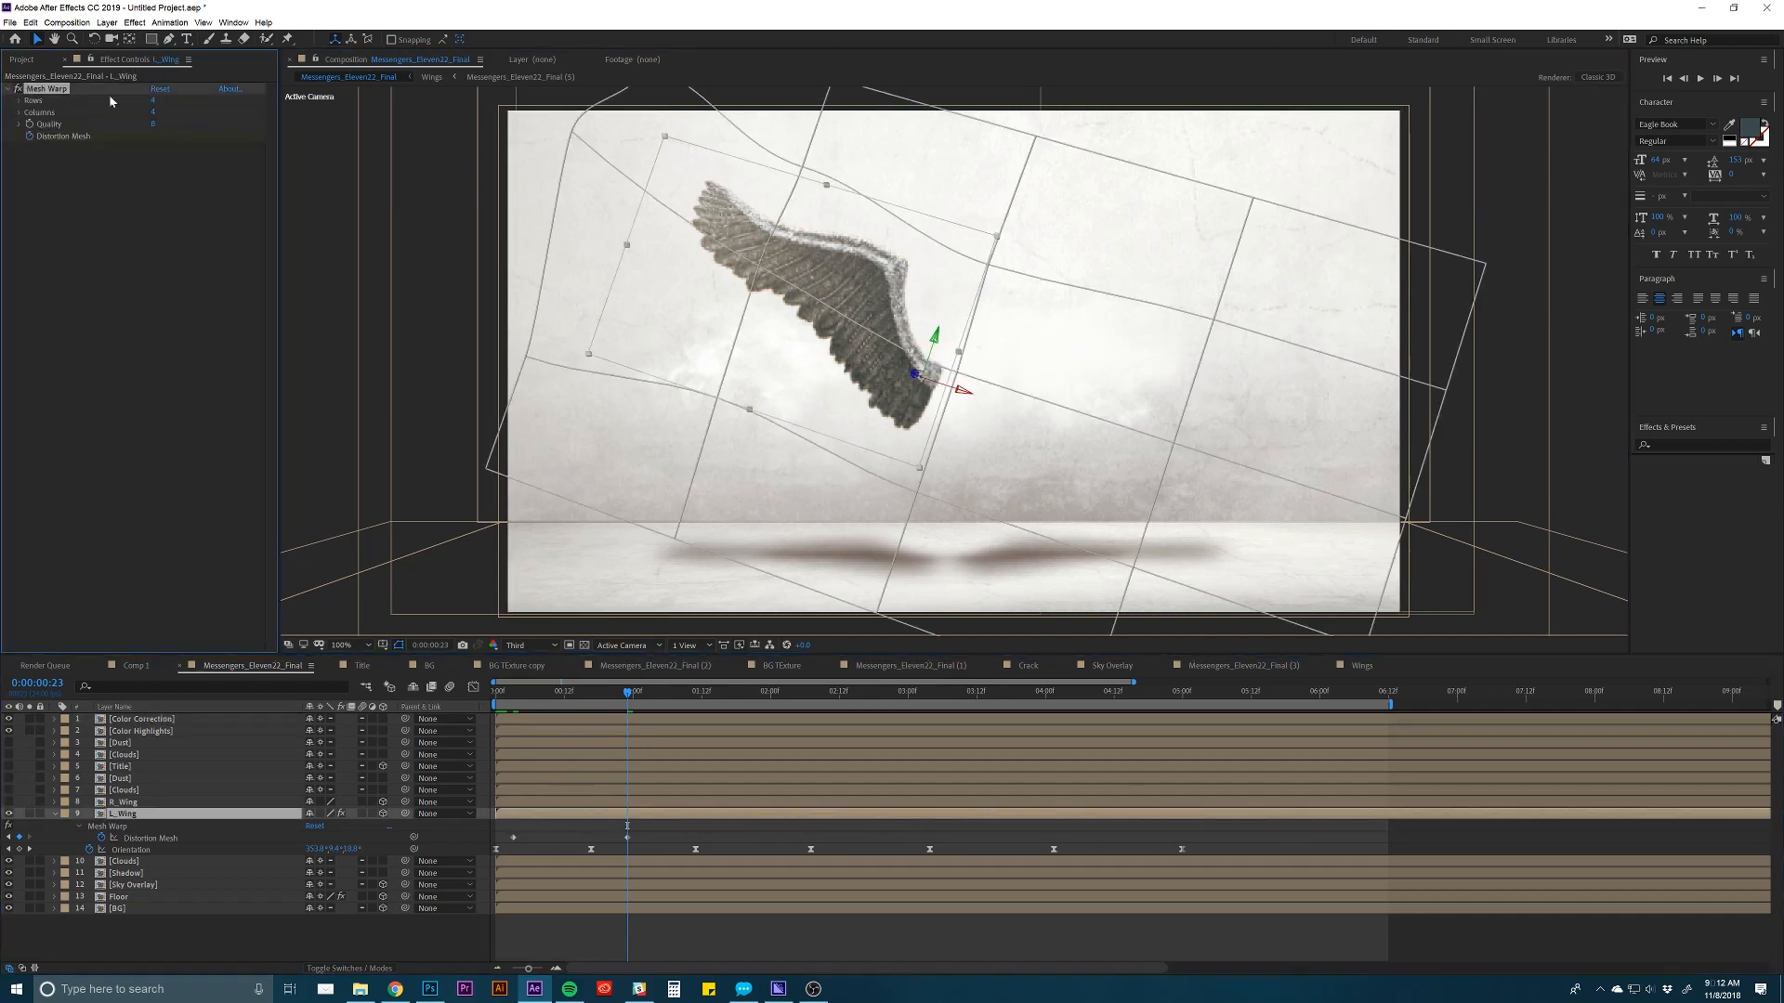
{"action": "left_click_drag", "start_coordinate": [802, 150], "coordinate": [807, 144]}
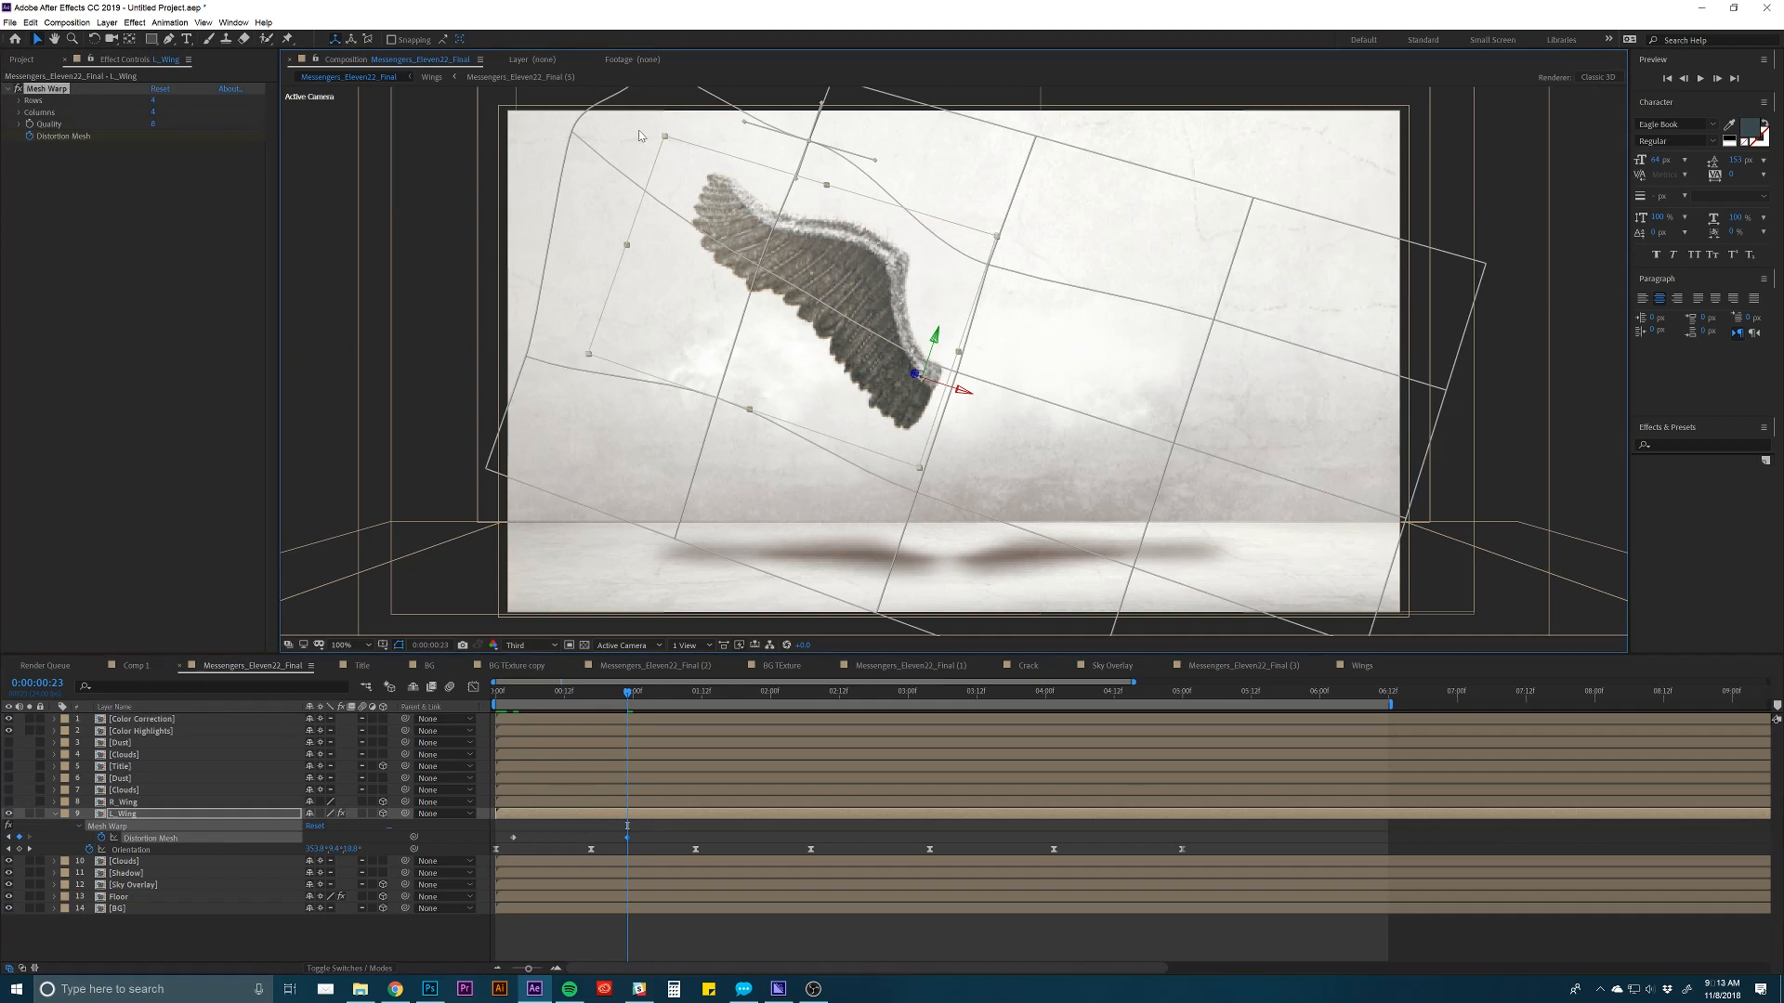
{"action": "key", "text": "space"}
{"action": "left_click_drag", "start_coordinate": [674, 223], "coordinate": [694, 323]}
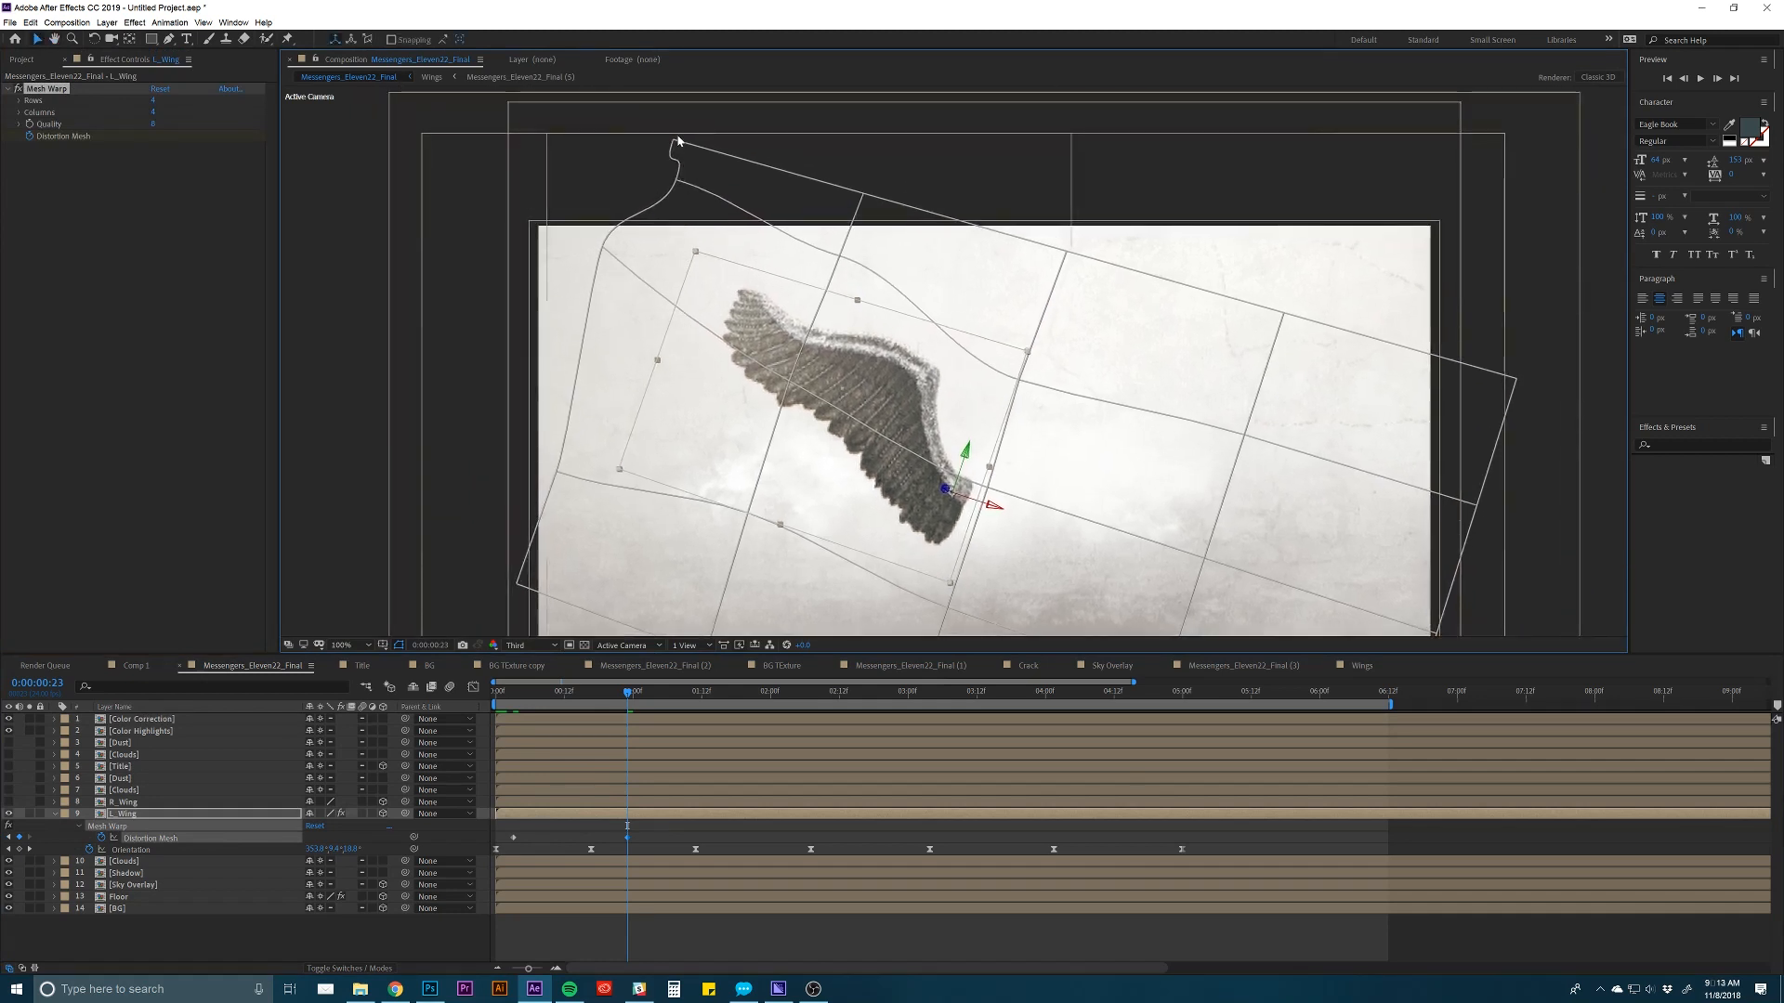
{"action": "left_click_drag", "start_coordinate": [673, 141], "coordinate": [719, 98]}
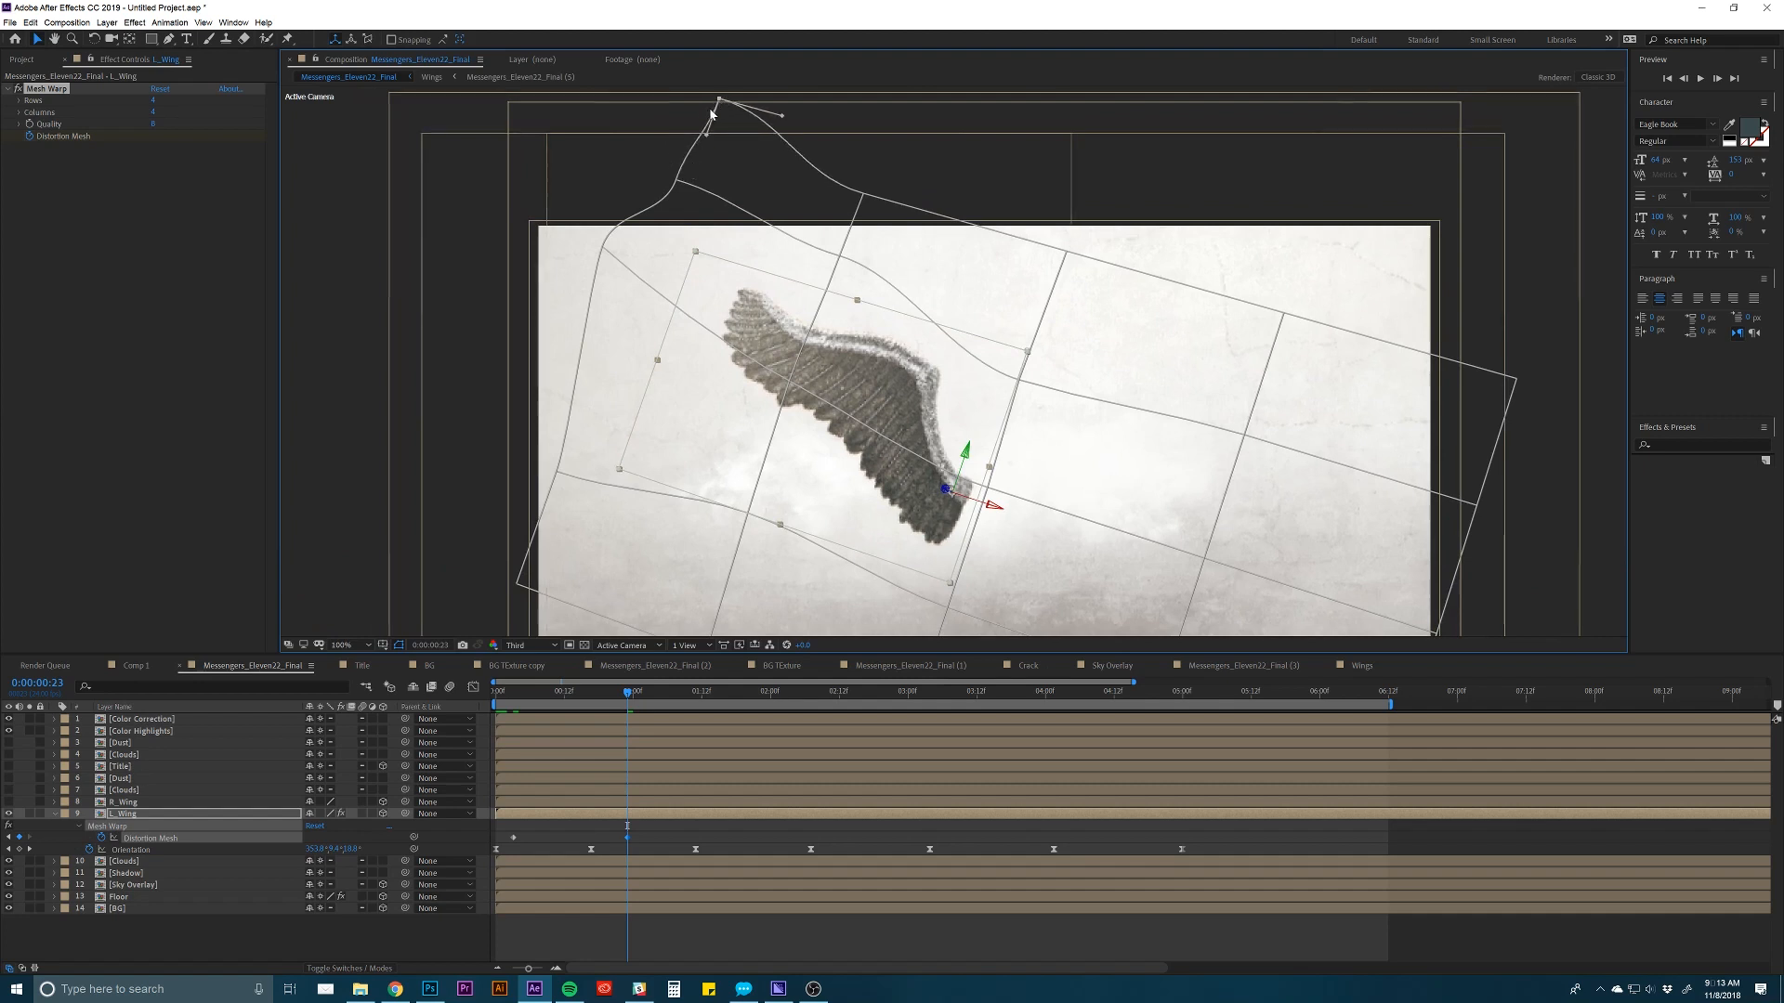
Reselect the Mesh Warp effect on L_Wing and nudge the mesh points beside, within and above the outer wing to lift its tip.
{"action": "left_click", "coordinate": [677, 167]}
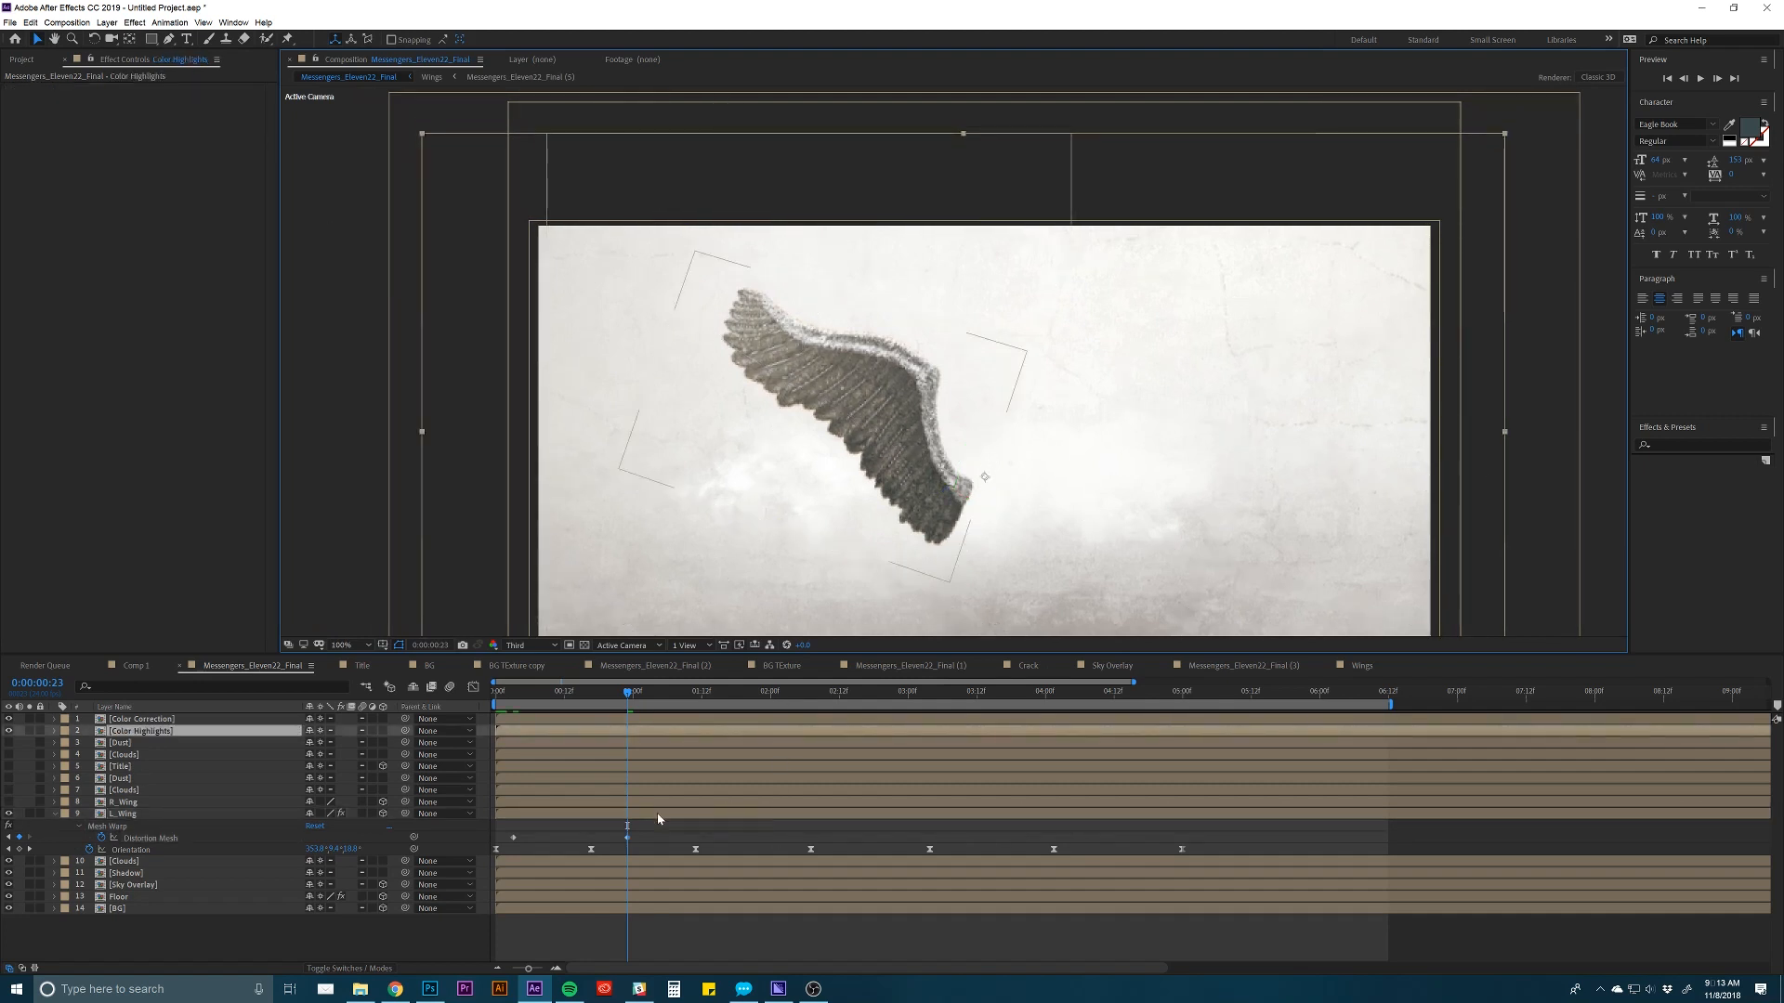
{"action": "left_click", "coordinate": [712, 303]}
{"action": "left_click", "coordinate": [65, 90]}
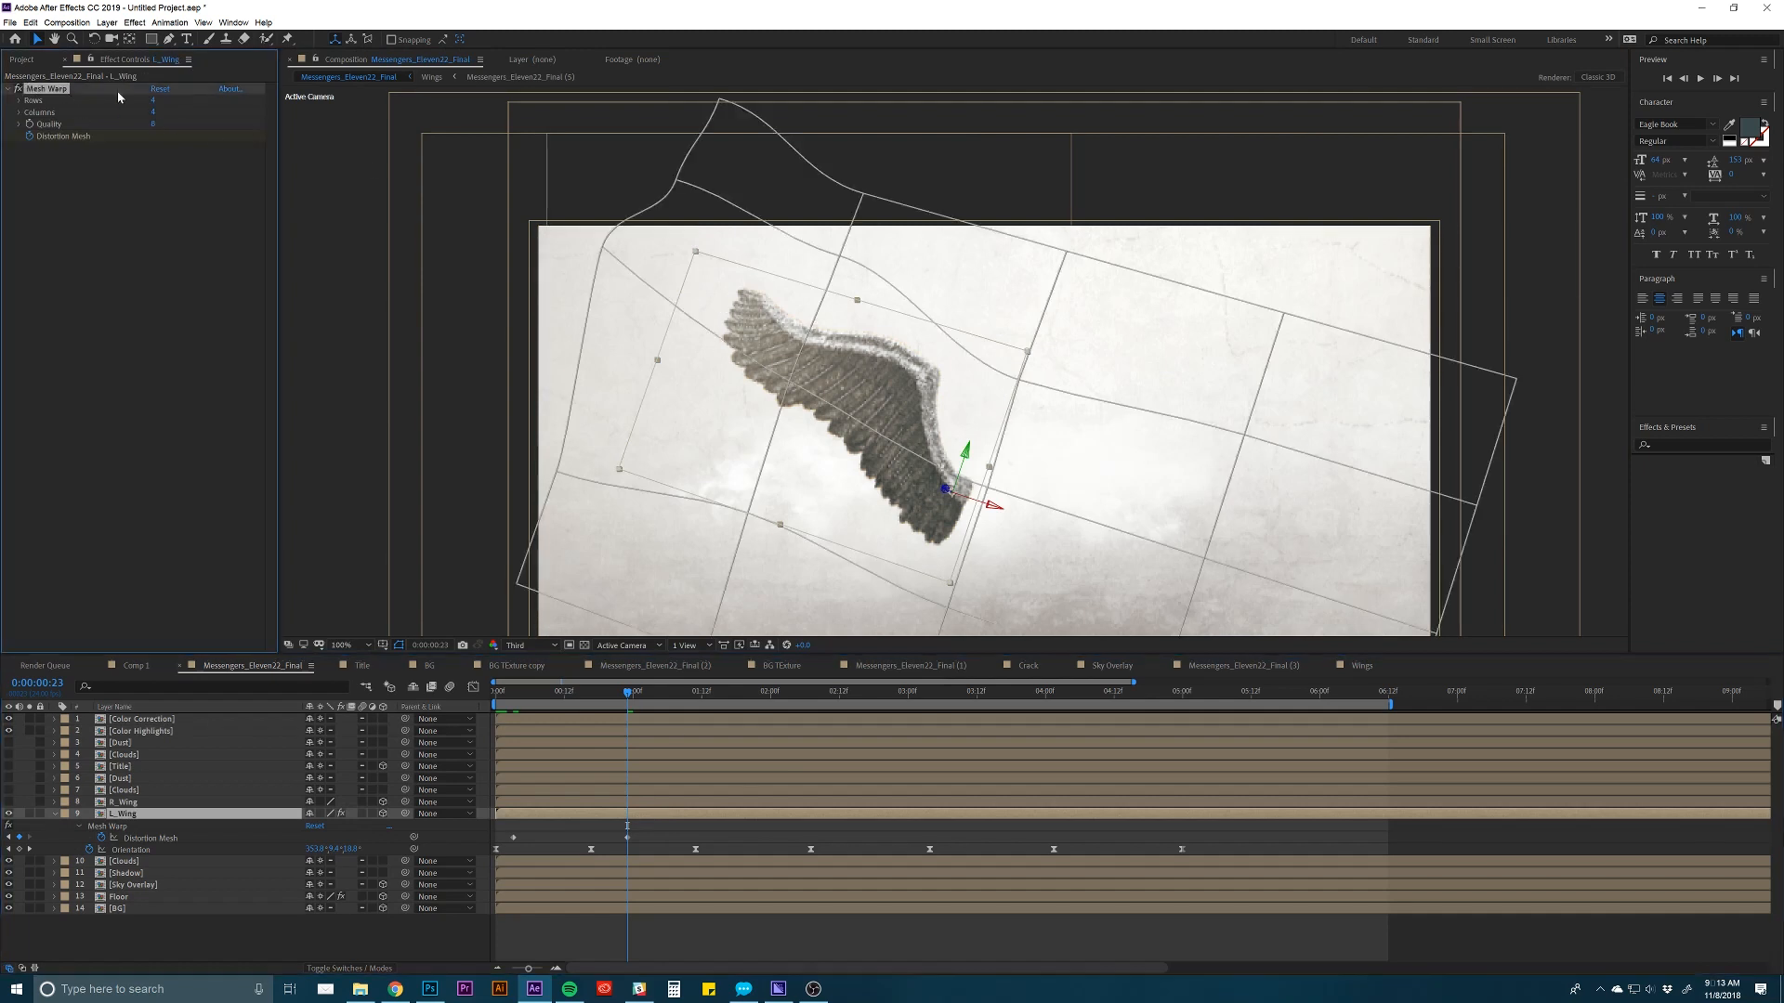
{"action": "left_click_drag", "start_coordinate": [601, 250], "coordinate": [607, 233]}
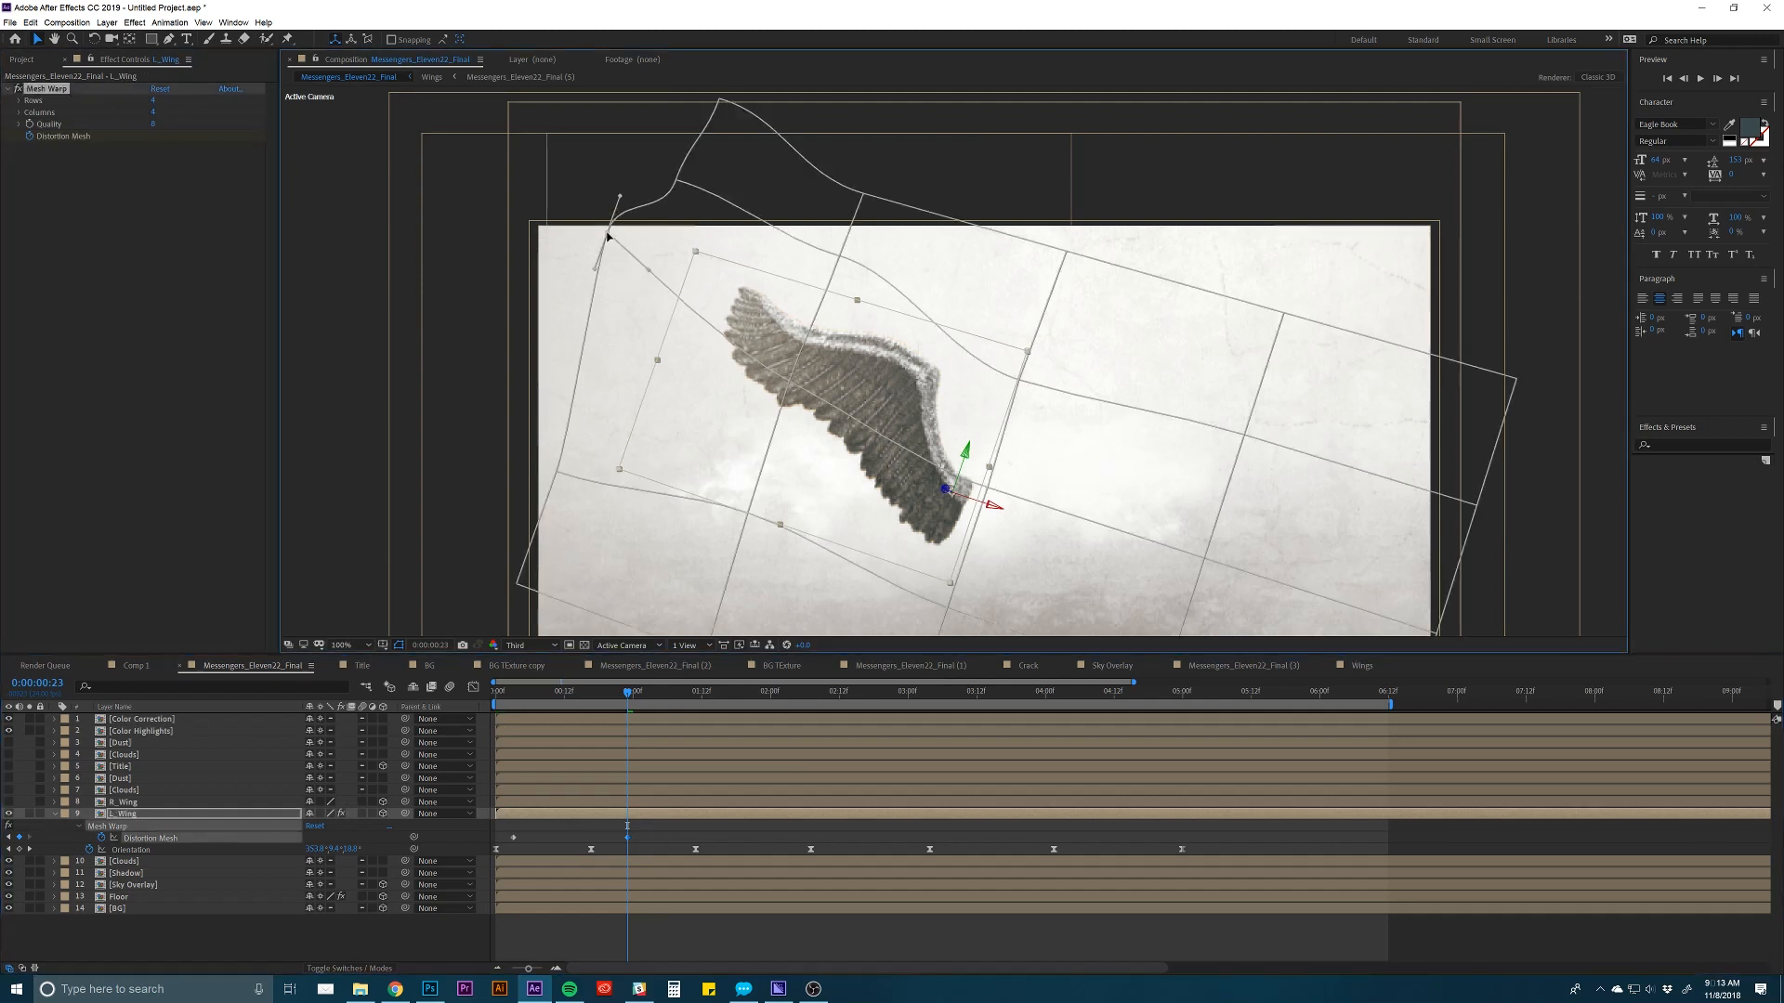
{"action": "left_click_drag", "start_coordinate": [798, 372], "coordinate": [787, 371]}
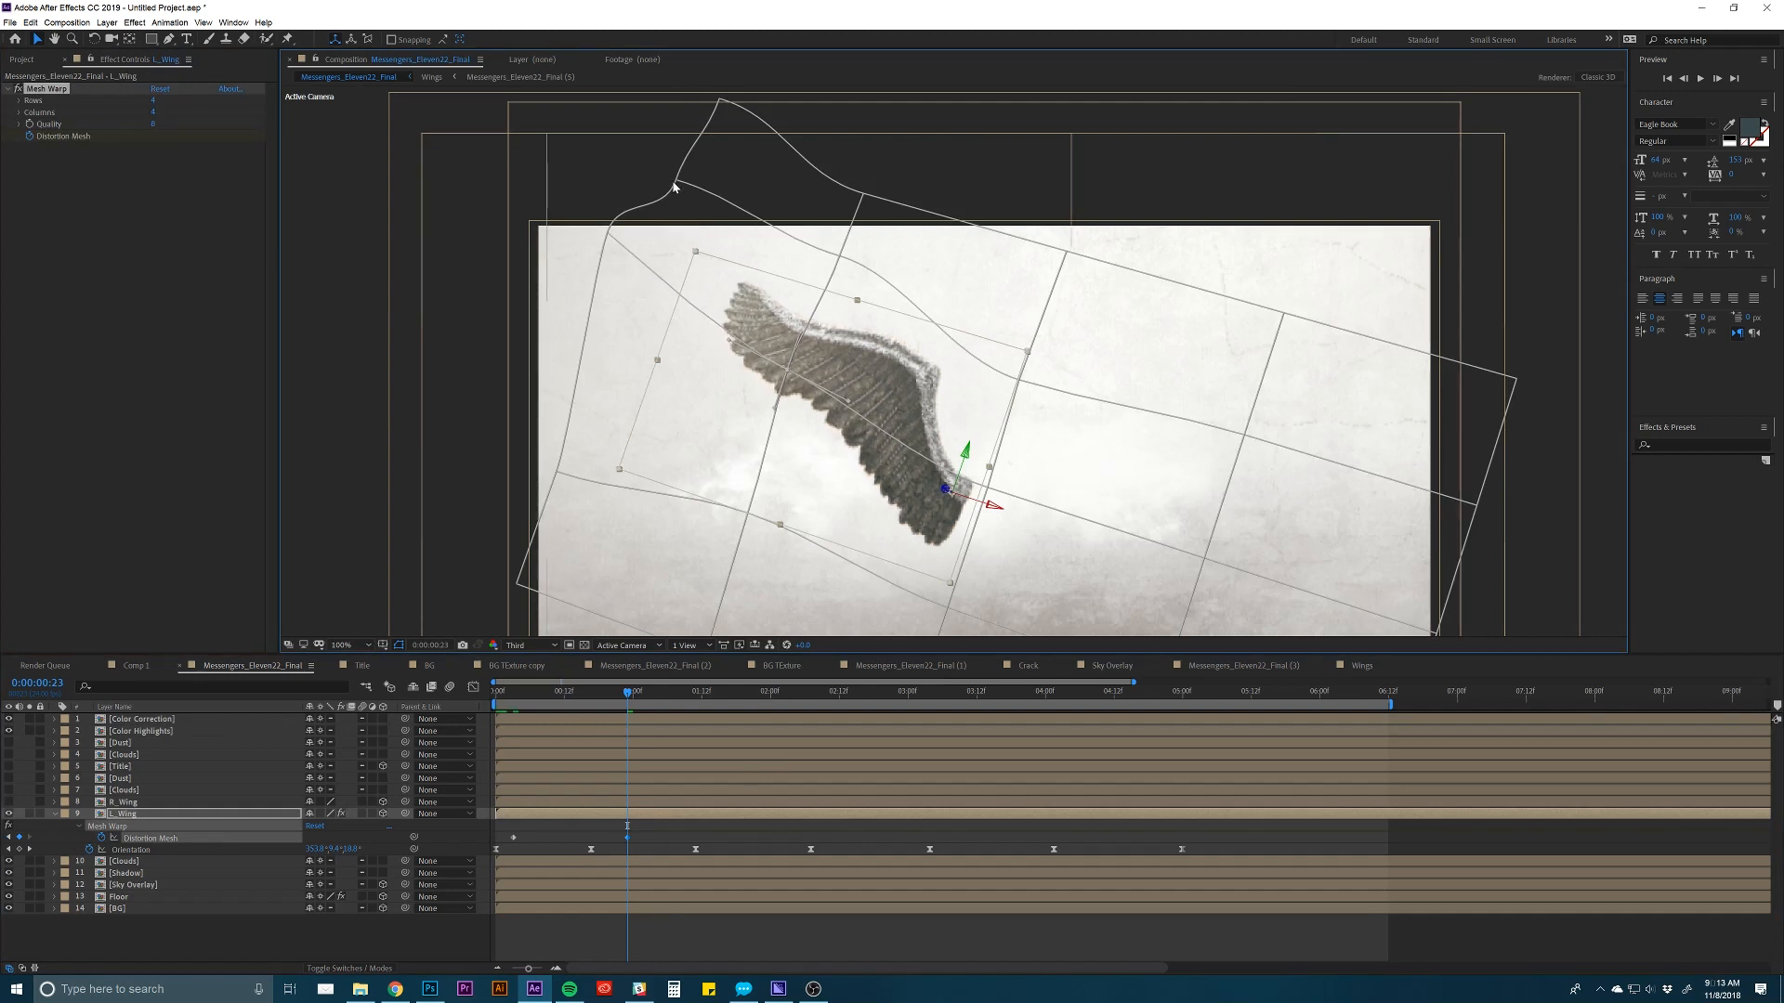
{"action": "left_click_drag", "start_coordinate": [677, 184], "coordinate": [677, 172]}
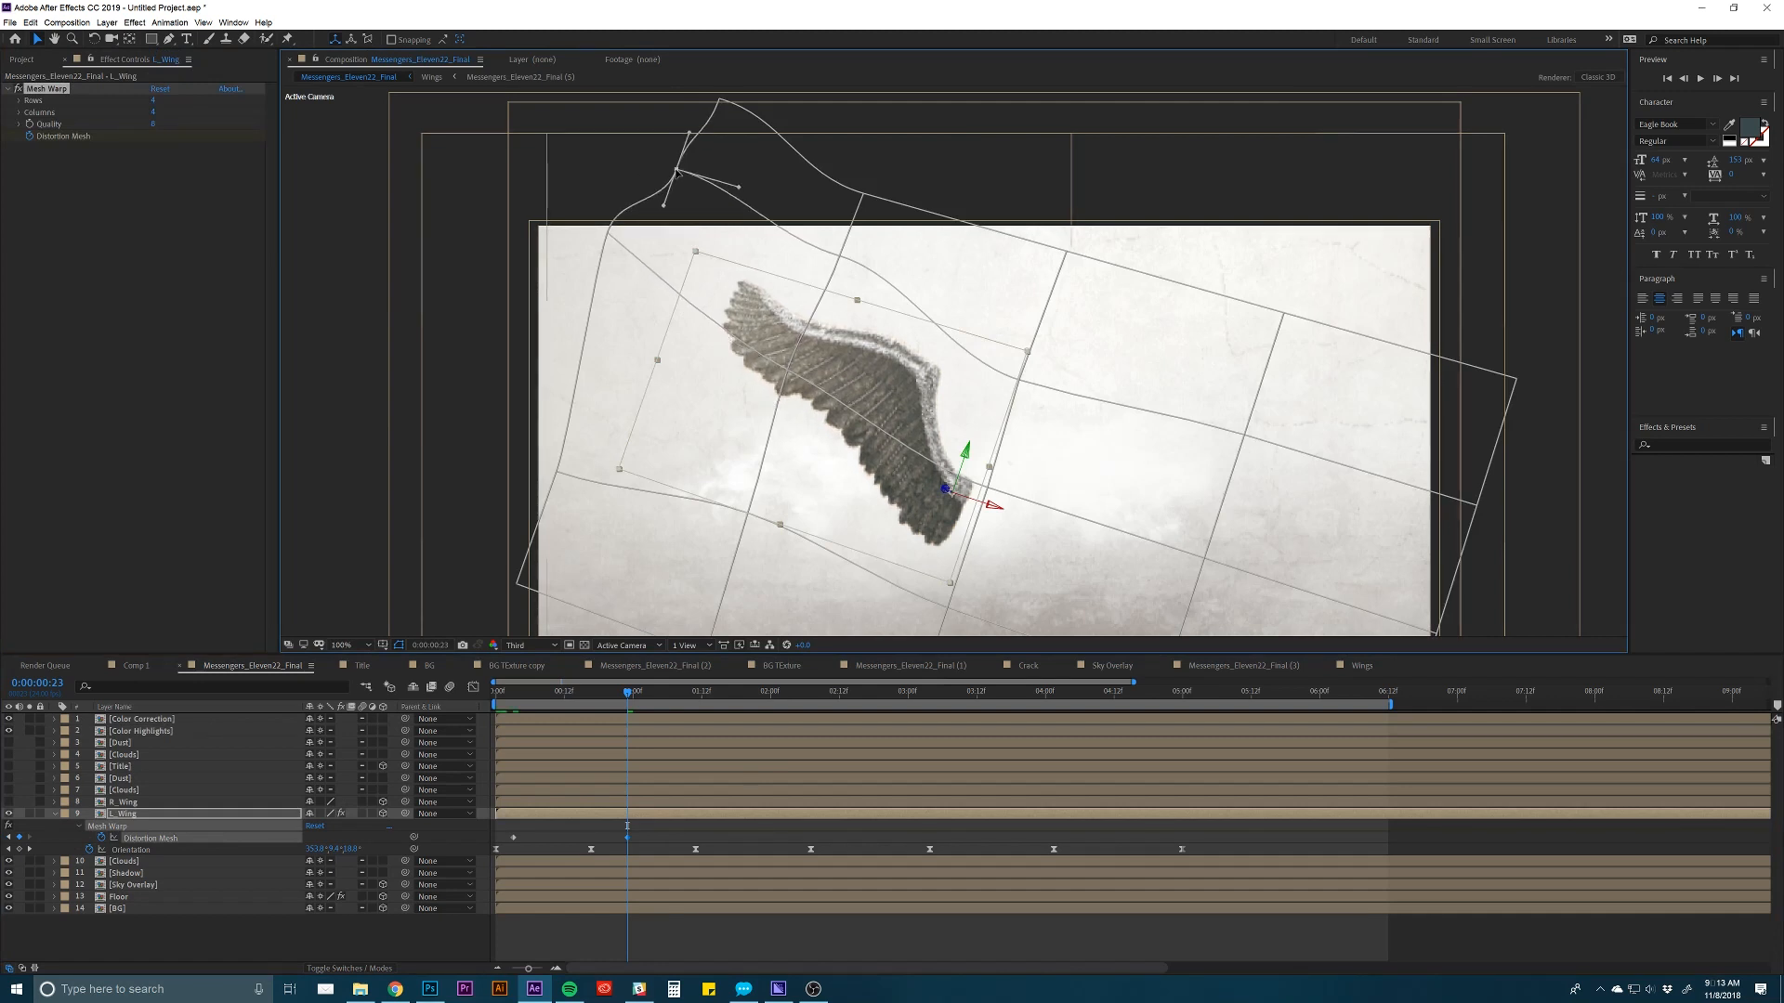
{"action": "left_click", "coordinate": [840, 259]}
{"action": "left_click_drag", "start_coordinate": [839, 259], "coordinate": [836, 256]}
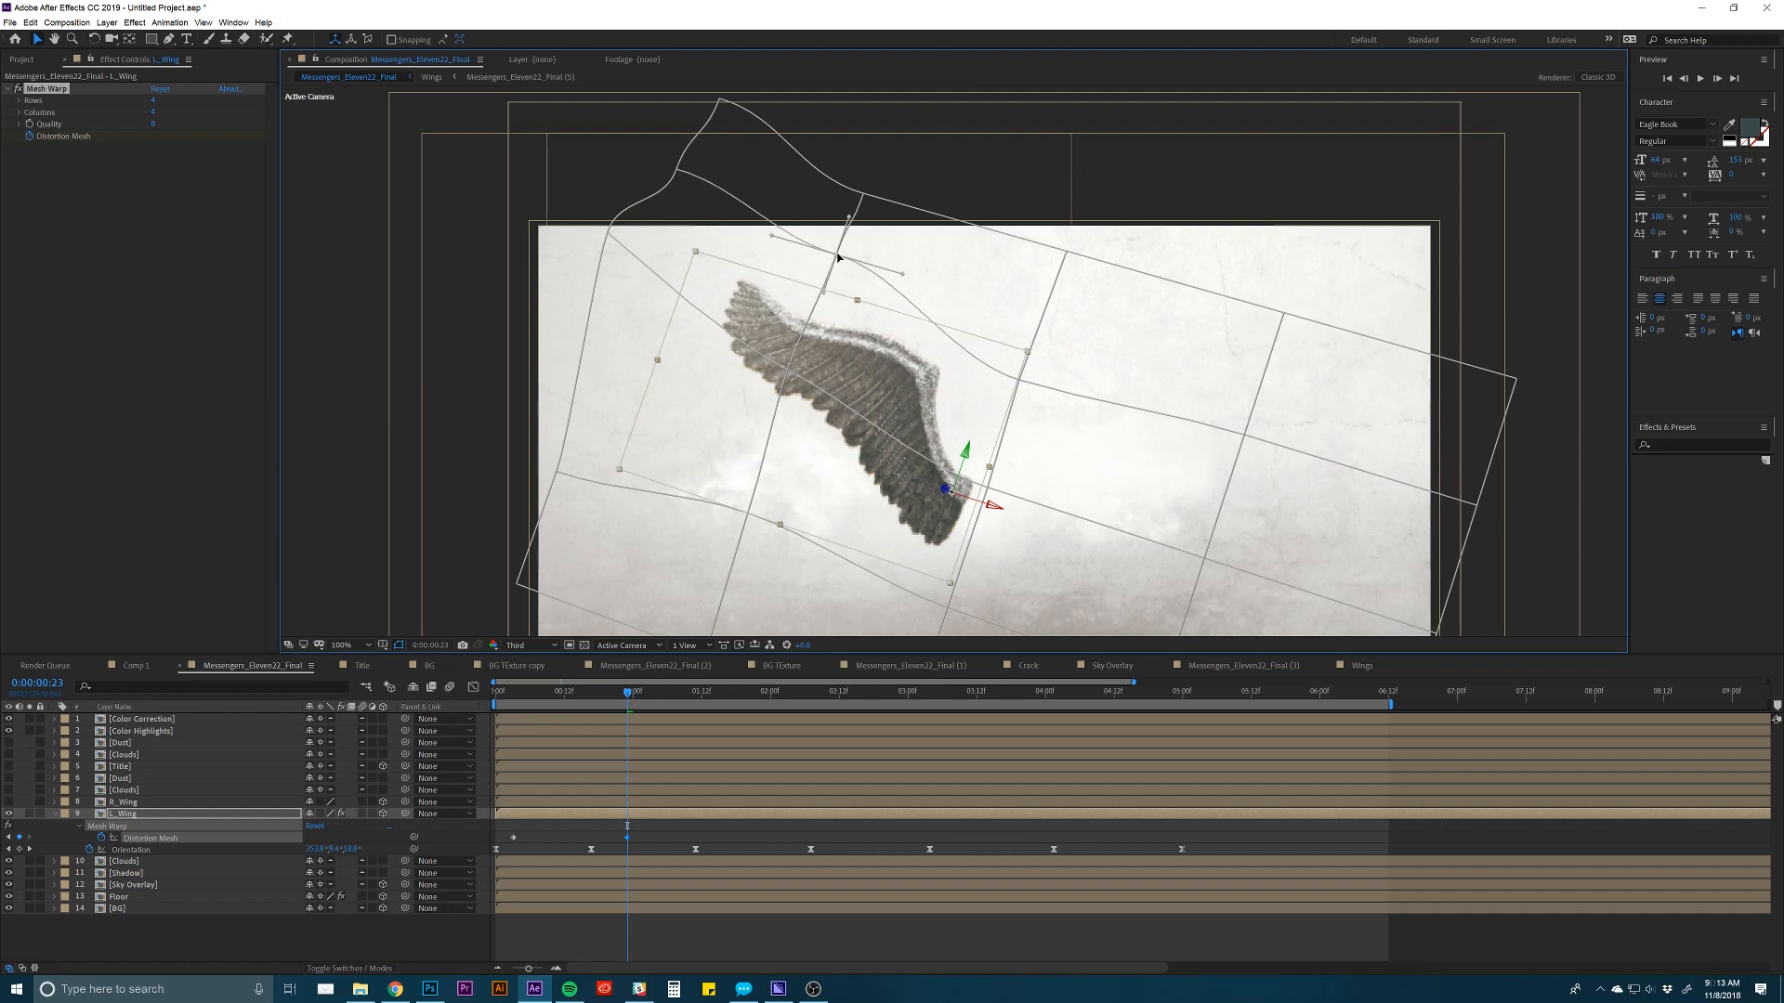
Preview the wing's flap, move the playhead to 0:00:01:17 and select the first Distortion Mesh keyframe.
{"action": "key", "text": "space"}
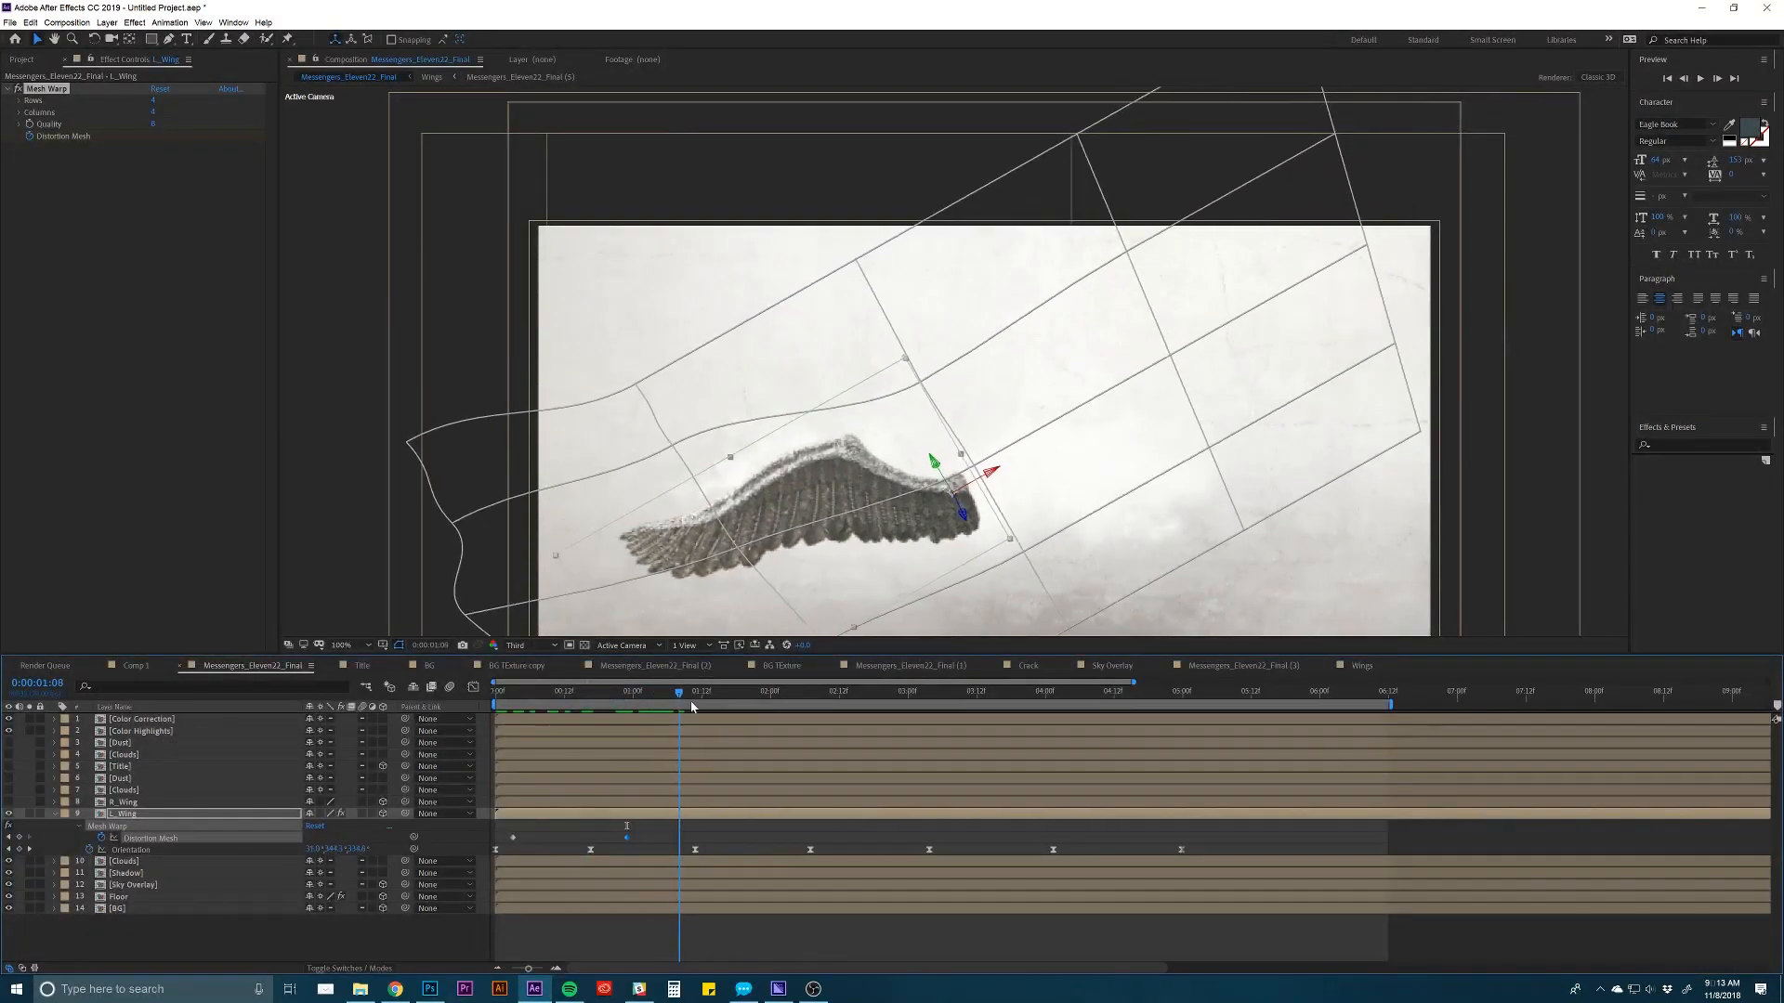
{"action": "mouse_move", "coordinate": [732, 706]}
{"action": "left_mouse_down"}
{"action": "mouse_move", "coordinate": [584, 707]}
{"action": "mouse_move", "coordinate": [732, 702]}
{"action": "left_mouse_up"}
{"action": "left_click", "coordinate": [518, 828]}
{"action": "left_click", "coordinate": [513, 837]}
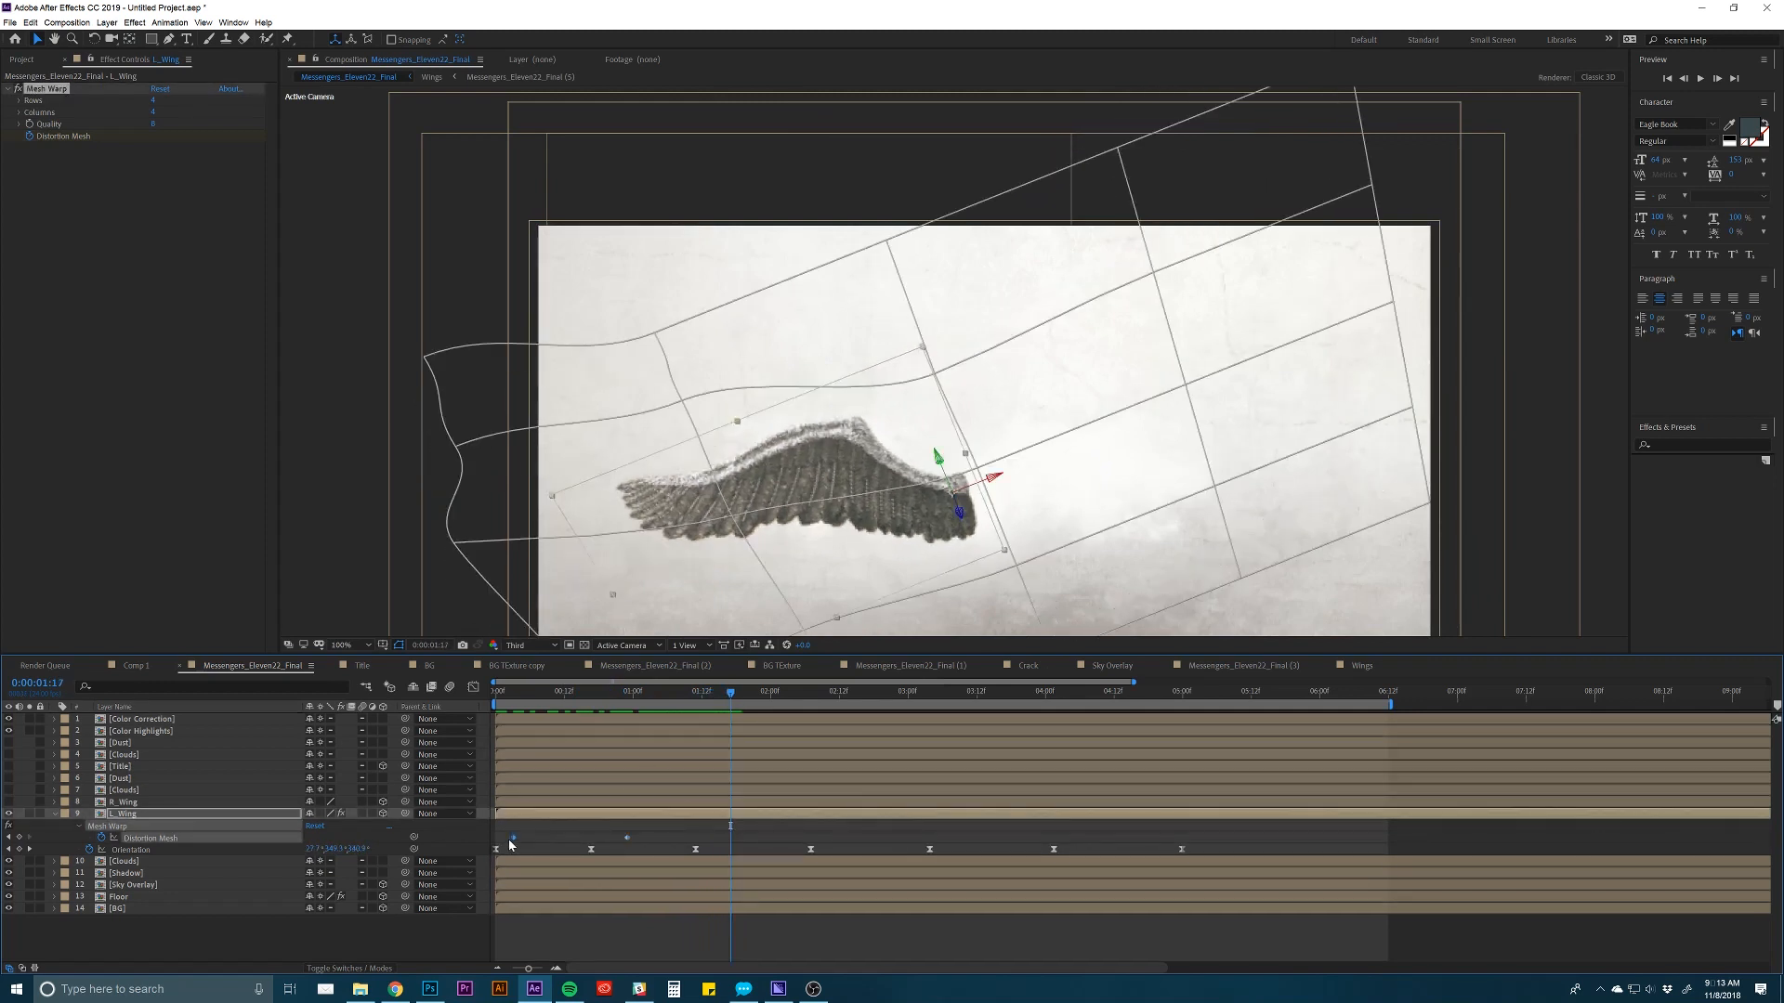
Paste the copied Distortion Mesh keyframe on the L_Wing layer at 0:00:01:17 and shift it to 0:00:01:18.
{"action": "key", "text": "ctrl+v"}
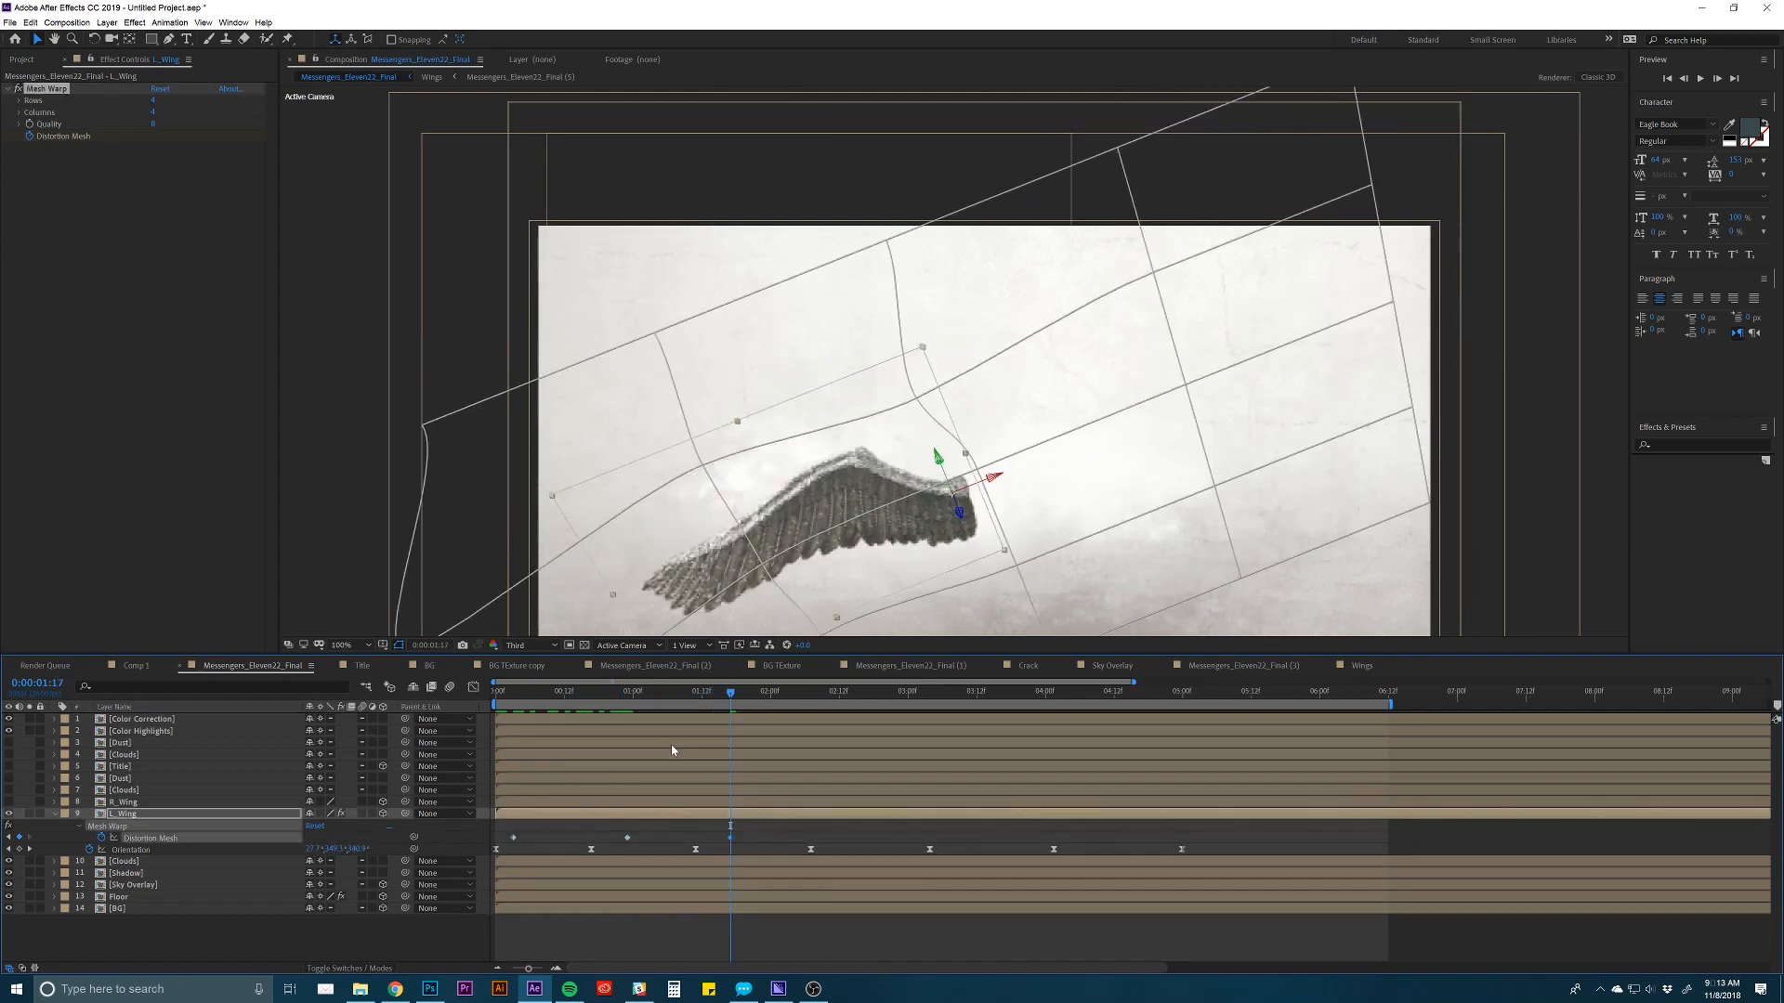
{"action": "left_click_drag", "start_coordinate": [925, 523], "coordinate": [900, 387]}
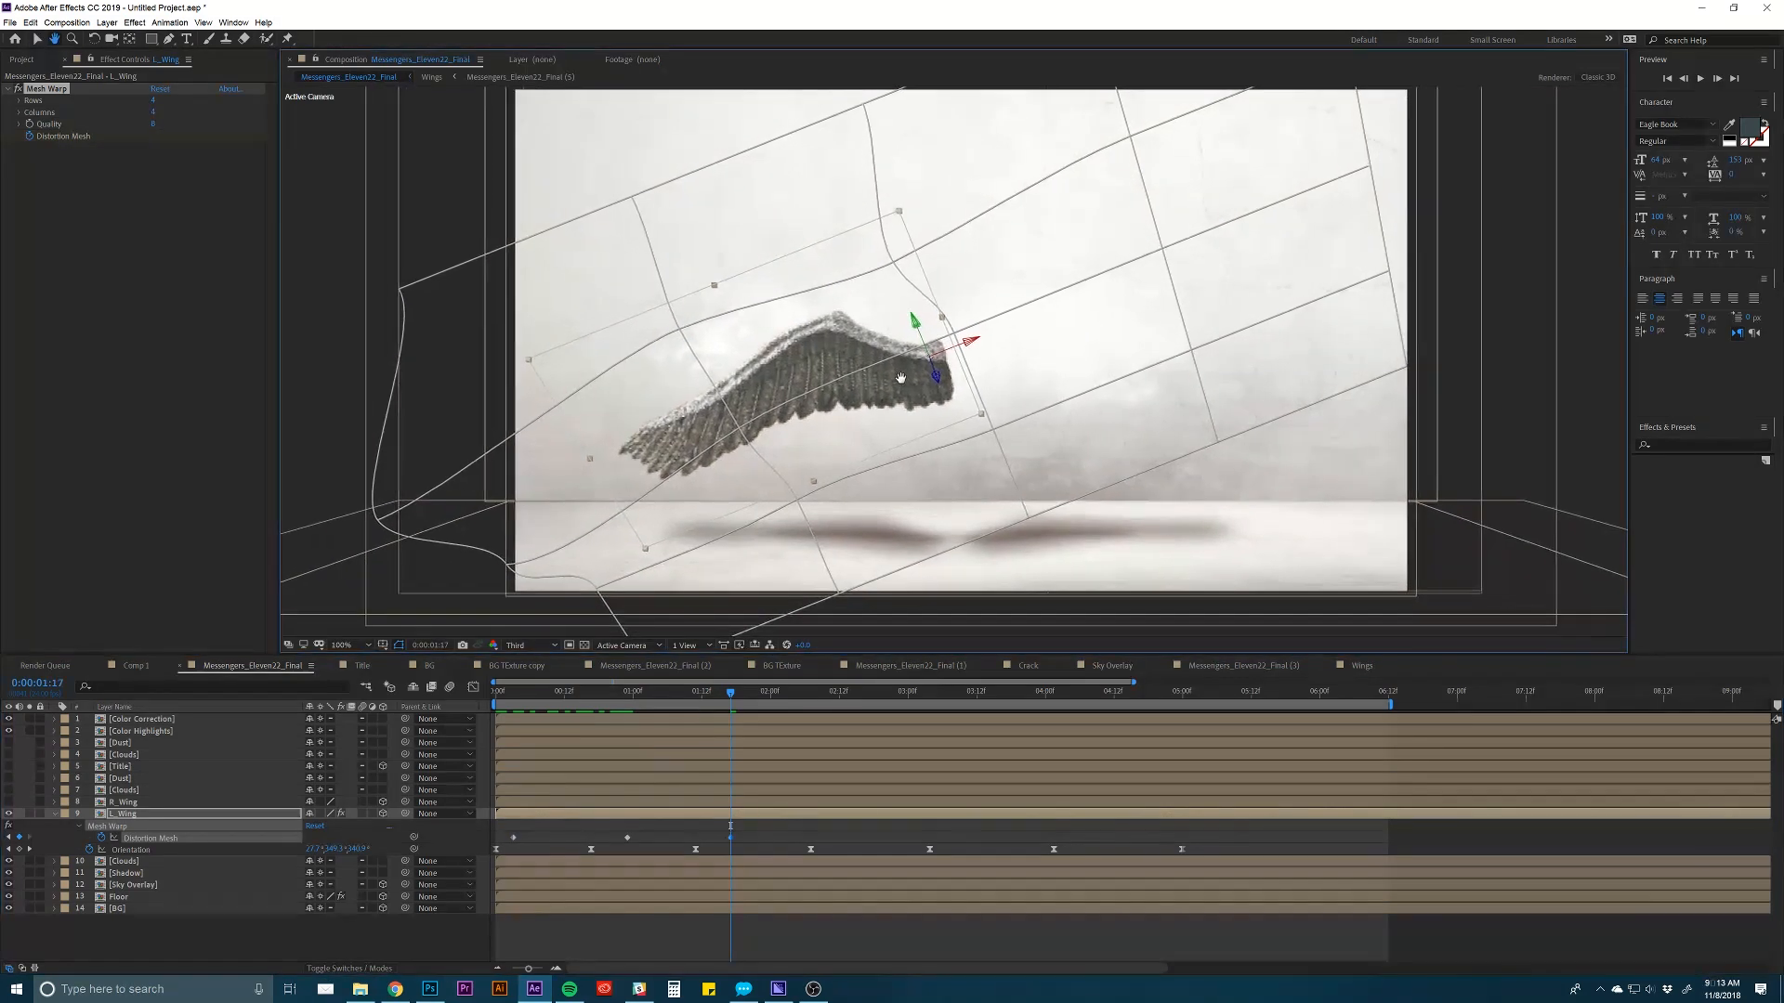
{"action": "left_click_drag", "start_coordinate": [648, 702], "coordinate": [739, 723]}
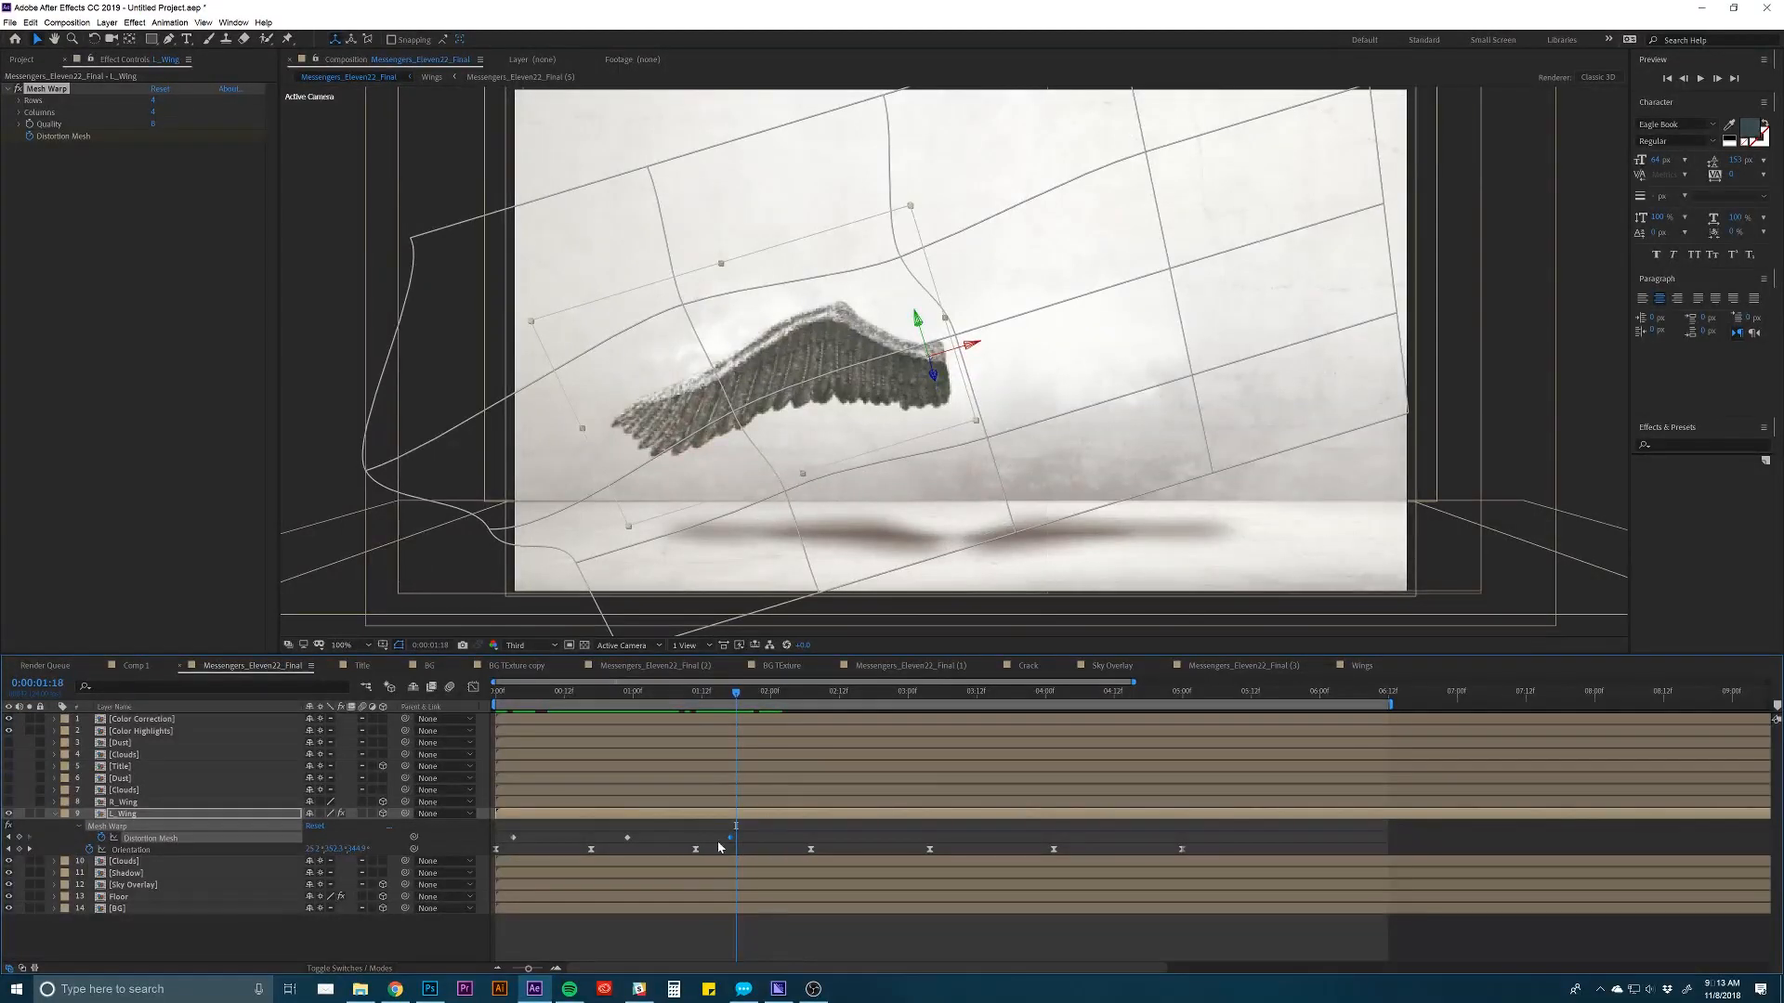
{"action": "left_click", "coordinate": [733, 814]}
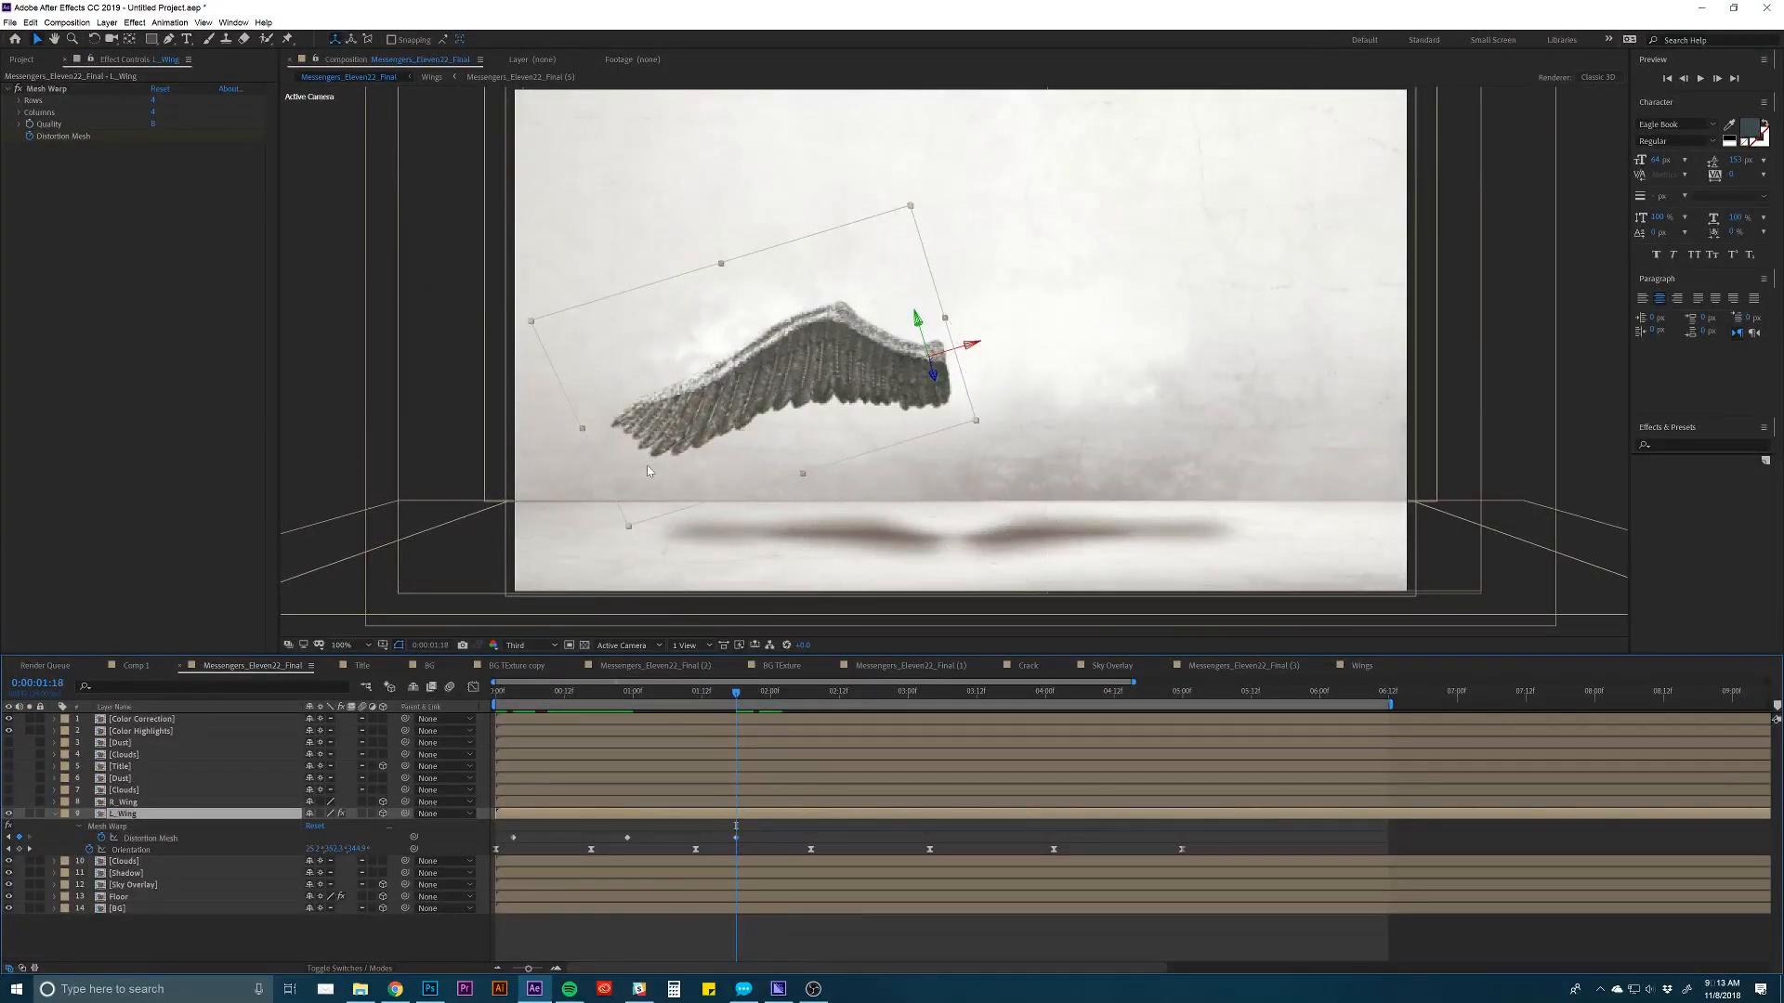
Reshape L_Wing's Mesh Warp grid at 0:00:01:18 so the wing tip bends downward and the upper edge arches.
{"action": "left_click", "coordinate": [58, 90]}
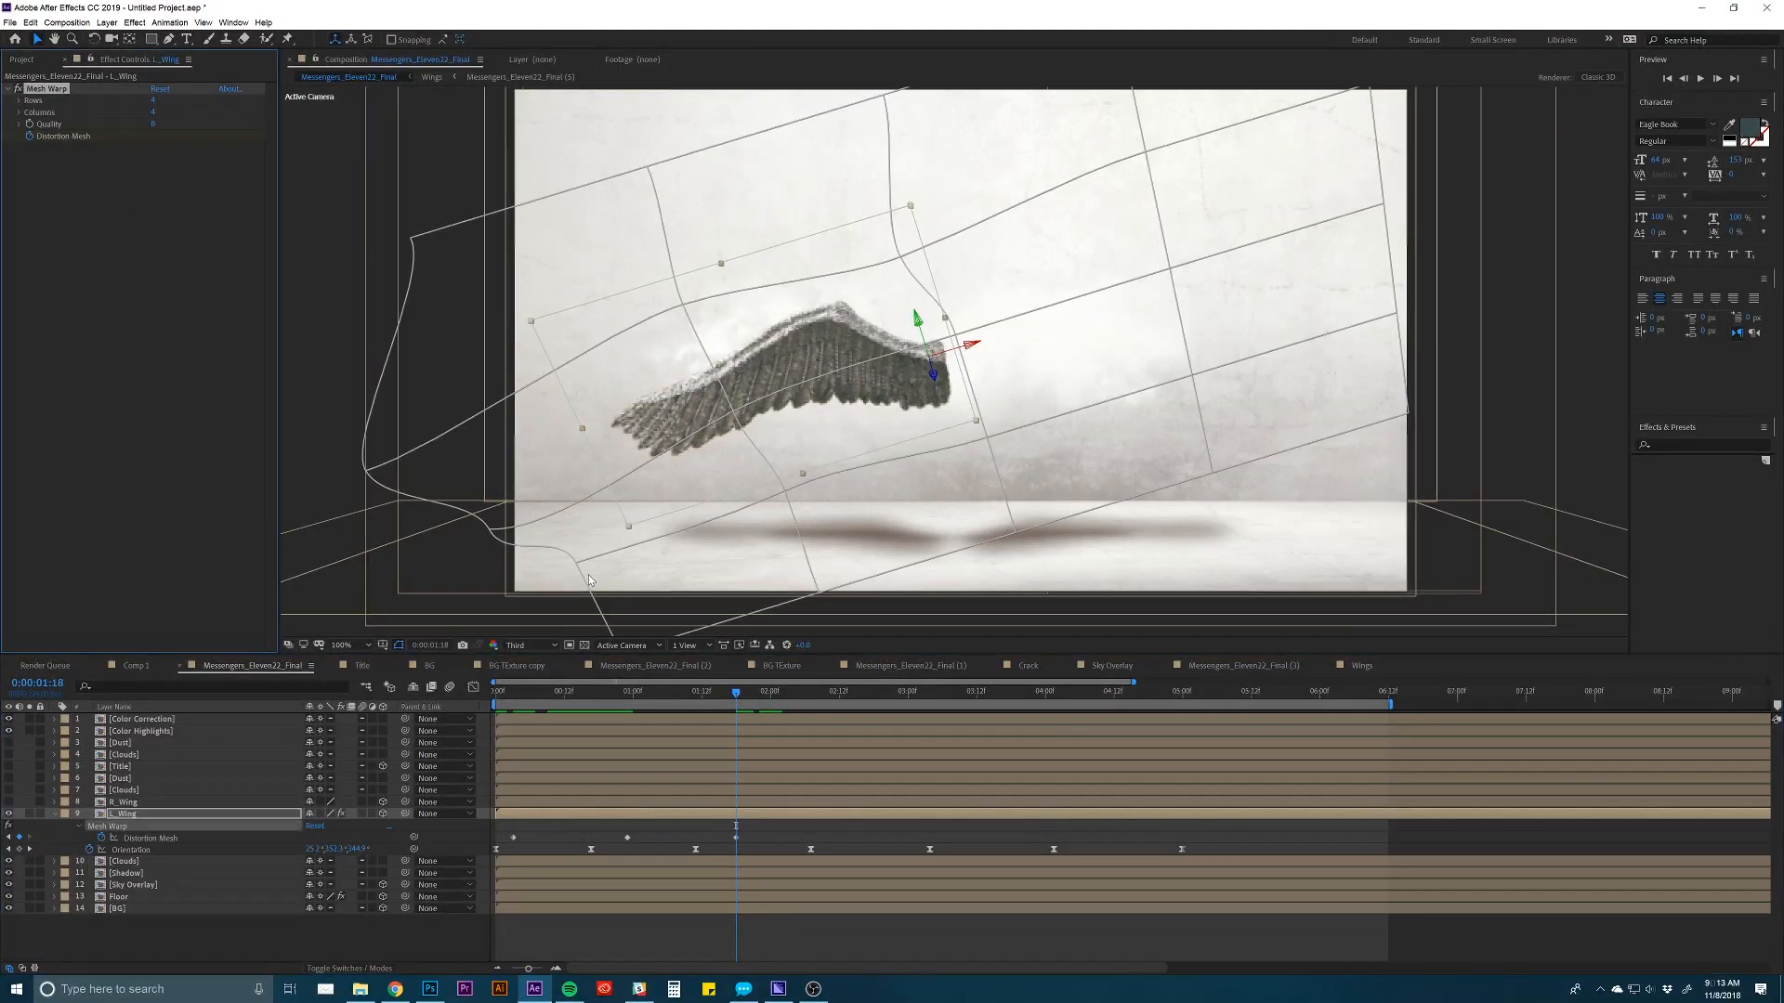
{"action": "left_click_drag", "start_coordinate": [577, 567], "coordinate": [581, 609]}
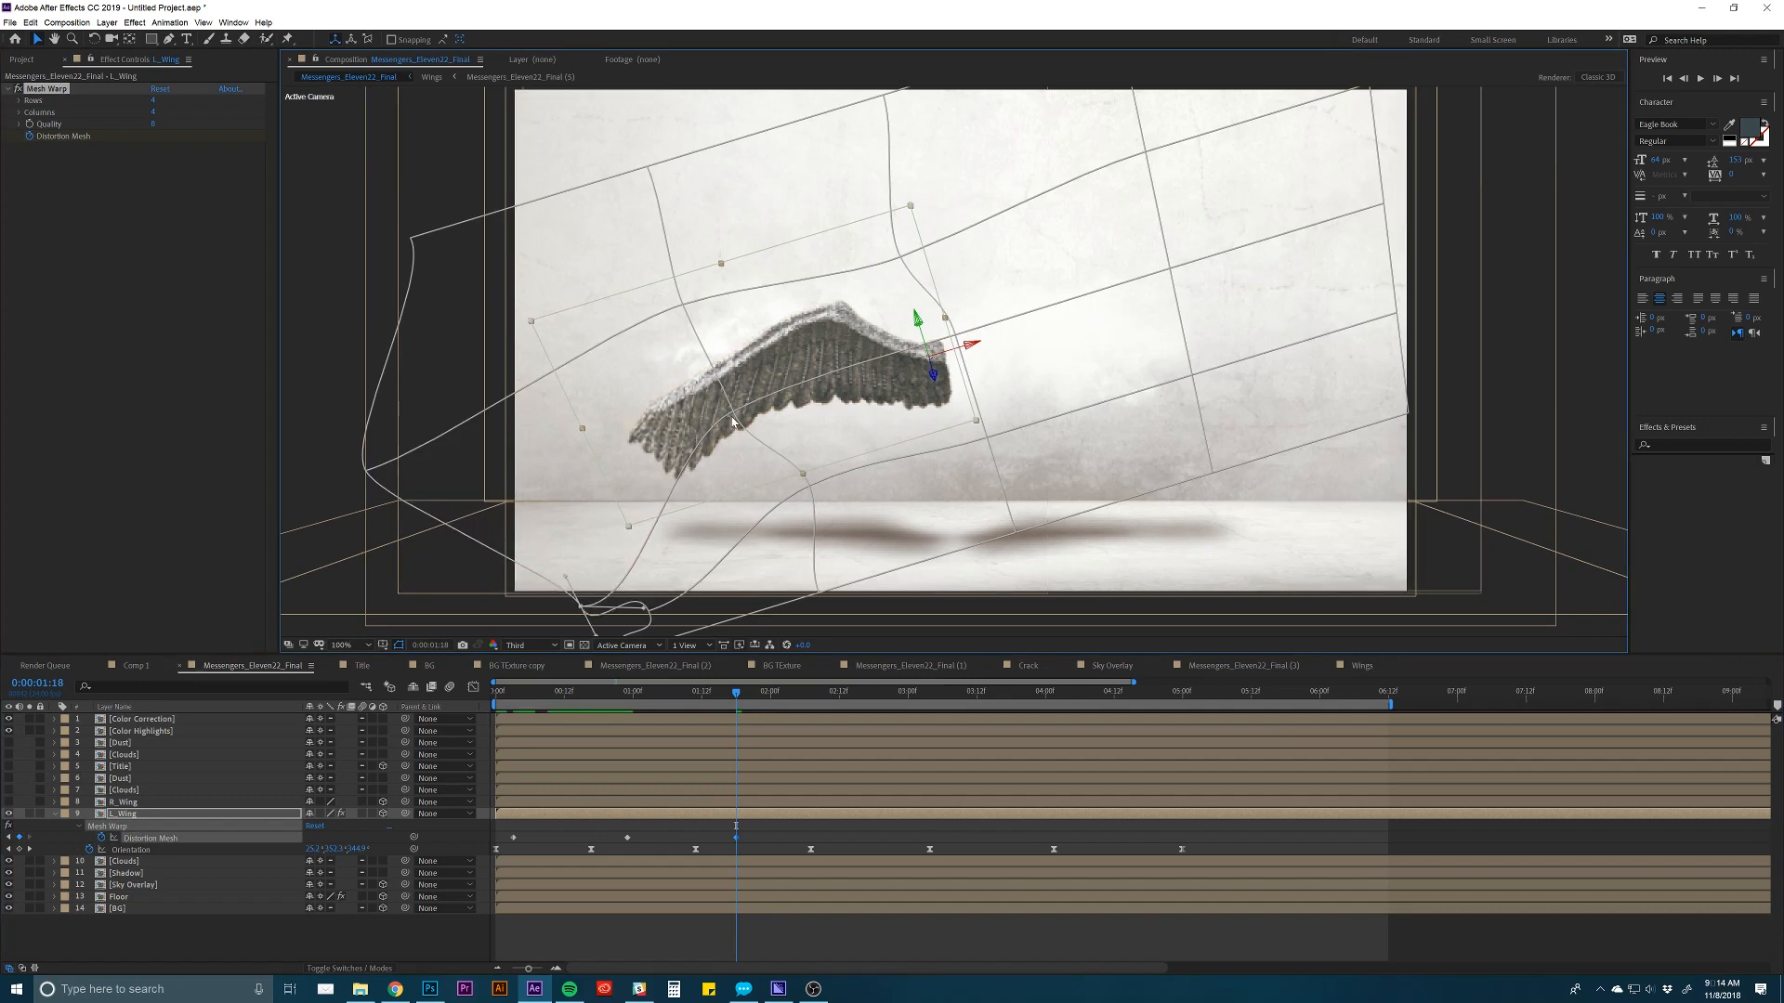
{"action": "left_click_drag", "start_coordinate": [734, 423], "coordinate": [688, 442]}
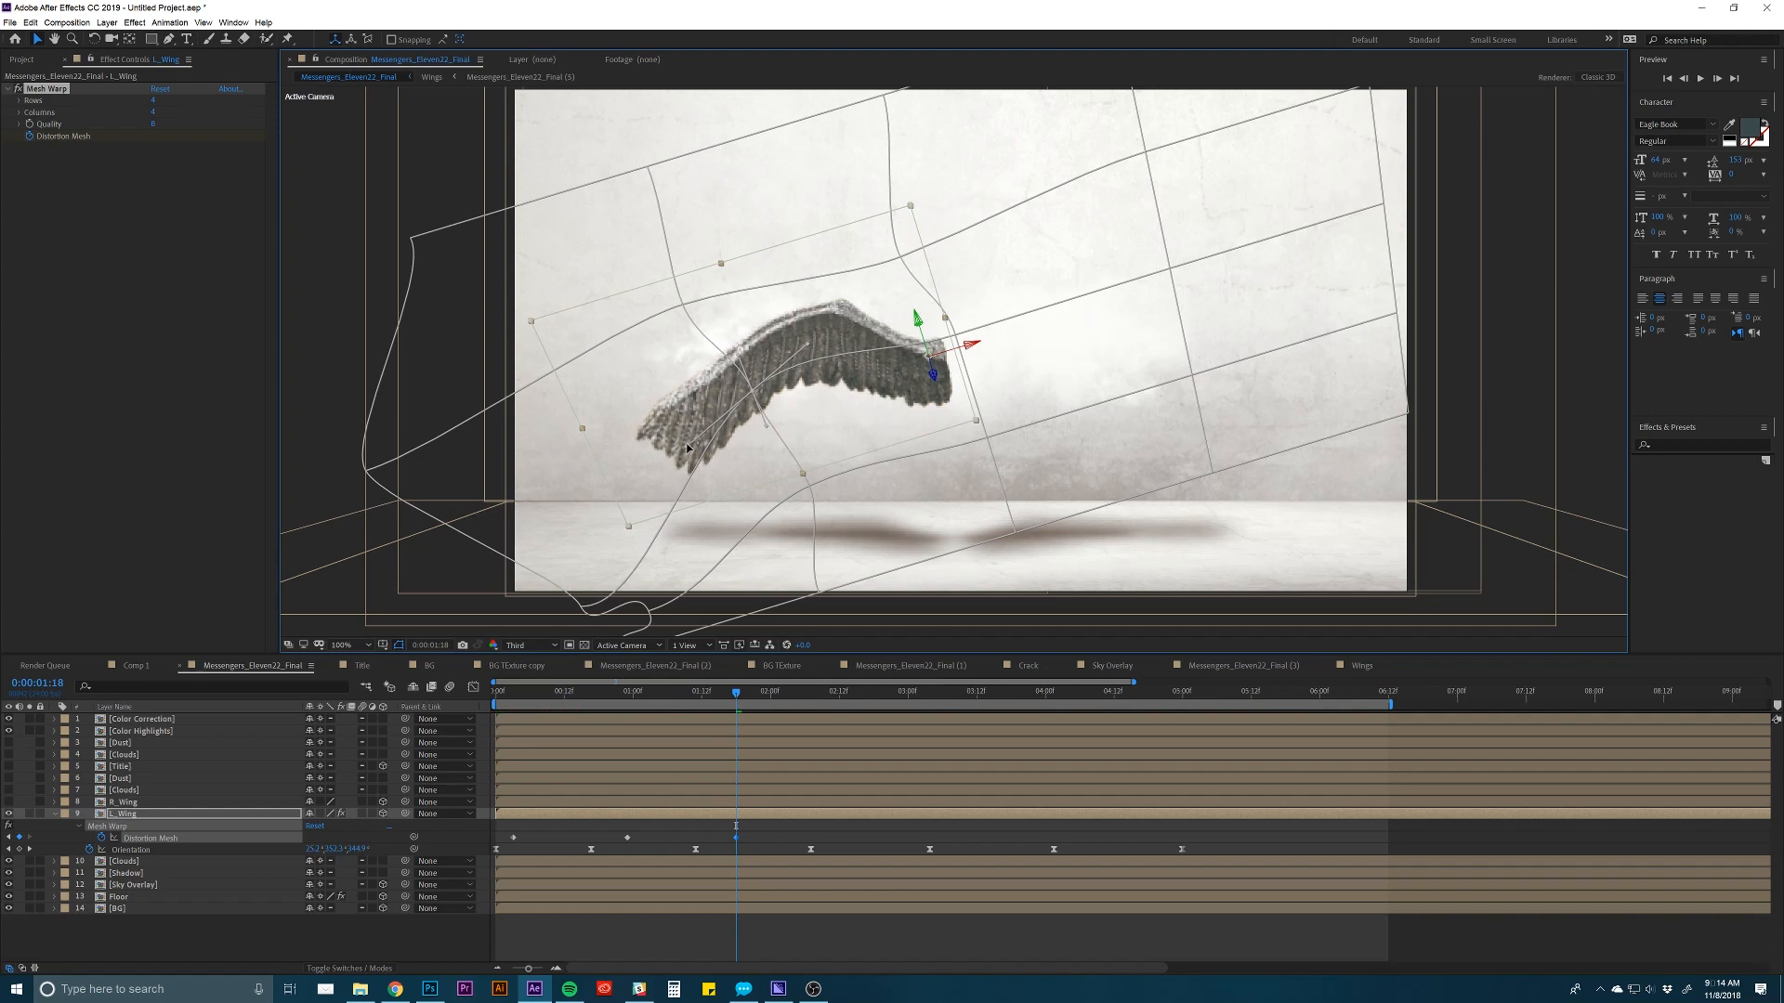
{"action": "left_click_drag", "start_coordinate": [368, 474], "coordinate": [412, 564]}
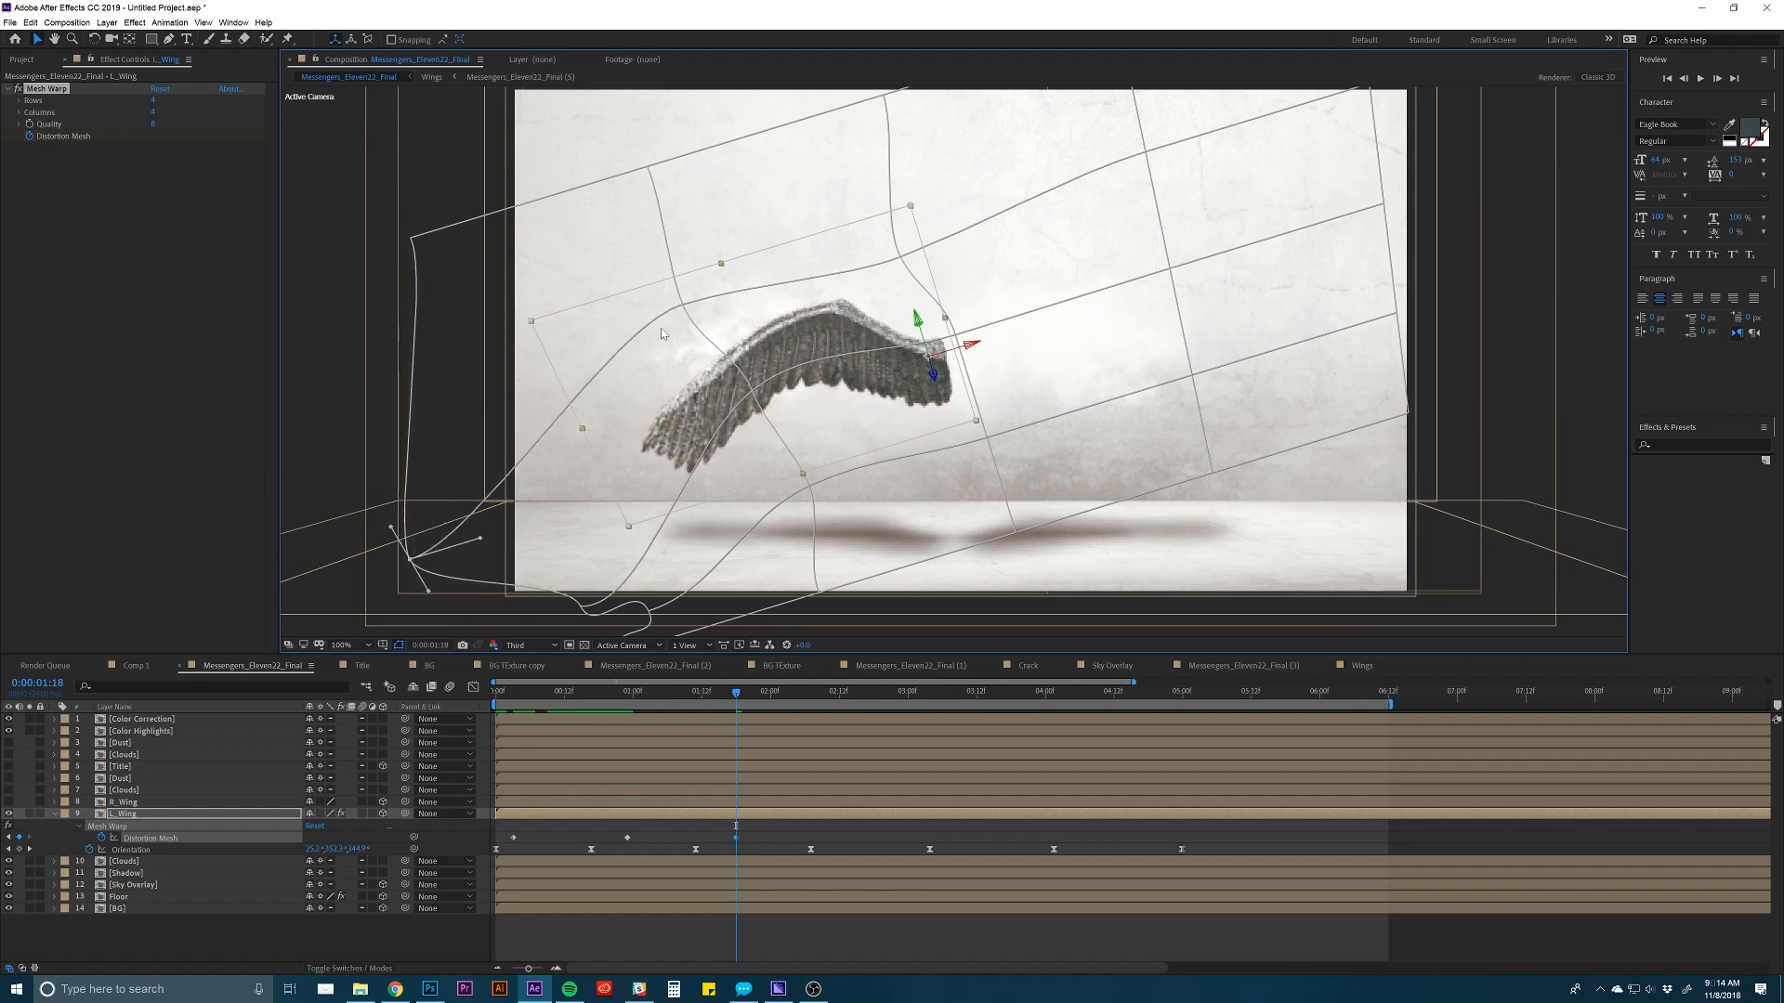
{"action": "mouse_move", "coordinate": [684, 312]}
{"action": "left_mouse_down"}
{"action": "mouse_move", "coordinate": [744, 287]}
{"action": "mouse_move", "coordinate": [665, 323]}
{"action": "left_mouse_up"}
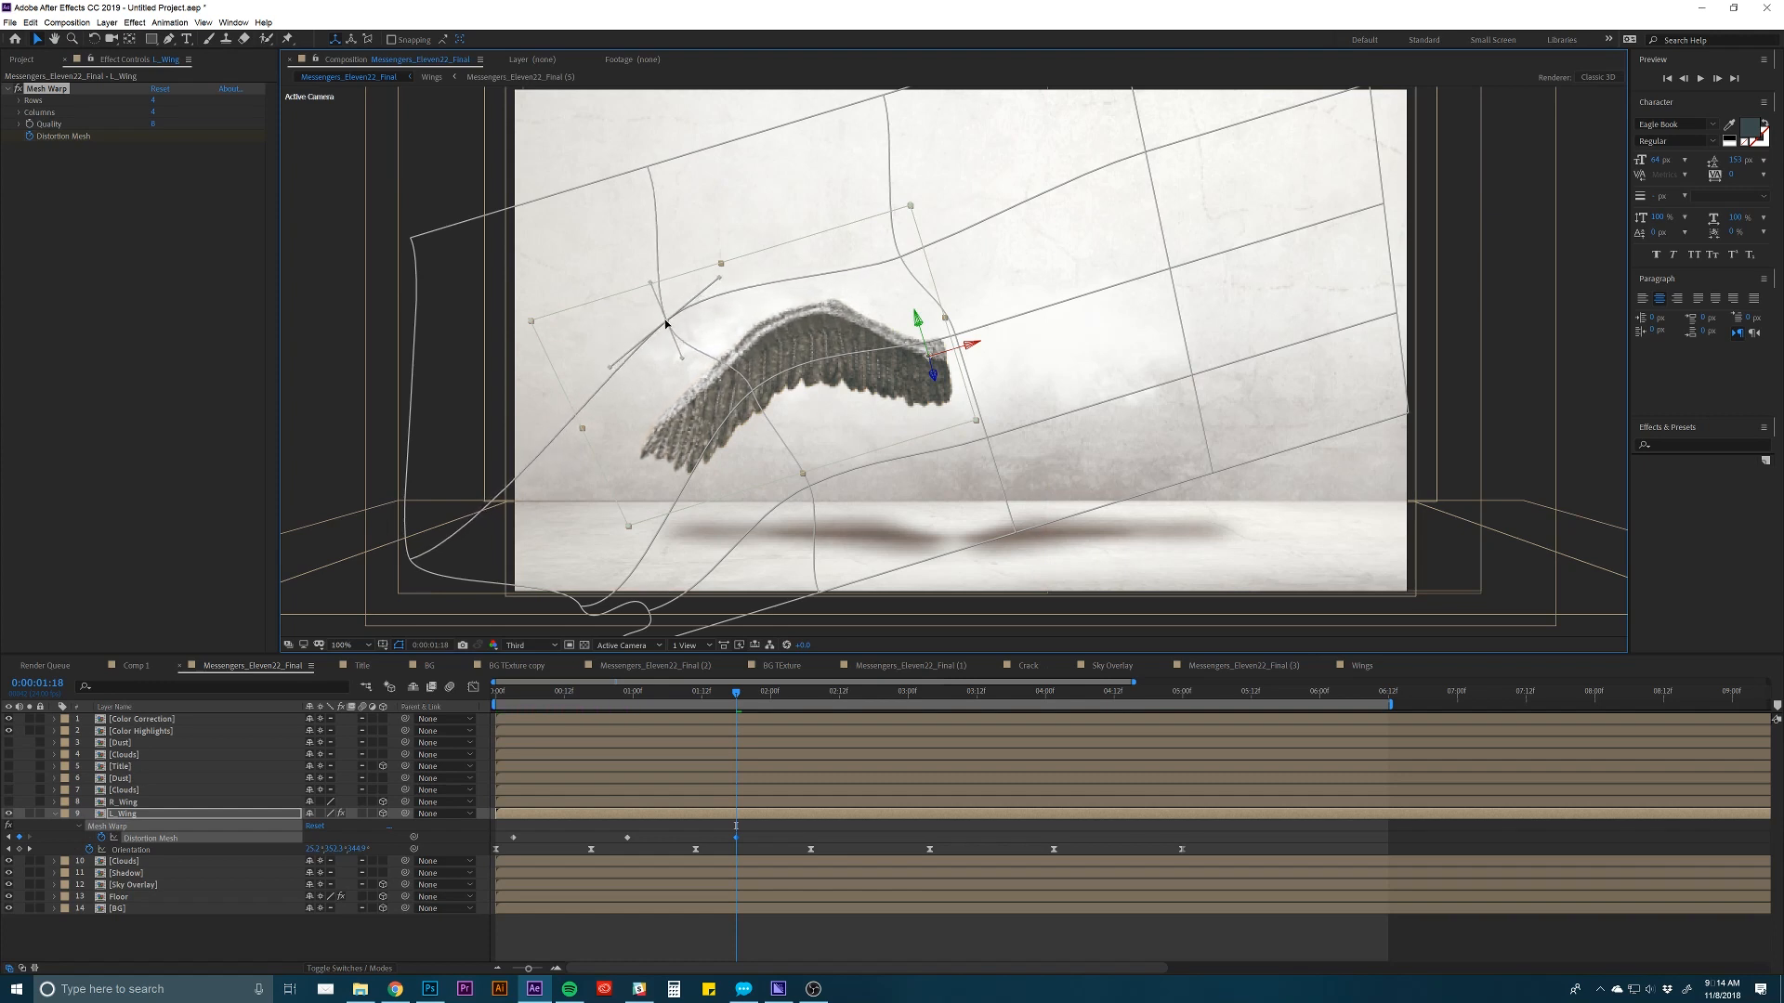
{"action": "mouse_move", "coordinate": [734, 691]}
{"action": "left_mouse_down"}
{"action": "mouse_move", "coordinate": [538, 691]}
{"action": "mouse_move", "coordinate": [757, 697]}
{"action": "mouse_move", "coordinate": [736, 695]}
{"action": "left_mouse_up"}
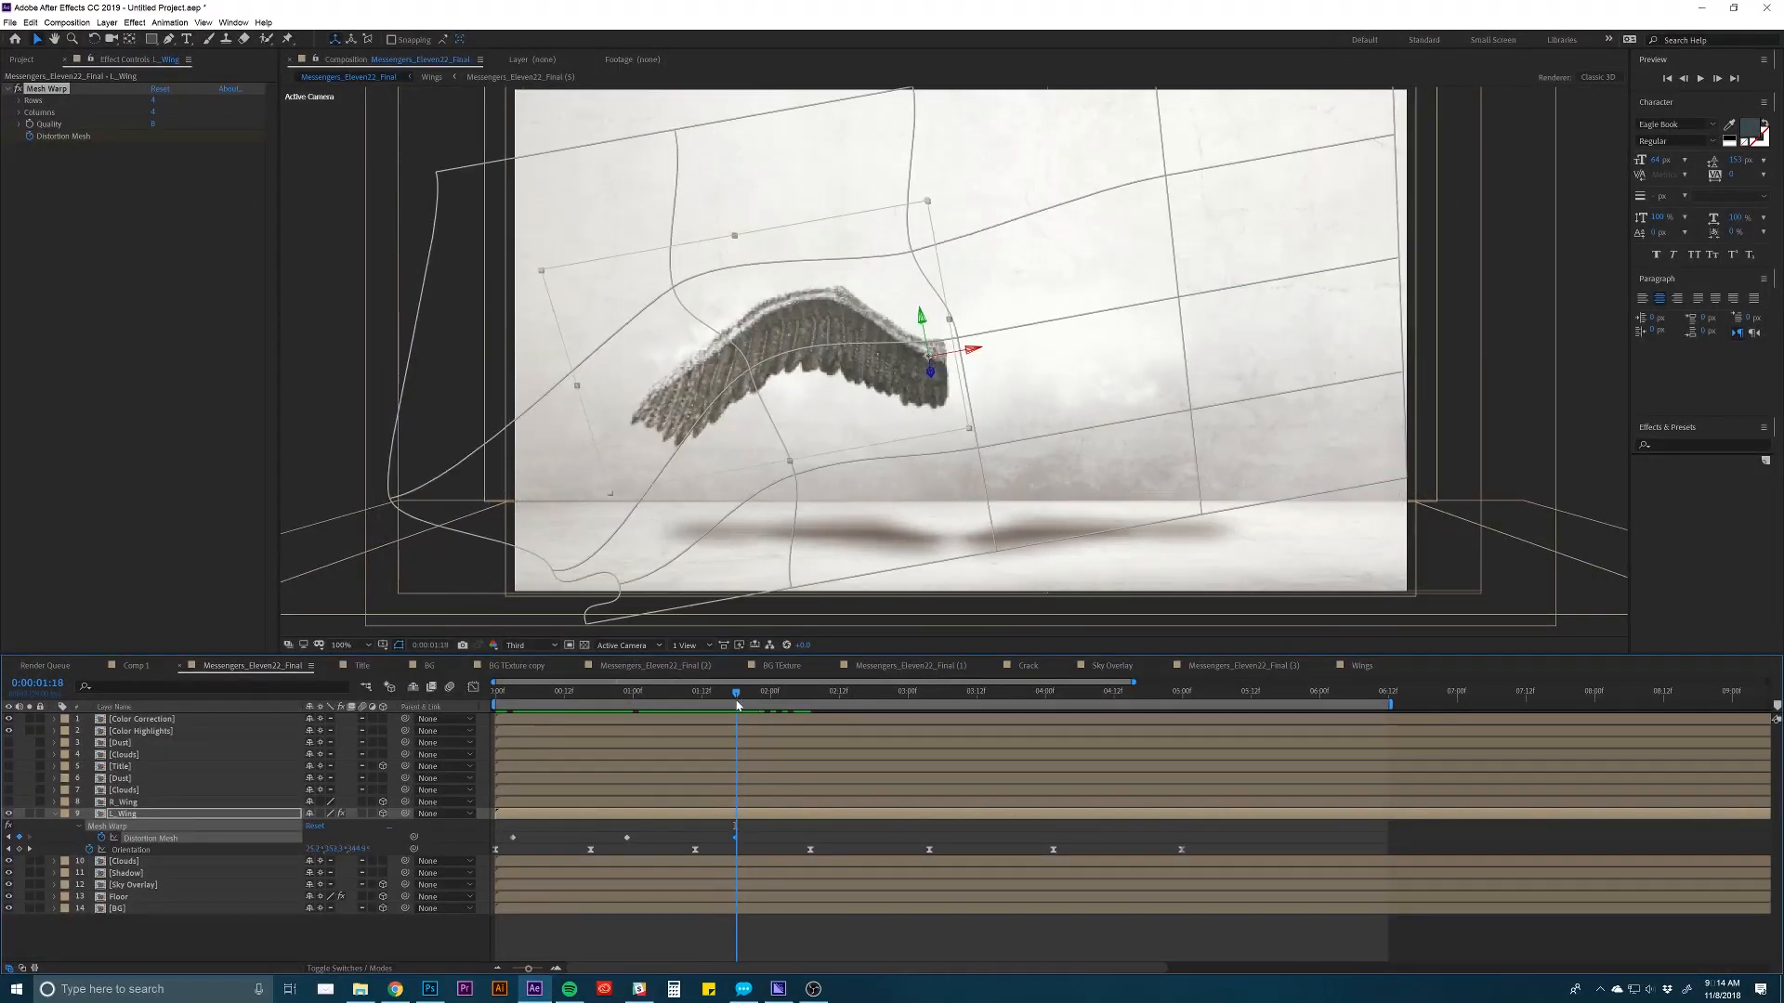
{"action": "left_click_drag", "start_coordinate": [901, 268], "coordinate": [916, 249]}
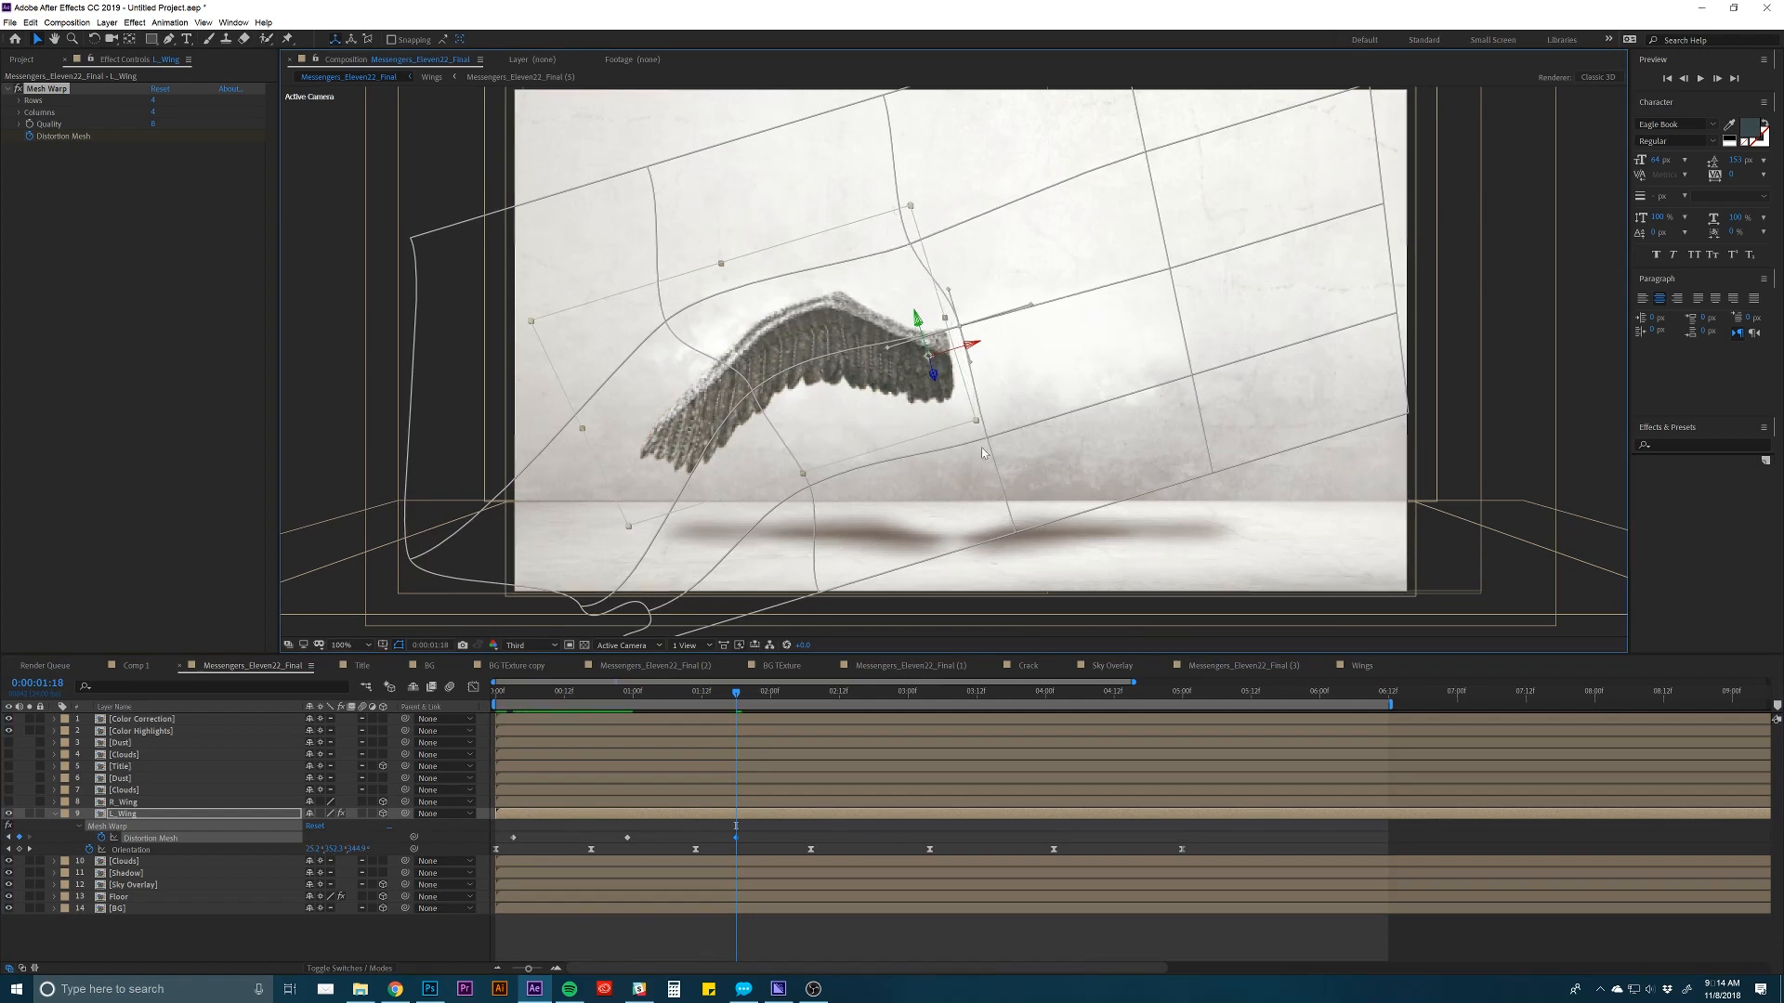
Copy L_Wing's second Distortion Mesh keyframe to 0:00:02:12 and shift the copy to 0:00:02:16.
{"action": "left_click_drag", "start_coordinate": [747, 692], "coordinate": [839, 703]}
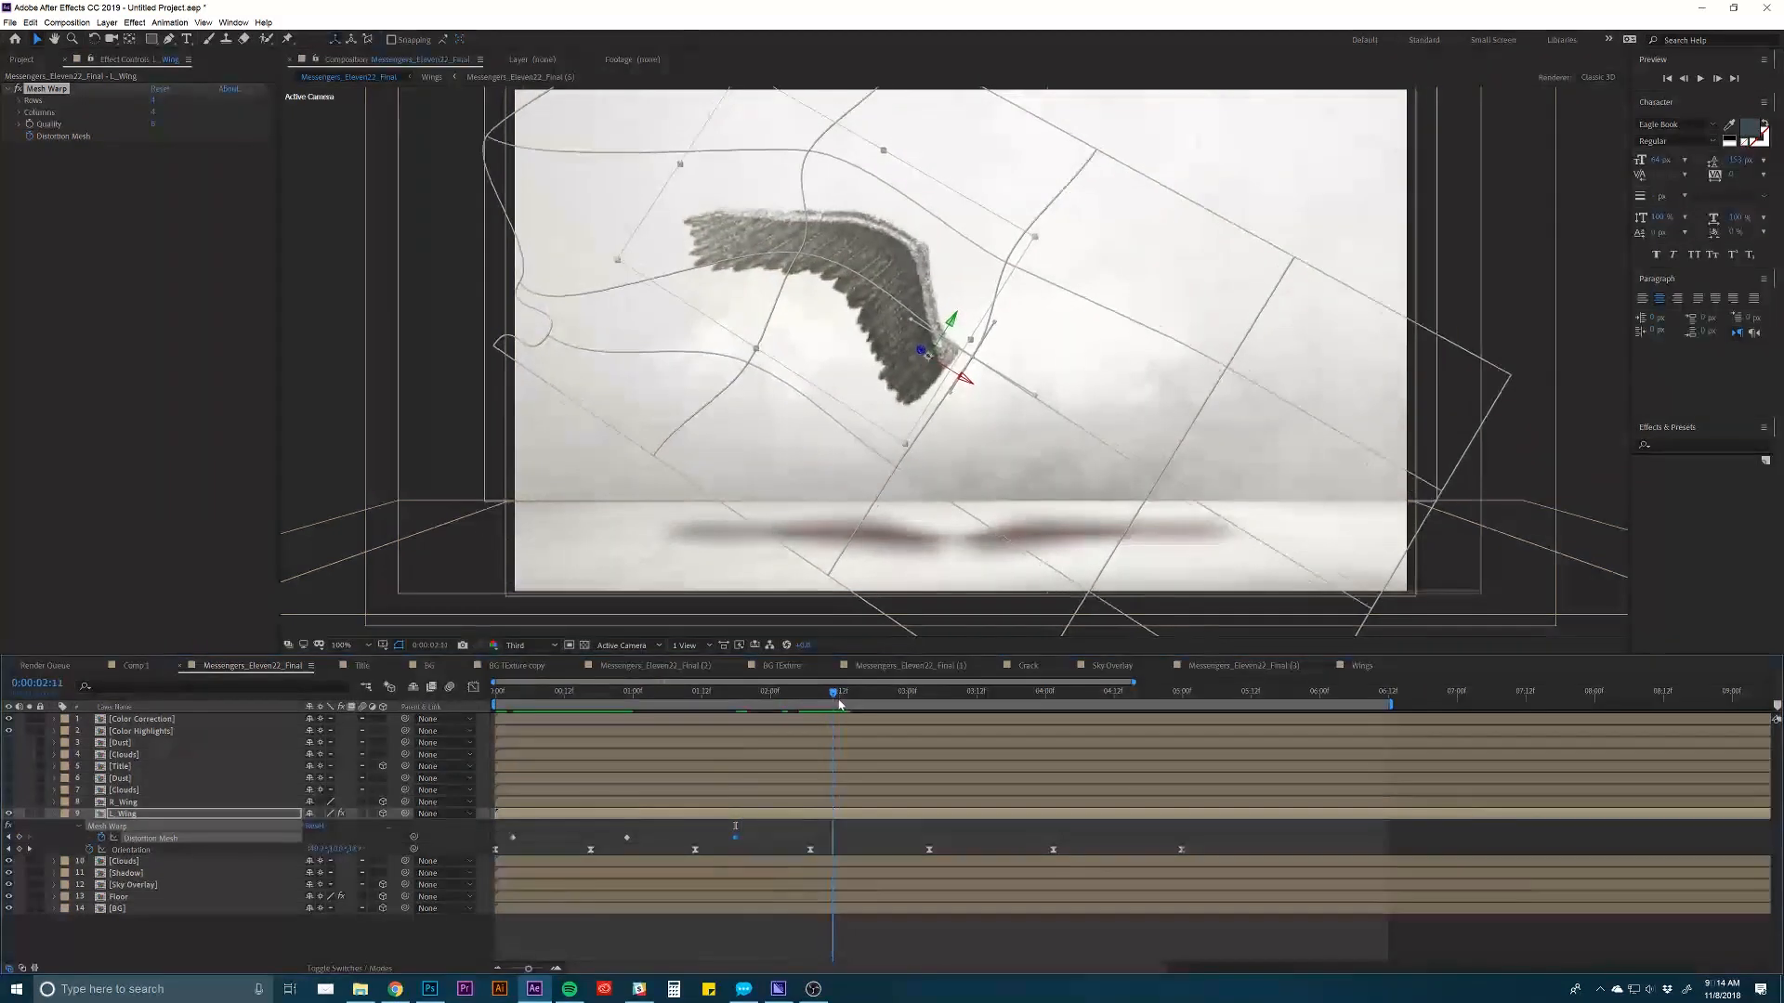
{"action": "left_click", "coordinate": [627, 838]}
{"action": "key", "text": "ctrl+v"}
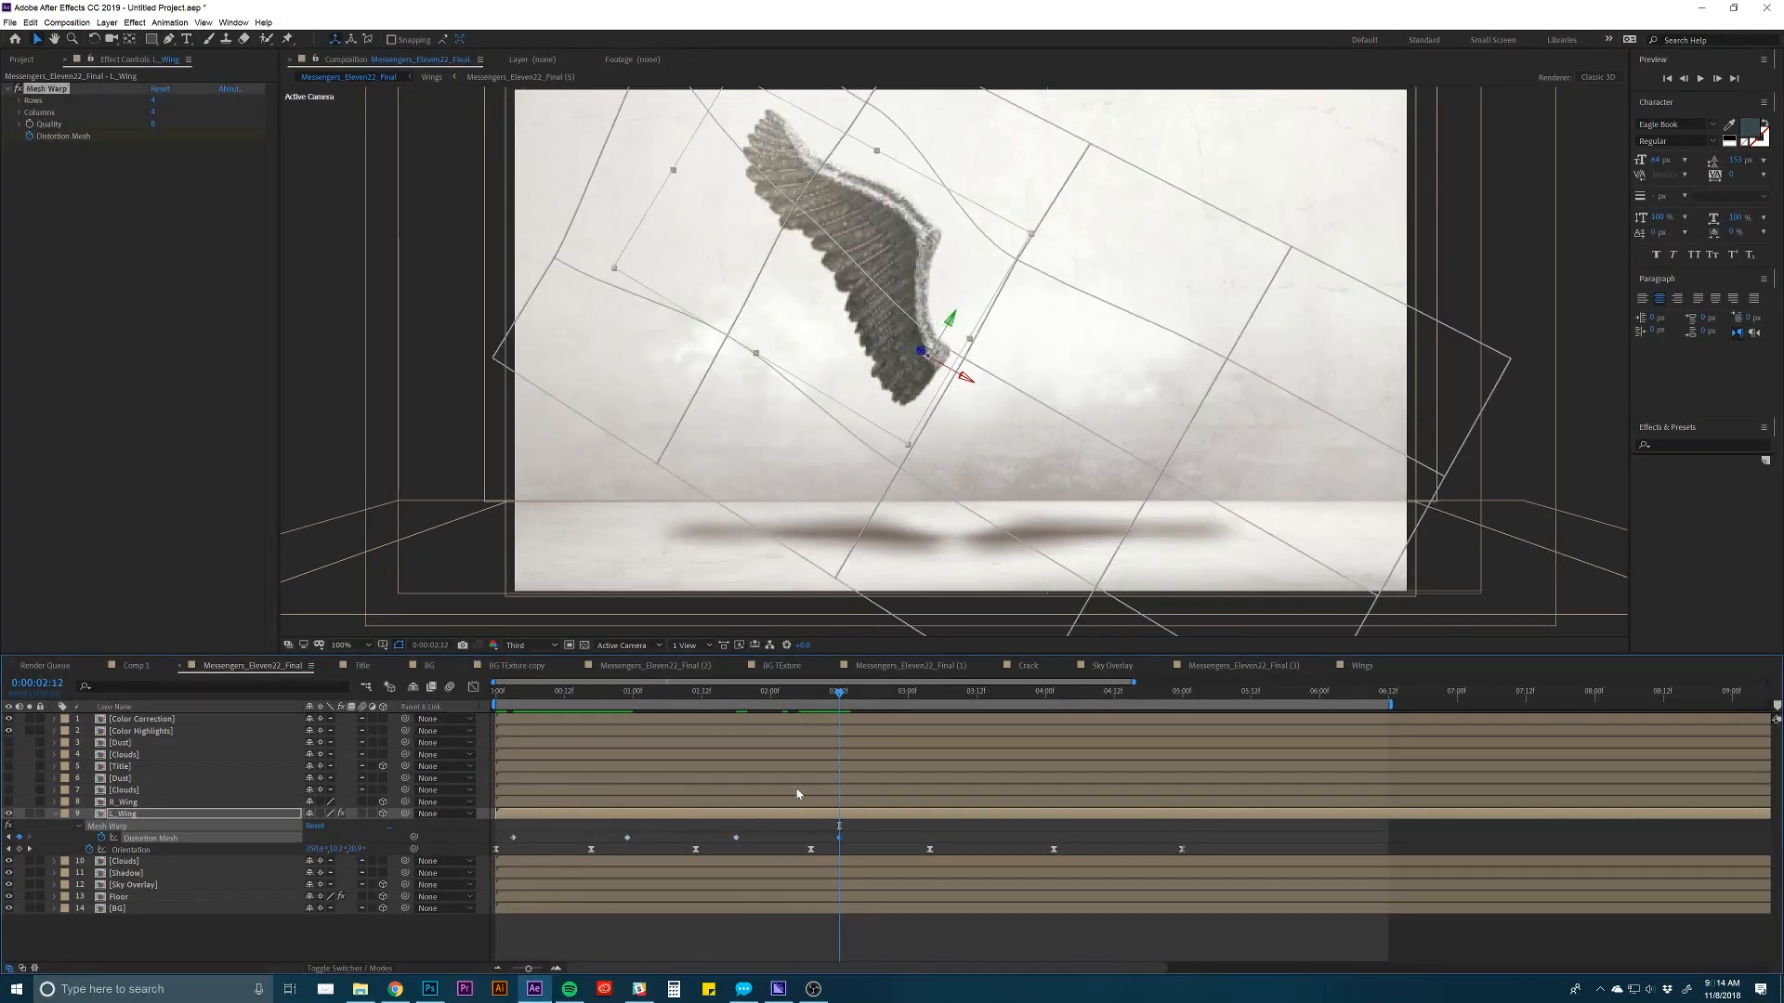
{"action": "left_click_drag", "start_coordinate": [836, 695], "coordinate": [885, 706]}
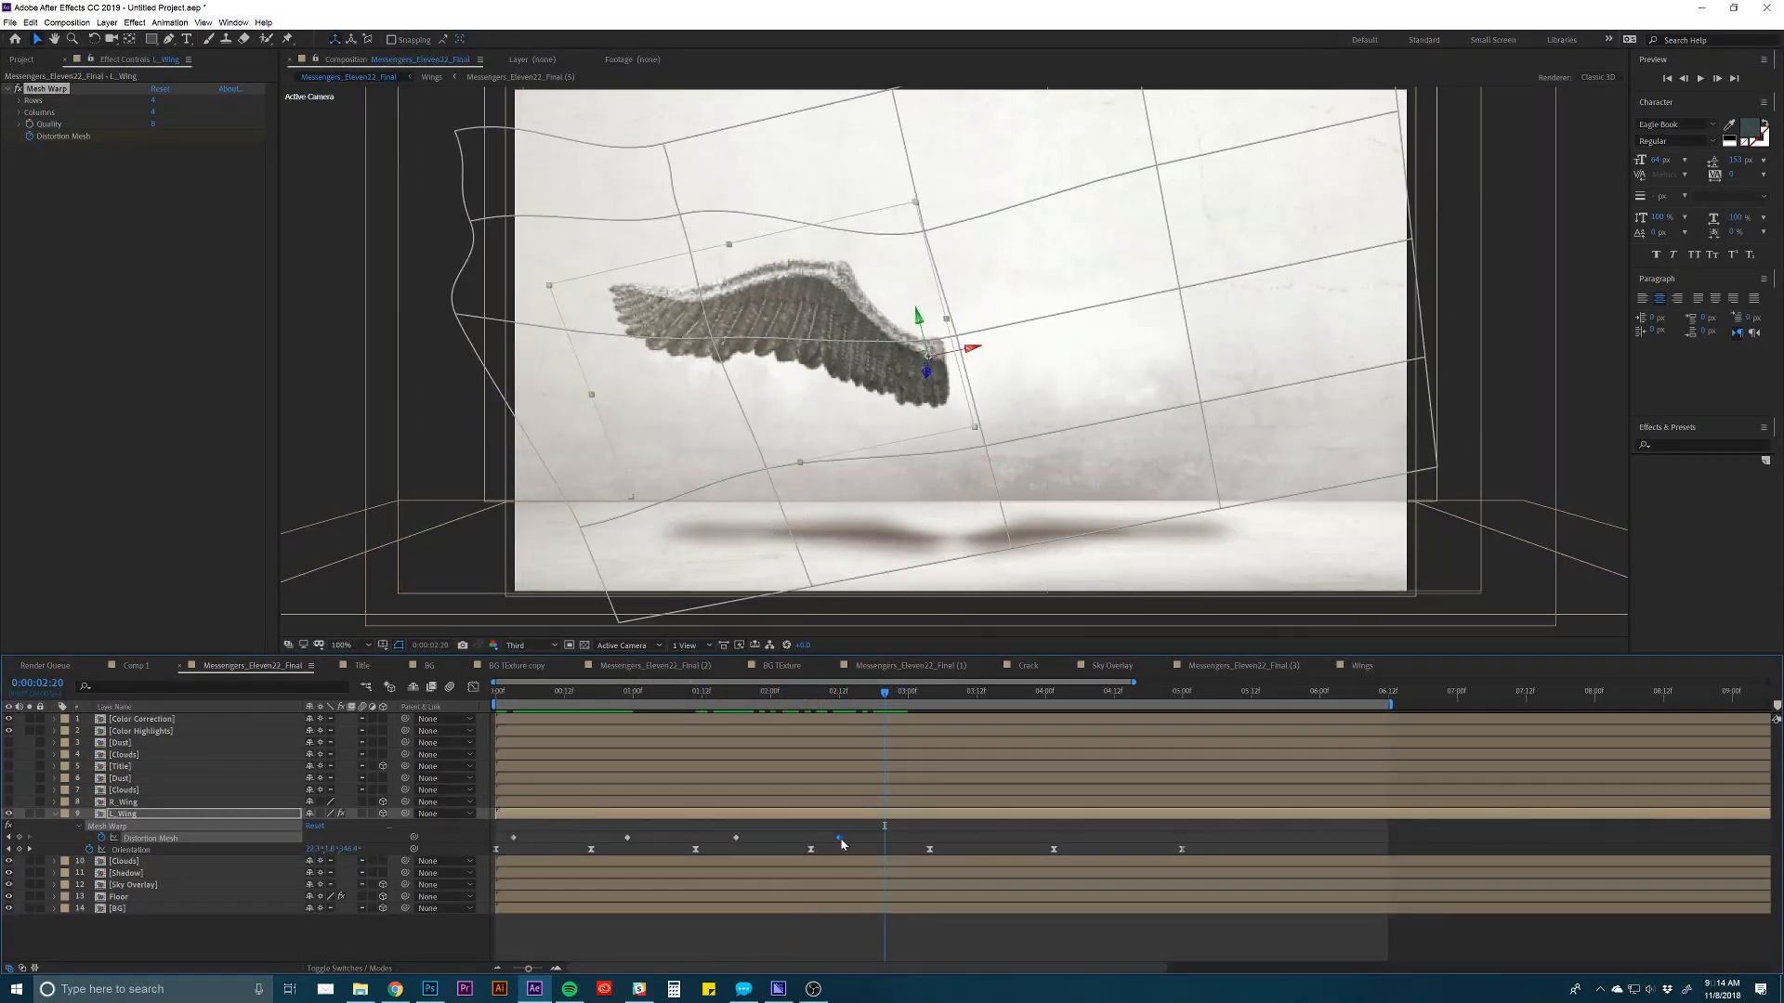
{"action": "left_click_drag", "start_coordinate": [851, 843], "coordinate": [862, 842]}
{"action": "left_click", "coordinate": [864, 706]}
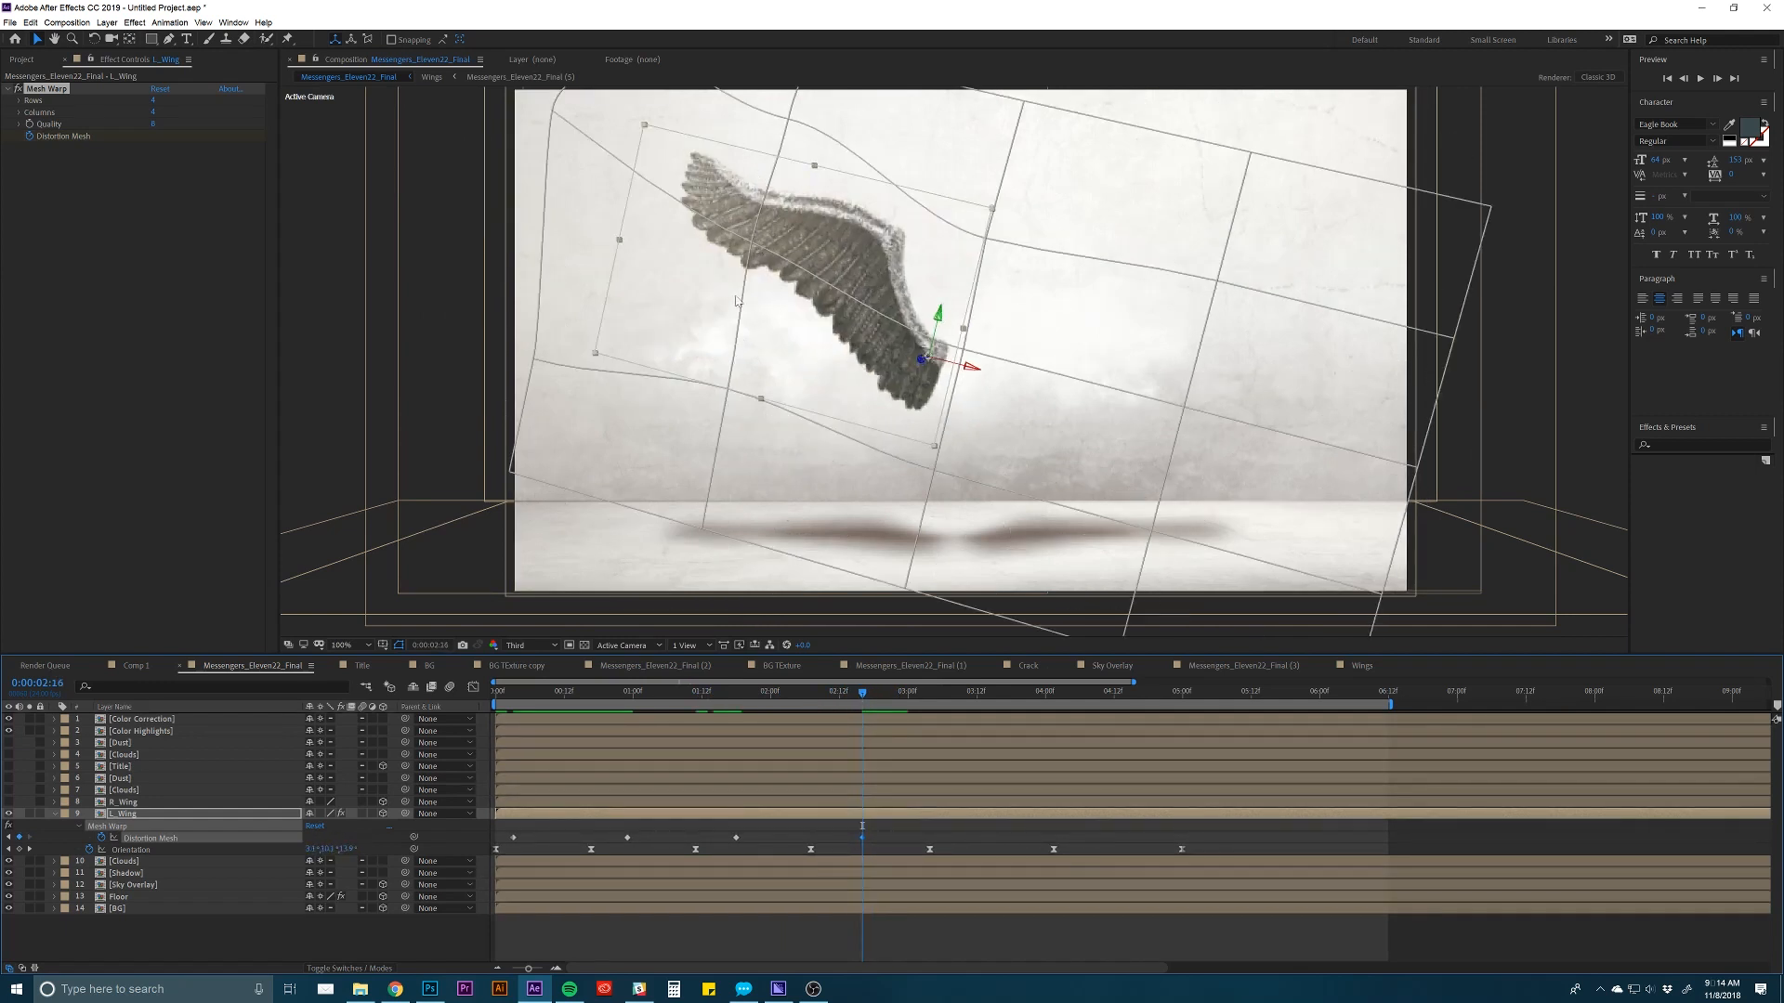
Adjust the Mesh Warp curve above L_Wing's upper edge at 0:00:02:16 using the tangent of its mesh point.
{"action": "left_click_drag", "start_coordinate": [750, 239], "coordinate": [751, 226]}
{"action": "key", "text": "ctrl+z"}
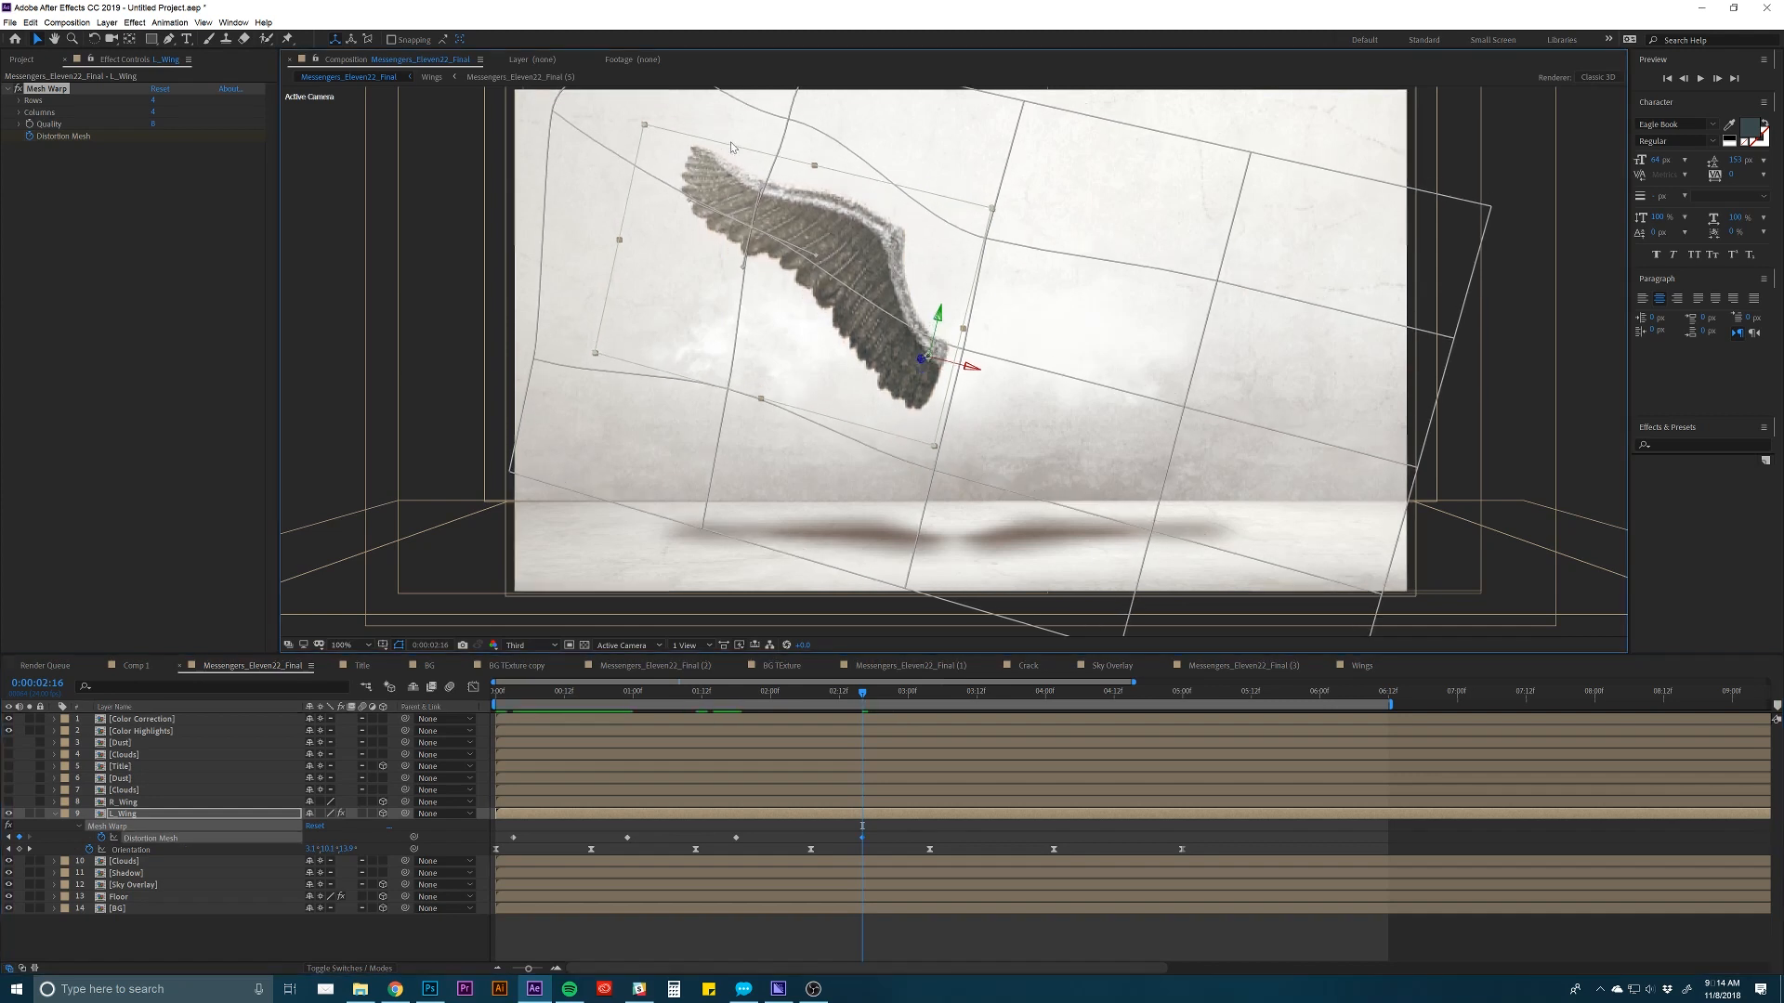
{"action": "left_click", "coordinate": [787, 123]}
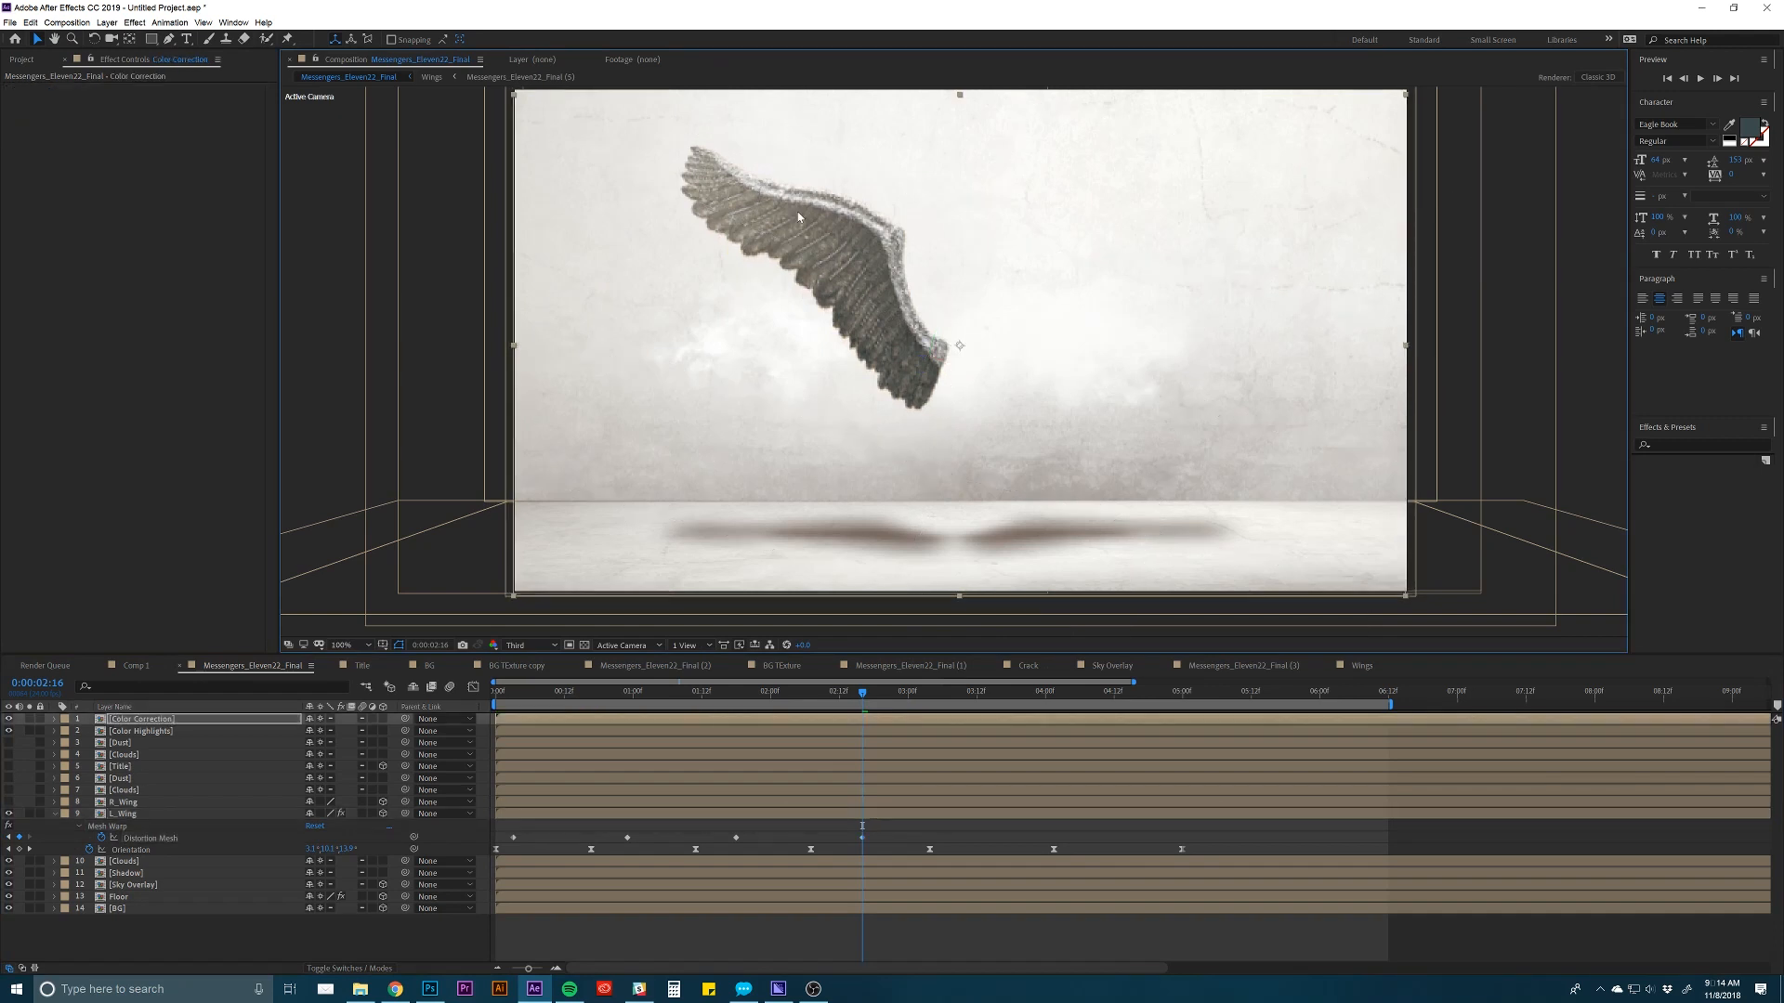
{"action": "left_click", "coordinate": [832, 817]}
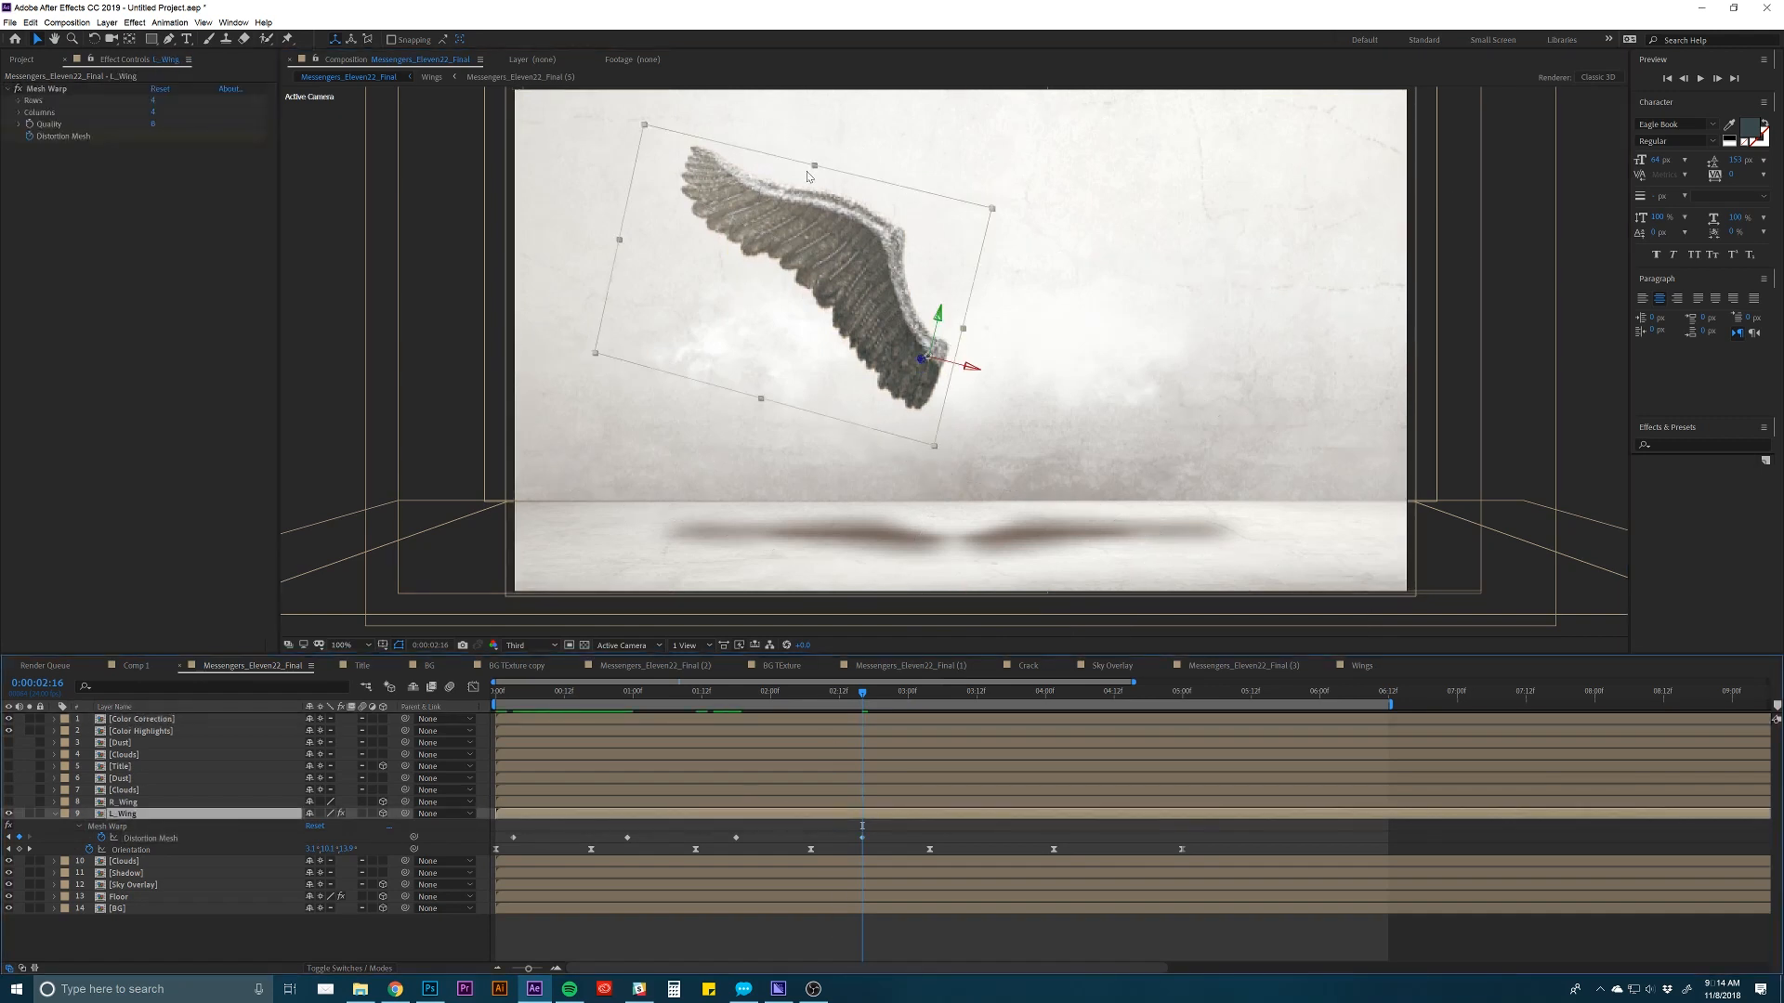
{"action": "left_click", "coordinate": [58, 90]}
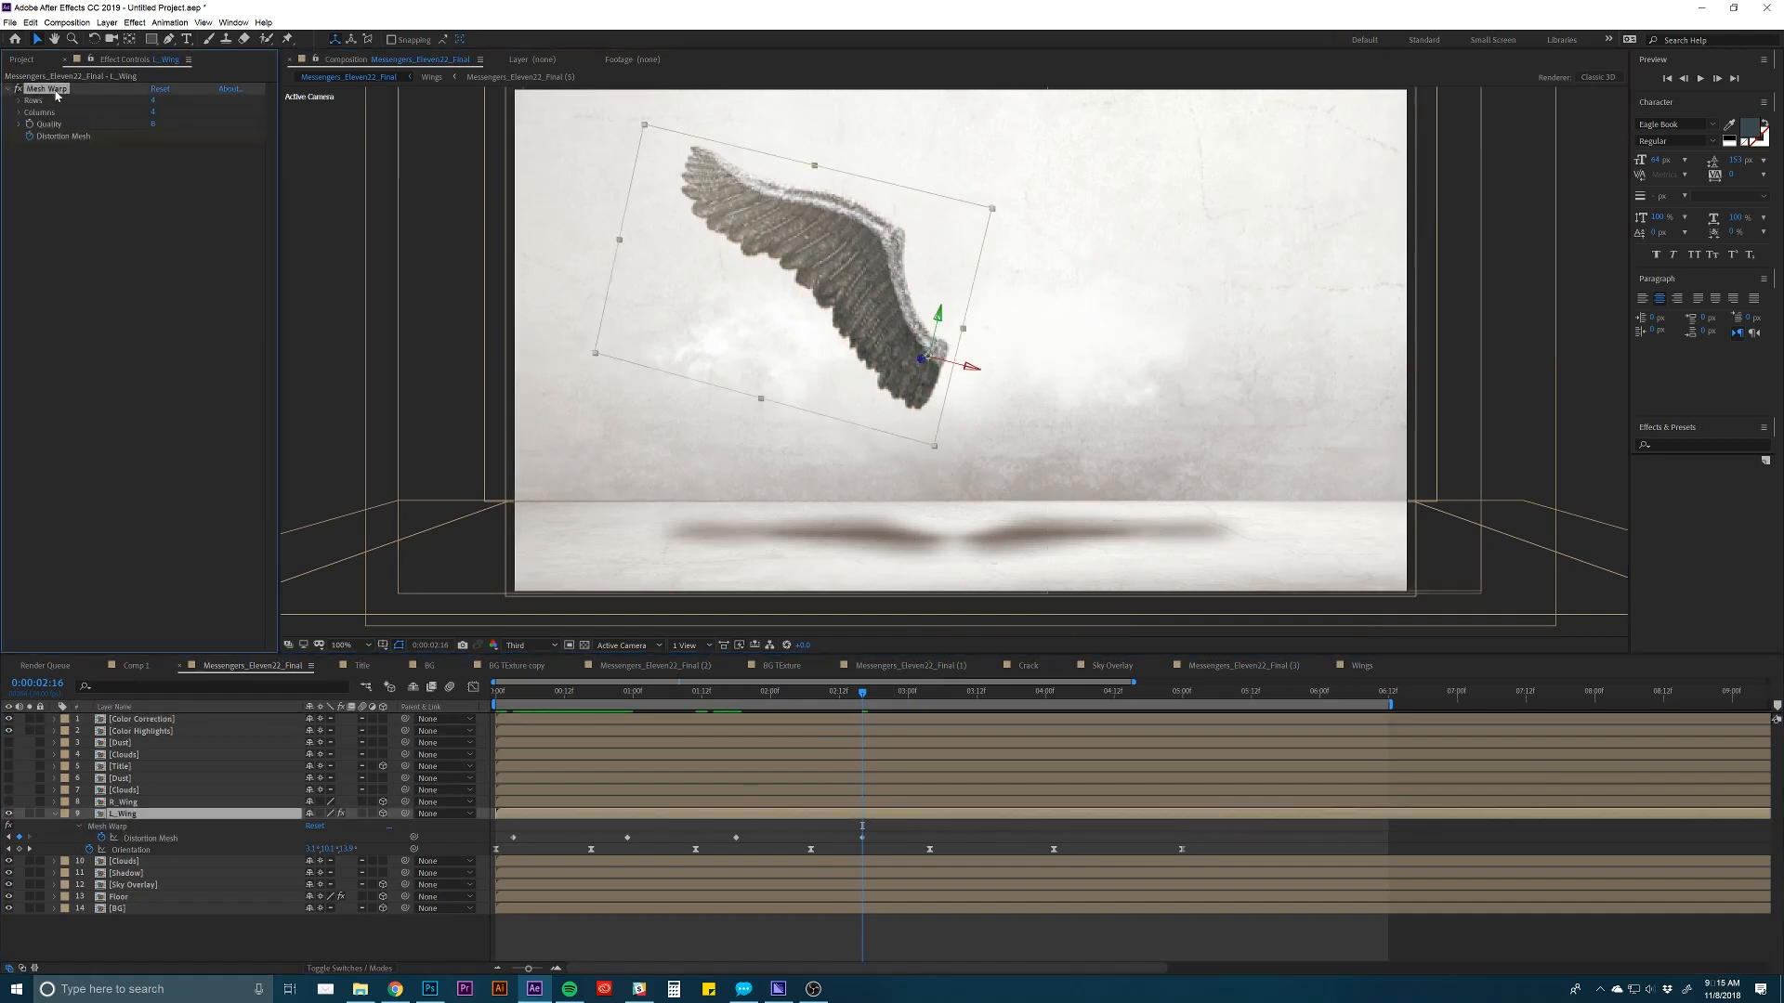
{"action": "left_click", "coordinate": [789, 123]}
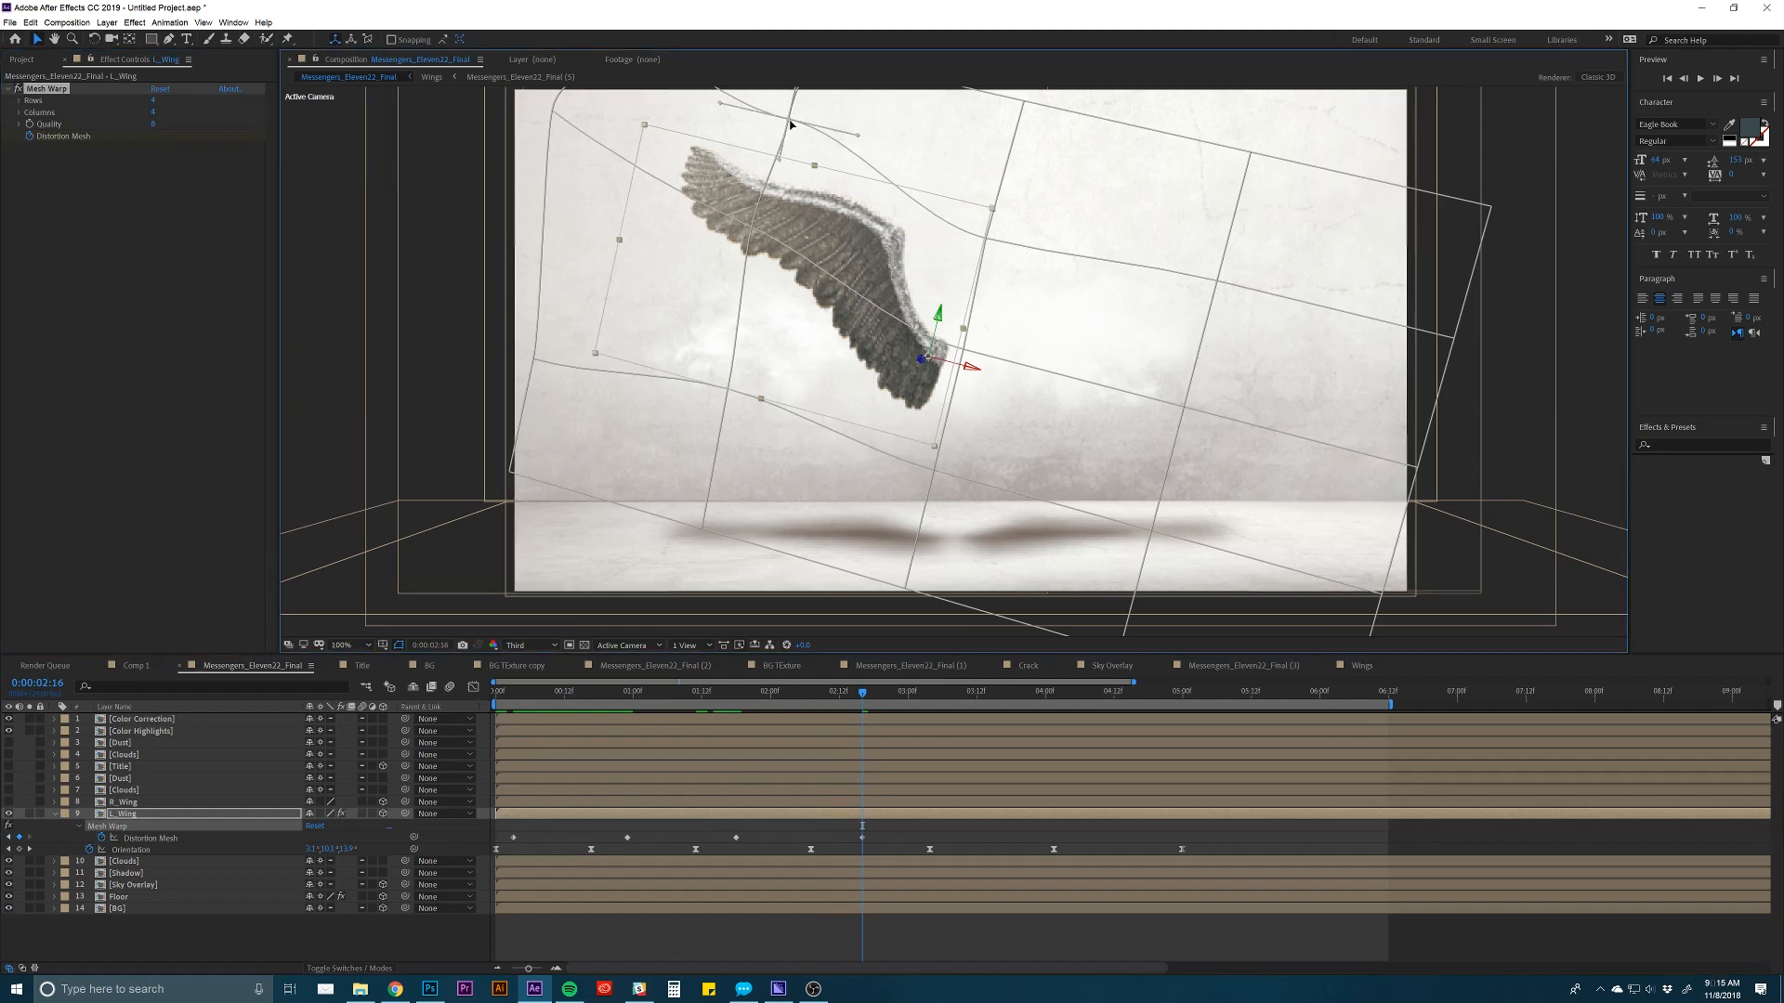
{"action": "left_click_drag", "start_coordinate": [859, 138], "coordinate": [839, 154]}
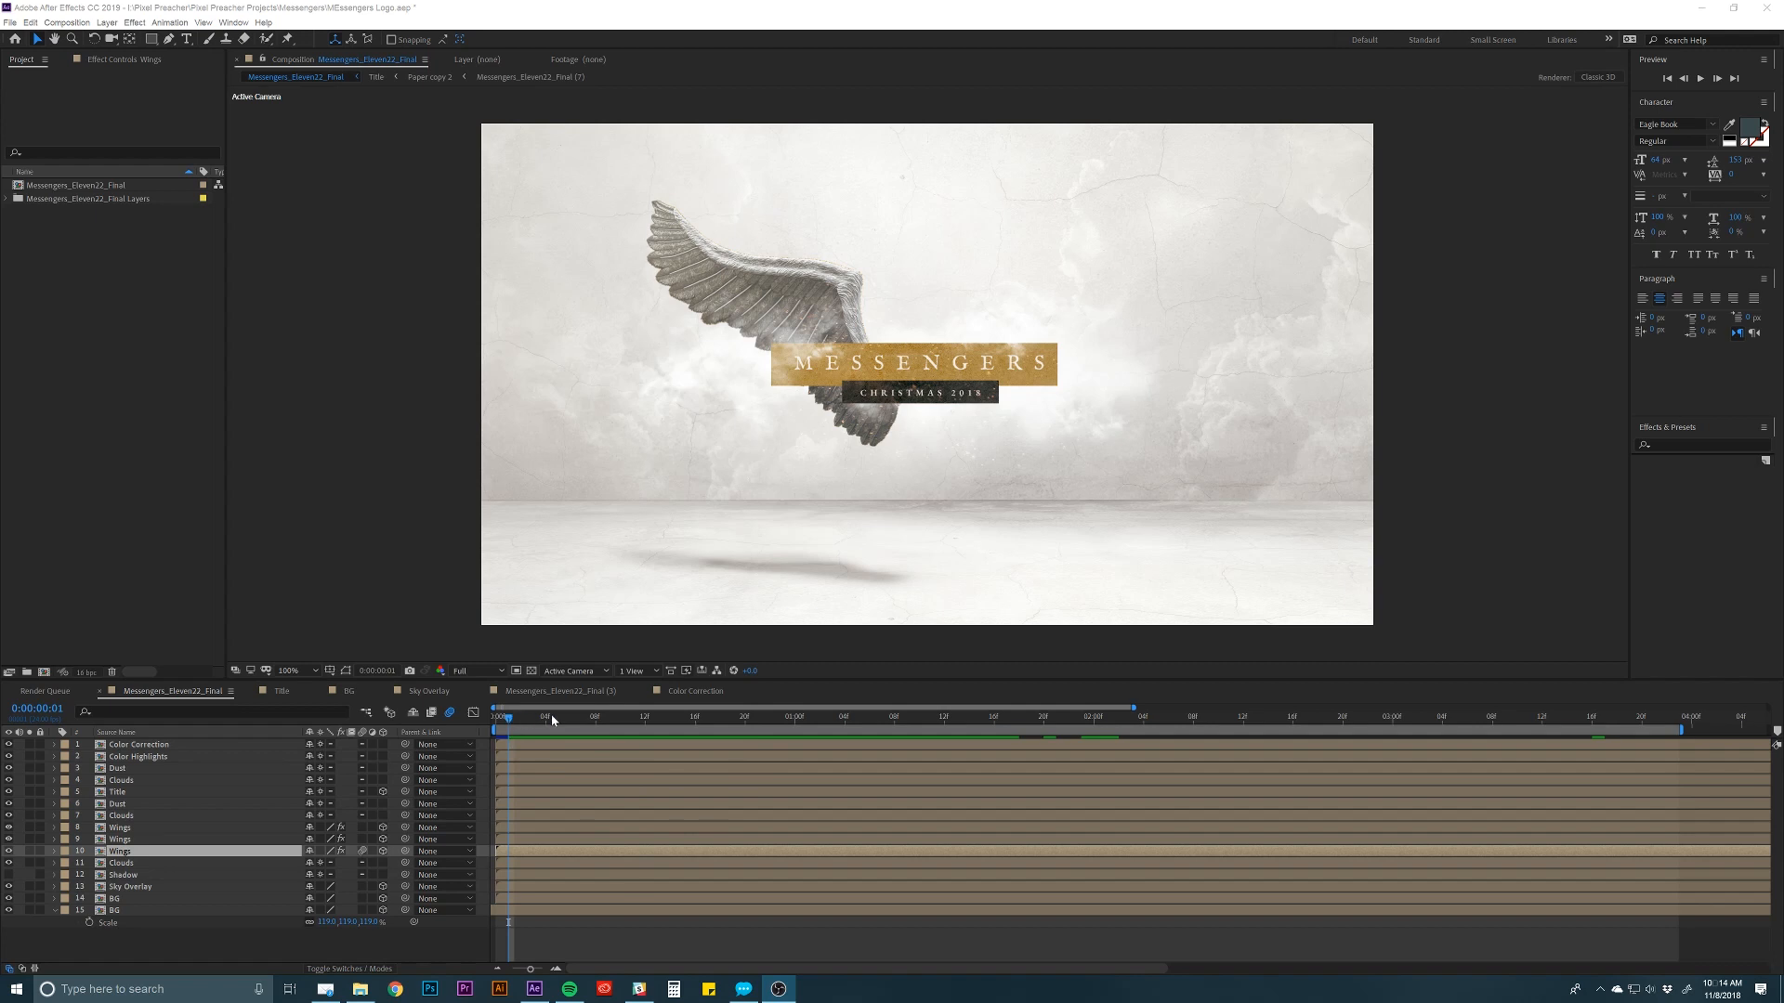
Delete the Bezier Warp, CC Bender and CC Bend It effects from the selected Wings layer, keeping Mesh Warp.
{"action": "left_click_drag", "start_coordinate": [519, 728], "coordinate": [685, 730]}
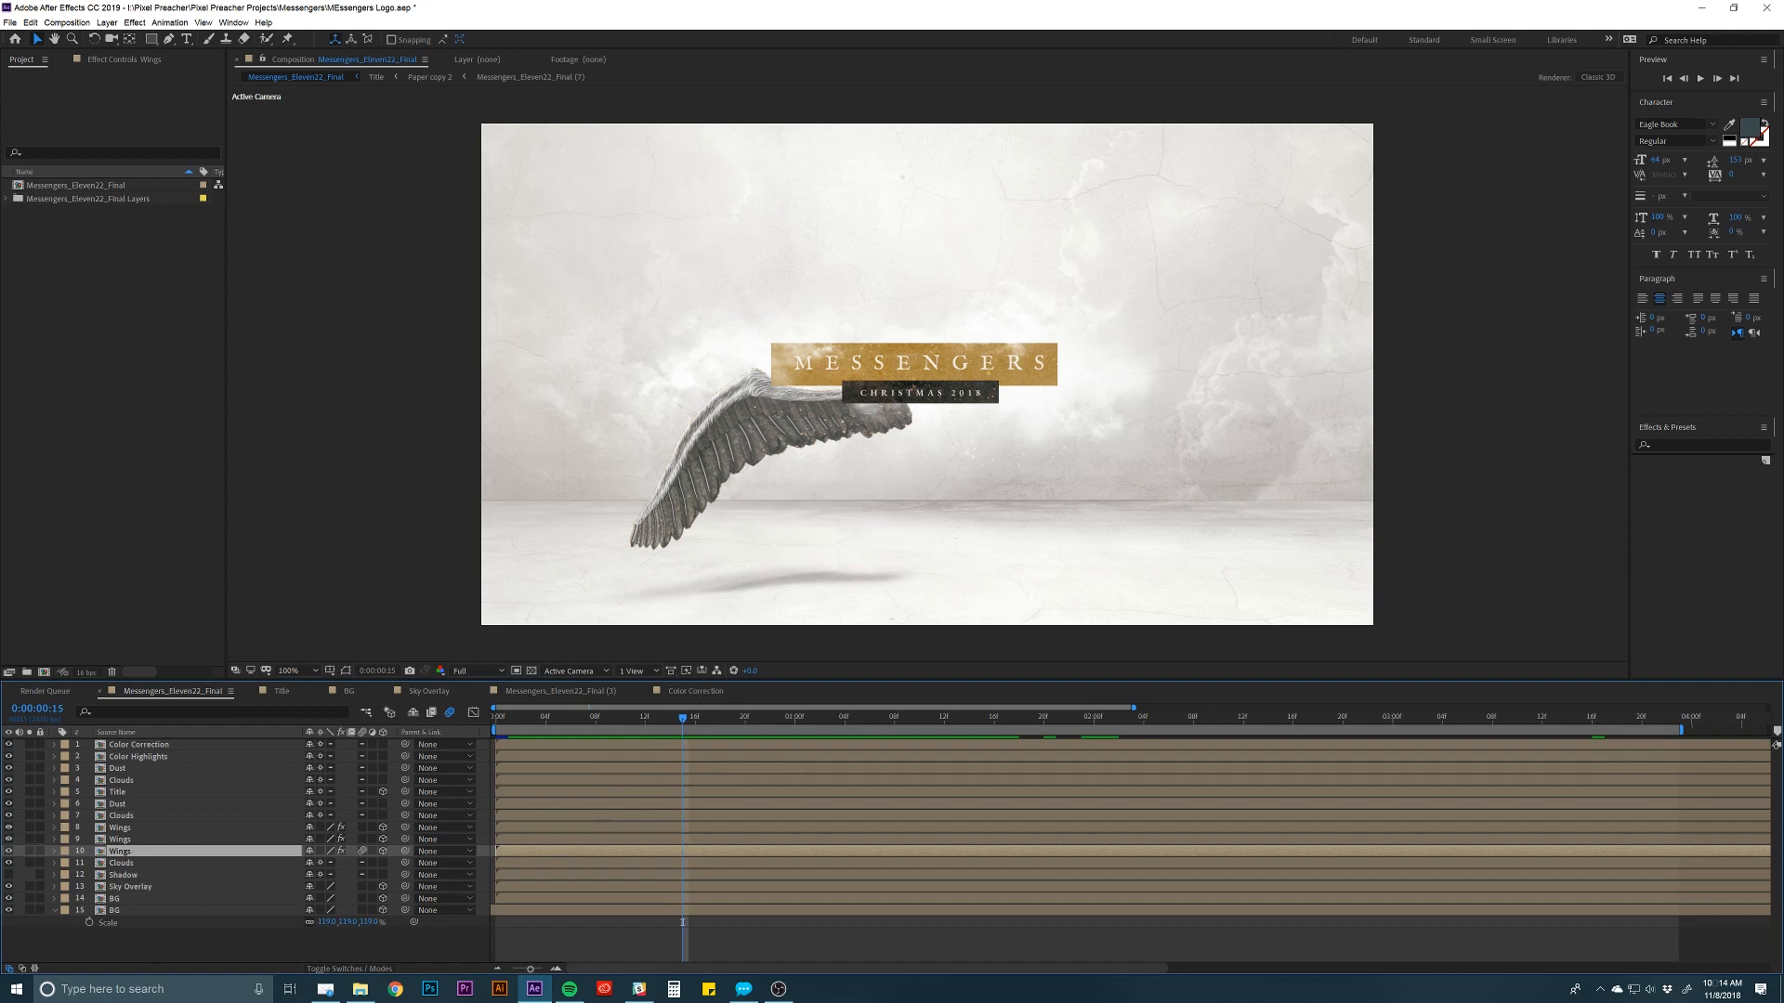
{"action": "left_click", "coordinate": [107, 61]}
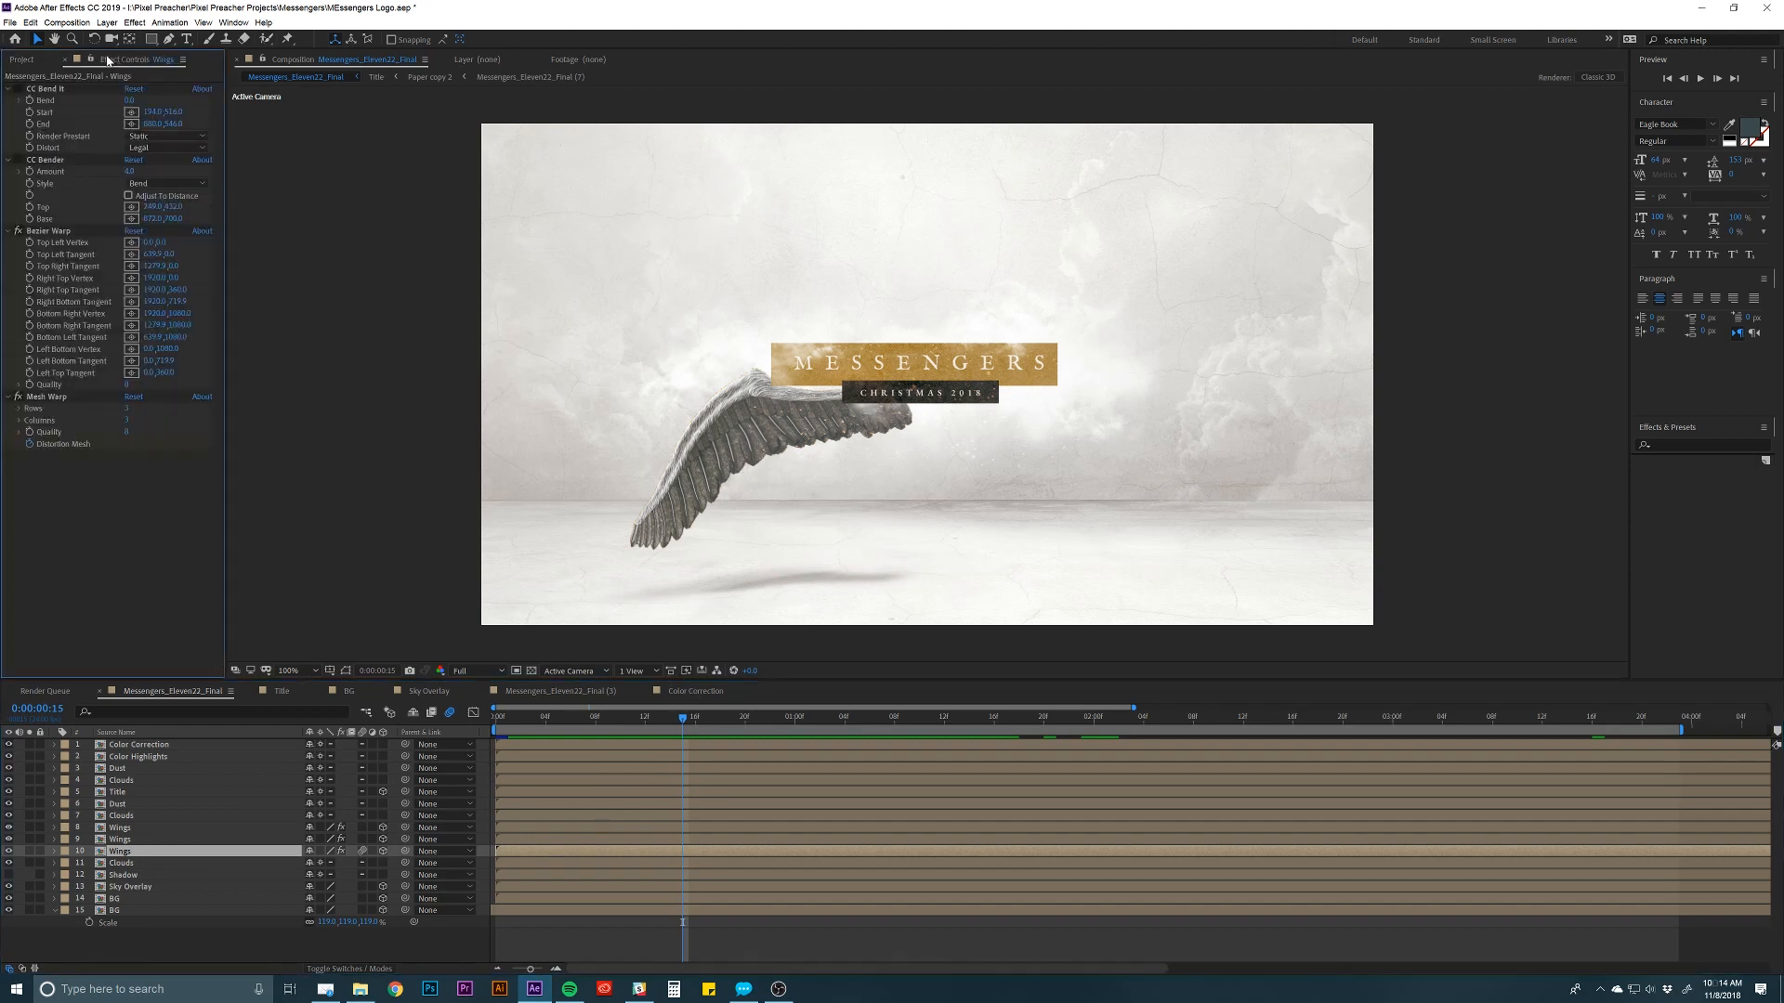
{"action": "left_click", "coordinate": [45, 232]}
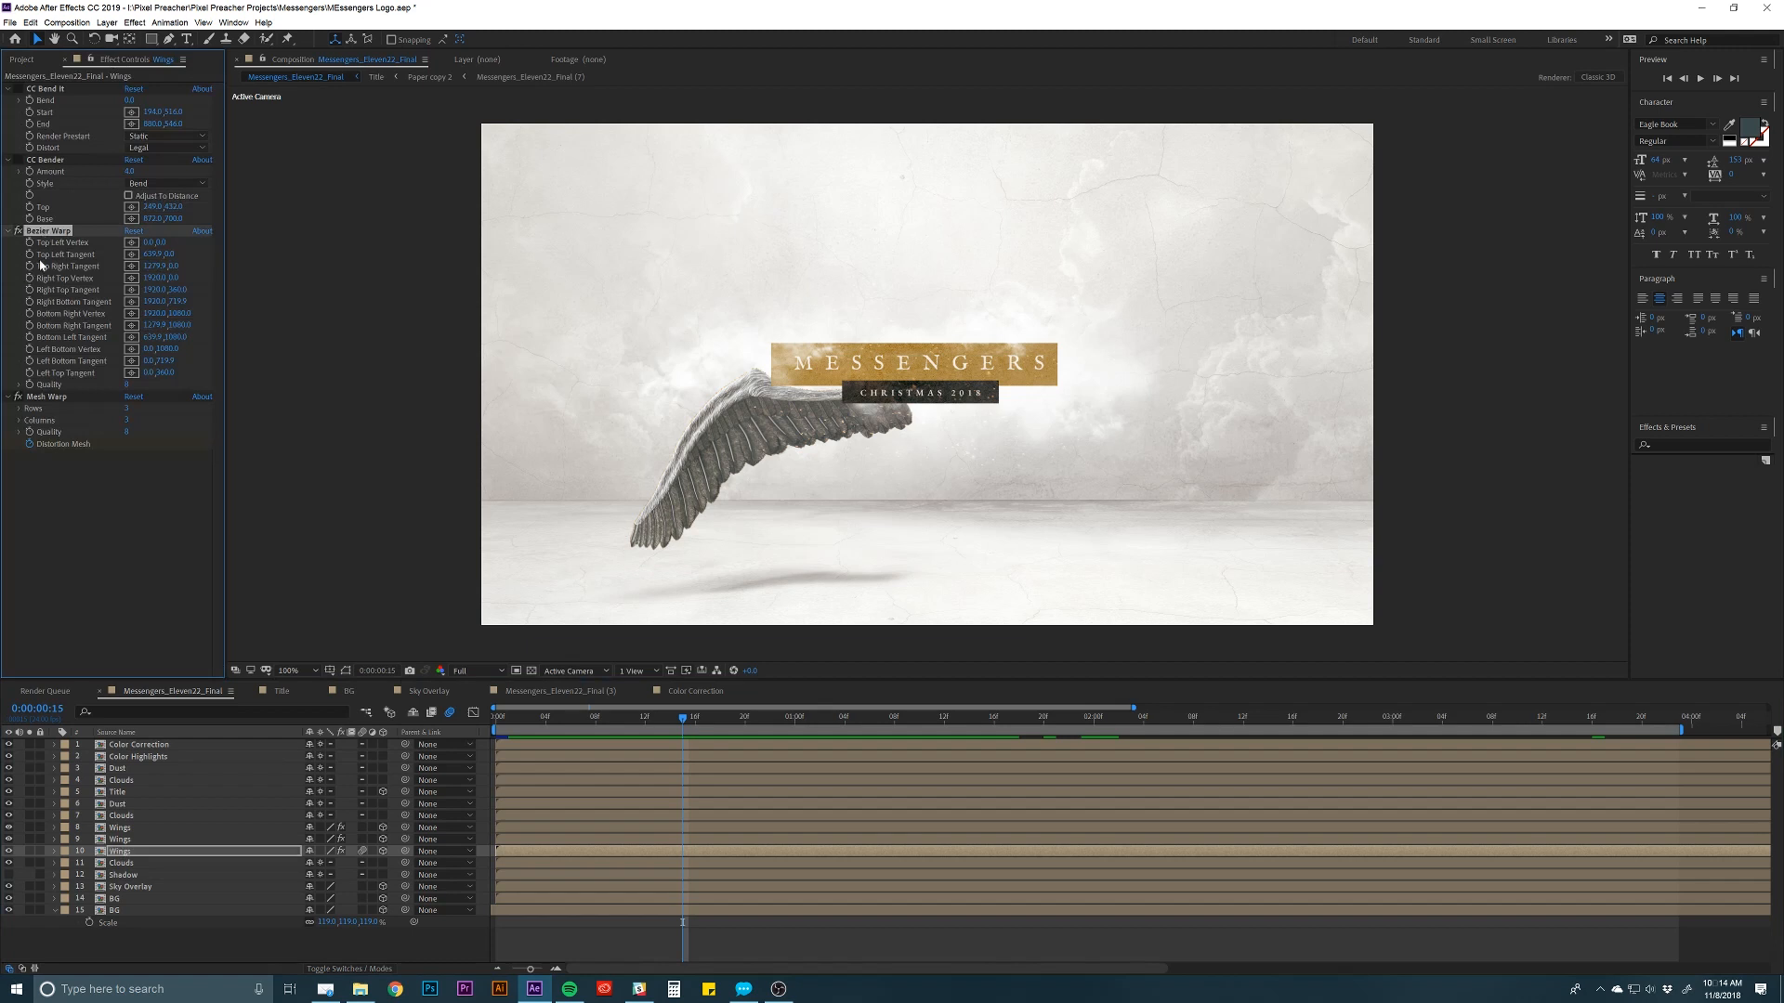
{"action": "key", "text": "Delete"}
{"action": "left_click", "coordinate": [51, 159]}
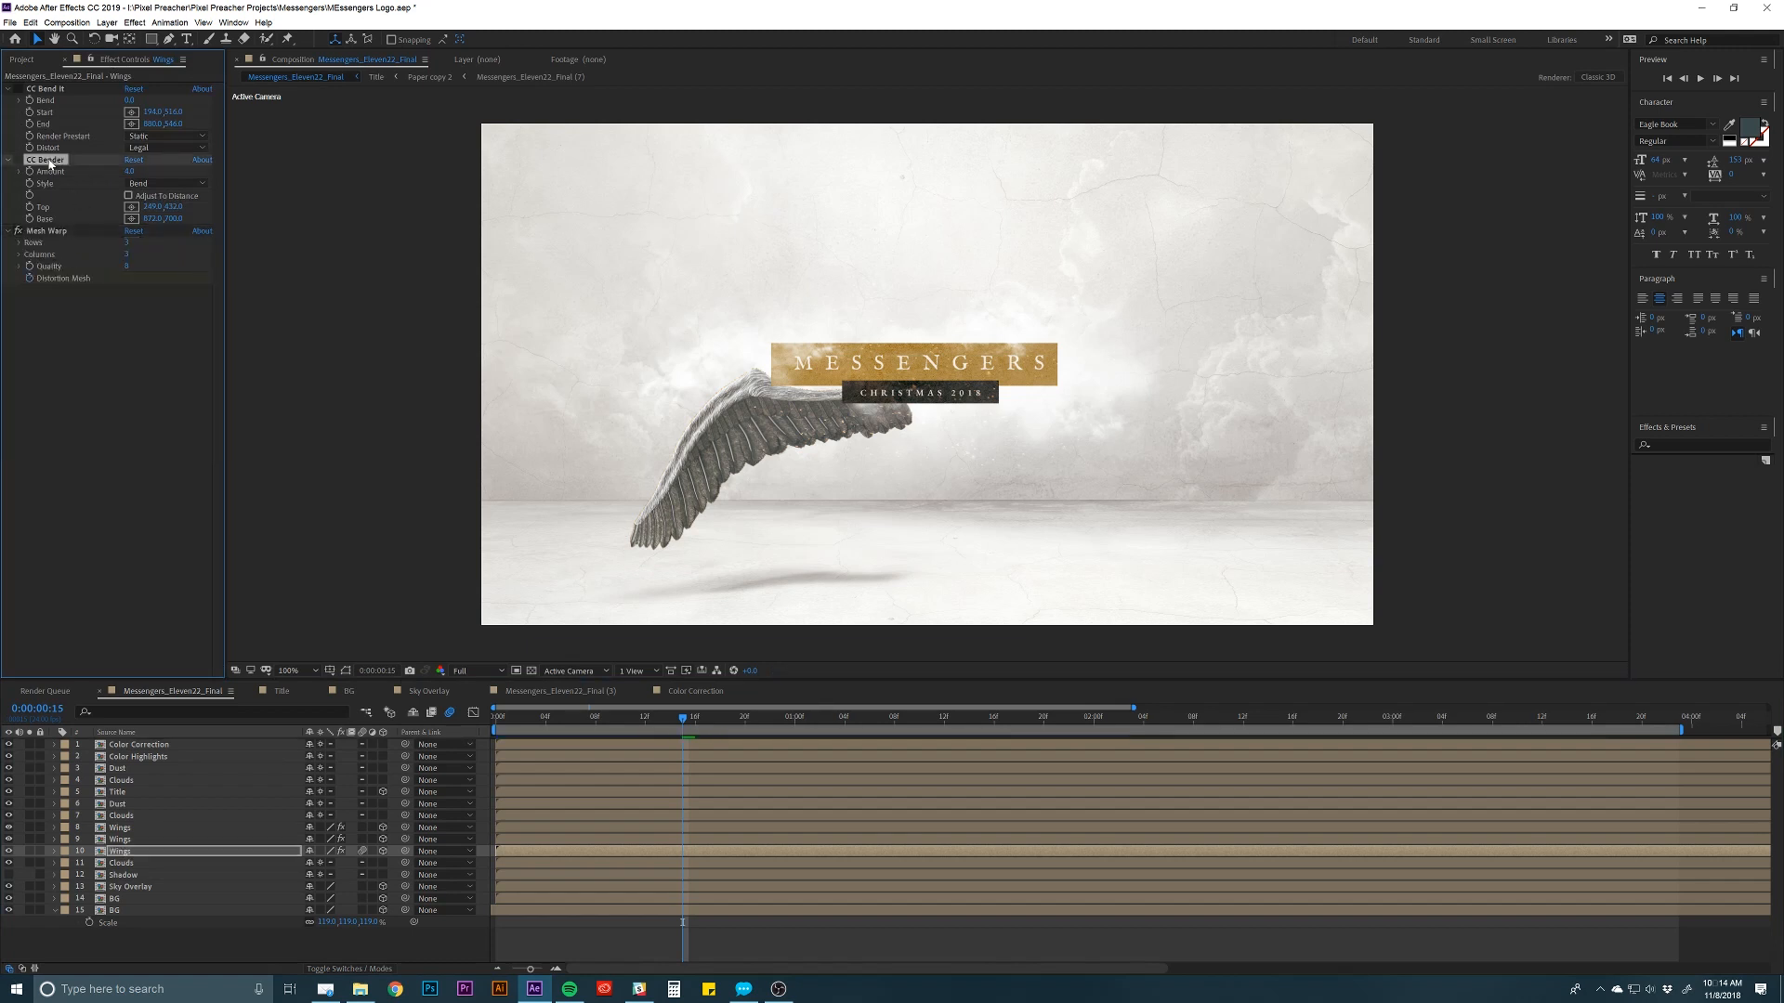
{"action": "key", "text": "Delete"}
{"action": "left_click", "coordinate": [56, 93]}
{"action": "key", "text": "Delete"}
{"action": "left_click", "coordinate": [50, 90]}
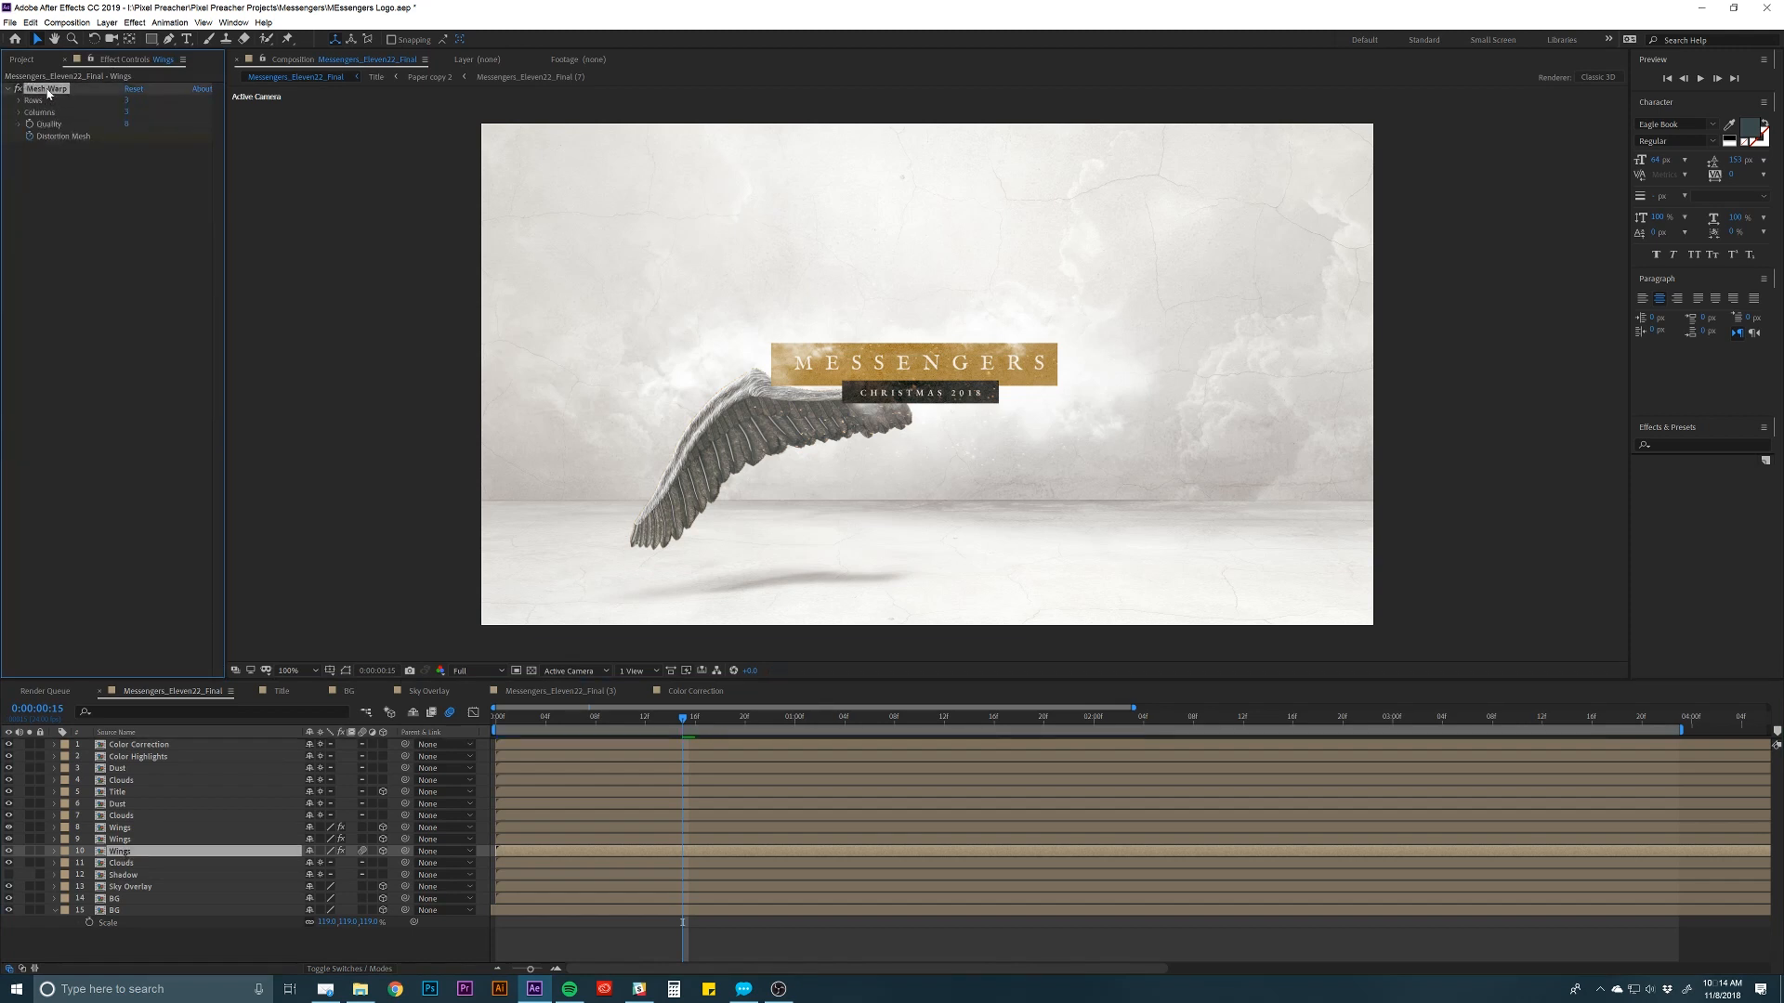
Reveal the Wings layer's keyframed properties and examine the flapping motion and its motion blur at several frames.
{"action": "left_click", "coordinate": [712, 851]}
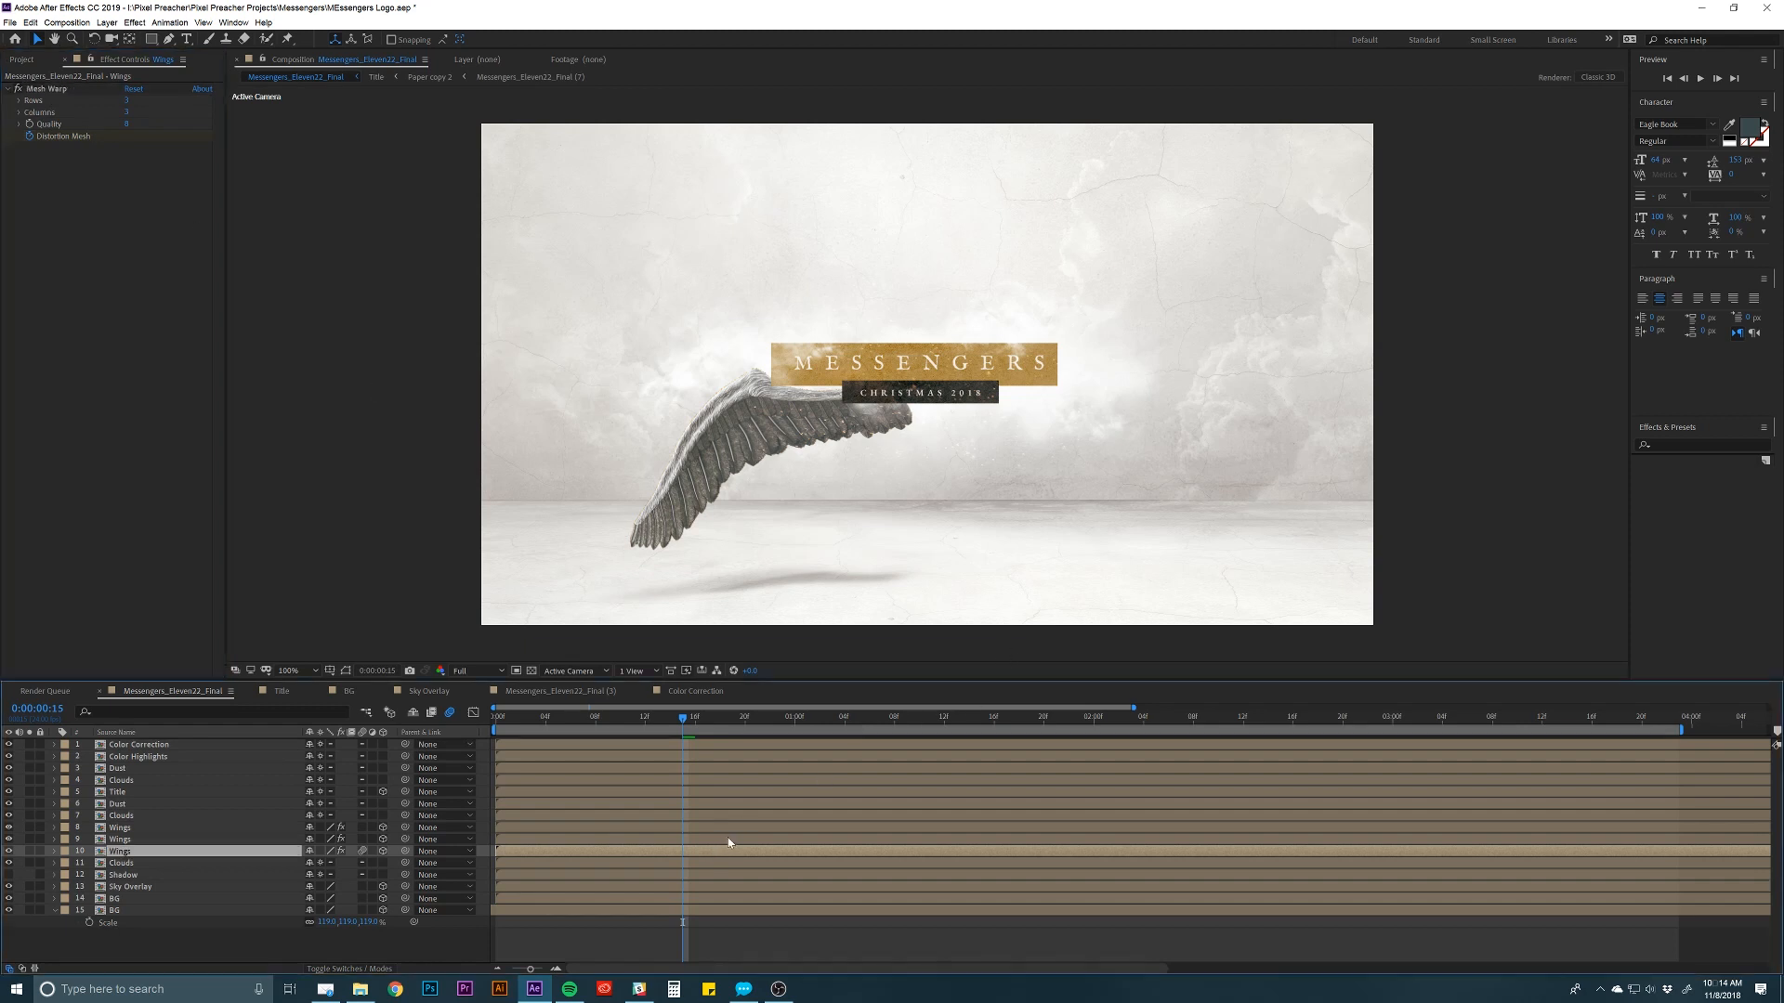
{"action": "key", "text": "u"}
{"action": "left_click", "coordinate": [642, 714]}
{"action": "key", "text": "space"}
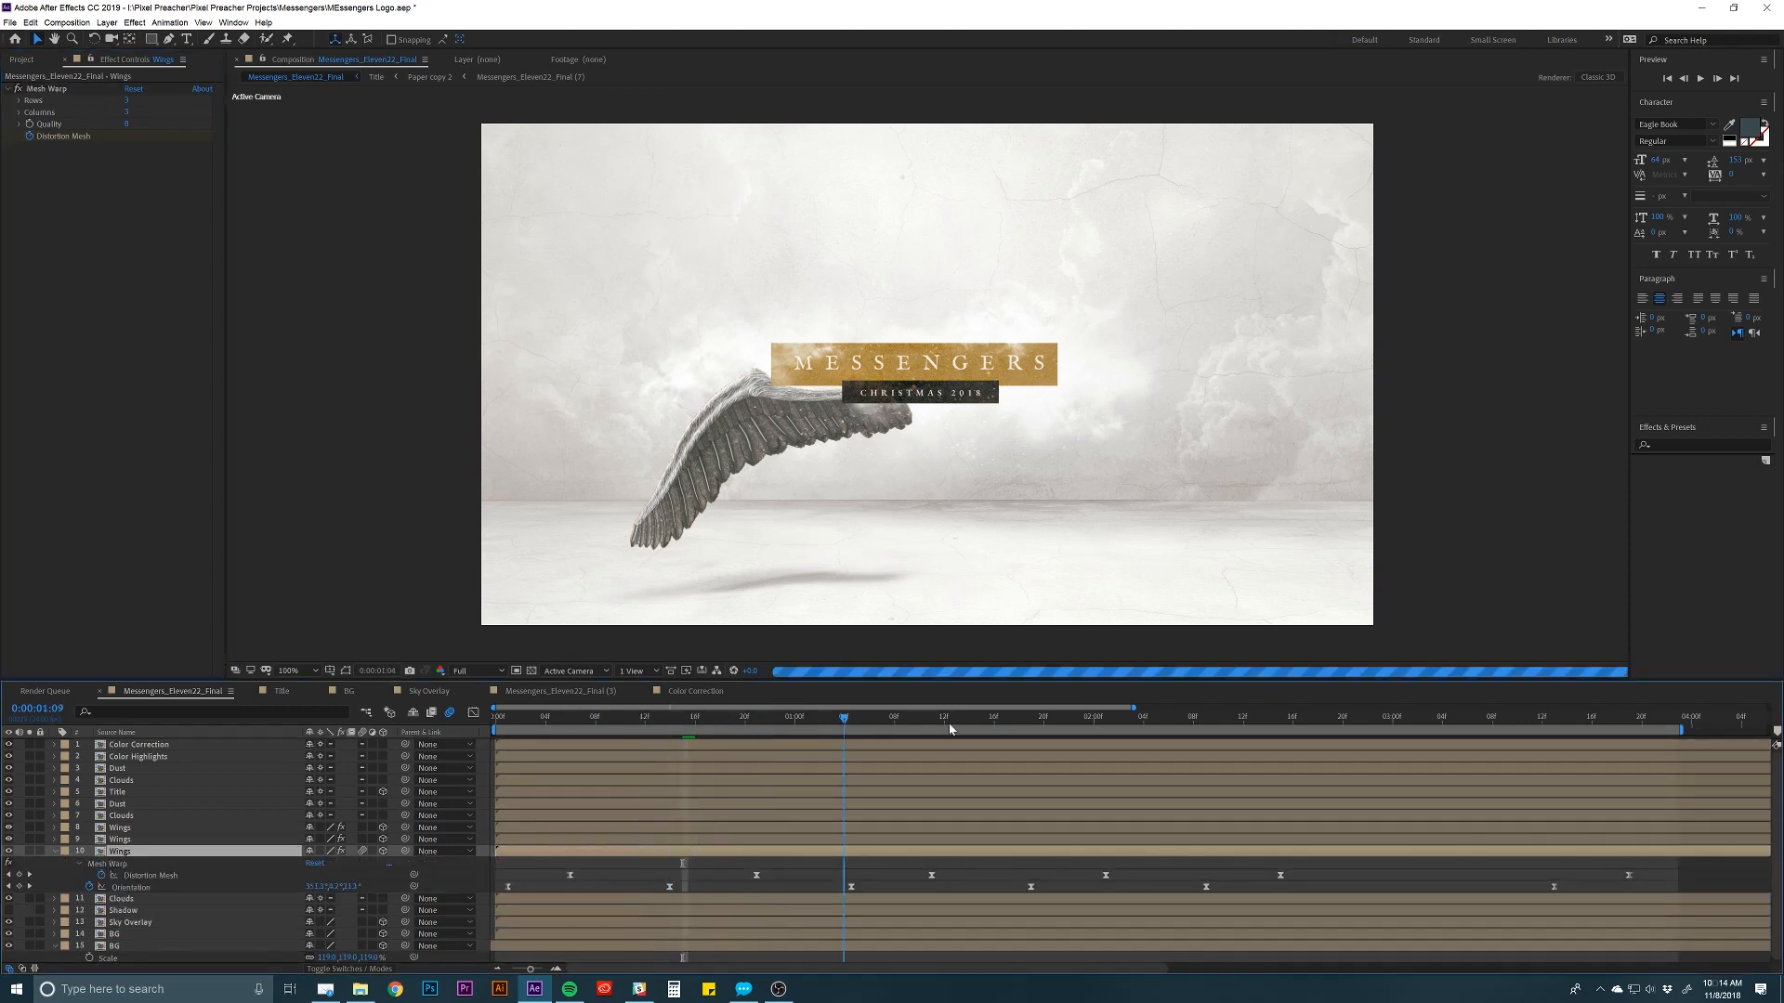
{"action": "left_click_drag", "start_coordinate": [1588, 730], "coordinate": [1206, 717]}
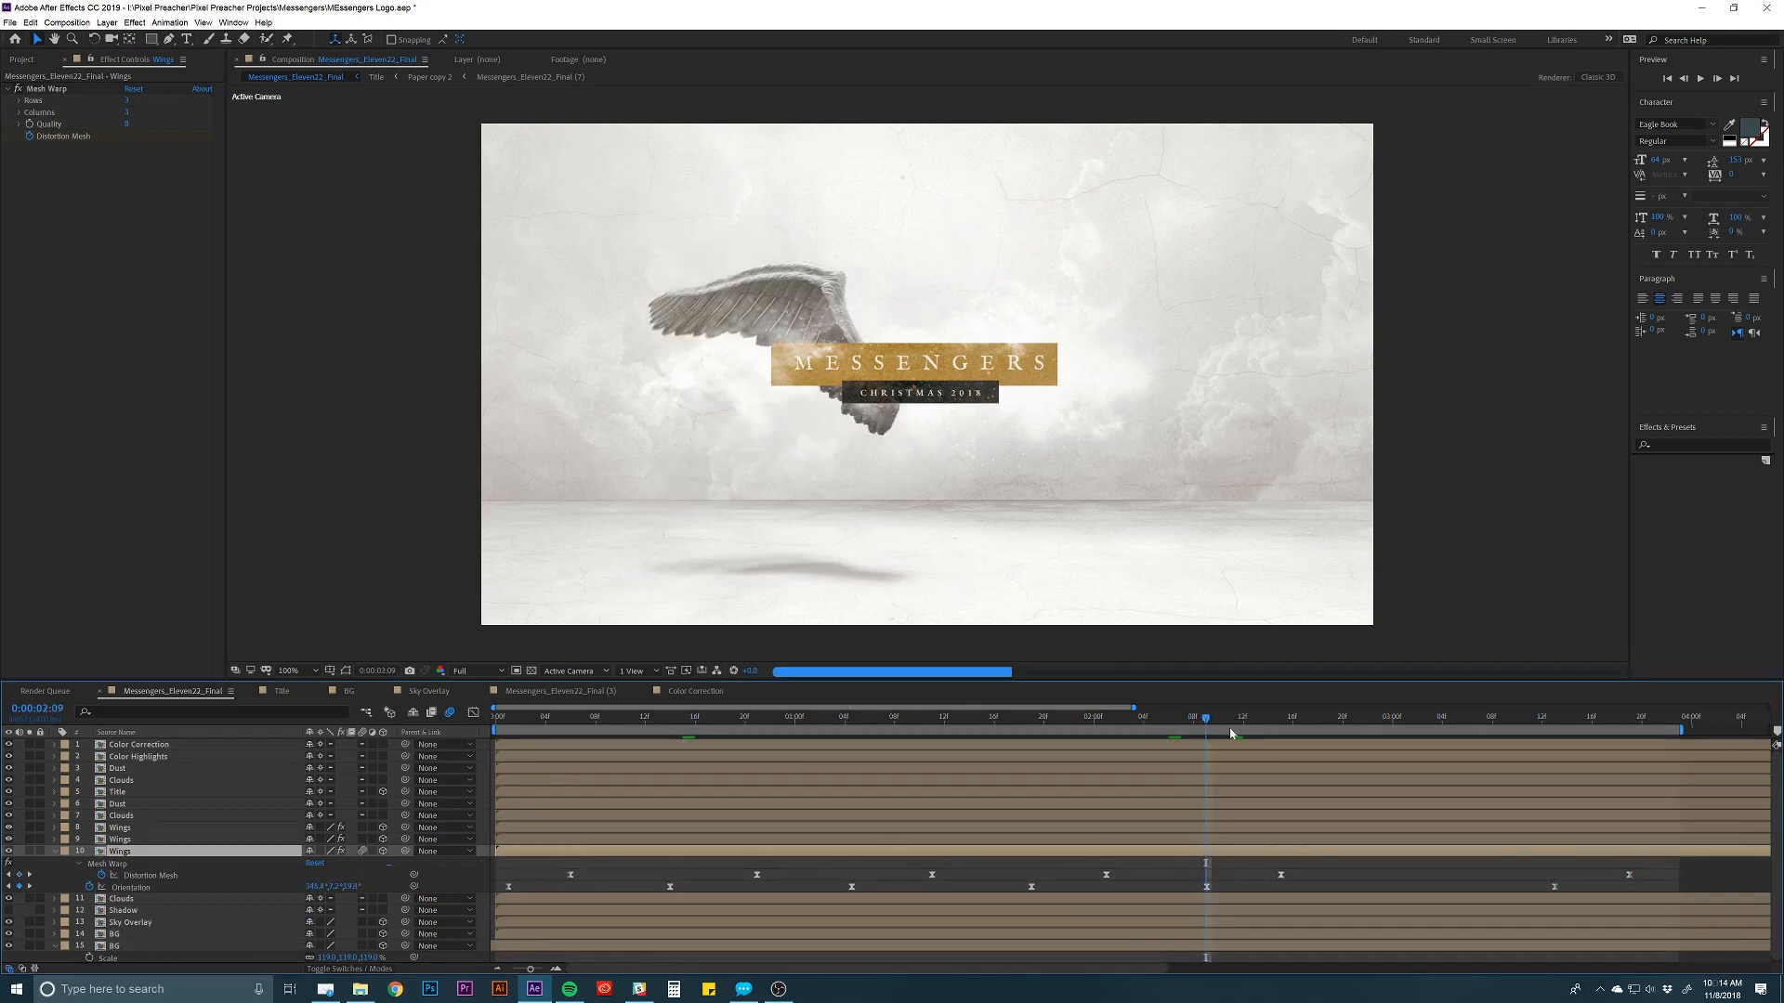
{"action": "left_click", "coordinate": [836, 717]}
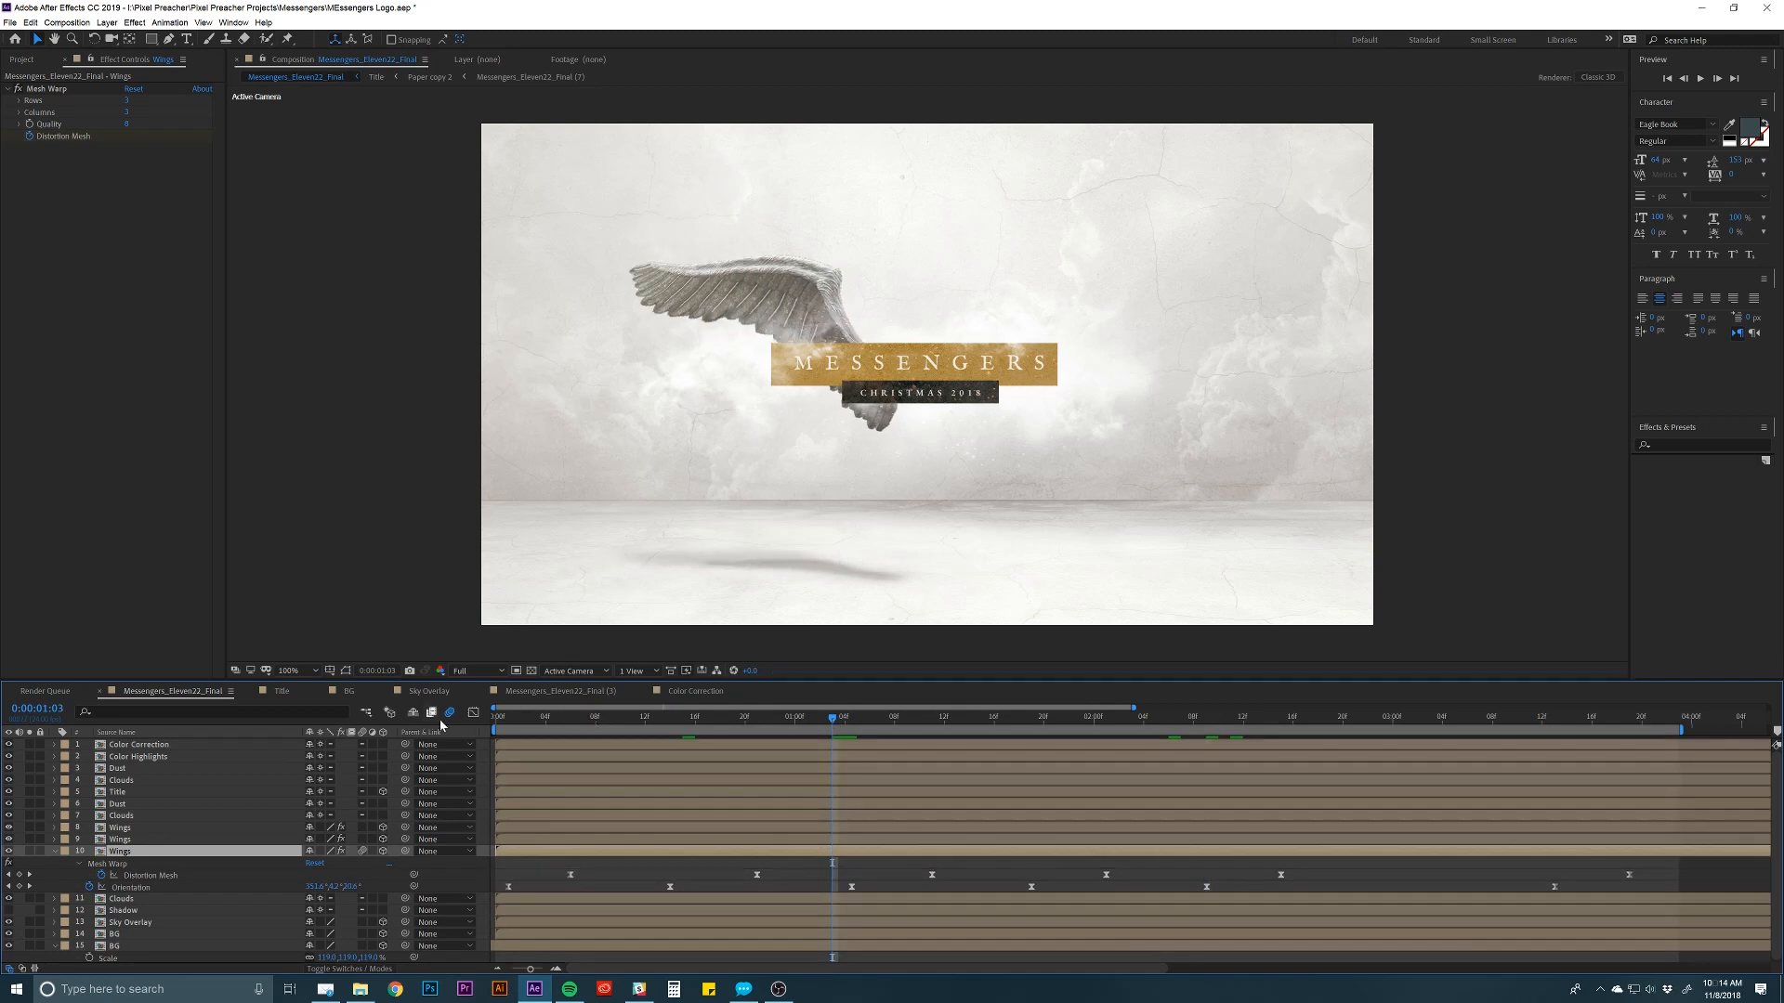
{"action": "left_click", "coordinate": [796, 716]}
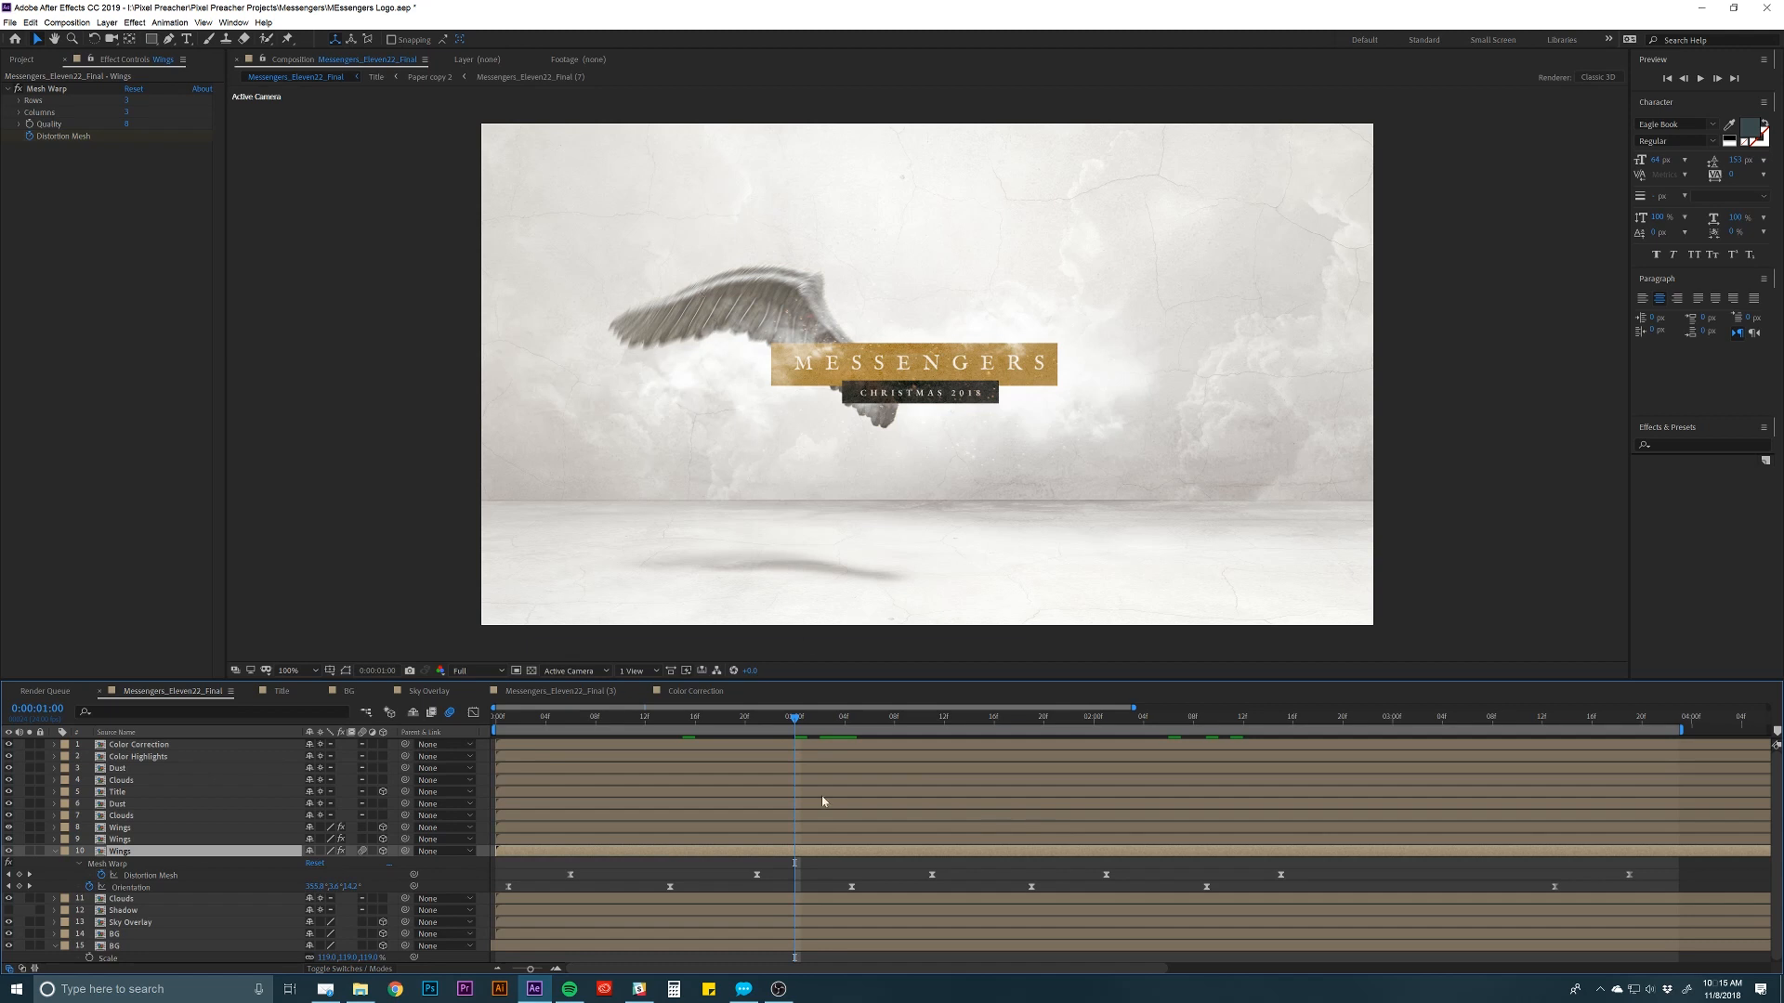
{"action": "left_click_drag", "start_coordinate": [795, 720], "coordinate": [920, 725]}
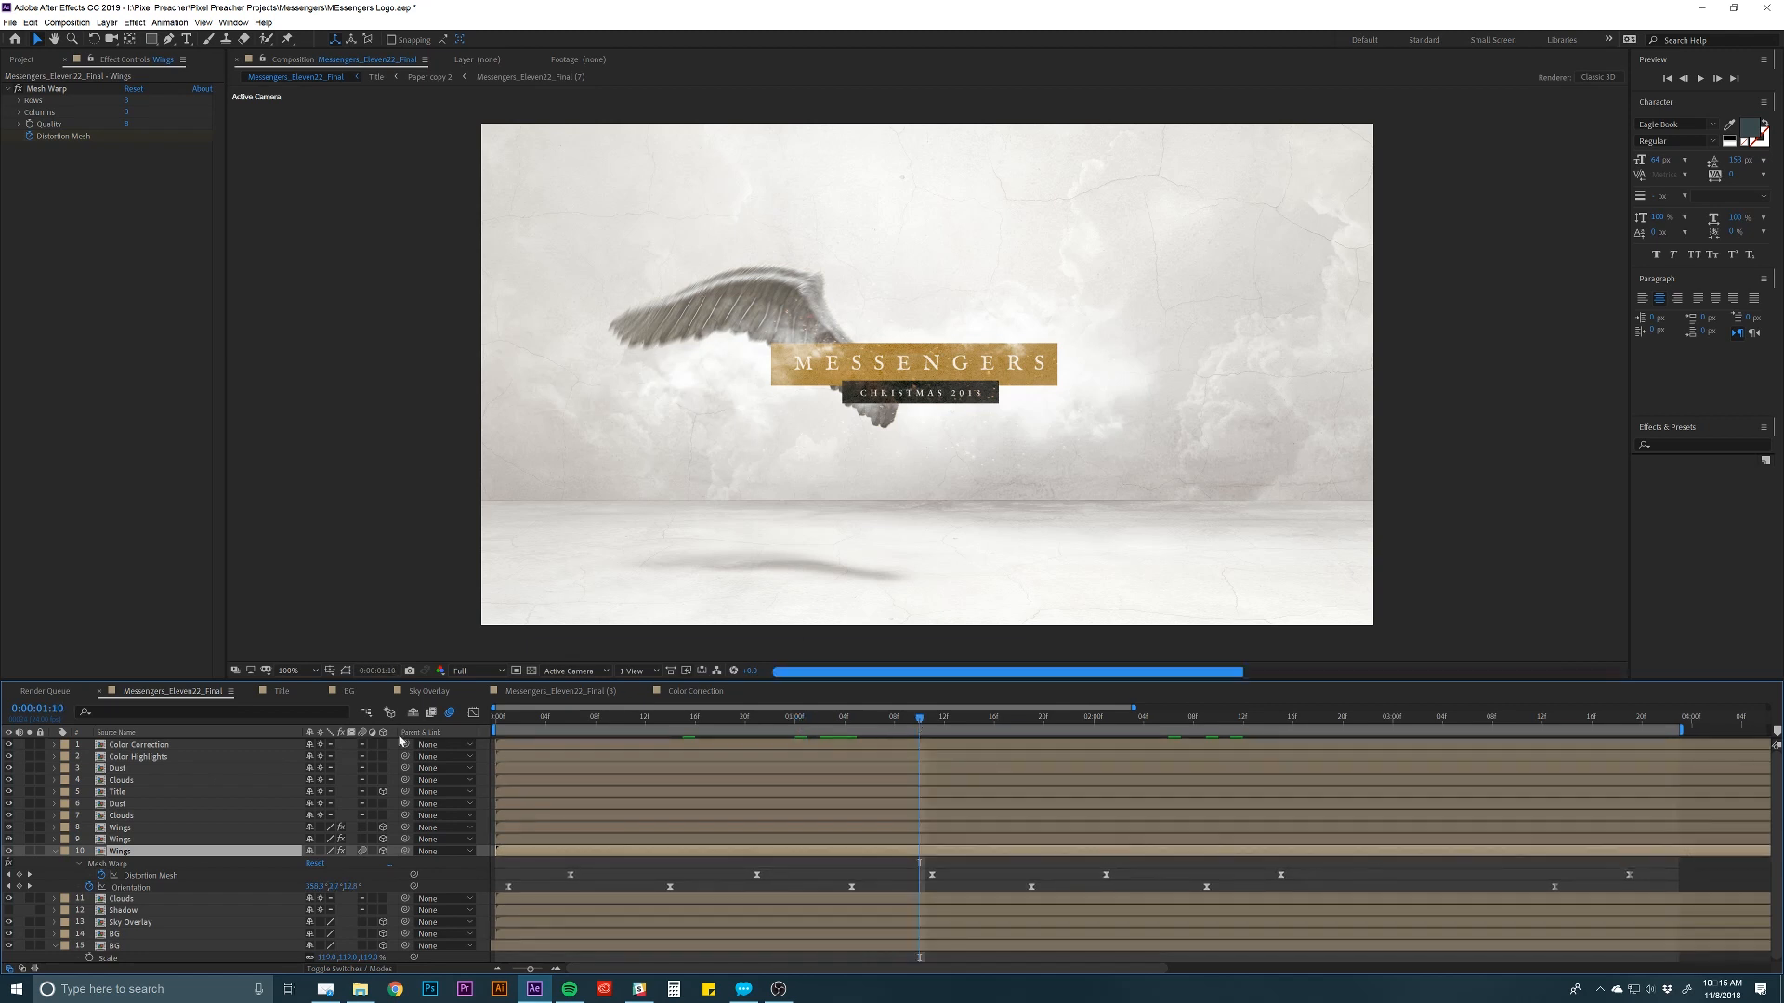
Turn off motion blur for the composition and scrub through the wing animation without it.
{"action": "left_click", "coordinate": [450, 713]}
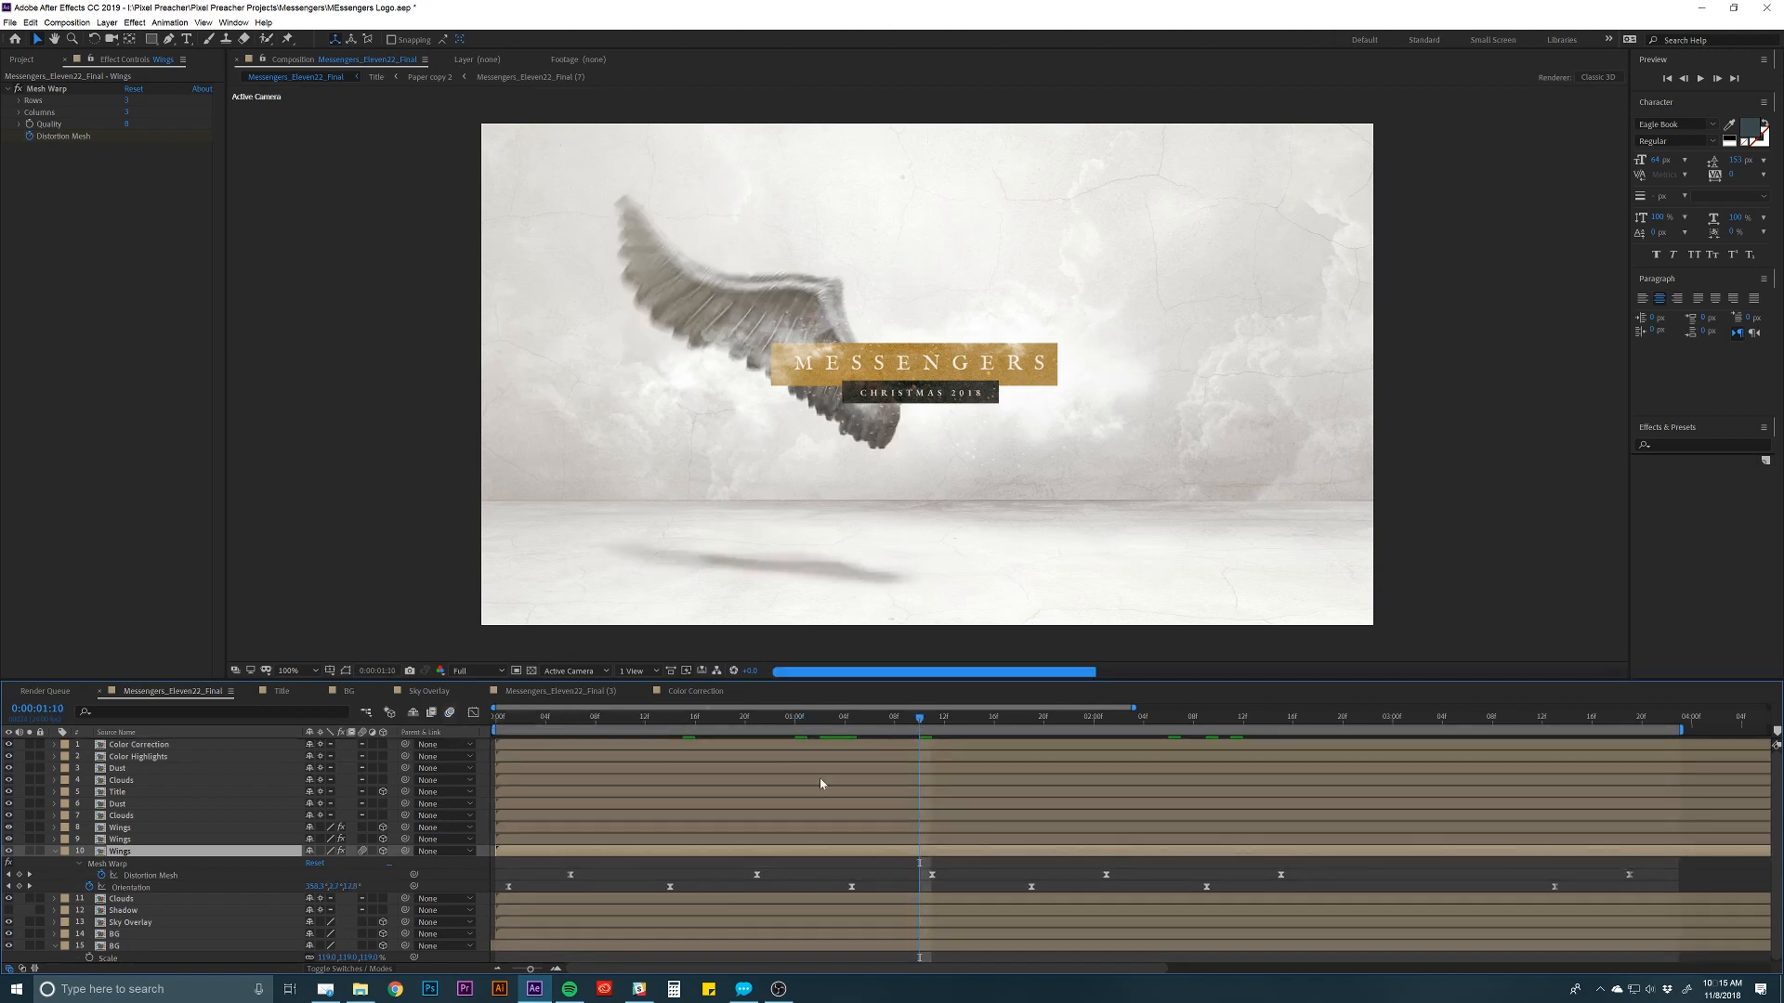
{"action": "left_click_drag", "start_coordinate": [916, 721], "coordinate": [1041, 718]}
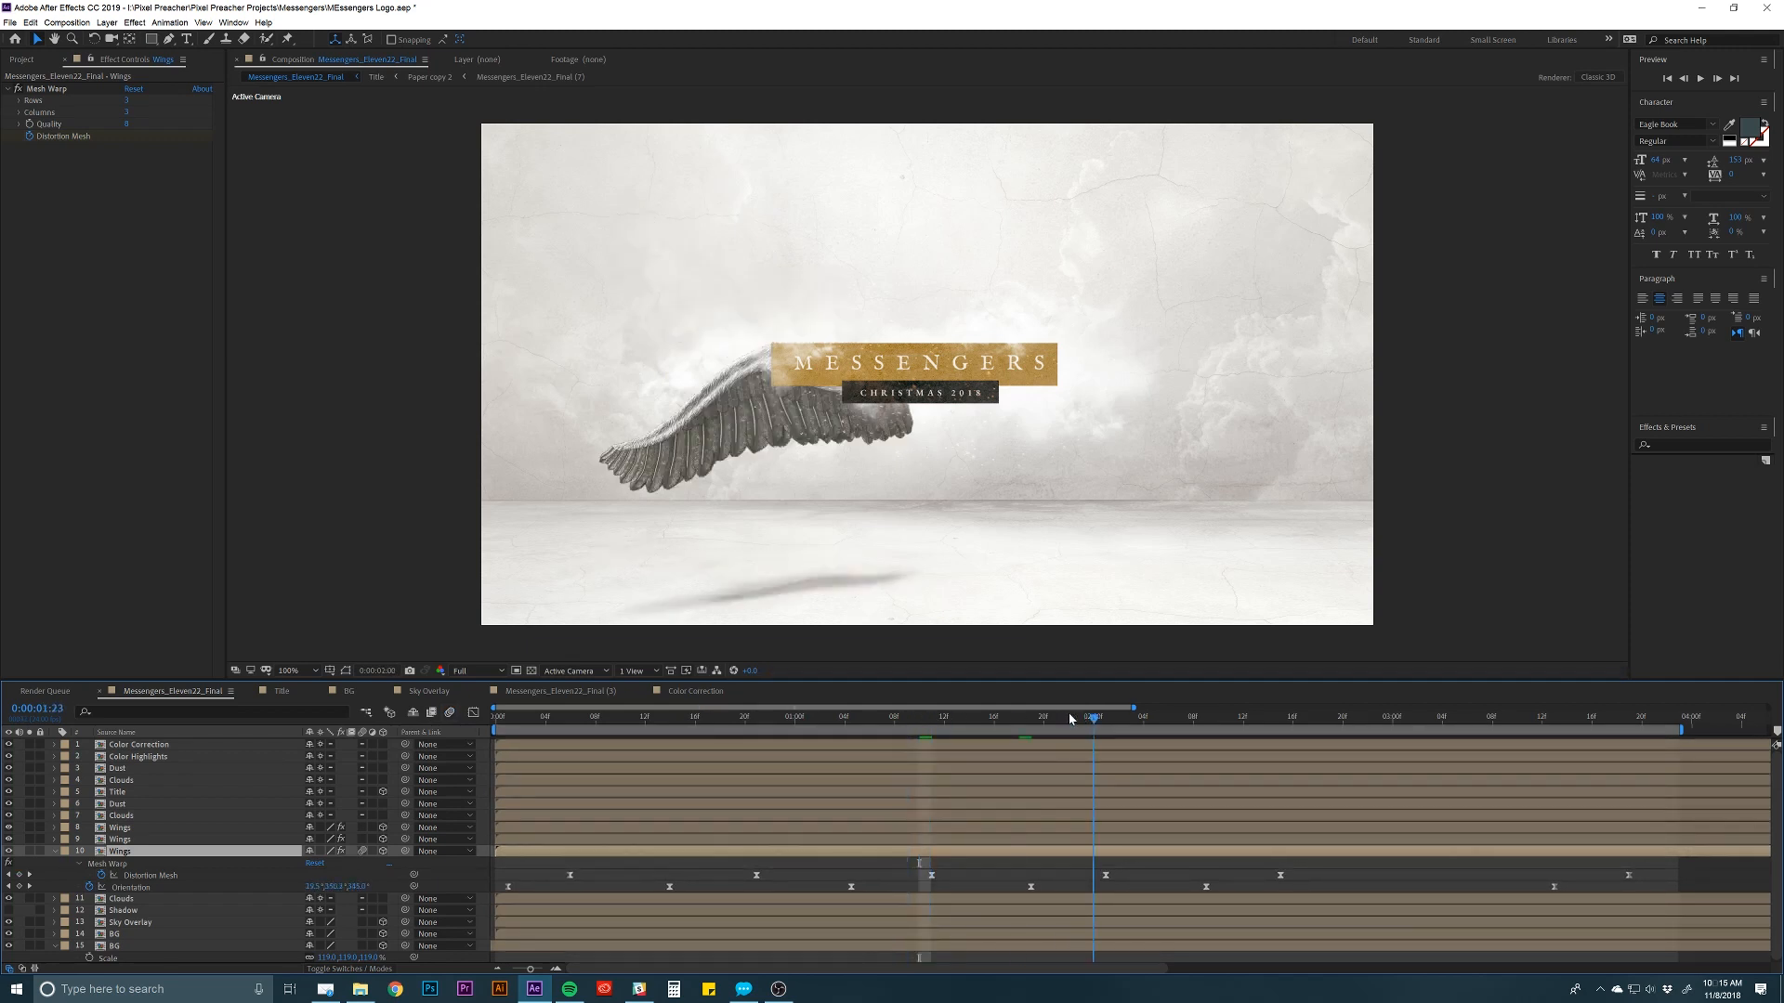
{"action": "key", "text": "Page_Up"}
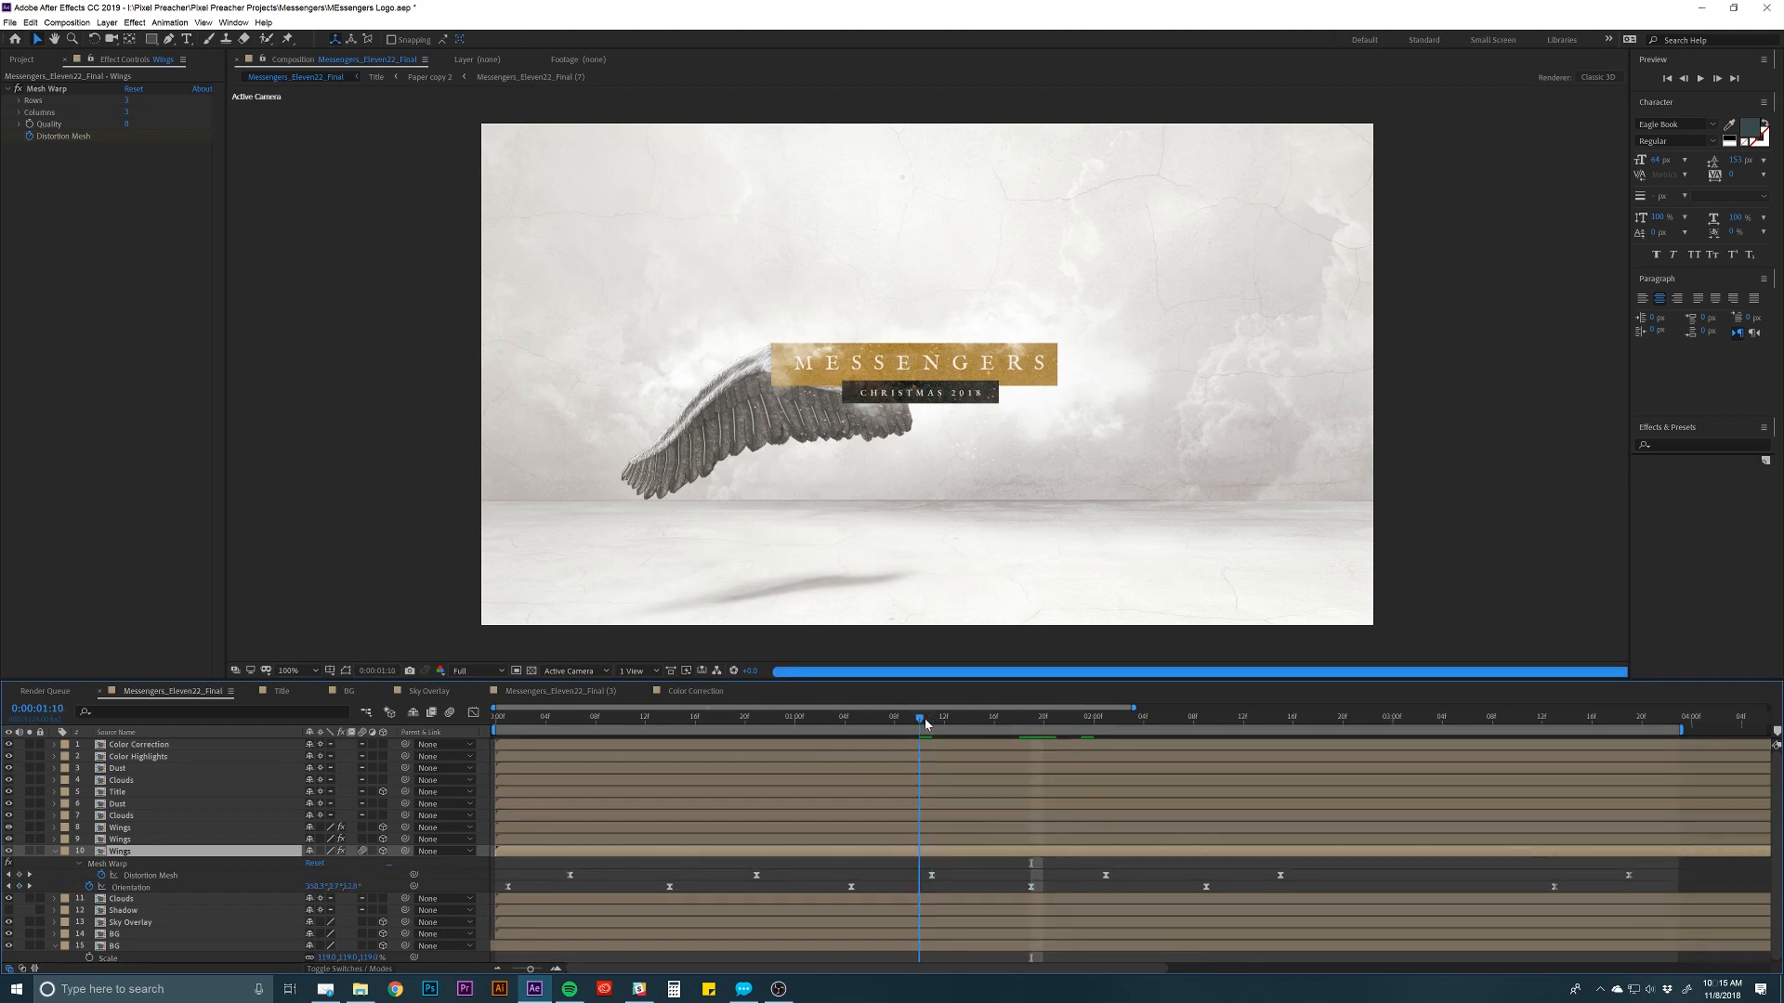
Scrub through the wing animation across the composition to examine the flap and its floor shadow without motion blur.
{"action": "left_click_drag", "start_coordinate": [929, 728], "coordinate": [670, 722]}
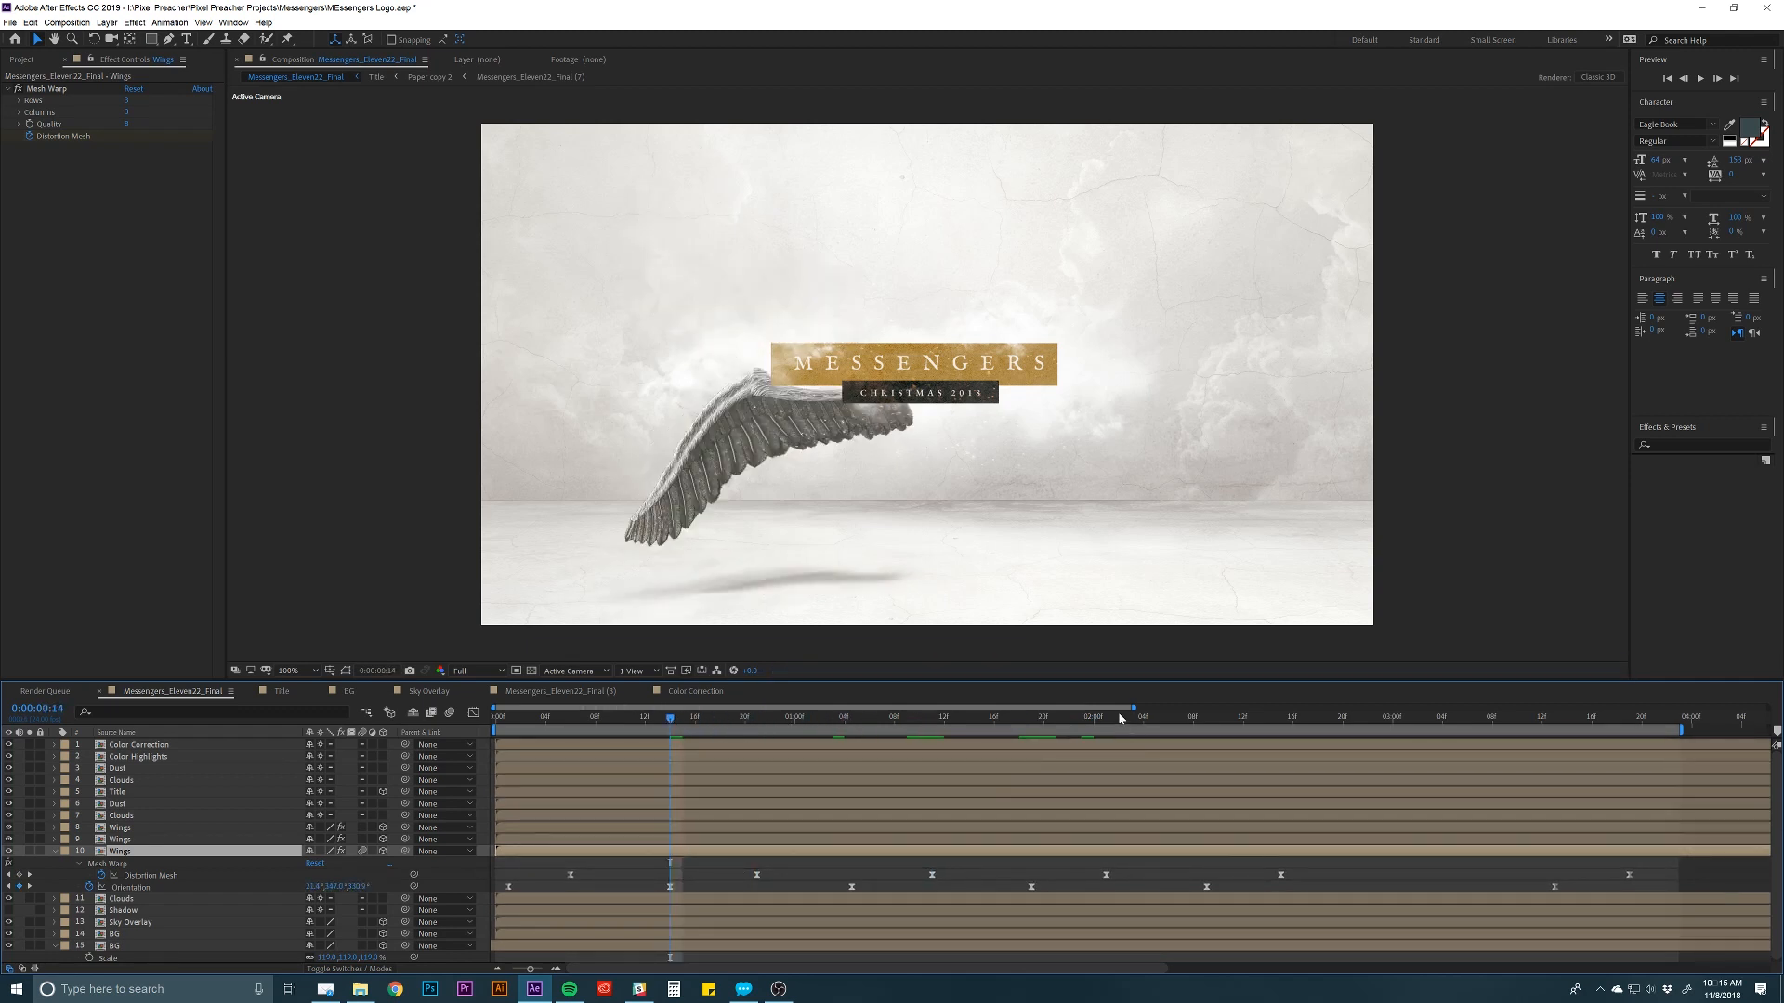
{"action": "left_click", "coordinate": [1218, 717]}
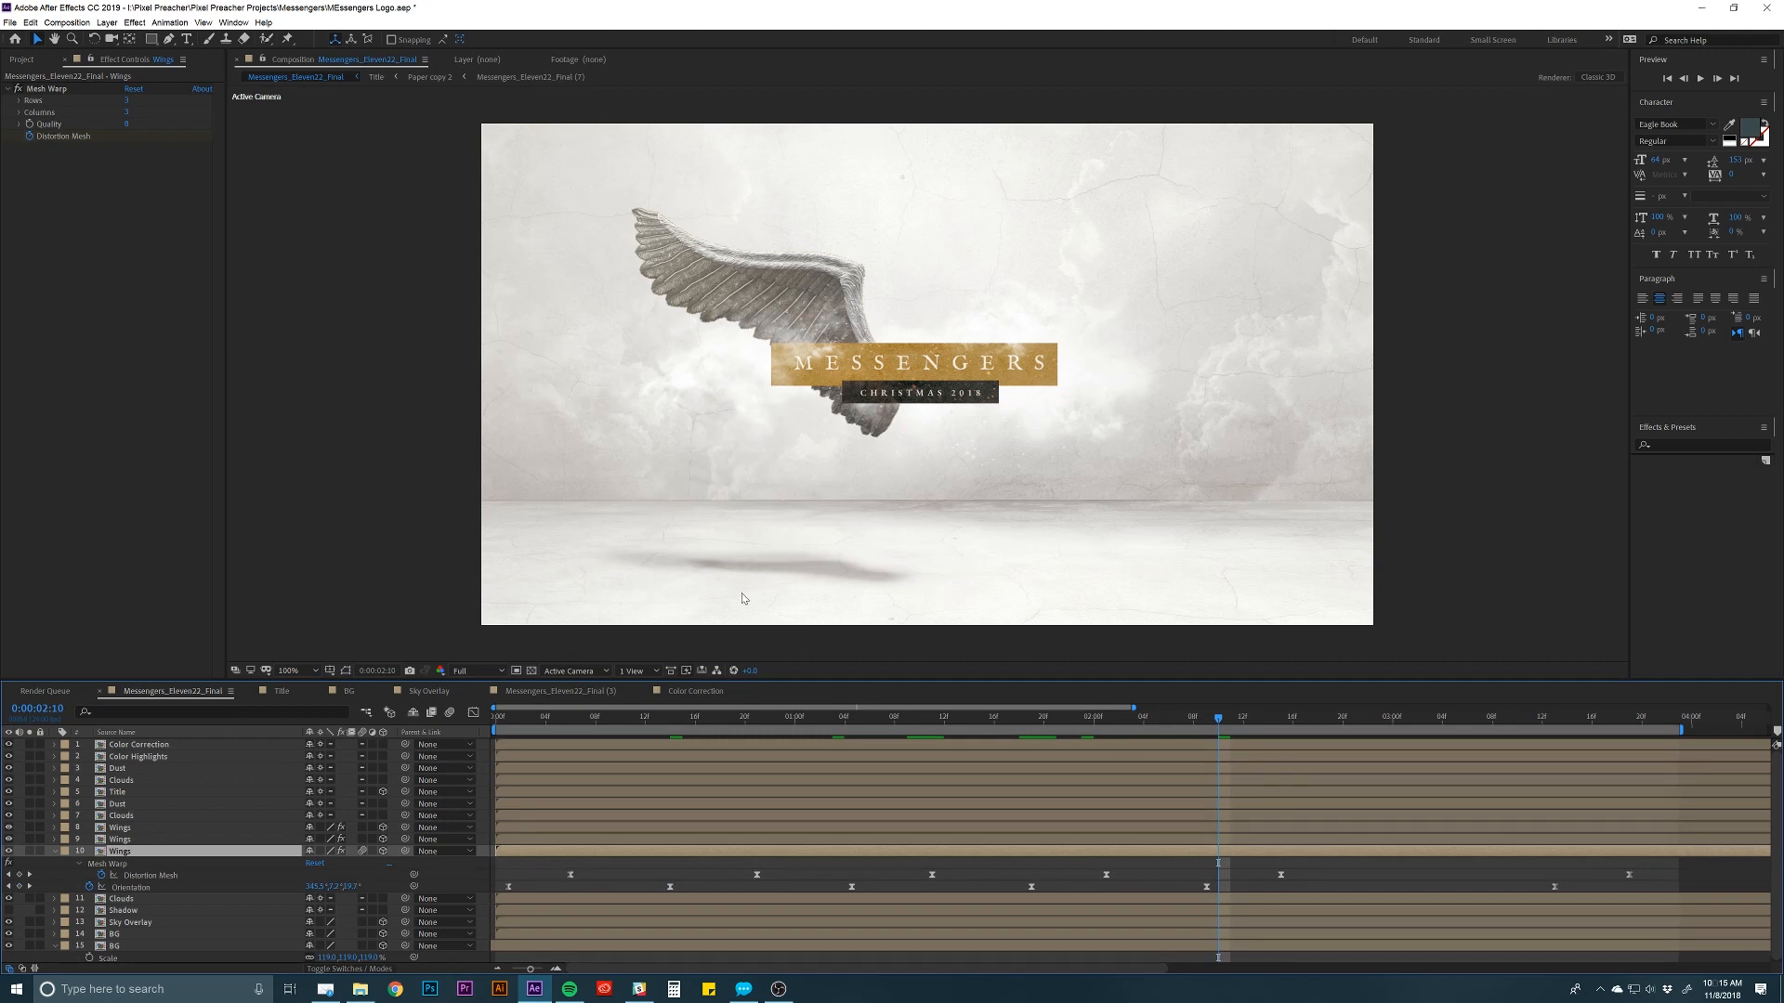
{"action": "left_click_drag", "start_coordinate": [548, 717], "coordinate": [1197, 704]}
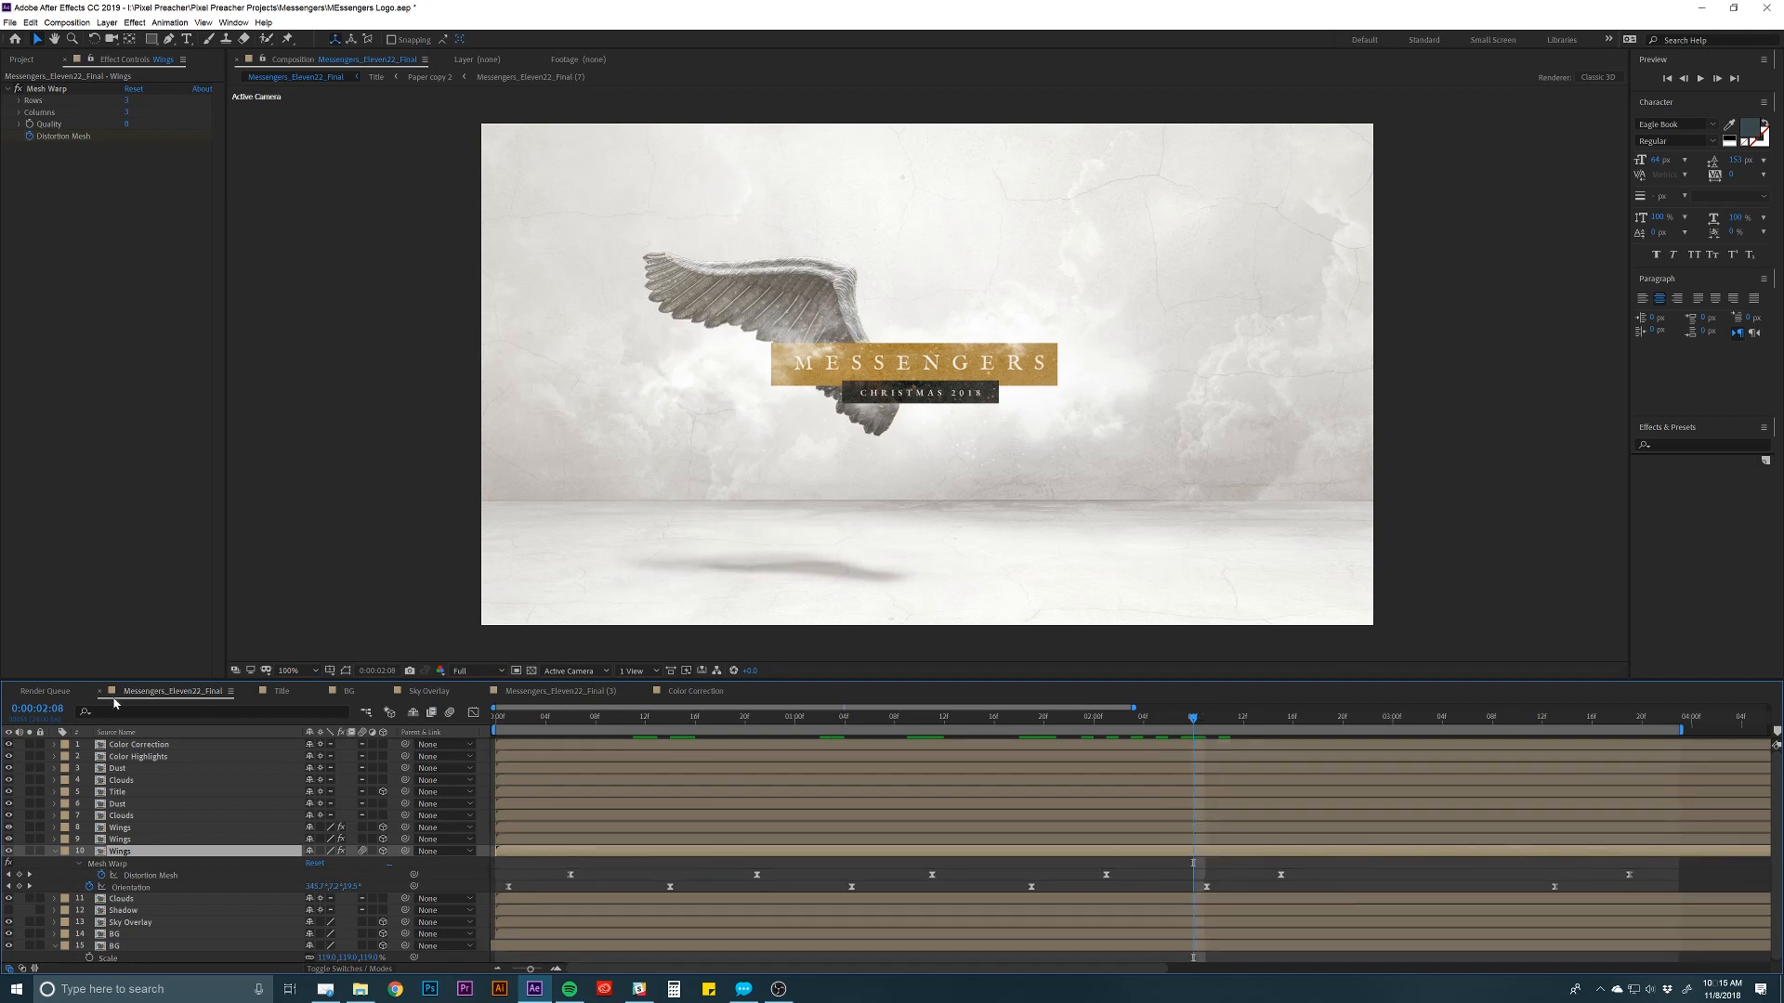
Hide the two shadow Wings layers above the main wing and compare the floor with the Shadow layer shown and hidden.
{"action": "left_click", "coordinate": [54, 851]}
{"action": "left_click", "coordinate": [85, 875]}
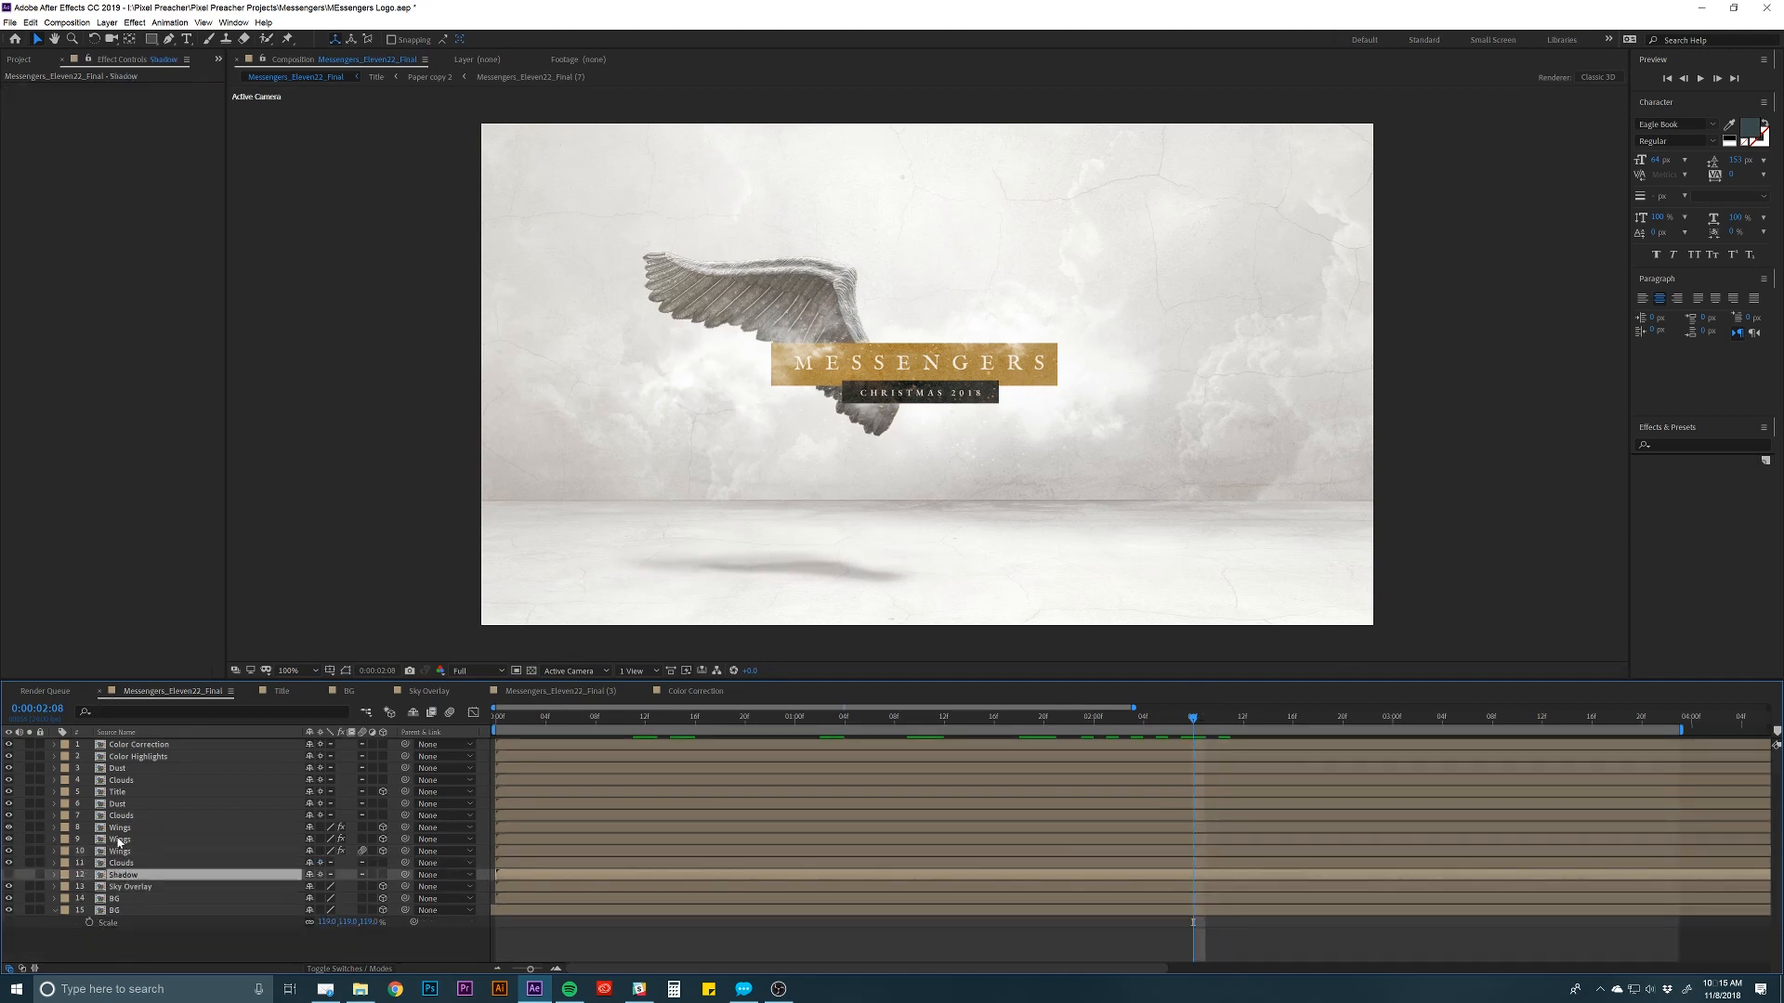
{"action": "left_click", "coordinate": [118, 842]}
{"action": "left_click", "coordinate": [9, 875]}
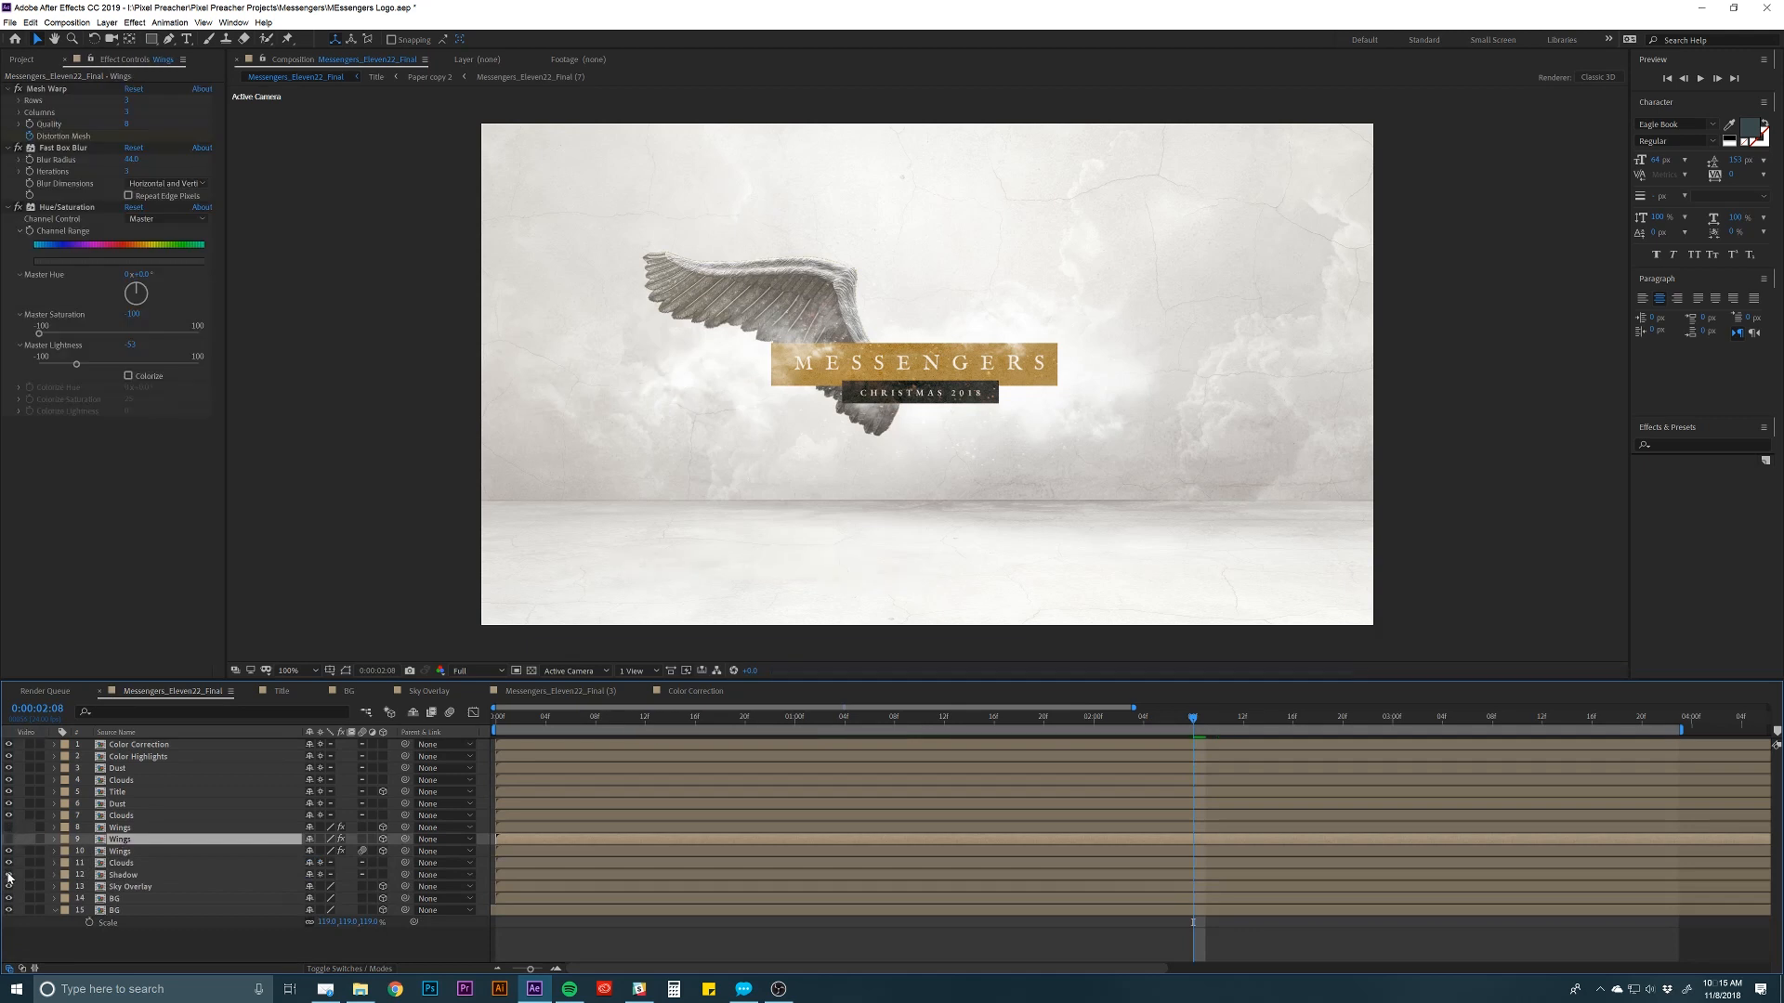
{"action": "left_click", "coordinate": [8, 875]}
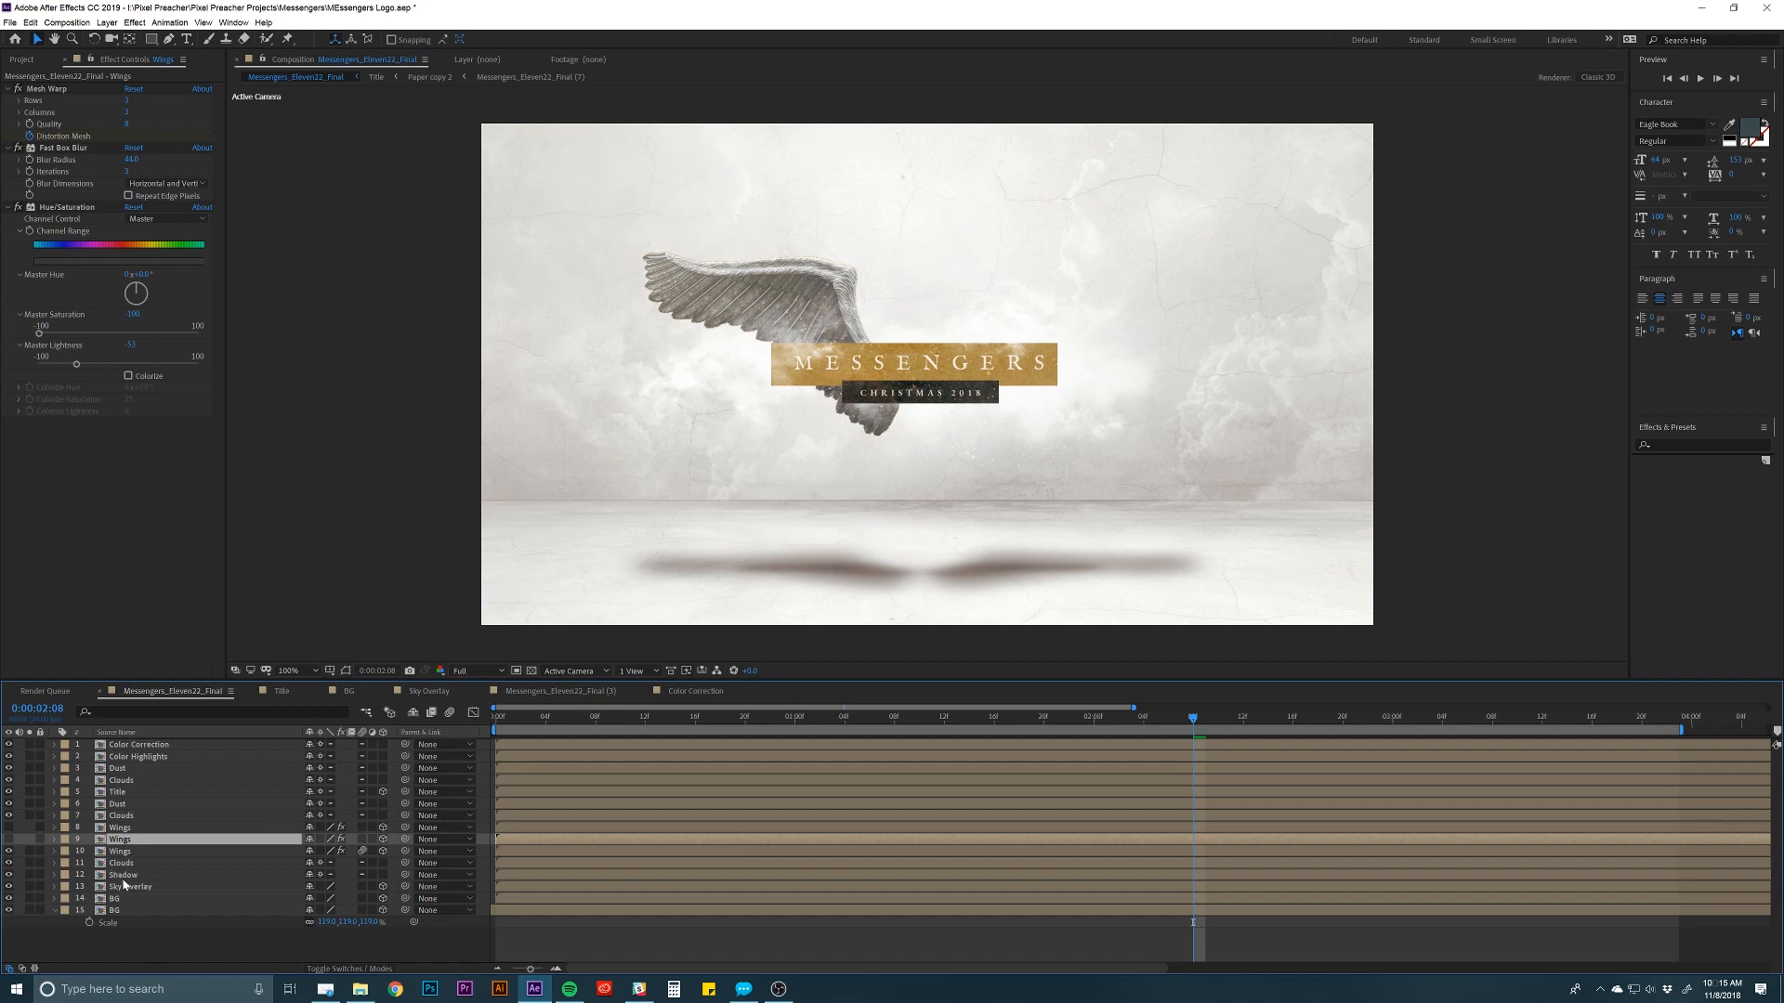
{"action": "left_click", "coordinate": [82, 875]}
{"action": "left_click", "coordinate": [8, 875]}
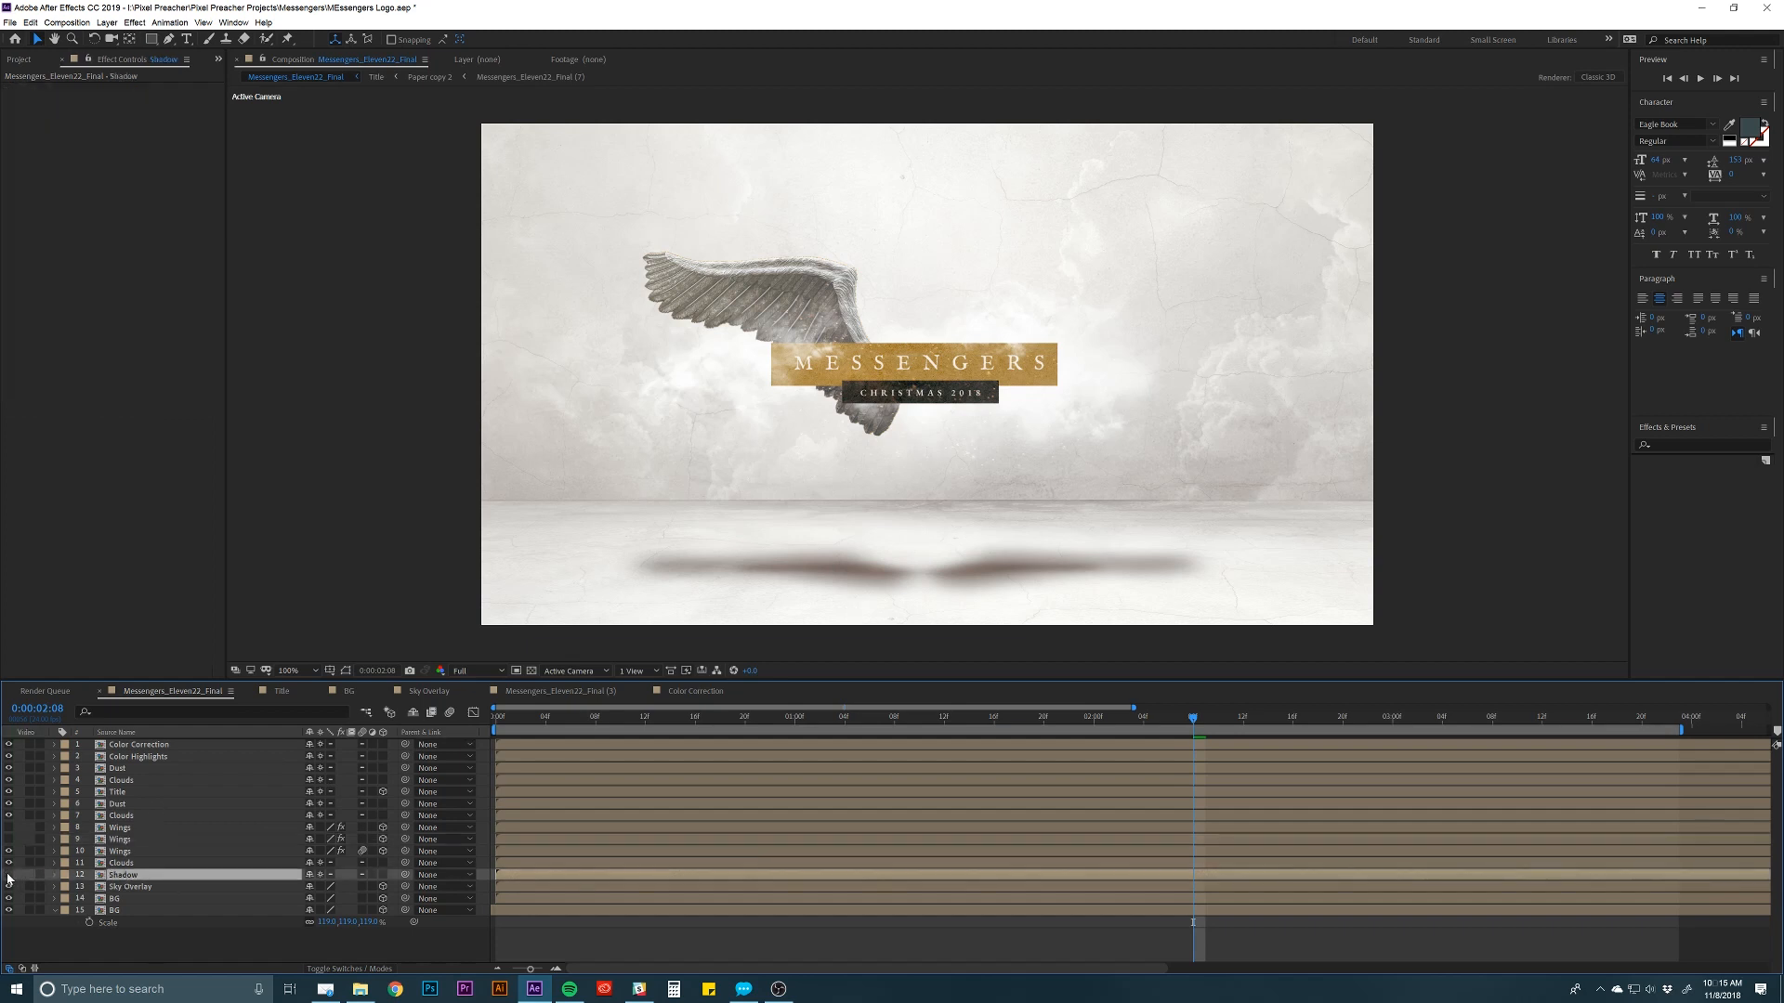
Rename the visible animated Wings layer above the lower Clouds layer as L_Wing.
{"action": "left_click", "coordinate": [115, 838]}
{"action": "left_click", "coordinate": [118, 851]}
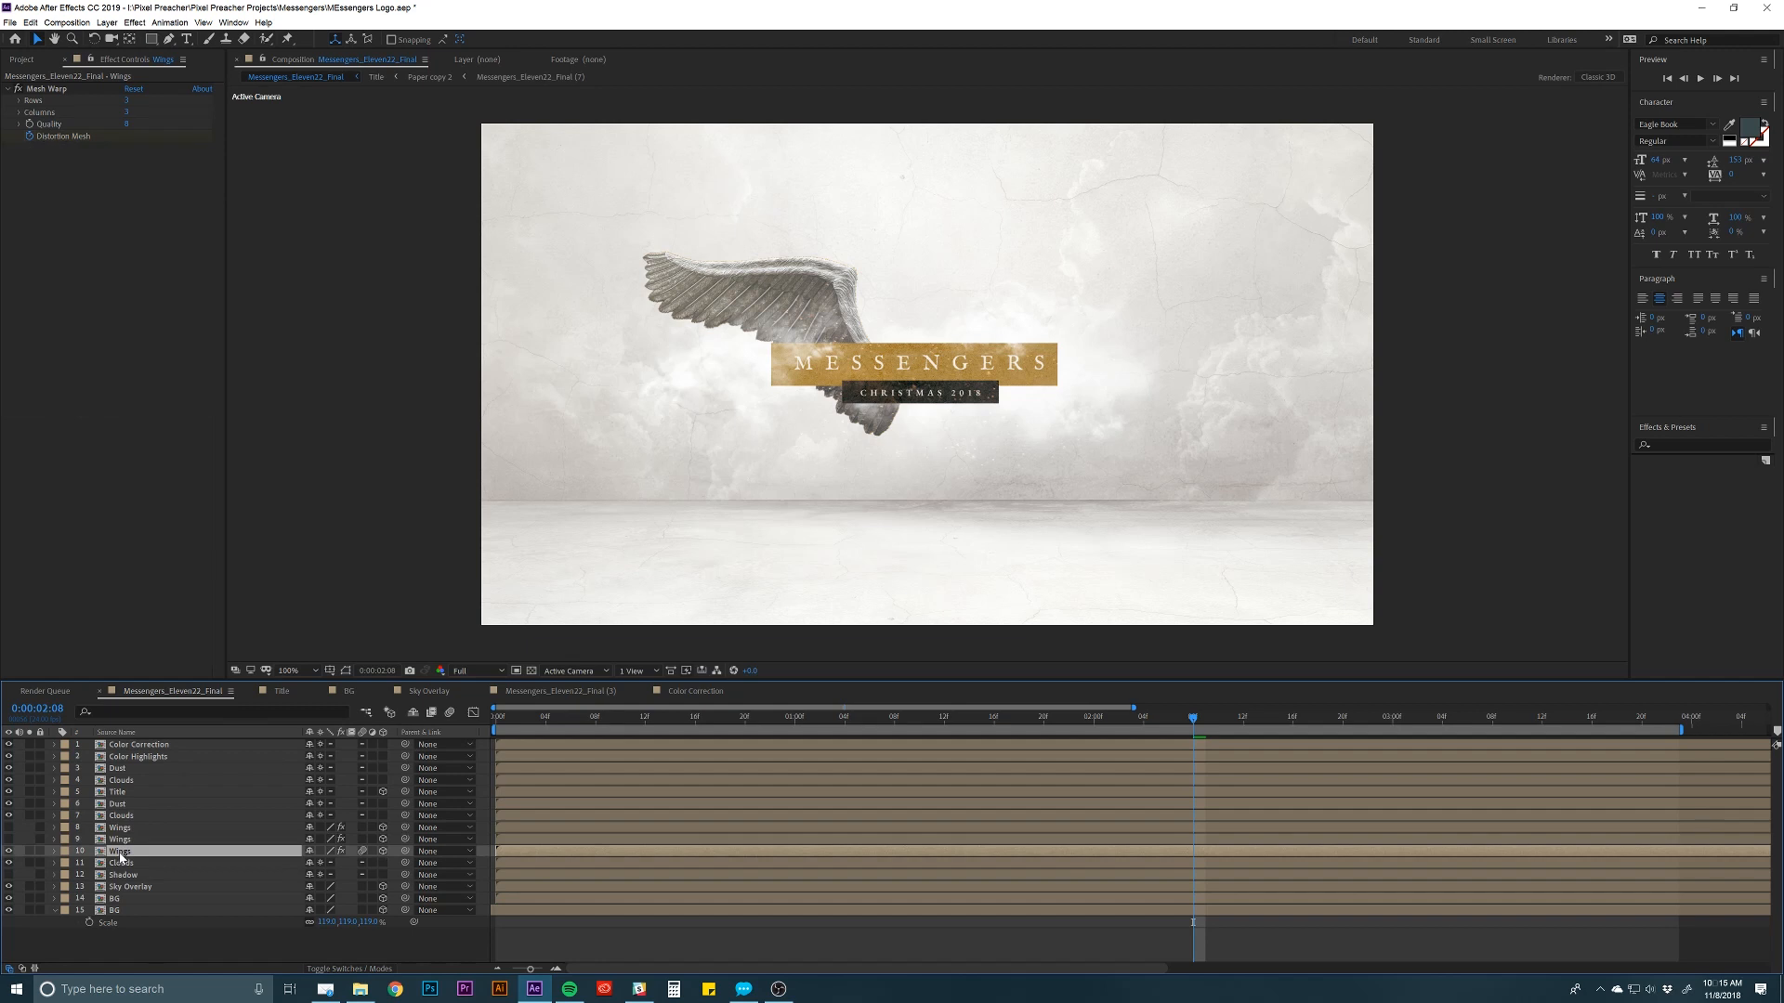
{"action": "key", "text": "Return"}
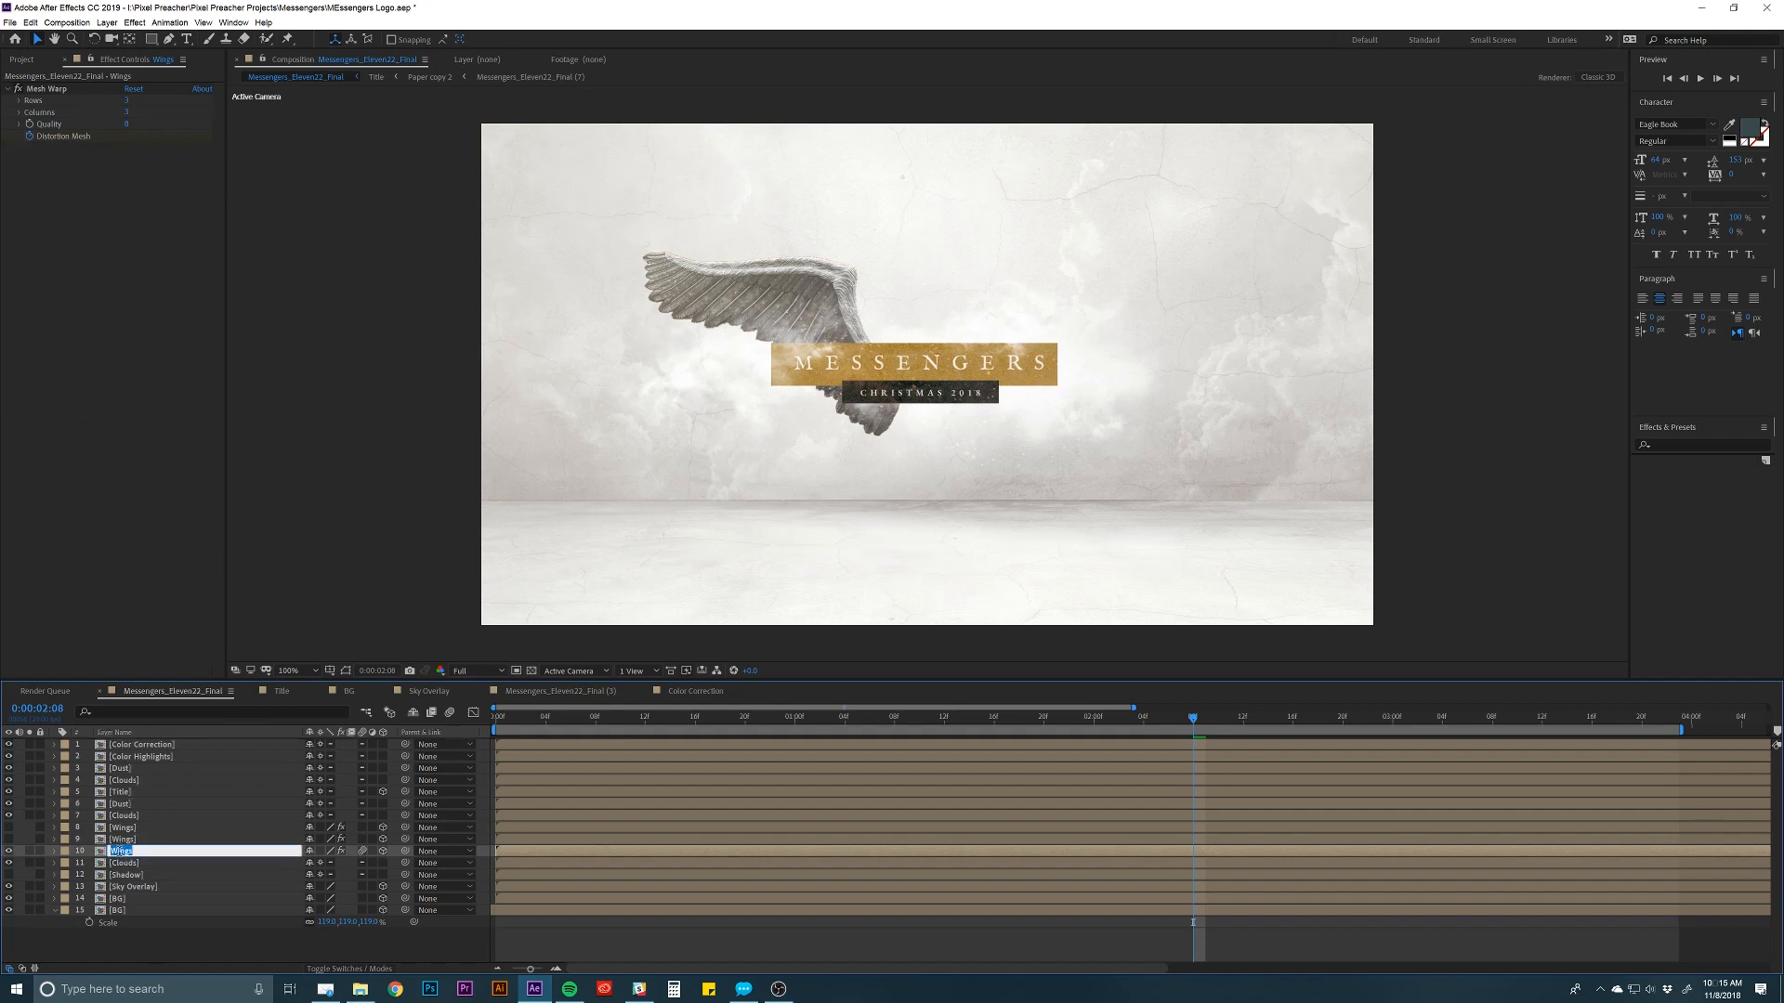
{"action": "type", "text": "L_Wing"}
{"action": "key", "text": "Return"}
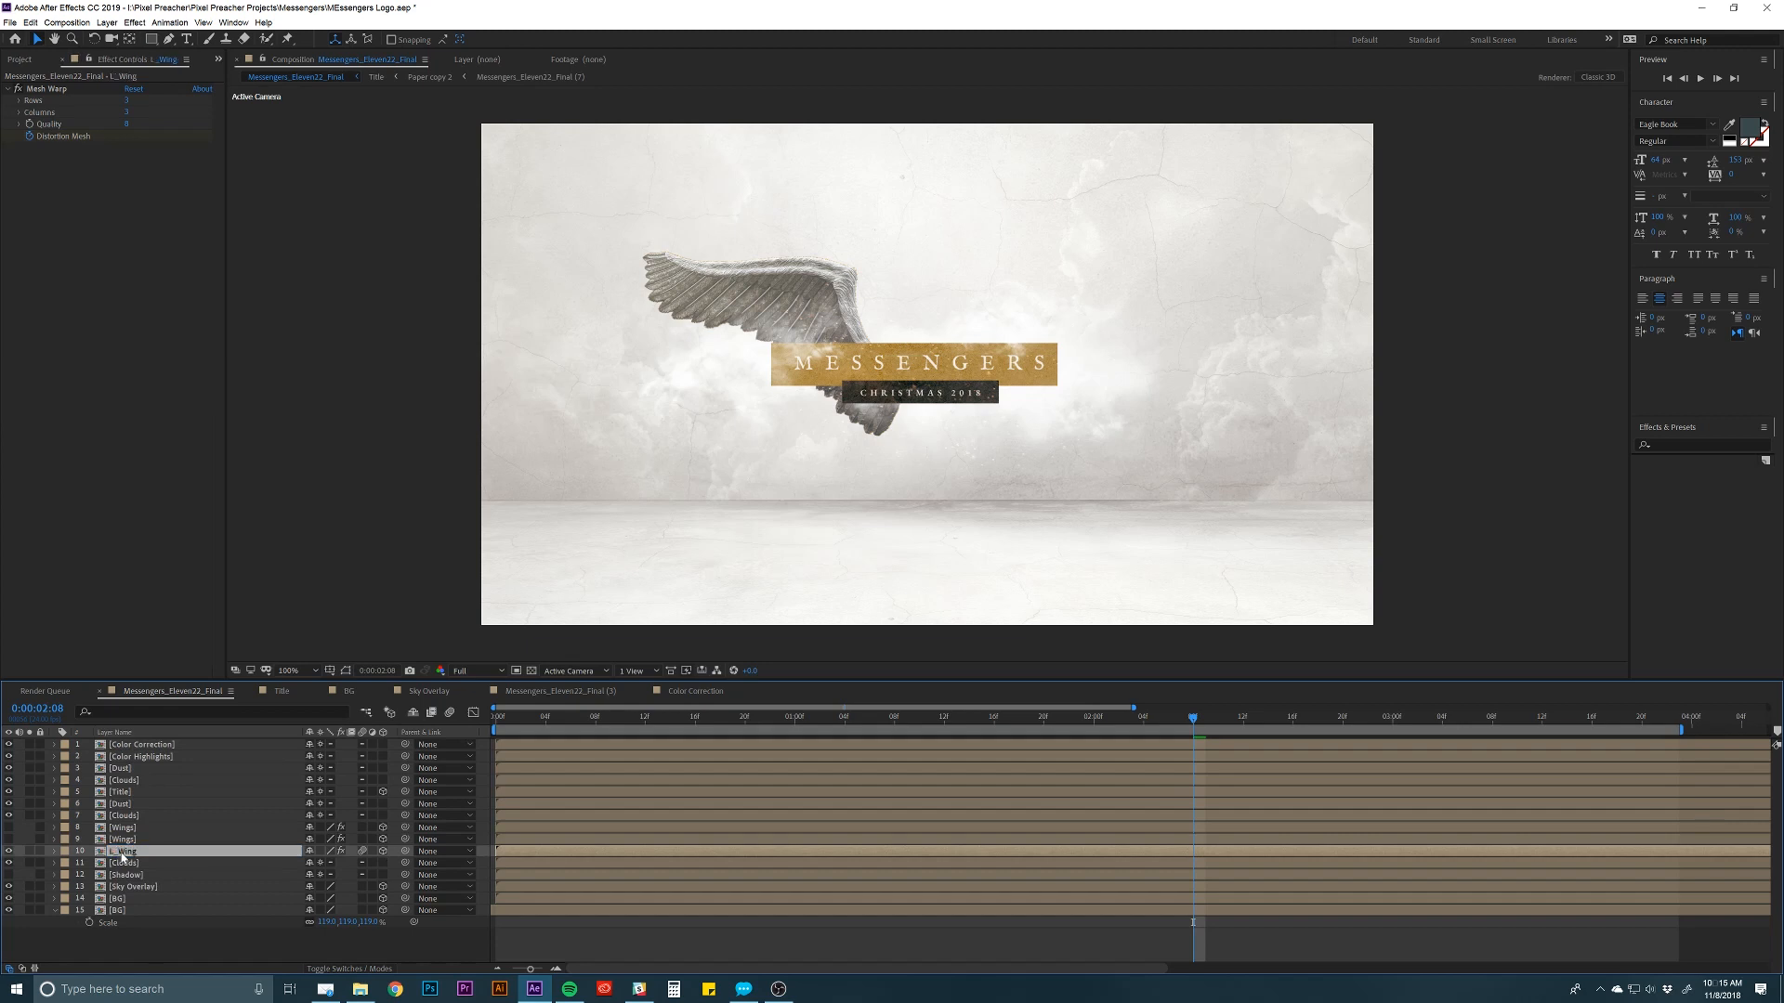
Duplicate the L_Wing layer, show the layer controls, and place the copy directly below the original wing.
{"action": "left_click", "coordinate": [123, 843]}
{"action": "left_click", "coordinate": [126, 852]}
{"action": "key", "text": "ctrl+d"}
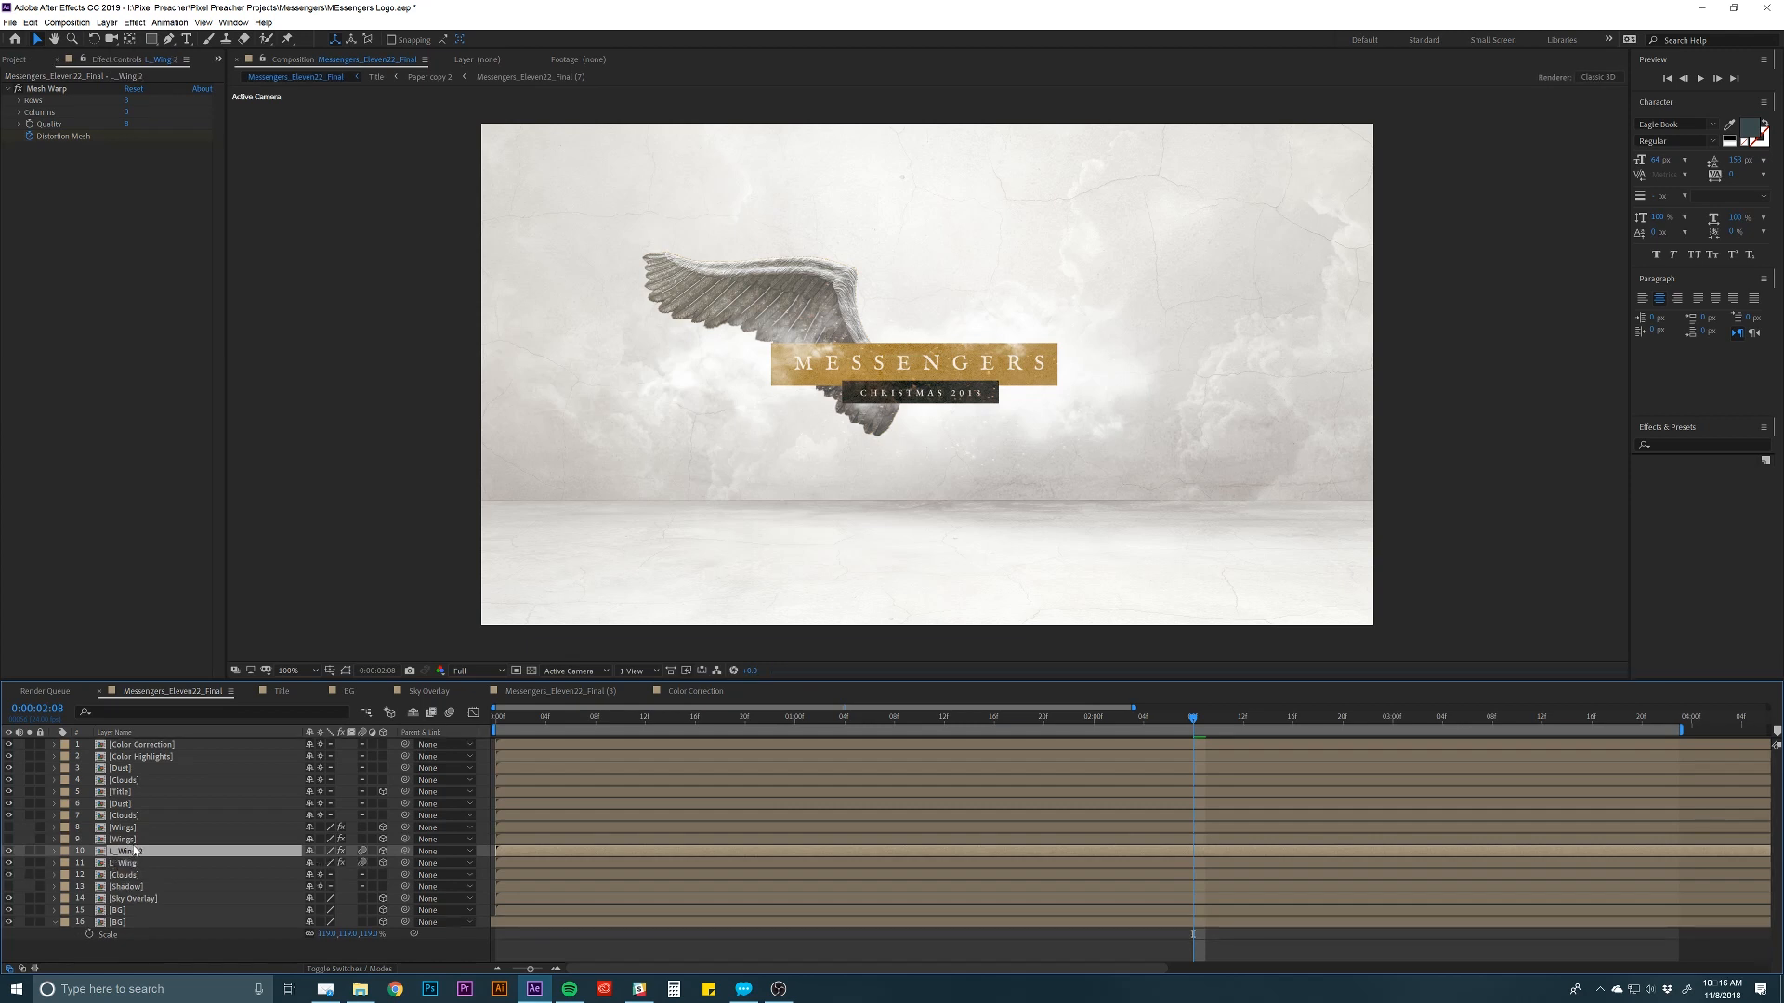
{"action": "key", "text": "ctrl+shift+h"}
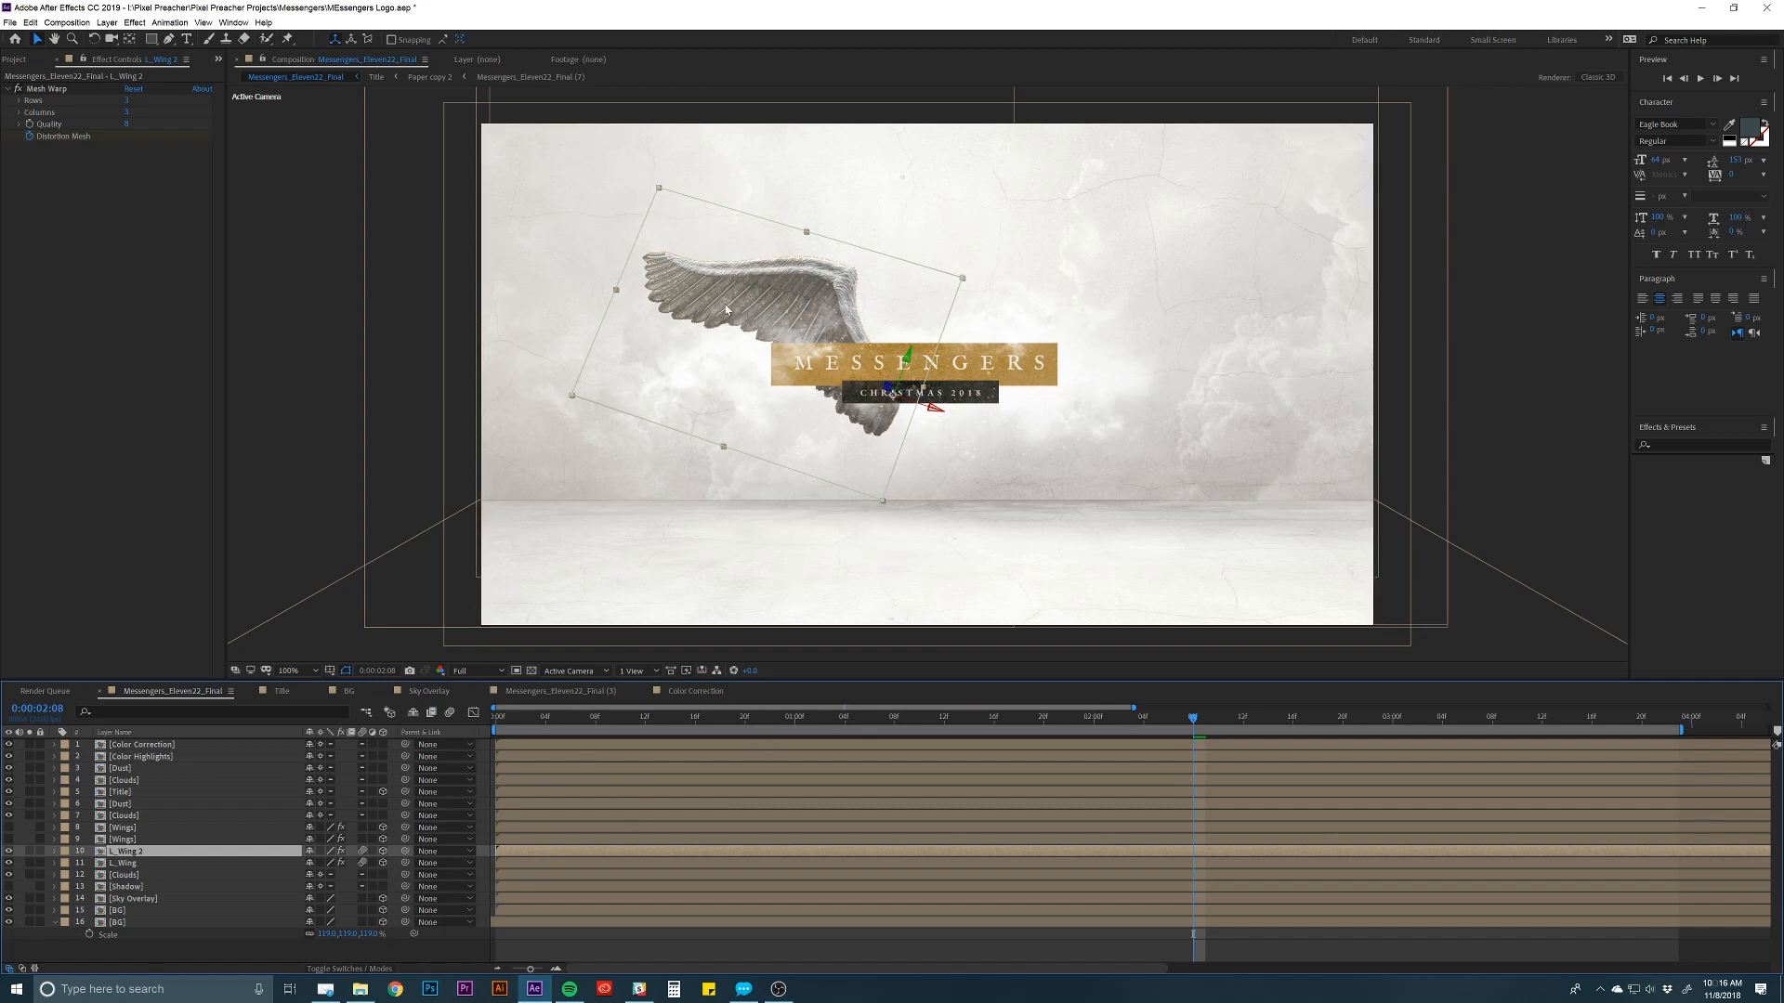
{"action": "left_click_drag", "start_coordinate": [795, 306], "coordinate": [784, 448]}
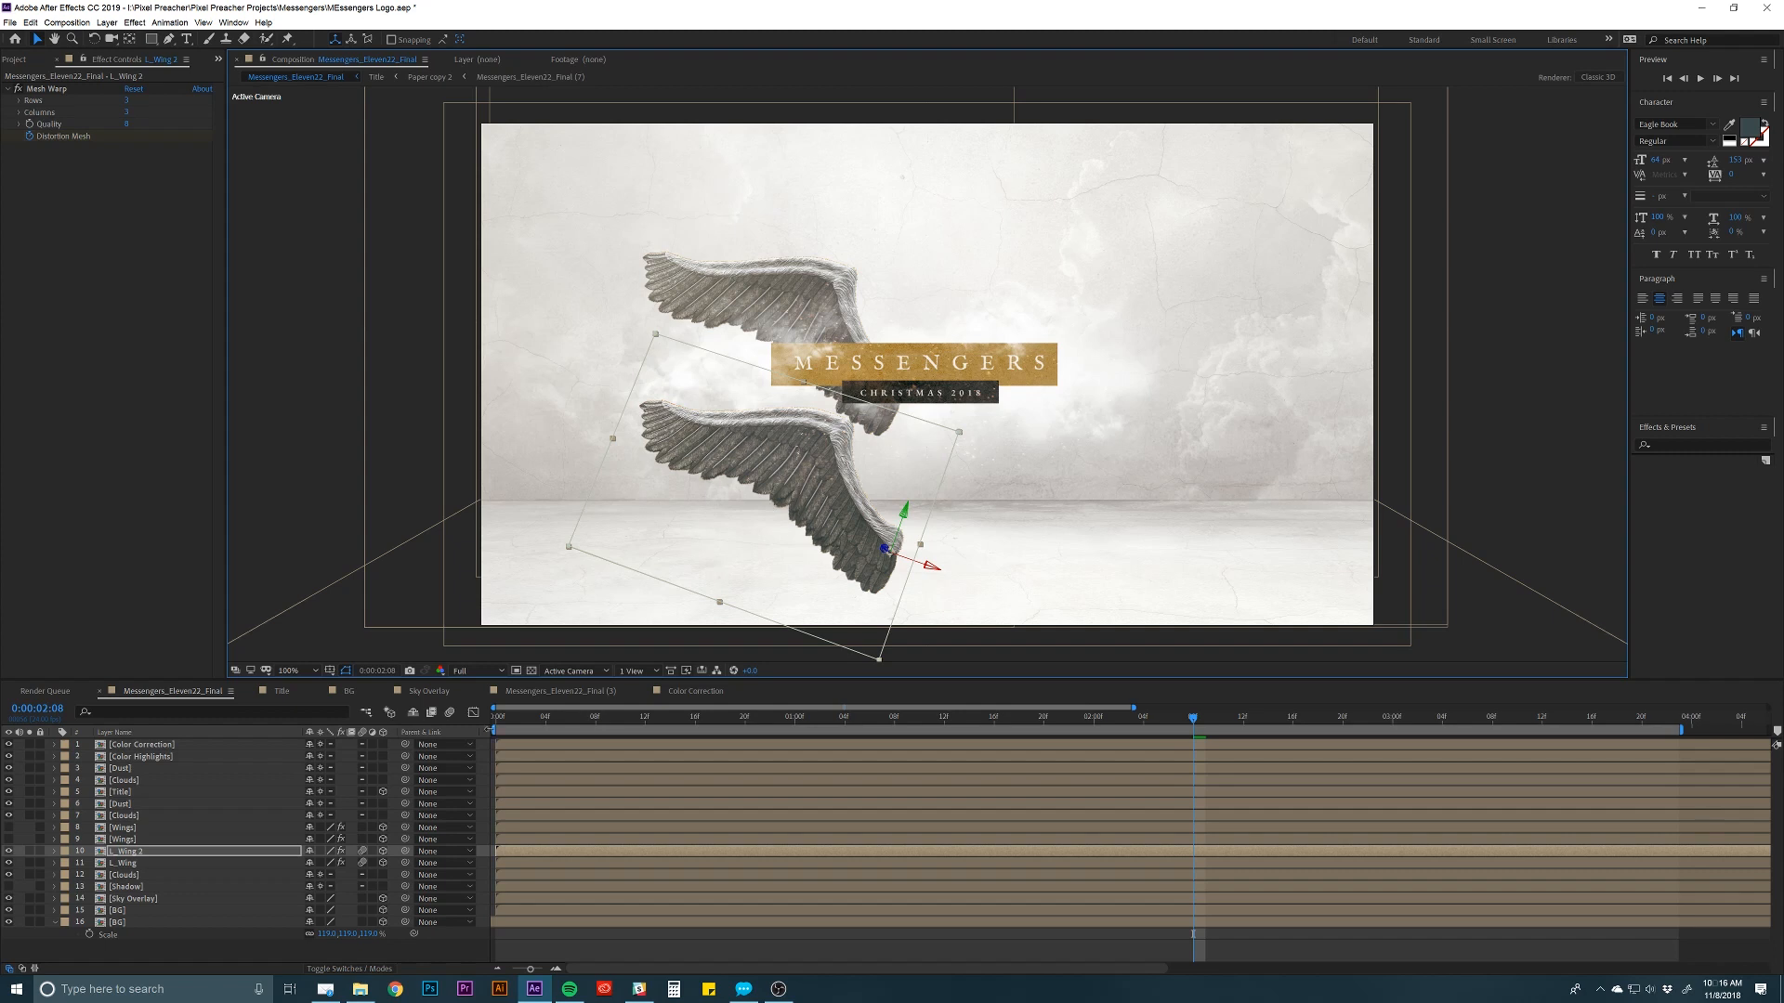
Apply Hue/Saturation to L_Wing 2, with Master Saturation at -100 and Master Lightness lowered until the wing is nearly black.
{"action": "left_click", "coordinate": [183, 853]}
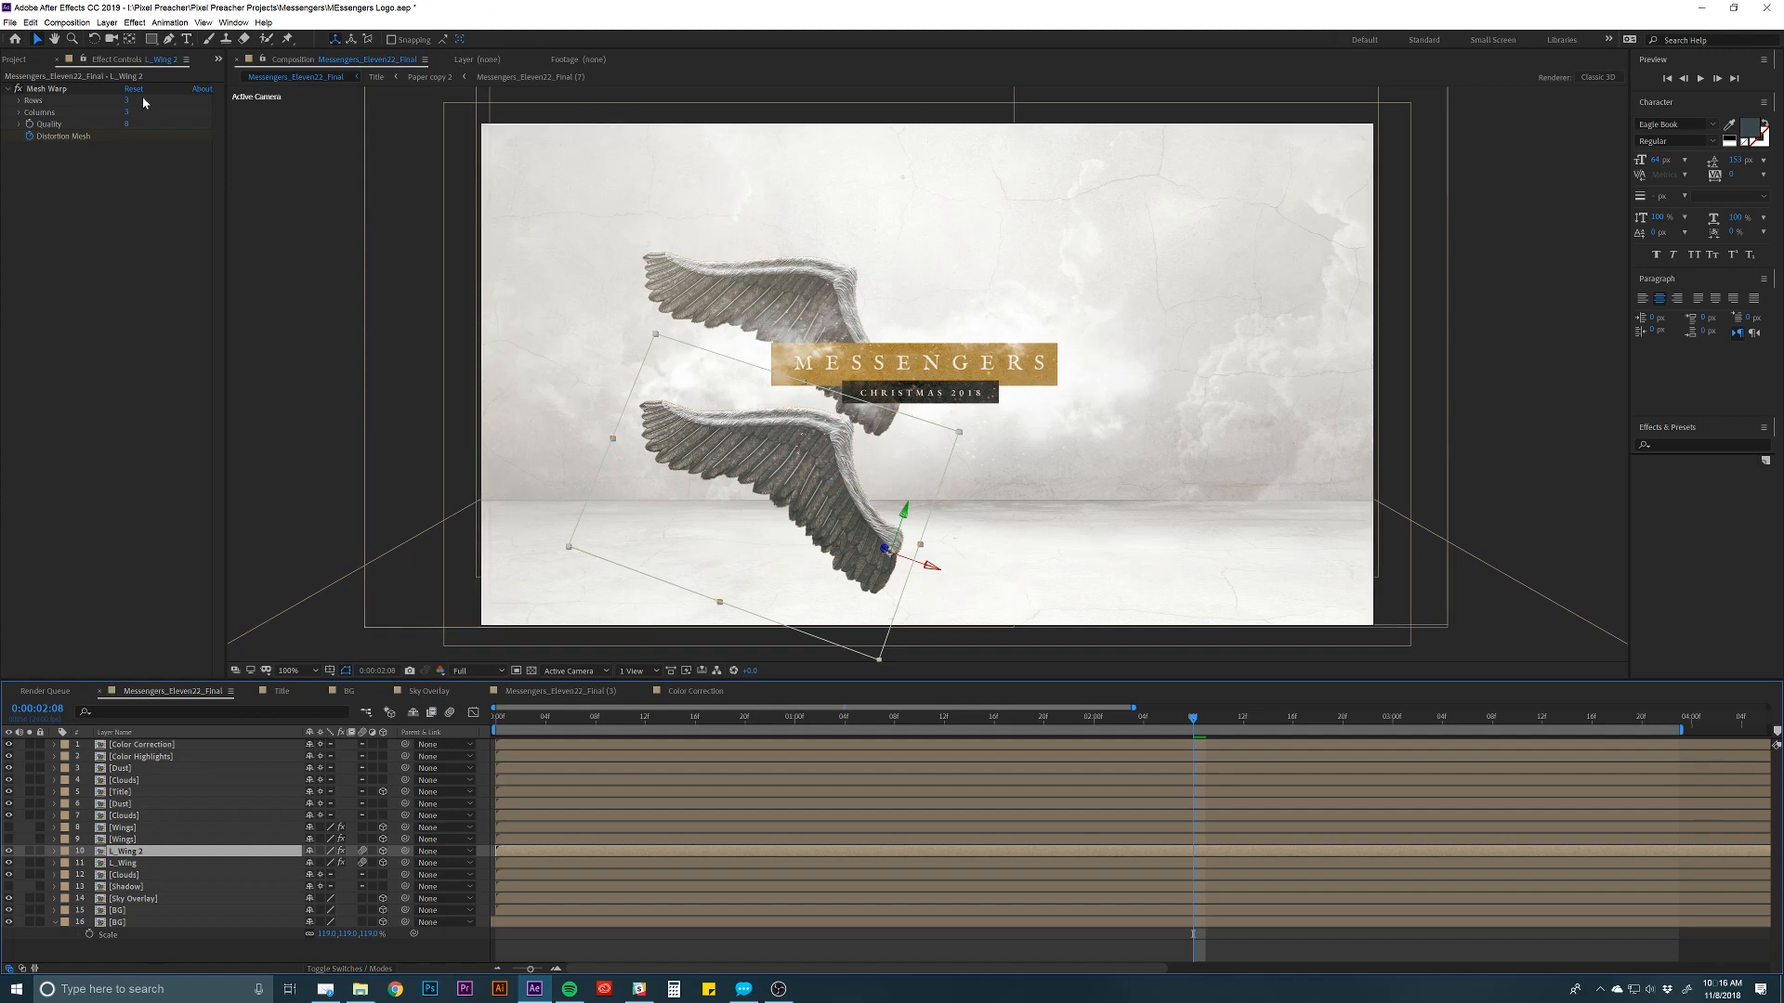
{"action": "left_click", "coordinate": [135, 23]}
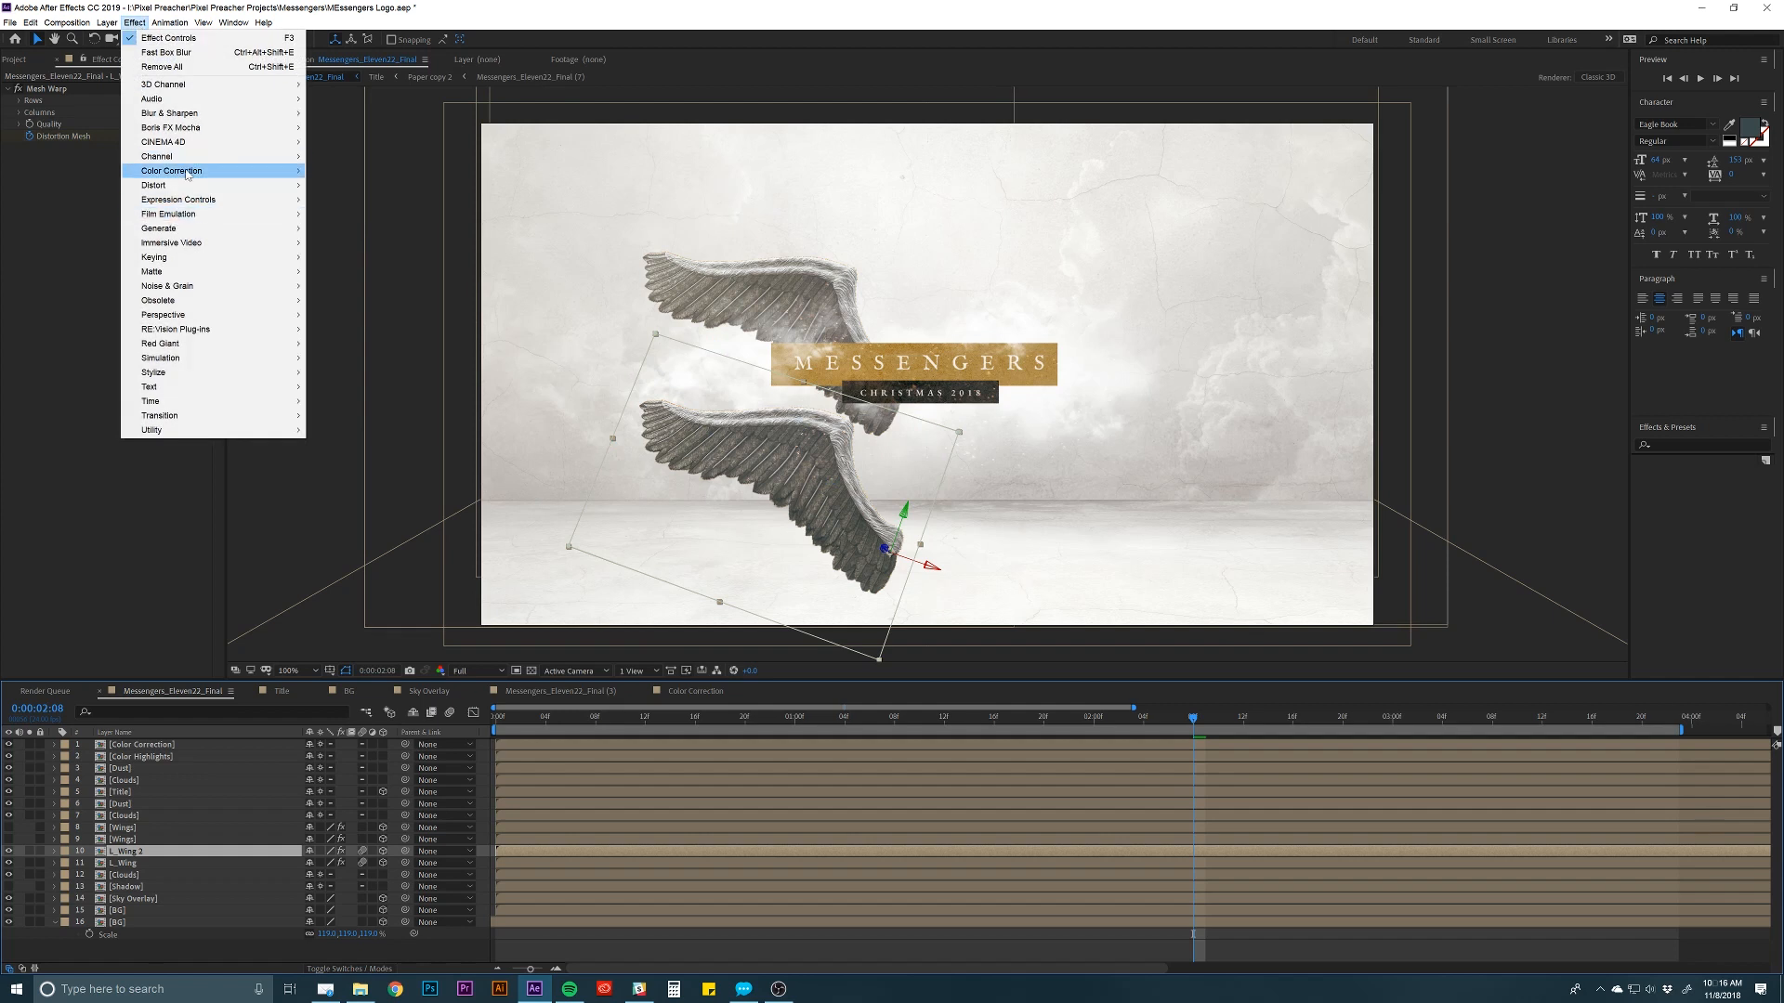
{"action": "mouse_move", "coordinate": [187, 172]}
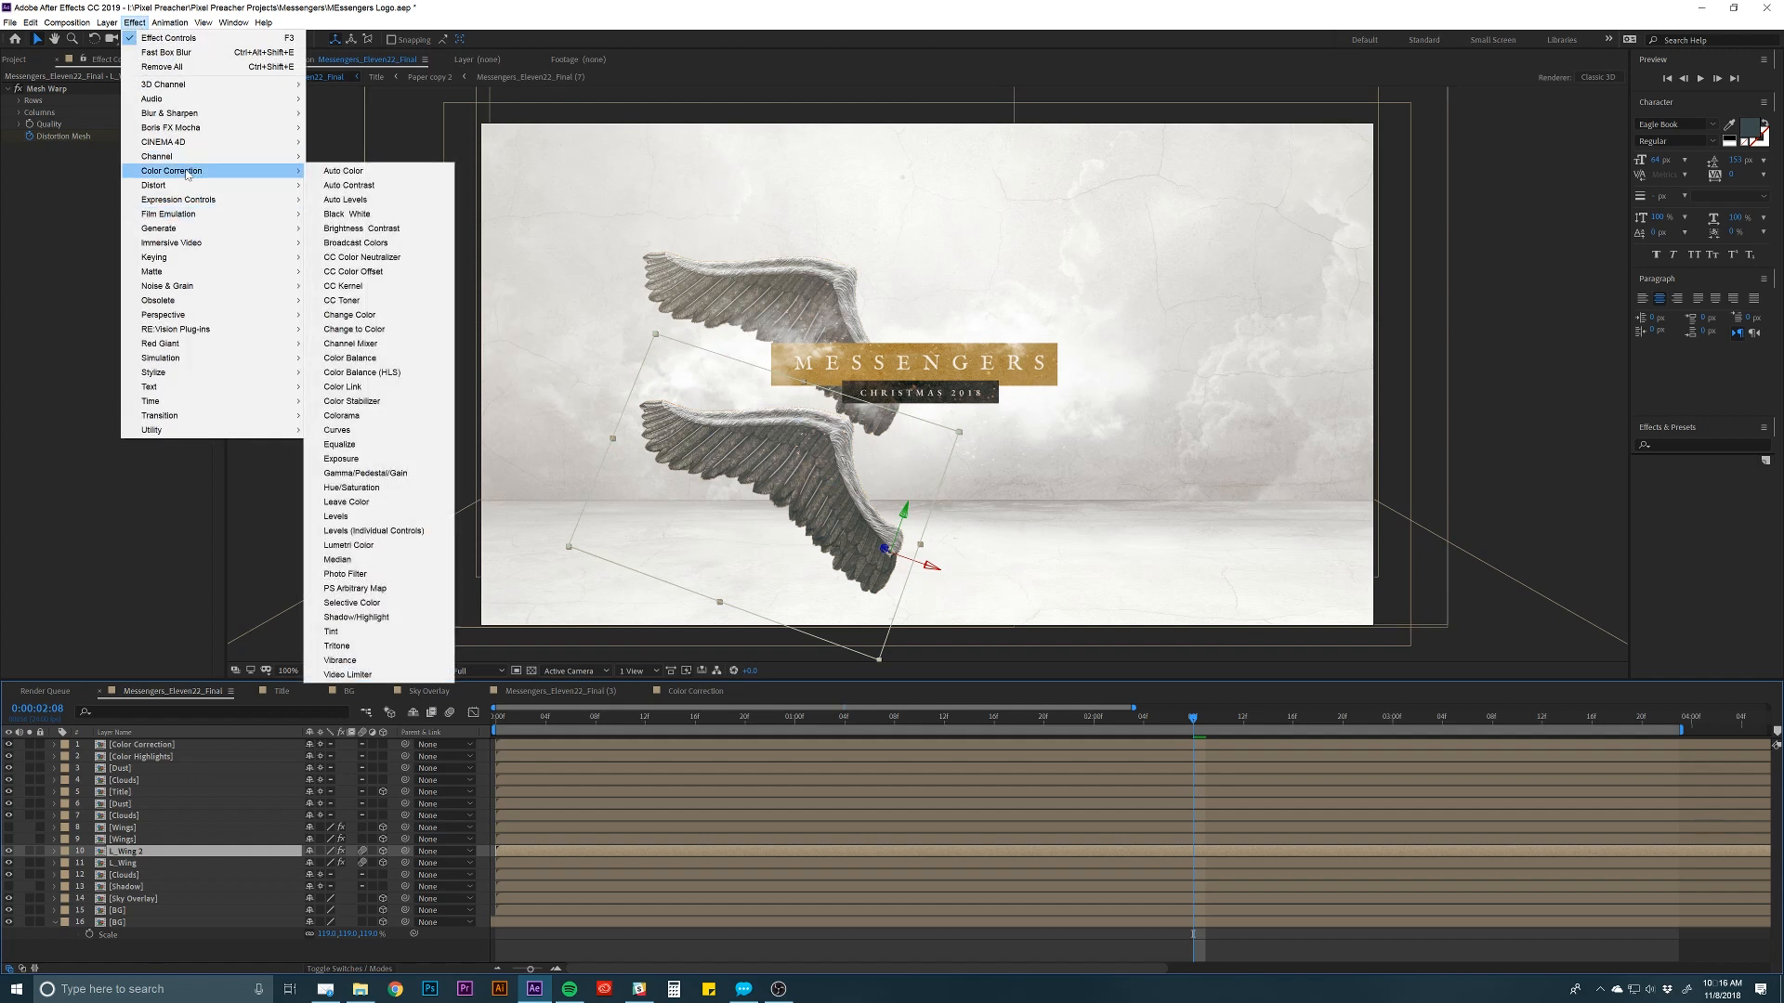
{"action": "left_click", "coordinate": [356, 488]}
{"action": "mouse_move", "coordinate": [68, 269]}
{"action": "left_mouse_down"}
{"action": "mouse_move", "coordinate": [35, 291]}
{"action": "mouse_move", "coordinate": [59, 303]}
{"action": "left_mouse_up"}
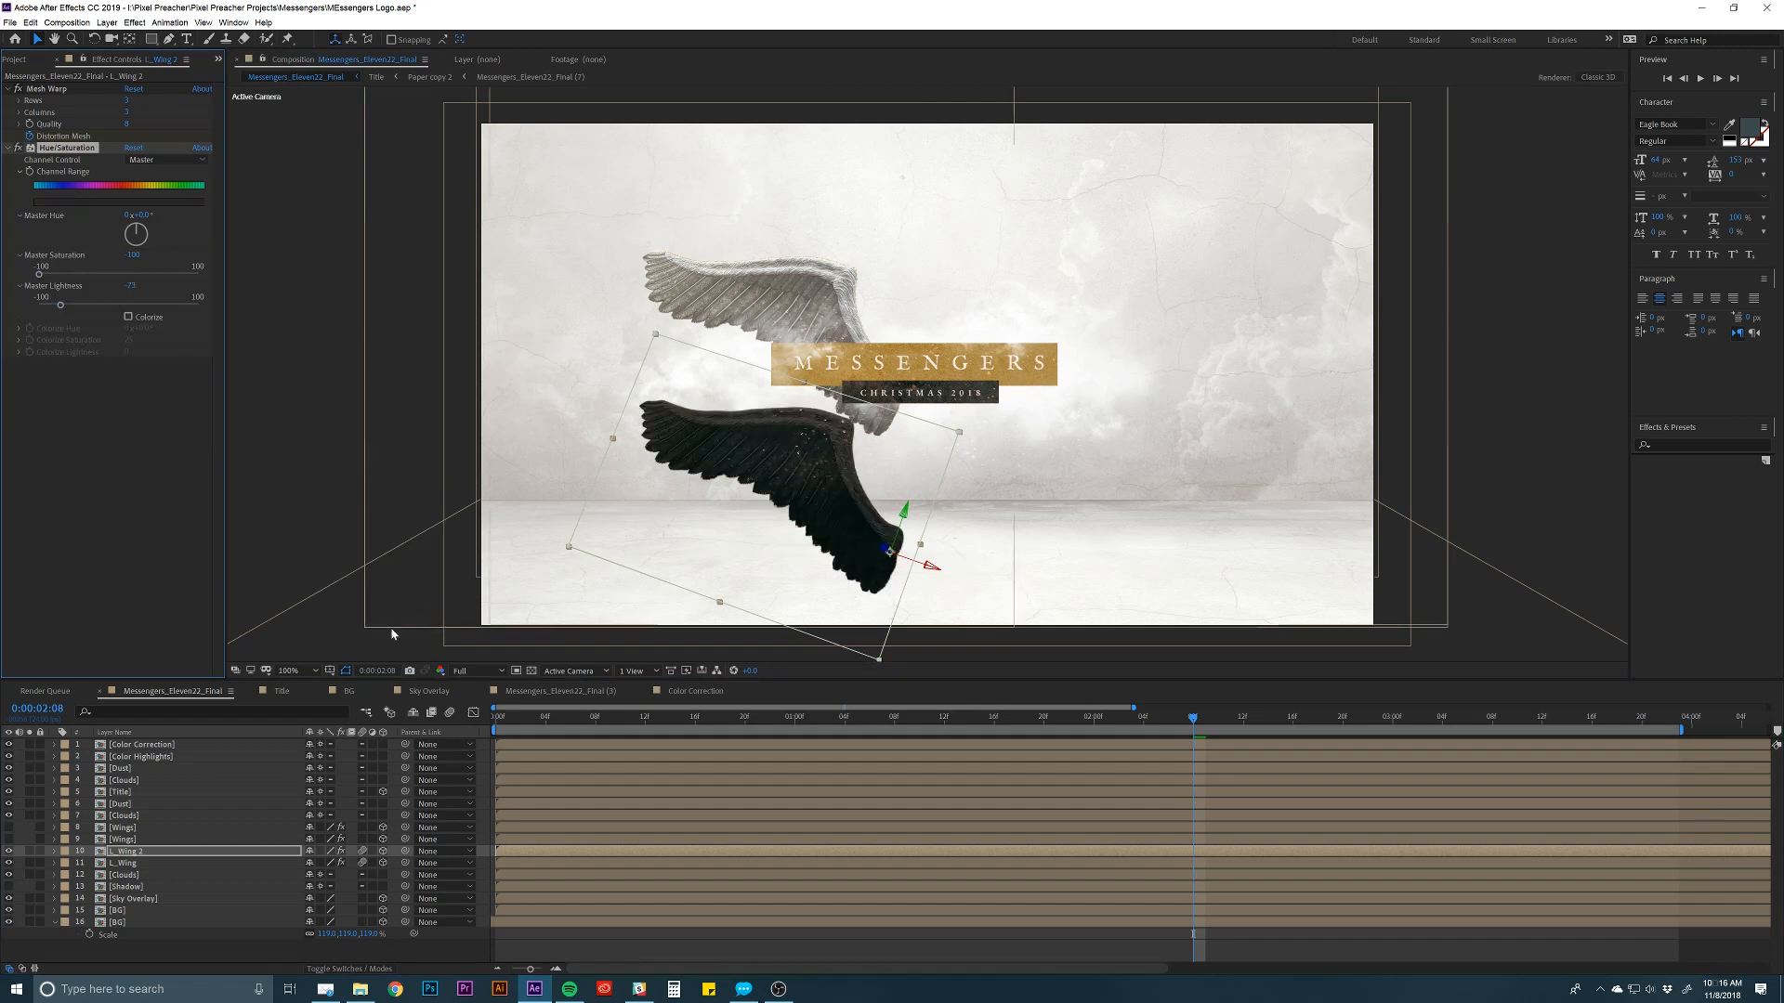
Add a Fast Box Blur to L_Wing 2 with a Blur Radius of 15.
{"action": "left_click", "coordinate": [135, 853]}
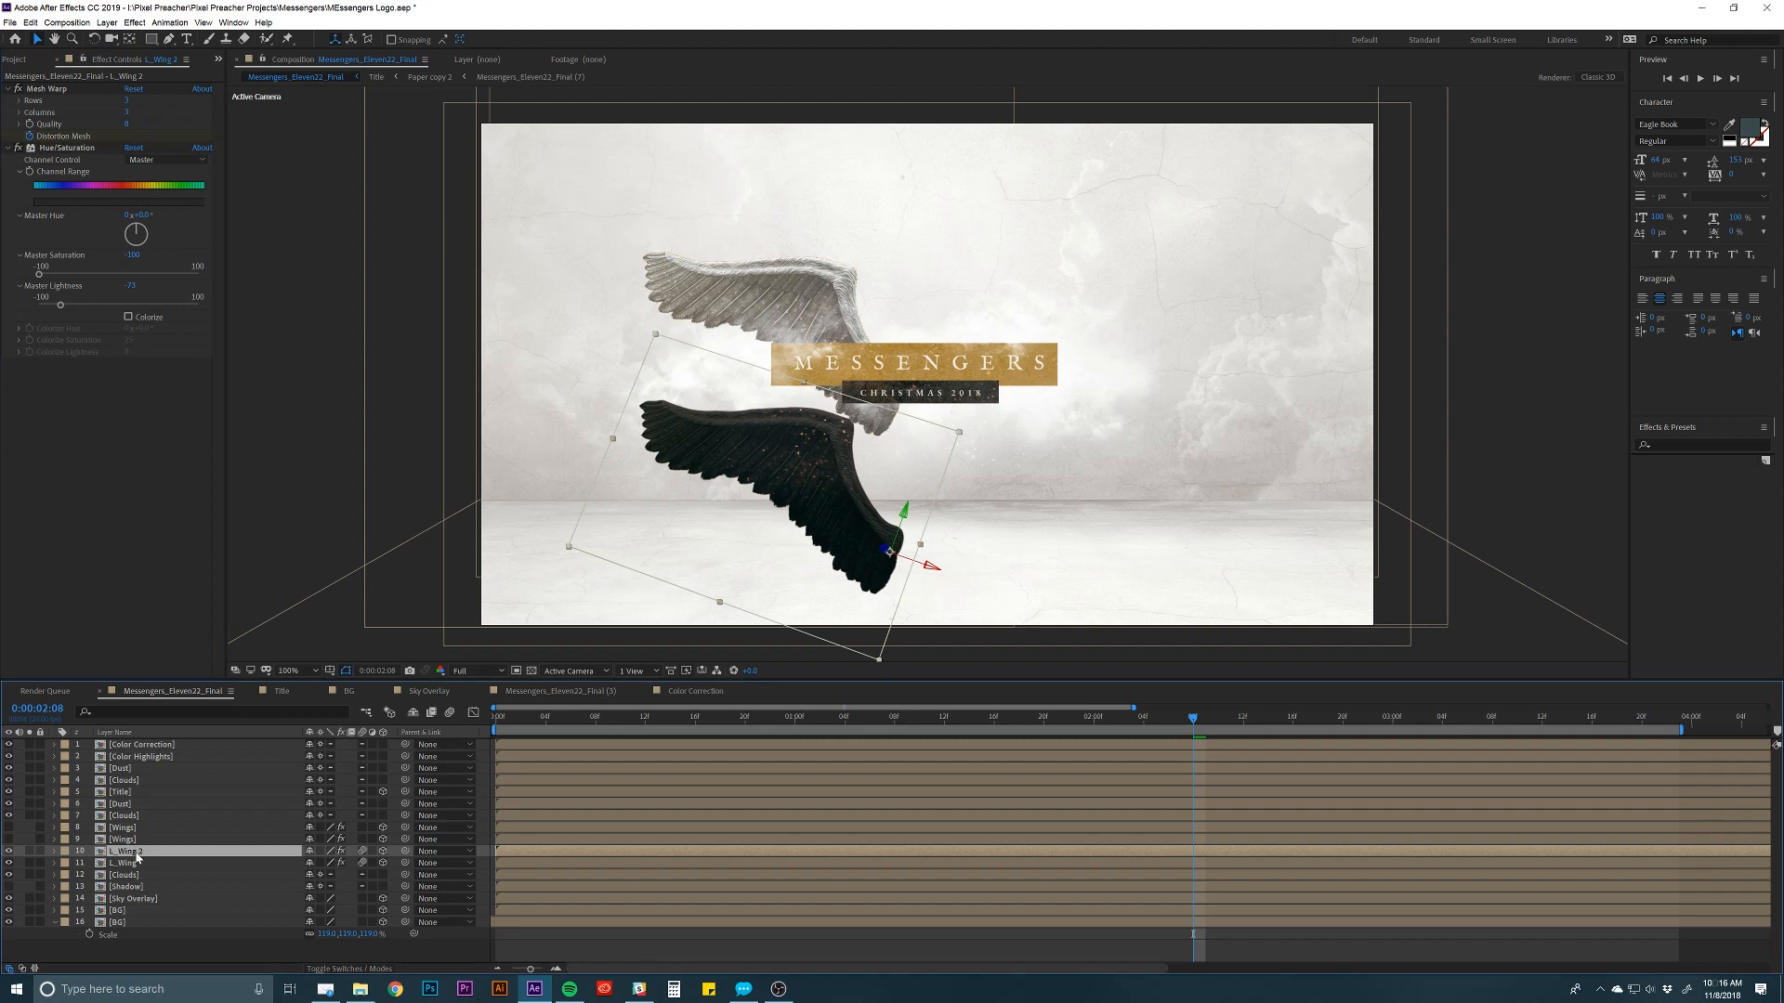
{"action": "left_click", "coordinate": [135, 22]}
{"action": "mouse_move", "coordinate": [189, 113]}
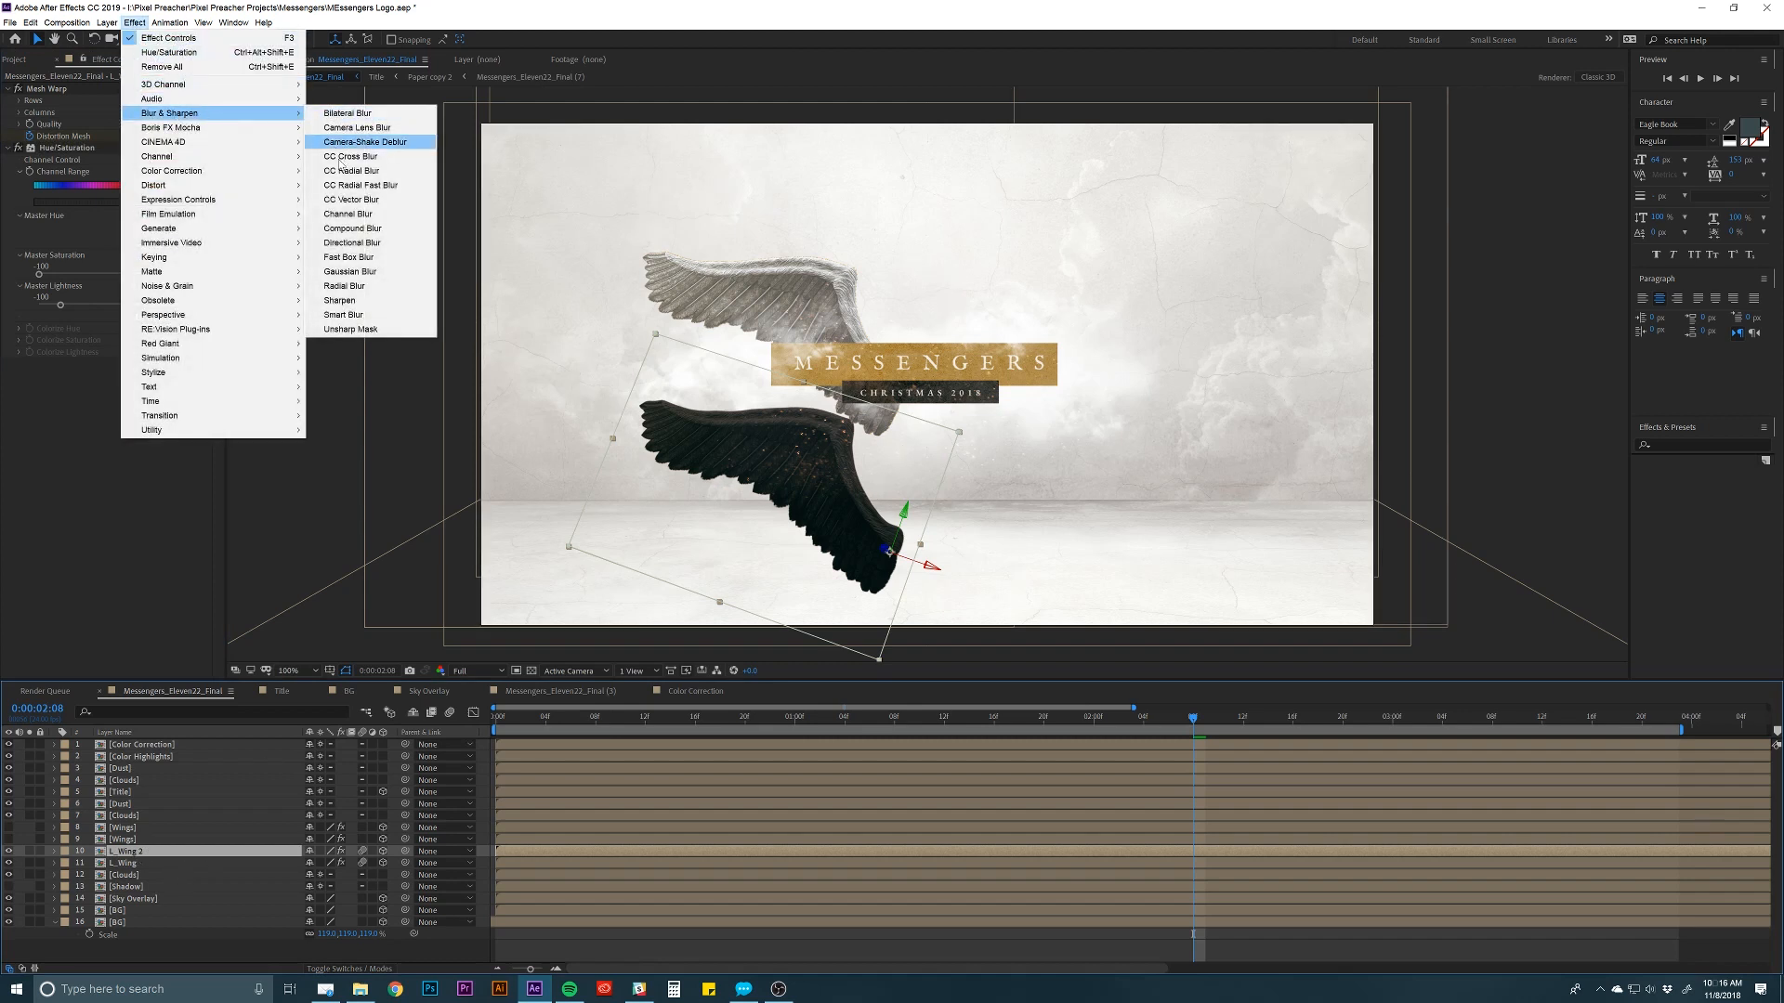
{"action": "left_click", "coordinate": [337, 257]}
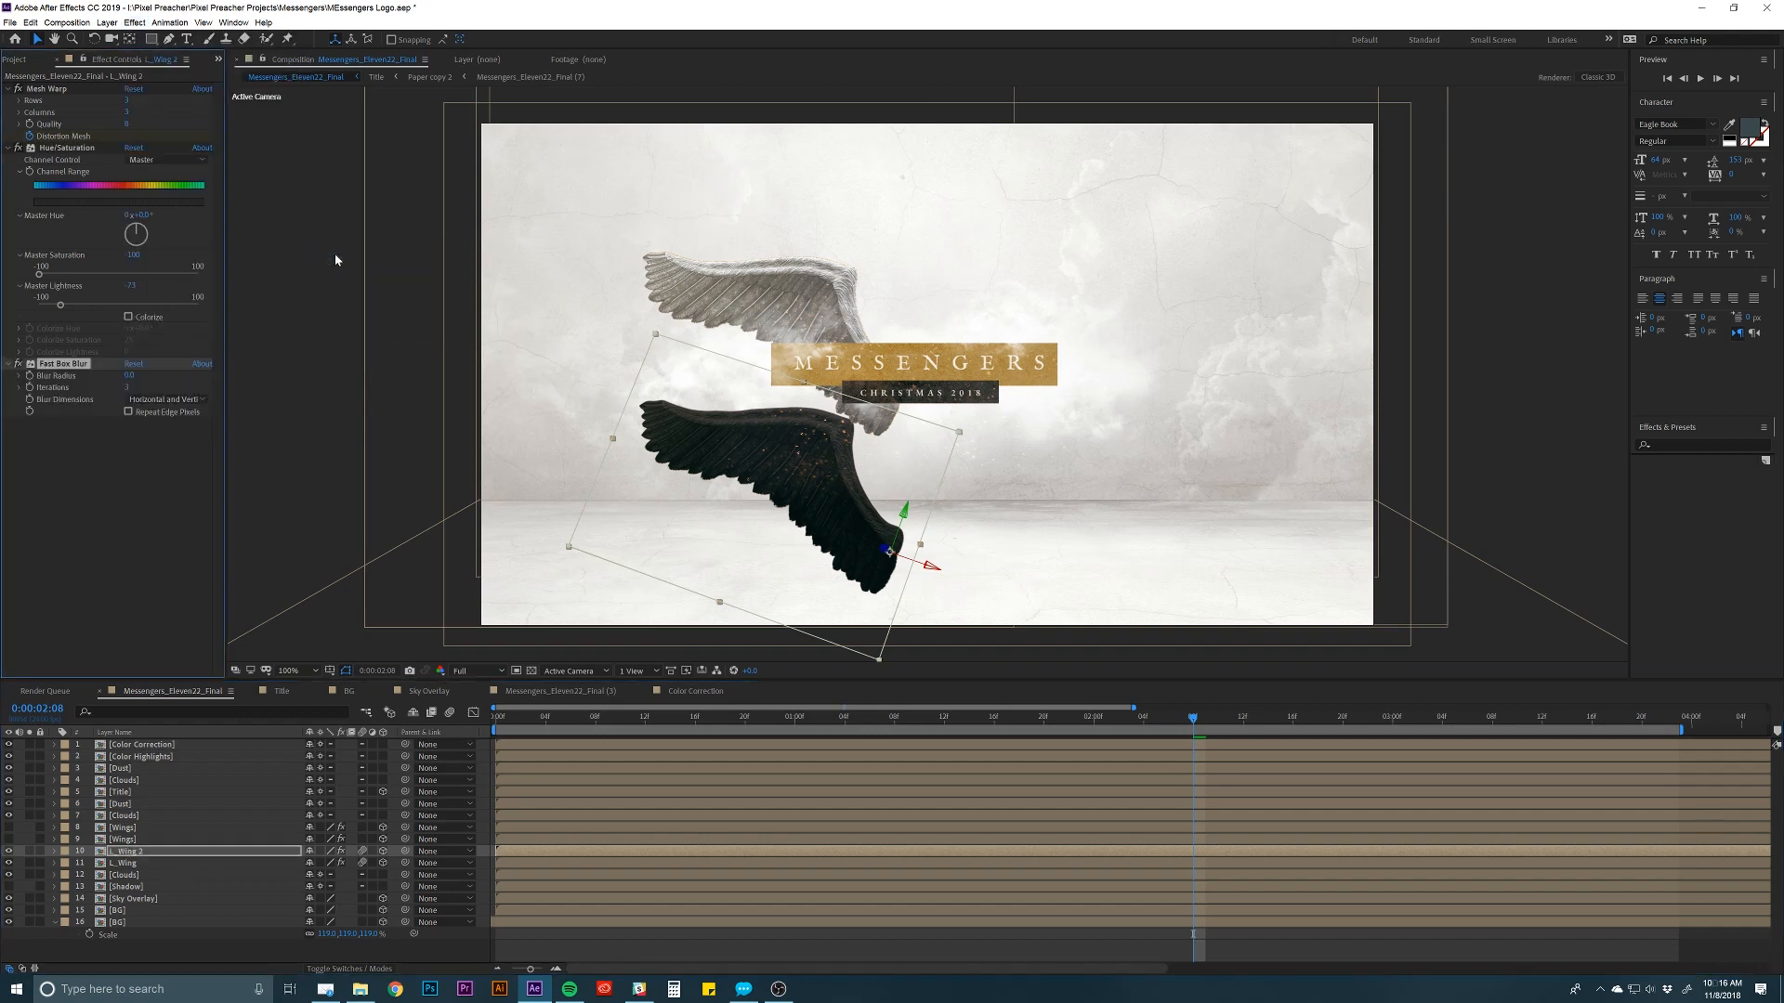
{"action": "left_click", "coordinate": [129, 375]}
{"action": "type", "text": "15"}
{"action": "key", "text": "Return"}
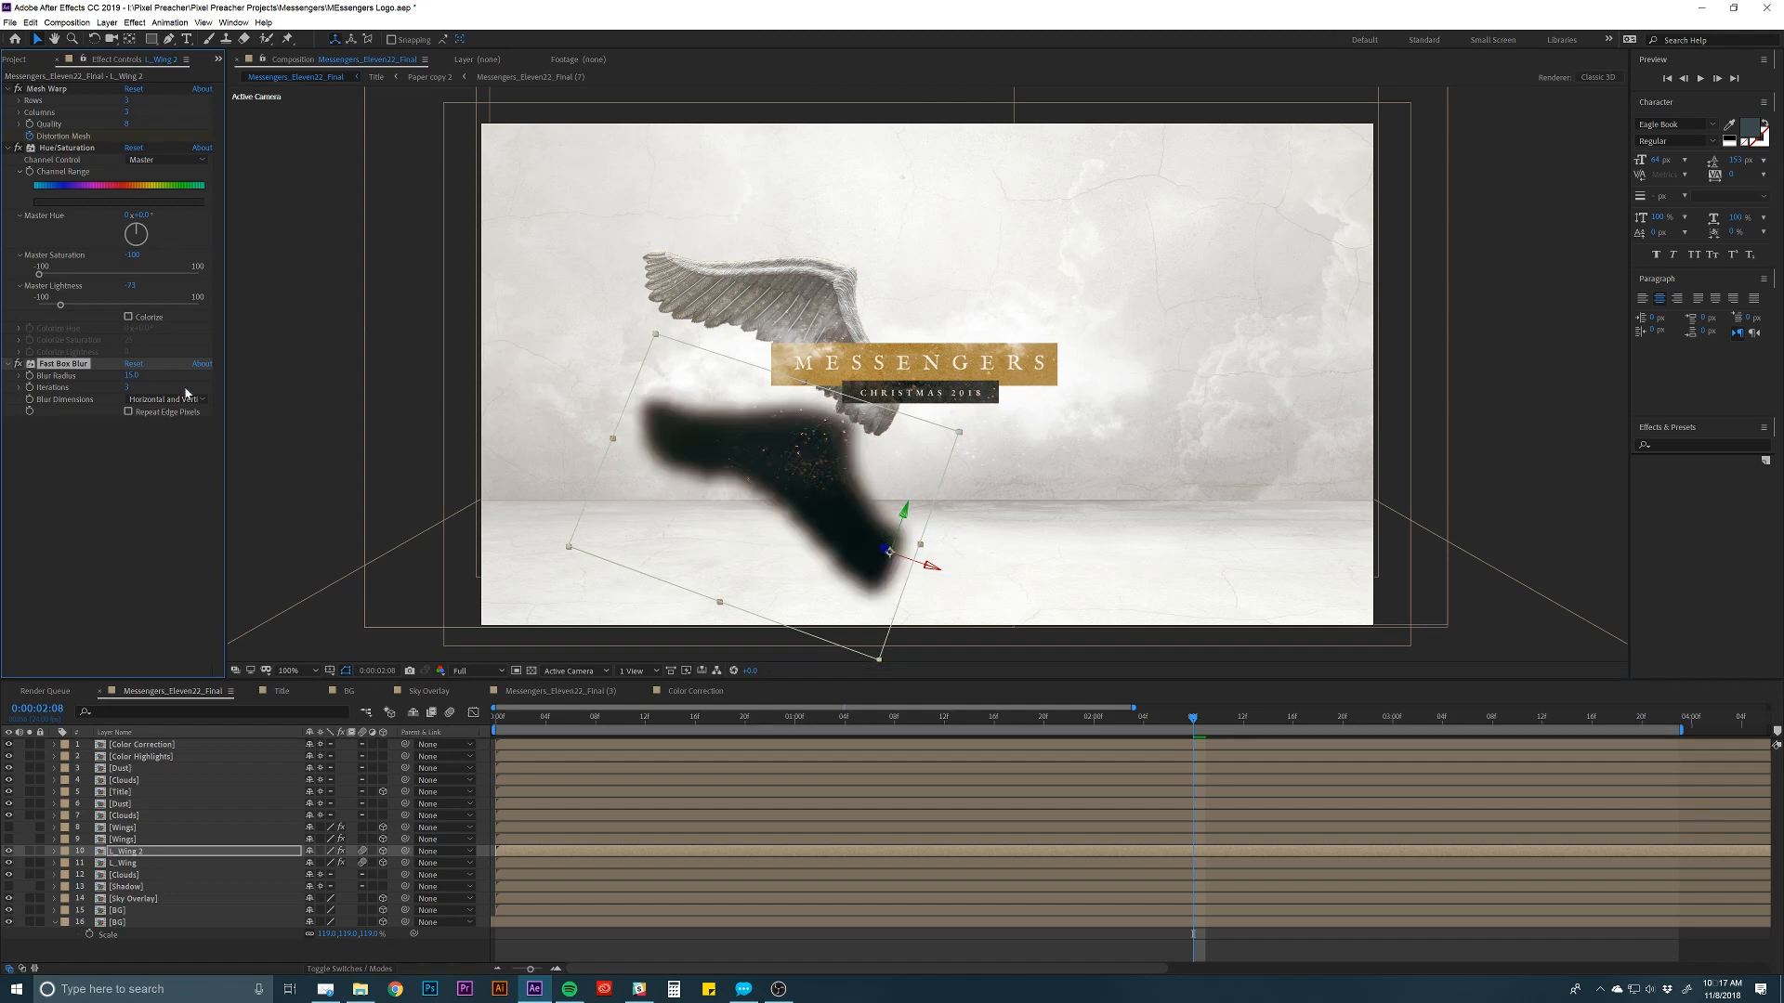
Lock Mask 1 on L_Wing 2 and squash the blurred wing vertically into a flatter shadow shape.
{"action": "left_click", "coordinate": [139, 851]}
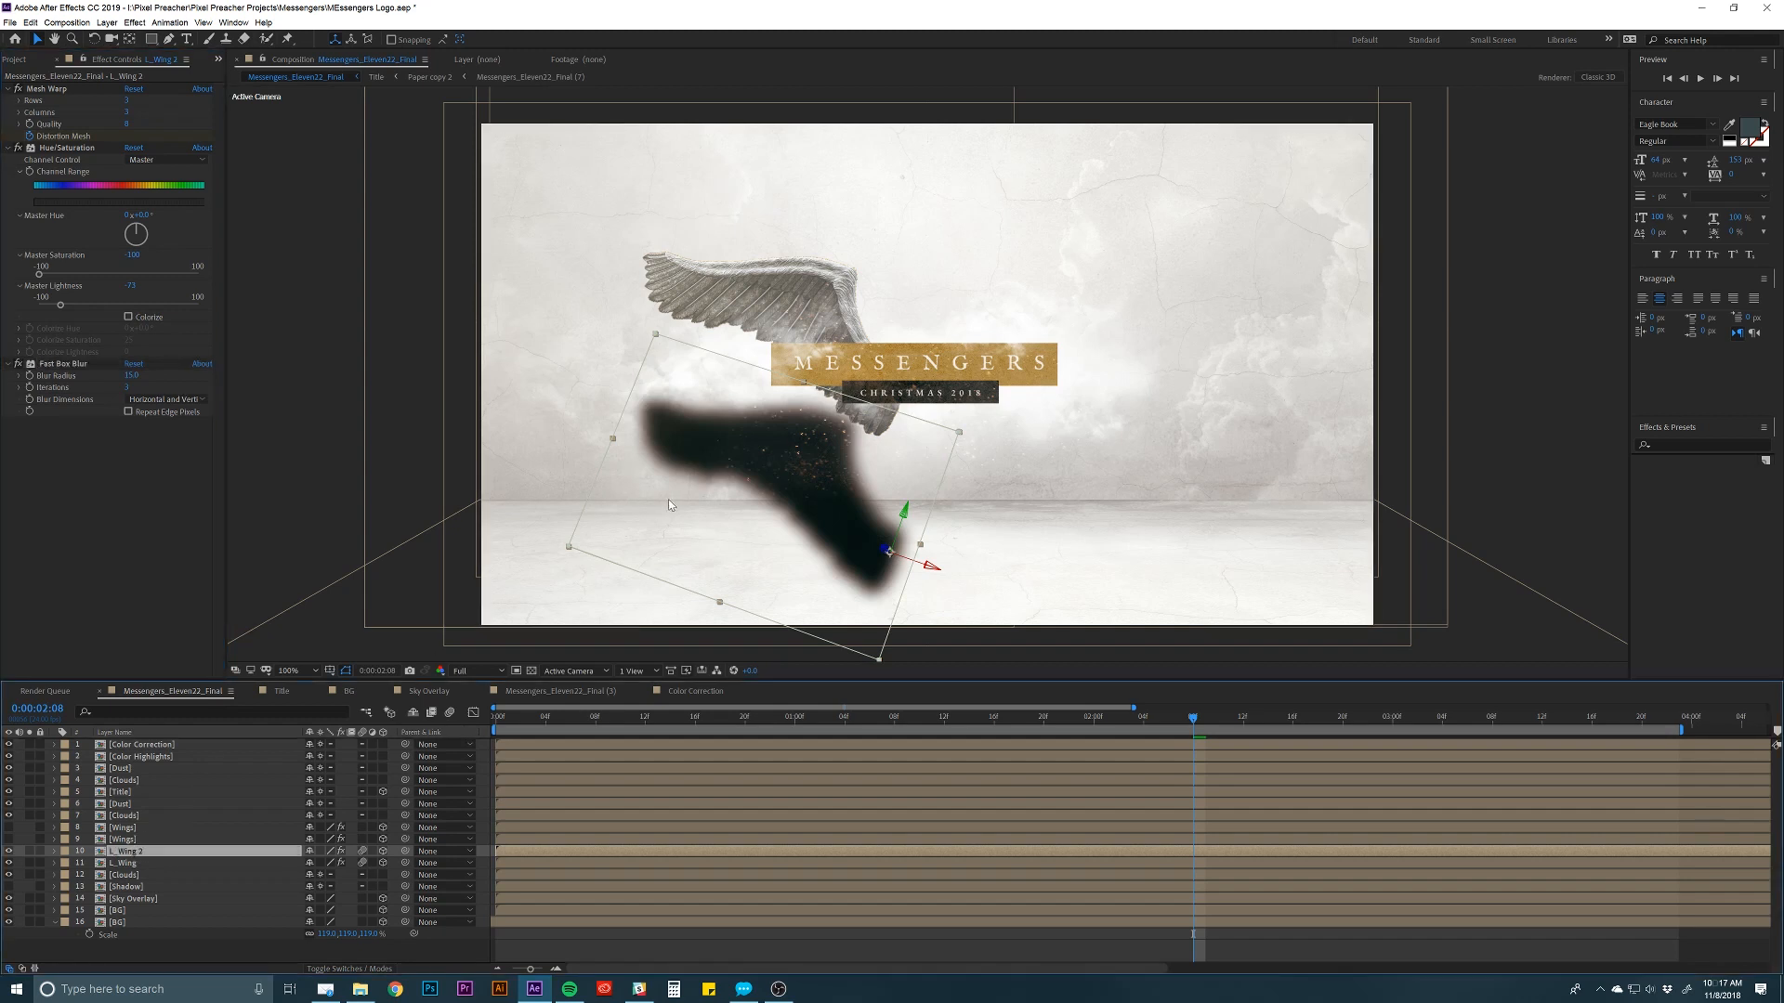
{"action": "left_click", "coordinate": [805, 386]}
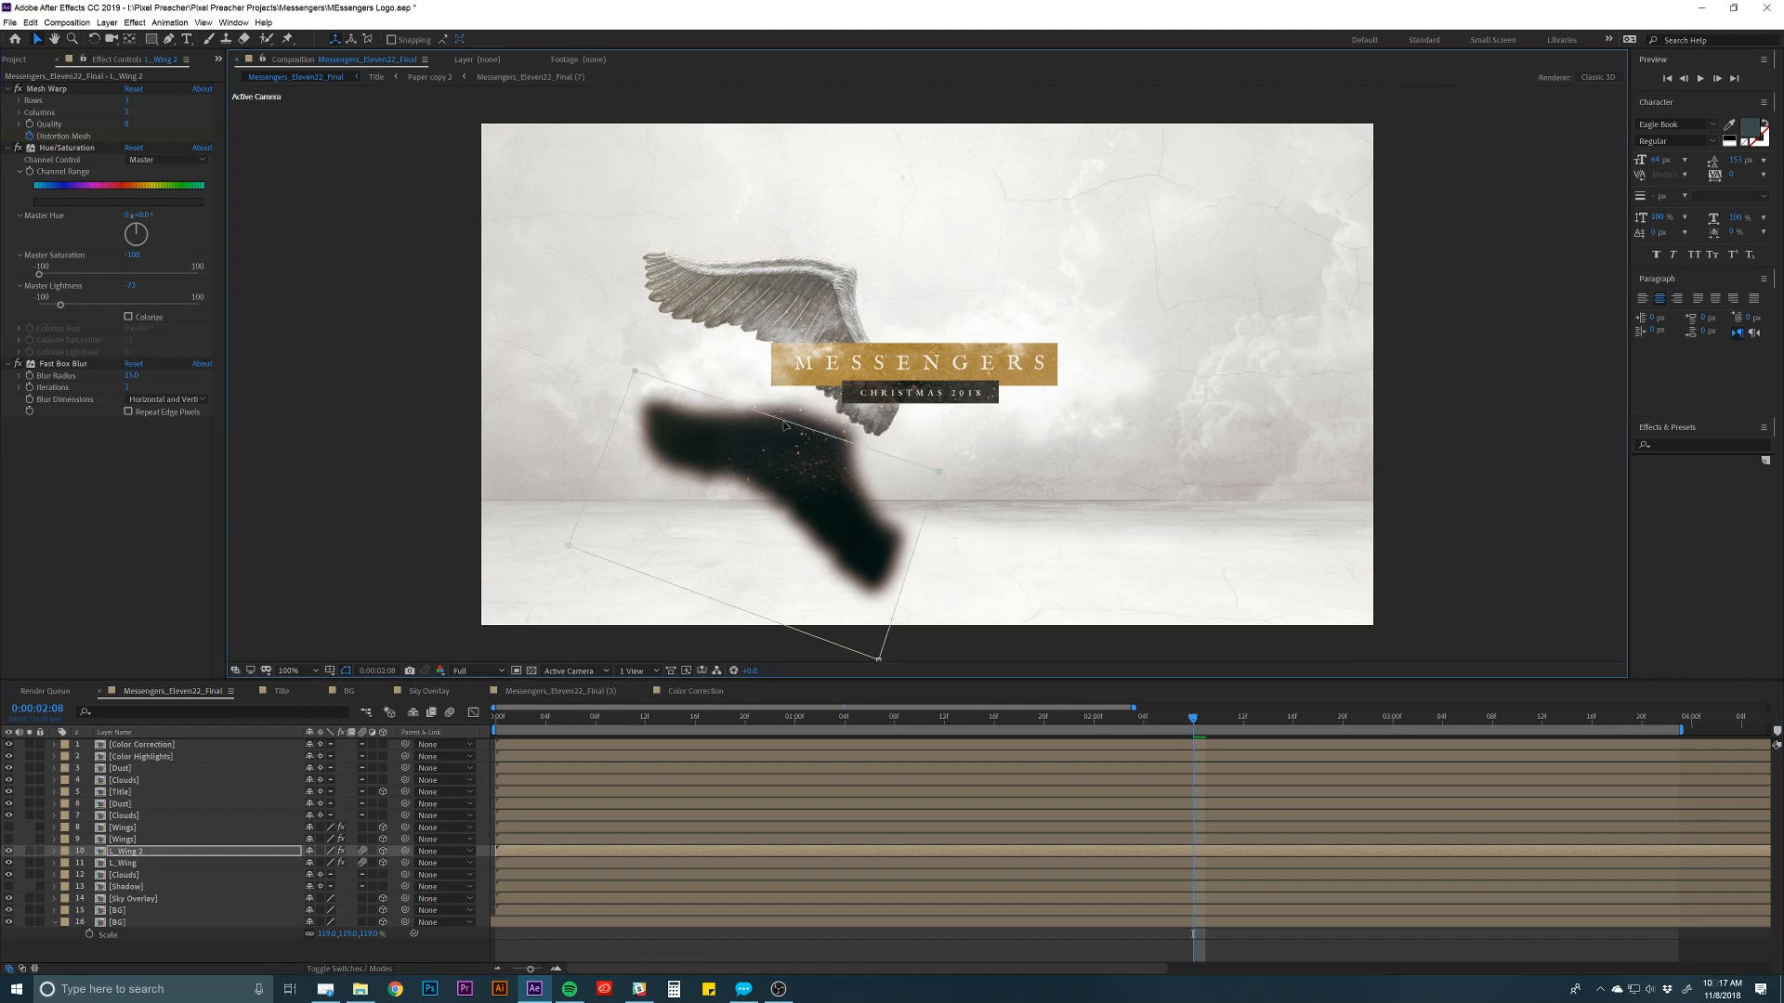
{"action": "left_click", "coordinate": [789, 432]}
{"action": "key", "text": "m"}
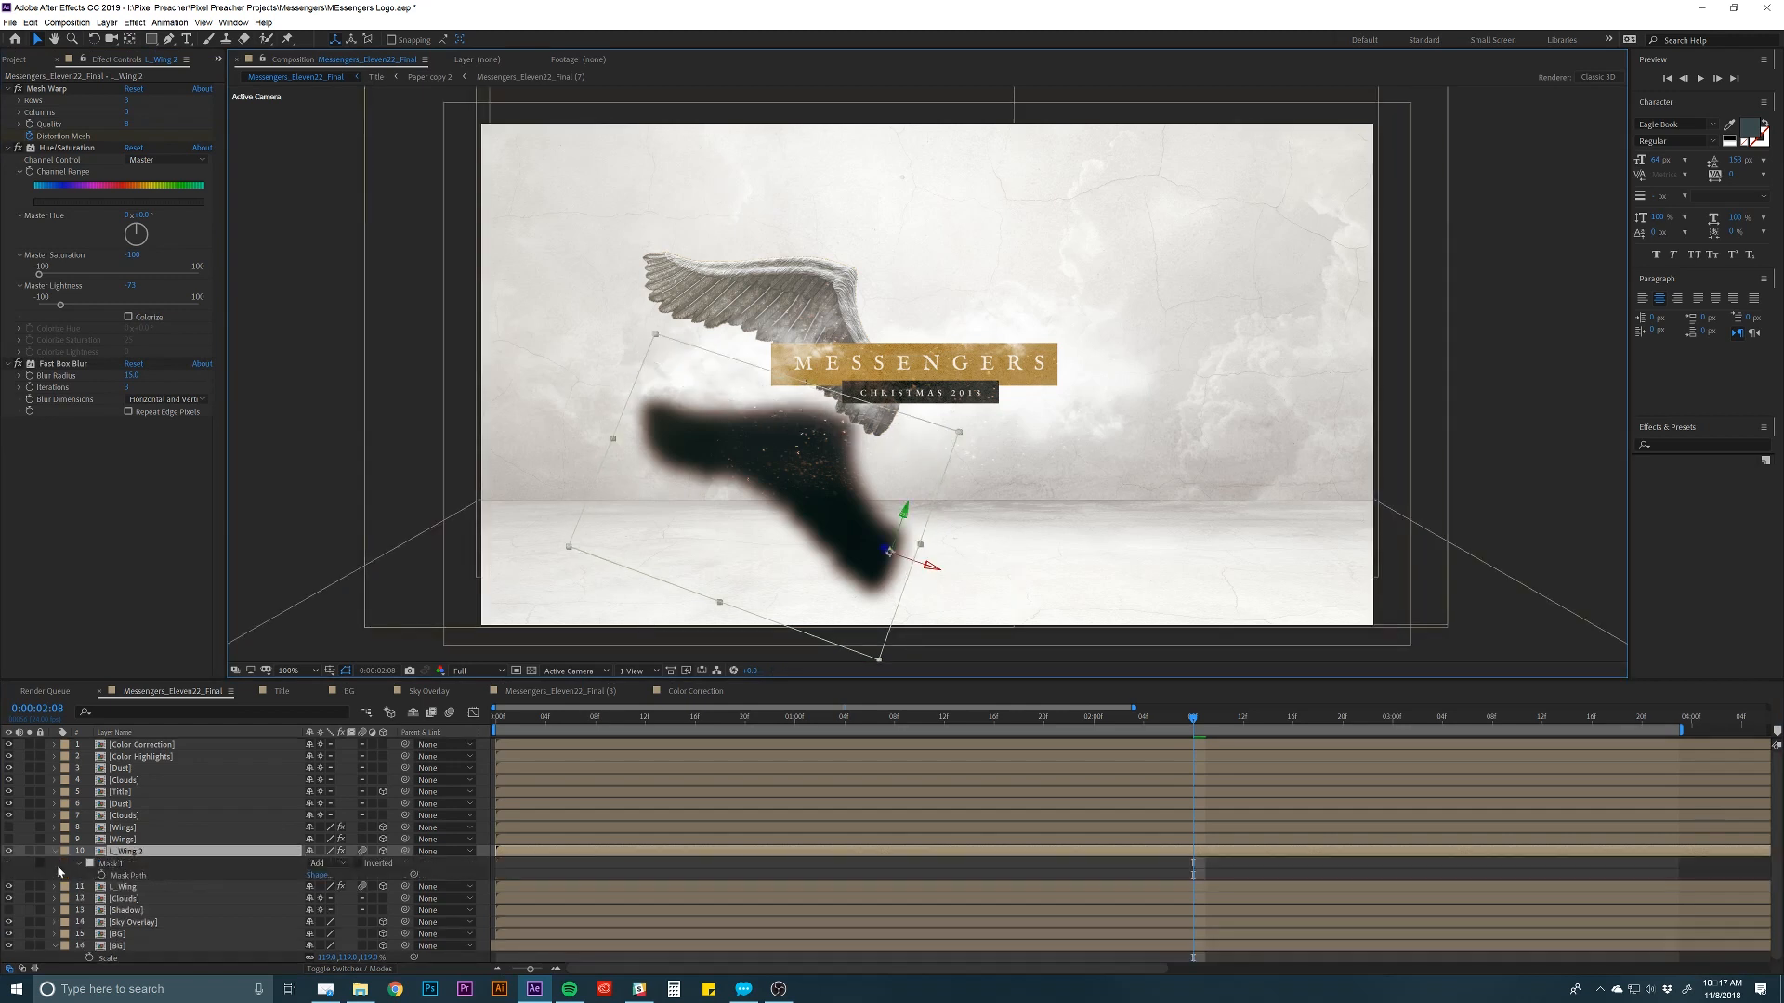
{"action": "left_click", "coordinate": [38, 863]}
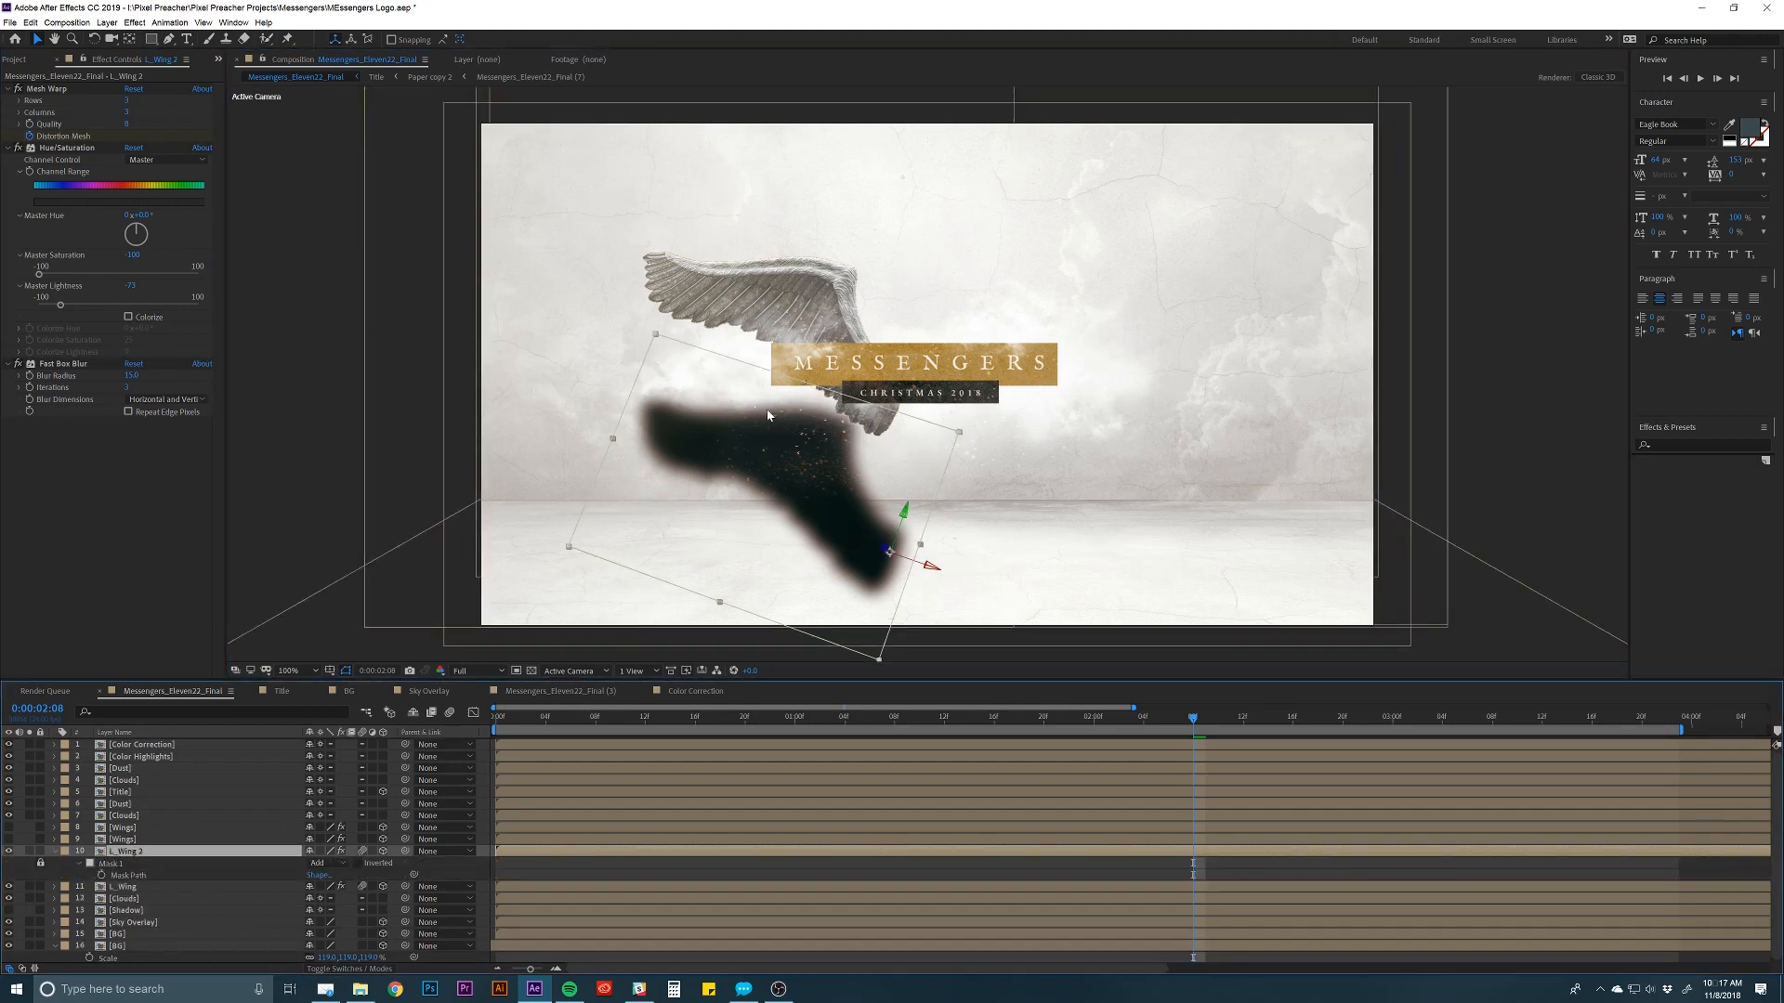
{"action": "left_click_drag", "start_coordinate": [794, 390], "coordinate": [780, 442]}
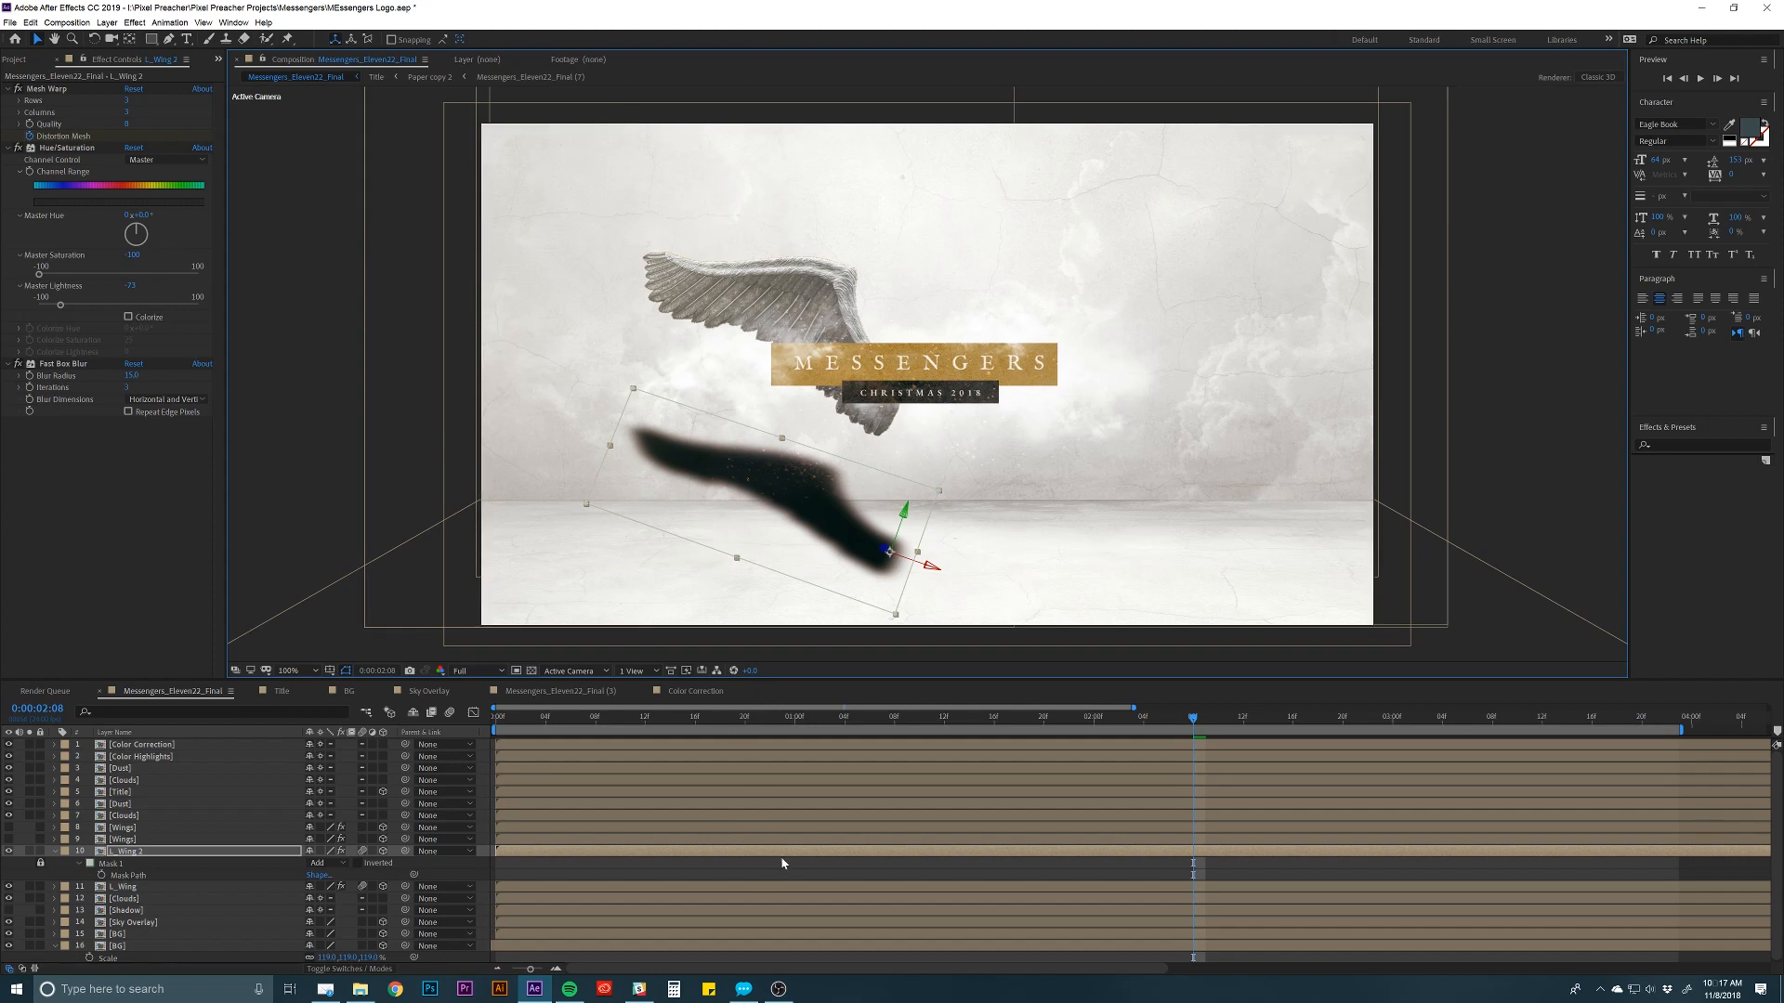
At the 0:00:00:01 Orientation keyframe, rotate L_Wing 2 to lie level along the floor and flatten it slightly more.
{"action": "key", "text": "u"}
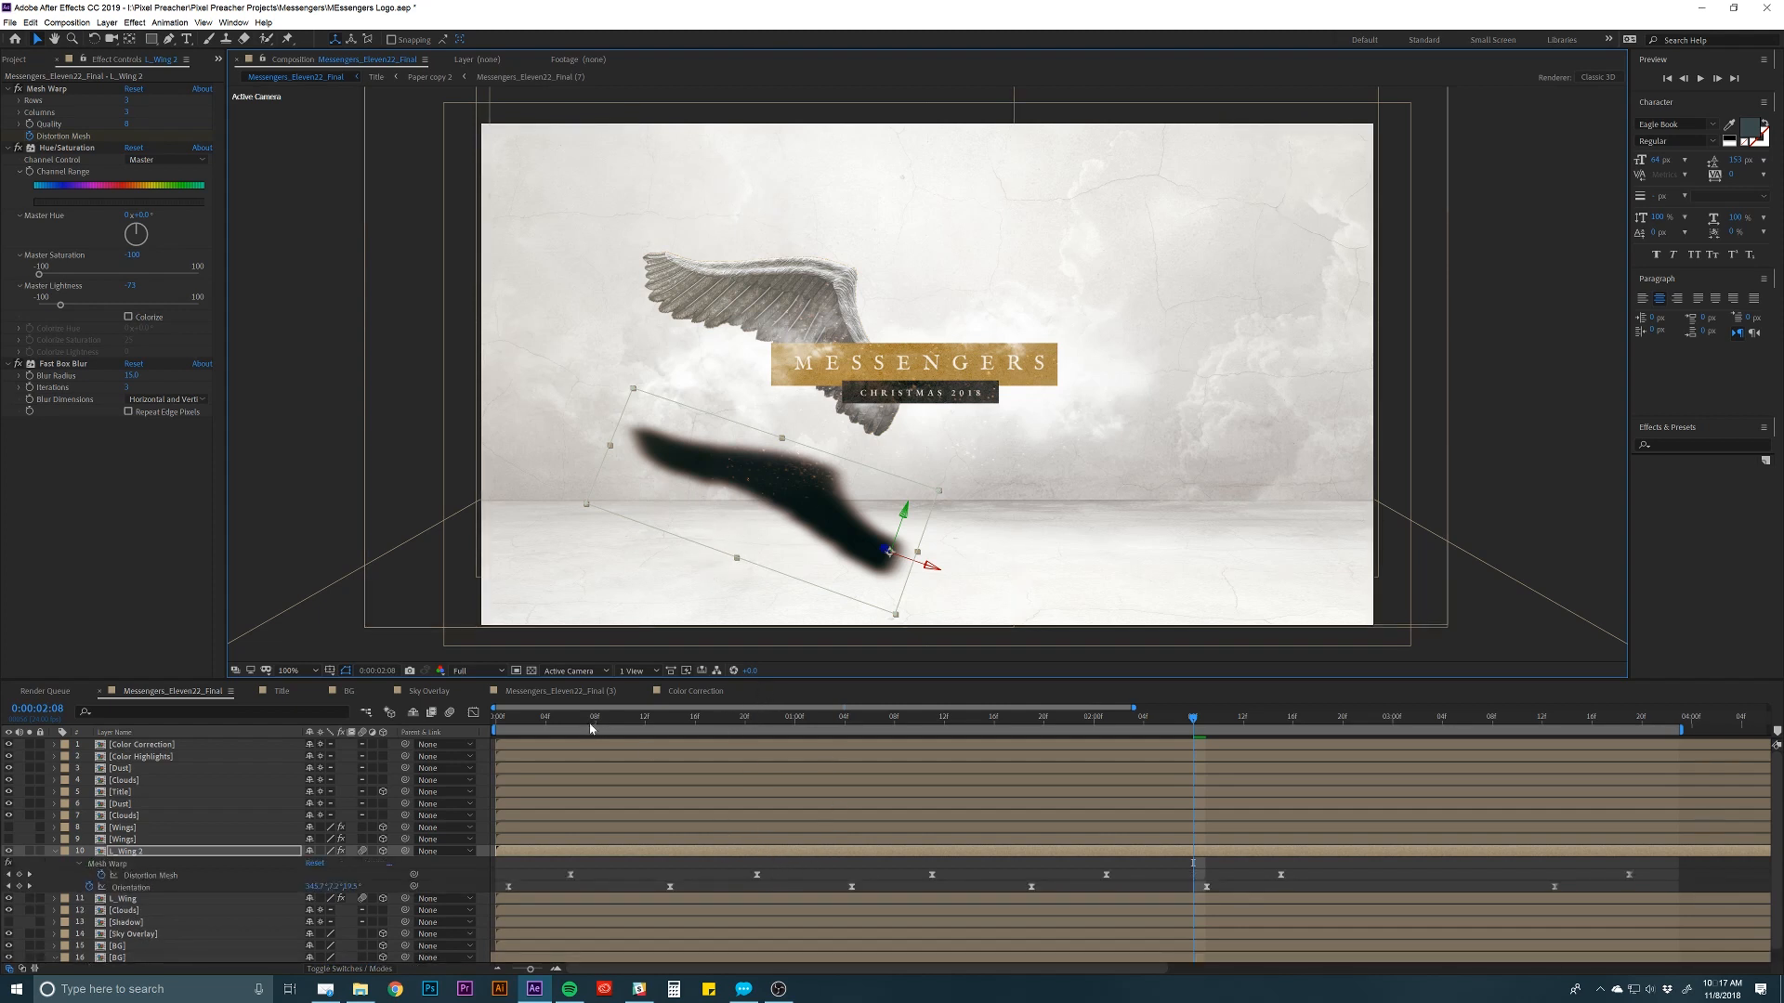
{"action": "left_click_drag", "start_coordinate": [590, 724], "coordinate": [514, 725]}
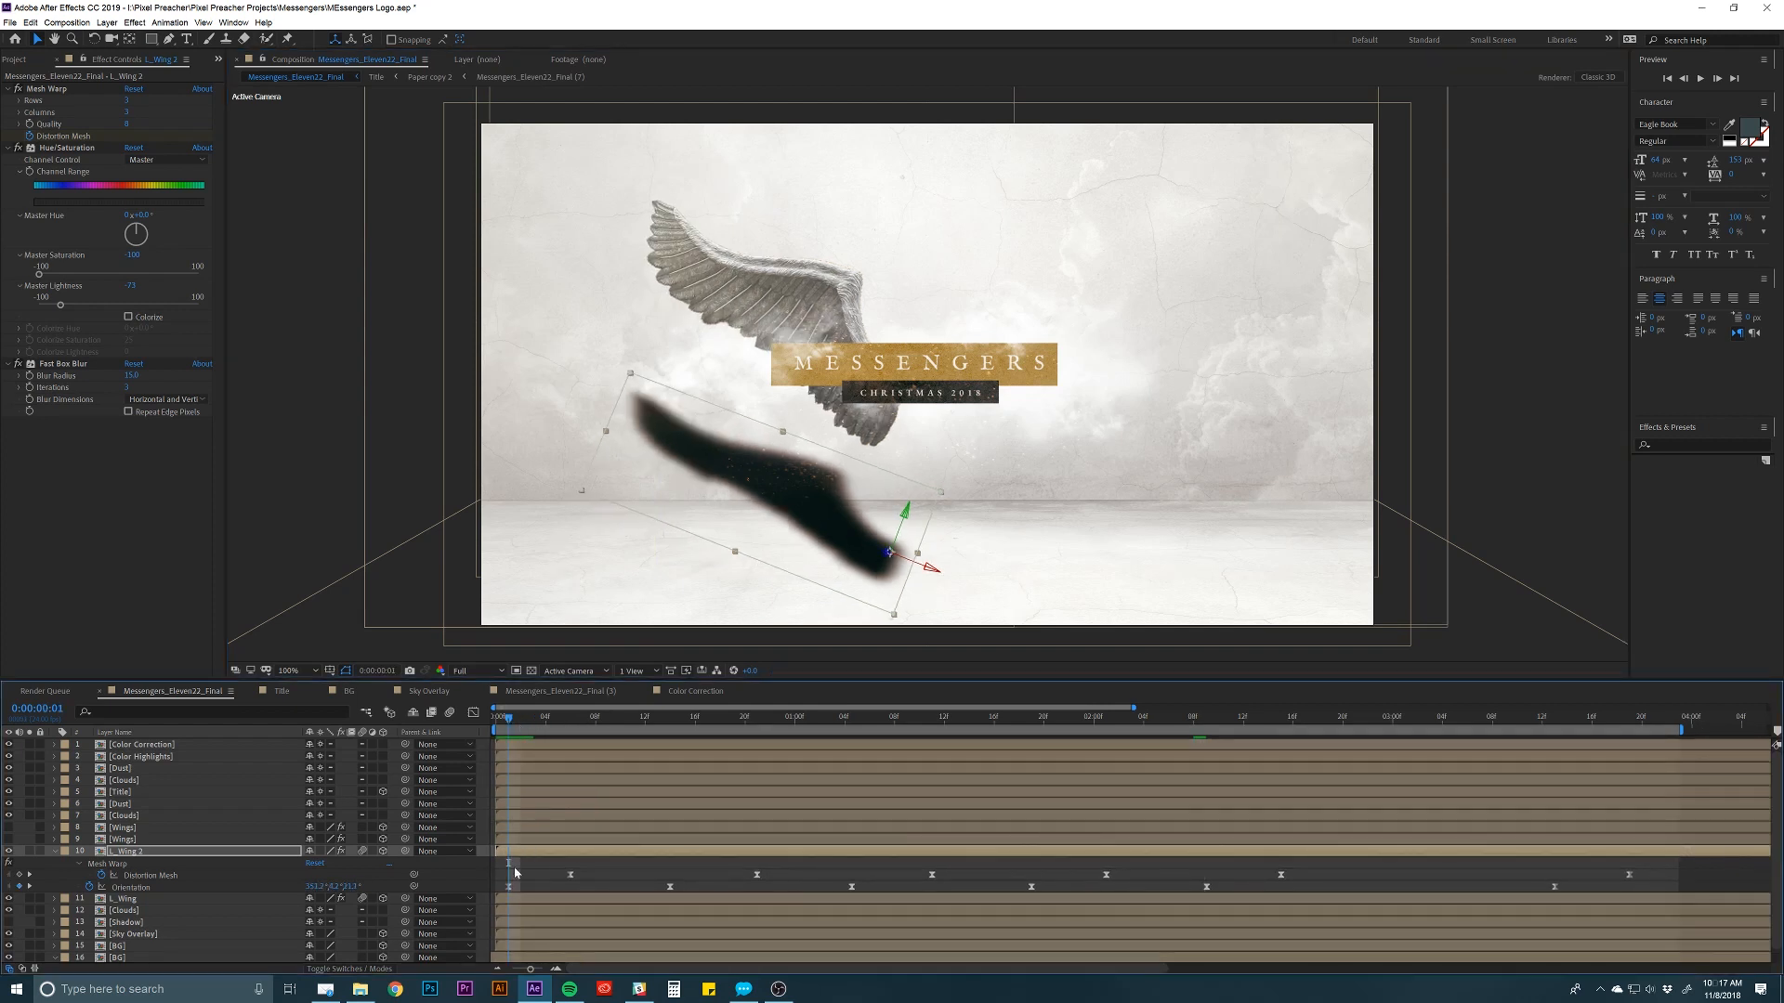
{"action": "left_click", "coordinate": [512, 854]}
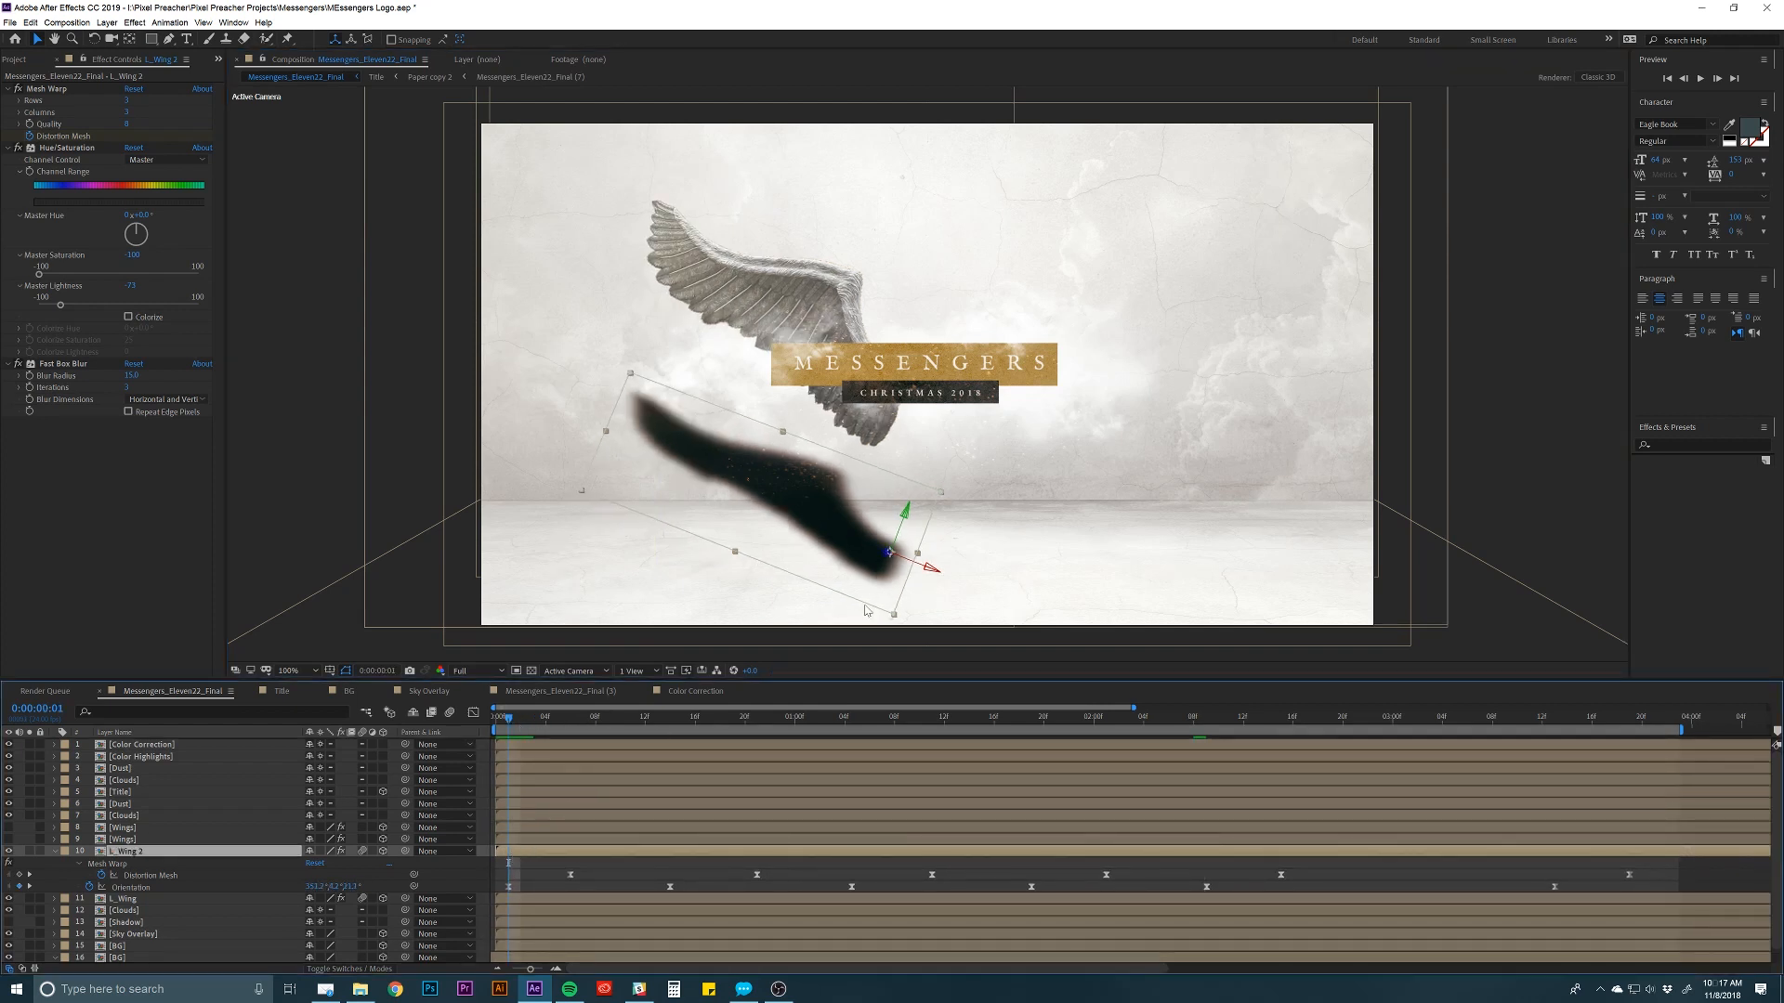
{"action": "key", "text": "w"}
{"action": "mouse_move", "coordinate": [887, 552]}
{"action": "left_mouse_down"}
{"action": "mouse_move", "coordinate": [874, 561]}
{"action": "mouse_move", "coordinate": [889, 552]}
{"action": "left_mouse_up"}
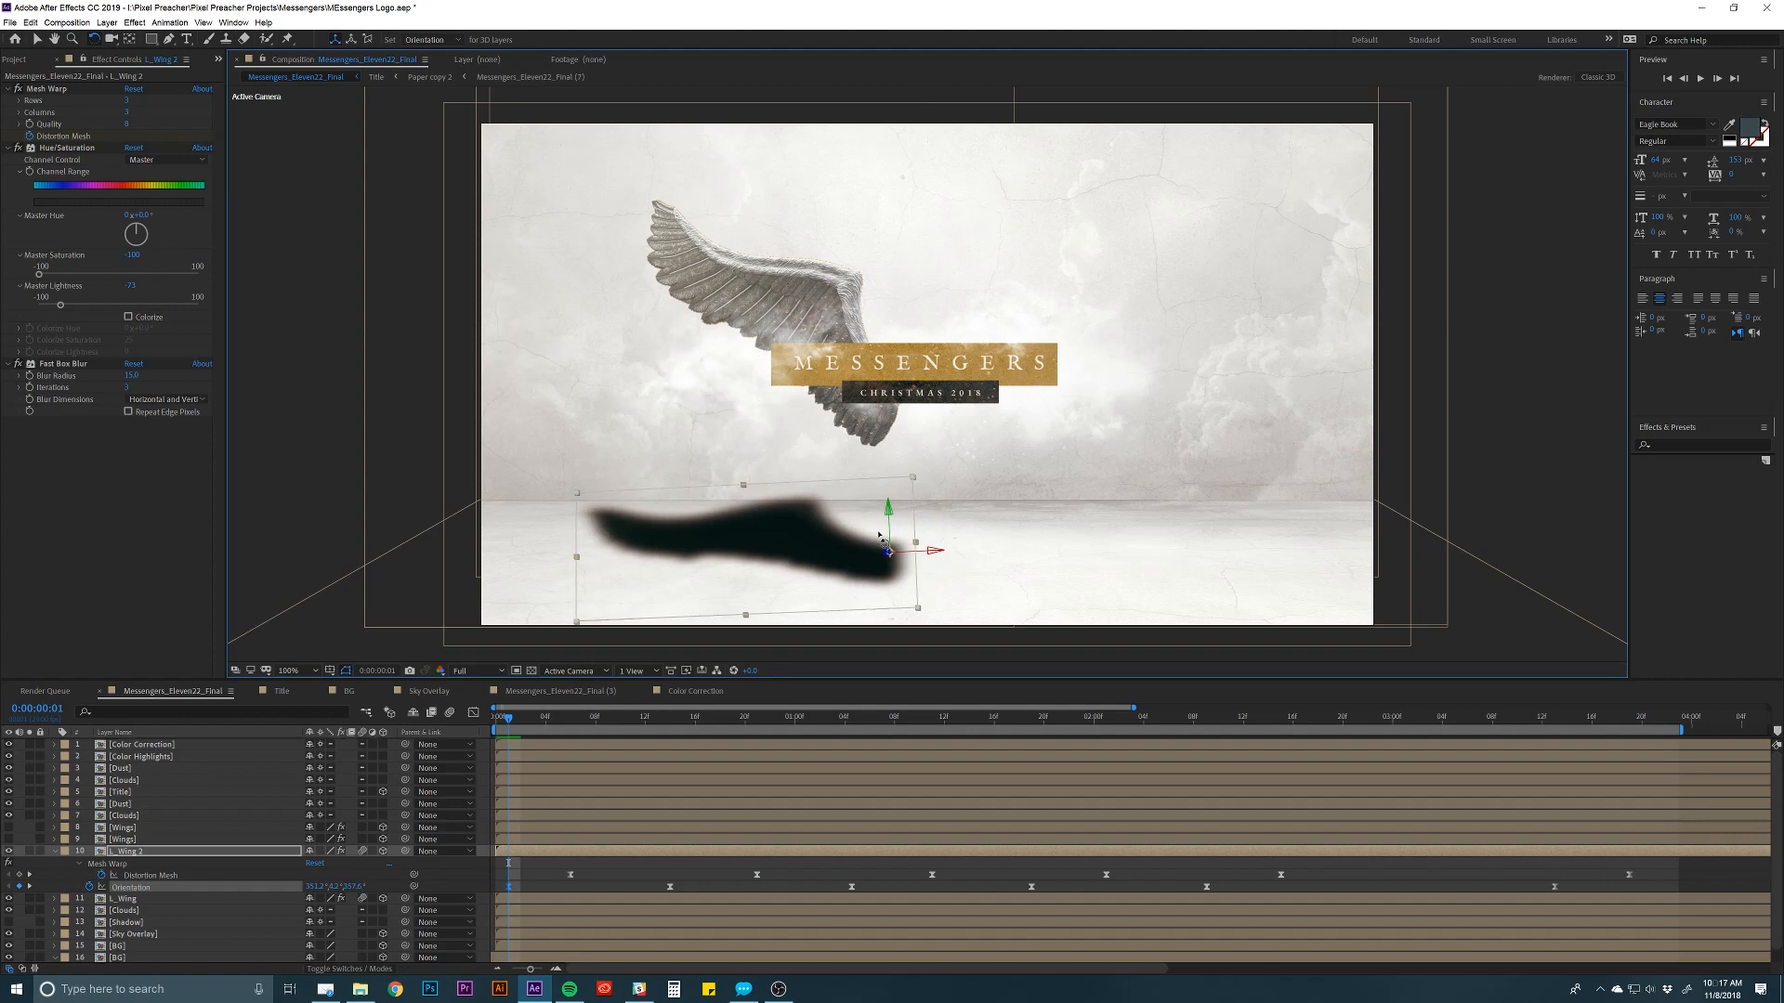
{"action": "key", "text": "v"}
{"action": "left_click_drag", "start_coordinate": [743, 485], "coordinate": [744, 498]}
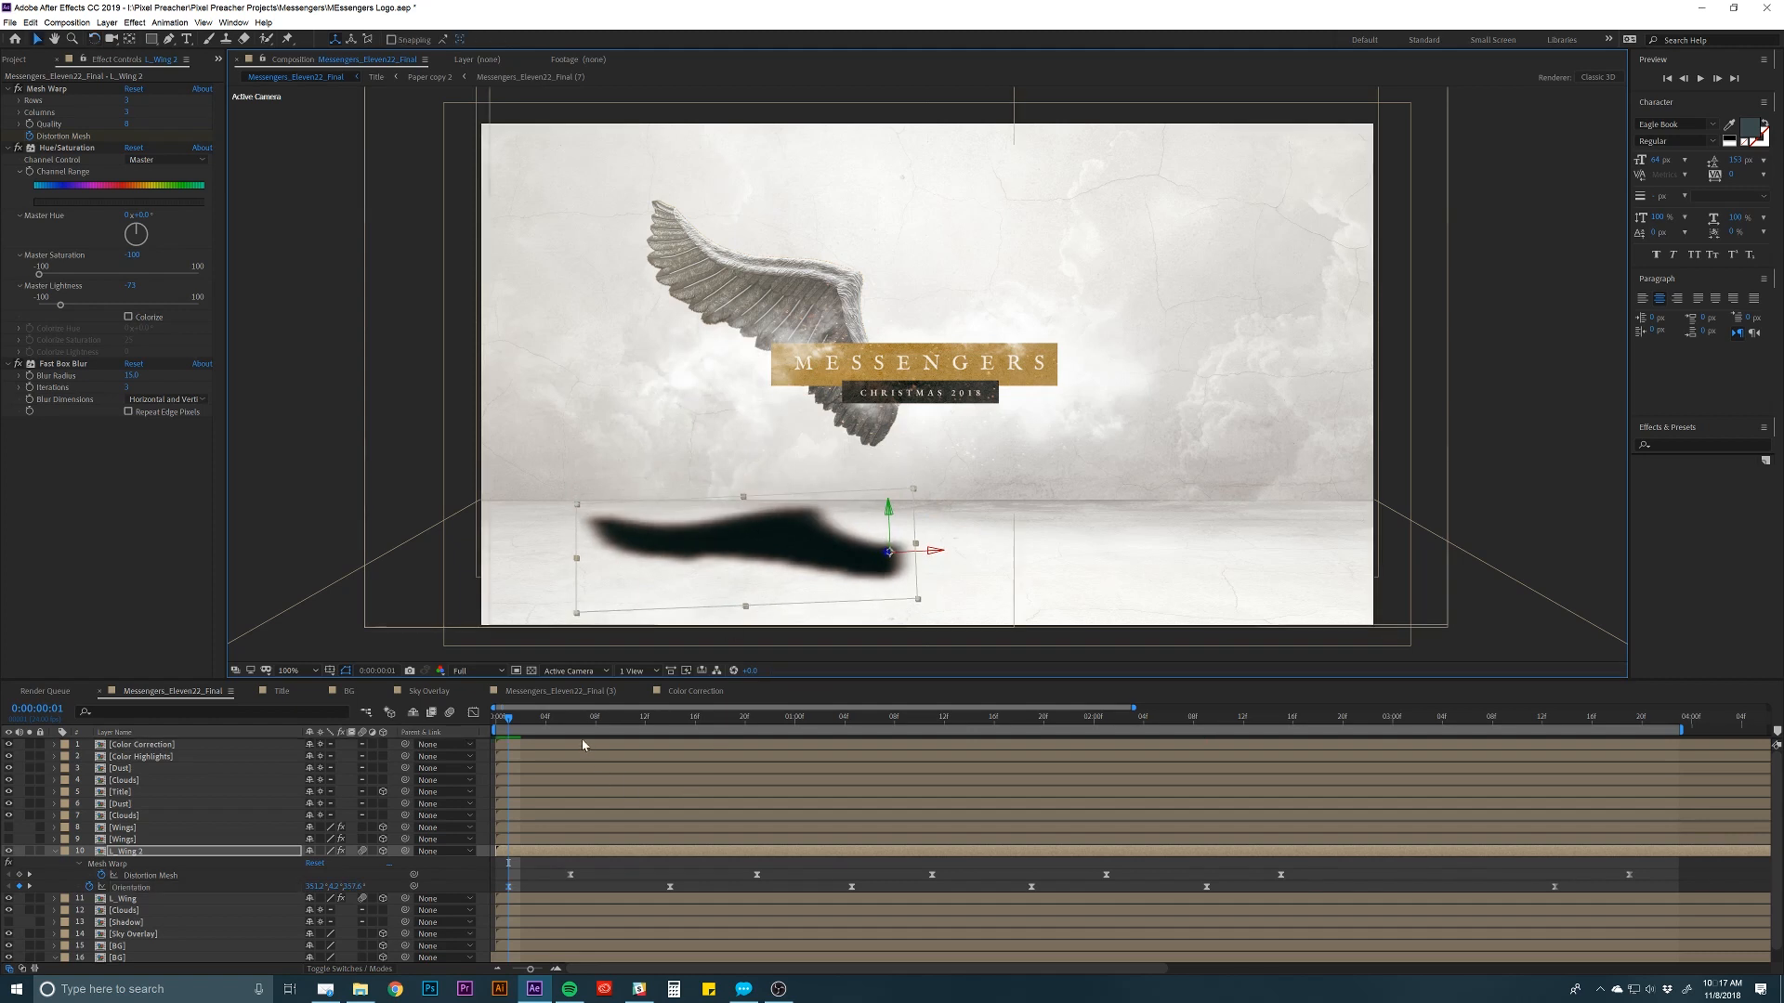
At the 0:00:00:14 Orientation keyframe, rotate L_Wing 2 so the downstroke shadow slopes only slightly along the floor.
{"action": "left_click_drag", "start_coordinate": [592, 728], "coordinate": [658, 731]}
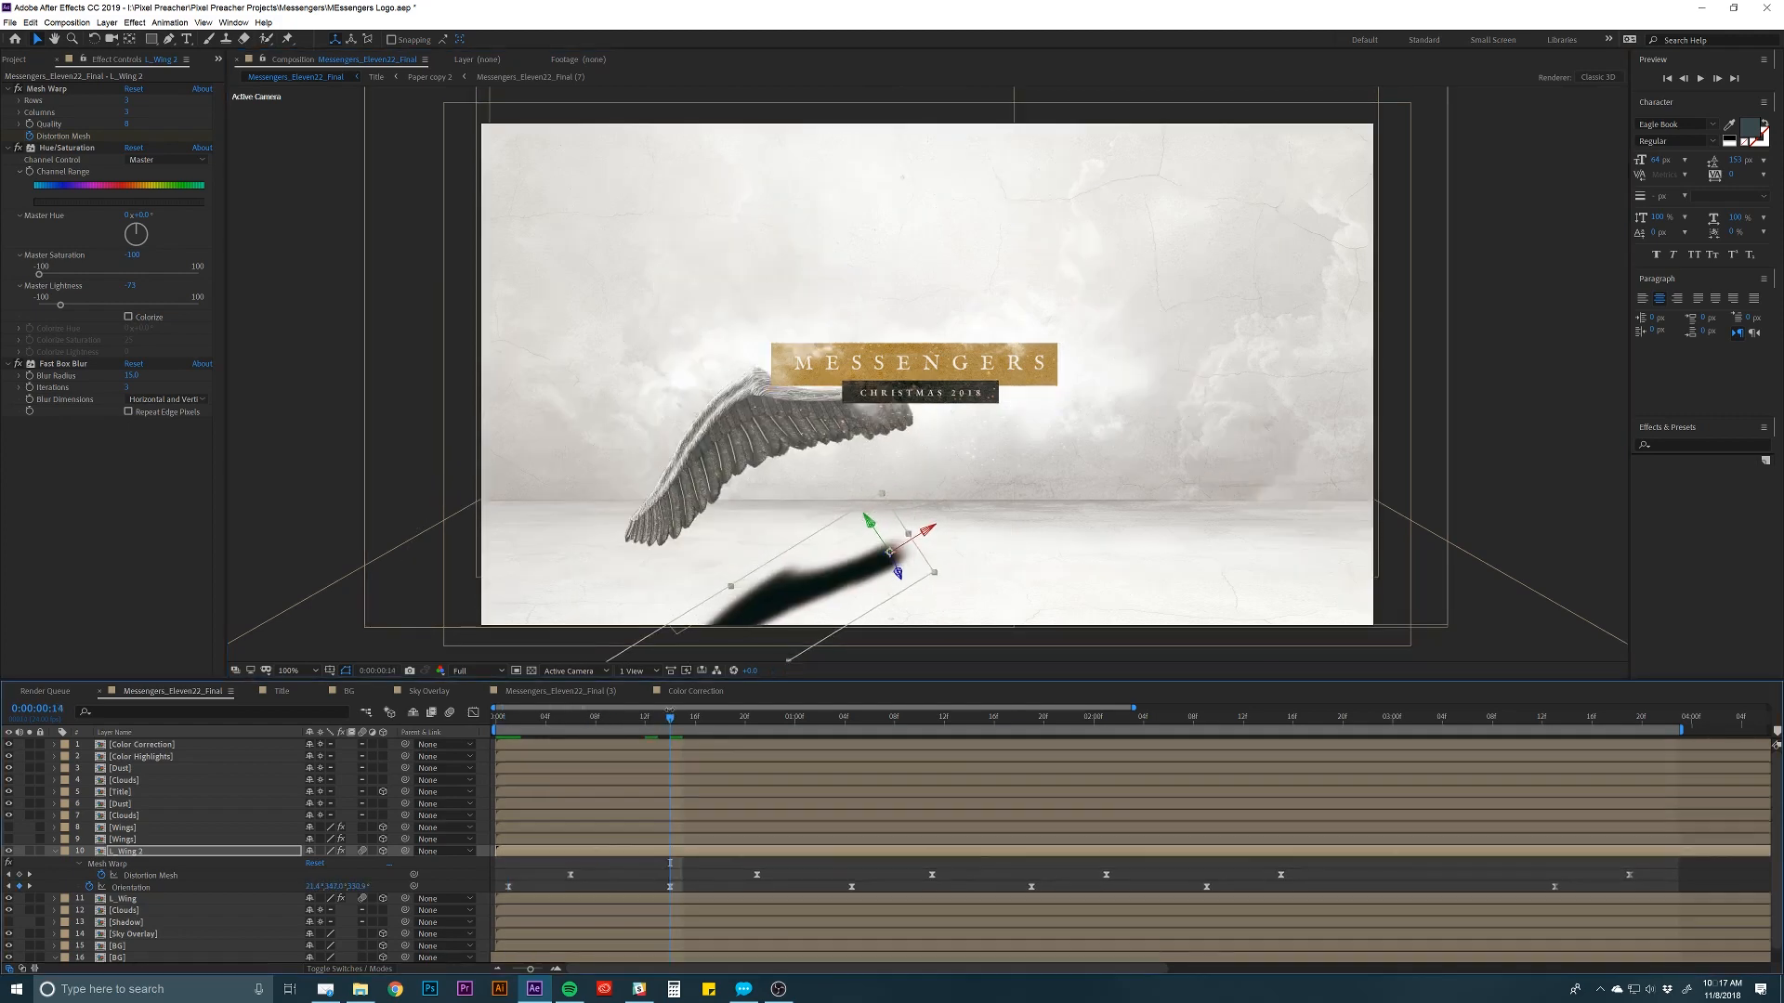
{"action": "key", "text": "w"}
{"action": "left_click_drag", "start_coordinate": [902, 571], "coordinate": [897, 573]}
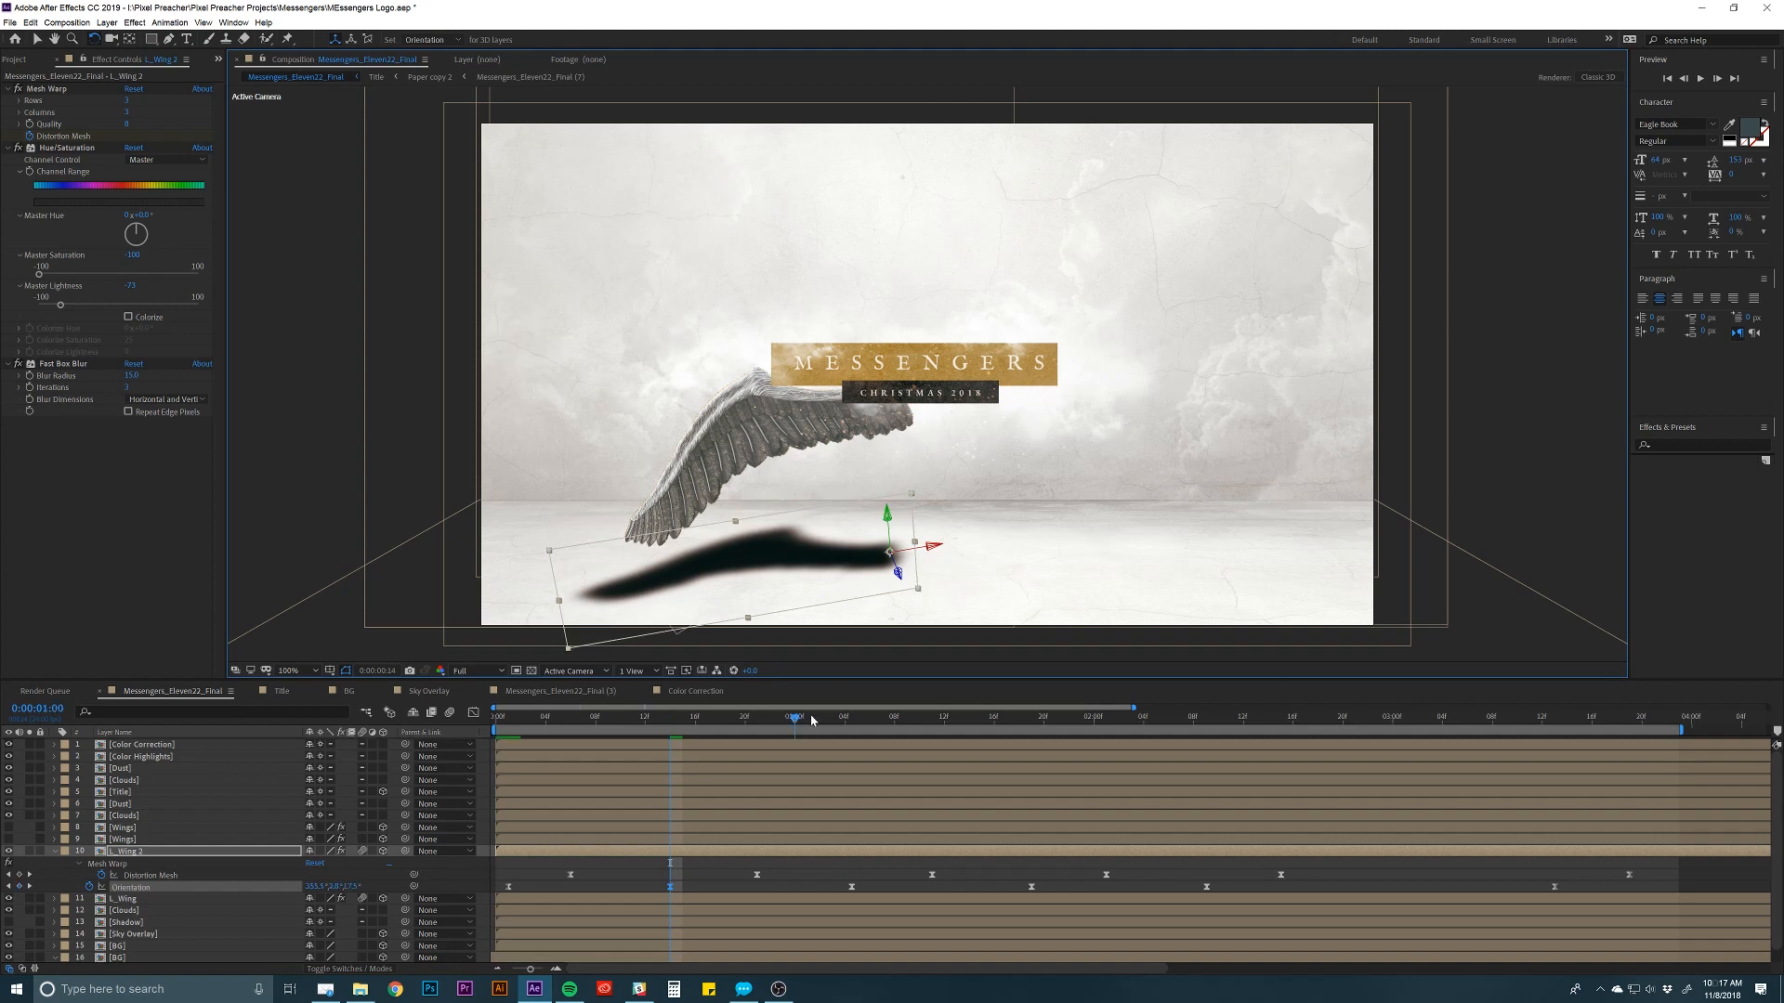
Keyframe the Orientation of L_Wing 2 at 0:00:01:05, rotating the upstroke shadow level with the floor.
{"action": "left_click", "coordinate": [847, 720]}
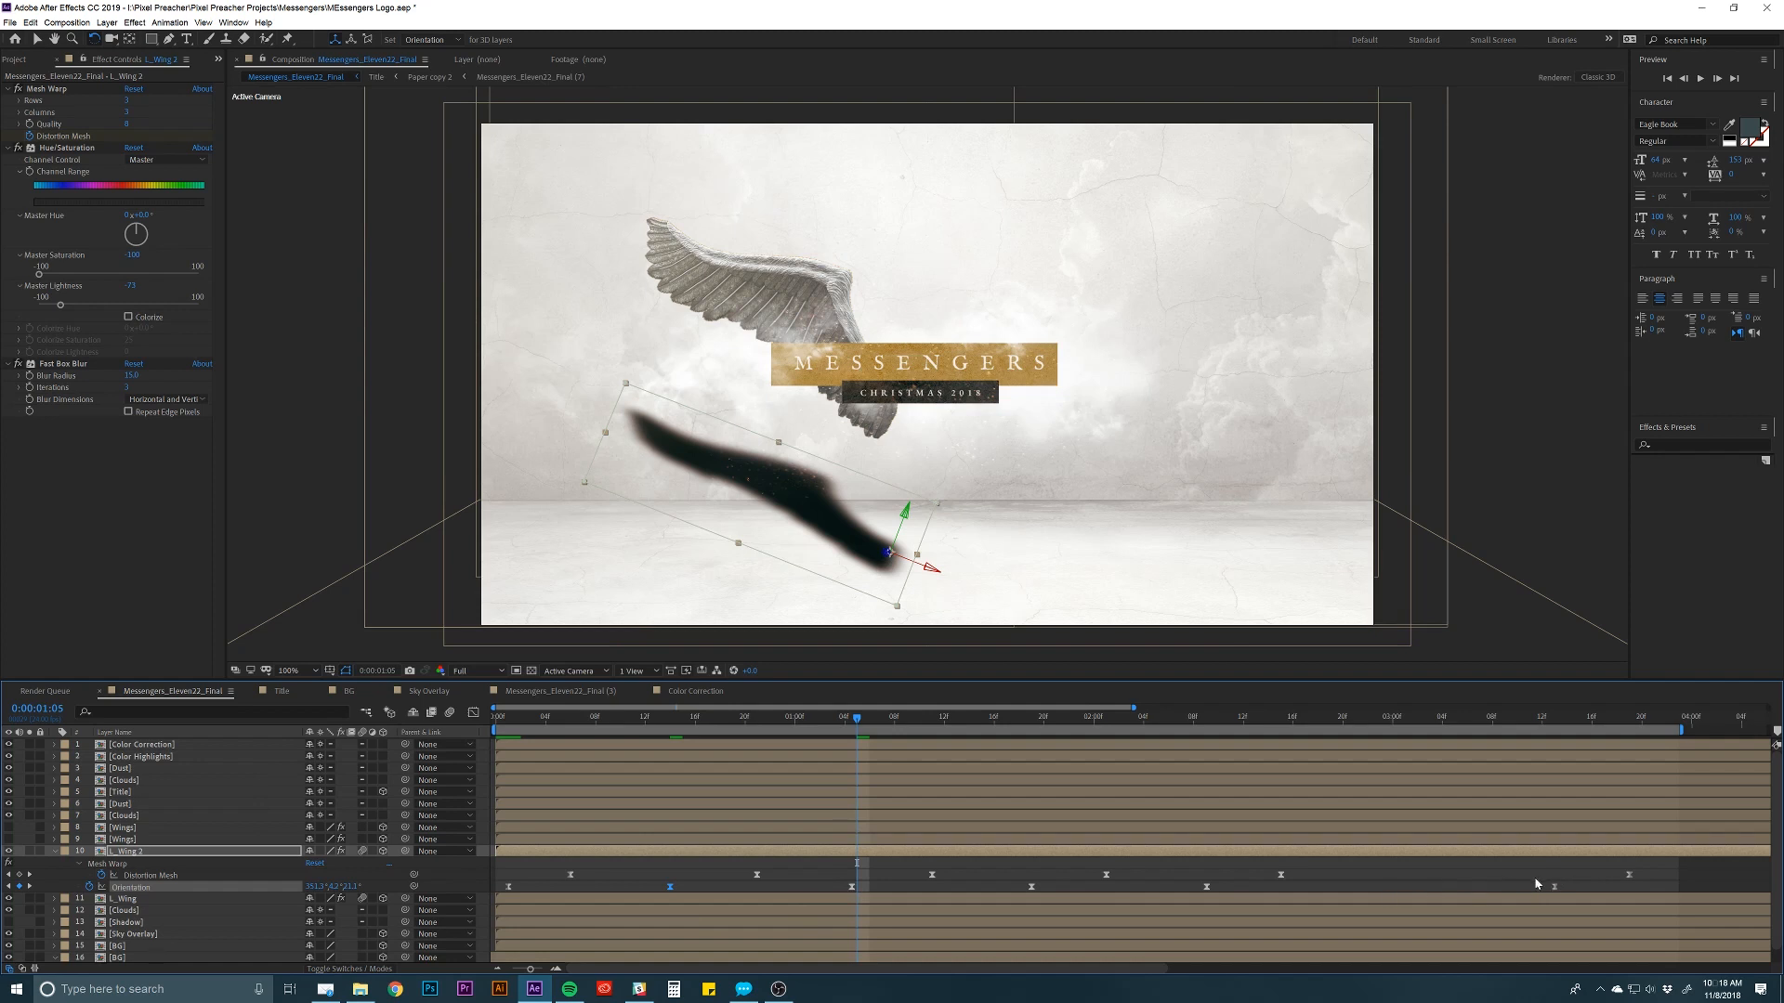
{"action": "left_click", "coordinate": [669, 885]}
{"action": "left_click_drag", "start_coordinate": [887, 553], "coordinate": [888, 552]}
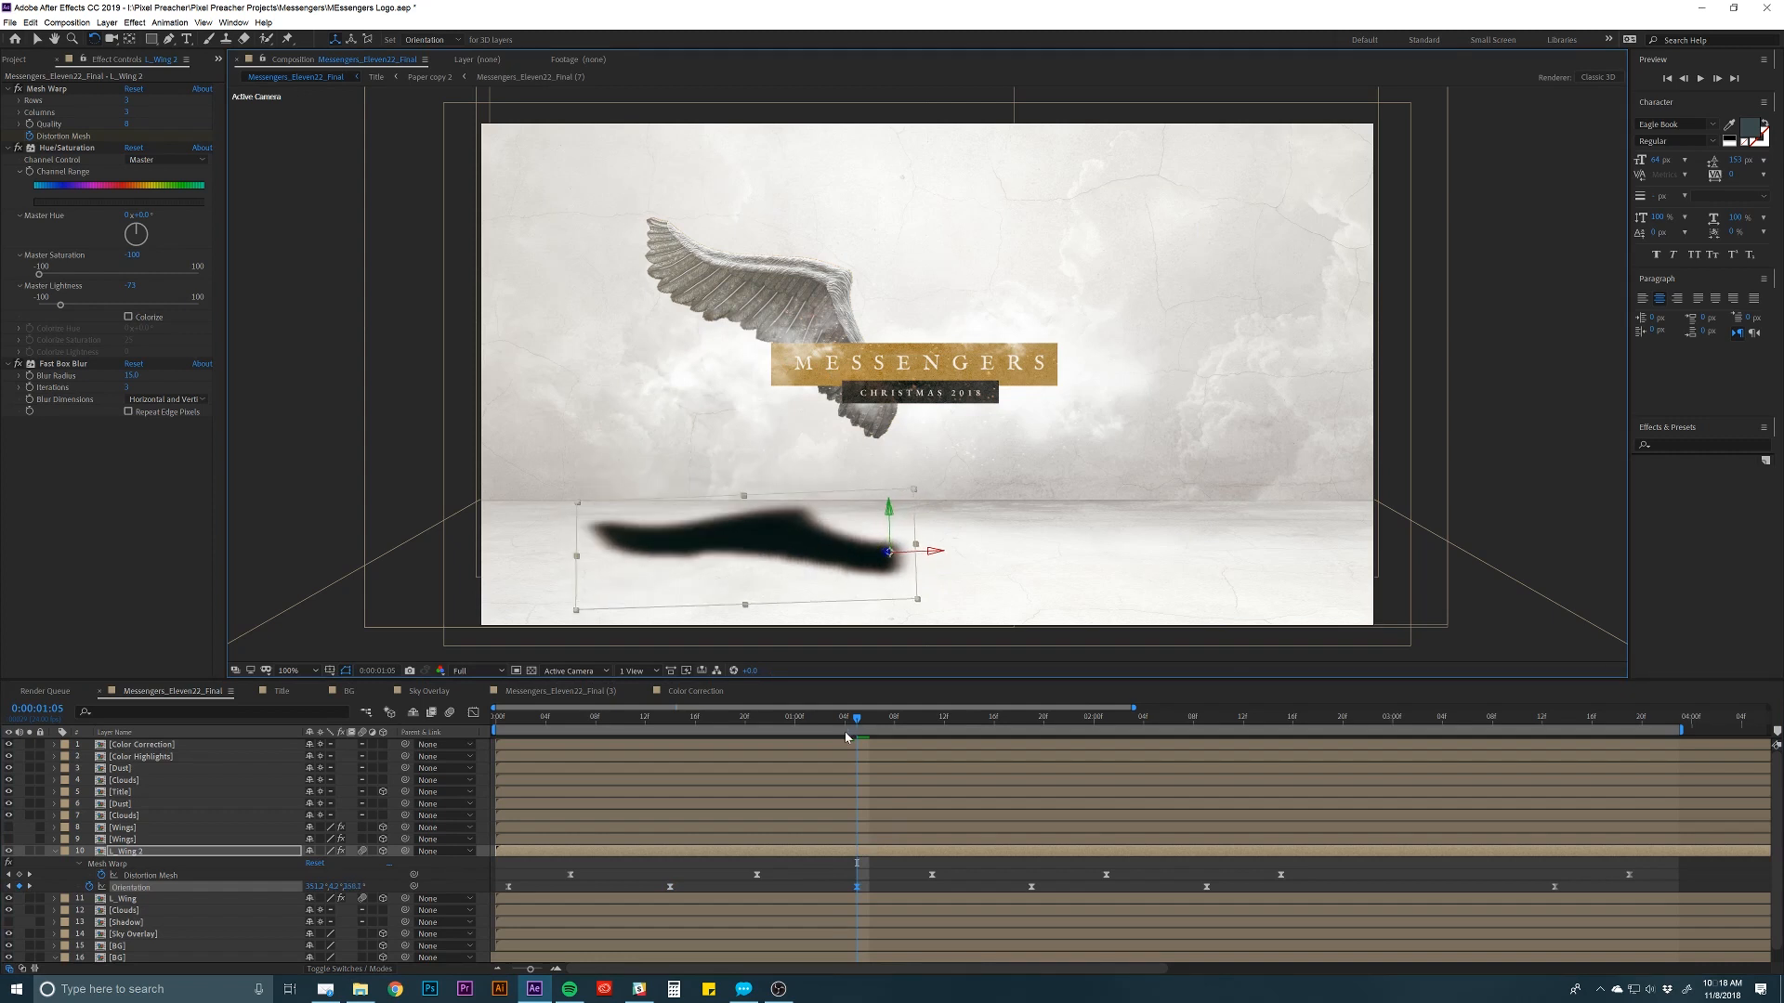
At the 0:00:01:19 and 0:00:02:09 Orientation keyframes, rotate L_Wing 2 so the shadow slopes slightly on the downstroke and lies level on the upstroke.
{"action": "left_click", "coordinate": [1031, 722]}
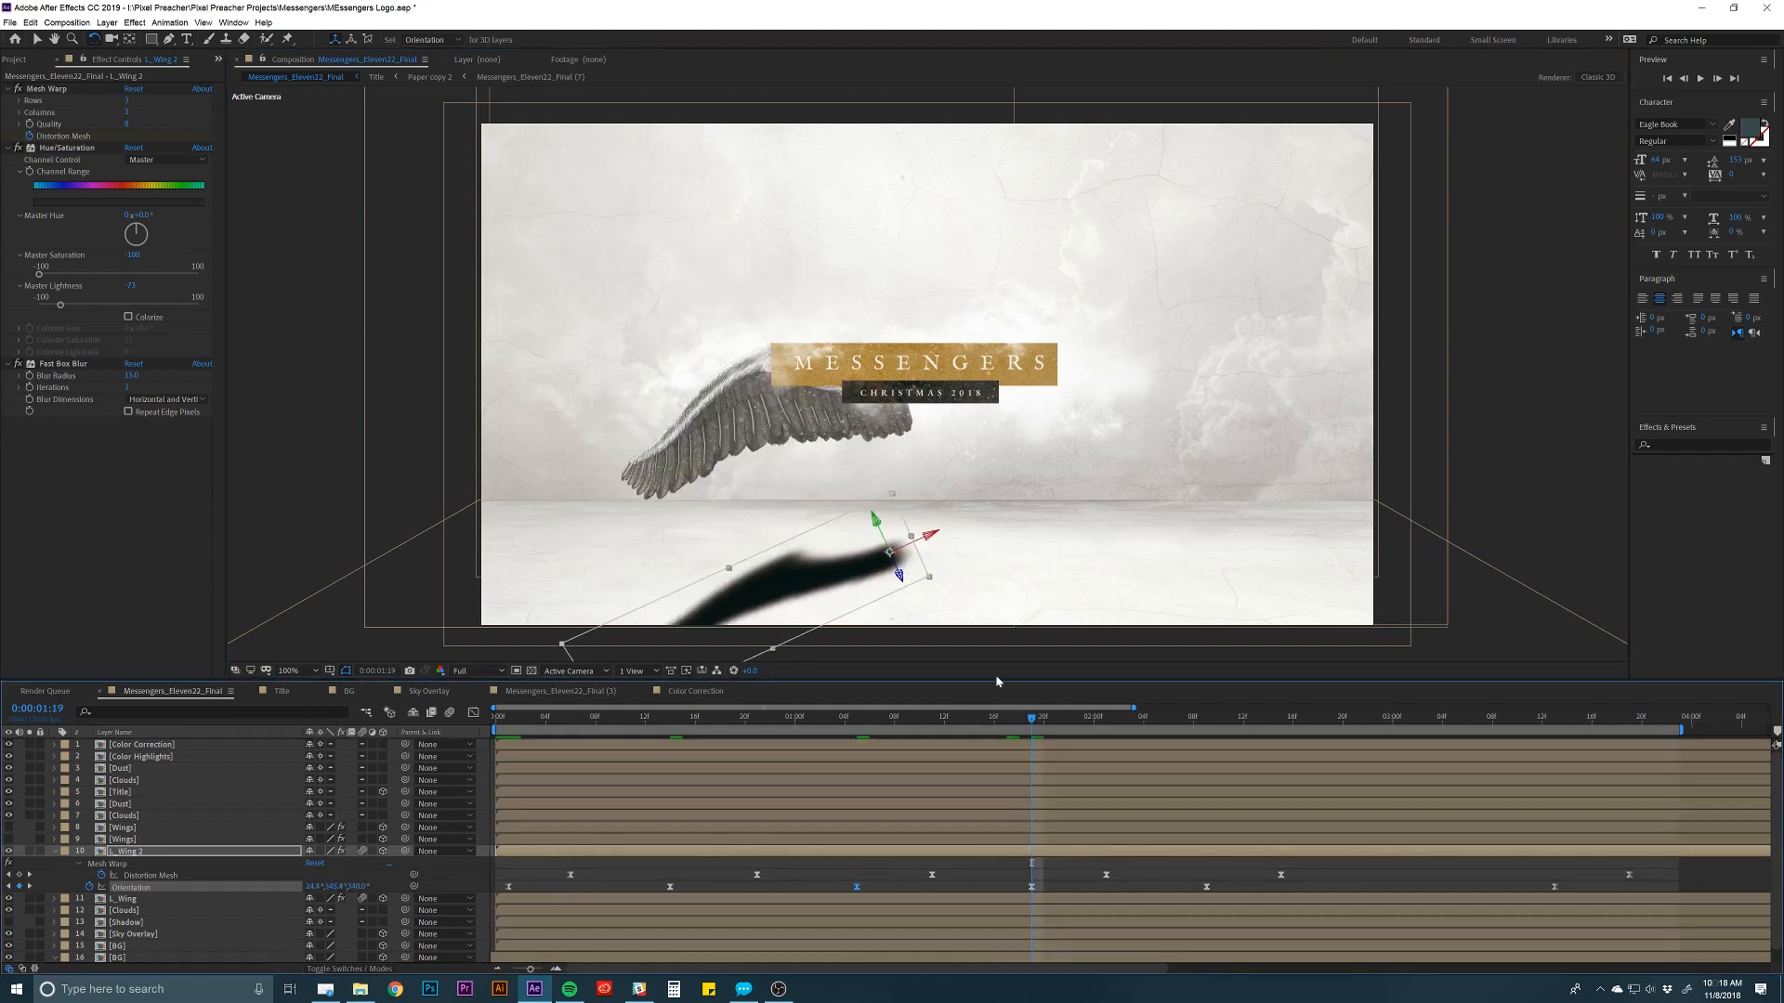
{"action": "left_click_drag", "start_coordinate": [896, 569], "coordinate": [902, 569]}
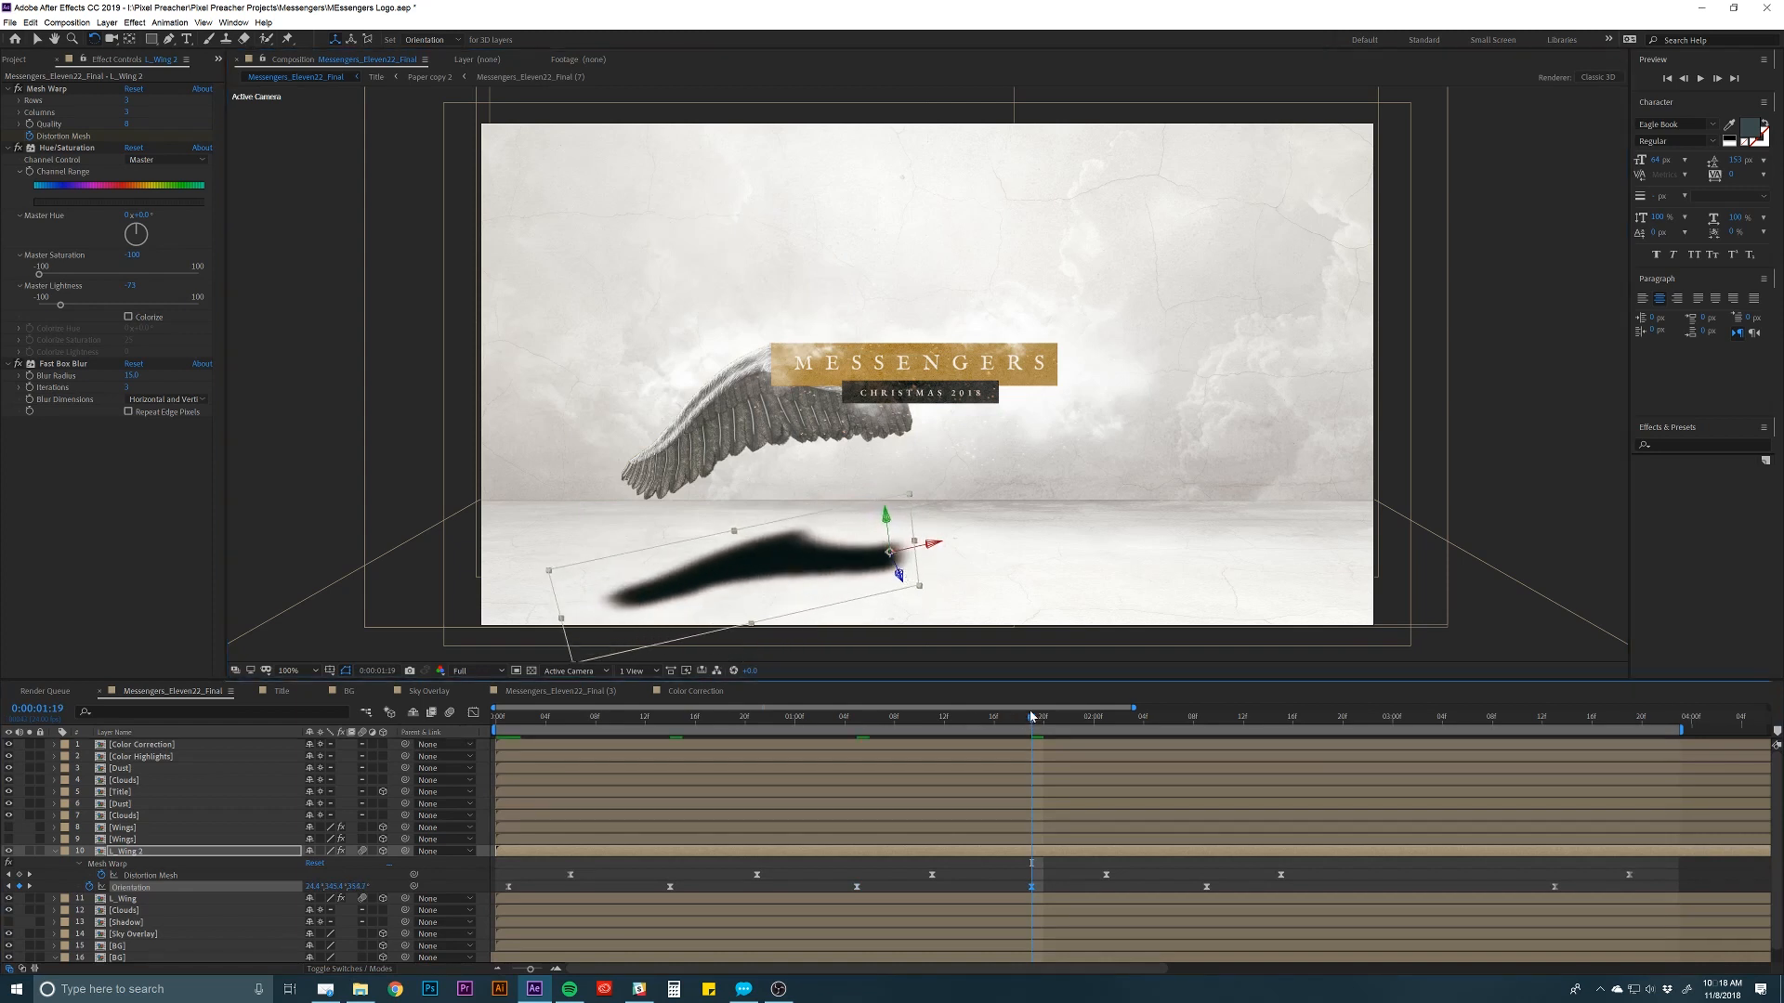
{"action": "left_click", "coordinate": [1093, 720]}
{"action": "left_click", "coordinate": [1204, 724]}
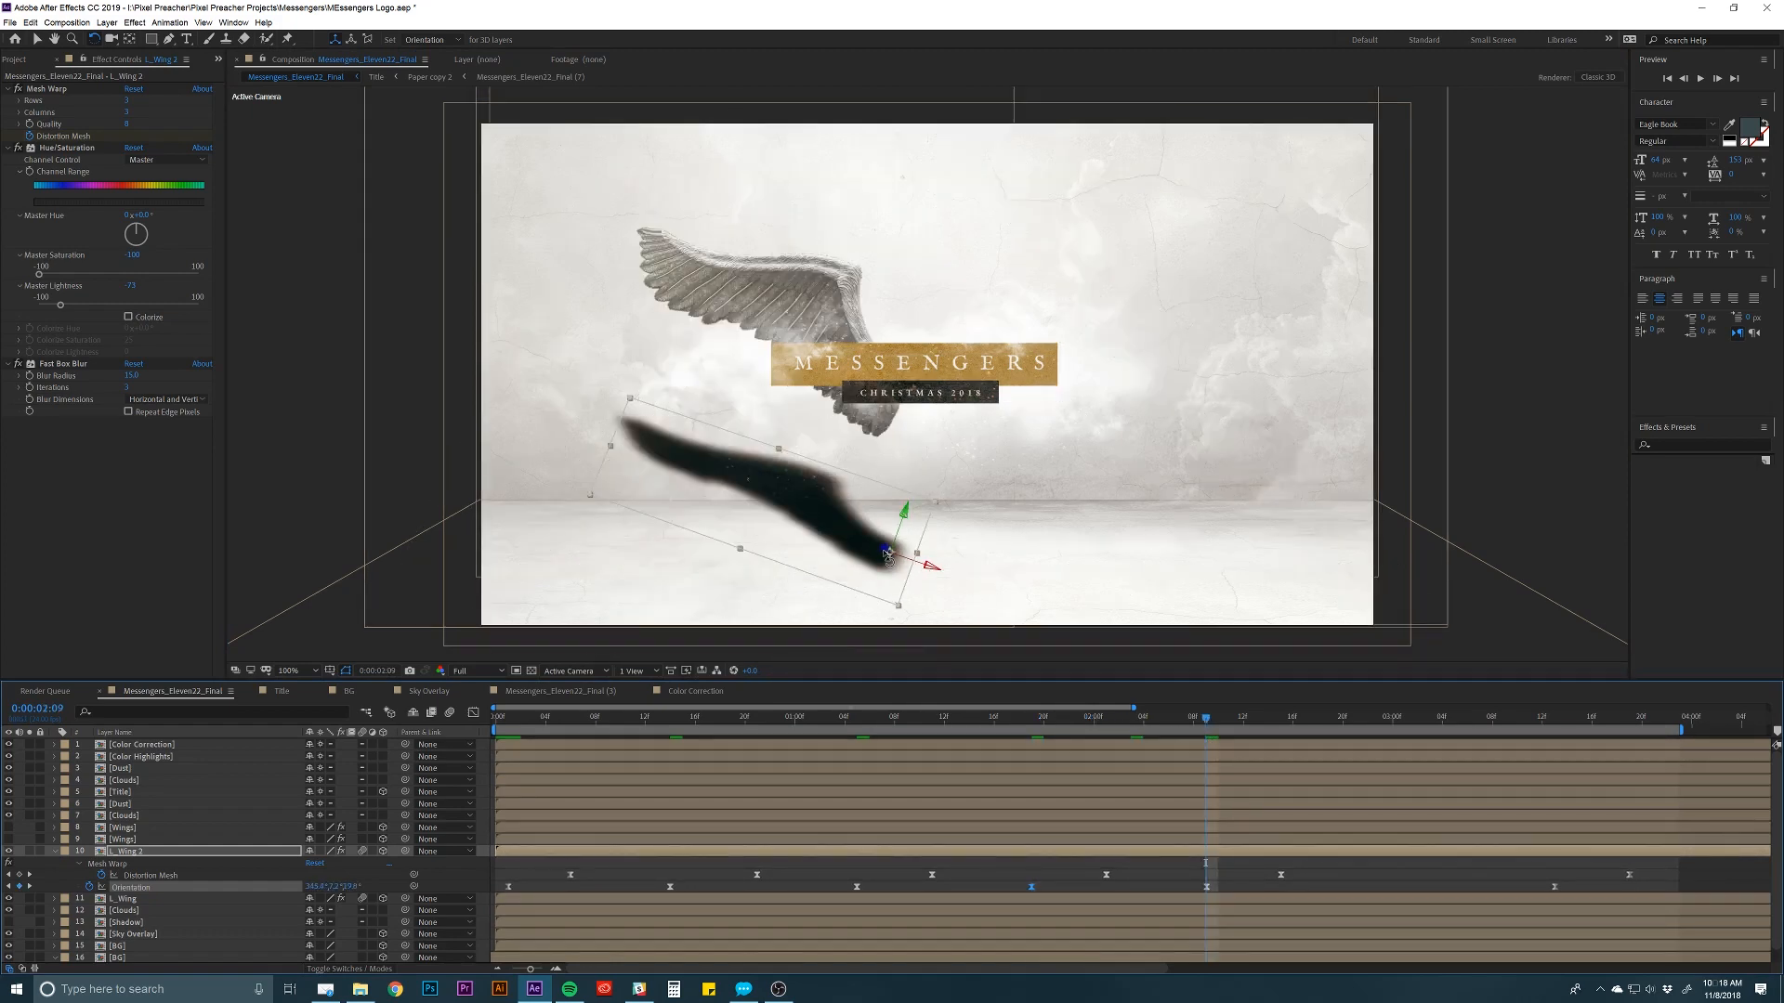
{"action": "mouse_move", "coordinate": [887, 556]}
{"action": "left_mouse_down"}
{"action": "mouse_move", "coordinate": [897, 567]}
{"action": "mouse_move", "coordinate": [889, 552]}
{"action": "left_mouse_up"}
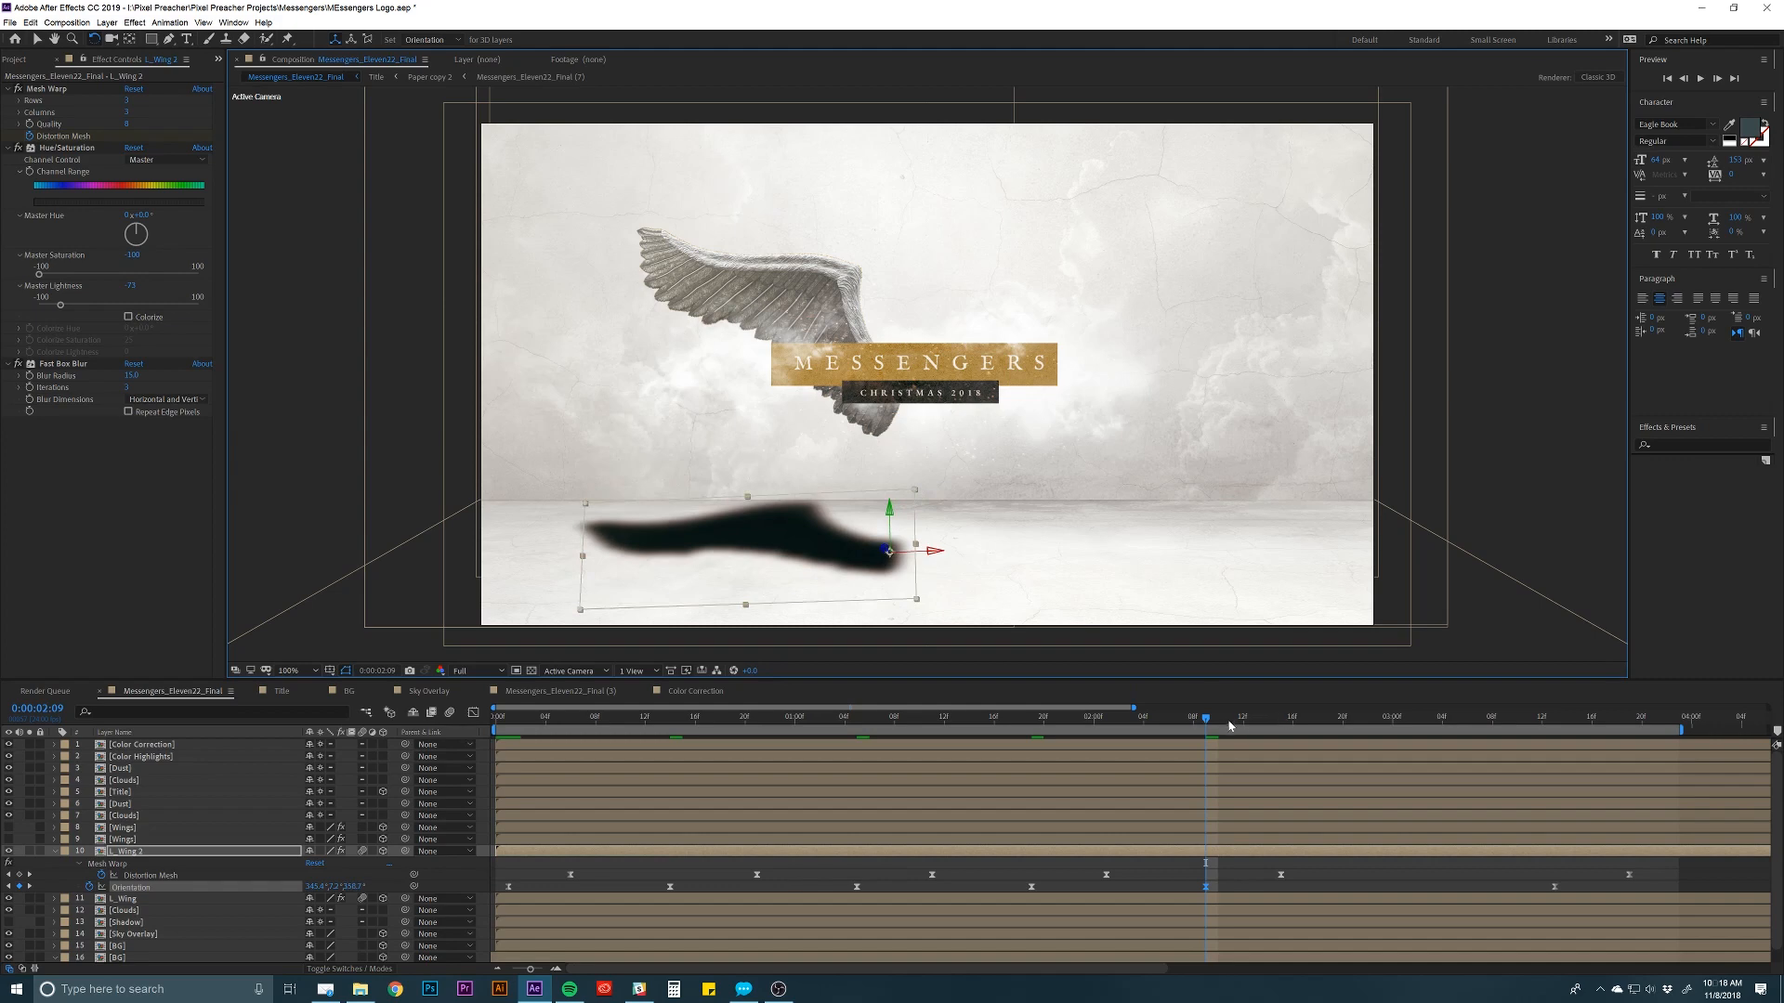
At the 0:00:03:13 Orientation keyframe, squash L_Wing 2 vertically a little so the shadow lies flatter on the floor.
{"action": "left_click_drag", "start_coordinate": [1228, 721], "coordinate": [1550, 722]}
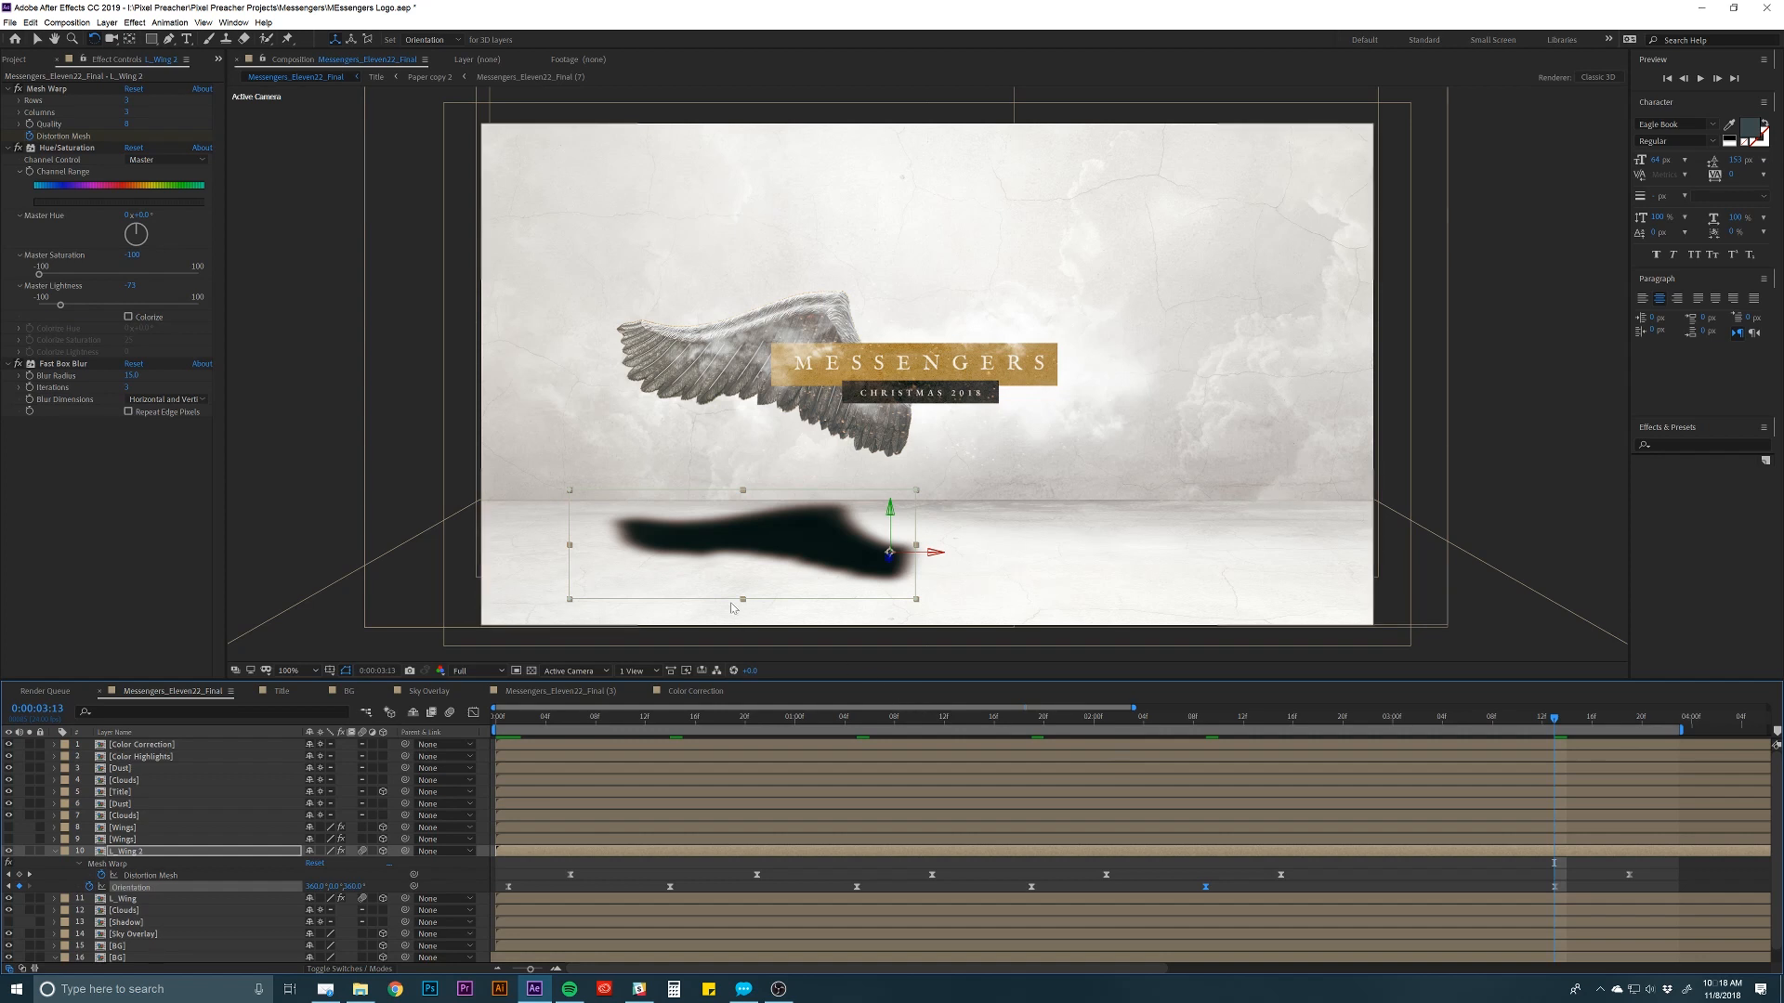
{"action": "key", "text": "v"}
{"action": "left_click_drag", "start_coordinate": [739, 488], "coordinate": [741, 499]}
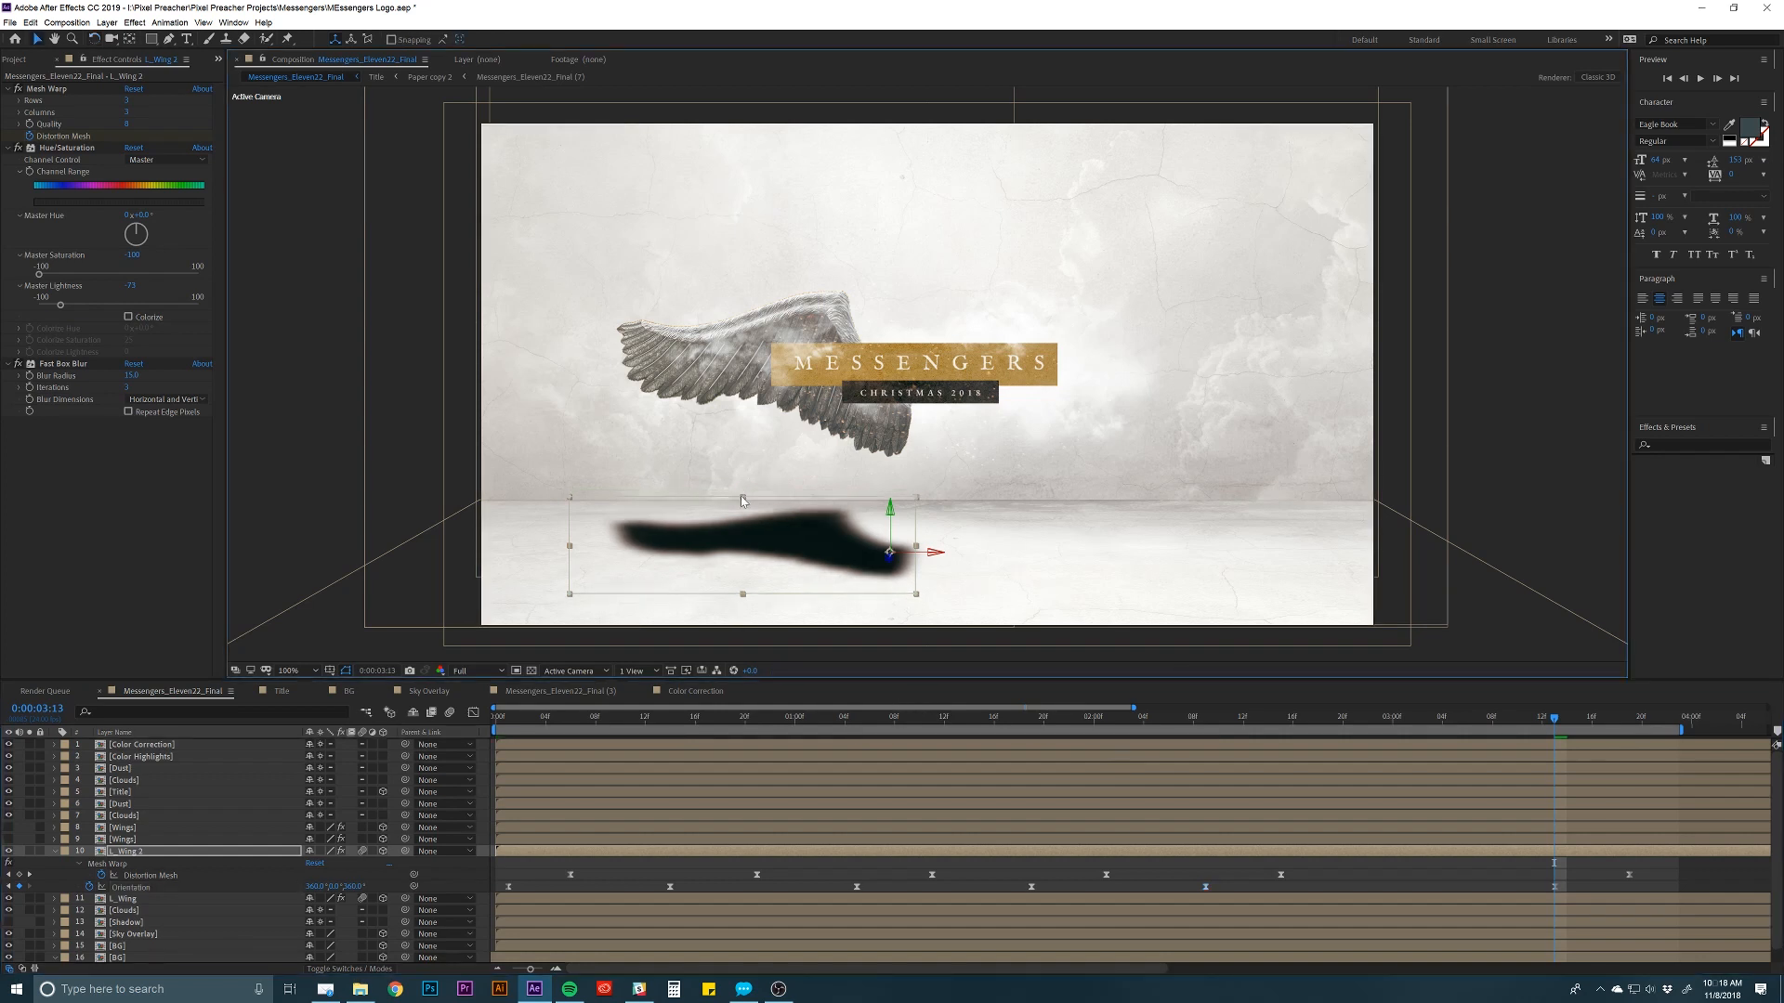
Try a Fast Box Blur radius of 20 and then 40 on L_Wing 2 to soften the shadow.
{"action": "left_click", "coordinate": [126, 375]}
{"action": "type", "text": "20"}
{"action": "key", "text": "Return"}
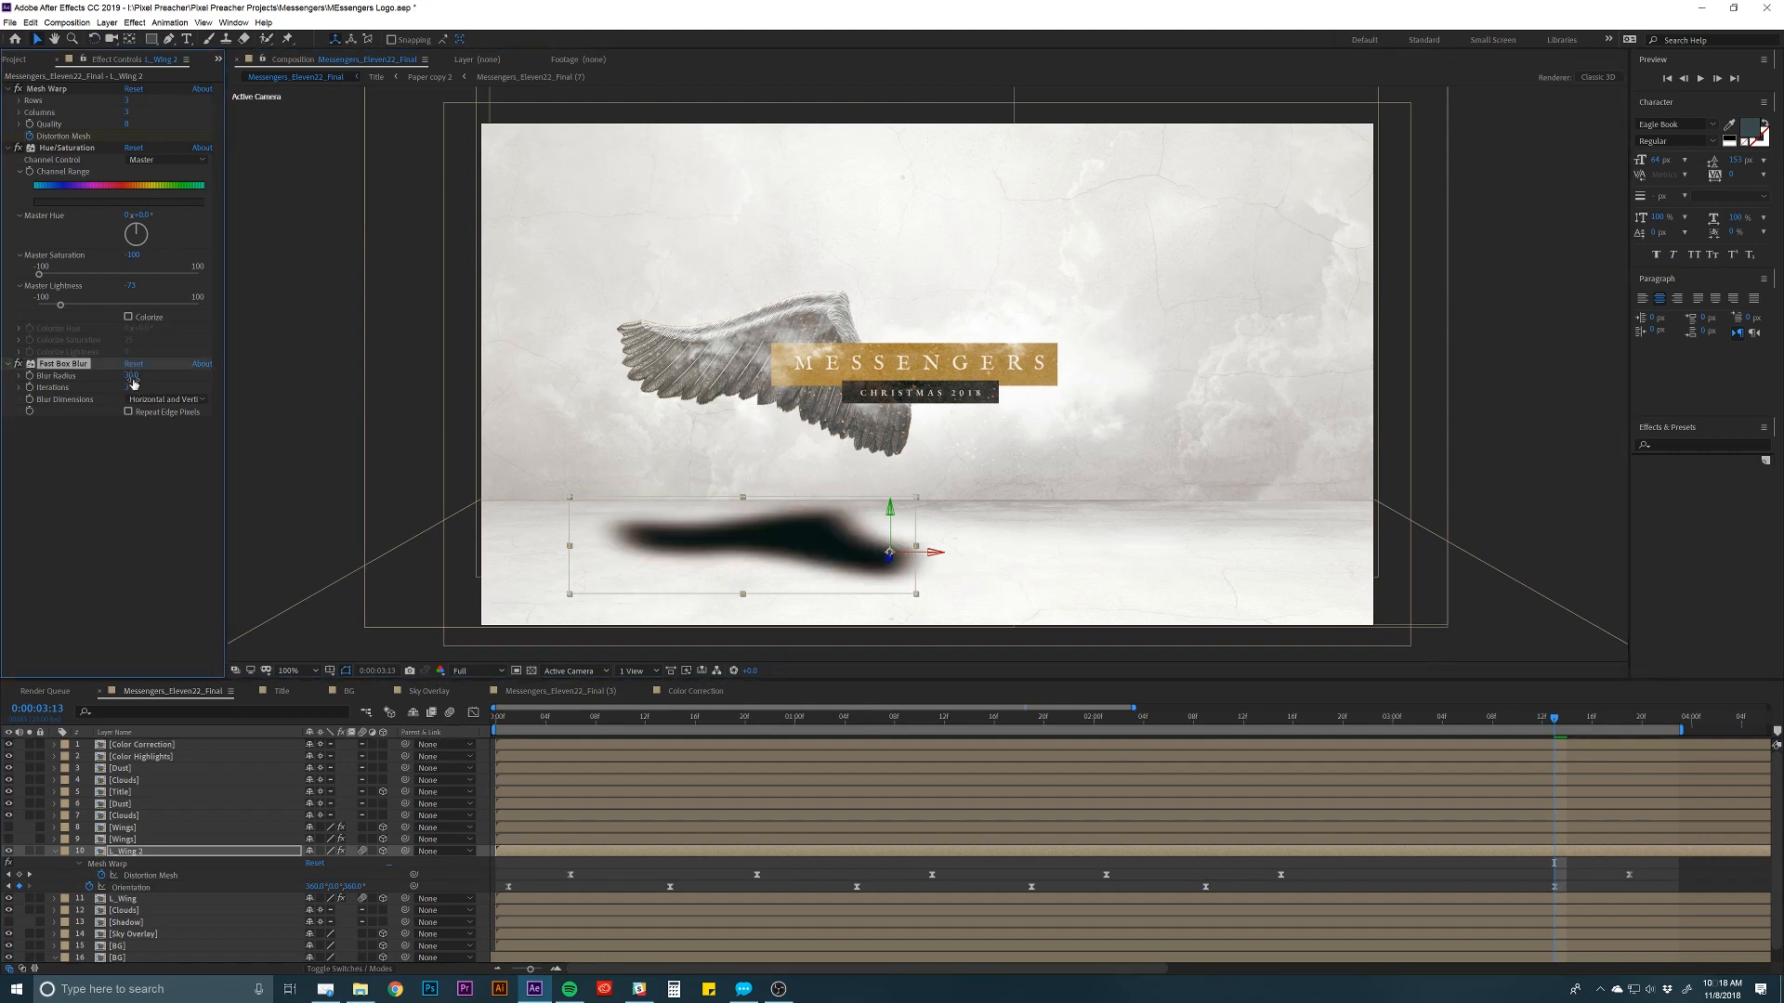
{"action": "left_click", "coordinate": [132, 376]}
{"action": "type", "text": "40"}
{"action": "key", "text": "Return"}
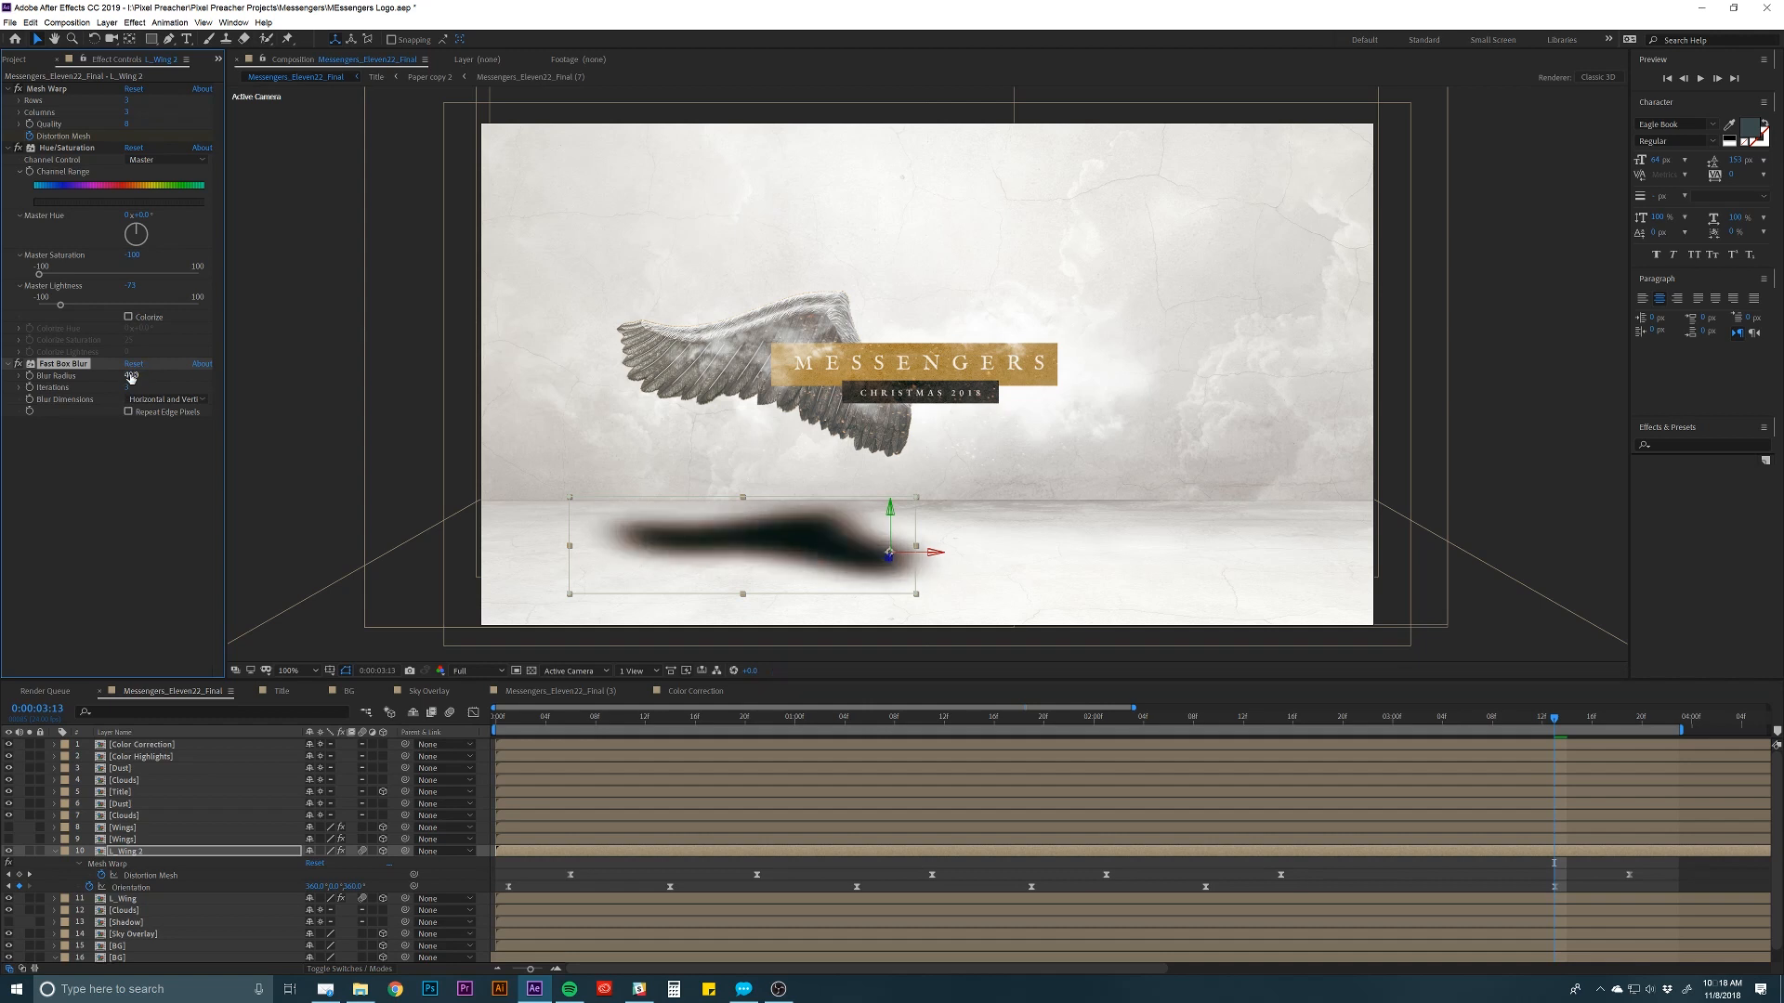
Reveal the Opacity of L_Wing 2 and set it to 30% so the shadow becomes translucent.
{"action": "left_click", "coordinate": [155, 853]}
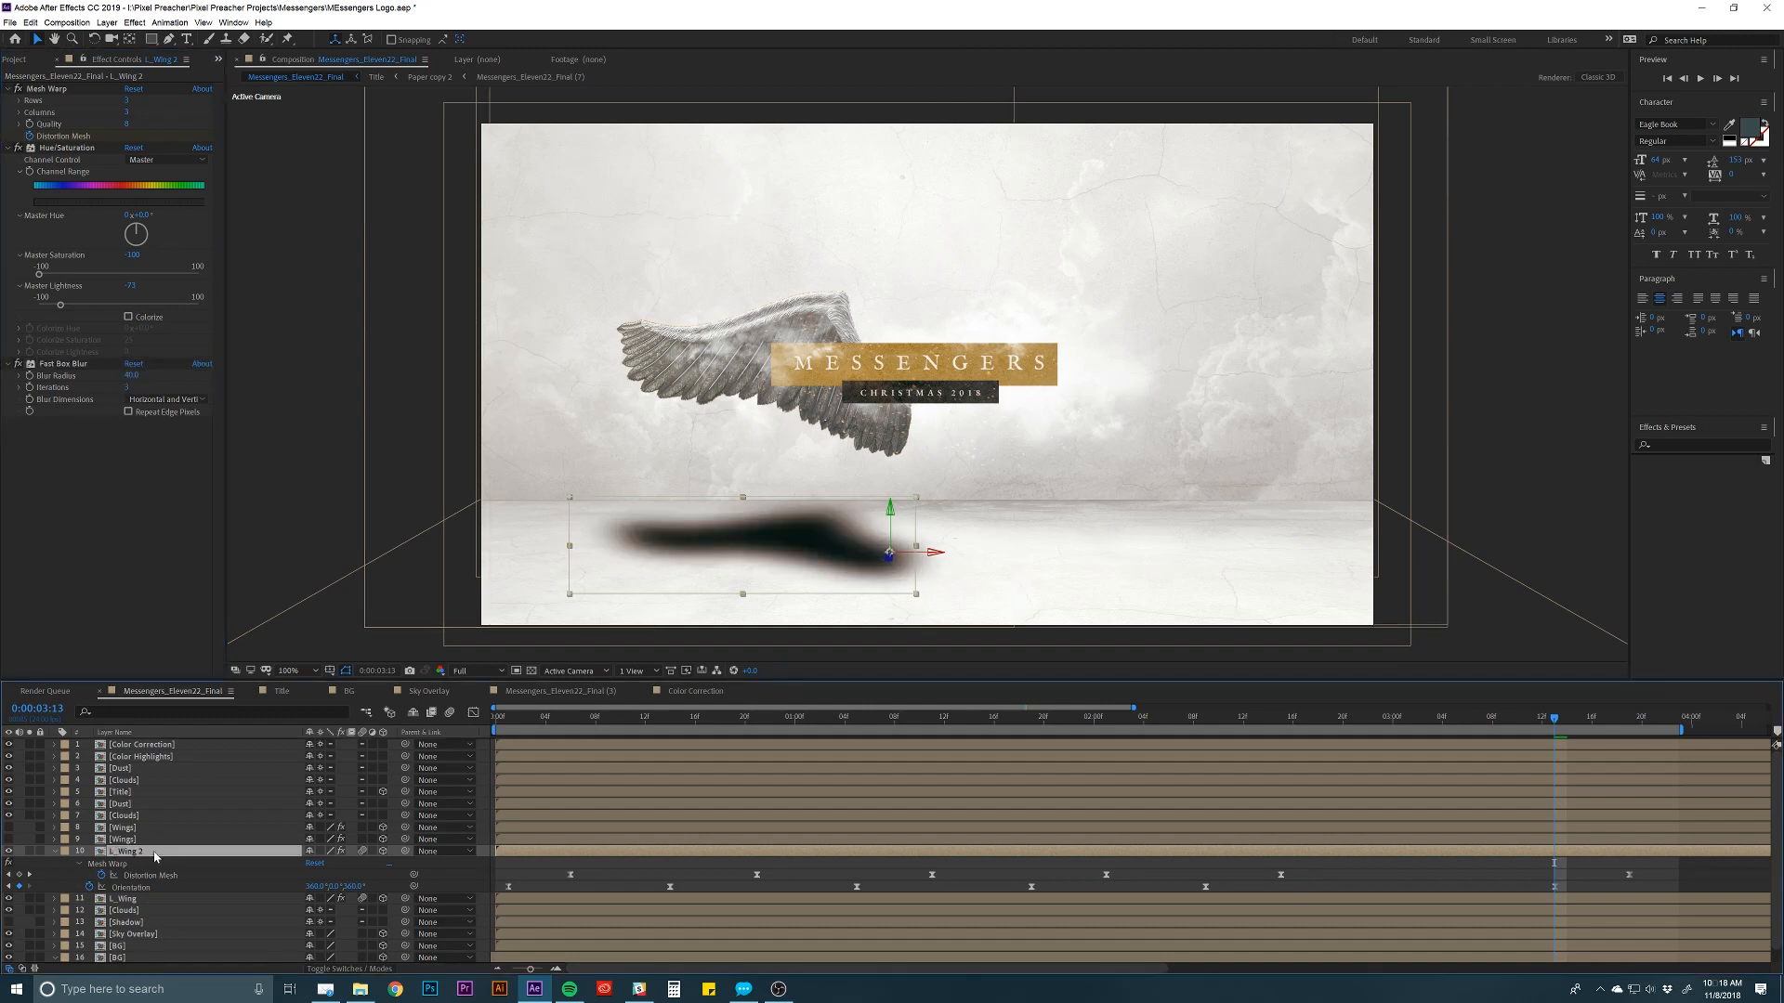
{"action": "key", "text": "t"}
{"action": "left_click", "coordinate": [313, 864]}
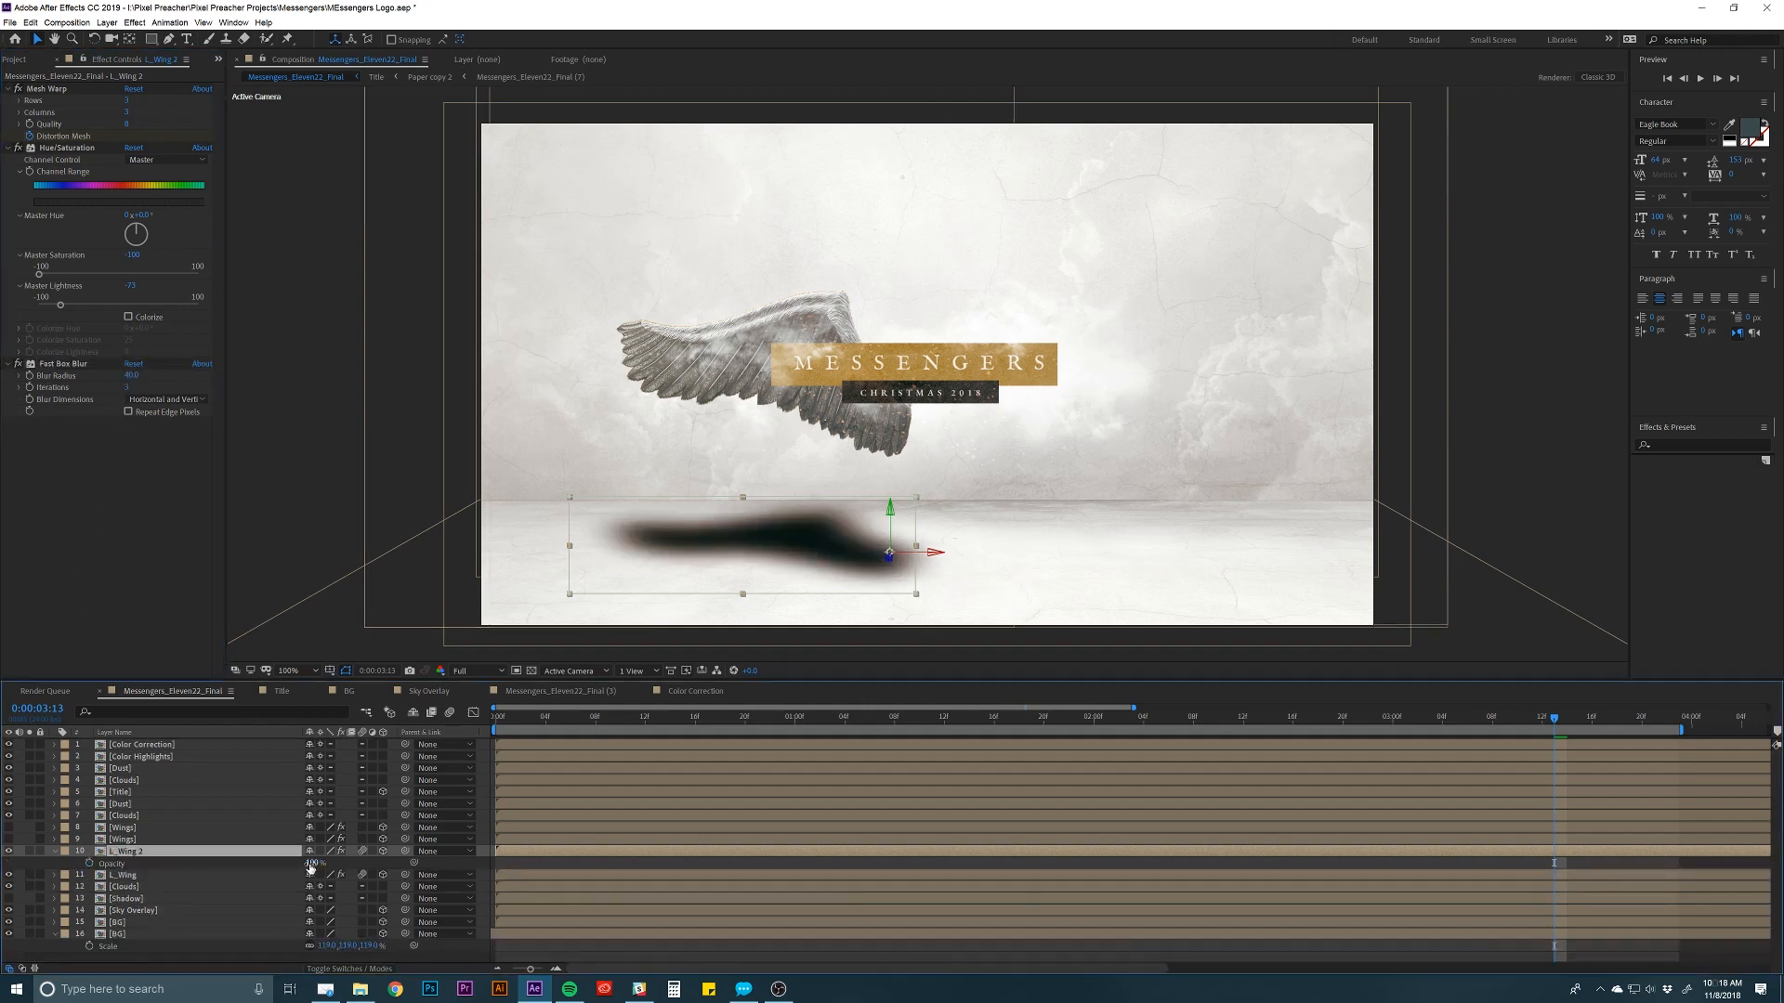
{"action": "left_click", "coordinate": [312, 864]}
{"action": "type", "text": "30"}
{"action": "key", "text": "Return"}
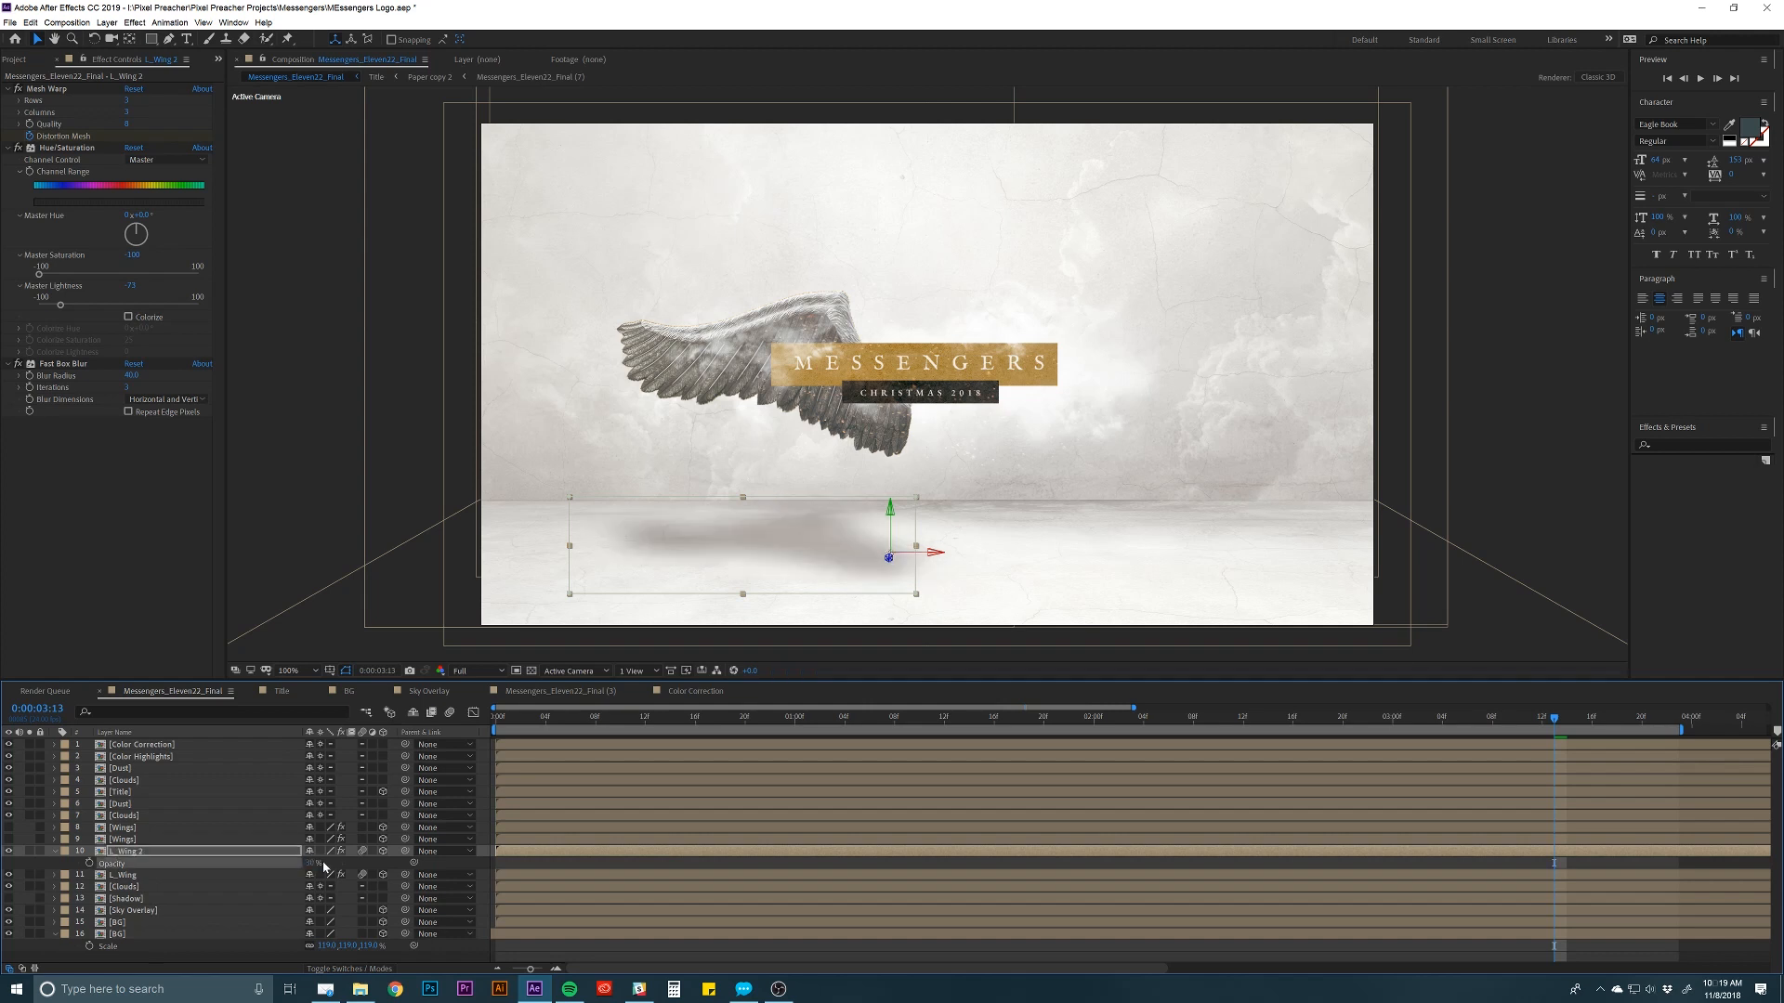
{"action": "left_click", "coordinate": [314, 865]}
{"action": "key", "text": "BackSpace"}
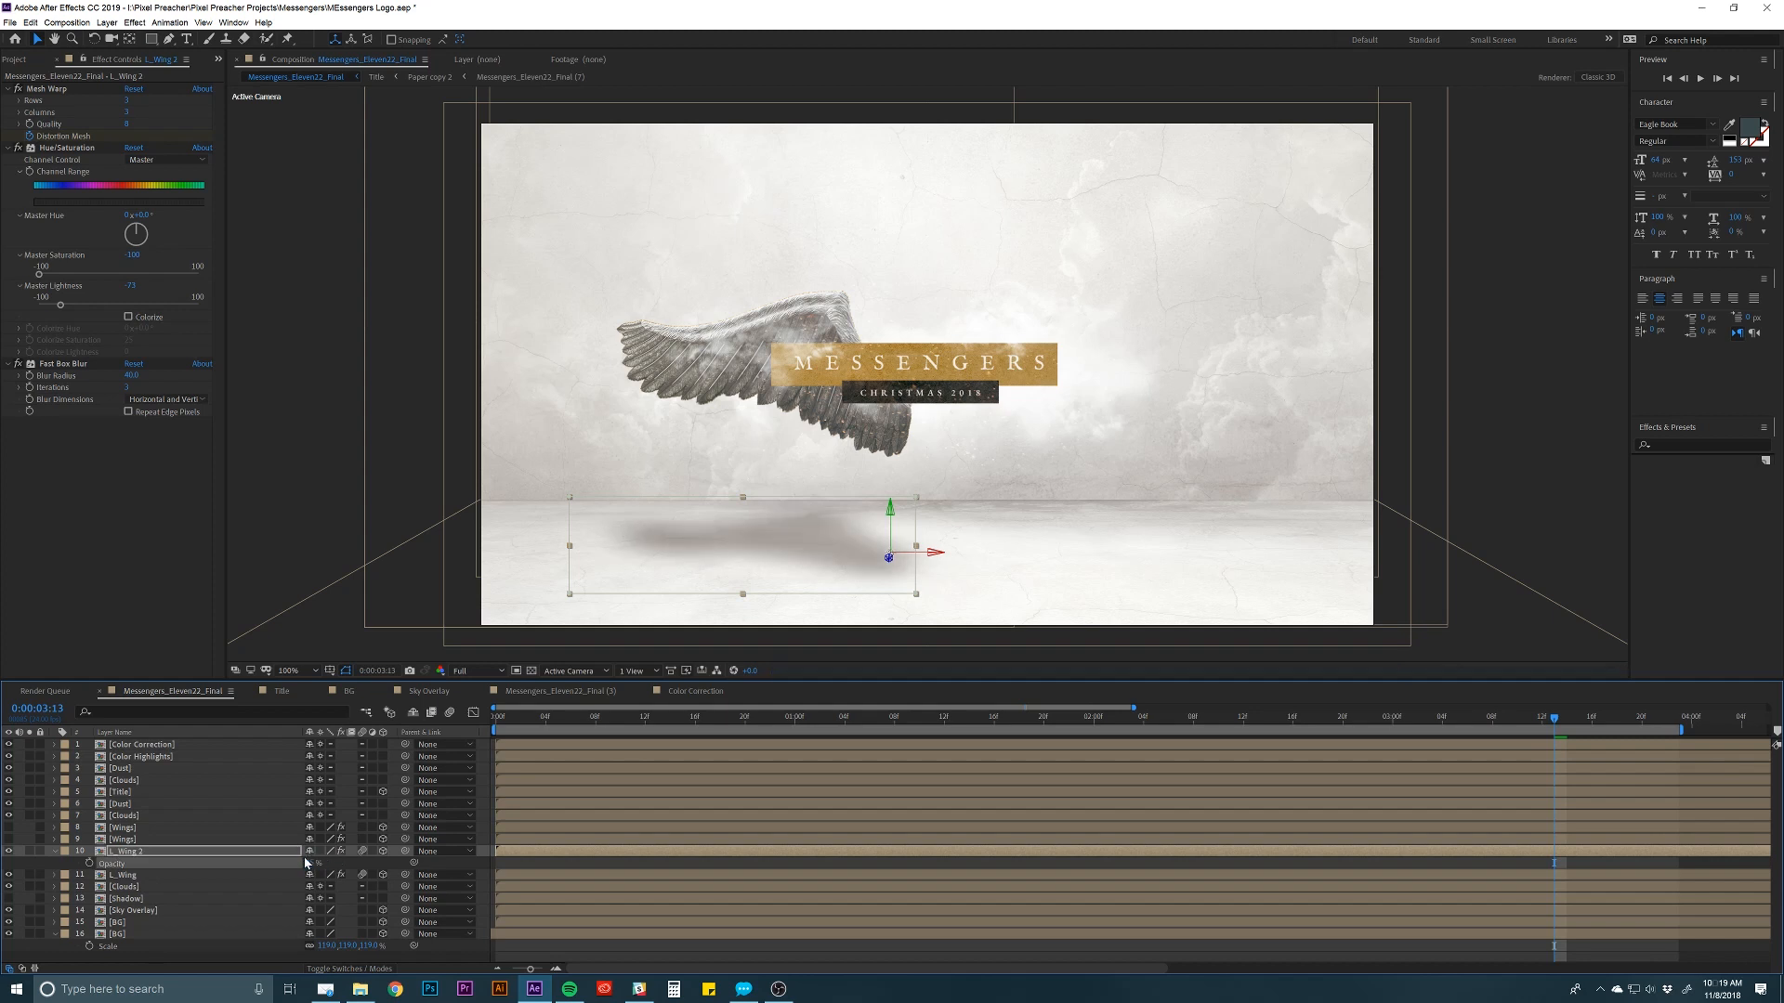
Set the Fast Box Blur radius of L_Wing 2 to 32 and play back the wing and shadow animation.
{"action": "left_click", "coordinate": [132, 375]}
{"action": "type", "text": "32"}
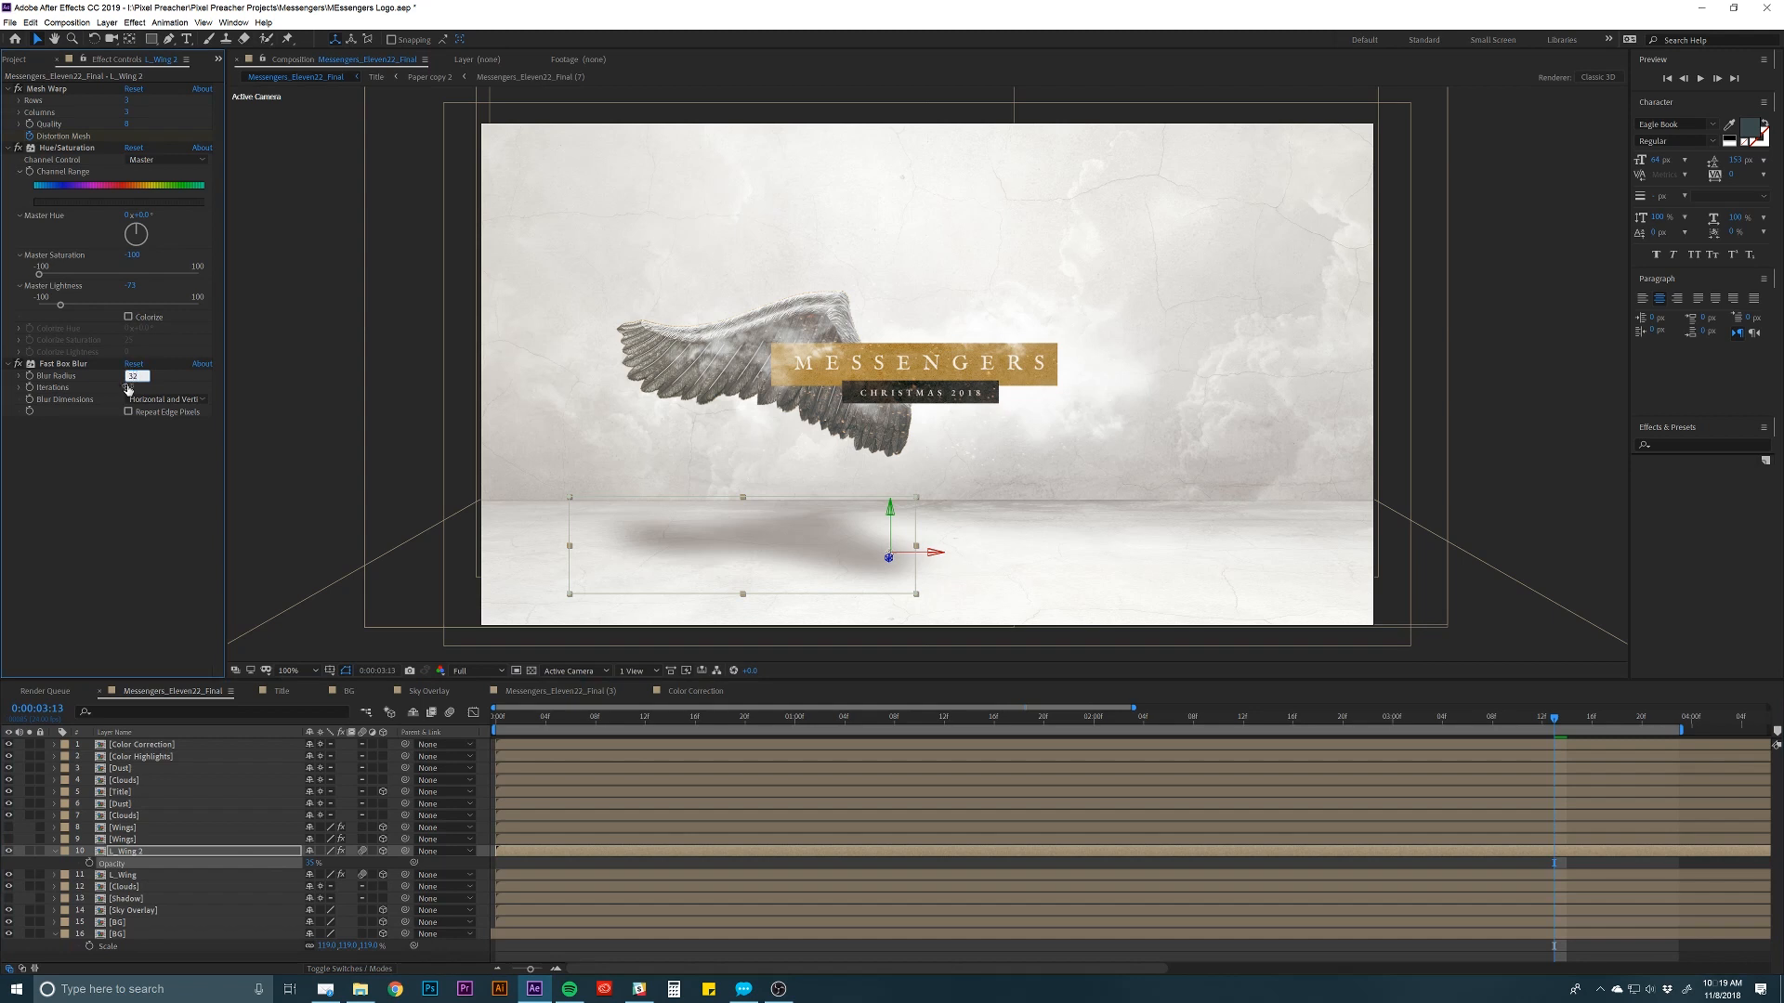
{"action": "key", "text": "Return"}
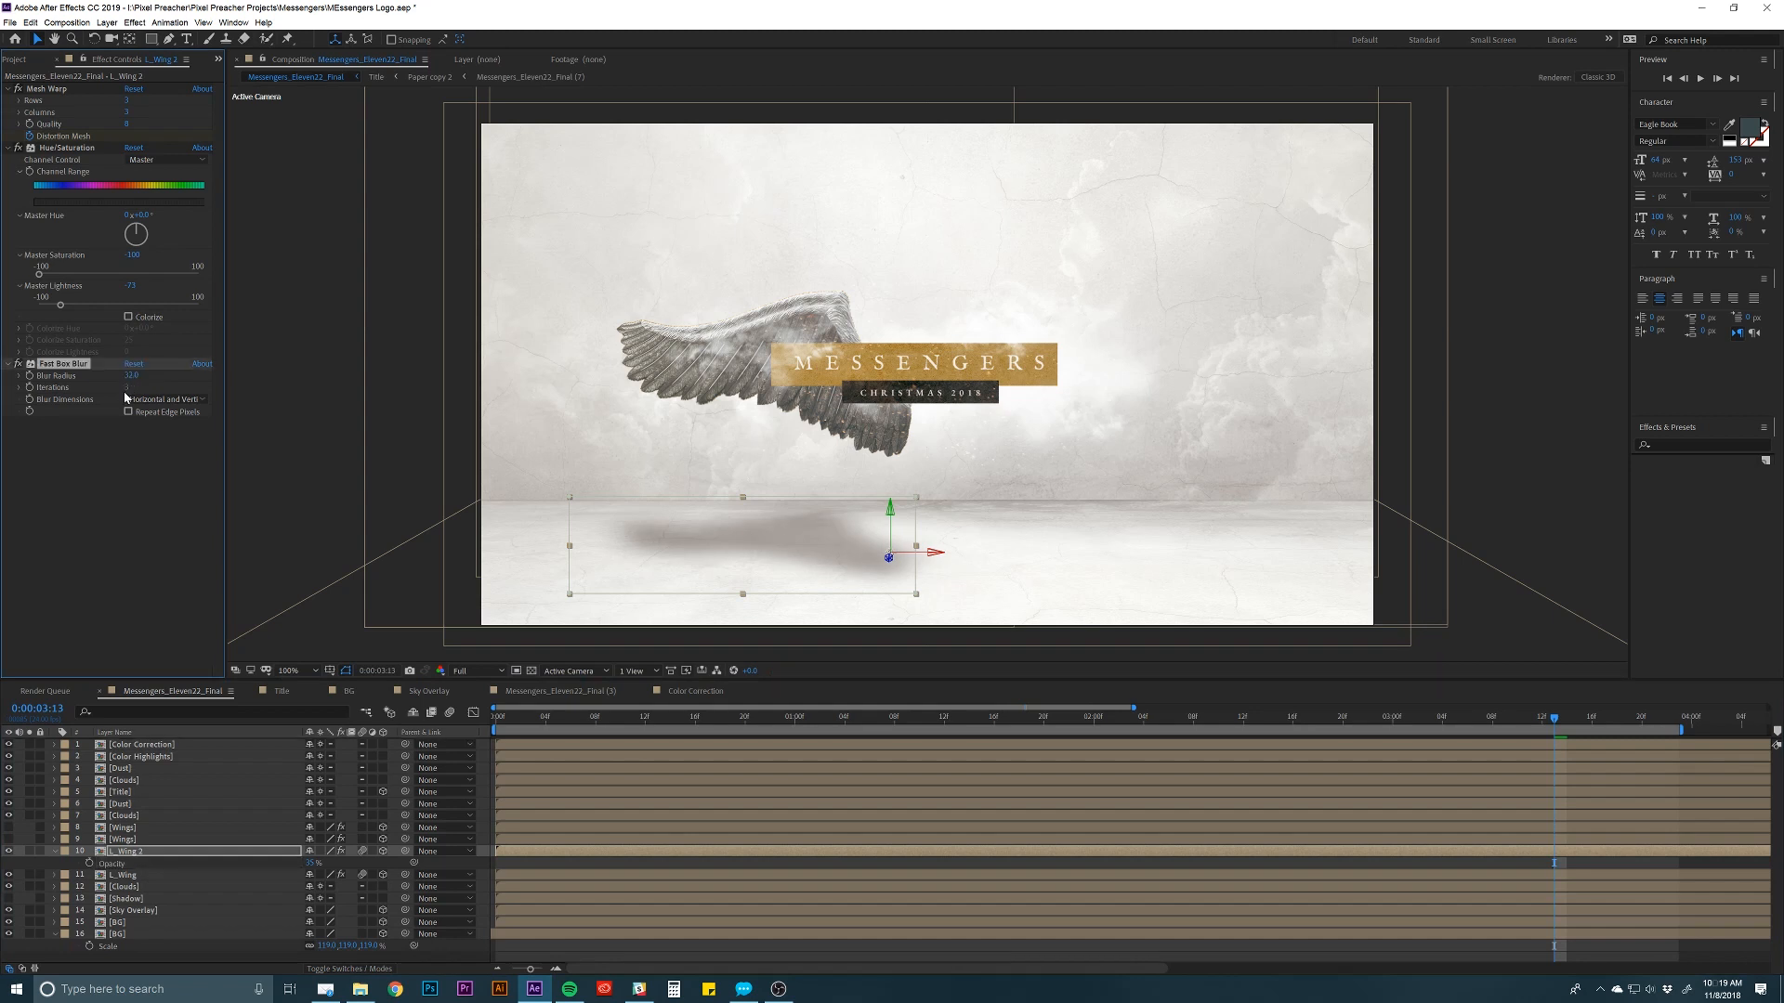
{"action": "left_click", "coordinate": [137, 851]}
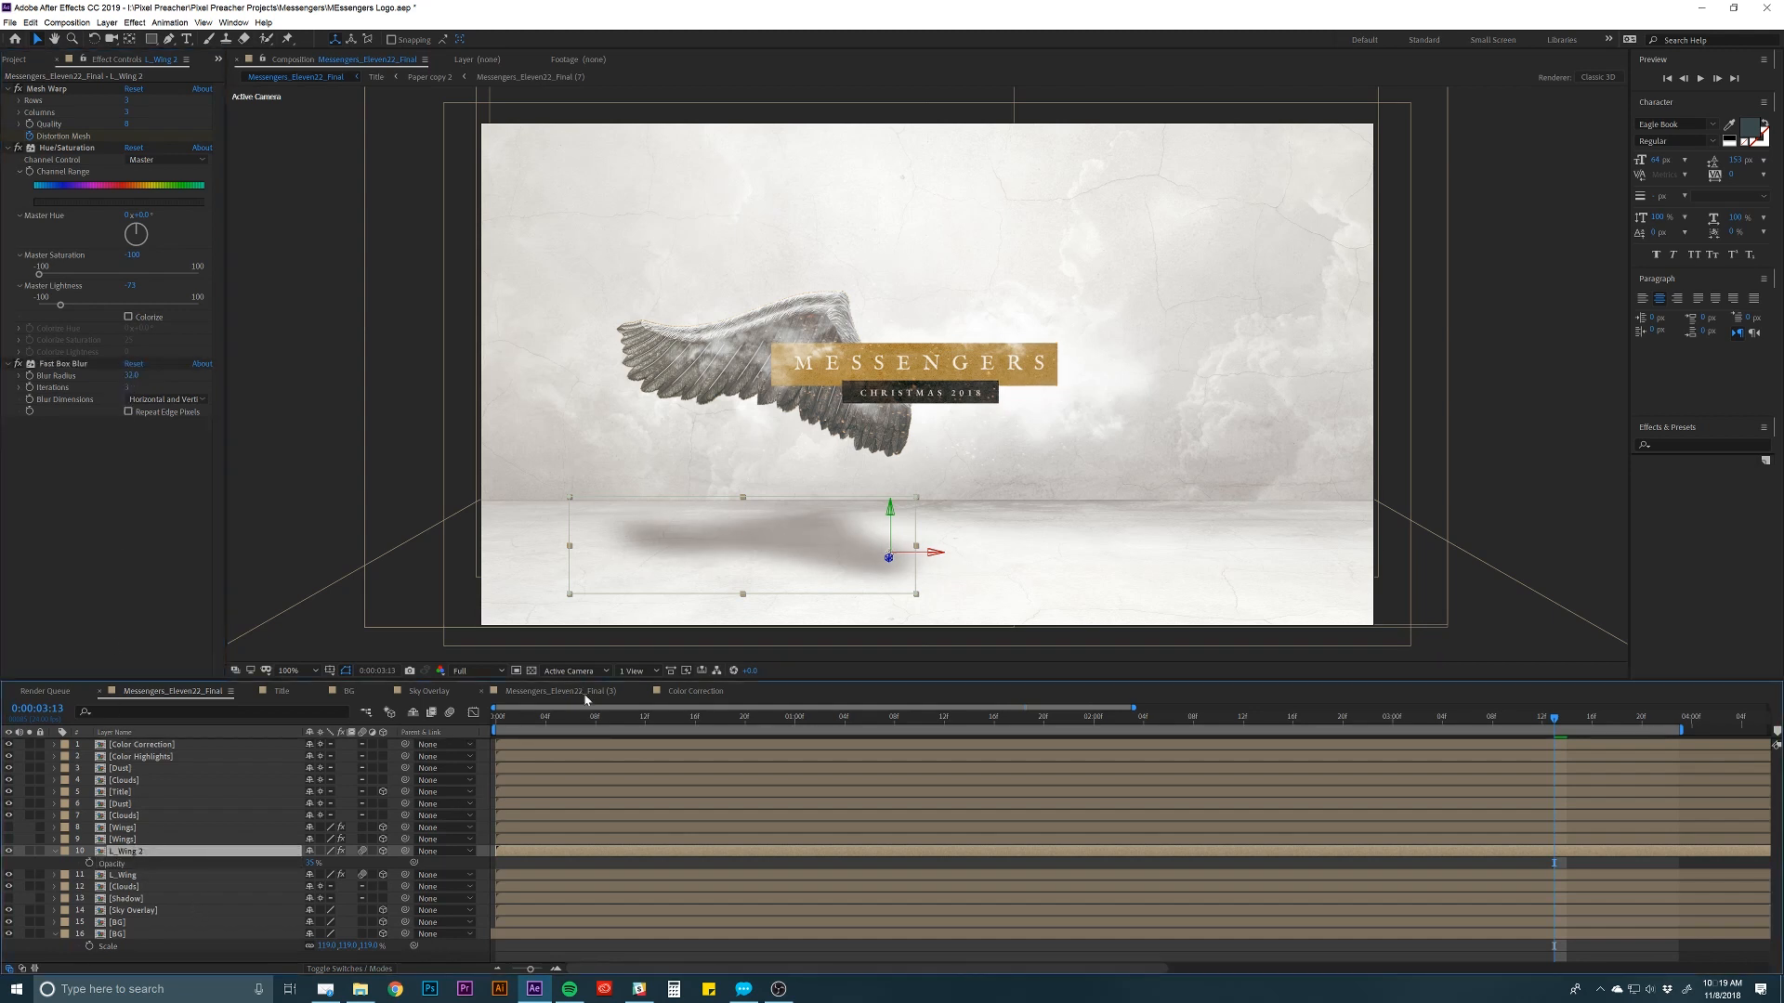
{"action": "key", "text": "space"}
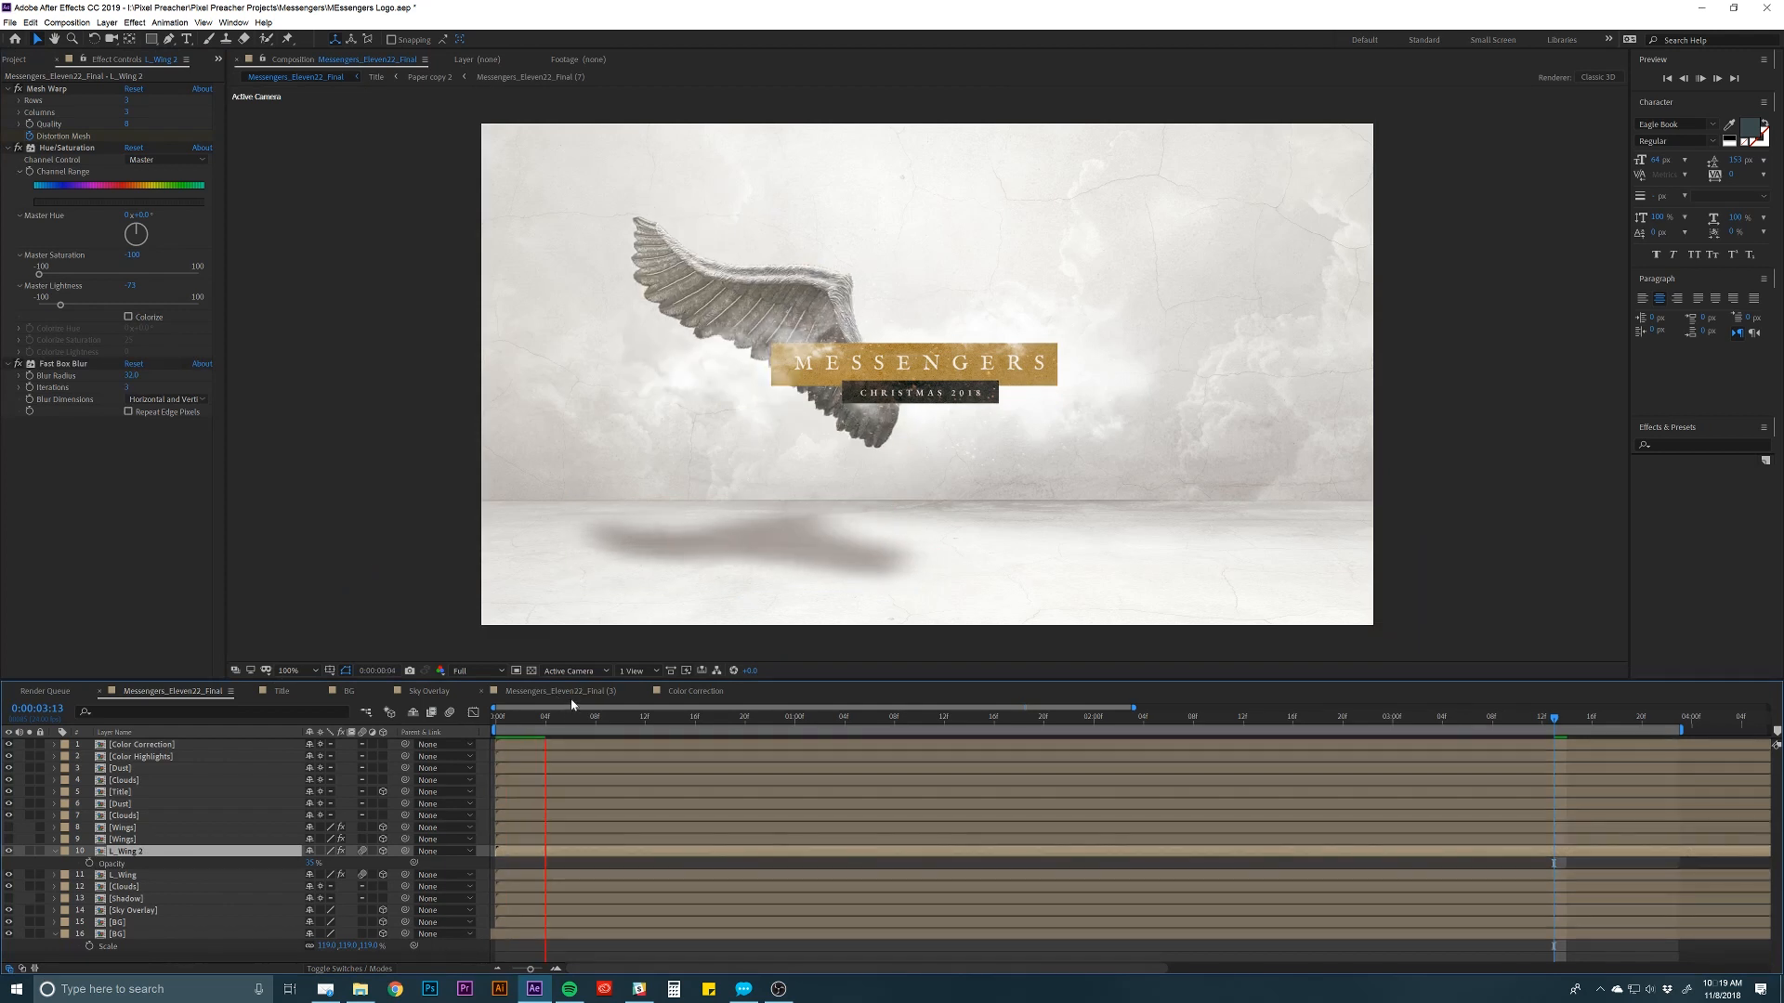
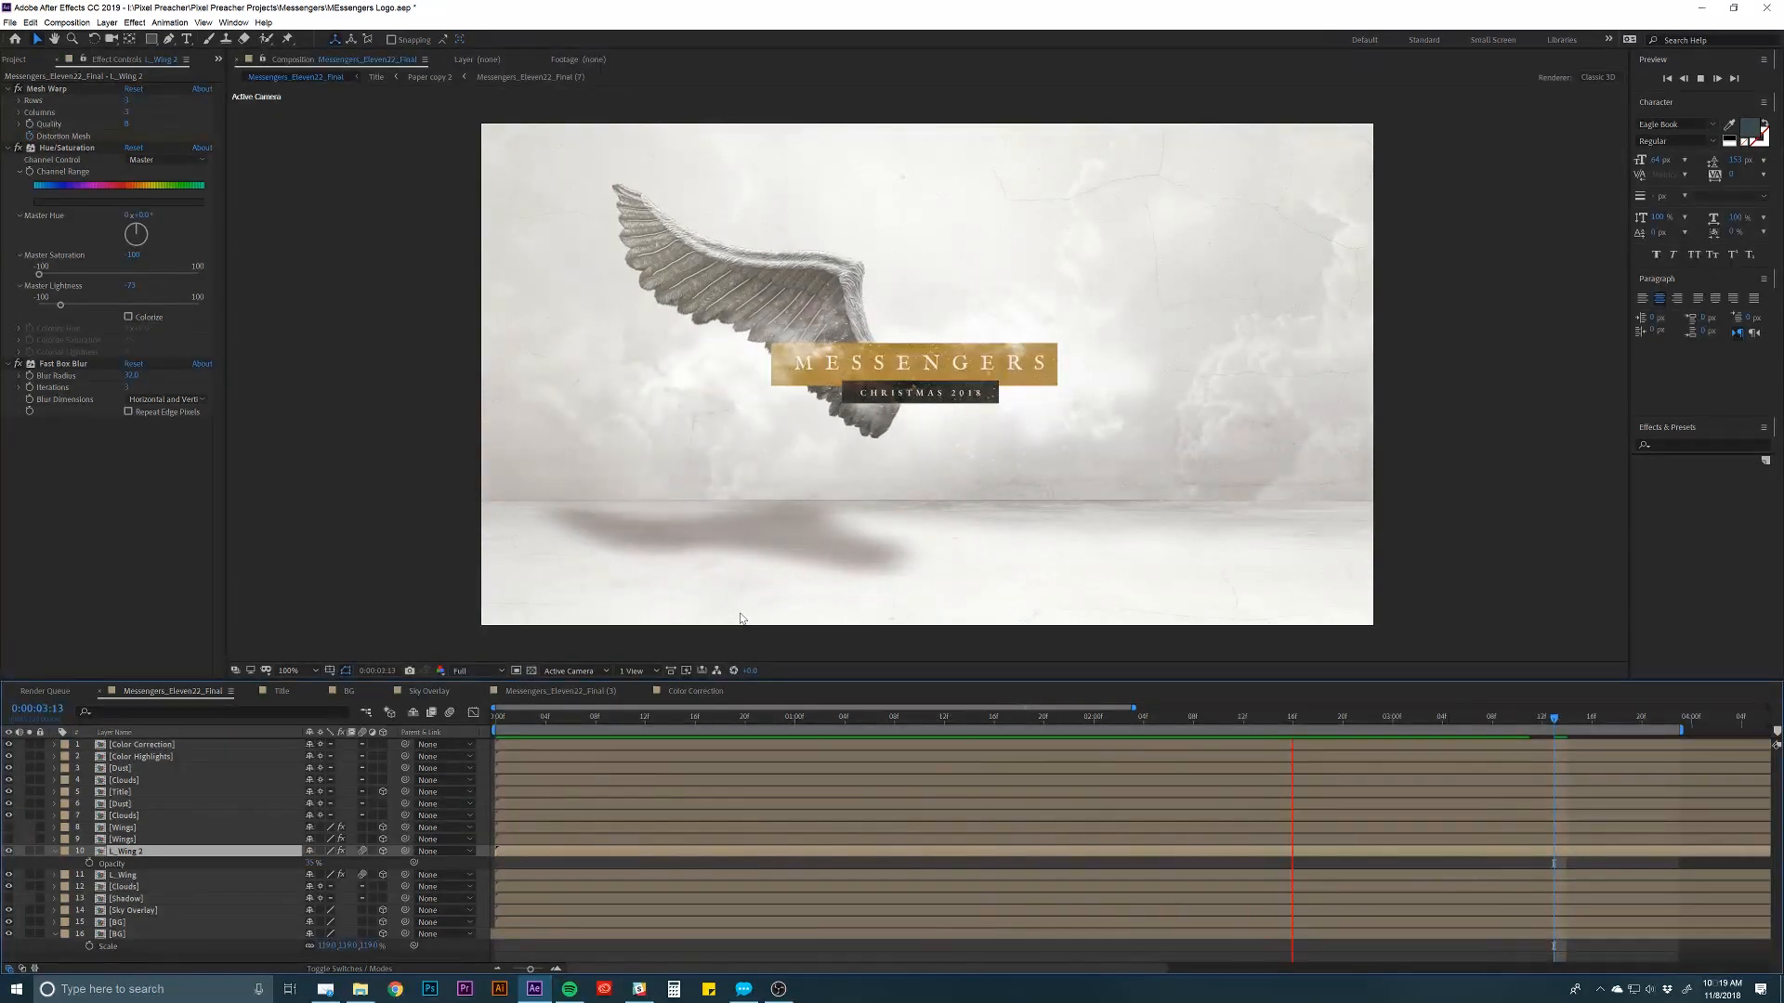
{"action": "key", "text": "space"}
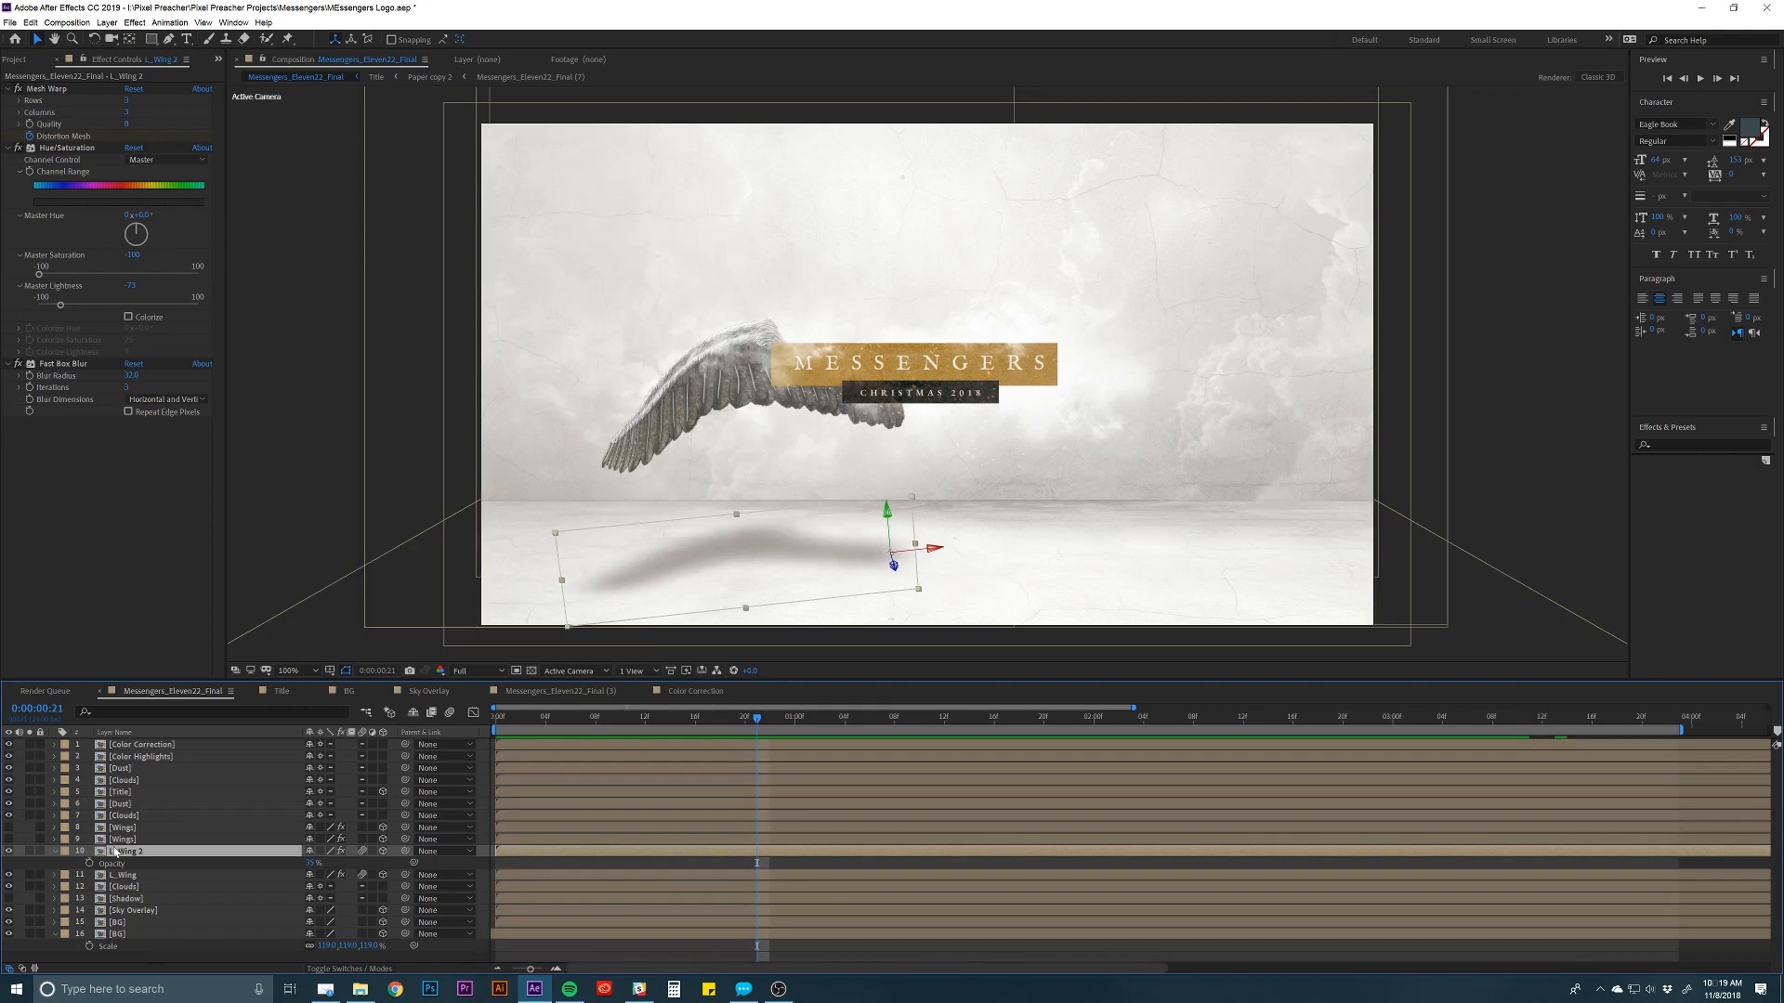
Duplicate L_Wing 2 and scale the copy down into a smaller, narrower shadow core inside the original shadow.
{"action": "key", "text": "ctrl+d"}
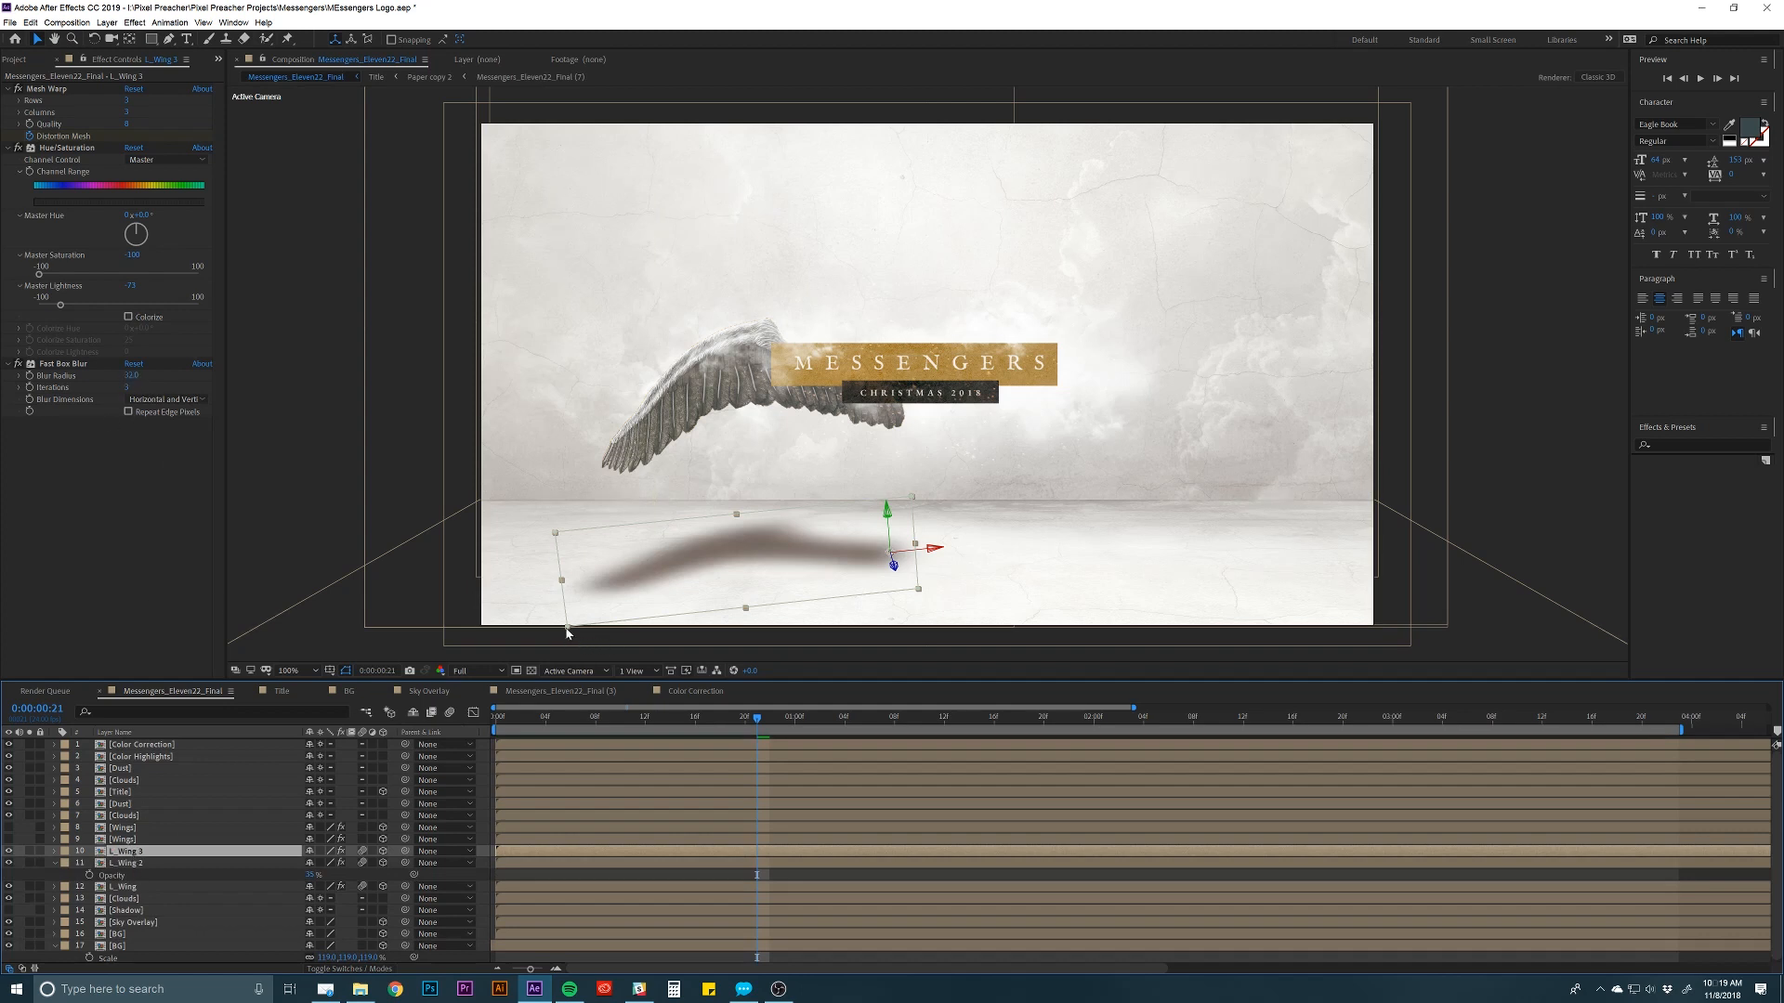
{"action": "left_click_drag", "start_coordinate": [566, 633], "coordinate": [641, 610]}
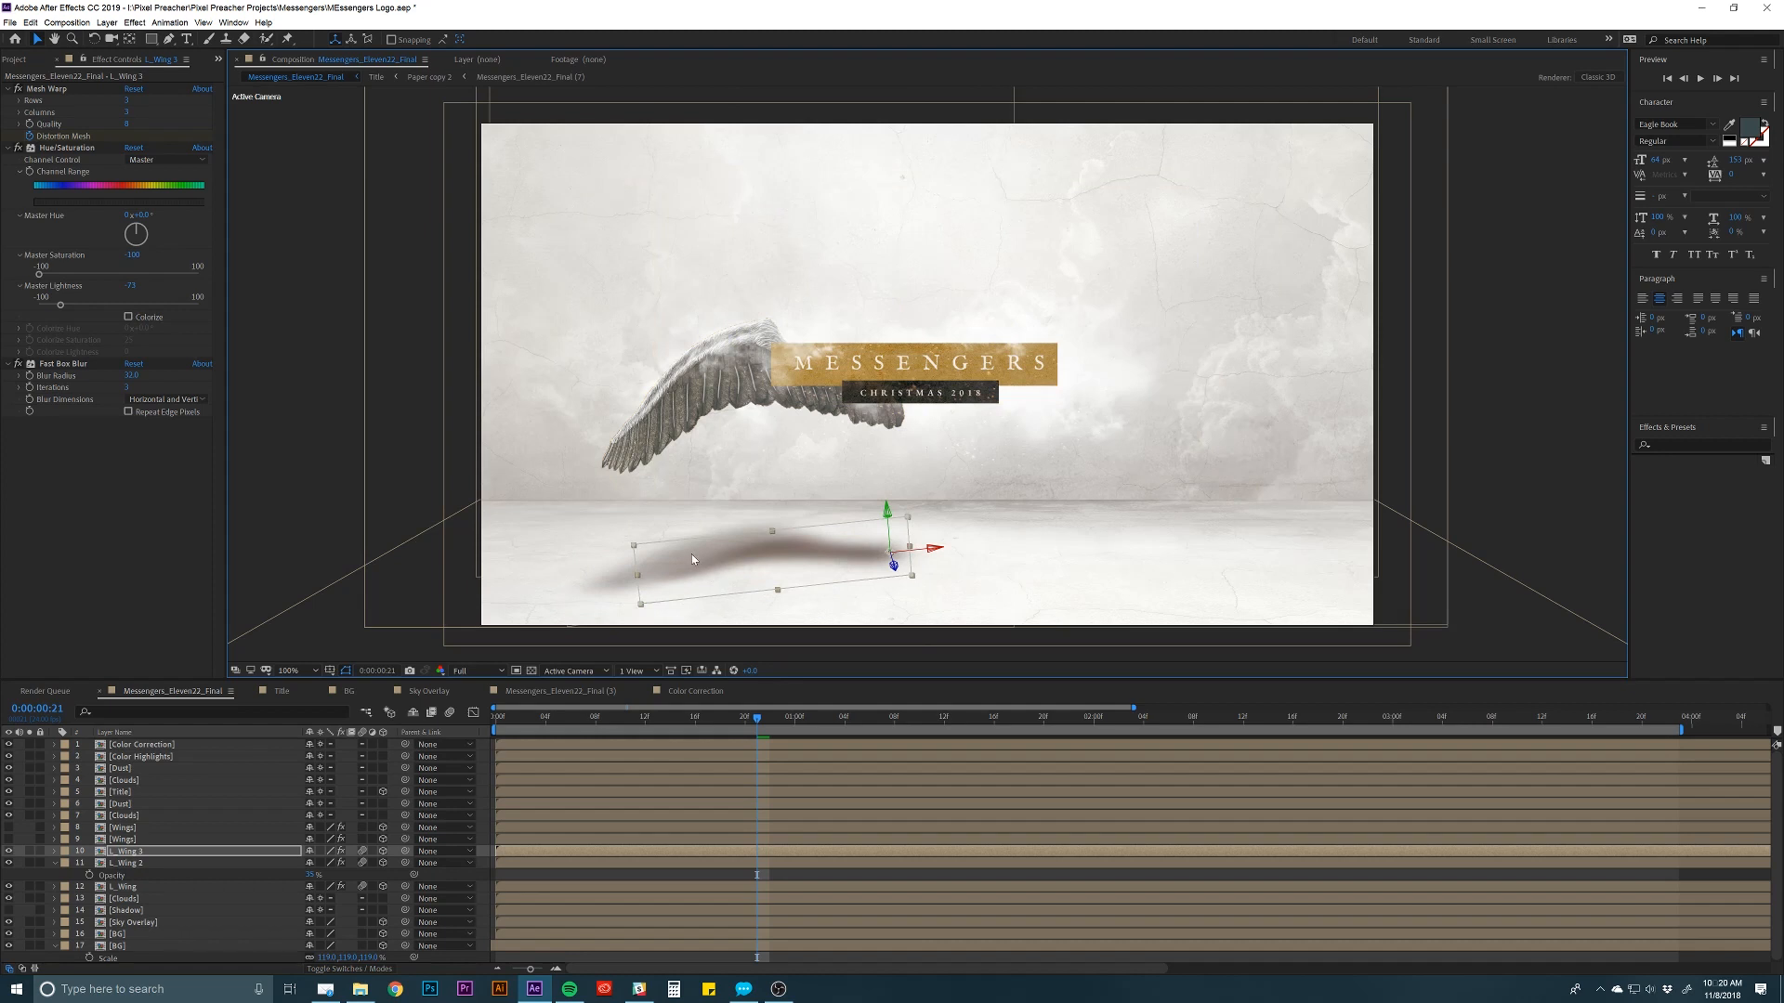
{"action": "left_click_drag", "start_coordinate": [635, 544], "coordinate": [638, 540]}
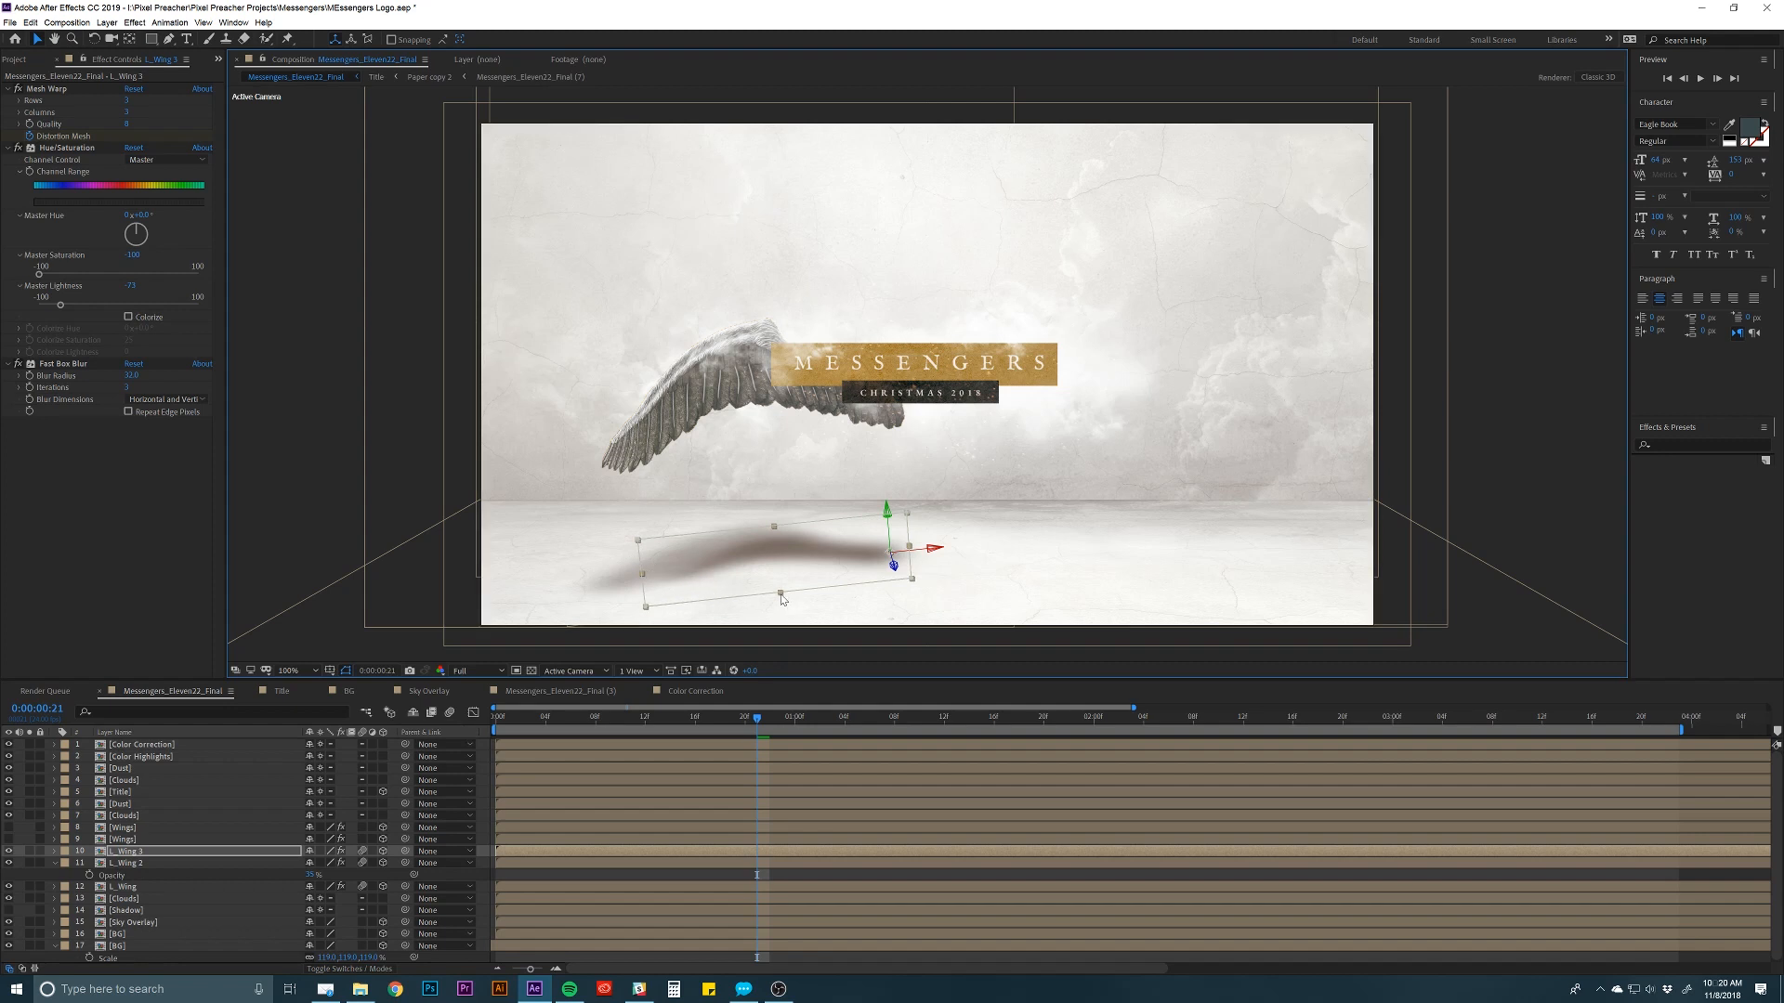
{"action": "left_click_drag", "start_coordinate": [782, 599], "coordinate": [782, 595]}
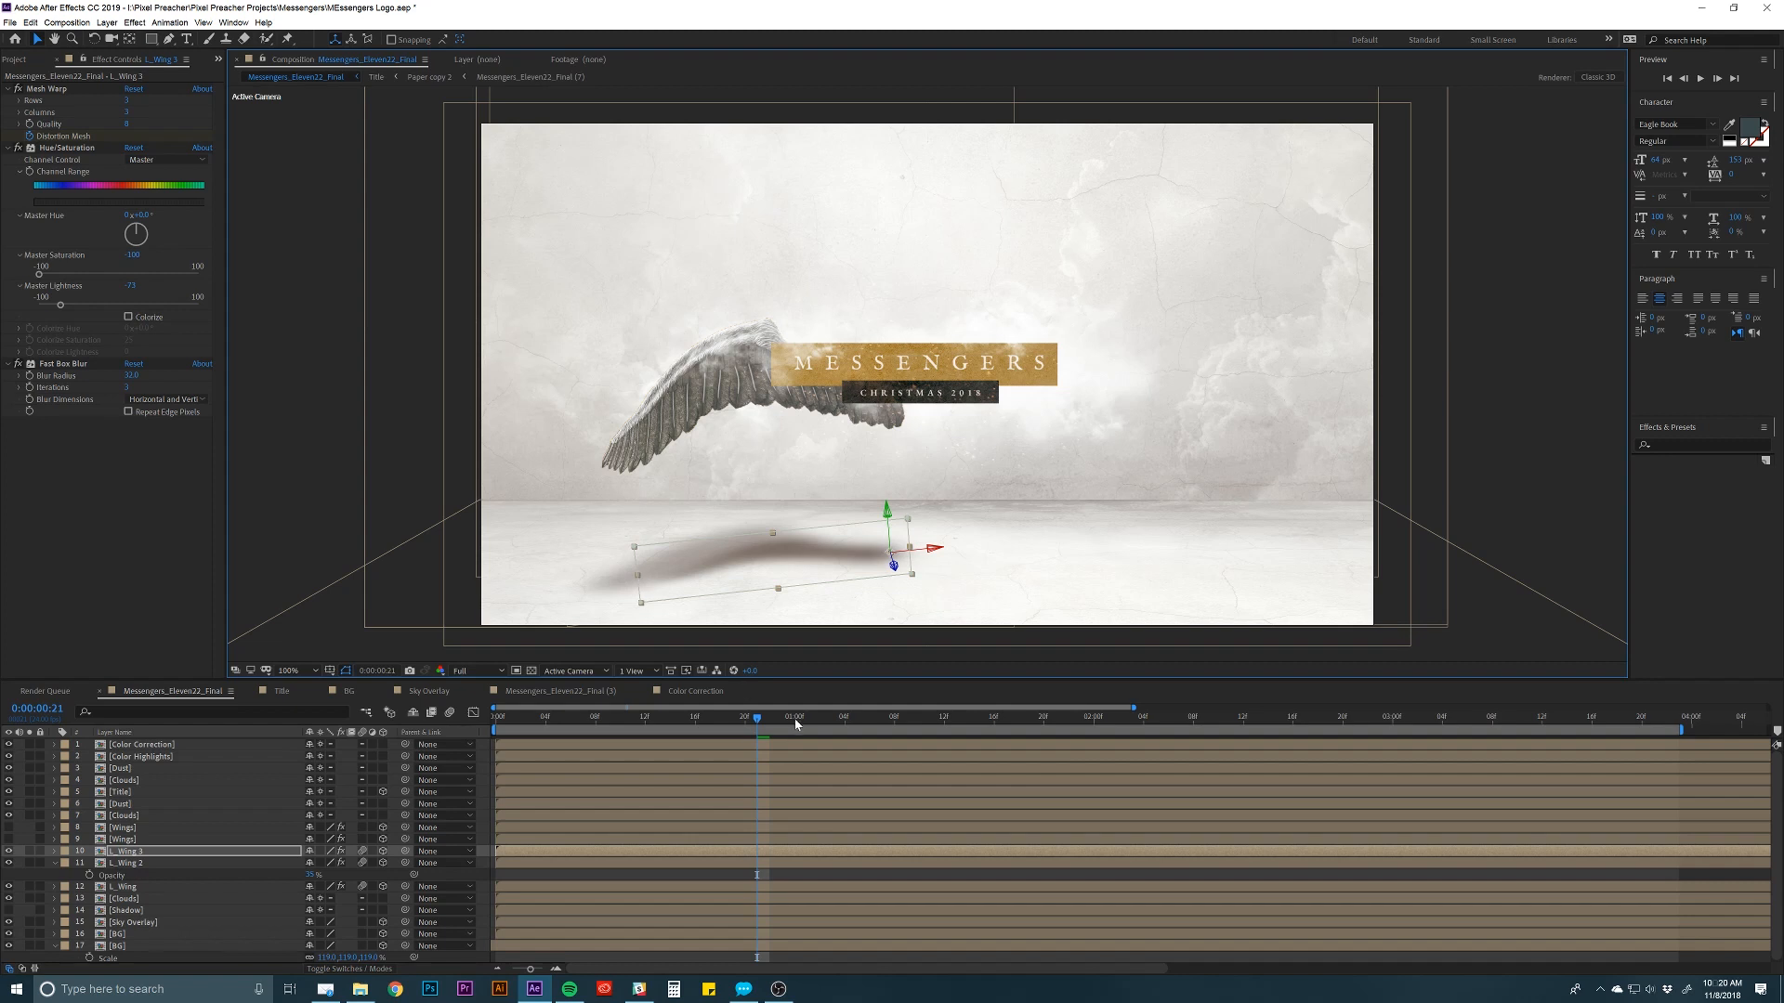
{"action": "left_click_drag", "start_coordinate": [734, 575], "coordinate": [734, 572]}
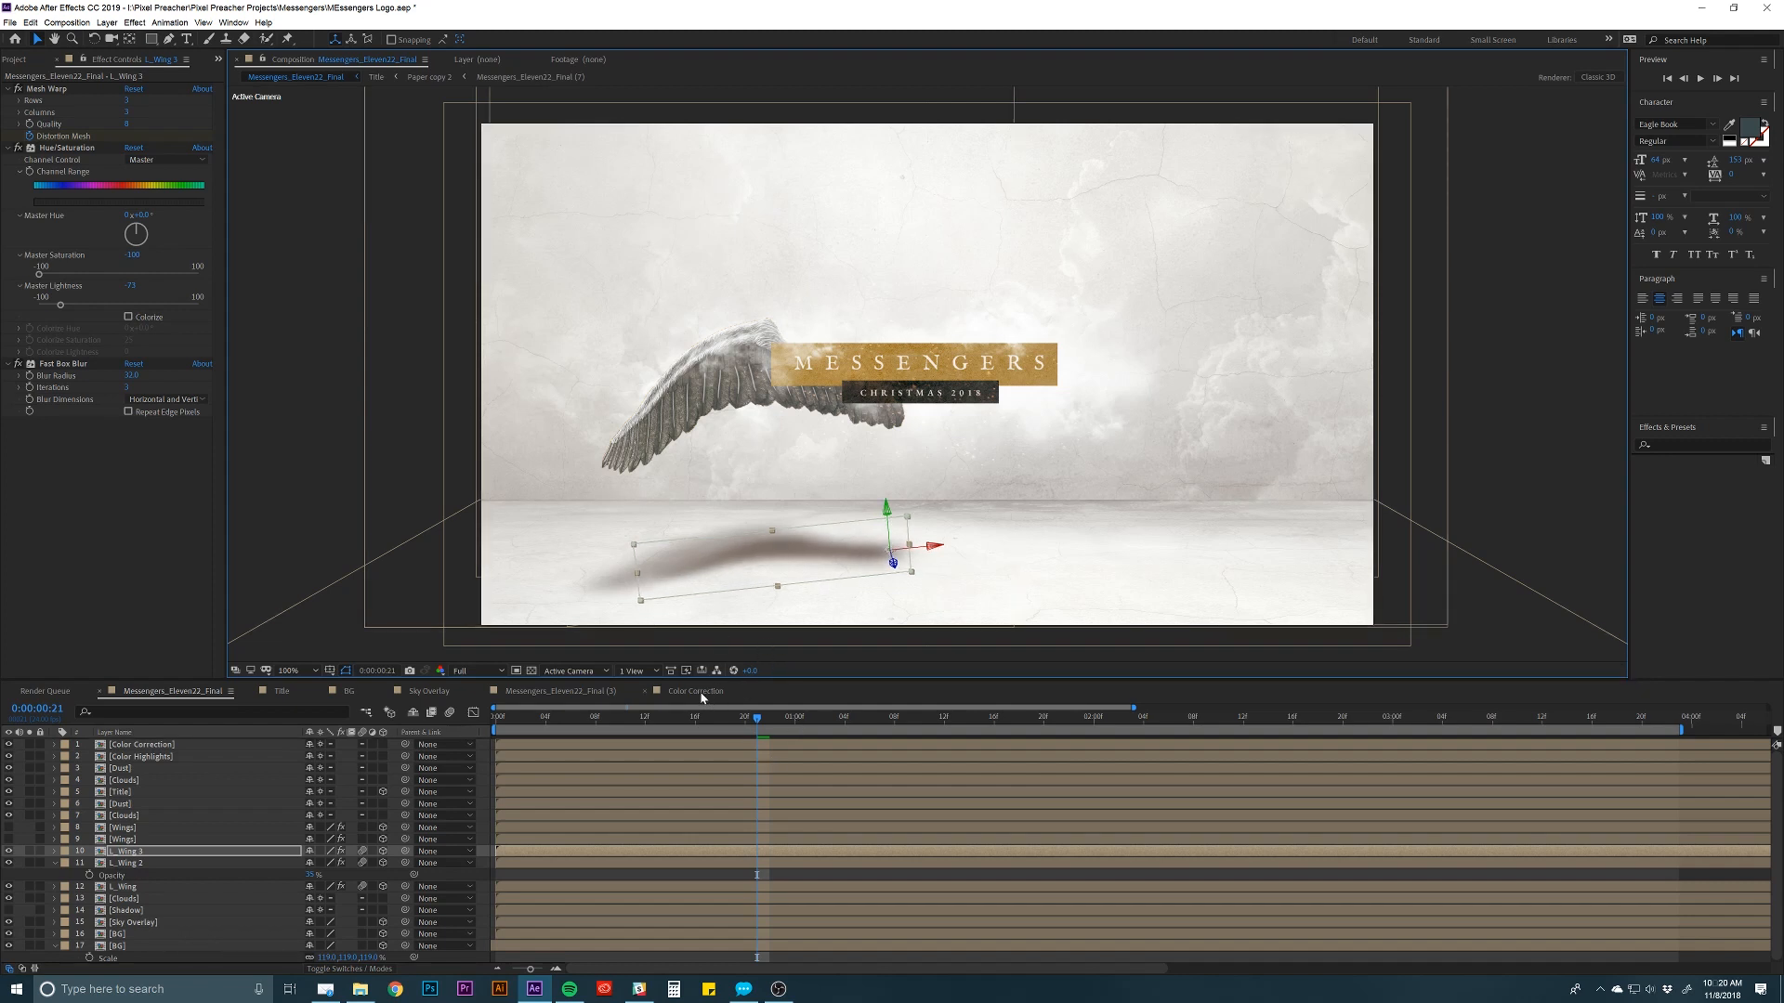
Set the Opacity of L_Wing 3 to 25% and play back the layered wing shadow.
{"action": "left_click", "coordinate": [511, 876]}
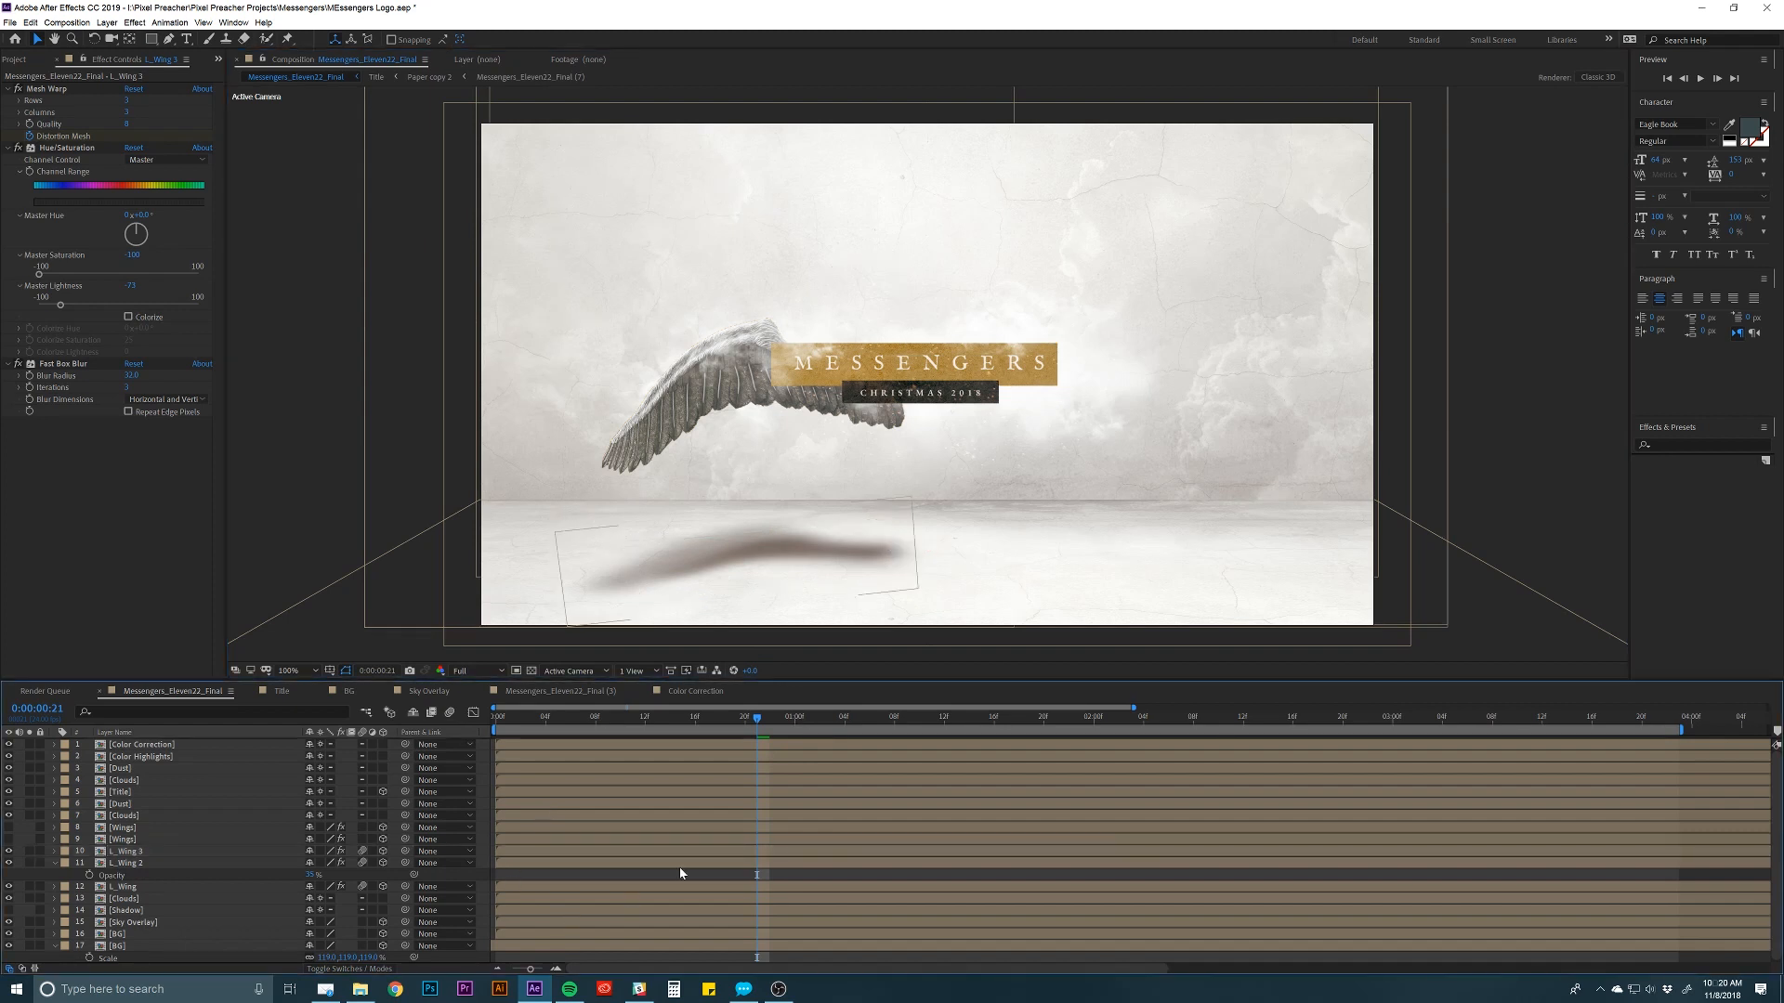
{"action": "left_click", "coordinate": [221, 865]}
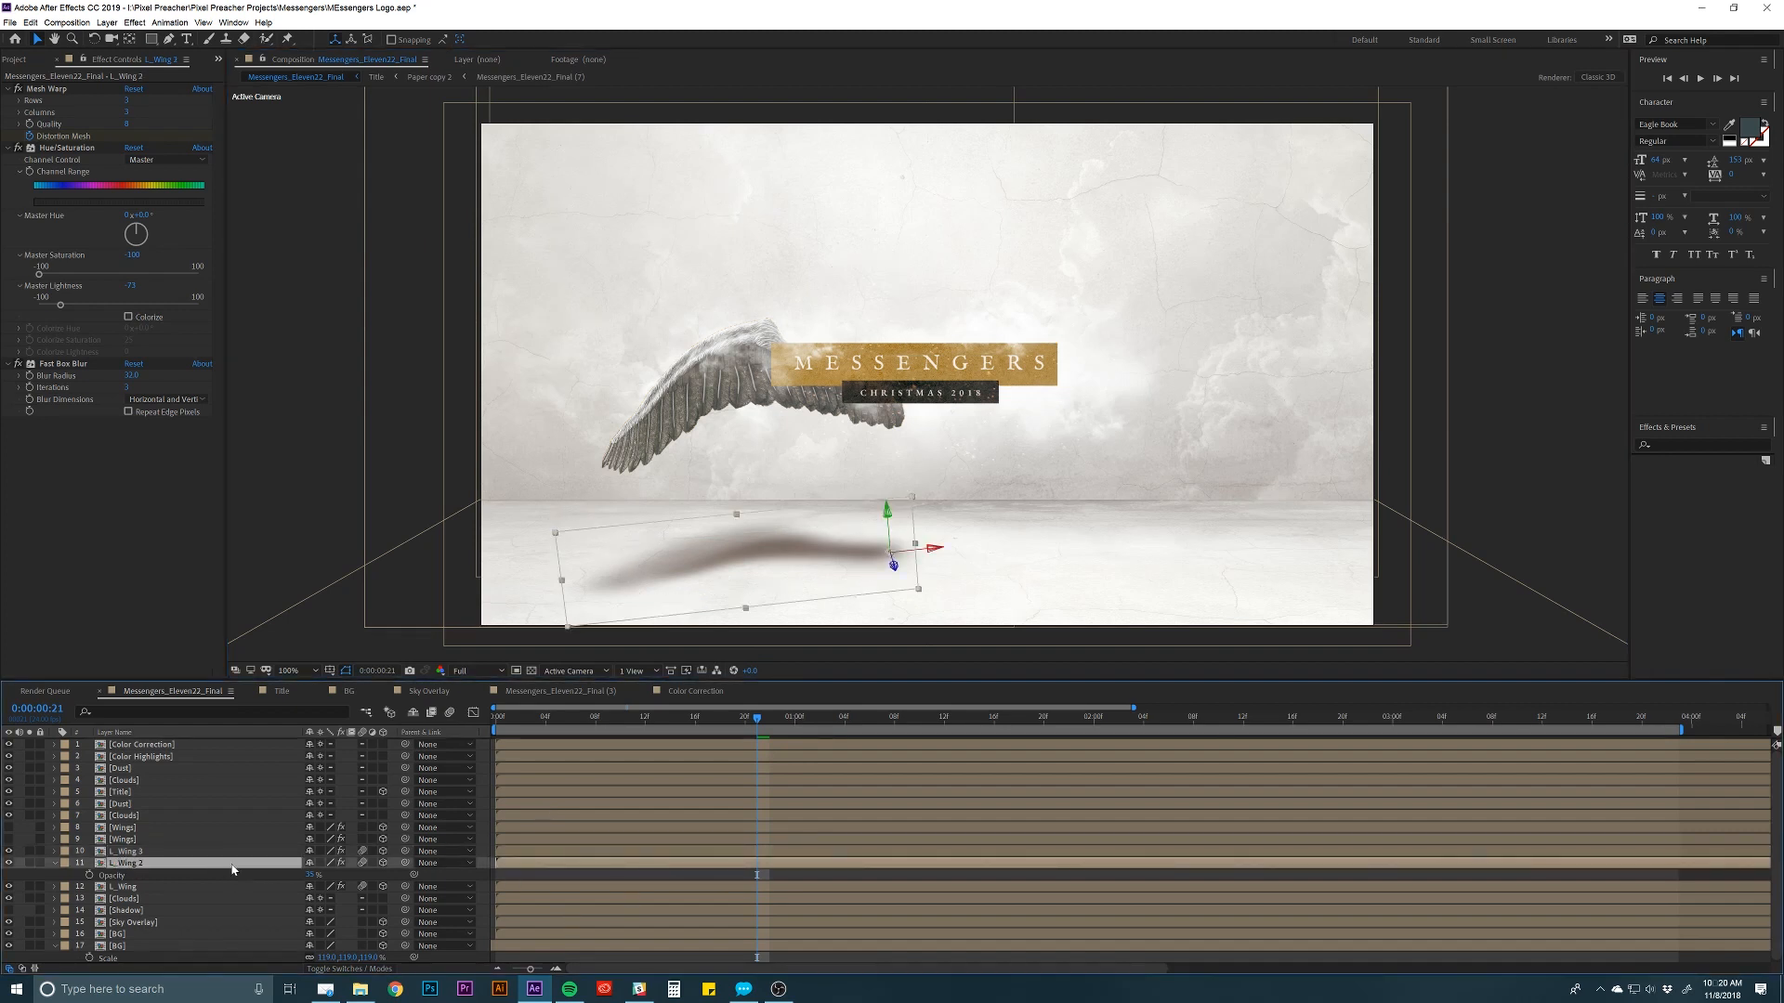
{"action": "left_click", "coordinate": [211, 853]}
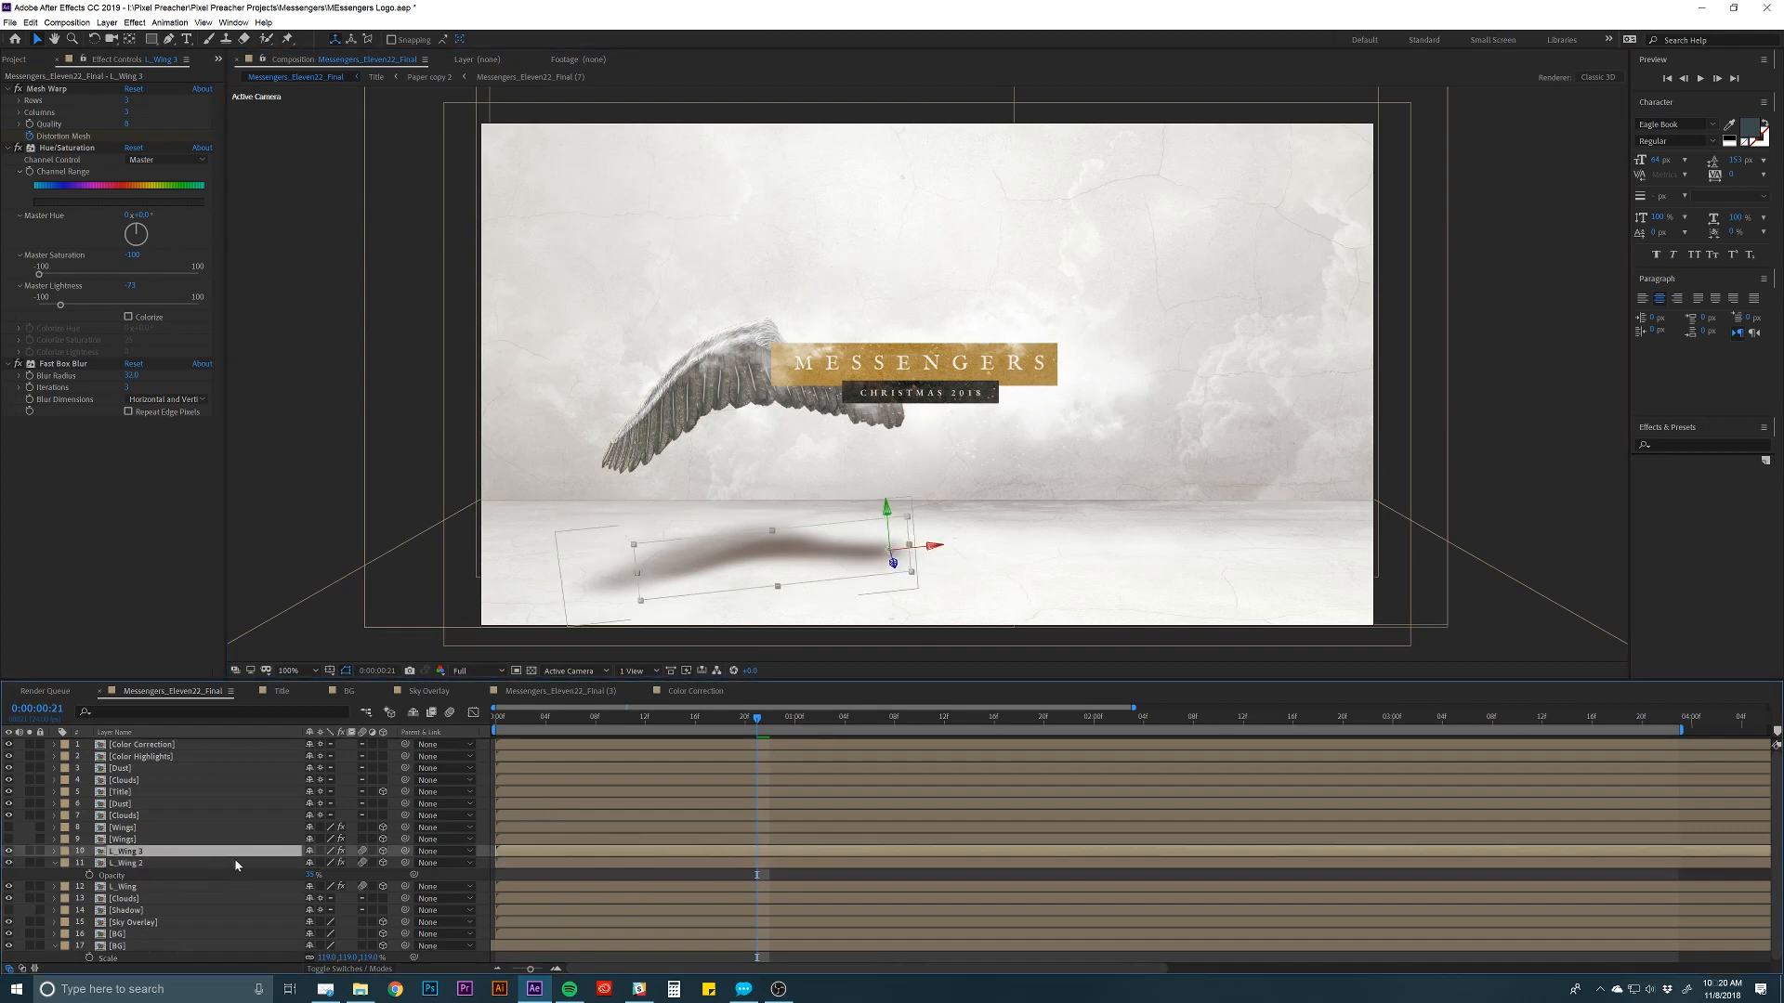
{"action": "key", "text": "t"}
{"action": "left_click", "coordinate": [311, 863]}
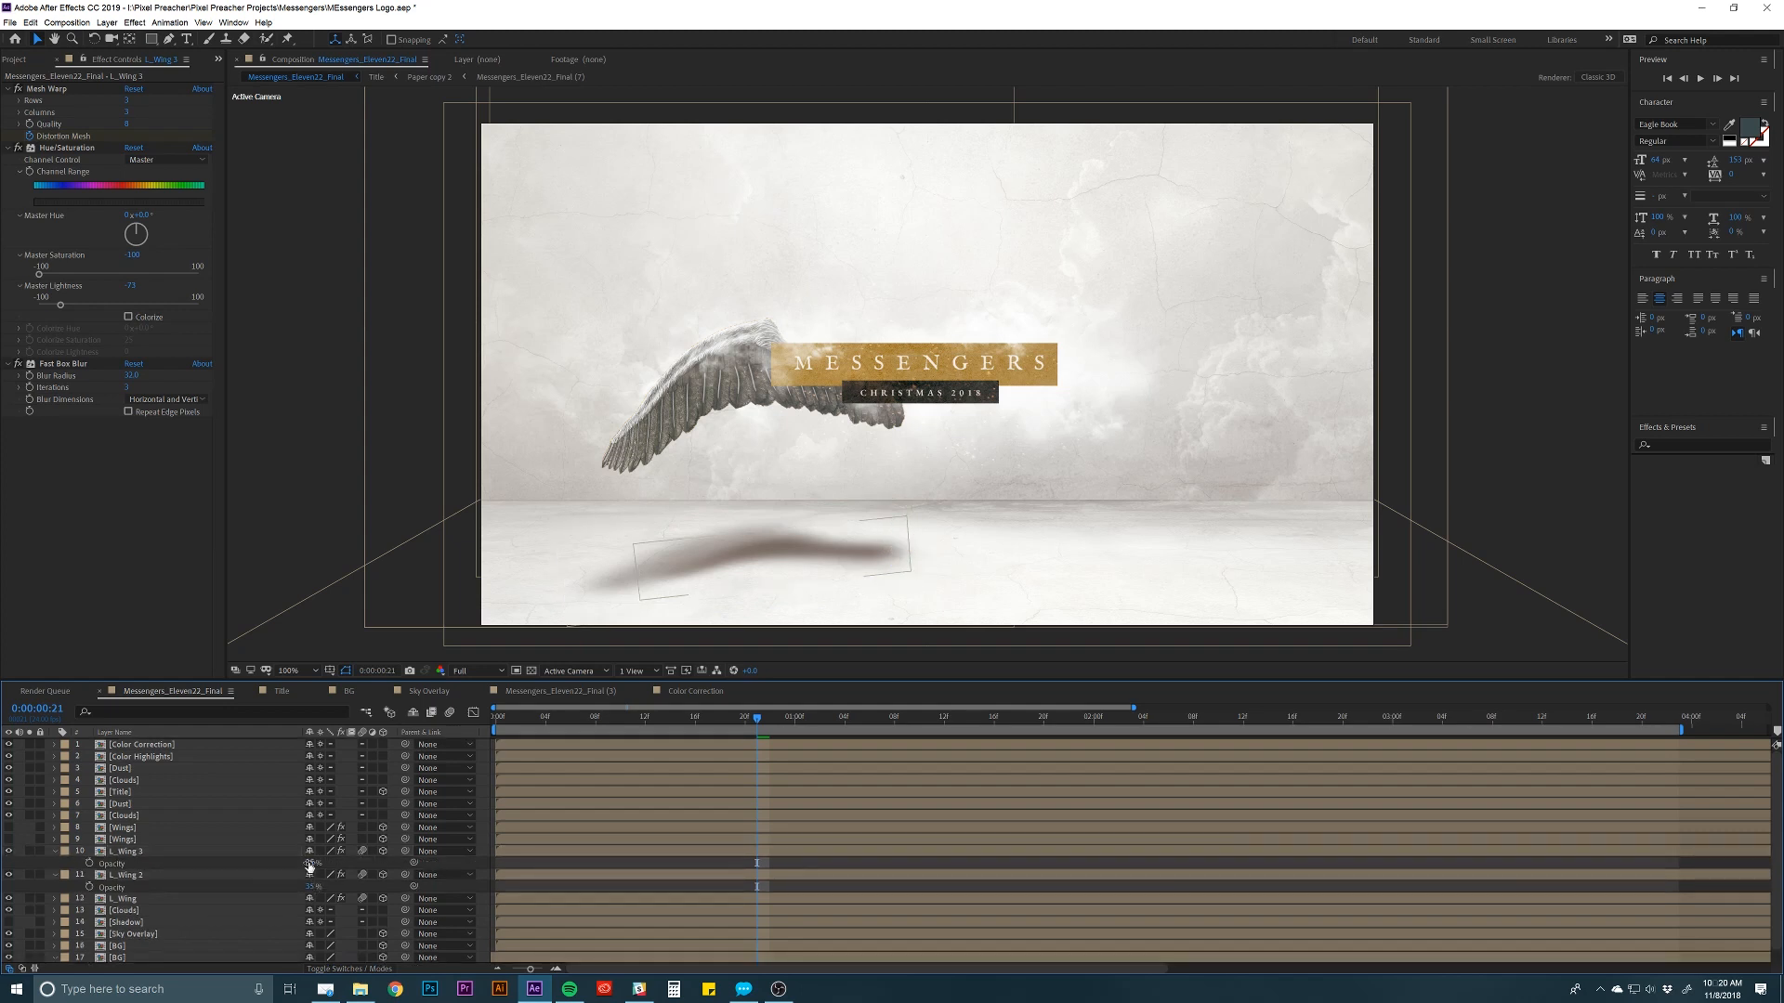
{"action": "type", "text": "25"}
{"action": "key", "text": "Return"}
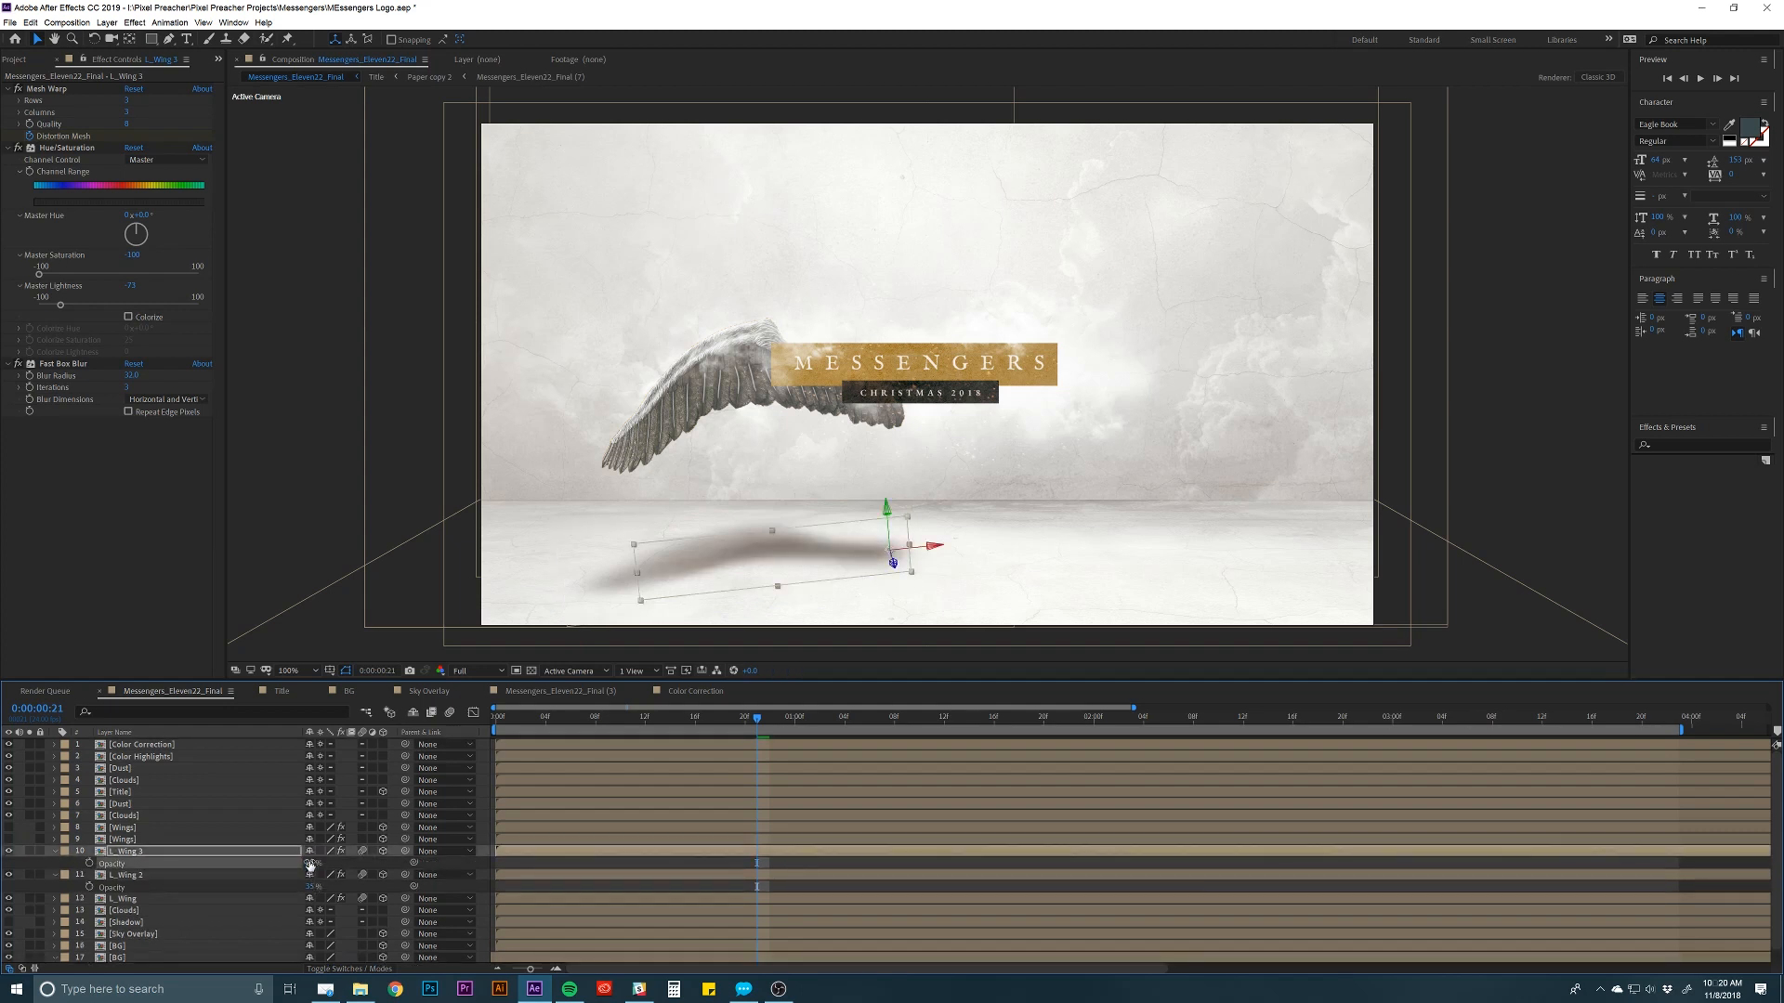
{"action": "left_click", "coordinate": [550, 876]}
{"action": "left_click", "coordinate": [553, 864]}
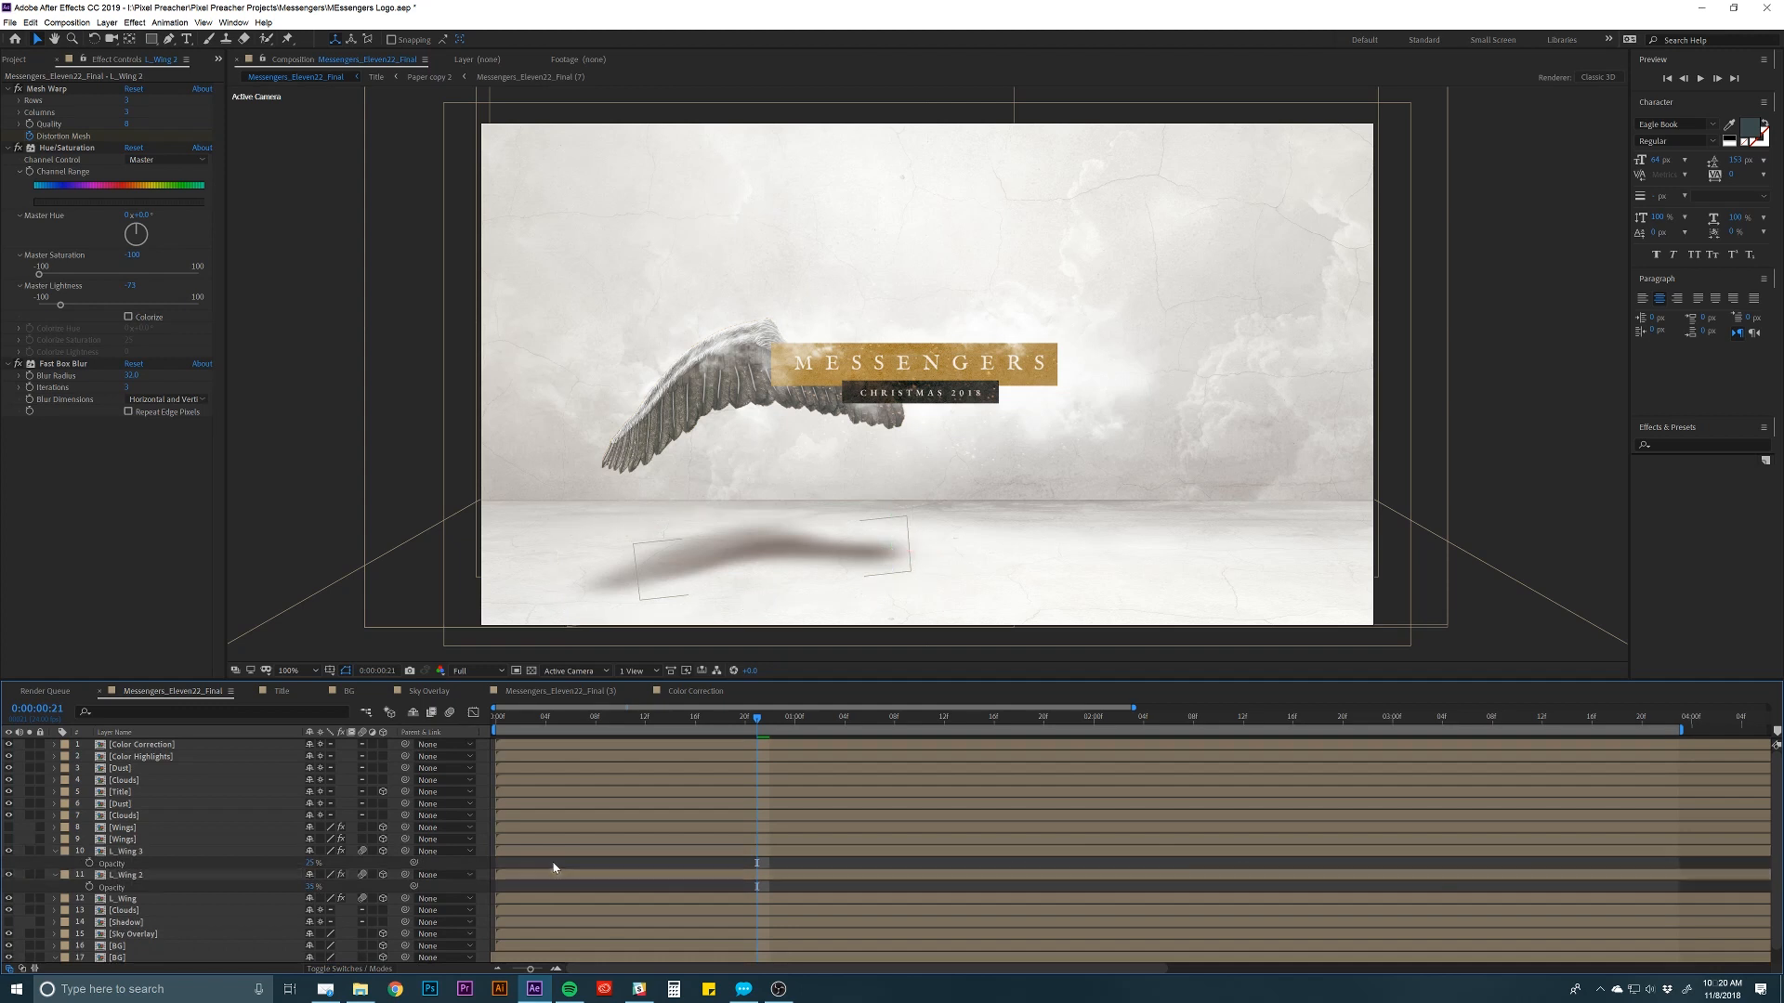
{"action": "key", "text": "space"}
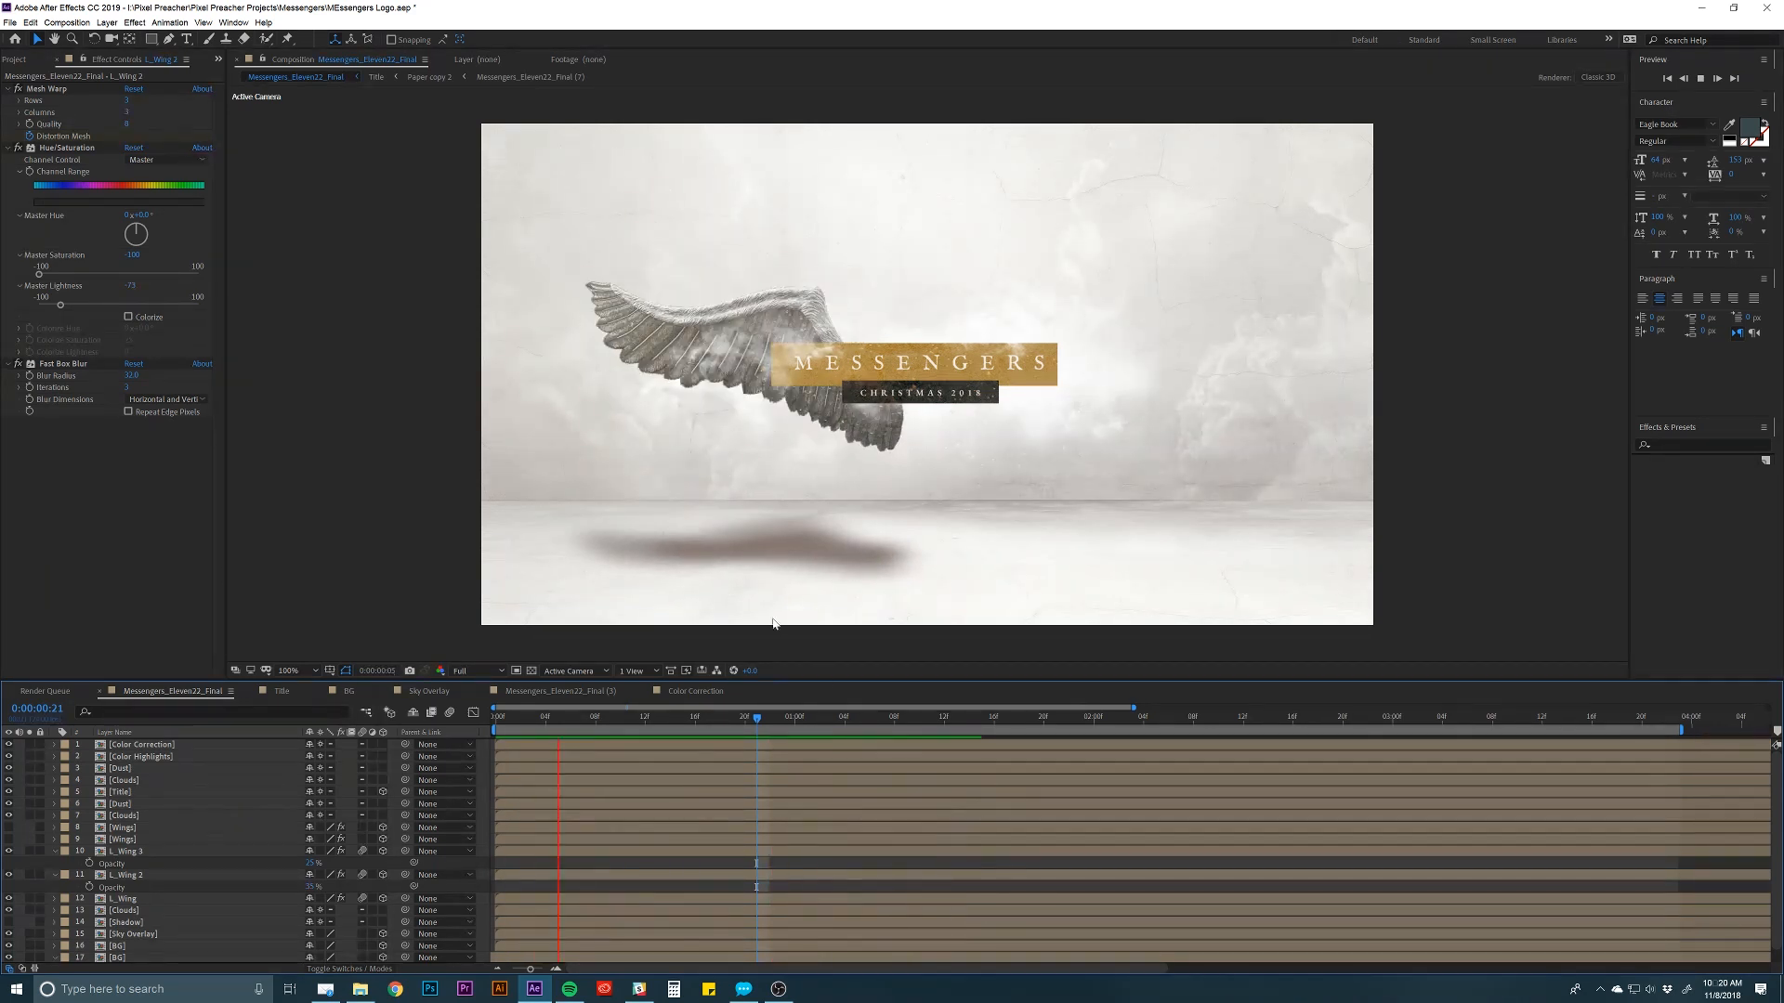
{"action": "key", "text": "space"}
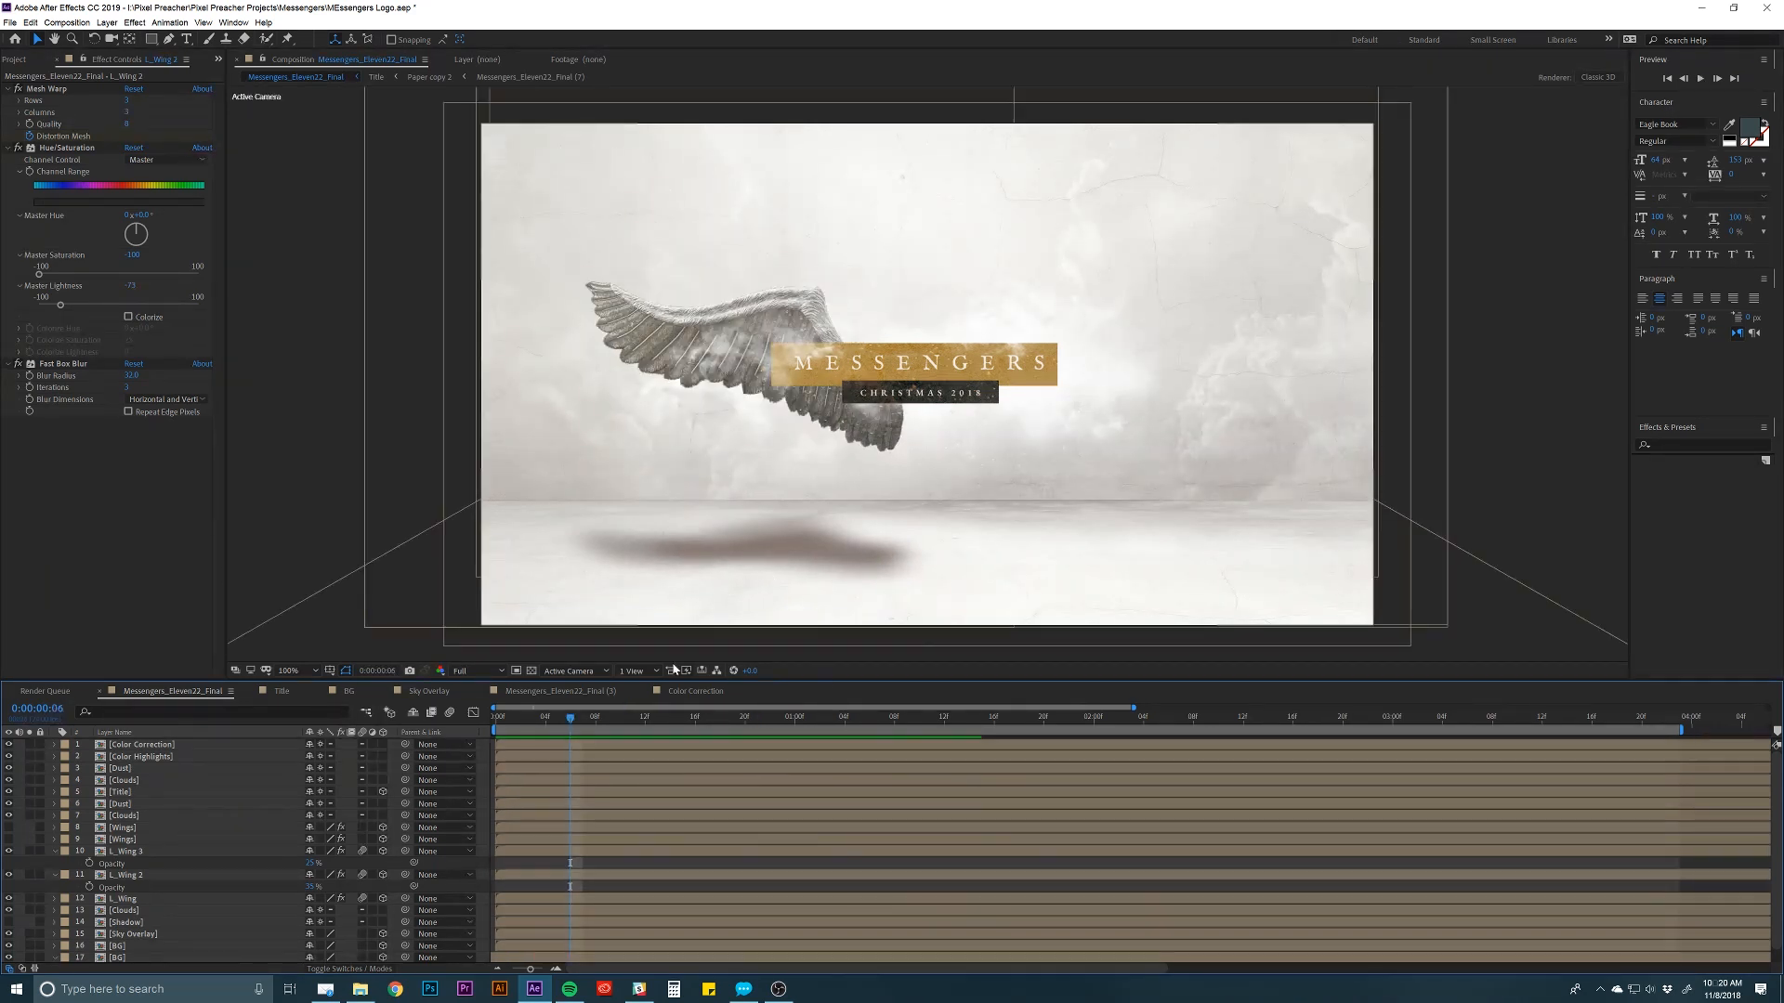
Collapse the open properties of every layer in the composition and clear the layer selection.
{"action": "left_click", "coordinate": [529, 848]}
{"action": "key", "text": "ctrl+a"}
{"action": "key", "text": "u"}
{"action": "key", "text": "u"}
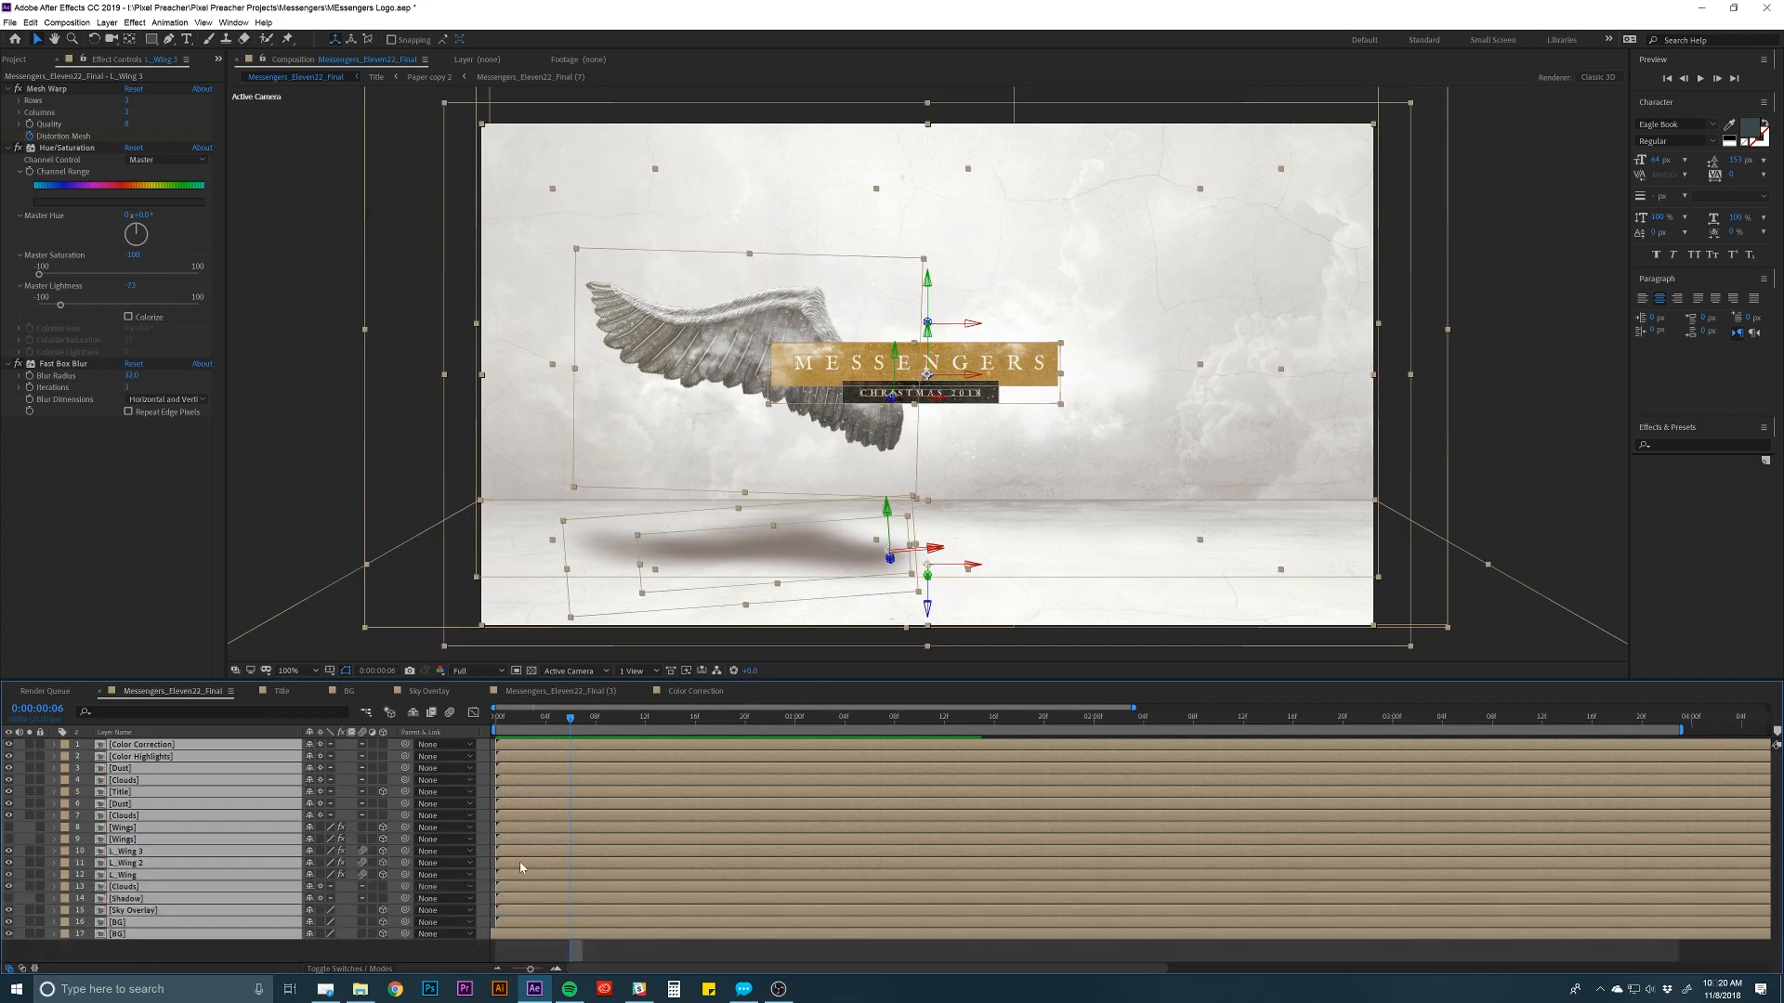
{"action": "left_click", "coordinate": [509, 950]}
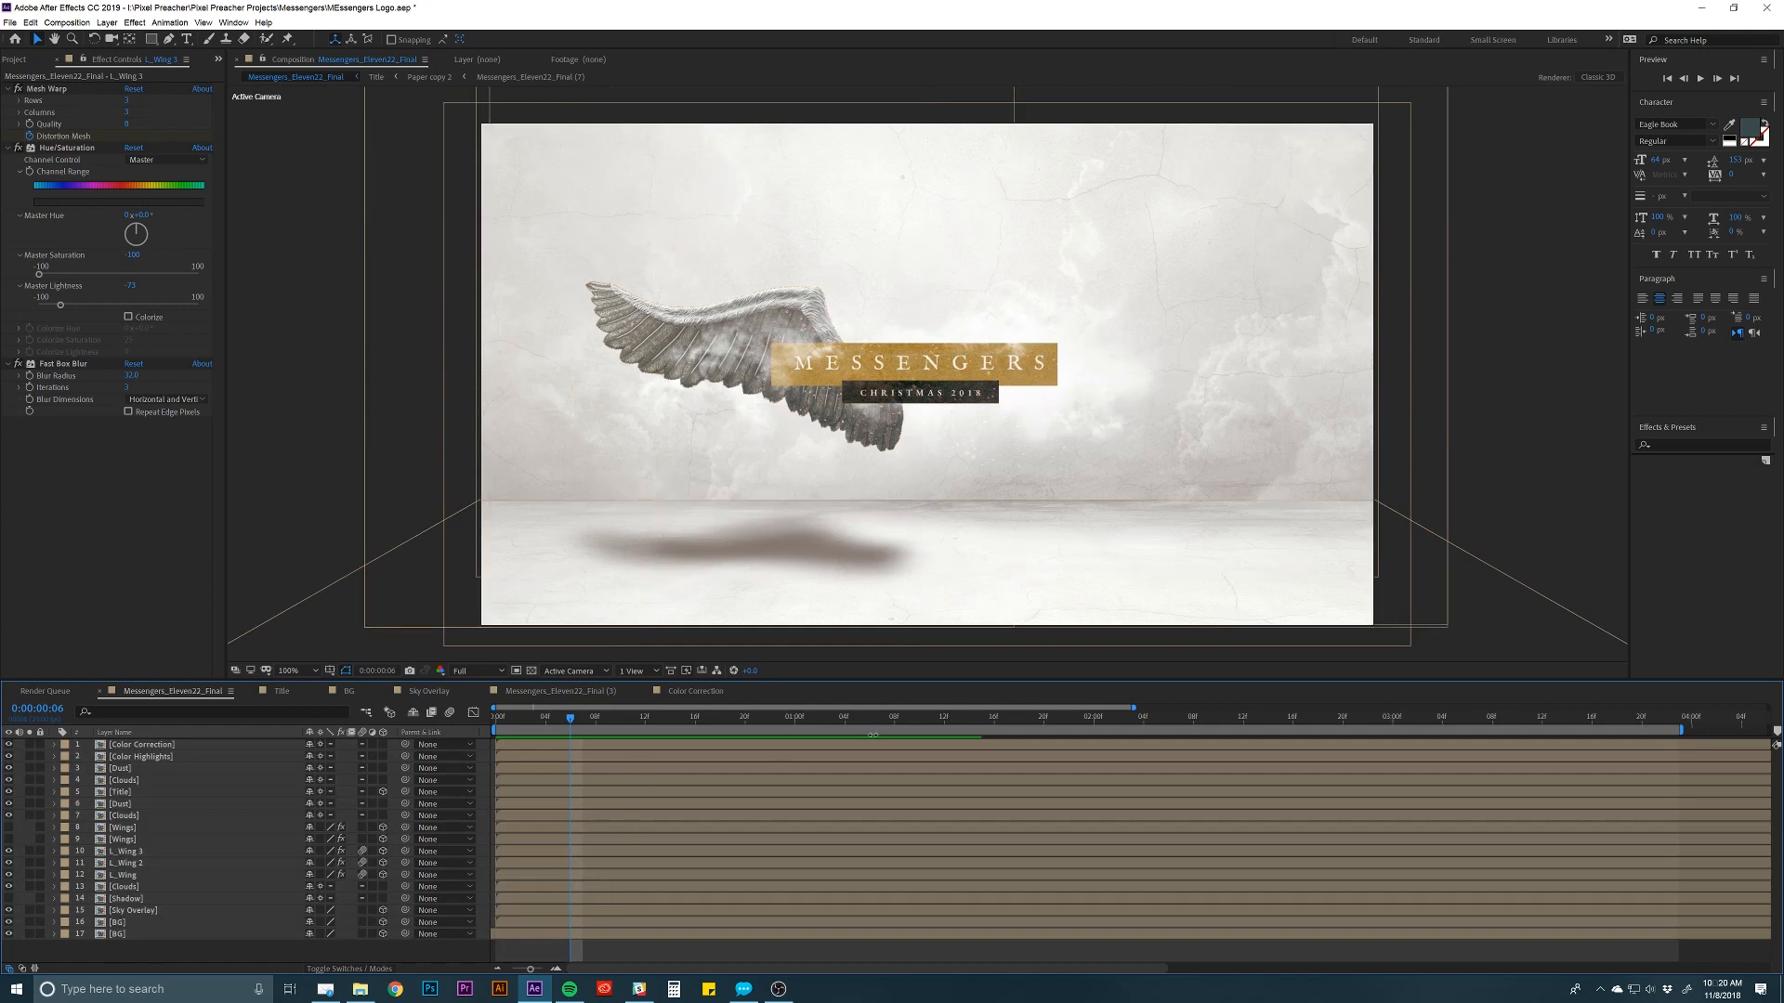
Add a new two-node camera named Camera 1 with depth of field enabled to the composition.
{"action": "left_click", "coordinate": [112, 26]}
{"action": "mouse_move", "coordinate": [117, 42]}
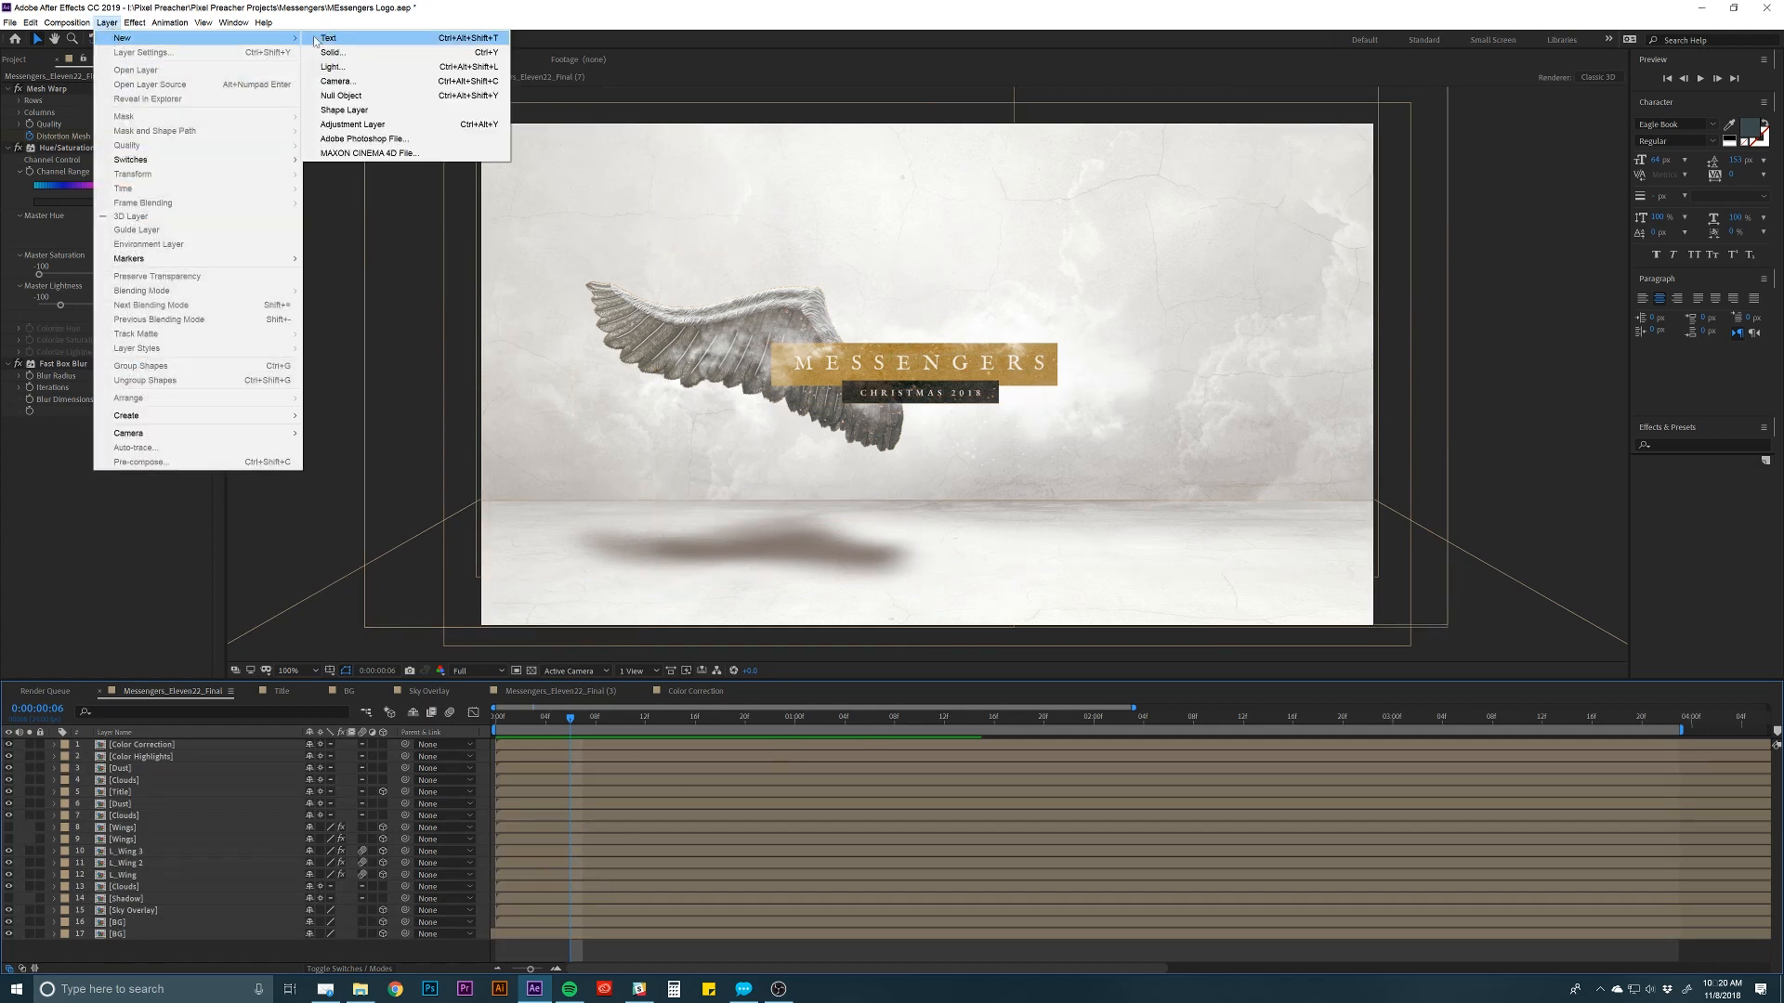
{"action": "left_click", "coordinate": [326, 82]}
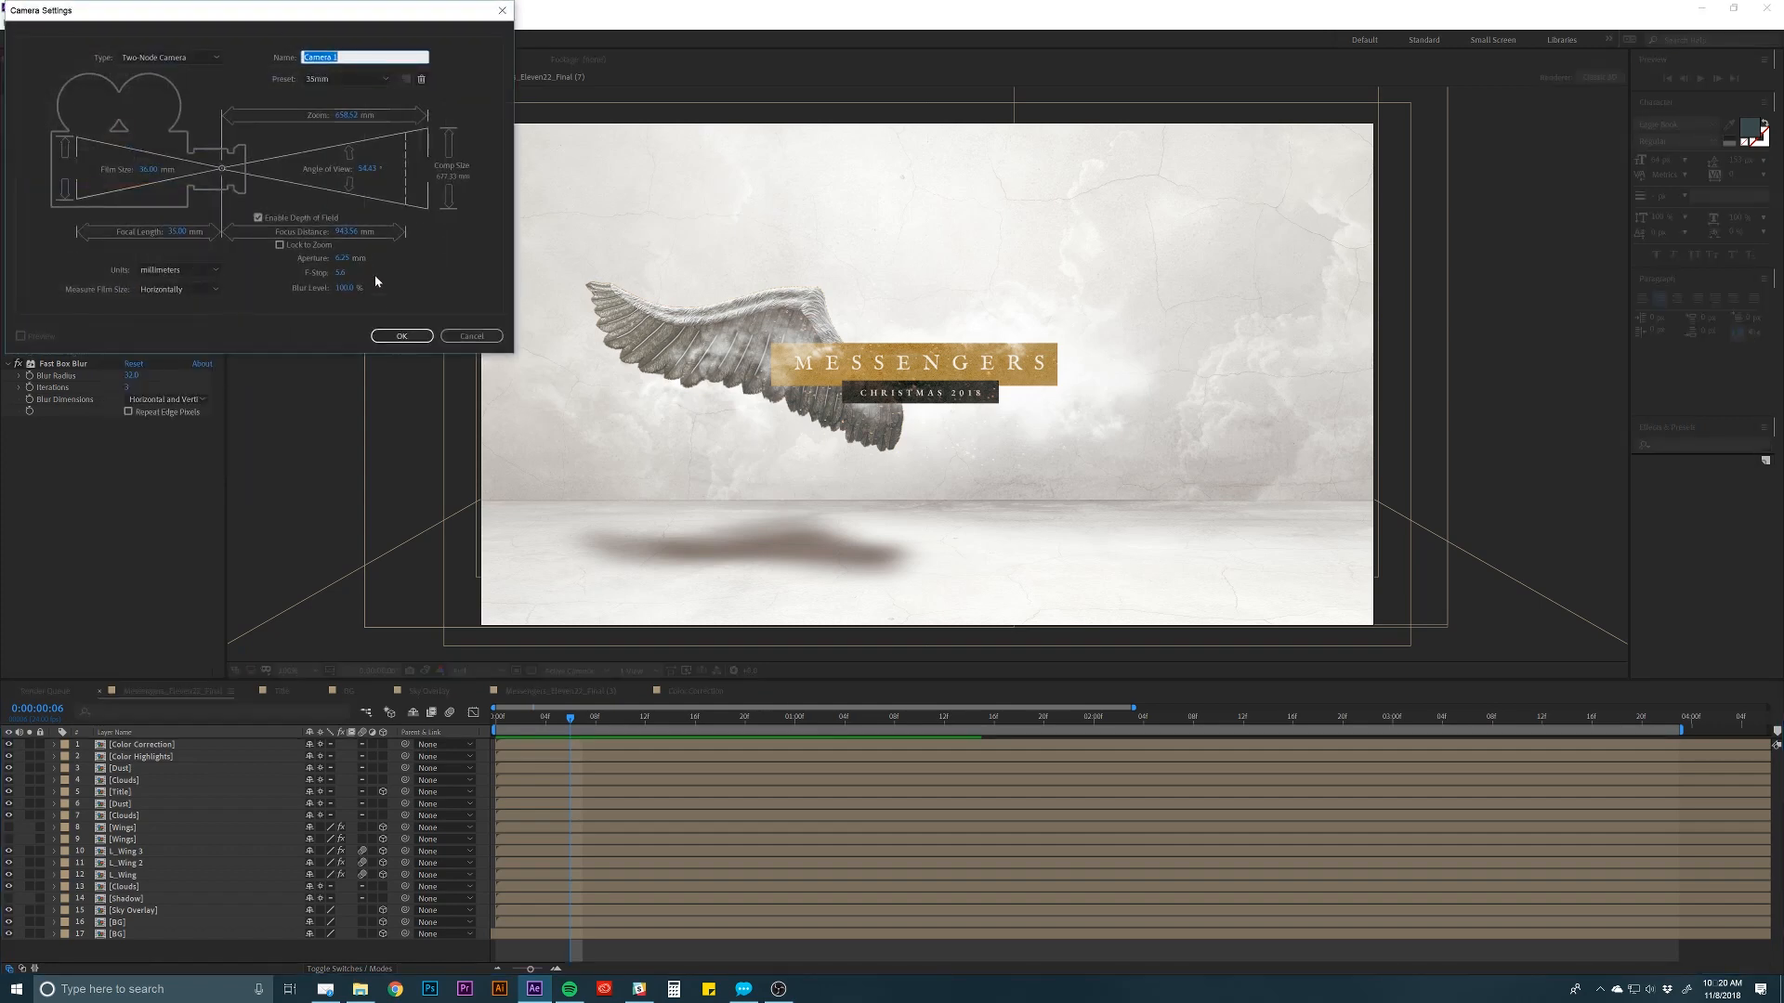
{"action": "left_click", "coordinate": [399, 335]}
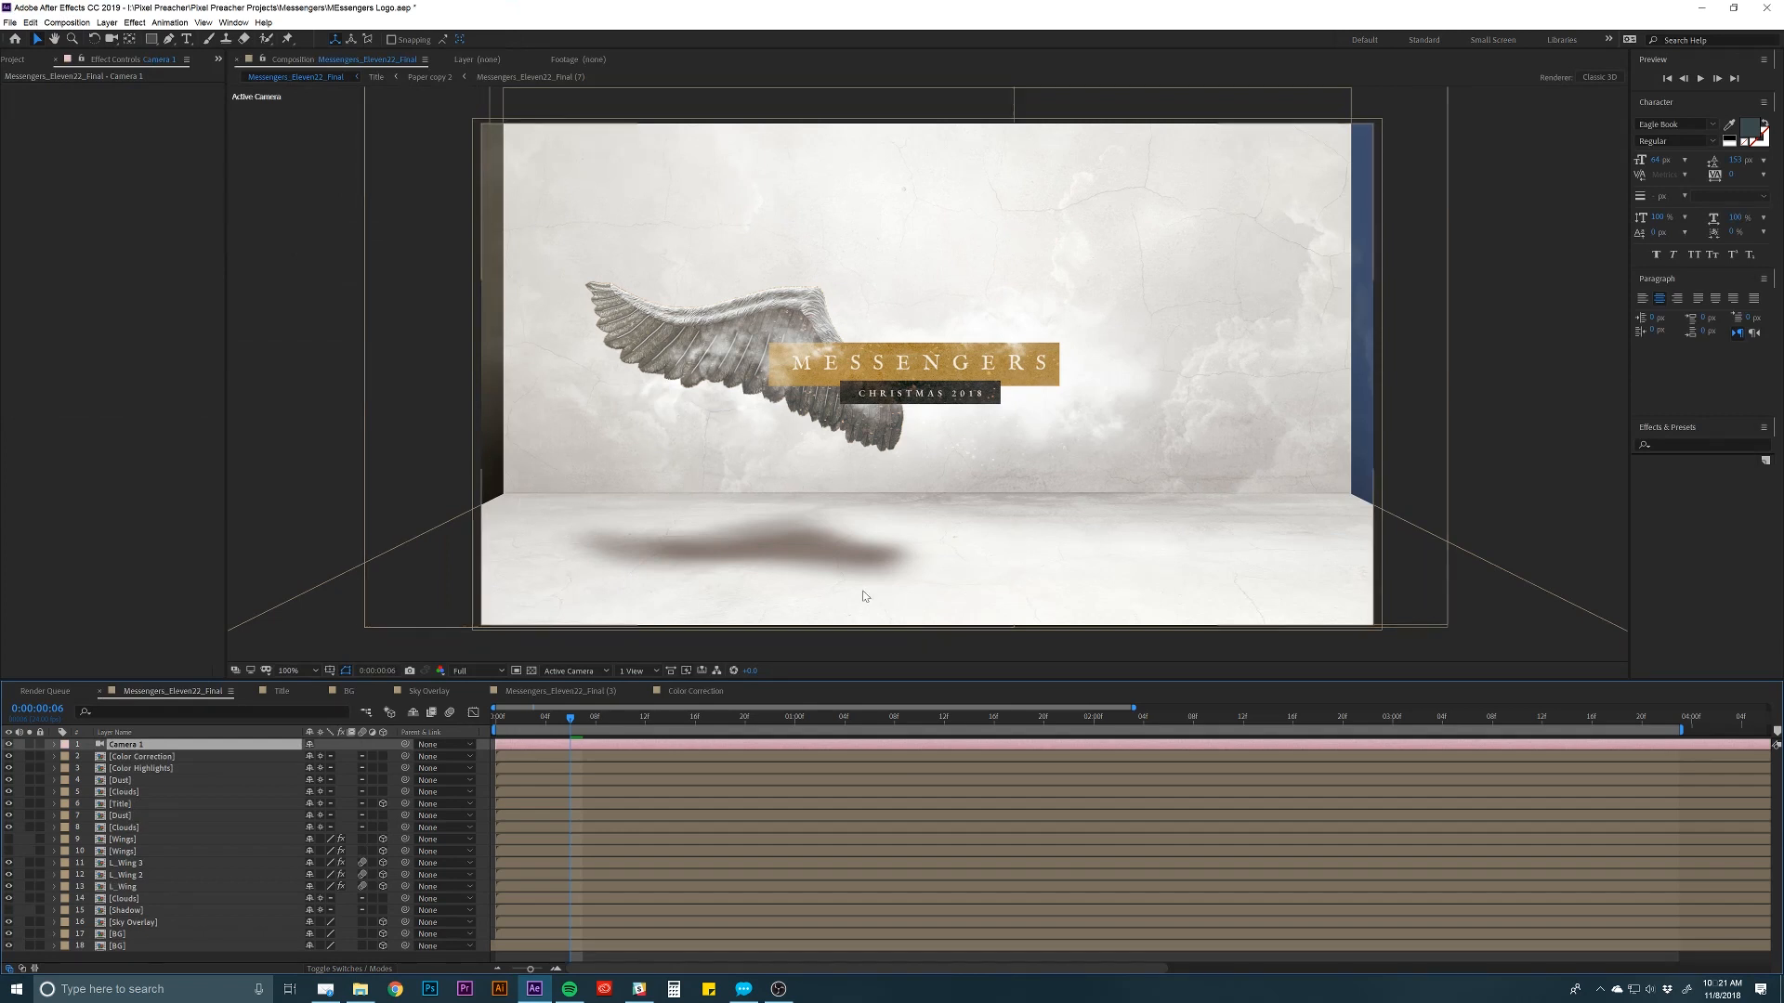
Parent the Sky Overlay layer and the upper BG layer to the lowest BG layer.
{"action": "left_click", "coordinate": [138, 923]}
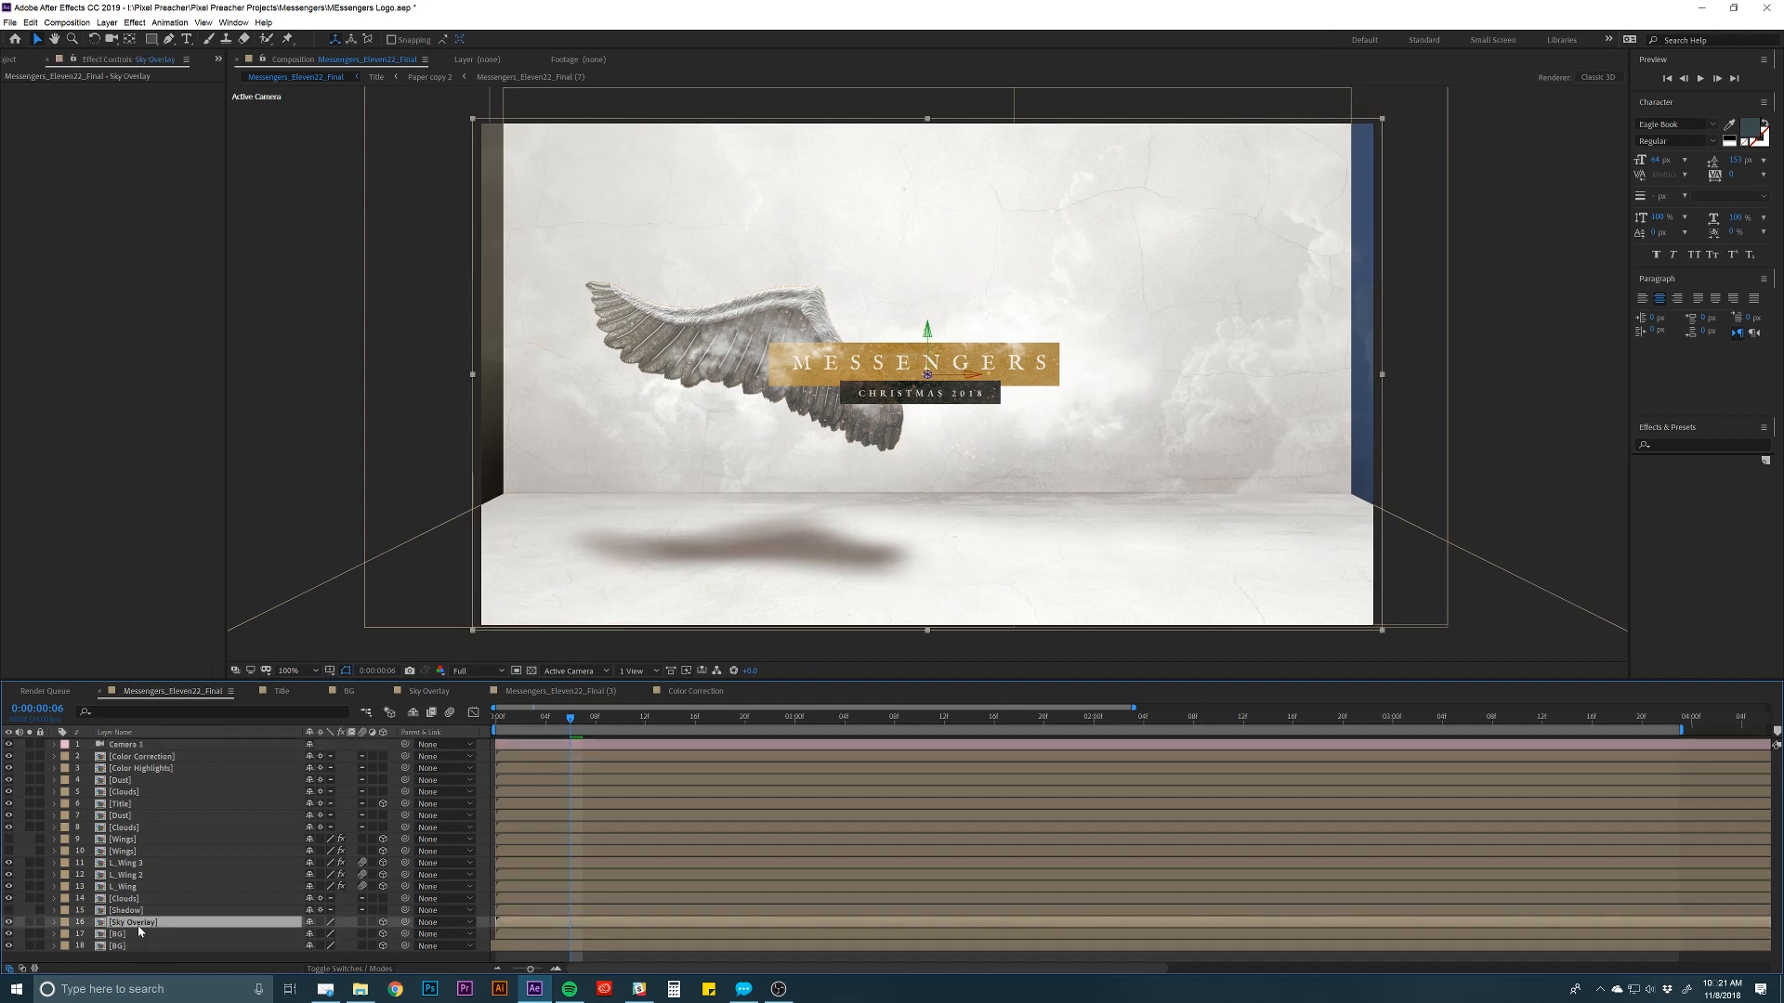
{"action": "left_click", "coordinate": [137, 933], "text": "shift"}
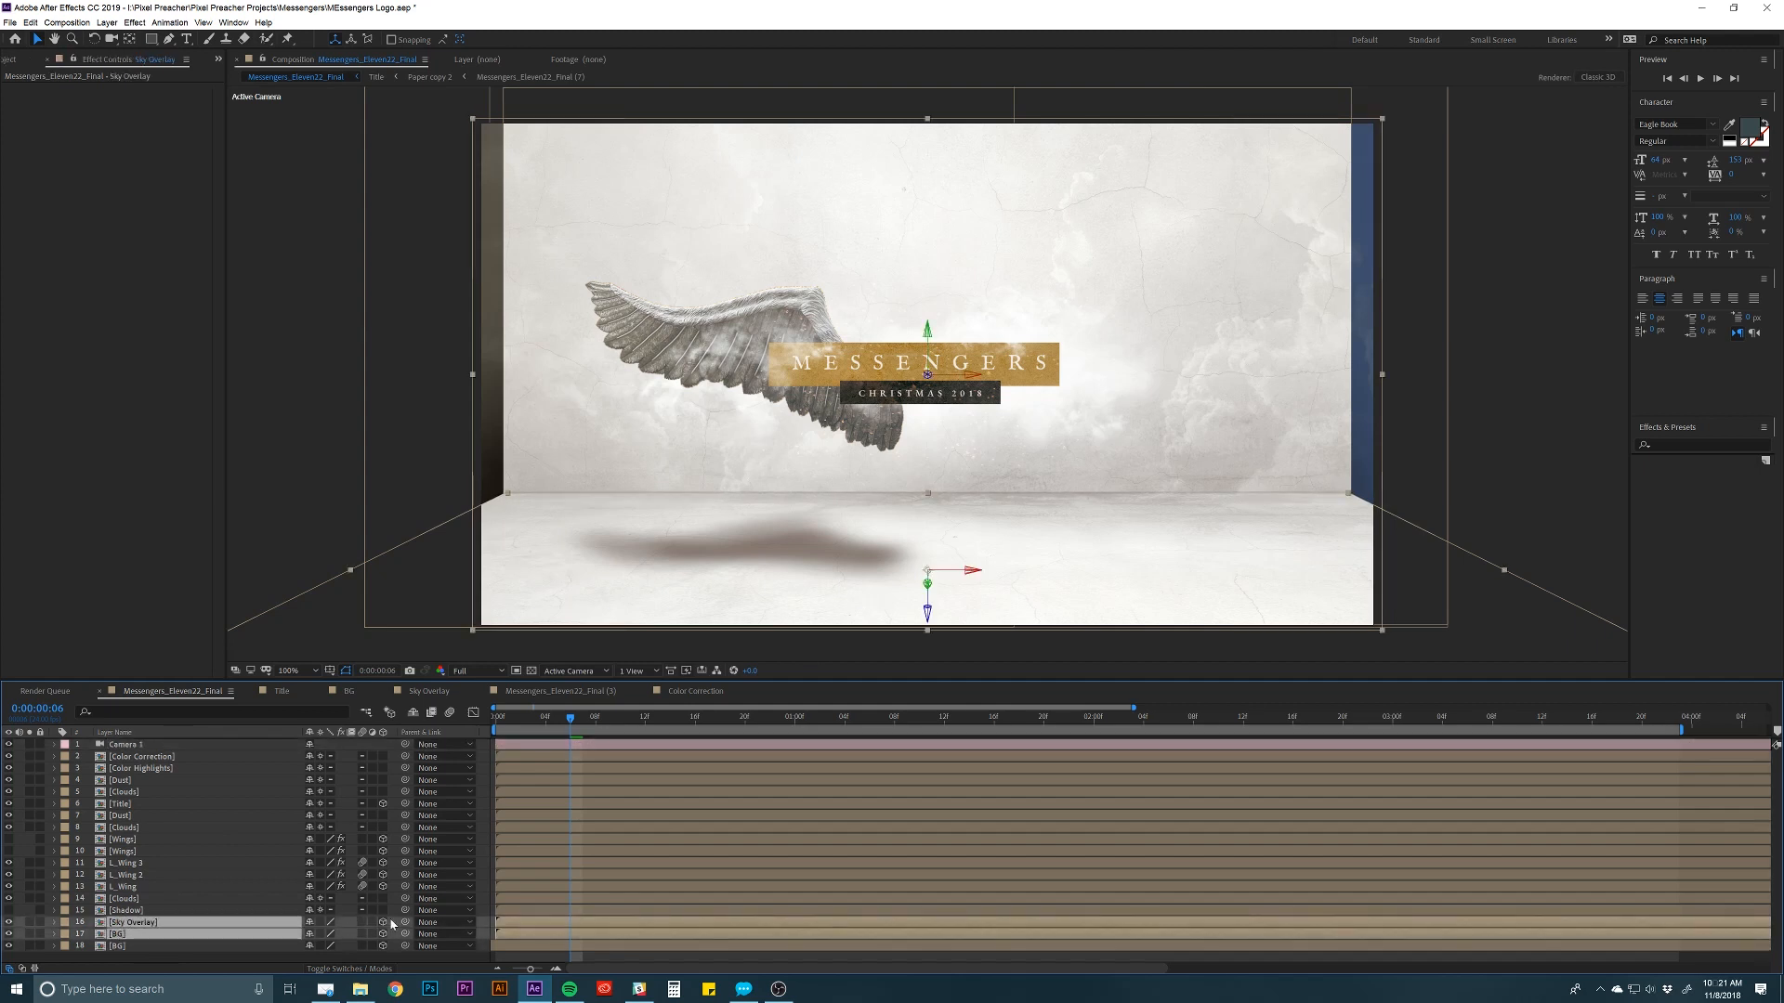
{"action": "left_click_drag", "start_coordinate": [405, 923], "coordinate": [141, 950]}
Scale up the lowest BG layer until the backdrop fills the frame and move it slightly upward.
{"action": "left_click", "coordinate": [141, 950]}
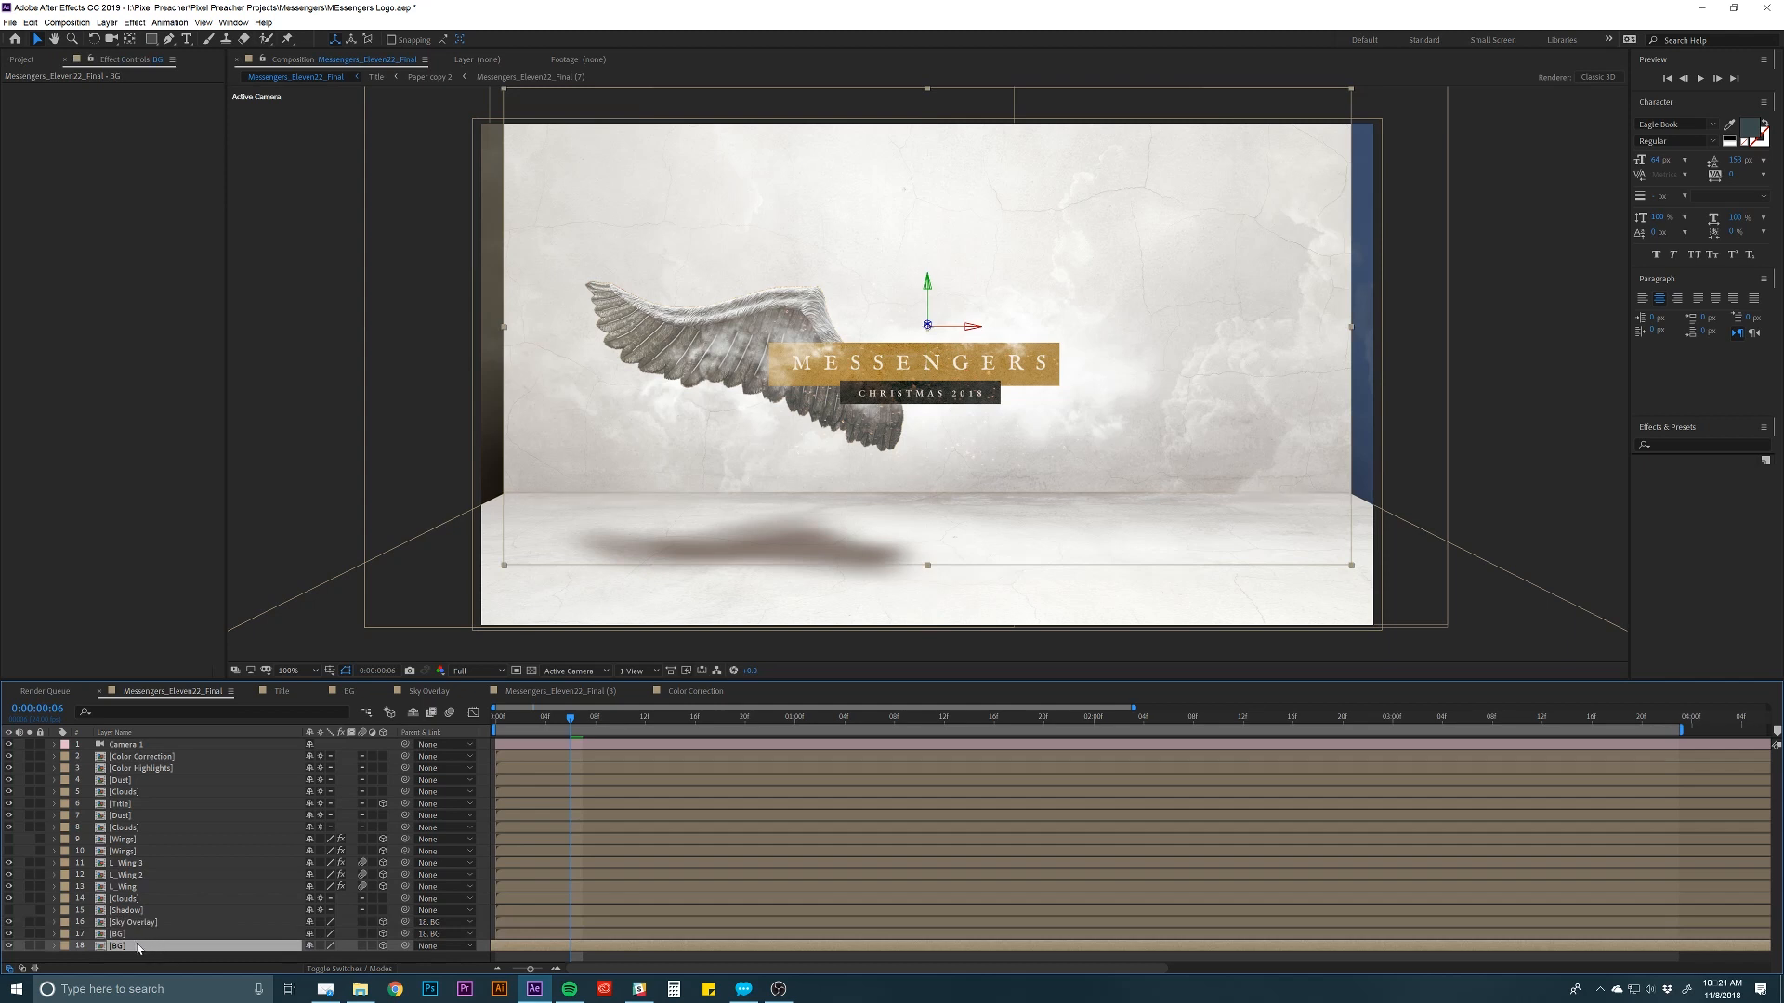
{"action": "key", "text": "s"}
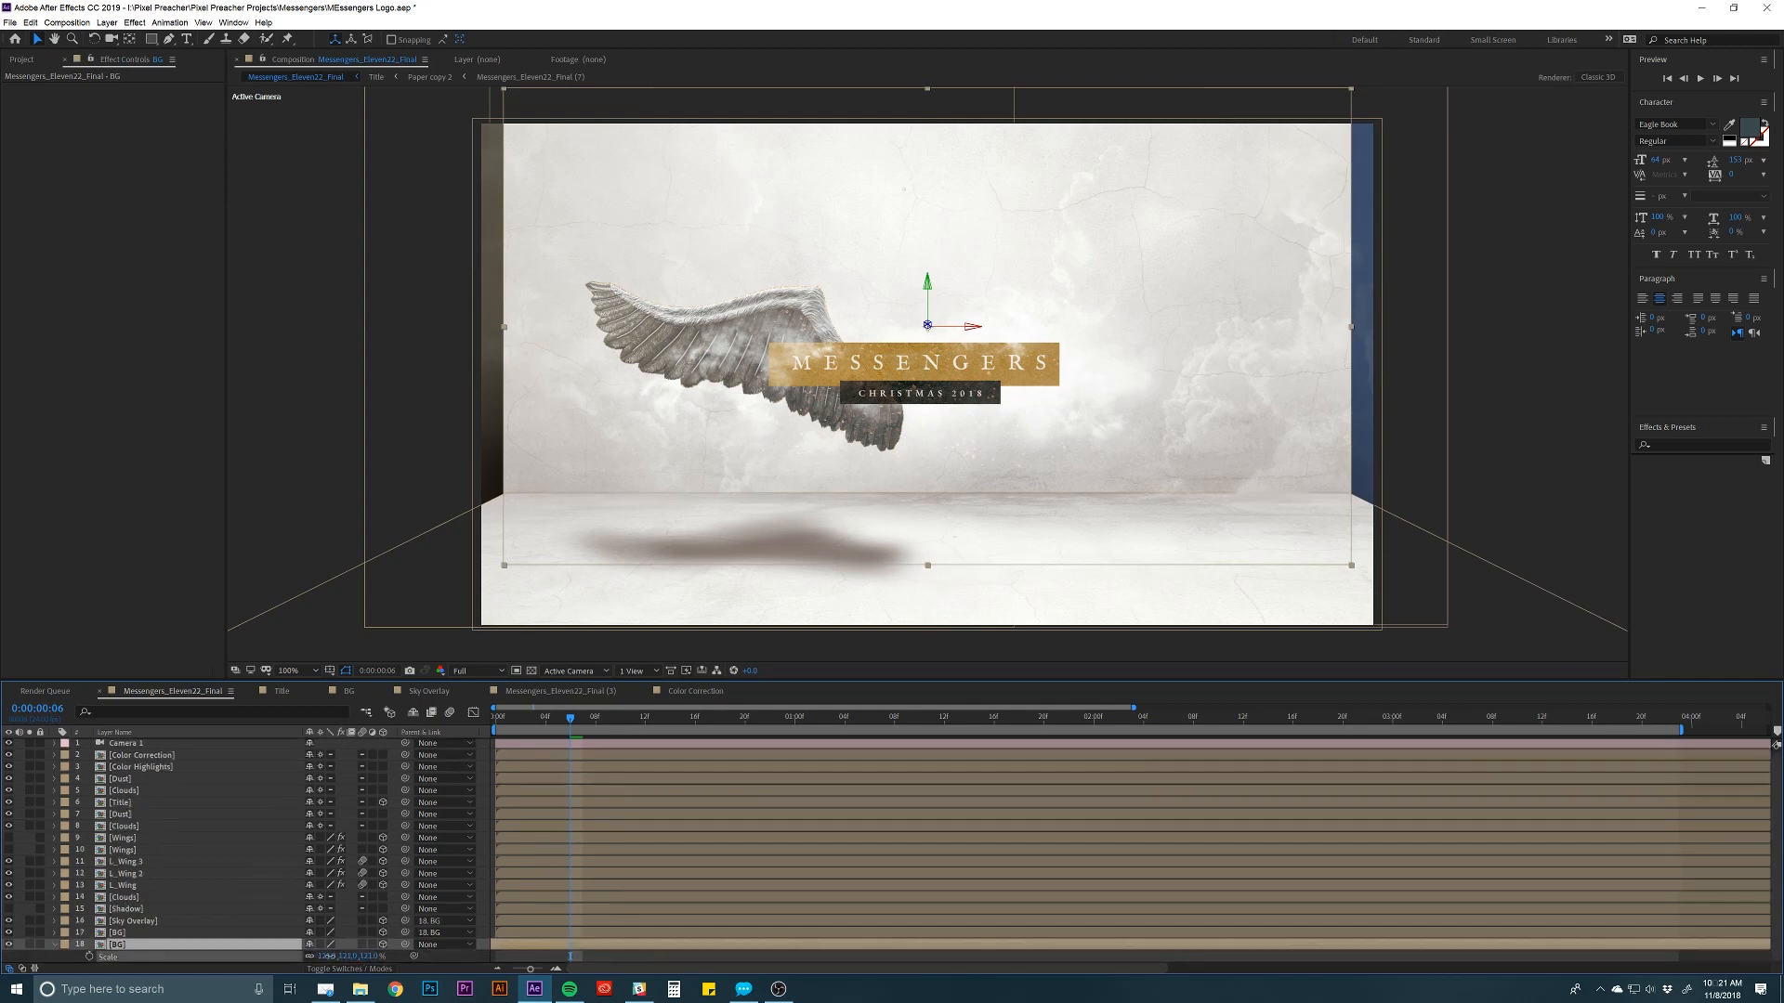
{"action": "left_click_drag", "start_coordinate": [330, 956], "coordinate": [332, 956]}
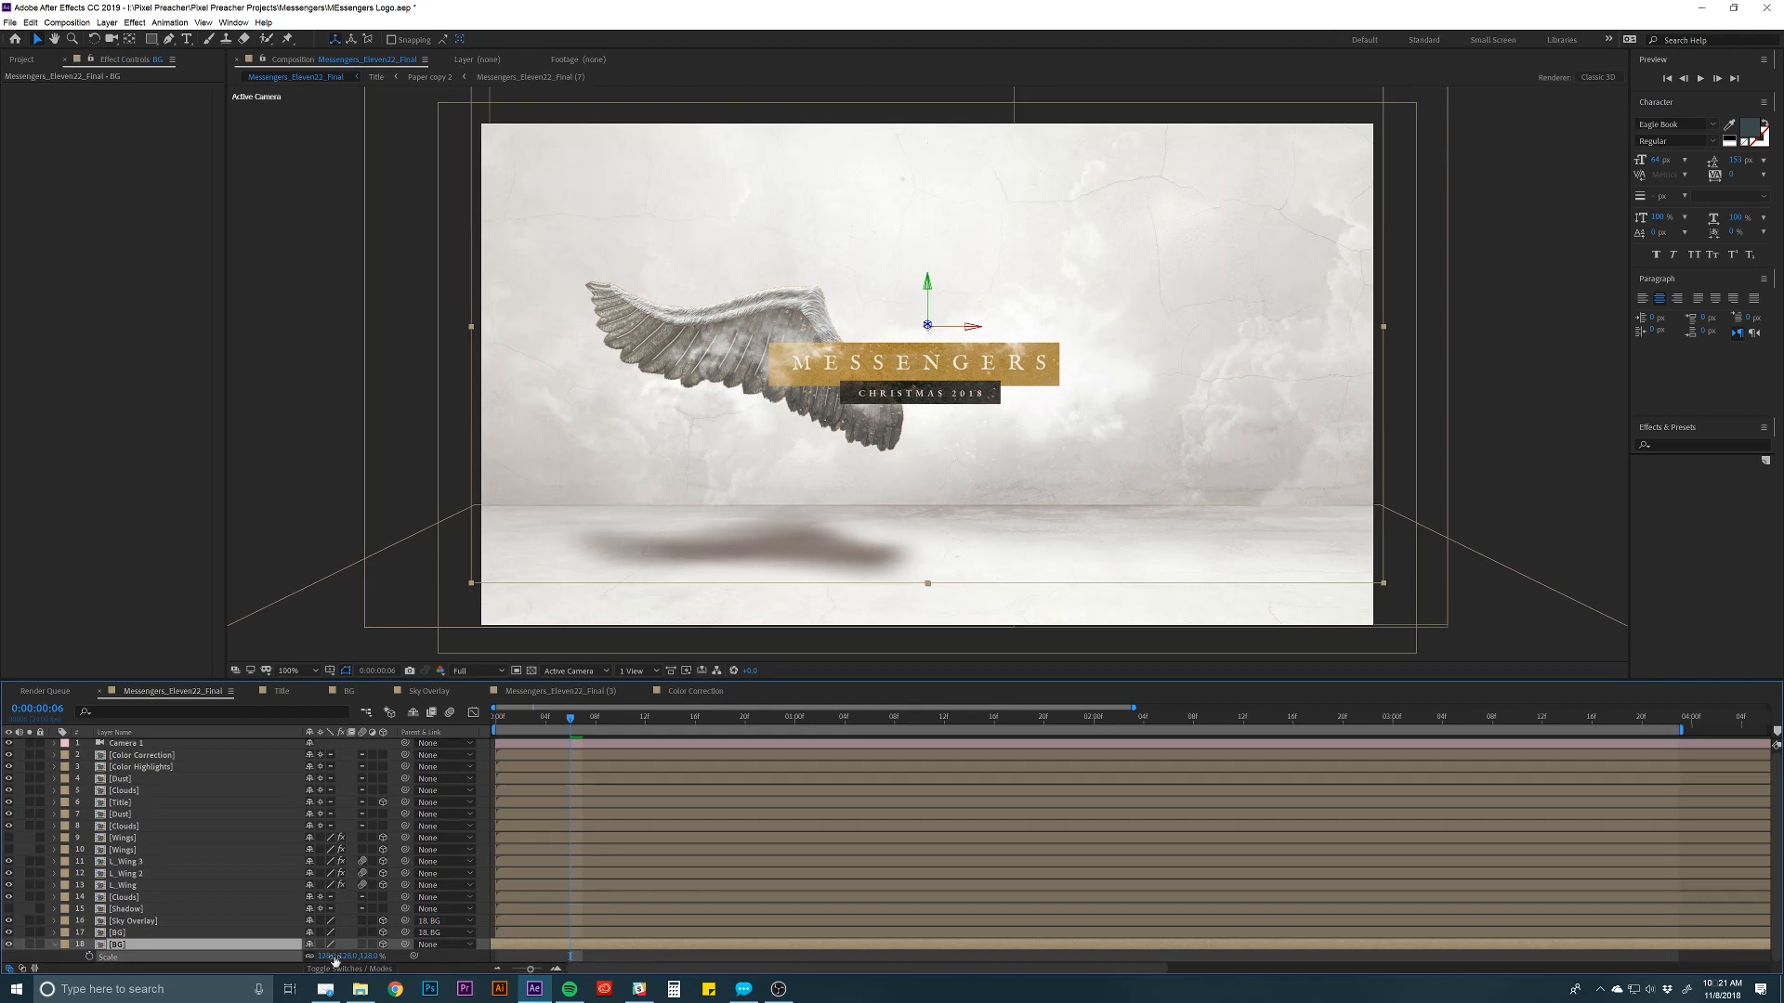
{"action": "left_click_drag", "start_coordinate": [608, 494], "coordinate": [606, 478]}
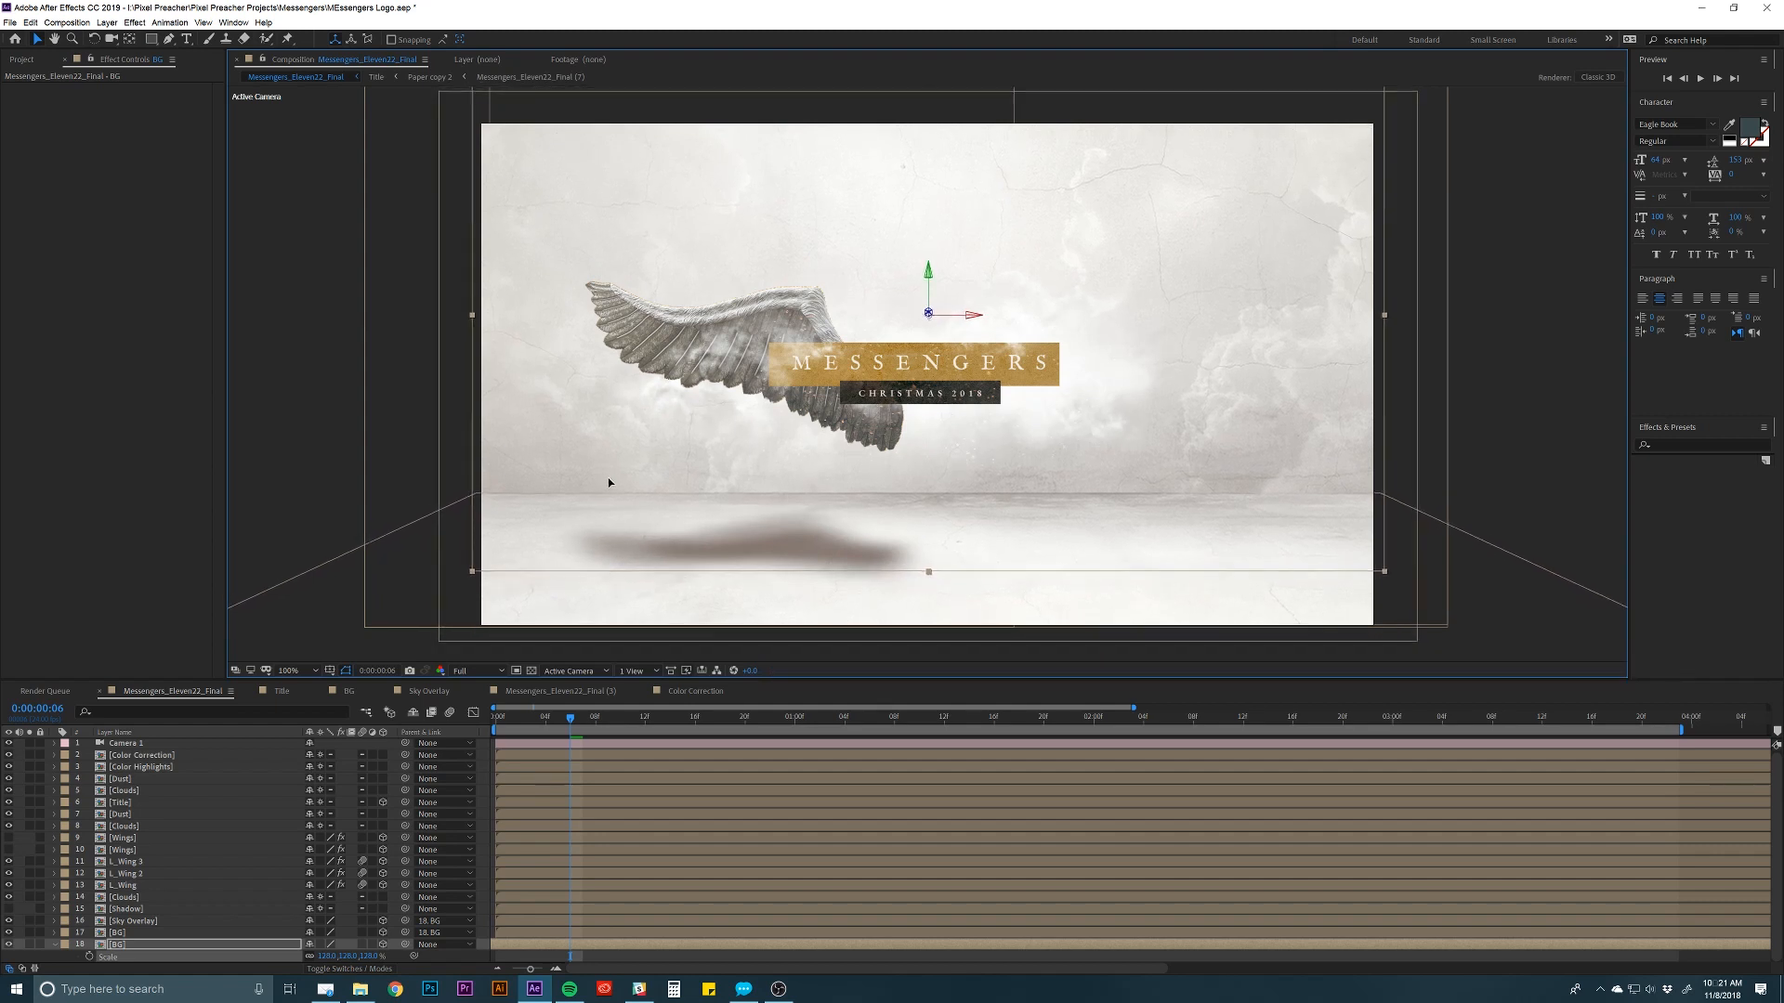
{"action": "left_click", "coordinate": [487, 767]}
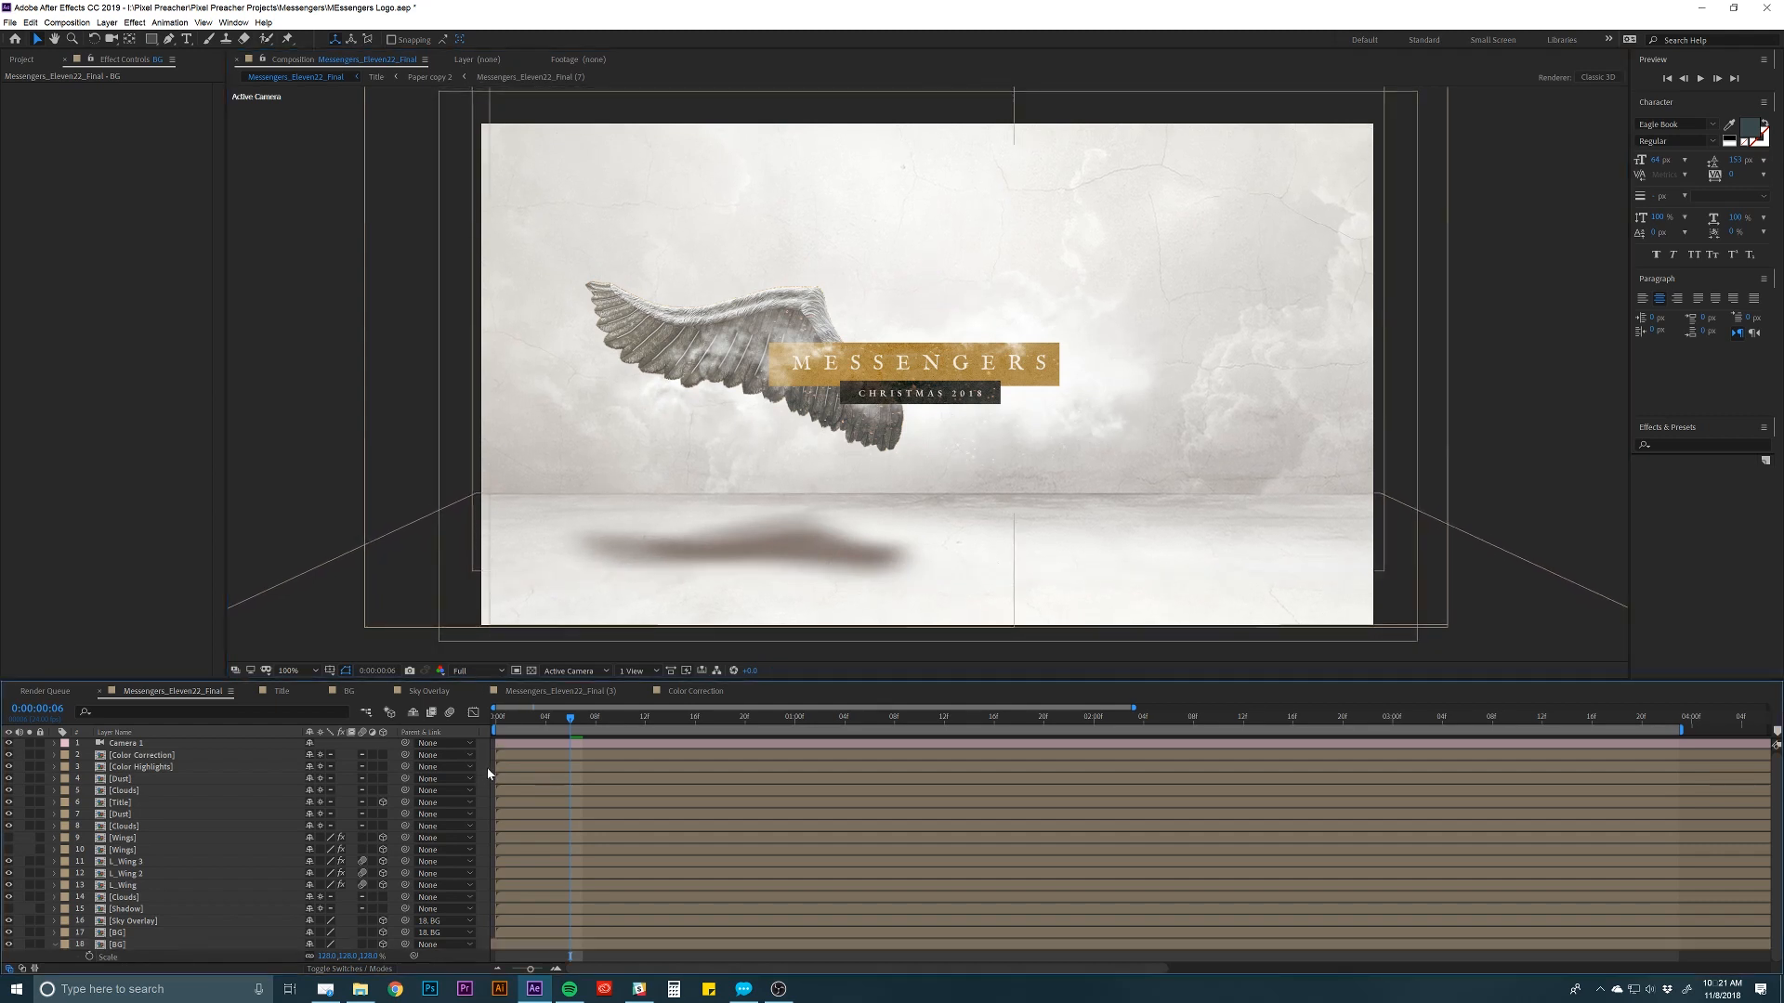
Create a null object above Camera 1 and name it Movement.
{"action": "left_click", "coordinate": [642, 747]}
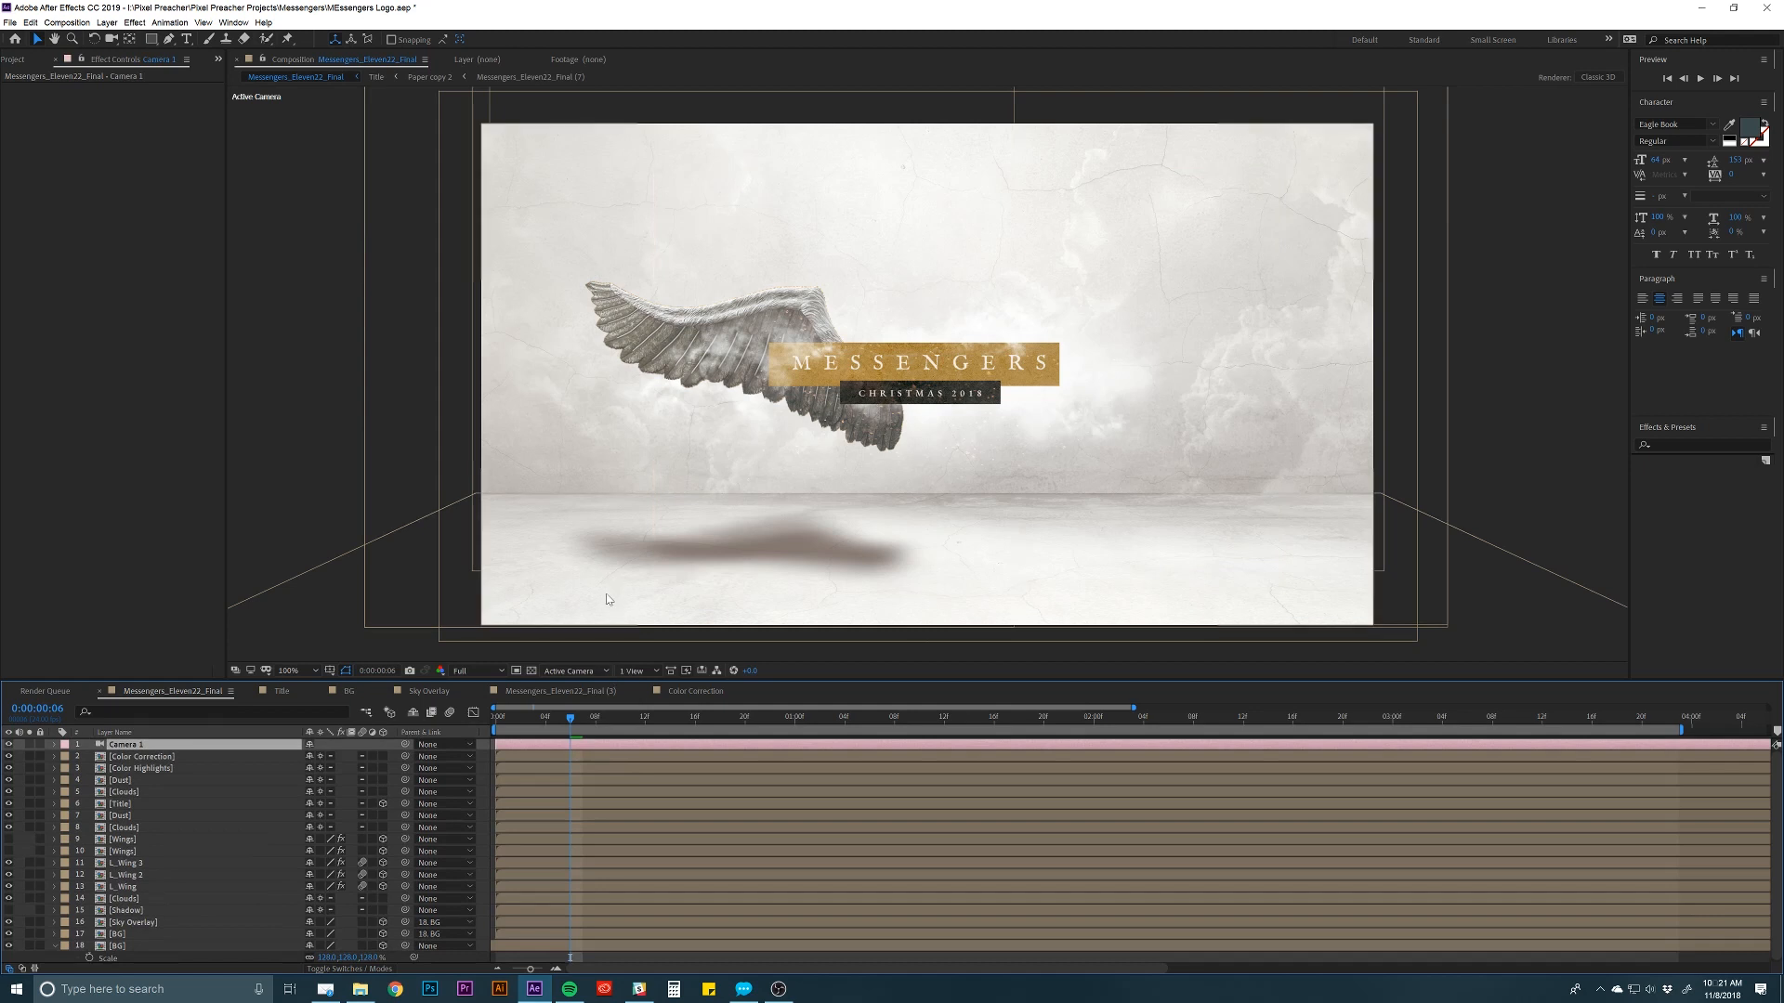
{"action": "left_click", "coordinate": [107, 22]}
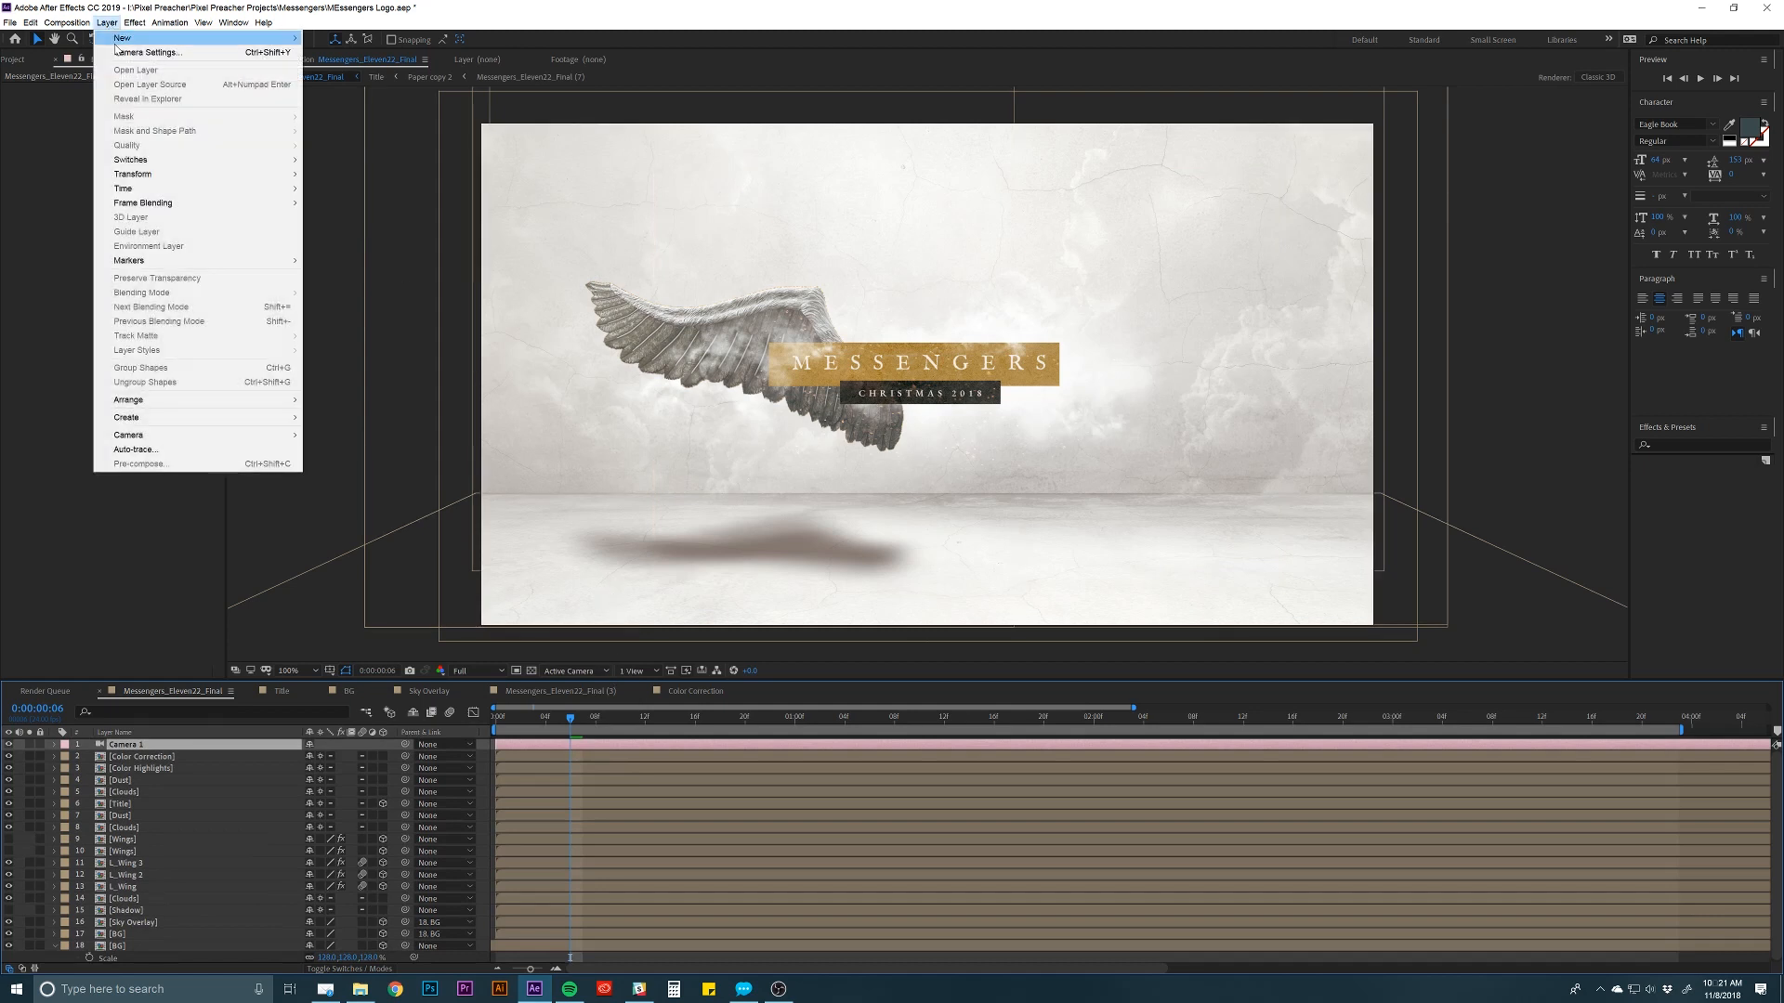
{"action": "mouse_move", "coordinate": [296, 39]}
{"action": "left_click", "coordinate": [341, 96]}
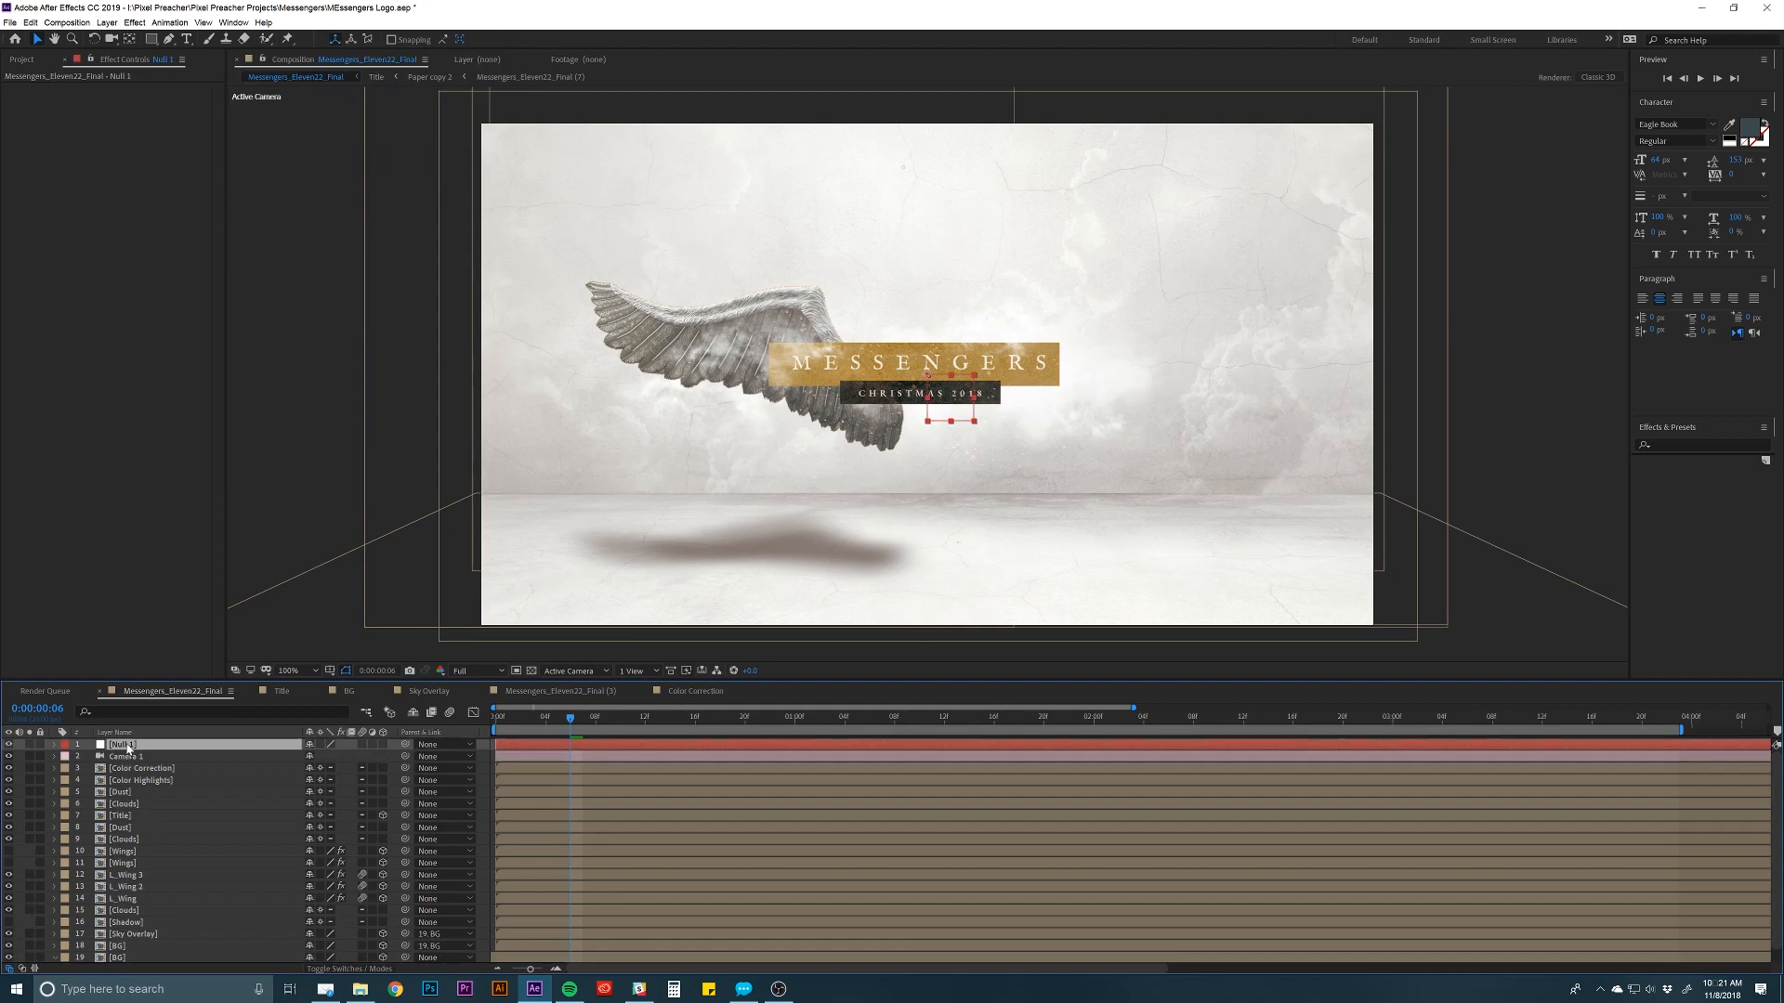
{"action": "key", "text": "Return"}
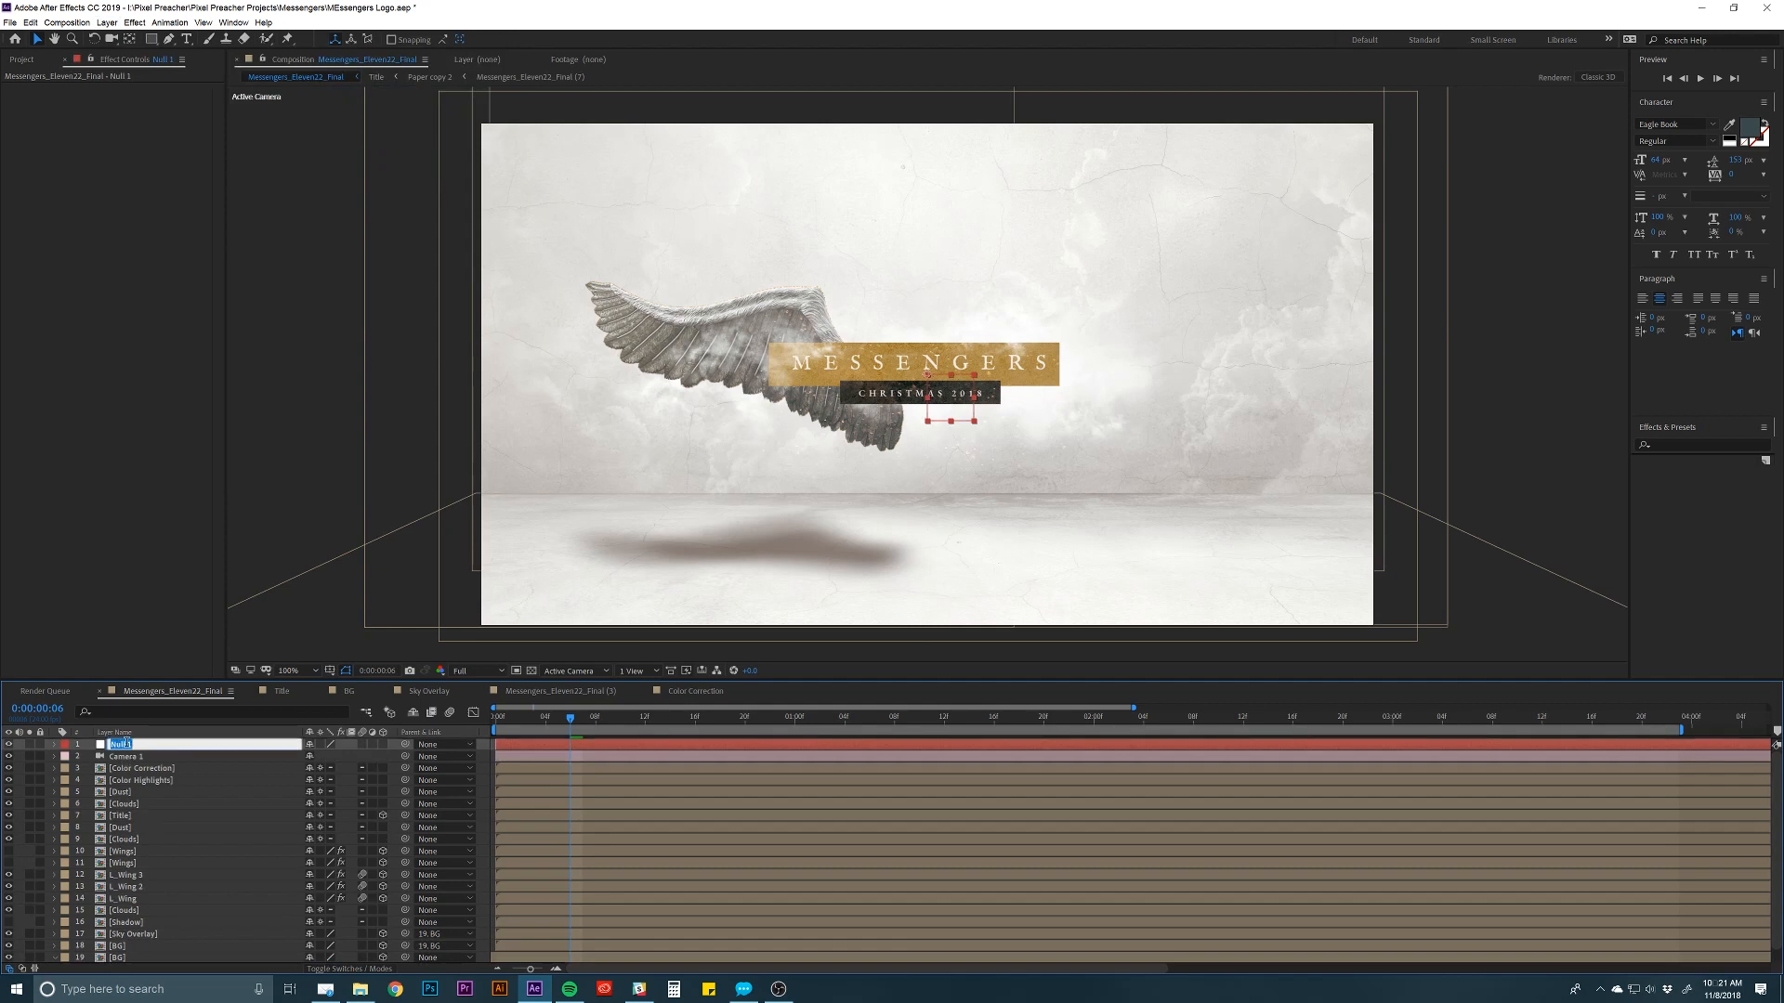
{"action": "type", "text": "Movememtn"}
{"action": "key", "text": "Return"}
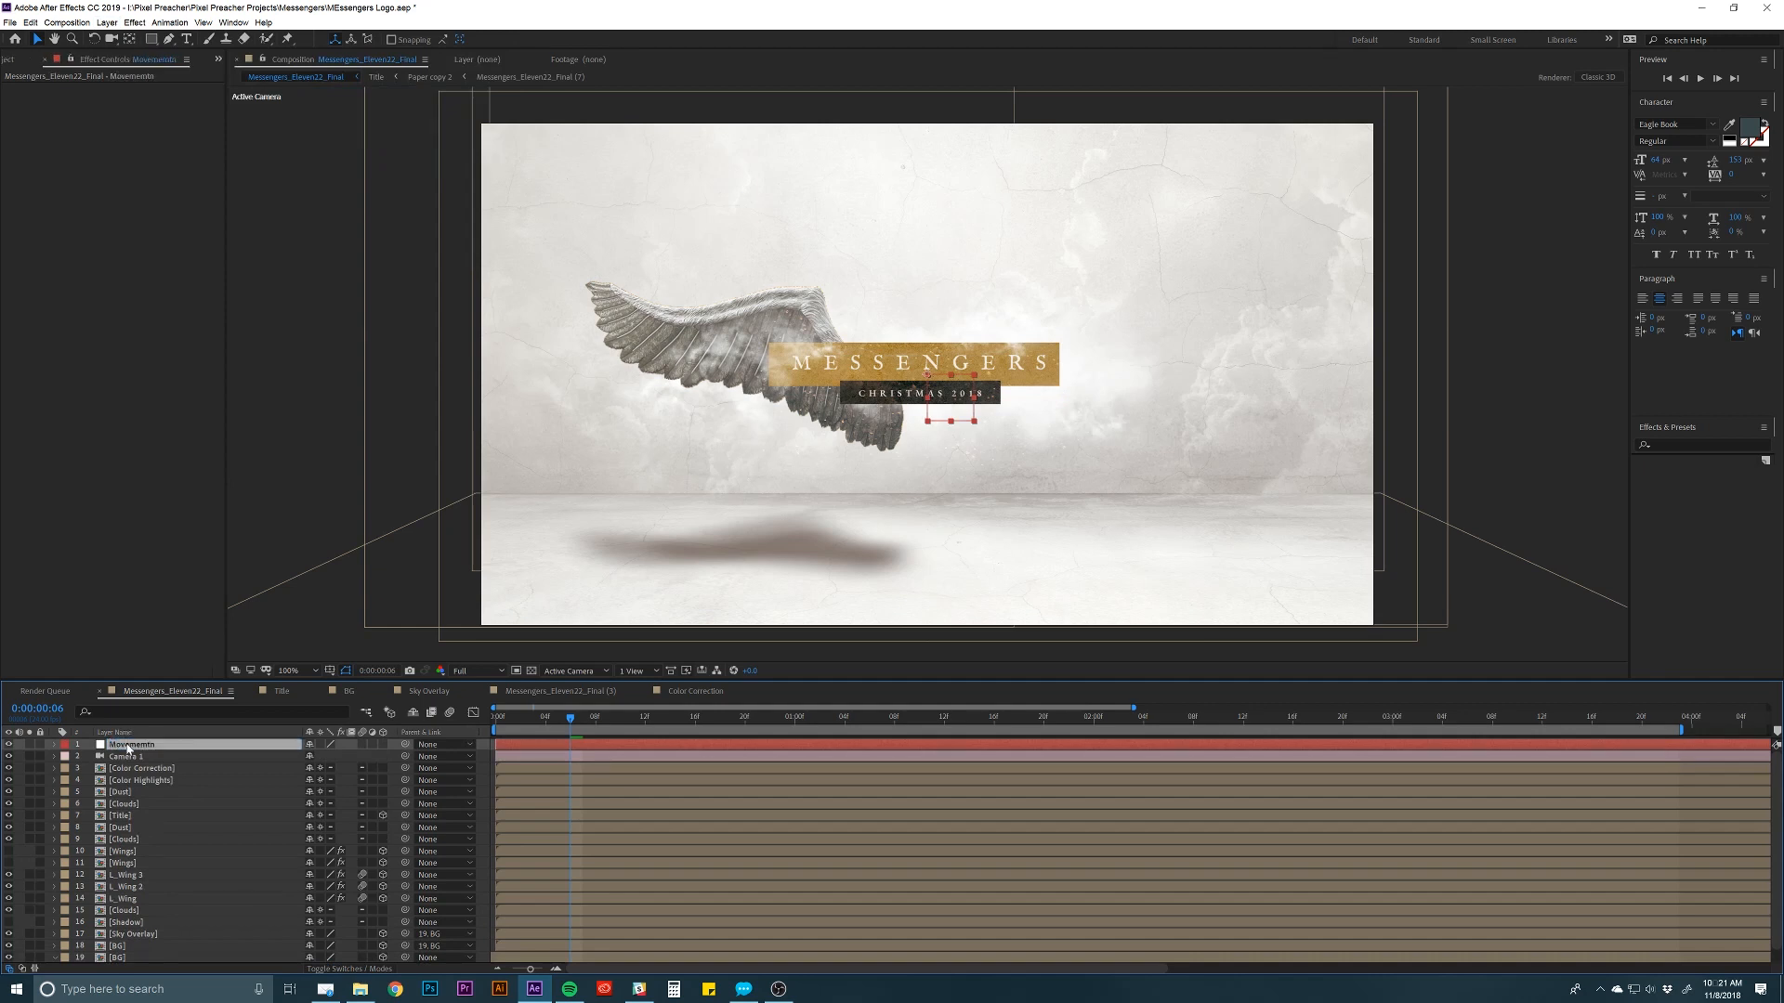
{"action": "key", "text": "Return"}
{"action": "type", "text": "M"}
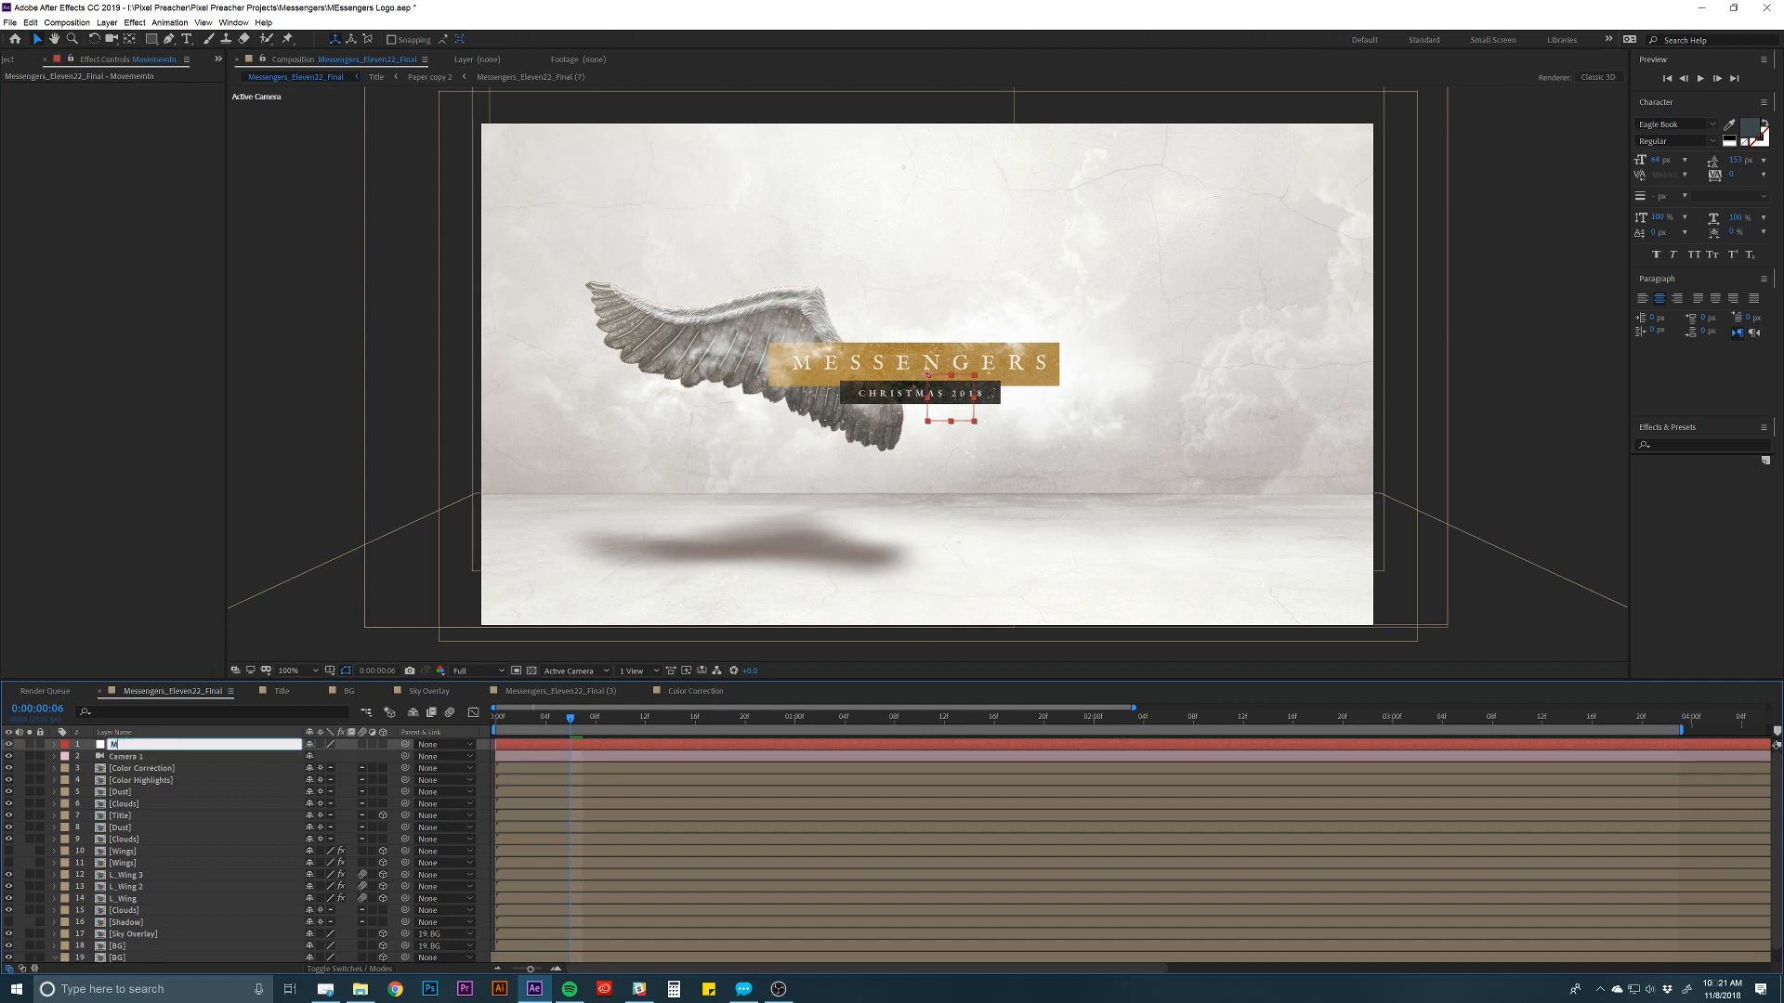
{"action": "key", "text": "Return"}
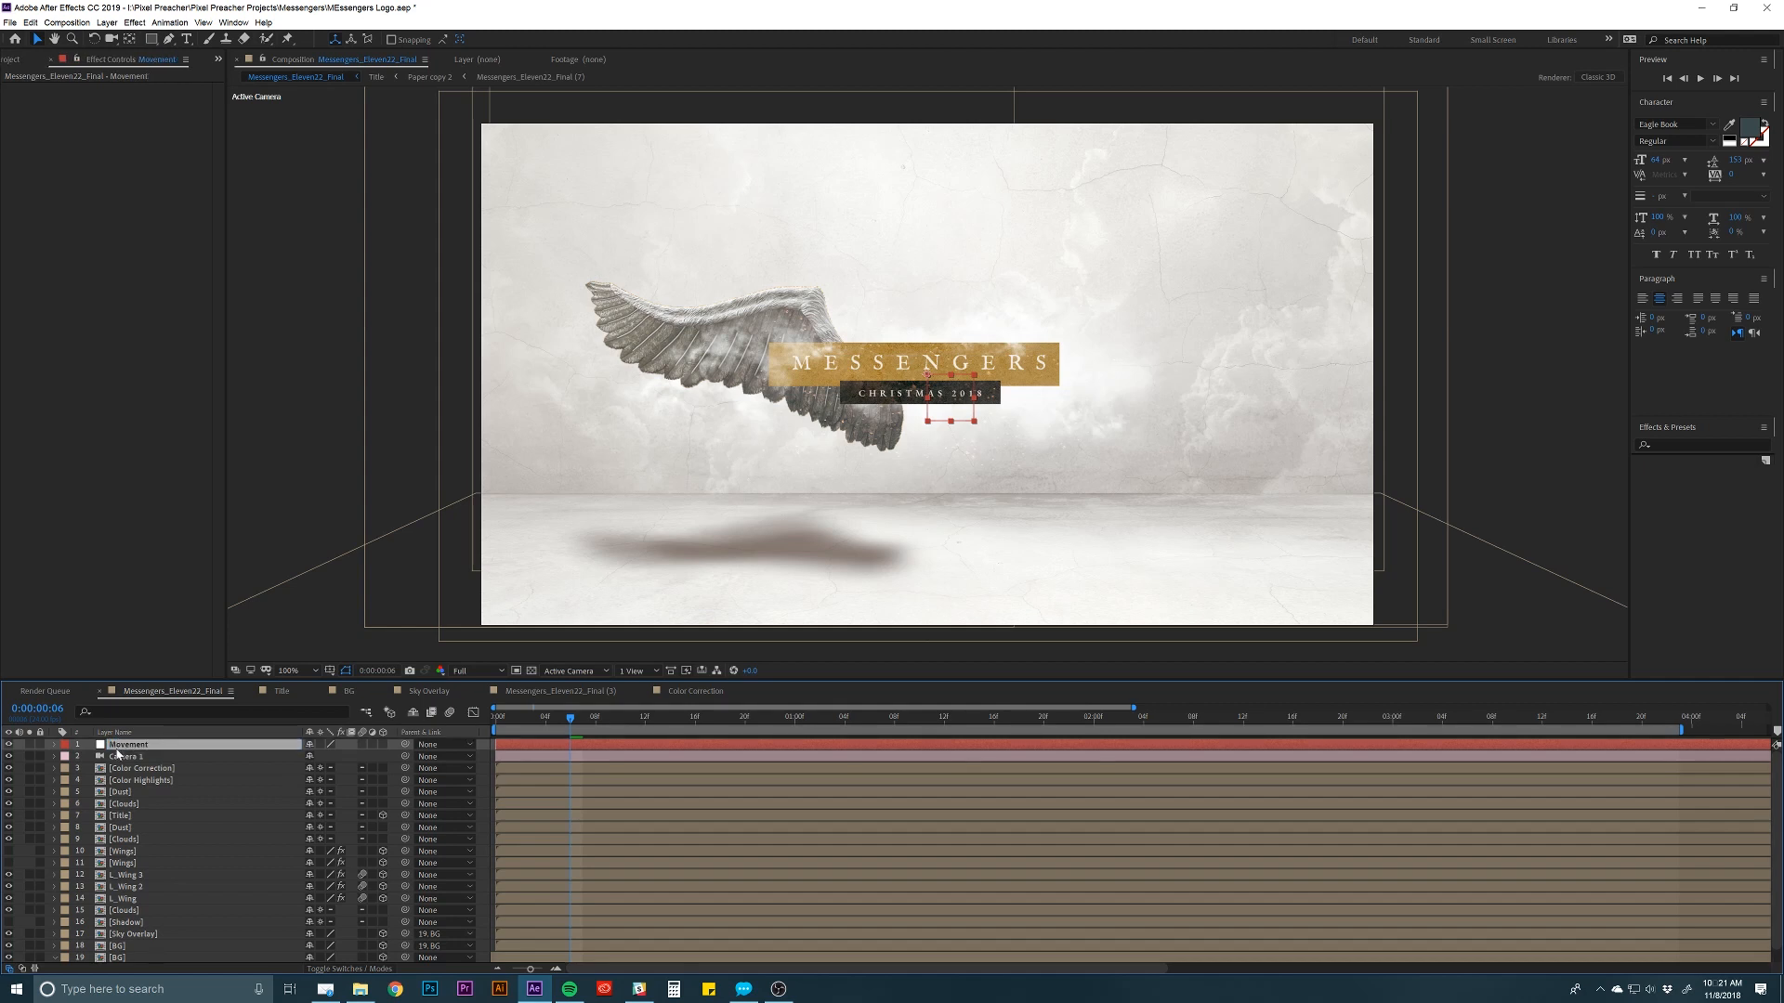
Parent Camera 1 to the Movement null.
{"action": "left_click", "coordinate": [119, 757]}
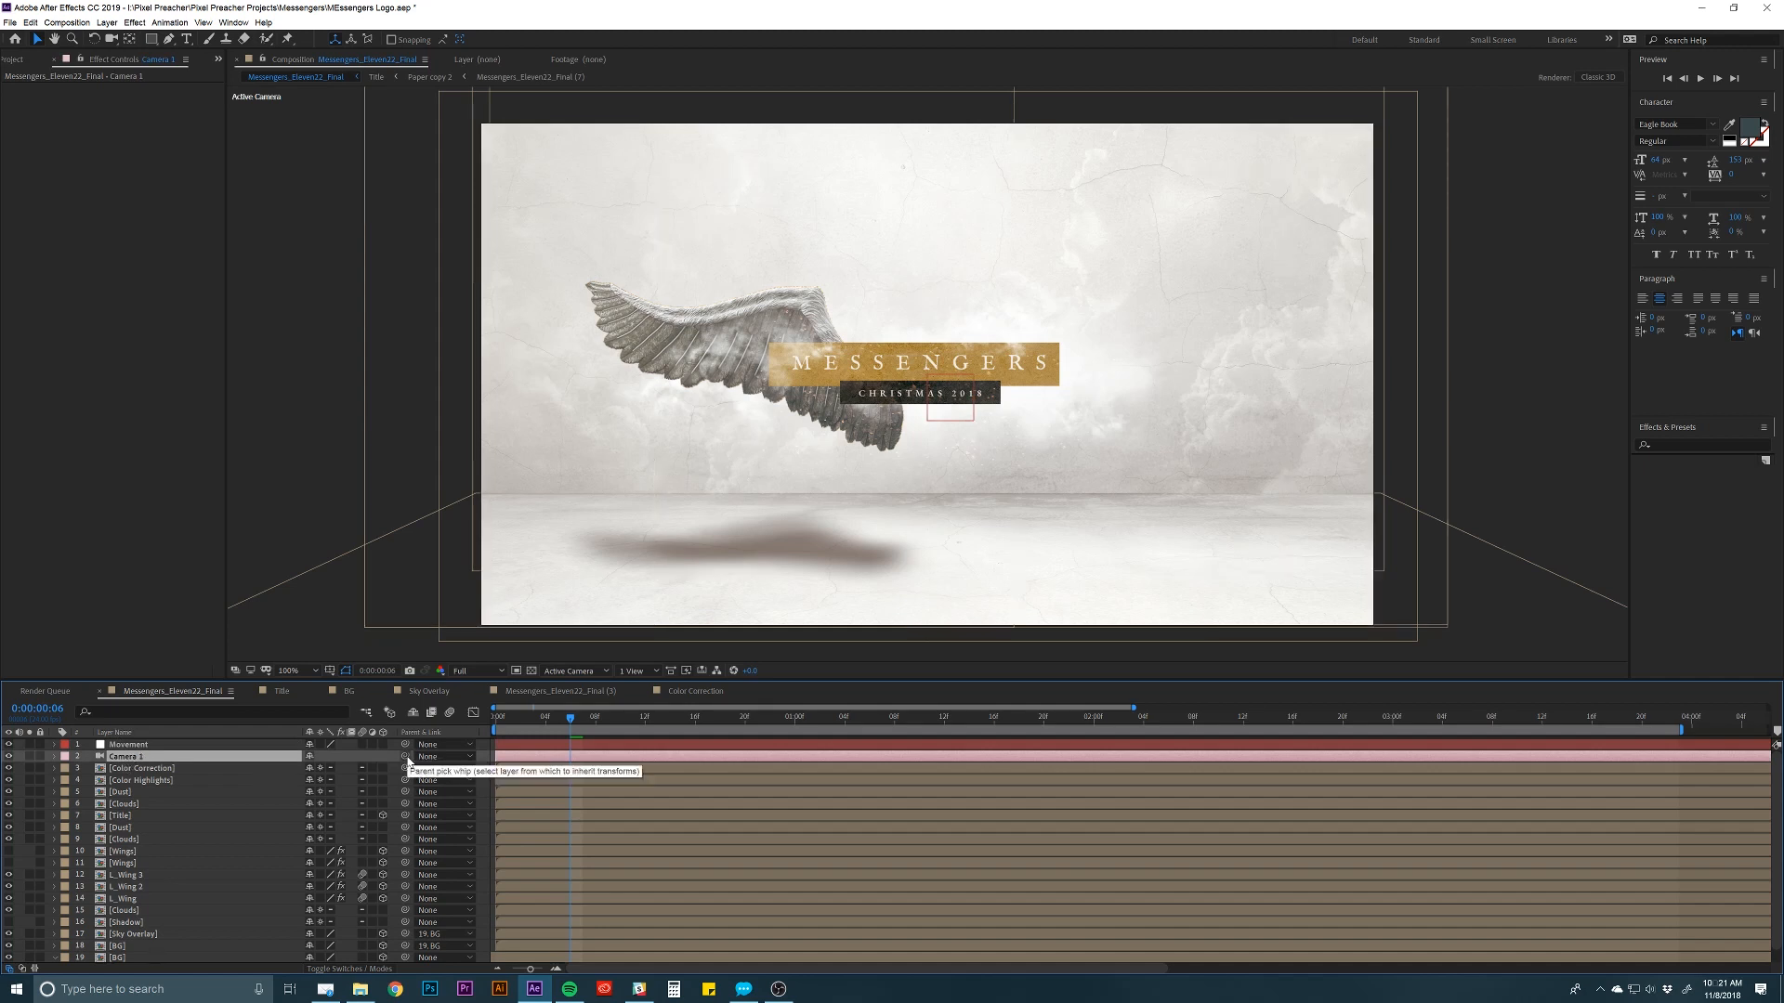
{"action": "left_click_drag", "start_coordinate": [405, 757], "coordinate": [132, 748]}
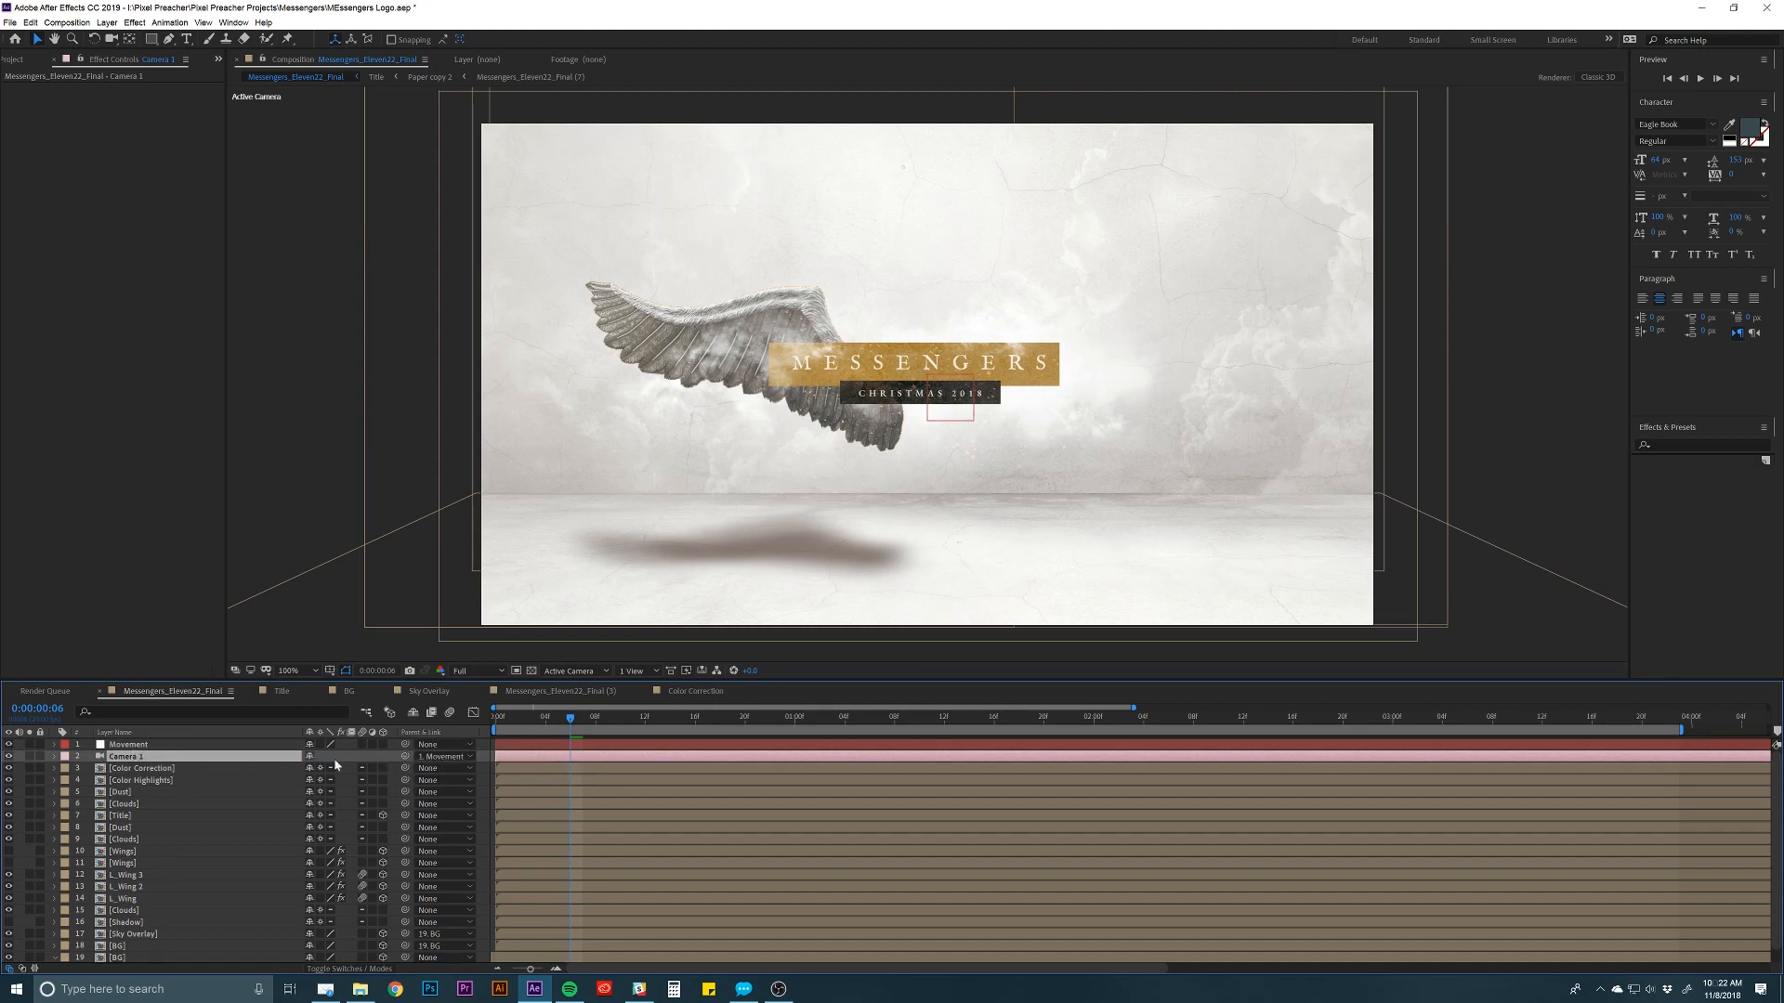
{"action": "left_click", "coordinate": [139, 747]}
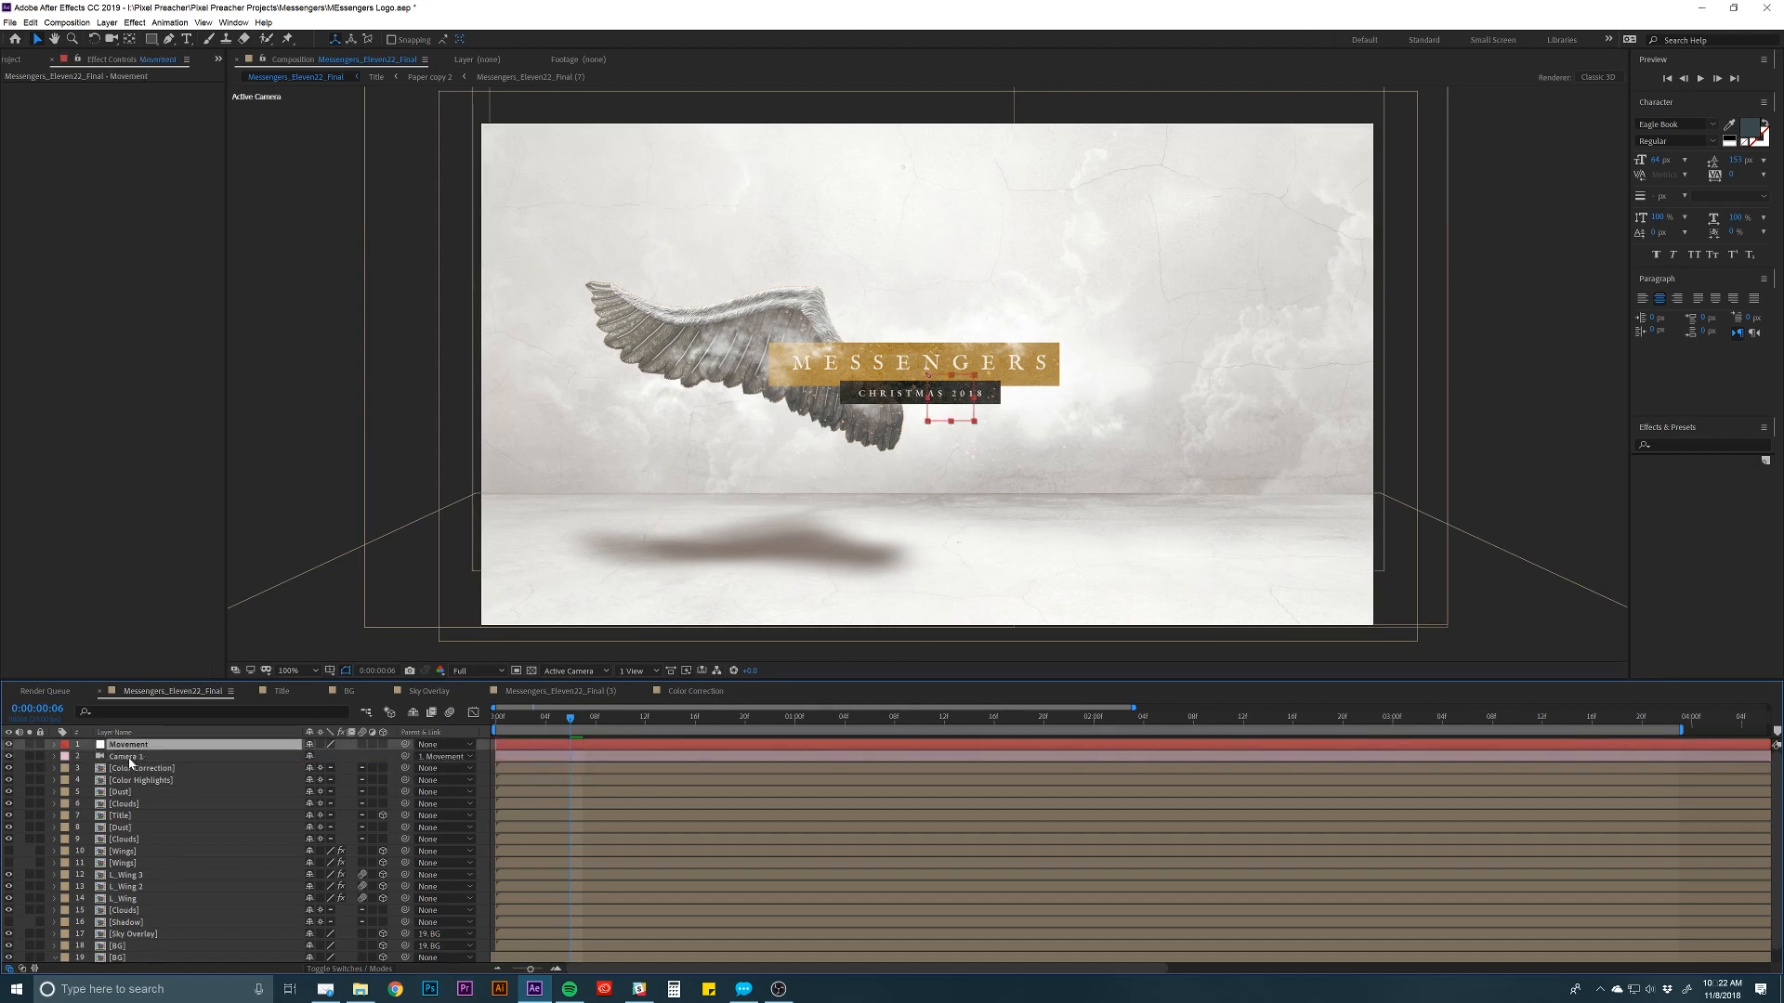
{"action": "left_click", "coordinate": [130, 758]}
{"action": "left_click", "coordinate": [132, 748]}
{"action": "left_click", "coordinate": [128, 758]}
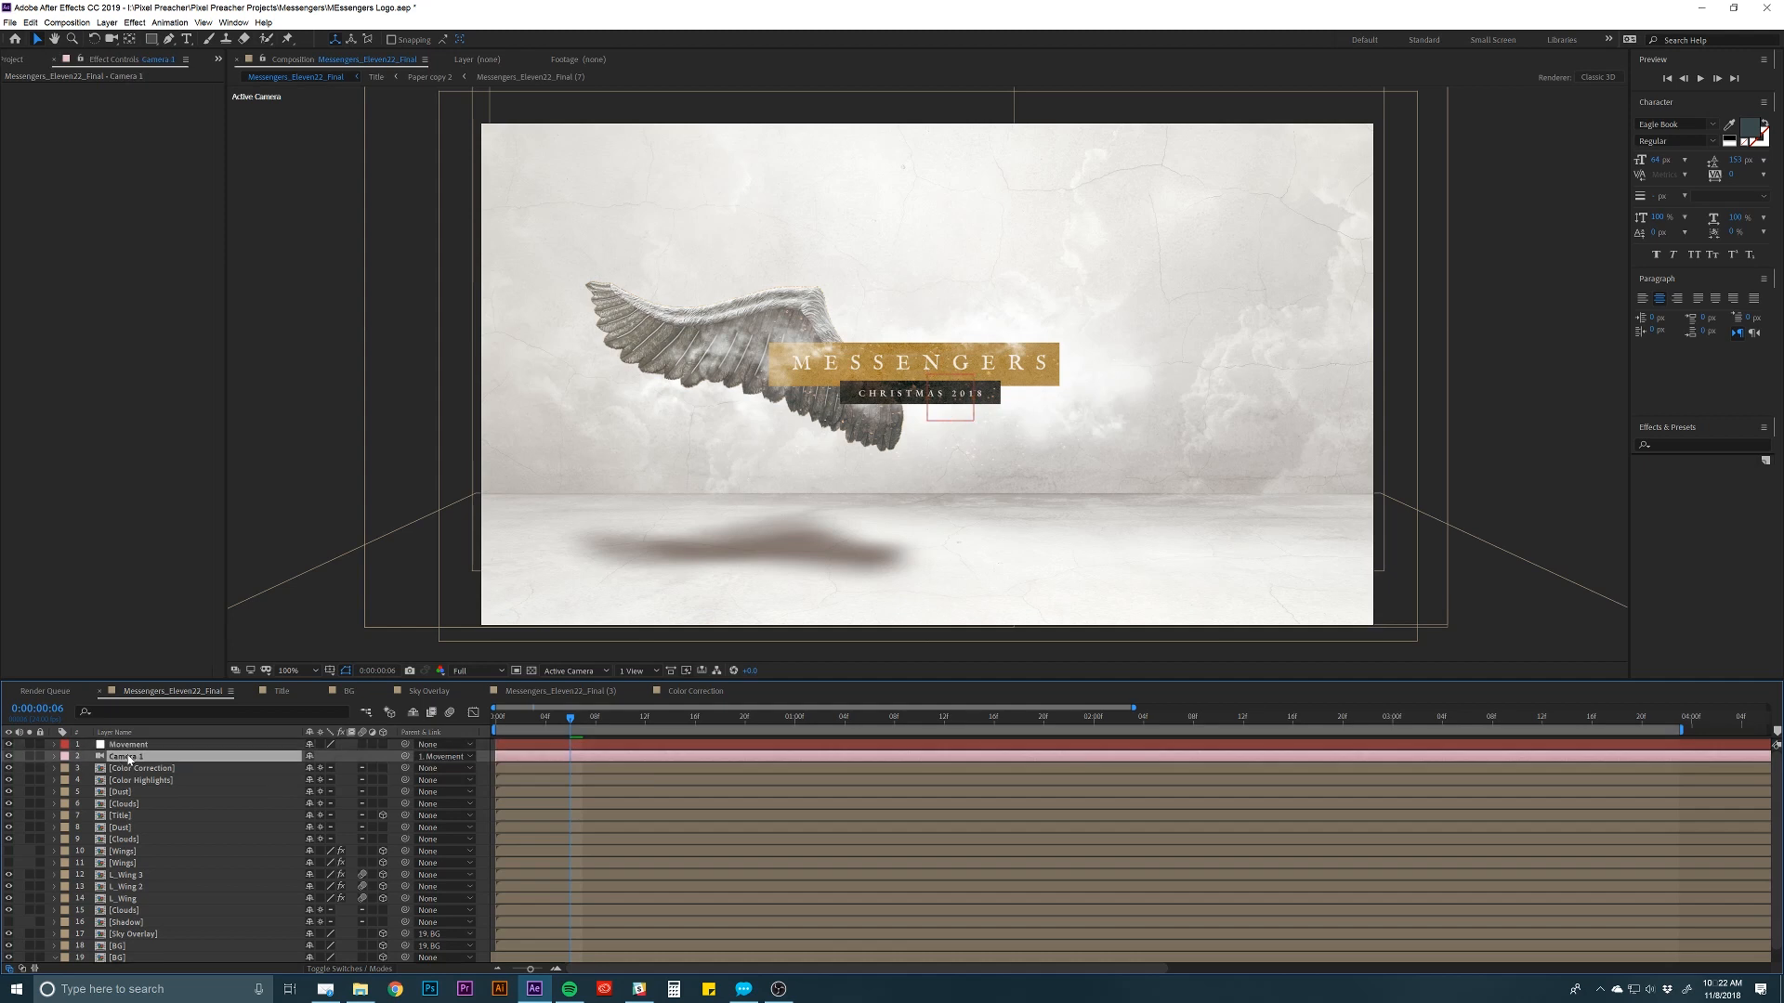
Make the Movement null a 3D layer.
{"action": "left_click", "coordinate": [130, 746]}
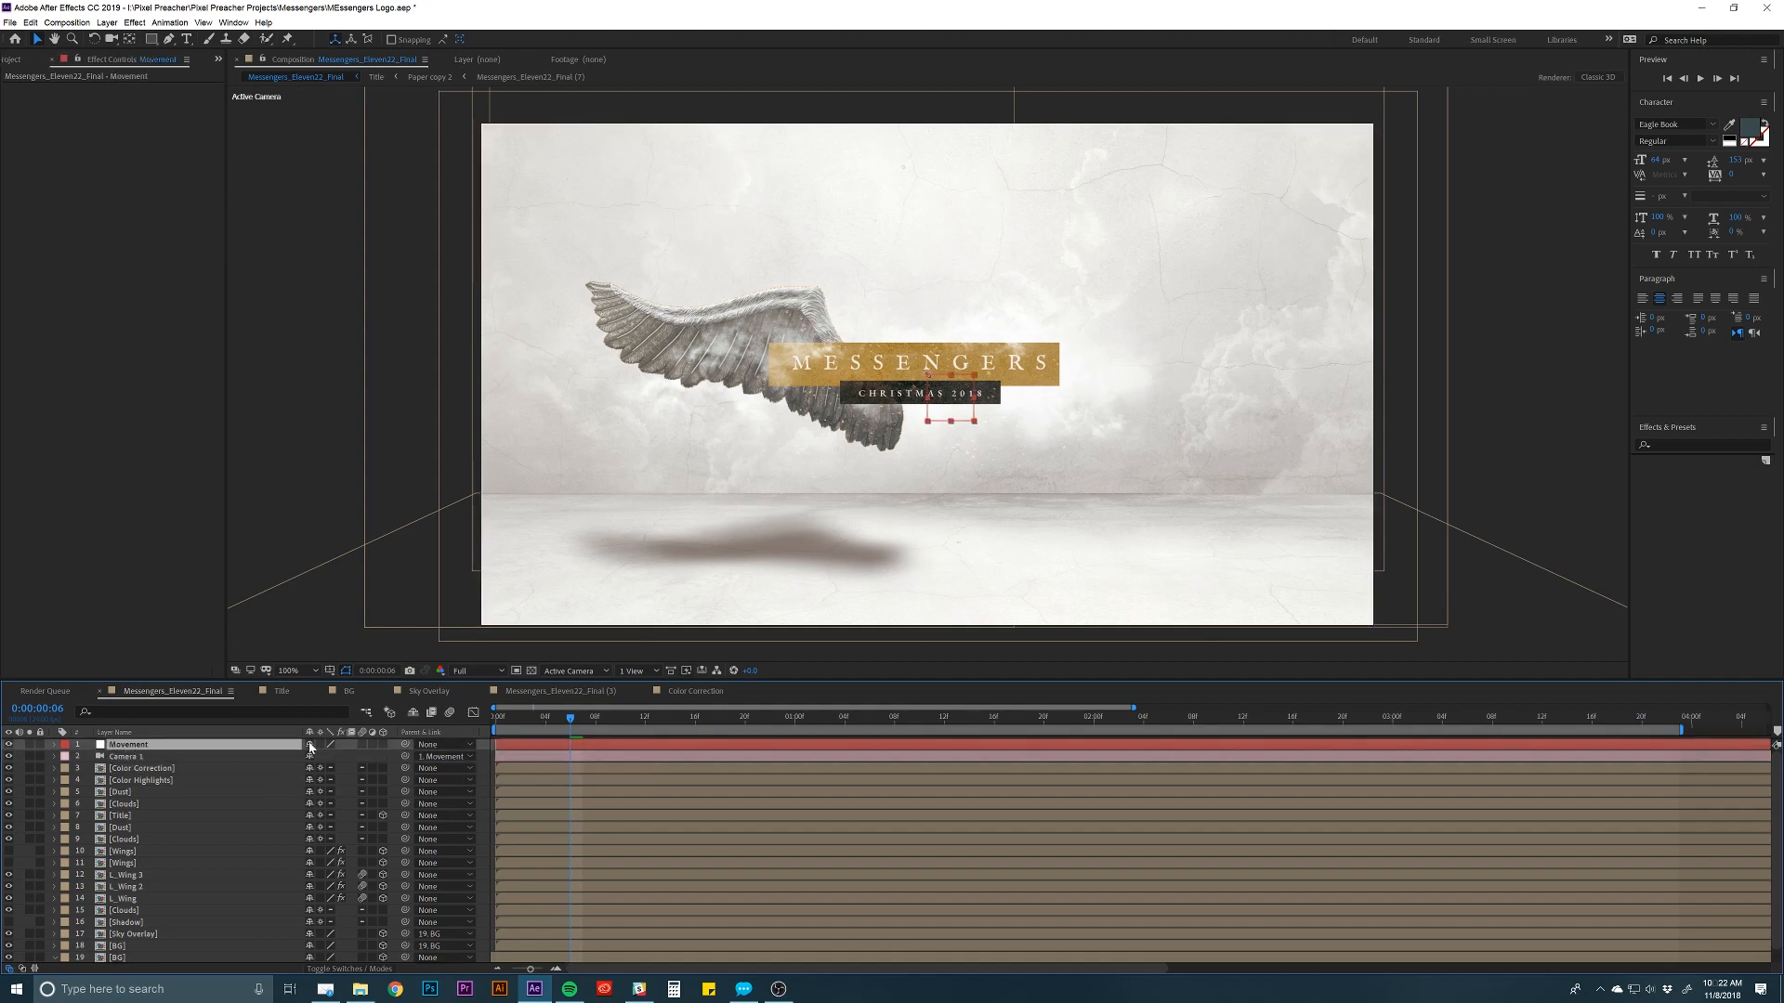
{"action": "left_click", "coordinate": [382, 744]}
{"action": "left_click_drag", "start_coordinate": [930, 377], "coordinate": [938, 416]}
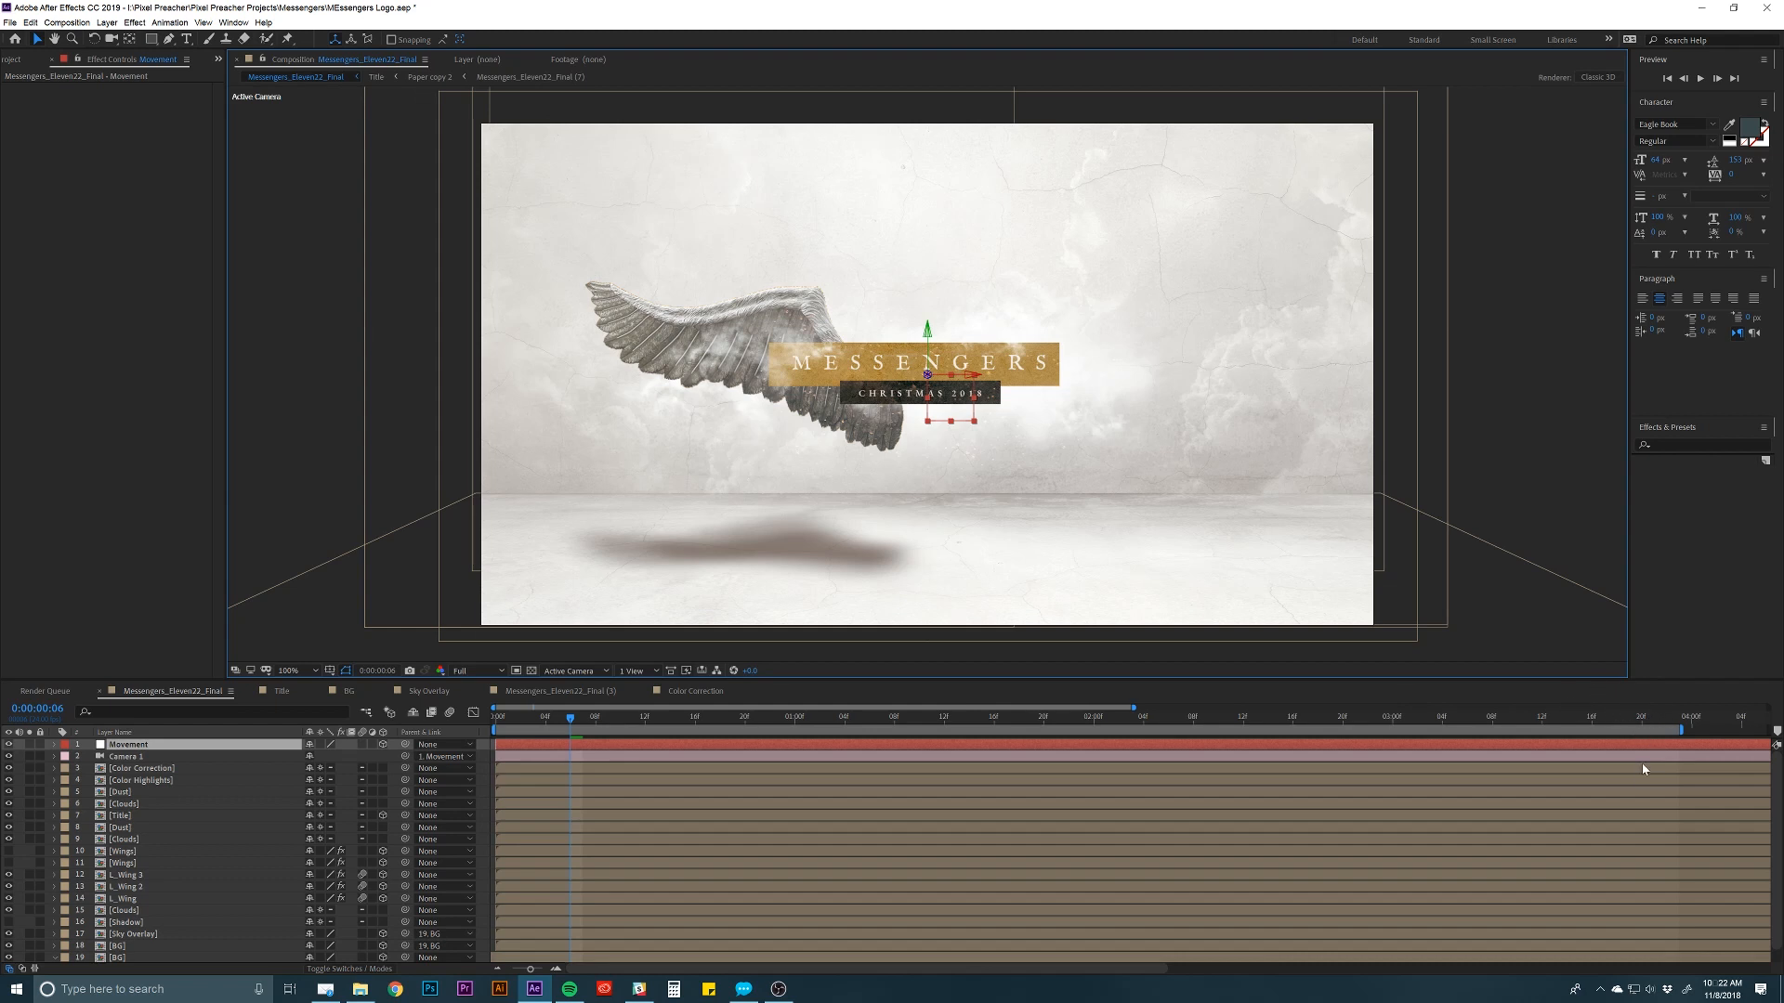
Move the current time to 0:00:05:00 and extend the end of the work area to just past 5:12.
{"action": "key", "text": "minus"}
{"action": "key", "text": "minus"}
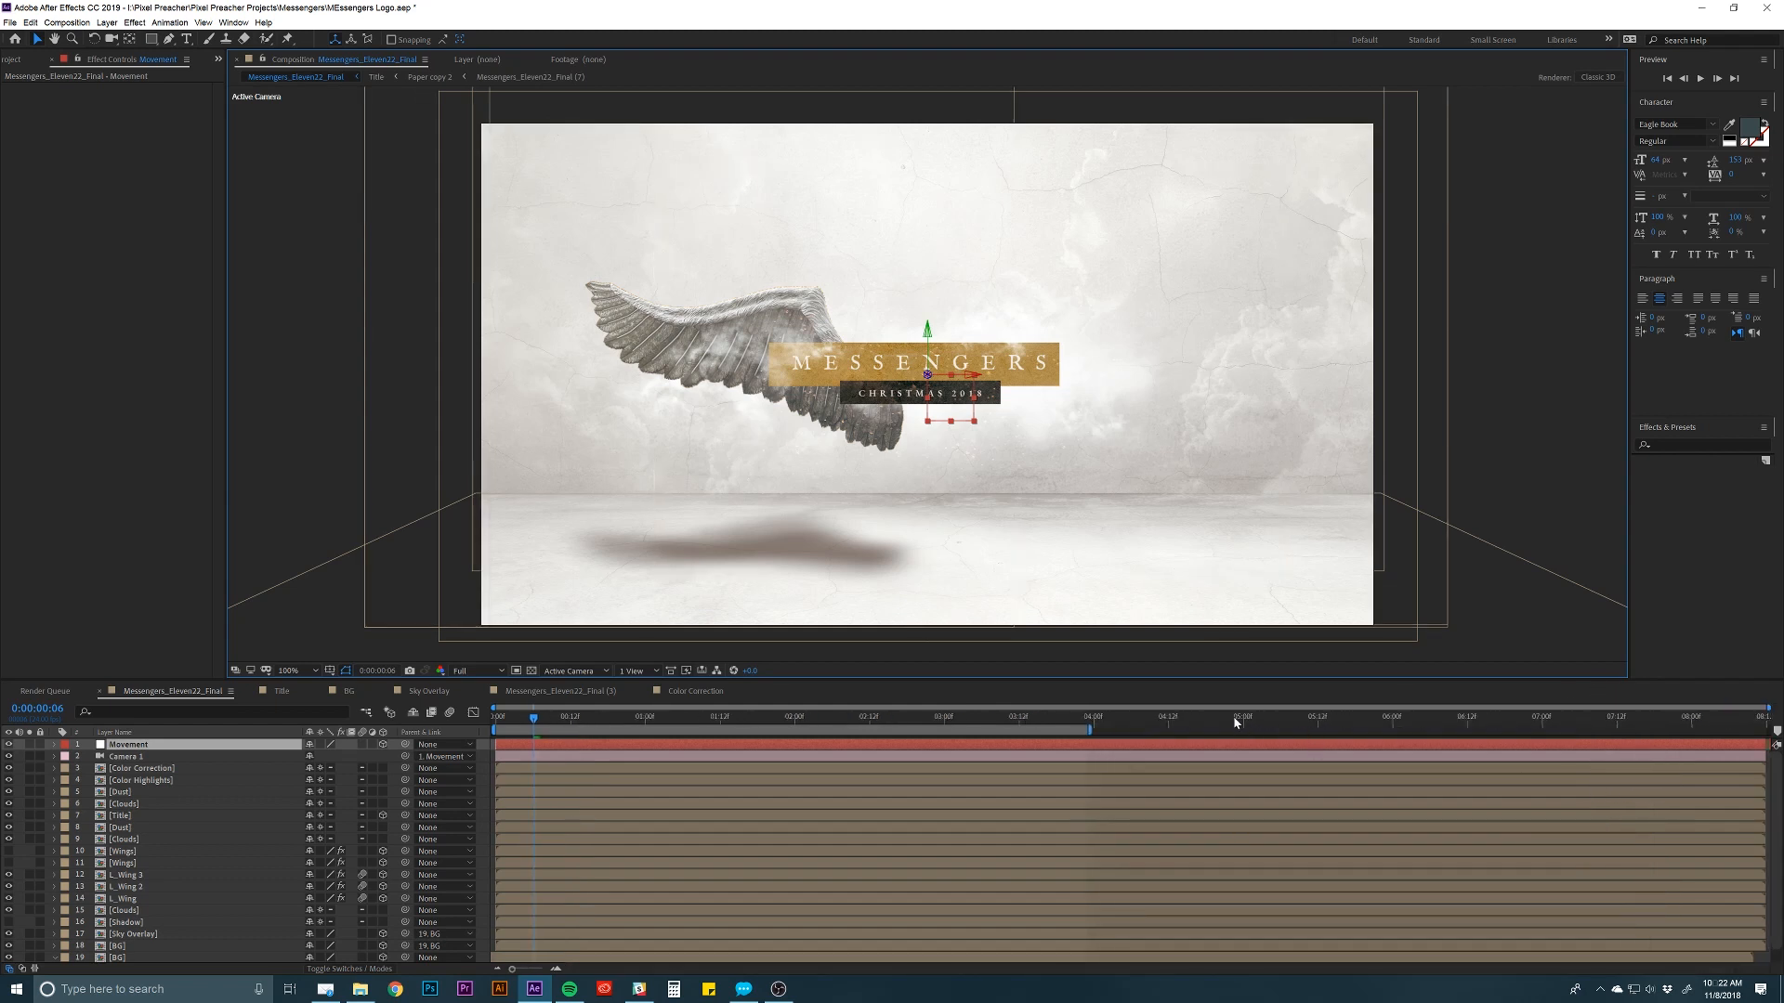
{"action": "left_click", "coordinate": [1245, 722]}
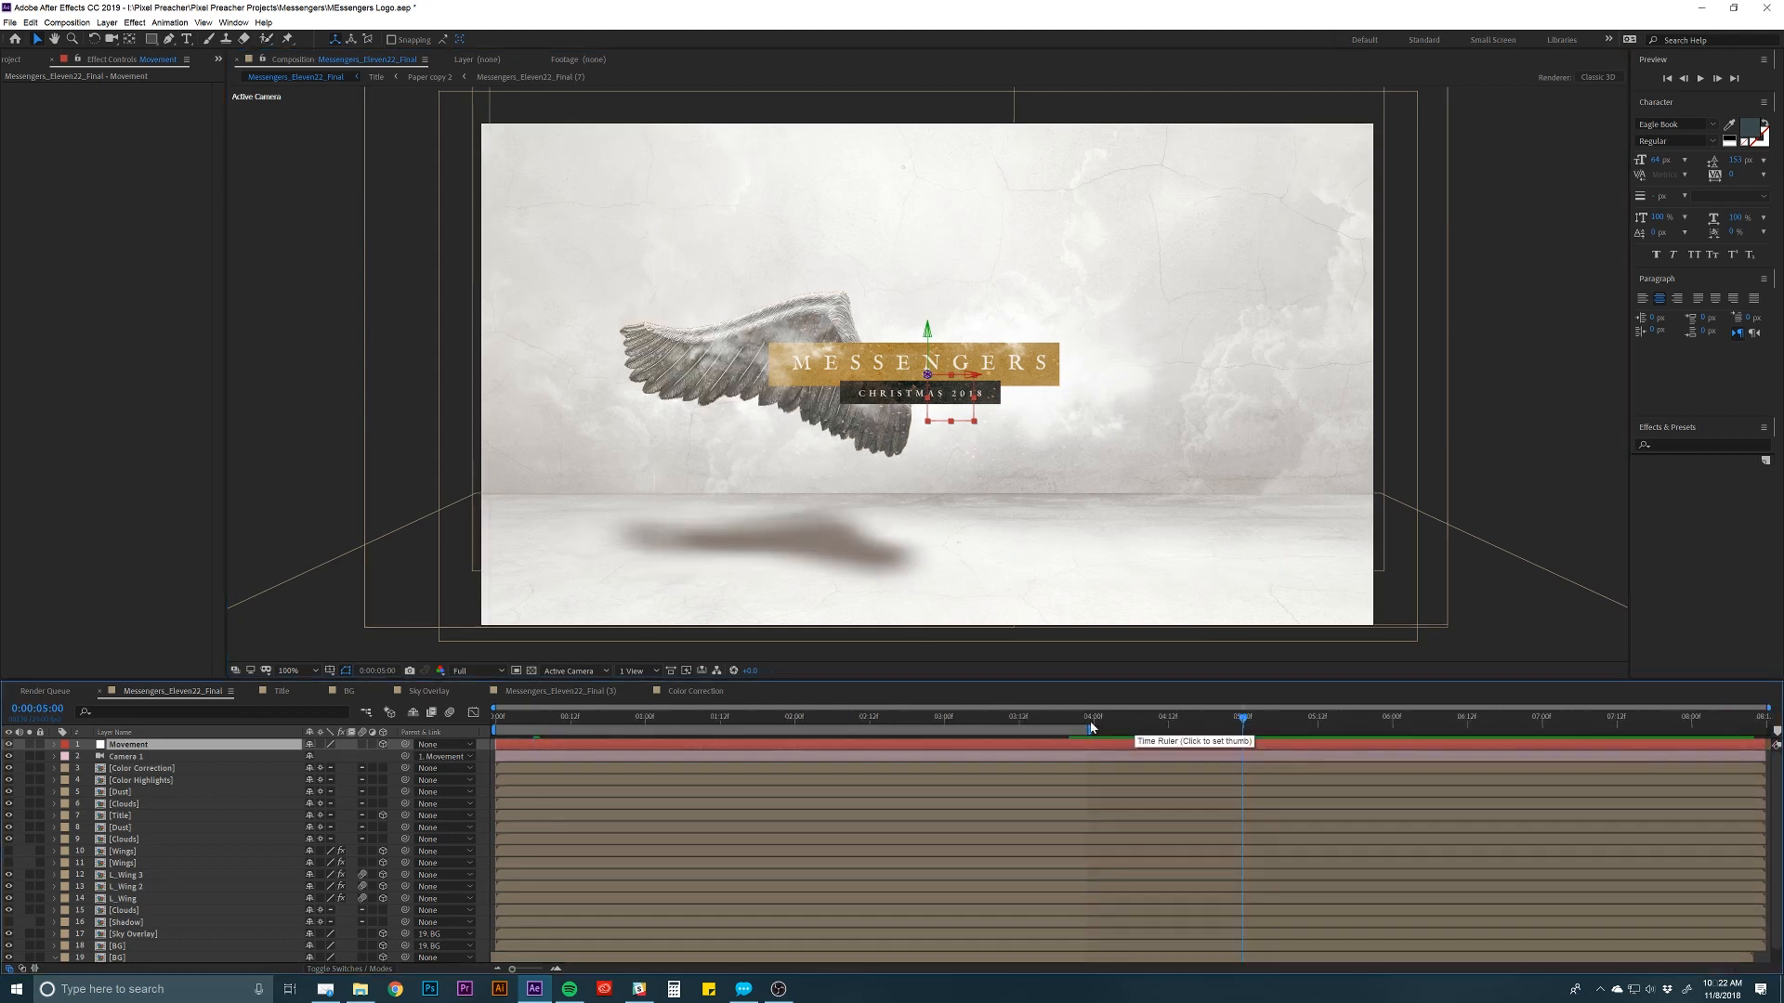
{"action": "left_click_drag", "start_coordinate": [1172, 728], "coordinate": [1330, 728]}
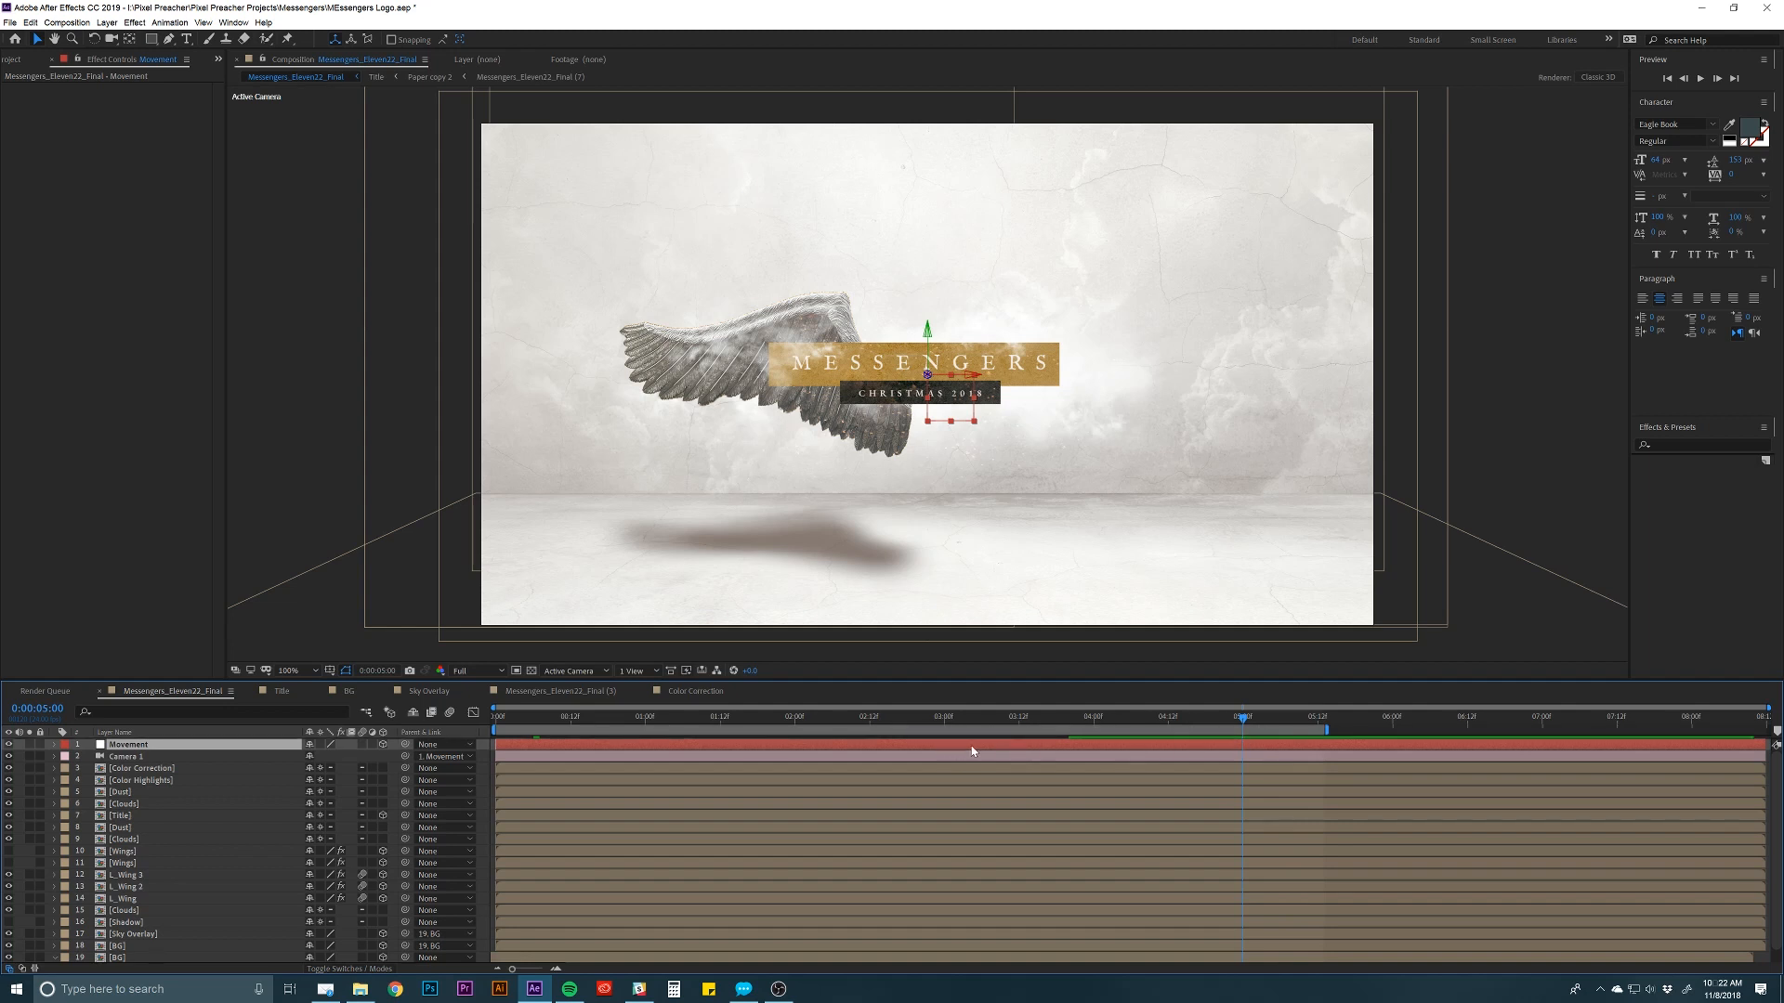
Set Position and Orientation keyframes on the Movement null at 0:00:05:00 and show both properties together.
{"action": "key", "text": "p"}
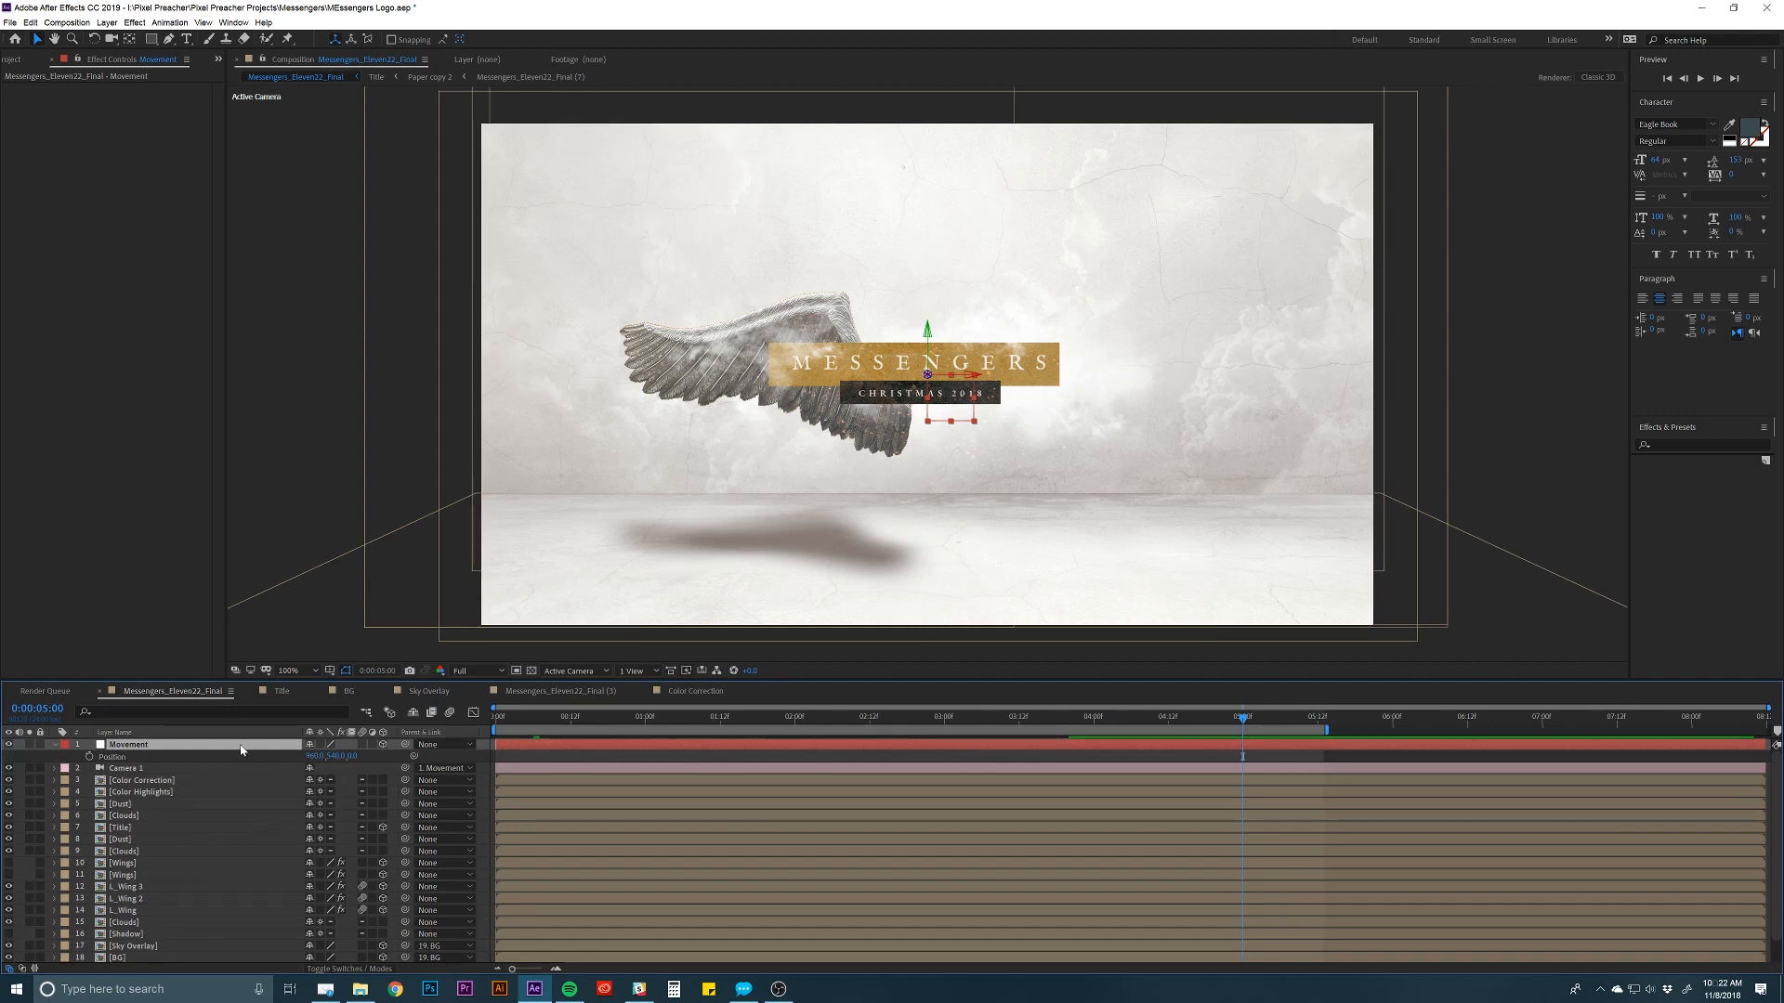
{"action": "left_click", "coordinate": [89, 757]}
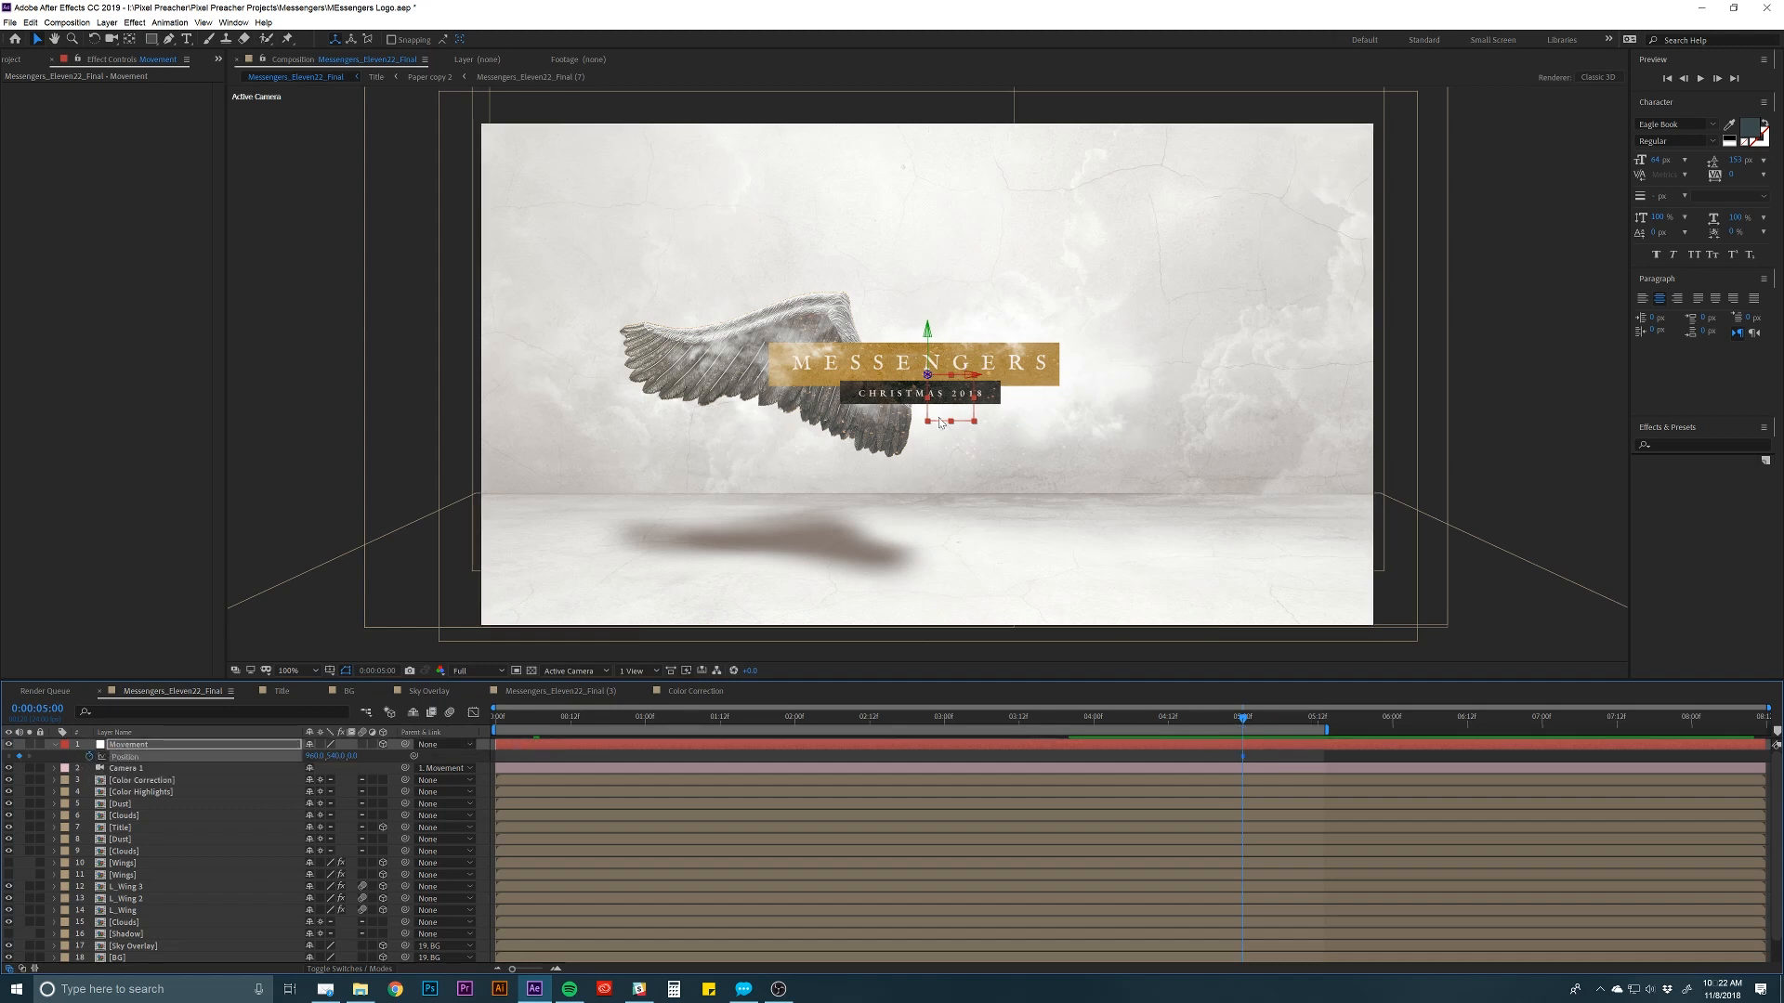
{"action": "key", "text": "alt+shift+r"}
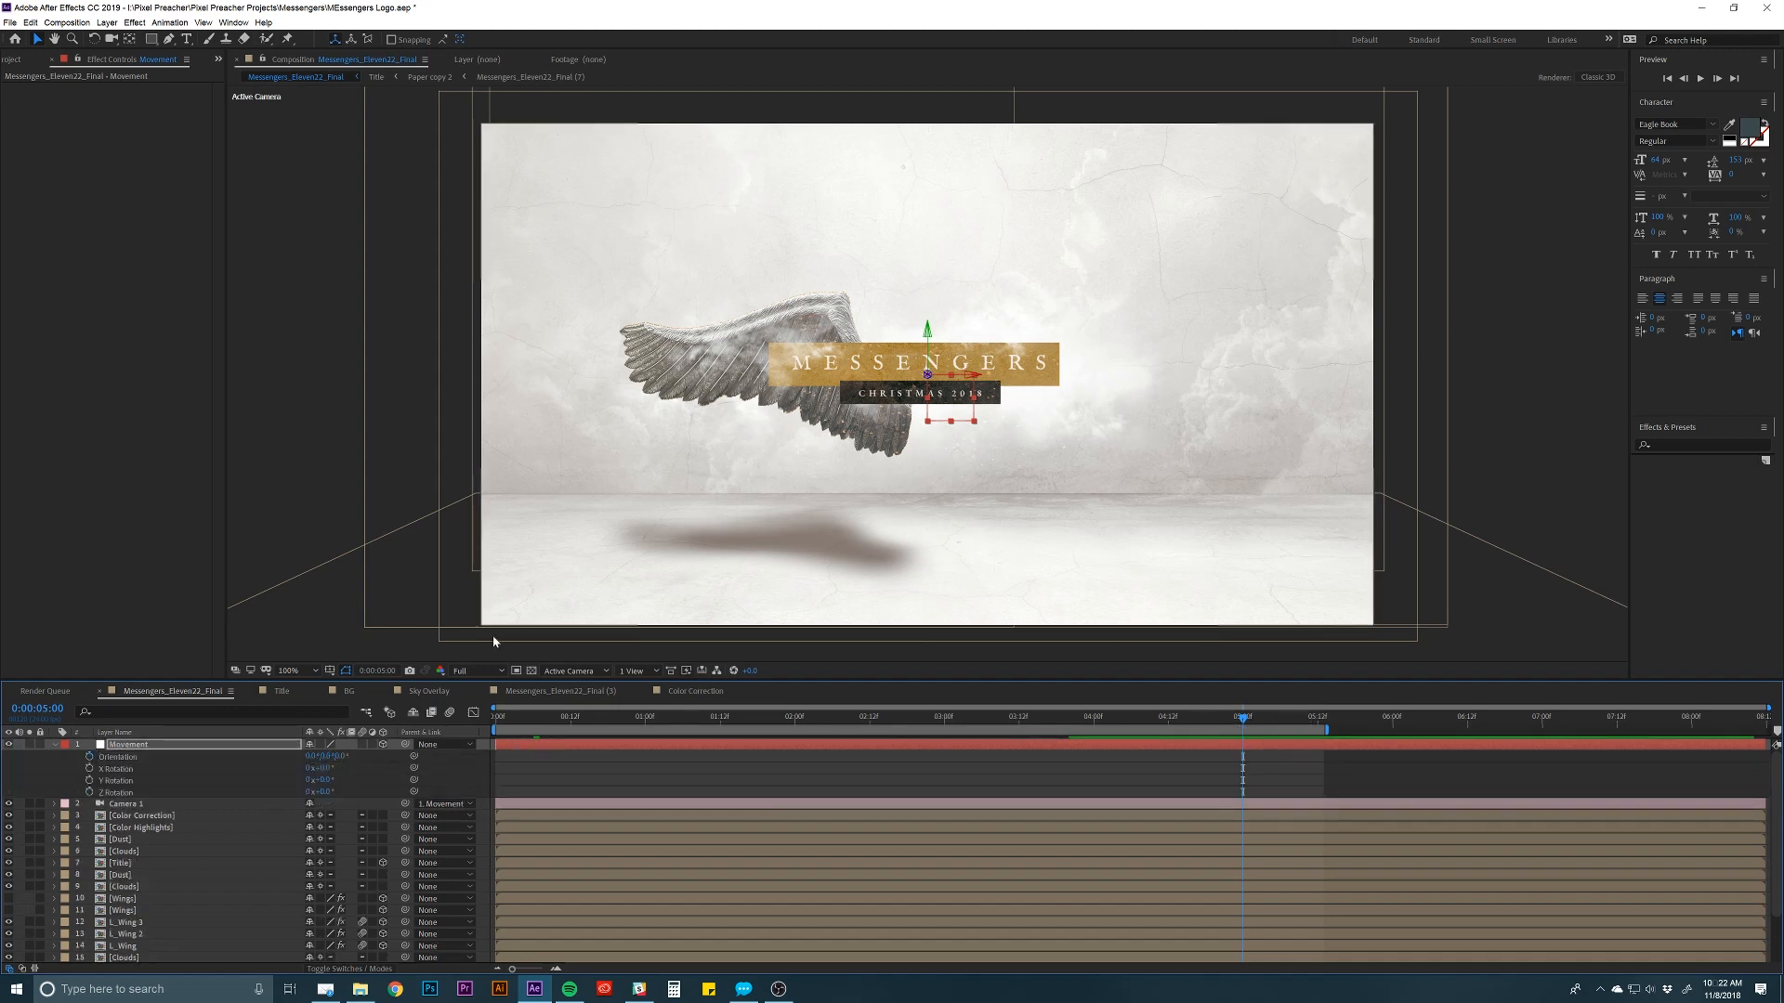
{"action": "left_click", "coordinate": [90, 758]}
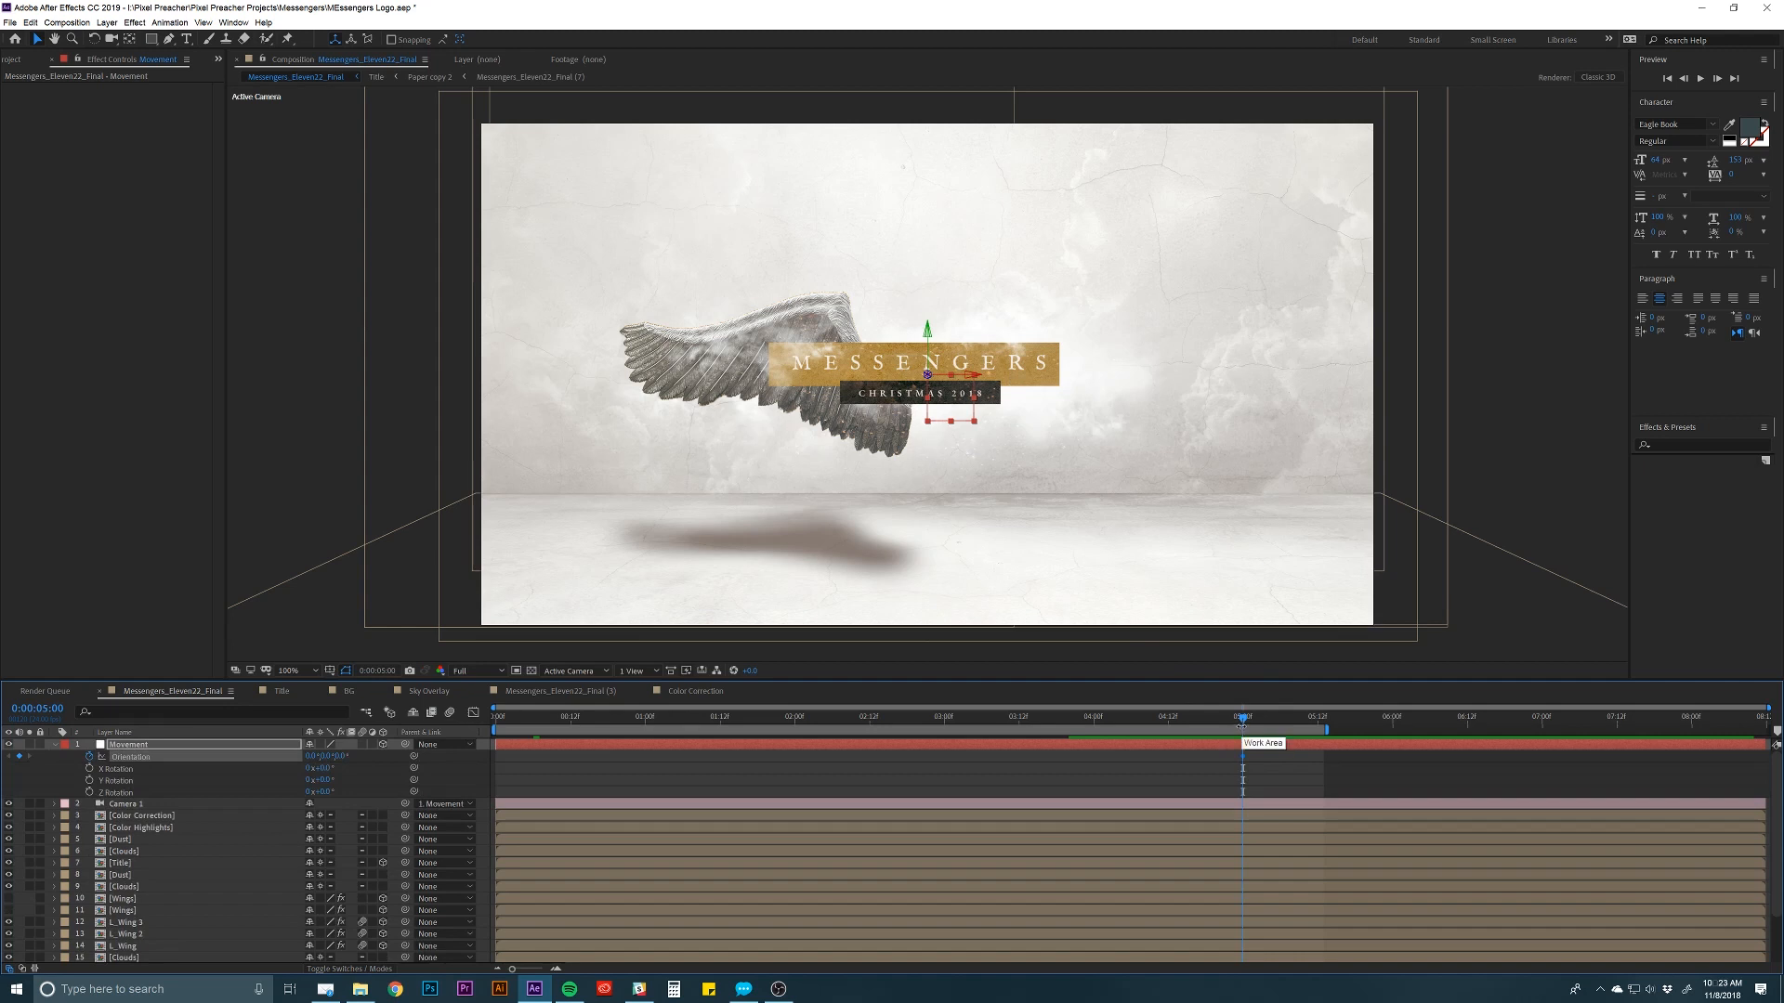
{"action": "key", "text": "alt+shift+p"}
{"action": "left_click", "coordinate": [1164, 747]}
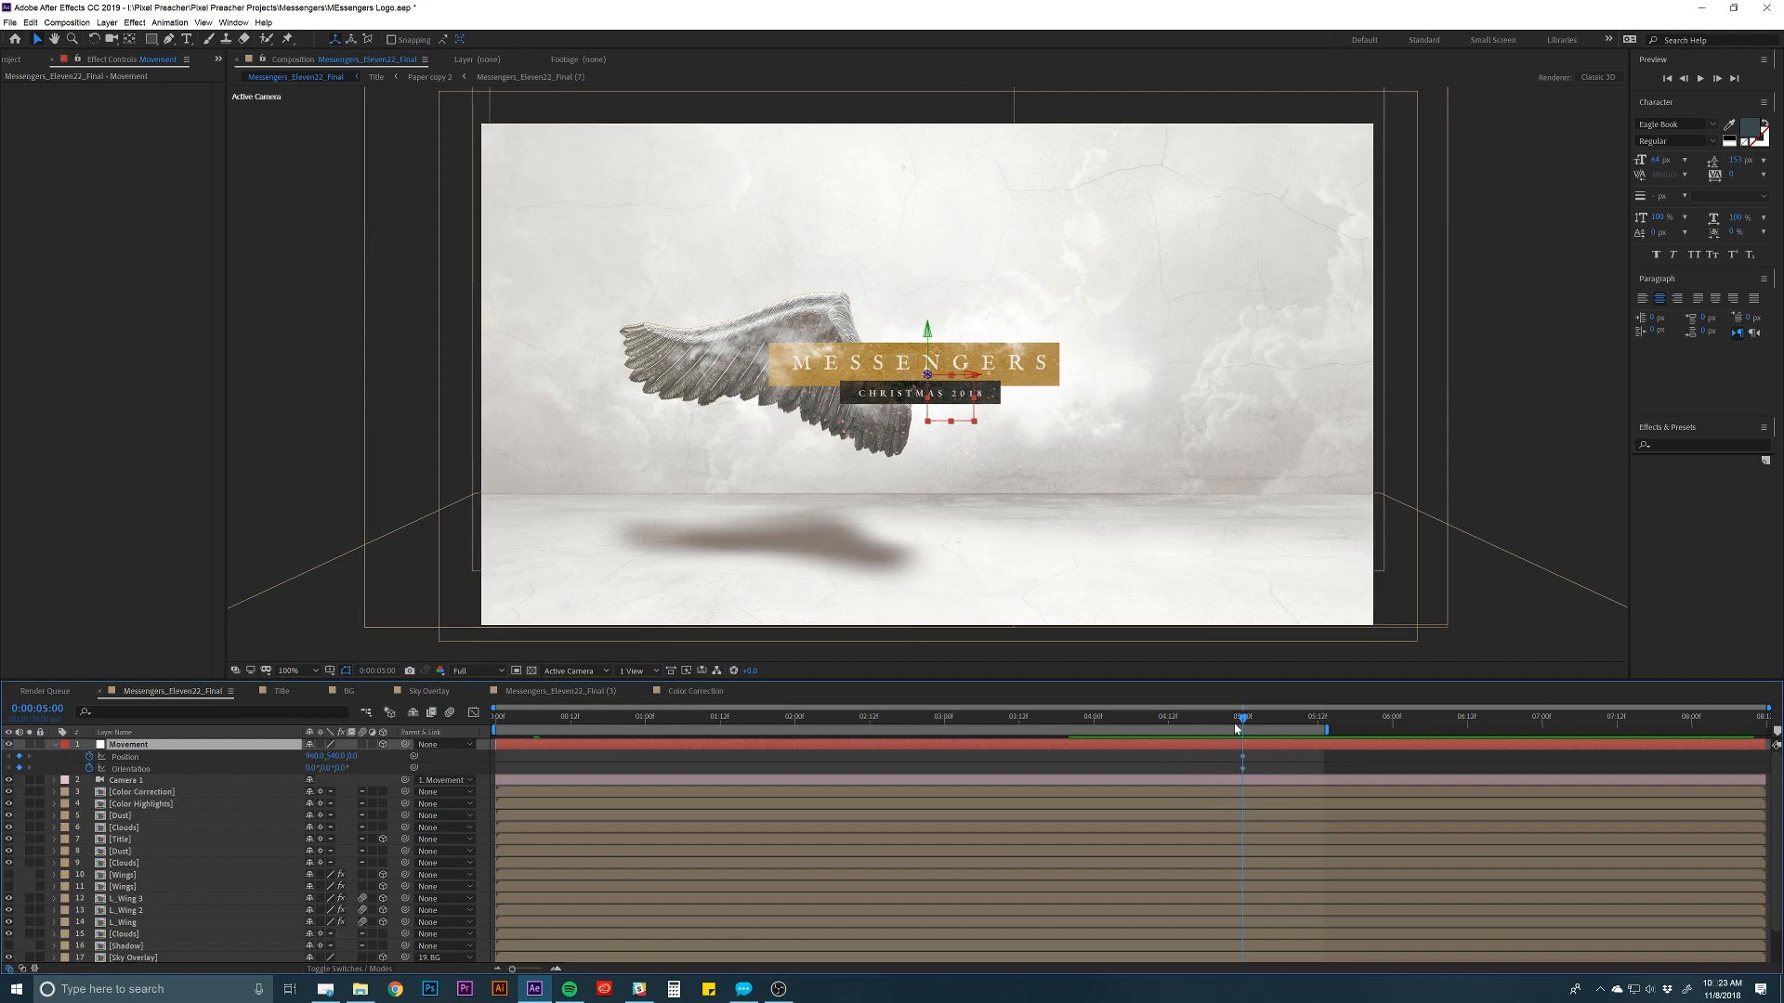
At 0:00:00:00, push the Movement null forward in Z for a close-up of the title and tilt it a few degrees around Z.
{"action": "left_click_drag", "start_coordinate": [1241, 726], "coordinate": [490, 733]}
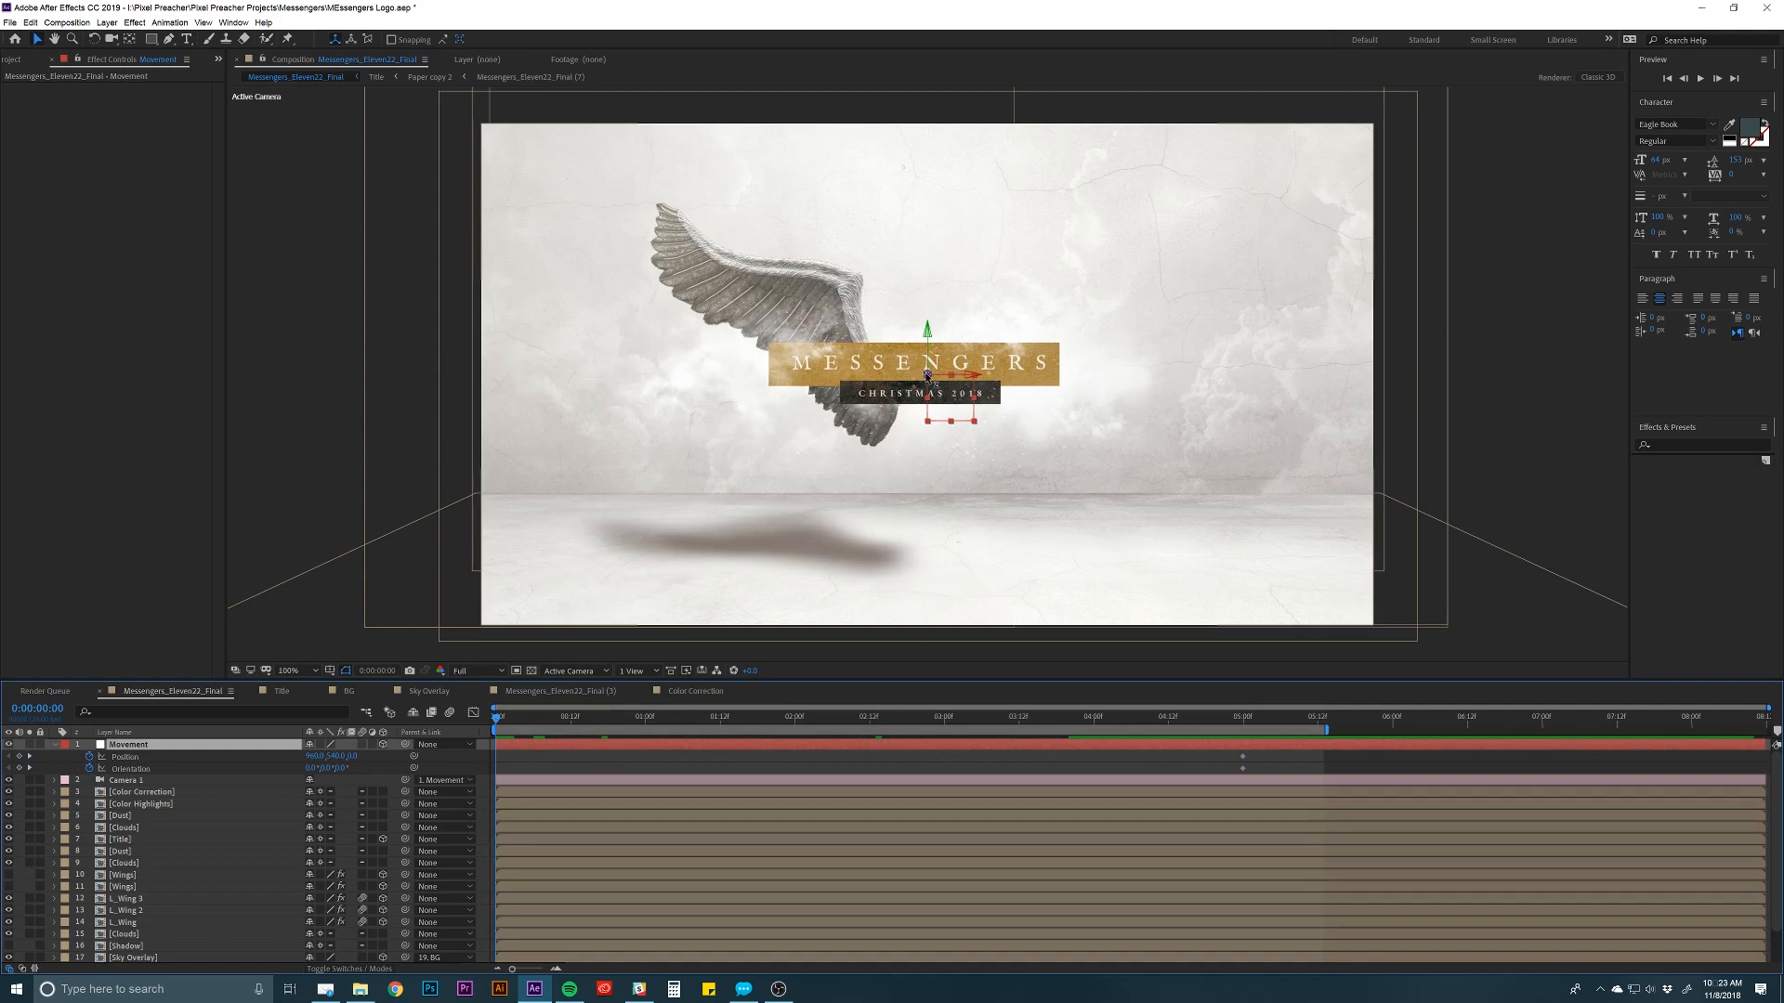
{"action": "left_click_drag", "start_coordinate": [926, 374], "coordinate": [499, 480]}
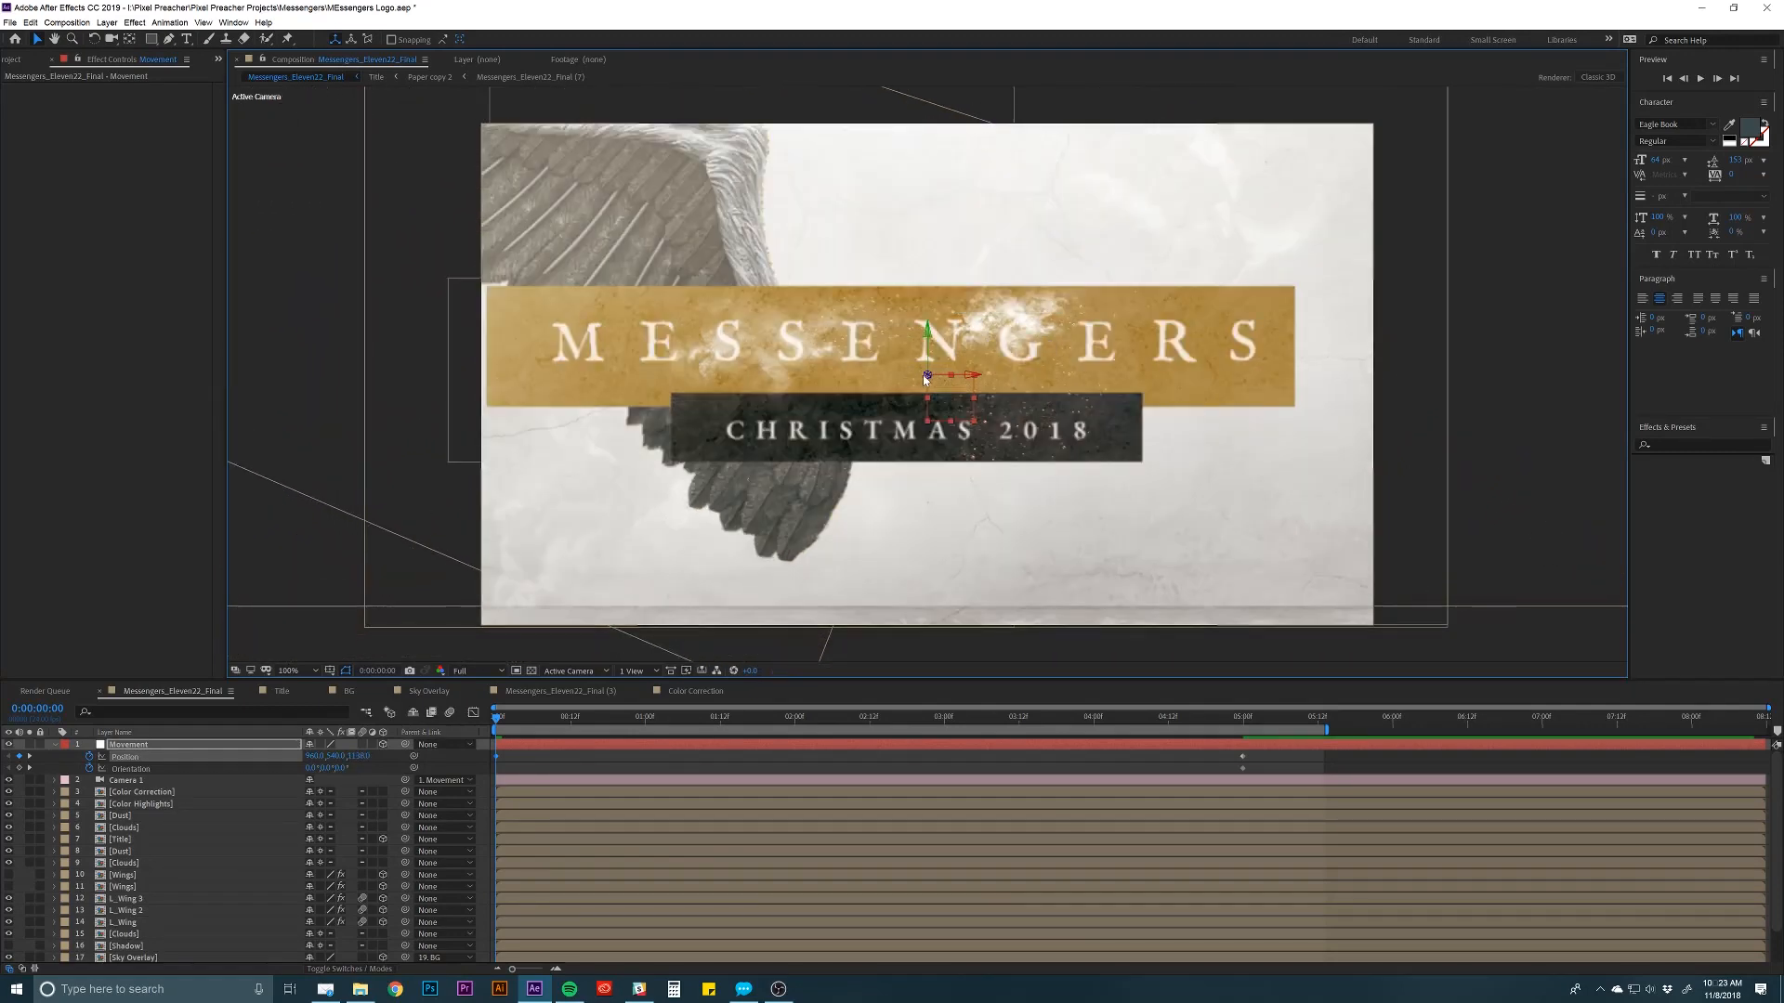
{"action": "left_click_drag", "start_coordinate": [925, 378], "coordinate": [905, 392]}
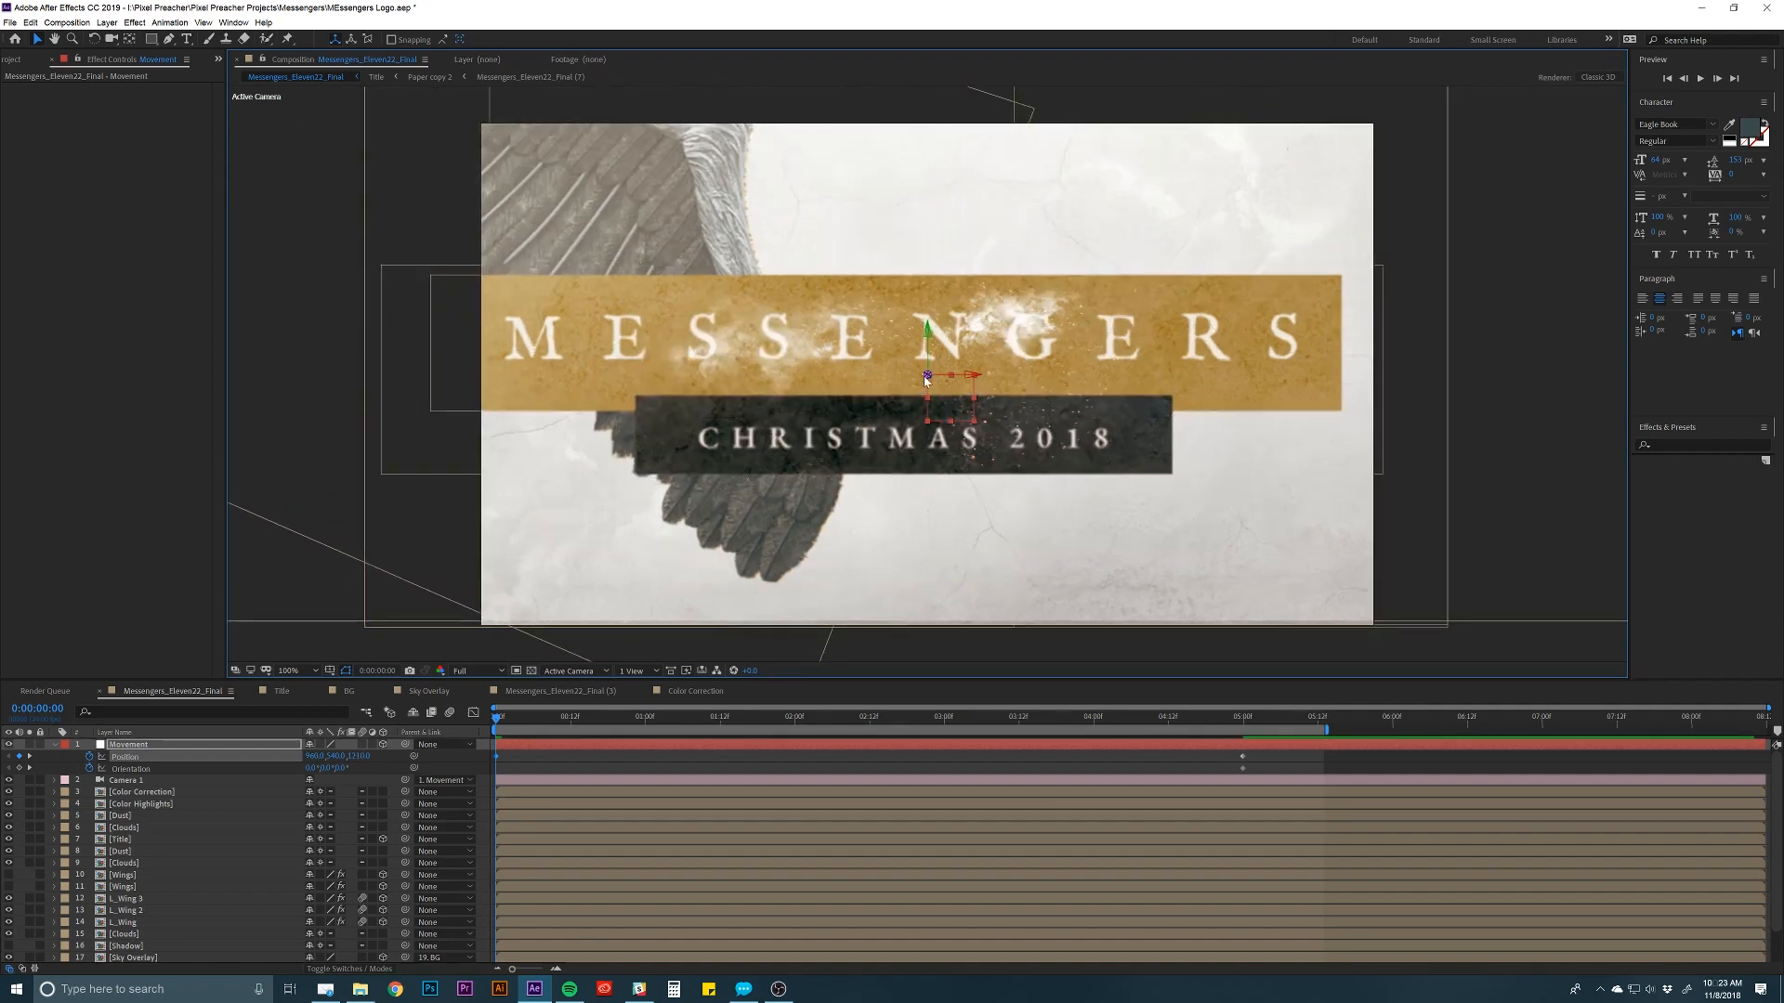
{"action": "key", "text": "w"}
{"action": "left_click_drag", "start_coordinate": [927, 375], "coordinate": [887, 398]}
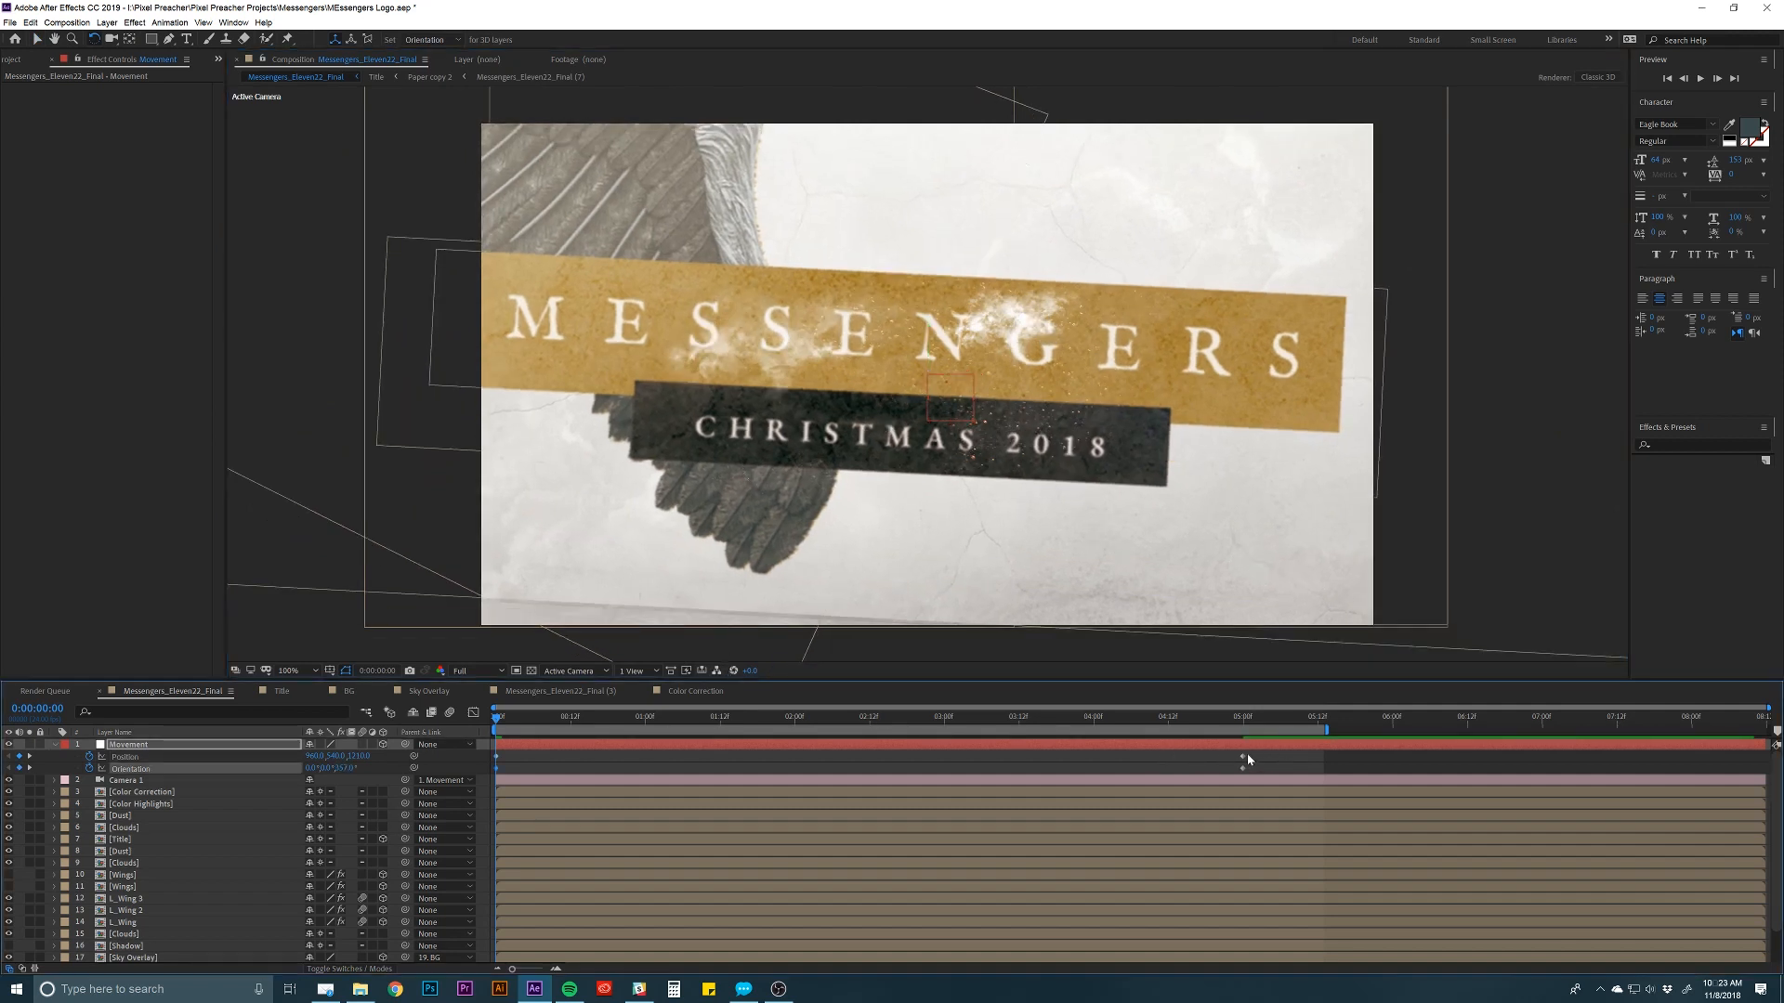
Apply Easy Ease to all of the Movement null's Position and Orientation keyframes.
{"action": "left_click_drag", "start_coordinate": [1275, 753], "coordinate": [467, 801]}
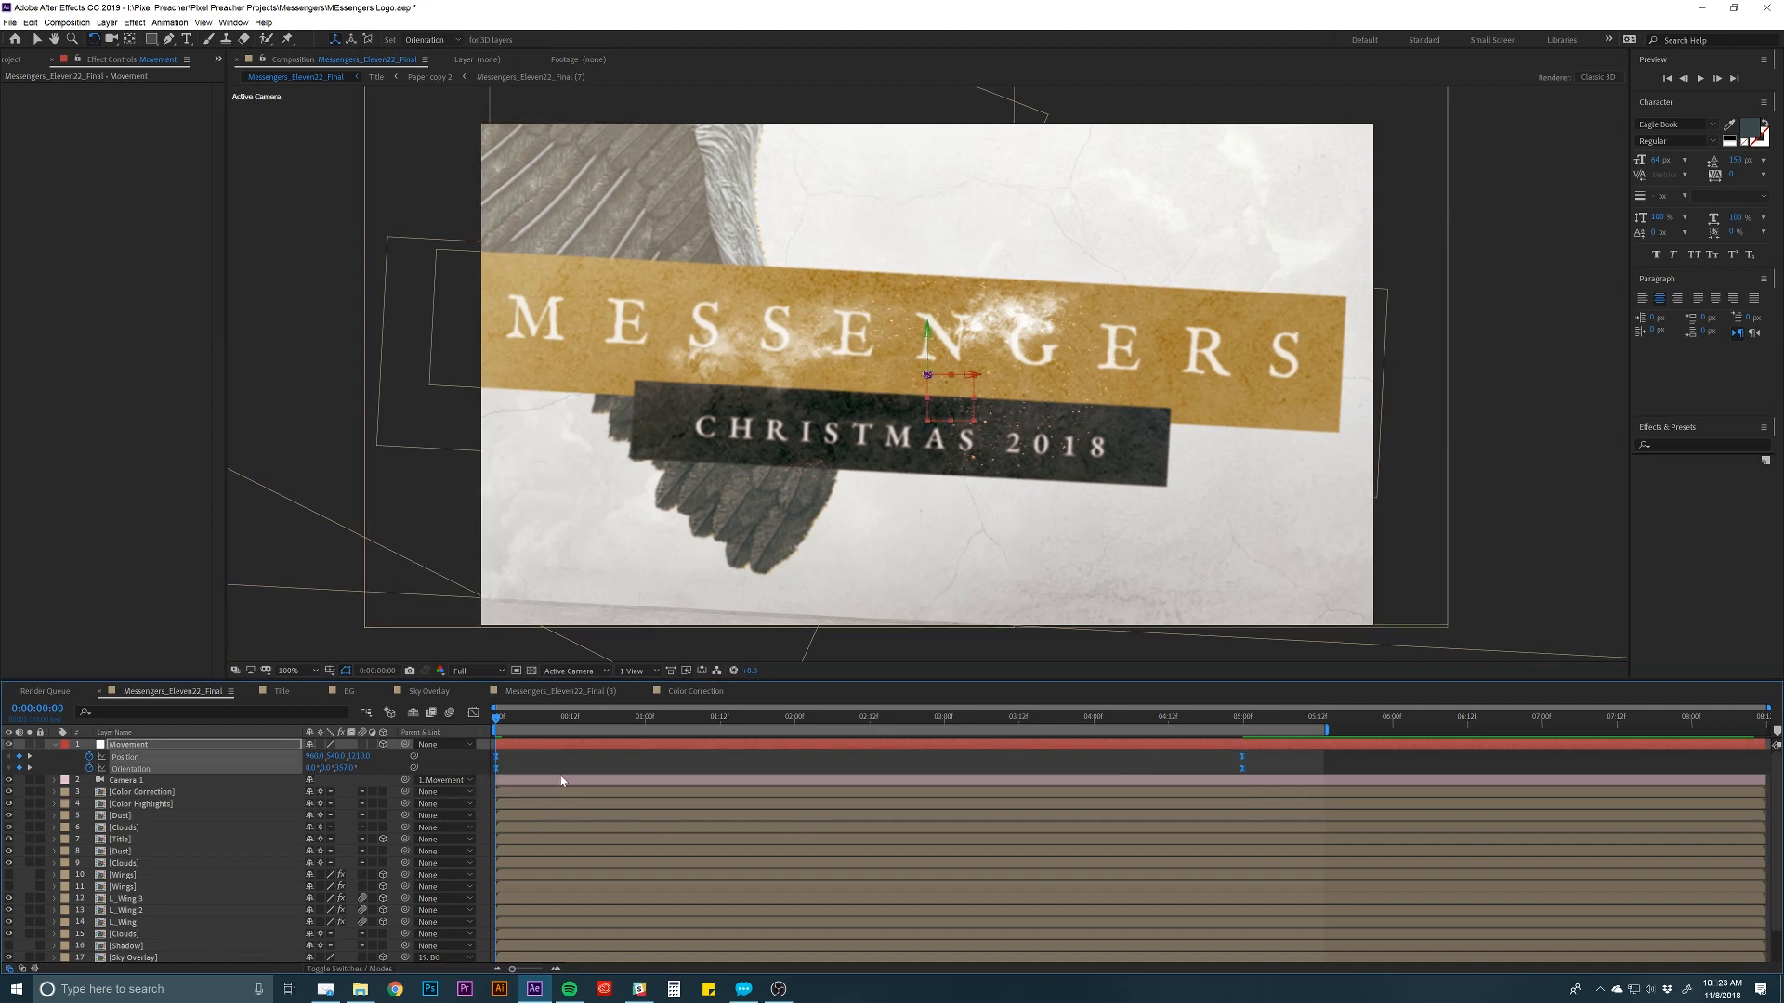
{"action": "key", "text": "F9"}
{"action": "right_click", "coordinate": [495, 758]}
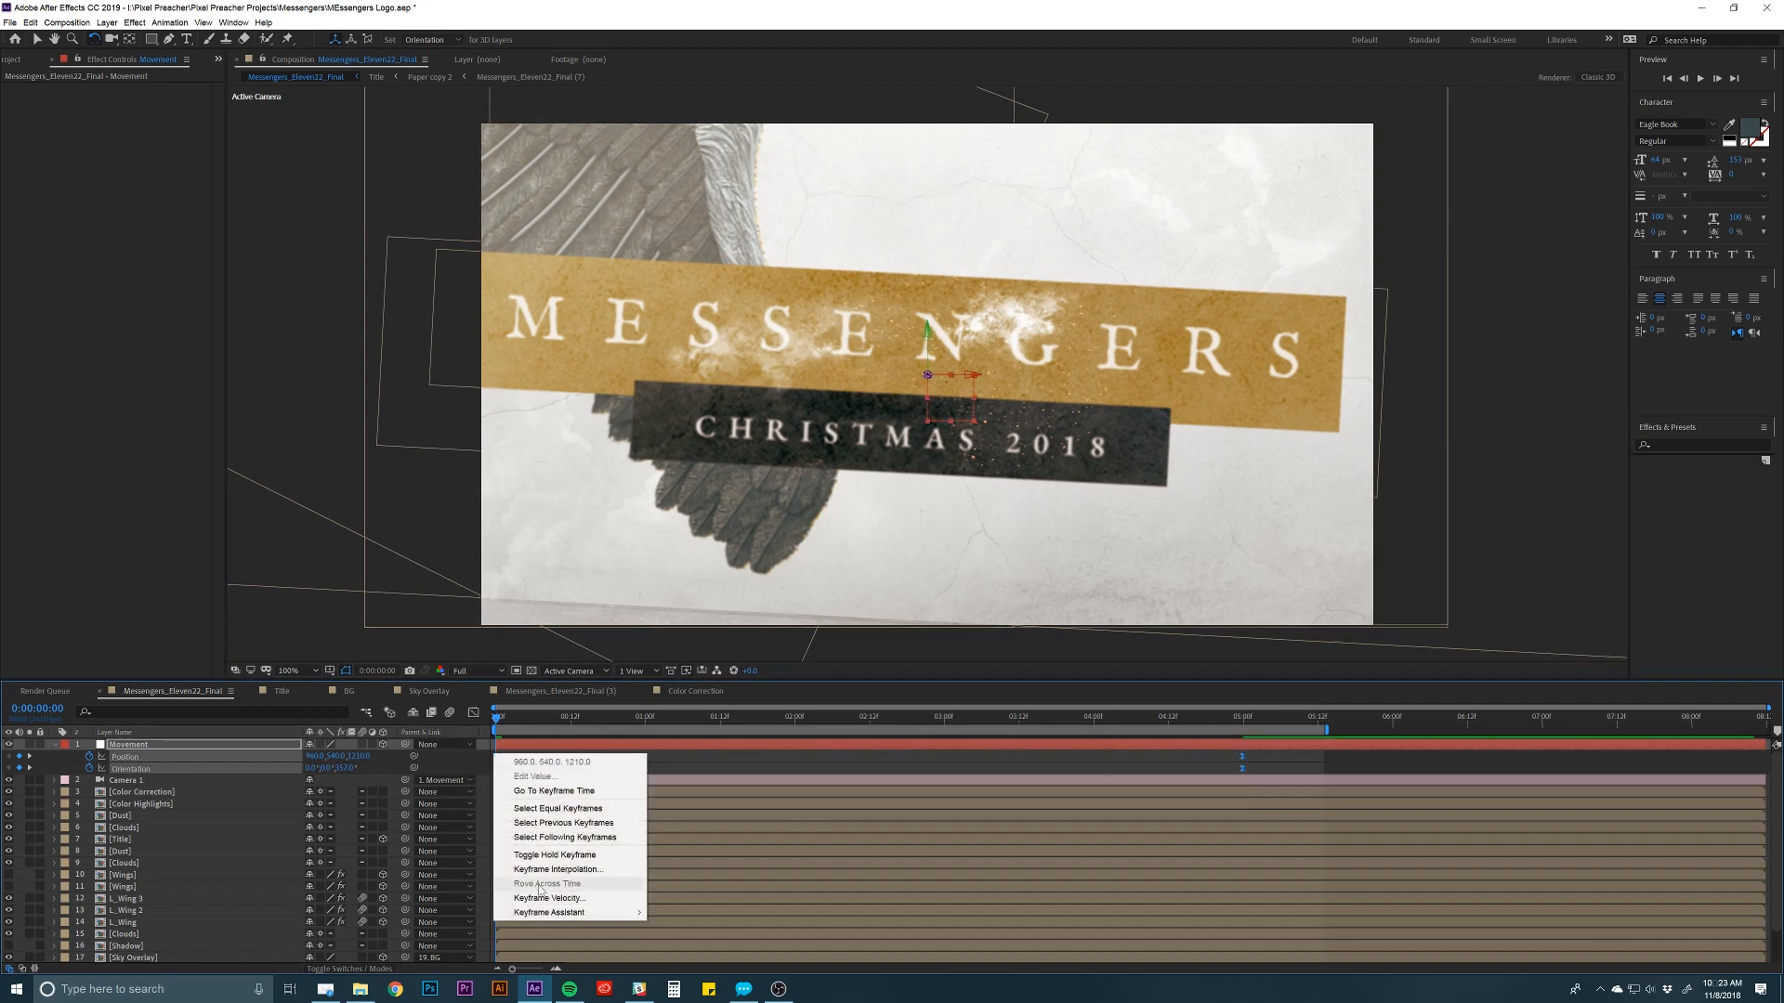
{"action": "mouse_move", "coordinate": [594, 912]}
{"action": "left_click", "coordinate": [666, 840]}
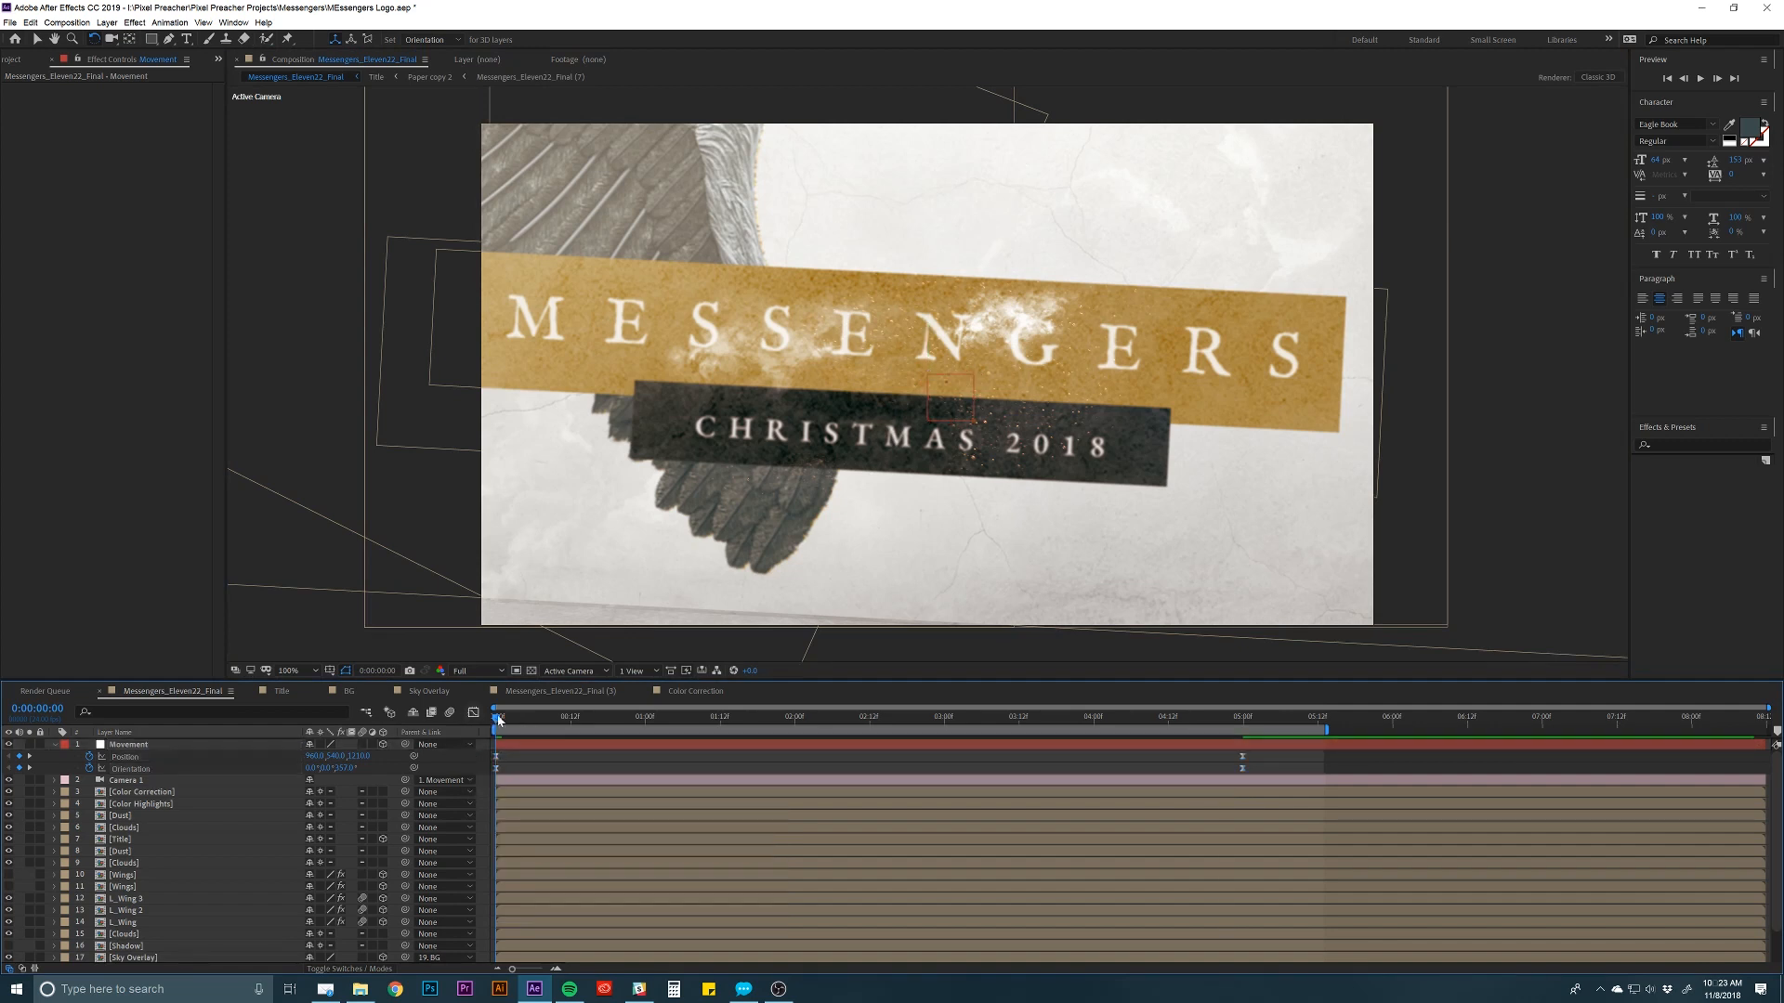
Reshape the Movement keyframes' curves in the Graph Editor for a quick start and a long ease into the last keyframe.
{"action": "left_click_drag", "start_coordinate": [1250, 754], "coordinate": [397, 826]}
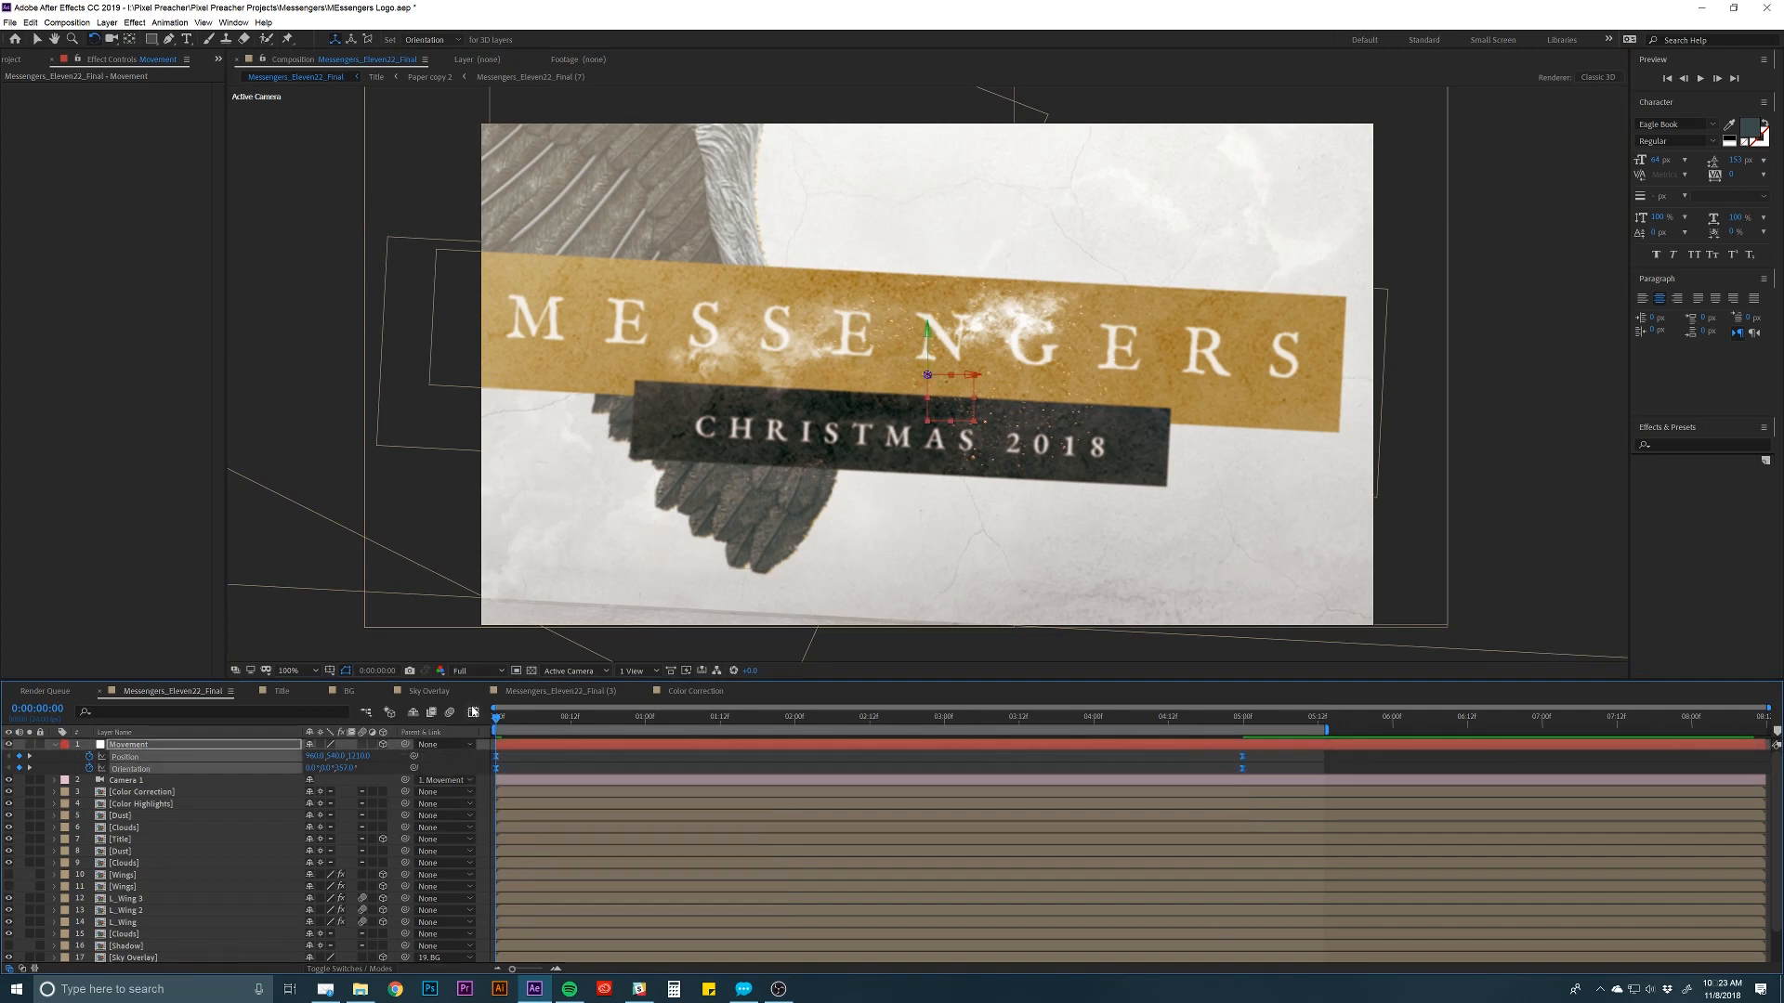
{"action": "left_click", "coordinate": [473, 713]}
{"action": "left_click_drag", "start_coordinate": [976, 868], "coordinate": [1314, 955]}
{"action": "left_click_drag", "start_coordinate": [1120, 924], "coordinate": [896, 936]}
{"action": "left_click_drag", "start_coordinate": [681, 906], "coordinate": [491, 934]}
{"action": "left_click_drag", "start_coordinate": [621, 924], "coordinate": [548, 918]}
{"action": "left_click", "coordinate": [473, 715]}
Lower the viewer resolution to Third and play a preview of the eased camera move.
{"action": "left_click_drag", "start_coordinate": [683, 723], "coordinate": [788, 718]}
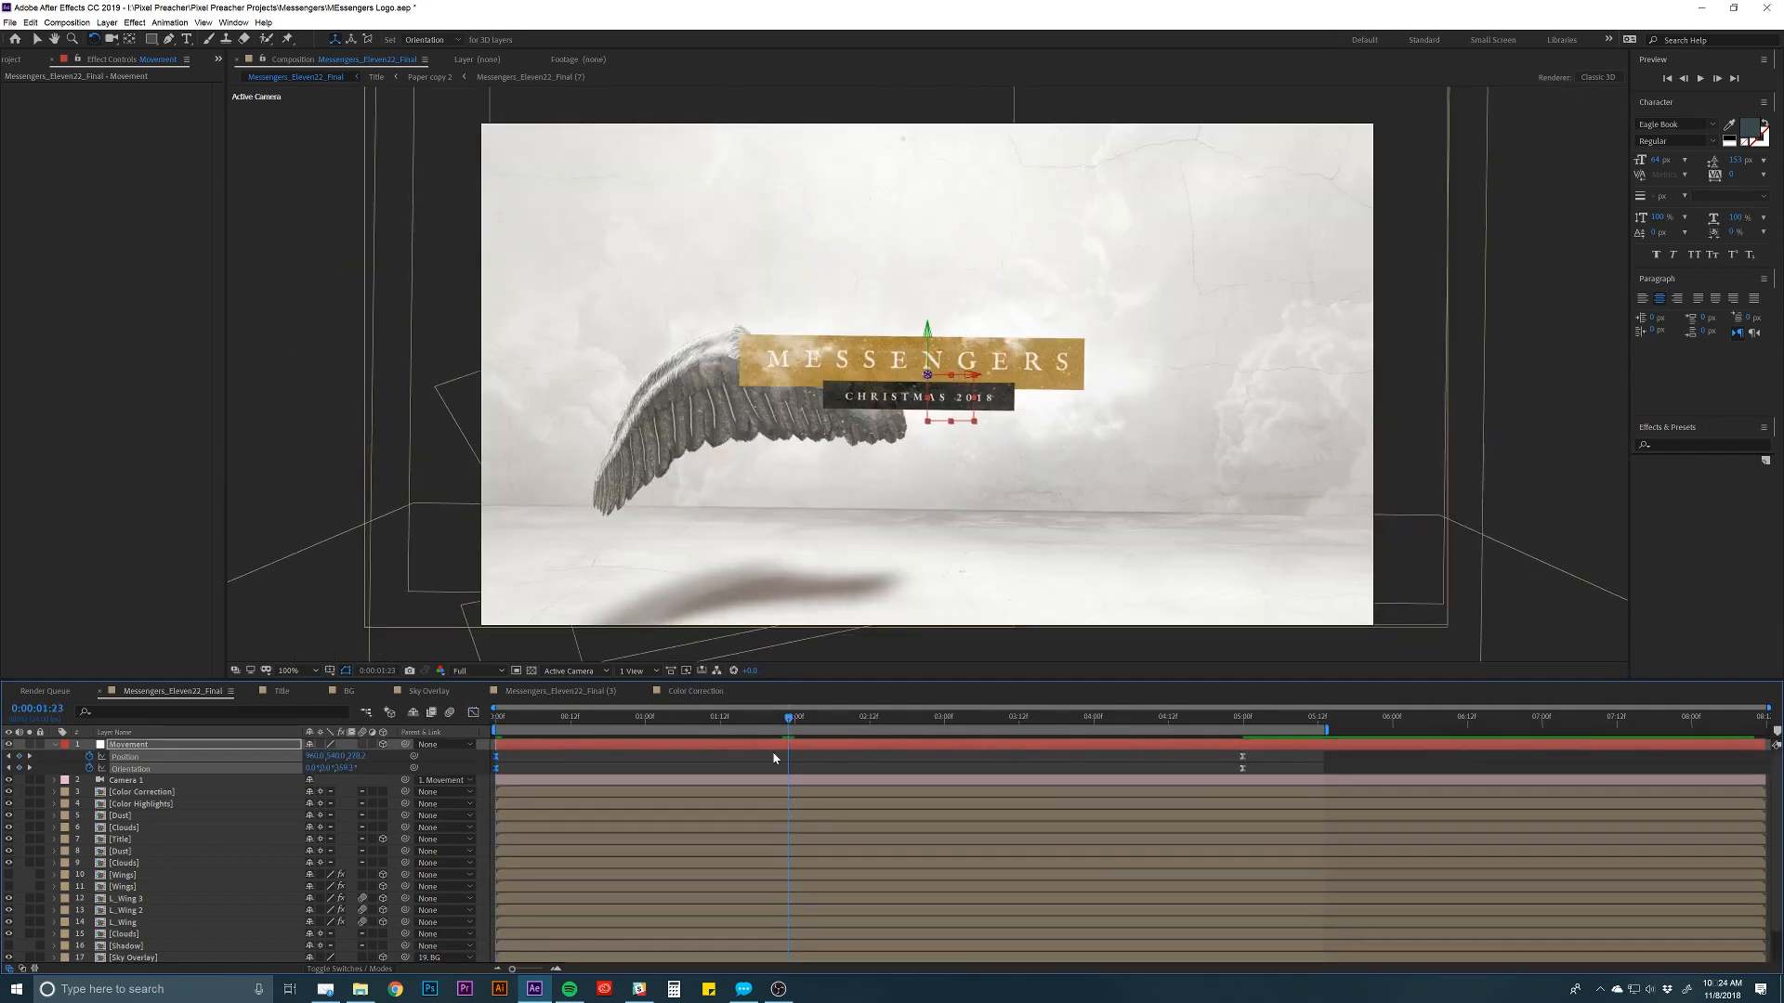
{"action": "left_click", "coordinate": [774, 757]}
{"action": "left_click", "coordinate": [475, 671]}
{"action": "left_click", "coordinate": [477, 744]}
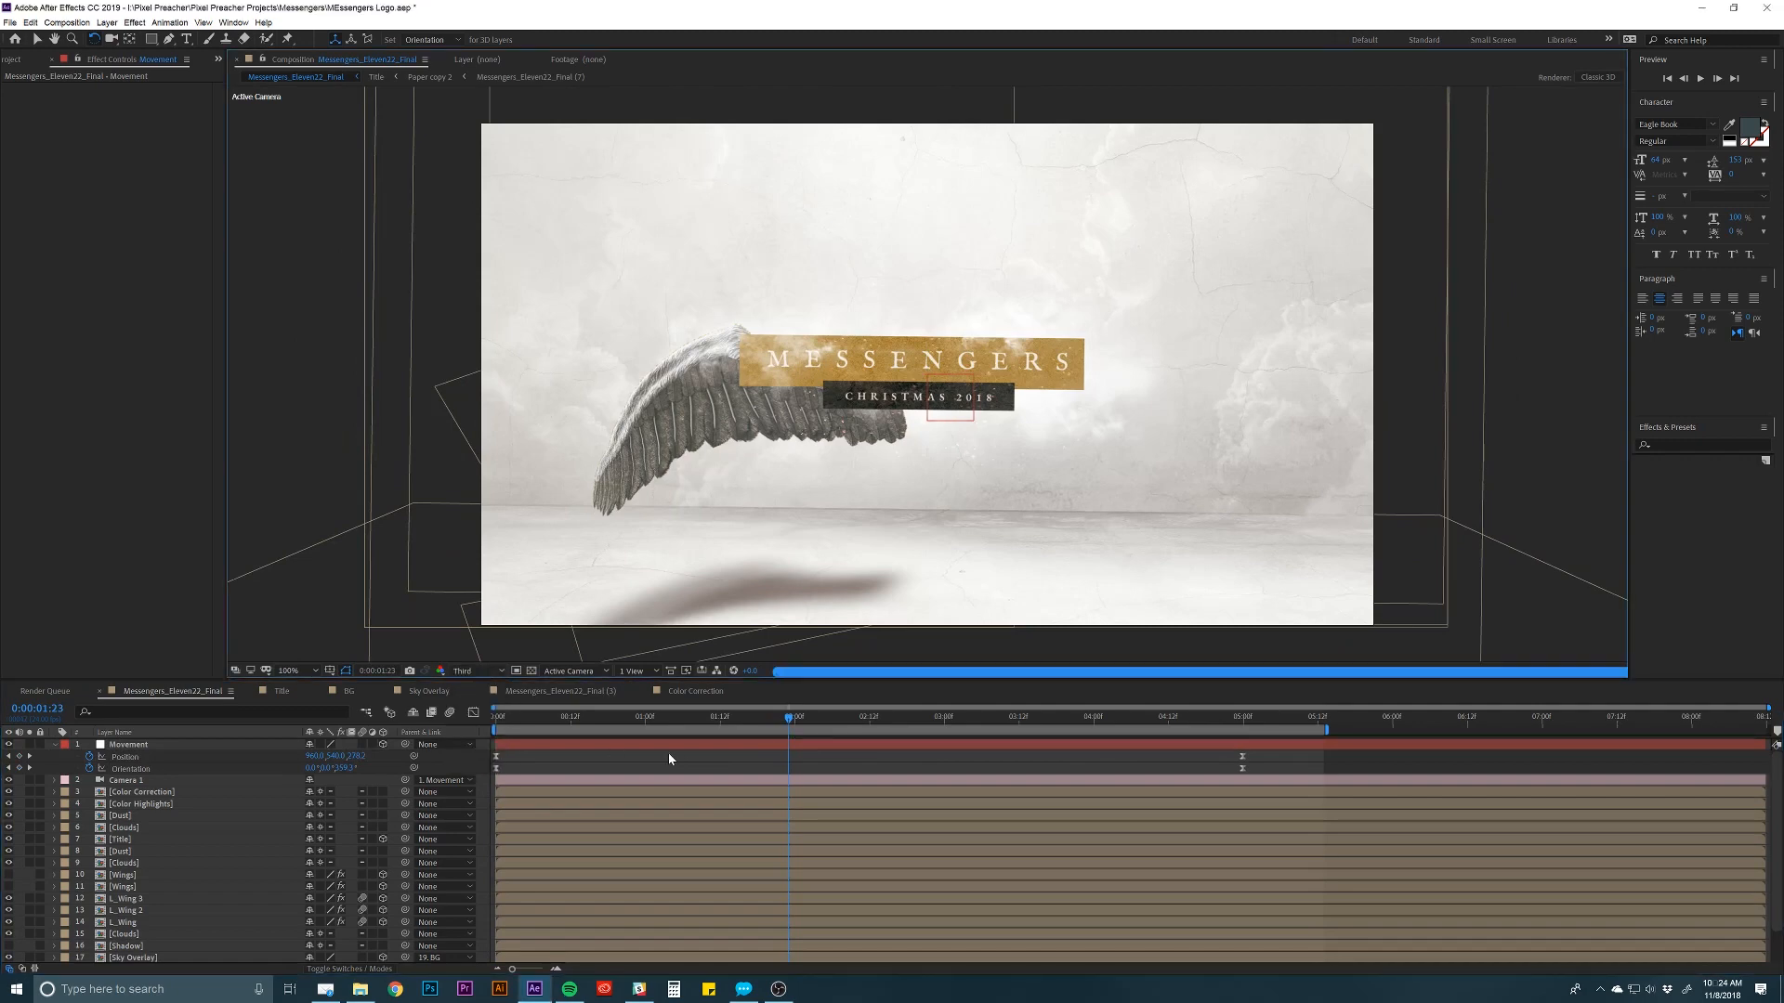
{"action": "key", "text": "space"}
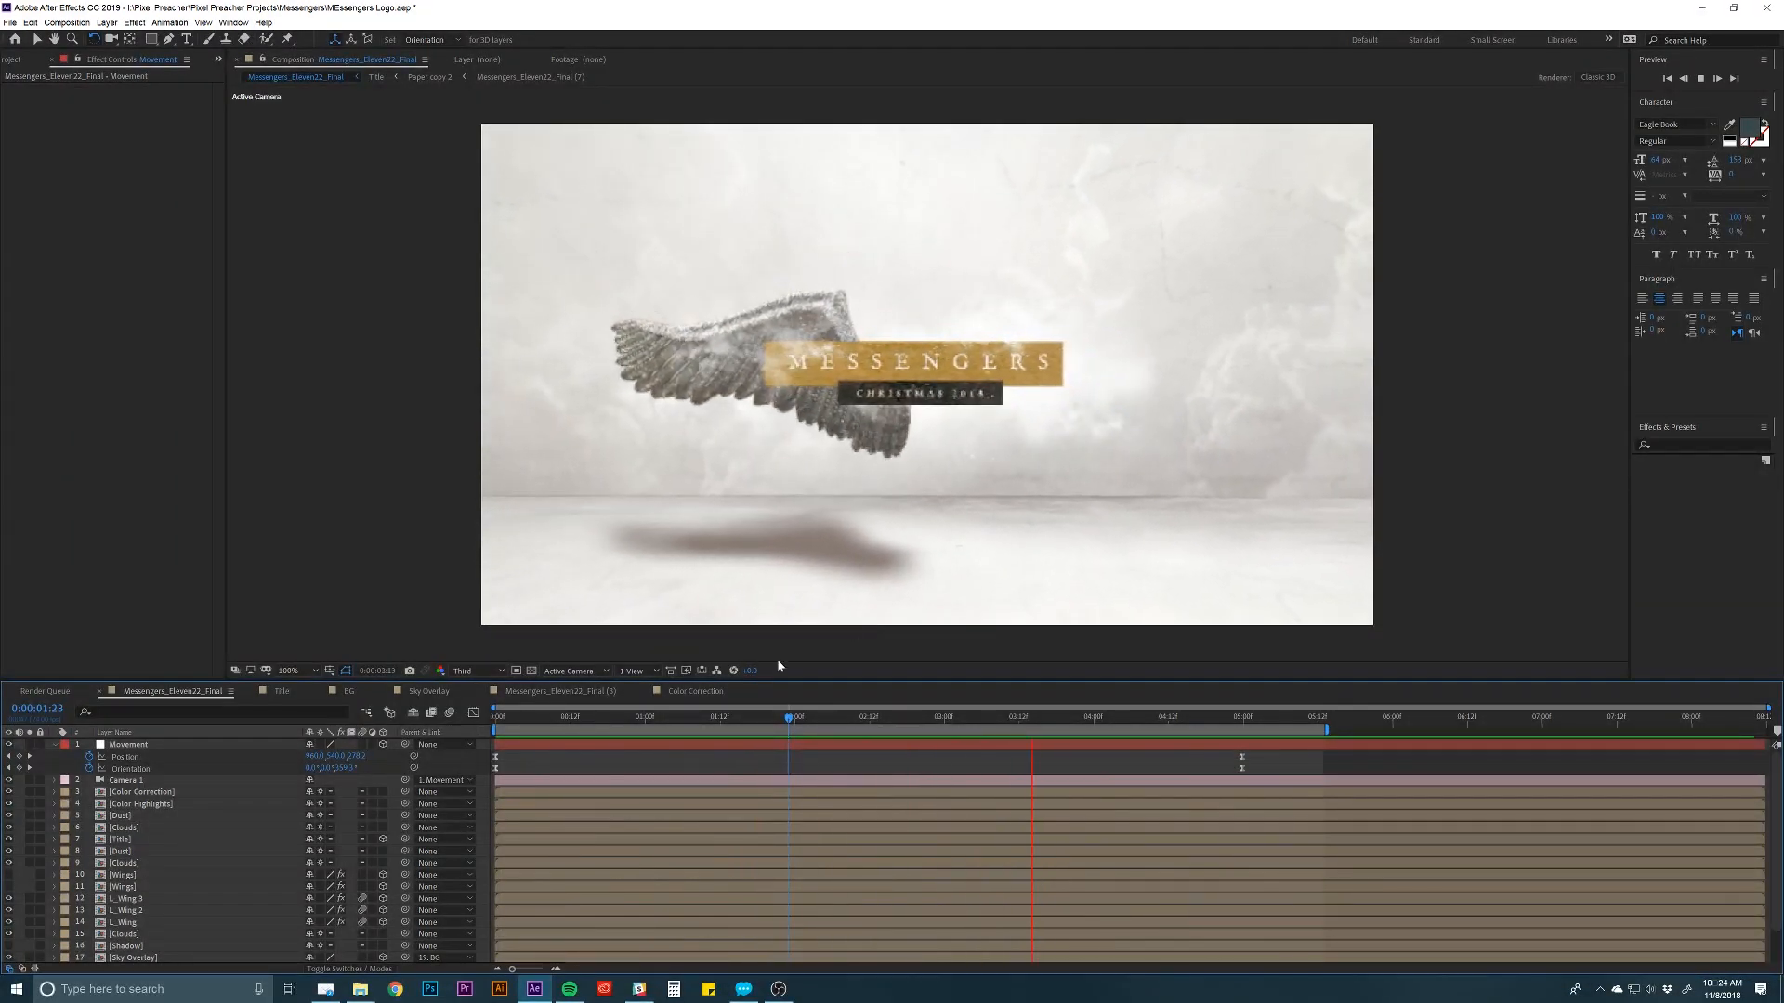
{"action": "key", "text": "space"}
At 0:00:05:00, make the Clouds layer directly above the Title layer 3D and open its precomposition.
{"action": "left_click_drag", "start_coordinate": [801, 717], "coordinate": [1255, 717]}
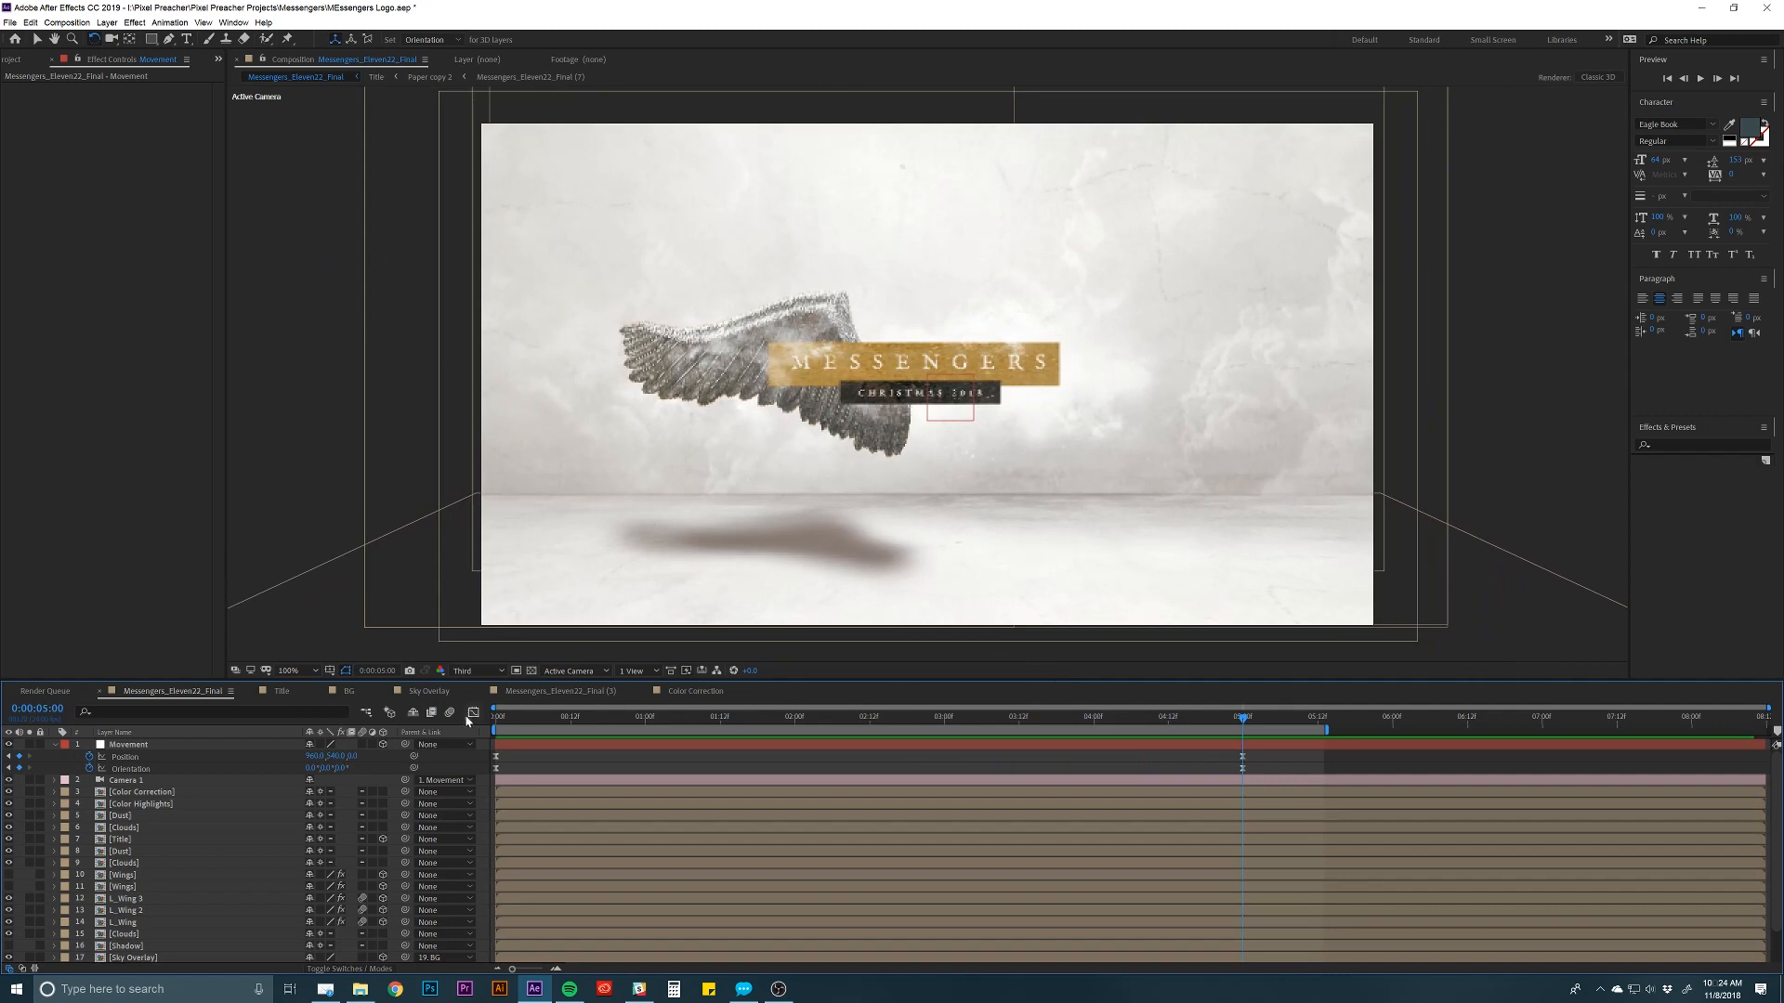
{"action": "left_click_drag", "start_coordinate": [1096, 723], "coordinate": [1236, 713]}
{"action": "left_click", "coordinate": [123, 814]}
{"action": "left_click", "coordinate": [125, 827]}
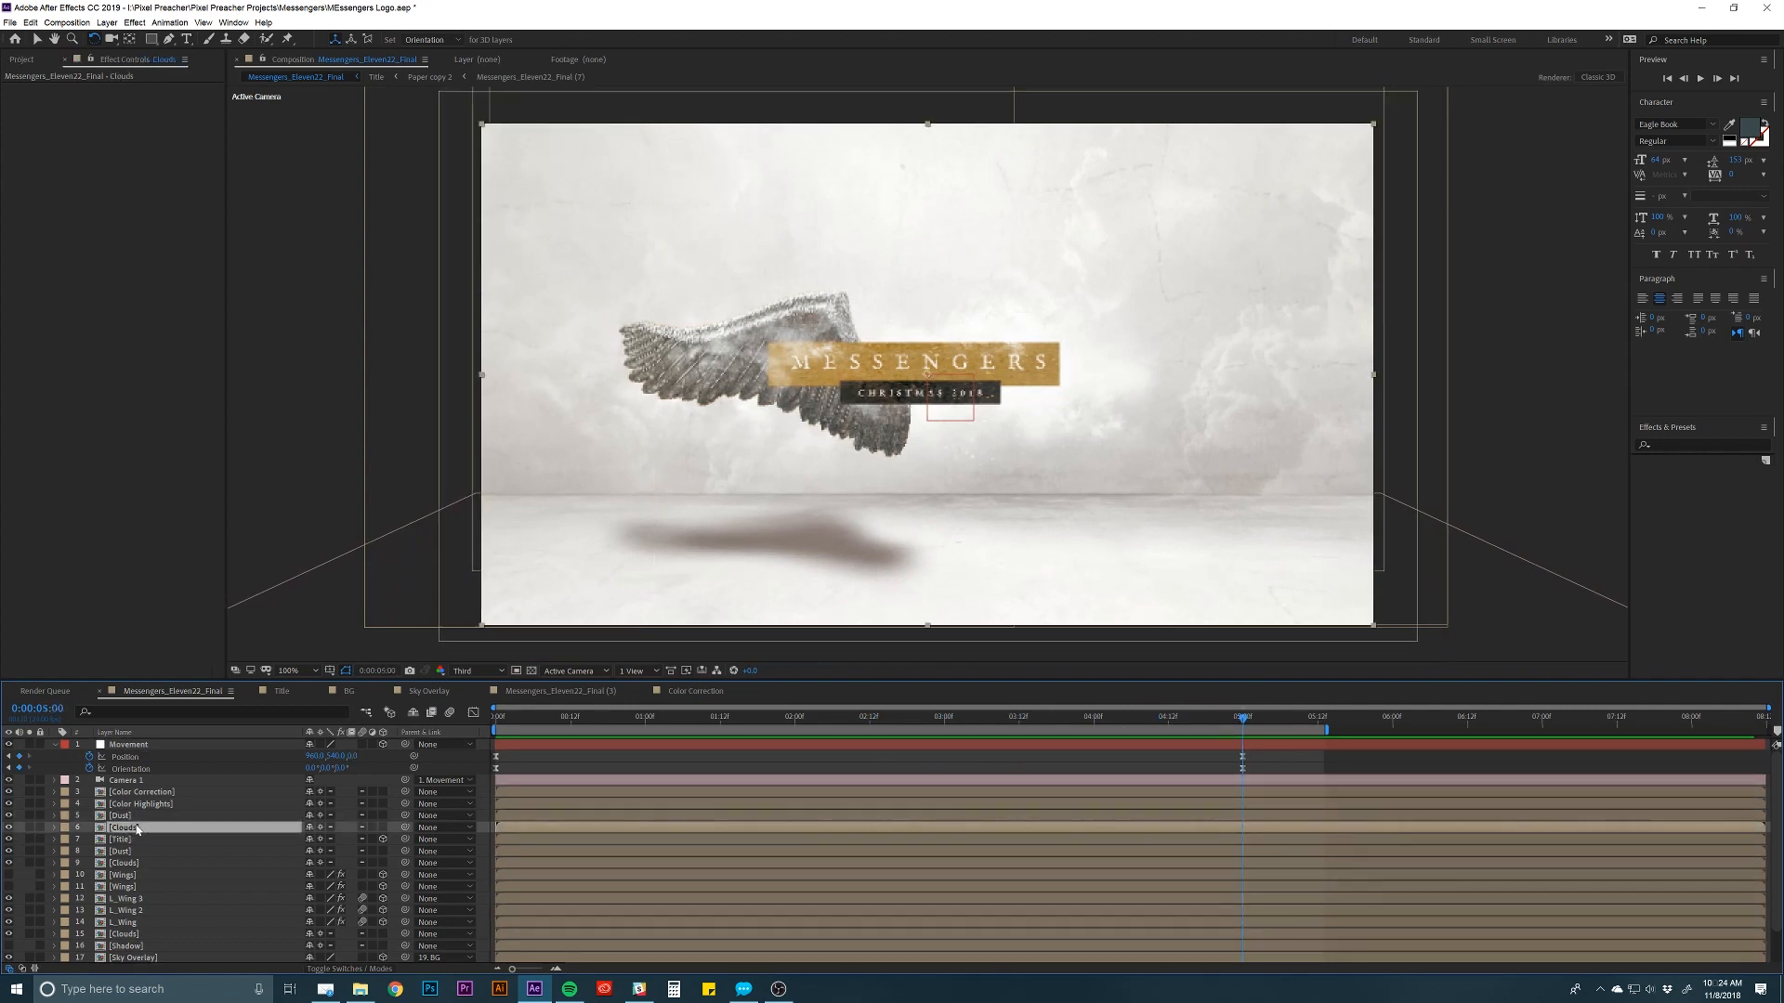
{"action": "key", "text": "v"}
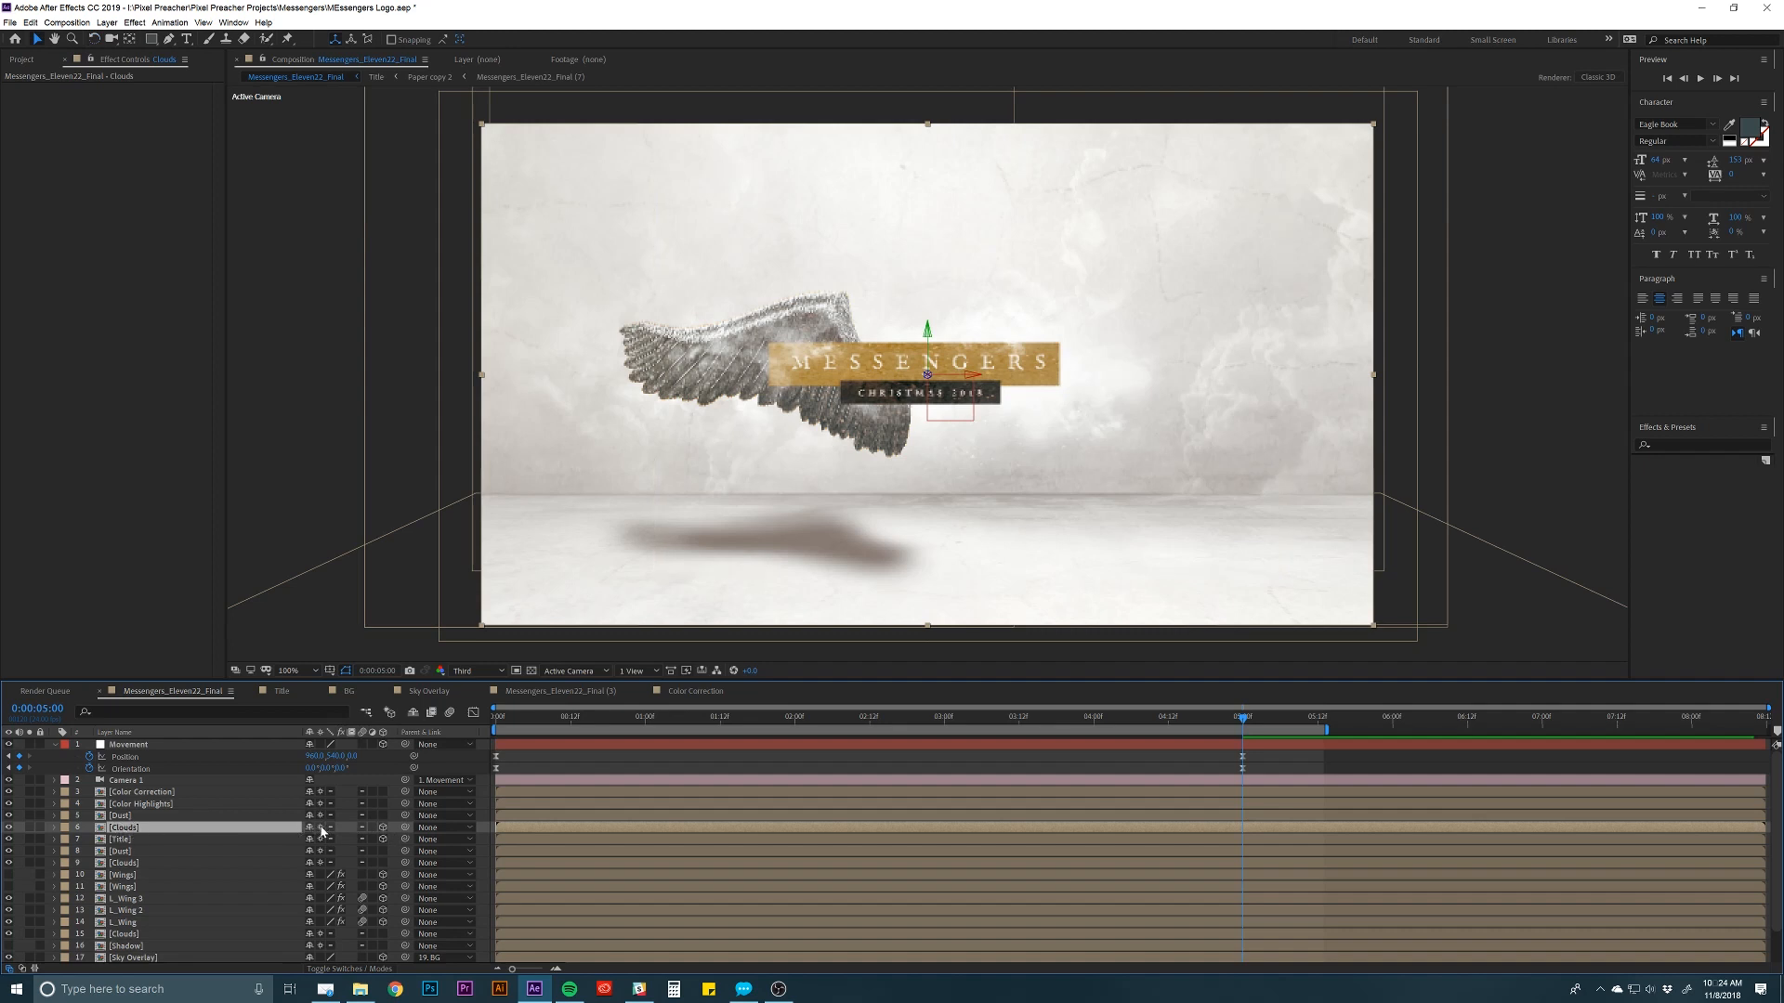
{"action": "double_click", "coordinate": [267, 830]}
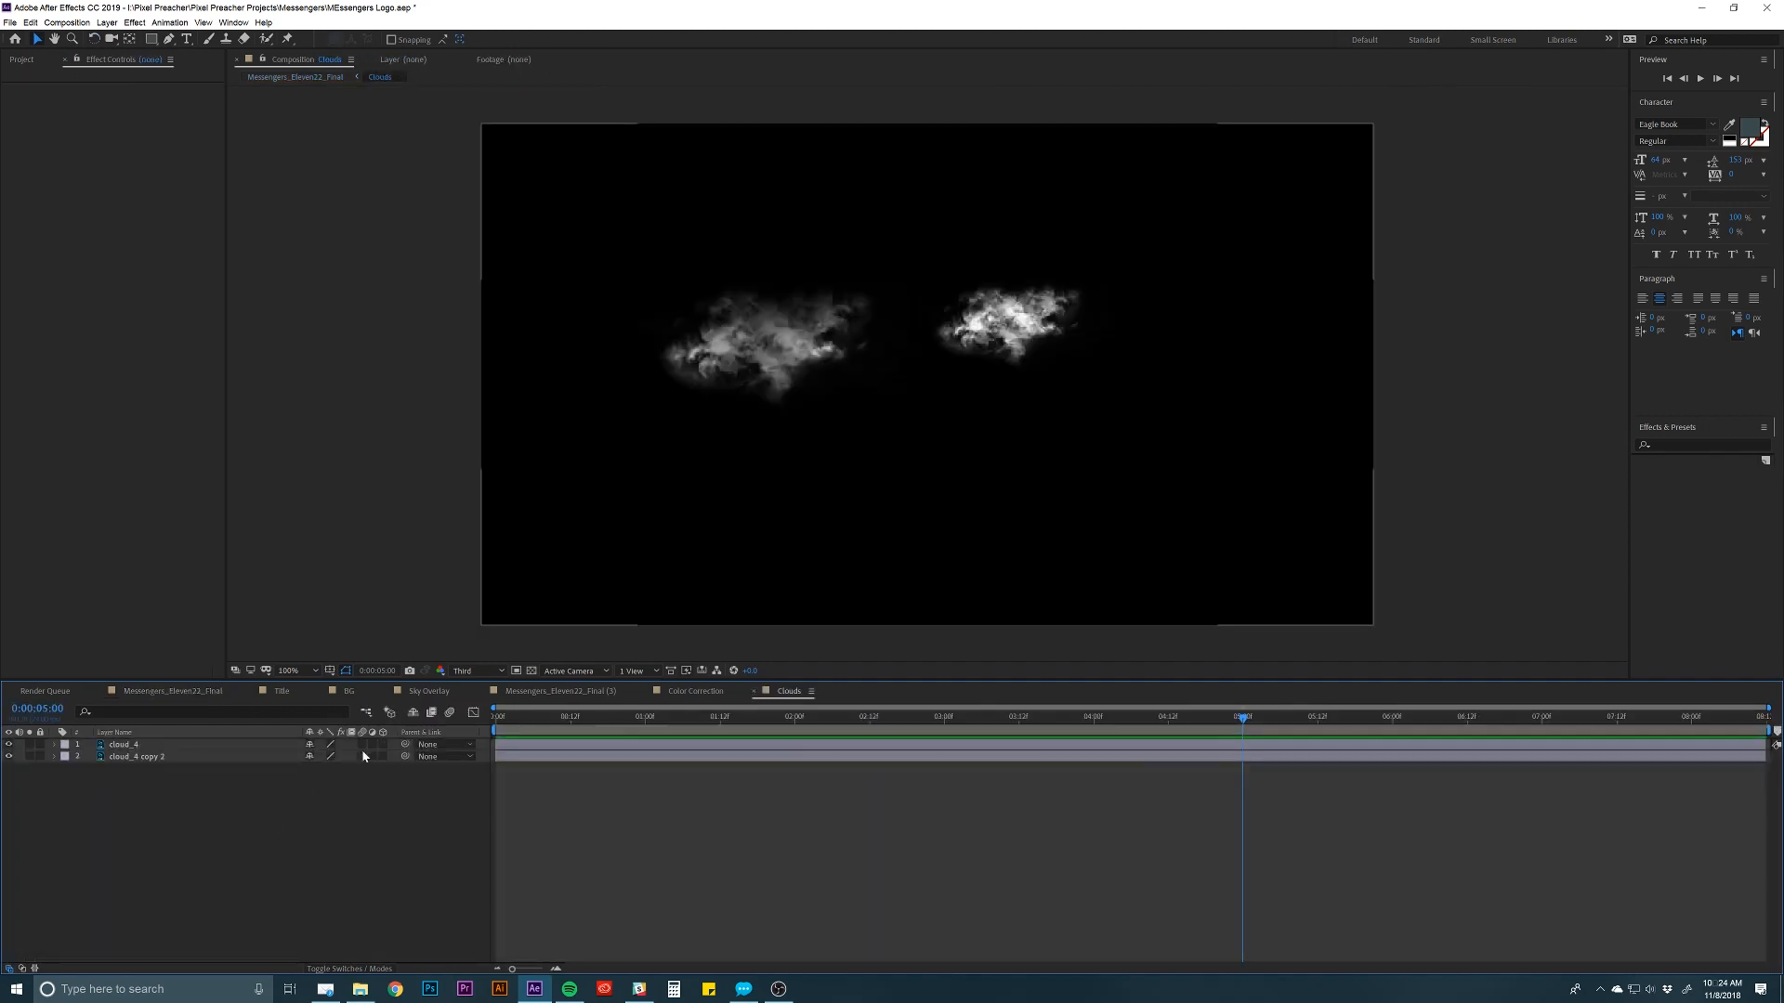
Make both cloud layers 3D, bring cloud_4 copy 2 and cloud_4 closer to the camera at different depths, and return to the main composition.
{"action": "left_click", "coordinate": [260, 756]}
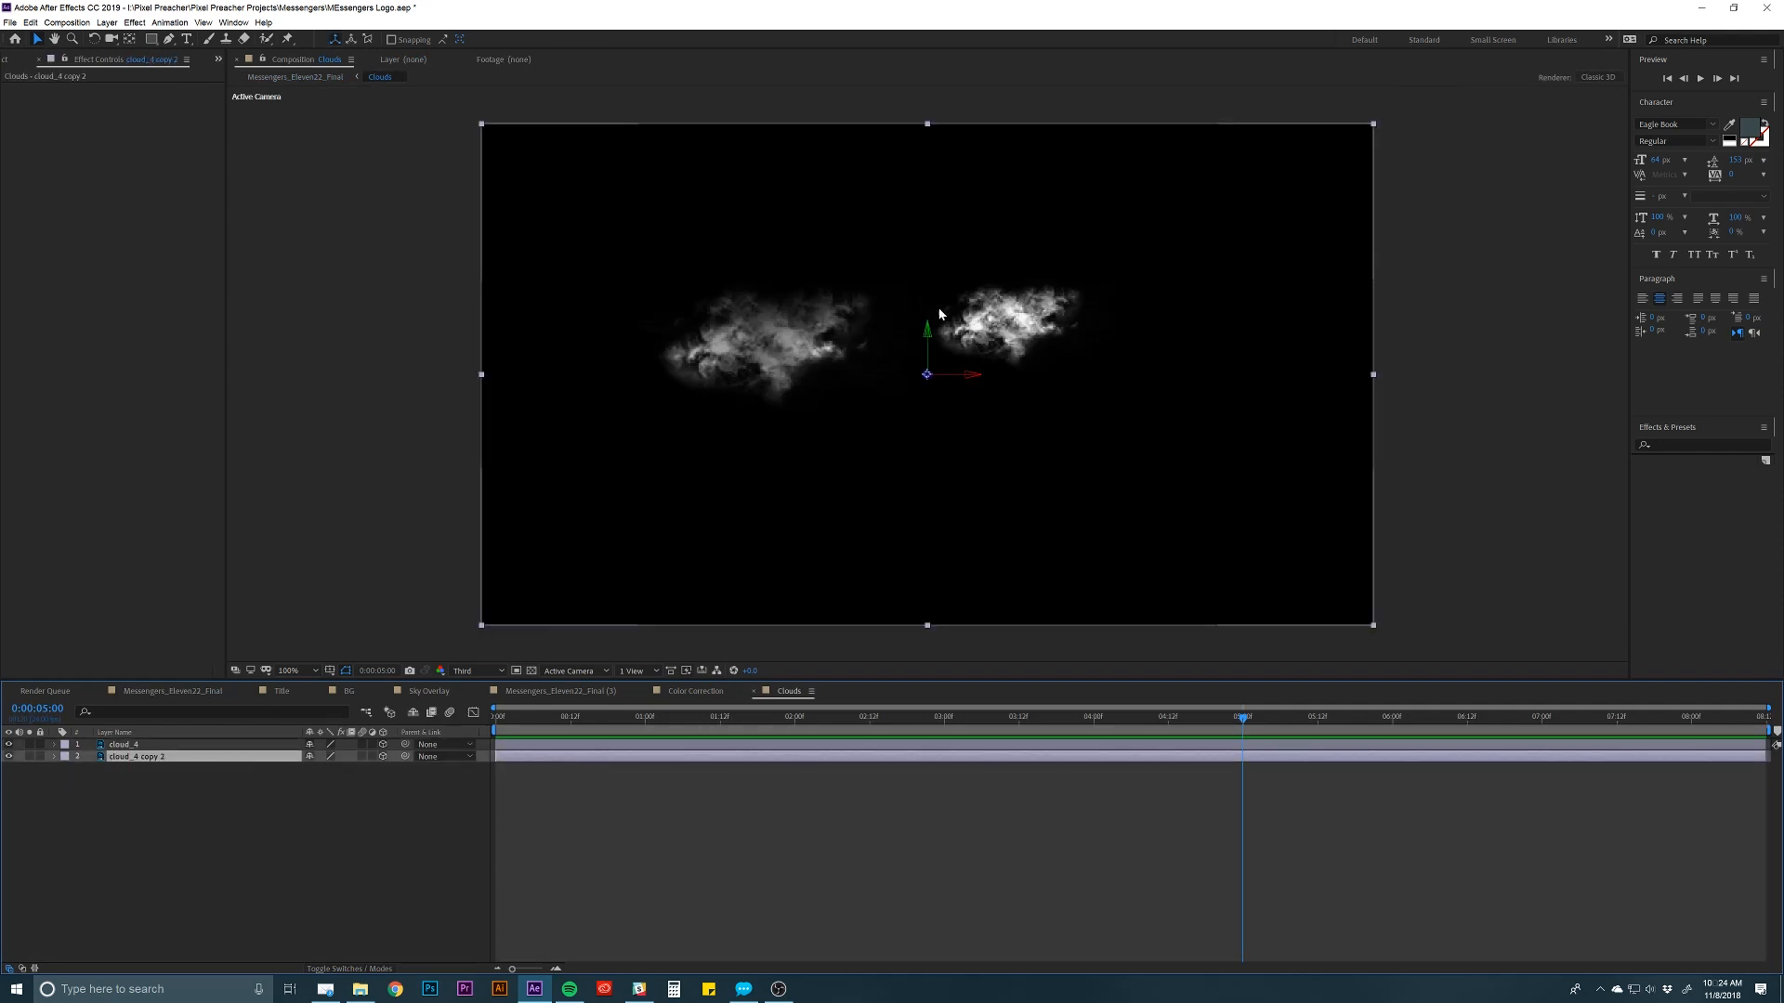
{"action": "left_click_drag", "start_coordinate": [927, 375], "coordinate": [1019, 324]}
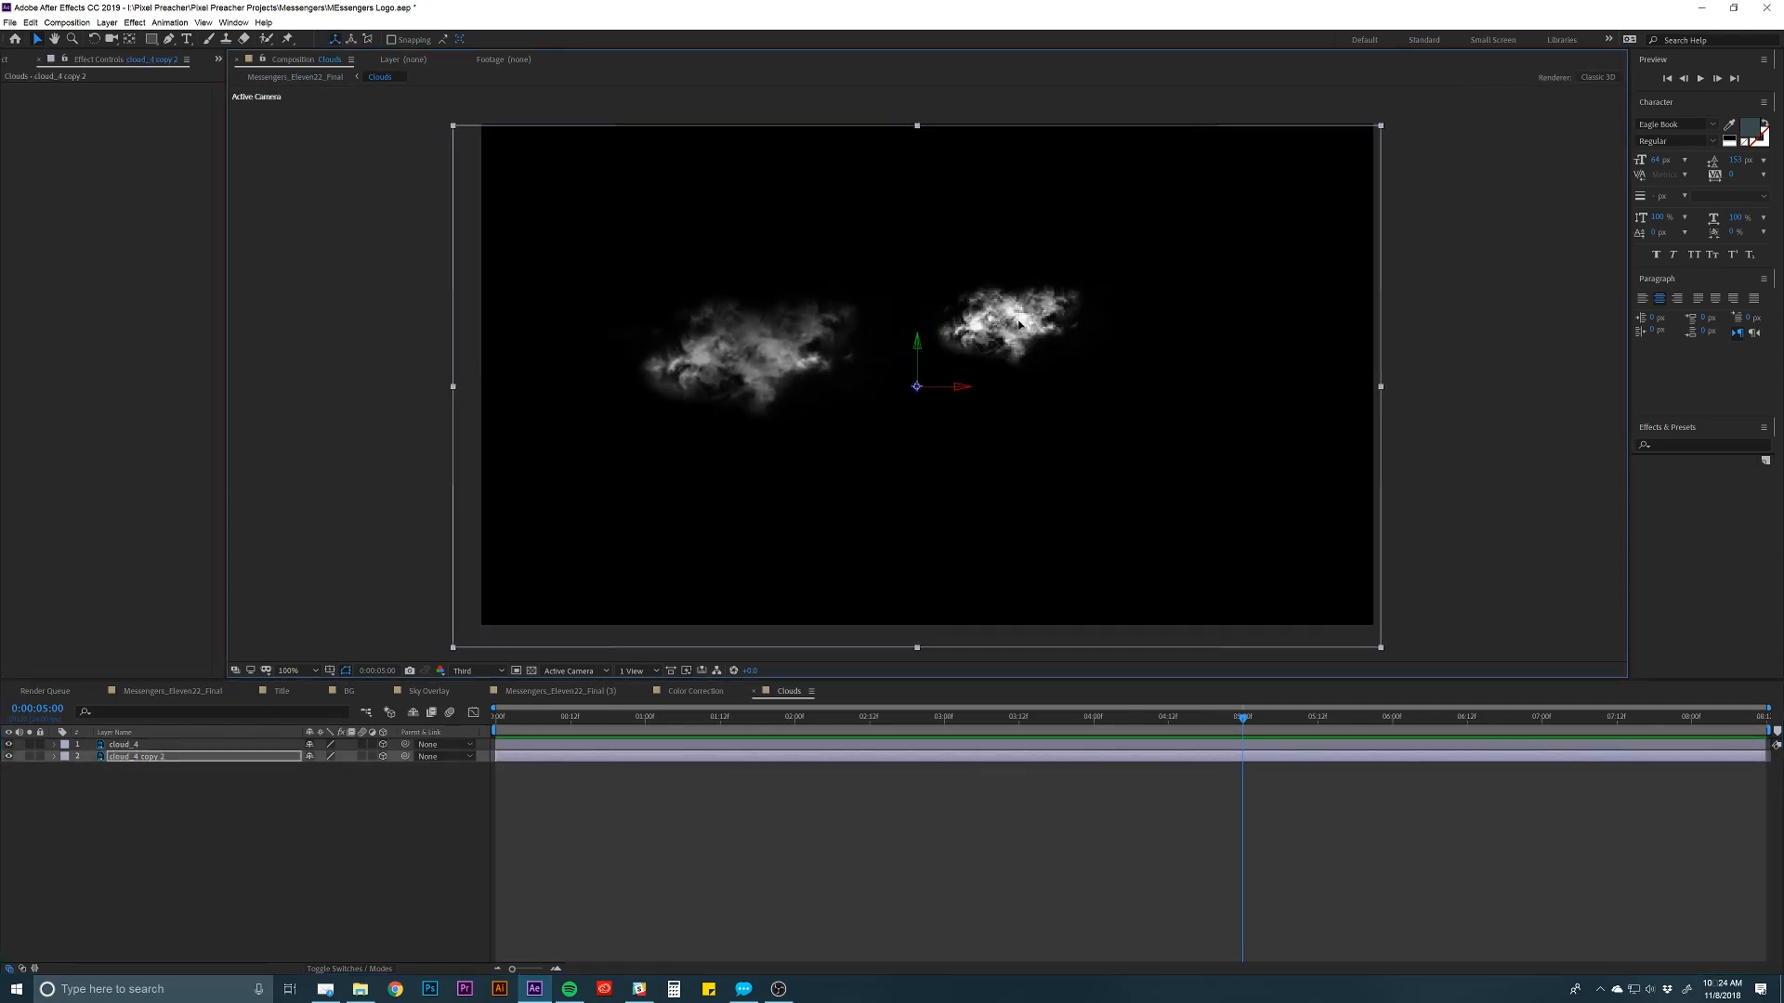
{"action": "left_click", "coordinate": [261, 744]}
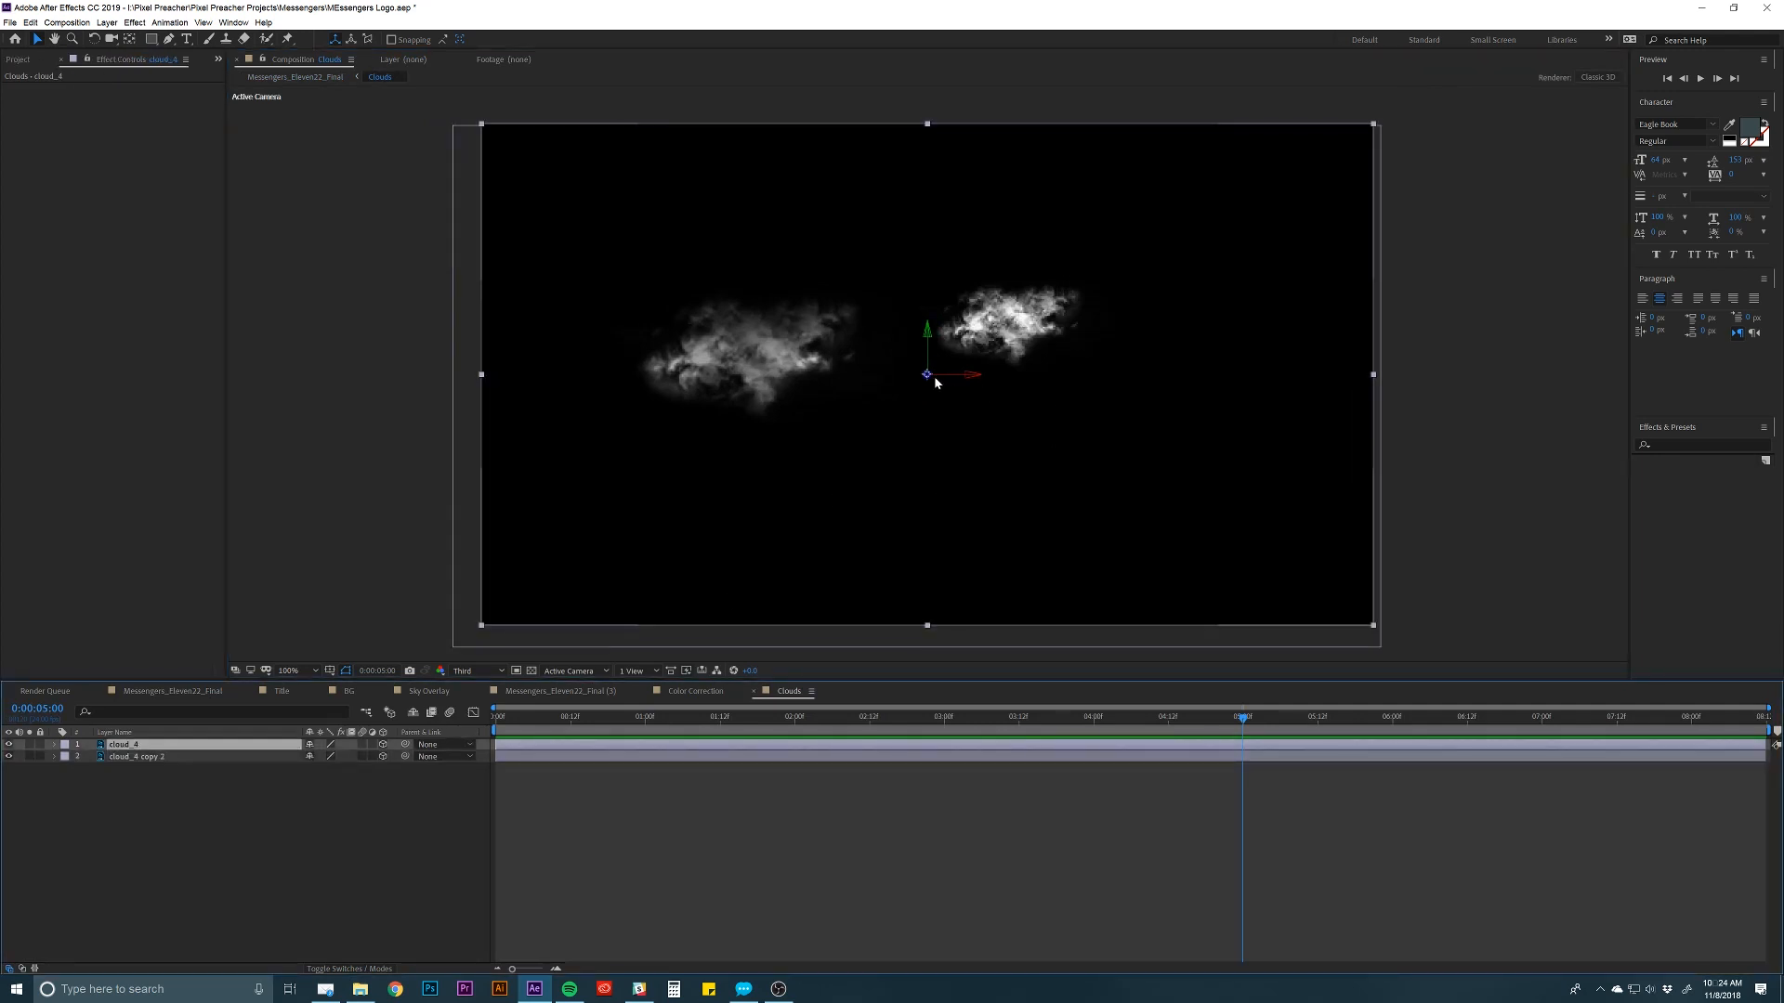
{"action": "mouse_move", "coordinate": [927, 374]}
{"action": "left_mouse_down"}
{"action": "mouse_move", "coordinate": [909, 394]}
{"action": "mouse_move", "coordinate": [954, 397]}
{"action": "left_mouse_up"}
{"action": "left_click", "coordinate": [173, 690]}
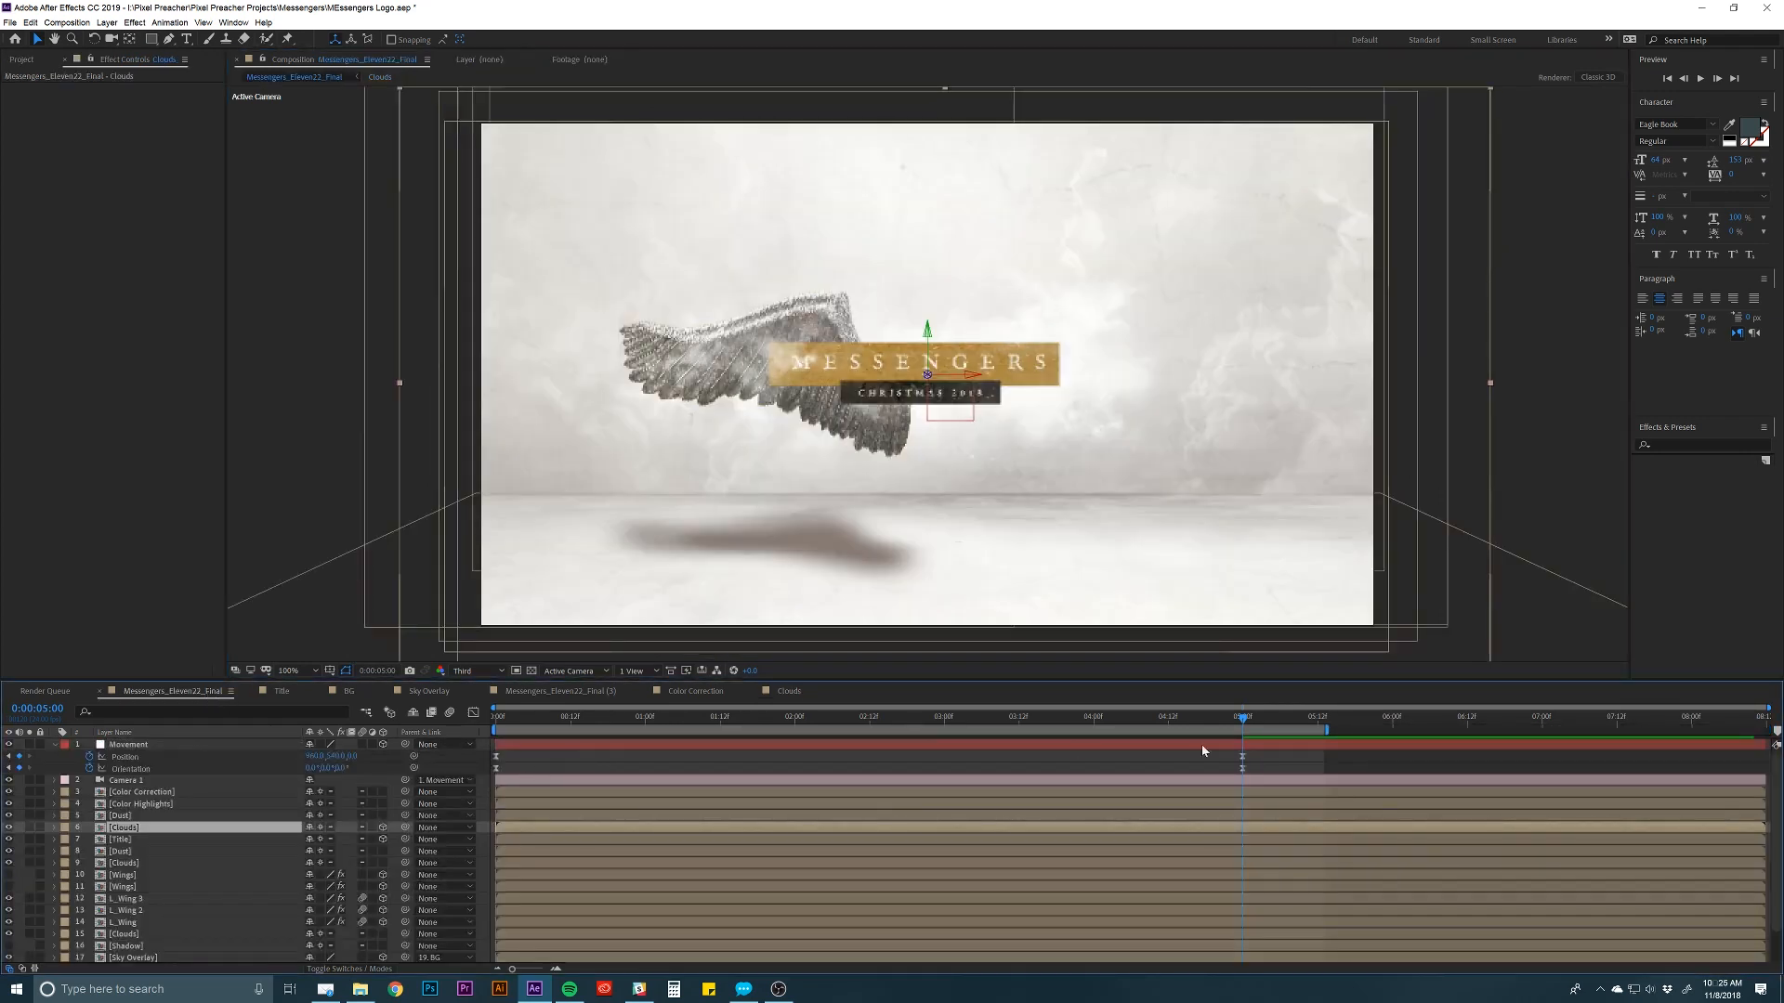
Make the Clouds layer between the lower Dust and Wings layers 3D and open its precomposition.
{"action": "mouse_move", "coordinate": [1241, 720]}
{"action": "left_mouse_down"}
{"action": "mouse_move", "coordinate": [757, 748]}
{"action": "mouse_move", "coordinate": [1231, 753]}
{"action": "left_mouse_up"}
{"action": "key", "text": "space"}
{"action": "left_click", "coordinate": [137, 839]}
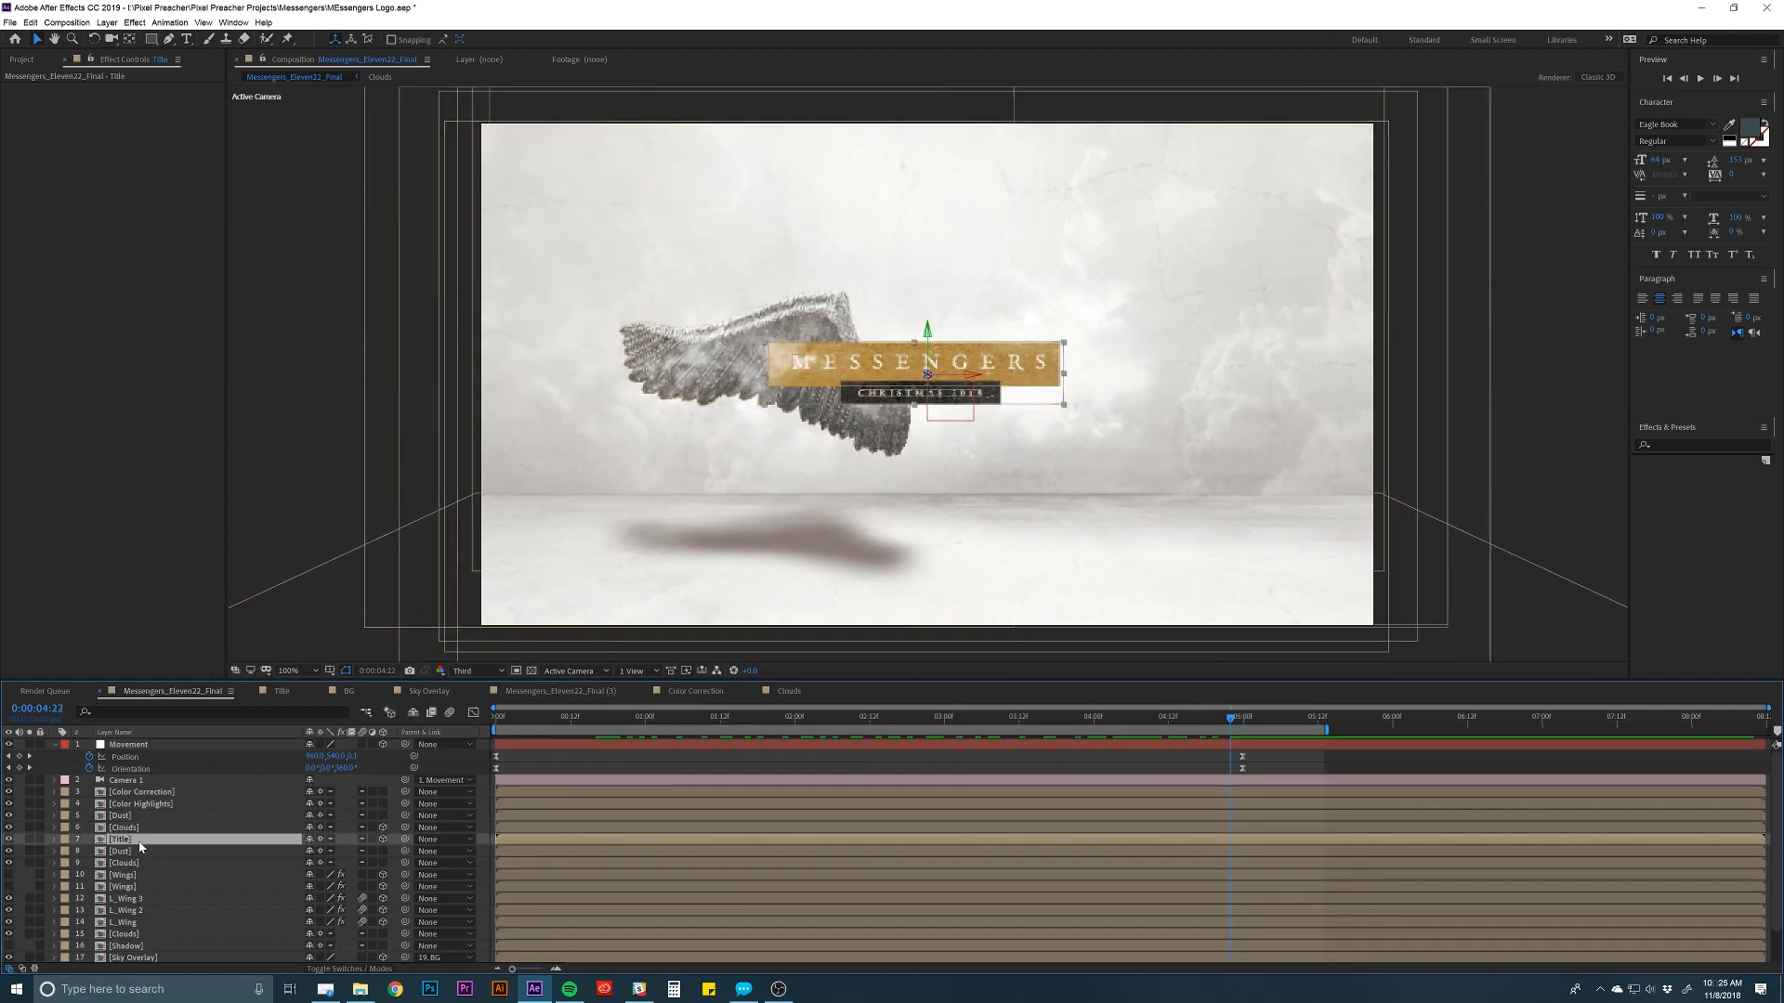
{"action": "left_click", "coordinate": [77, 864]}
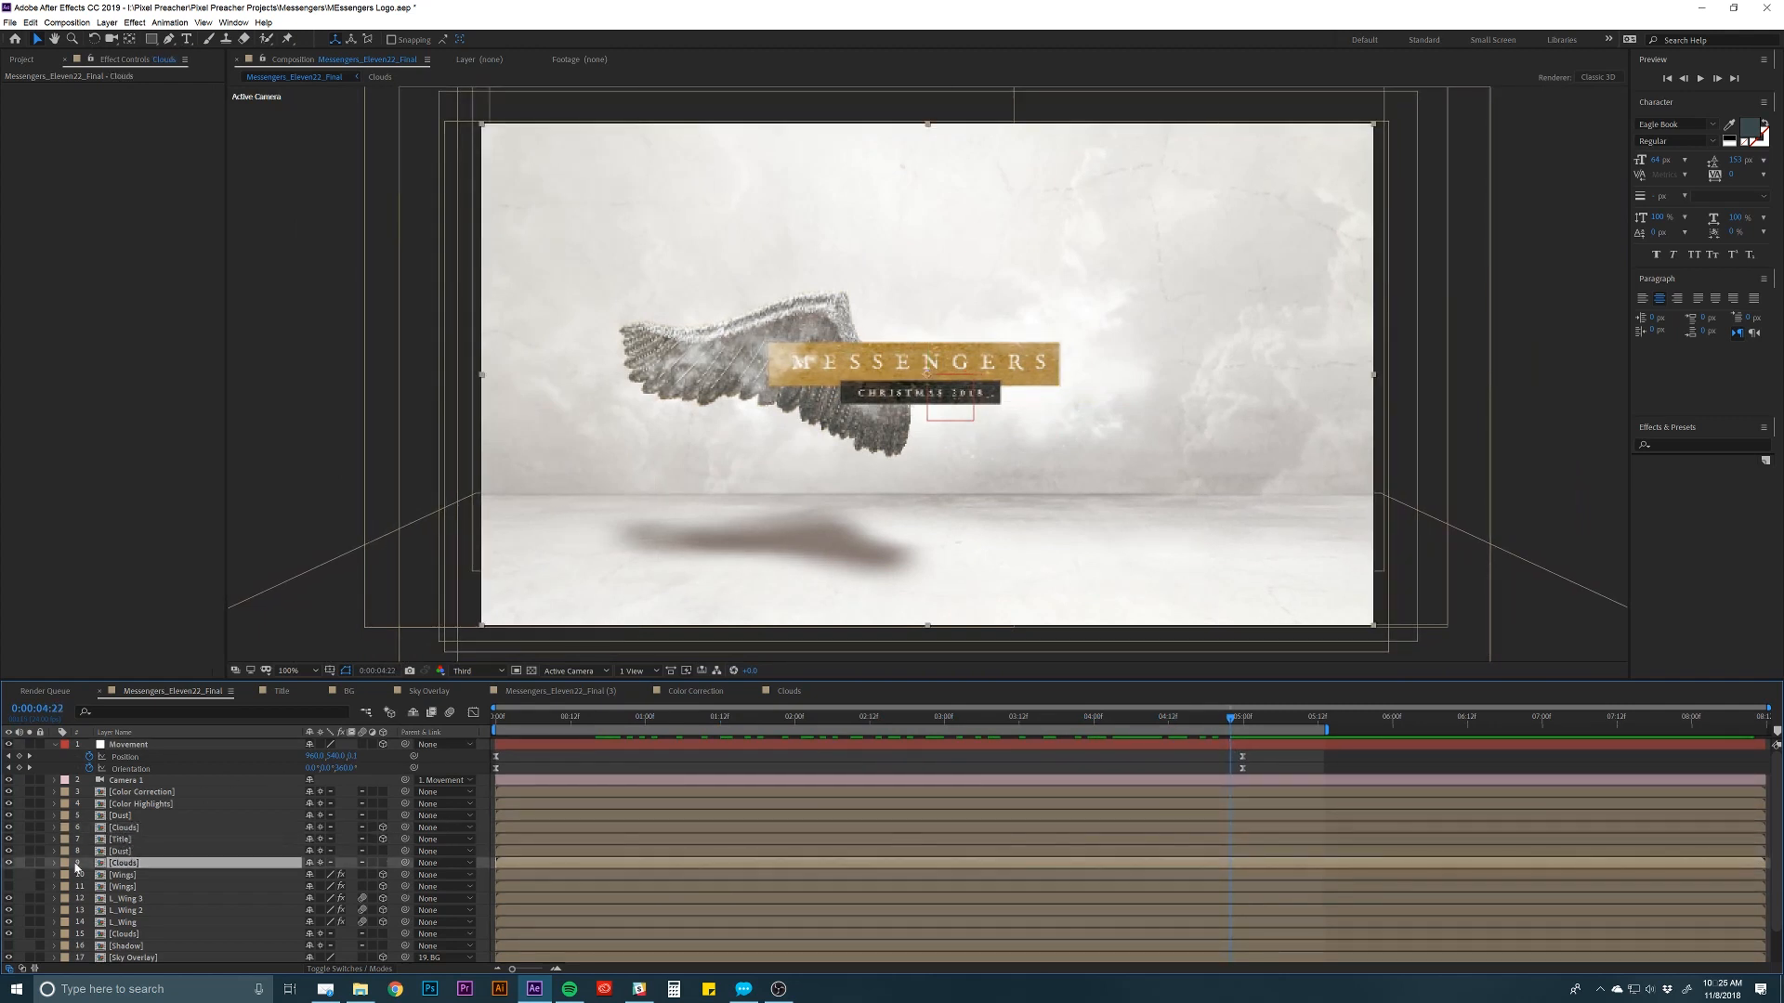
{"action": "left_click", "coordinate": [382, 863]}
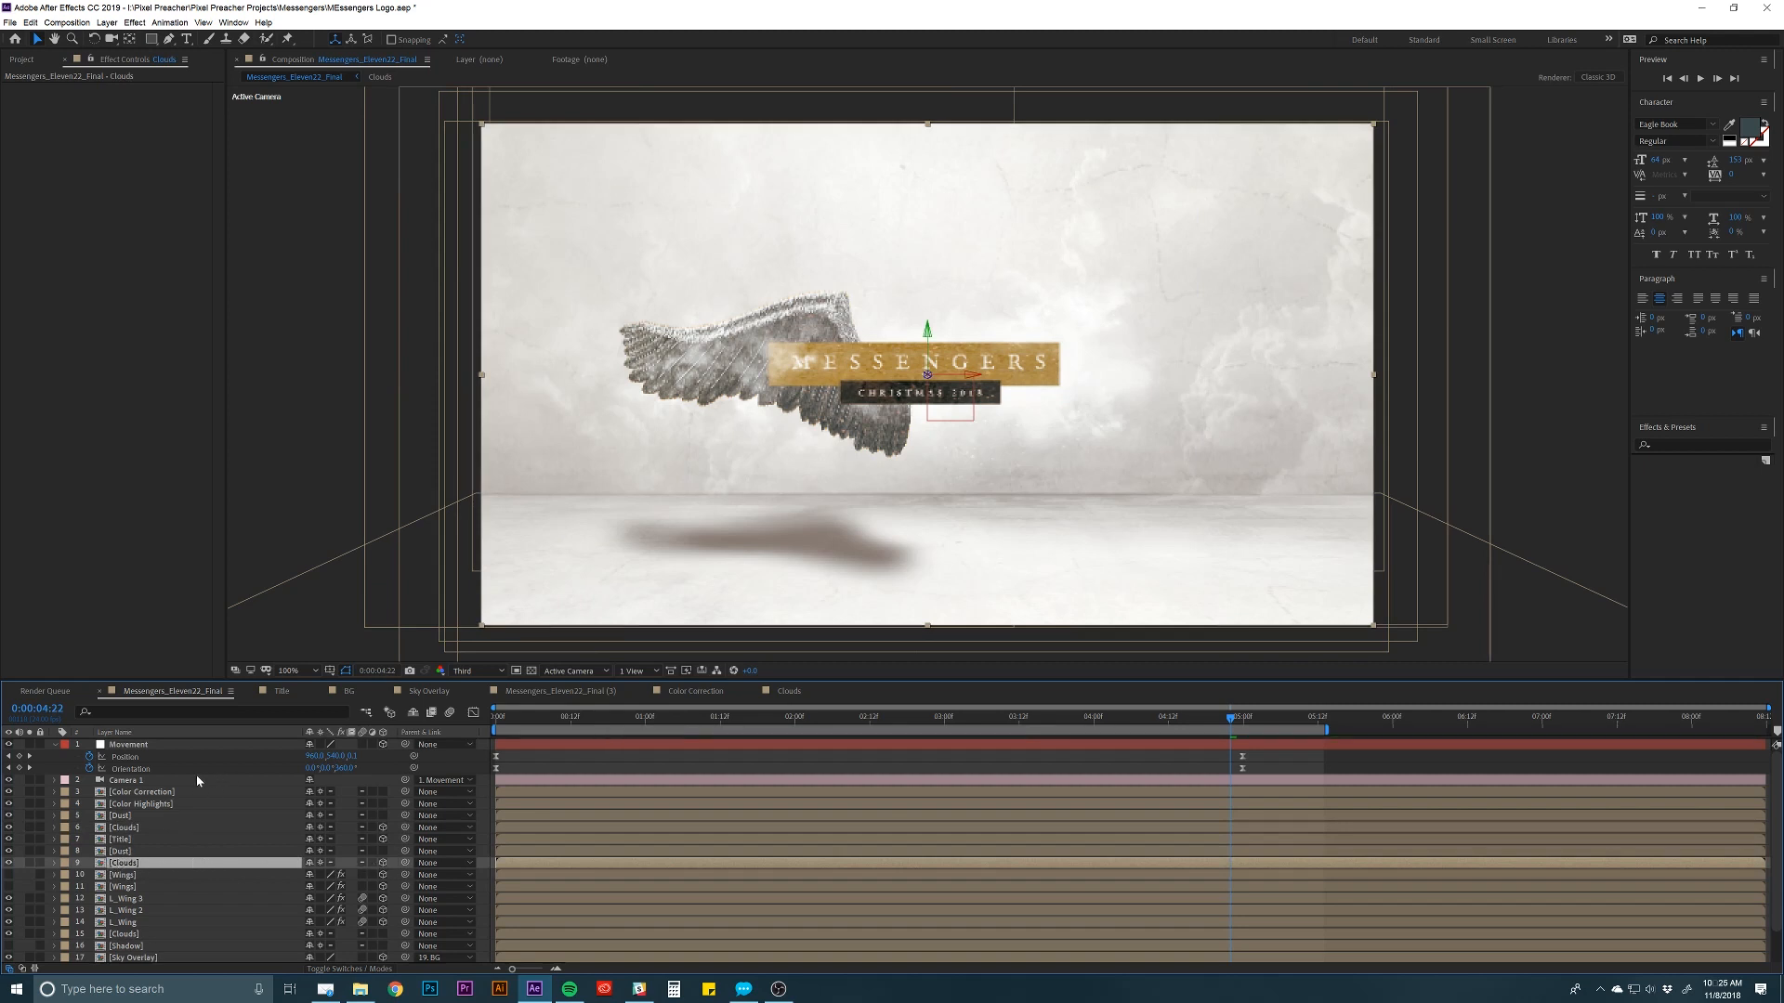
{"action": "double_click", "coordinate": [123, 862]}
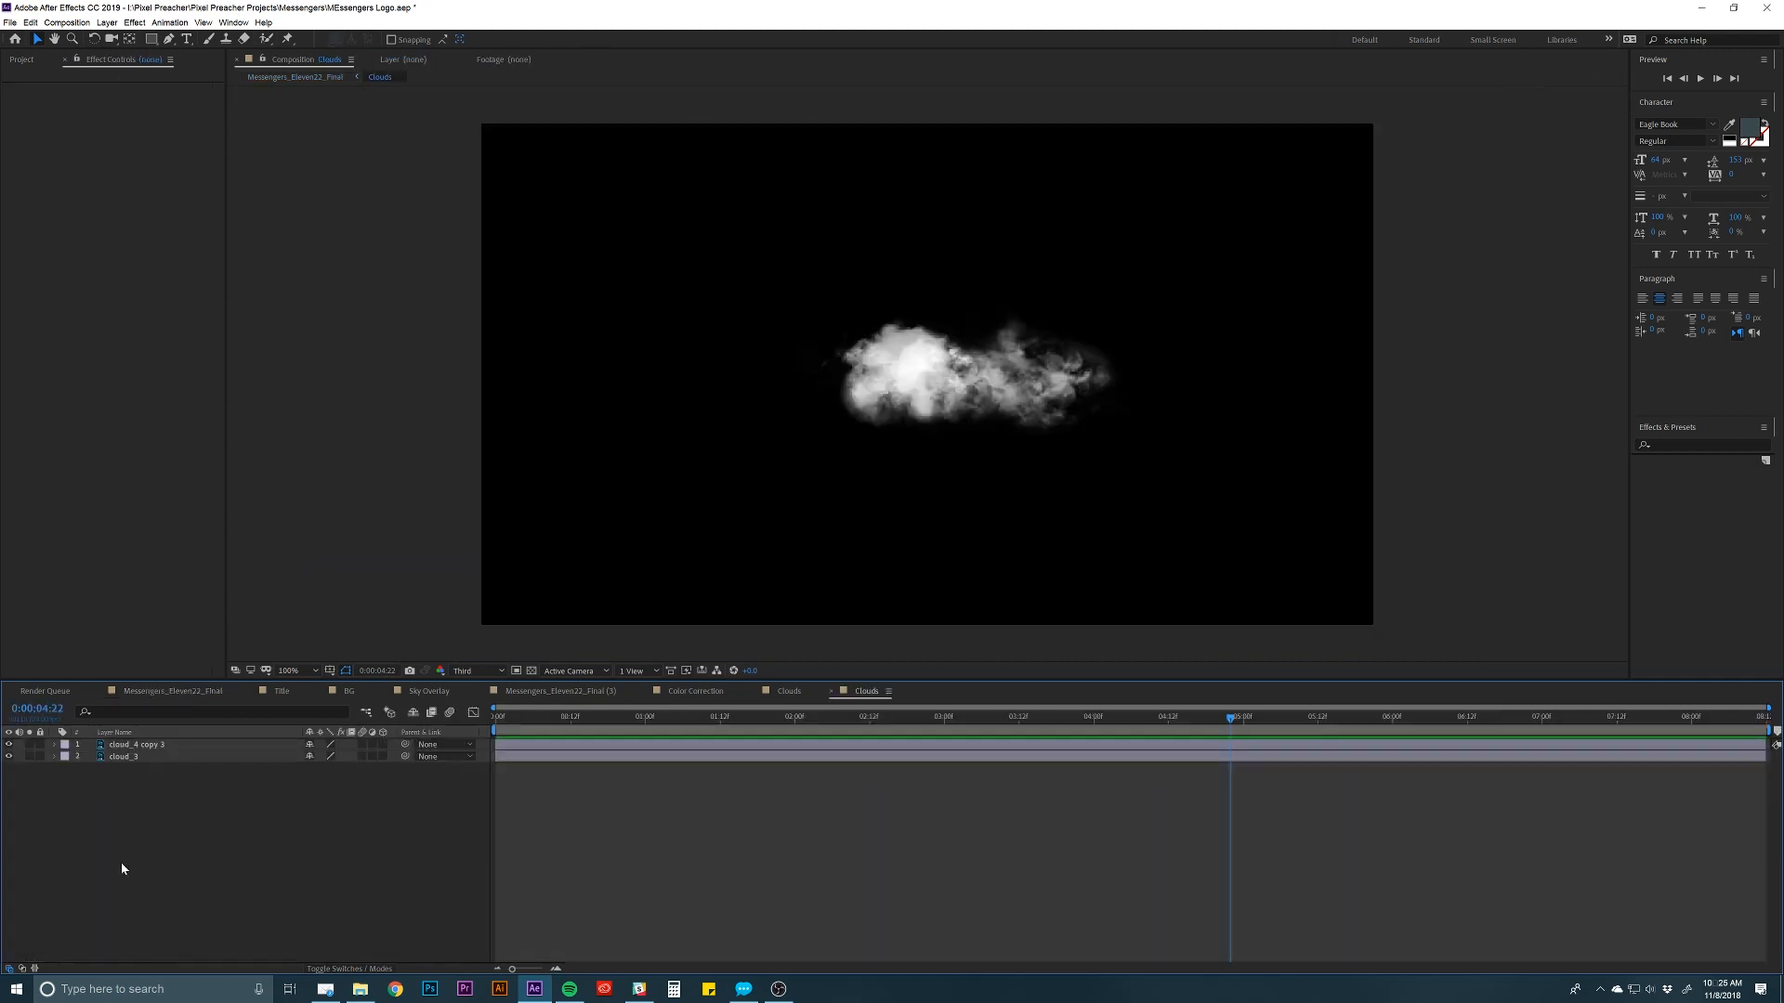
Make cloud_4 copy 3 and cloud_3 3D, push cloud_3 slightly back in depth, and return to the main composition.
{"action": "left_click", "coordinate": [383, 756]}
{"action": "left_click", "coordinate": [239, 755]}
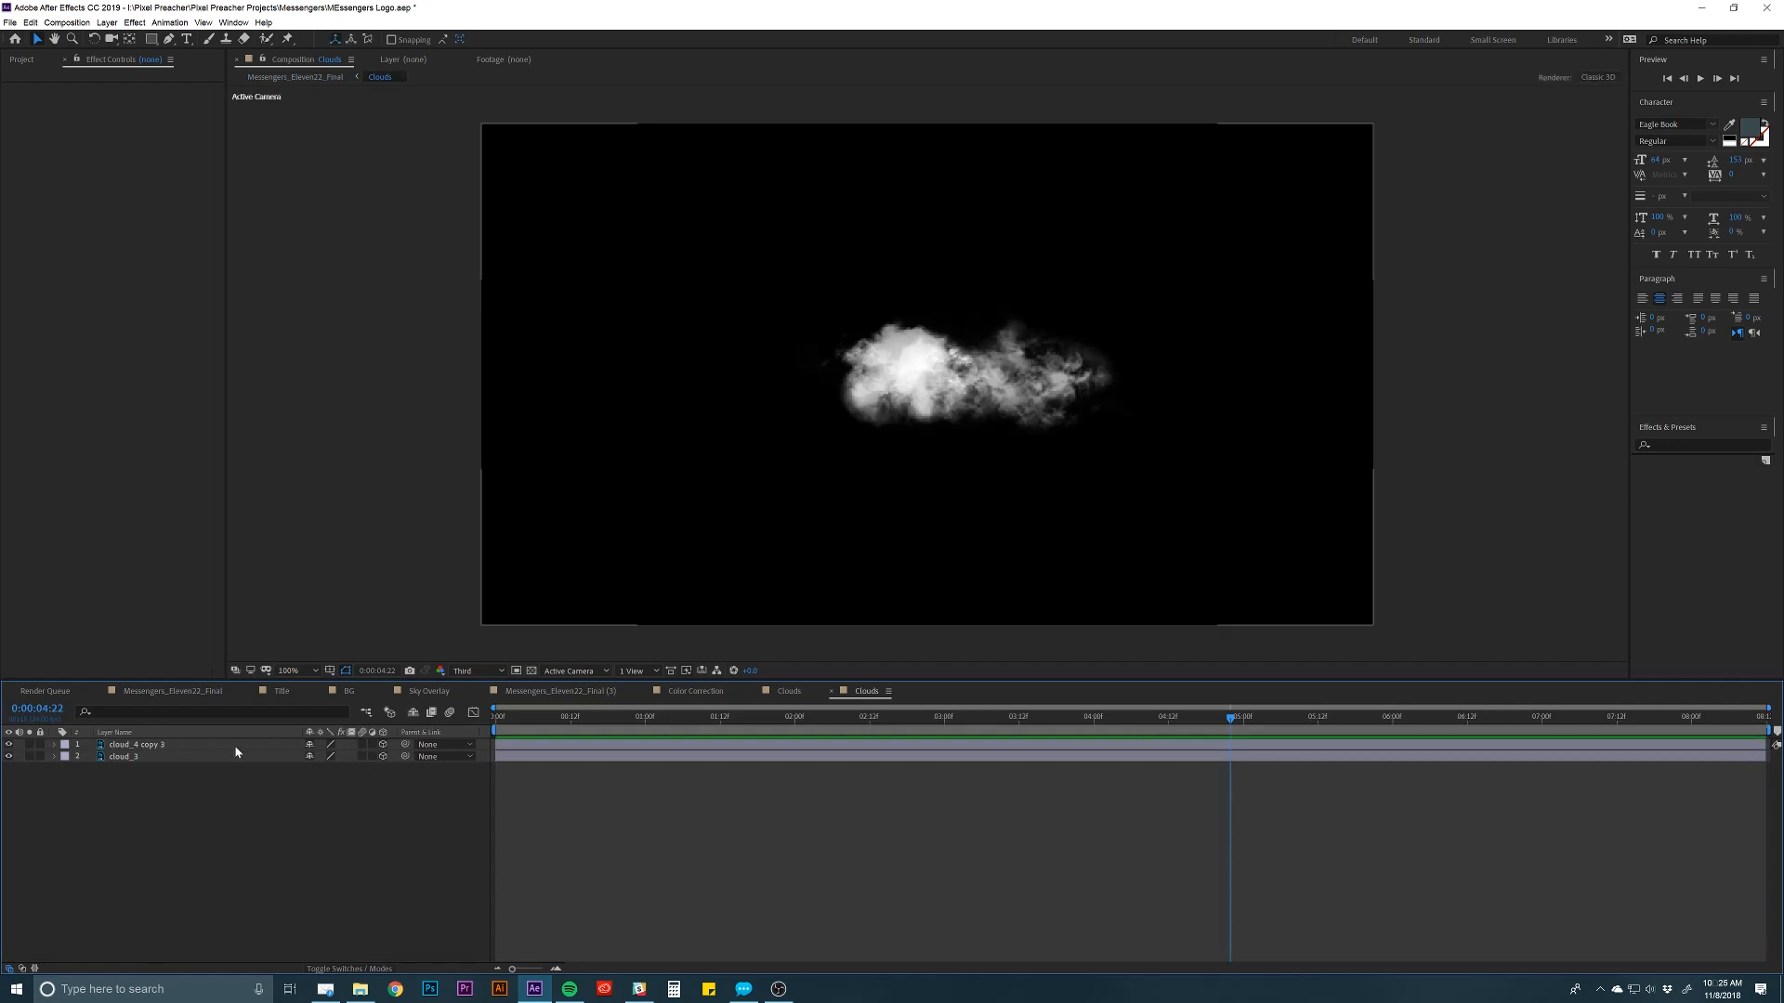
{"action": "left_click_drag", "start_coordinate": [928, 377], "coordinate": [925, 384]}
{"action": "left_click", "coordinate": [177, 692]}
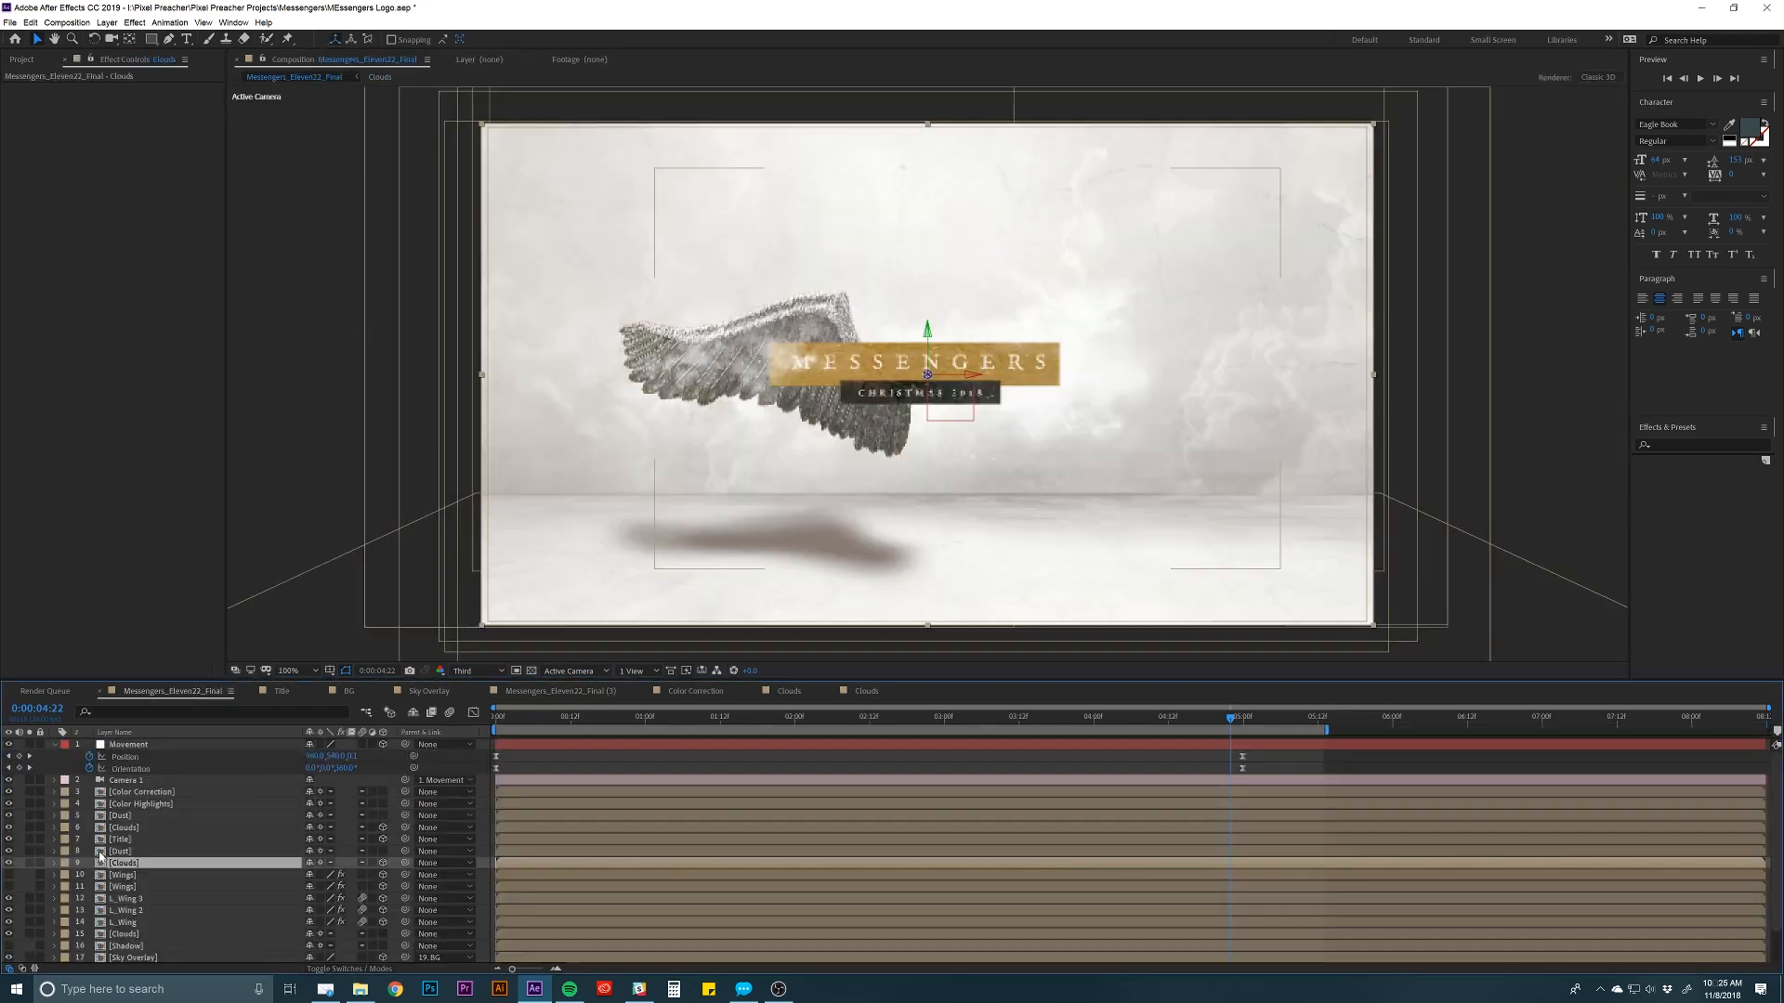
Reopen the Clouds precomposition below the title and adjust cloud_4 copy 3 and cloud_3 to separate depths.
{"action": "left_click", "coordinate": [124, 840]}
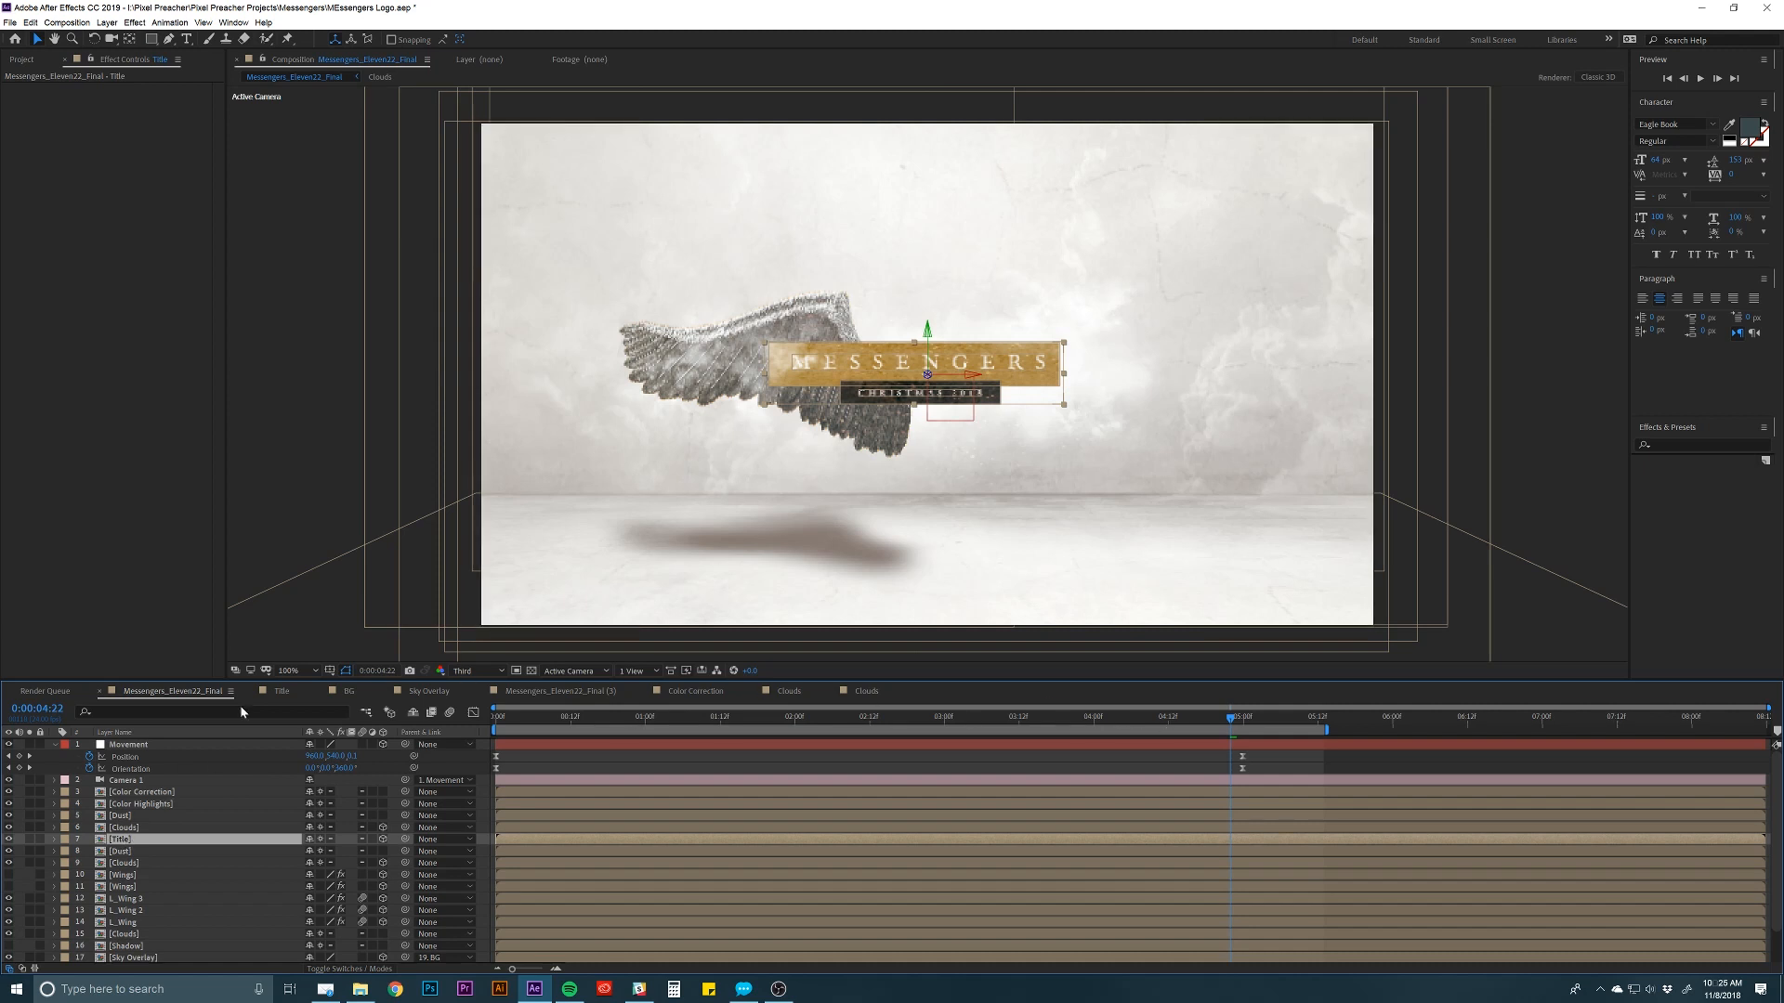
{"action": "left_click", "coordinate": [124, 828]}
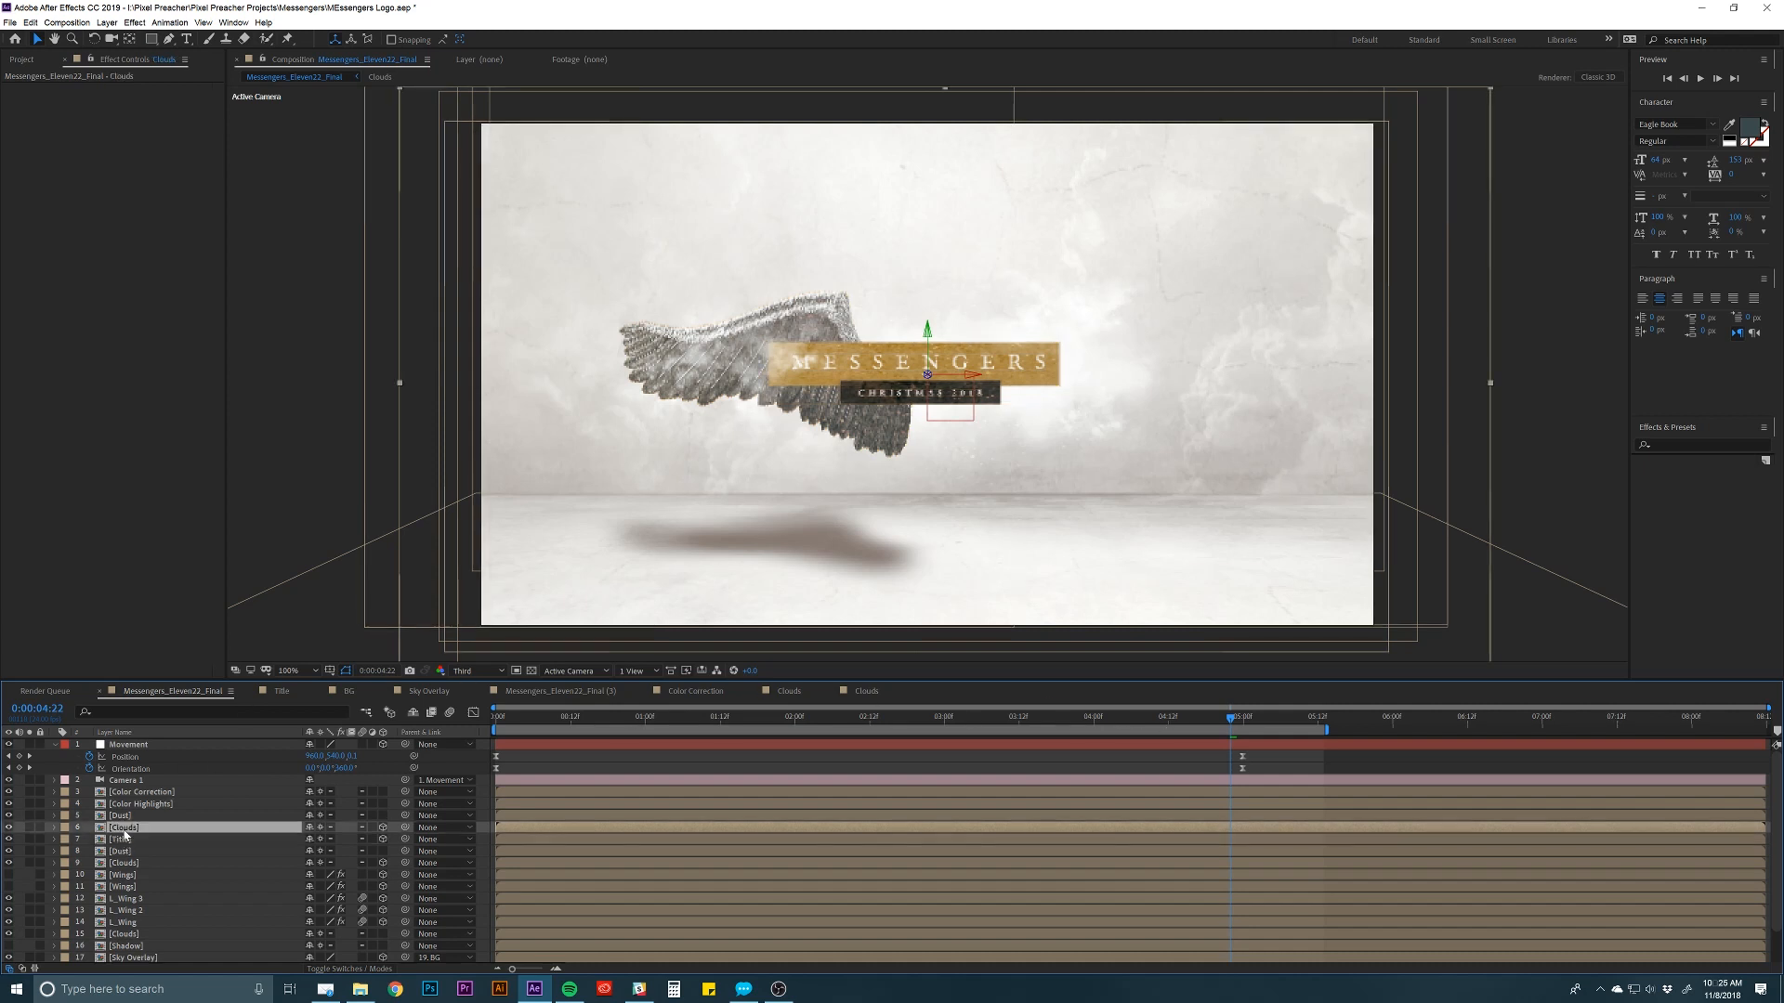
{"action": "left_click", "coordinate": [122, 851]}
{"action": "double_click", "coordinate": [120, 864]}
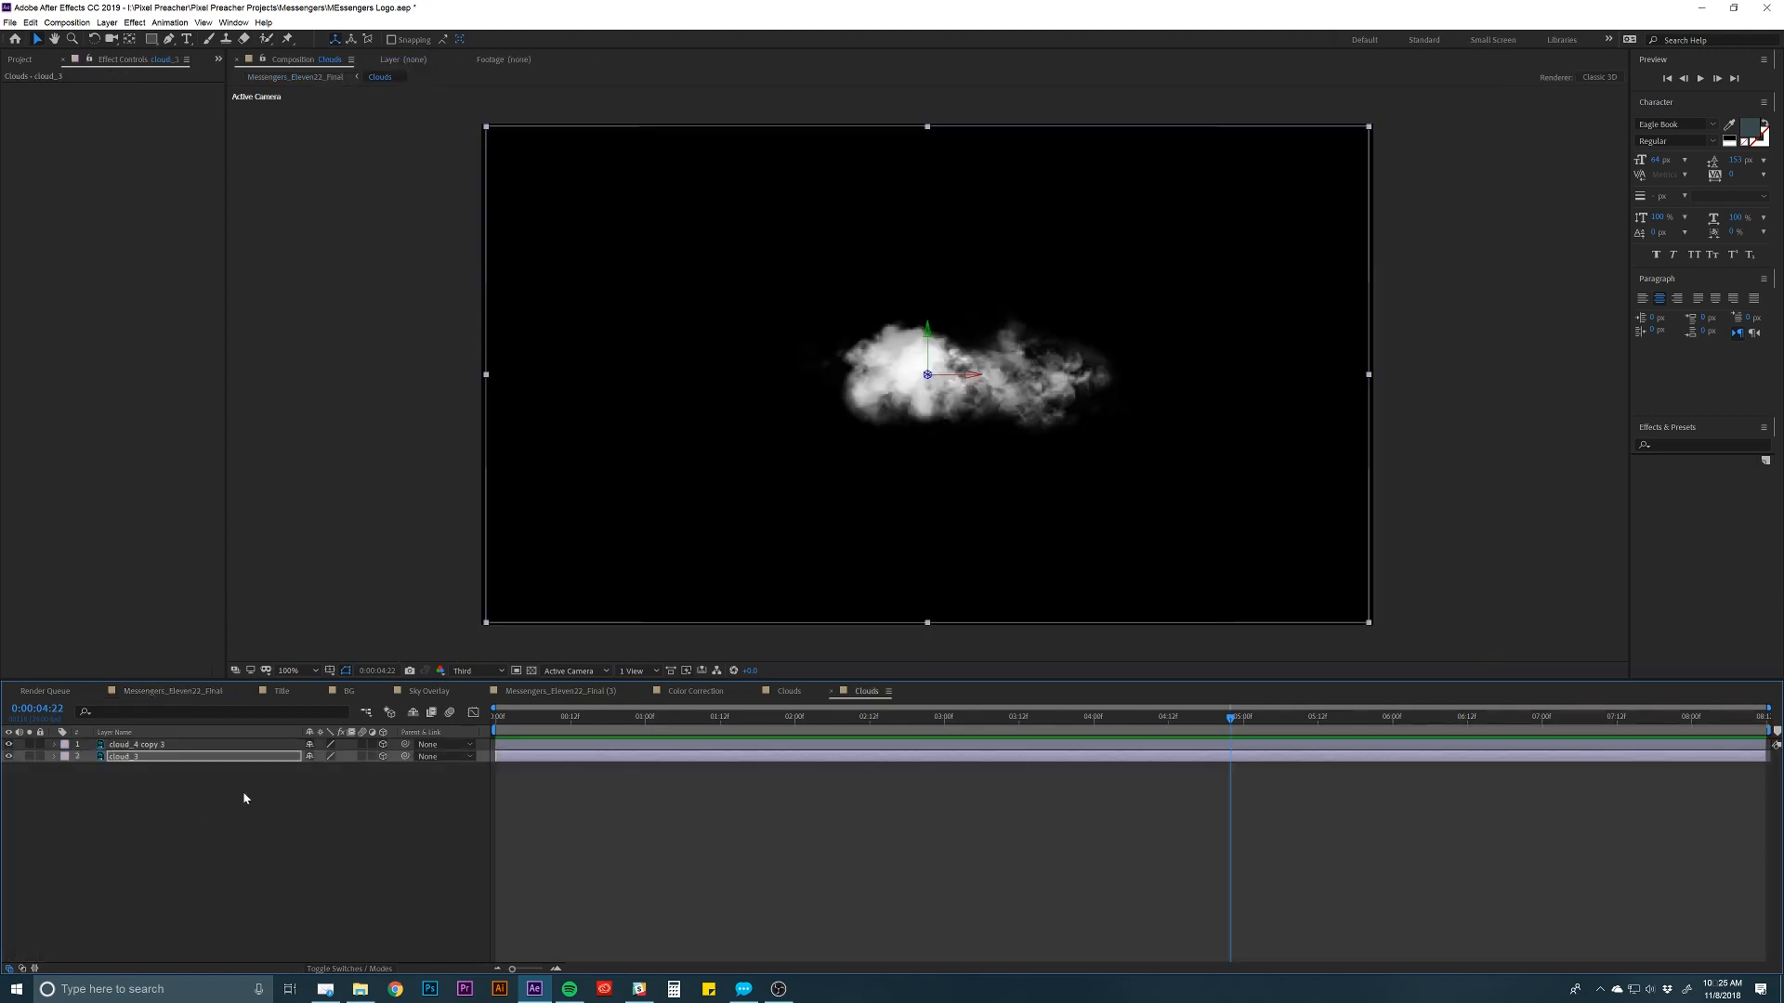
{"action": "left_click", "coordinate": [839, 508]}
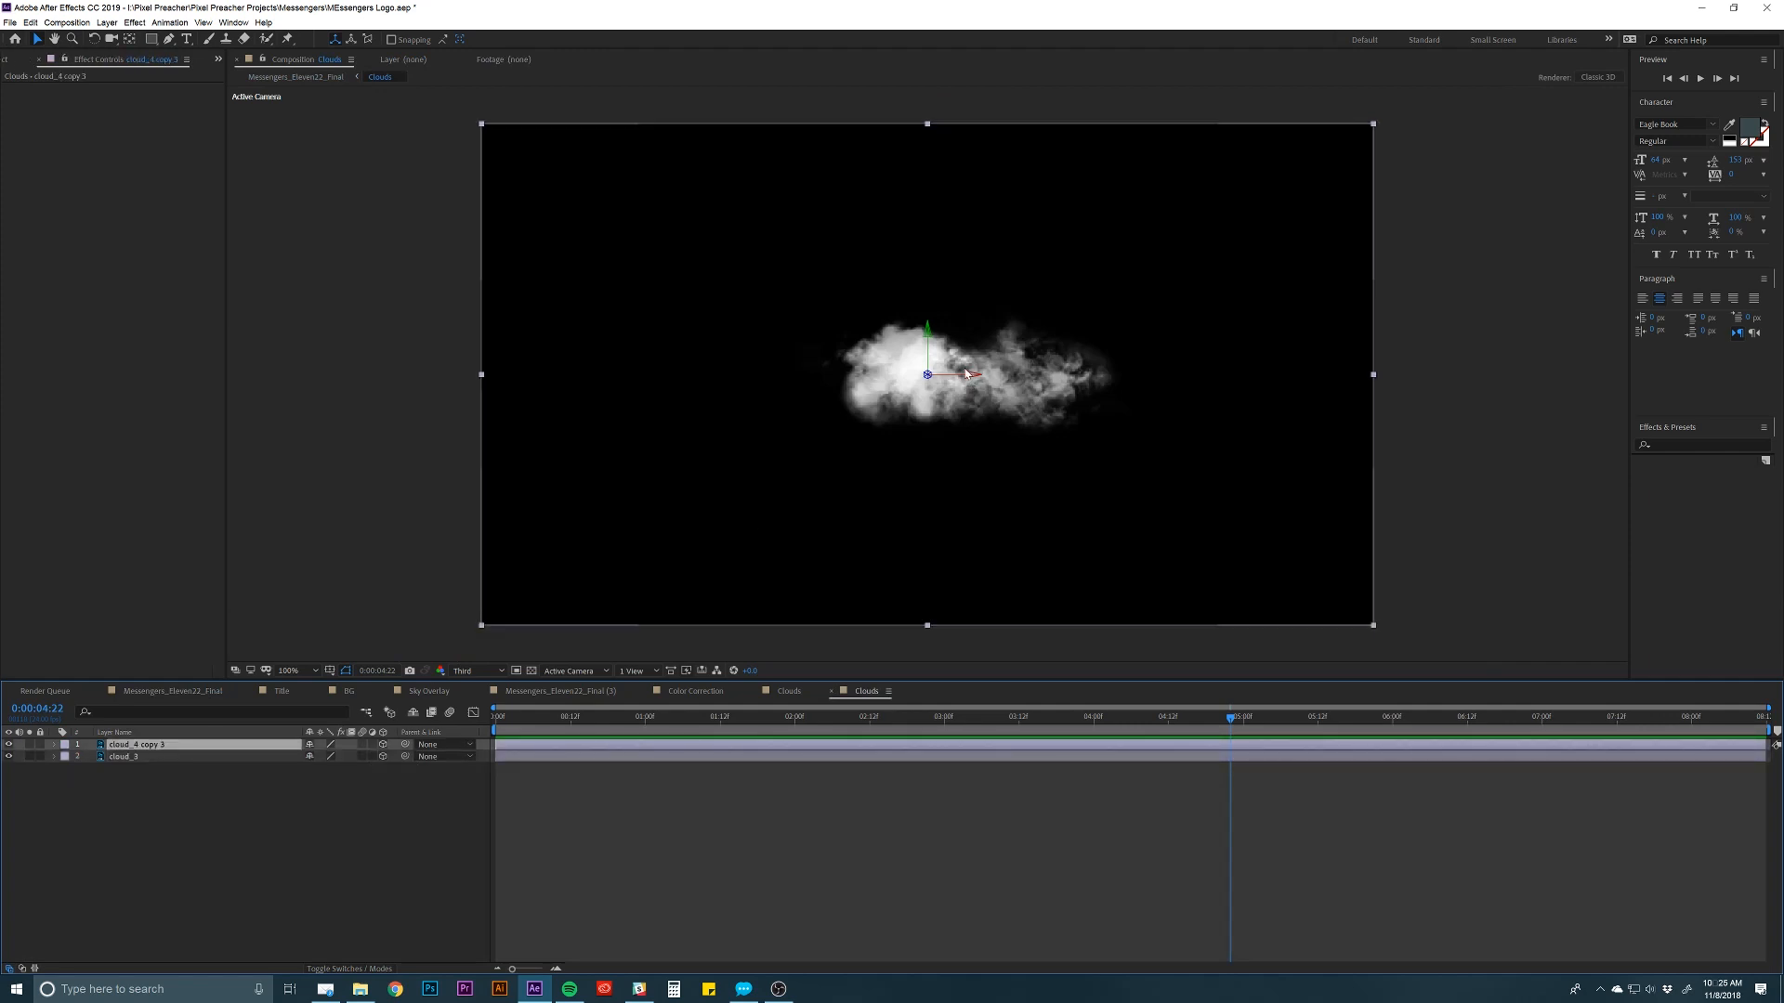
{"action": "left_click_drag", "start_coordinate": [926, 380], "coordinate": [885, 405]}
{"action": "left_click", "coordinate": [196, 758]}
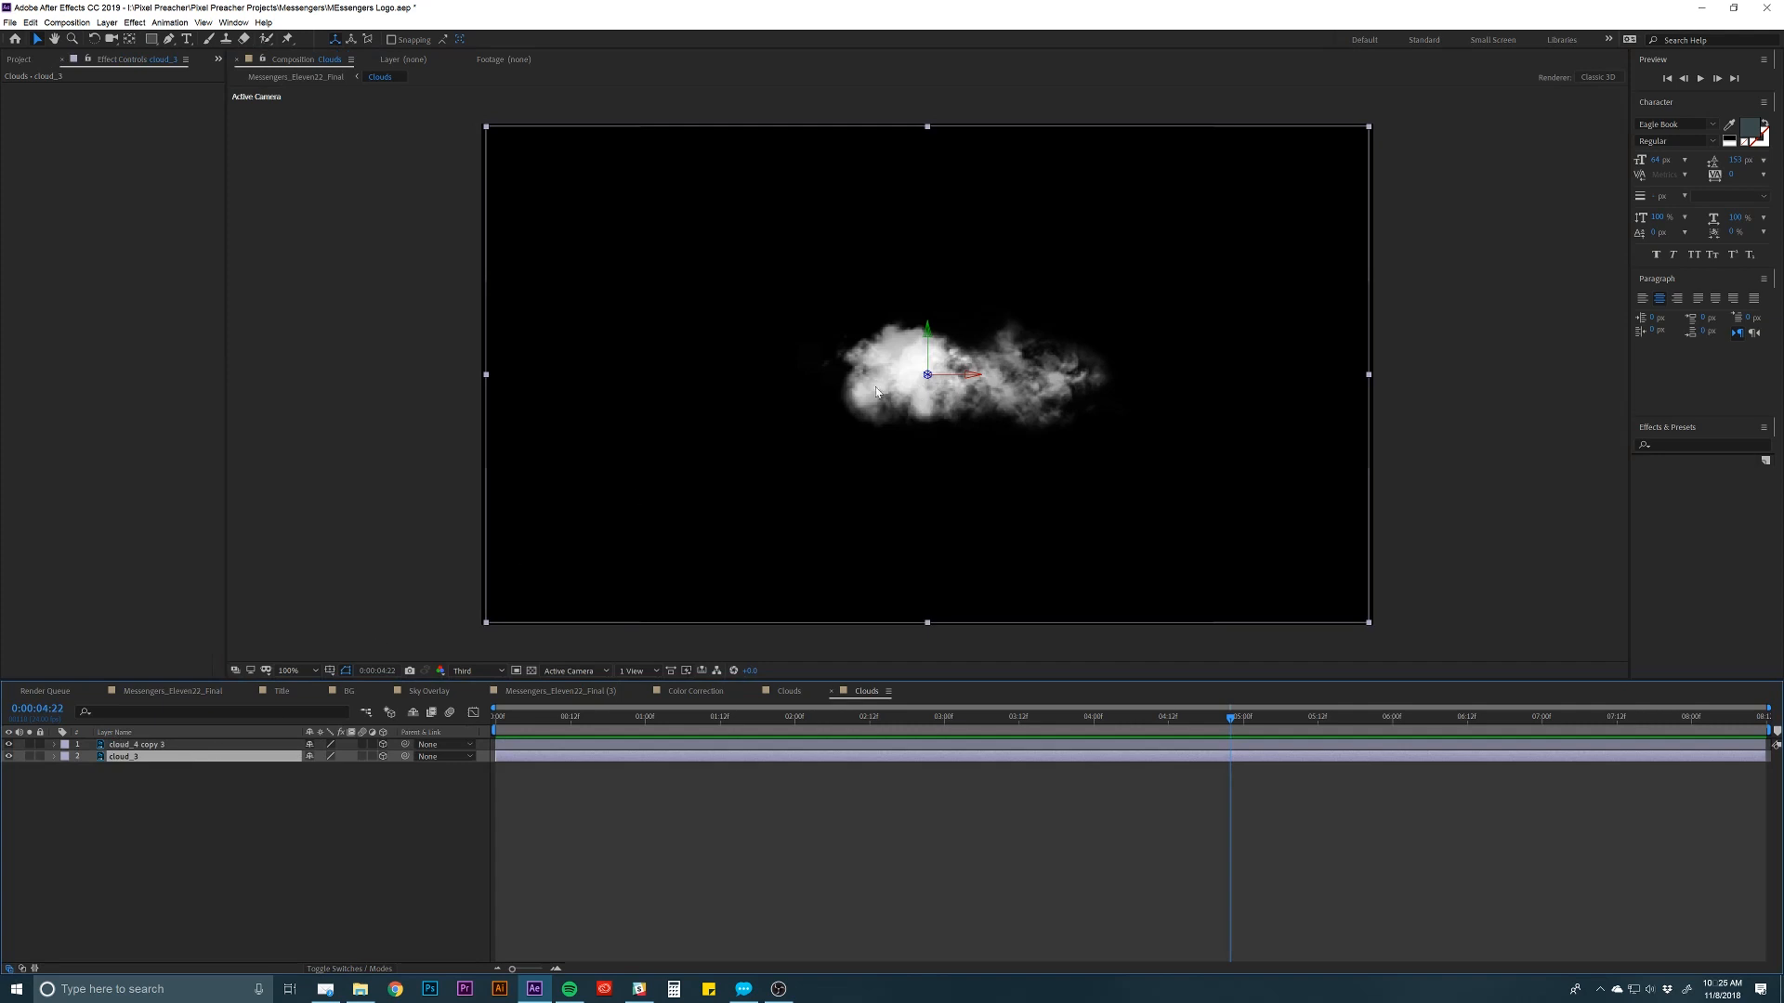
{"action": "left_click_drag", "start_coordinate": [927, 376], "coordinate": [863, 394]}
{"action": "left_click", "coordinate": [180, 688]}
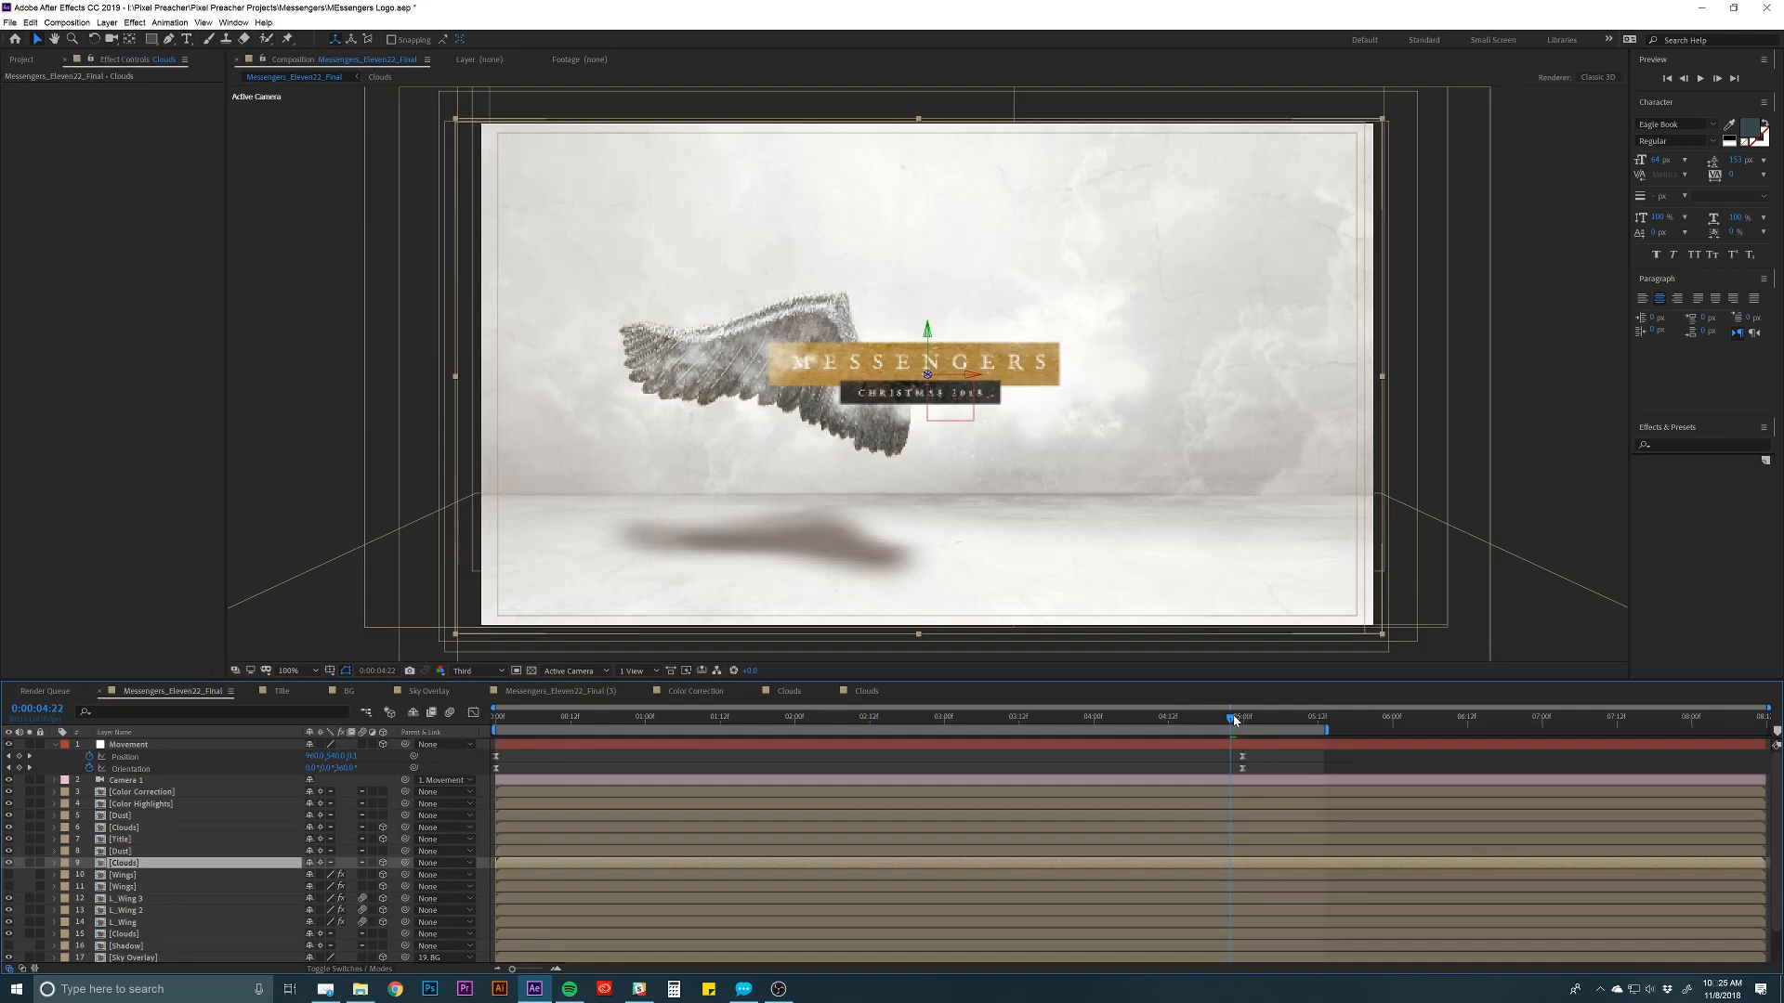
At 0:00:05:00, make the Clouds layer directly below L_Wing 3D and open its precomposition.
{"action": "mouse_move", "coordinate": [1187, 721]}
{"action": "left_mouse_down"}
{"action": "mouse_move", "coordinate": [803, 724]}
{"action": "mouse_move", "coordinate": [1226, 701]}
{"action": "mouse_move", "coordinate": [1211, 696]}
{"action": "left_mouse_up"}
{"action": "scroll", "coordinate": [130, 889], "scroll_direction": "down", "scroll_amount": 1}
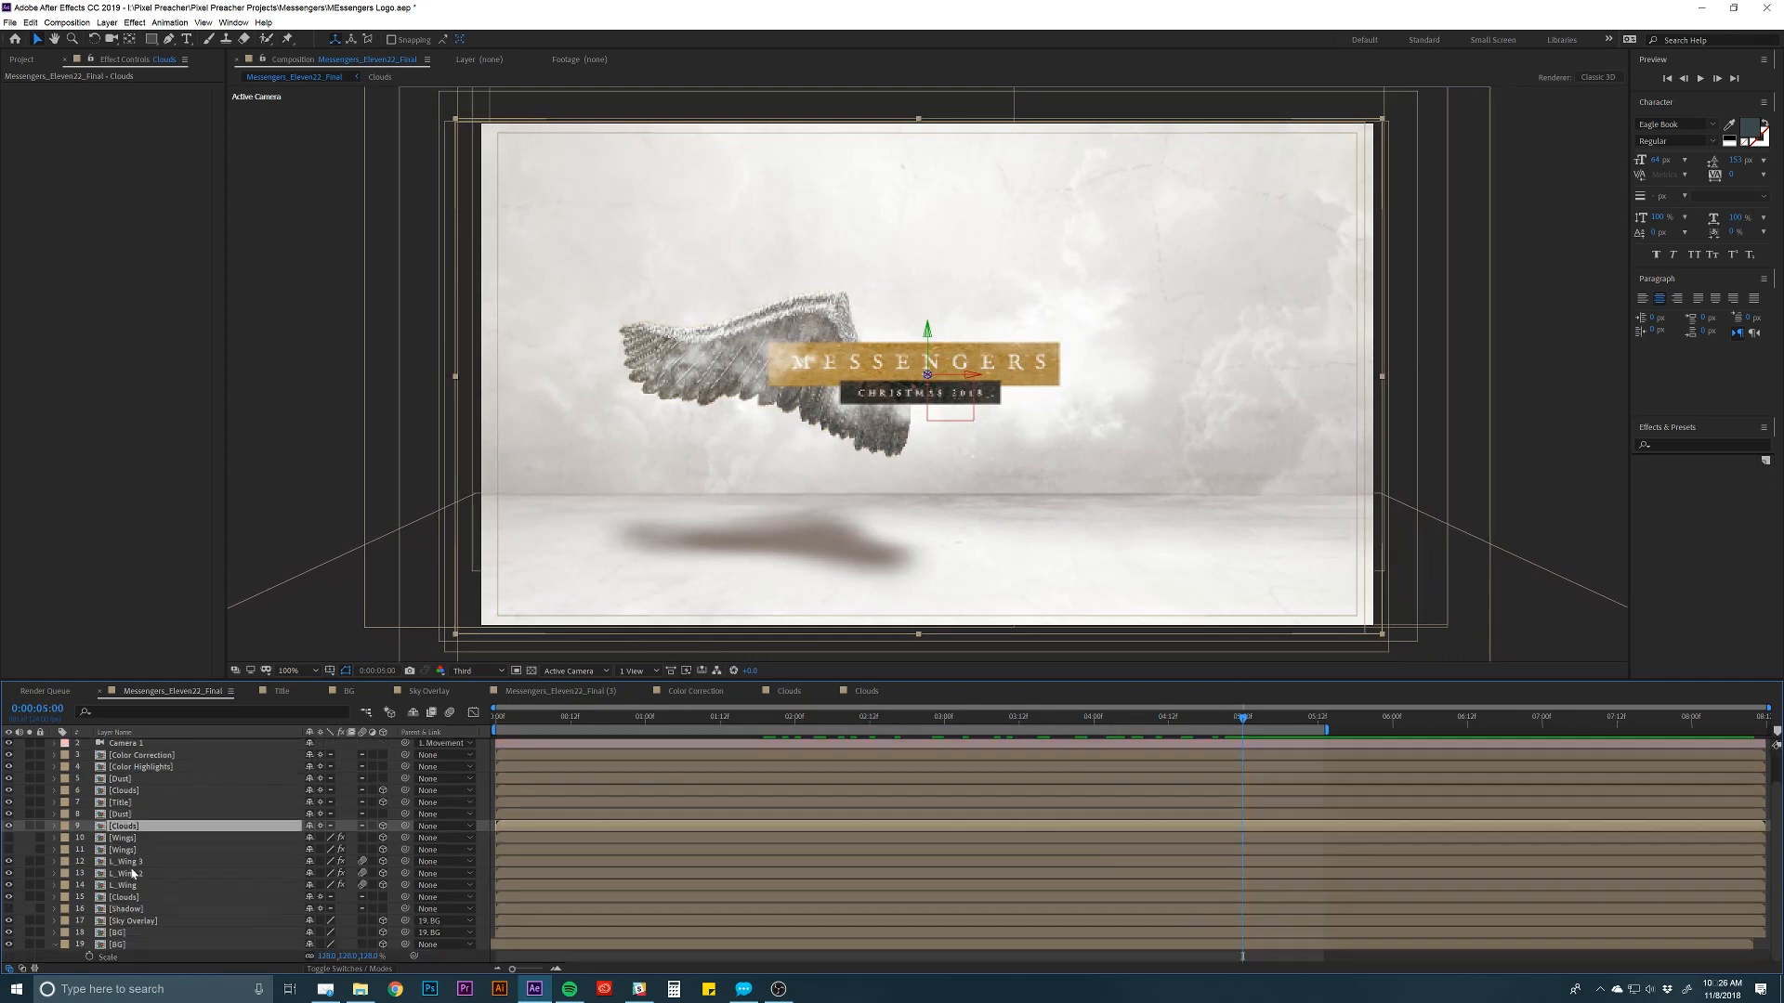
{"action": "left_click", "coordinate": [132, 898]}
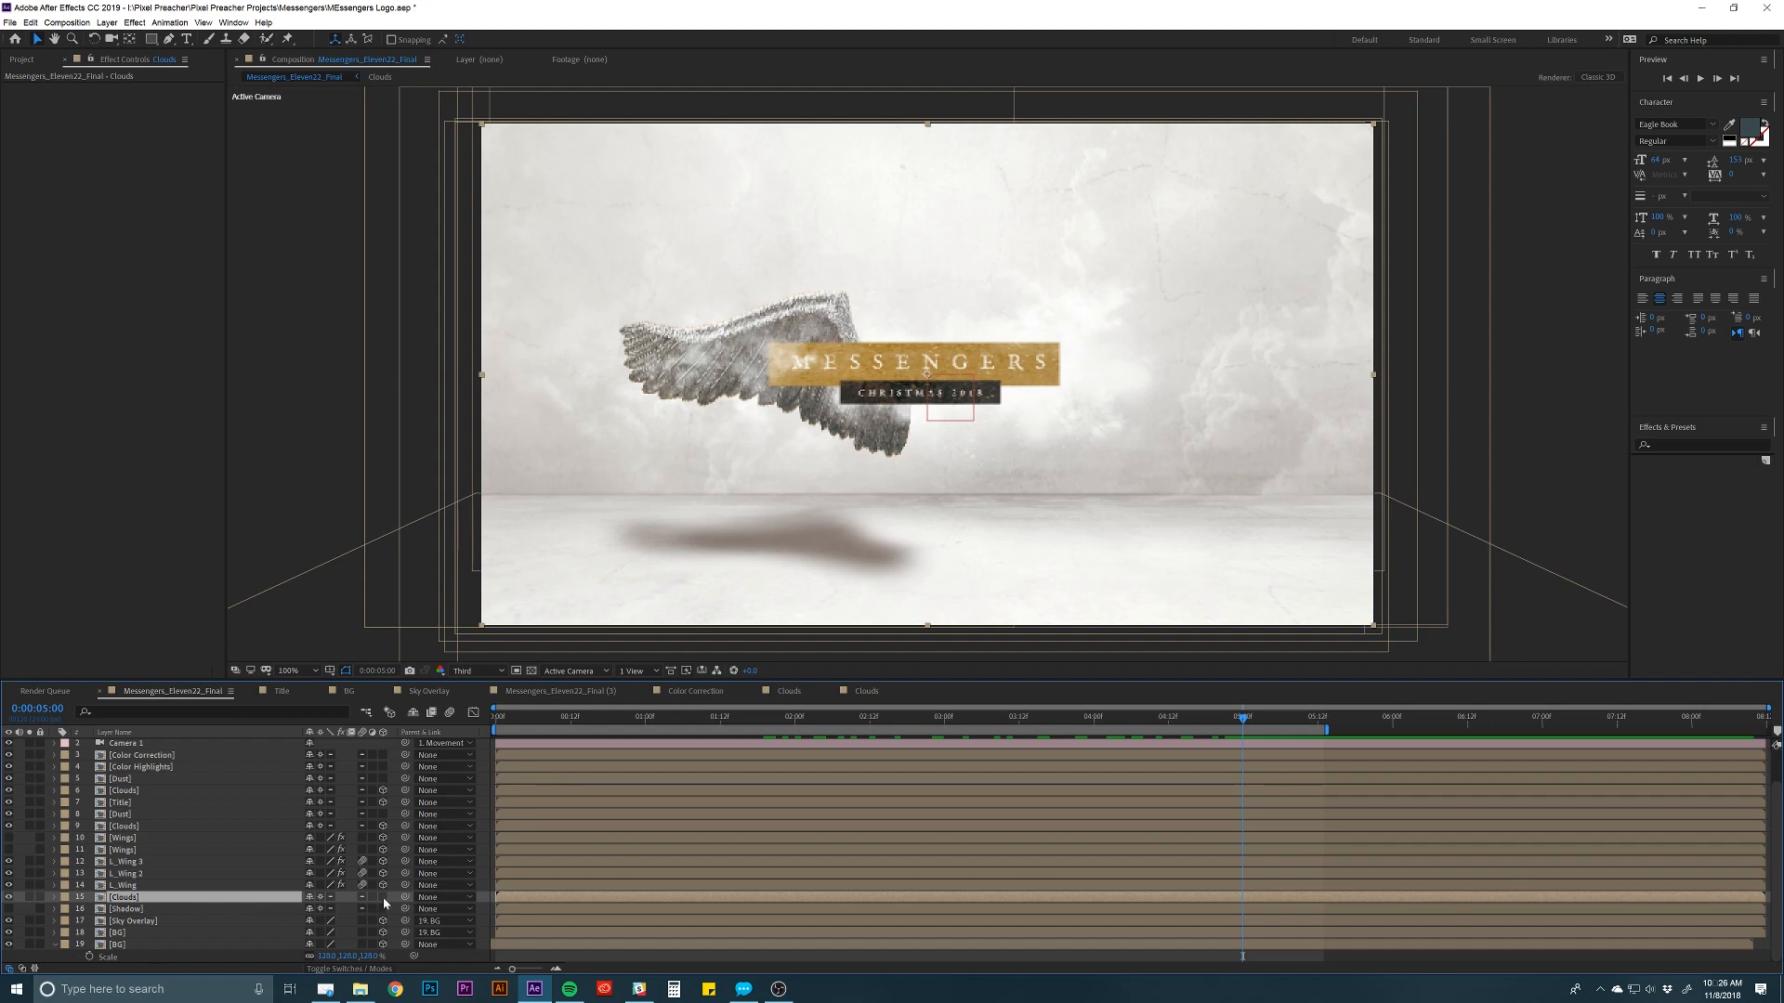
{"action": "double_click", "coordinate": [234, 898]}
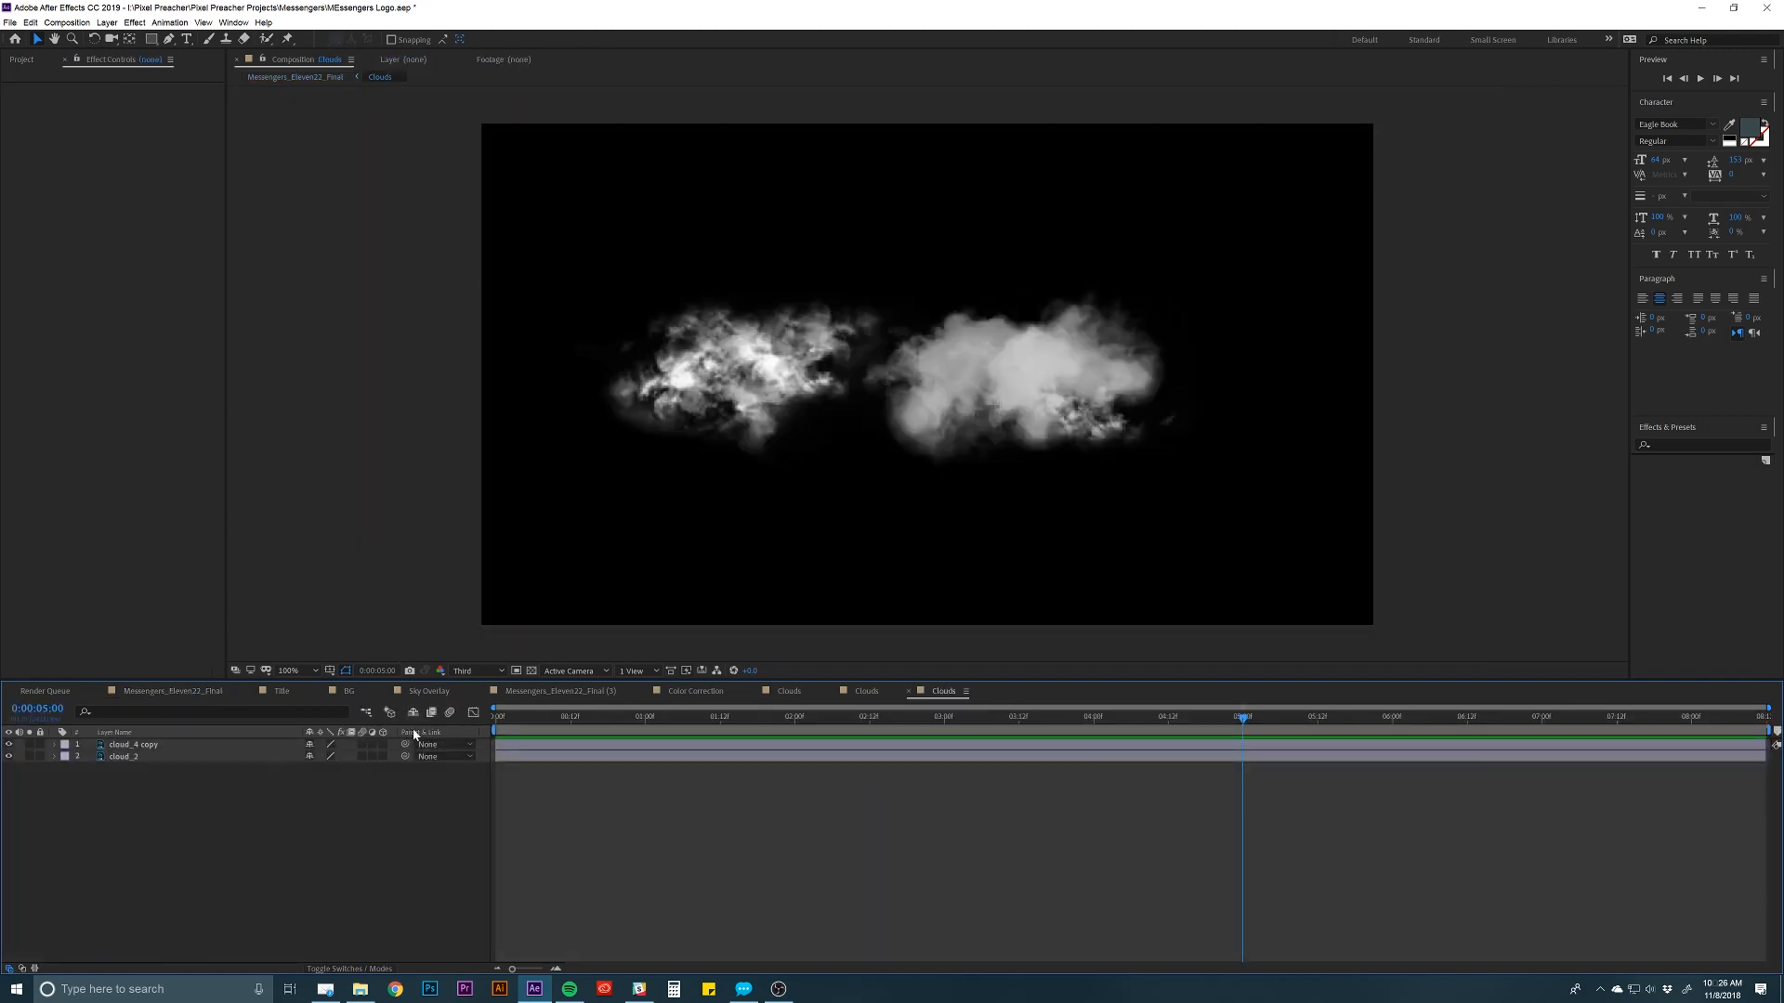
Make both cloud layers 3D, push cloud_2 back and to the right, and push cloud_4 copy slightly back and down.
{"action": "left_click", "coordinate": [382, 757]}
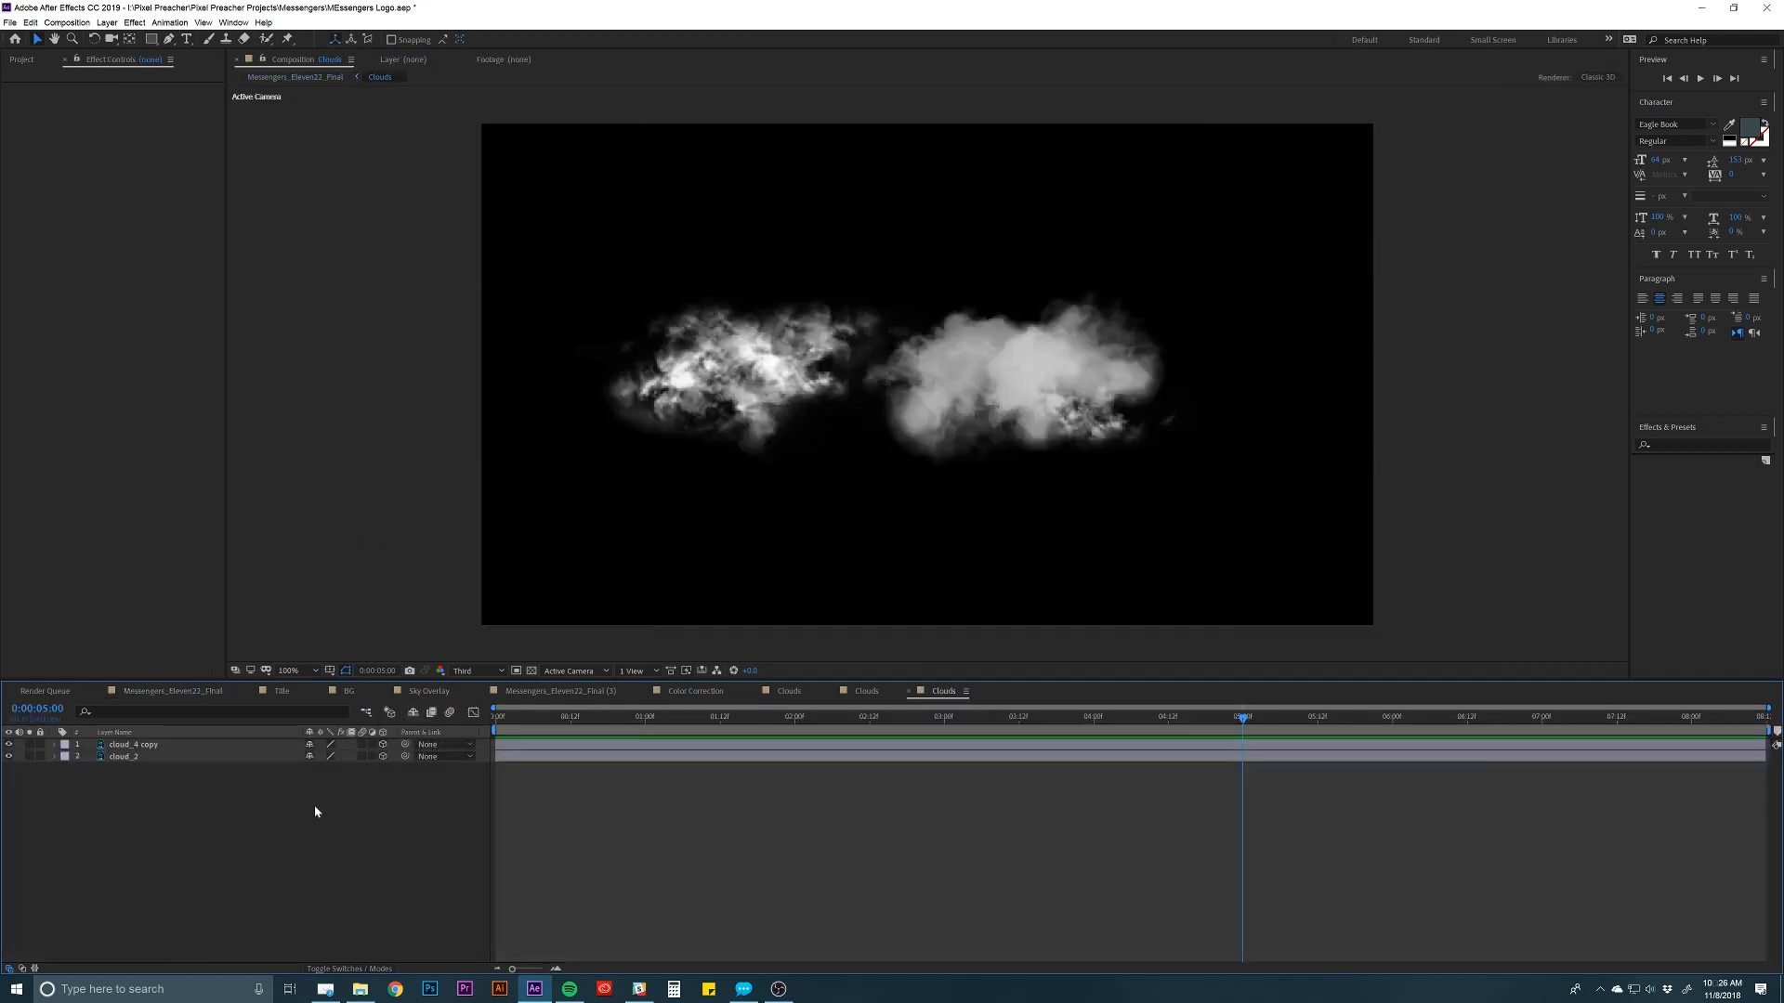
{"action": "left_click", "coordinate": [228, 762]}
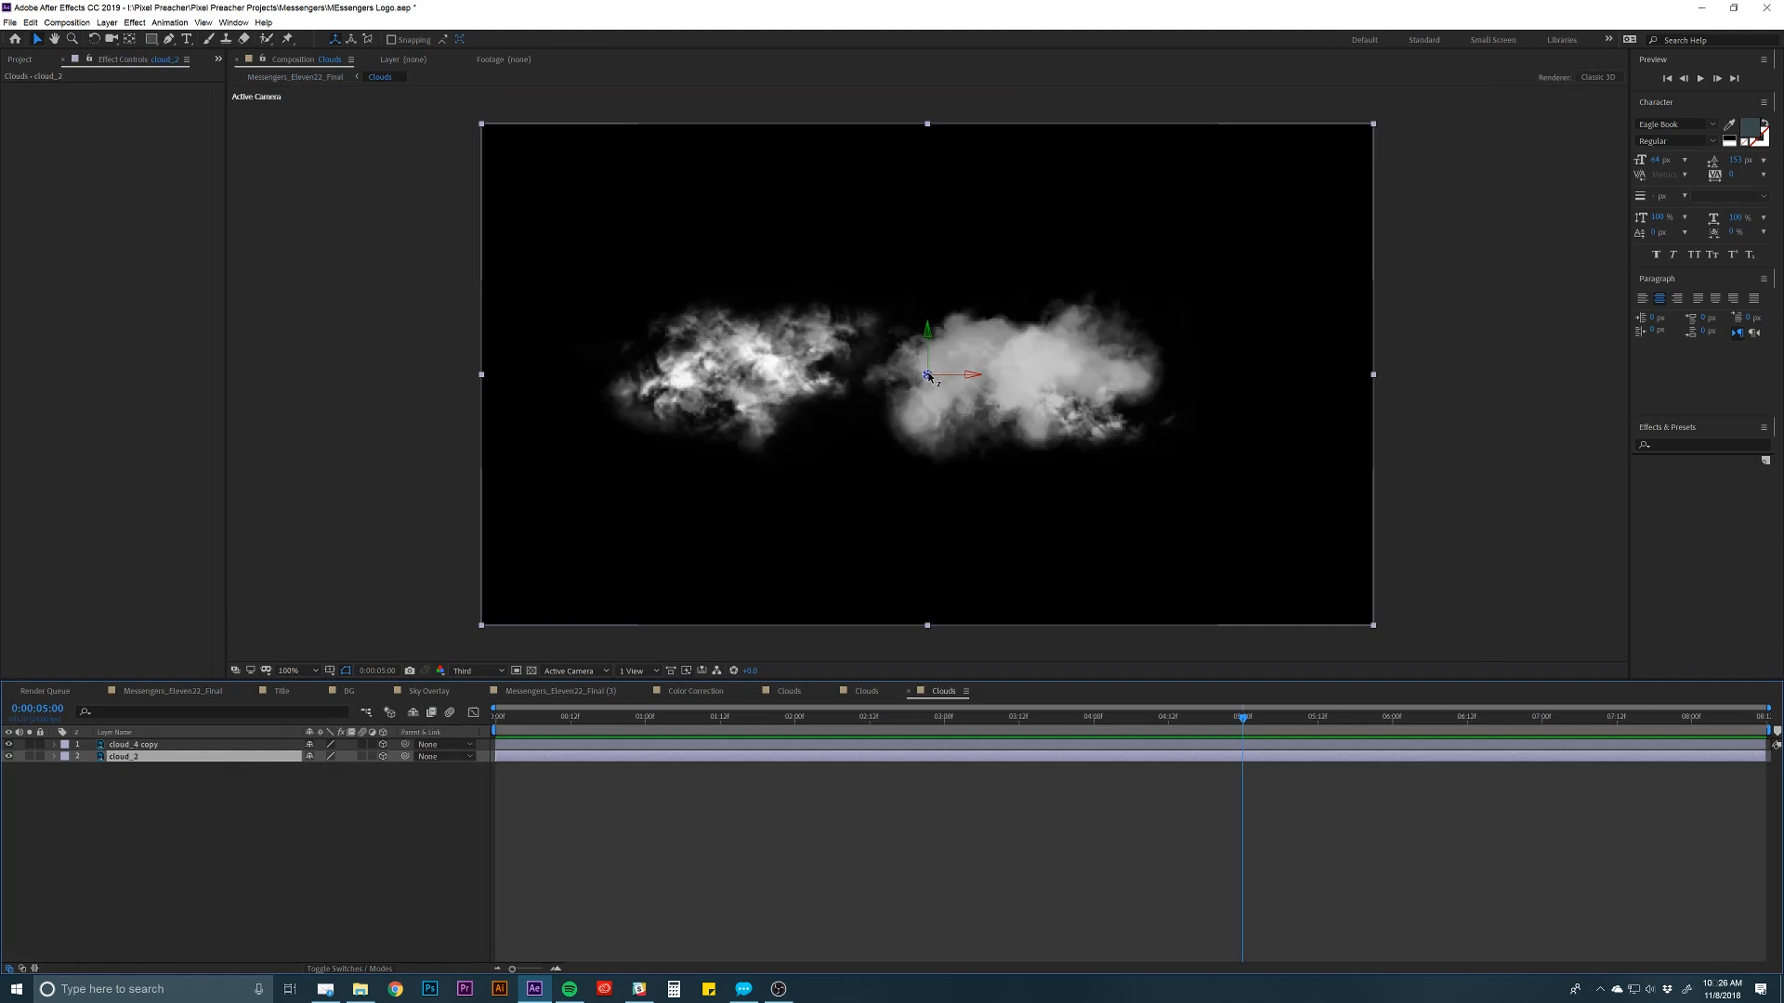
{"action": "left_click_drag", "start_coordinate": [928, 377], "coordinate": [876, 427]}
{"action": "left_click_drag", "start_coordinate": [941, 420], "coordinate": [993, 413]}
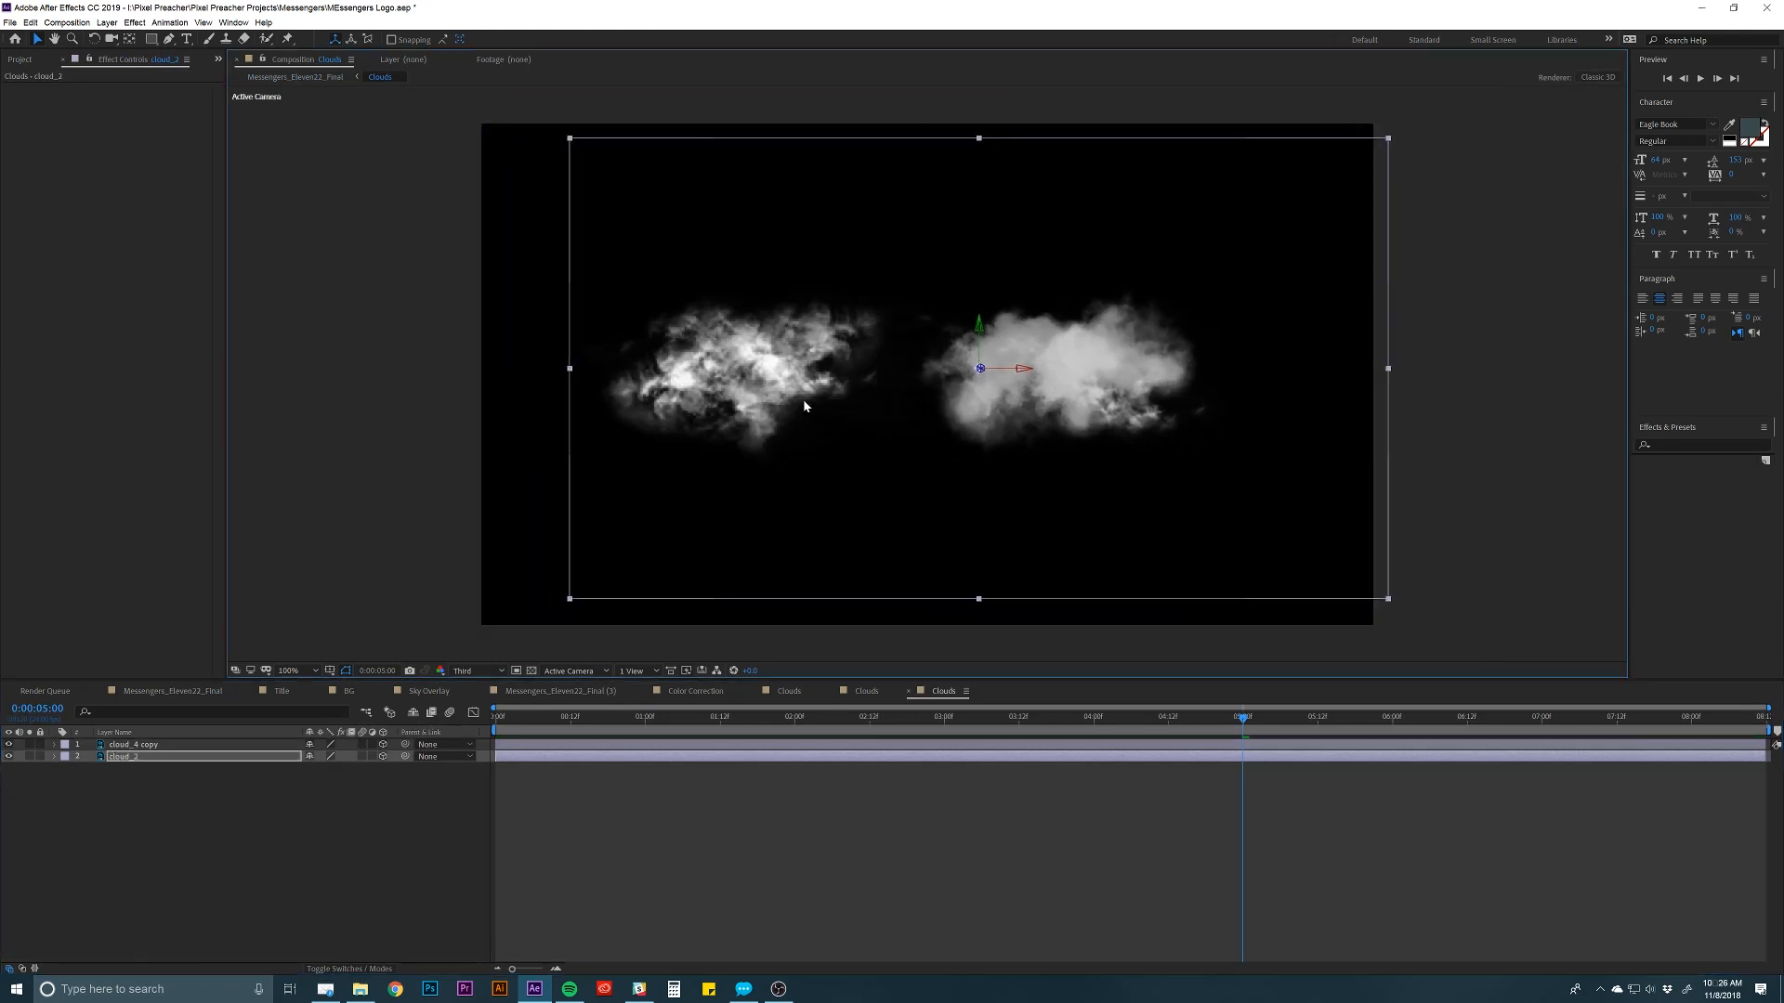
{"action": "left_click", "coordinate": [739, 389]}
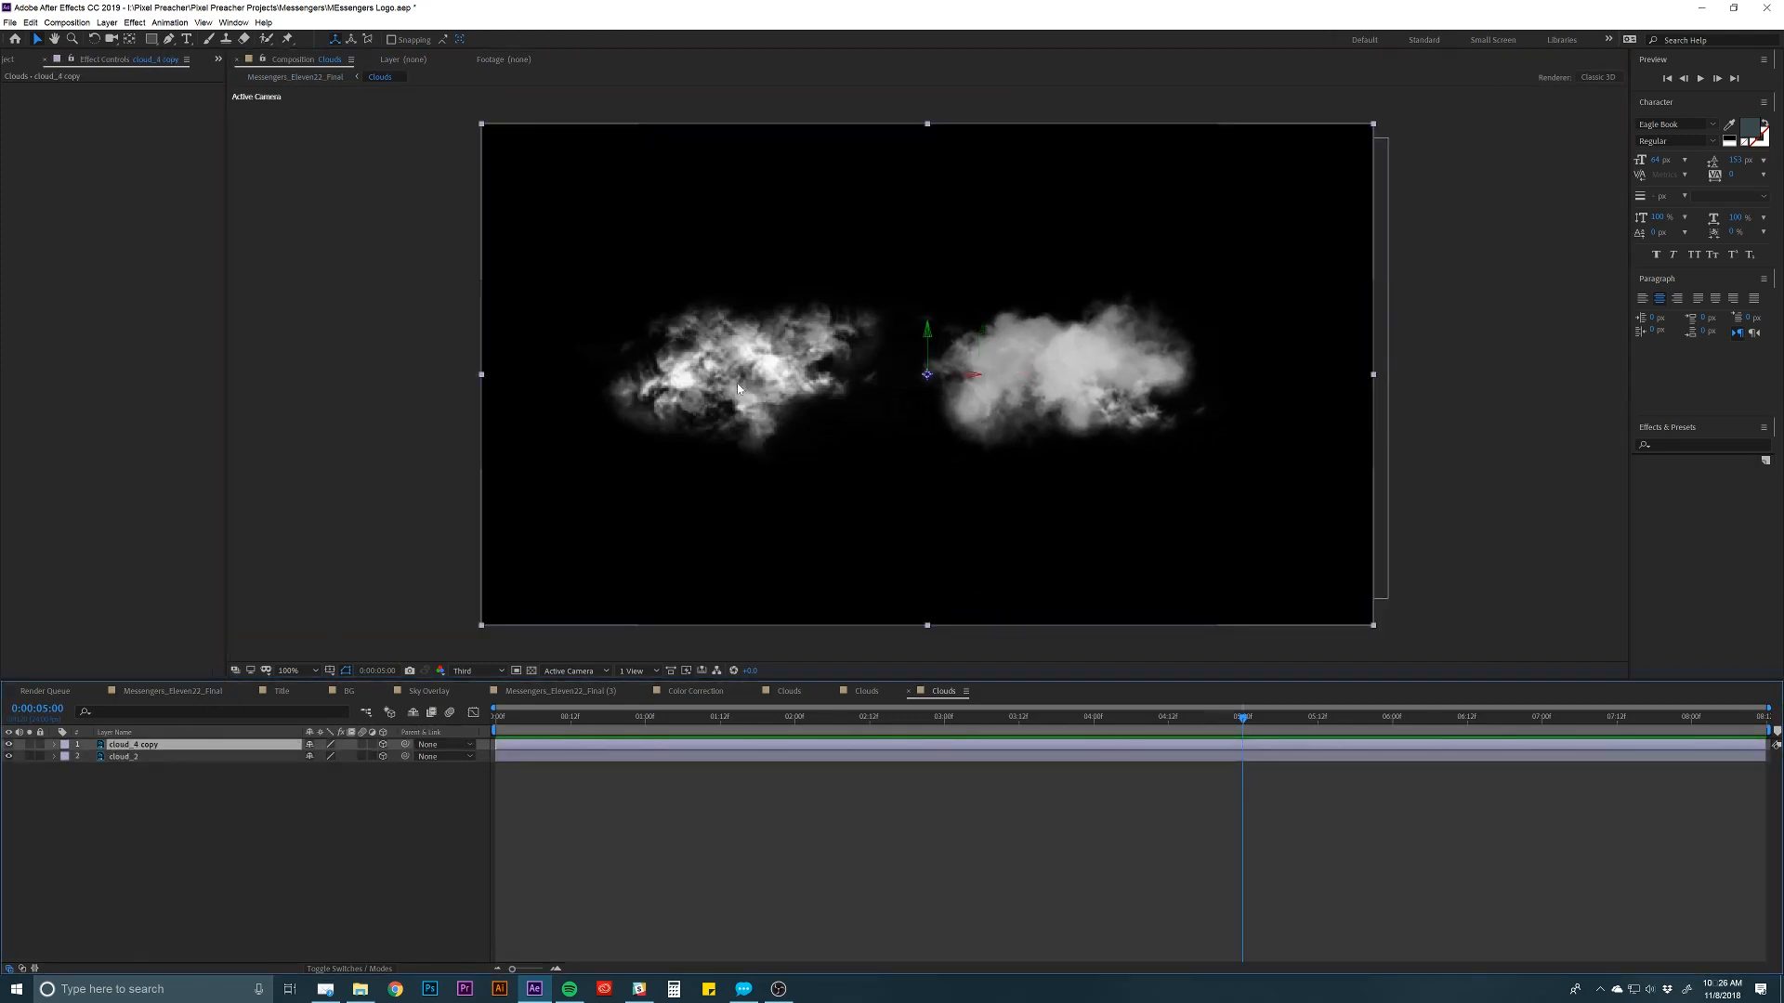
{"action": "left_click_drag", "start_coordinate": [927, 376], "coordinate": [771, 408]}
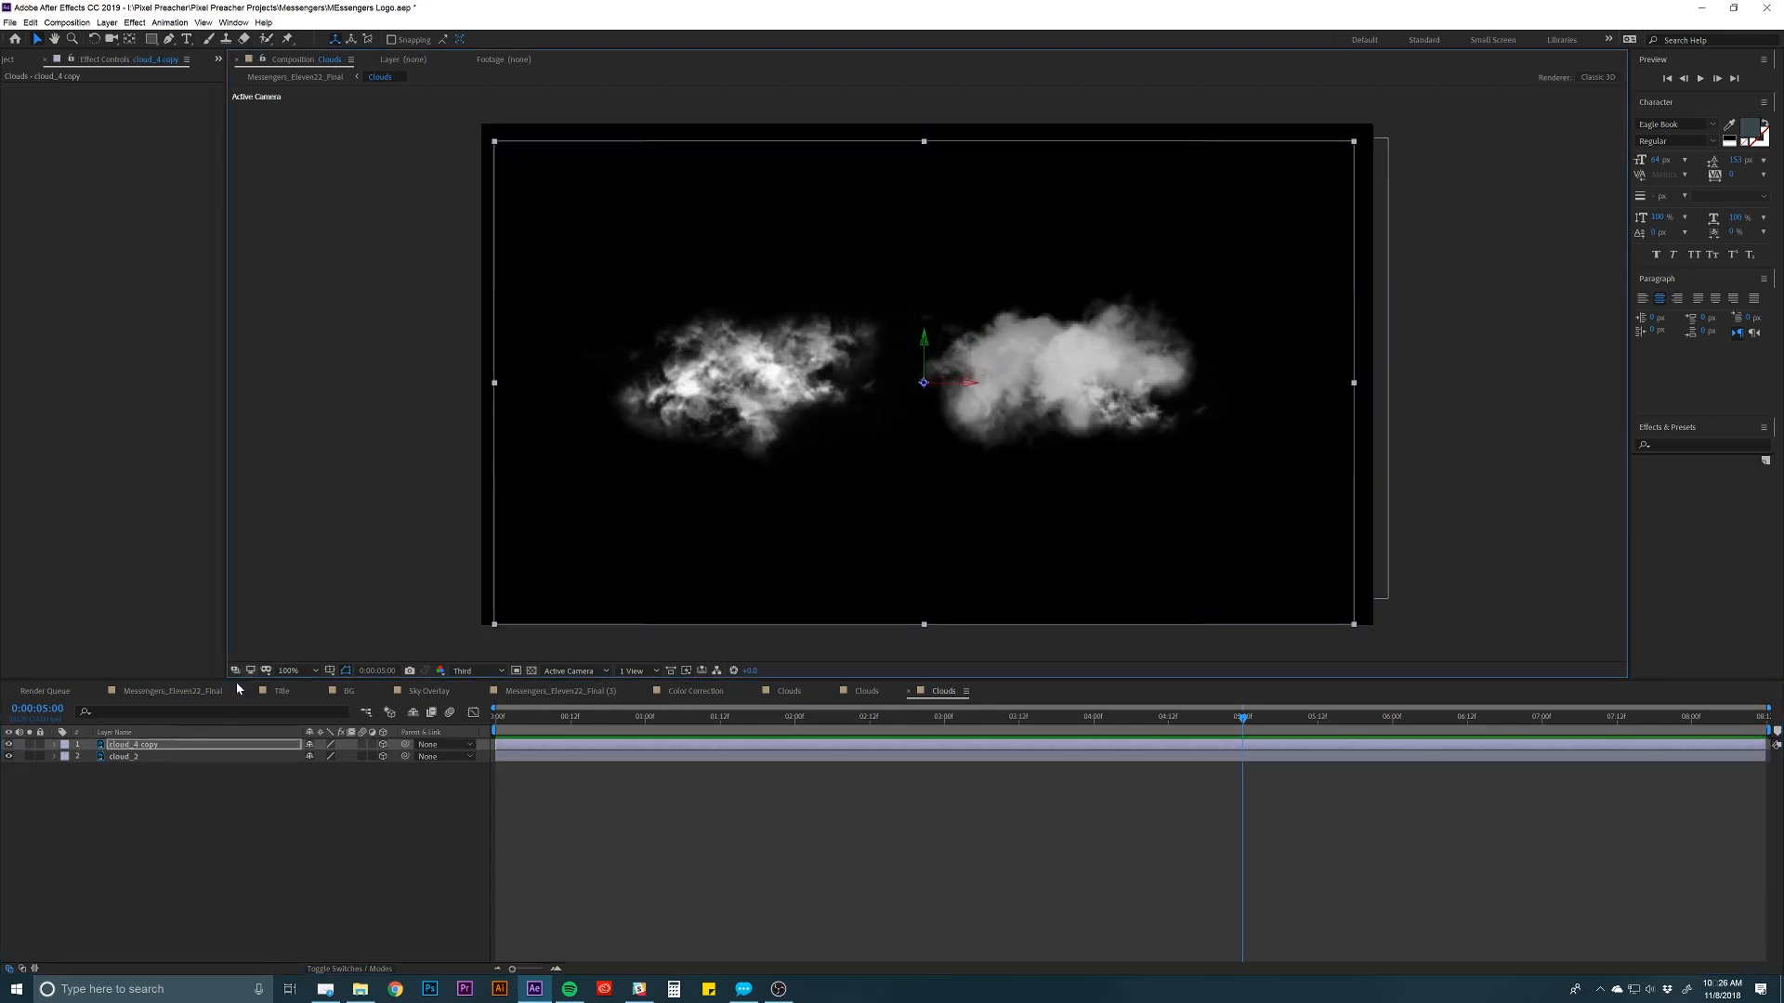
Return to the main composition, preview the camera move up to 0:00:04:16, and set the viewer resolution to Full.
{"action": "left_click", "coordinate": [180, 692]}
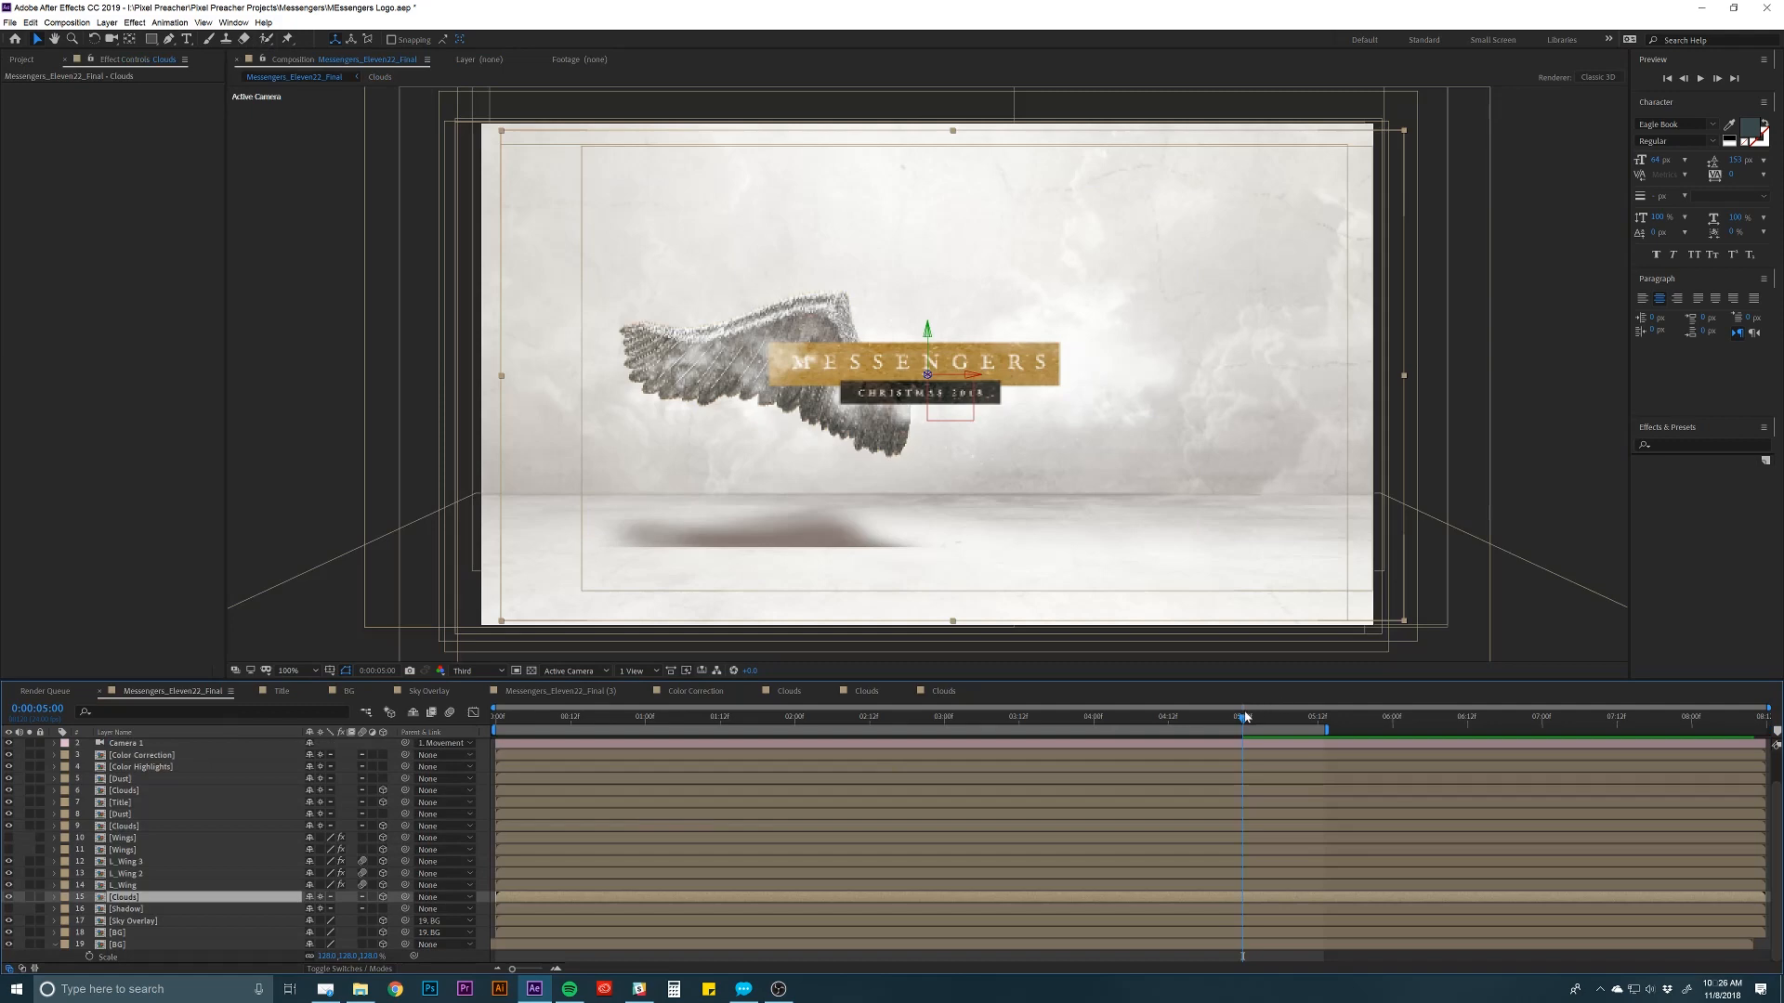
{"action": "left_click_drag", "start_coordinate": [1245, 716], "coordinate": [670, 717]}
{"action": "key", "text": "space"}
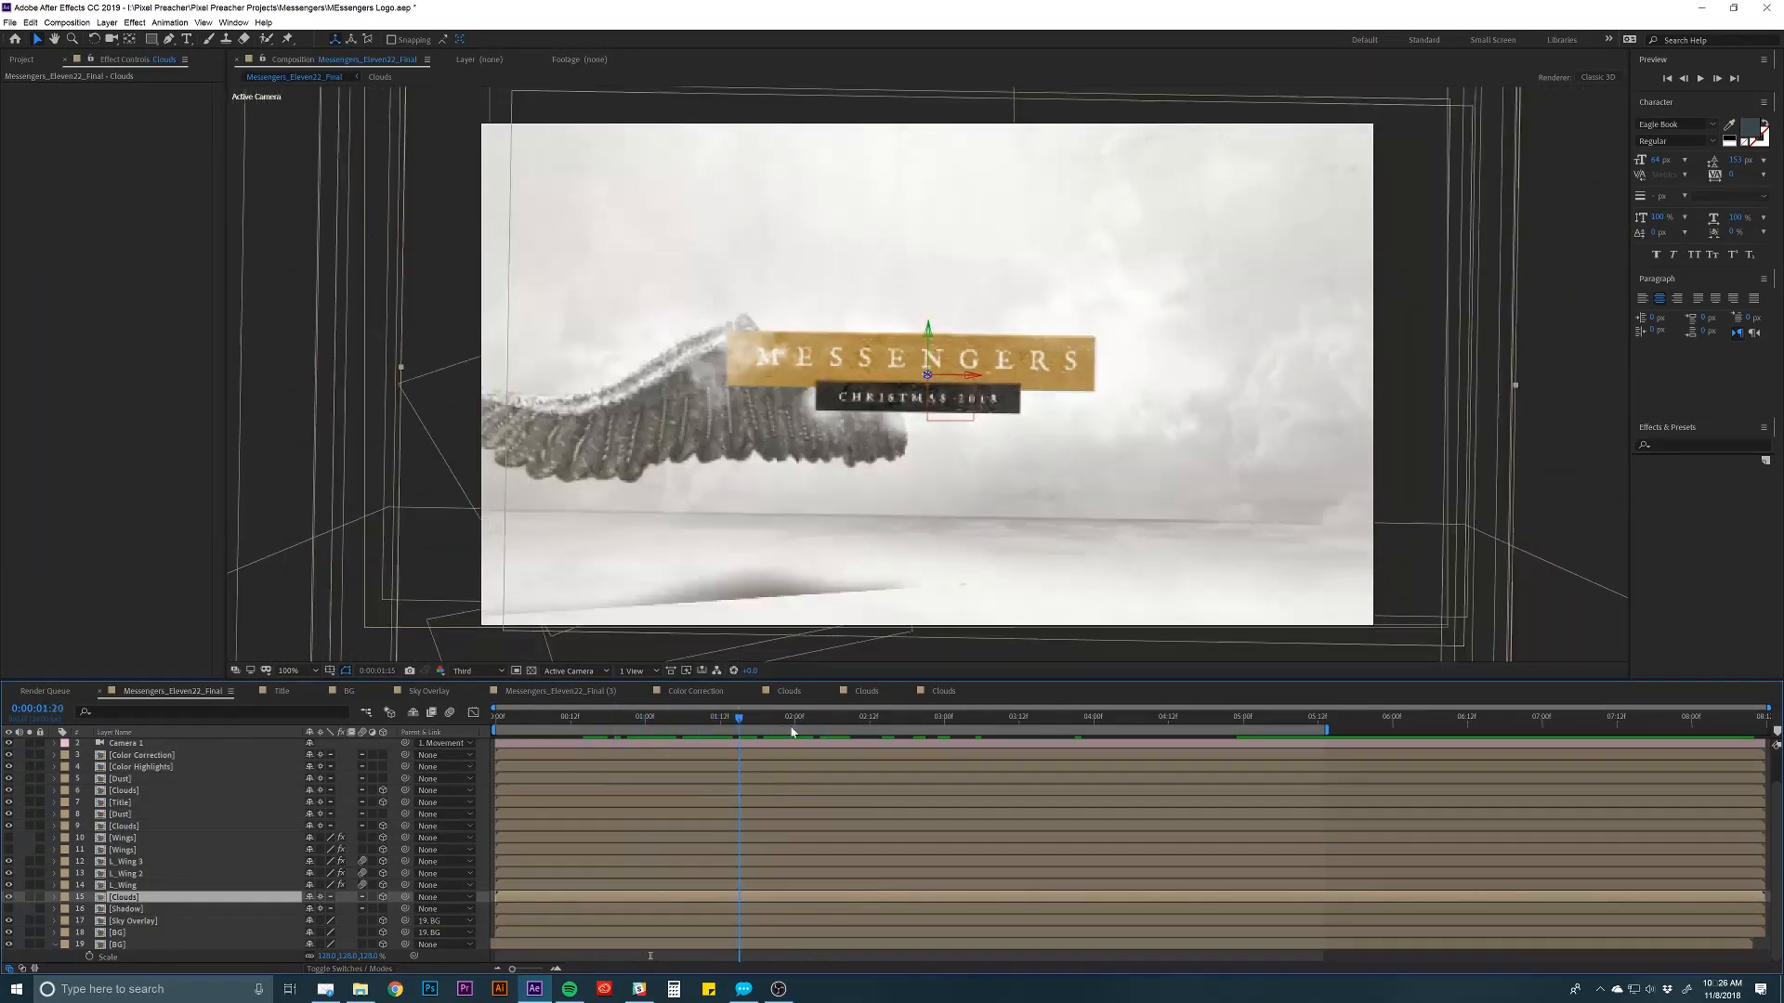
{"action": "left_click_drag", "start_coordinate": [911, 730], "coordinate": [1194, 708]}
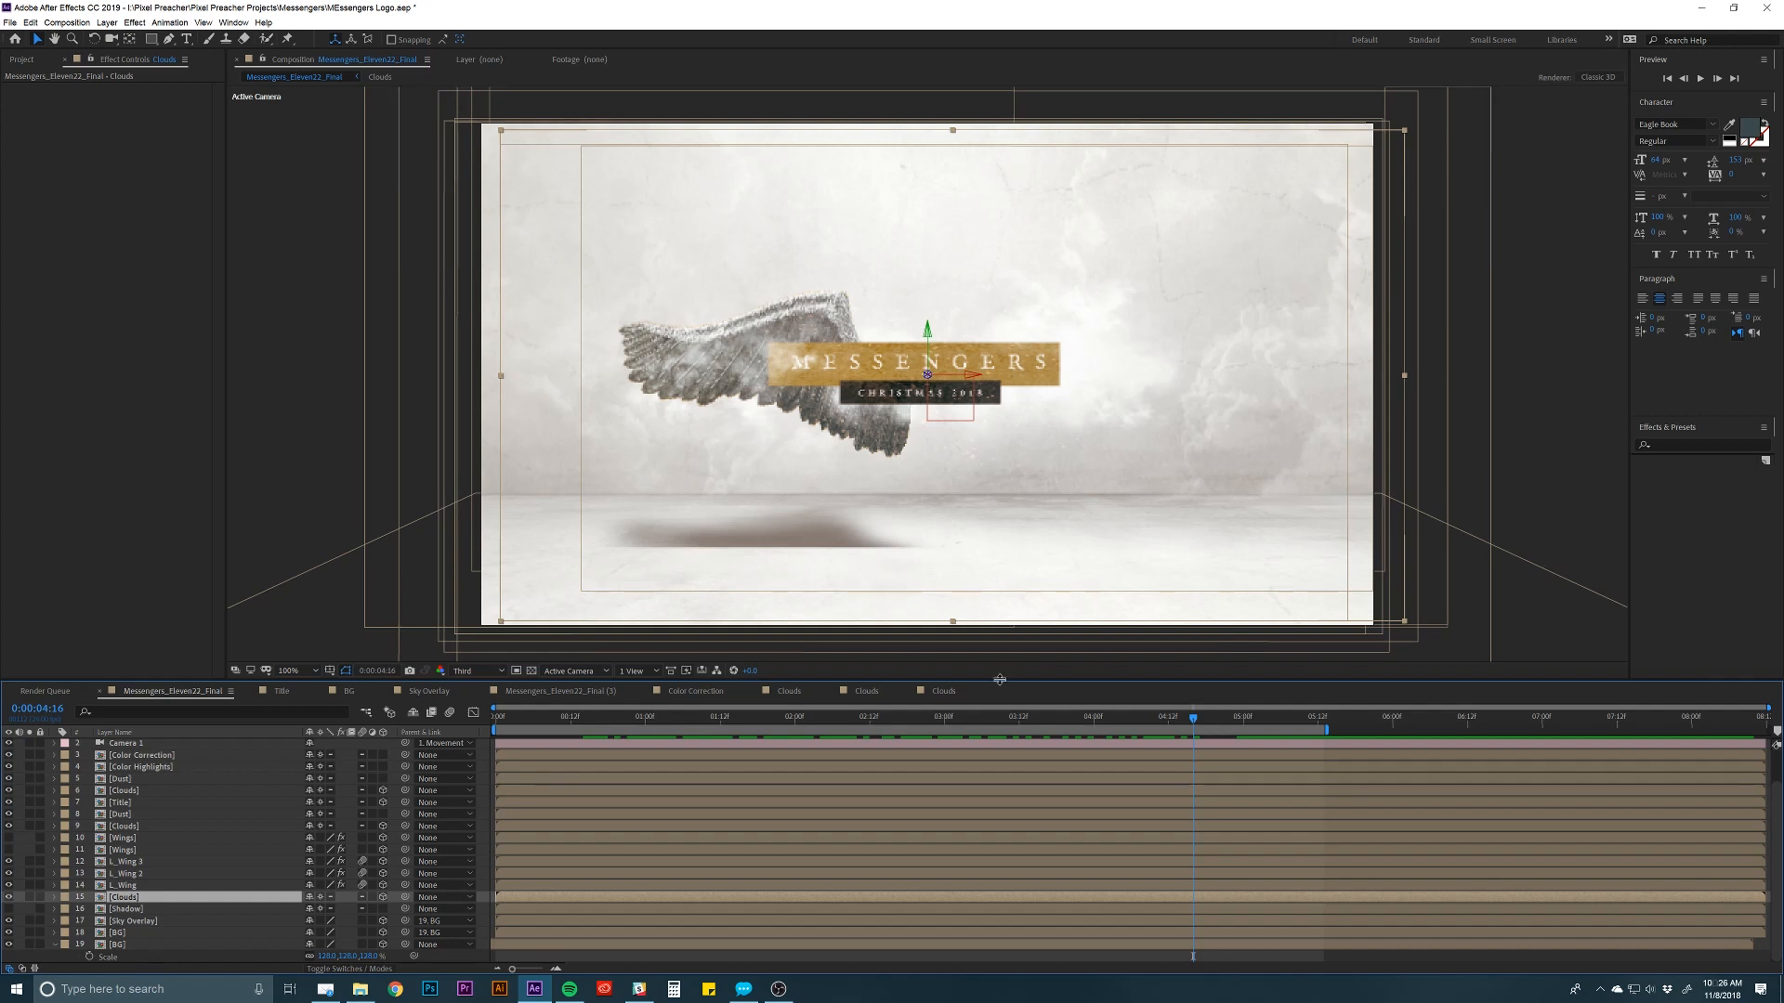
{"action": "left_click", "coordinate": [475, 671]}
{"action": "left_click", "coordinate": [482, 703]}
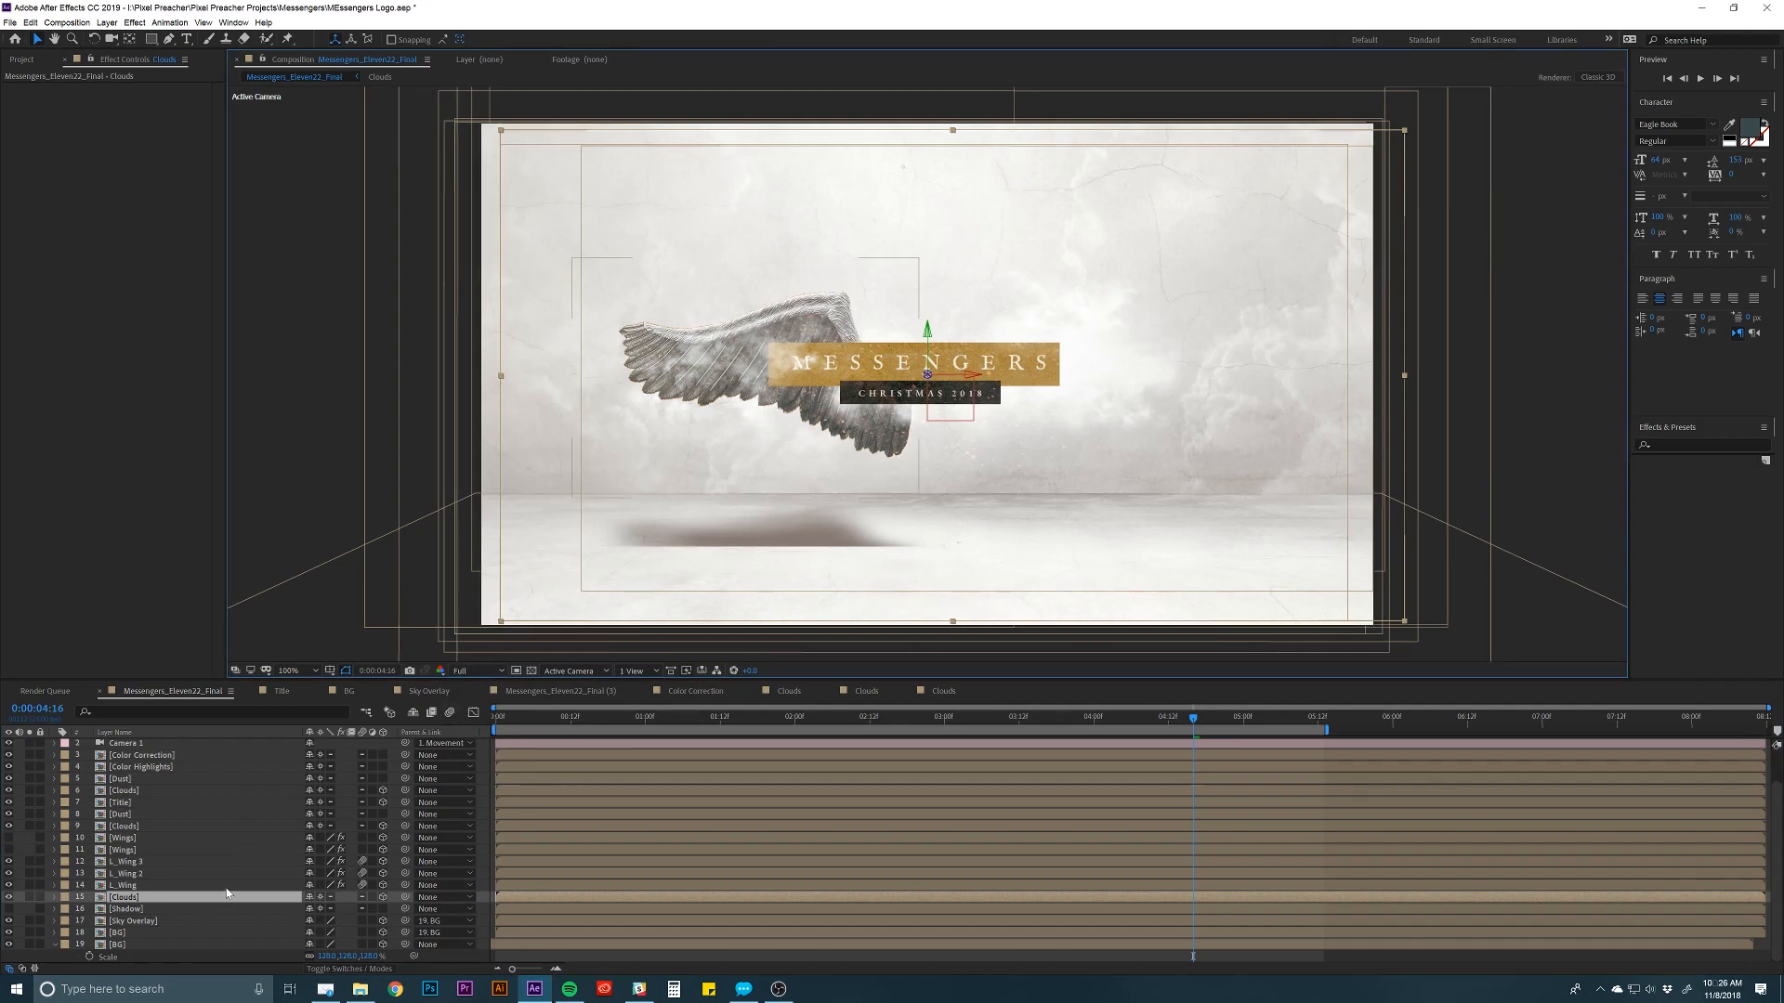
Shift the L_Wing 3 and L_Wing 2 shadow layers together slightly up and toward the camera, undo the excess movement, and check the shadow at 0:00:03:07.
{"action": "left_click", "coordinate": [194, 863]}
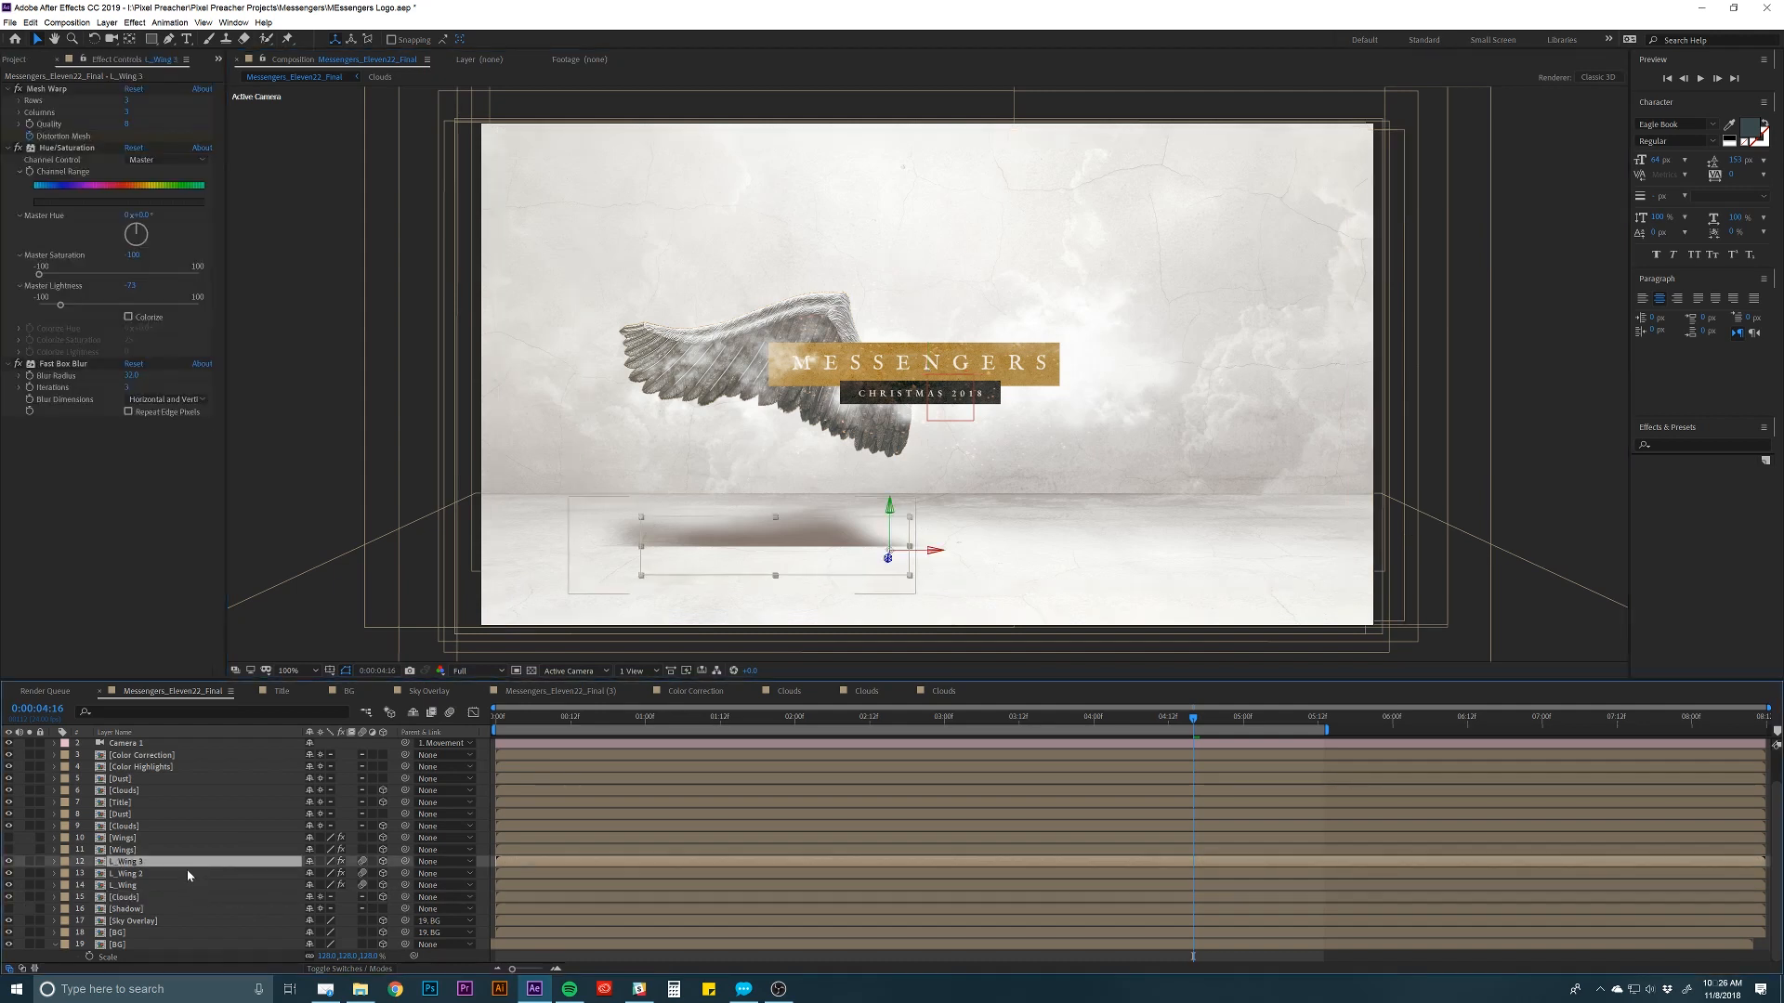
{"action": "left_click", "coordinate": [168, 875]}
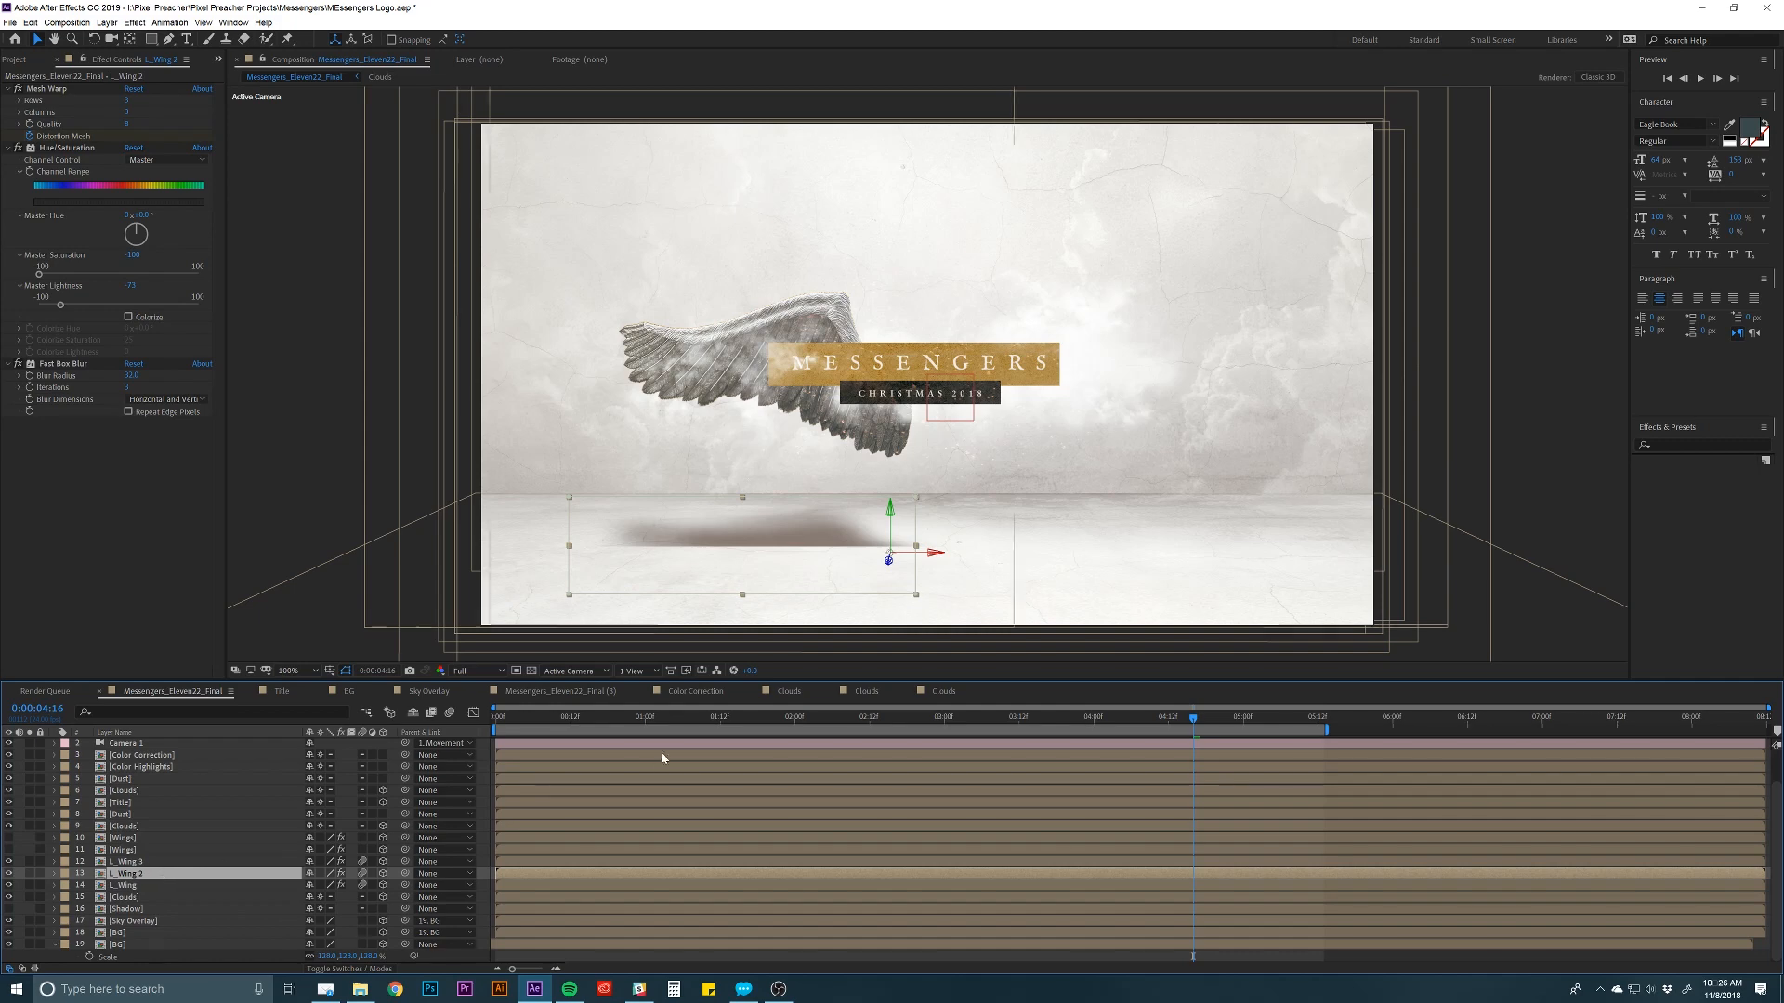
{"action": "left_click", "coordinate": [256, 861], "text": "ctrl"}
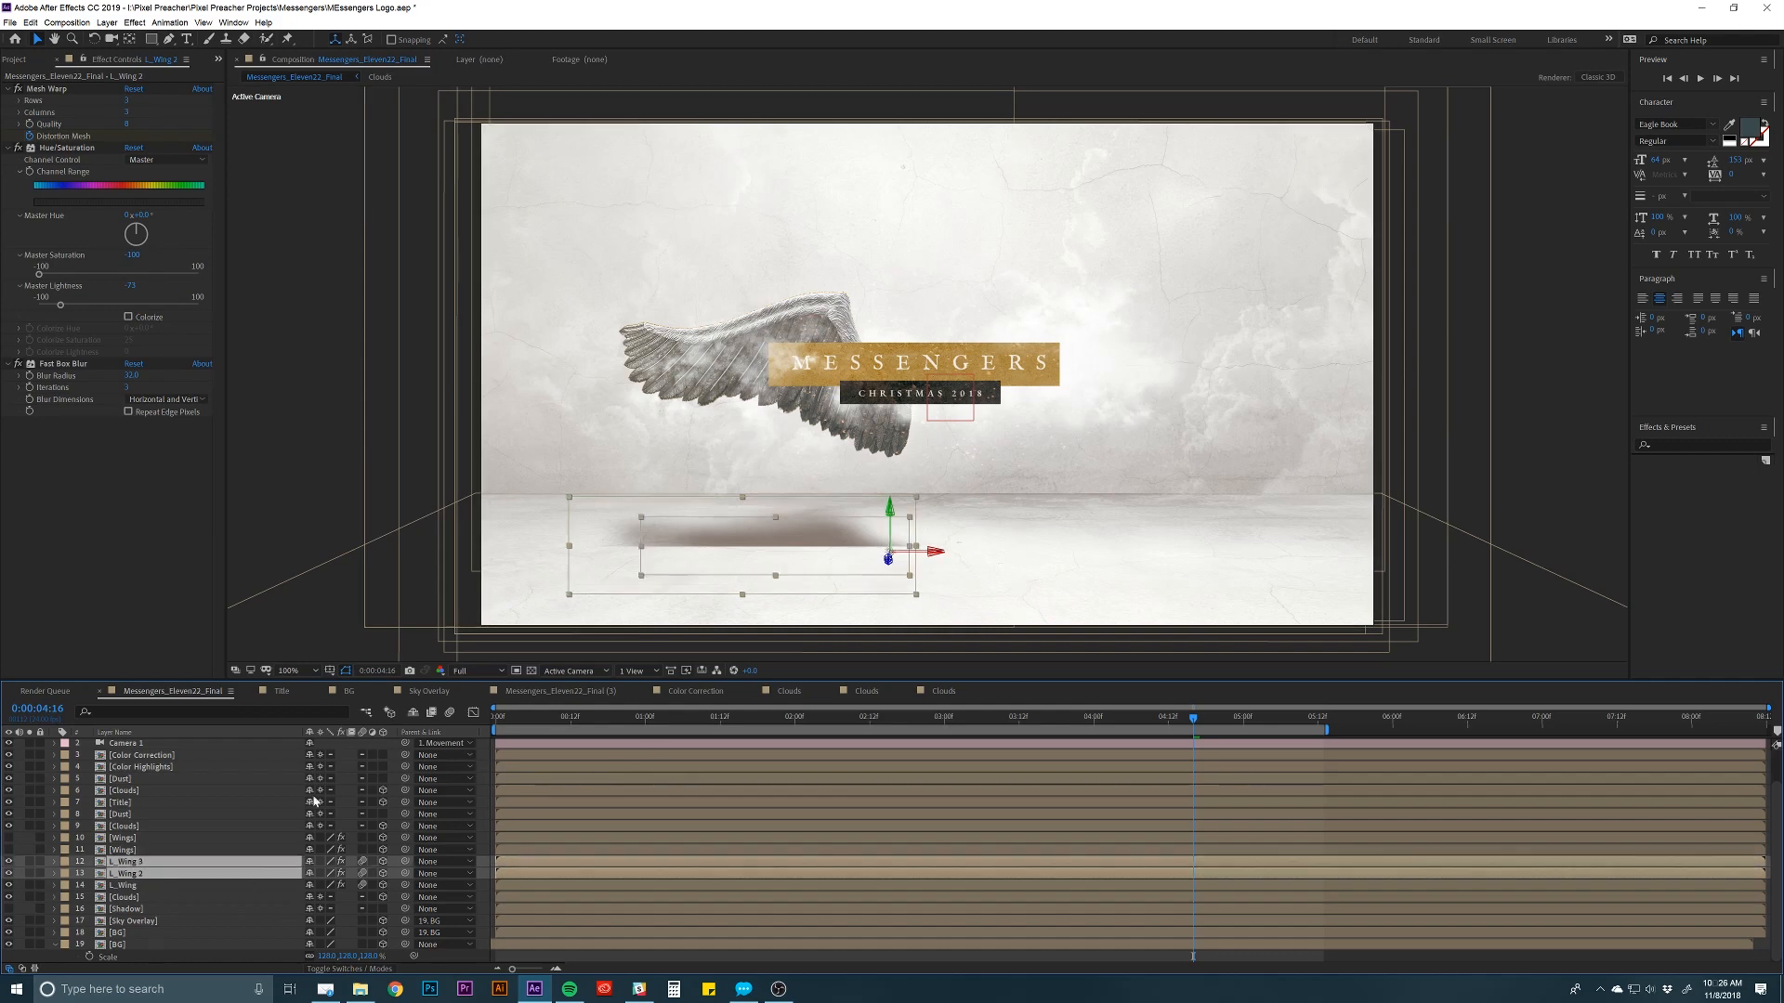
{"action": "left_click_drag", "start_coordinate": [696, 558], "coordinate": [700, 543]}
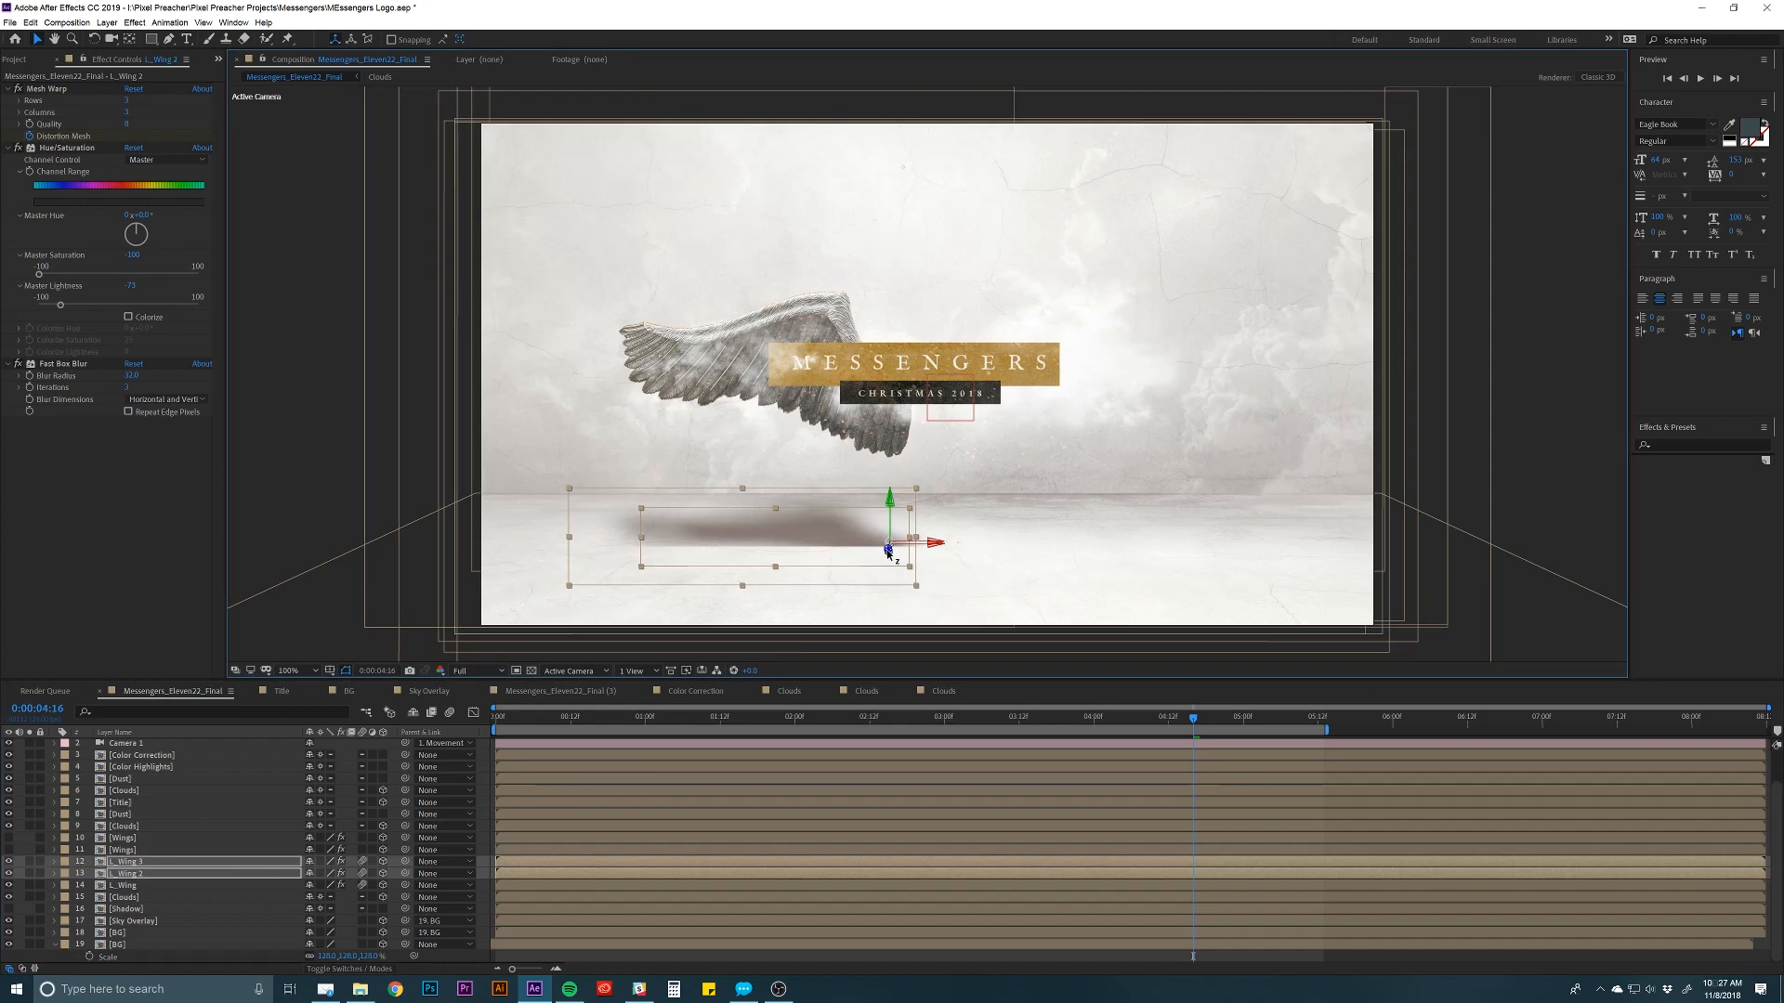
{"action": "left_click_drag", "start_coordinate": [888, 550], "coordinate": [843, 515]}
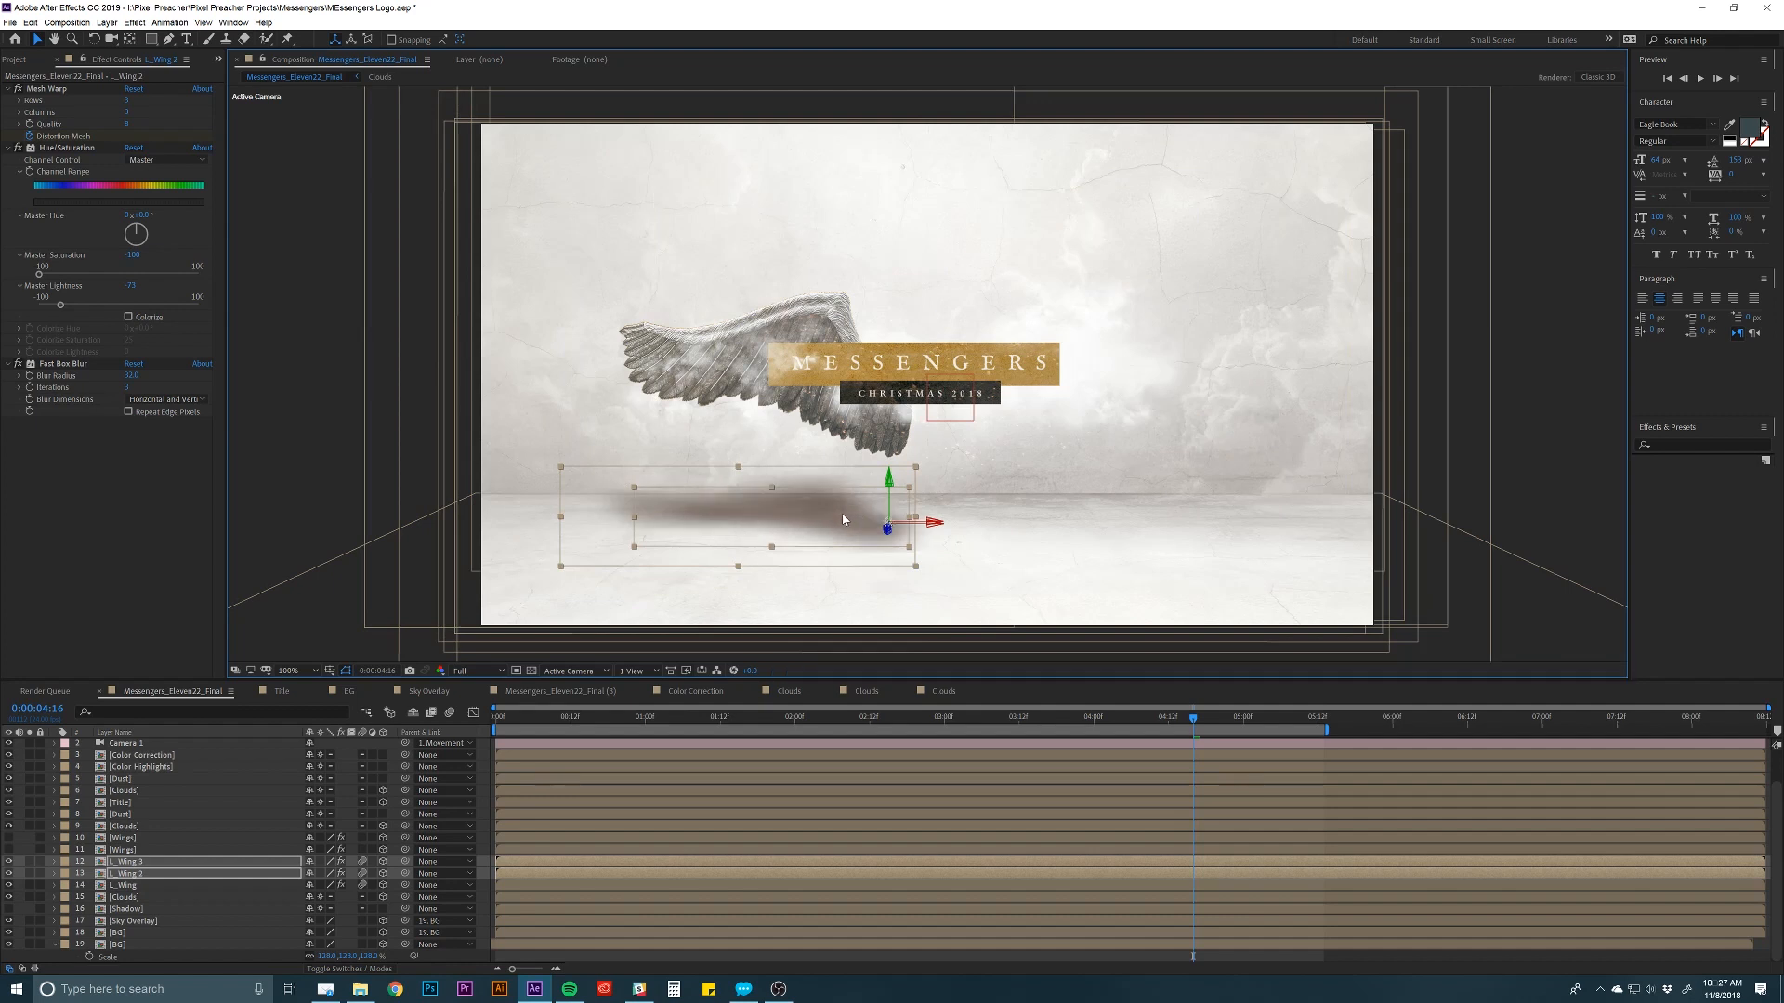
{"action": "key", "text": "ctrl+z"}
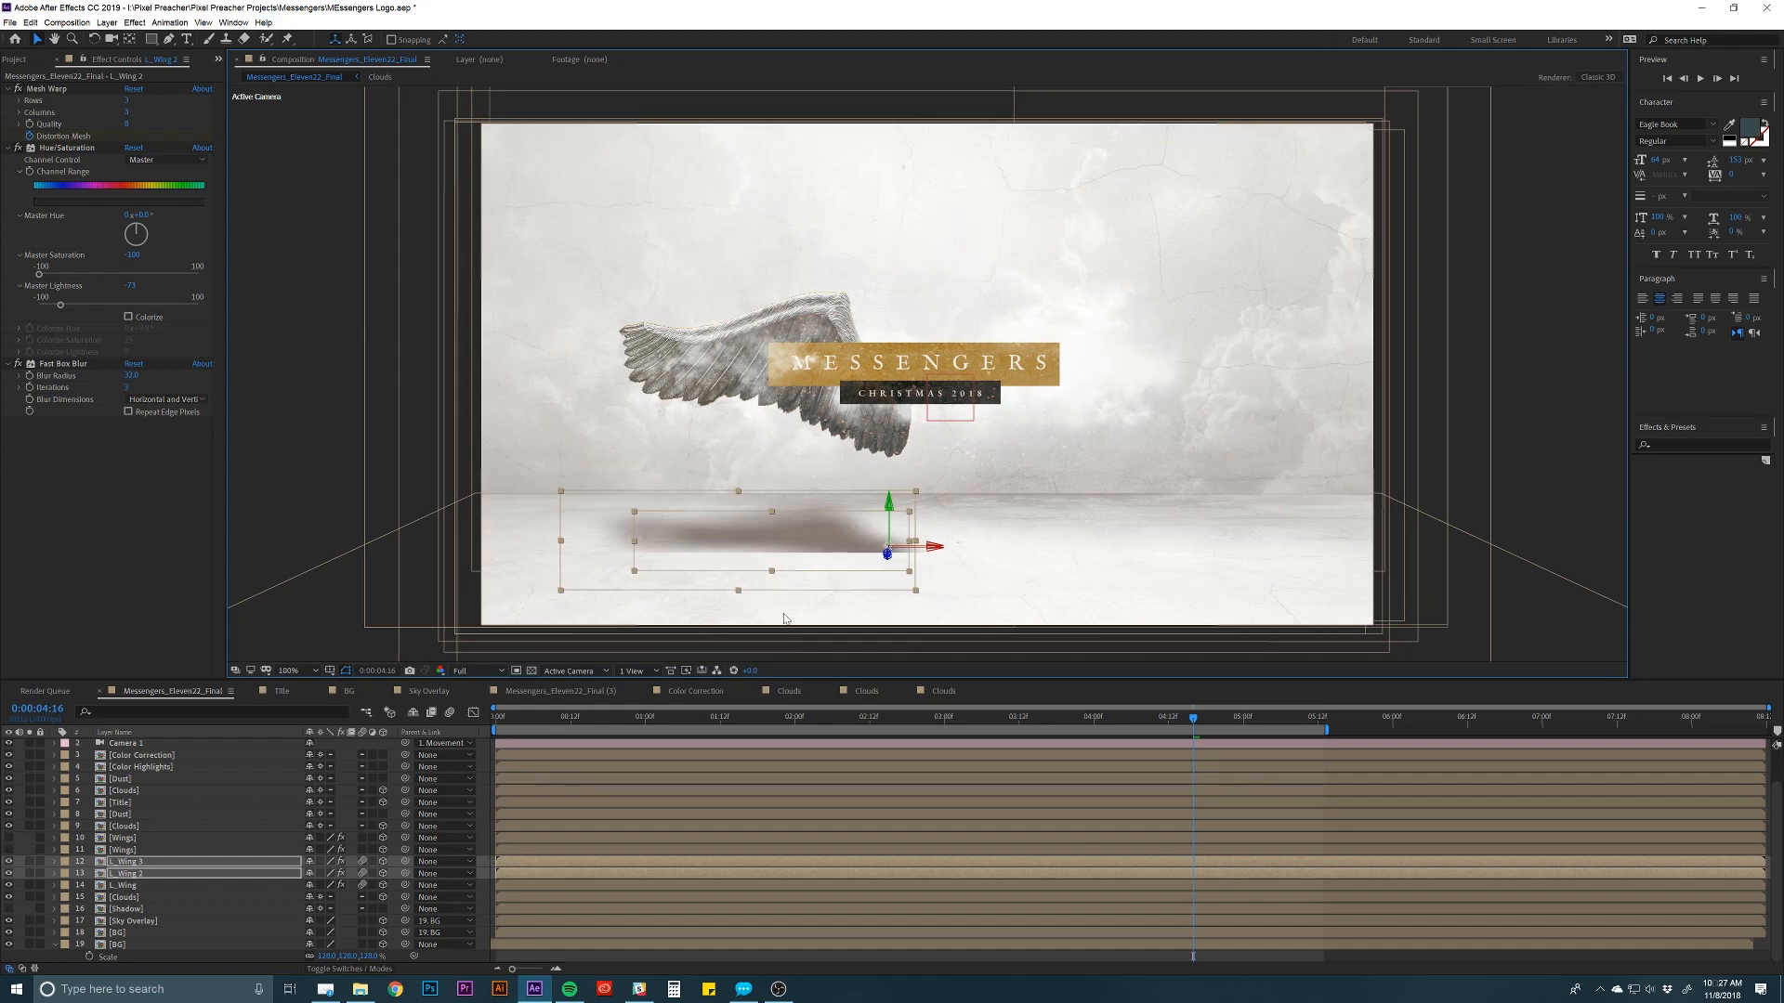
{"action": "left_click", "coordinate": [884, 720]}
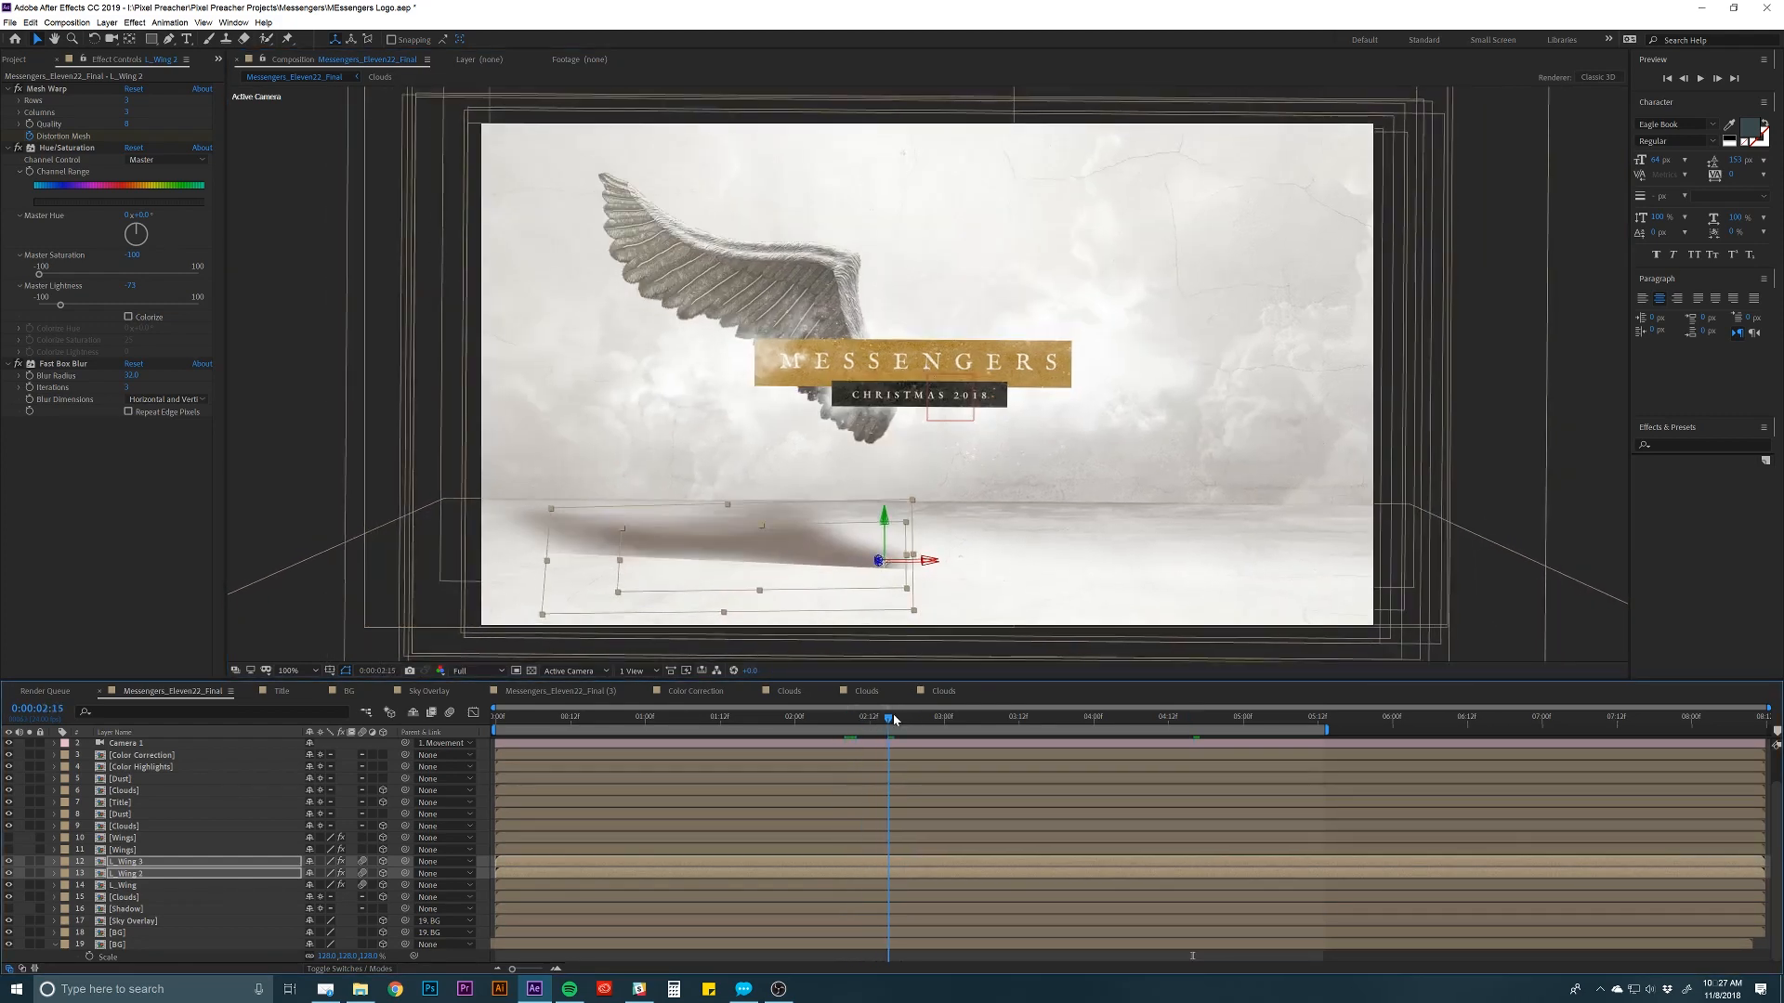
{"action": "left_click_drag", "start_coordinate": [884, 720], "coordinate": [987, 717]}
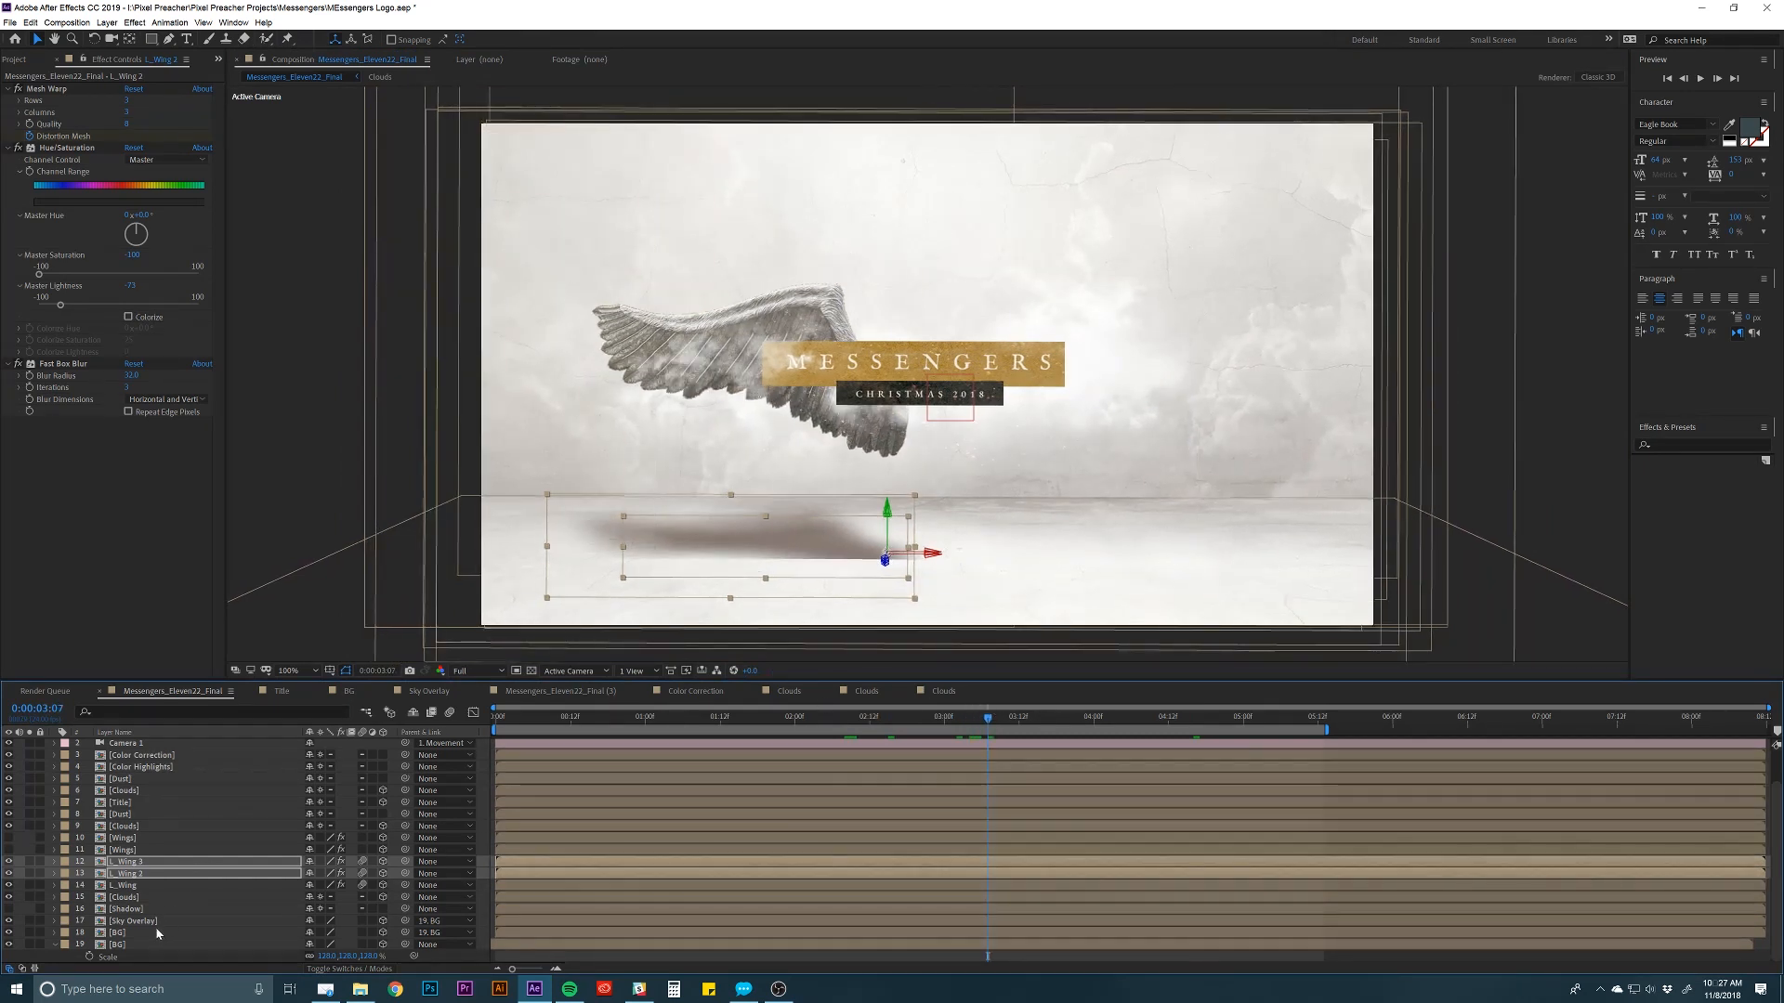
Move the back wall BG layer down and further back in depth, and scale up the floor BG layer above it slightly.
{"action": "left_click", "coordinate": [139, 945]}
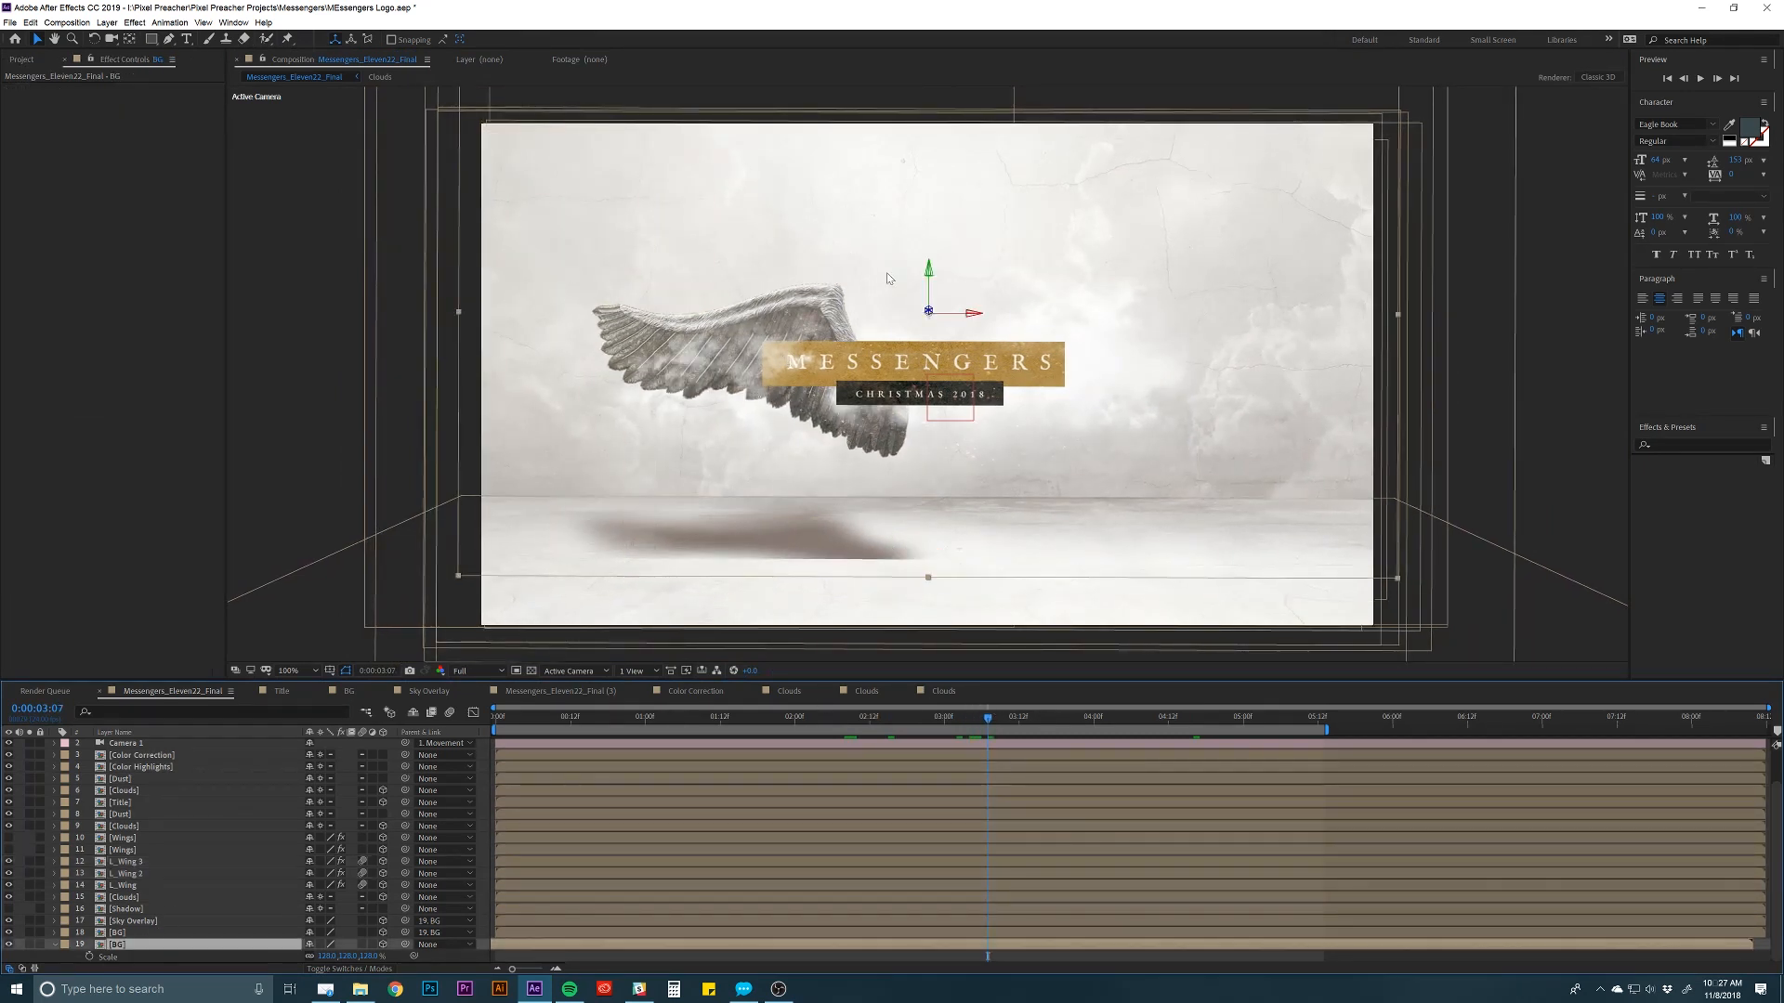
{"action": "left_click_drag", "start_coordinate": [928, 275], "coordinate": [797, 431]}
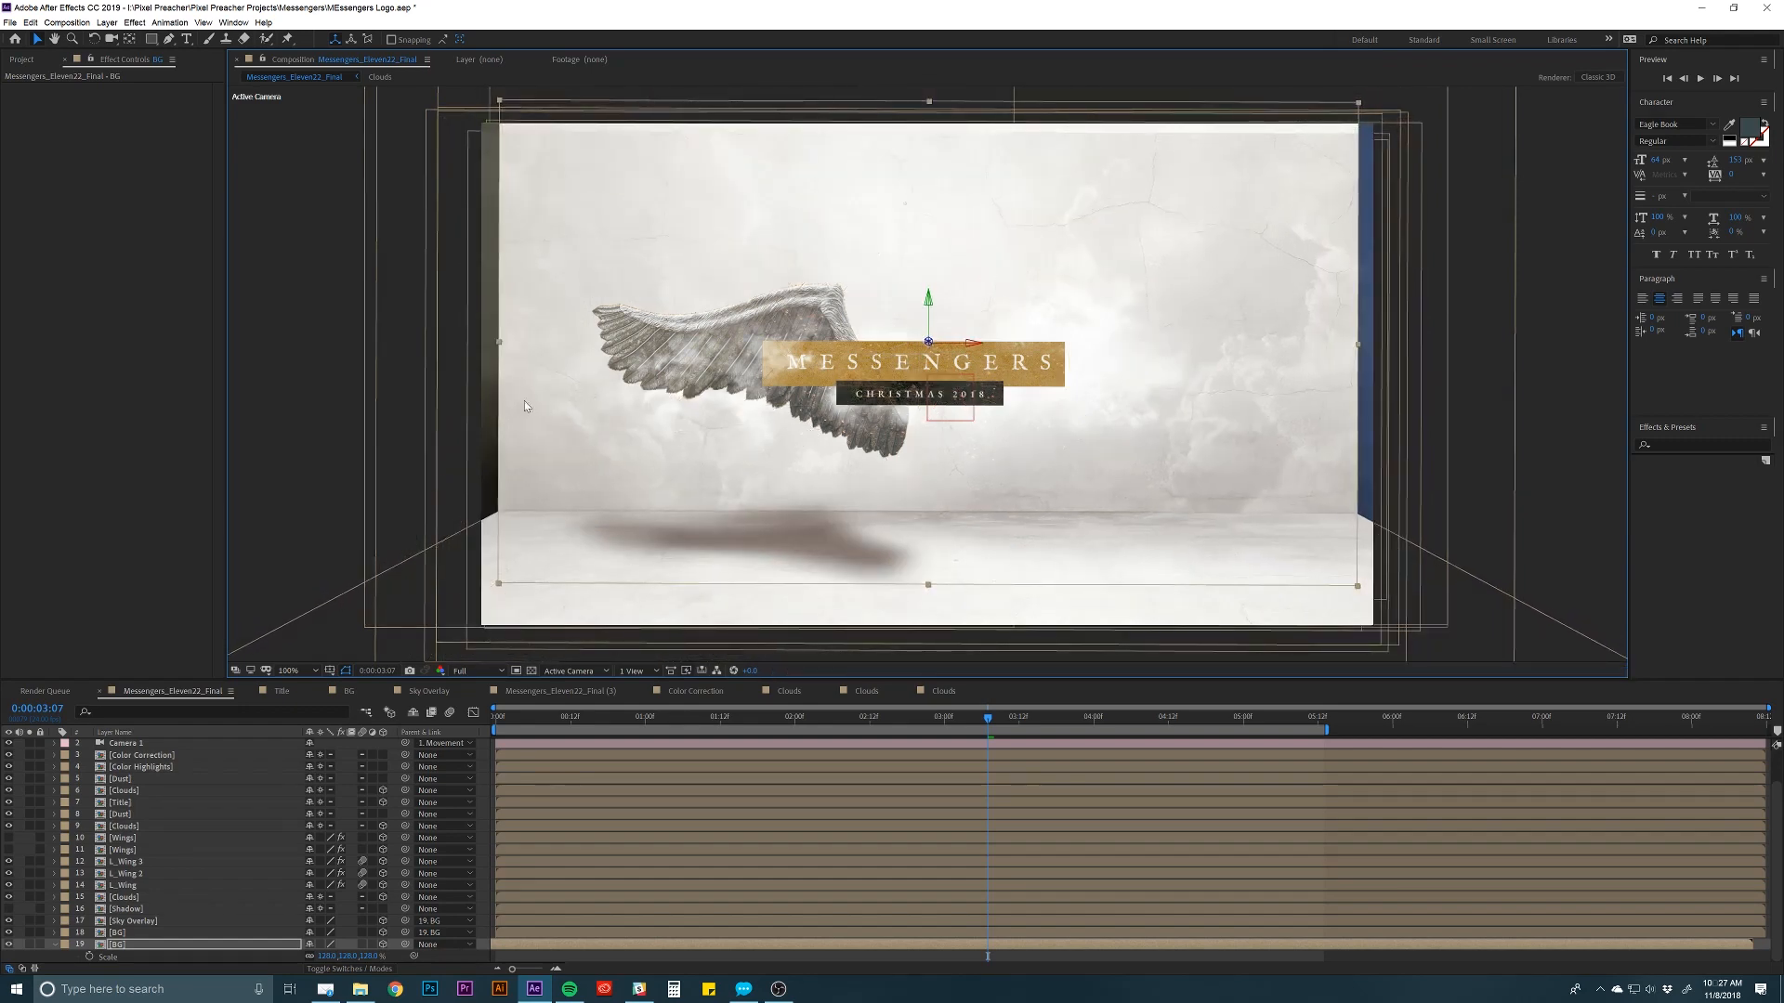
{"action": "left_click", "coordinate": [160, 933]}
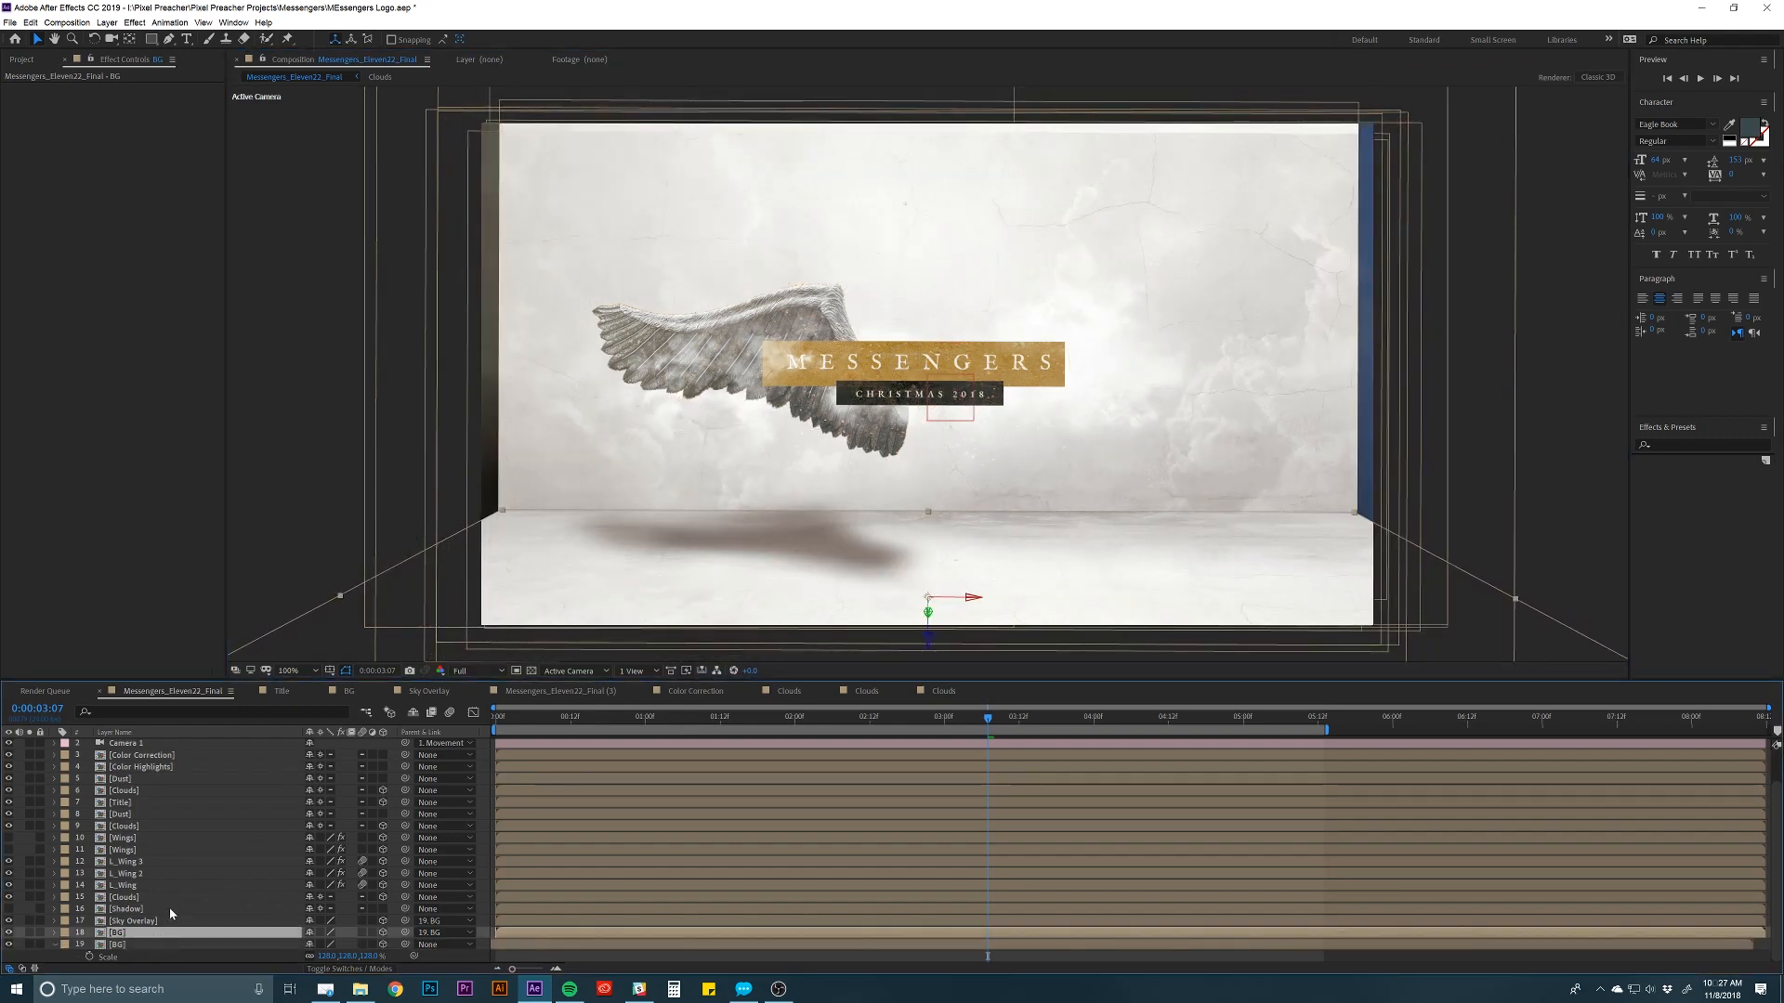
{"action": "key", "text": "s"}
{"action": "left_click_drag", "start_coordinate": [321, 944], "coordinate": [336, 944]}
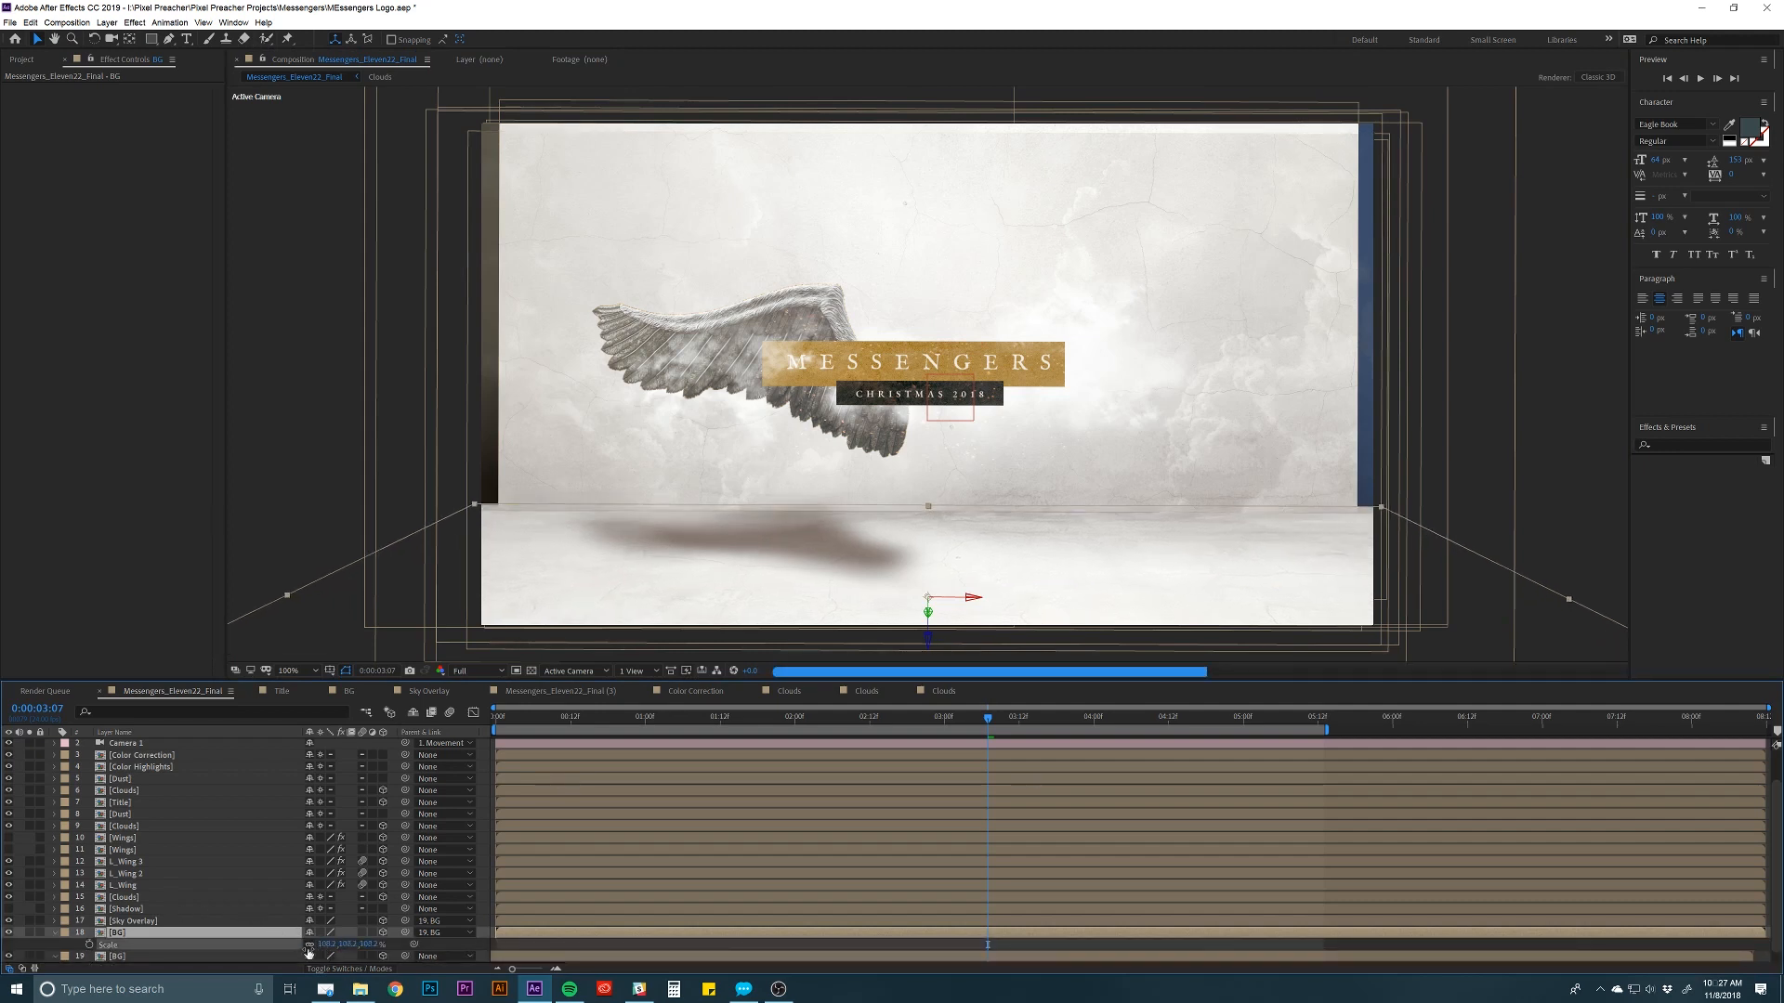
Remove the parent link from the floor BG layer and the Sky Overlay layer by setting both parents to None.
{"action": "left_click", "coordinate": [221, 953]}
{"action": "key", "text": "s"}
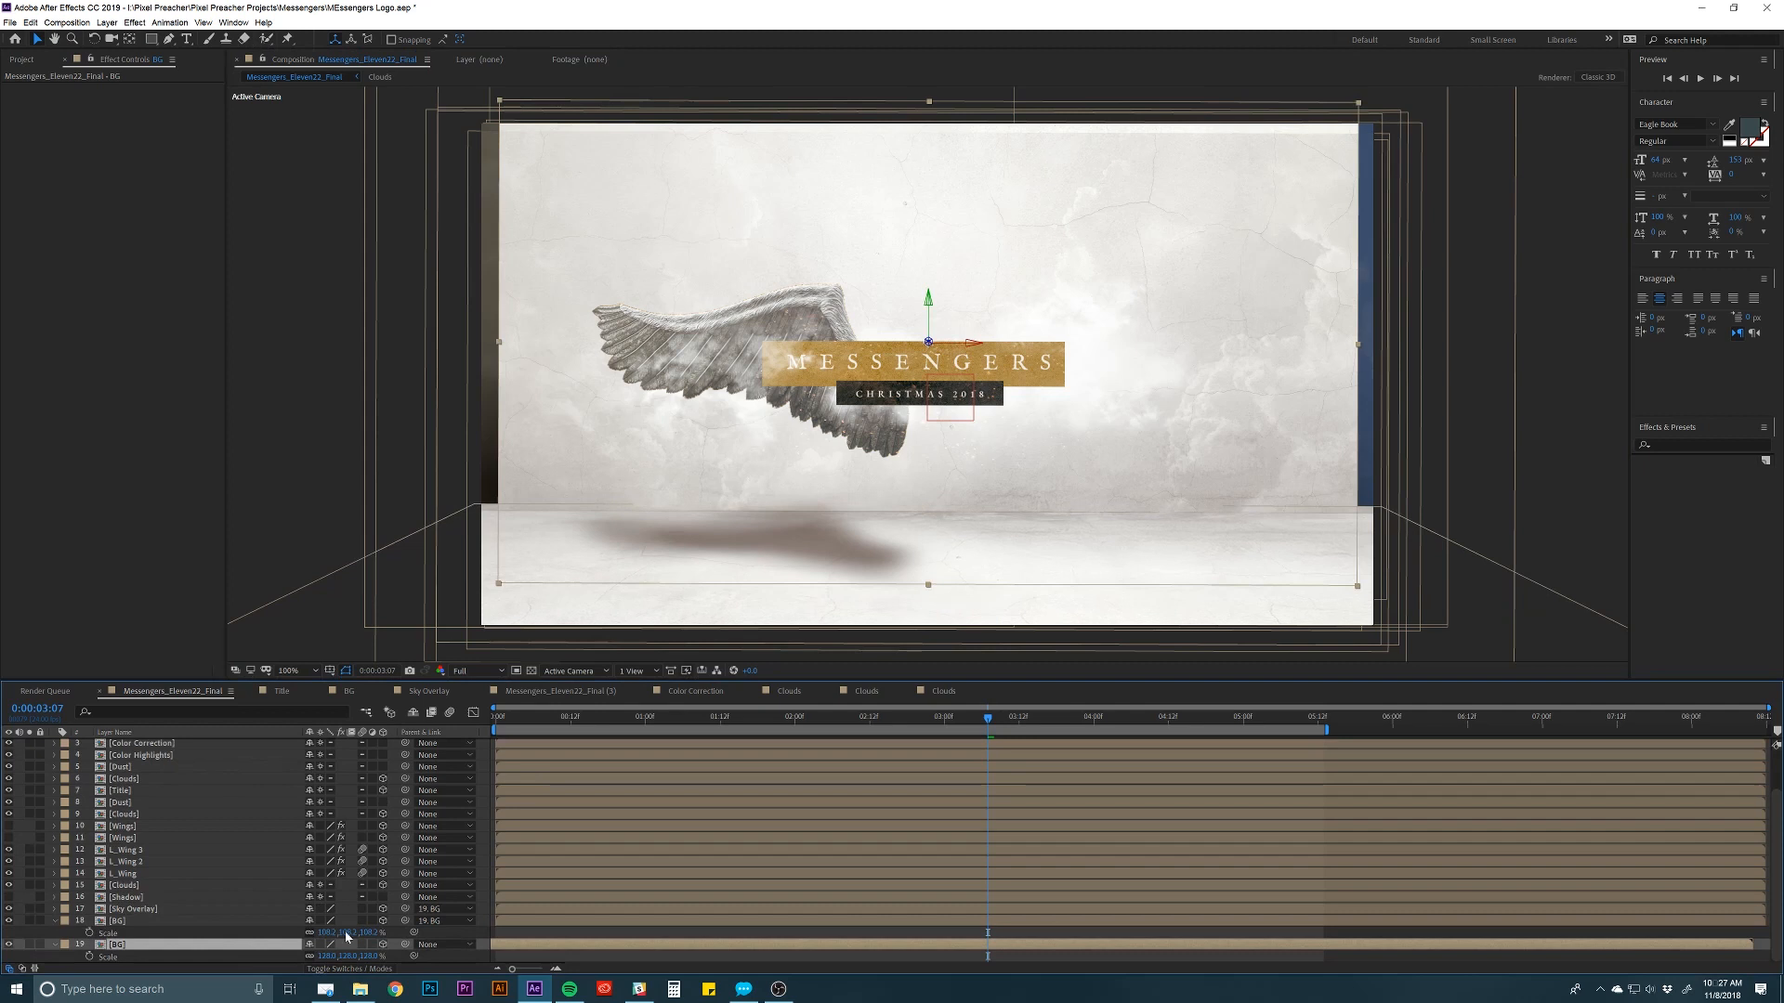
{"action": "left_click", "coordinate": [423, 921]}
{"action": "left_click", "coordinate": [455, 631]}
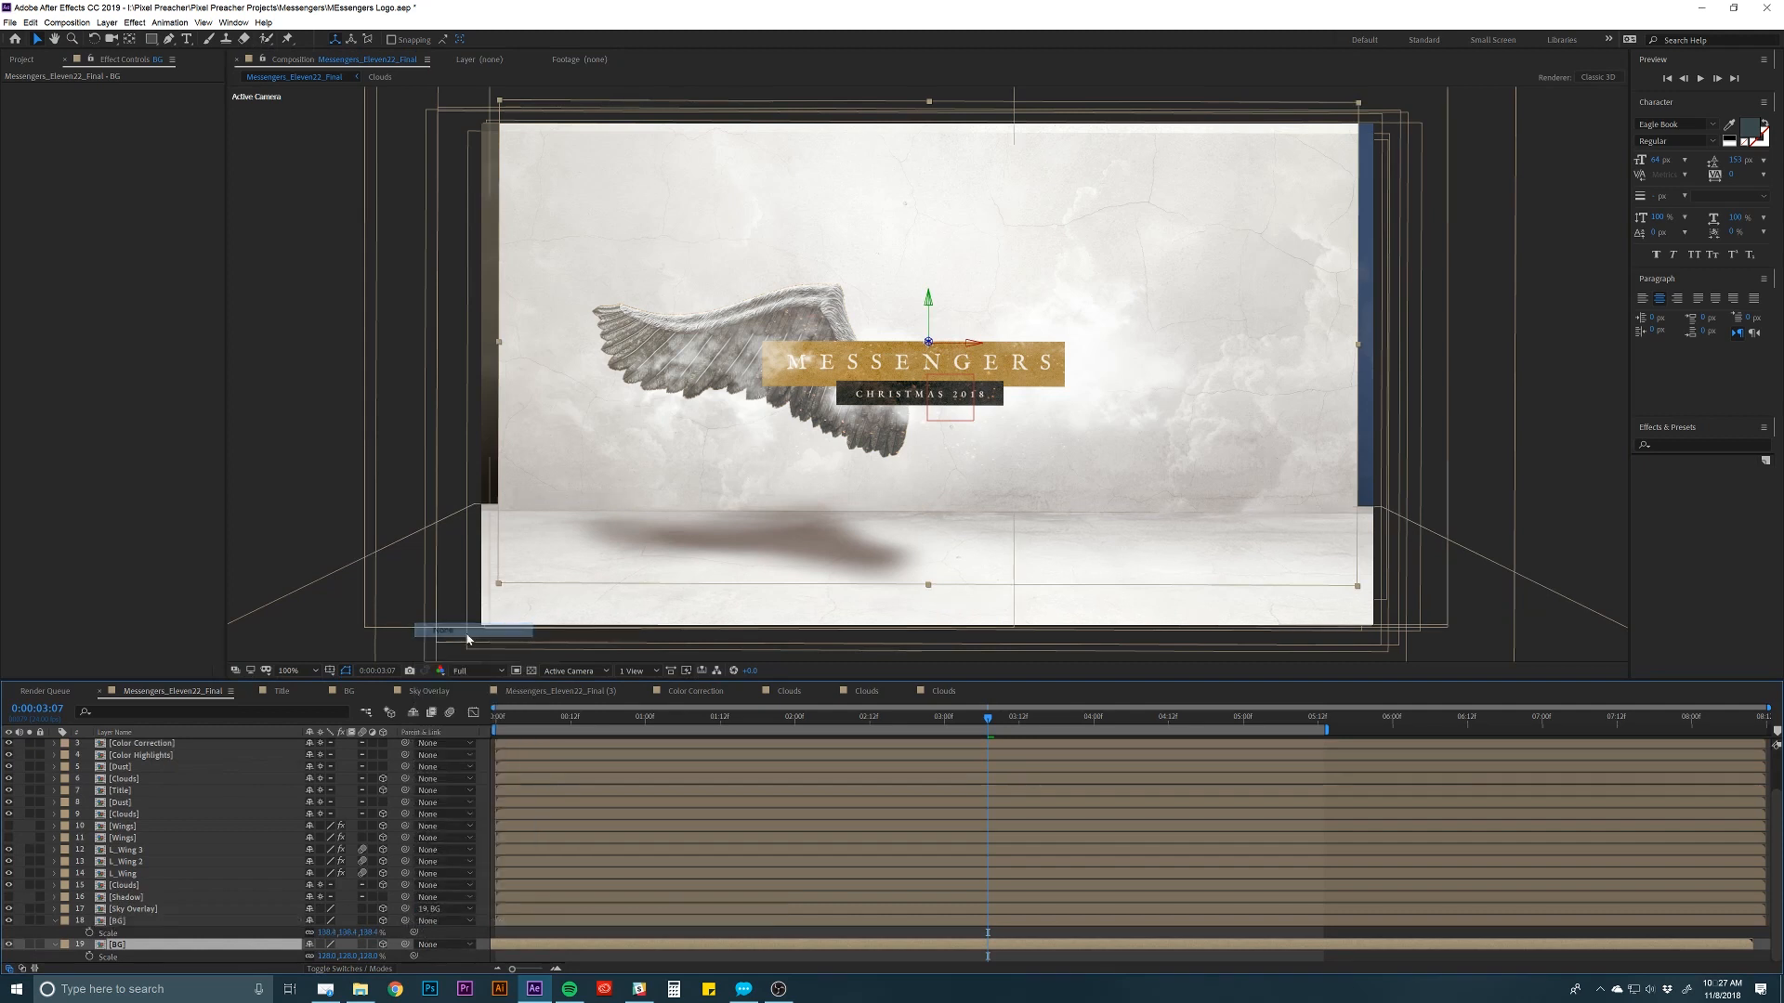
{"action": "left_click", "coordinate": [422, 908]}
{"action": "left_click", "coordinate": [453, 620]}
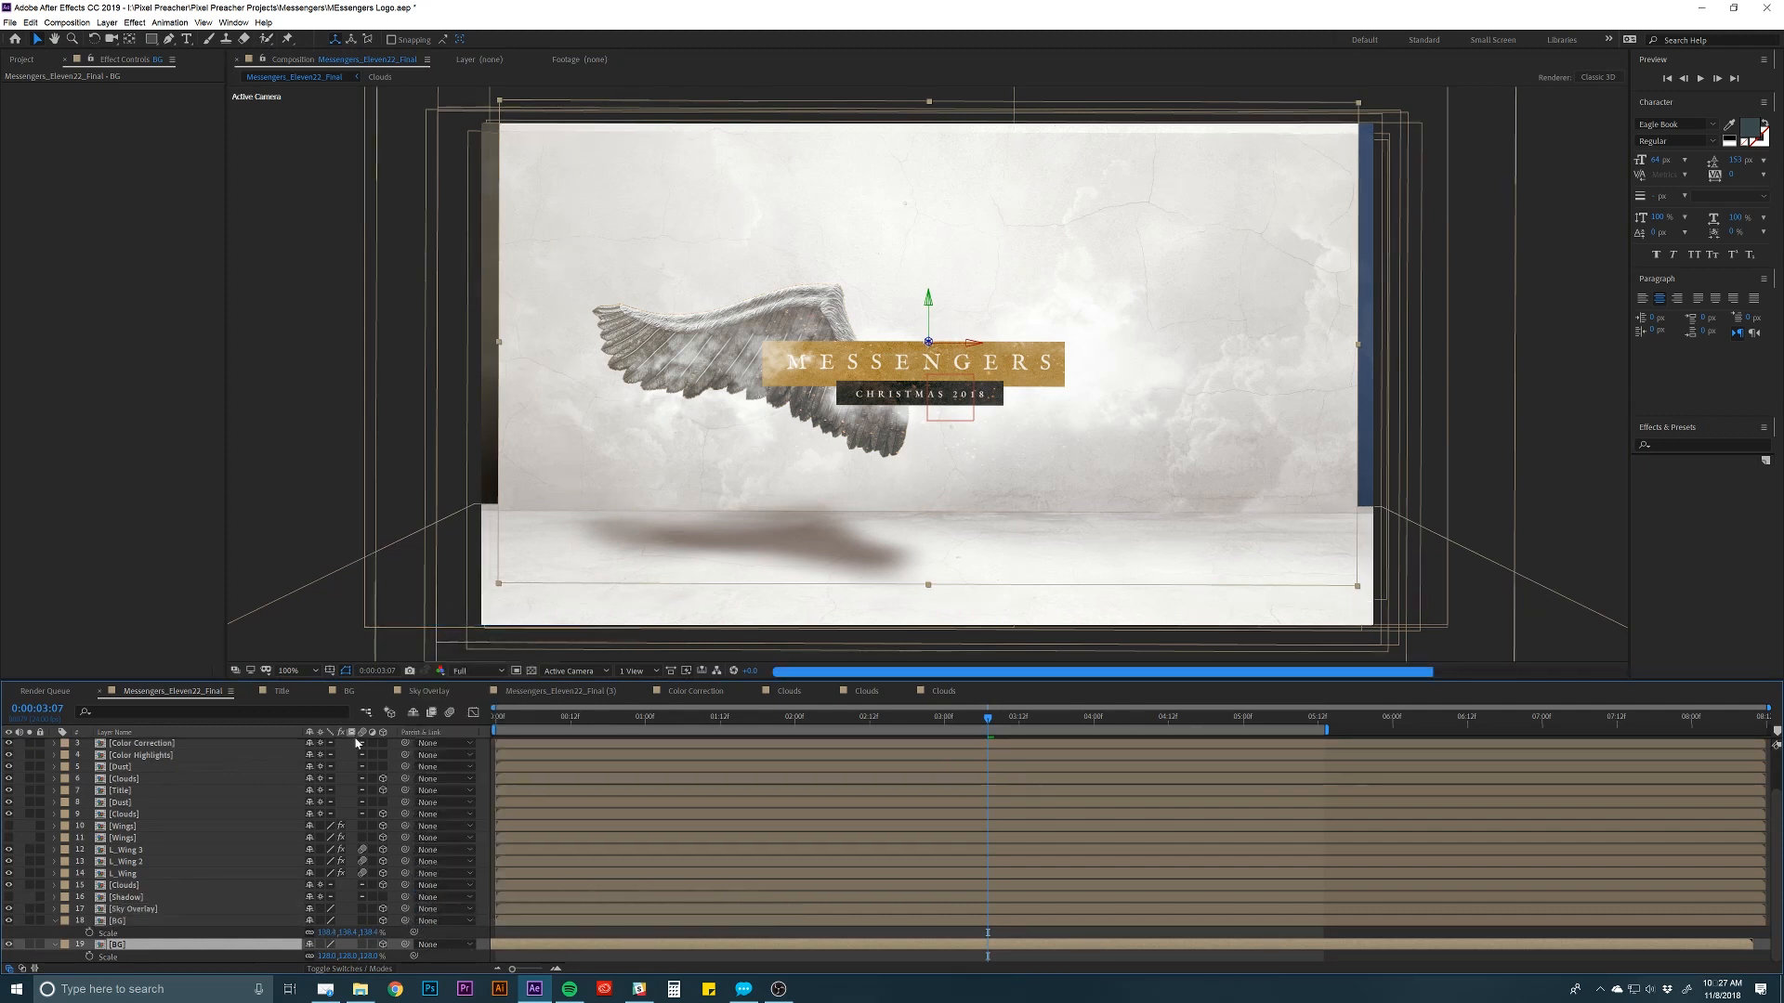
{"action": "key", "text": "Return"}
Set the back wall BG layer's scale to 140% and collapse the floor BG layer's scale property.
{"action": "left_click", "coordinate": [215, 947]}
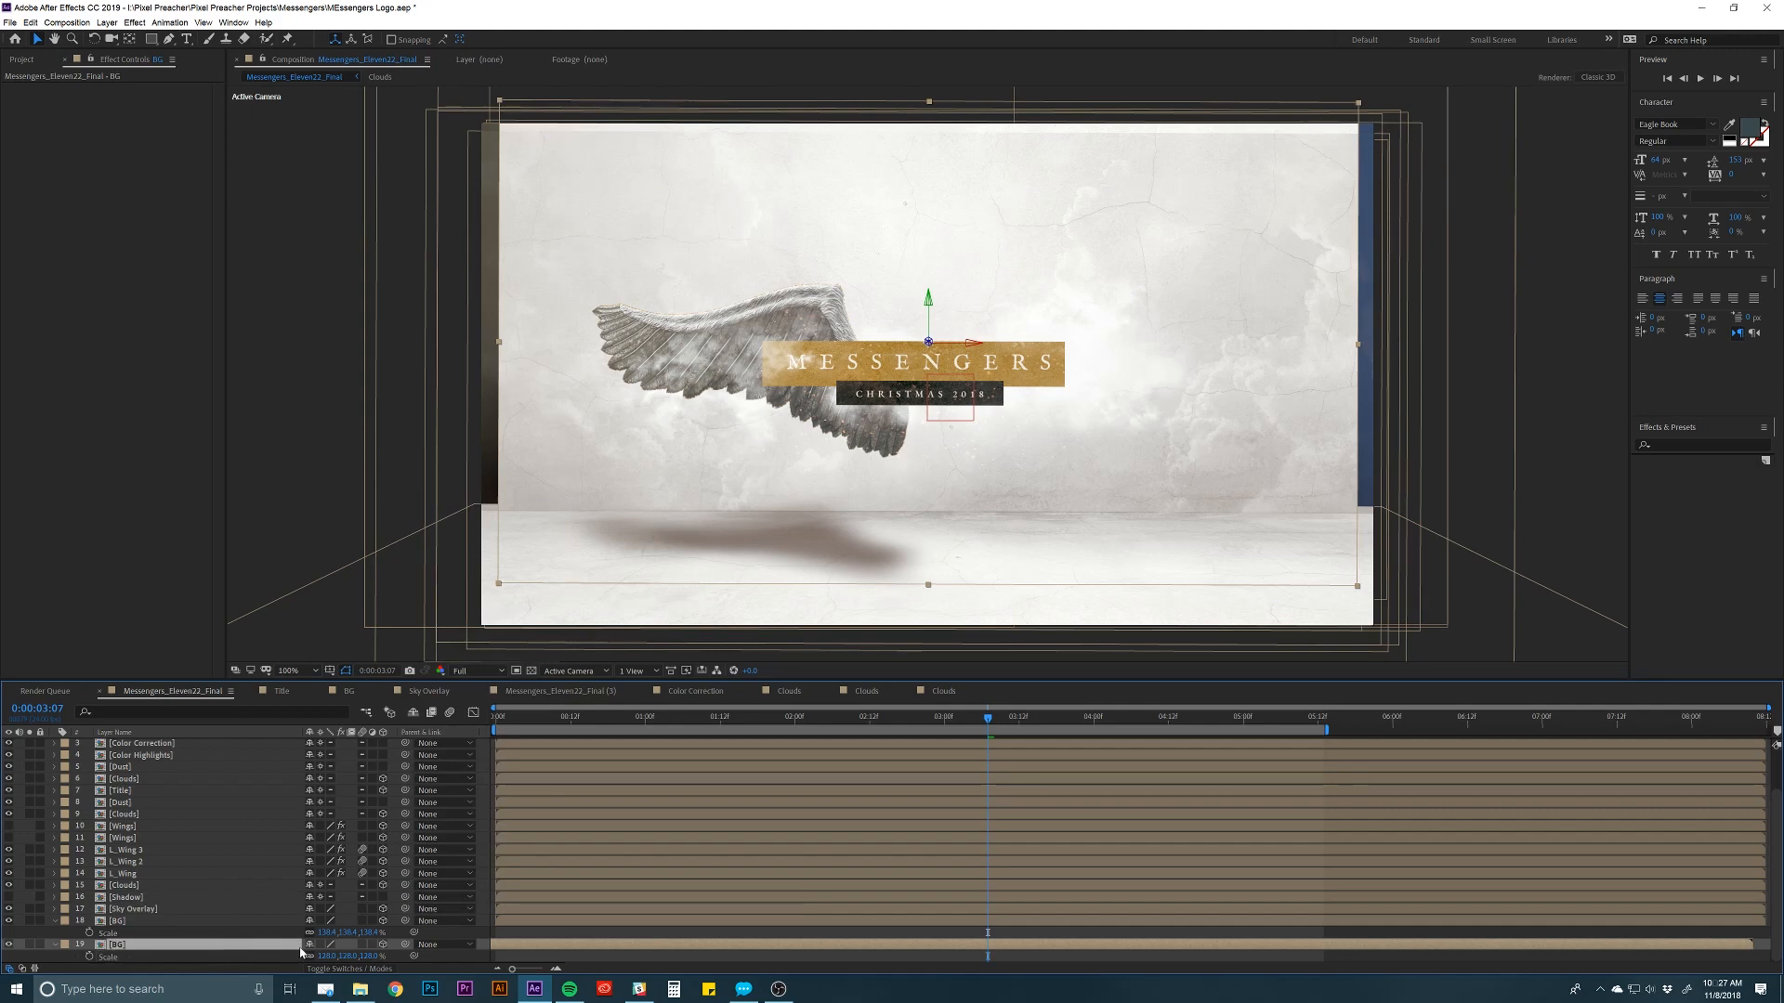
{"action": "left_click", "coordinate": [325, 956]}
{"action": "type", "text": "140"}
{"action": "key", "text": "Return"}
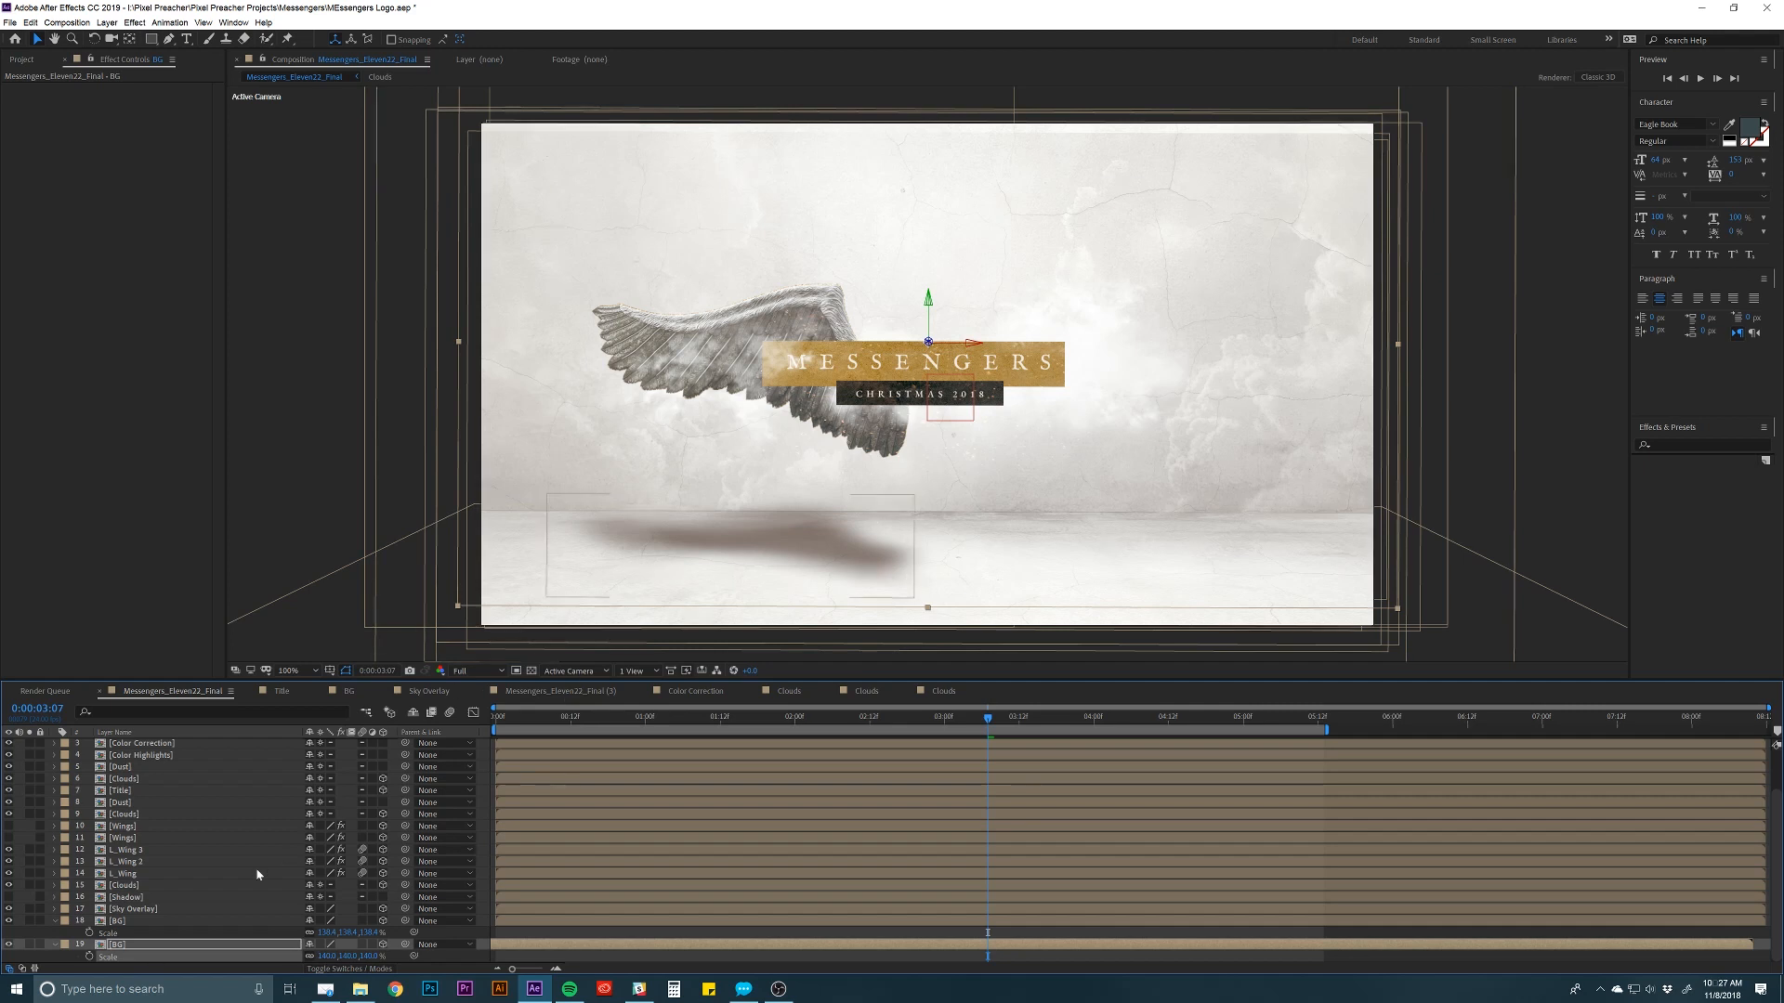
{"action": "left_click", "coordinate": [125, 922]}
{"action": "key", "text": "s"}
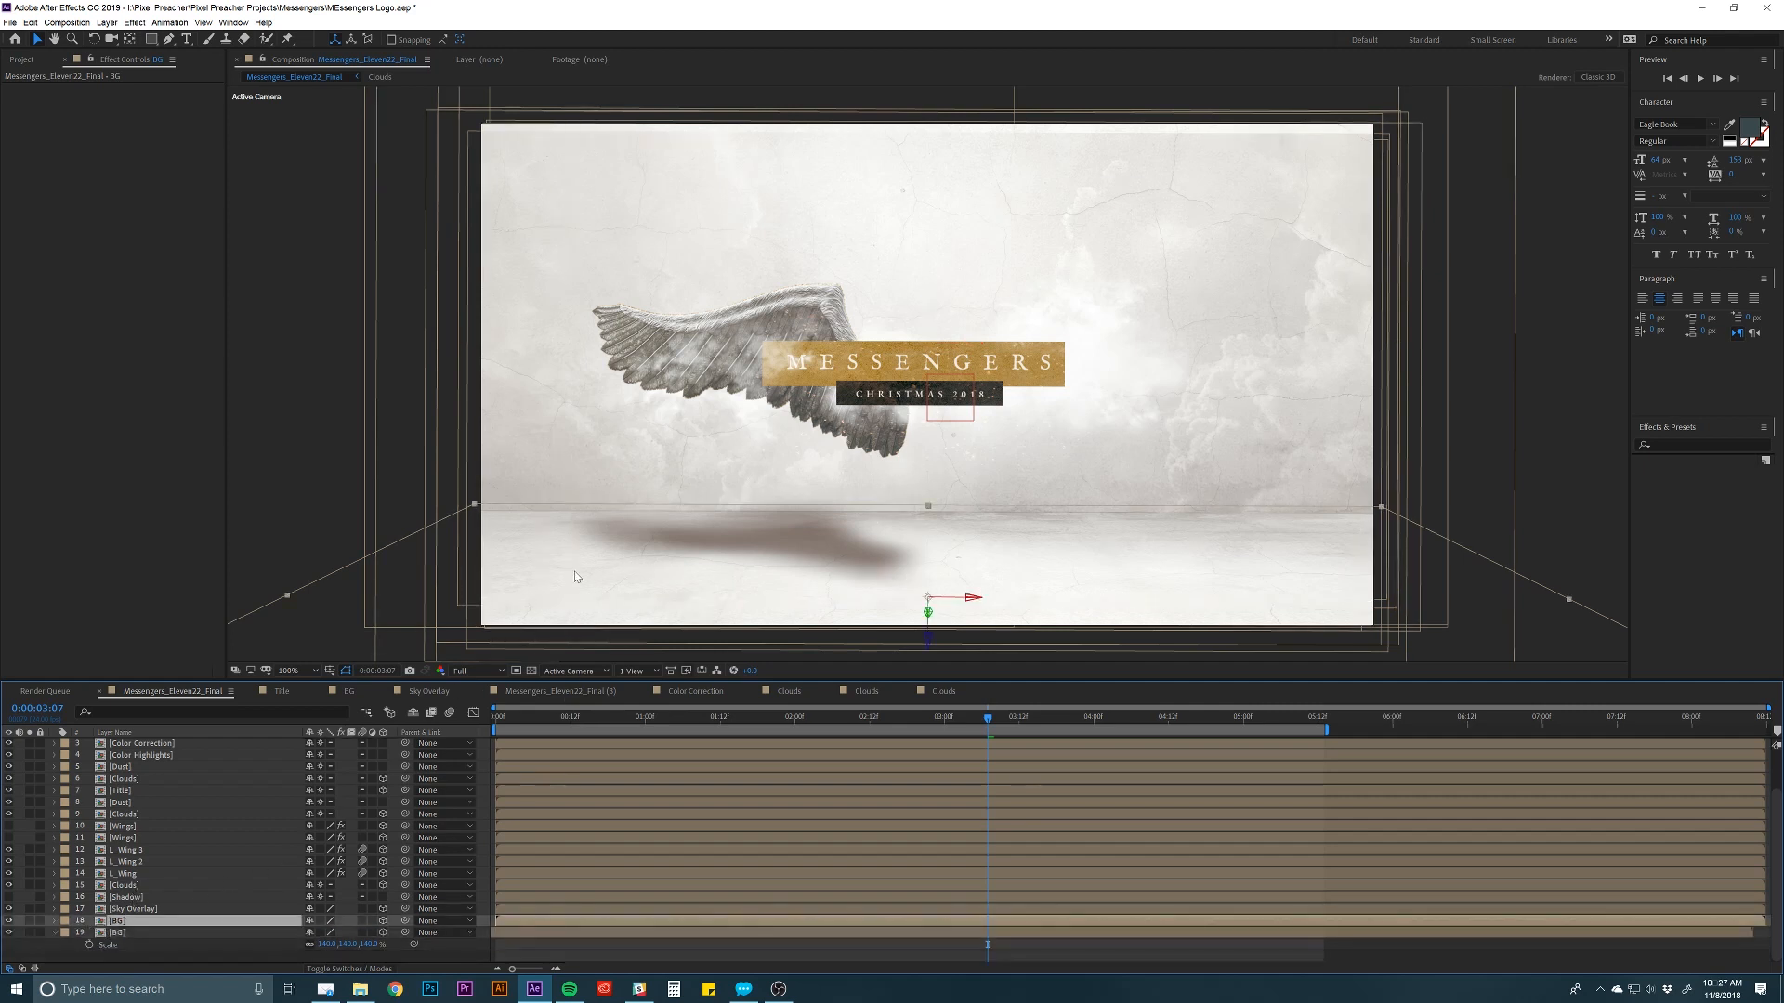
Select the L_Wing 2 and L_Wing 3 shadow layers together and move them slightly down on the floor.
{"action": "left_click", "coordinate": [130, 861]}
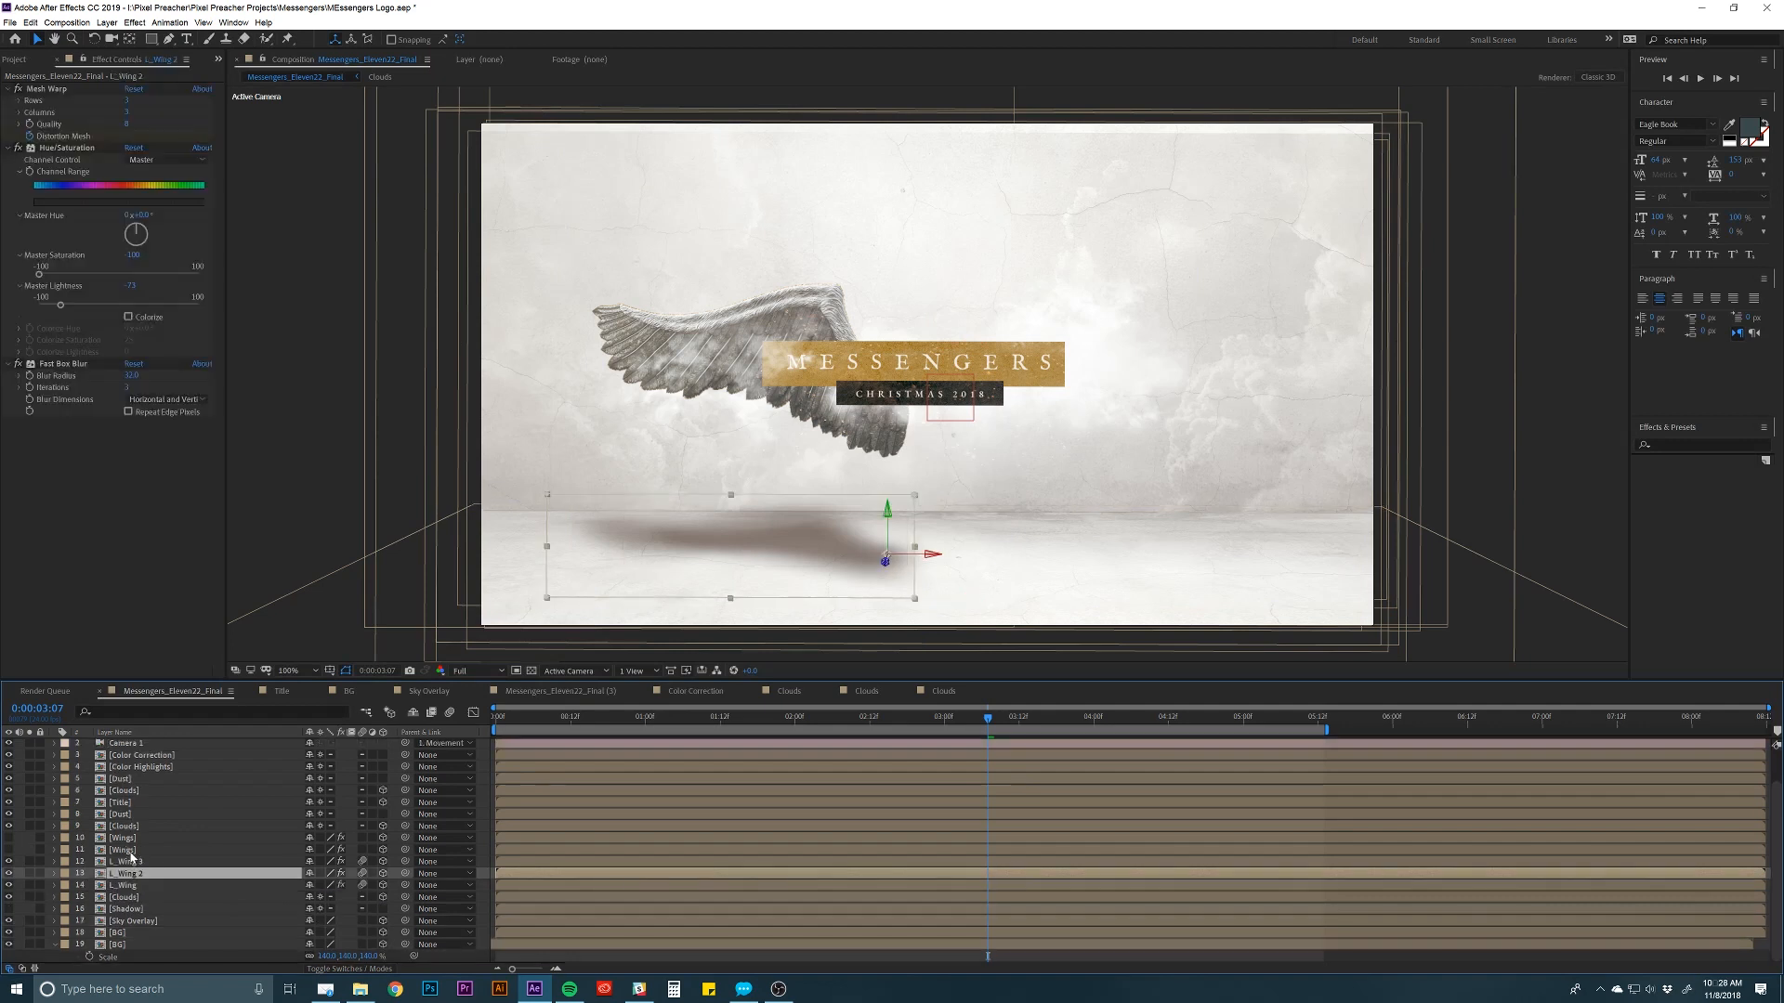
{"action": "left_click", "coordinate": [130, 849], "text": "shift"}
{"action": "left_click", "coordinate": [124, 887]}
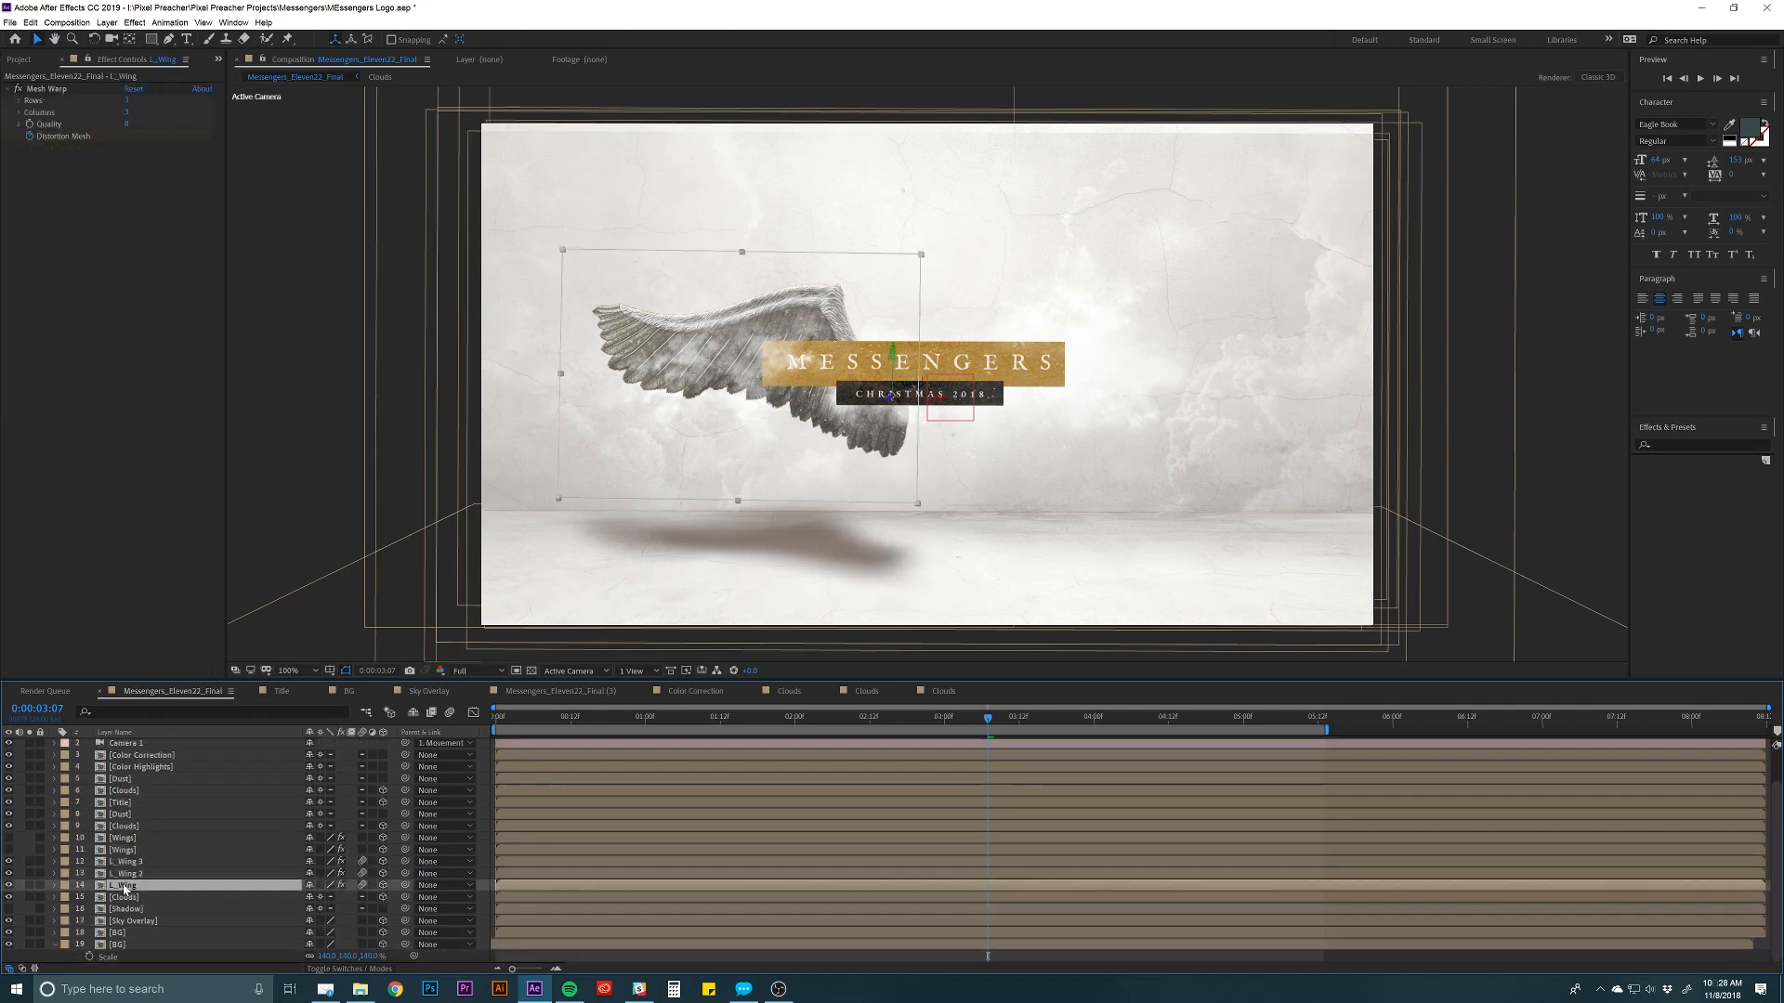
{"action": "left_click", "coordinate": [124, 873]}
{"action": "left_click", "coordinate": [132, 862], "text": "shift"}
{"action": "left_click_drag", "start_coordinate": [691, 544], "coordinate": [688, 556]}
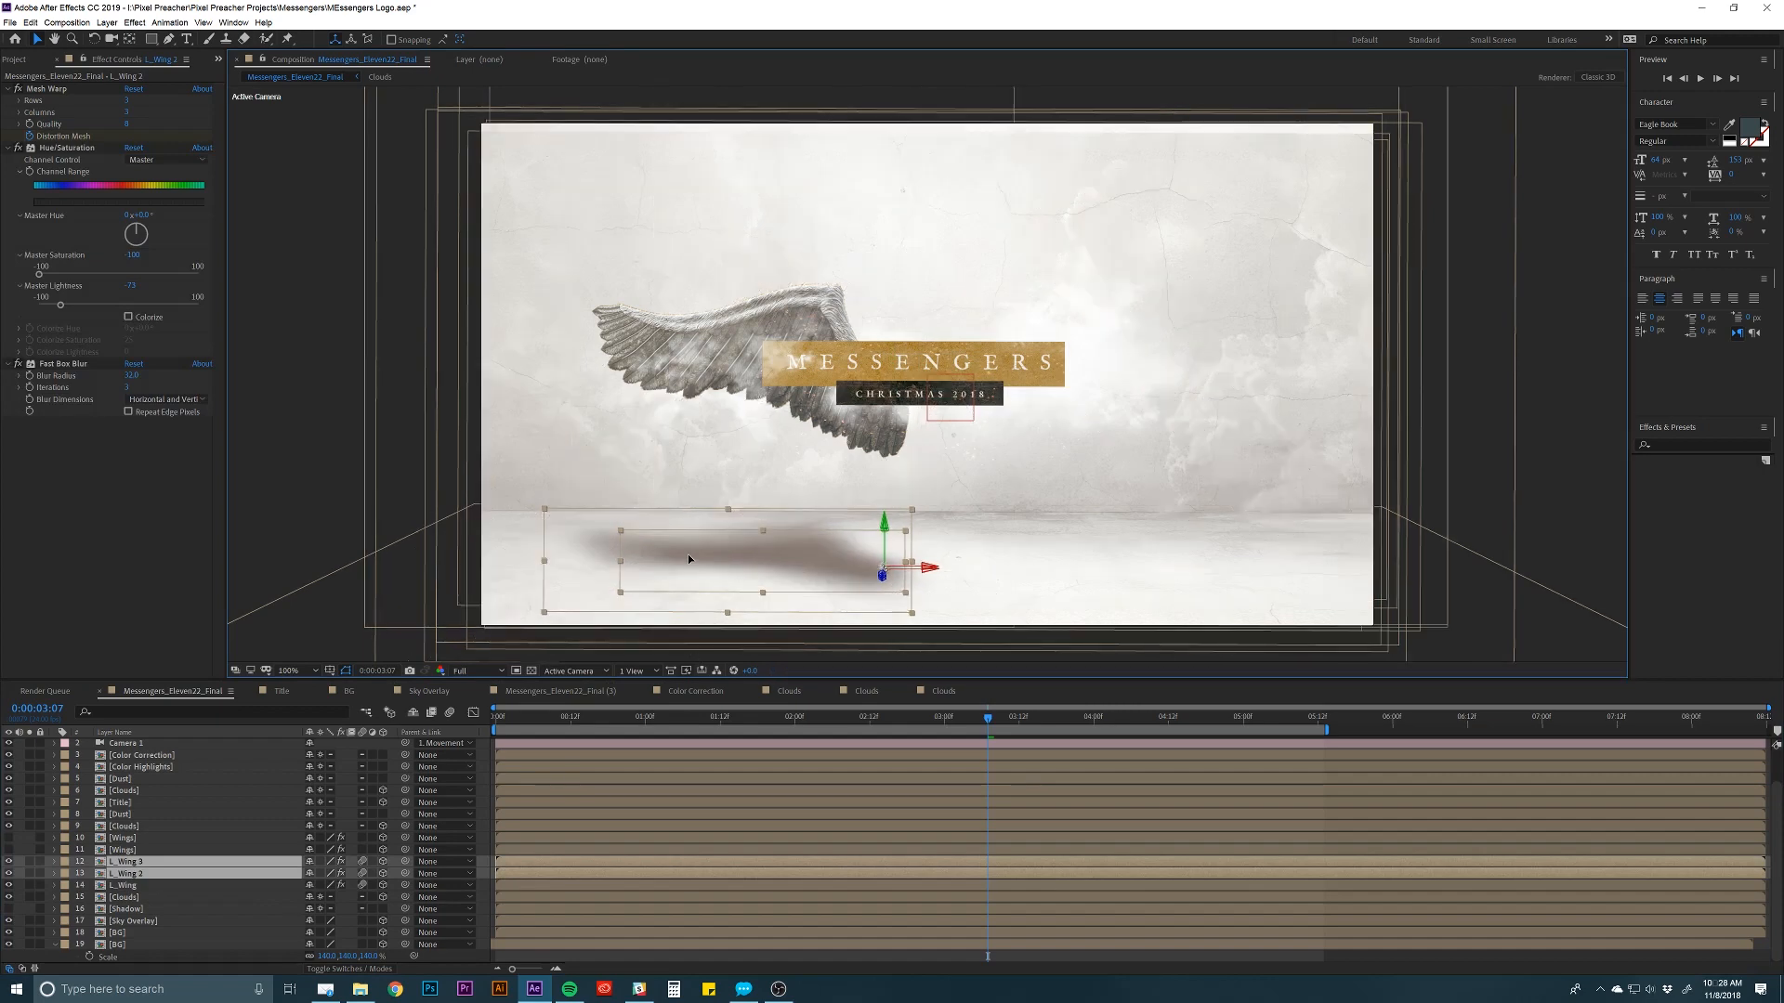
{"action": "left_click", "coordinate": [542, 765]}
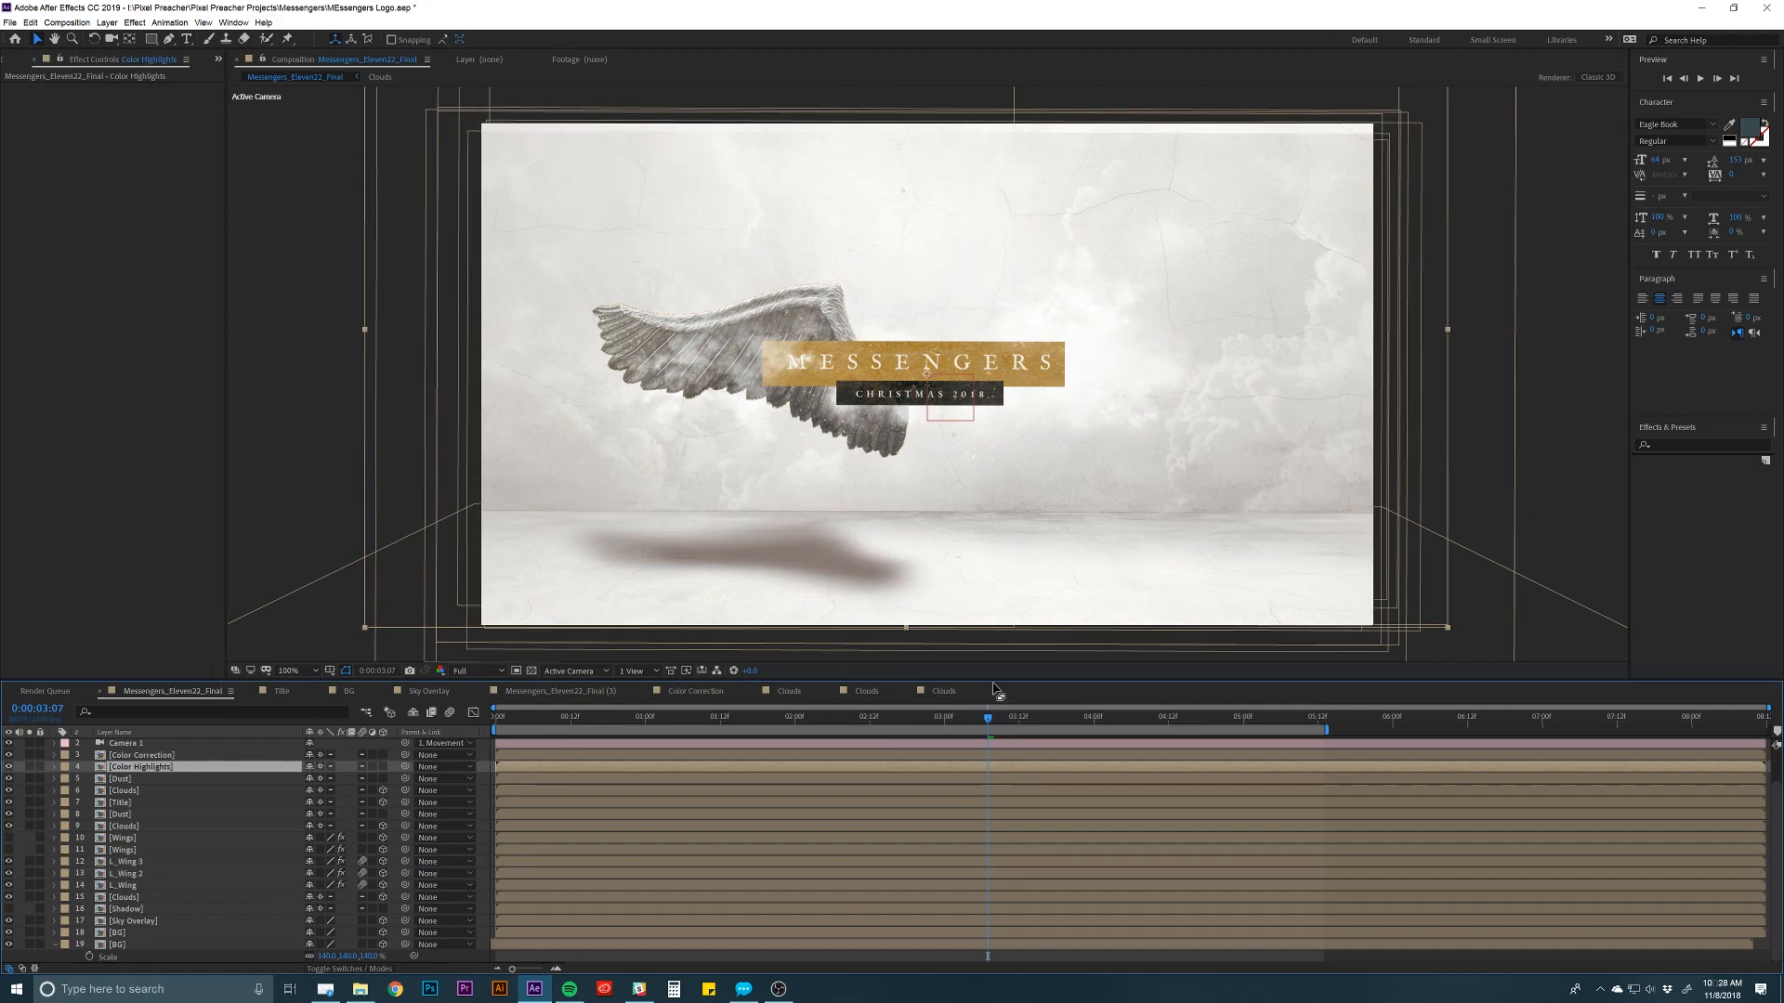
At 0:00:01:20, duplicate the Clouds layer above the title and place the copy above the Dust layer.
{"action": "left_click_drag", "start_coordinate": [920, 717], "coordinate": [776, 722]}
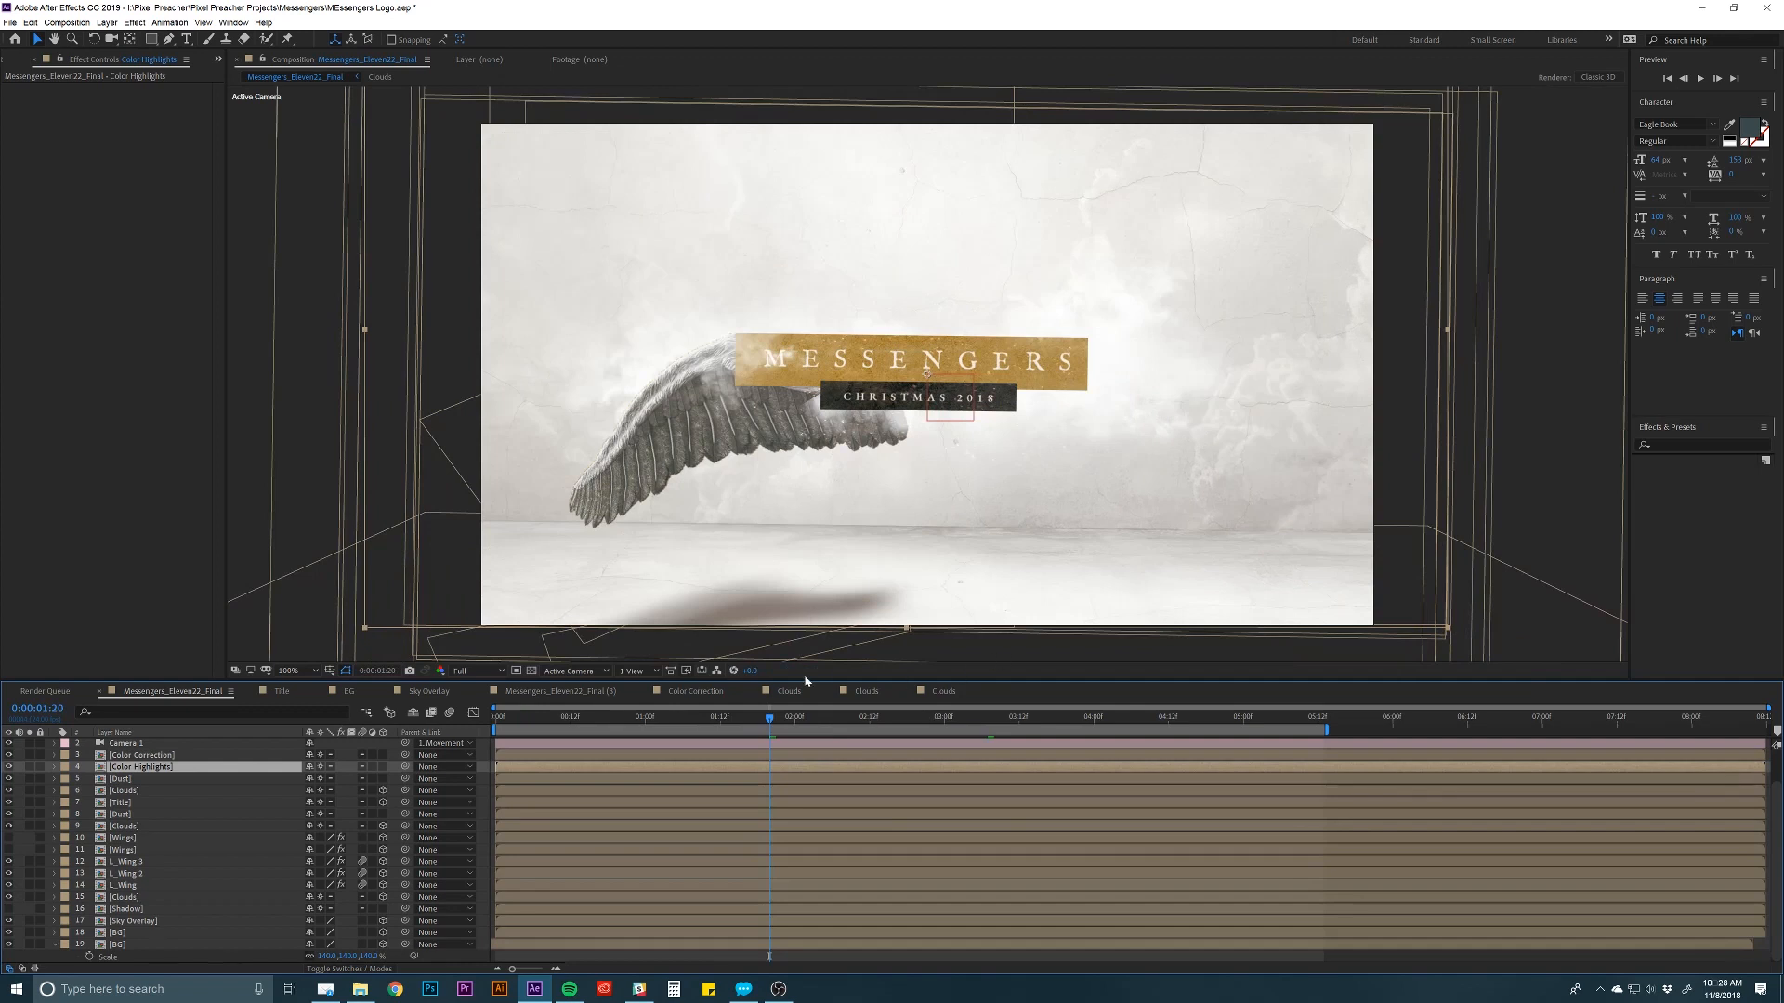
{"action": "left_click", "coordinate": [118, 793]}
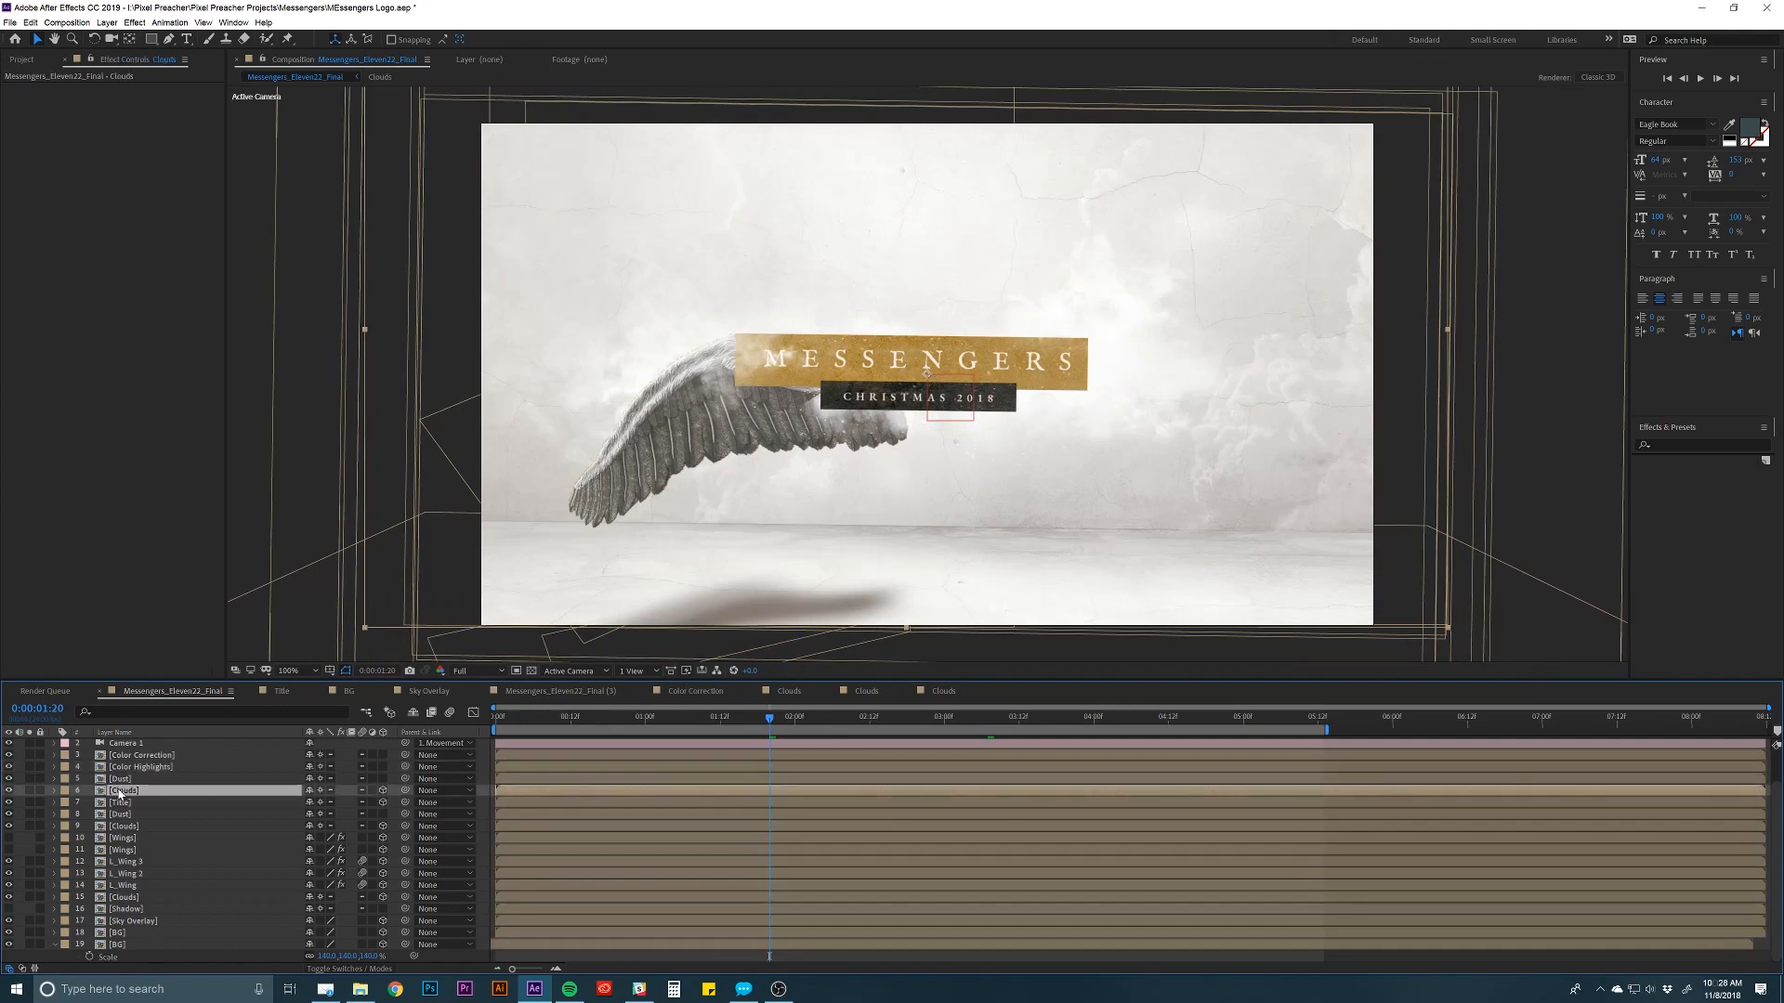
{"action": "scroll", "coordinate": [131, 817], "scroll_direction": "up", "scroll_amount": 1}
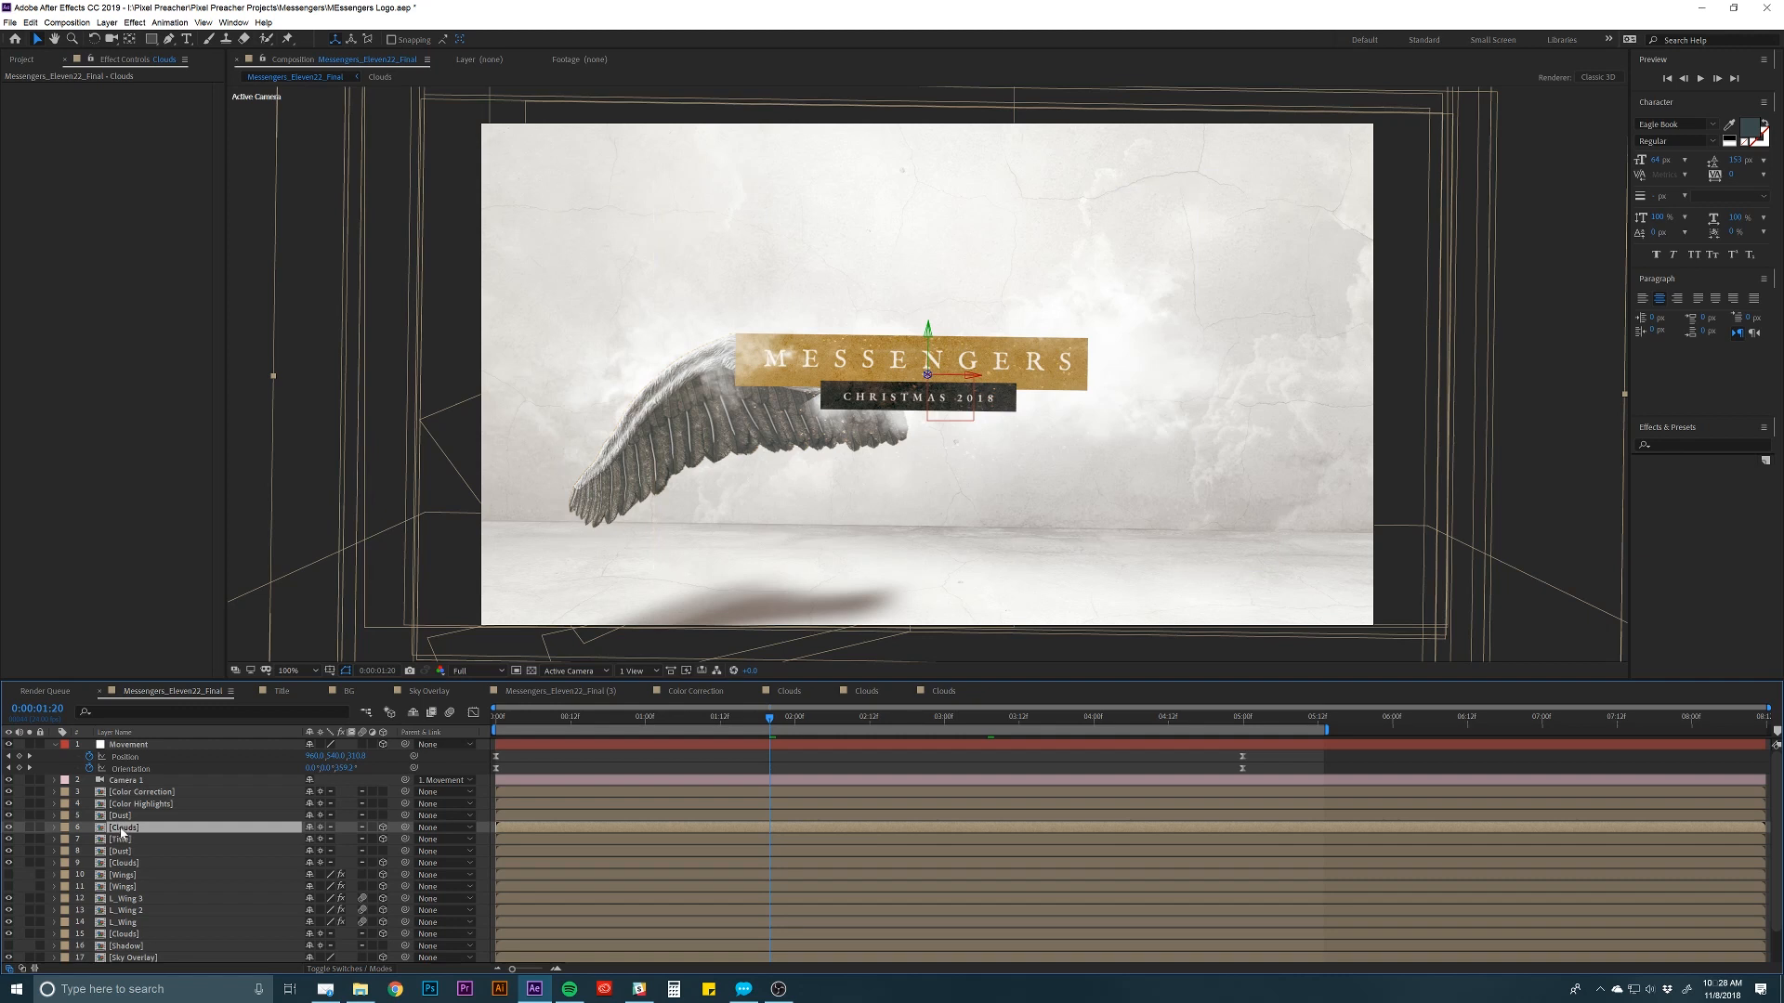
{"action": "key", "text": "ctrl+d"}
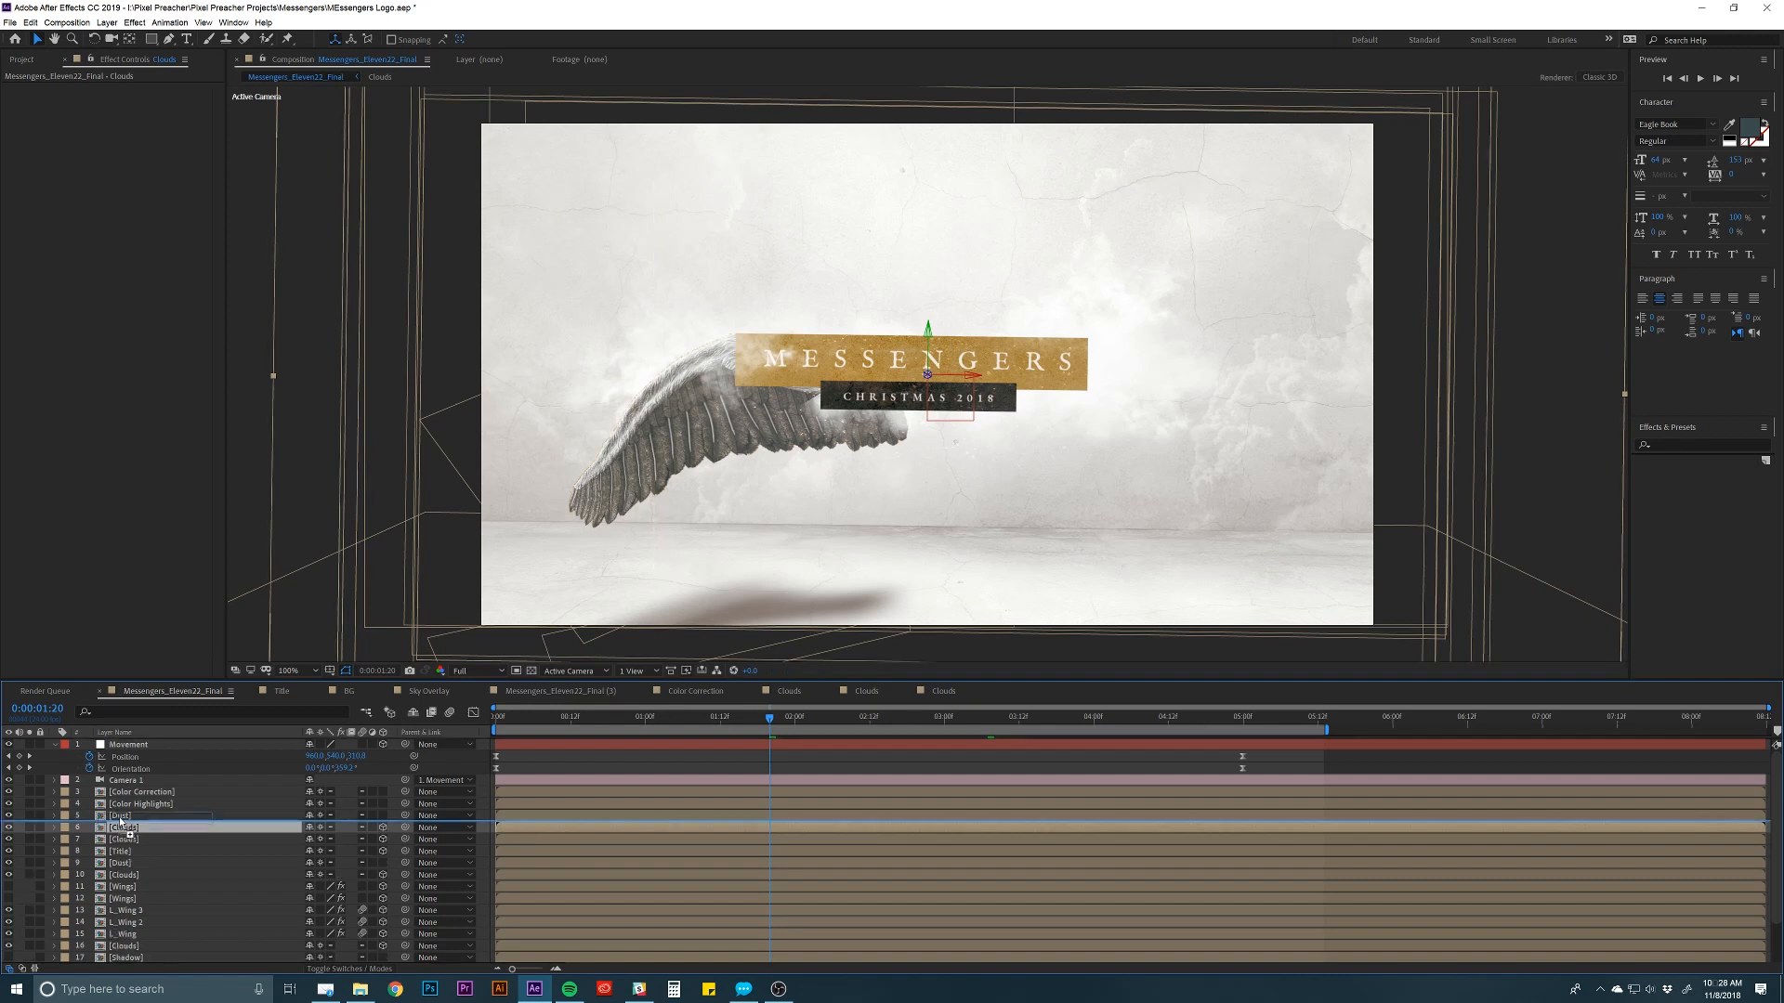
{"action": "left_click_drag", "start_coordinate": [121, 829], "coordinate": [123, 816]}
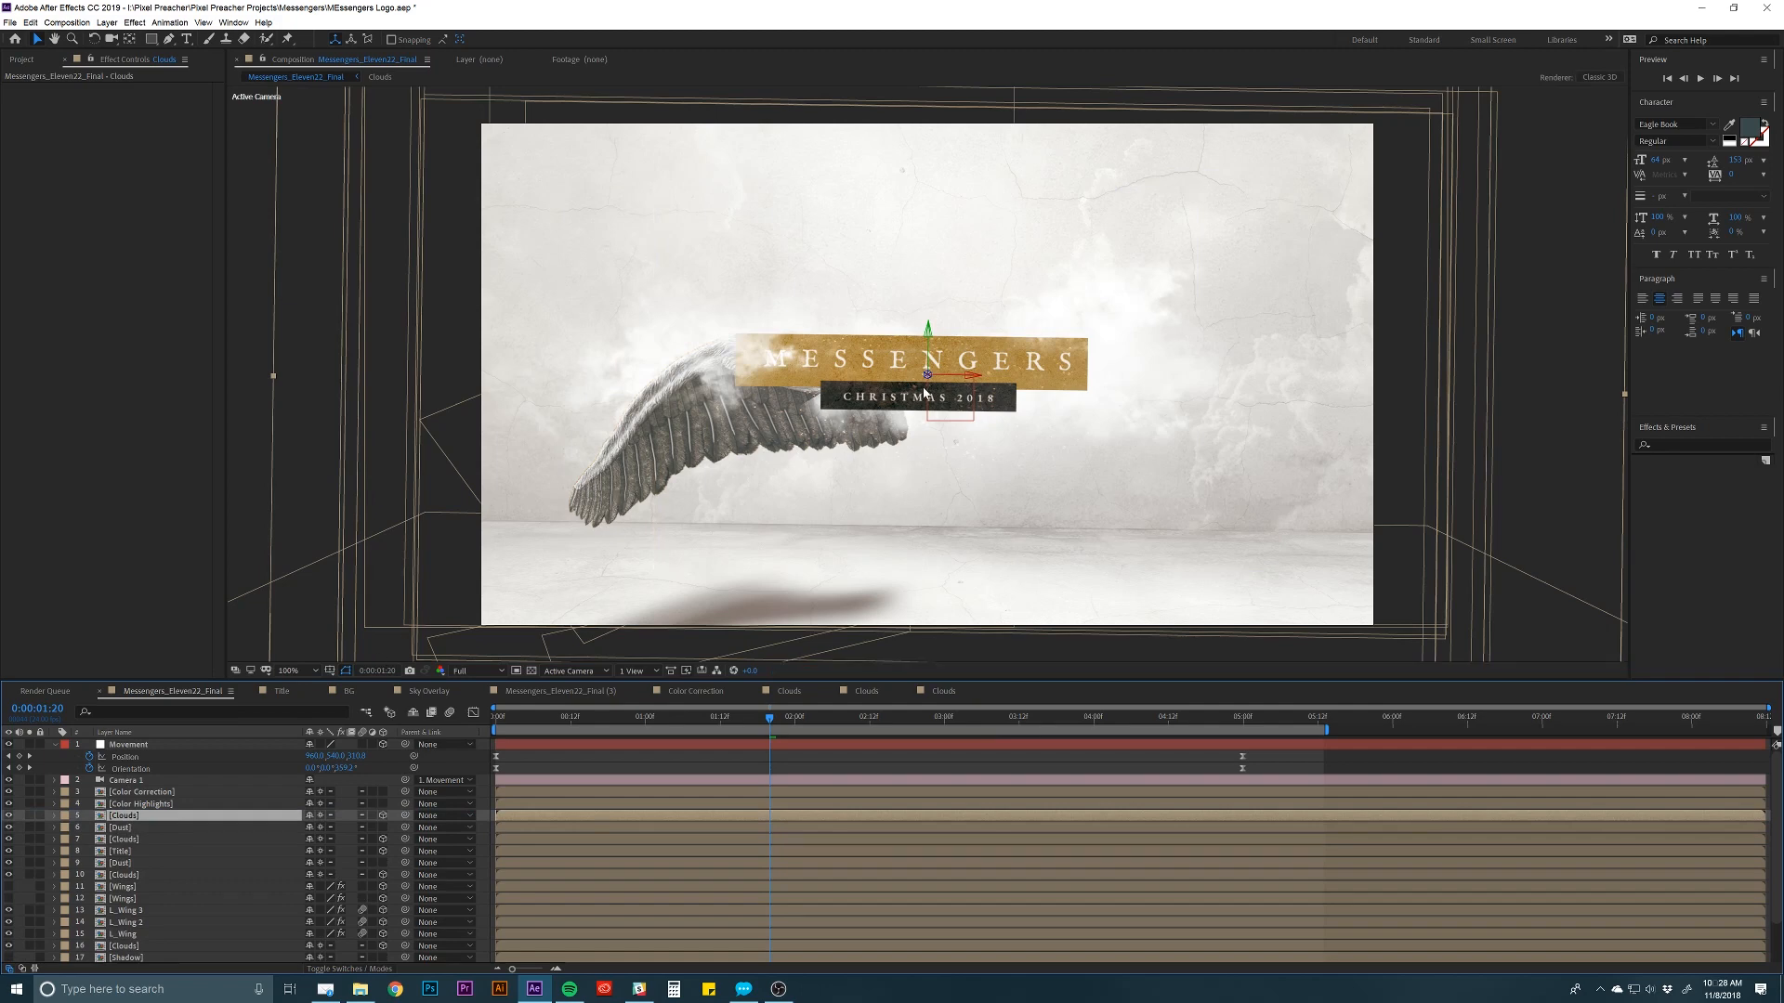
Bring the copied Clouds layer closer to the camera and shift it slightly to the left at 0:00:04:23.
{"action": "left_click_drag", "start_coordinate": [927, 377], "coordinate": [1300, 291]}
{"action": "left_click_drag", "start_coordinate": [1150, 721], "coordinate": [1237, 725]}
{"action": "mouse_move", "coordinate": [857, 398]}
{"action": "left_mouse_down"}
{"action": "mouse_move", "coordinate": [885, 432]}
{"action": "mouse_move", "coordinate": [827, 405]}
{"action": "left_mouse_up"}
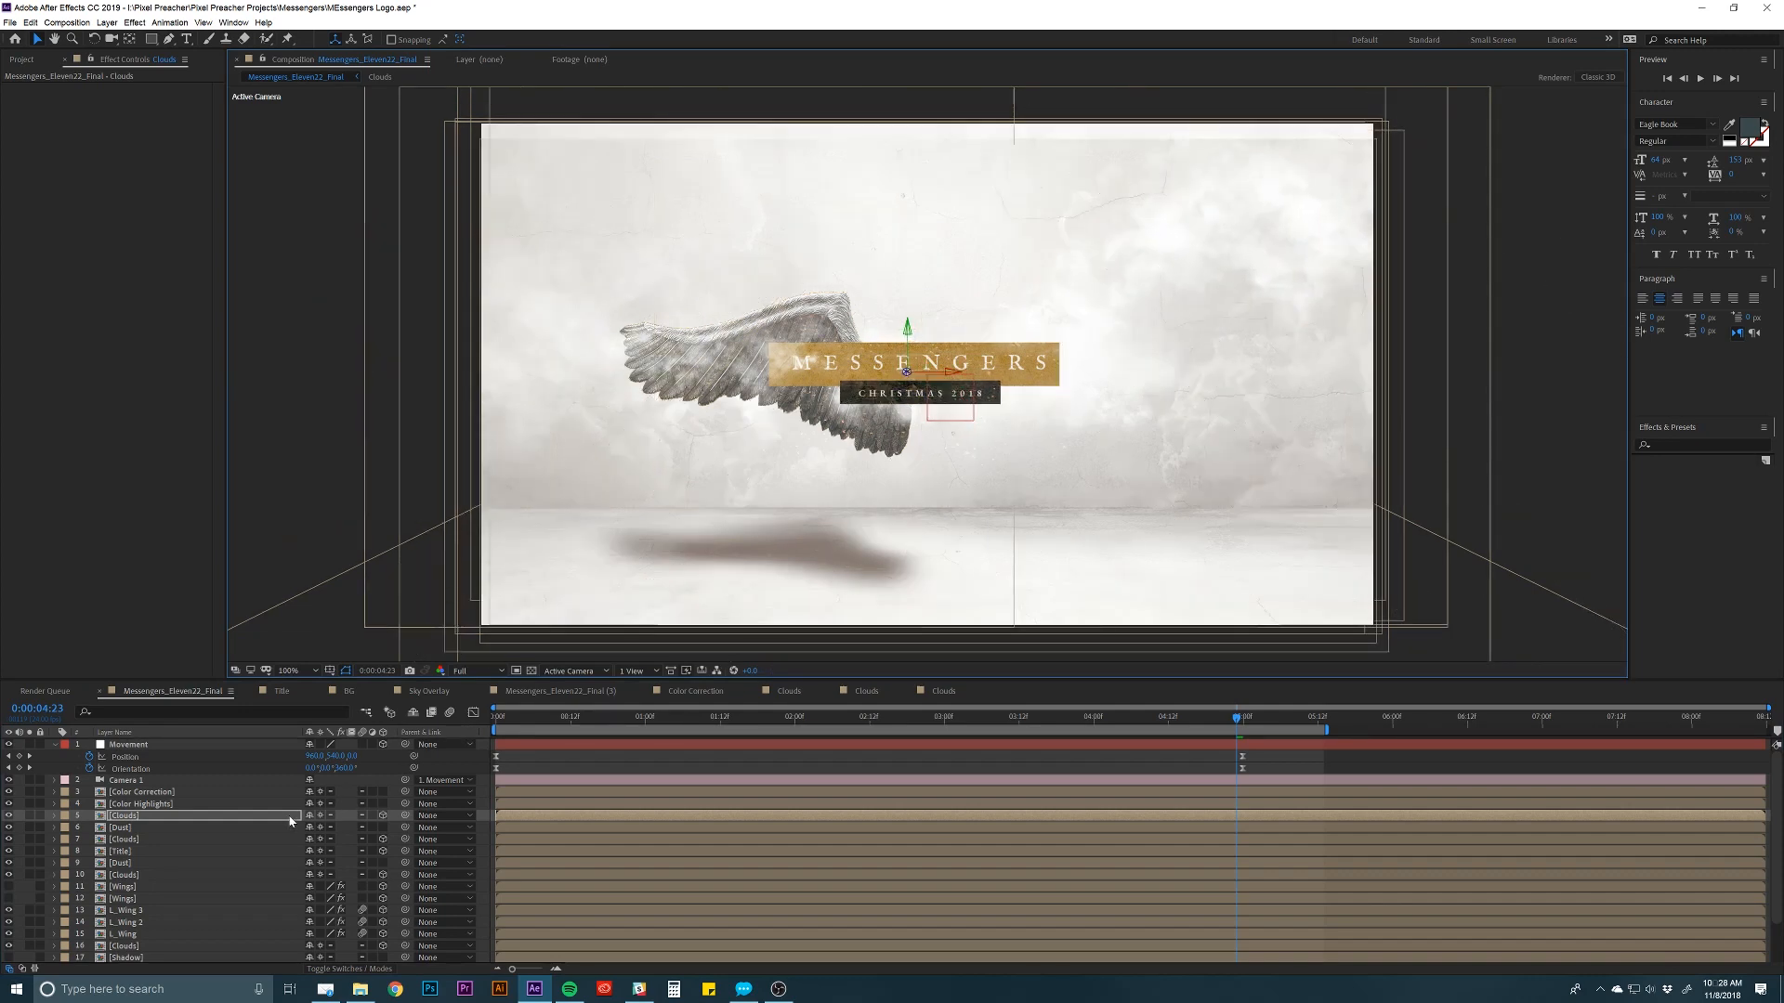
Duplicate the front Clouds layer and move the new copy closer to the camera, far right and down.
{"action": "left_click", "coordinate": [136, 818]}
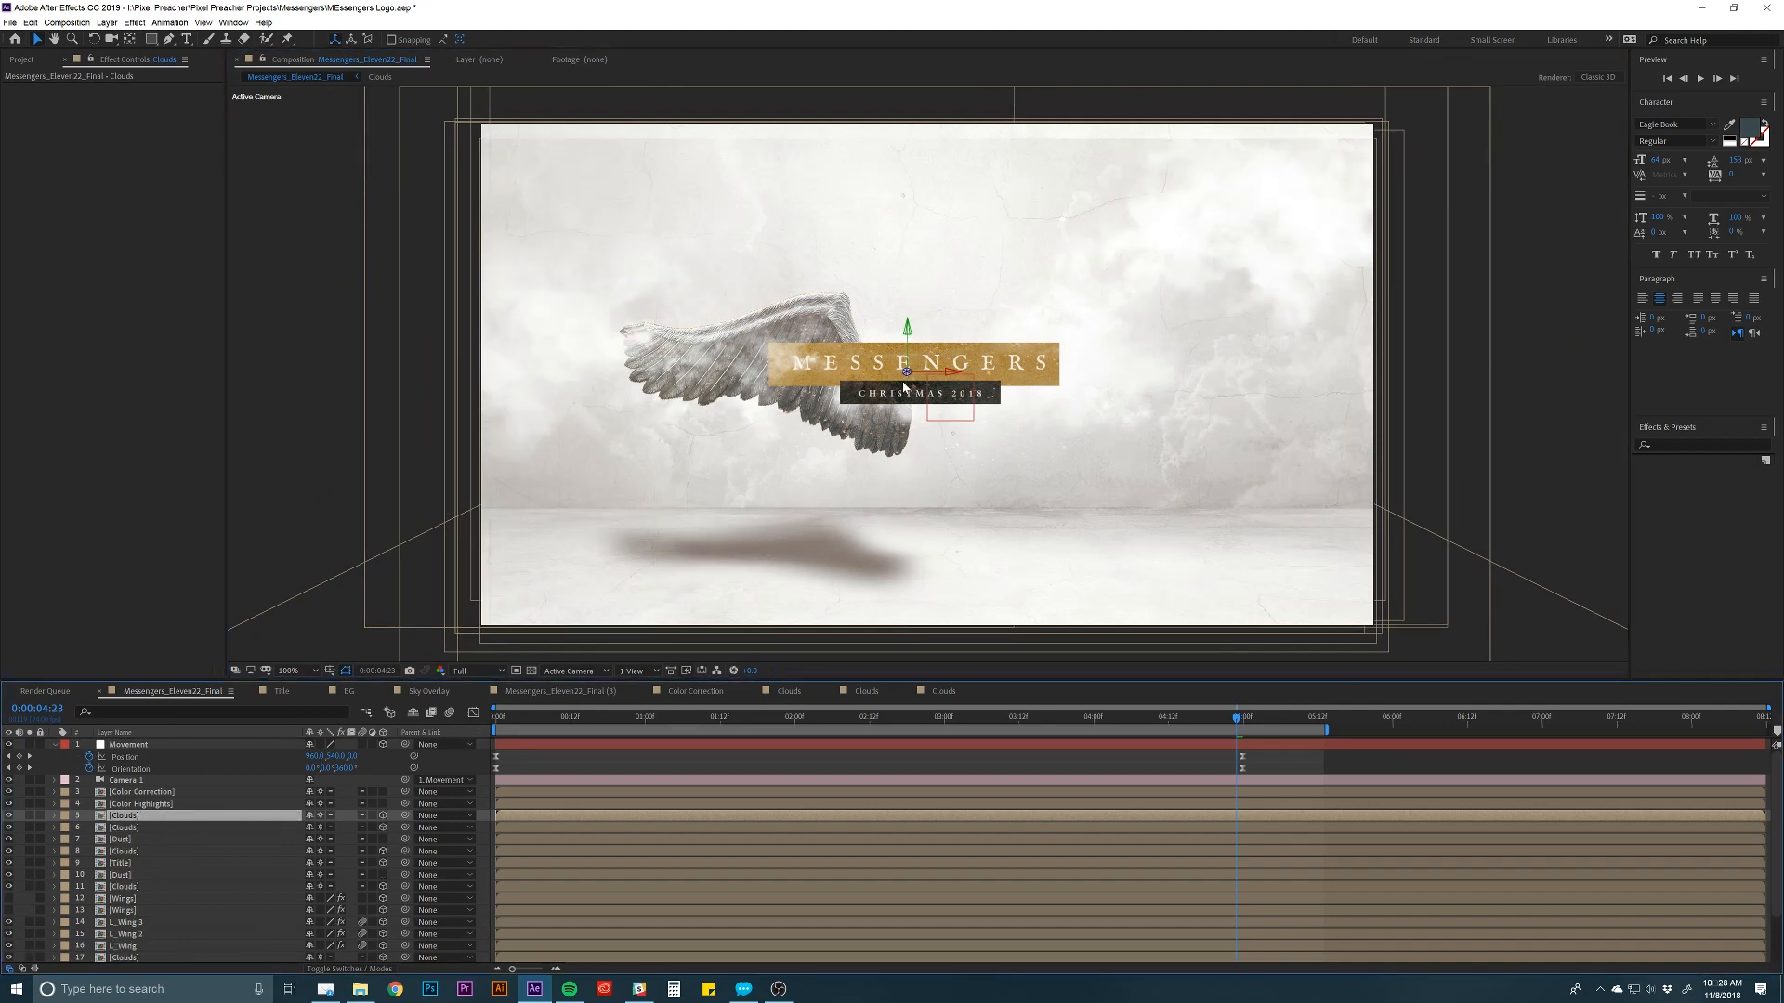
{"action": "left_click_drag", "start_coordinate": [907, 375], "coordinate": [1050, 286]}
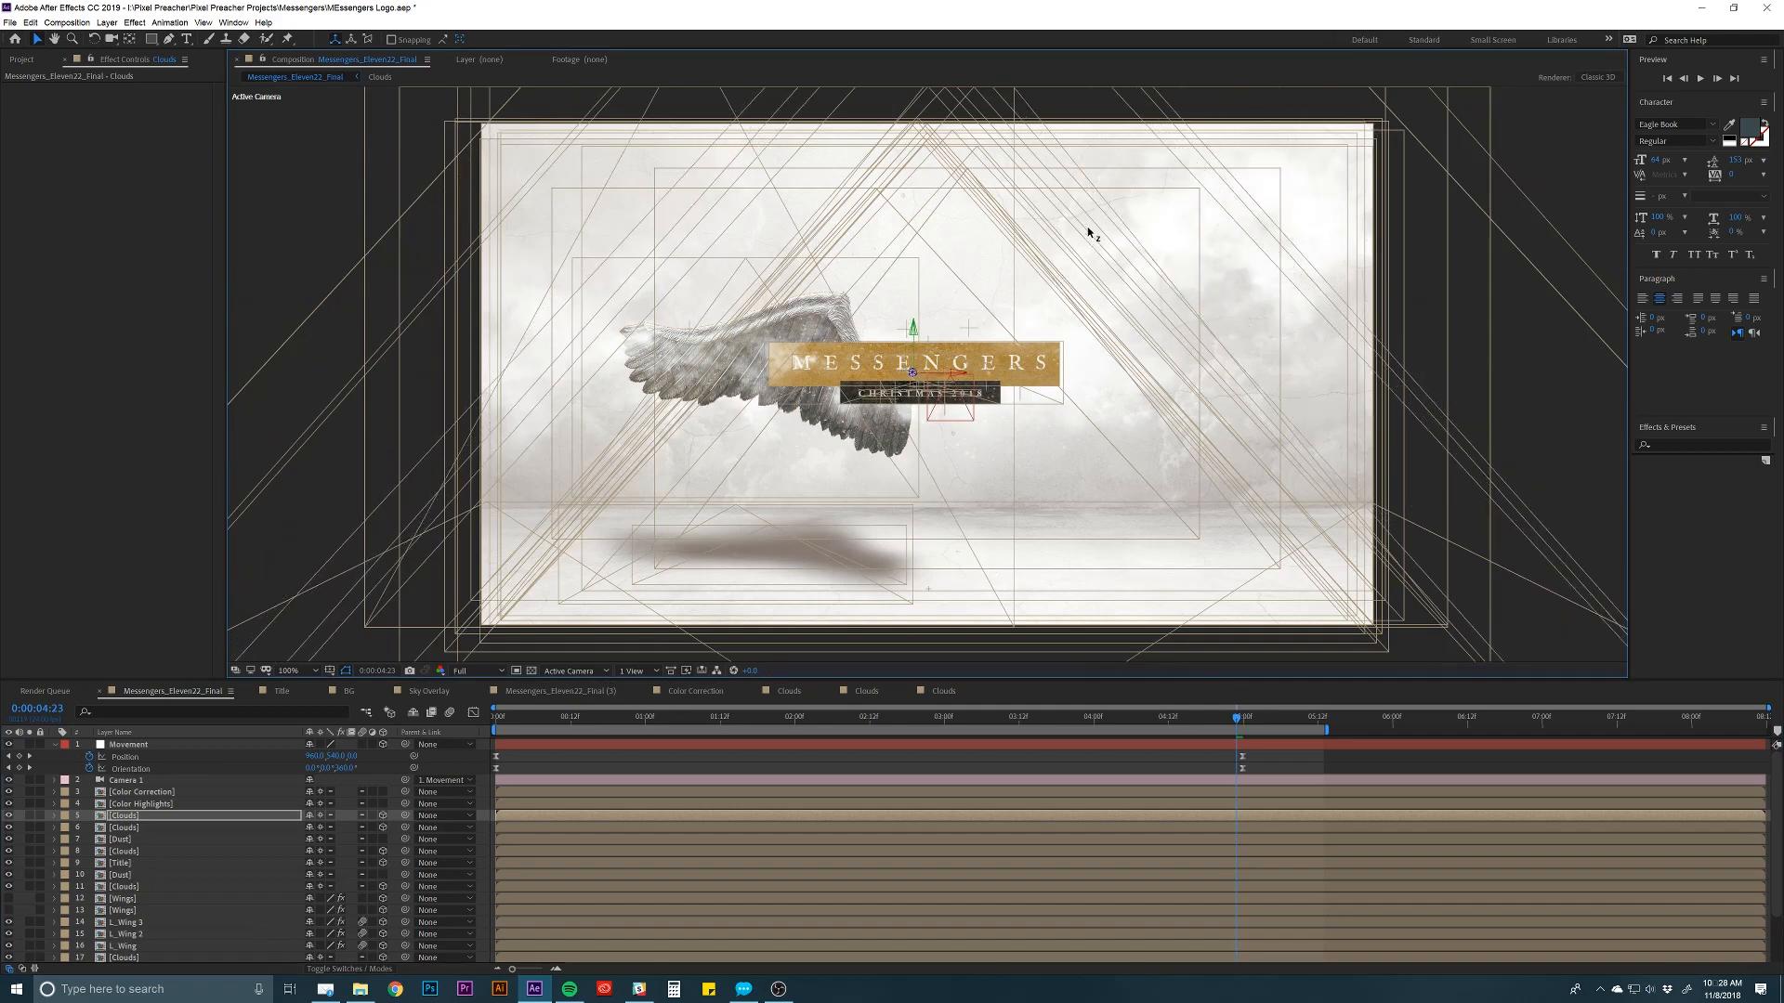
{"action": "left_click_drag", "start_coordinate": [780, 415], "coordinate": [1329, 481]}
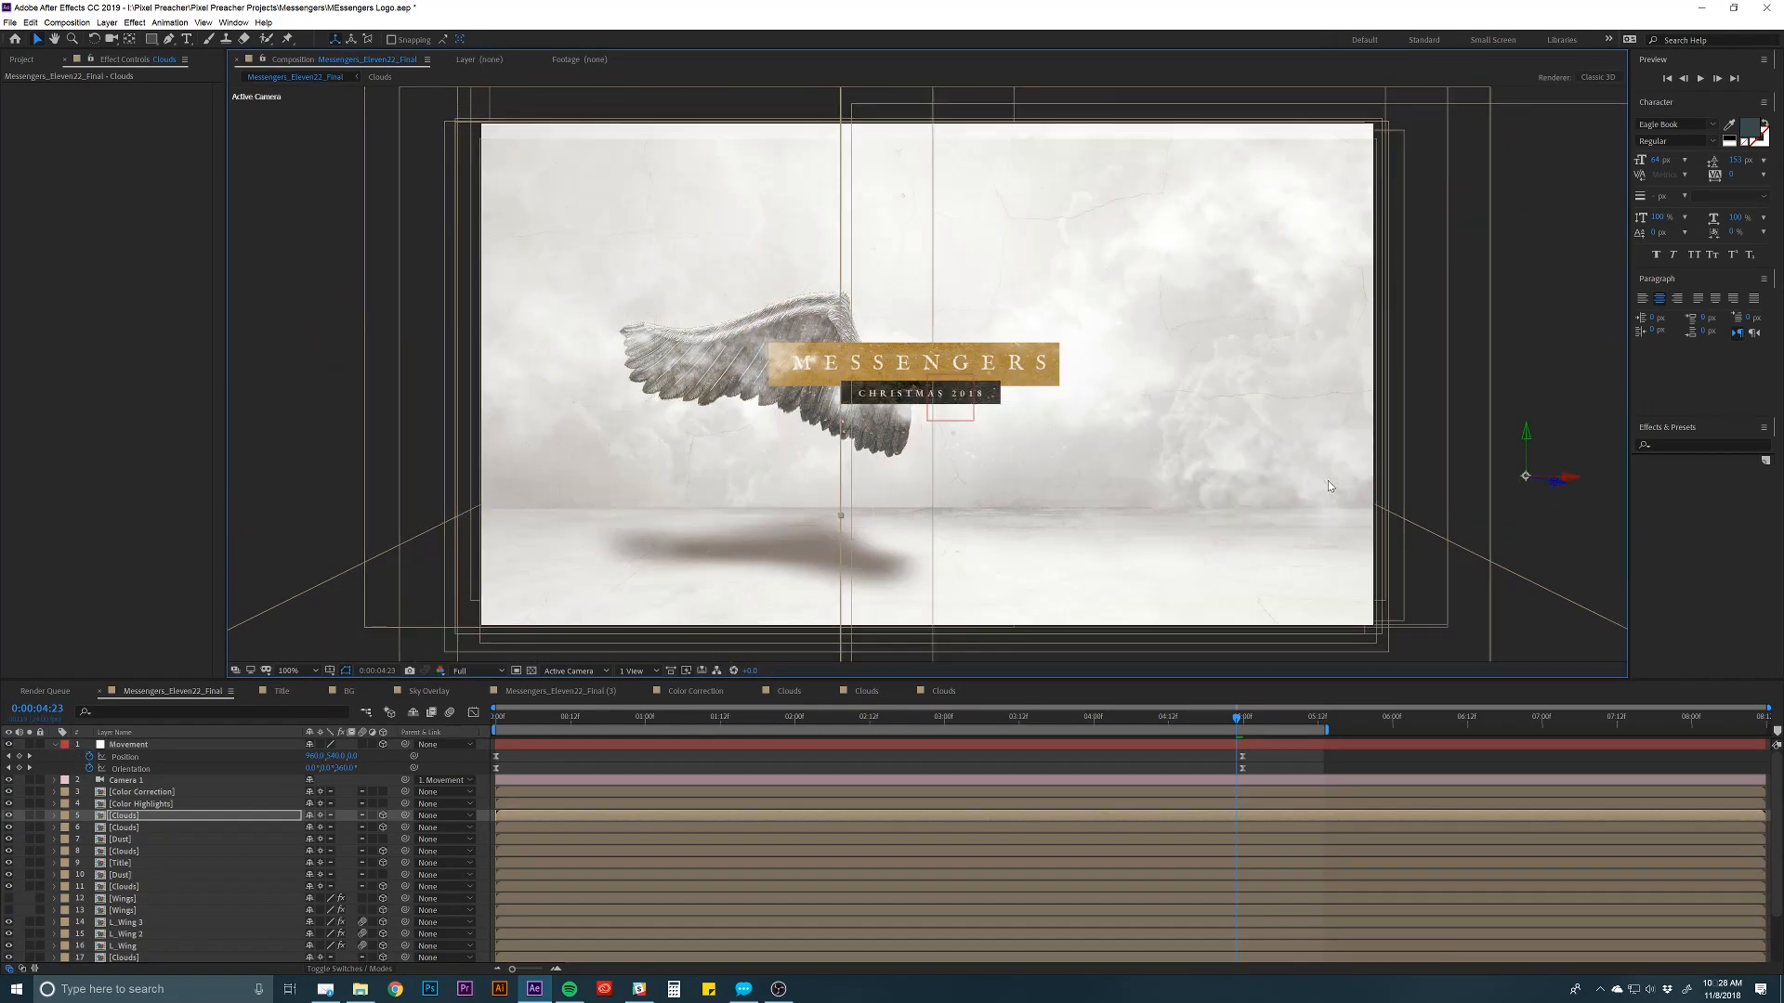
Review the camera move back to 0:00:01:06 and make the Dust layer above the title a 3D layer.
{"action": "mouse_move", "coordinate": [824, 721]}
{"action": "left_mouse_down"}
{"action": "mouse_move", "coordinate": [964, 718]}
{"action": "mouse_move", "coordinate": [795, 716]}
{"action": "left_mouse_up"}
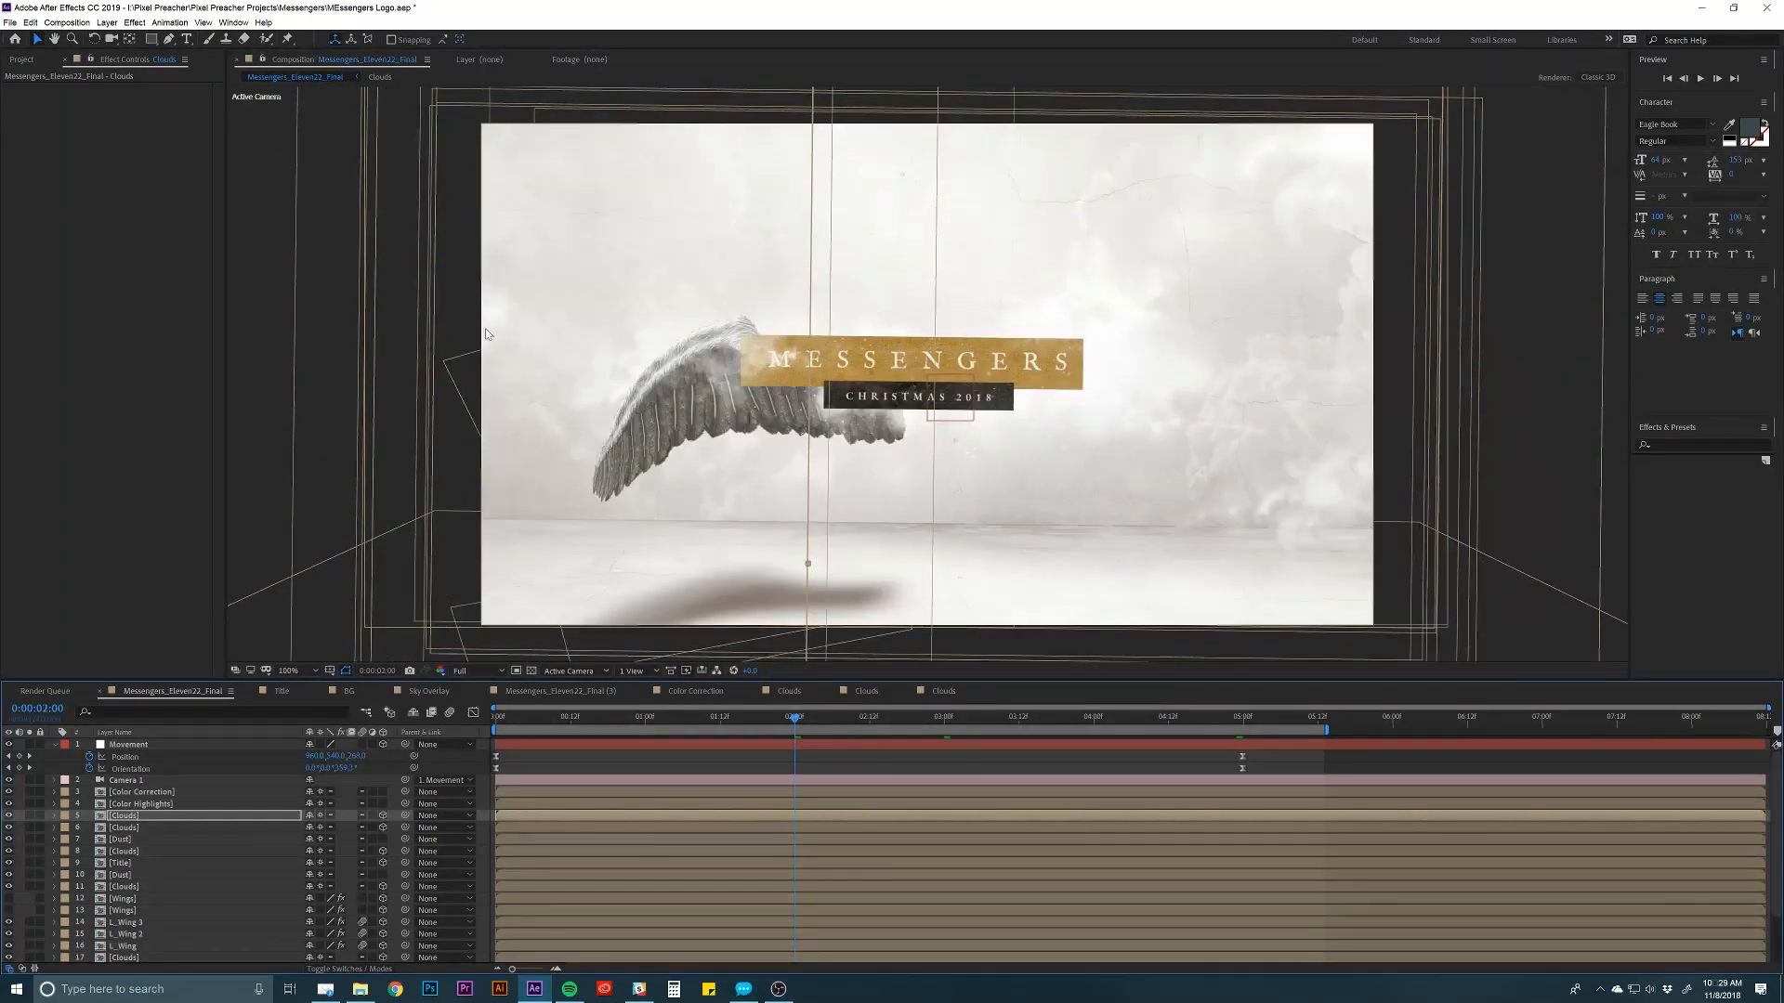
{"action": "left_click_drag", "start_coordinate": [799, 725], "coordinate": [727, 716]}
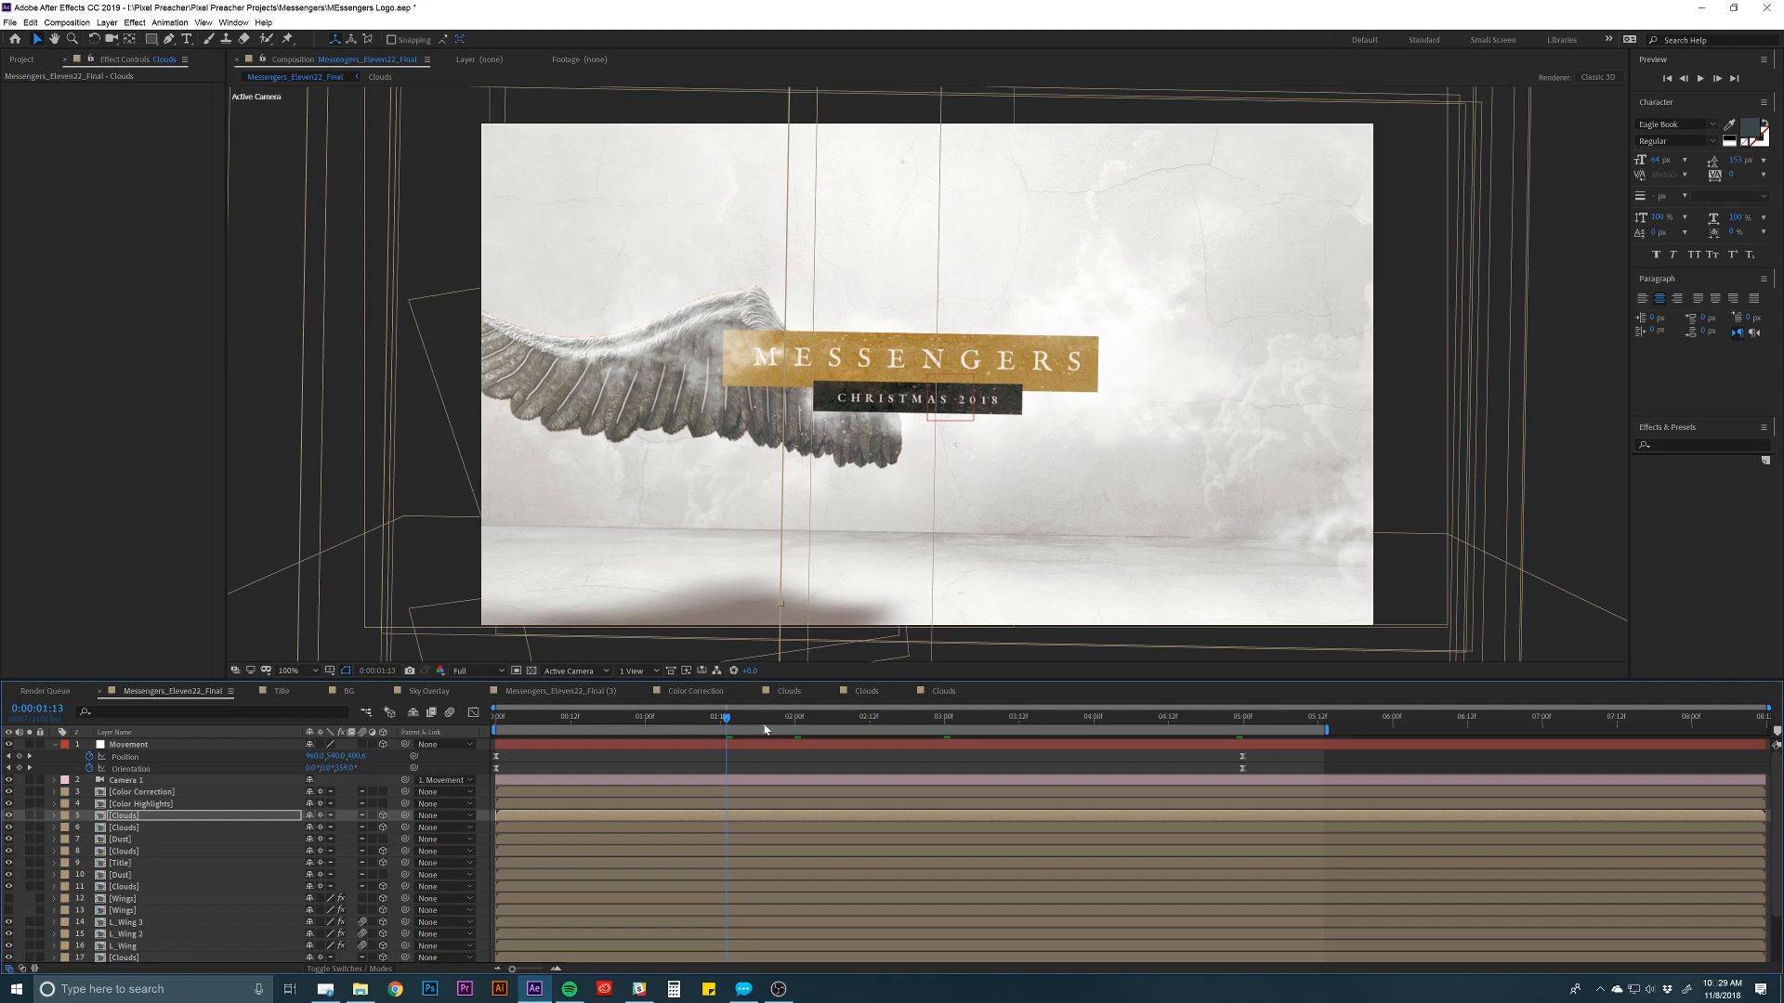
{"action": "left_click", "coordinate": [683, 718]}
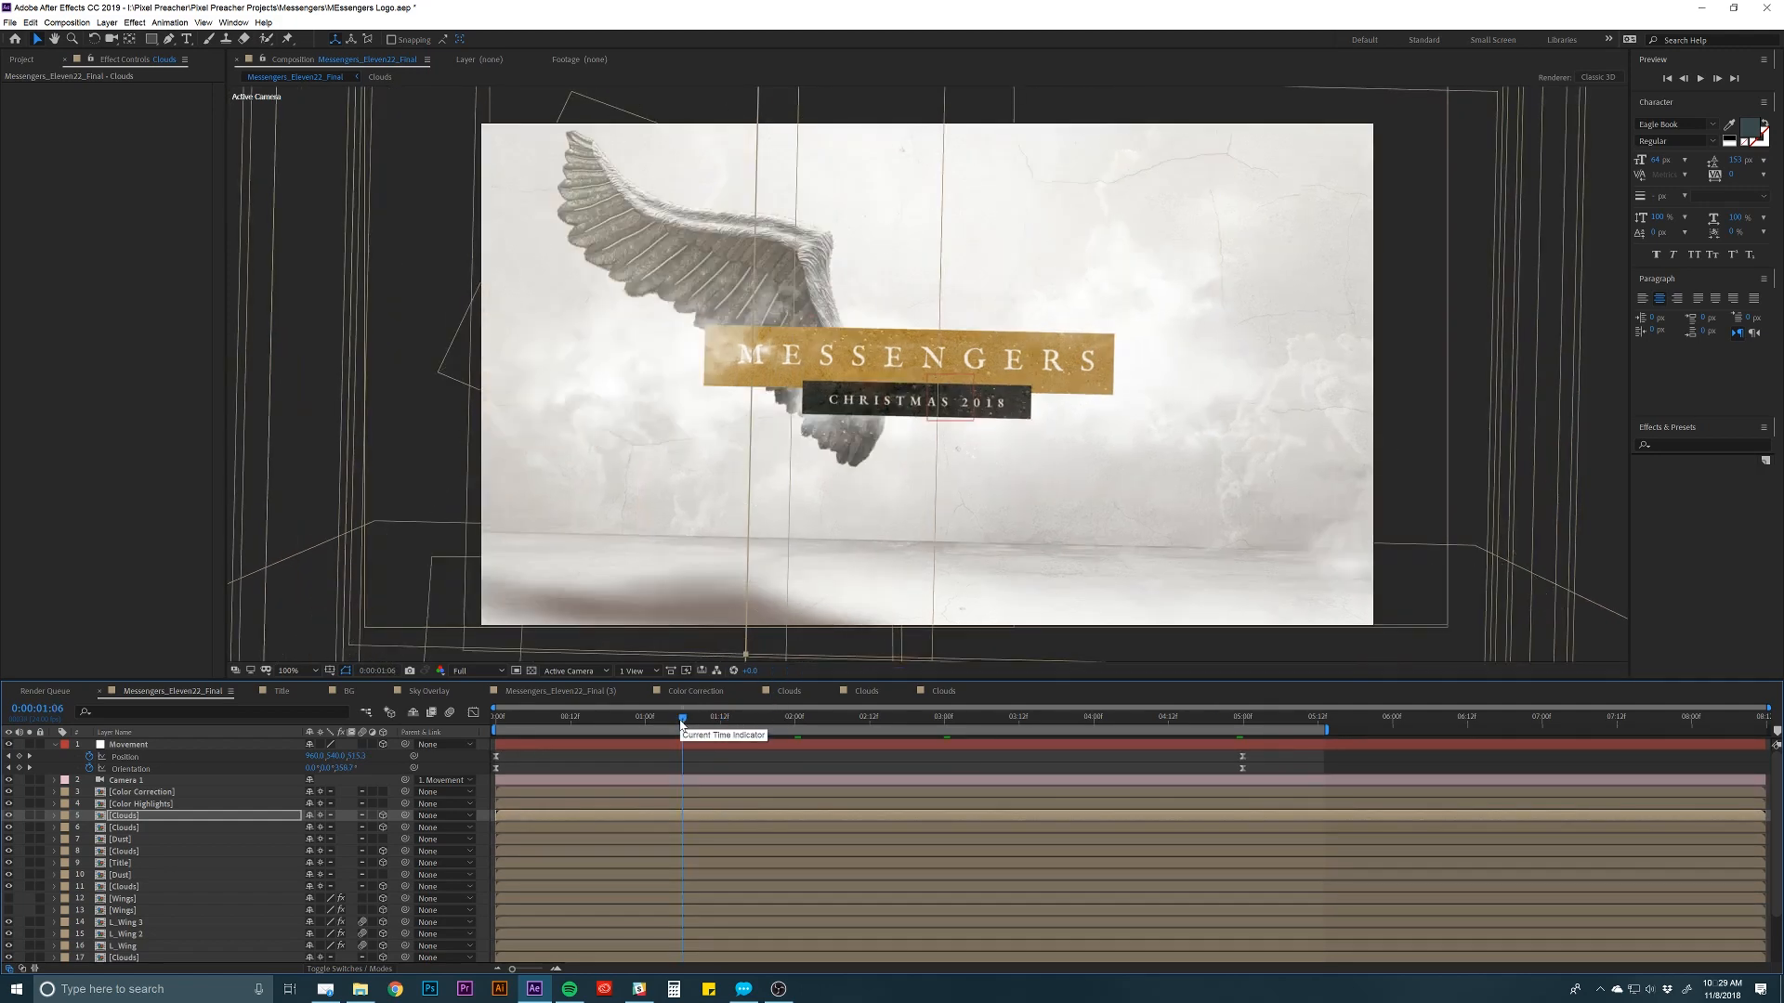
{"action": "left_click", "coordinate": [154, 839]}
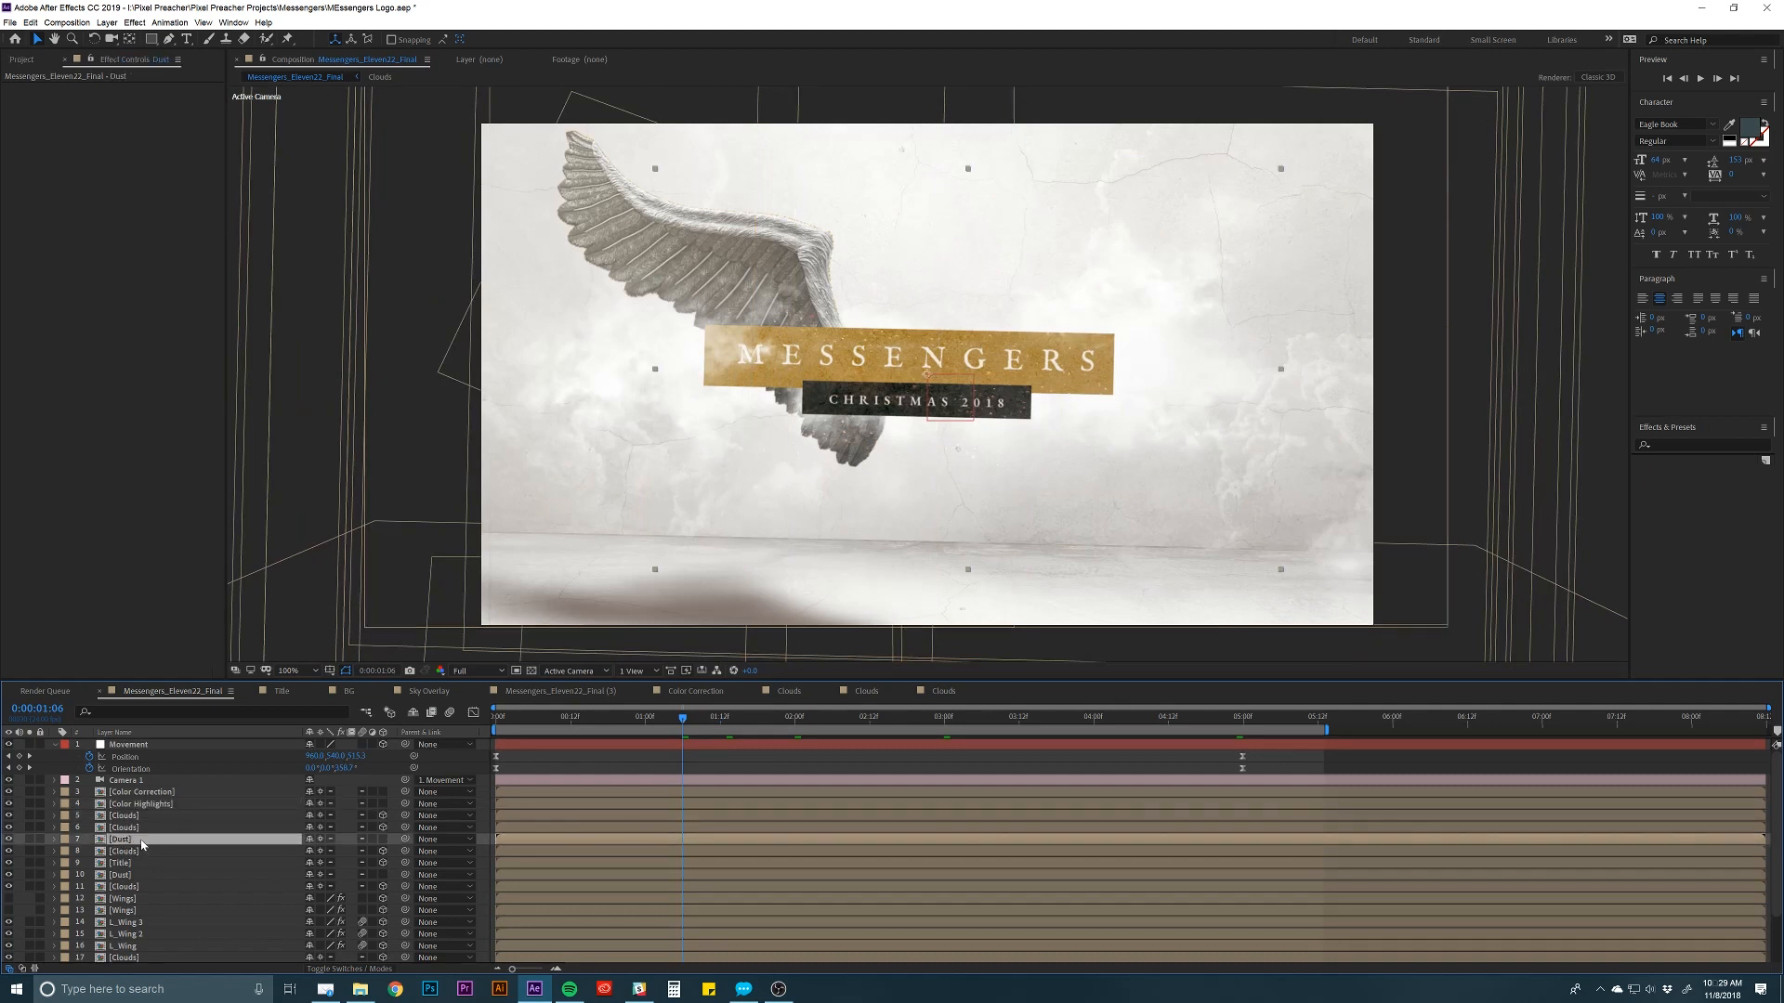
{"action": "left_click", "coordinate": [380, 839]}
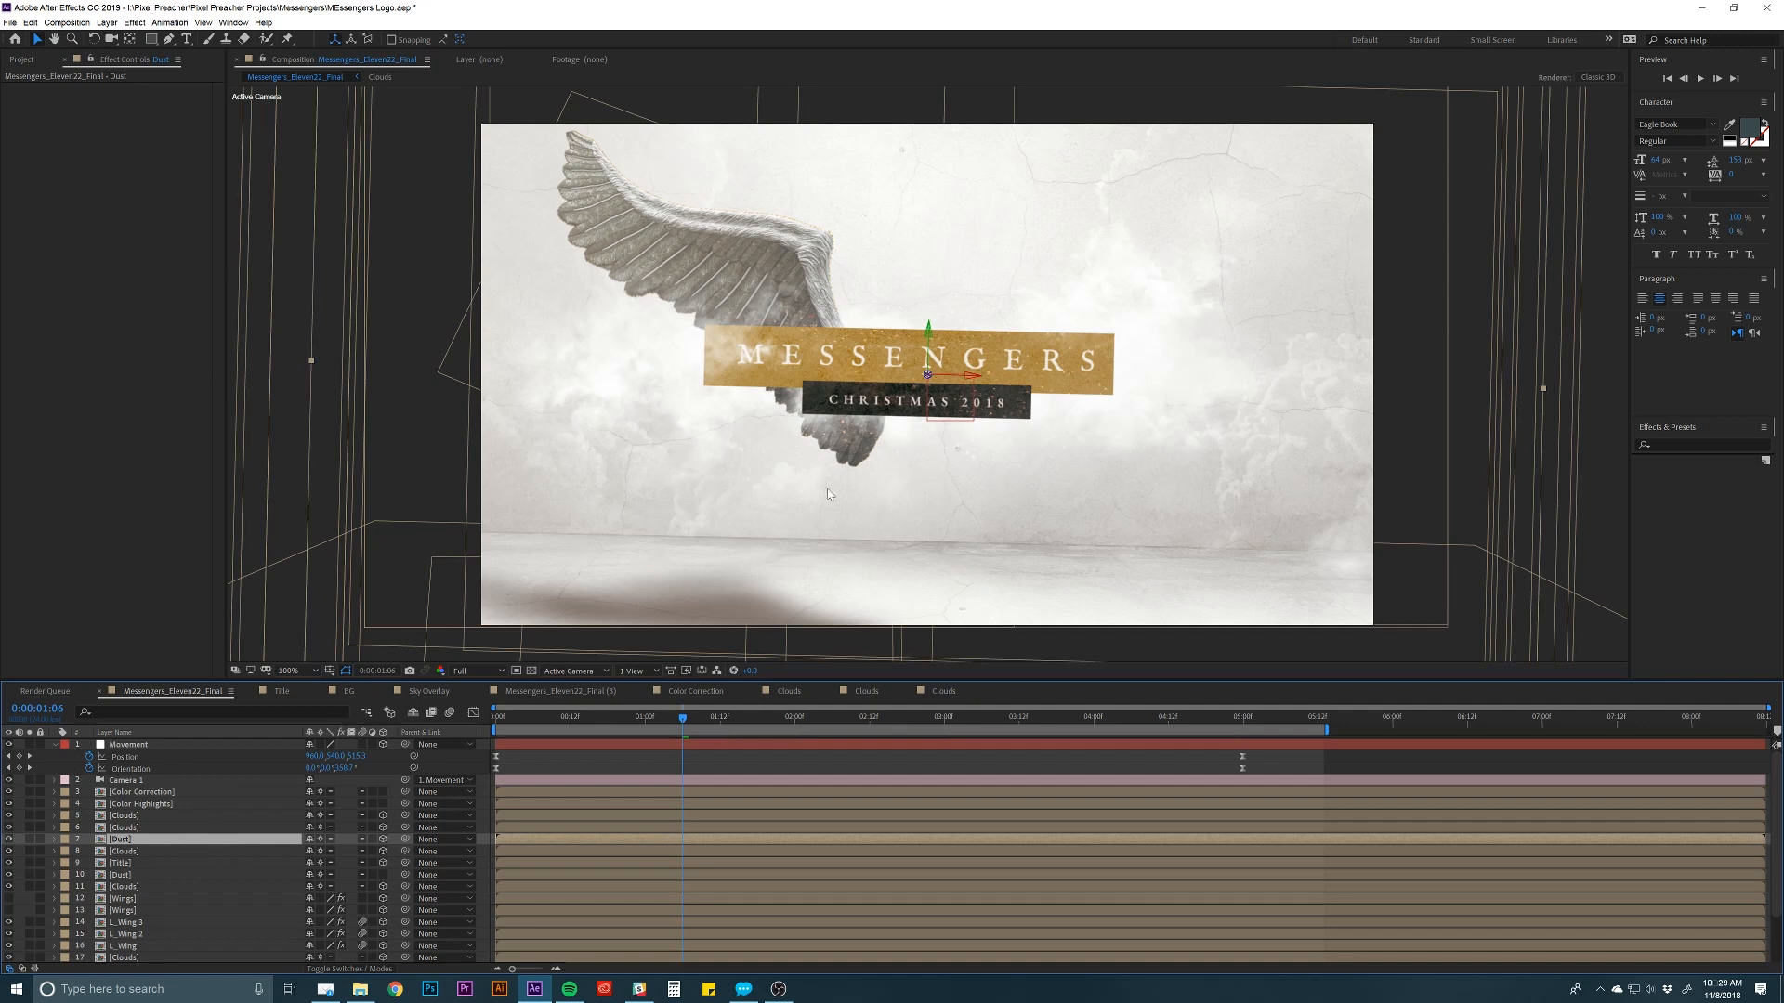
Check the Dust composition's contents, and bring the Dust layer above the title closer to the camera with its scale at 76%.
{"action": "double_click", "coordinate": [124, 840]}
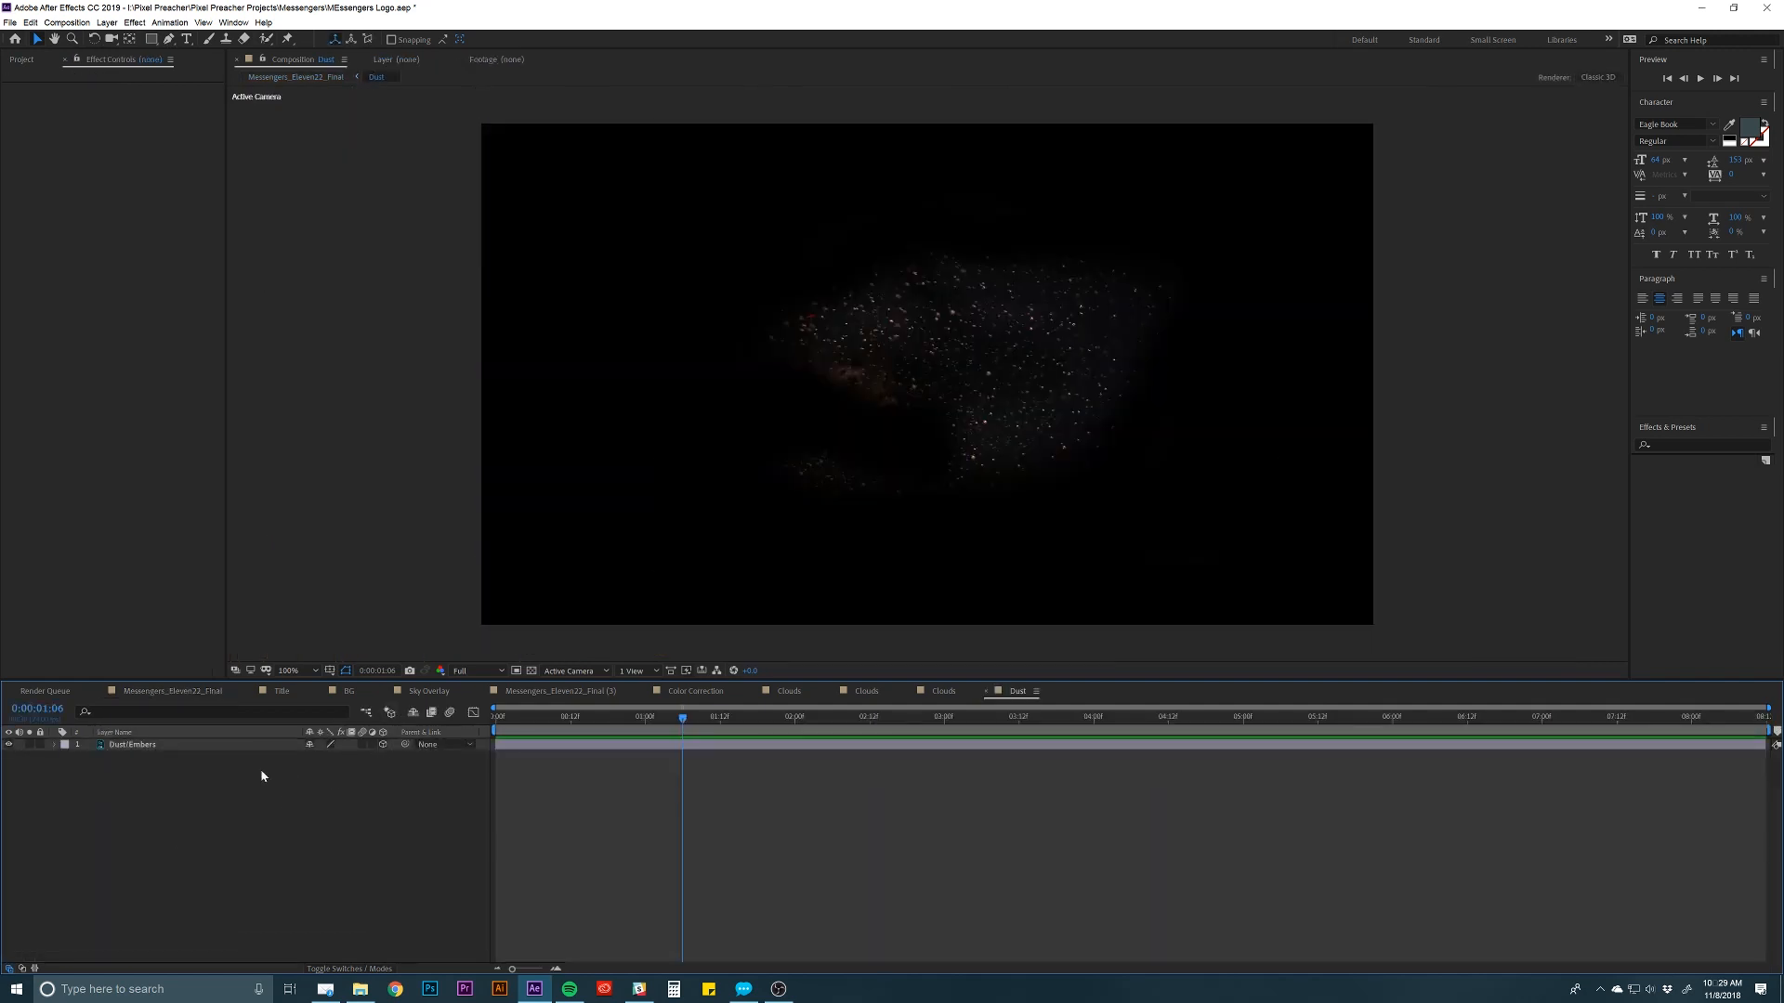
{"action": "left_click", "coordinate": [204, 747]}
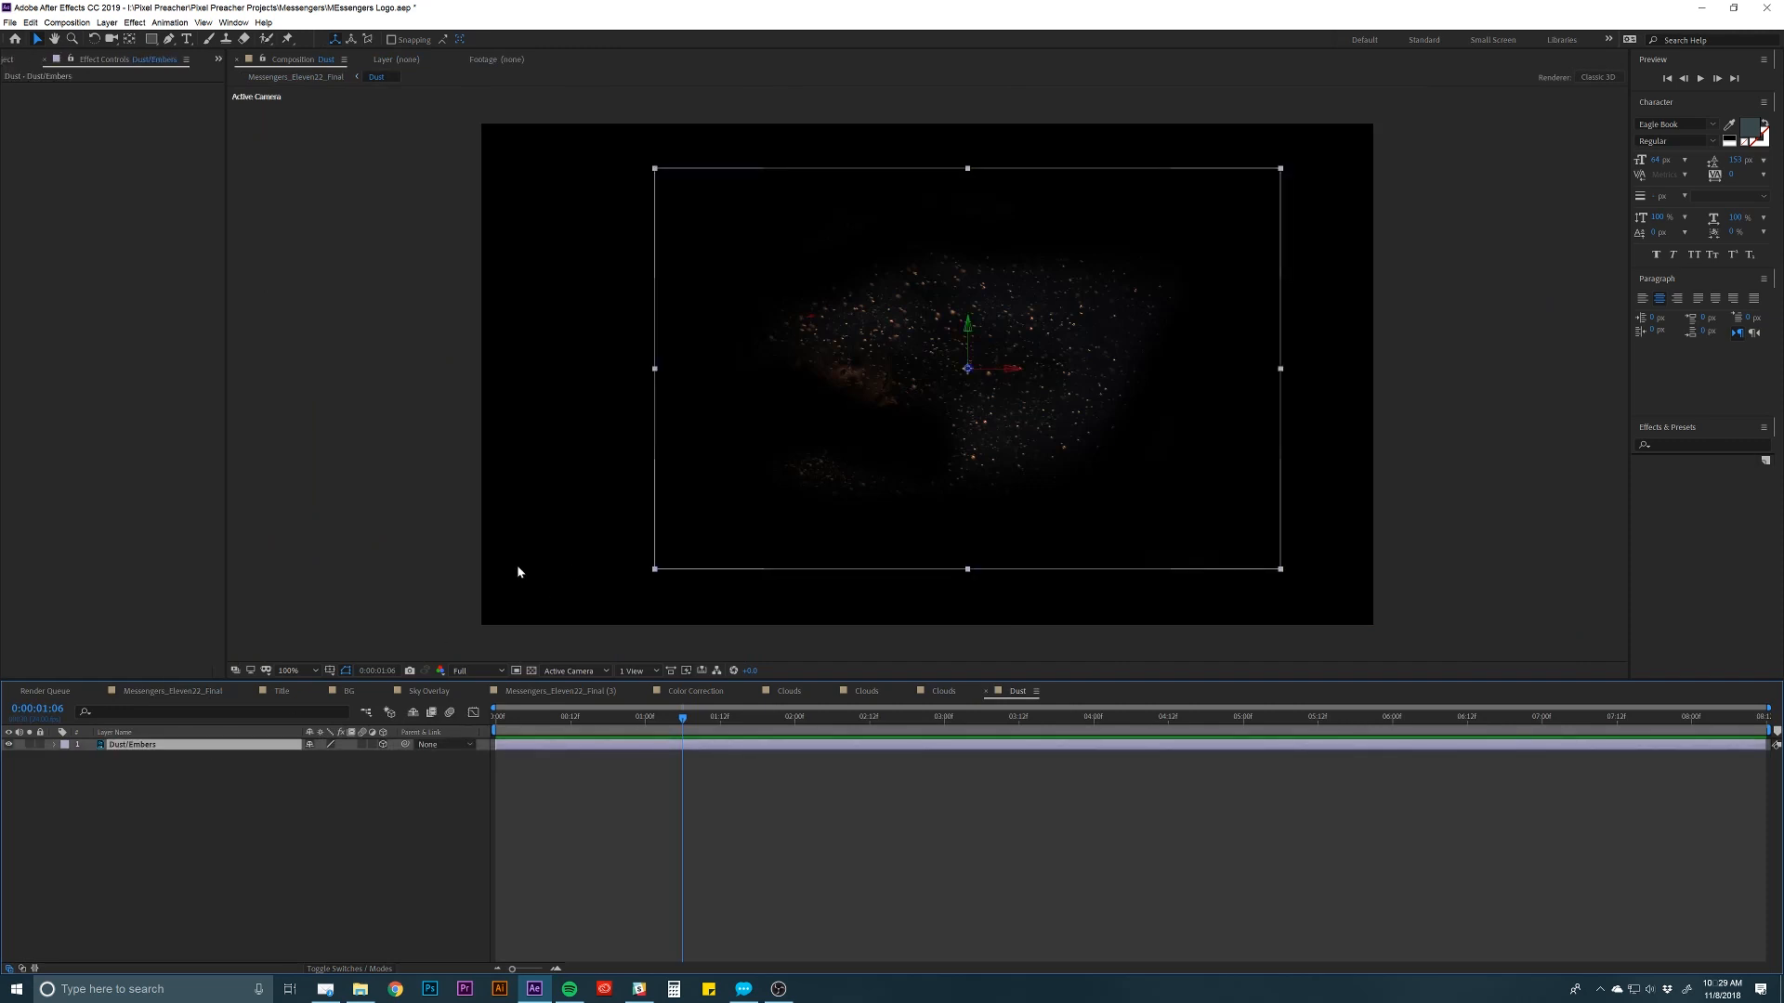
{"action": "left_click", "coordinate": [177, 691]}
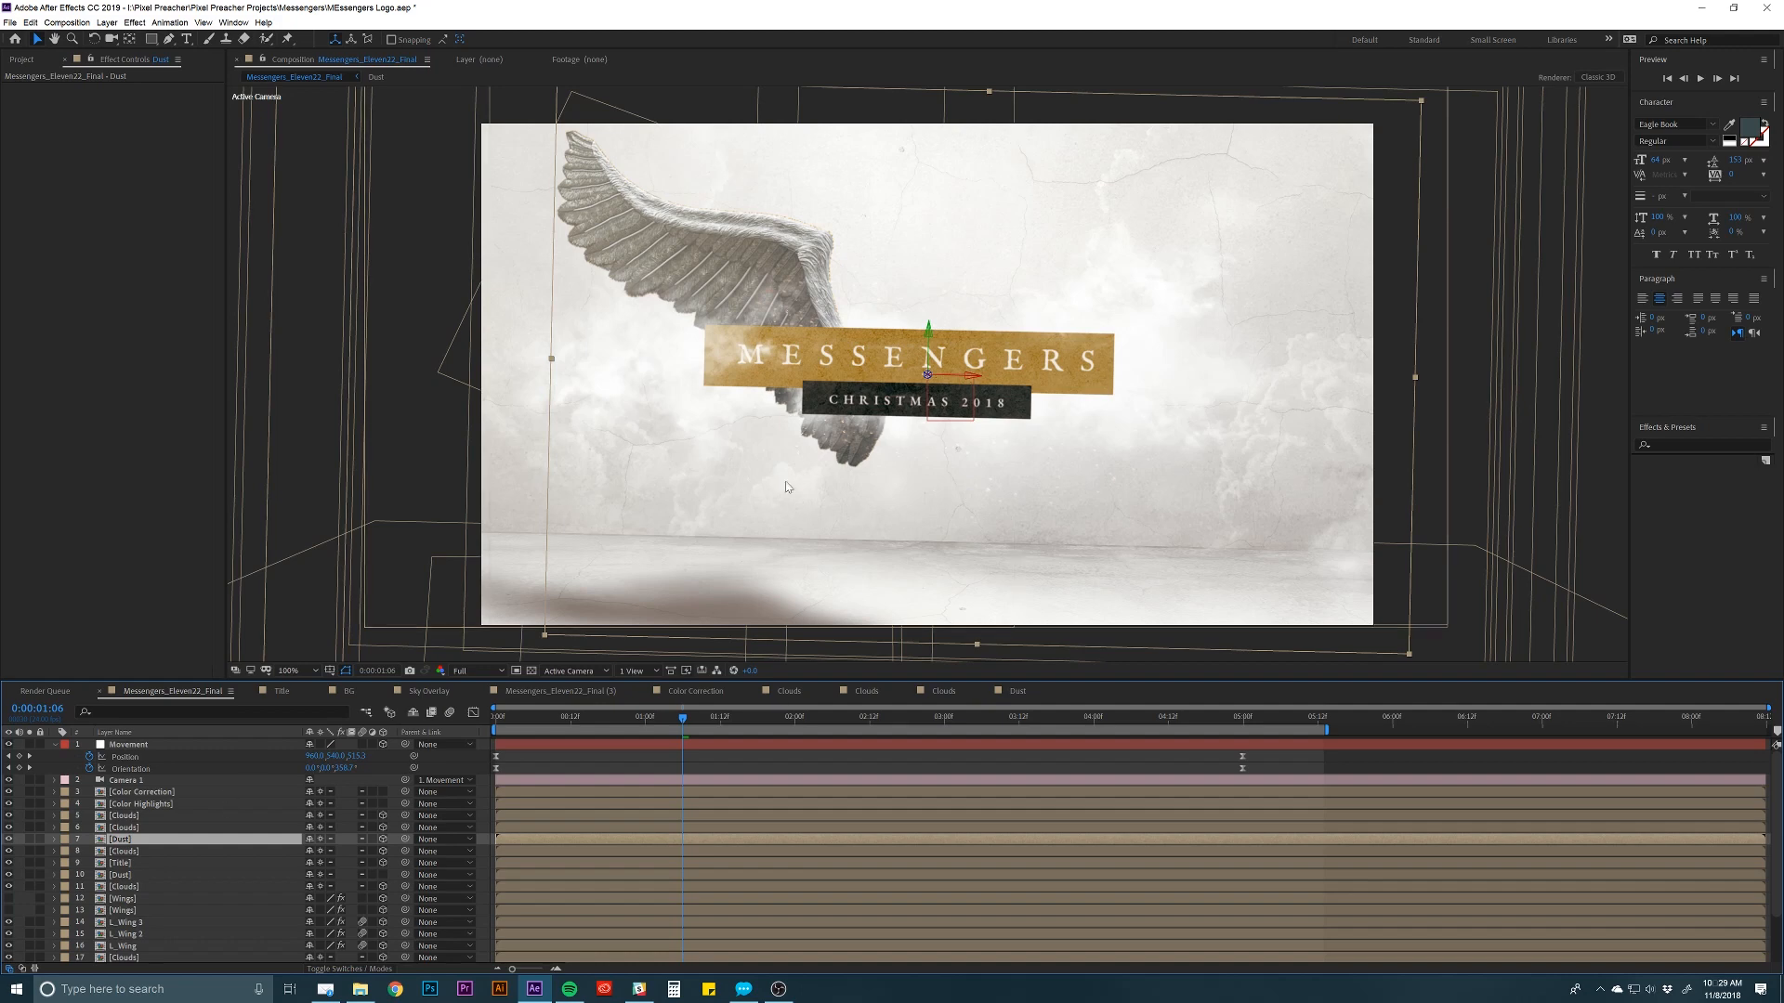
{"action": "left_click_drag", "start_coordinate": [928, 377], "coordinate": [981, 347]}
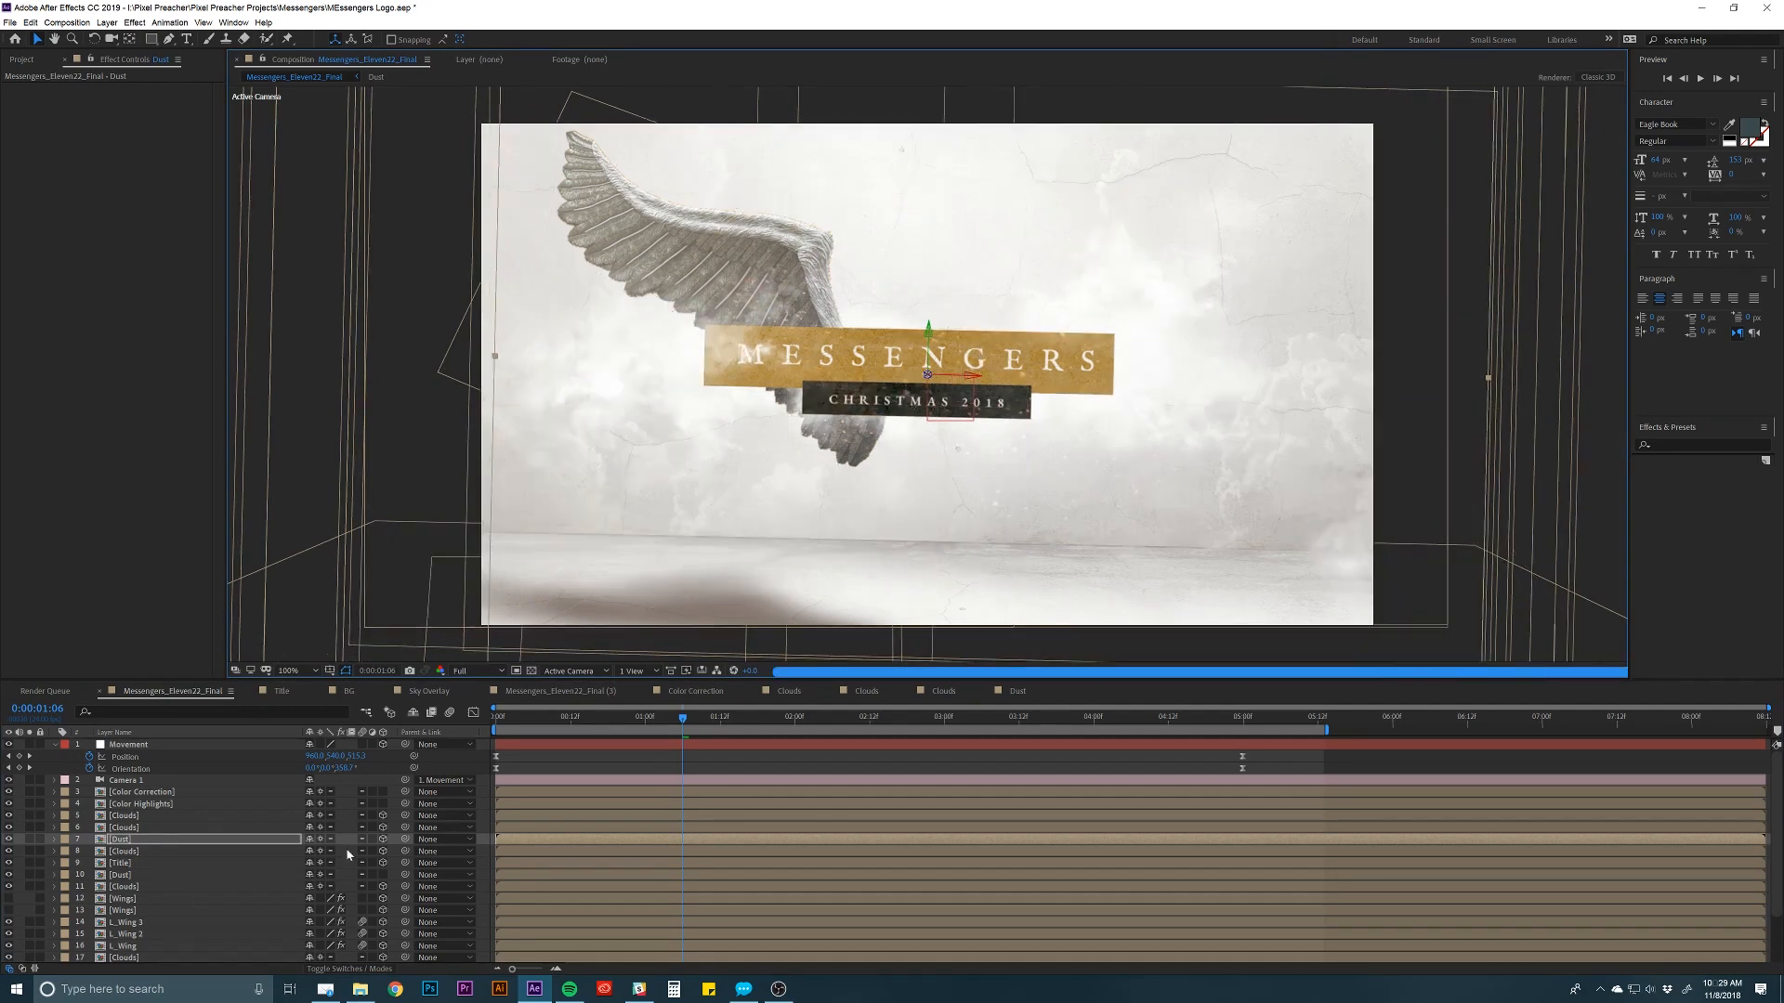
{"action": "key", "text": "s"}
{"action": "left_click_drag", "start_coordinate": [331, 851], "coordinate": [316, 855]}
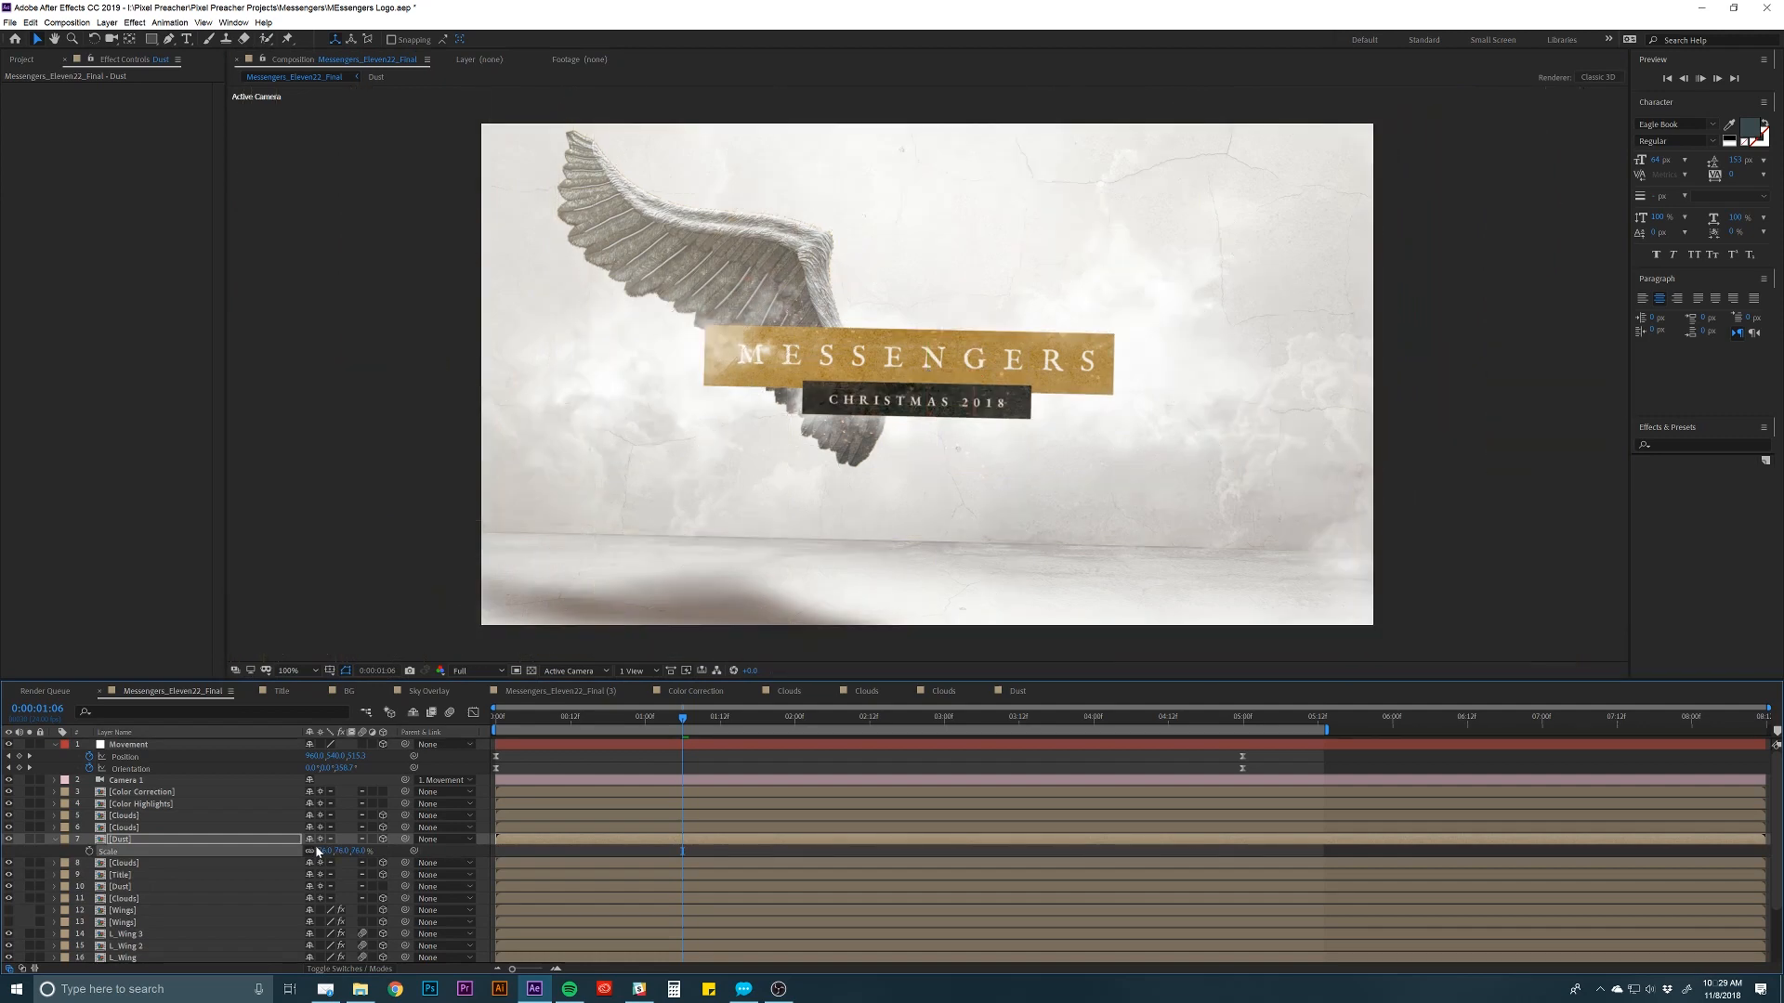
Lower the composition's preview resolution to Third and play back the animation from the start.
{"action": "key", "text": "space"}
{"action": "key", "text": "space"}
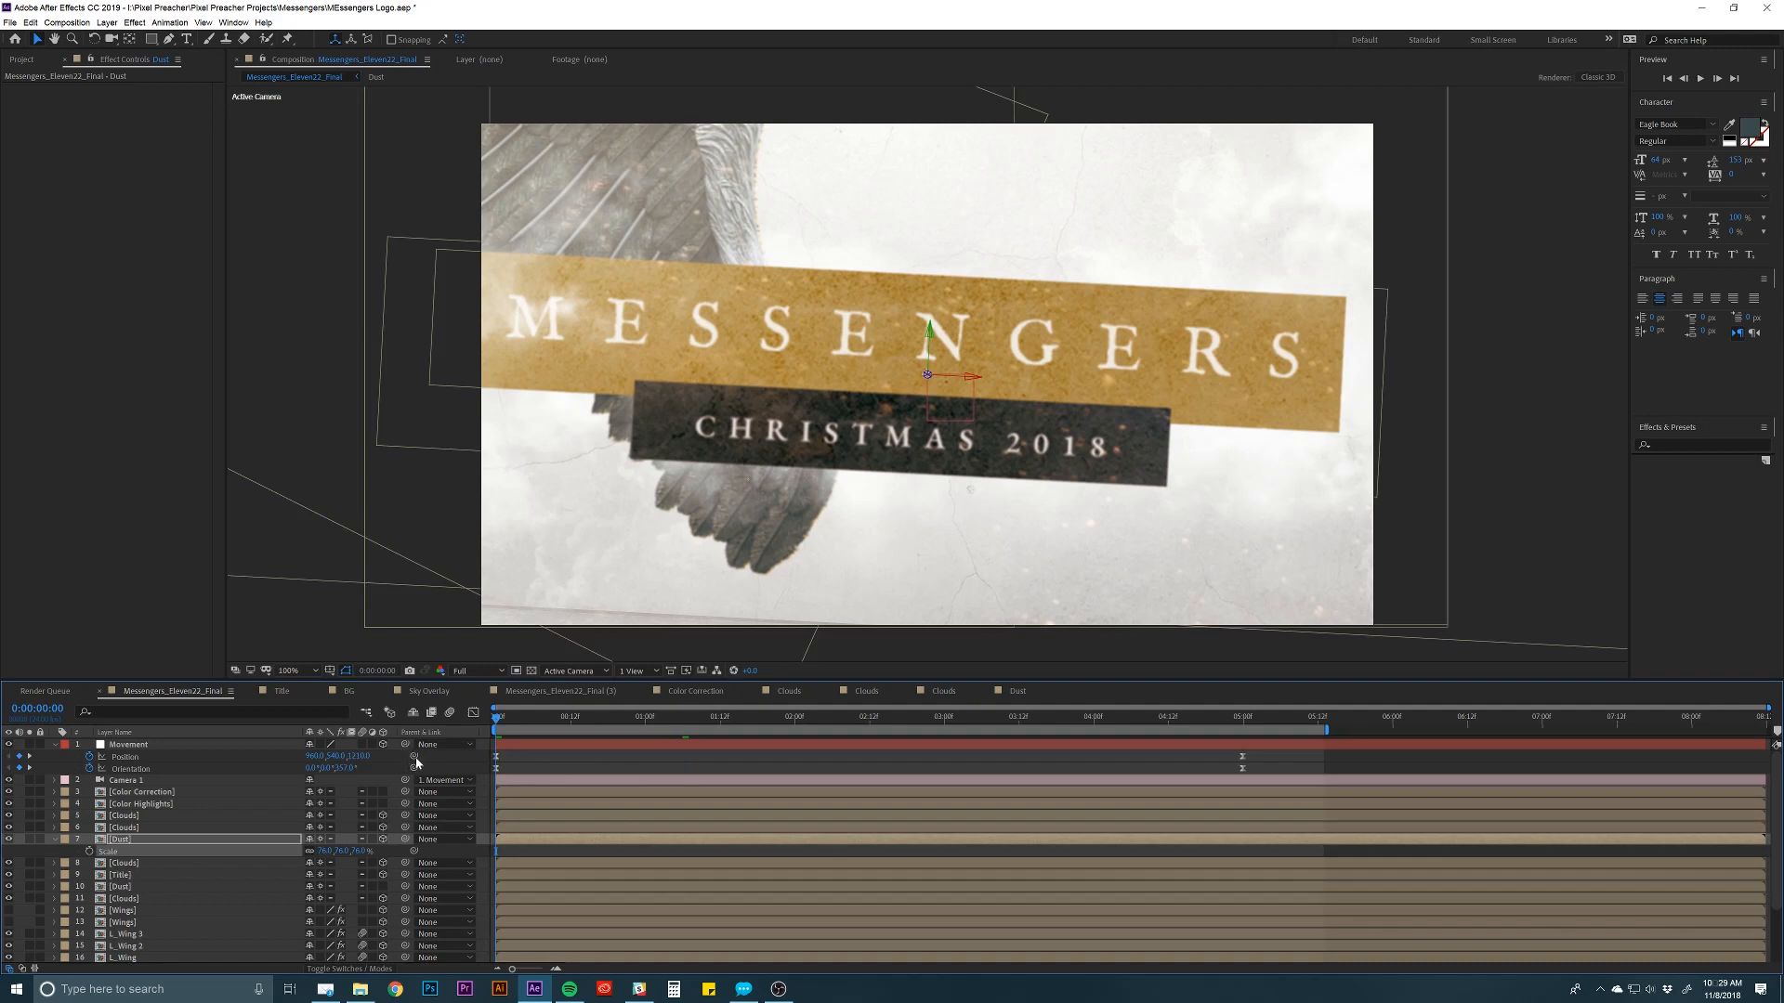
{"action": "left_click", "coordinate": [474, 671]}
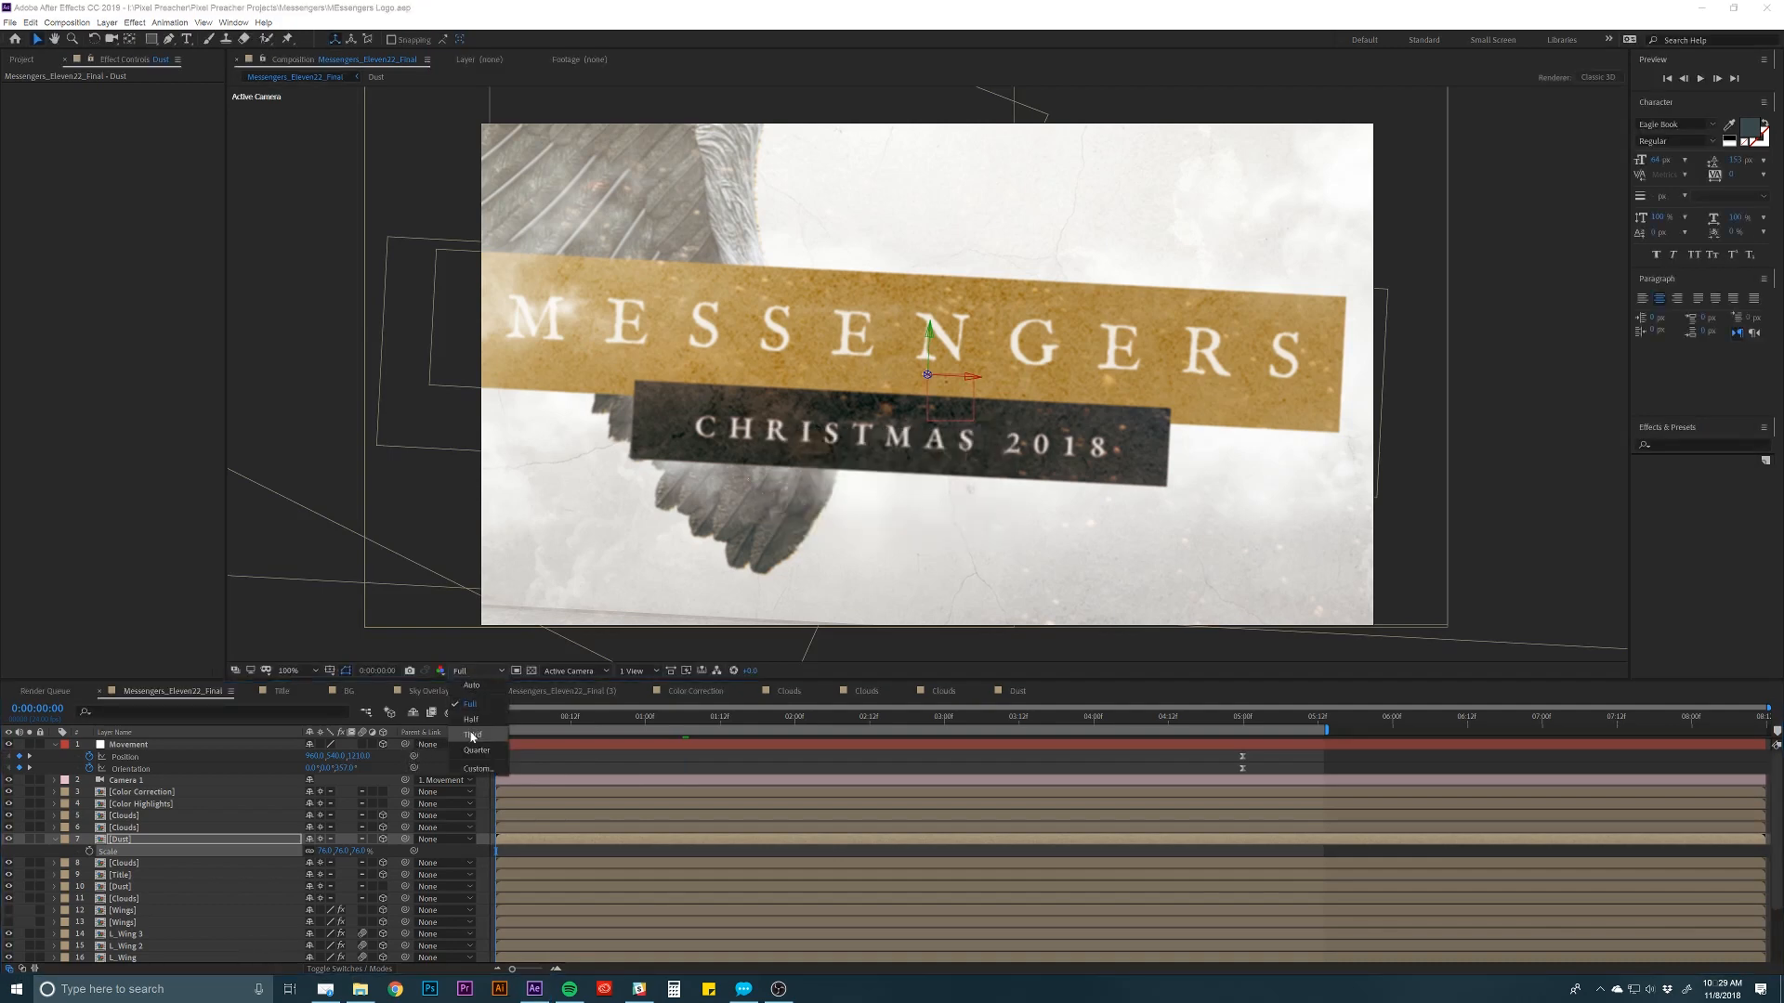
{"action": "left_click", "coordinate": [471, 735]}
{"action": "key", "text": "space"}
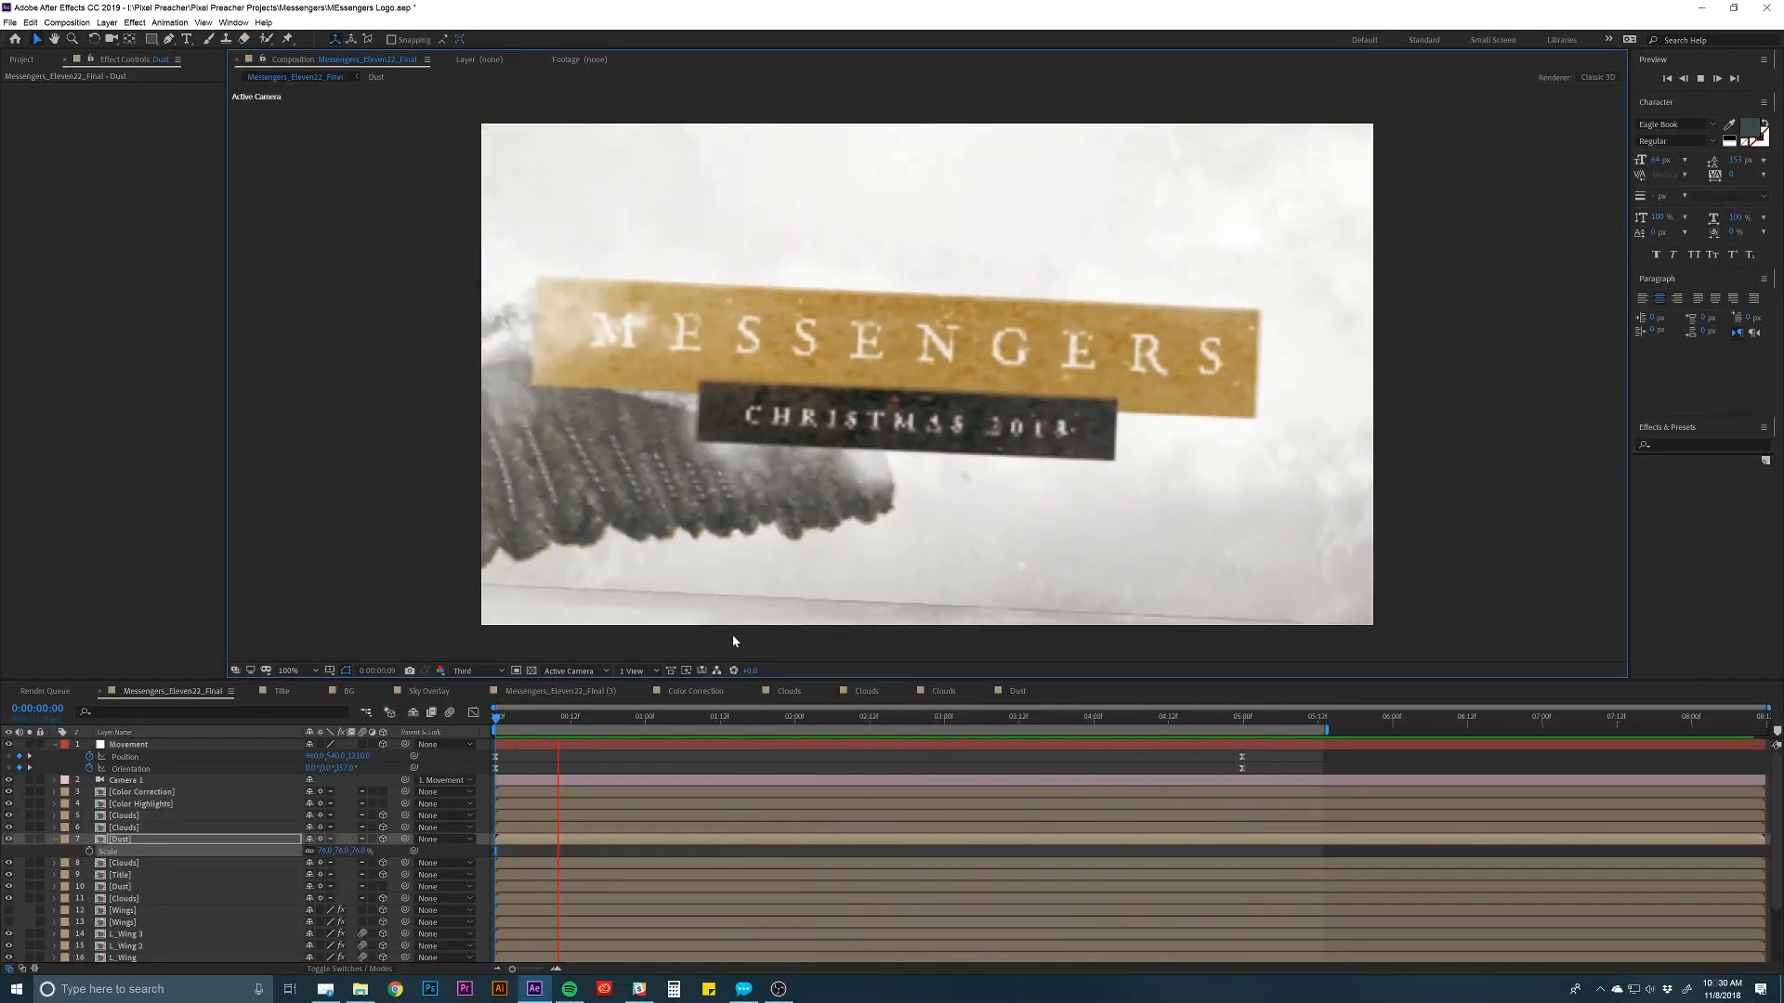
{"action": "key", "text": "space"}
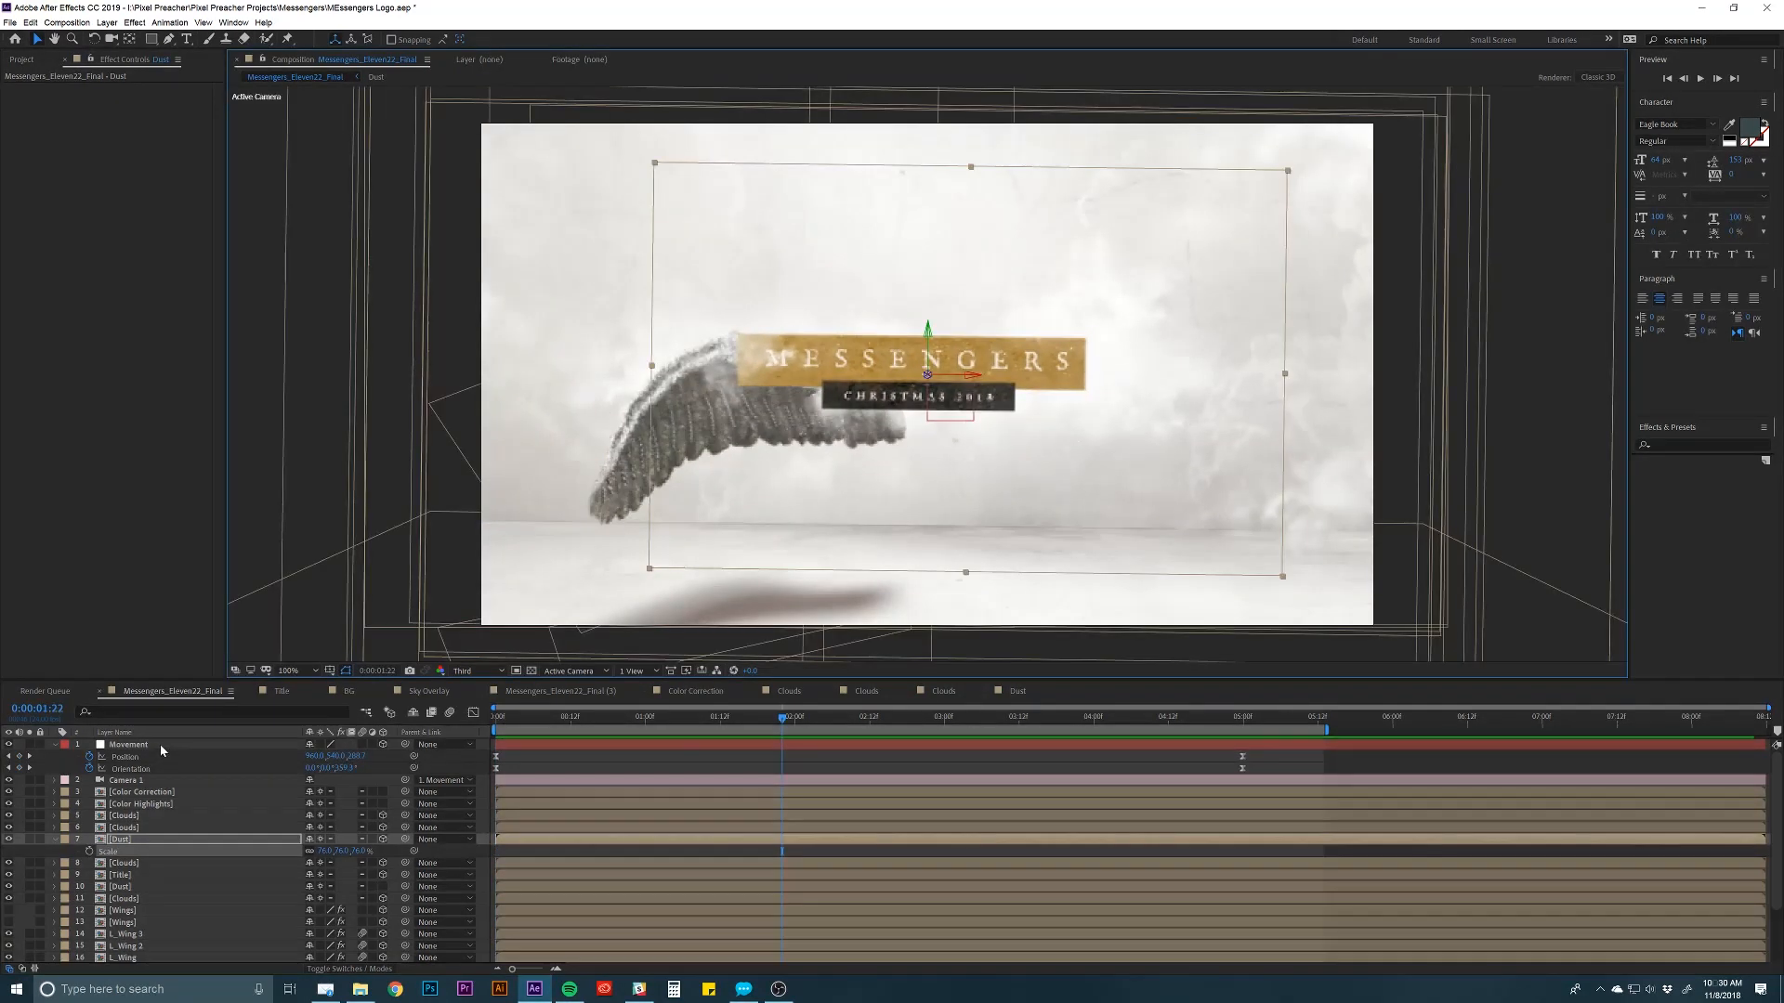
Collapse the Dust layer's scale and the Movement null's keyframed properties, leaving no layer selected.
{"action": "left_click", "coordinate": [53, 840]}
{"action": "left_click", "coordinate": [678, 744]}
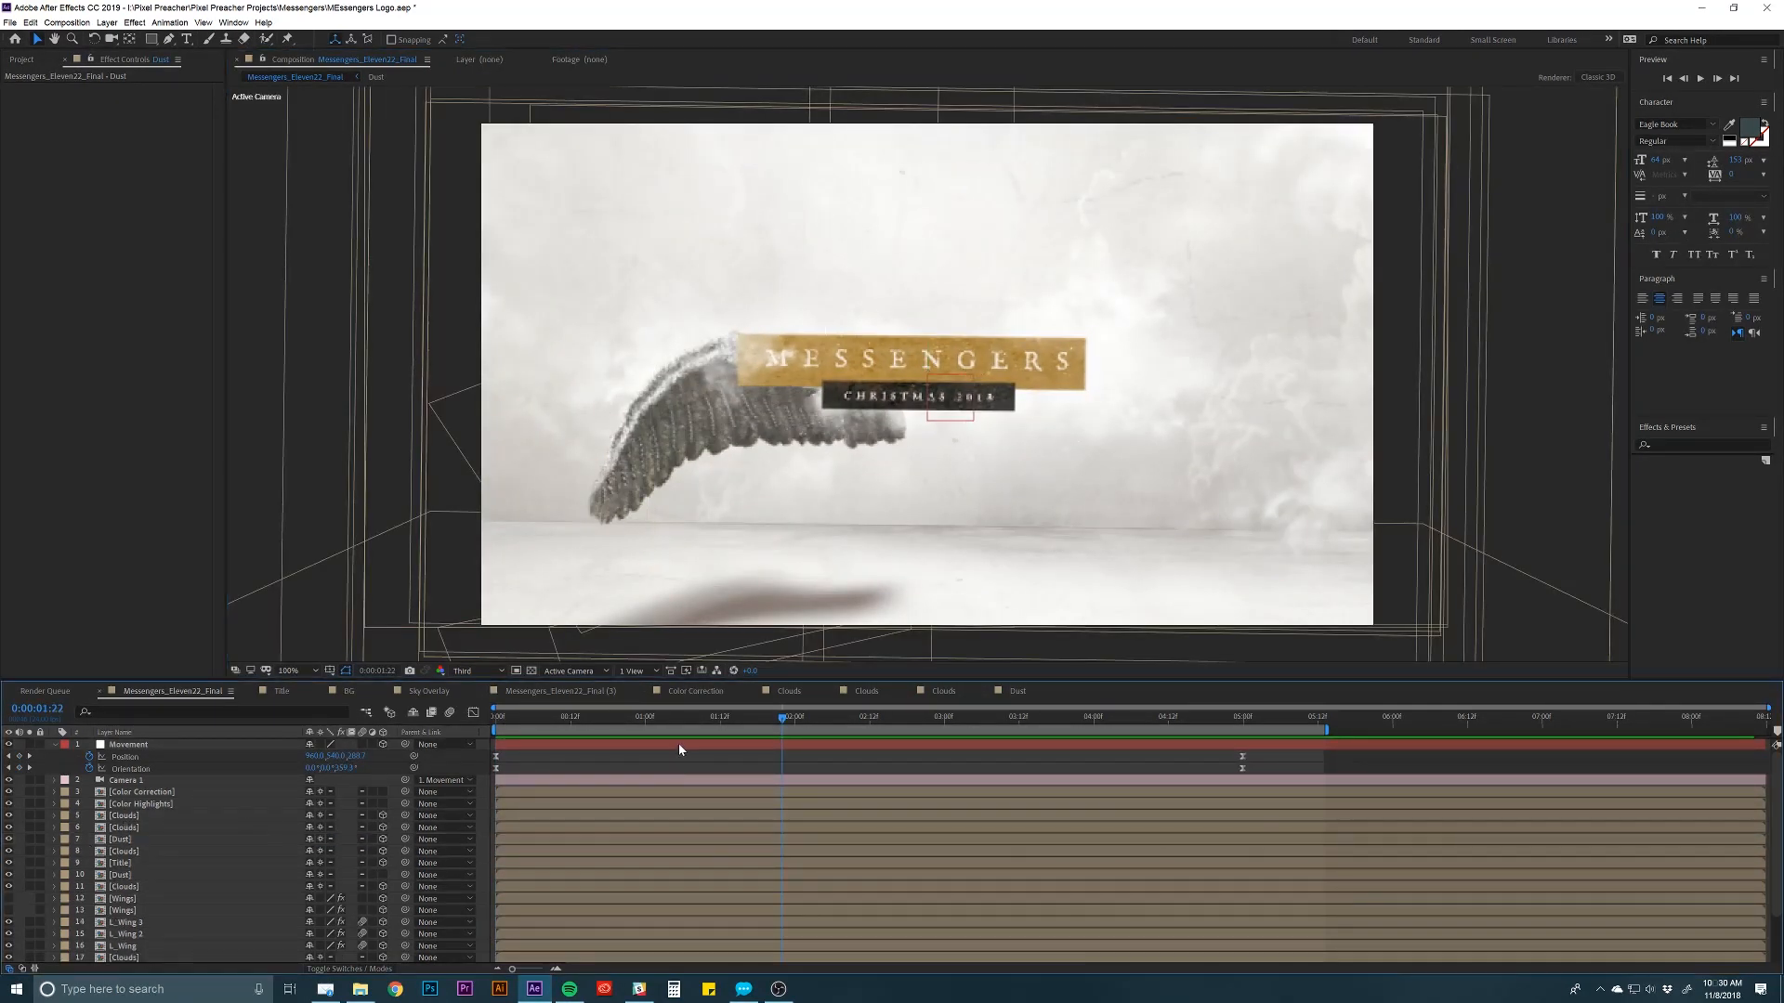
{"action": "key", "text": "u"}
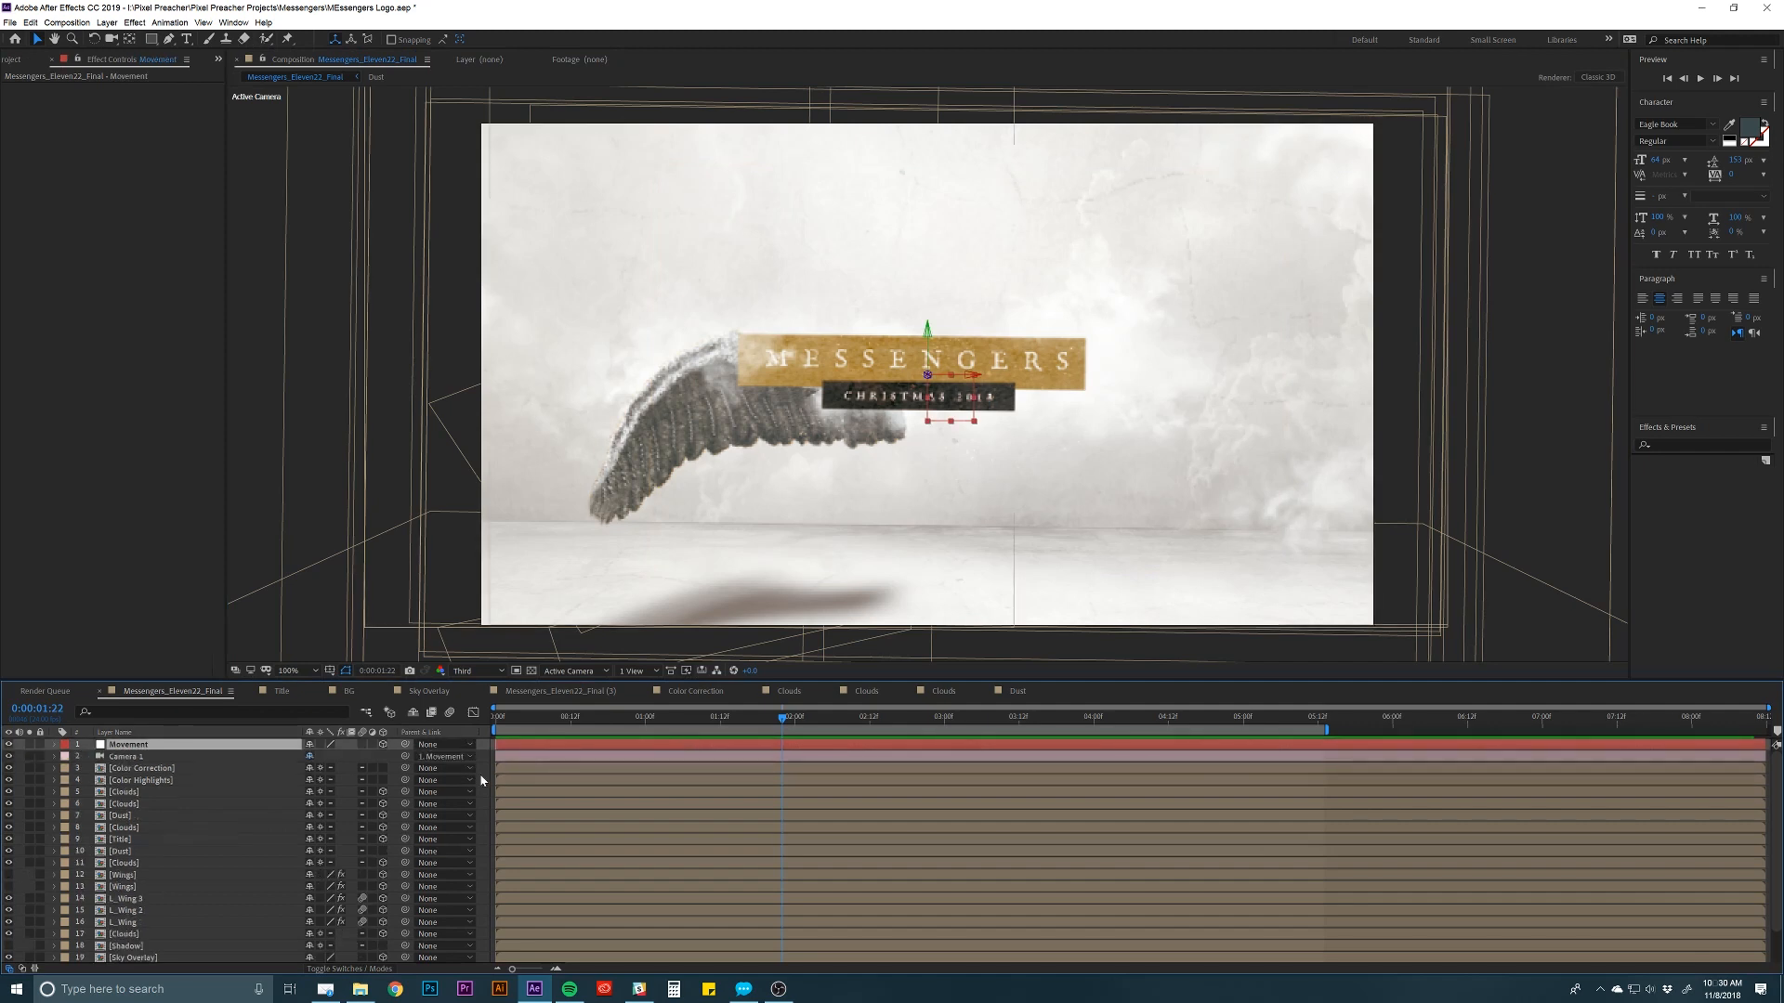
{"action": "left_click", "coordinate": [603, 657]}
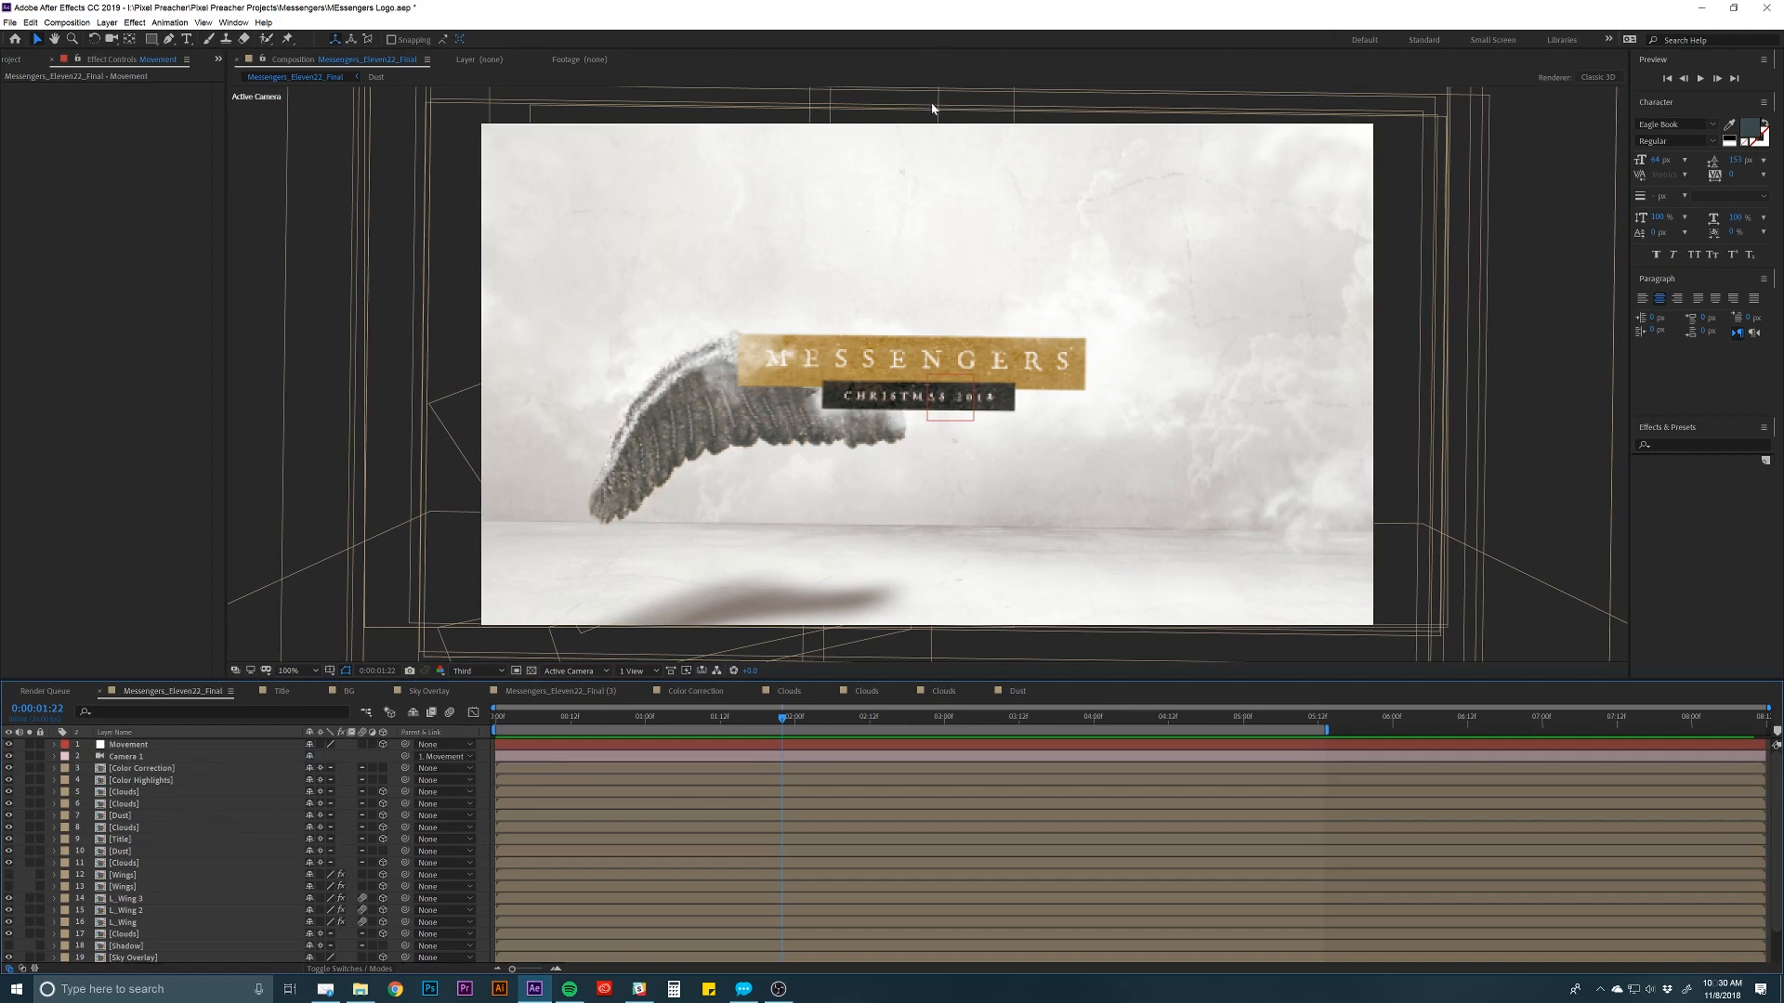
Go to 0:00:03:19 and examine which elements the Clouds, Wings, L_Wing and L_Wing 3 layers hold.
{"action": "left_click", "coordinate": [148, 863]}
{"action": "left_click_drag", "start_coordinate": [705, 720], "coordinate": [763, 717]}
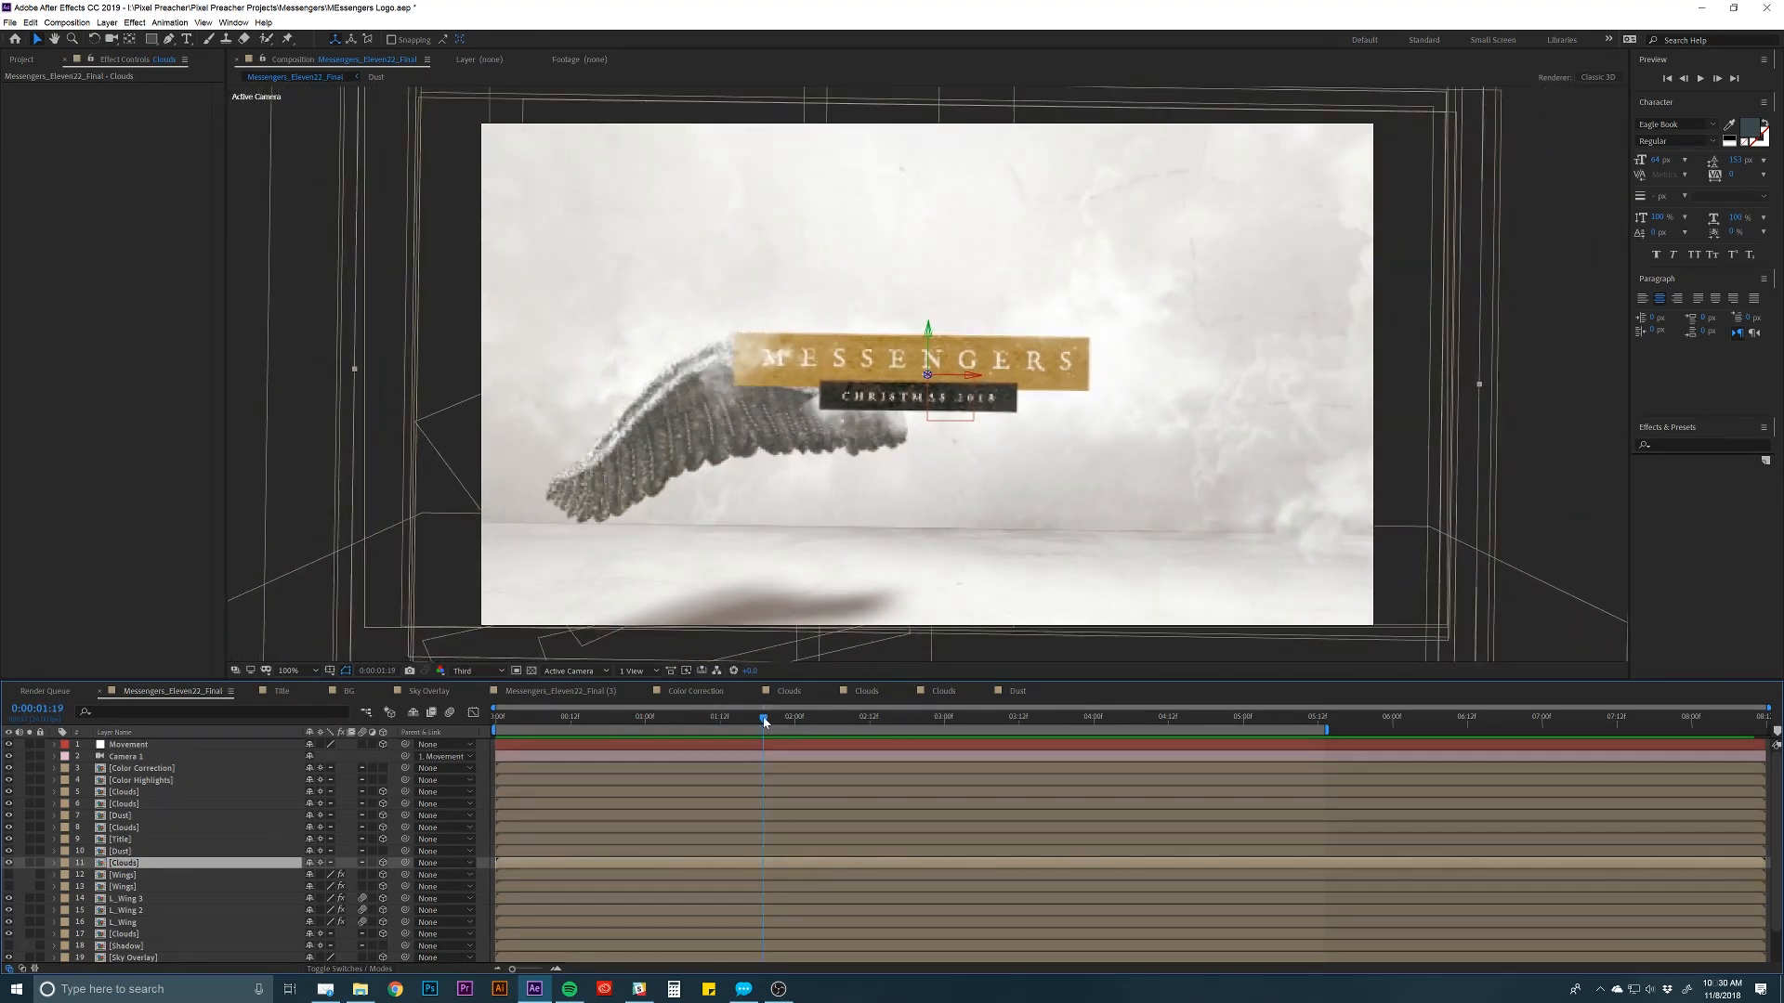
{"action": "left_click_drag", "start_coordinate": [763, 722], "coordinate": [1060, 709]}
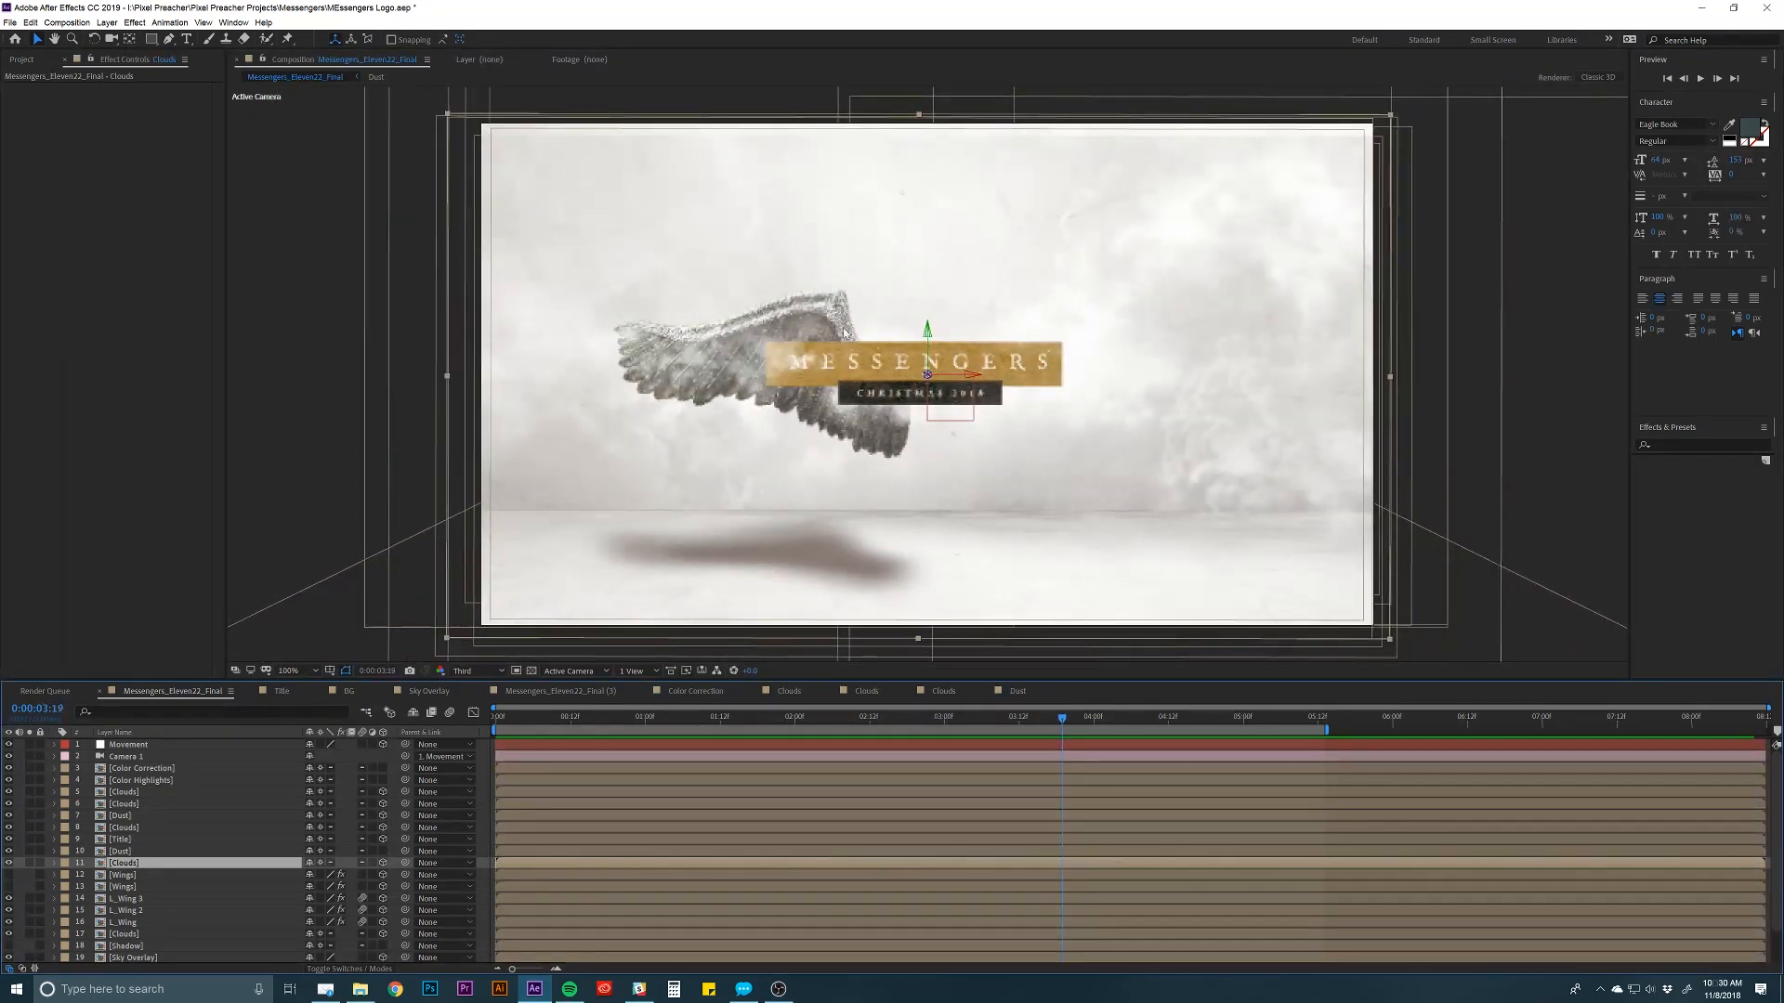
{"action": "left_click", "coordinate": [127, 876]}
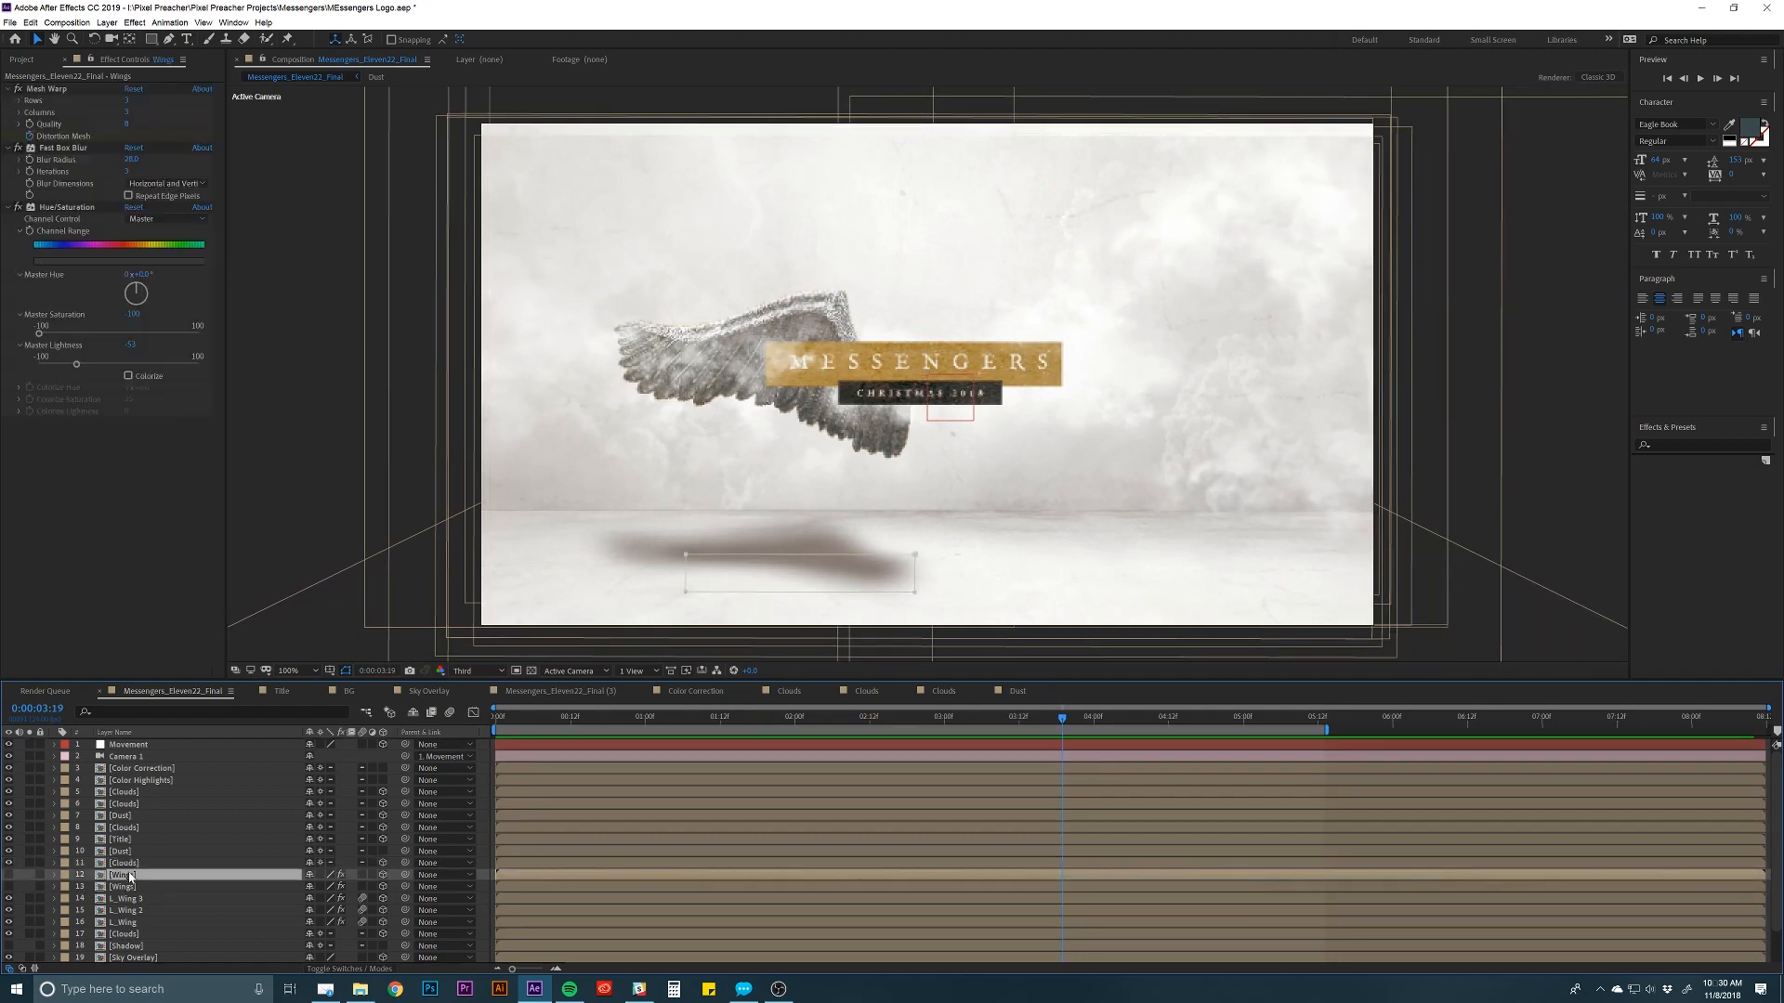
{"action": "scroll", "coordinate": [130, 877], "scroll_direction": "down", "scroll_amount": 1}
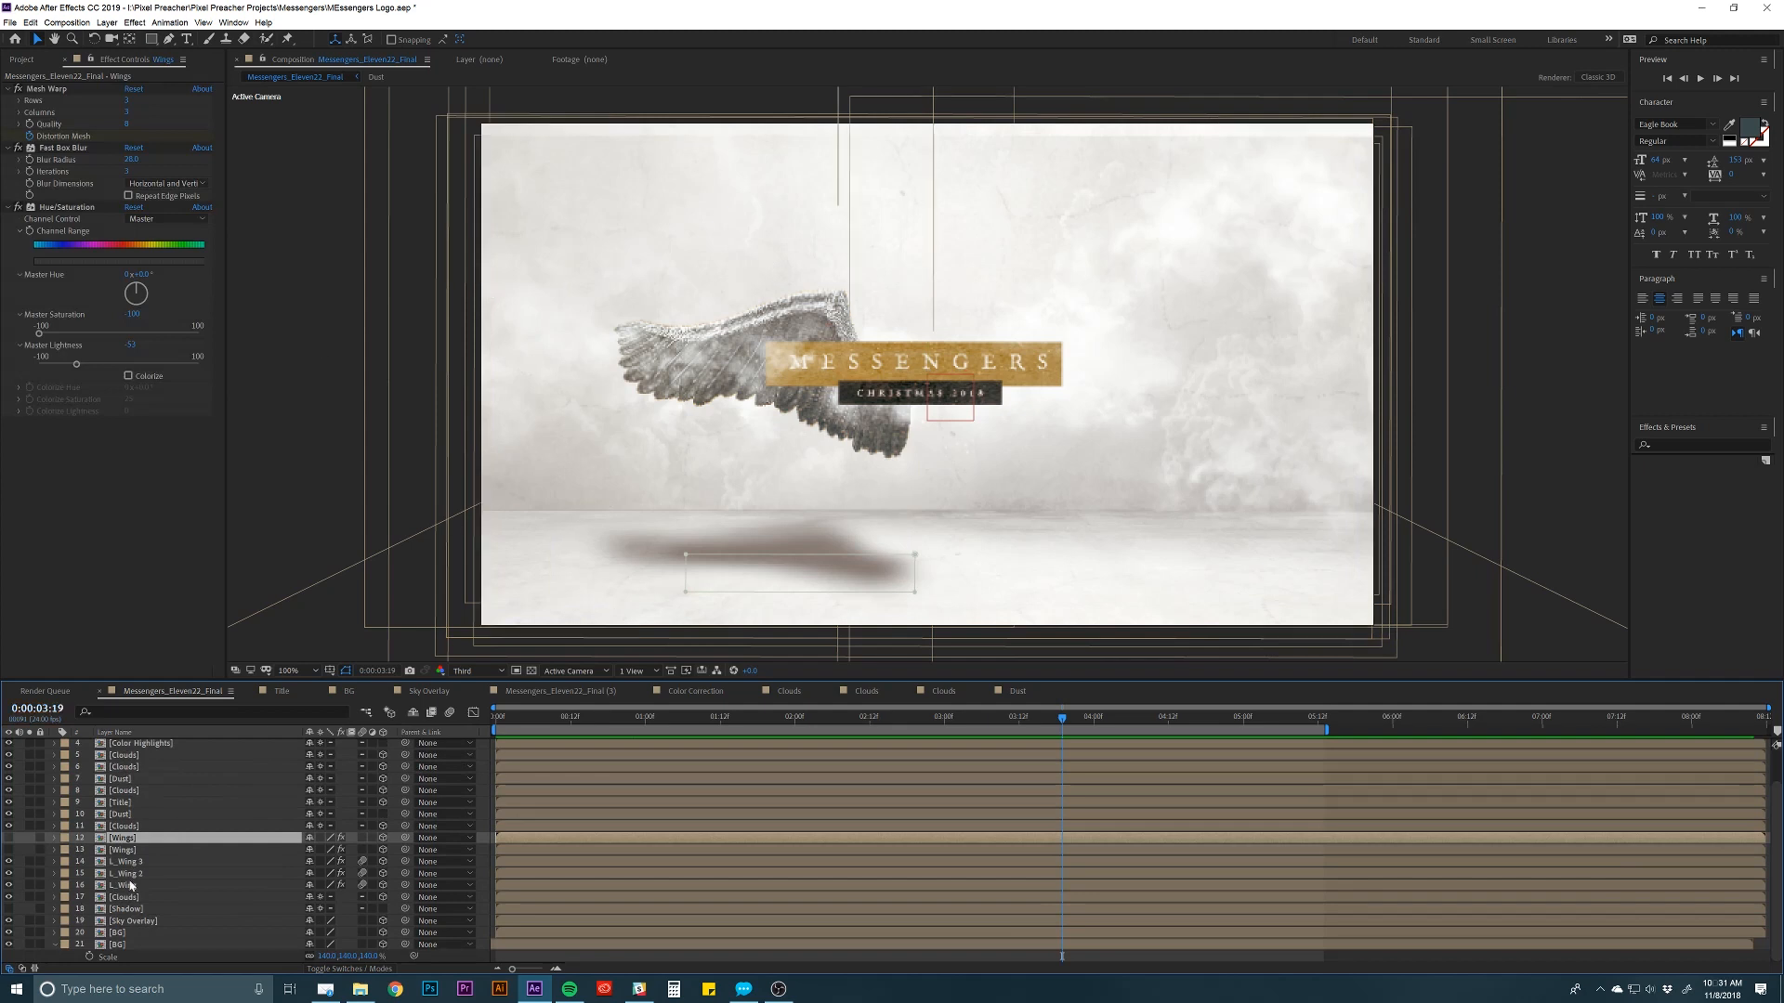
{"action": "scroll", "coordinate": [118, 890], "scroll_direction": "up", "scroll_amount": 1}
{"action": "scroll", "coordinate": [118, 892], "scroll_direction": "down", "scroll_amount": 1}
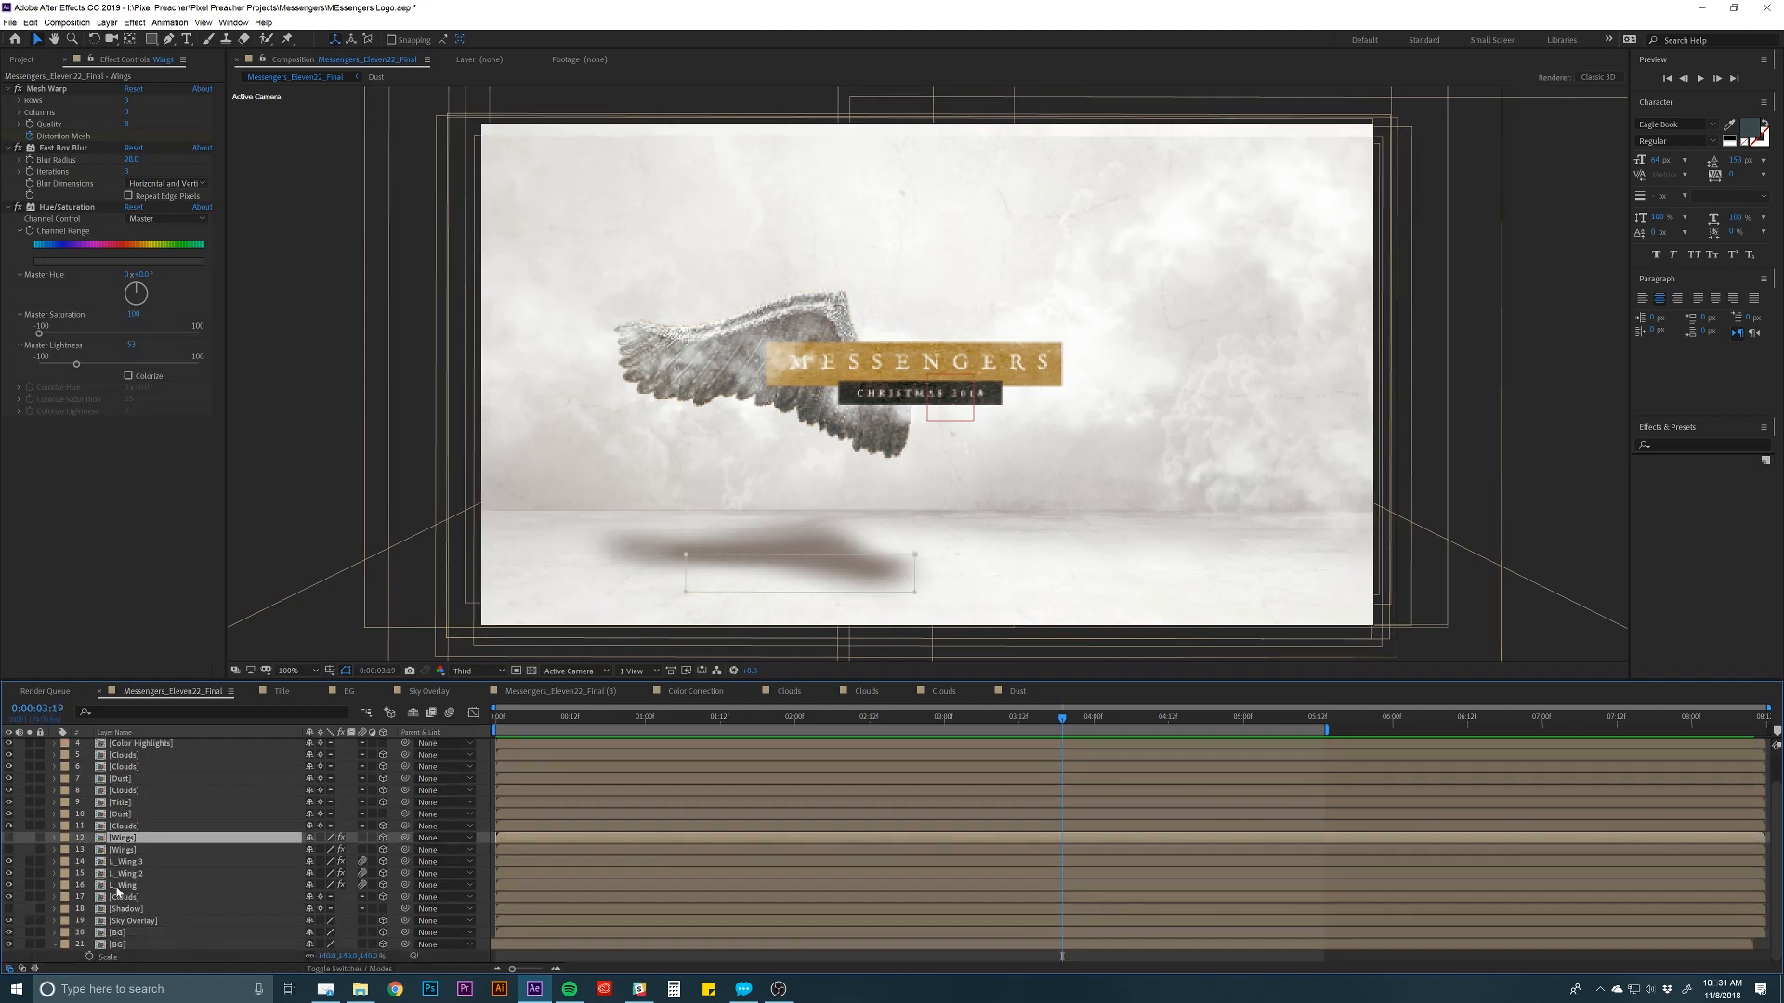
{"action": "left_click", "coordinate": [121, 885]}
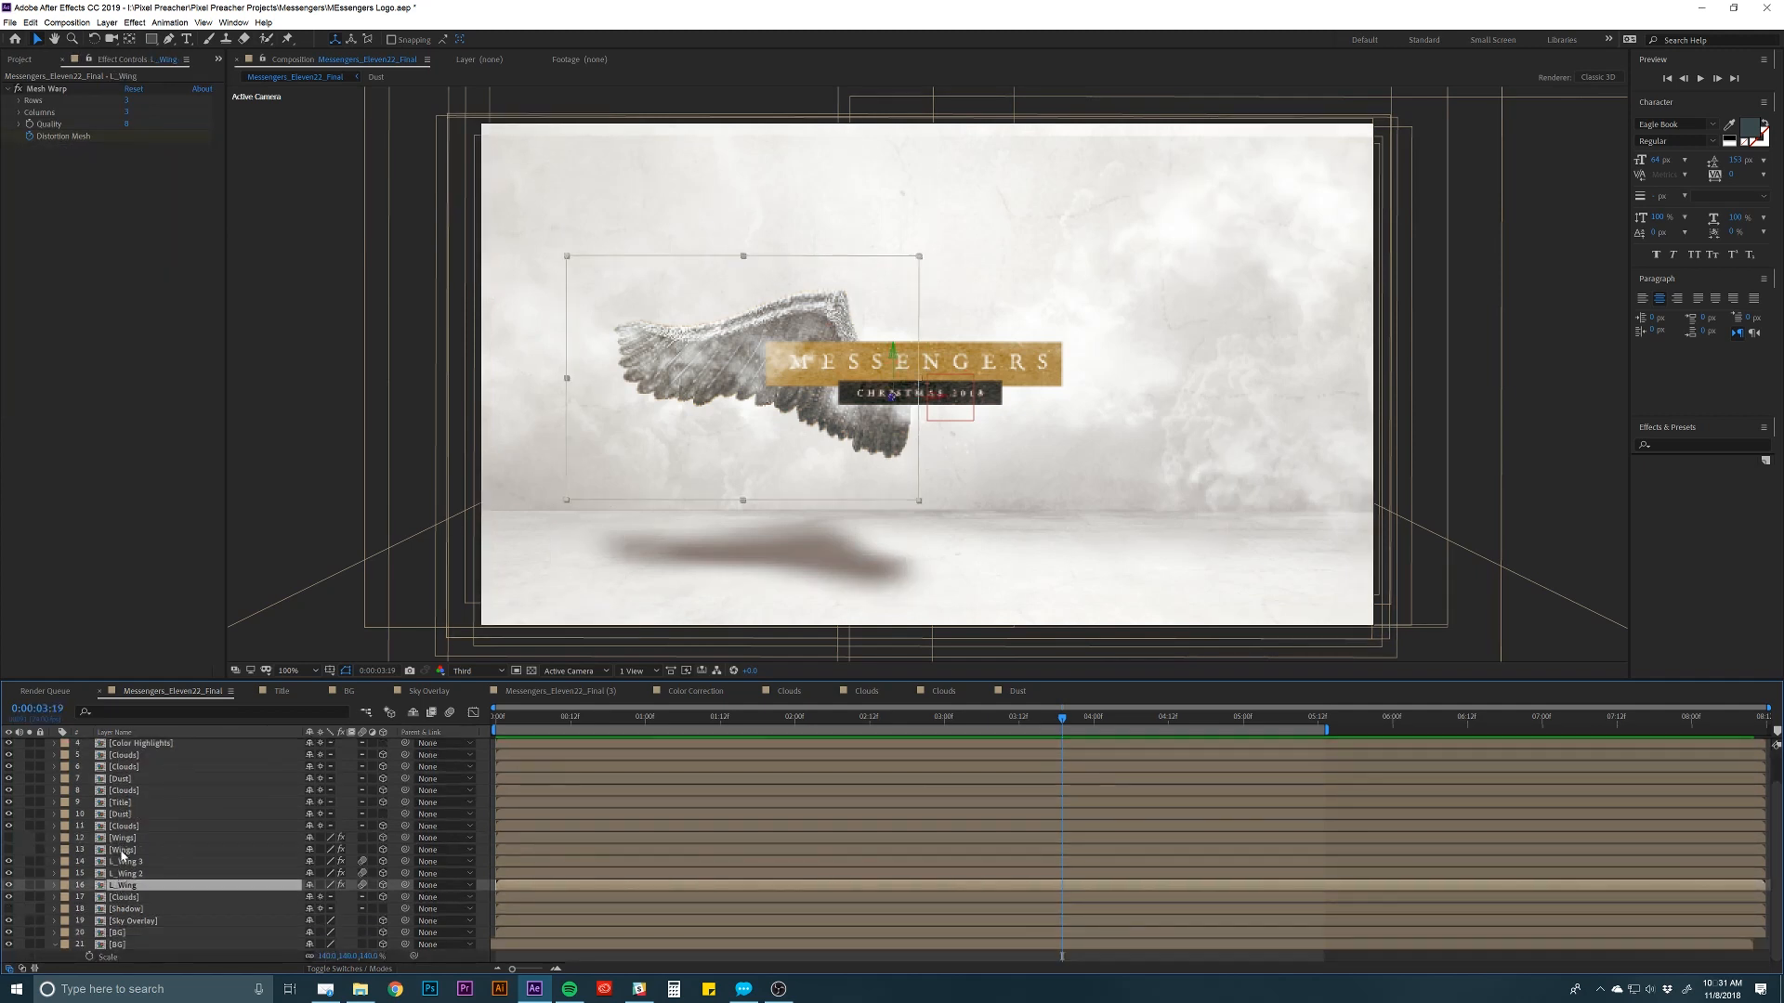
{"action": "left_click", "coordinate": [121, 849]}
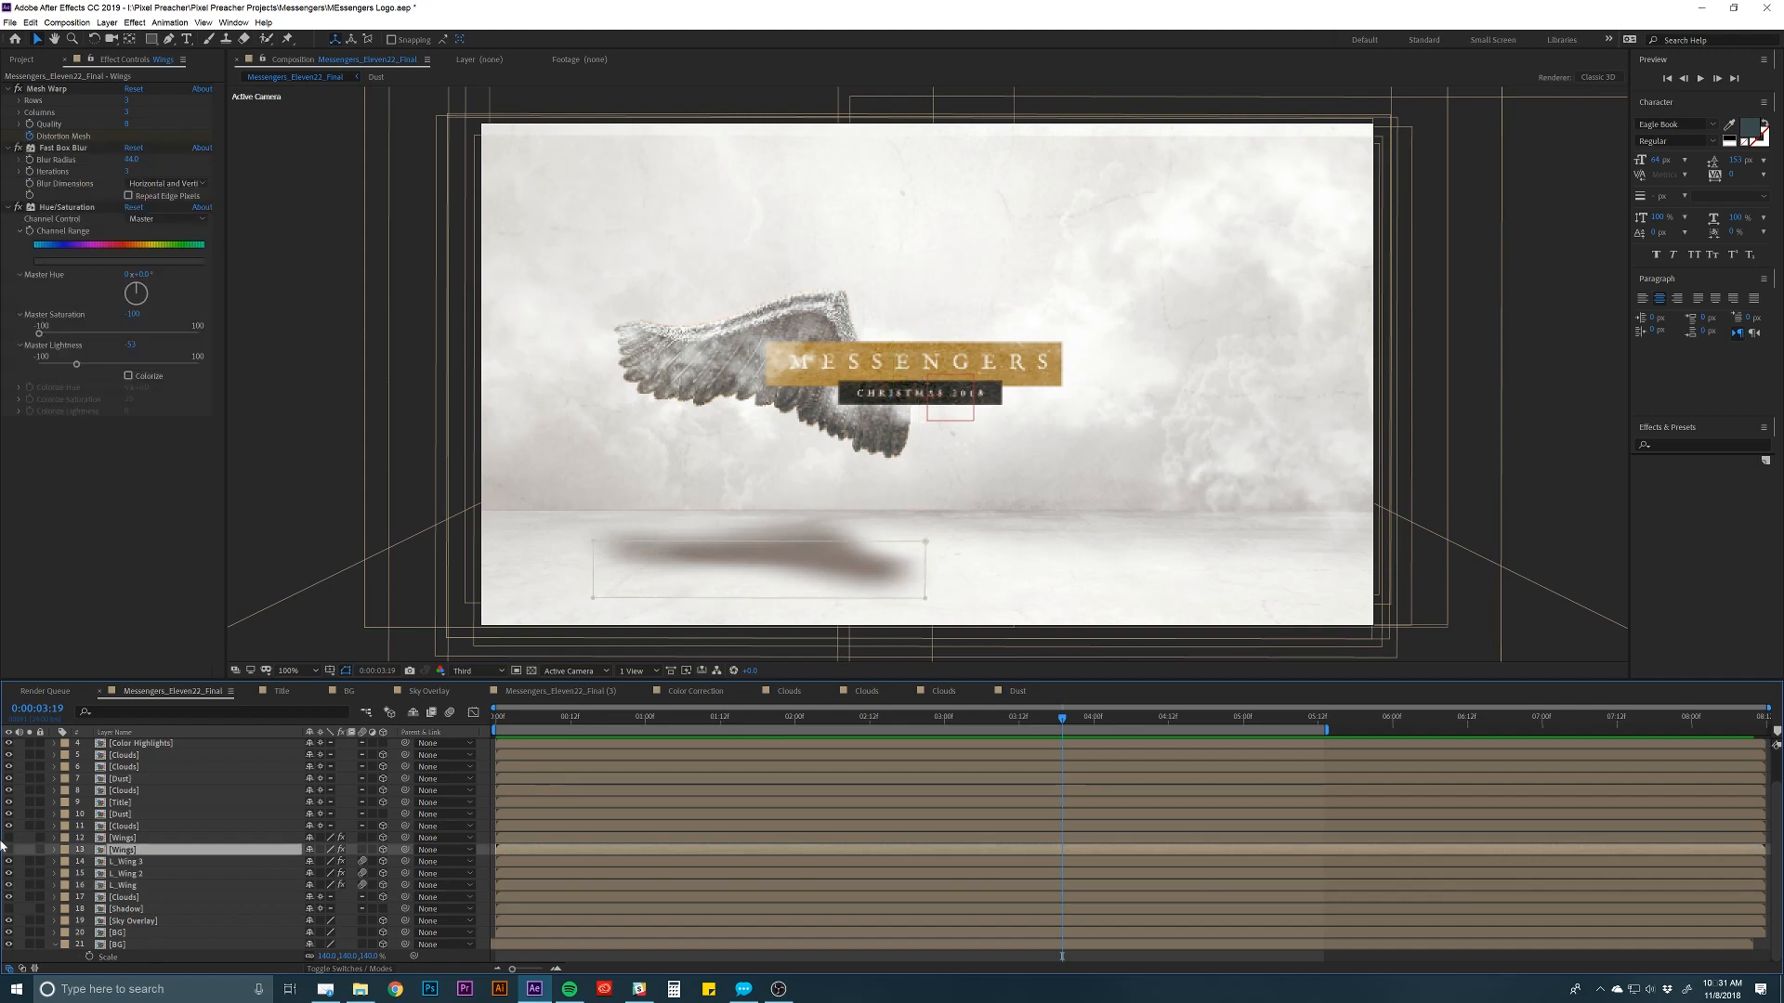
{"action": "left_click", "coordinate": [121, 862]}
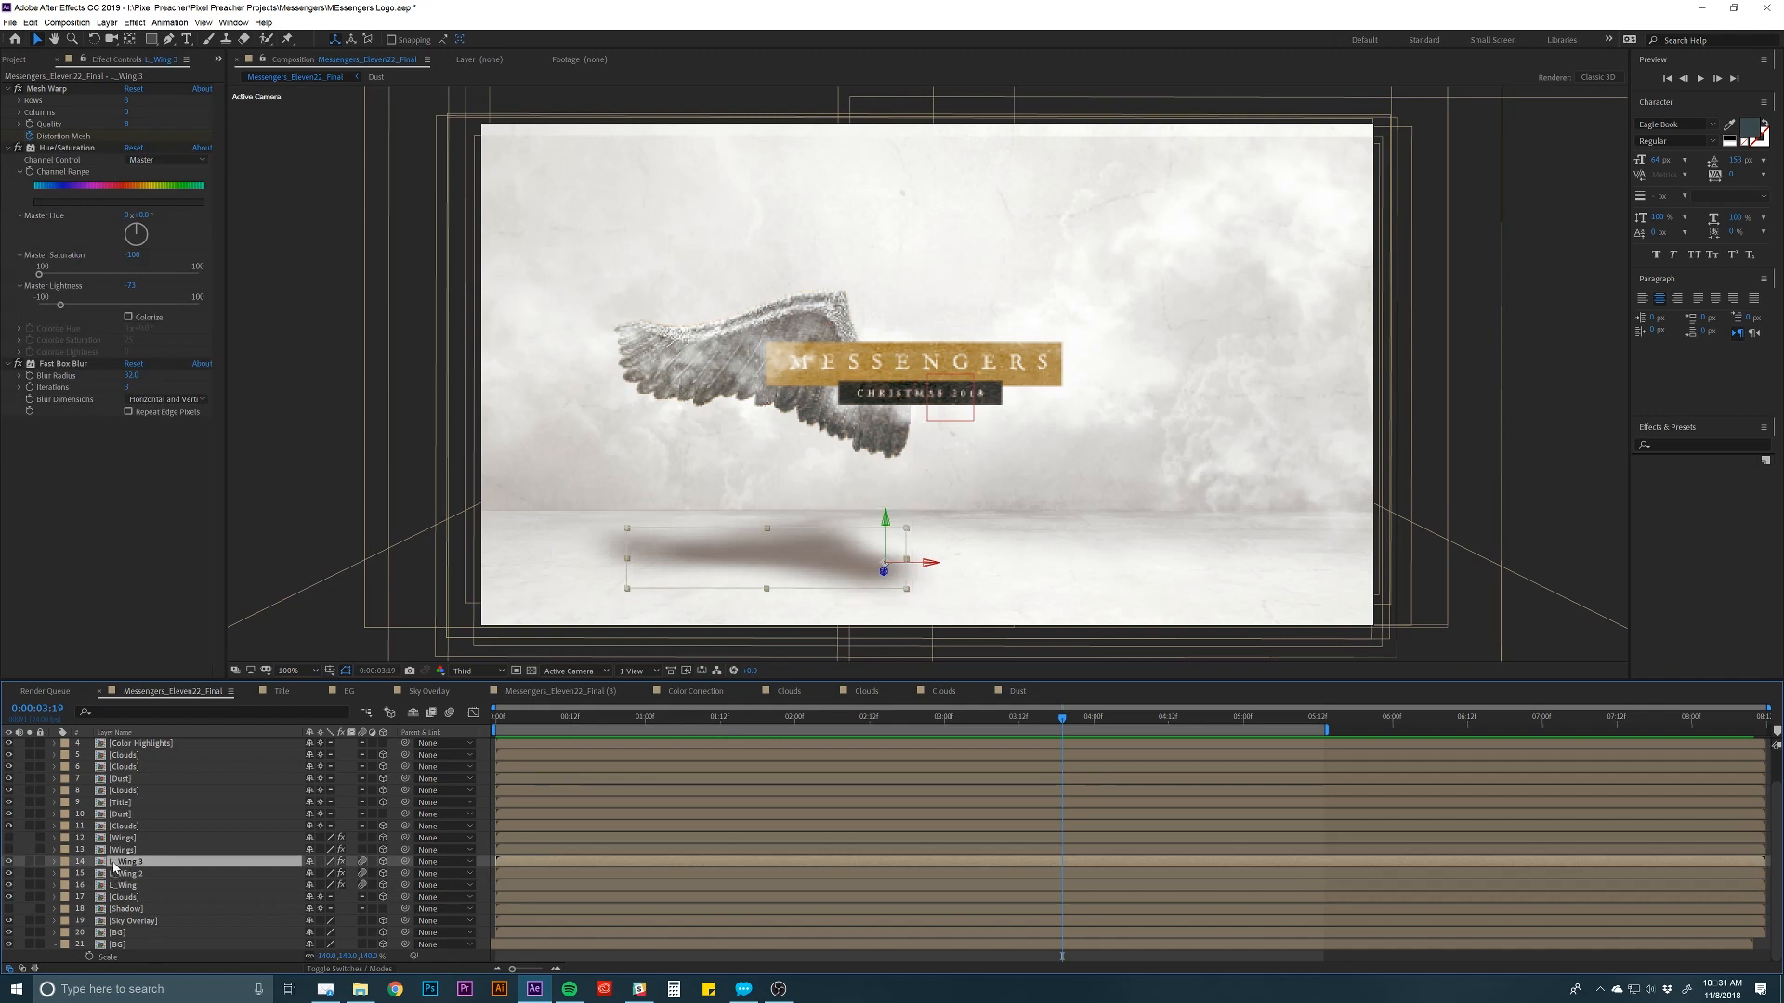
Duplicate the L_Wing layer and rename the copy R_Wing.
{"action": "left_click", "coordinate": [118, 886]}
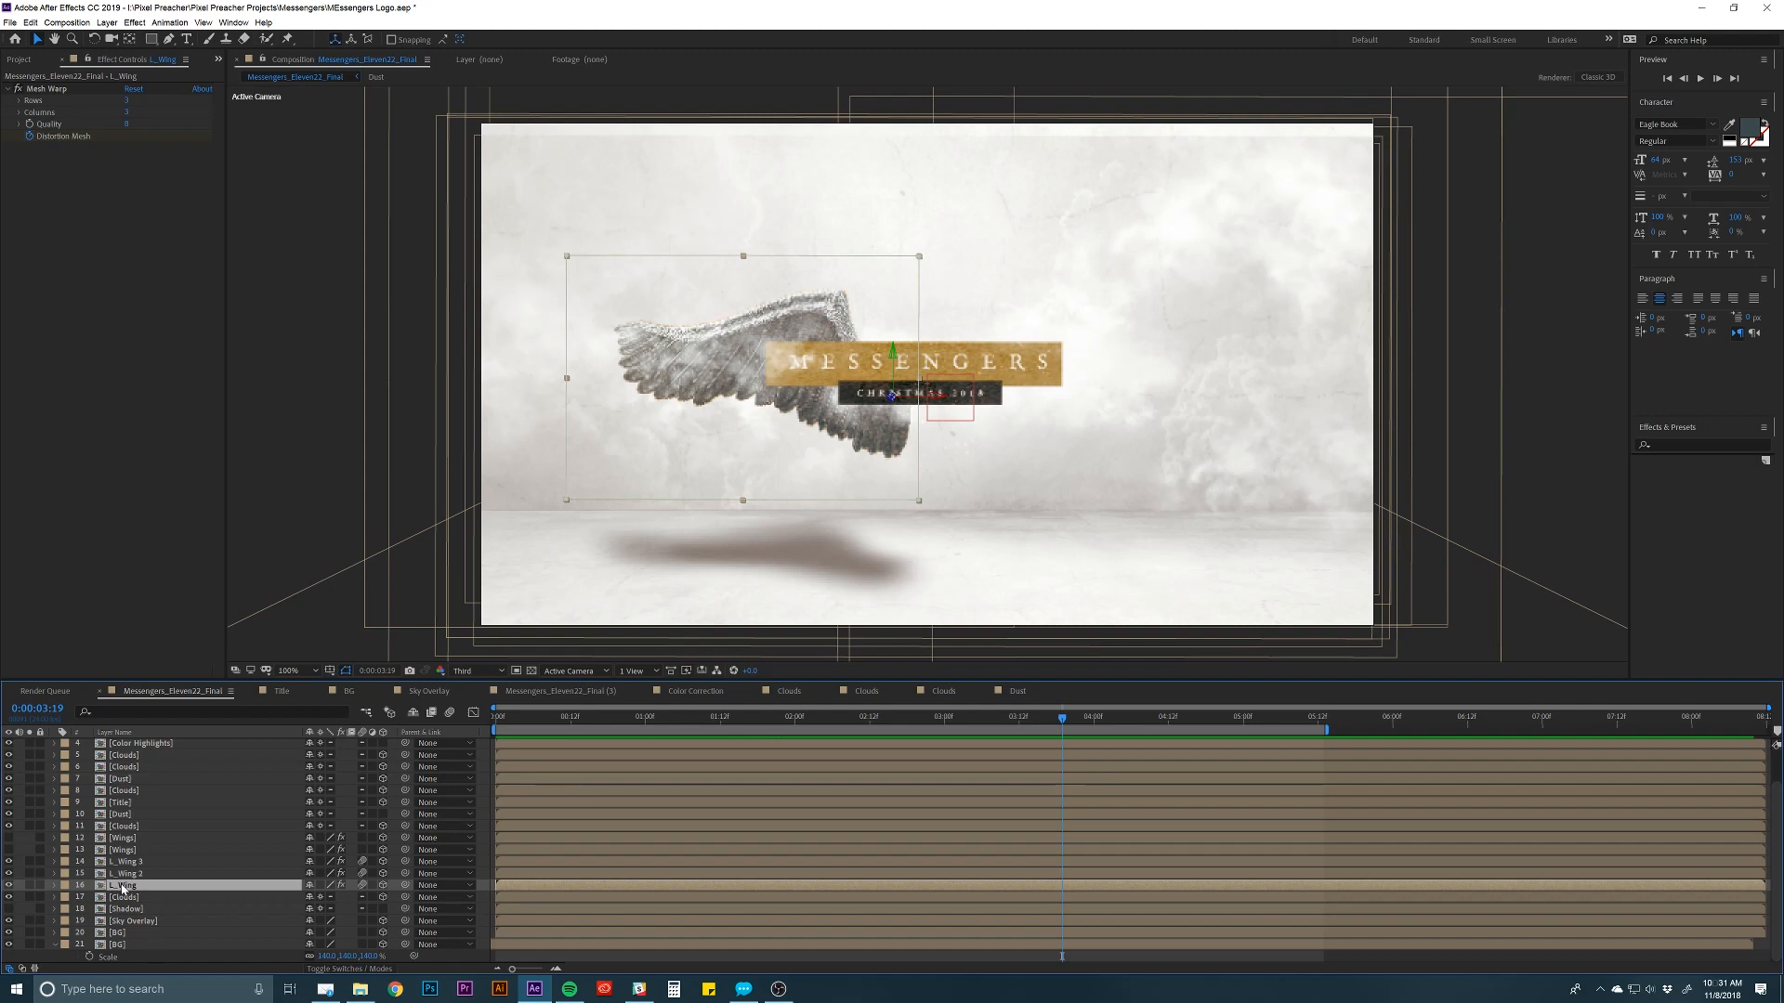
{"action": "key", "text": "ctrl+d"}
{"action": "key", "text": "Return"}
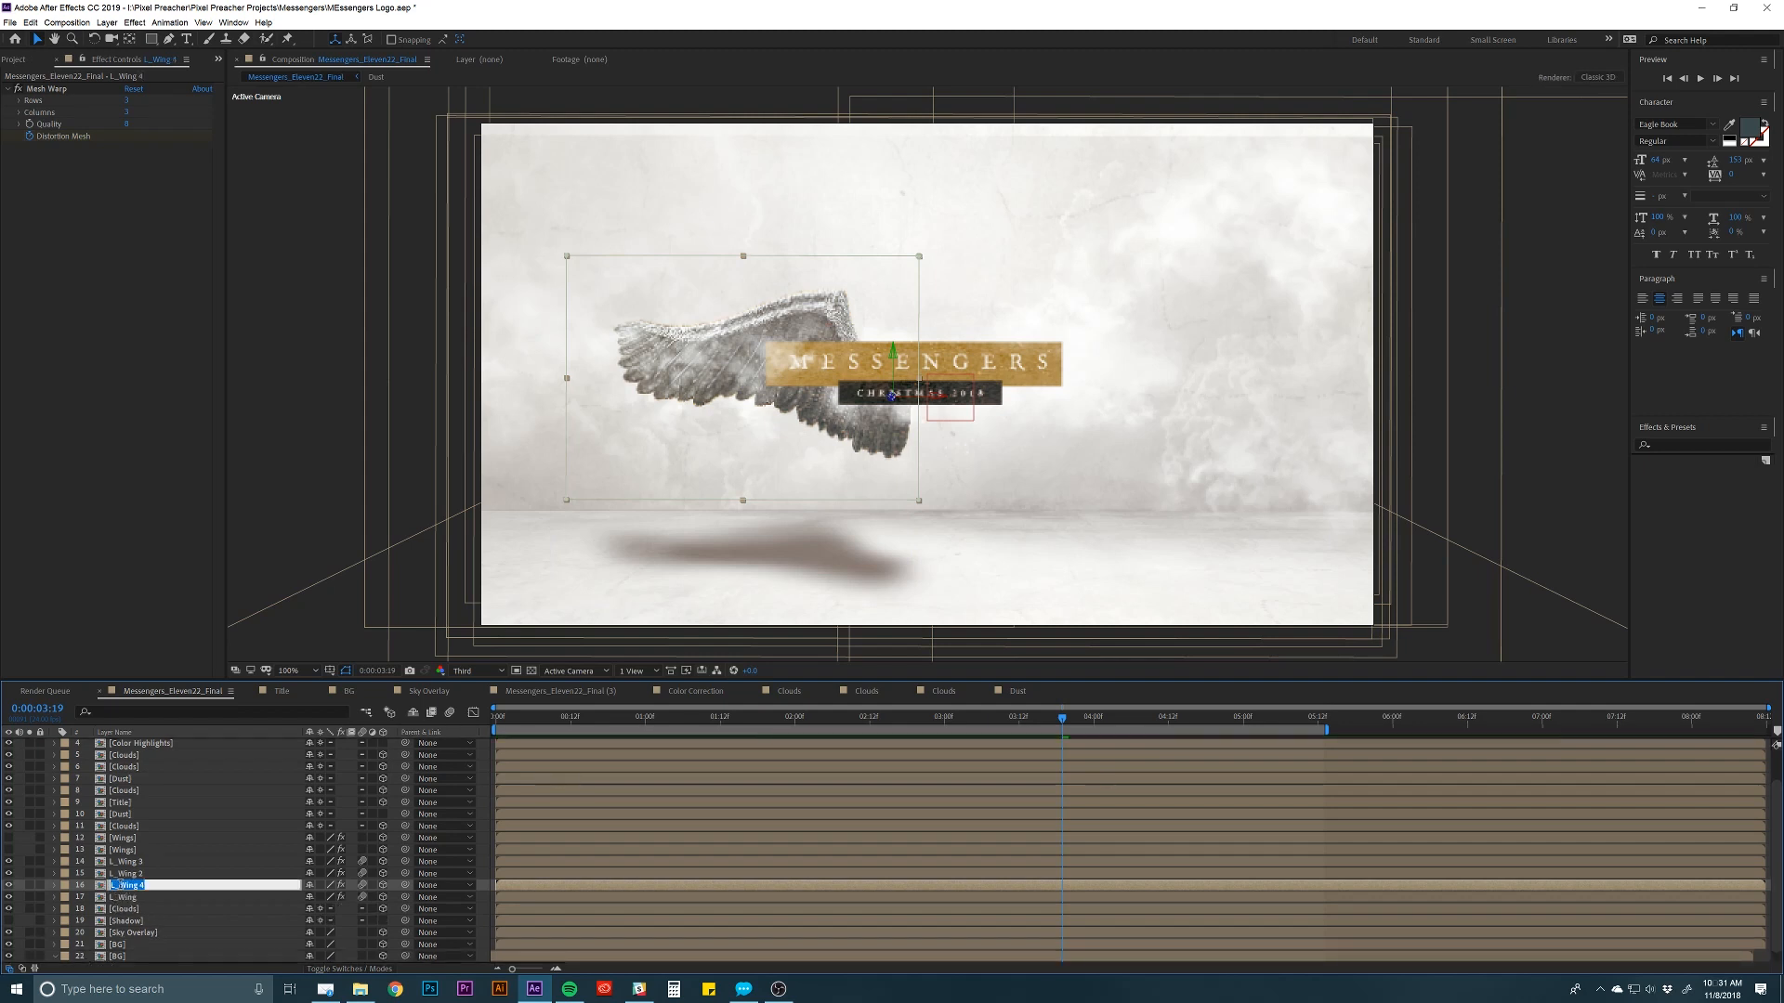
{"action": "type", "text": "R_Wing"}
{"action": "key", "text": "Return"}
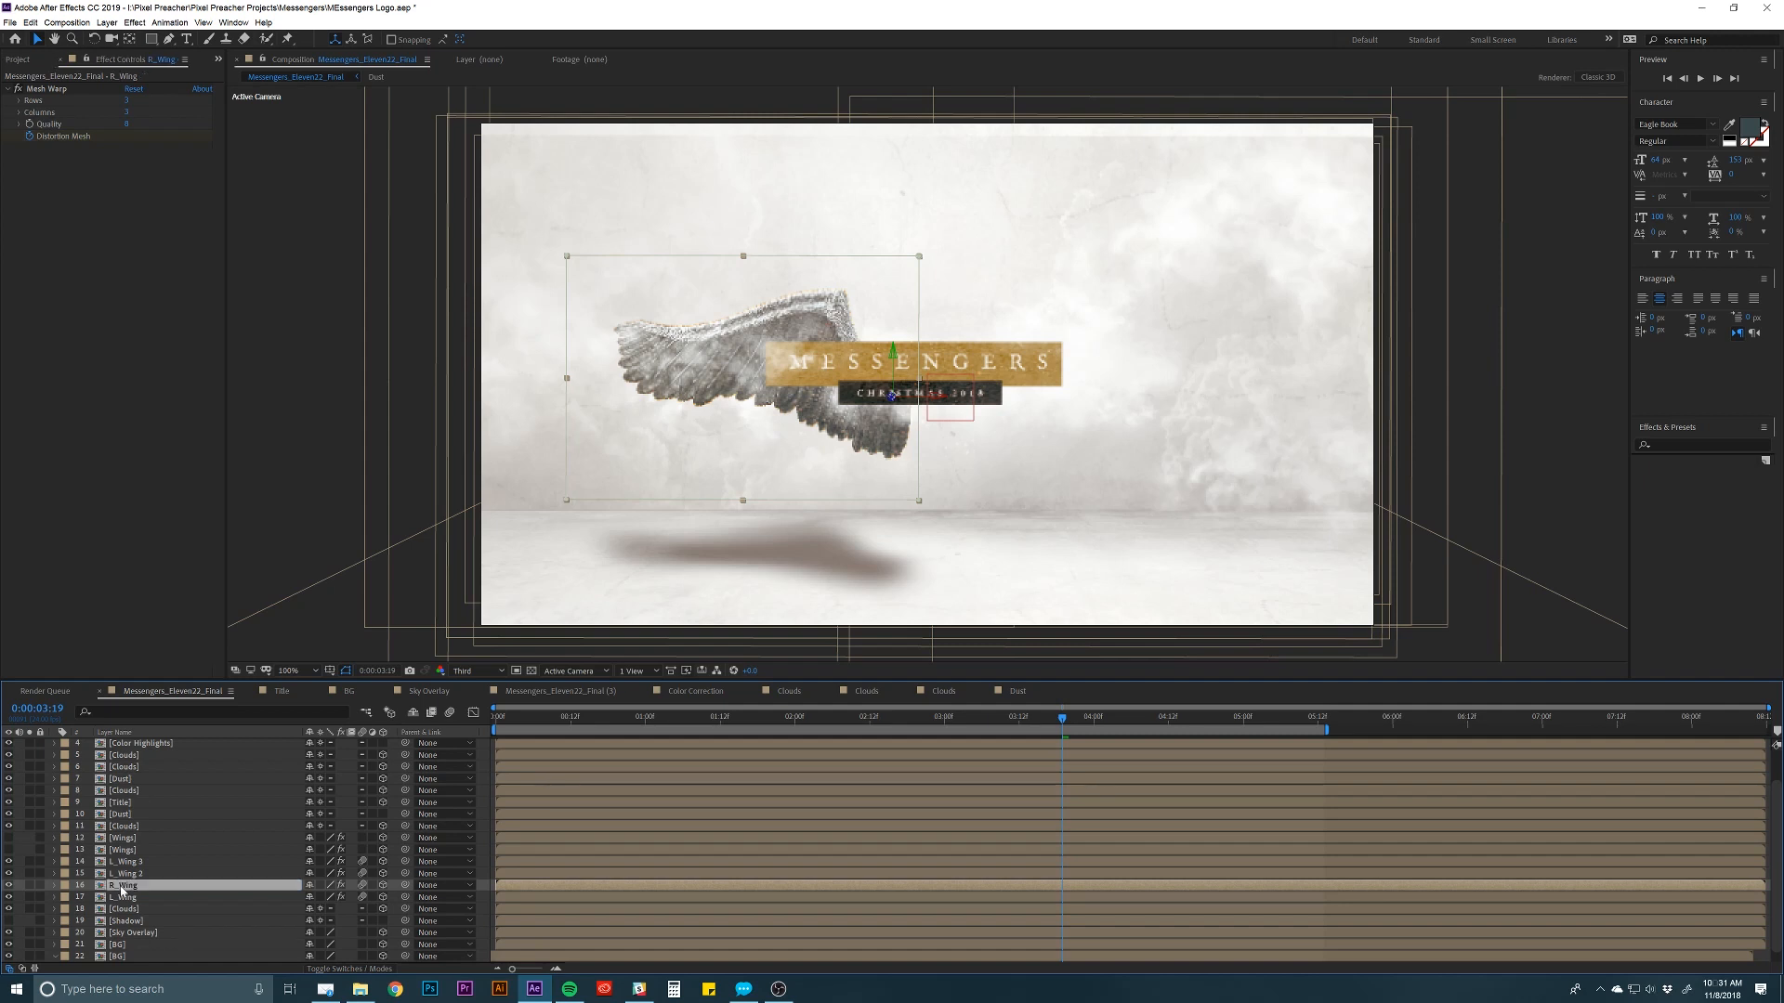
Move the R_Wing layer's Mask 1 across from the left wing so that it frames the right wing.
{"action": "key", "text": "m"}
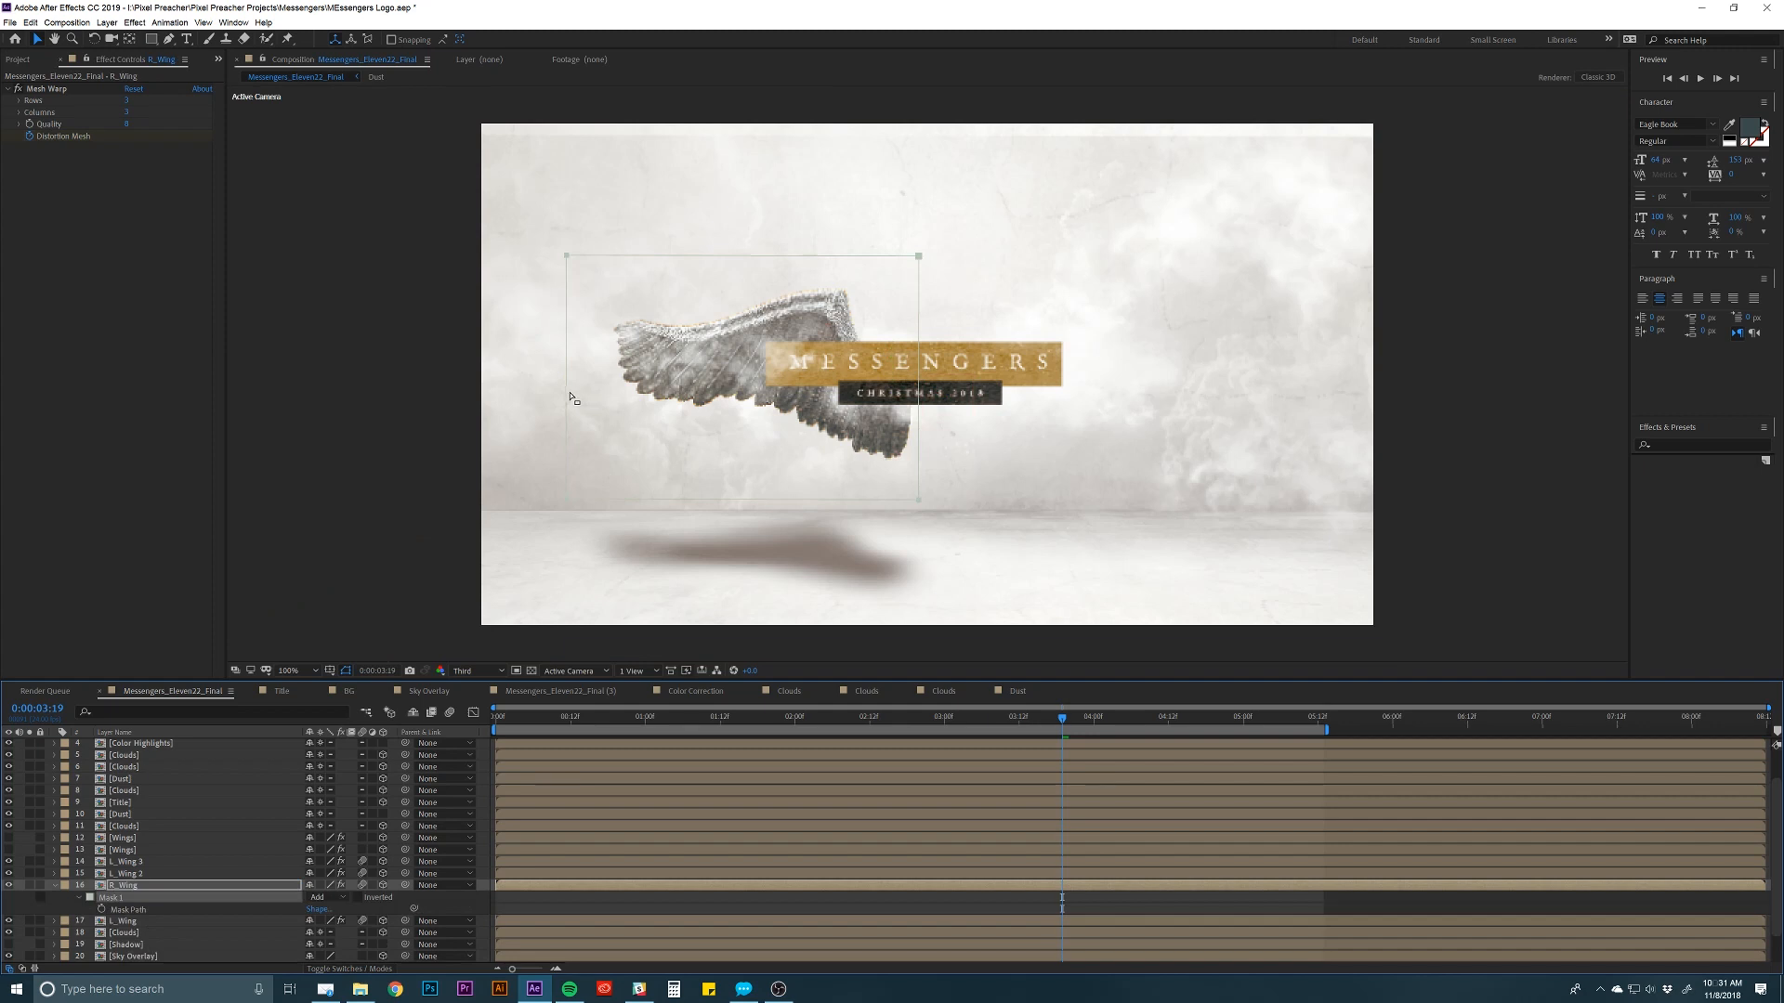
{"action": "left_click_drag", "start_coordinate": [566, 398], "coordinate": [922, 421]}
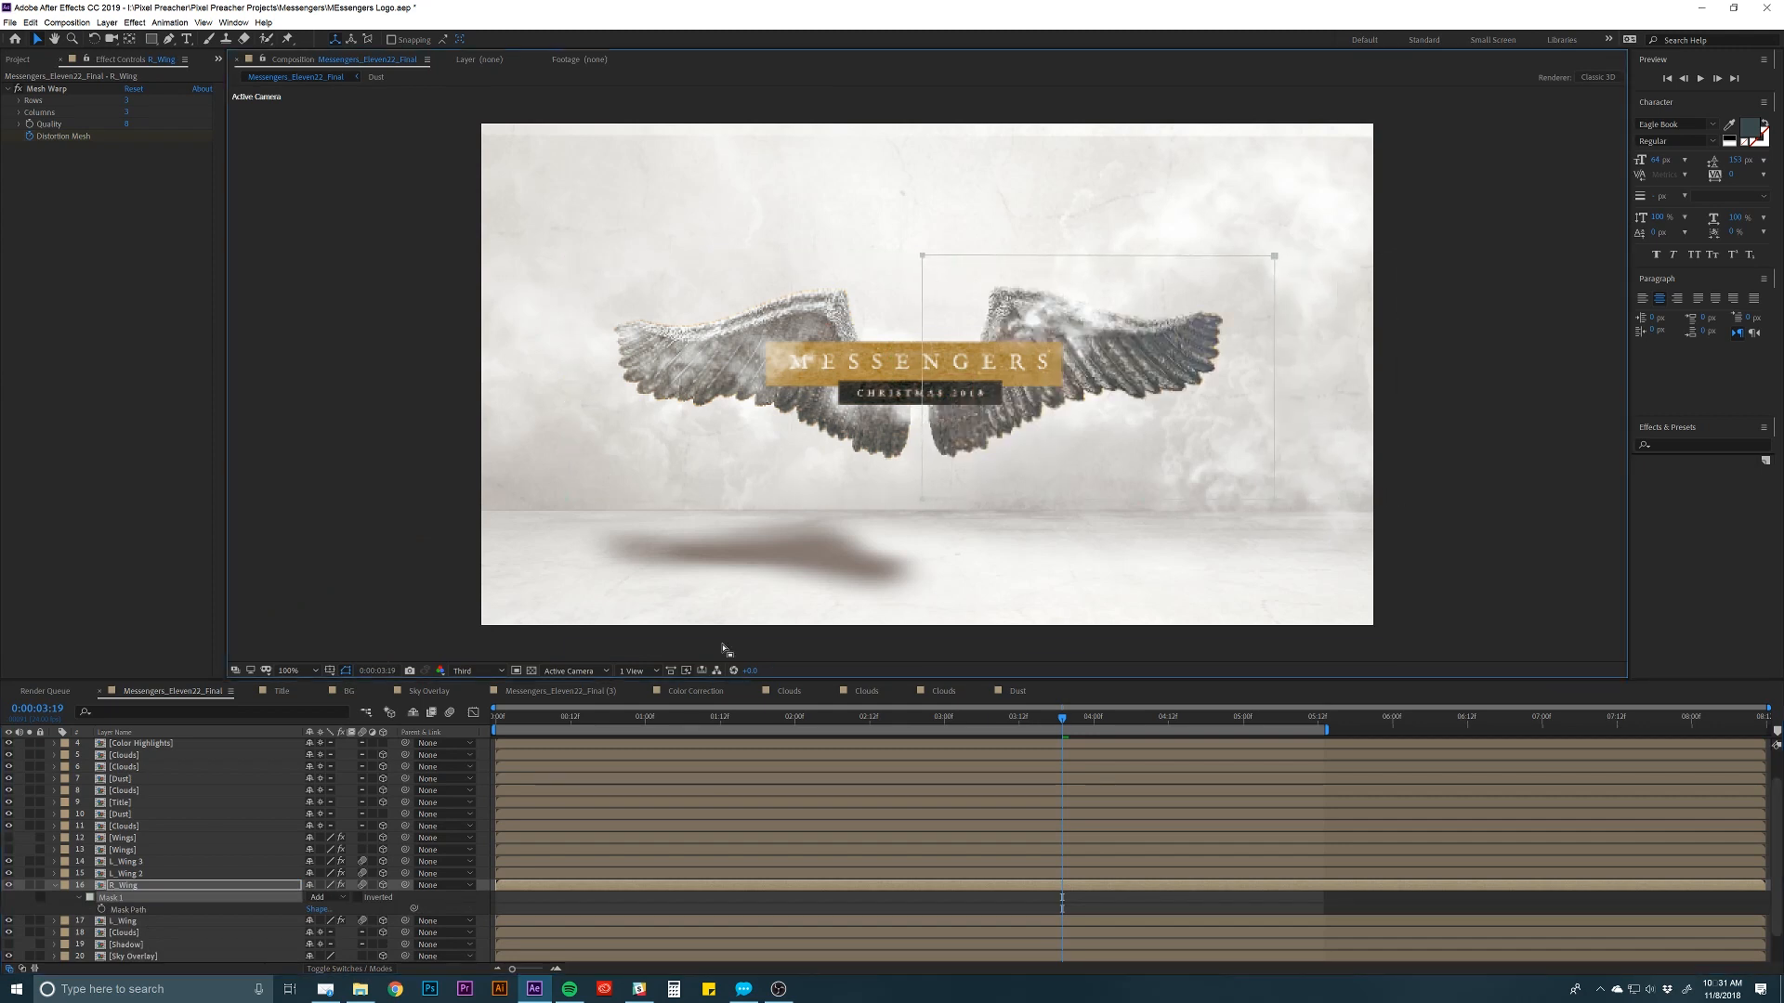
{"action": "left_click", "coordinate": [290, 892]}
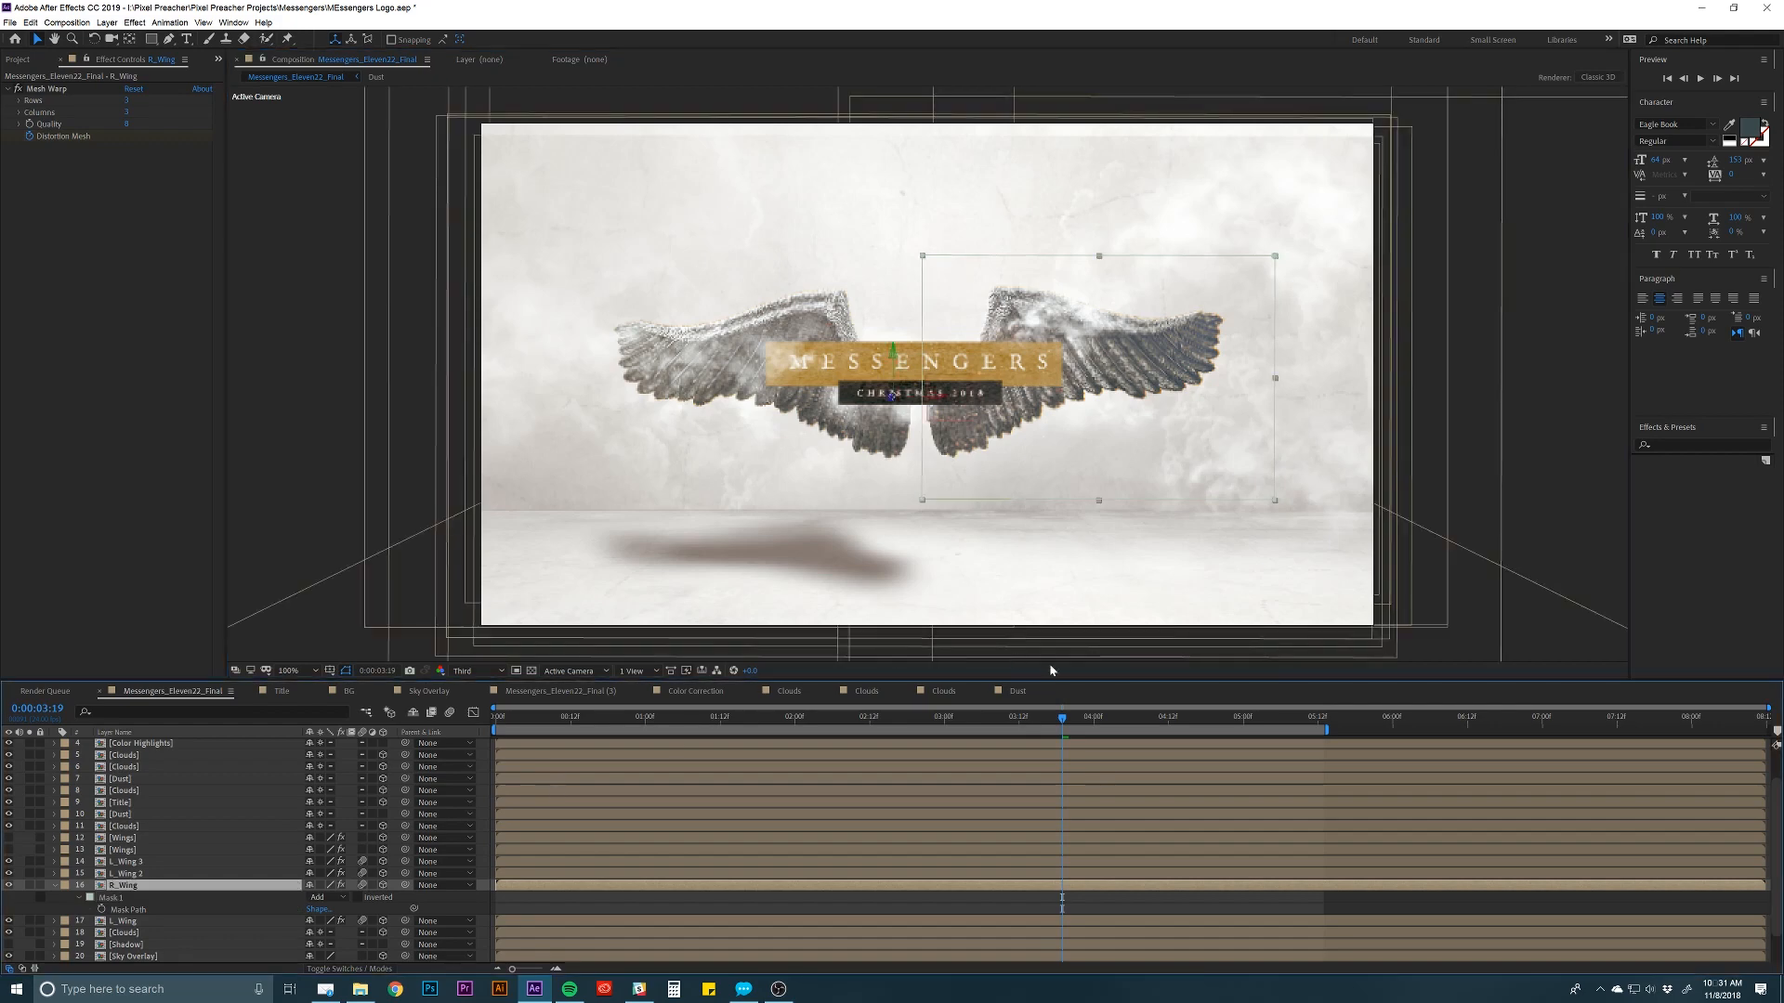
Delete all Distortion Mesh and Orientation keyframes from the R_Wing layer with the time at 0:00:03:22.
{"action": "mouse_move", "coordinate": [1056, 722]}
{"action": "left_mouse_down"}
{"action": "mouse_move", "coordinate": [668, 725]}
{"action": "mouse_move", "coordinate": [1042, 720]}
{"action": "mouse_move", "coordinate": [1025, 720]}
{"action": "left_mouse_up"}
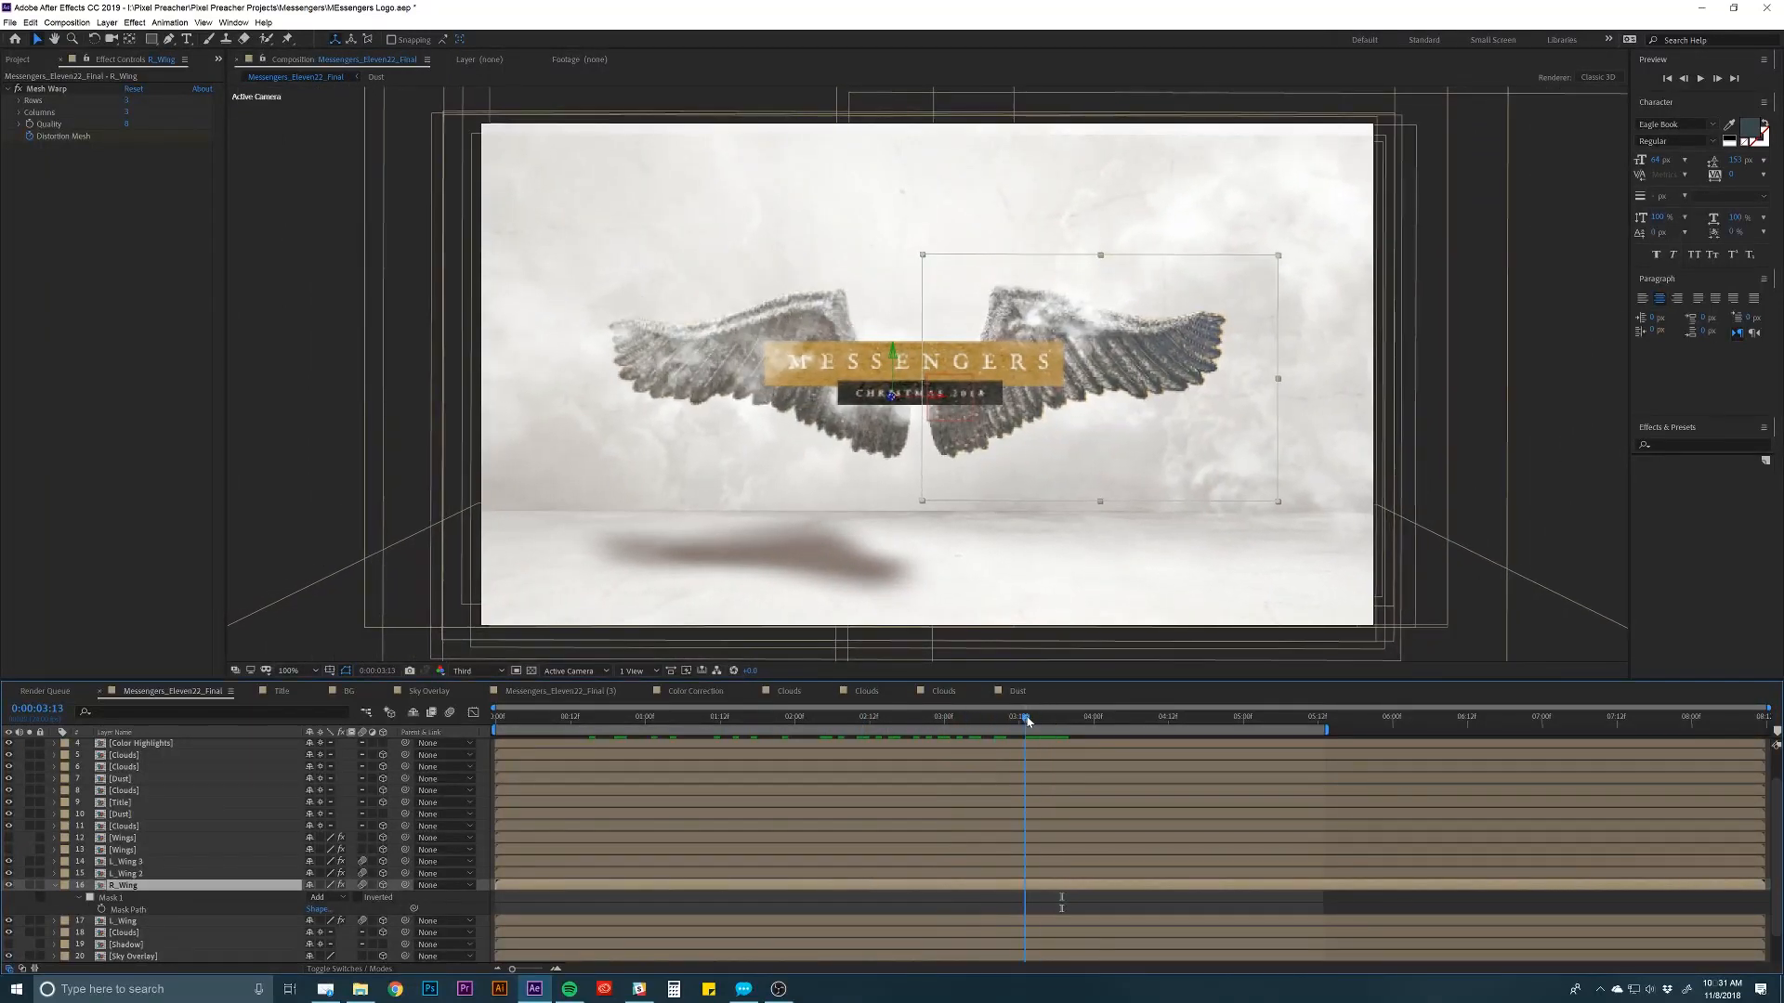
{"action": "key", "text": "u"}
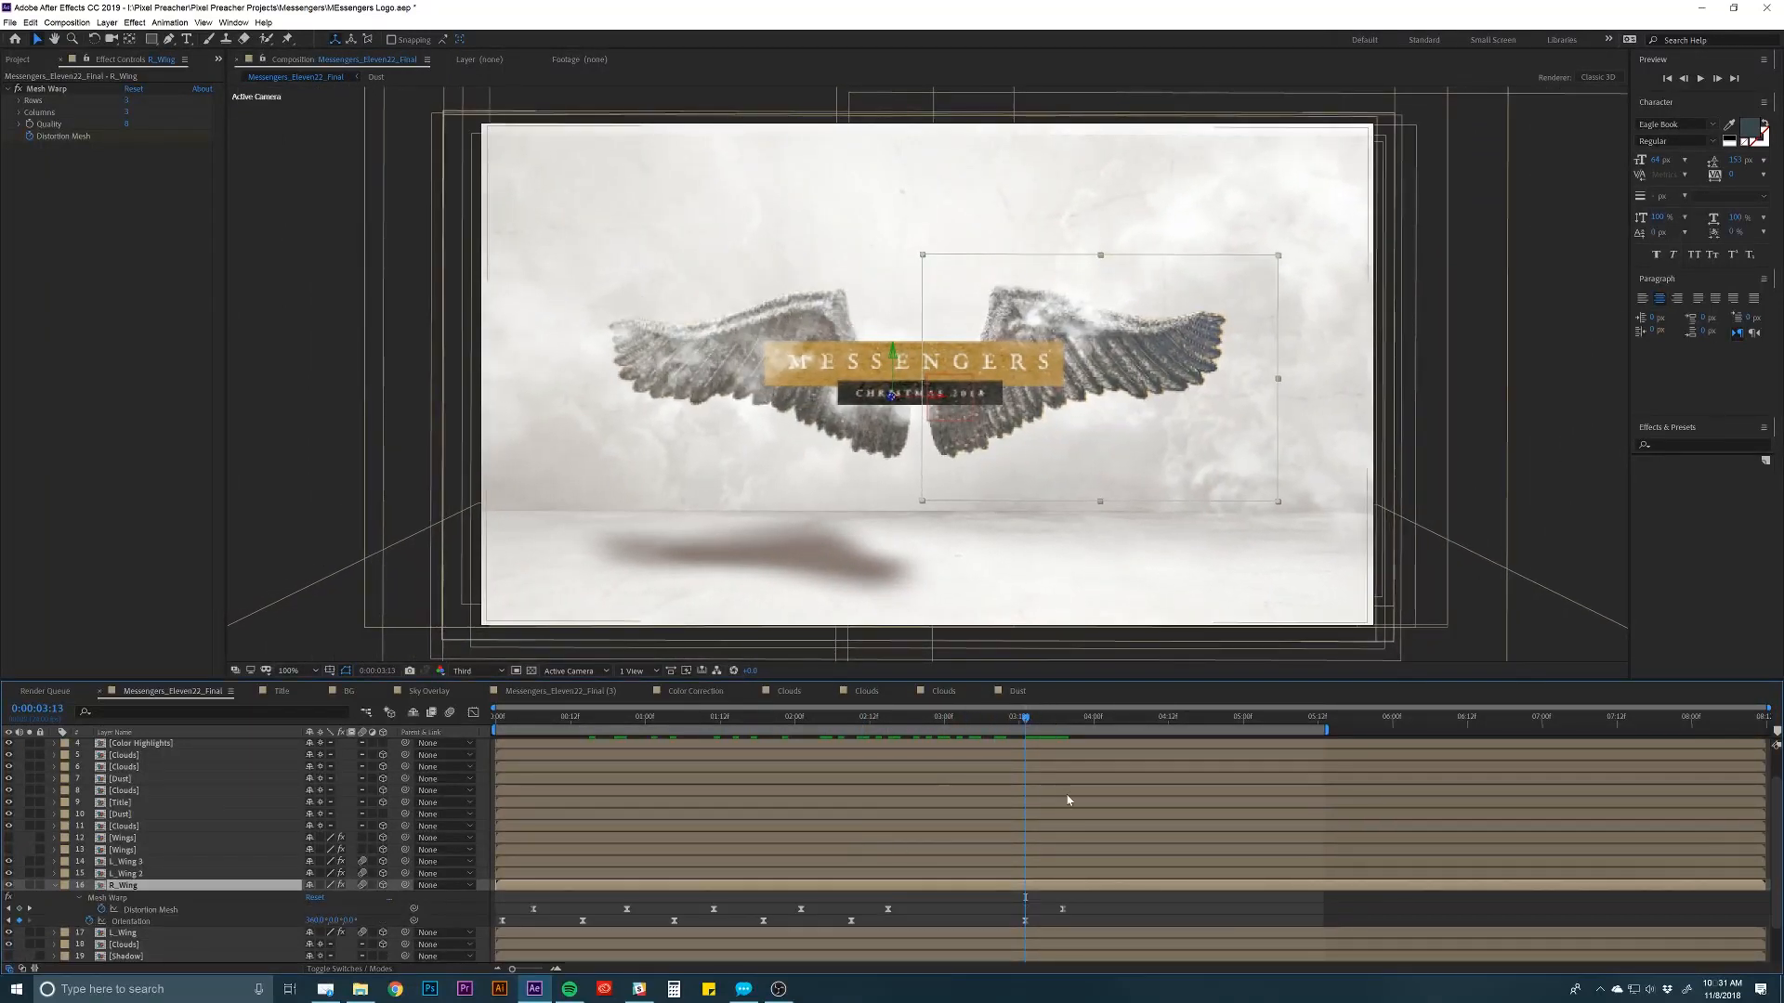
{"action": "left_click", "coordinate": [1078, 721]}
{"action": "left_click_drag", "start_coordinate": [1088, 897], "coordinate": [503, 919]}
{"action": "key", "text": "Delete"}
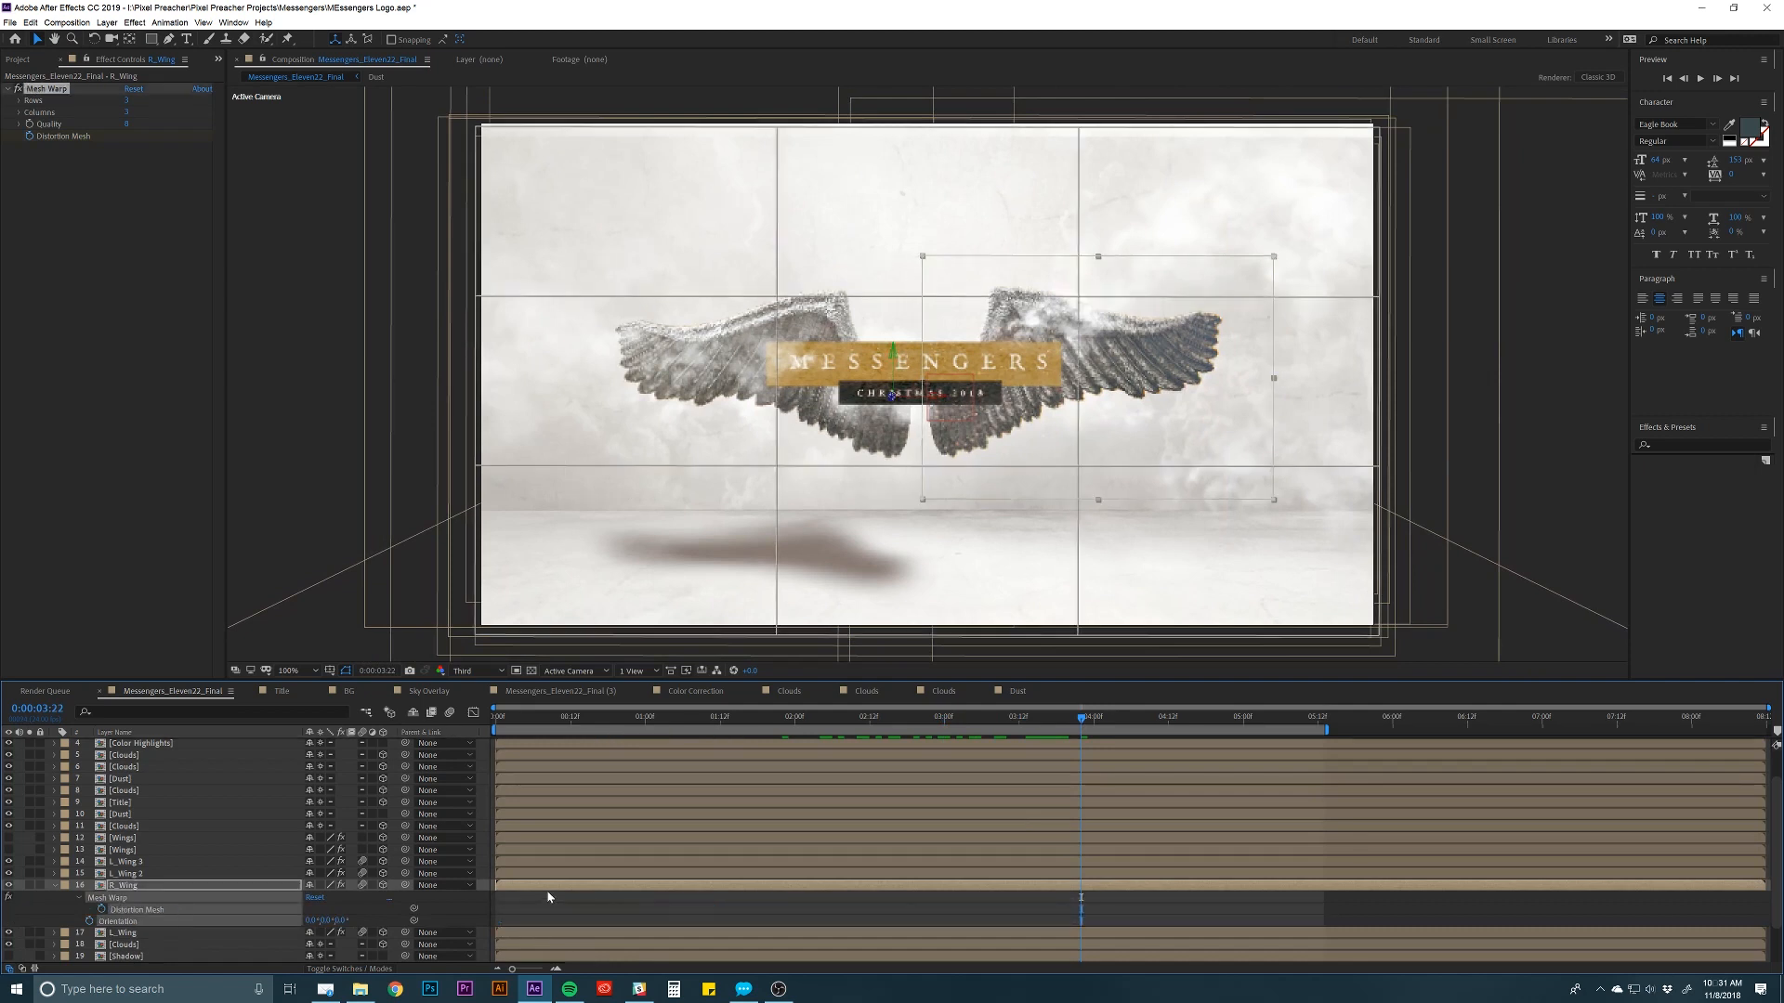
{"action": "left_click", "coordinate": [547, 893]}
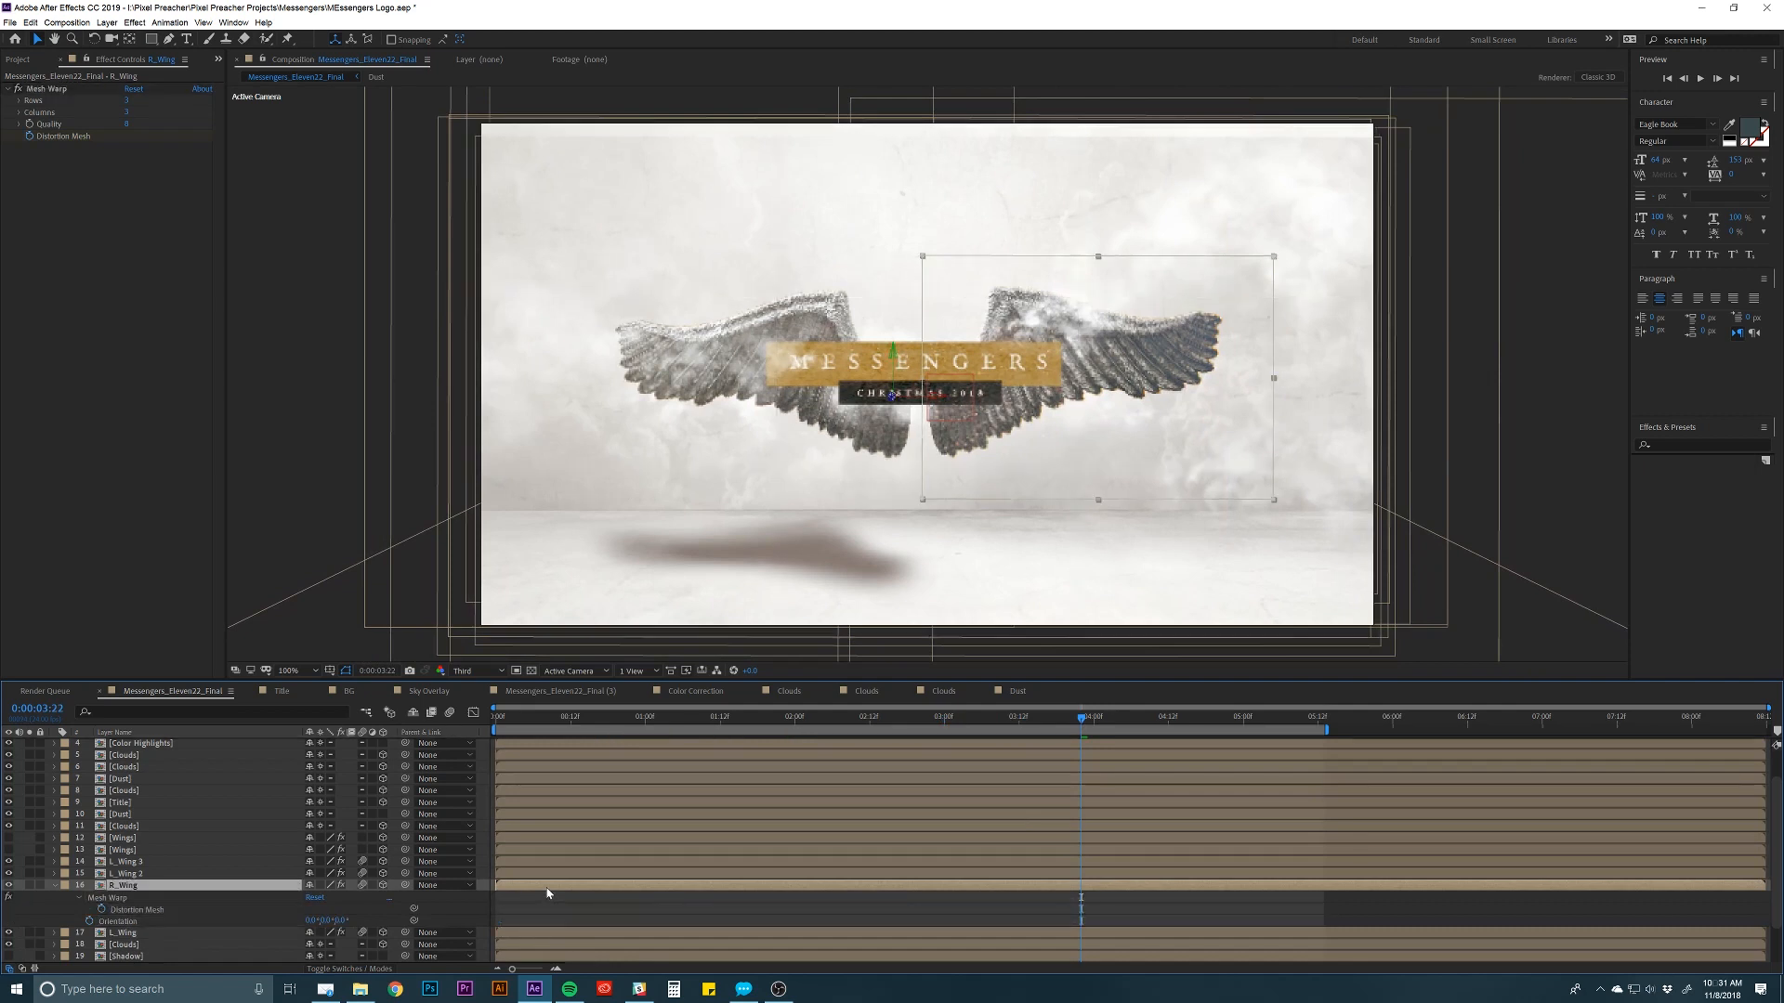
Create a null object directly above the R_Wing layer and name it Wing_Position.
{"action": "left_click", "coordinate": [55, 885]}
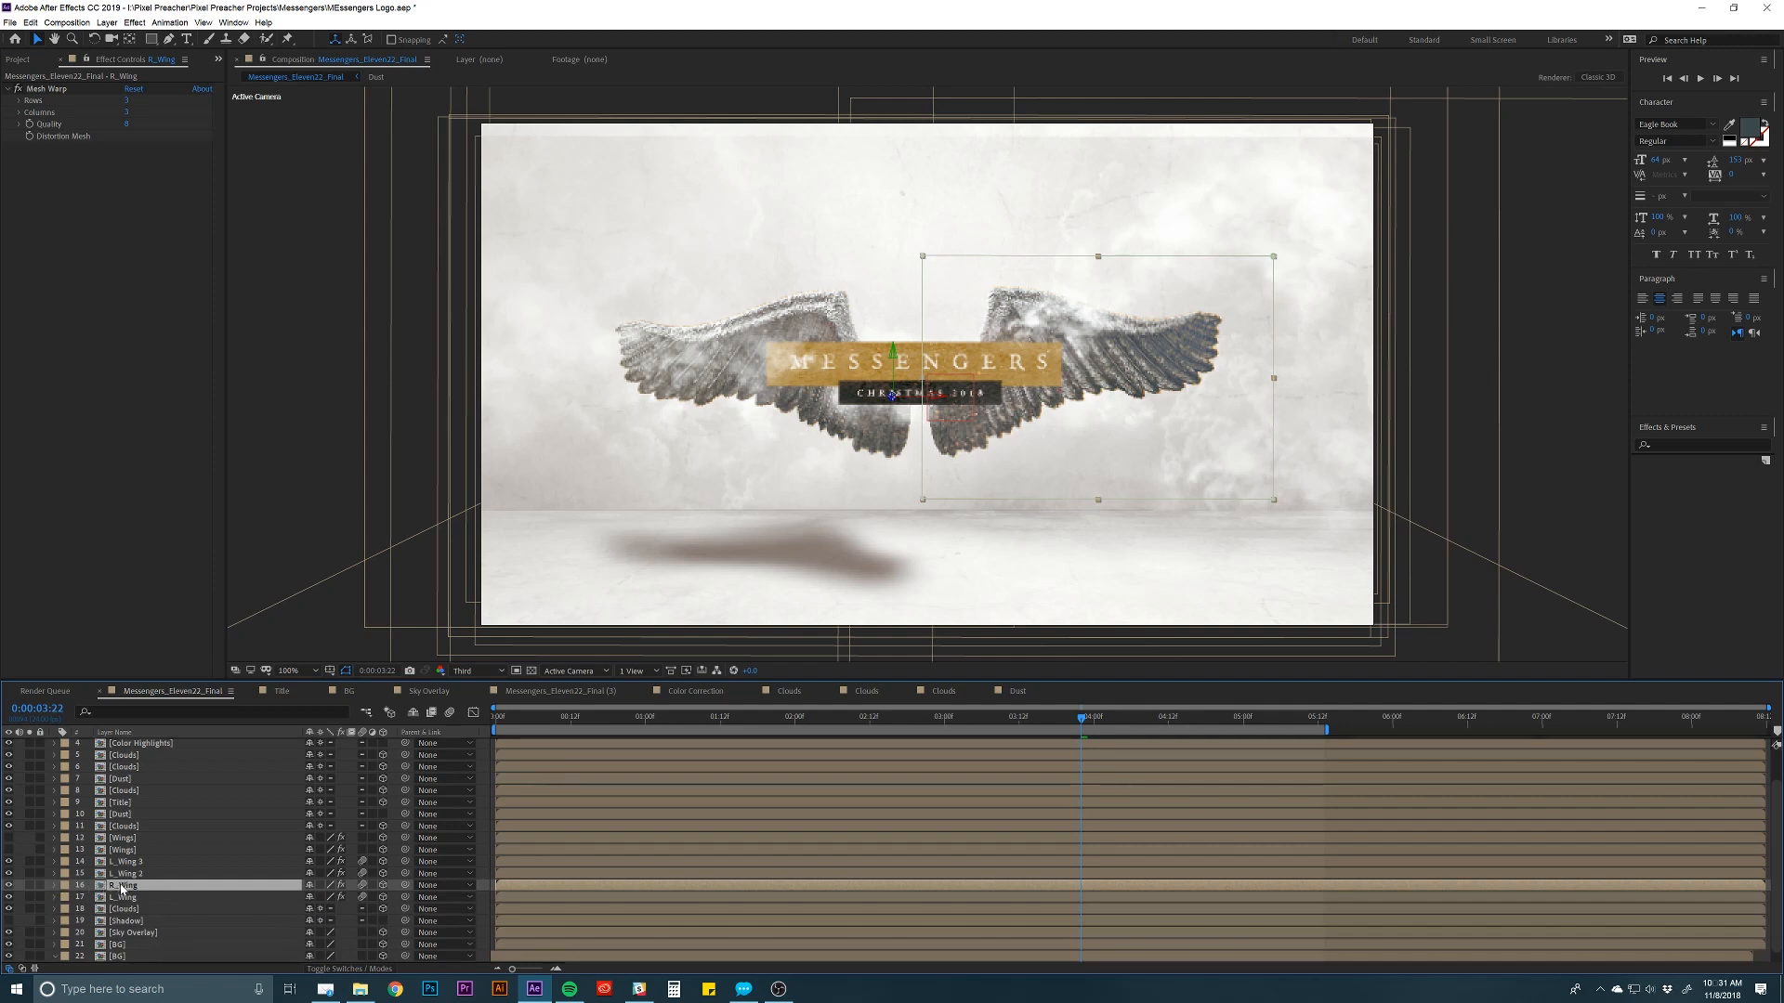
{"action": "left_click", "coordinate": [123, 898]}
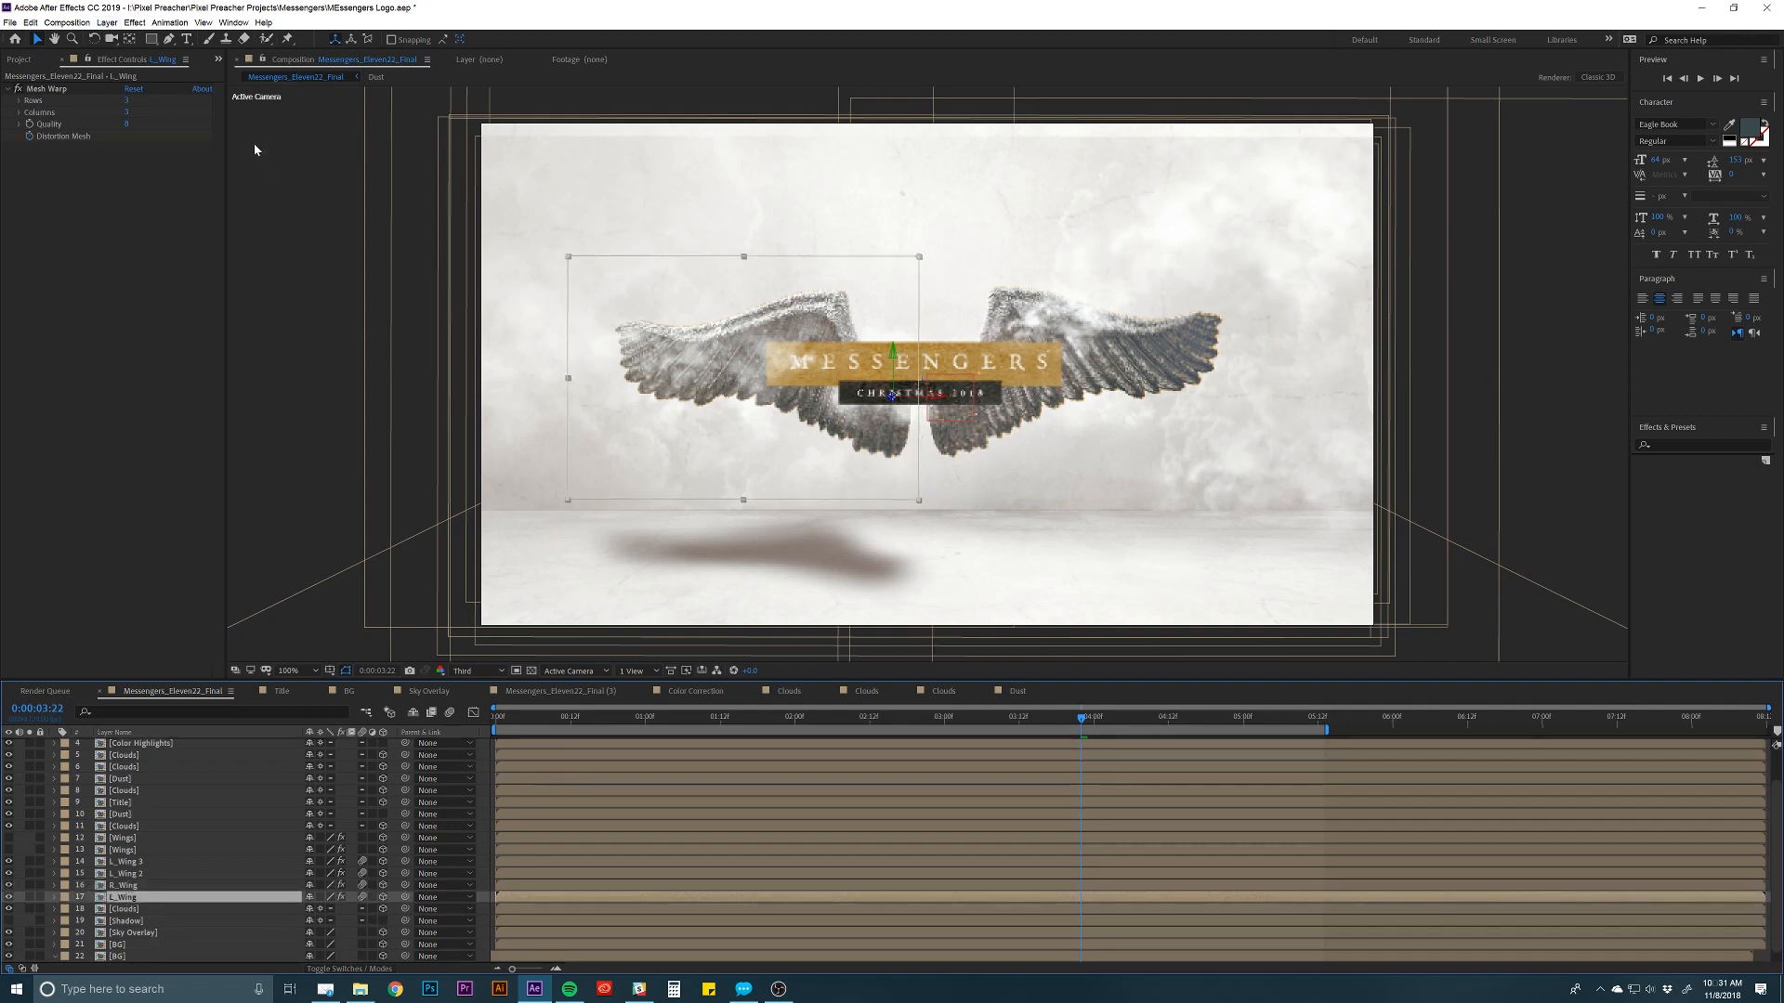
{"action": "left_click", "coordinate": [112, 25]}
{"action": "mouse_move", "coordinate": [140, 30]}
{"action": "left_click", "coordinate": [320, 95]}
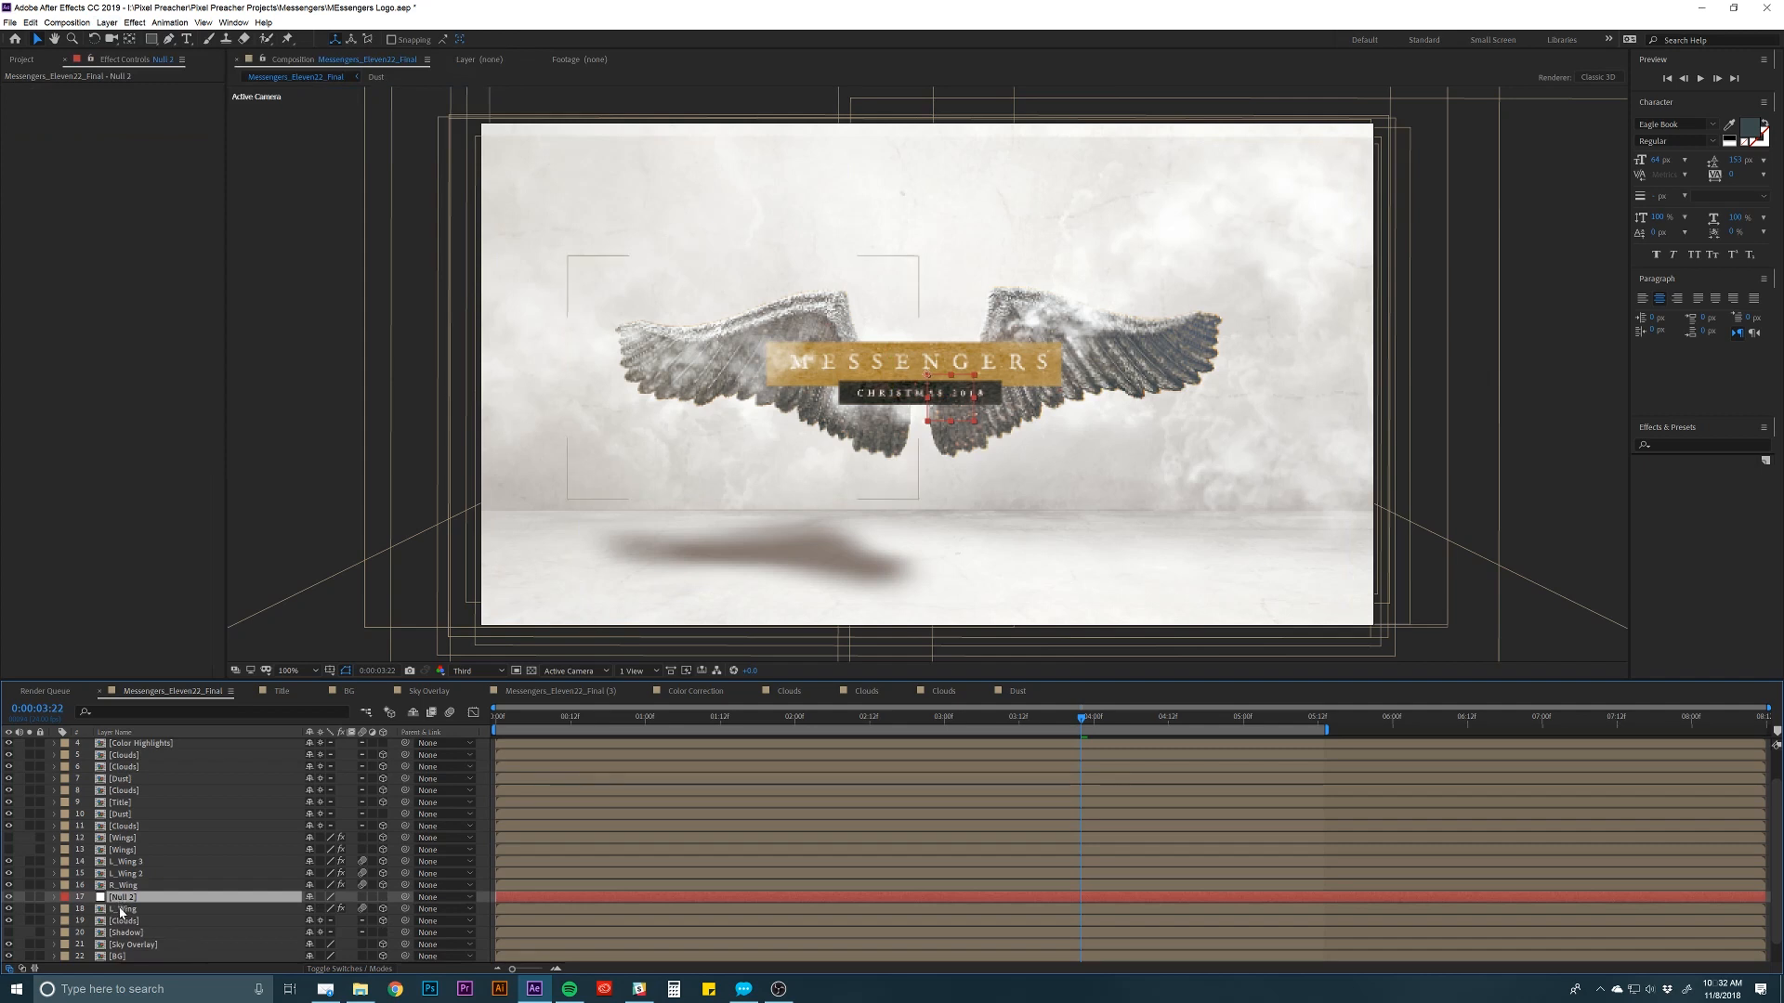
{"action": "left_click_drag", "start_coordinate": [121, 897], "coordinate": [123, 884]}
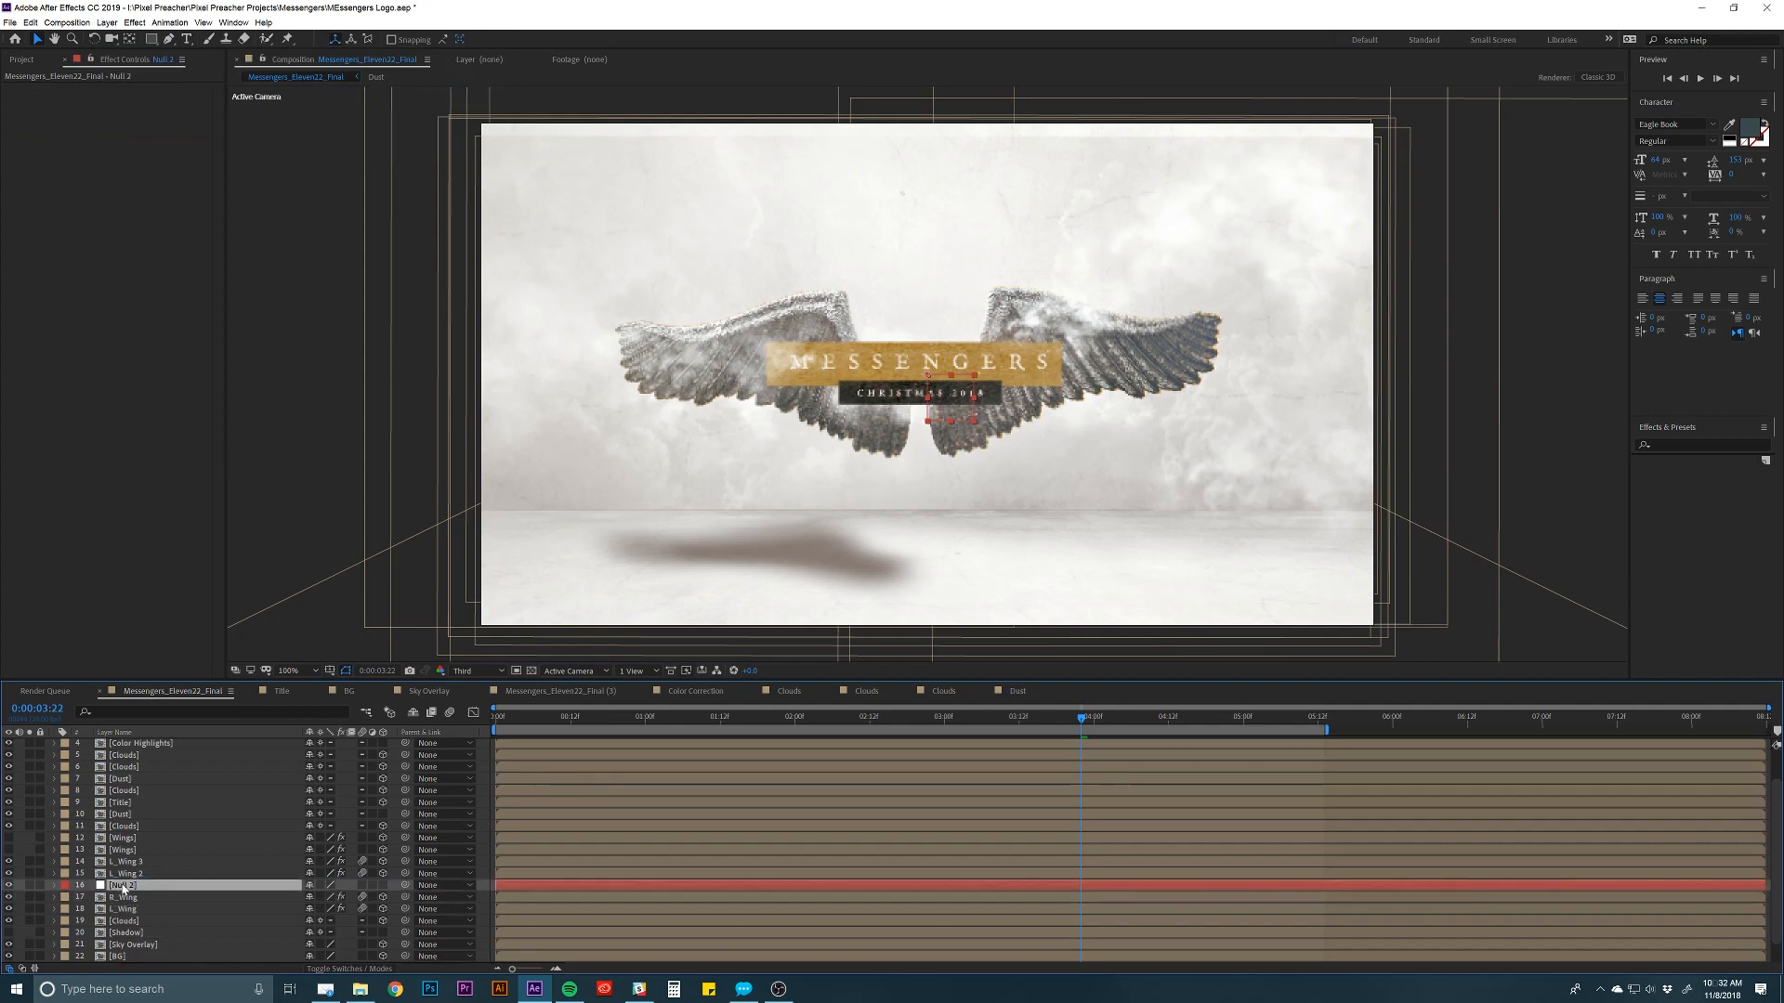
{"action": "key", "text": "Return"}
{"action": "type", "text": "Wing_Position"}
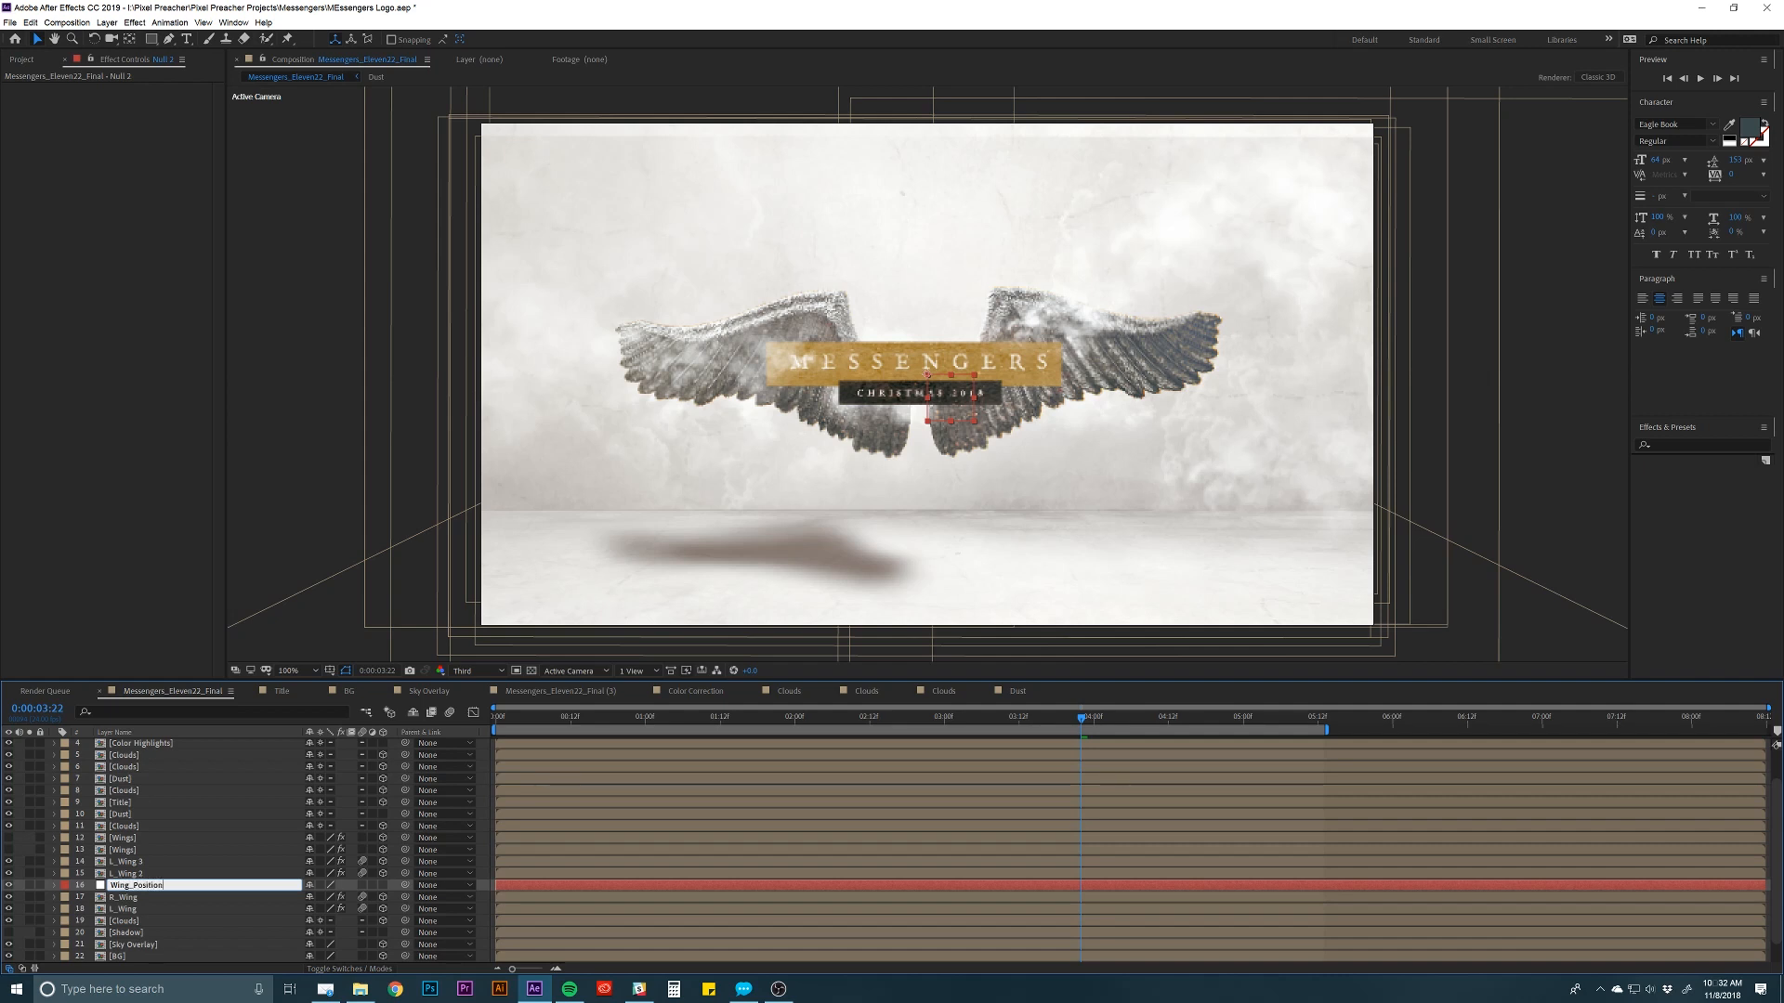
{"action": "key", "text": "Return"}
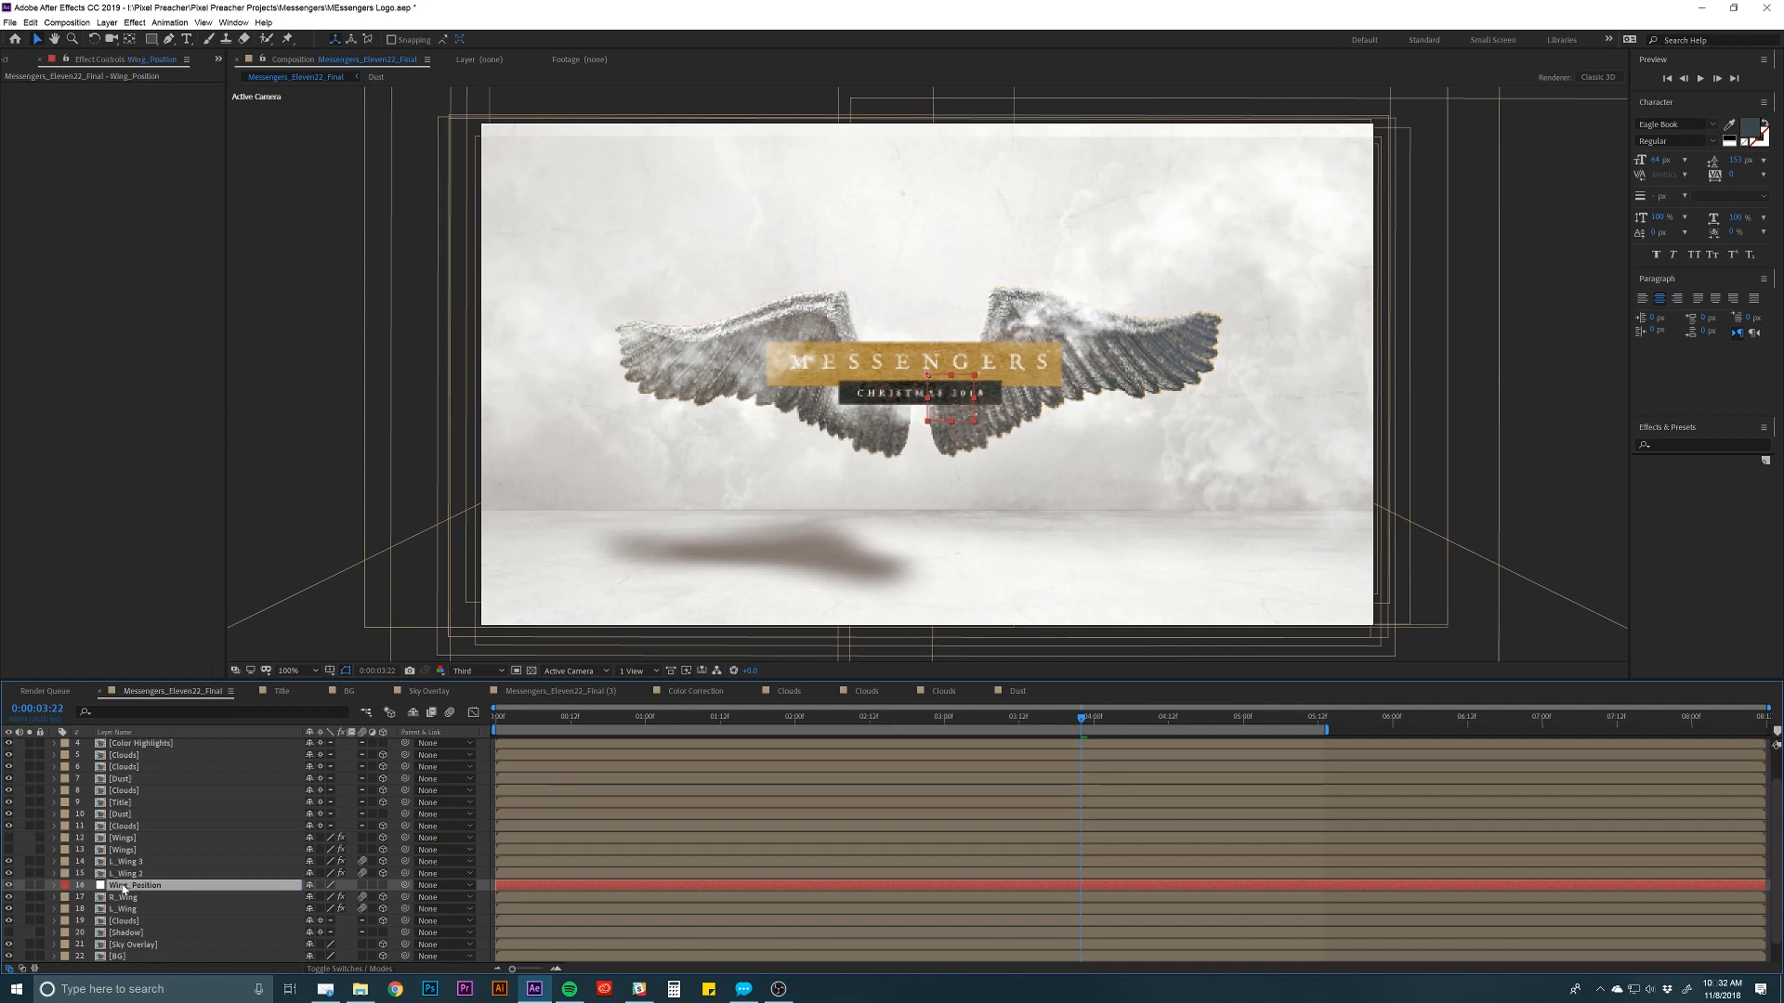
Parent the R_Wing and L_Wing layers to the Wing_Position null.
{"action": "left_click", "coordinate": [120, 898]}
{"action": "left_click", "coordinate": [126, 910], "text": "shift"}
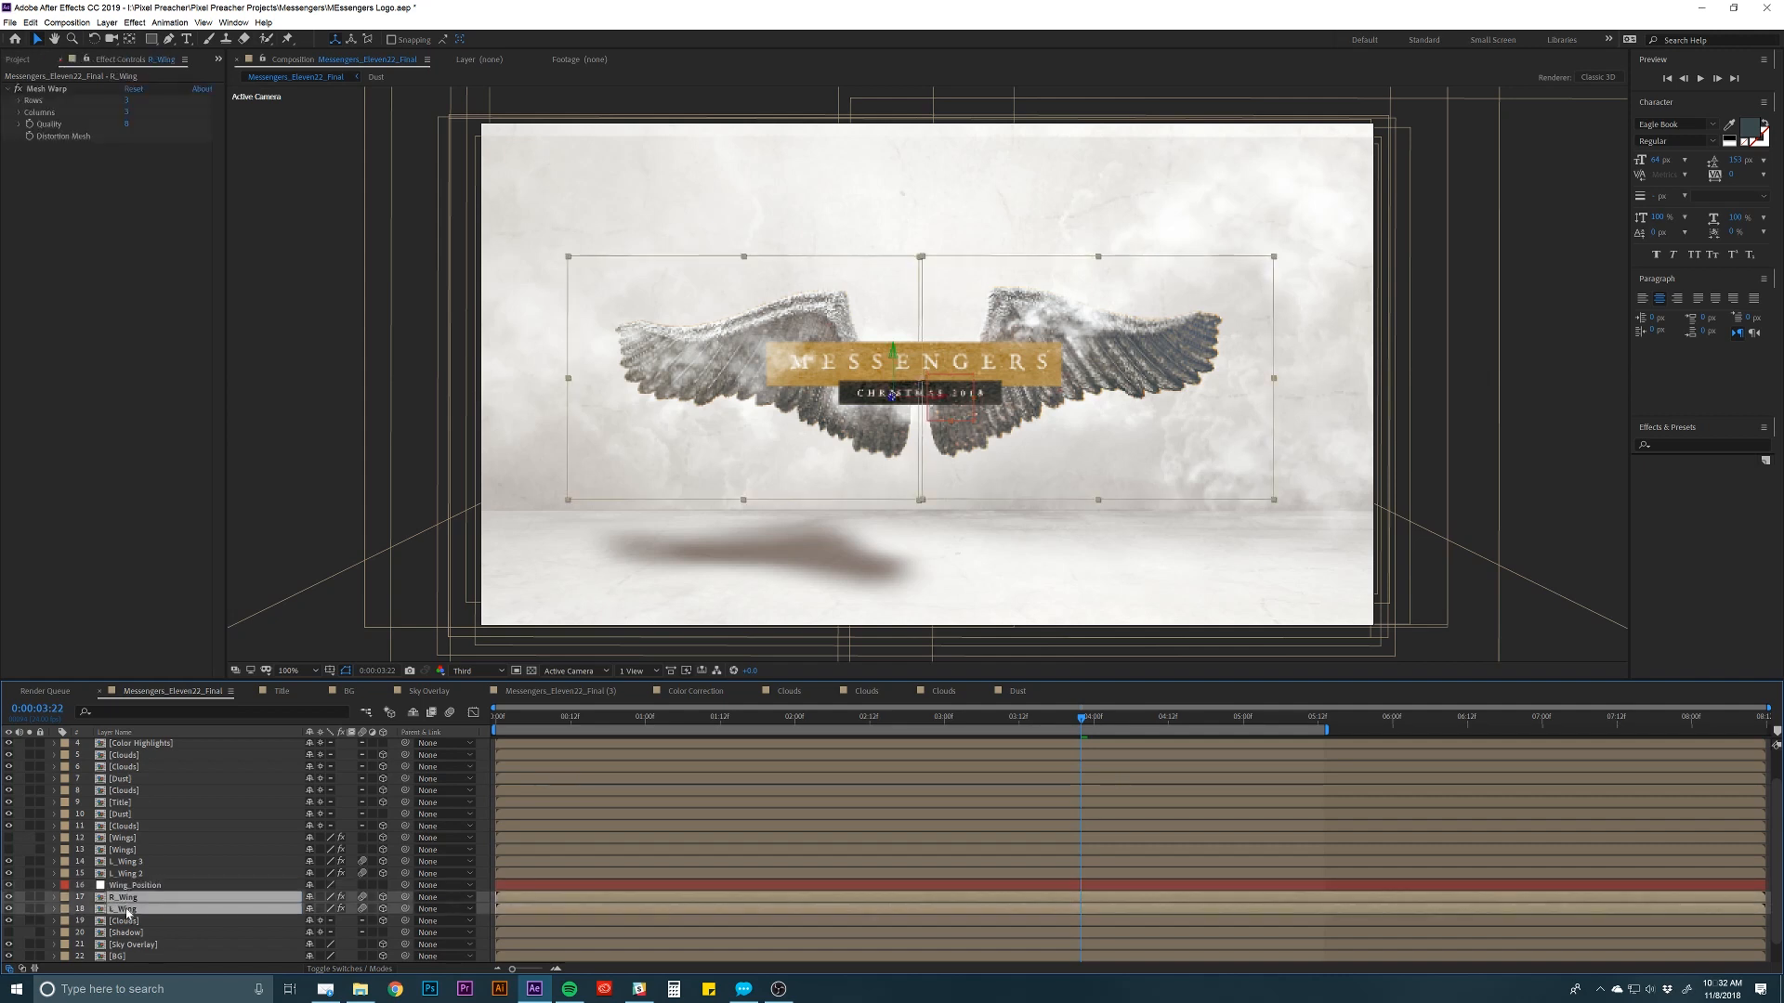
{"action": "left_click_drag", "start_coordinate": [405, 898], "coordinate": [127, 887]}
Keyframe the Wing_Position null's Position at 0:00:03:22, and raise the null until the wings leave the frame at 0:00:00:00.
{"action": "left_click", "coordinate": [128, 887]}
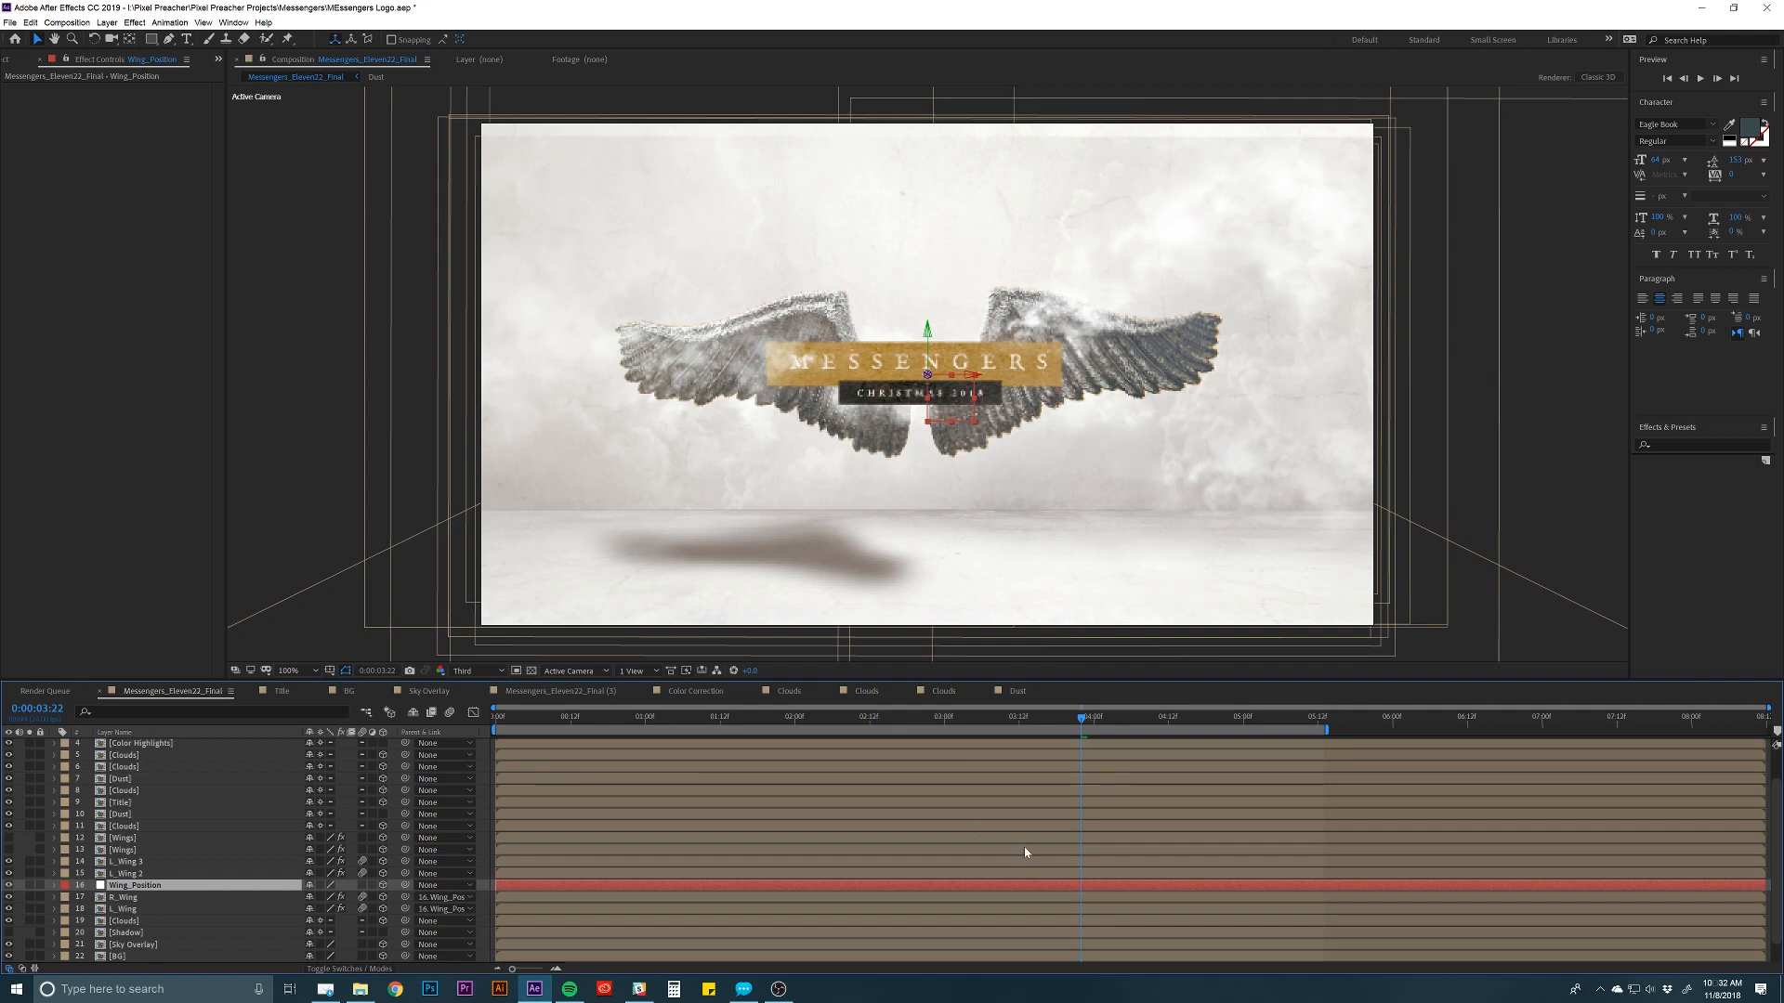
{"action": "key", "text": "alt+shift+p"}
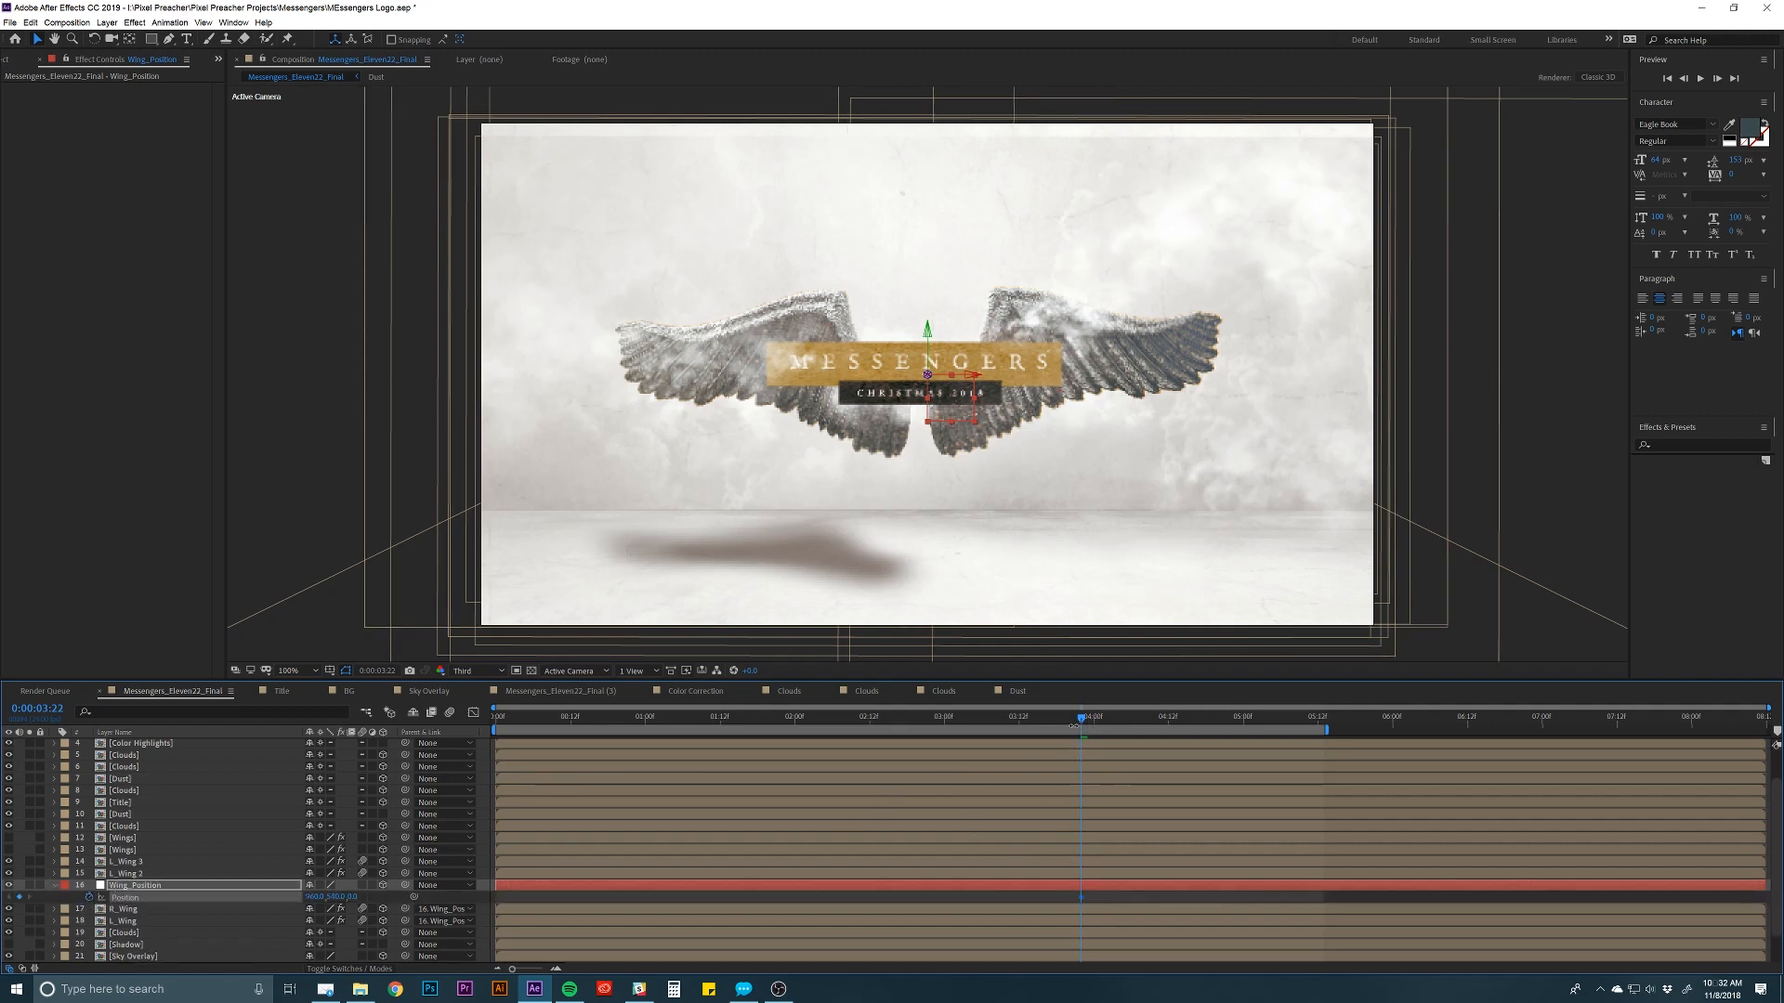
{"action": "left_click_drag", "start_coordinate": [1081, 722], "coordinate": [472, 760]}
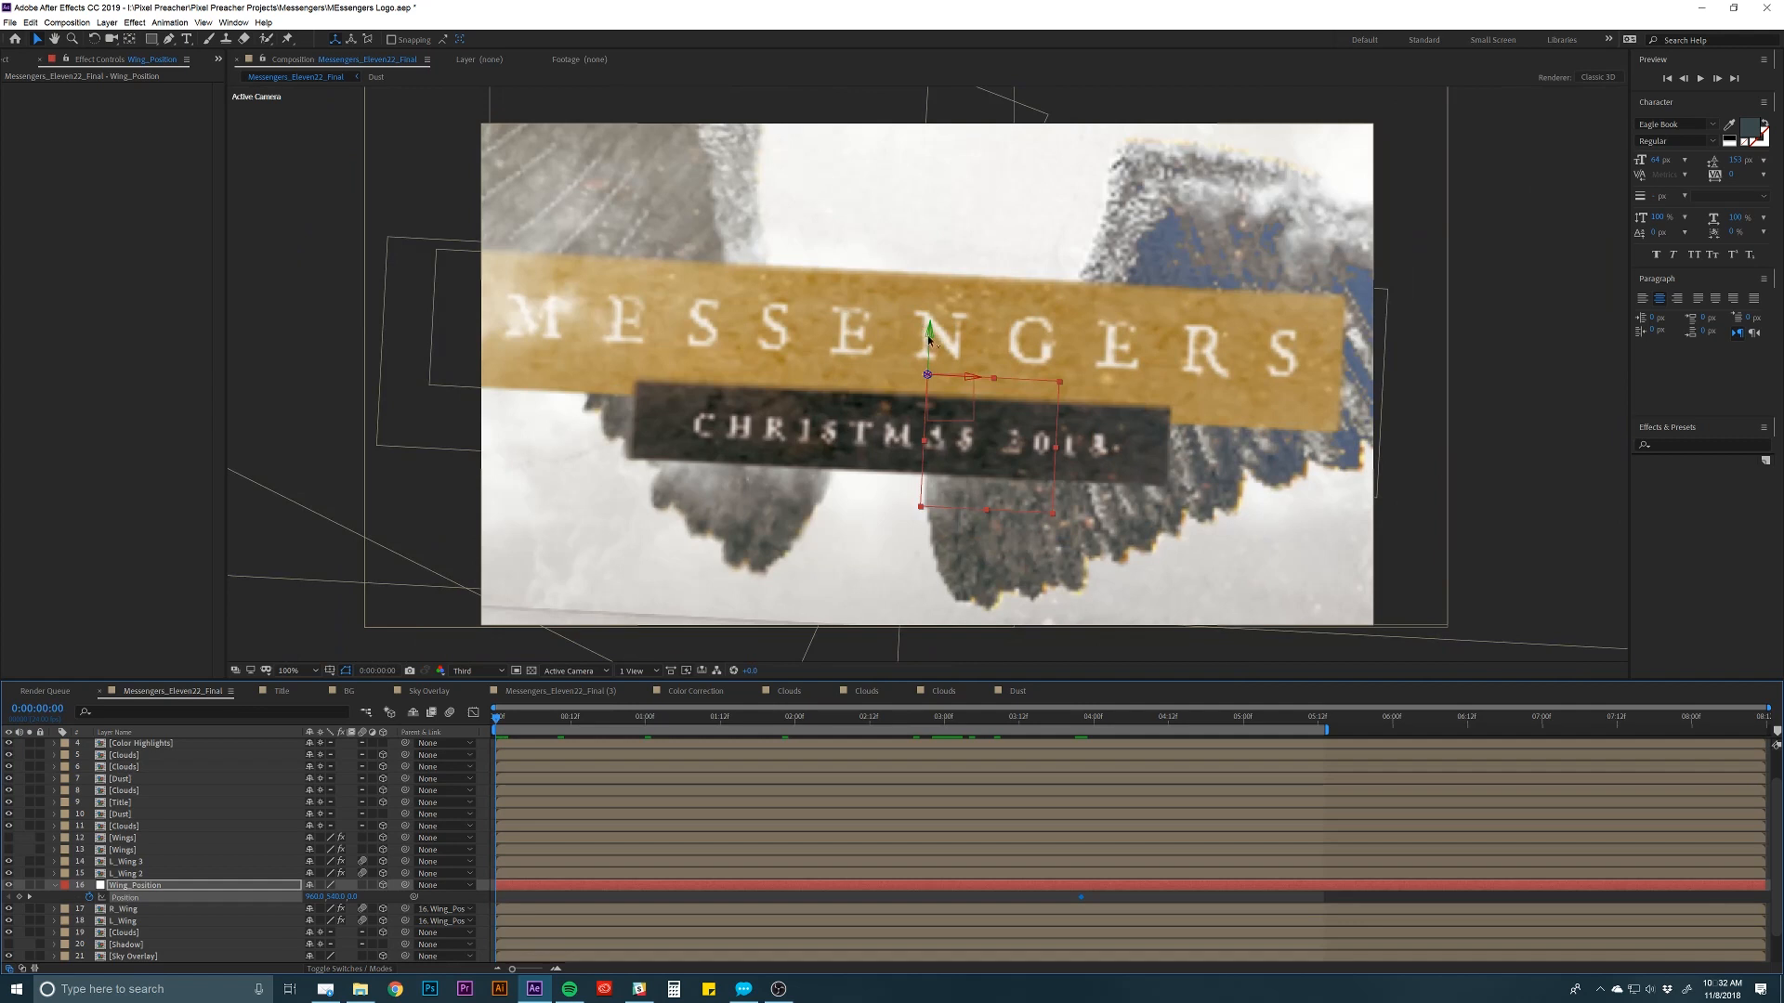
{"action": "left_click_drag", "start_coordinate": [929, 311], "coordinate": [928, 167]}
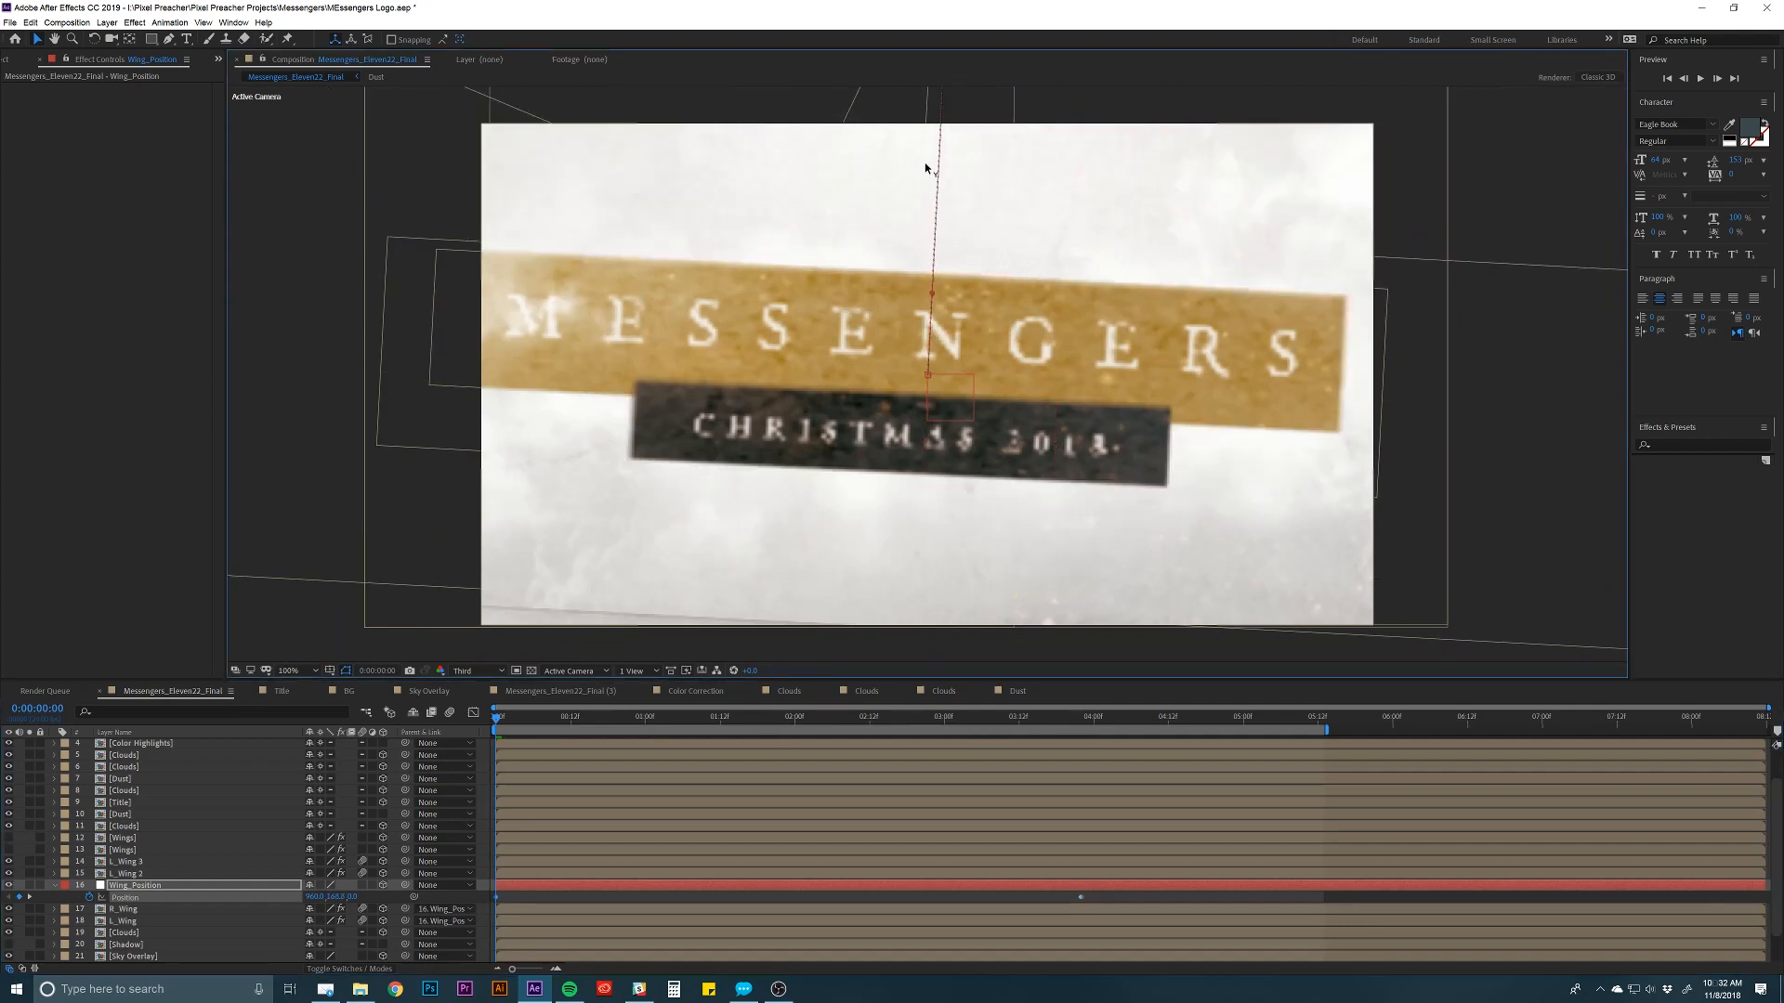
Ease both Wing_Position keyframes and shape their speed graph so the move peaks early and slows gradually into the last keyframe.
{"action": "left_click_drag", "start_coordinate": [1101, 901], "coordinate": [457, 925]}
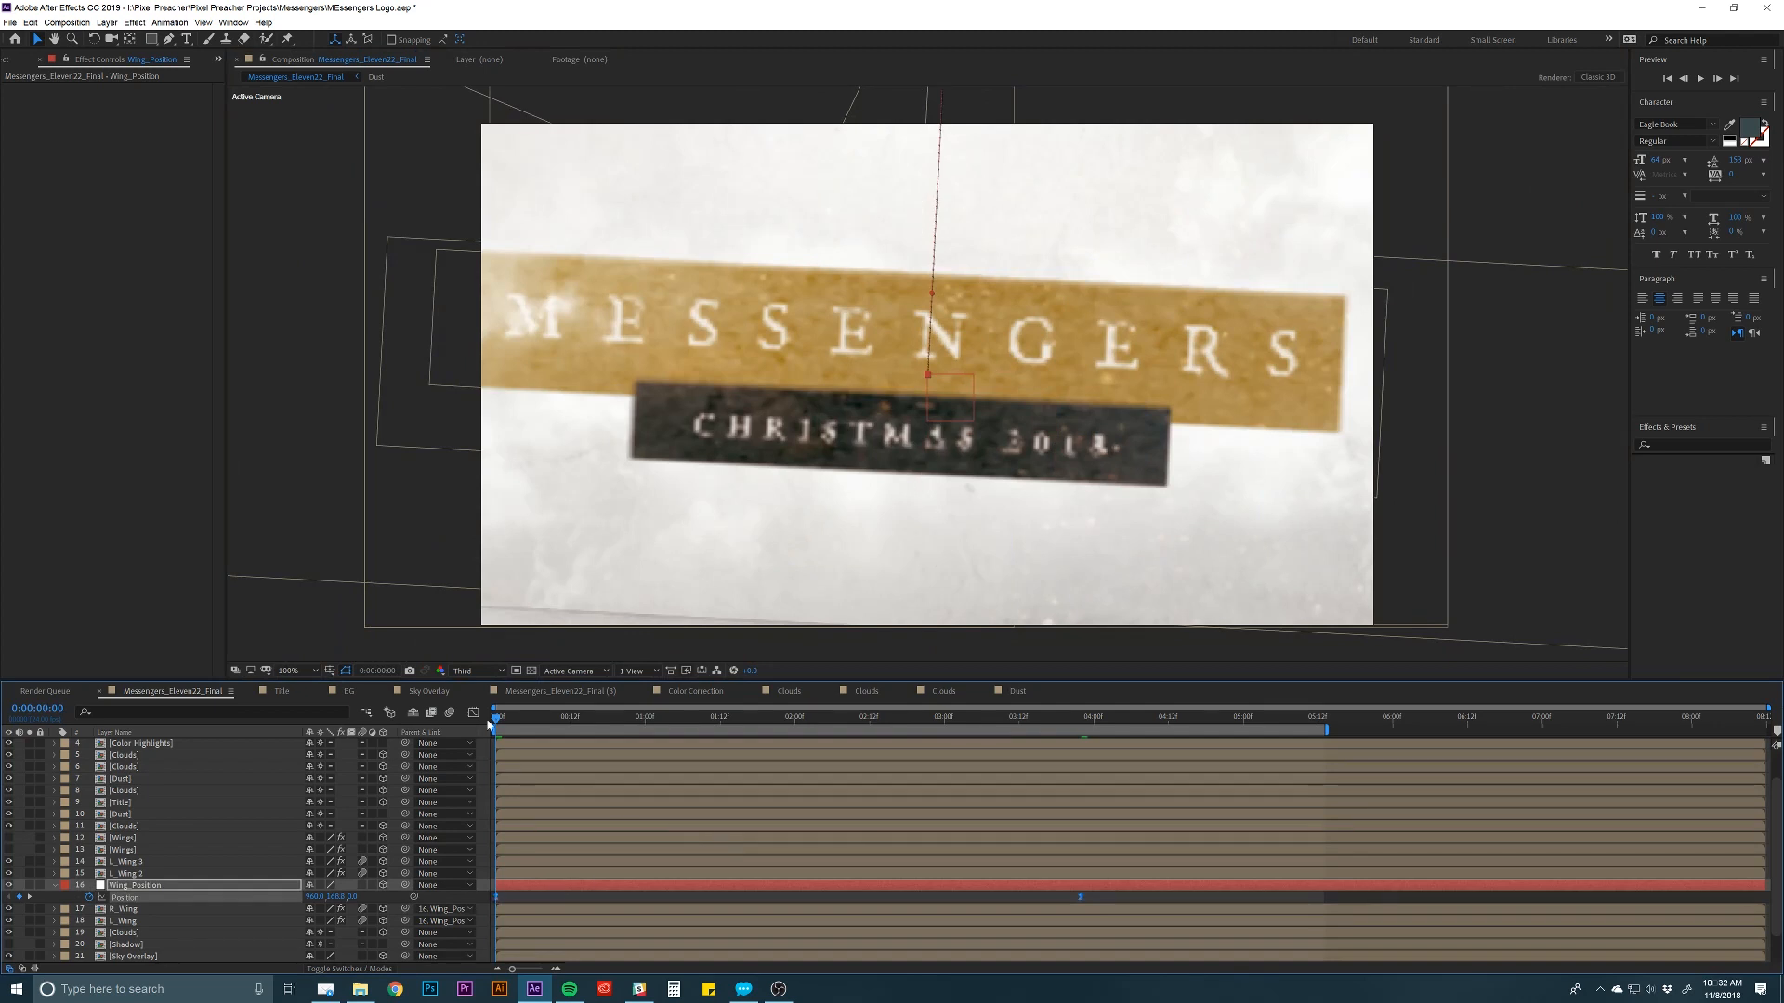
{"action": "left_click", "coordinate": [473, 713]}
{"action": "left_click_drag", "start_coordinate": [929, 885], "coordinate": [798, 947]}
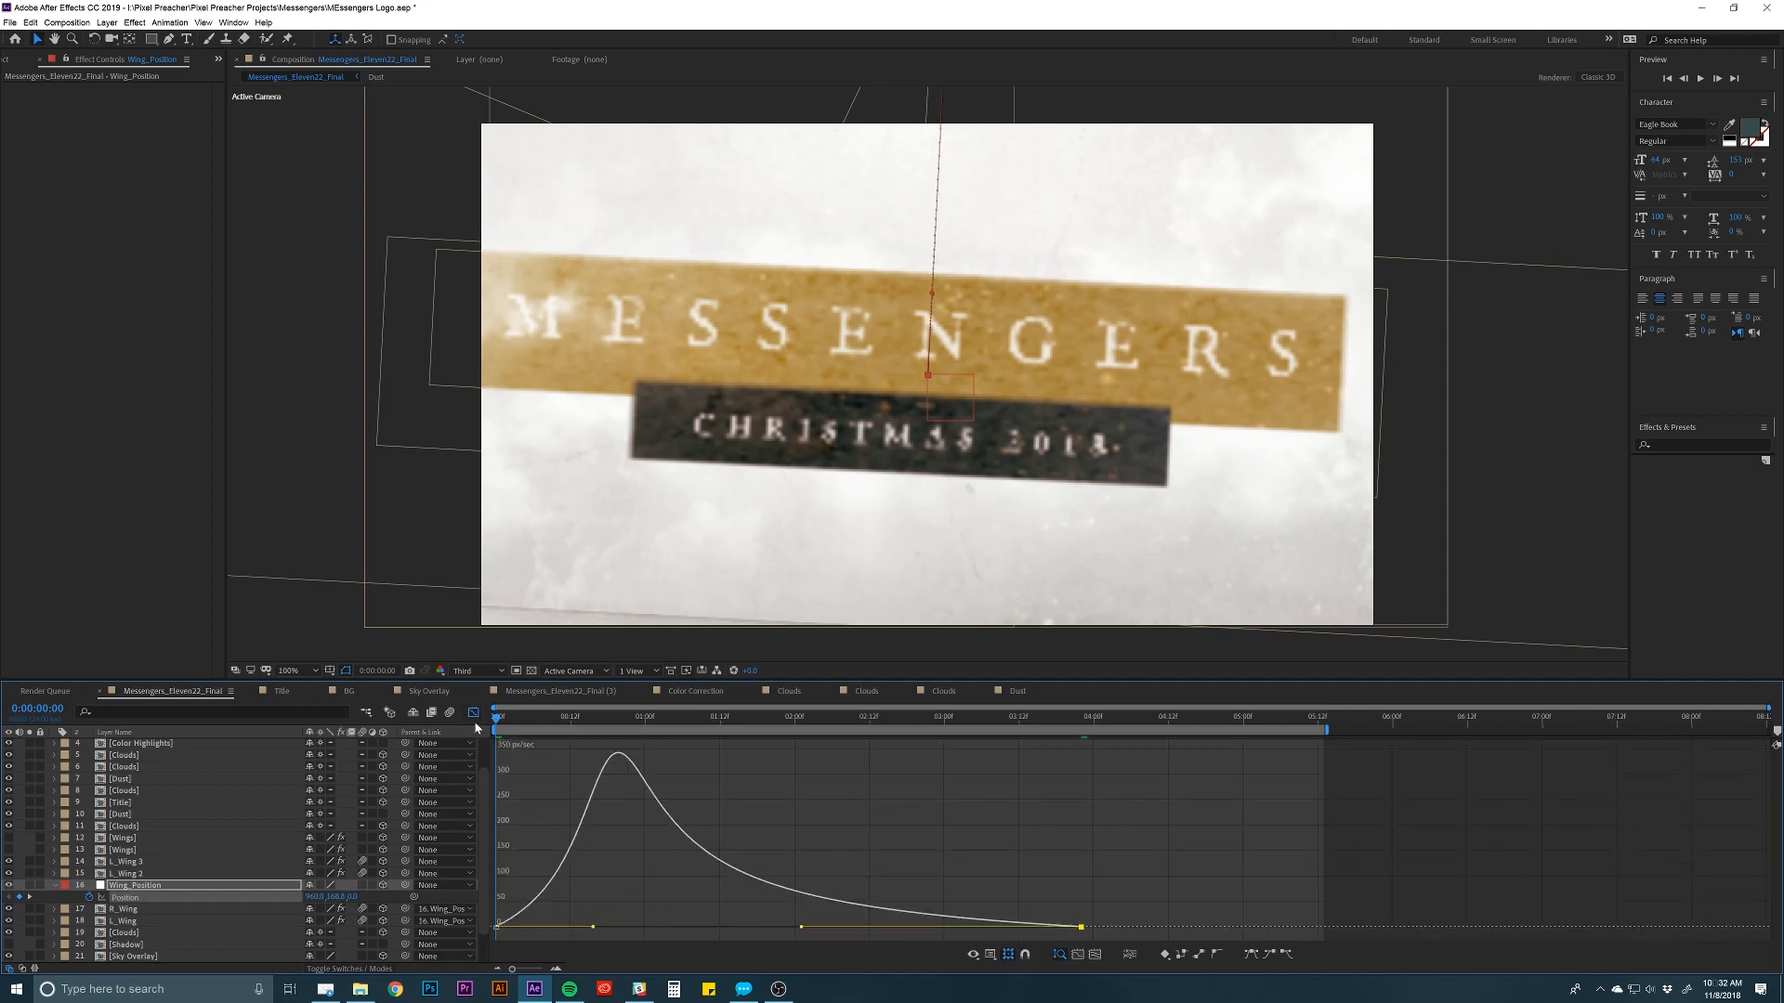
{"action": "left_click", "coordinate": [474, 714]}
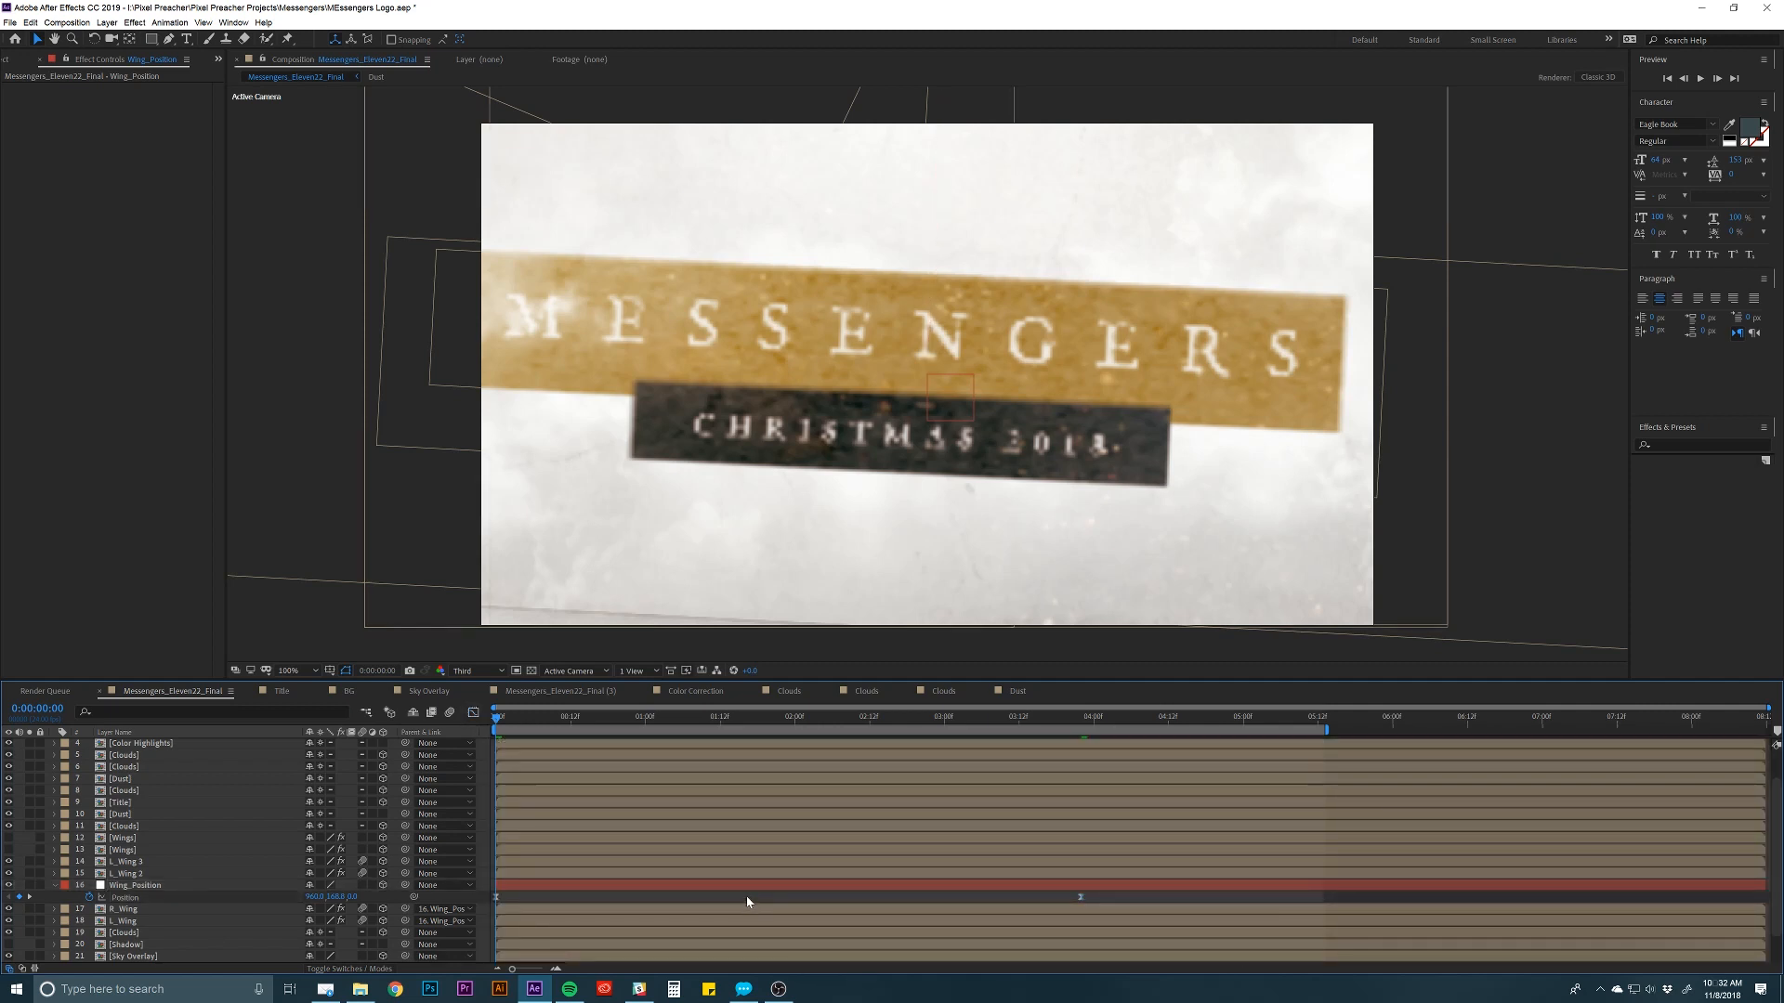
Preview the wings' descent from the start and scrub to 0:00:03:14.
{"action": "key", "text": "space"}
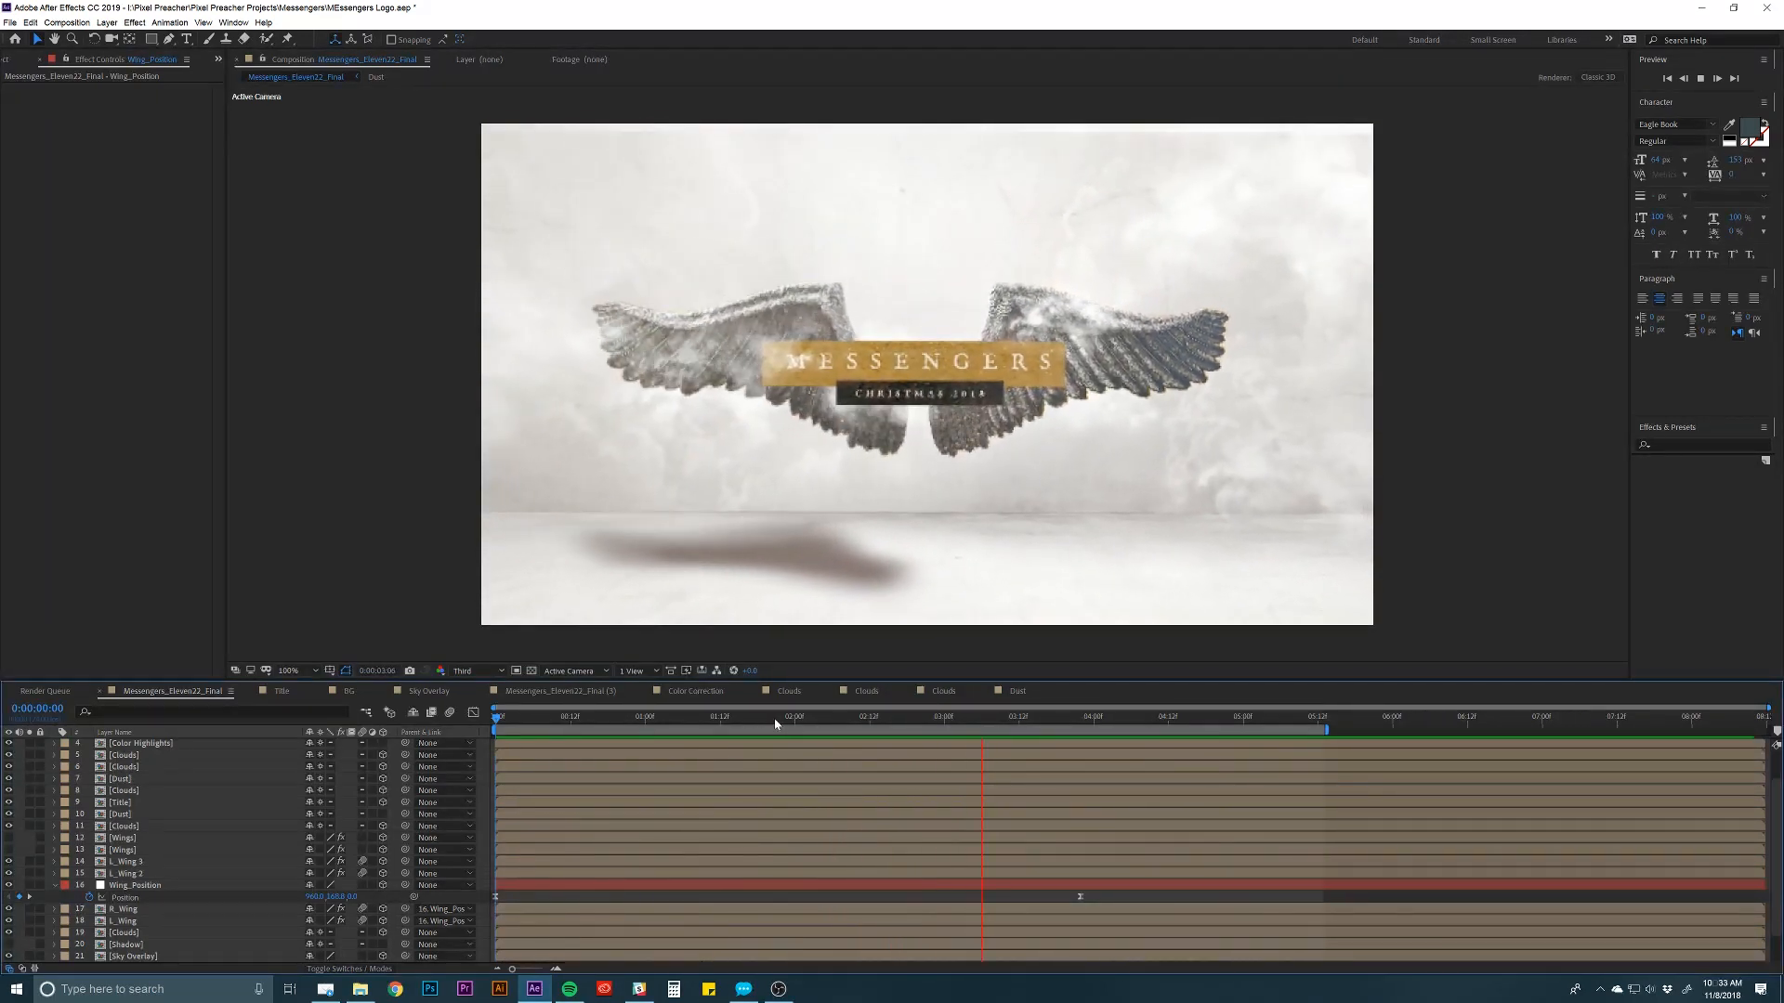
{"action": "key", "text": "space"}
{"action": "left_click_drag", "start_coordinate": [636, 721], "coordinate": [1031, 736]}
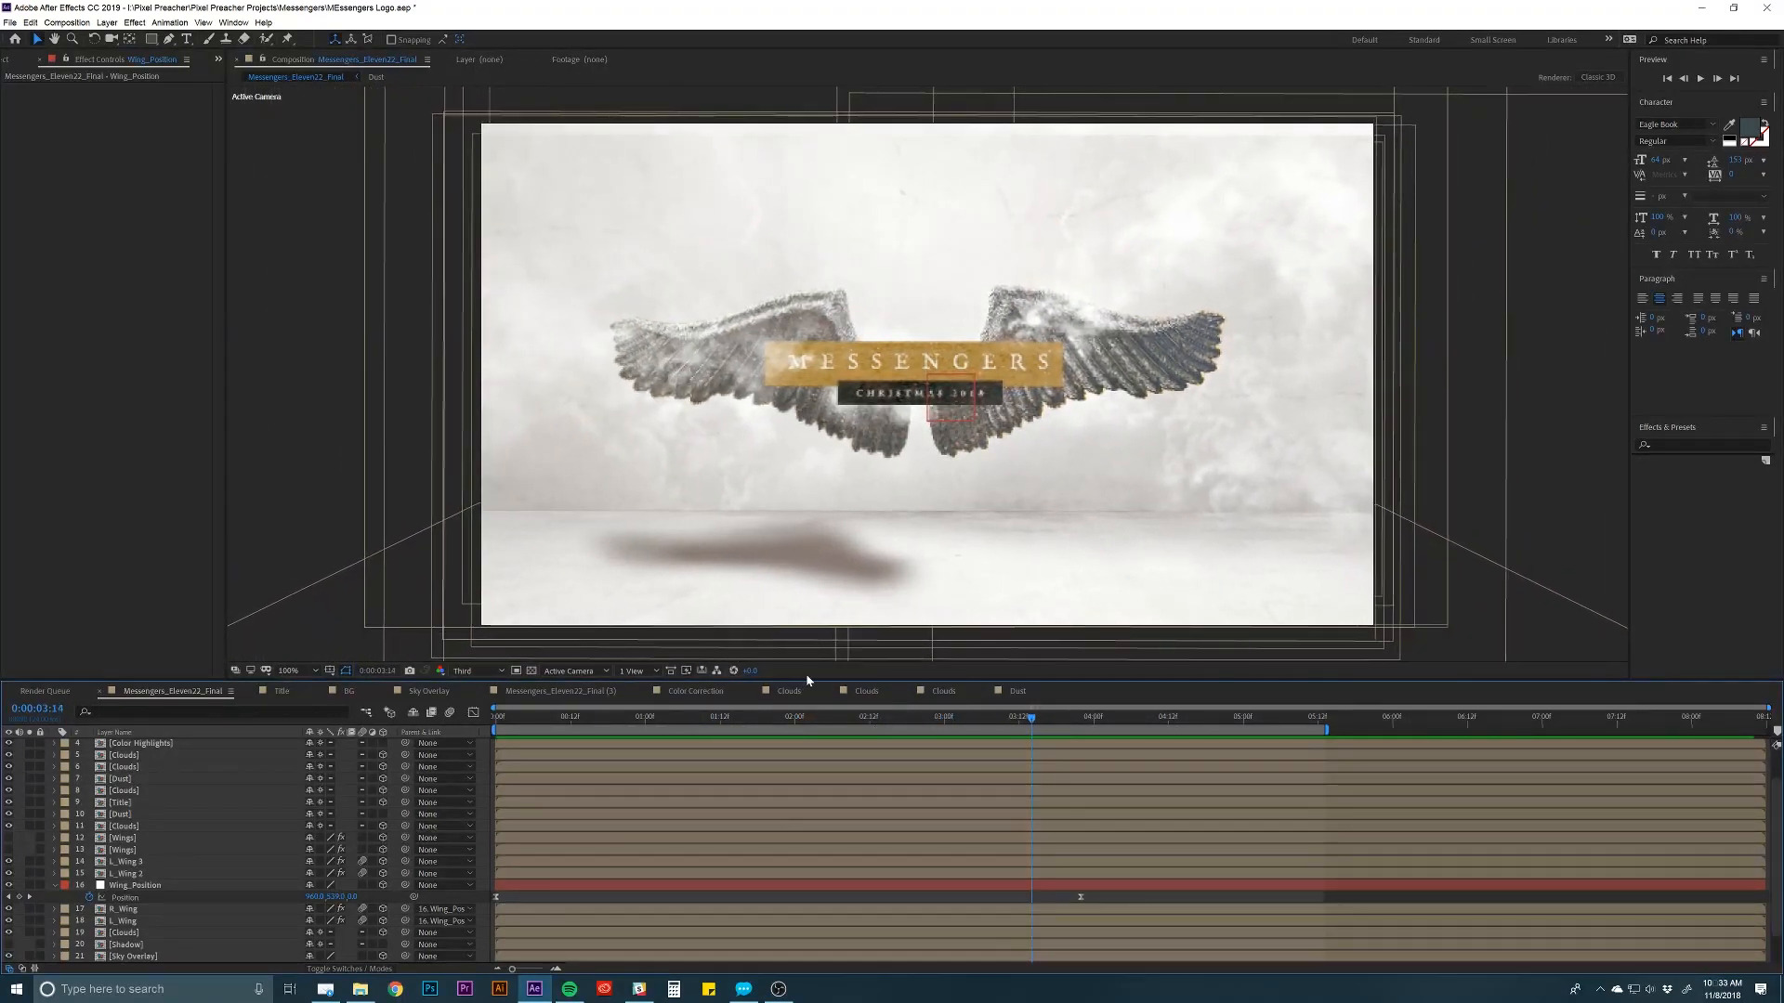
Add the expression wiggle(.5,4) to Camera 1's Position and copy the expression text.
{"action": "scroll", "coordinate": [595, 771], "scroll_direction": "up", "scroll_amount": 2}
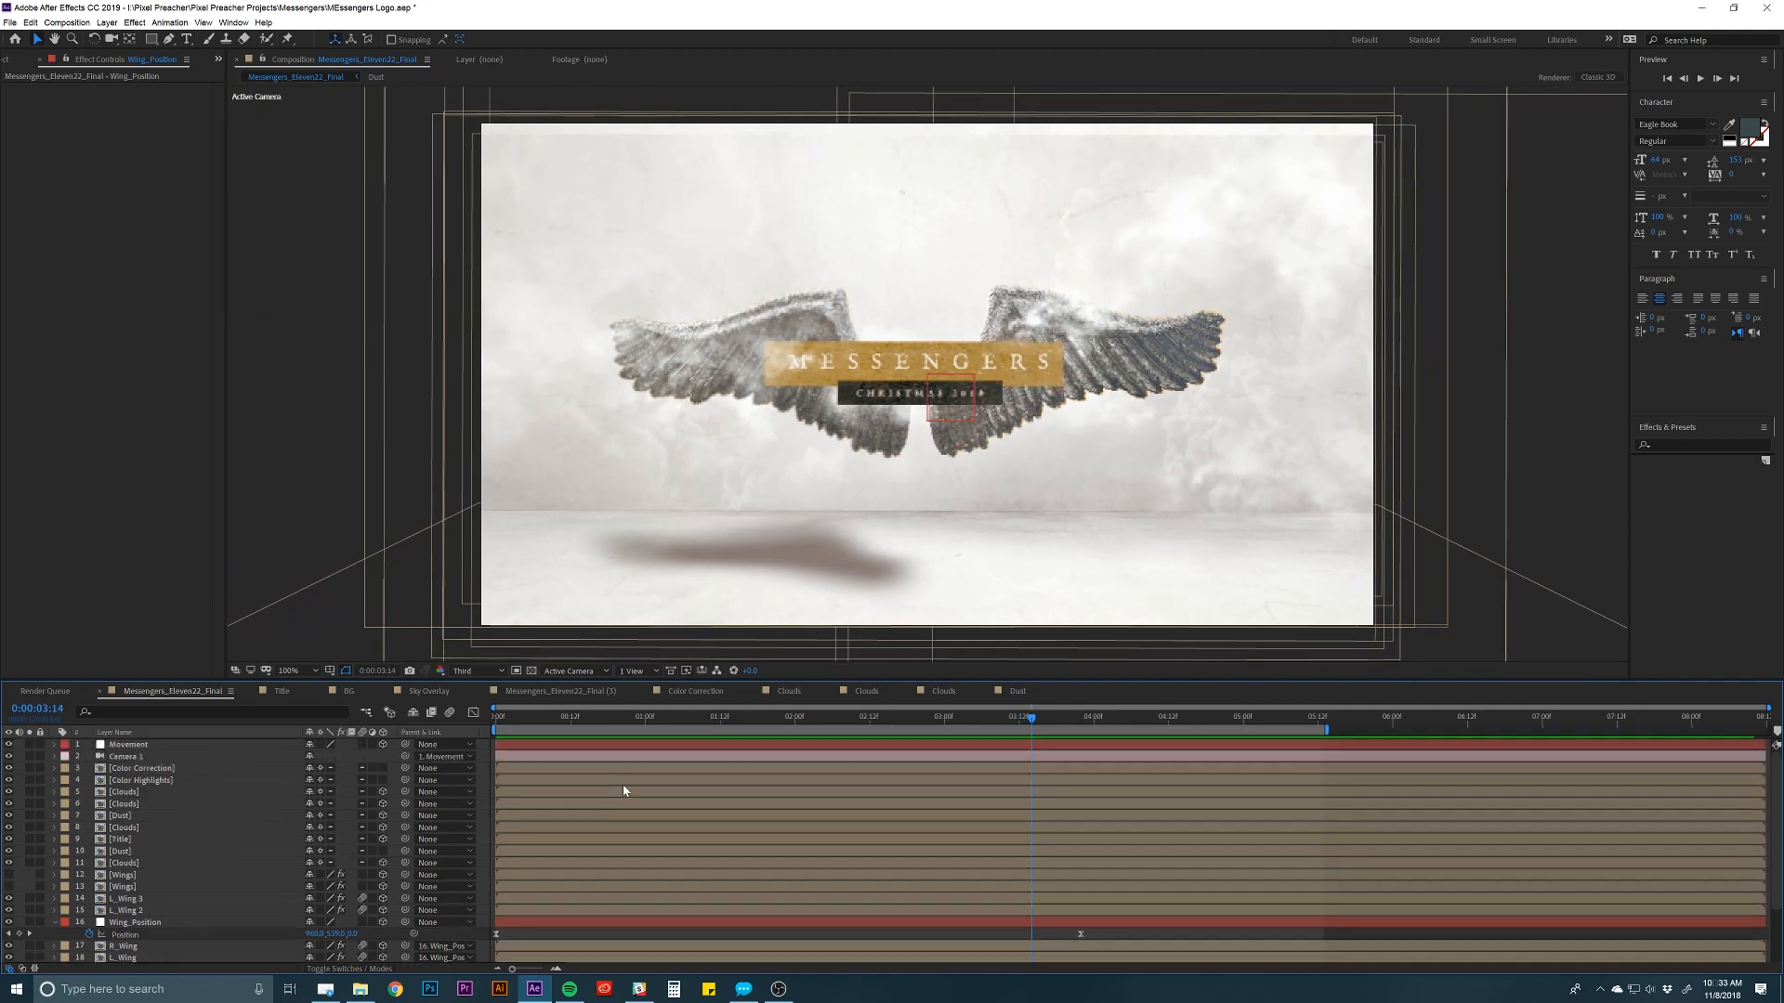
{"action": "left_click", "coordinate": [583, 748]}
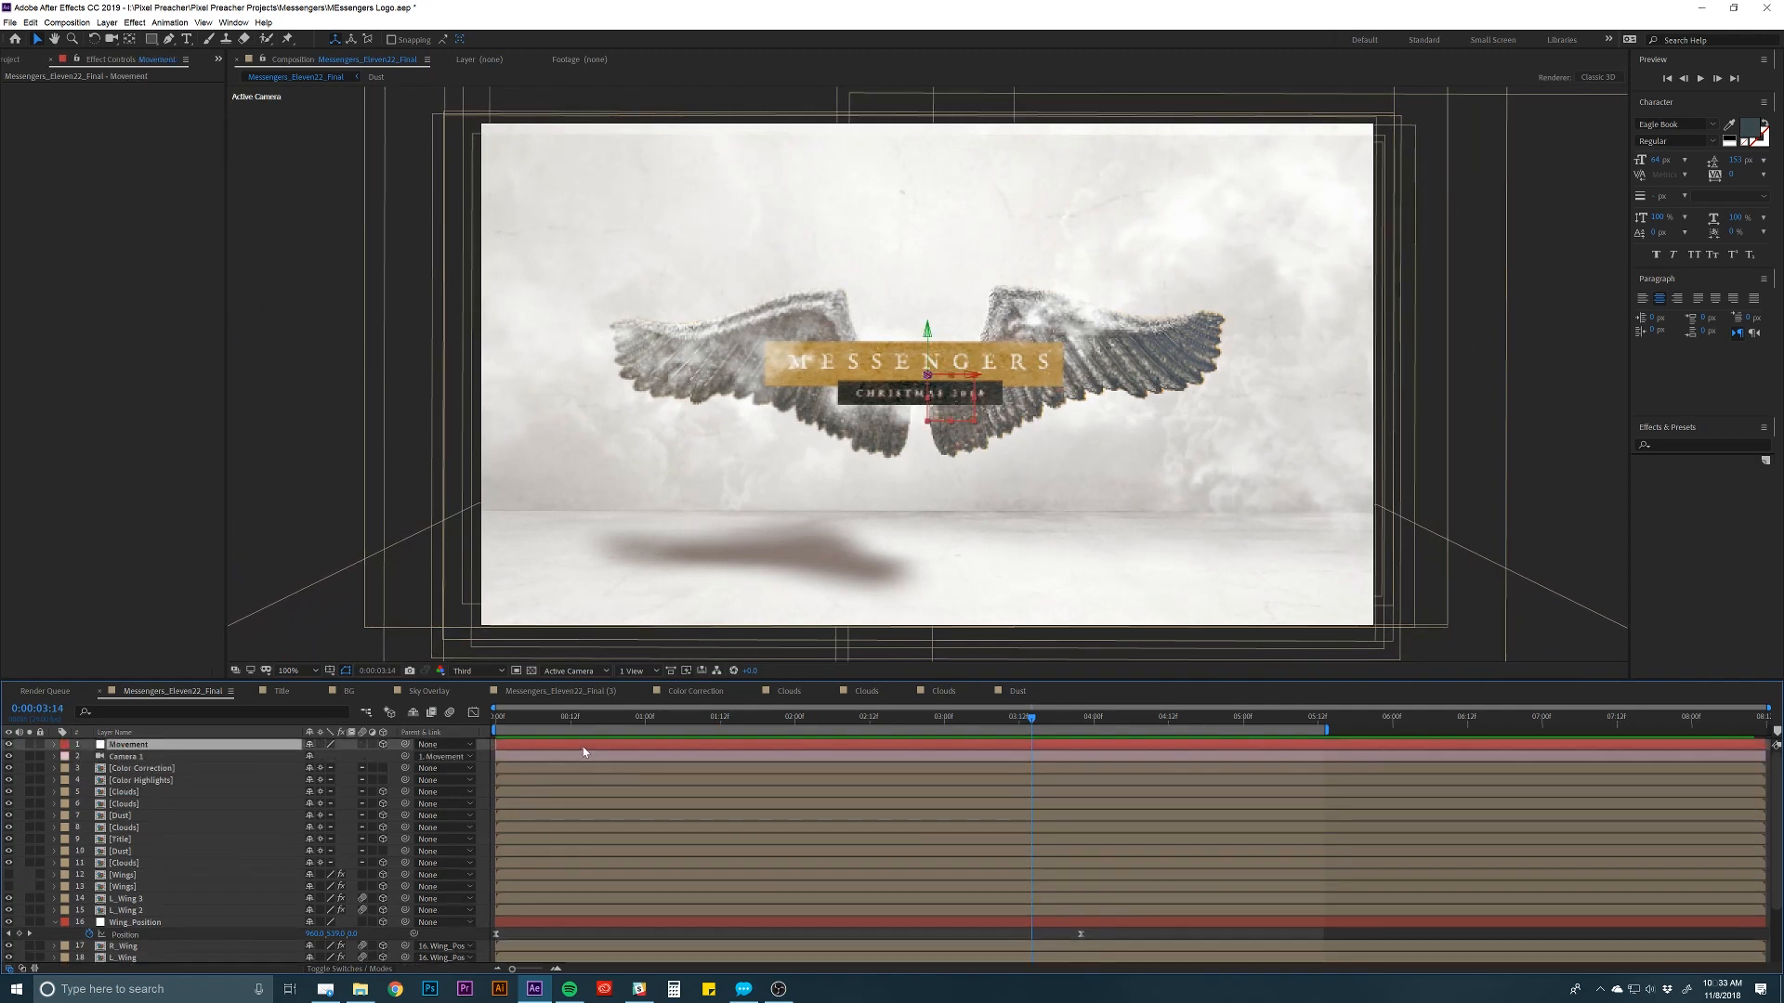
{"action": "left_click", "coordinate": [674, 758]}
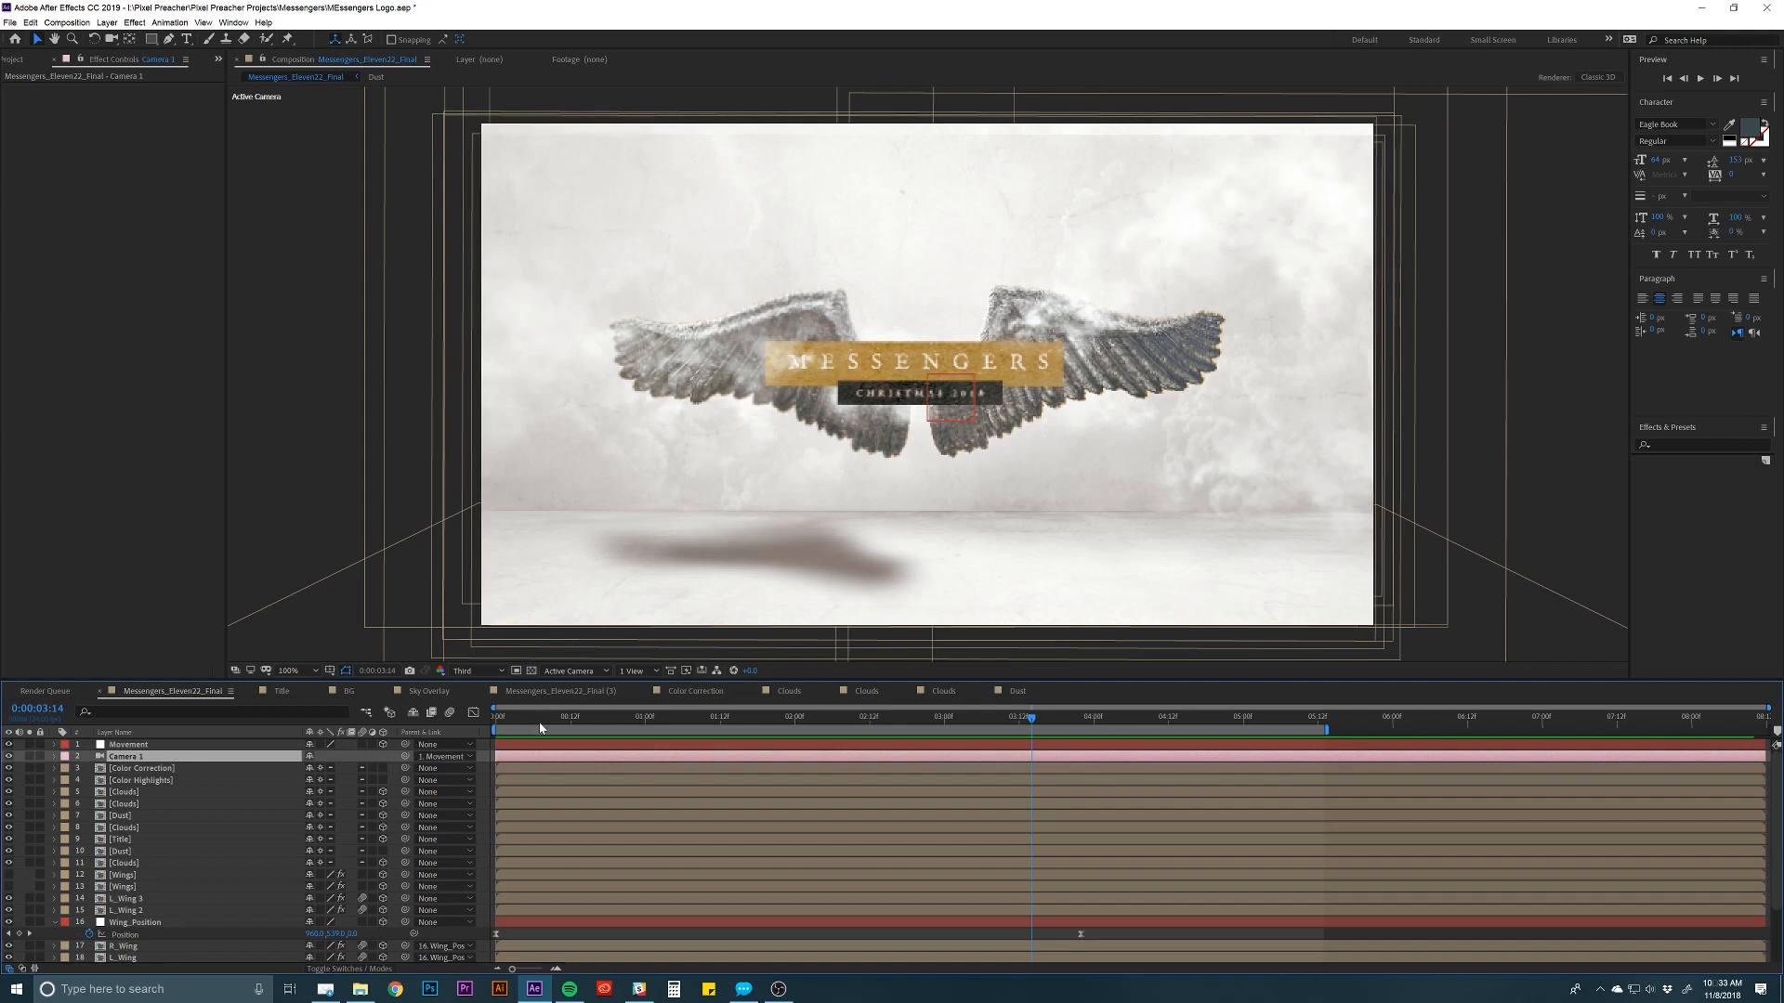
{"action": "left_click", "coordinate": [121, 744]}
{"action": "left_click", "coordinate": [121, 757]}
{"action": "left_click", "coordinate": [130, 744]}
{"action": "left_click", "coordinate": [119, 757]}
{"action": "key", "text": "p"}
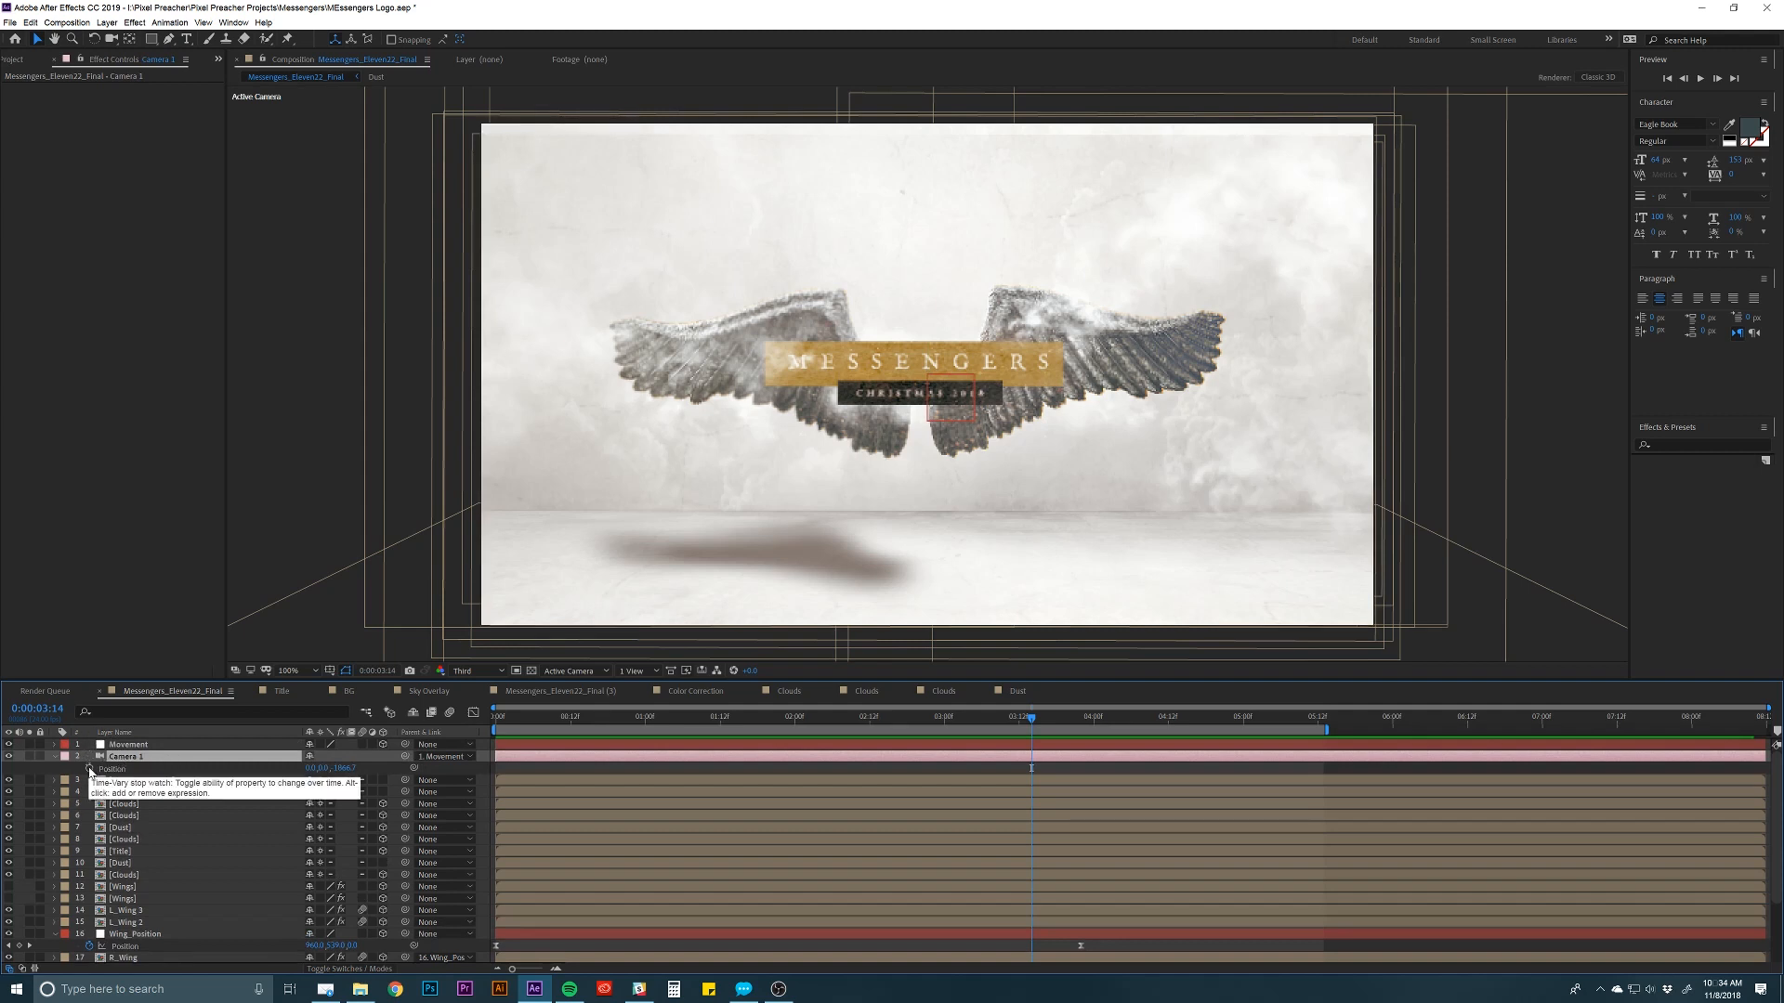
{"action": "left_click", "coordinate": [90, 770], "text": "alt"}
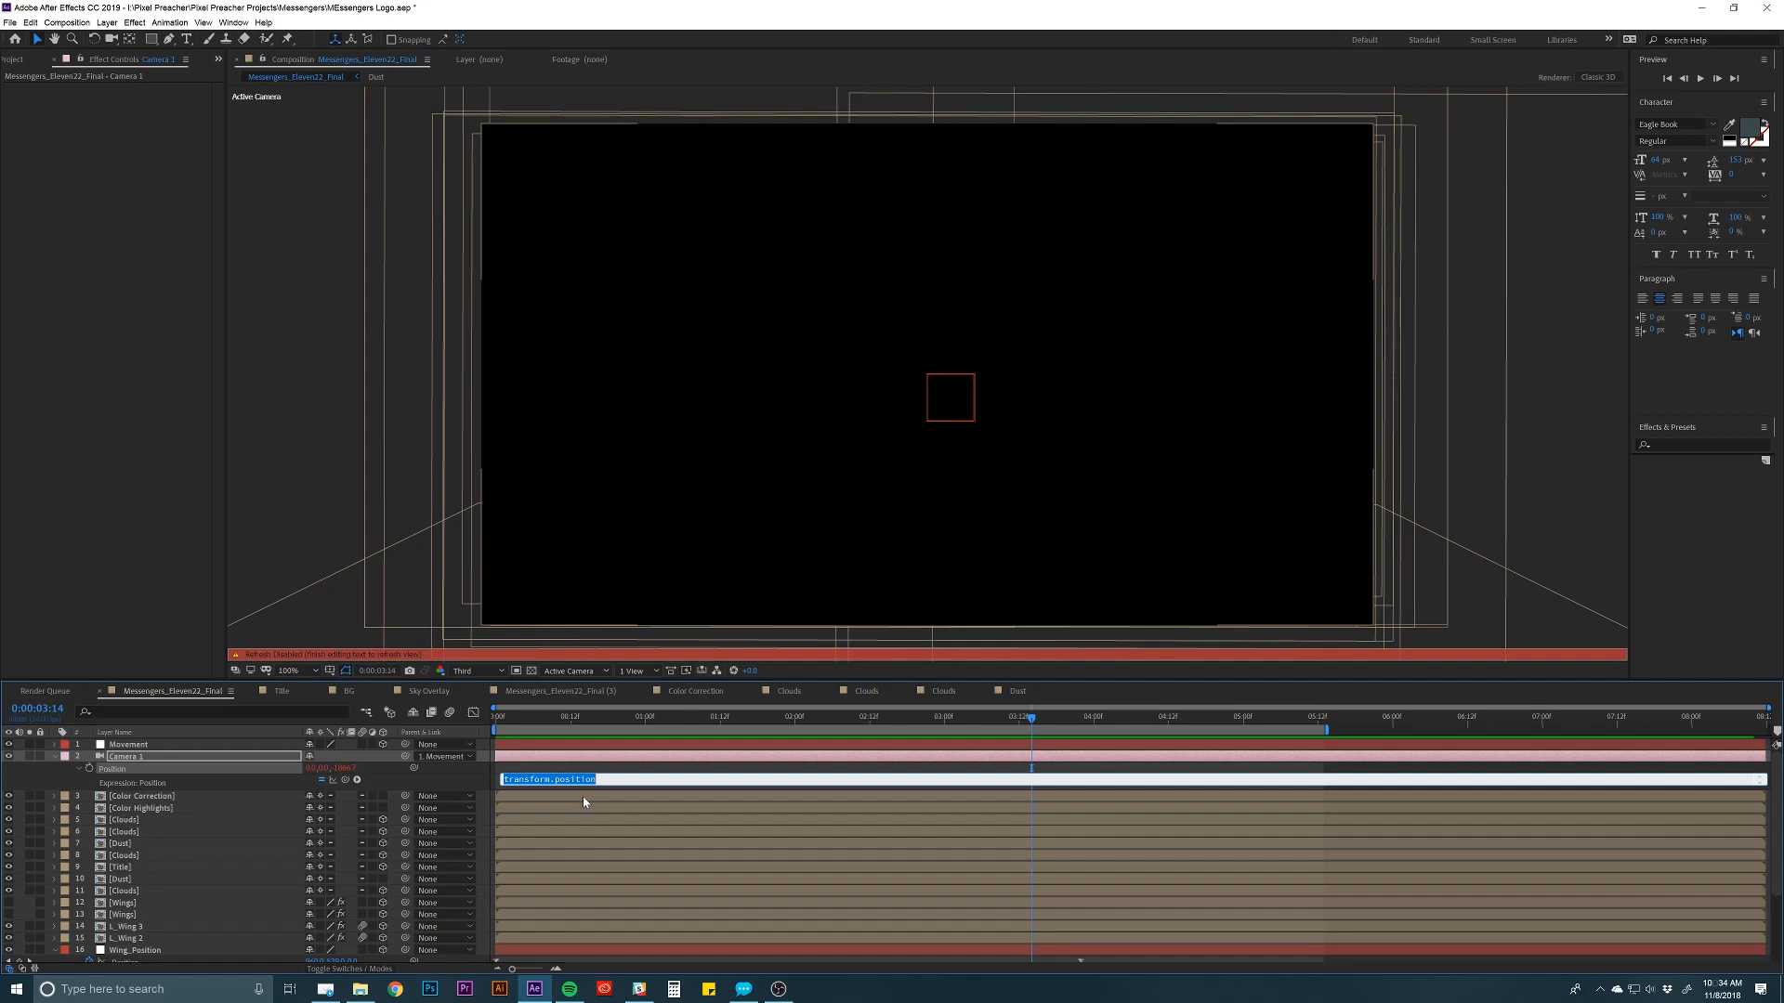
{"action": "type", "text": "wiggle("}
{"action": "type", "text": ".5,4)"}
{"action": "left_click_drag", "start_coordinate": [566, 781], "coordinate": [496, 783]}
{"action": "key", "text": "ctrl+c"}
{"action": "left_click", "coordinate": [213, 758]}
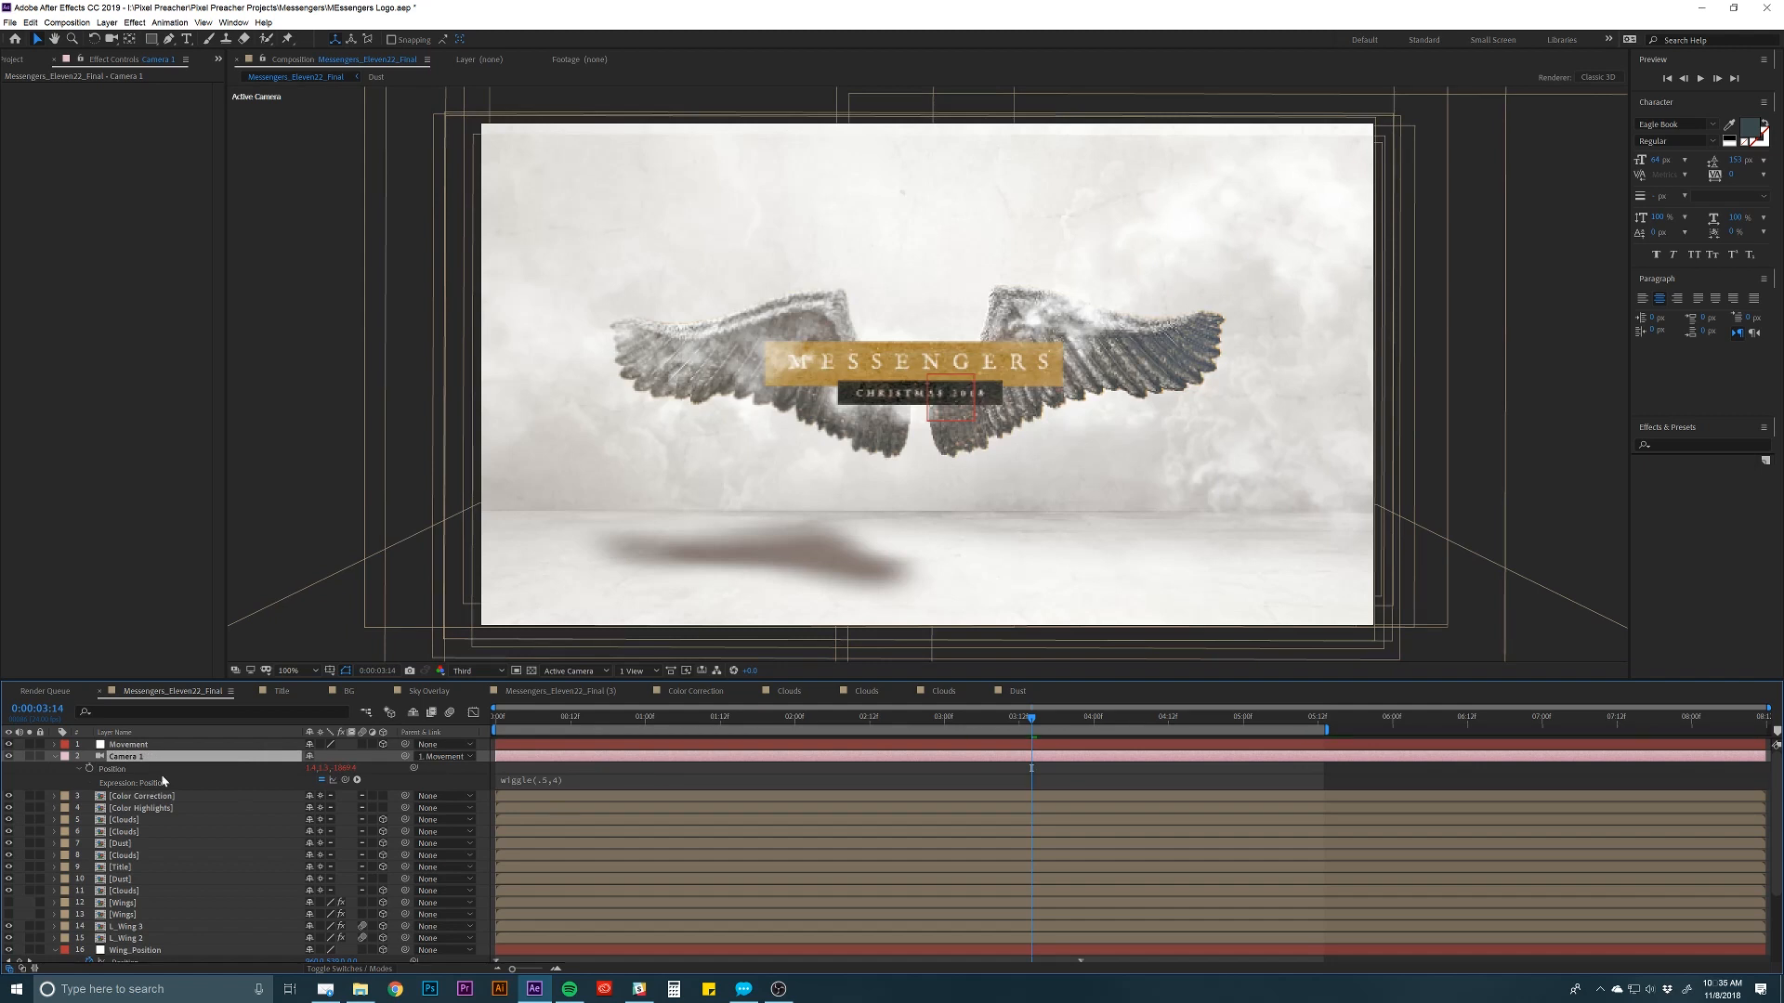
Paste the copied expression onto Camera 1's Orientation and change it to wiggle(.2,1).
{"action": "key", "text": "r"}
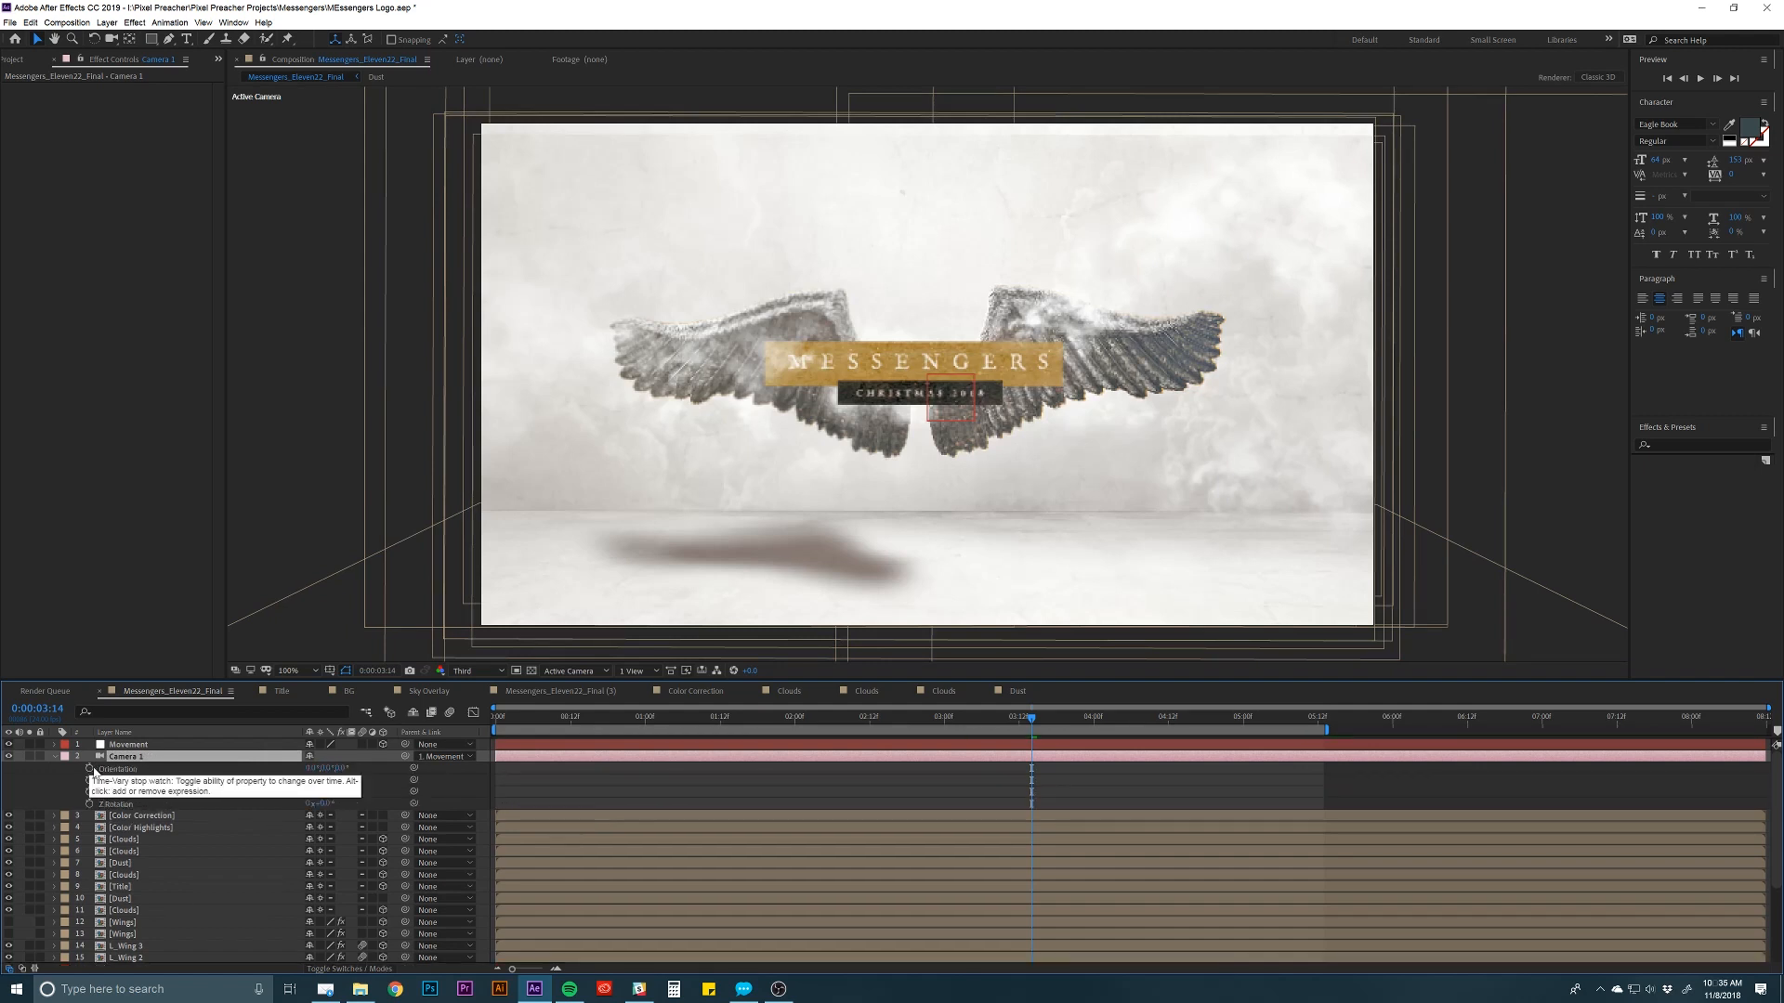
{"action": "left_click", "coordinate": [90, 770], "text": "alt"}
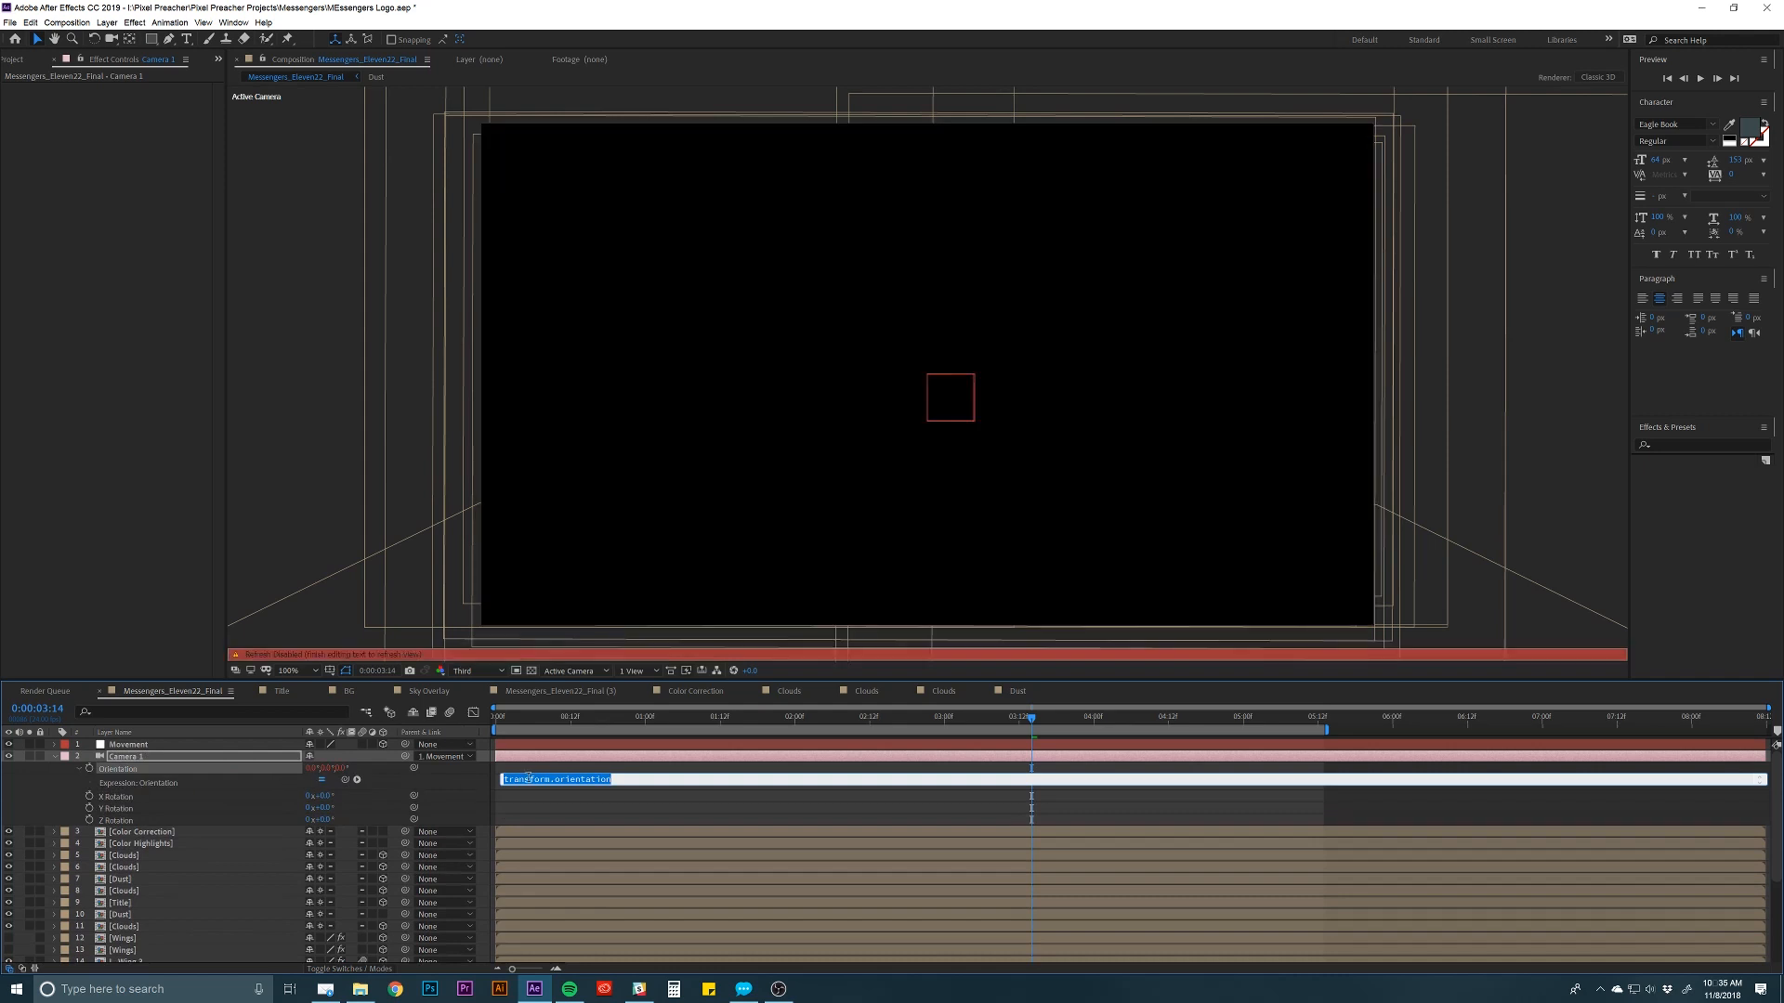
{"action": "key", "text": "ctrl+v"}
{"action": "left_click", "coordinate": [550, 780]}
{"action": "key", "text": "BackSpace"}
{"action": "key", "text": "BackSpace"}
{"action": "type", "text": "2,"}
{"action": "left_click", "coordinate": [575, 786]}
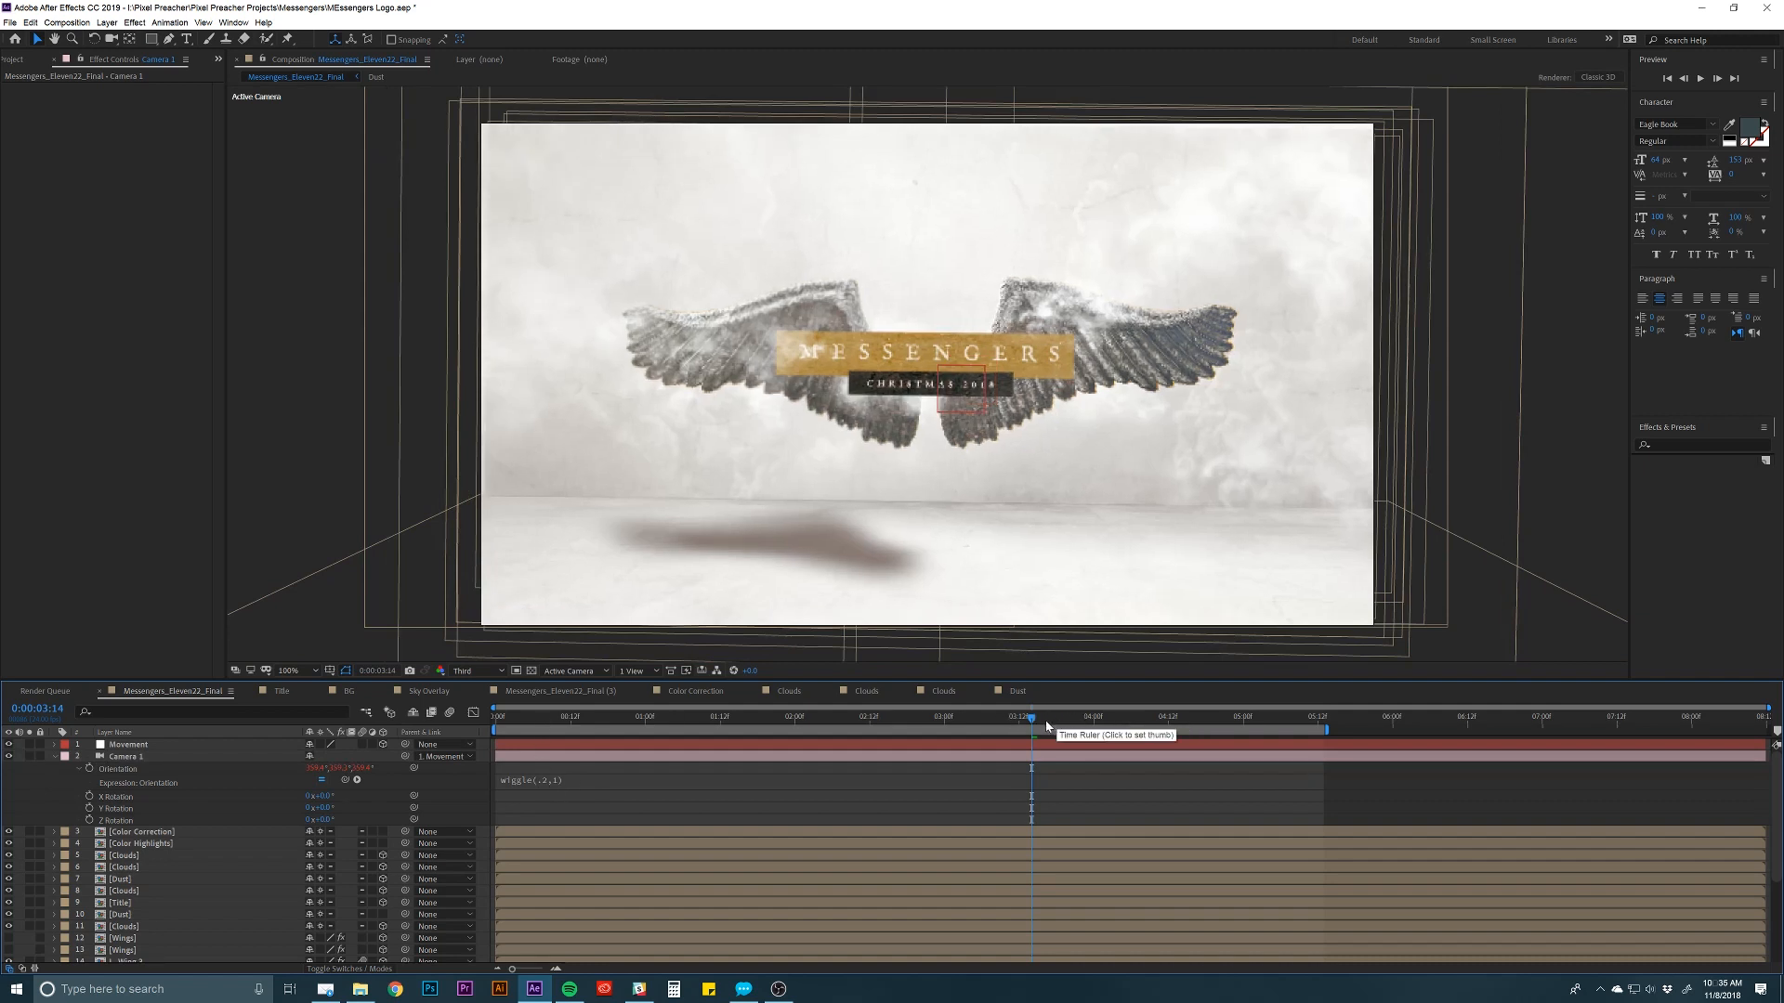
Start the work area at about 0:00:03:00 and preview the camera wiggle, stopping at 0:00:05:22.
{"action": "left_click_drag", "start_coordinate": [747, 731], "coordinate": [1162, 728]}
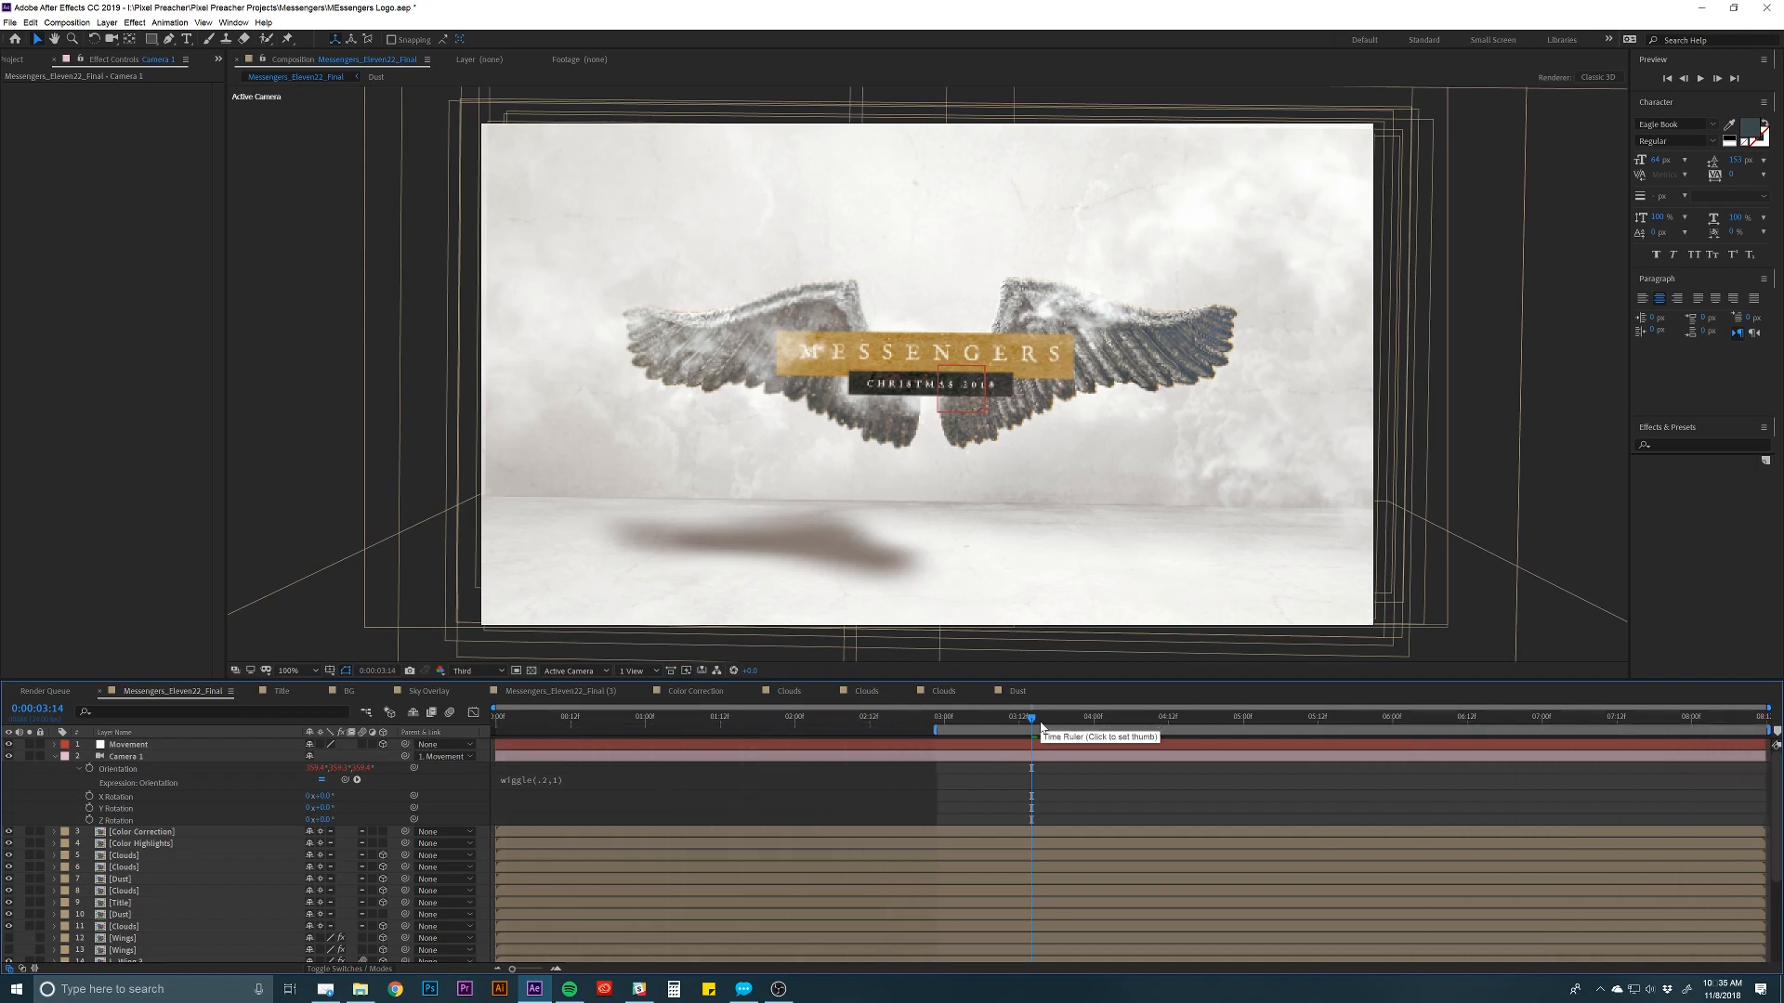
{"action": "key", "text": "space"}
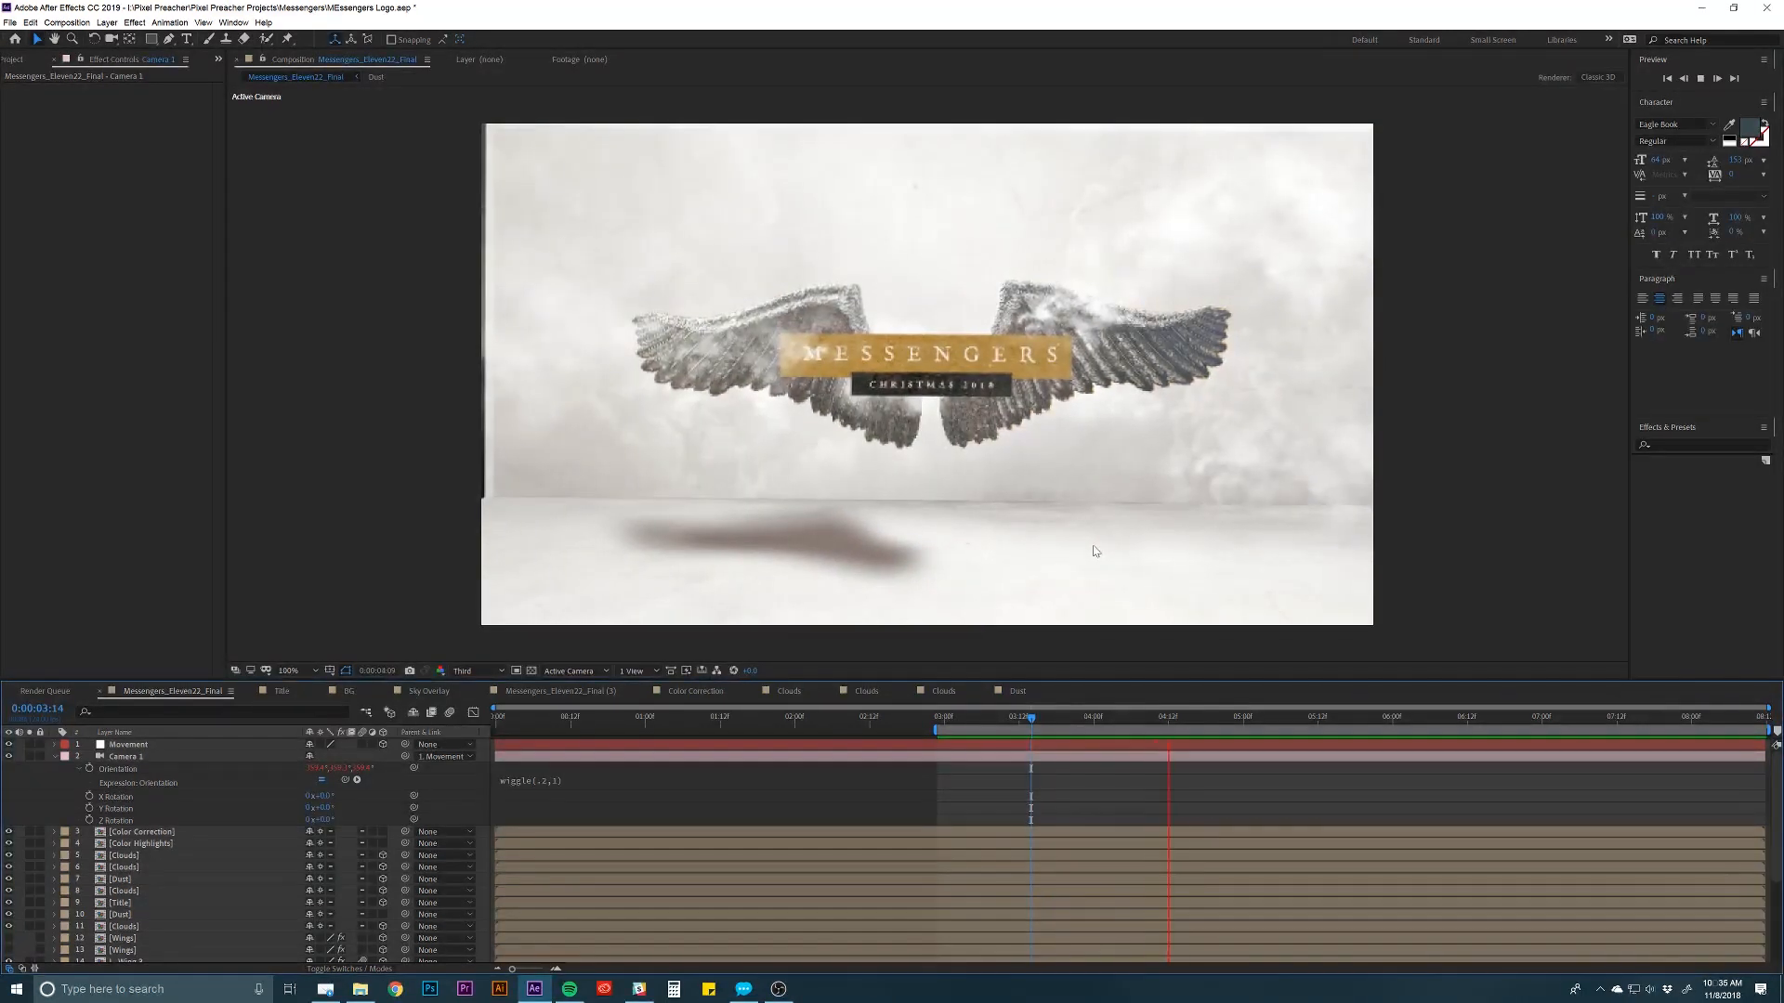
{"action": "key", "text": "space"}
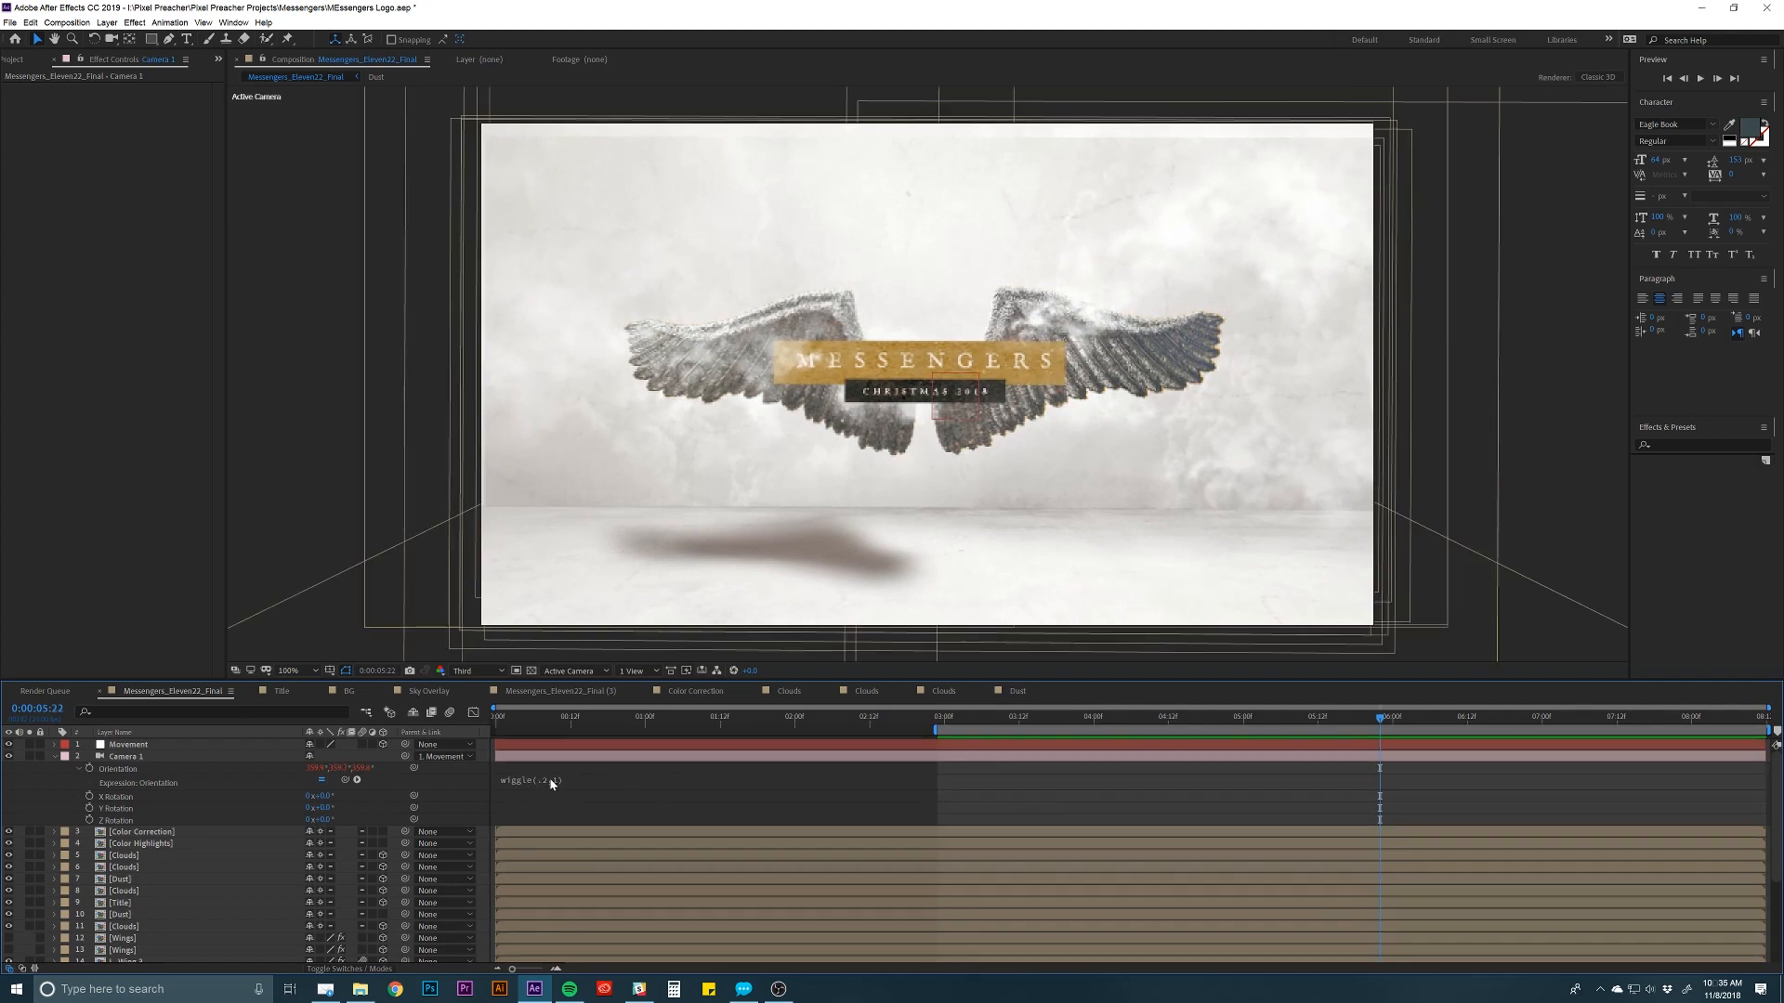
Change Camera 1's Orientation expression to wiggle(.2,2) and its Position expression to wiggle(.5,8).
{"action": "left_click", "coordinate": [551, 781]}
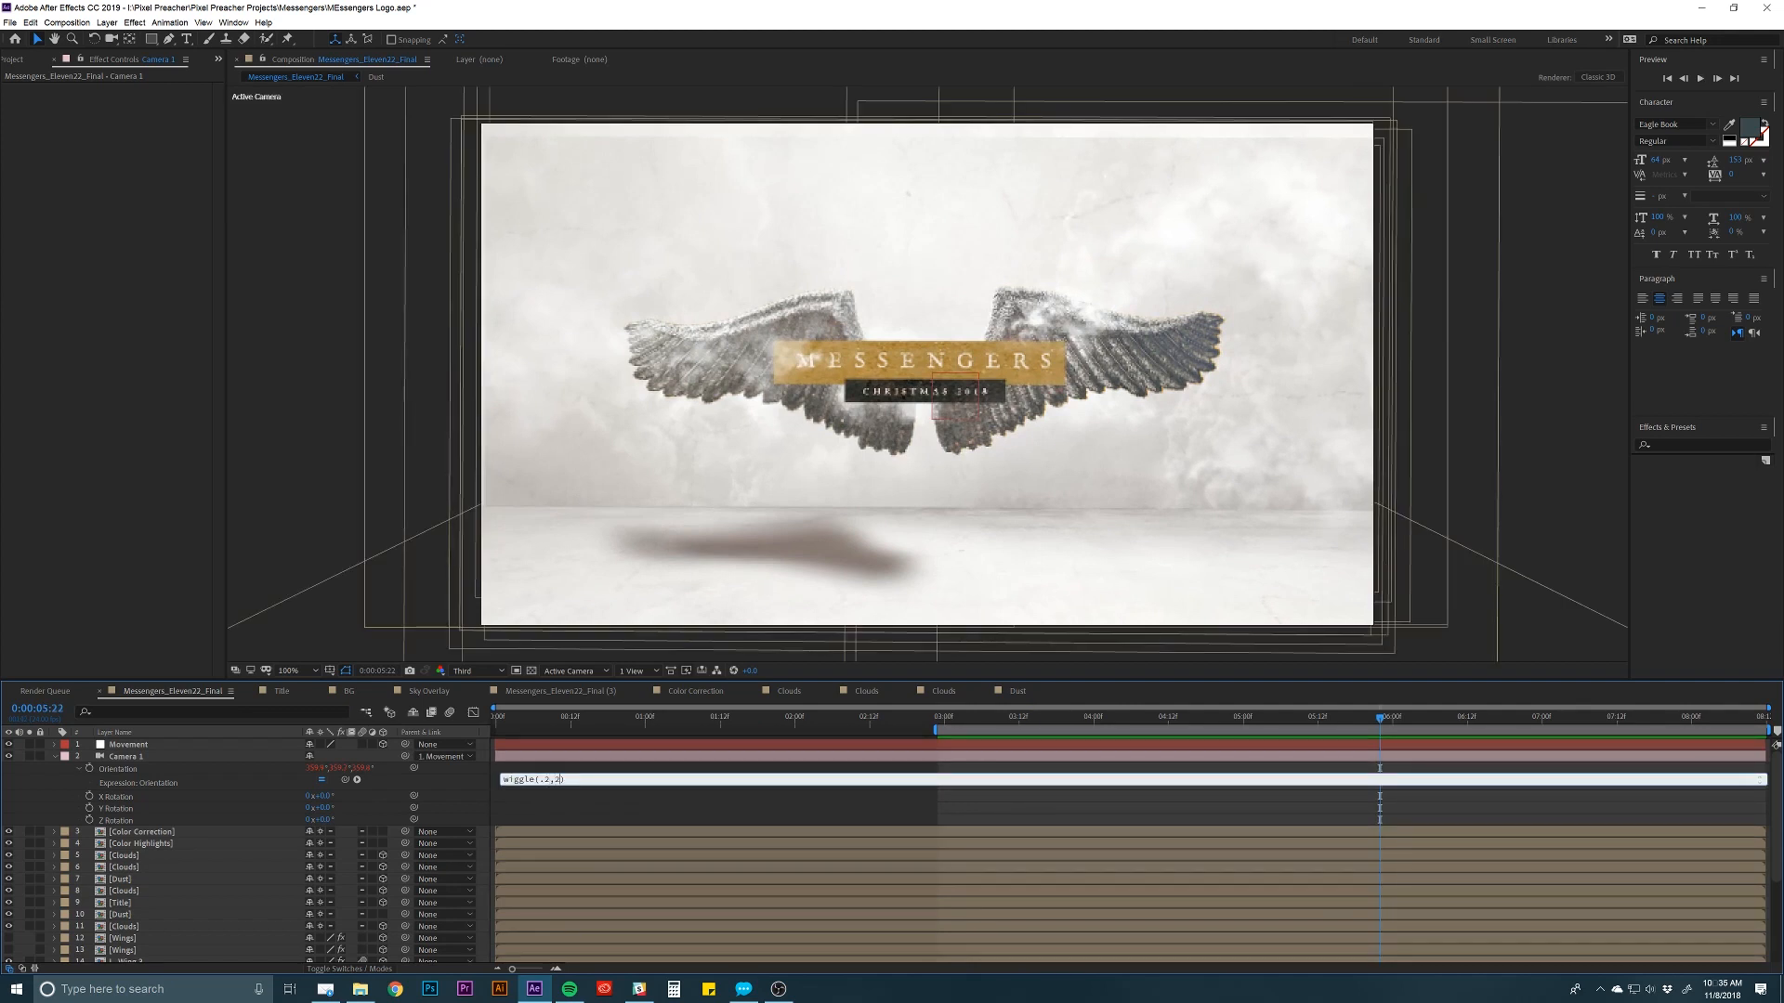
{"action": "key", "text": "KP_Enter"}
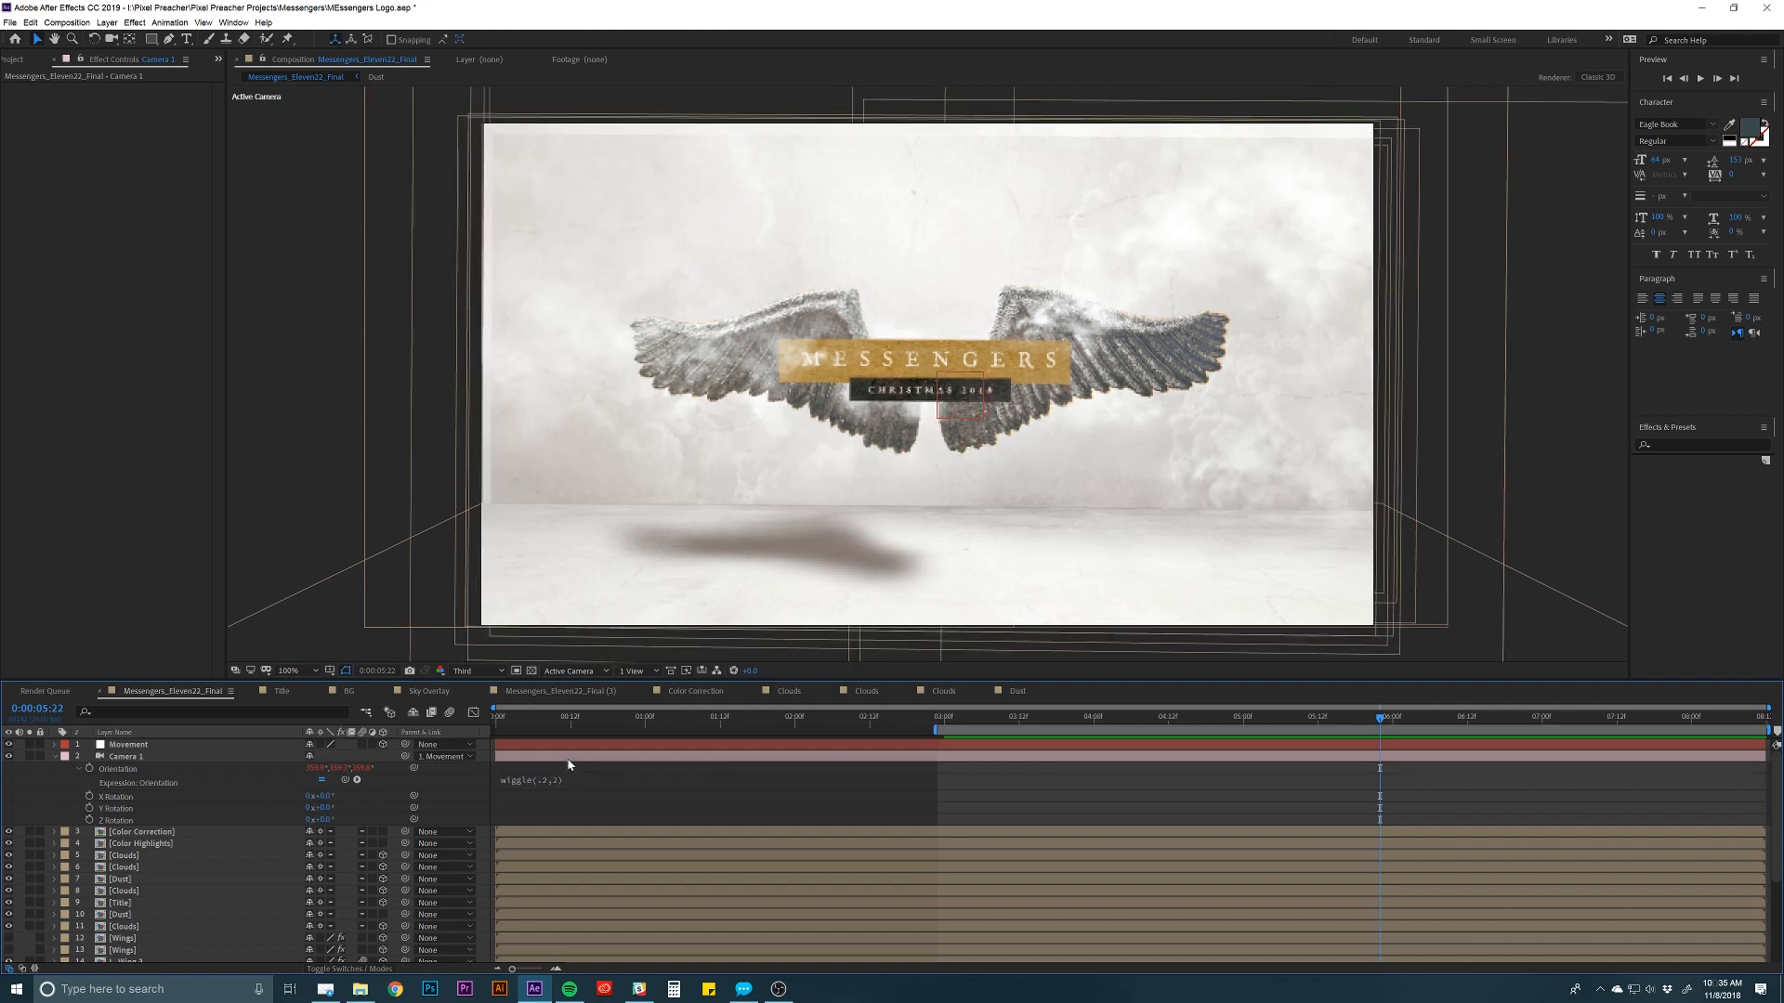
{"action": "left_click", "coordinate": [569, 763]}
{"action": "key", "text": "u"}
{"action": "key", "text": "u"}
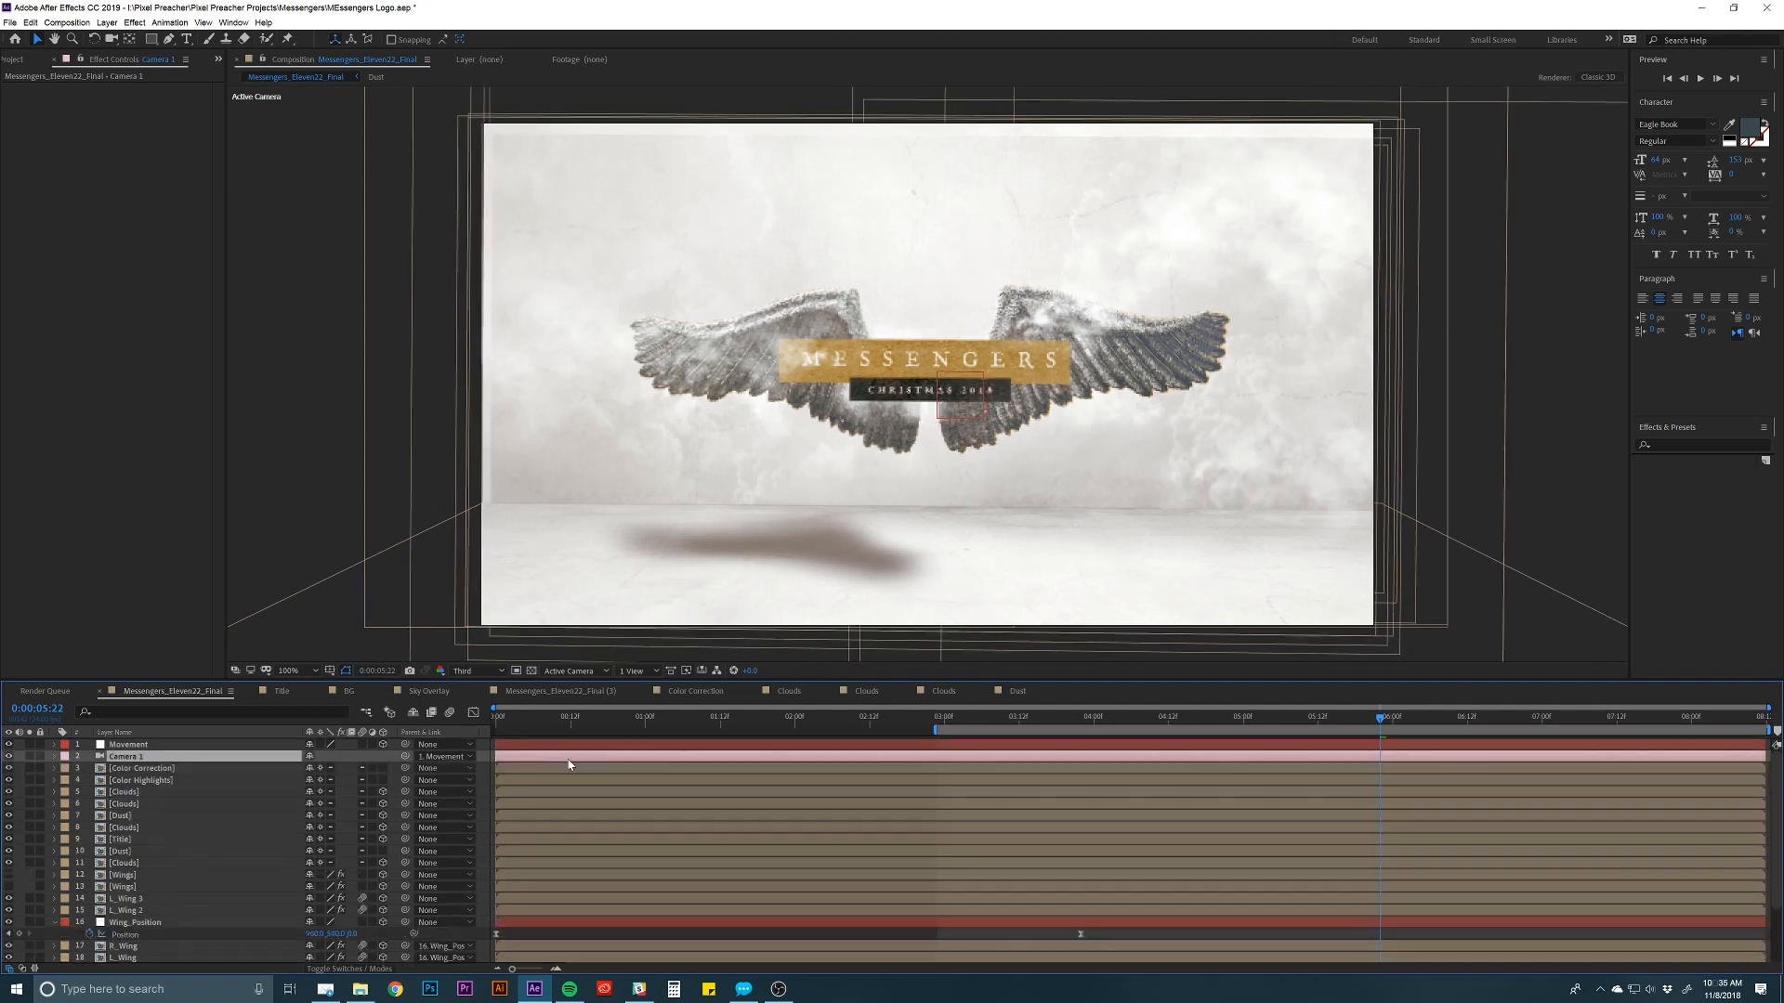
{"action": "left_click", "coordinate": [551, 804]}
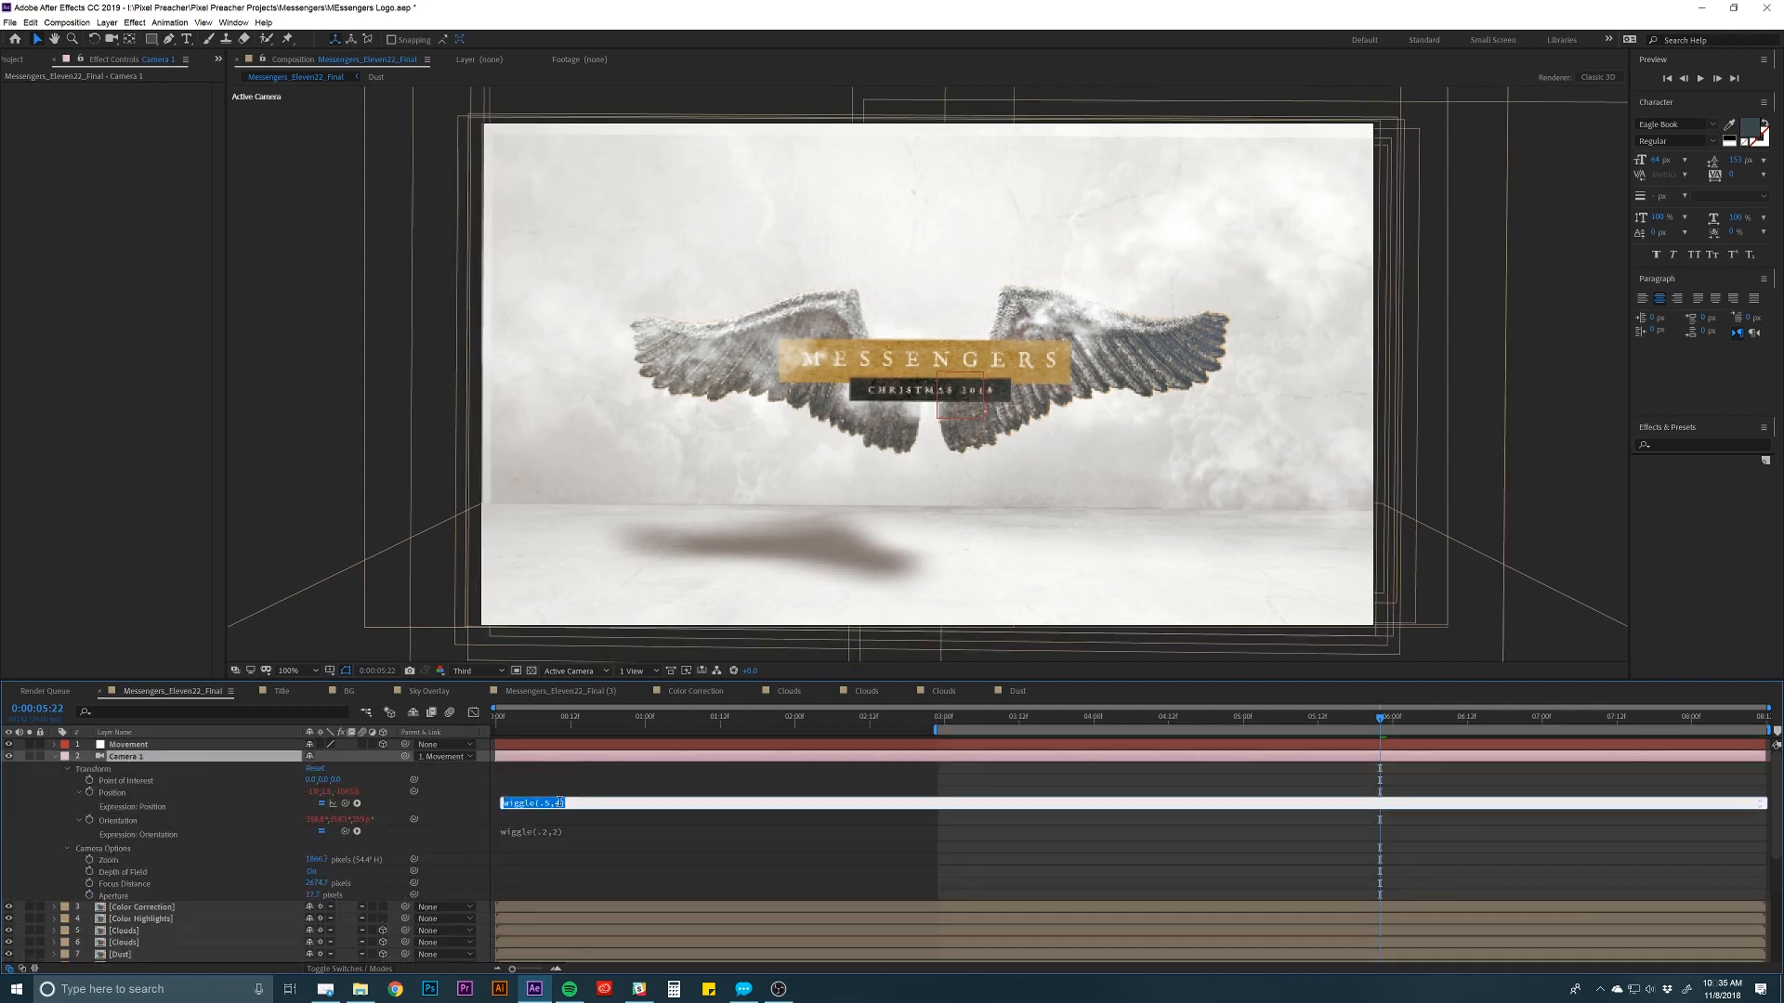
{"action": "left_click", "coordinate": [562, 803]}
{"action": "type", "text": "8"}
{"action": "key", "text": "KP_Enter"}
{"action": "key", "text": "space"}
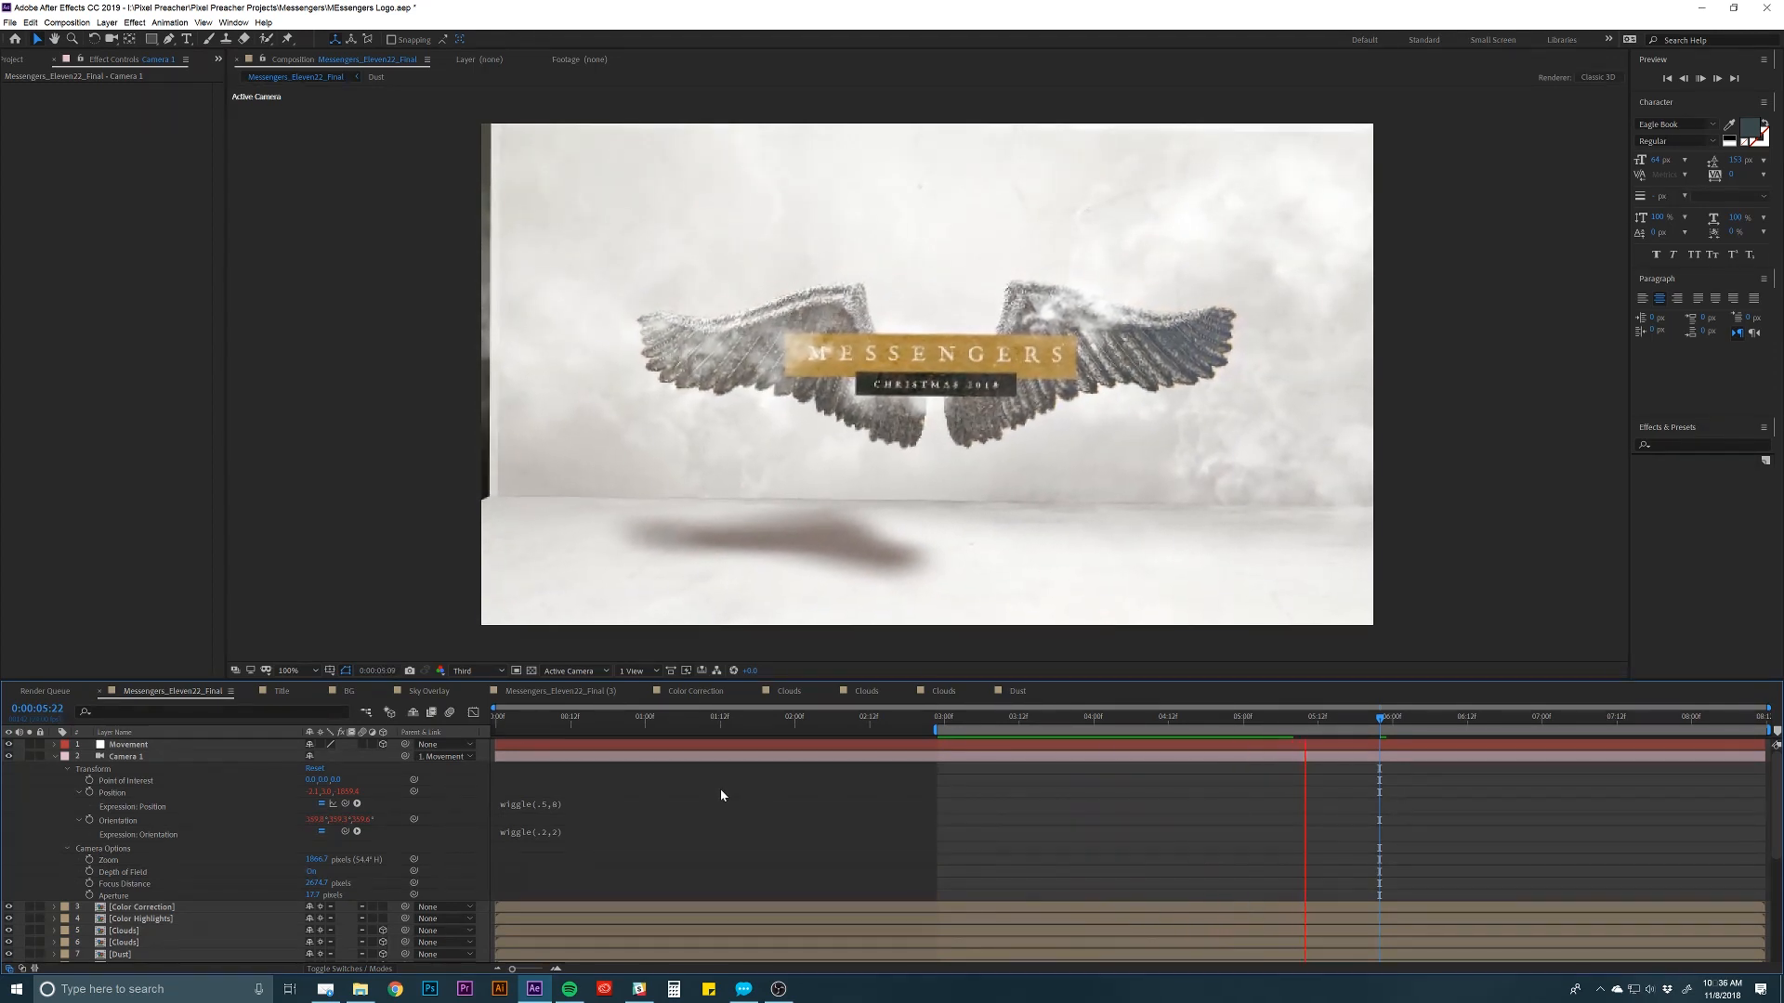
Change Camera 1's Position expression to wiggle(.5,5) and preview the camera wiggle.
{"action": "left_click", "coordinate": [552, 802]}
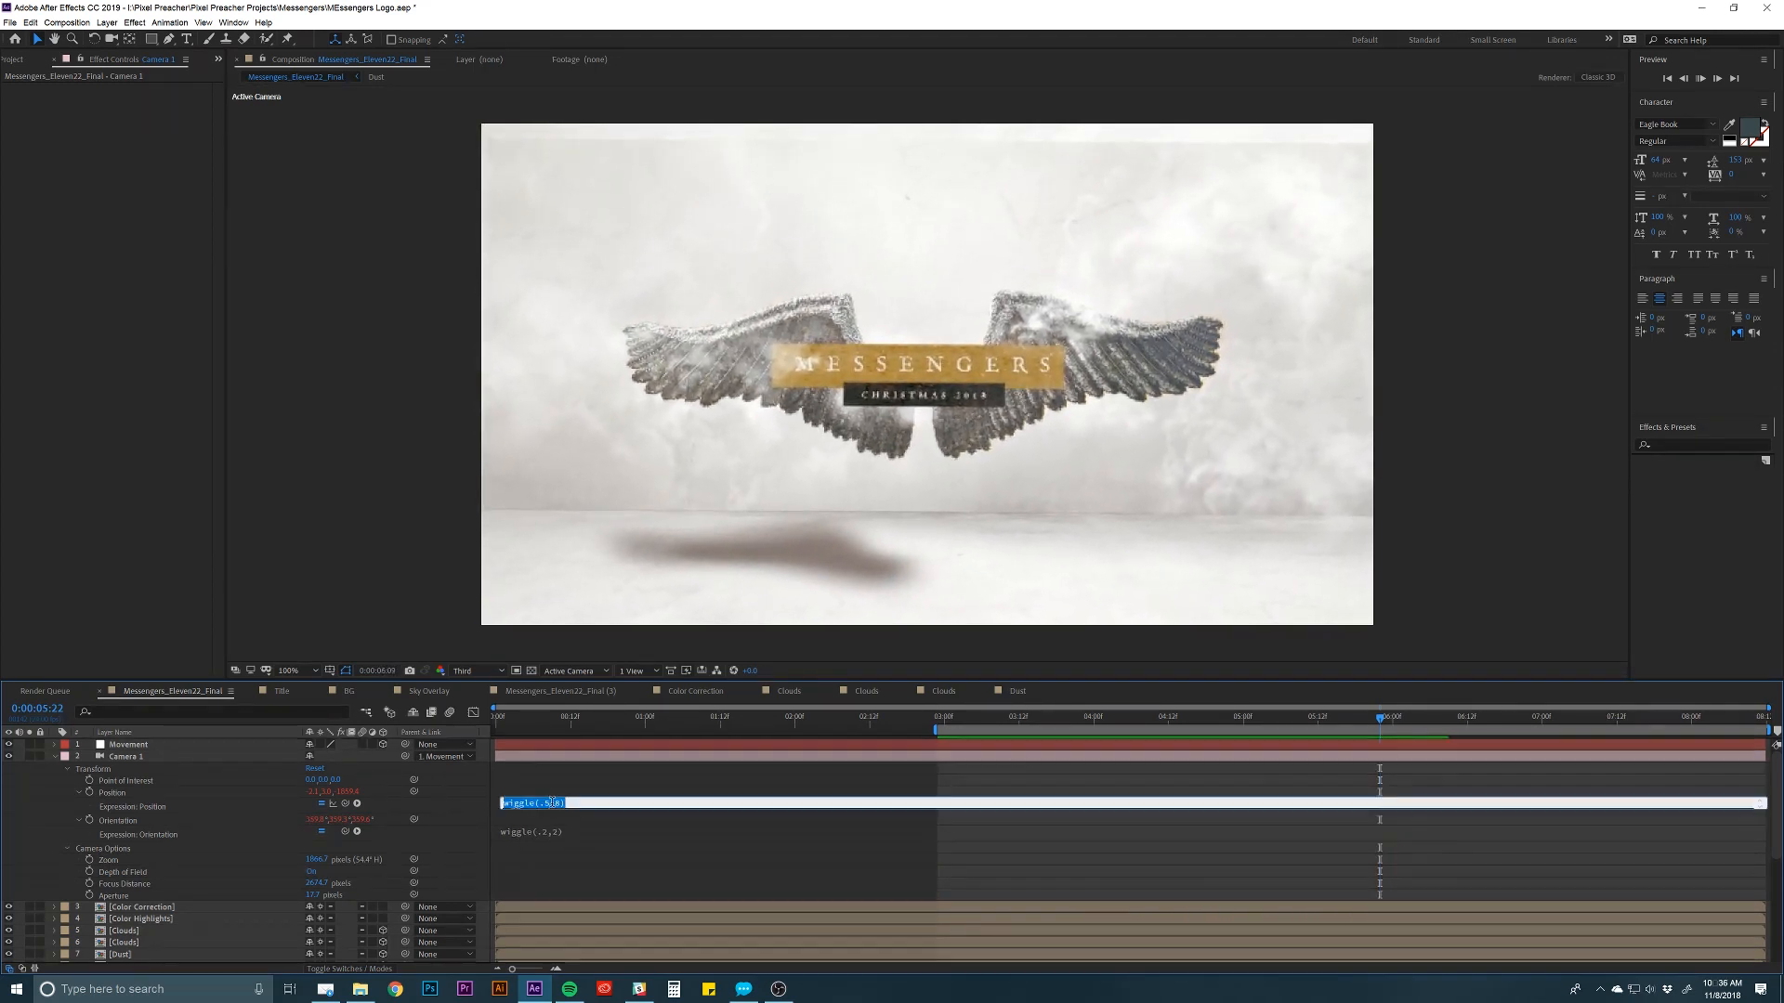
{"action": "left_click_drag", "start_coordinate": [552, 802], "coordinate": [560, 803]}
{"action": "type", "text": "5"}
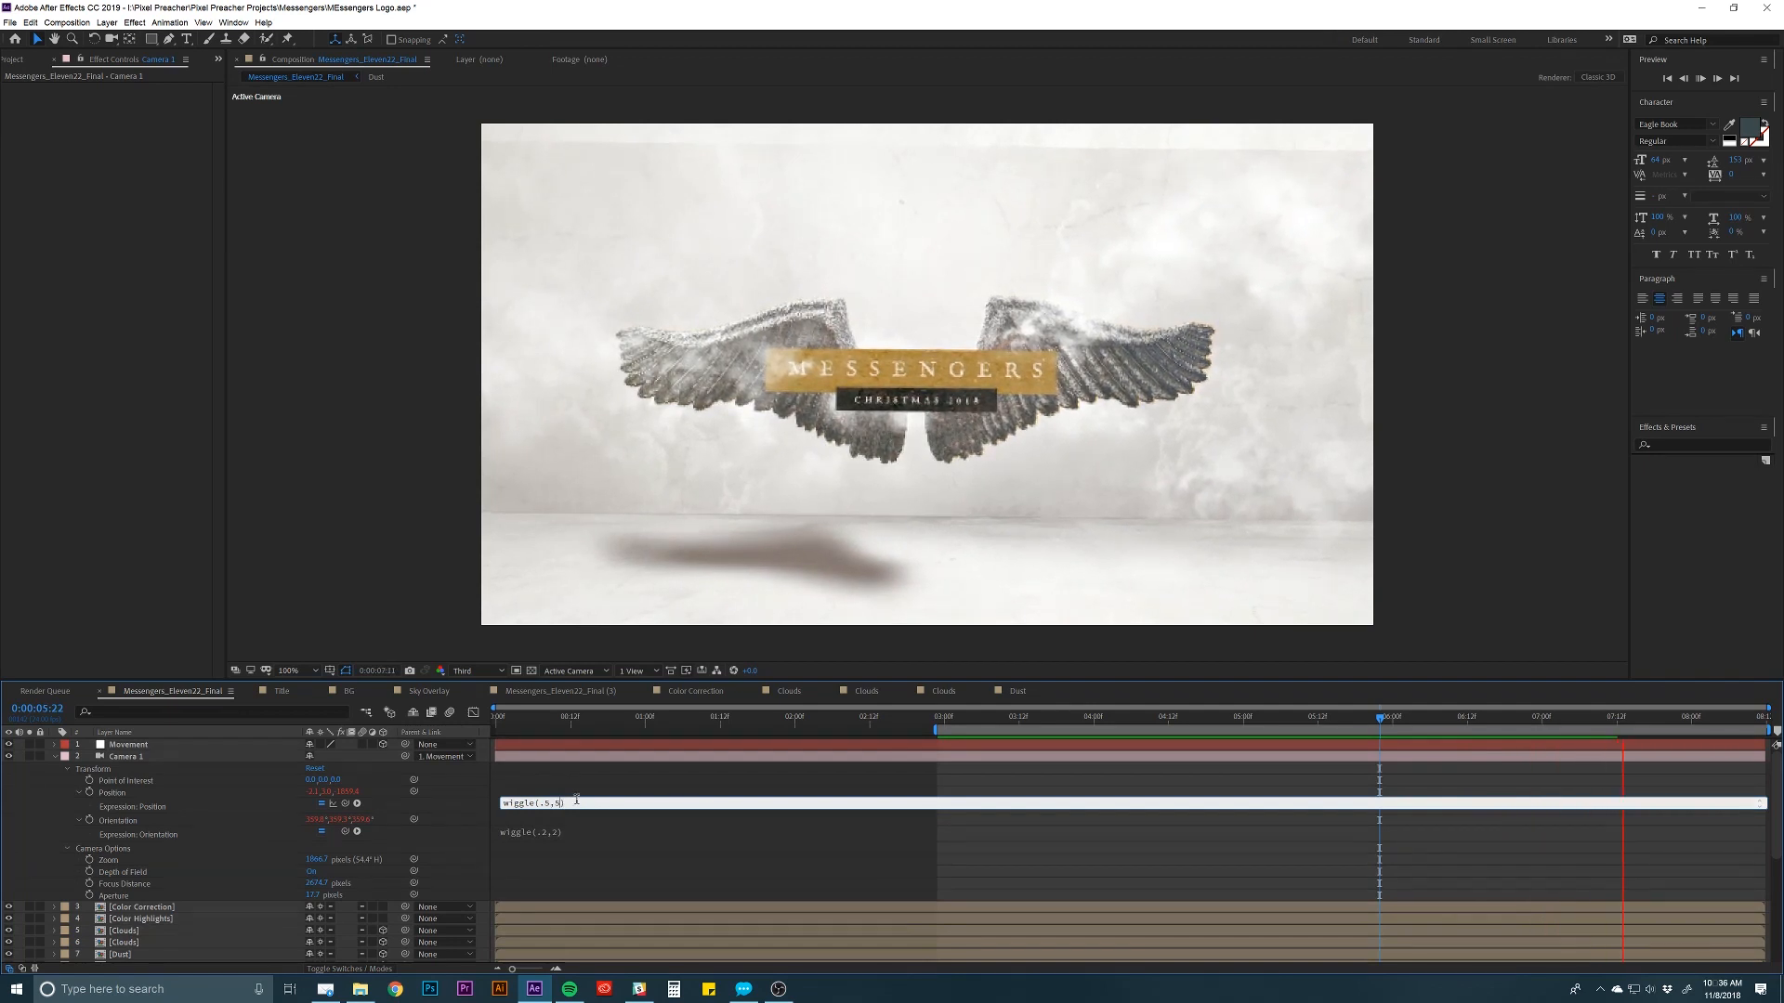
{"action": "left_click", "coordinate": [587, 790]}
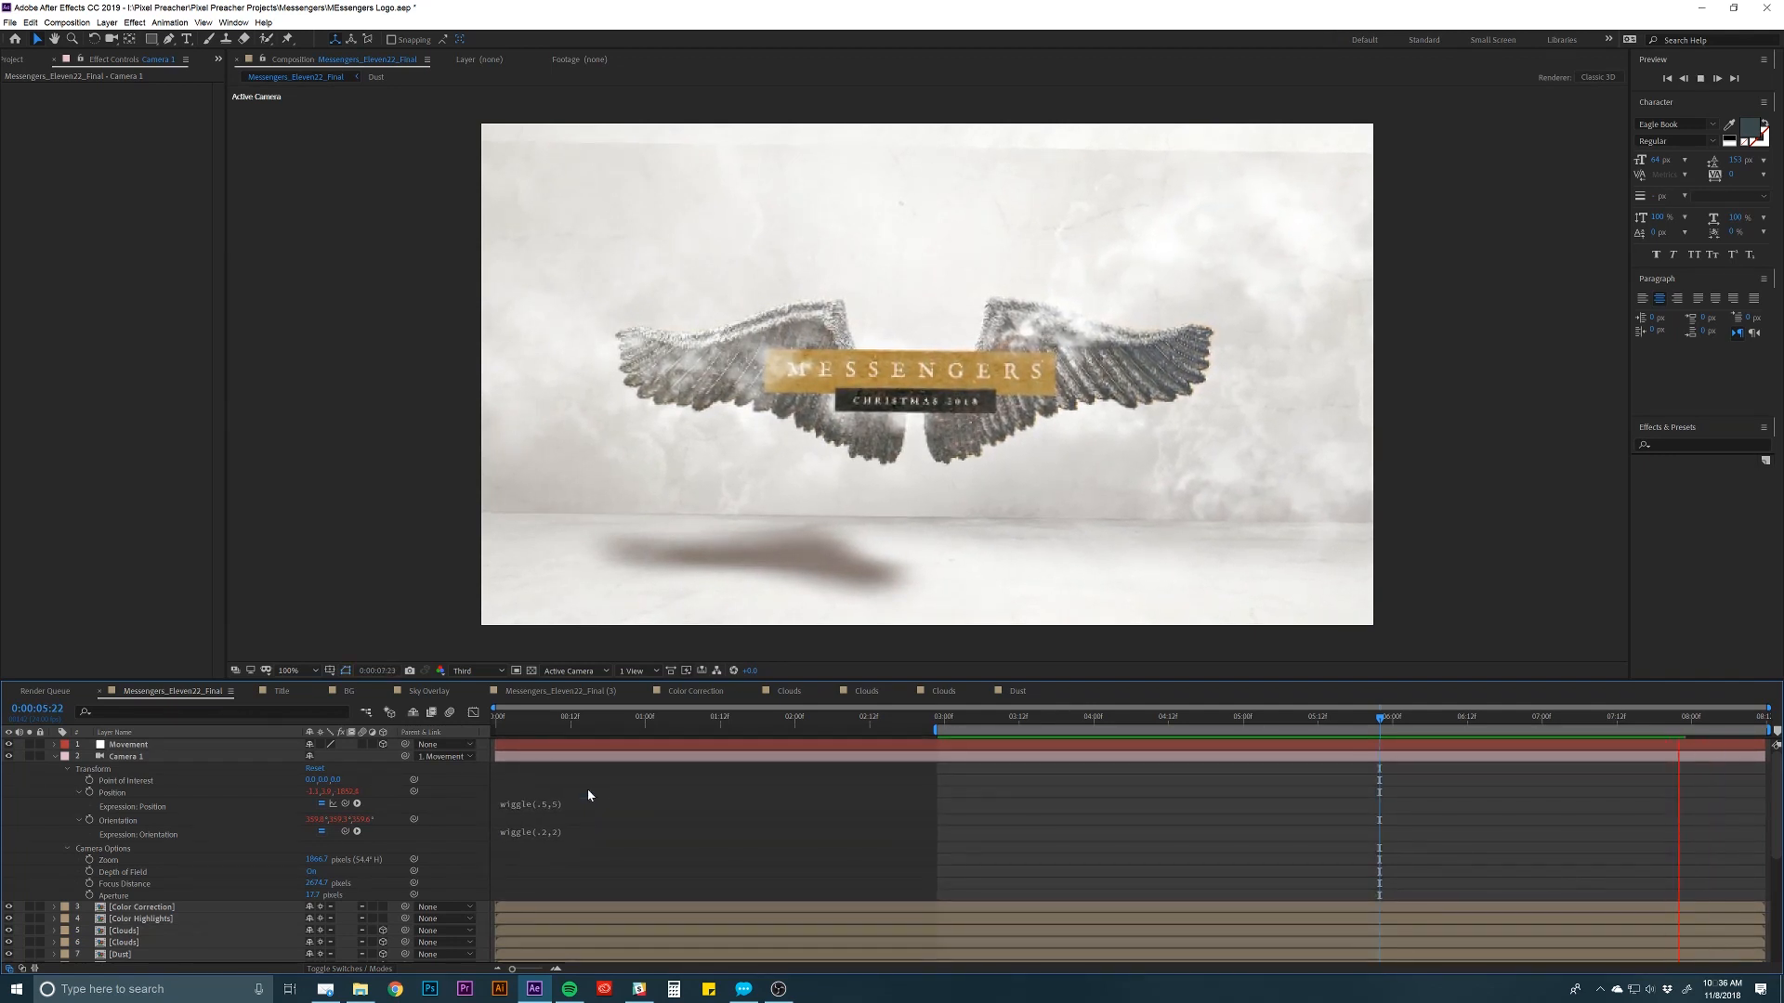
{"action": "key", "text": "space"}
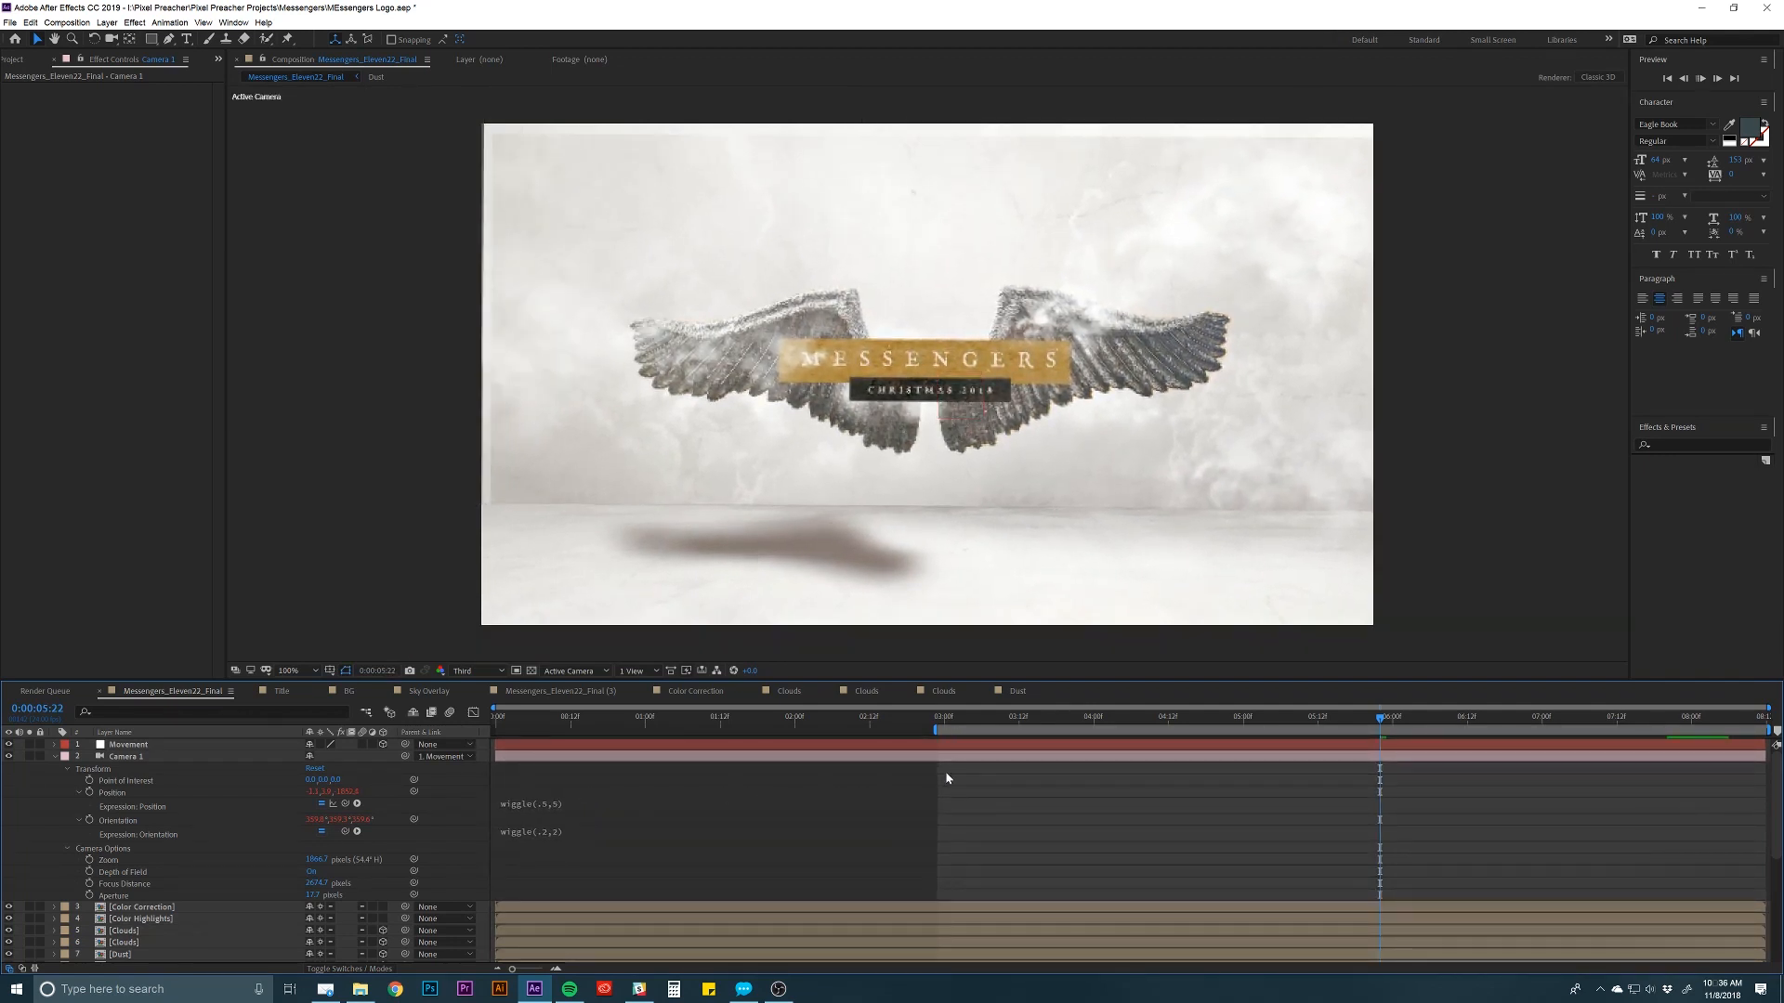
{"action": "key", "text": "space"}
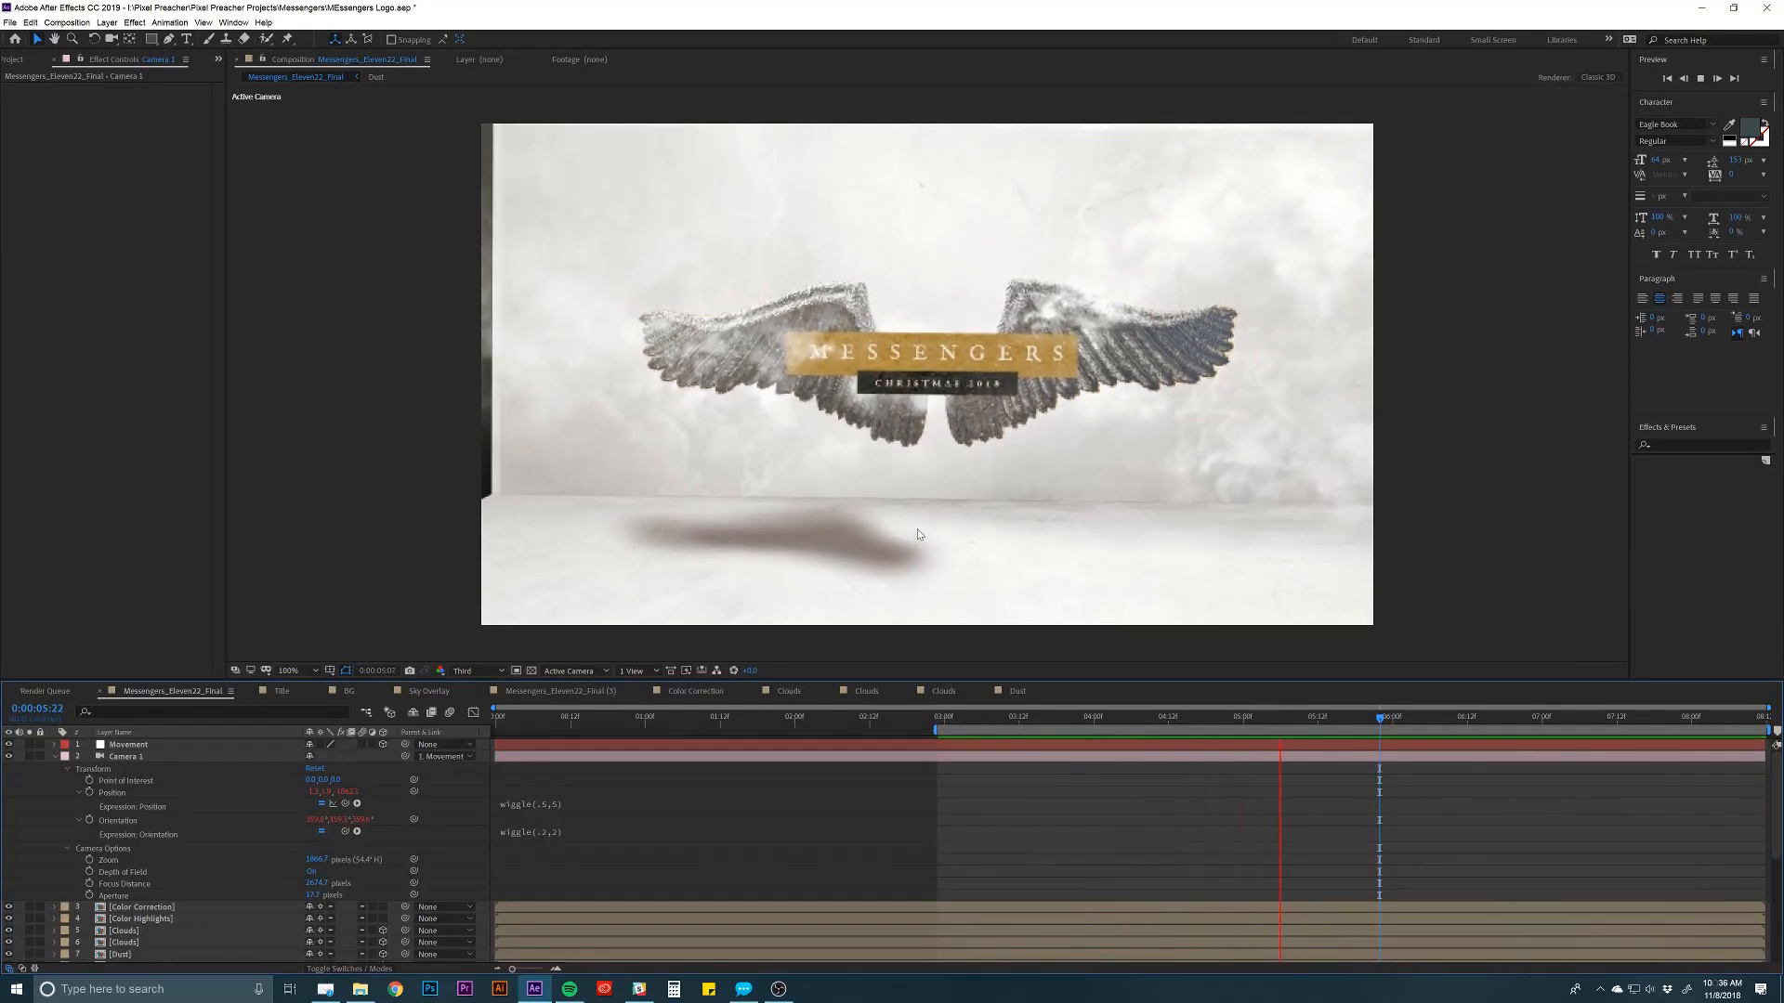
Change Camera 1's Orientation expression to wiggle(.5,1).
{"action": "left_click", "coordinate": [545, 834]}
{"action": "left_click", "coordinate": [564, 832]}
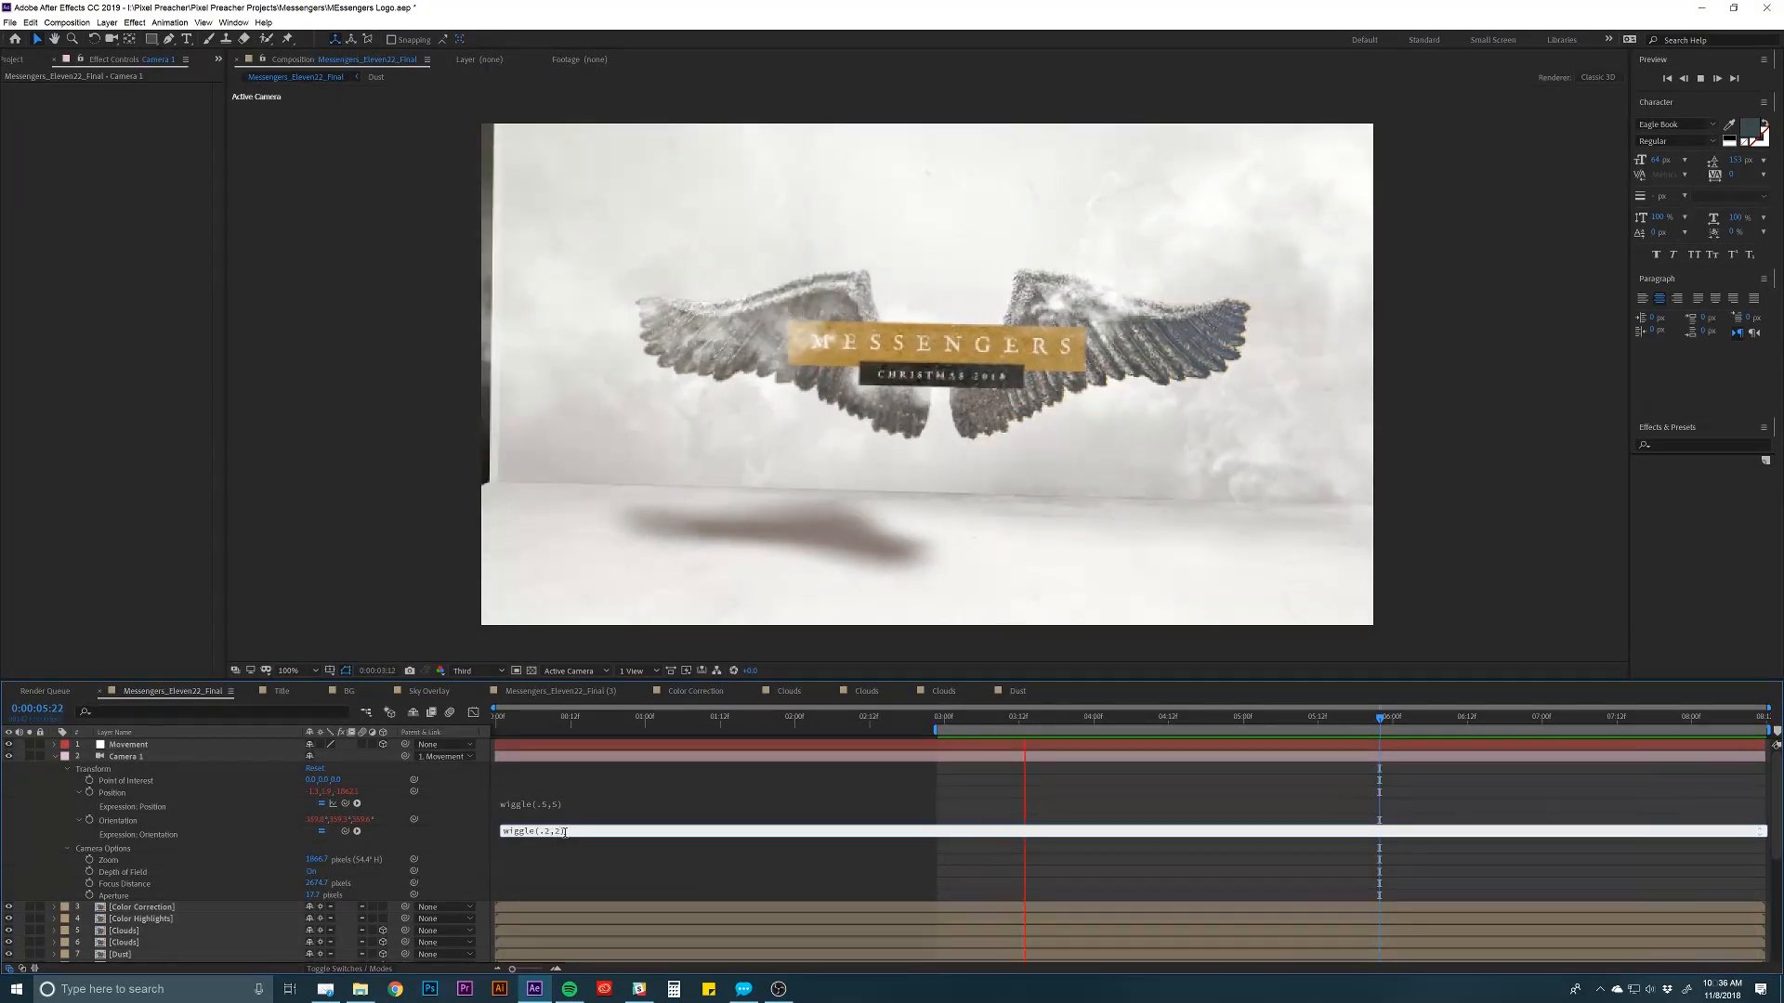
{"action": "left_click", "coordinate": [559, 832]}
{"action": "key", "text": "BackSpace"}
{"action": "type", "text": "1"}
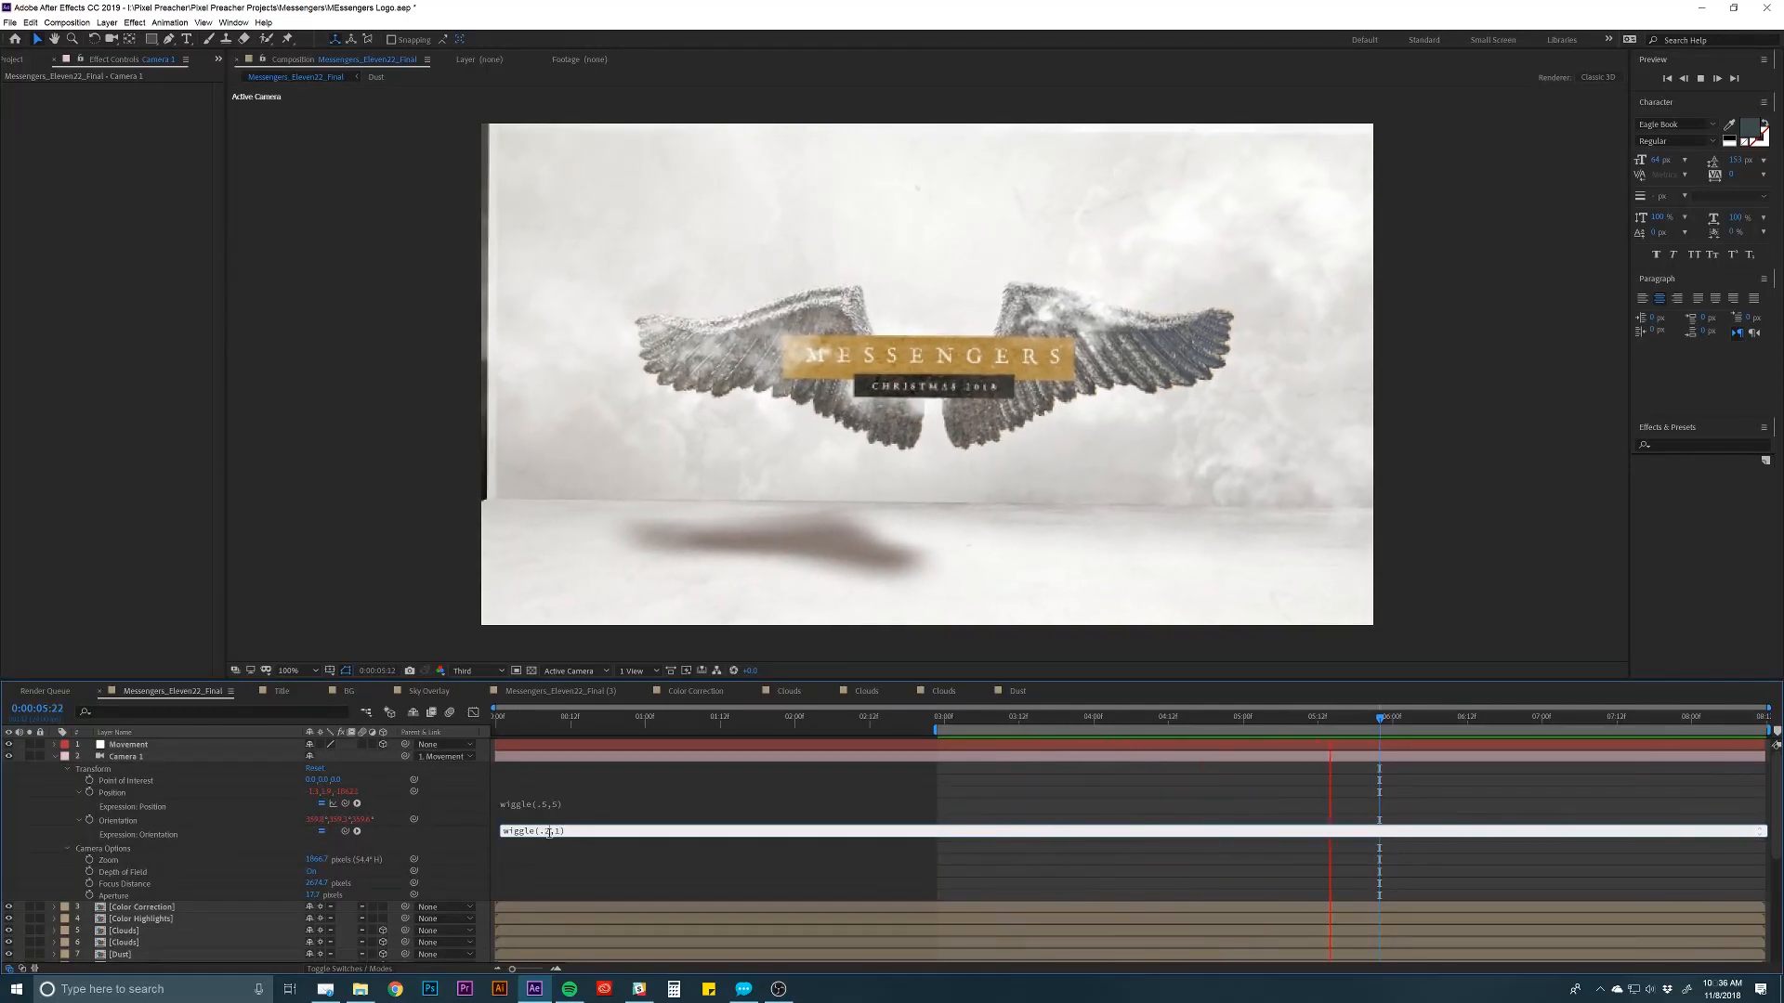
{"action": "left_click", "coordinate": [550, 831]}
{"action": "key", "text": "BackSpace"}
{"action": "type", "text": "5"}
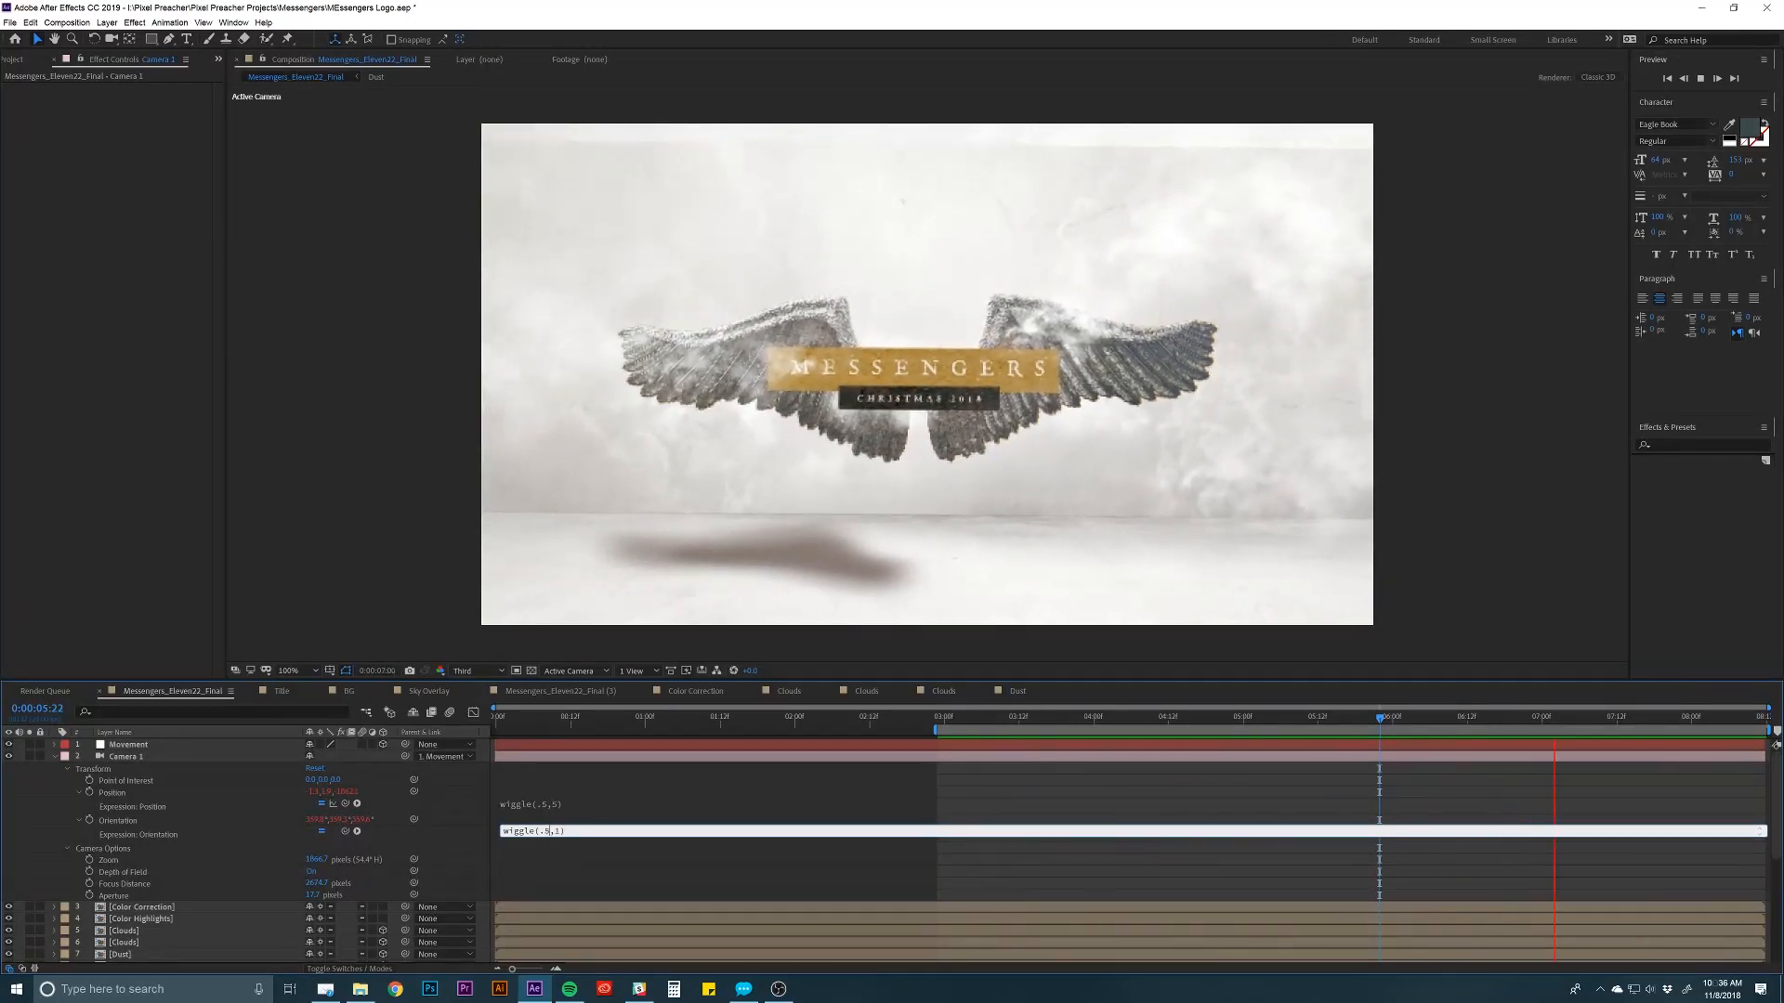
Change Camera 1's Position expression to wiggle(1,4) and preview the slower camera movement.
{"action": "left_click", "coordinate": [565, 804]}
{"action": "left_click", "coordinate": [565, 804]}
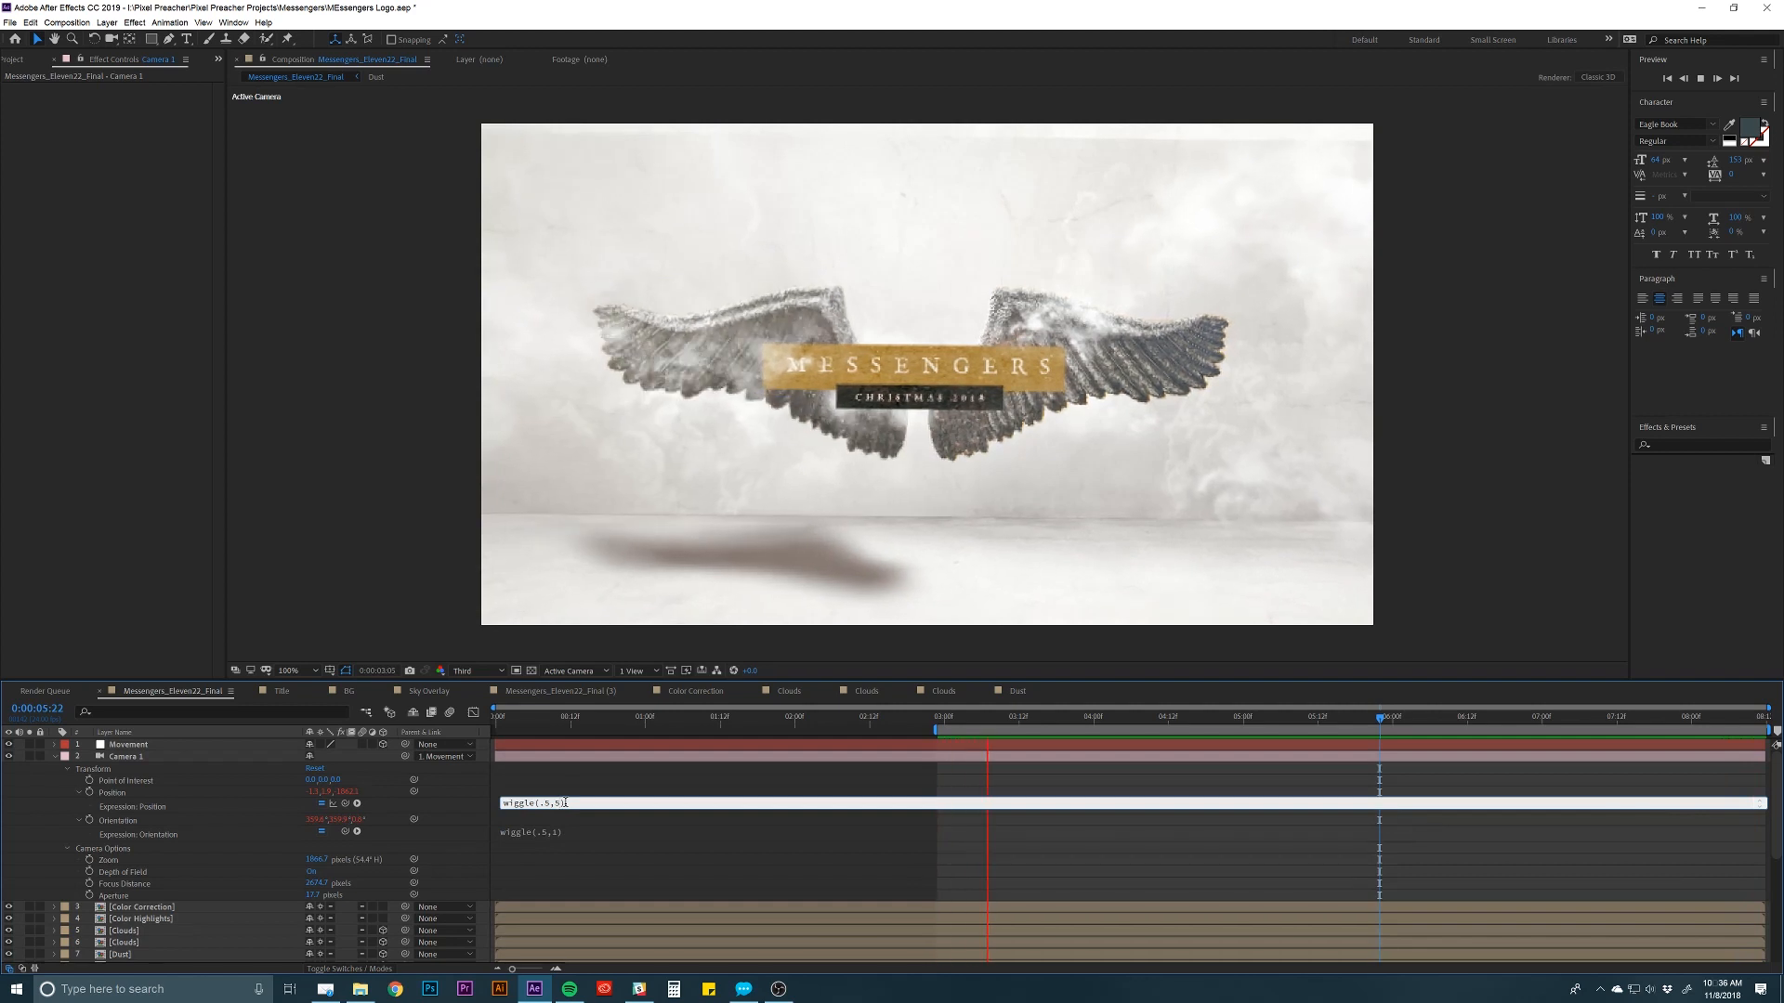
{"action": "key", "text": "BackSpace"}
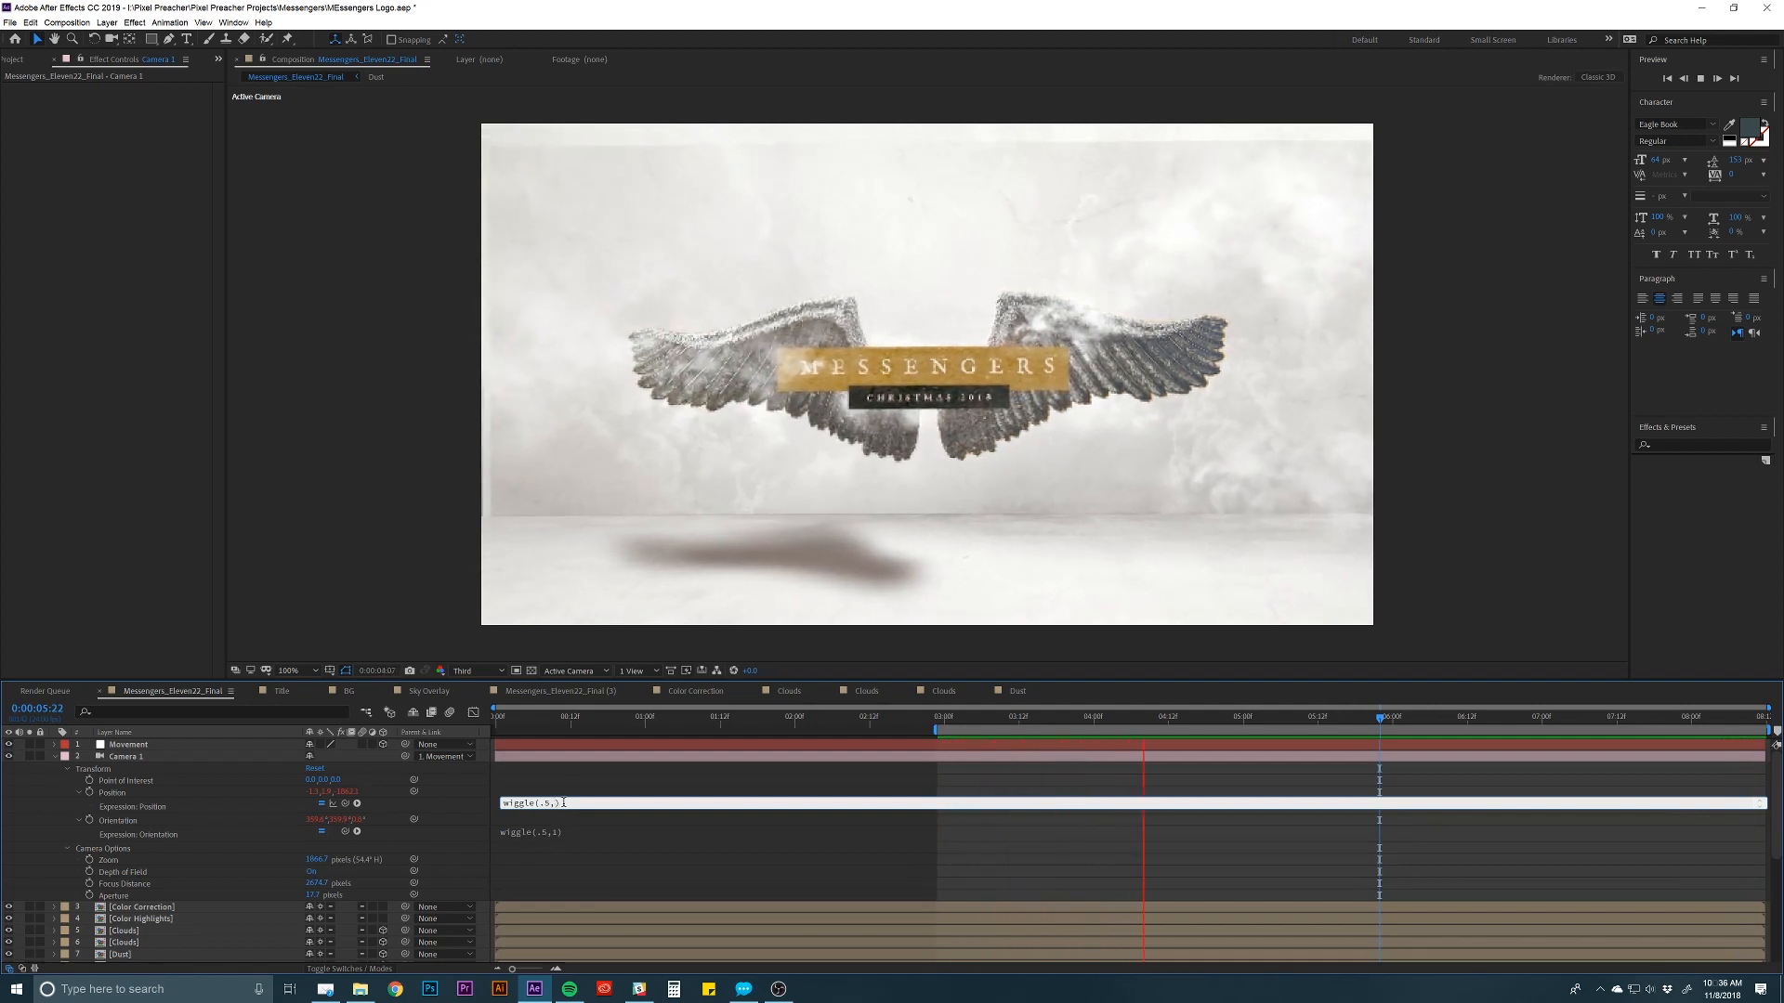
{"action": "type", "text": "4"}
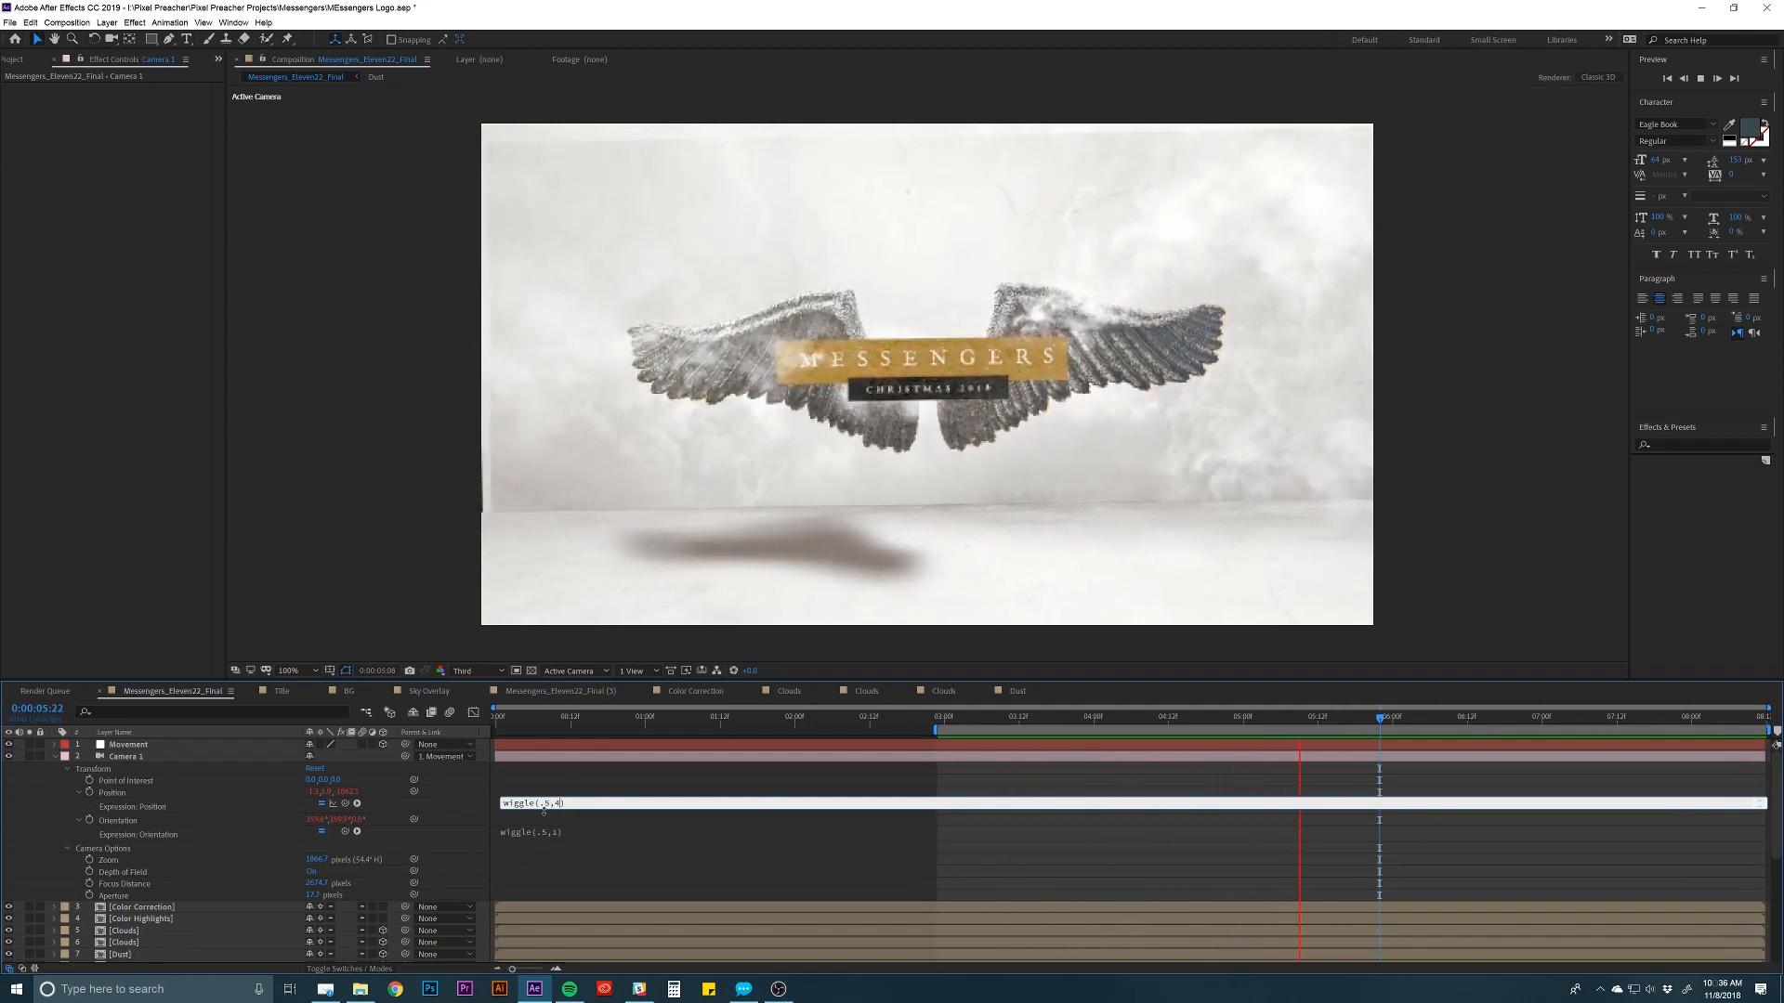
{"action": "left_click_drag", "start_coordinate": [539, 804], "coordinate": [549, 804]}
{"action": "type", "text": "1"}
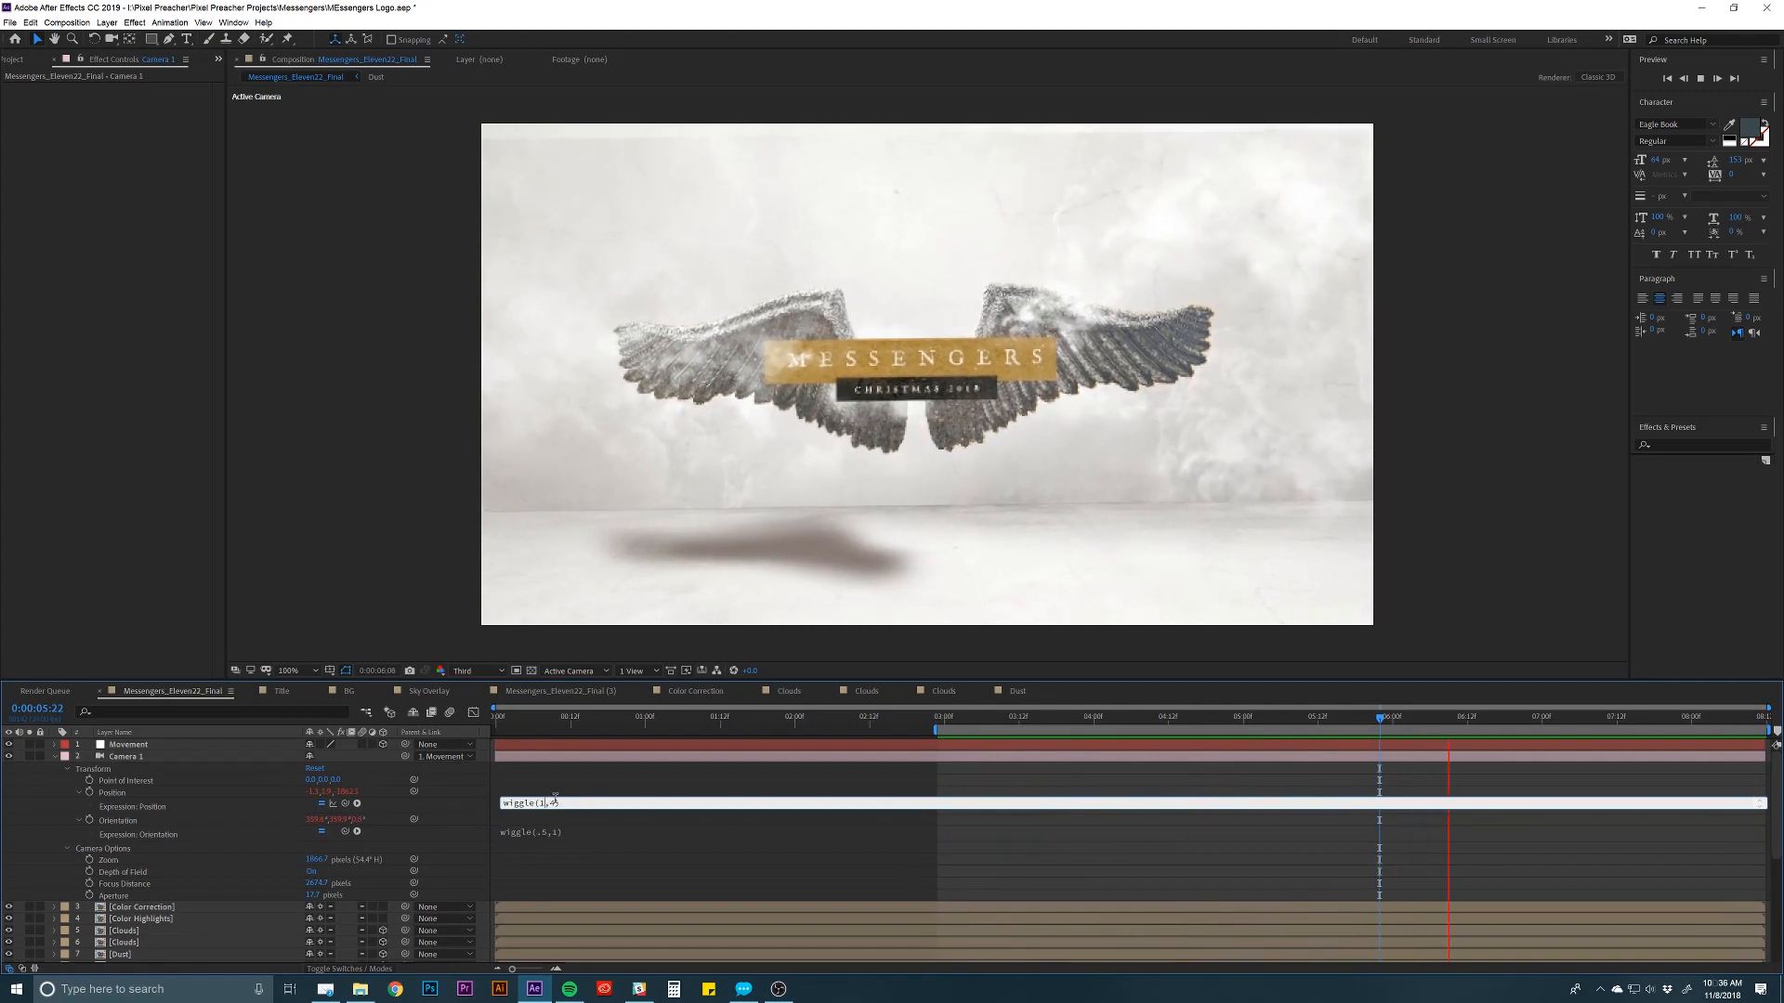
{"action": "key", "text": "KP_Enter"}
{"action": "key", "text": "space"}
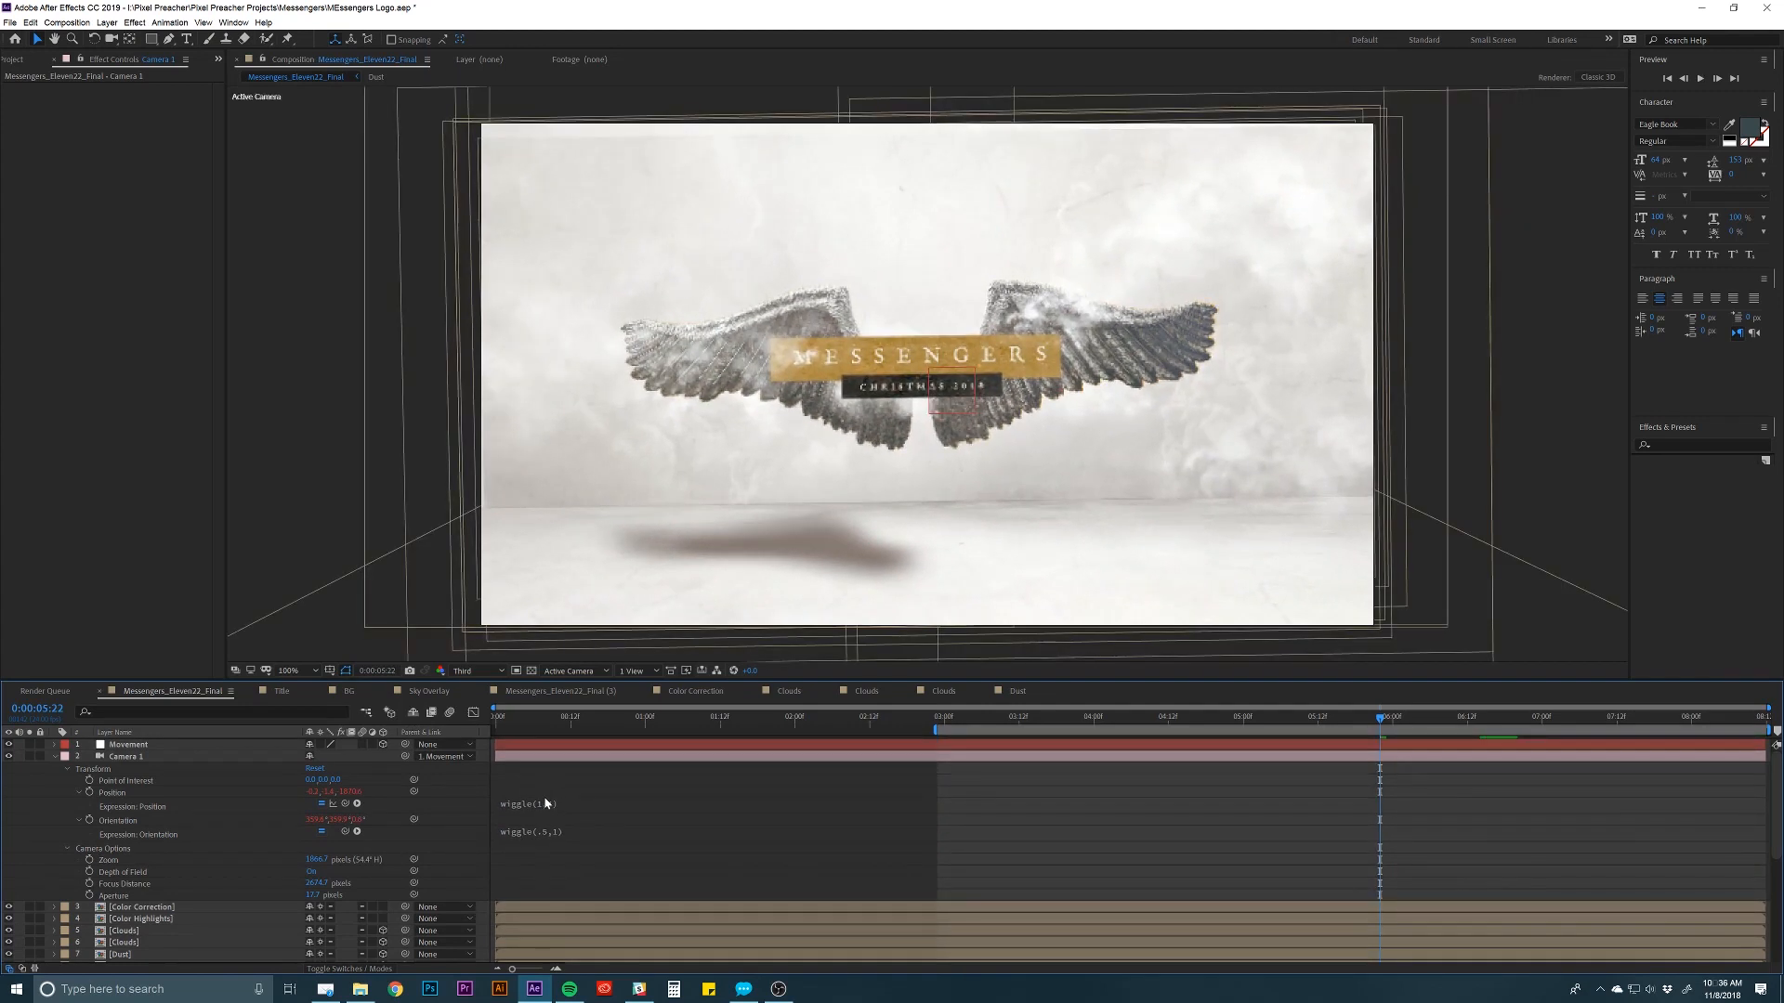
{"action": "key", "text": "space"}
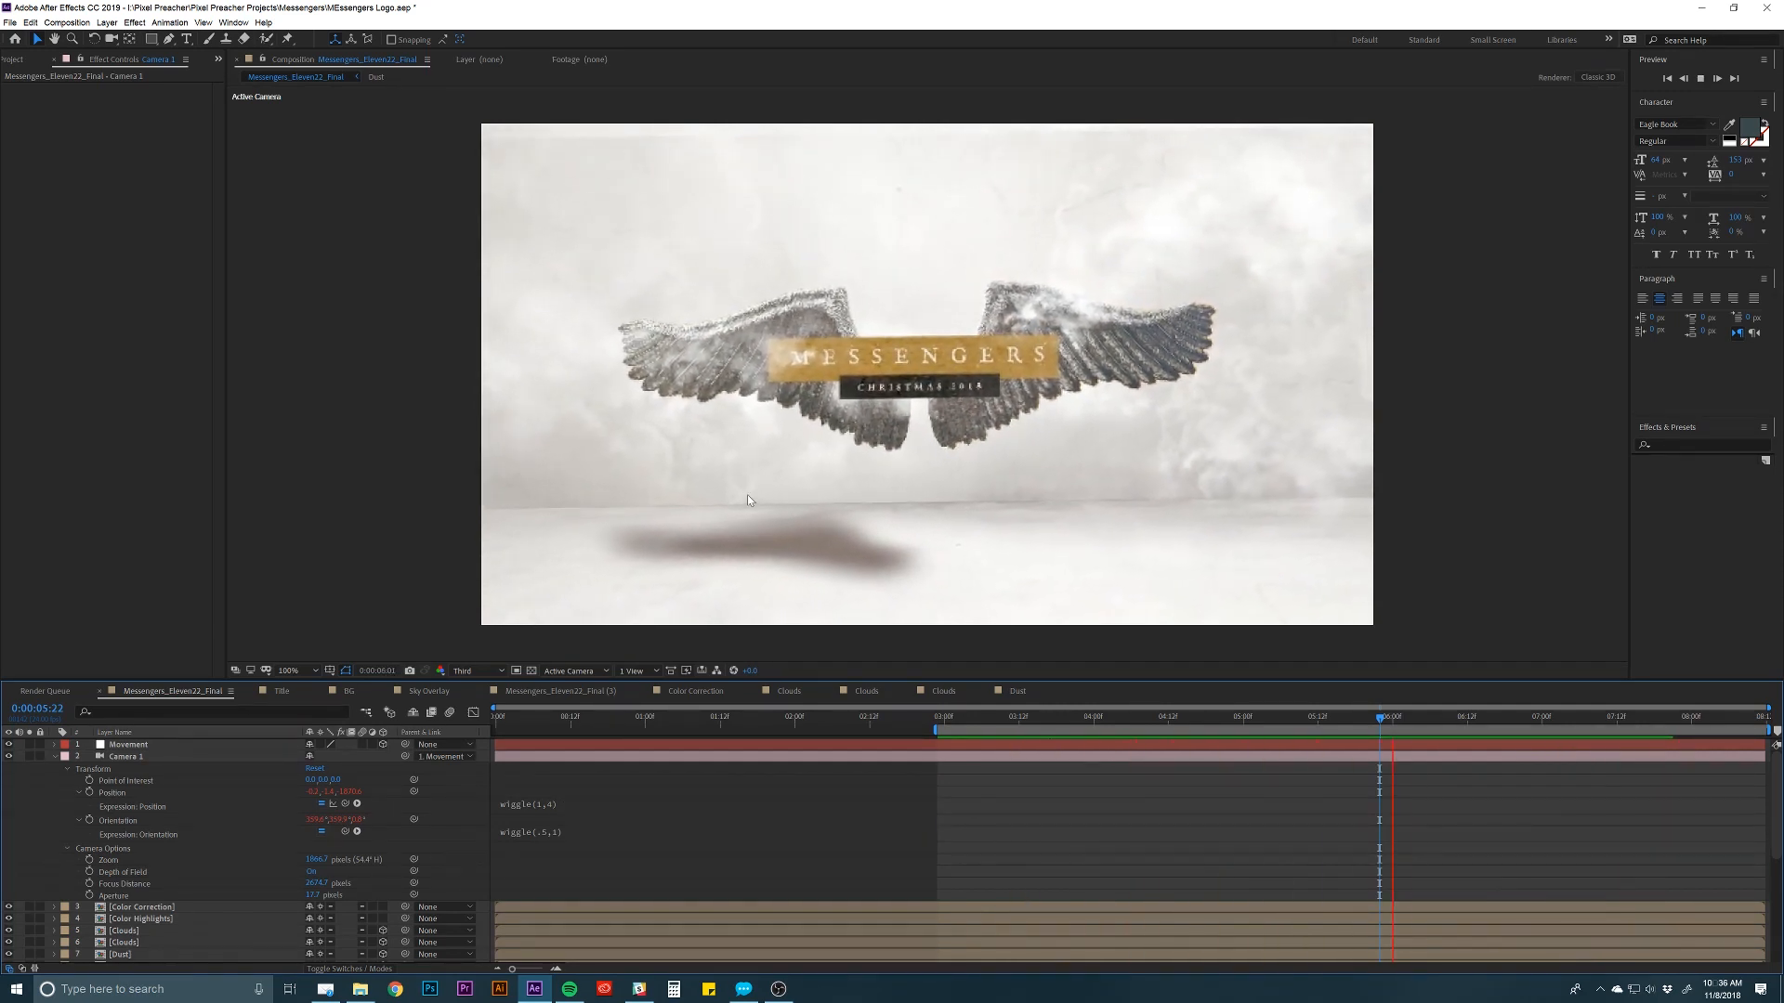
Change Camera 1's Position expression to wiggle(1,3).
{"action": "left_click", "coordinate": [554, 803]}
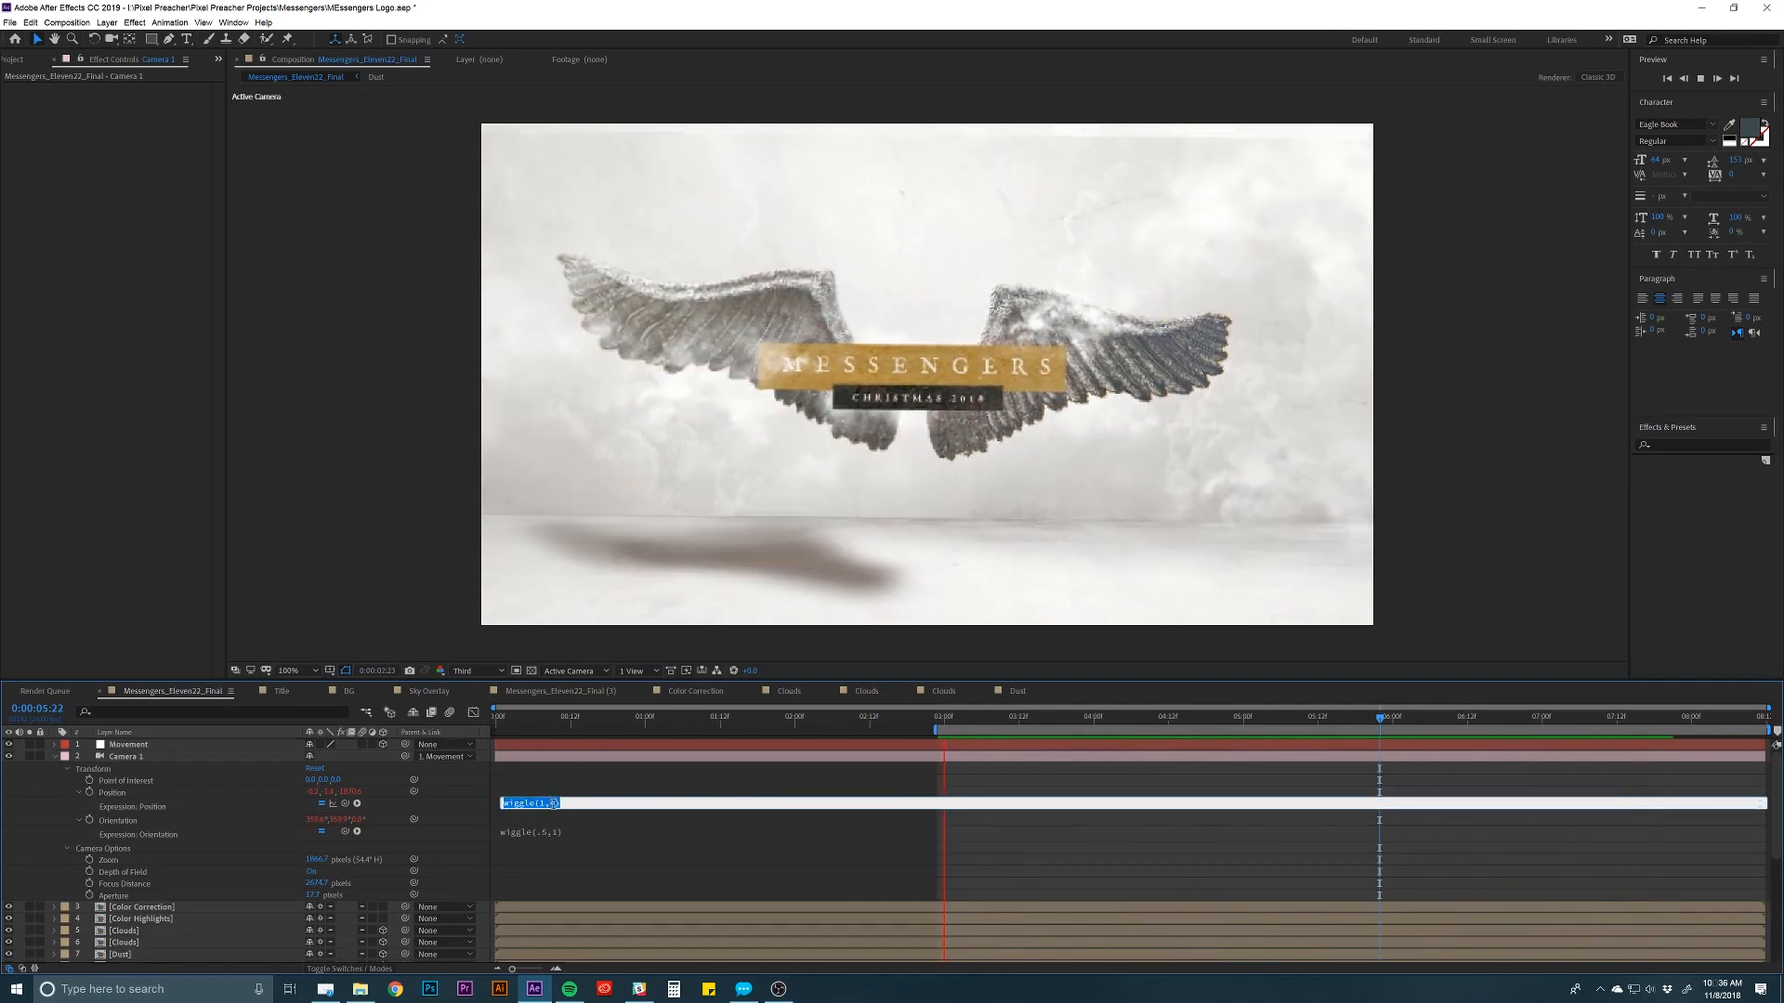
{"action": "left_click", "coordinate": [554, 803]}
{"action": "key", "text": "BackSpace"}
{"action": "type", "text": "3"}
{"action": "left_click", "coordinate": [561, 790]}
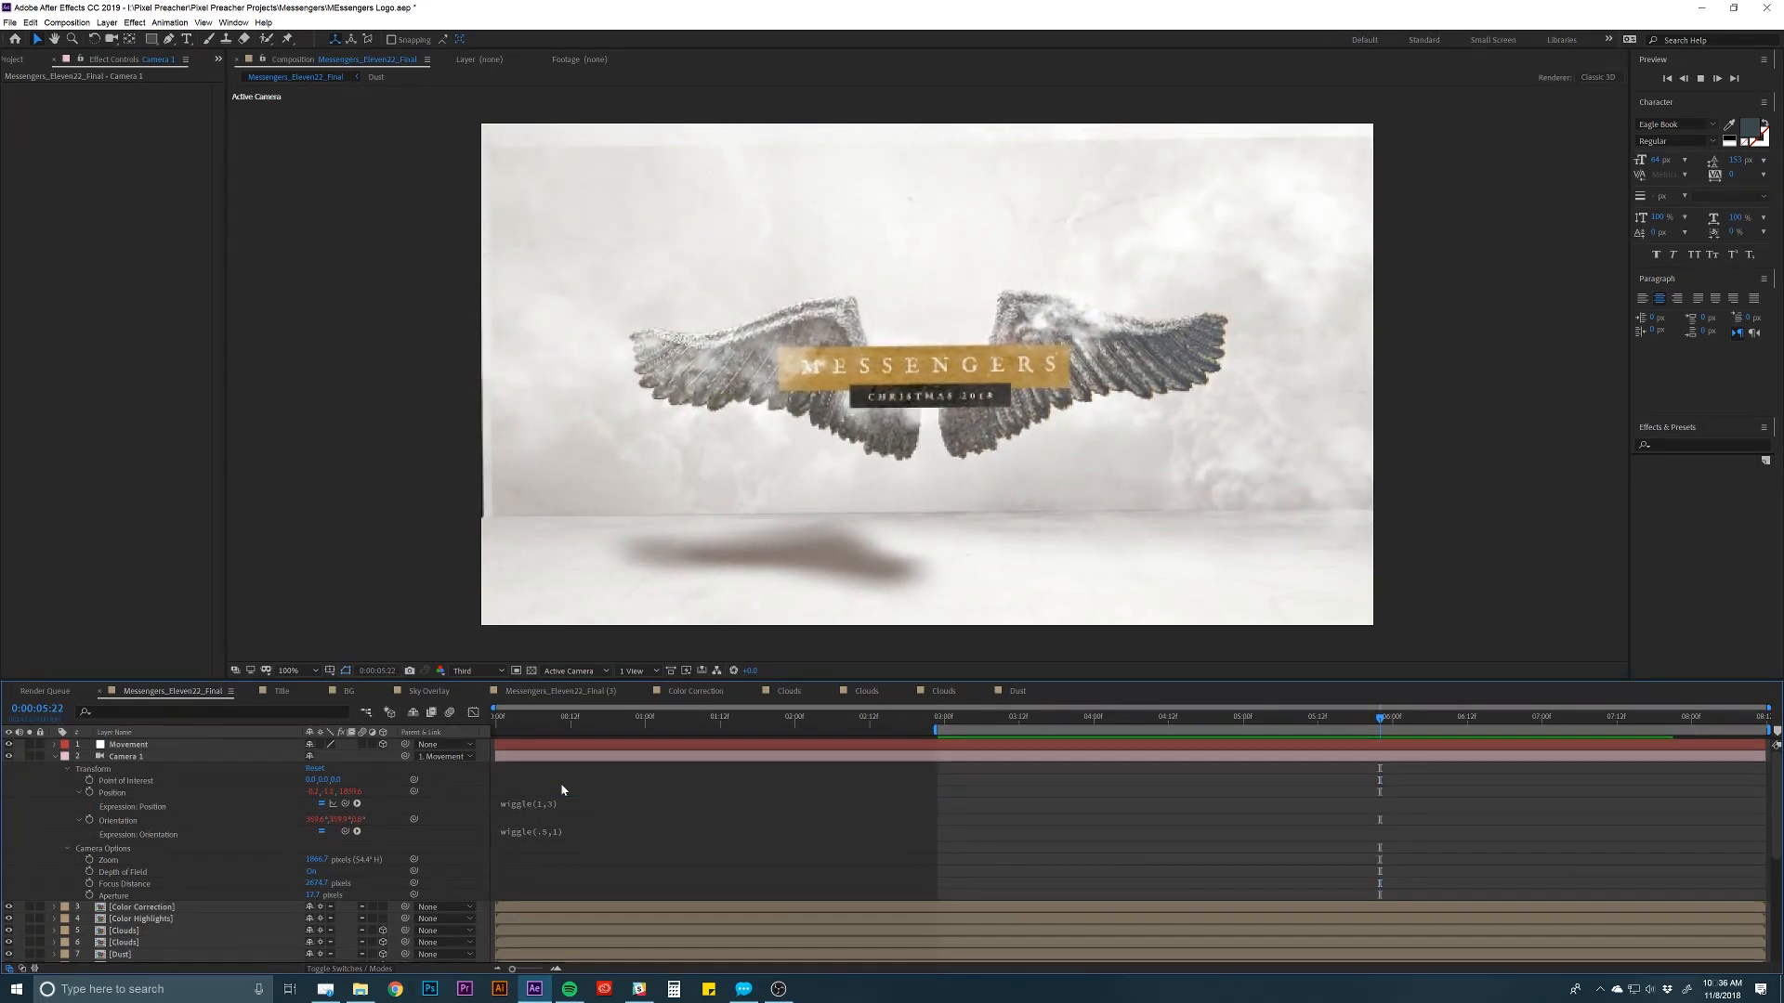
Change Camera 1's Orientation expression to wiggle(.5,.8) and preview the result, stopping at 0:00:08:03.
{"action": "left_click", "coordinate": [555, 830]}
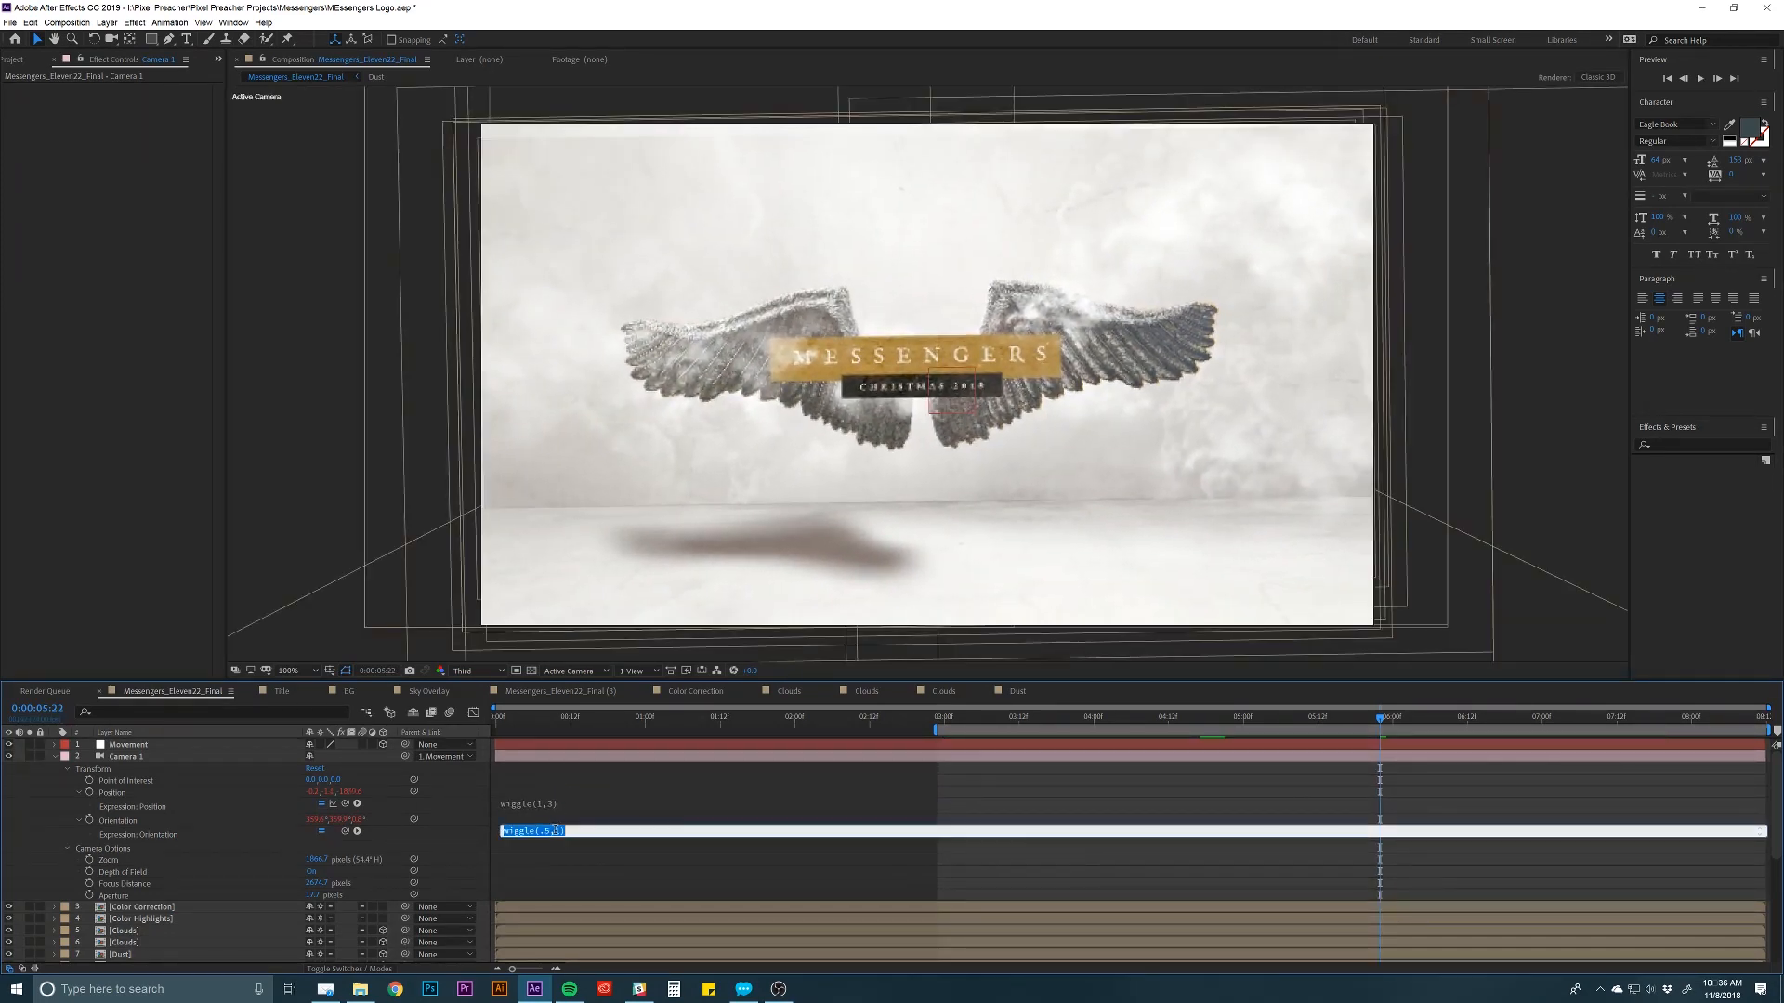
{"action": "left_click", "coordinate": [558, 831]}
{"action": "type", "text": ".8"}
{"action": "left_click", "coordinate": [581, 778]}
{"action": "key", "text": "space"}
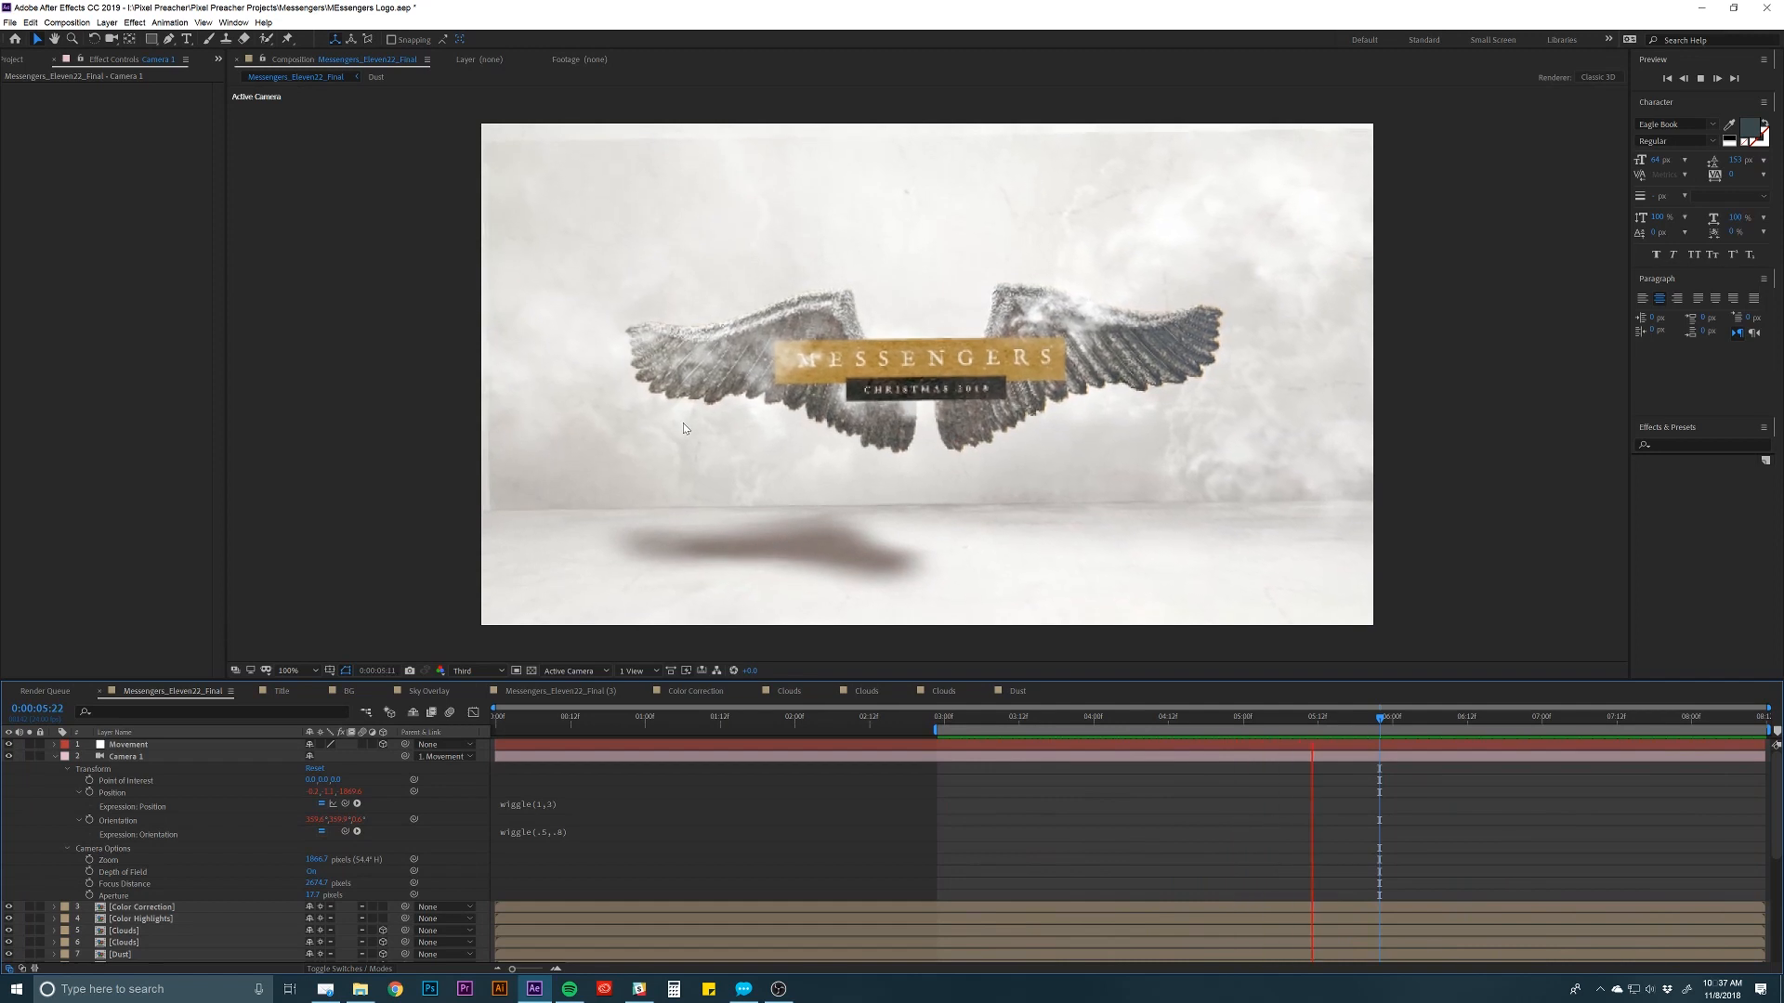
{"action": "left_click", "coordinate": [920, 758]}
{"action": "key", "text": "space"}
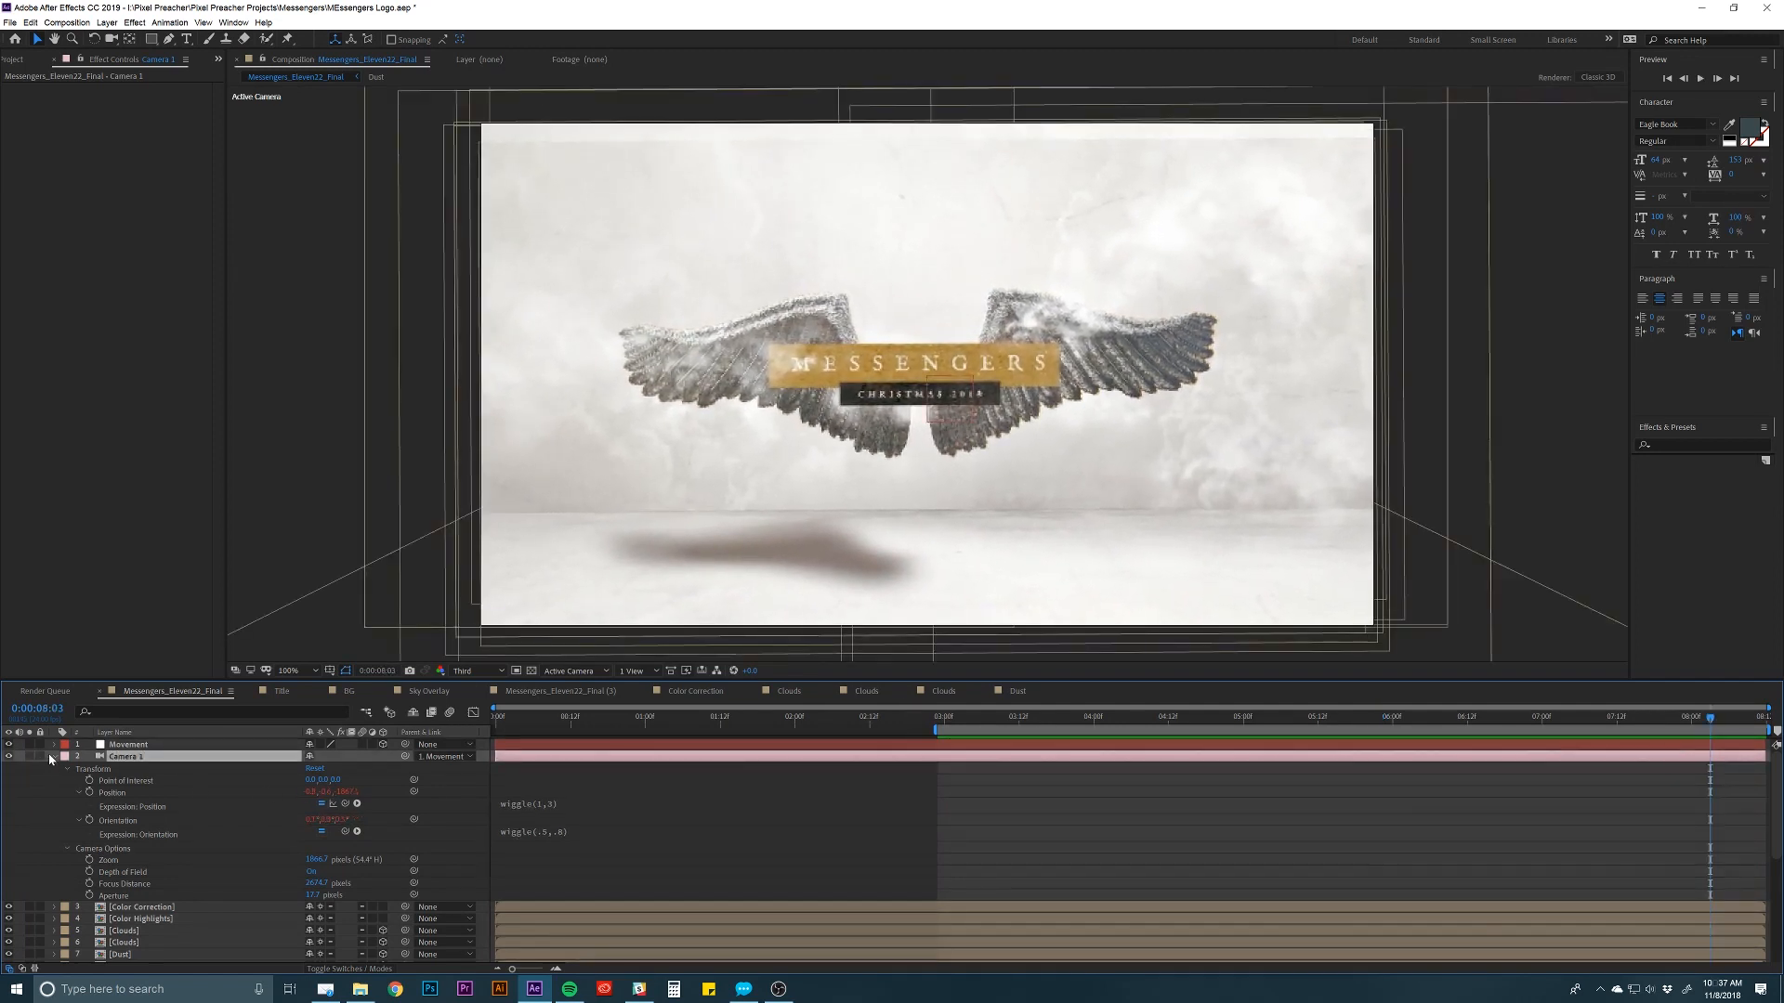
Collapse Camera 1's properties, inspect the contents of the upper Dust precomp (layer 7) and return to the Messengers composition.
{"action": "left_click", "coordinate": [53, 758]}
{"action": "left_click", "coordinate": [119, 817]}
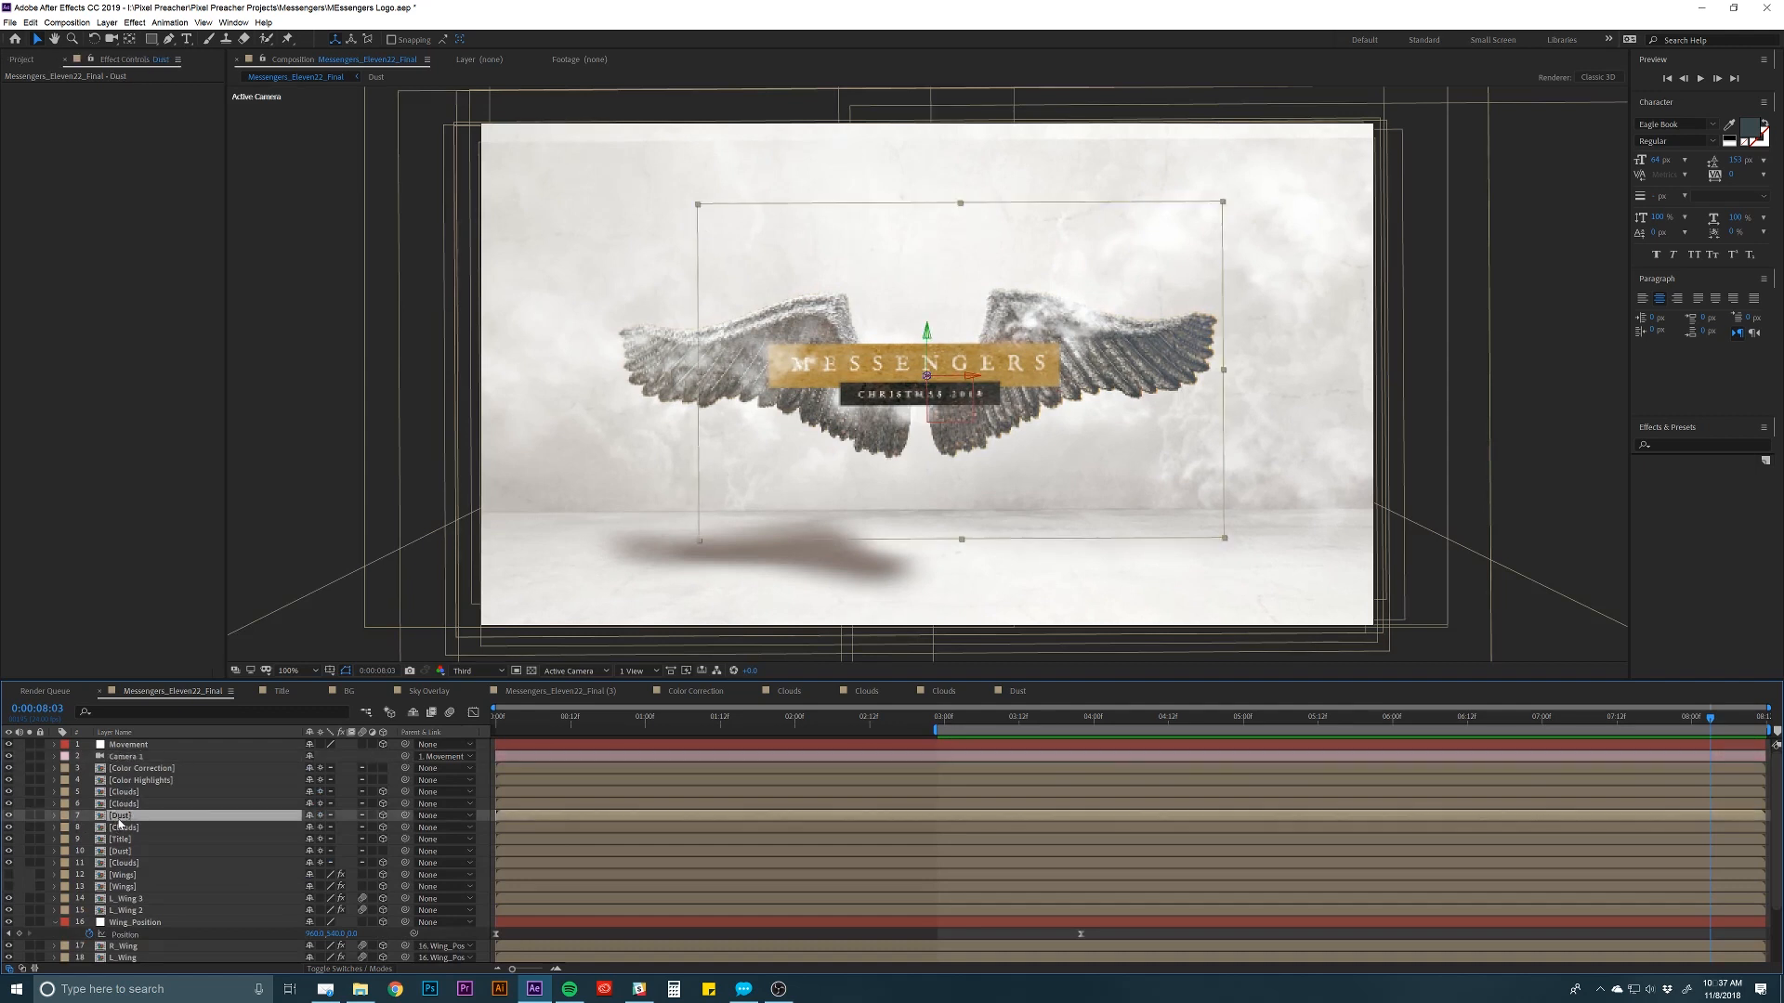
{"action": "double_click", "coordinate": [120, 817]}
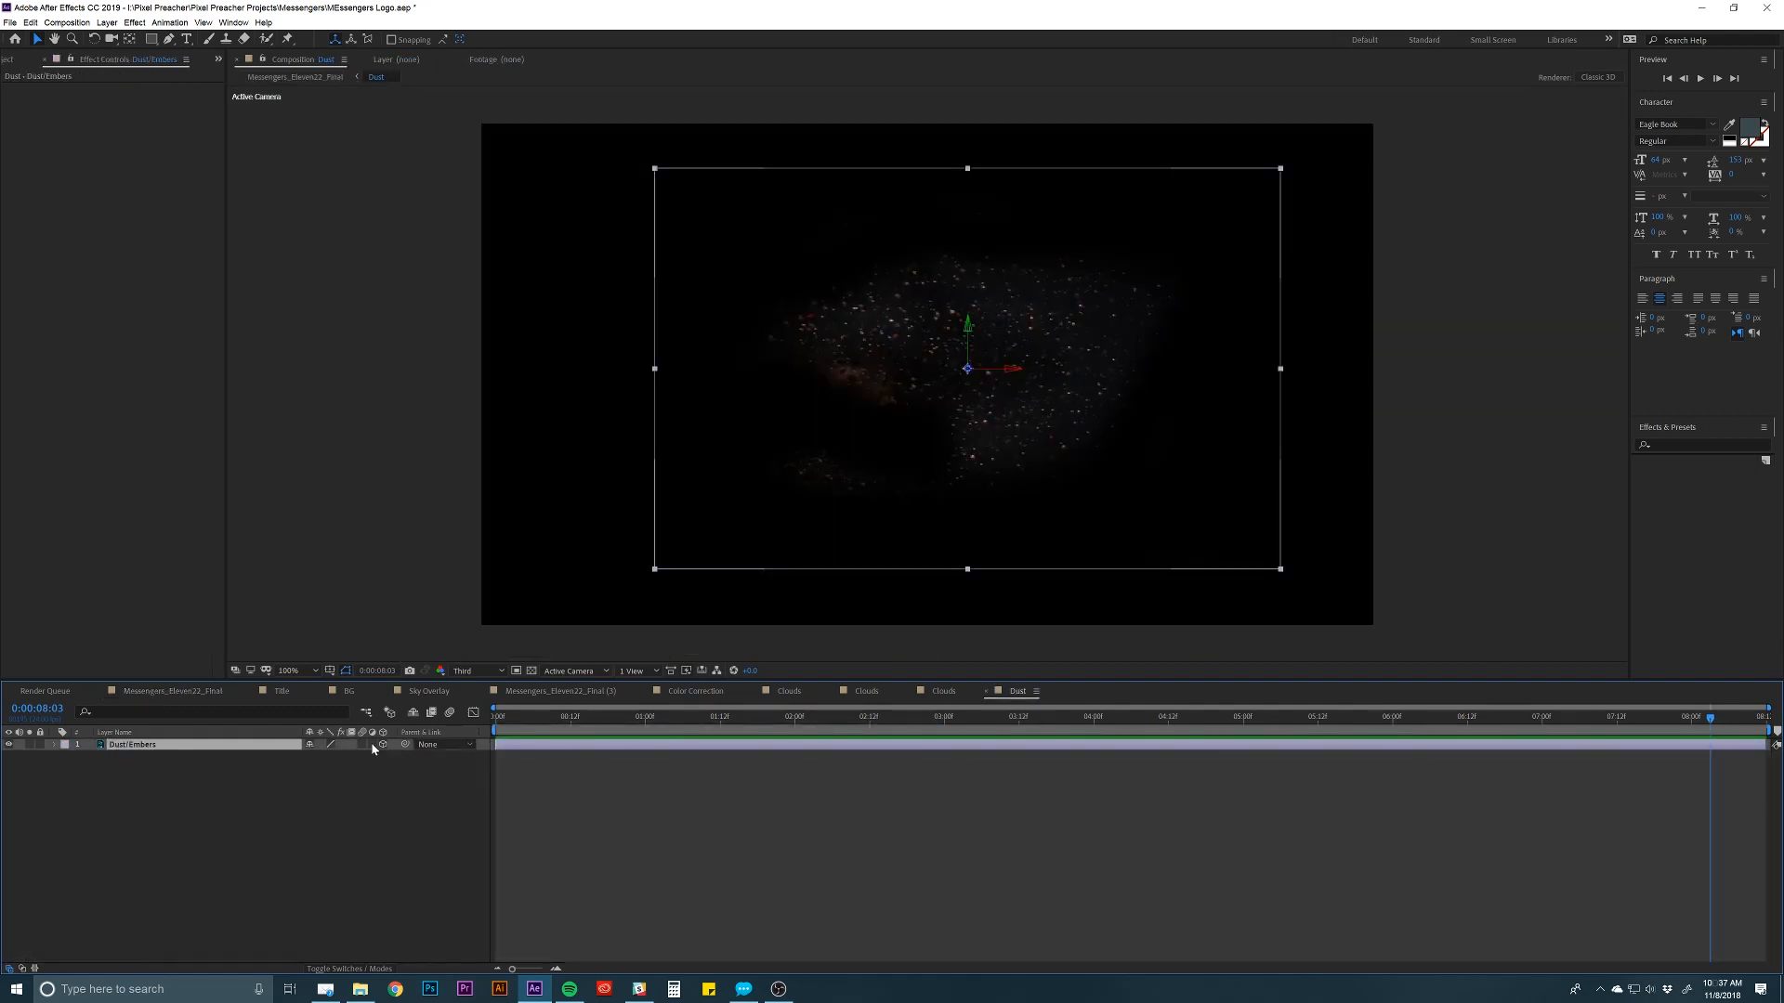
{"action": "left_click", "coordinate": [169, 692]}
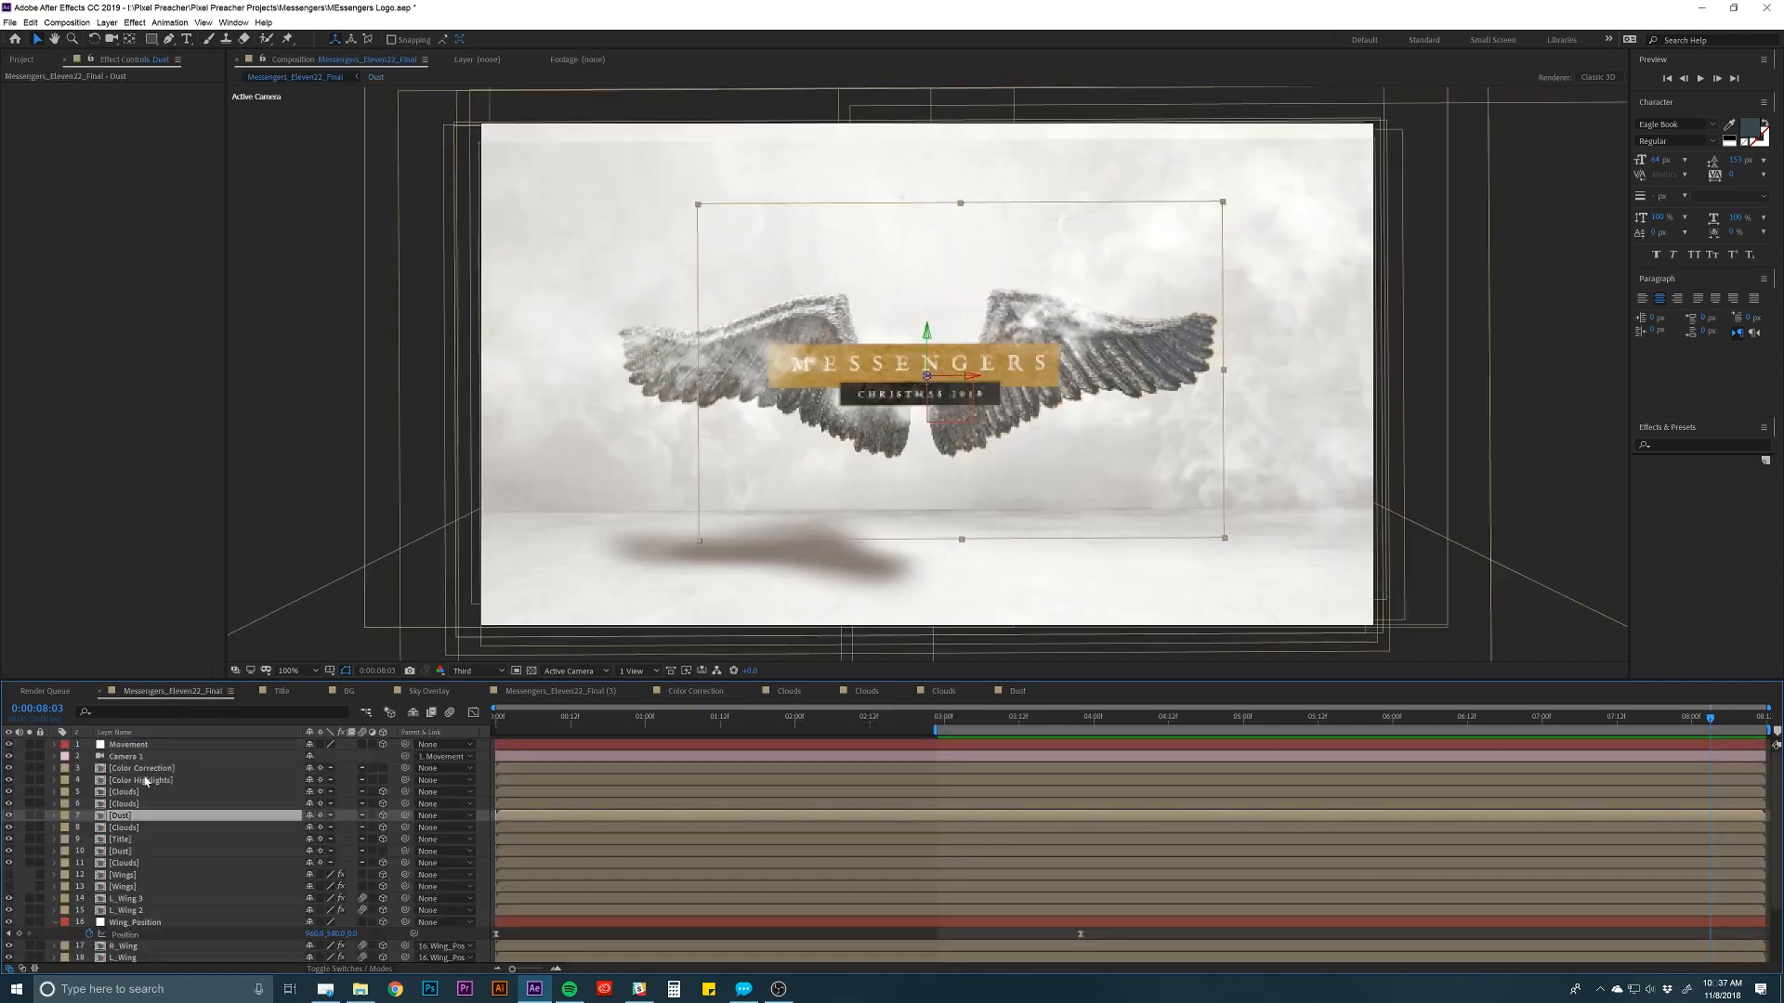
Make the lower Dust layer (layer 10) a 3D layer and check the contents of its precomp.
{"action": "left_click", "coordinate": [129, 852]}
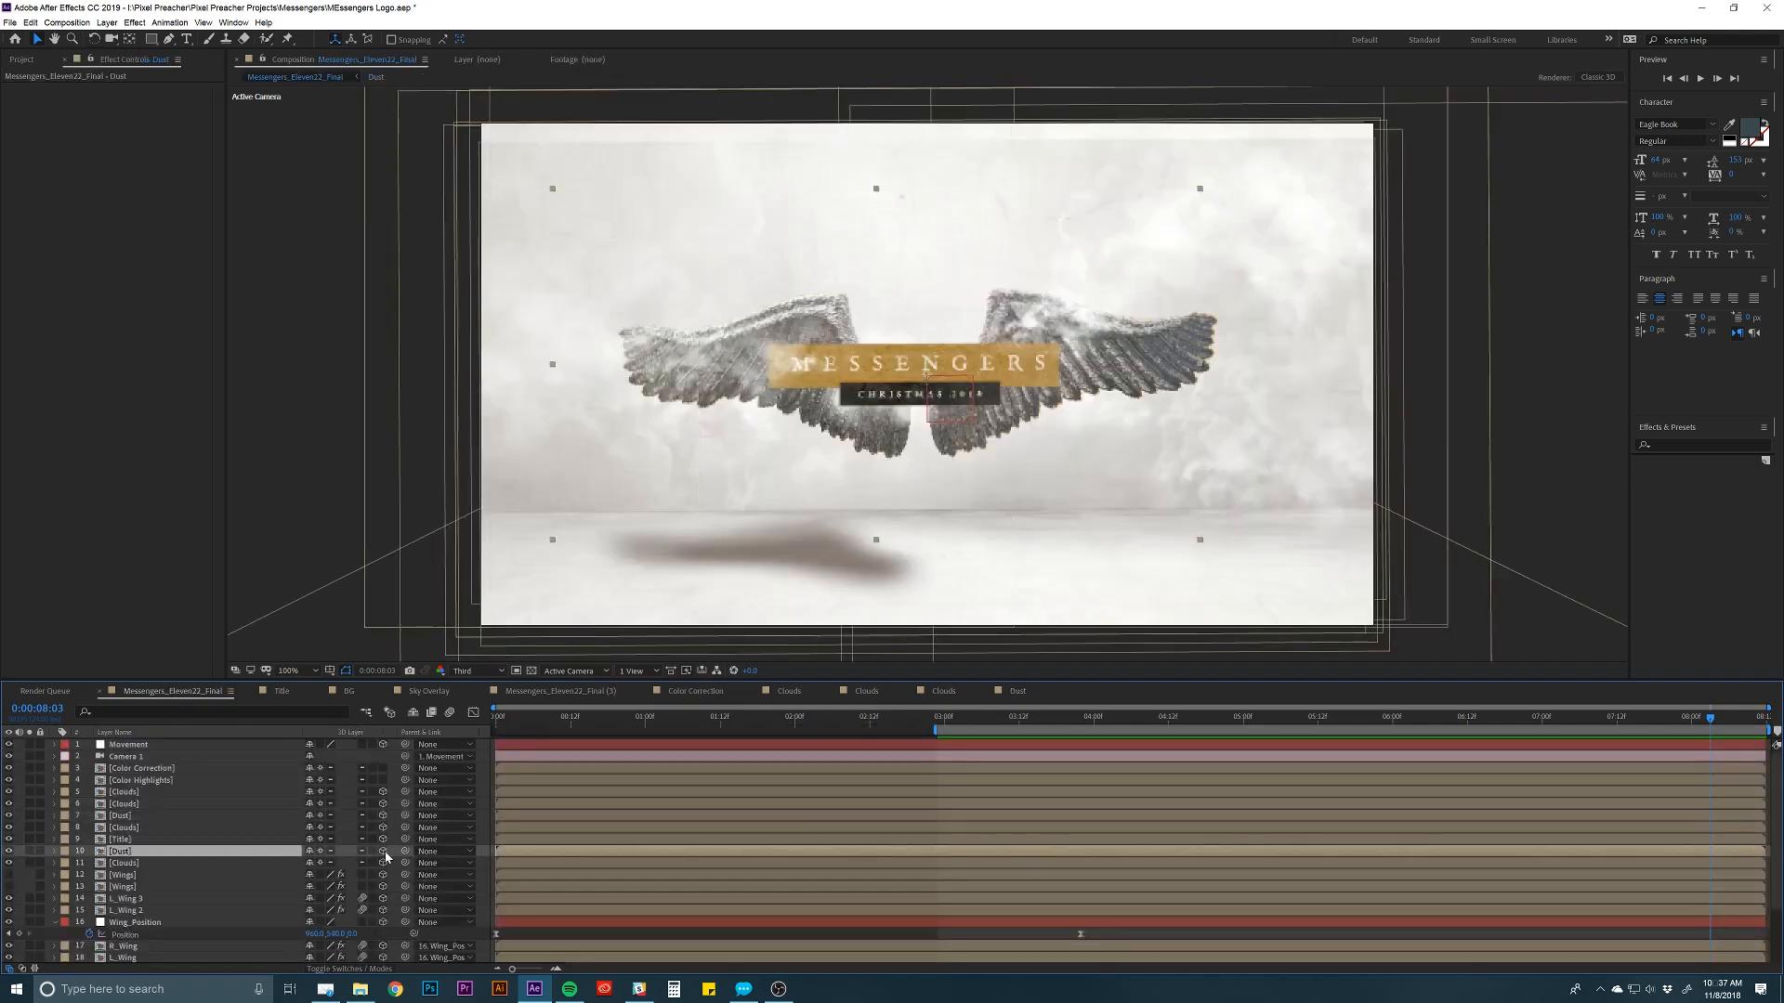
{"action": "left_click", "coordinate": [383, 852]}
{"action": "double_click", "coordinate": [223, 852]}
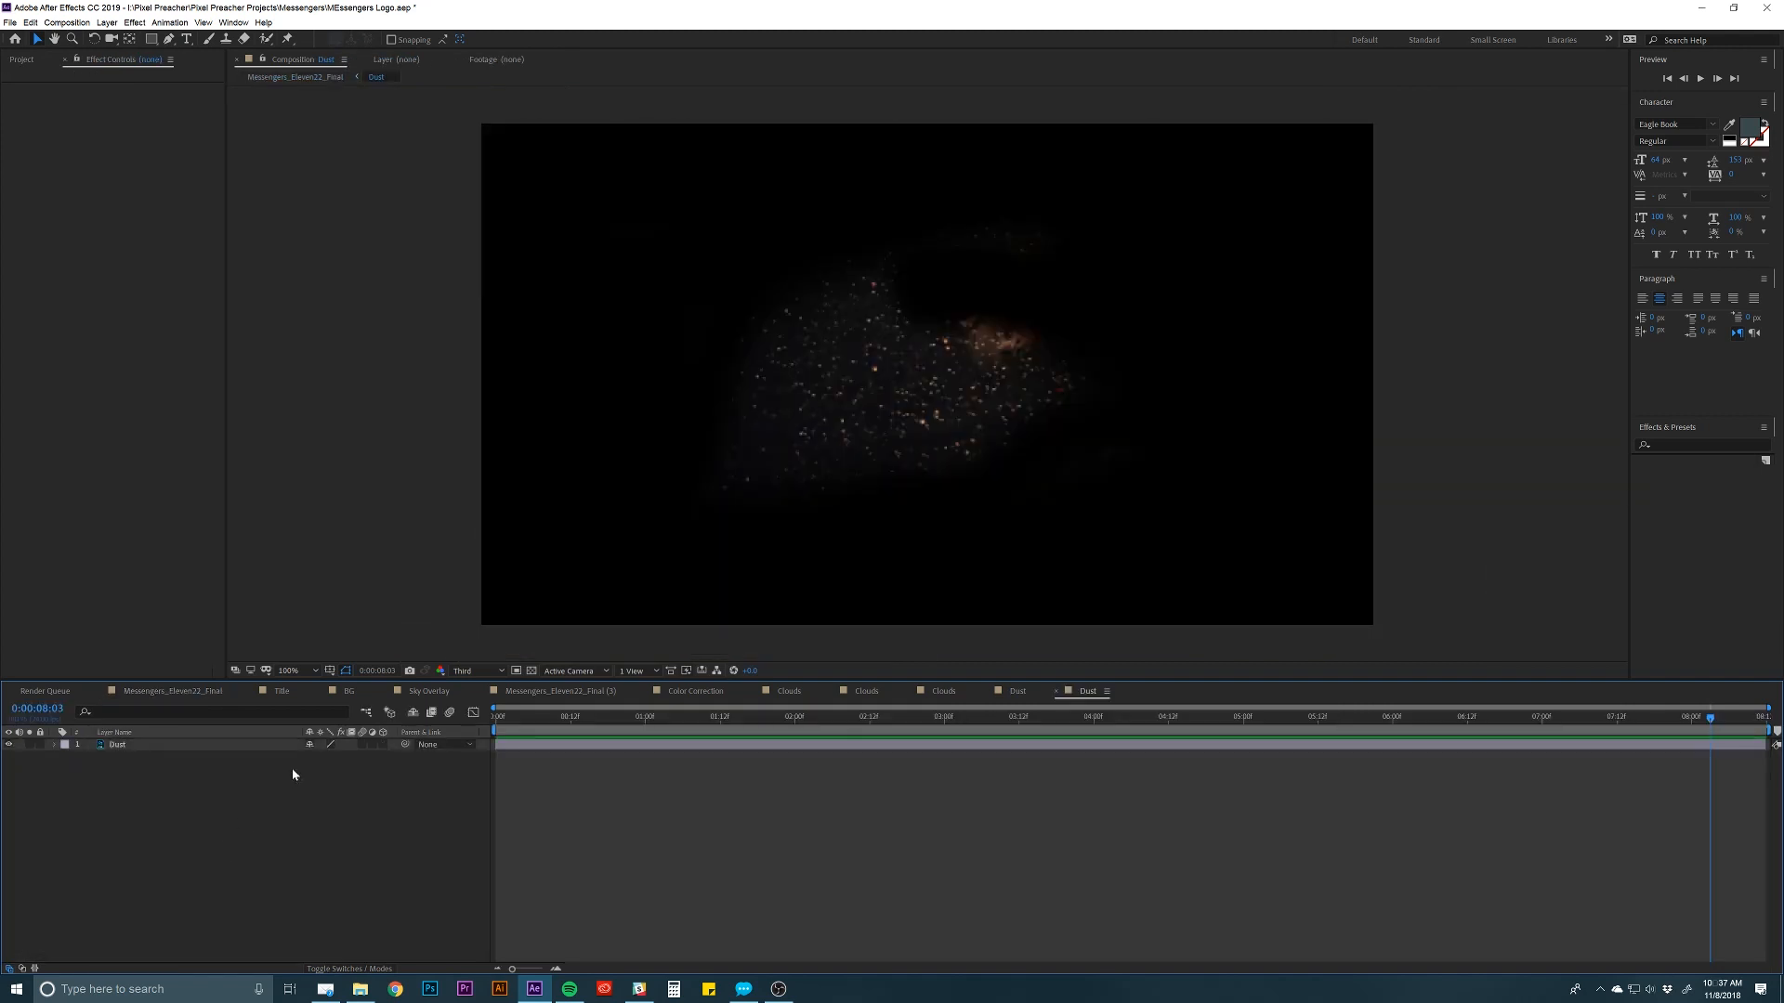
{"action": "left_click", "coordinate": [183, 693]}
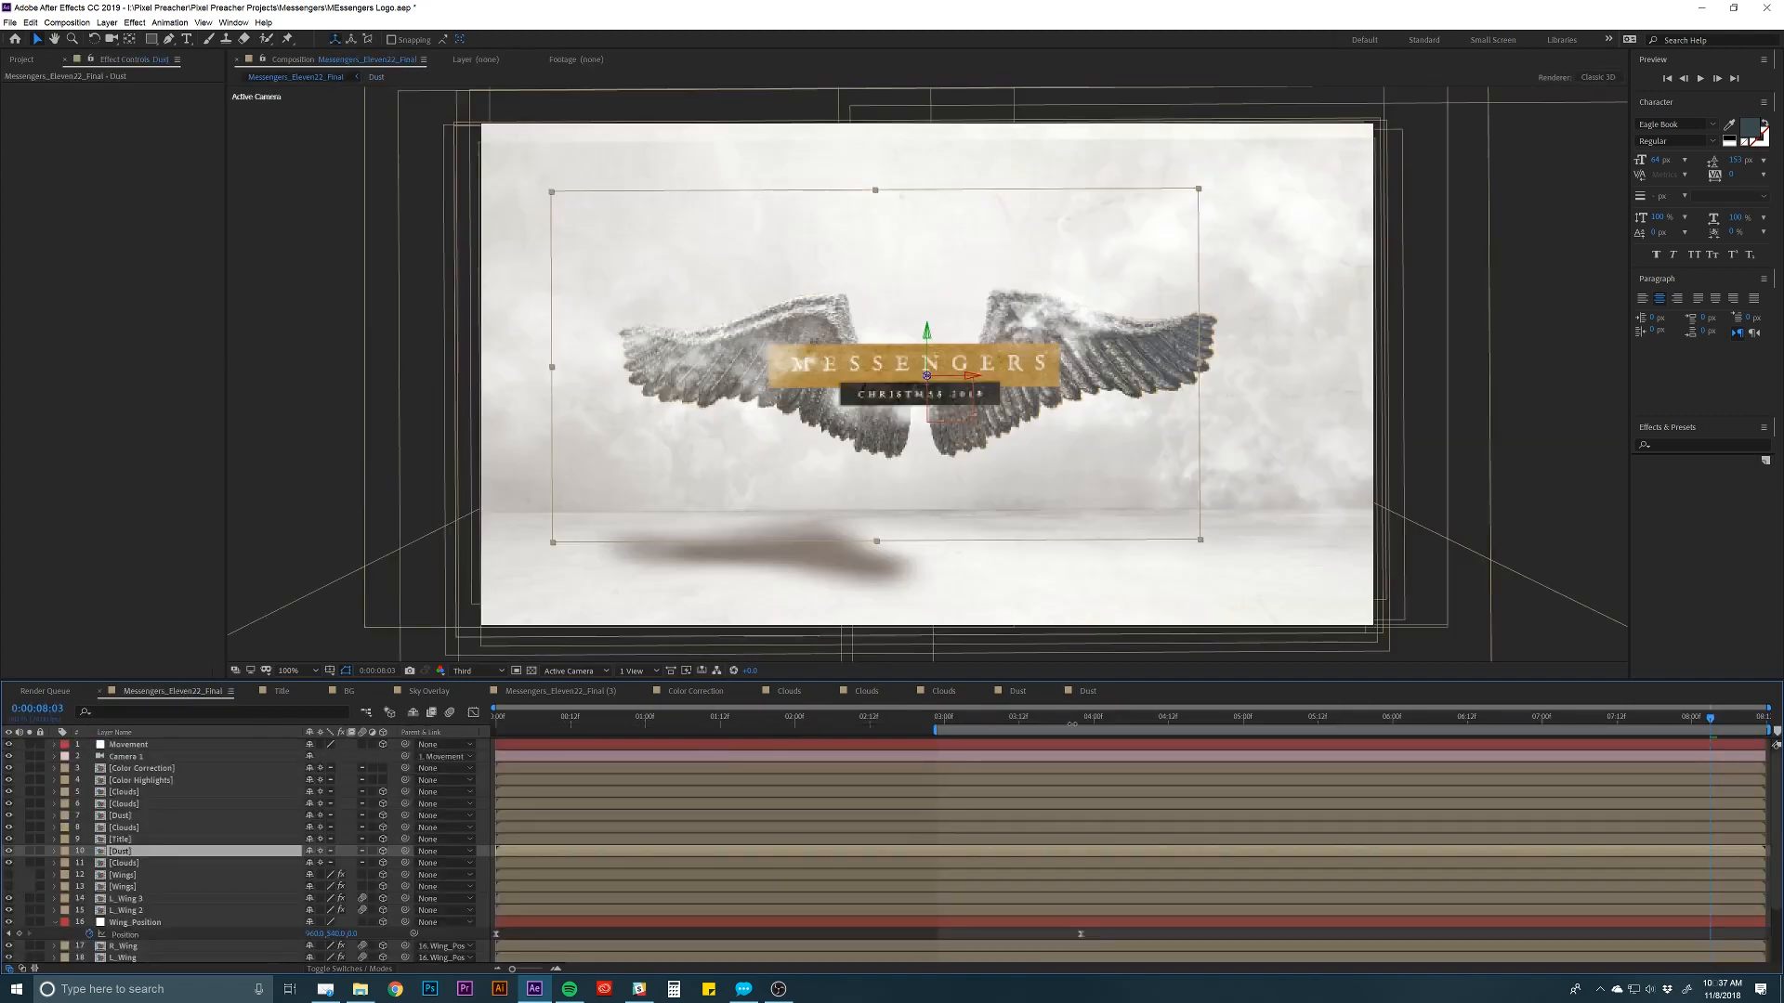
Extend the work area back to the start of the composition and preview the whole animation.
{"action": "key", "text": "space"}
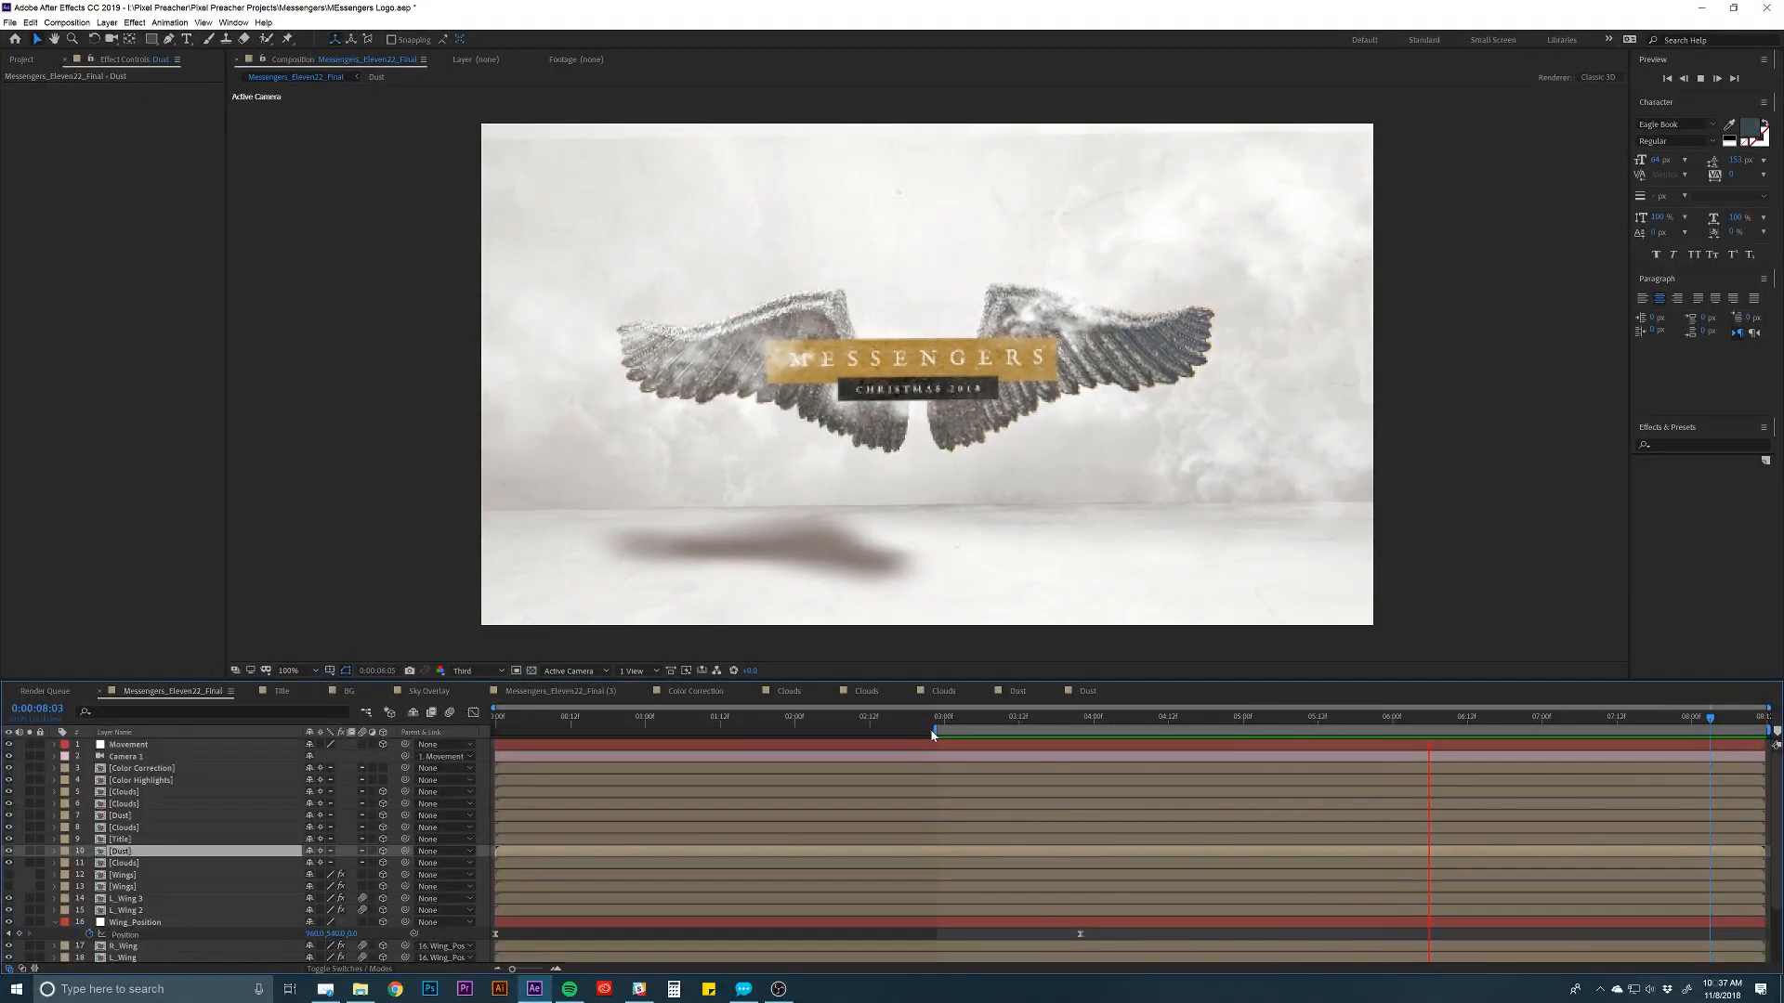
{"action": "key", "text": "space"}
{"action": "key", "text": "space"}
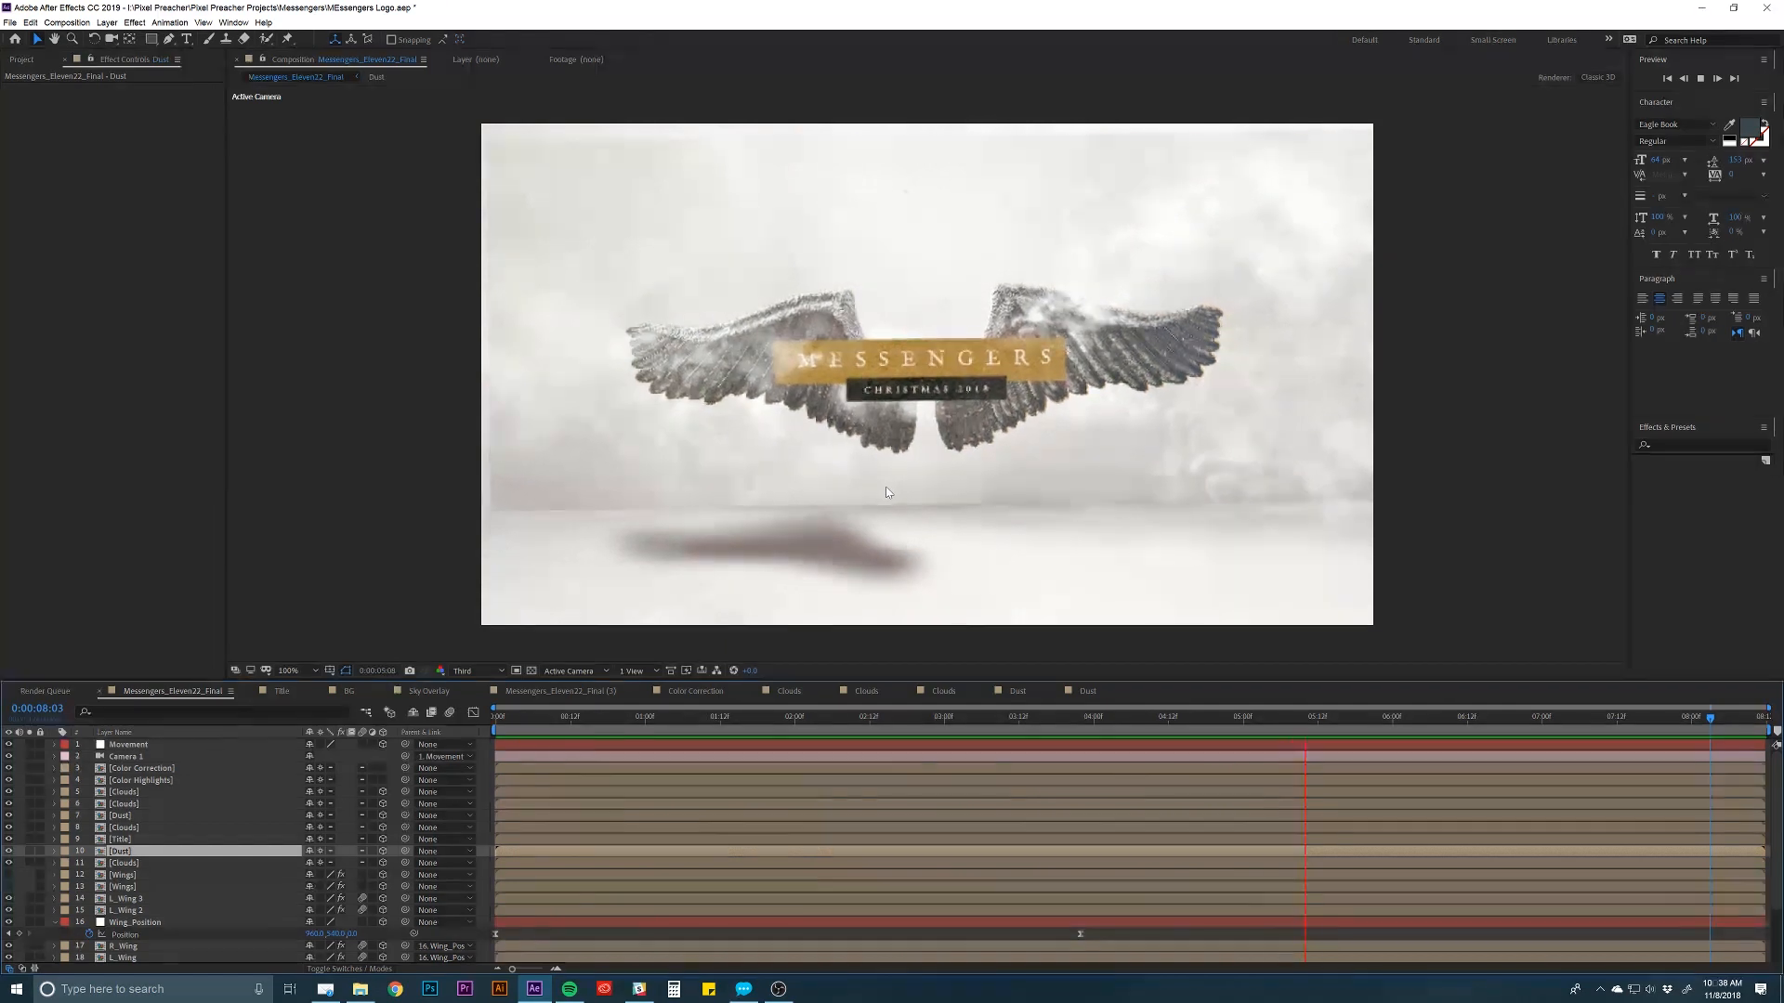
{"action": "left_click", "coordinate": [655, 757]}
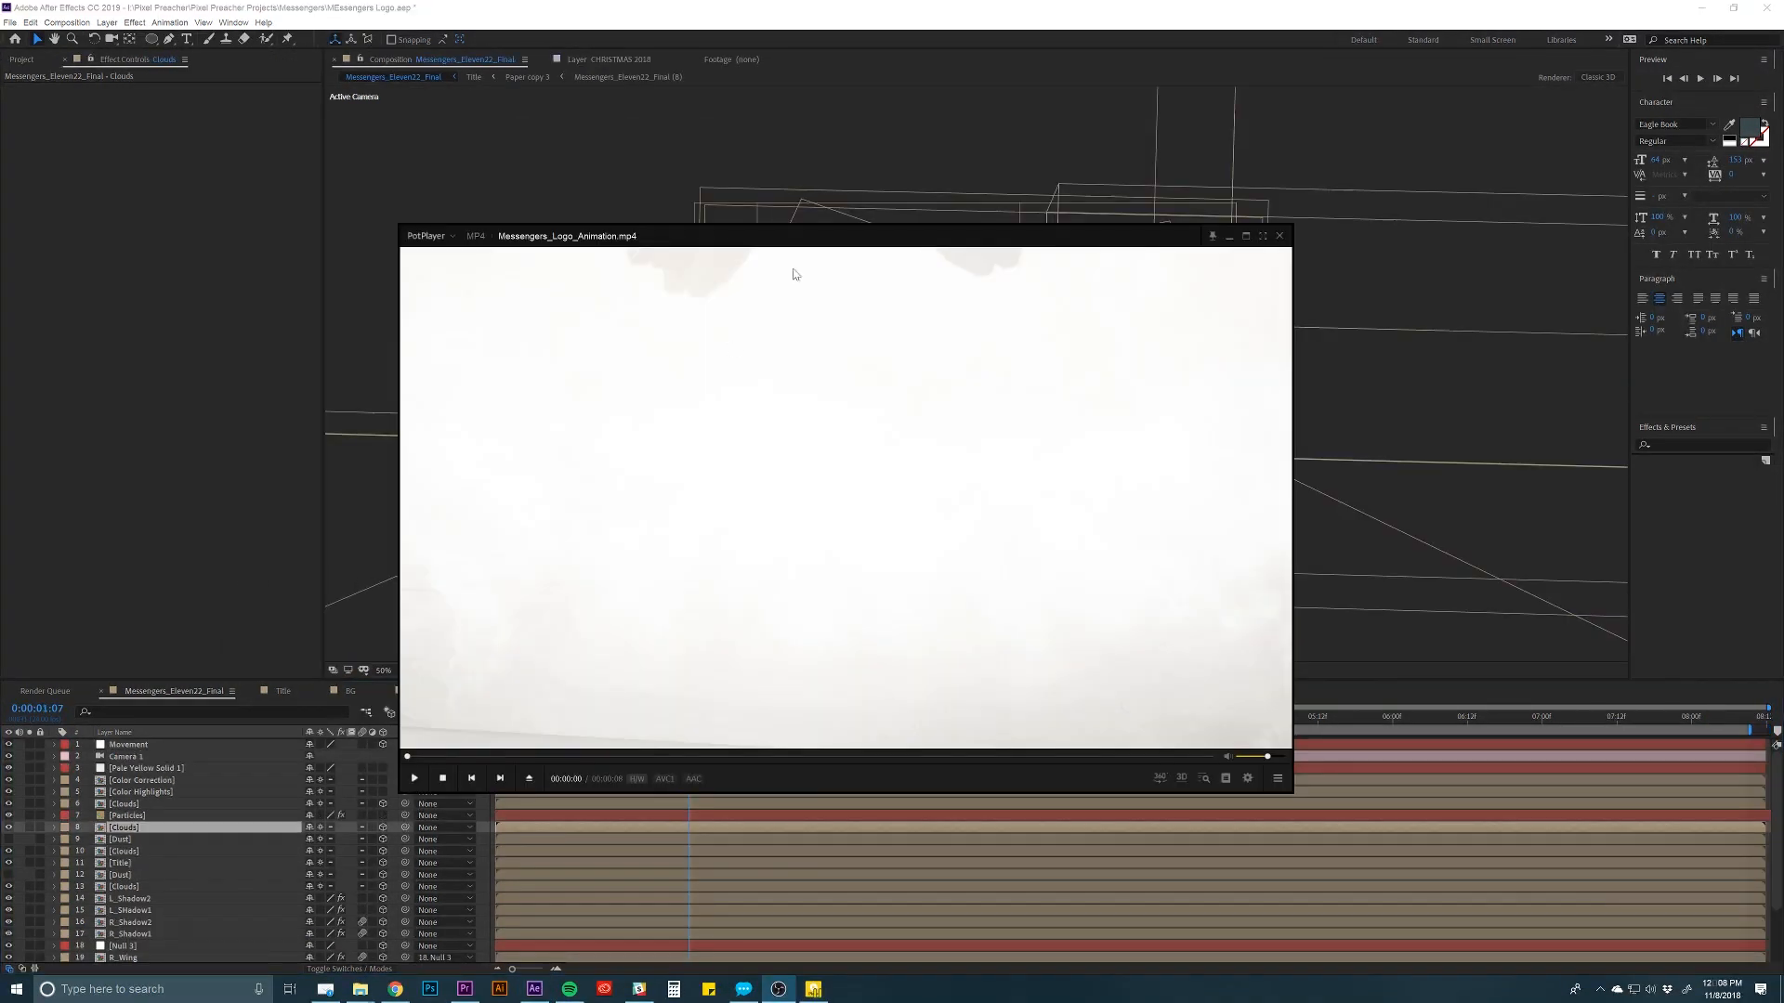
Switch to PotPlayer, play Messengers_Logo_Animation.mp4 in full screen and replay it from near the beginning.
{"action": "left_click_drag", "start_coordinate": [870, 236], "coordinate": [875, 237]}
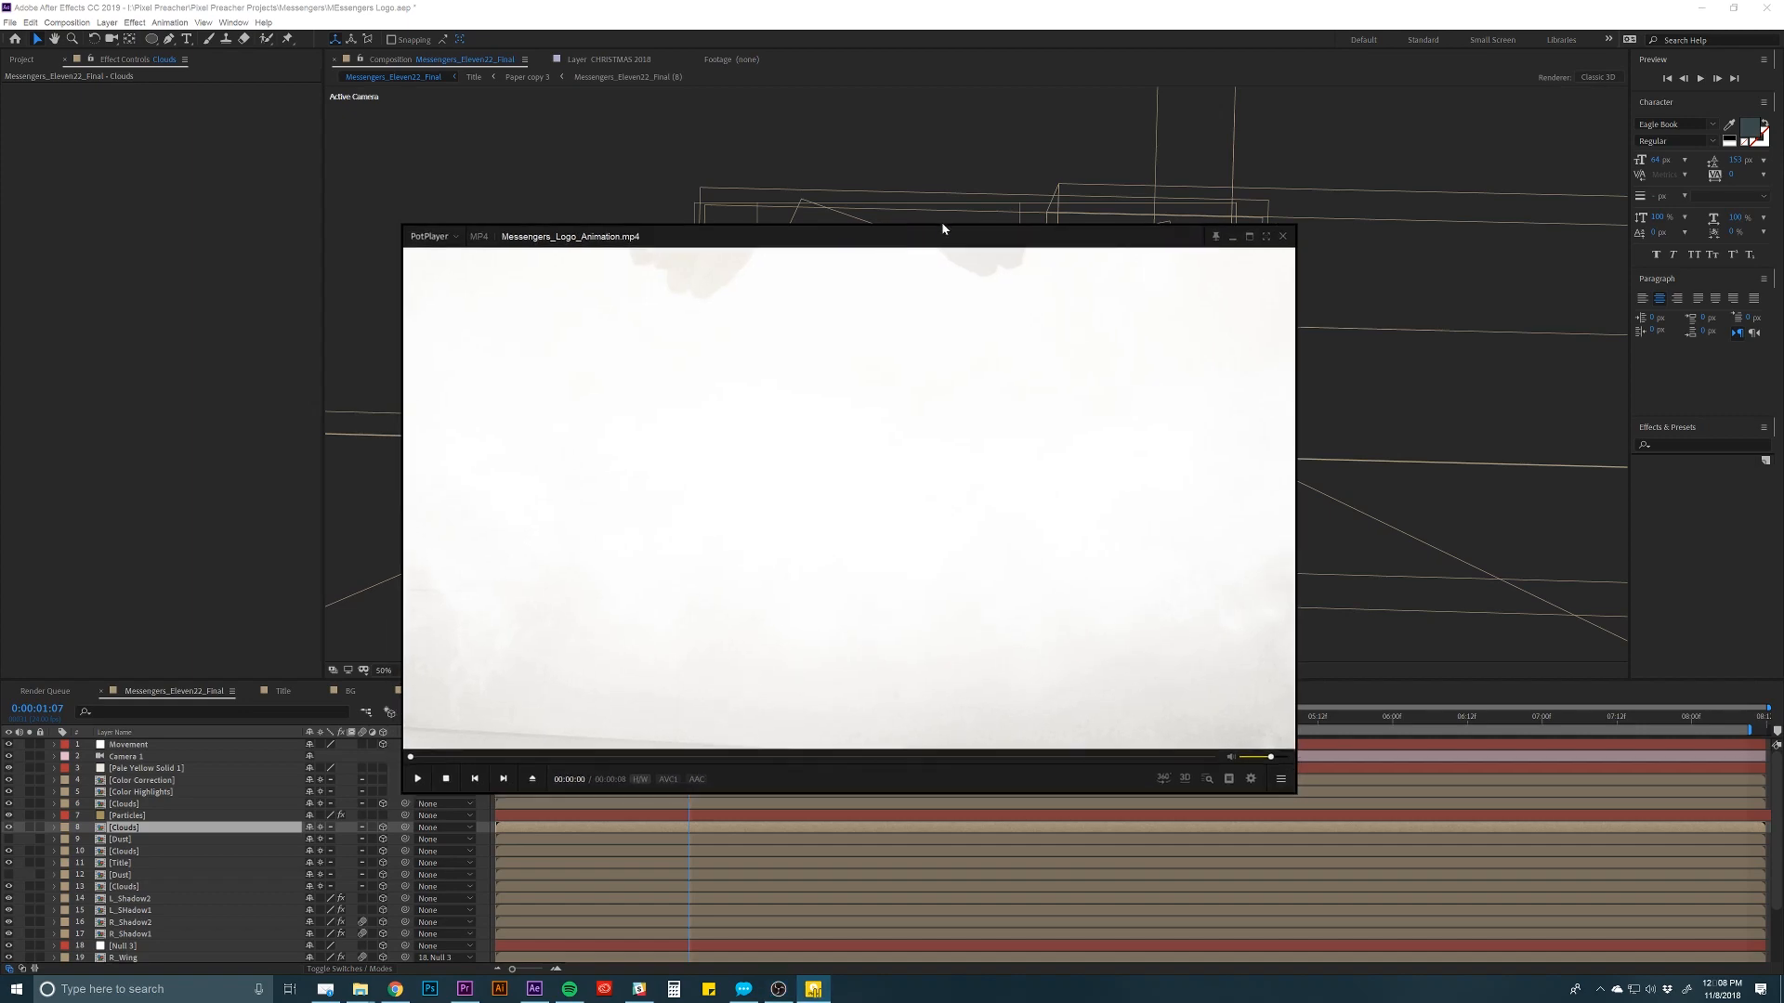
{"action": "left_click", "coordinate": [1267, 236]}
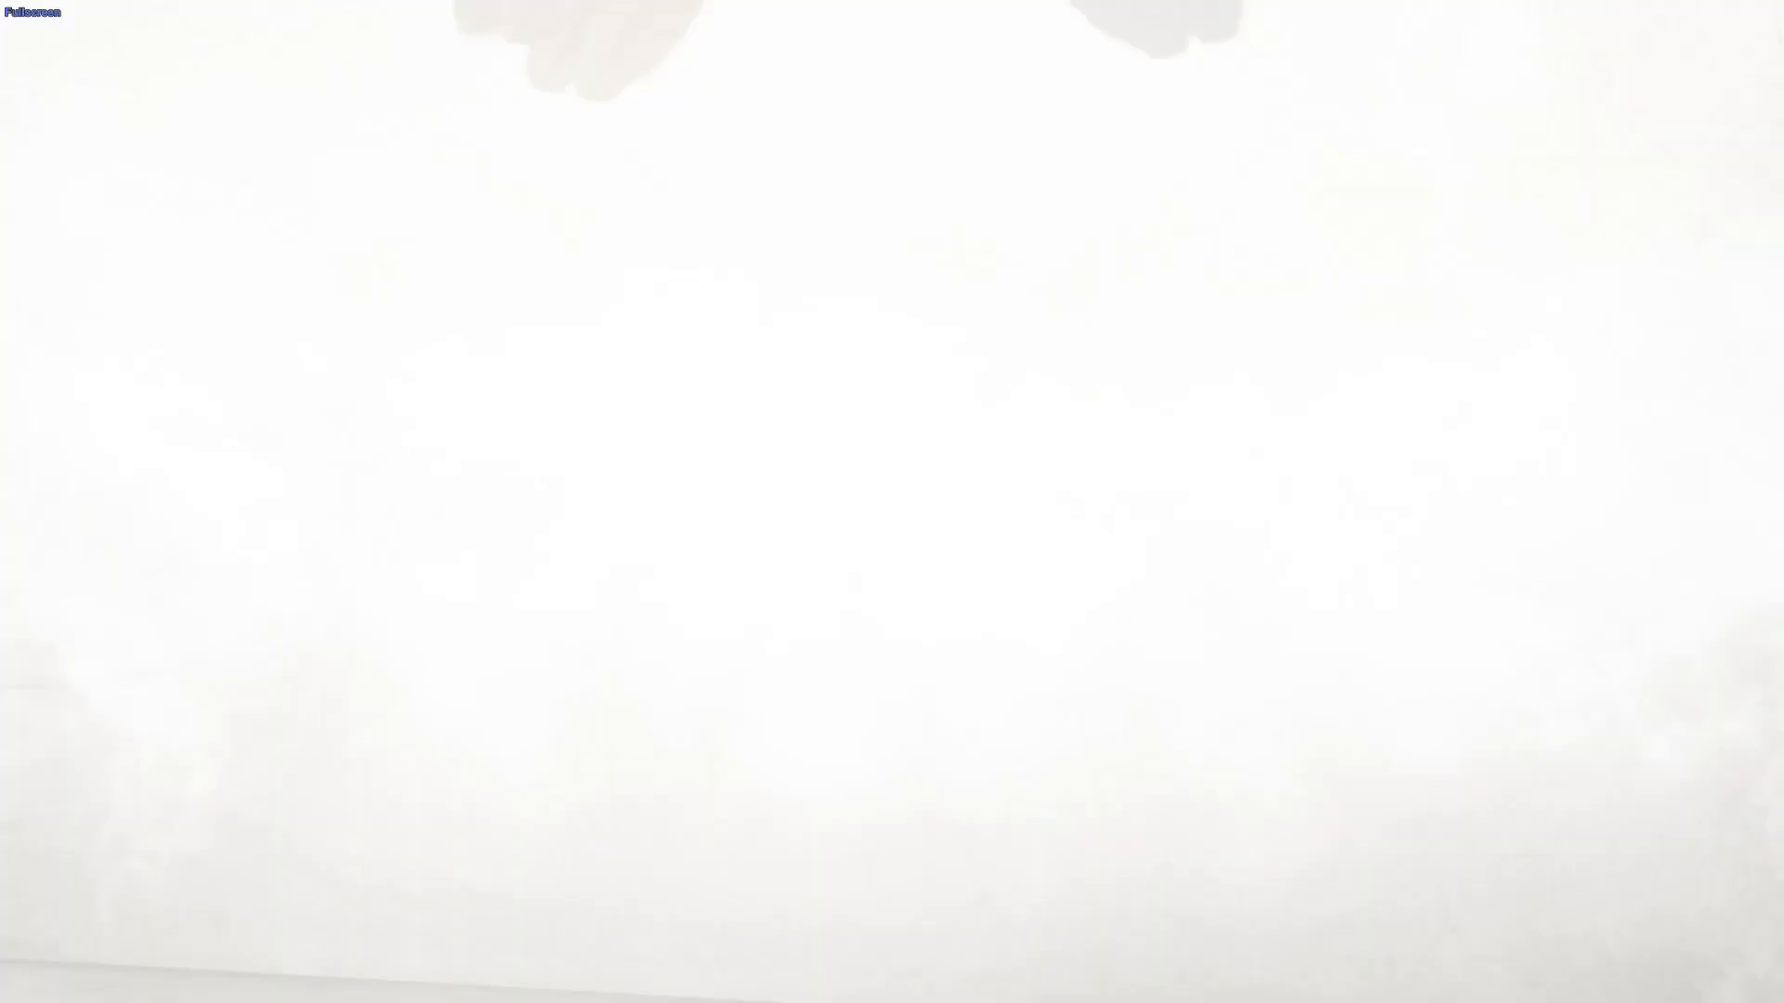
{"action": "key", "text": "space"}
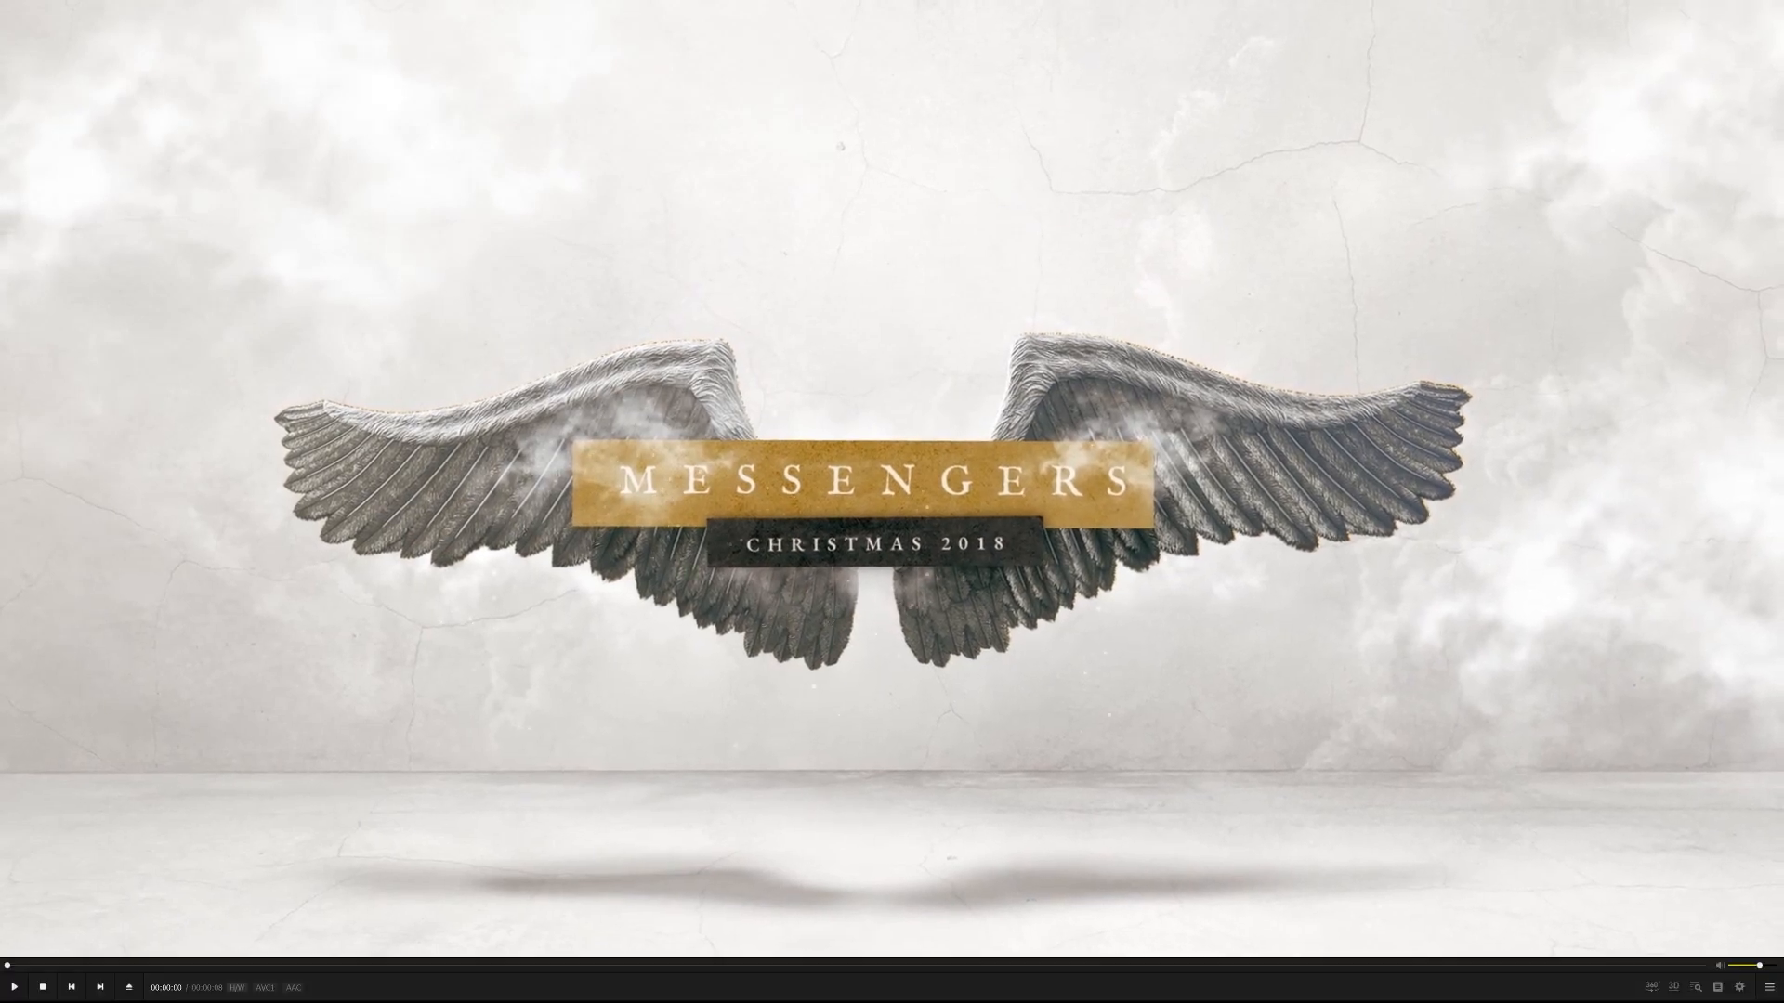
{"action": "left_click", "coordinate": [11, 986]}
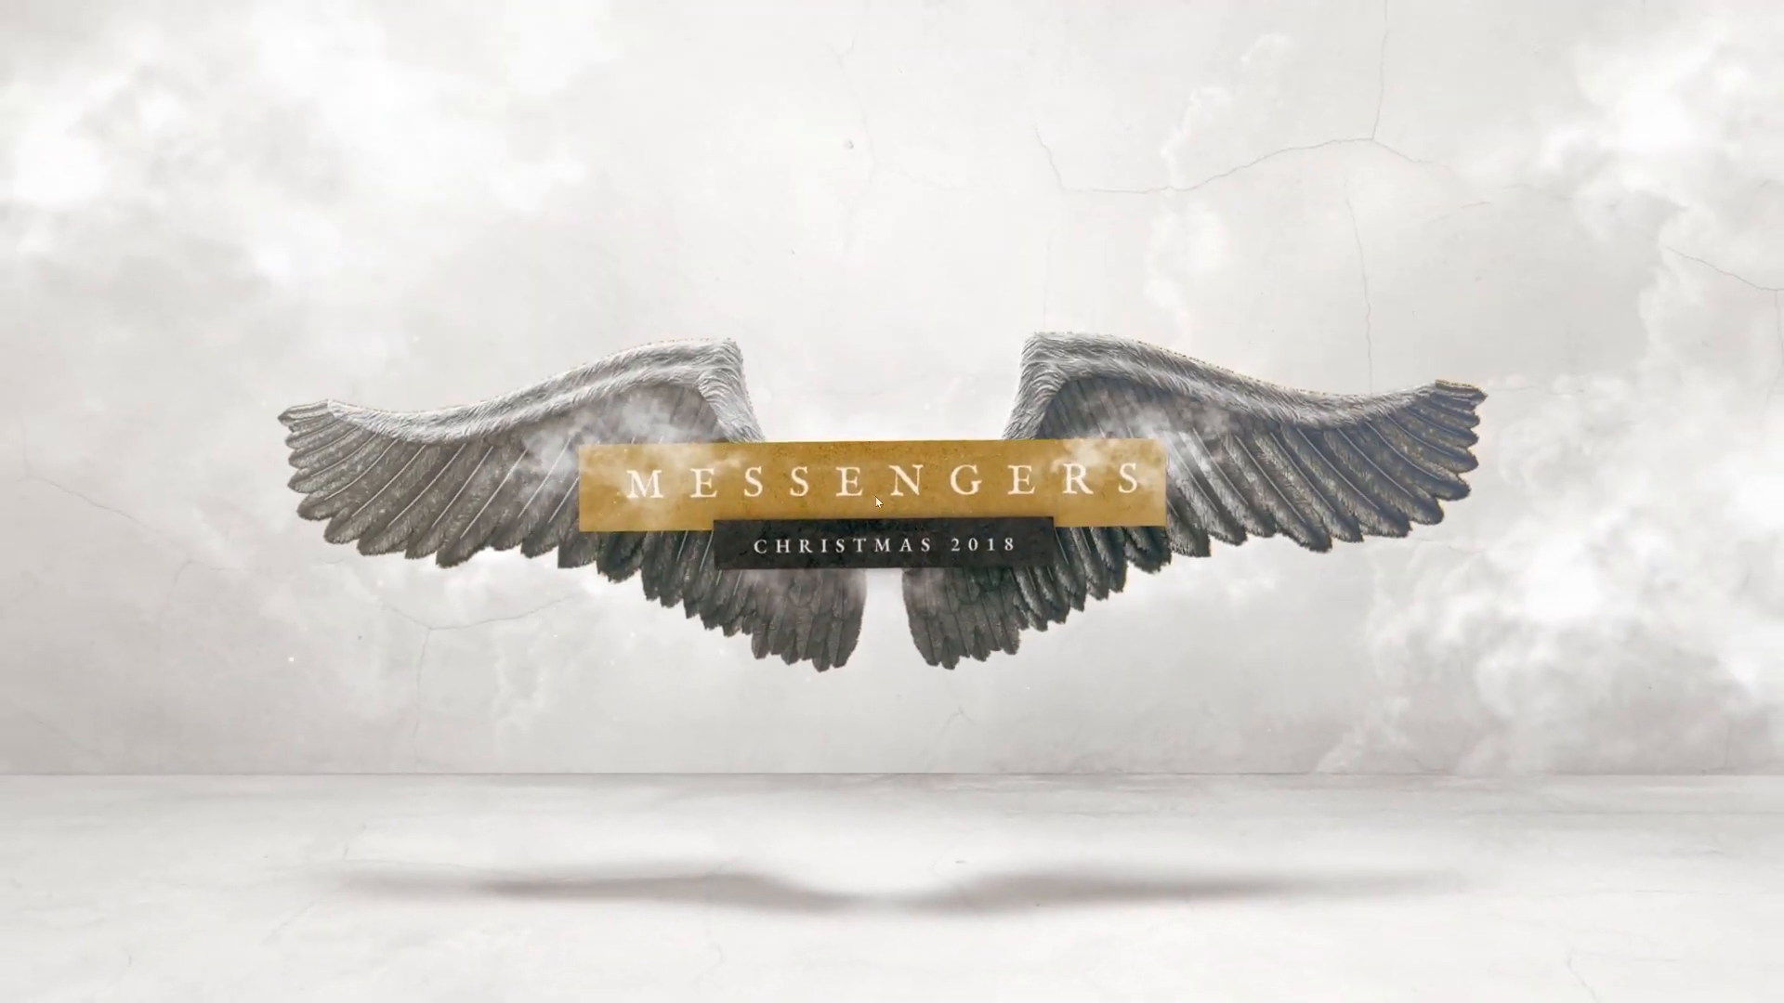
{"action": "mouse_move", "coordinate": [441, 993]}
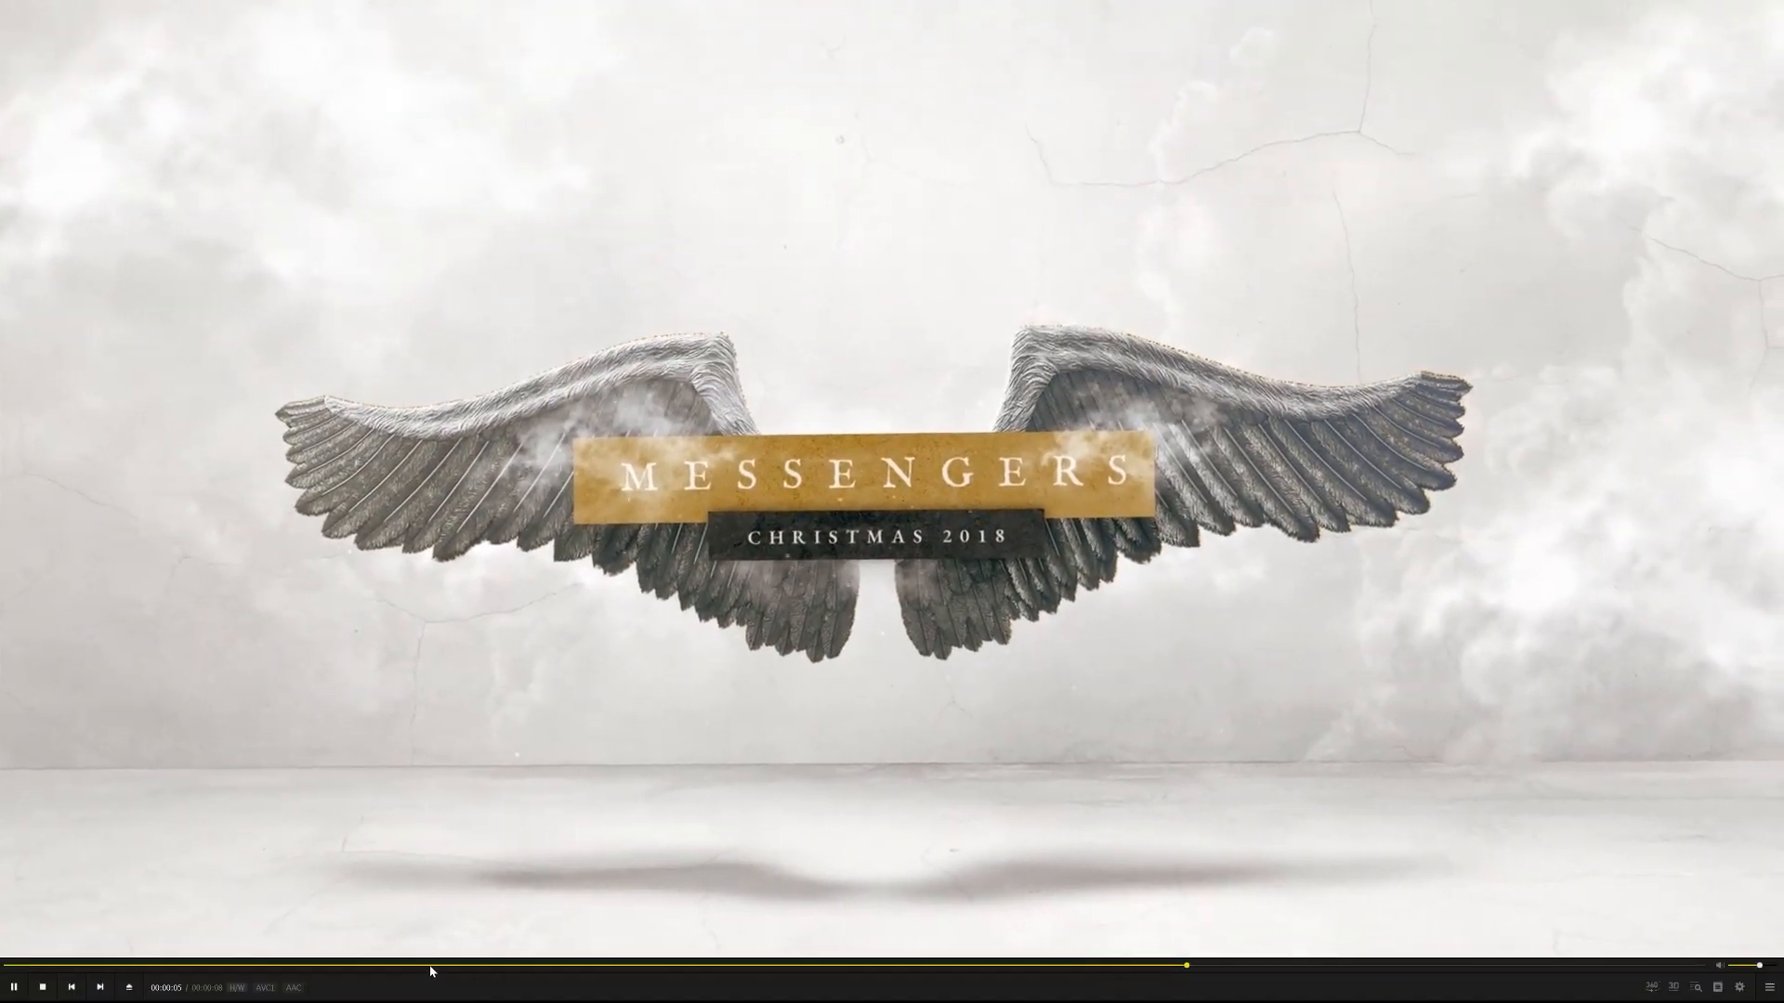
{"action": "left_click", "coordinate": [265, 965]}
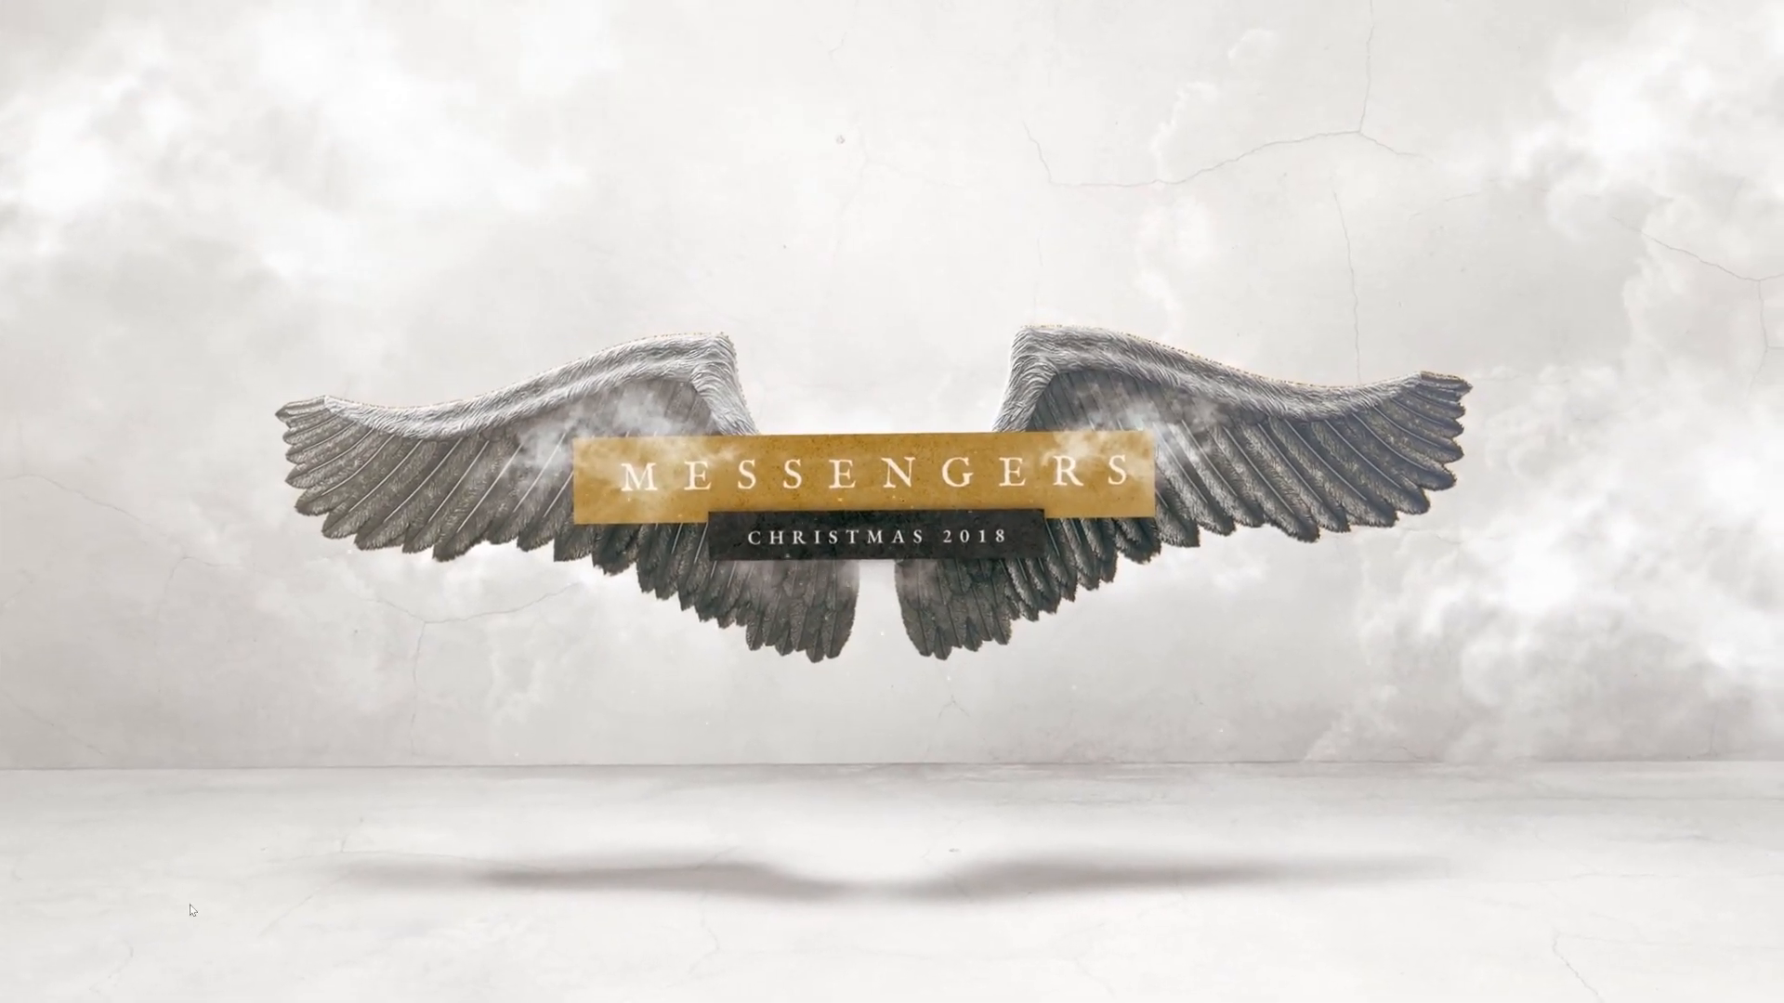
{"action": "left_click", "coordinate": [82, 966]}
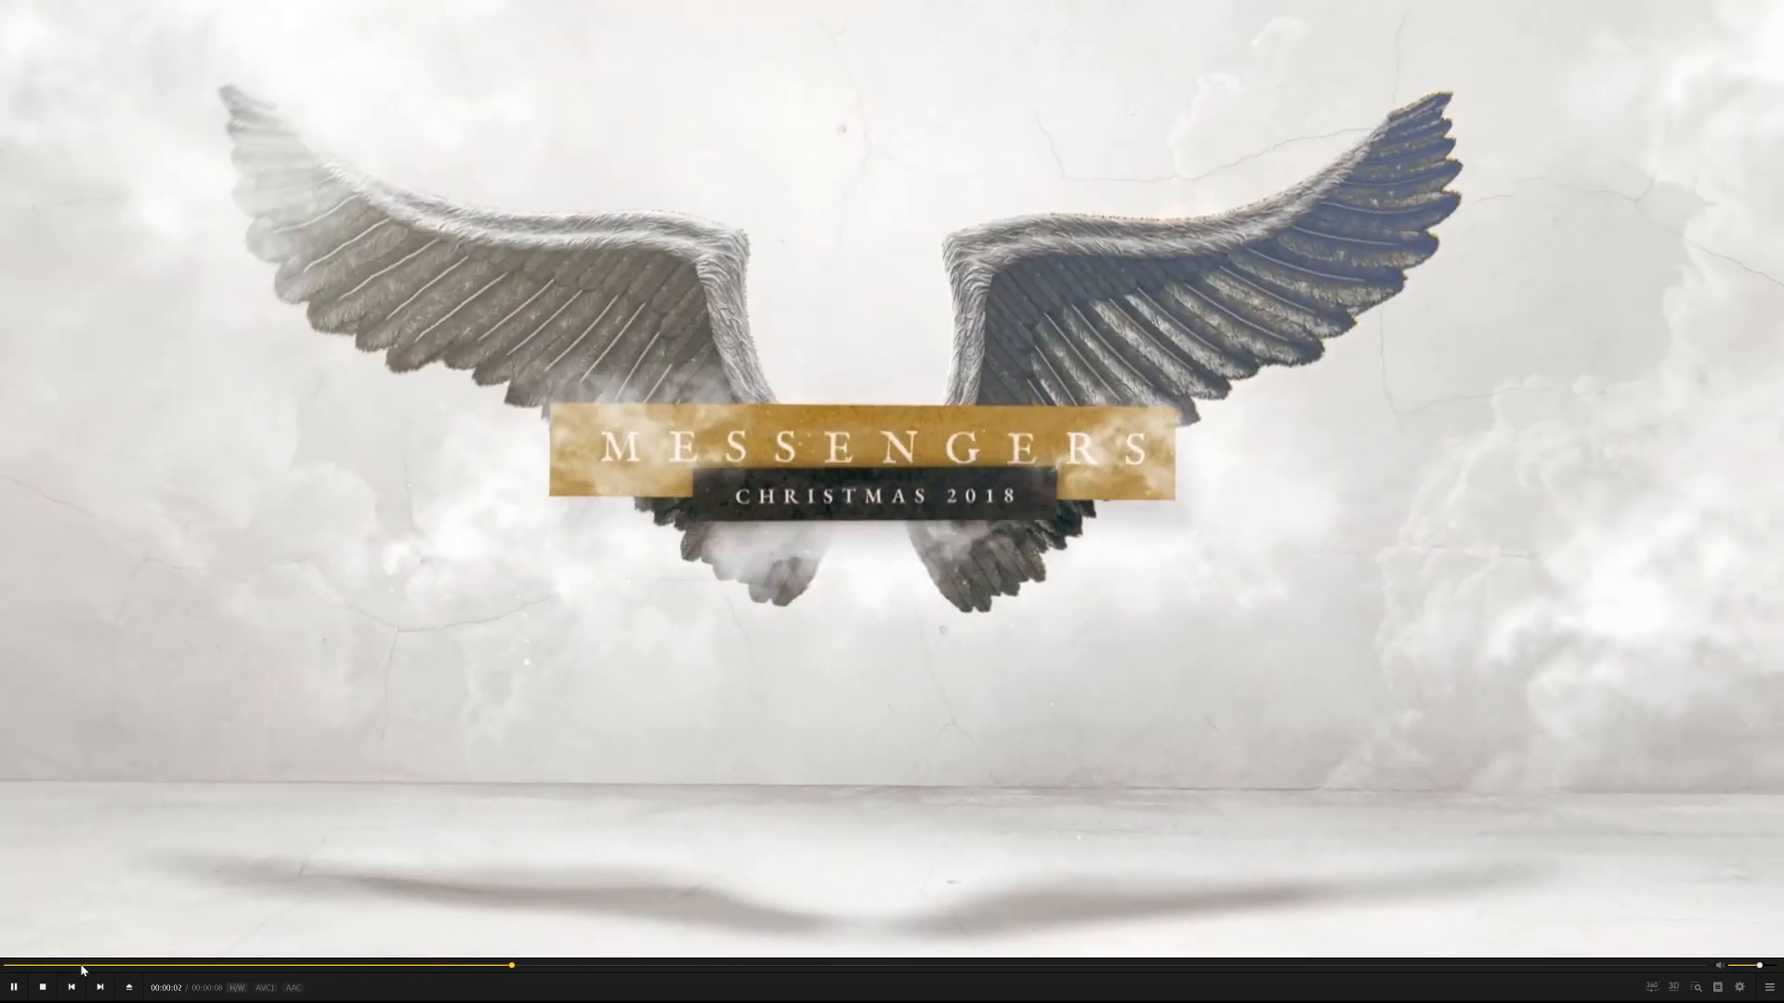
Close the Messengers_Logo_Animation.mp4 player, return to After Effects and view the Messengers composition at 0:00:04:13, zoomed to 100%.
{"action": "double_click", "coordinate": [859, 281]}
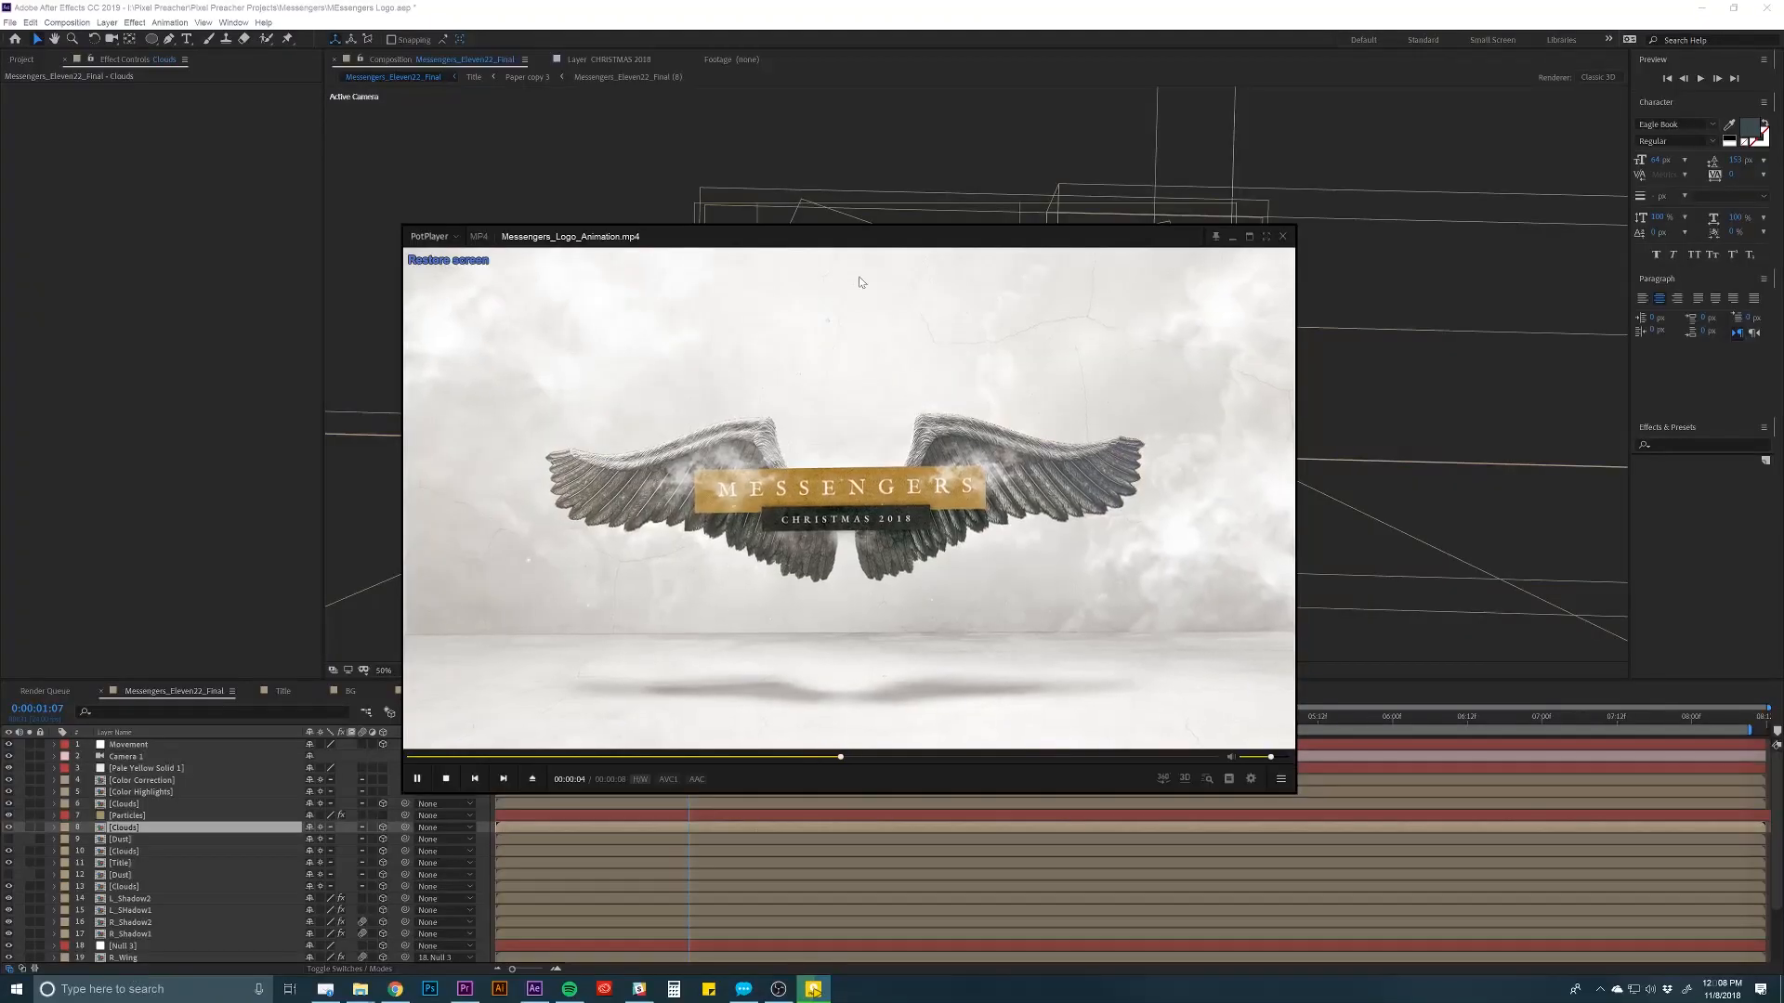
{"action": "left_click", "coordinate": [1282, 236]}
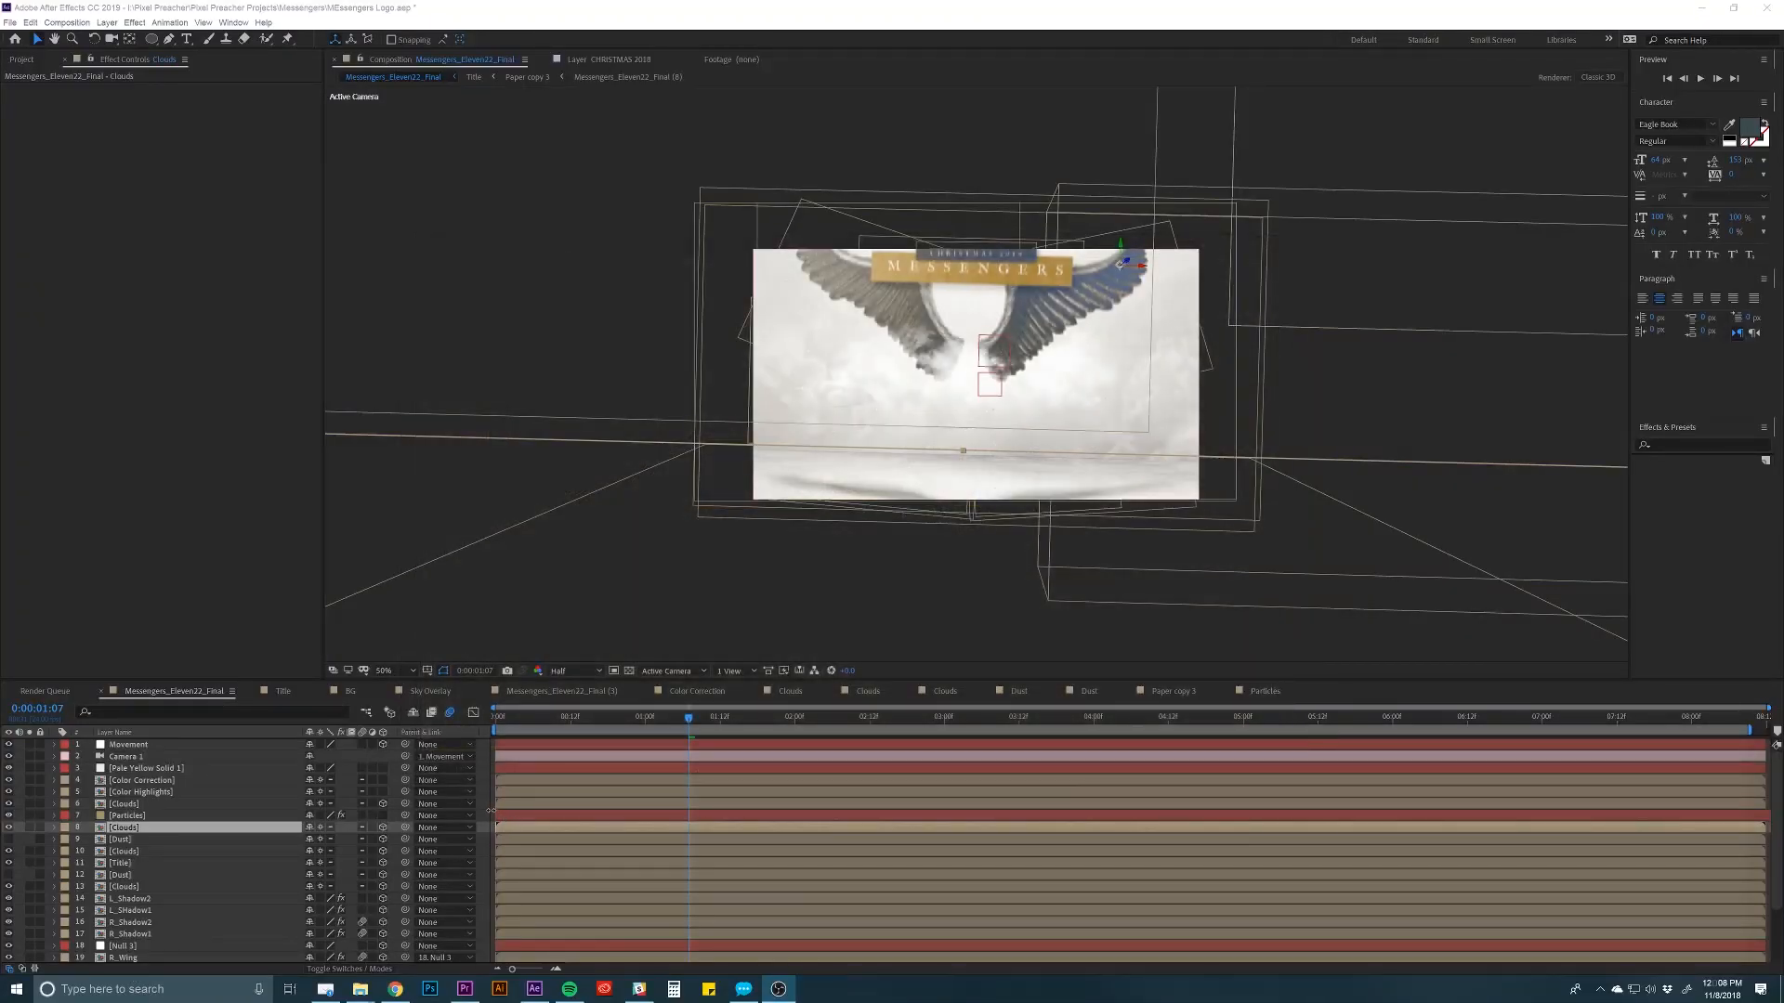
{"action": "left_click", "coordinate": [490, 810]}
{"action": "left_click_drag", "start_coordinate": [572, 722], "coordinate": [548, 723]}
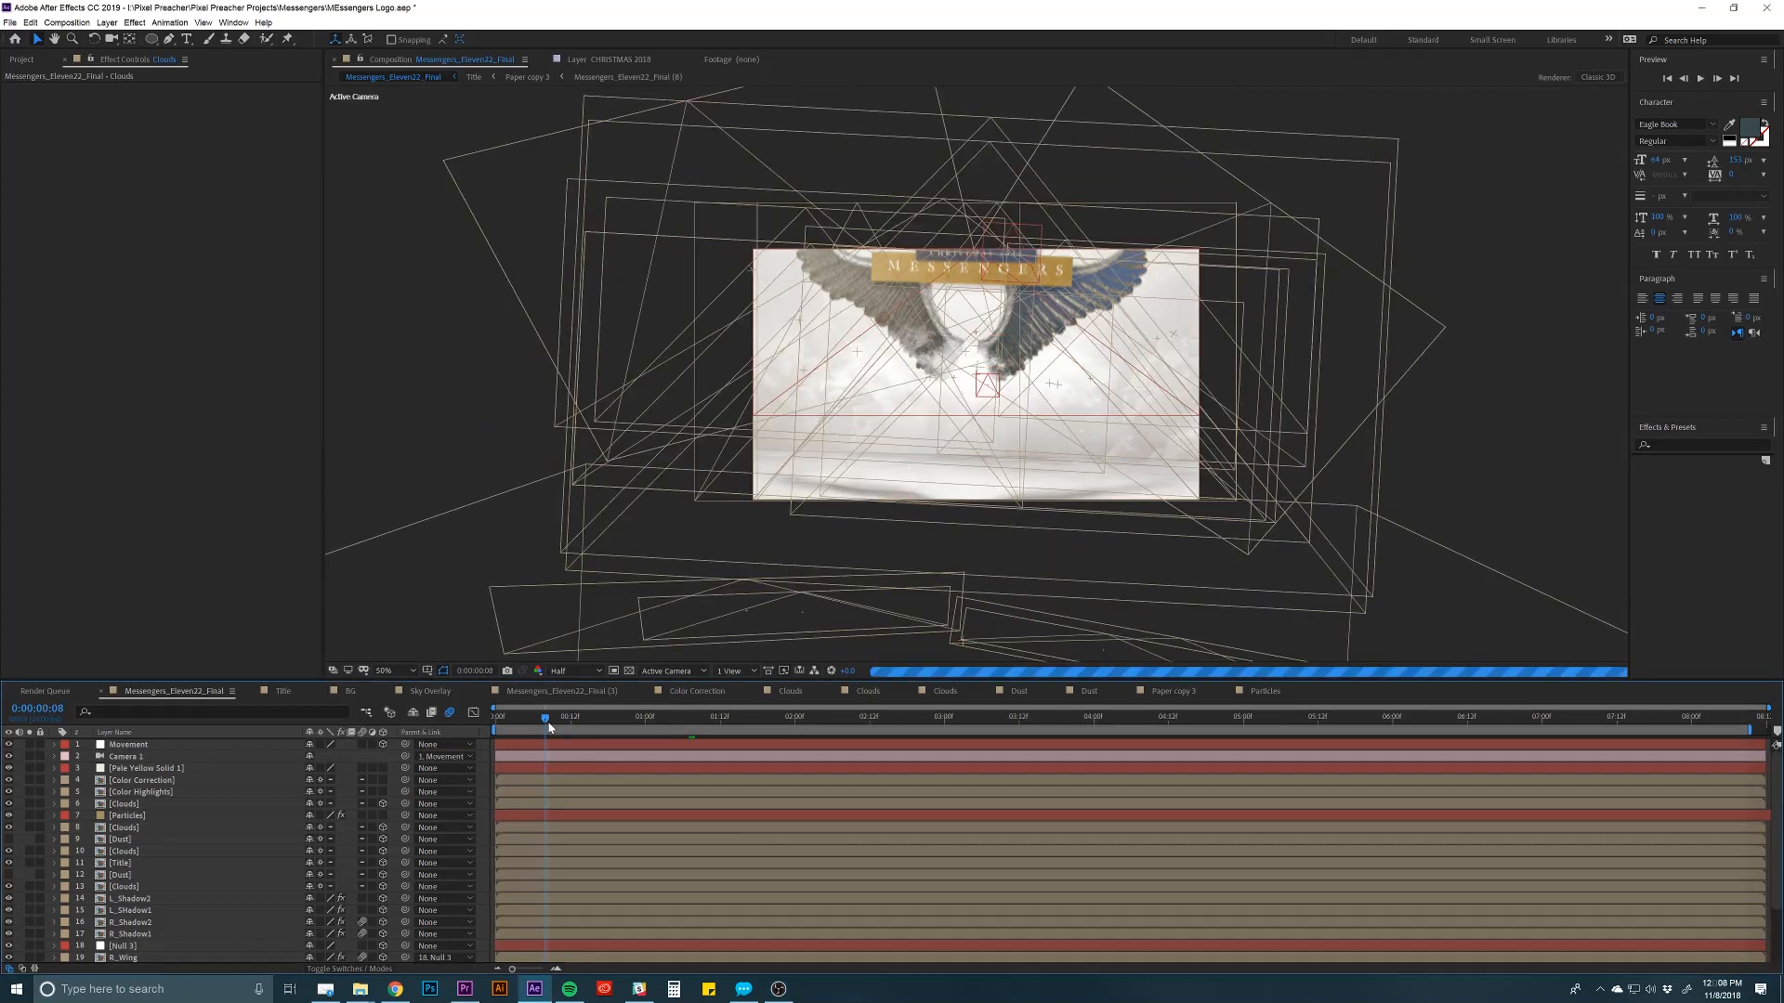
{"action": "left_click_drag", "start_coordinate": [671, 715], "coordinate": [1172, 699]}
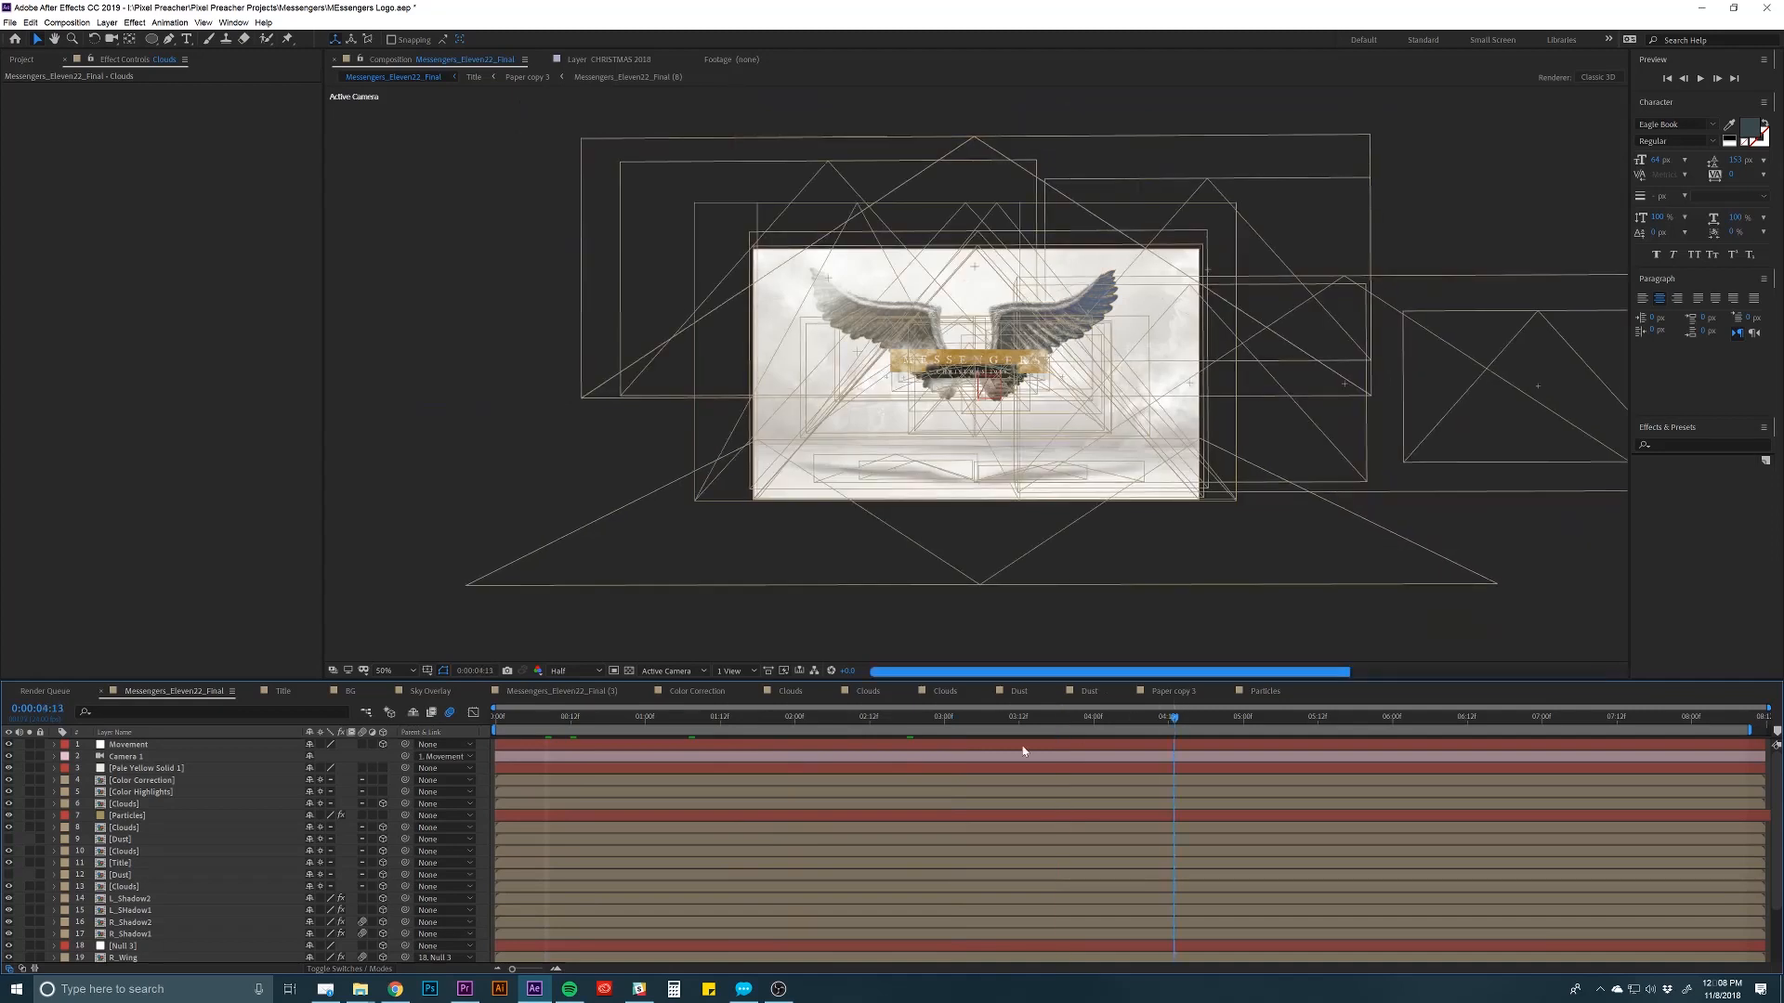
{"action": "scroll", "coordinate": [975, 367], "scroll_direction": "up", "scroll_amount": 2}
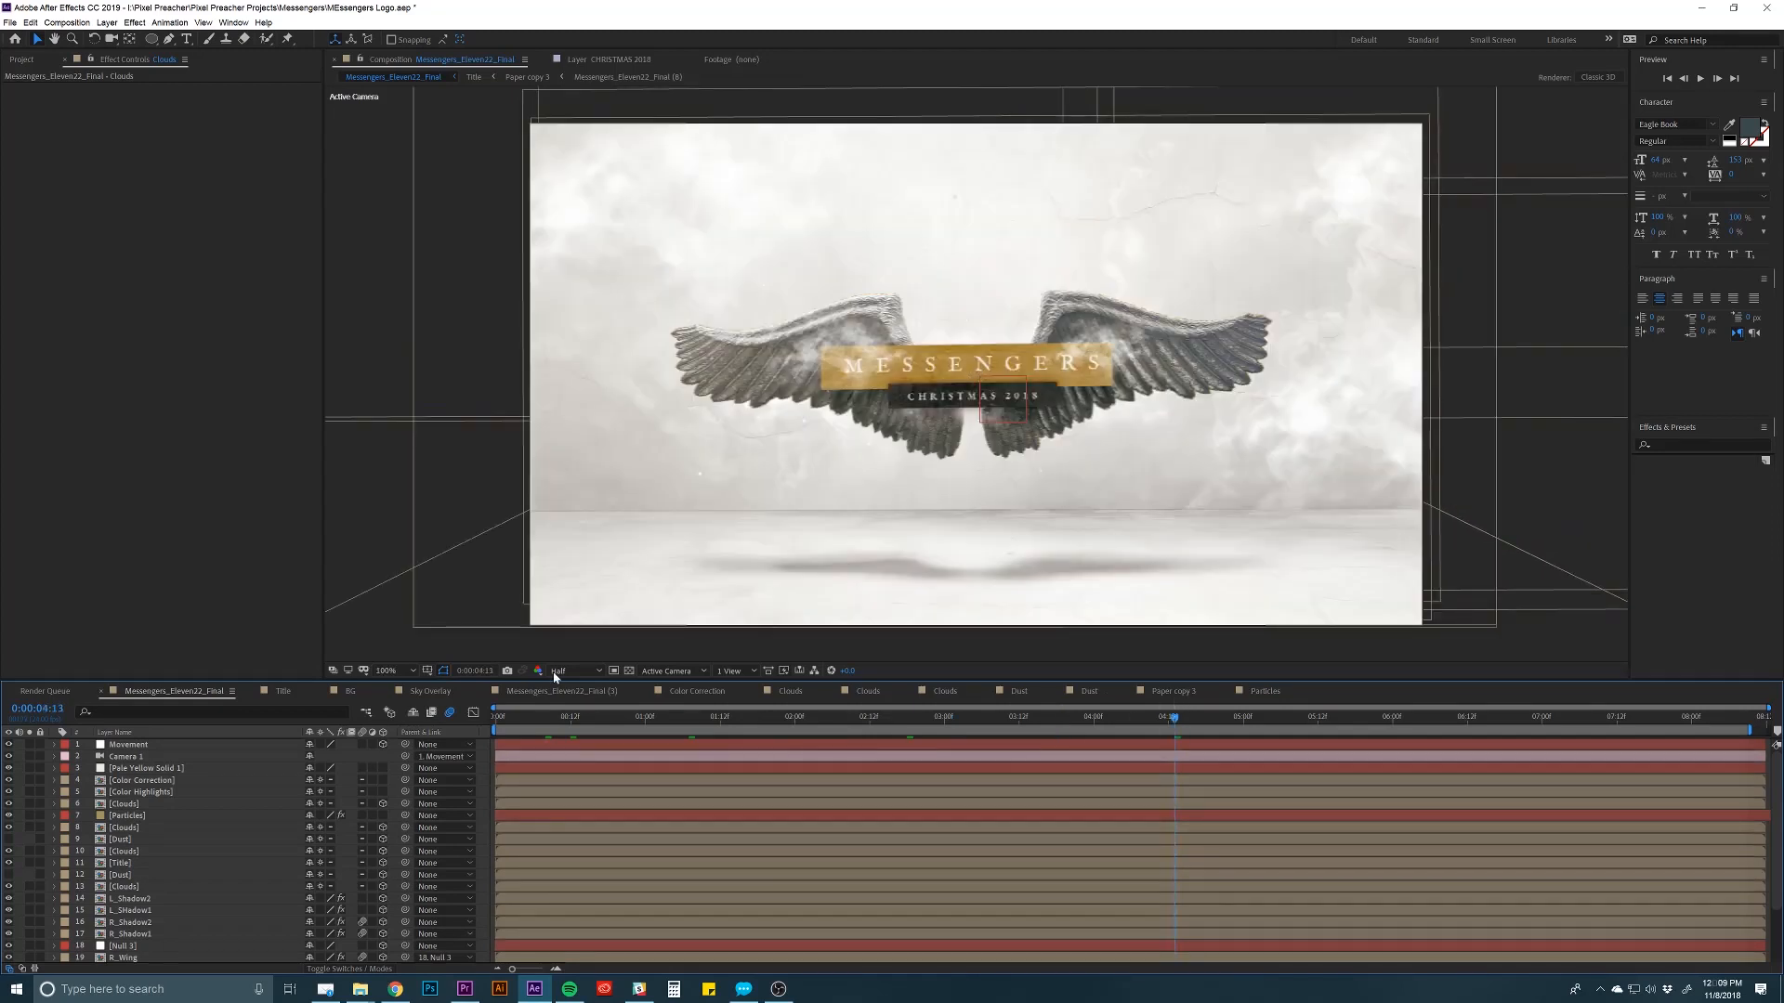
Look over the title and shadow layers and reveal the Mesh Warp and Orientation keyframes of R_Wing and L_Wing.
{"action": "left_click", "coordinate": [180, 863]}
{"action": "left_click", "coordinate": [158, 899]}
{"action": "left_click", "coordinate": [144, 922]}
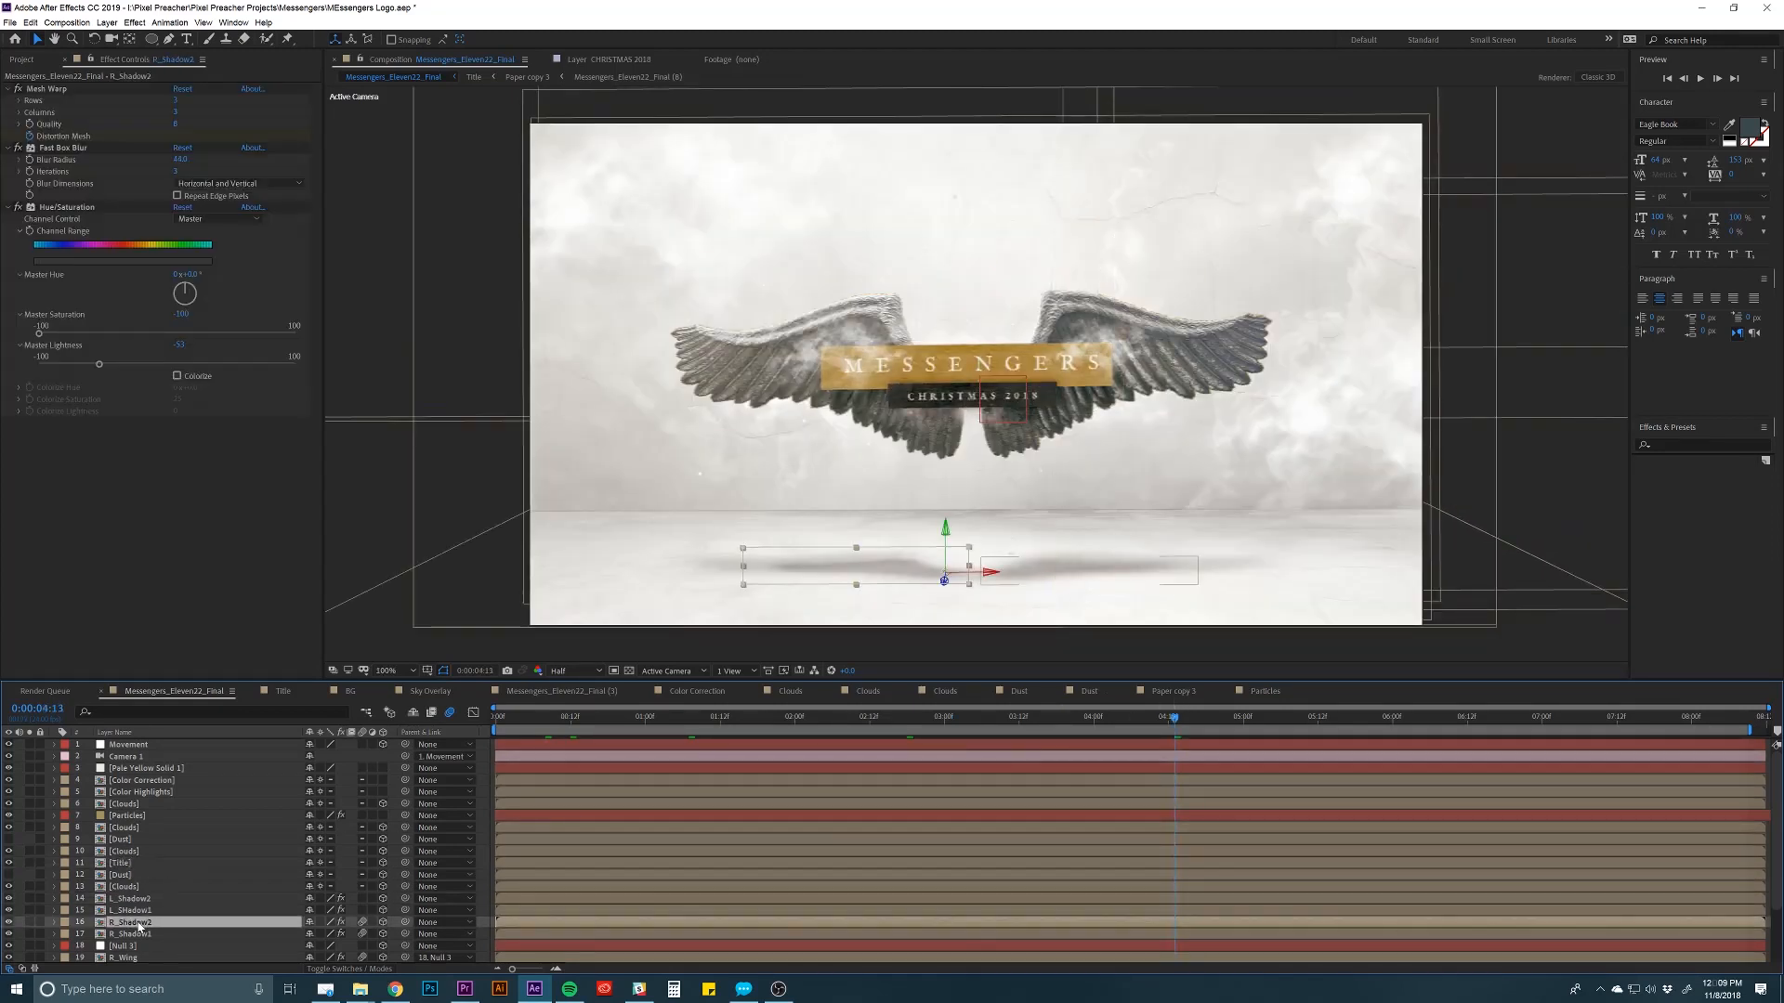
{"action": "scroll", "coordinate": [127, 938], "scroll_direction": "down", "scroll_amount": 2}
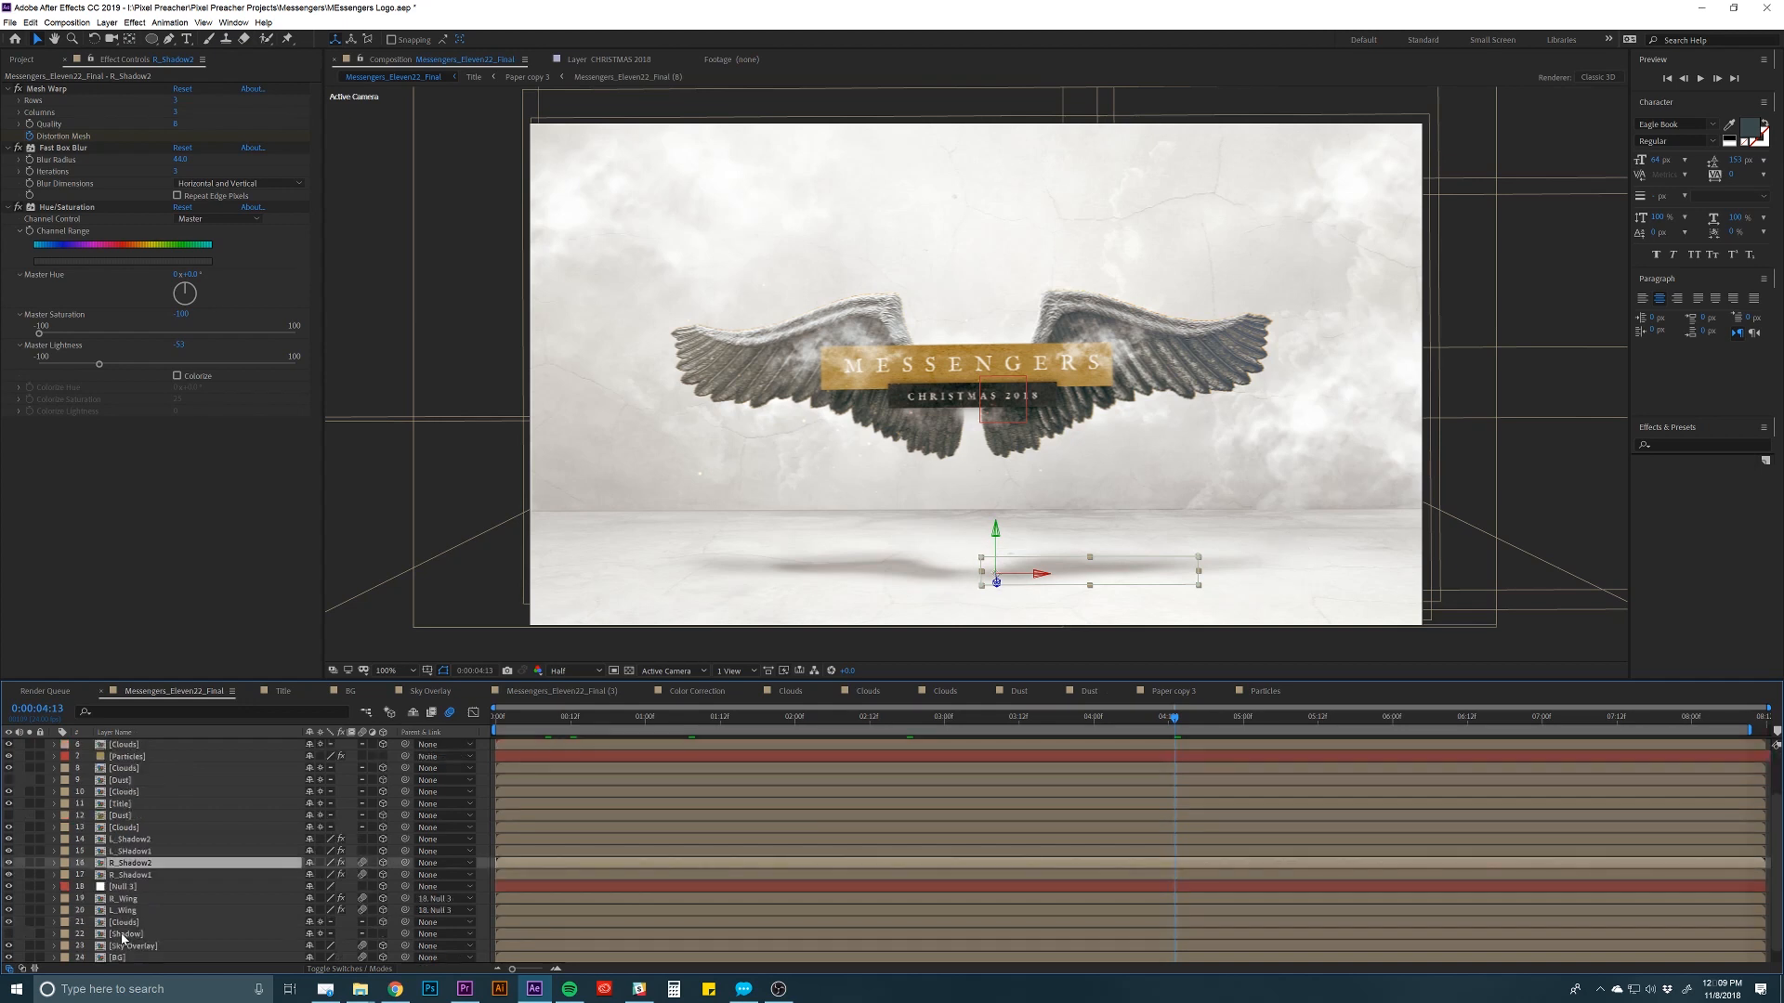
{"action": "left_click", "coordinate": [123, 899]}
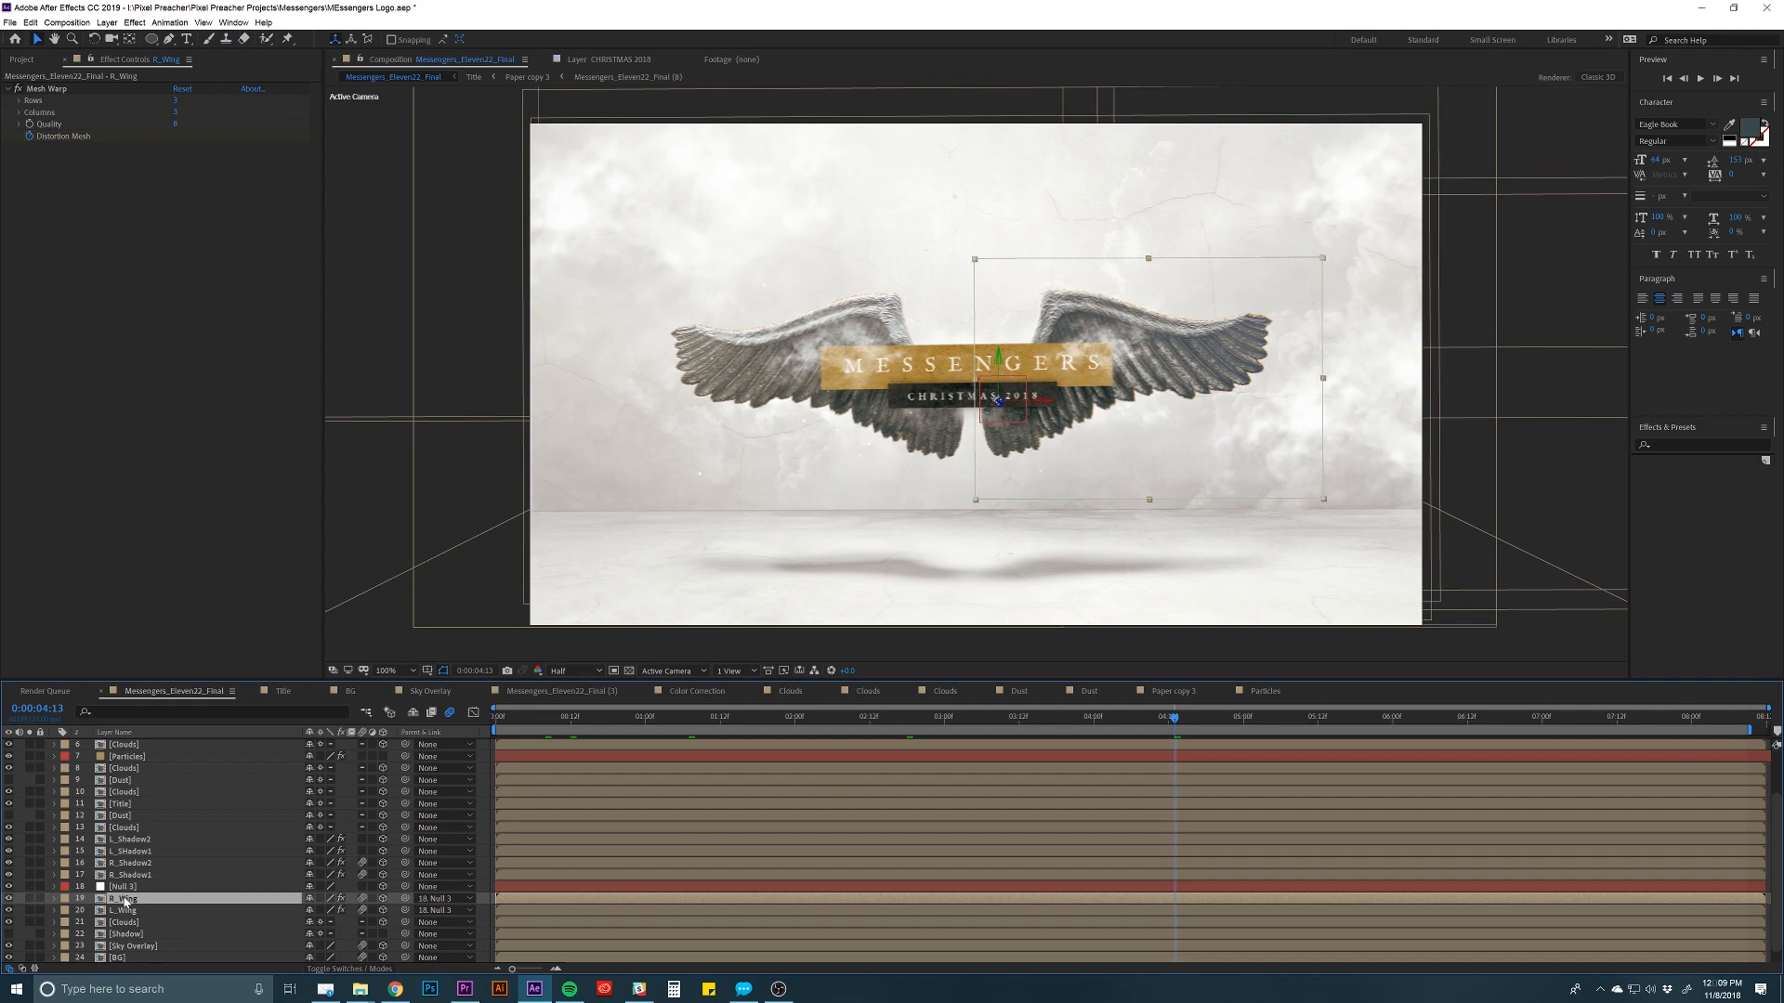
{"action": "key", "text": "u"}
{"action": "scroll", "coordinate": [613, 883], "scroll_direction": "down", "scroll_amount": 2}
{"action": "left_click", "coordinate": [603, 900]}
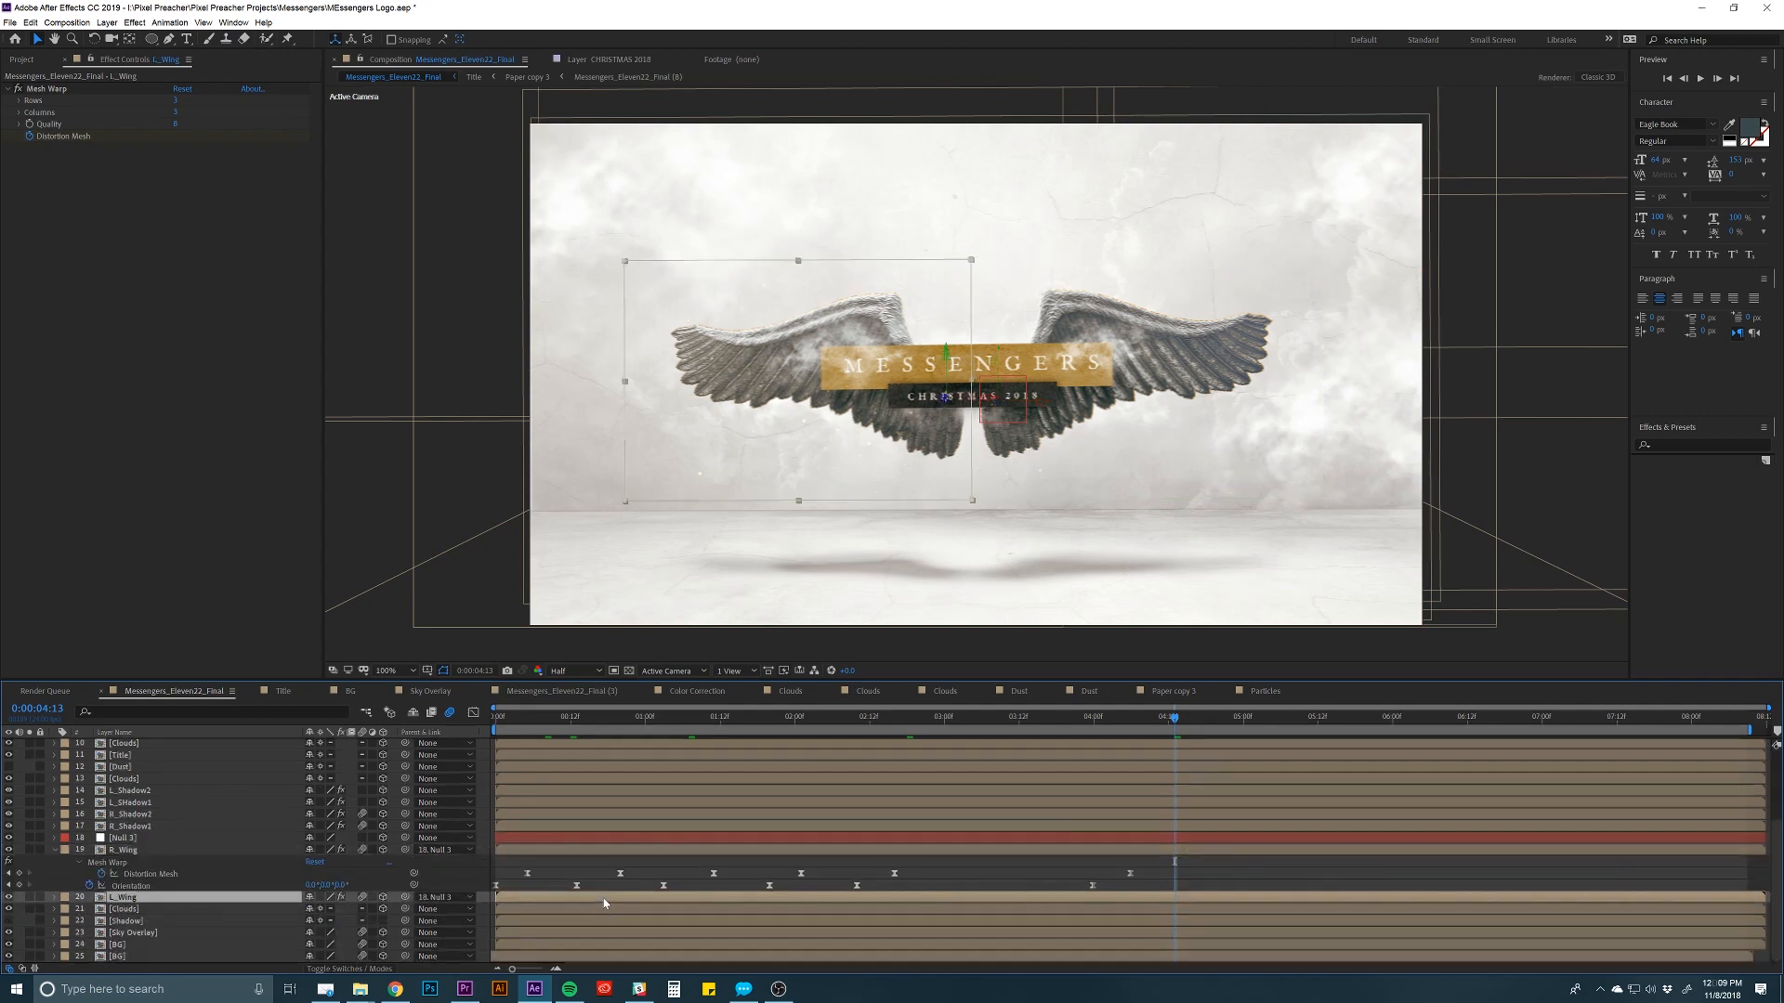
{"action": "key", "text": "u"}
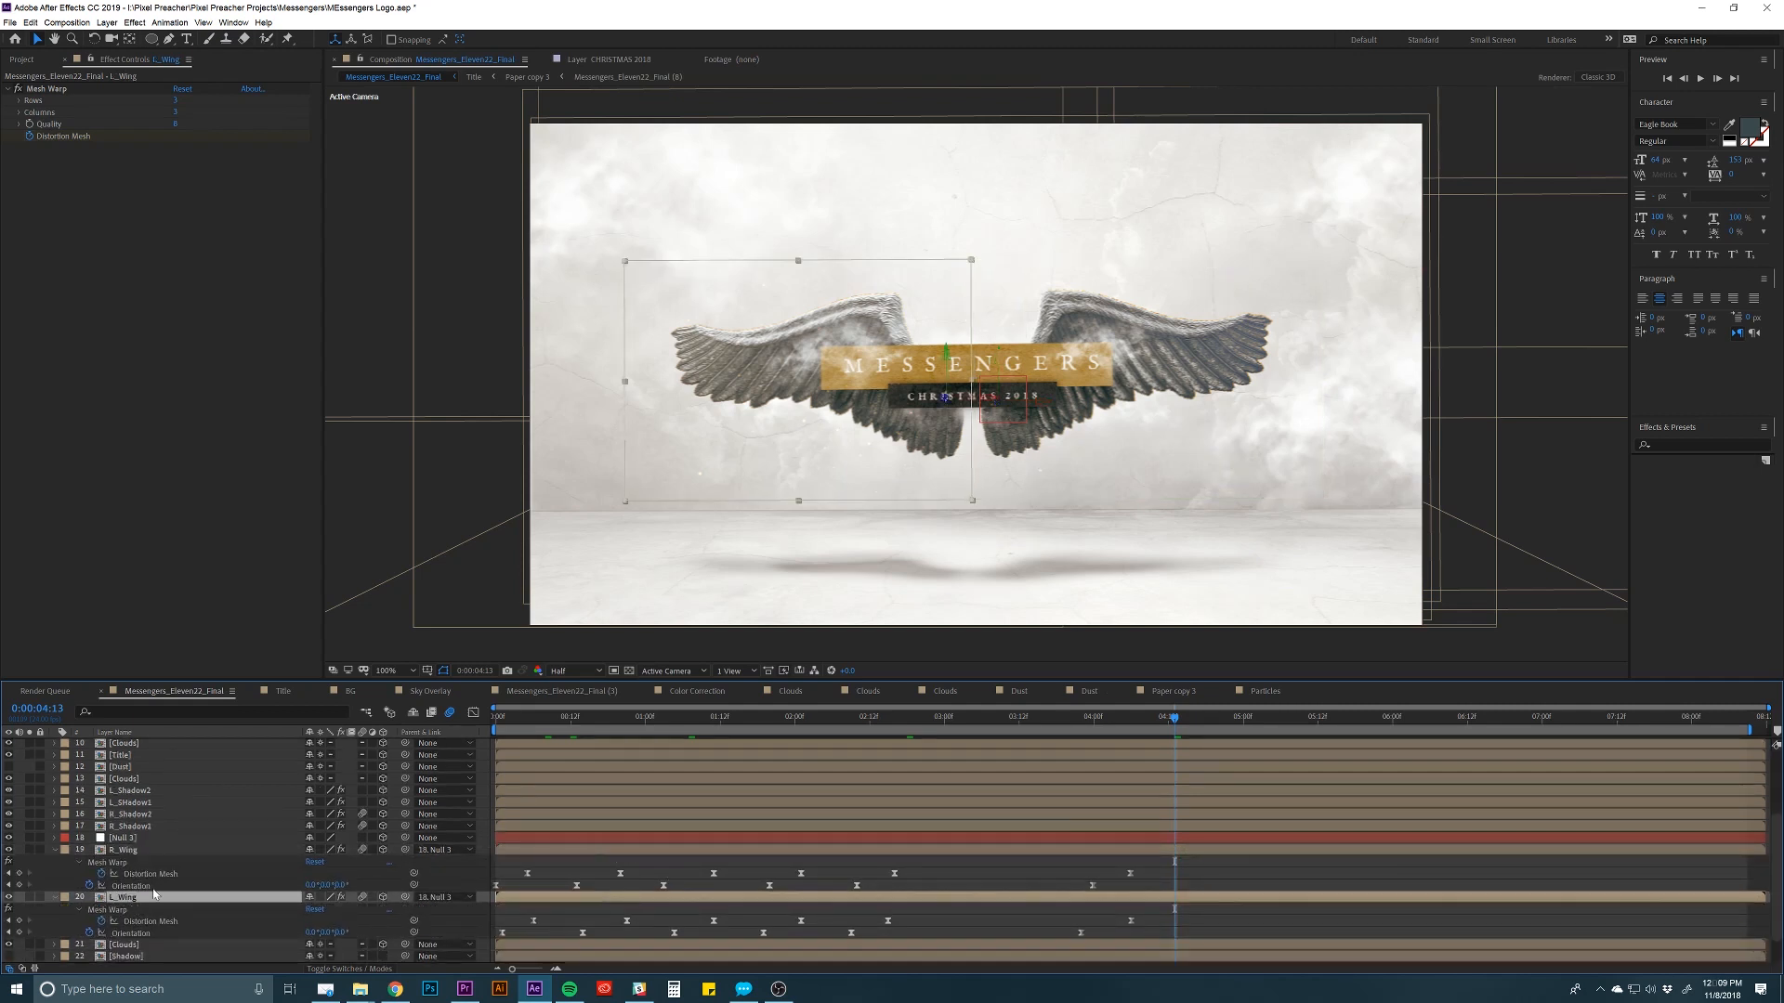
Scrub through the wing flaps up to 0:00:02:20 and collapse the R_Wing and L_Wing keyframes.
{"action": "left_click_drag", "start_coordinate": [717, 721], "coordinate": [780, 726]}
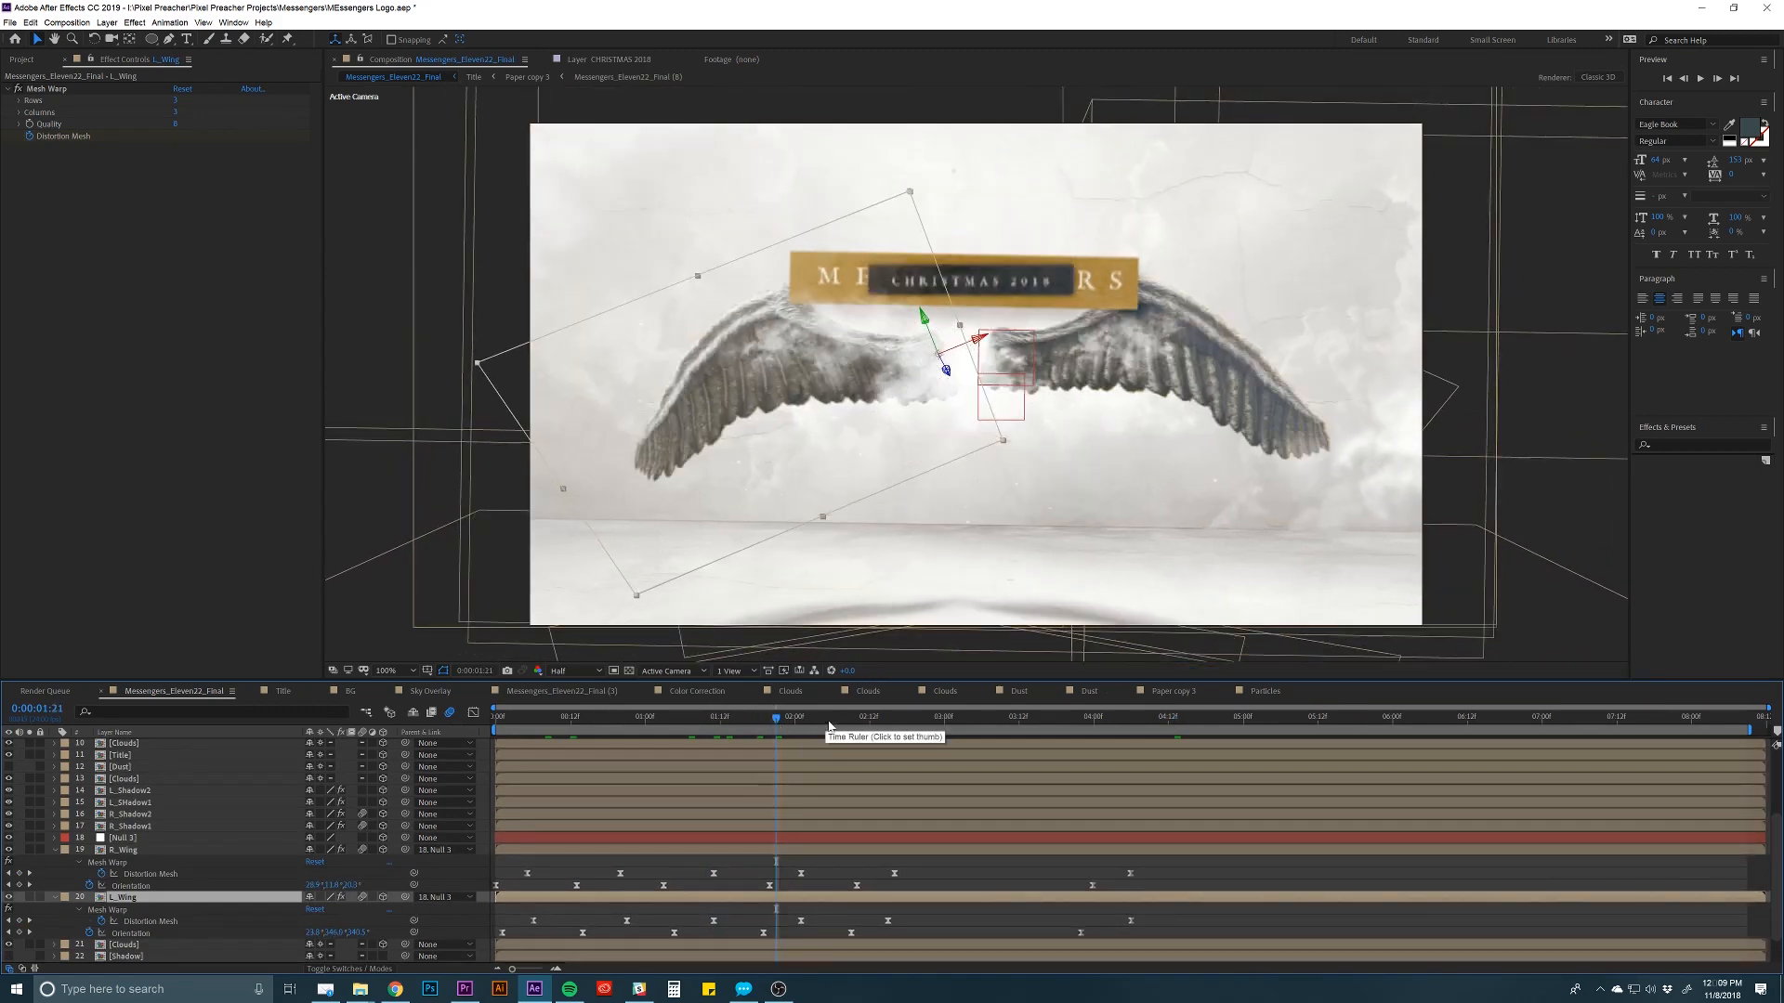
{"action": "left_click_drag", "start_coordinate": [866, 726], "coordinate": [888, 724]}
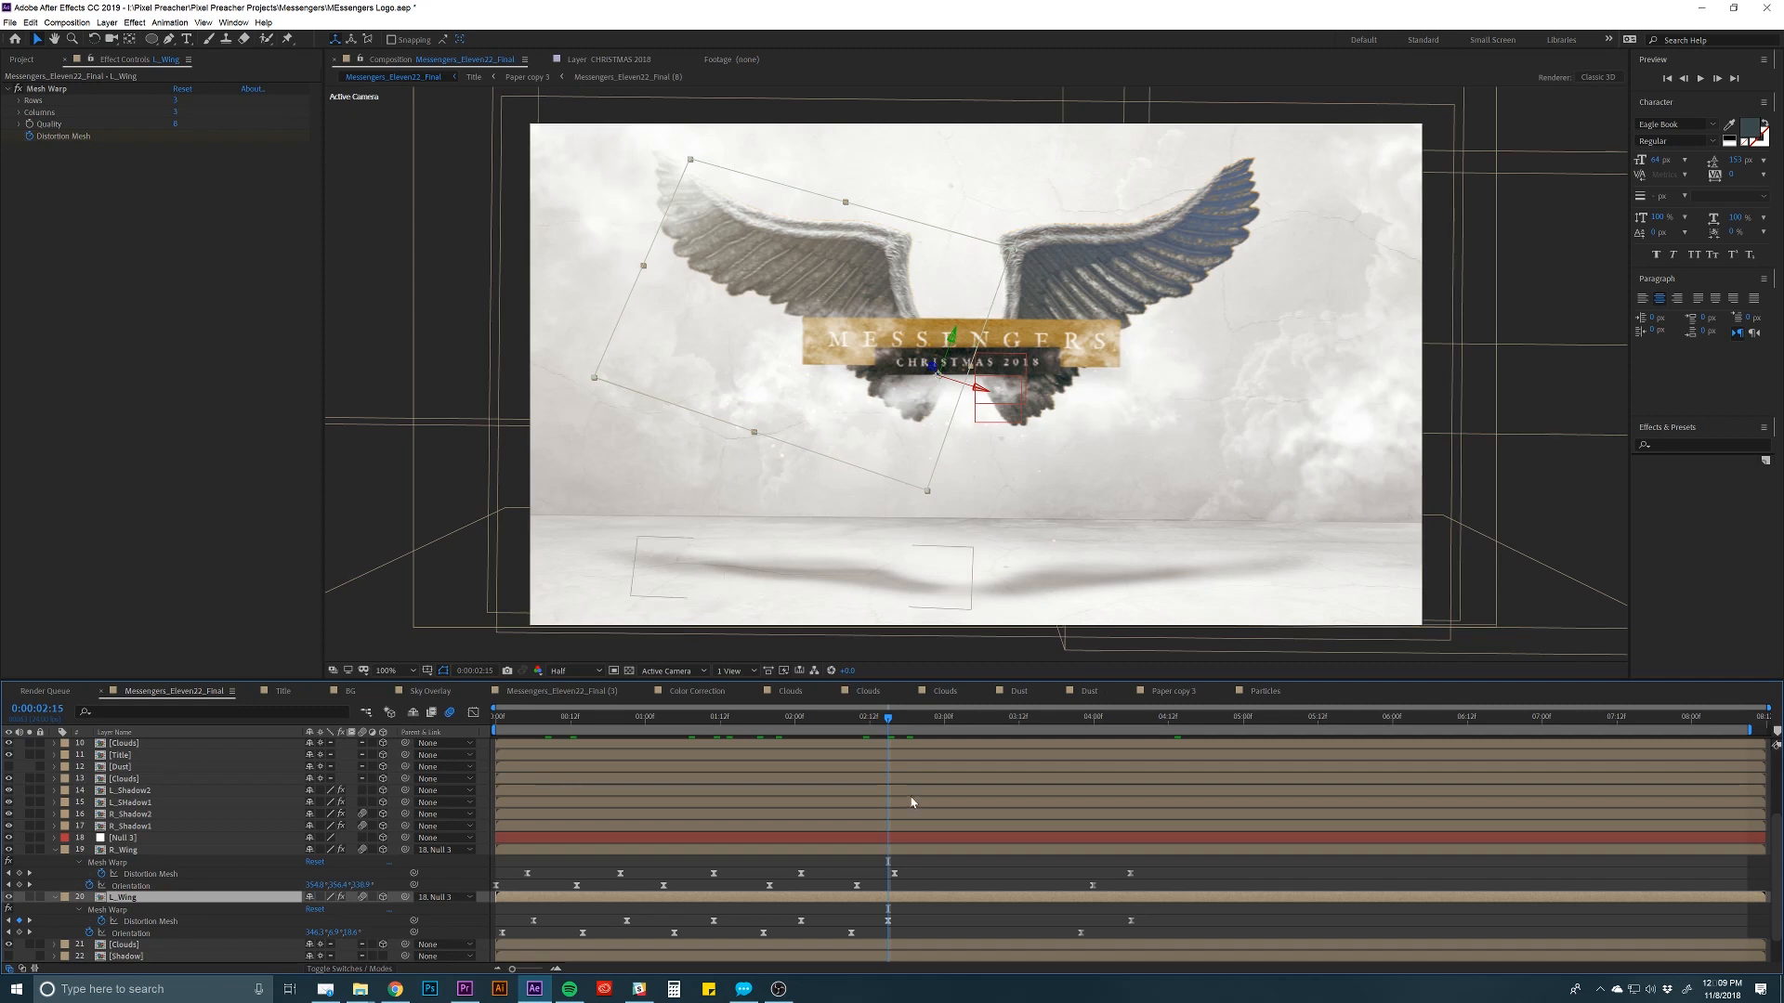
{"action": "left_click_drag", "start_coordinate": [890, 721], "coordinate": [838, 722]}
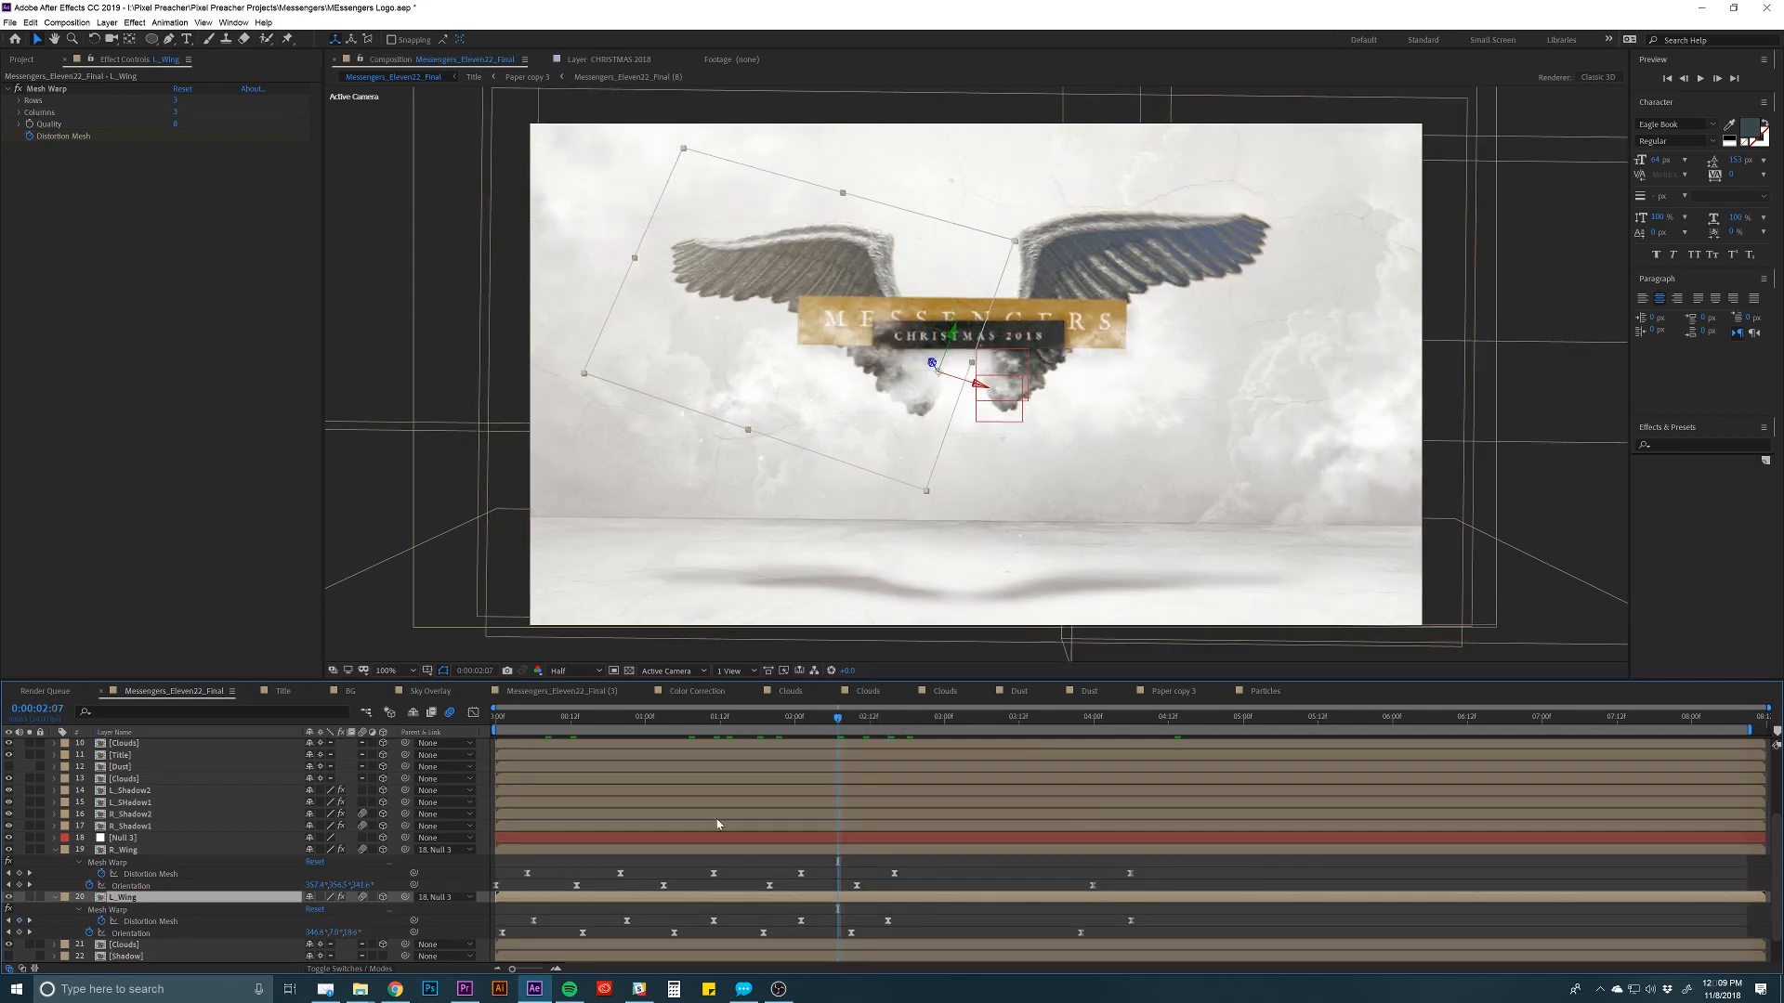
{"action": "left_click_drag", "start_coordinate": [836, 721], "coordinate": [919, 723]}
{"action": "left_click", "coordinate": [851, 852]}
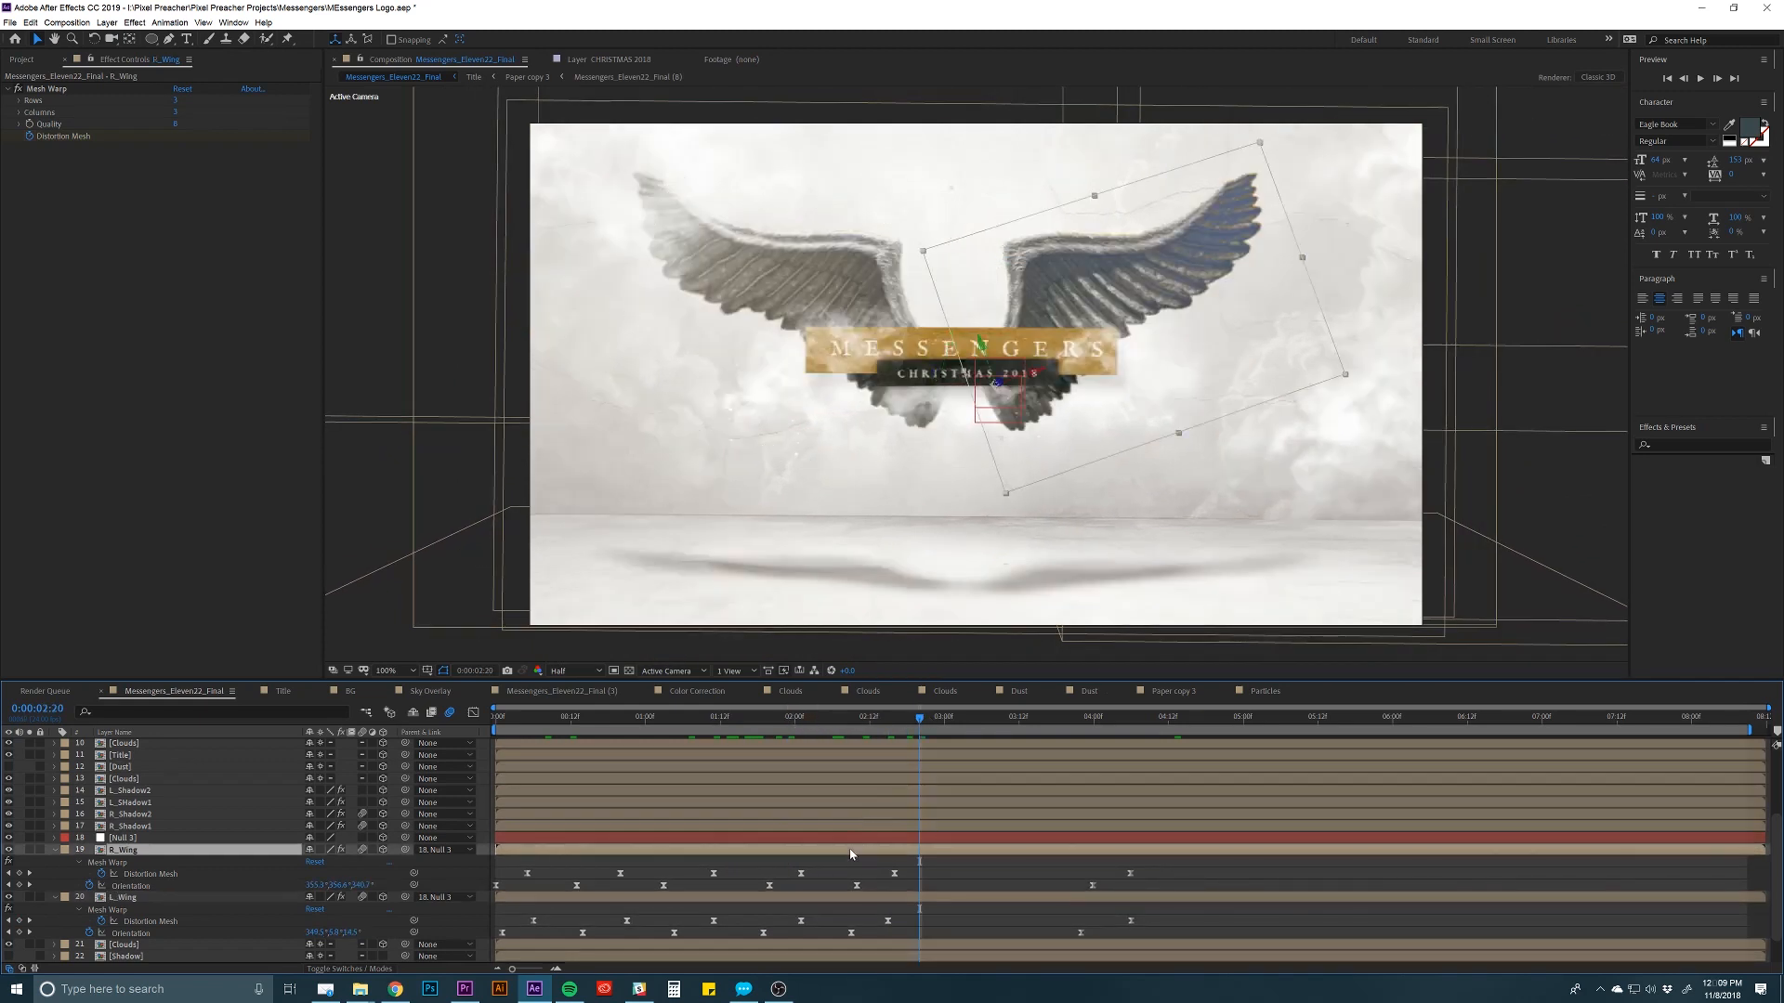
{"action": "key", "text": "u"}
{"action": "left_click", "coordinate": [714, 865]}
{"action": "key", "text": "u"}
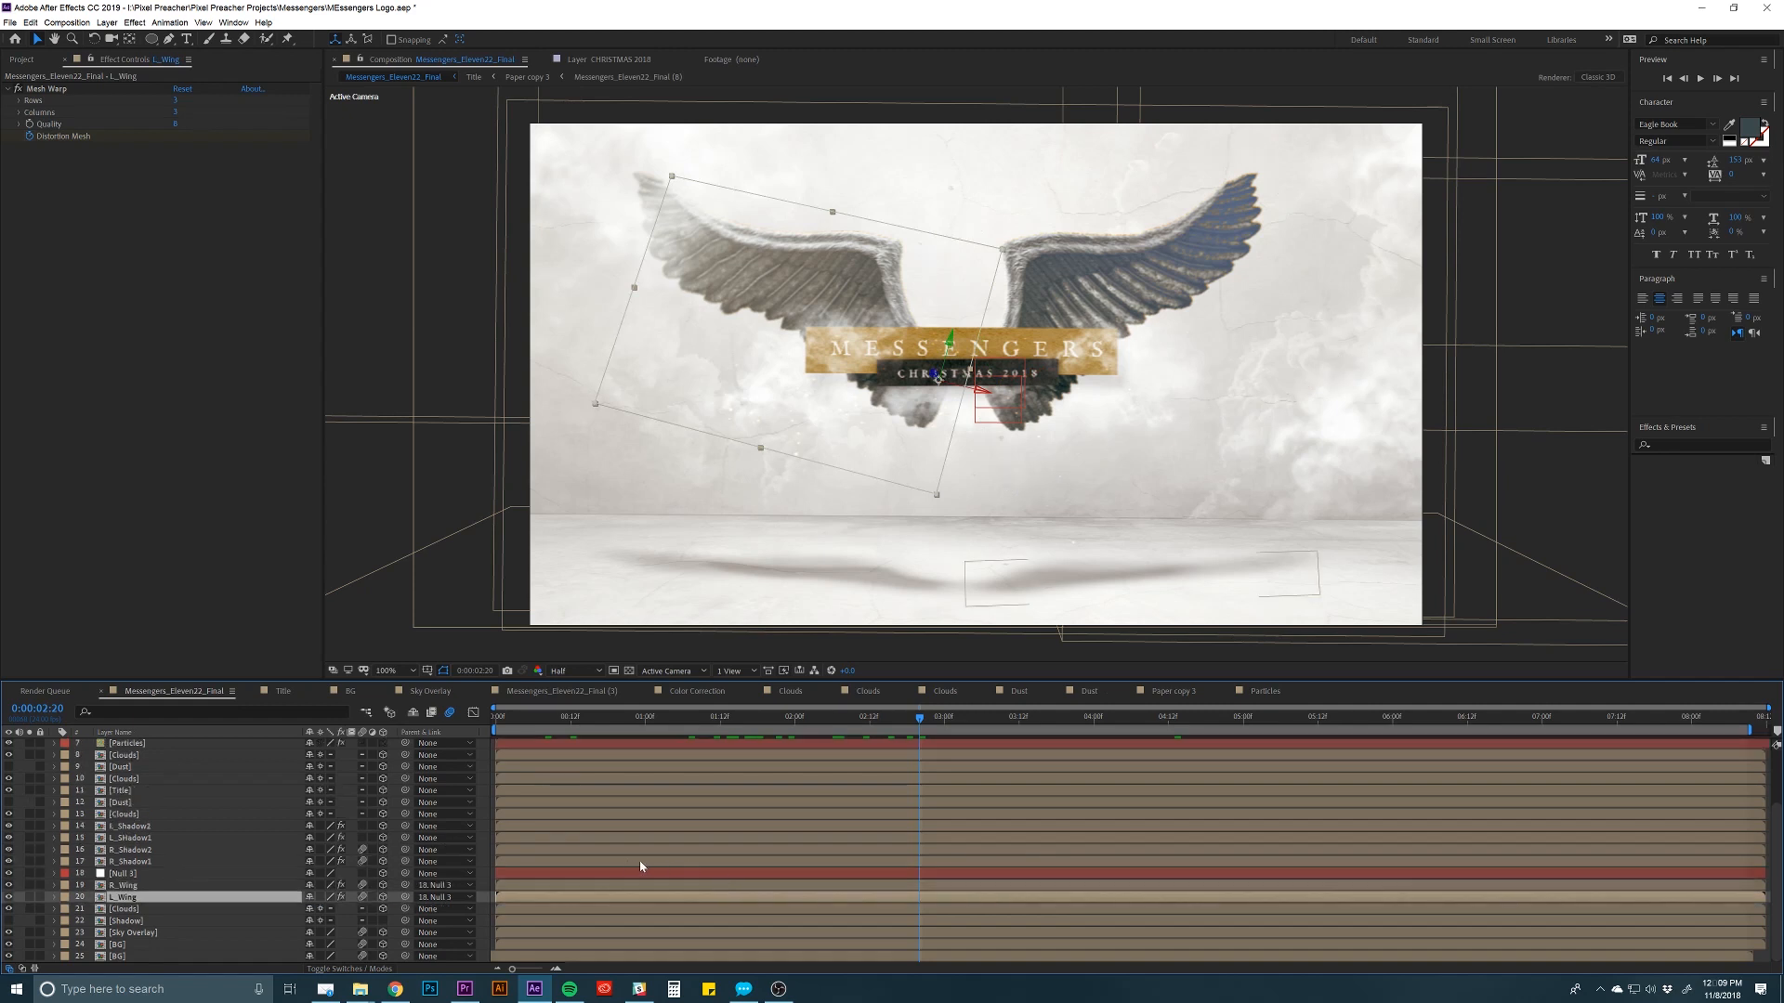
Rename the null that the R_Wing and L_Wing layers are parented to as Movement.
{"action": "left_click", "coordinate": [521, 871]}
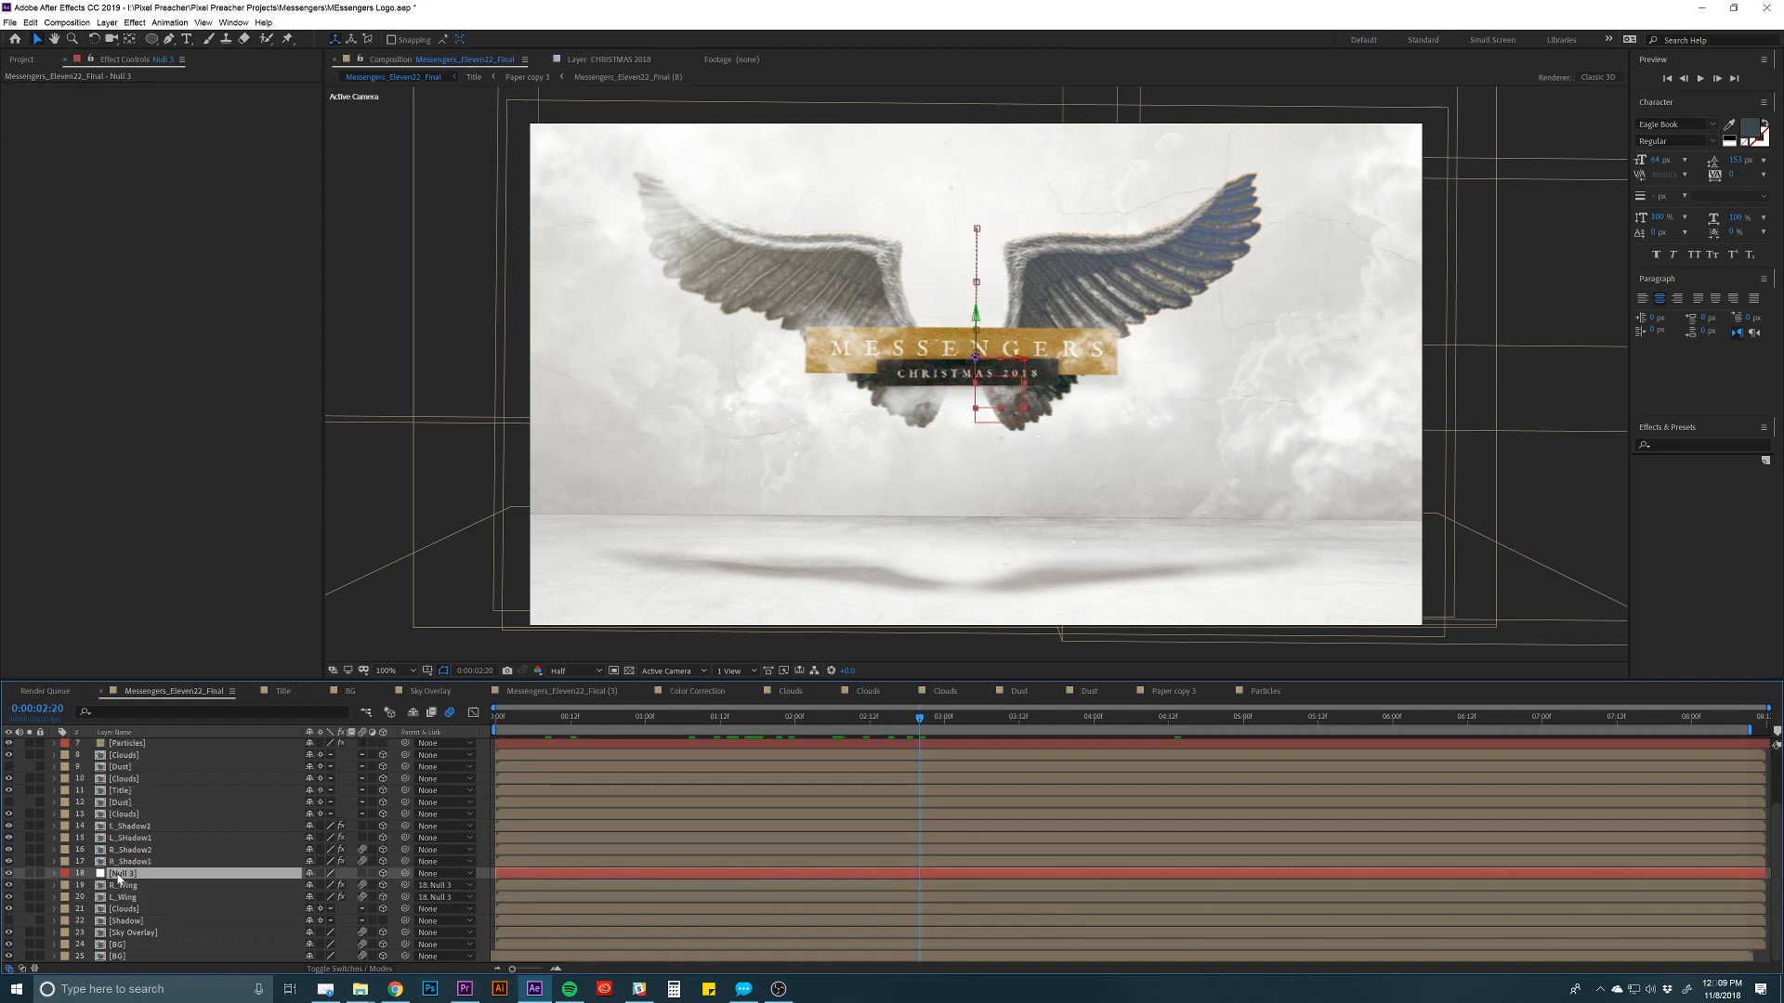
{"action": "key", "text": "Return"}
{"action": "left_click", "coordinate": [121, 885]}
{"action": "left_click", "coordinate": [122, 897]}
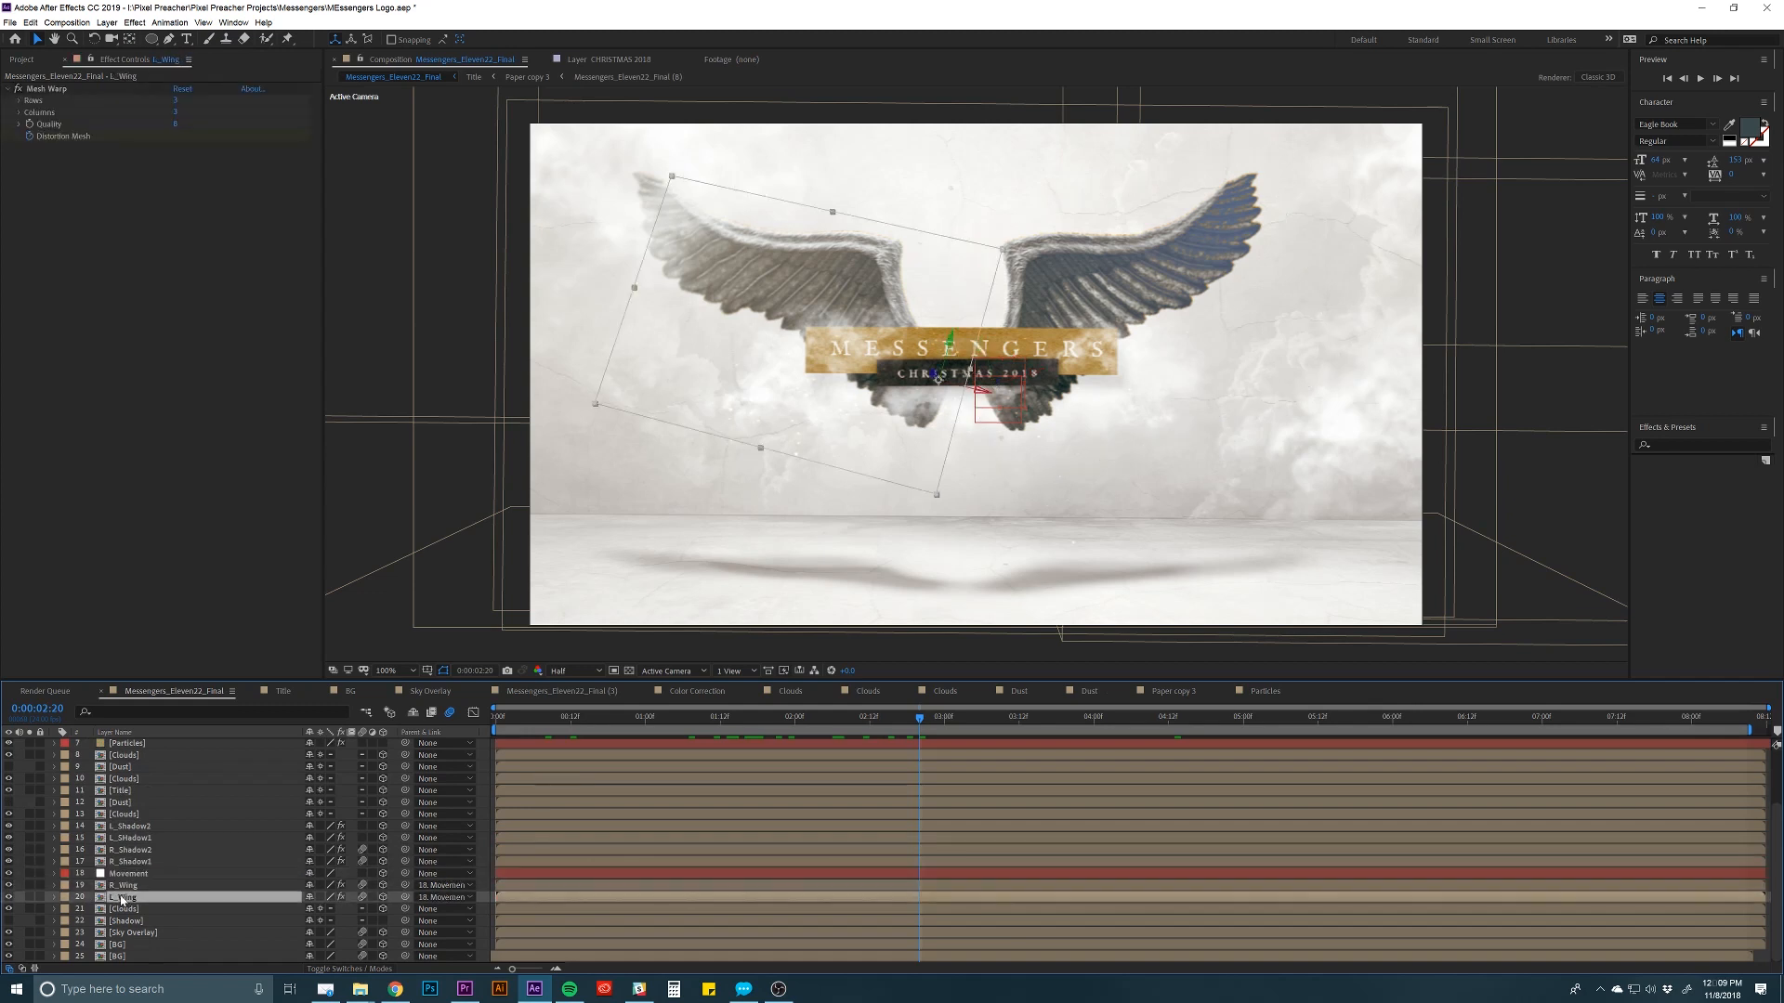
Reveal the wings' Movement null Position keyframes, check the descent at several of them and collapse the property.
{"action": "left_click", "coordinate": [125, 874]}
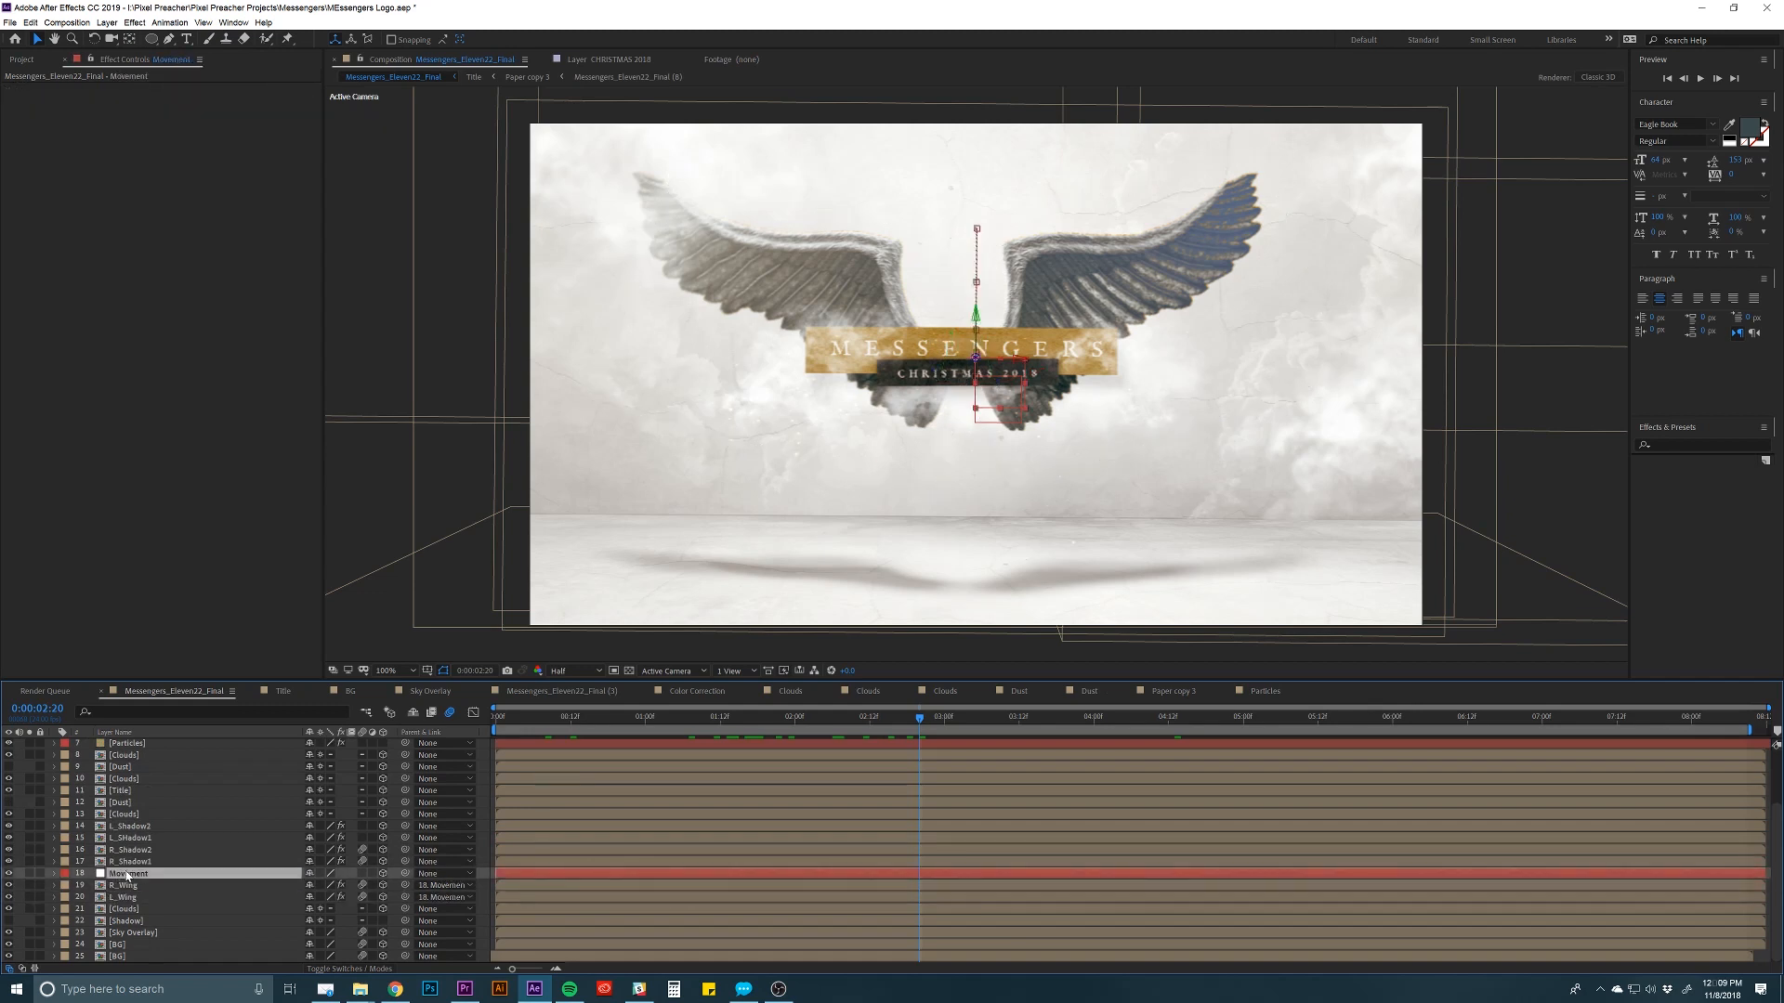
{"action": "key", "text": "p"}
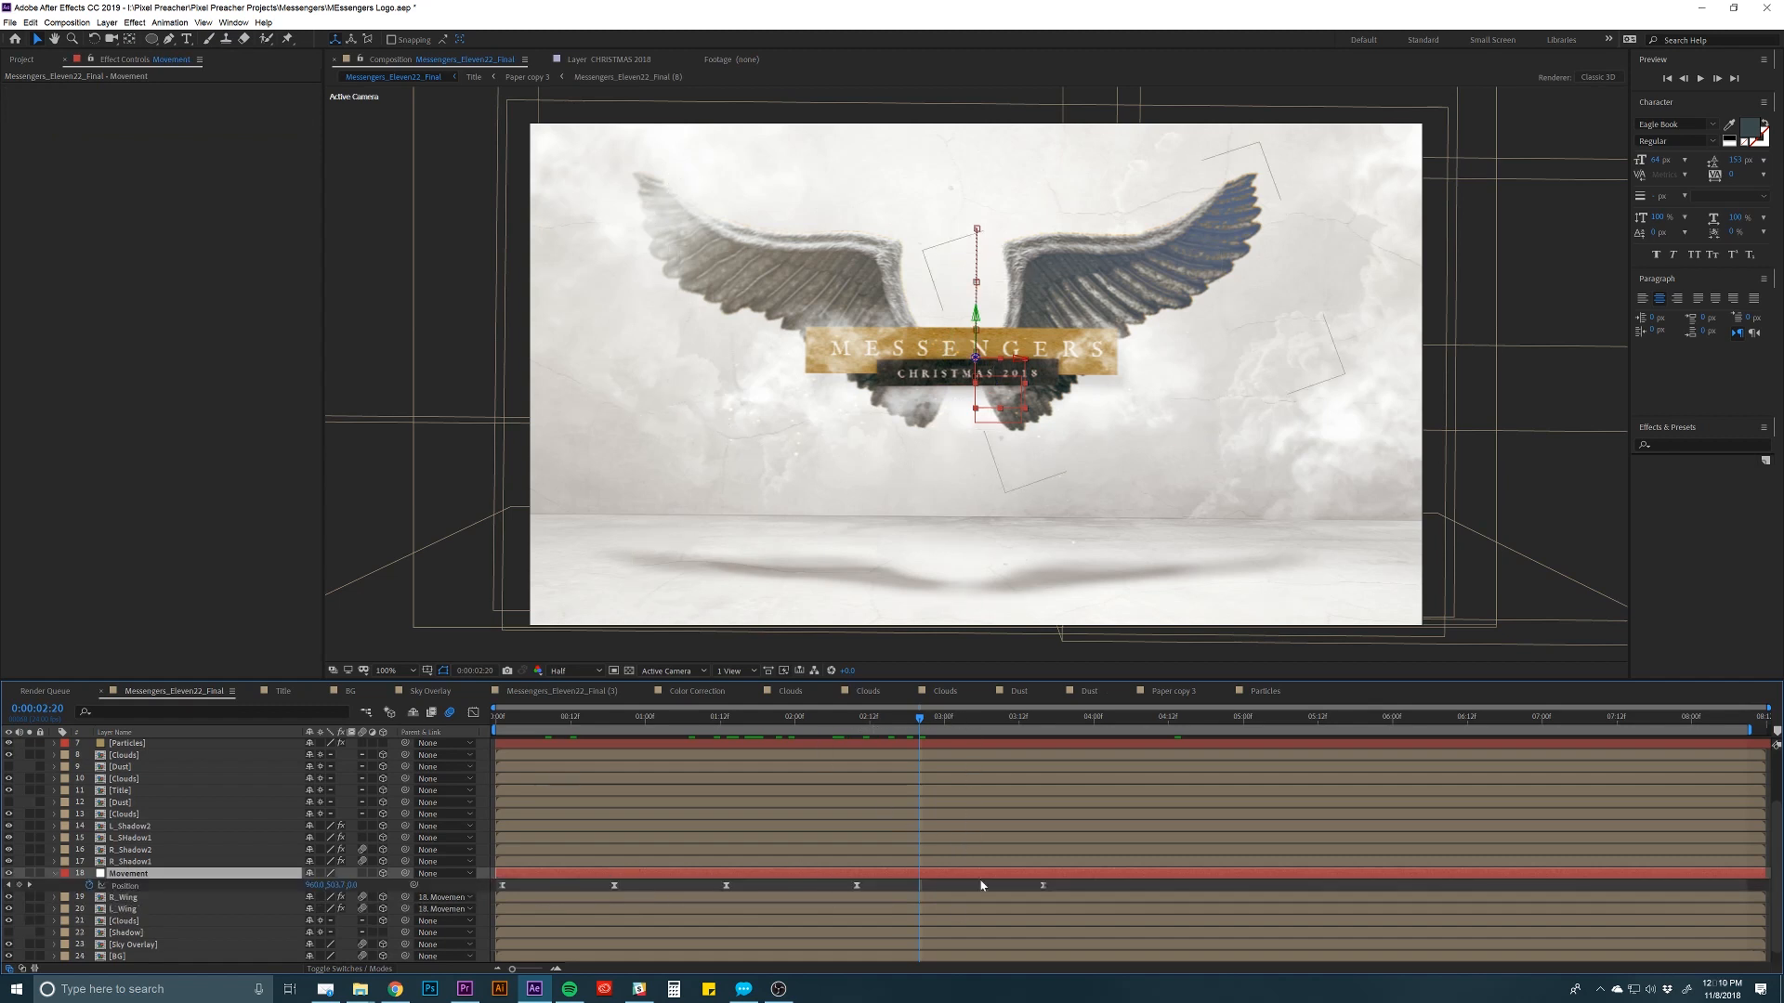
{"action": "left_click_drag", "start_coordinate": [945, 722], "coordinate": [664, 737]}
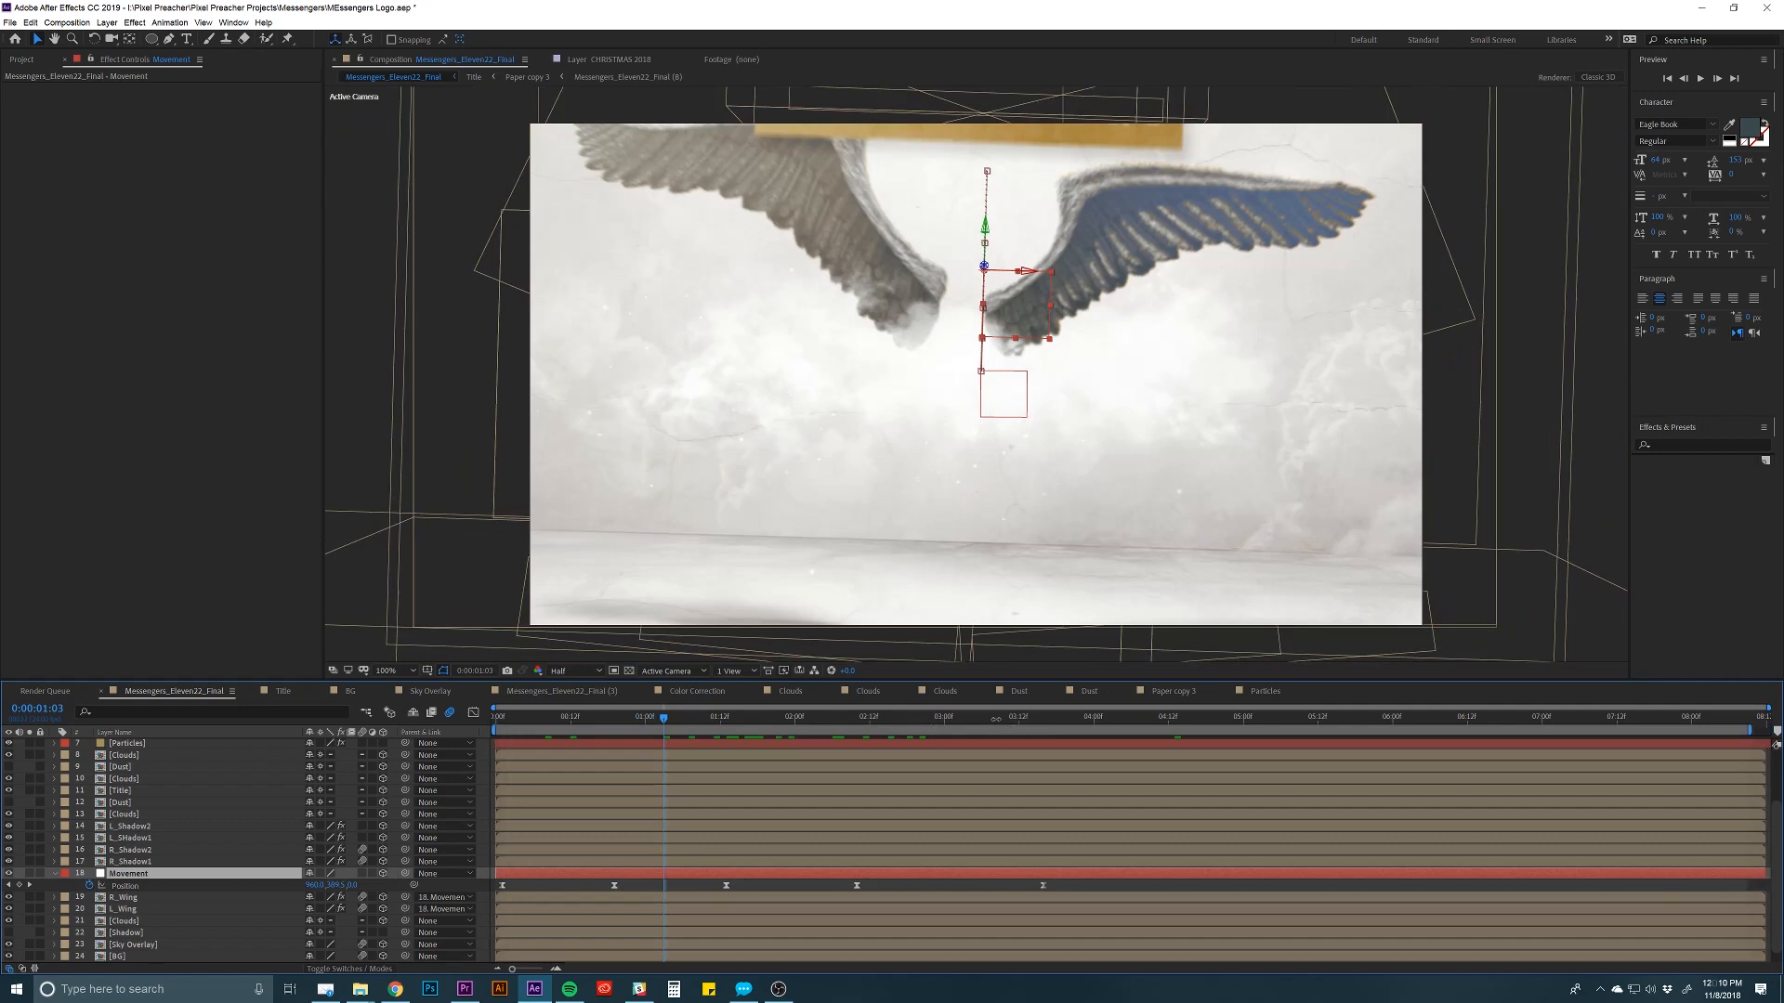
{"action": "left_click", "coordinate": [1031, 718]}
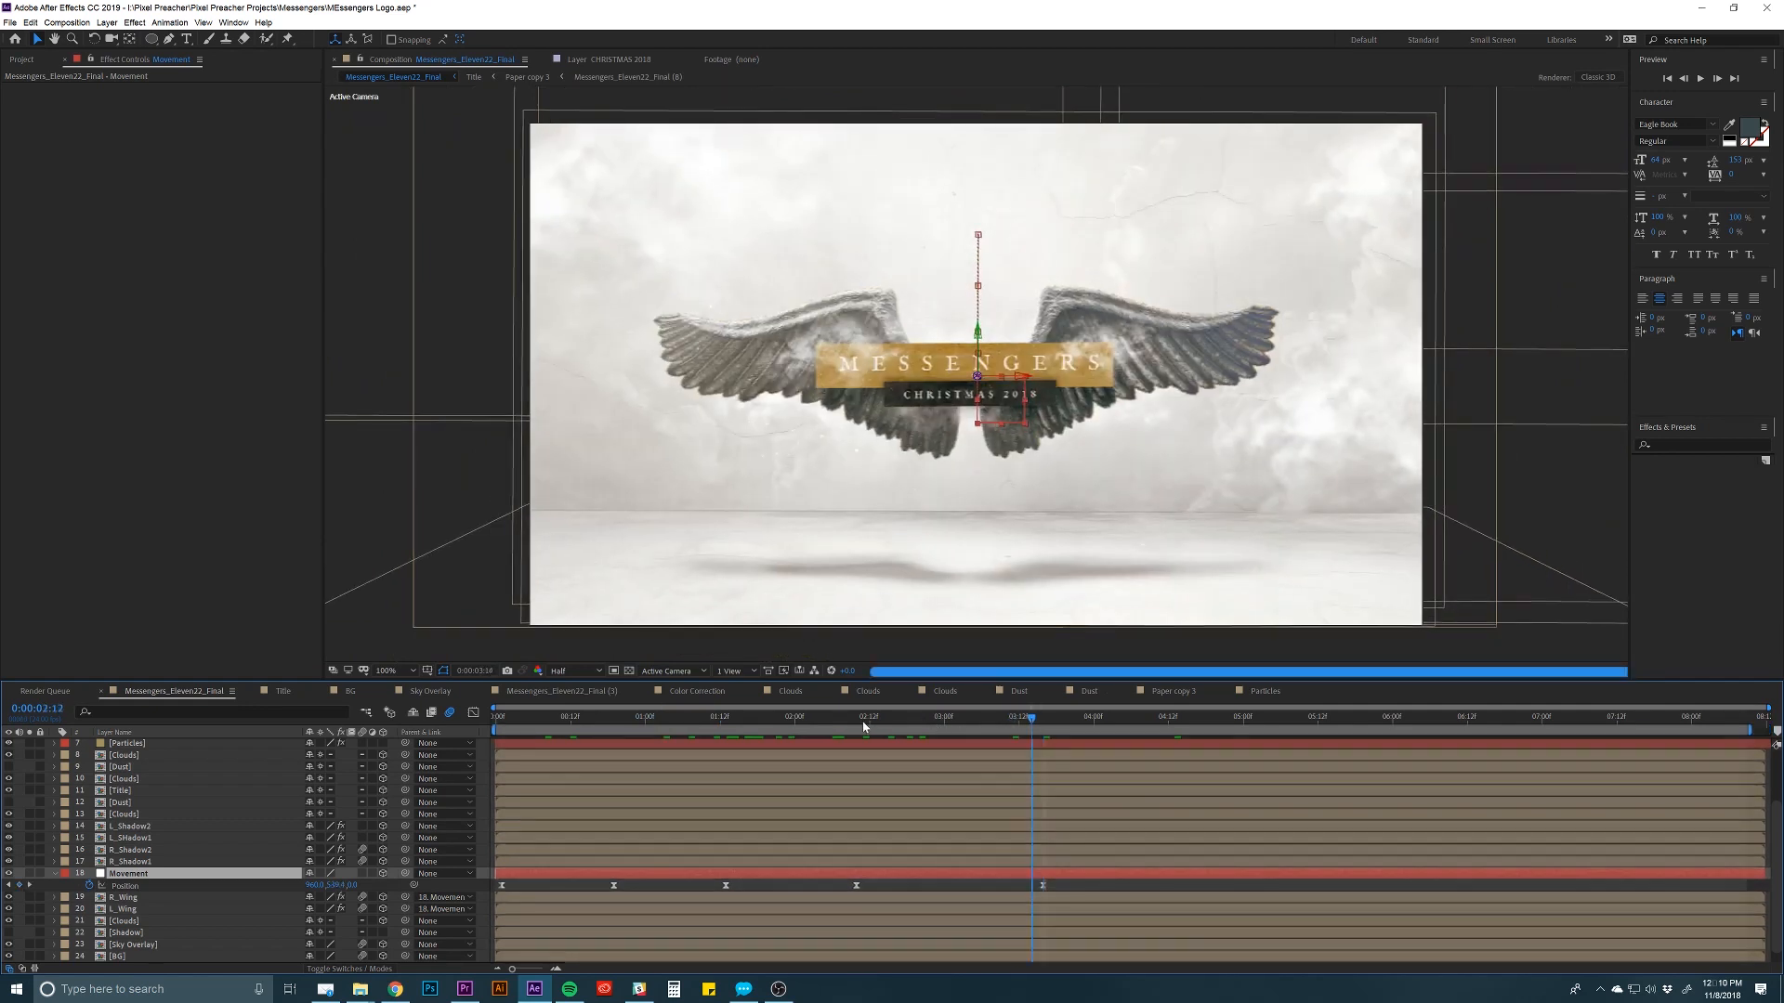
{"action": "left_click", "coordinate": [858, 723]}
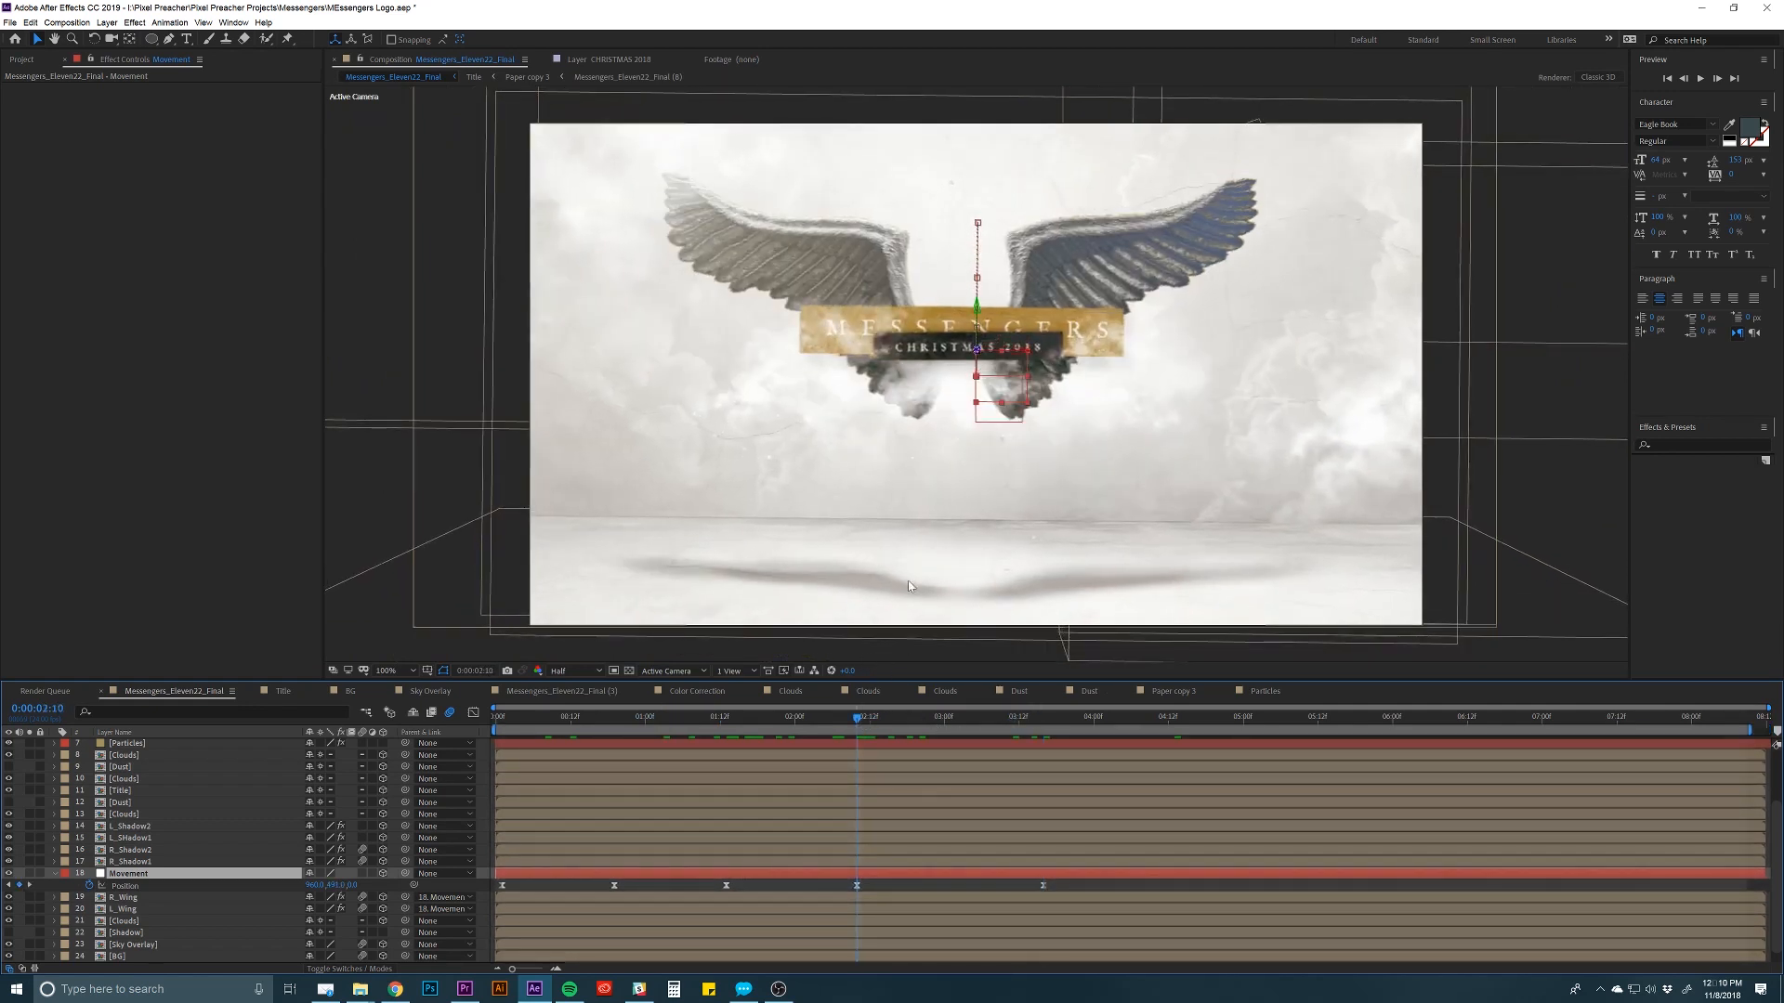
{"action": "left_click", "coordinate": [726, 728]}
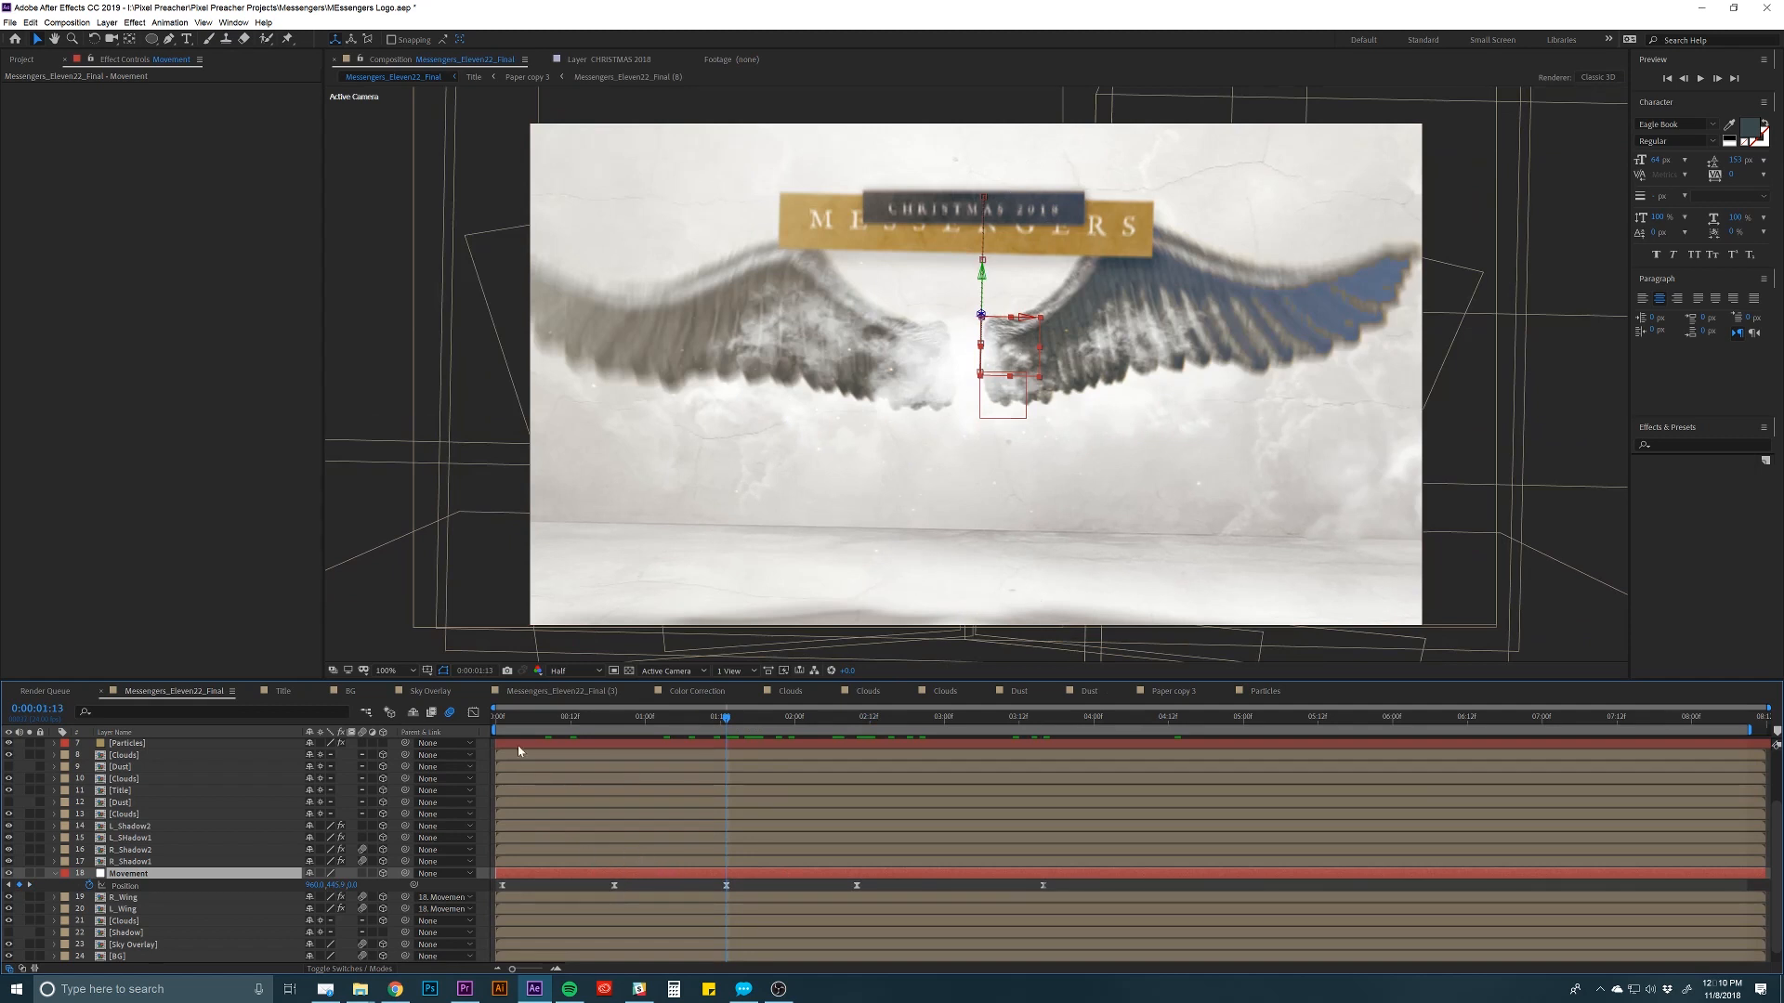
{"action": "left_click", "coordinate": [709, 724]}
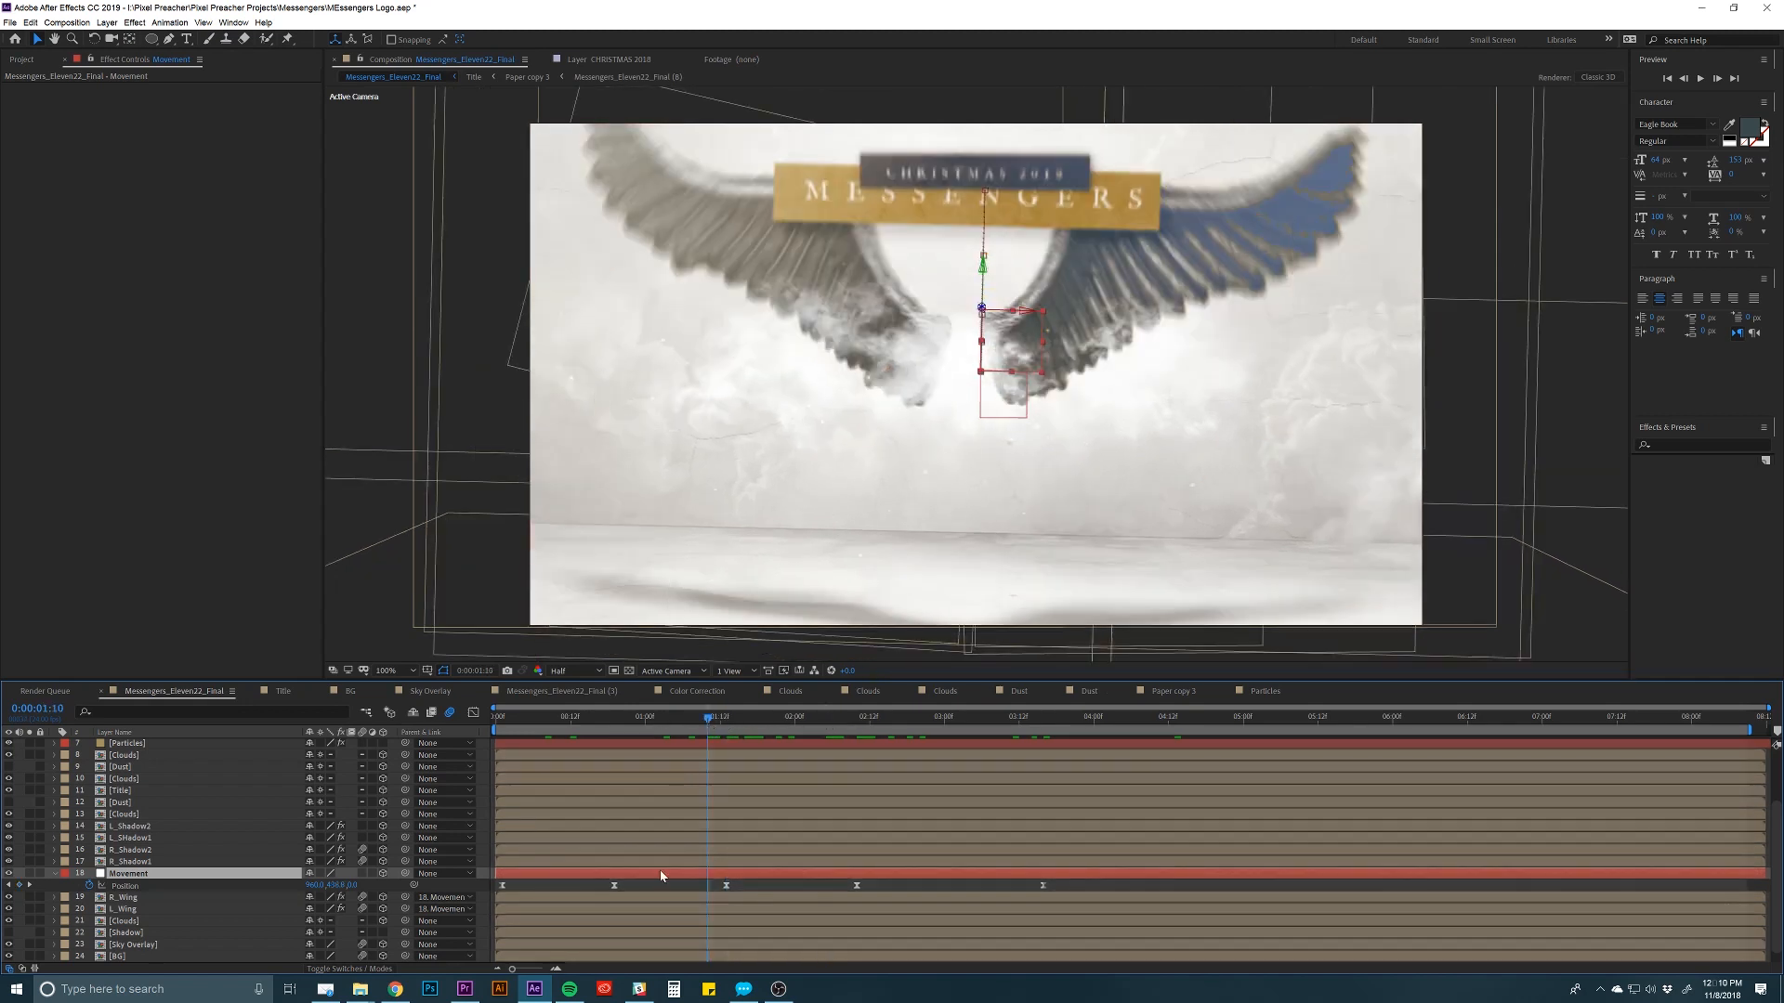
{"action": "key", "text": "u"}
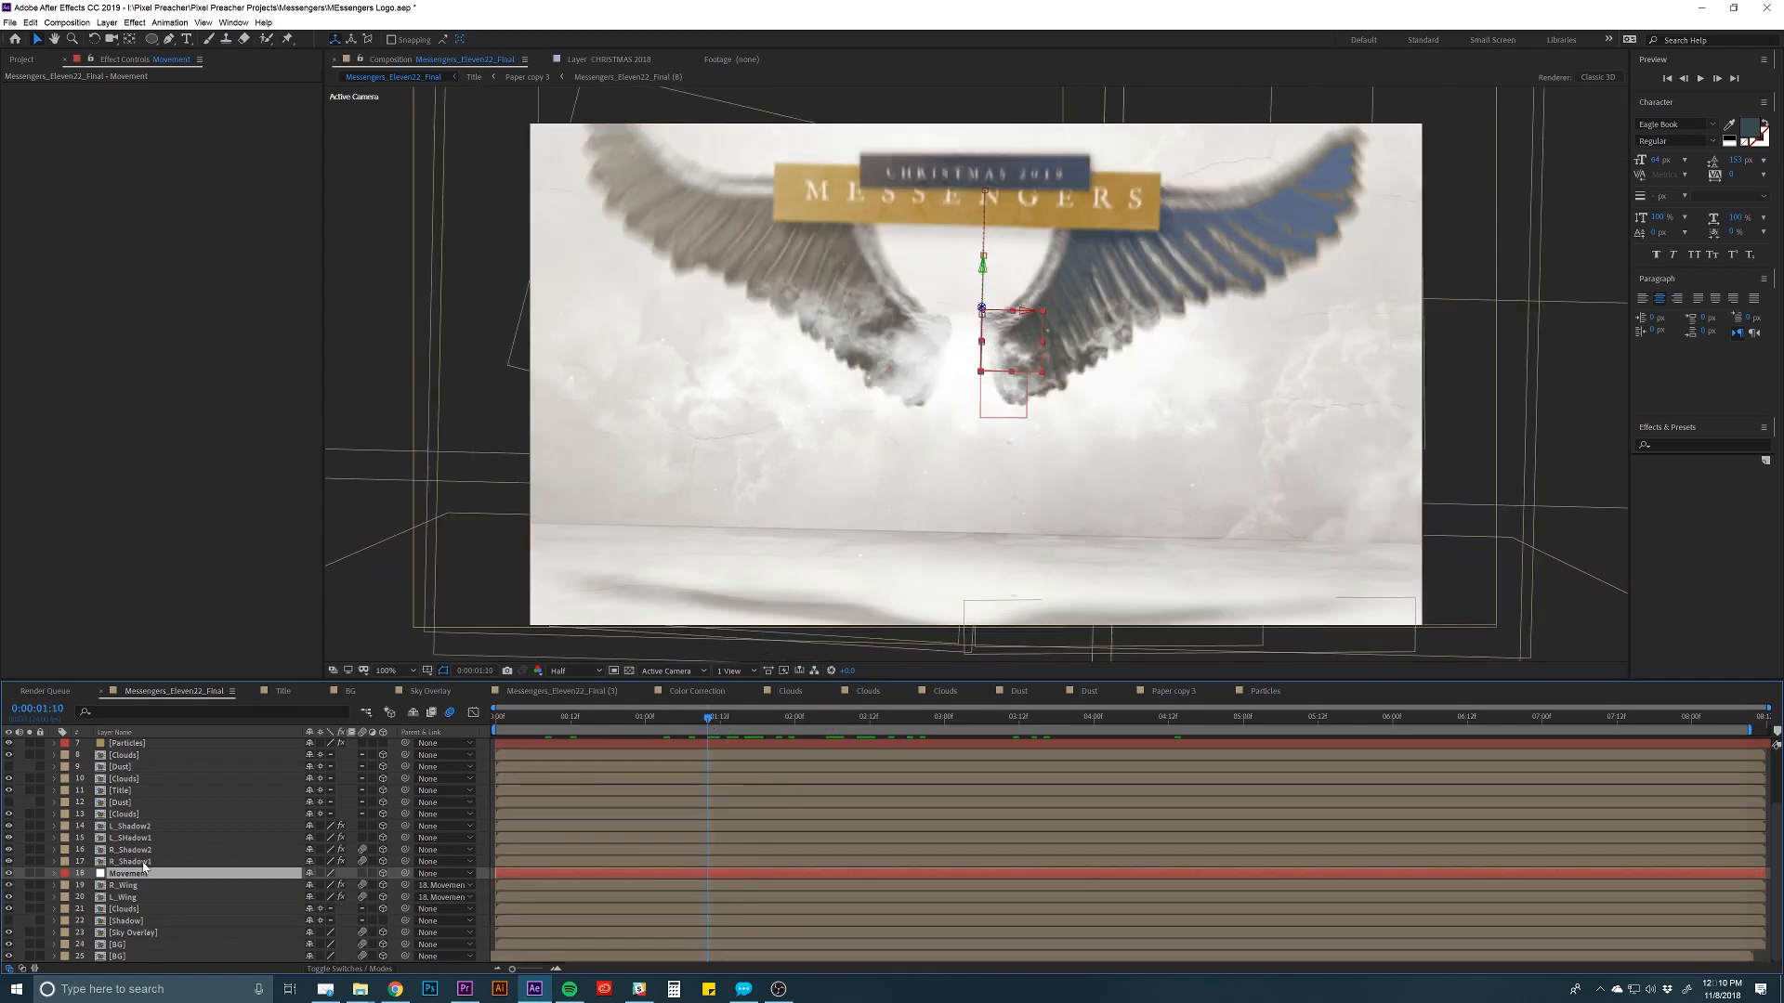
Select the L_Shadow1 layer and examine how the wing shadows move up to 0:00:03:00.
{"action": "left_click", "coordinate": [180, 835]}
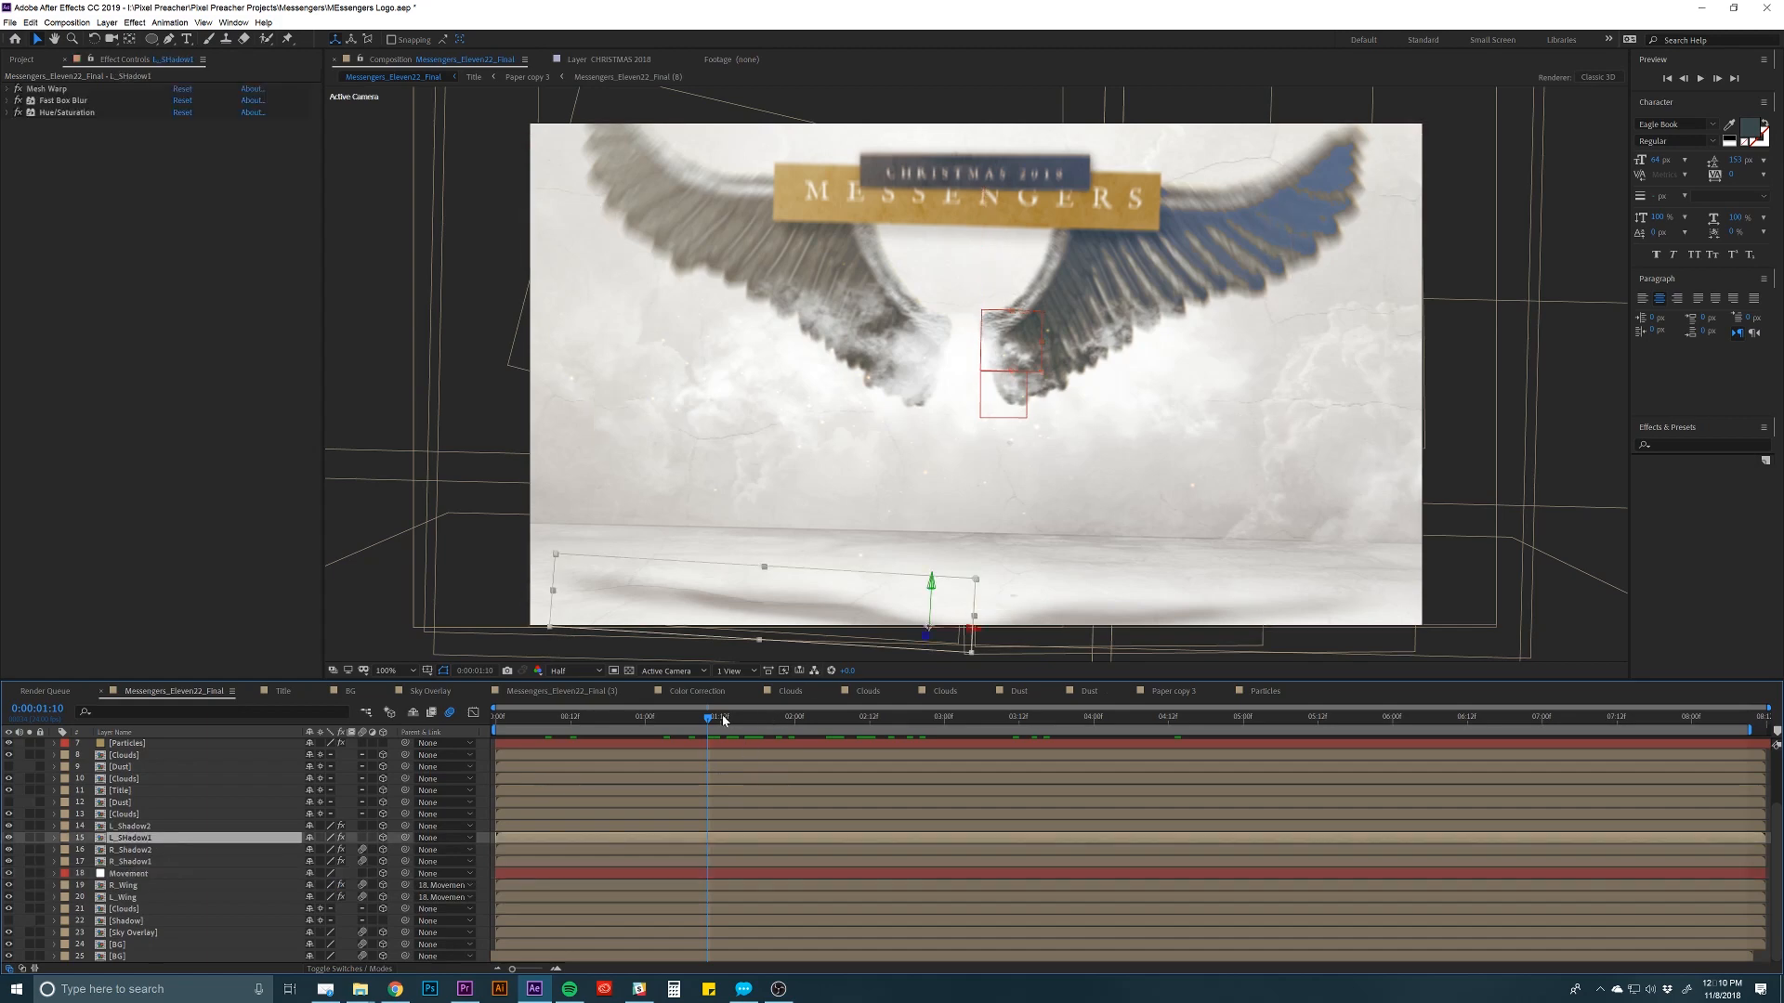
{"action": "left_click", "coordinate": [844, 717]}
{"action": "left_click_drag", "start_coordinate": [887, 725], "coordinate": [944, 721]}
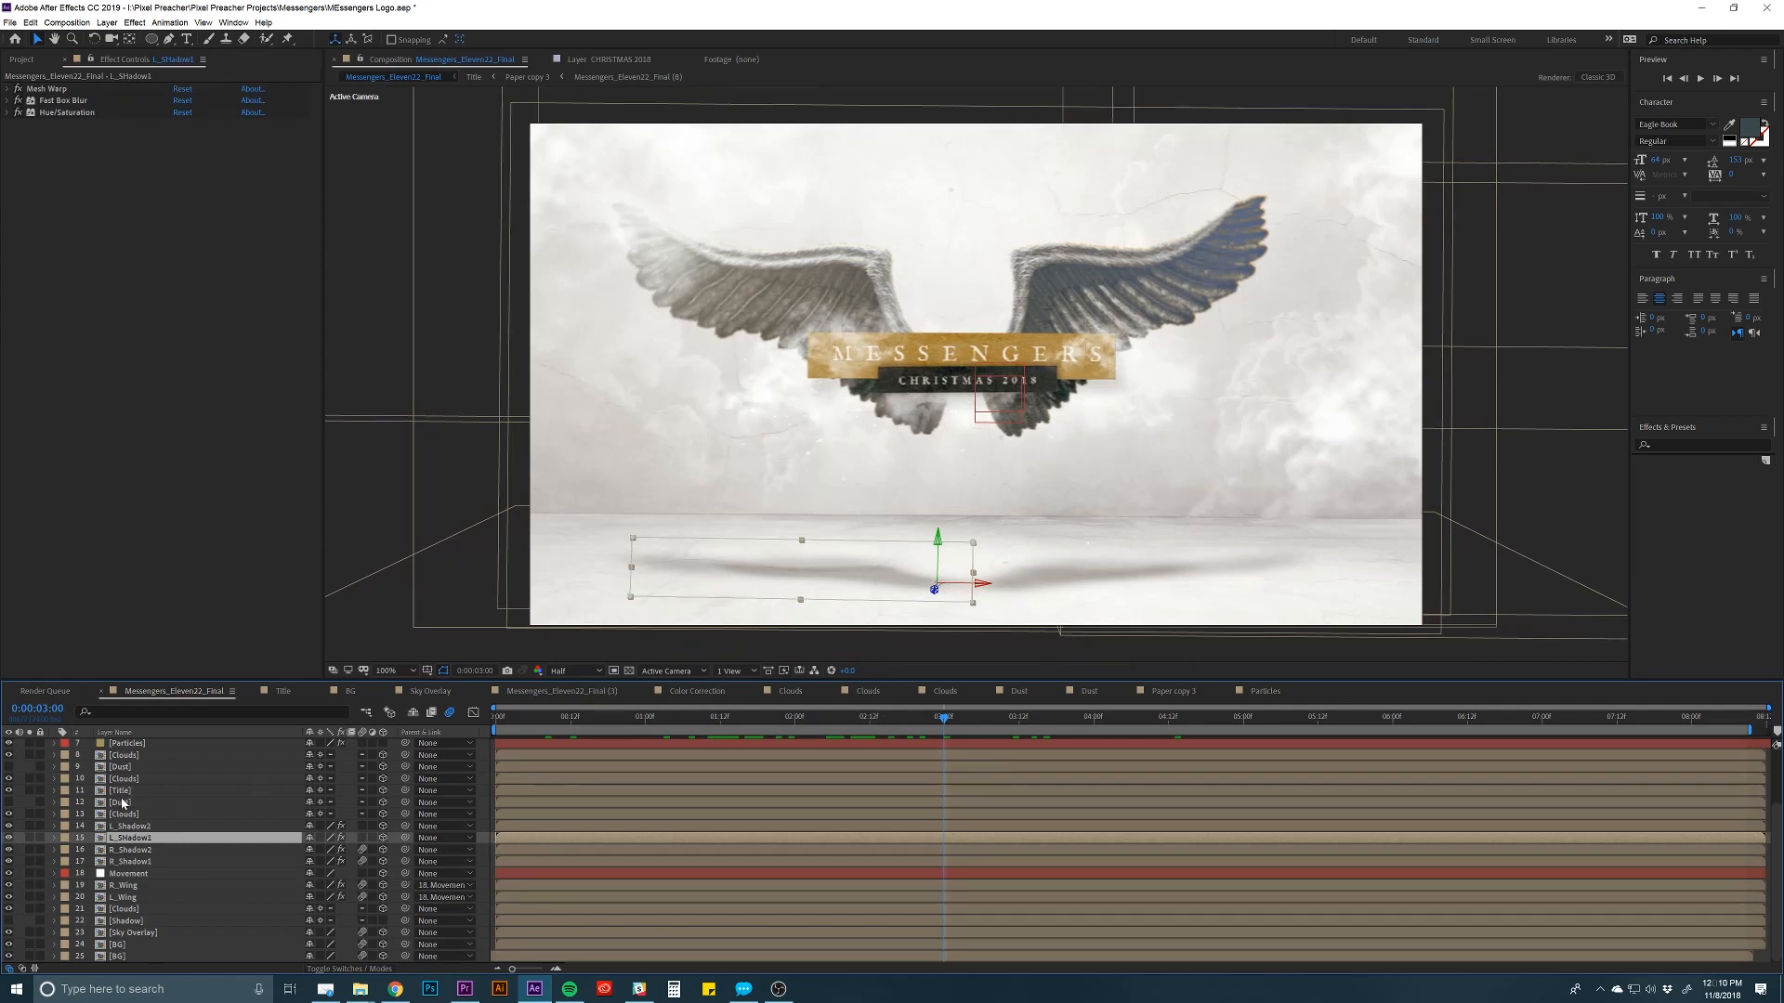
Open the Title precomp, scrub its Position animation to 0:00:04:05 and return to the Messengers composition.
{"action": "left_click", "coordinate": [122, 793]}
{"action": "double_click", "coordinate": [124, 792]}
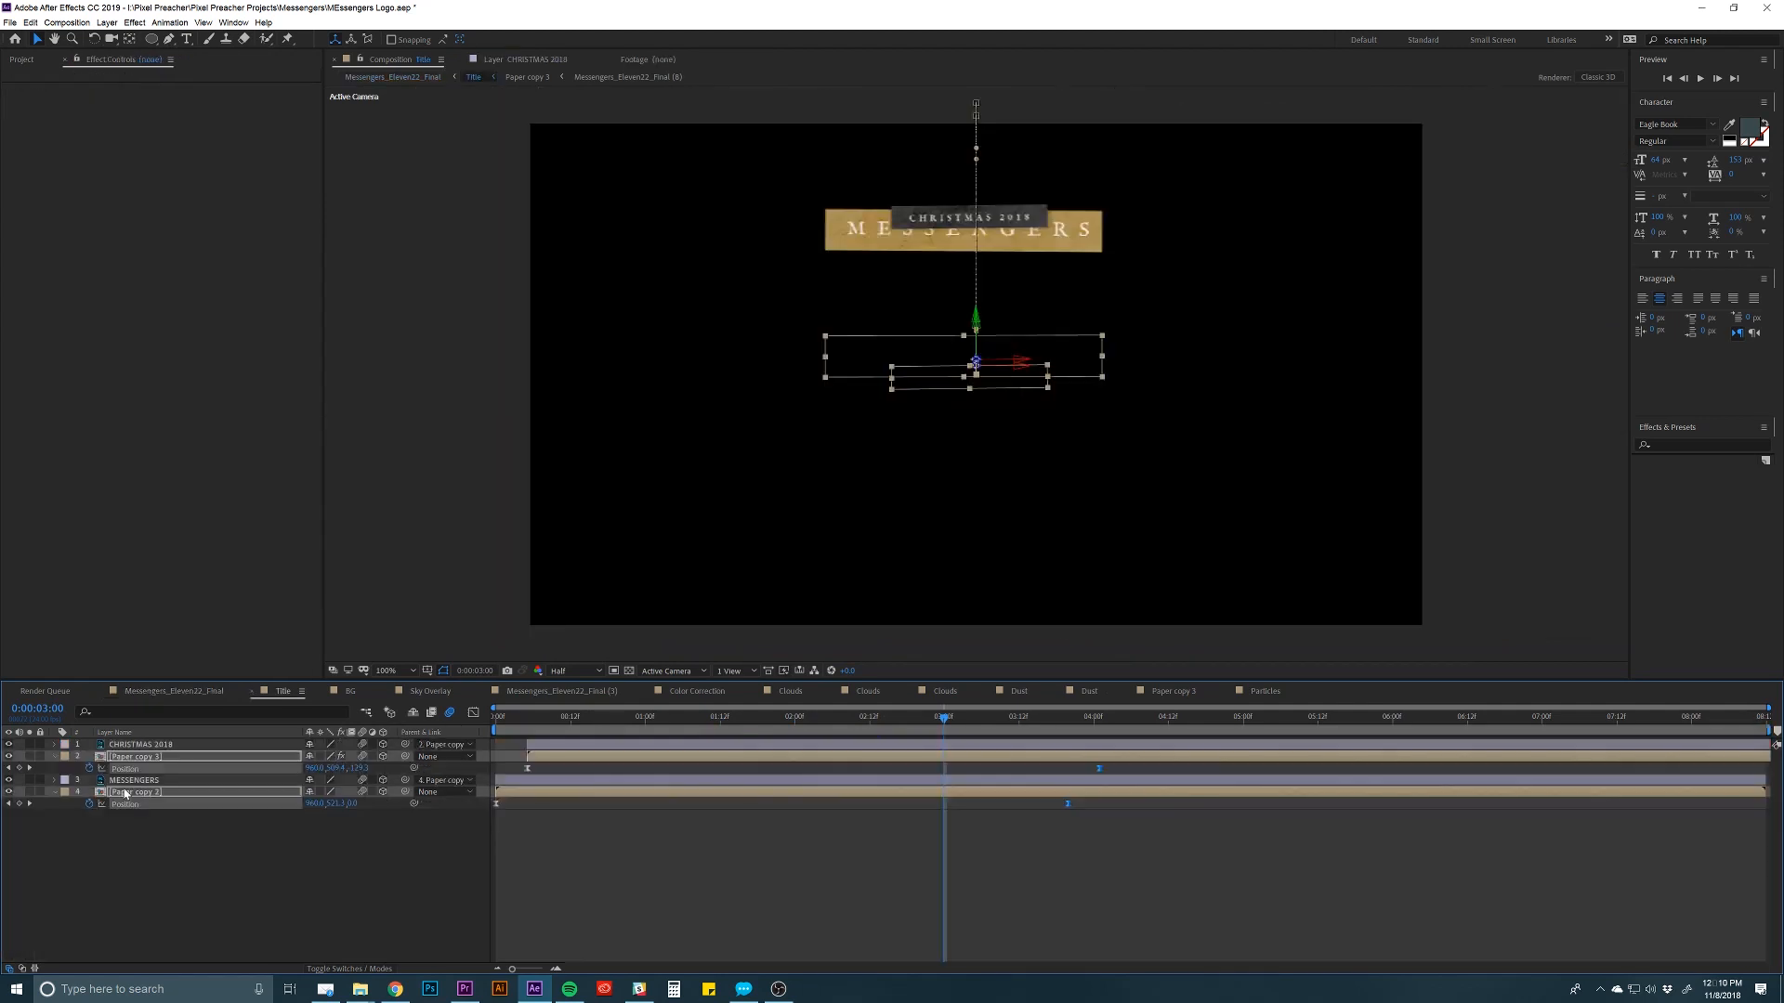
{"action": "left_click_drag", "start_coordinate": [812, 727], "coordinate": [1125, 716]}
{"action": "left_click", "coordinate": [204, 691]}
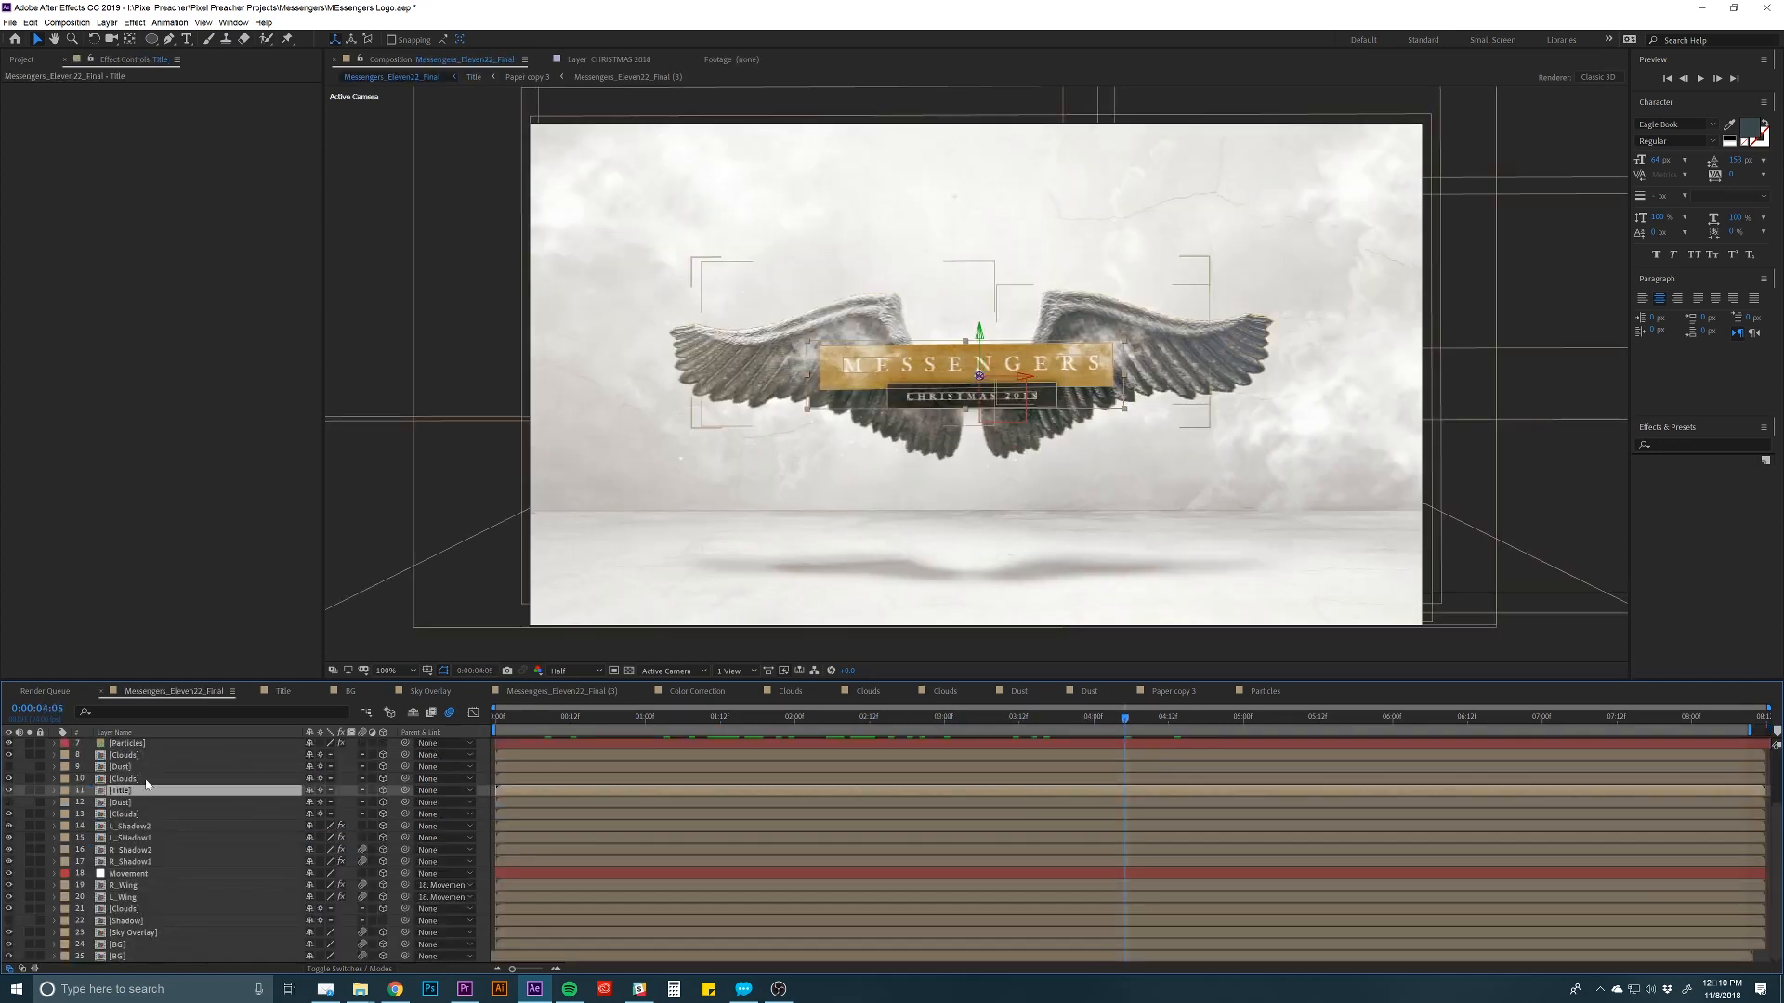
Look over the Clouds layers above the title and the upper Dust layer (layer 9).
{"action": "left_click", "coordinate": [139, 780]}
{"action": "scroll", "coordinate": [140, 808], "scroll_direction": "up", "scroll_amount": 2}
{"action": "left_click", "coordinate": [133, 830]}
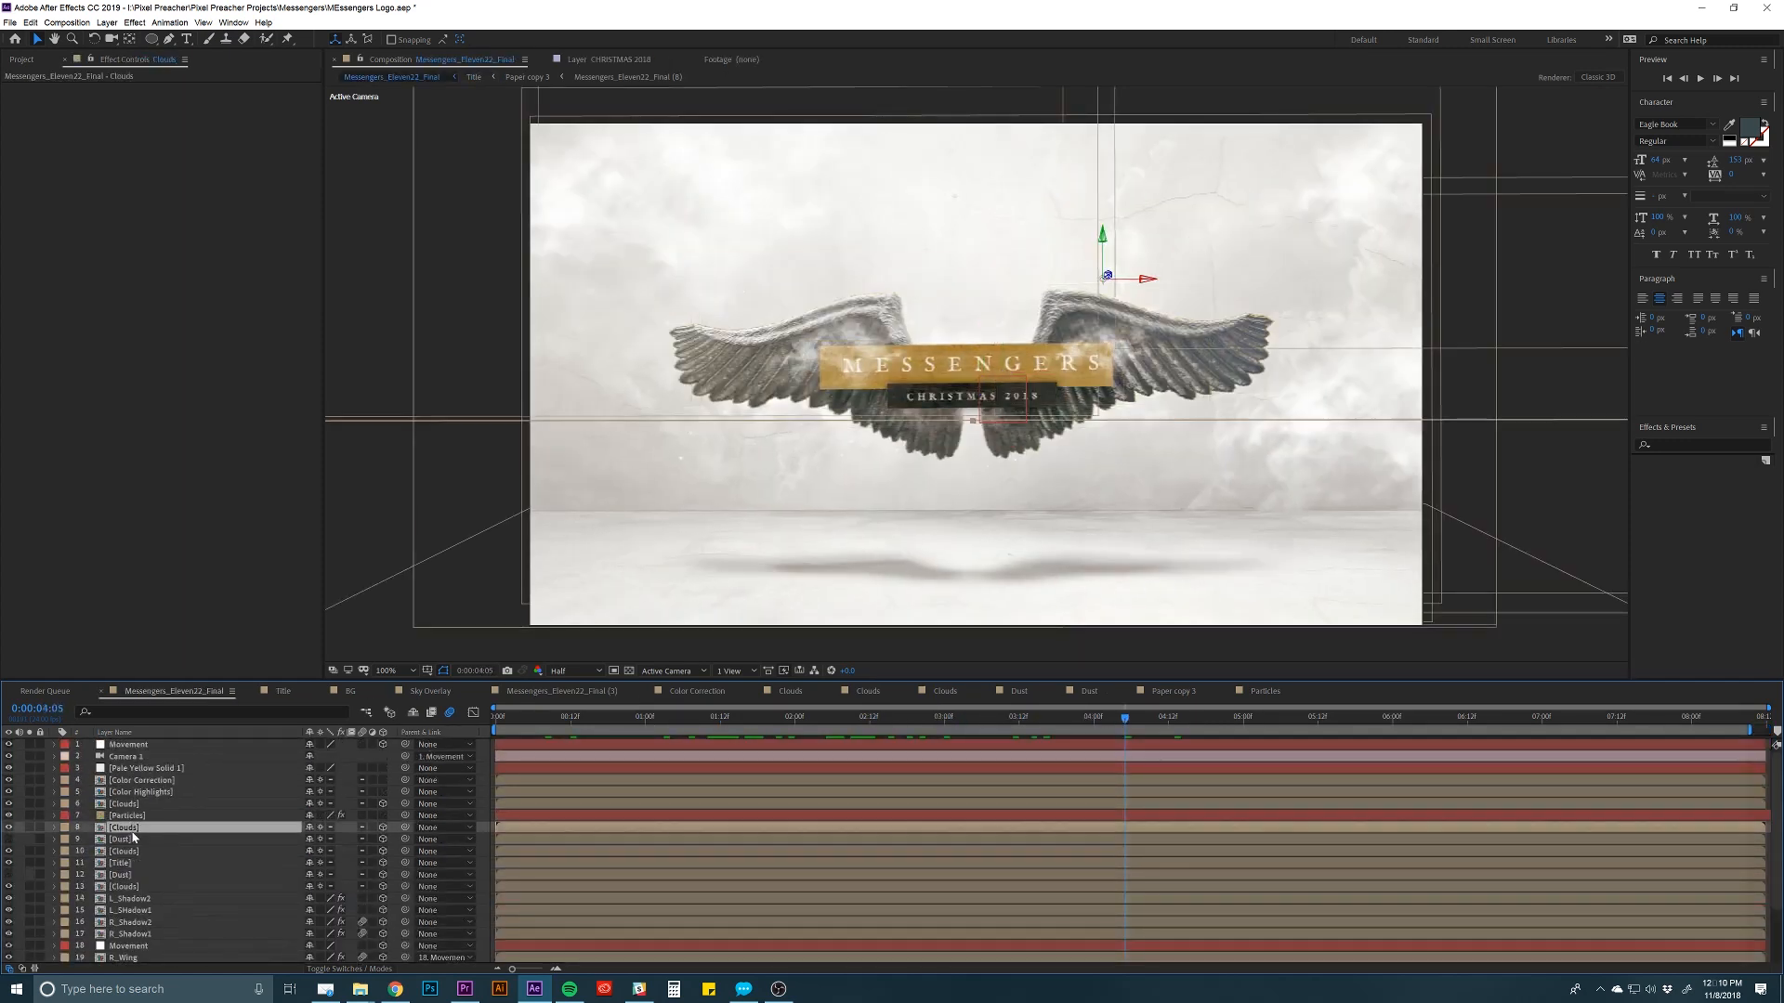
{"action": "left_click", "coordinate": [118, 840]}
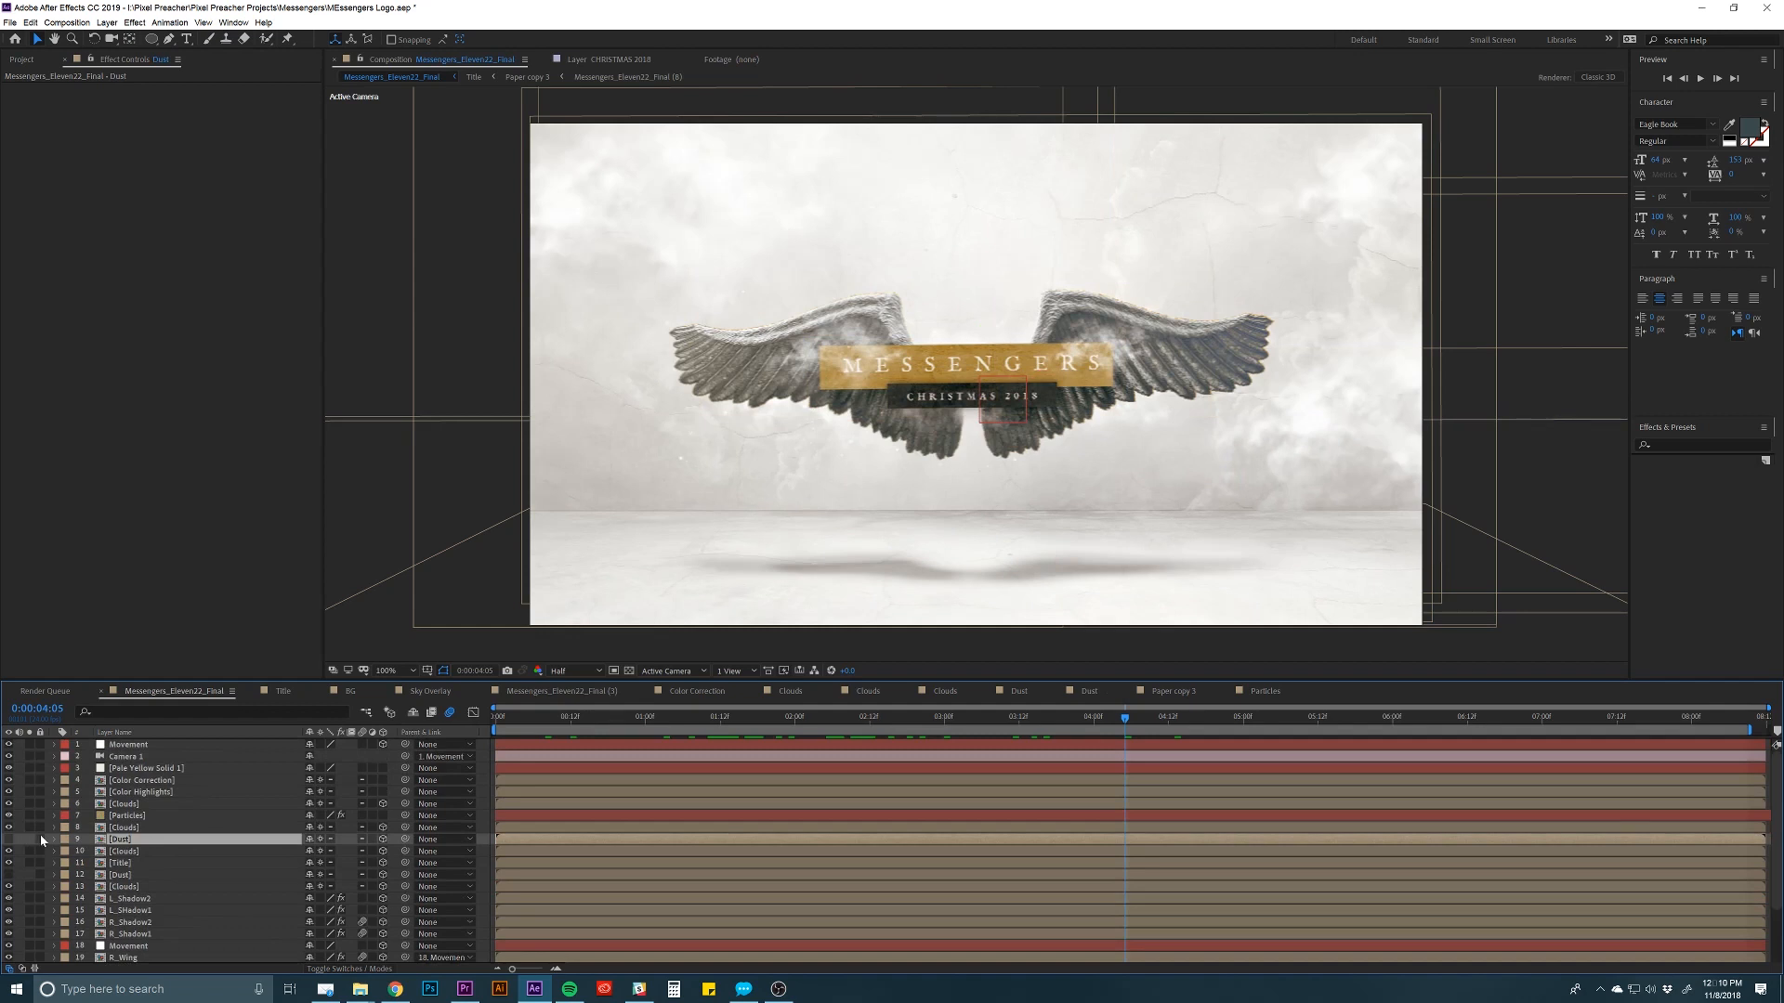
Inspect the Particles layer's Trapcode Particular effect settings and solo the layer.
{"action": "left_click", "coordinate": [127, 817]}
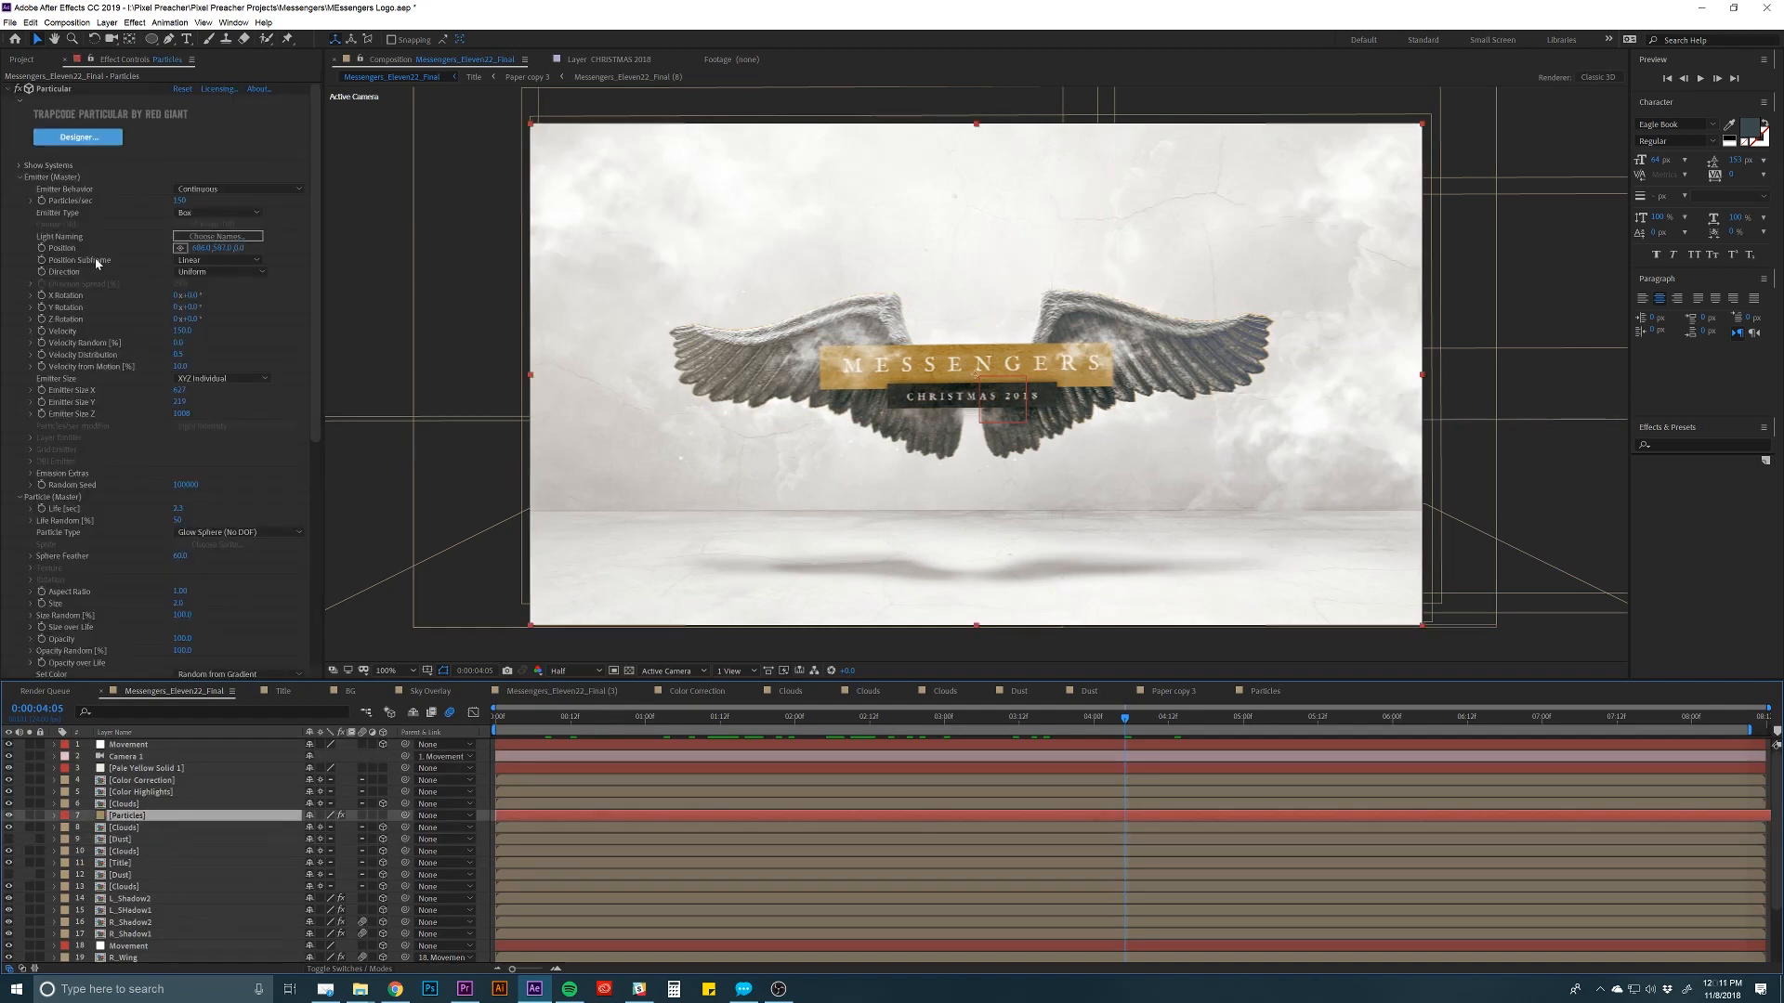
{"action": "left_click", "coordinate": [45, 95]}
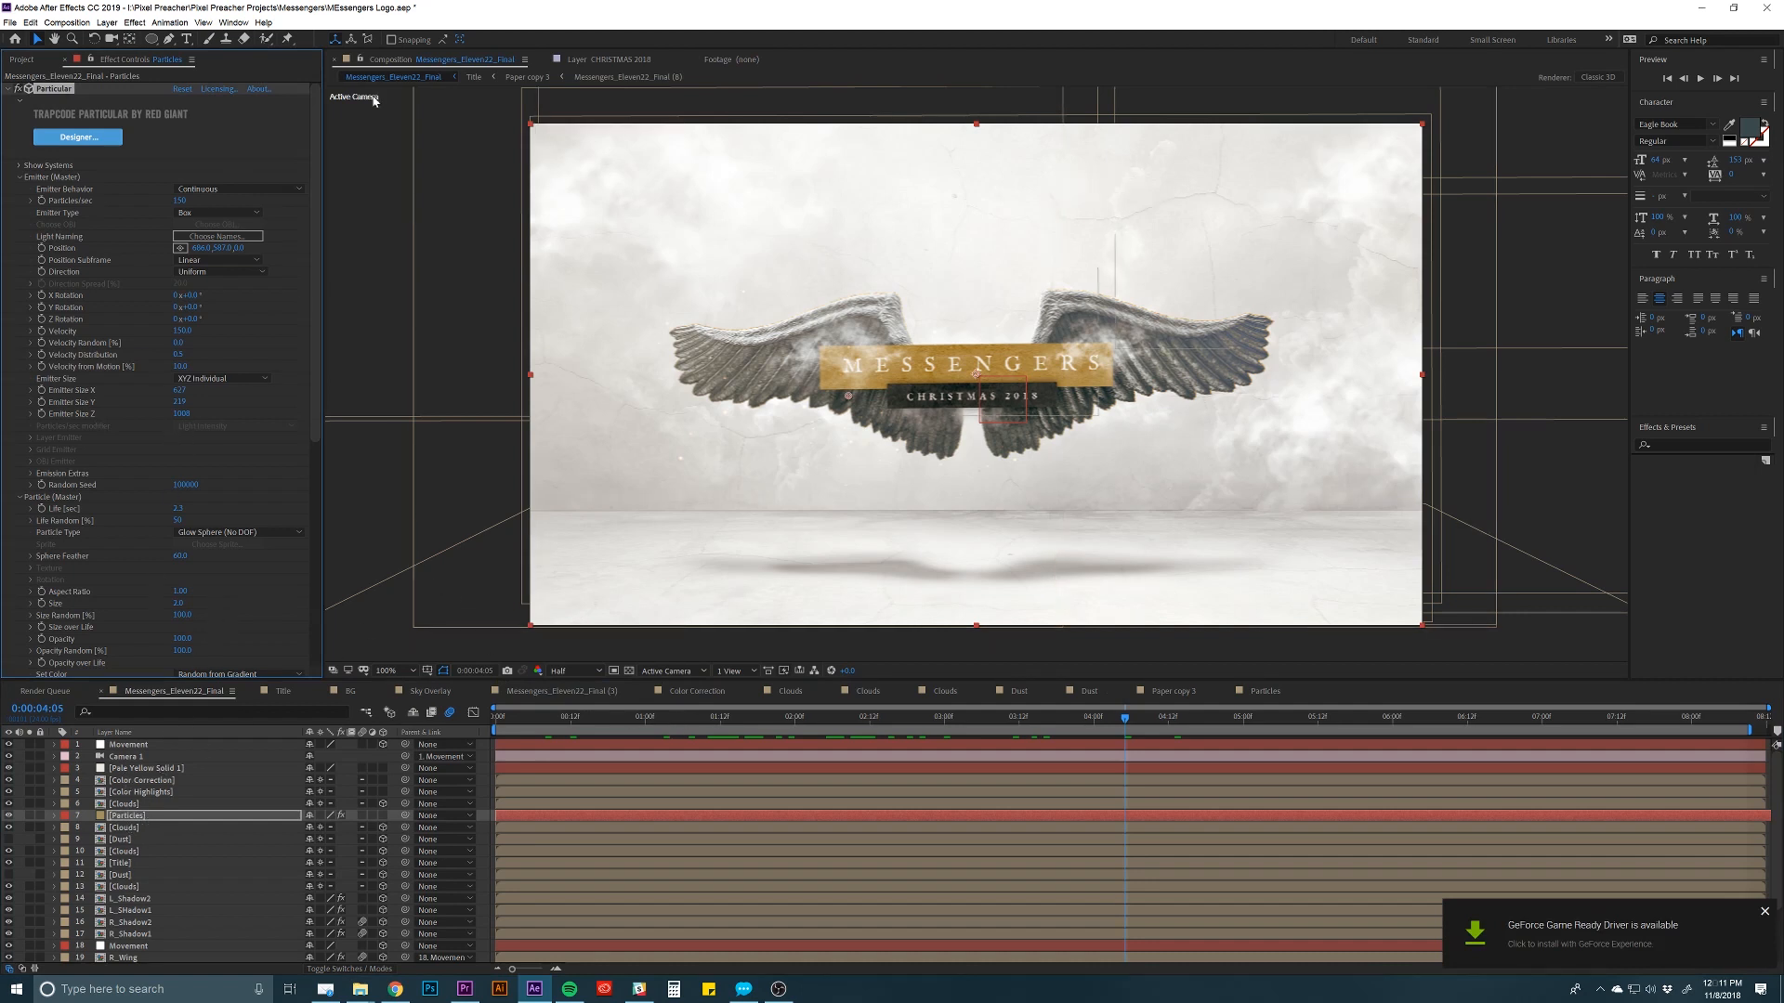
{"action": "left_click", "coordinate": [125, 819]}
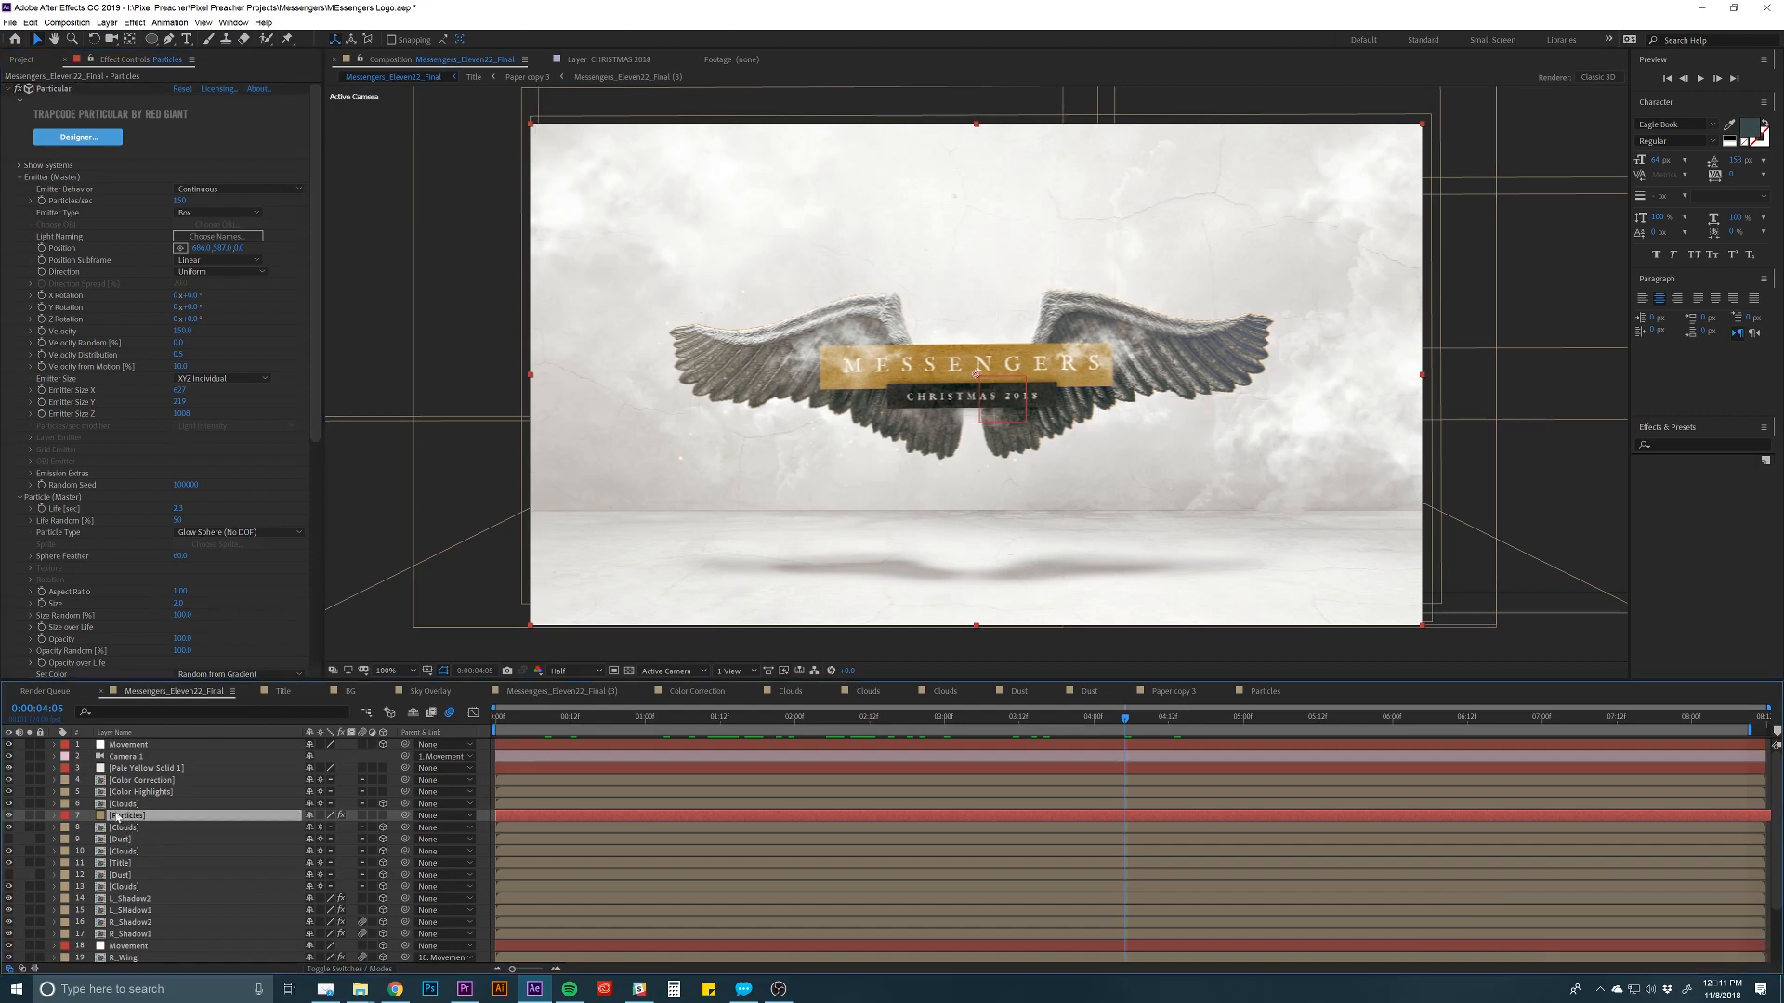
{"action": "left_click", "coordinate": [30, 815]}
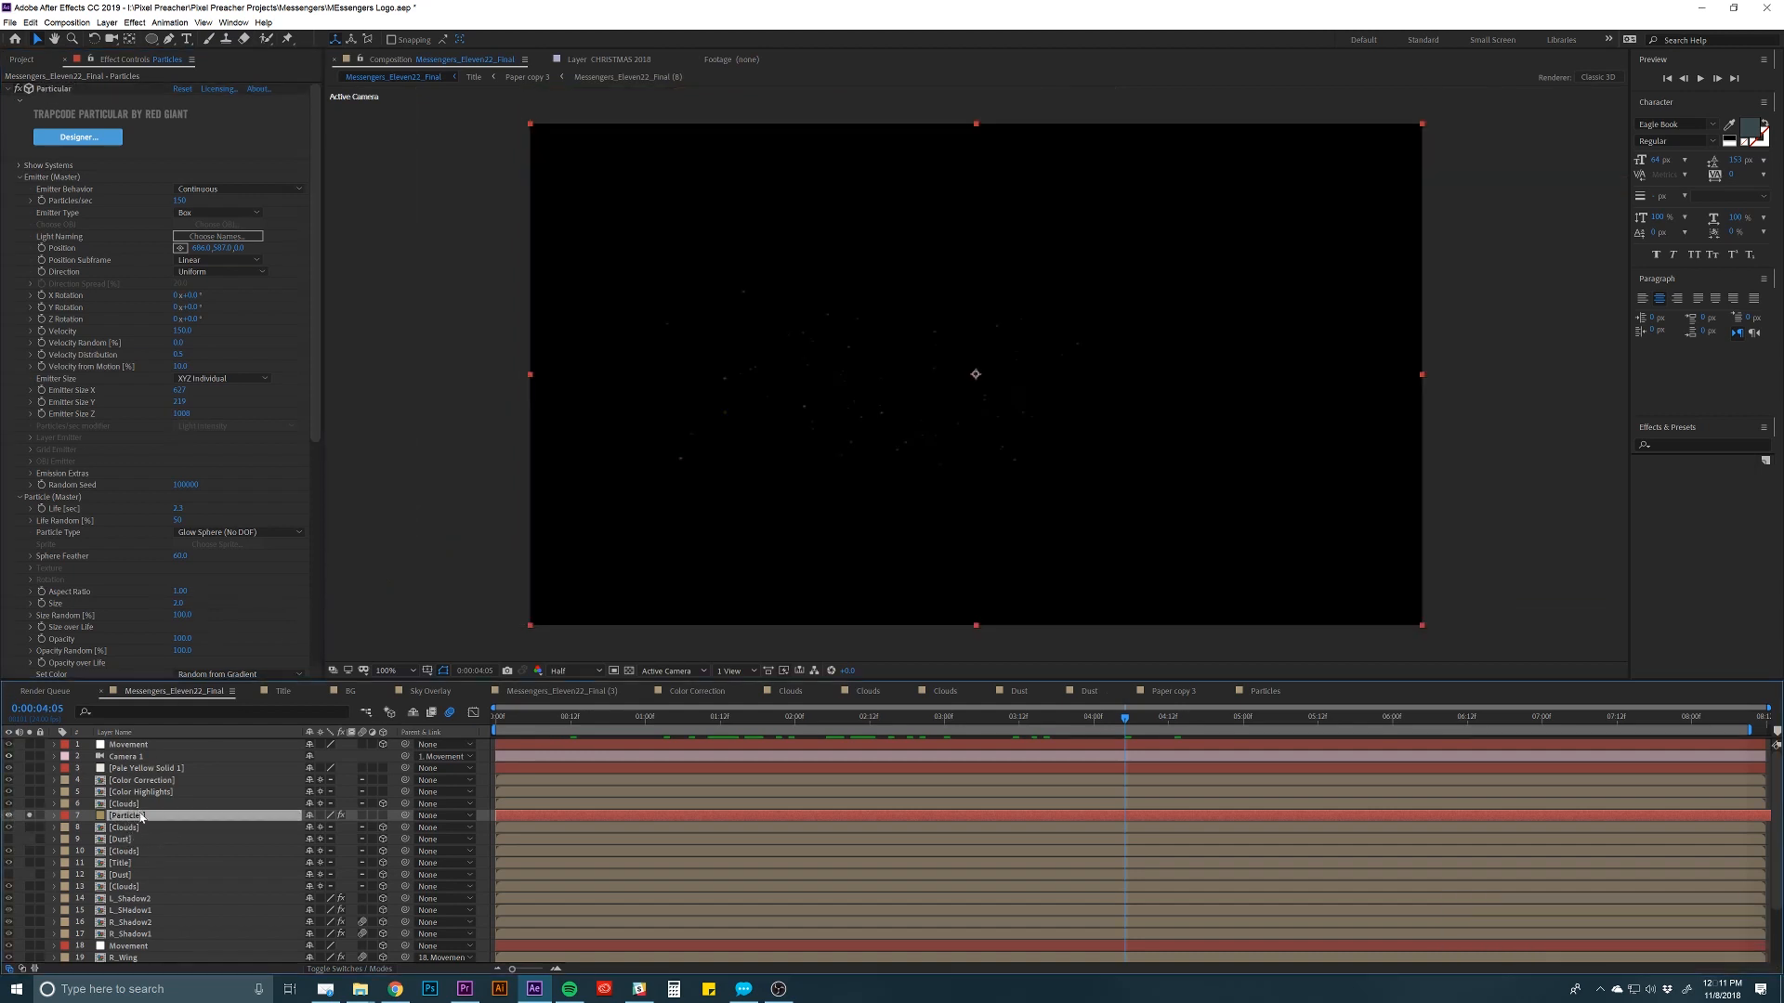
Examine the soloed Particles layer's motion at several times and play it back, widening the Particular effect settings area for easier reading.
{"action": "left_click_drag", "start_coordinate": [593, 710], "coordinate": [943, 716]}
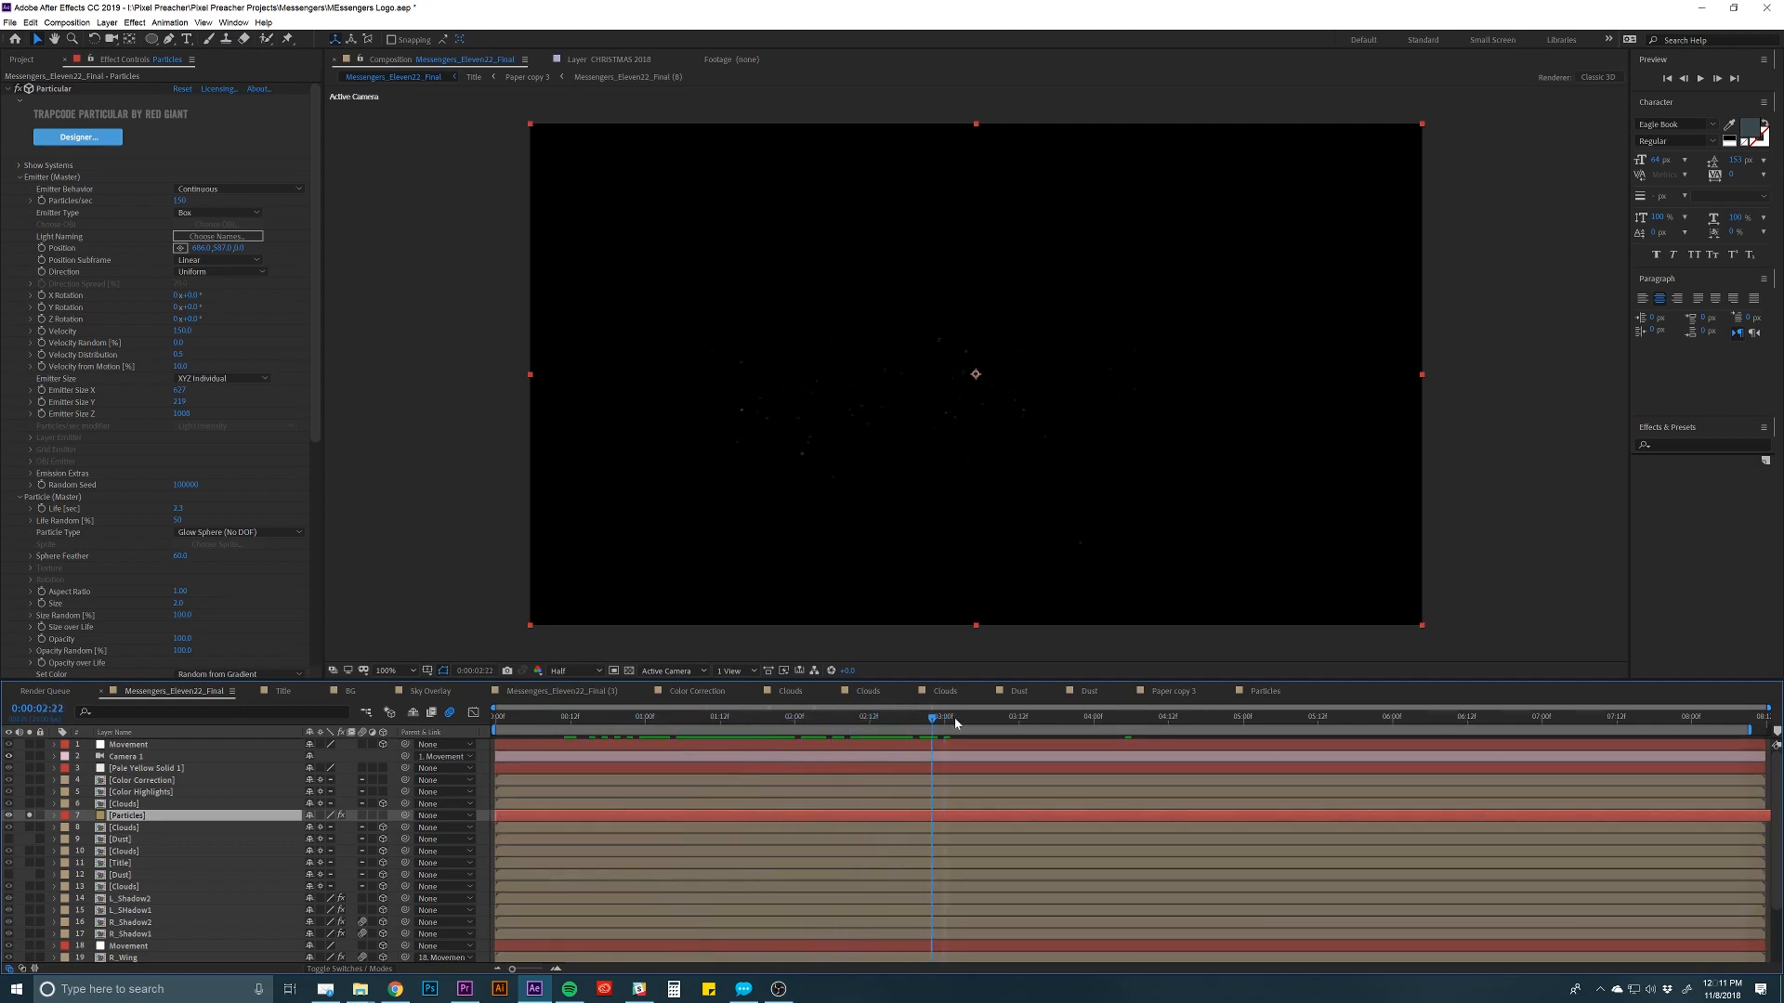
{"action": "left_click", "coordinate": [1036, 719]}
{"action": "left_click", "coordinate": [1199, 718]}
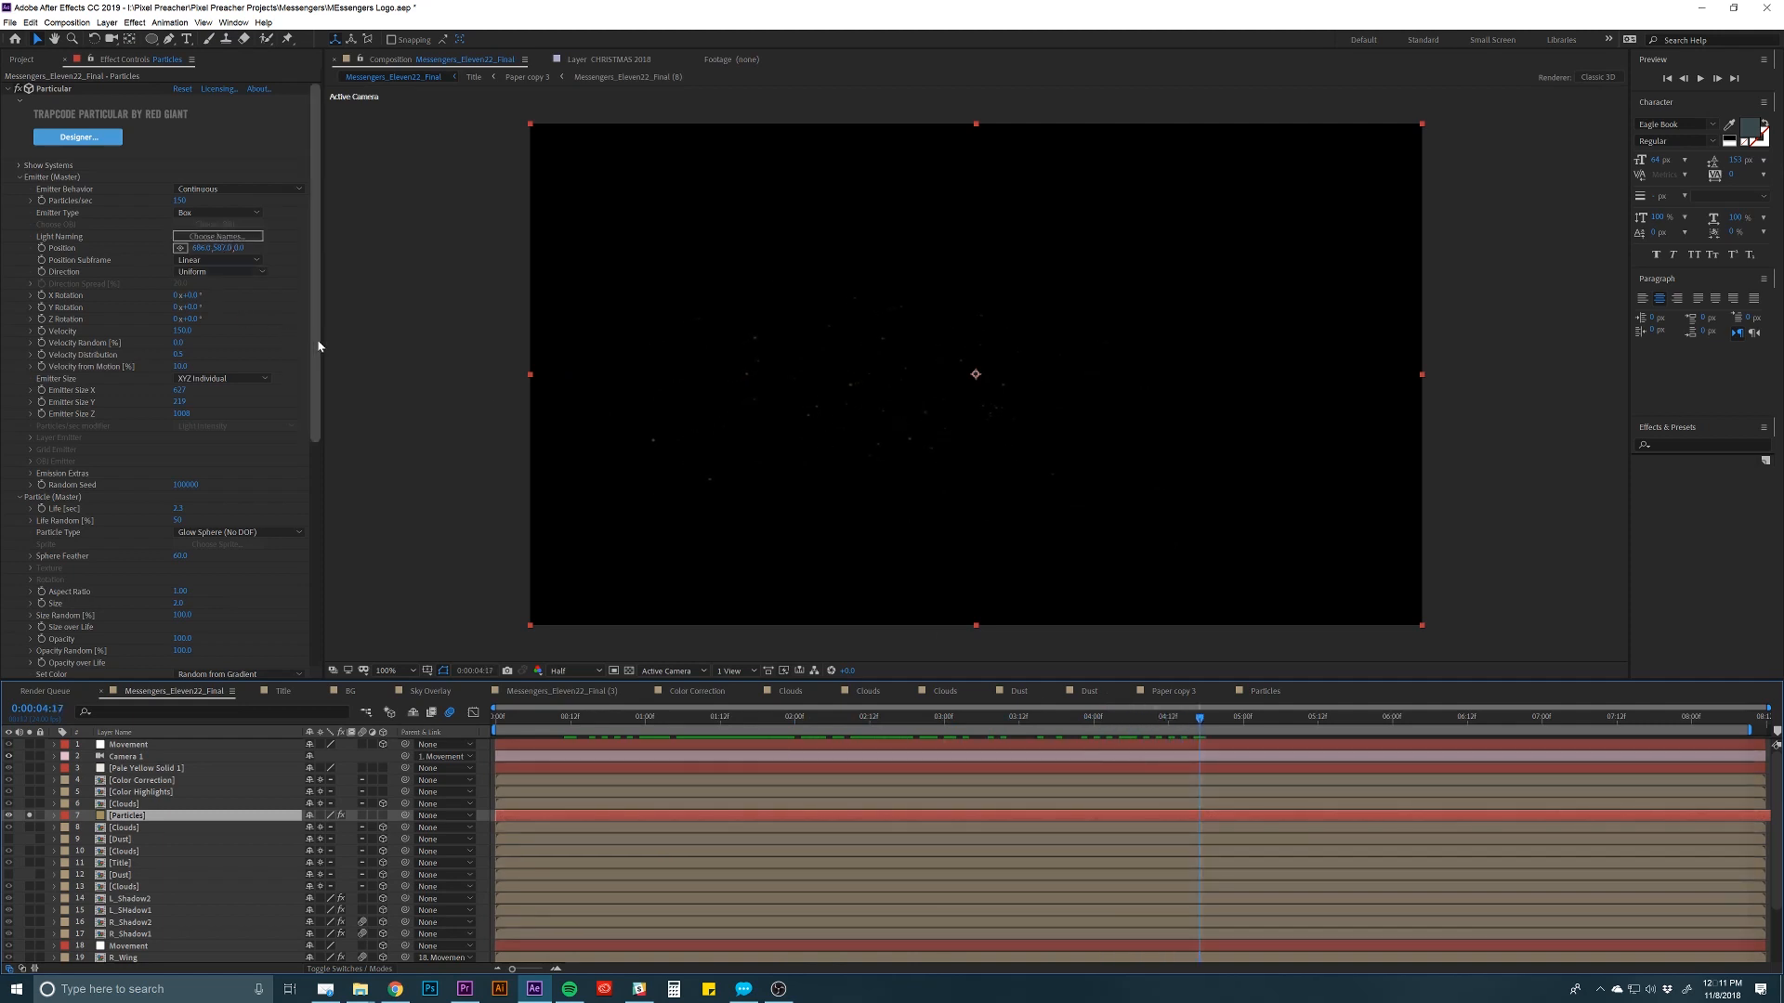
{"action": "left_click_drag", "start_coordinate": [322, 340], "coordinate": [366, 352]}
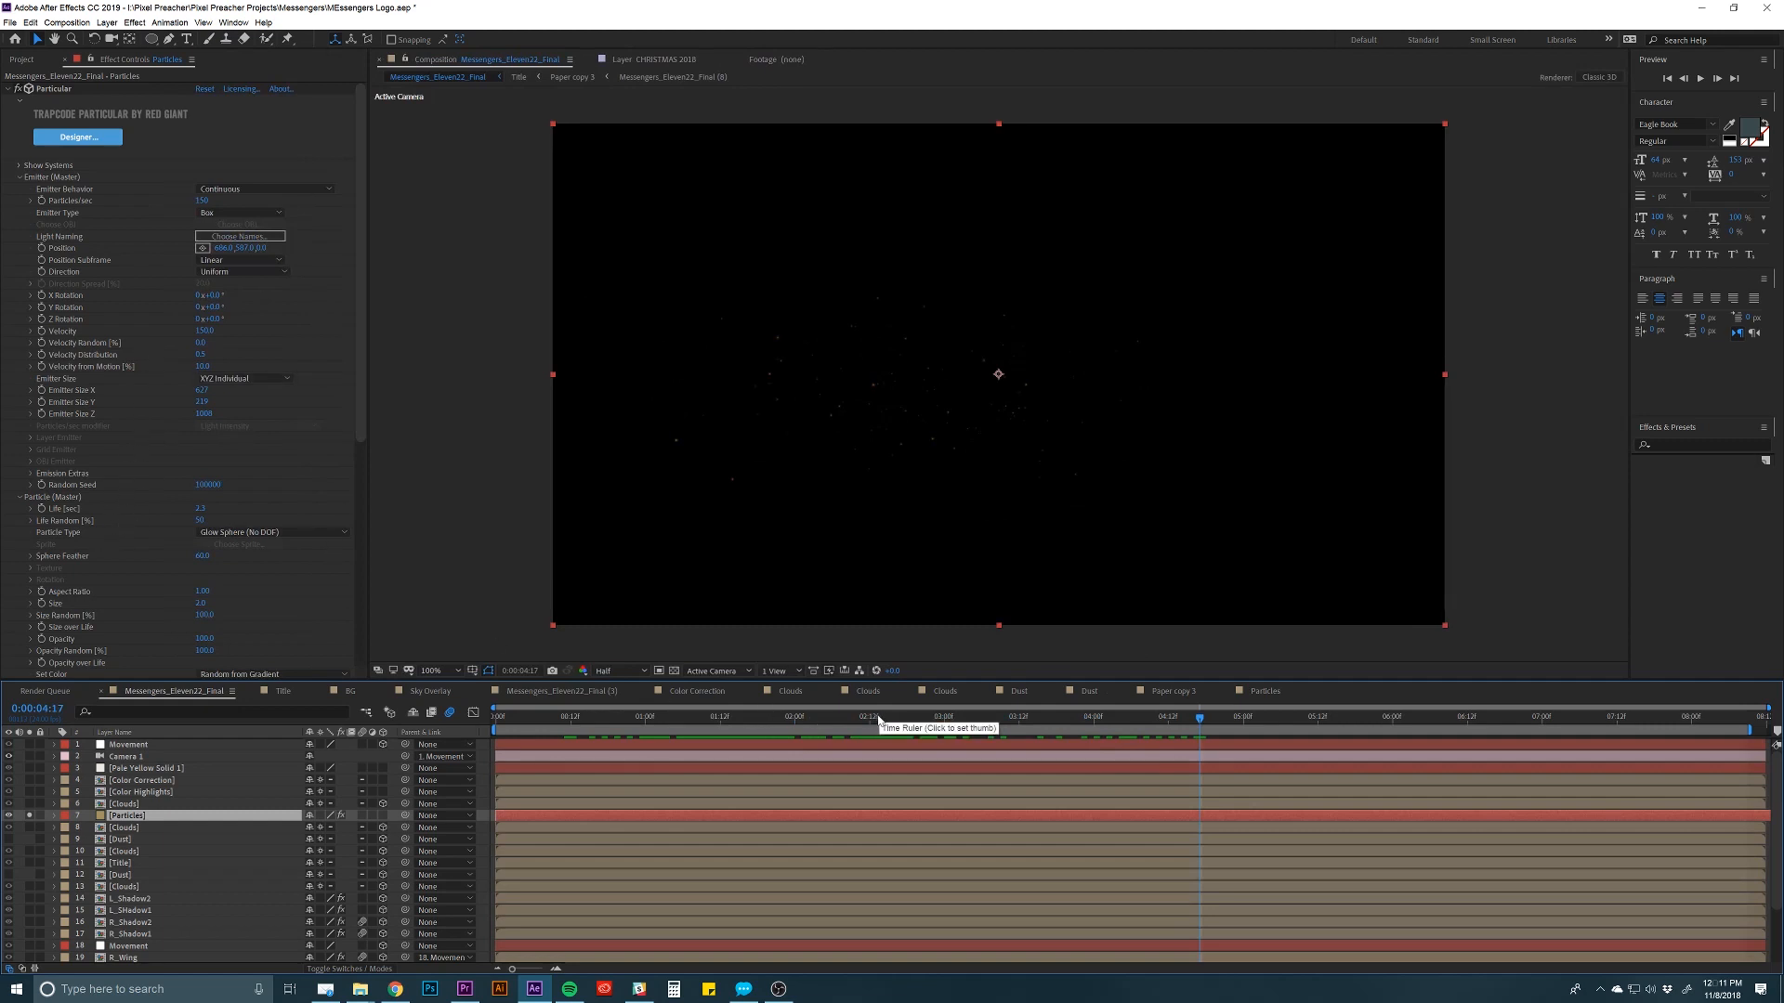
{"action": "left_click_drag", "start_coordinate": [878, 718], "coordinate": [708, 715]}
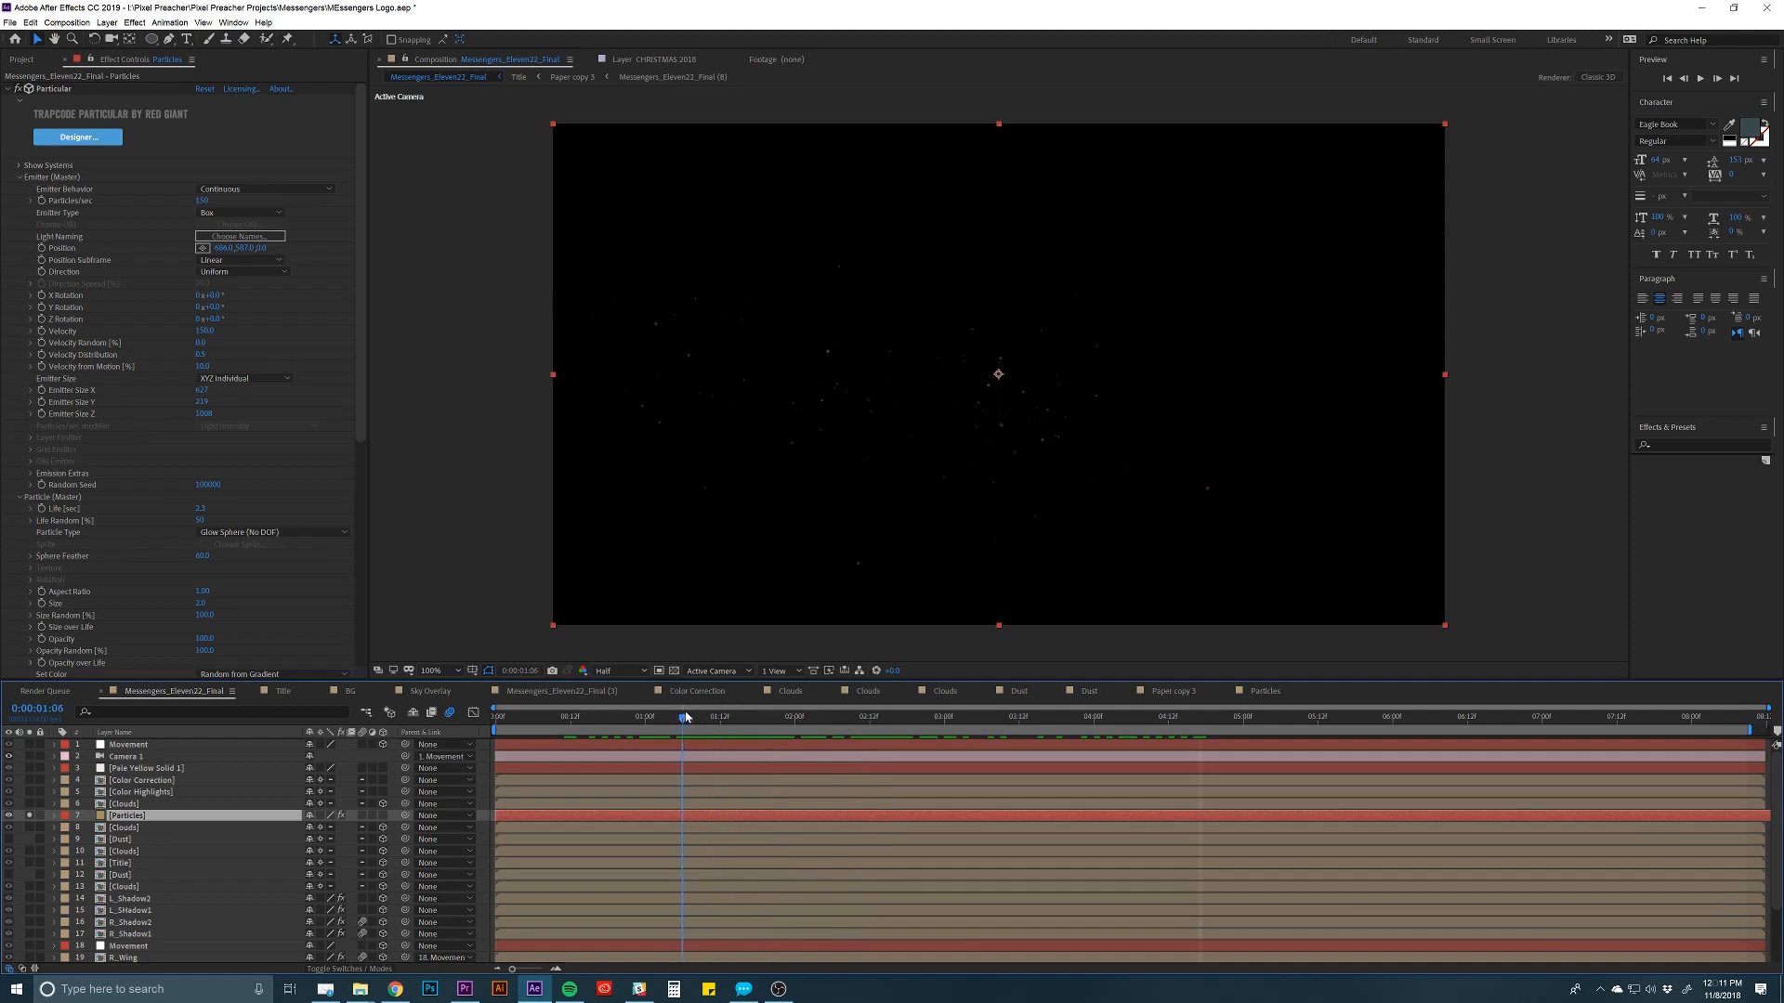
{"action": "key", "text": "space"}
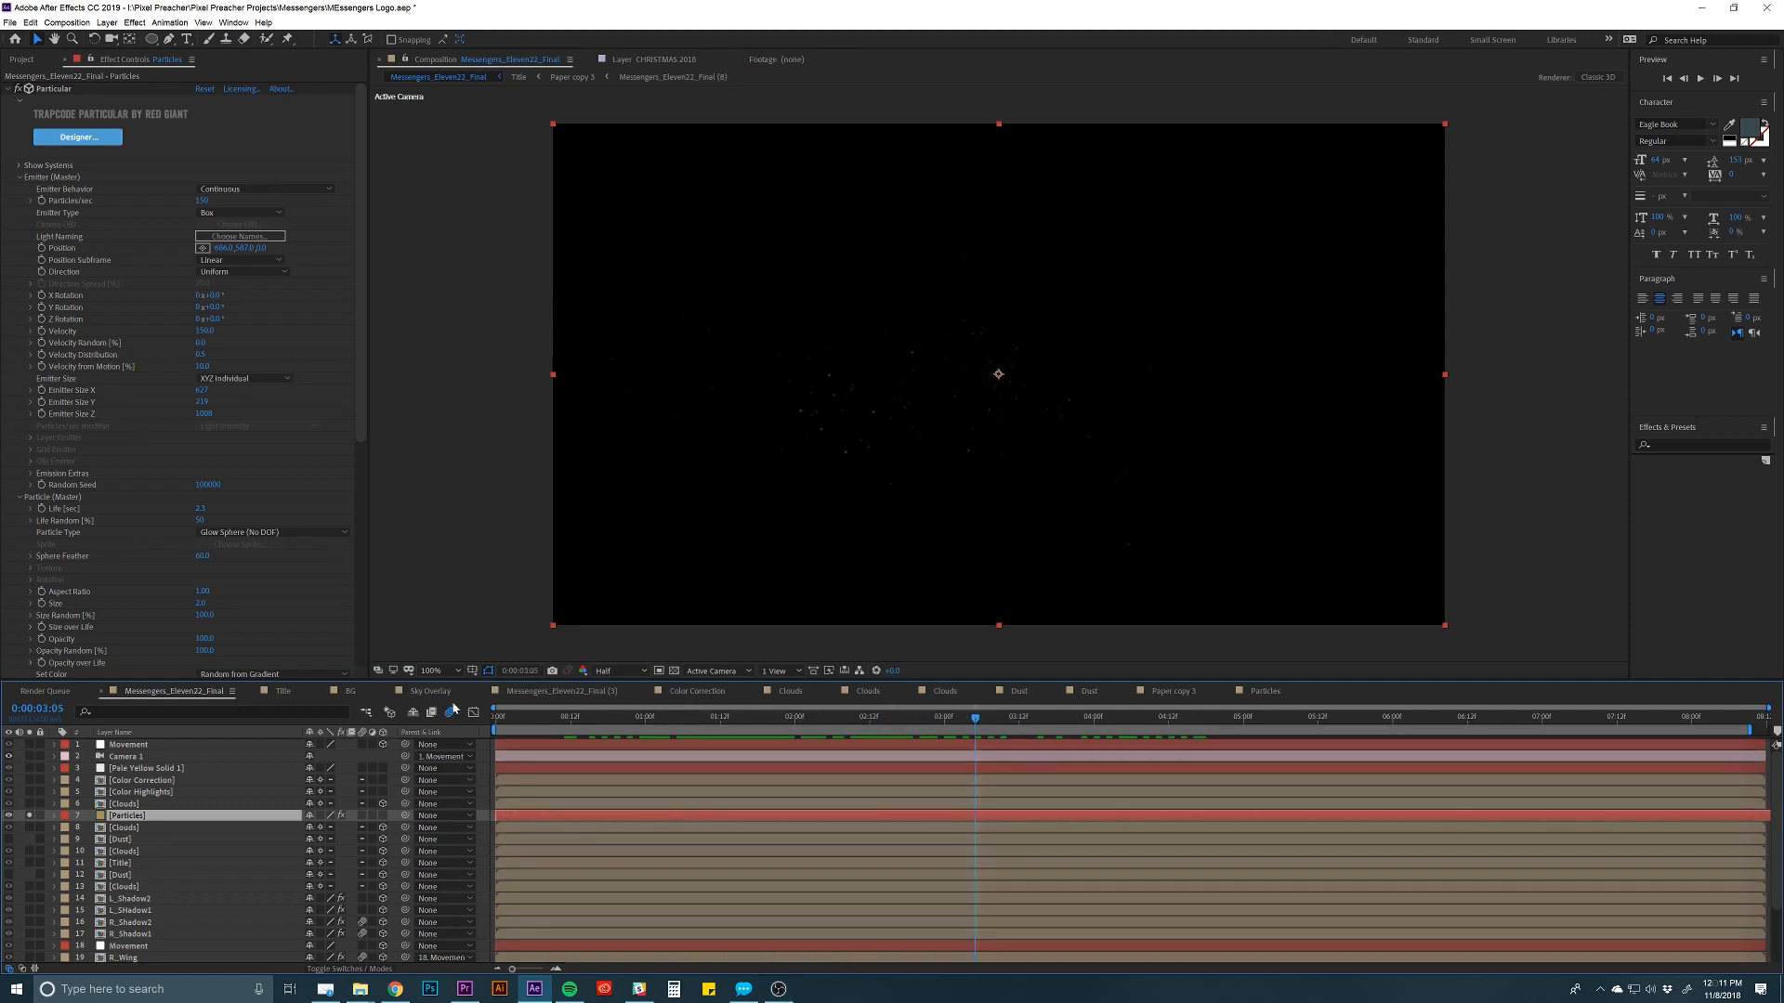
Unsolo the Particles layer, review the particles within the full composition up to 0:00:03:22, and deselect the layer.
{"action": "left_click", "coordinate": [29, 815]}
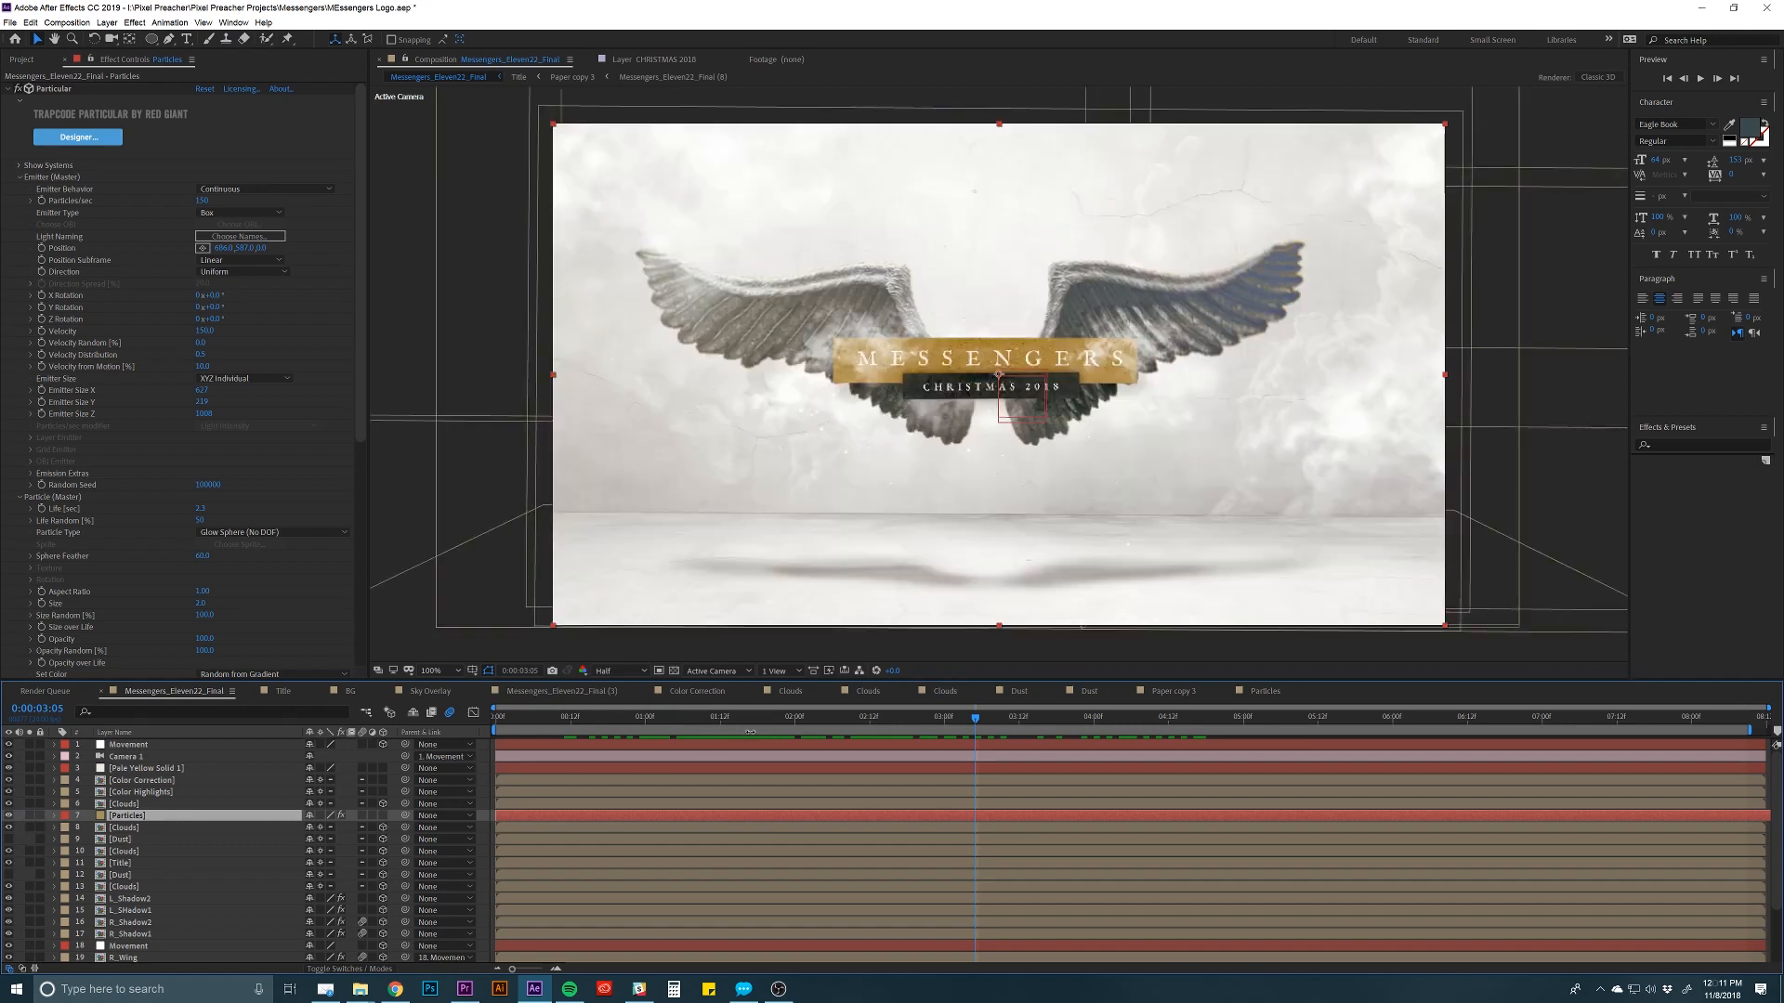
{"action": "left_click_drag", "start_coordinate": [674, 720], "coordinate": [816, 721]}
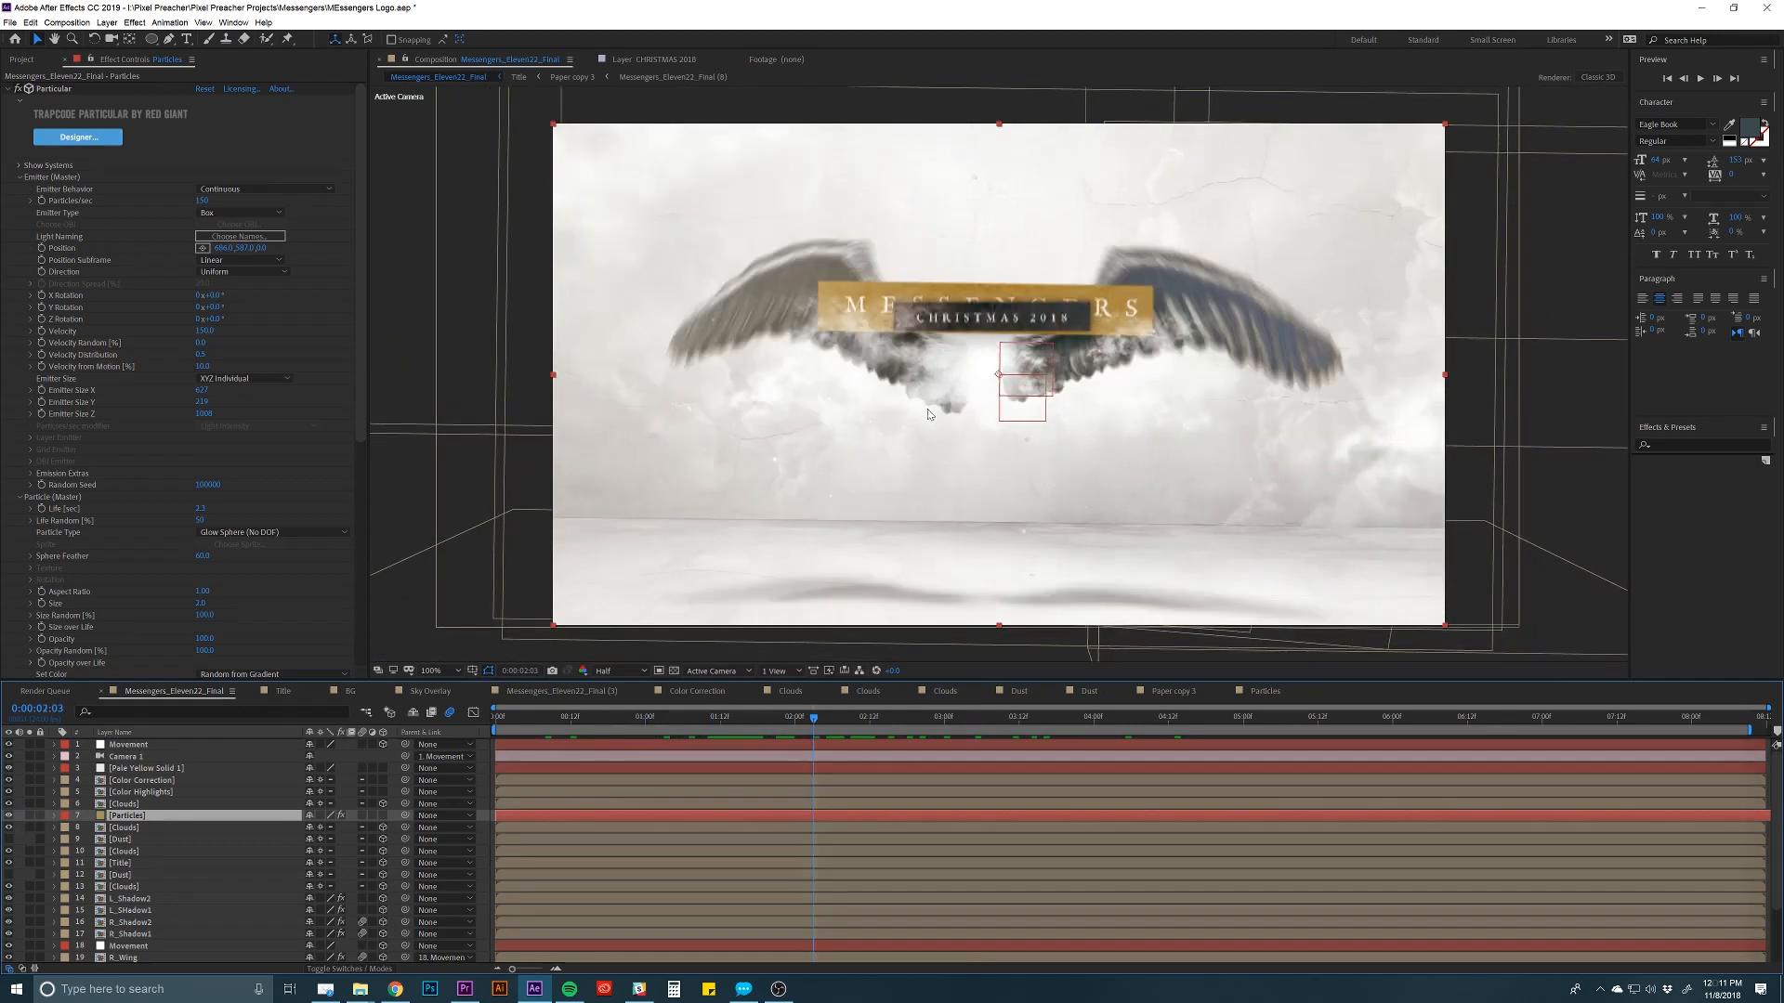
{"action": "left_click_drag", "start_coordinate": [830, 720], "coordinate": [1084, 729]}
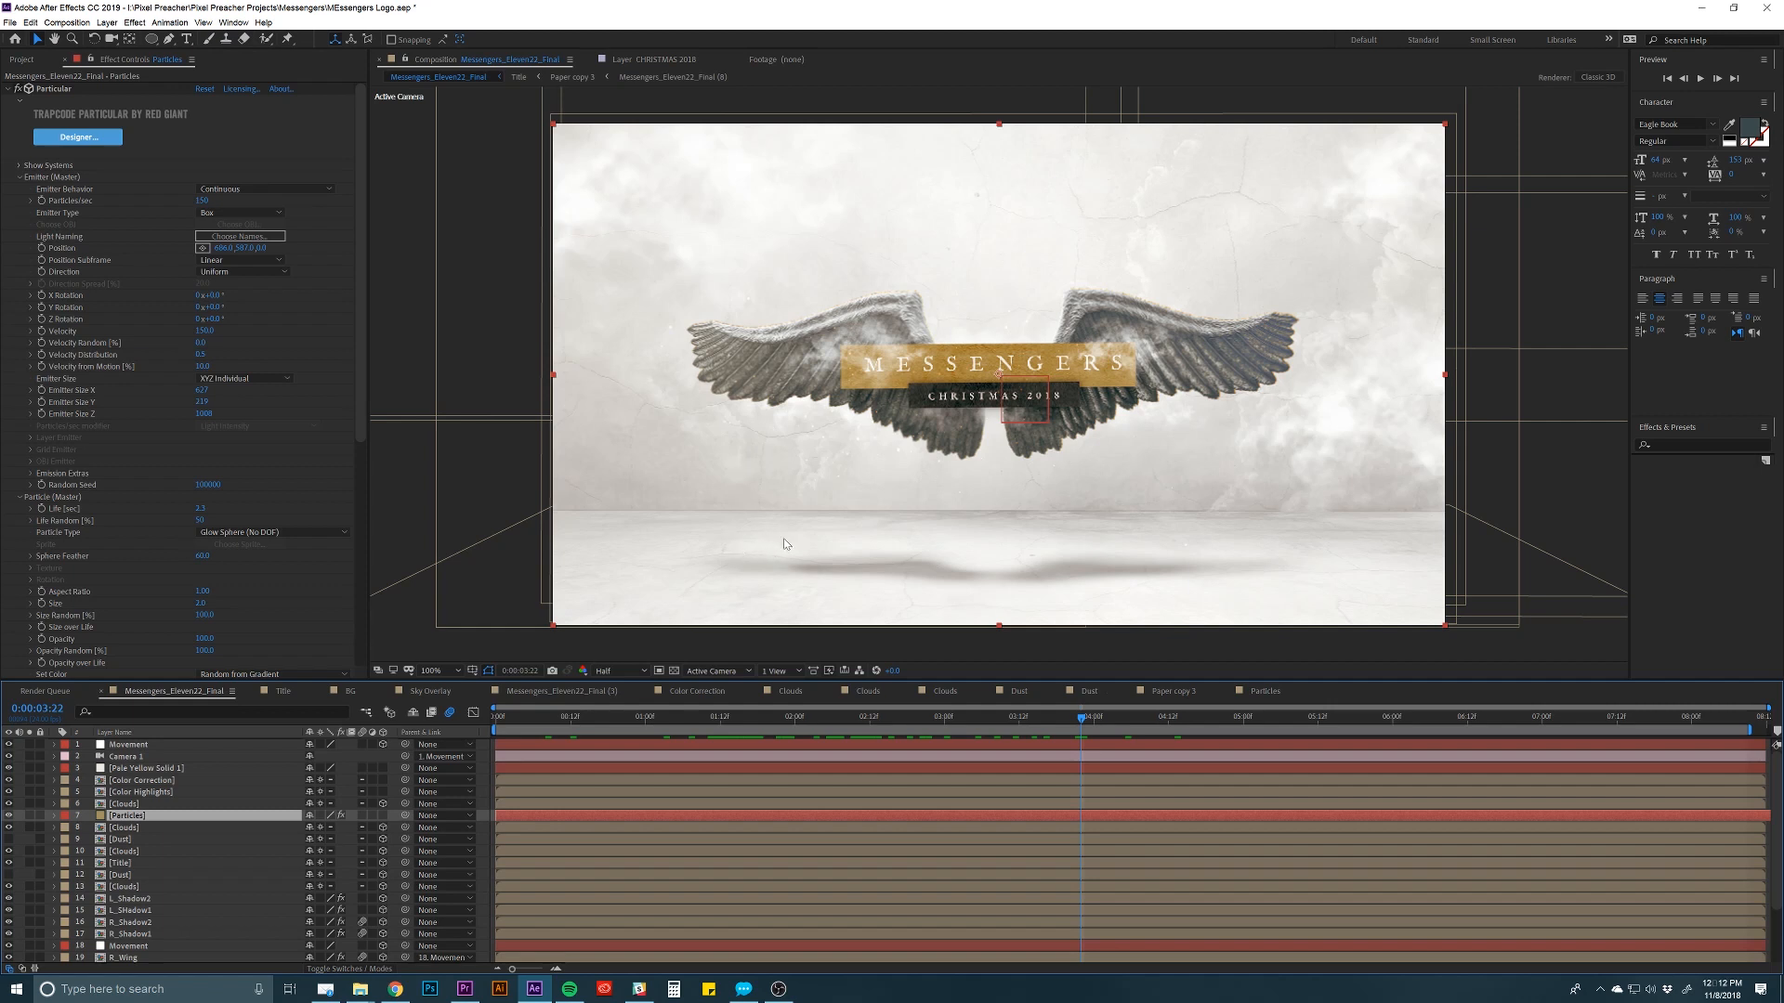
{"action": "left_click", "coordinate": [483, 795]}
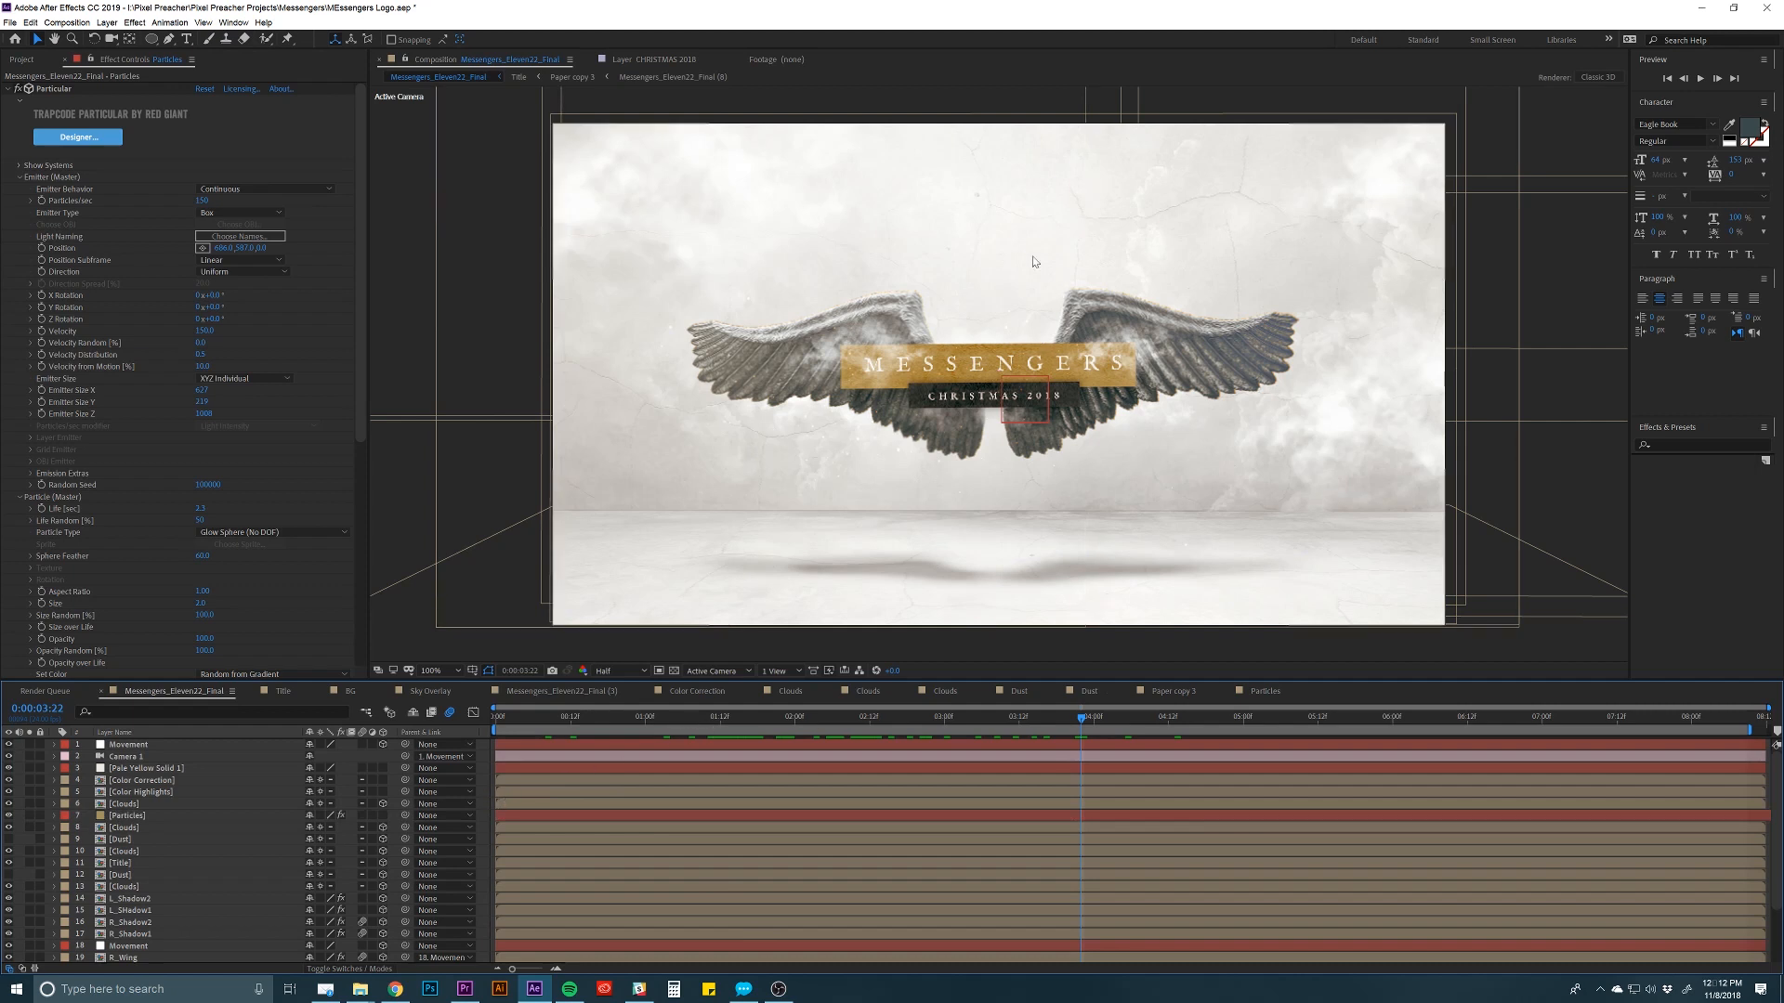